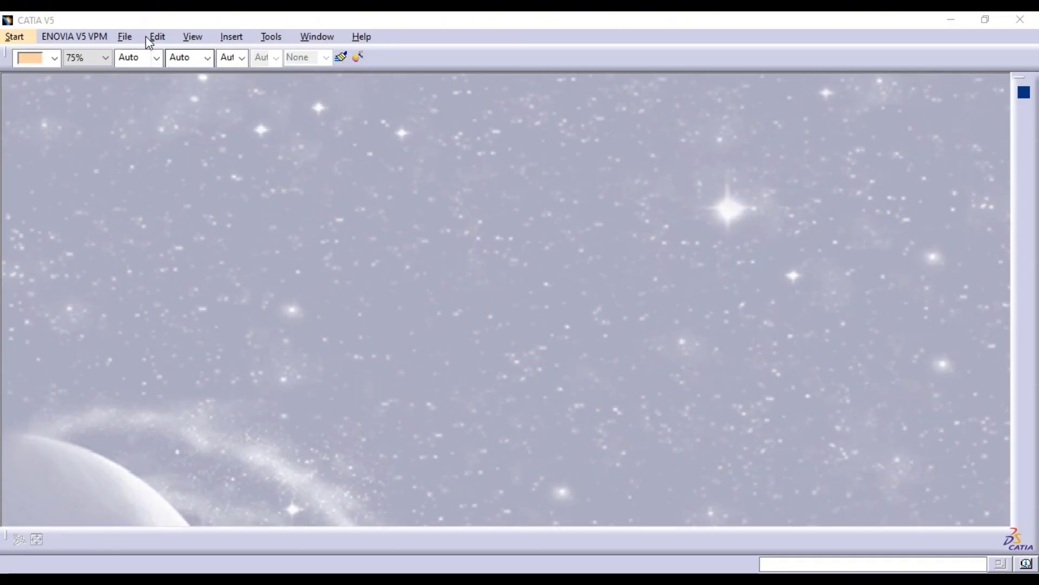
pyautogui.click(125, 36)
pyautogui.click(164, 79)
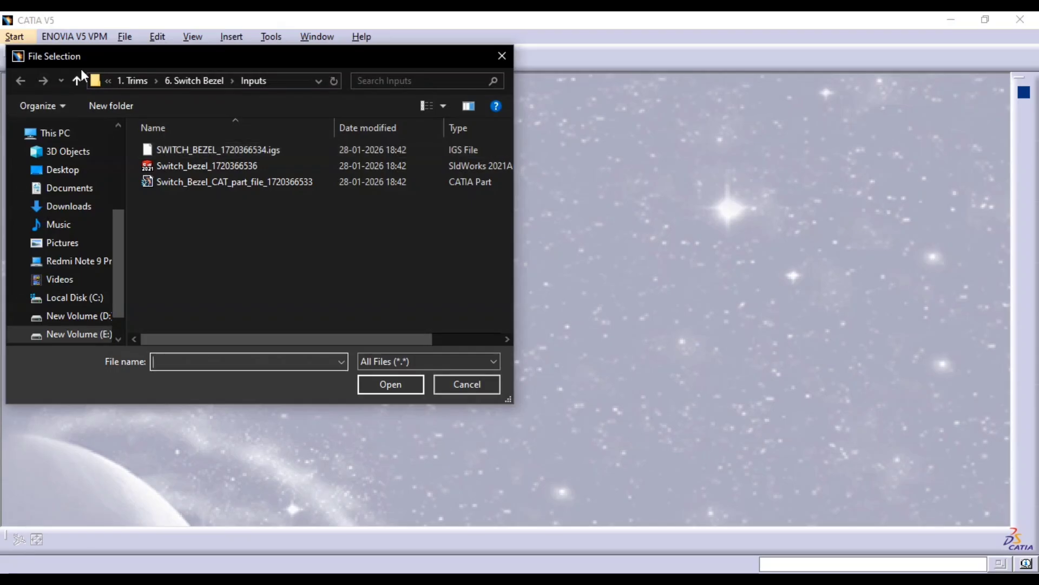
pyautogui.click(76, 81)
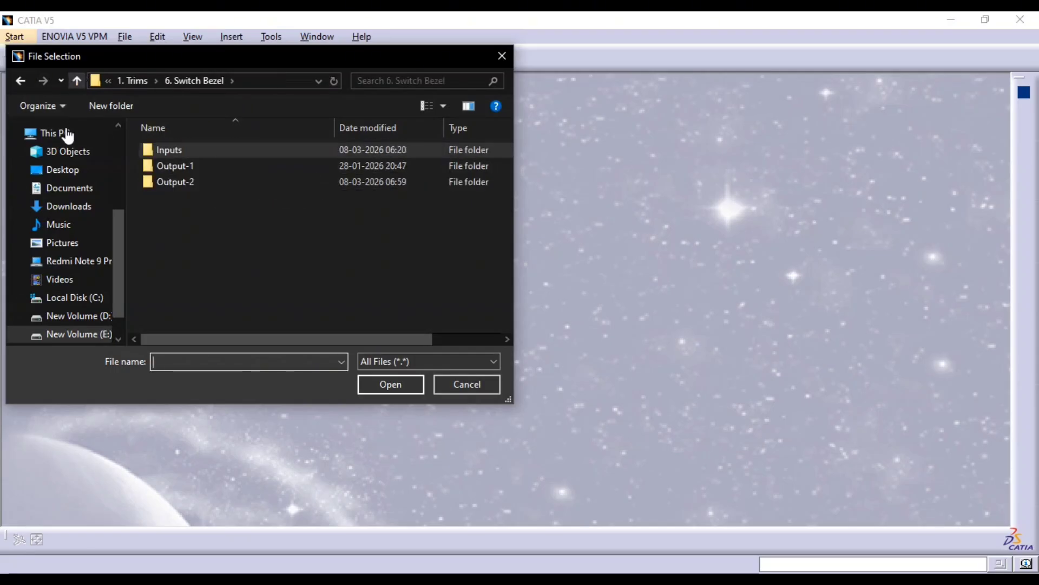
pyautogui.click(76, 80)
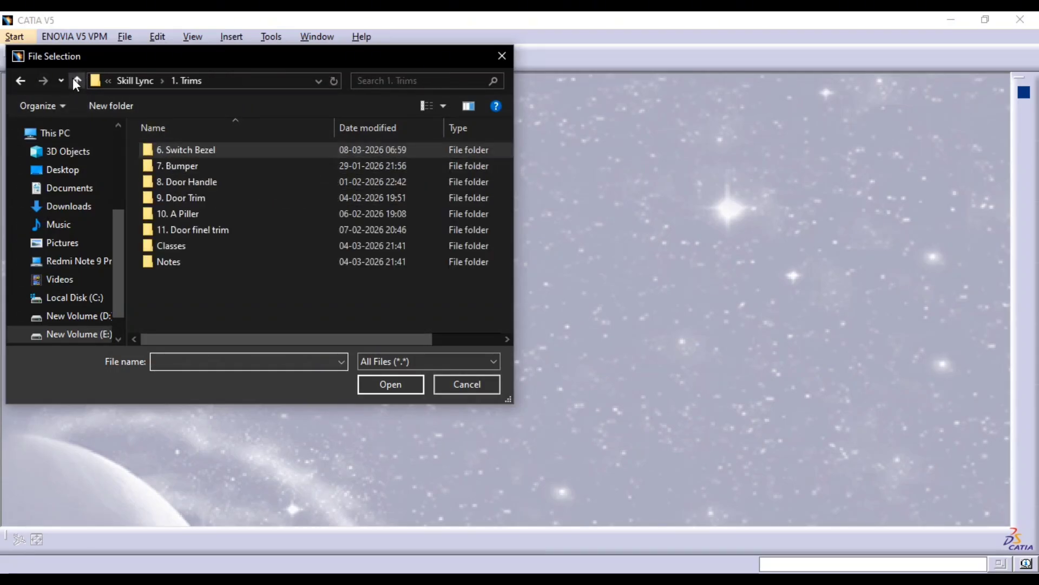
pyautogui.doubleClick(245, 167)
pyautogui.doubleClick(235, 156)
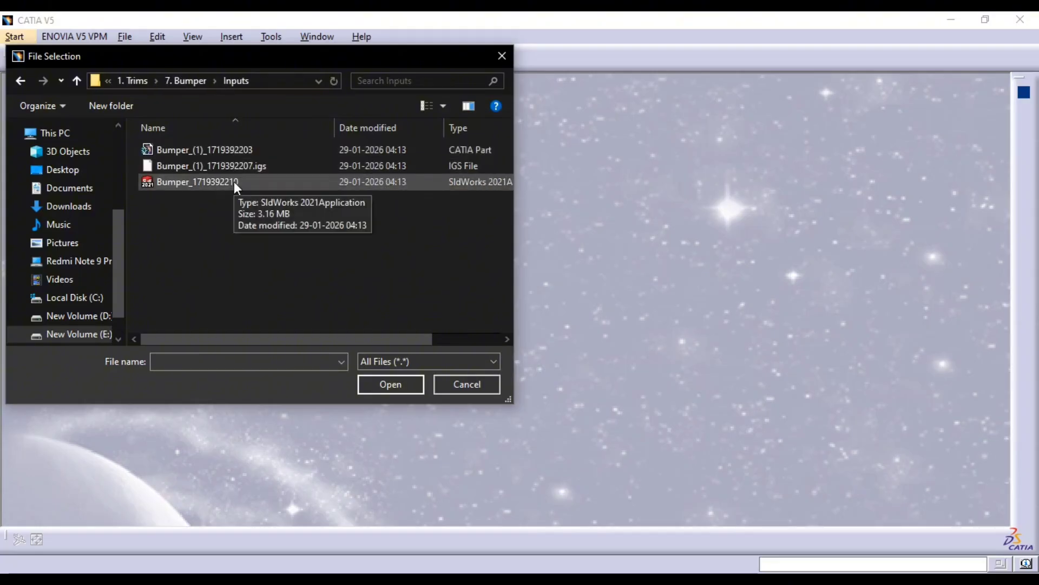
pyautogui.doubleClick(235, 185)
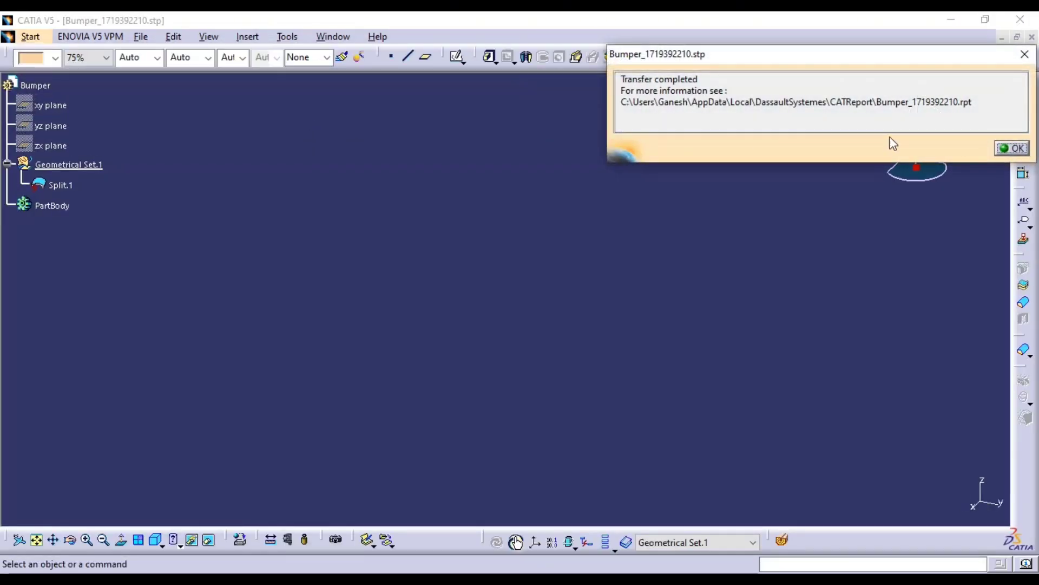
pyautogui.click(1011, 148)
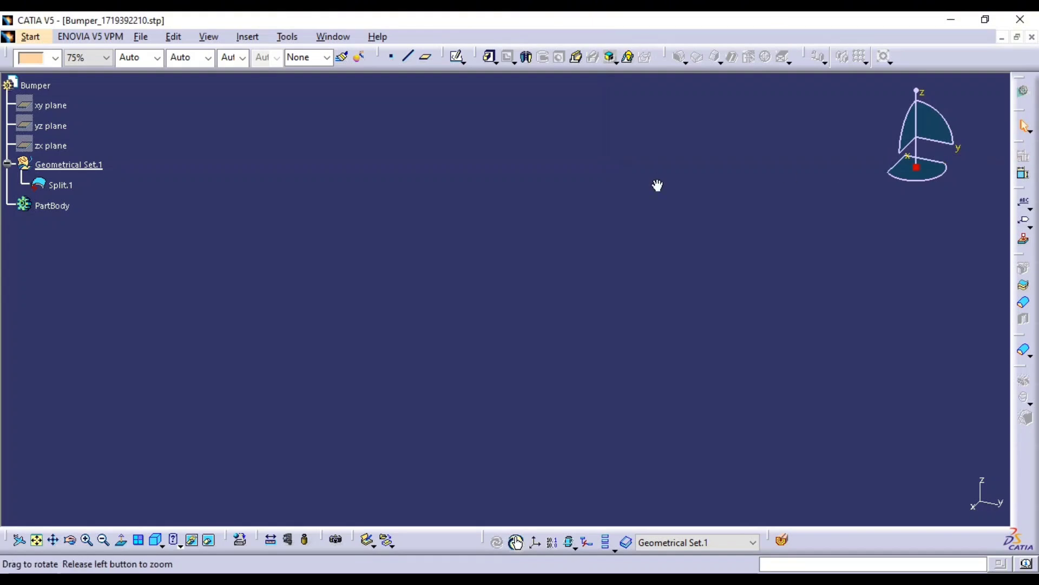
# Examine the imported bumper surface from several angles, including its openings, flanges and outer edges
pyautogui.moveTo(656, 185); pyautogui.dragTo(665, 346, button='middle')
pyautogui.moveTo(526, 138); pyautogui.dragTo(552, 232, button='middle')
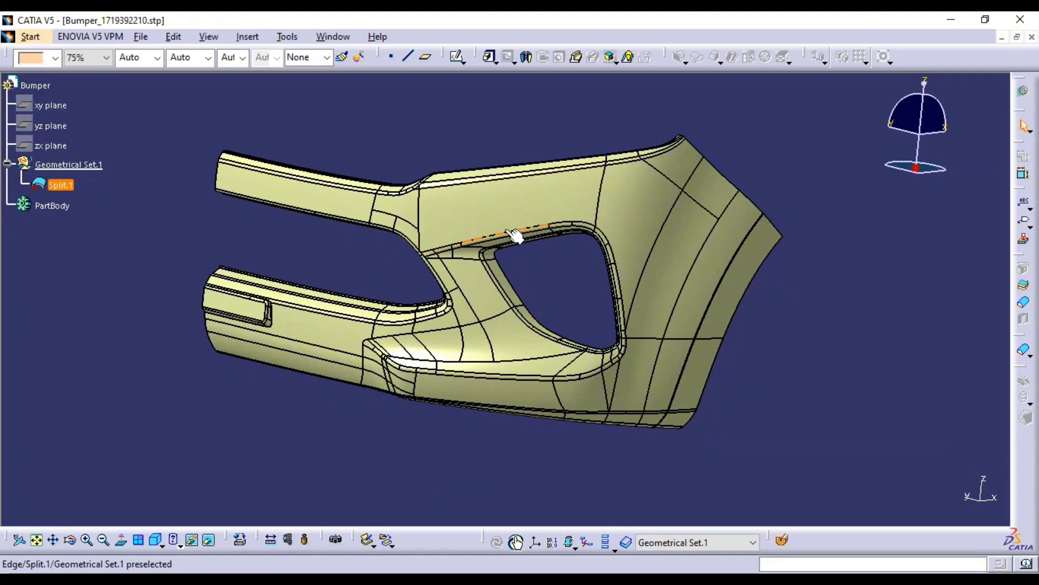
pyautogui.moveTo(487, 232)
pyautogui.mouseDown(button='middle')
pyautogui.moveTo(476, 185)
pyautogui.moveTo(482, 230)
pyautogui.mouseUp(button='middle')
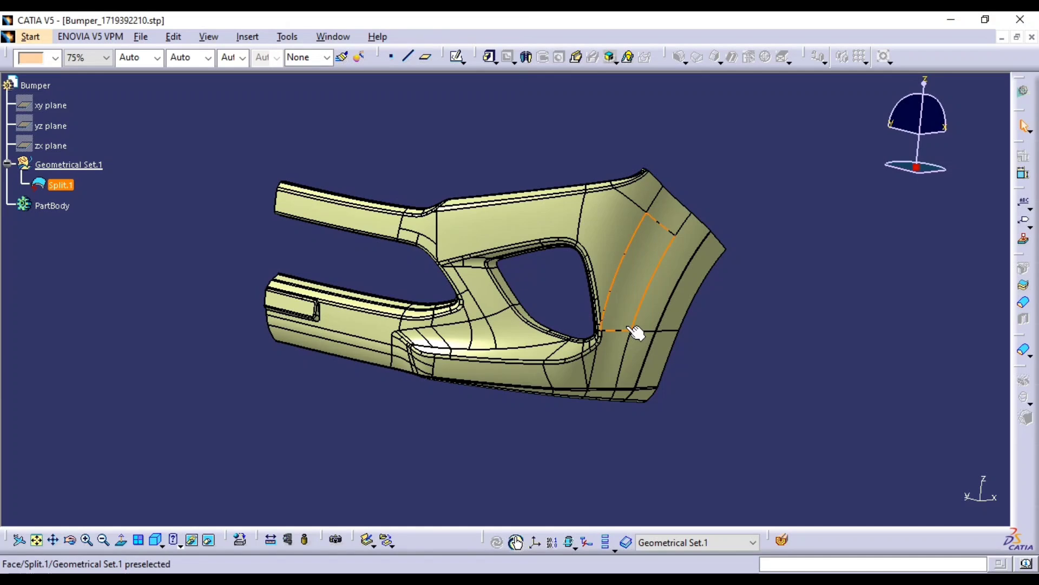
pyautogui.keyDown('ctrl'); pyautogui.moveTo(488, 230); pyautogui.dragTo(516, 331, button='middle'); pyautogui.keyUp('ctrl')
pyautogui.moveTo(446, 241); pyautogui.dragTo(428, 322, button='middle')
pyautogui.moveTo(518, 380); pyautogui.dragTo(519, 281, button='middle')
pyautogui.click(508, 336)
pyautogui.moveTo(494, 339); pyautogui.dragTo(483, 380, button='middle')
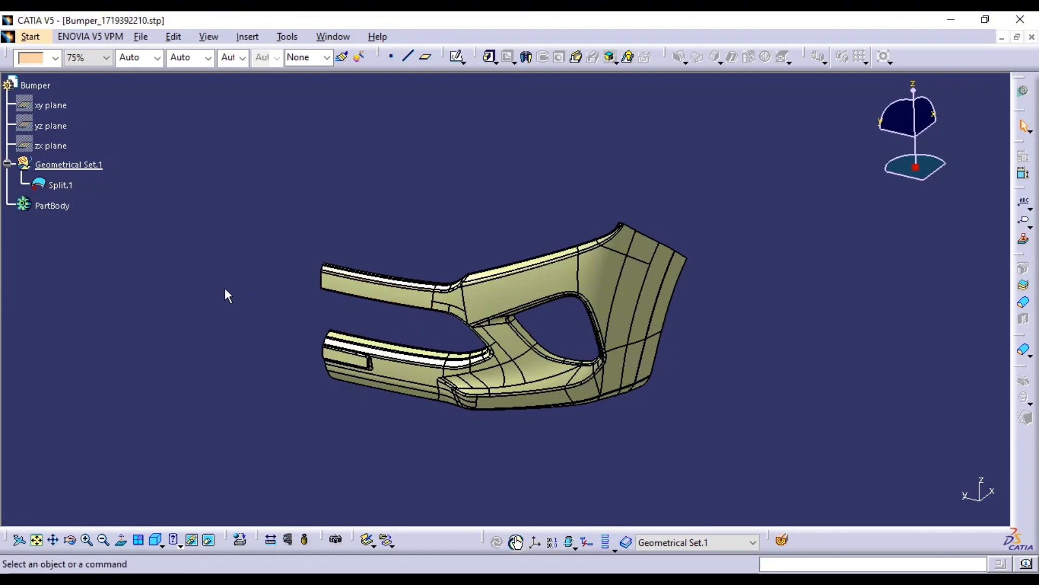
# Rename the imported Split.1 surface as Class A
pyautogui.click(62, 184)
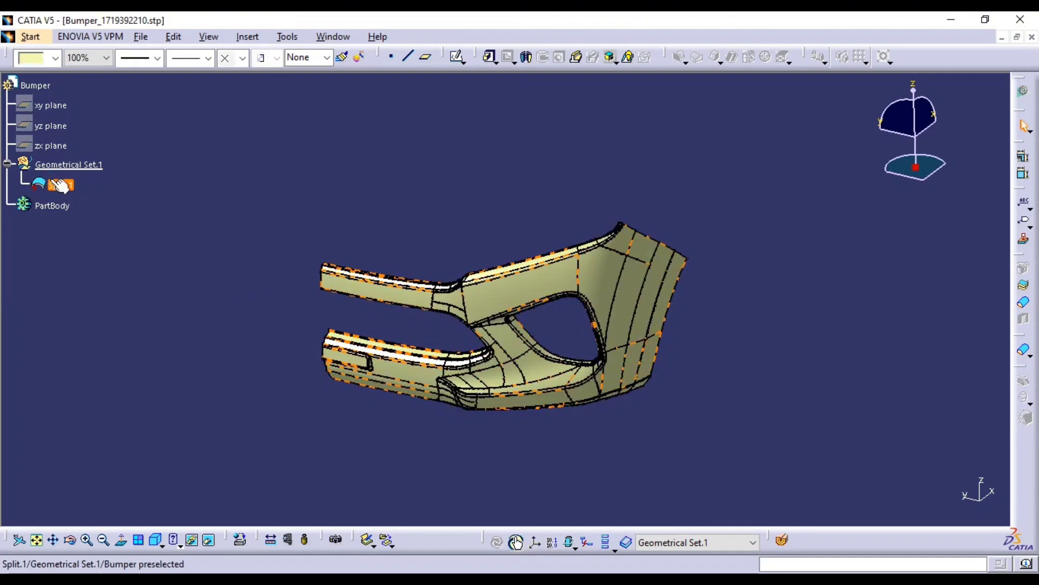
pyautogui.hotkey('alt', 'Return')
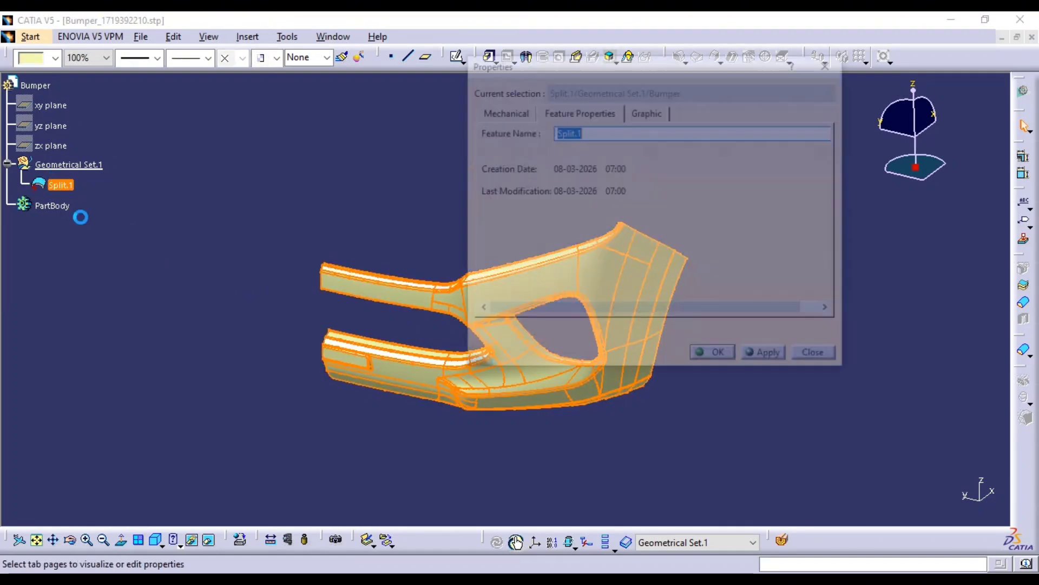
pyautogui.write('Cla')
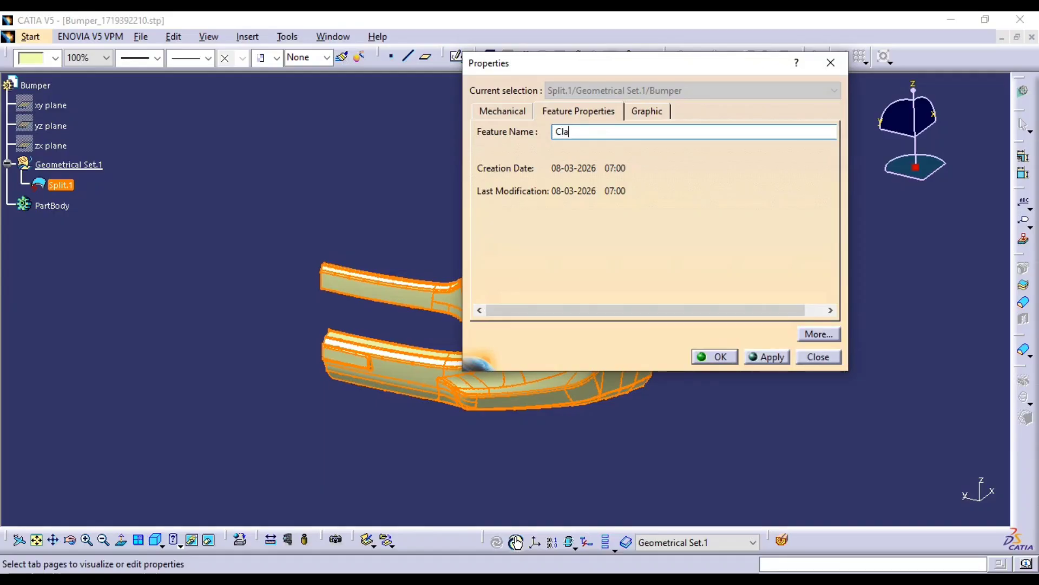
pyautogui.write('ss A')
pyautogui.press('Return')
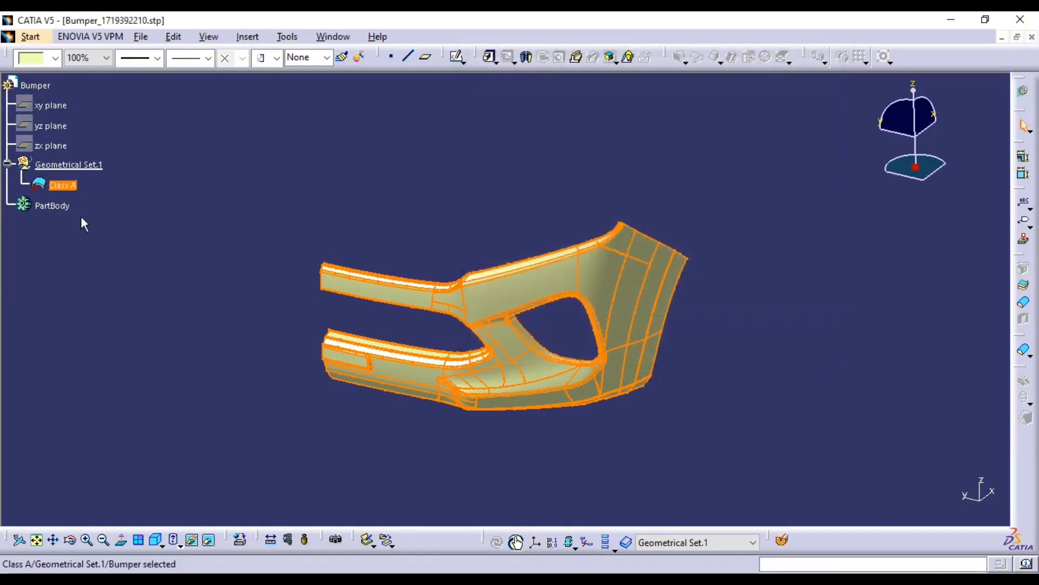
# Rename the geometrical set that holds the bumper surface as Class A
pyautogui.click(69, 164)
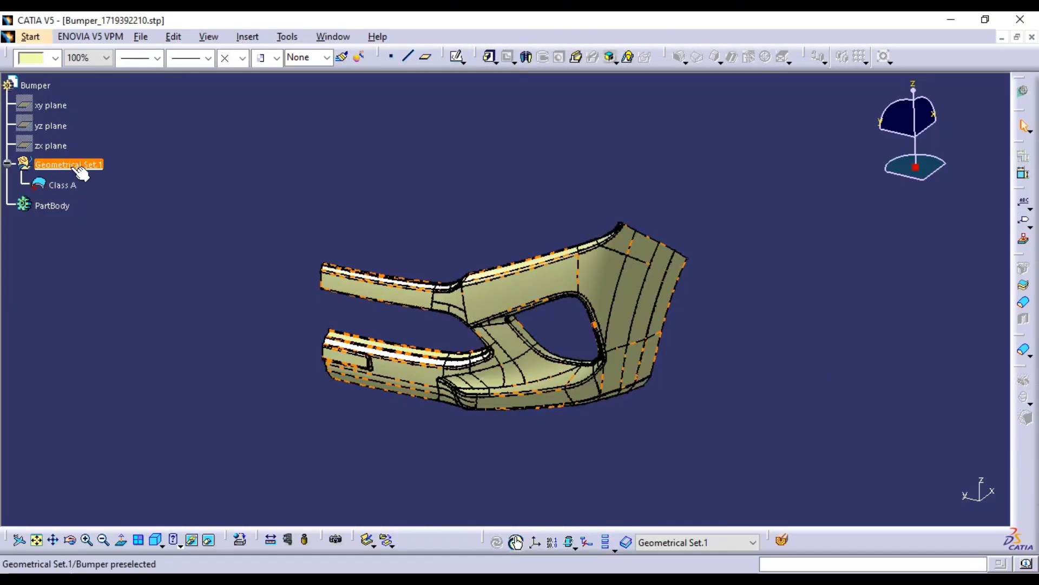
pyautogui.hotkey('alt', 'Return')
pyautogui.write('Class A')
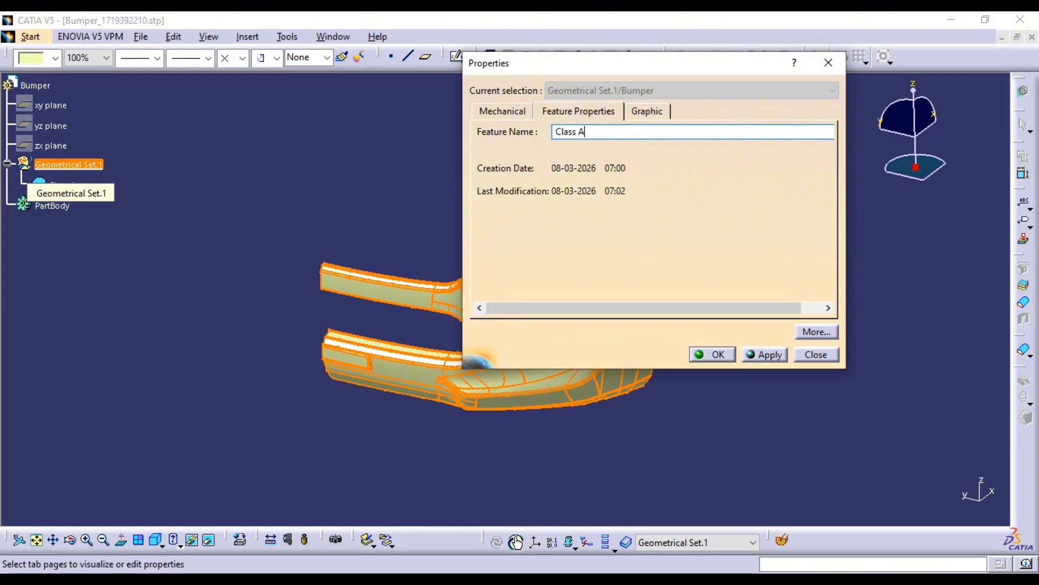
pyautogui.press('Return')
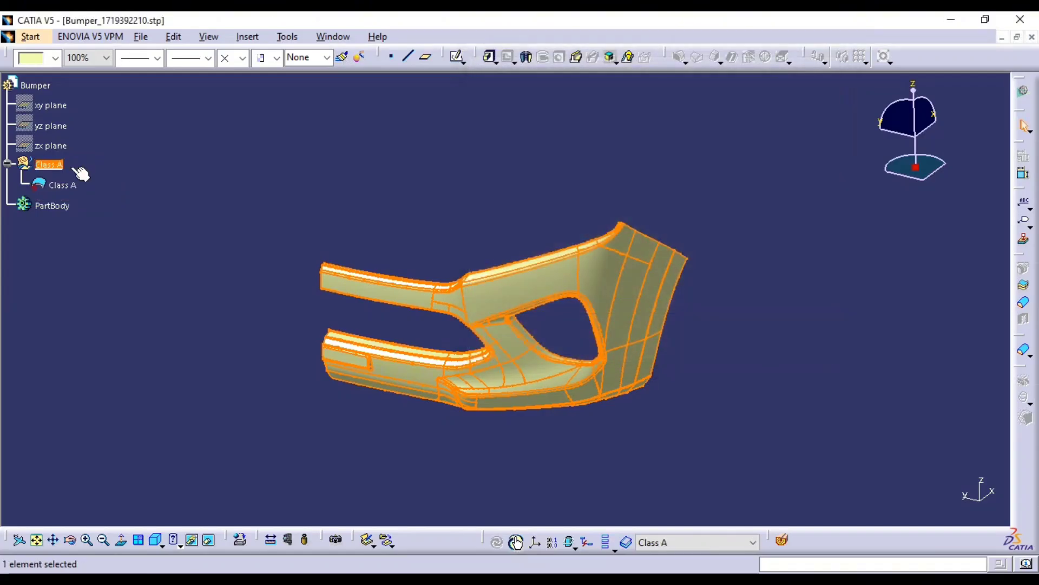
pyautogui.click(81, 269)
# Publish the Class A surface and collapse its geometrical set in the tree
pyautogui.click(62, 185)
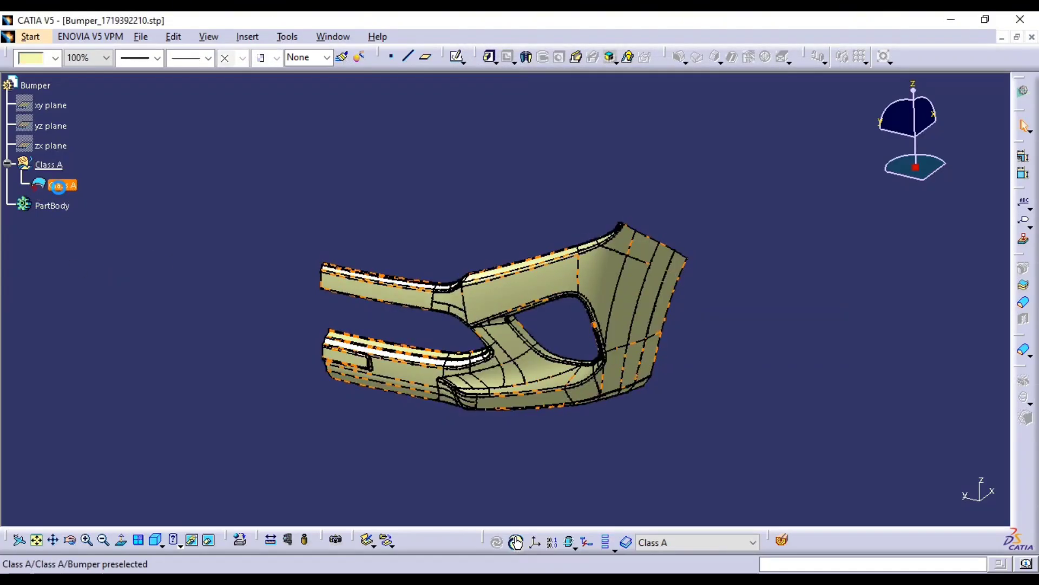
pyautogui.click(287, 37)
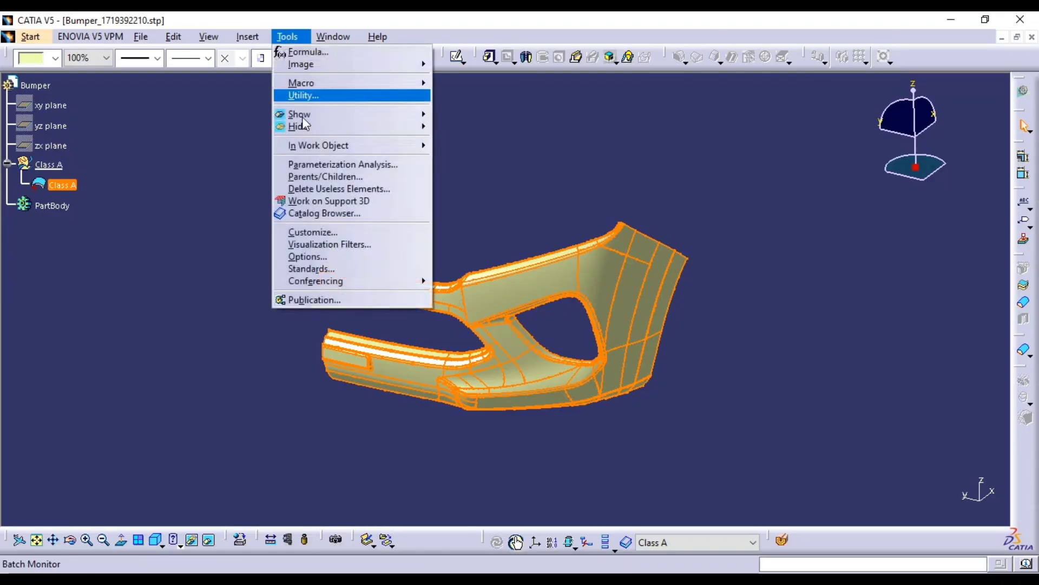
pyautogui.click(311, 299)
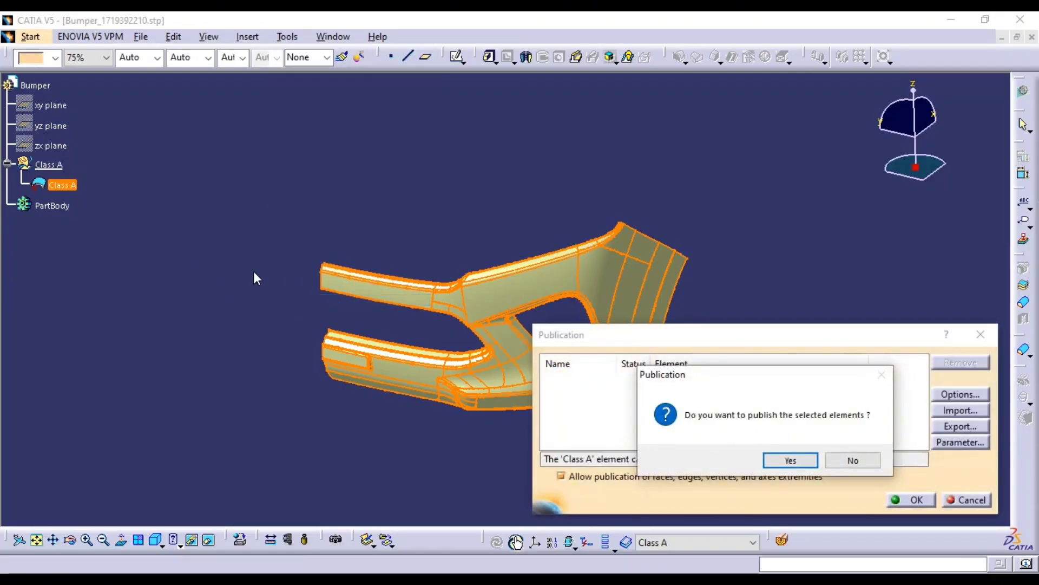
pyautogui.click(791, 460)
pyautogui.click(911, 500)
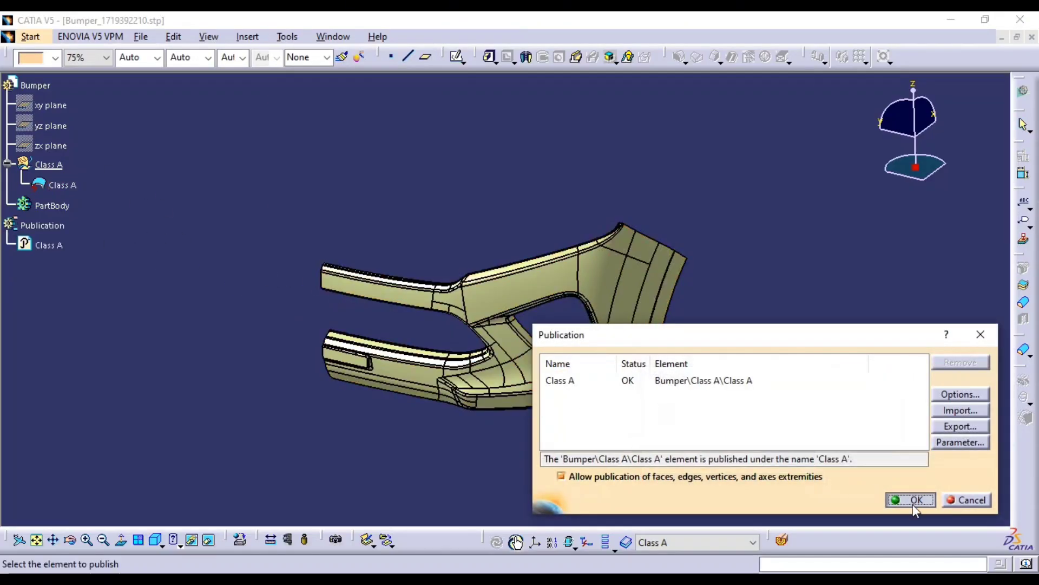
pyautogui.moveTo(512, 453); pyautogui.dragTo(565, 403, button='middle')
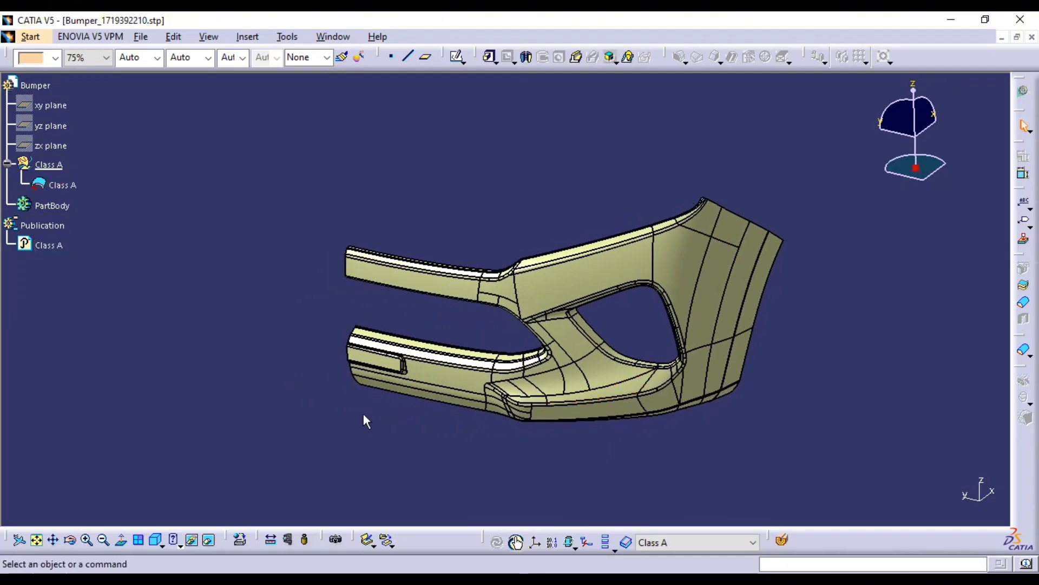
pyautogui.click(7, 163)
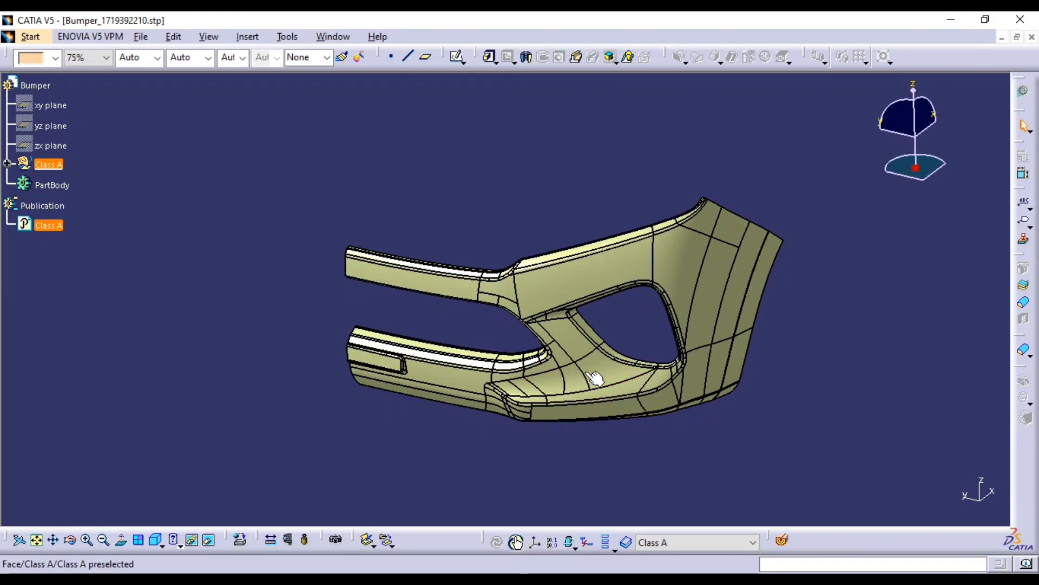
# Examine the bumper's curvature, side flanges and arms from above and at oblique angles
pyautogui.moveTo(640, 363); pyautogui.dragTo(545, 443, button='middle')
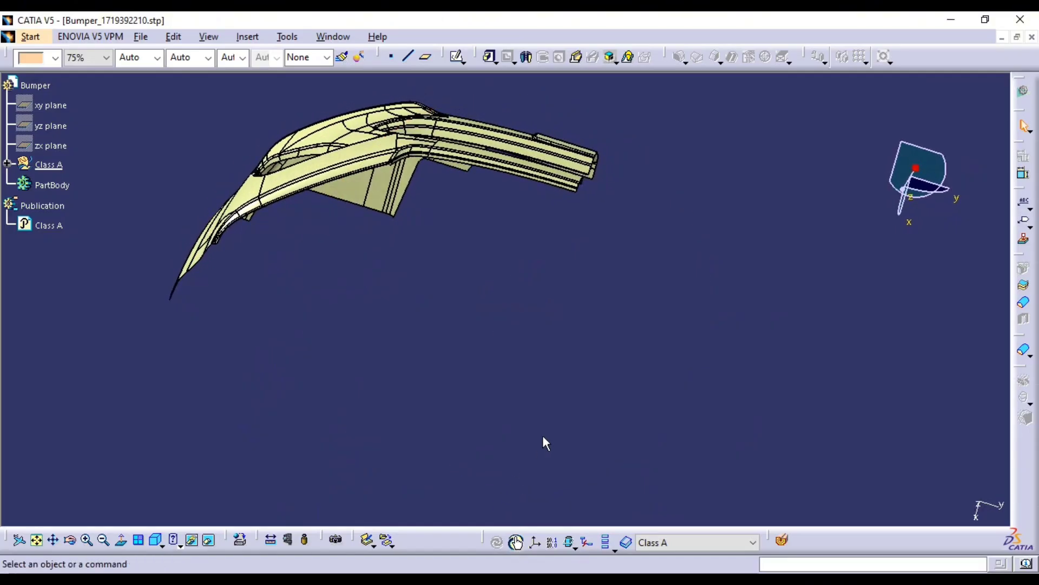
pyautogui.moveTo(499, 275); pyautogui.dragTo(392, 365, button='middle')
pyautogui.moveTo(469, 344); pyautogui.dragTo(531, 293, button='middle')
pyautogui.moveTo(531, 293); pyautogui.dragTo(422, 272, button='middle')
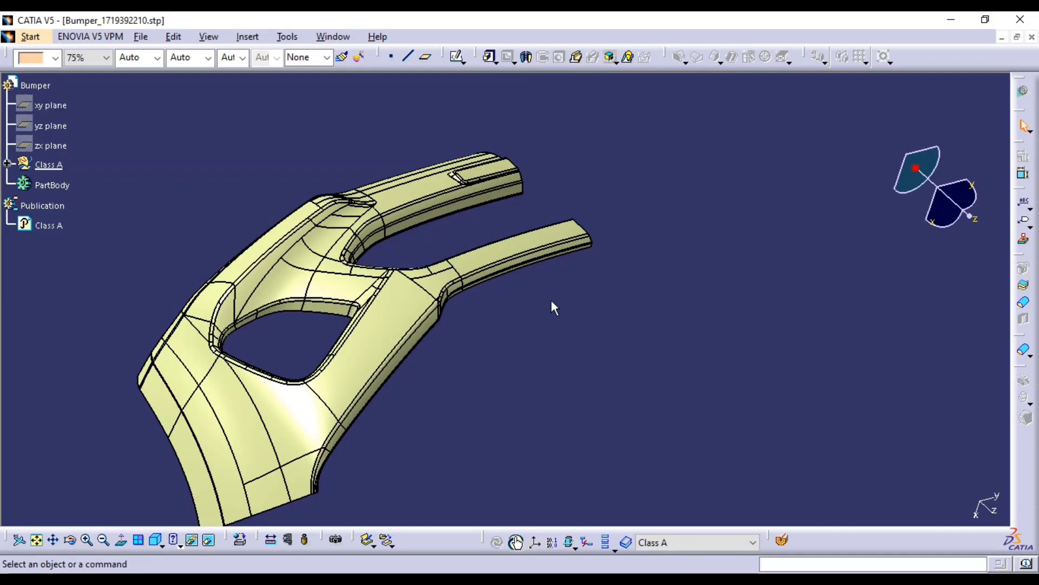
pyautogui.moveTo(552, 304); pyautogui.dragTo(498, 340, button='middle')
pyautogui.moveTo(735, 253); pyautogui.dragTo(566, 262, button='middle')
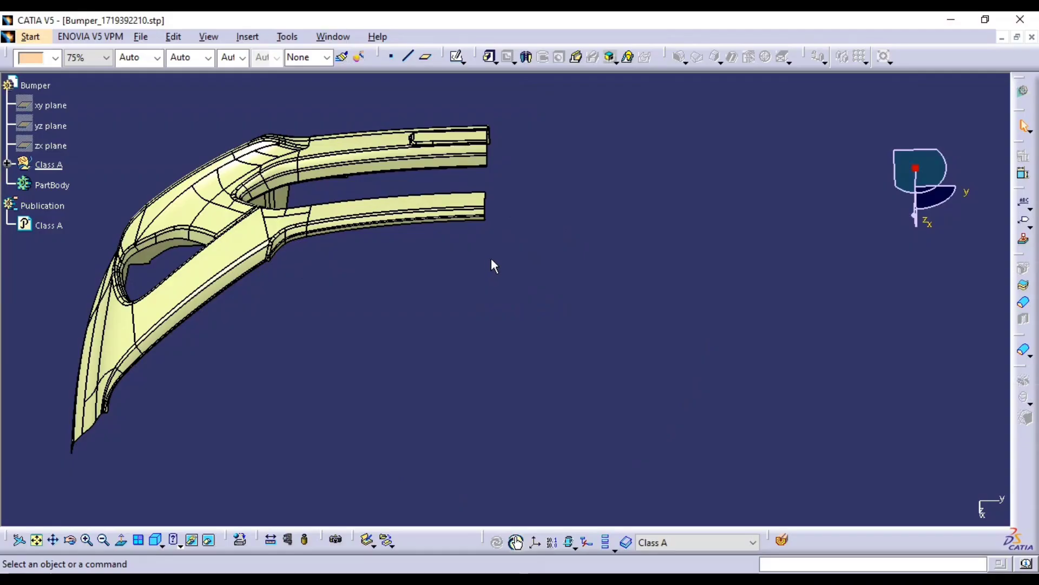
pyautogui.moveTo(492, 259); pyautogui.dragTo(378, 222, button='middle')
pyautogui.moveTo(501, 238); pyautogui.dragTo(584, 273, button='middle')
pyautogui.moveTo(517, 293); pyautogui.dragTo(492, 252, button='middle')
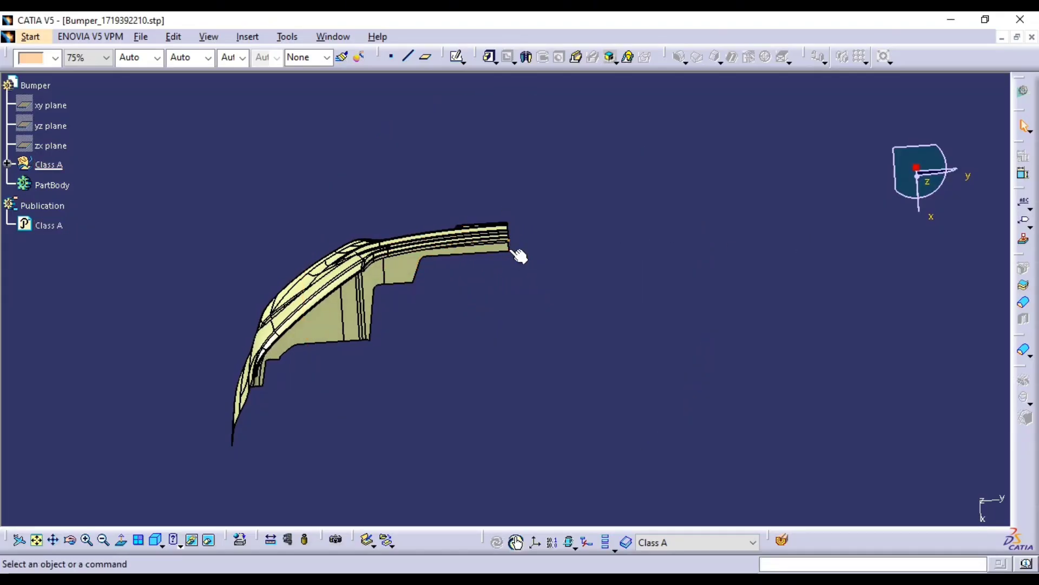
pyautogui.moveTo(504, 213); pyautogui.dragTo(438, 357, button='middle')
pyautogui.moveTo(457, 284); pyautogui.dragTo(346, 357, button='middle')
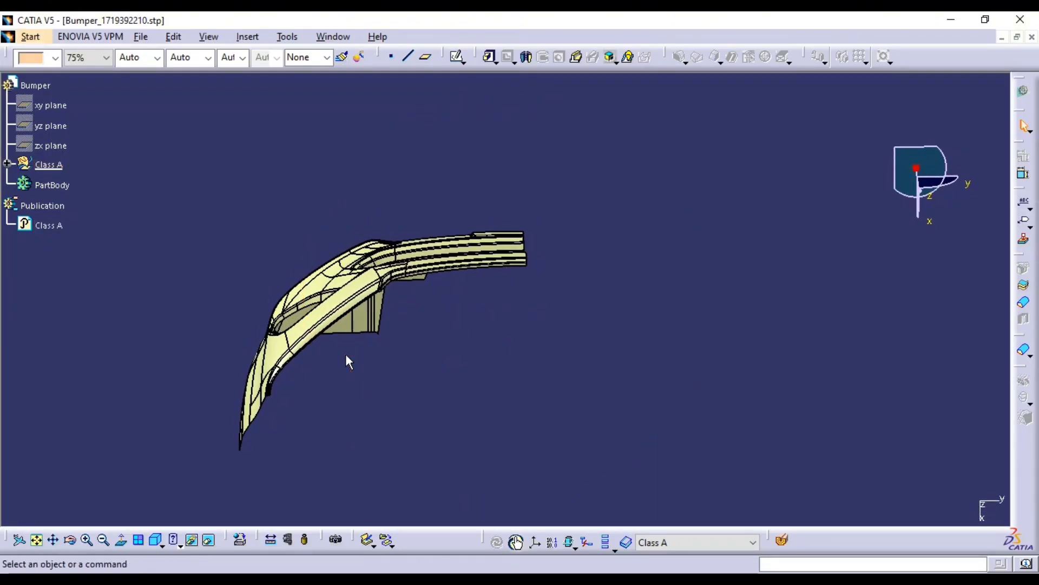
pyautogui.moveTo(535, 366); pyautogui.dragTo(536, 312, button='middle')
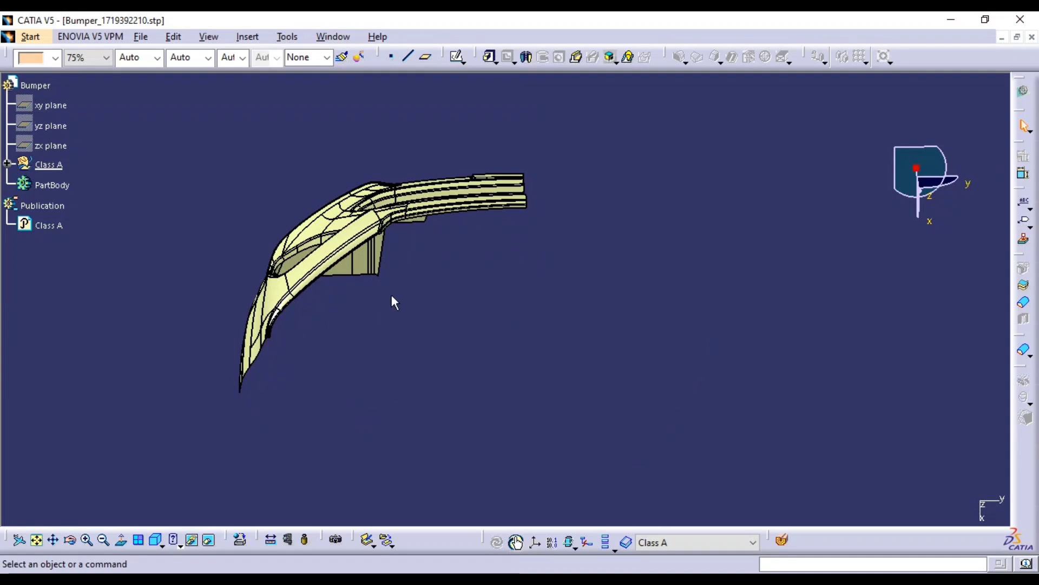
# Switch to Snipping Tool and capture a rectangular snip of the bumper as seen from above
pyautogui.click(373, 576)
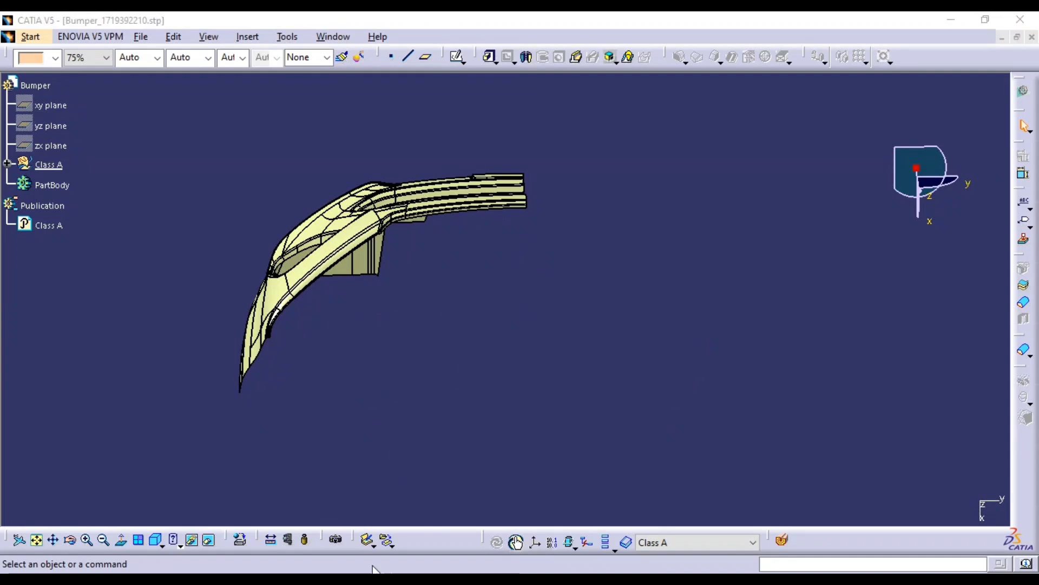
pyautogui.moveTo(566, 142); pyautogui.dragTo(148, 434)
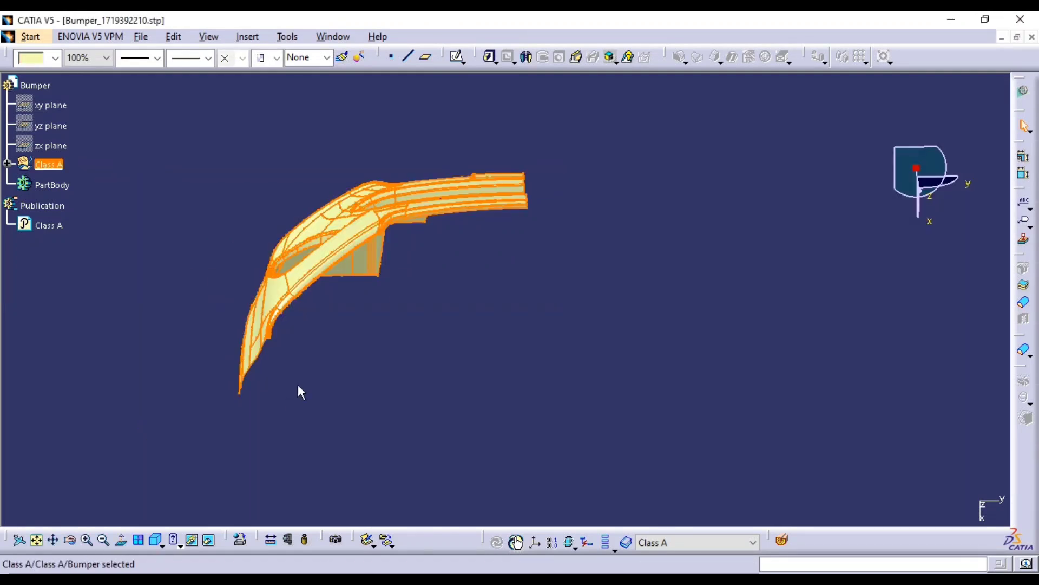
pyautogui.click(467, 407)
pyautogui.click(372, 576)
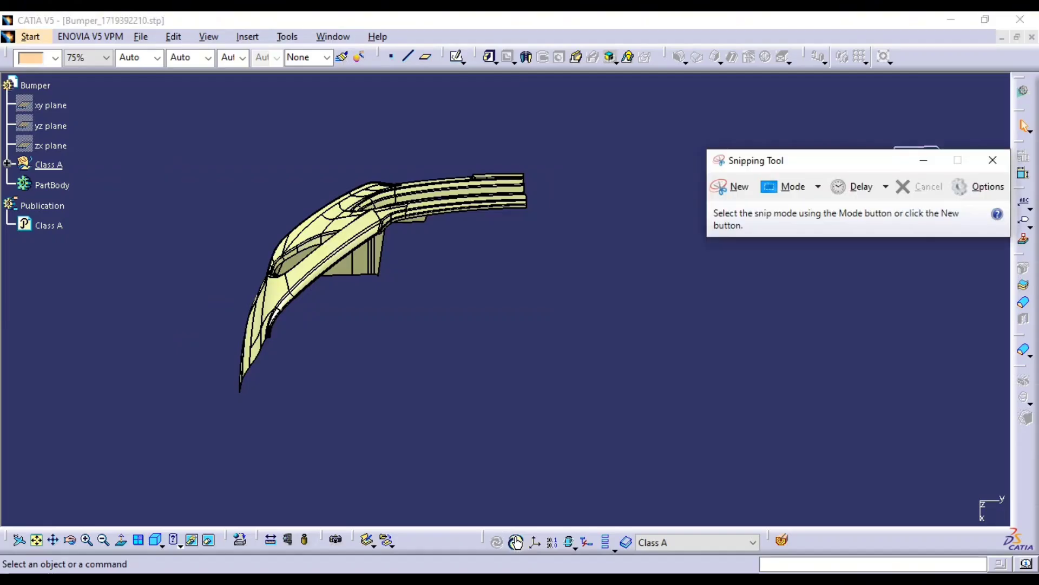
pyautogui.click(720, 189)
pyautogui.moveTo(598, 135); pyautogui.dragTo(131, 445)
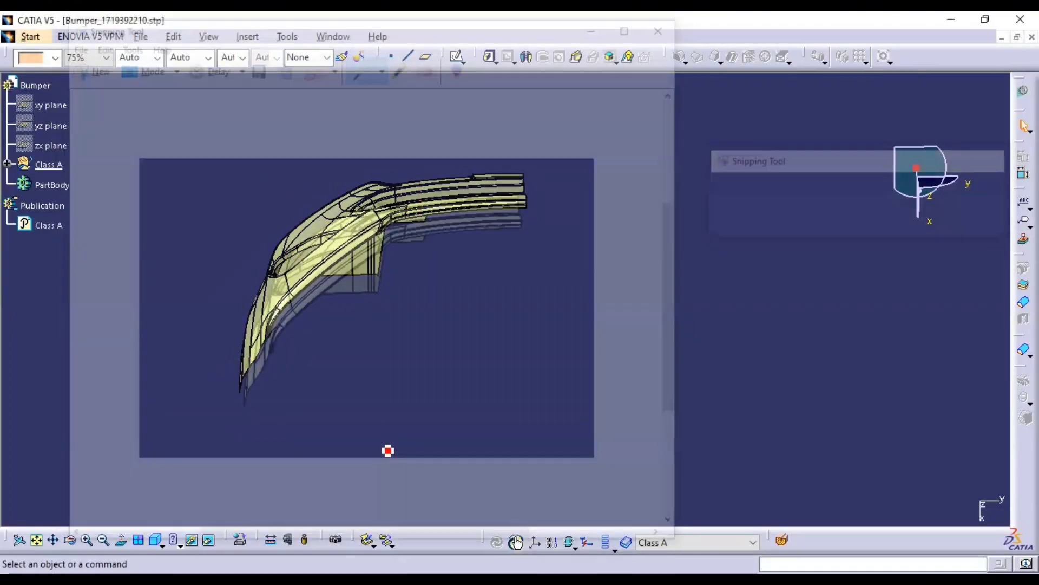
# Enlarge the snip window and sketch in red pen the mirrored bumper half and a closed block outline following the bumper's inner side
pyautogui.click(634, 24)
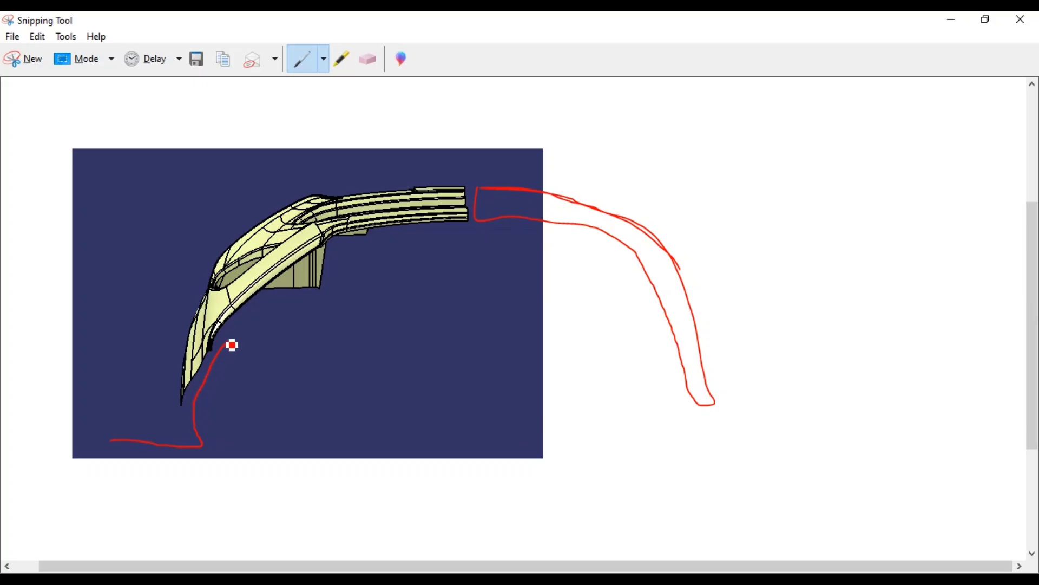
pyautogui.moveTo(354, 263); pyautogui.dragTo(583, 245)
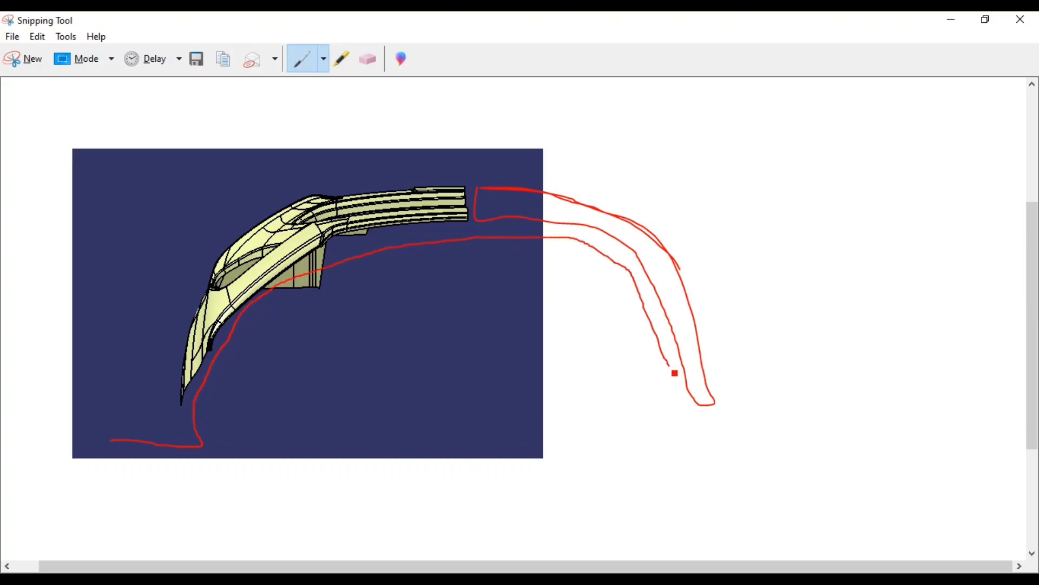
pyautogui.moveTo(751, 480); pyautogui.dragTo(172, 489)
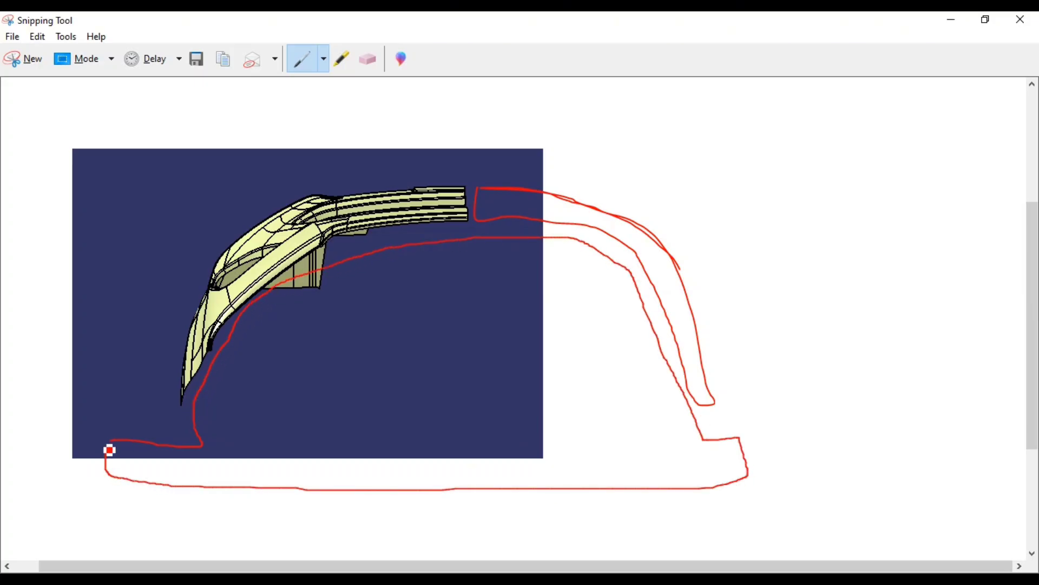
# Sketch in red pen an upper block outline around the bumper's outer side, with a vertical double-headed arrow and a U-shaped outline beside it
pyautogui.moveTo(110, 450); pyautogui.dragTo(106, 441)
pyautogui.moveTo(175, 421)
pyautogui.mouseDown()
pyautogui.moveTo(242, 186)
pyautogui.moveTo(645, 197)
pyautogui.moveTo(735, 364)
pyautogui.mouseUp()
pyautogui.moveTo(772, 416)
pyautogui.mouseDown()
pyautogui.moveTo(768, 151)
pyautogui.moveTo(200, 123)
pyautogui.moveTo(119, 276)
pyautogui.moveTo(108, 421)
pyautogui.mouseUp()
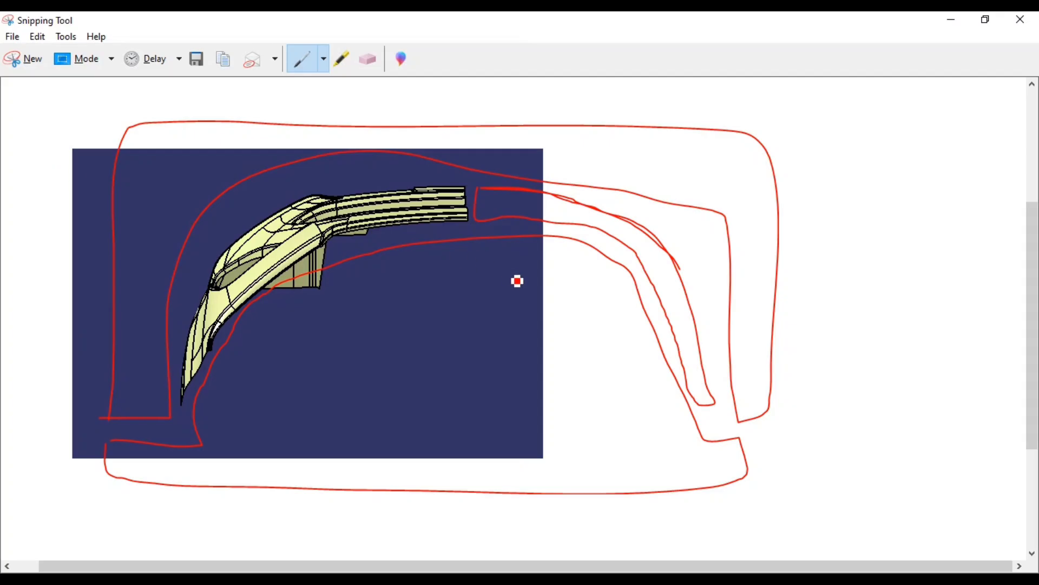
pyautogui.moveTo(810, 121); pyautogui.dragTo(822, 394)
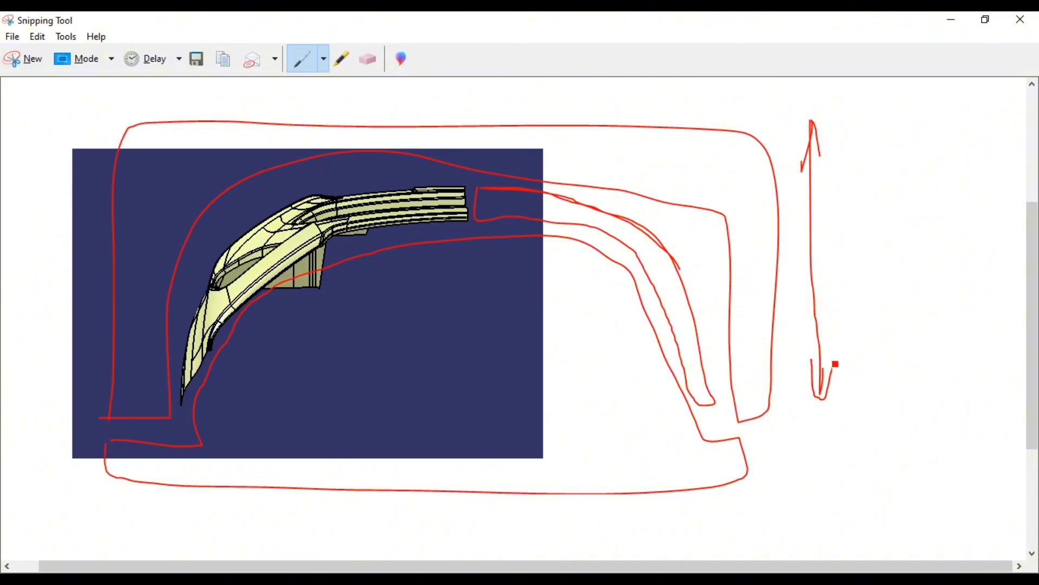
pyautogui.moveTo(776, 164)
pyautogui.mouseDown()
pyautogui.moveTo(873, 211)
pyautogui.moveTo(867, 152)
pyautogui.mouseUp()
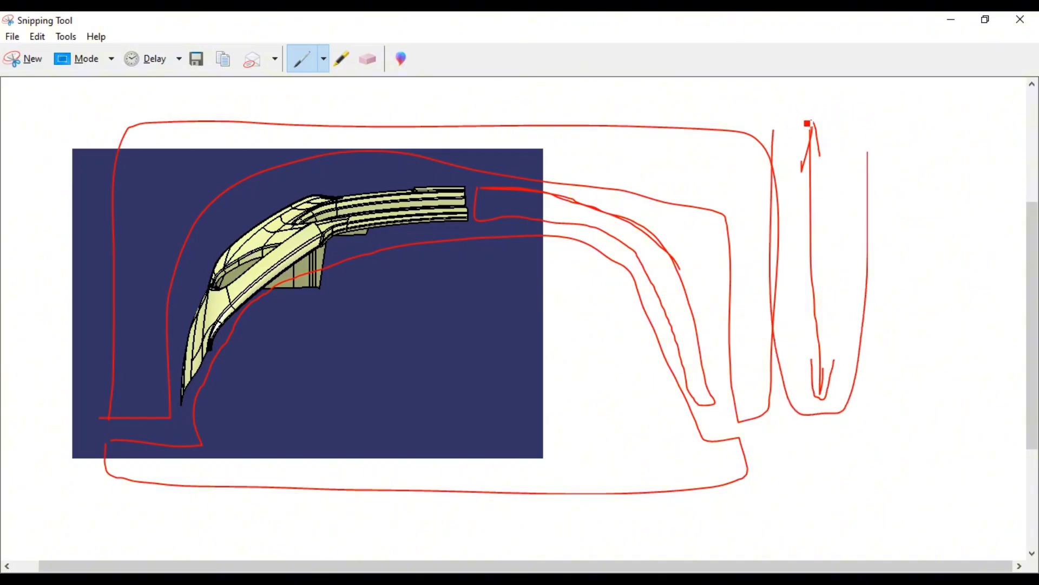
pyautogui.moveTo(778, 137); pyautogui.dragTo(871, 281)
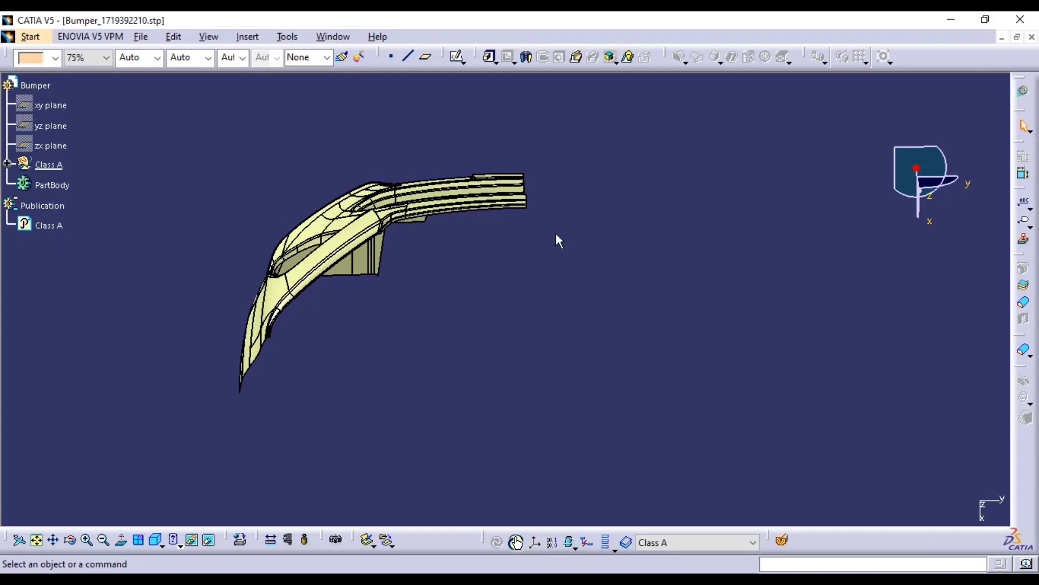
# Switch to CATIA V5 and insert a geometrical set named "Tooling directio" under Bumper
pyautogui.moveTo(506, 299); pyautogui.dragTo(630, 295, button='middle')
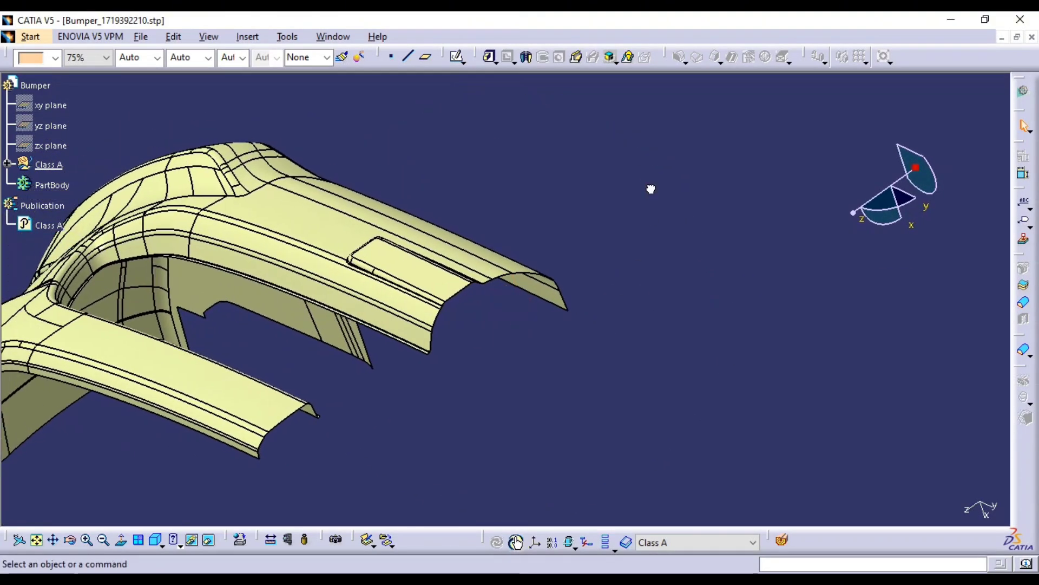
pyautogui.click(247, 37)
pyautogui.click(292, 79)
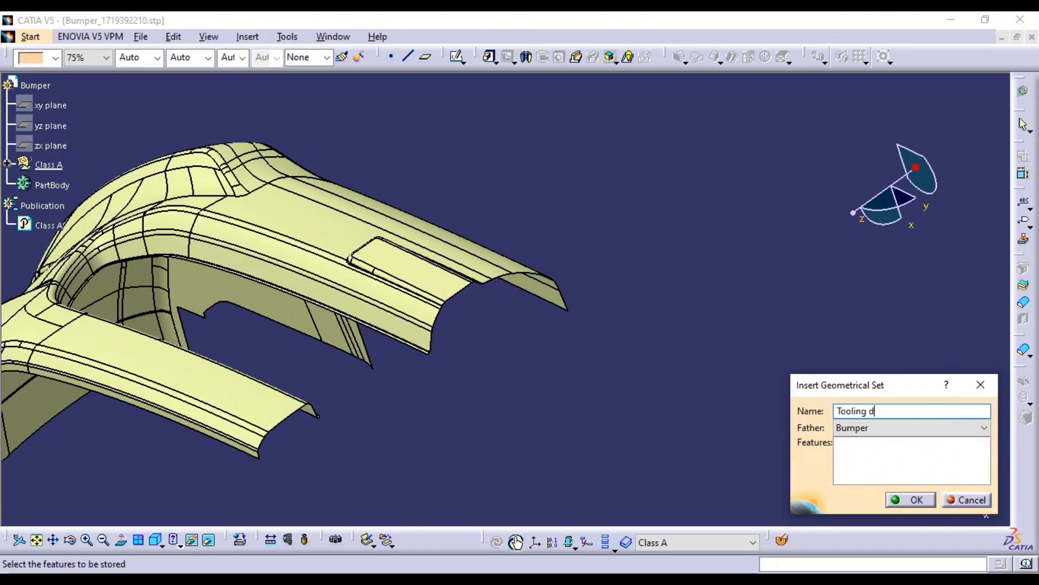
pyautogui.write('Tooling directio')
pyautogui.press('Return')
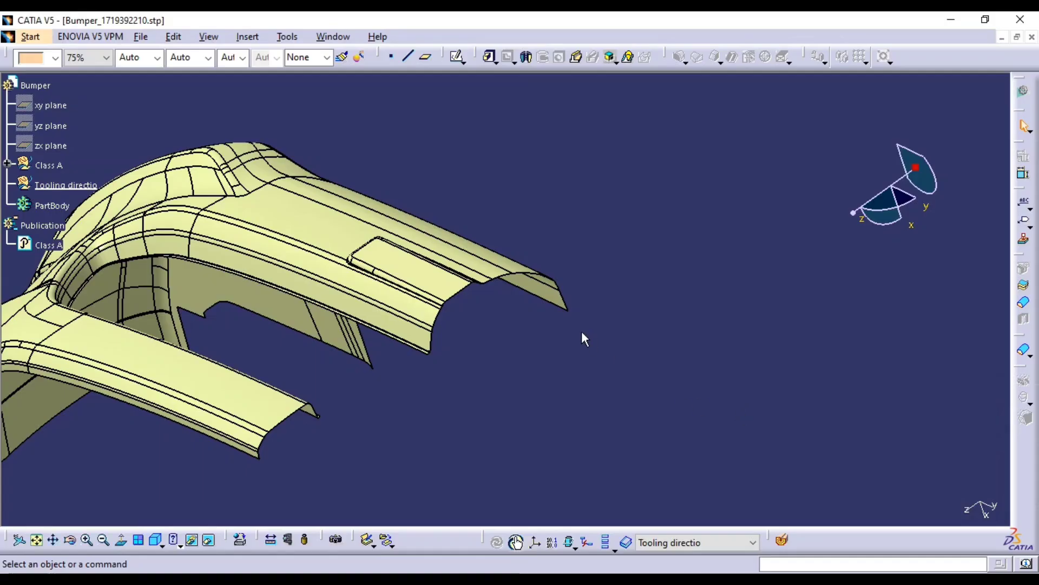
# Create a point on curve at the middle of the recessed panel's end edge on the upper arm
pyautogui.keyDown('ctrl'); pyautogui.moveTo(582, 330); pyautogui.dragTo(656, 343, button='middle'); pyautogui.keyUp('ctrl')
pyautogui.click(390, 57)
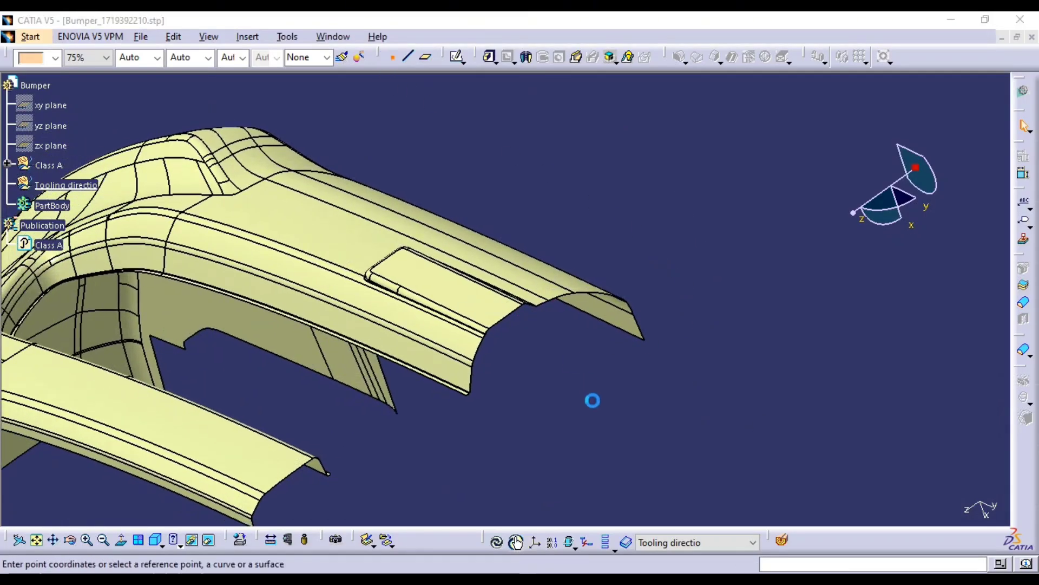
pyautogui.keyDown('ctrl'); pyautogui.moveTo(592, 399); pyautogui.dragTo(591, 332, button='middle'); pyautogui.keyUp('ctrl')
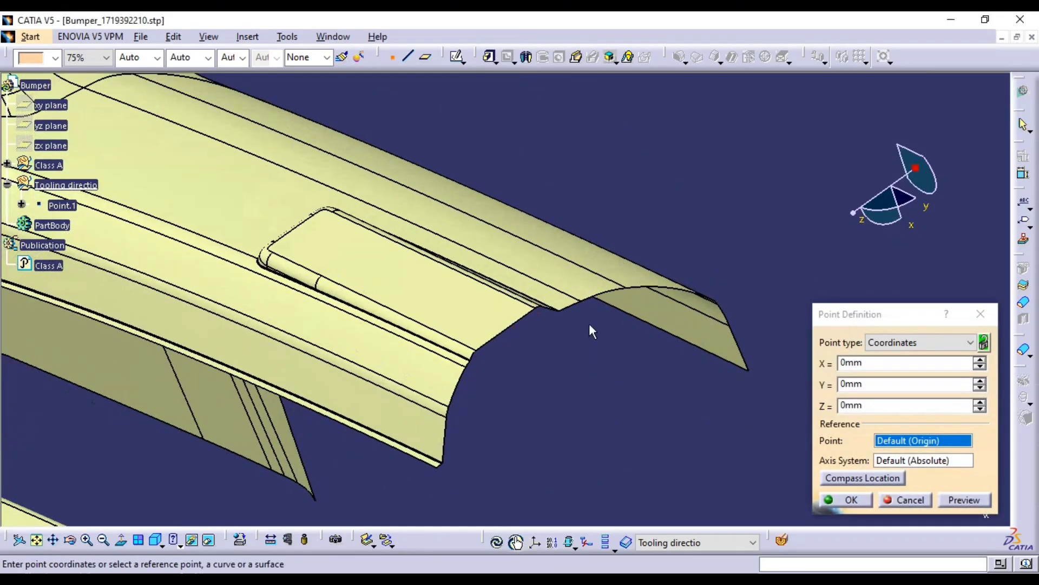
pyautogui.click(538, 314)
pyautogui.click(955, 410)
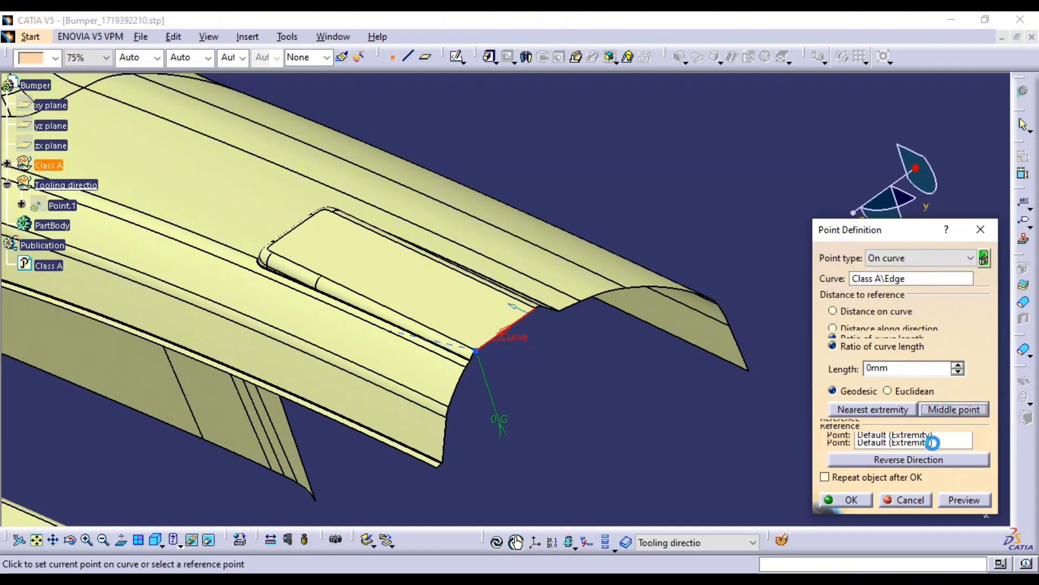
pyautogui.click(847, 499)
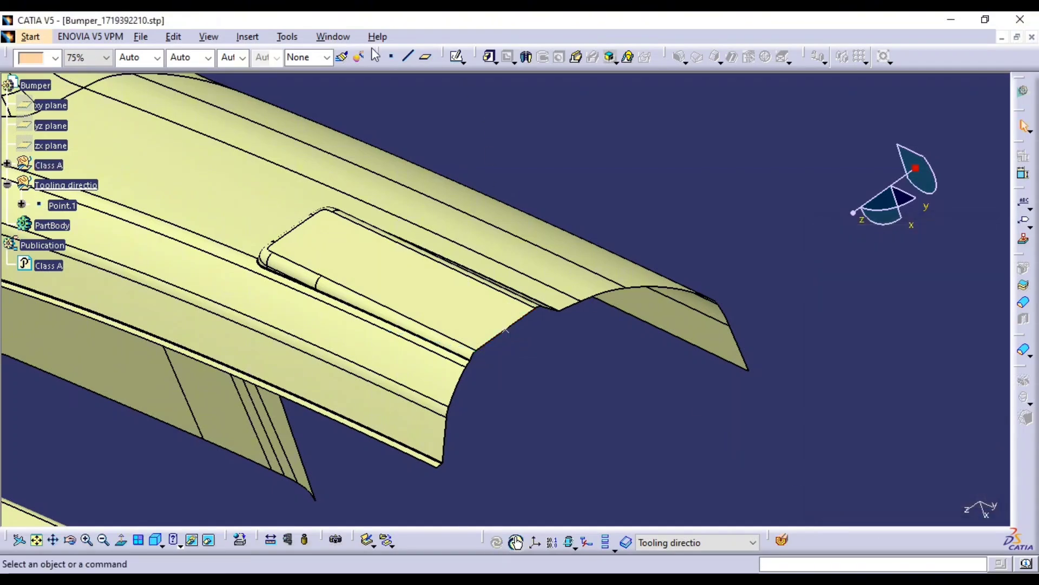
# Create a Point-Direction line through the new point along the X component, starting at -78 mm and ending at 93 mm
pyautogui.click(407, 57)
pyautogui.click(738, 228)
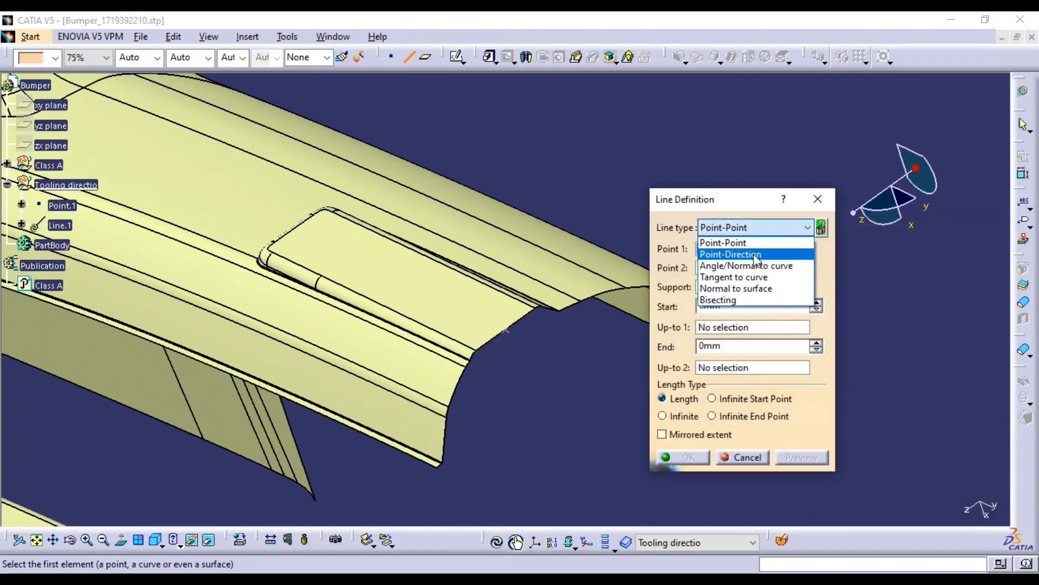
pyautogui.click(755, 256)
pyautogui.click(517, 337)
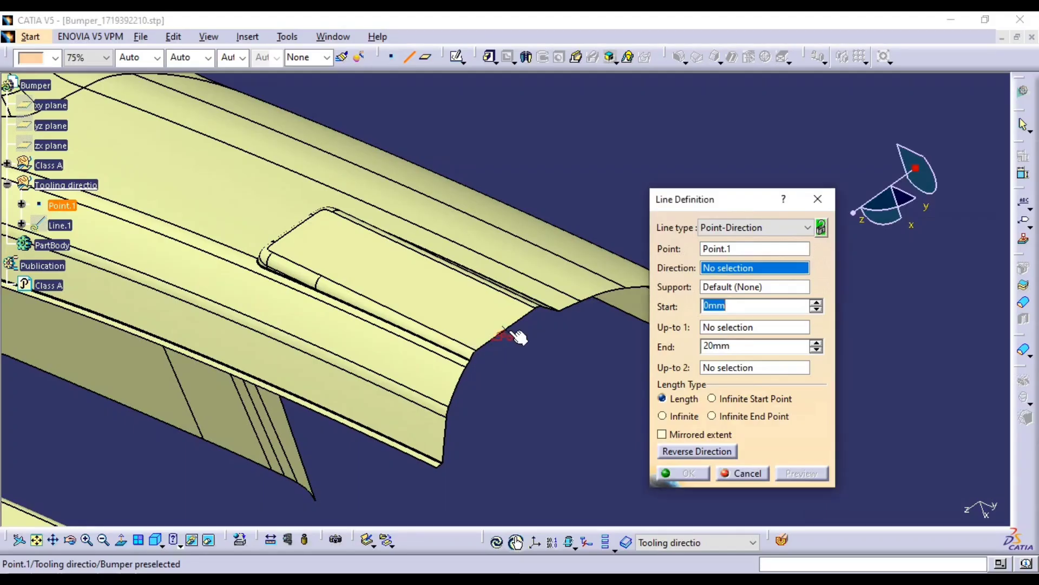
pyautogui.moveTo(518, 337); pyautogui.dragTo(506, 408, button='middle')
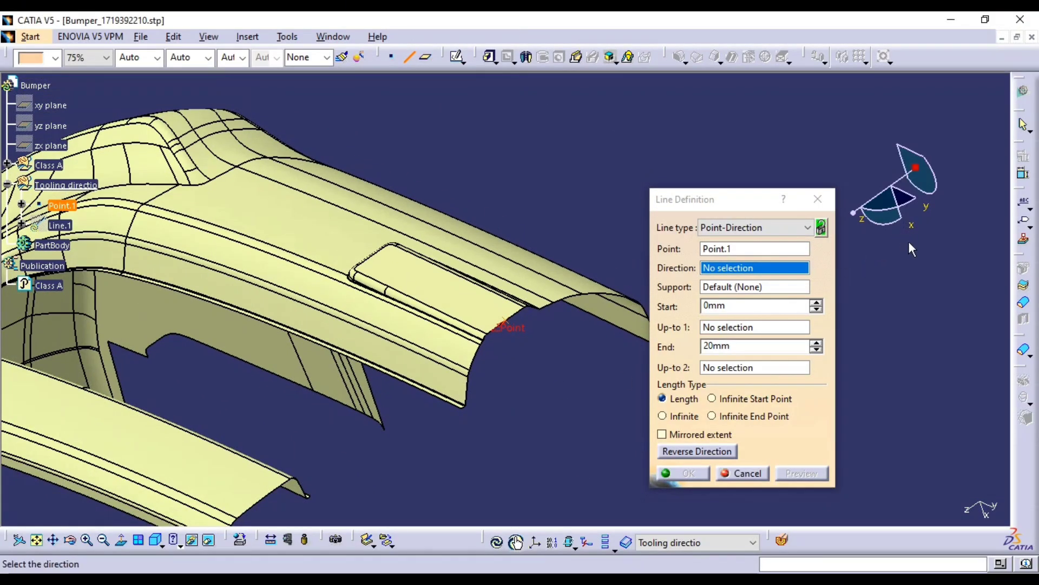
pyautogui.rightClick(739, 265)
pyautogui.click(773, 335)
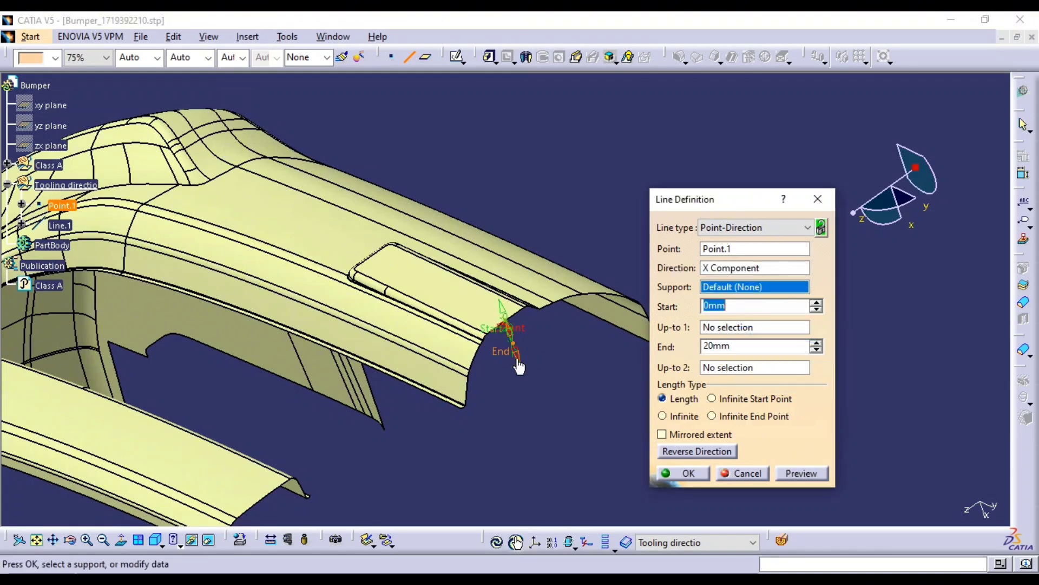
pyautogui.moveTo(519, 367); pyautogui.dragTo(532, 446)
pyautogui.moveTo(503, 321); pyautogui.dragTo(468, 227)
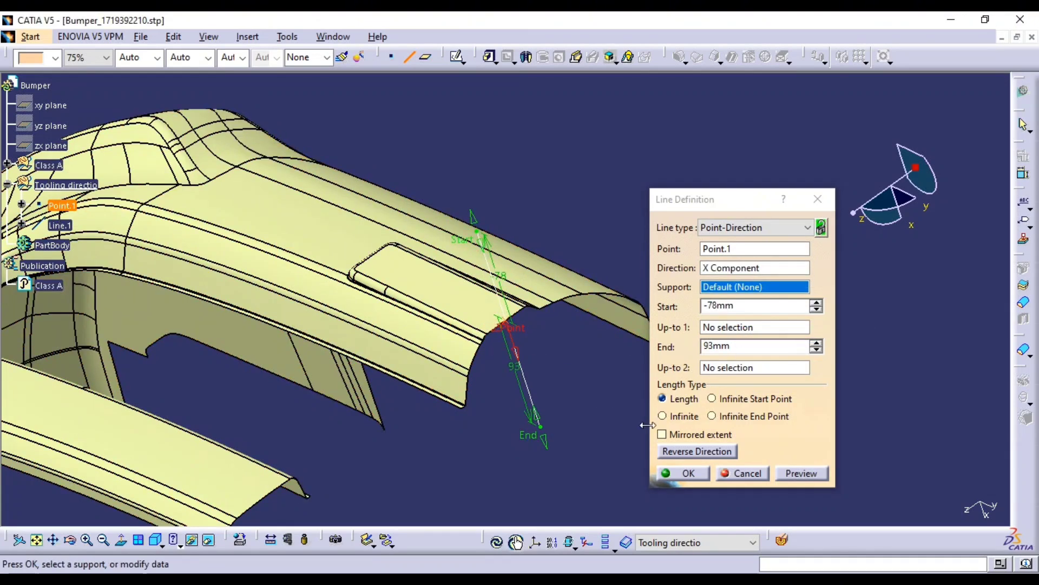
pyautogui.click(681, 474)
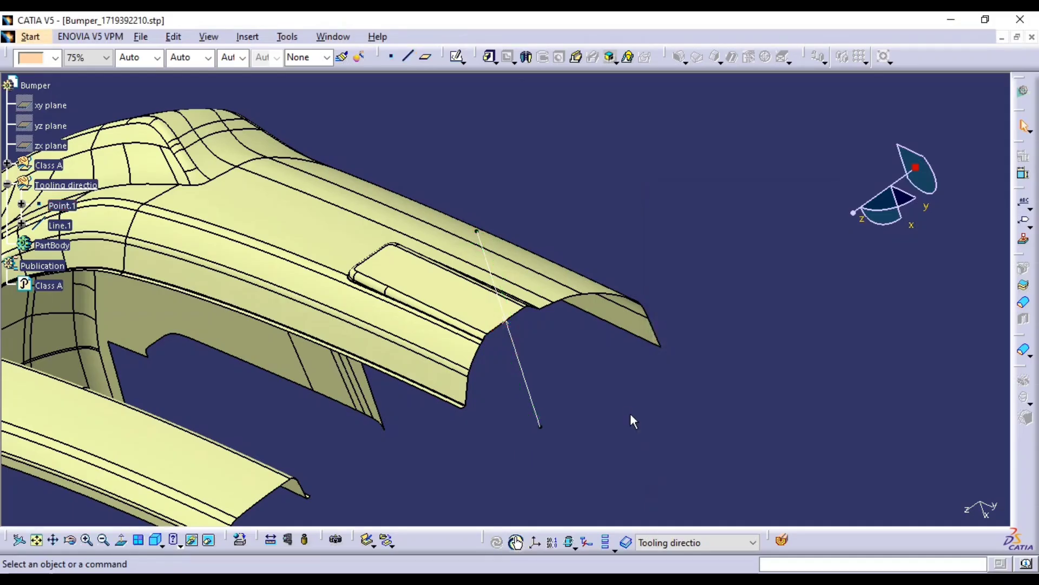
# Edit the tooling line to end at 557 mm and extend its start well beyond the bumper's outer face
pyautogui.moveTo(632, 421); pyautogui.dragTo(552, 470, button='middle')
pyautogui.moveTo(483, 429); pyautogui.dragTo(558, 347, button='middle')
pyautogui.doubleClick(590, 239)
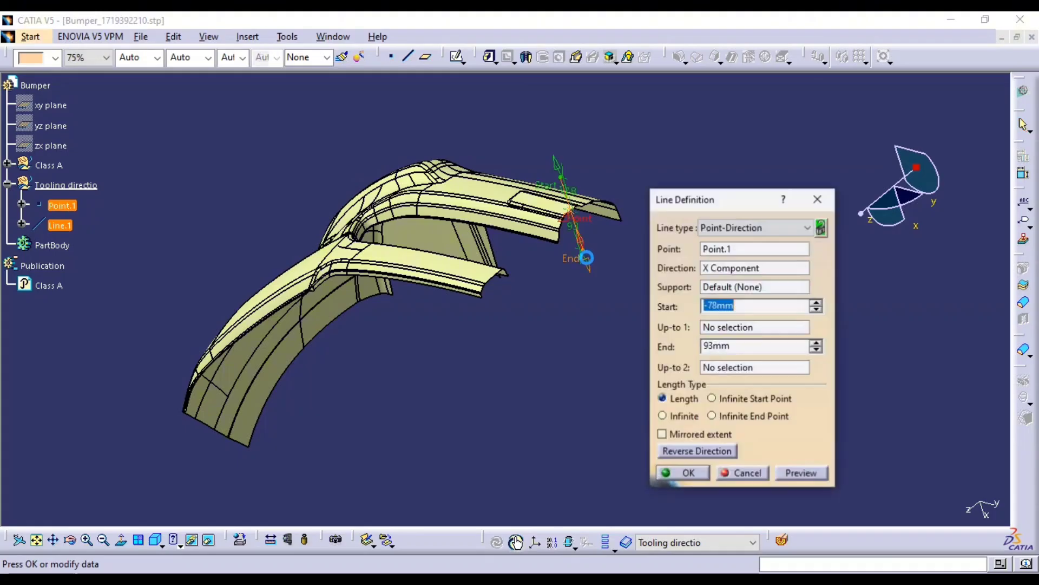
pyautogui.moveTo(553, 170); pyautogui.dragTo(548, 125)
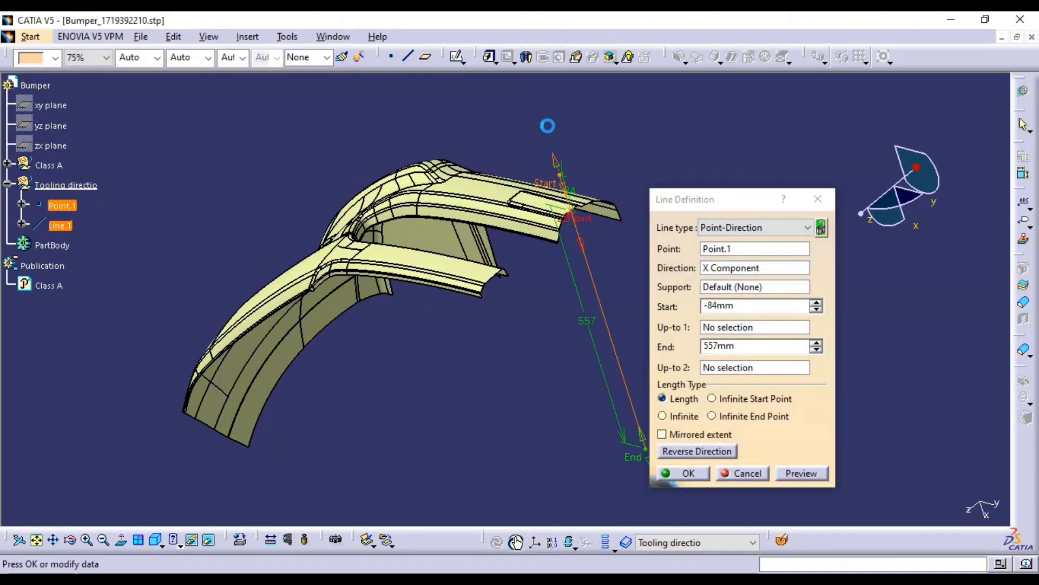
pyautogui.click(687, 473)
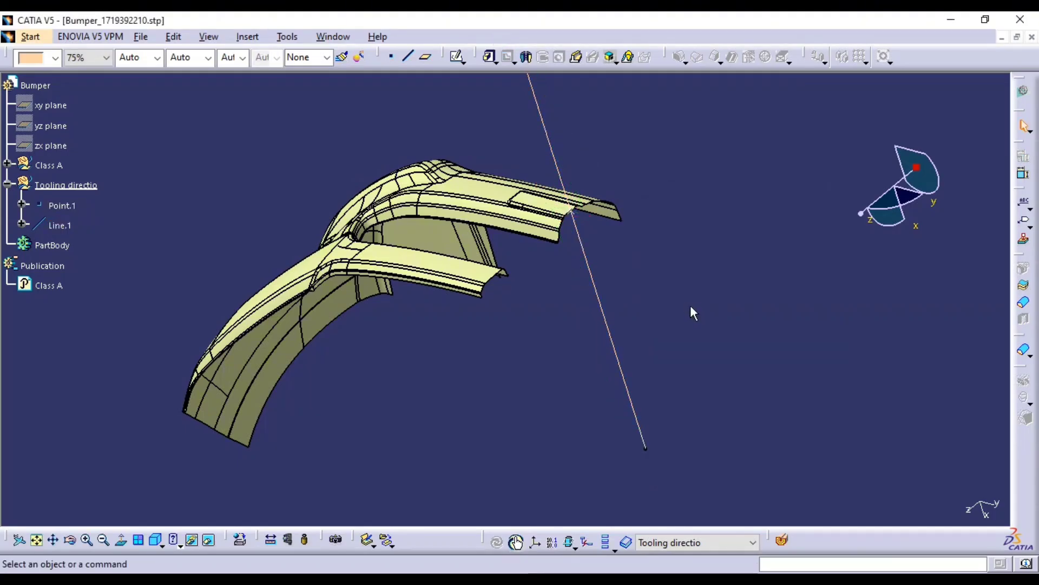
# Switch to the Generative Shape Design workbench
pyautogui.moveTo(691, 311); pyautogui.dragTo(666, 297, button='middle')
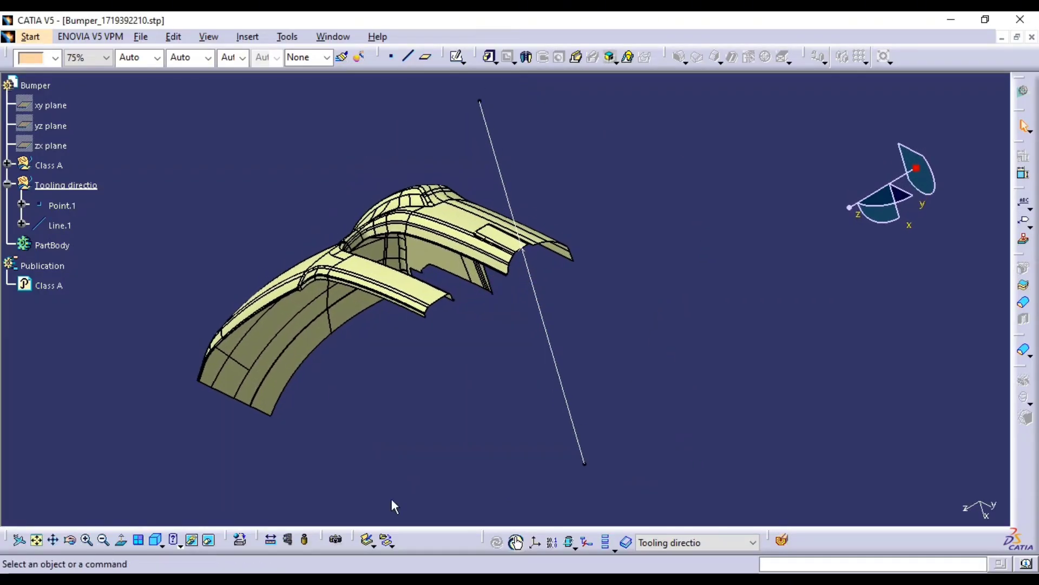
pyautogui.click(1023, 91)
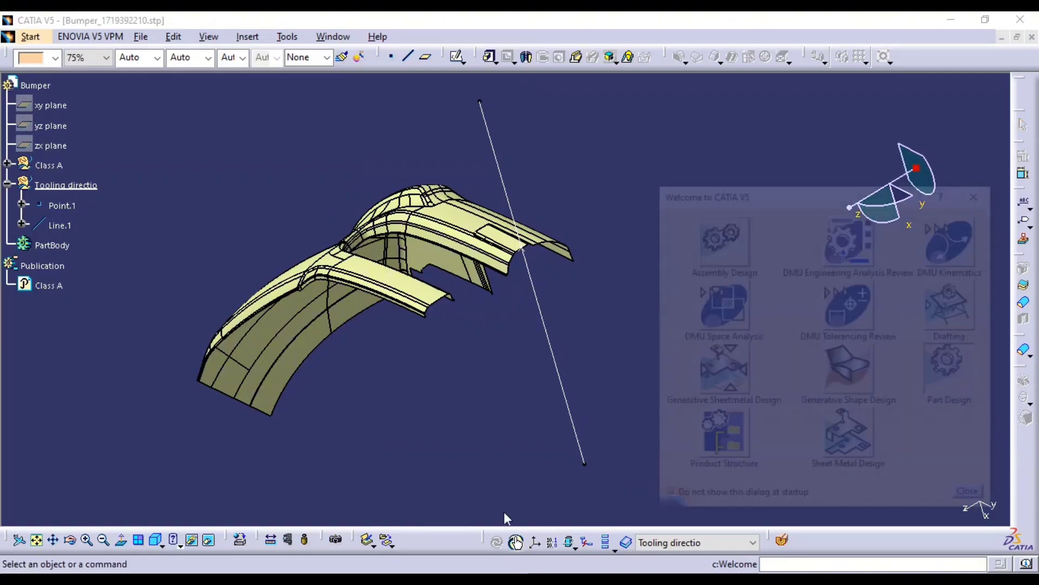
pyautogui.click(823, 380)
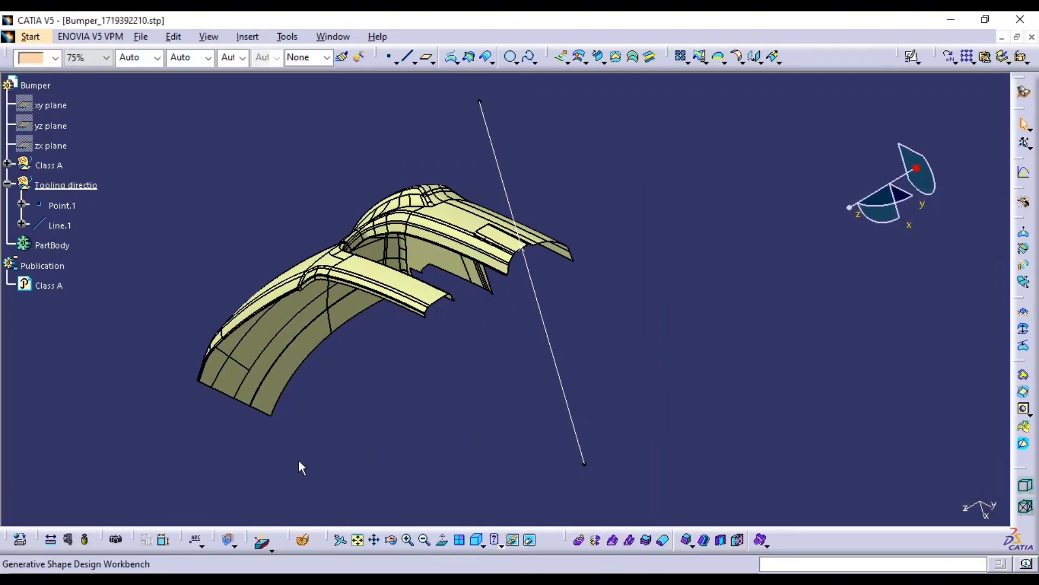
# Start a Feature Draft Analysis with a compass-defined direction and align the compass with the tooling line along X
pyautogui.click(263, 541)
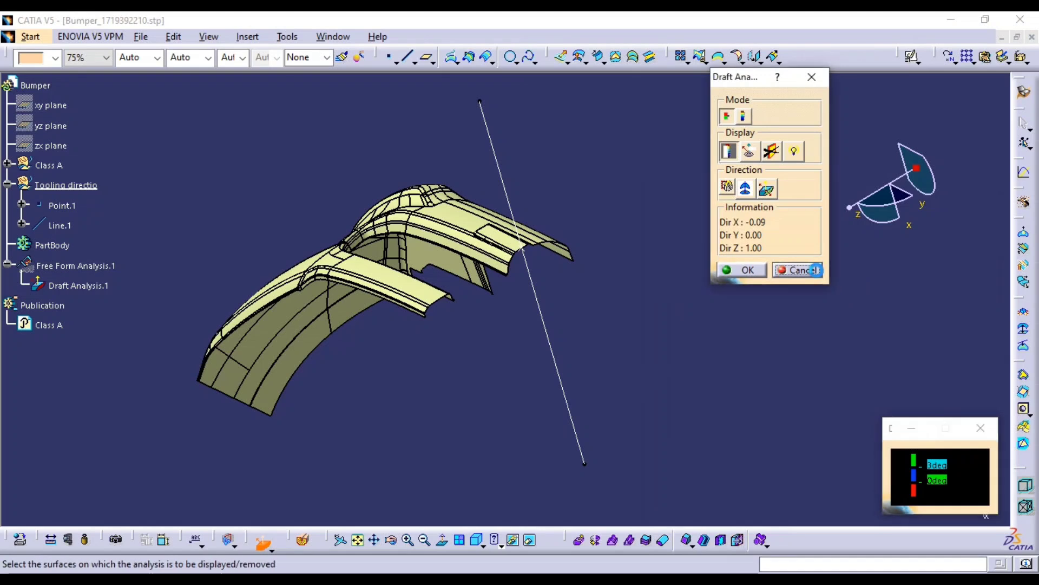
pyautogui.click(798, 270)
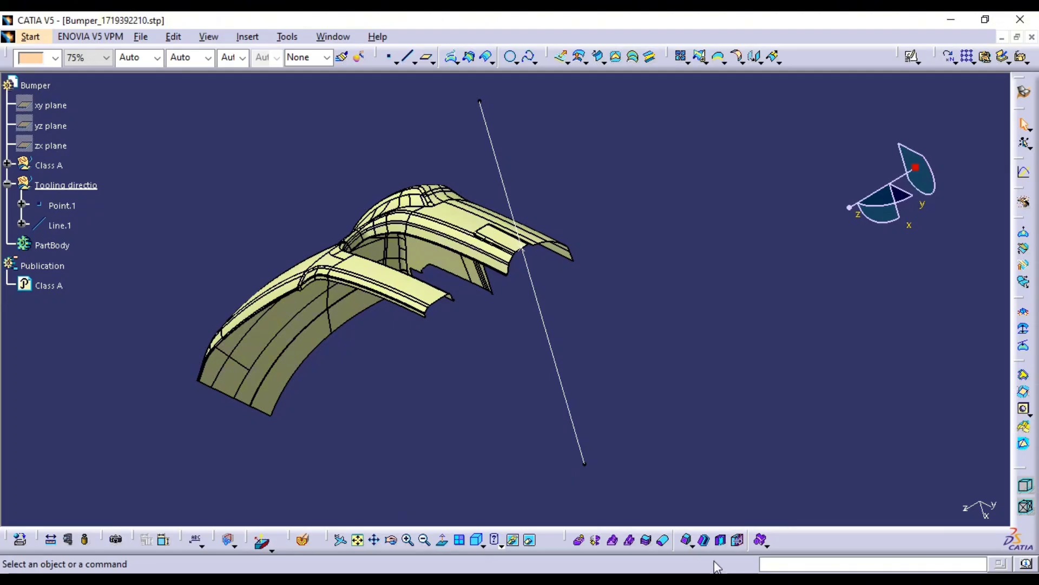
pyautogui.click(248, 38)
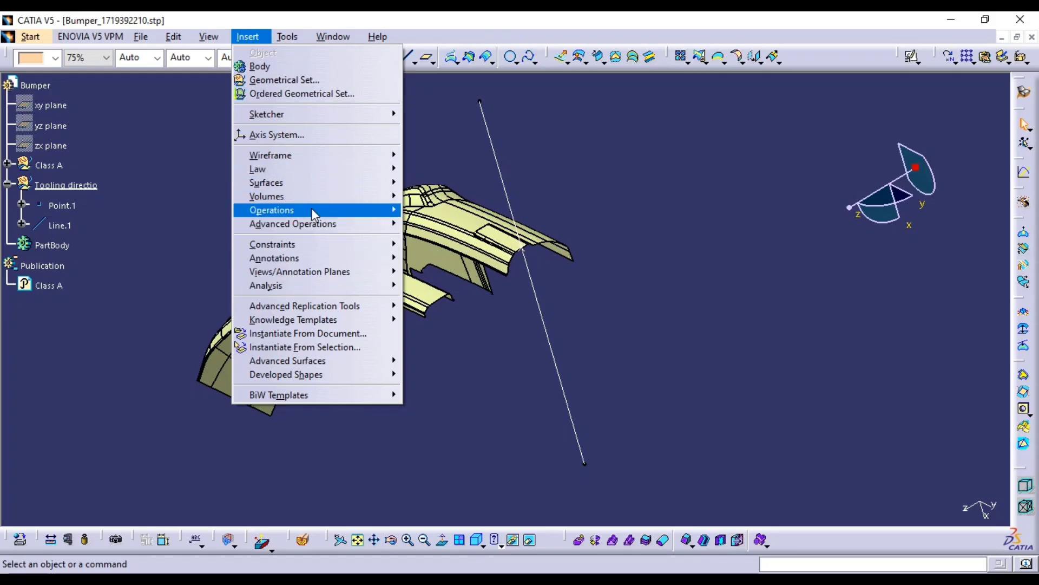
pyautogui.moveTo(343, 287)
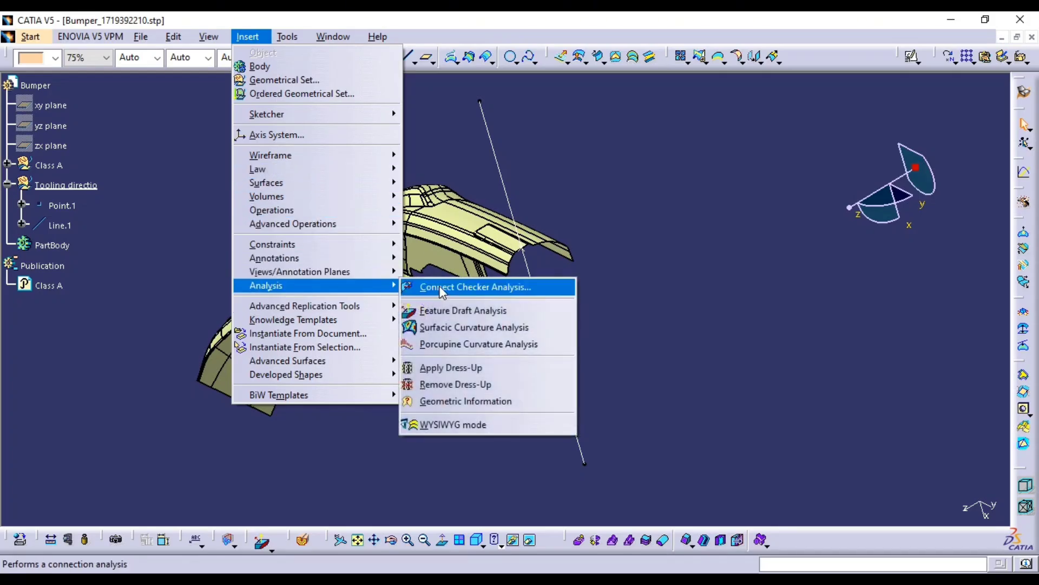
pyautogui.click(485, 316)
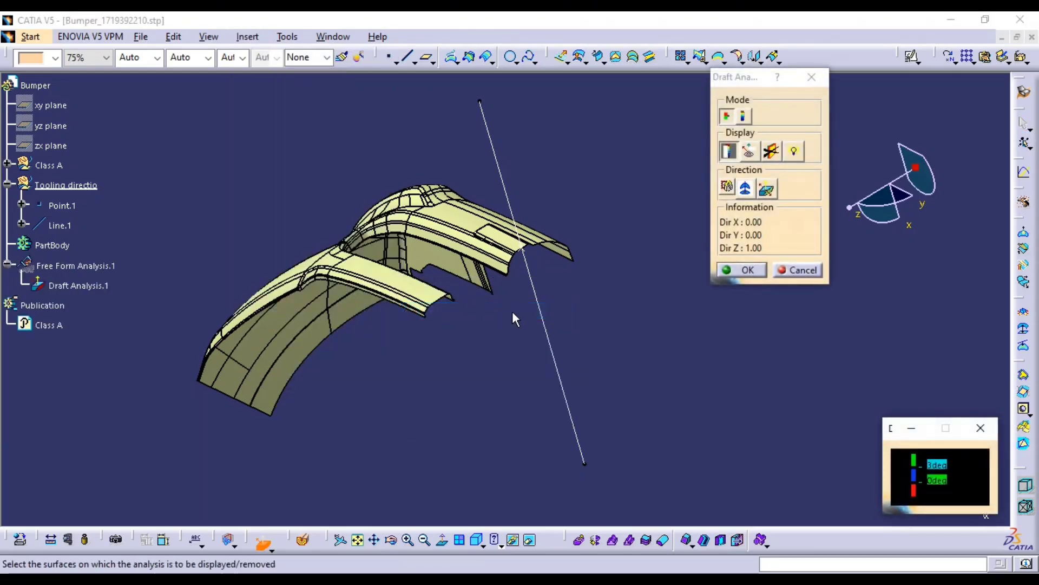
pyautogui.click(747, 190)
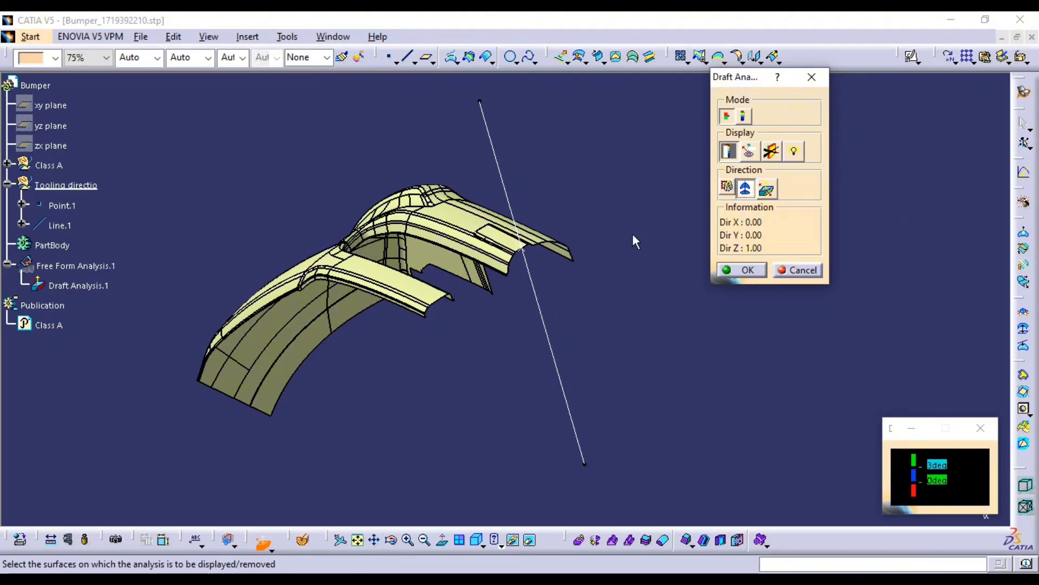
pyautogui.keyDown('ctrl'); pyautogui.moveTo(527, 264); pyautogui.dragTo(539, 442, button='middle'); pyautogui.keyUp('ctrl')
pyautogui.moveTo(518, 369); pyautogui.dragTo(517, 271, button='middle')
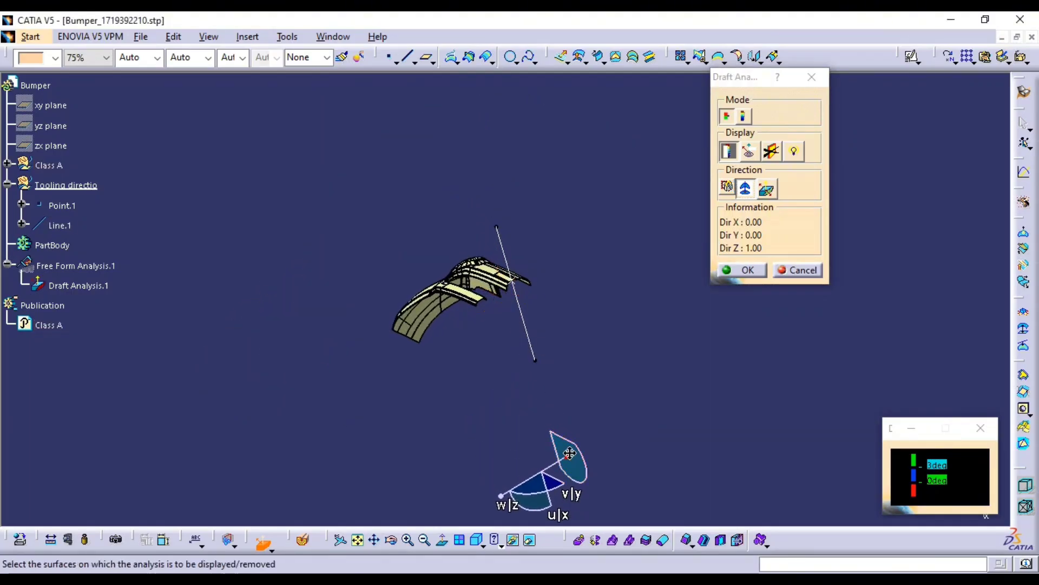
pyautogui.moveTo(569, 453); pyautogui.dragTo(507, 257)
pyautogui.keyDown('ctrl'); pyautogui.moveTo(590, 319); pyautogui.dragTo(627, 196, button='middle'); pyautogui.keyUp('ctrl')
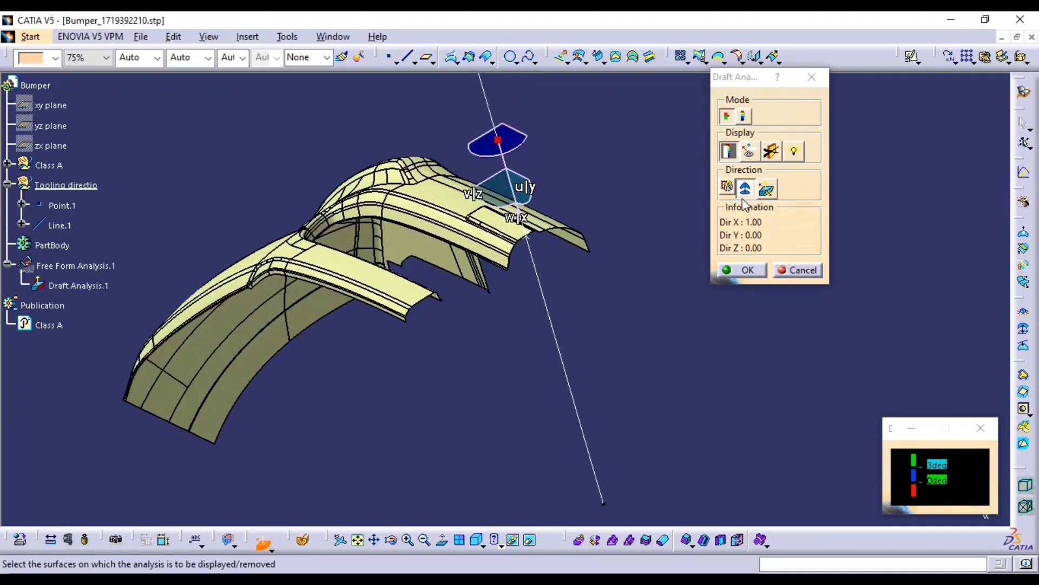
# Apply the draft analysis to the Class A surface, invert the draft direction and accept the analysis
pyautogui.click(452, 212)
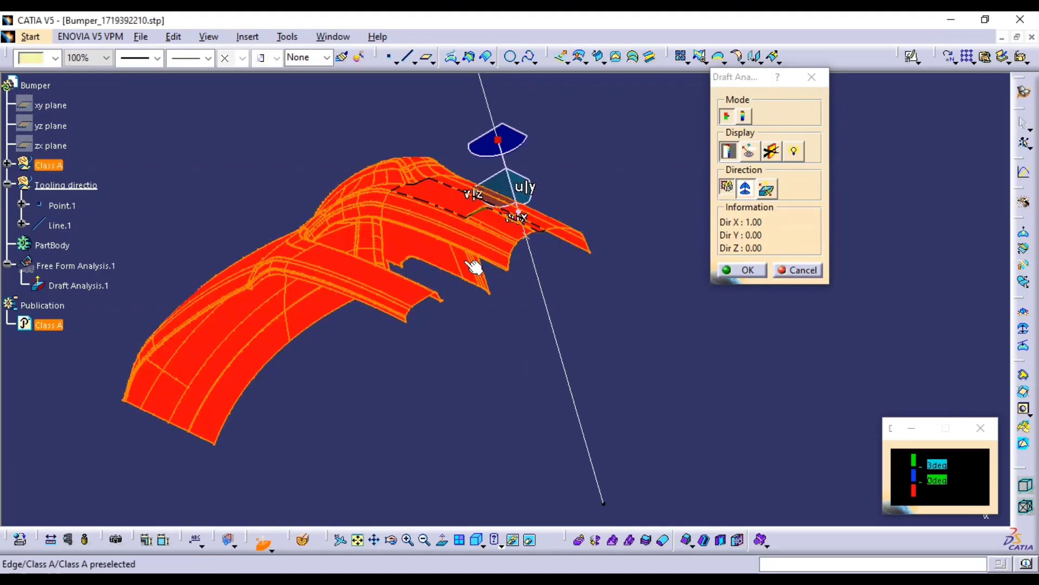
pyautogui.click(767, 189)
pyautogui.moveTo(541, 277); pyautogui.dragTo(598, 302, button='middle')
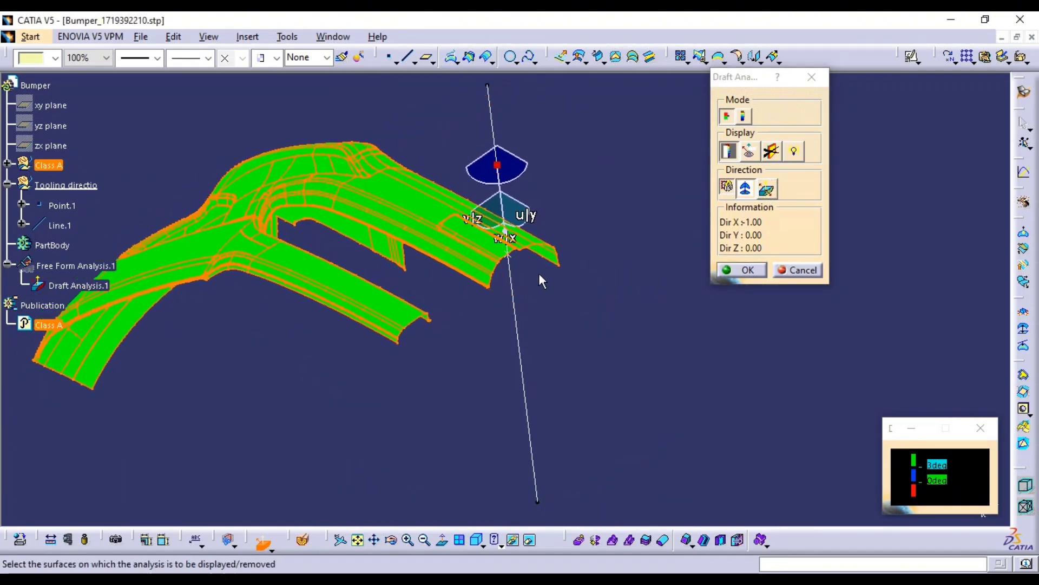
pyautogui.click(749, 275)
# Hide the Free Form Analysis set containing the draft analysis
pyautogui.moveTo(576, 256); pyautogui.dragTo(588, 217, button='middle')
pyautogui.click(723, 295)
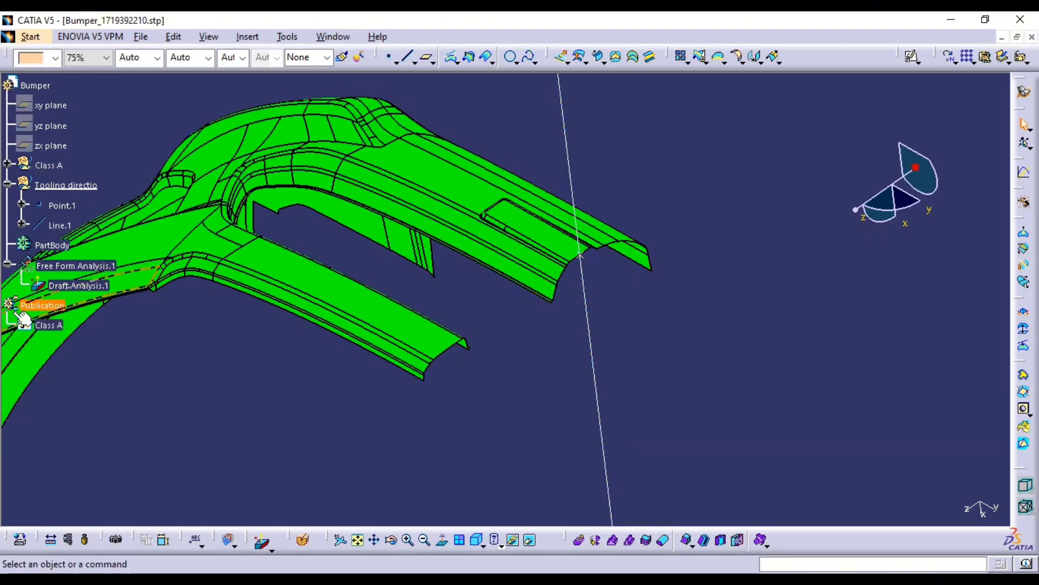
pyautogui.click(62, 266)
pyautogui.press('space')
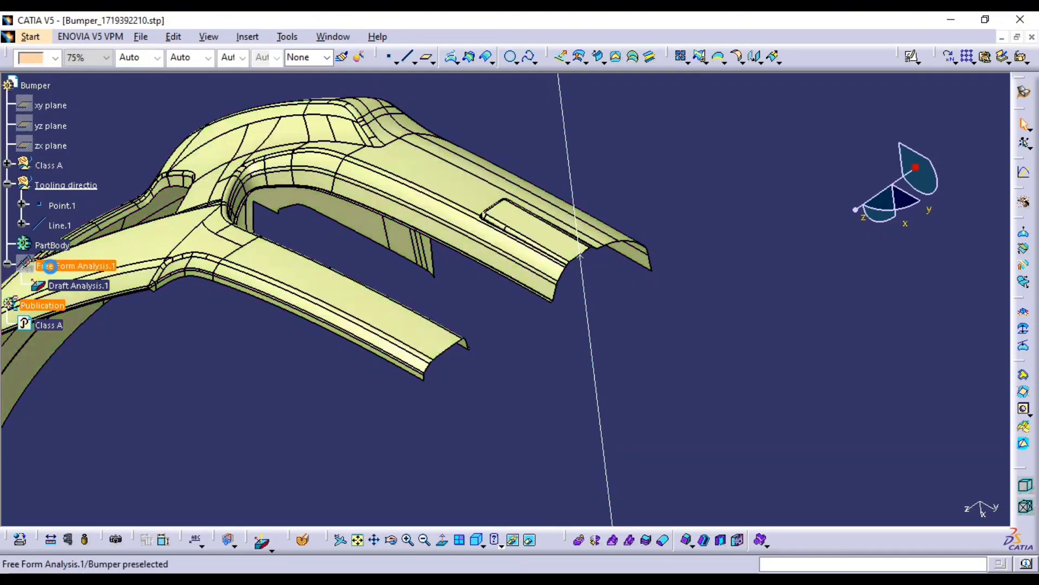
# Collapse the Free Form Analysis and Tooling directio branches and recolor the tooling direction line magenta
pyautogui.click(8, 264)
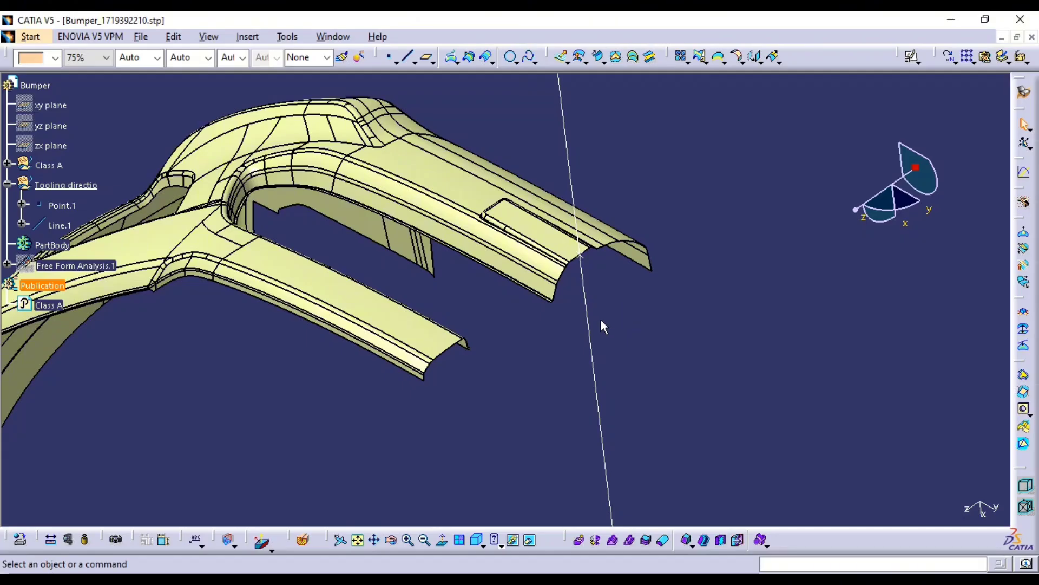
pyautogui.moveTo(673, 302); pyautogui.dragTo(487, 359, button='middle')
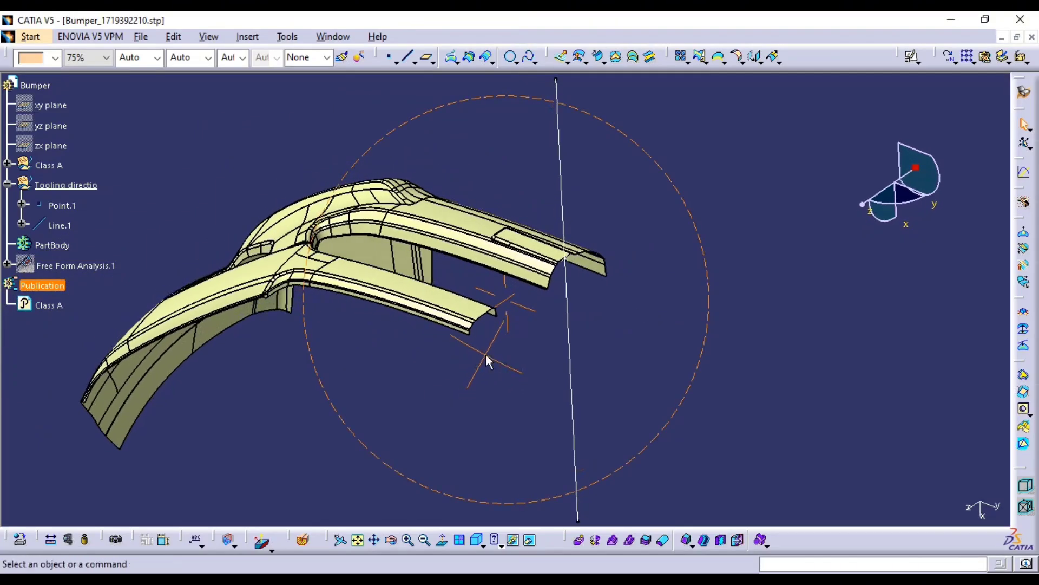
pyautogui.moveTo(609, 398); pyautogui.dragTo(507, 411, button='middle')
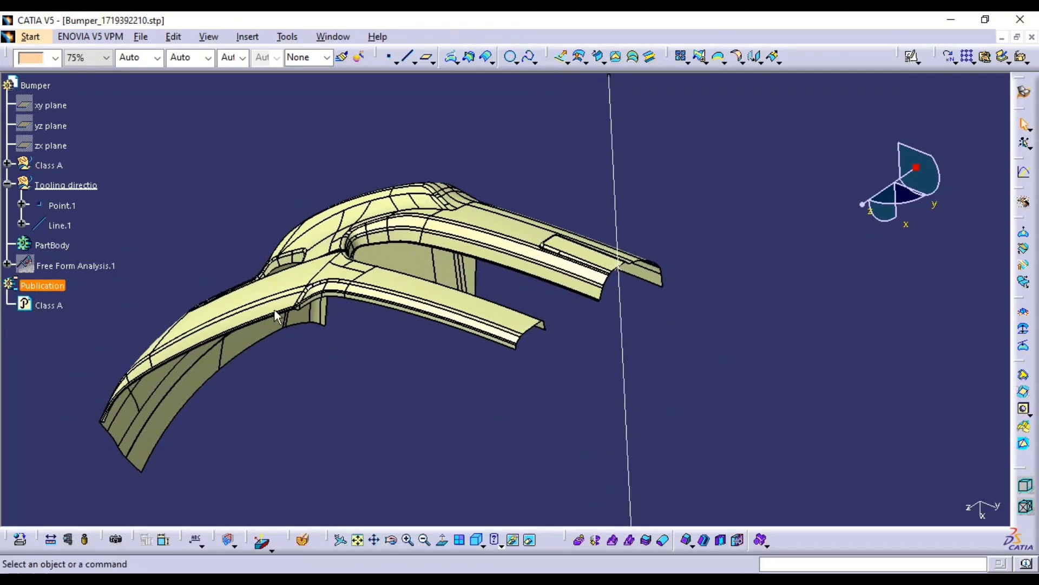
pyautogui.click(8, 184)
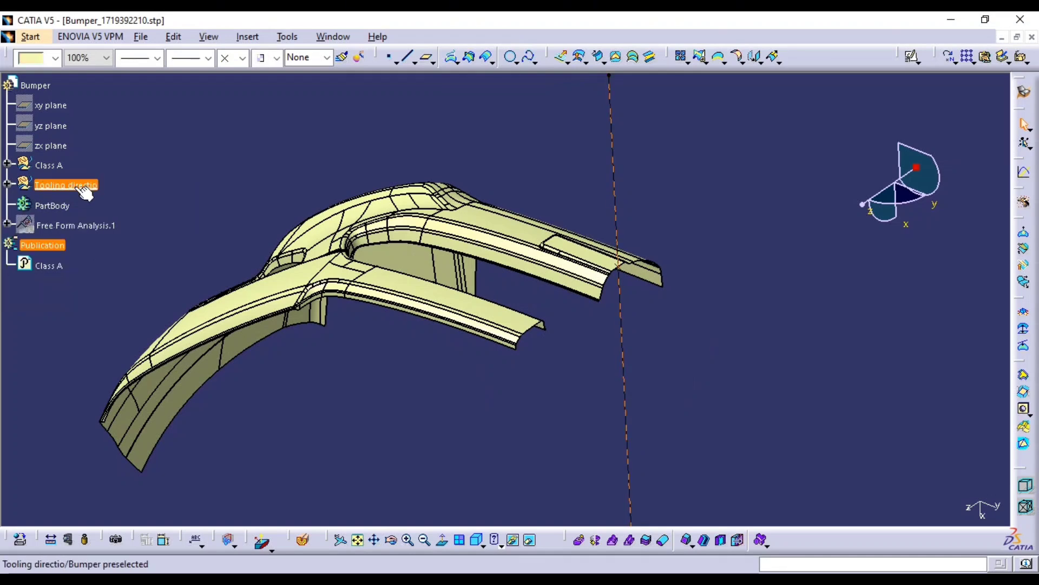
pyautogui.click(615, 169)
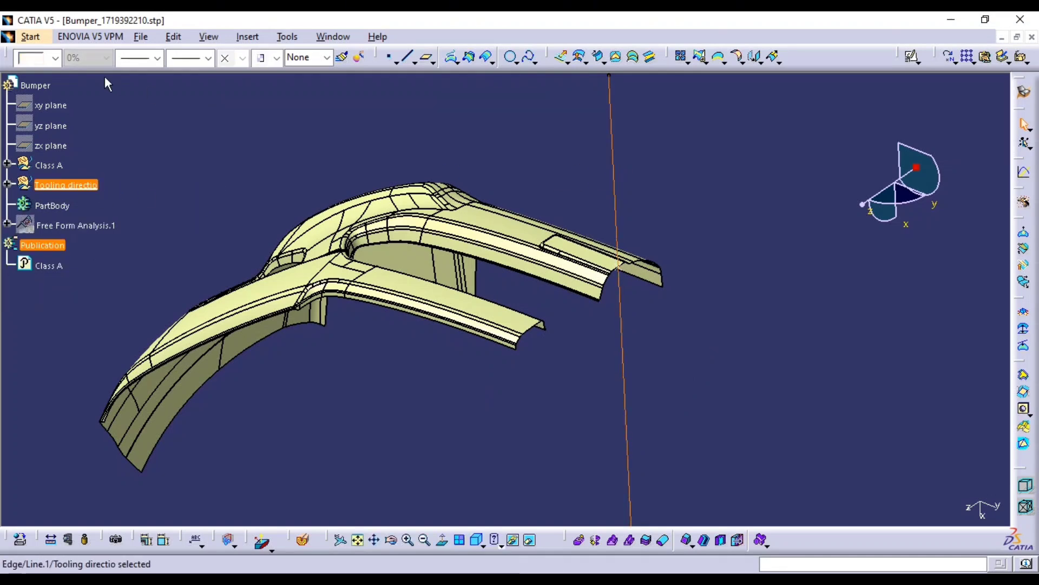
pyautogui.click(55, 58)
pyautogui.click(35, 223)
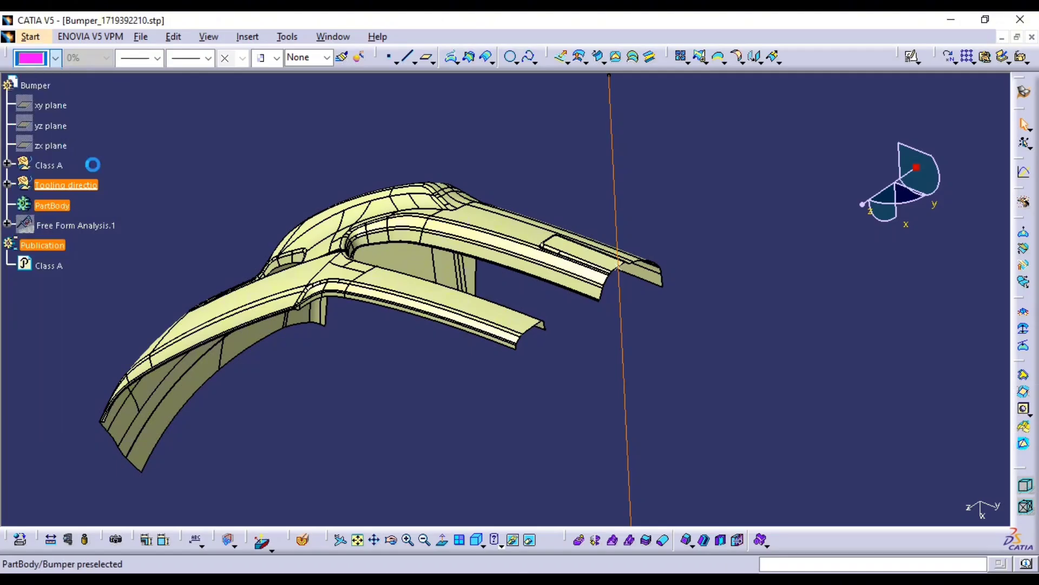
# Give the magenta tooling direction line a thick, dashed line style
pyautogui.click(155, 59)
pyautogui.click(136, 122)
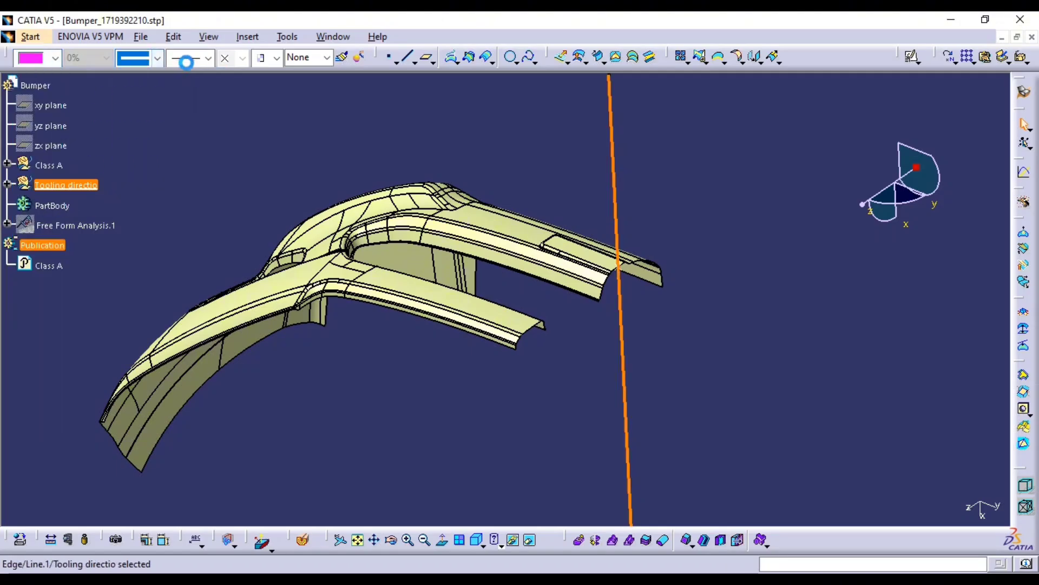
pyautogui.click(209, 58)
pyautogui.click(217, 118)
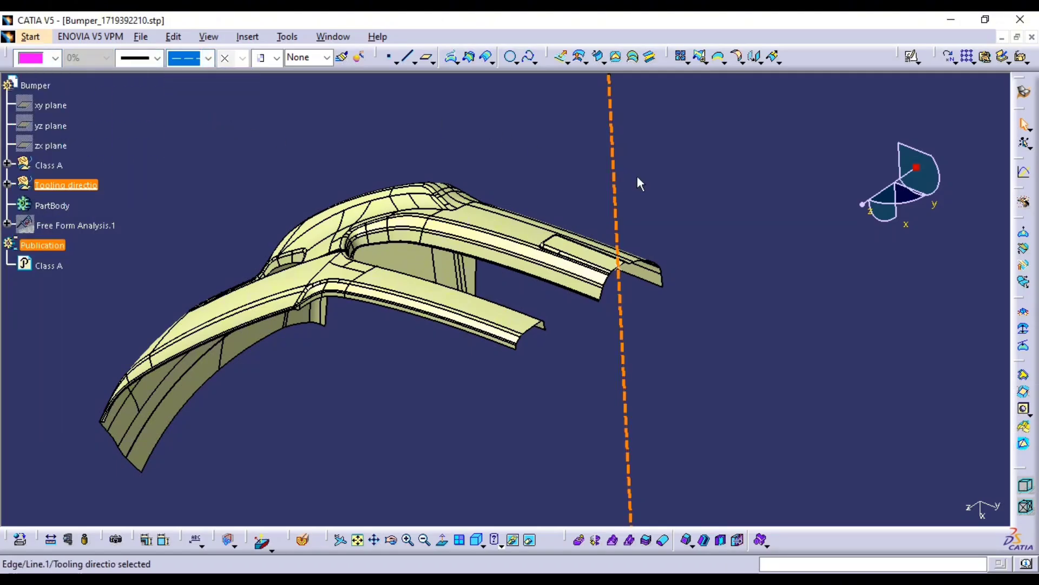
pyautogui.click(742, 200)
pyautogui.moveTo(700, 206); pyautogui.dragTo(651, 295, button='middle')
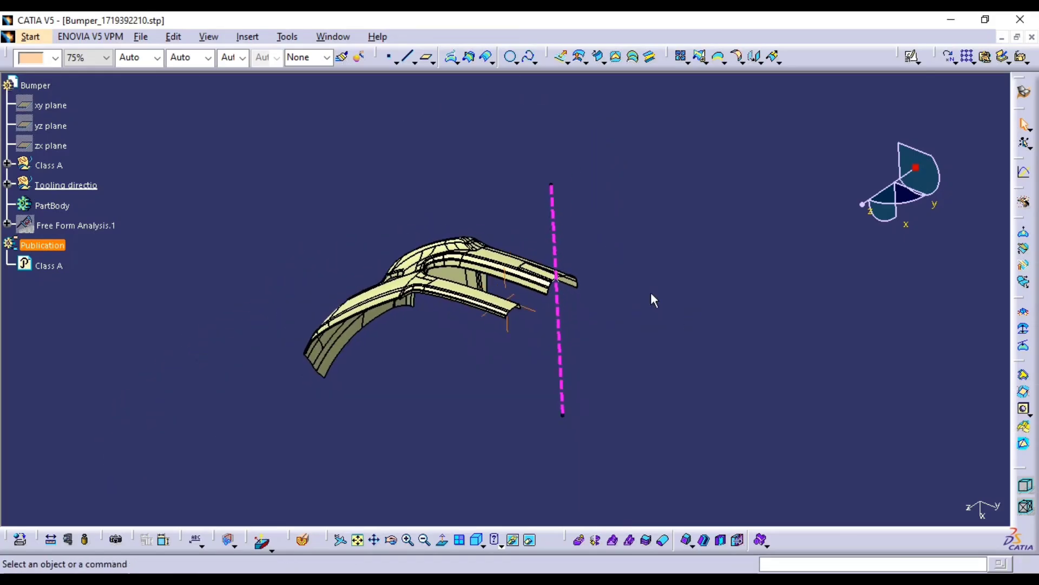
# Publish the tooling direction line under the name Line.1
pyautogui.click(554, 226)
pyautogui.click(286, 36)
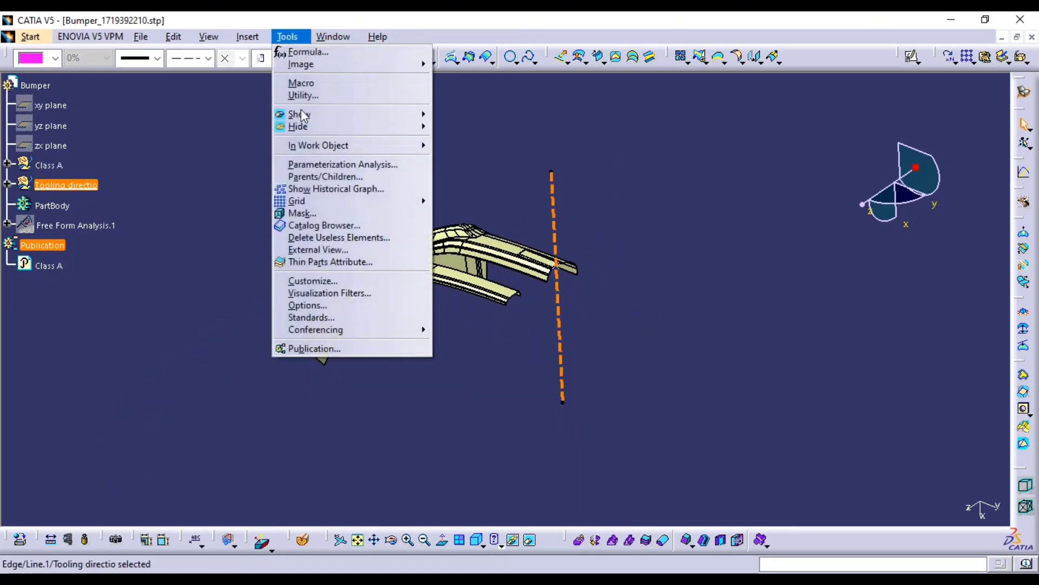
pyautogui.click(339, 350)
pyautogui.click(801, 461)
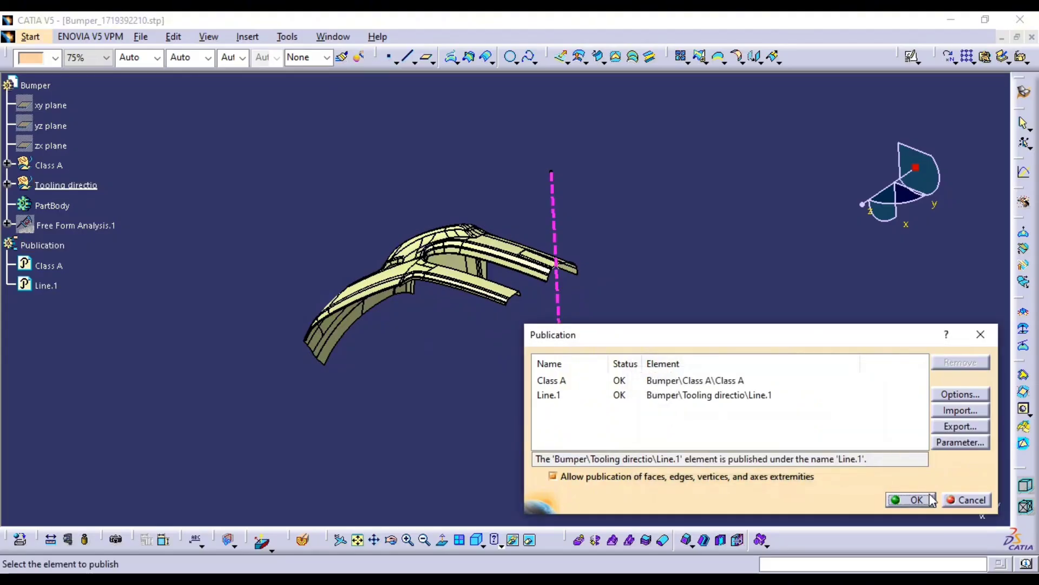
pyautogui.click(913, 499)
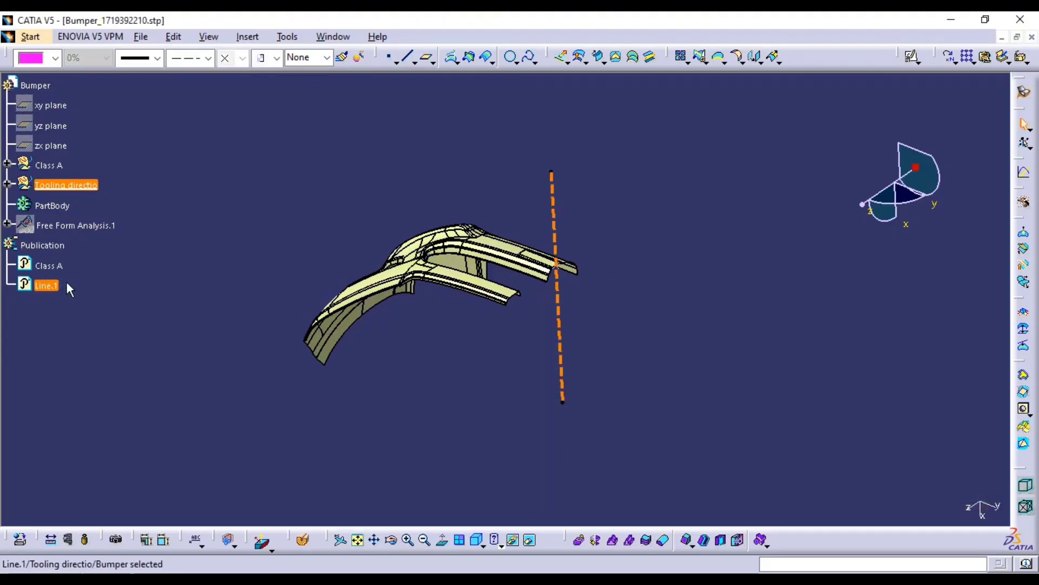
# Rename the tooling direction line as Tooling Axis in its feature properties
pyautogui.hotkey('alt', 'Return')
pyautogui.write('Tooling A')
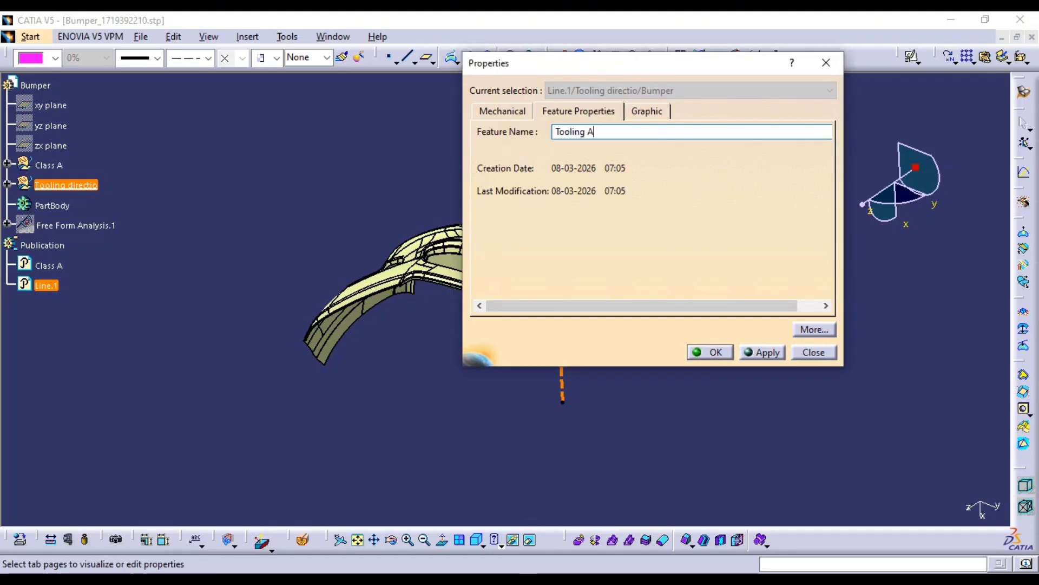
pyautogui.write('xis')
pyautogui.press('Return')
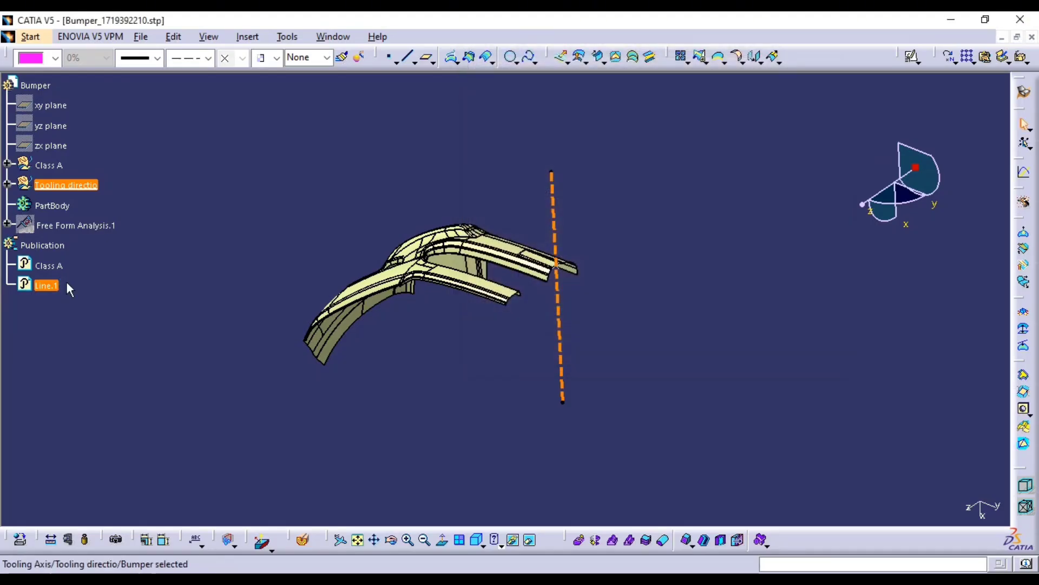
# Remove the Line.1 publication and publish the renamed Tooling Axis line in its place
pyautogui.click(7, 185)
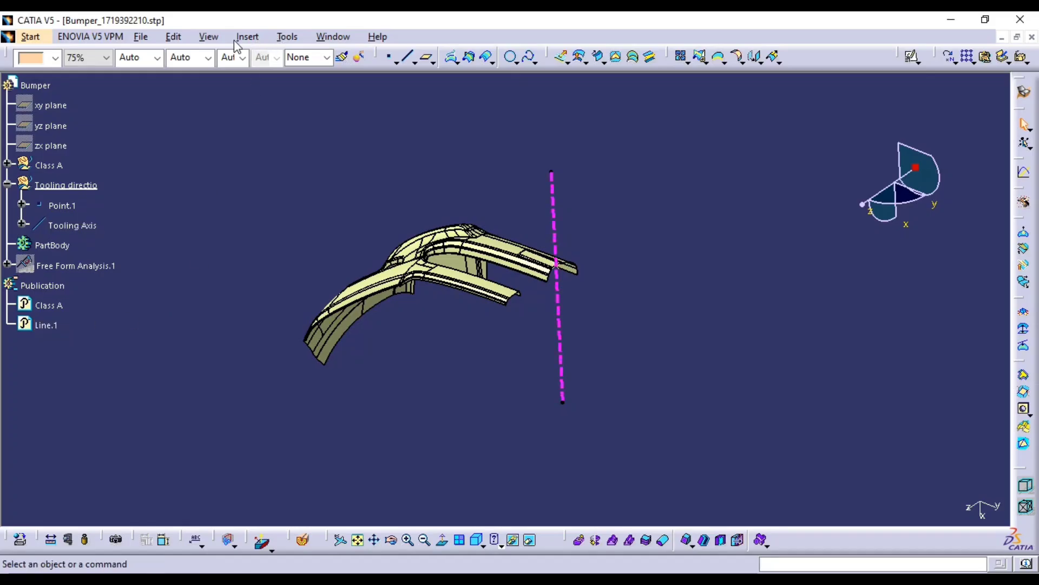
pyautogui.click(286, 36)
pyautogui.click(146, 372)
pyautogui.click(108, 212)
pyautogui.click(287, 37)
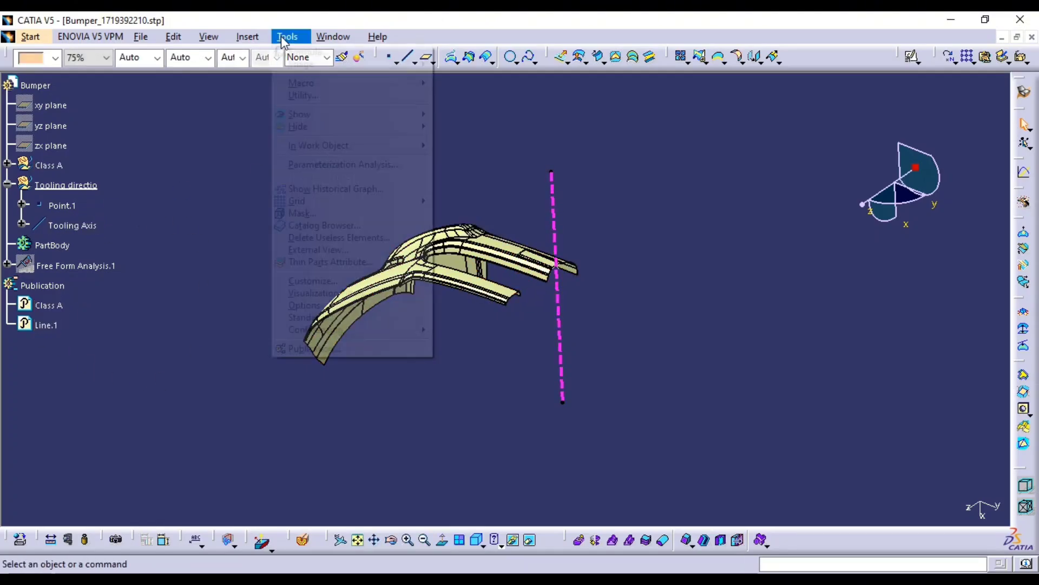
pyautogui.click(314, 351)
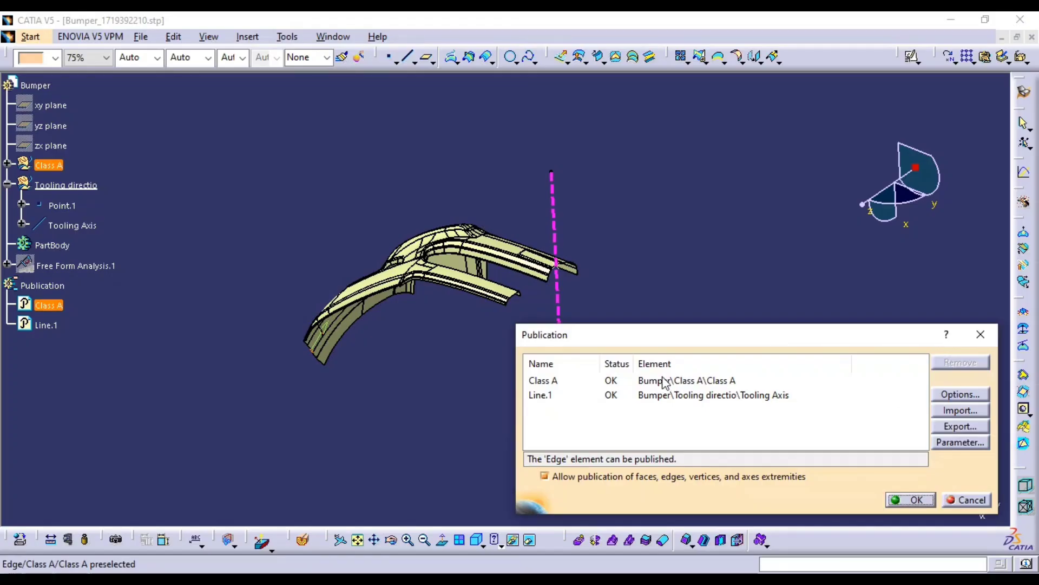
pyautogui.click(715, 397)
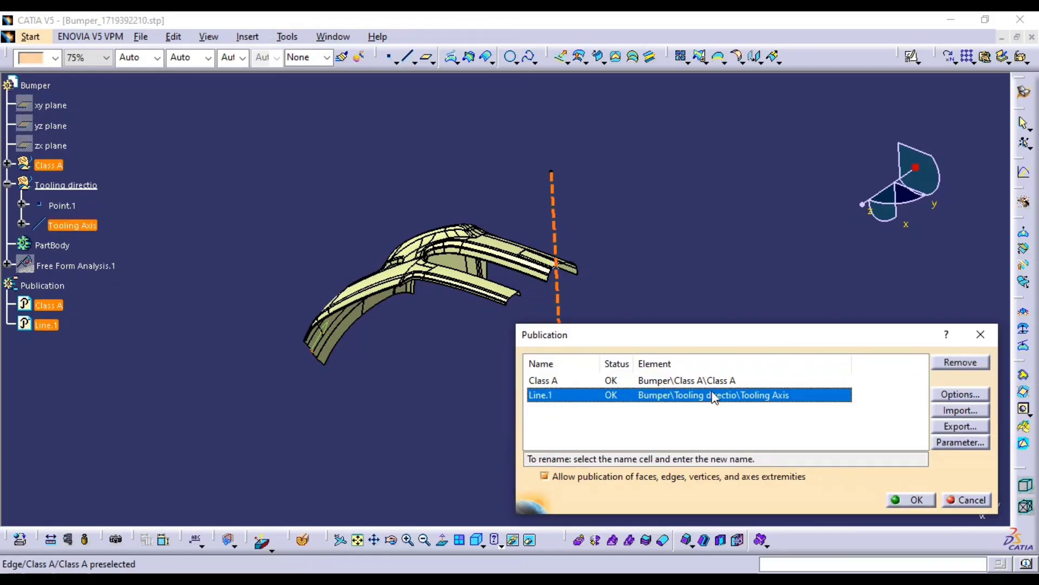
pyautogui.click(963, 364)
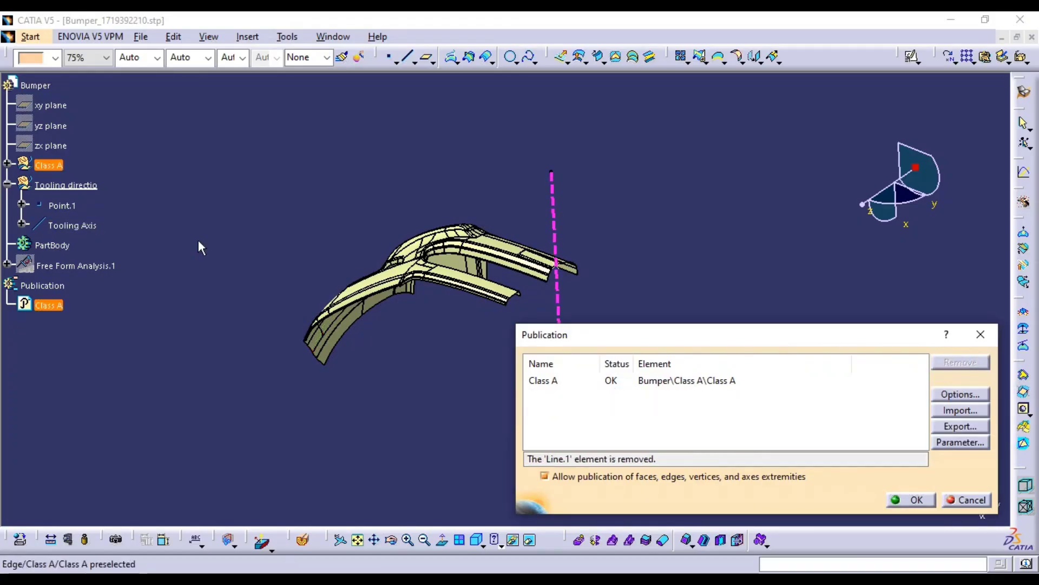
pyautogui.click(66, 225)
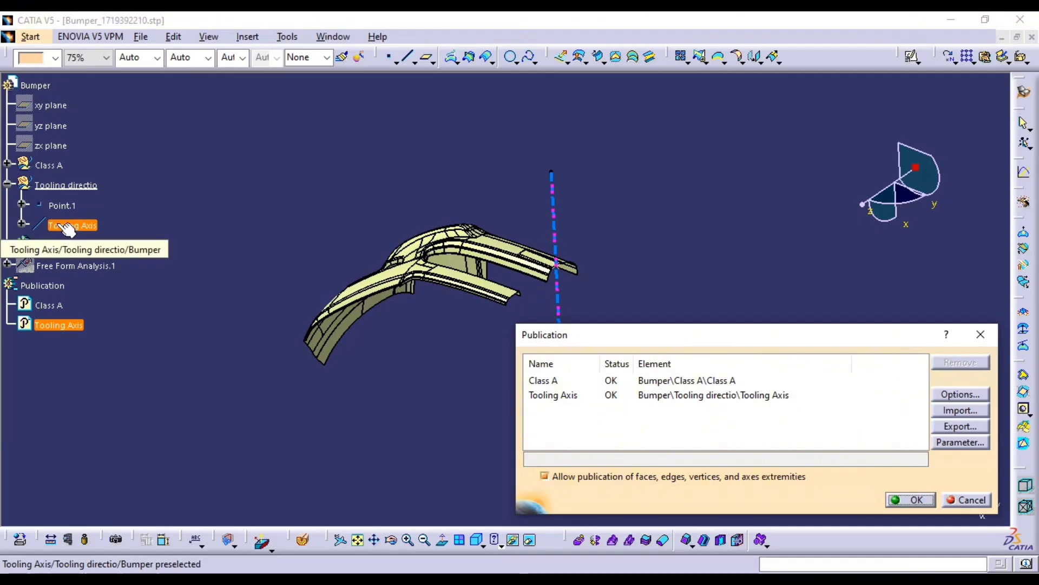
pyautogui.click(910, 499)
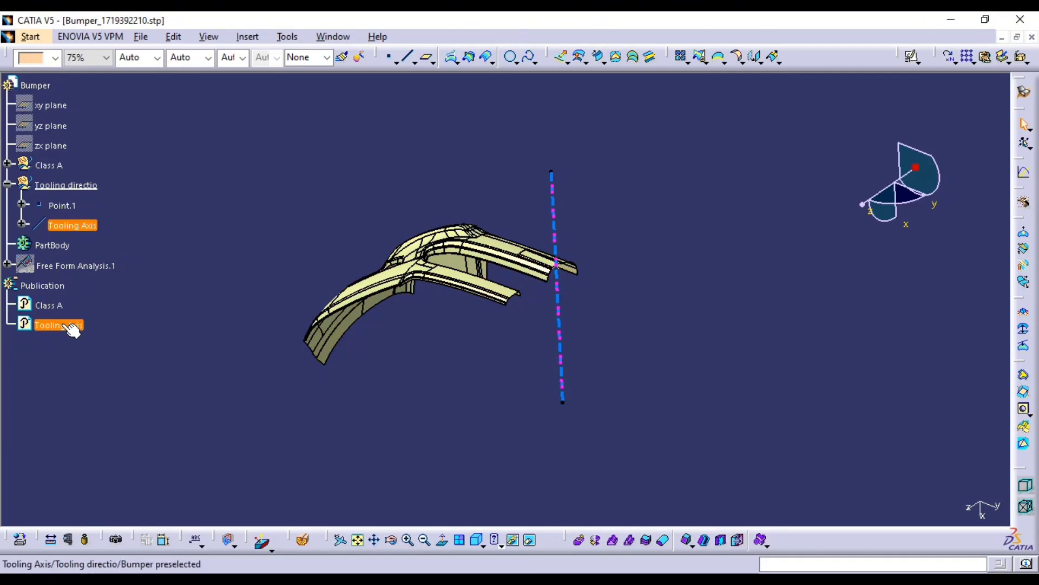
pyautogui.click(7, 185)
pyautogui.click(162, 161)
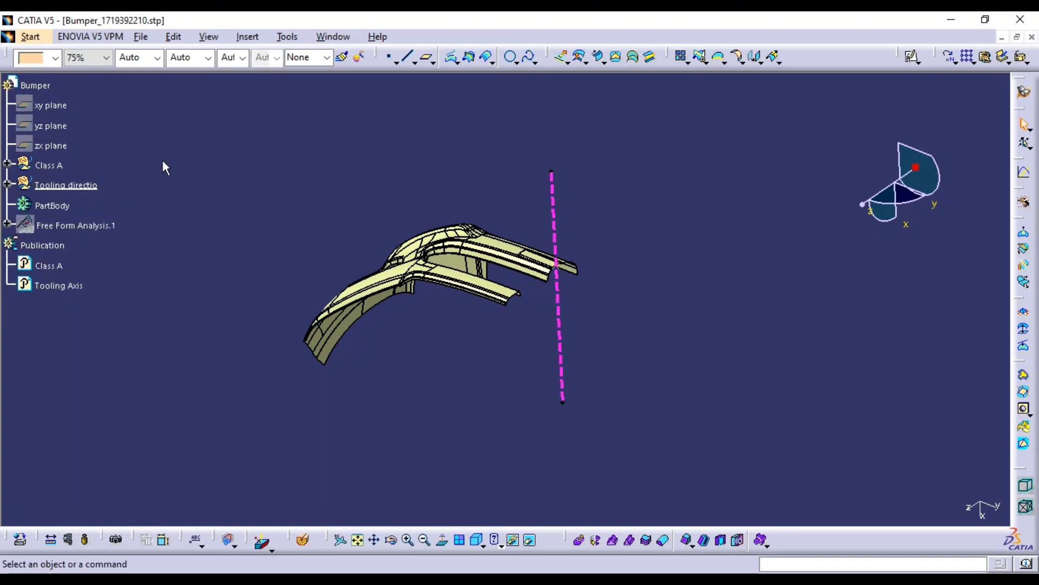
# Insert a geometrical set named Class B creation under Bumper
pyautogui.click(246, 37)
pyautogui.click(323, 81)
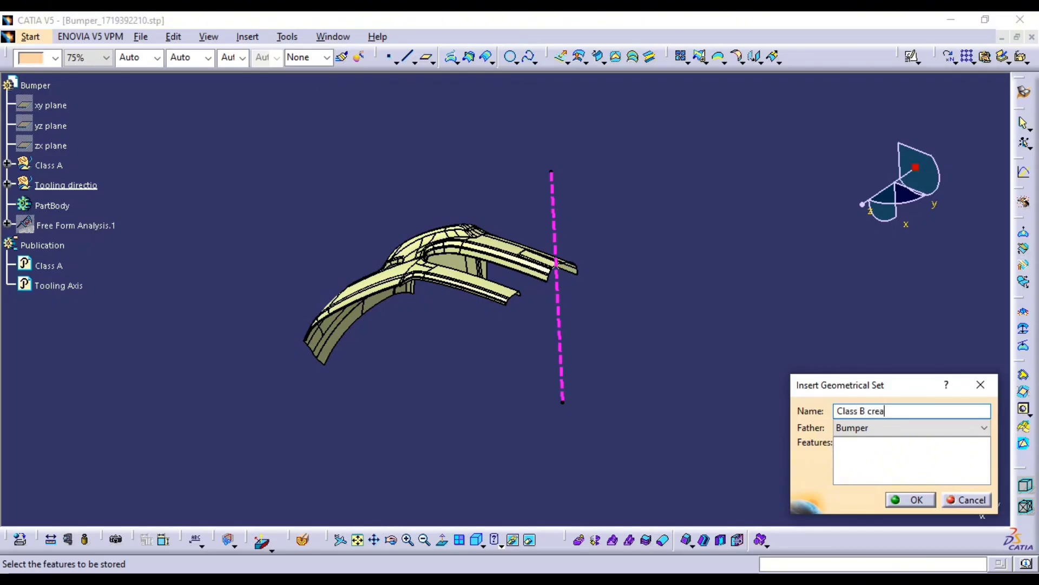
pyautogui.press('Return')
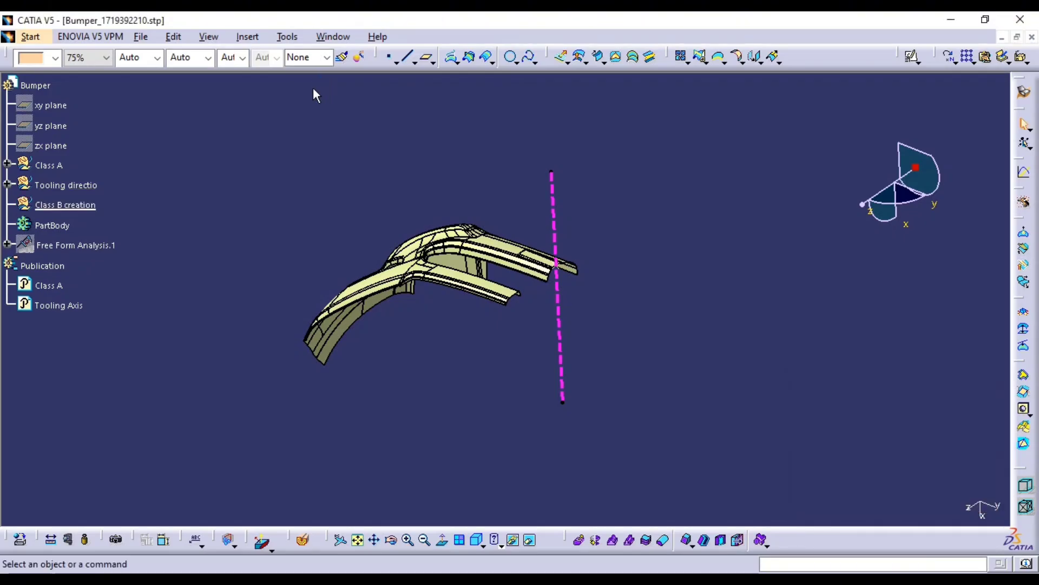
# Offset the Class A surface by 3 mm, accepting the removal of the erroneous sub-elements Face.1 and Face.2
pyautogui.moveTo(486, 347); pyautogui.dragTo(429, 315, button='middle')
pyautogui.click(579, 56)
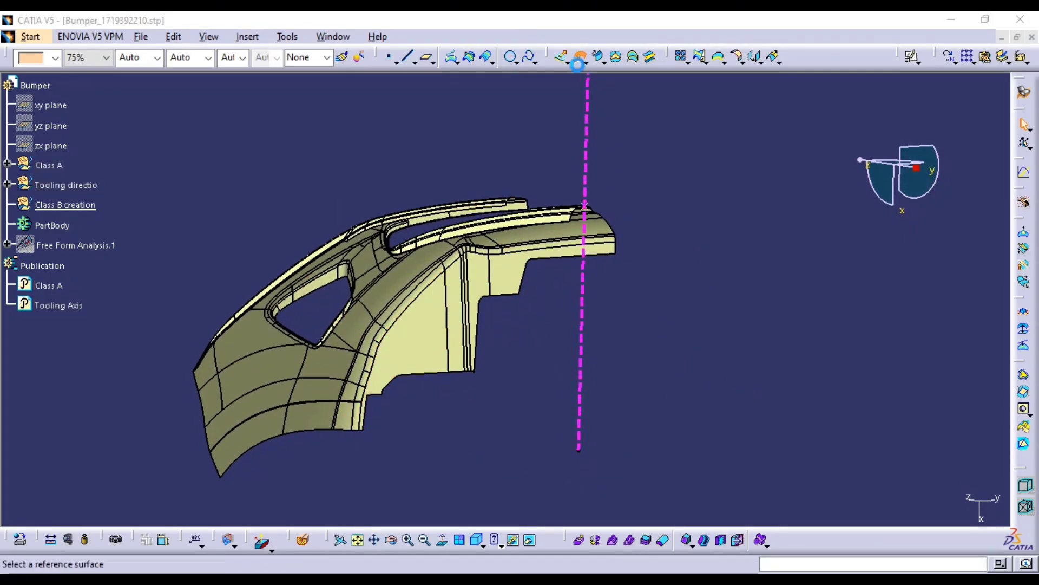
pyautogui.click(425, 368)
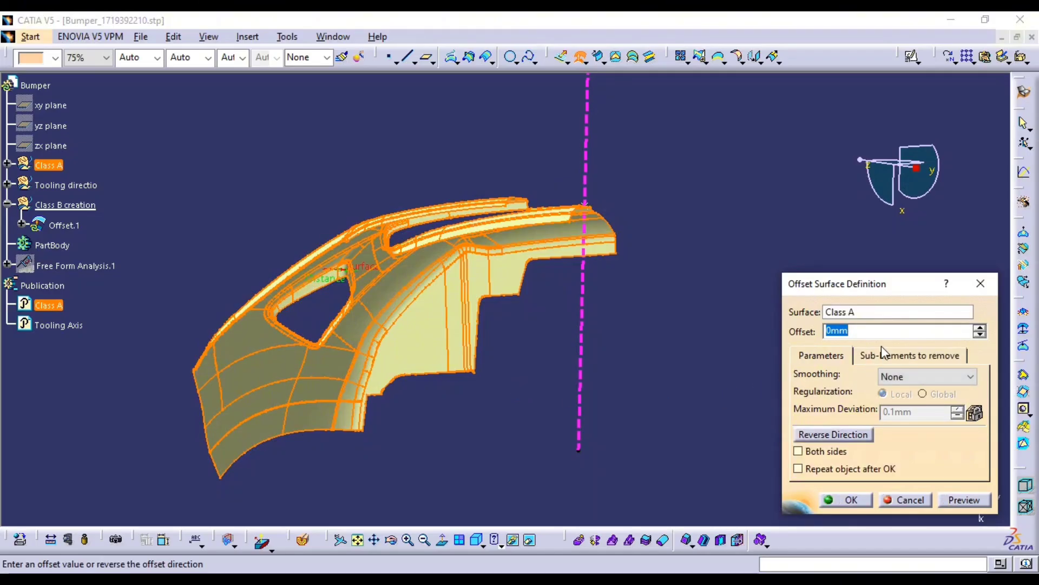
pyautogui.click(962, 500)
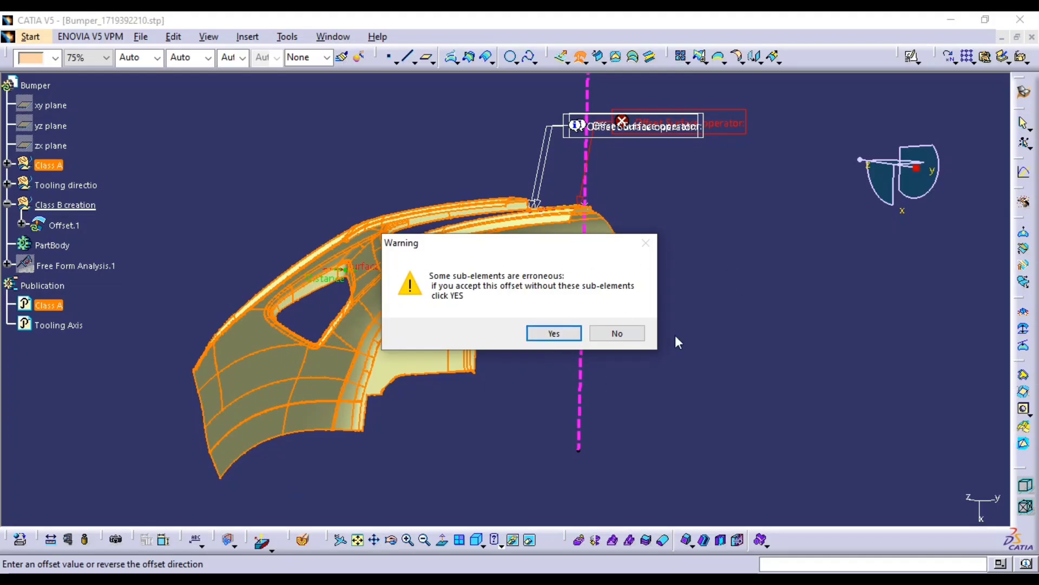
pyautogui.click(551, 332)
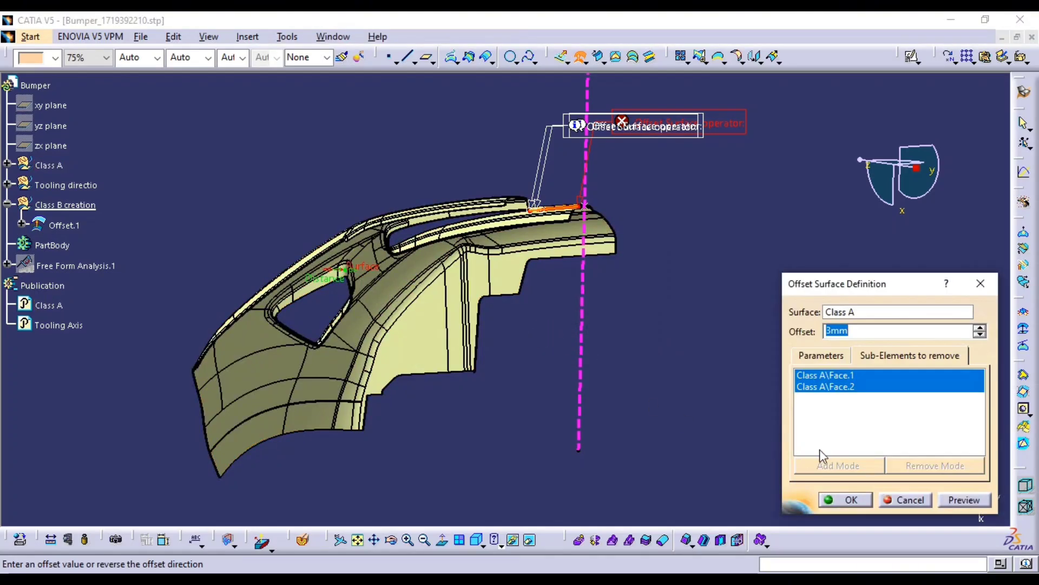
pyautogui.moveTo(531, 290); pyautogui.dragTo(506, 414, button='middle')
pyautogui.click(831, 498)
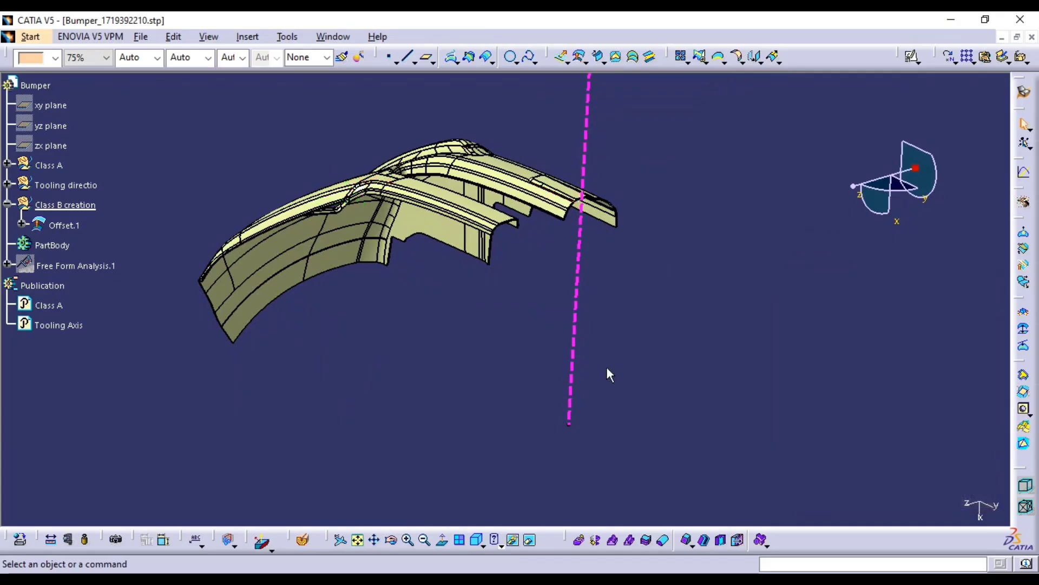
# Color the offset surface in the Class B creation set dark green
pyautogui.moveTo(528, 349); pyautogui.dragTo(460, 411, button='middle')
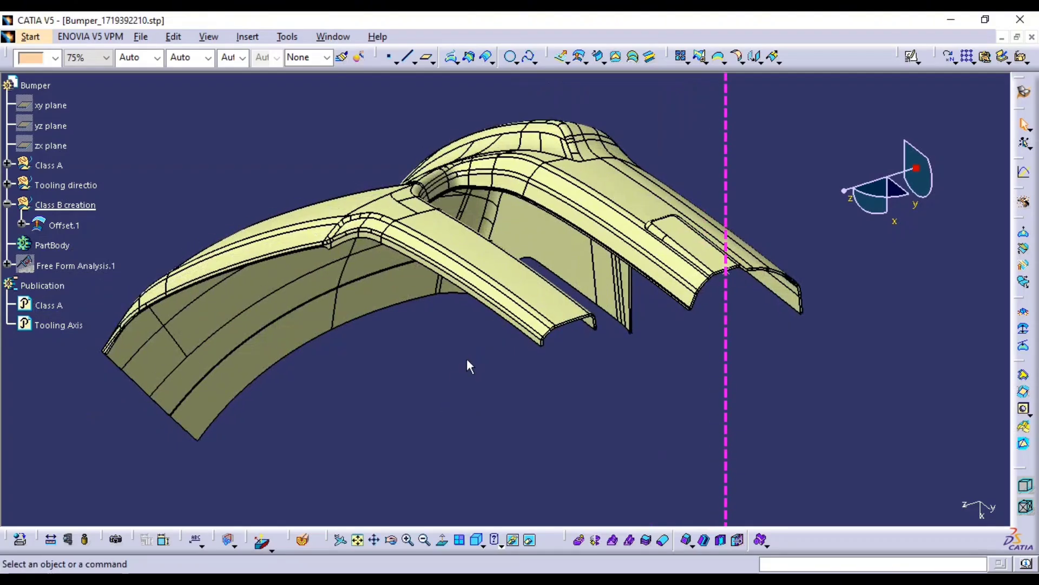
pyautogui.moveTo(467, 359); pyautogui.dragTo(537, 388, button='middle')
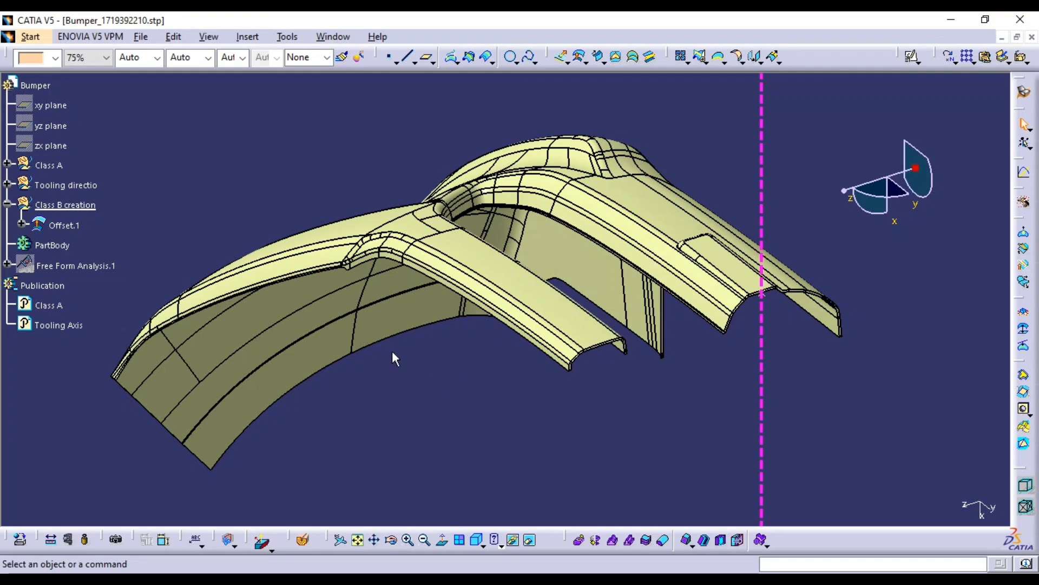
pyautogui.click(225, 286)
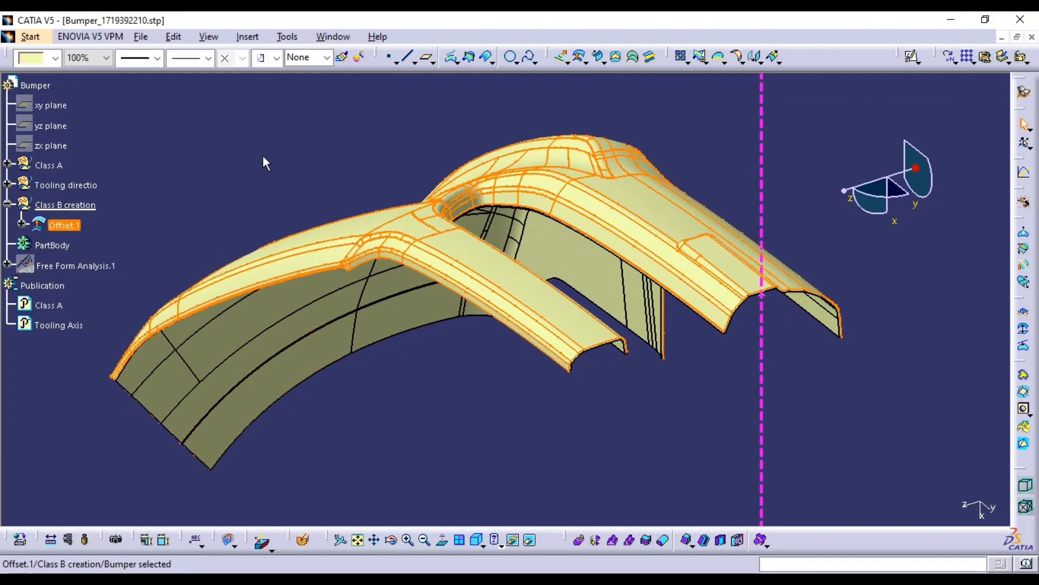
pyautogui.click(179, 174)
pyautogui.click(66, 225)
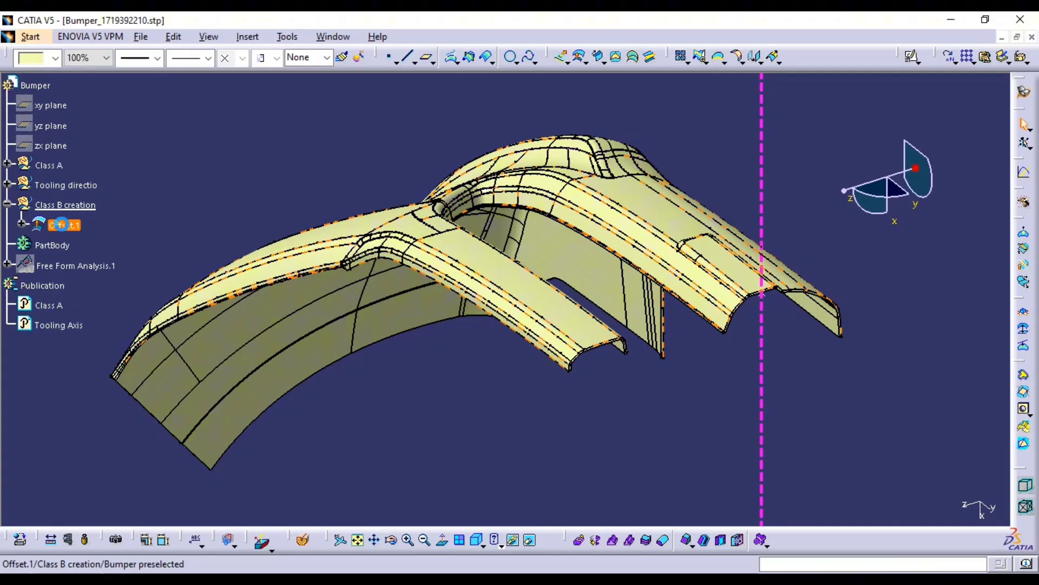
pyautogui.click(55, 58)
pyautogui.click(38, 322)
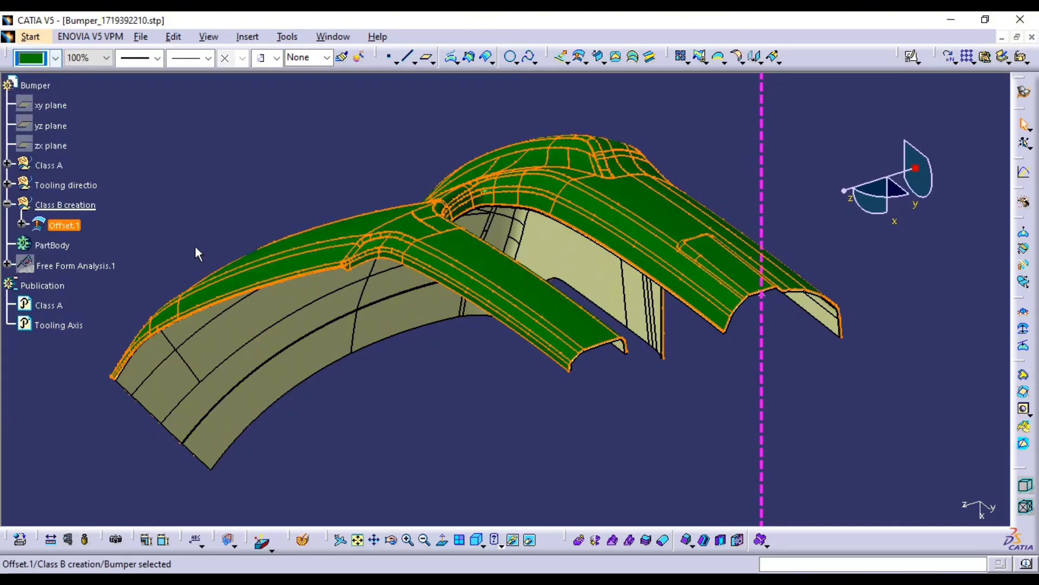
pyautogui.click(269, 186)
pyautogui.moveTo(371, 214); pyautogui.dragTo(367, 219, button='middle')
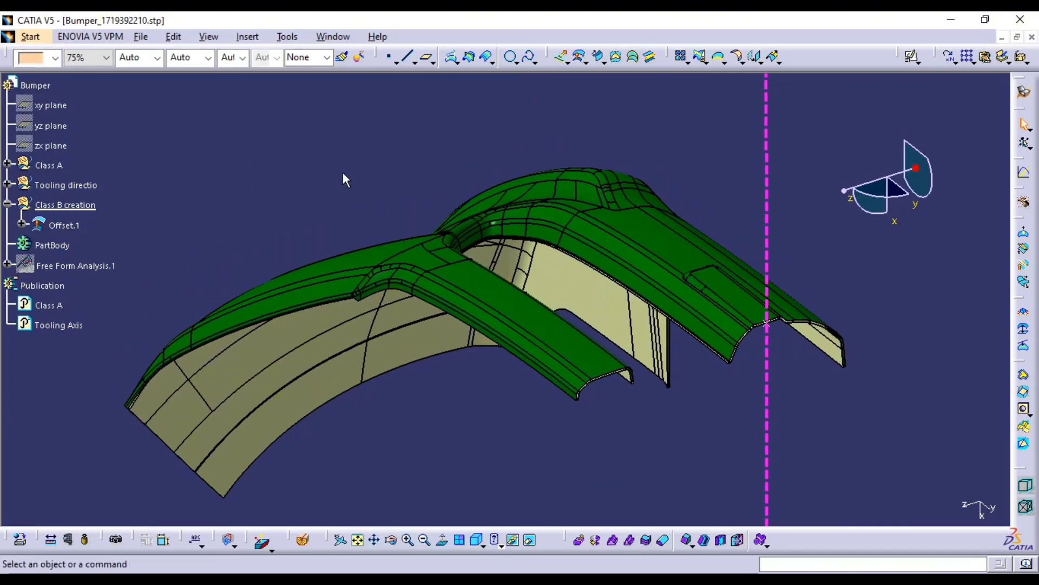
# Reverse the direction of the 3 mm Class A offset, accepting the result without the erroneous sub-elements
pyautogui.doubleClick(76, 226)
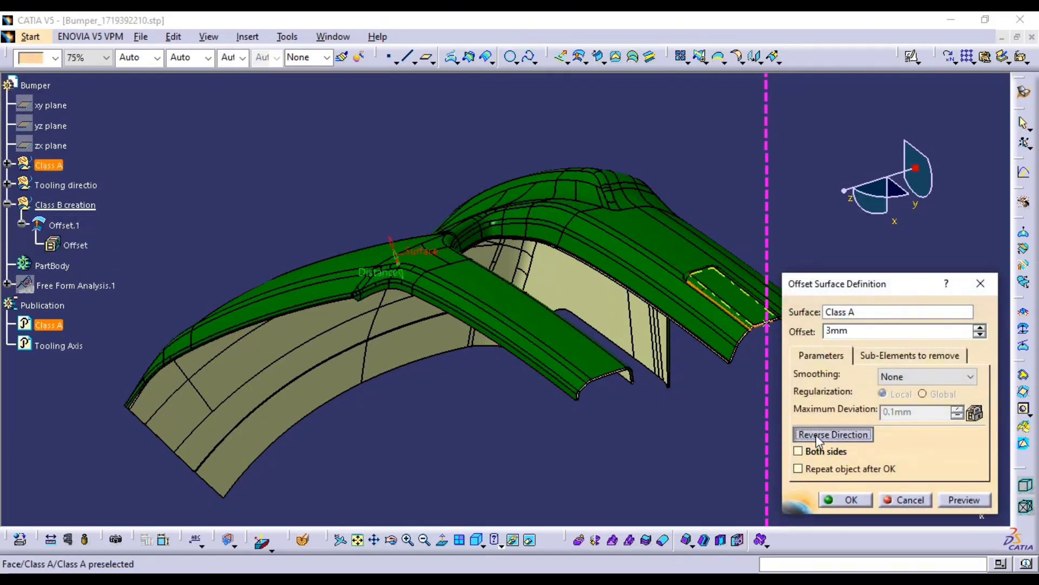
pyautogui.click(816, 434)
pyautogui.click(846, 499)
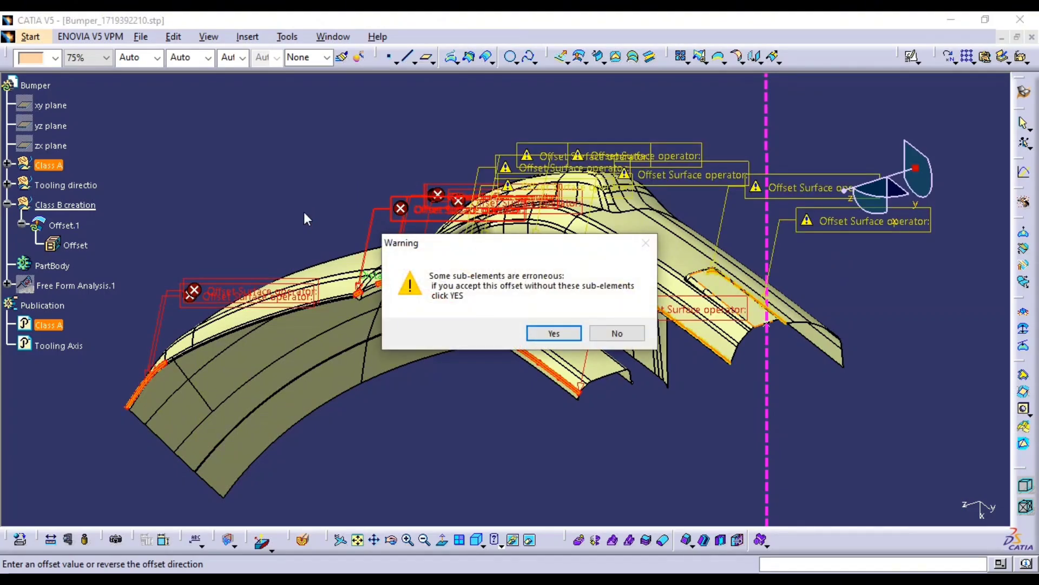
pyautogui.click(552, 334)
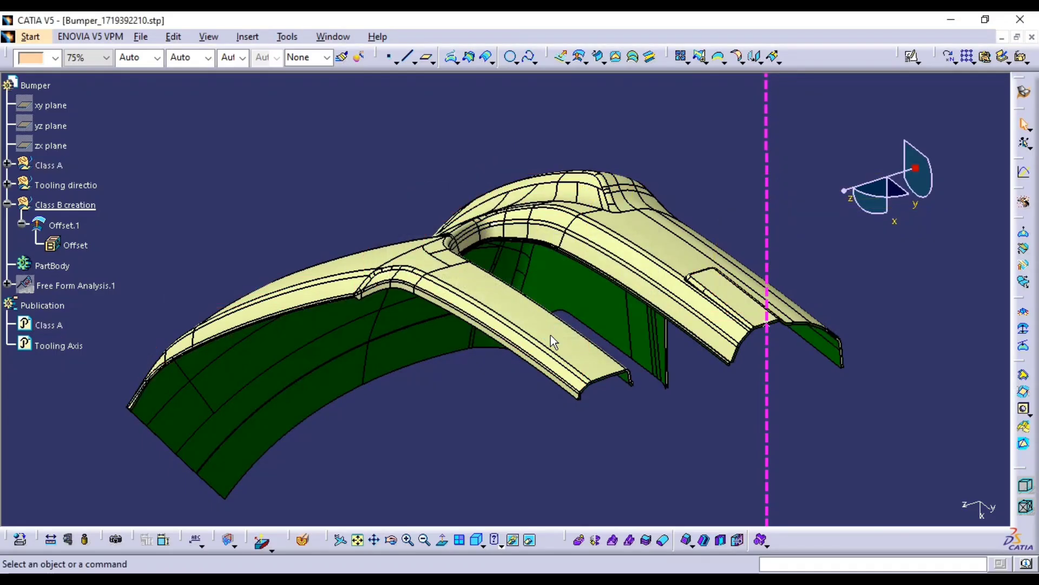
# Hide the Tooling Axis line and its point in the Tooling directio set
pyautogui.moveTo(720, 136); pyautogui.dragTo(522, 273, button='middle')
pyautogui.moveTo(641, 245); pyautogui.dragTo(601, 335, button='middle')
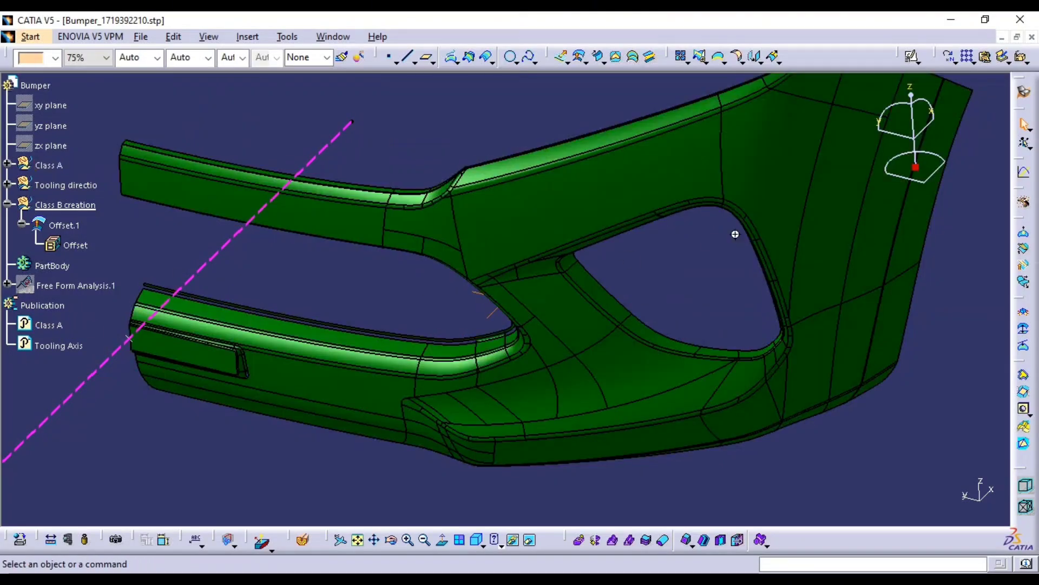
pyautogui.moveTo(733, 231); pyautogui.dragTo(606, 236, button='middle')
pyautogui.moveTo(361, 256); pyautogui.dragTo(464, 263, button='middle')
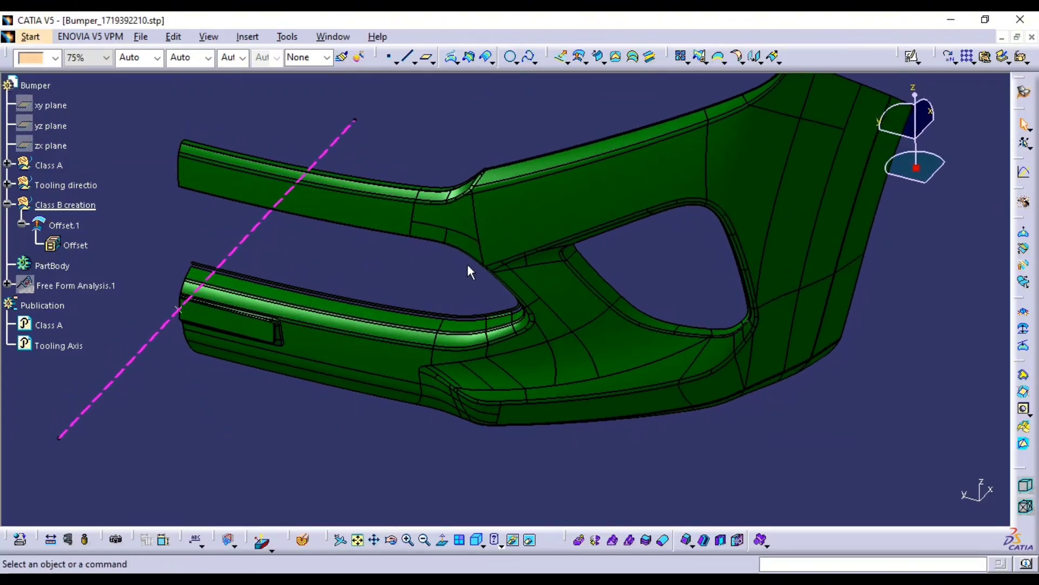
pyautogui.middleClick(467, 265)
pyautogui.moveTo(399, 240); pyautogui.dragTo(399, 217, button='middle')
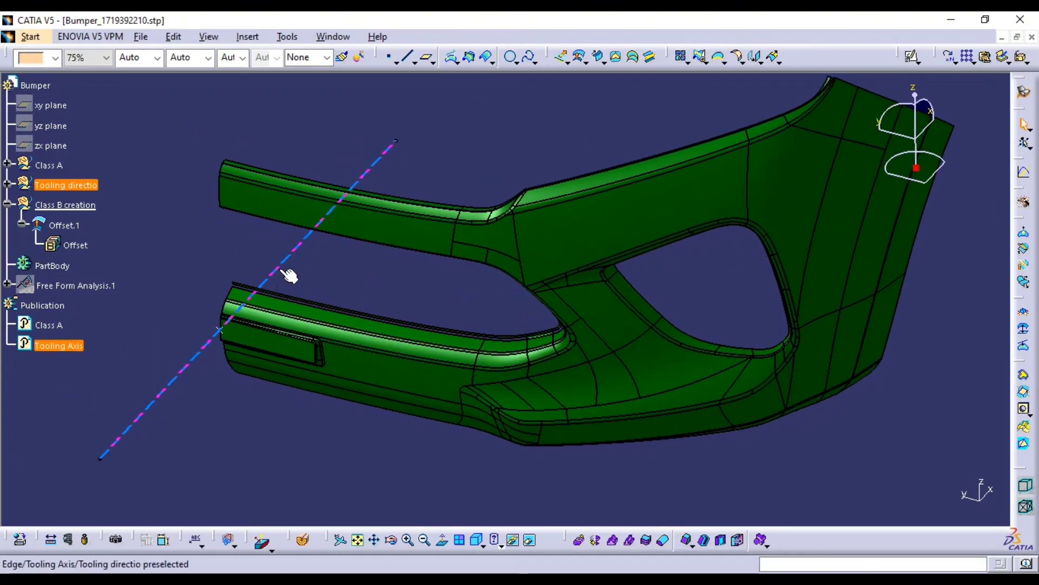
pyautogui.click(280, 265)
pyautogui.press('space')
pyautogui.click(221, 330)
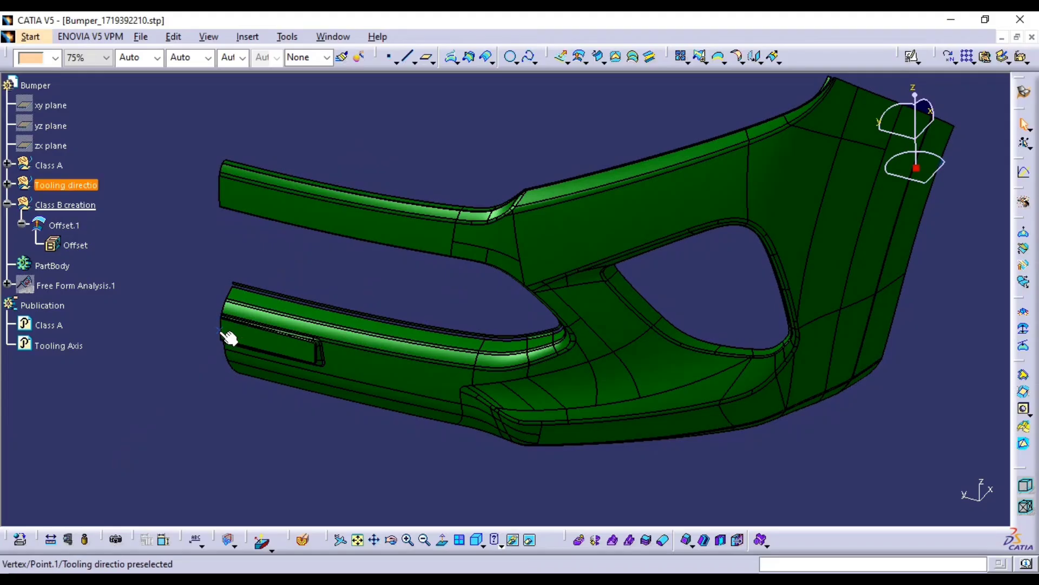
pyautogui.click(167, 262)
# Preview the boundary of the whole offset surface with the Boundary command and inspect the bumper arms' edges for gaps
pyautogui.moveTo(355, 191); pyautogui.dragTo(331, 244, button='middle')
pyautogui.moveTo(327, 245); pyautogui.dragTo(257, 248, button='middle')
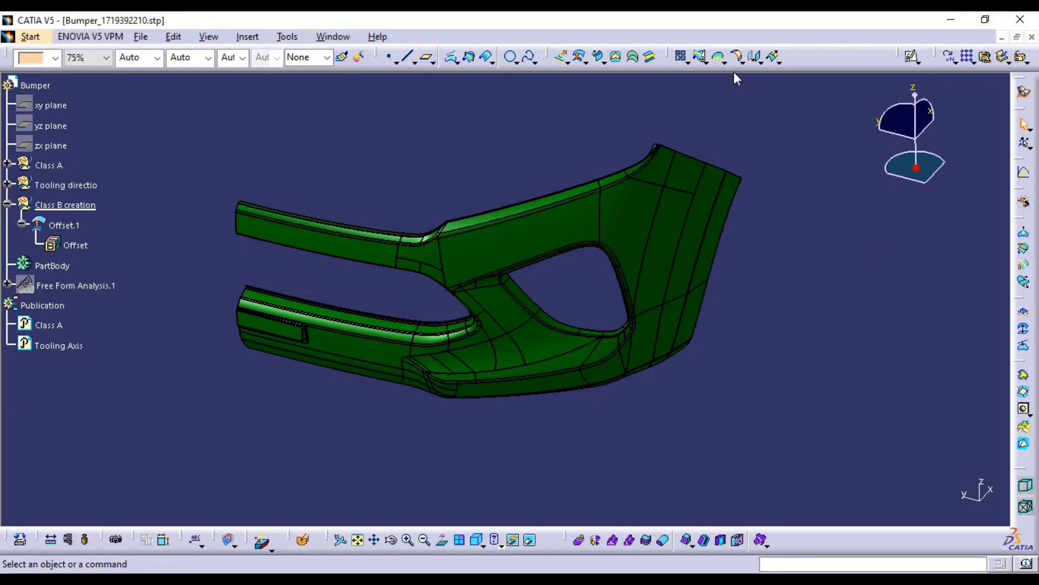
pyautogui.click(718, 56)
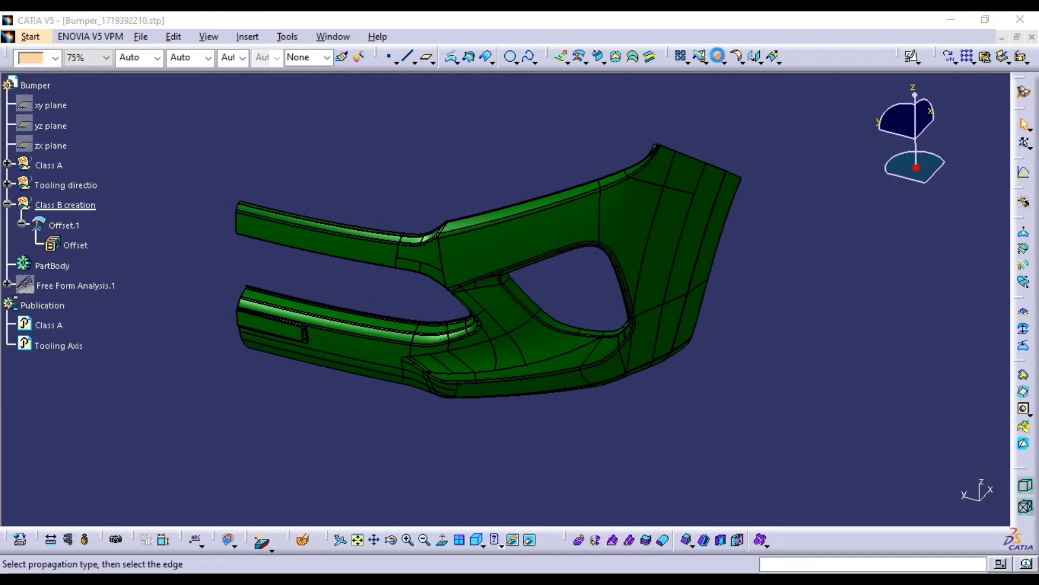
pyautogui.click(630, 229)
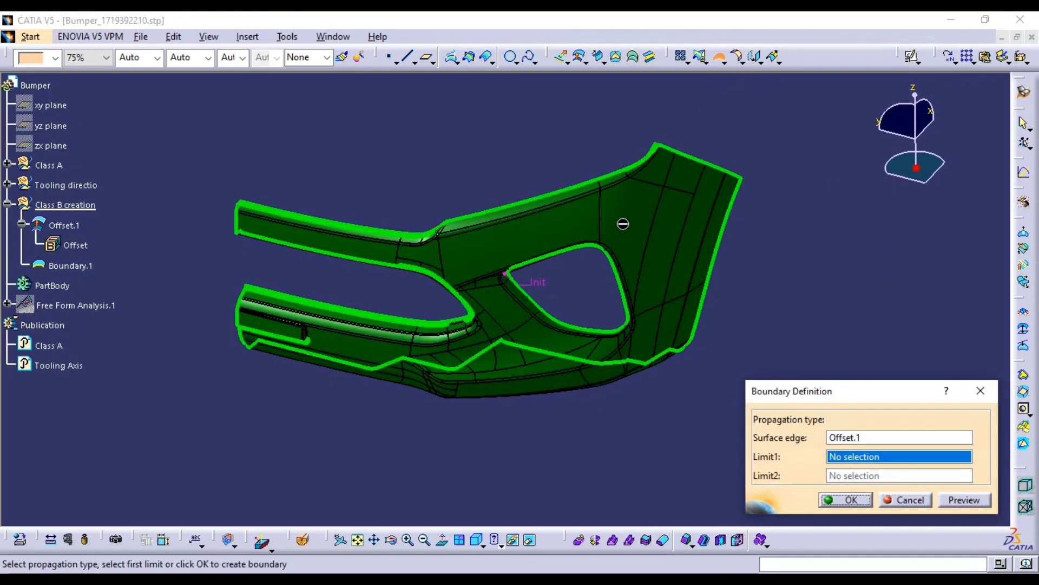
pyautogui.moveTo(473, 265); pyautogui.dragTo(582, 238, button='middle')
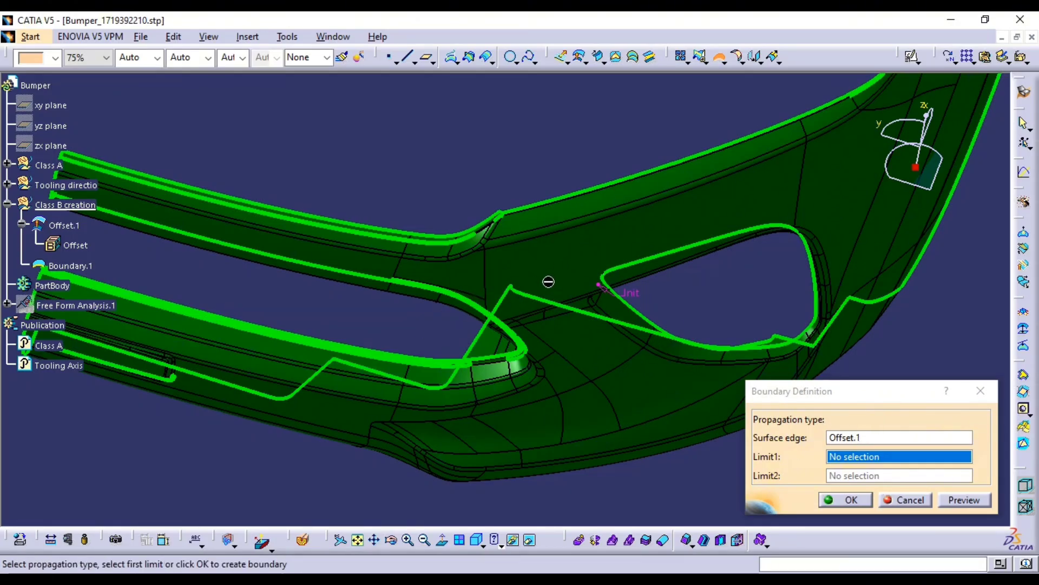
pyautogui.moveTo(534, 288); pyautogui.dragTo(511, 130, button='middle')
pyautogui.moveTo(622, 303); pyautogui.dragTo(812, 390, button='middle')
pyautogui.moveTo(450, 327); pyautogui.dragTo(742, 341, button='middle')
pyautogui.moveTo(492, 346); pyautogui.dragTo(509, 201, button='middle')
pyautogui.moveTo(512, 227); pyautogui.dragTo(721, 420, button='middle')
pyautogui.moveTo(461, 352); pyautogui.dragTo(661, 387, button='middle')
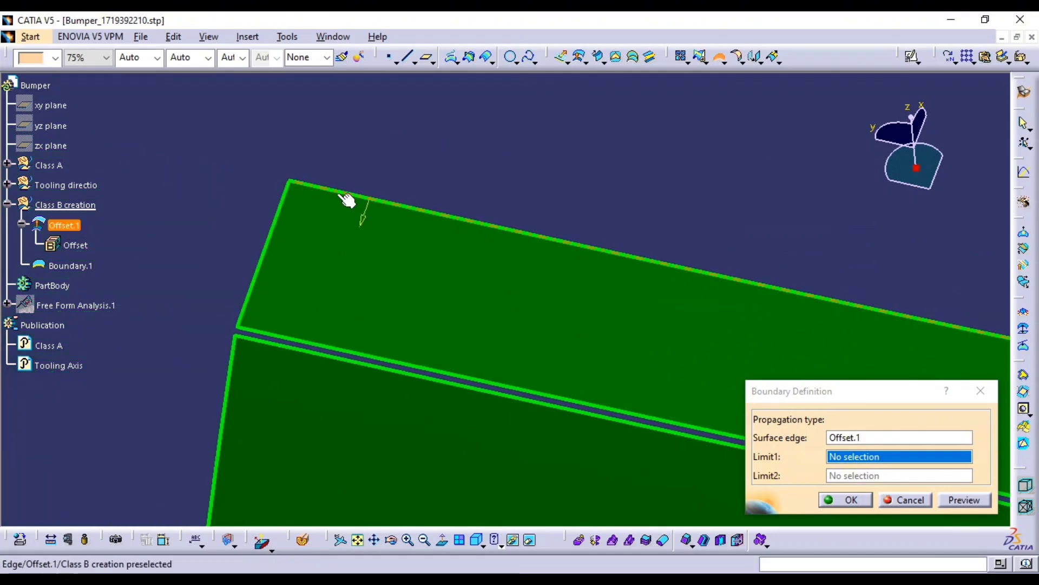
pyautogui.moveTo(572, 332); pyautogui.dragTo(385, 331, button='middle')
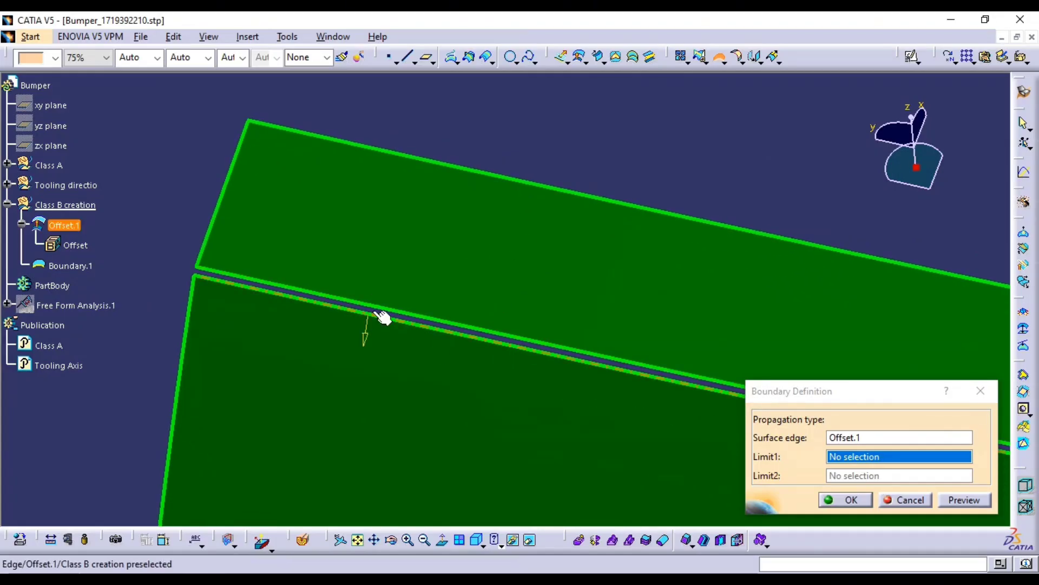
pyautogui.moveTo(353, 313); pyautogui.dragTo(292, 266, button='middle')
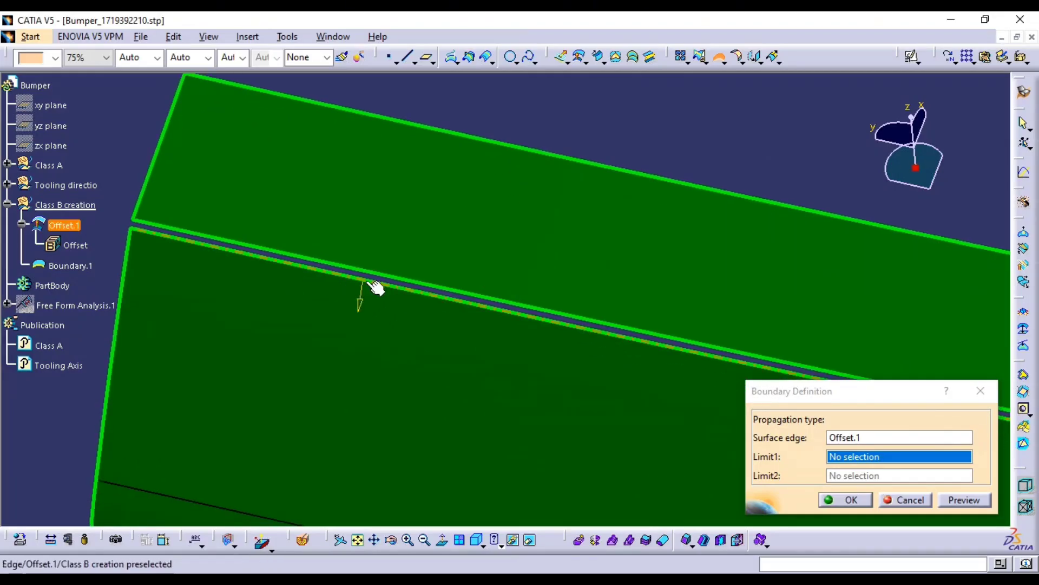
pyautogui.moveTo(333, 295); pyautogui.dragTo(173, 211, button='middle')
pyautogui.moveTo(396, 250); pyautogui.dragTo(398, 255, button='middle')
pyautogui.moveTo(285, 370); pyautogui.dragTo(261, 183, button='middle')
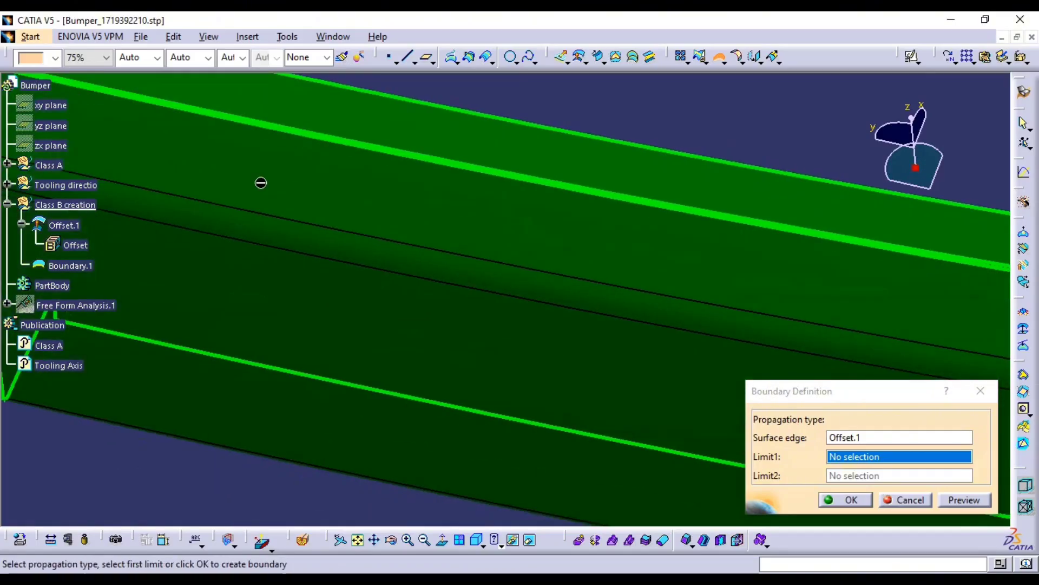
# Check the previewed boundary at the upper corner, around the opening and at the lower recess, and cancel the Boundary command
pyautogui.moveTo(543, 220); pyautogui.dragTo(466, 422, button='middle')
pyautogui.moveTo(472, 276); pyautogui.dragTo(479, 368, button='middle')
pyautogui.moveTo(777, 265); pyautogui.dragTo(480, 337, button='middle')
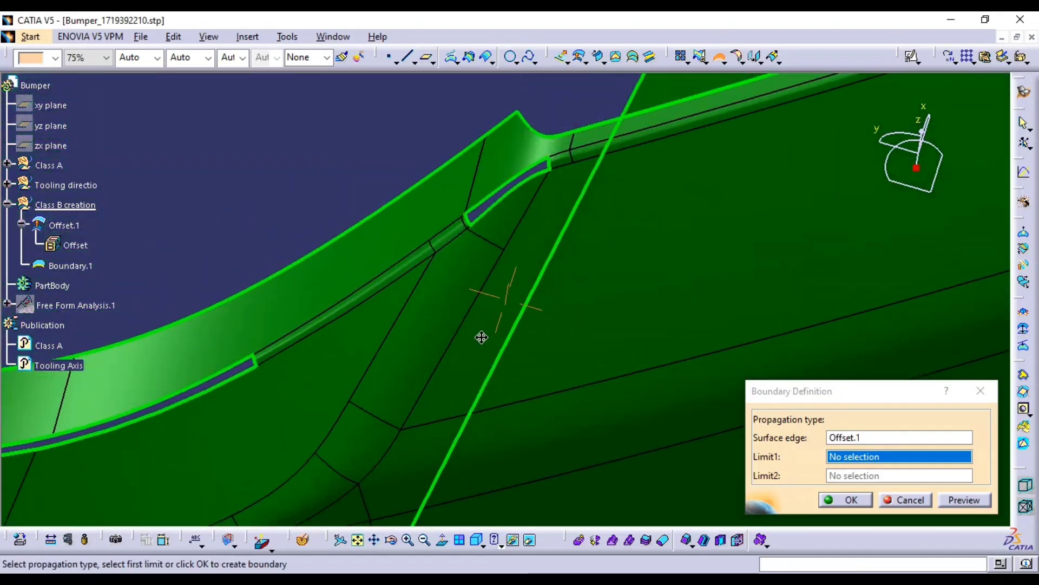
pyautogui.moveTo(498, 255); pyautogui.dragTo(489, 420, button='middle')
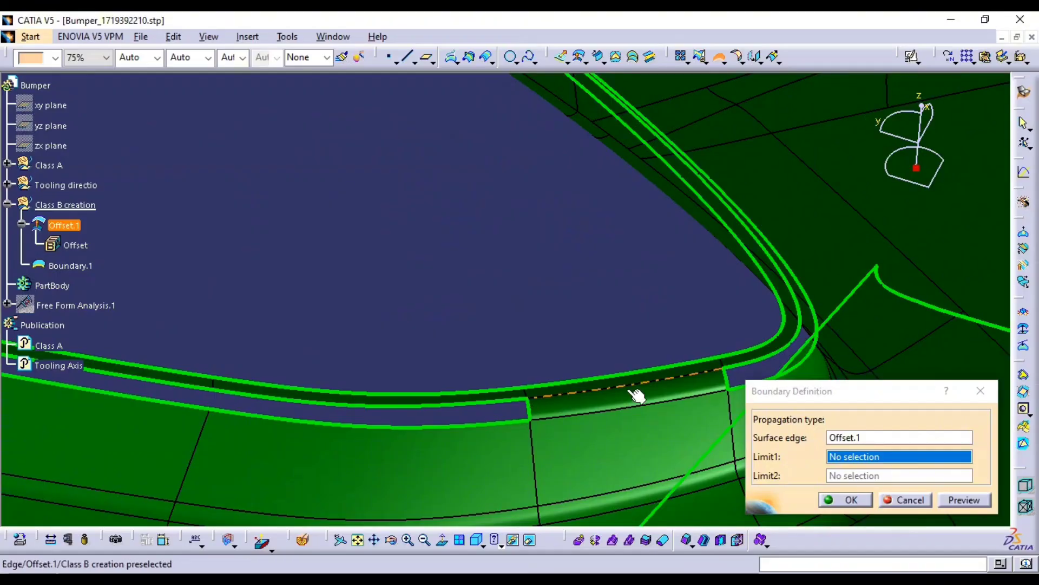
pyautogui.moveTo(627, 379); pyautogui.dragTo(498, 364, button='middle')
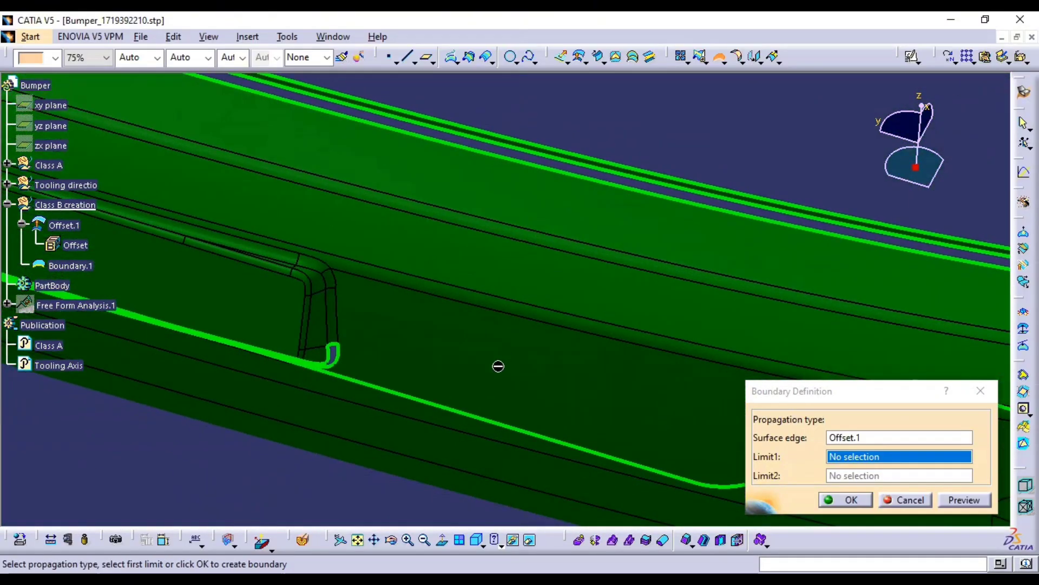
pyautogui.rightClick(497, 373)
pyautogui.click(344, 481)
pyautogui.moveTo(371, 395); pyautogui.dragTo(691, 469, button='middle')
pyautogui.click(892, 500)
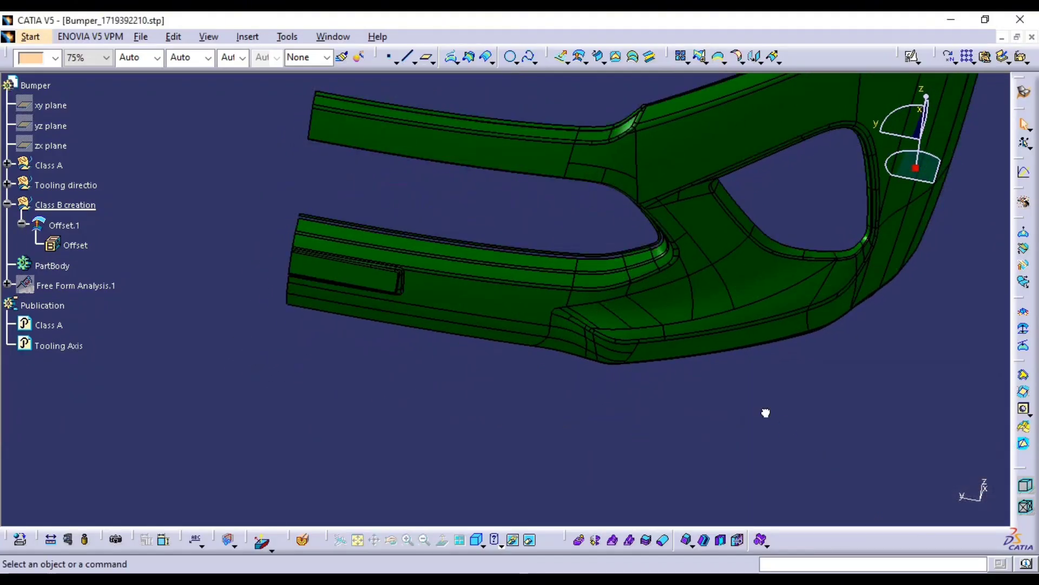
# Inspect the offset surface for missing fillet faces along the upper arm's curved corner and around the openings
pyautogui.moveTo(765, 413); pyautogui.dragTo(607, 385, button='middle')
pyautogui.moveTo(591, 337); pyautogui.dragTo(503, 294, button='middle')
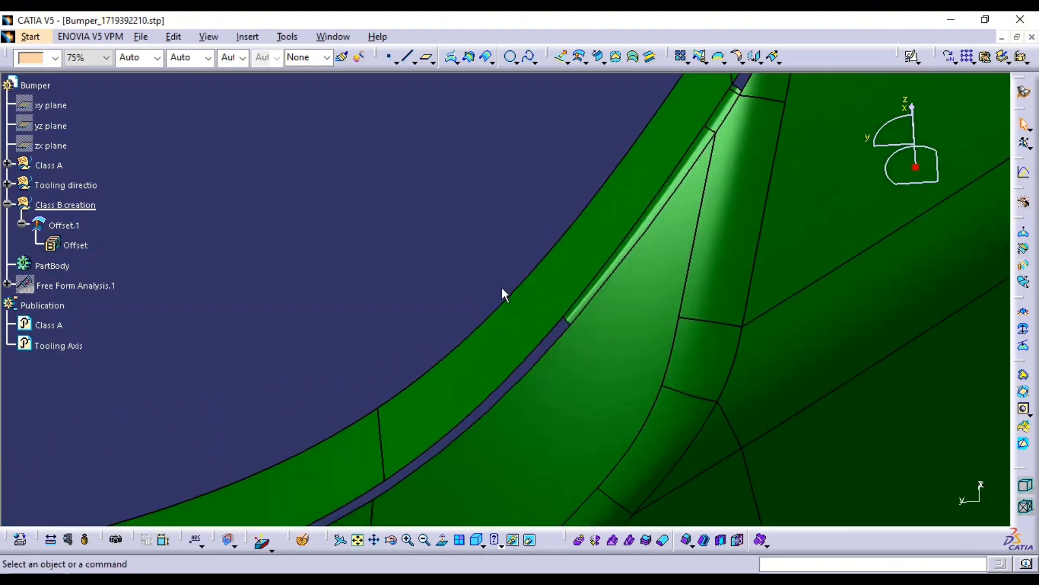
pyautogui.moveTo(677, 267); pyautogui.dragTo(430, 242, button='middle')
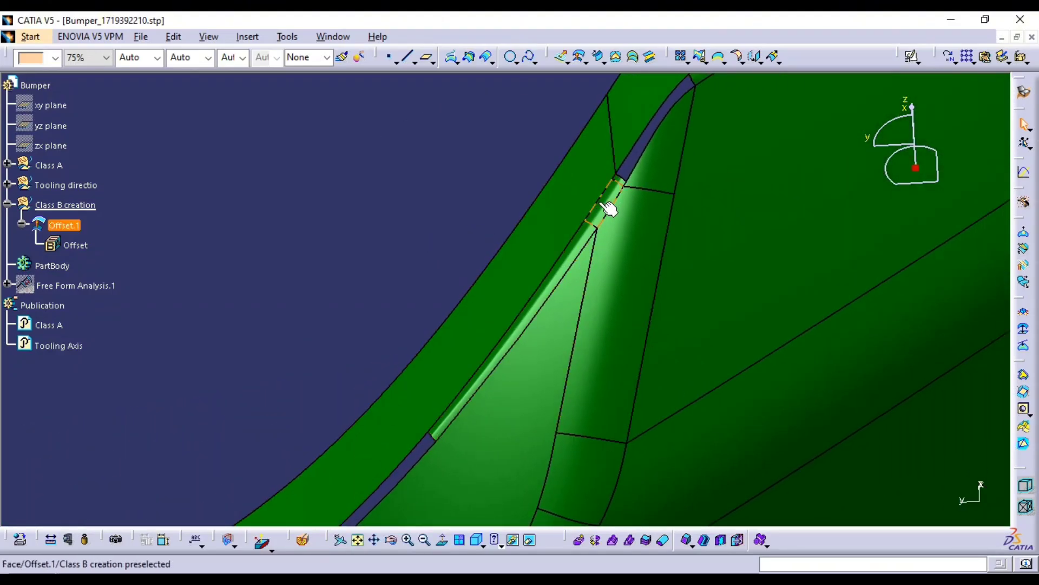
pyautogui.moveTo(608, 208); pyautogui.dragTo(481, 364, button='middle')
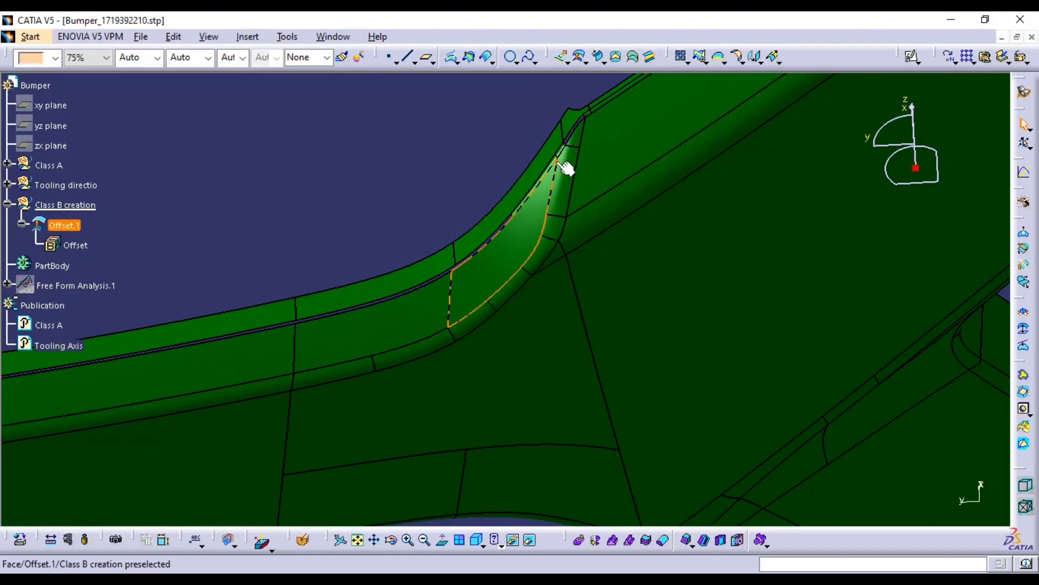
pyautogui.moveTo(506, 295); pyautogui.dragTo(592, 395, button='middle')
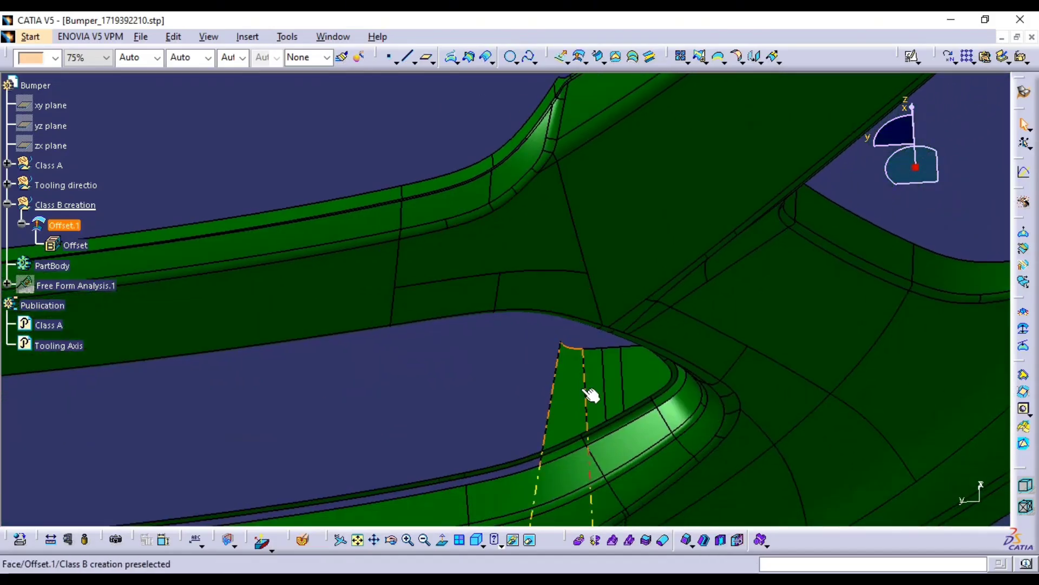
pyautogui.moveTo(686, 356); pyautogui.dragTo(706, 314, button='middle')
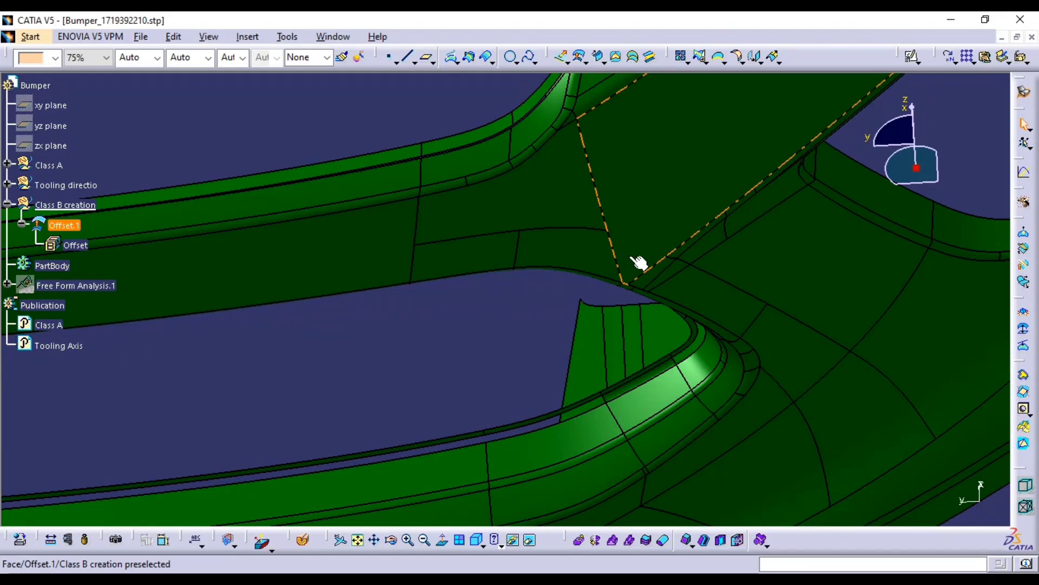
pyautogui.moveTo(531, 200); pyautogui.dragTo(509, 173, button='middle')
pyautogui.moveTo(472, 321); pyautogui.dragTo(601, 224, button='middle')
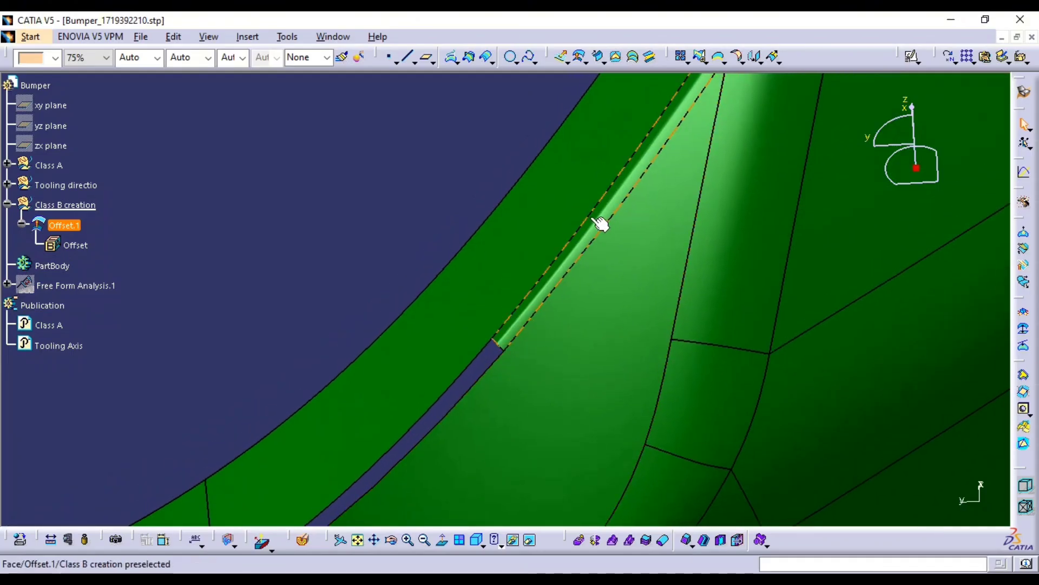
pyautogui.moveTo(666, 245); pyautogui.dragTo(529, 399, button='middle')
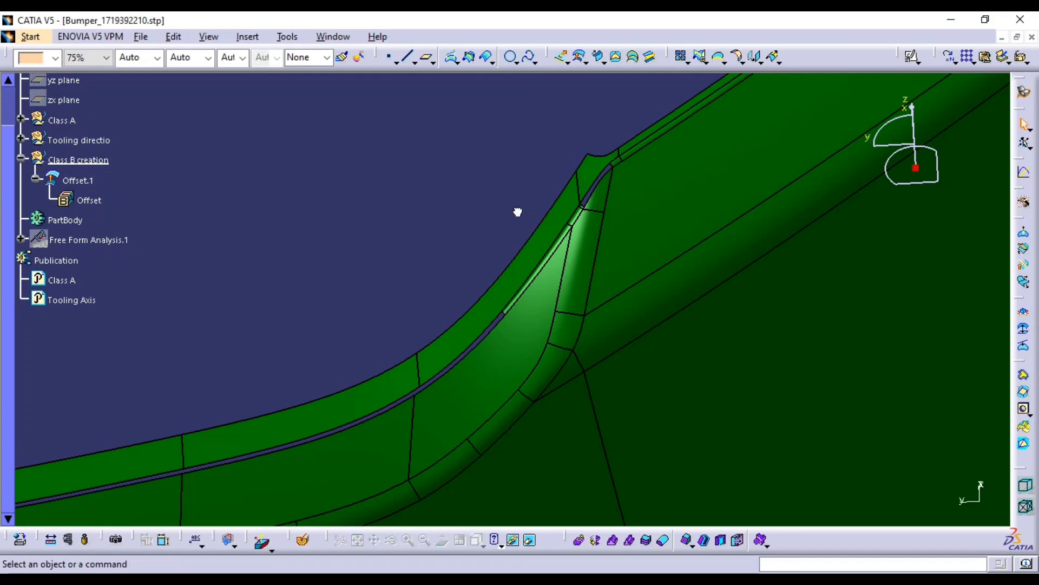
pyautogui.keyDown('ctrl'); pyautogui.moveTo(733, 229); pyautogui.dragTo(607, 306, button='middle'); pyautogui.keyUp('ctrl')
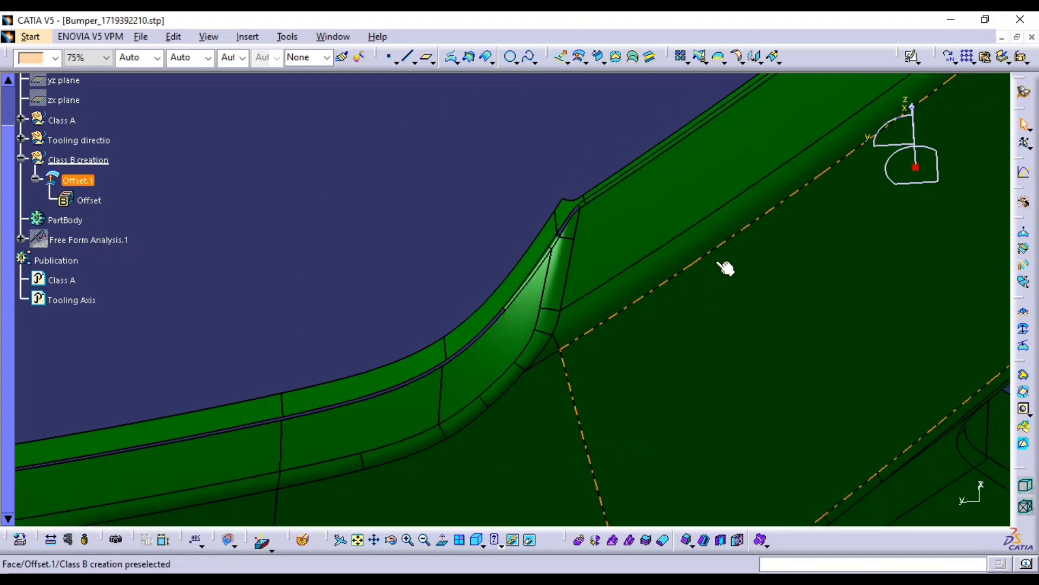
pyautogui.keyDown('ctrl'); pyautogui.moveTo(719, 261); pyautogui.dragTo(780, 299, button='middle'); pyautogui.keyUp('ctrl')
pyautogui.moveTo(780, 298); pyautogui.dragTo(848, 255, button='middle')
pyautogui.keyDown('ctrl'); pyautogui.moveTo(847, 256); pyautogui.dragTo(774, 297, button='middle'); pyautogui.keyUp('ctrl')
pyautogui.moveTo(693, 330); pyautogui.dragTo(796, 339, button='middle')
pyautogui.moveTo(722, 343); pyautogui.dragTo(550, 289, button='middle')
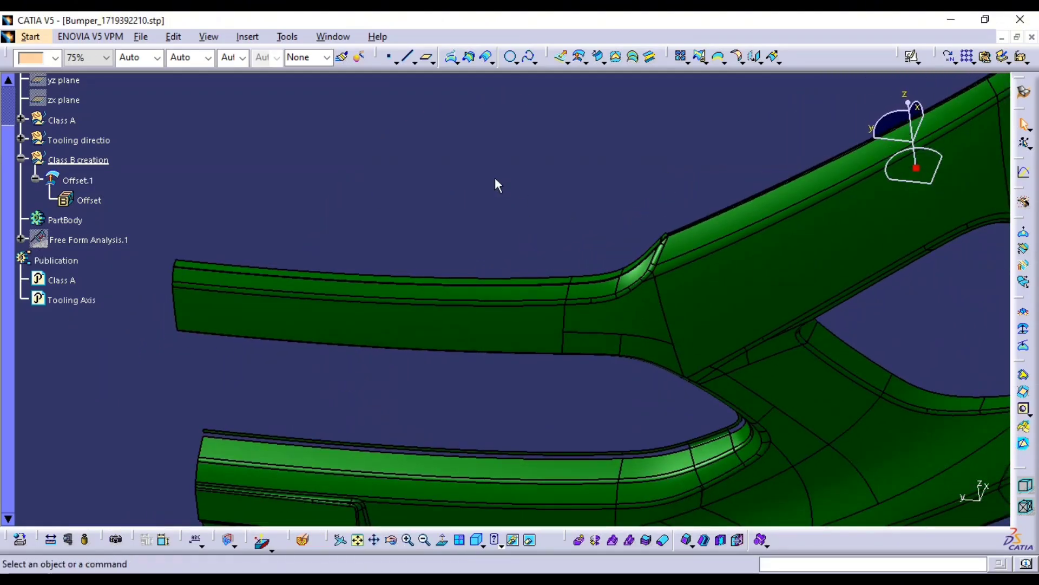
# Insert a geometrical set named Patch 1 under Bumper
pyautogui.click(36, 179)
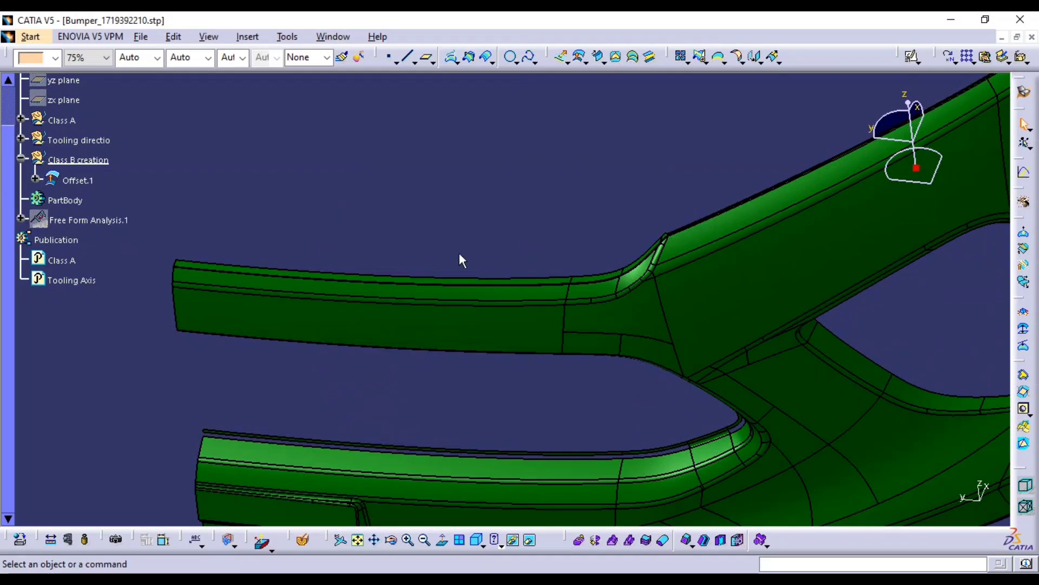
pyautogui.moveTo(459, 260); pyautogui.dragTo(448, 232, button='middle')
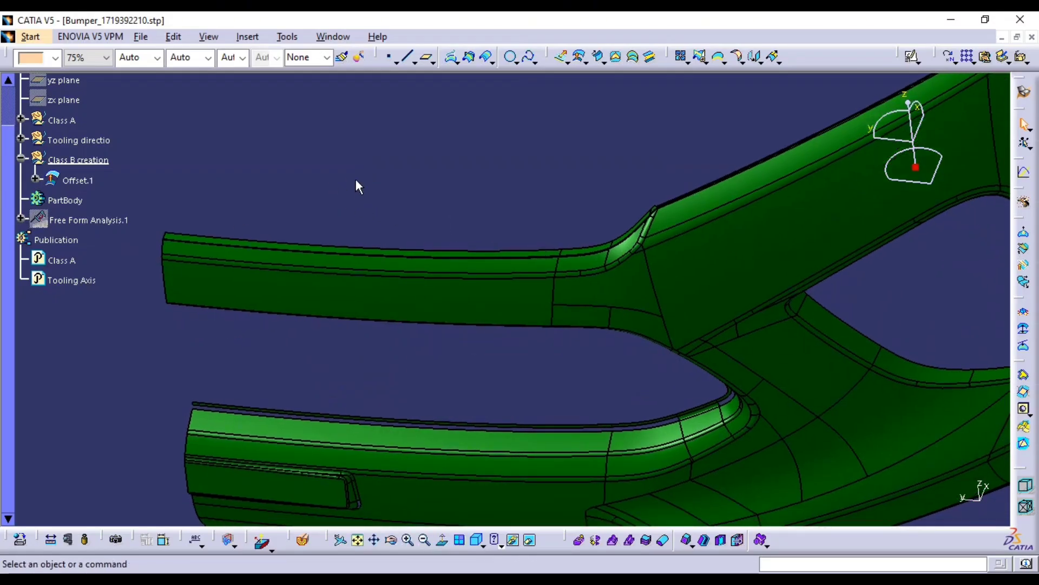
pyautogui.click(247, 37)
pyautogui.click(320, 79)
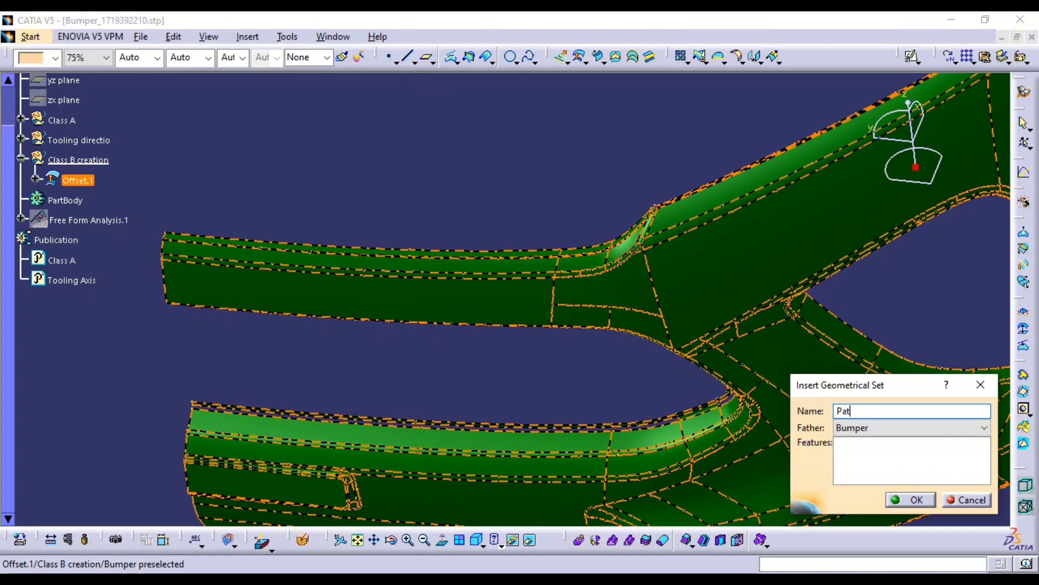
pyautogui.write('Patch 1')
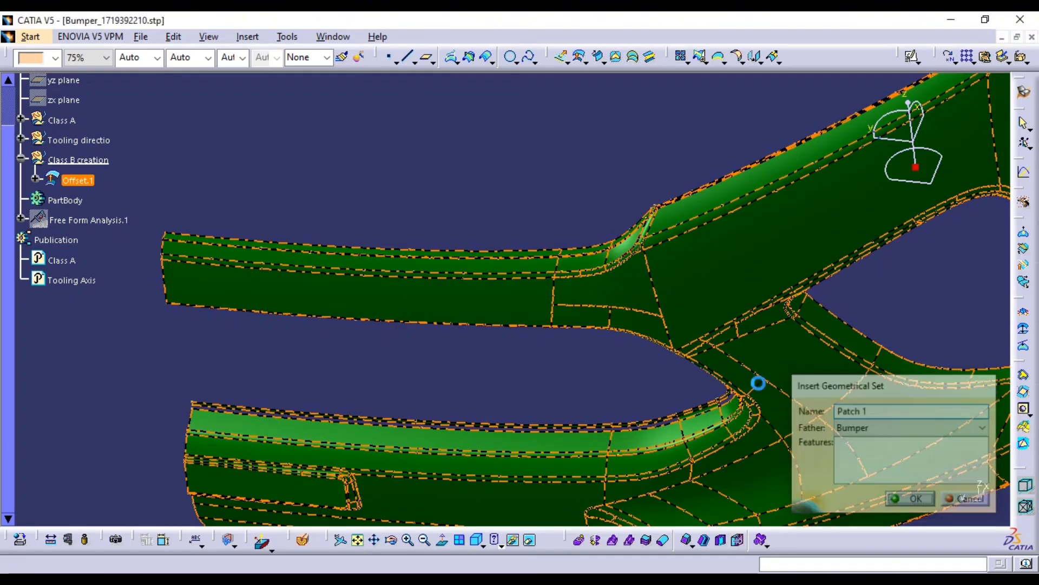
pyautogui.press('Return')
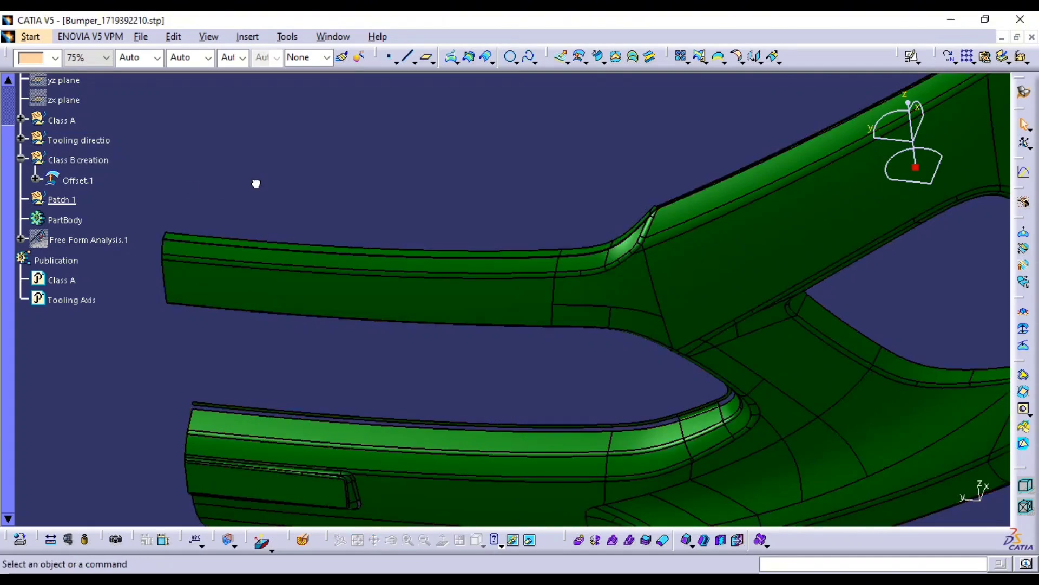
# Move the Patch 1 geometrical set into the Class B creation set
pyautogui.click(61, 199)
pyautogui.rightClick(61, 200)
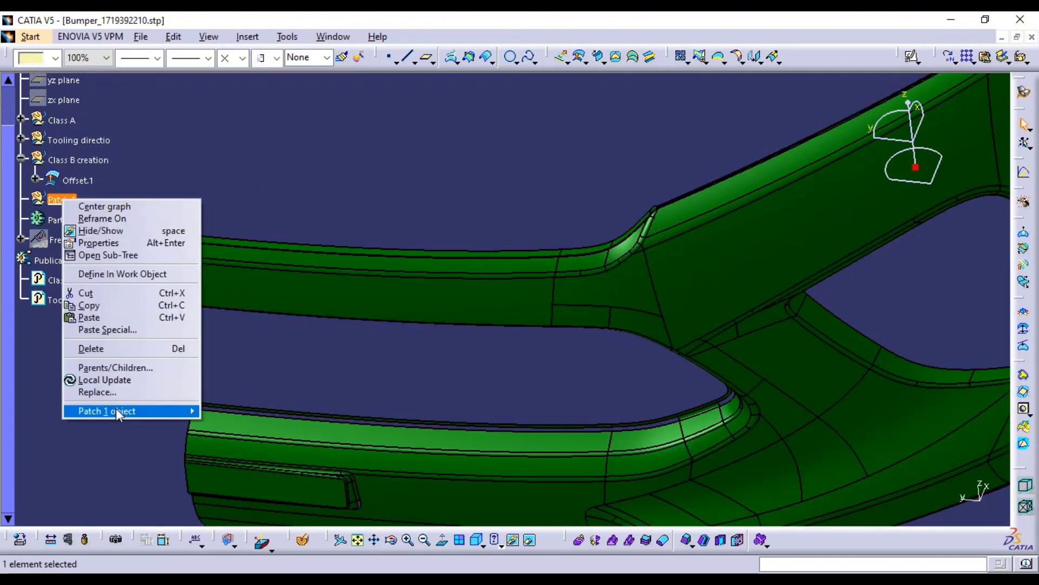
pyautogui.moveTo(116, 409)
pyautogui.click(291, 455)
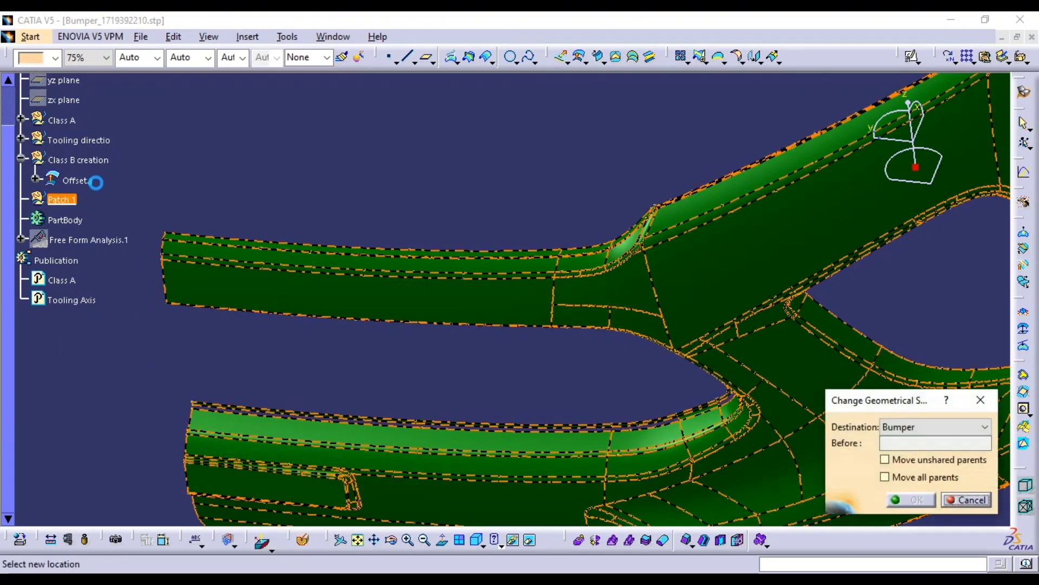
pyautogui.click(78, 159)
pyautogui.click(912, 502)
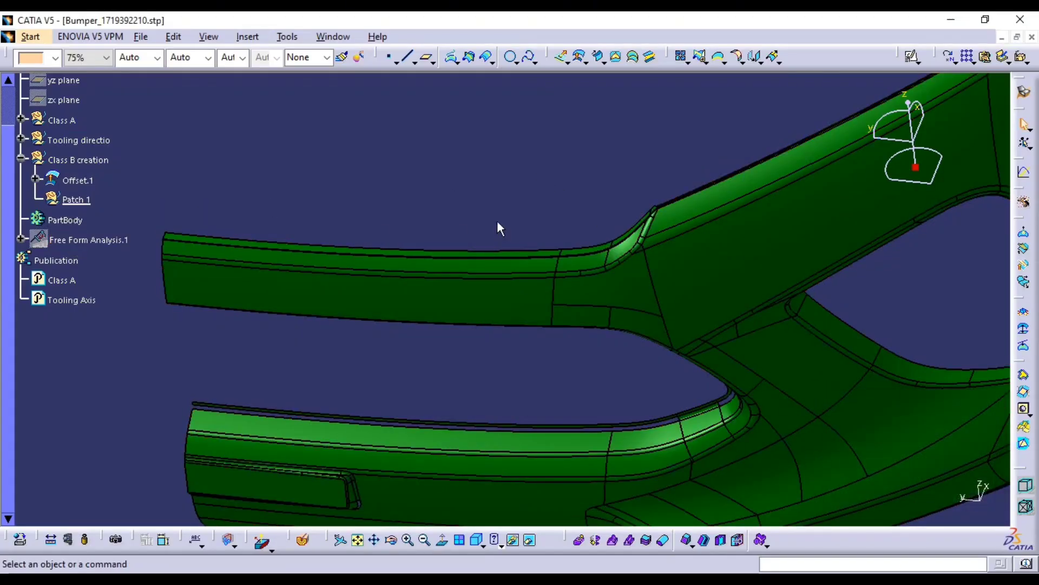
# Start a Join of the offset surface and mark the narrow fillet faces along the upper arm's curved corner as sub-elements to remove
pyautogui.moveTo(649, 341); pyautogui.dragTo(503, 453, button='middle')
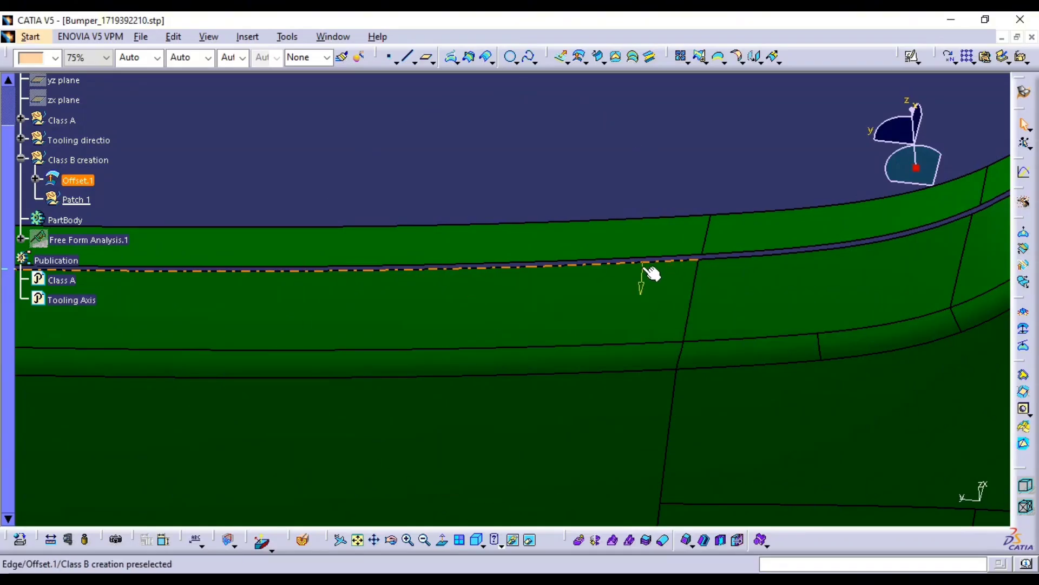
pyautogui.moveTo(651, 271); pyautogui.dragTo(615, 366, button='middle')
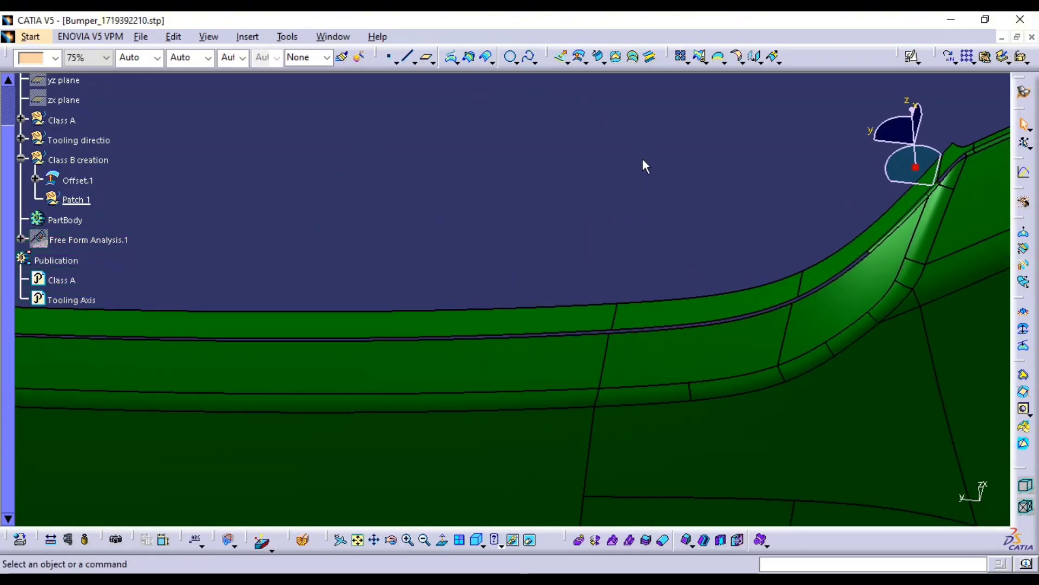
pyautogui.moveTo(644, 277); pyautogui.dragTo(550, 190, button='middle')
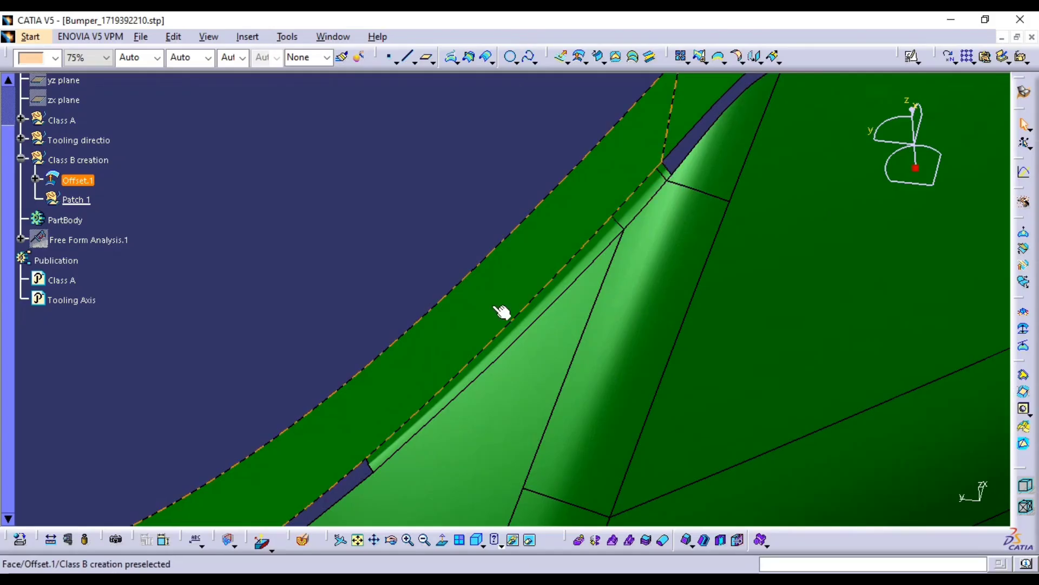
pyautogui.click(680, 56)
pyautogui.moveTo(471, 245); pyautogui.dragTo(354, 225, button='middle')
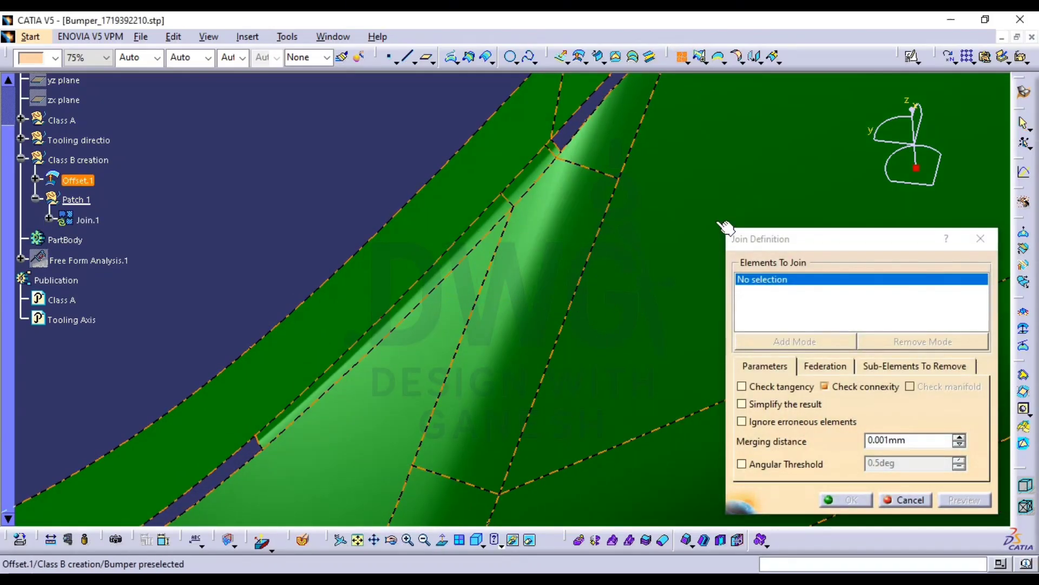
pyautogui.click(947, 367)
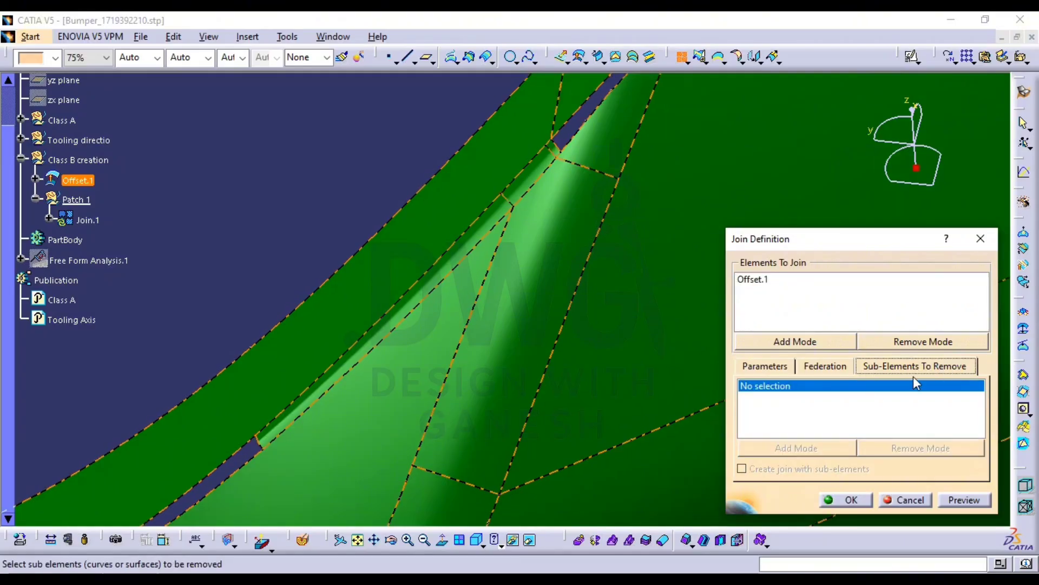
pyautogui.keyDown('ctrl'); pyautogui.moveTo(597, 260); pyautogui.dragTo(485, 328, button='middle'); pyautogui.keyUp('ctrl')
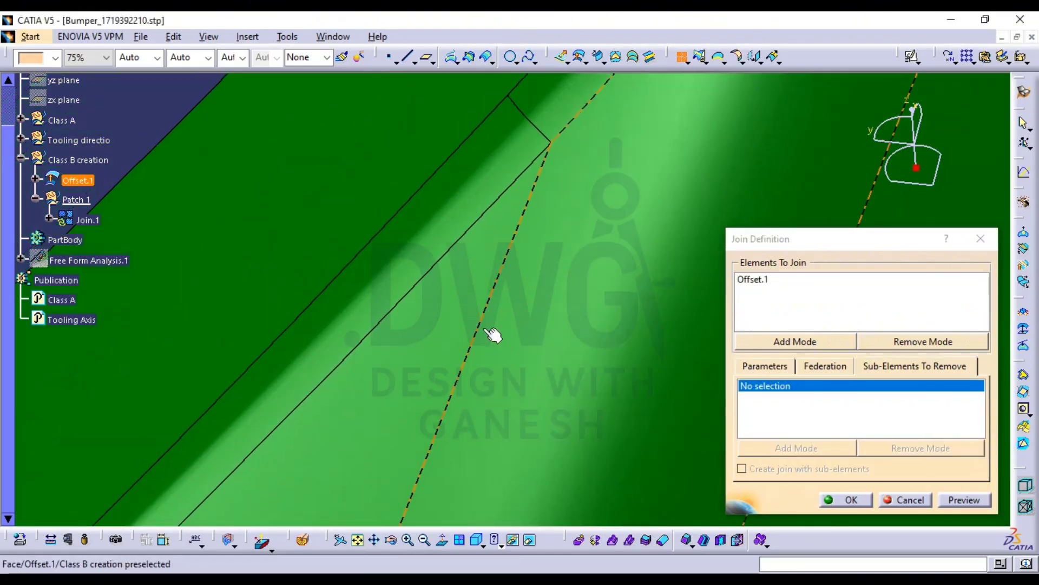
pyautogui.moveTo(501, 150); pyautogui.dragTo(452, 331, button='middle')
pyautogui.click(453, 332)
pyautogui.click(601, 146)
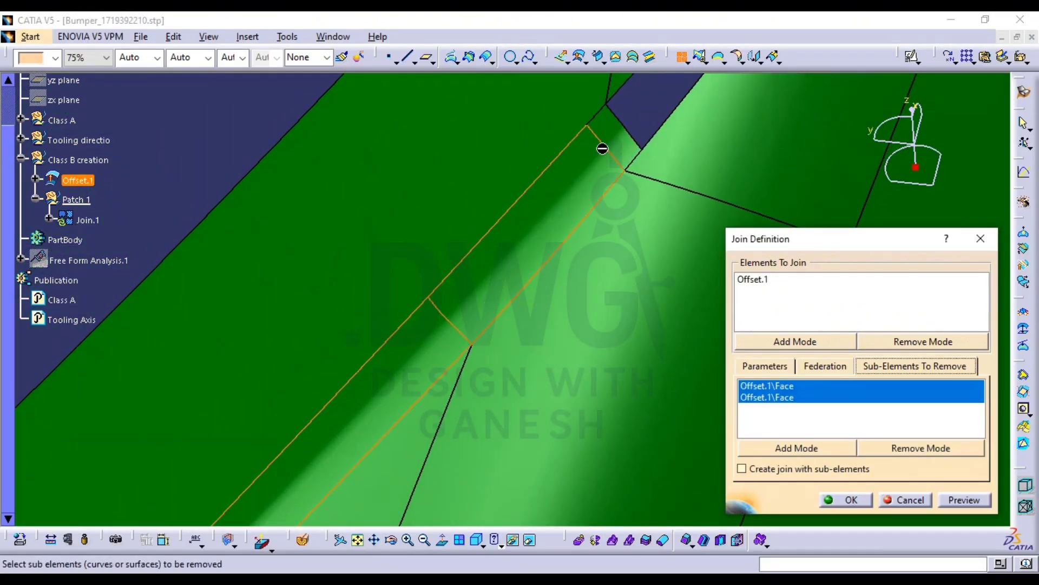
pyautogui.click(617, 142)
# Add the fillet faces beyond the corner gap and along the inclined upper edge to the join's sub-elements to remove
pyautogui.keyDown('ctrl'); pyautogui.moveTo(616, 142); pyautogui.dragTo(522, 340, button='middle'); pyautogui.keyUp('ctrl')
pyautogui.click(651, 206)
pyautogui.click(751, 165)
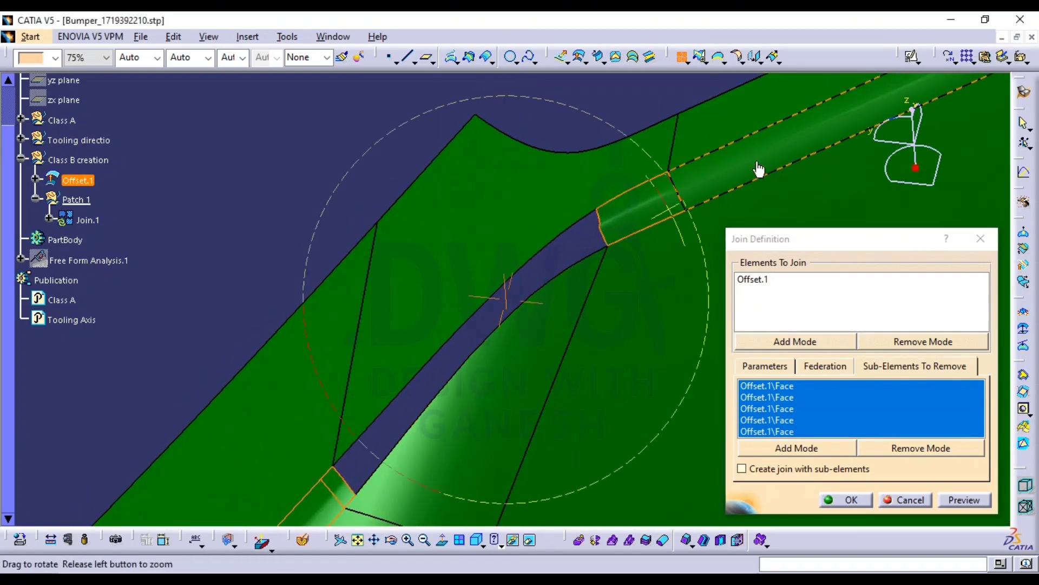
pyautogui.keyDown('ctrl'); pyautogui.moveTo(751, 165); pyautogui.dragTo(517, 327, button='middle'); pyautogui.keyUp('ctrl')
pyautogui.moveTo(517, 327); pyautogui.dragTo(233, 481, button='middle')
pyautogui.keyDown('ctrl'); pyautogui.moveTo(571, 285); pyautogui.dragTo(566, 316, button='middle'); pyautogui.keyUp('ctrl')
pyautogui.moveTo(566, 317); pyautogui.dragTo(197, 364, button='middle')
pyautogui.moveTo(671, 163); pyautogui.dragTo(314, 355, button='middle')
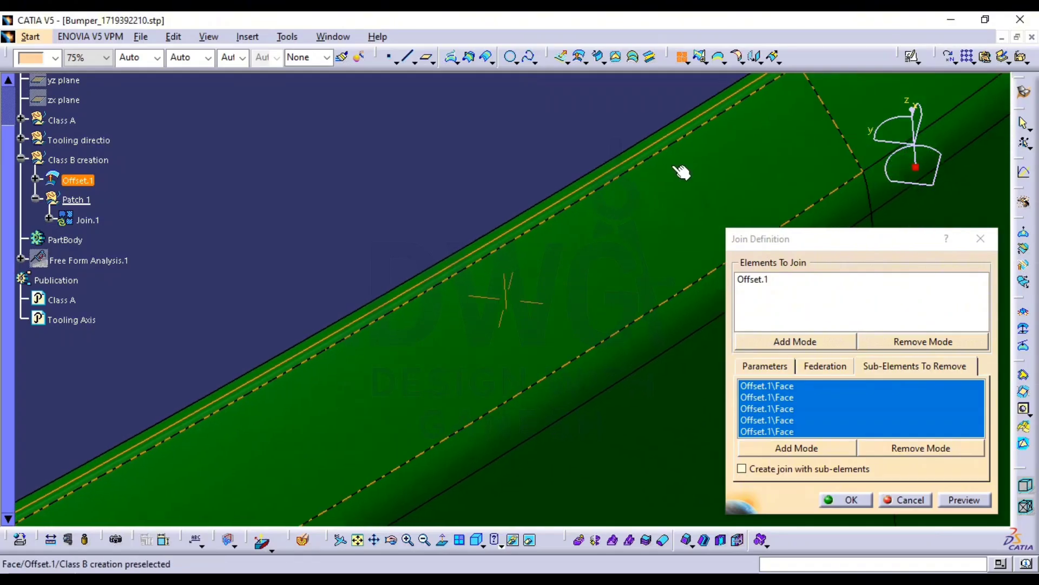
pyautogui.moveTo(861, 89); pyautogui.dragTo(618, 283, button='middle')
pyautogui.keyDown('ctrl'); pyautogui.moveTo(557, 292); pyautogui.dragTo(573, 186, button='middle'); pyautogui.keyUp('ctrl')
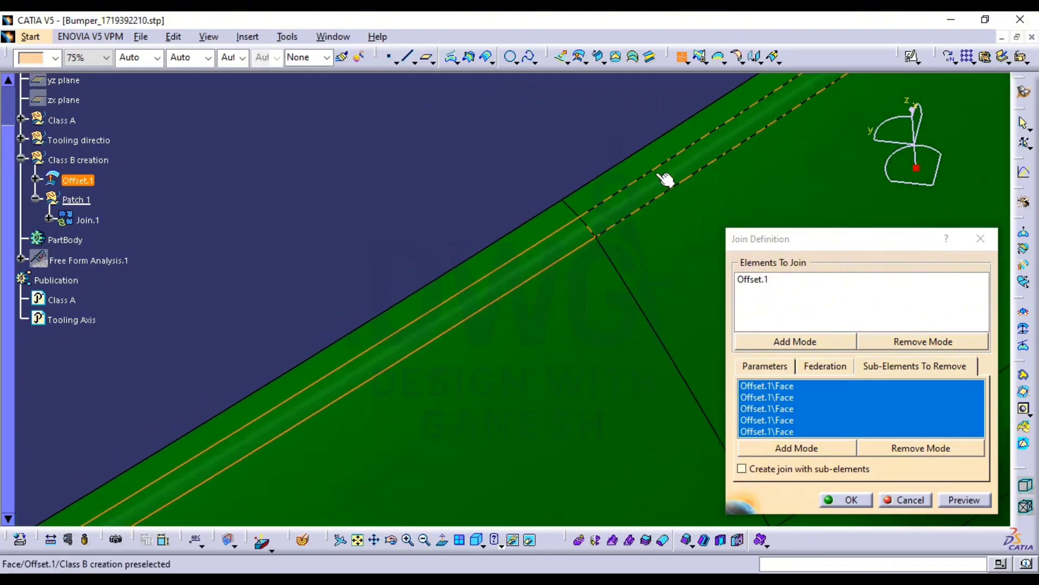
pyautogui.click(654, 184)
# Add the last fillet face before the next gap on the inclined edge to the sub-elements to remove
pyautogui.keyDown('ctrl'); pyautogui.moveTo(726, 179); pyautogui.dragTo(714, 265, button='middle'); pyautogui.keyUp('ctrl')
pyautogui.scroll(-1, 430, 337)
pyautogui.moveTo(431, 338); pyautogui.dragTo(163, 482, button='middle')
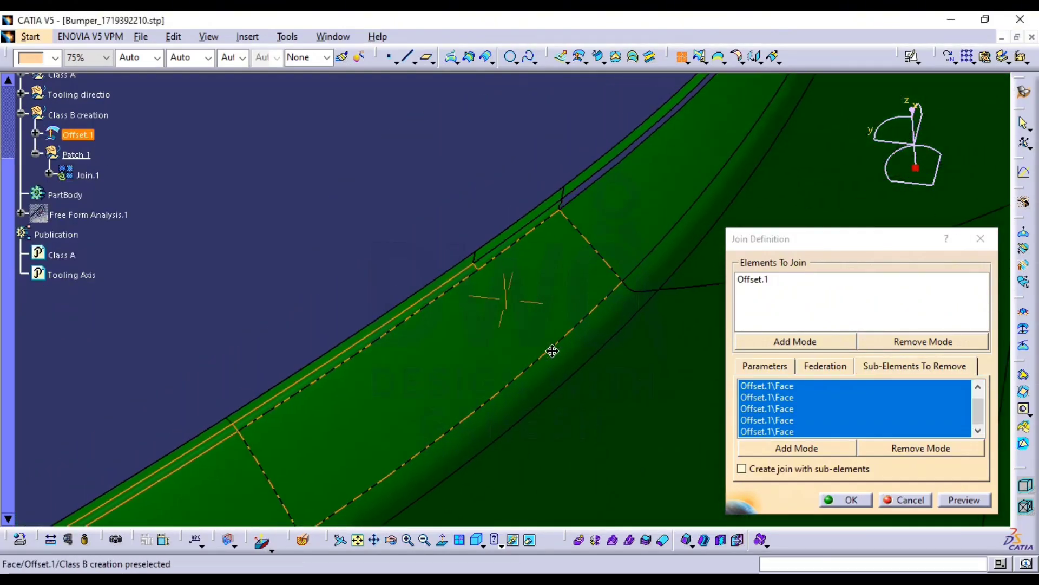
pyautogui.keyDown('ctrl'); pyautogui.moveTo(552, 351); pyautogui.dragTo(543, 190, button='middle'); pyautogui.keyUp('ctrl')
pyautogui.click(533, 237)
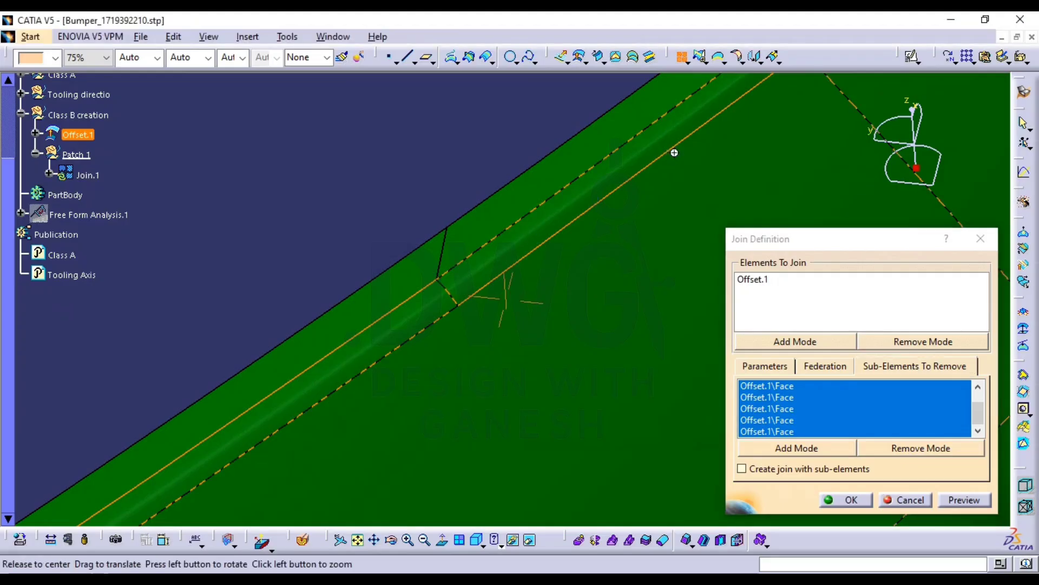
pyautogui.keyDown('ctrl'); pyautogui.moveTo(675, 153); pyautogui.dragTo(537, 341, button='middle'); pyautogui.keyUp('ctrl')
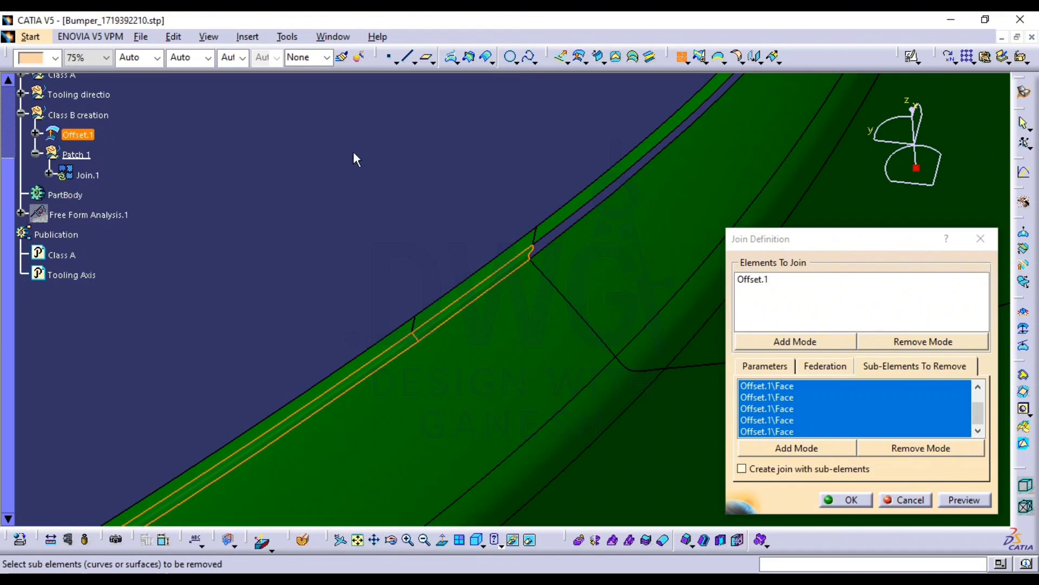
# Preview the join with its error diagnosis, turn off Check connexity and create the join
pyautogui.moveTo(597, 194); pyautogui.dragTo(507, 283, button='middle')
pyautogui.click(421, 175)
pyautogui.click(376, 225)
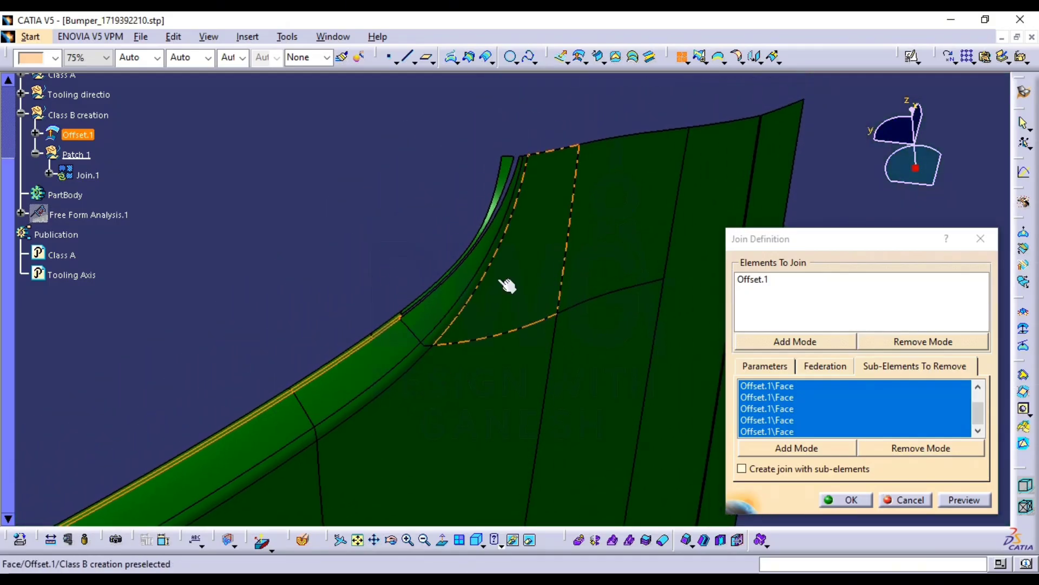
pyautogui.moveTo(497, 247); pyautogui.dragTo(527, 167, button='middle')
pyautogui.moveTo(458, 360); pyautogui.dragTo(599, 280, button='middle')
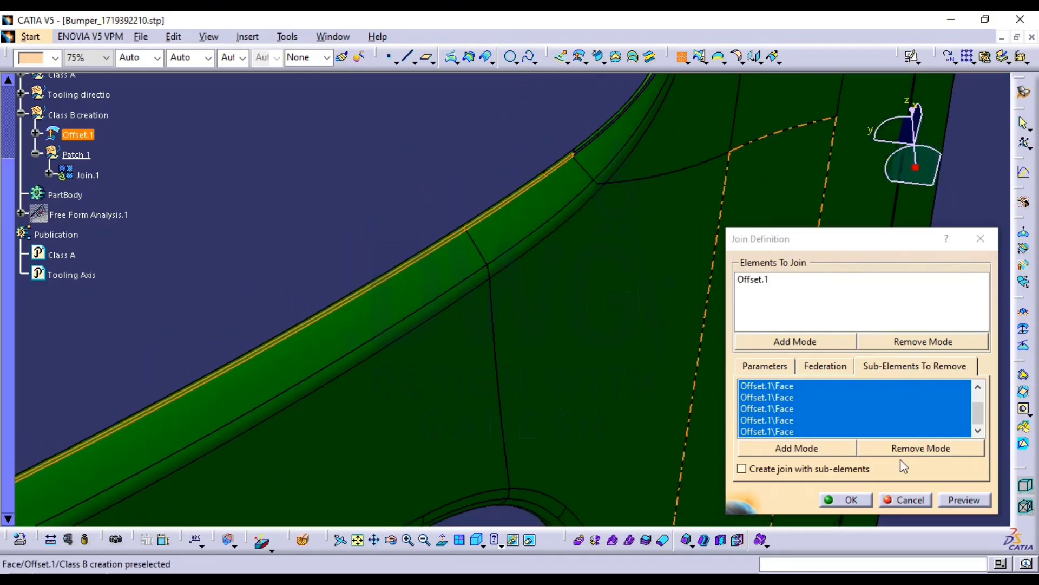
pyautogui.click(964, 500)
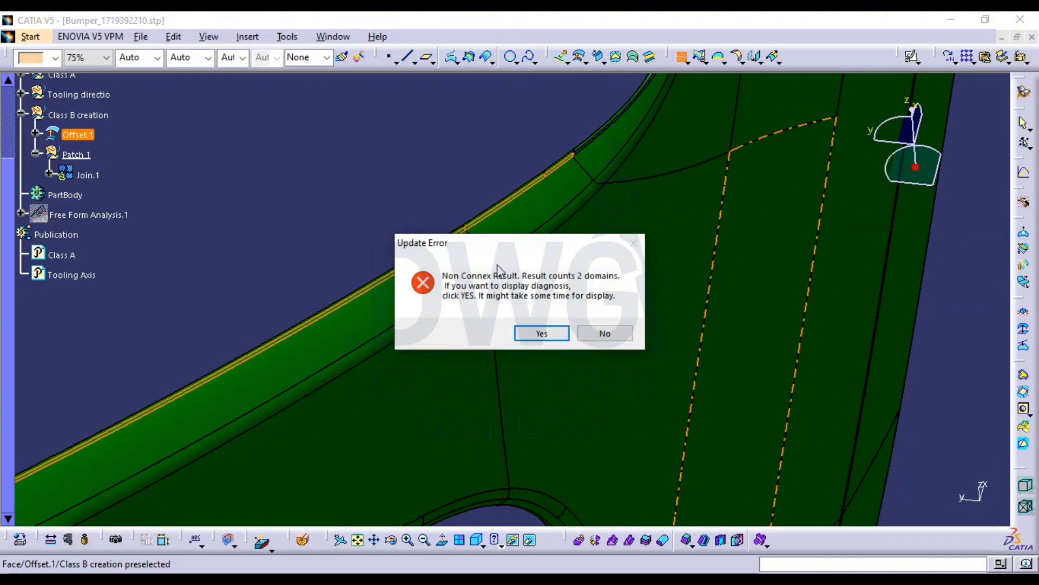
pyautogui.click(541, 333)
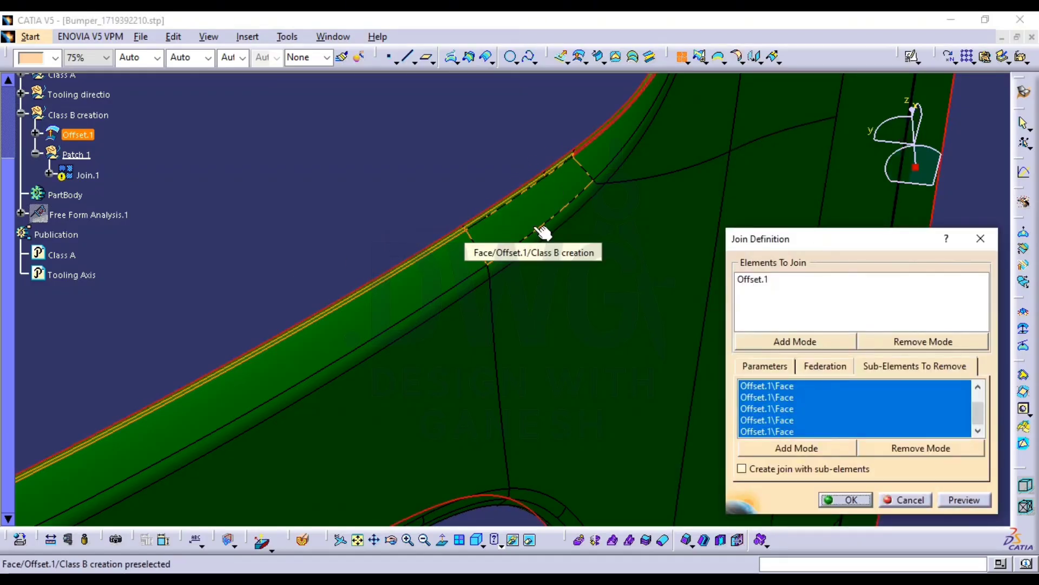
pyautogui.moveTo(541, 232); pyautogui.dragTo(413, 238, button='middle')
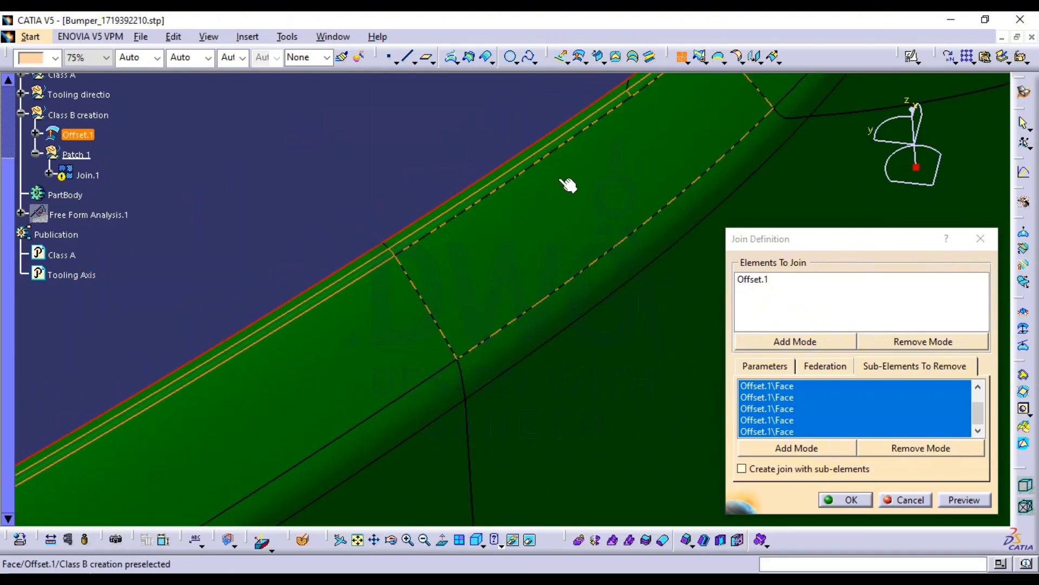
pyautogui.moveTo(560, 181); pyautogui.dragTo(470, 307, button='middle')
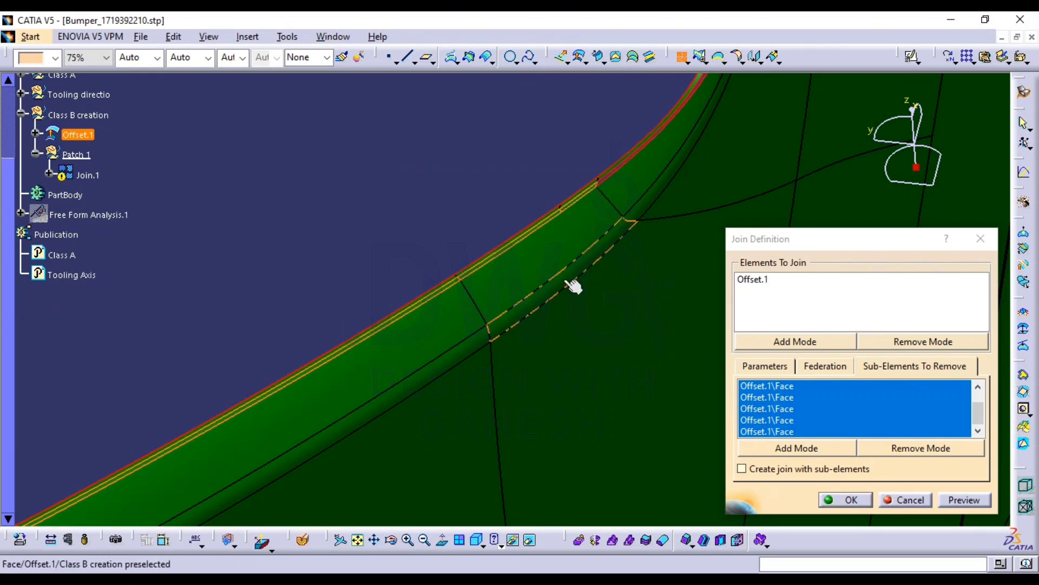
pyautogui.click(763, 367)
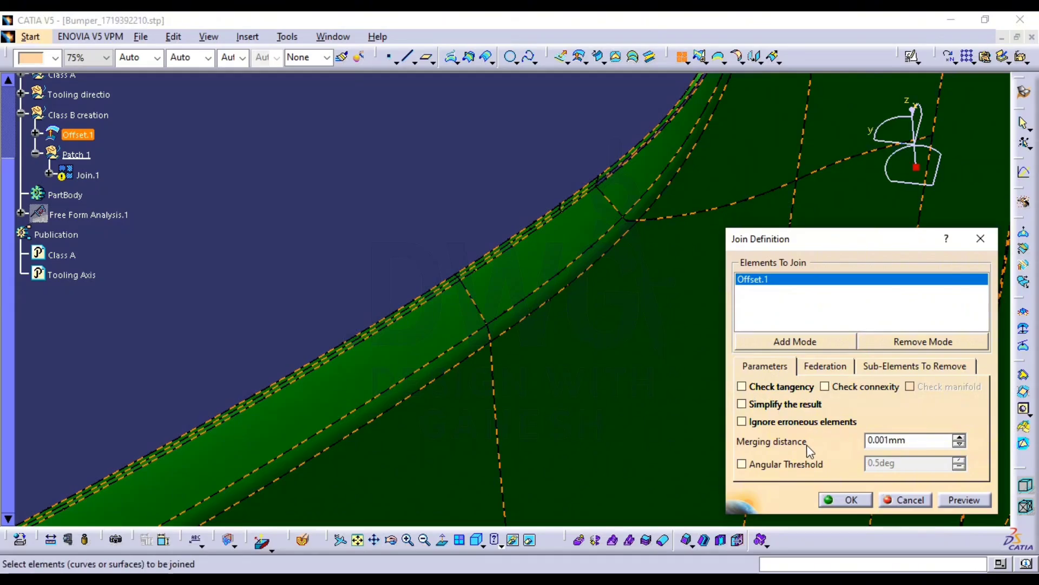
pyautogui.click(845, 500)
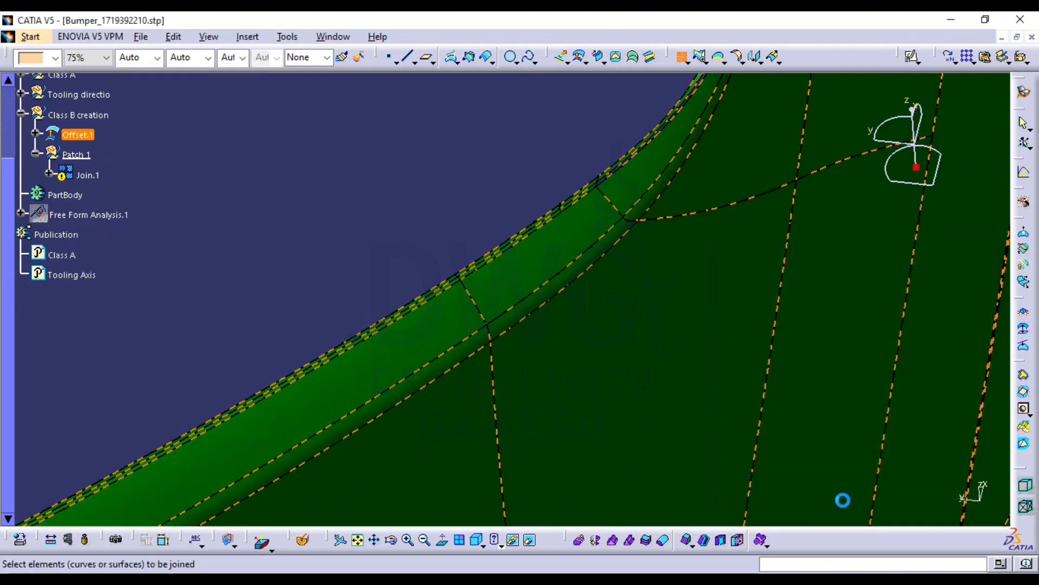
# Disassemble the joined surface using the Domains Only mode
pyautogui.moveTo(500, 196); pyautogui.dragTo(840, 303, button='middle')
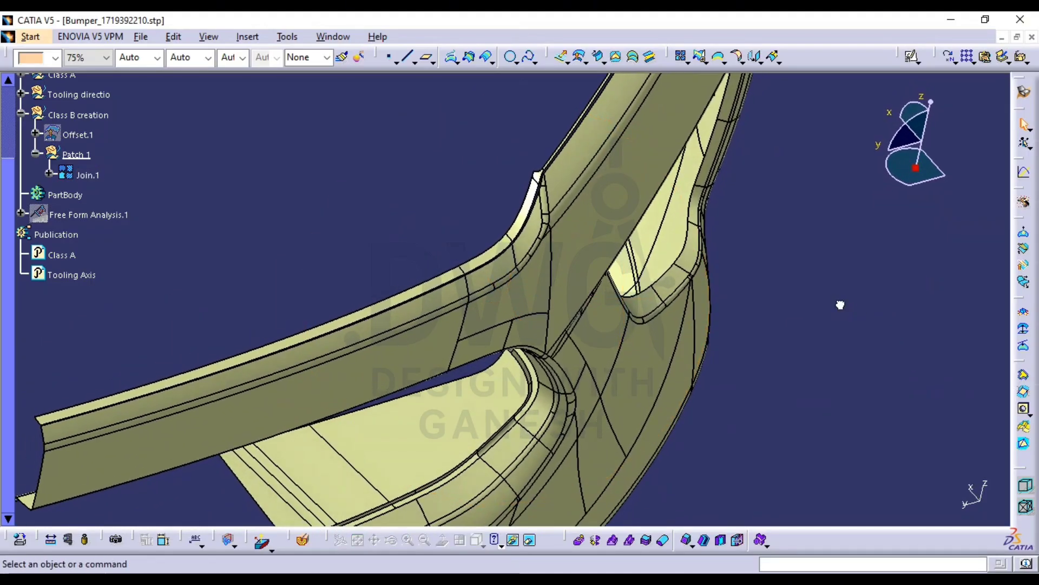
pyautogui.moveTo(511, 324); pyautogui.dragTo(661, 317, button='middle')
pyautogui.moveTo(737, 257); pyautogui.dragTo(741, 211, button='middle')
pyautogui.moveTo(741, 211); pyautogui.dragTo(410, 282, button='middle')
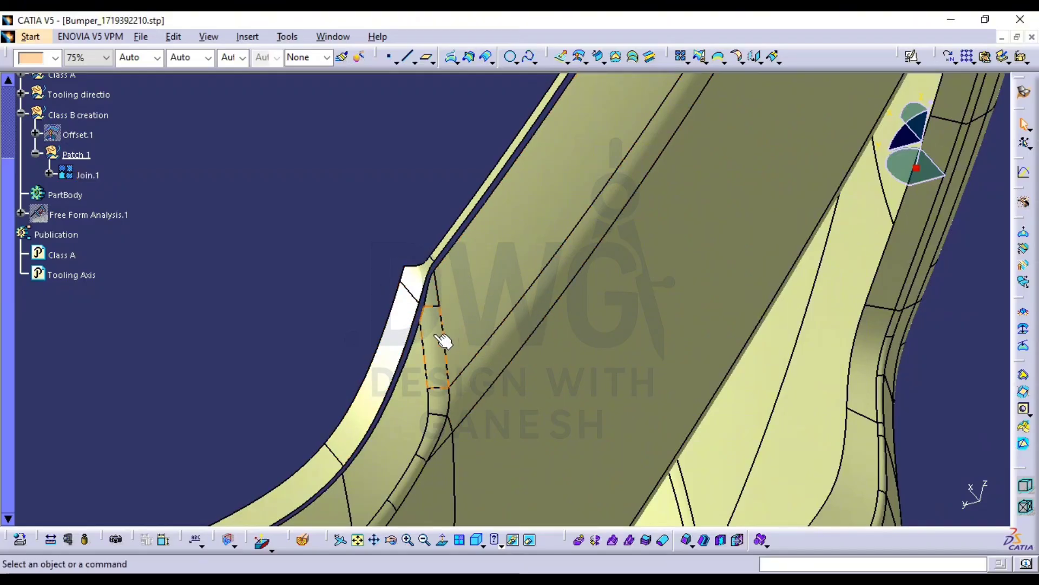
pyautogui.moveTo(564, 202); pyautogui.dragTo(420, 281, button='middle')
pyautogui.click(686, 63)
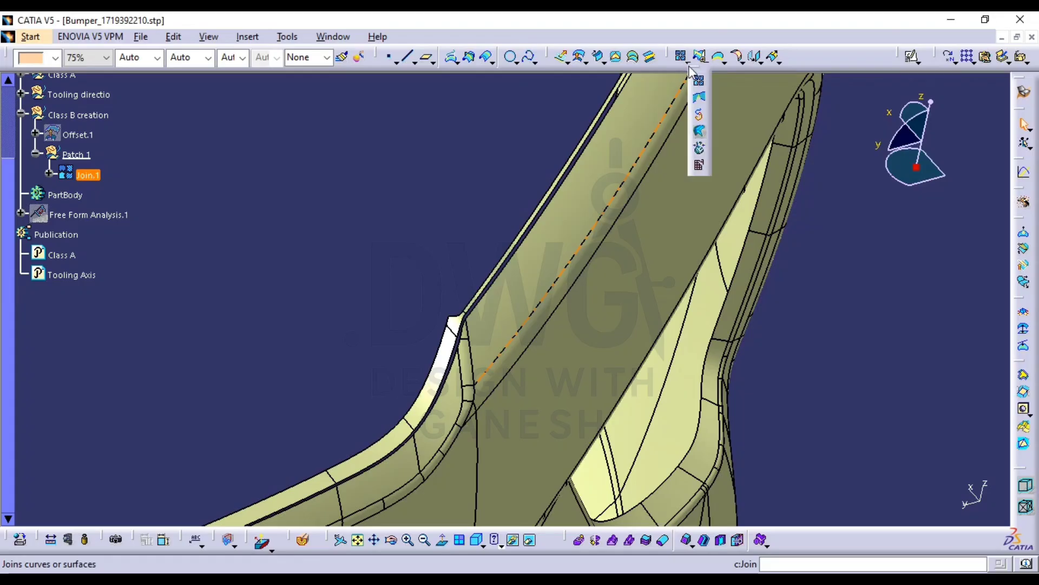
pyautogui.click(699, 166)
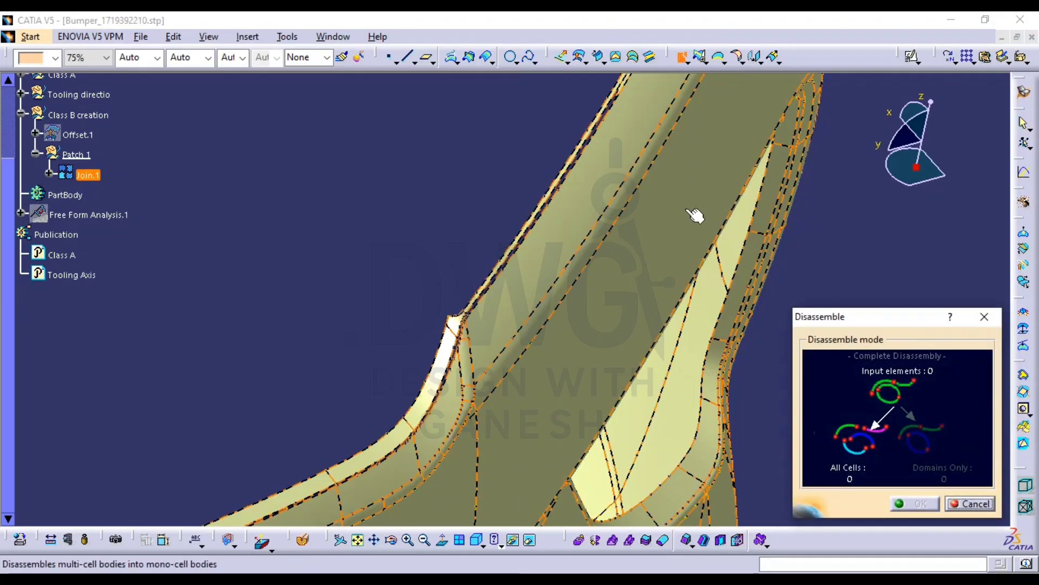
pyautogui.click(658, 256)
pyautogui.click(918, 439)
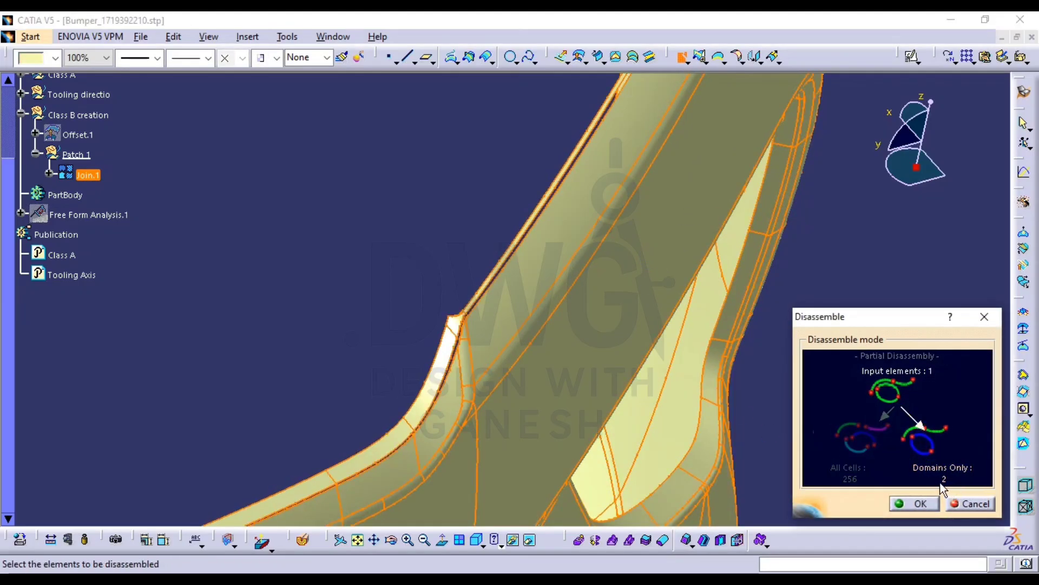
pyautogui.click(910, 504)
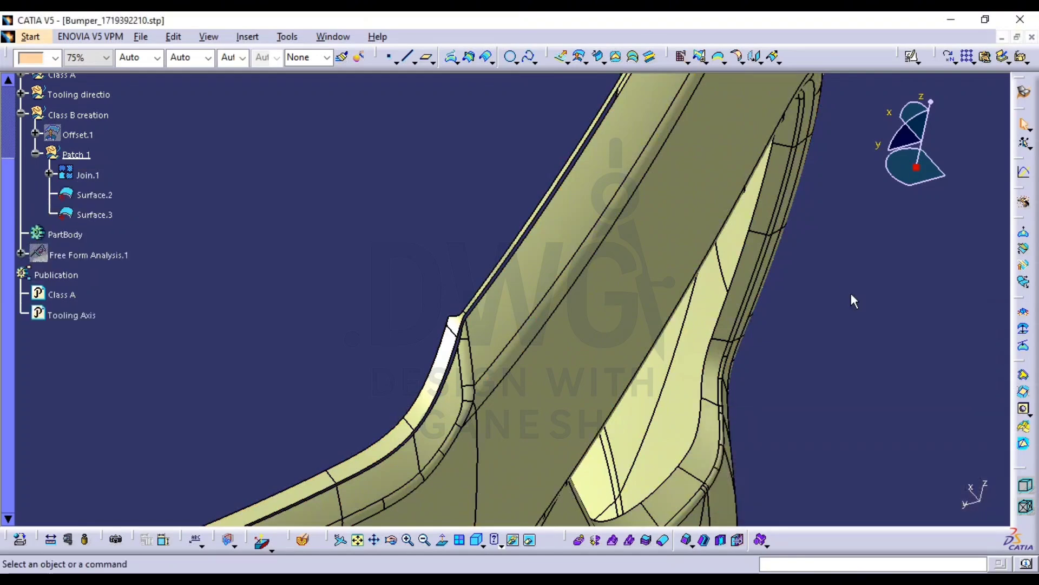
# Hide Surface.2 and Join.1 so that only the separated flange strip is displayed
pyautogui.moveTo(591, 324); pyautogui.dragTo(577, 351, button='middle')
pyautogui.click(311, 294)
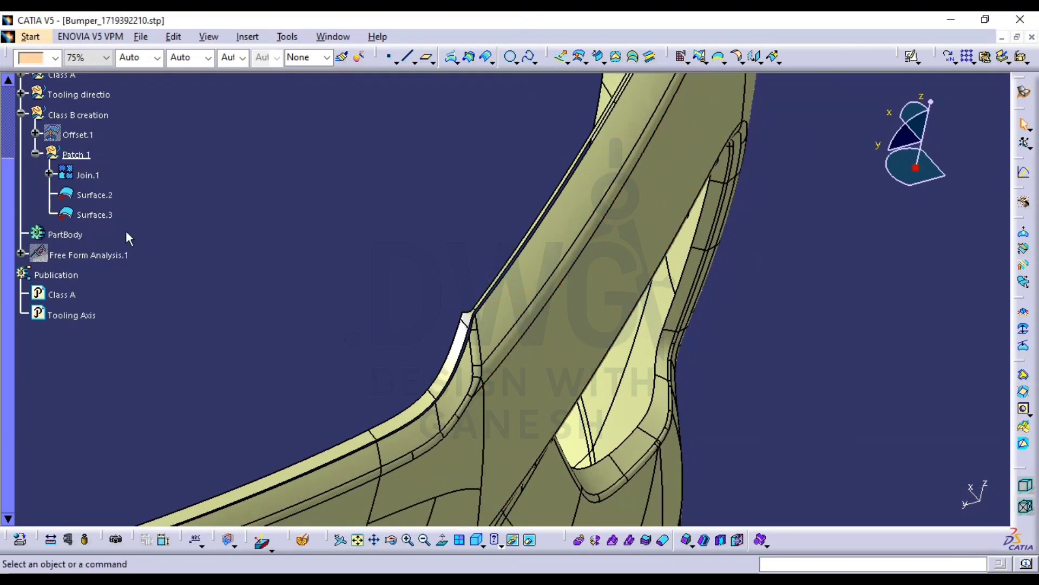
pyautogui.click(108, 196)
pyautogui.press('space')
pyautogui.click(81, 173)
pyautogui.press('space')
pyautogui.moveTo(354, 186); pyautogui.dragTo(543, 240, button='middle')
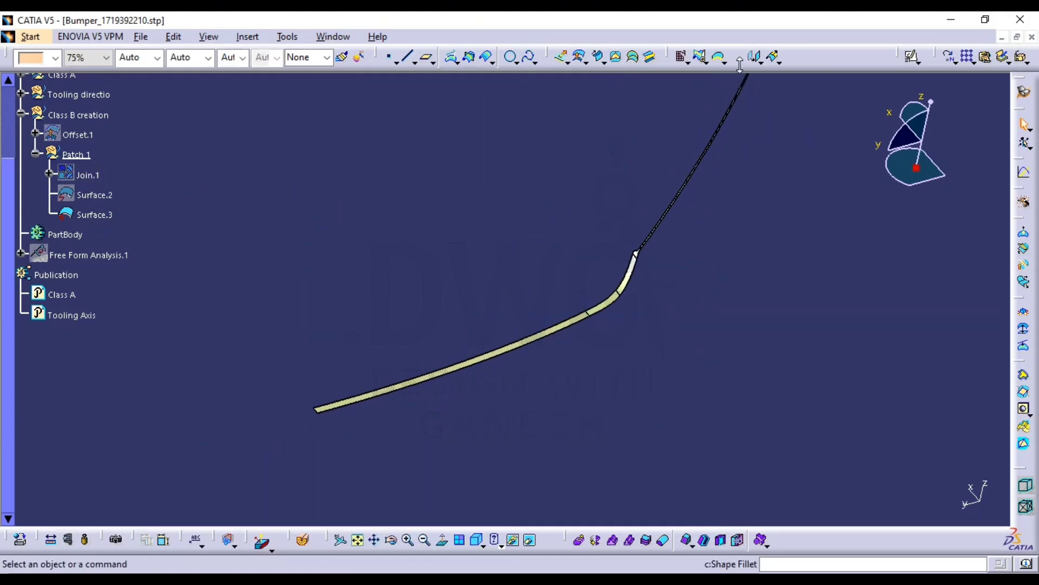
pyautogui.click(717, 64)
pyautogui.moveTo(557, 378); pyautogui.dragTo(400, 406, button='middle')
pyautogui.click(209, 325)
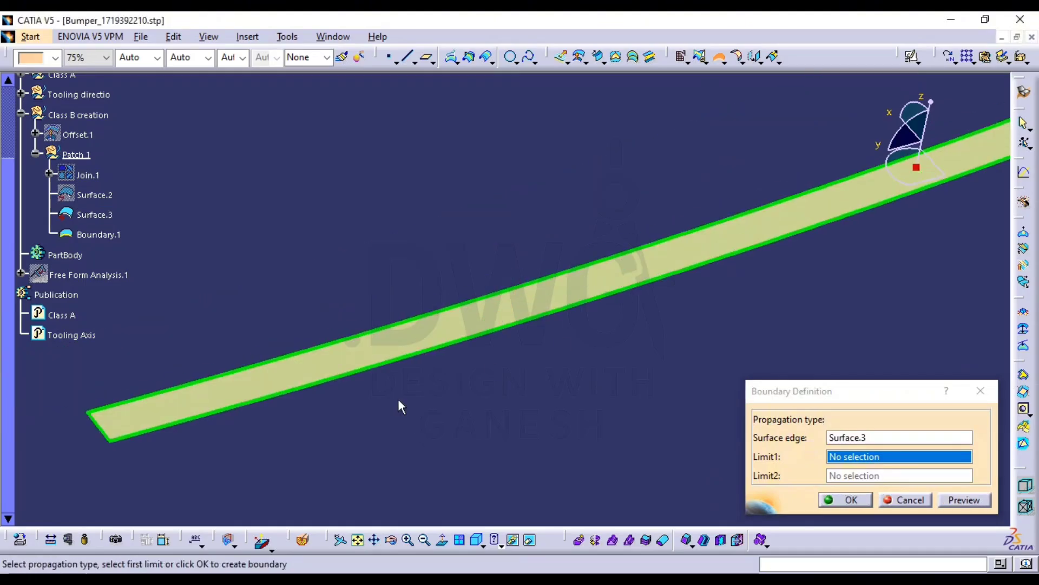
pyautogui.click(106, 440)
pyautogui.moveTo(308, 413); pyautogui.dragTo(574, 224, button='middle')
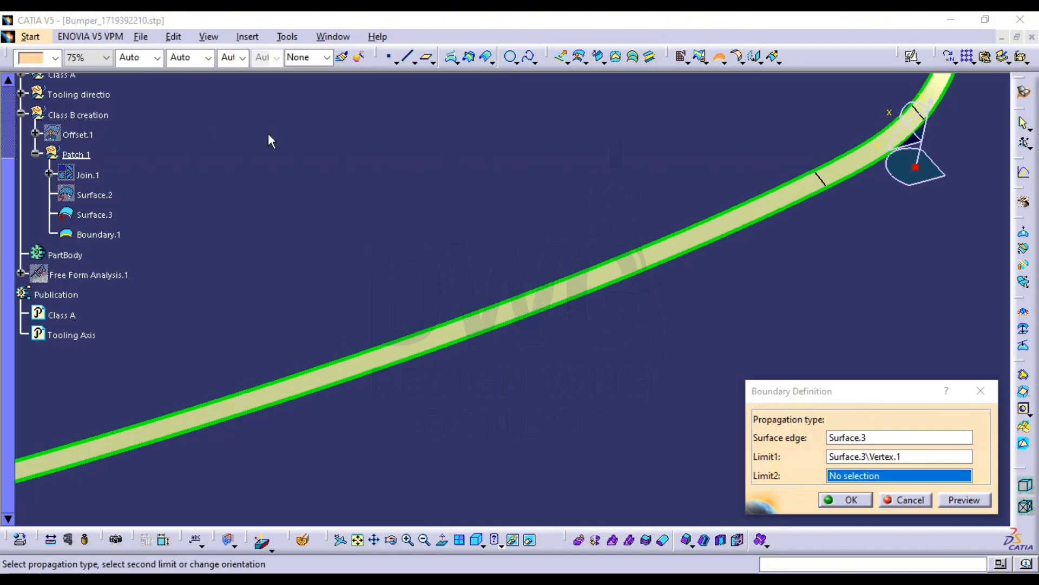
pyautogui.moveTo(368, 153); pyautogui.dragTo(359, 311, button='middle')
pyautogui.moveTo(548, 332)
pyautogui.mouseDown(button='middle')
pyautogui.moveTo(539, 342)
pyautogui.moveTo(534, 245)
pyautogui.mouseUp(button='middle')
pyautogui.moveTo(607, 368); pyautogui.dragTo(575, 414, button='middle')
pyautogui.moveTo(600, 315); pyautogui.dragTo(602, 303, button='middle')
pyautogui.press('Escape')
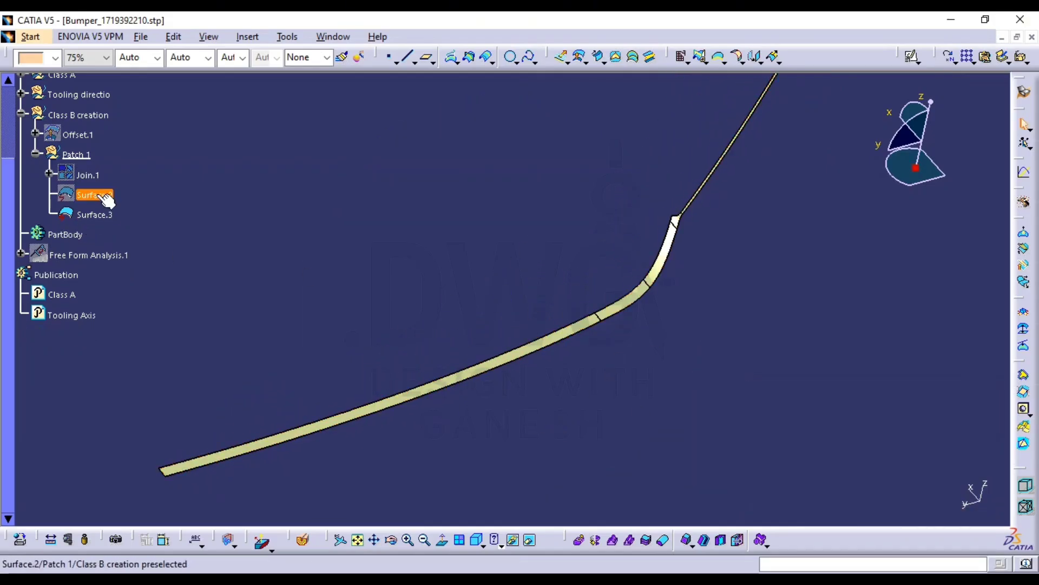
# Show Surface.2 again next to the flange strip, then hide the strip, Surface.3
pyautogui.click(102, 196)
pyautogui.press('space')
pyautogui.moveTo(455, 240); pyautogui.dragTo(505, 339, button='middle')
pyautogui.click(488, 302)
pyautogui.moveTo(486, 299); pyautogui.dragTo(610, 158, button='middle')
pyautogui.moveTo(412, 236); pyautogui.dragTo(539, 169, button='middle')
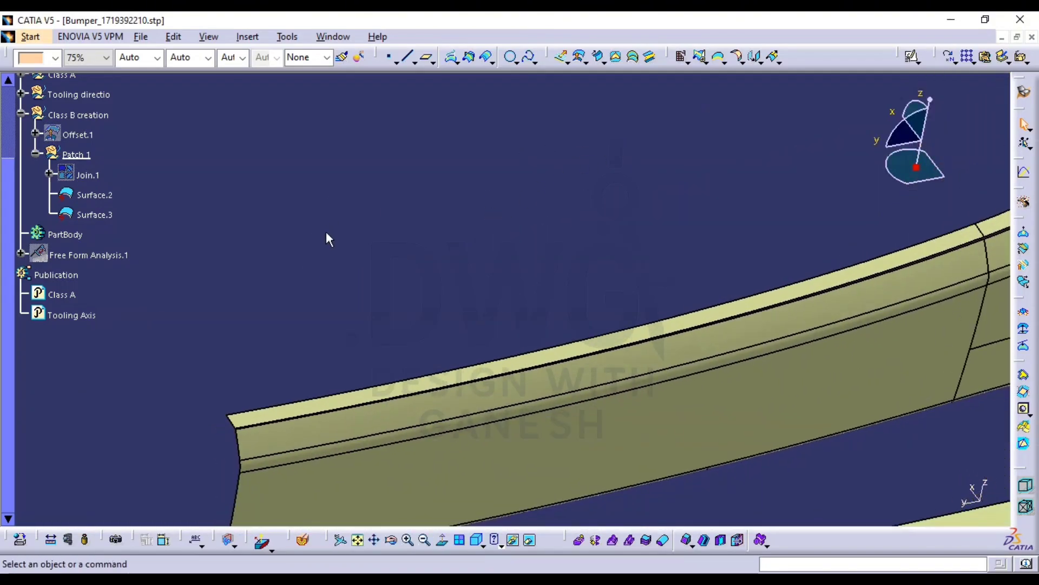
pyautogui.moveTo(447, 433); pyautogui.dragTo(447, 409, button='middle')
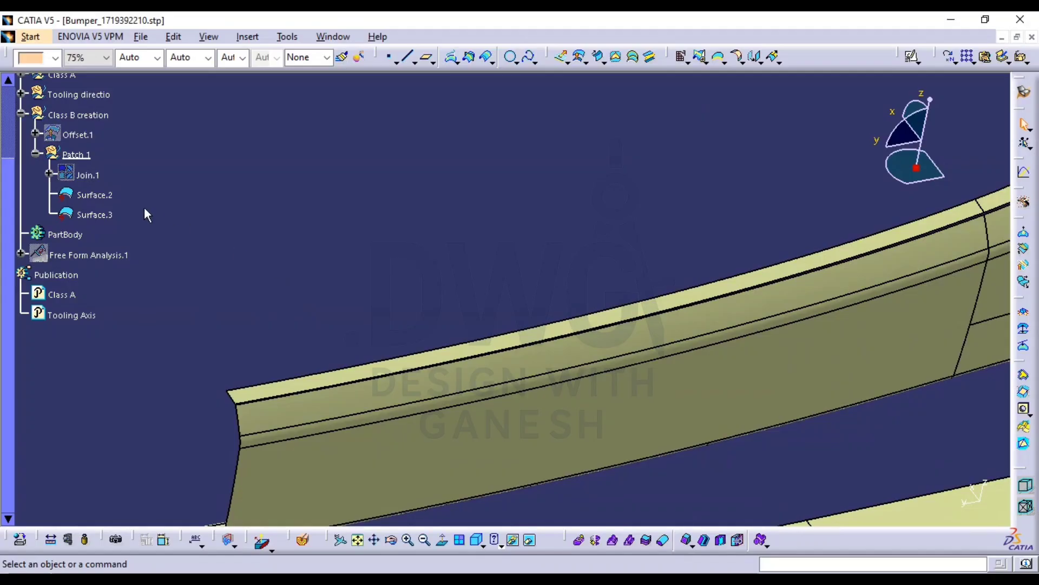
pyautogui.click(86, 215)
pyautogui.press('space')
# Create a boundary along the upper open edge of Surface.2, limited by the corner vertices at its two ends
pyautogui.keyDown('ctrl'); pyautogui.moveTo(550, 309); pyautogui.dragTo(592, 360, button='middle'); pyautogui.keyUp('ctrl')
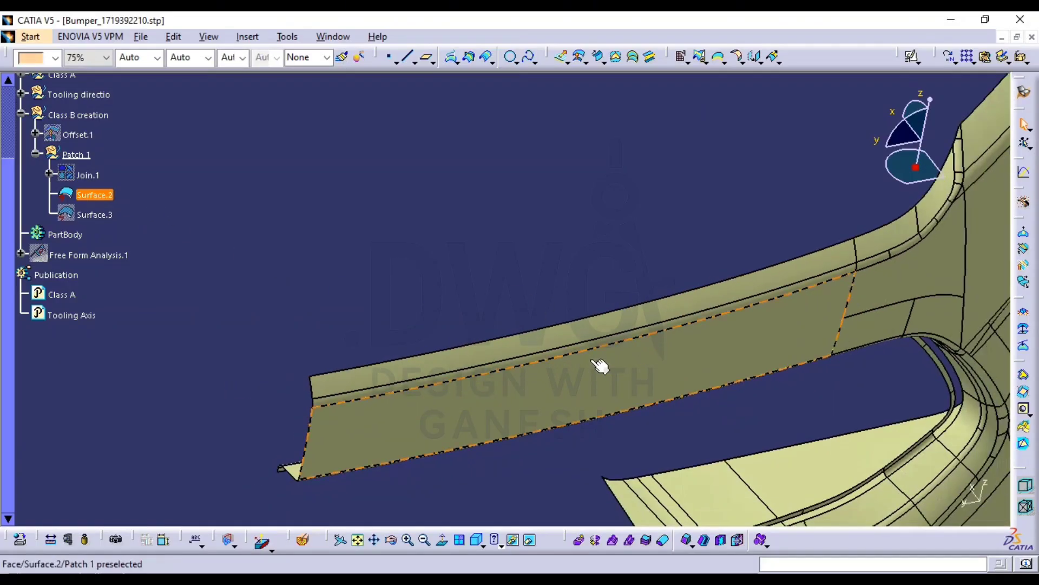
pyautogui.moveTo(740, 338); pyautogui.dragTo(658, 376, button='middle')
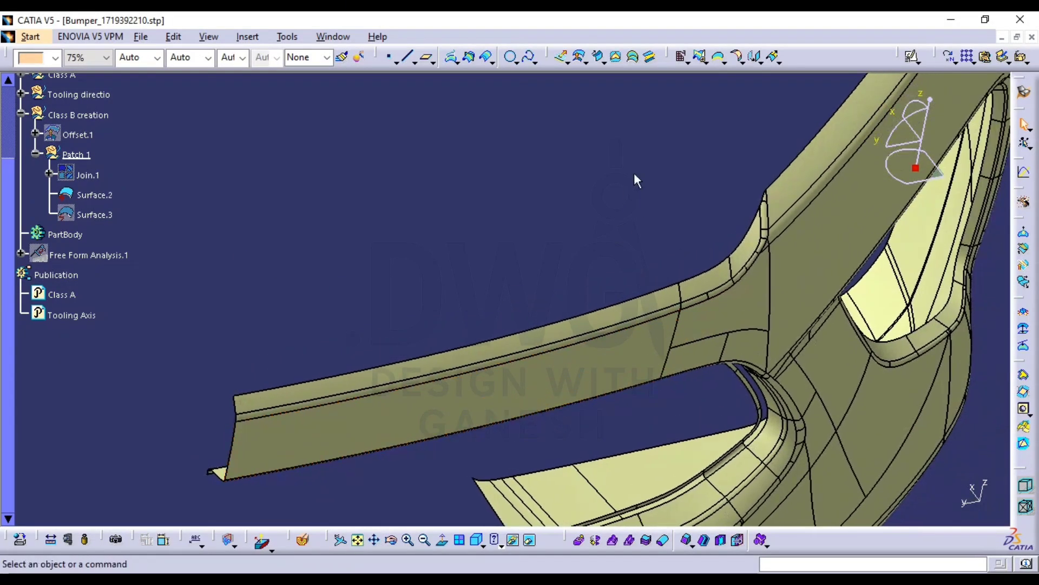
pyautogui.click(719, 56)
pyautogui.click(808, 233)
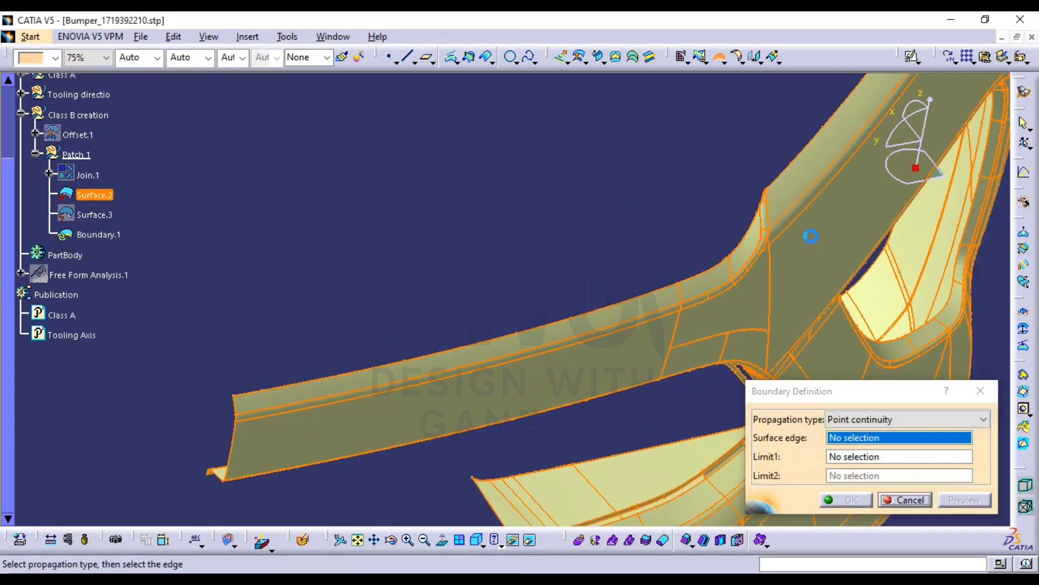
pyautogui.click(242, 398)
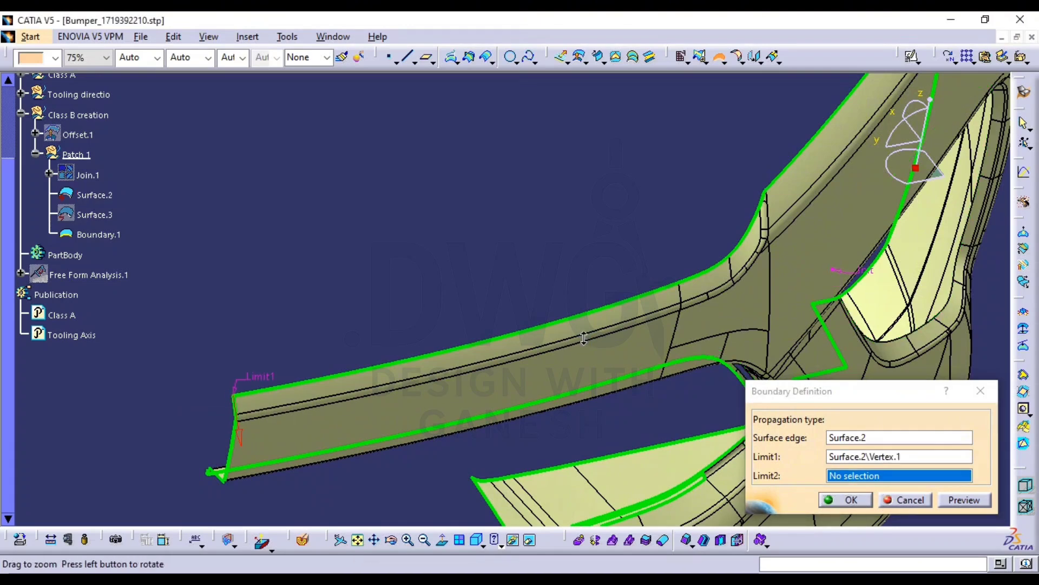
pyautogui.keyDown('ctrl'); pyautogui.moveTo(242, 399); pyautogui.dragTo(376, 434, button='middle'); pyautogui.keyUp('ctrl')
pyautogui.moveTo(477, 227); pyautogui.dragTo(306, 491, button='middle')
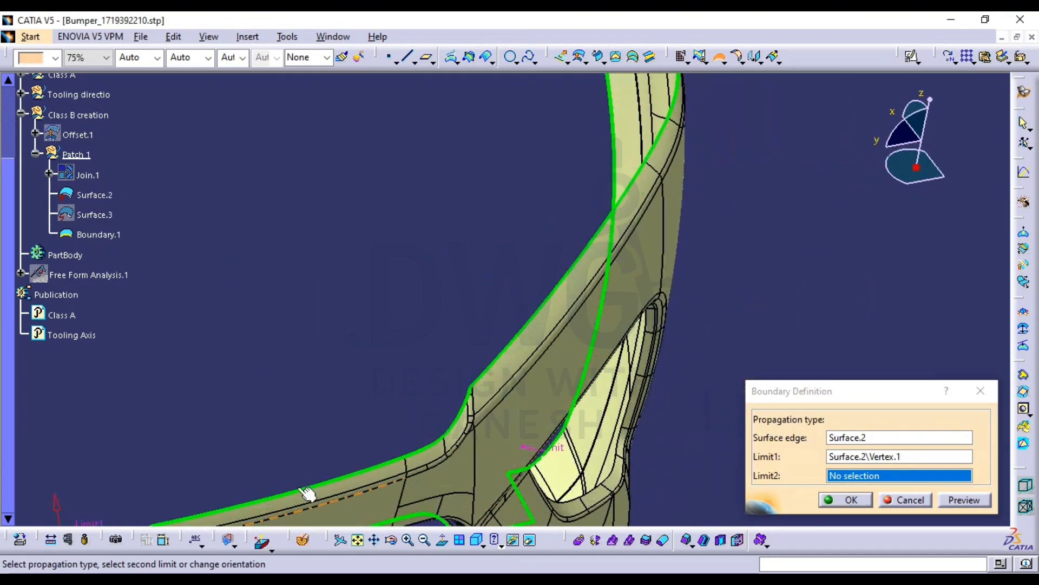
pyautogui.moveTo(507, 260); pyautogui.dragTo(454, 468, button='middle')
pyautogui.moveTo(652, 245); pyautogui.dragTo(439, 318, button='middle')
pyautogui.moveTo(661, 342); pyautogui.dragTo(582, 117, button='middle')
pyautogui.moveTo(567, 325); pyautogui.dragTo(590, 198, button='middle')
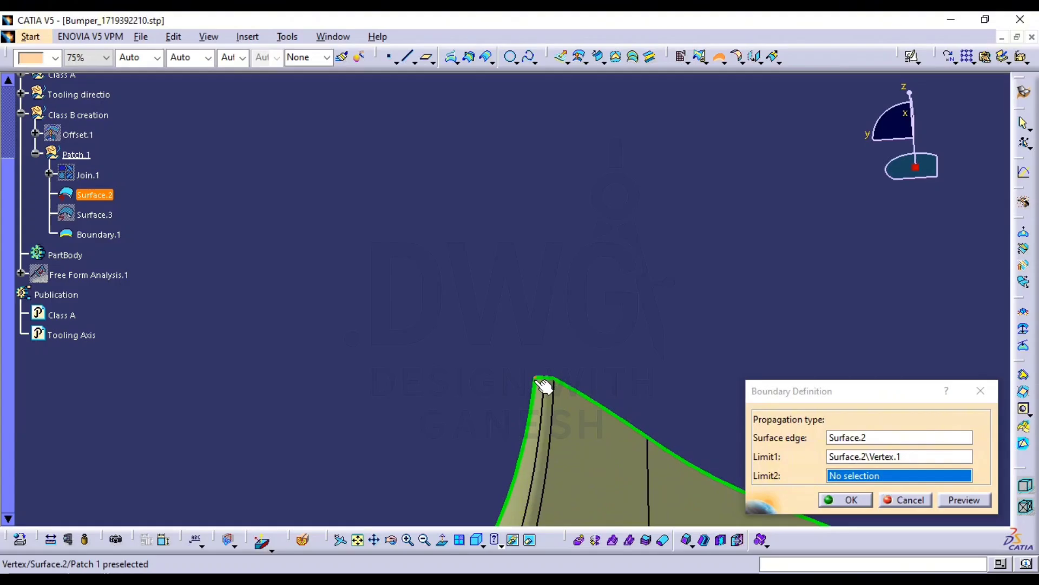
pyautogui.click(538, 381)
pyautogui.click(846, 500)
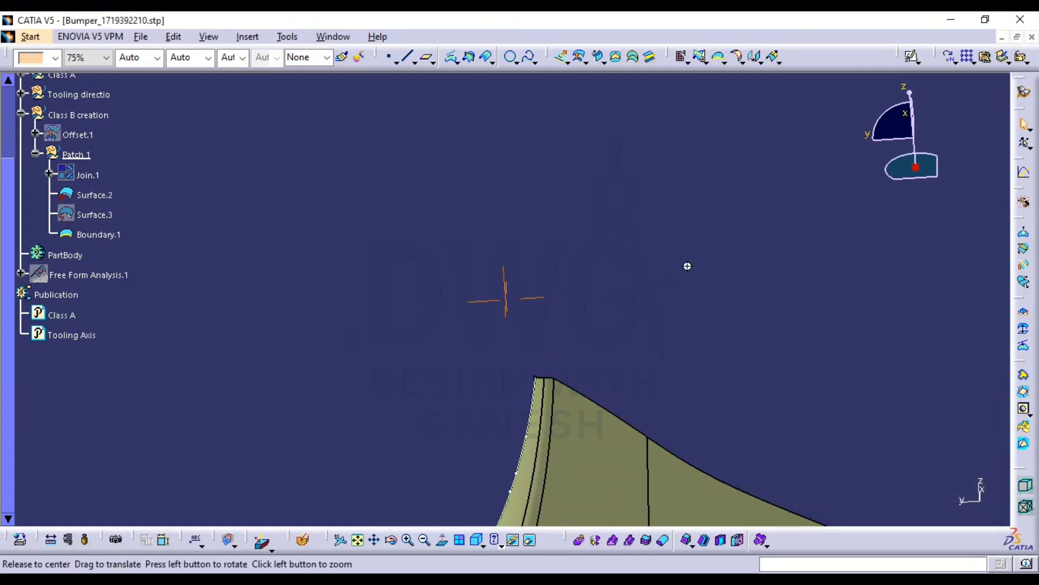
# Extrapolate Surface.2 by 5 mm from its upper boundary with tangent continuity
pyautogui.moveTo(687, 262); pyautogui.dragTo(913, 63, button='middle')
pyautogui.moveTo(592, 362); pyautogui.dragTo(497, 434, button='middle')
pyautogui.moveTo(497, 434); pyautogui.dragTo(666, 320, button='middle')
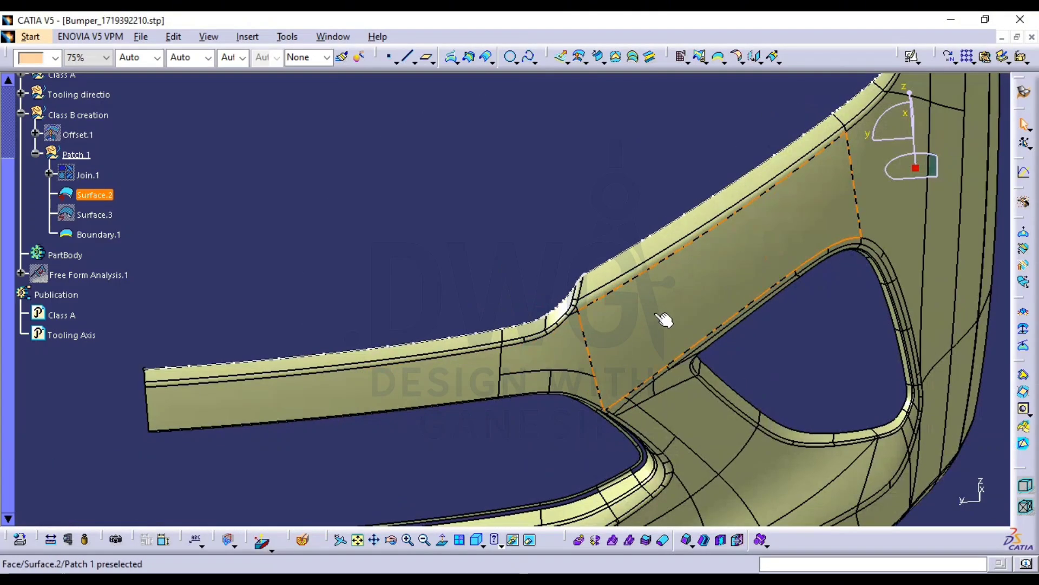
pyautogui.click(775, 56)
pyautogui.click(776, 57)
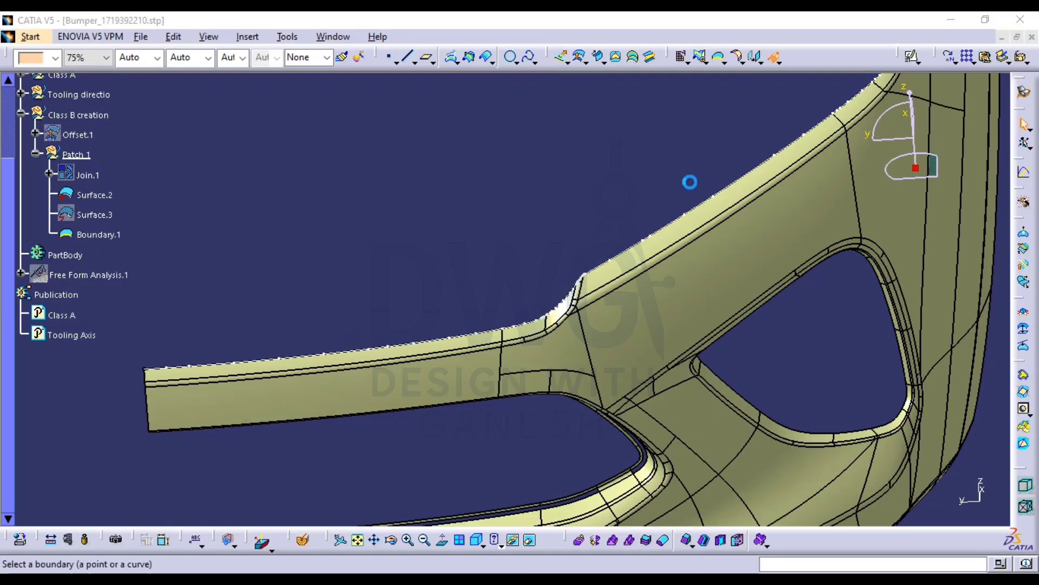
pyautogui.moveTo(651, 218); pyautogui.dragTo(644, 146, button='middle')
pyautogui.click(421, 362)
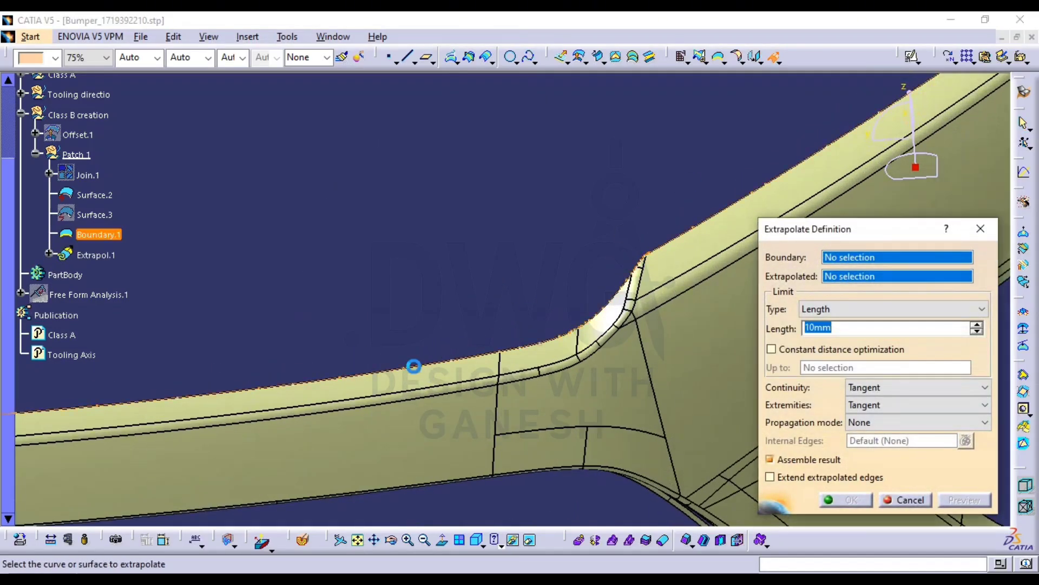
pyautogui.click(590, 457)
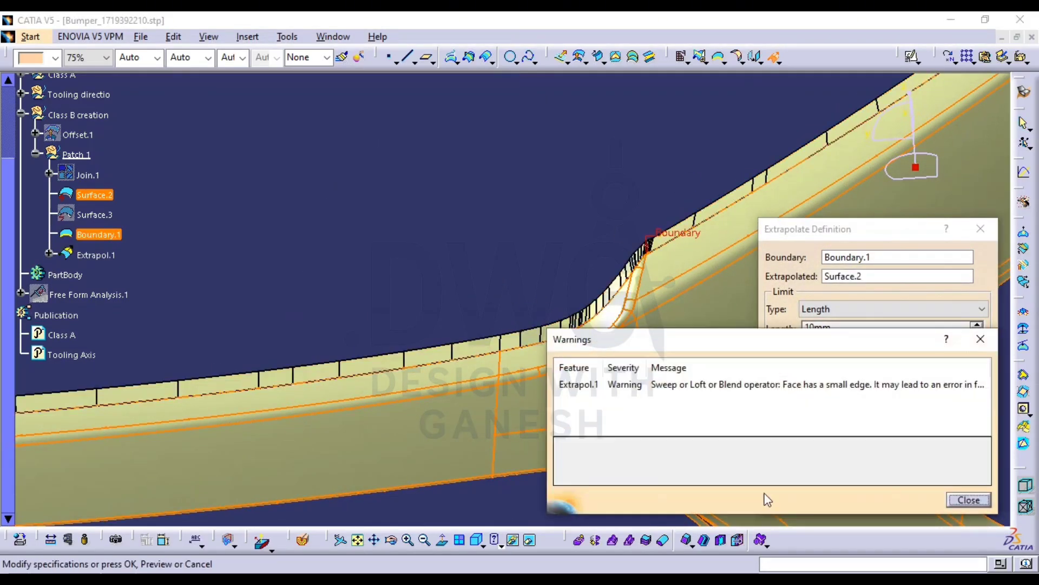
pyautogui.click(968, 500)
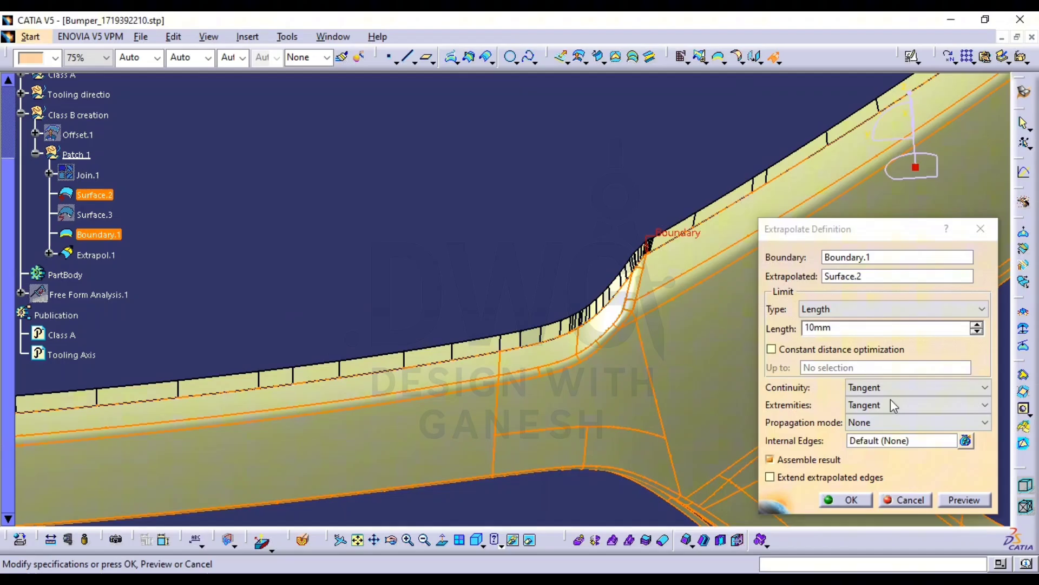
pyautogui.click(883, 325)
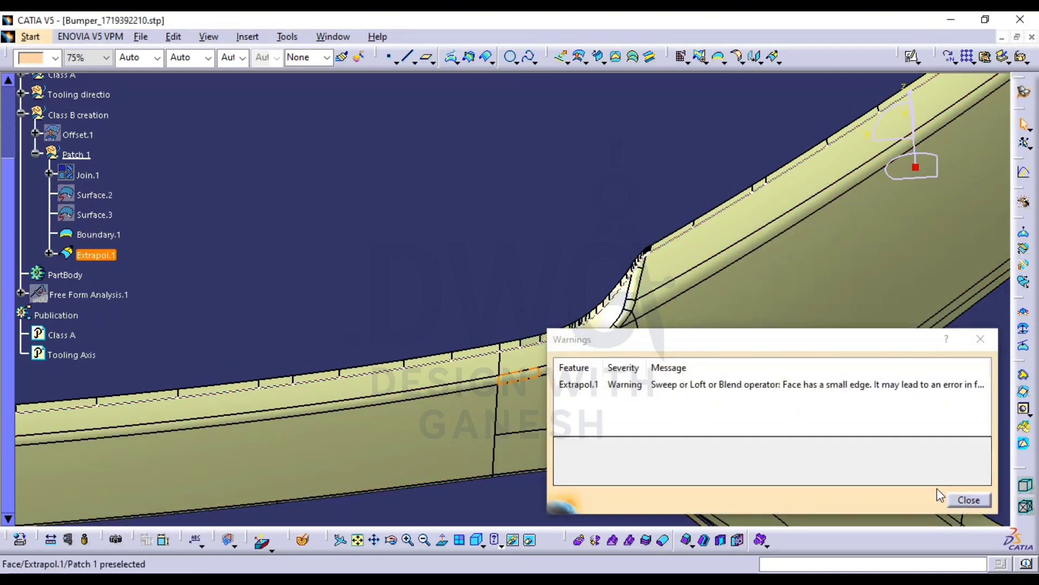
pyautogui.click(969, 500)
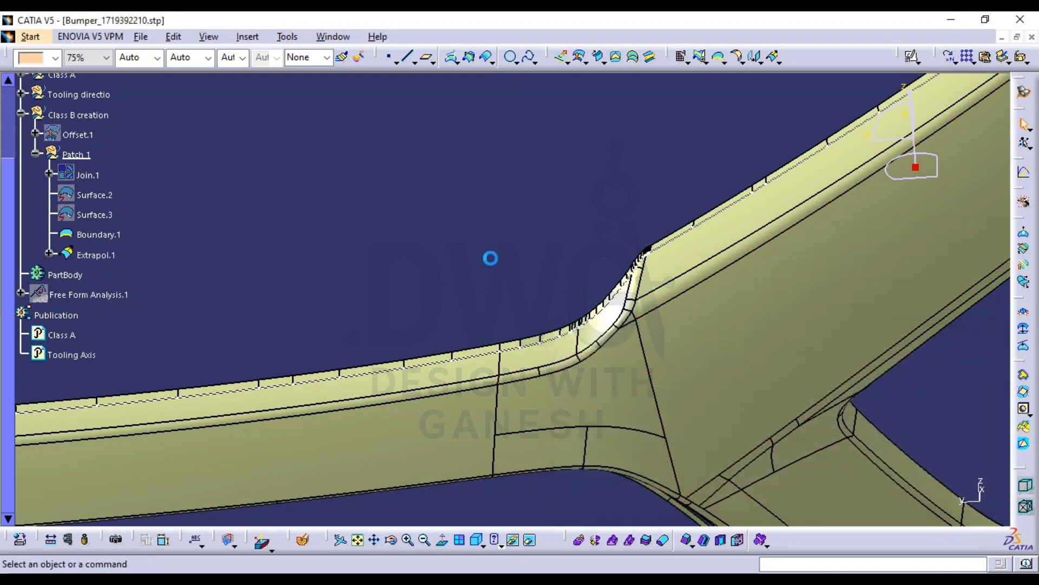
# Hide Extrapol.1 and Boundary.1 and show the flange strip Surface.3
pyautogui.doubleClick(99, 255)
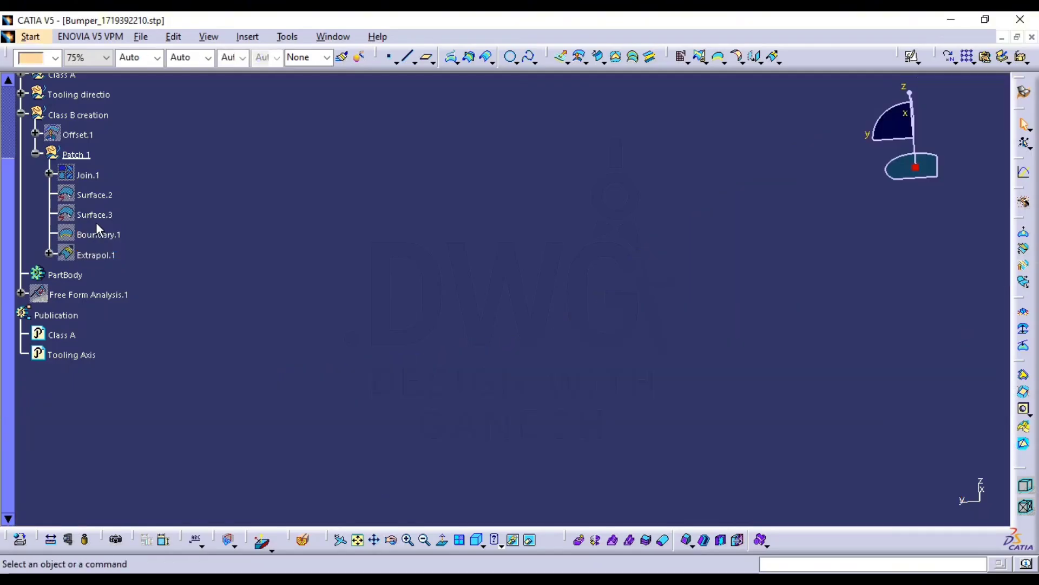
pyautogui.click(99, 216)
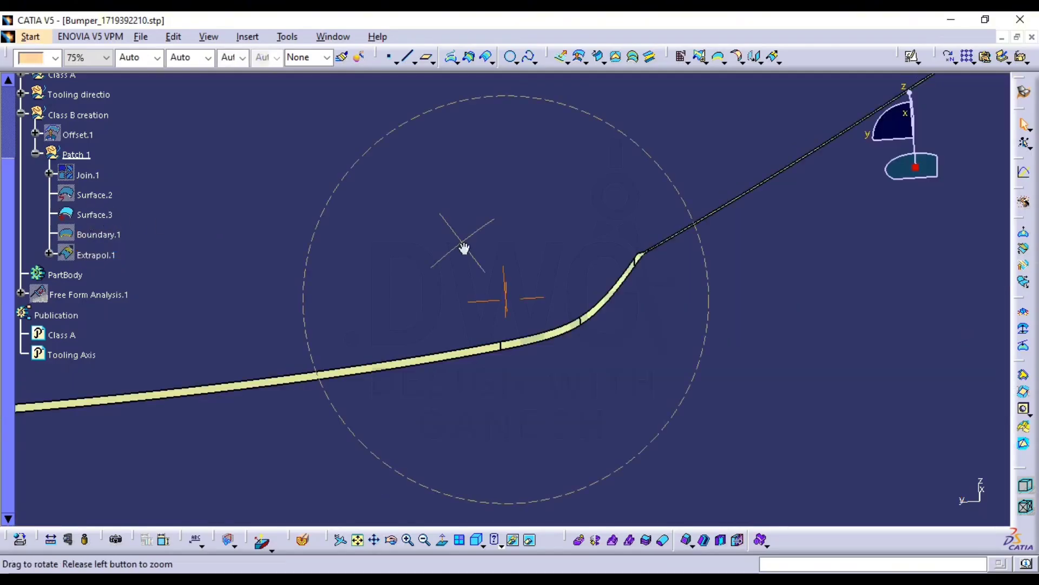
pyautogui.moveTo(464, 248); pyautogui.dragTo(644, 357, button='middle')
# Create a boundary along the lower long edge of the flange strip, limited by its two end corner vertices
pyautogui.click(720, 56)
pyautogui.moveTo(707, 132); pyautogui.dragTo(600, 171, button='middle')
pyautogui.click(470, 178)
pyautogui.moveTo(592, 240); pyautogui.dragTo(643, 270, button='middle')
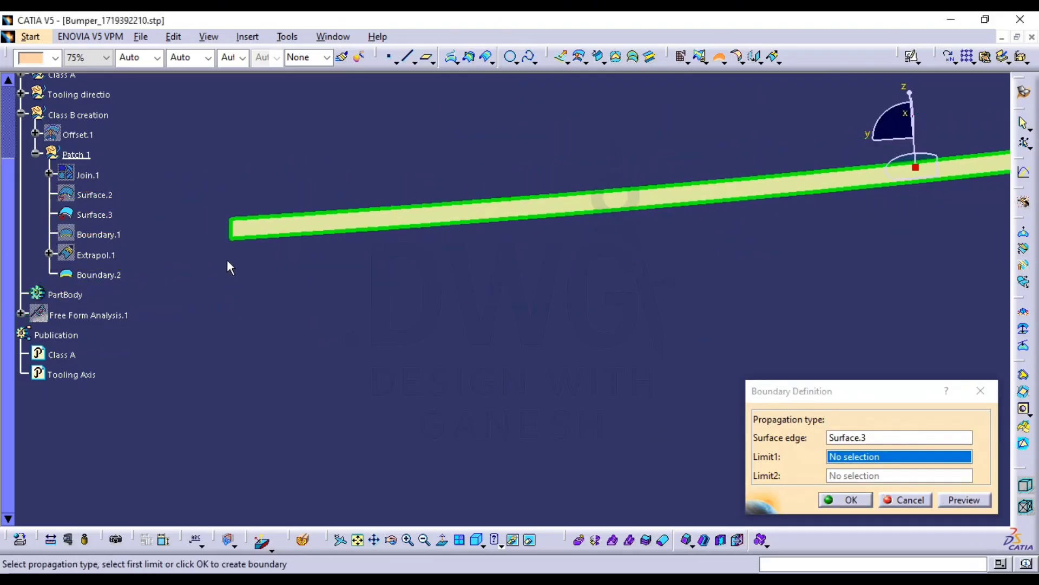
pyautogui.click(234, 241)
pyautogui.moveTo(478, 265)
pyautogui.mouseDown(button='middle')
pyautogui.moveTo(529, 227)
pyautogui.moveTo(350, 348)
pyautogui.moveTo(349, 418)
pyautogui.moveTo(197, 357)
pyautogui.moveTo(329, 309)
pyautogui.moveTo(420, 248)
pyautogui.moveTo(436, 341)
pyautogui.moveTo(527, 383)
pyautogui.moveTo(483, 199)
pyautogui.moveTo(504, 27)
pyautogui.mouseUp(button='middle')
pyautogui.moveTo(393, 103); pyautogui.dragTo(349, 265, button='middle')
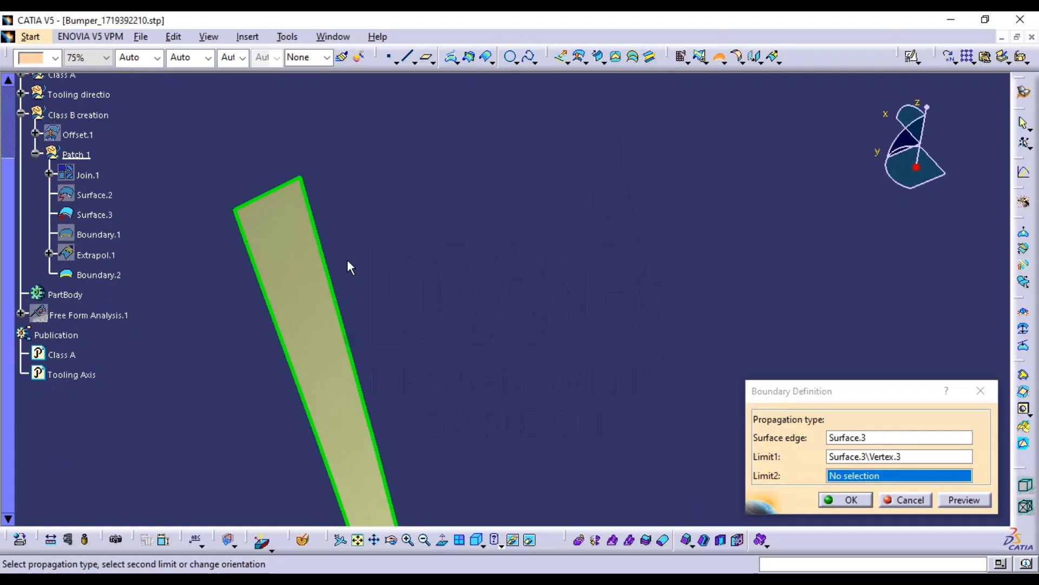
pyautogui.click(301, 177)
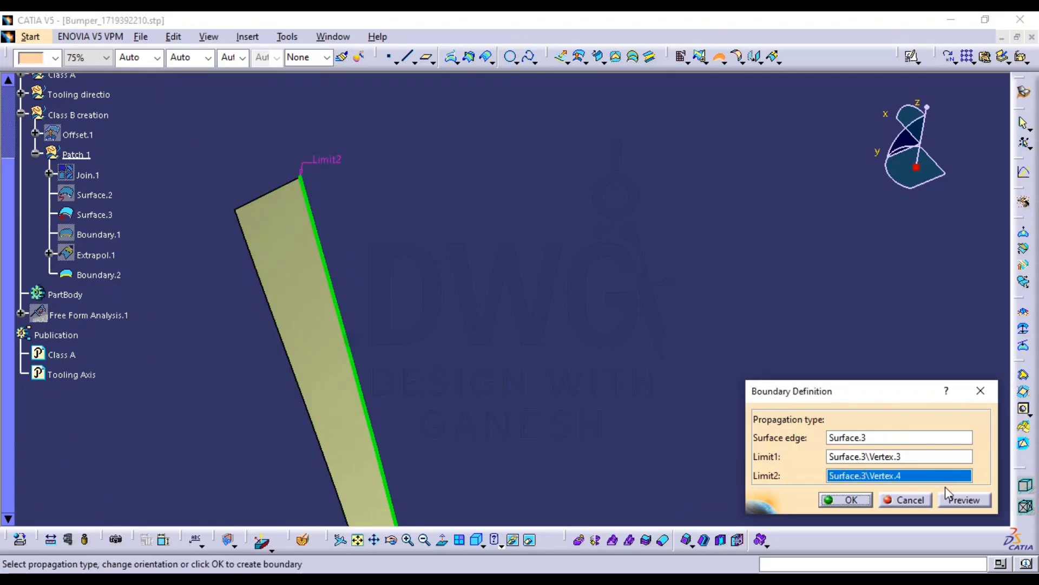
pyautogui.click(848, 496)
# Extrapolate the flange strip Surface.3 by 5 mm from Boundary.2 with tangent continuity
pyautogui.moveTo(701, 331); pyautogui.dragTo(697, 379, button='middle')
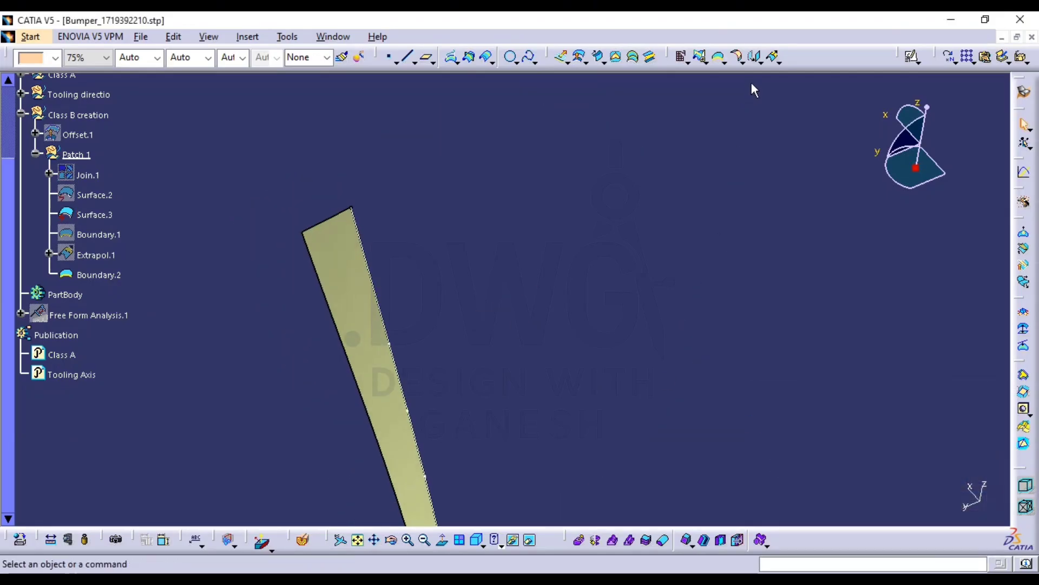
pyautogui.click(775, 56)
pyautogui.click(361, 312)
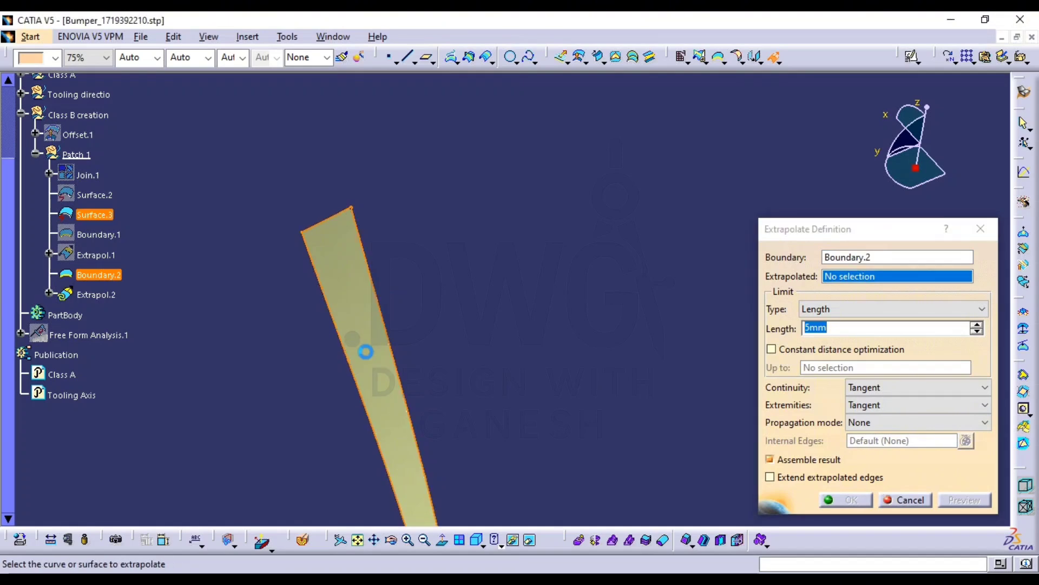
pyautogui.click(366, 352)
pyautogui.click(967, 500)
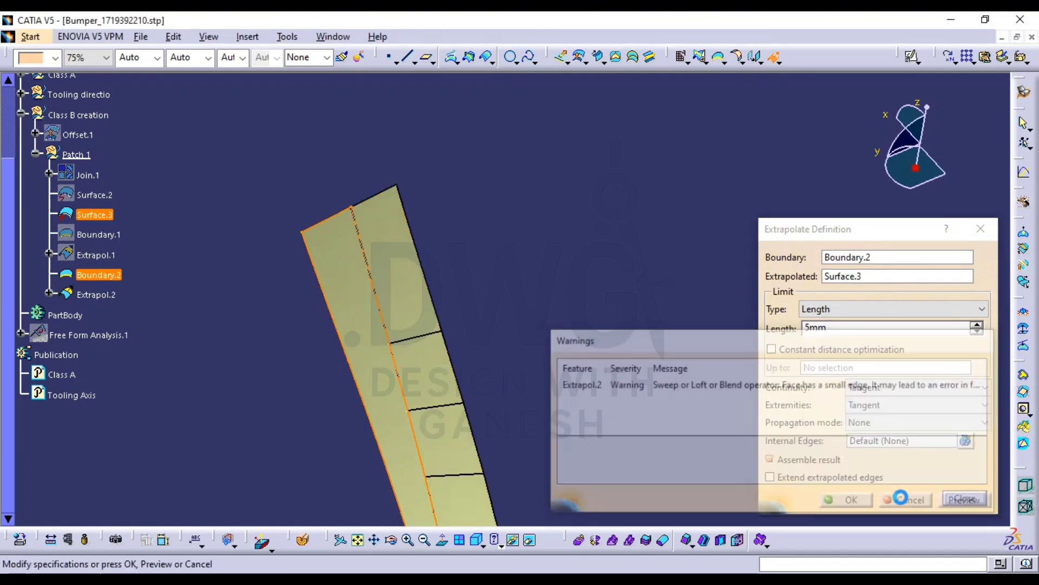
pyautogui.click(844, 499)
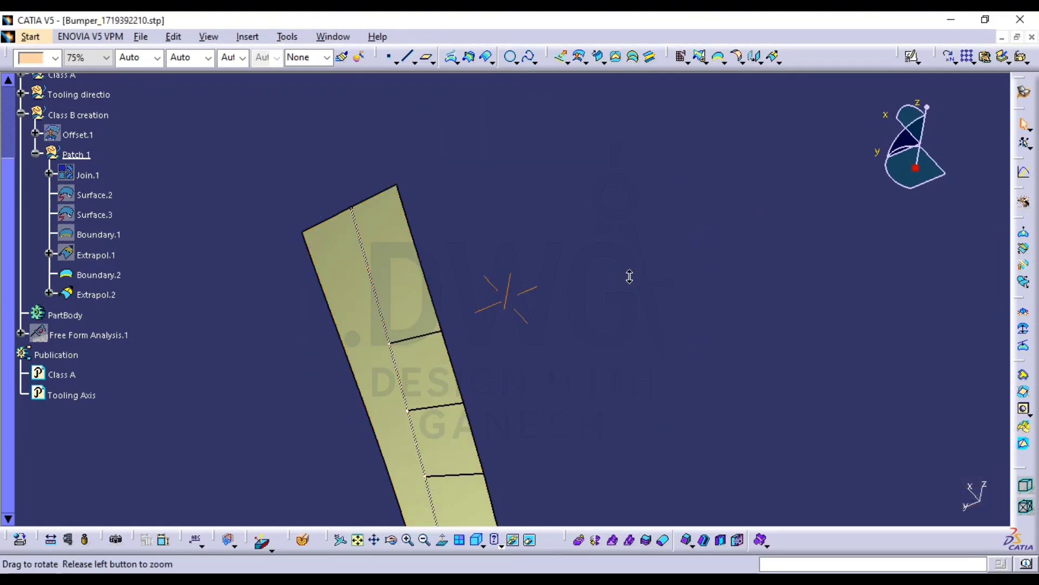
# Show Extrapol.1 together with the extended flange strip and hide Boundary.2
pyautogui.moveTo(630, 276); pyautogui.dragTo(574, 425, button='middle')
pyautogui.moveTo(549, 421); pyautogui.dragTo(570, 397, button='middle')
pyautogui.click(638, 211)
pyautogui.moveTo(417, 419); pyautogui.dragTo(460, 92, button='middle')
pyautogui.moveTo(584, 191); pyautogui.dragTo(762, 371, button='middle')
pyautogui.moveTo(660, 341); pyautogui.dragTo(668, 286, button='middle')
pyautogui.moveTo(649, 286); pyautogui.dragTo(328, 285, button='middle')
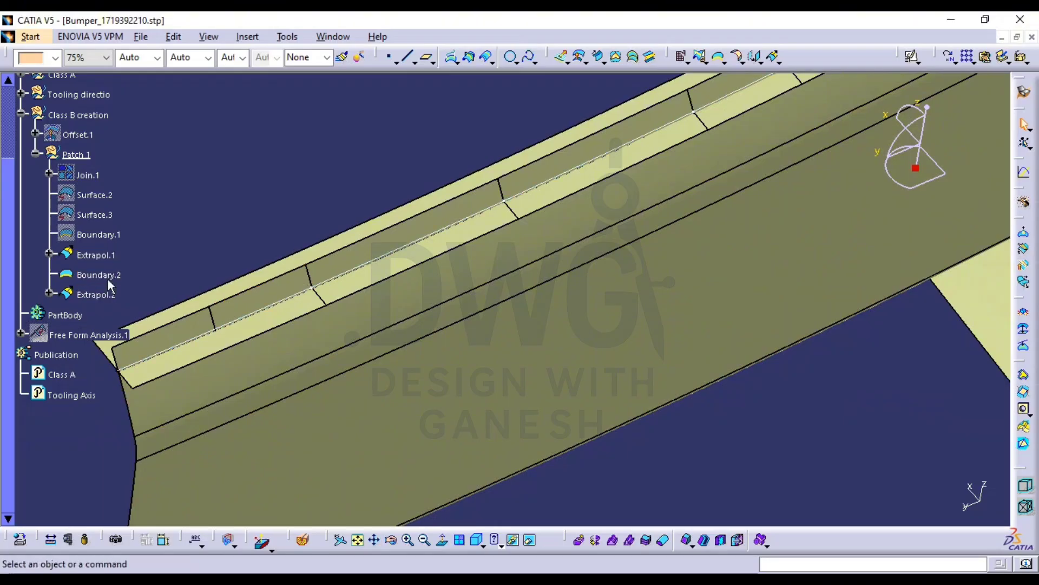
pyautogui.moveTo(759, 302); pyautogui.dragTo(716, 355, button='middle')
# Color the extended flange strip Extrapol.2 blue and check where it crosses Extrapol.1
pyautogui.click(95, 295)
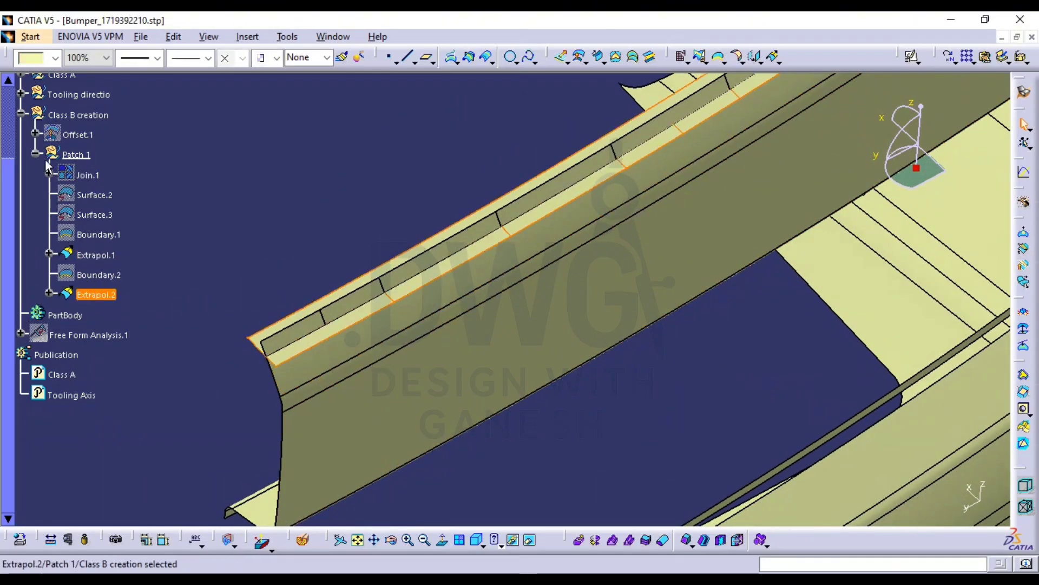
pyautogui.click(41, 64)
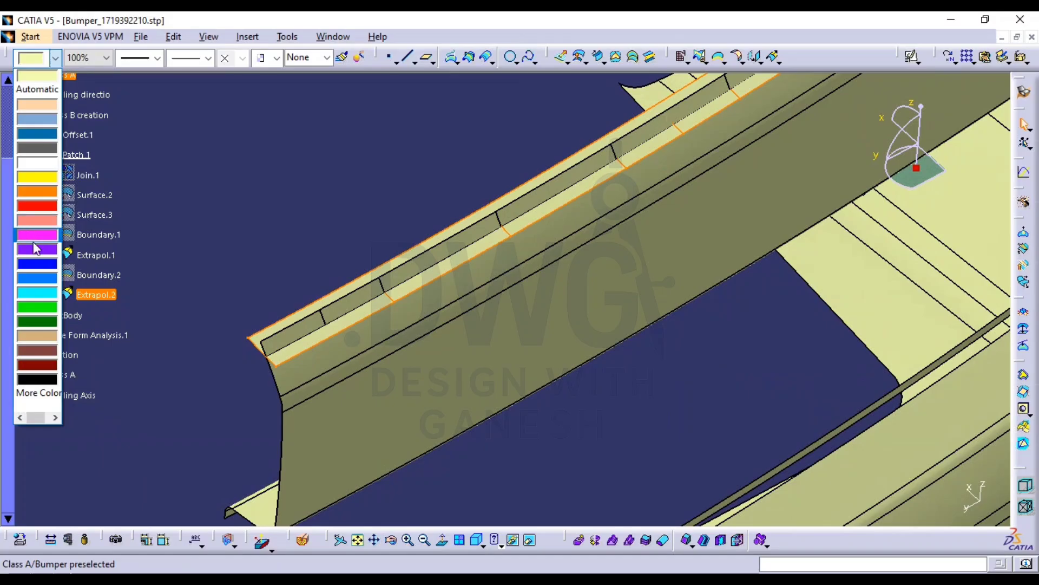
pyautogui.click(47, 279)
pyautogui.moveTo(325, 260); pyautogui.dragTo(367, 255, button='middle')
pyautogui.moveTo(412, 354); pyautogui.dragTo(332, 224, button='middle')
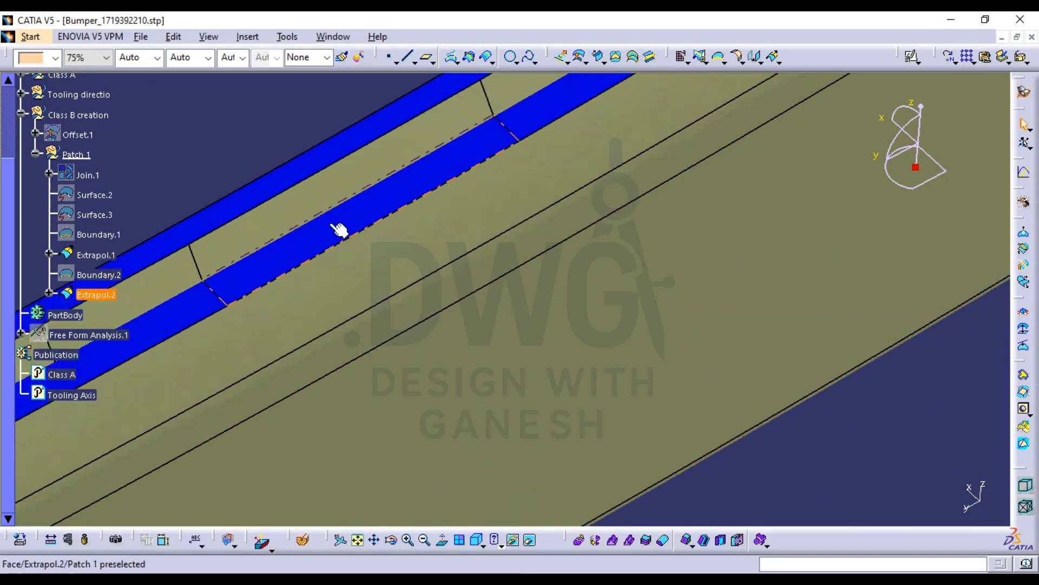
pyautogui.moveTo(152, 332); pyautogui.dragTo(458, 246, button='middle')
pyautogui.moveTo(281, 311); pyautogui.dragTo(325, 354, button='middle')
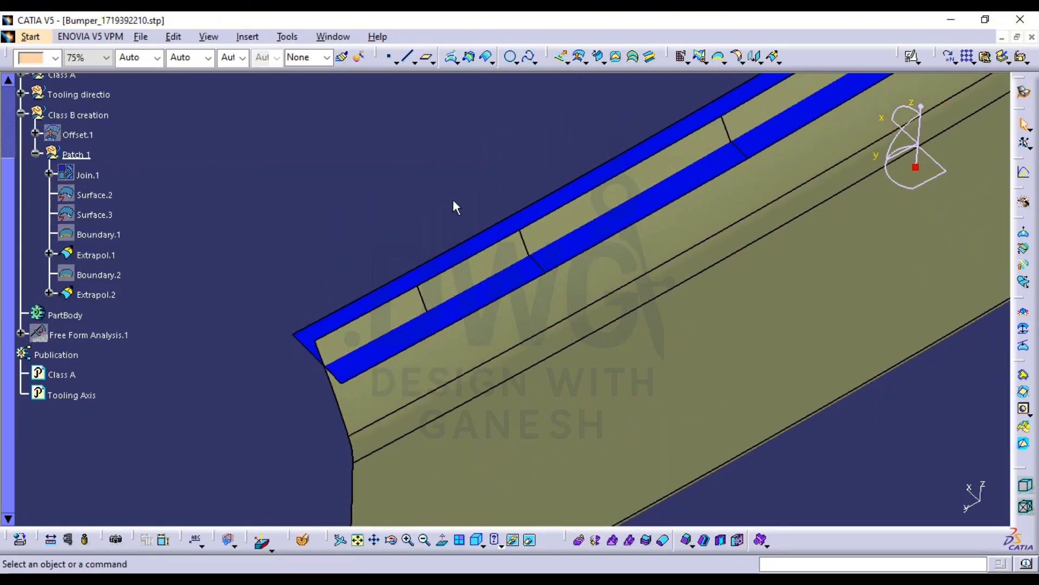
# Trim Extrapol.1 and Extrapol.2 against each other in Standard mode and inspect the resulting corner edge
pyautogui.click(701, 59)
pyautogui.click(487, 417)
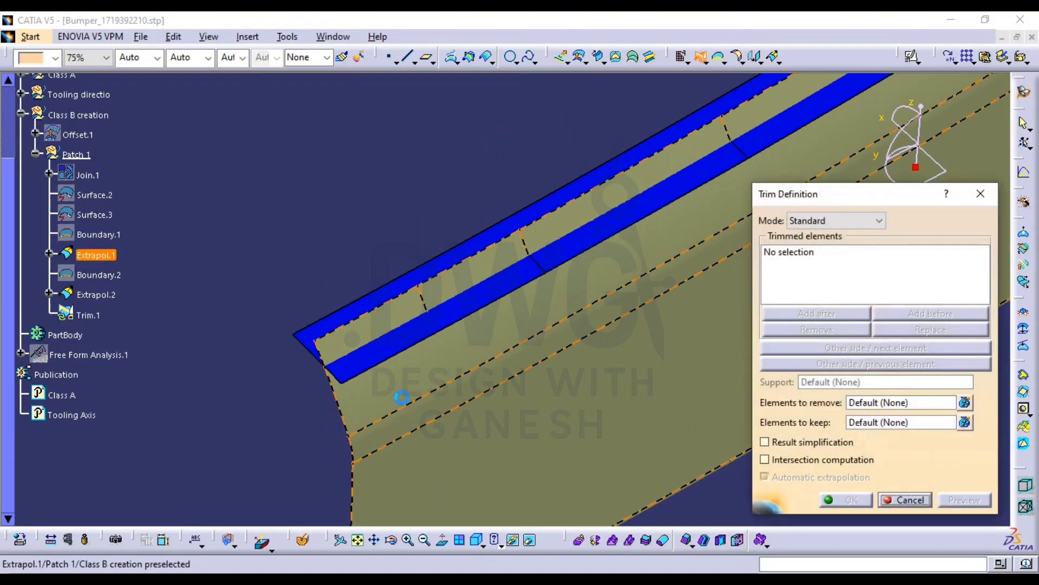
pyautogui.click(306, 340)
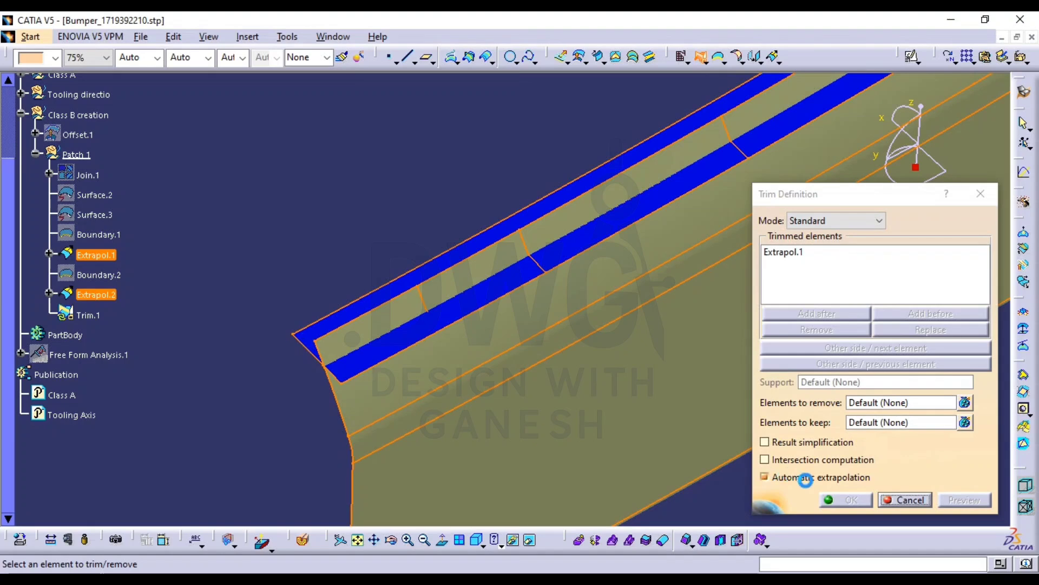
pyautogui.click(848, 499)
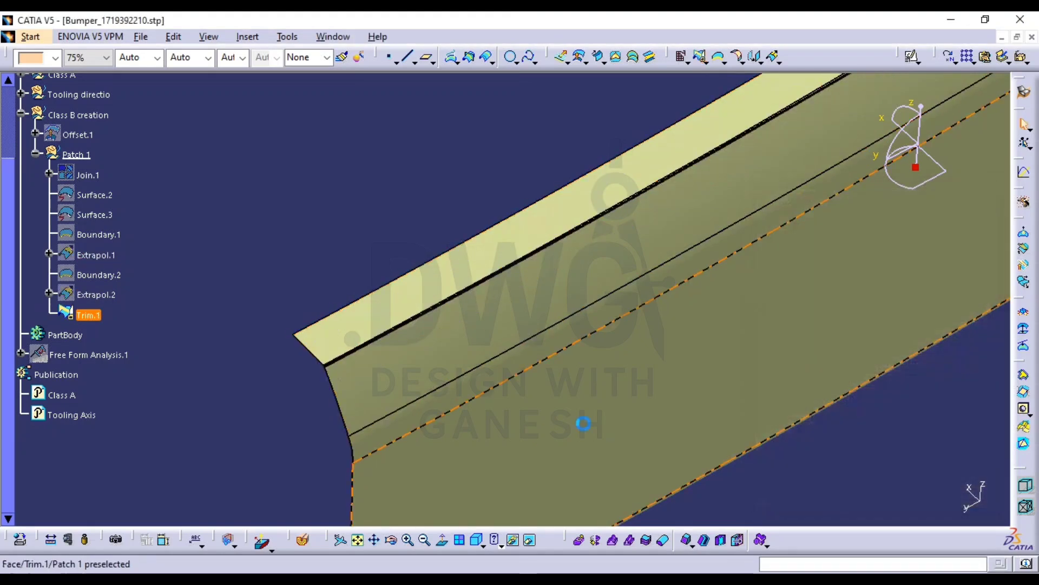
pyautogui.moveTo(420, 328); pyautogui.dragTo(559, 287, button='middle')
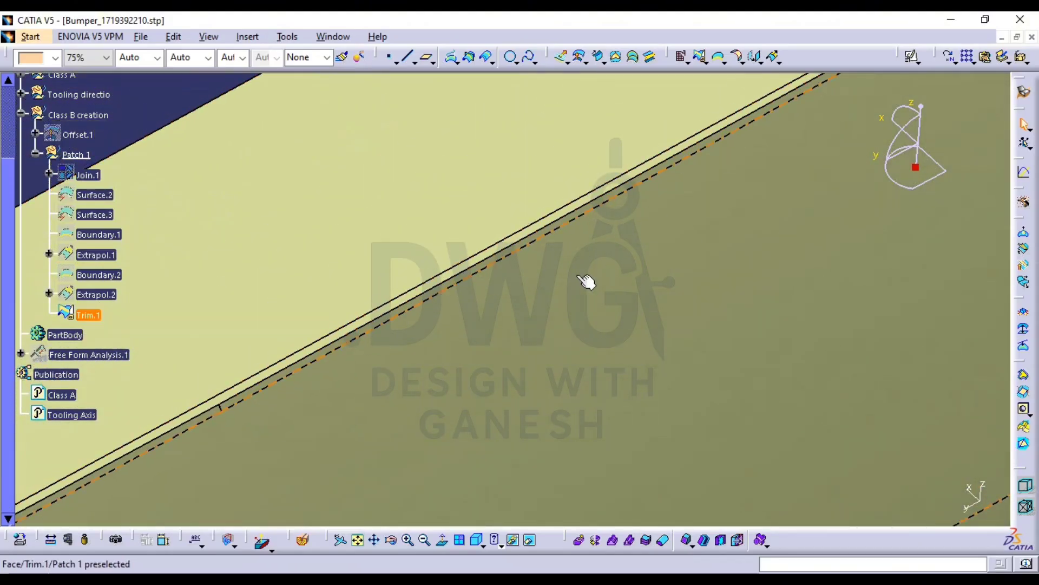
pyautogui.moveTo(707, 211); pyautogui.dragTo(572, 351, button='middle')
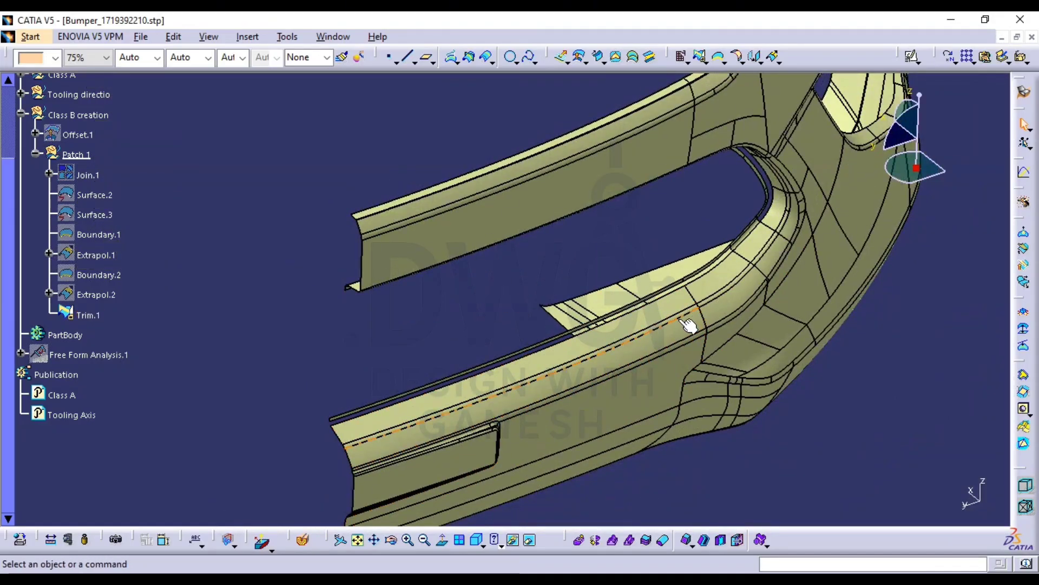
# Insert a new geometrical set named Patch 2
pyautogui.moveTo(689, 325); pyautogui.dragTo(774, 161, button='middle')
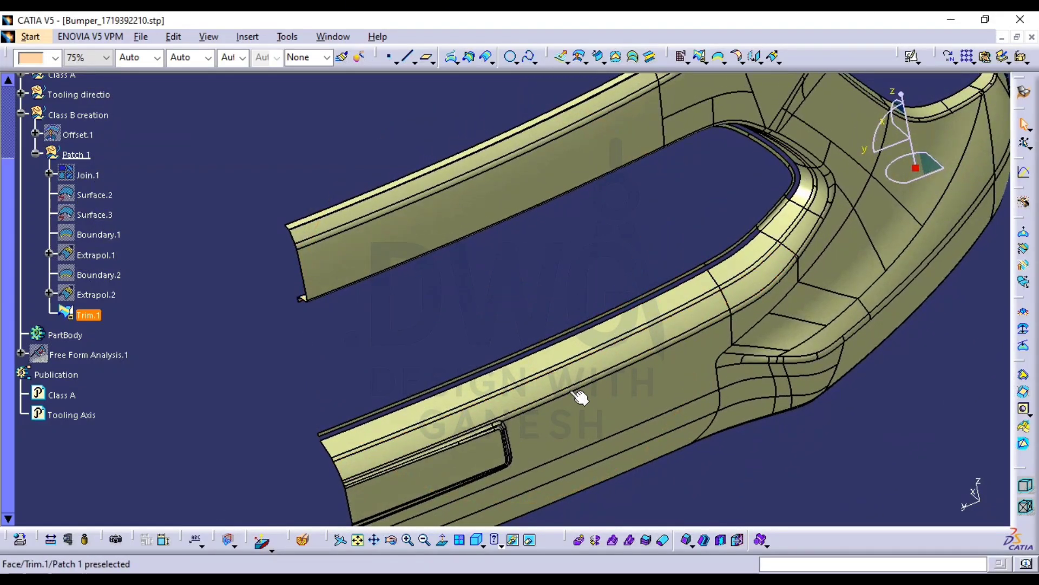
pyautogui.moveTo(693, 360); pyautogui.dragTo(493, 314, button='middle')
pyautogui.moveTo(489, 365); pyautogui.dragTo(516, 291, button='middle')
pyautogui.moveTo(632, 300); pyautogui.dragTo(606, 355, button='middle')
pyautogui.moveTo(623, 347); pyautogui.dragTo(606, 325, button='middle')
pyautogui.moveTo(697, 254); pyautogui.dragTo(548, 291, button='middle')
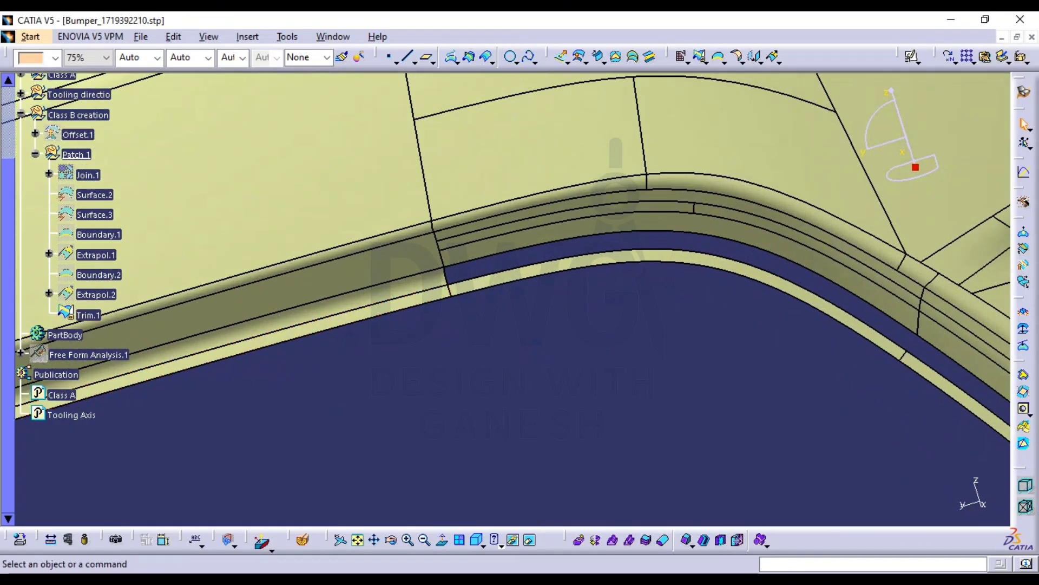
pyautogui.click(36, 155)
pyautogui.click(247, 36)
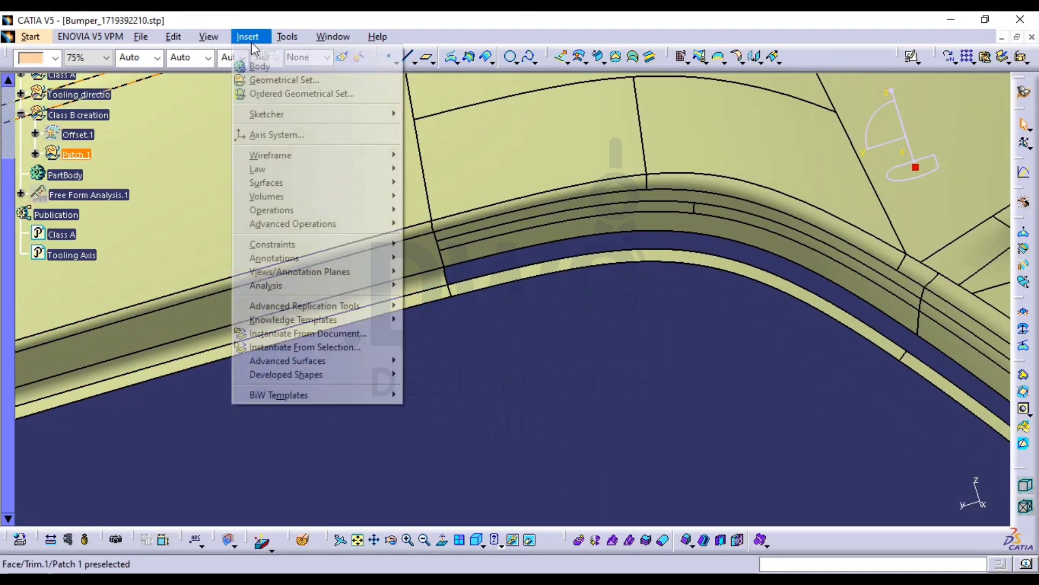
pyautogui.click(268, 76)
pyautogui.write('Patc')
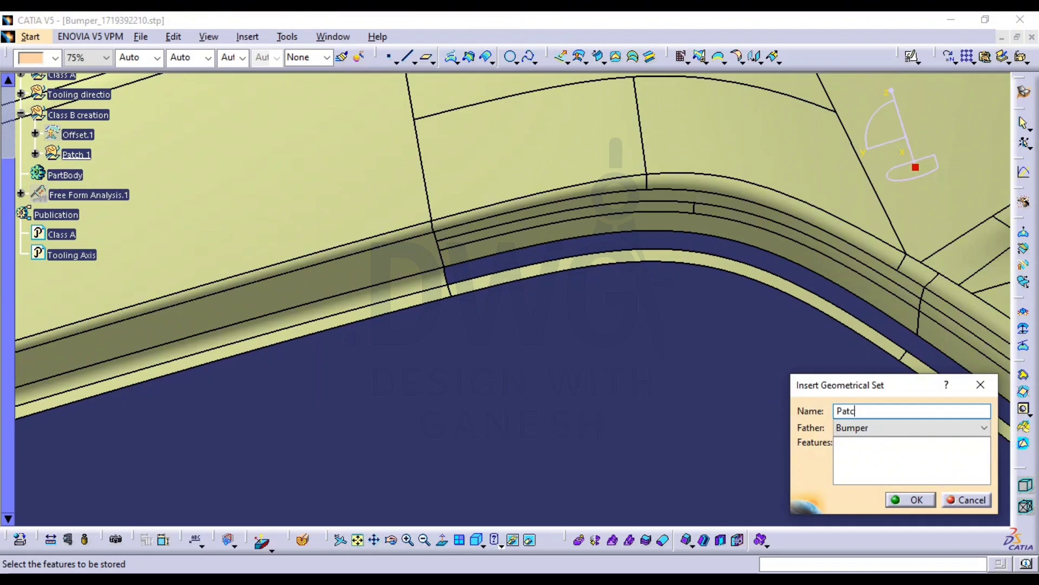
pyautogui.write('h.2')
pyautogui.press('Return')
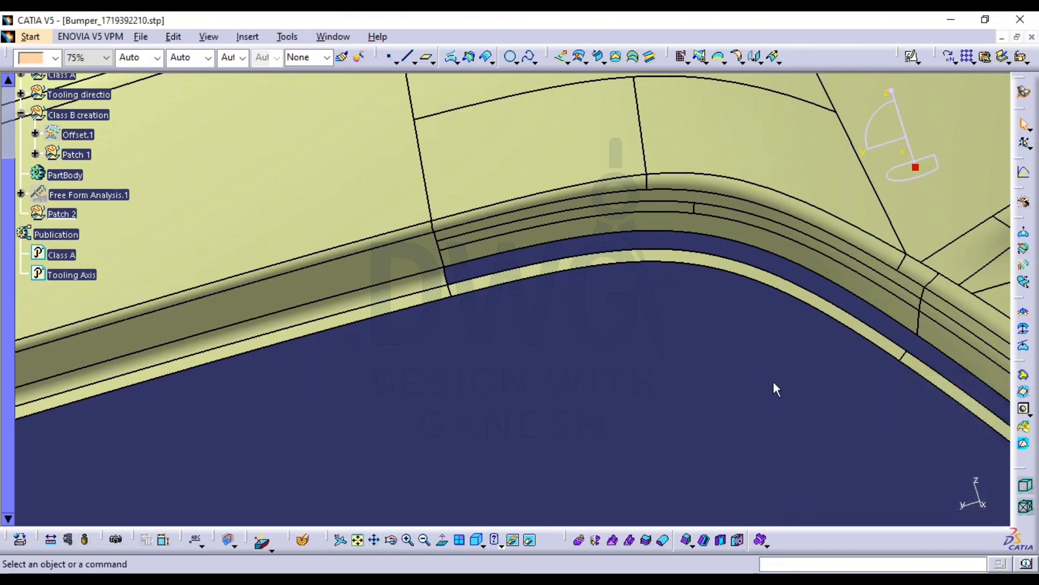
# Move the Patch 2 geometrical set into Class B creation at the last position
pyautogui.rightClick(62, 216)
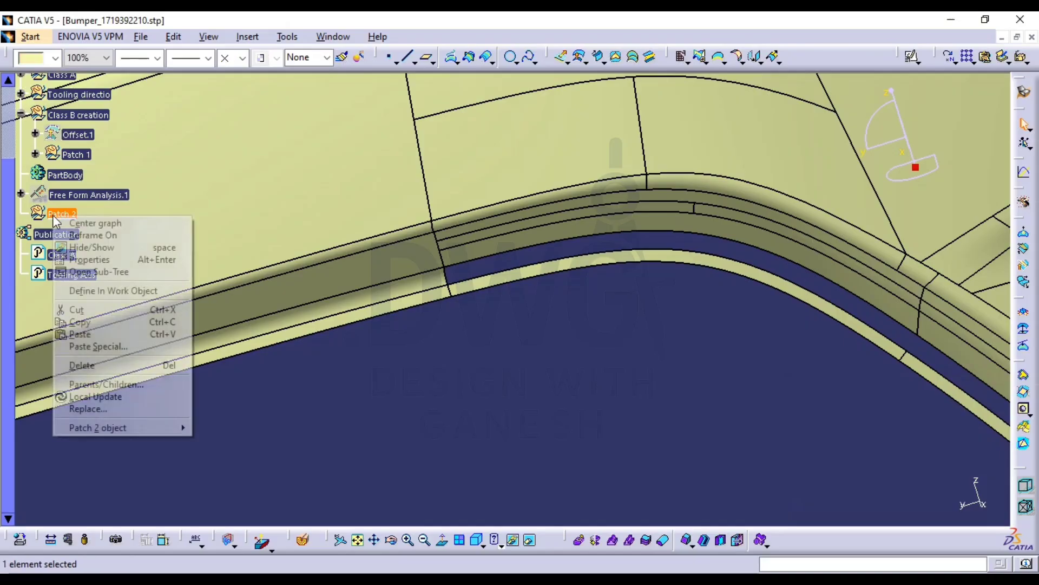
pyautogui.moveTo(96, 427)
pyautogui.click(225, 471)
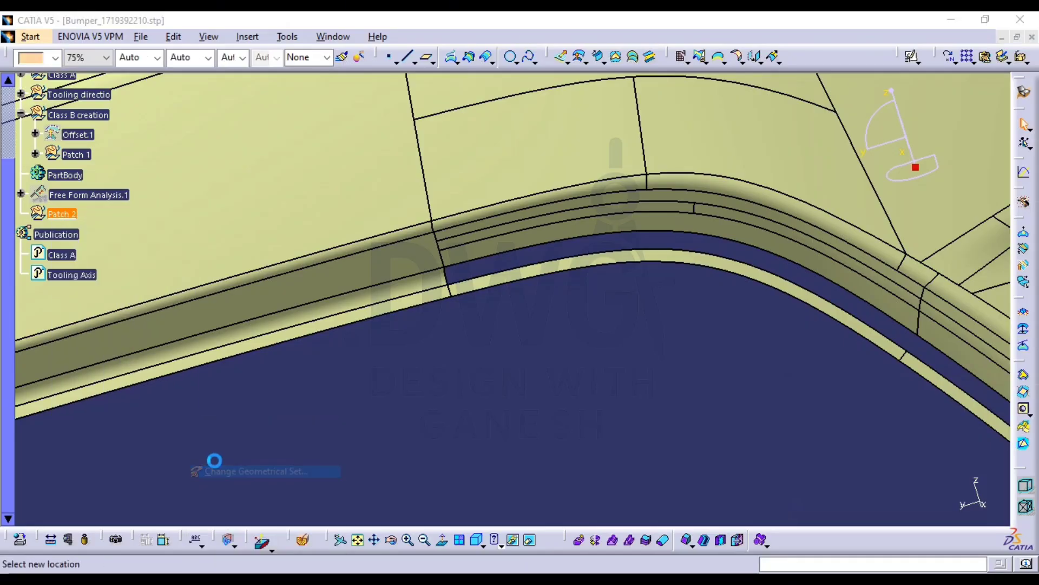
pyautogui.click(79, 160)
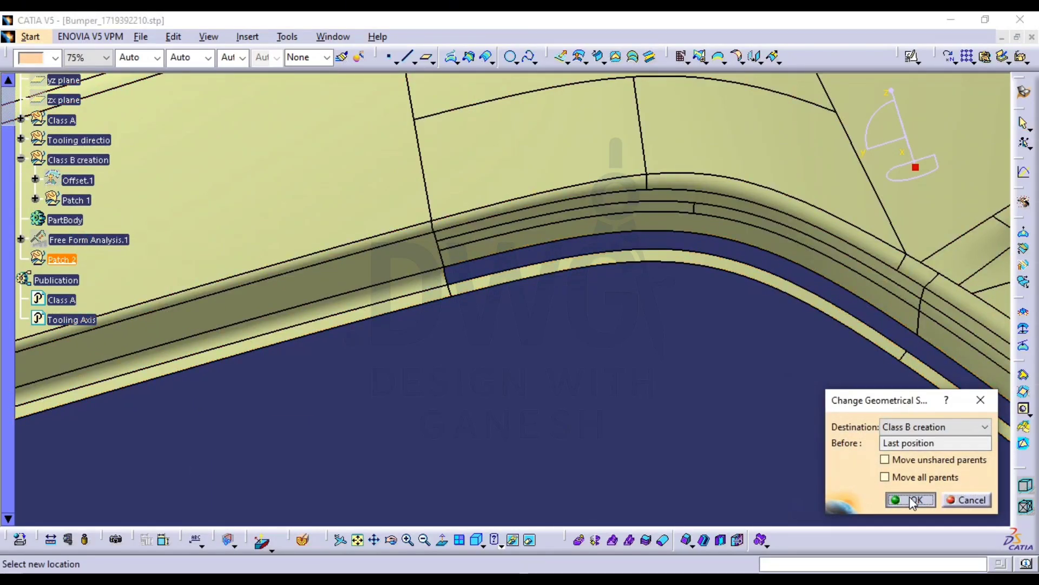
pyautogui.click(912, 500)
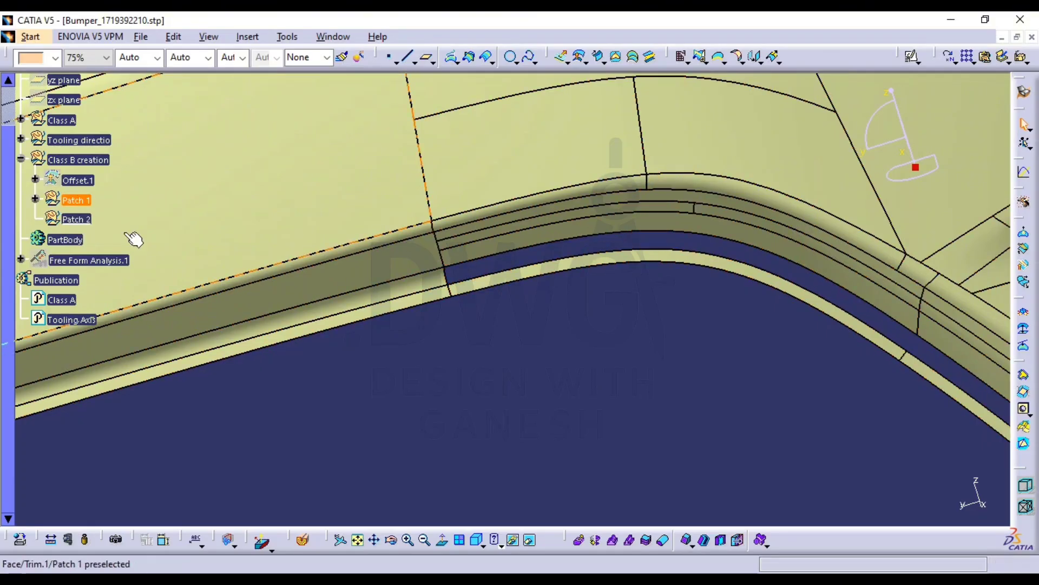
# Examine the missing fillets and the open gap between the wall and flange strip around the bumper's grille opening
pyautogui.moveTo(661, 316); pyautogui.dragTo(473, 248, button='middle')
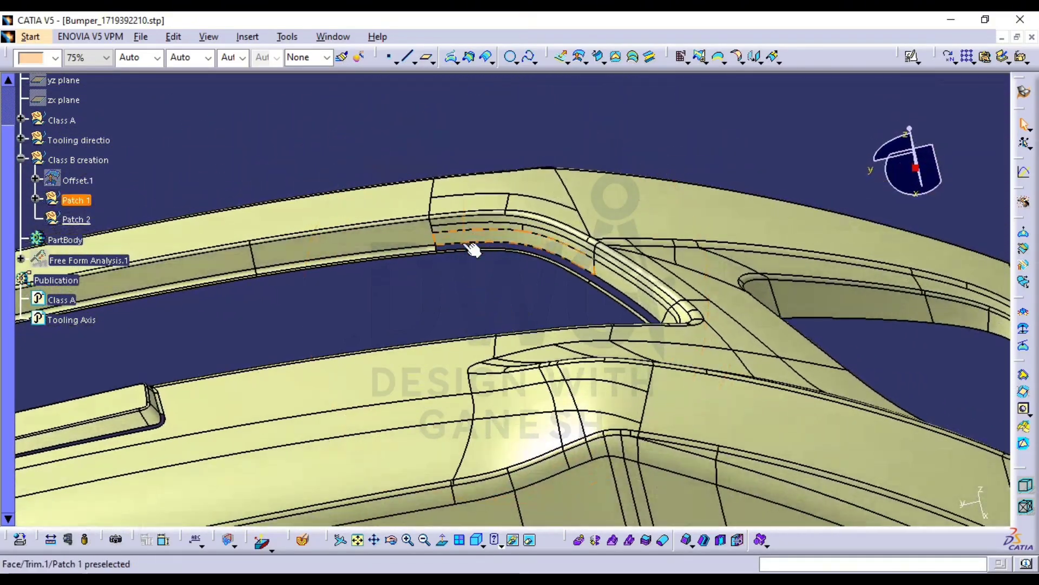
pyautogui.moveTo(453, 331); pyautogui.dragTo(482, 146, button='middle')
pyautogui.moveTo(346, 233); pyautogui.dragTo(320, 382, button='middle')
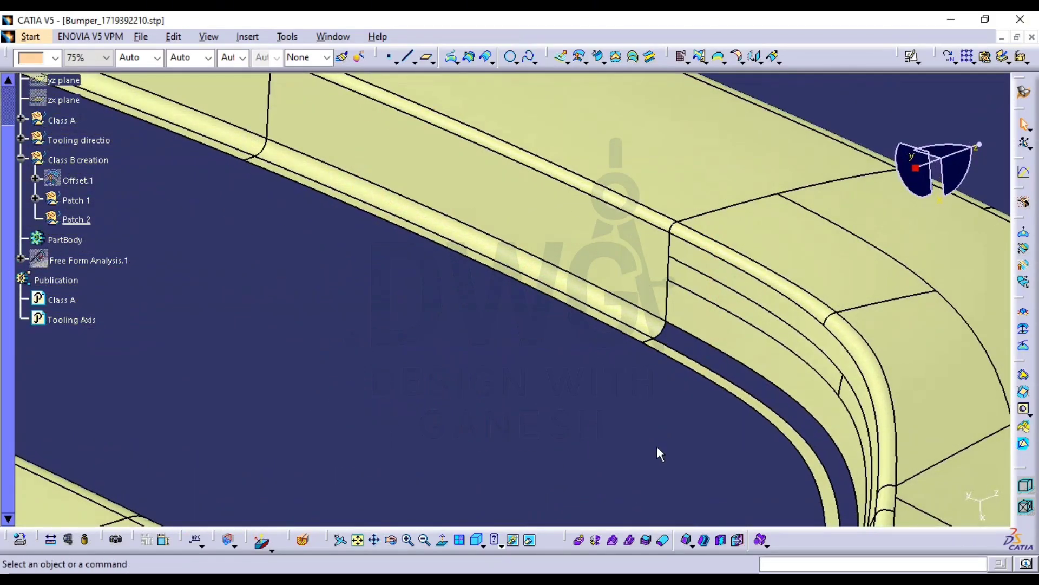
pyautogui.moveTo(656, 448); pyautogui.dragTo(610, 442, button='middle')
pyautogui.moveTo(667, 417); pyautogui.dragTo(666, 373, button='middle')
pyautogui.moveTo(744, 468); pyautogui.dragTo(547, 402, button='middle')
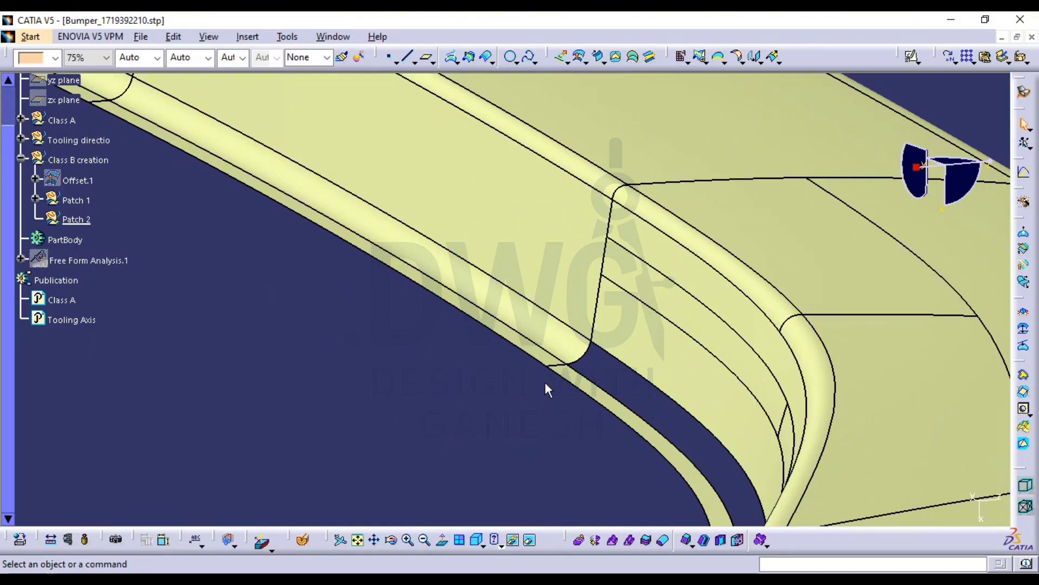
pyautogui.moveTo(756, 407); pyautogui.dragTo(658, 491, button='middle')
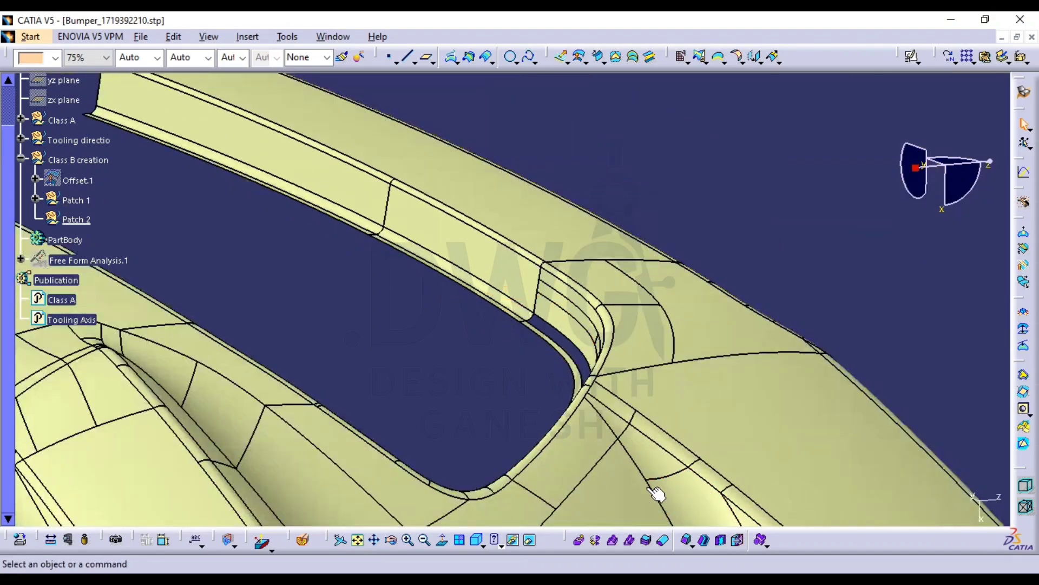
pyautogui.middleClick(446, 435)
pyautogui.moveTo(445, 435); pyautogui.dragTo(396, 435, button='middle')
pyautogui.moveTo(509, 449); pyautogui.dragTo(417, 373, button='middle')
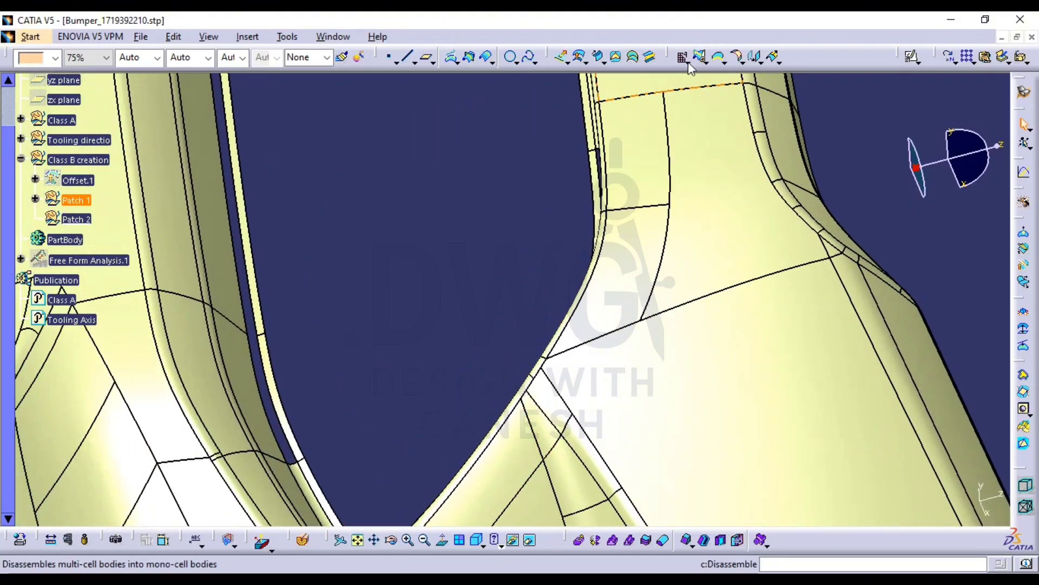
# Set up a Join of Trim.1 and choose the three fillet faces along the opening's edge as sub-elements to remove
pyautogui.click(699, 92)
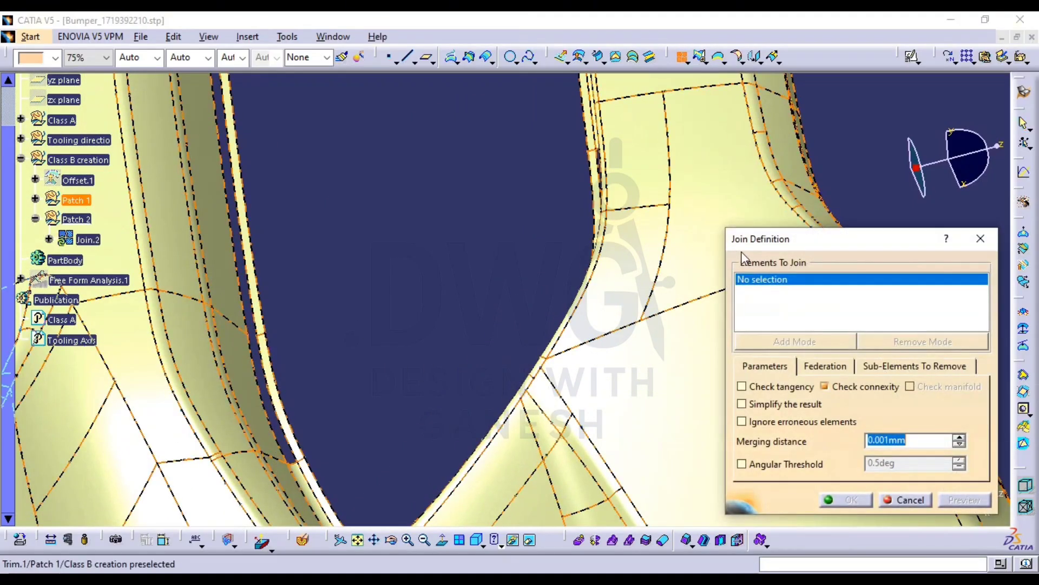
pyautogui.click(713, 256)
pyautogui.click(907, 368)
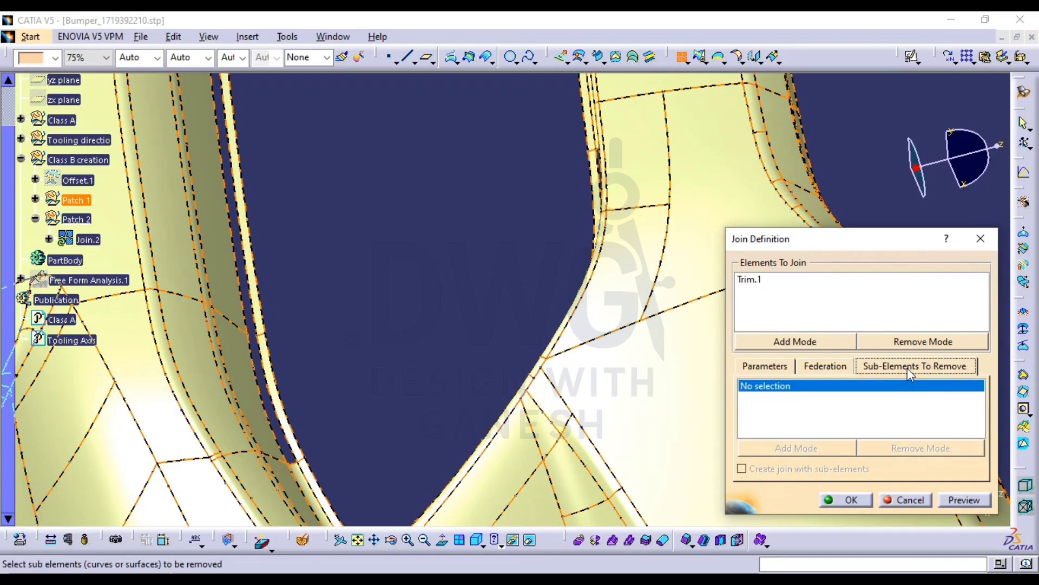
pyautogui.moveTo(428, 385); pyautogui.dragTo(379, 255, button='middle')
pyautogui.moveTo(257, 484); pyautogui.dragTo(313, 281, button='middle')
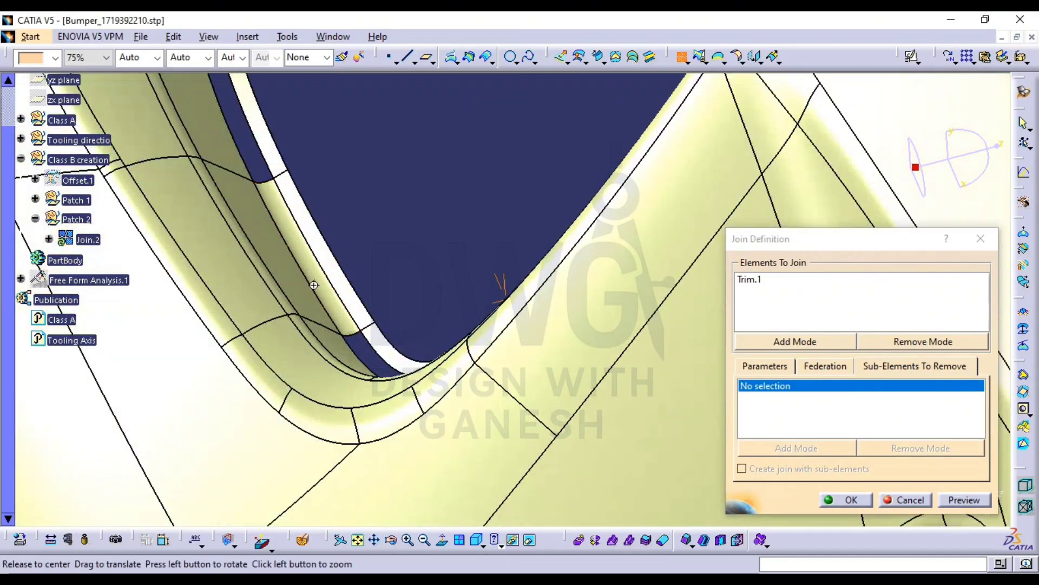
pyautogui.click(308, 273)
pyautogui.moveTo(431, 195); pyautogui.dragTo(657, 303, button='middle')
pyautogui.moveTo(659, 251); pyautogui.dragTo(346, 336, button='middle')
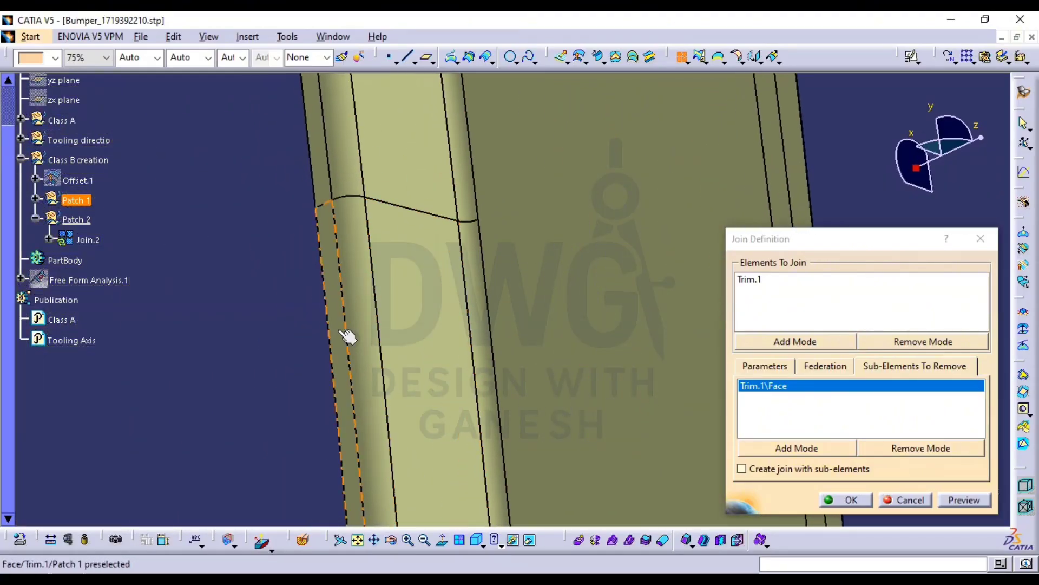
pyautogui.click(345, 289)
pyautogui.click(352, 158)
pyautogui.moveTo(536, 186); pyautogui.dragTo(542, 387, button='middle')
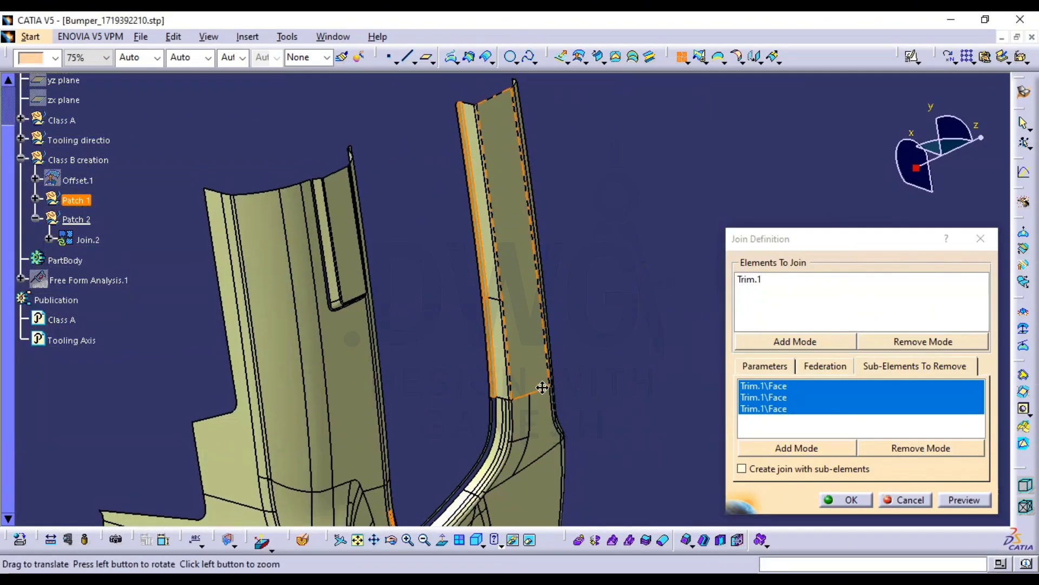
# Disable the connexity check and create the join with a 0.001 mm merging distance
pyautogui.click(764, 368)
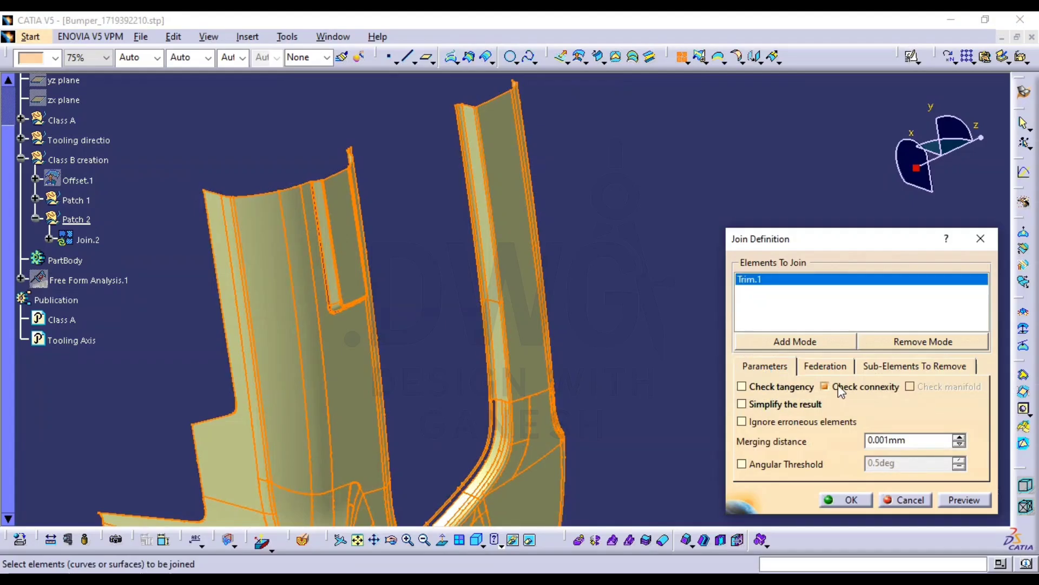
pyautogui.click(940, 498)
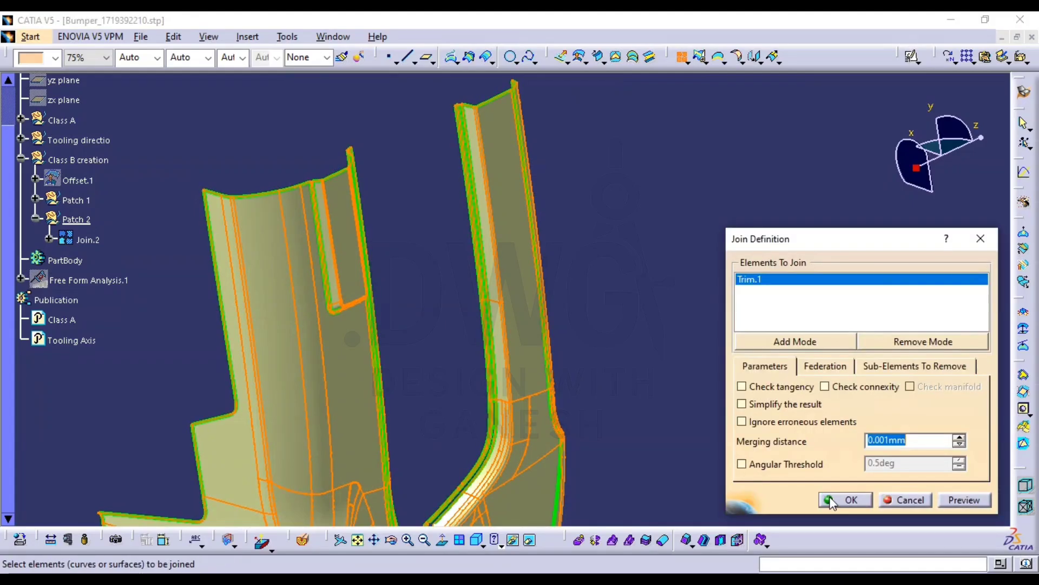
pyautogui.click(845, 500)
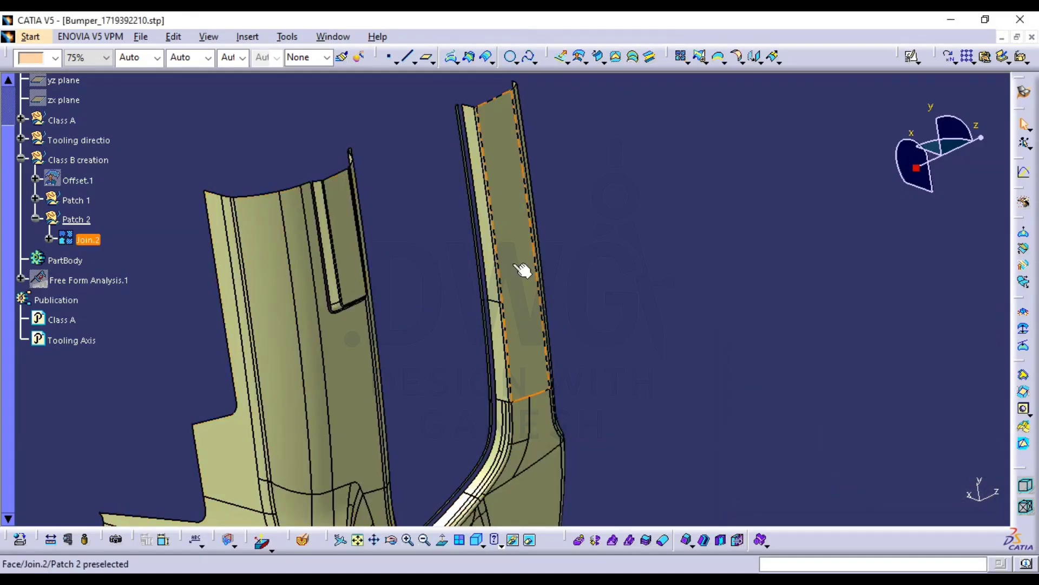
# Disassemble Join.2 into separate surfaces using the Domains Only mode
pyautogui.moveTo(522, 270); pyautogui.dragTo(673, 336, button='middle')
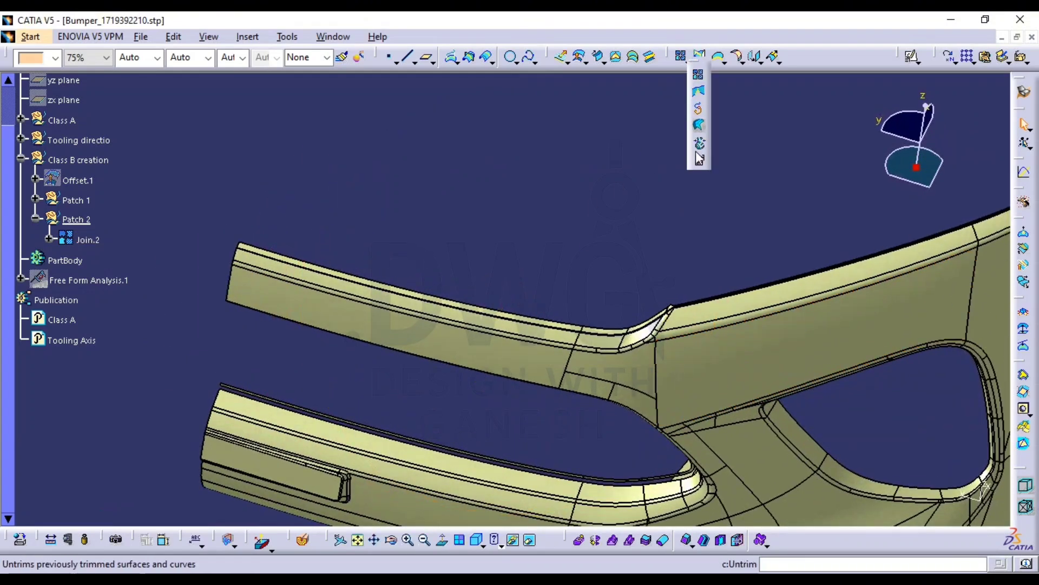
pyautogui.click(699, 161)
pyautogui.moveTo(698, 387); pyautogui.dragTo(617, 309, button='middle')
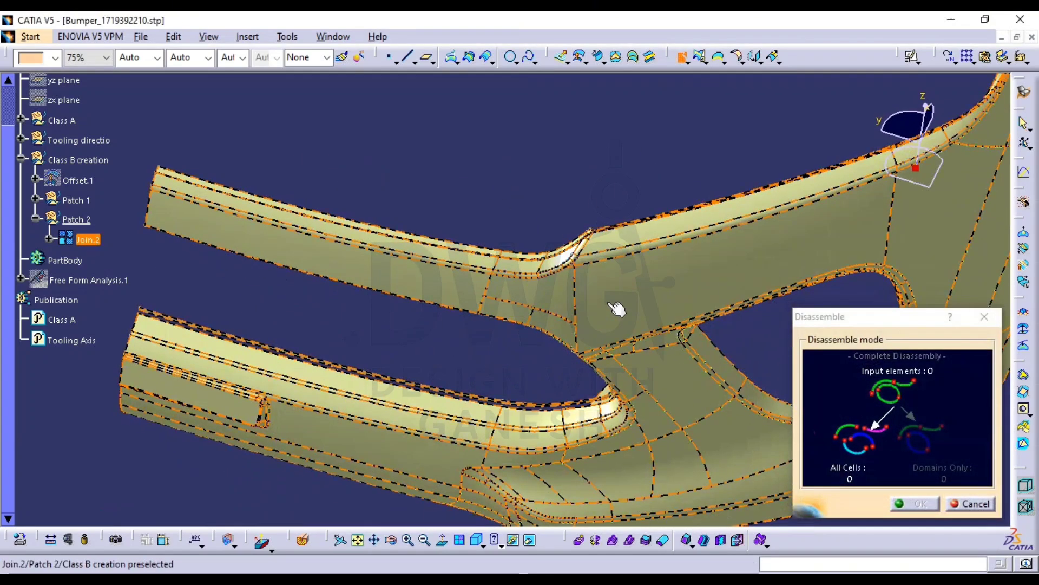
pyautogui.click(649, 284)
pyautogui.click(943, 475)
pyautogui.click(914, 503)
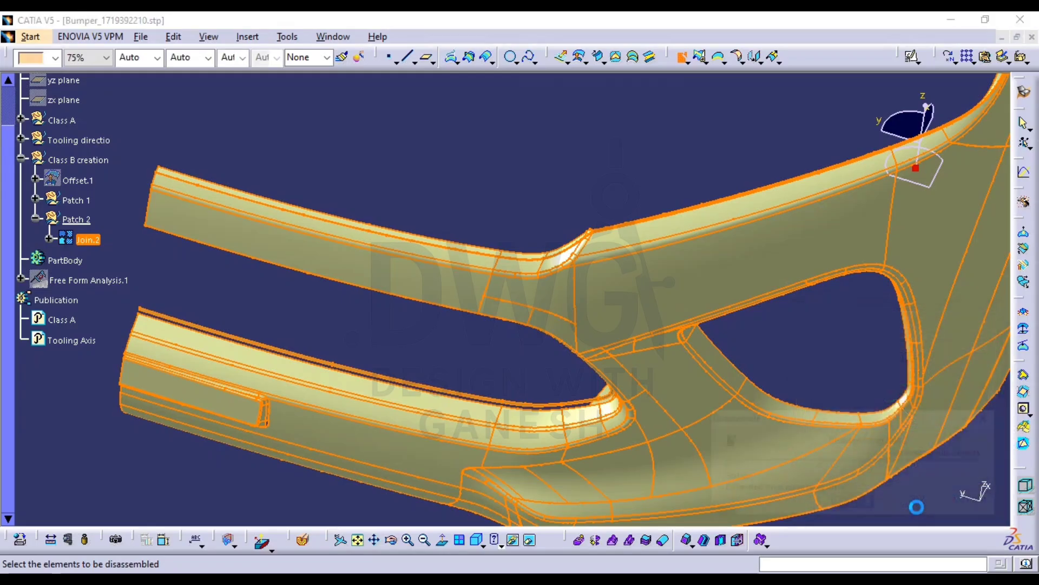
# Identify the two disassembled surfaces, then hide the flange strip Surface.5 and the source Join.2
pyautogui.click(95, 260)
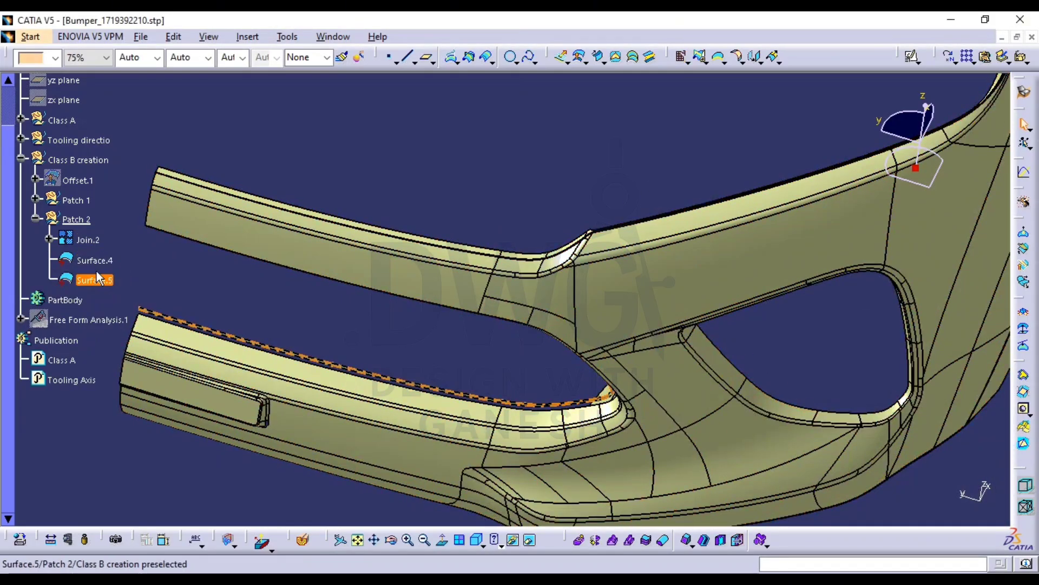
pyautogui.moveTo(608, 388)
pyautogui.mouseDown(button='middle')
pyautogui.moveTo(609, 398)
pyautogui.moveTo(601, 379)
pyautogui.mouseUp(button='middle')
pyautogui.click(86, 279)
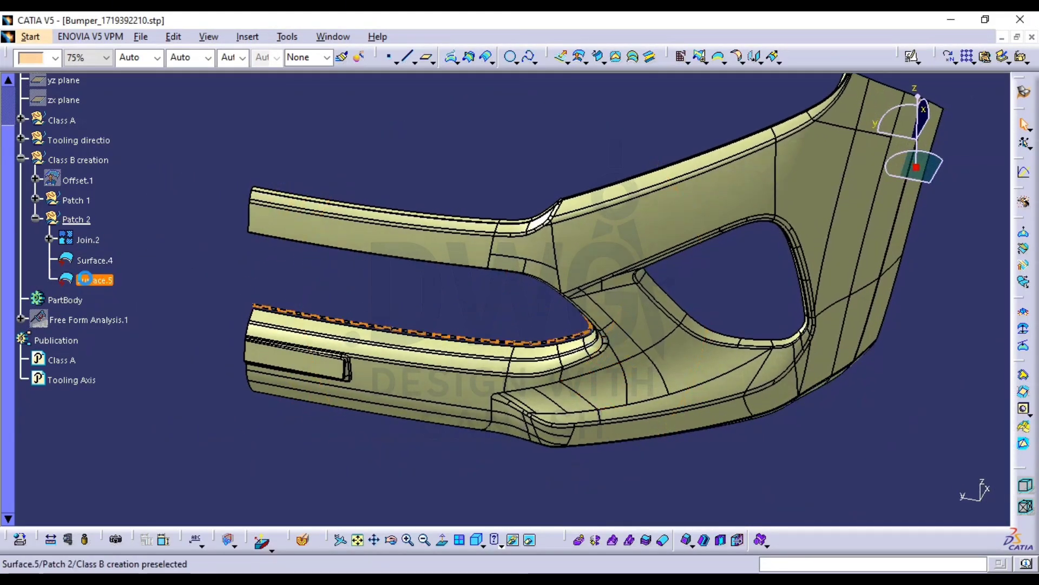
pyautogui.click(514, 439)
pyautogui.moveTo(518, 430); pyautogui.dragTo(367, 339, button='middle')
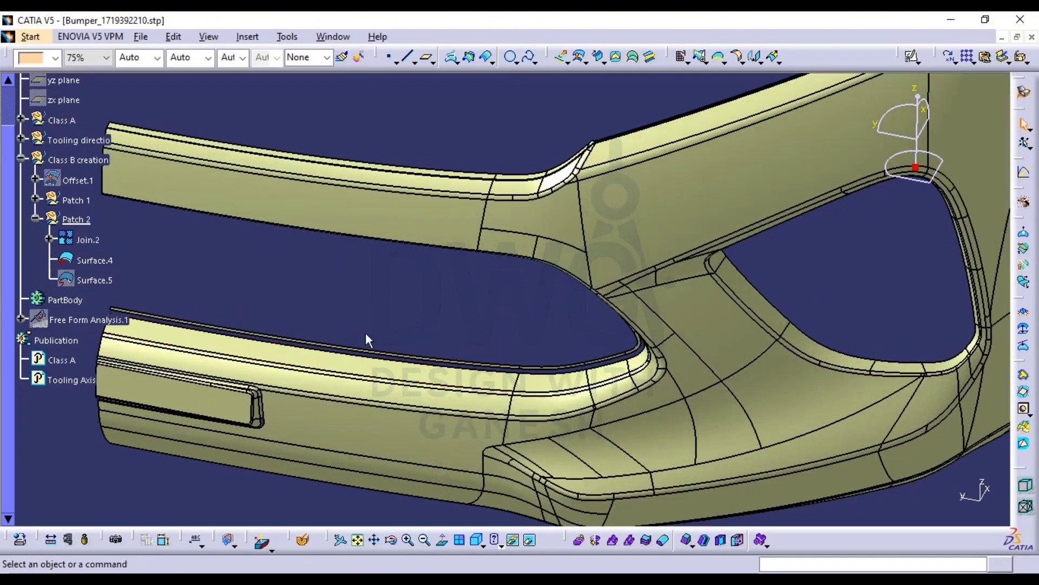
pyautogui.click(100, 243)
pyautogui.press('space')
# Create a boundary on Surface.4 along the grille opening's edge, limited by the vertices at its two ends
pyautogui.moveTo(565, 448); pyautogui.dragTo(670, 453, button='middle')
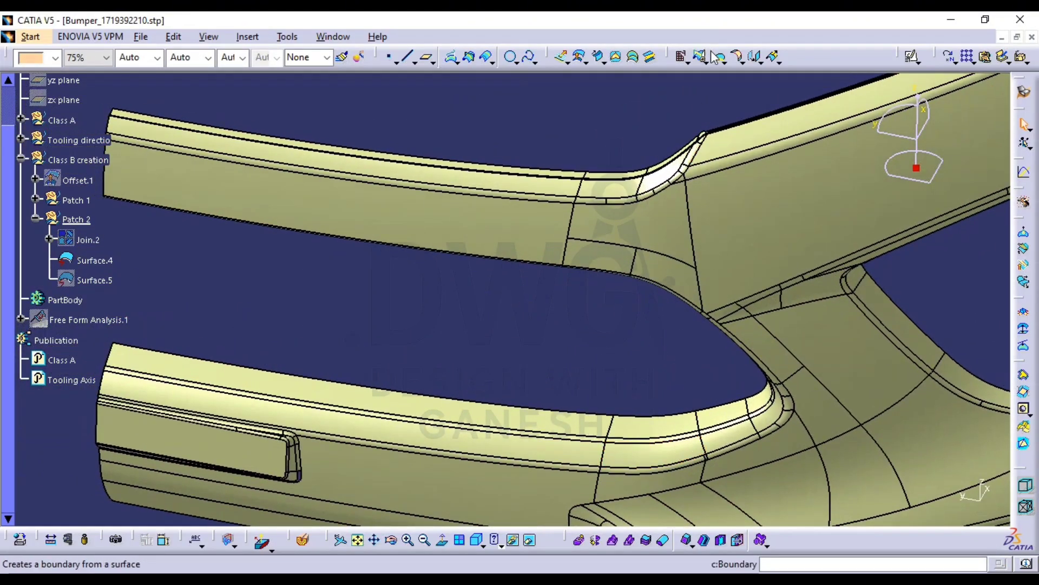
pyautogui.click(777, 216)
pyautogui.moveTo(156, 359); pyautogui.dragTo(320, 332, button='middle')
pyautogui.click(281, 319)
pyautogui.moveTo(352, 295); pyautogui.dragTo(385, 238, button='middle')
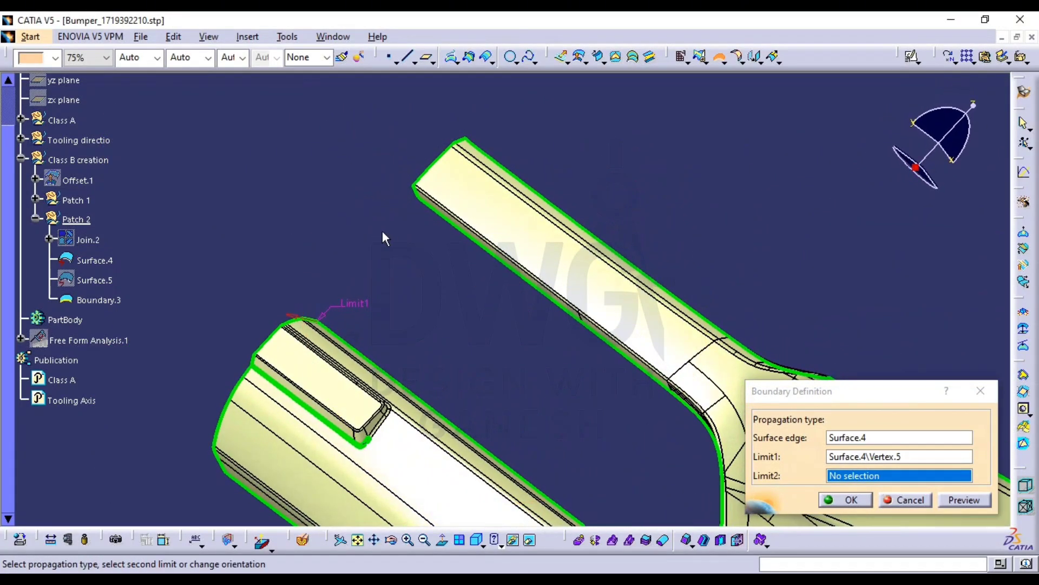
pyautogui.click(425, 200)
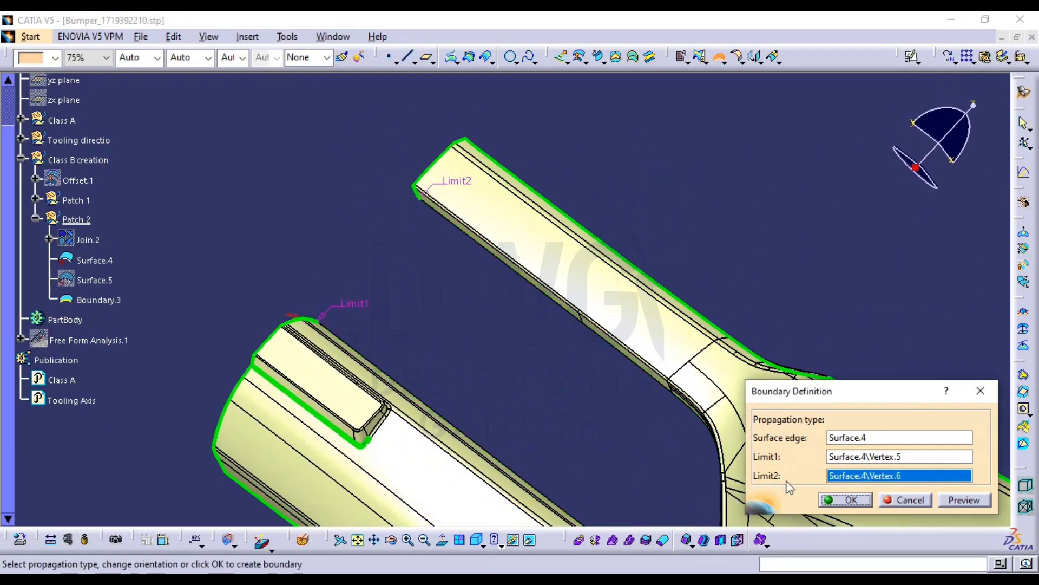
pyautogui.click(293, 320)
pyautogui.click(834, 501)
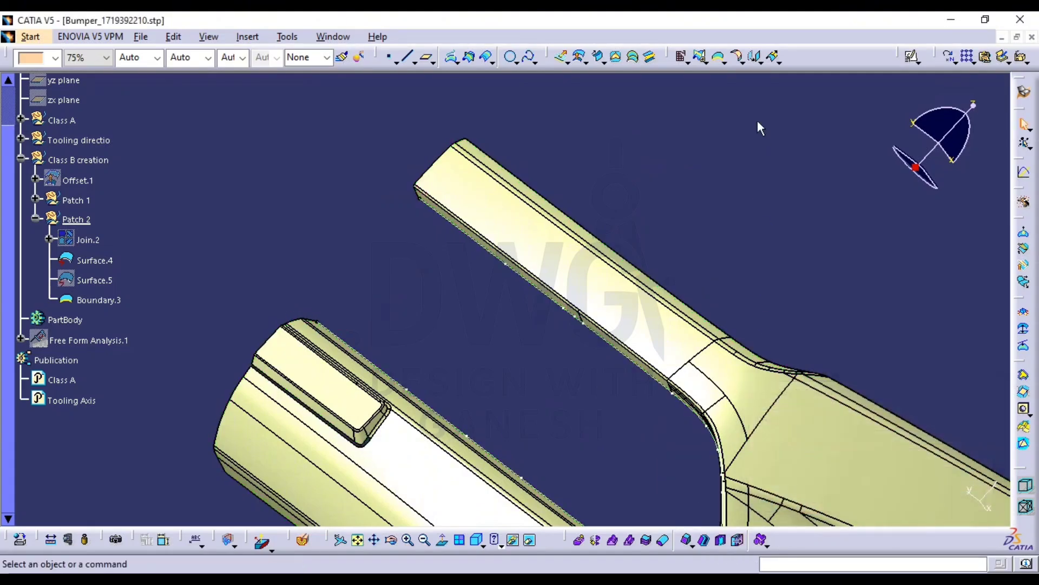
# Extrapolate Surface.4 by 5 mm from Boundary.3 with tangent continuity and inspect the extended opening edge
pyautogui.click(770, 59)
pyautogui.moveTo(413, 322); pyautogui.dragTo(383, 350, button='middle')
pyautogui.click(362, 401)
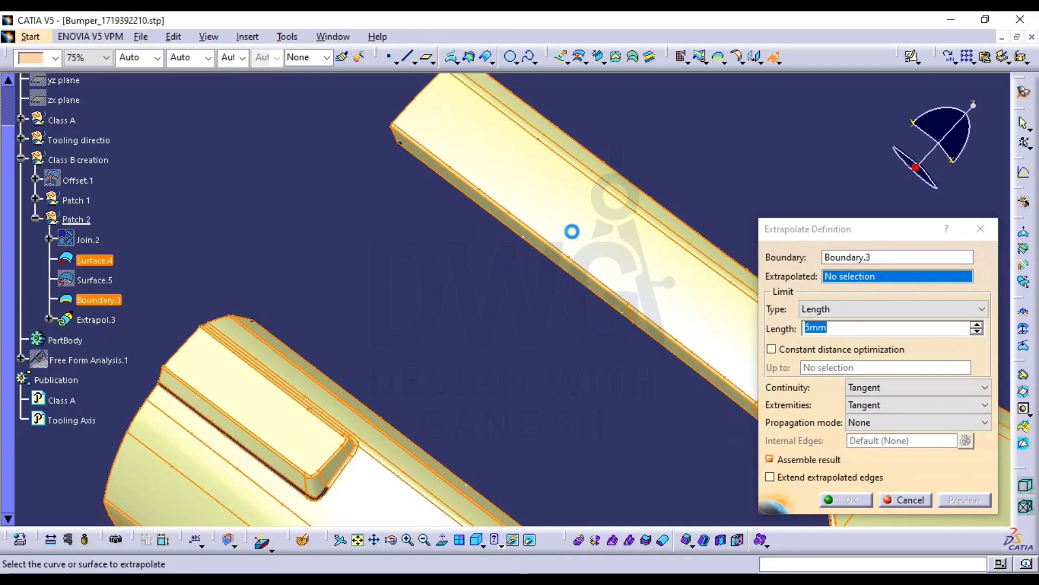
pyautogui.click(582, 237)
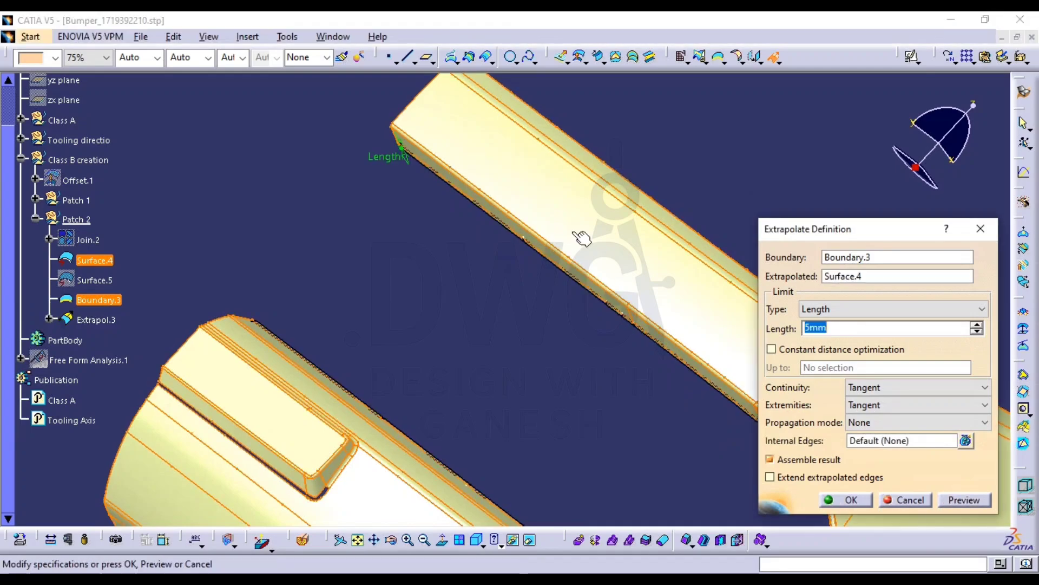
pyautogui.click(850, 501)
pyautogui.moveTo(110, 279); pyautogui.dragTo(186, 398, button='middle')
pyautogui.moveTo(386, 314); pyautogui.dragTo(473, 317, button='middle')
pyautogui.scroll(-1, 408, 306)
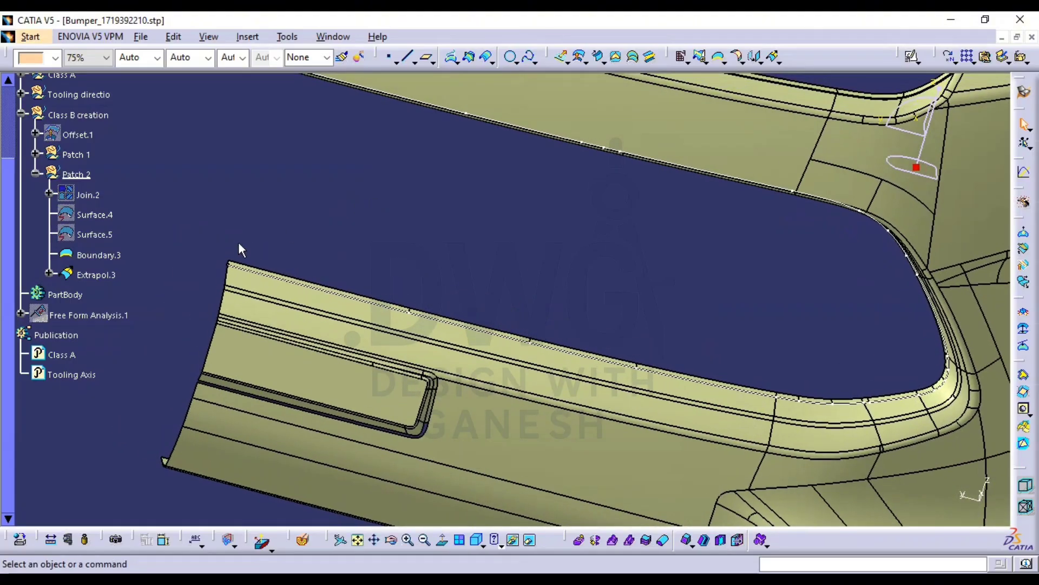
# Hide Boundary.3 and the extended surface Extrapol.3, and show only the flange strip Surface.5
pyautogui.click(101, 275)
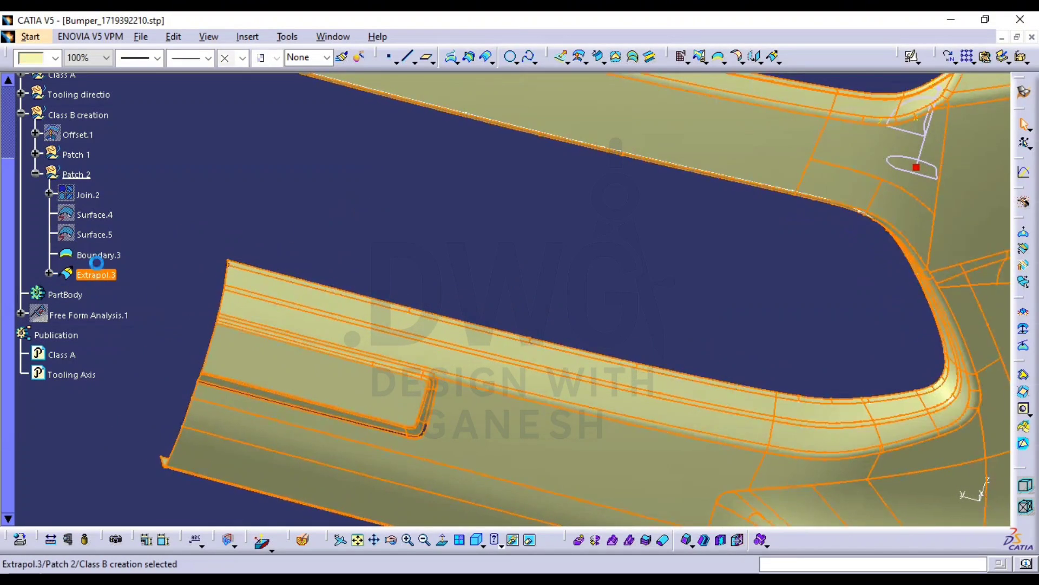
pyautogui.click(93, 257)
pyautogui.press('space')
pyautogui.click(94, 273)
pyautogui.press('space')
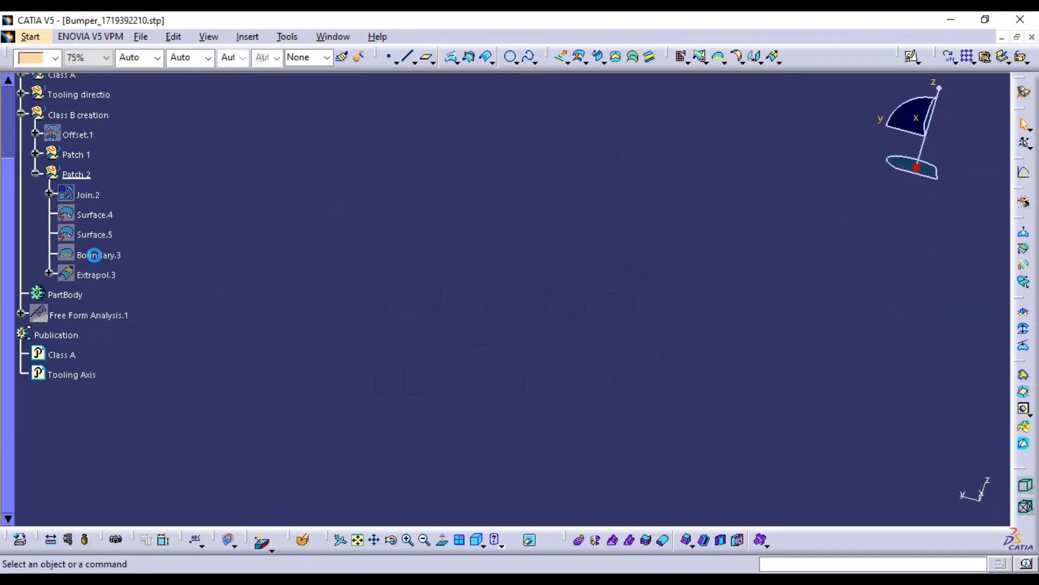
pyautogui.click(110, 238)
pyautogui.press('space')
pyautogui.moveTo(487, 286); pyautogui.dragTo(401, 320, button='middle')
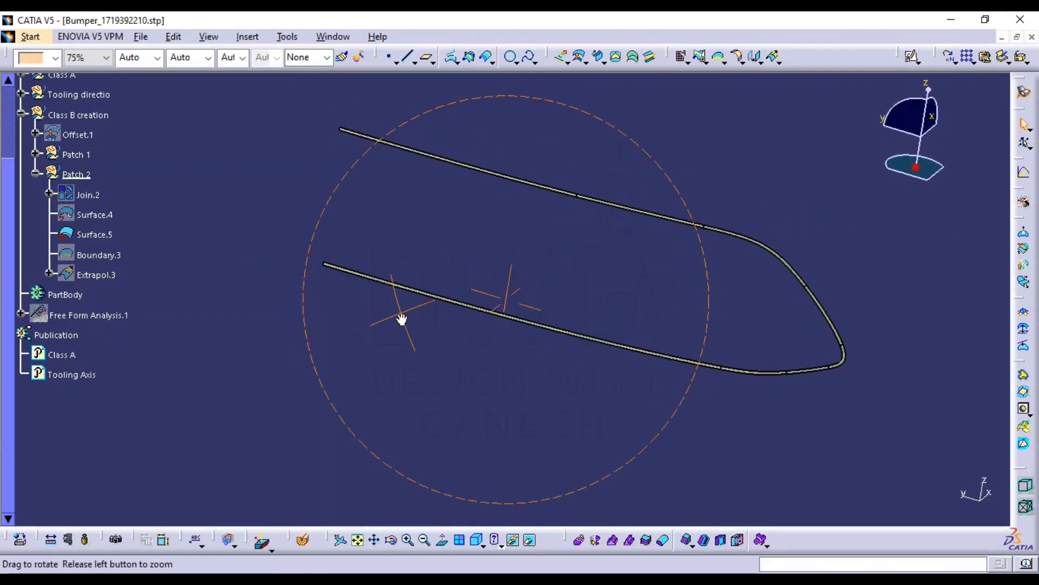
pyautogui.moveTo(455, 275); pyautogui.dragTo(448, 336, button='middle')
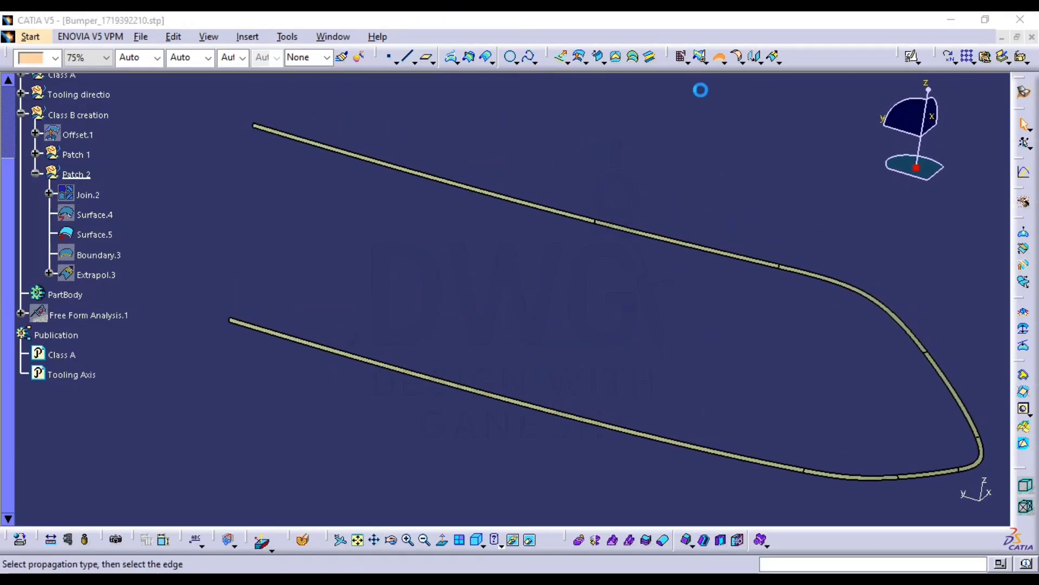
pyautogui.moveTo(534, 253); pyautogui.dragTo(507, 169, button='middle')
pyautogui.moveTo(507, 170); pyautogui.dragTo(476, 113, button='middle')
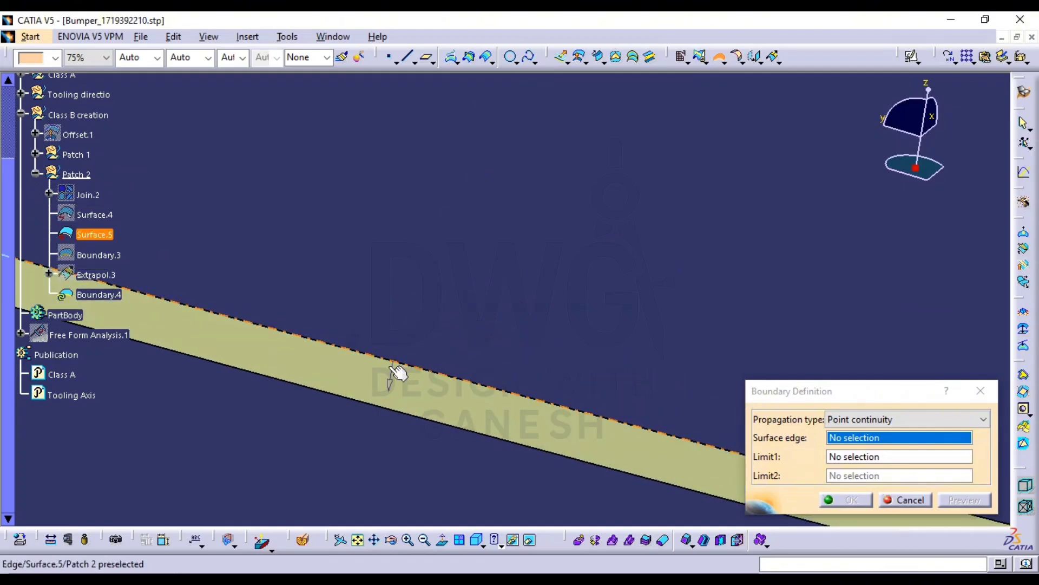
pyautogui.click(398, 372)
pyautogui.moveTo(436, 299); pyautogui.dragTo(336, 346, button='middle')
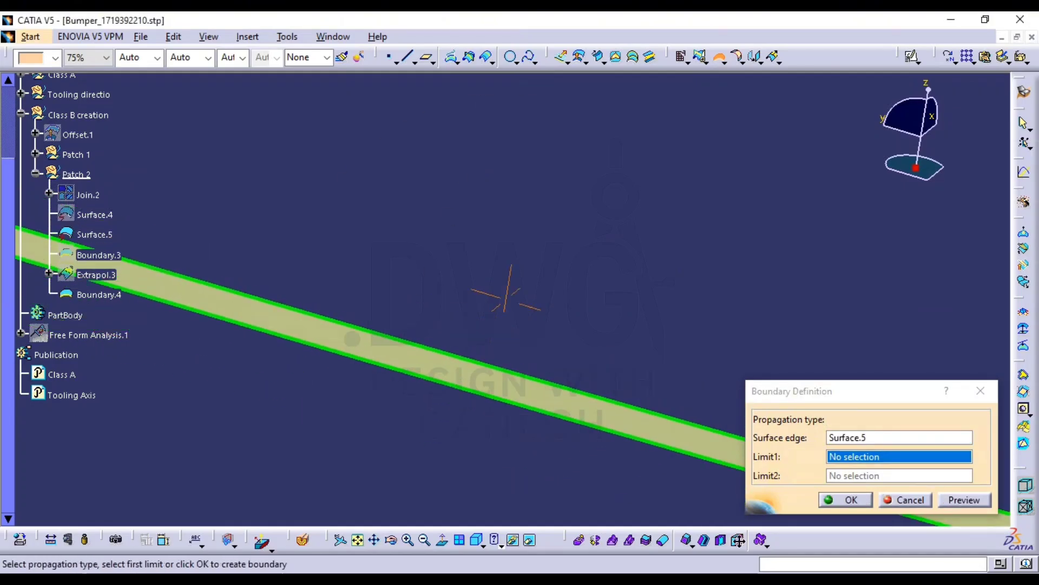
pyautogui.moveTo(739, 540); pyautogui.dragTo(704, 428, button='middle')
pyautogui.click(254, 238)
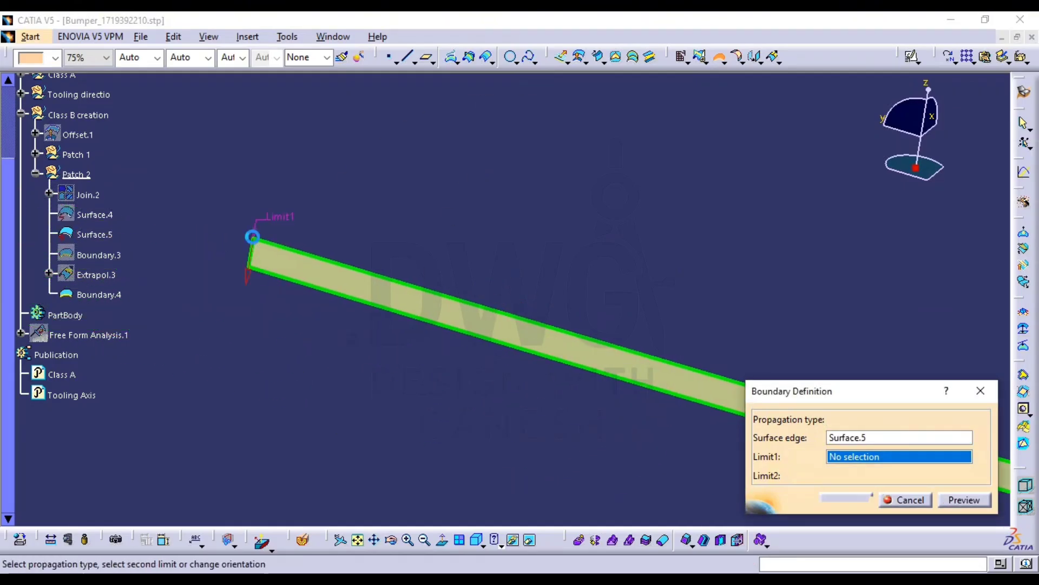
pyautogui.moveTo(303, 292); pyautogui.dragTo(350, 284, button='middle')
pyautogui.moveTo(350, 385); pyautogui.dragTo(346, 62, button='middle')
pyautogui.moveTo(397, 133); pyautogui.dragTo(277, 396, button='middle')
pyautogui.click(290, 393)
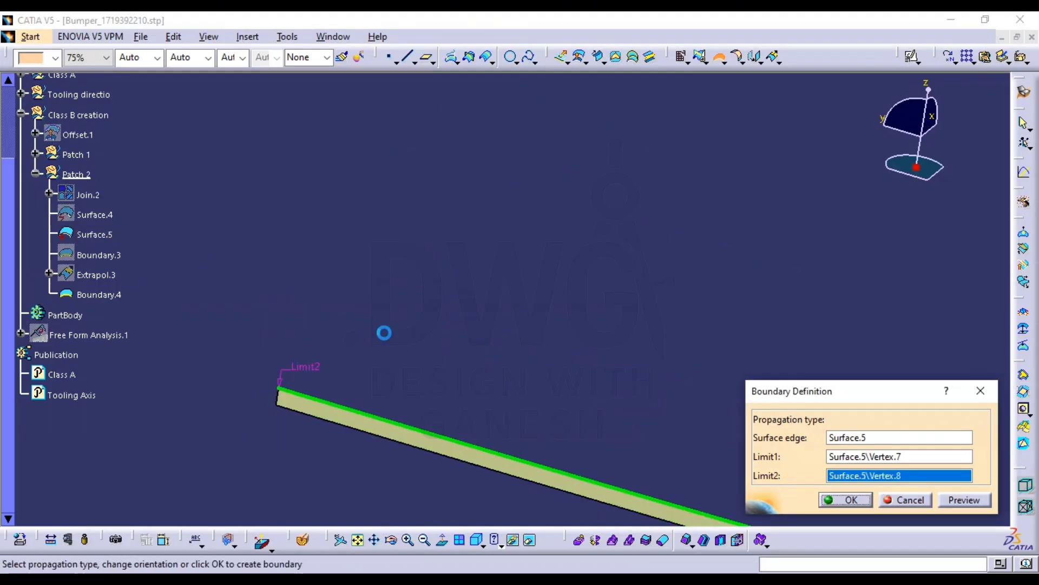
pyautogui.moveTo(383, 332); pyautogui.dragTo(282, 352, button='middle')
pyautogui.moveTo(259, 301); pyautogui.dragTo(243, 249, button='middle')
pyautogui.moveTo(342, 291); pyautogui.dragTo(297, 328, button='middle')
pyautogui.moveTo(466, 359); pyautogui.dragTo(500, 200, button='middle')
pyautogui.moveTo(553, 294); pyautogui.dragTo(471, 260, button='middle')
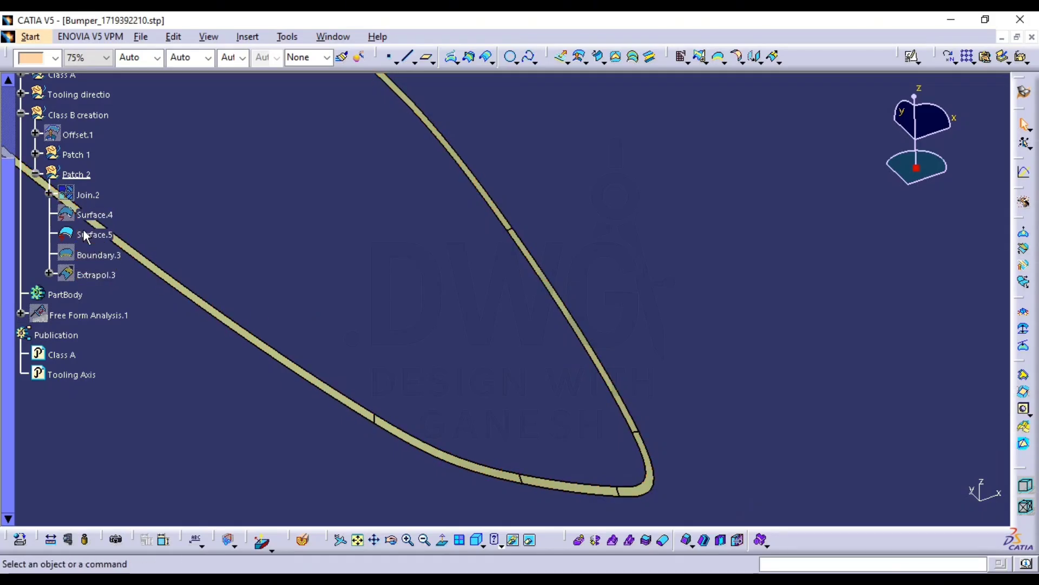
# Show Surface.4 again and examine which edge of the flange strip Surface.5 faces it
pyautogui.click(98, 215)
pyautogui.press('space')
pyautogui.moveTo(666, 305); pyautogui.dragTo(650, 387, button='middle')
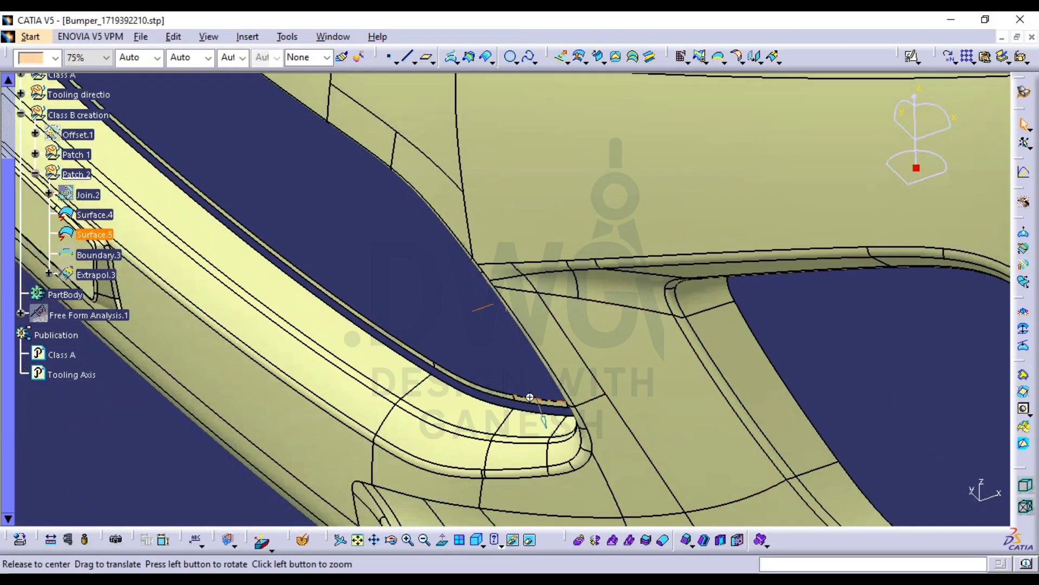
pyautogui.moveTo(531, 399); pyautogui.dragTo(617, 325, button='middle')
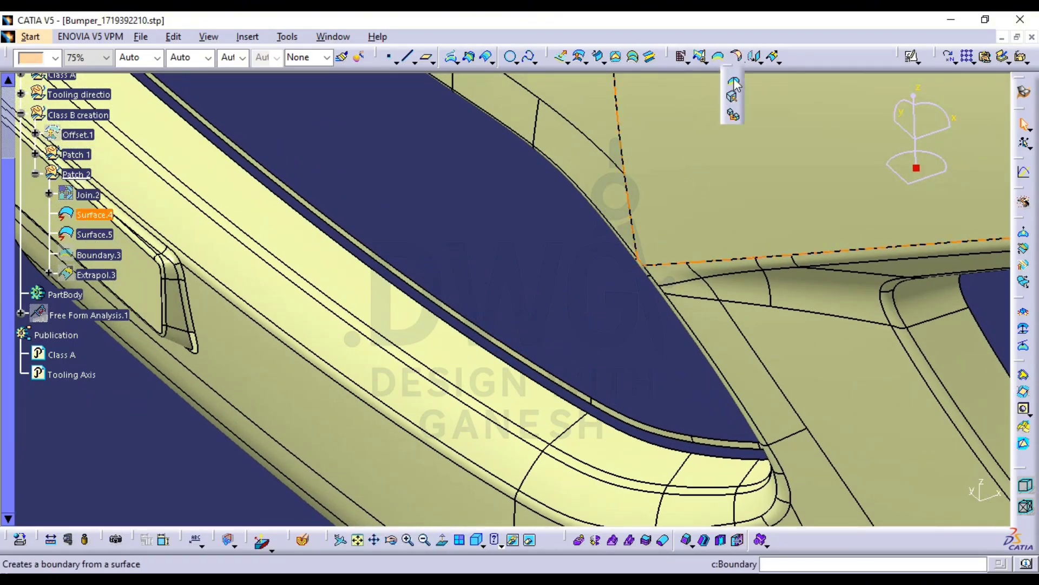
# Create a boundary along the edge of Surface.5 facing Surface.4, limited by the vertices at its two ends
pyautogui.click(733, 82)
pyautogui.moveTo(407, 292); pyautogui.dragTo(474, 265, button='middle')
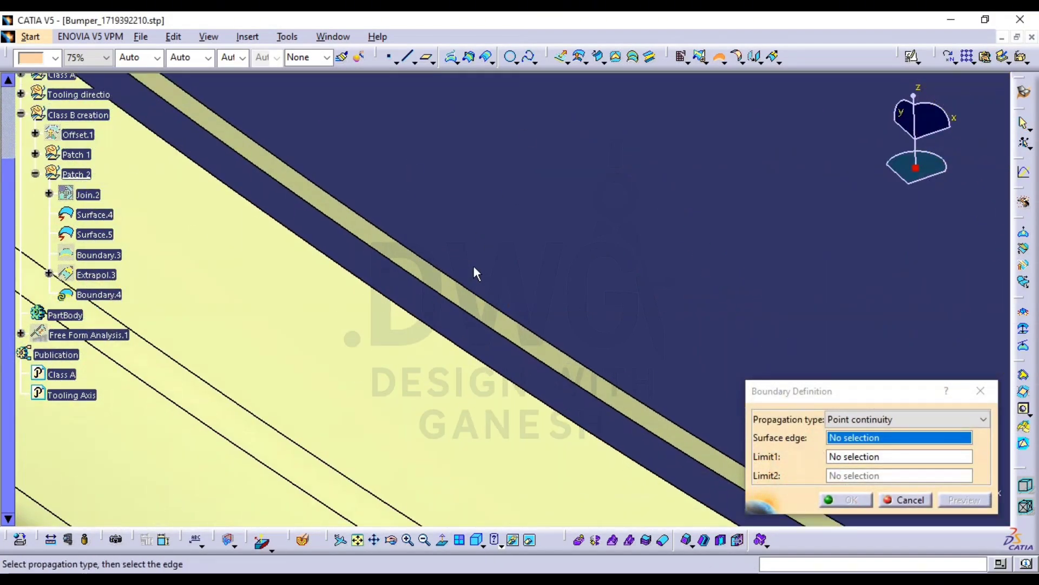
pyautogui.click(415, 262)
pyautogui.moveTo(415, 239); pyautogui.dragTo(569, 293, button='middle')
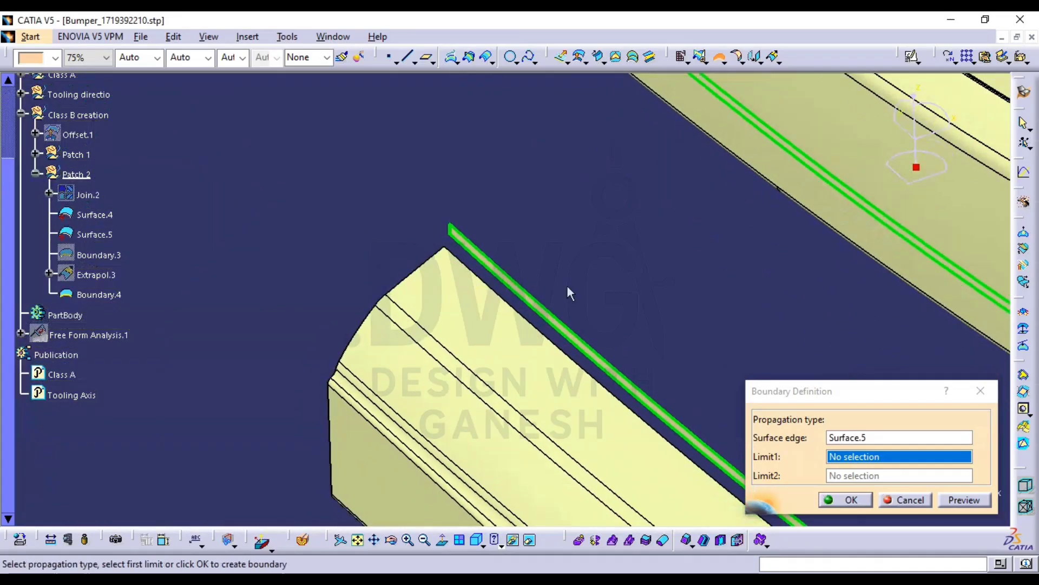
pyautogui.click(457, 239)
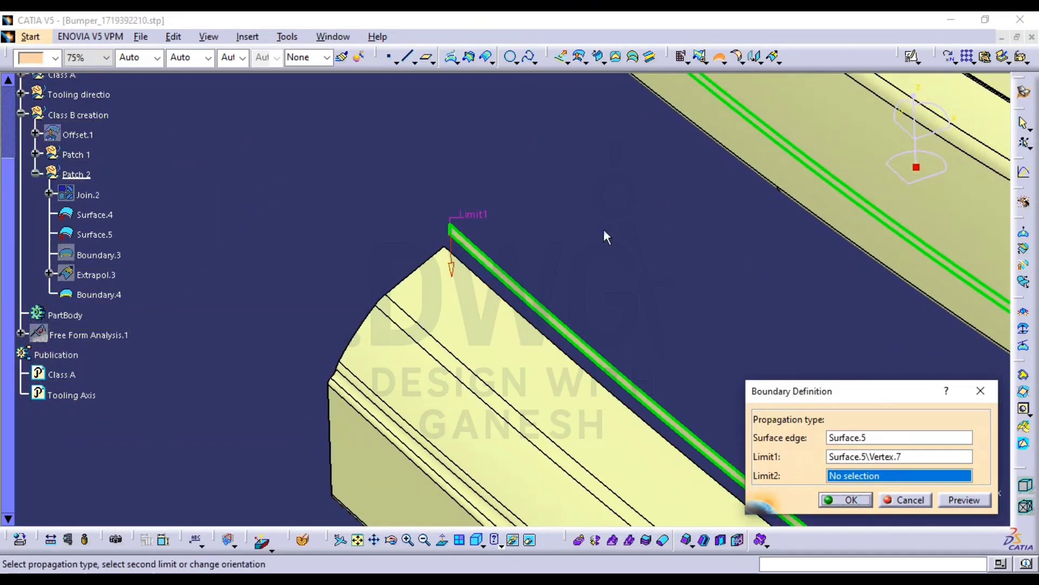
pyautogui.moveTo(608, 233); pyautogui.dragTo(425, 221, button='middle')
pyautogui.moveTo(369, 264); pyautogui.dragTo(369, 308, button='middle')
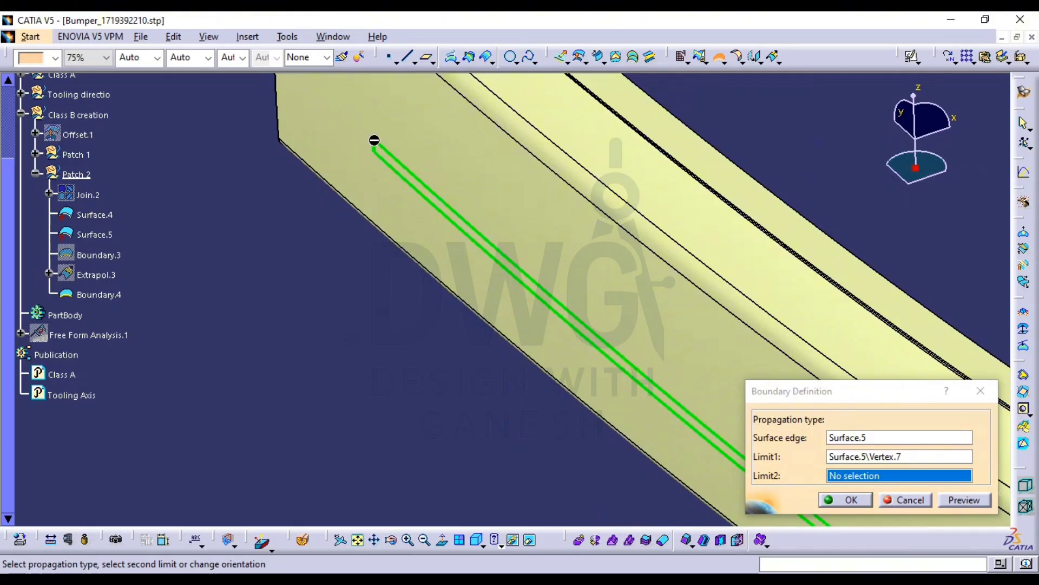
pyautogui.moveTo(399, 233); pyautogui.dragTo(242, 392, button='middle')
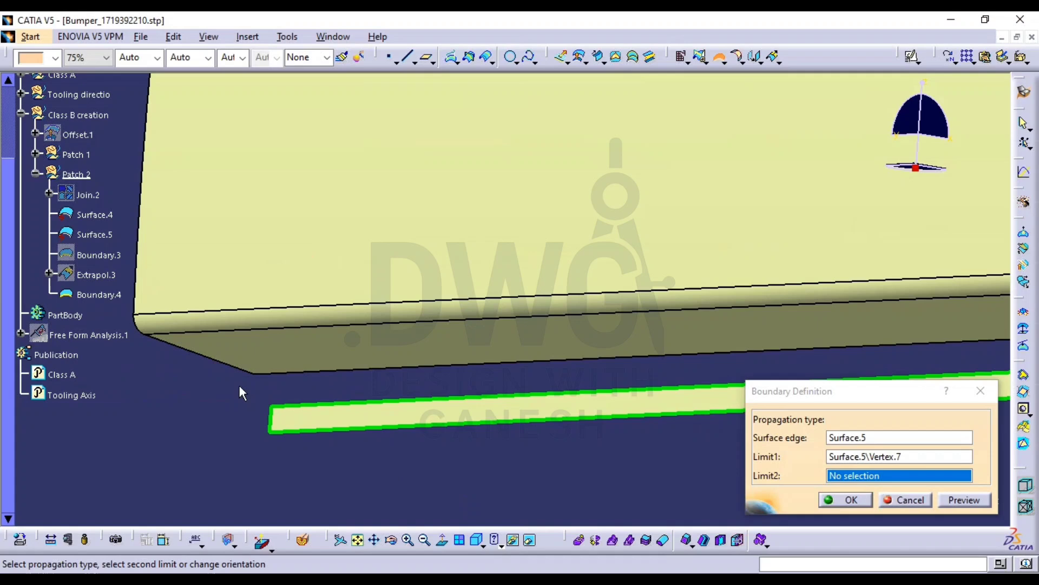
pyautogui.click(274, 407)
pyautogui.click(846, 500)
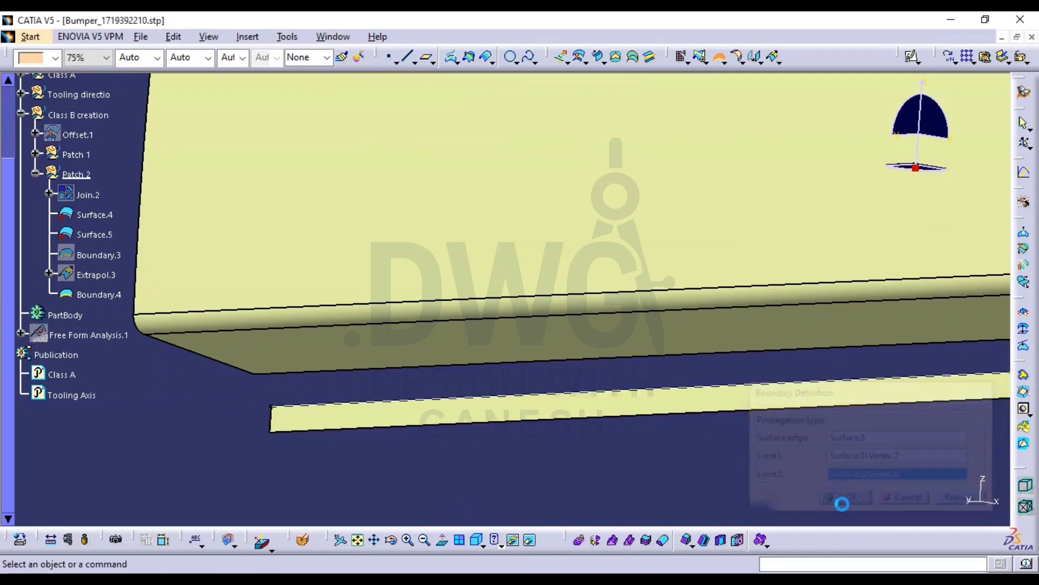
# Extrapolate Surface.5 by 5 mm from Boundary.4 with tangent continuity and an assembled result
pyautogui.click(775, 59)
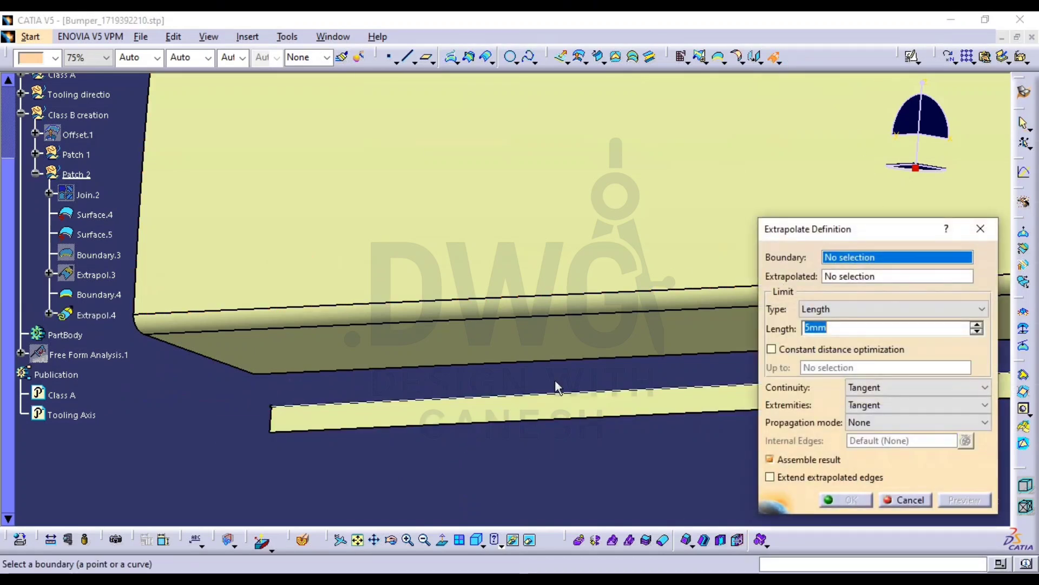
pyautogui.click(536, 401)
pyautogui.click(453, 415)
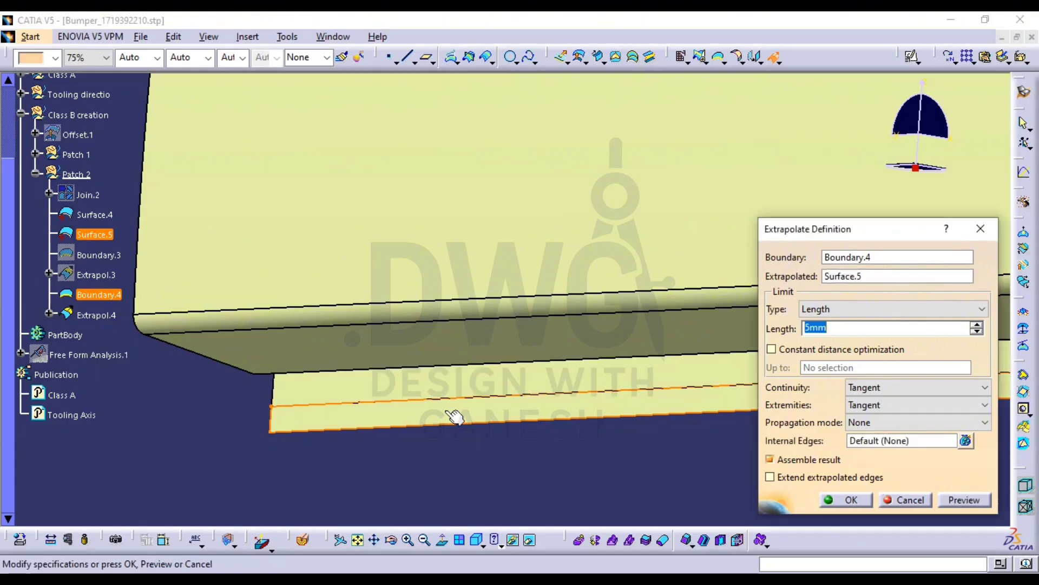
pyautogui.moveTo(458, 414); pyautogui.dragTo(373, 420, button='middle')
# Hide Surface.4 and Boundary.4, and show Extrapol.3 together with the extended strip Extrapol.4
pyautogui.rightClick(86, 211)
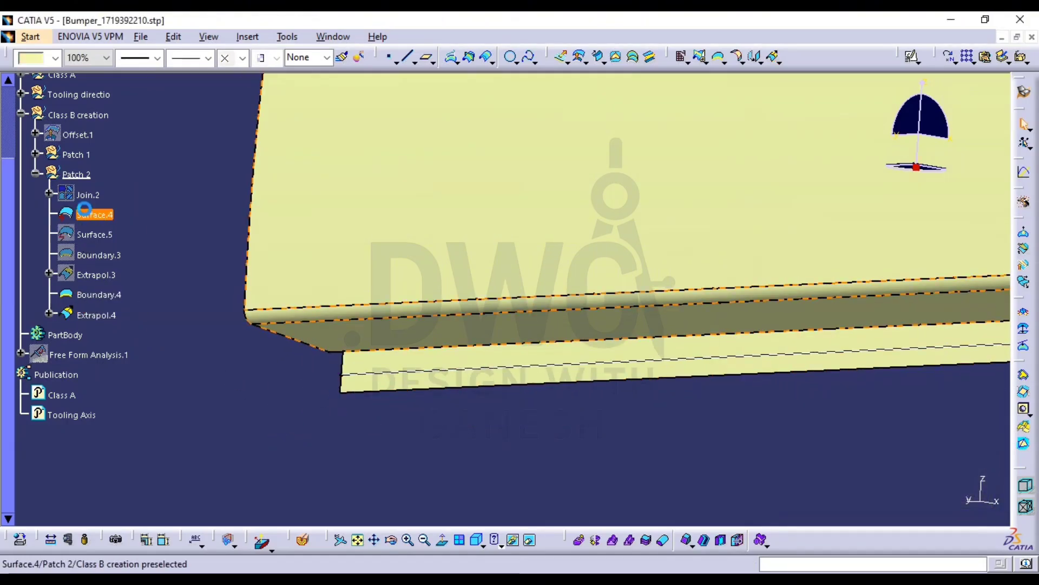
pyautogui.click(78, 242)
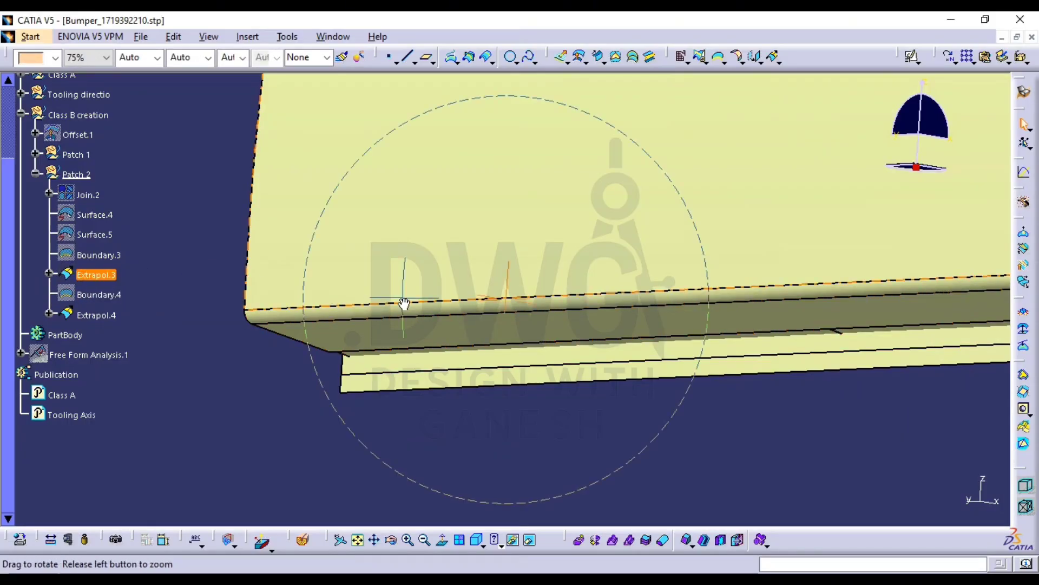
pyautogui.moveTo(404, 303); pyautogui.dragTo(447, 264, button='middle')
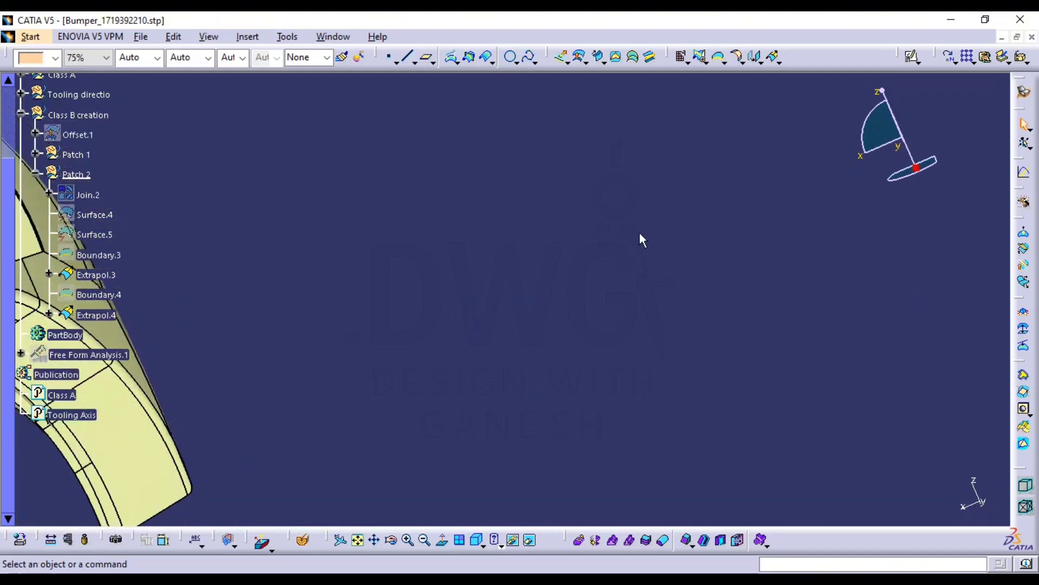
# Trim Extrapol.3 and Extrapol.4 against each other in Standard mode and inspect the trimmed surface
pyautogui.moveTo(640, 240); pyautogui.dragTo(587, 295, button='middle')
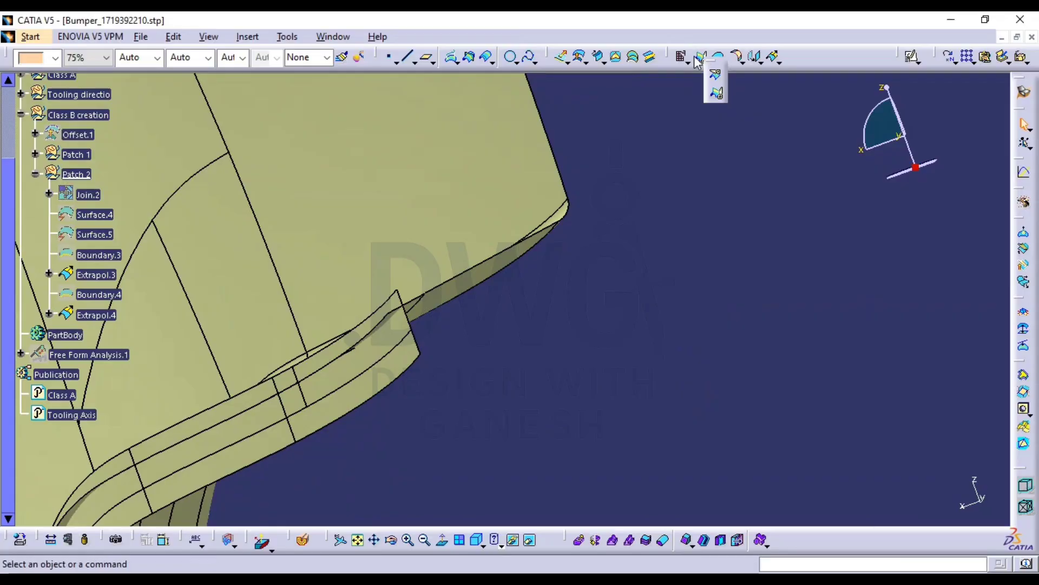
pyautogui.click(470, 212)
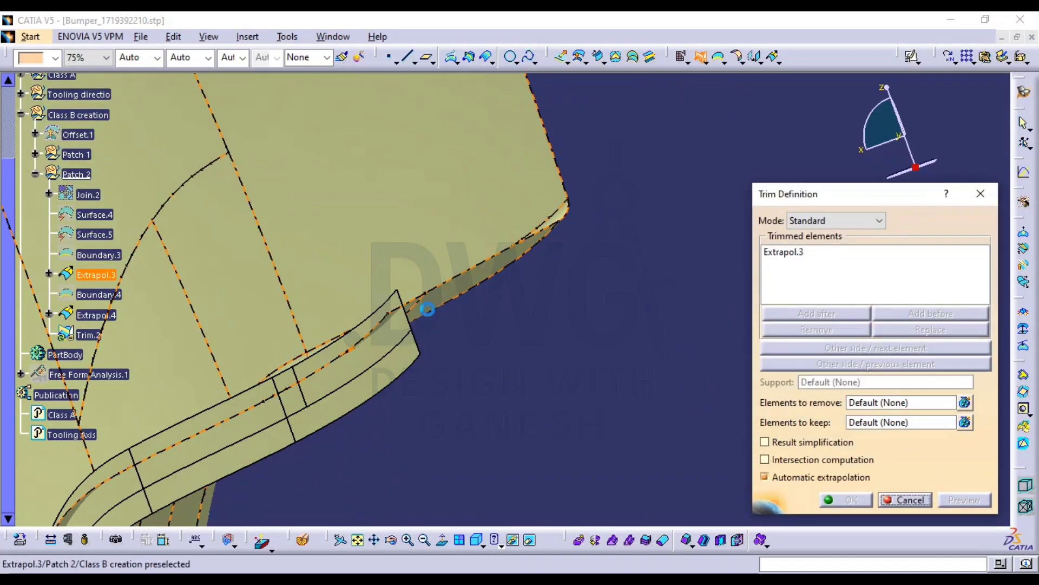
pyautogui.click(388, 379)
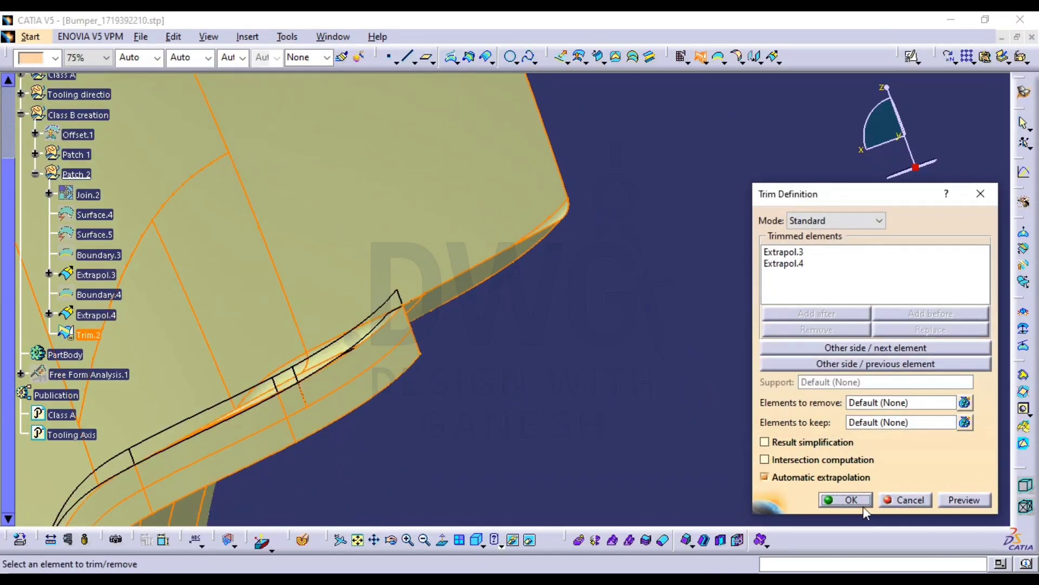
pyautogui.moveTo(573, 331); pyautogui.dragTo(570, 398, button='middle')
pyautogui.moveTo(490, 394); pyautogui.dragTo(536, 204, button='middle')
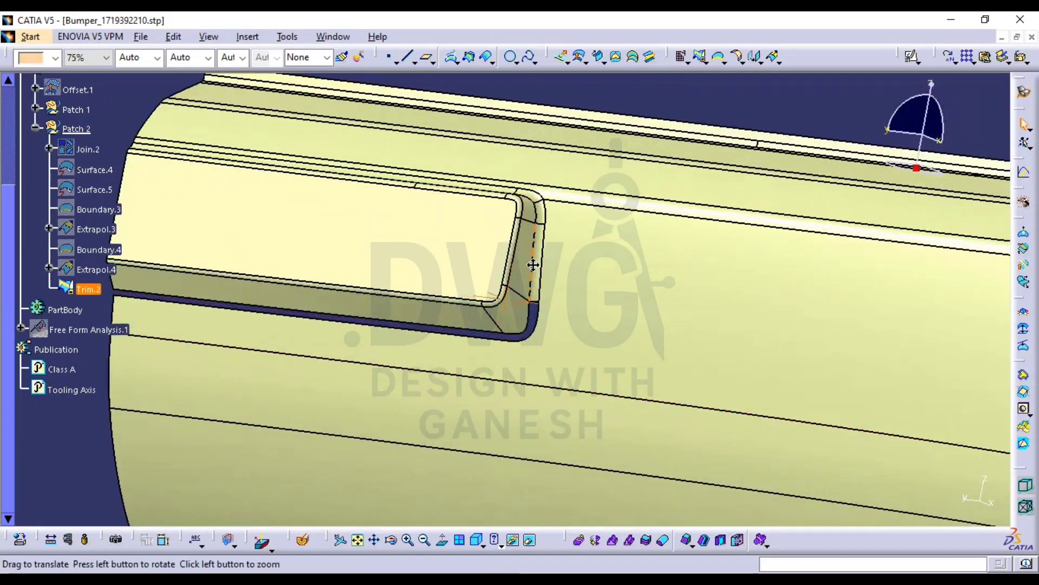
pyautogui.moveTo(533, 265); pyautogui.dragTo(563, 281, button='middle')
pyautogui.moveTo(666, 302); pyautogui.dragTo(778, 301, button='middle')
# Collapse Patch 2 in the tree and insert a geometrical set named Patch 3 with Class B creation as its father
pyautogui.scroll(3, 510, 319)
pyautogui.click(36, 310)
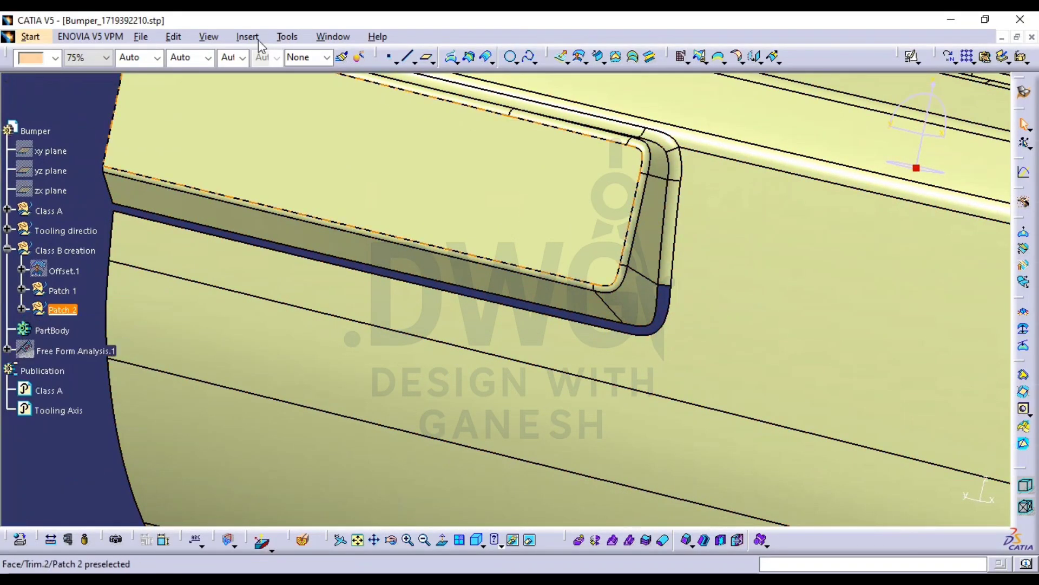
pyautogui.click(248, 37)
pyautogui.click(302, 82)
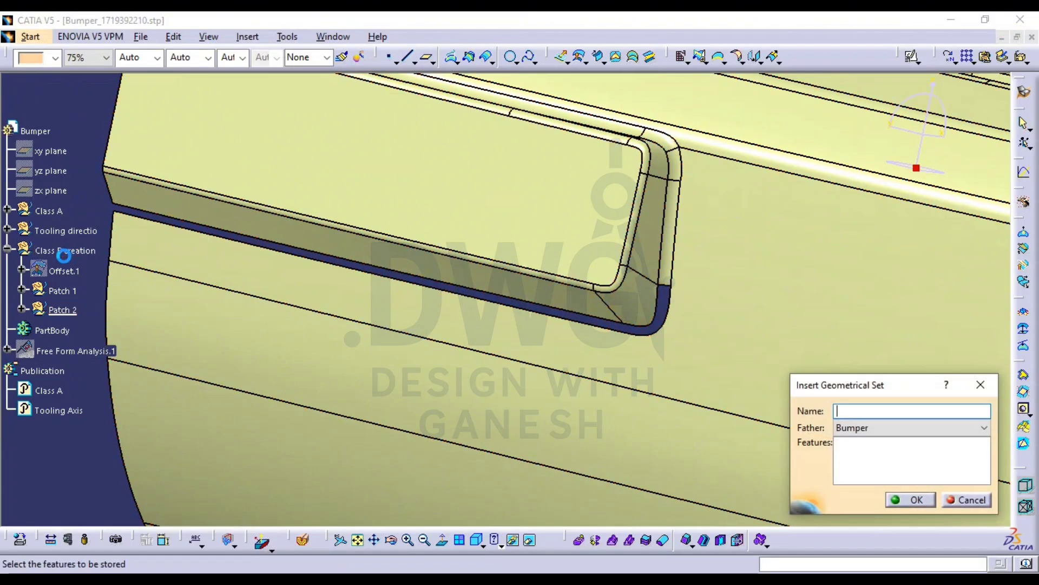
pyautogui.click(60, 250)
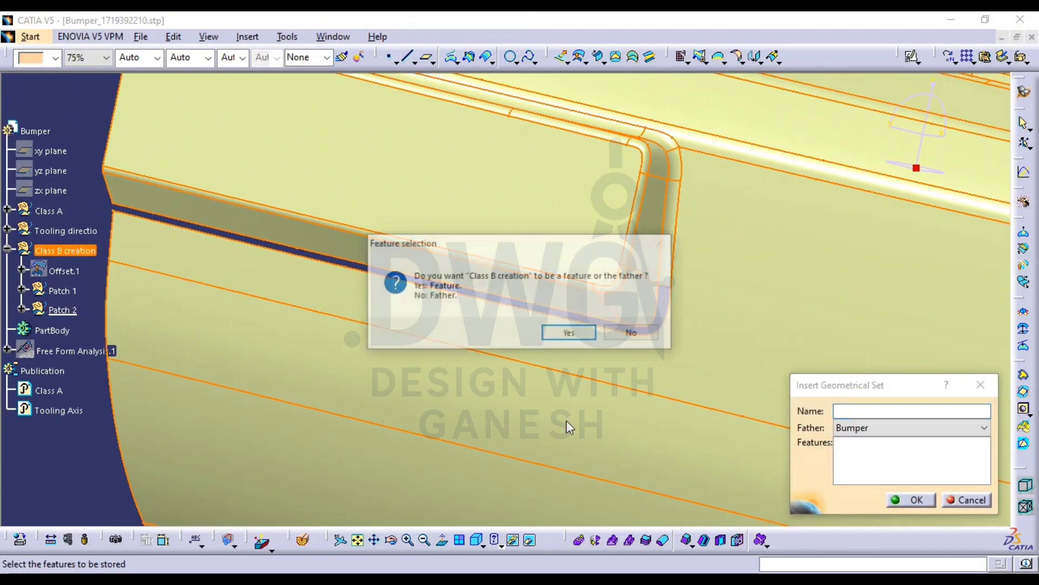
pyautogui.click(628, 336)
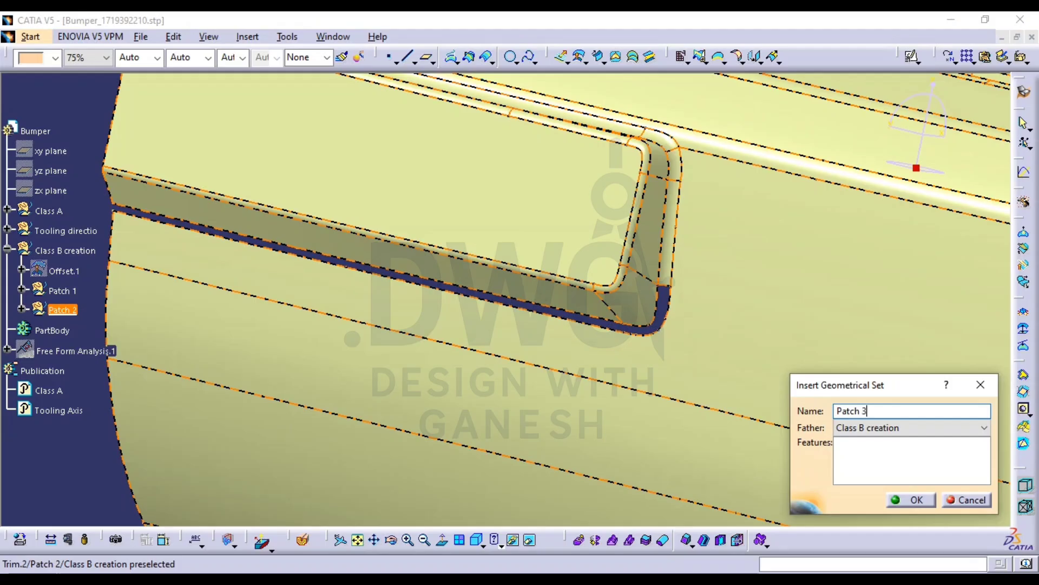
pyautogui.press('Return')
# Inspect the gap around the recess's lower edge and corner, then define Patch 3 as the in-work object
pyautogui.moveTo(647, 401)
pyautogui.mouseDown(button='middle')
pyautogui.moveTo(671, 438)
pyautogui.moveTo(682, 415)
pyautogui.moveTo(644, 399)
pyautogui.mouseUp(button='middle')
pyautogui.moveTo(752, 320); pyautogui.dragTo(704, 336, button='middle')
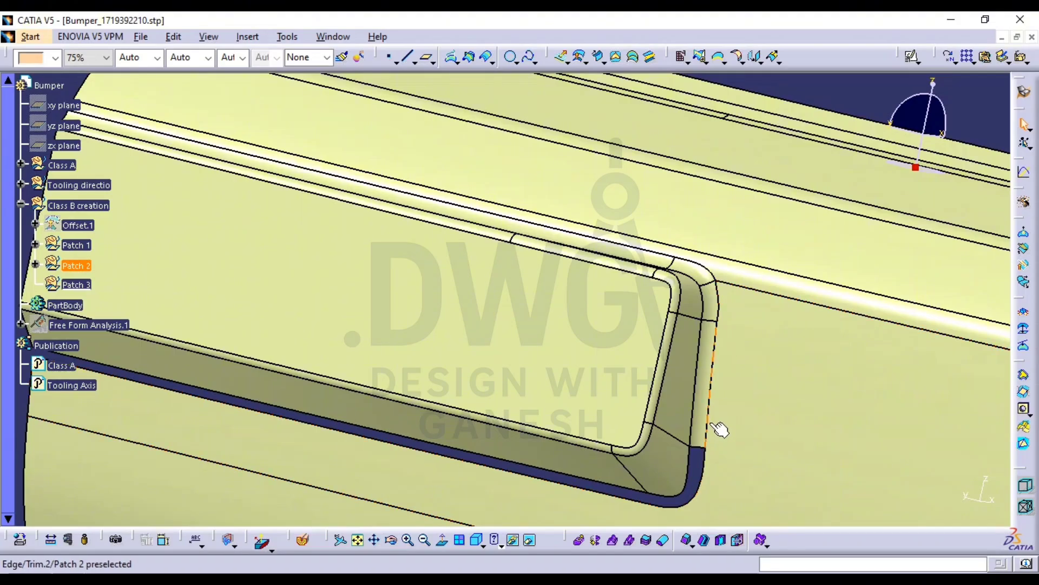
pyautogui.moveTo(719, 429); pyautogui.dragTo(709, 306, button='middle')
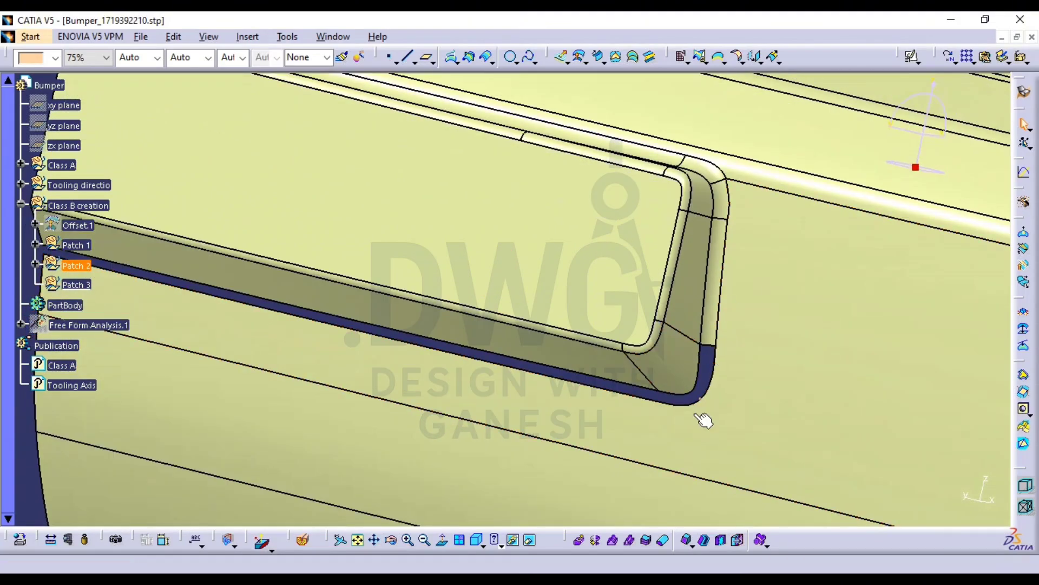
pyautogui.moveTo(738, 348); pyautogui.dragTo(655, 325, button='middle')
pyautogui.moveTo(692, 192); pyautogui.dragTo(691, 290, button='middle')
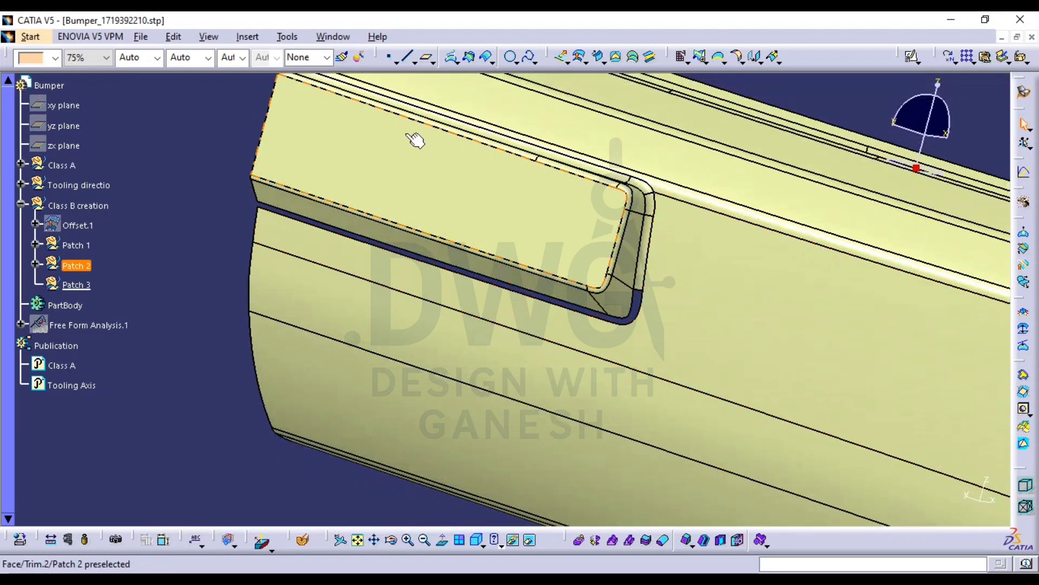
pyautogui.moveTo(657, 346); pyautogui.dragTo(676, 226, button='middle')
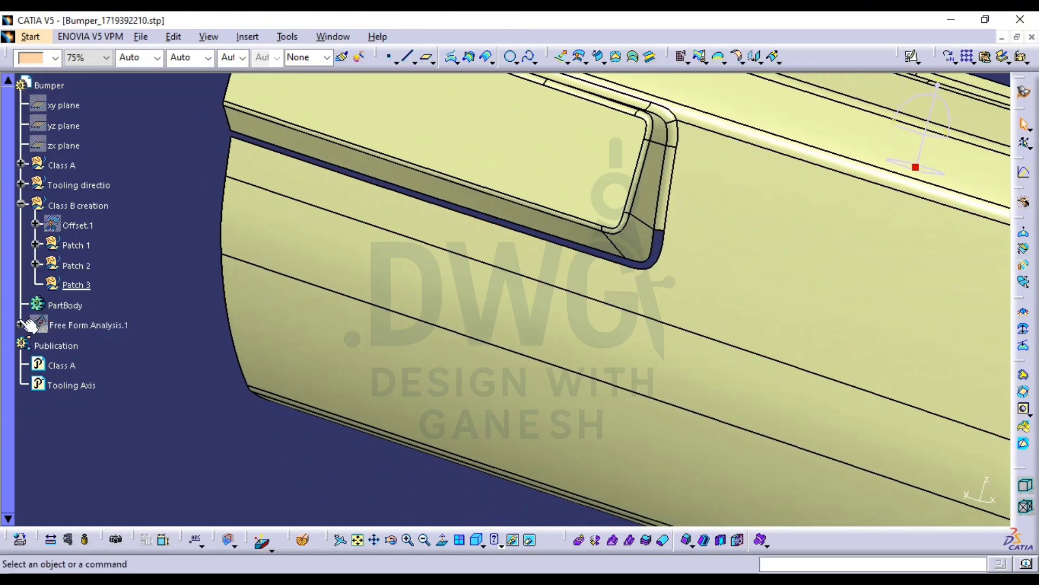
pyautogui.rightClick(81, 286)
pyautogui.click(125, 353)
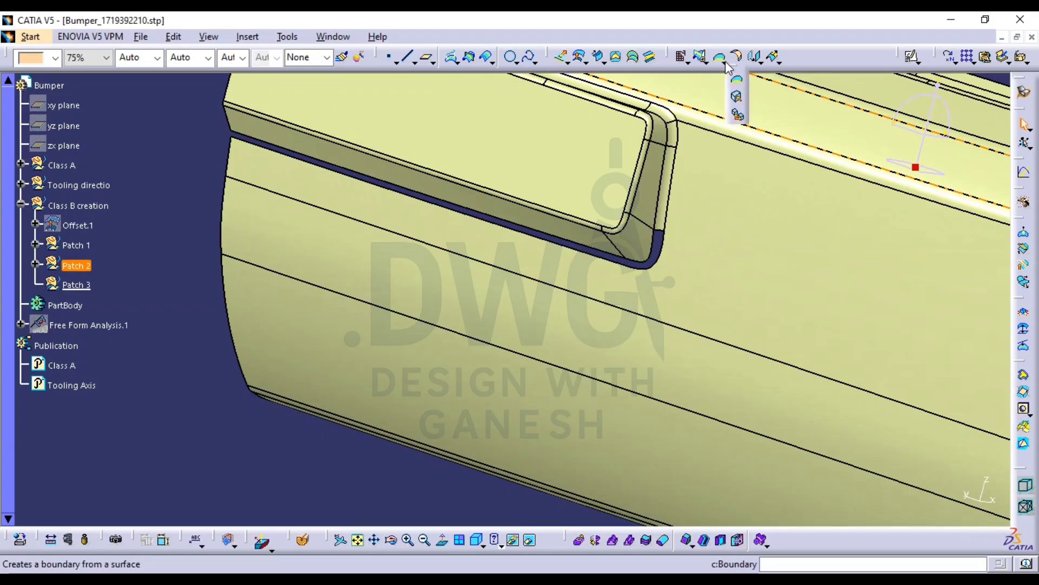
pyautogui.click(737, 98)
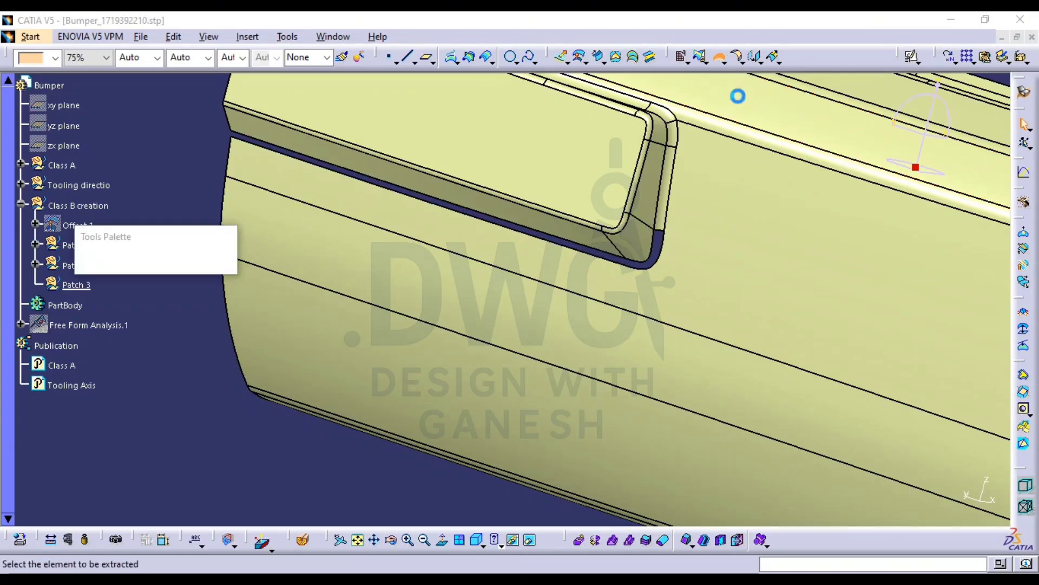
pyautogui.moveTo(514, 165); pyautogui.dragTo(403, 105, button='middle')
pyautogui.click(518, 195)
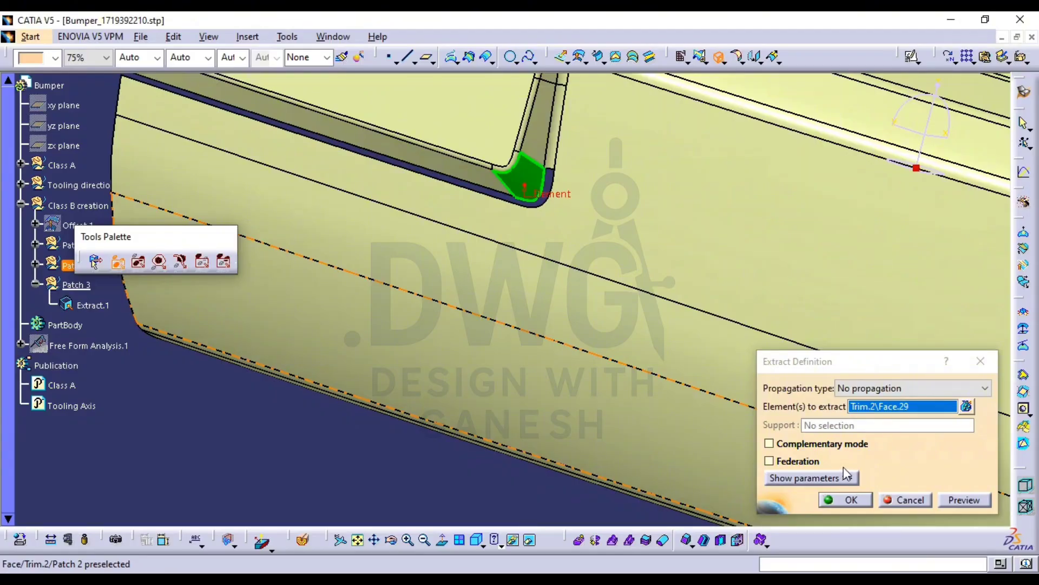
pyautogui.click(906, 499)
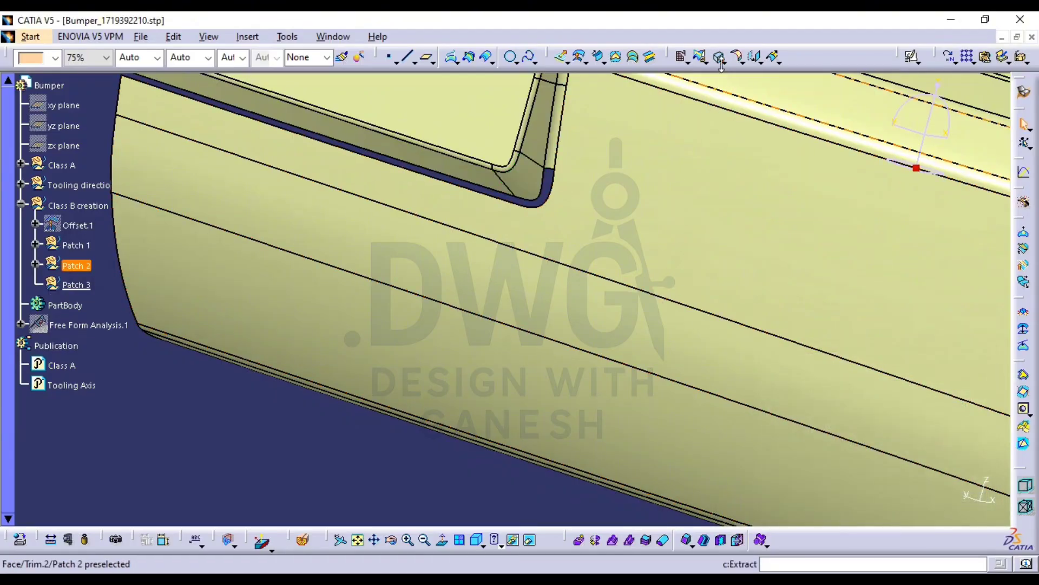
# Extract the recess's lower wall face and adjoining corner face together as one multiple extract with no propagation
pyautogui.click(734, 115)
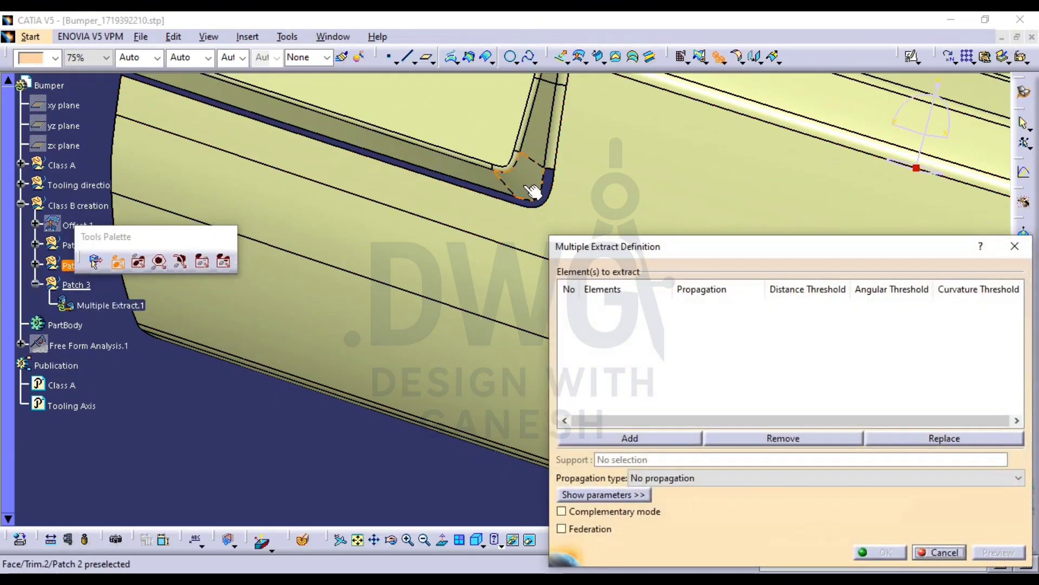
pyautogui.click(495, 198)
pyautogui.click(482, 179)
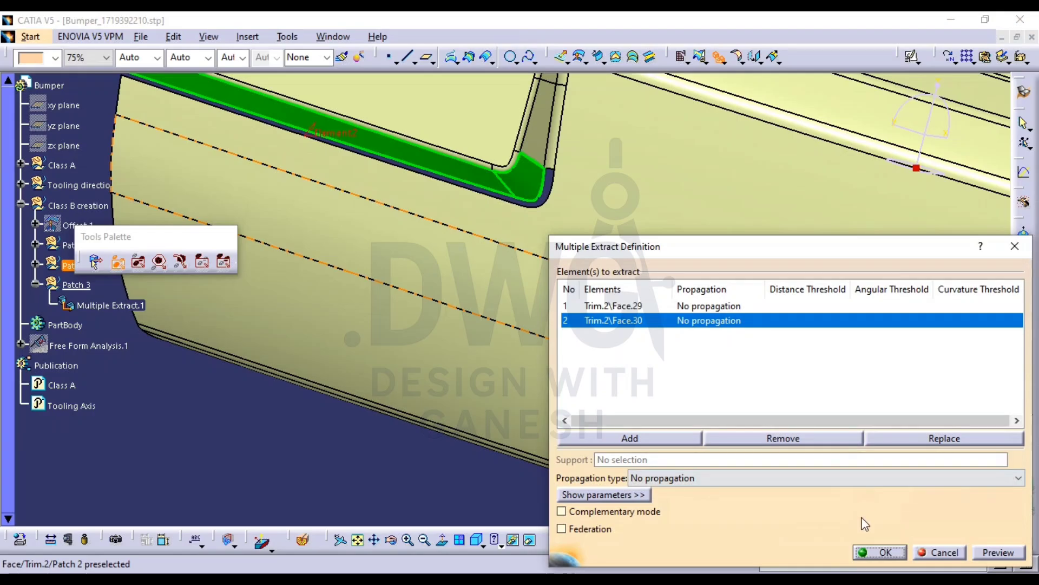
pyautogui.click(880, 553)
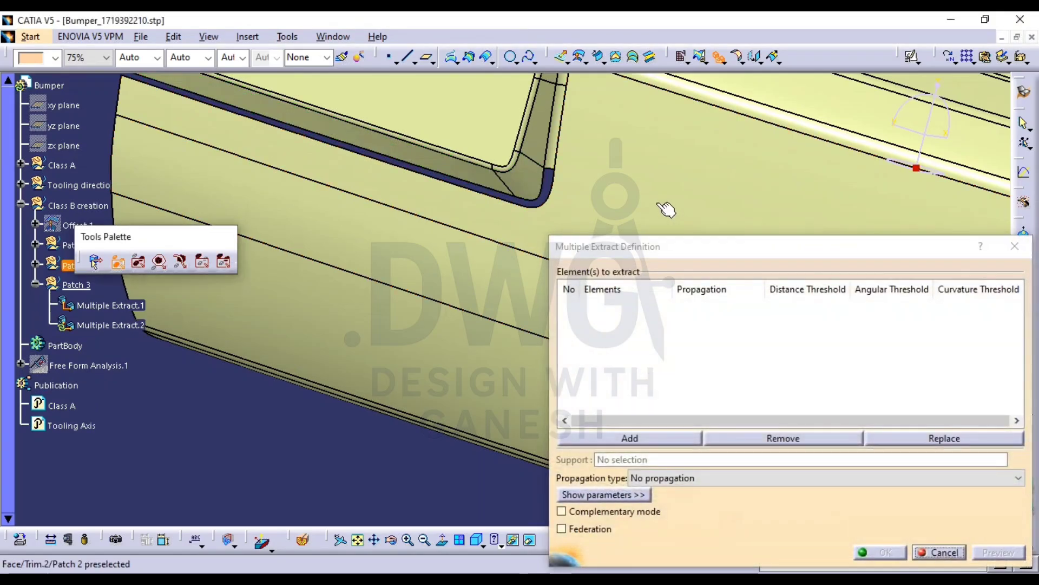
# Create a second multiple extract from the outer bumper face around the recess, with no propagation
pyautogui.click(677, 196)
pyautogui.click(886, 554)
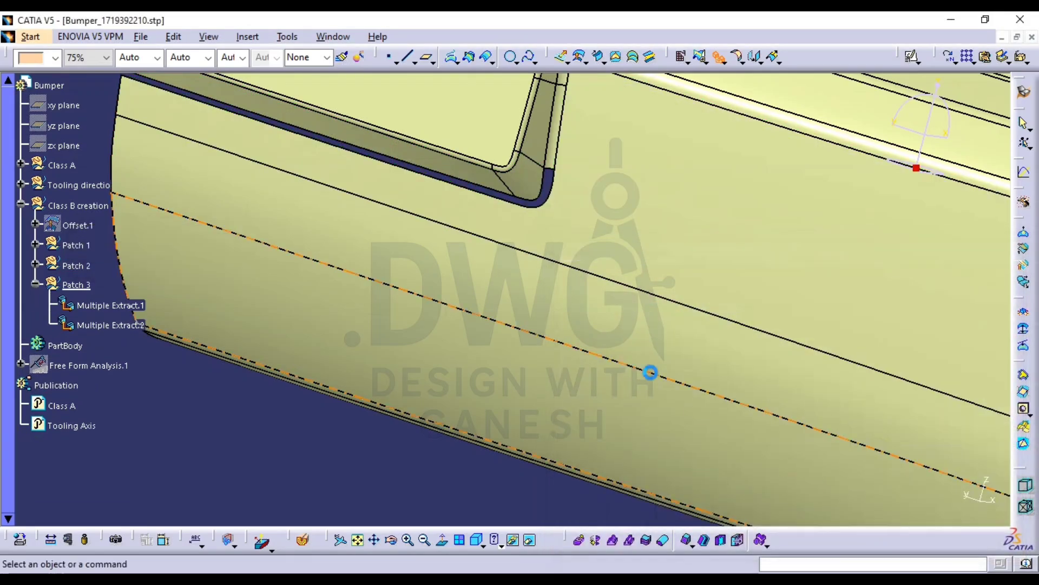
pyautogui.moveTo(601, 238); pyautogui.dragTo(599, 168, button='middle')
pyautogui.moveTo(560, 122); pyautogui.dragTo(585, 326, button='middle')
pyautogui.moveTo(607, 286); pyautogui.dragTo(657, 336, button='middle')
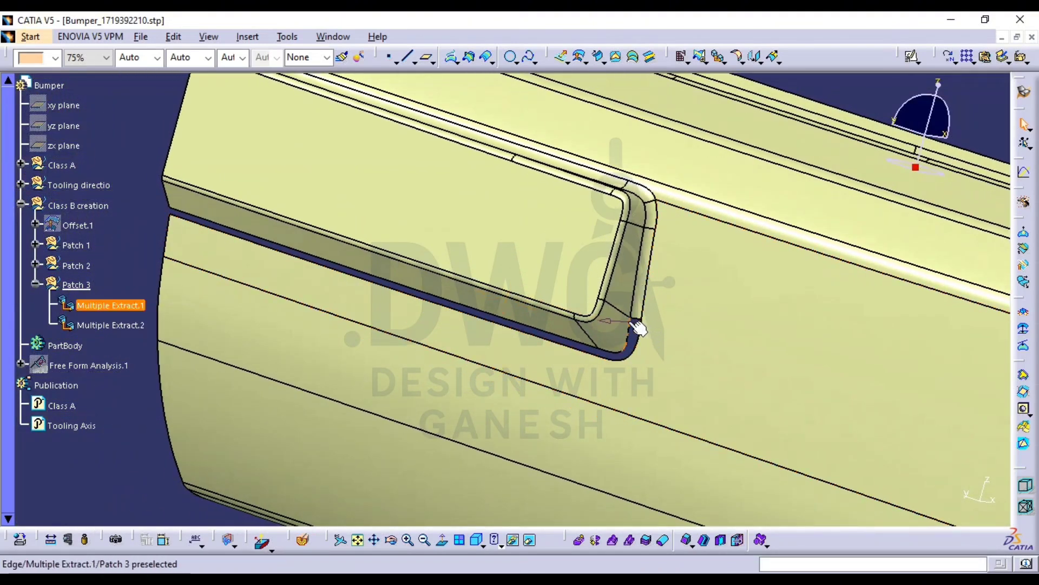
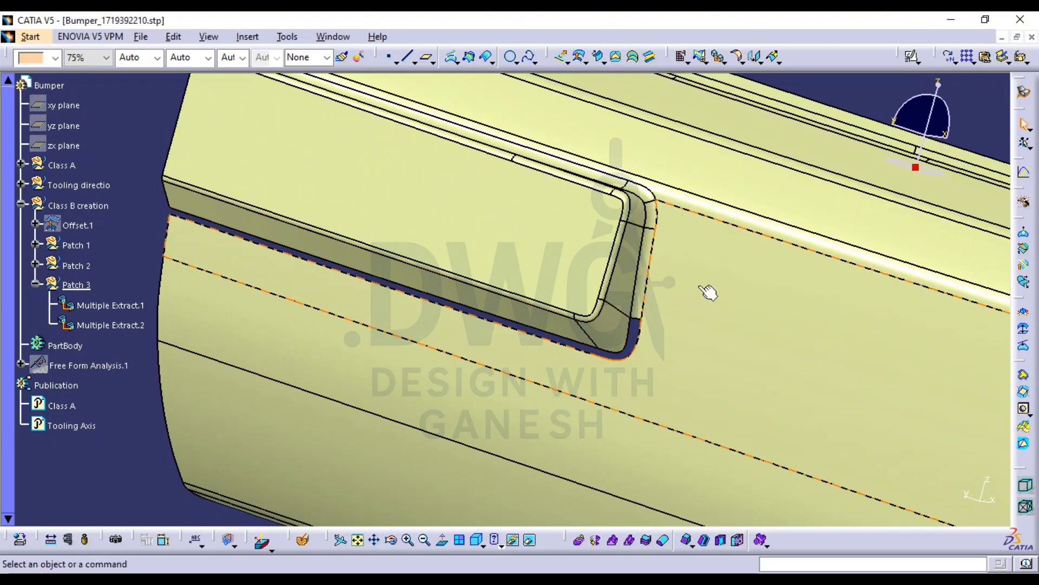
pyautogui.keyDown('ctrl'); pyautogui.moveTo(708, 293); pyautogui.dragTo(557, 355, button='middle'); pyautogui.keyUp('ctrl')
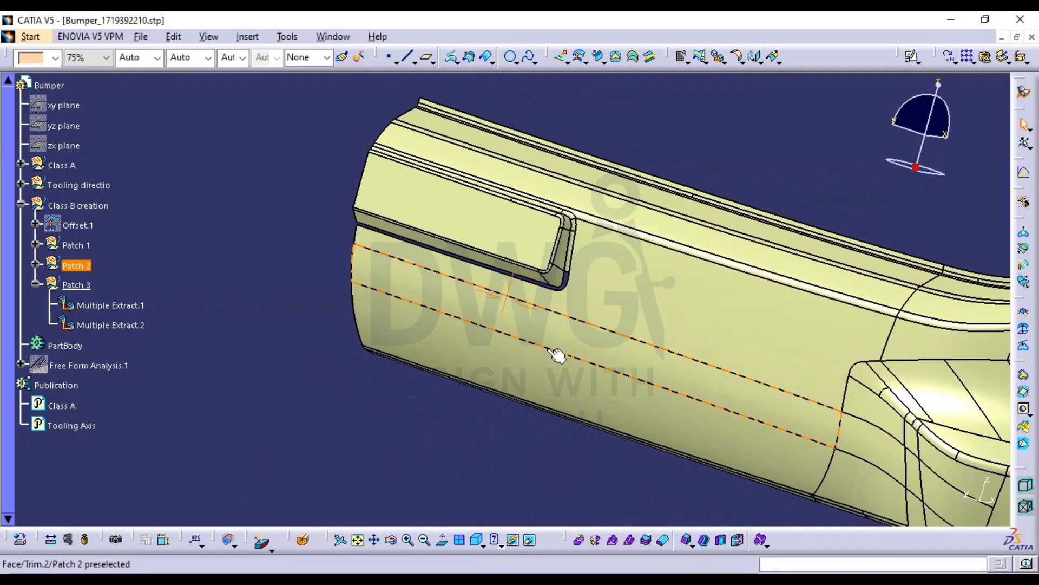
# Hide Patch 2 and inspect the gap between the two extracted surfaces
pyautogui.click(82, 269)
pyautogui.hotkey('ctrl', 'h')
pyautogui.keyDown('ctrl'); pyautogui.moveTo(480, 325); pyautogui.dragTo(502, 268, button='middle'); pyautogui.keyUp('ctrl')
pyautogui.moveTo(655, 312); pyautogui.dragTo(609, 348, button='middle')
pyautogui.keyDown('ctrl'); pyautogui.moveTo(490, 252); pyautogui.dragTo(485, 264, button='middle'); pyautogui.keyUp('ctrl')
pyautogui.moveTo(590, 334); pyautogui.dragTo(645, 324, button='middle')
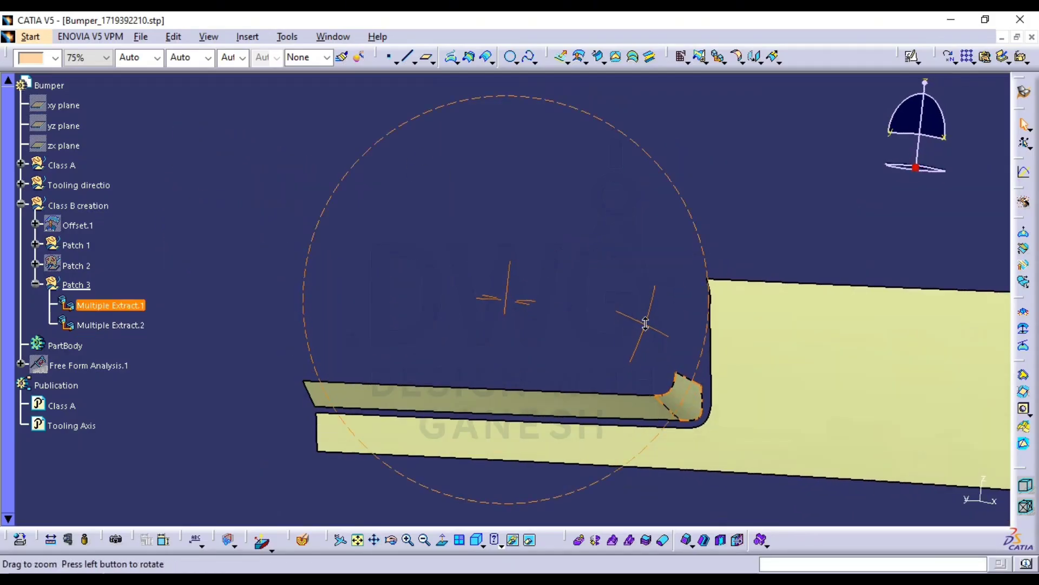
pyautogui.middleClick(688, 426)
pyautogui.keyDown('ctrl'); pyautogui.moveTo(587, 242); pyautogui.dragTo(675, 364, button='middle'); pyautogui.keyUp('ctrl')
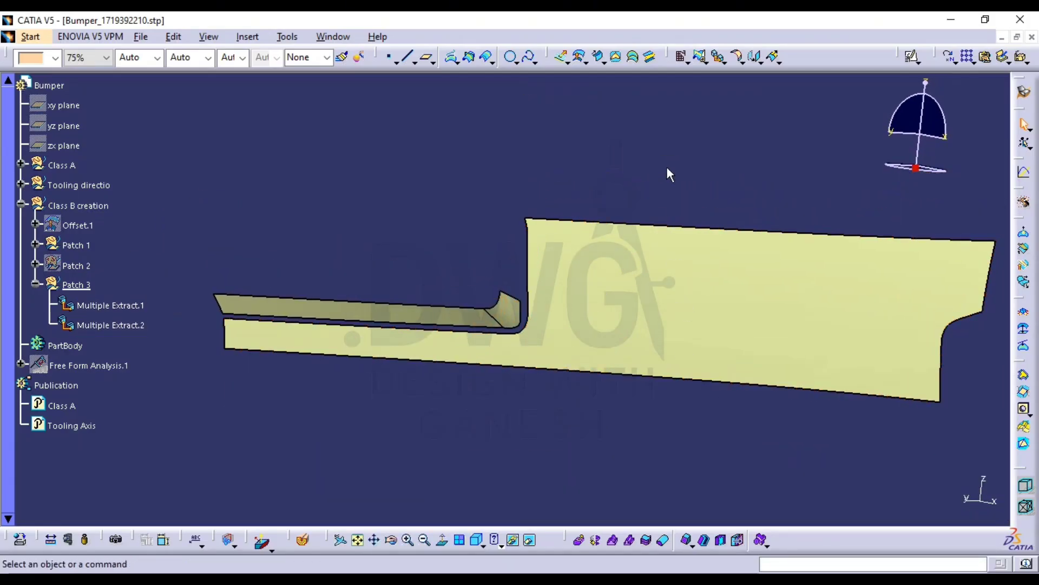
pyautogui.moveTo(727, 282); pyautogui.dragTo(705, 278, button='middle')
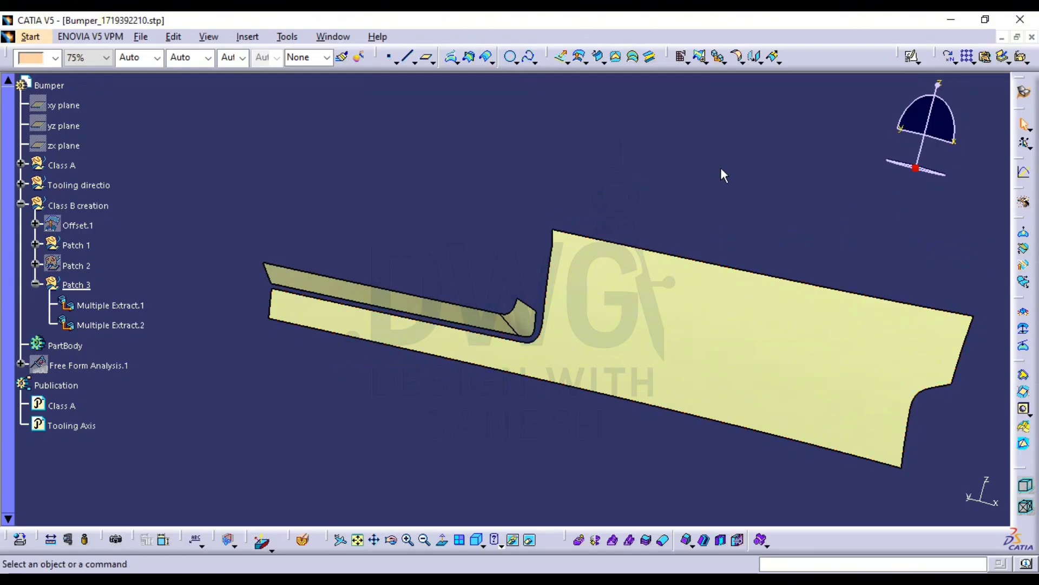
pyautogui.moveTo(584, 292); pyautogui.dragTo(628, 238, button='middle')
pyautogui.moveTo(639, 236); pyautogui.dragTo(690, 216, button='middle')
pyautogui.click(718, 61)
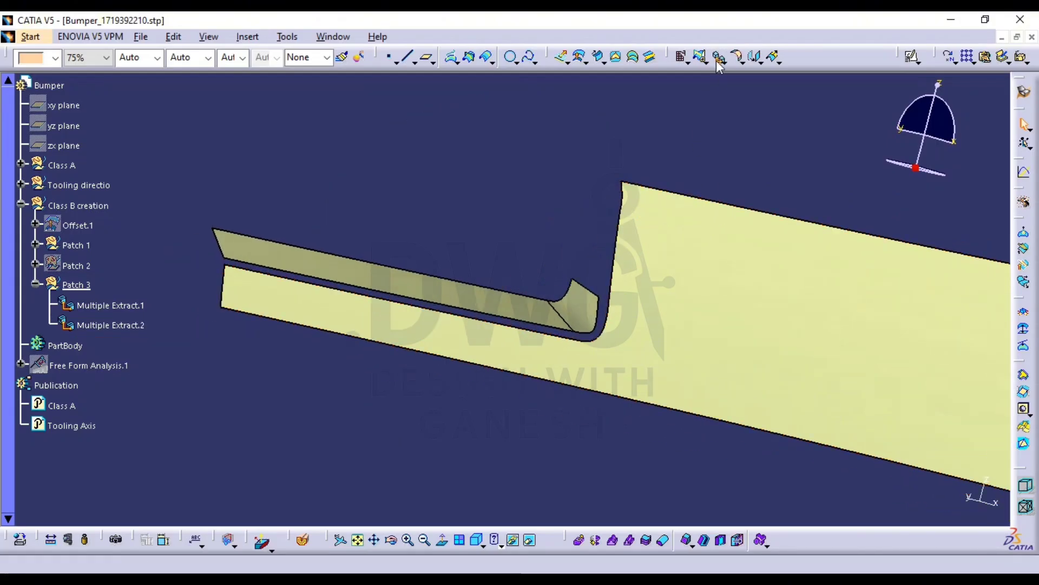
pyautogui.moveTo(790, 336)
pyautogui.keyDown('ctrl'); pyautogui.mouseDown(button='middle')
pyautogui.moveTo(794, 309)
pyautogui.moveTo(793, 324)
pyautogui.mouseUp(button='middle'); pyautogui.keyUp('ctrl')
pyautogui.moveTo(776, 177); pyautogui.dragTo(766, 212, button='middle')
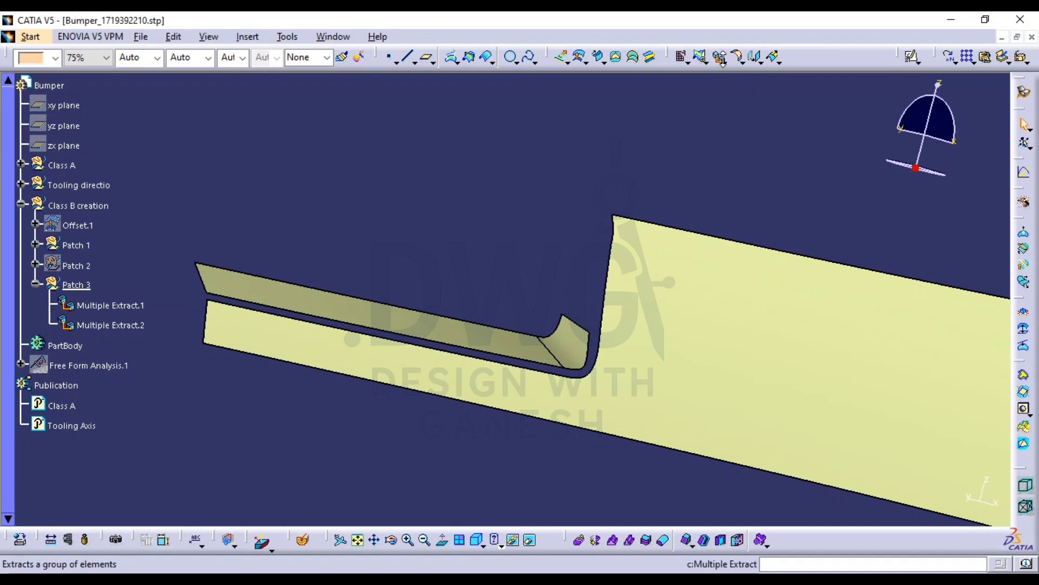
pyautogui.click(727, 65)
pyautogui.click(619, 337)
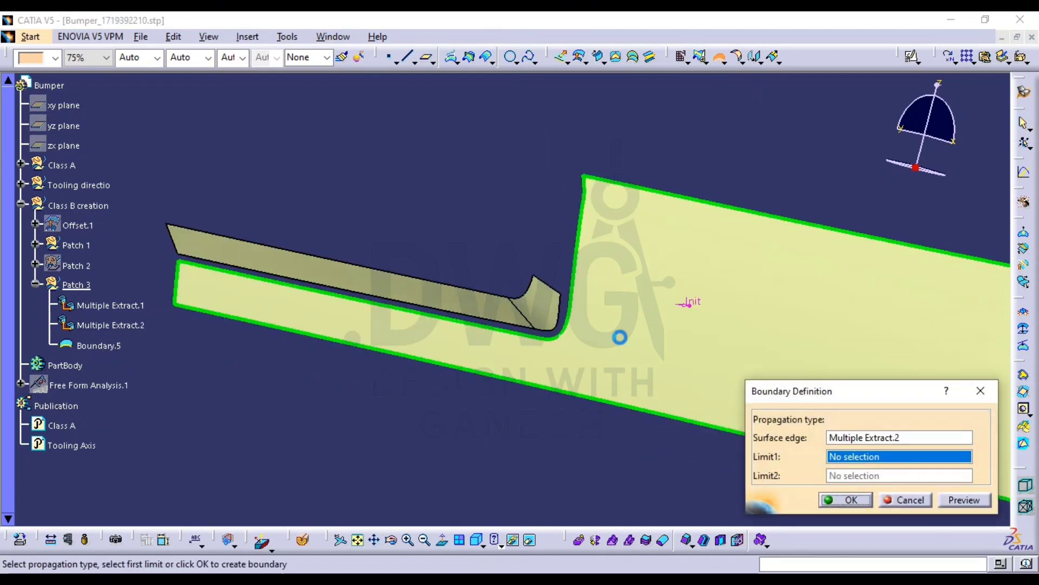
pyautogui.click(184, 263)
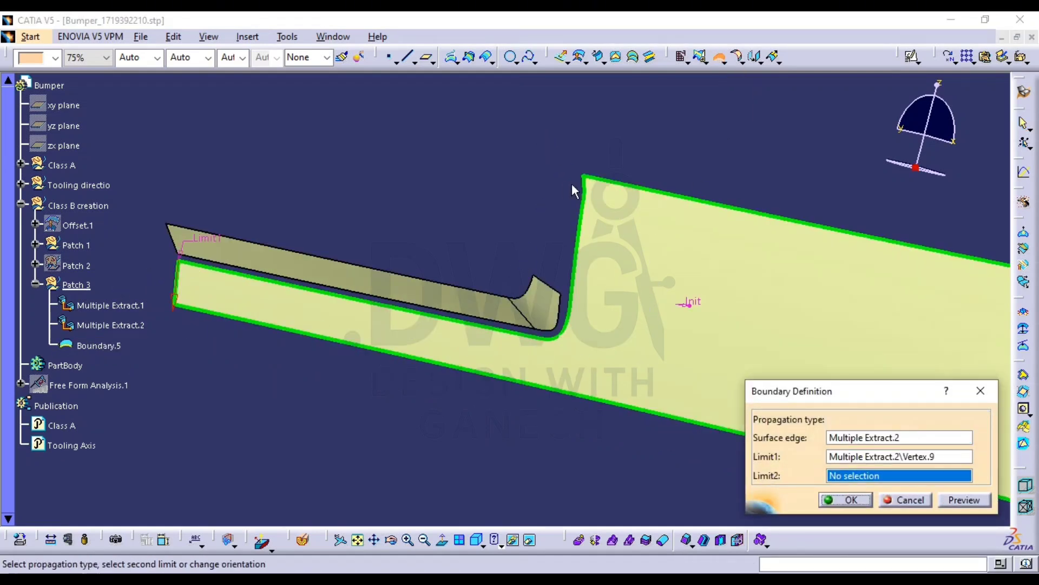
pyautogui.click(587, 177)
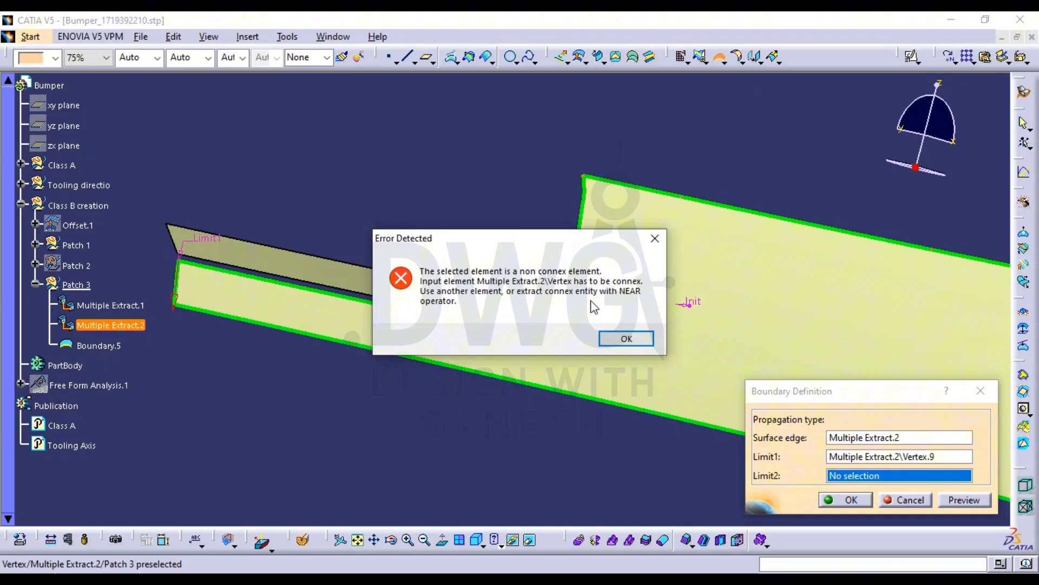
pyautogui.click(626, 338)
pyautogui.press('Escape')
# Start a boundary on Multiple Extract.2, limited by the end vertices of its recess-side edge
pyautogui.click(719, 57)
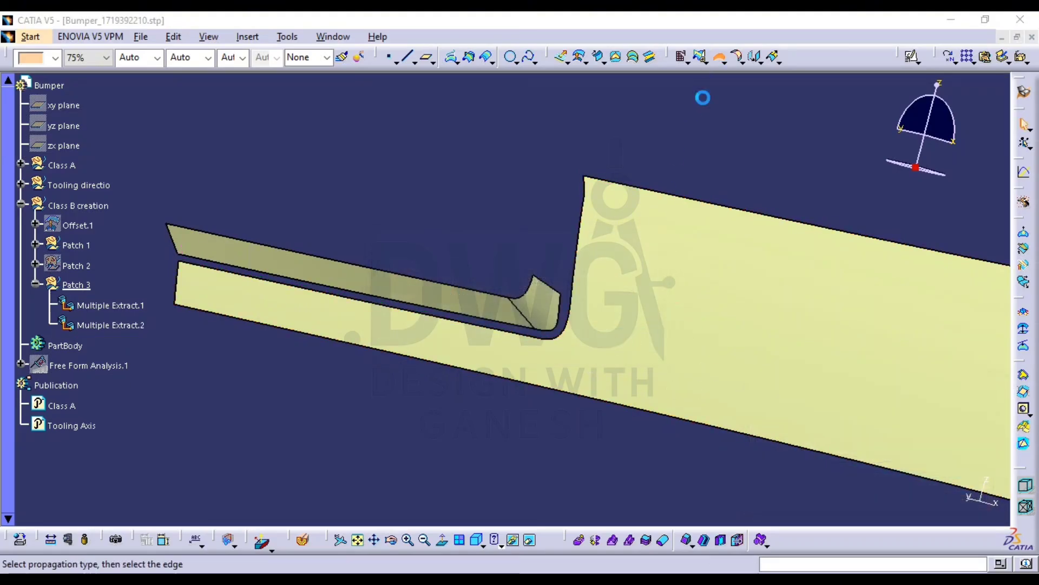
pyautogui.click(666, 291)
pyautogui.moveTo(304, 337); pyautogui.dragTo(803, 281, button='middle')
pyautogui.moveTo(304, 276); pyautogui.dragTo(193, 398, button='middle')
pyautogui.click(392, 239)
pyautogui.moveTo(761, 122); pyautogui.dragTo(542, 274, button='middle')
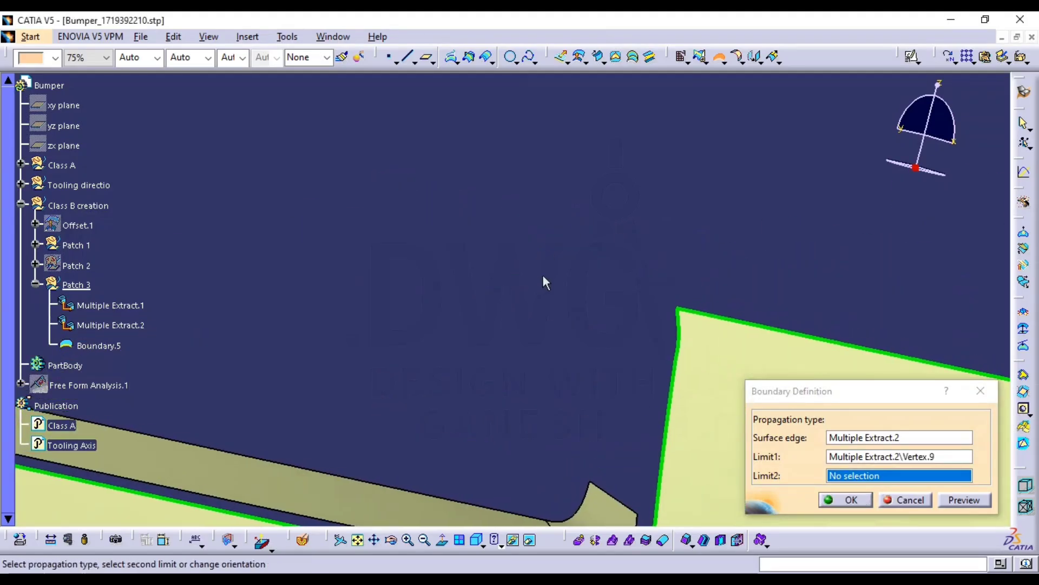
pyautogui.click(679, 310)
pyautogui.click(625, 338)
pyautogui.moveTo(650, 366); pyautogui.dragTo(548, 306, button='middle')
pyautogui.click(601, 243)
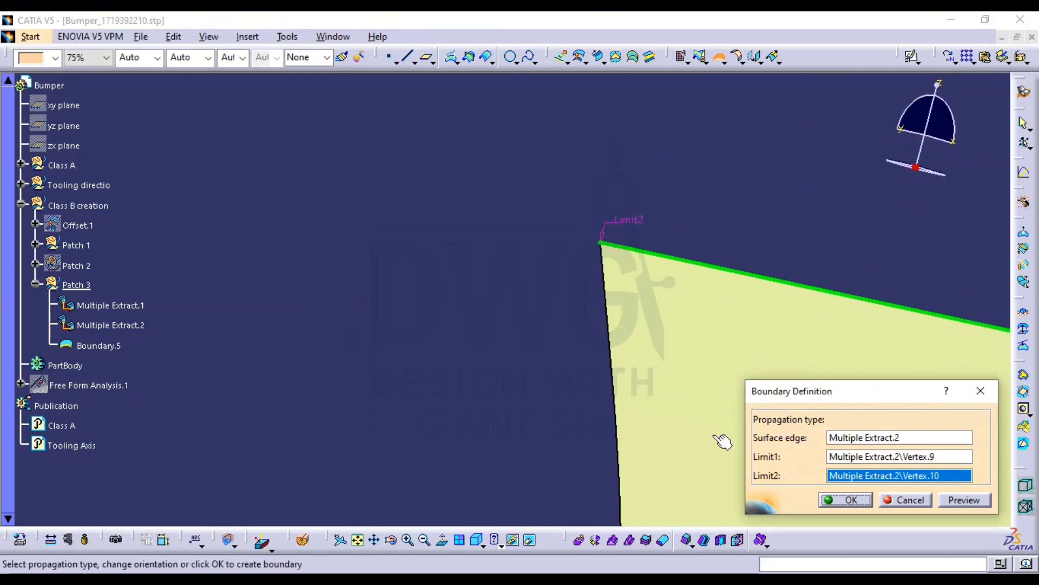
# Reverse the boundary's direction so it follows the recess-side edge, and create it
pyautogui.moveTo(671, 407); pyautogui.dragTo(707, 222, button='middle')
pyautogui.rightClick(707, 222)
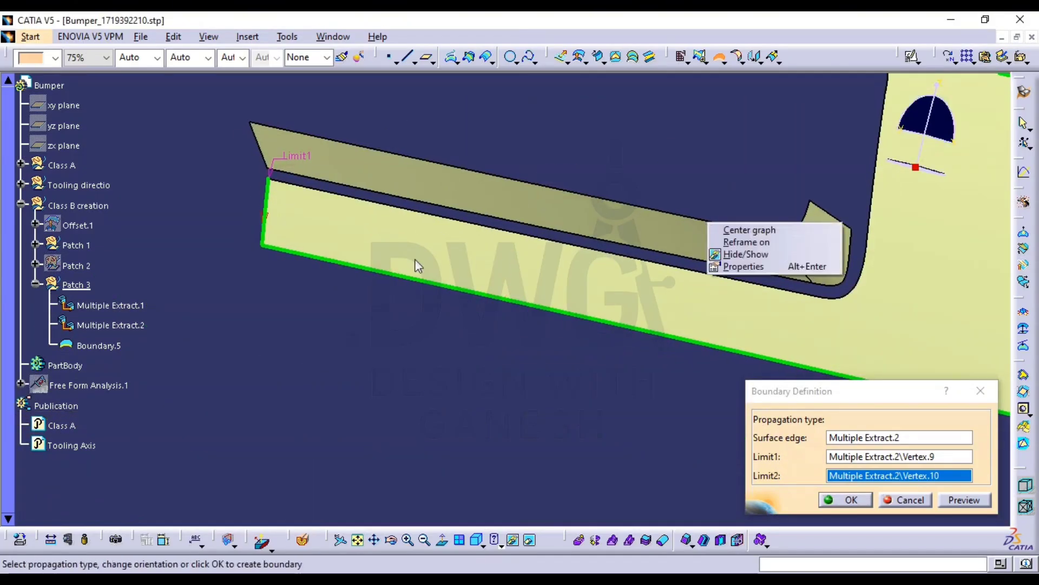
pyautogui.click(265, 216)
pyautogui.click(264, 217)
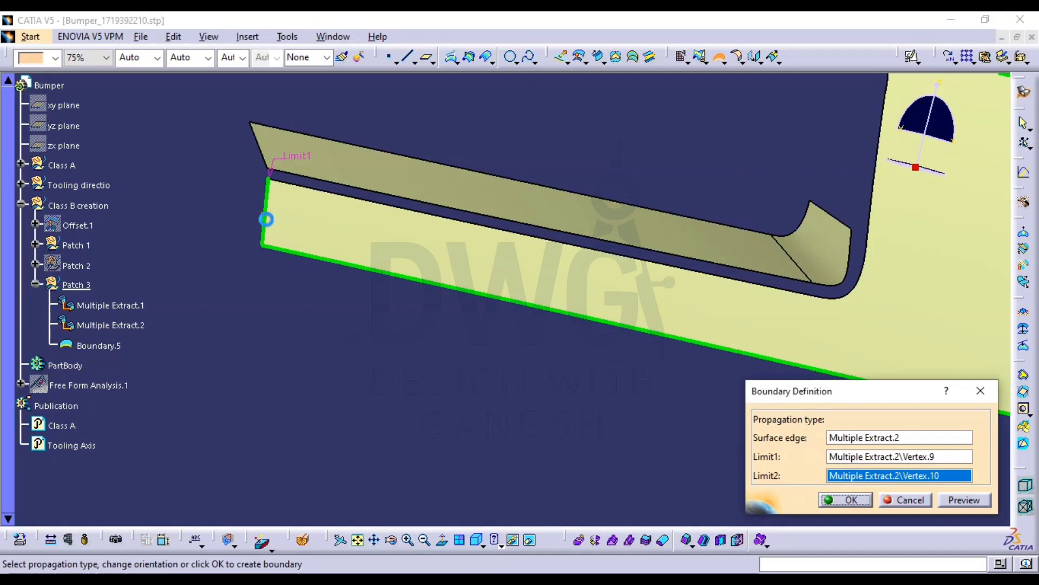
pyautogui.moveTo(668, 380); pyautogui.dragTo(648, 426, button='middle')
pyautogui.click(852, 500)
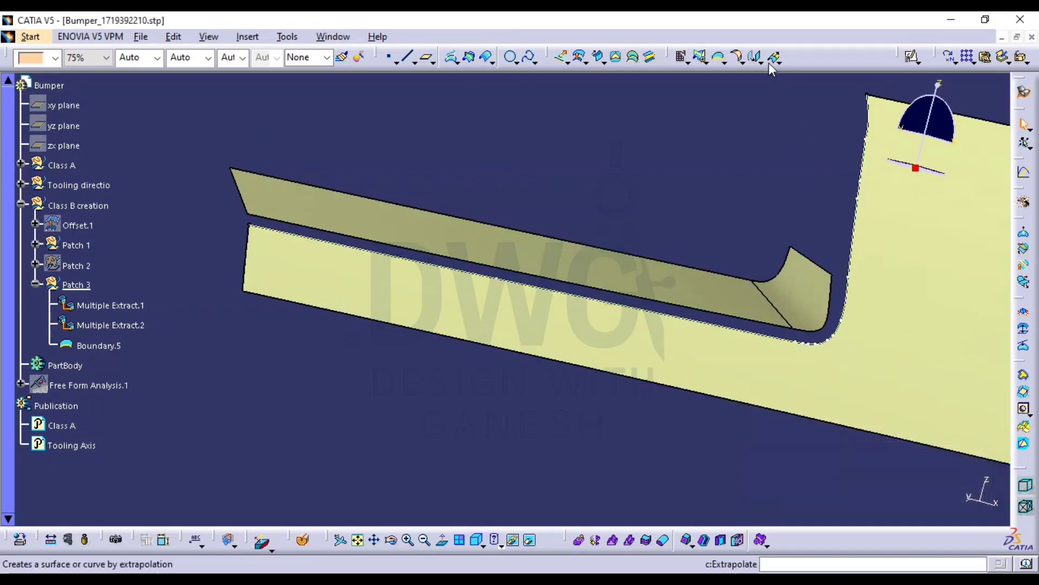
# Extrapolate Multiple Extract.2 along Boundary.5 by 5 mm with Tangent continuity and the result assembled
pyautogui.moveTo(698, 256); pyautogui.dragTo(487, 288, button='middle')
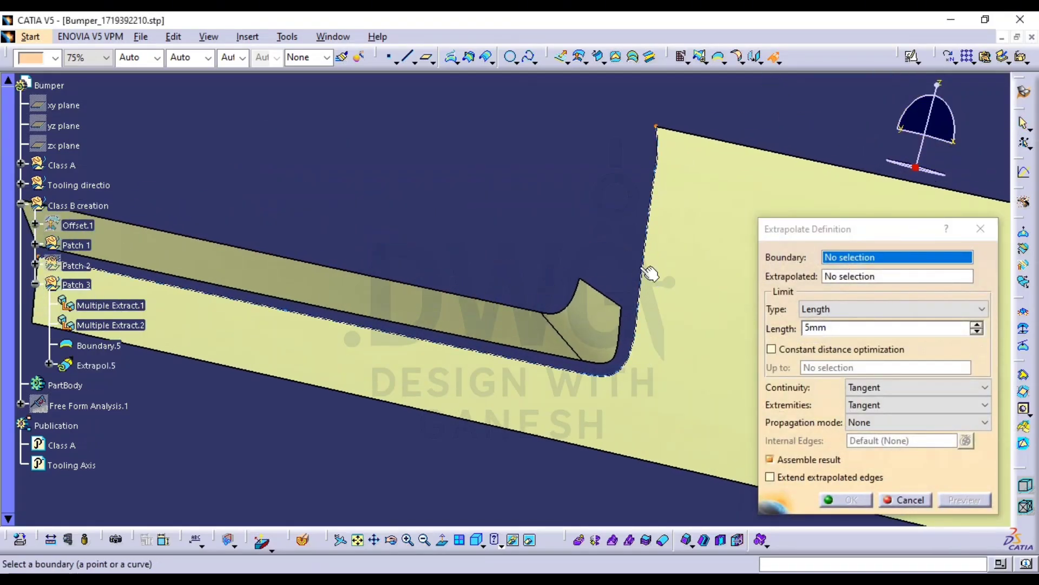
pyautogui.click(647, 274)
pyautogui.click(672, 348)
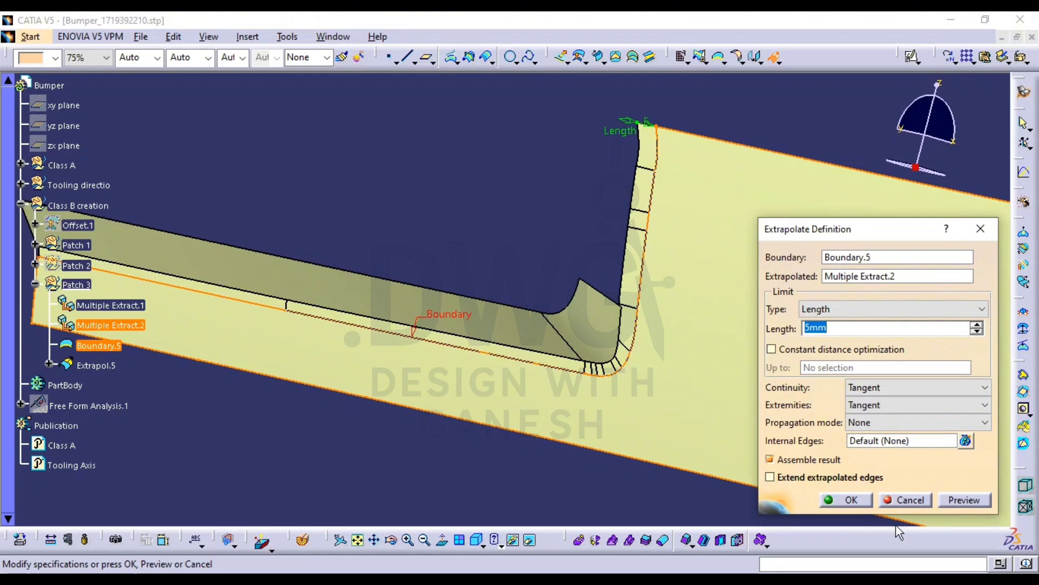
pyautogui.click(850, 499)
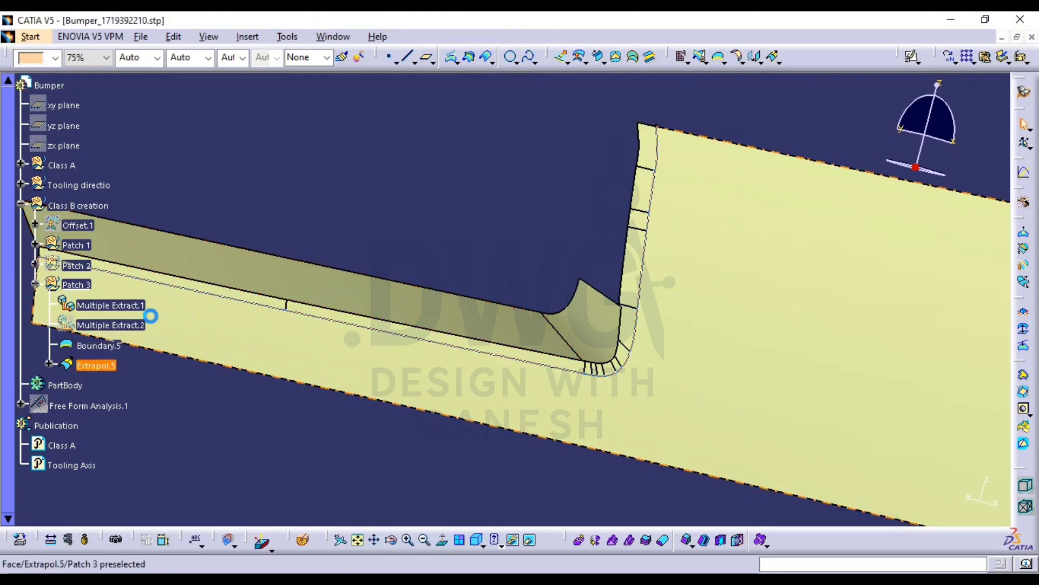
# Hide Extrapol.5 and Boundary.5, leaving the extracted recess wall shown
pyautogui.click(97, 365)
pyautogui.press('space')
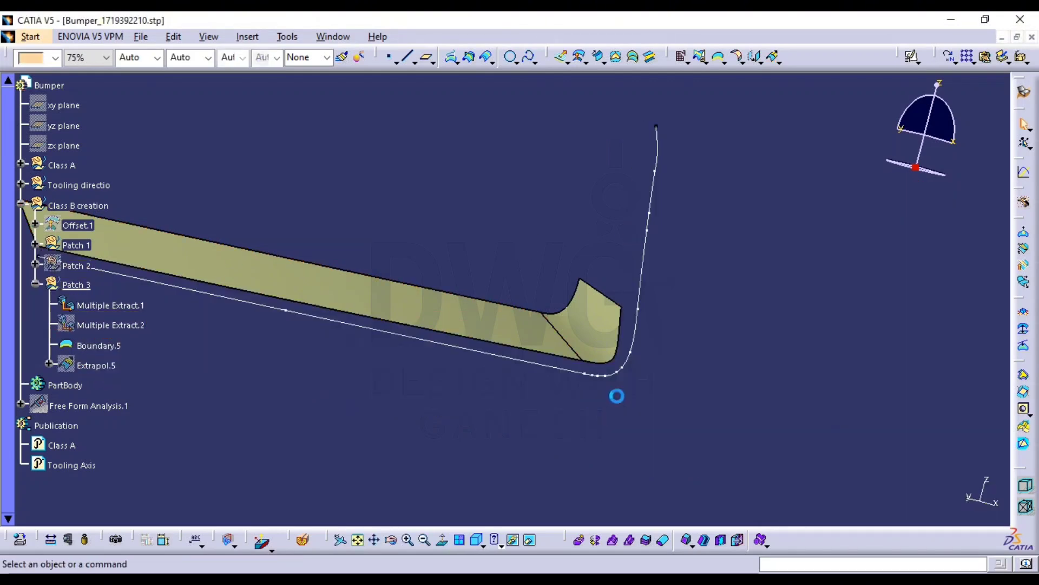
pyautogui.keyDown('ctrl'); pyautogui.moveTo(617, 394); pyautogui.dragTo(621, 383, button='middle'); pyautogui.keyUp('ctrl')
pyautogui.press('space')
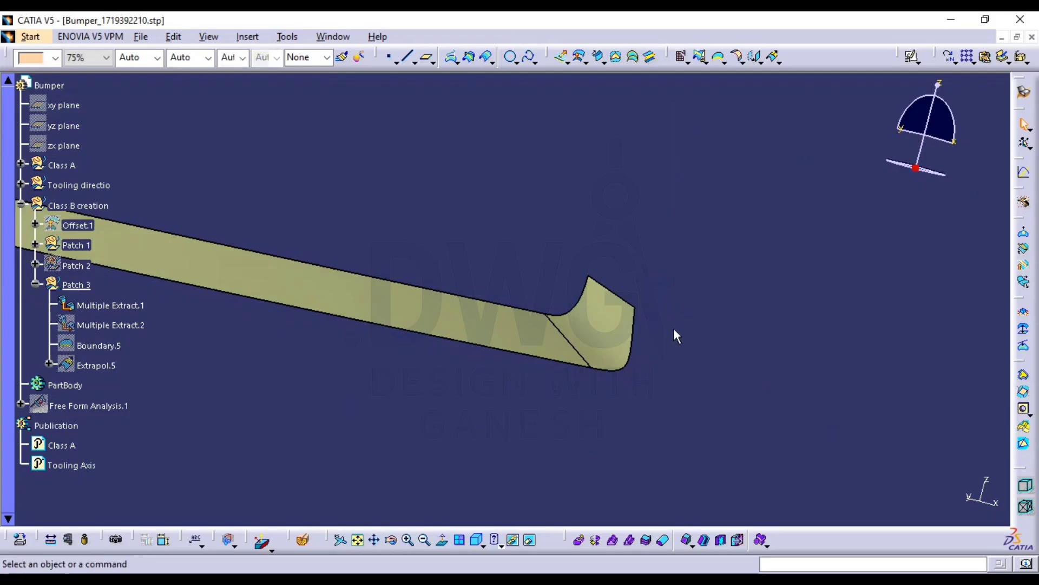
# Create a boundary along the lower edge of Multiple Extract.1, limited by the corner's outer vertex and the strip's far lower vertex
pyautogui.click(719, 56)
pyautogui.click(621, 328)
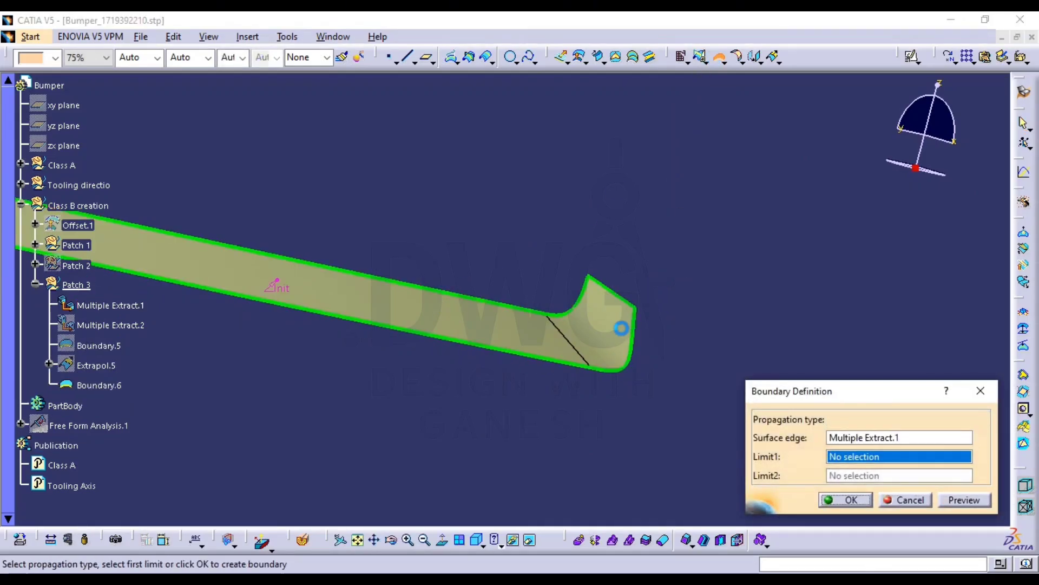
pyautogui.click(646, 315)
pyautogui.moveTo(647, 315); pyautogui.dragTo(822, 370, button='middle')
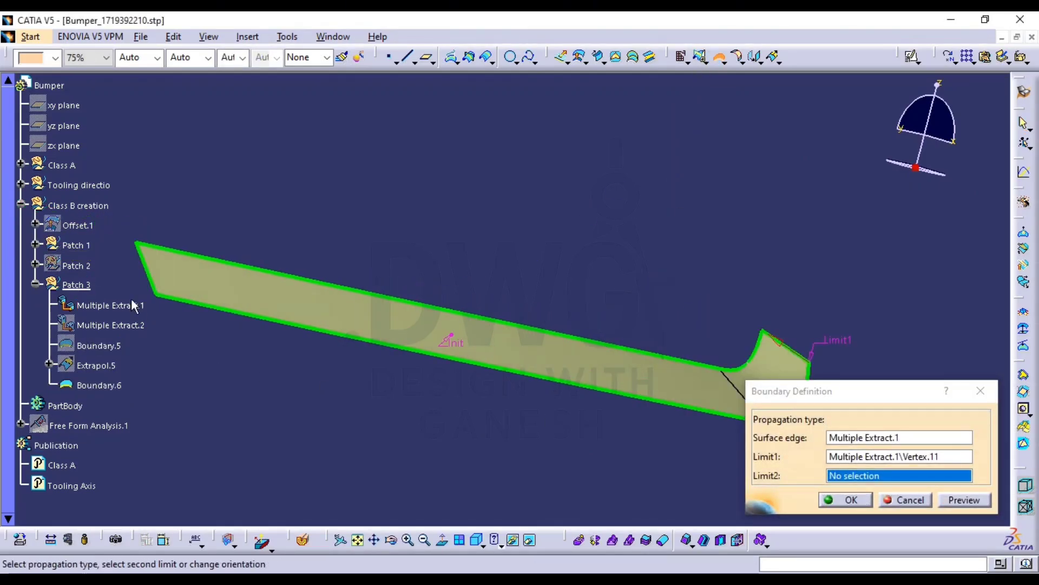
pyautogui.click(162, 297)
pyautogui.moveTo(736, 356); pyautogui.dragTo(676, 339, button='middle')
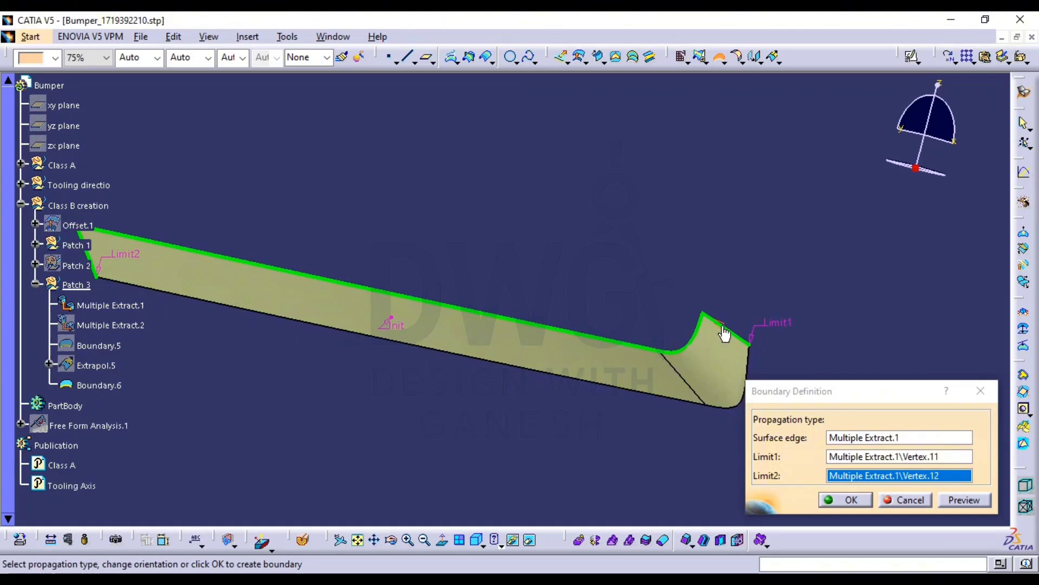
pyautogui.click(849, 498)
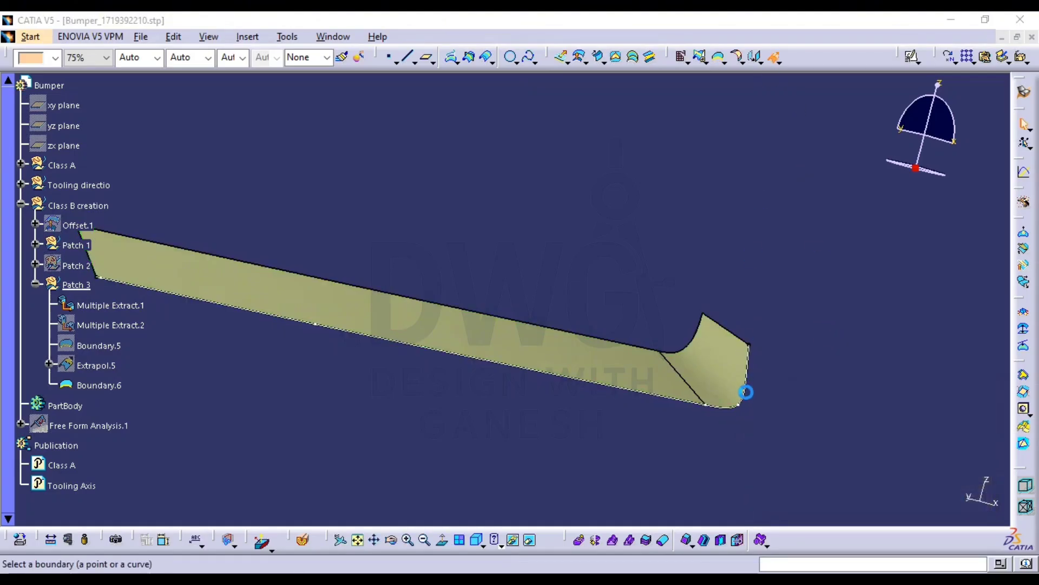
# Extrapolate Multiple Extract.1 along Boundary.6 by 5 mm with Tangent continuity and the result assembled
pyautogui.click(745, 394)
pyautogui.click(605, 358)
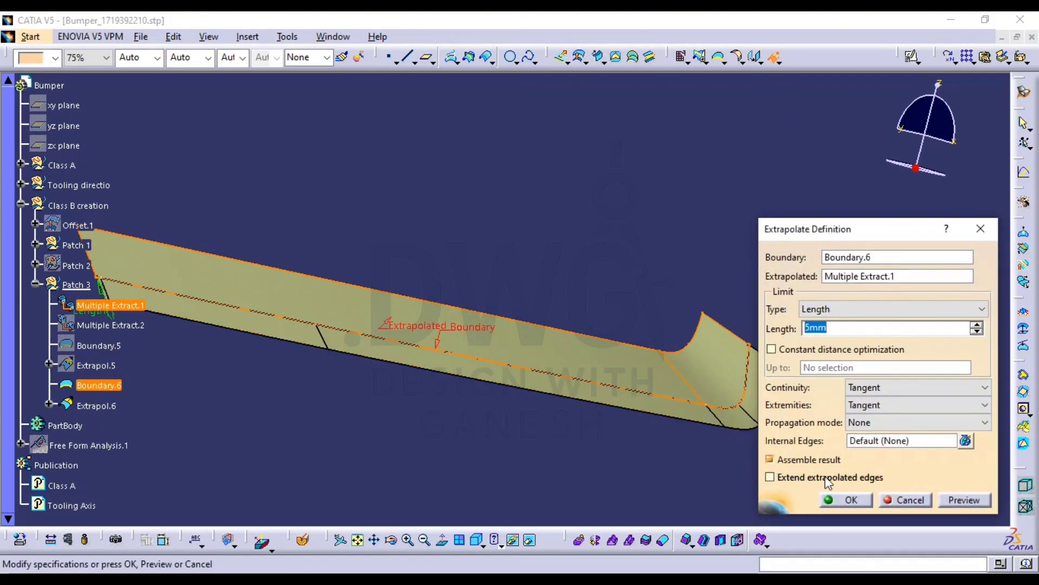
pyautogui.click(855, 499)
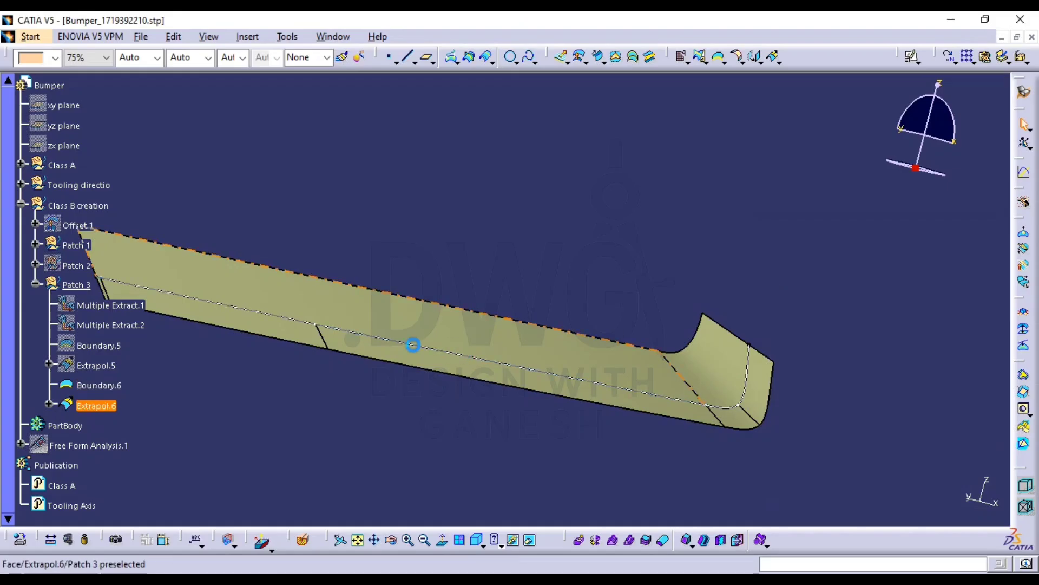
# Show Extrapol.5 and hide Boundary.6 to inspect how the two extrapolated surfaces meet at the recess corner
pyautogui.click(94, 365)
pyautogui.press('space')
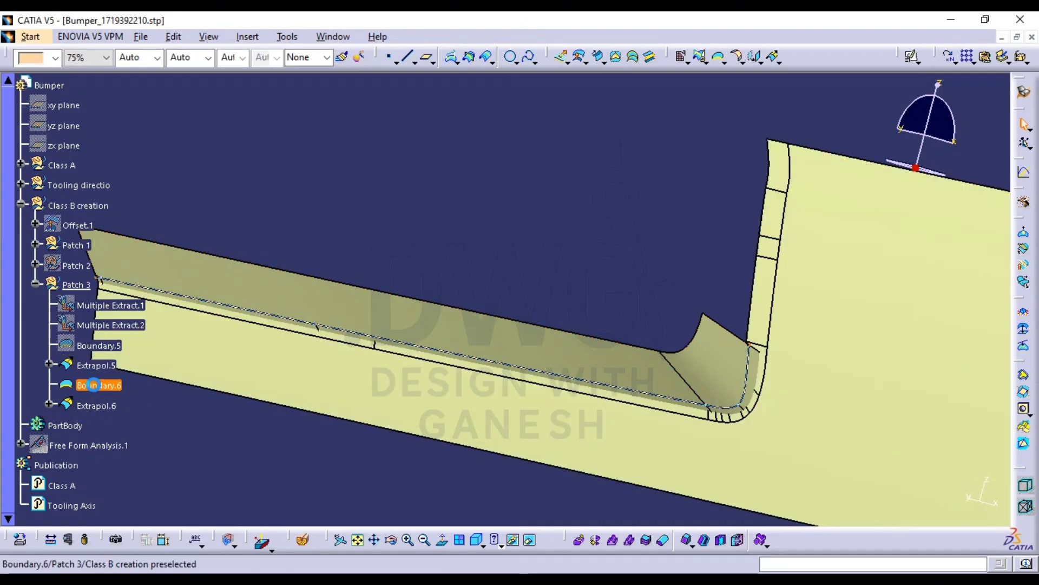
pyautogui.click(93, 385)
pyautogui.press('space')
pyautogui.moveTo(673, 339); pyautogui.dragTo(577, 363, button='middle')
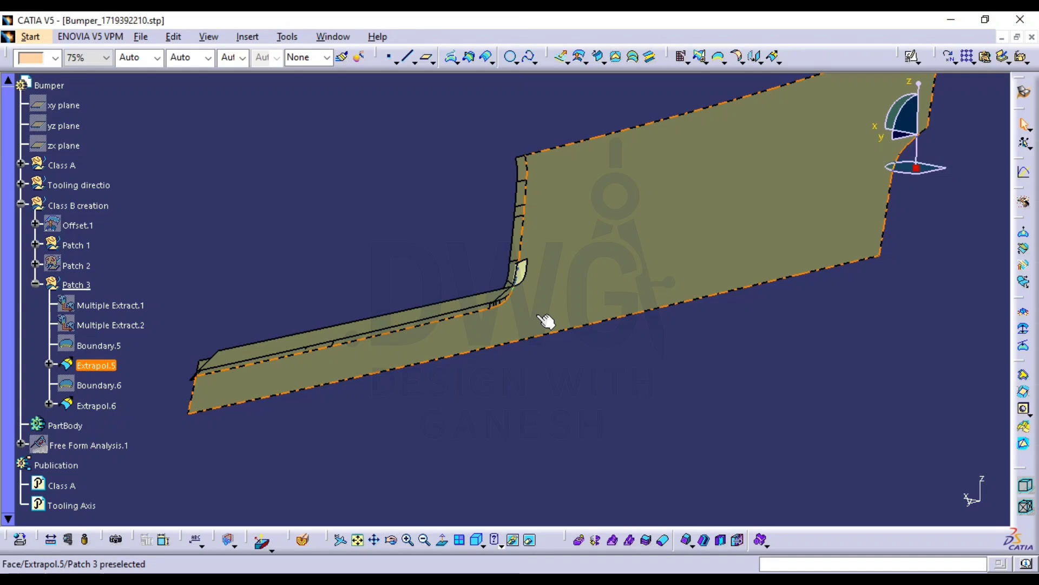
pyautogui.moveTo(515, 320)
pyautogui.mouseDown(button='middle')
pyautogui.moveTo(506, 301)
pyautogui.moveTo(503, 310)
pyautogui.mouseUp(button='middle')
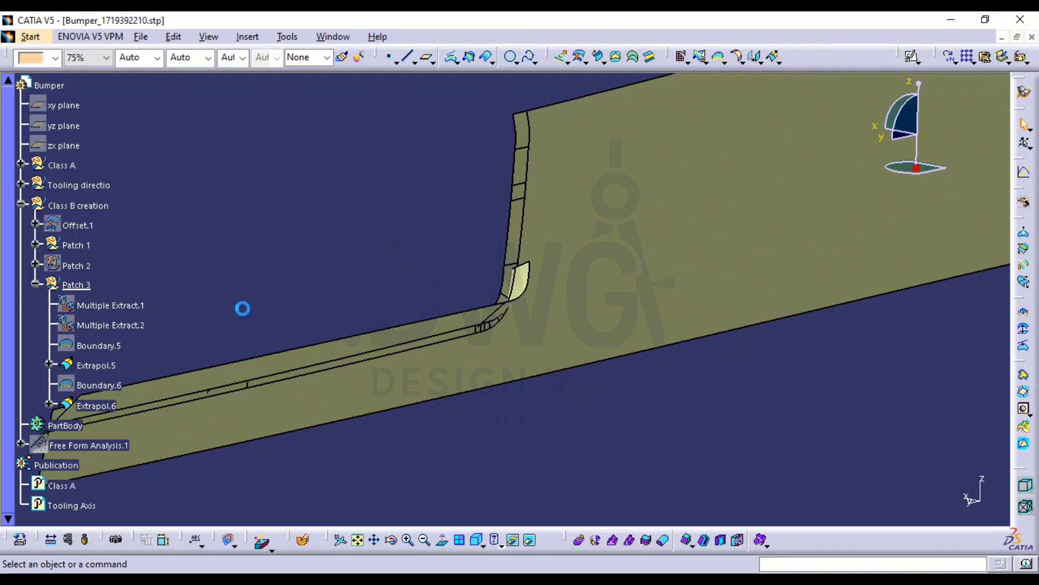
pyautogui.doubleClick(111, 307)
pyautogui.click(940, 552)
# Show Patch 2 and hide Extrapol.5 so the original recess faces around the corner are exposed
pyautogui.click(79, 267)
pyautogui.press('space')
pyautogui.moveTo(512, 334); pyautogui.dragTo(736, 420, button='middle')
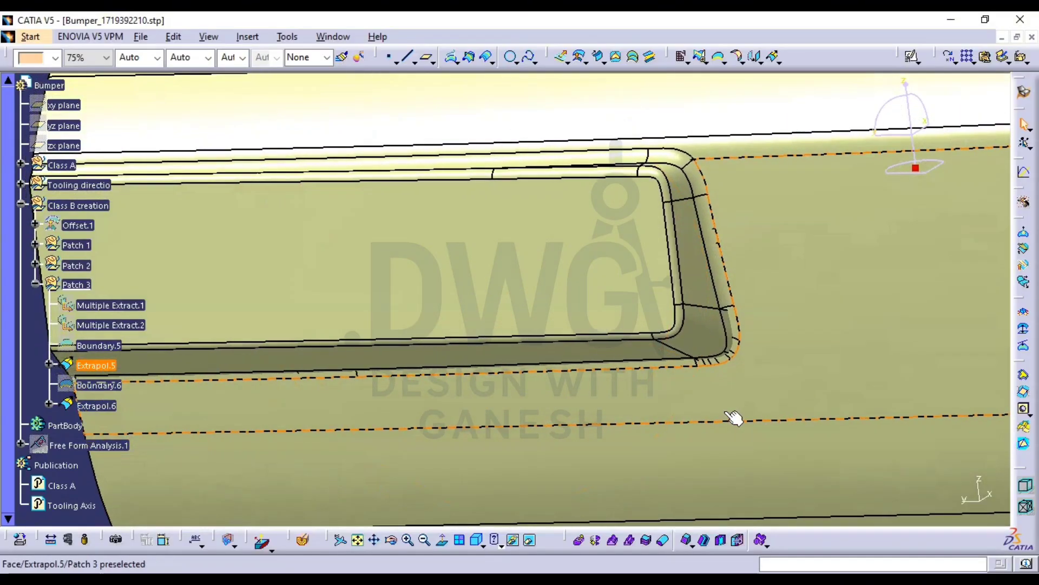
pyautogui.click(104, 406)
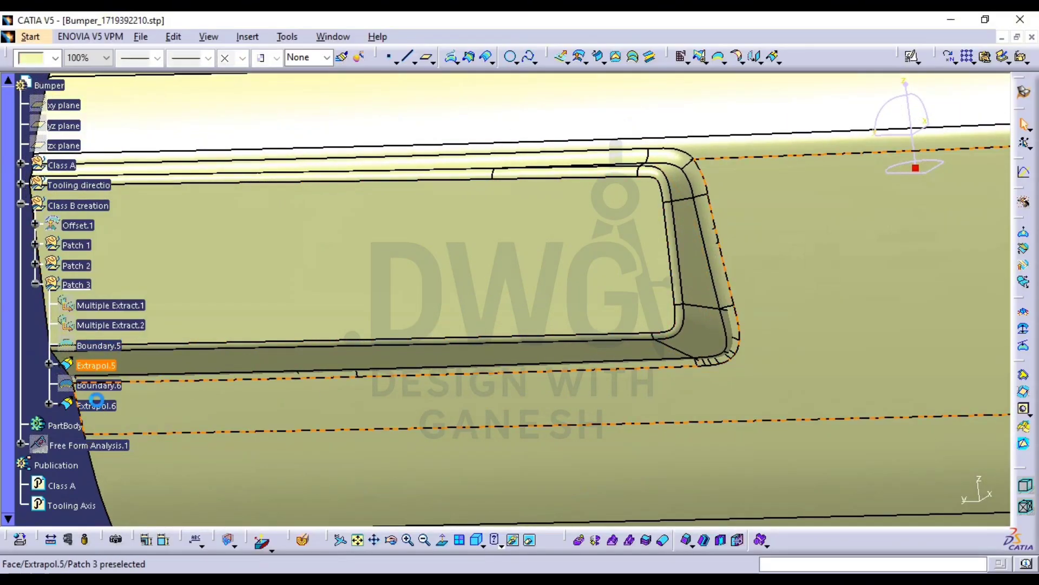
pyautogui.press('space')
pyautogui.click(104, 365)
pyautogui.press('space')
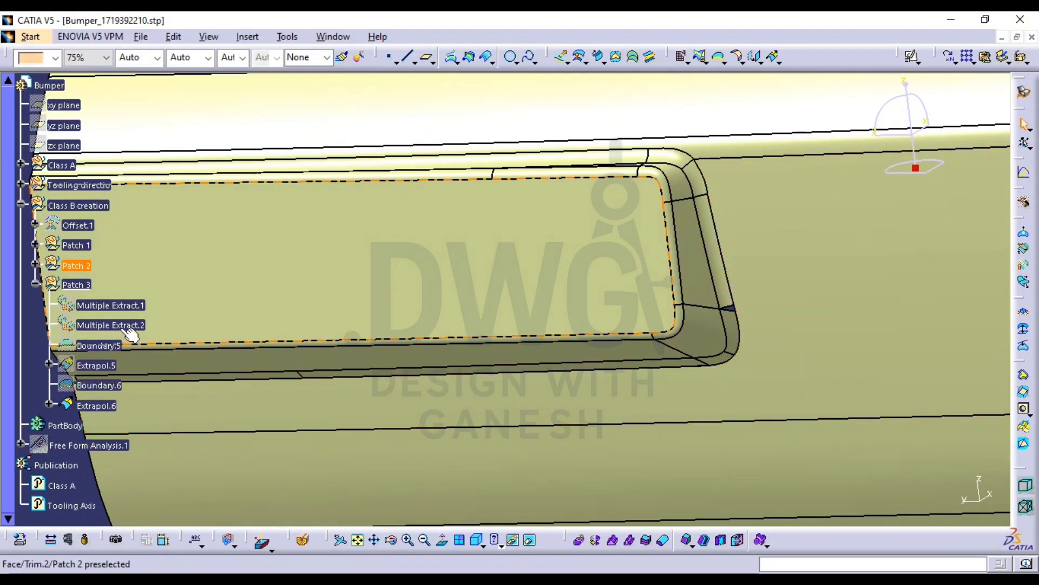
# Add the recess's upright side wall, Trim.2\Face.32, to Multiple Extract.1 with No propagation
pyautogui.doubleClick(133, 325)
pyautogui.moveTo(492, 352); pyautogui.dragTo(230, 192, button='middle')
pyautogui.moveTo(413, 297); pyautogui.dragTo(451, 404, button='middle')
pyautogui.press('Escape')
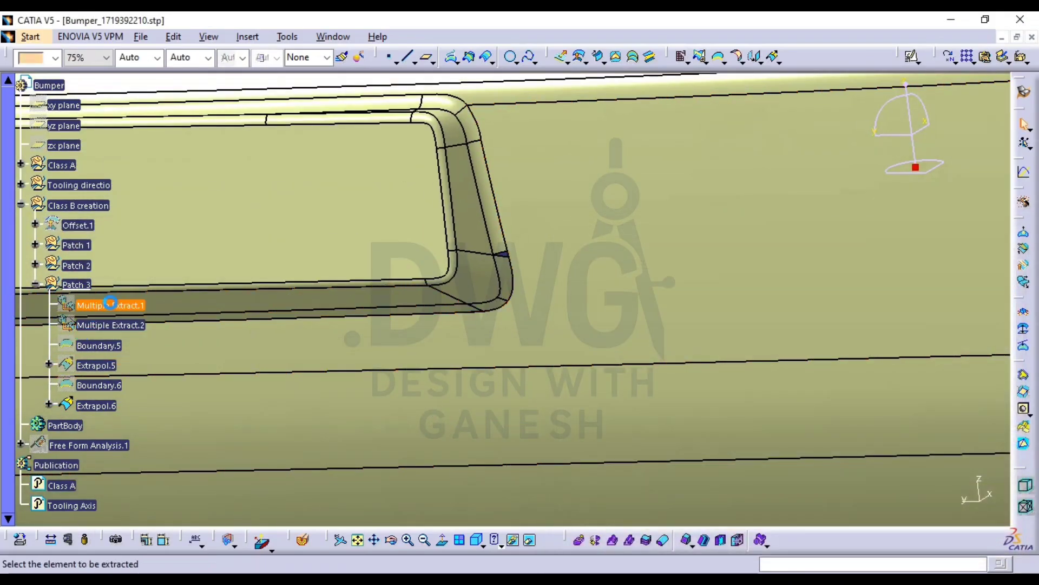
pyautogui.moveTo(490, 343); pyautogui.dragTo(469, 444, button='middle')
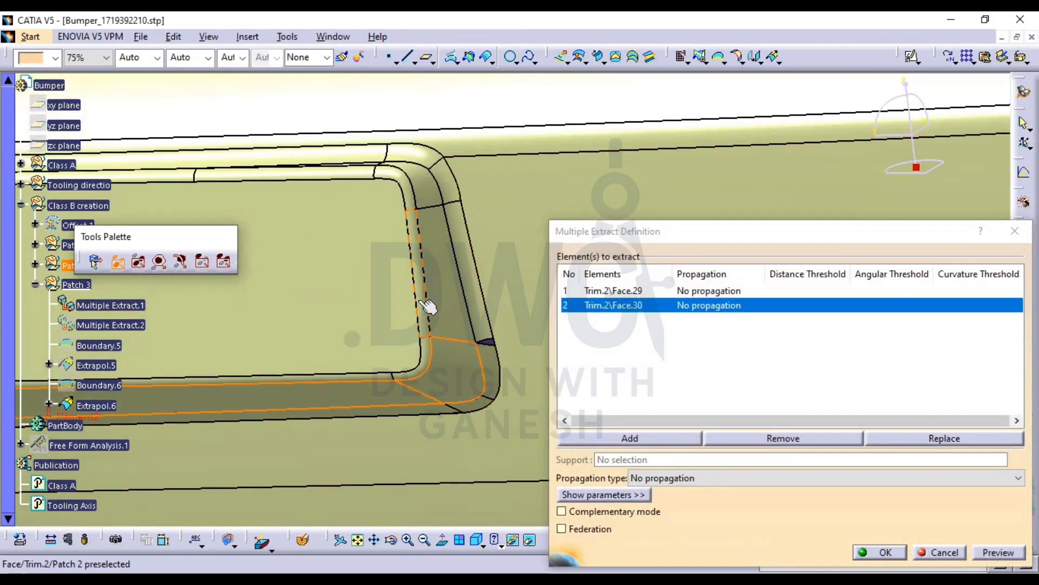
pyautogui.click(453, 276)
pyautogui.click(875, 552)
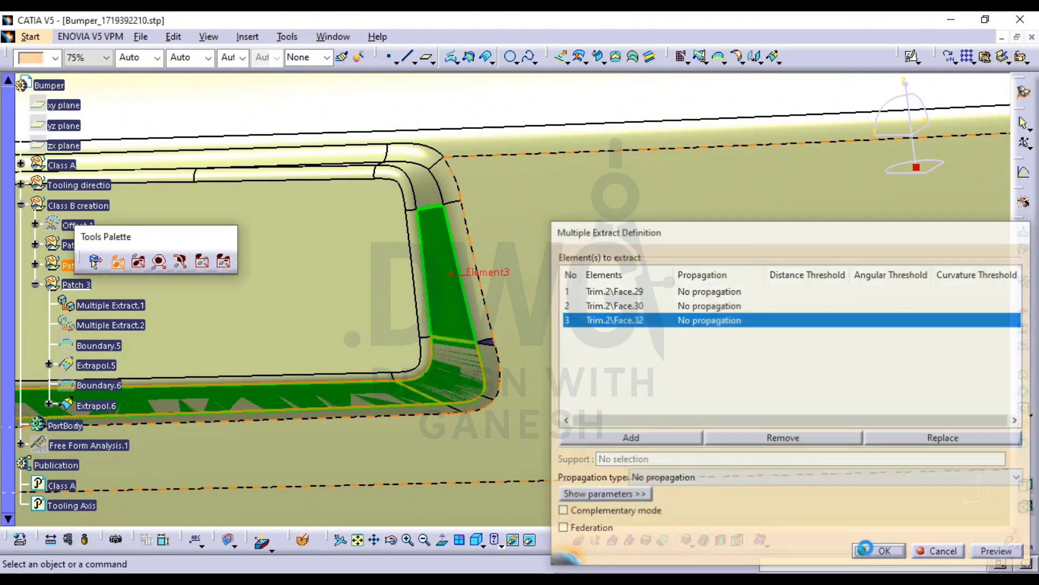
# Hide Patch 2, leaving the updated extrapolated recess wall shown
pyautogui.moveTo(479, 352); pyautogui.dragTo(464, 367, button='middle')
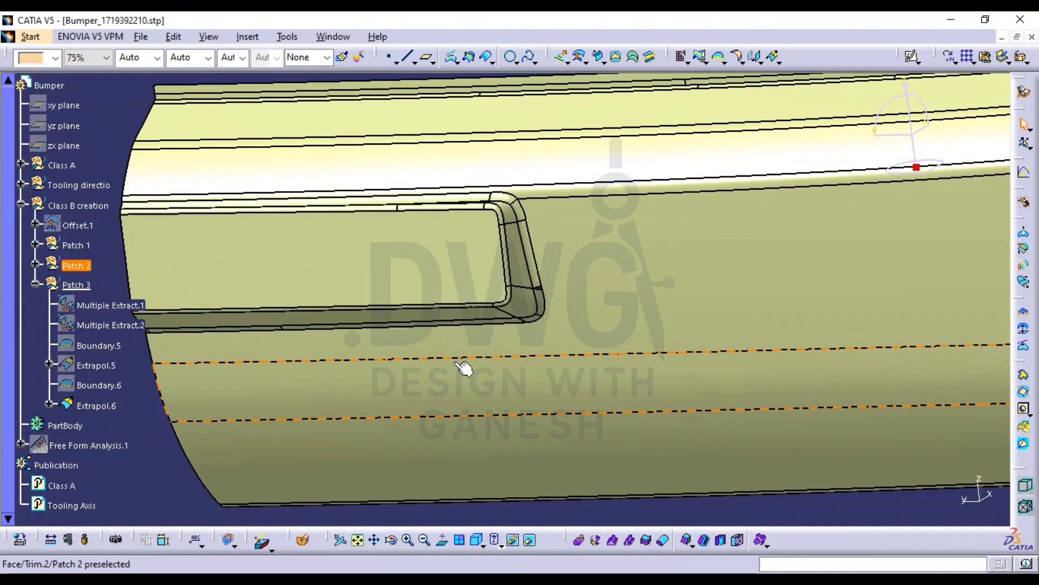
pyautogui.click(88, 269)
pyautogui.press('space')
pyautogui.moveTo(332, 289); pyautogui.dragTo(347, 237, button='middle')
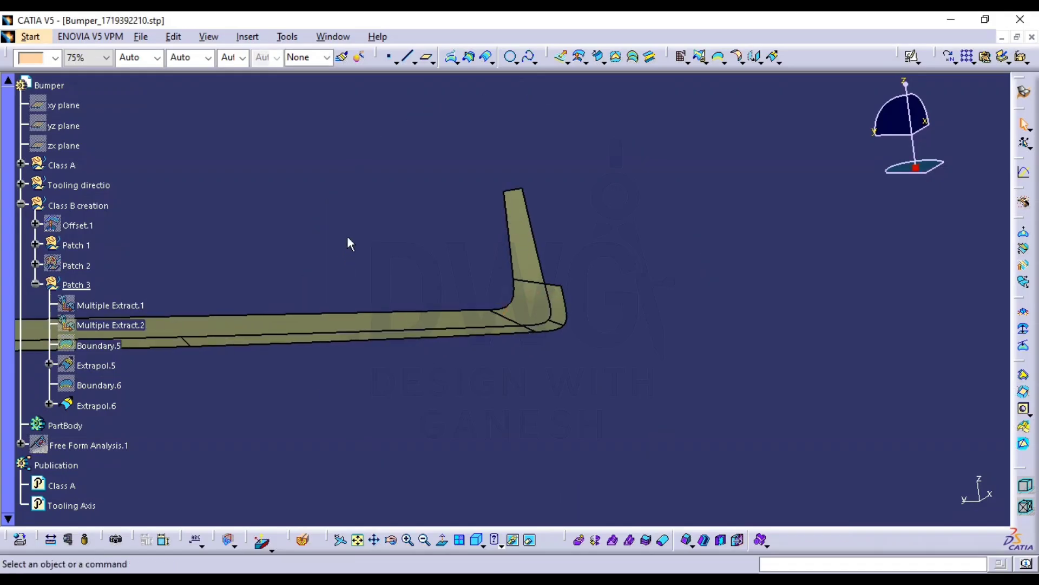
pyautogui.moveTo(565, 314); pyautogui.dragTo(546, 283, button='middle')
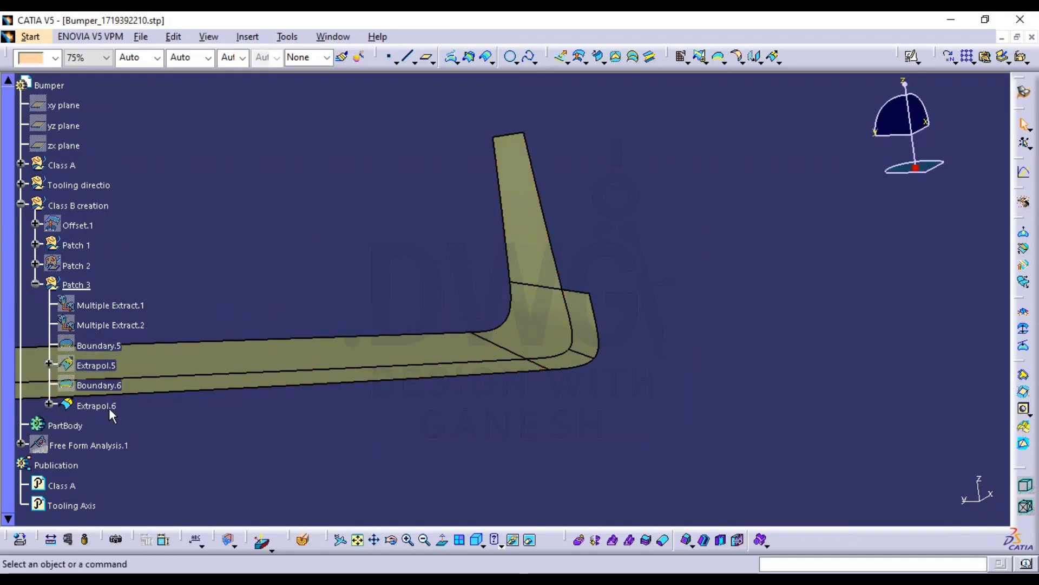
# Show Extrapol.5 briefly to compare it with Extrapol.6 along the upright wall, and hide it again
pyautogui.click(98, 365)
pyautogui.press('space')
pyautogui.moveTo(400, 387); pyautogui.dragTo(347, 419, button='middle')
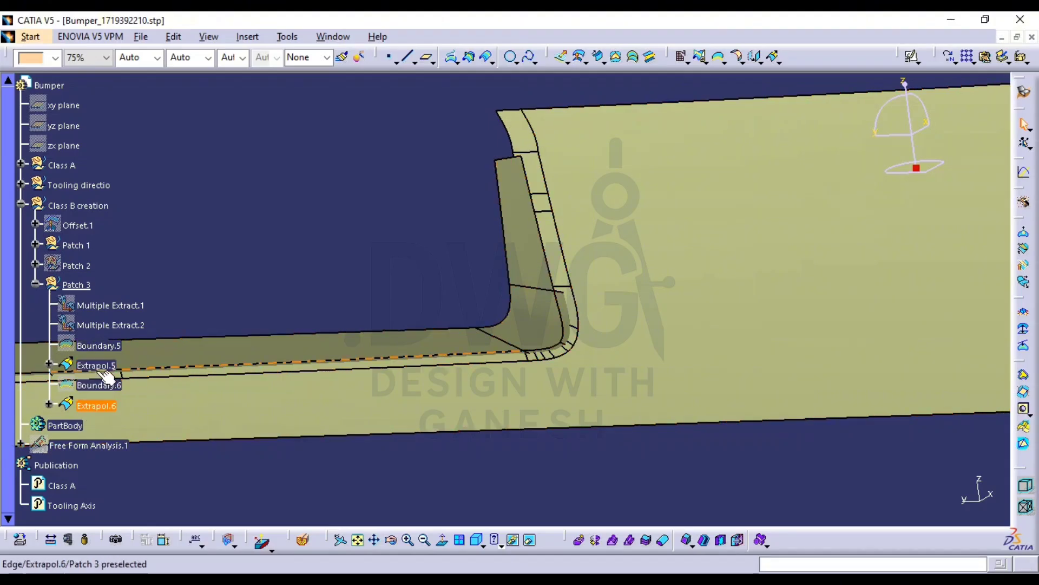
pyautogui.press('space')
pyautogui.moveTo(611, 353); pyautogui.dragTo(545, 355, button='middle')
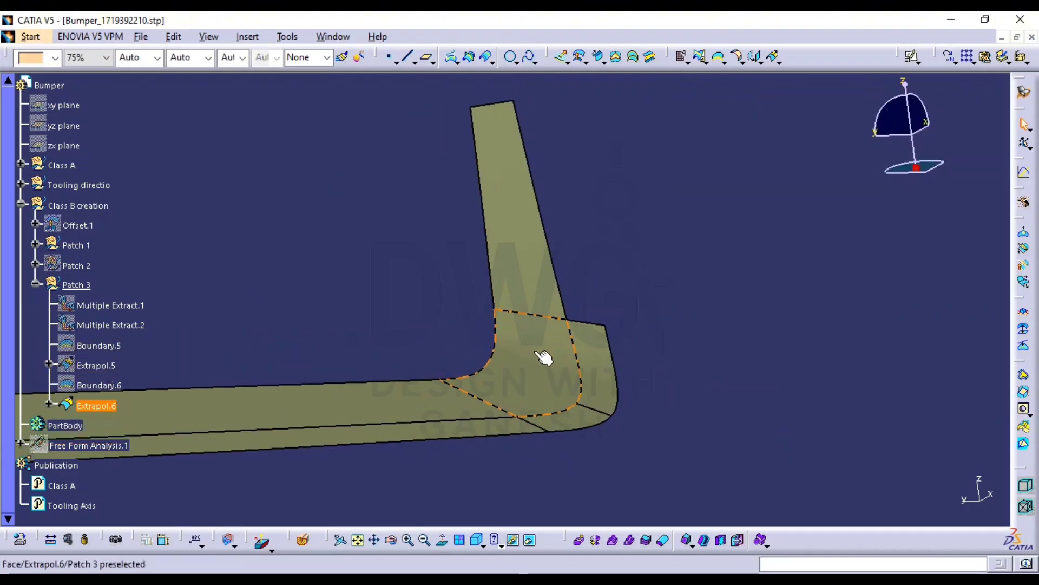
# Try to move Limit1 of Boundary.6 to the upper outer vertex of the upright wall
pyautogui.doubleClick(104, 384)
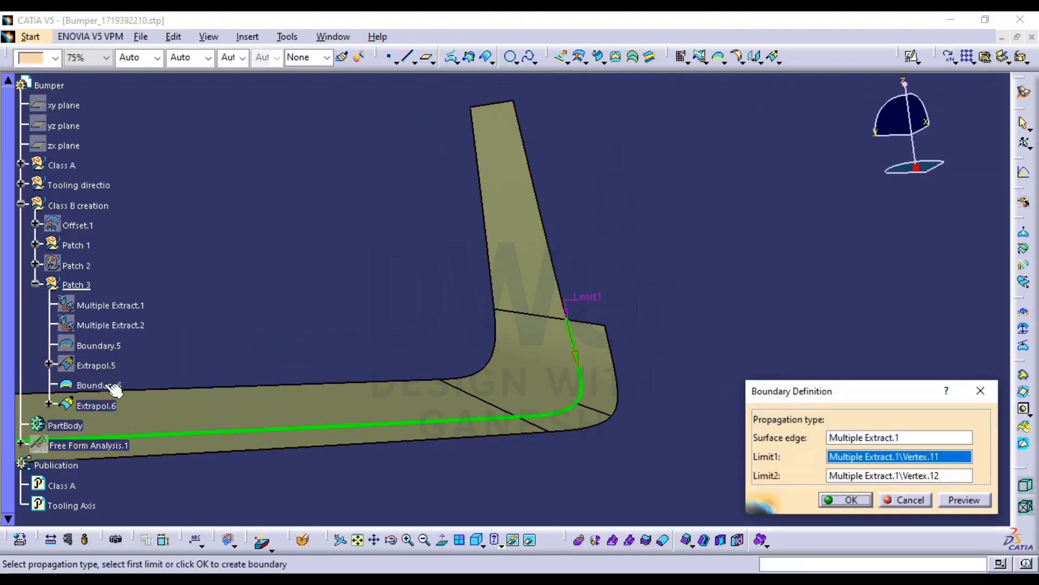
pyautogui.moveTo(728, 404); pyautogui.dragTo(673, 461, button='middle')
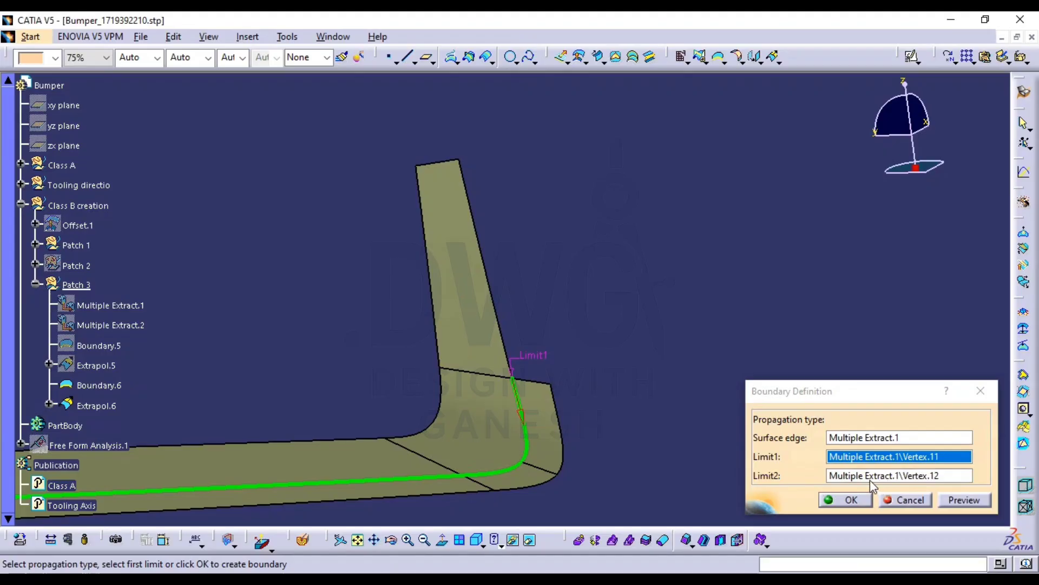
pyautogui.click(875, 459)
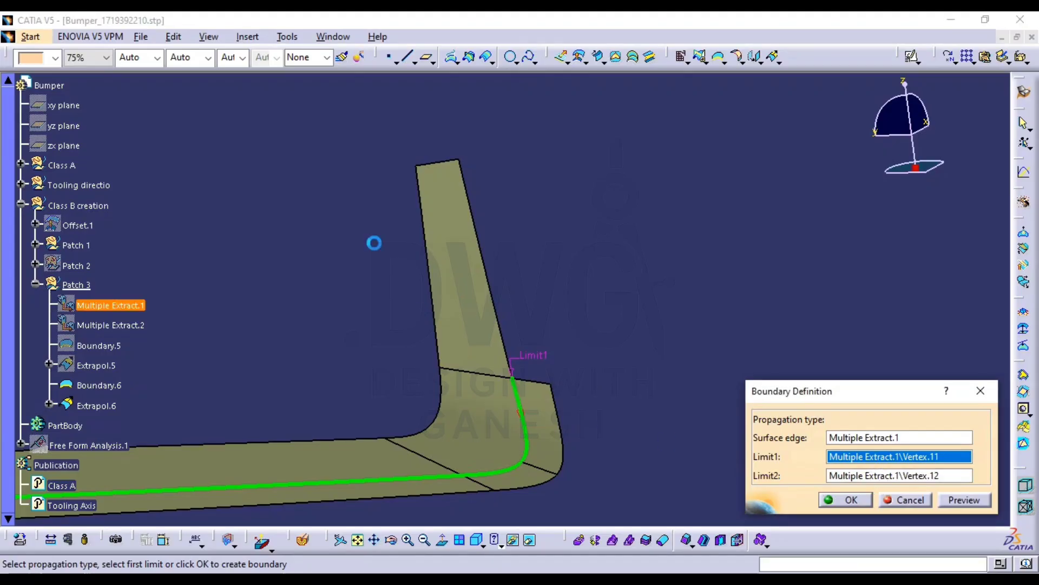
pyautogui.click(462, 161)
pyautogui.click(586, 335)
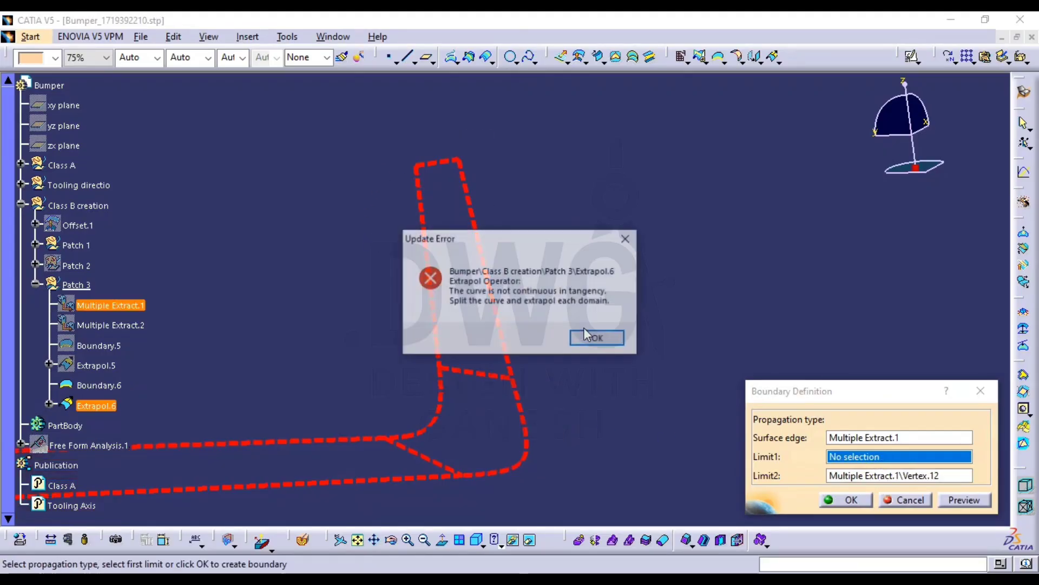
pyautogui.click(594, 339)
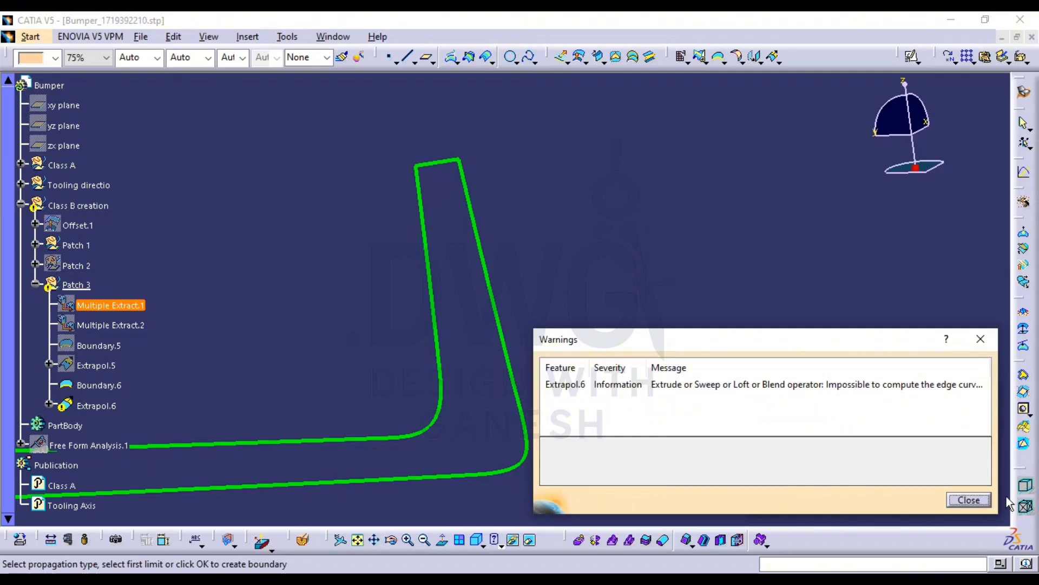
pyautogui.click(969, 500)
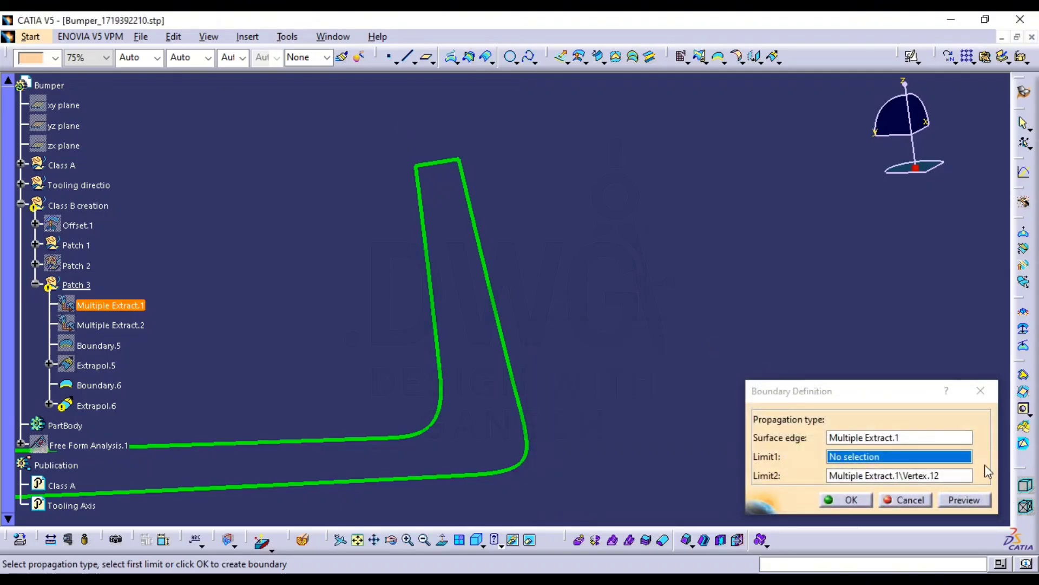
pyautogui.click(908, 498)
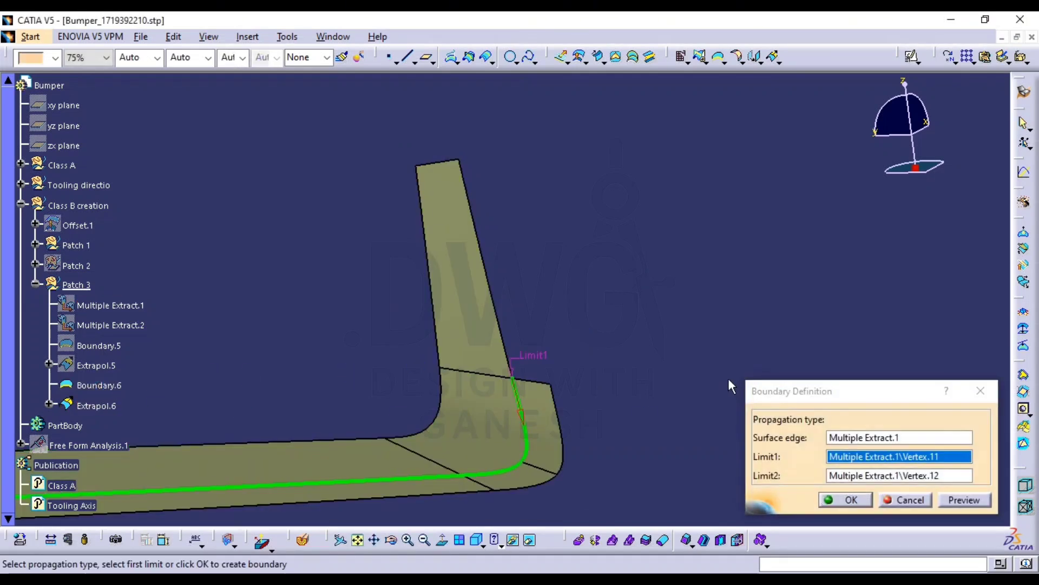
# Try to redefine Boundary.6 with the upright wall's outer edge as surface edge and the corner vertex as Limit1
pyautogui.moveTo(729, 385); pyautogui.dragTo(657, 430, button='middle')
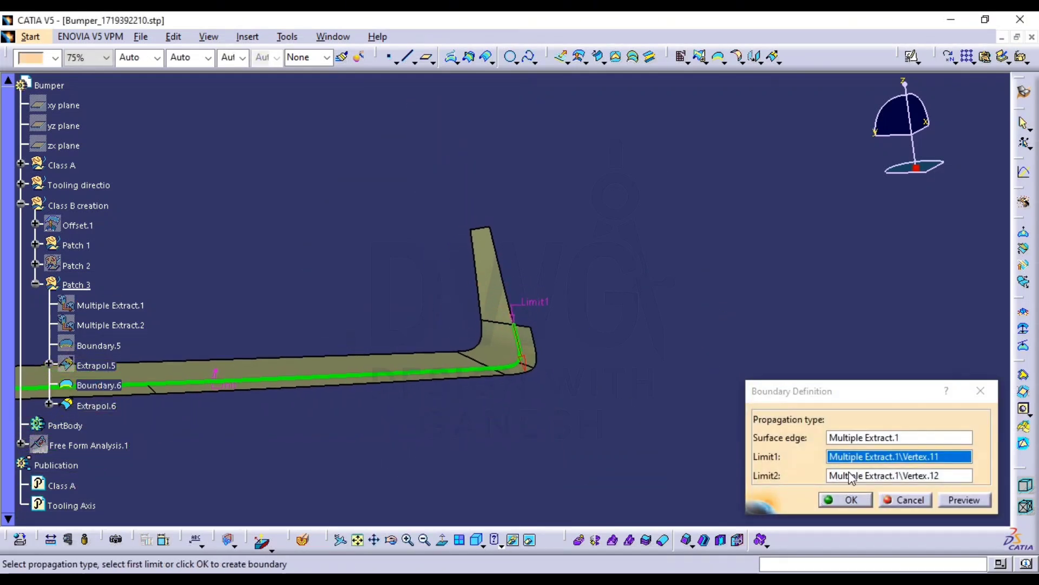
pyautogui.click(868, 440)
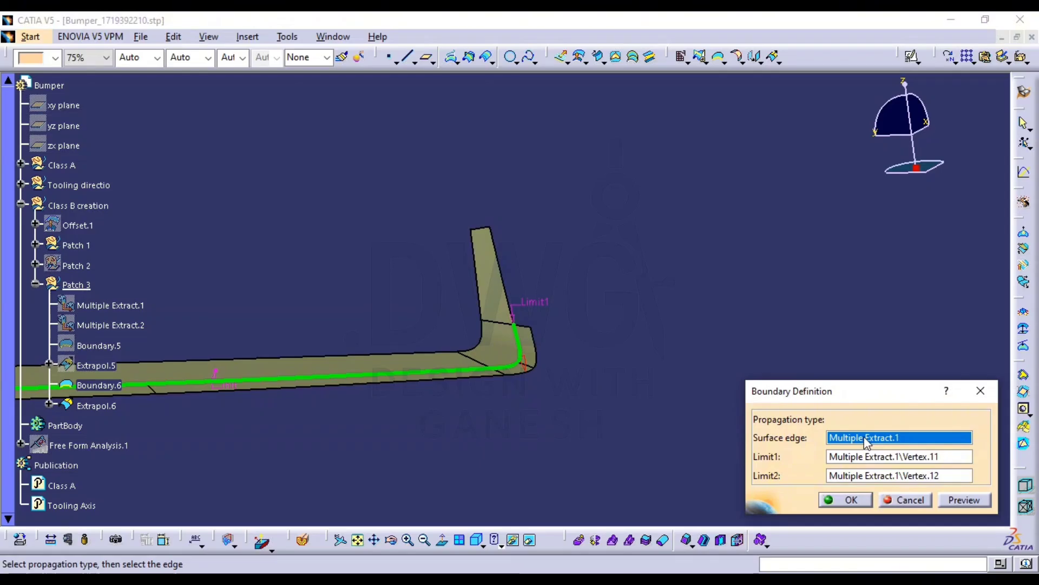
pyautogui.click(505, 301)
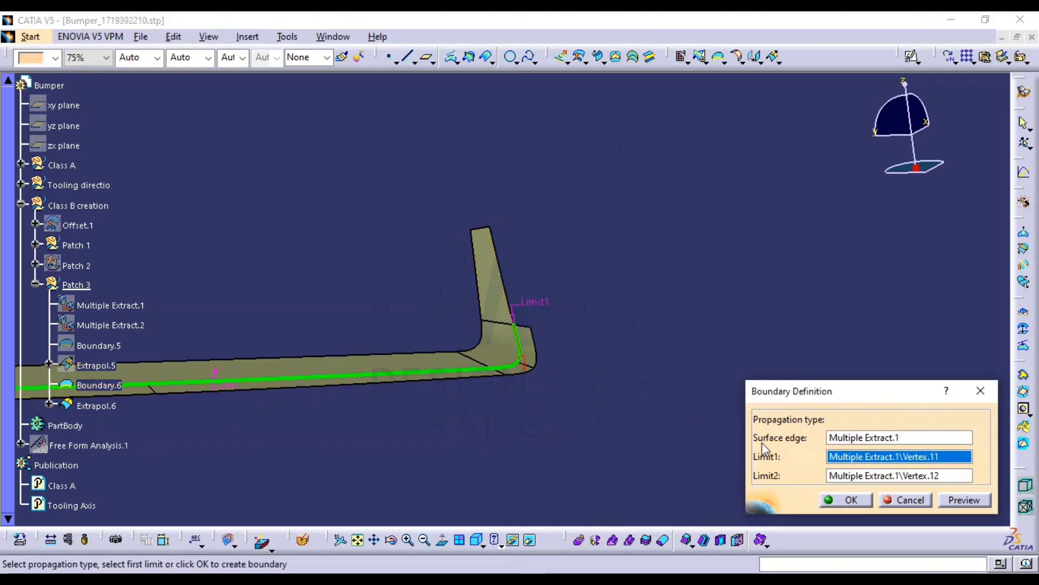
pyautogui.click(523, 364)
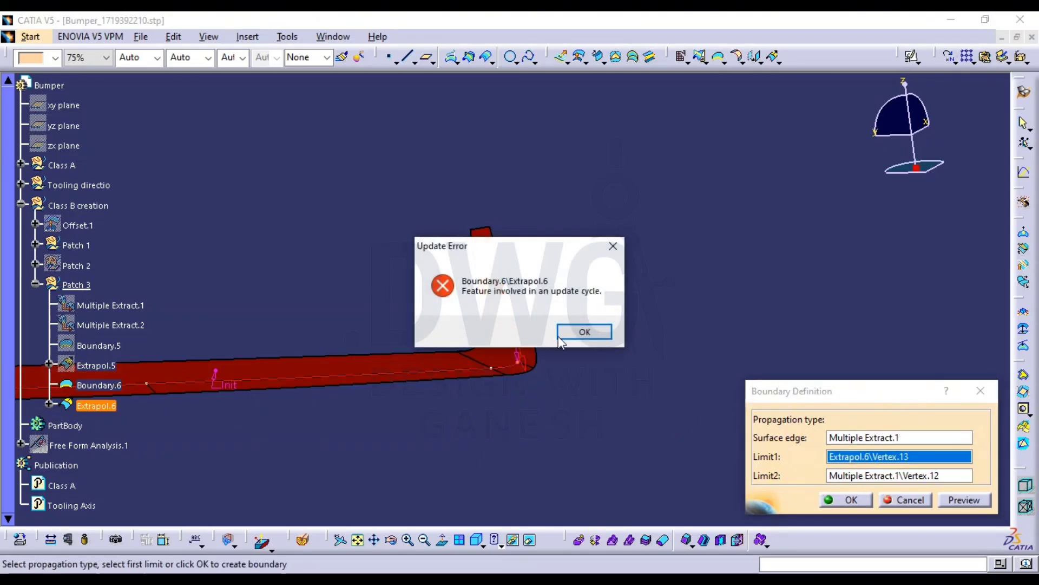
pyautogui.click(583, 330)
pyautogui.click(544, 360)
pyautogui.click(599, 339)
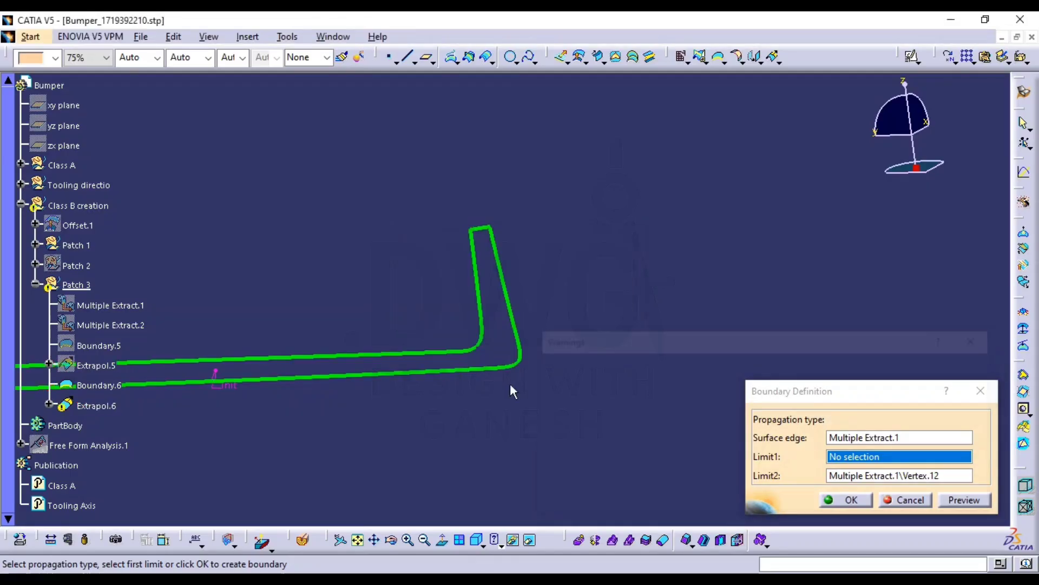
pyautogui.press('Escape')
# Retry reassigning Limit1 of Boundary.6 to the upright wall's top outer vertex
pyautogui.doubleClick(97, 384)
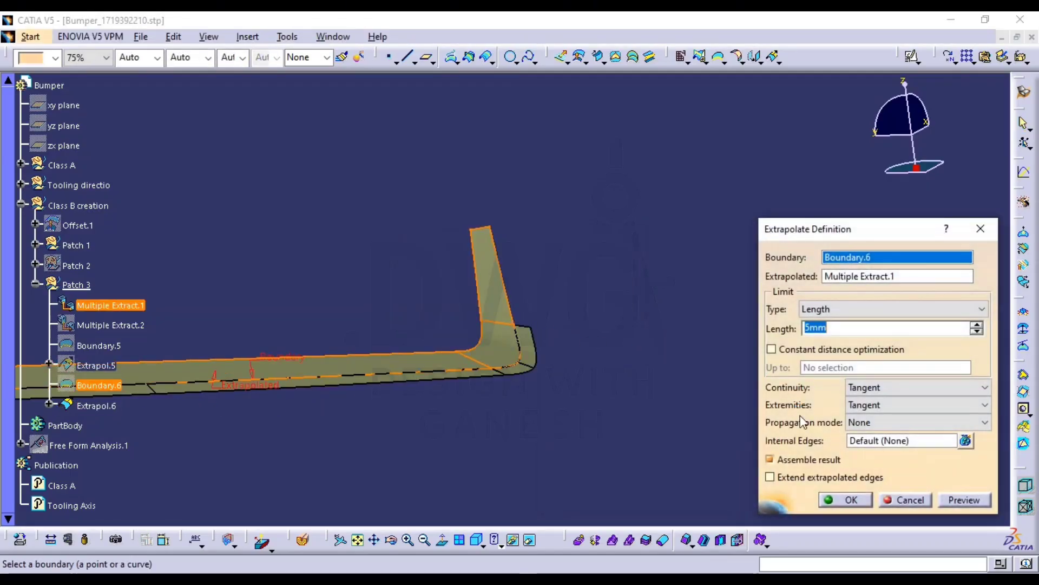
pyautogui.click(905, 499)
pyautogui.doubleClick(99, 385)
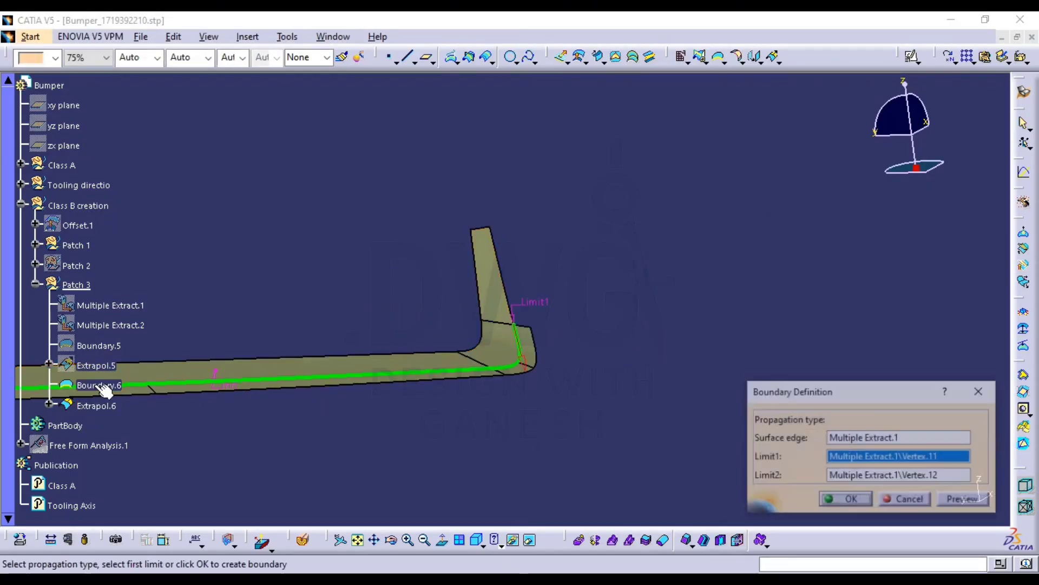
pyautogui.click(490, 228)
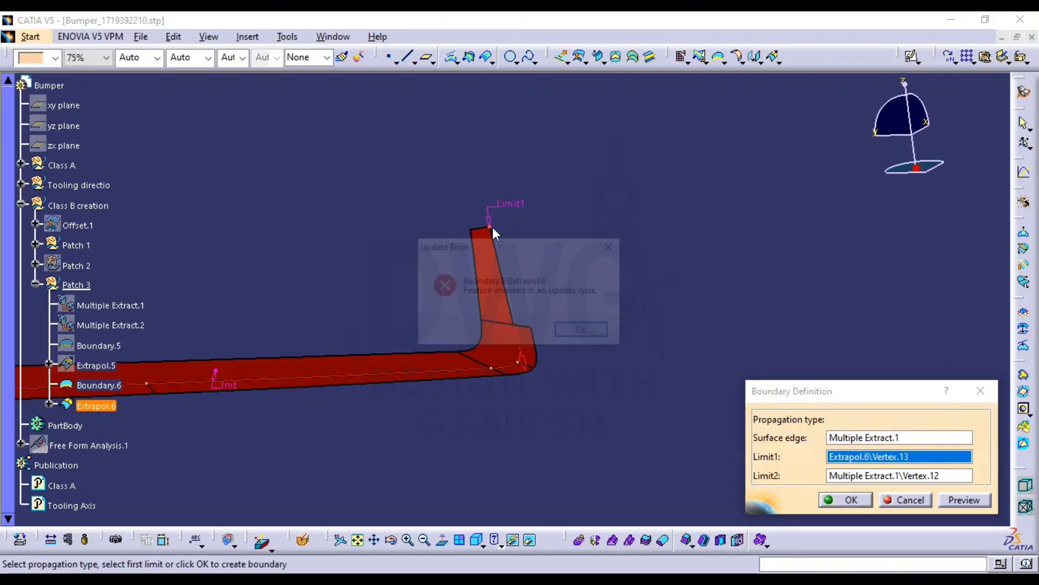
pyautogui.click(585, 332)
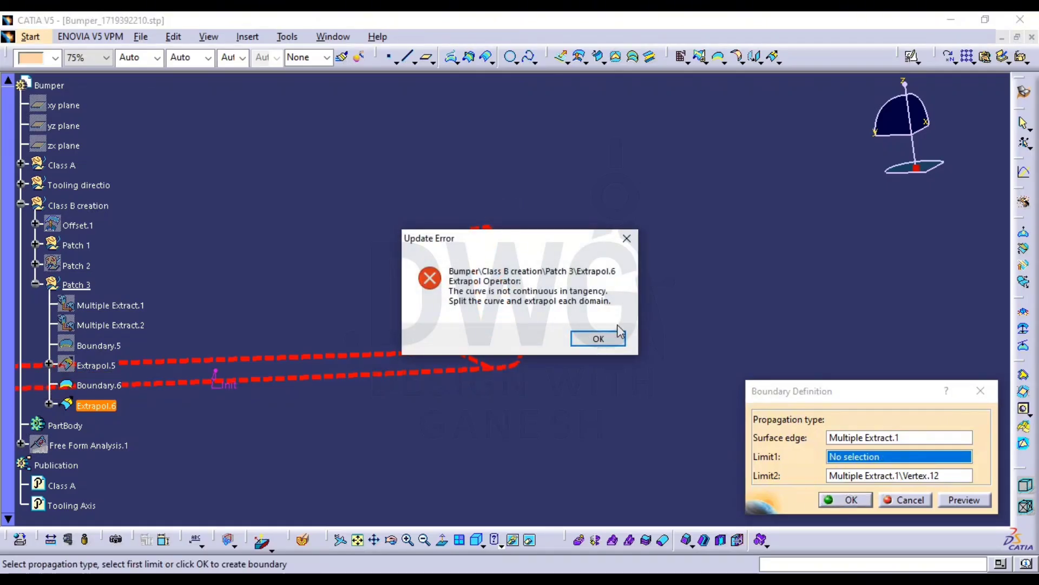
pyautogui.click(604, 342)
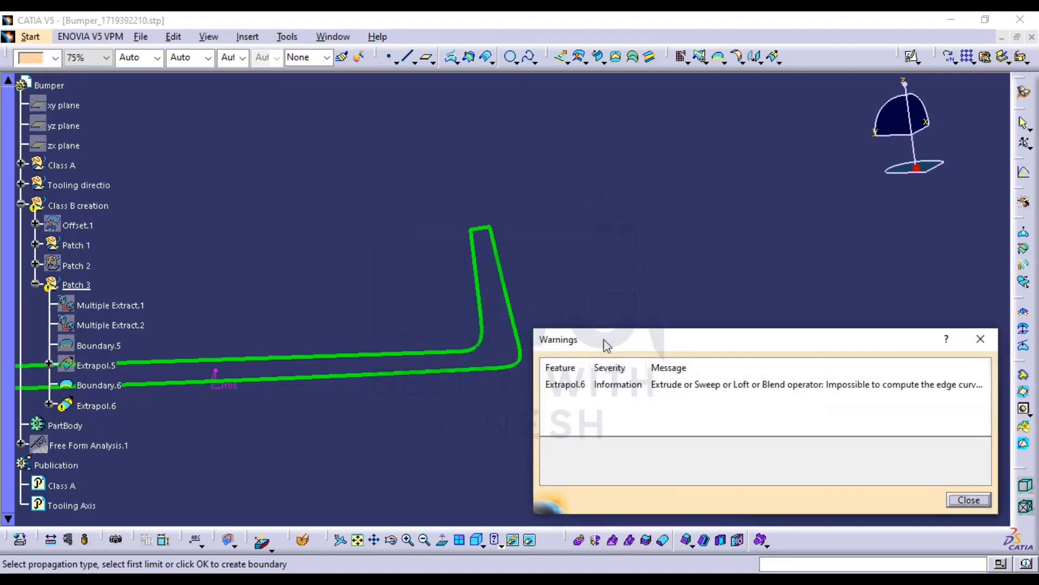
pyautogui.click(957, 501)
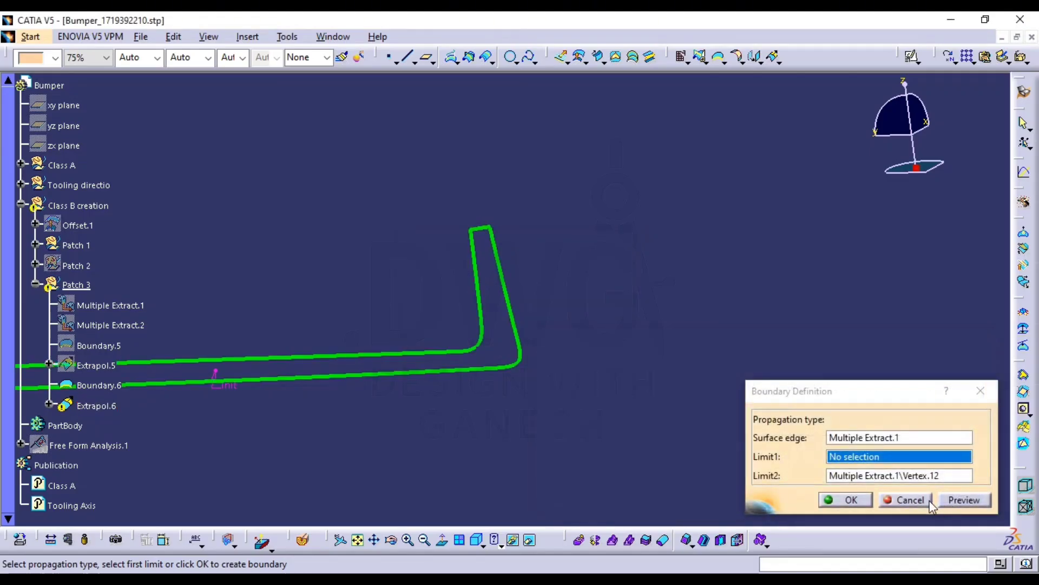
pyautogui.click(846, 500)
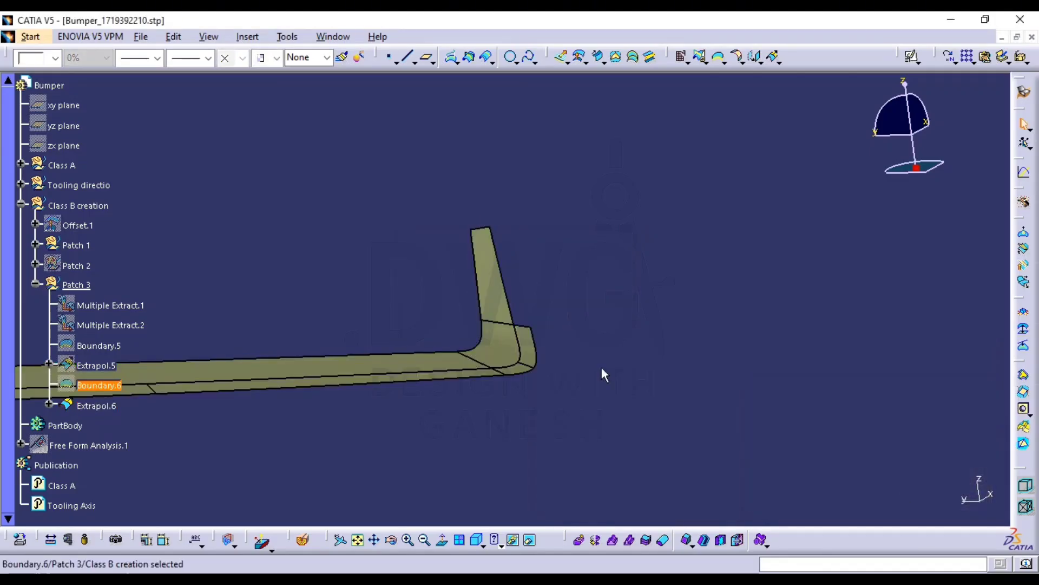
# Delete Boundary.6 together with its dependent Extrapol.6
pyautogui.press('Delete')
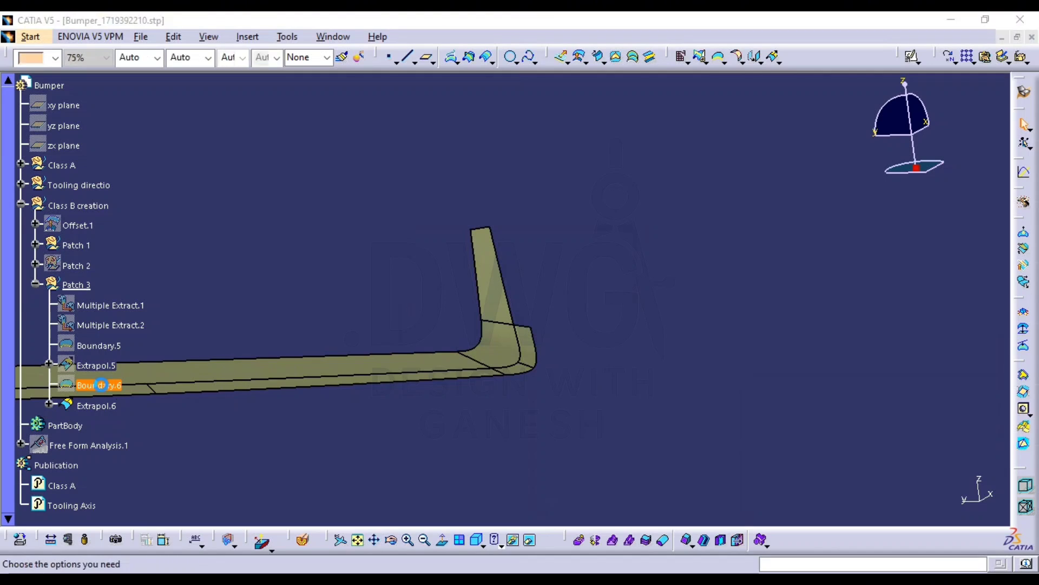
pyautogui.press('Return')
# Create a boundary along Multiple Extract.1's outer edge, limited by the upright wall's top outer vertex and the long wall's far outer vertex
pyautogui.click(719, 57)
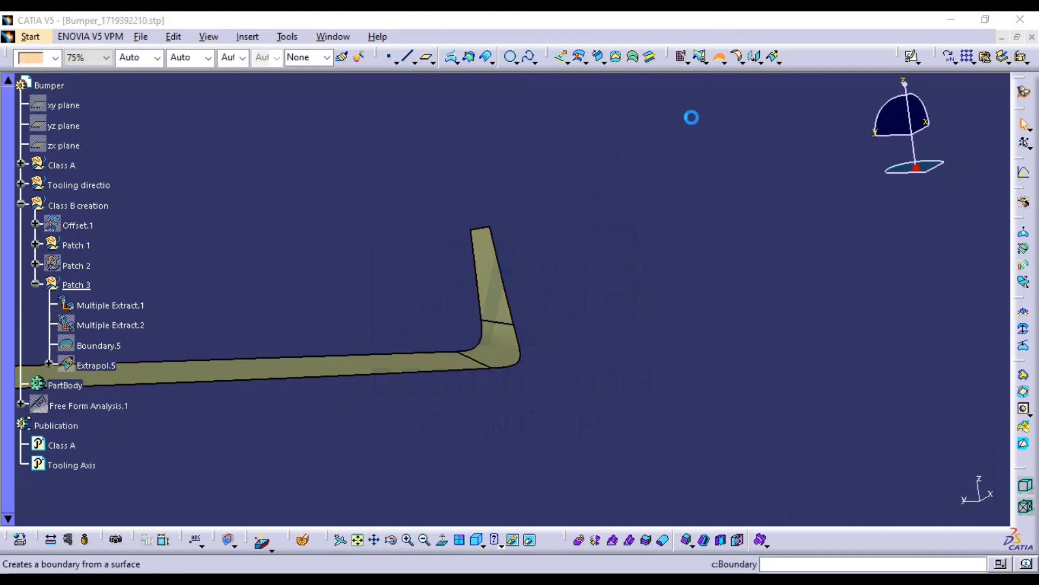
pyautogui.click(495, 292)
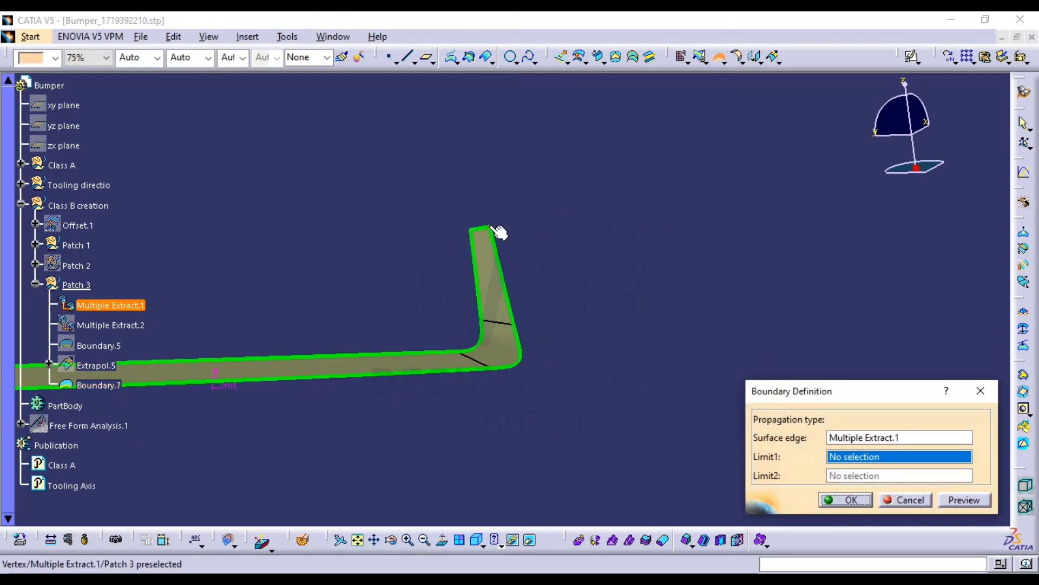
pyautogui.click(496, 229)
pyautogui.moveTo(370, 421); pyautogui.dragTo(768, 313, button='middle')
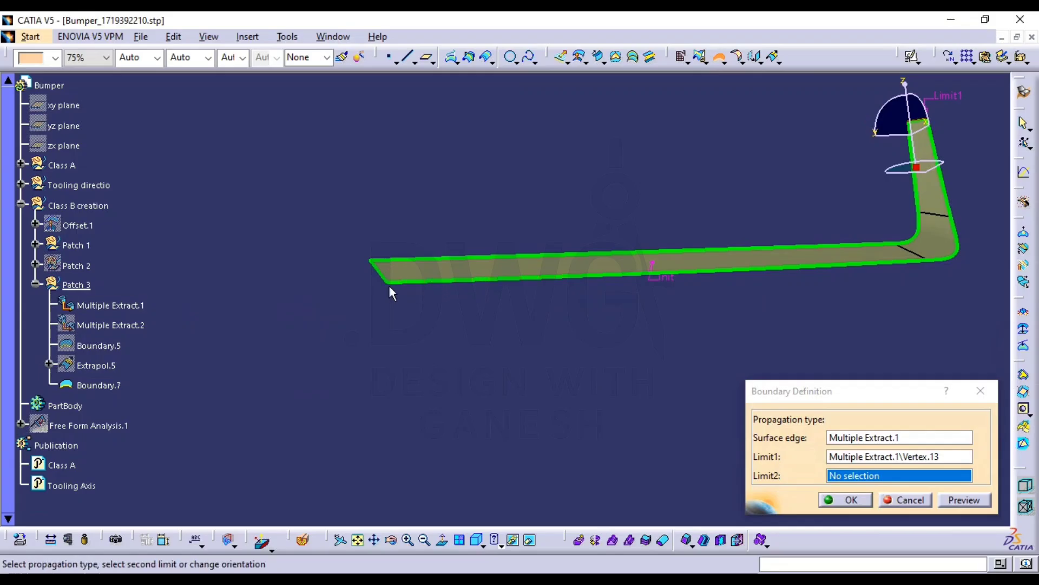
pyautogui.click(388, 282)
pyautogui.moveTo(544, 312); pyautogui.dragTo(453, 367, button='middle')
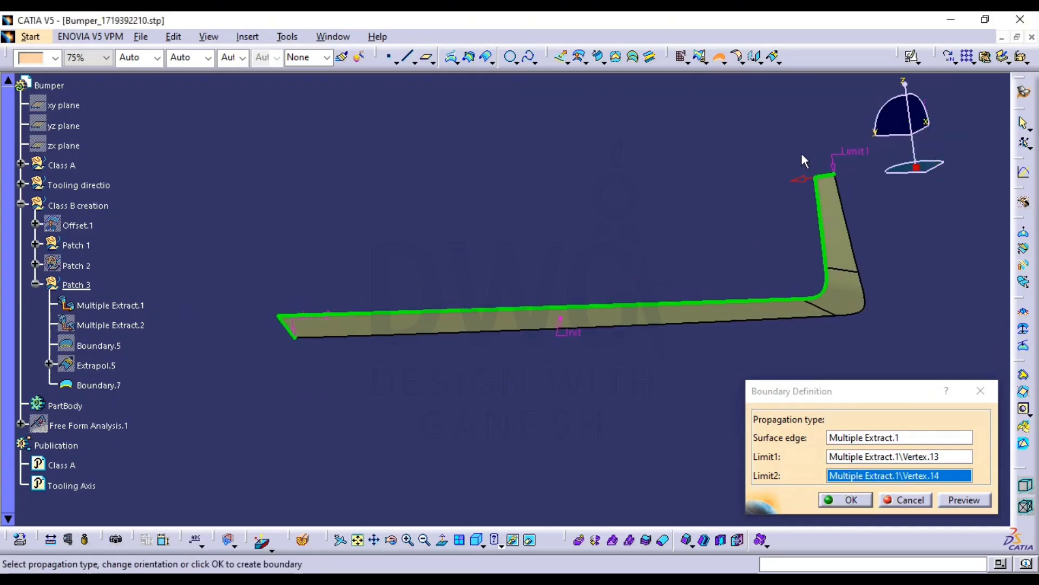
pyautogui.click(804, 181)
pyautogui.click(840, 499)
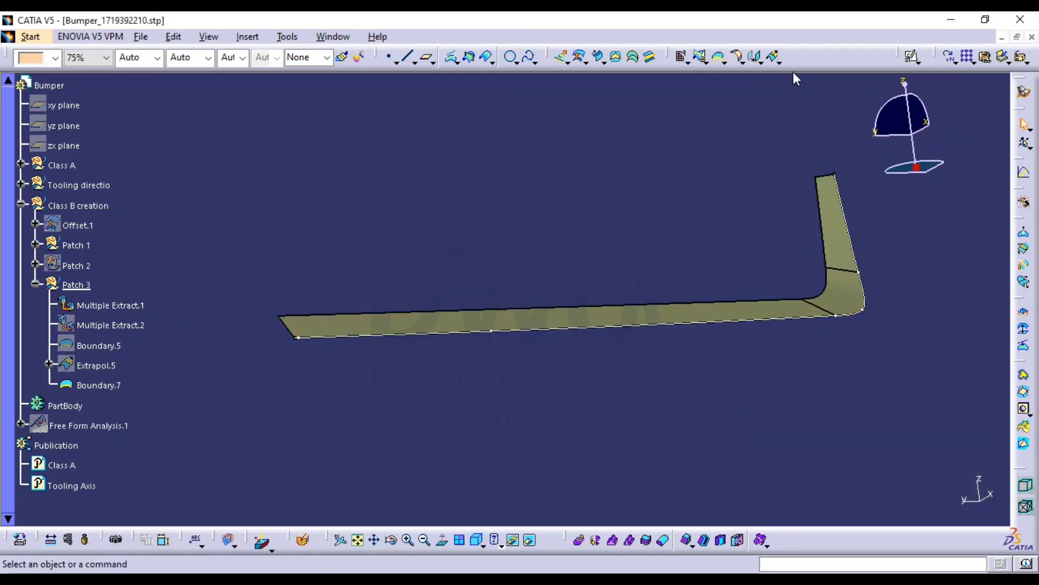
# Extrapolate Multiple Extract.1 by 5 mm along Boundary.7 with tangent continuity
pyautogui.click(775, 57)
pyautogui.click(98, 385)
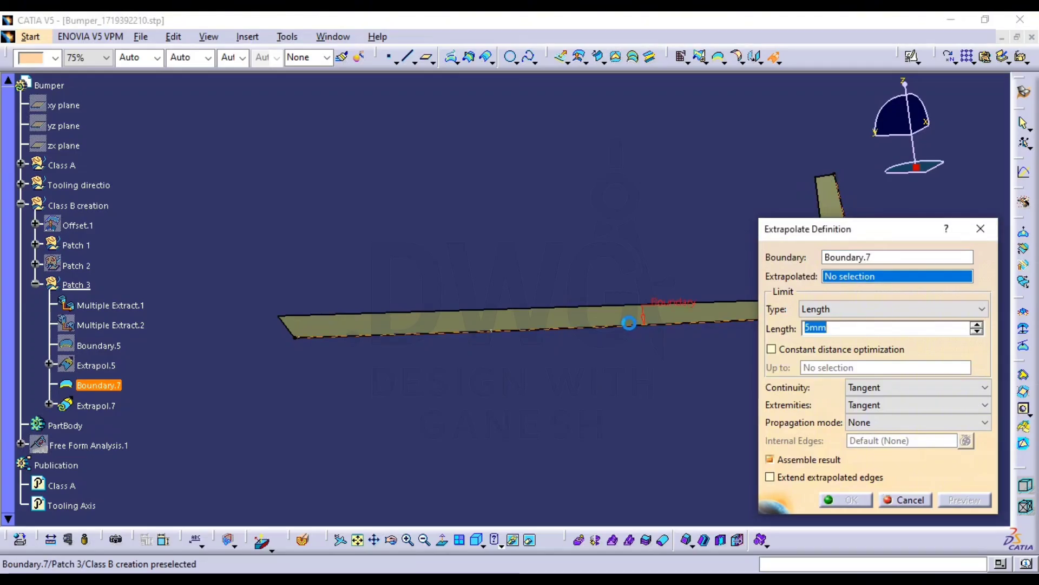
pyautogui.click(110, 305)
pyautogui.click(832, 499)
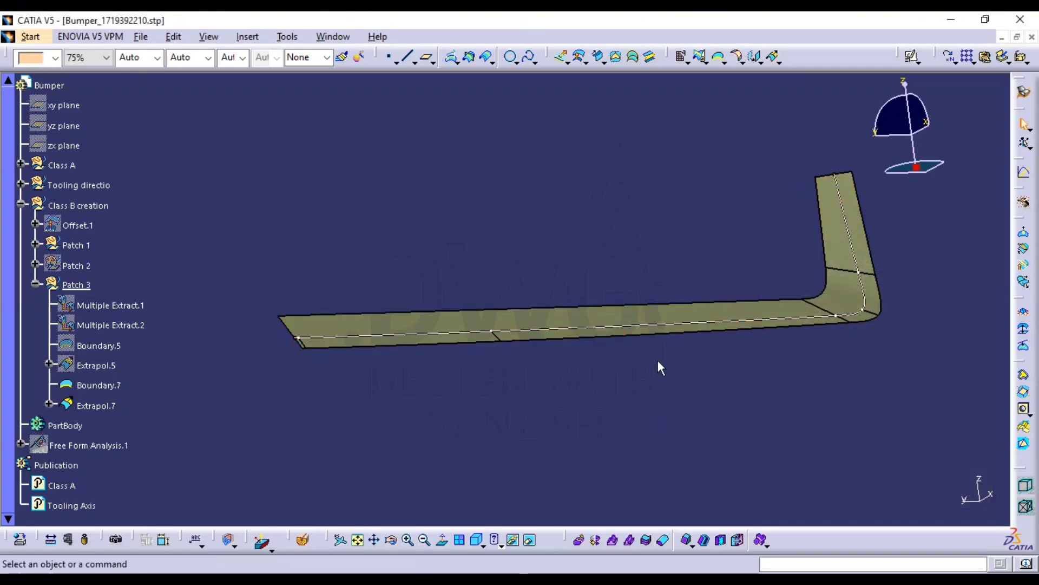
# Hide the Boundary.7 curve and show the Extrapol.5 surface again
pyautogui.click(578, 331)
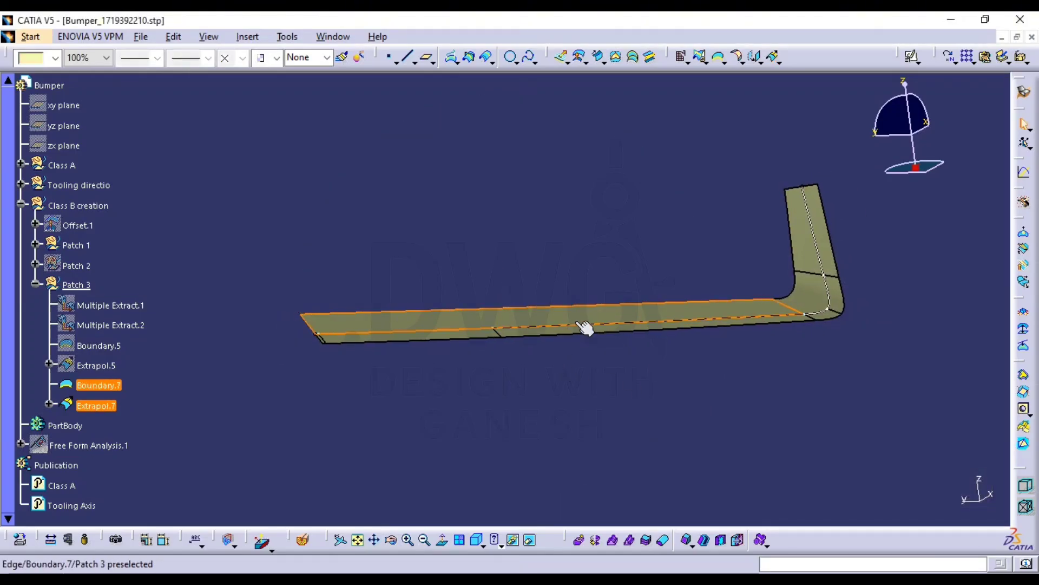
pyautogui.click(578, 323)
pyautogui.press('space')
pyautogui.moveTo(579, 326); pyautogui.dragTo(562, 394, button='middle')
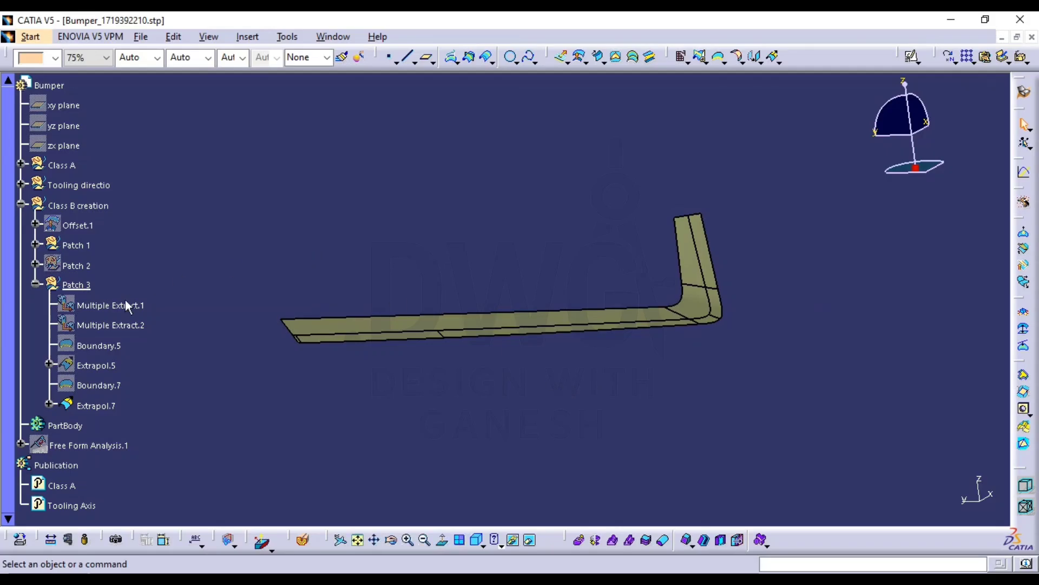
pyautogui.click(90, 364)
pyautogui.press('space')
pyautogui.moveTo(655, 352); pyautogui.dragTo(493, 325, button='middle')
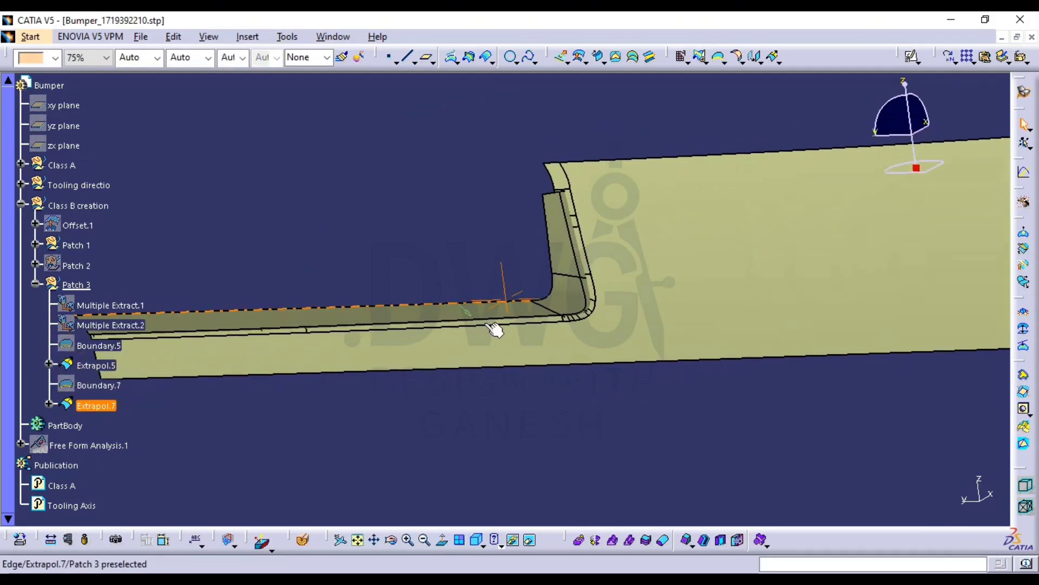
# Trim Extrapol.5 and Extrapol.7 against each other in Standard mode
pyautogui.click(700, 57)
pyautogui.moveTo(572, 244); pyautogui.dragTo(598, 278, button='middle')
pyautogui.click(481, 283)
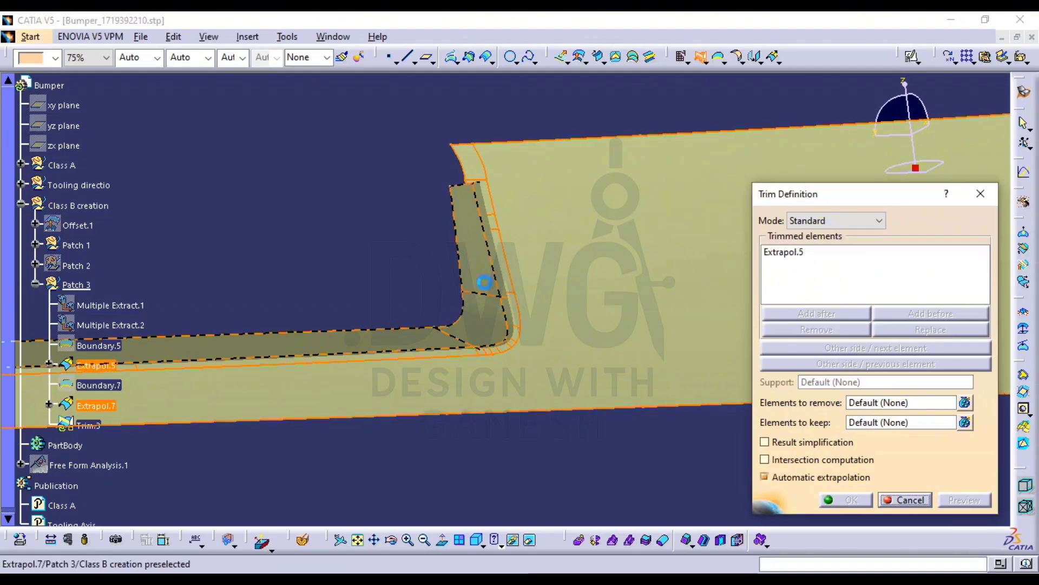
pyautogui.click(478, 283)
pyautogui.click(844, 499)
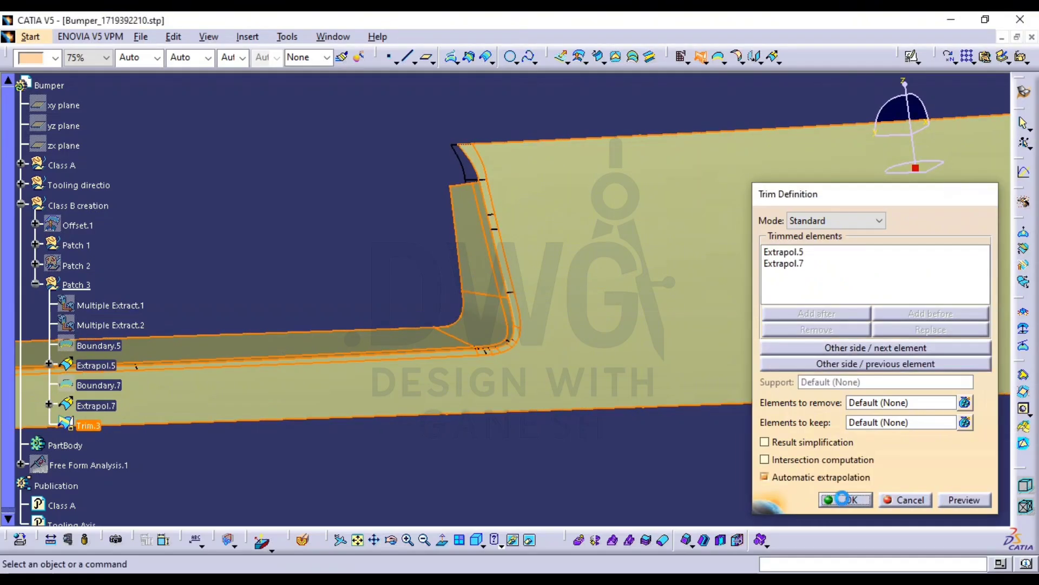
pyautogui.moveTo(665, 326); pyautogui.dragTo(722, 355, button='middle')
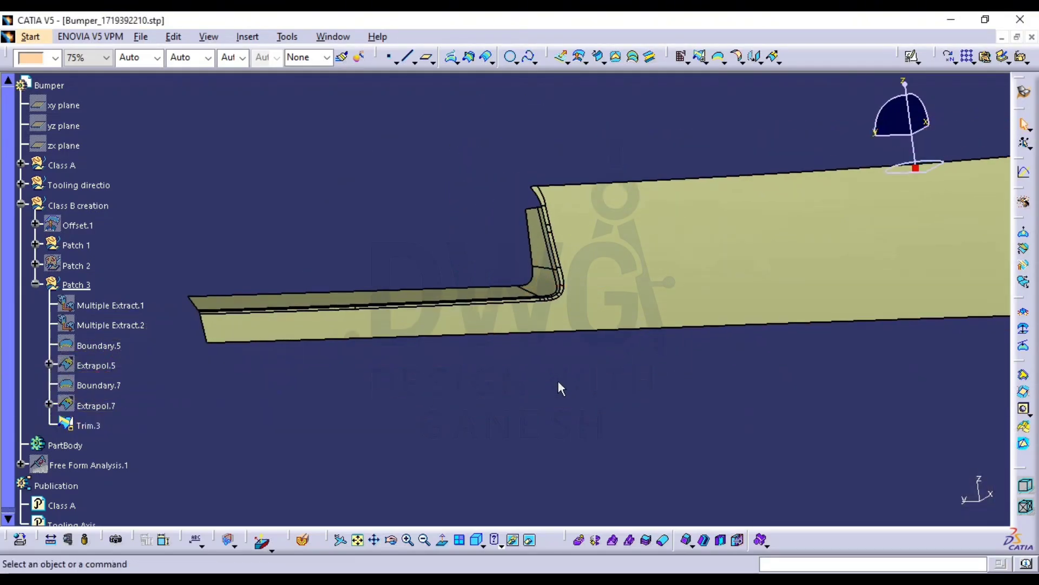
pyautogui.moveTo(514, 379); pyautogui.dragTo(364, 361, button='middle')
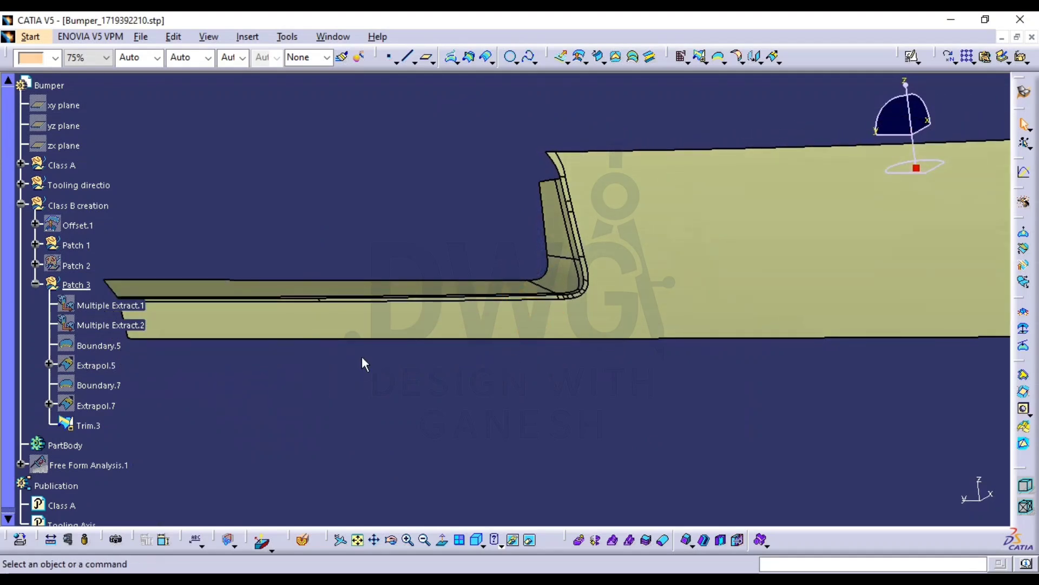
pyautogui.click(35, 285)
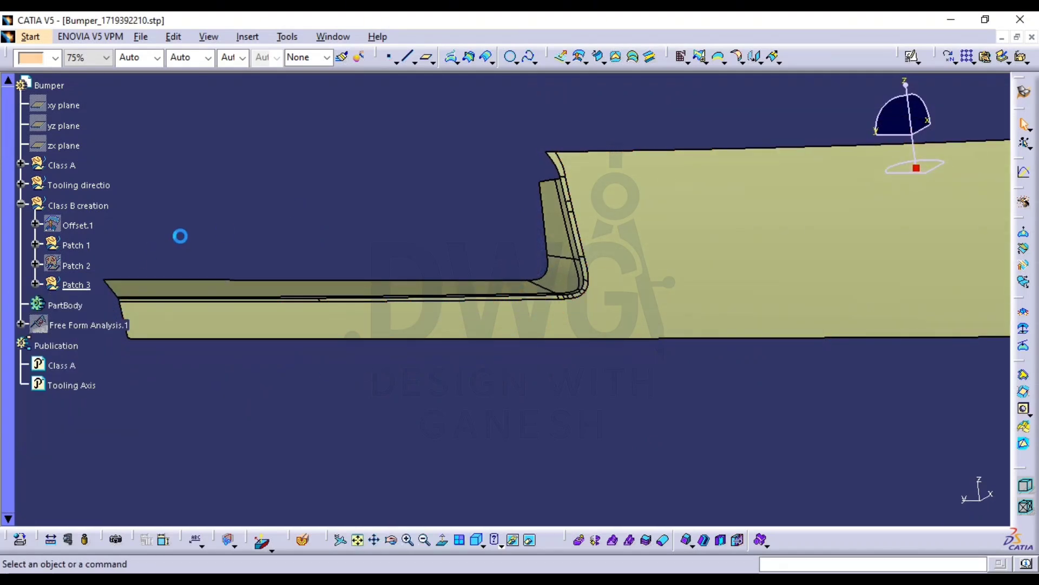
pyautogui.moveTo(700, 281); pyautogui.dragTo(427, 330, button='middle')
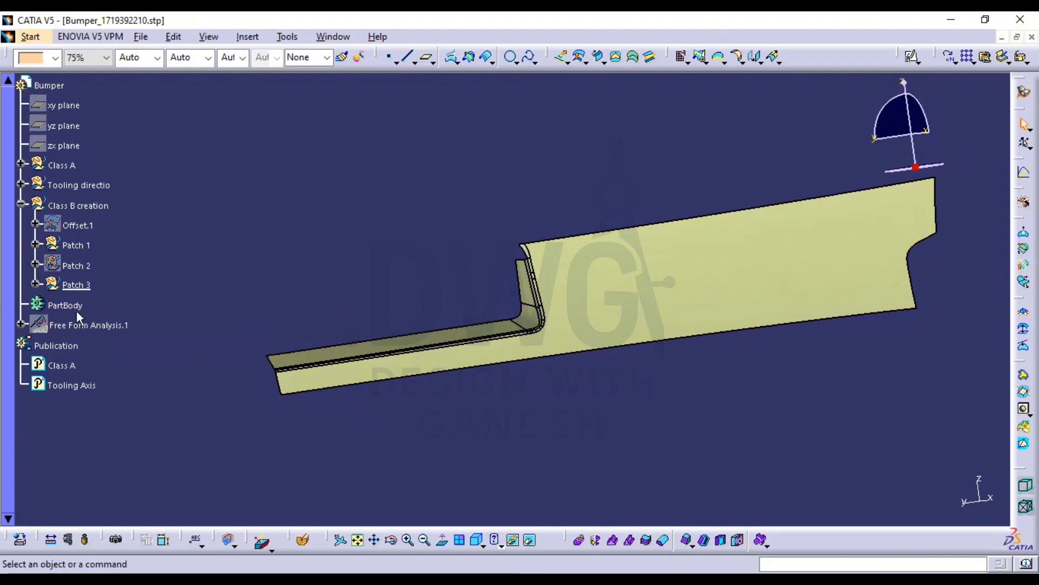
# Show the Patch 2 set again and check the lower corner of the opening where its surfaces meet Patch 3
pyautogui.click(35, 284)
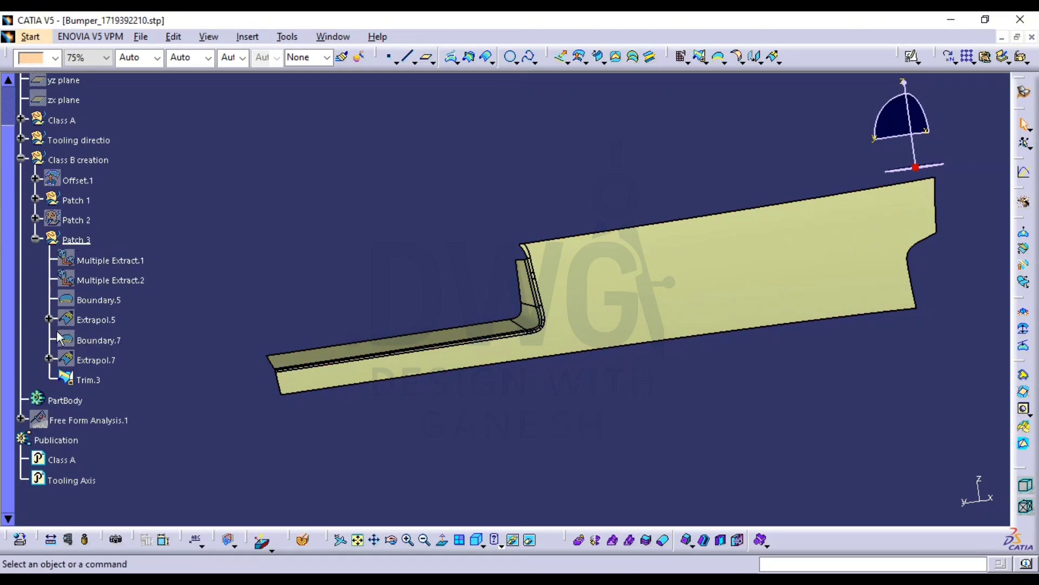
pyautogui.click(77, 220)
pyautogui.press('space')
pyautogui.moveTo(472, 287); pyautogui.dragTo(469, 260, button='middle')
pyautogui.moveTo(425, 364); pyautogui.dragTo(486, 360, button='middle')
pyautogui.click(500, 245)
pyautogui.click(508, 337)
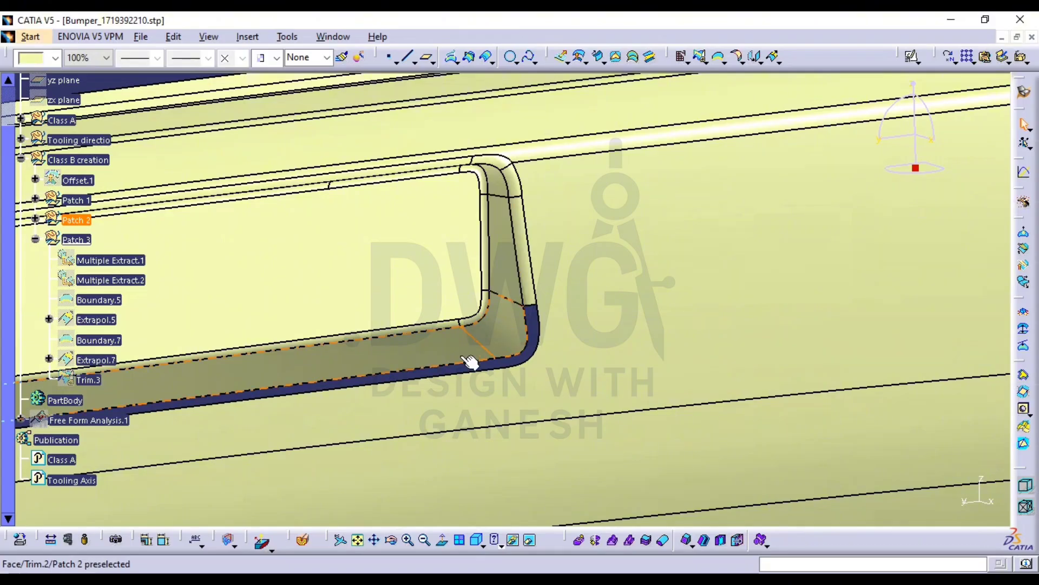
# Start a Join with the Patch 2 trim surface, Trim.2, as its element to join
pyautogui.keyDown('ctrl'); pyautogui.click(404, 362); pyautogui.keyUp('ctrl')
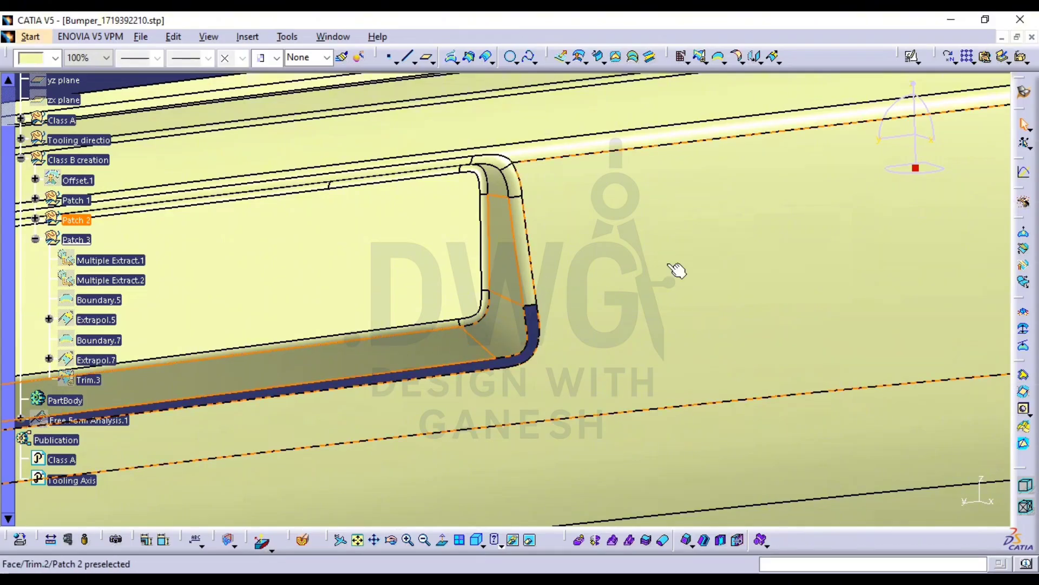
pyautogui.moveTo(677, 271); pyautogui.dragTo(529, 315, button='middle')
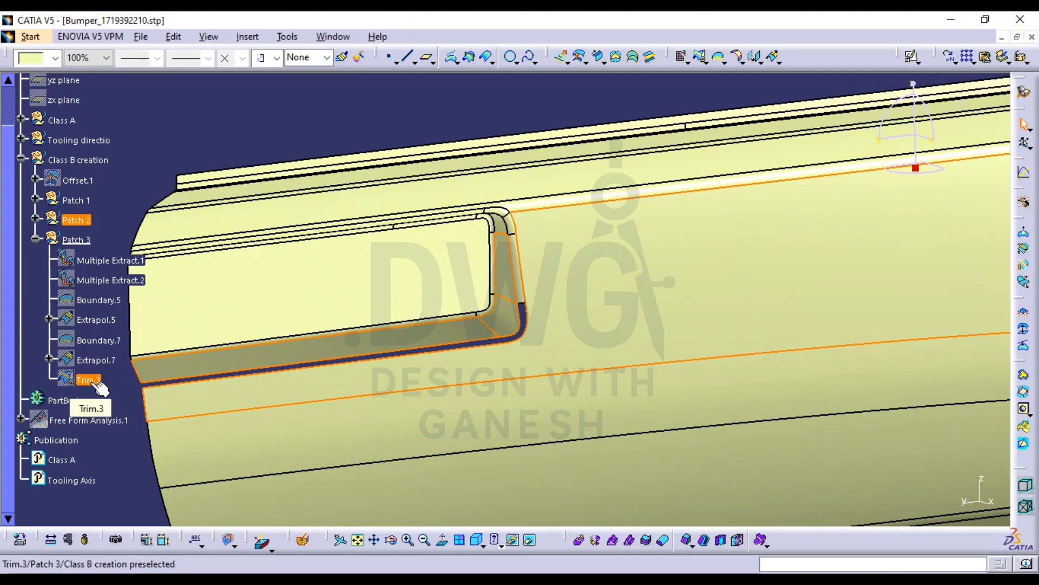
pyautogui.click(596, 308)
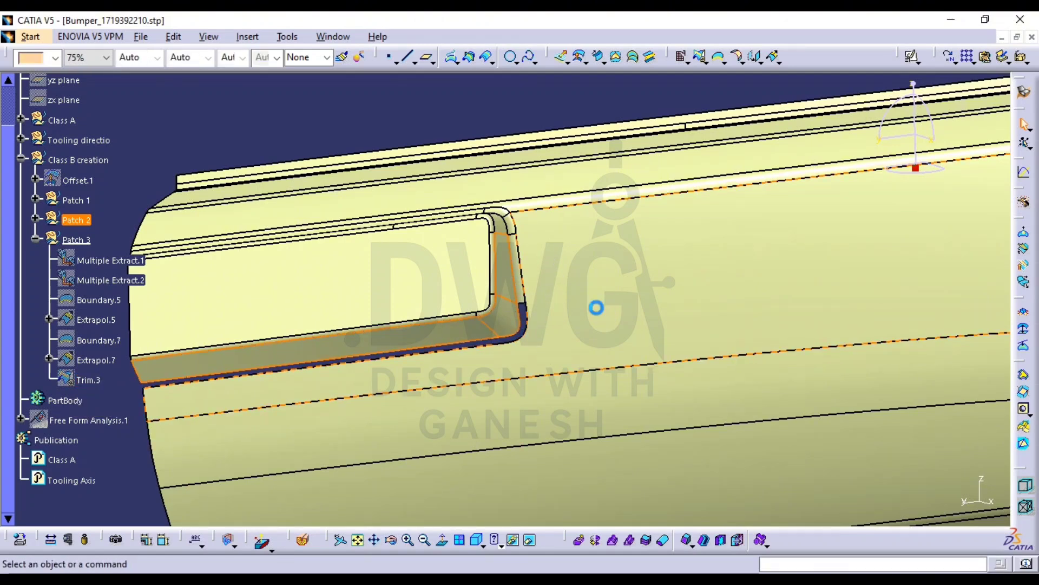
pyautogui.click(702, 60)
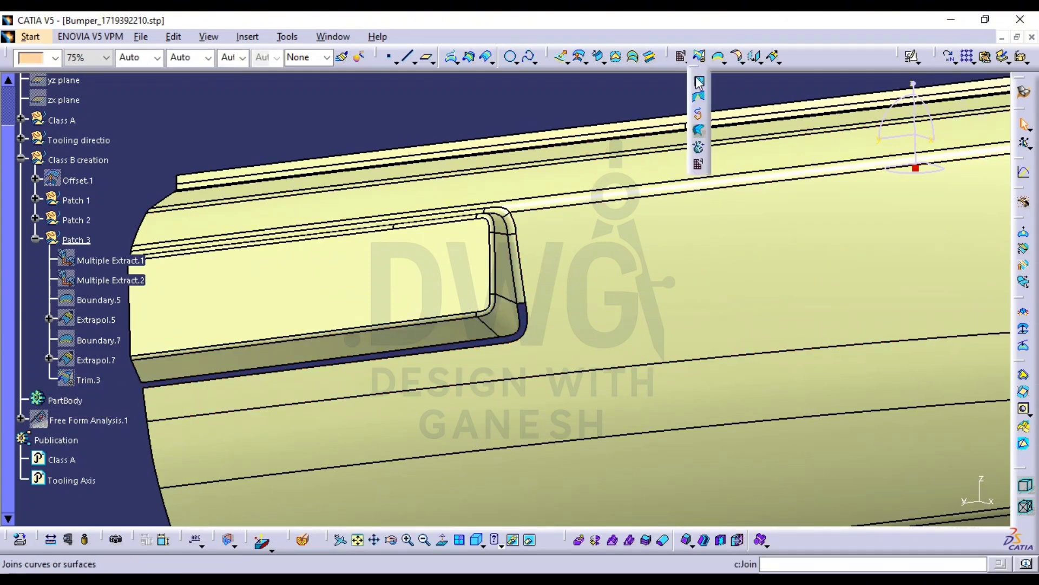
pyautogui.click(699, 83)
pyautogui.moveTo(528, 326); pyautogui.dragTo(456, 308, button='middle')
pyautogui.click(534, 285)
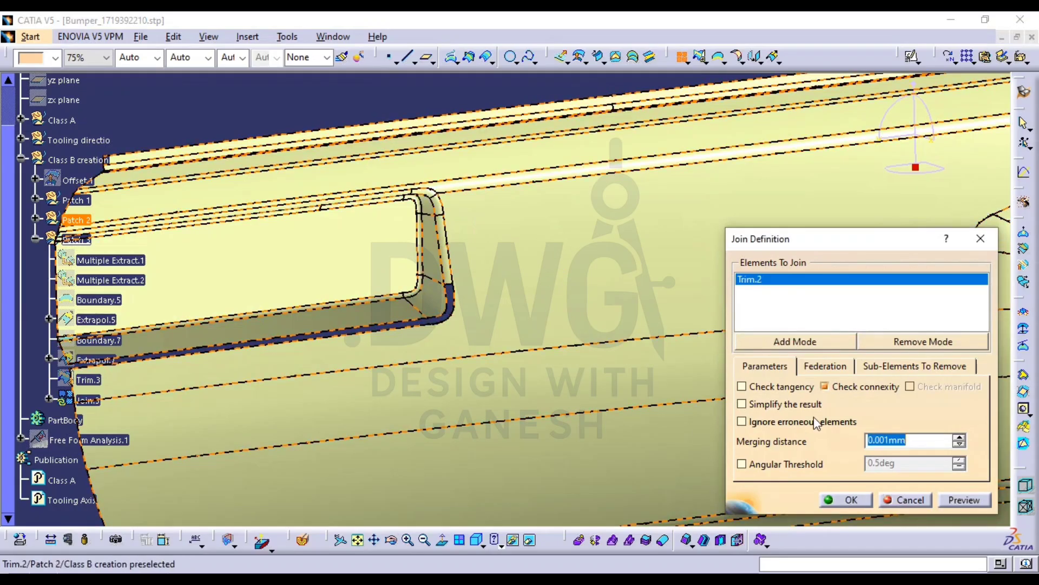
# Exclude the large main face and the adjoining recess side, lower and corner faces from the join as sub-elements to remove, and create it
pyautogui.click(909, 366)
pyautogui.click(462, 334)
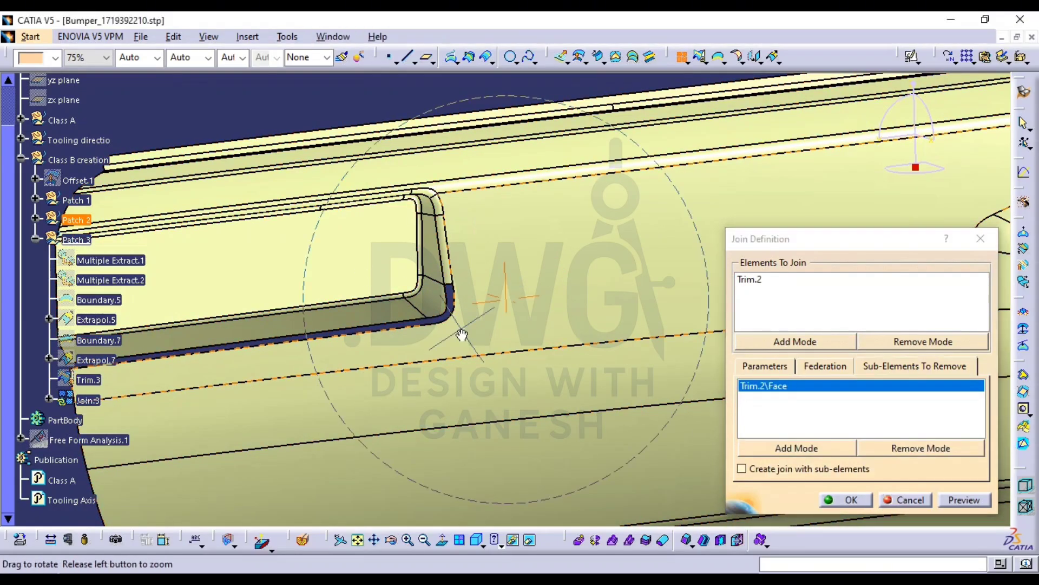
pyautogui.moveTo(462, 335); pyautogui.dragTo(445, 248, button='middle')
pyautogui.click(379, 311)
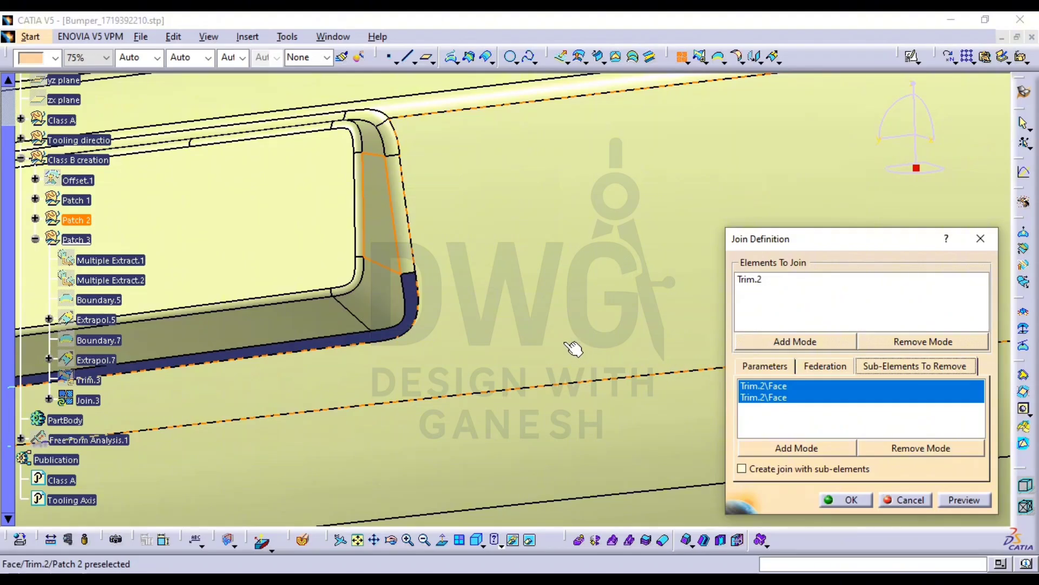
pyautogui.click(408, 241)
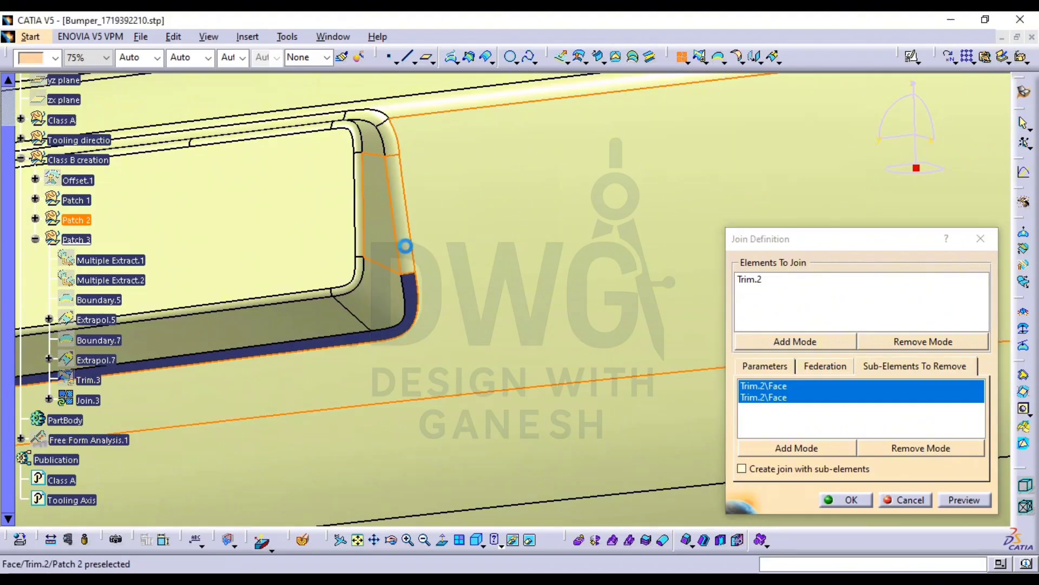
pyautogui.click(391, 322)
pyautogui.click(343, 326)
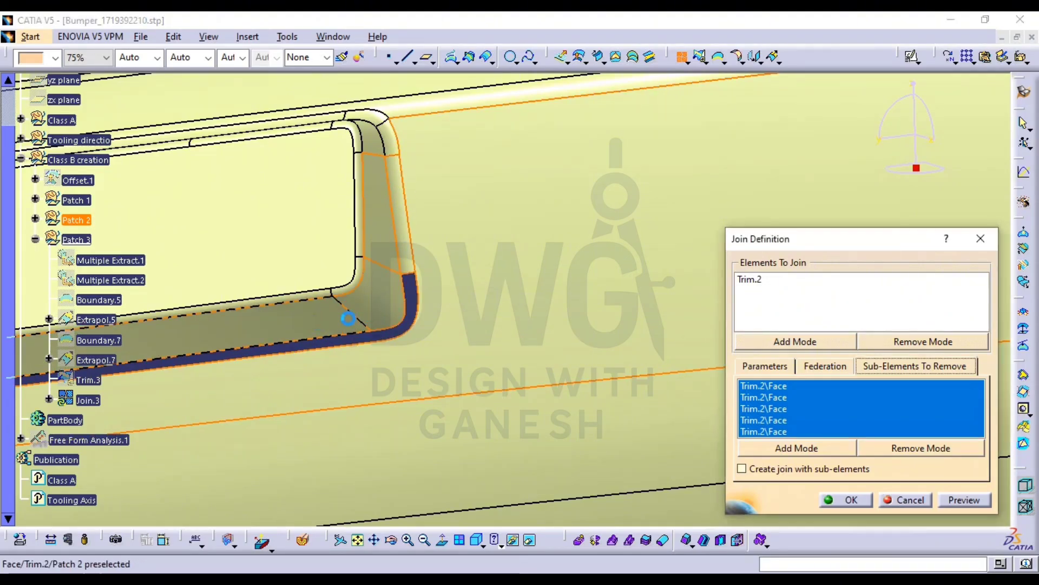
pyautogui.moveTo(526, 320); pyautogui.dragTo(508, 346, button='middle')
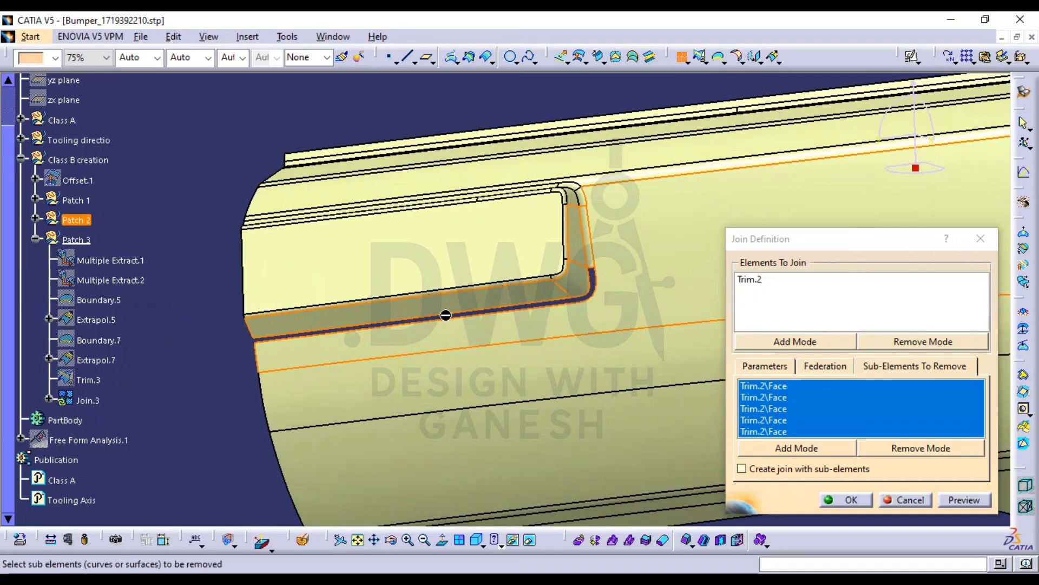
pyautogui.click(846, 499)
# Show the Trim.3 surface together with the joined surface at the recess's upper corner gap
pyautogui.moveTo(622, 341); pyautogui.dragTo(558, 343, button='middle')
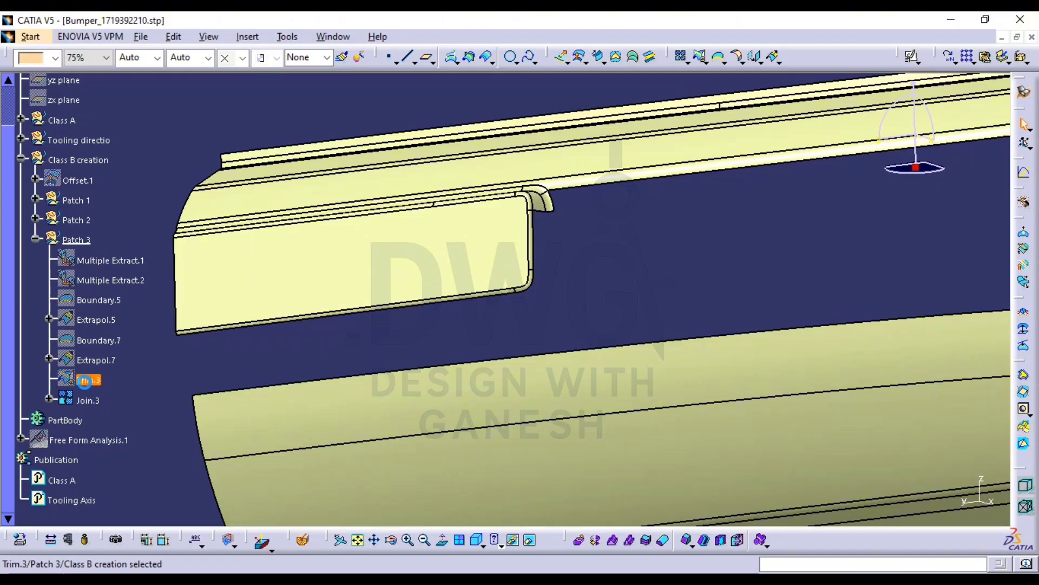
pyautogui.moveTo(448, 366); pyautogui.dragTo(442, 218, button='middle')
pyautogui.moveTo(445, 265)
pyautogui.mouseDown(button='middle')
pyautogui.moveTo(449, 318)
pyautogui.moveTo(449, 260)
pyautogui.mouseUp(button='middle')
pyautogui.moveTo(519, 279); pyautogui.dragTo(440, 283, button='middle')
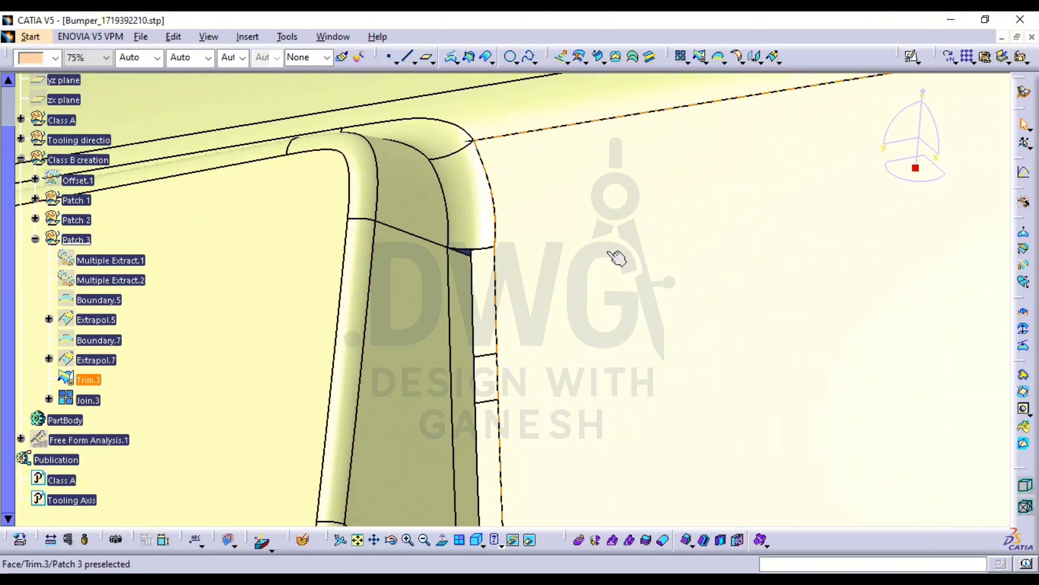
pyautogui.moveTo(617, 255); pyautogui.dragTo(463, 348, button='middle')
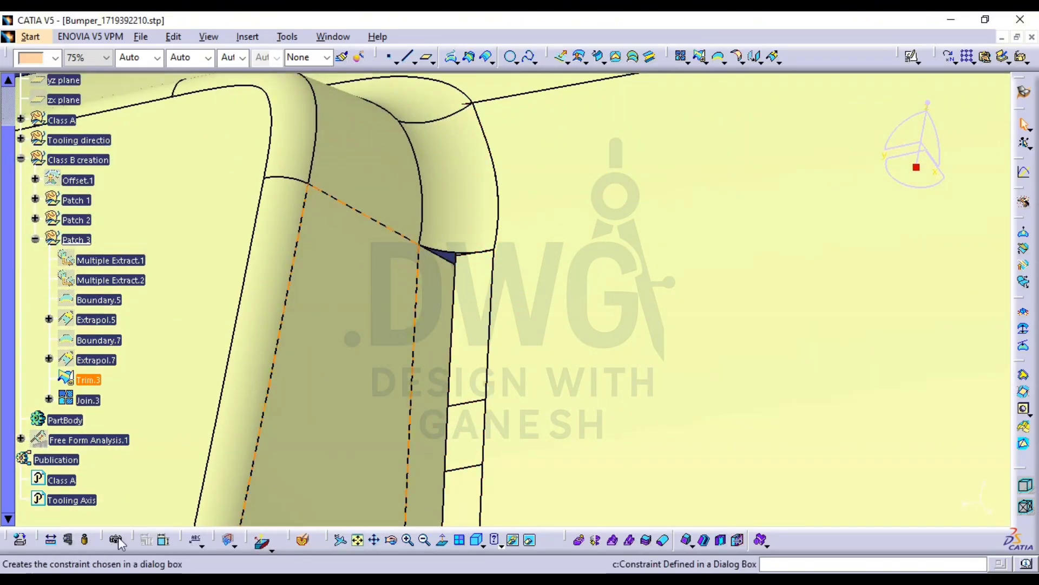
# Measure the radius of the joined surface's arc edge at the recess corner gap, without keeping the measurement
pyautogui.click(69, 542)
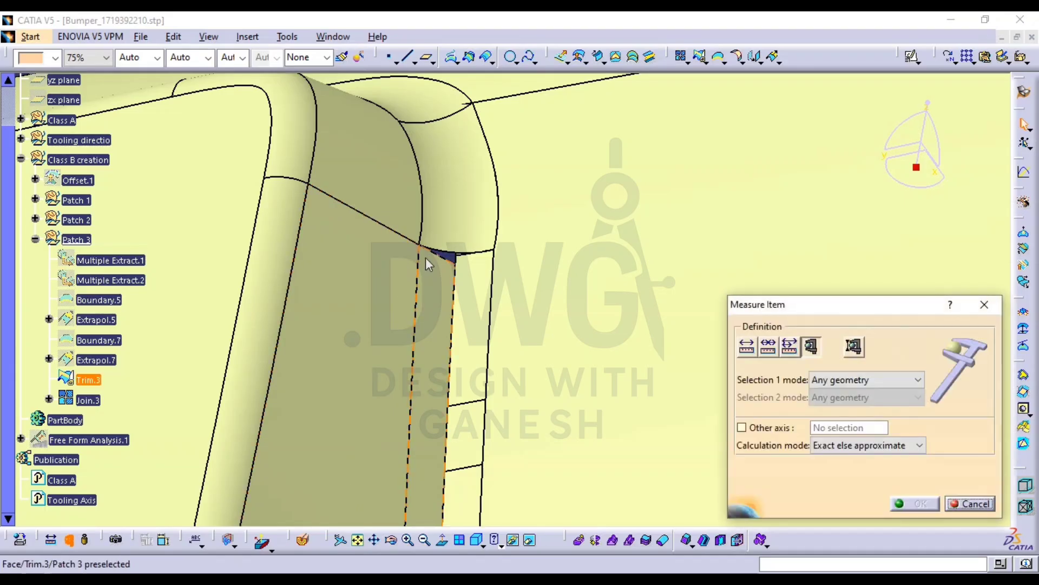
pyautogui.click(451, 257)
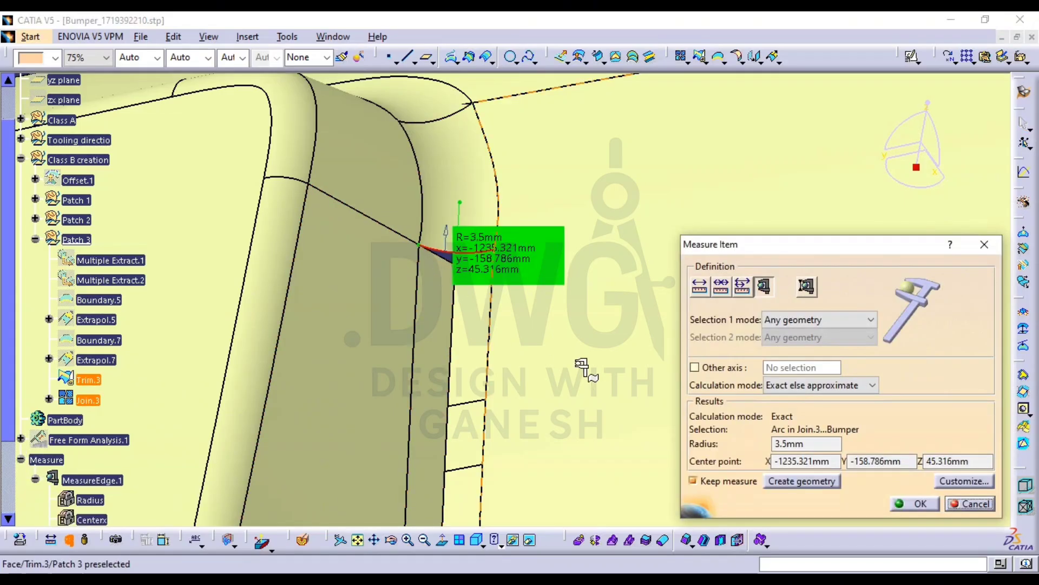
pyautogui.click(969, 505)
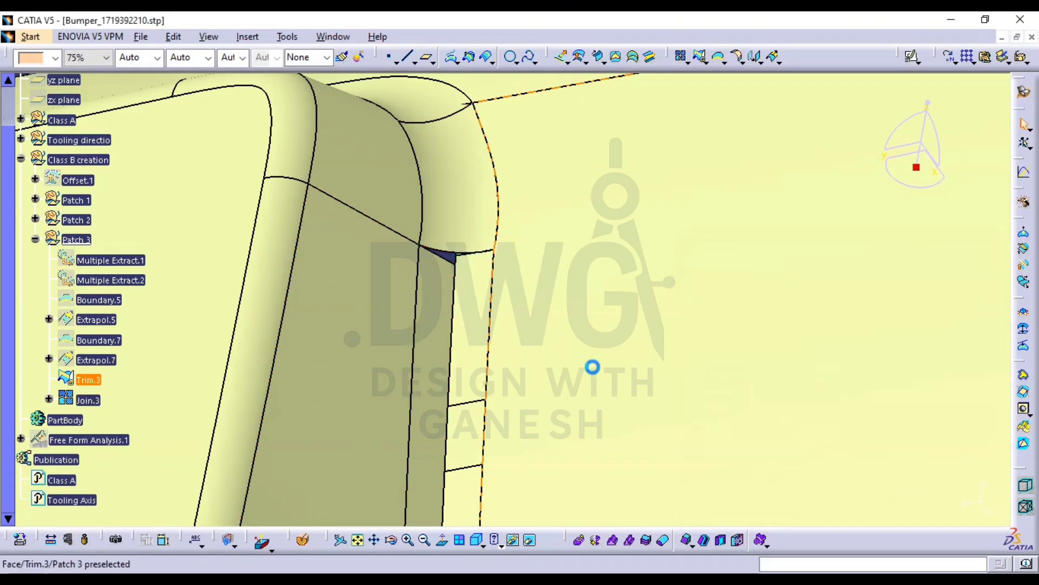
# Hide Join.3 so that the Trim.3 patch can be worked on alone
pyautogui.click(88, 401)
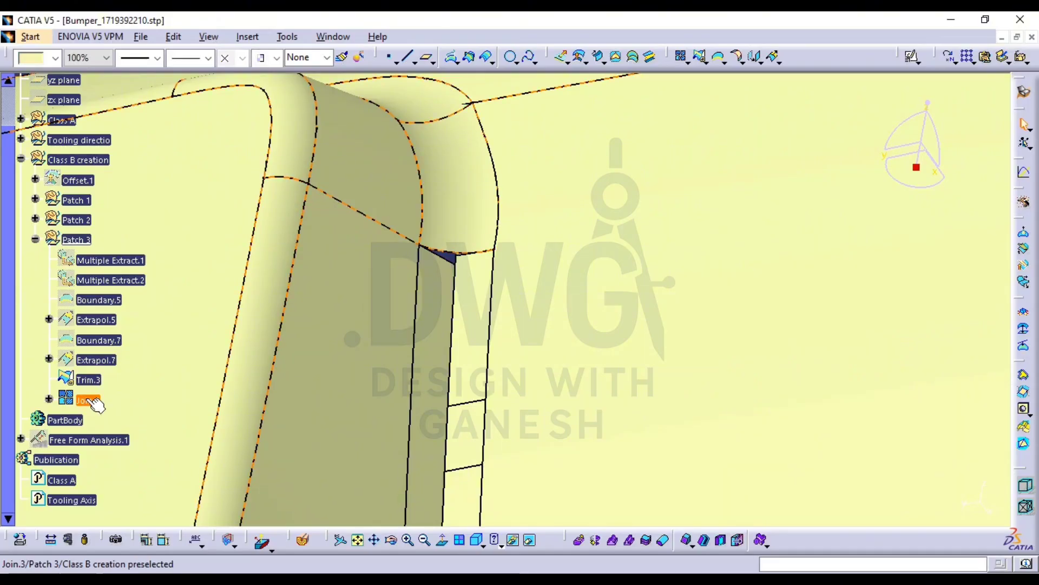
pyautogui.press('space')
pyautogui.moveTo(480, 350); pyautogui.dragTo(484, 414, button='middle')
pyautogui.moveTo(494, 398); pyautogui.dragTo(508, 356, button='middle')
pyautogui.click(743, 63)
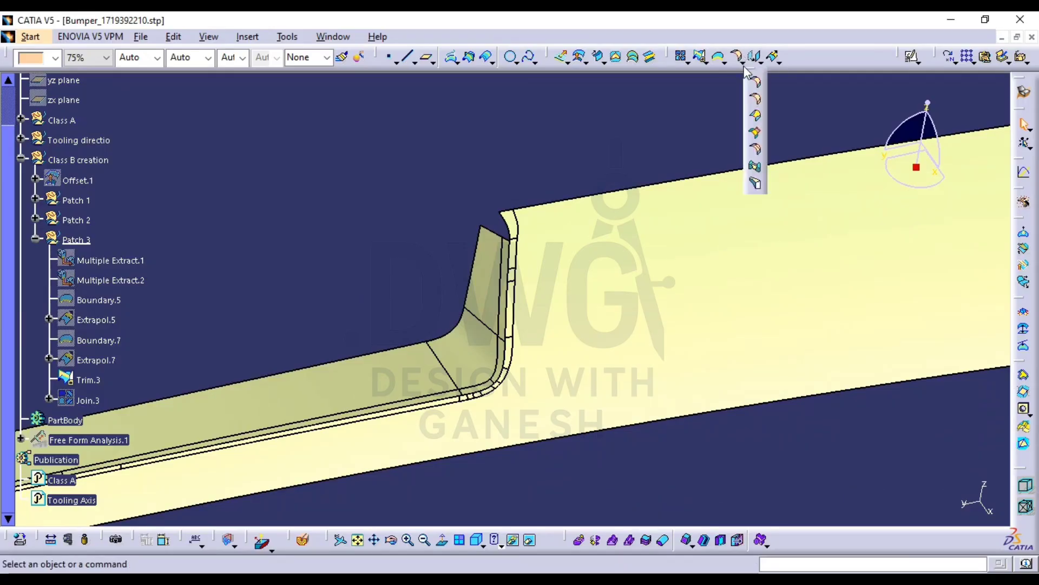
pyautogui.click(757, 102)
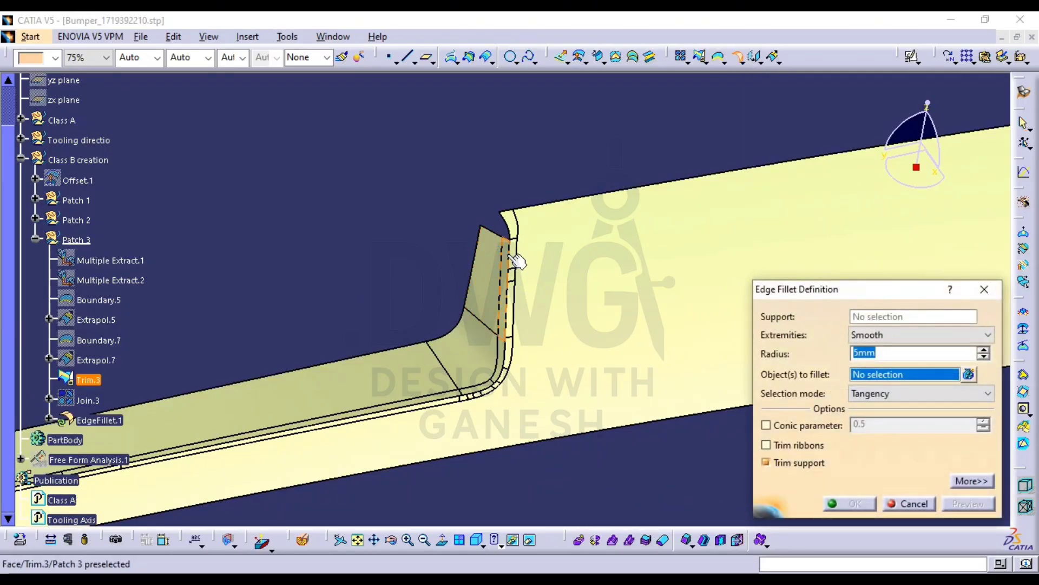
pyautogui.click(517, 266)
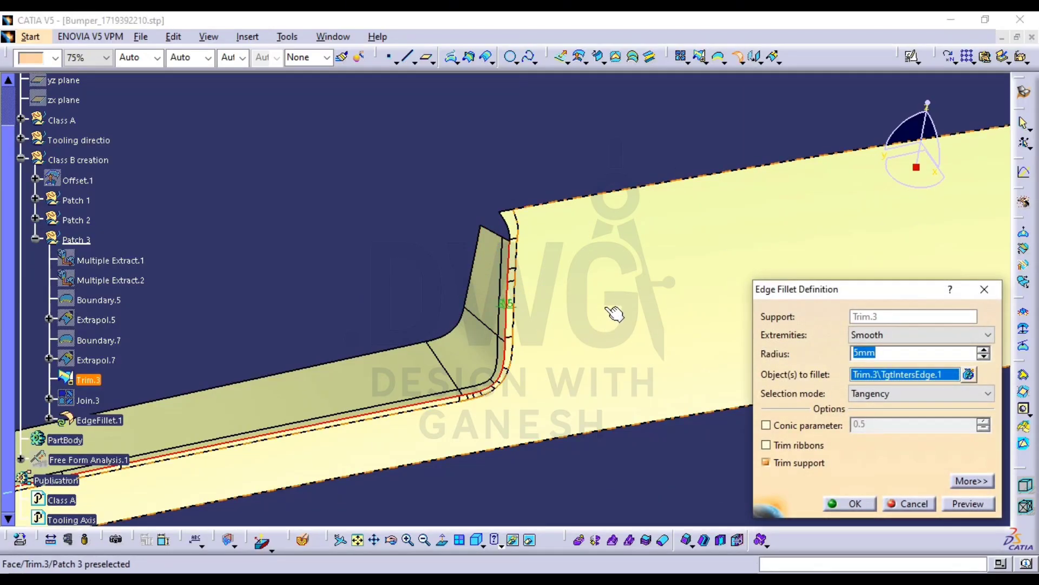
pyautogui.press('Escape')
pyautogui.click(699, 60)
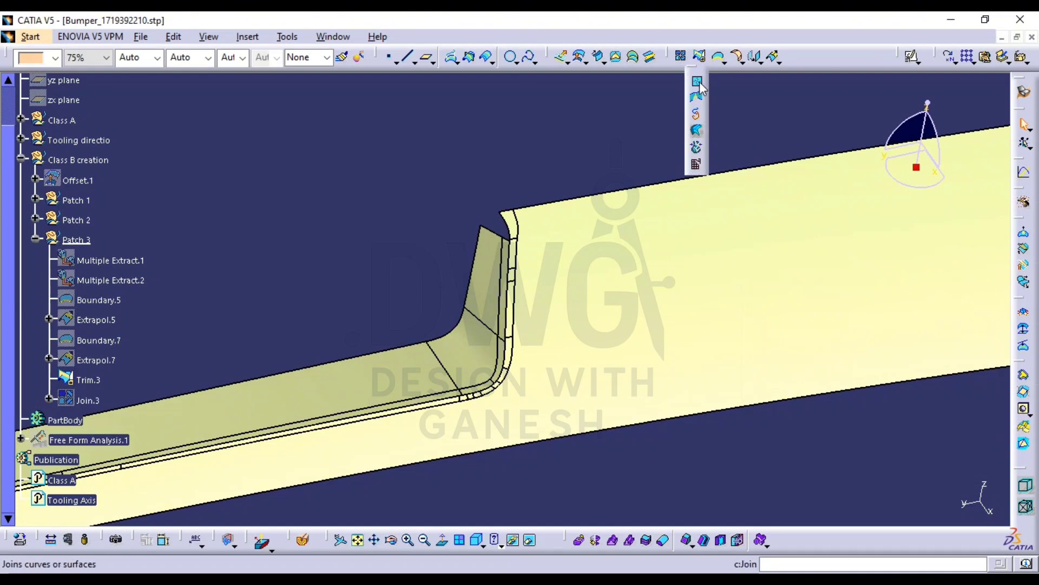
pyautogui.click(698, 81)
pyautogui.press('Escape')
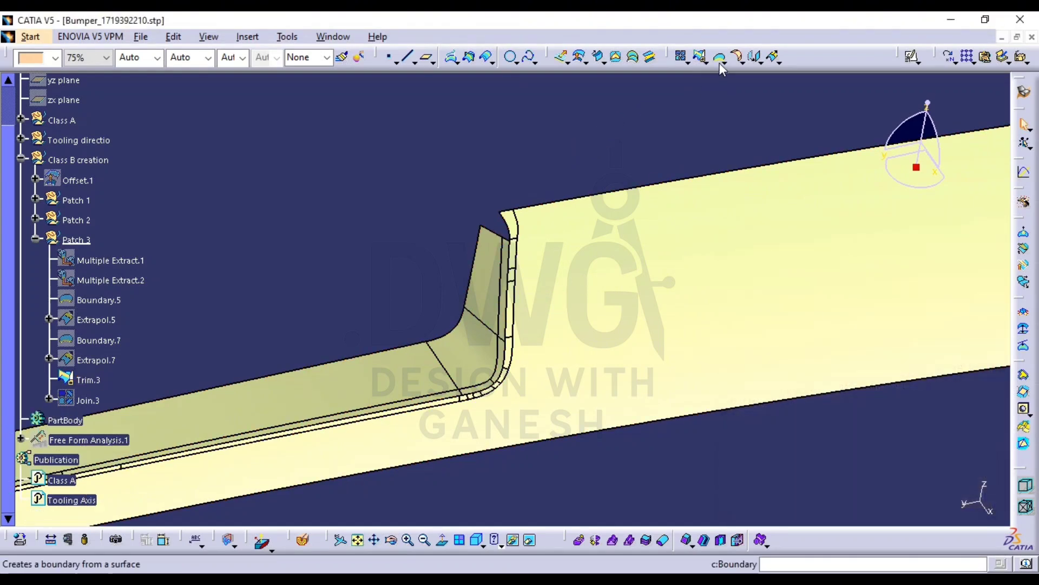
pyautogui.click(738, 56)
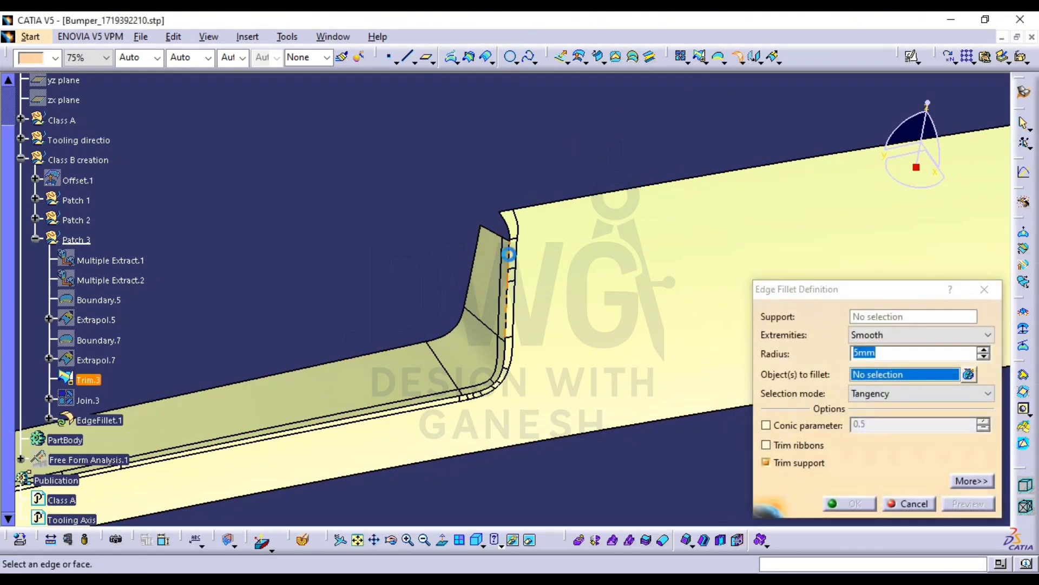
pyautogui.click(509, 255)
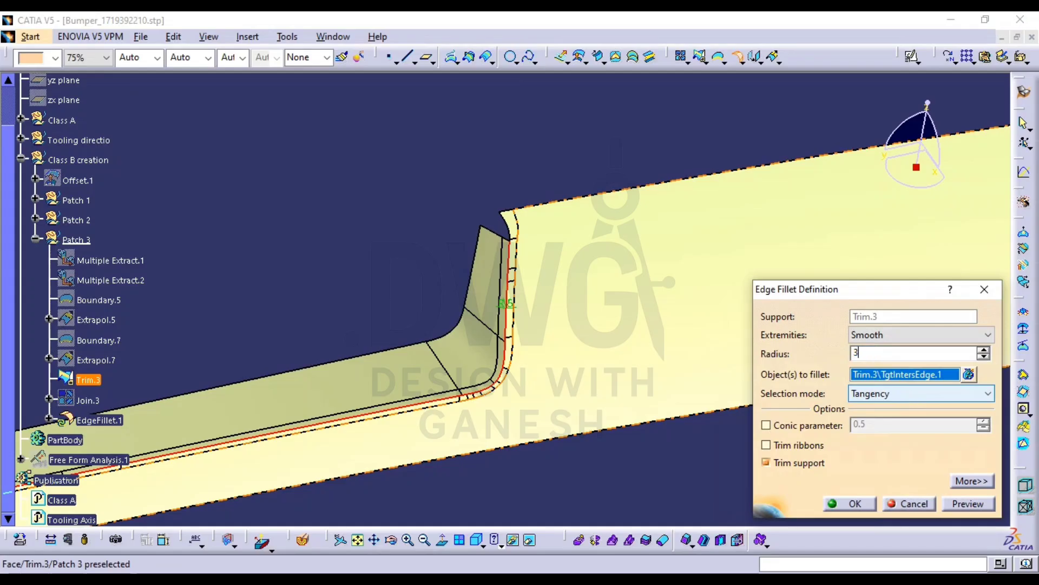
pyautogui.click(907, 506)
# Switch to Snipping Tool, capture a small area of the patch surface, and dock the snip window beside the model
pyautogui.moveTo(564, 379); pyautogui.dragTo(363, 472, button='middle')
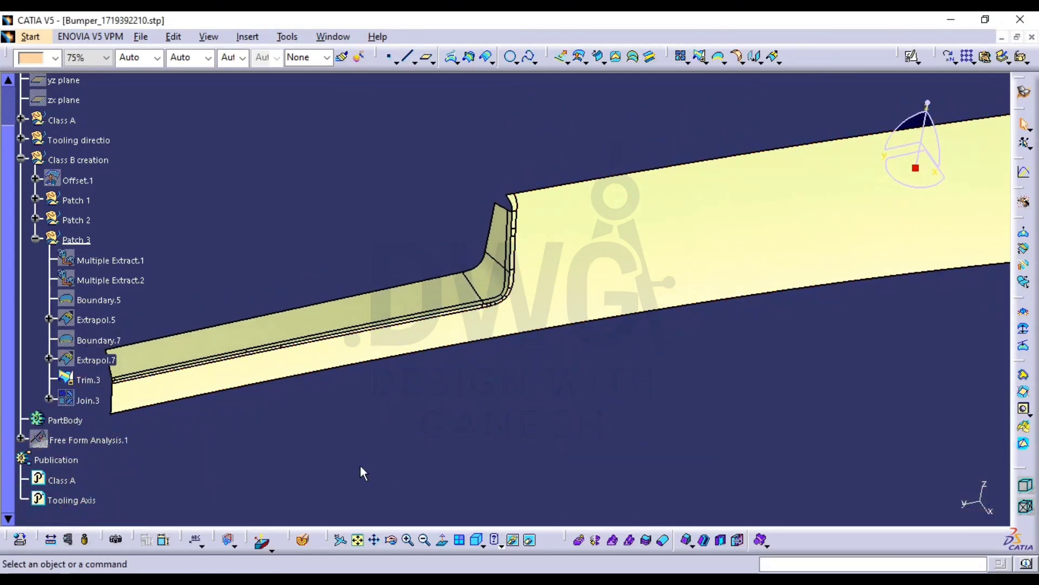
pyautogui.click(374, 577)
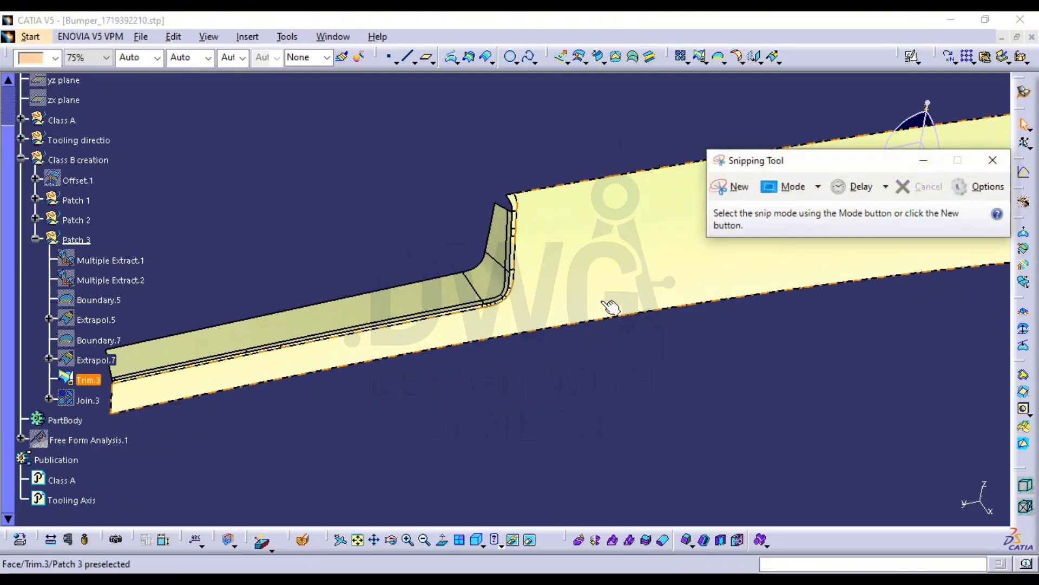
pyautogui.click(732, 198)
pyautogui.moveTo(677, 227); pyautogui.dragTo(648, 275)
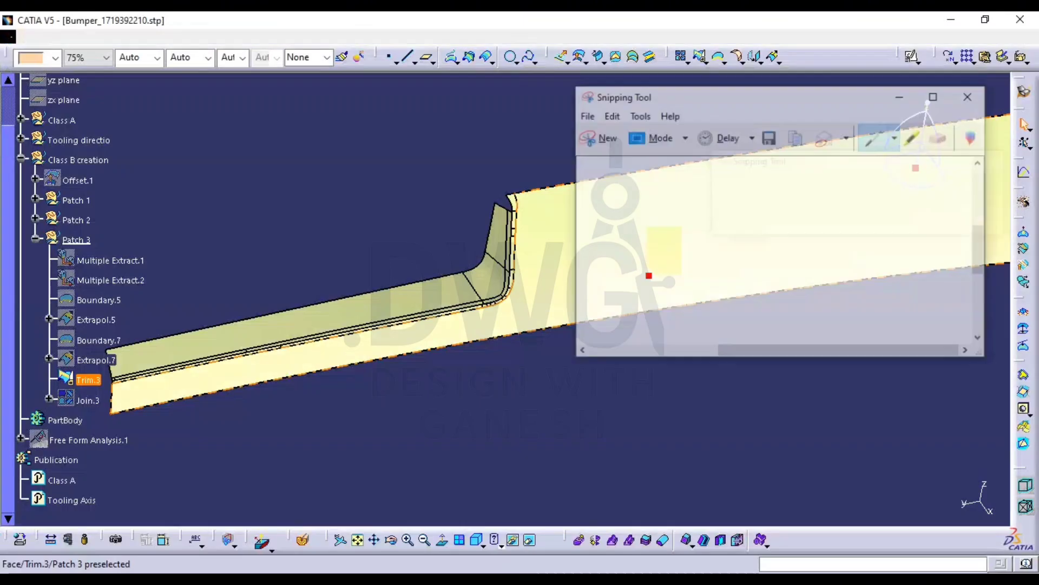
pyautogui.press('super+Left')
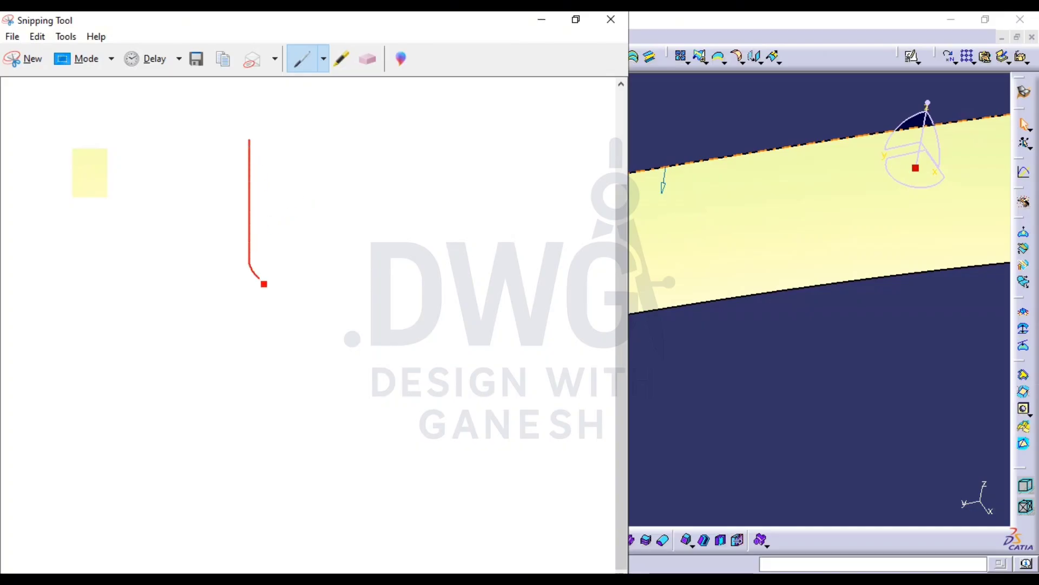
# Draw two parallel rounded-corner wall profiles on the snip canvas, with radius callouts for both corners and a thickness of 1 between them
pyautogui.moveTo(264, 283); pyautogui.dragTo(431, 288)
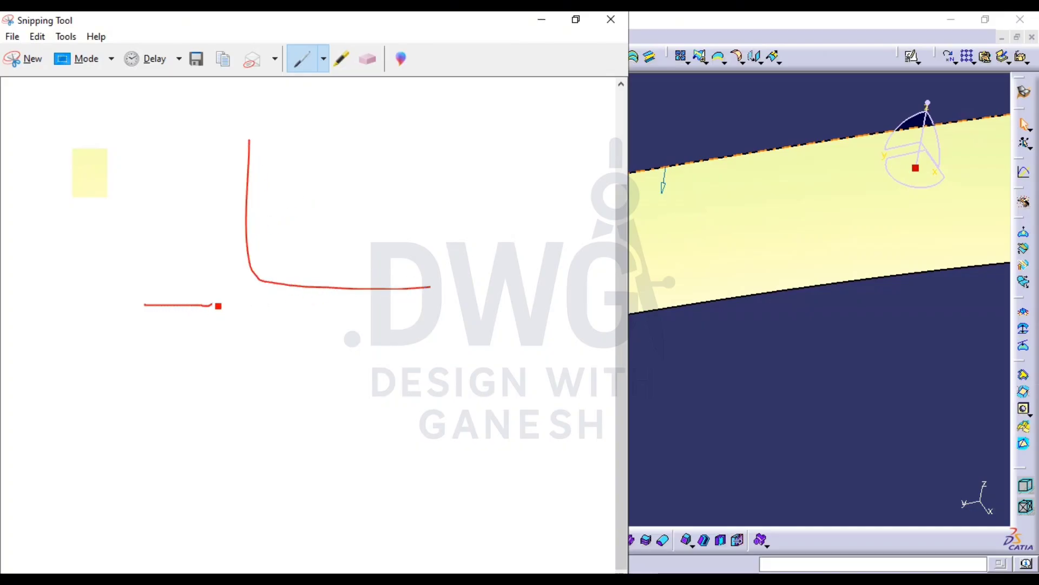
pyautogui.moveTo(155, 289)
pyautogui.mouseDown()
pyautogui.moveTo(157, 303)
pyautogui.moveTo(164, 293)
pyautogui.mouseUp()
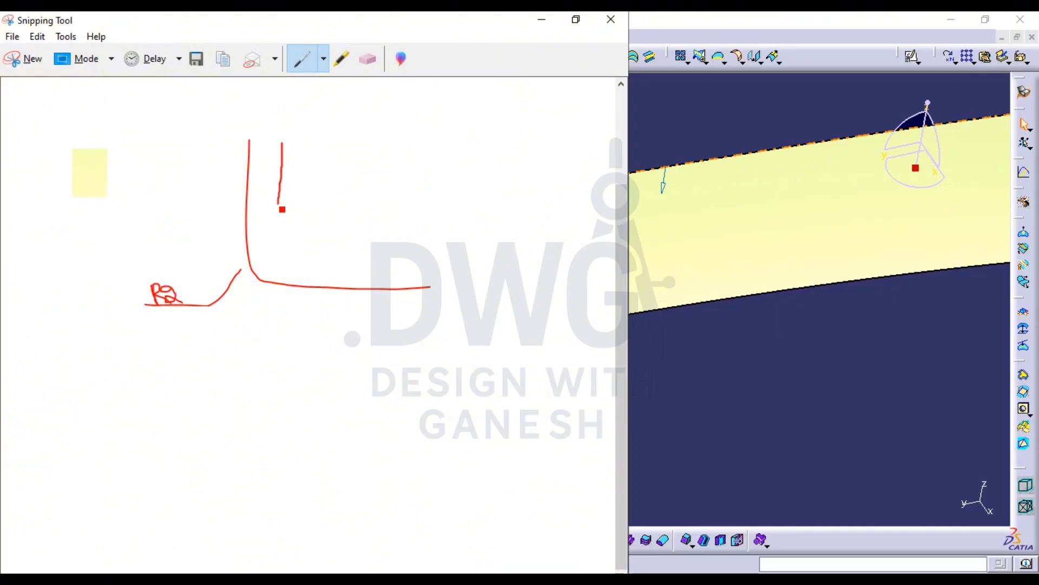
pyautogui.moveTo(285, 259); pyautogui.dragTo(348, 264)
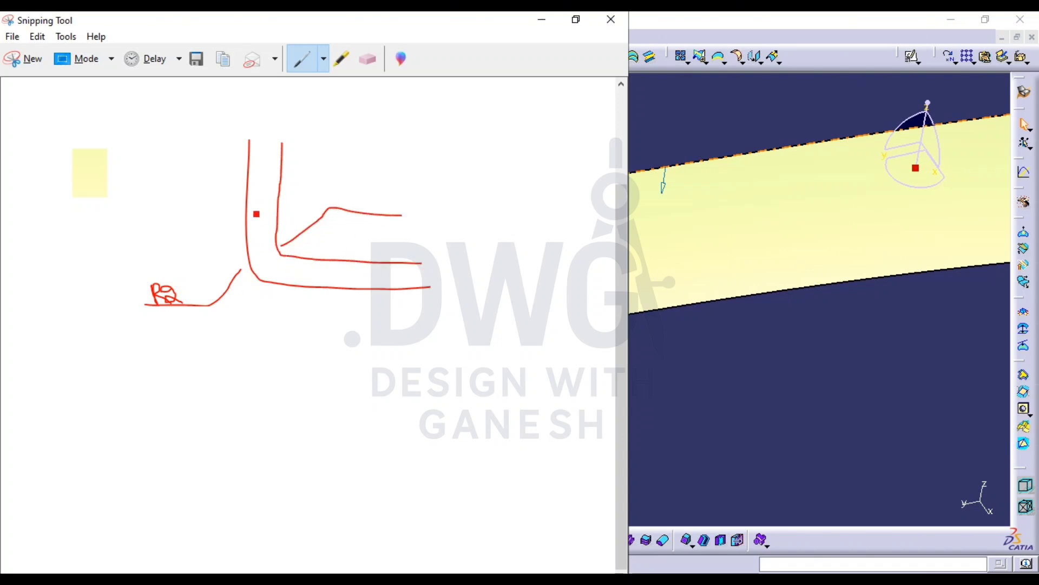
pyautogui.moveTo(243, 156); pyautogui.dragTo(240, 161)
pyautogui.moveTo(280, 243); pyautogui.dragTo(282, 244)
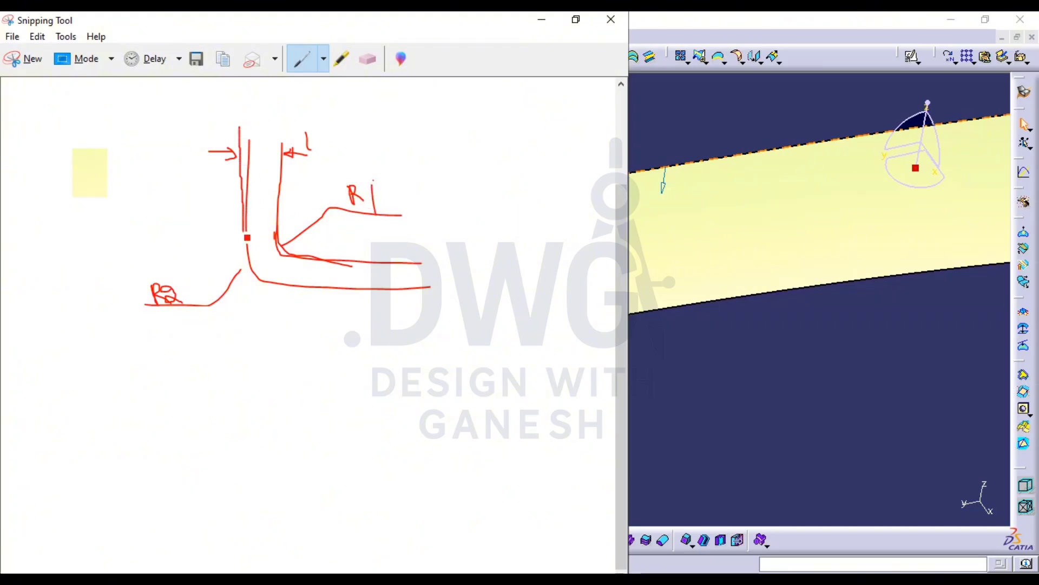
# Emphasise the outer profile and its radius callout, and draw a larger parallel rounded-corner profile outside it
pyautogui.moveTo(304, 290); pyautogui.dragTo(431, 288)
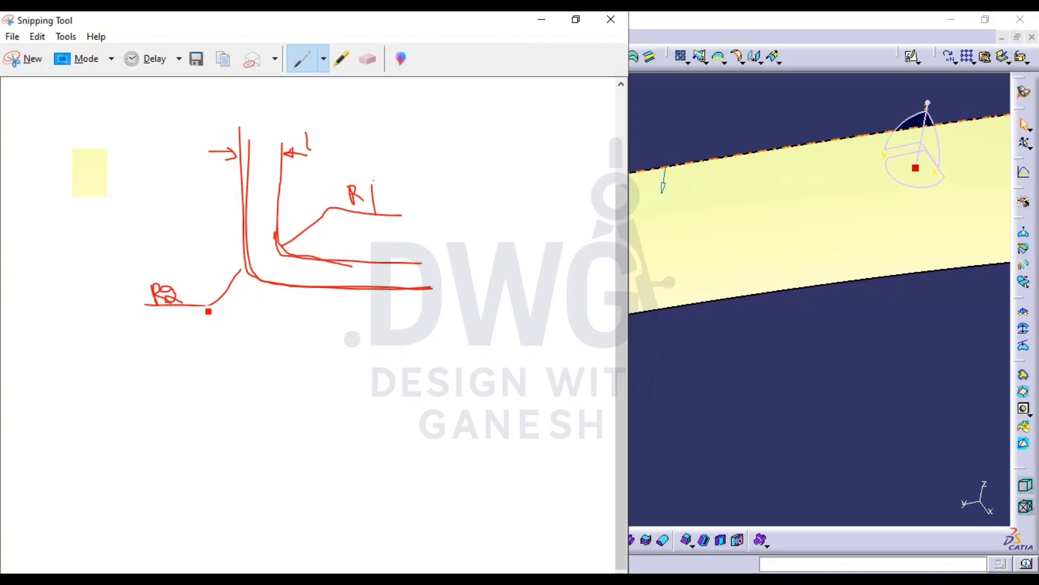
pyautogui.moveTo(209, 311)
pyautogui.mouseDown()
pyautogui.moveTo(155, 283)
pyautogui.moveTo(191, 326)
pyautogui.mouseUp()
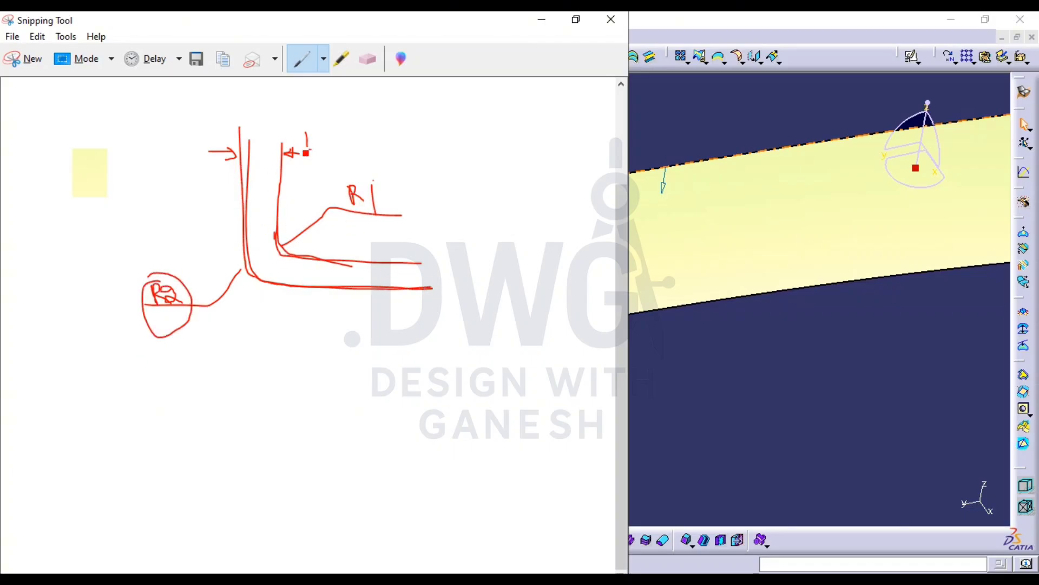
pyautogui.moveTo(196, 124); pyautogui.dragTo(199, 262)
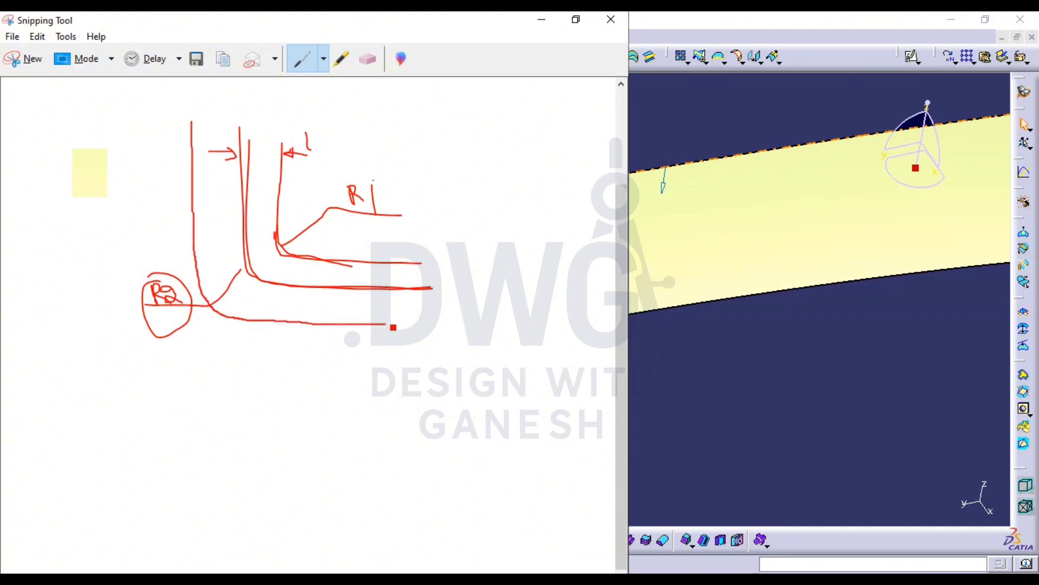
# Extend and retrace the outermost rounded-corner profile on the snip canvas, and draw an arrow across its gap to the middle profile
pyautogui.moveTo(393, 325); pyautogui.dragTo(444, 321)
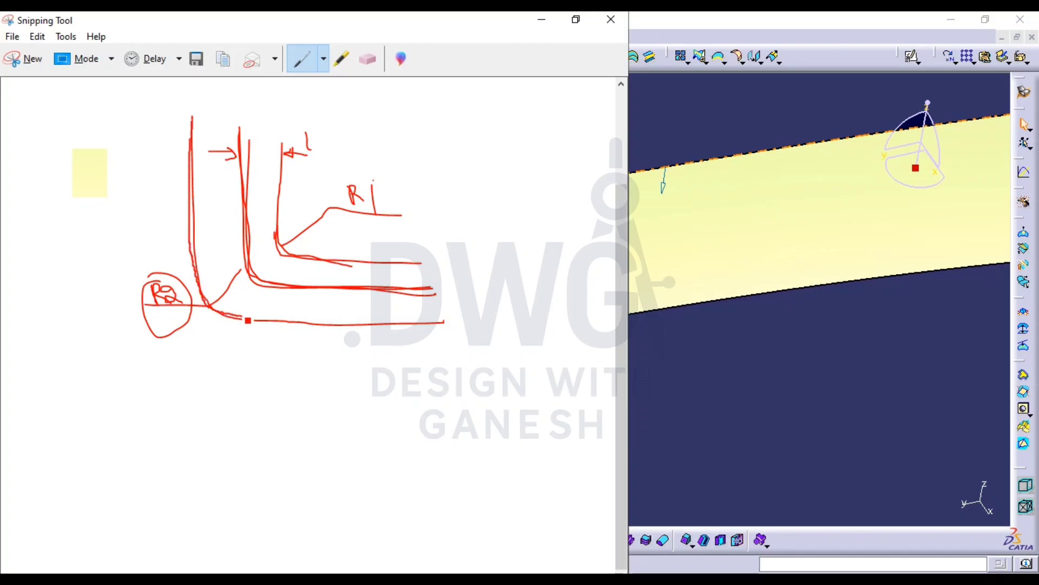
pyautogui.moveTo(248, 321); pyautogui.dragTo(484, 324)
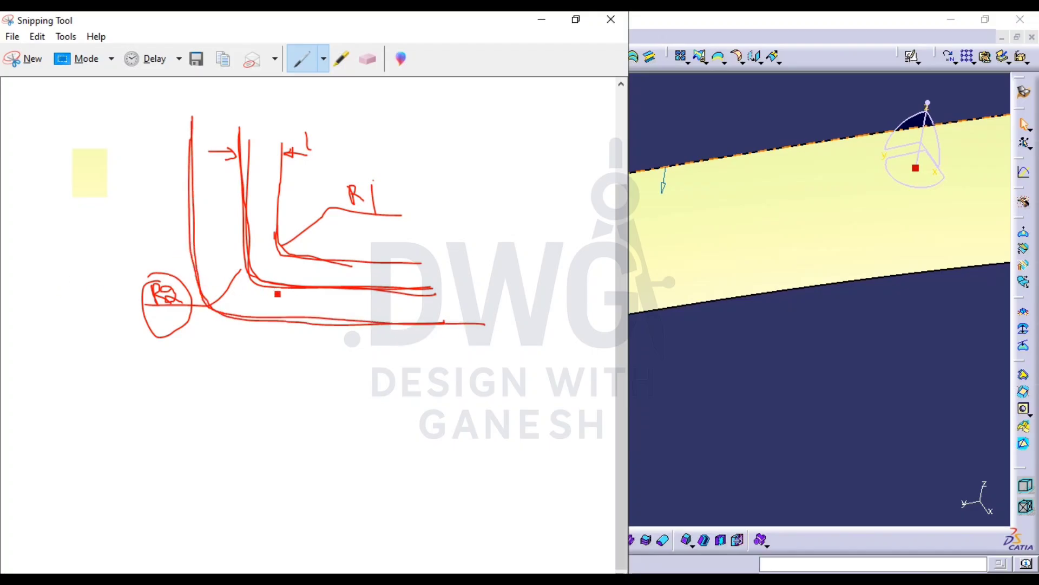
pyautogui.moveTo(260, 283); pyautogui.dragTo(245, 310)
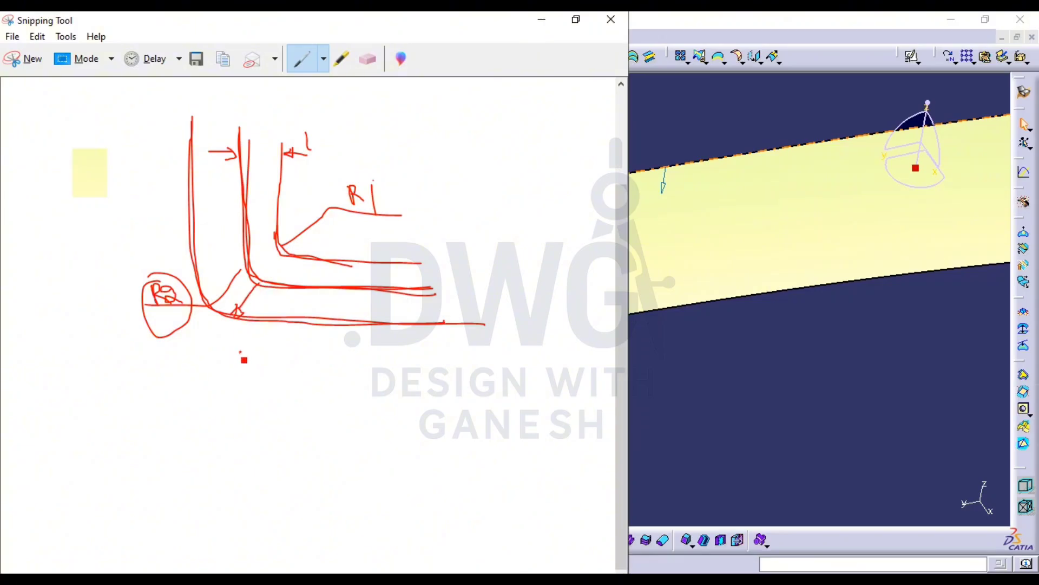
# Write the radius sum 1+2=3, add an R3 callout at the outermost corner, and close the Snipping Tool to return to CATIA
pyautogui.moveTo(240, 353); pyautogui.dragTo(242, 369)
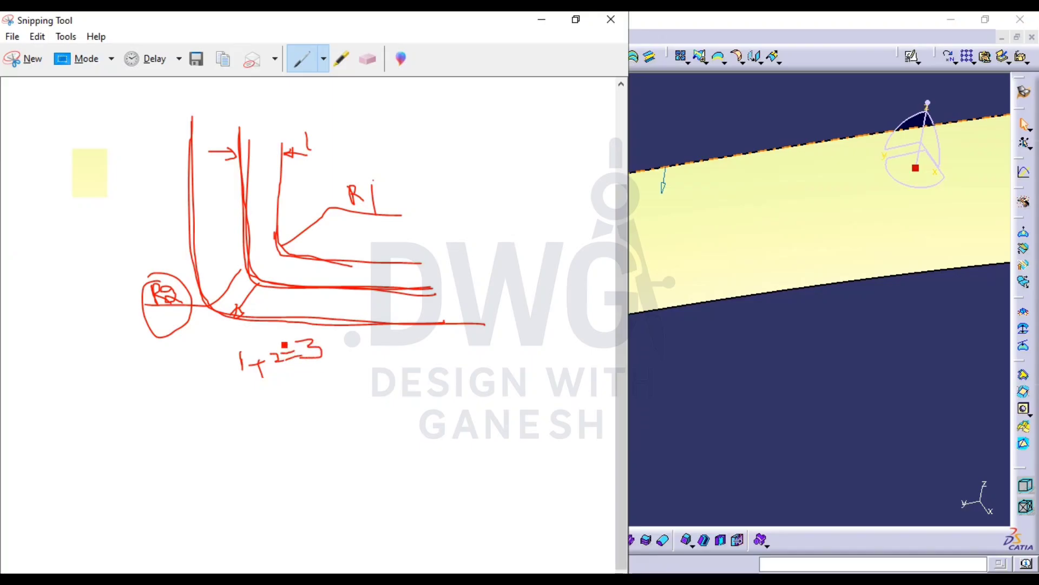
pyautogui.moveTo(214, 313); pyautogui.dragTo(209, 397)
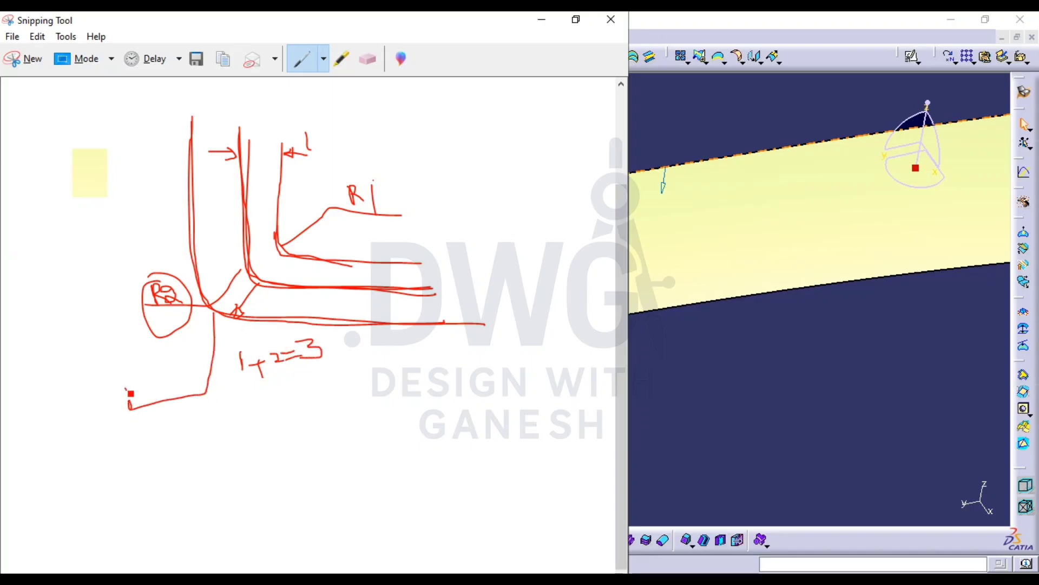
pyautogui.moveTo(135, 399); pyautogui.dragTo(150, 405)
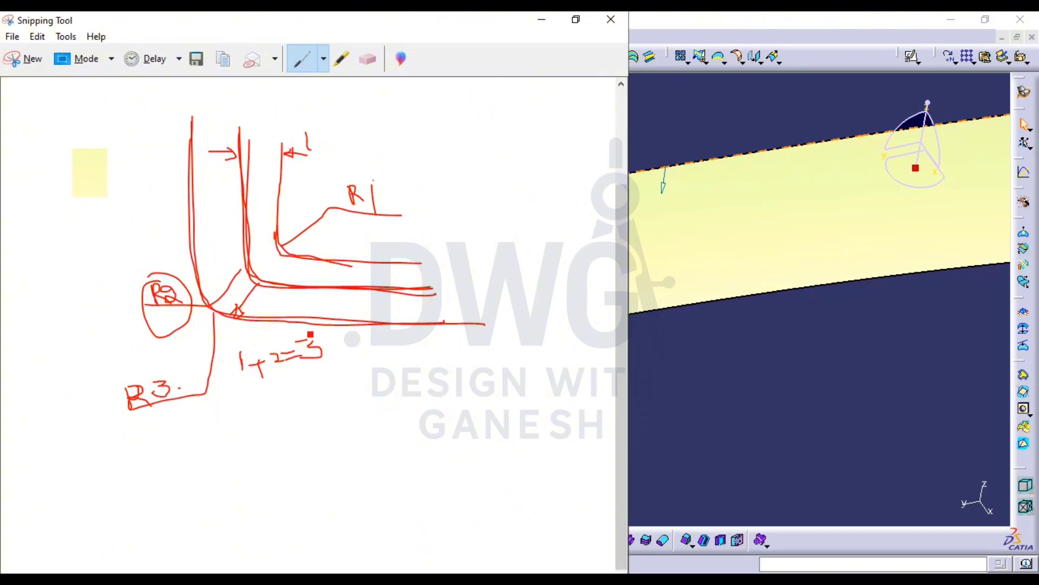
pyautogui.click(611, 22)
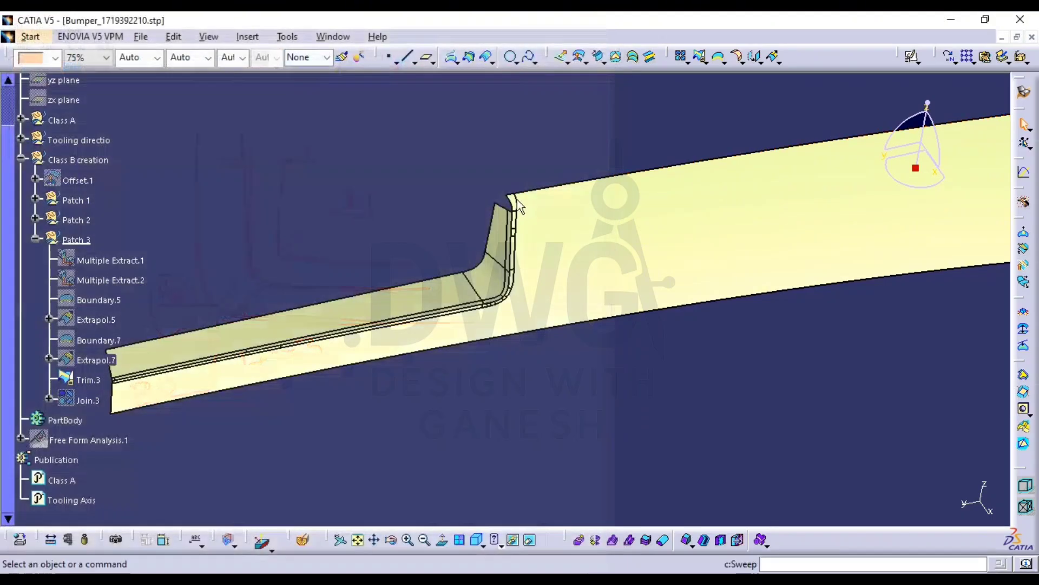
# Show the Class A surface and compare it with the trimmed Class B patch at the recess corner
pyautogui.moveTo(591, 355); pyautogui.dragTo(566, 244, button='middle')
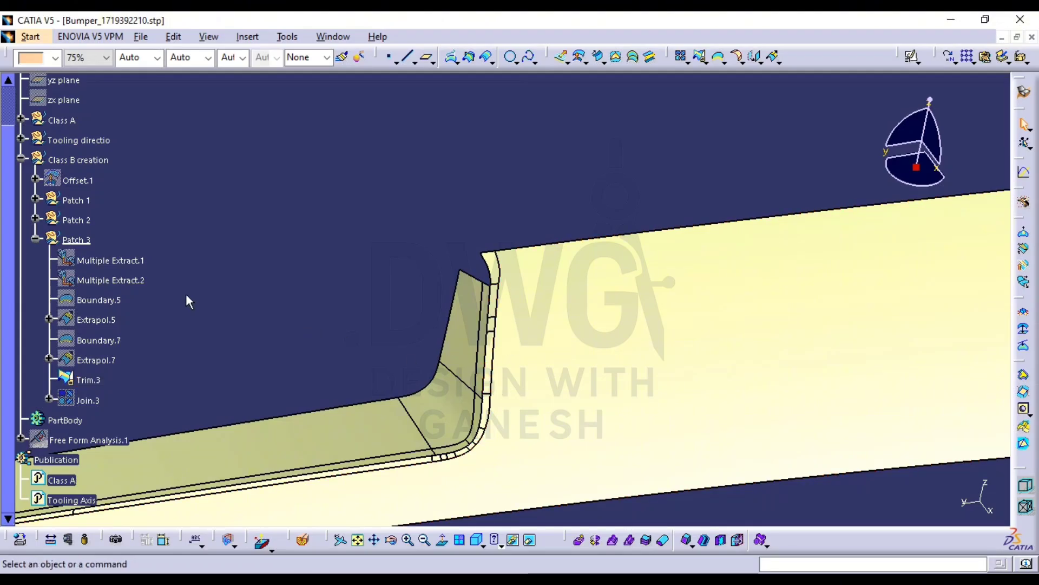
pyautogui.scroll(-2, 112, 422)
pyautogui.click(61, 390)
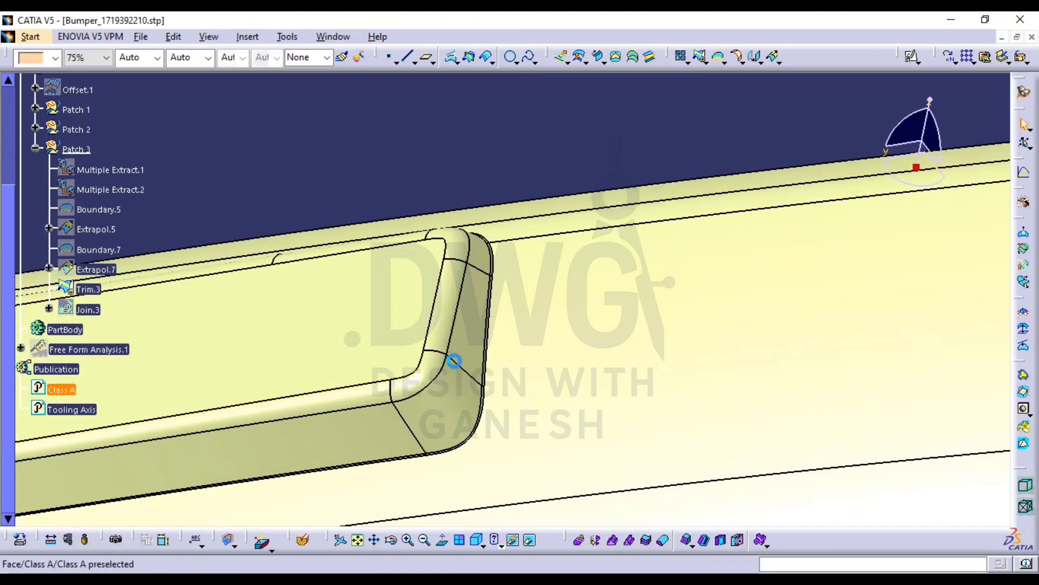
pyautogui.moveTo(534, 338); pyautogui.dragTo(498, 303, button='middle')
pyautogui.moveTo(568, 286); pyautogui.dragTo(787, 330, button='middle')
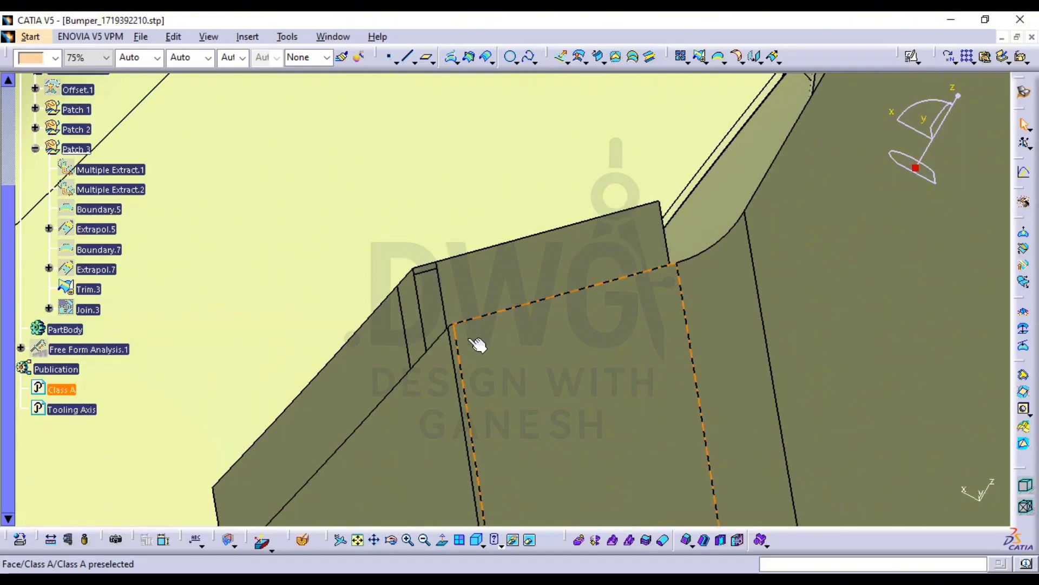
pyautogui.moveTo(472, 340); pyautogui.dragTo(449, 317, button='middle')
pyautogui.moveTo(431, 333); pyautogui.dragTo(523, 379, button='middle')
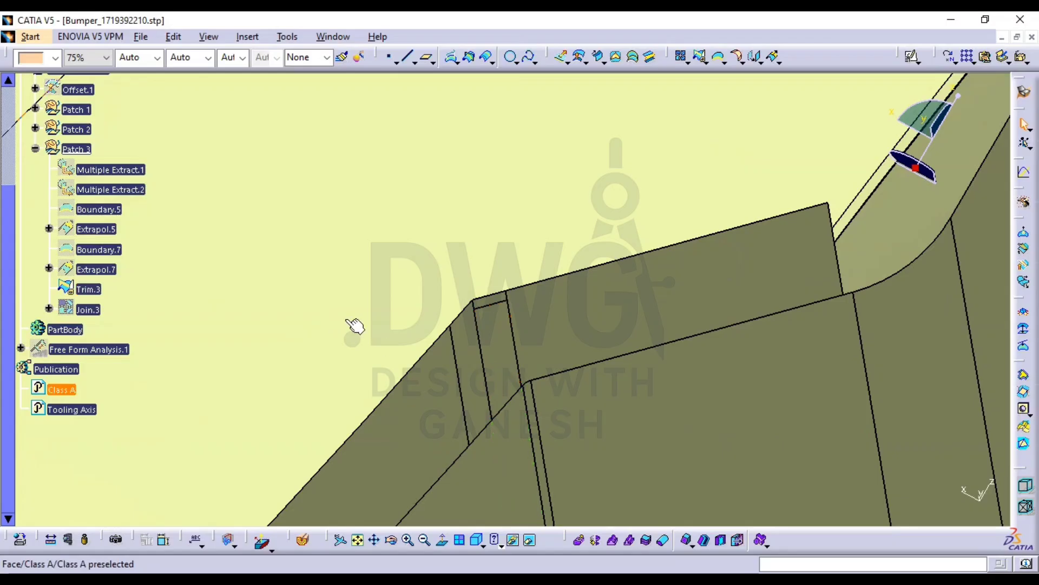
# Hide the Class A surface and examine the edges of the trimmed patch around the recess corner
pyautogui.click(61, 389)
pyautogui.press('space')
pyautogui.moveTo(470, 324); pyautogui.dragTo(504, 290, button='middle')
pyautogui.moveTo(506, 344); pyautogui.dragTo(499, 262, button='middle')
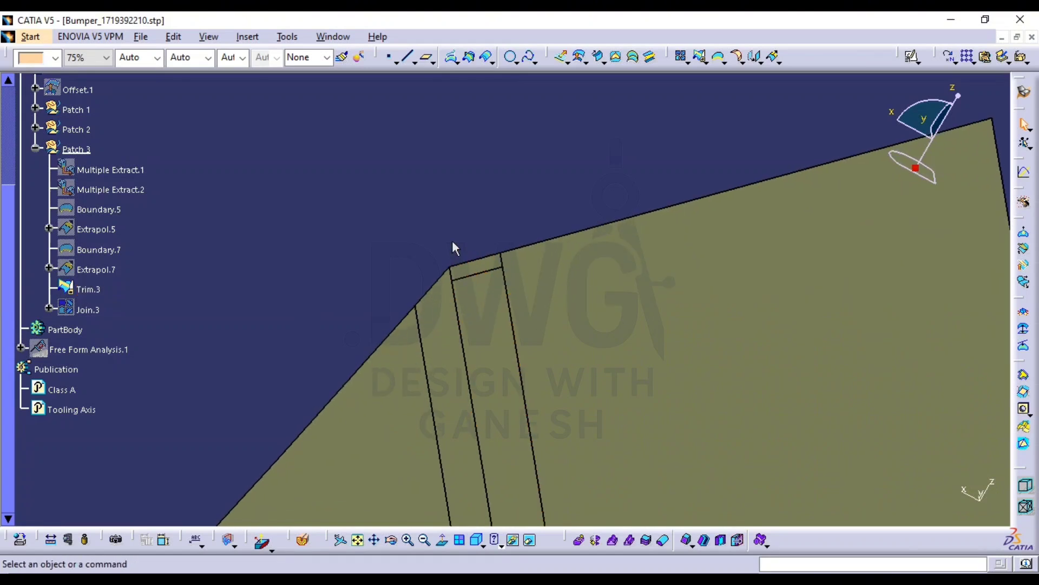
pyautogui.moveTo(386, 336); pyautogui.dragTo(367, 276, button='middle')
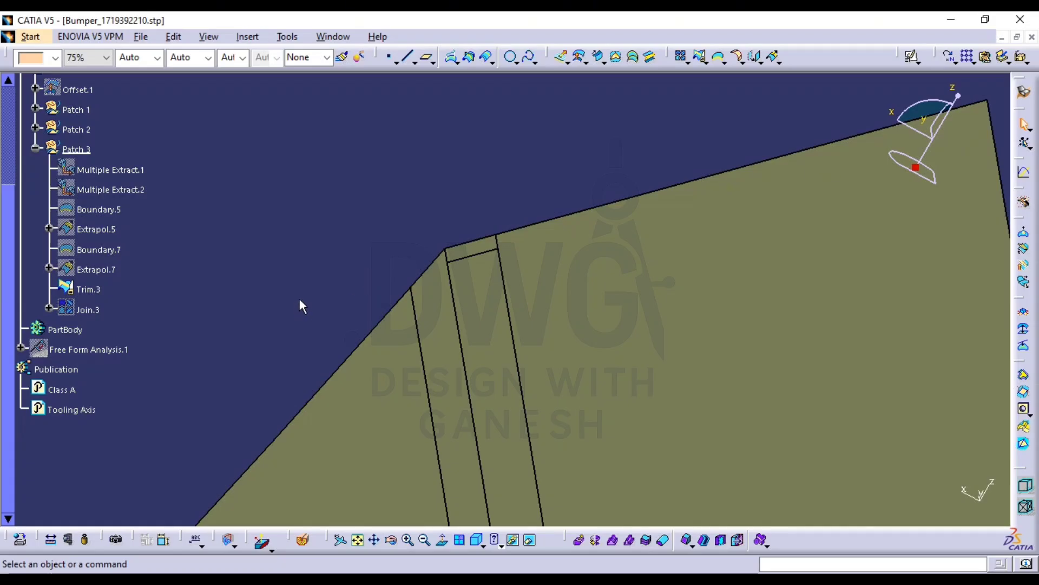
pyautogui.moveTo(608, 192)
pyautogui.mouseDown(button='middle')
pyautogui.moveTo(610, 233)
pyautogui.moveTo(614, 178)
pyautogui.moveTo(608, 192)
pyautogui.mouseUp(button='middle')
pyautogui.moveTo(457, 216); pyautogui.dragTo(420, 323, button='middle')
pyautogui.moveTo(598, 284); pyautogui.dragTo(439, 307, button='middle')
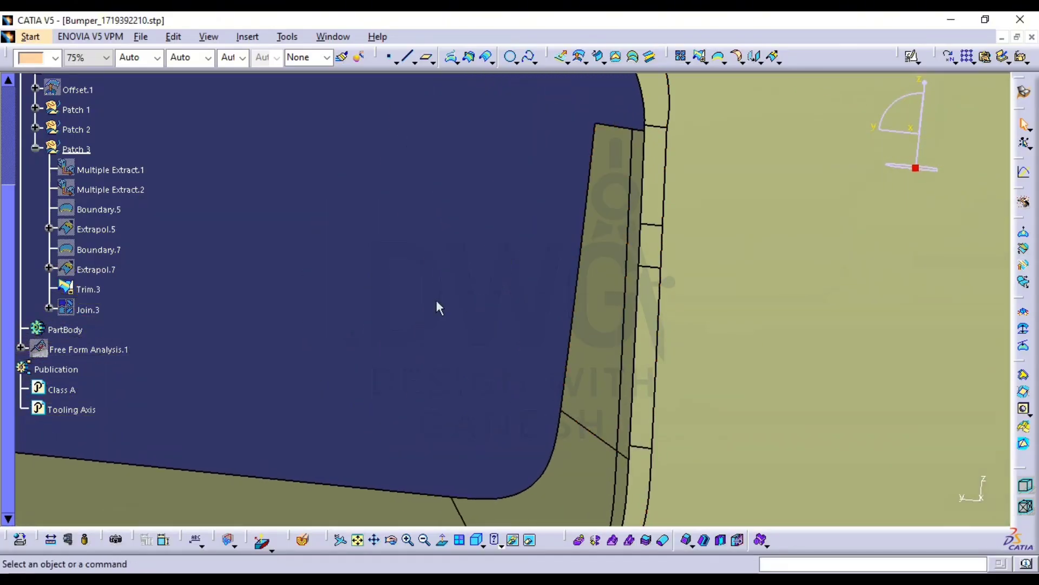
# Try an edge fillet of 3.5 mm radius along the Trim.3 edge around the recess, and cancel the definition
pyautogui.click(737, 56)
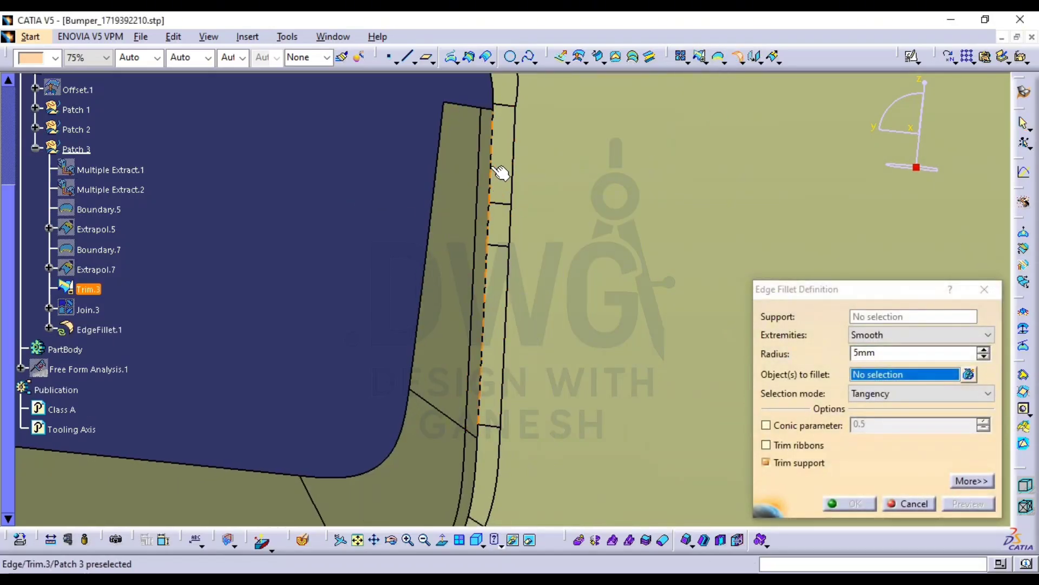
pyautogui.click(515, 183)
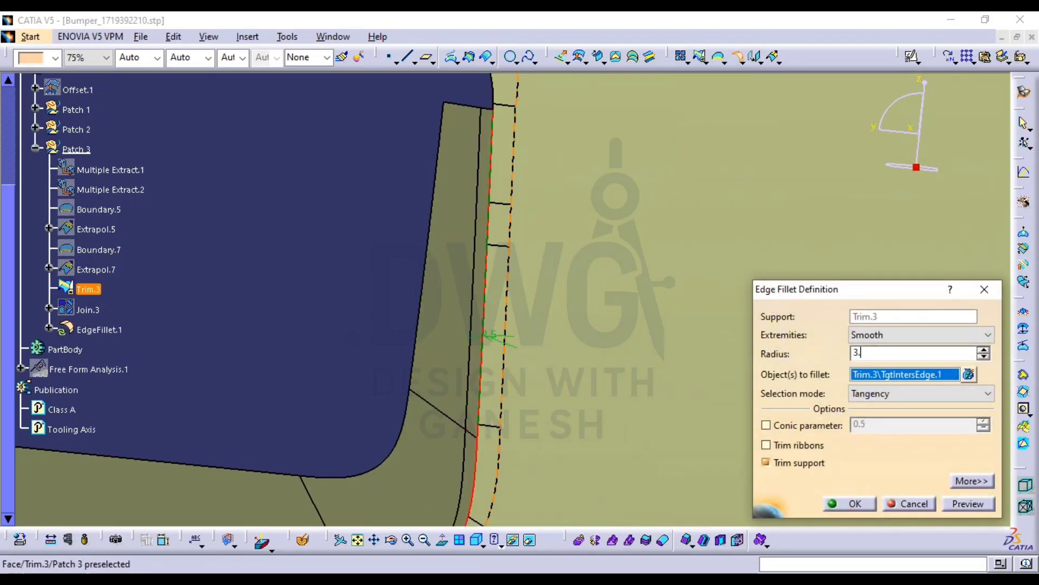
pyautogui.click(968, 503)
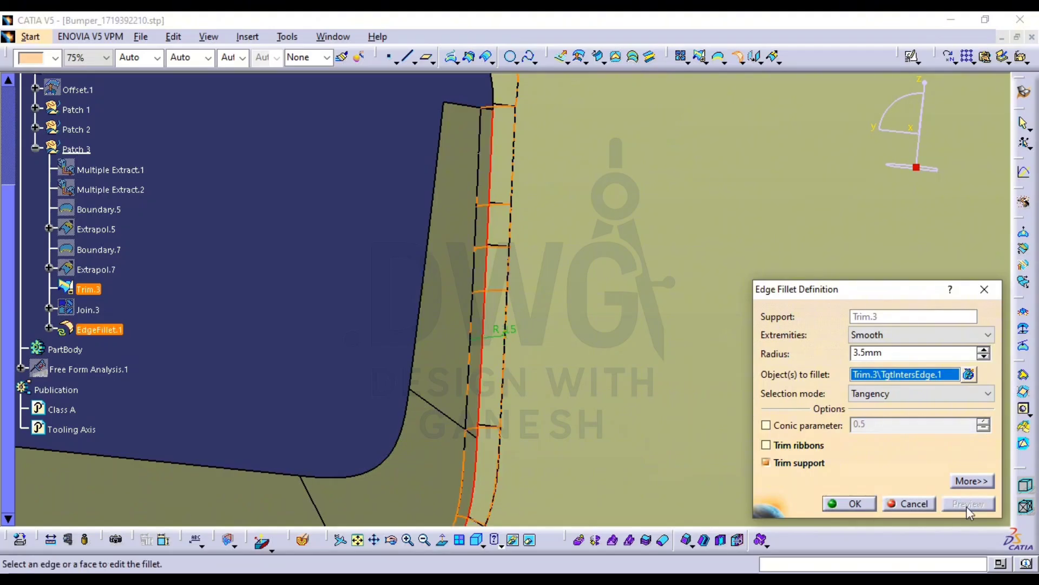
pyautogui.click(828, 504)
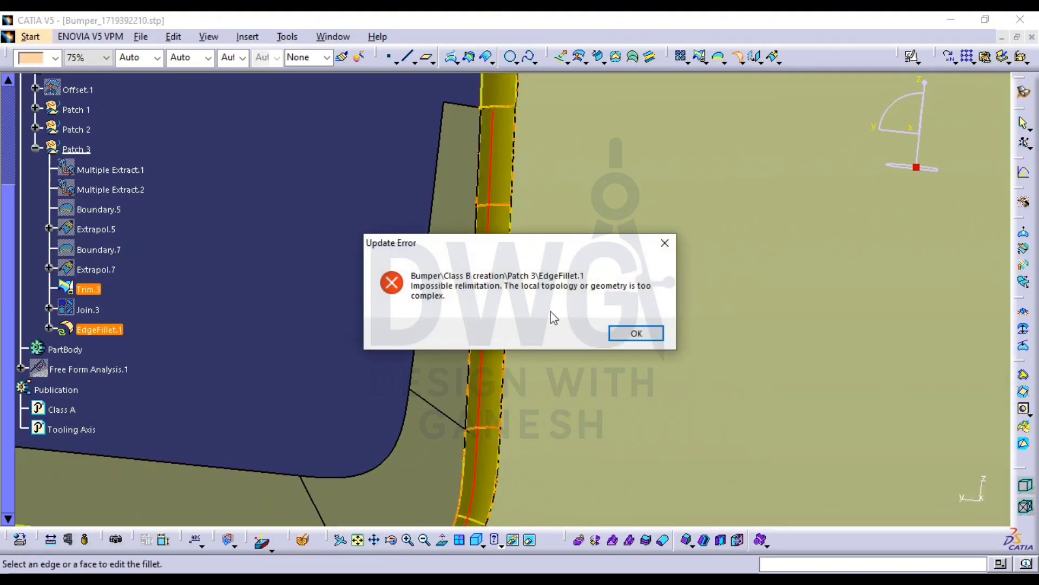
pyautogui.click(637, 334)
pyautogui.moveTo(473, 303); pyautogui.dragTo(438, 351, button='middle')
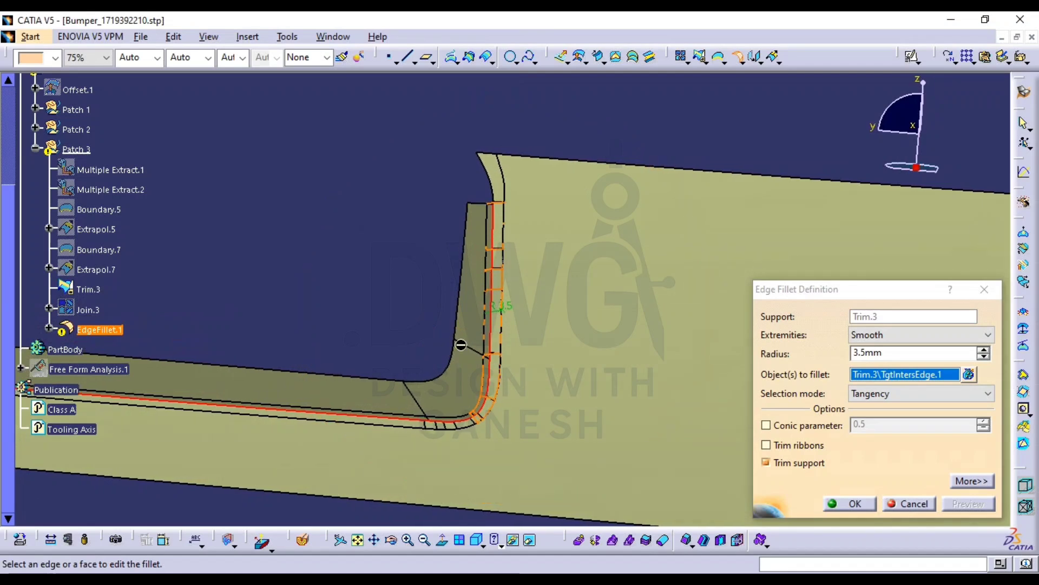
pyautogui.moveTo(566, 376); pyautogui.dragTo(759, 383, button='middle')
pyautogui.moveTo(527, 408); pyautogui.dragTo(636, 417, button='middle')
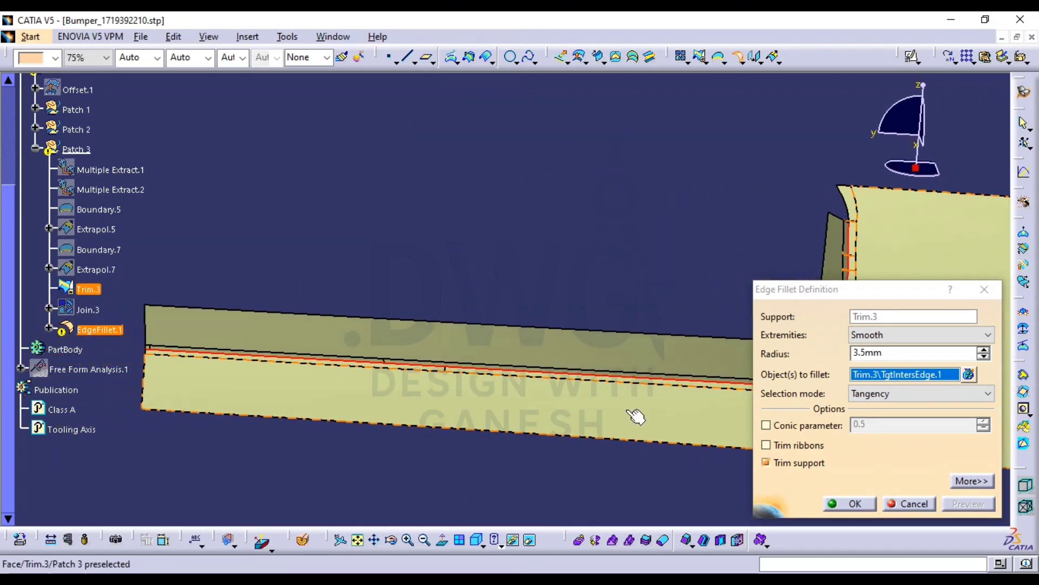
pyautogui.middleClick(617, 265)
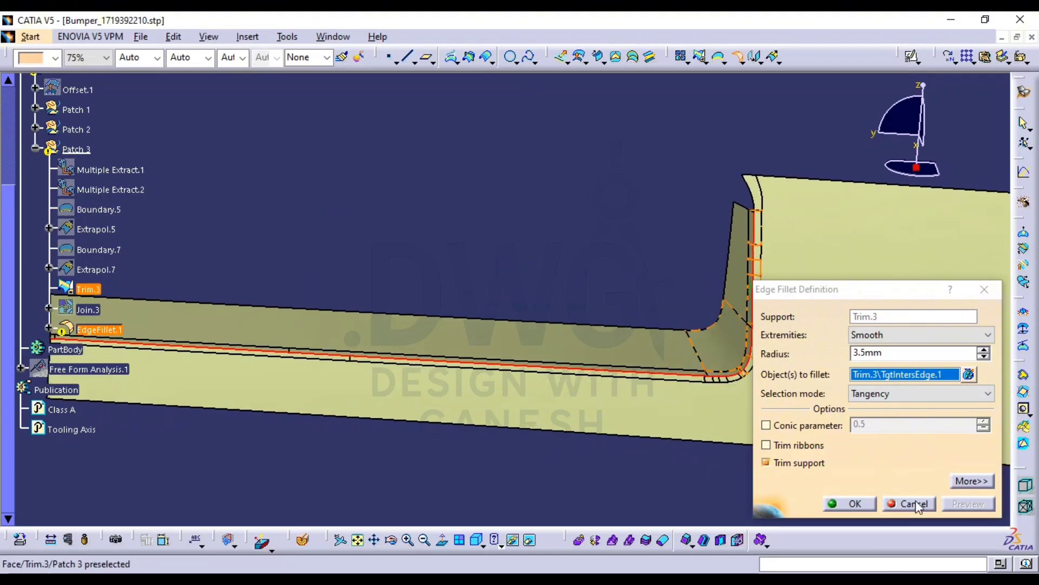
pyautogui.moveTo(607, 429); pyautogui.dragTo(414, 391, button='middle')
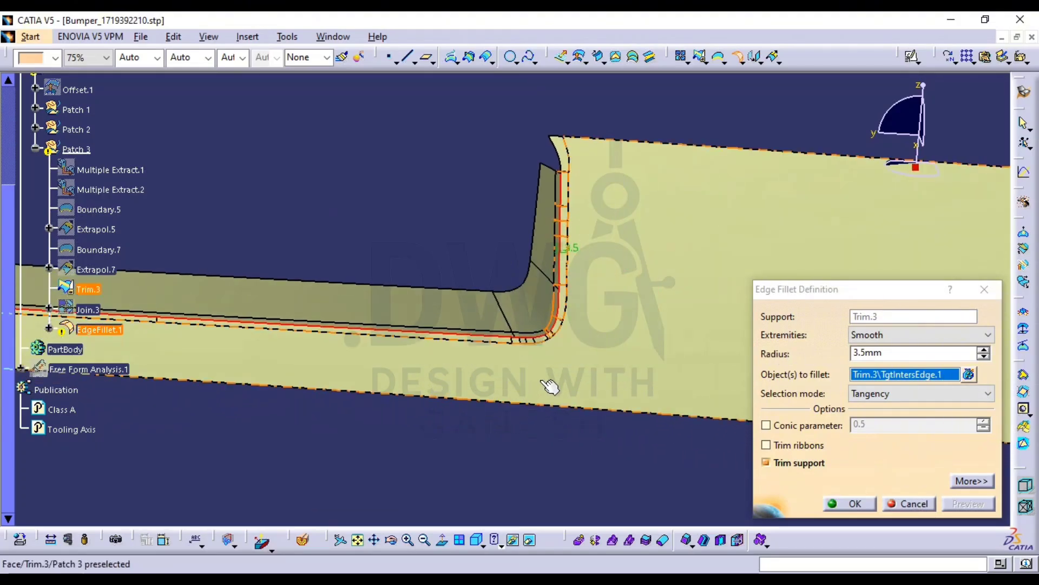
pyautogui.click(911, 505)
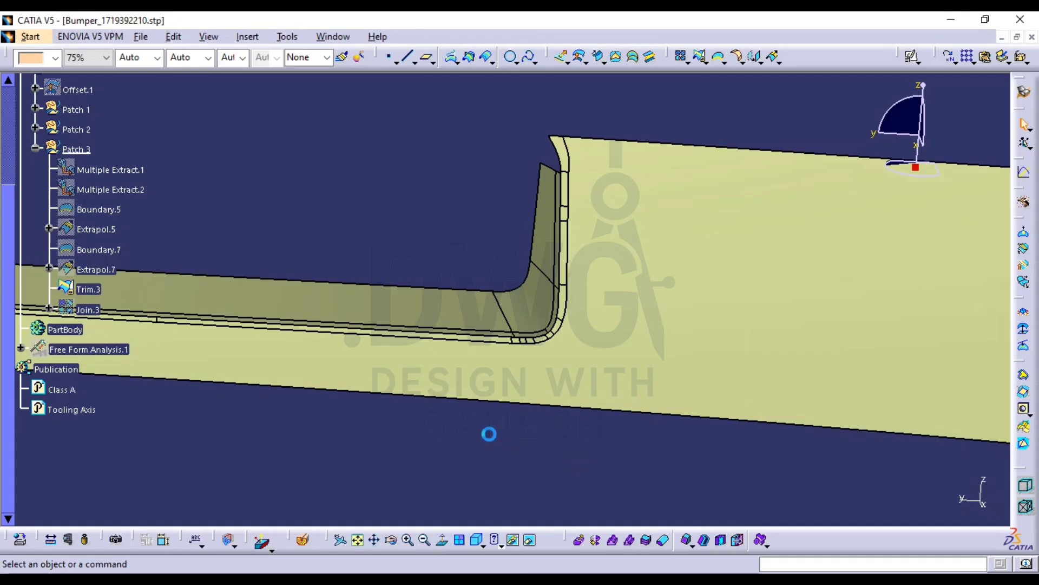
# Show Join.3 together with the Trim.3 patch around the recess
pyautogui.click(90, 310)
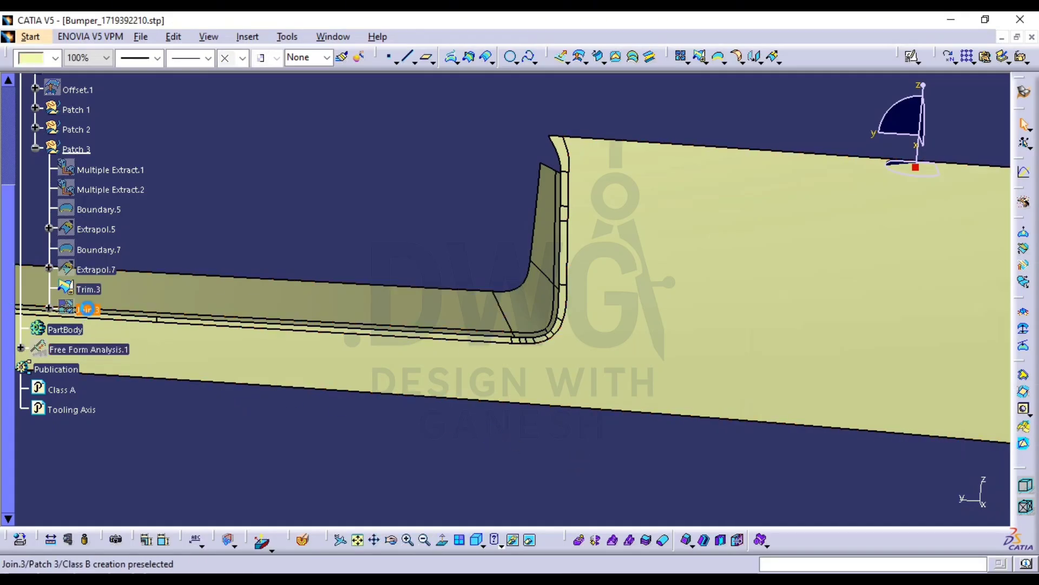
pyautogui.press('space')
pyautogui.moveTo(489, 323); pyautogui.dragTo(554, 323, button='middle')
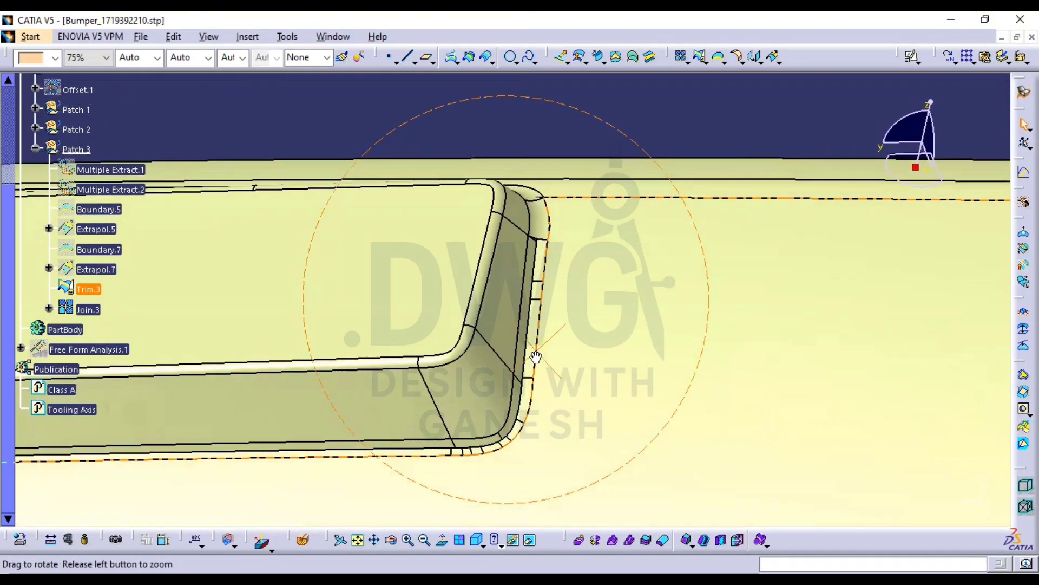
# Retry the 3.5 mm edge fillet on the Trim.3 recess edge with Join.3 shown
pyautogui.click(738, 60)
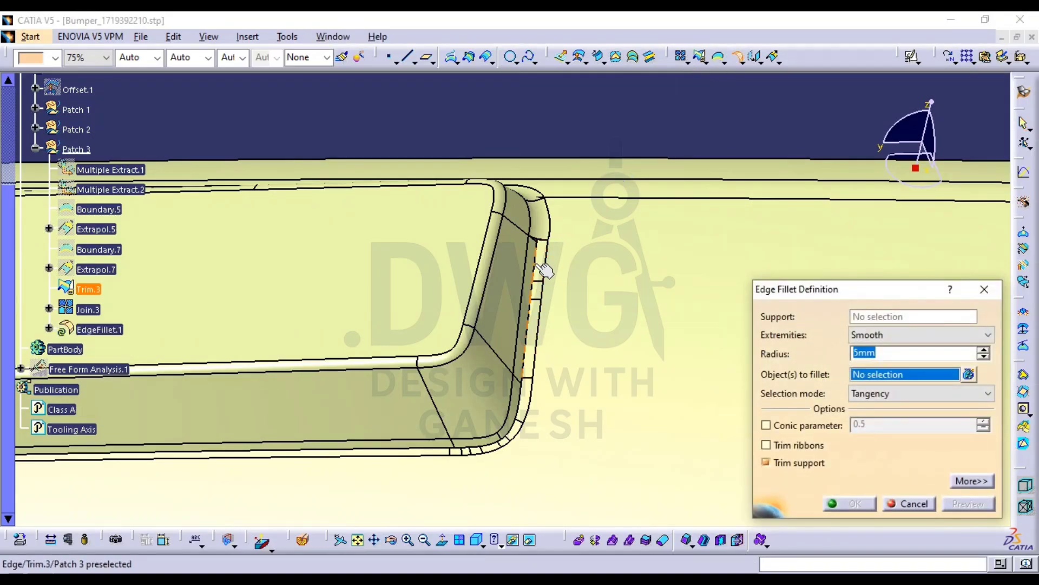
pyautogui.click(533, 265)
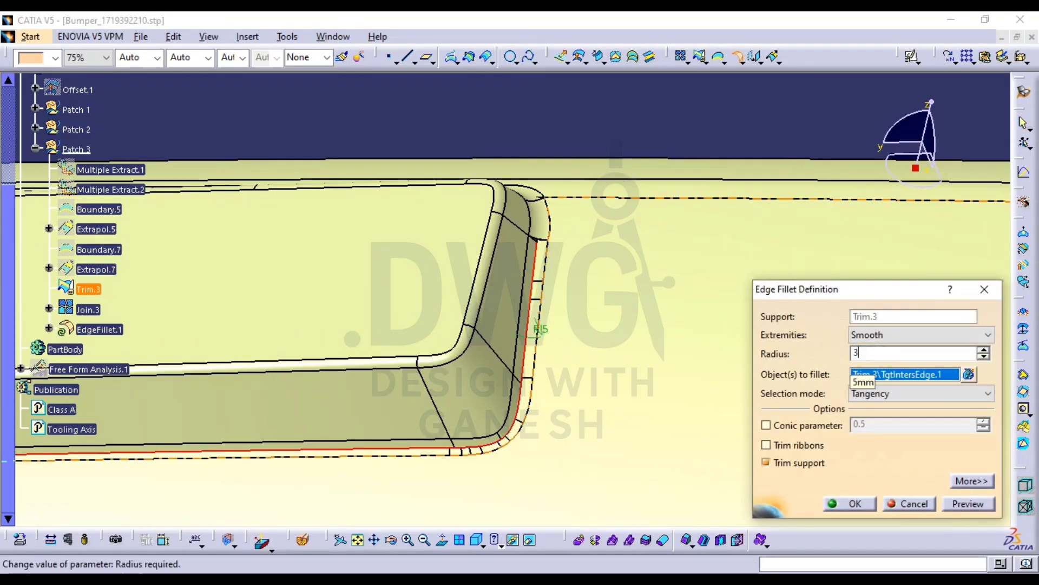
pyautogui.write('3.5')
pyautogui.click(963, 503)
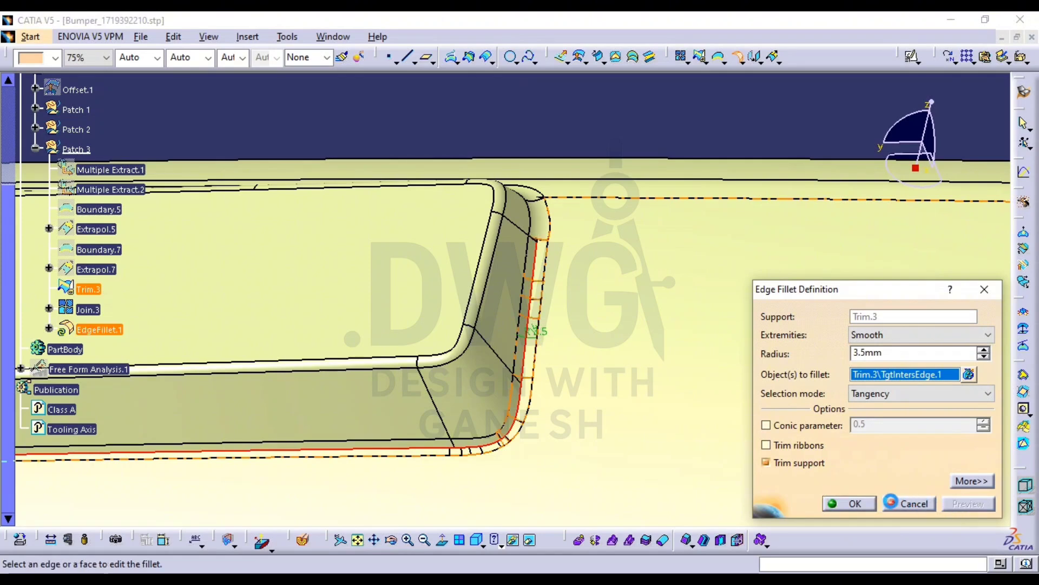
pyautogui.click(860, 504)
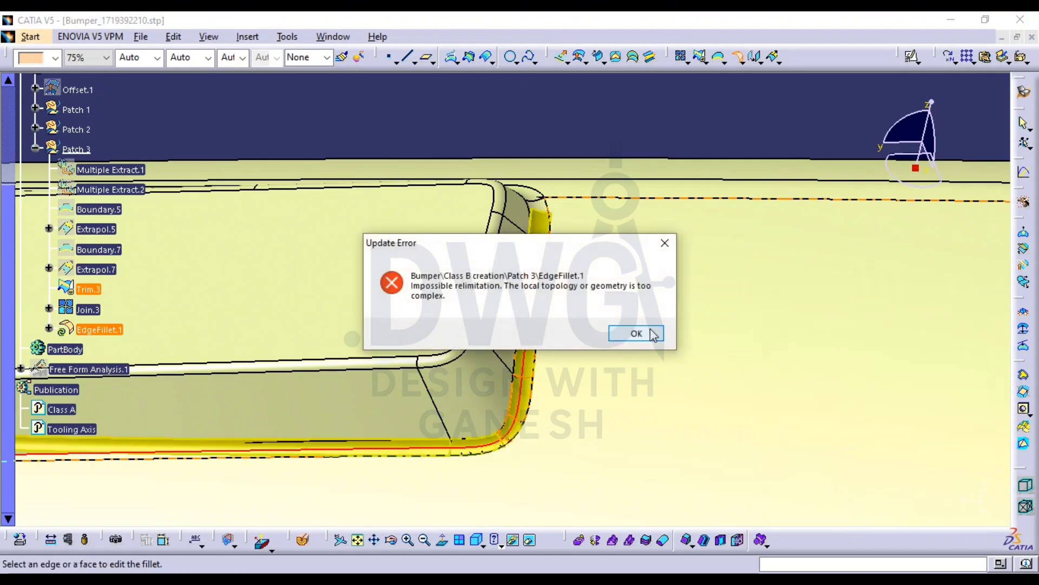
pyautogui.click(637, 332)
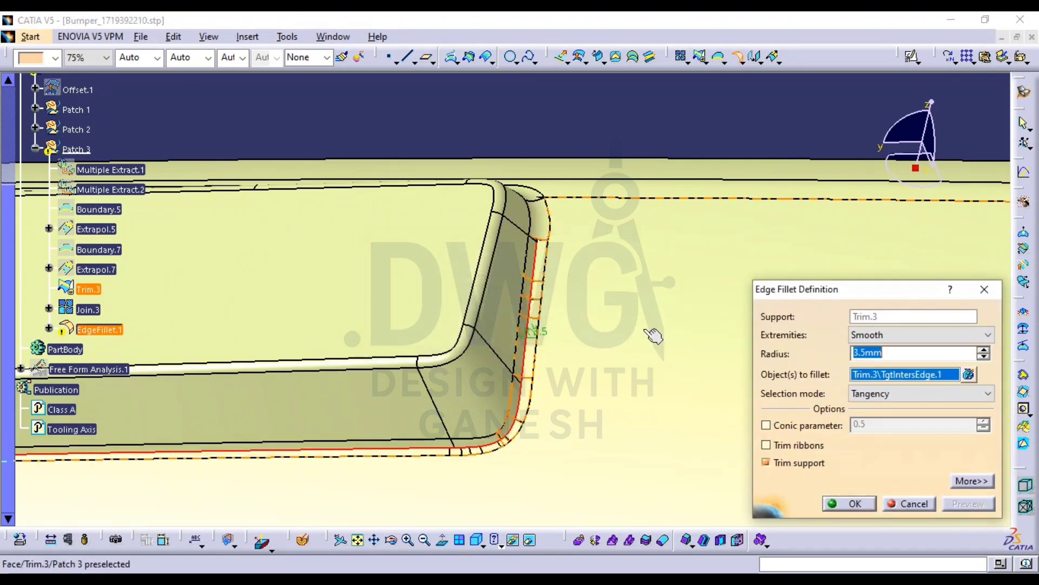
# Create the Trim.3 edge fillet with a 4.5 mm radius, and undo it after checking the recess corner
pyautogui.moveTo(566, 425); pyautogui.dragTo(605, 402, button='middle')
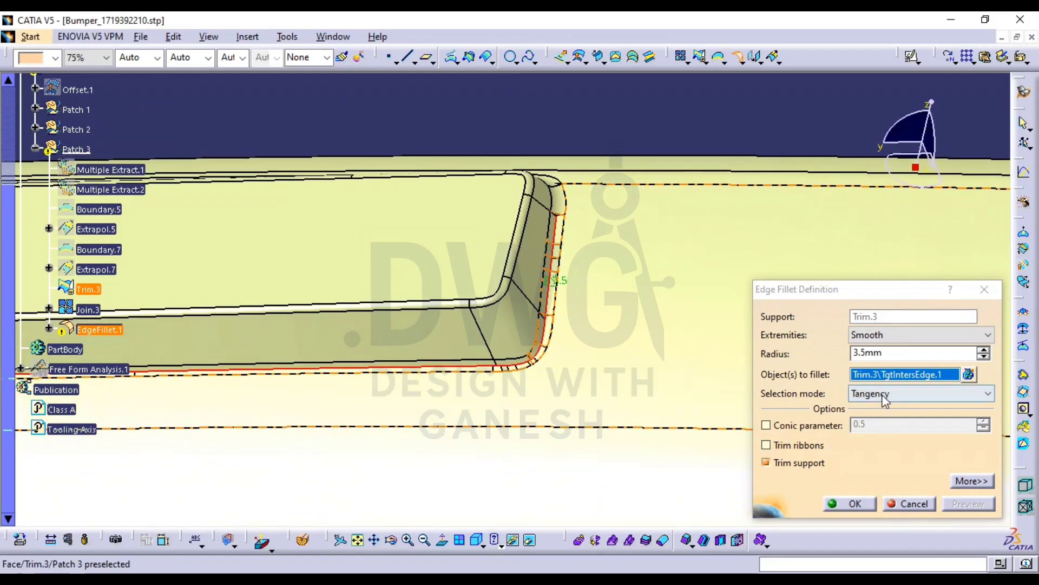
pyautogui.click(984, 350)
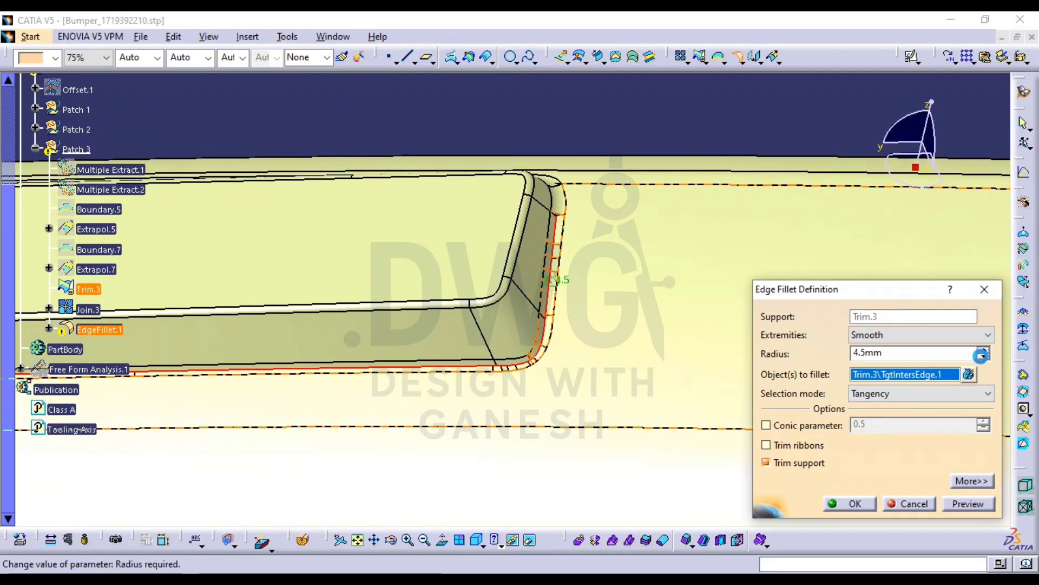
pyautogui.click(959, 505)
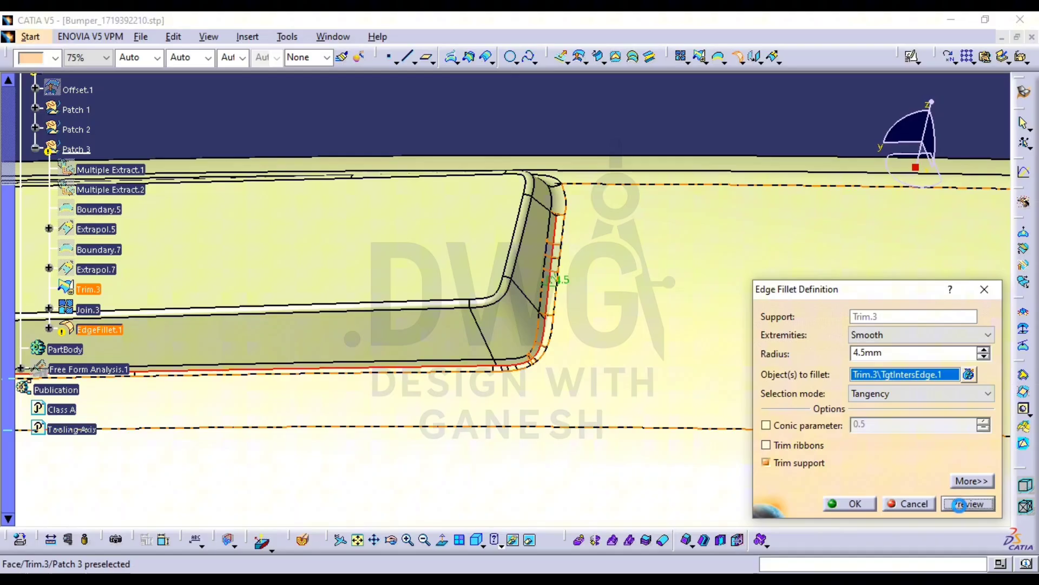
pyautogui.click(850, 504)
pyautogui.moveTo(603, 305); pyautogui.dragTo(544, 414, button='middle')
pyautogui.moveTo(638, 341); pyautogui.dragTo(621, 380, button='middle')
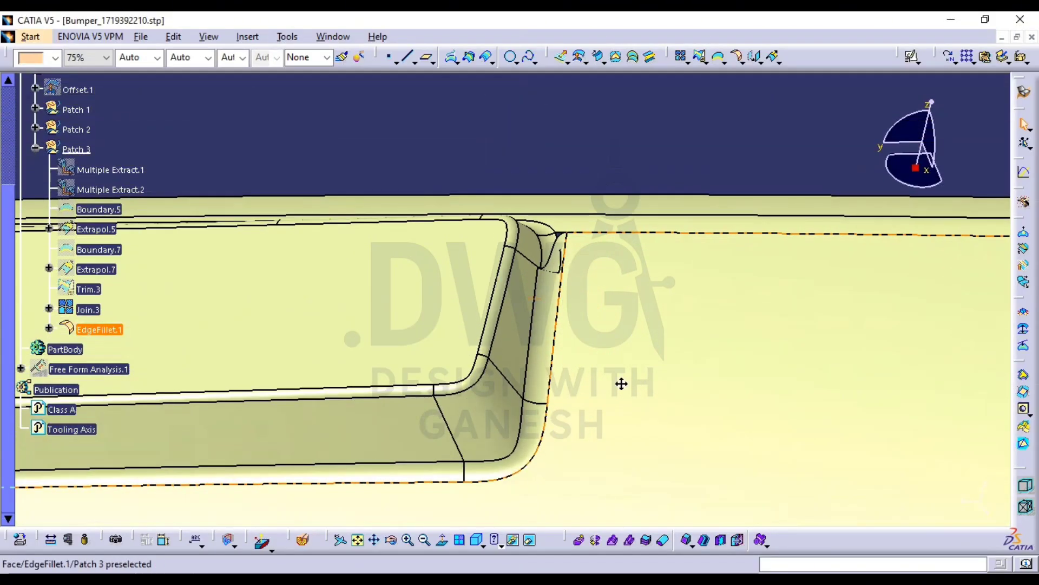
pyautogui.hotkey('ctrl', 'z')
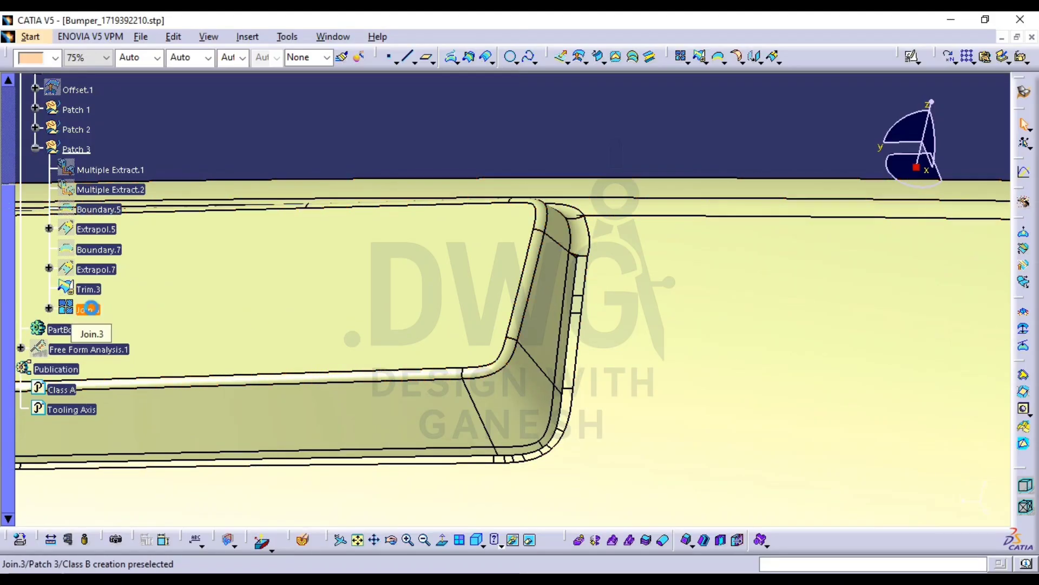
# Delete Join.3, Trim.3, Extrapol.7 and Boundary.7 from Patch 3
pyautogui.hotkey('ctrl', 'z')
pyautogui.click(85, 288)
pyautogui.press('Delete')
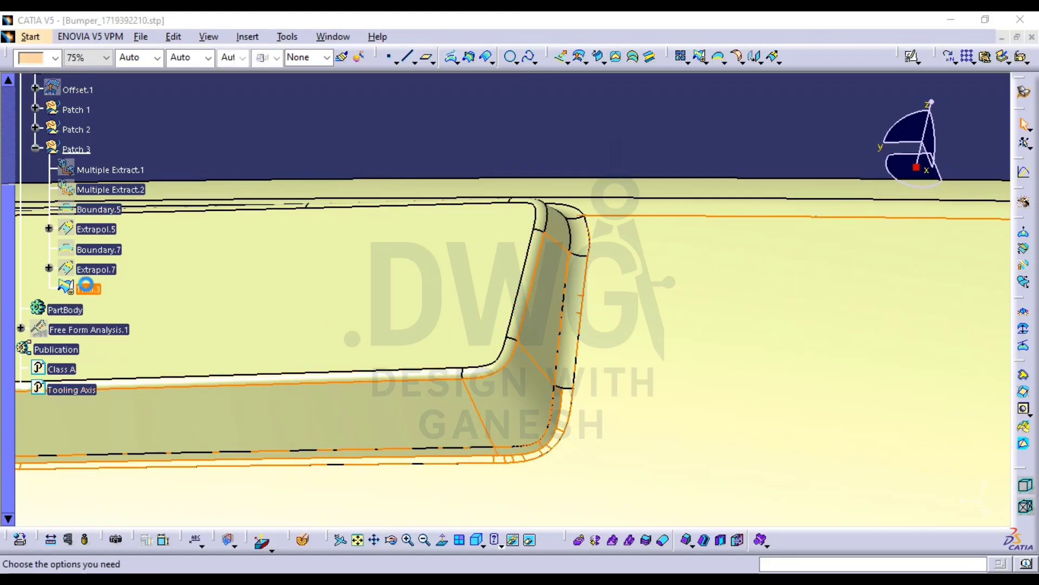
pyautogui.press('Return')
pyautogui.click(107, 270)
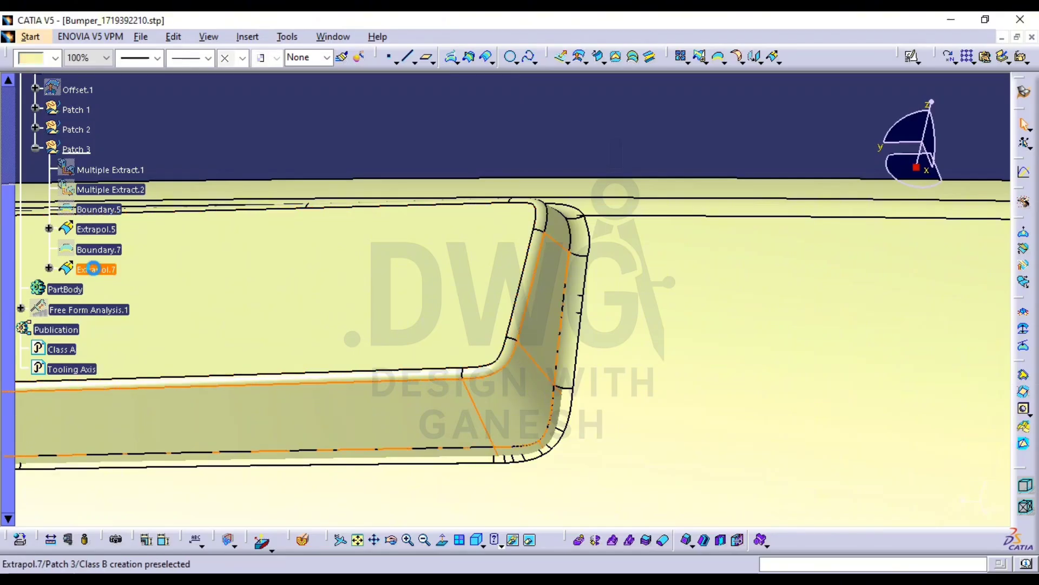
pyautogui.press('Delete')
pyautogui.press('Return')
pyautogui.click(98, 249)
pyautogui.press('Delete')
pyautogui.press('Return')
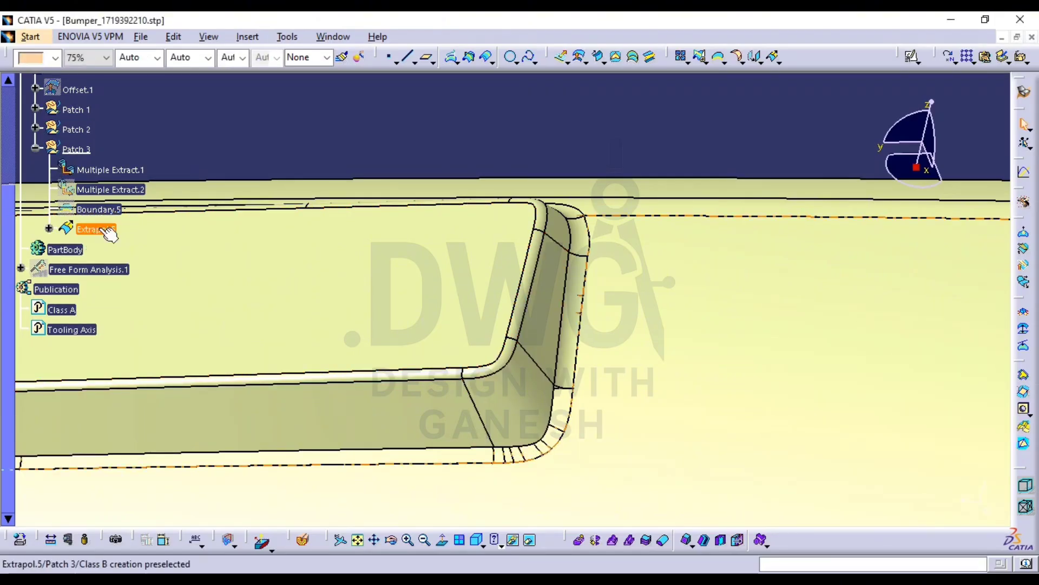
# Delete the remaining Patch 3 features: Extrapol.5, Boundary.5, Multiple Extract.2 and Multiple Extract.1
pyautogui.click(97, 228)
pyautogui.press('Delete')
pyautogui.press('Return')
pyautogui.click(98, 209)
pyautogui.press('Delete')
pyautogui.press('Return')
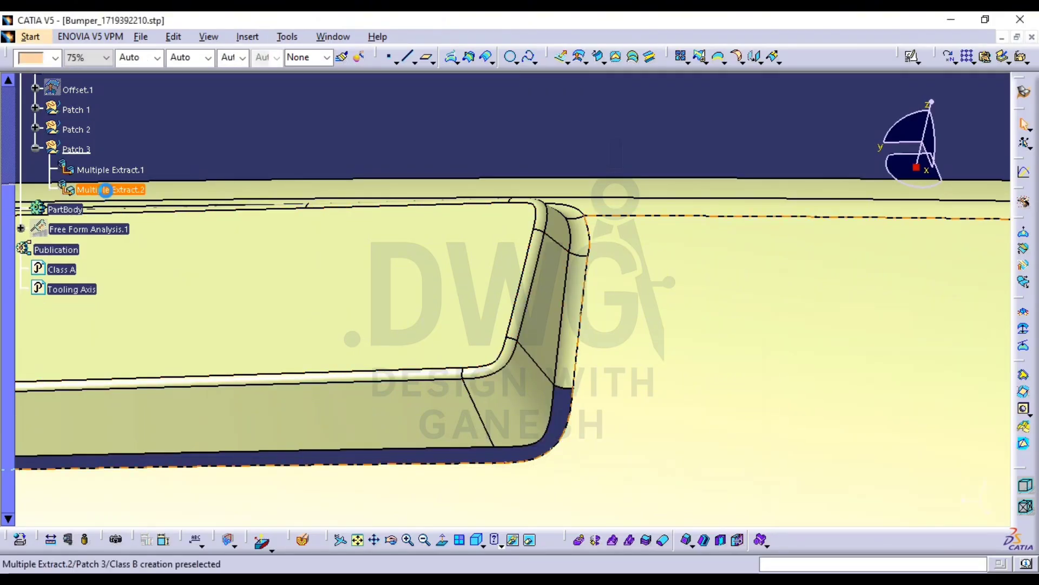
pyautogui.click(105, 190)
pyautogui.press('Delete')
pyautogui.press('Return')
pyautogui.click(121, 169)
pyautogui.press('Delete')
pyautogui.press('Return')
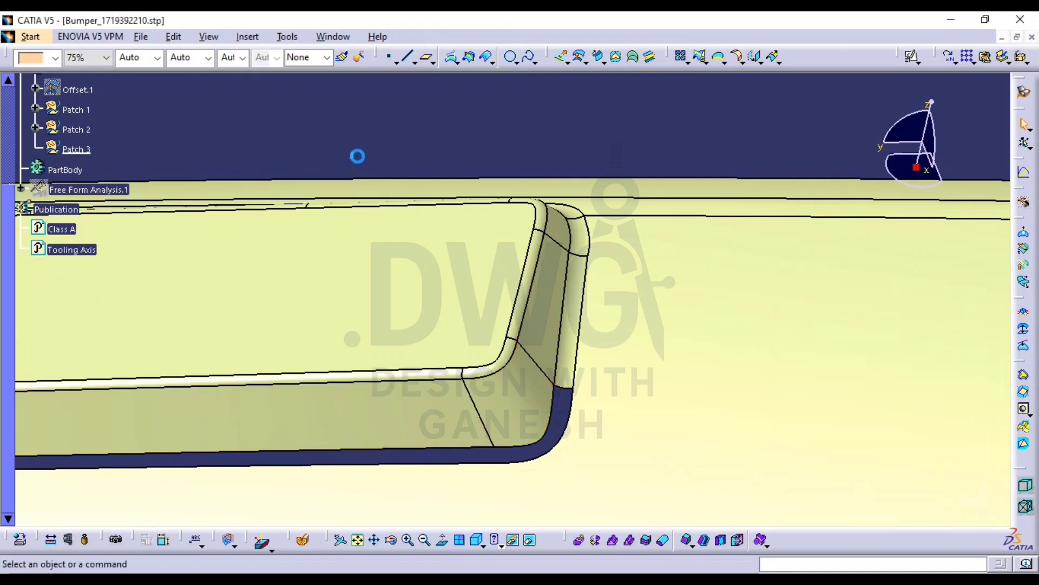
# Examine the gap along the recess's lower edge and the remaining outer fillet faces around its corner and upper edge
pyautogui.moveTo(355, 162); pyautogui.dragTo(395, 292, button='middle')
pyautogui.moveTo(501, 398); pyautogui.dragTo(671, 319, button='middle')
pyautogui.moveTo(607, 311); pyautogui.dragTo(590, 325, button='middle')
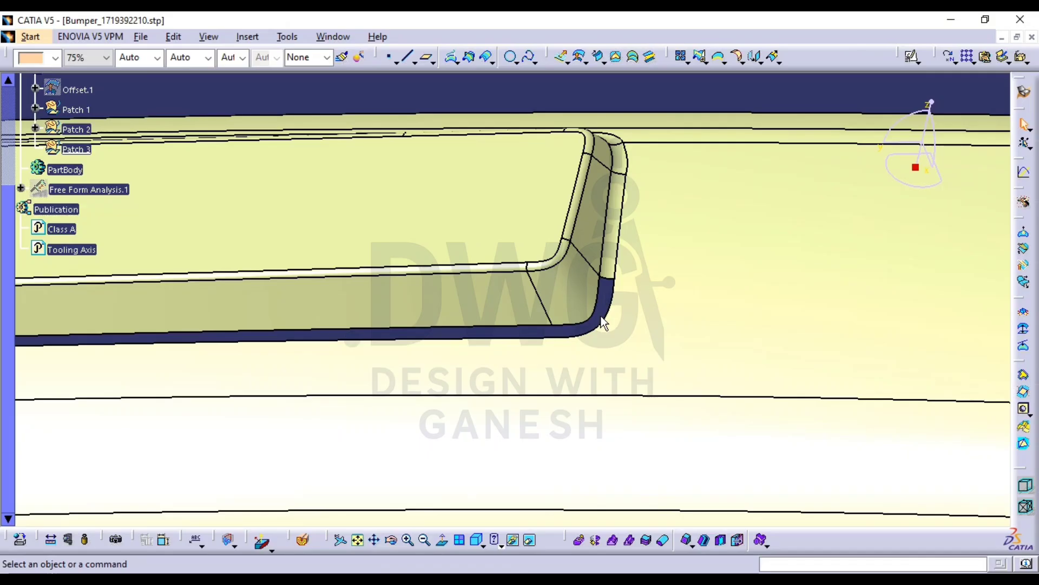
pyautogui.moveTo(680, 257); pyautogui.dragTo(681, 244, button='middle')
pyautogui.moveTo(710, 157); pyautogui.dragTo(702, 185, button='middle')
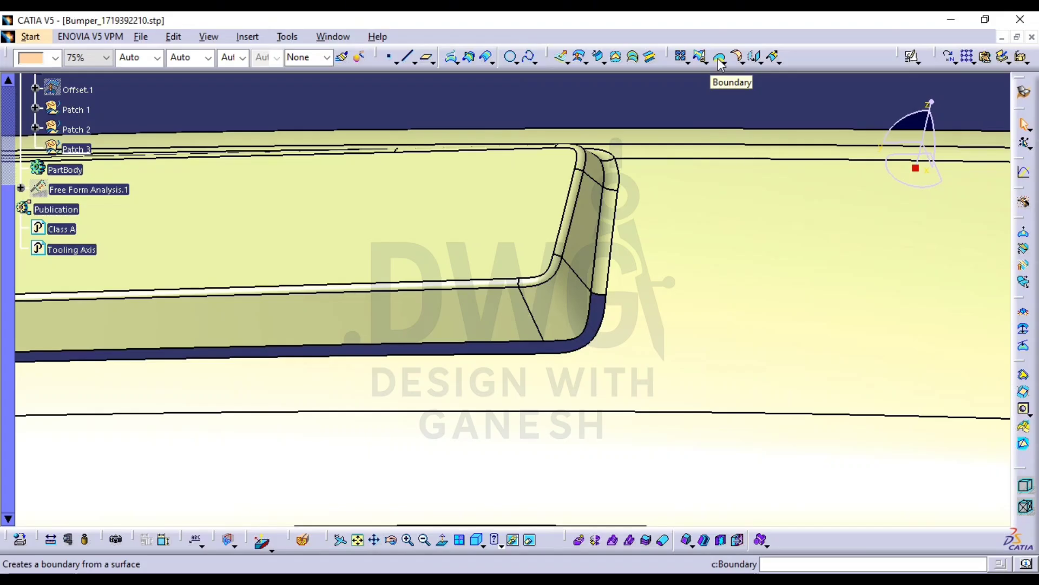
pyautogui.moveTo(683, 255)
pyautogui.mouseDown(button='middle')
pyautogui.moveTo(601, 153)
pyautogui.moveTo(601, 255)
pyautogui.moveTo(573, 211)
pyautogui.moveTo(563, 294)
pyautogui.moveTo(488, 325)
pyautogui.moveTo(498, 298)
pyautogui.moveTo(628, 303)
pyautogui.moveTo(624, 257)
pyautogui.moveTo(684, 267)
pyautogui.moveTo(693, 250)
pyautogui.moveTo(754, 249)
pyautogui.moveTo(744, 281)
pyautogui.moveTo(691, 309)
pyautogui.moveTo(675, 278)
pyautogui.moveTo(690, 244)
pyautogui.mouseUp(button='middle')
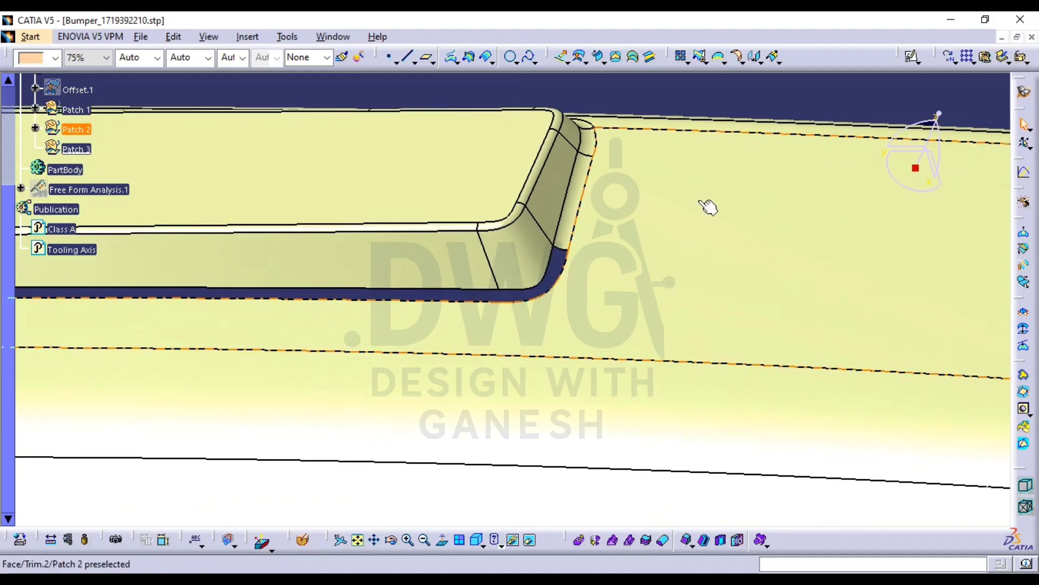
pyautogui.moveTo(708, 208); pyautogui.dragTo(692, 218, button='middle')
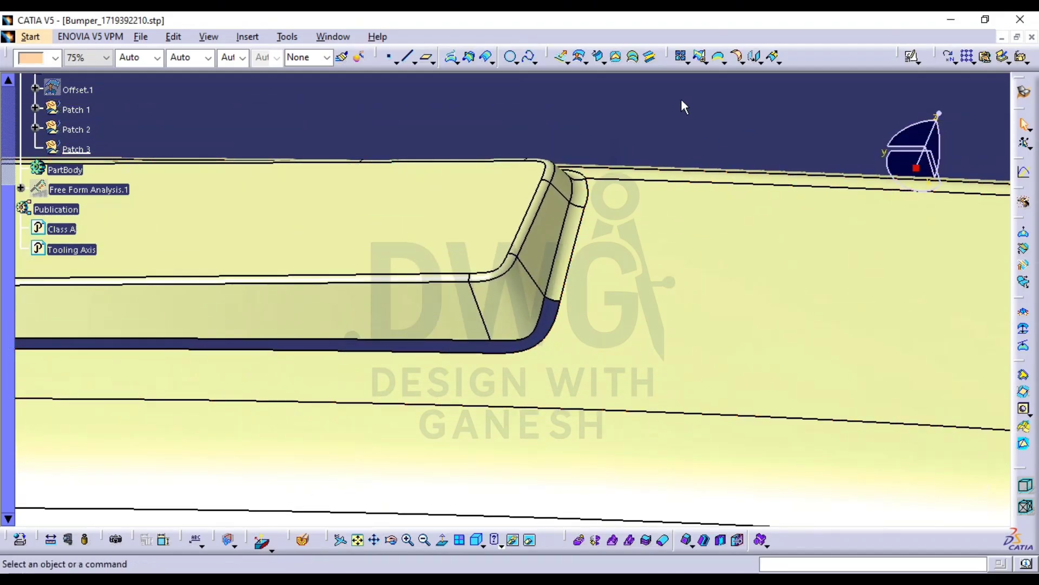
pyautogui.moveTo(670, 193)
pyautogui.mouseDown(button='middle')
pyautogui.moveTo(682, 162)
pyautogui.moveTo(684, 187)
pyautogui.mouseUp(button='middle')
pyautogui.moveTo(638, 211); pyautogui.dragTo(599, 372, button='middle')
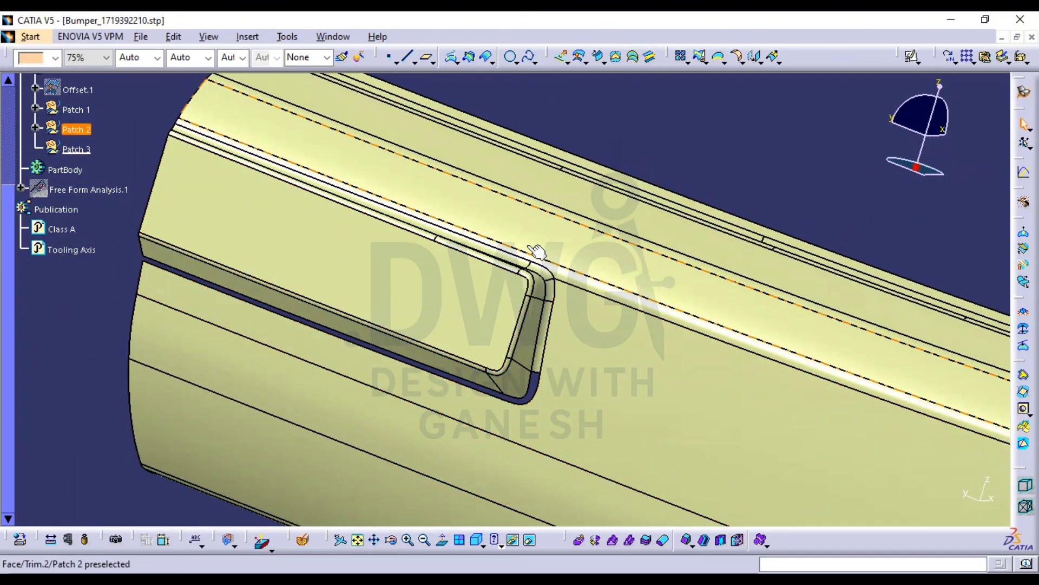
pyautogui.moveTo(564, 275); pyautogui.dragTo(567, 259, button='middle')
pyautogui.moveTo(272, 254); pyautogui.dragTo(490, 274, button='middle')
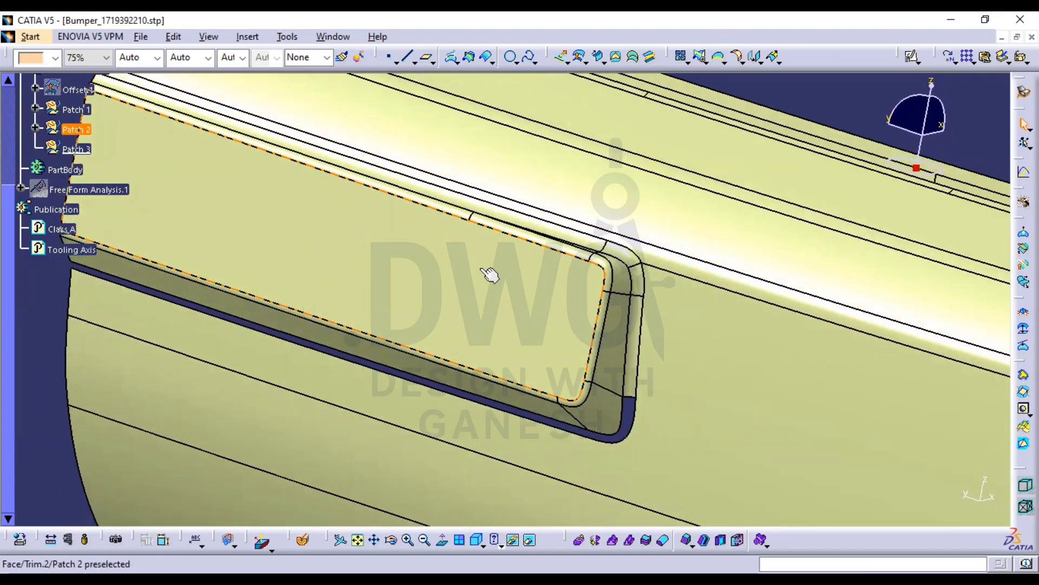
pyautogui.moveTo(562, 259); pyautogui.dragTo(522, 348, button='middle')
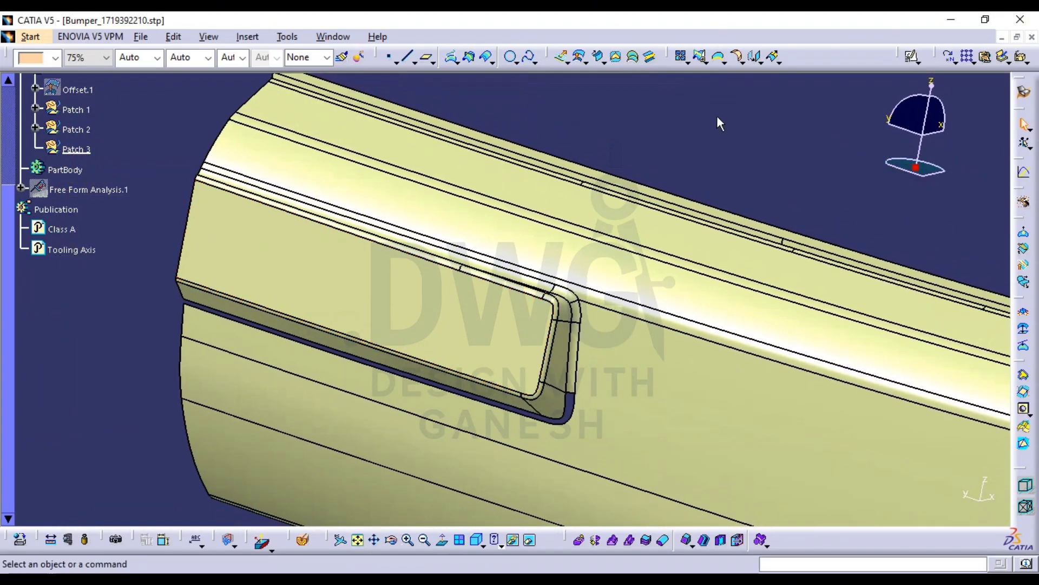
# Define a join of the Trim.2 surface in Patch 3, ready for choosing sub-elements to remove
pyautogui.click(679, 51)
pyautogui.moveTo(630, 184); pyautogui.dragTo(538, 125, button='middle')
pyautogui.click(556, 213)
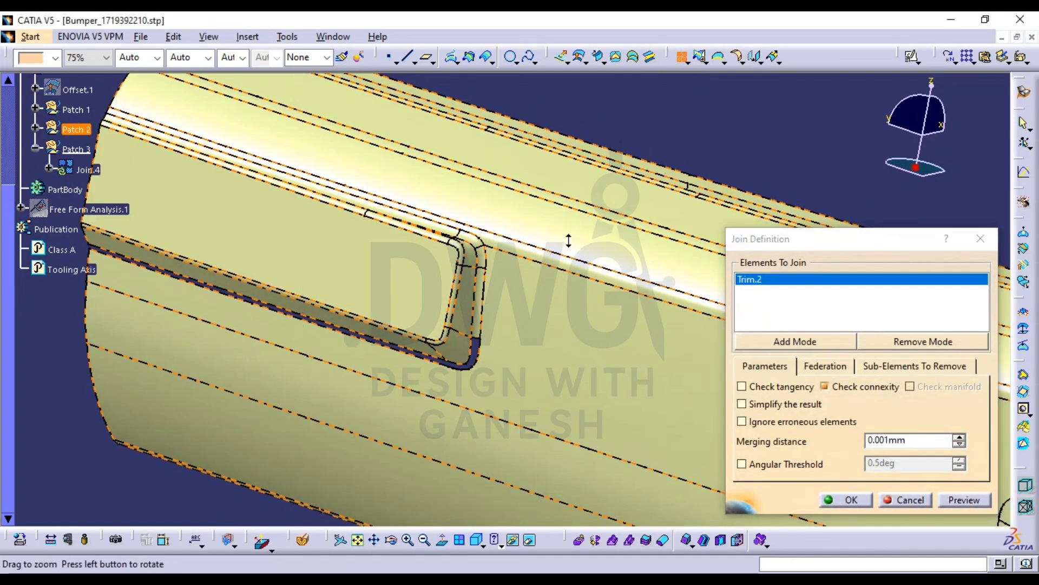
pyautogui.moveTo(568, 238); pyautogui.dragTo(574, 287, button='middle')
pyautogui.click(937, 367)
pyautogui.click(768, 366)
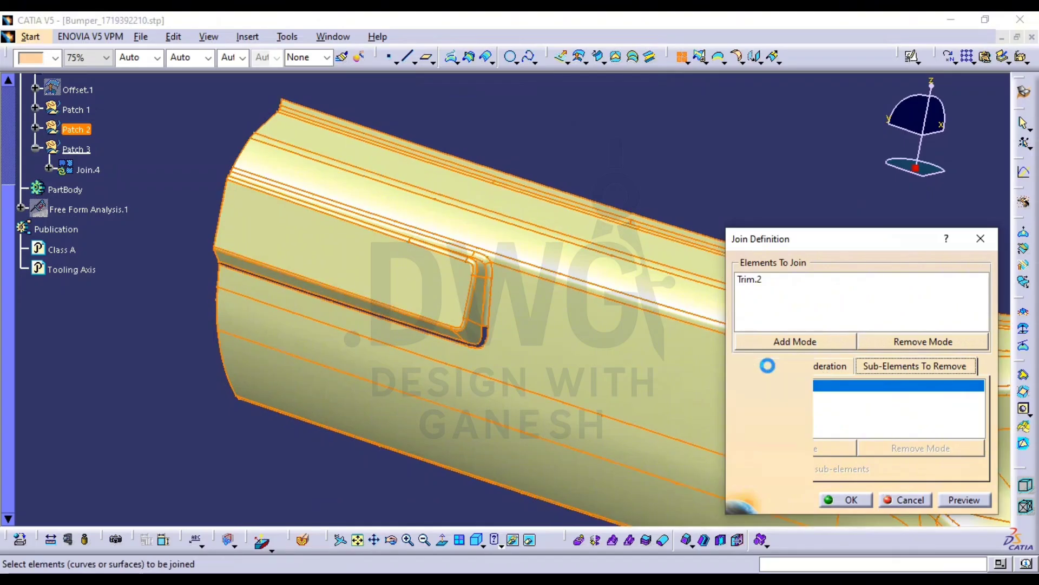
pyautogui.click(912, 371)
# Exclude the four outer fillet faces along the recess's end and upper edge from the join and create it
pyautogui.moveTo(500, 261); pyautogui.dragTo(510, 110, button='middle')
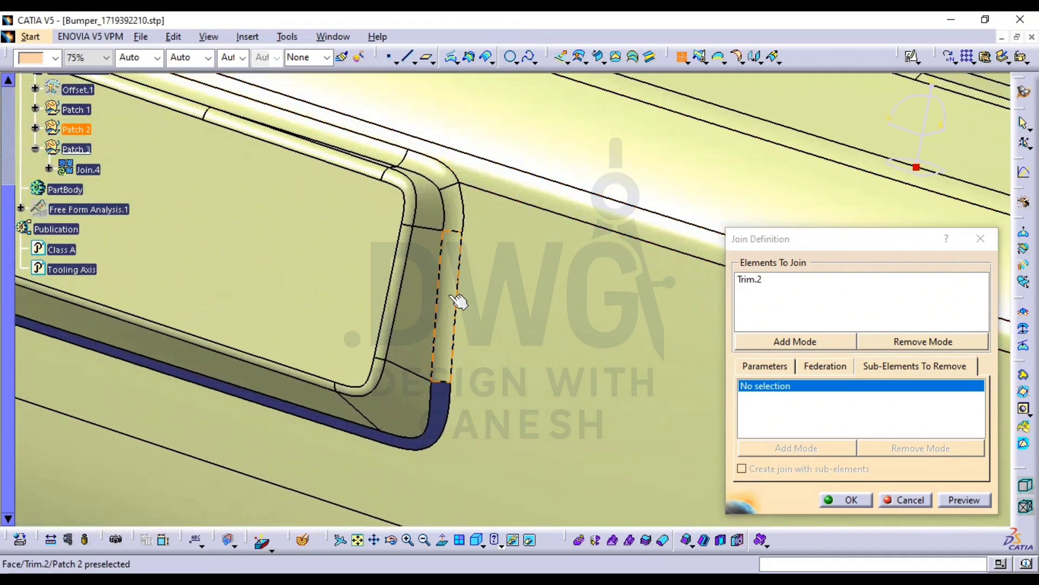
pyautogui.click(456, 254)
pyautogui.click(435, 192)
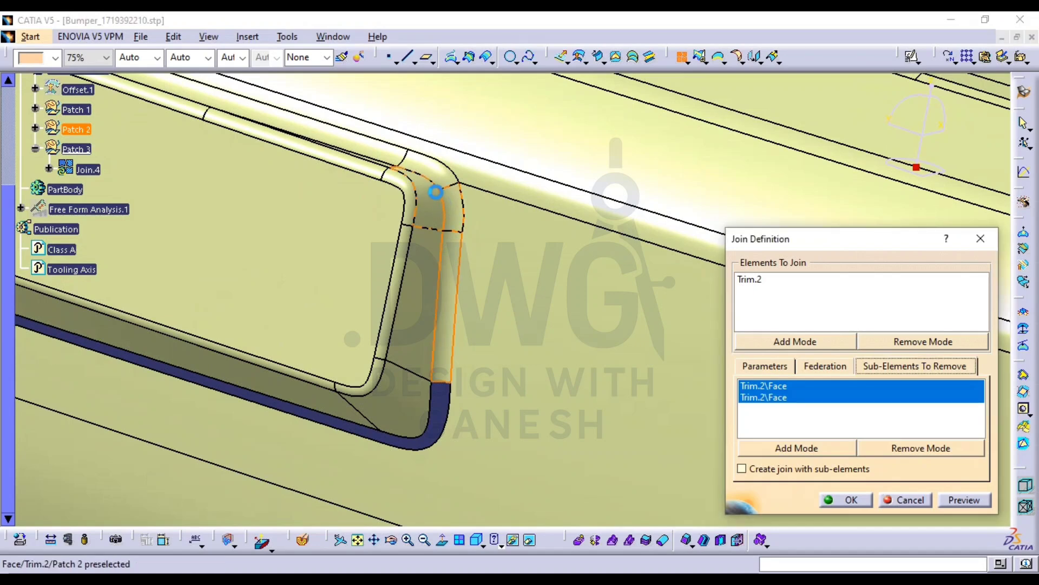
pyautogui.click(429, 174)
pyautogui.click(420, 156)
pyautogui.moveTo(420, 155); pyautogui.dragTo(450, 270, button='middle')
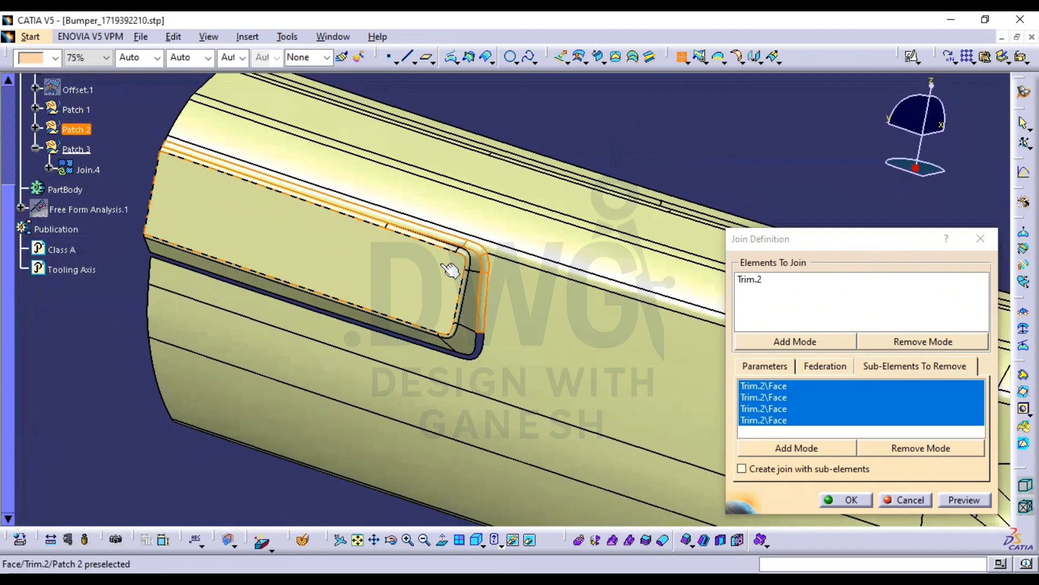
pyautogui.click(832, 497)
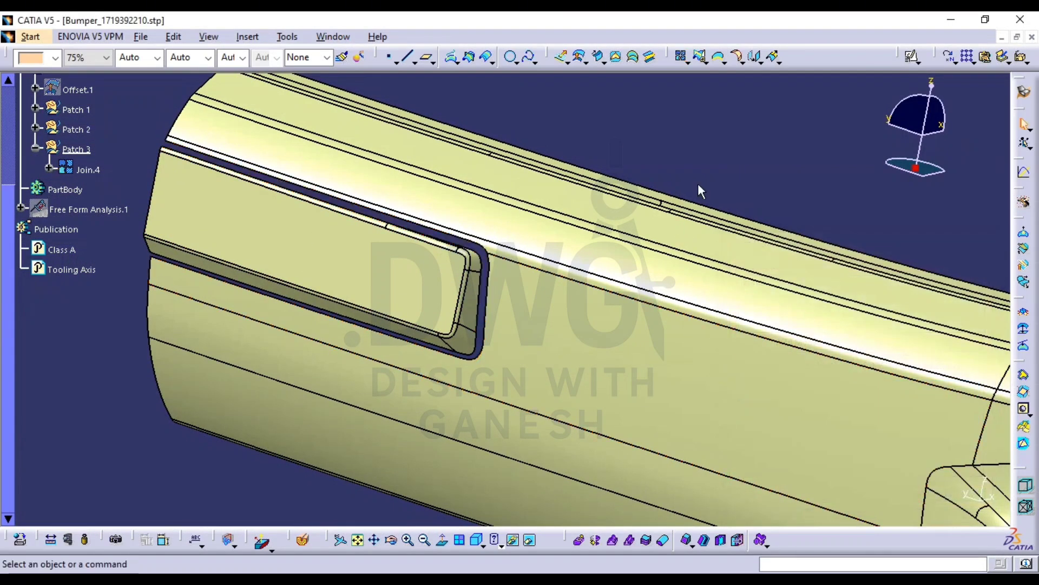
# Disassemble Join.4 by domains only, separating the recess surface from the surrounding bumper surface
pyautogui.moveTo(472, 303); pyautogui.dragTo(479, 318, button='middle')
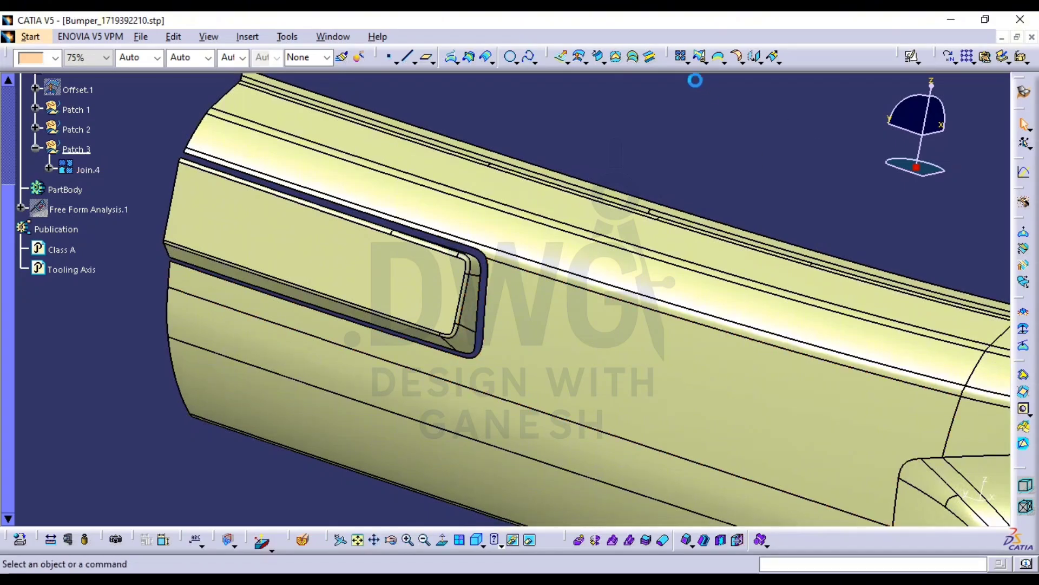
pyautogui.click(682, 61)
pyautogui.click(687, 63)
pyautogui.click(690, 72)
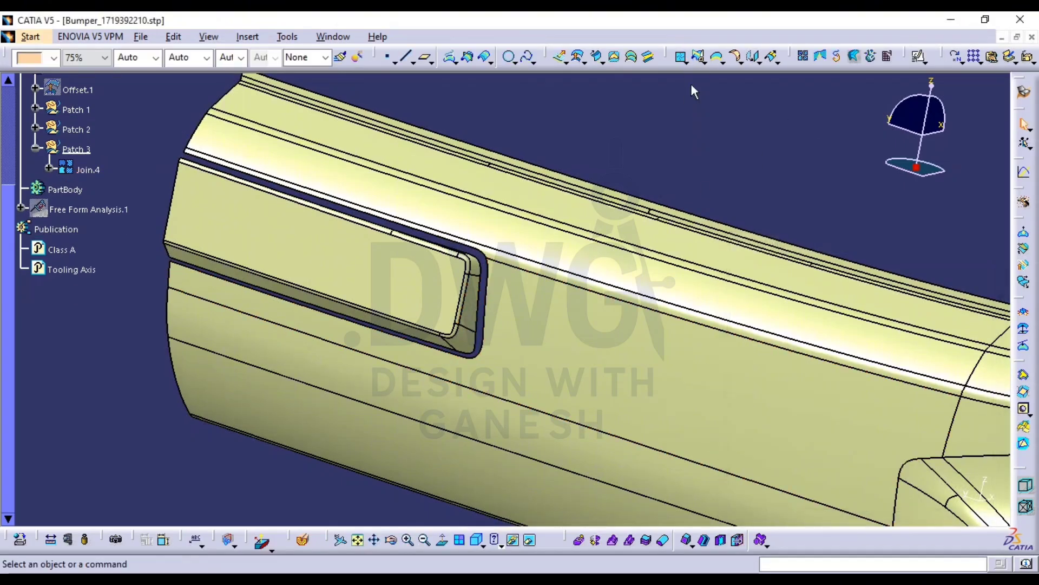
pyautogui.click(702, 62)
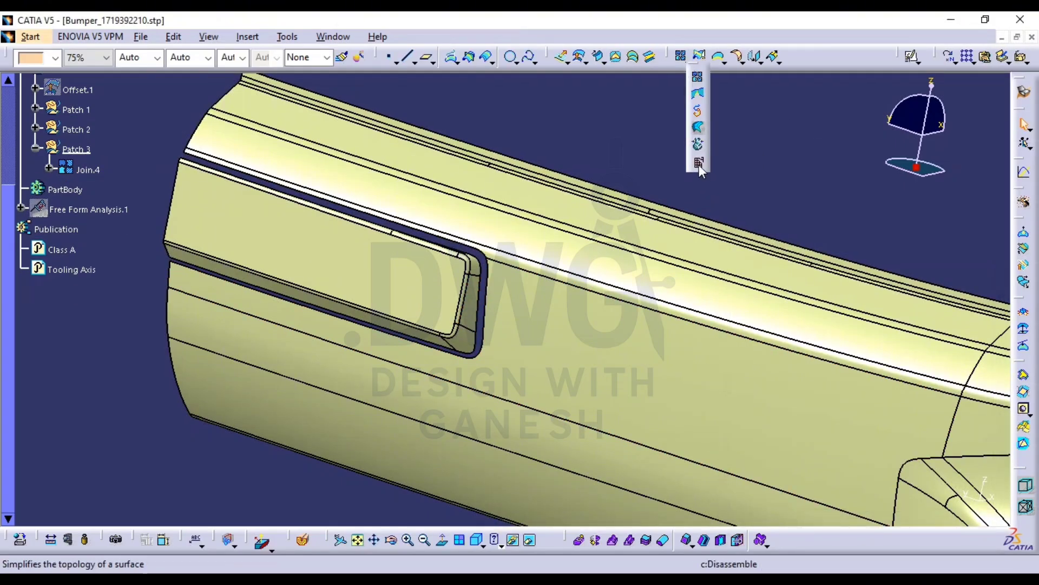
pyautogui.click(698, 162)
pyautogui.click(575, 359)
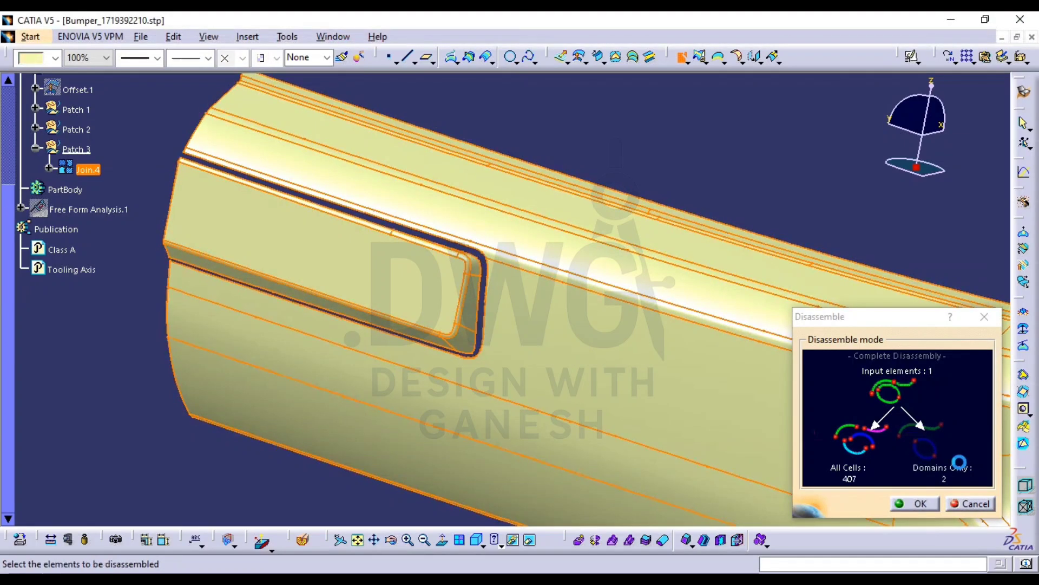
pyautogui.click(926, 505)
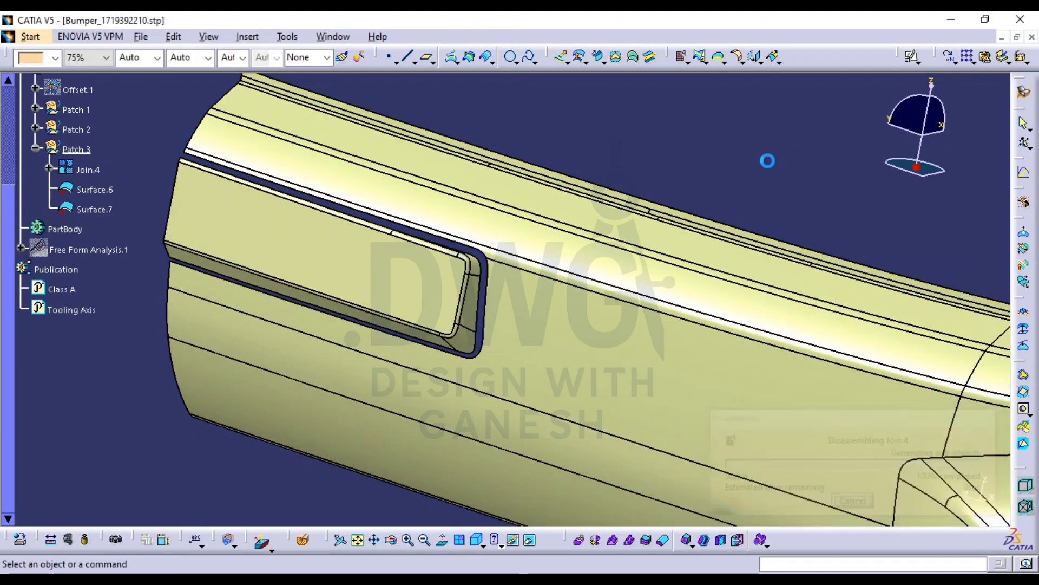
# Hide Join.4 and the inner recess surface, Surface.7
pyautogui.keyDown('ctrl'); pyautogui.moveTo(508, 285); pyautogui.dragTo(498, 347, button='middle'); pyautogui.keyUp('ctrl')
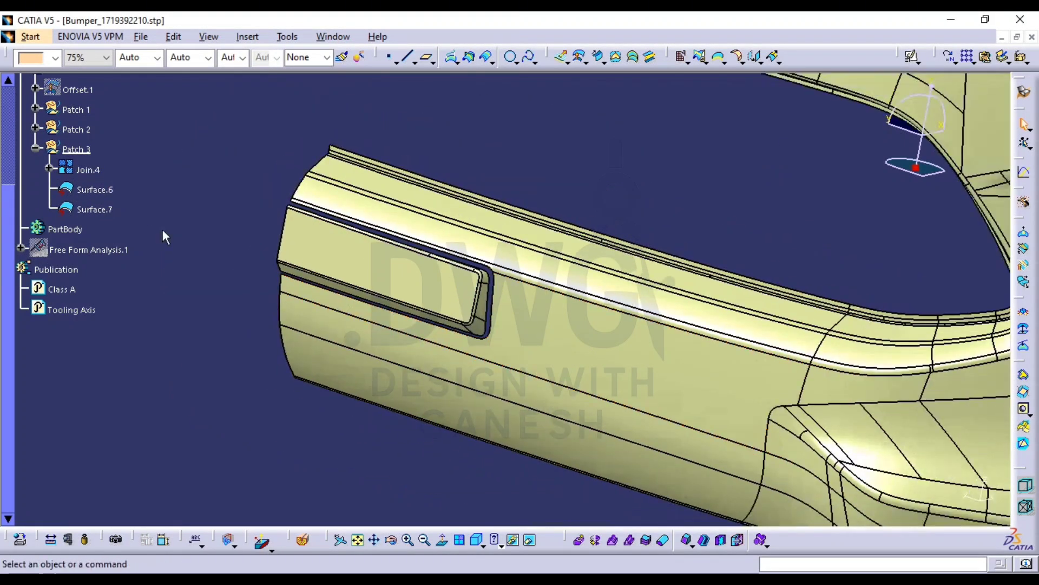
pyautogui.rightClick(94, 167)
pyautogui.keyDown('ctrl'); pyautogui.moveTo(442, 317); pyautogui.dragTo(479, 291, button='middle'); pyautogui.keyUp('ctrl')
pyautogui.moveTo(478, 291); pyautogui.dragTo(568, 276, button='middle')
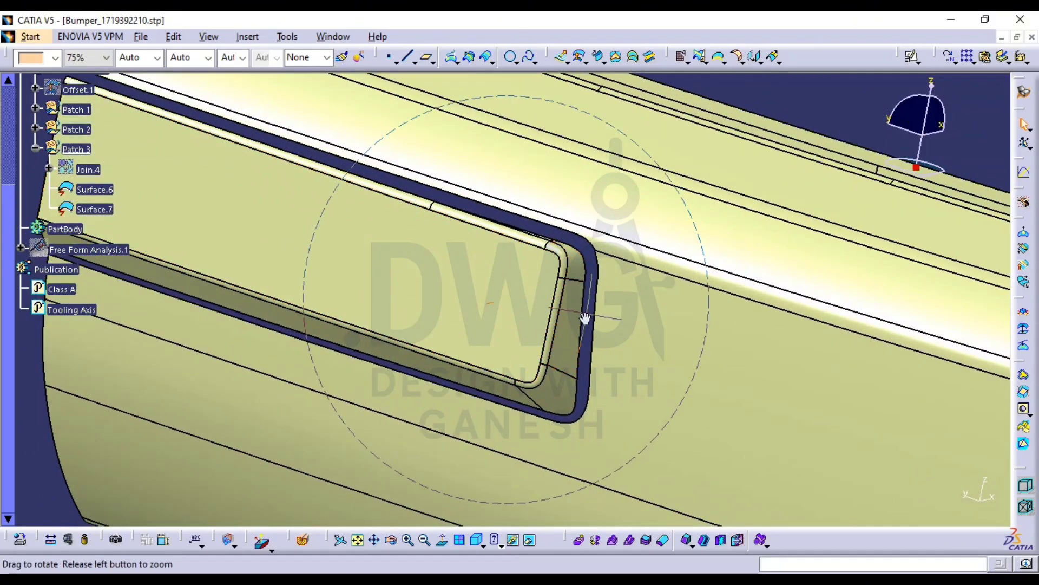
pyautogui.moveTo(585, 317); pyautogui.dragTo(580, 318, button='middle')
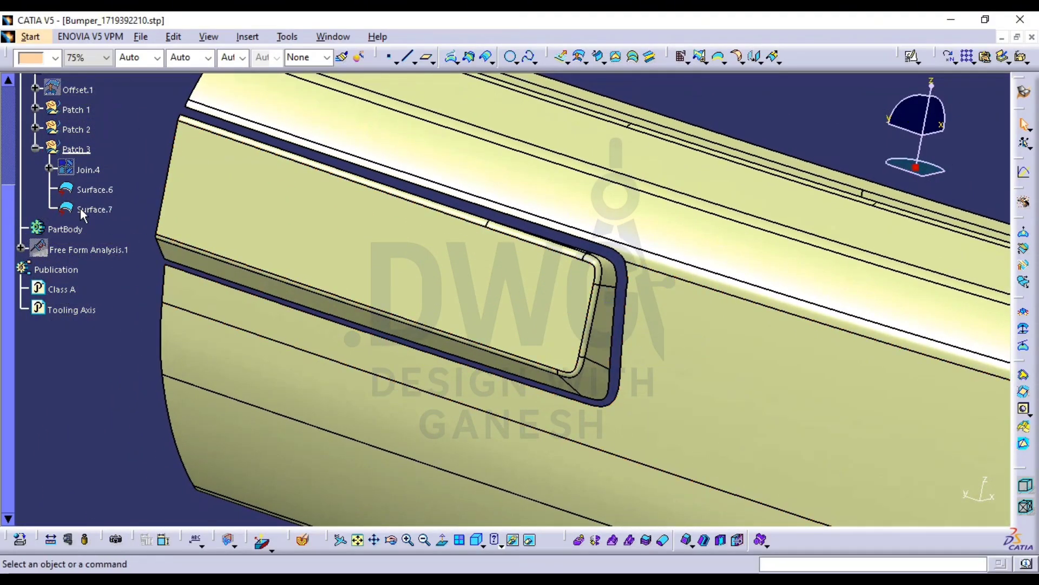
pyautogui.click(93, 191)
pyautogui.click(97, 210)
pyautogui.press('space')
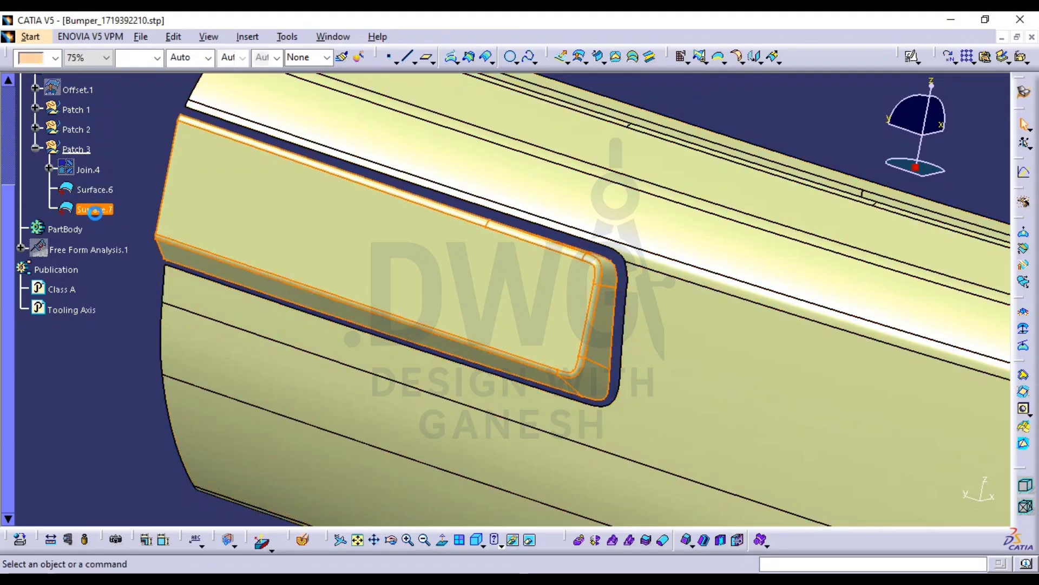
pyautogui.keyDown('ctrl'); pyautogui.moveTo(615, 297); pyautogui.dragTo(573, 334, button='middle'); pyautogui.keyUp('ctrl')
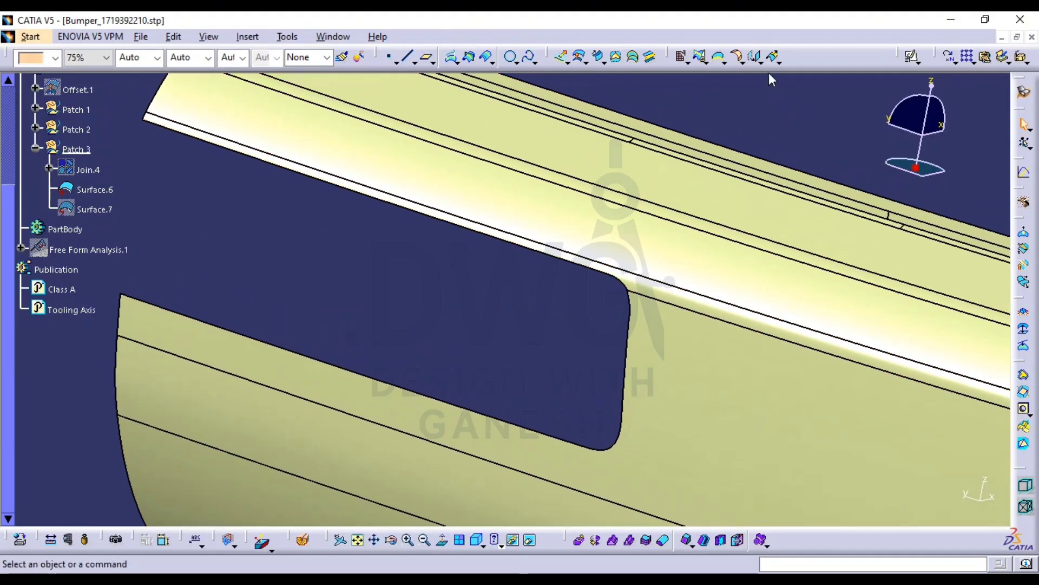
pyautogui.click(725, 63)
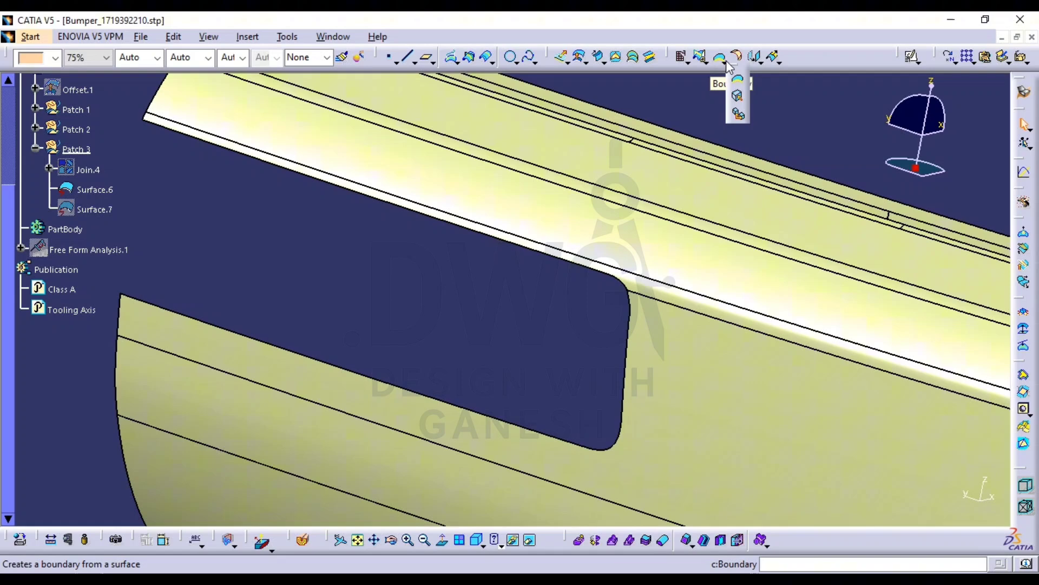
pyautogui.click(738, 98)
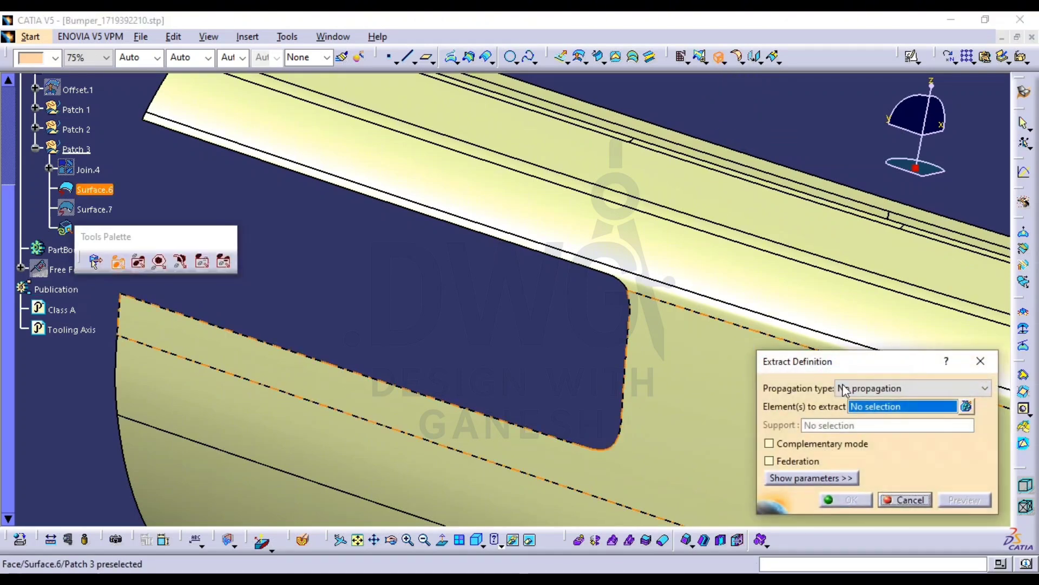
pyautogui.click(886, 390)
pyautogui.click(884, 415)
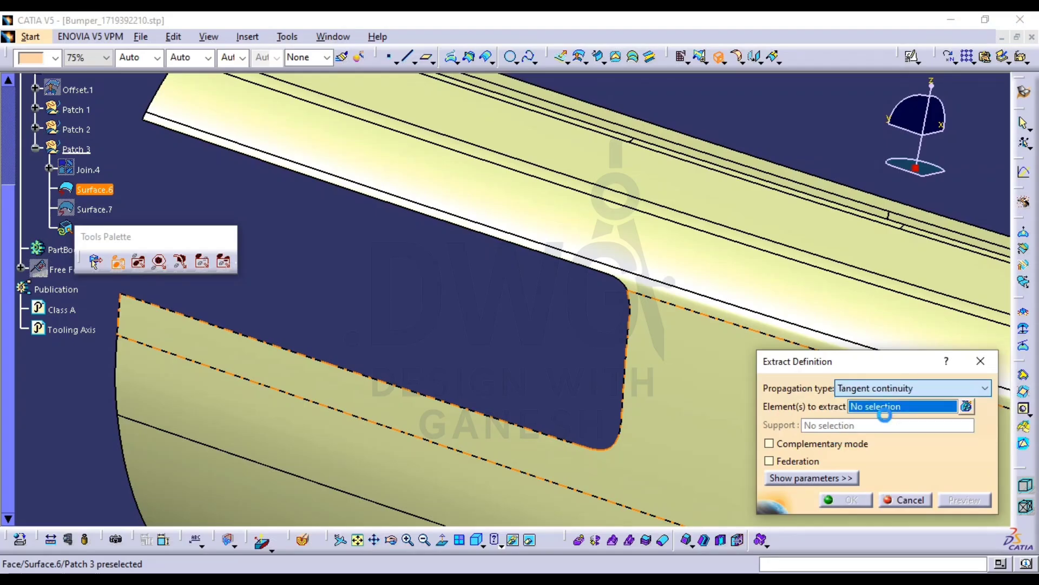
pyautogui.click(629, 349)
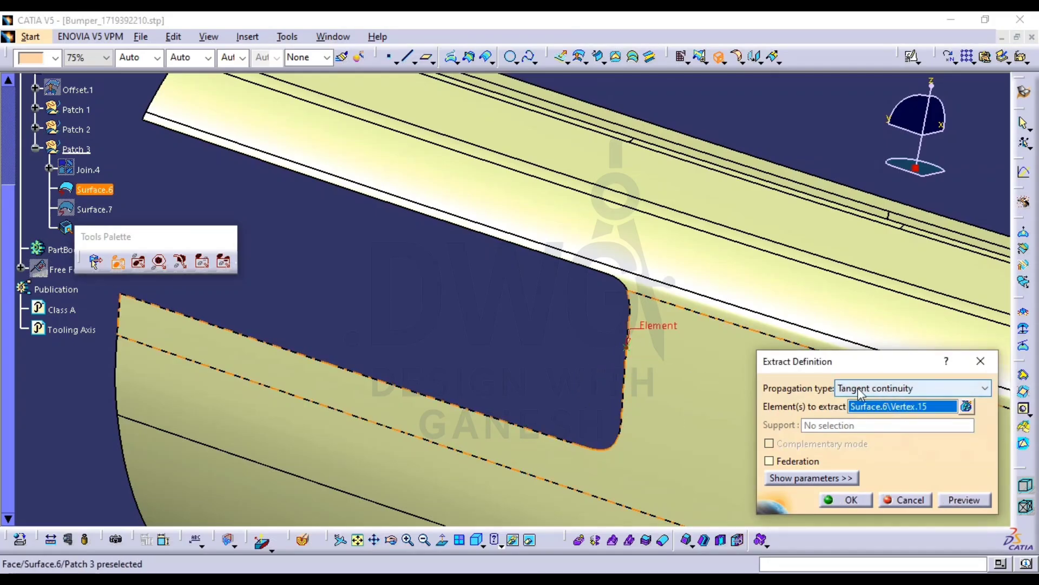
pyautogui.click(889, 391)
pyautogui.click(894, 413)
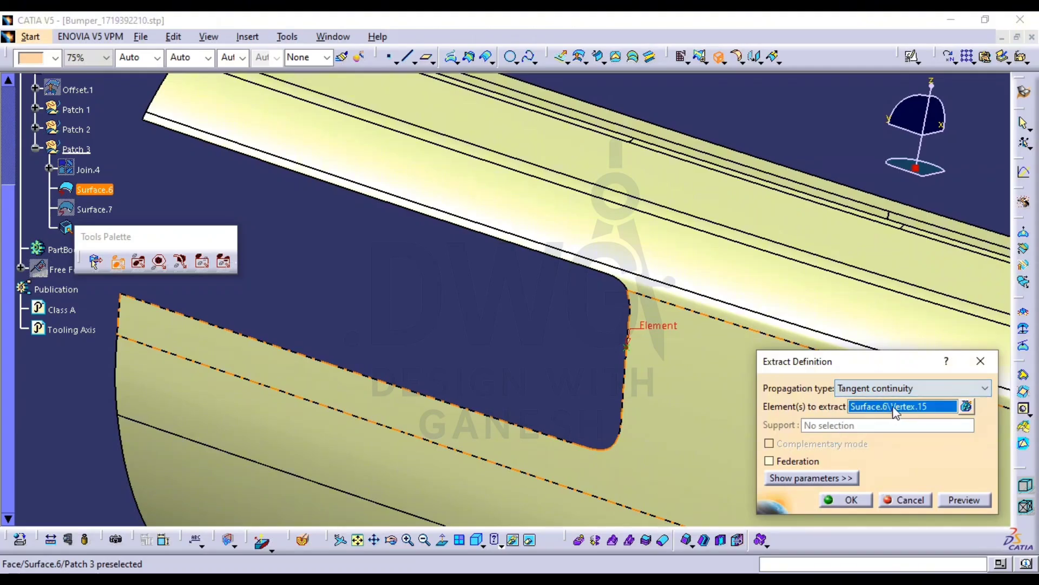
pyautogui.press('Escape')
pyautogui.click(718, 61)
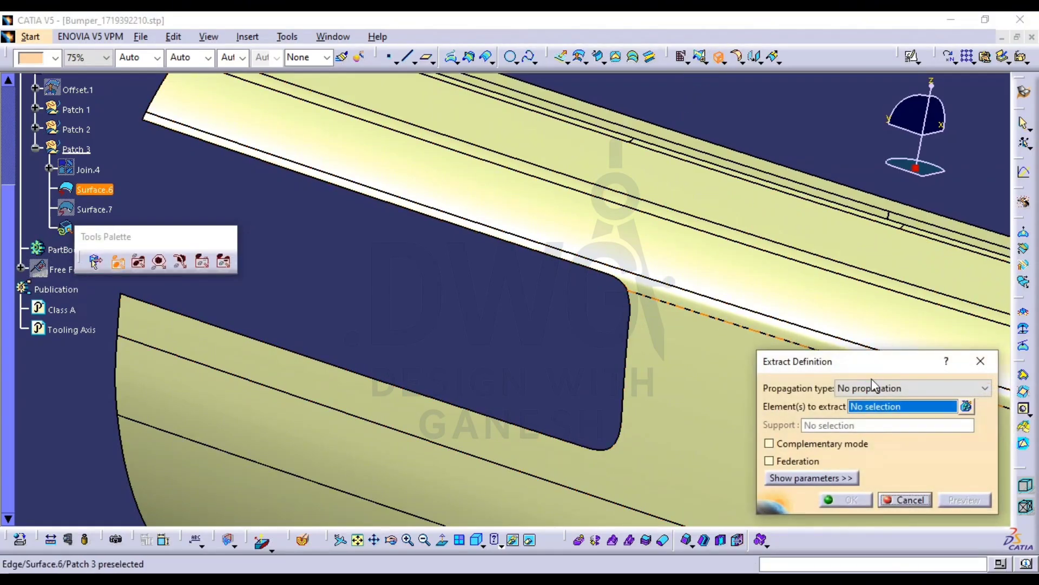
pyautogui.click(886, 389)
pyautogui.click(886, 416)
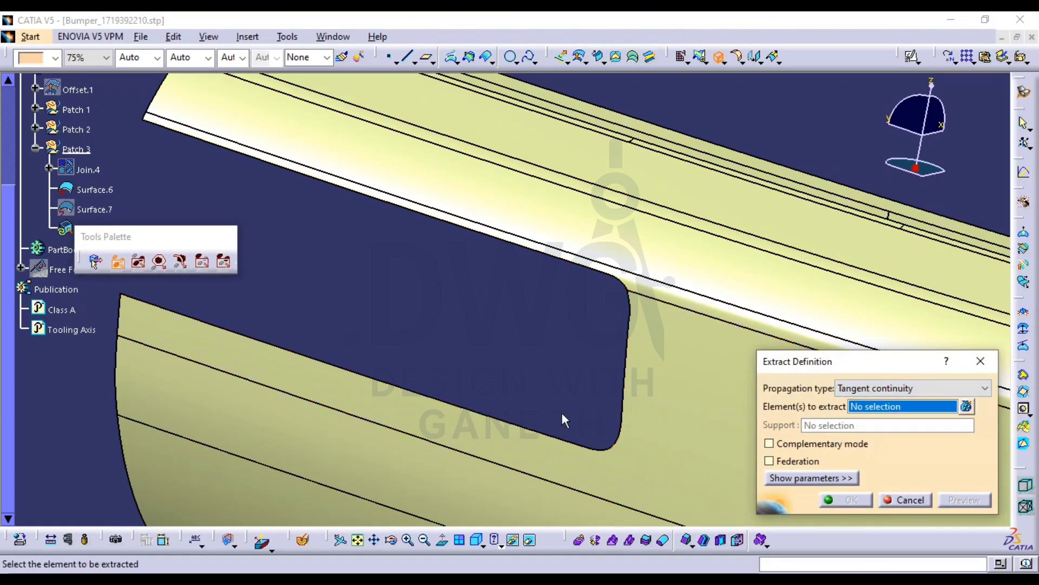
pyautogui.click(490, 414)
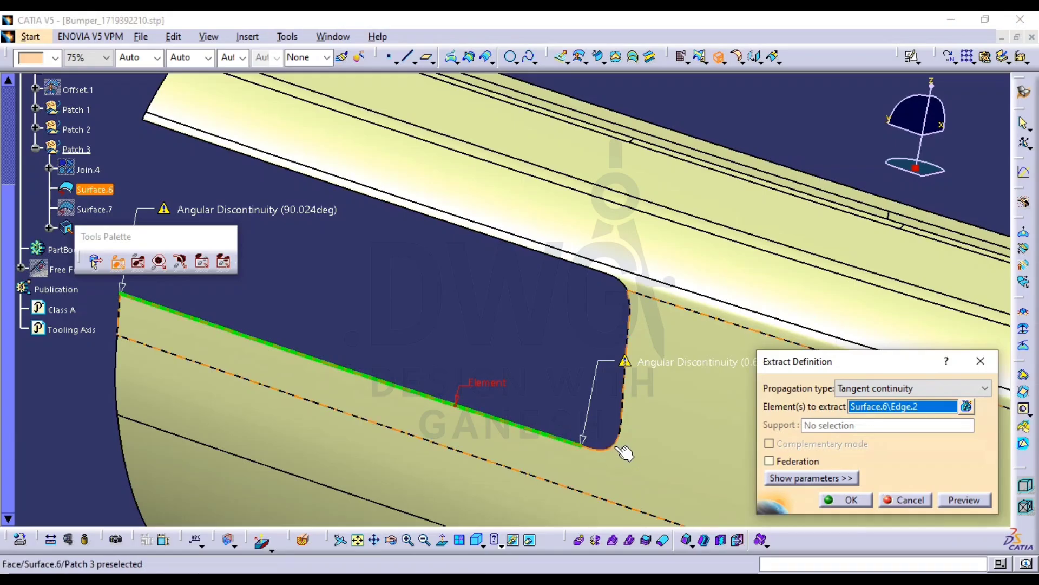
pyautogui.click(966, 406)
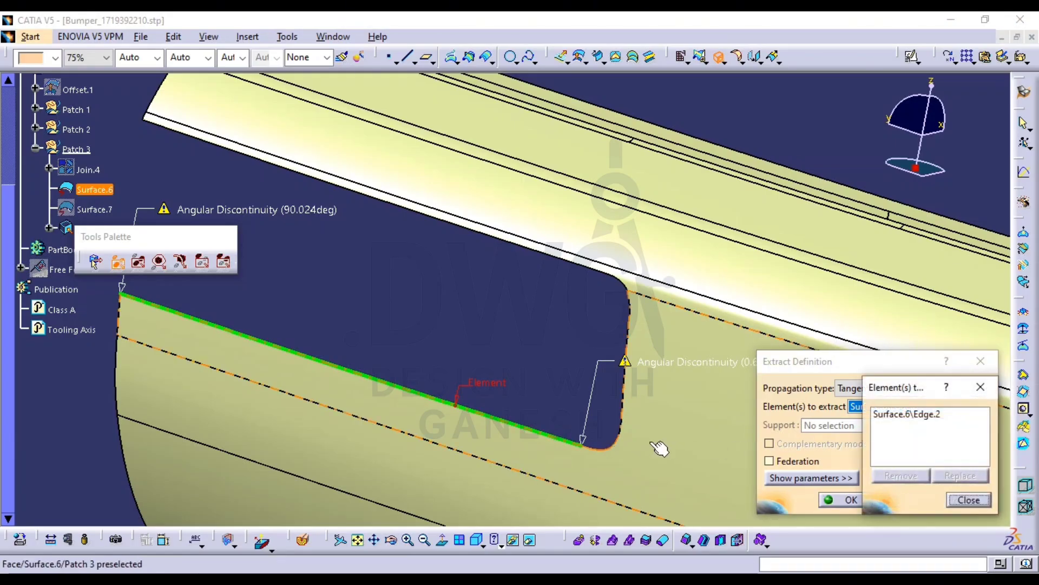
pyautogui.click(615, 438)
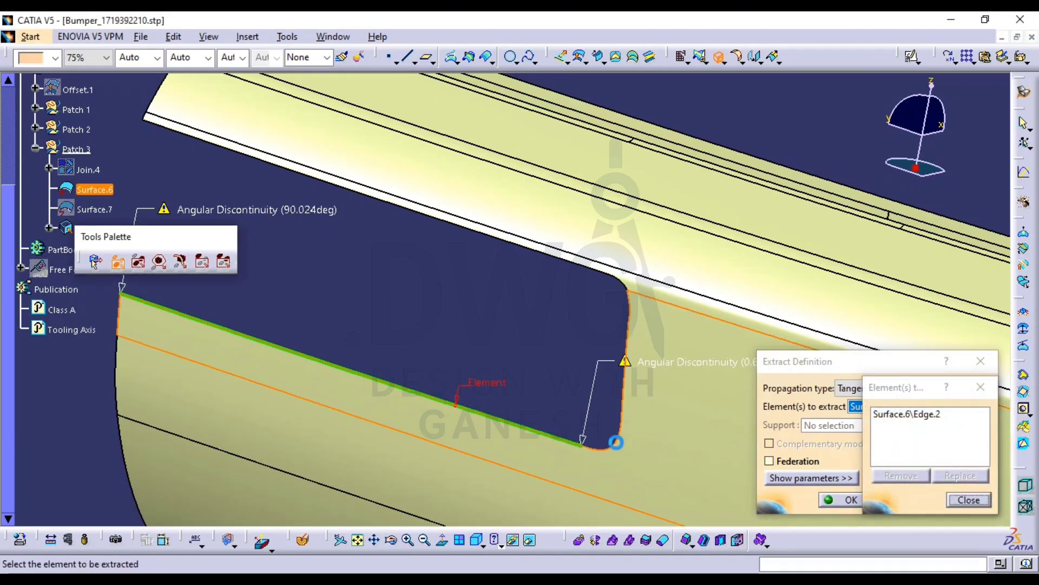
pyautogui.click(906, 500)
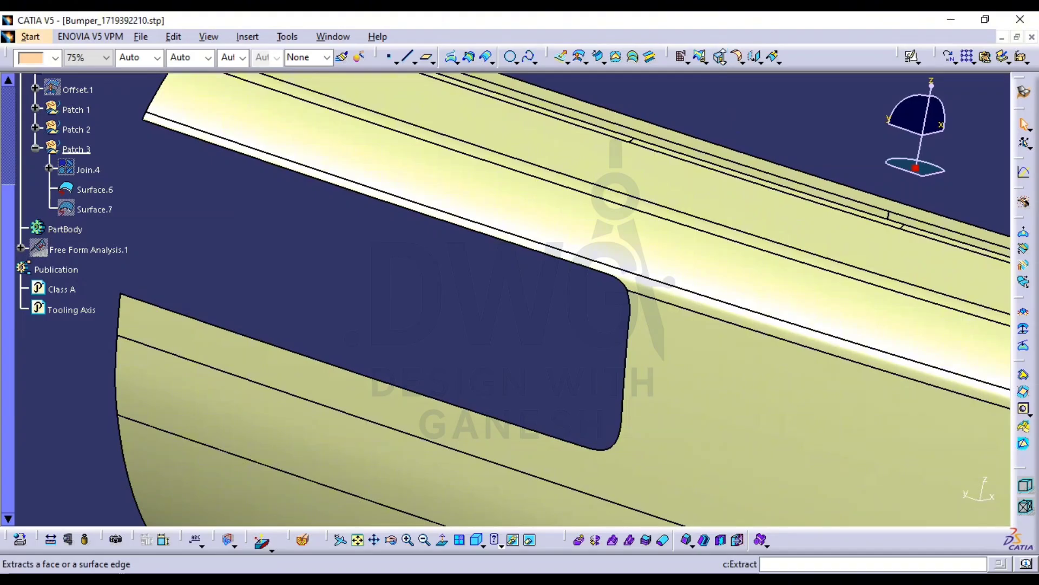
pyautogui.click(723, 62)
pyautogui.click(737, 111)
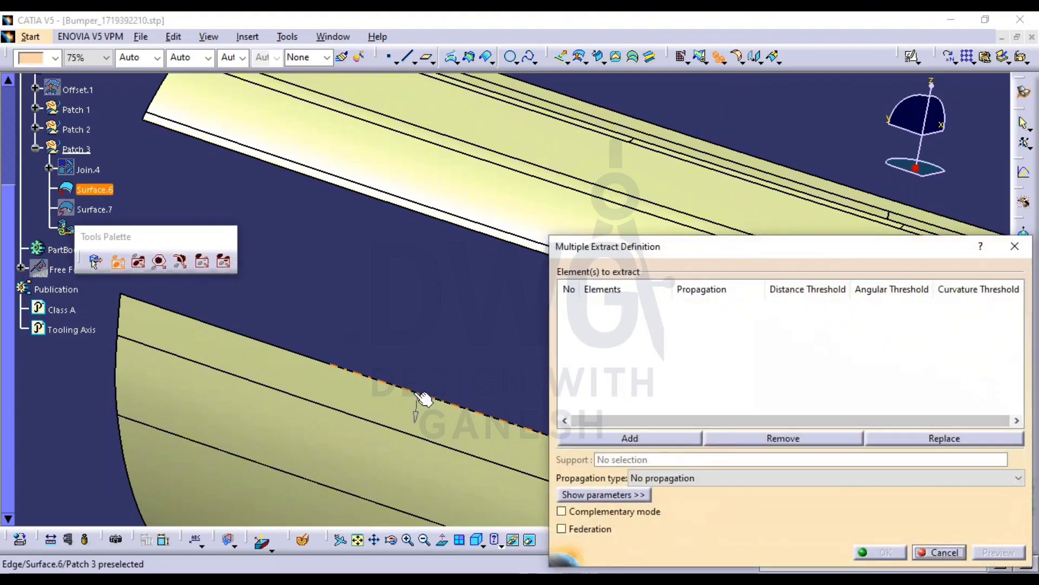
pyautogui.click(684, 478)
pyautogui.click(666, 503)
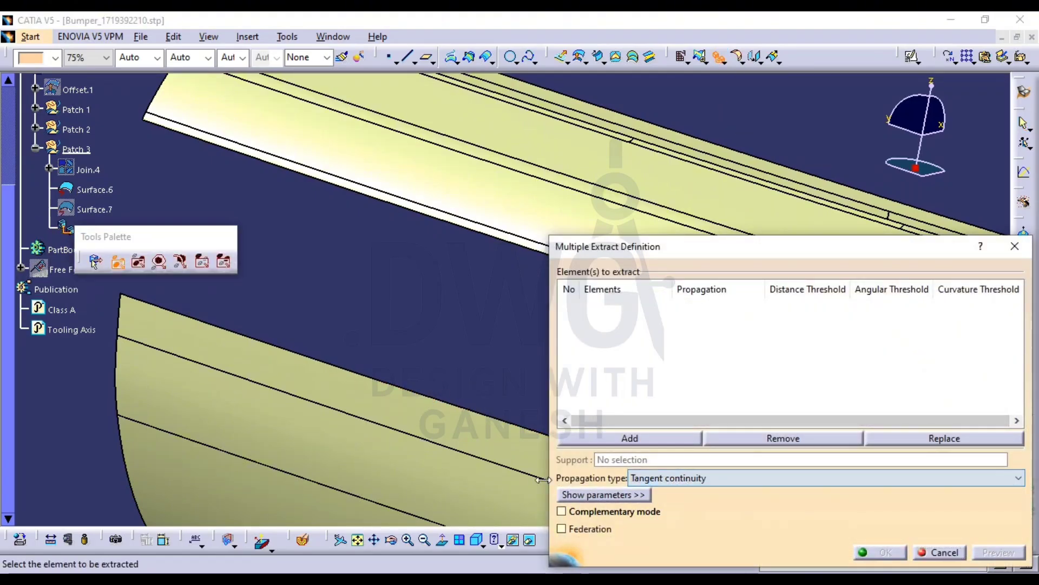
pyautogui.click(410, 388)
pyautogui.moveTo(411, 306); pyautogui.dragTo(422, 316, button='middle')
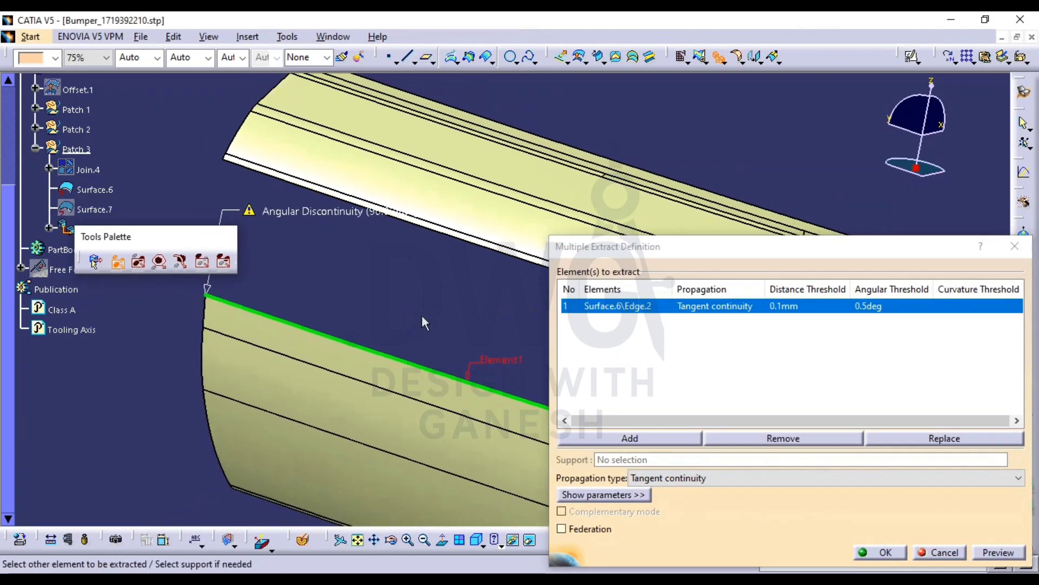
pyautogui.moveTo(355, 314); pyautogui.dragTo(235, 311, button='middle')
pyautogui.click(433, 266)
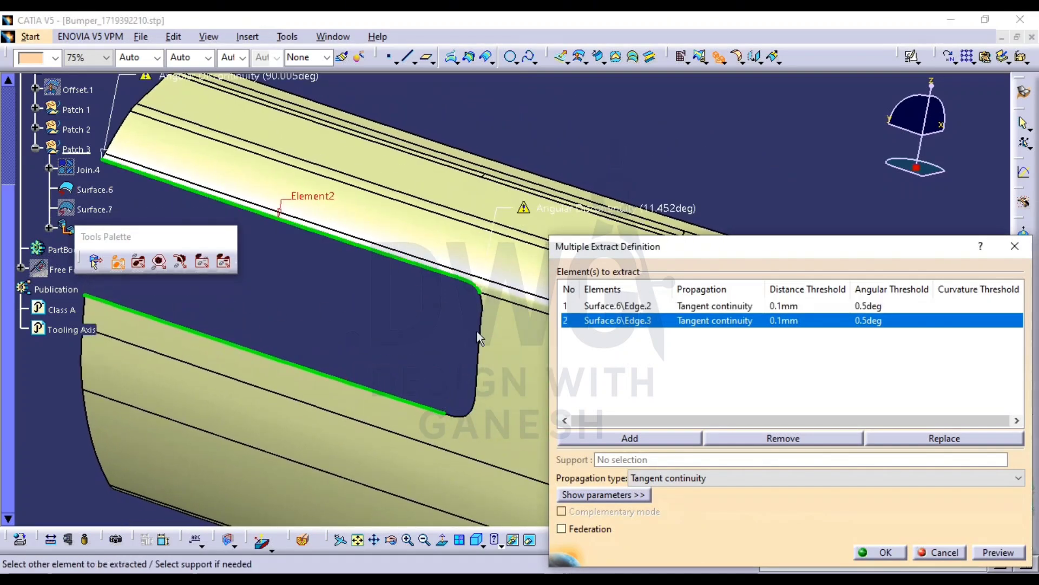
pyautogui.click(480, 340)
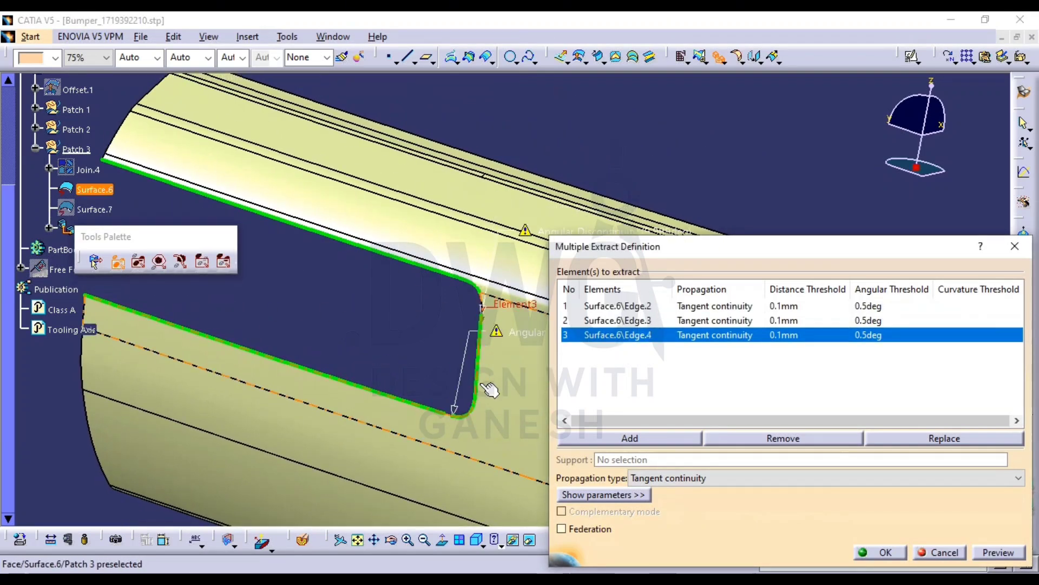
pyautogui.moveTo(485, 326); pyautogui.dragTo(457, 238, button='middle')
pyautogui.click(441, 370)
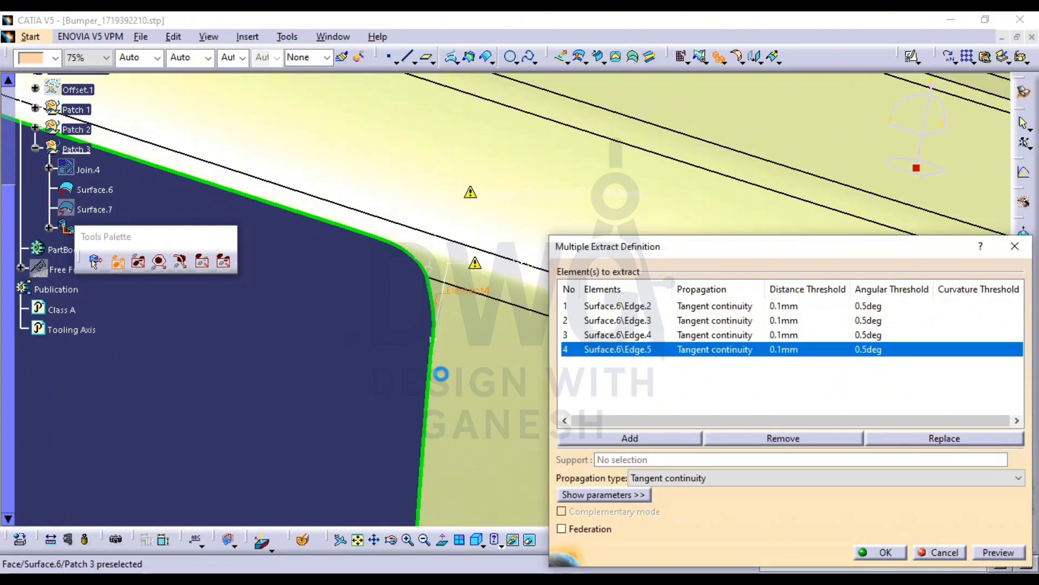
pyautogui.moveTo(440, 370); pyautogui.dragTo(395, 209, button='middle')
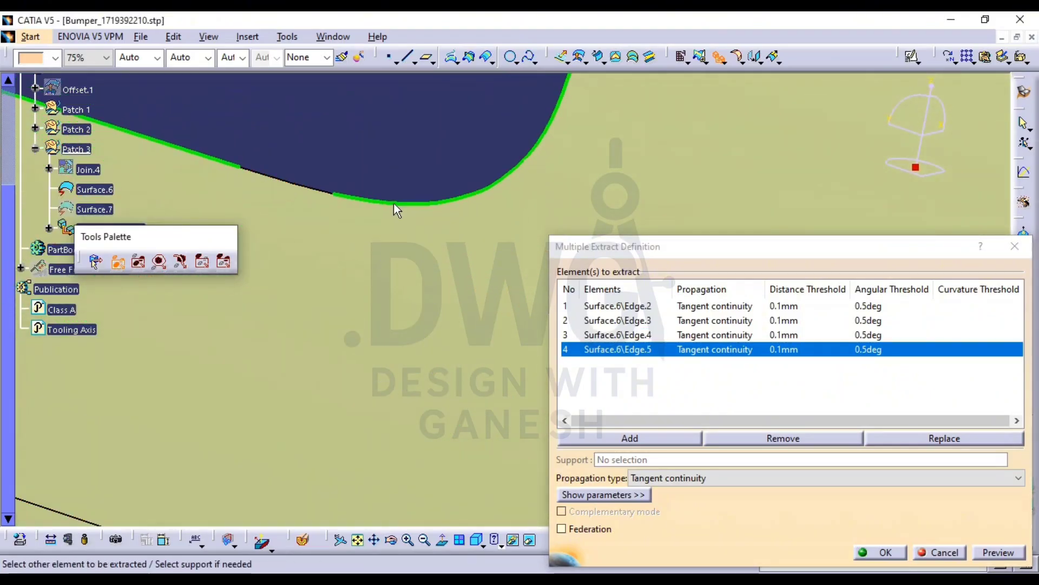
pyautogui.click(329, 254)
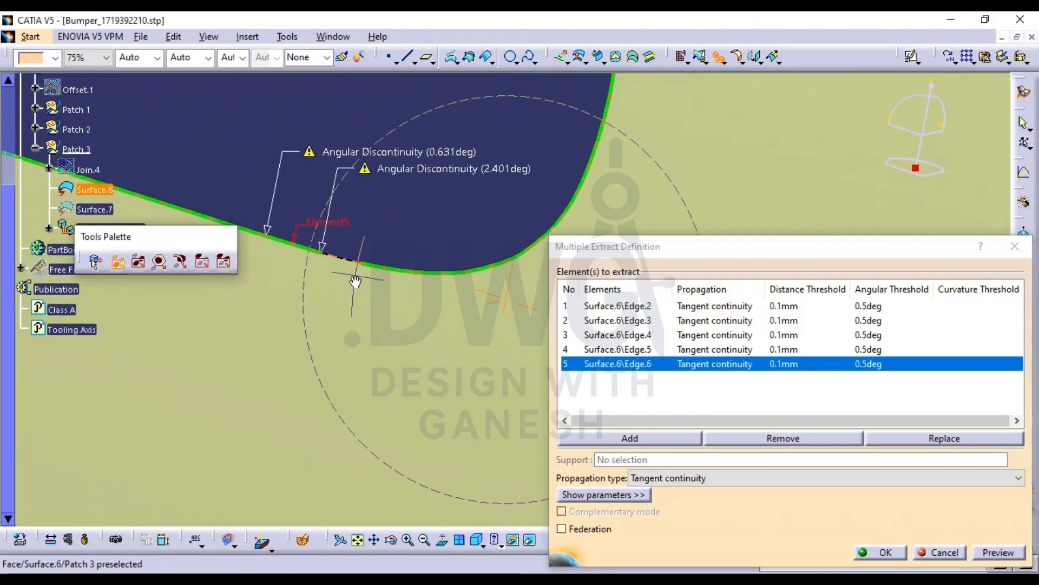
pyautogui.moveTo(355, 280); pyautogui.dragTo(393, 360, button='middle')
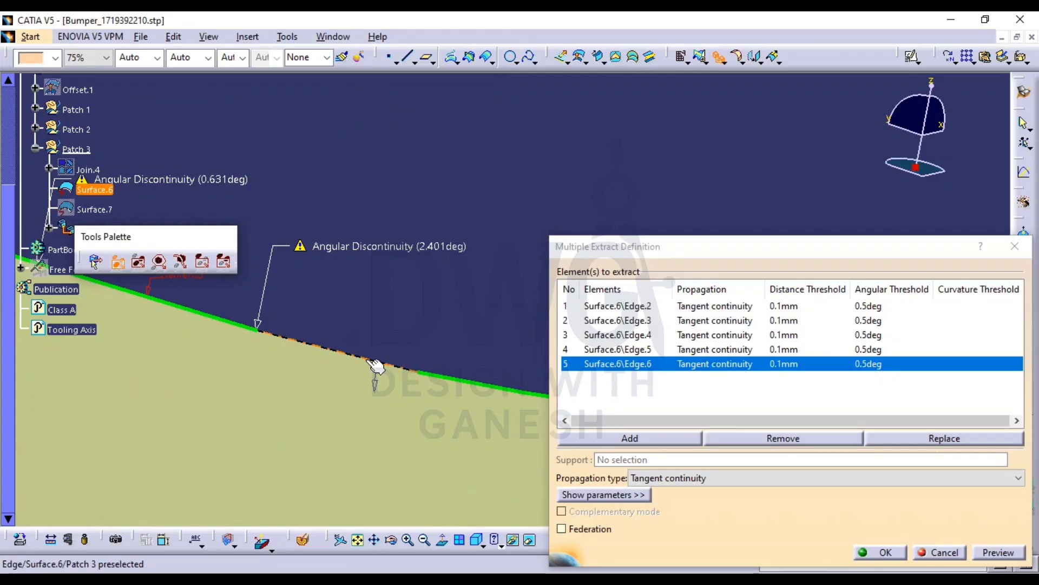
pyautogui.click(375, 366)
pyautogui.moveTo(417, 325); pyautogui.dragTo(408, 361, button='middle')
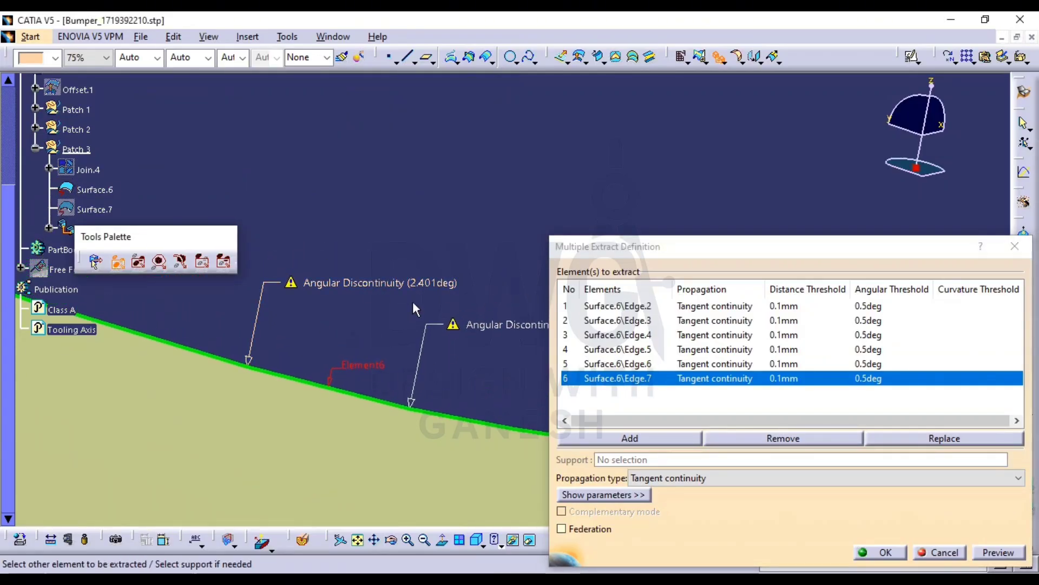
pyautogui.press('Escape')
# Create a boundary curve on Surface.6 along the recess opening, limited by the upper and lower corner vertices at its open end
pyautogui.moveTo(562, 249); pyautogui.dragTo(564, 457, button='middle')
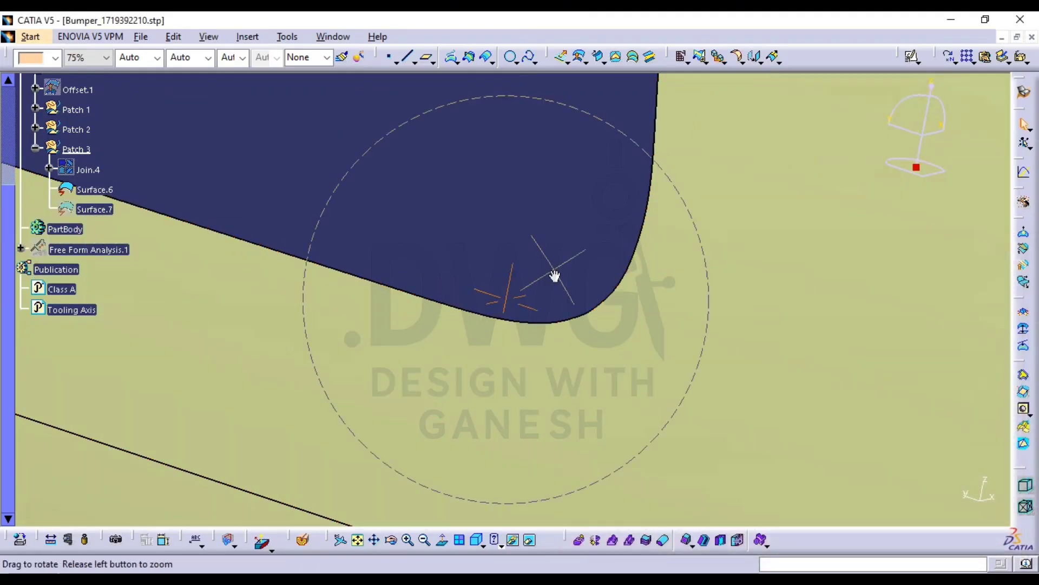
pyautogui.moveTo(554, 274); pyautogui.dragTo(574, 346, button='middle')
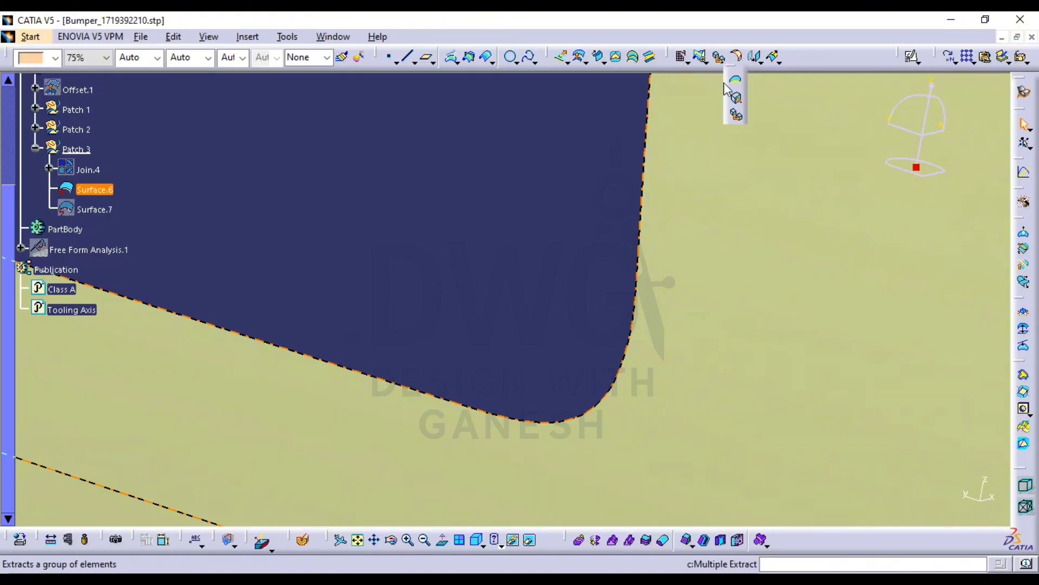
pyautogui.click(737, 82)
pyautogui.click(642, 196)
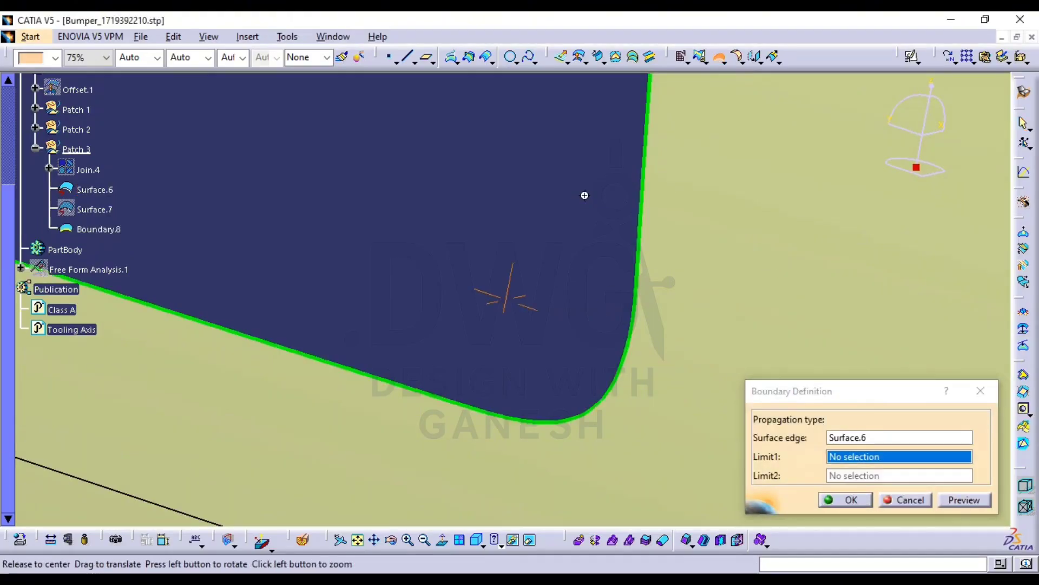
pyautogui.moveTo(584, 192); pyautogui.dragTo(544, 352, button='middle')
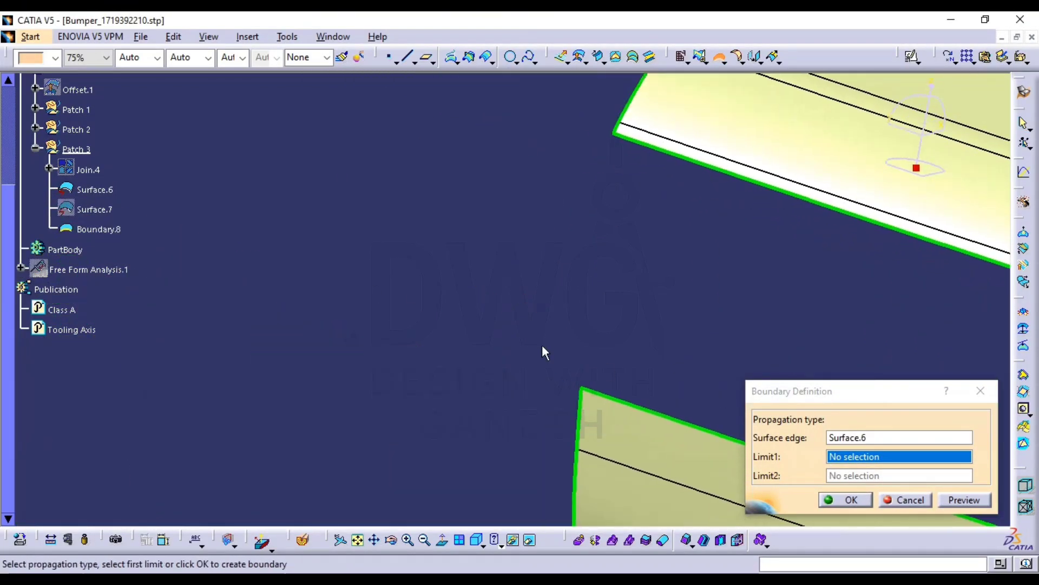
pyautogui.click(584, 390)
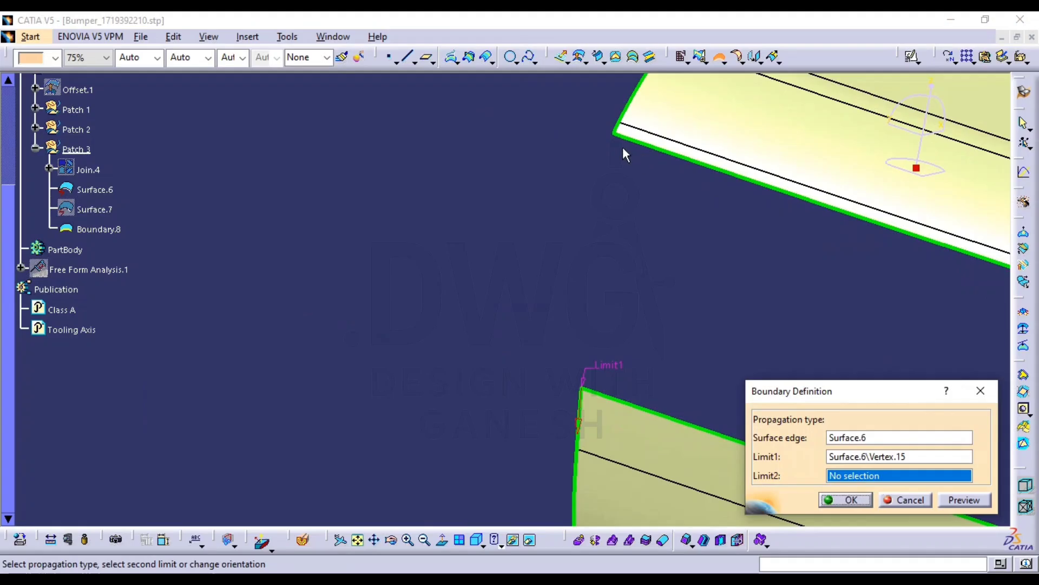
pyautogui.click(615, 130)
pyautogui.moveTo(615, 130); pyautogui.dragTo(394, 278, button='middle')
pyautogui.moveTo(418, 380); pyautogui.dragTo(912, 549, button='middle')
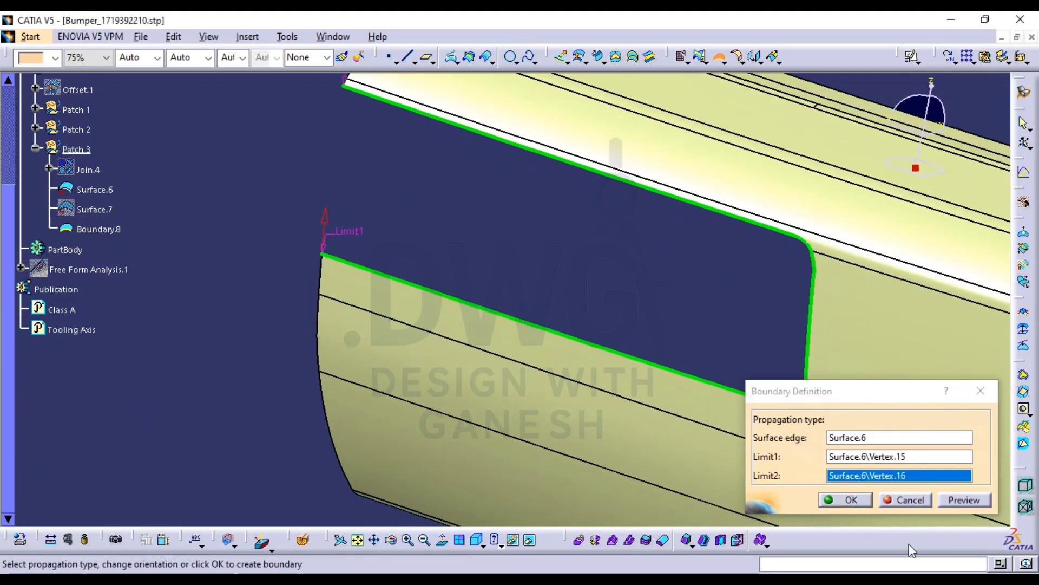
pyautogui.click(849, 498)
# Extrapolate Surface.6 by 5 mm from the recess boundary curve with tangent continuity, keeping the result assembled
pyautogui.click(774, 56)
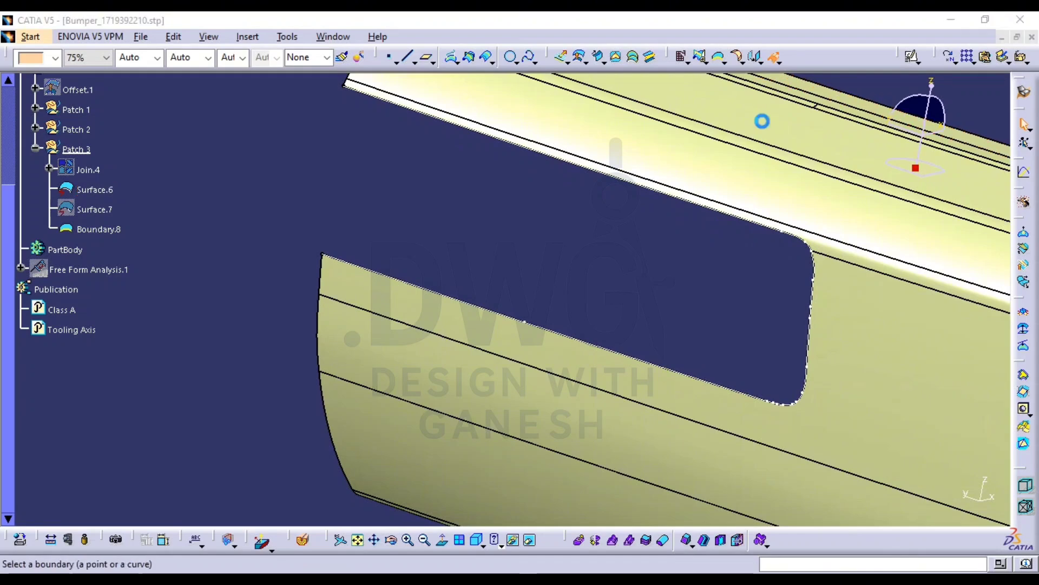
pyautogui.click(672, 193)
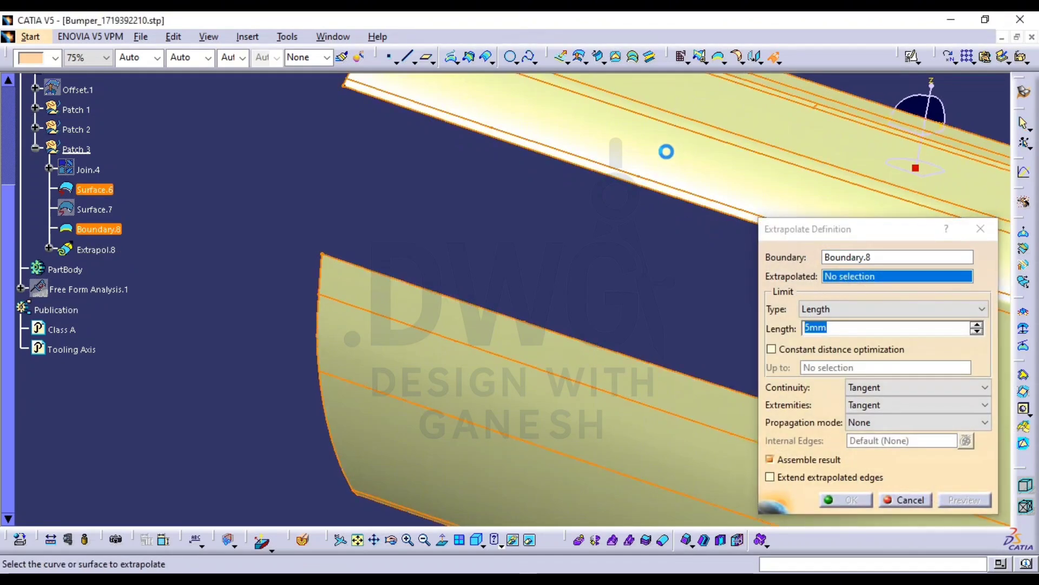
pyautogui.click(666, 152)
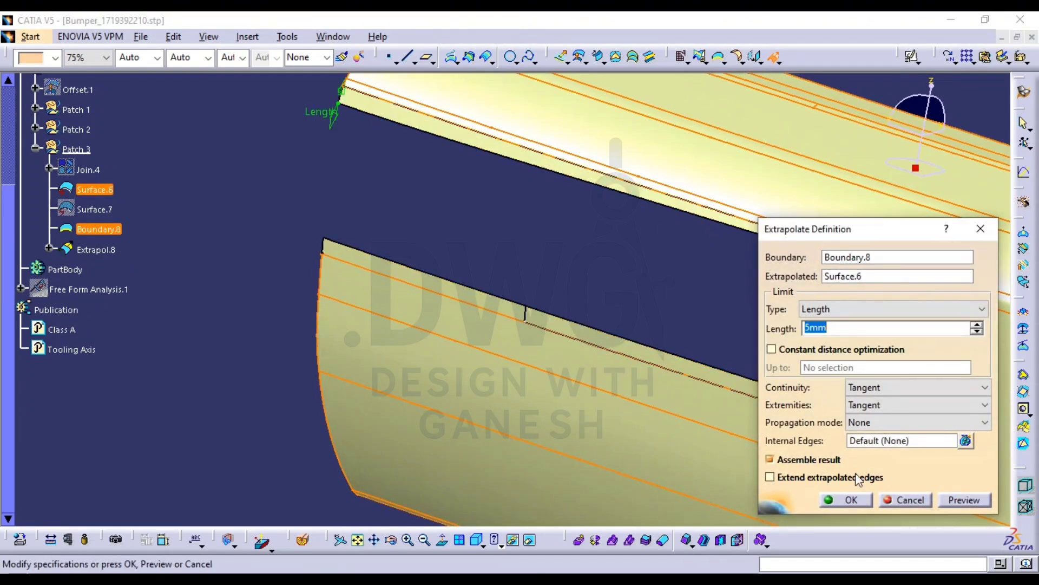
pyautogui.click(861, 505)
# Hide the recess boundary curve and the extrapolated bumper surface, and show the inner recess surface, Surface.7
pyautogui.moveTo(684, 294); pyautogui.dragTo(606, 321, button='middle')
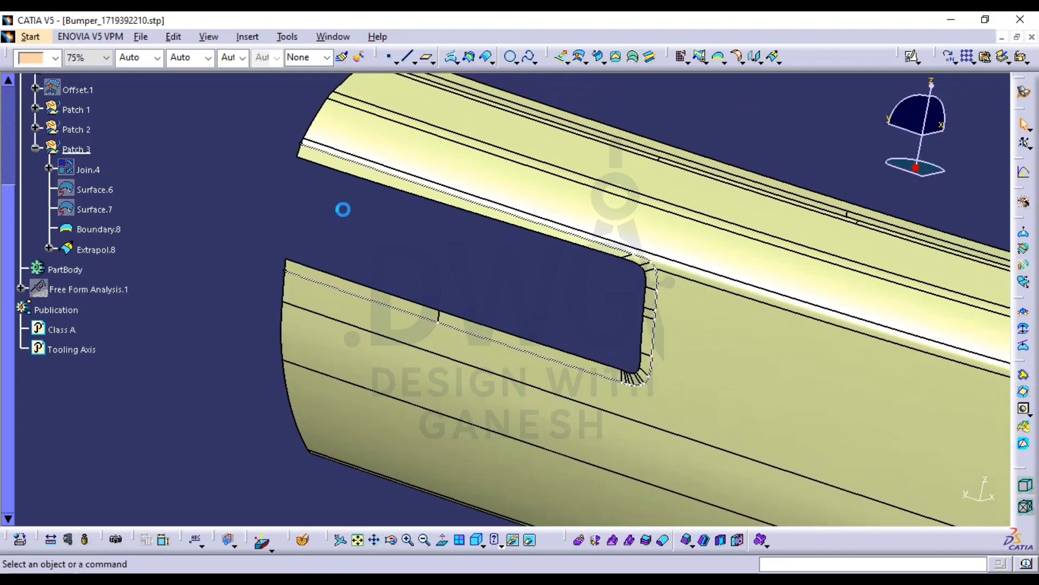
pyautogui.click(101, 227)
pyautogui.hotkey('ctrl', 'h')
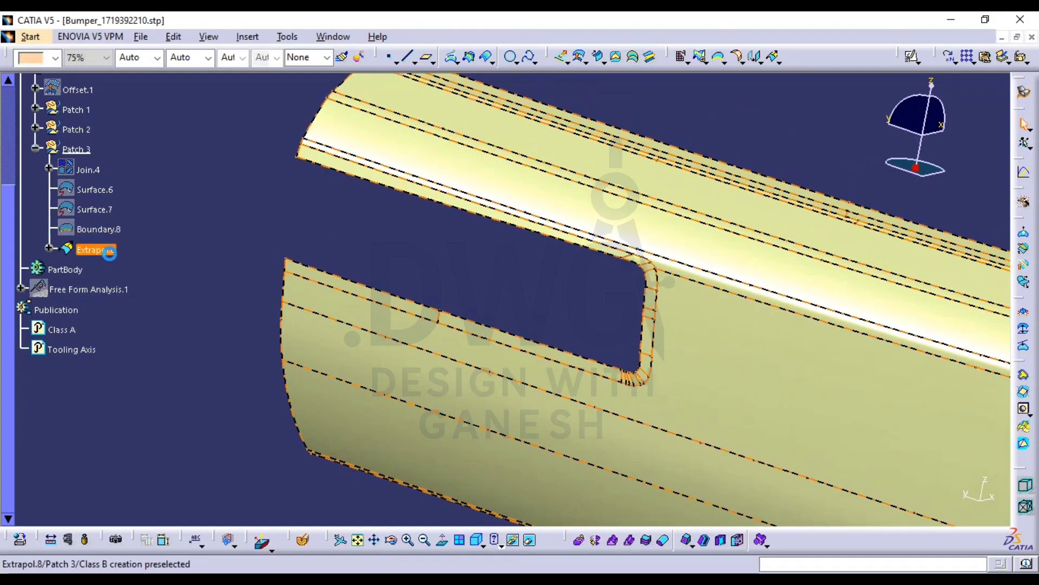
pyautogui.click(96, 249)
pyautogui.hotkey('ctrl', 'h')
pyautogui.click(104, 210)
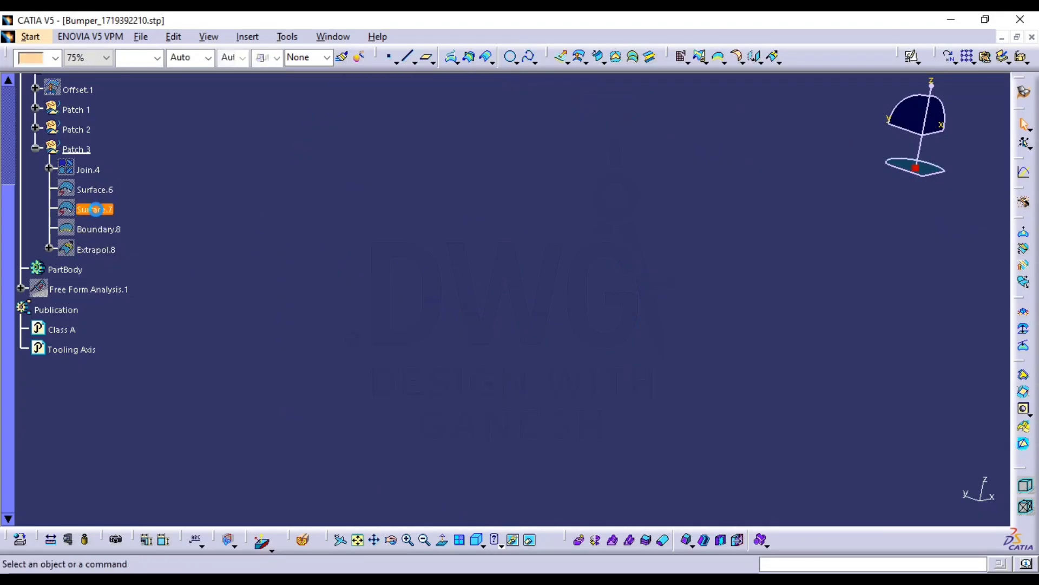
pyautogui.hotkey('ctrl', 'h')
# Examine the isolated recess surface, checking its inner fillet, side walls and rounded end from several angles
pyautogui.moveTo(359, 248); pyautogui.dragTo(477, 228, button='middle')
pyautogui.moveTo(615, 297)
pyautogui.mouseDown(button='middle')
pyautogui.moveTo(601, 337)
pyautogui.moveTo(603, 309)
pyautogui.moveTo(670, 281)
pyautogui.moveTo(620, 307)
pyautogui.mouseUp(button='middle')
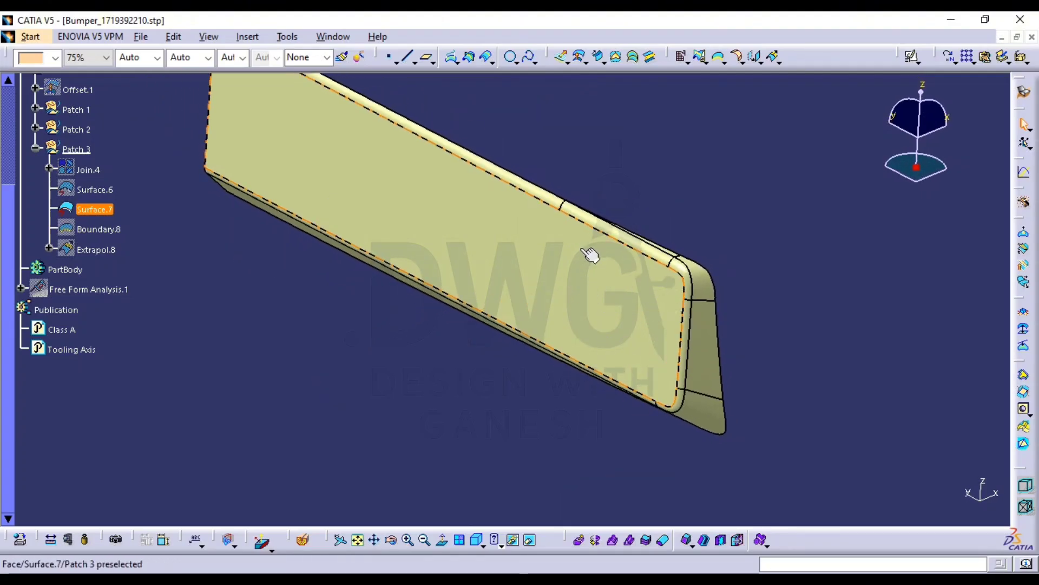
pyautogui.moveTo(590, 255); pyautogui.dragTo(595, 246, button='middle')
pyautogui.moveTo(638, 285); pyautogui.dragTo(458, 218, button='middle')
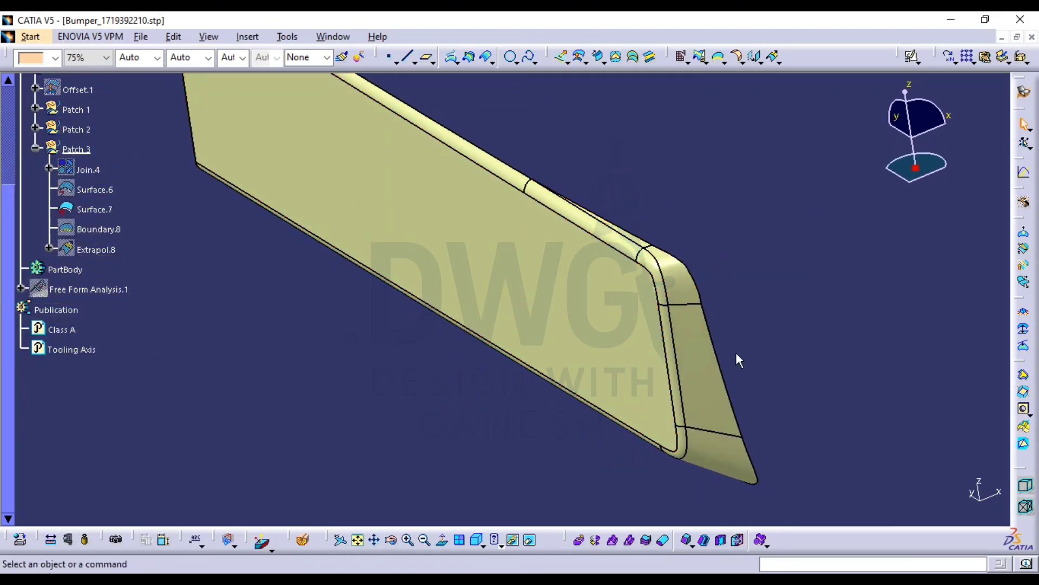
pyautogui.moveTo(739, 360); pyautogui.dragTo(666, 482, button='middle')
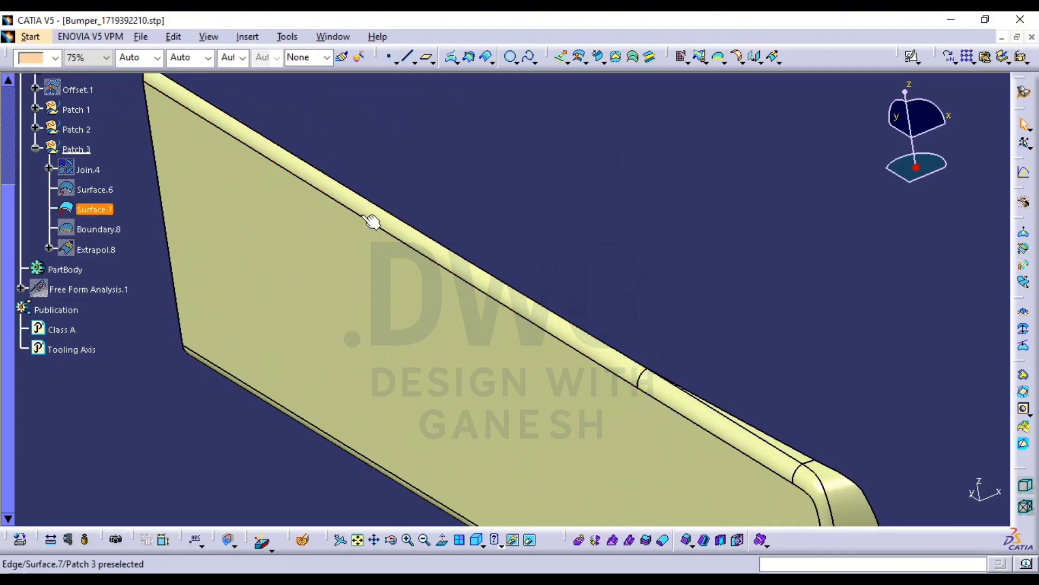
pyautogui.moveTo(291, 239); pyautogui.dragTo(334, 279, button='middle')
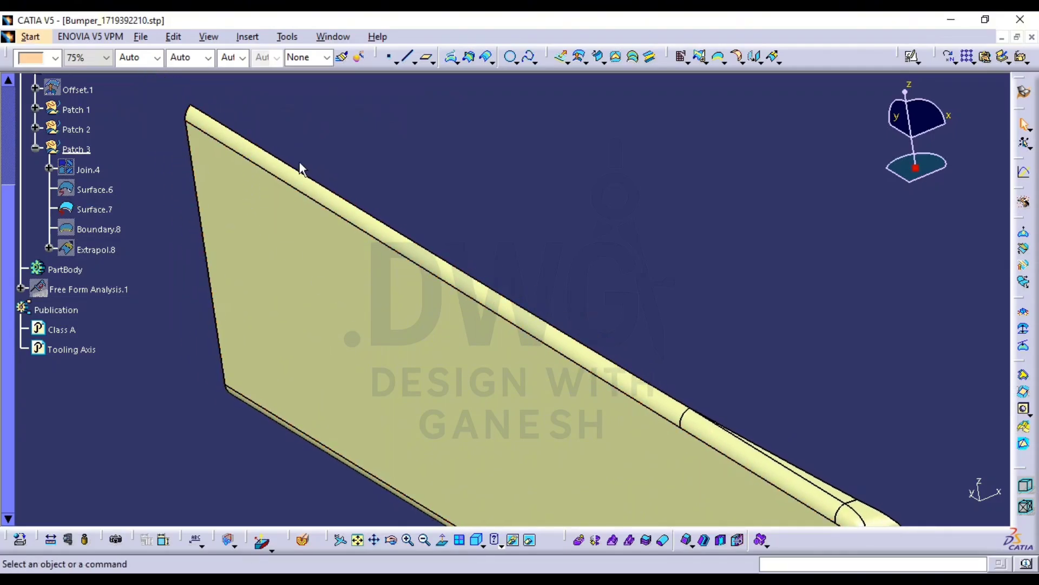
pyautogui.moveTo(638, 317); pyautogui.dragTo(599, 332, button='middle')
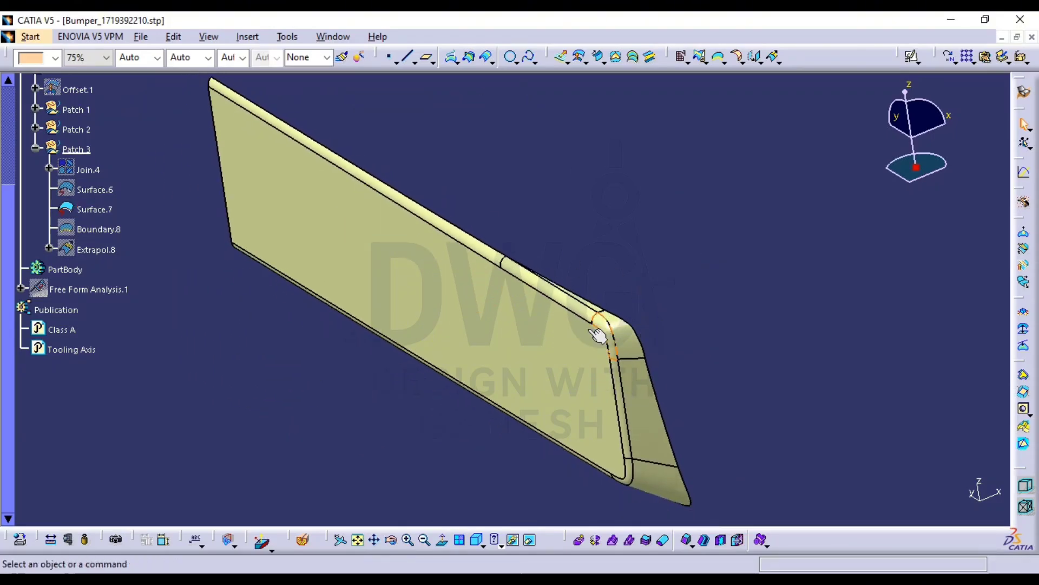
pyautogui.moveTo(204, 293); pyautogui.dragTo(528, 404, button='middle')
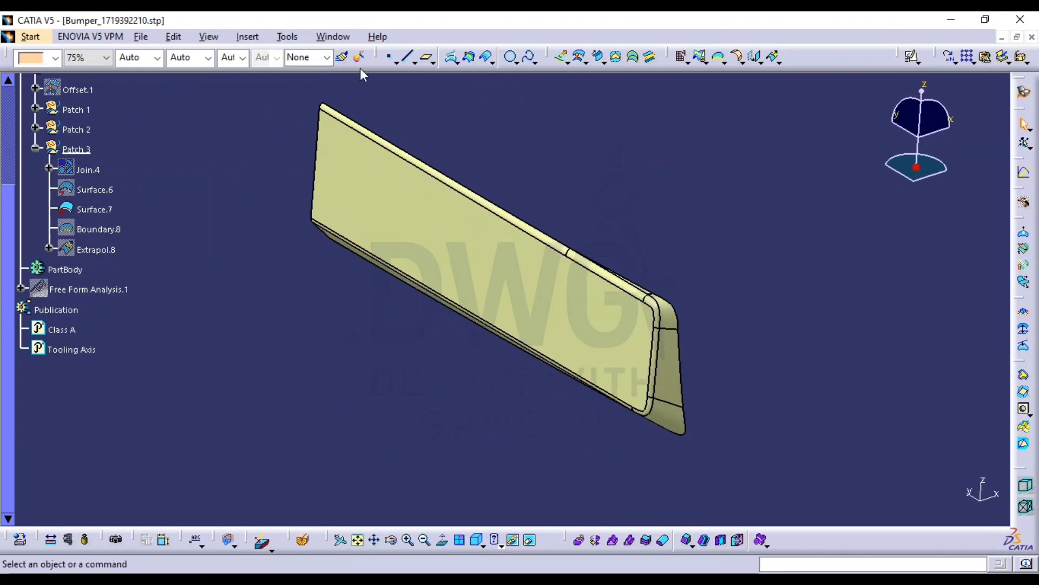
# Insert a geometrical set named Sub patch with Patch 3 as its father
pyautogui.click(247, 36)
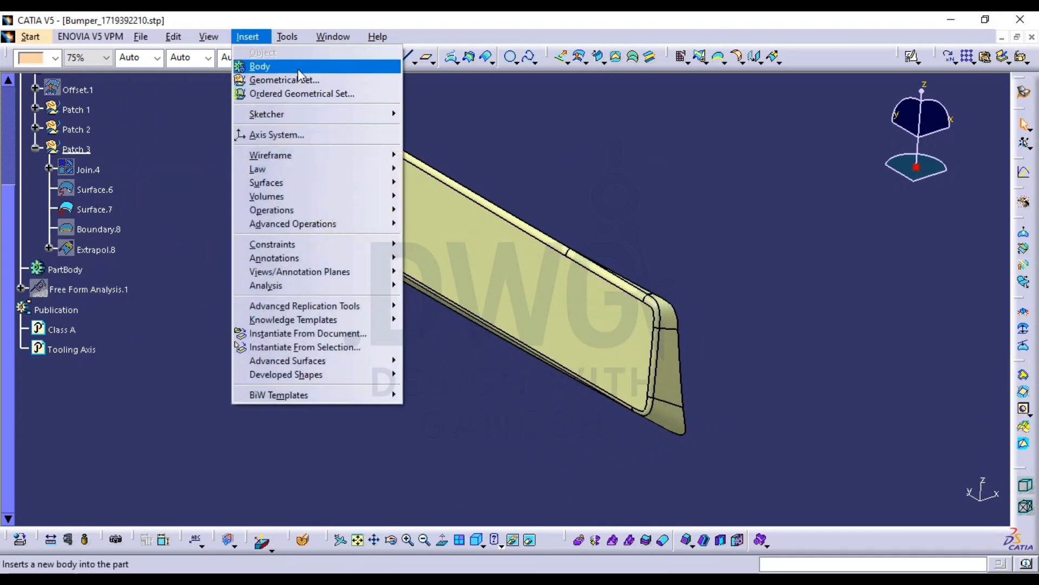
pyautogui.click(292, 77)
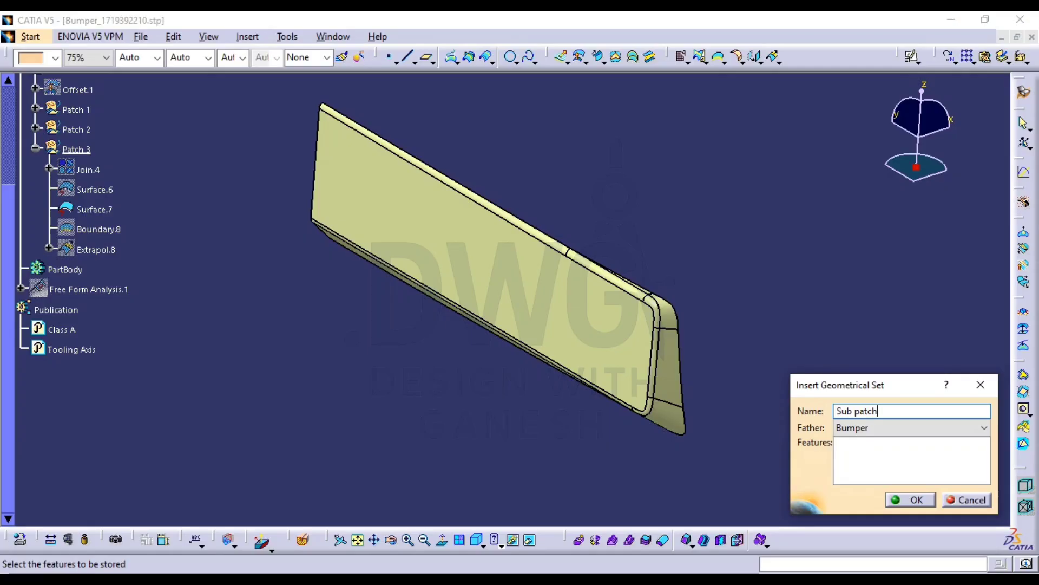
pyautogui.click(76, 149)
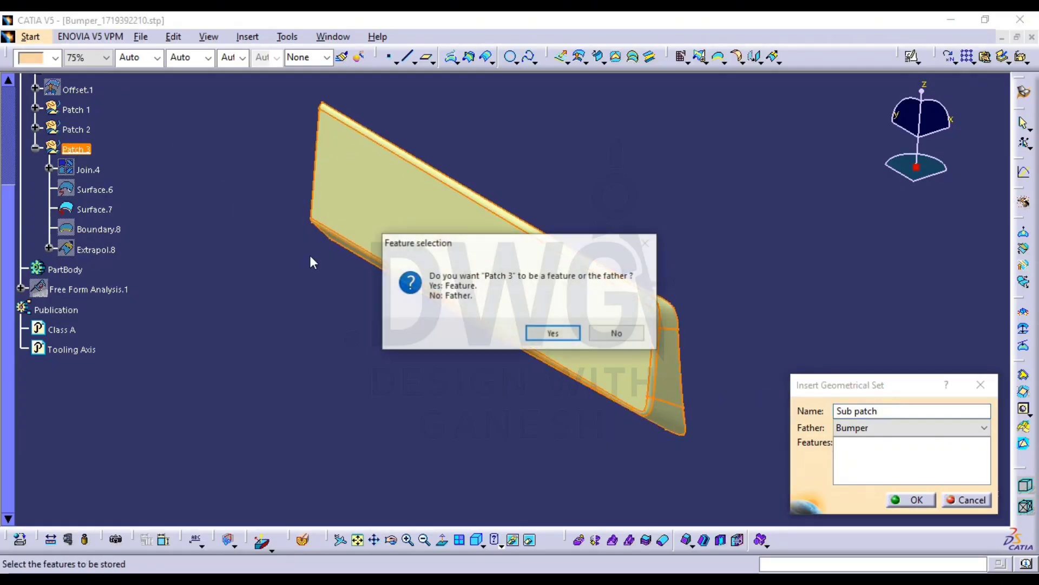
pyautogui.click(605, 334)
pyautogui.click(918, 501)
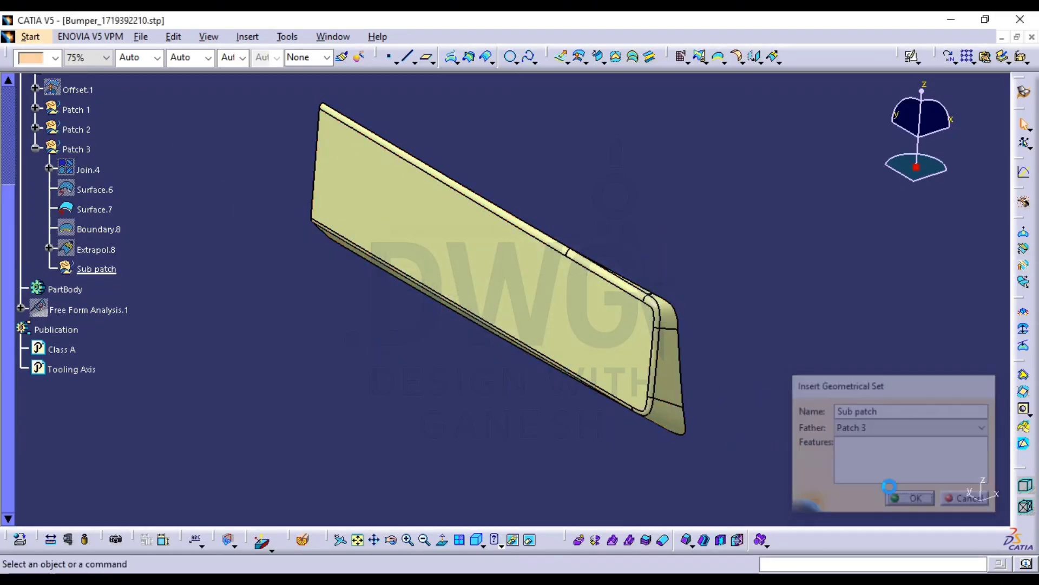
pyautogui.moveTo(457, 332); pyautogui.dragTo(453, 312, button='middle')
pyautogui.scroll(2, 119, 243)
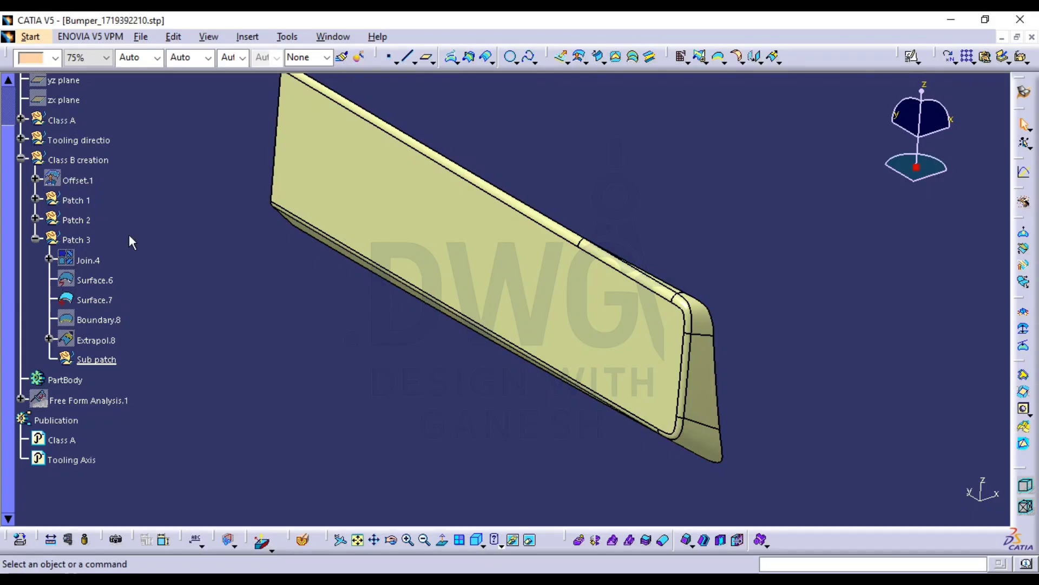
pyautogui.moveTo(447, 327); pyautogui.dragTo(568, 301, button='middle')
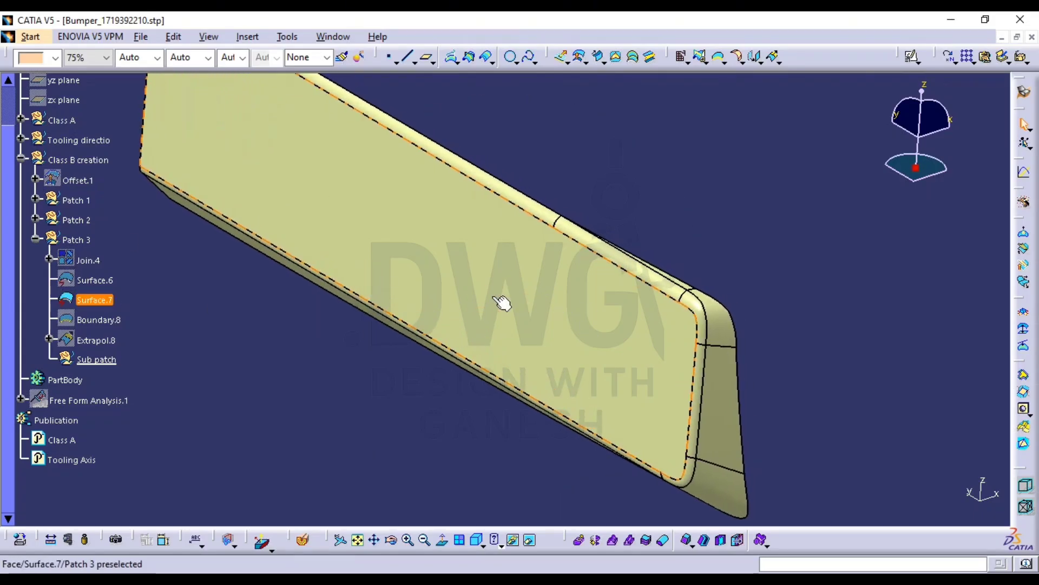
pyautogui.scroll(-1, 94, 365)
pyautogui.keyDown('ctrl'); pyautogui.moveTo(715, 184); pyautogui.dragTo(715, 144, button='middle'); pyautogui.keyUp('ctrl')
pyautogui.click(694, 61)
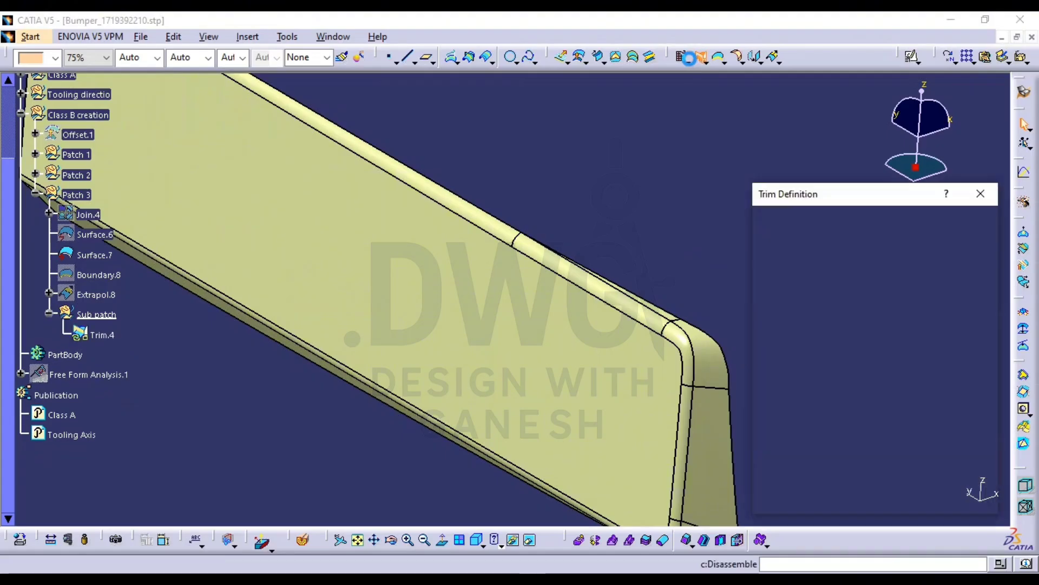
pyautogui.press('Escape')
# Create a join from Surface.7, excluding the inner fillet faces around the recess floor as sub-elements to remove
pyautogui.click(689, 62)
pyautogui.click(701, 77)
pyautogui.click(371, 242)
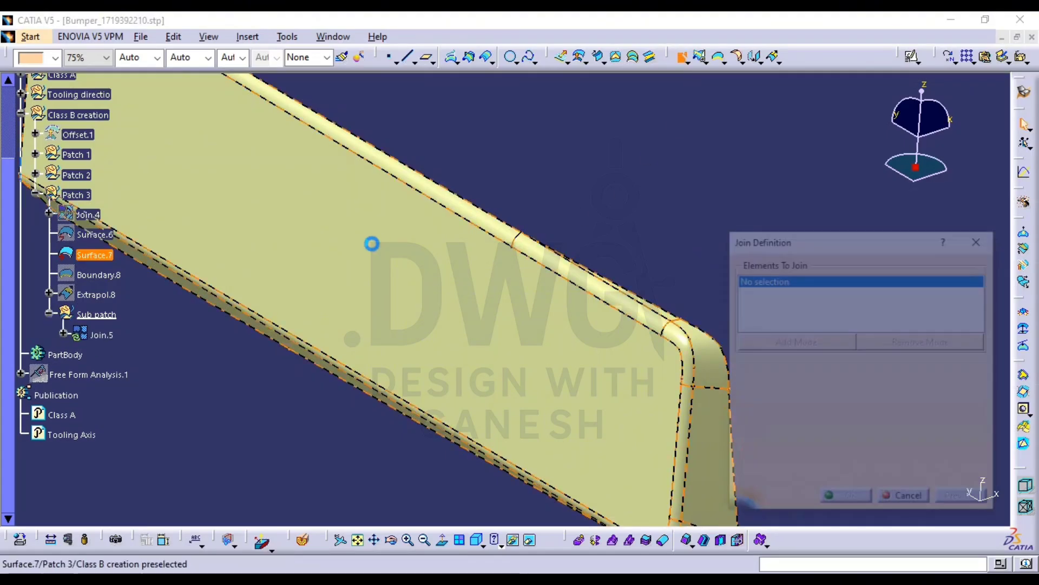
pyautogui.click(914, 367)
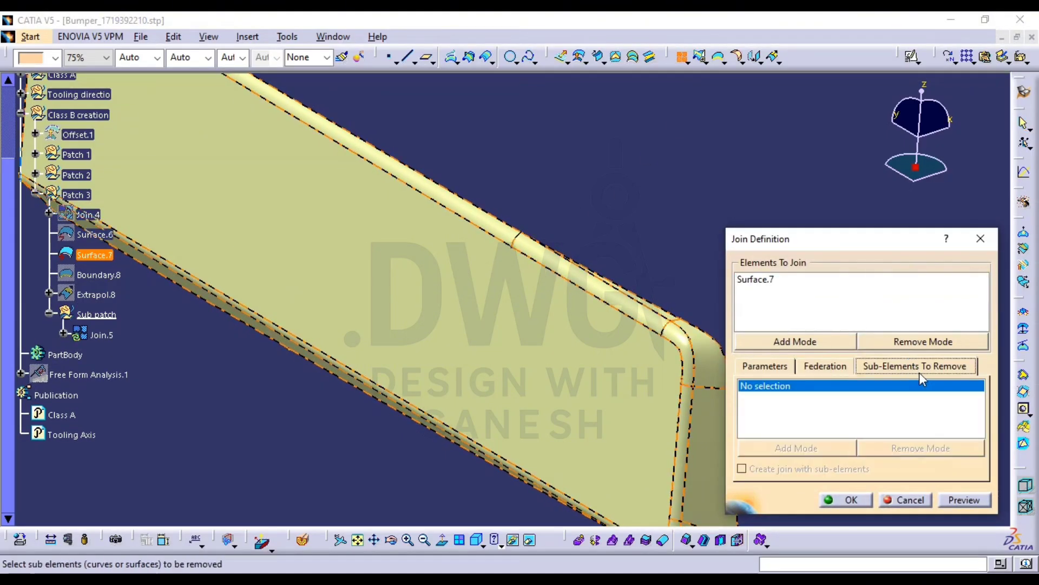
pyautogui.moveTo(410, 221); pyautogui.dragTo(464, 258, button='middle')
pyautogui.click(462, 252)
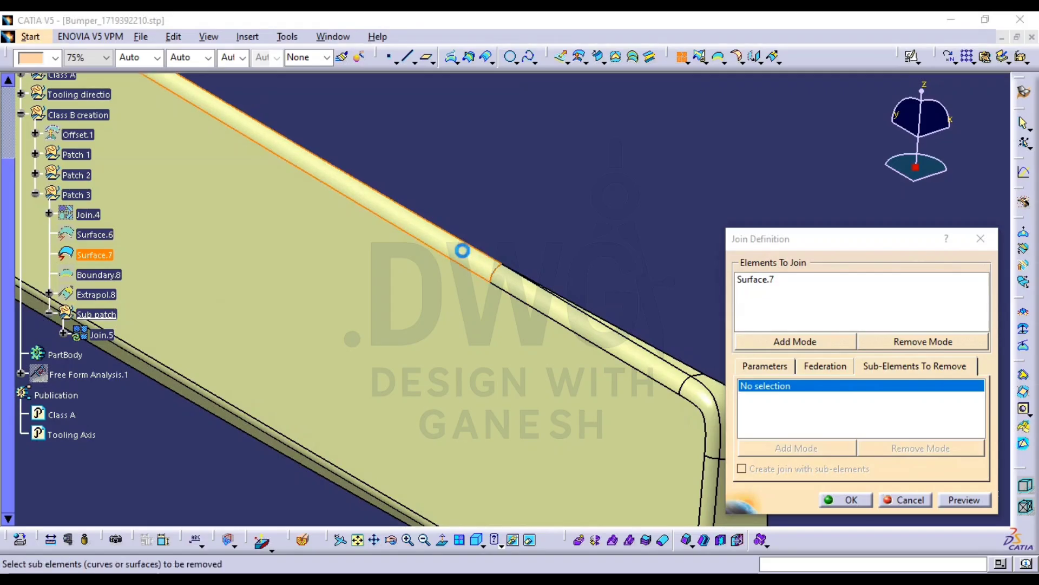
pyautogui.click(570, 308)
pyautogui.moveTo(690, 429); pyautogui.dragTo(561, 285, button='middle')
pyautogui.click(568, 255)
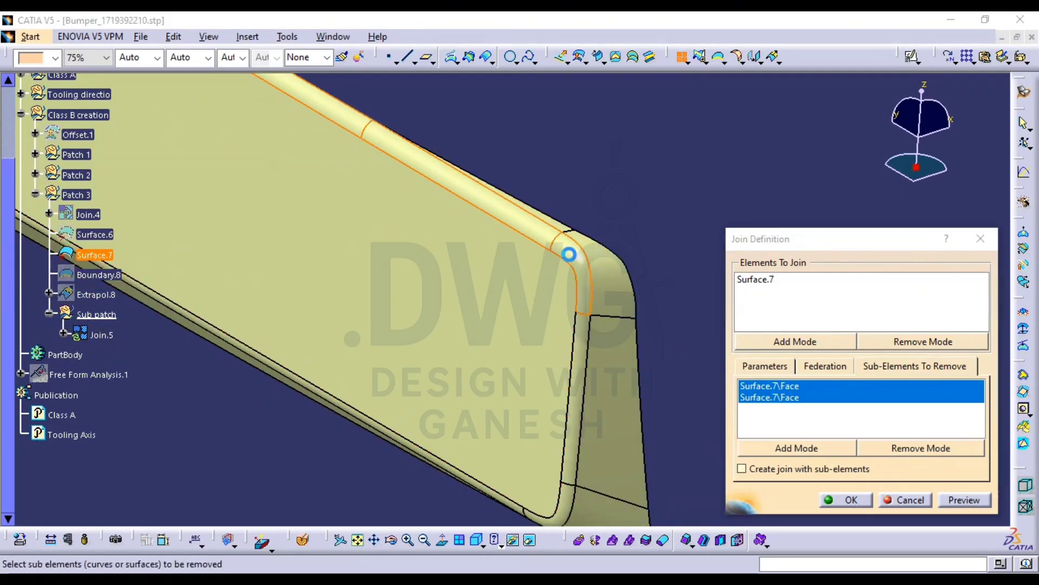
pyautogui.click(587, 347)
pyautogui.moveTo(577, 442); pyautogui.dragTo(502, 303, button='middle')
pyautogui.click(573, 366)
pyautogui.moveTo(531, 202); pyautogui.dragTo(563, 316, button='middle')
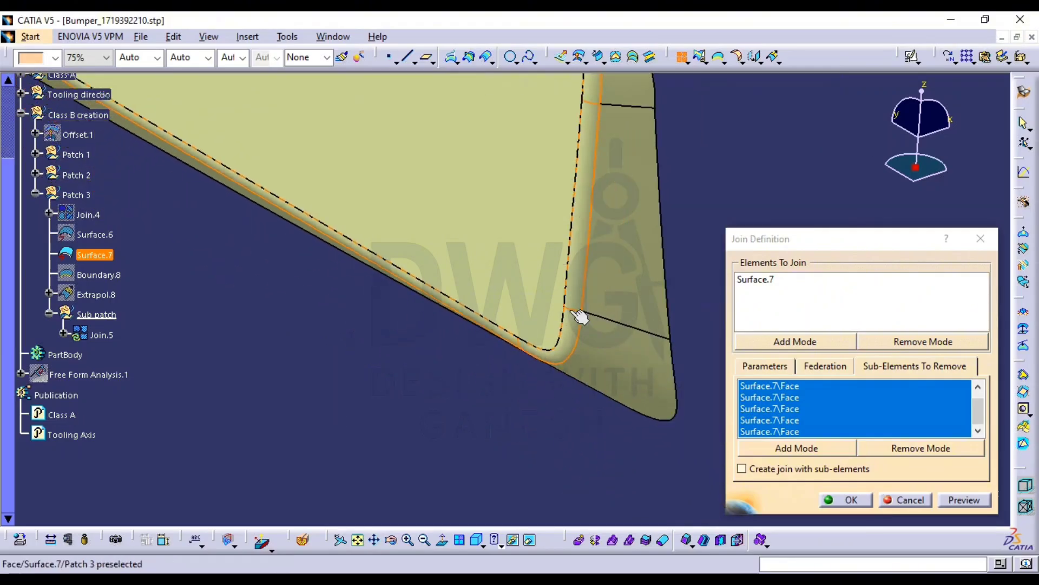
pyautogui.click(854, 499)
pyautogui.moveTo(666, 264); pyautogui.dragTo(673, 325, button='middle')
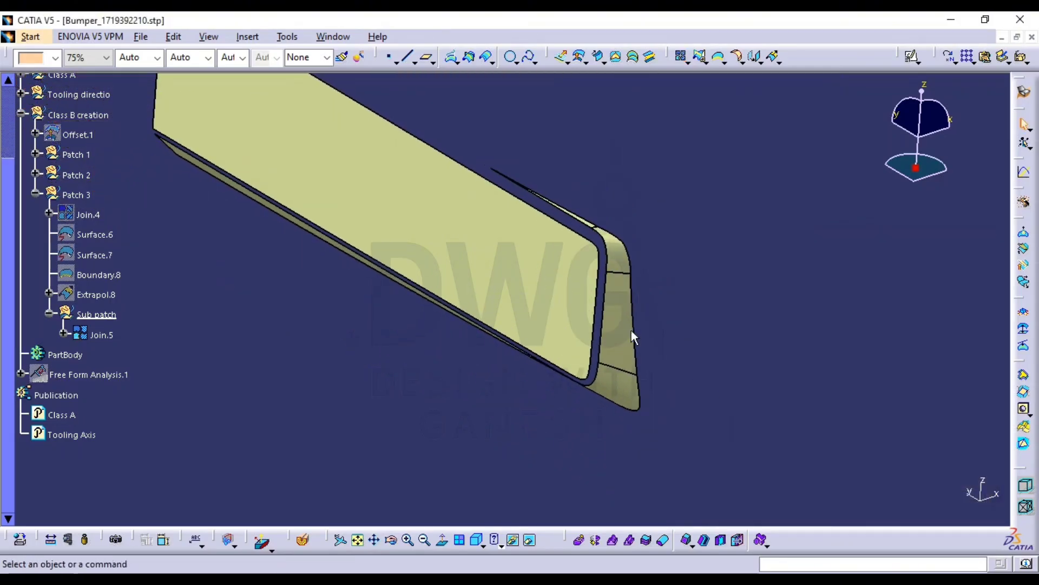
pyautogui.moveTo(554, 288); pyautogui.dragTo(543, 215, button='middle')
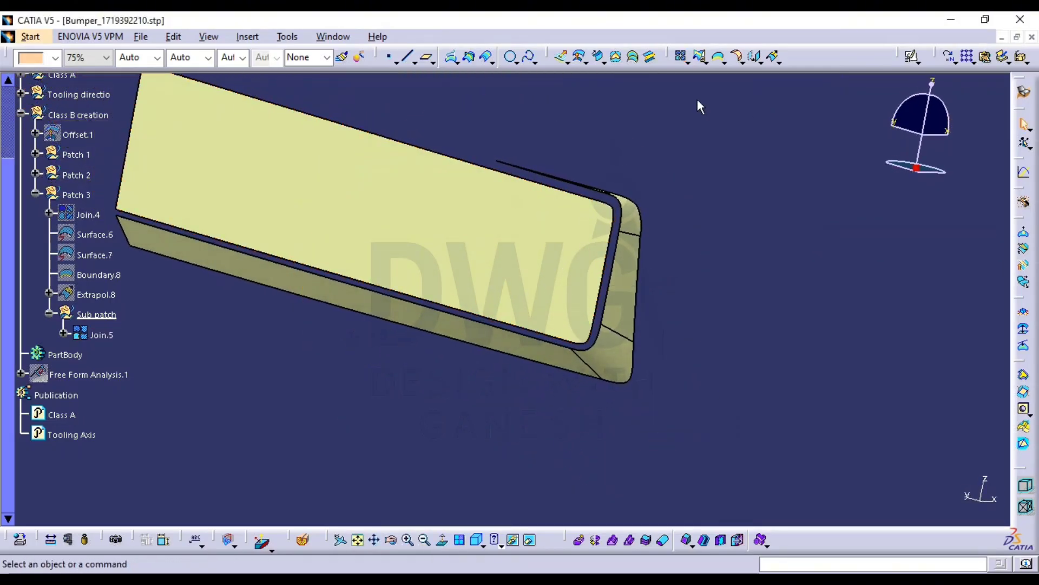
pyautogui.click(701, 59)
pyautogui.click(701, 163)
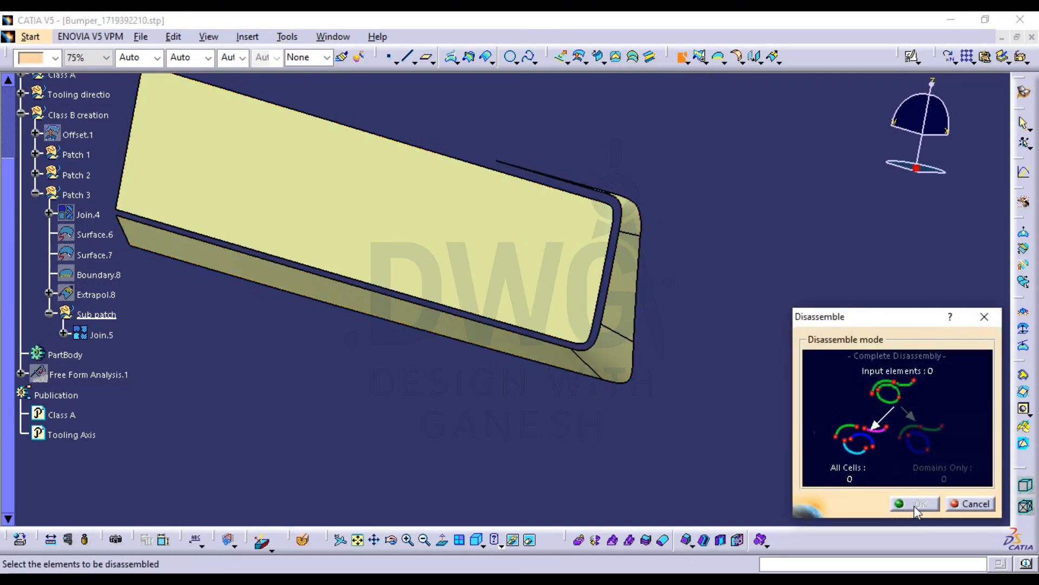
pyautogui.click(925, 449)
pyautogui.press('Escape')
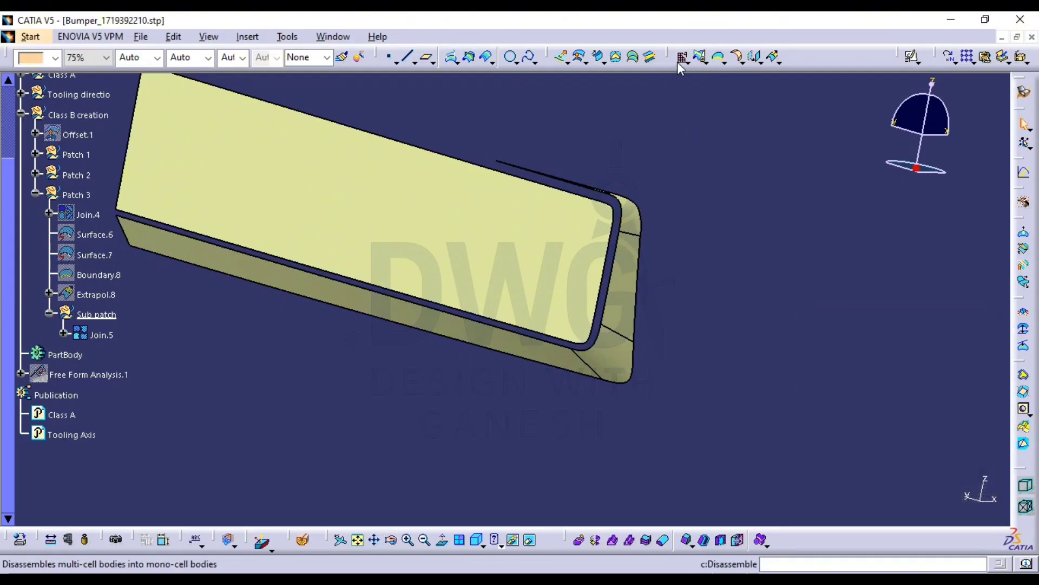
# Disassemble Join.5 by domains only, separating the recess floor from the side walls
pyautogui.moveTo(499, 286); pyautogui.dragTo(571, 313, button='middle')
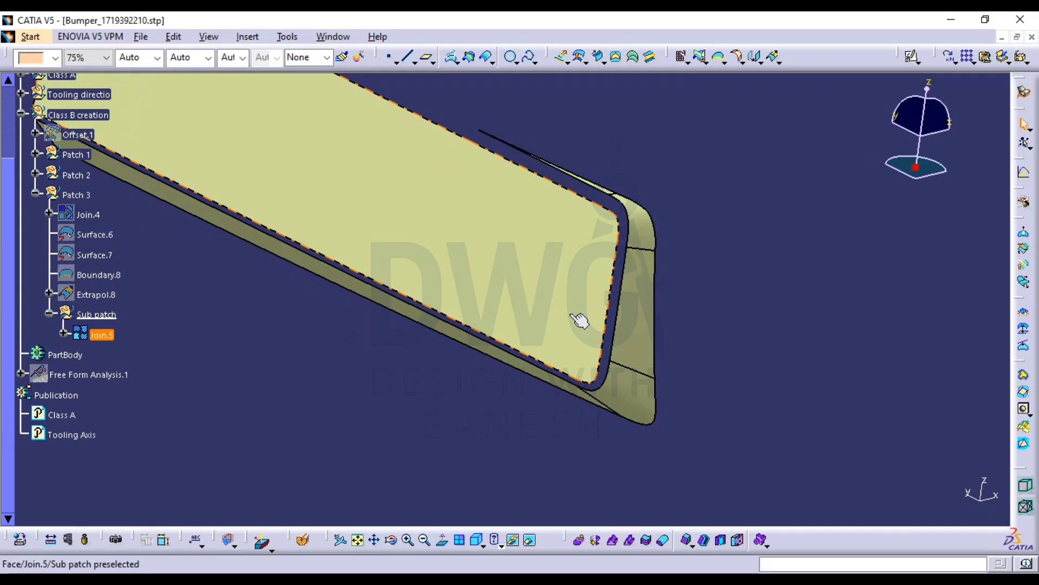
pyautogui.moveTo(879, 327); pyautogui.dragTo(736, 336, button='middle')
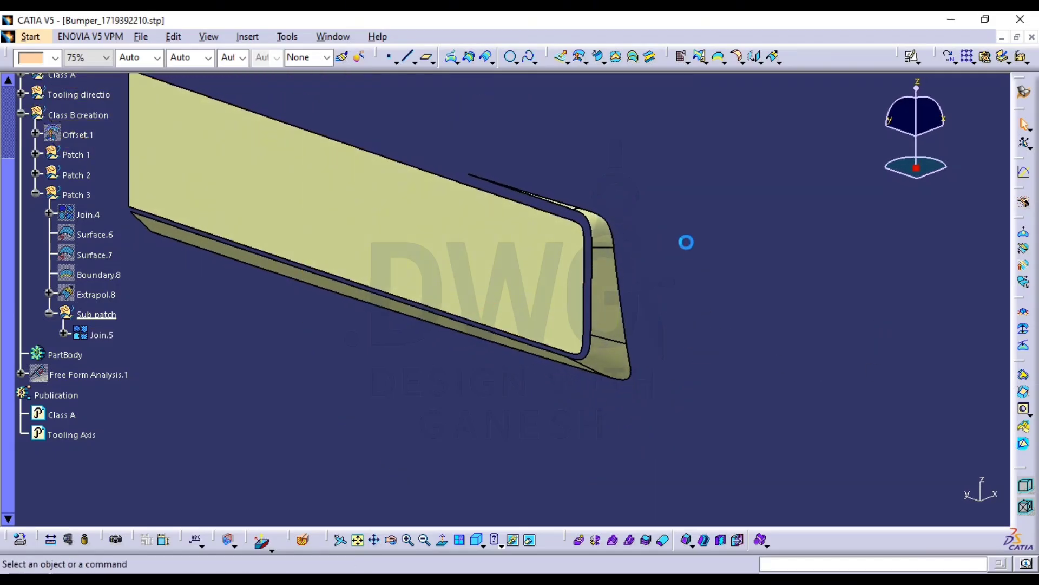
pyautogui.click(682, 57)
pyautogui.click(494, 222)
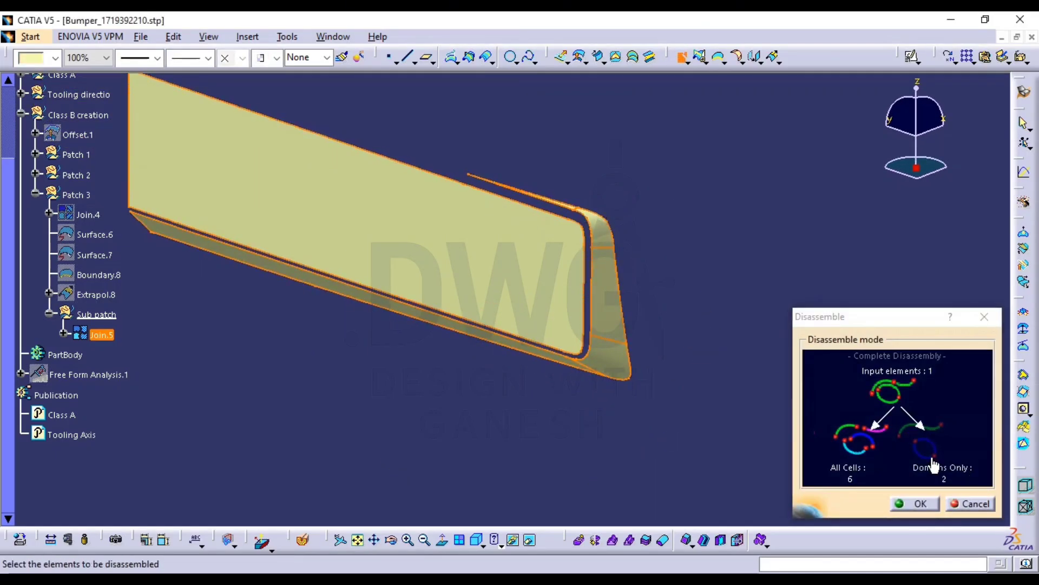
pyautogui.click(918, 505)
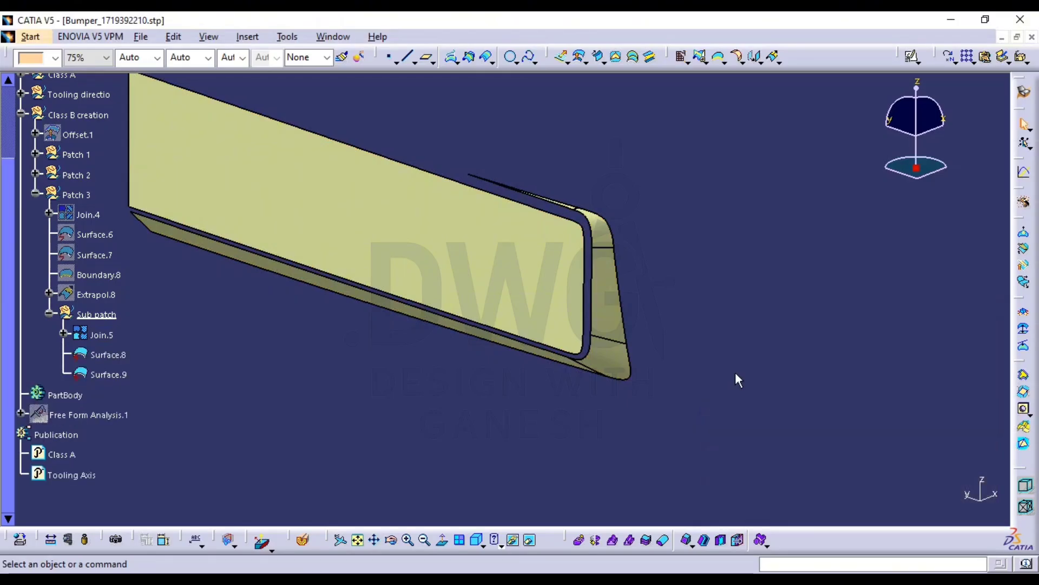
# Try to untrim the recess side wall surface, Surface.8
pyautogui.moveTo(735, 379); pyautogui.dragTo(739, 370, button='middle')
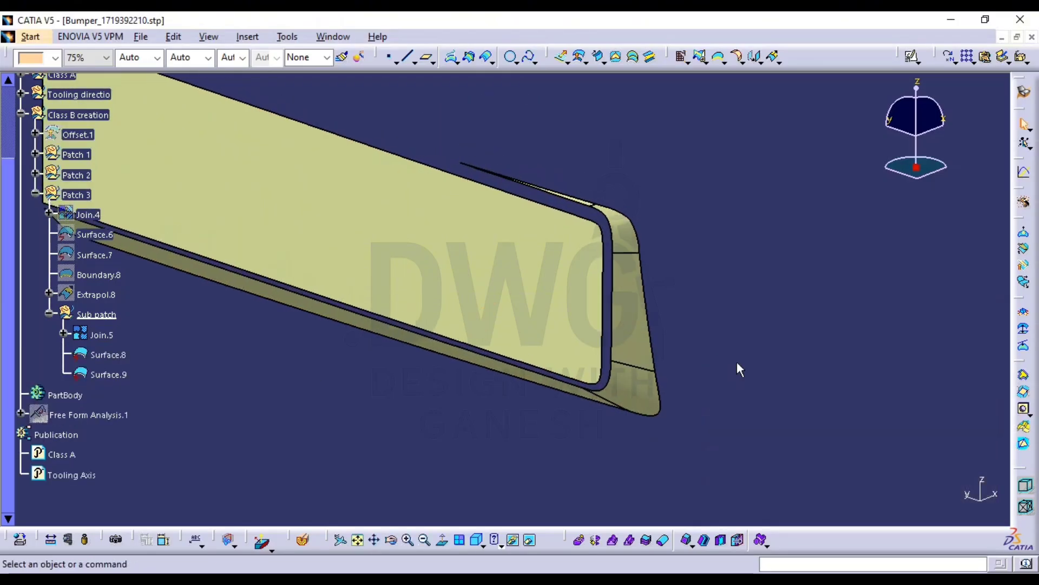
pyautogui.moveTo(576, 278); pyautogui.dragTo(621, 345, button='middle')
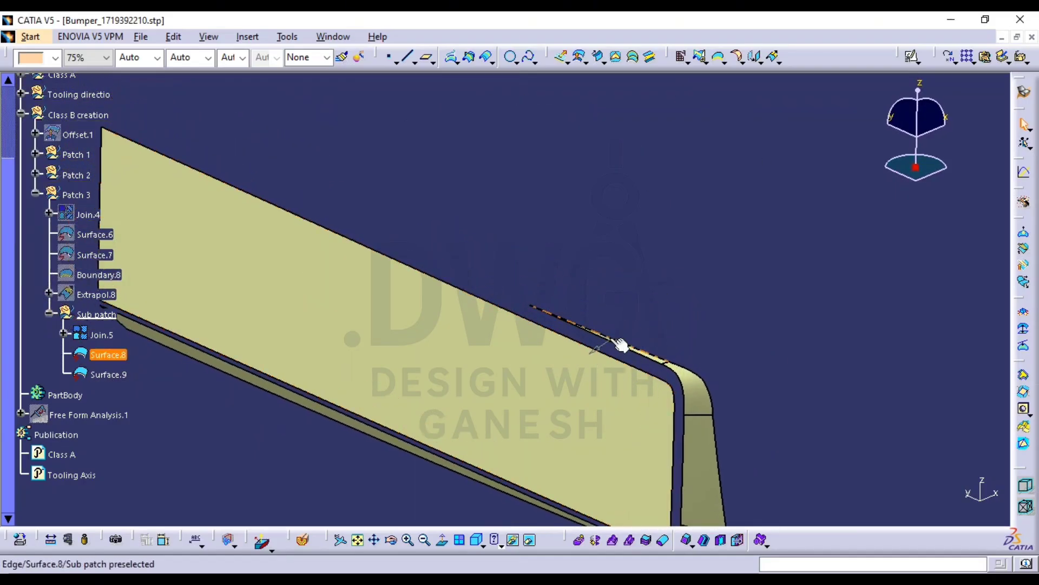
pyautogui.moveTo(119, 125); pyautogui.dragTo(243, 166, button='middle')
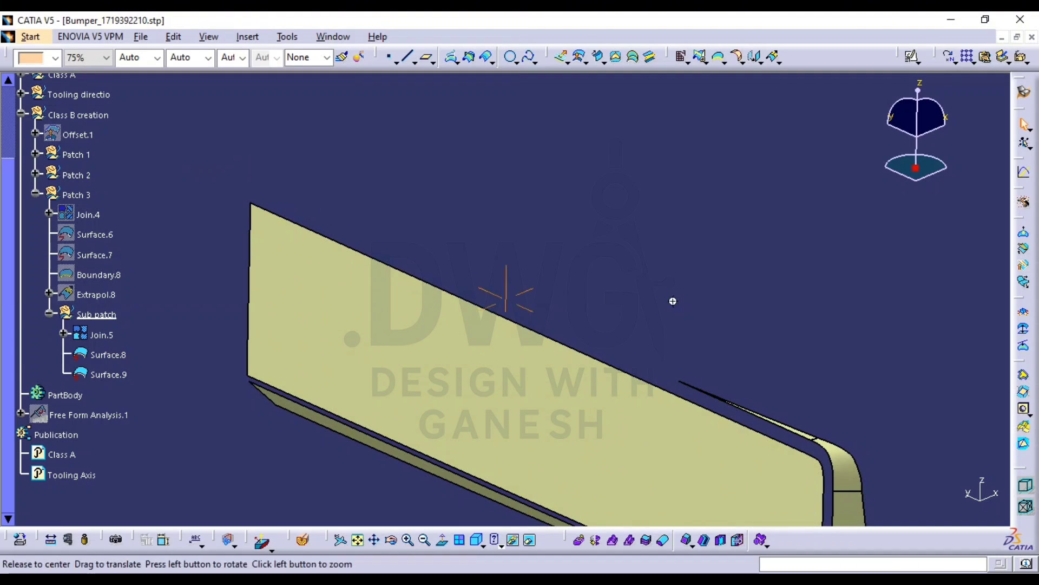
pyautogui.moveTo(673, 301); pyautogui.dragTo(626, 253, button='middle')
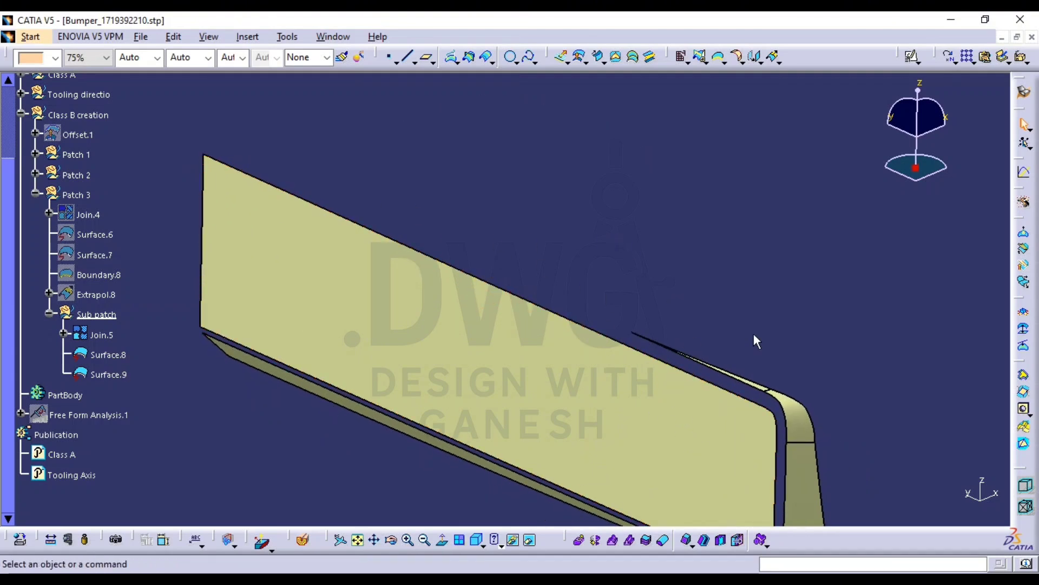
pyautogui.moveTo(759, 332); pyautogui.dragTo(633, 274, button='middle')
pyautogui.moveTo(565, 250); pyautogui.dragTo(688, 266, button='middle')
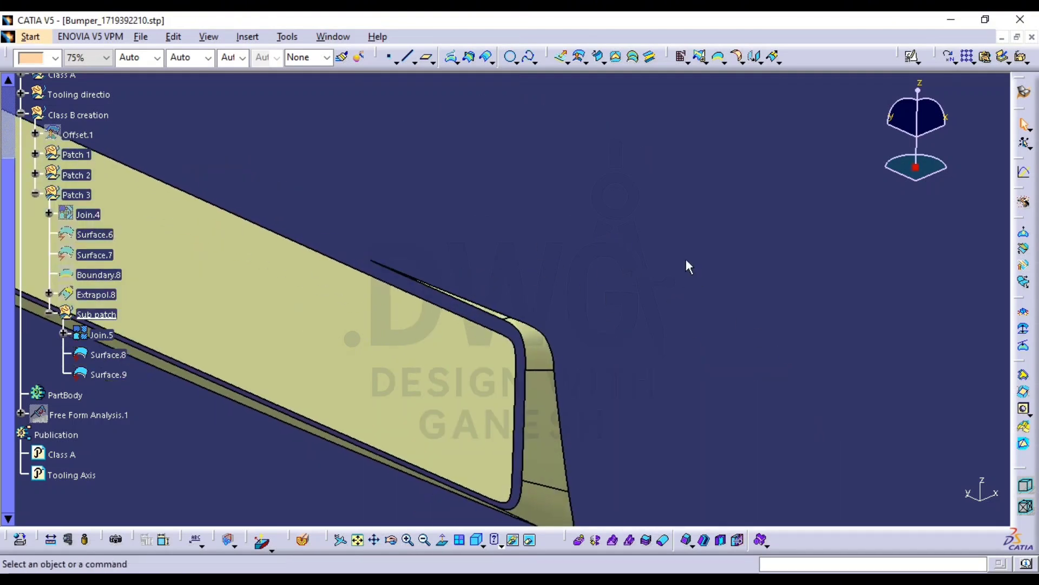
pyautogui.click(702, 62)
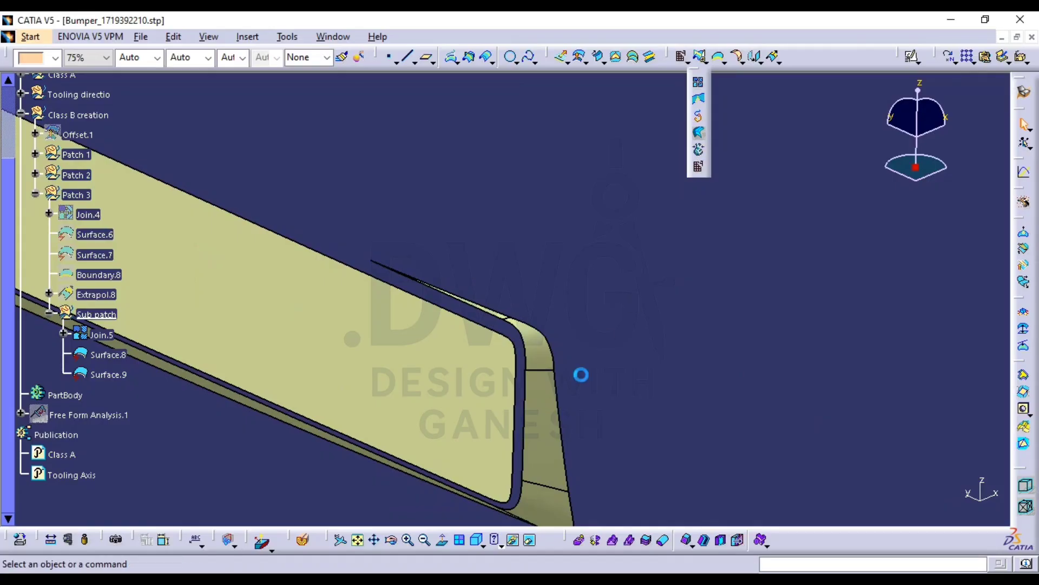
pyautogui.click(538, 364)
pyautogui.click(636, 338)
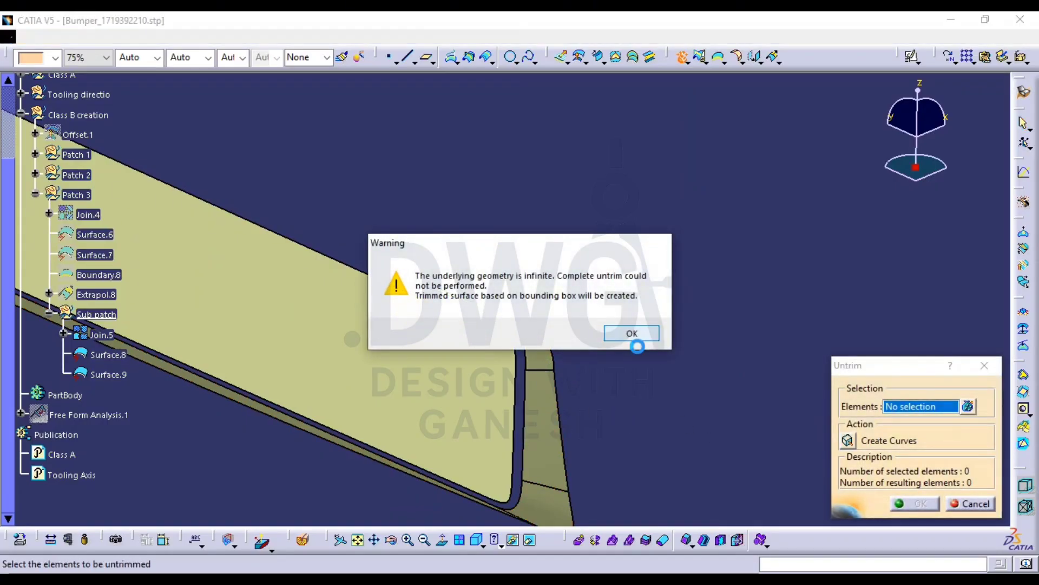
pyautogui.click(917, 505)
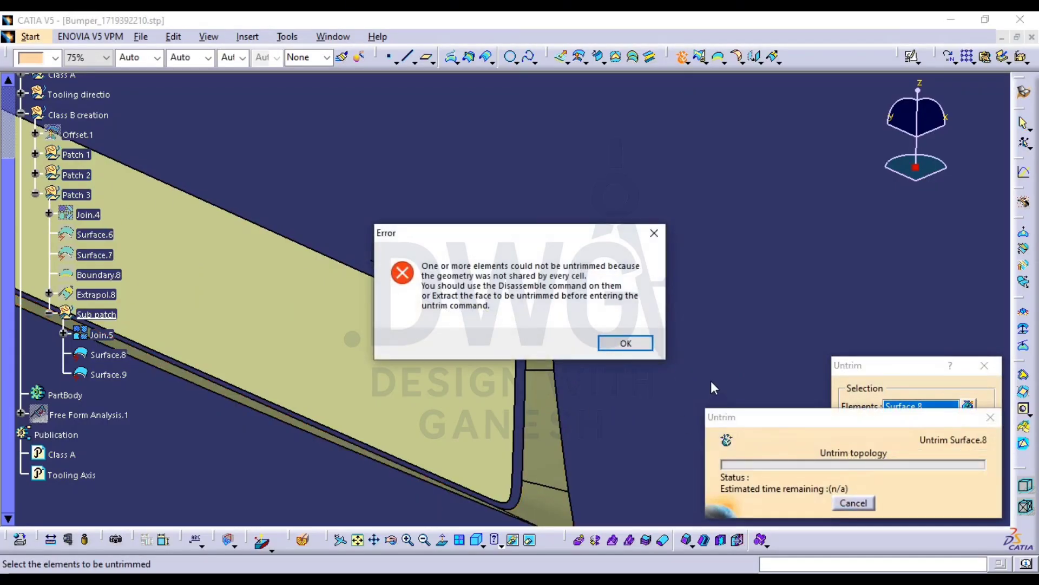
pyautogui.click(621, 341)
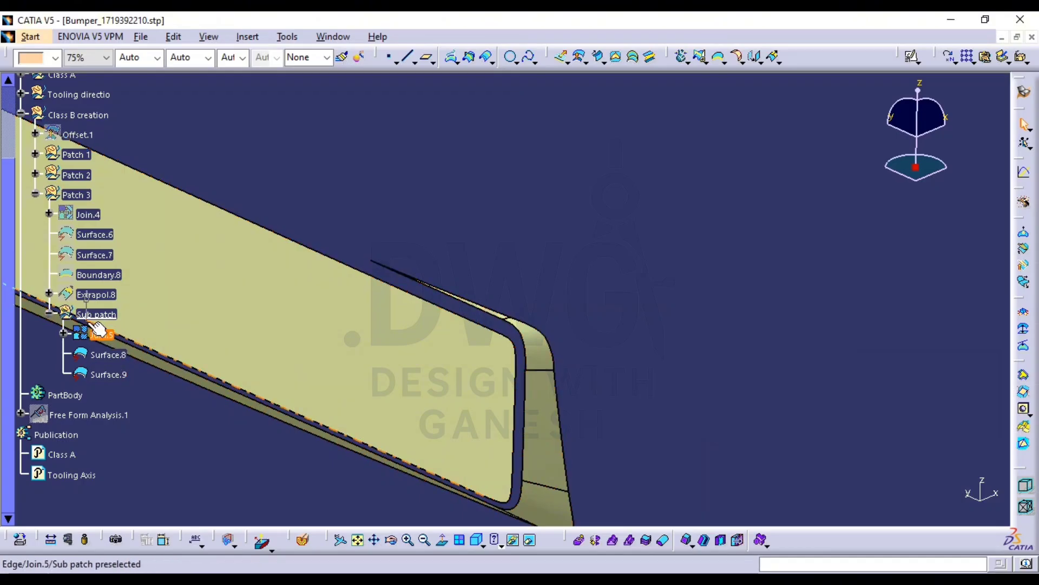
# Examine which fillet faces of Surface.7 are listed as sub-elements to remove in Join.5
pyautogui.doubleClick(94, 334)
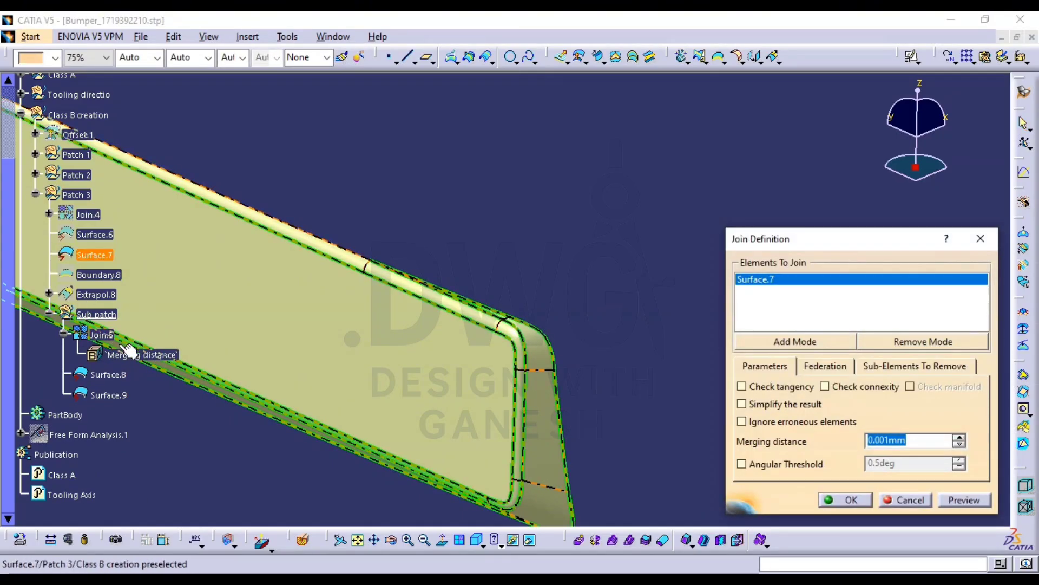
pyautogui.moveTo(580, 384); pyautogui.dragTo(478, 223, button='middle')
pyautogui.click(919, 366)
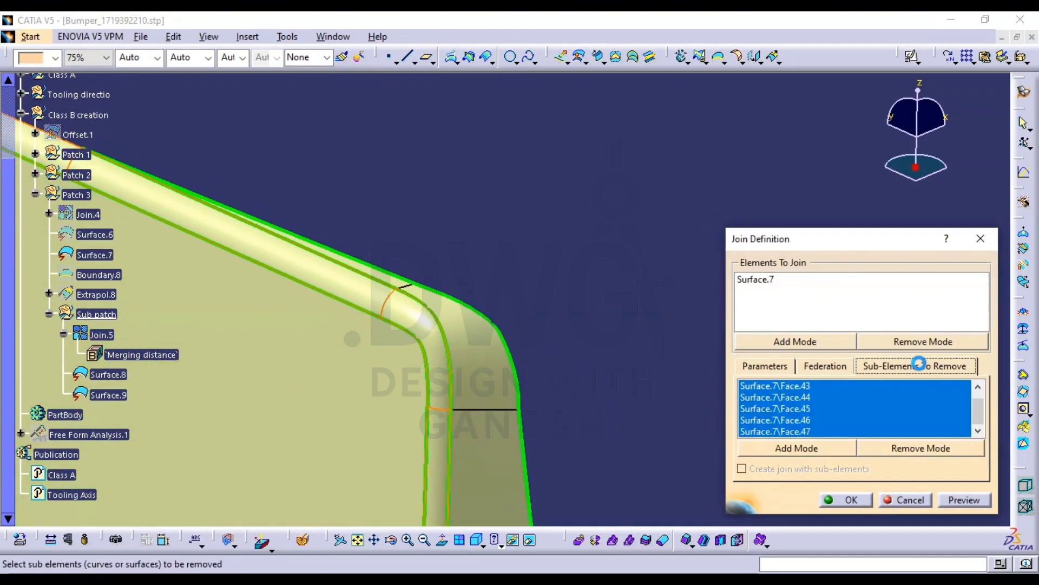
pyautogui.moveTo(535, 332); pyautogui.dragTo(497, 329, button='middle')
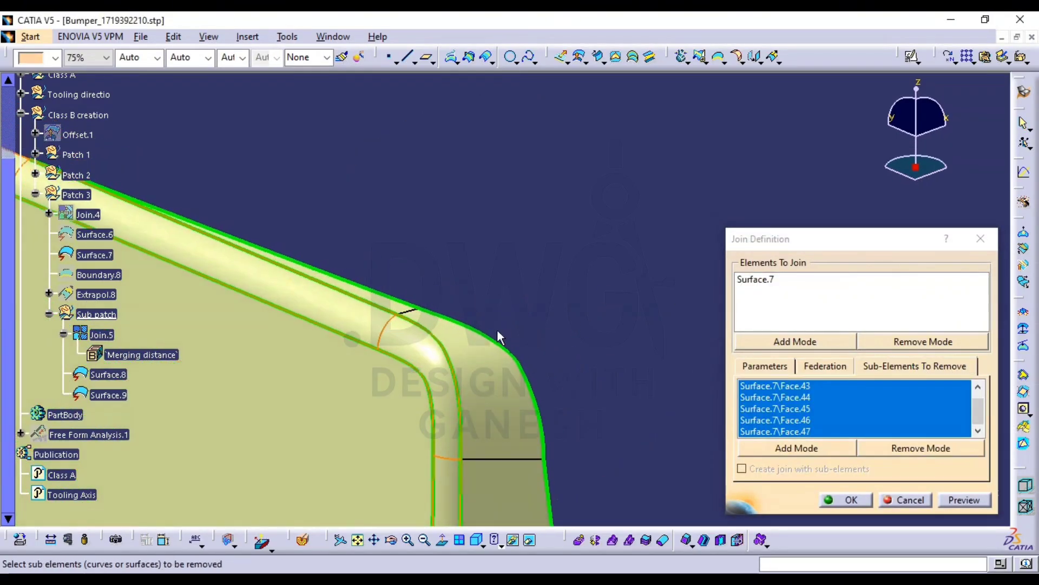
pyautogui.click(850, 500)
pyautogui.keyDown('ctrl'); pyautogui.moveTo(577, 289); pyautogui.dragTo(642, 271, button='middle'); pyautogui.keyUp('ctrl')
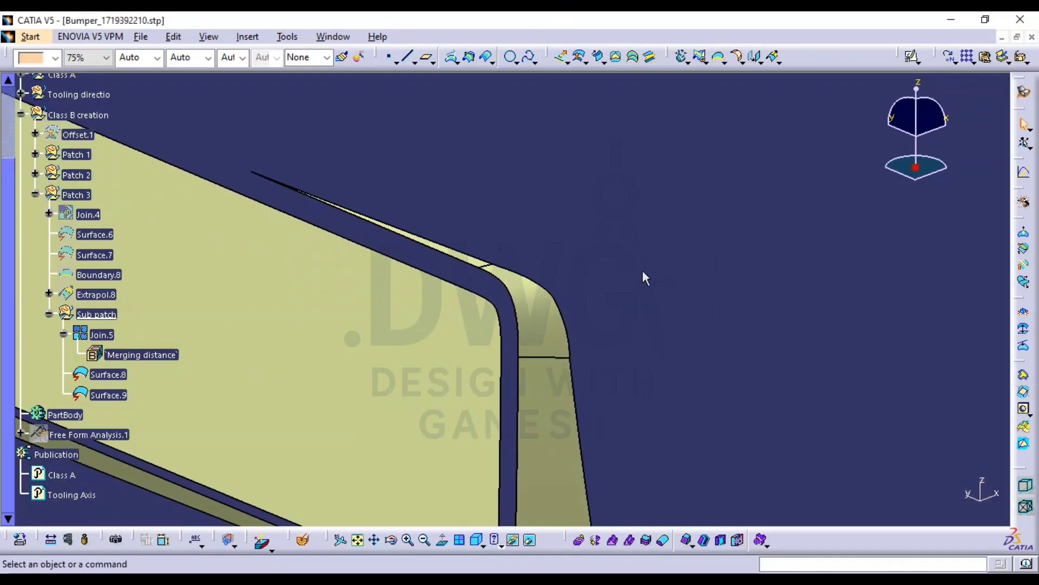
pyautogui.doubleClick(90, 341)
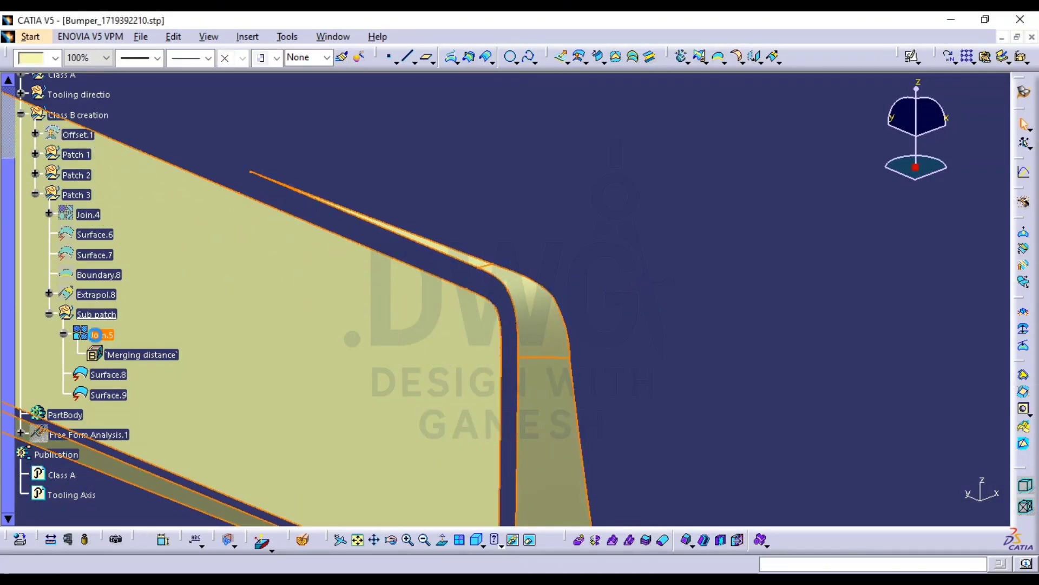
pyautogui.click(942, 367)
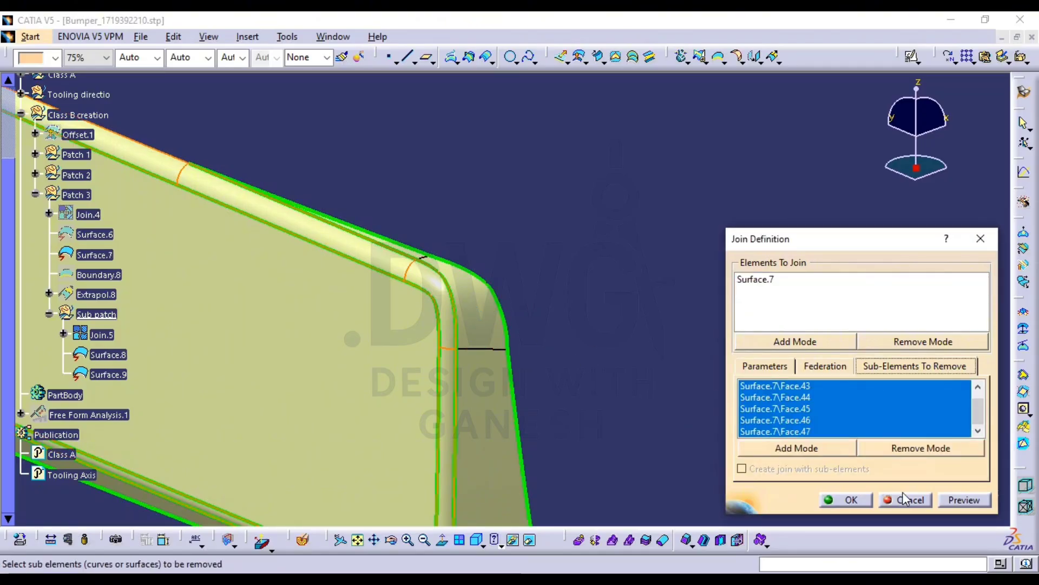
pyautogui.click(968, 502)
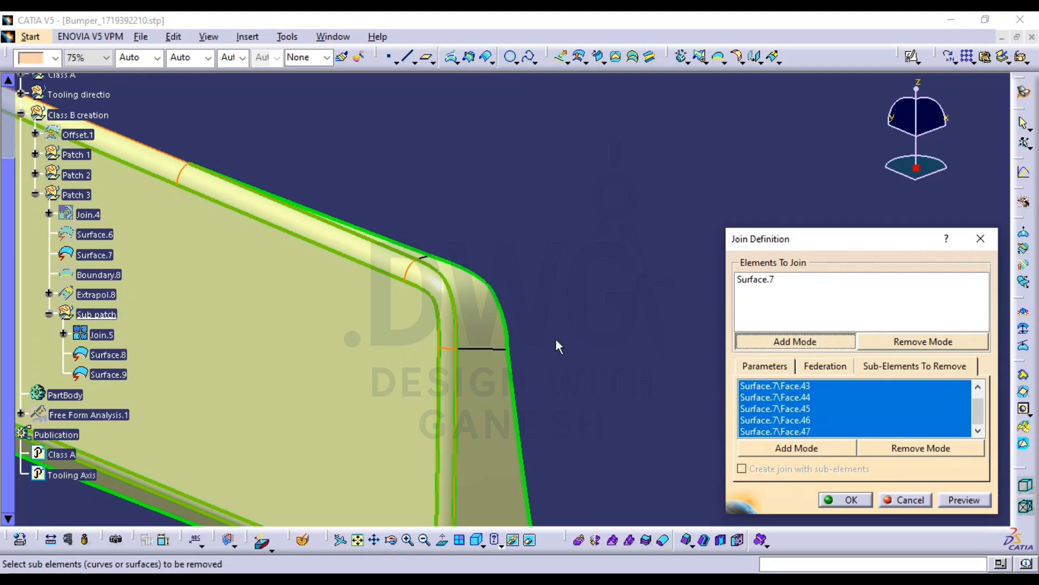
pyautogui.click(957, 509)
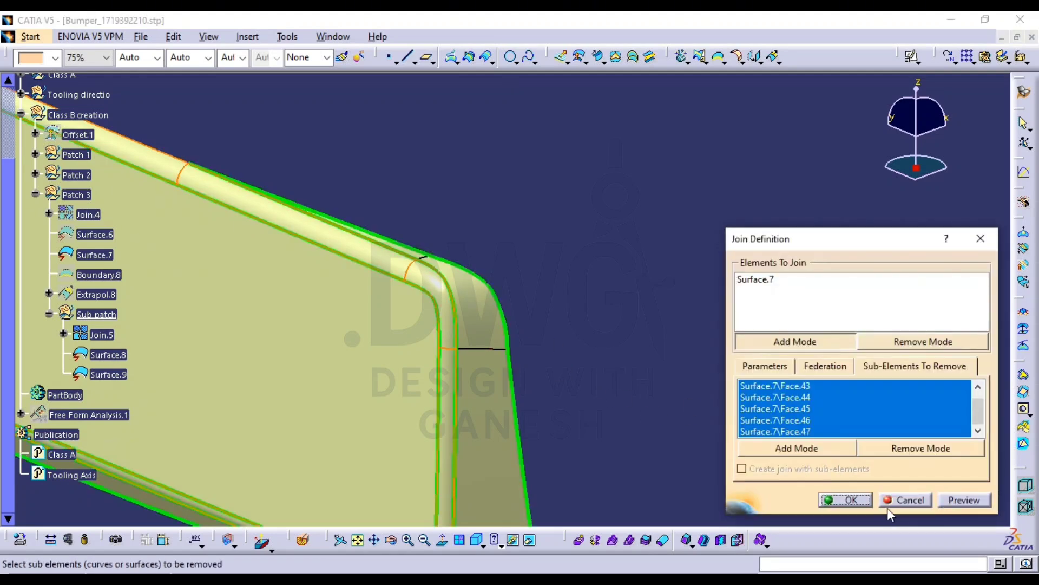
pyautogui.click(910, 499)
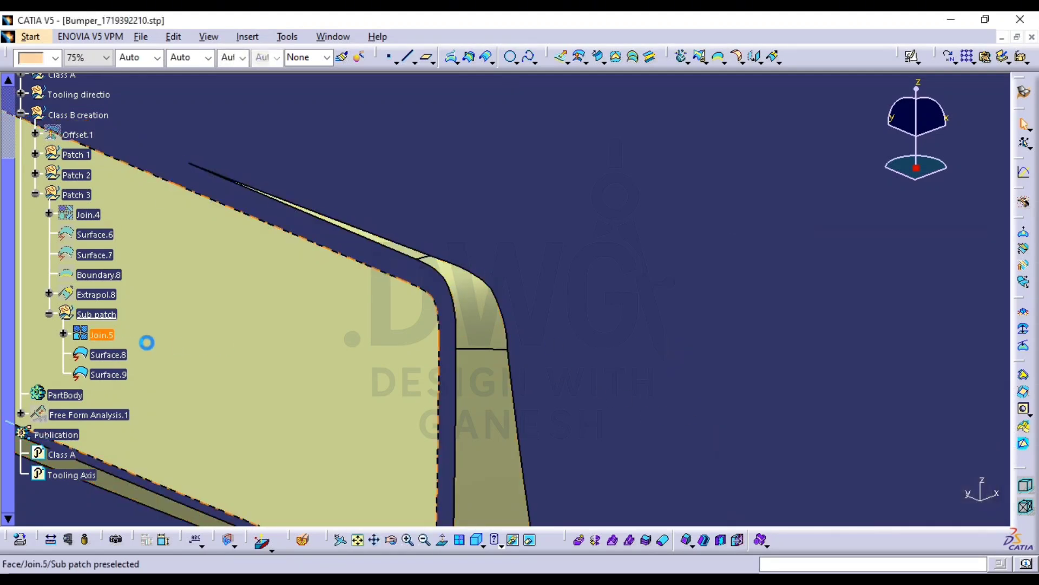
# Delete Join.5 together with its disassembled surfaces, Surface.8 and Surface.9, from Sub patch
pyautogui.press('Delete')
pyautogui.press('Return')
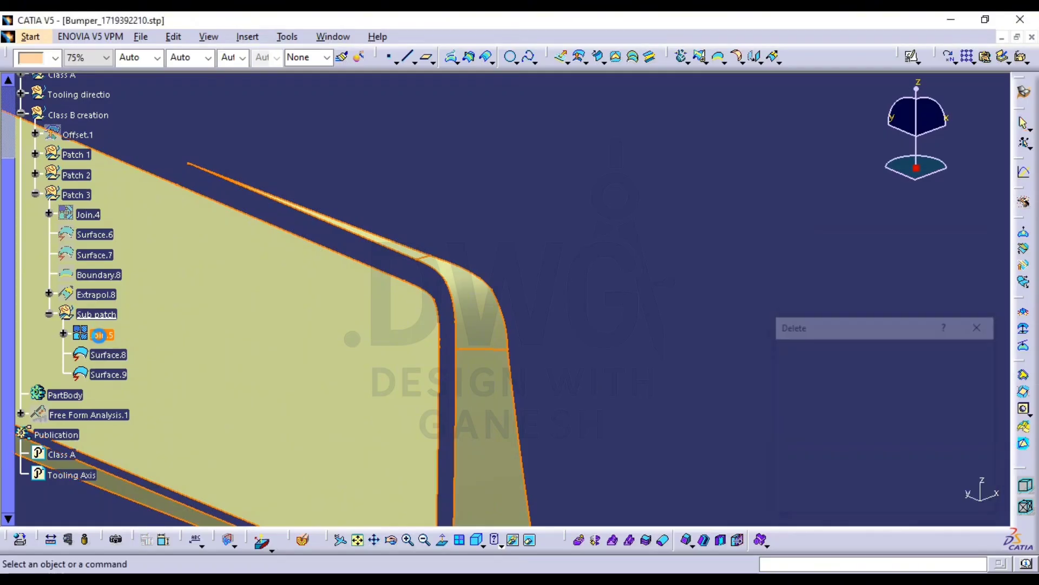
pyautogui.click(107, 336)
pyautogui.press('Delete')
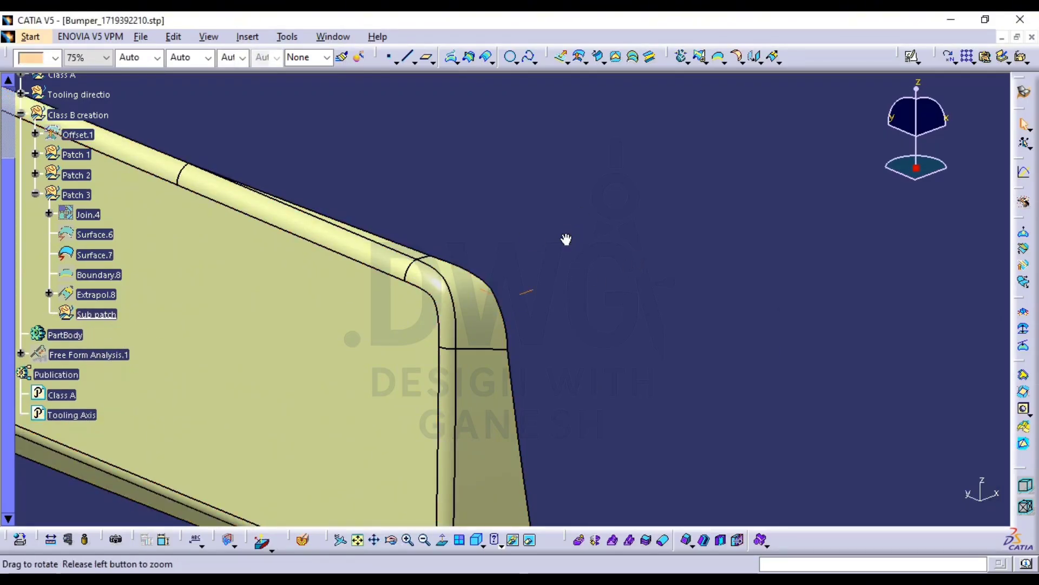
# Examine the recess faces of Surface.7 alone and against the surrounding surface by temporarily showing Extrapol.8
pyautogui.moveTo(566, 239); pyautogui.dragTo(201, 295, button='middle')
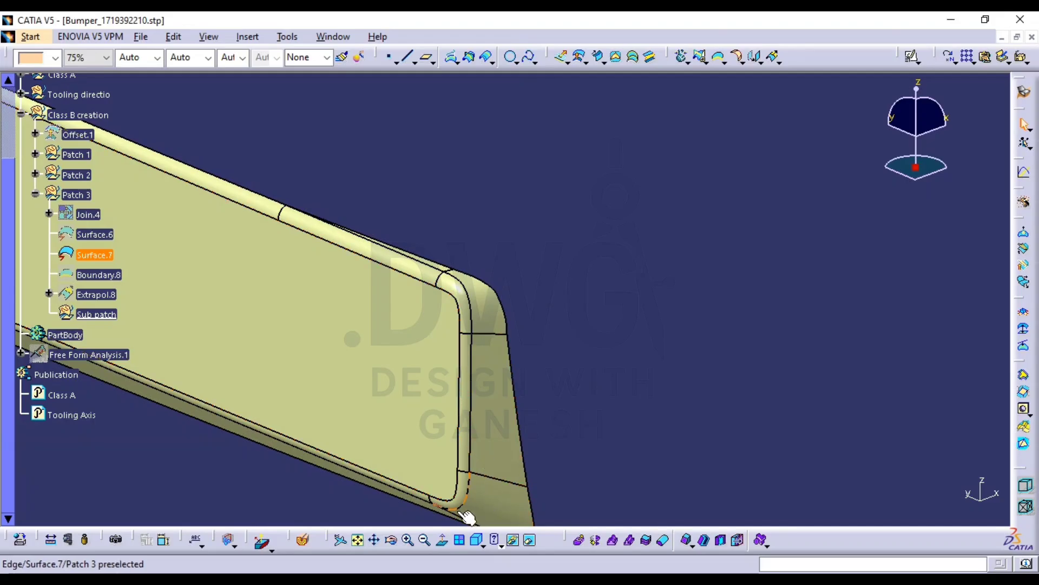
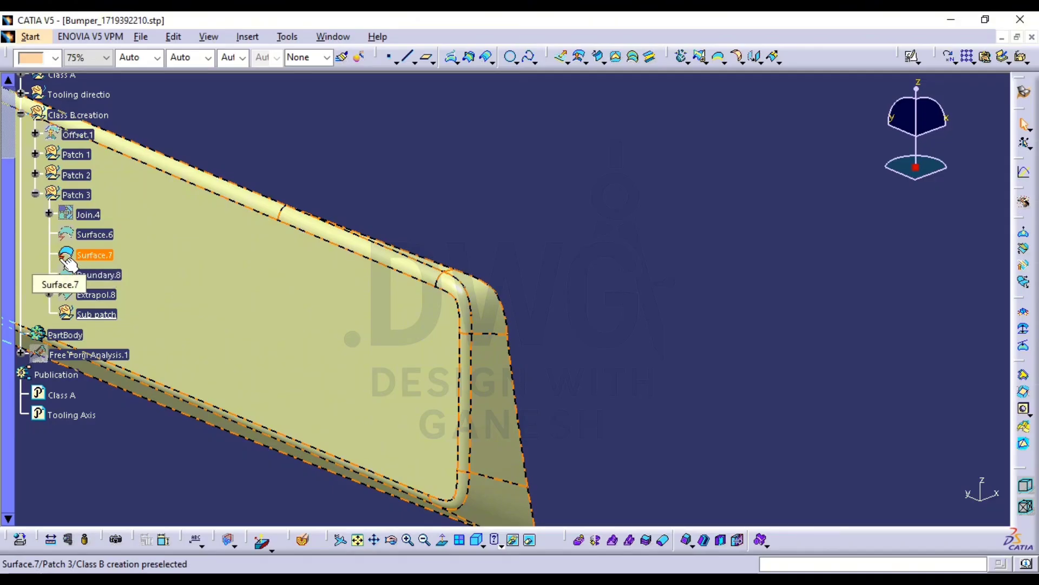
pyautogui.moveTo(603, 146); pyautogui.dragTo(569, 179, button='middle')
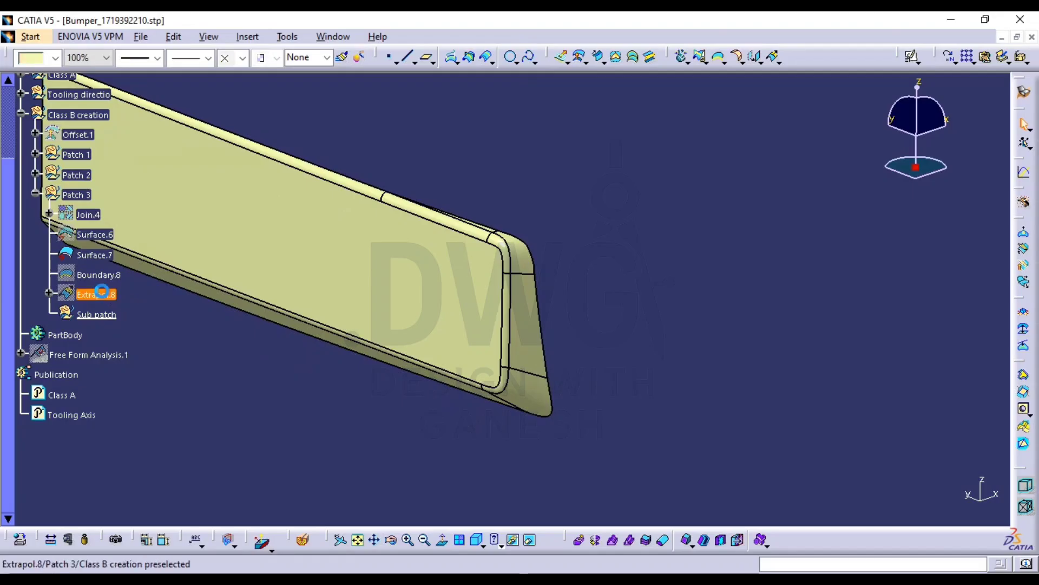
pyautogui.moveTo(515, 273); pyautogui.dragTo(455, 355, button='middle')
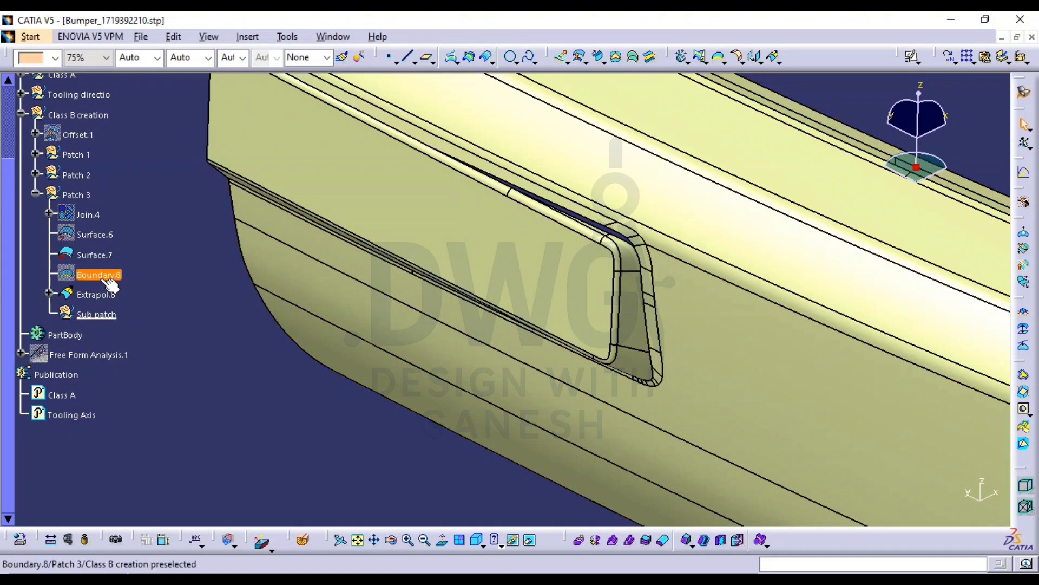
pyautogui.moveTo(303, 292); pyautogui.dragTo(542, 238, button='middle')
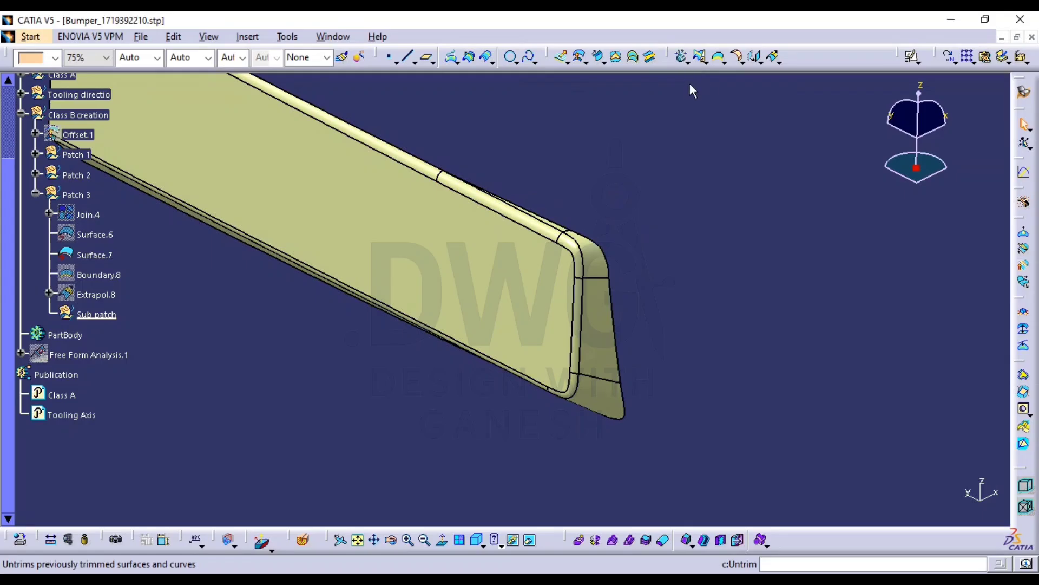
# Create a join from Surface.7, excluding the inner fillet faces and the upper corner wall face as sub-elements to remove
pyautogui.click(704, 61)
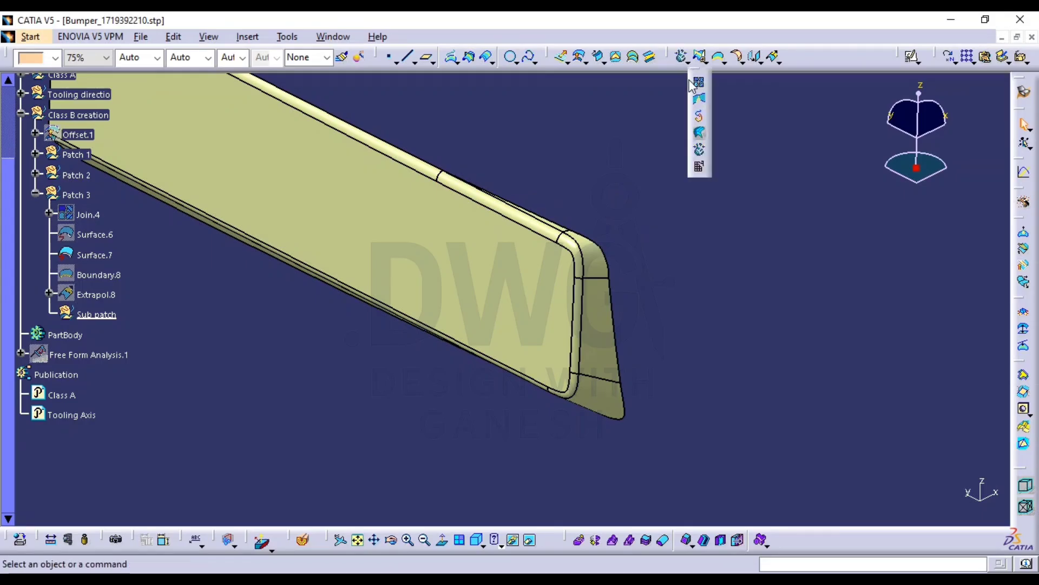
pyautogui.click(310, 213)
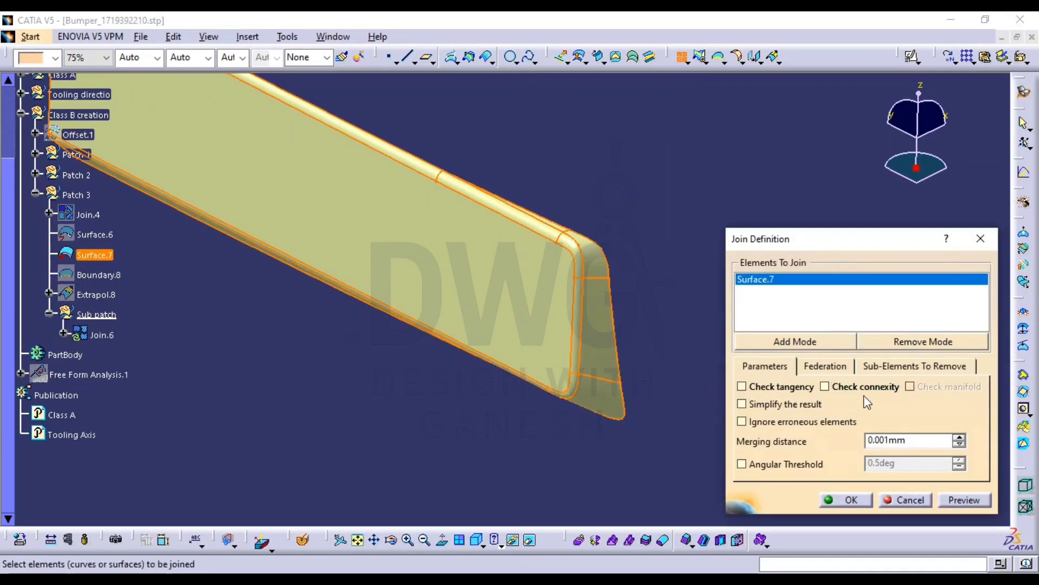
pyautogui.click(912, 366)
pyautogui.moveTo(555, 360); pyautogui.dragTo(647, 306, button='middle')
pyautogui.click(251, 277)
pyautogui.click(370, 337)
pyautogui.moveTo(427, 349); pyautogui.dragTo(337, 231, button='middle')
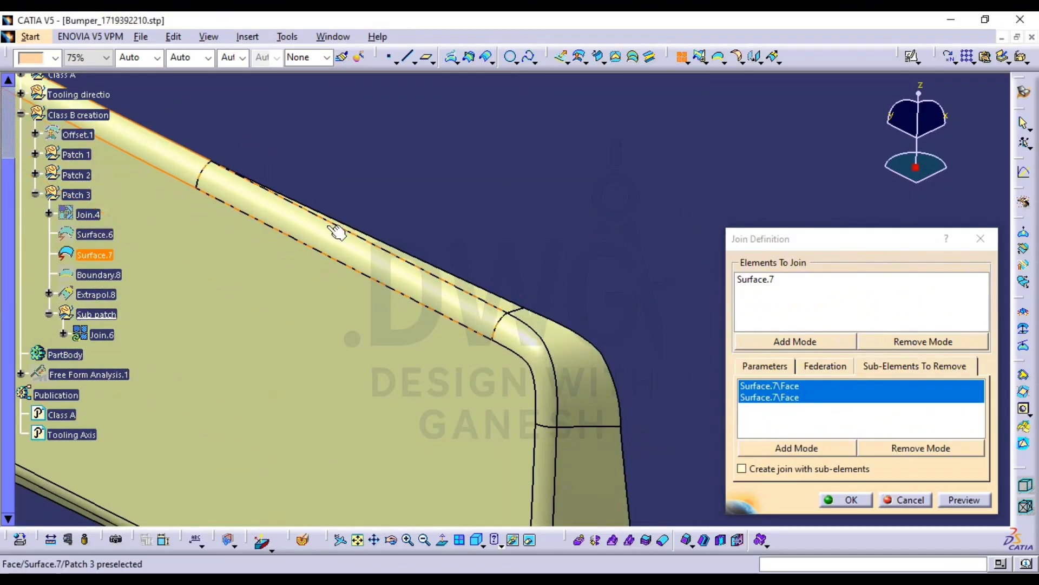
pyautogui.click(620, 394)
pyautogui.click(526, 356)
pyautogui.moveTo(547, 250); pyautogui.dragTo(505, 283, button='middle')
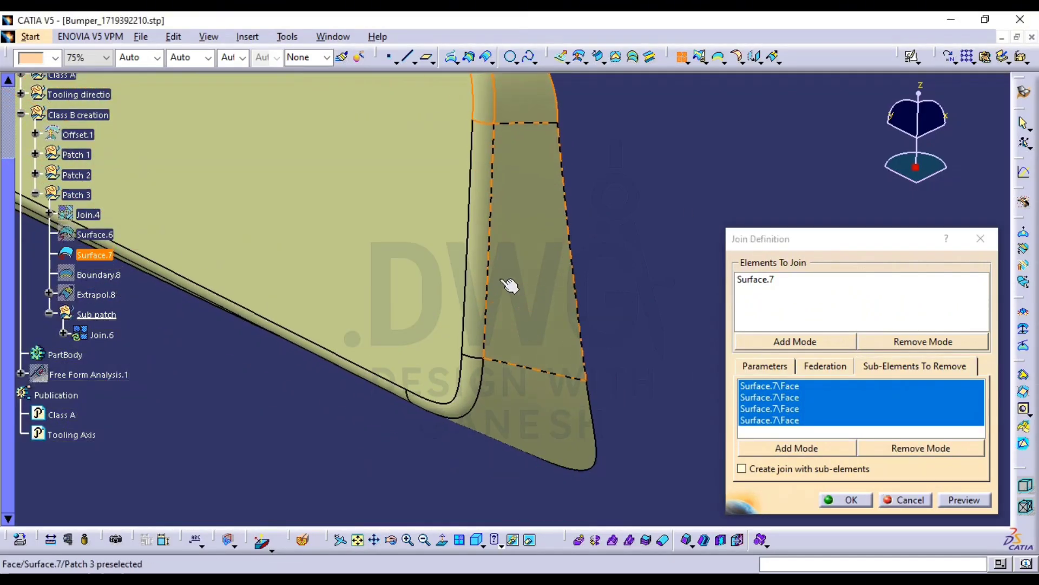
pyautogui.click(466, 331)
pyautogui.click(479, 392)
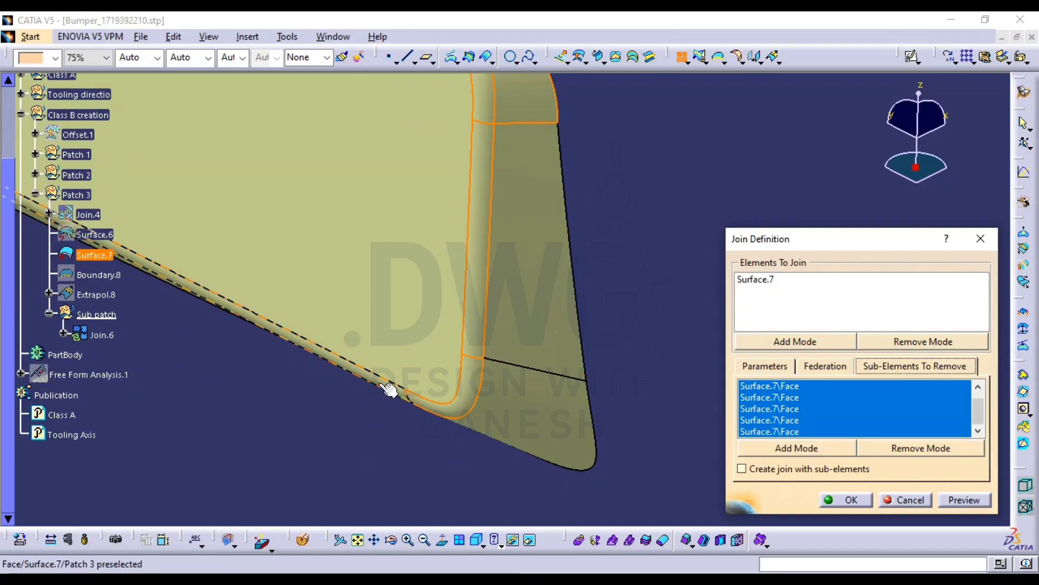
pyautogui.click(825, 496)
# Disassemble Join.6 by domains only, separating the recess floor, the upper wall strip and the remaining side walls
pyautogui.moveTo(691, 355); pyautogui.dragTo(528, 424, button='middle')
pyautogui.scroll(-1, 528, 425)
pyautogui.moveTo(528, 424); pyautogui.dragTo(579, 357, button='middle')
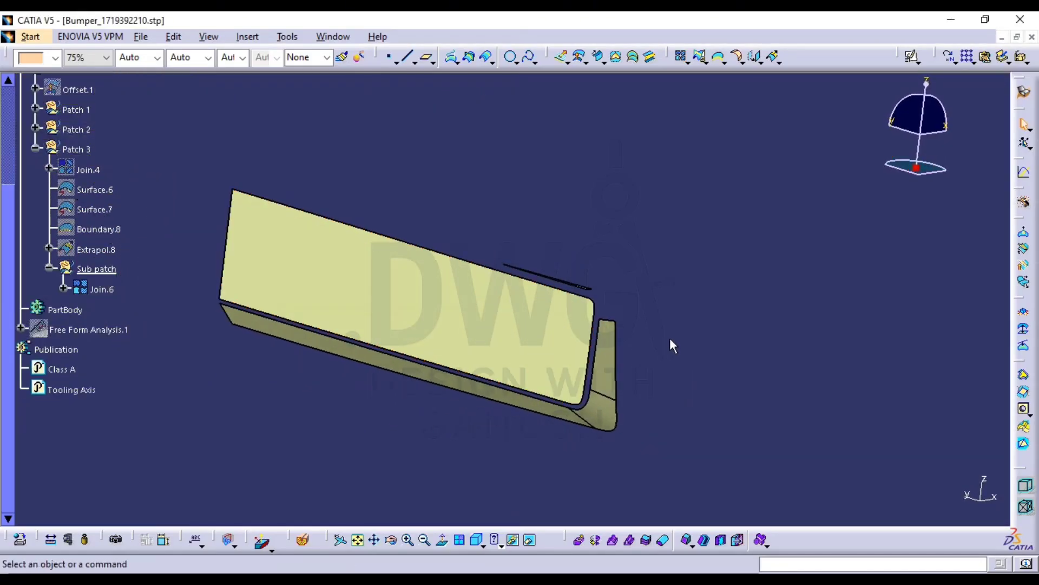
pyautogui.click(689, 65)
pyautogui.click(700, 166)
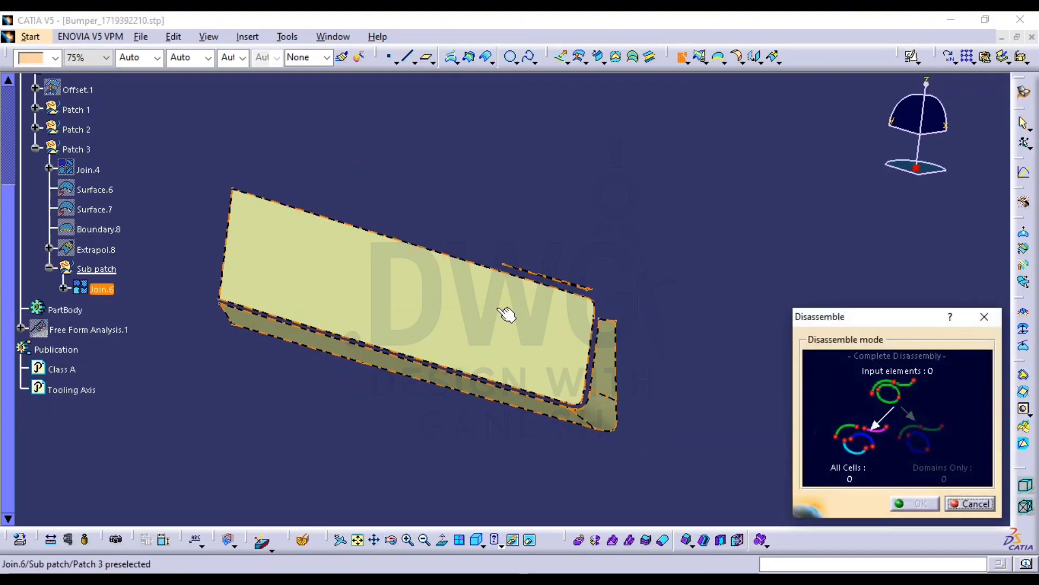
pyautogui.click(593, 313)
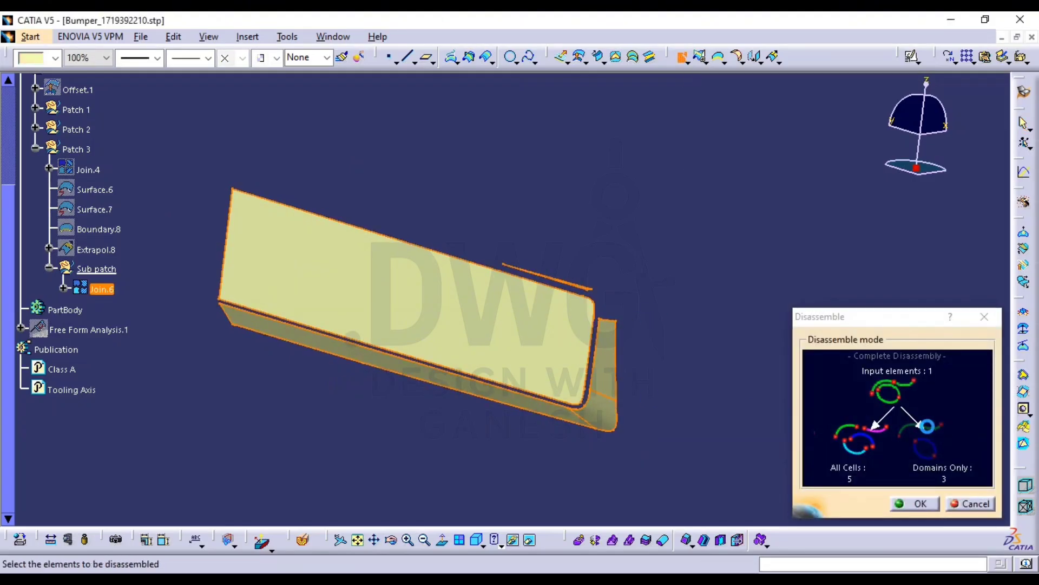
pyautogui.click(921, 505)
# Untrim the narrow upper wall strip of the recess, Surface.10
pyautogui.moveTo(649, 332); pyautogui.dragTo(588, 431, button='middle')
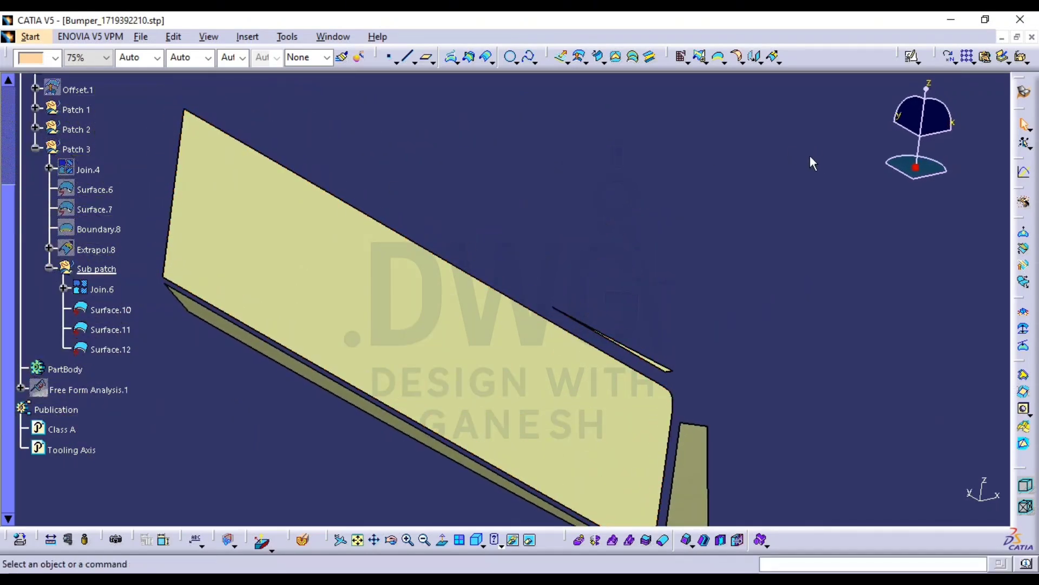
pyautogui.moveTo(812, 162); pyautogui.dragTo(720, 114, button='middle')
pyautogui.click(703, 60)
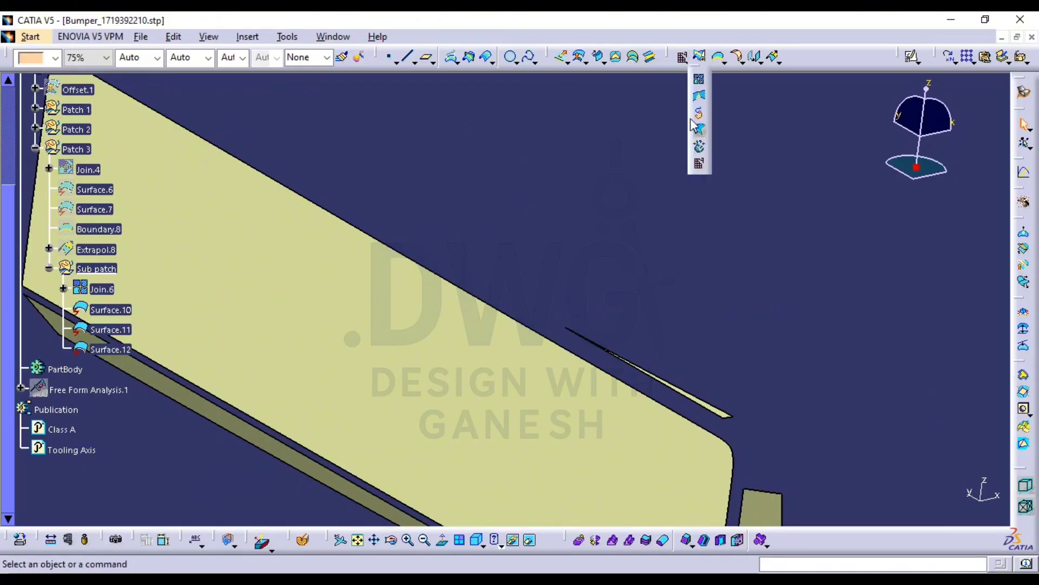
pyautogui.click(701, 151)
pyautogui.moveTo(619, 288); pyautogui.dragTo(748, 288, button='middle')
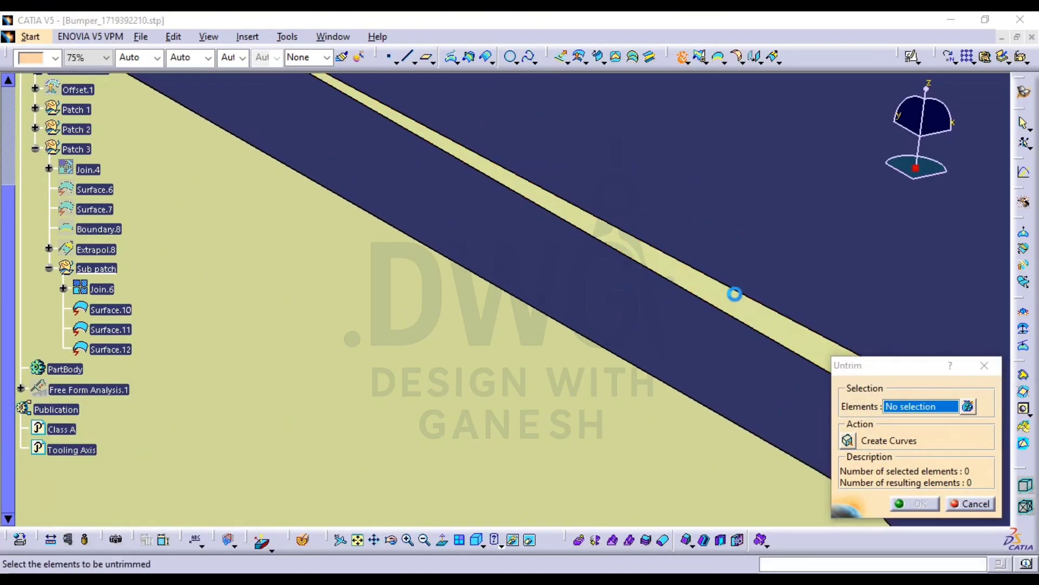
pyautogui.click(733, 293)
pyautogui.press('Return')
pyautogui.moveTo(688, 313); pyautogui.dragTo(613, 312, button='middle')
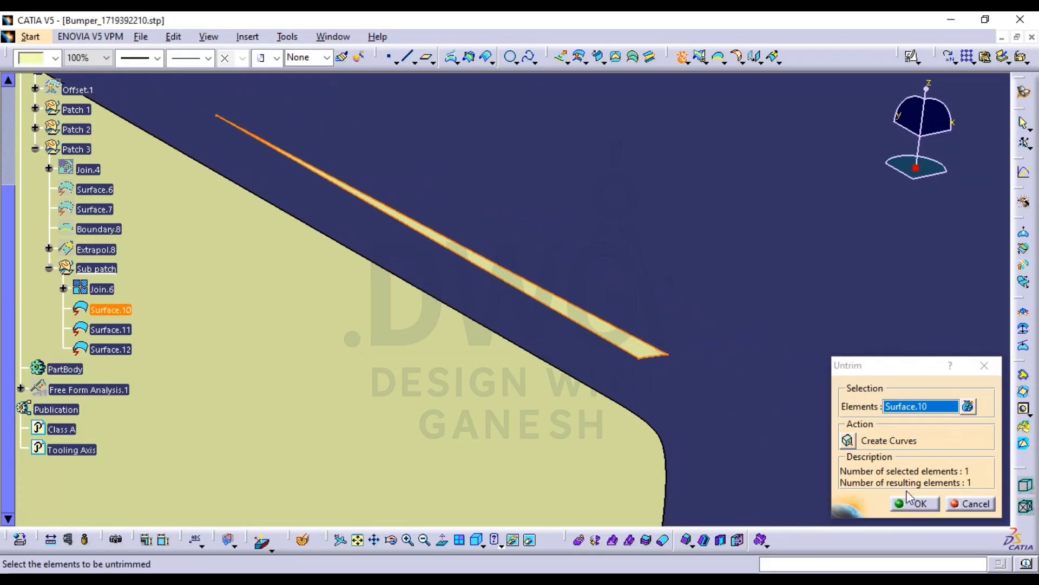
pyautogui.click(918, 507)
pyautogui.moveTo(676, 335); pyautogui.dragTo(766, 379, button='middle')
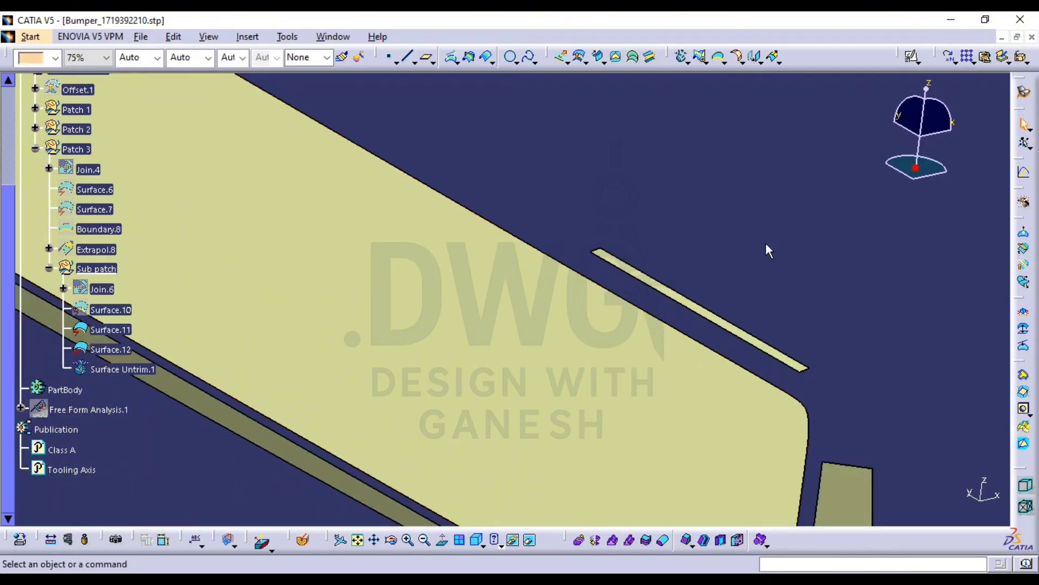
pyautogui.click(773, 57)
pyautogui.moveTo(682, 162); pyautogui.dragTo(568, 190, button='middle')
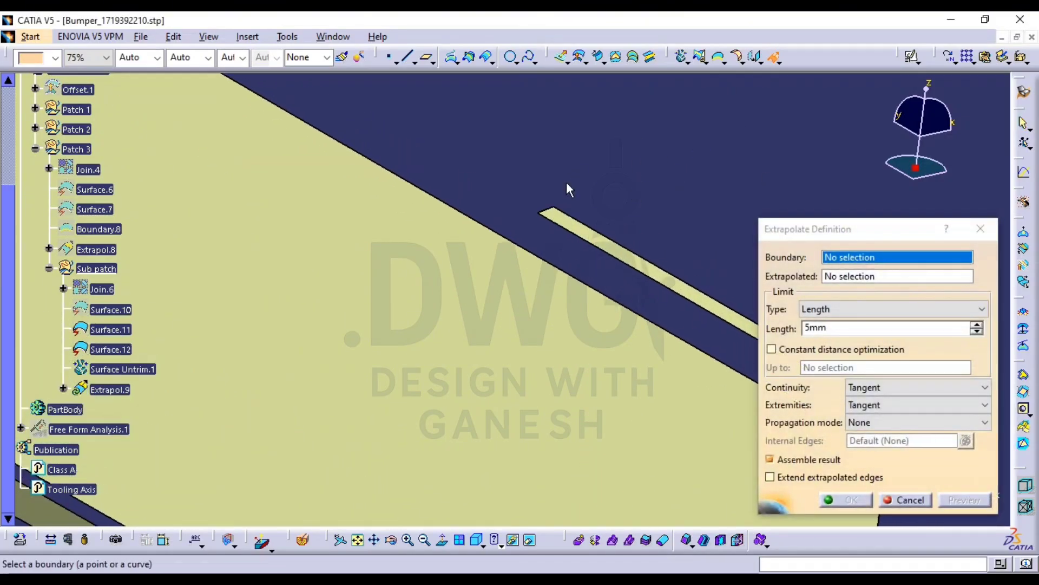
pyautogui.click(560, 213)
pyautogui.click(592, 235)
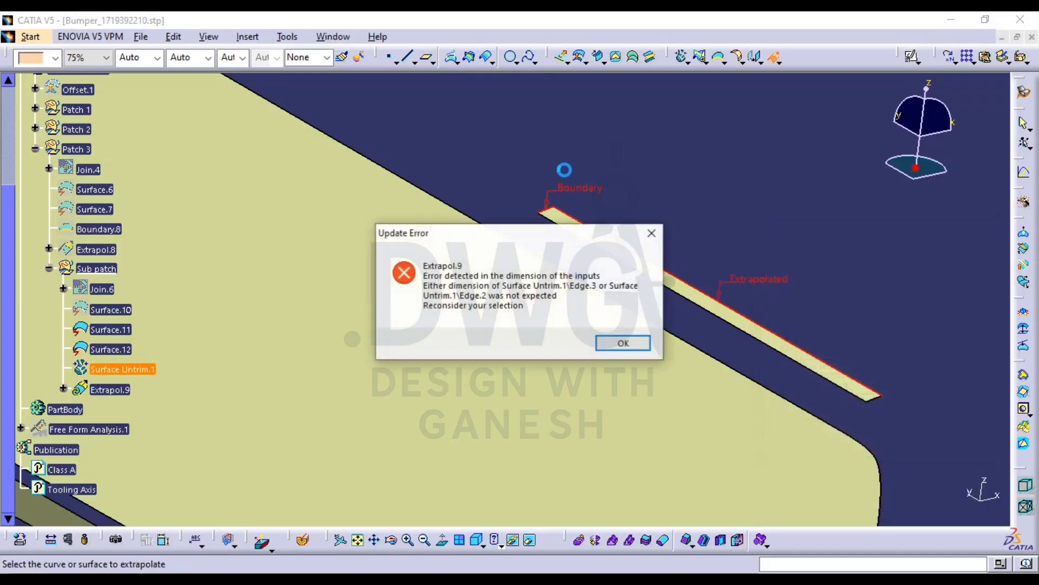
pyautogui.press('Escape')
pyautogui.moveTo(632, 230); pyautogui.dragTo(582, 183, button='middle')
pyautogui.click(773, 58)
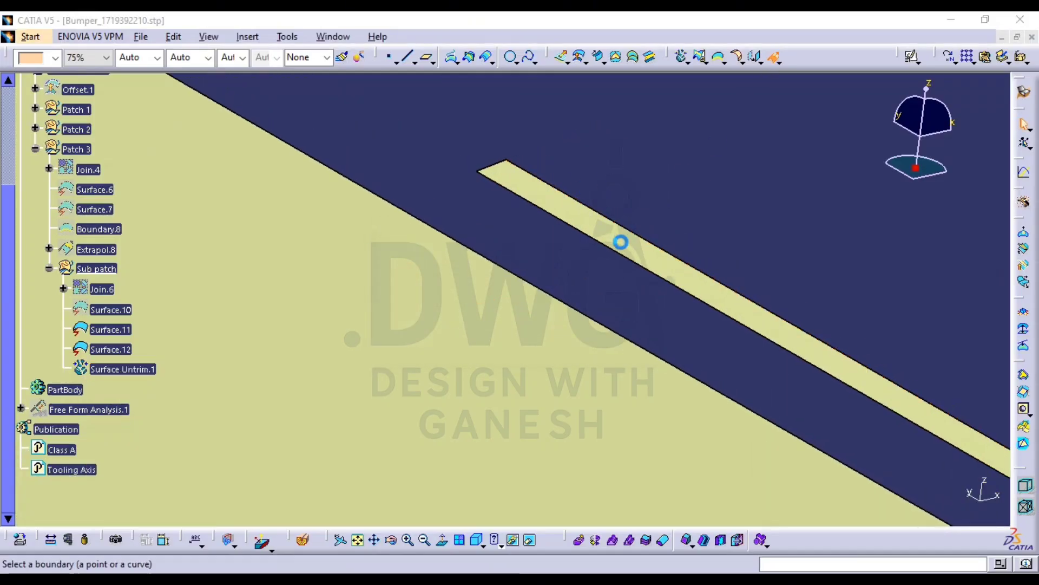
pyautogui.moveTo(622, 239); pyautogui.dragTo(564, 290, button='middle')
pyautogui.click(461, 139)
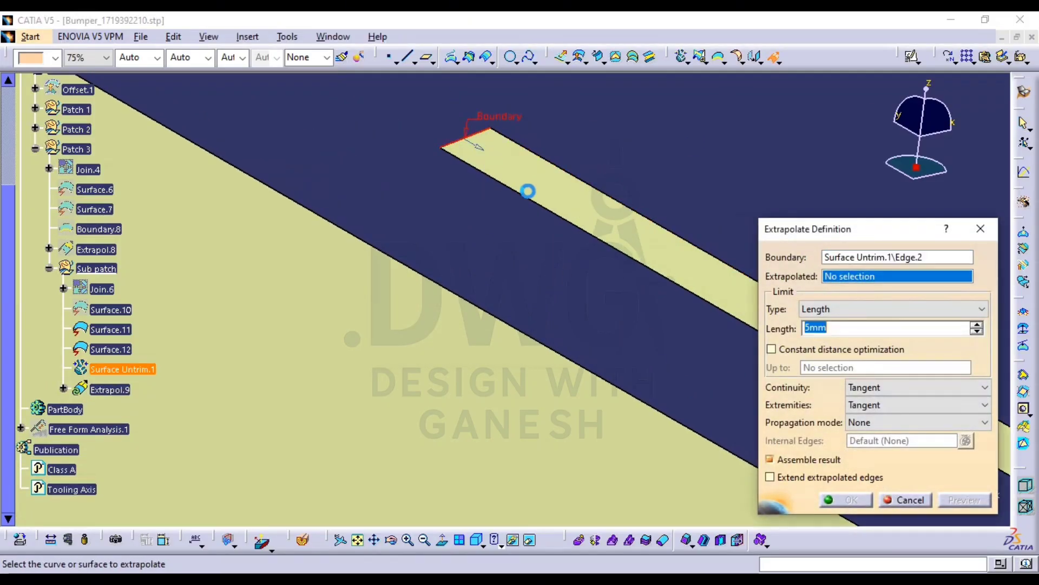
pyautogui.press('Escape')
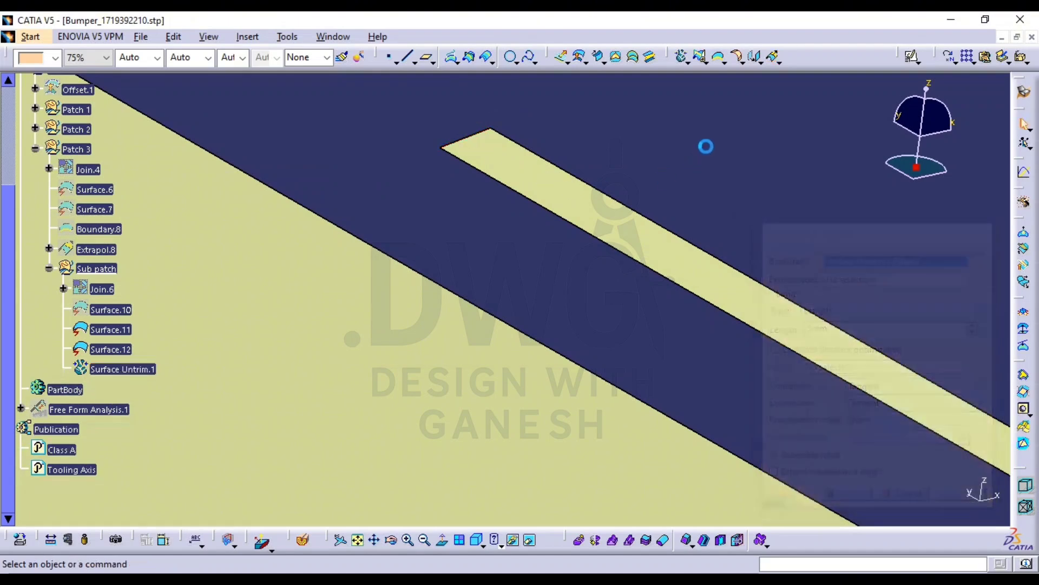
# Extrapolate the untrimmed upper wall strip, Surface Untrim.1, from its short upper end edge by 114 mm with tangent continuity
pyautogui.click(482, 134)
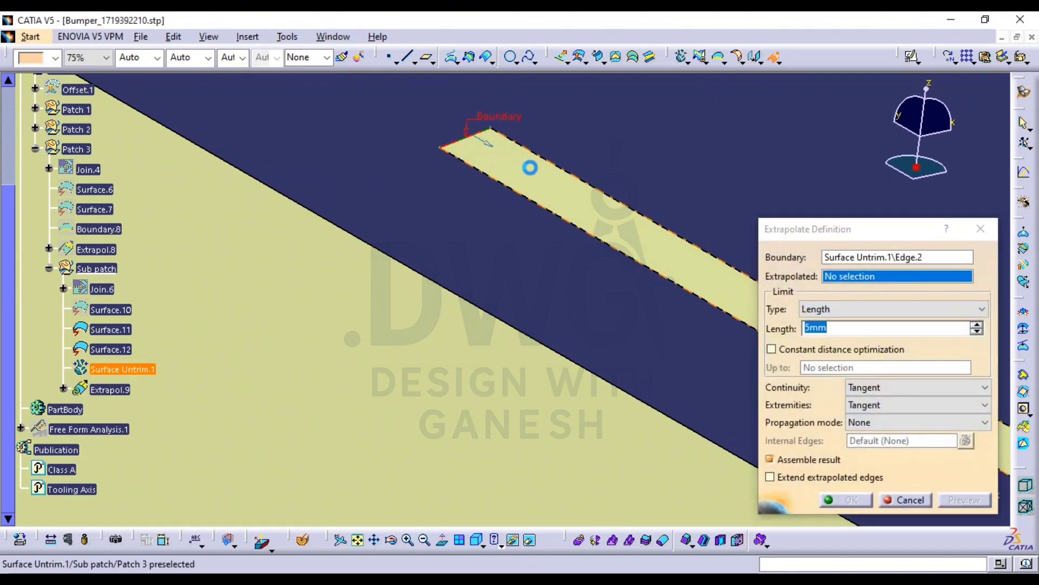
pyautogui.click(529, 167)
pyautogui.moveTo(609, 139); pyautogui.dragTo(587, 190, button='middle')
pyautogui.moveTo(434, 194); pyautogui.dragTo(234, 85)
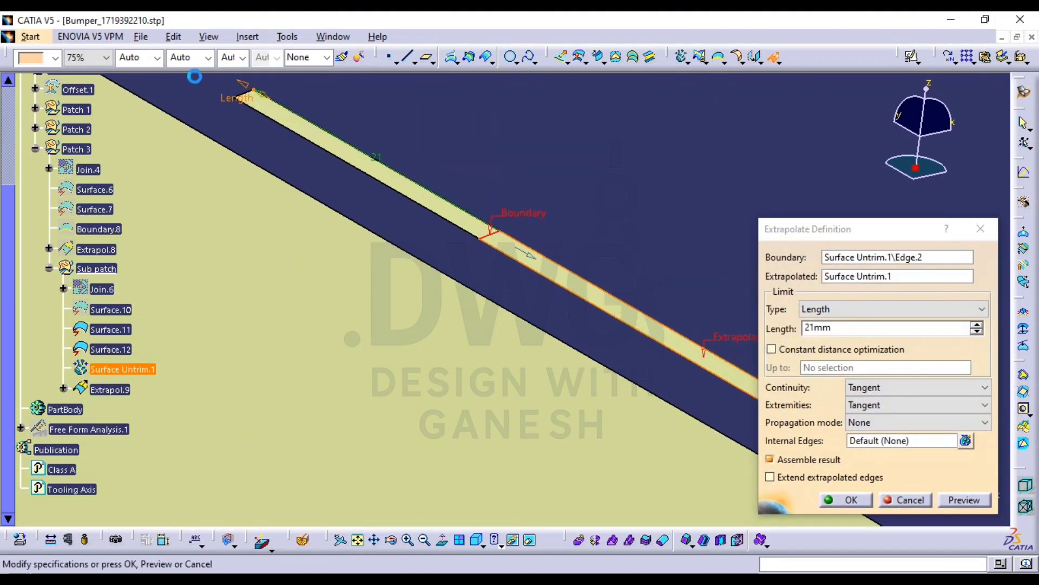
pyautogui.moveTo(557, 208); pyautogui.dragTo(557, 281, button='middle')
pyautogui.moveTo(435, 218); pyautogui.dragTo(638, 369, button='middle')
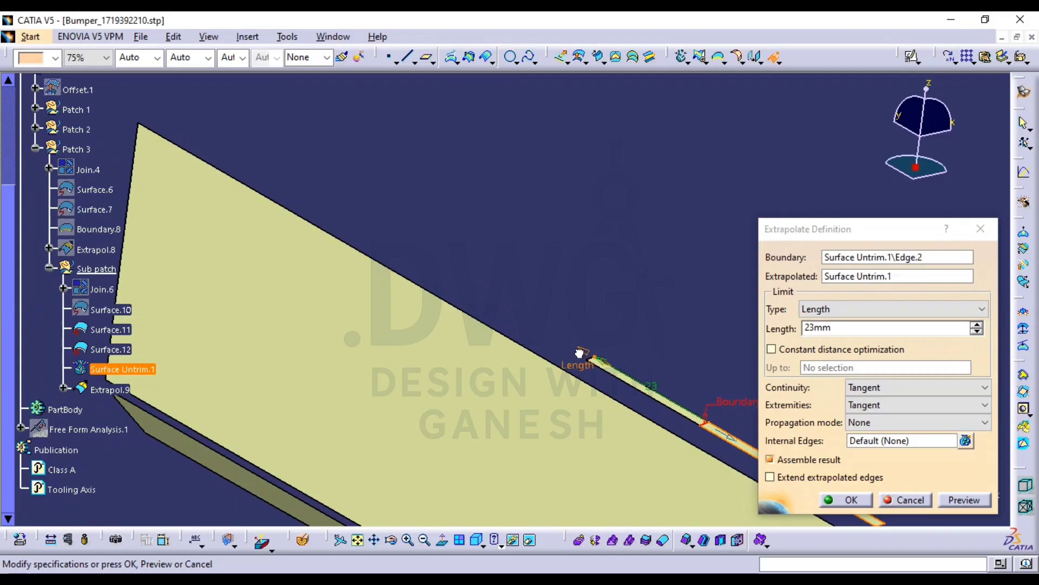
pyautogui.moveTo(579, 353); pyautogui.dragTo(207, 135)
pyautogui.moveTo(125, 79); pyautogui.dragTo(130, 83)
pyautogui.moveTo(509, 208); pyautogui.dragTo(485, 259, button='middle')
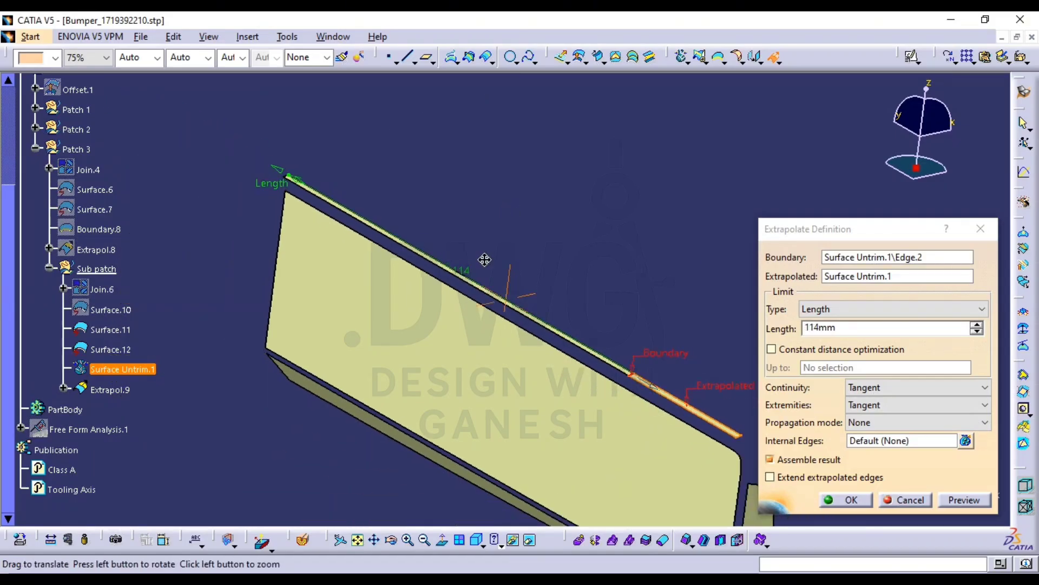
pyautogui.moveTo(627, 338); pyautogui.dragTo(404, 209, button='middle')
pyautogui.click(847, 500)
# Start another extrapolation, using a tangency extract of the long lower edge of the extended strip as its boundary
pyautogui.moveTo(585, 303); pyautogui.dragTo(717, 142, button='middle')
pyautogui.click(774, 56)
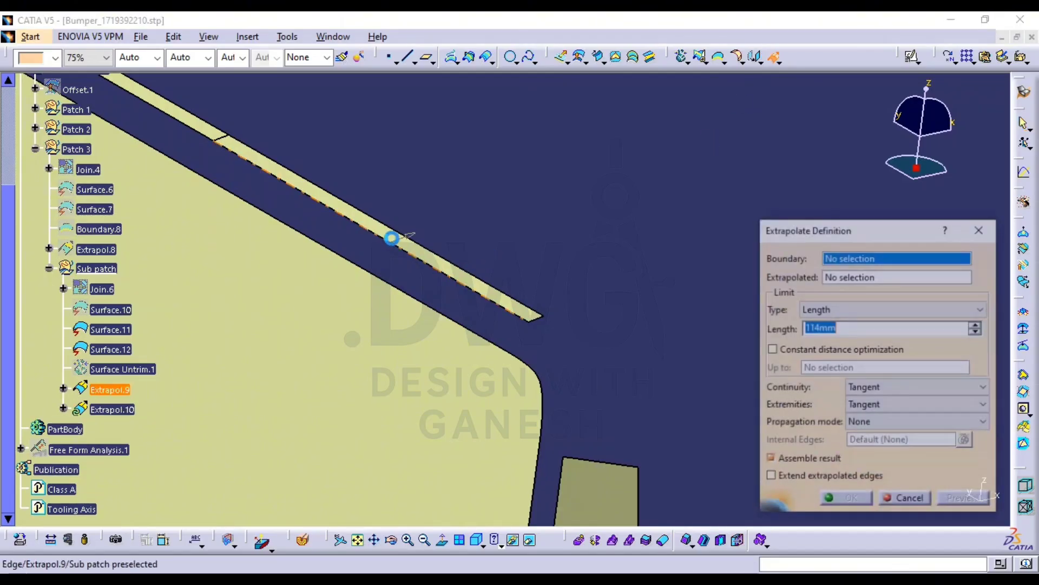
pyautogui.moveTo(385, 239); pyautogui.dragTo(579, 236, button='middle')
pyautogui.rightClick(853, 258)
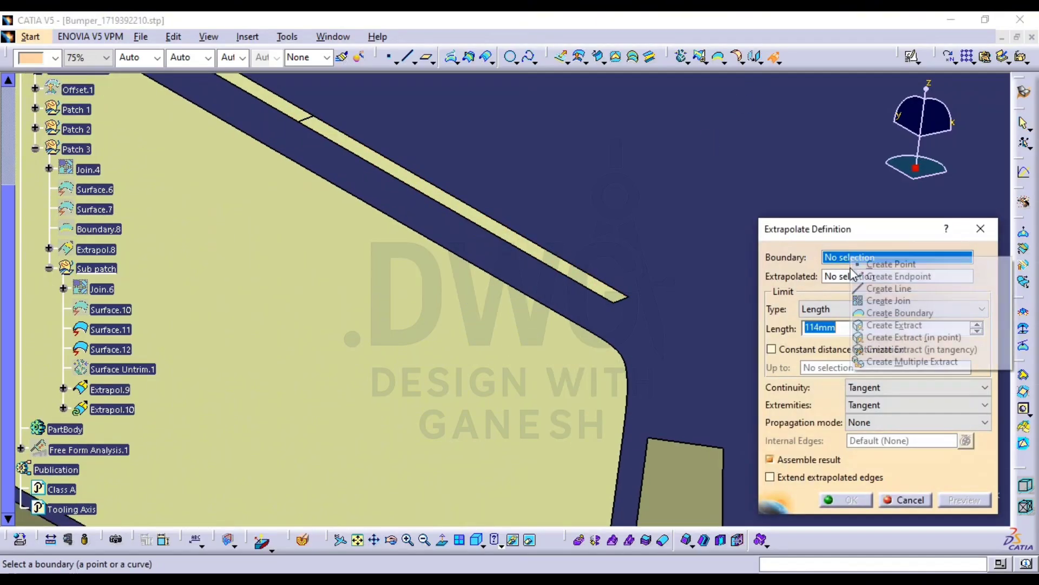
pyautogui.click(952, 349)
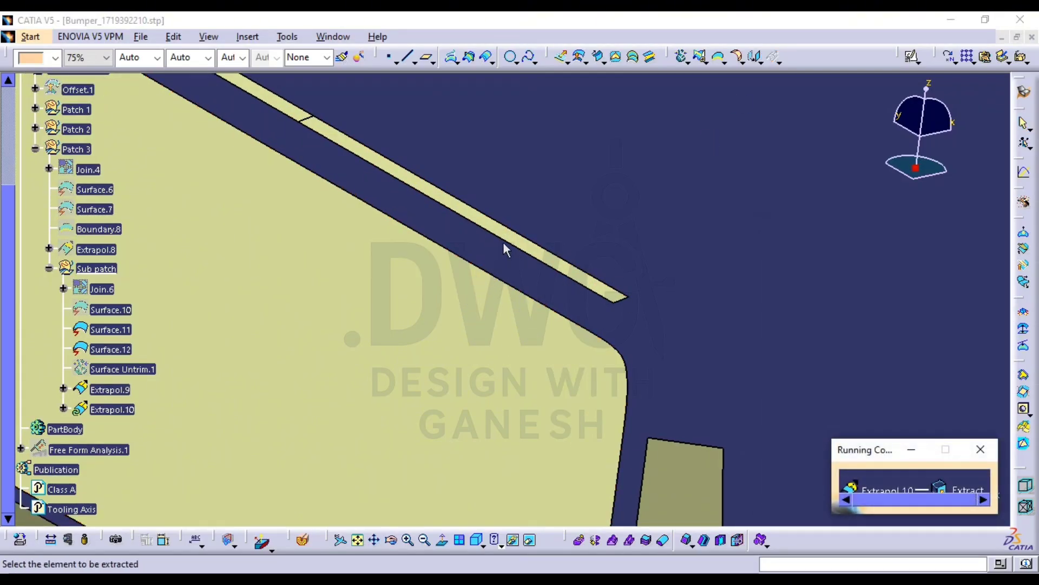
pyautogui.click(503, 236)
pyautogui.moveTo(568, 205); pyautogui.dragTo(539, 348, button='middle')
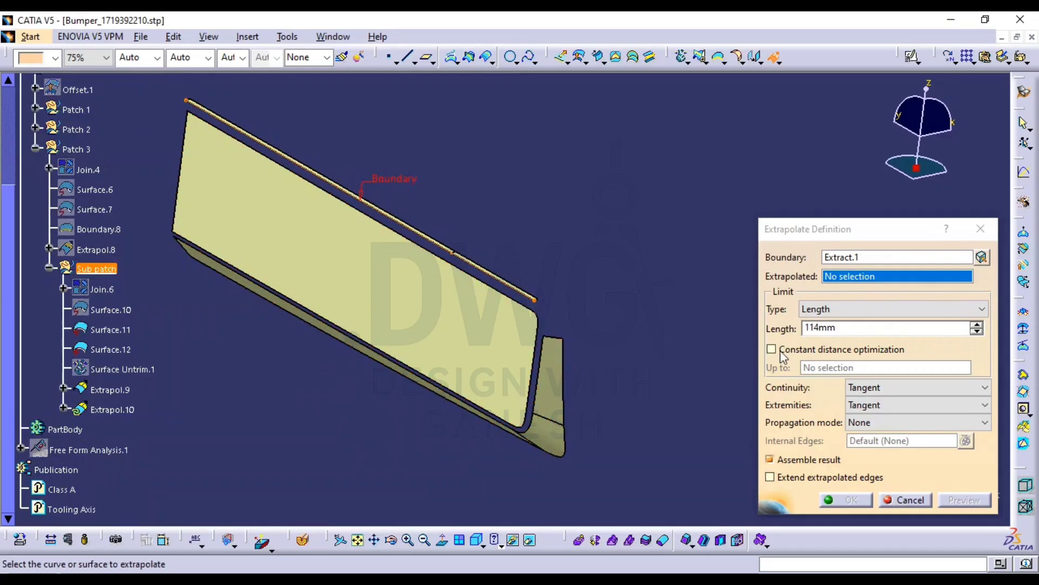
# Extrapolate Extrapol.9 along the extracted long edge by 5 mm
pyautogui.moveTo(491, 311); pyautogui.dragTo(521, 103, button='middle')
pyautogui.click(583, 212)
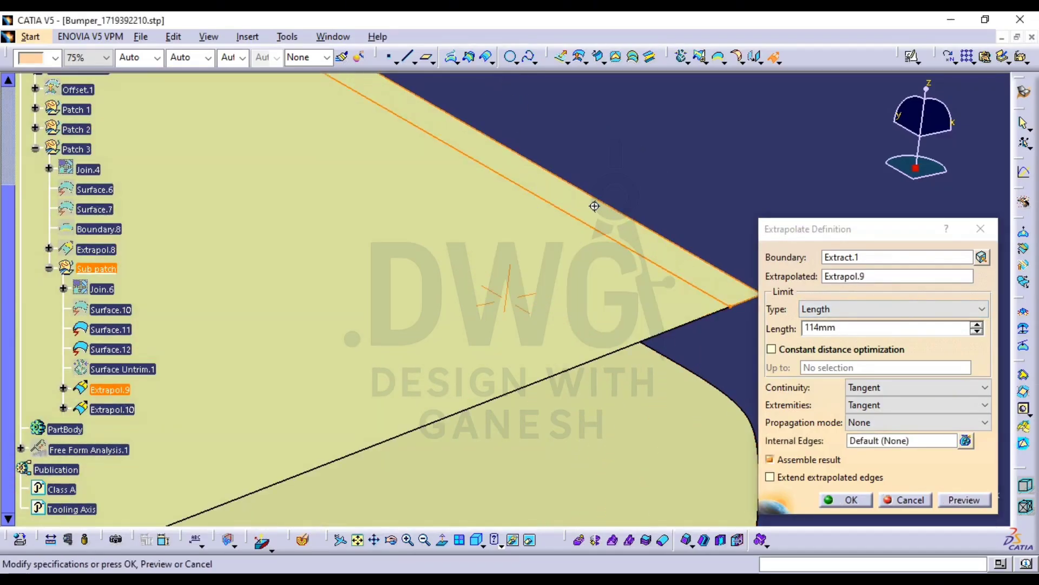
pyautogui.click(856, 329)
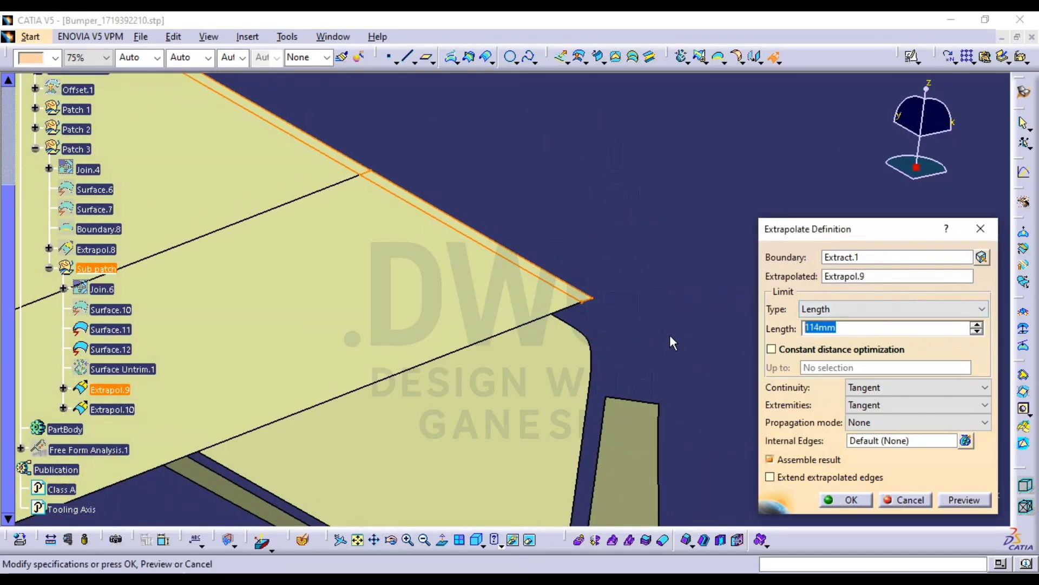
pyautogui.write('5')
pyautogui.click(948, 497)
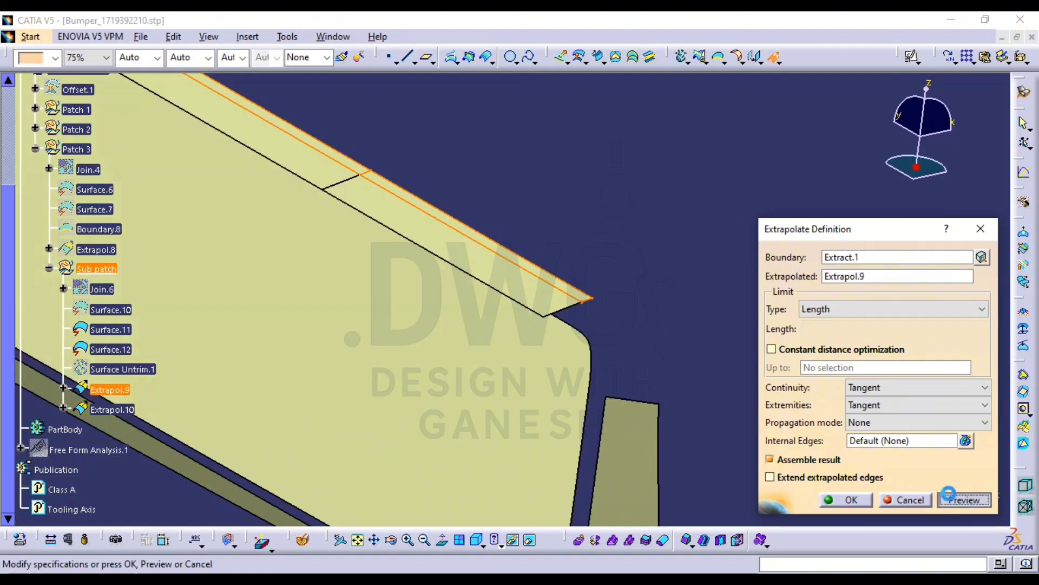
pyautogui.moveTo(552, 367); pyautogui.dragTo(489, 320, button='middle')
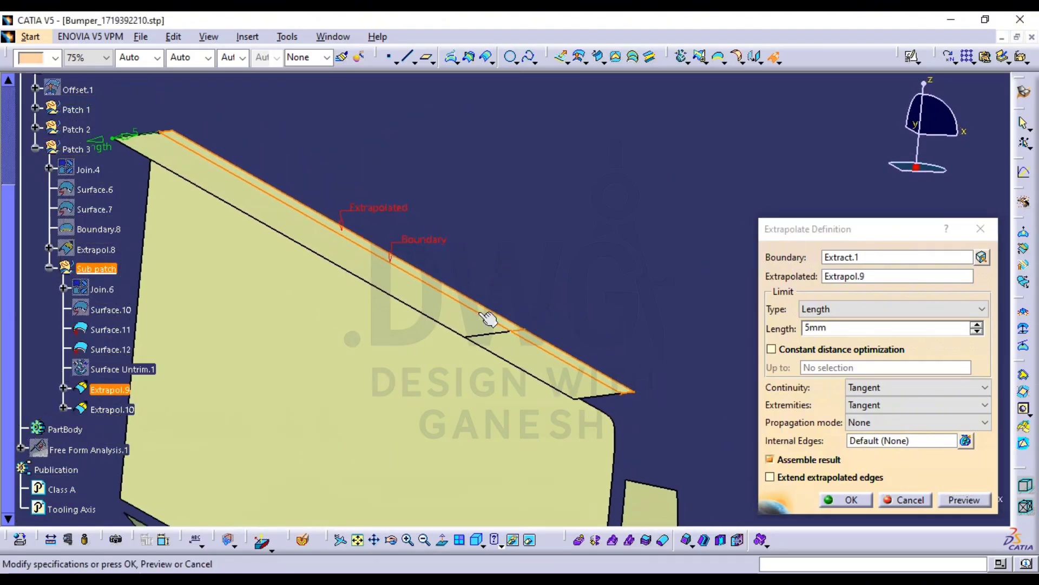
pyautogui.click(850, 499)
# Extrapolate the widened strip, Extrapol.10, by 20 mm past the side wall, using a tangency extract of its lower end edge as boundary
pyautogui.moveTo(689, 399); pyautogui.dragTo(505, 260, button='middle')
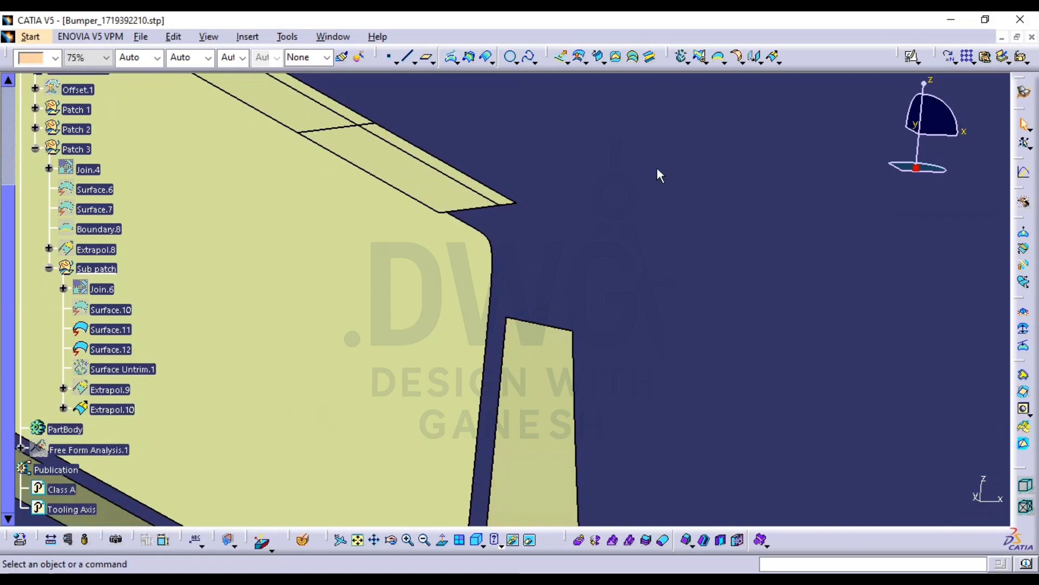
pyautogui.click(774, 61)
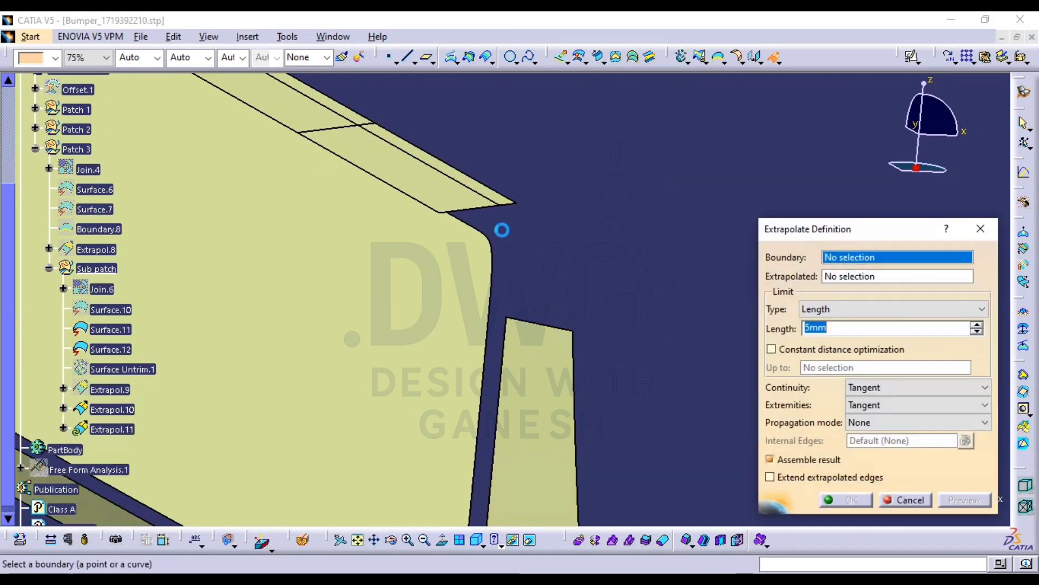
pyautogui.rightClick(857, 264)
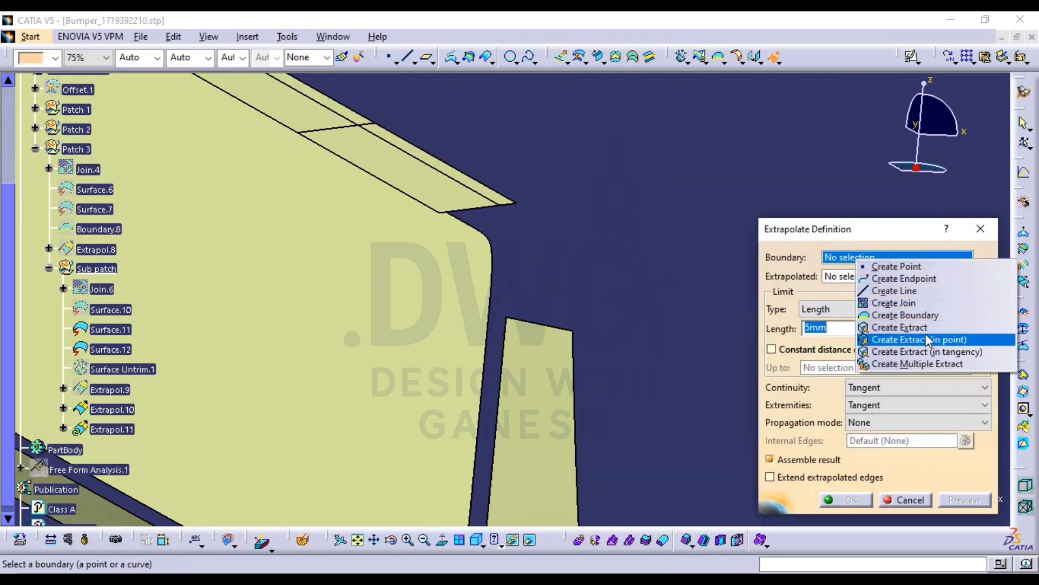
pyautogui.click(927, 347)
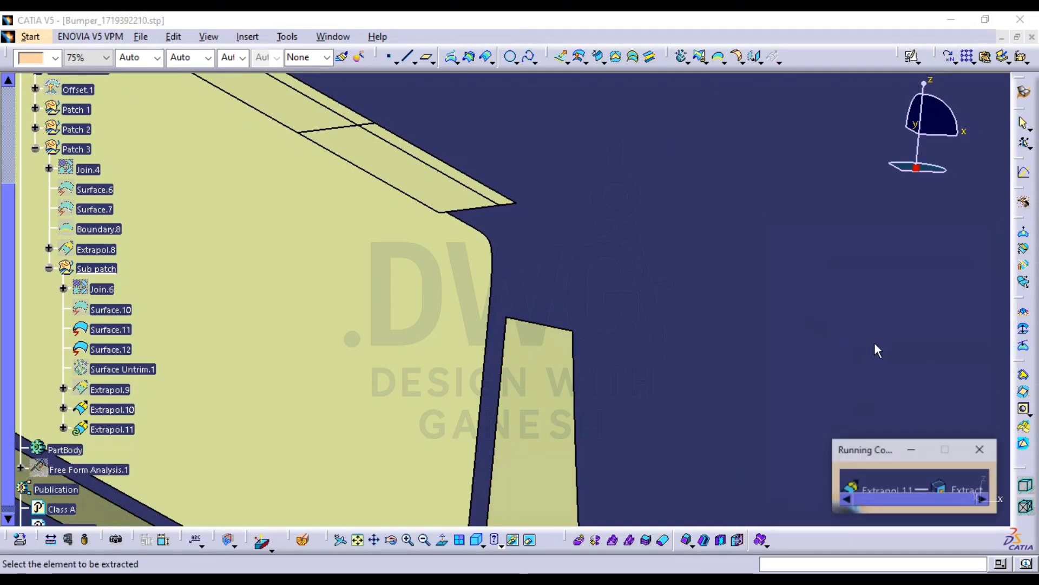
pyautogui.click(484, 208)
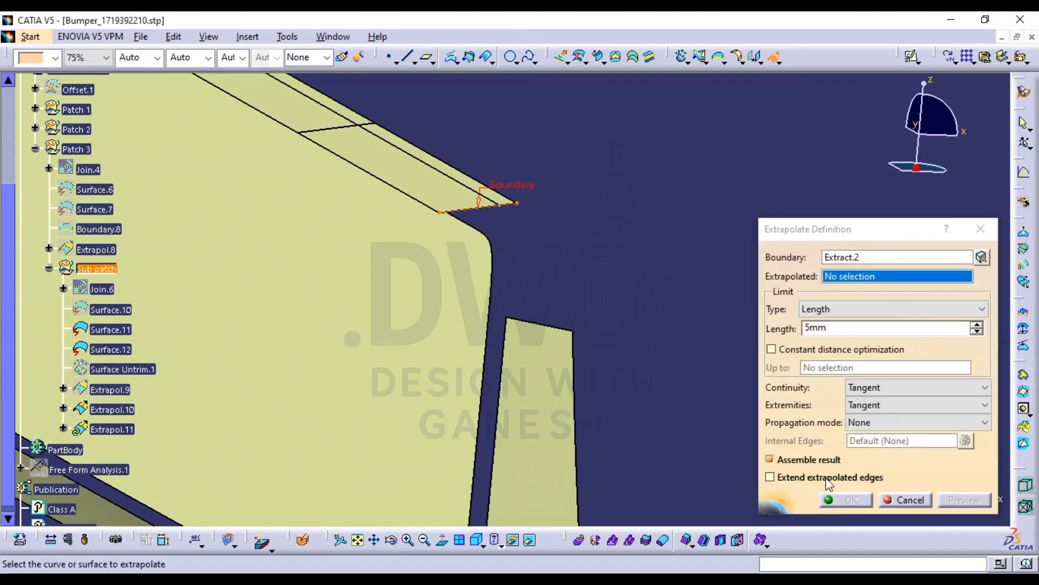
pyautogui.click(423, 184)
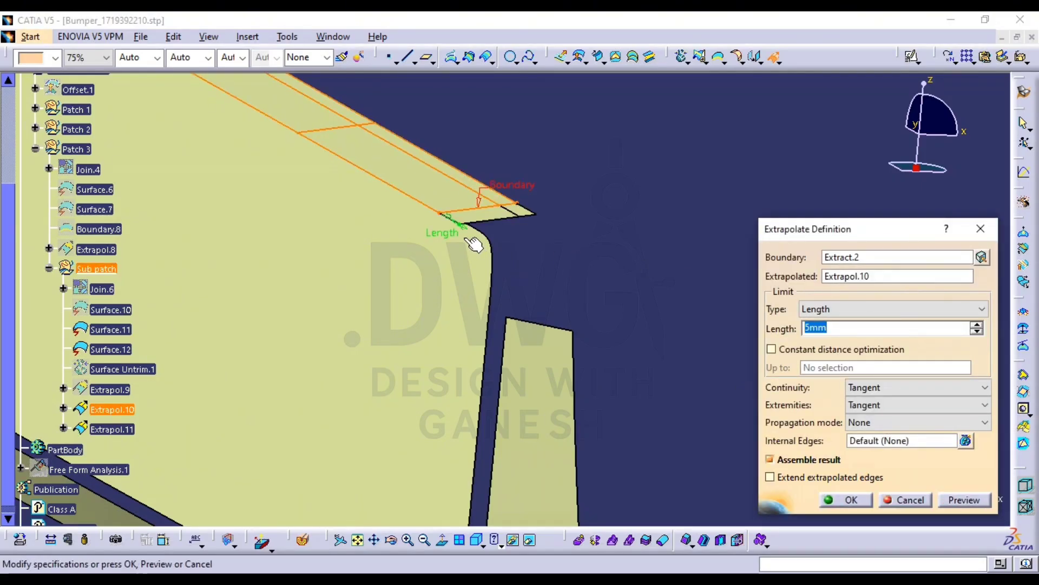
pyautogui.moveTo(475, 244); pyautogui.dragTo(533, 284)
pyautogui.click(842, 499)
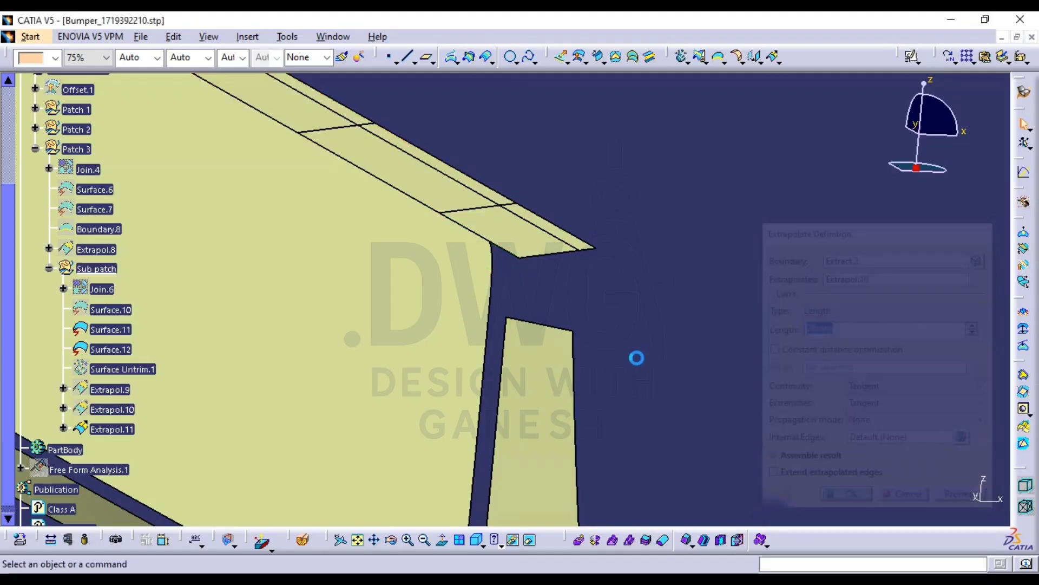
# Extrapolate the side wall, Surface.11, upward from its short top edge by 20 mm so it crosses the upper strip
pyautogui.click(774, 56)
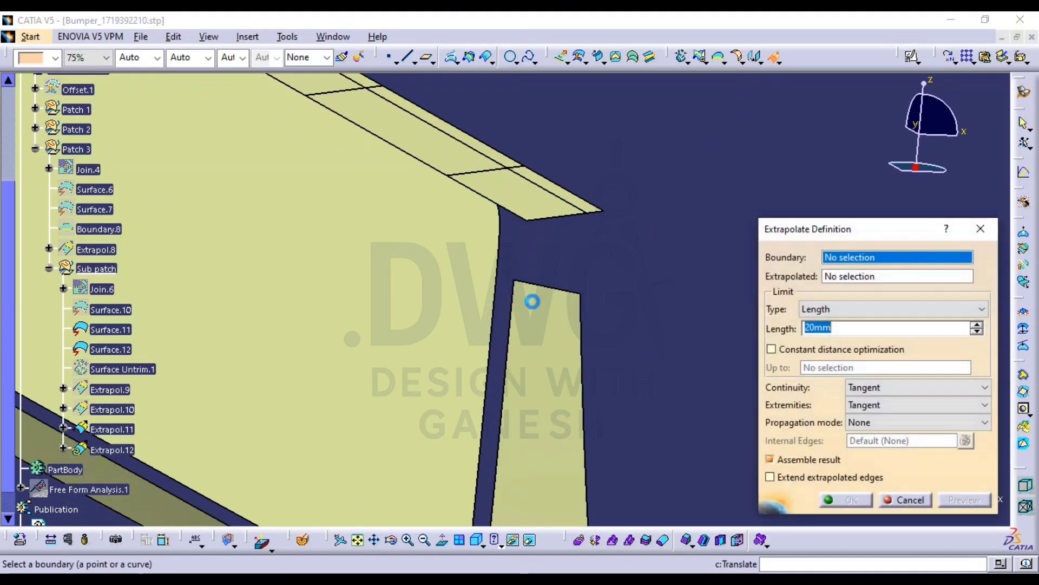
pyautogui.click(548, 285)
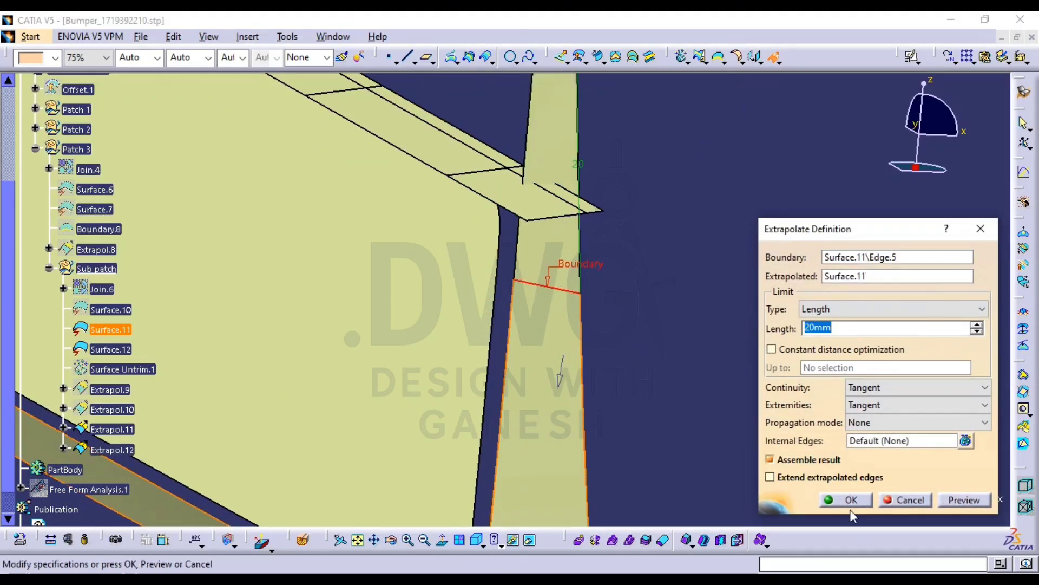
pyautogui.click(850, 501)
# Create an extrapolation boundary on Extrapol.12 along its inner edge, limited by the side wall's top inner vertex and the lower wall's far inner vertex
pyautogui.keyDown('ctrl'); pyautogui.moveTo(681, 352); pyautogui.dragTo(666, 454, button='middle'); pyautogui.keyUp('ctrl')
pyautogui.moveTo(598, 419); pyautogui.dragTo(552, 343, button='middle')
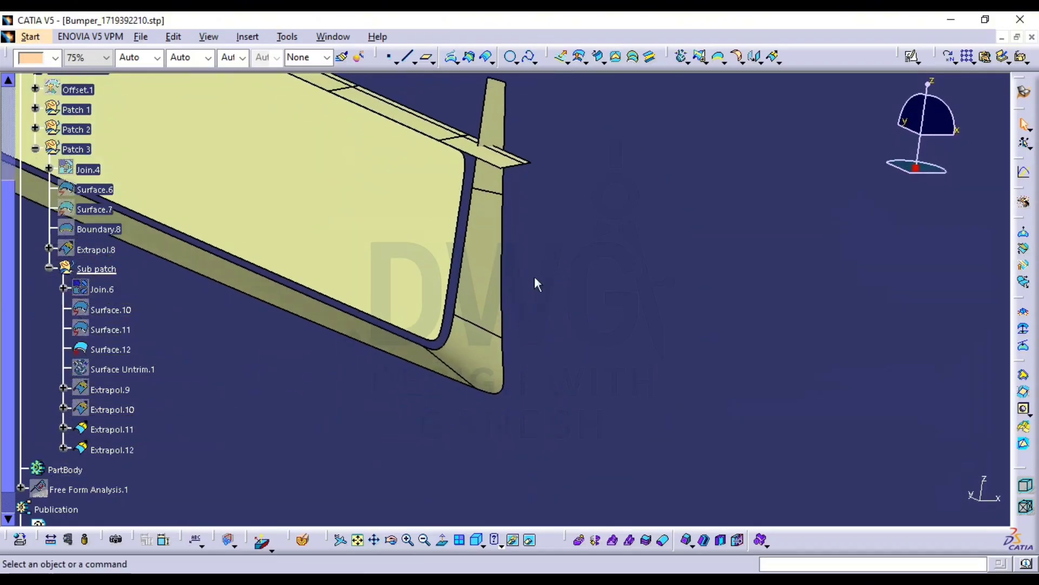
pyautogui.moveTo(458, 227); pyautogui.dragTo(525, 247, button='middle')
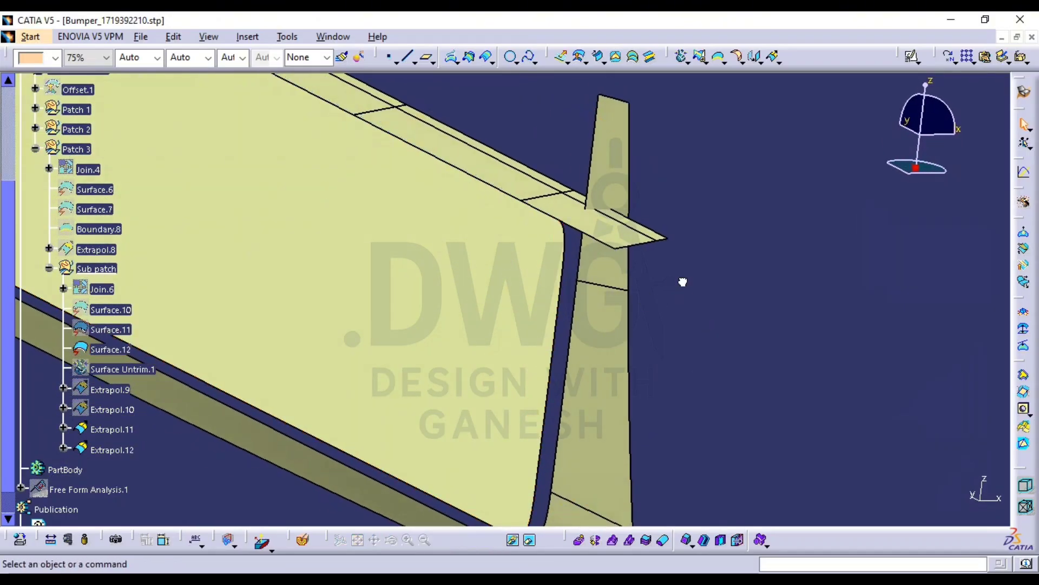
pyautogui.moveTo(658, 280); pyautogui.dragTo(544, 242, button='middle')
pyautogui.moveTo(673, 233); pyautogui.dragTo(747, 246, button='middle')
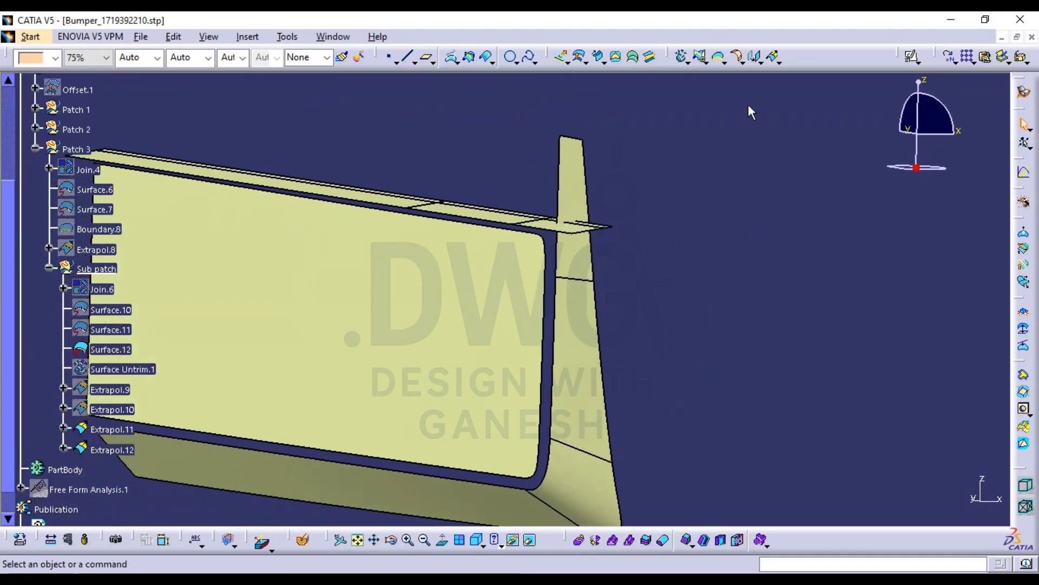
pyautogui.click(774, 56)
pyautogui.rightClick(867, 263)
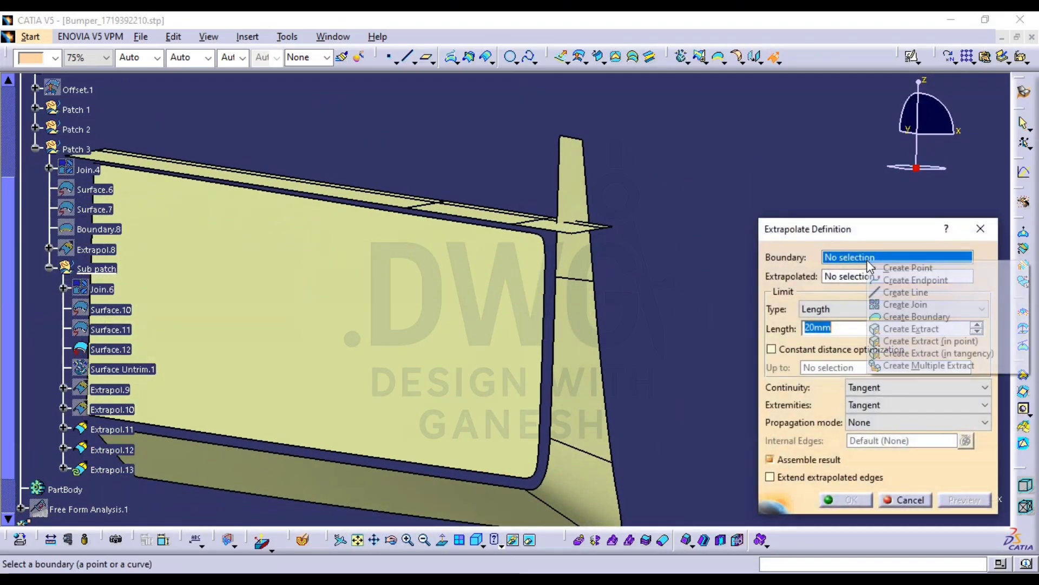
pyautogui.click(940, 319)
pyautogui.click(578, 355)
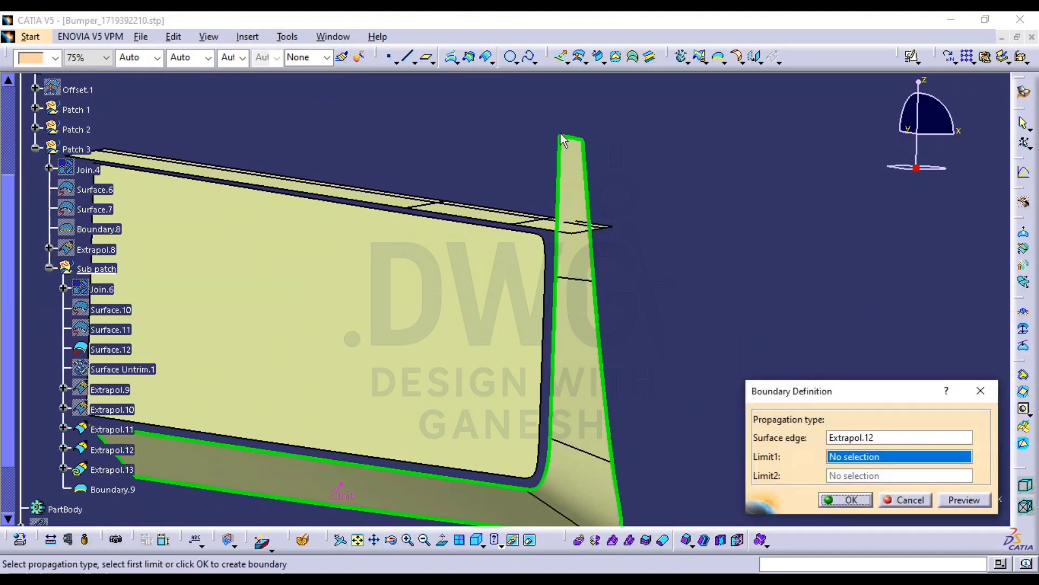
pyautogui.click(561, 134)
pyautogui.moveTo(603, 298); pyautogui.dragTo(758, 219, button='middle')
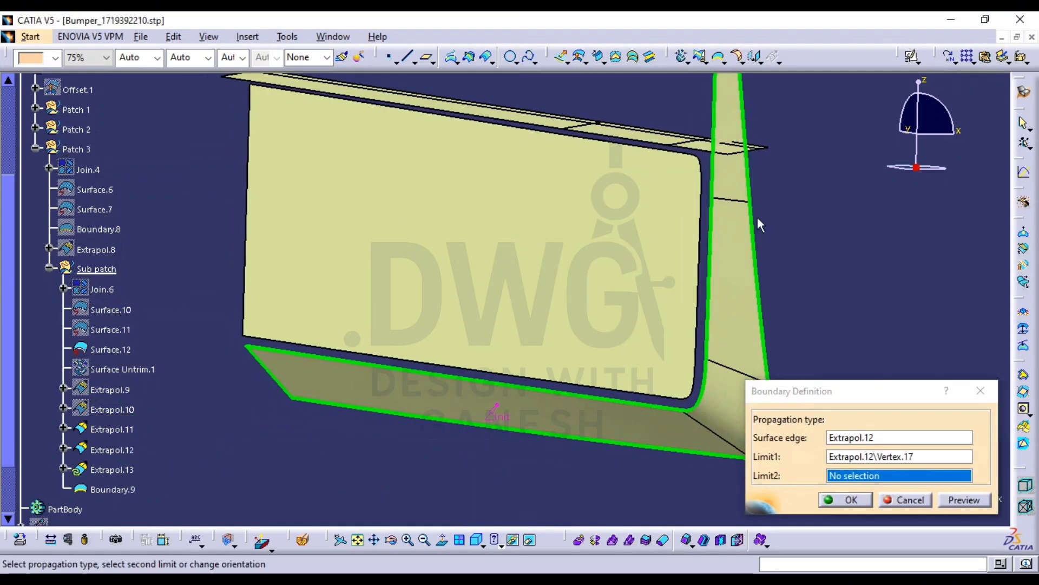
pyautogui.click(244, 345)
pyautogui.click(838, 499)
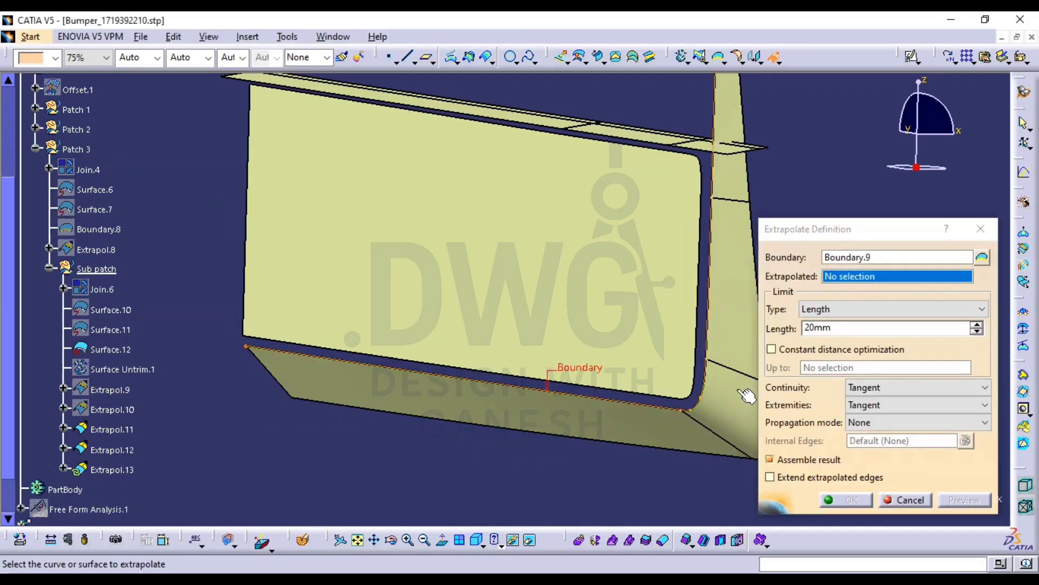
# Extrapolate Extrapol.12 along the inner-edge boundary with a length of 5 mm
pyautogui.click(734, 364)
pyautogui.click(968, 500)
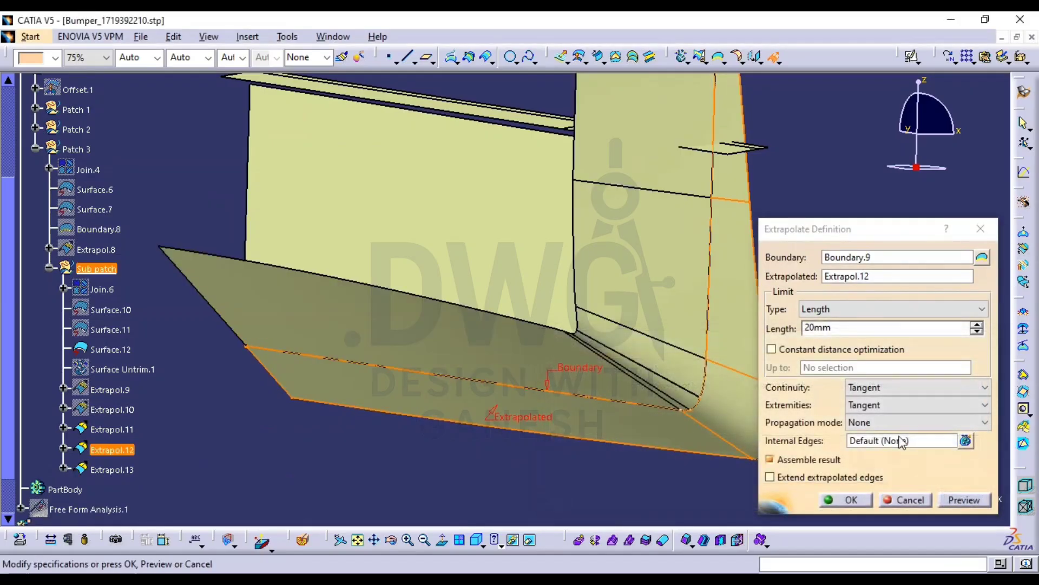
pyautogui.doubleClick(831, 329)
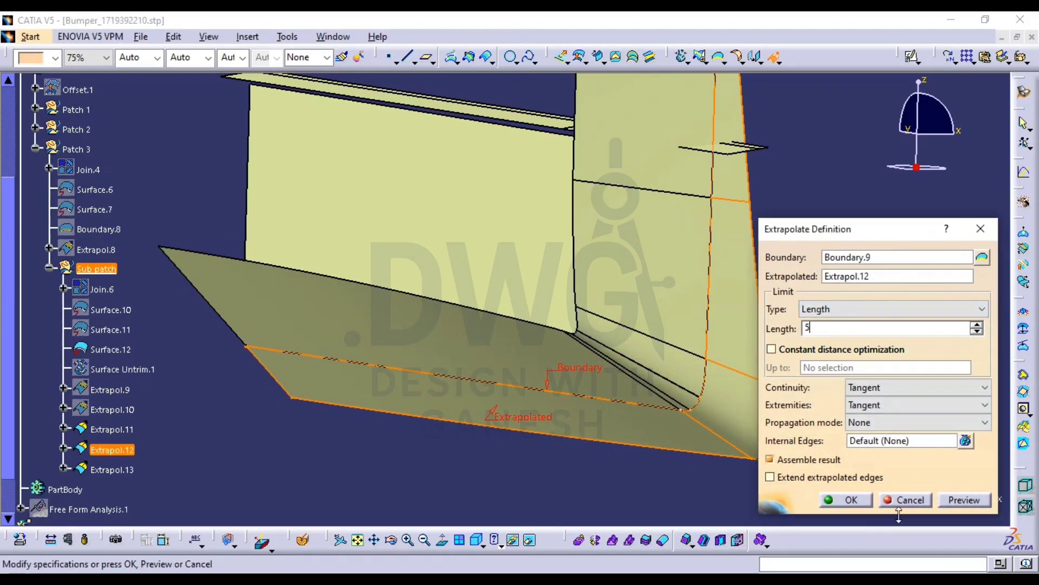
pyautogui.click(968, 498)
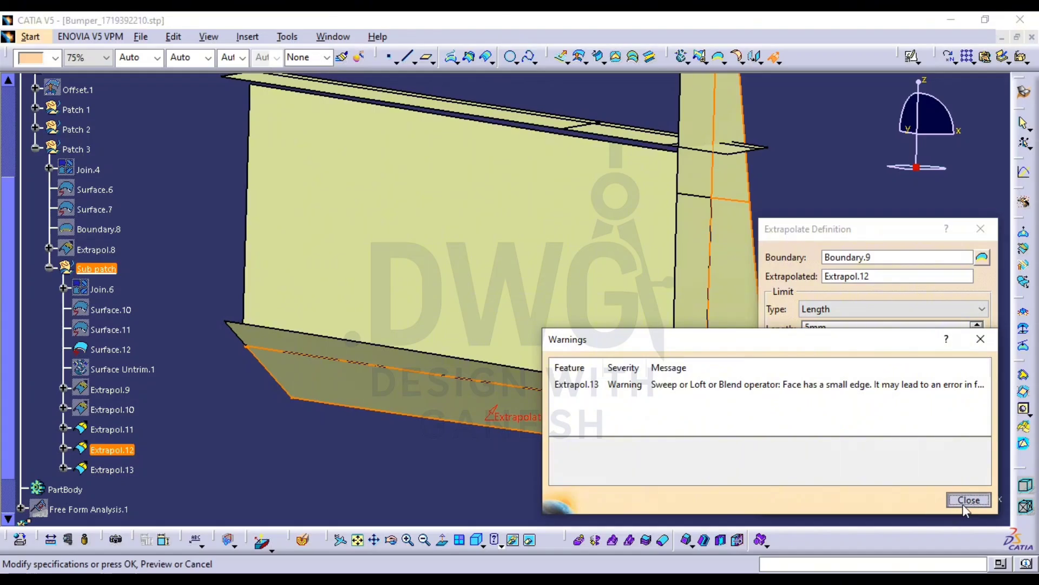
pyautogui.click(968, 500)
pyautogui.click(902, 499)
pyautogui.moveTo(673, 267); pyautogui.dragTo(701, 242, button='middle')
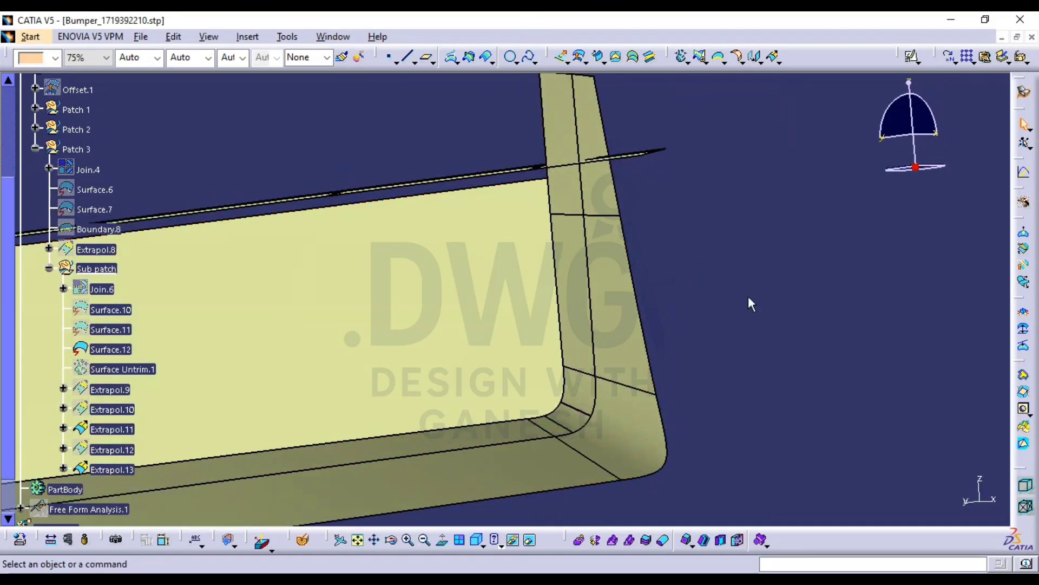
# Trim the extrapolated wall surfaces Extrapol.13 and Extrapol.11 against each other in Standard mode
pyautogui.click(700, 57)
pyautogui.click(608, 213)
pyautogui.moveTo(608, 213); pyautogui.dragTo(487, 221, button='middle')
pyautogui.click(462, 209)
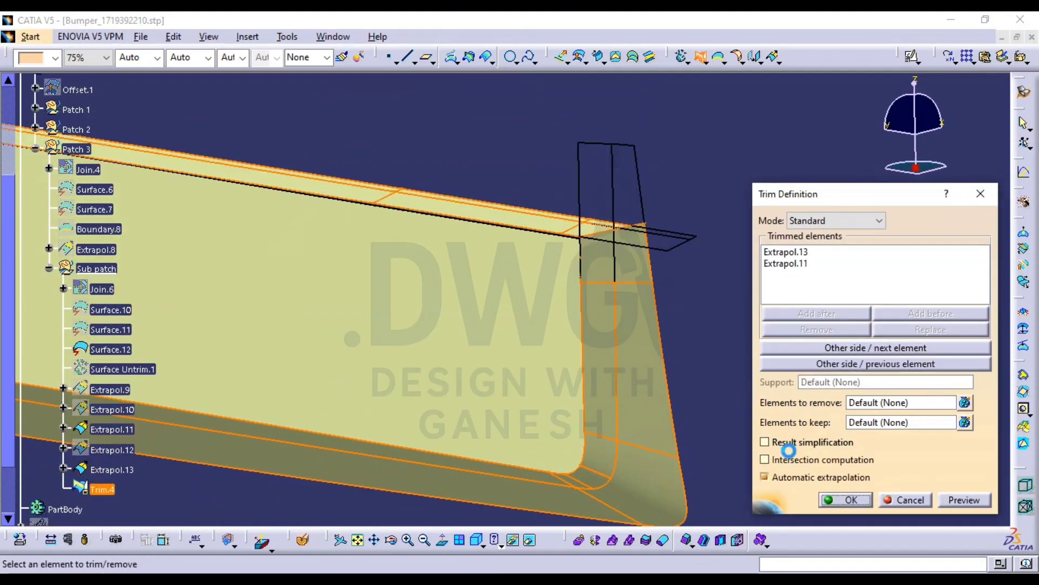
pyautogui.click(846, 500)
# Create a boundary on Surface.12 between its two far-end vertices, reversed to follow the long edges instead of the short end edge
pyautogui.moveTo(765, 336); pyautogui.dragTo(623, 310, button='middle')
pyautogui.moveTo(617, 267); pyautogui.dragTo(585, 229, button='middle')
pyautogui.moveTo(585, 229); pyautogui.dragTo(599, 319, button='middle')
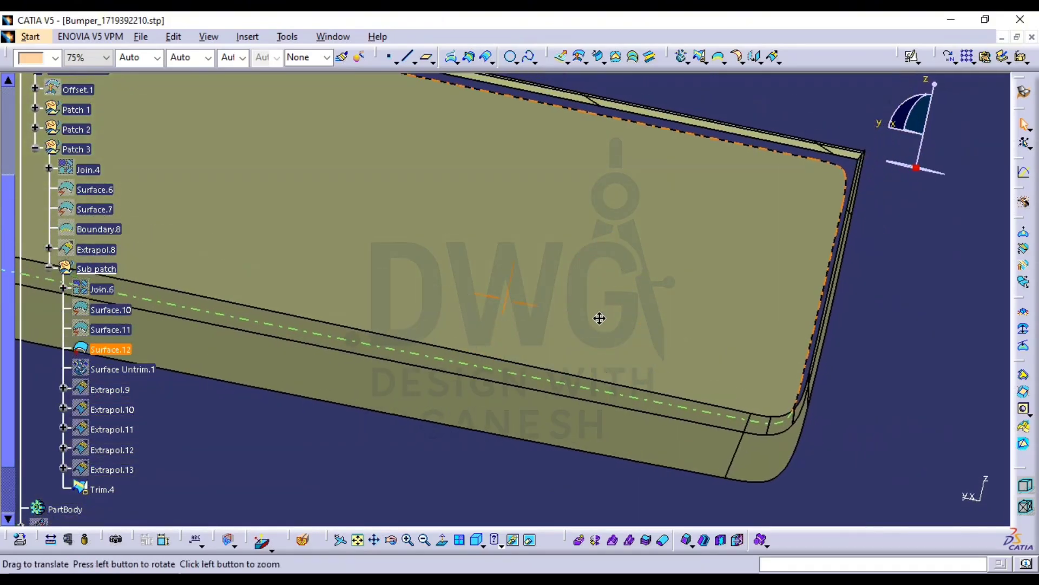
pyautogui.click(718, 57)
pyautogui.click(557, 287)
pyautogui.moveTo(643, 208); pyautogui.dragTo(426, 308, button='middle')
pyautogui.click(353, 349)
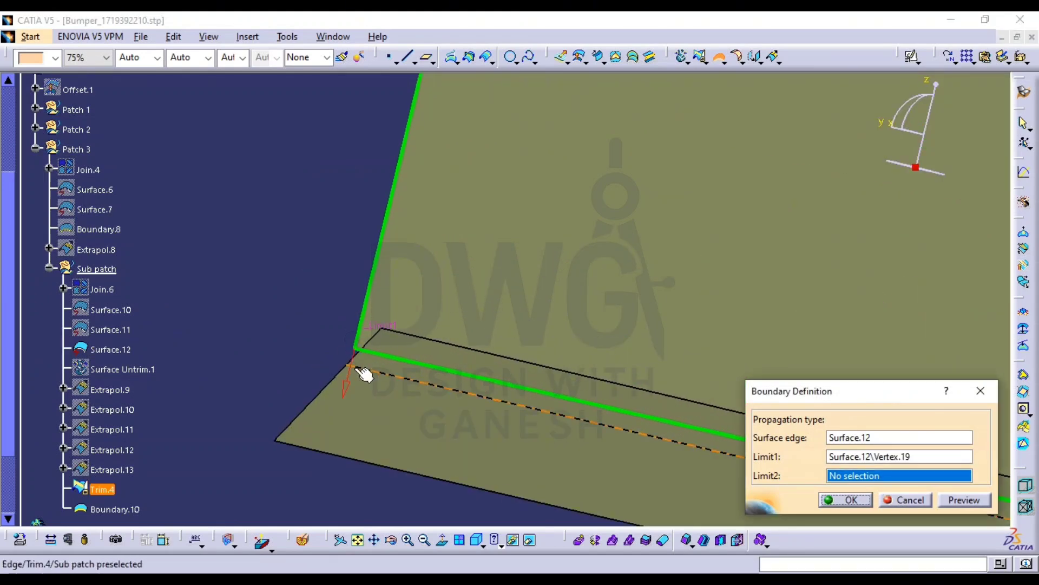
pyautogui.moveTo(352, 371); pyautogui.dragTo(431, 451, button='middle')
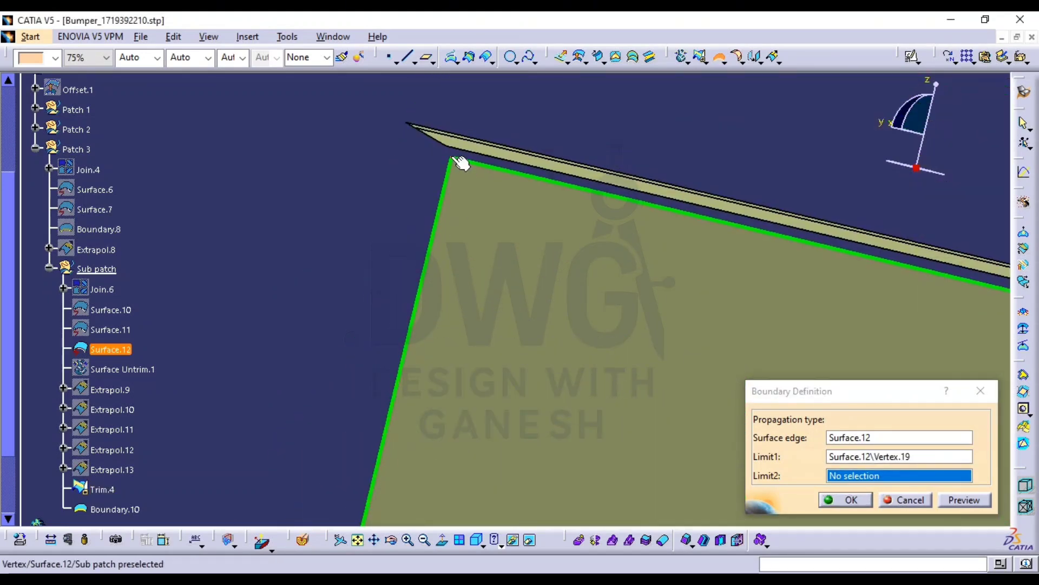
pyautogui.click(454, 159)
pyautogui.moveTo(514, 361); pyautogui.dragTo(576, 58, button='middle')
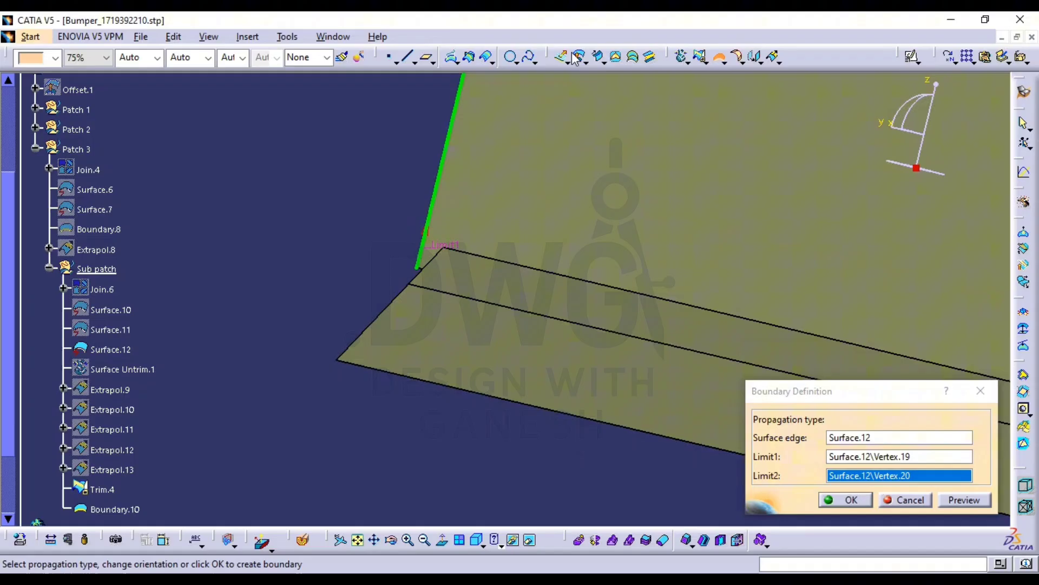
pyautogui.click(427, 245)
pyautogui.click(847, 500)
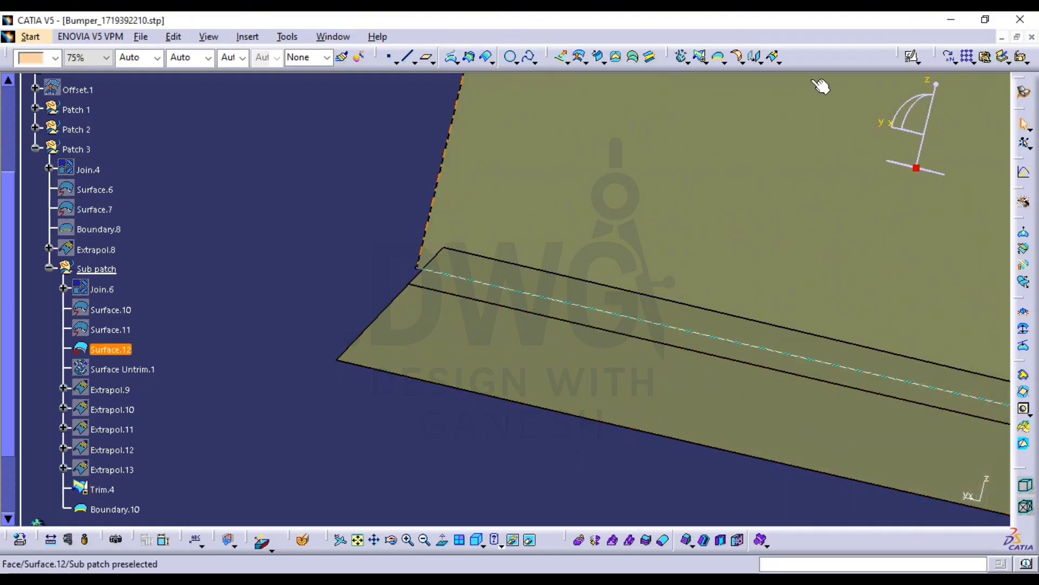
# Extrapolate Surface.12 along Boundary.10 by 5 mm with tangent continuity so it passes through the trimmed walls
pyautogui.click(773, 61)
pyautogui.click(498, 288)
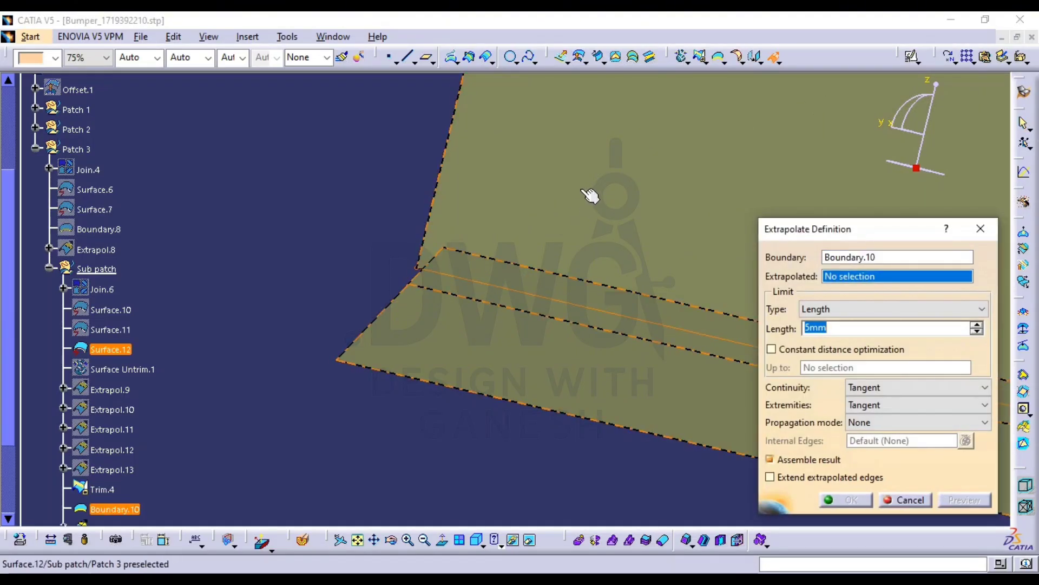
pyautogui.click(851, 499)
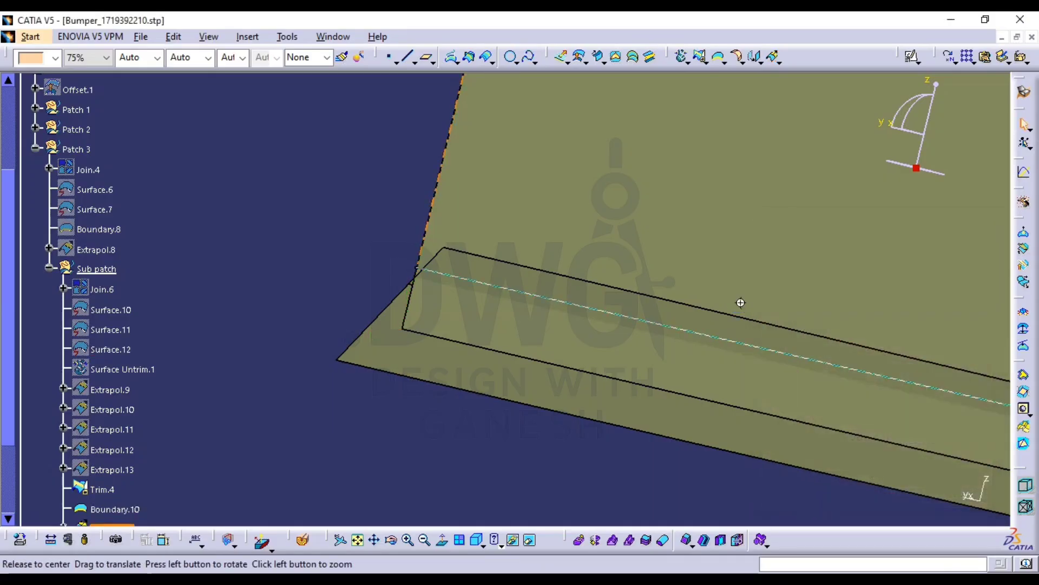
# Trim the extrapolated floor, Extrapol.14, with the wall surface Trim.4
pyautogui.moveTo(738, 301); pyautogui.dragTo(639, 347, button='middle')
pyautogui.click(700, 56)
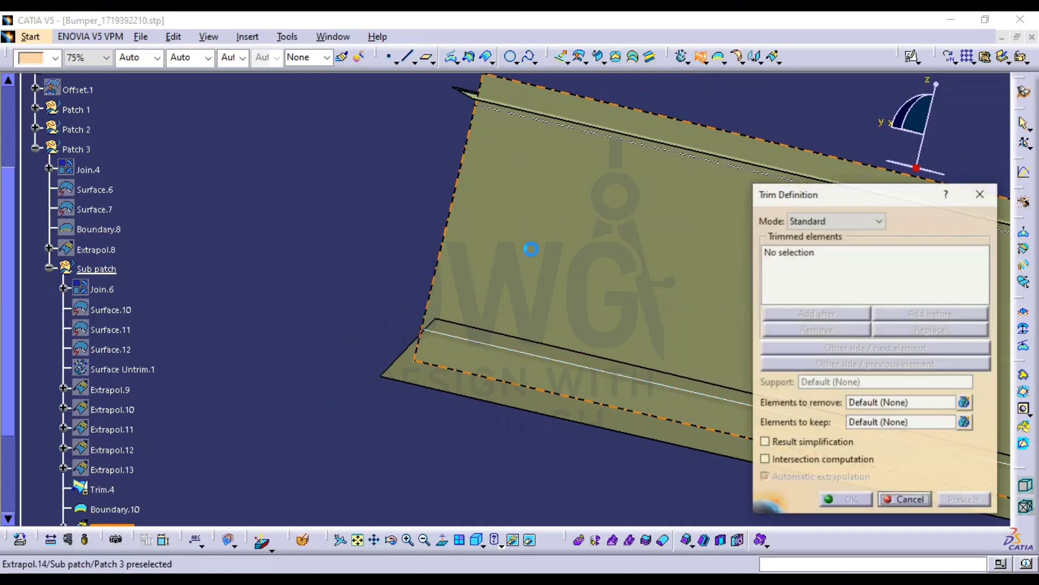
pyautogui.click(538, 262)
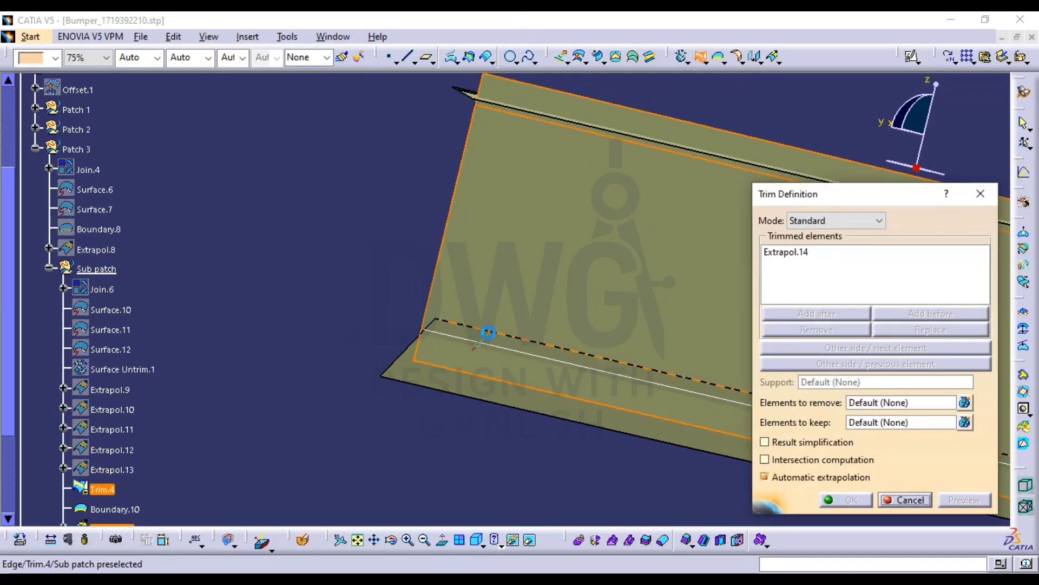
pyautogui.click(416, 379)
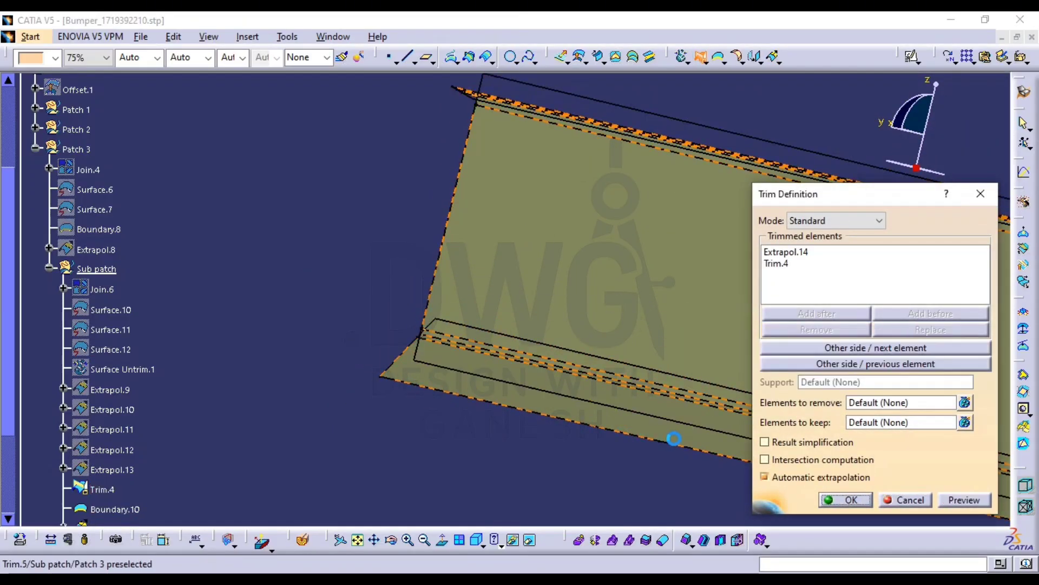
pyautogui.click(851, 500)
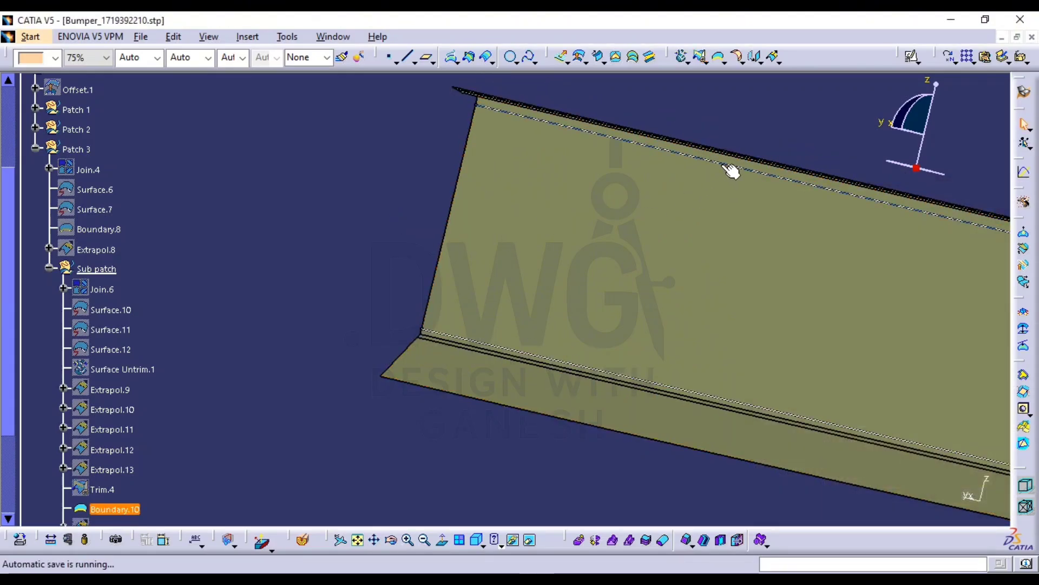
# Examine the trimmed recess and its upper corner where the floor and walls meet
pyautogui.moveTo(724, 166); pyautogui.dragTo(541, 303, button='middle')
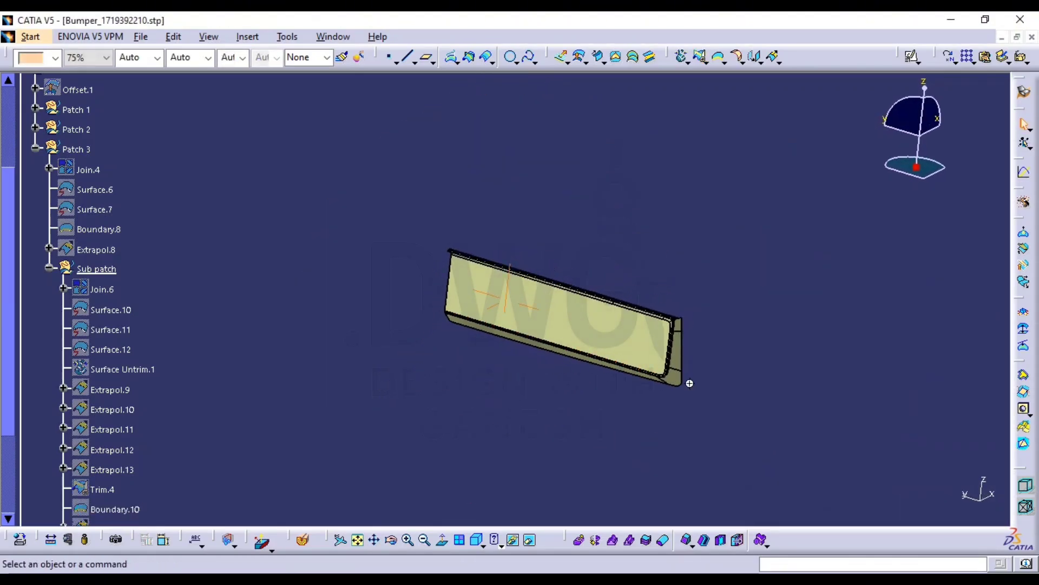
pyautogui.moveTo(689, 383); pyautogui.dragTo(733, 274, button='middle')
pyautogui.moveTo(844, 325); pyautogui.dragTo(308, 176, button='middle')
pyautogui.moveTo(573, 274); pyautogui.dragTo(625, 225, button='middle')
pyautogui.moveTo(733, 241); pyautogui.dragTo(631, 193, button='middle')
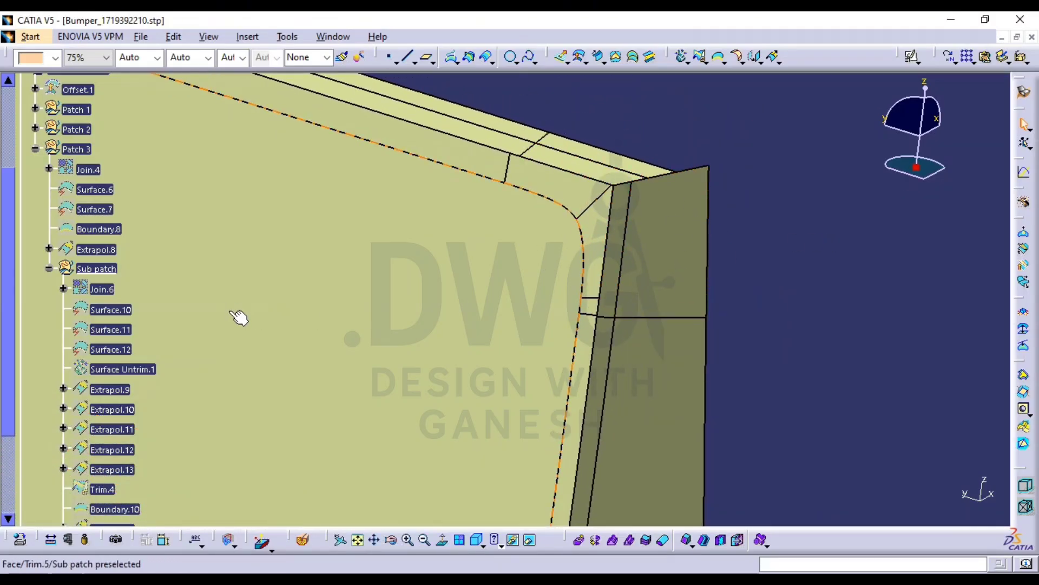
pyautogui.scroll(-2, 491, 252)
pyautogui.scroll(2, 498, 256)
pyautogui.scroll(-3, 204, 288)
pyautogui.scroll(1, 114, 157)
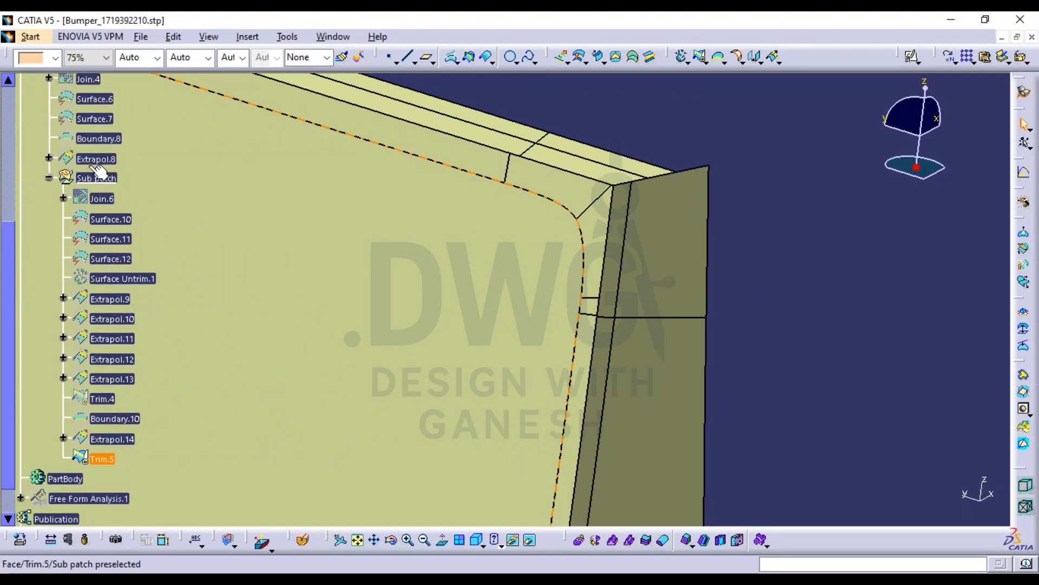
# Hide the Sub patch set, and temporarily show Extrapol.8 to check the surface around the recess
pyautogui.click(106, 179)
pyautogui.hotkey('ctrl', 'h')
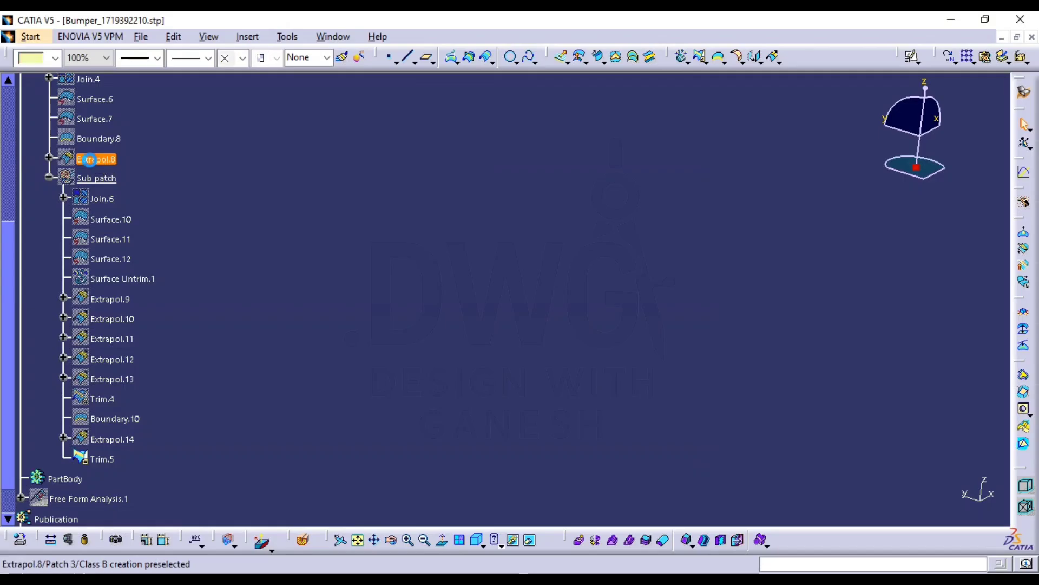
pyautogui.hotkey('ctrl', 'h')
pyautogui.click(745, 306)
pyautogui.moveTo(745, 307); pyautogui.dragTo(717, 487, button='middle')
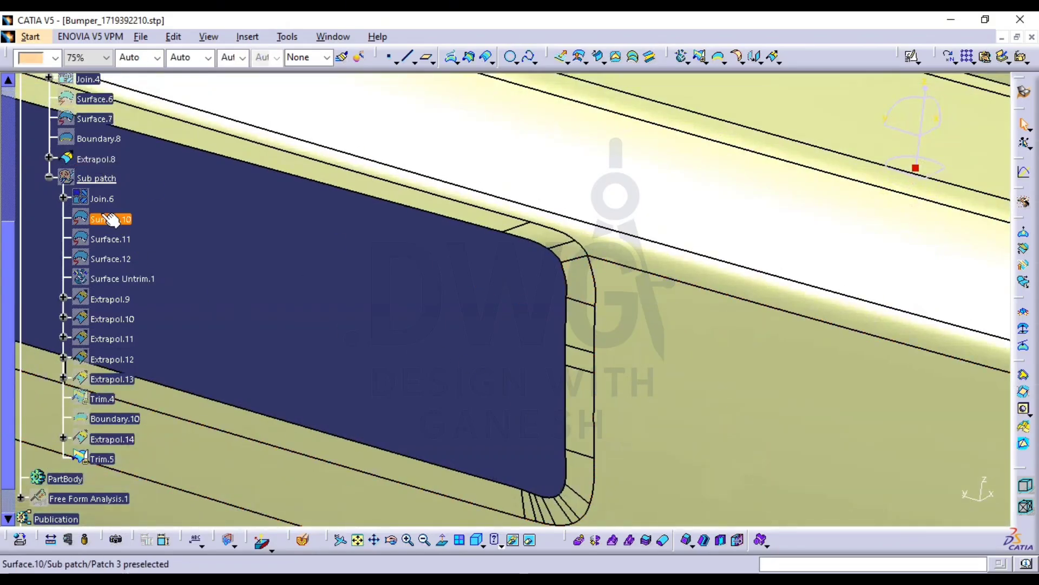
pyautogui.click(97, 157)
pyautogui.hotkey('ctrl', 'h')
# Show Trim.2 from the Patch 2 set and bring its upper recess corner into view
pyautogui.scroll(1, 88, 191)
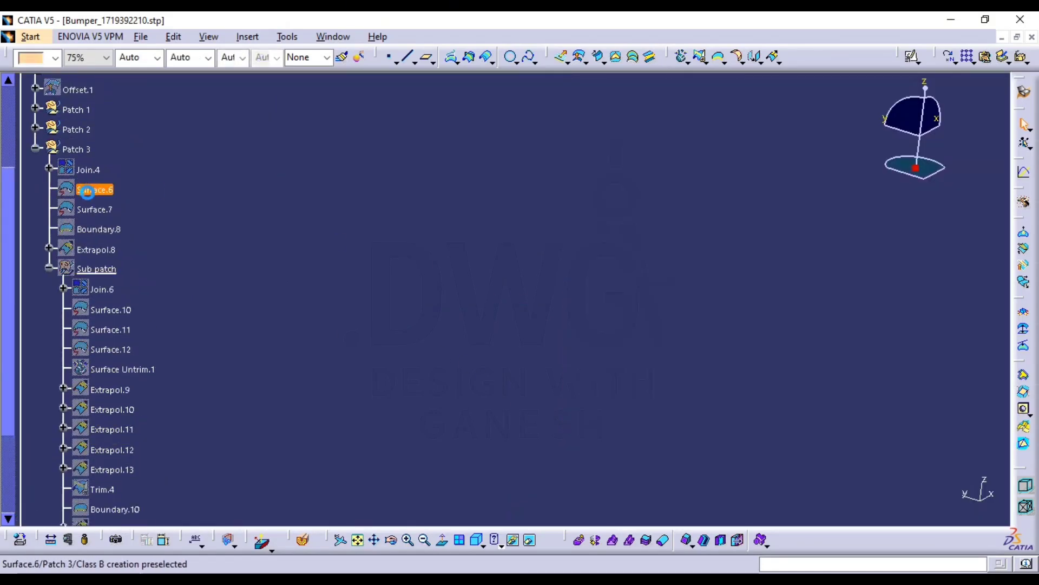
pyautogui.click(36, 128)
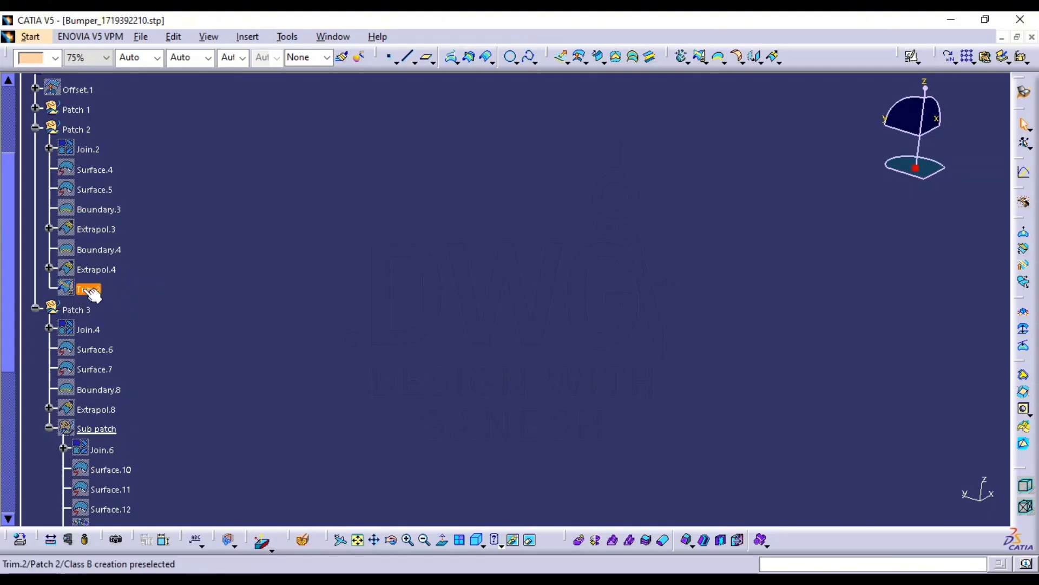
pyautogui.click(84, 290)
pyautogui.hotkey('ctrl', 'h')
pyautogui.moveTo(615, 301); pyautogui.dragTo(569, 299, button='middle')
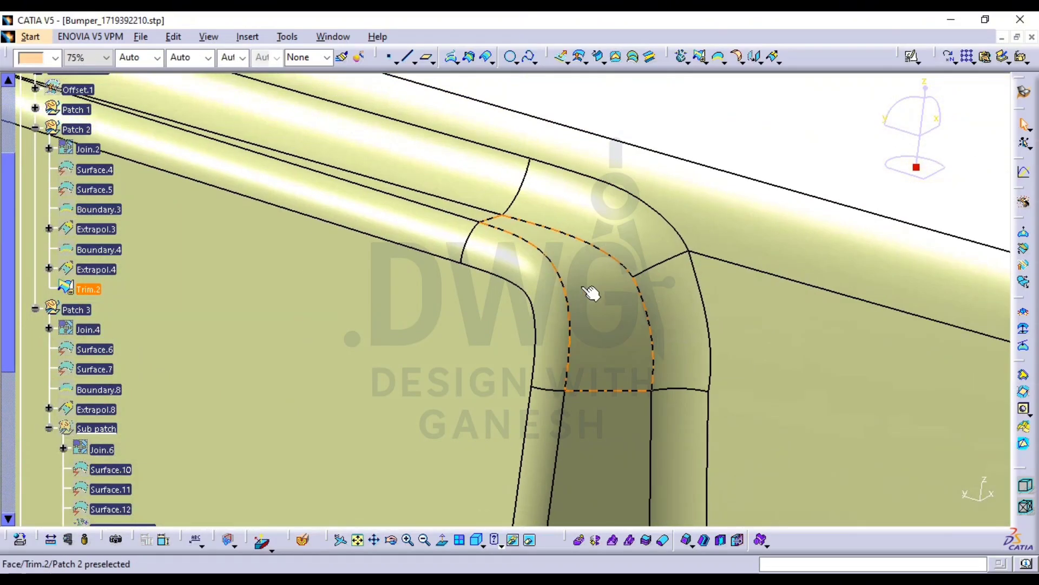
# Measure the length of the curved edge along the inner side of Trim.2's corner wall face, without keeping the measurement
pyautogui.click(69, 539)
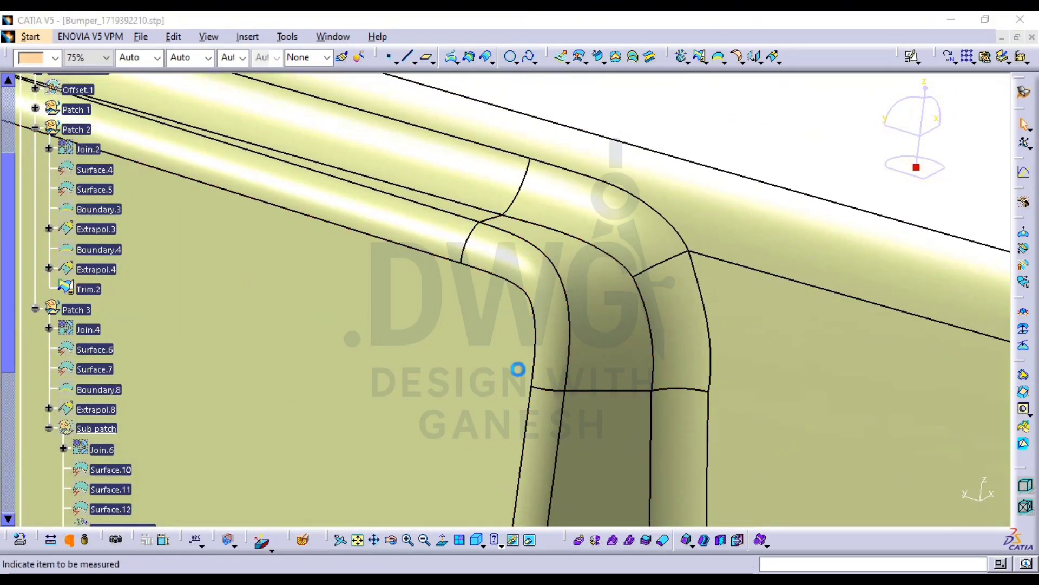
pyautogui.click(566, 280)
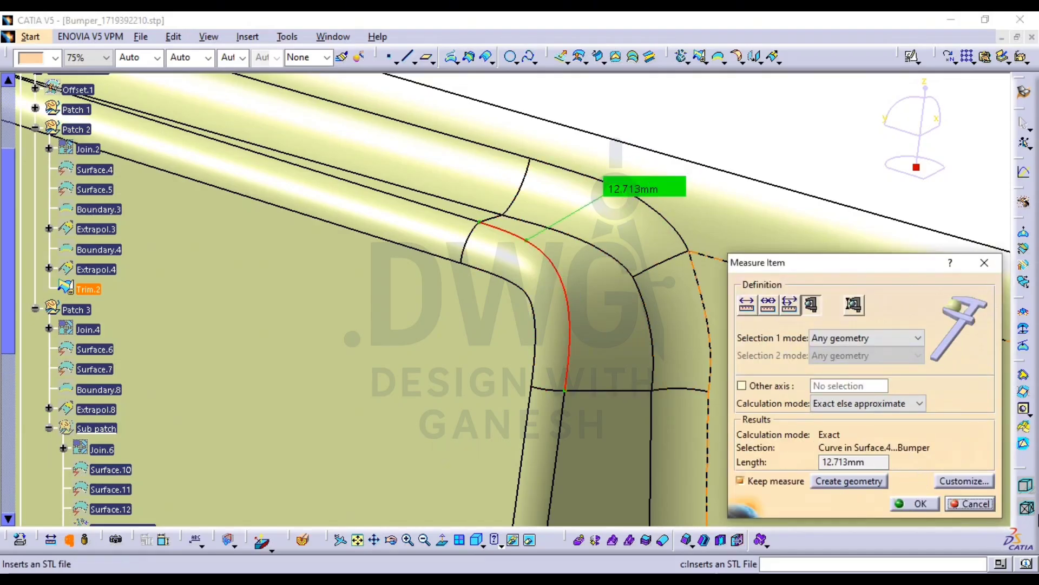
pyautogui.click(973, 505)
pyautogui.moveTo(683, 361); pyautogui.dragTo(681, 342, button='middle')
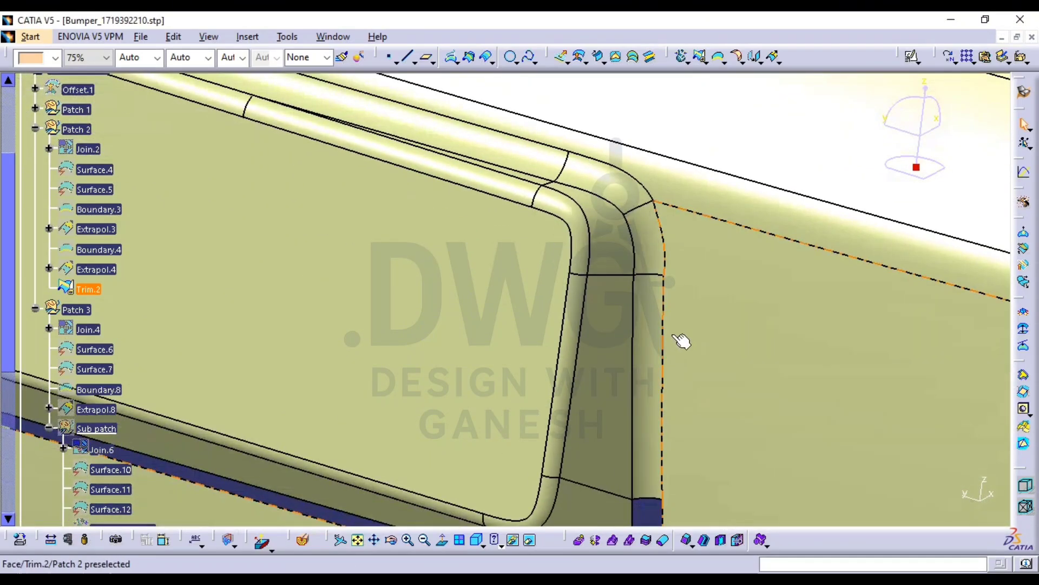
# Collapse Patch 3 and insert a geometrical set named "Fillet radius" under Bumper
pyautogui.click(35, 309)
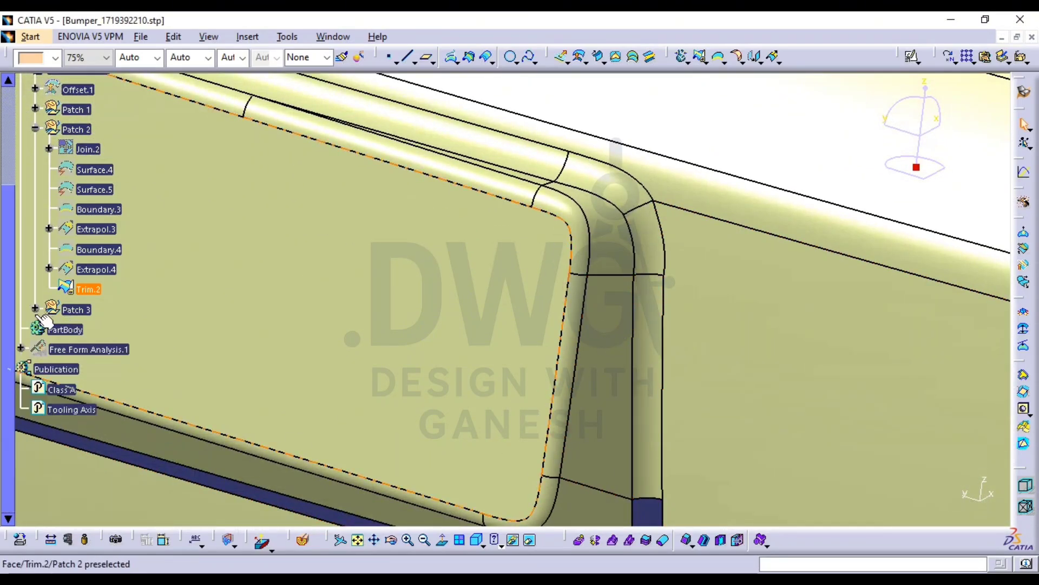
pyautogui.click(247, 37)
pyautogui.click(271, 79)
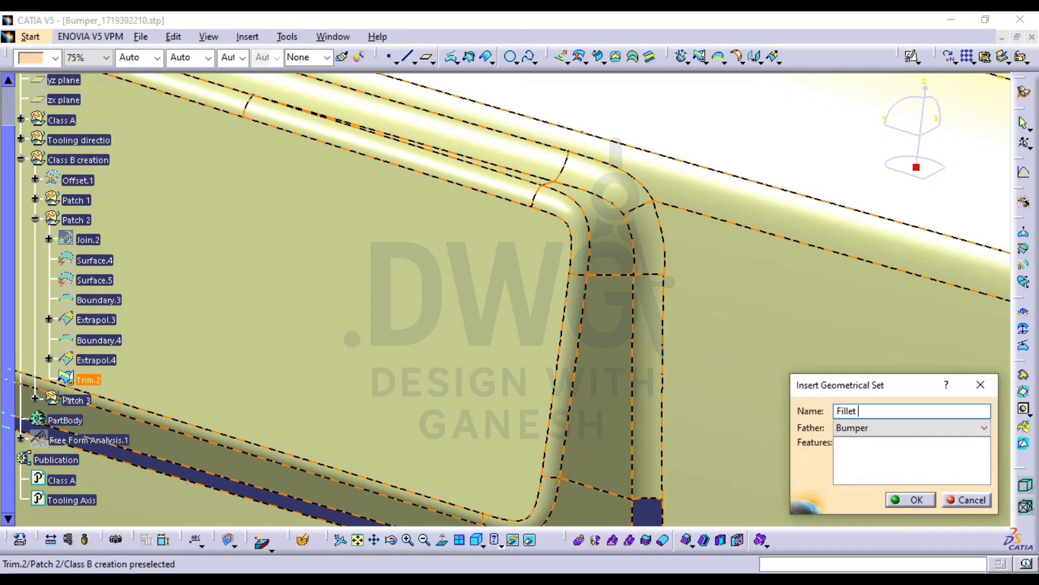
pyautogui.write('Fillet radius')
pyautogui.press('Return')
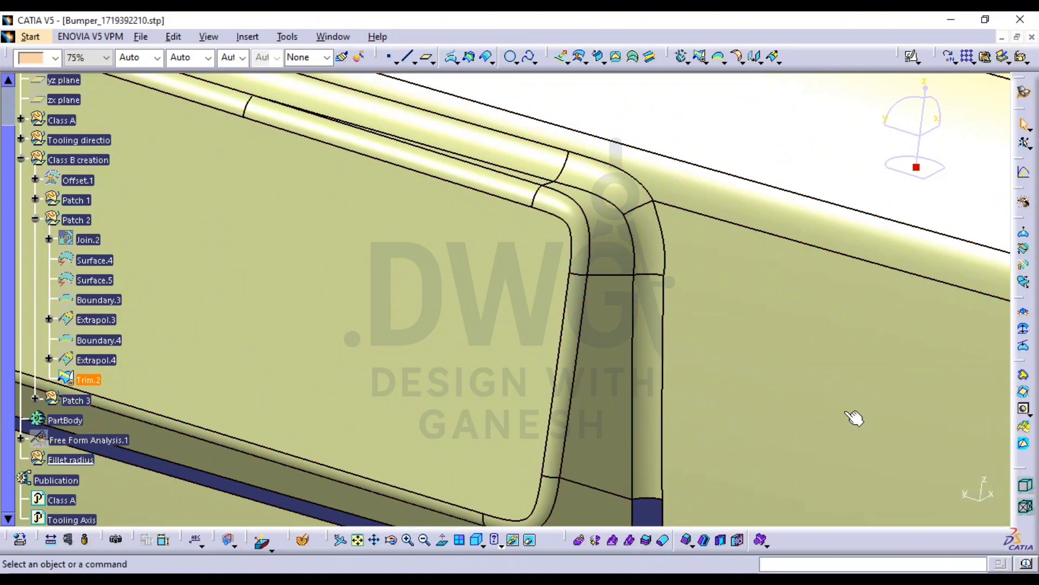
pyautogui.scroll(-1, 68, 462)
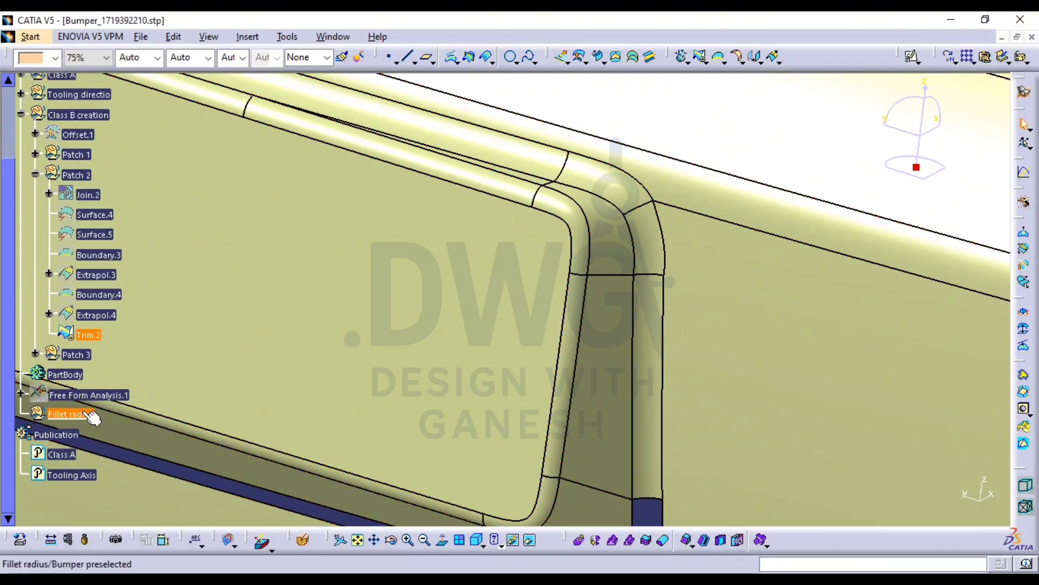
# Extract the curved corner wall face of Trim.2 with no propagation into the Fillet radius set
pyautogui.moveTo(768, 378); pyautogui.dragTo(833, 200, button='middle')
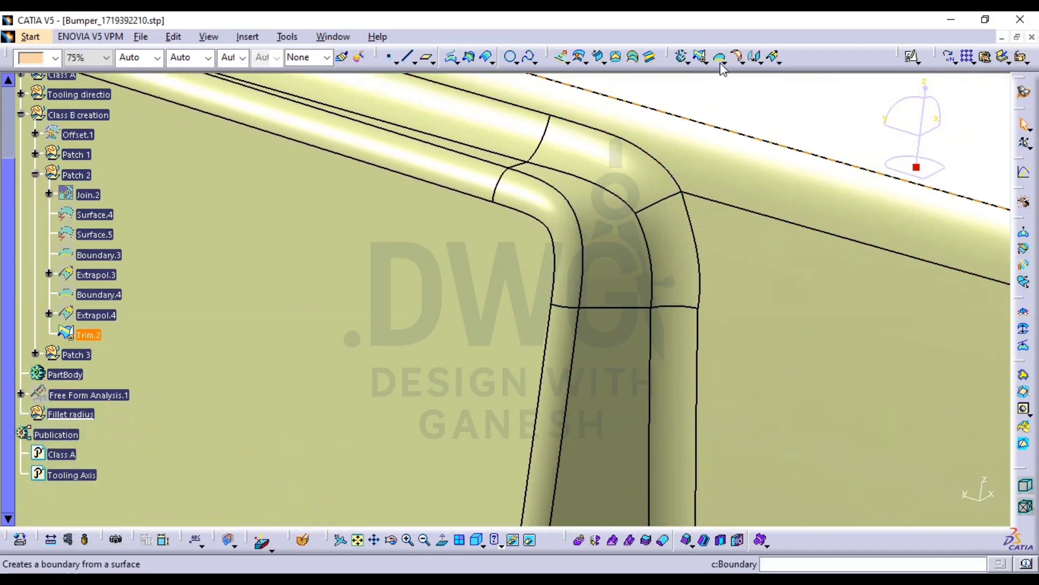
pyautogui.click(737, 99)
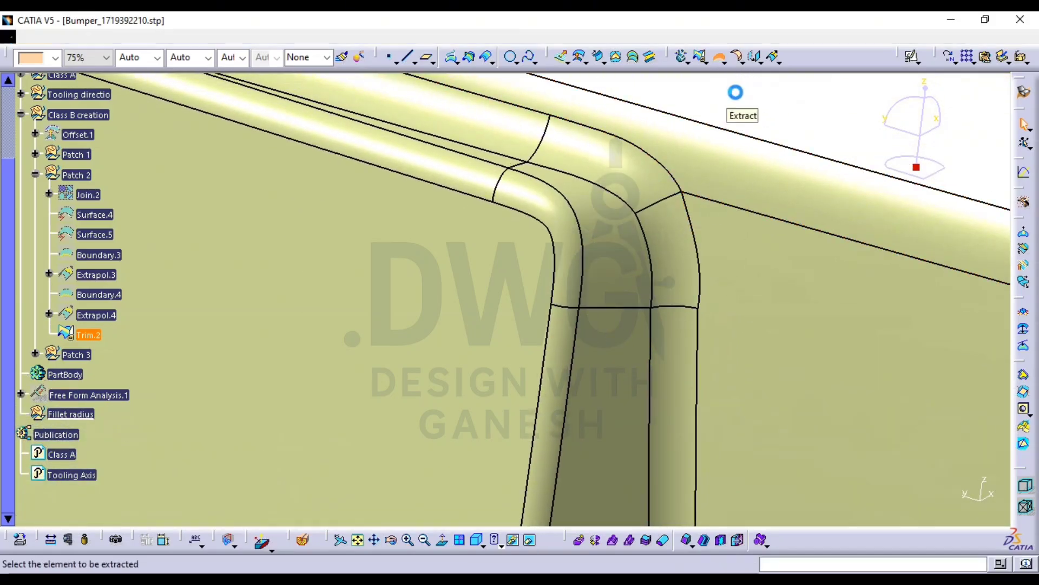
pyautogui.moveTo(608, 249); pyautogui.dragTo(483, 266, button='middle')
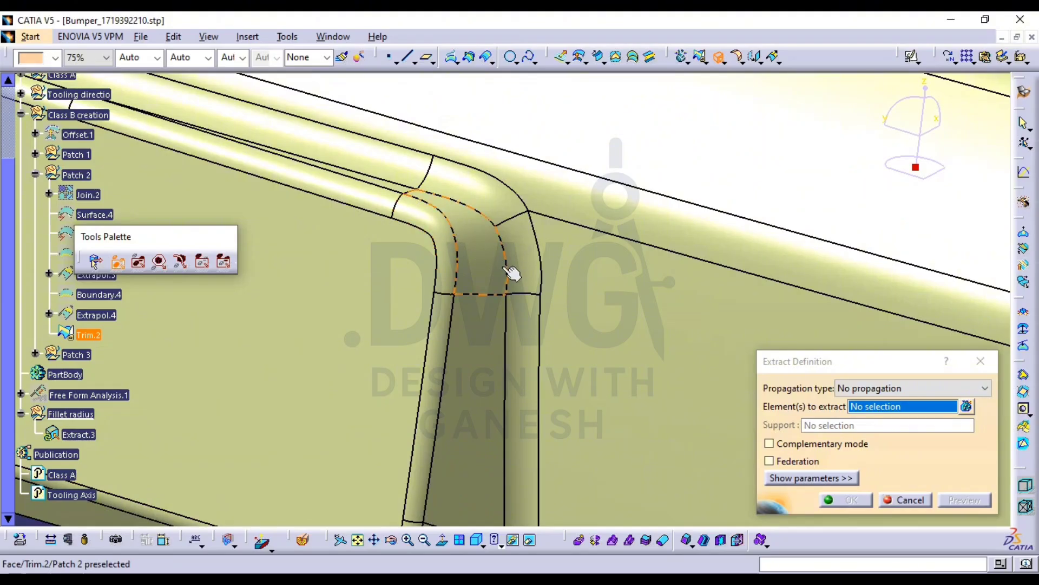
pyautogui.click(488, 258)
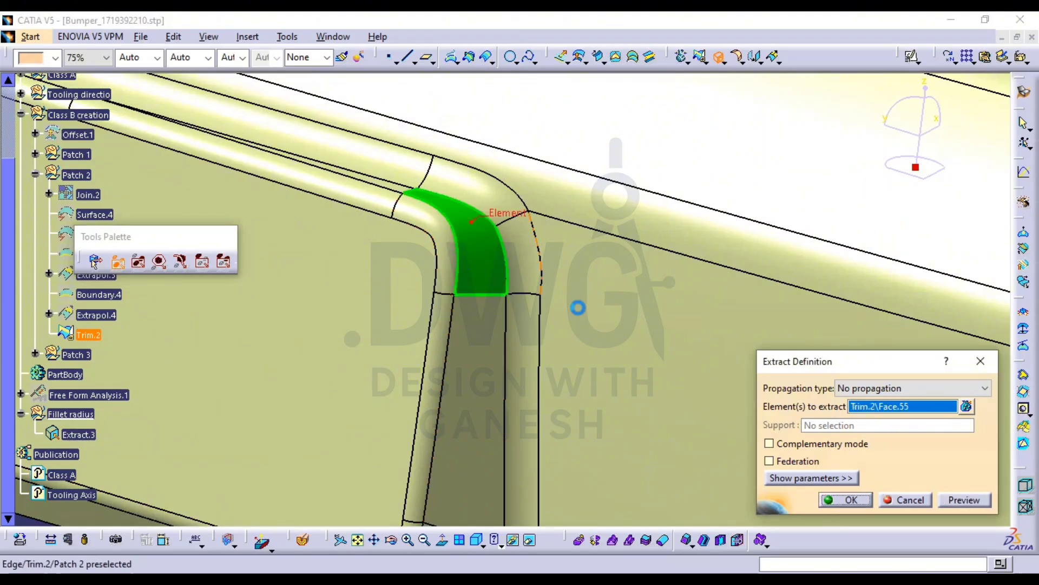
pyautogui.click(851, 500)
# Hide the Class B creation set to isolate the extracted corner face, Extract.3
pyautogui.moveTo(598, 297); pyautogui.dragTo(161, 298, button='middle')
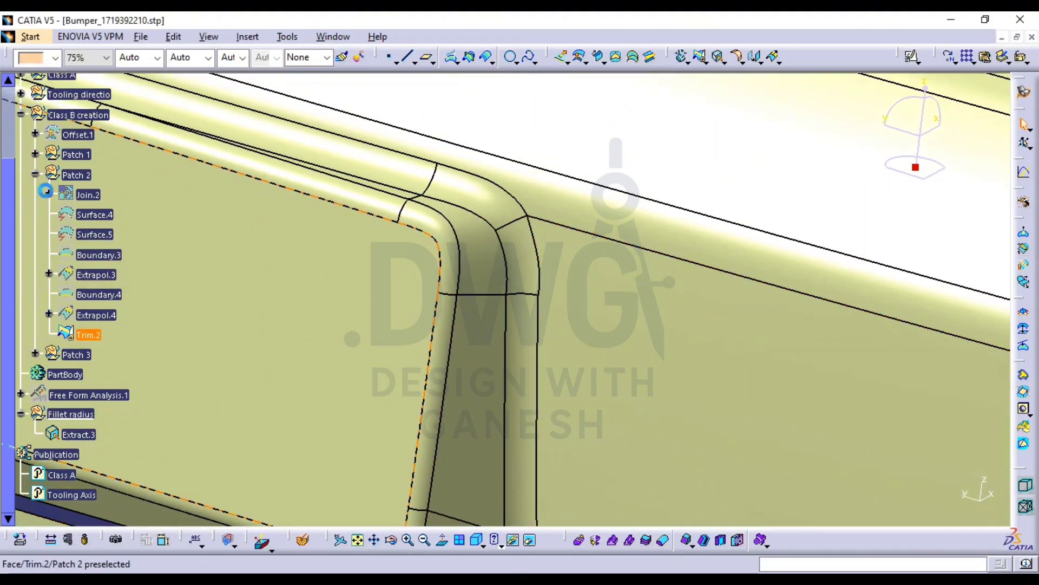
pyautogui.click(79, 114)
pyautogui.press('space')
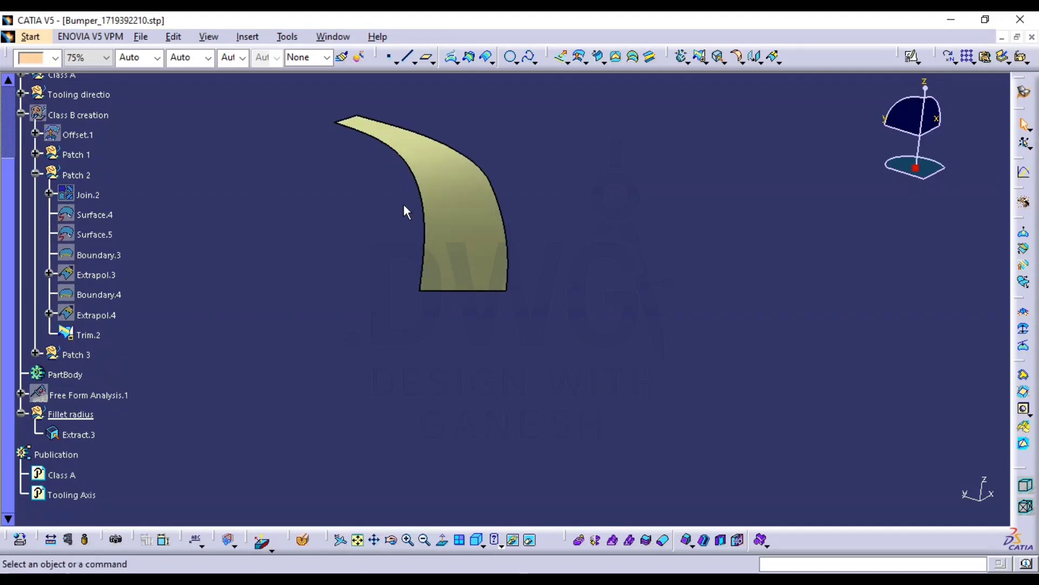
pyautogui.scroll(-2, 86, 390)
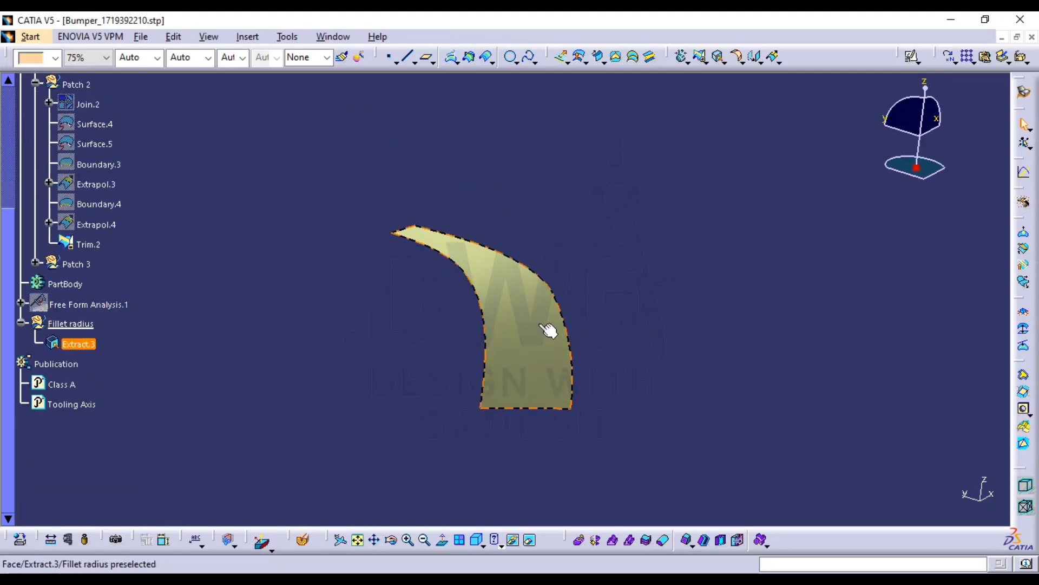
pyautogui.moveTo(593, 368); pyautogui.dragTo(418, 290, button='middle')
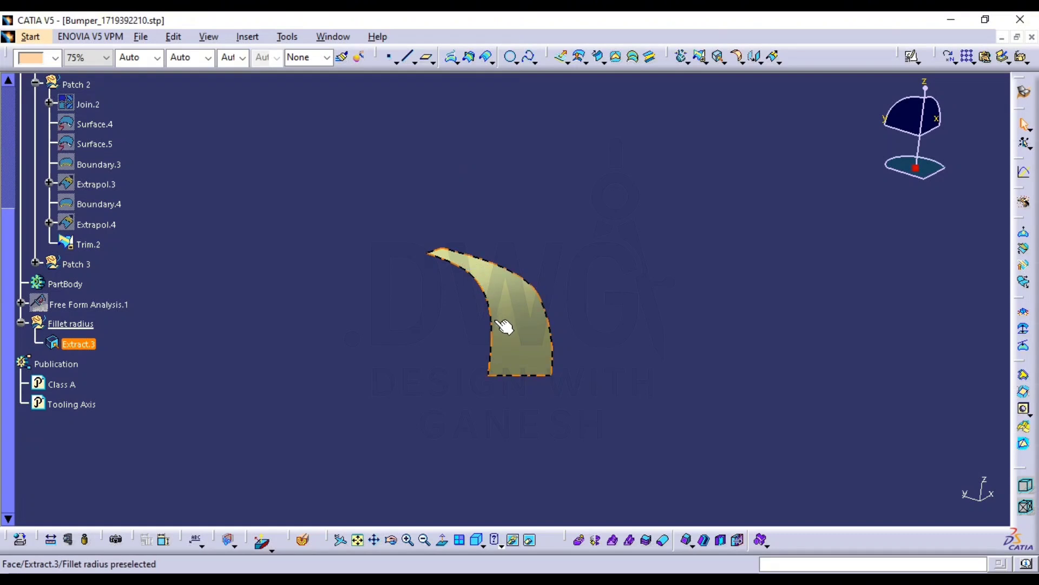
# Measure the length of the inner curved edge of Extract.3, without keeping the measurement
pyautogui.click(69, 540)
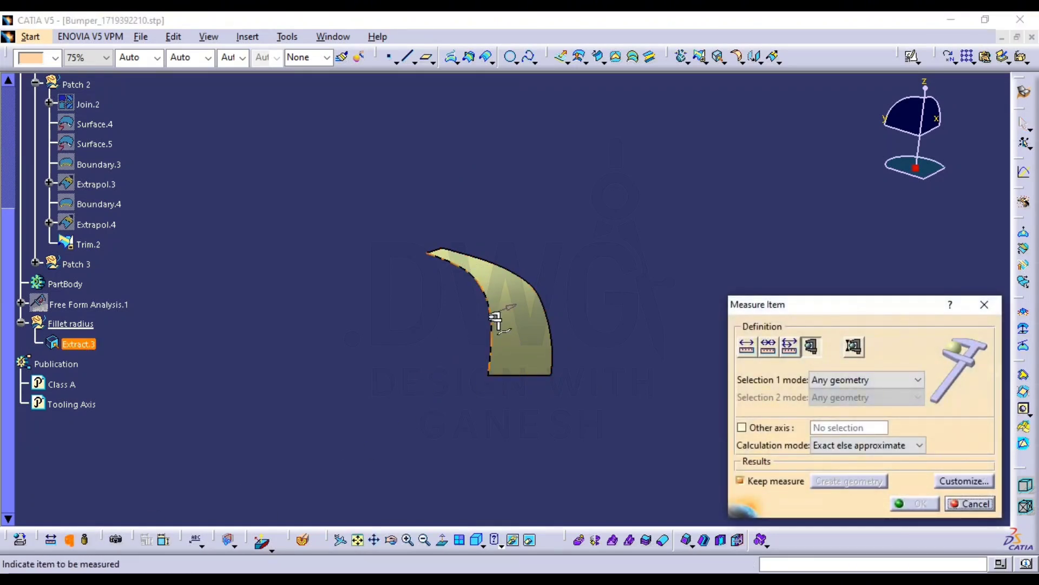
pyautogui.click(488, 312)
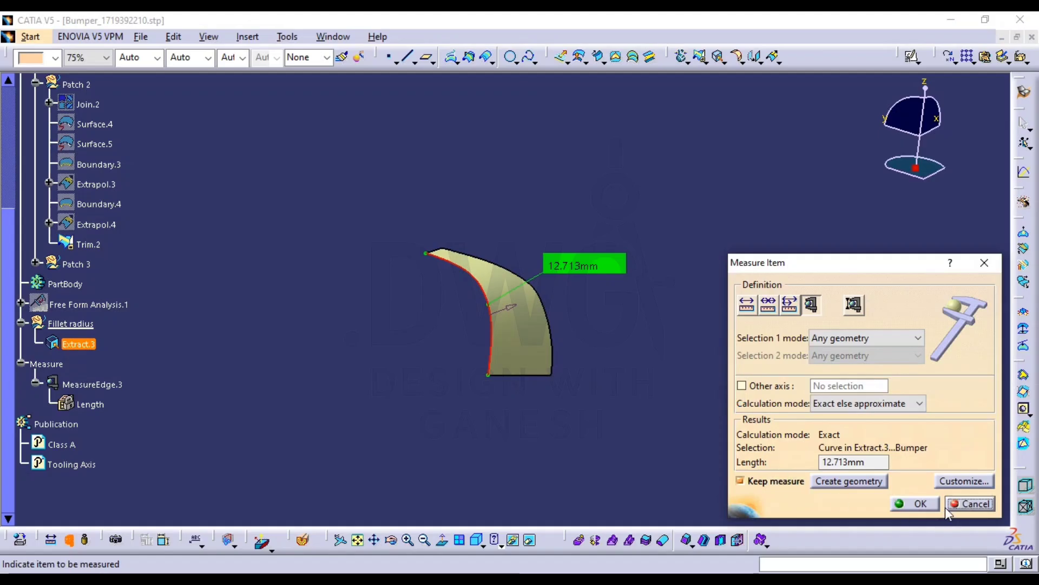
pyautogui.click(970, 504)
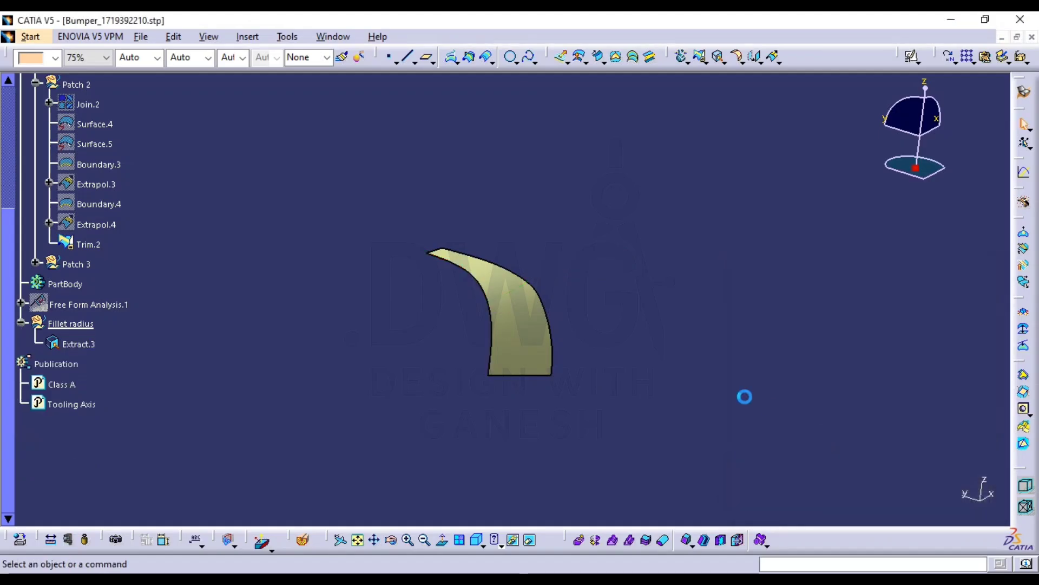
# Create a point on Extract.3's inner curved edge at a curve length ratio of 0.5
pyautogui.click(382, 56)
pyautogui.click(488, 313)
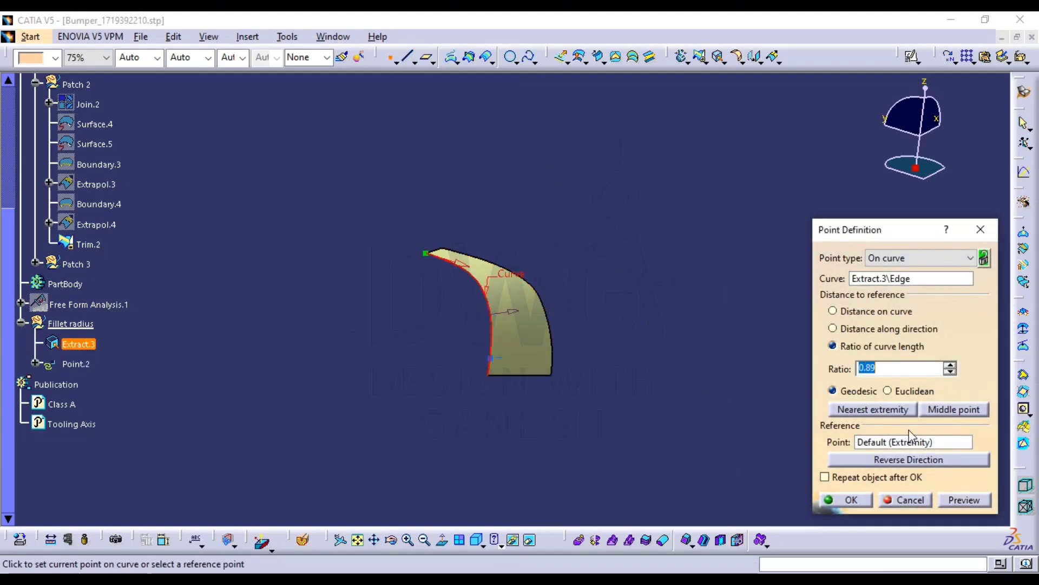
pyautogui.click(847, 503)
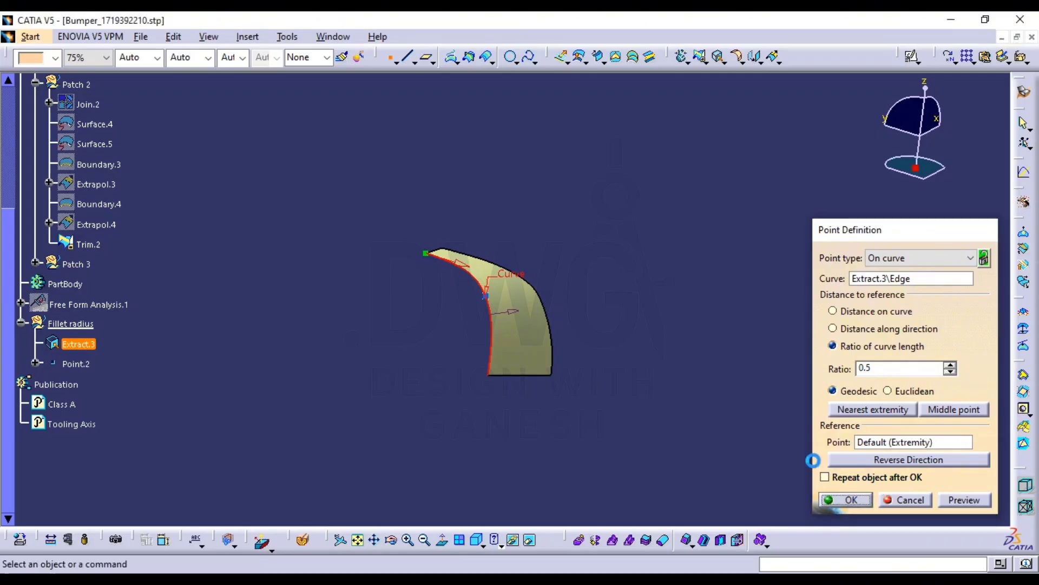
# Create a three-point arc through the lower vertex, the midpoint and the upper vertex of Extract.3's inner edge
pyautogui.click(513, 61)
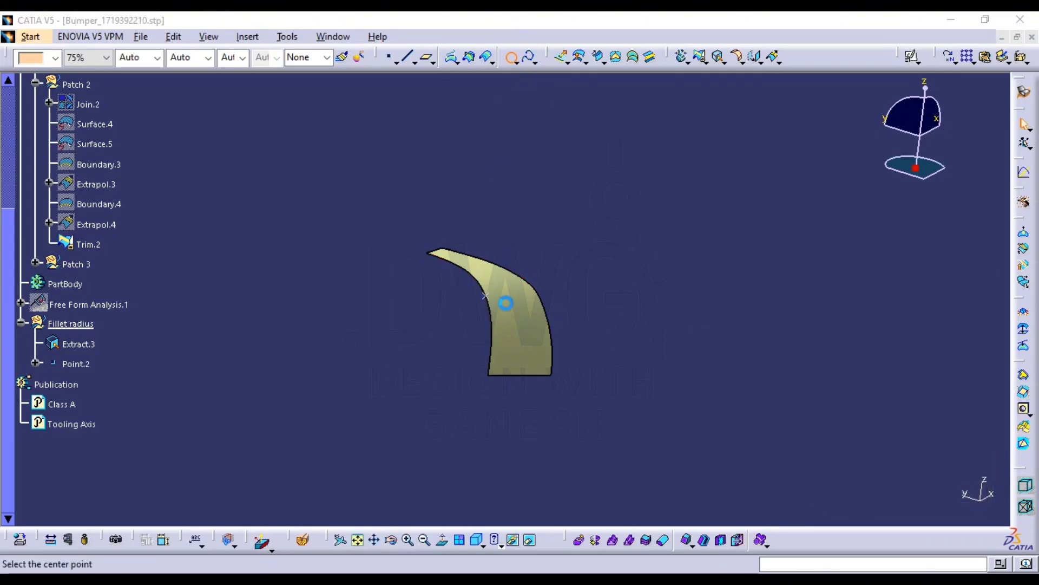
pyautogui.click(793, 360)
pyautogui.click(772, 410)
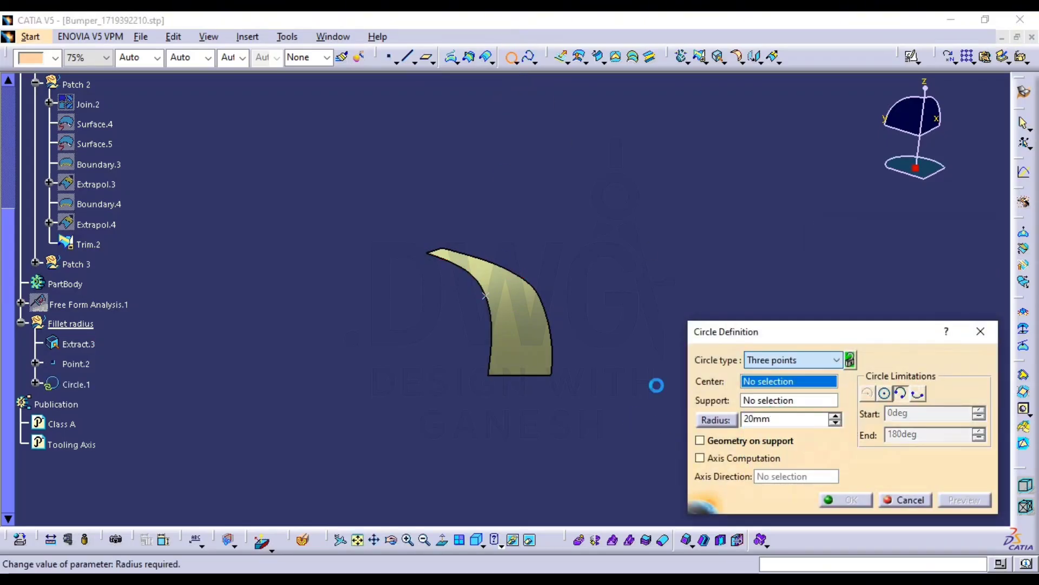
pyautogui.click(488, 376)
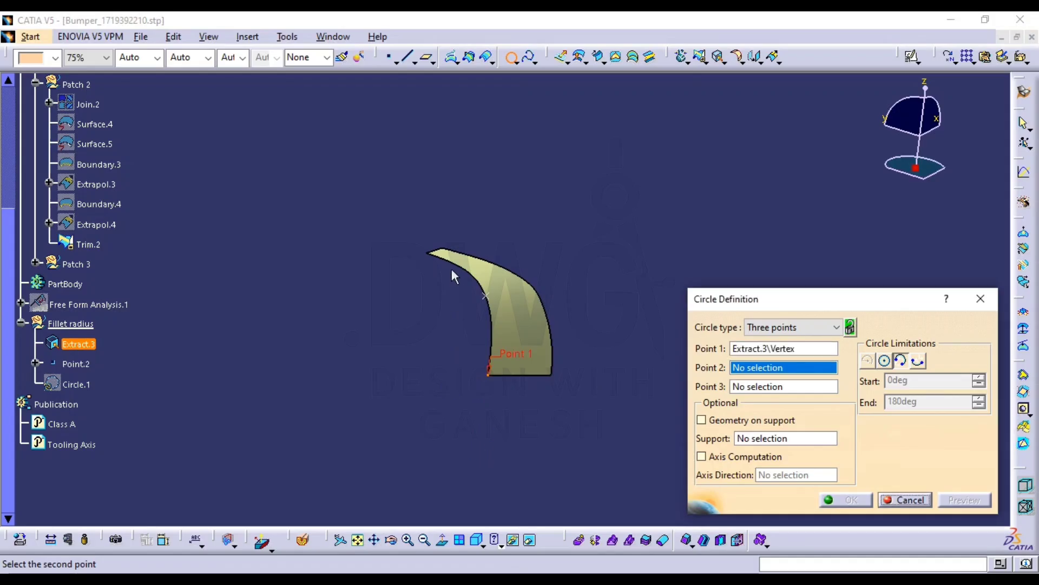
pyautogui.click(487, 295)
pyautogui.click(429, 252)
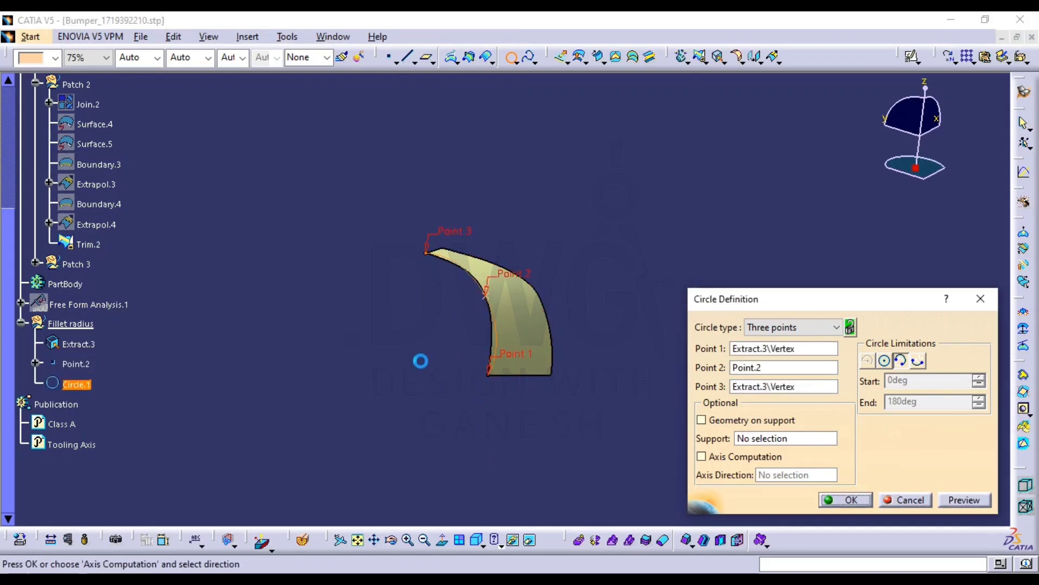
pyautogui.click(845, 500)
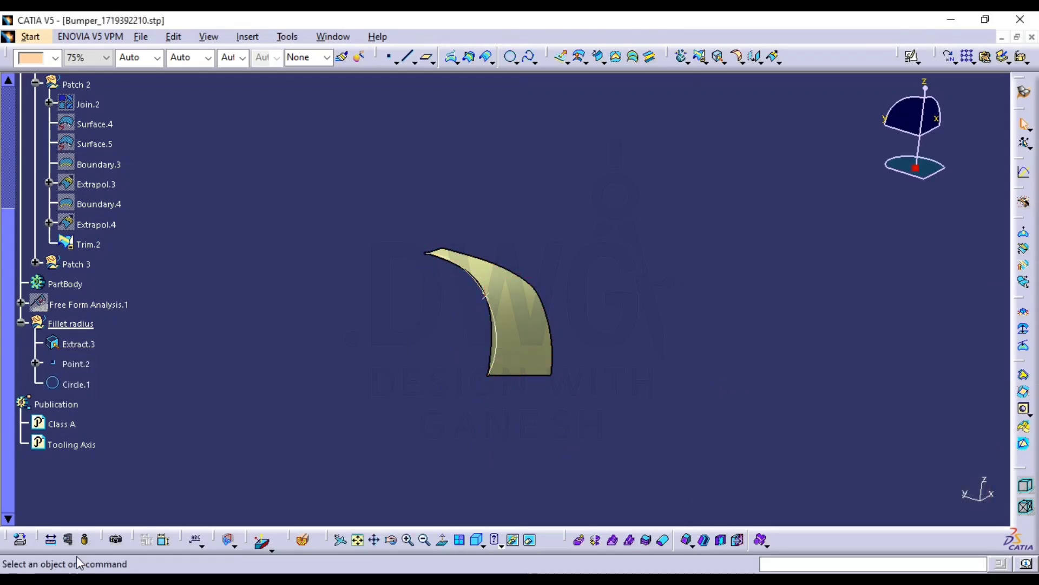
# Measure the radius of the three-point arc, without keeping the measurement
pyautogui.click(68, 539)
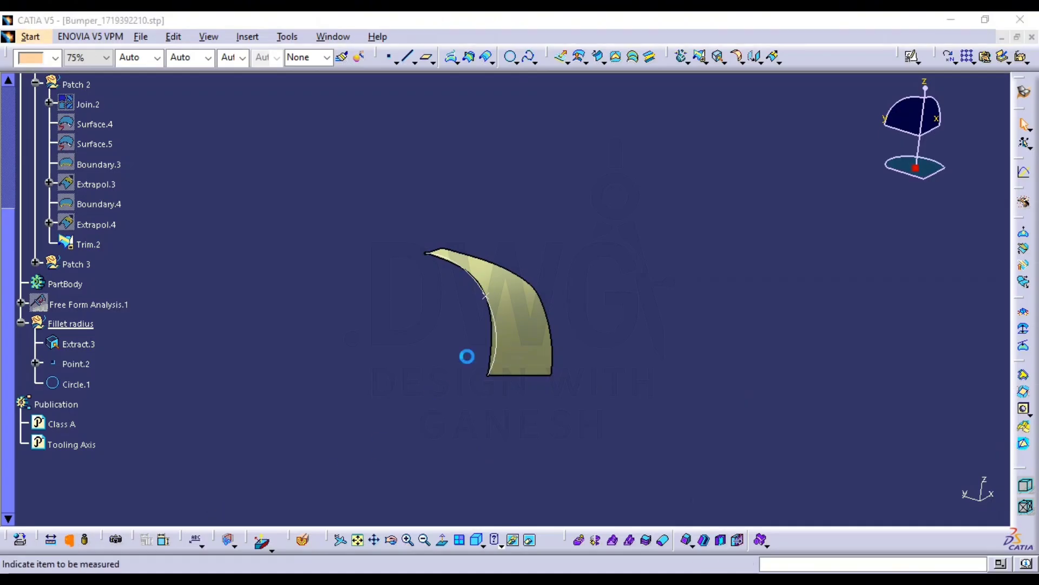
pyautogui.click(499, 331)
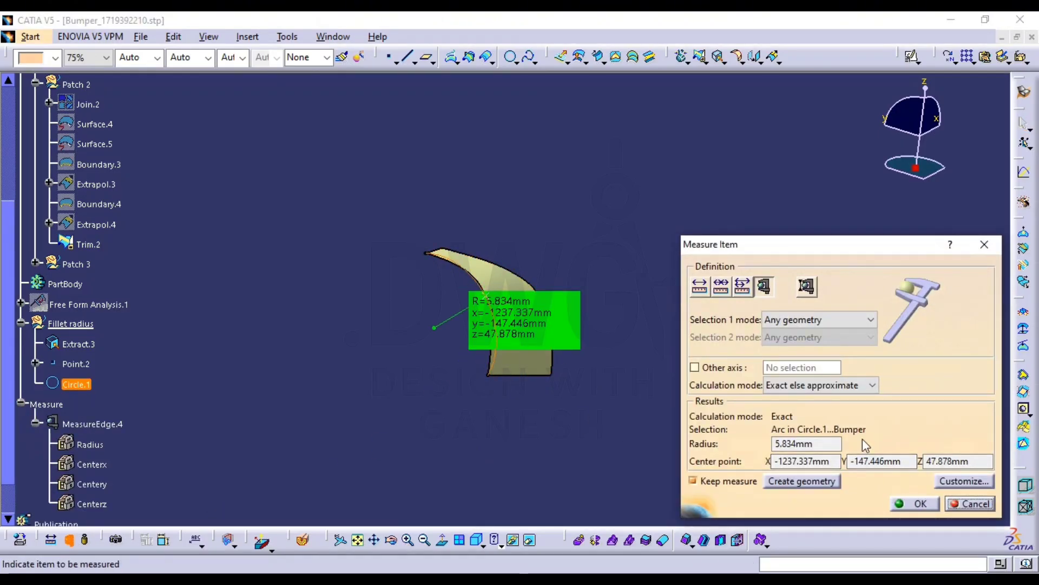
pyautogui.press('Escape')
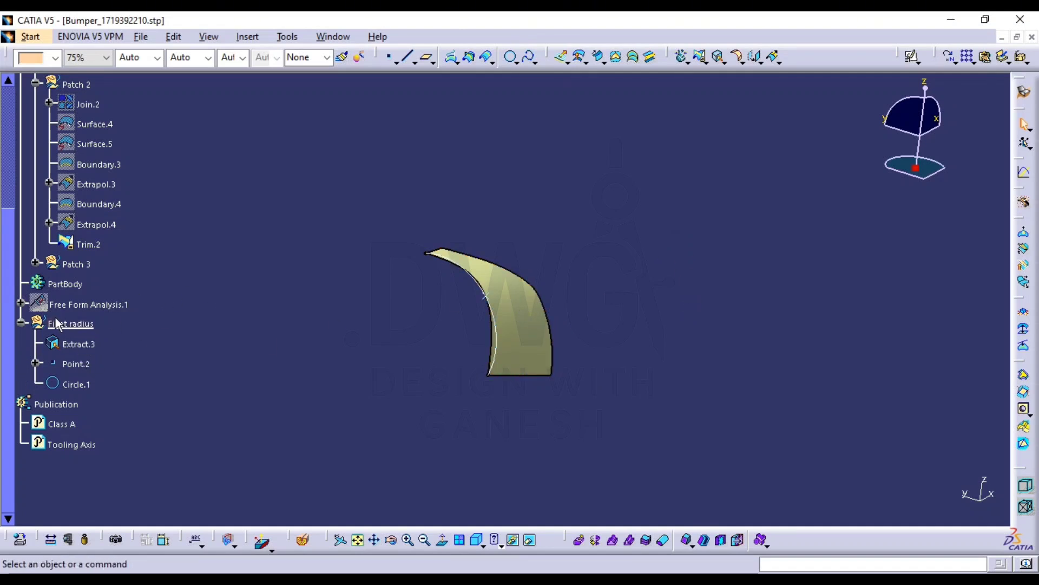
# Delete the Fillet radius geometrical set, expand Patch 3 and show the Class B creation set again
pyautogui.click(70, 323)
pyautogui.press('Delete')
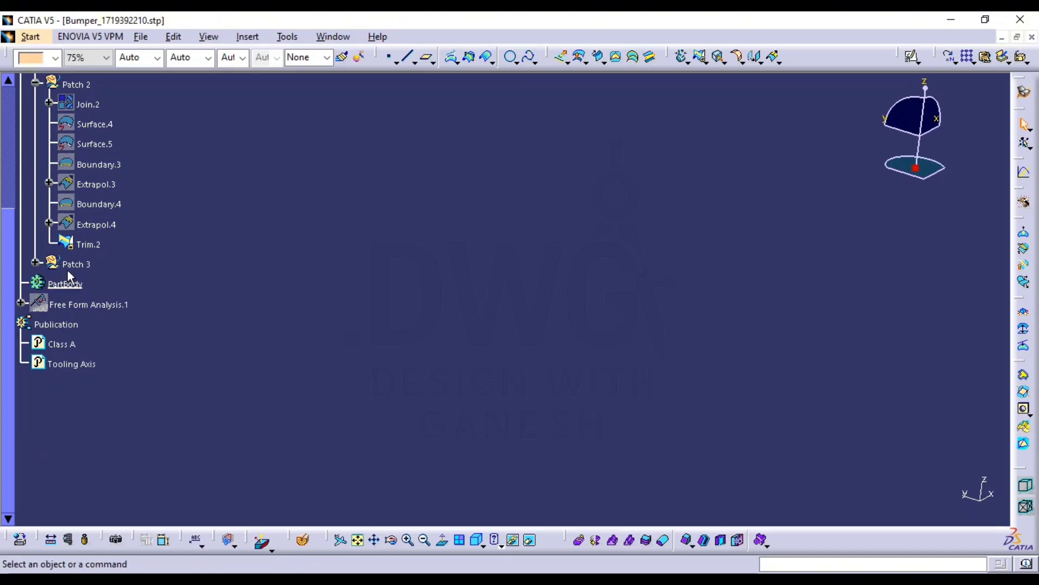
pyautogui.click(35, 264)
pyautogui.scroll(4, 59, 261)
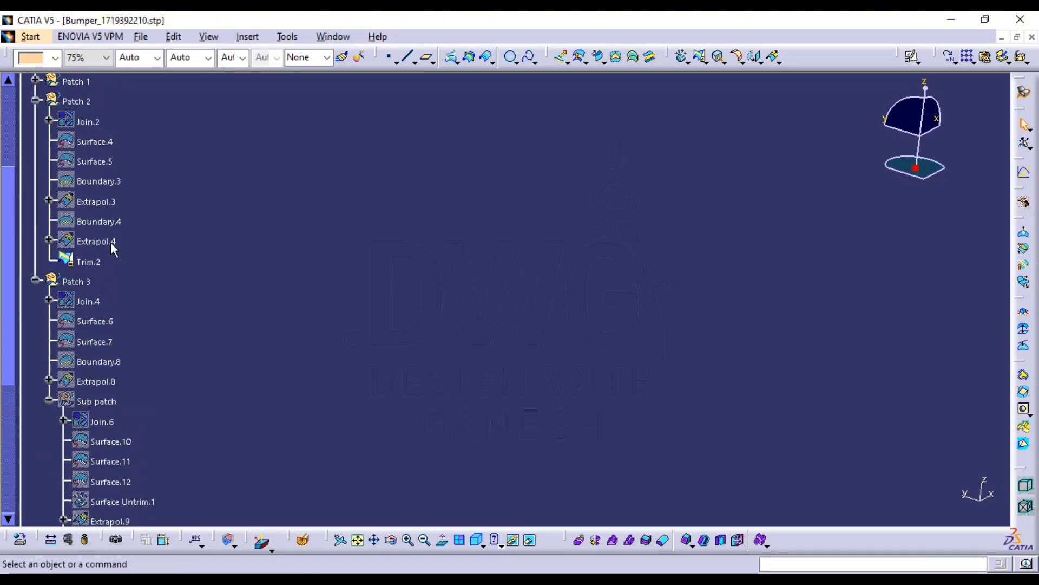
pyautogui.click(80, 87)
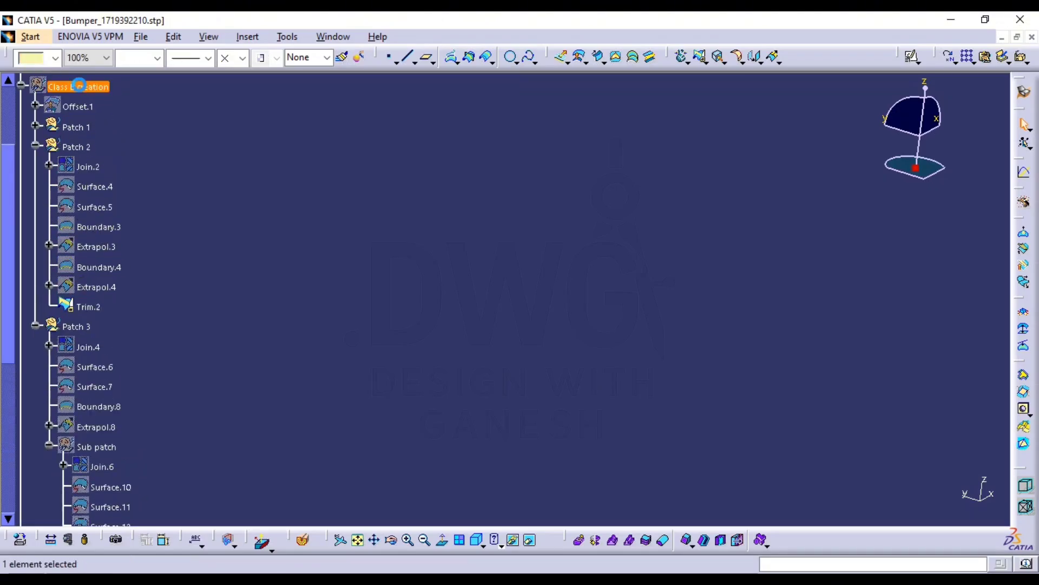
pyautogui.hotkey('ctrl', 'h')
pyautogui.moveTo(381, 244); pyautogui.dragTo(380, 327, button='middle')
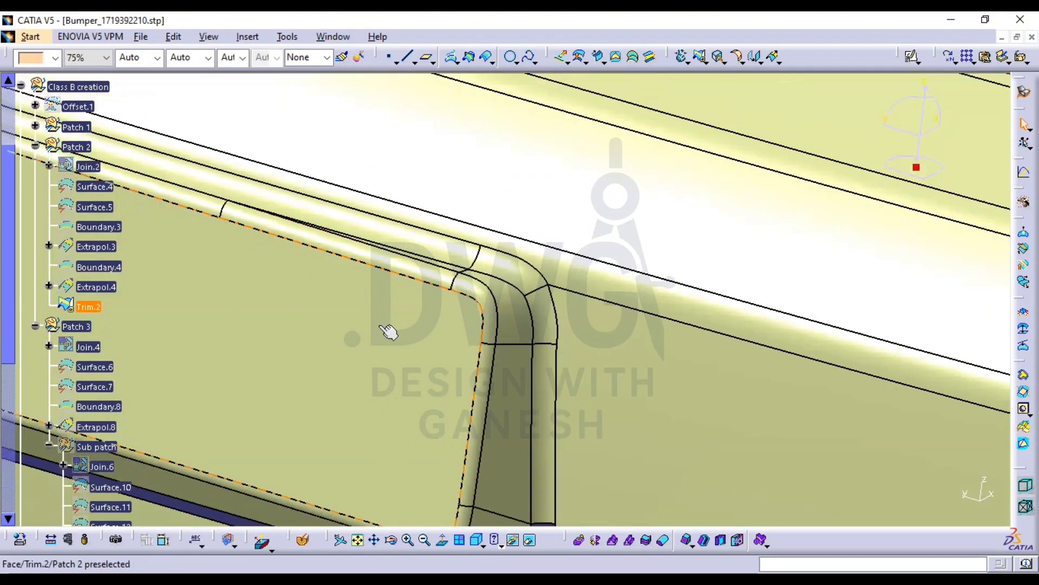
# Hide Trim.2 of Patch 2 and show the Sub patch set inside Patch 3
pyautogui.click(89, 306)
pyautogui.hotkey('ctrl', 'h')
pyautogui.moveTo(310, 319); pyautogui.dragTo(310, 324, button='middle')
pyautogui.scroll(-5, 200, 369)
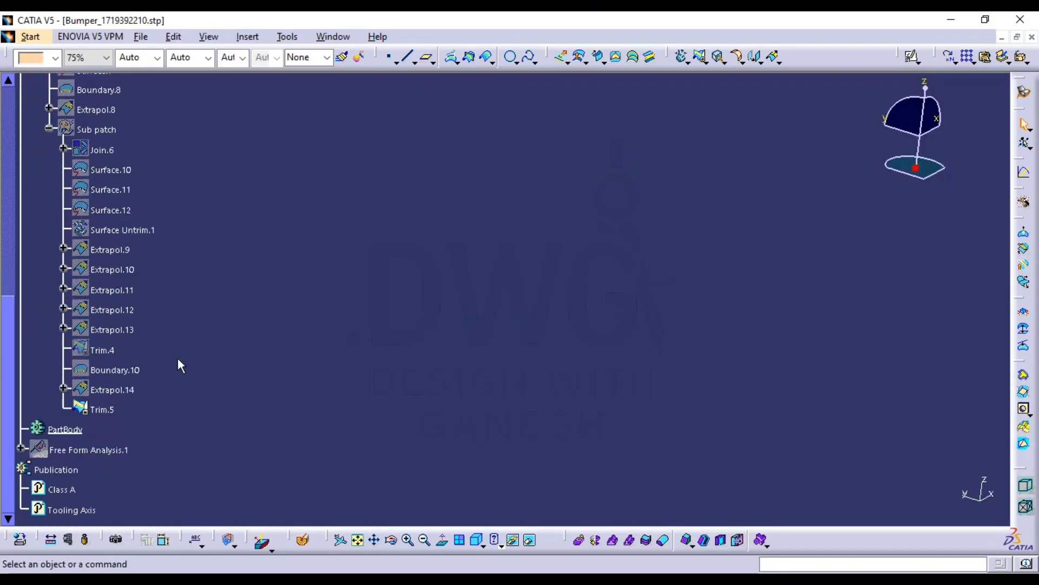
pyautogui.scroll(2, 112, 410)
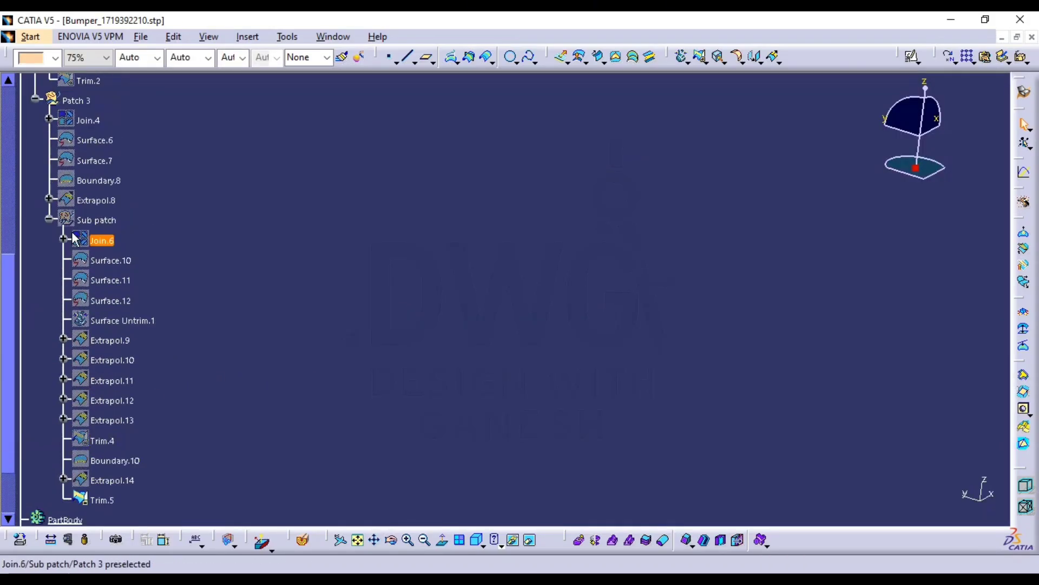
pyautogui.click(96, 220)
pyautogui.hotkey('ctrl', 'h')
# Edit Extrapol.14 in the Sub patch and set its continuity to Curvature
pyautogui.moveTo(654, 334); pyautogui.dragTo(656, 219, button='middle')
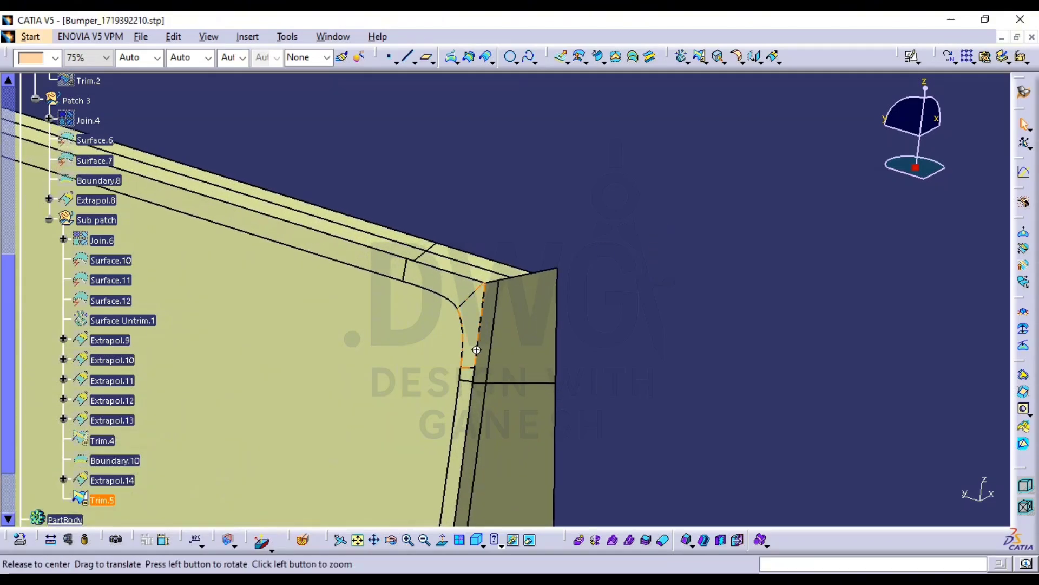
pyautogui.moveTo(473, 351); pyautogui.dragTo(473, 330, button='middle')
pyautogui.moveTo(595, 304); pyautogui.dragTo(661, 304, button='middle')
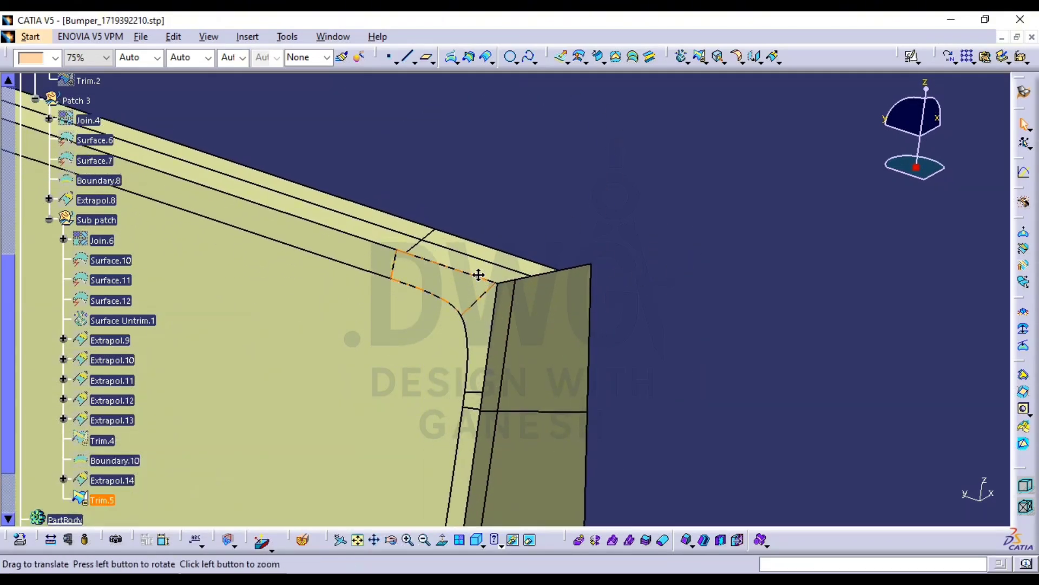
pyautogui.moveTo(478, 274); pyautogui.dragTo(557, 196, button='middle')
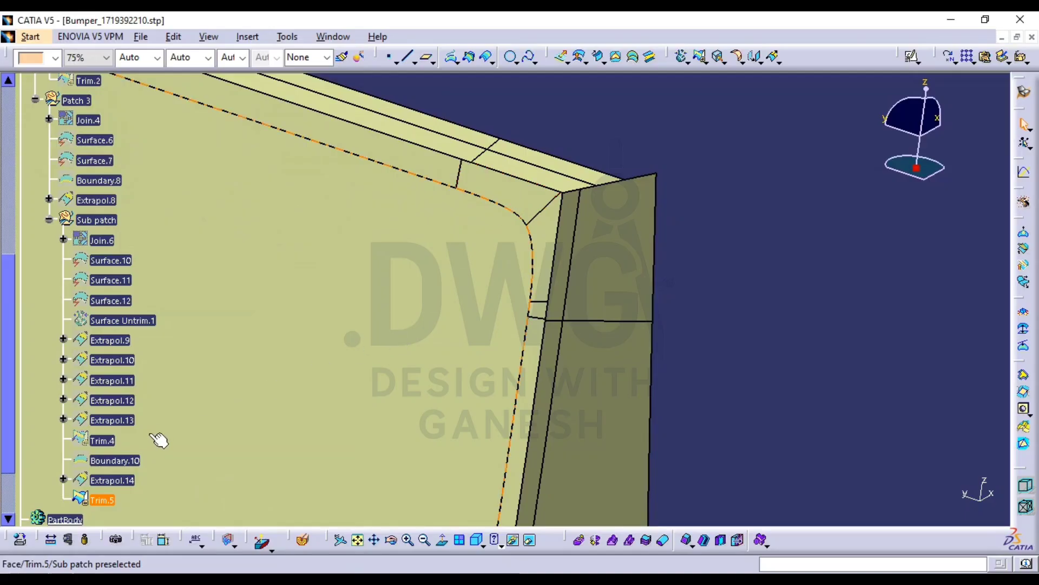
pyautogui.doubleClick(114, 481)
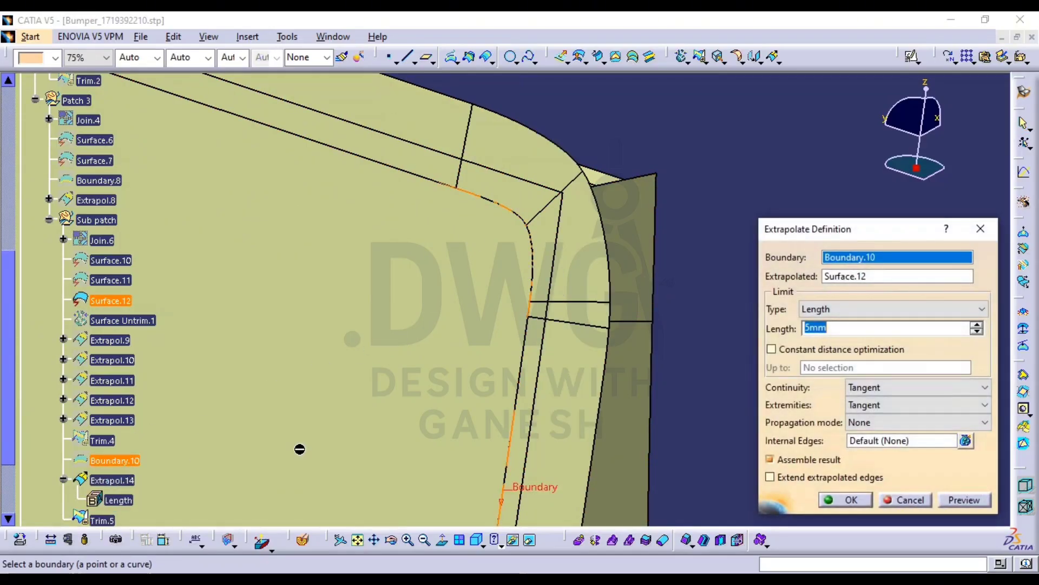
pyautogui.click(921, 387)
pyautogui.click(885, 416)
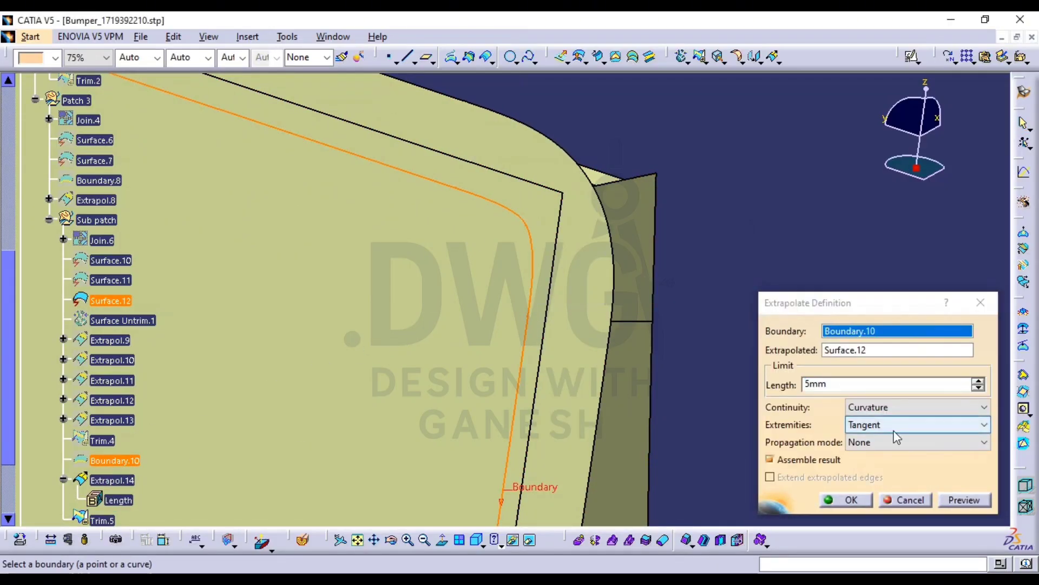
pyautogui.click(847, 499)
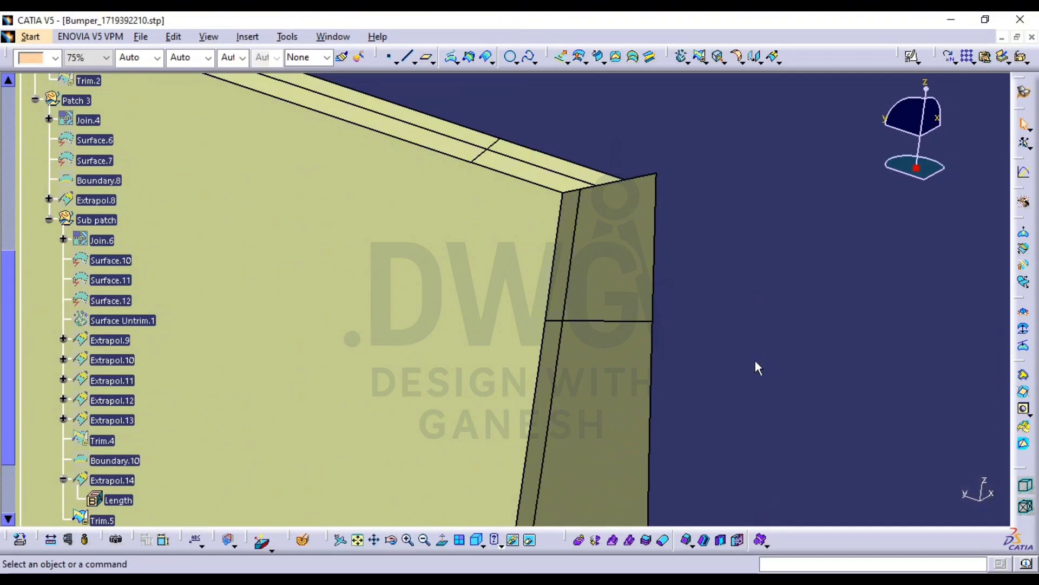
# Edit Extrapol.13 in the Sub patch and set its continuity to Curvature
pyautogui.moveTo(697, 361); pyautogui.dragTo(693, 433, button='middle')
pyautogui.moveTo(441, 339); pyautogui.dragTo(434, 218, button='middle')
pyautogui.moveTo(357, 277); pyautogui.dragTo(542, 299, button='middle')
pyautogui.moveTo(466, 314); pyautogui.dragTo(571, 258, button='middle')
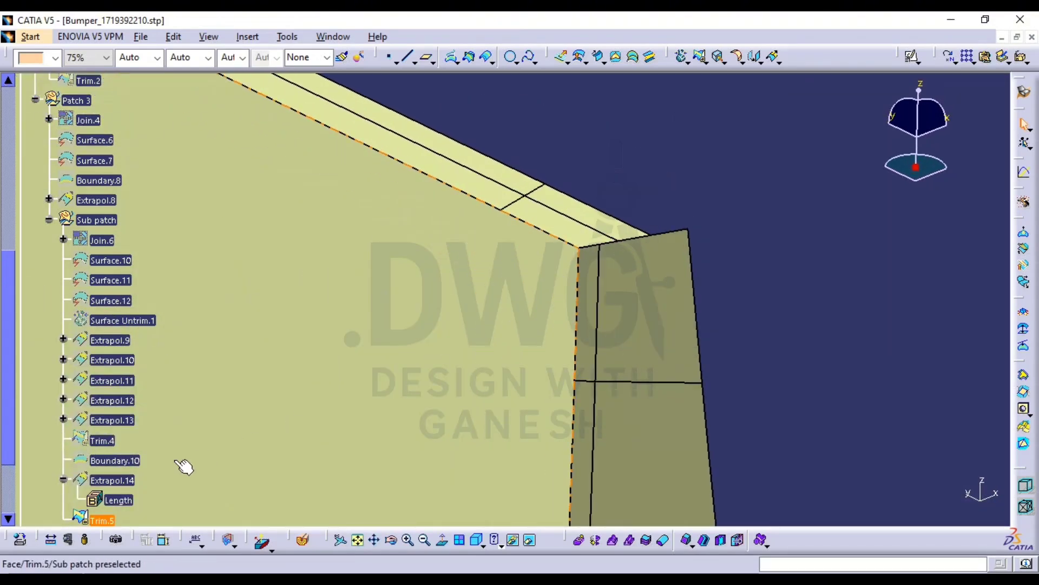
pyautogui.doubleClick(126, 426)
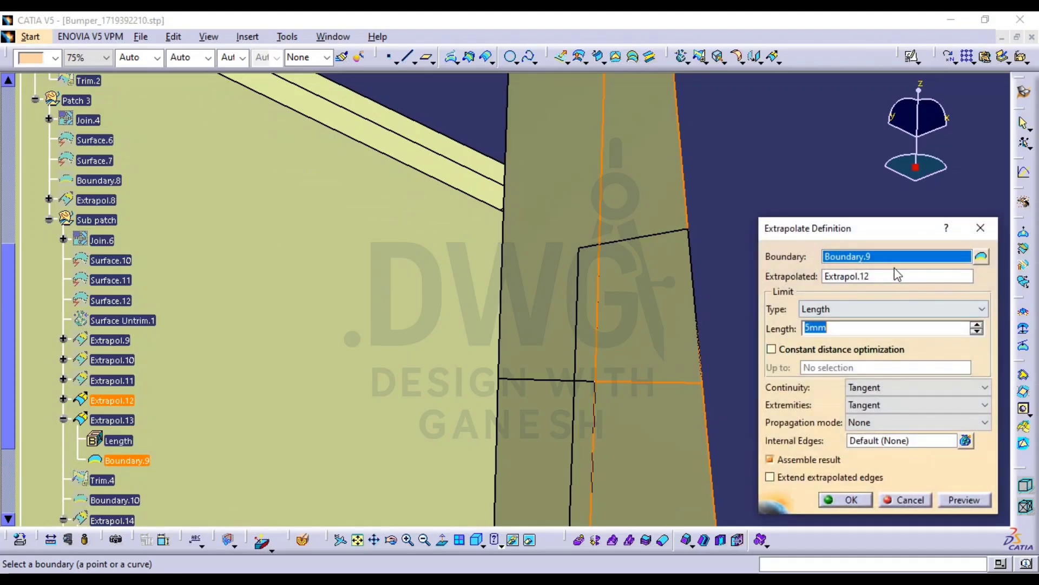
pyautogui.click(894, 387)
pyautogui.click(881, 411)
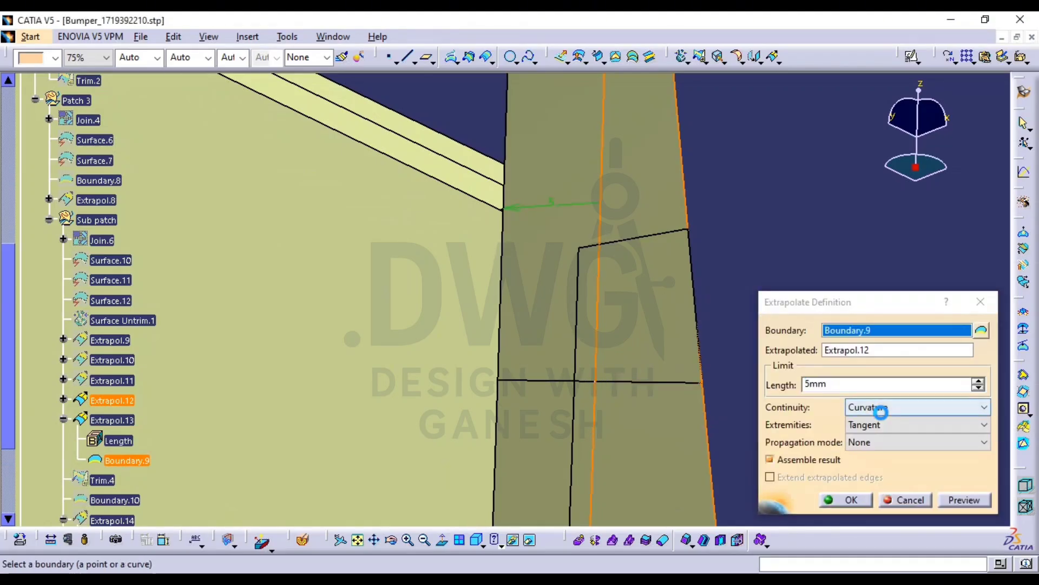
pyautogui.click(861, 499)
# Try to set the continuity of Extrapol.12, the 20 mm extrapolation of Surface.11, to Curvature
pyautogui.moveTo(797, 333); pyautogui.dragTo(681, 315, button='middle')
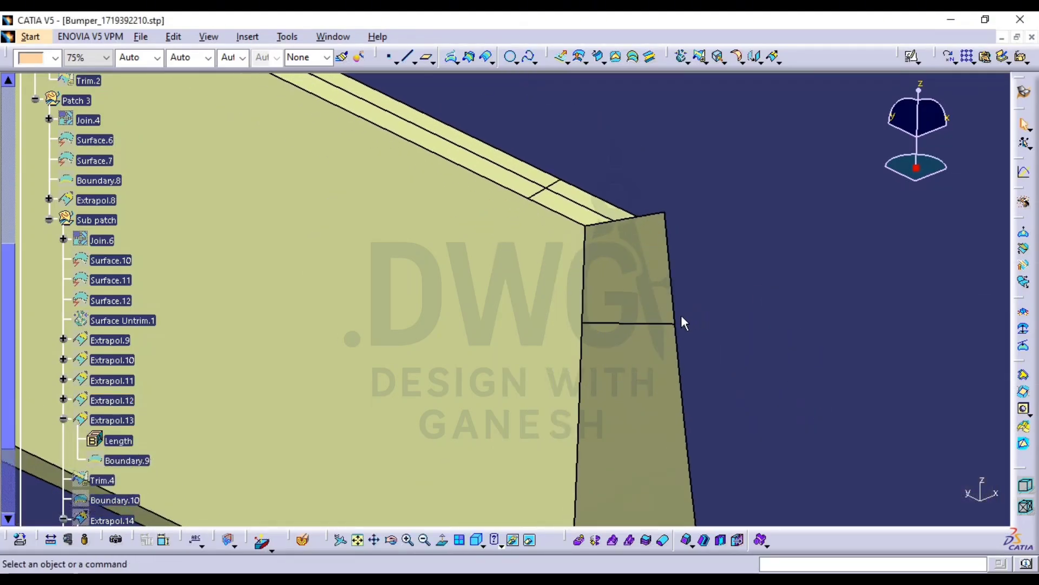
pyautogui.click(110, 419)
pyautogui.doubleClick(110, 399)
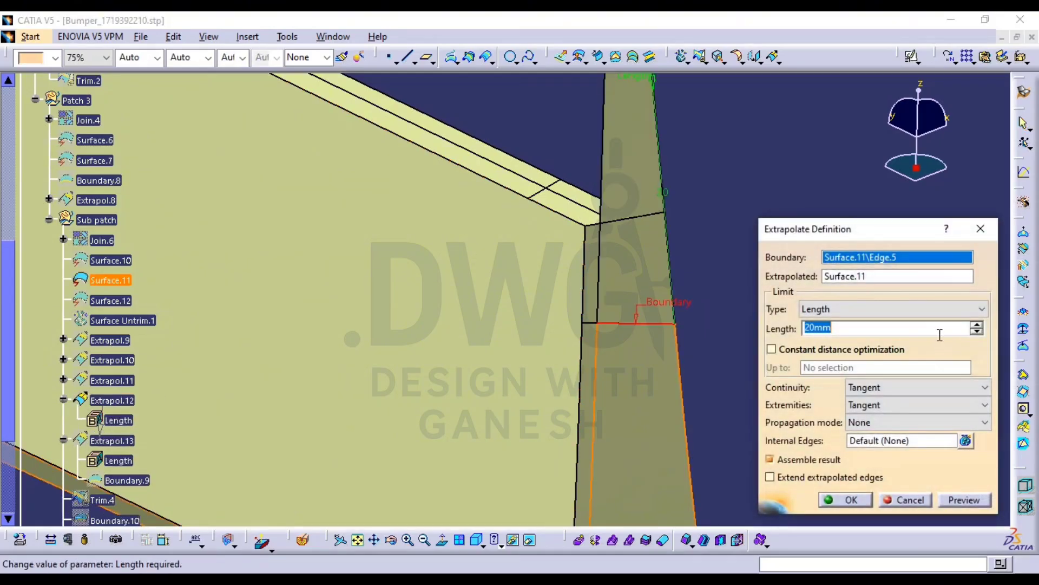
pyautogui.click(889, 386)
pyautogui.click(875, 415)
pyautogui.click(851, 502)
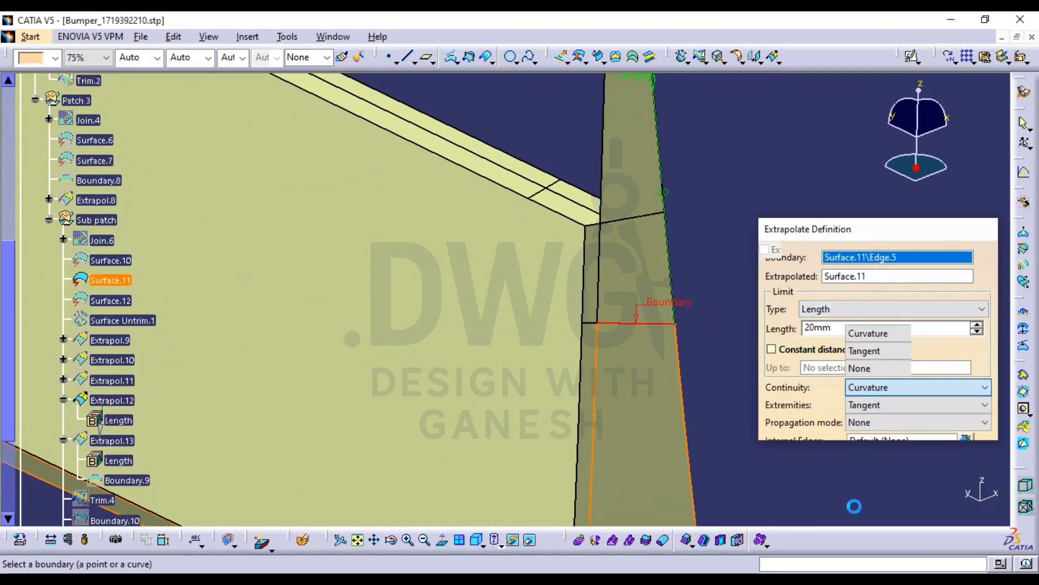
pyautogui.click(629, 337)
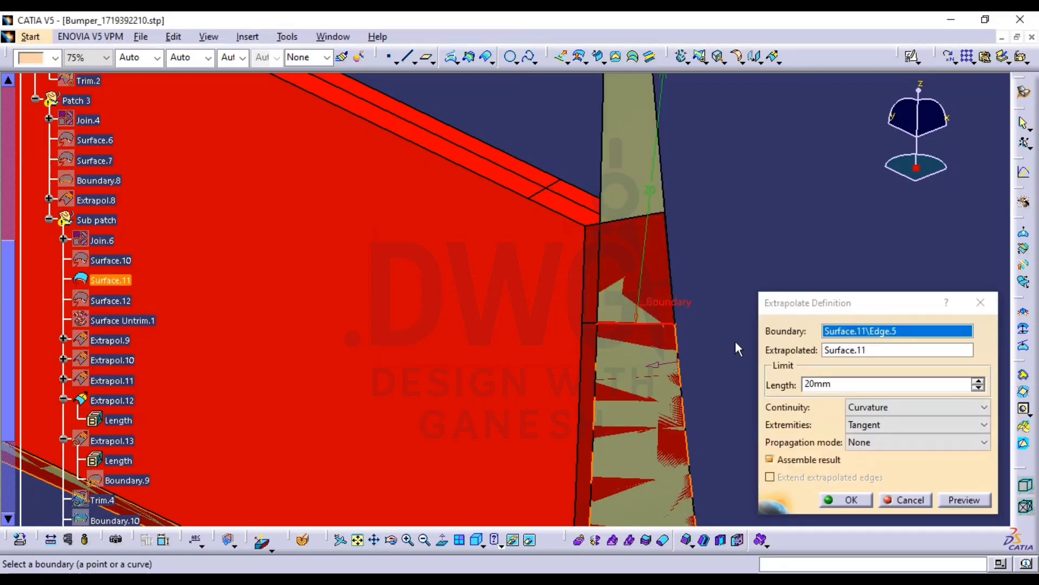
pyautogui.press('Escape')
# Fillet the upper corner edge between the rim strip and the end wall of Trim.5 with a 5.8 mm radius
pyautogui.moveTo(753, 348); pyautogui.dragTo(737, 321, button='middle')
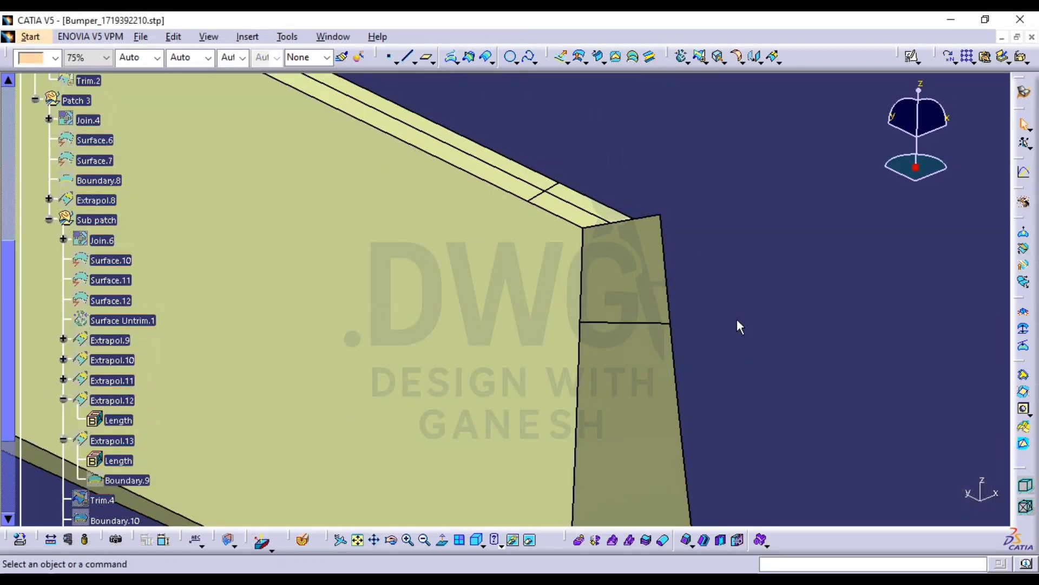
pyautogui.click(738, 58)
pyautogui.click(625, 223)
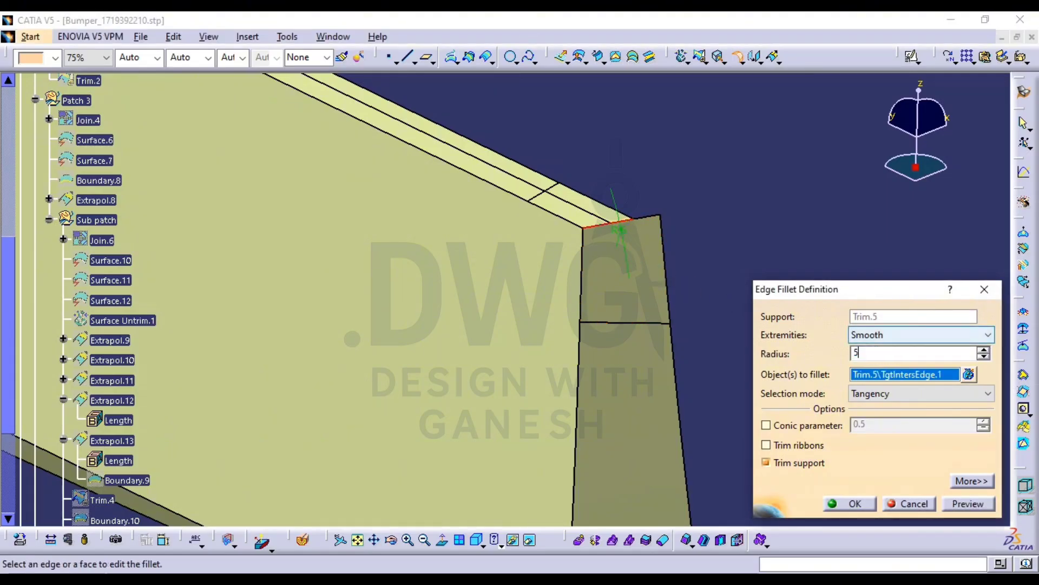
pyautogui.write('5.8')
pyautogui.click(969, 504)
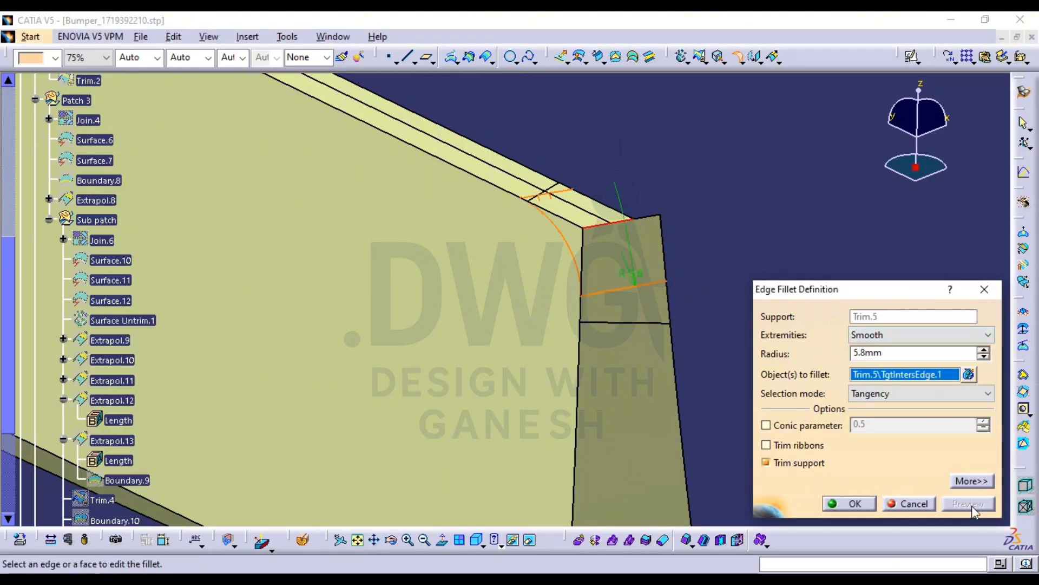
pyautogui.click(854, 504)
pyautogui.click(792, 337)
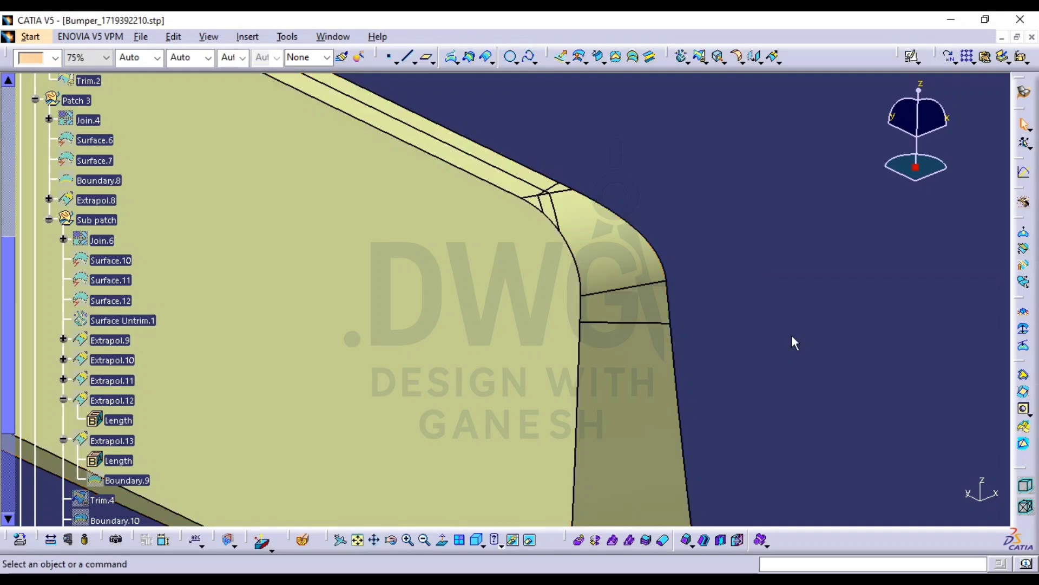
# Examine the filleted upper corner of the recess patch, both alone and against the displayed Trim.2 surface of Patch 2
pyautogui.moveTo(734, 205); pyautogui.dragTo(687, 336, button='middle')
pyautogui.moveTo(622, 292); pyautogui.dragTo(593, 152, button='middle')
pyautogui.moveTo(583, 190); pyautogui.dragTo(606, 157, button='middle')
pyautogui.moveTo(598, 175); pyautogui.dragTo(498, 356, button='middle')
pyautogui.moveTo(599, 280); pyautogui.dragTo(573, 388, button='middle')
pyautogui.scroll(-1, 573, 379)
pyautogui.moveTo(572, 371); pyautogui.dragTo(433, 329, button='middle')
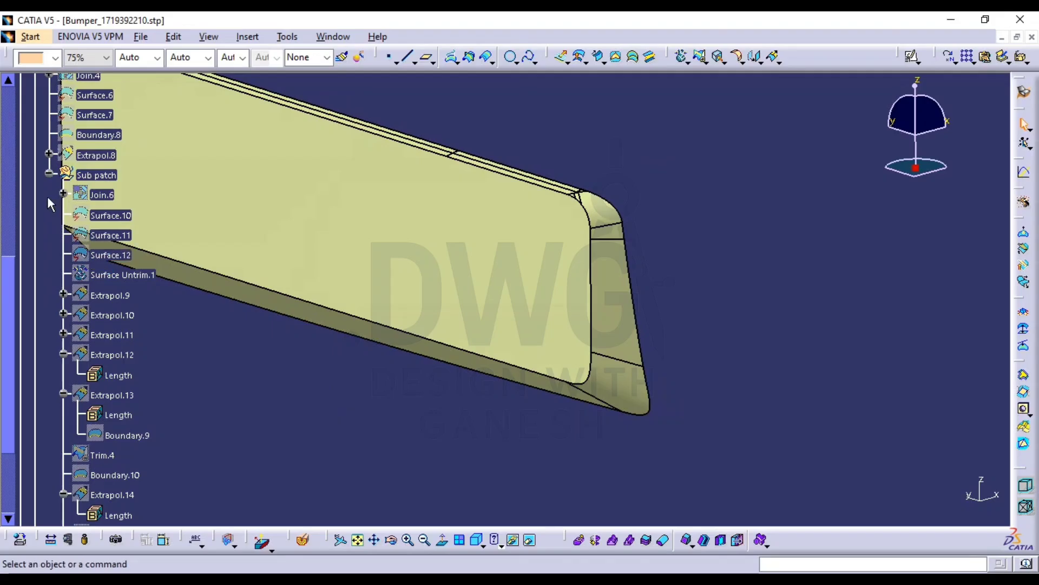
pyautogui.scroll(-5, 53, 183)
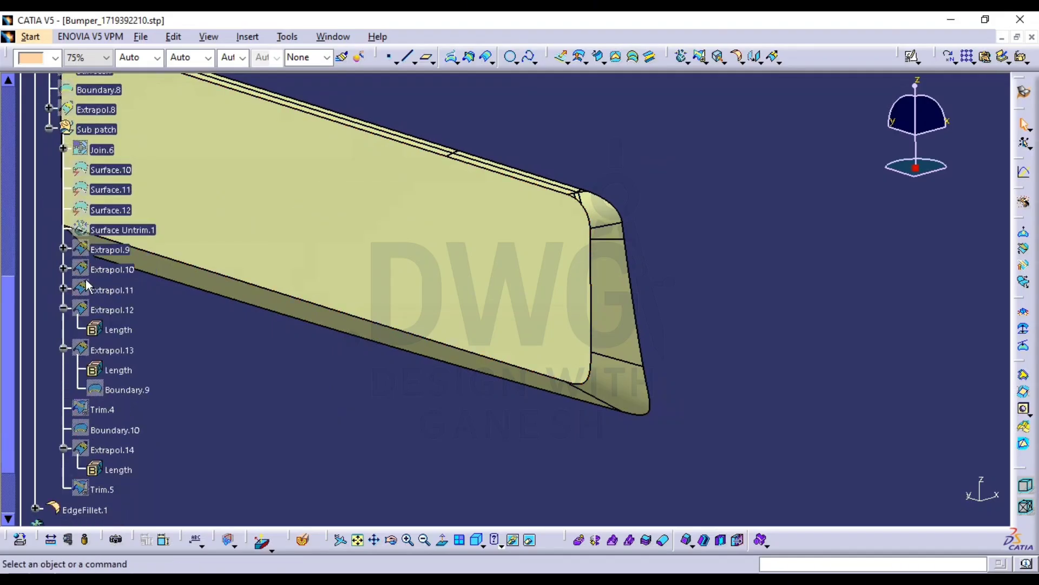
pyautogui.scroll(9, 116, 228)
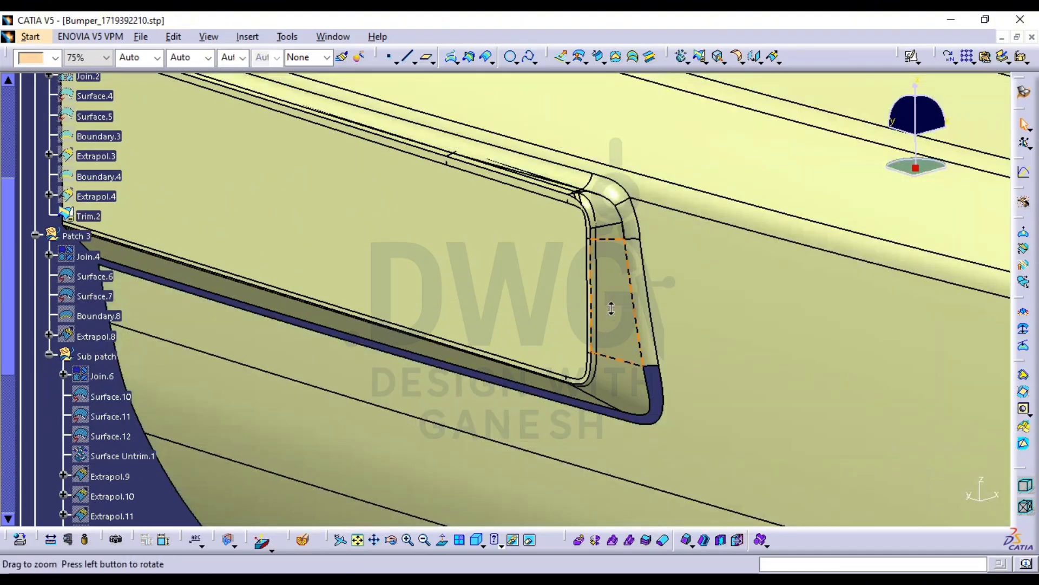
pyautogui.moveTo(611, 303); pyautogui.dragTo(617, 357, button='middle')
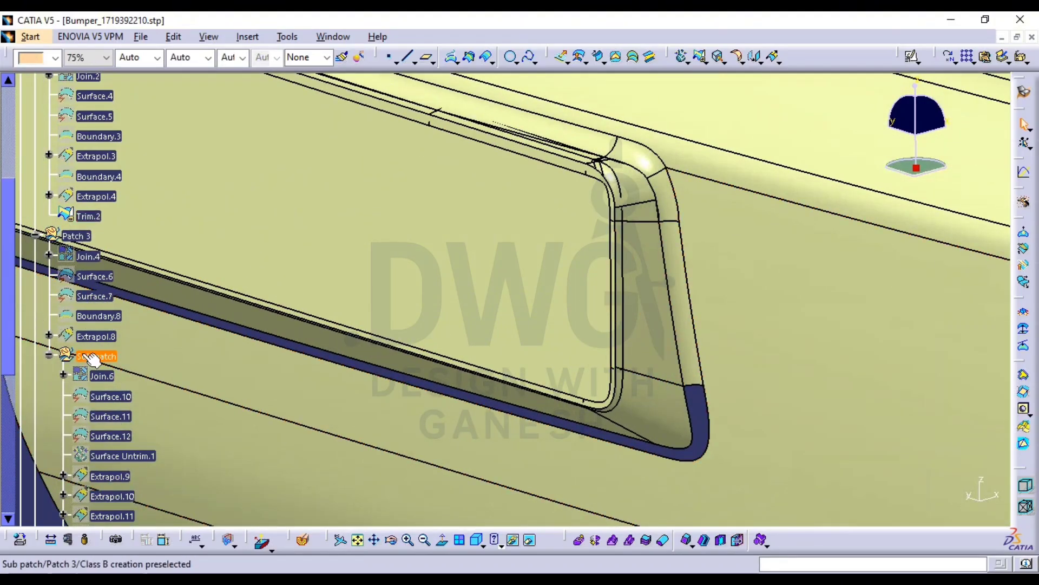
pyautogui.moveTo(656, 405); pyautogui.dragTo(652, 375, button='middle')
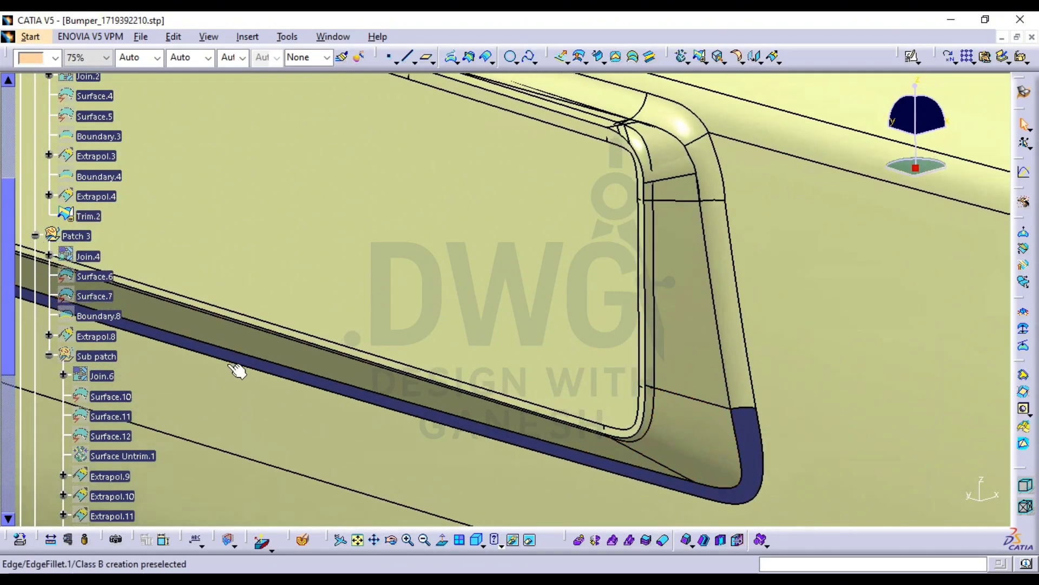
pyautogui.scroll(-5, 125, 345)
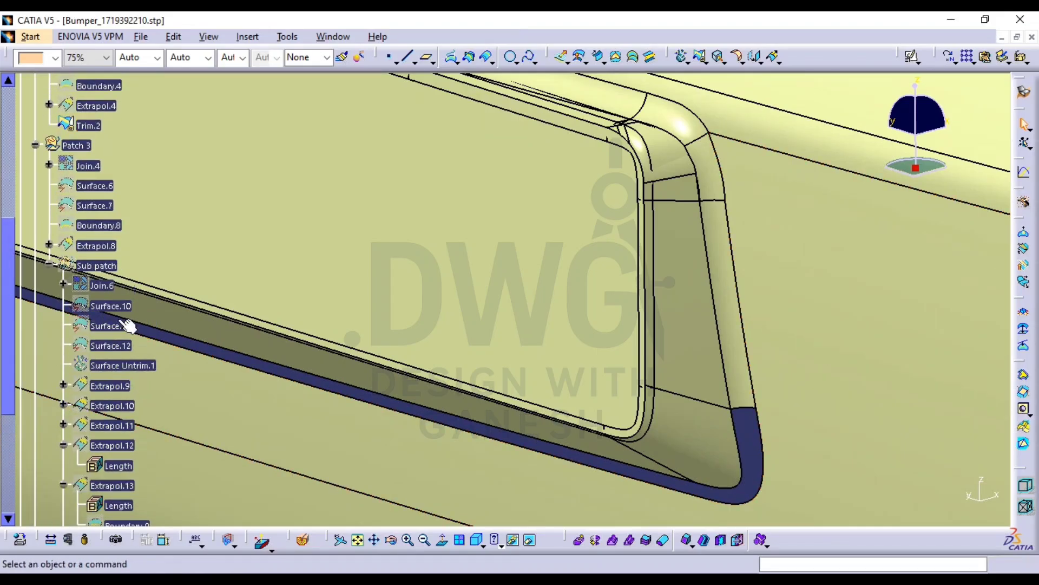
pyautogui.moveTo(768, 336); pyautogui.dragTo(571, 371, button='middle')
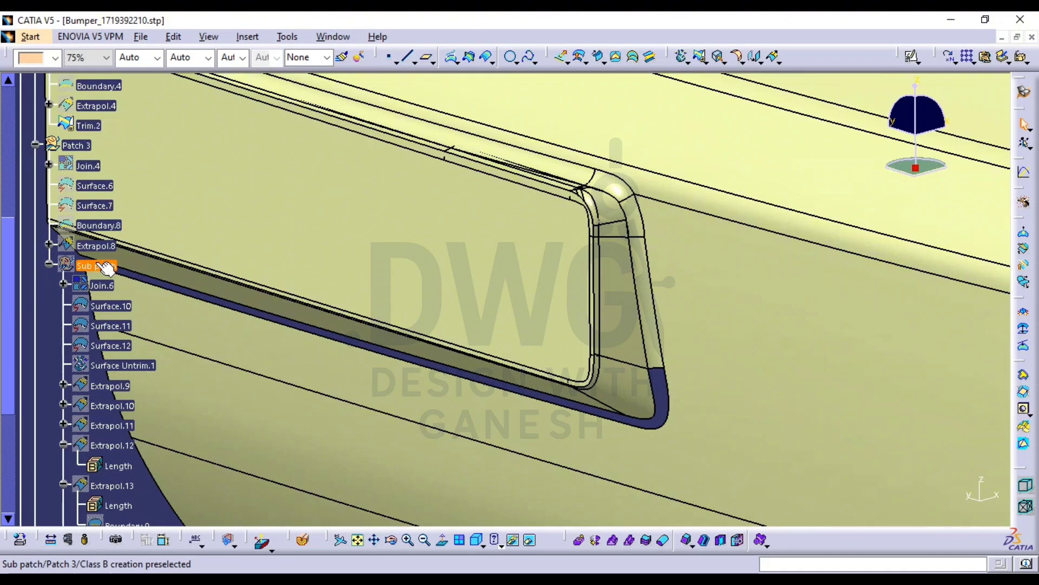
# Hide Trim.2 of Patch 2 and the Patch 3 geometrical set
pyautogui.scroll(1, 108, 269)
pyautogui.rightClick(99, 170)
pyautogui.click(179, 227)
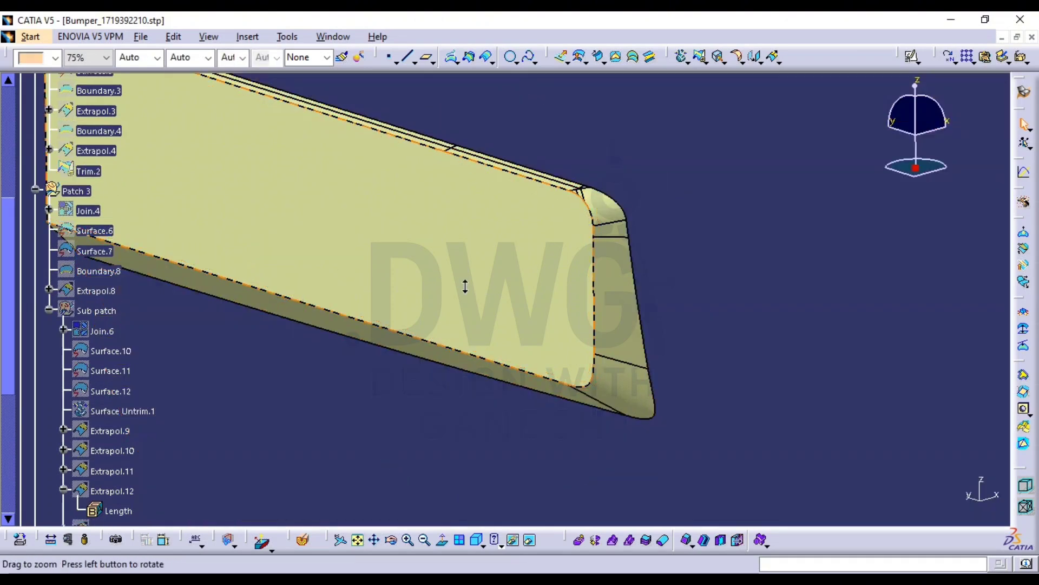
pyautogui.moveTo(465, 286); pyautogui.dragTo(485, 290, button='middle')
pyautogui.click(346, 399)
pyautogui.click(80, 191)
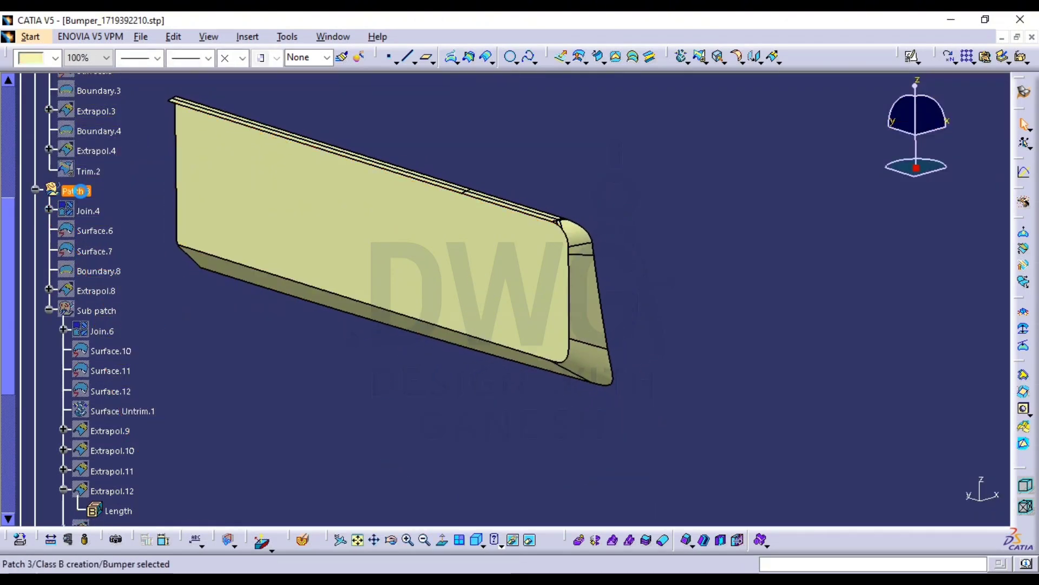
pyautogui.click(168, 255)
# Move EdgeFillet.1 into the Patch 3 geometrical set, placing it before the Sub patch
pyautogui.scroll(-6, 176, 403)
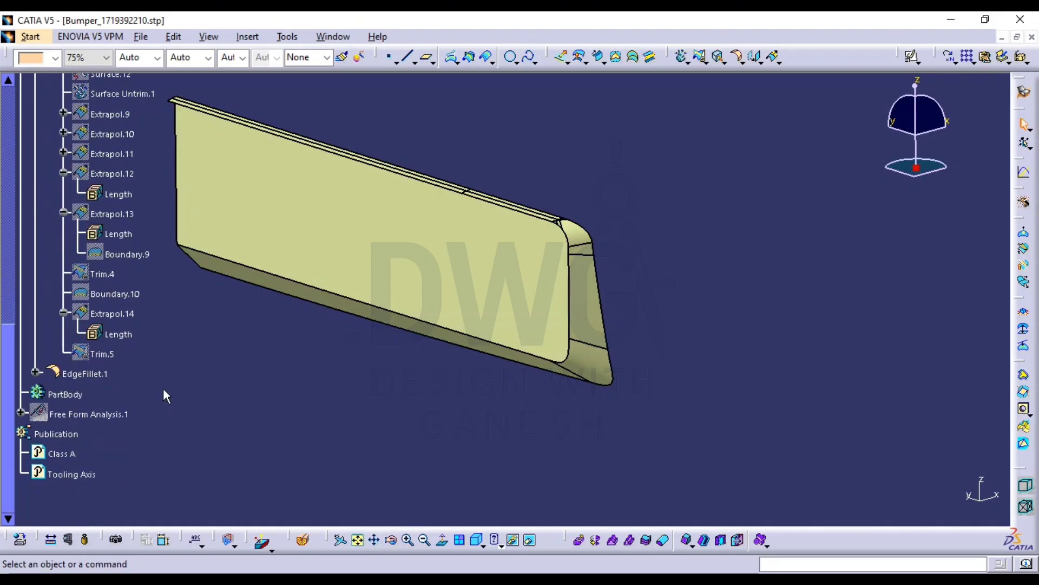
pyautogui.scroll(8, 163, 387)
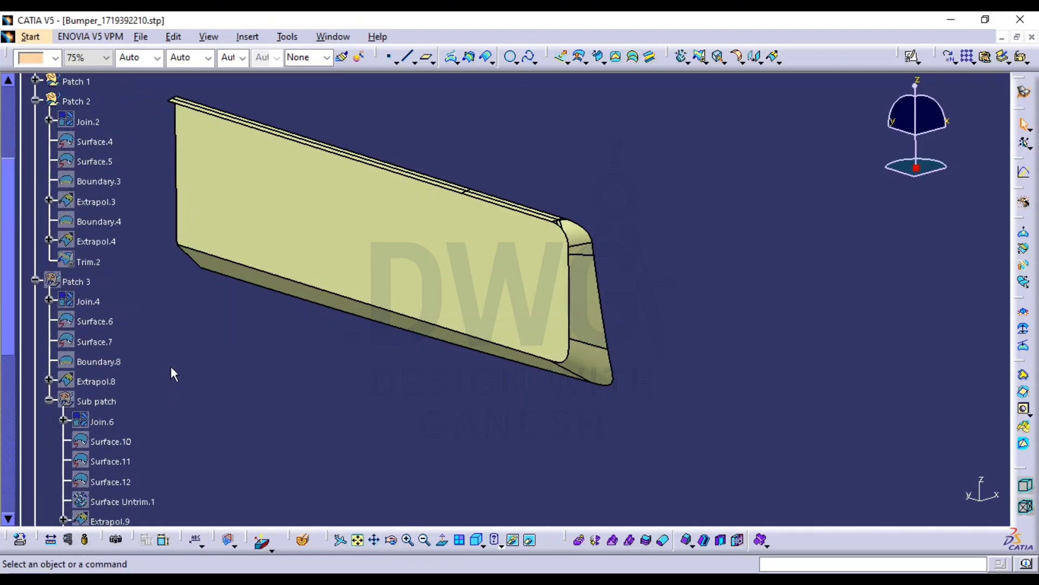
pyautogui.scroll(1, 172, 373)
pyautogui.scroll(-7, 119, 352)
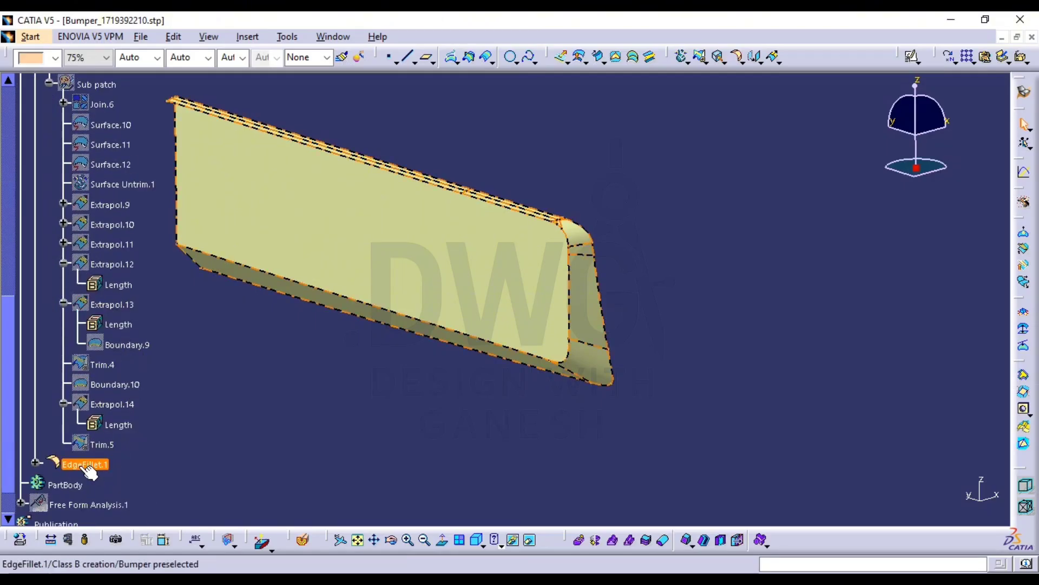
pyautogui.click(89, 470)
pyautogui.rightClick(88, 469)
pyautogui.moveTo(132, 459)
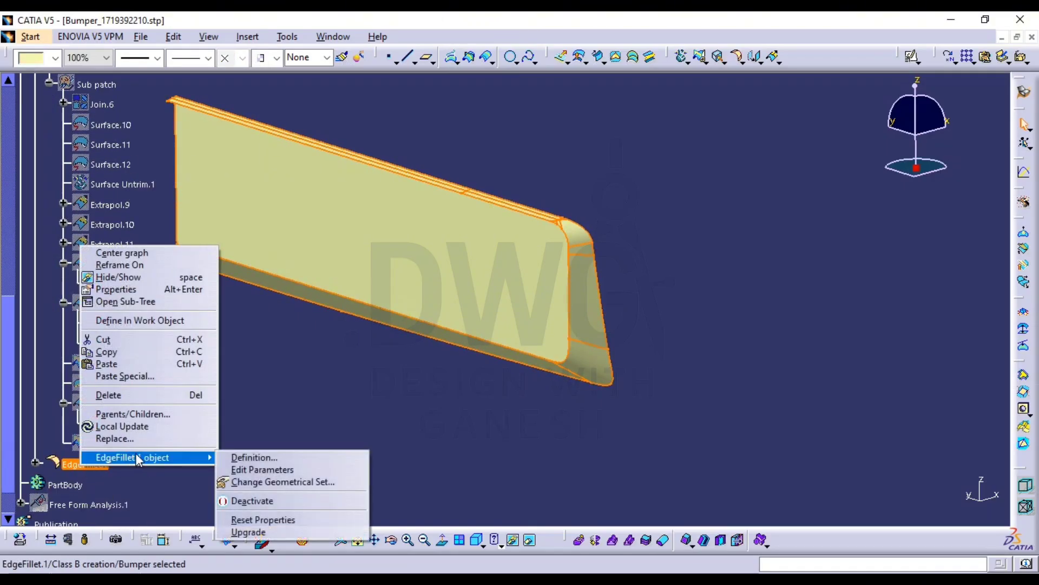
pyautogui.click(280, 482)
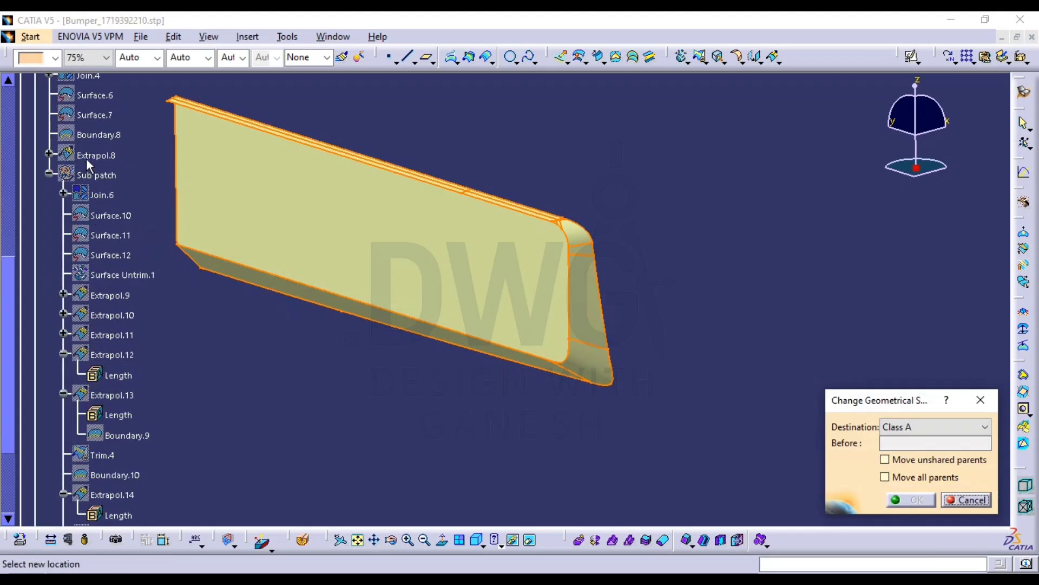
pyautogui.click(92, 174)
pyautogui.click(566, 332)
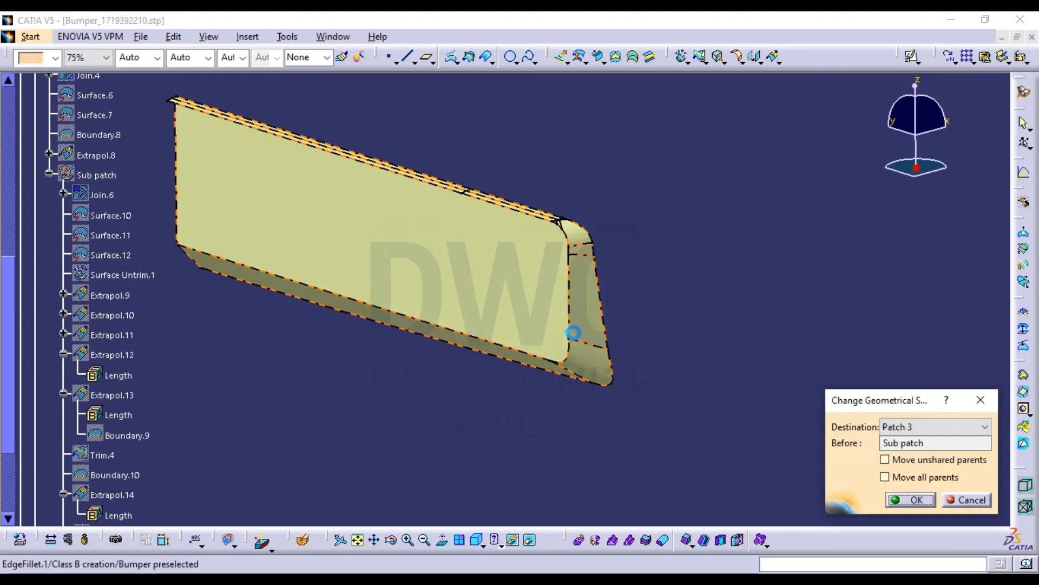
pyautogui.click(915, 500)
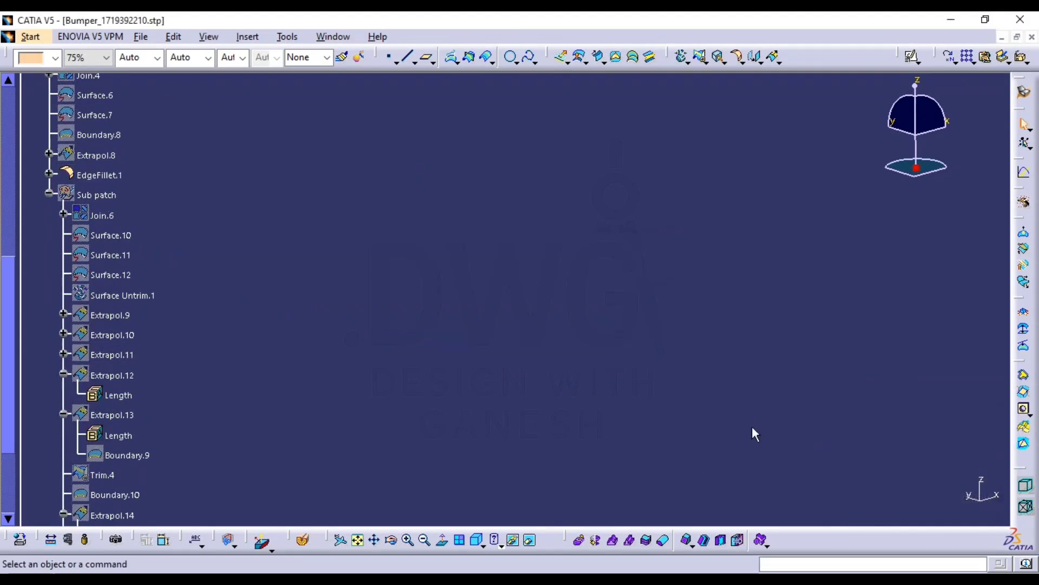
# Show the Sub patch geometrical set inside Patch 3
pyautogui.click(90, 195)
pyautogui.press('space')
pyautogui.middleClick(547, 318)
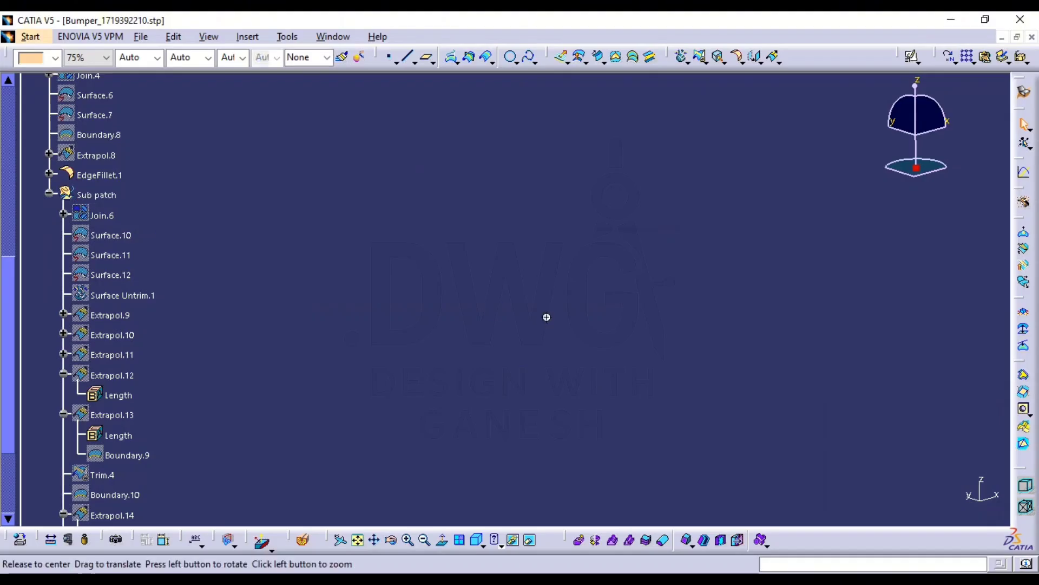
pyautogui.scroll(-3, 138, 415)
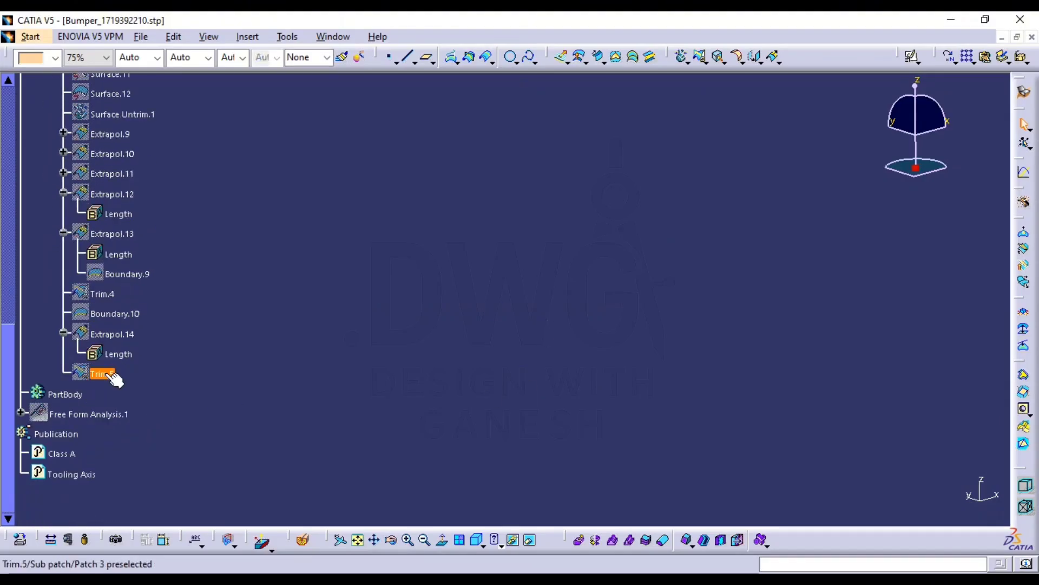
pyautogui.scroll(4, 152, 399)
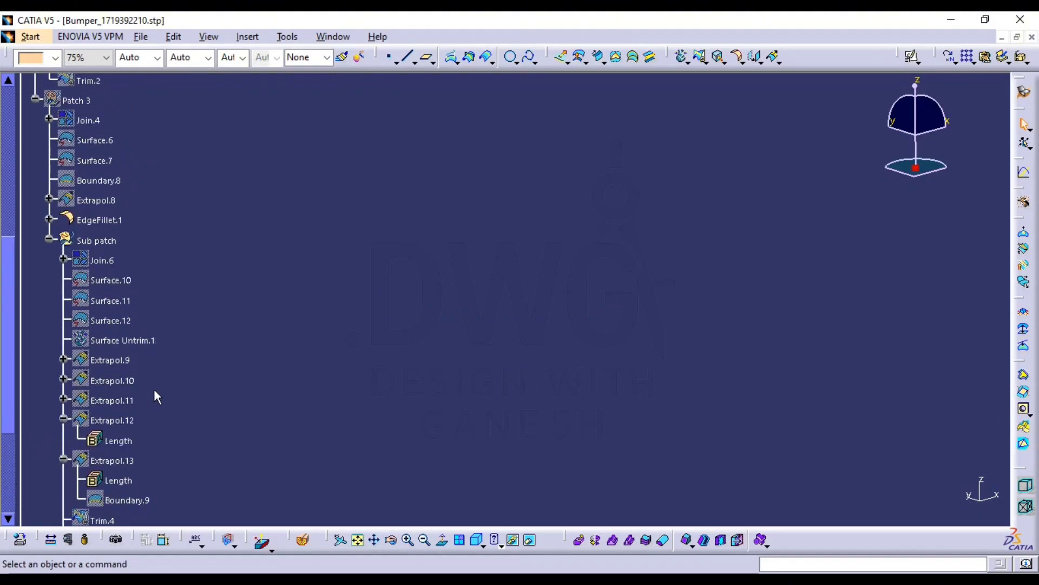
# Move EdgeFillet.1 into the Sub patch geometrical set at the last position
pyautogui.rightClick(114, 226)
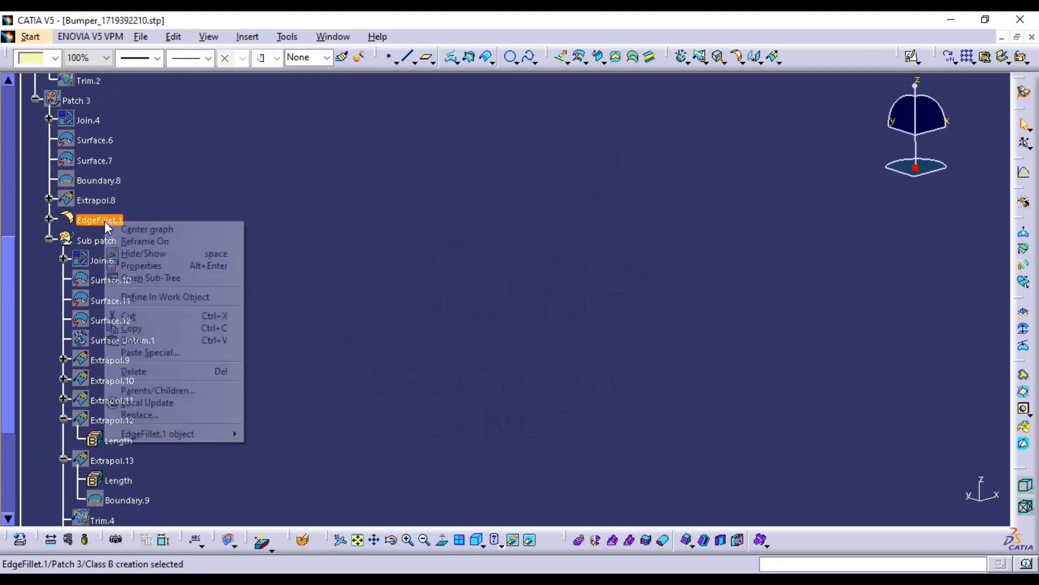
pyautogui.moveTo(173, 432)
pyautogui.click(293, 458)
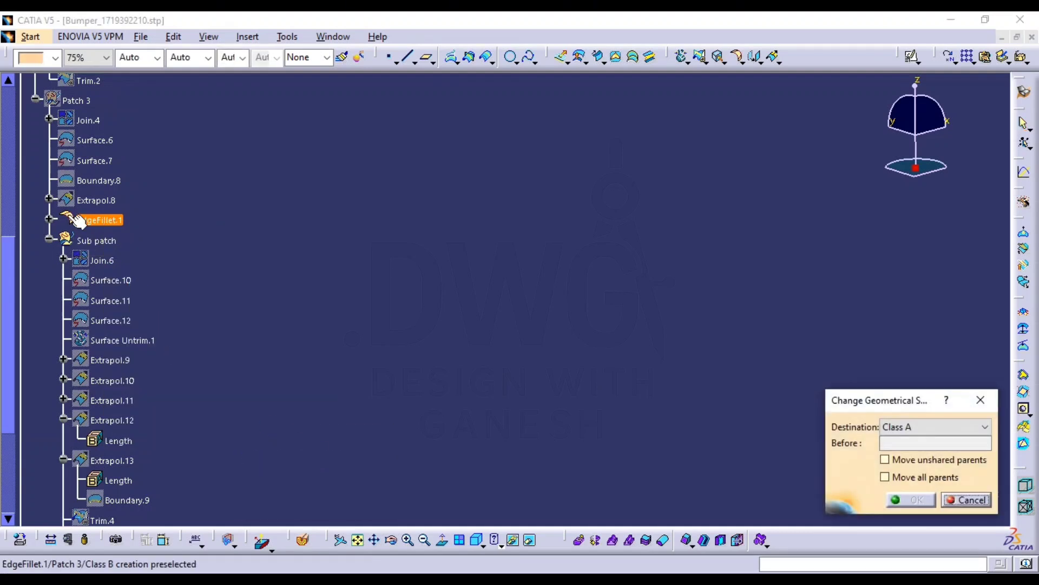
pyautogui.click(103, 244)
pyautogui.click(626, 331)
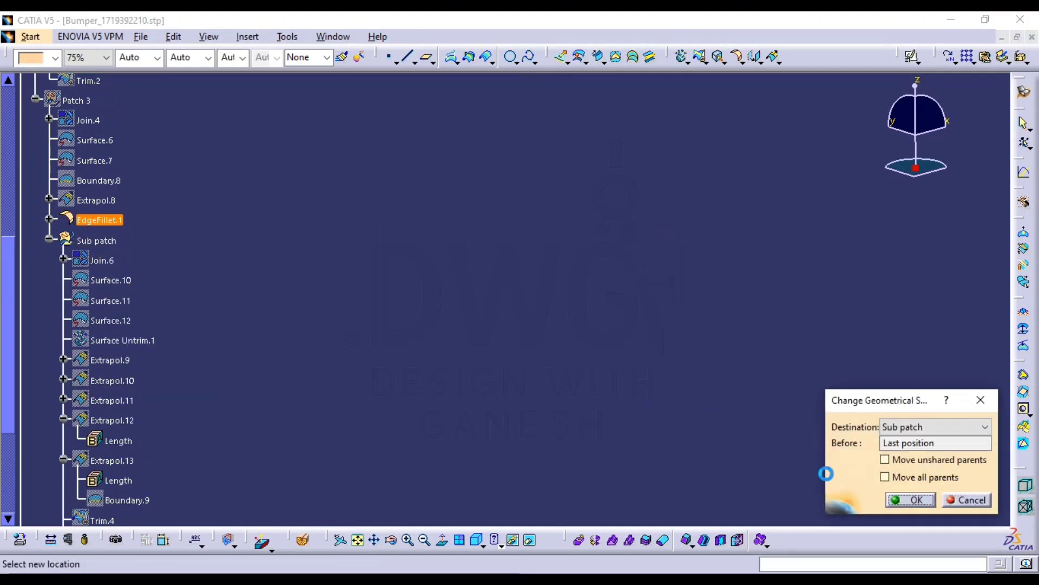
pyautogui.click(911, 499)
pyautogui.scroll(-3, 109, 413)
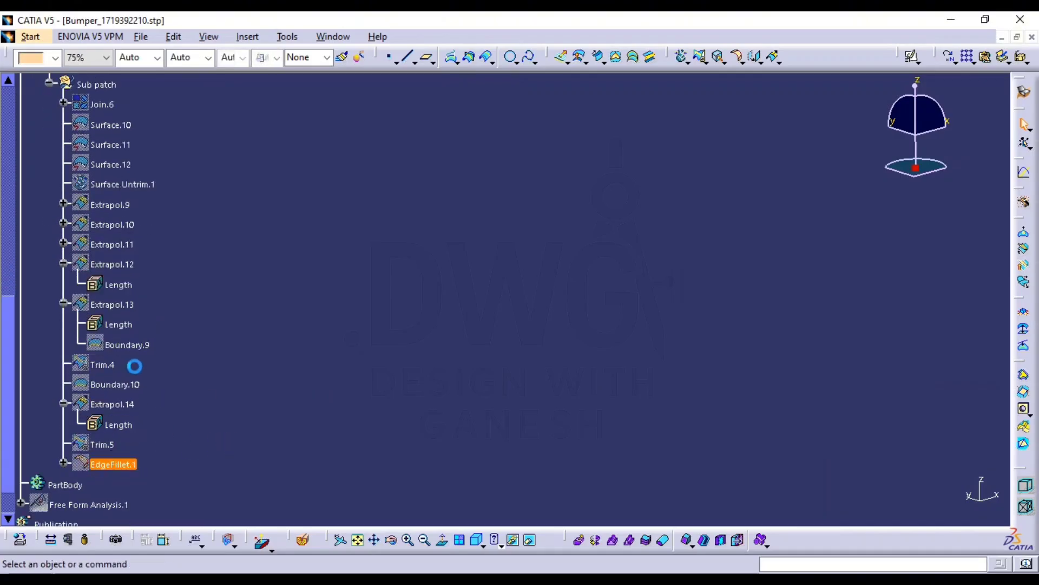
pyautogui.scroll(1, 95, 215)
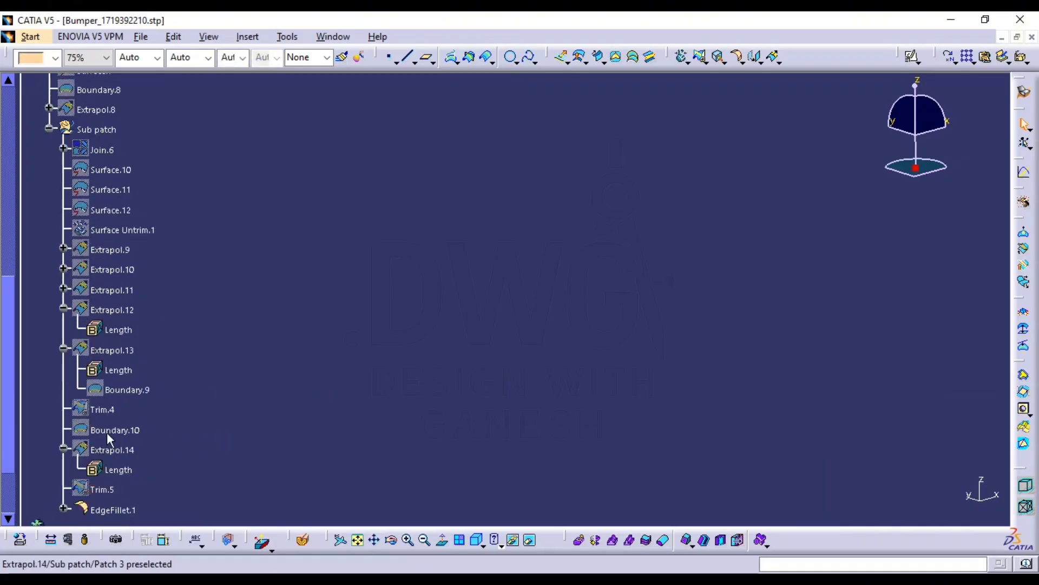
# Toggle the Sub patch's visibility off and on, and show the Patch 3 geometrical set
pyautogui.click(84, 133)
pyautogui.press('space')
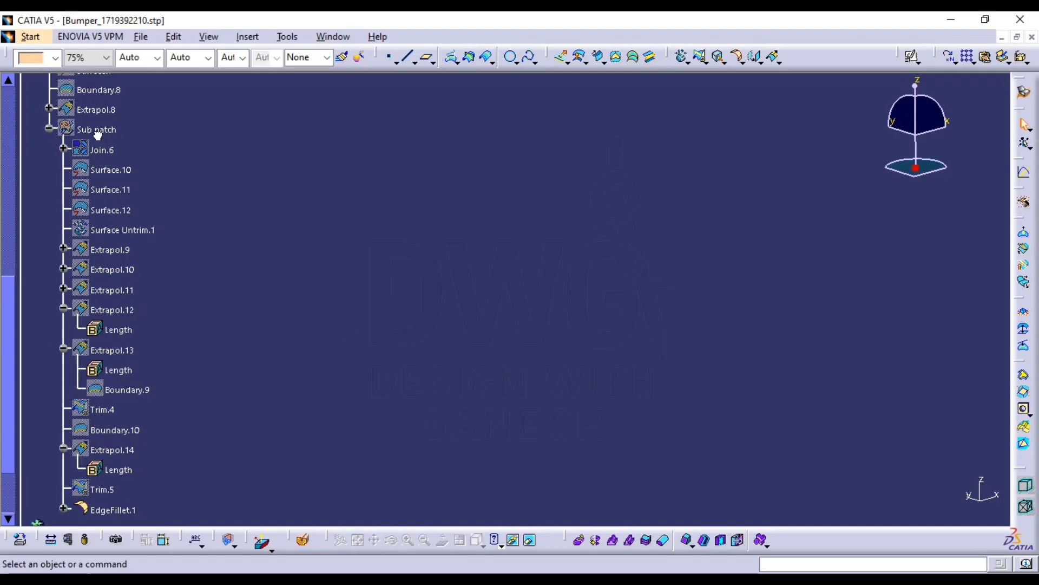
pyautogui.press('space')
pyautogui.scroll(2, 101, 163)
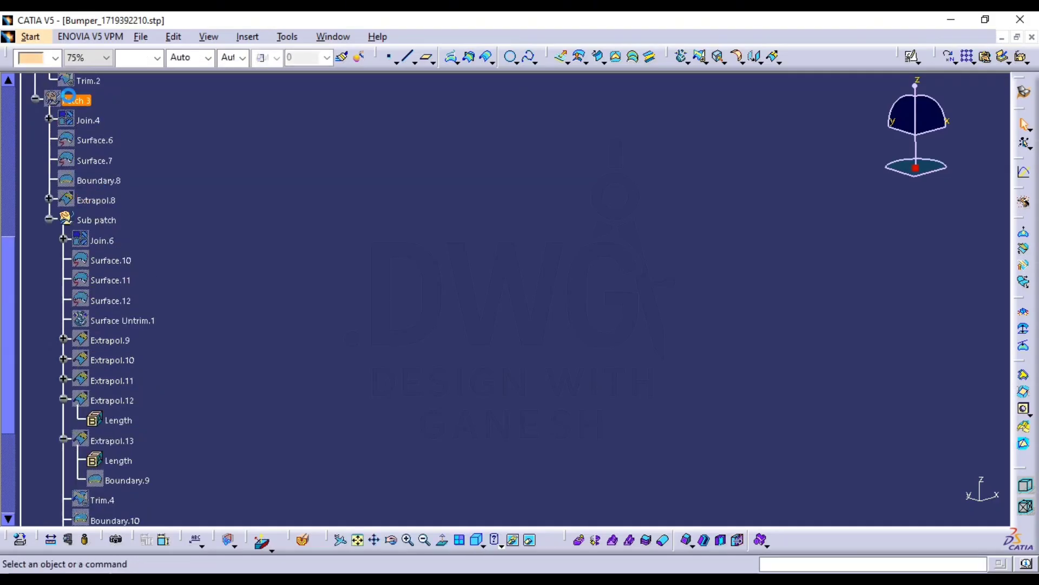
pyautogui.press('space')
pyautogui.moveTo(280, 233); pyautogui.dragTo(324, 191, button='middle')
pyautogui.moveTo(564, 325); pyautogui.dragTo(507, 303, button='middle')
# Show Trim.2 of Patch 2 and hide the Patch 3 geometrical set
pyautogui.scroll(2, 101, 261)
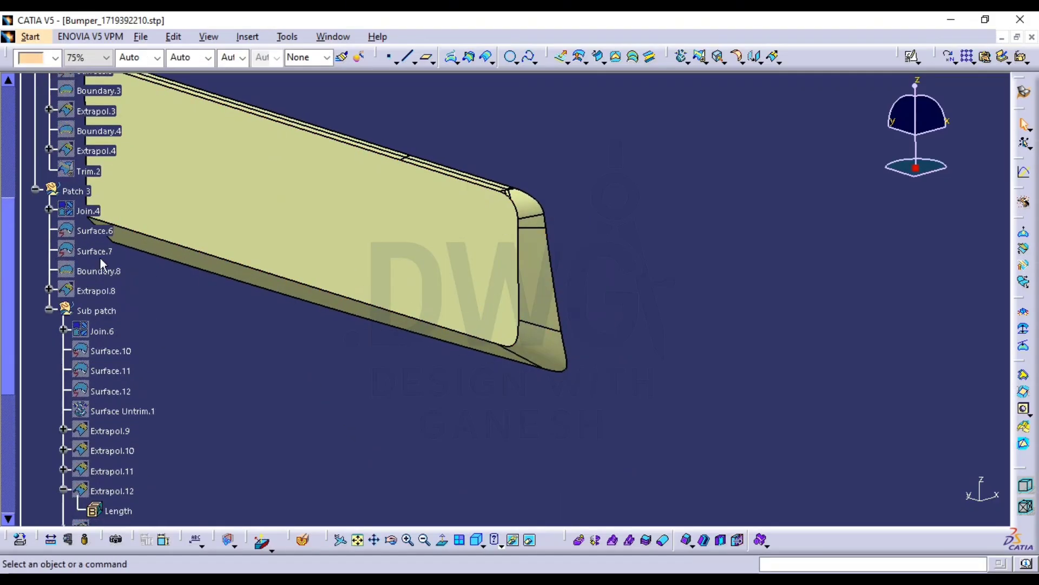
pyautogui.click(94, 173)
pyautogui.press('space')
pyautogui.moveTo(436, 301); pyautogui.dragTo(431, 299, button='middle')
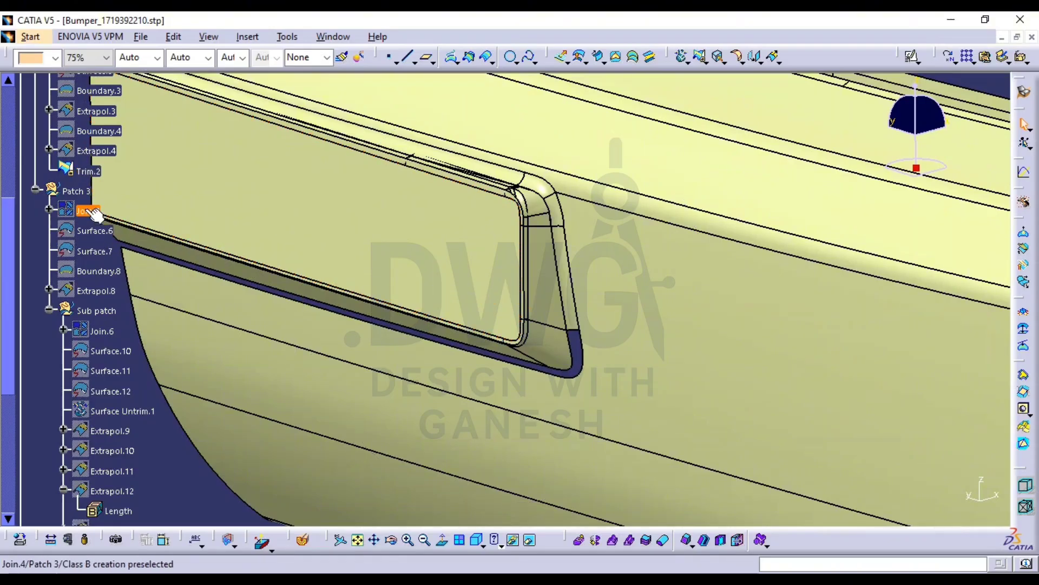
pyautogui.click(80, 191)
pyautogui.press('space')
pyautogui.moveTo(517, 315); pyautogui.dragTo(532, 337, button='middle')
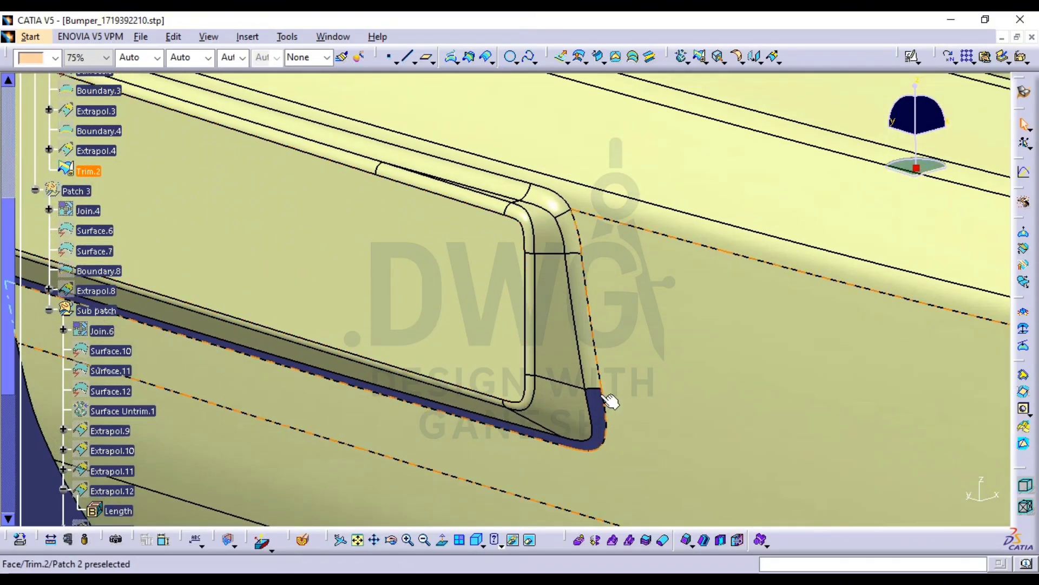
# Measure the short arc edge across the inner vertical fillet at the recess's end wall on Trim.2
pyautogui.click(69, 540)
pyautogui.moveTo(569, 437); pyautogui.dragTo(577, 364, button='middle')
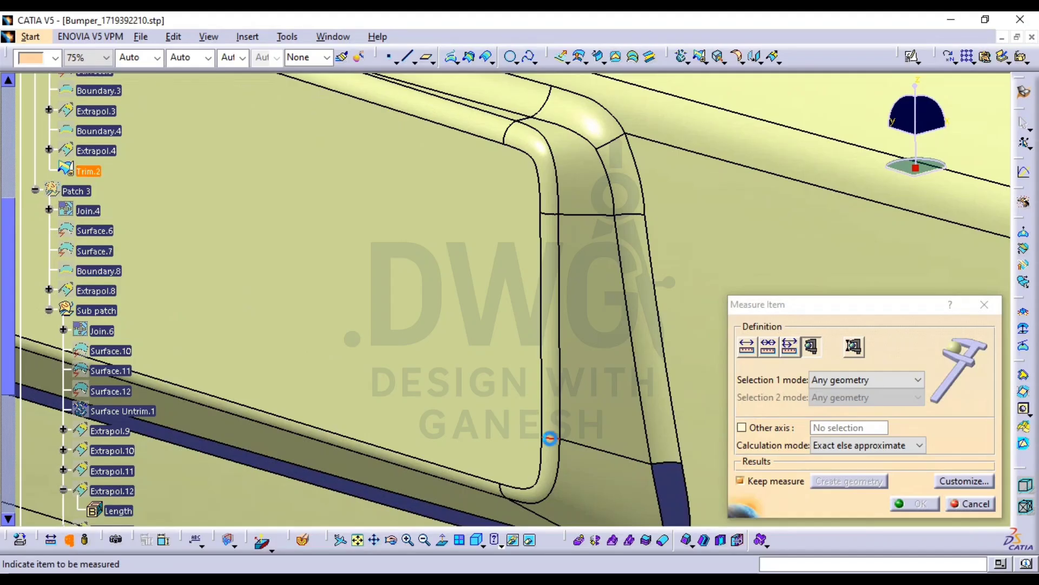
pyautogui.click(550, 439)
pyautogui.click(915, 503)
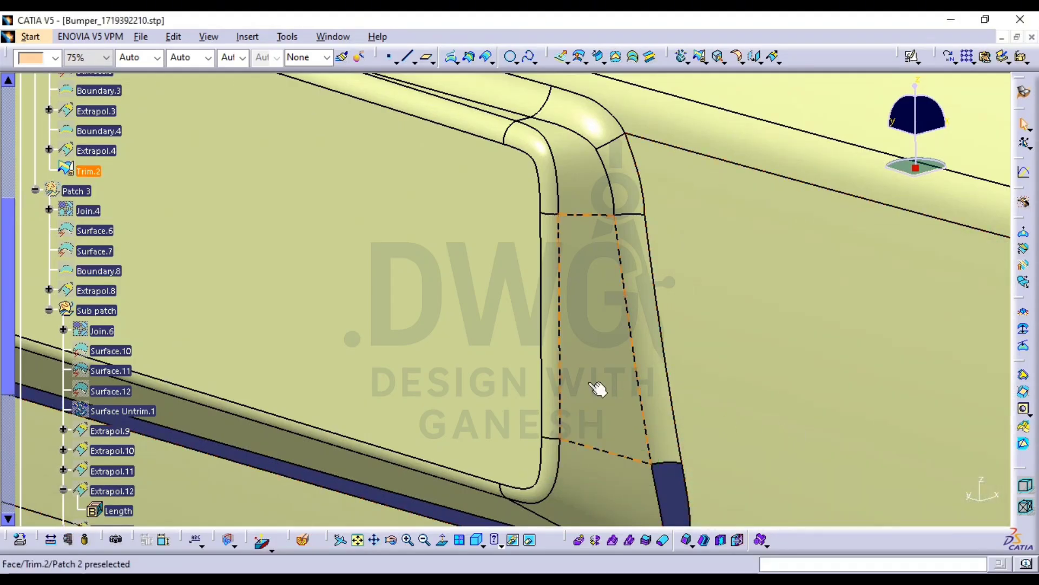
# Hide Trim.2 of Patch 2 and show the Patch 3 geometrical set
pyautogui.click(87, 174)
pyautogui.press('space')
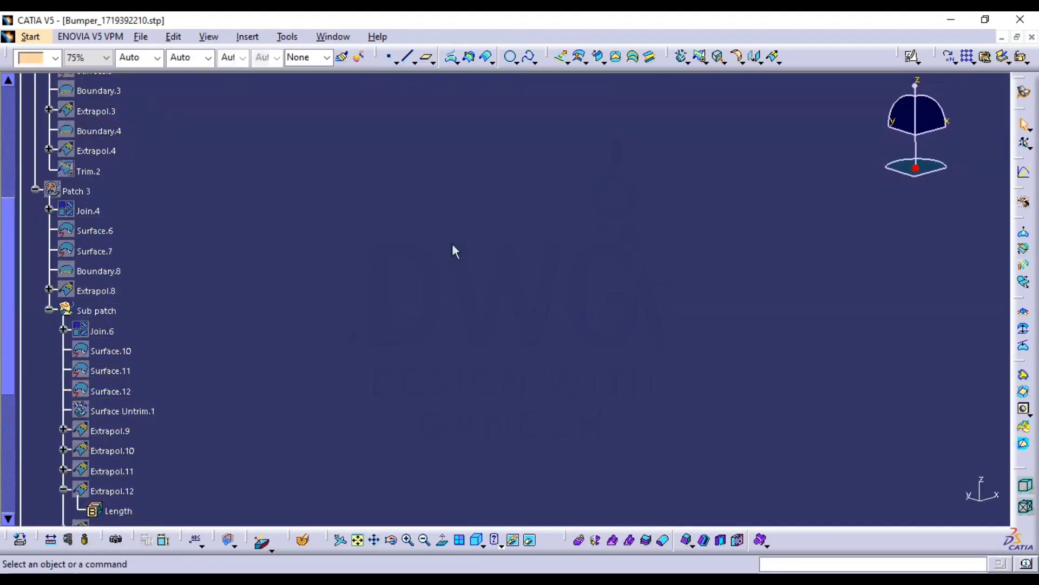
pyautogui.click(80, 196)
pyautogui.press('space')
# Fillet the edge loop around the recess's flat inner face on EdgeFillet.1 with a 3 mm radius and tangency selection
pyautogui.moveTo(411, 330); pyautogui.dragTo(431, 294, button='middle')
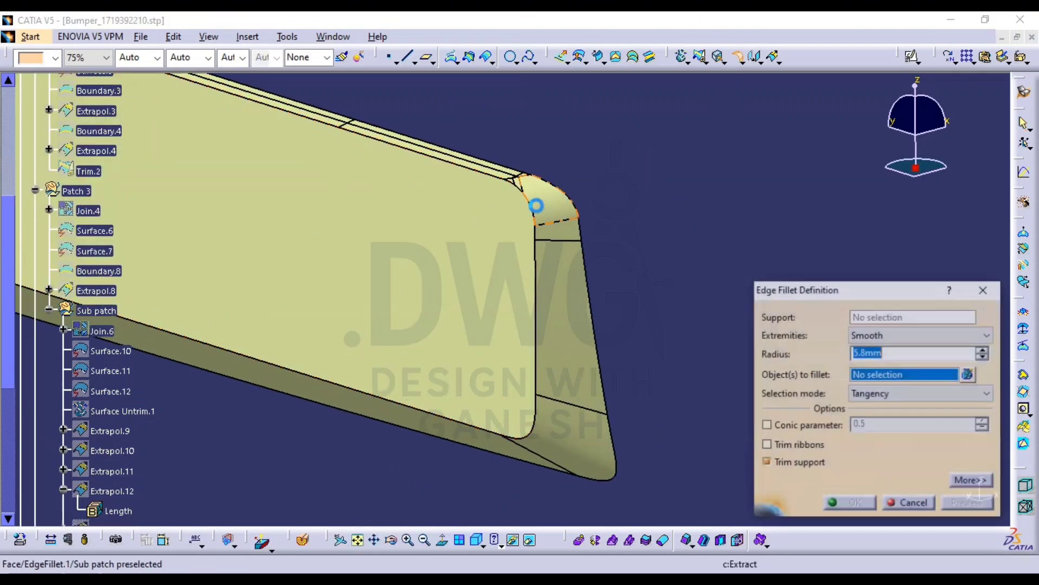
pyautogui.click(535, 216)
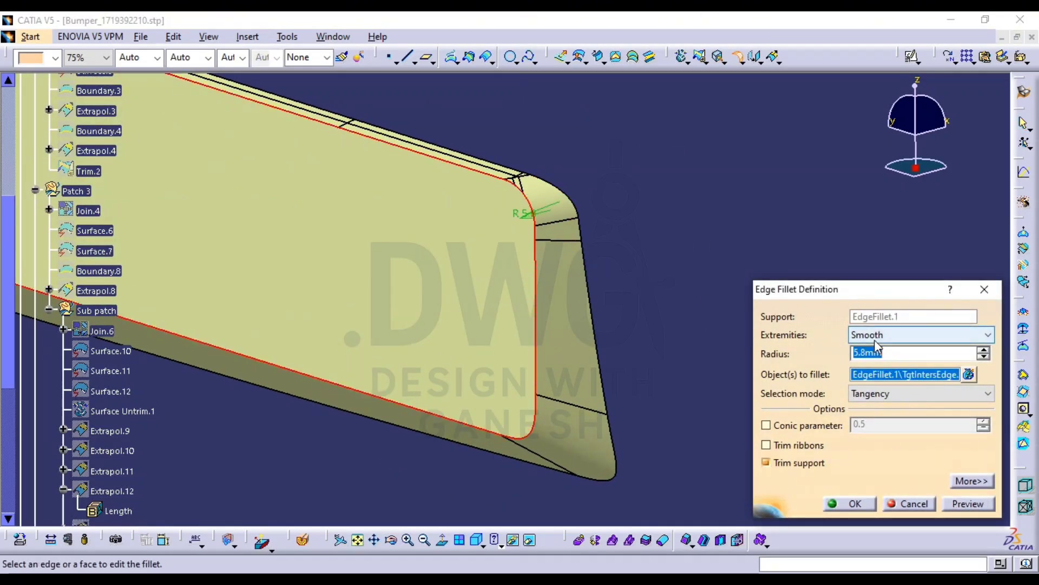
pyautogui.write('3')
pyautogui.click(959, 505)
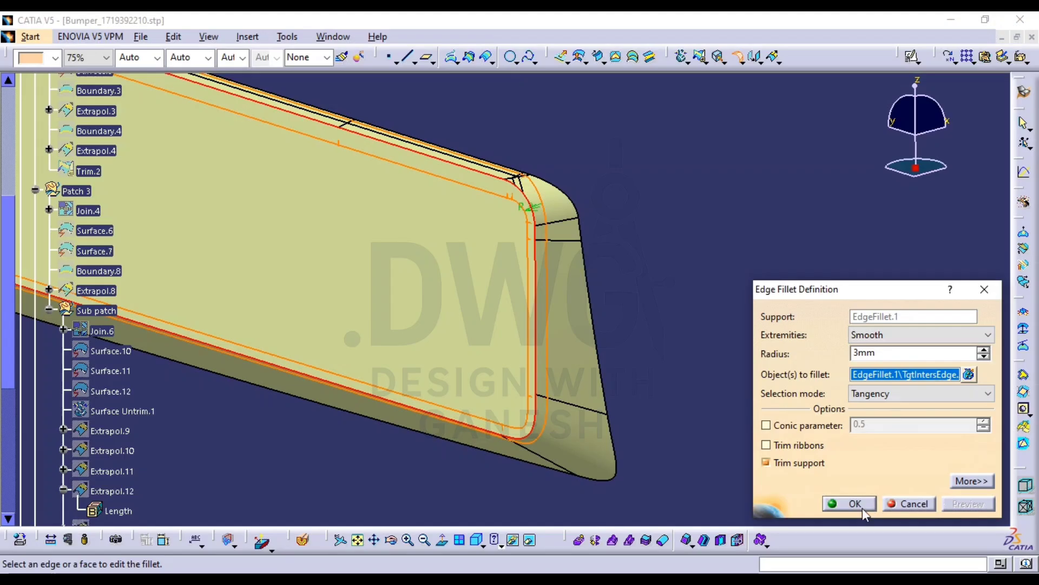
pyautogui.click(864, 511)
pyautogui.moveTo(720, 334); pyautogui.dragTo(374, 379, button='middle')
pyautogui.moveTo(666, 343)
pyautogui.mouseDown(button='middle')
pyautogui.moveTo(666, 295)
pyautogui.moveTo(671, 352)
pyautogui.mouseUp(button='middle')
pyautogui.moveTo(684, 319); pyautogui.dragTo(709, 290, button='middle')
pyautogui.moveTo(536, 329); pyautogui.dragTo(591, 292, button='middle')
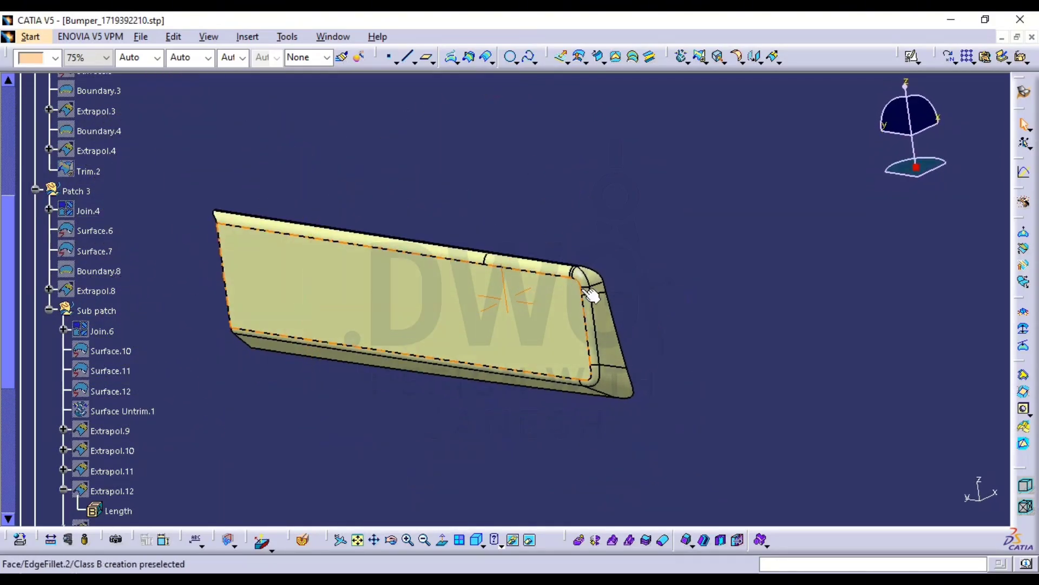
pyautogui.click(726, 61)
pyautogui.click(442, 315)
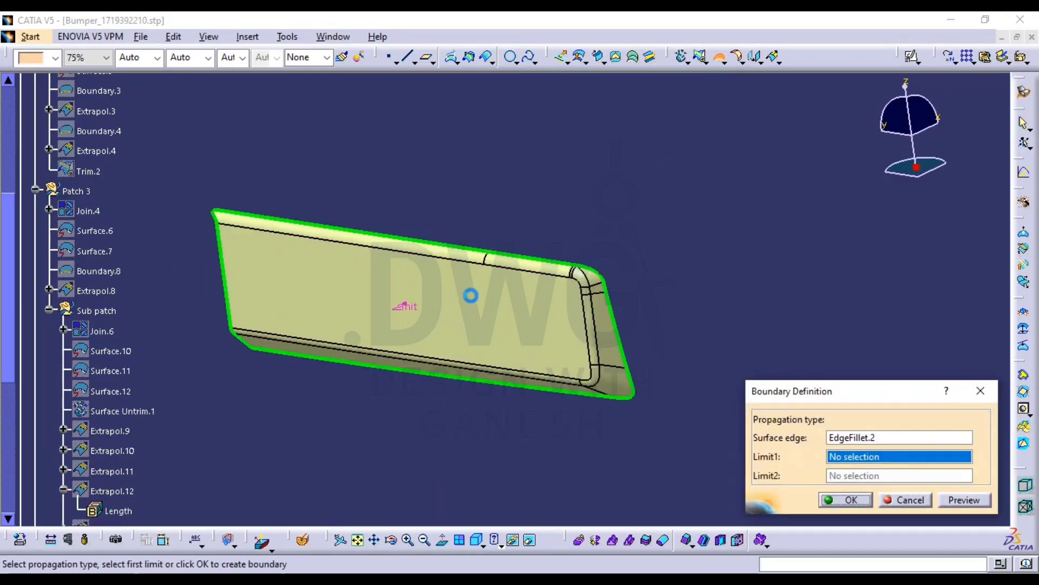
pyautogui.moveTo(471, 295); pyautogui.dragTo(450, 348, button='middle')
pyautogui.click(849, 499)
# Move EdgeFillet.2 into the Sub patch geometrical set at the last position
pyautogui.keyDown('ctrl'); pyautogui.moveTo(633, 296); pyautogui.dragTo(645, 245, button='middle'); pyautogui.keyUp('ctrl')
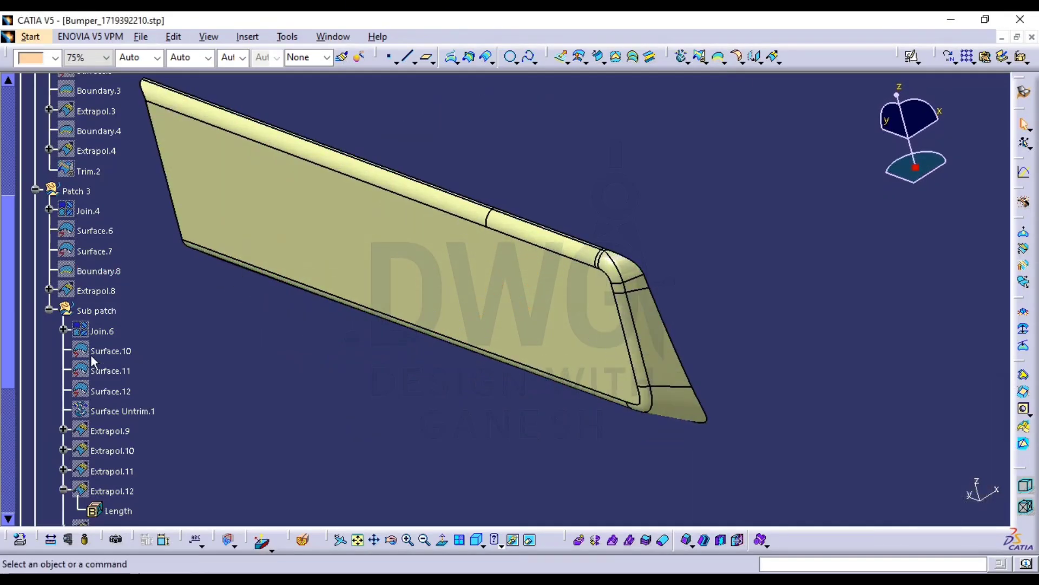
pyautogui.keyDown('ctrl'); pyautogui.moveTo(476, 294); pyautogui.dragTo(525, 234, button='middle'); pyautogui.keyUp('ctrl')
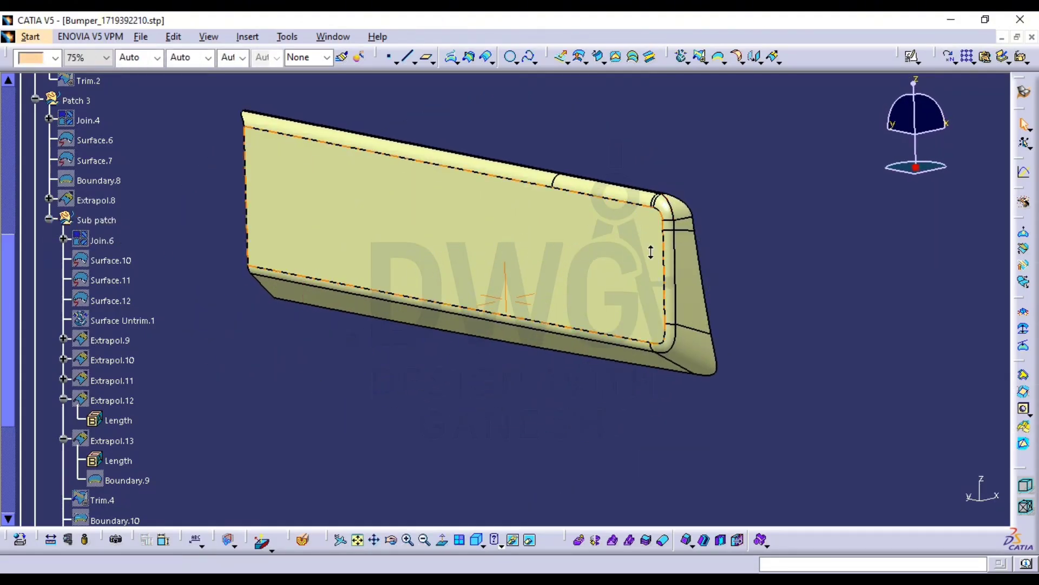
pyautogui.keyDown('ctrl'); pyautogui.moveTo(651, 252); pyautogui.dragTo(611, 250, button='middle'); pyautogui.keyUp('ctrl')
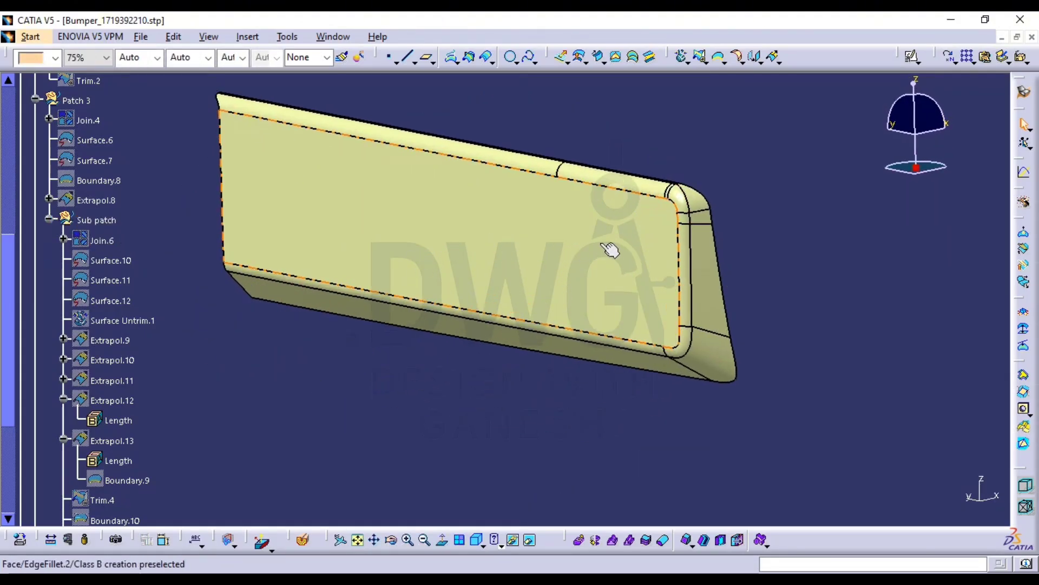
pyautogui.click(49, 219)
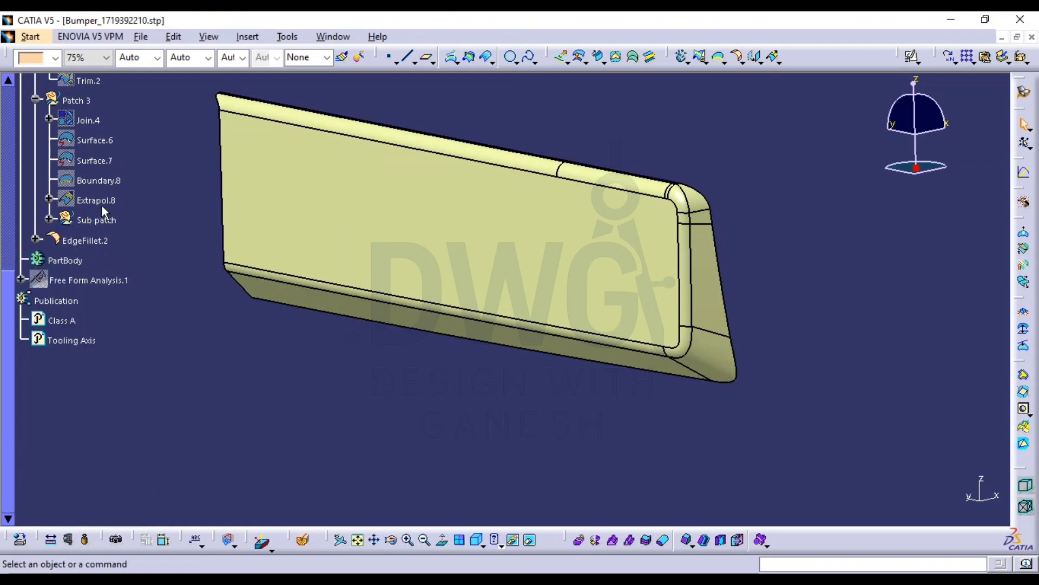
pyautogui.click(96, 241)
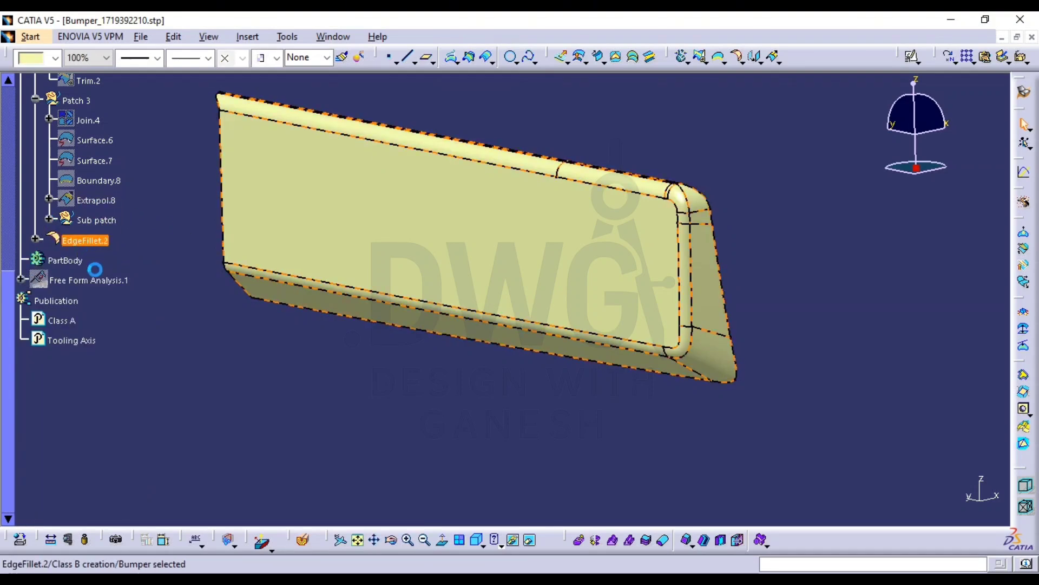
pyautogui.rightClick(99, 242)
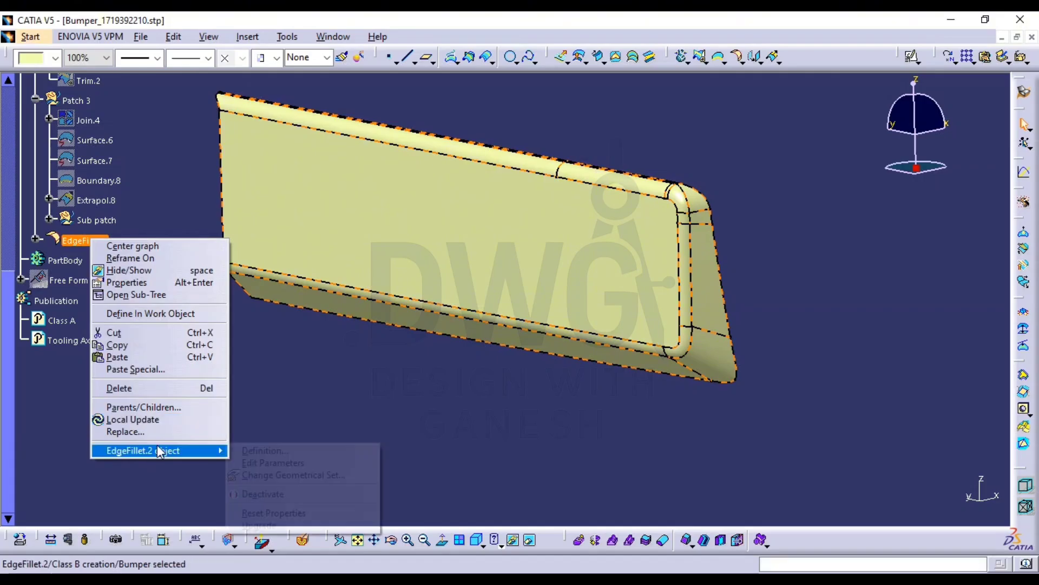
pyautogui.moveTo(162, 450)
pyautogui.click(297, 477)
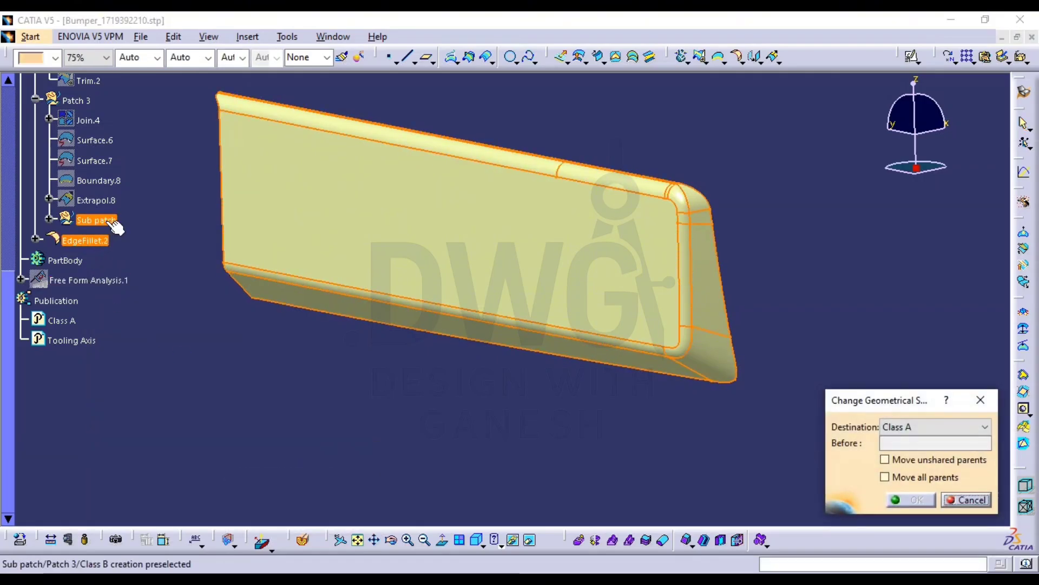
pyautogui.click(96, 220)
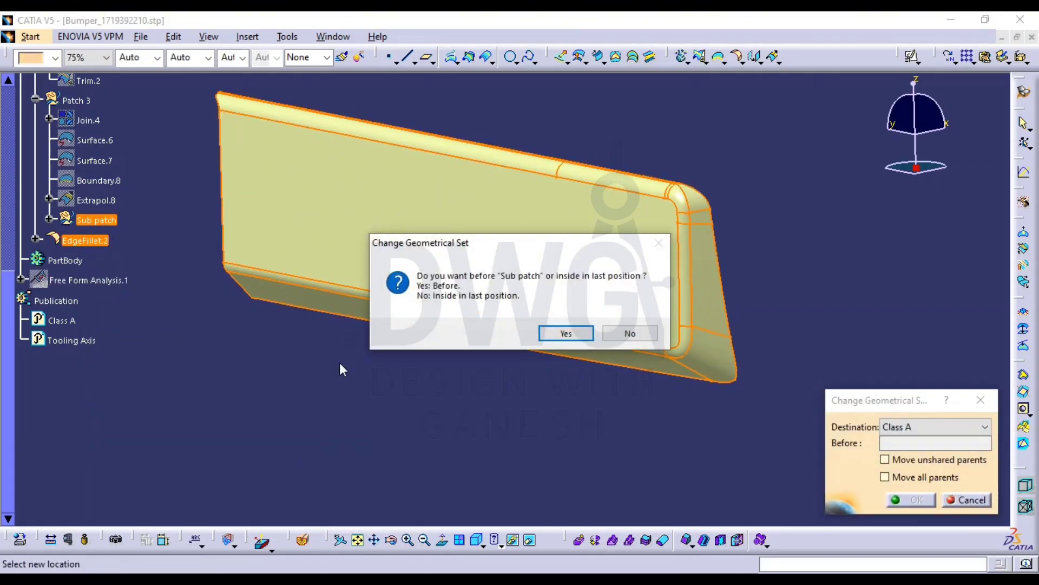
pyautogui.click(631, 334)
pyautogui.click(903, 501)
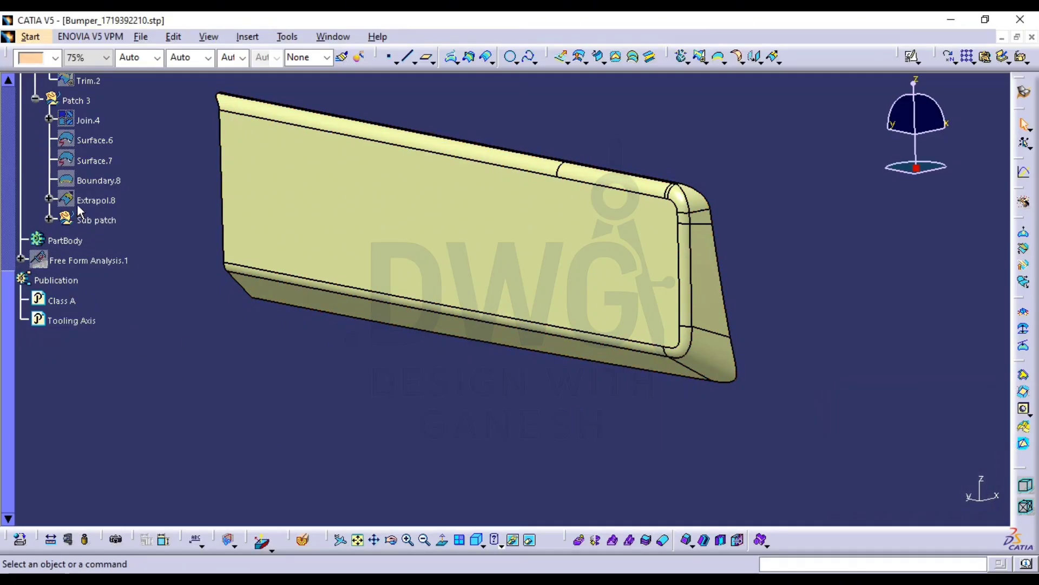
# Define the Patch 3 geometrical set as the in-work object
pyautogui.click(76, 101)
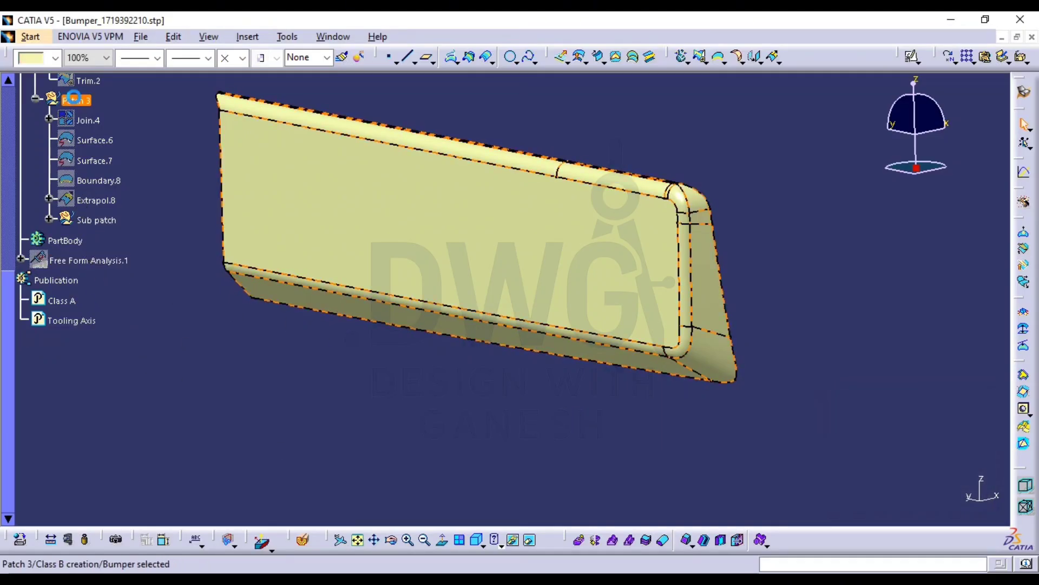
pyautogui.rightClick(75, 100)
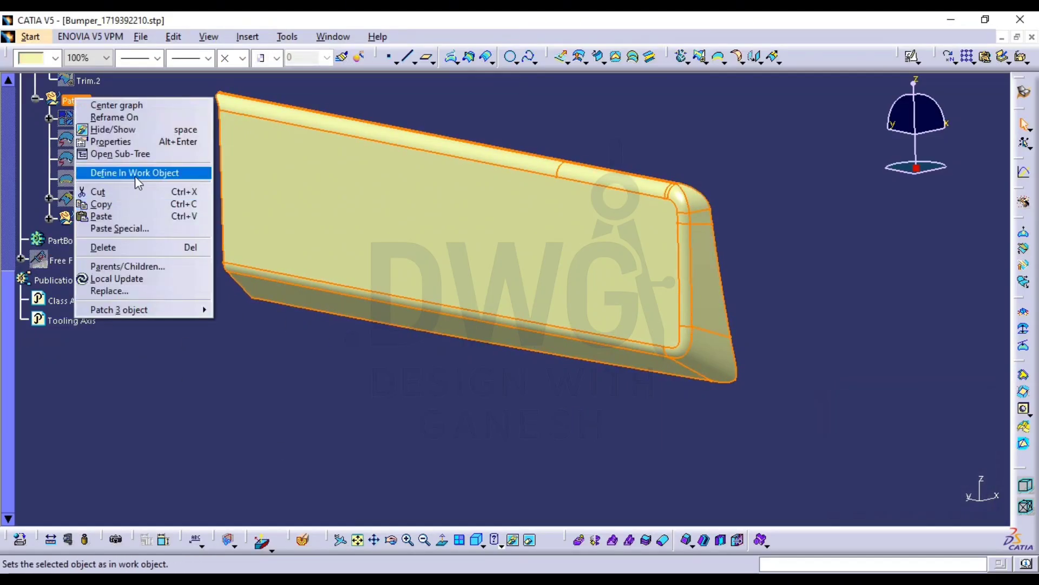
pyautogui.click(107, 172)
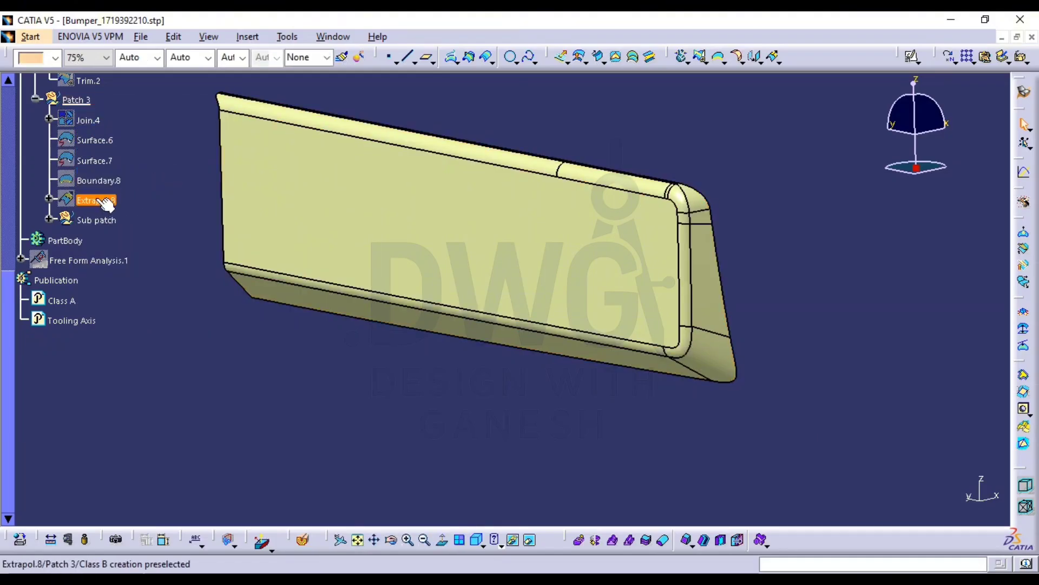
# Show Extrapol.8 to examine how it meets the outer edge of the filleted sub patch, and hide it again
pyautogui.press('space')
pyautogui.moveTo(579, 305); pyautogui.dragTo(622, 162, button='middle')
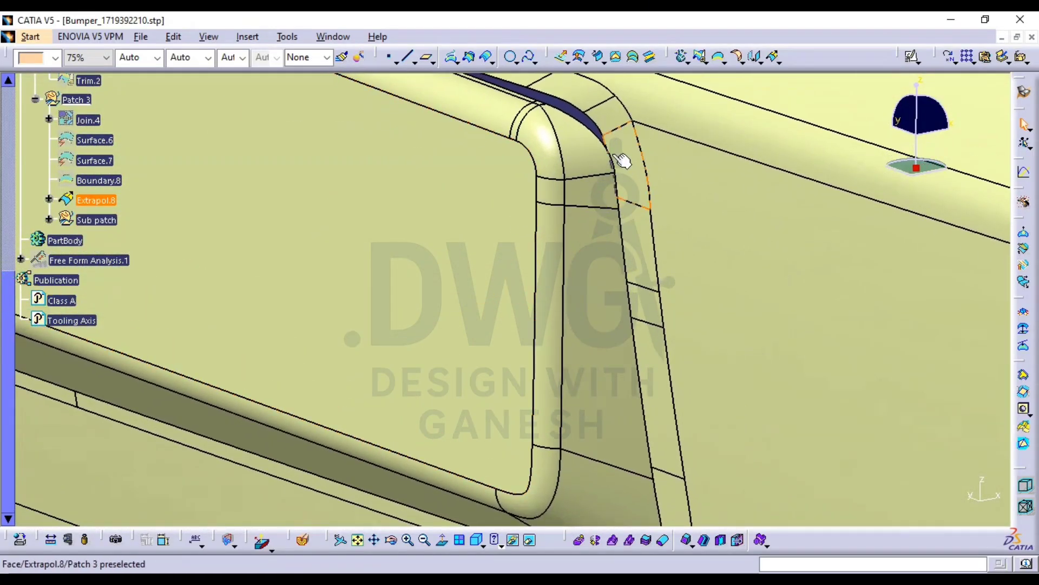
pyautogui.click(97, 200)
pyautogui.press('space')
# Create a boundary on EdgeFillet.2's outer edge, limited by the lower and upper corner vertices of the recess's open end
pyautogui.click(48, 219)
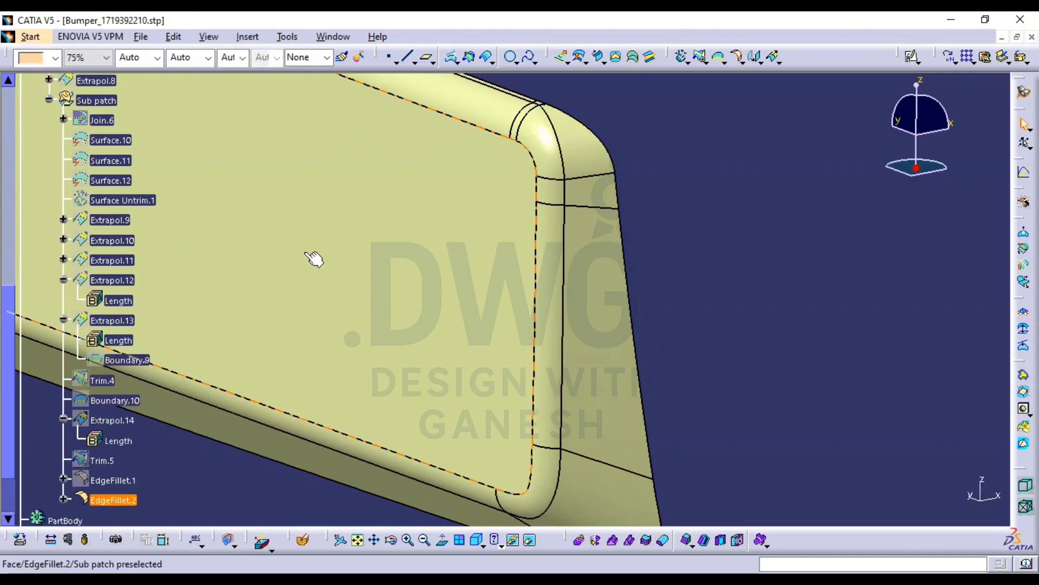
pyautogui.click(724, 58)
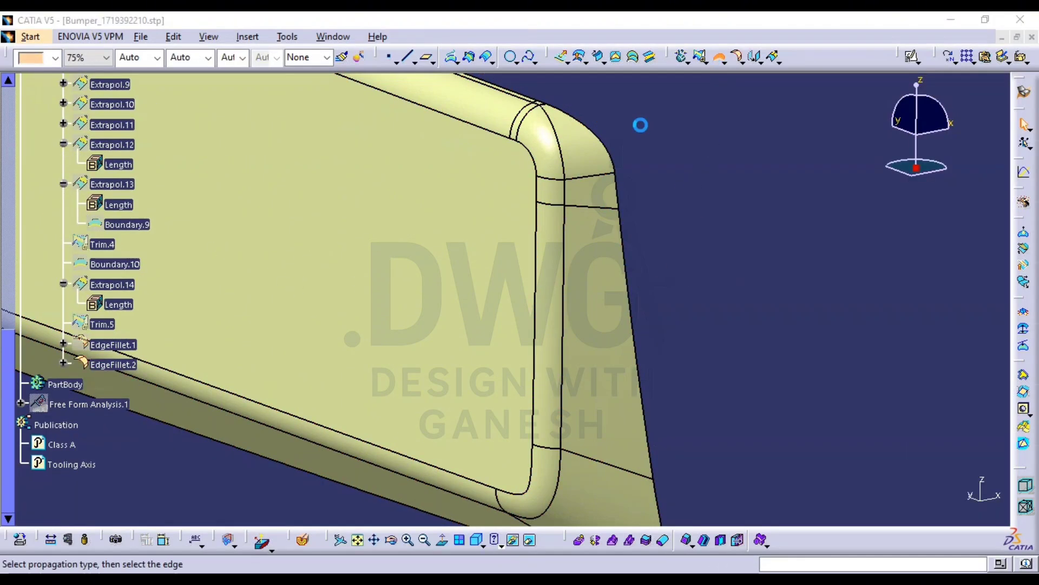
pyautogui.click(290, 249)
pyautogui.moveTo(596, 227); pyautogui.dragTo(618, 409, button='middle')
pyautogui.moveTo(328, 334); pyautogui.dragTo(648, 303, button='middle')
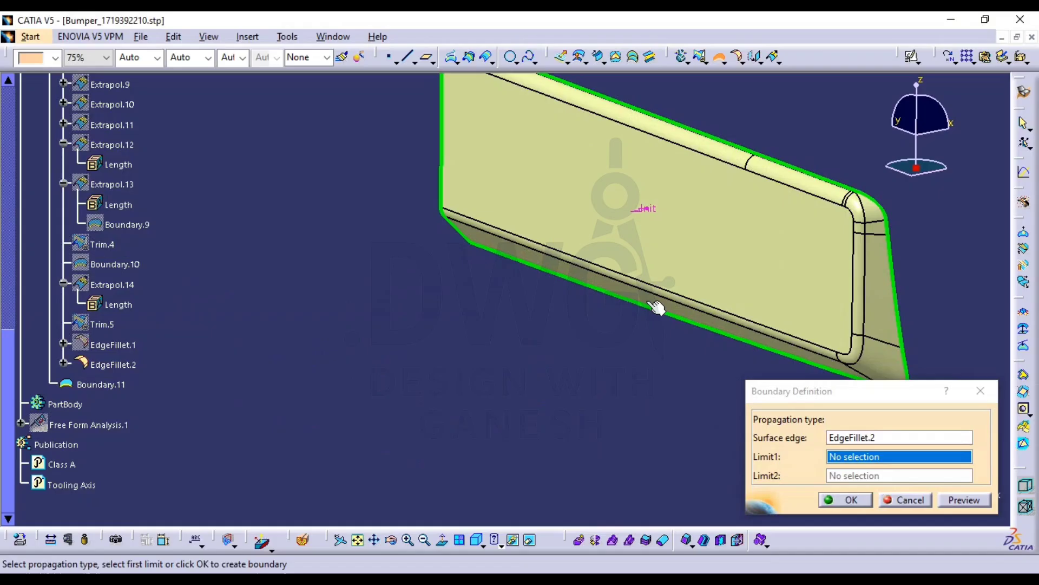
pyautogui.click(476, 260)
pyautogui.moveTo(524, 290); pyautogui.dragTo(507, 421, button='middle')
pyautogui.moveTo(435, 187); pyautogui.dragTo(703, 372, button='middle')
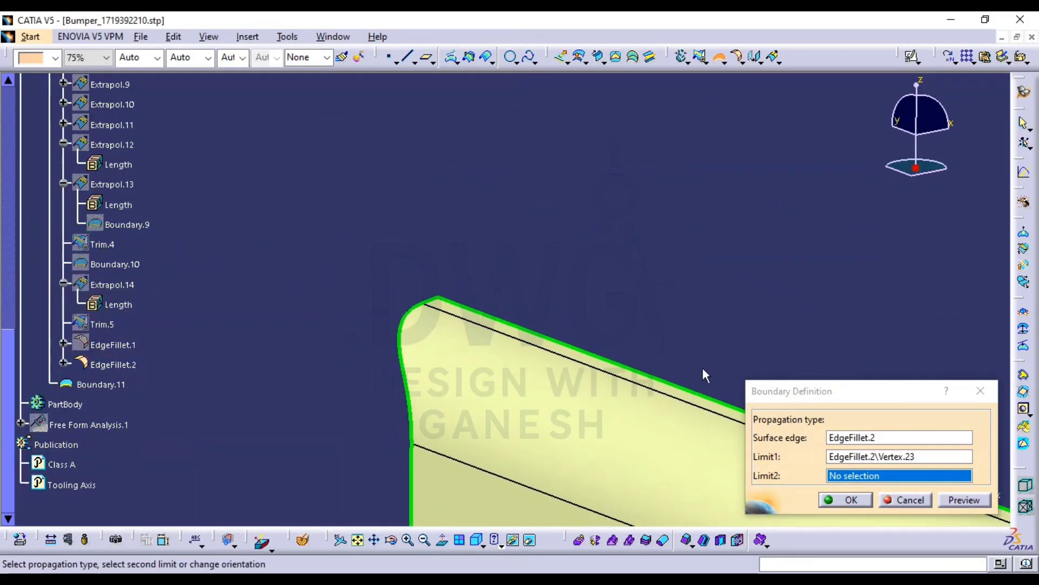
pyautogui.click(436, 295)
pyautogui.moveTo(437, 295); pyautogui.dragTo(503, 189, button='middle')
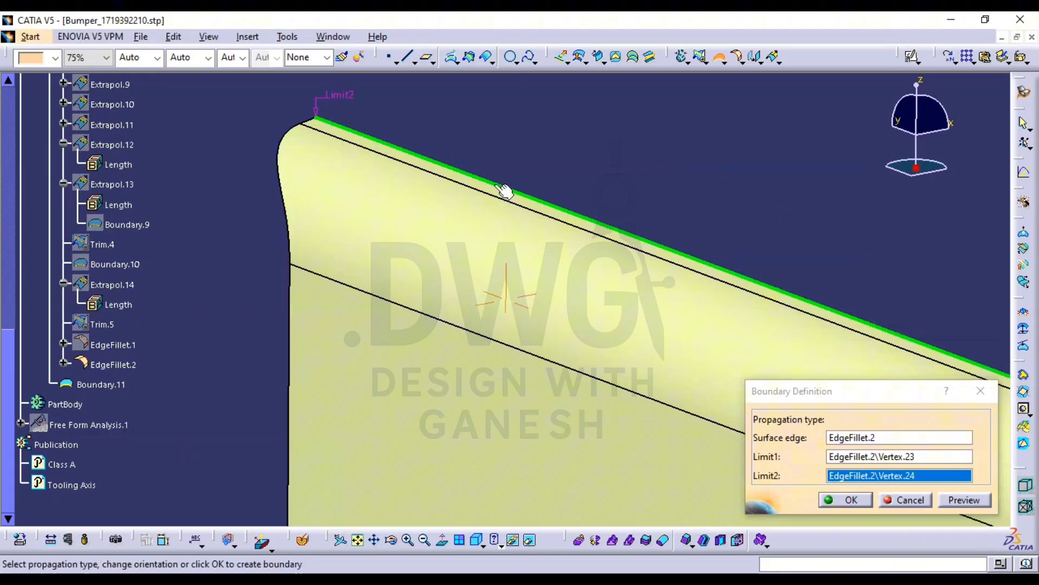
pyautogui.click(847, 499)
# Extrapolate EdgeFillet.2 by 5 mm from the new outer boundary with Curvature continuity, and hide that boundary curve
pyautogui.moveTo(673, 278); pyautogui.dragTo(399, 262, button='middle')
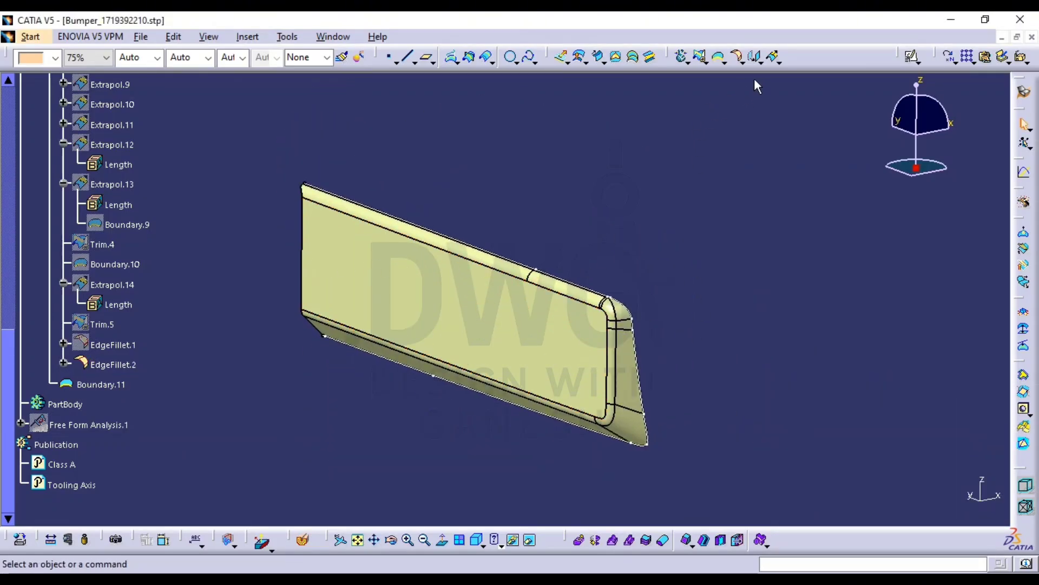
pyautogui.click(775, 53)
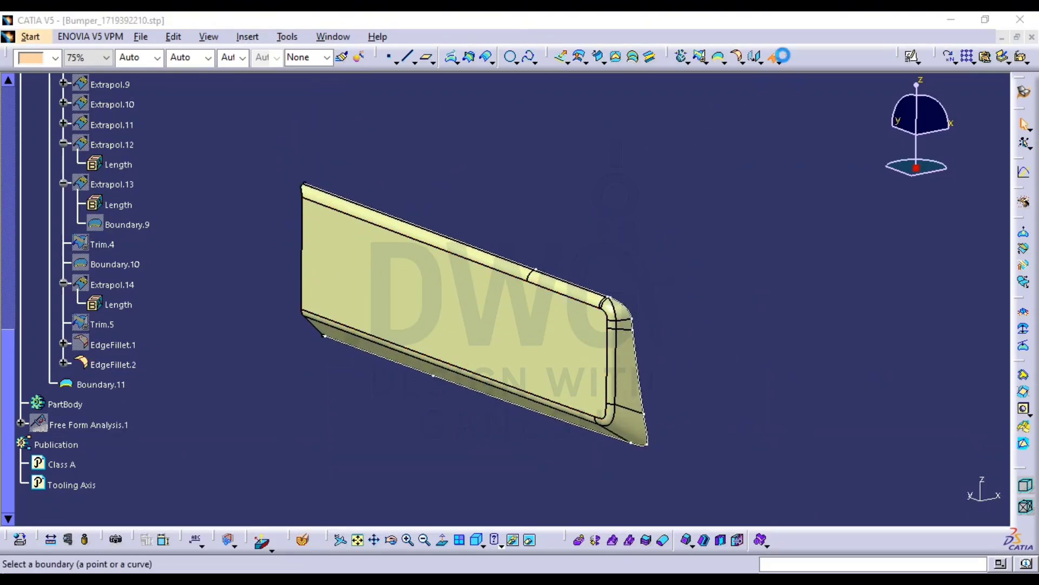
pyautogui.click(631, 301)
pyautogui.click(540, 357)
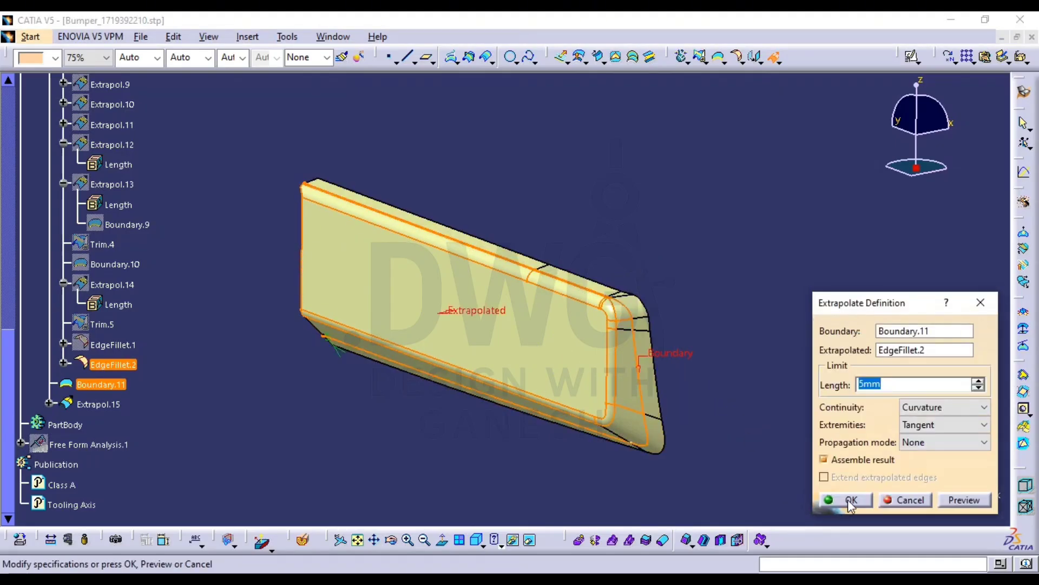
pyautogui.click(850, 502)
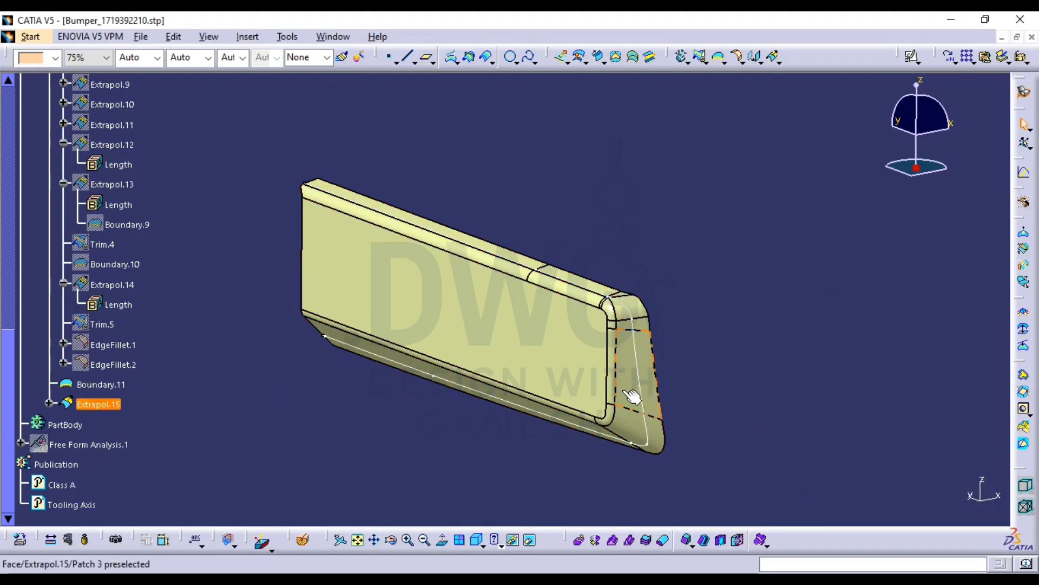
pyautogui.click(108, 383)
pyautogui.press('space')
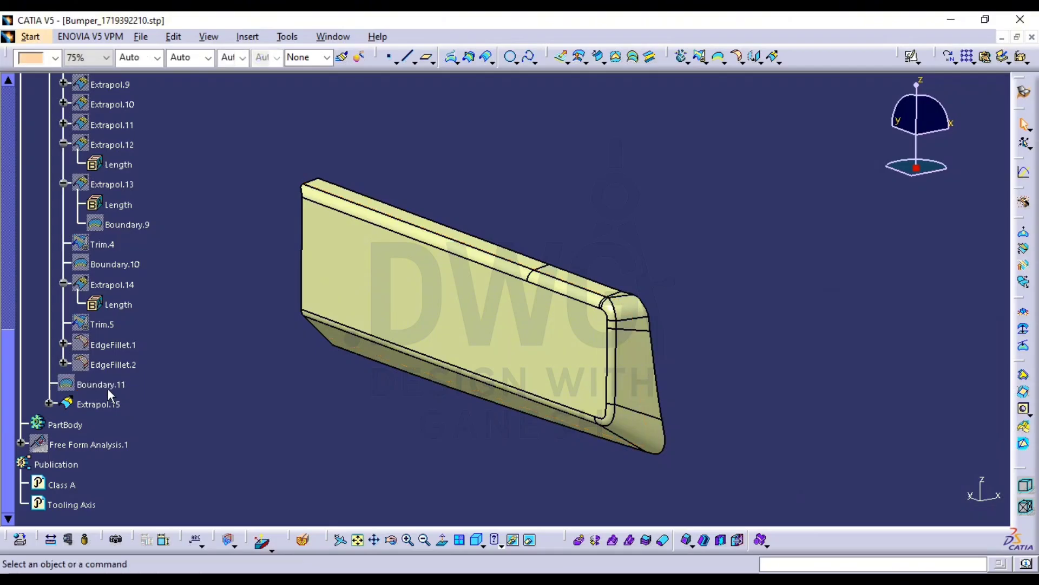
pyautogui.scroll(3, 123, 375)
pyautogui.scroll(-2, 129, 347)
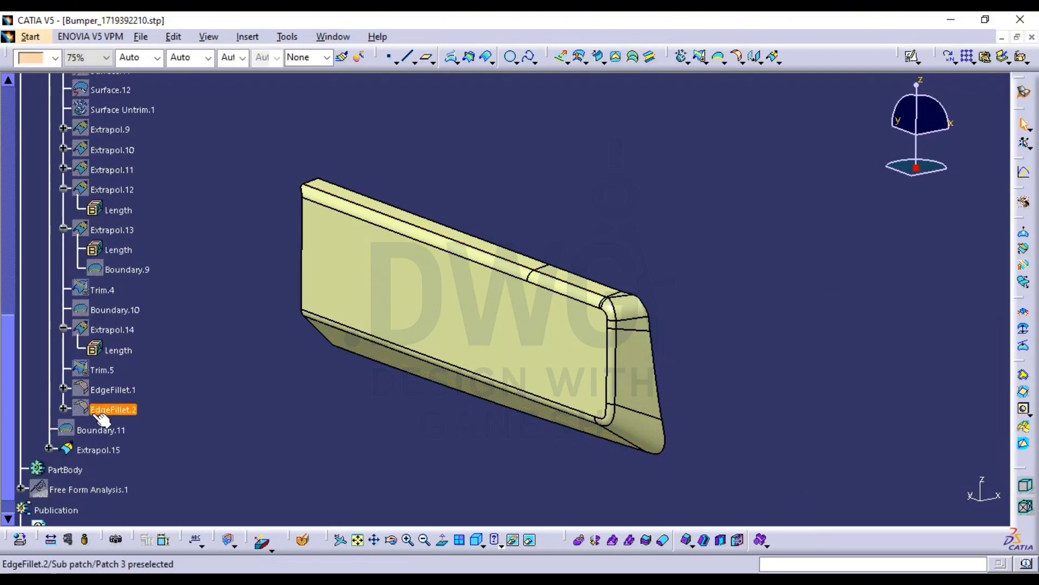
pyautogui.scroll(3, 108, 374)
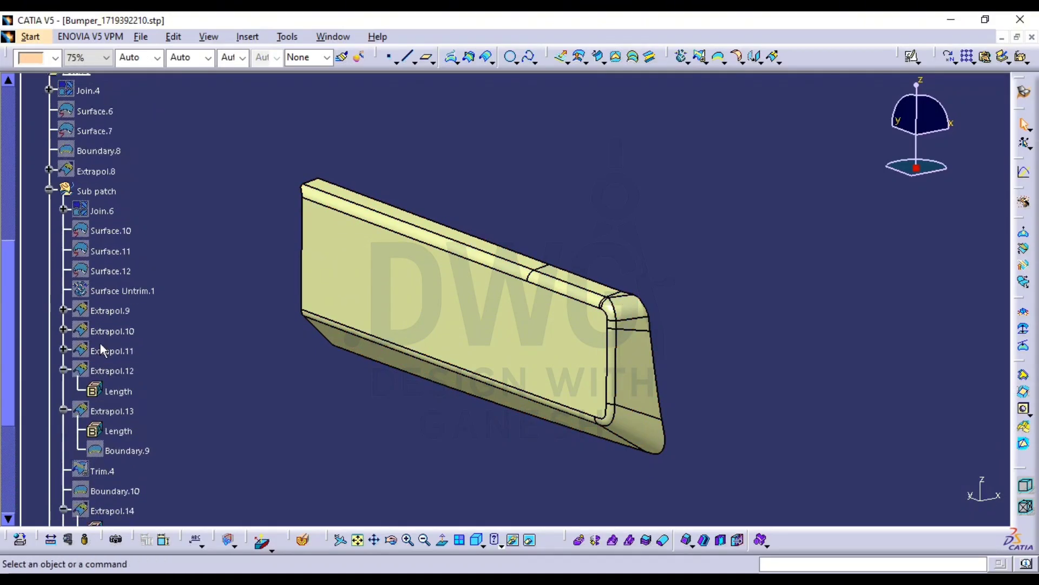
pyautogui.scroll(-3, 81, 325)
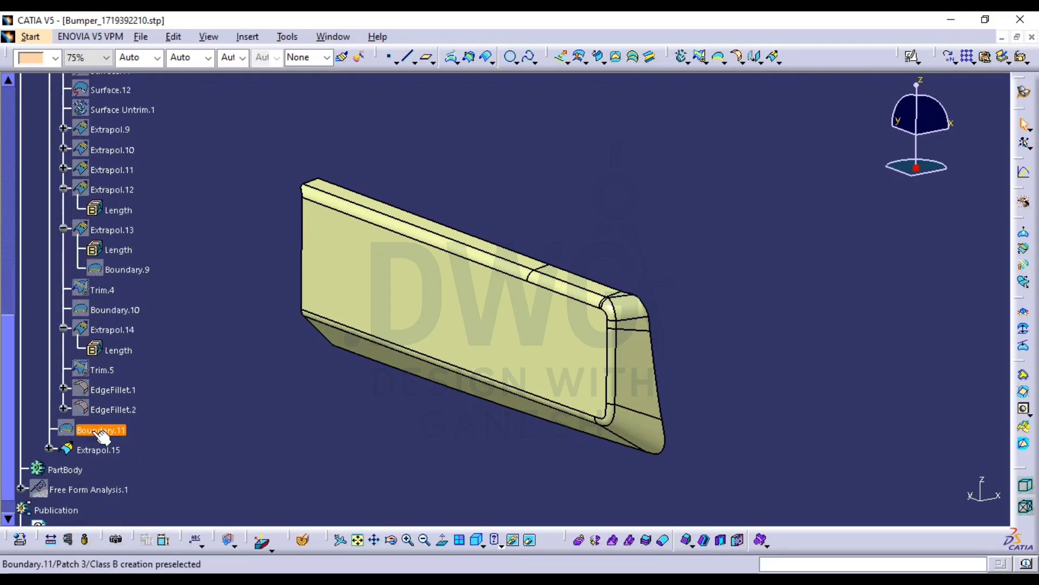
# Move Boundary.11 and Extrapol.15 into the Sub patch geometrical set
pyautogui.click(96, 431)
pyautogui.rightClick(112, 453)
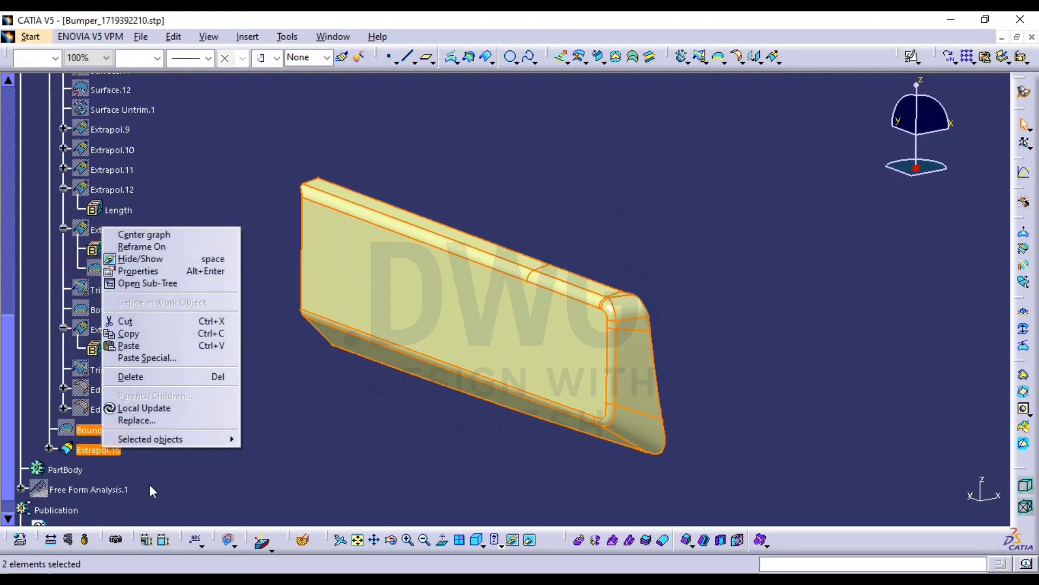
pyautogui.moveTo(200, 439)
pyautogui.click(332, 471)
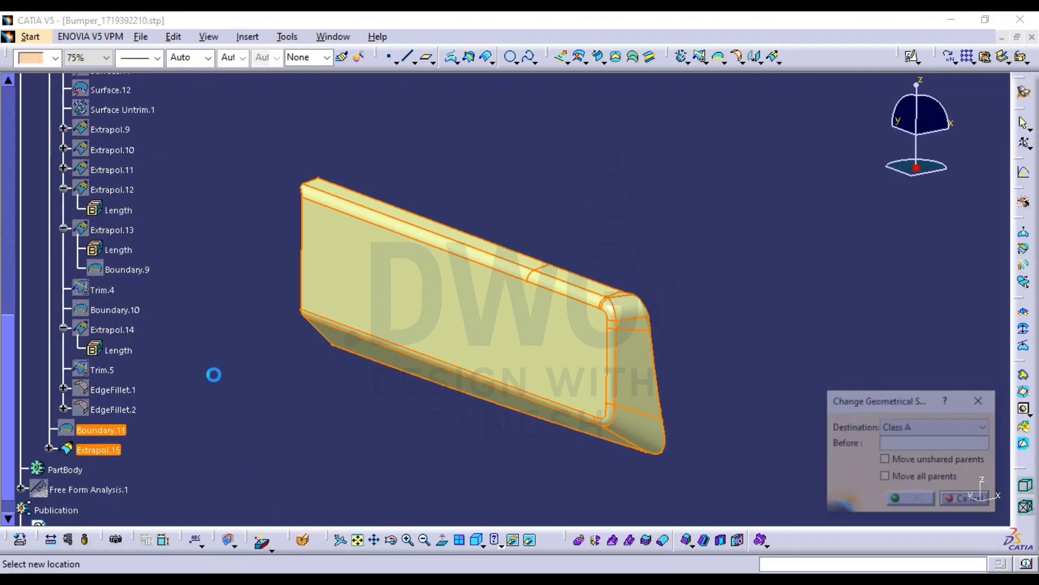
pyautogui.scroll(2, 135, 255)
pyautogui.click(109, 103)
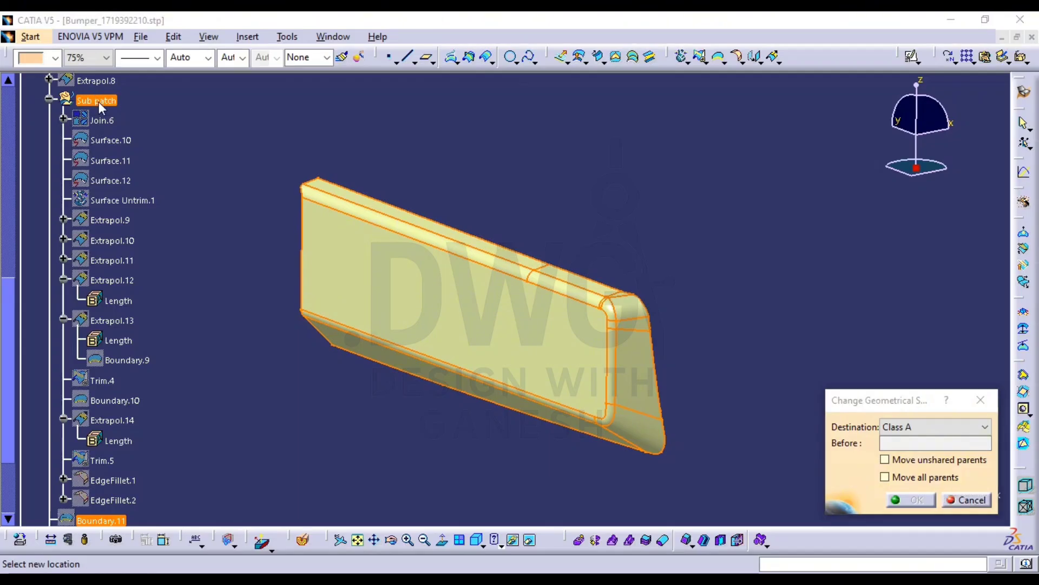
pyautogui.click(628, 332)
pyautogui.click(908, 503)
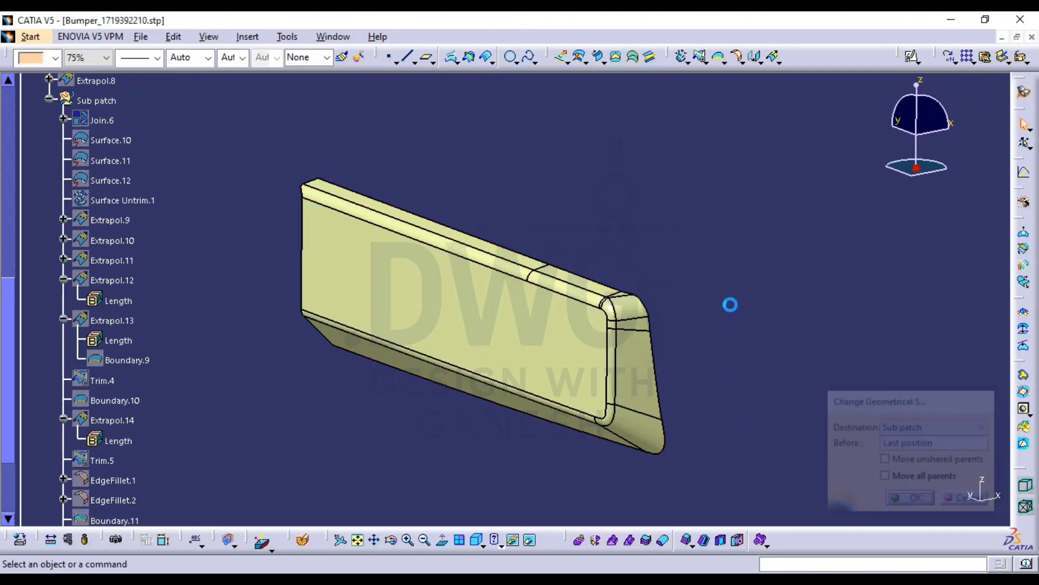
pyautogui.scroll(-2, 129, 364)
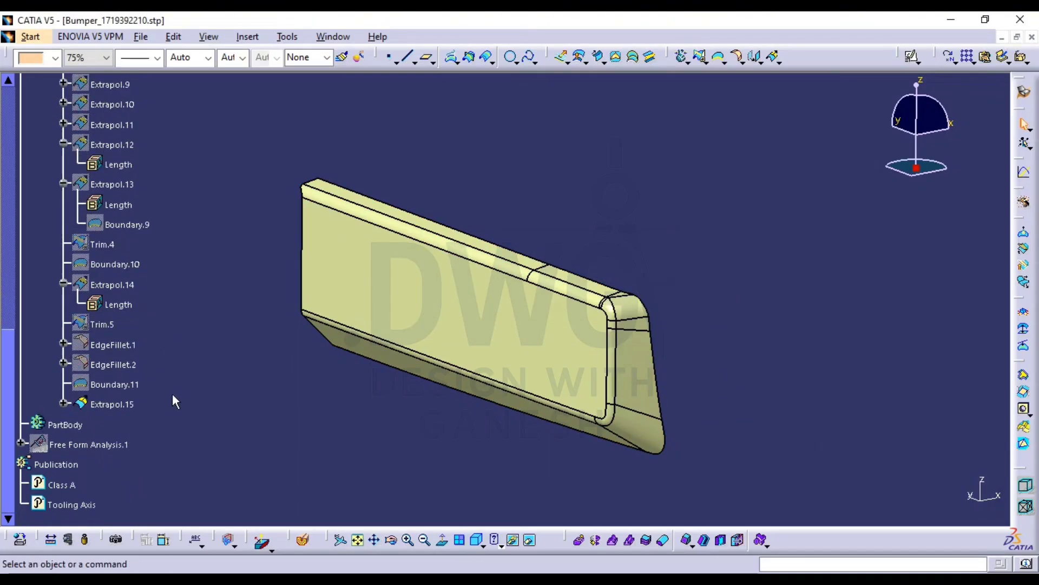
pyautogui.scroll(1, 162, 379)
pyautogui.scroll(2, 95, 235)
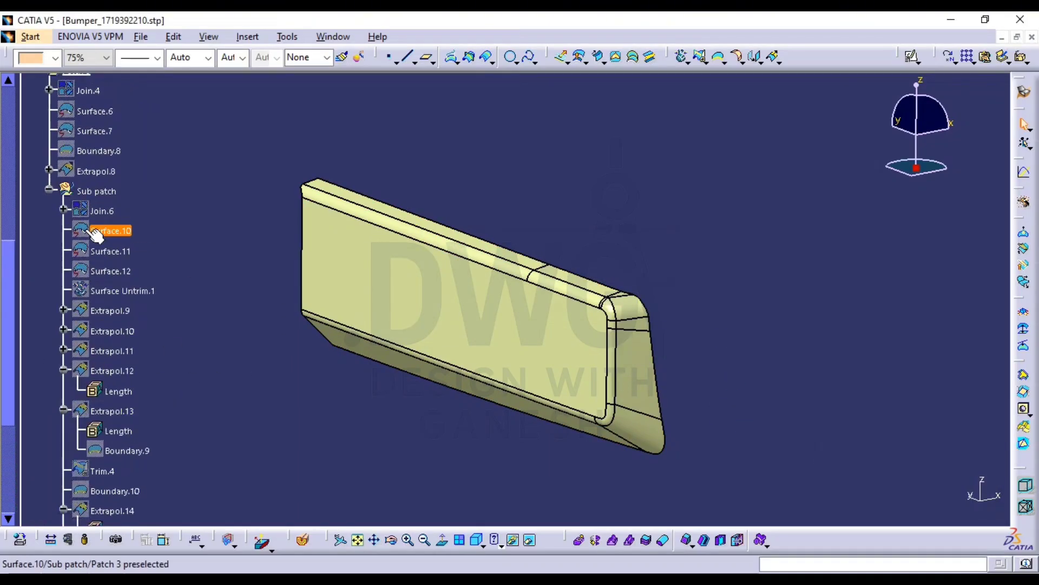
# Collapse Sub patch, show Extrapol.8 and trim it with the sub patch surface Extrapol.15
pyautogui.click(49, 189)
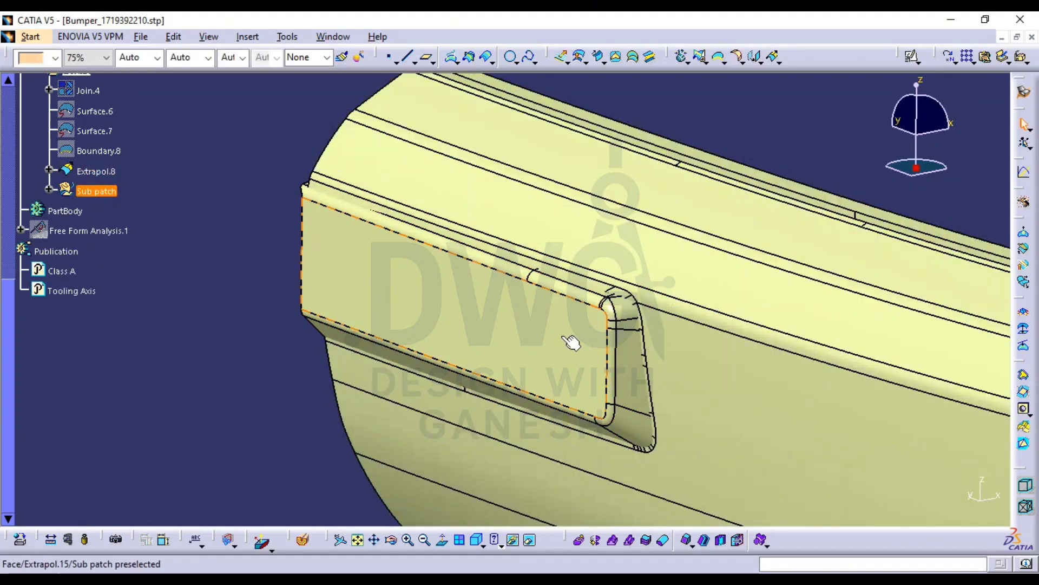
pyautogui.moveTo(570, 341); pyautogui.dragTo(747, 315, button='middle')
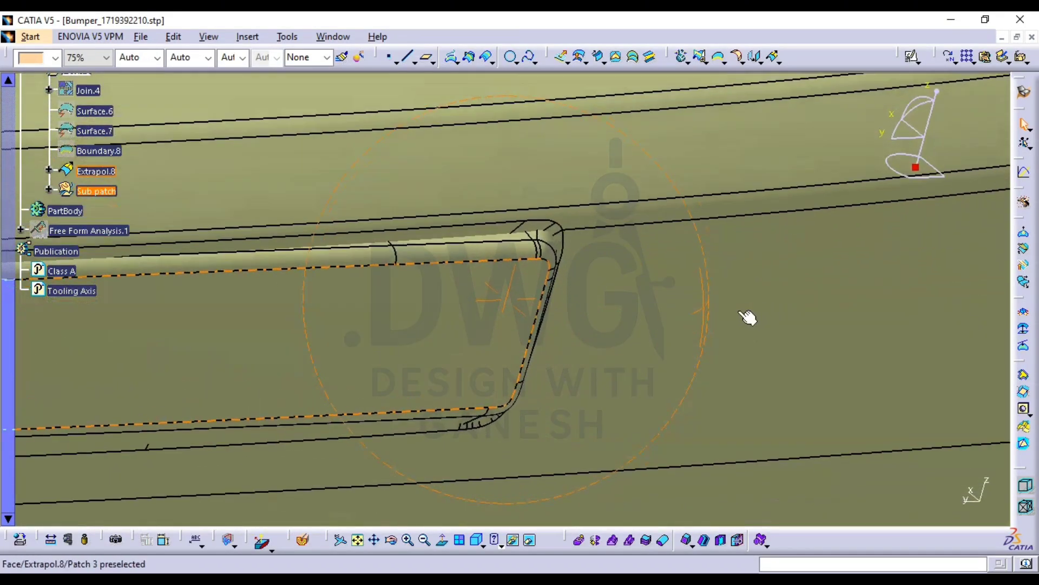
pyautogui.moveTo(566, 374); pyautogui.dragTo(506, 293, button='middle')
pyautogui.click(701, 57)
pyautogui.click(378, 346)
pyautogui.click(377, 346)
pyautogui.click(857, 501)
pyautogui.moveTo(471, 425); pyautogui.dragTo(323, 193, button='middle')
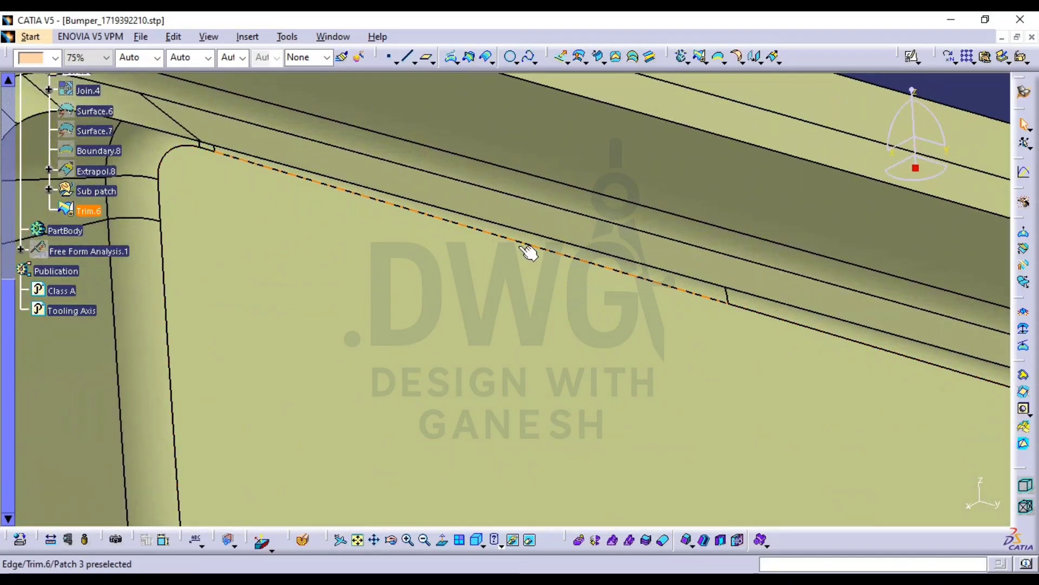
pyautogui.moveTo(522, 249); pyautogui.dragTo(482, 362, button='middle')
pyautogui.moveTo(434, 406); pyautogui.dragTo(391, 454, button='middle')
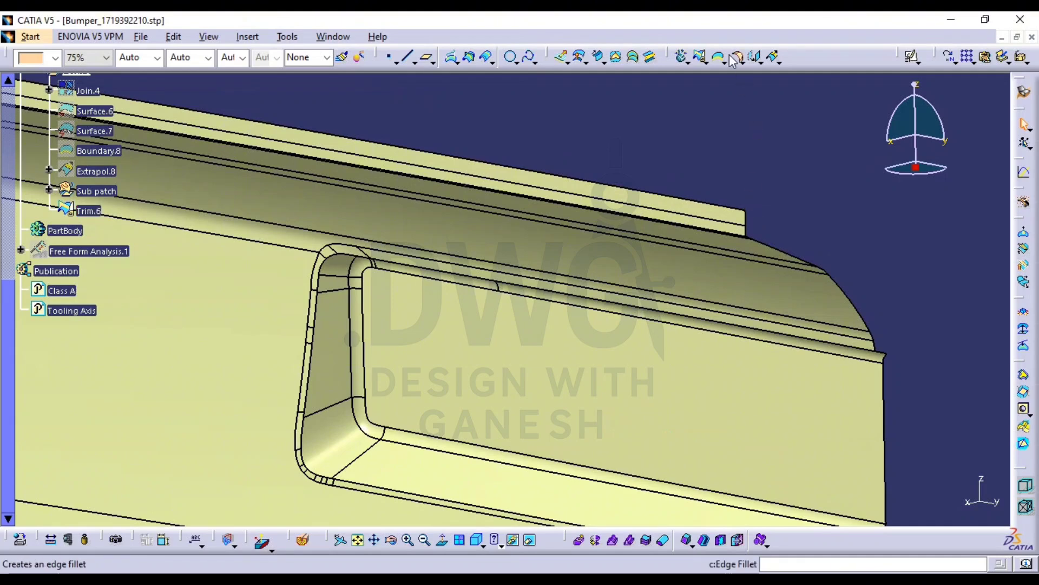
pyautogui.click(742, 64)
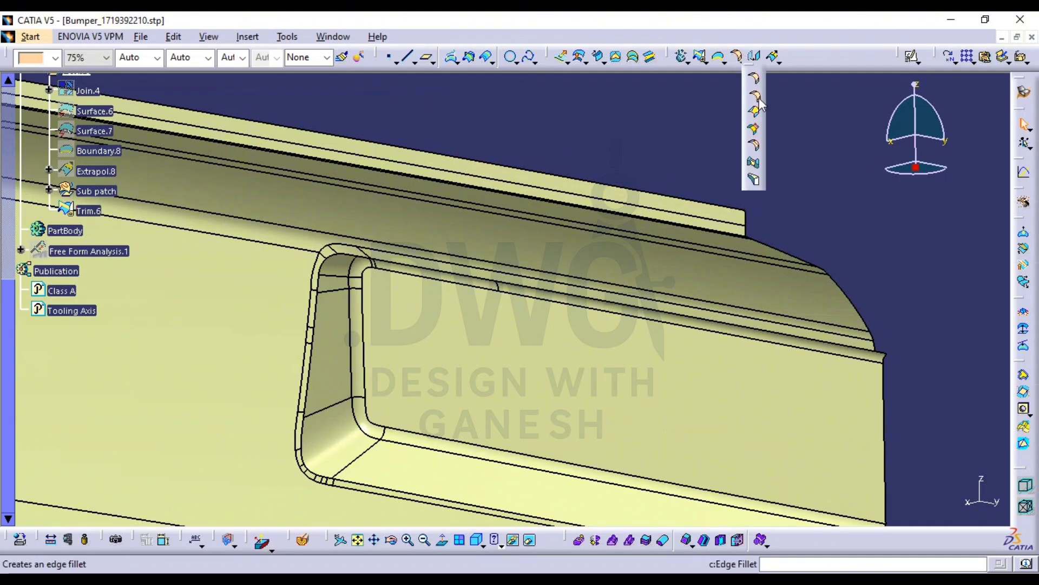
pyautogui.click(755, 96)
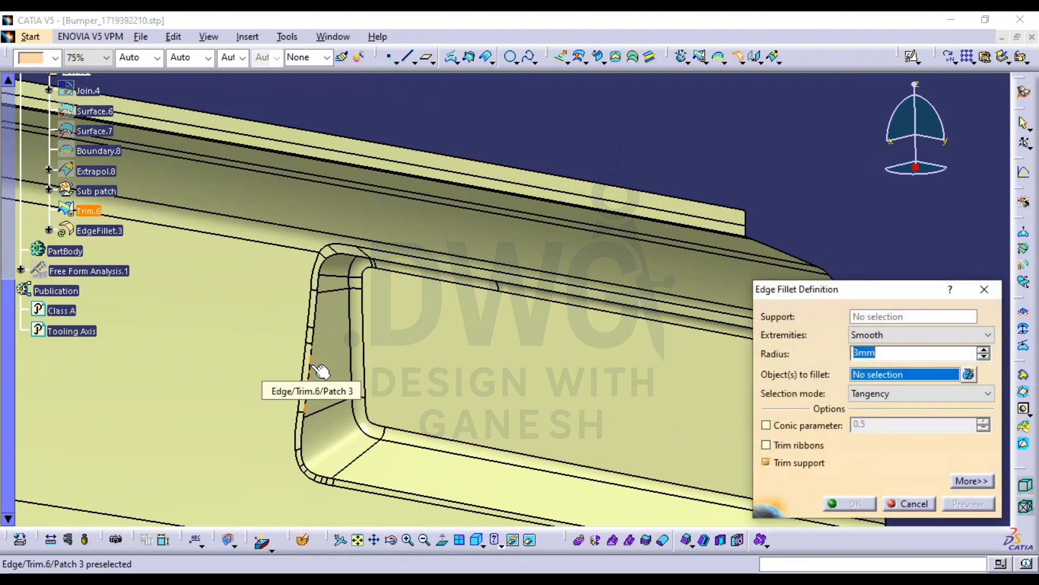
pyautogui.click(317, 369)
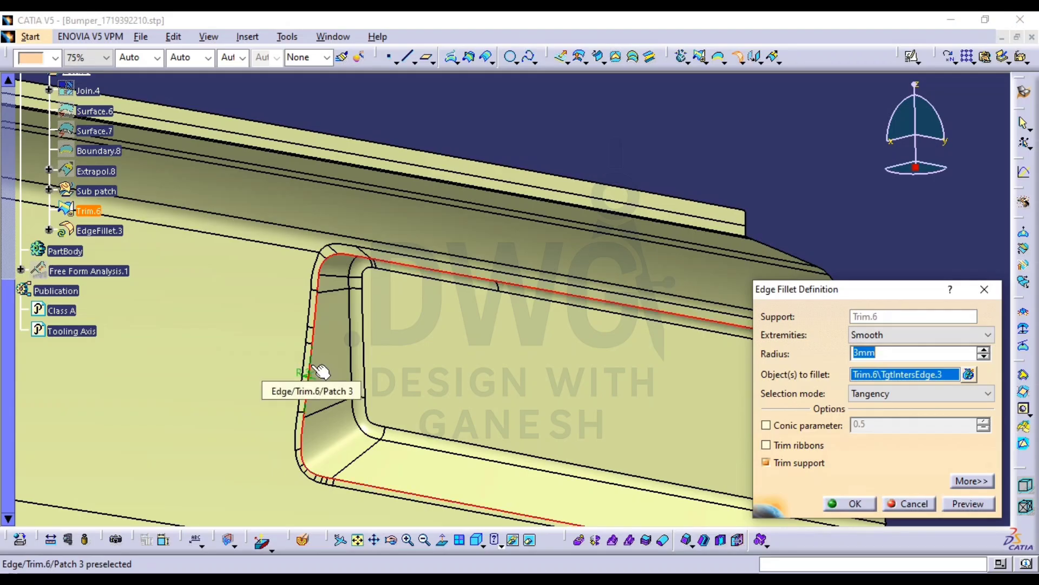
pyautogui.press('Escape')
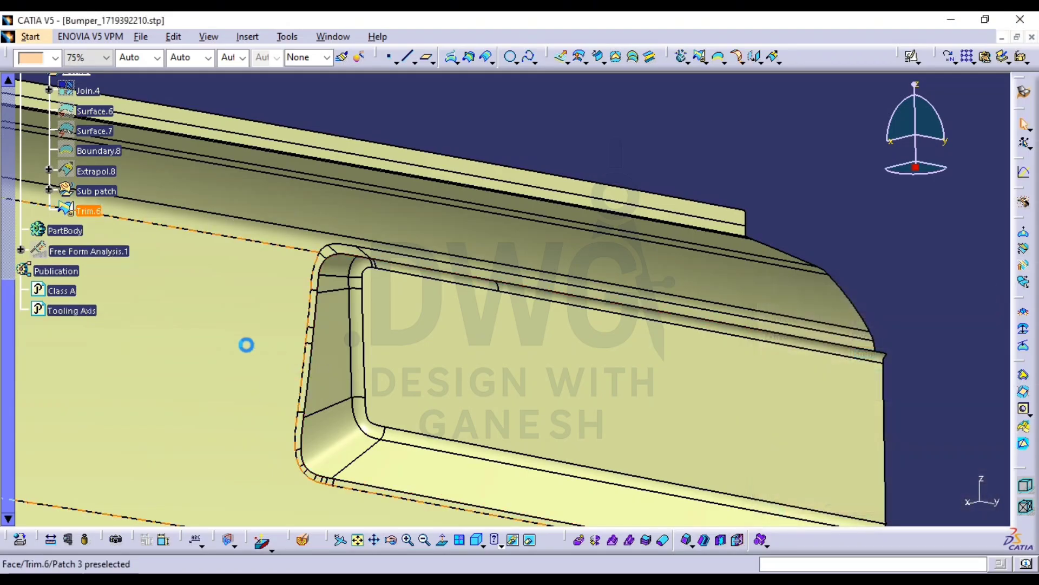
# Collapse and hide Patch 3, and show Trim.2 of Patch 2 in its place
pyautogui.keyDown('ctrl'); pyautogui.moveTo(410, 301); pyautogui.dragTo(412, 402, button='middle'); pyautogui.keyUp('ctrl')
pyautogui.moveTo(309, 239); pyautogui.dragTo(473, 242, button='middle')
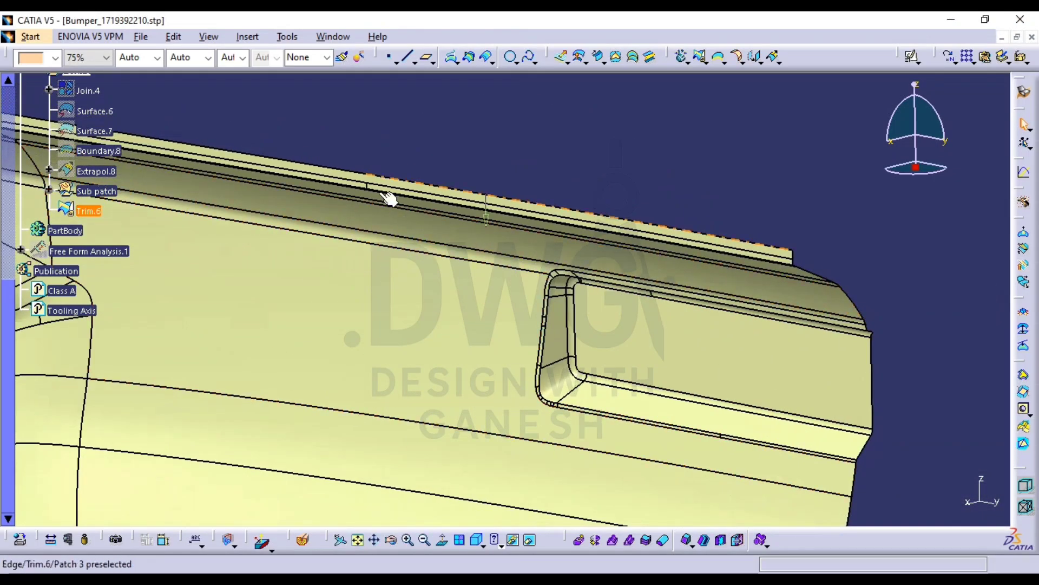
pyautogui.scroll(5, 76, 163)
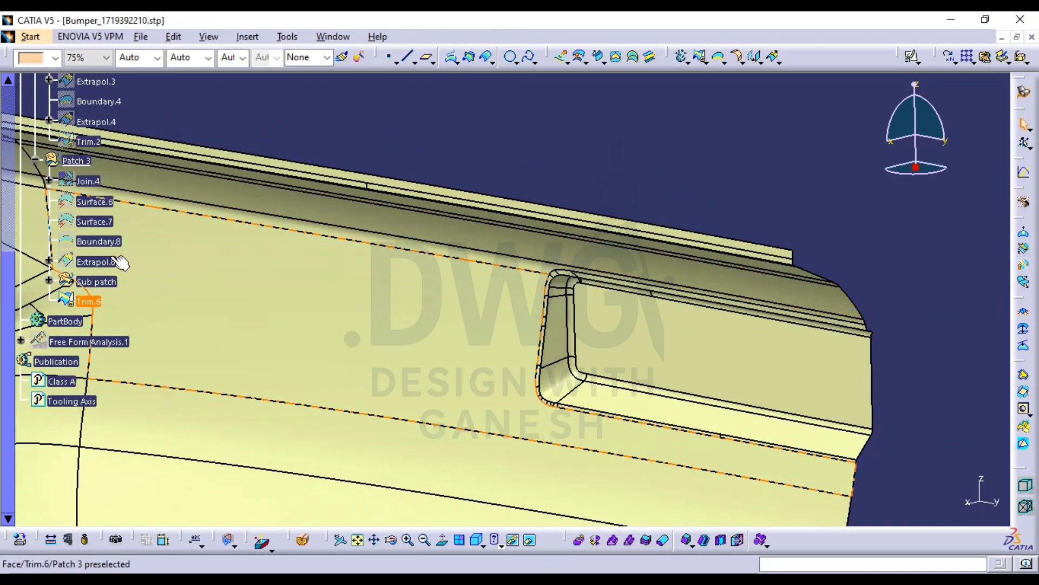
pyautogui.click(36, 161)
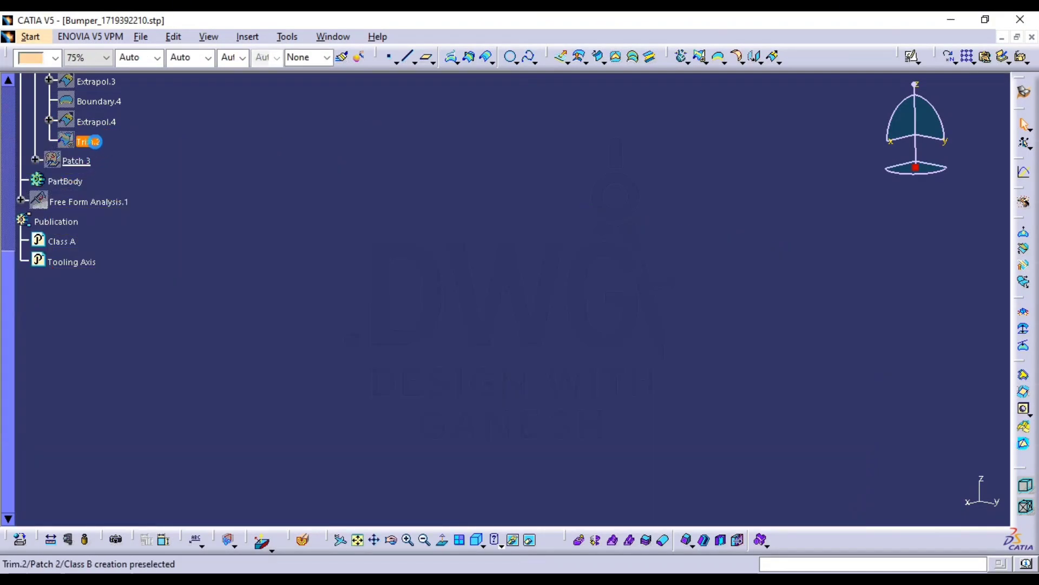
pyautogui.click(95, 142)
pyautogui.press('space')
# Measure the radius of the fillet arc at the recess's upper corner on Trim.2
pyautogui.moveTo(487, 331); pyautogui.dragTo(480, 355, button='middle')
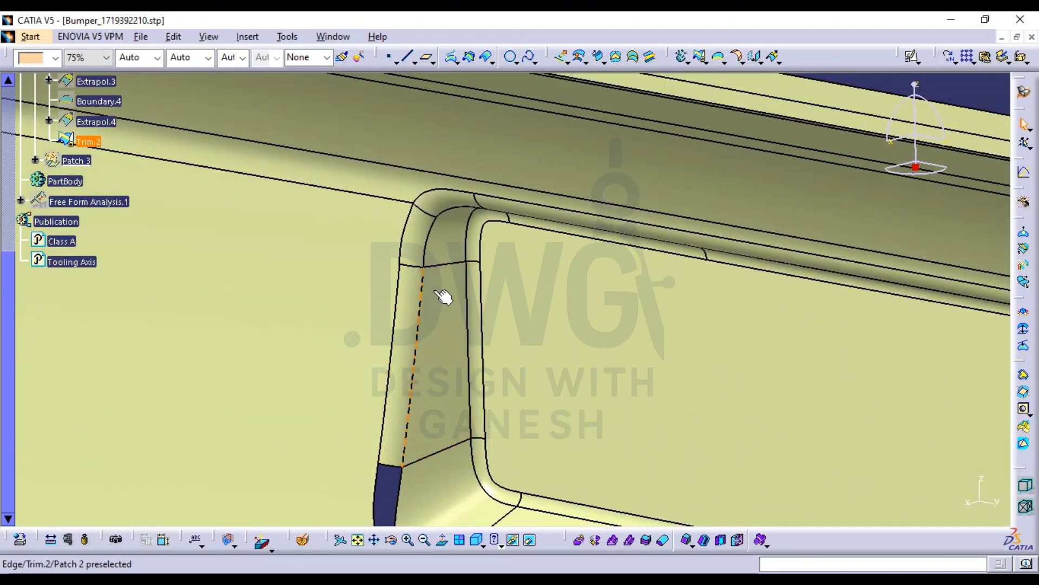
pyautogui.click(68, 539)
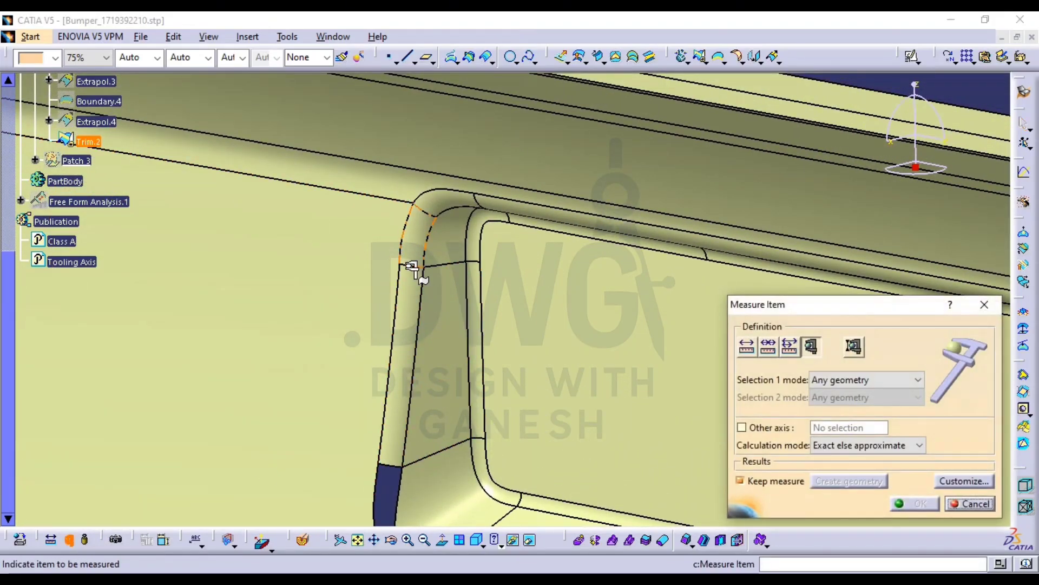
pyautogui.click(426, 211)
pyautogui.press('Escape')
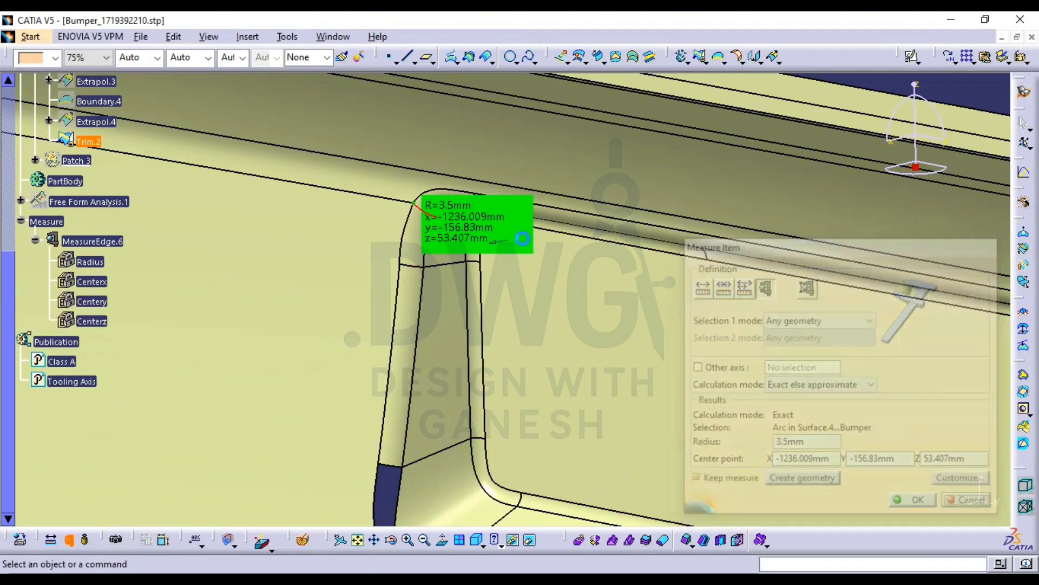
# Hide Trim.2 and show Patch 3 again
pyautogui.click(92, 141)
pyautogui.press('space')
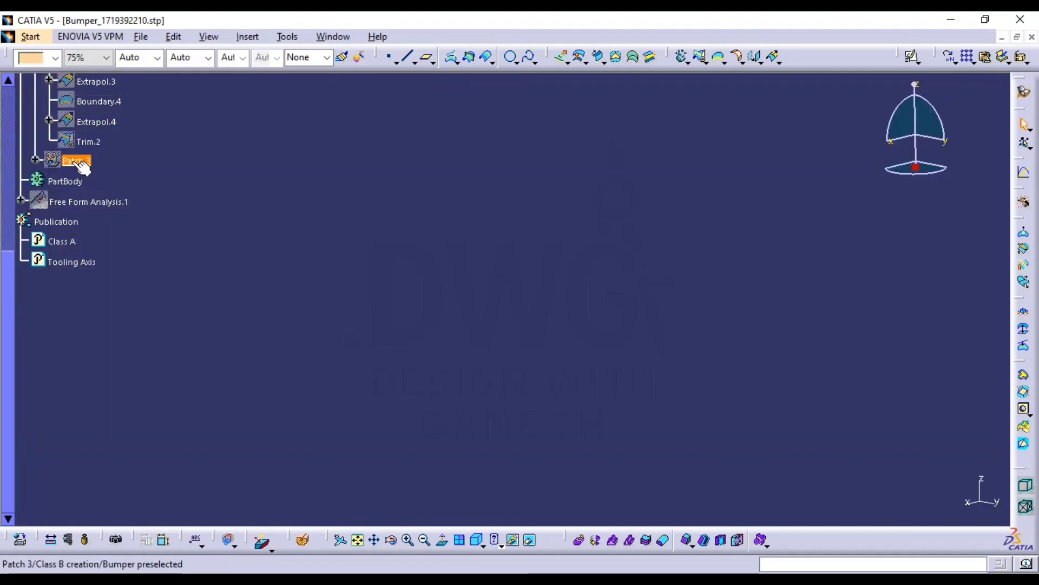
pyautogui.click(82, 163)
pyautogui.press('space')
# Try to fillet the tangent edge chain around the recess on Trim.6 with a 3.5 mm radius
pyautogui.moveTo(608, 303); pyautogui.dragTo(611, 271, button='middle')
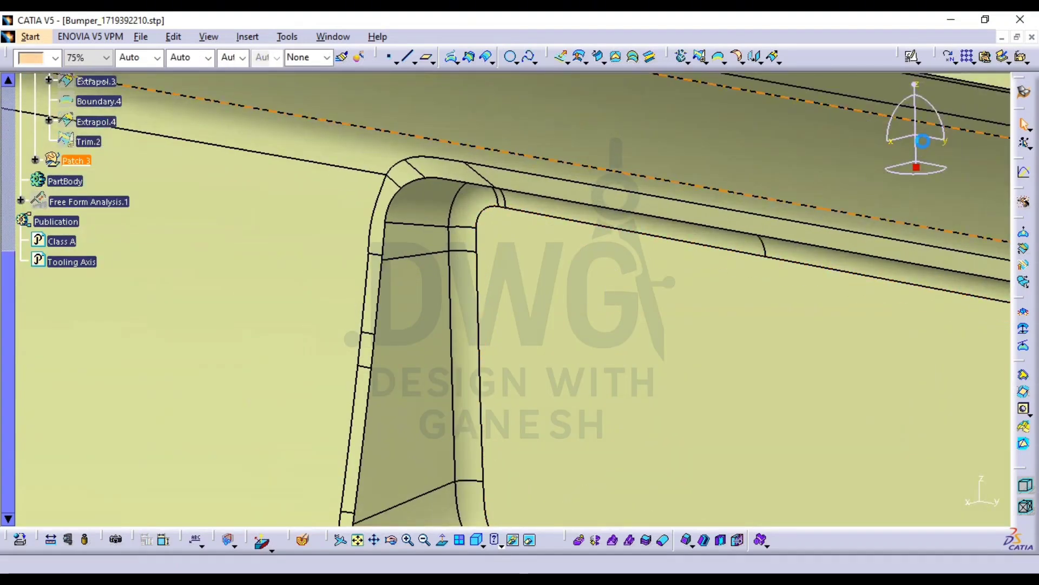
pyautogui.click(739, 56)
pyautogui.click(402, 198)
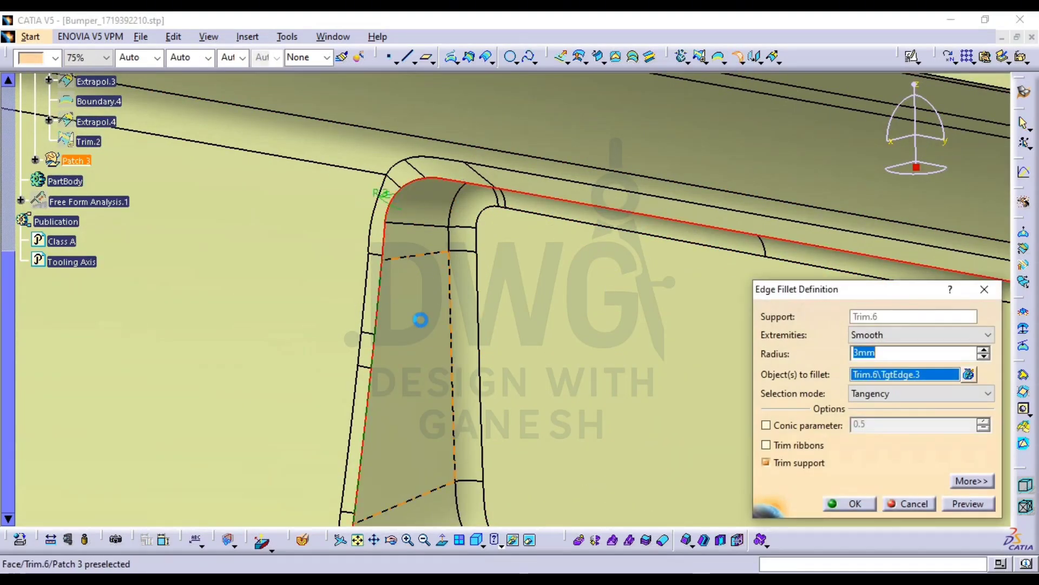
pyautogui.write('3.5')
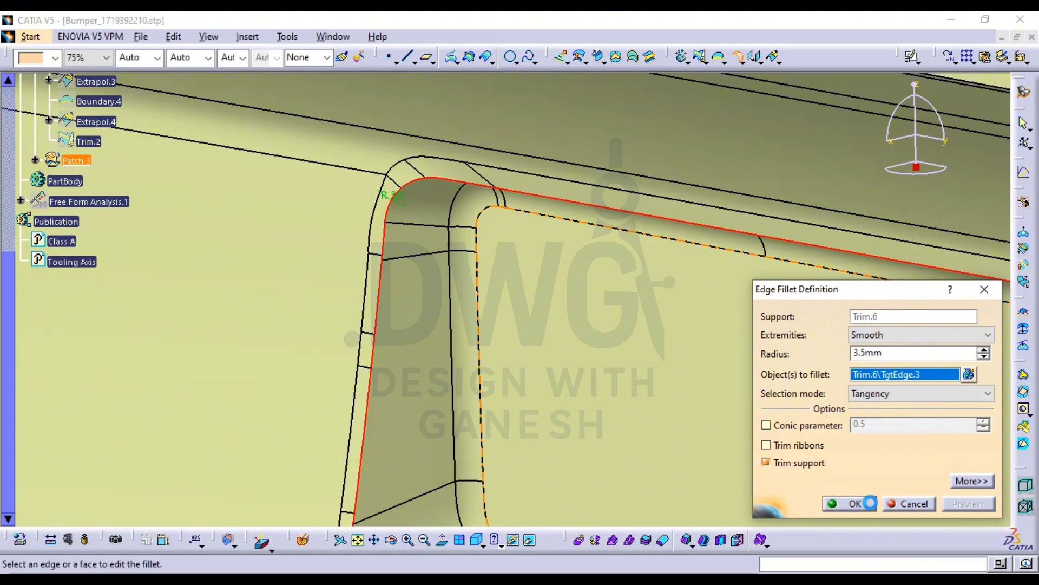
pyautogui.click(853, 503)
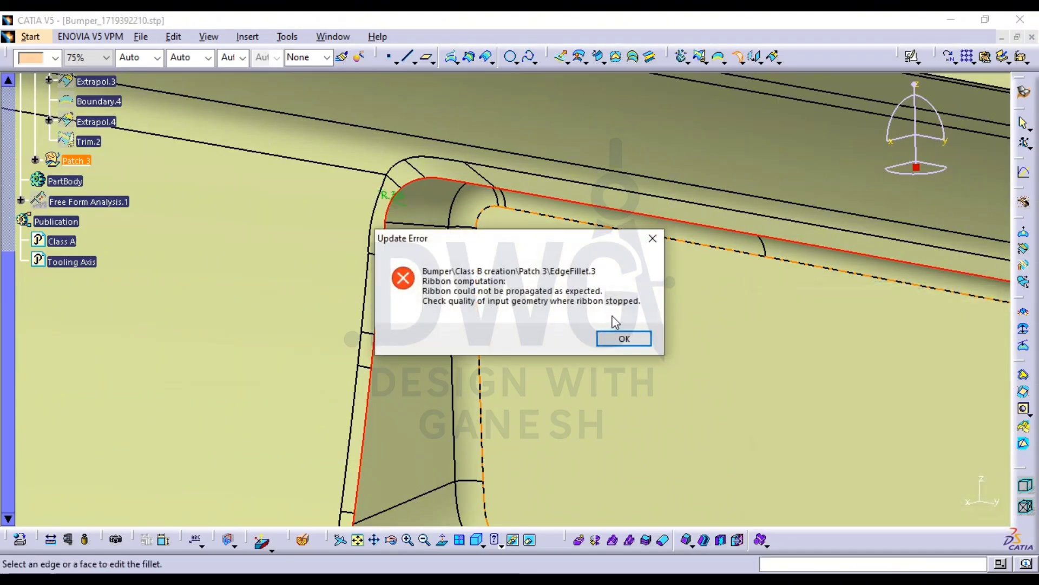
pyautogui.click(617, 338)
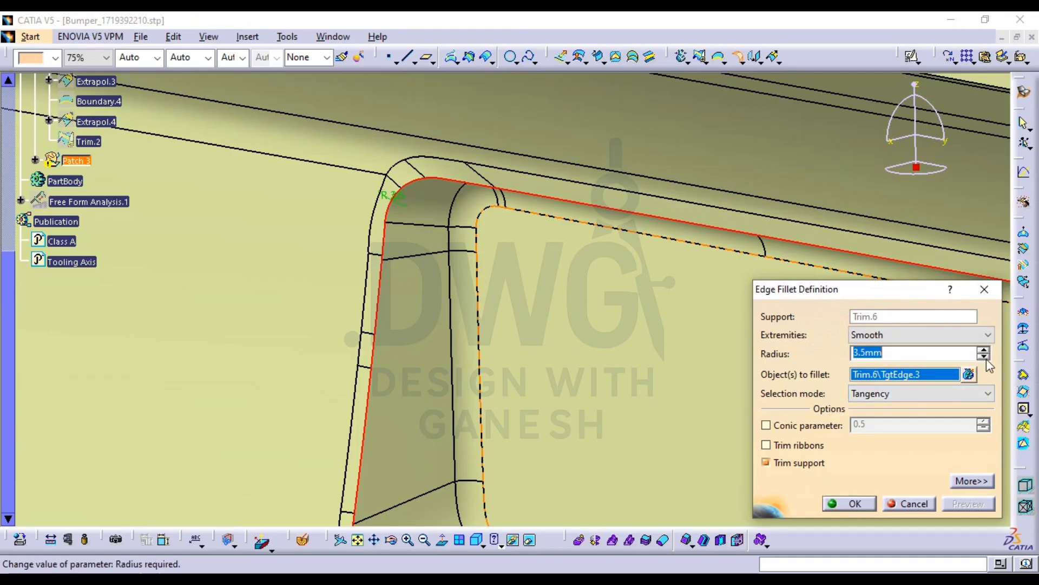
# Set the recess edge fillet's radius to 2.5 mm and create the fillet
pyautogui.click(848, 503)
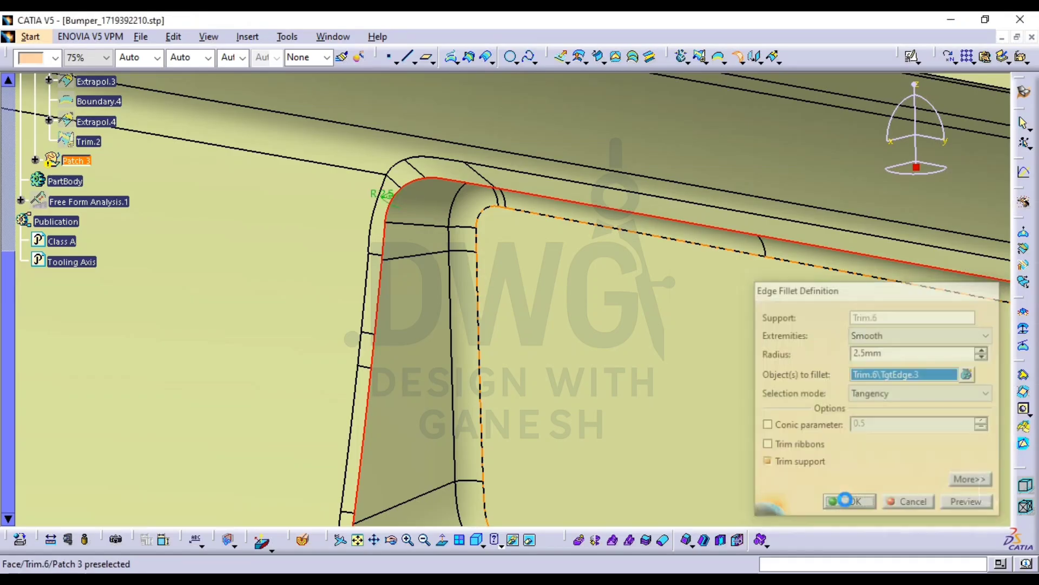
pyautogui.press('Escape')
pyautogui.moveTo(680, 277); pyautogui.dragTo(771, 345, button='middle')
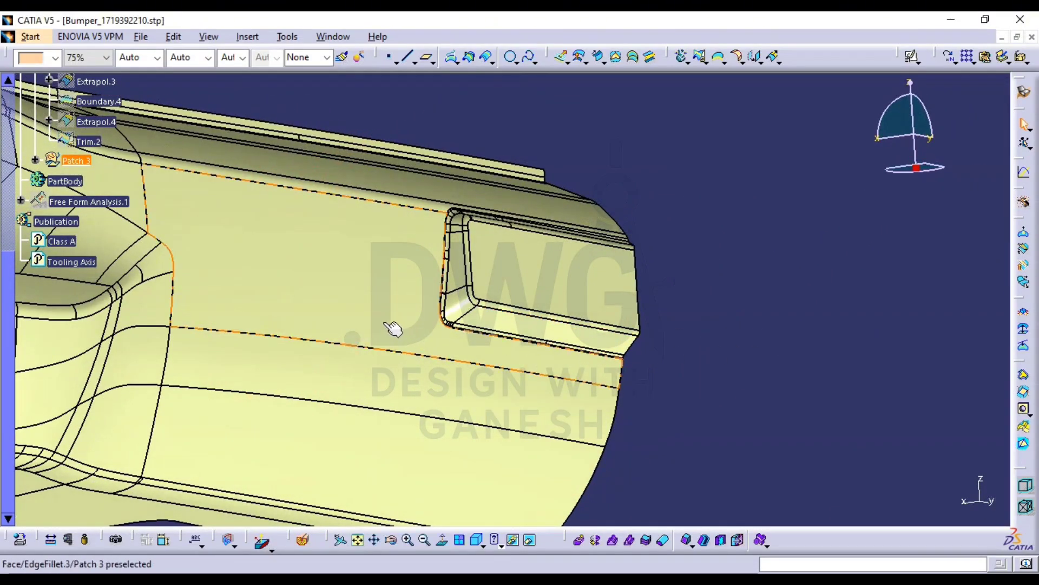
# Move EdgeFillet.3 from Patch 3 to the last position in the Class B creation set and collapse Patch 2 and Patch 3
pyautogui.scroll(3, 379, 320)
pyautogui.scroll(2, 179, 303)
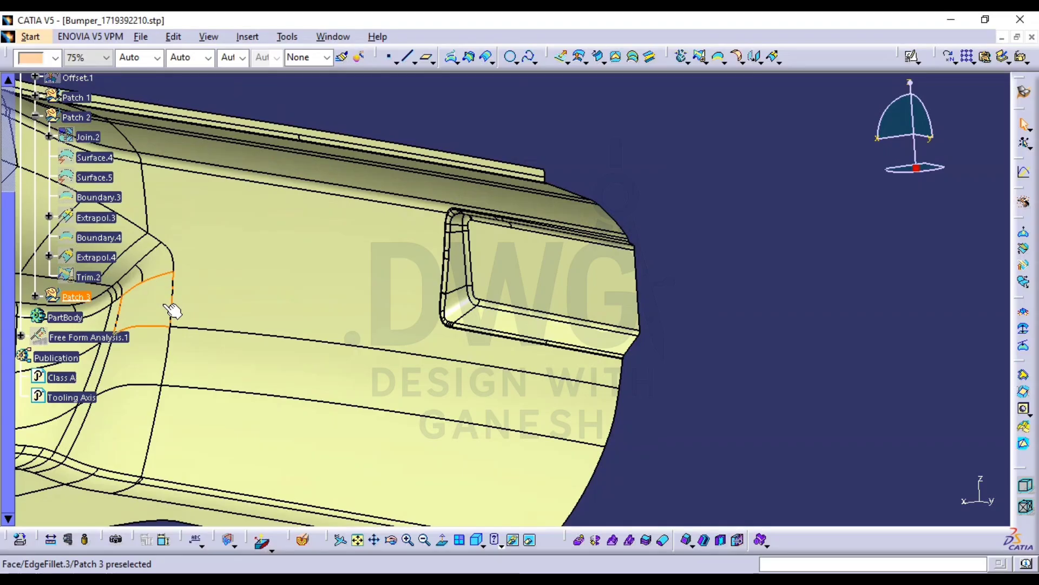
pyautogui.scroll(2, 98, 317)
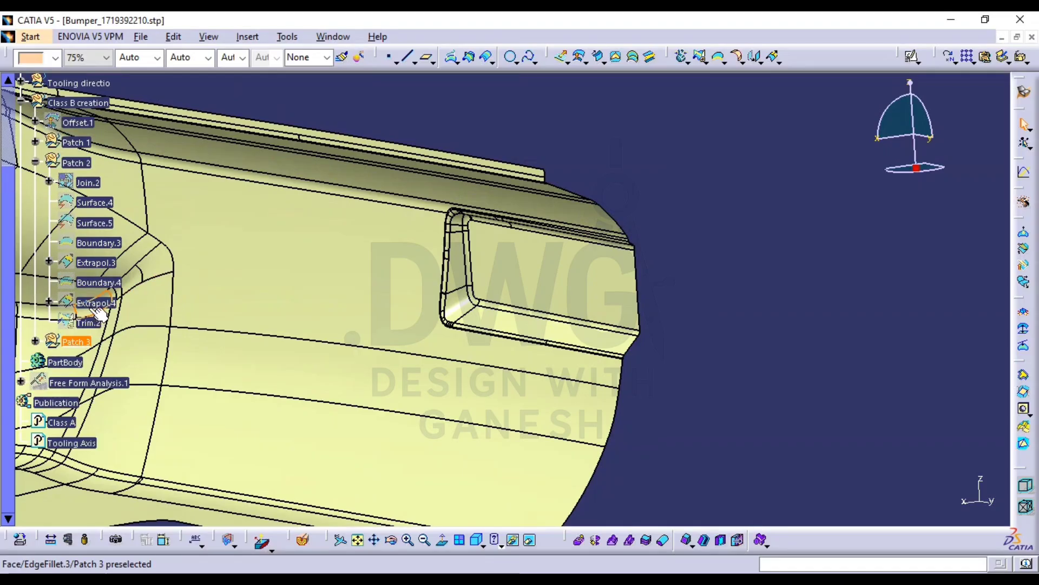
pyautogui.click(715, 355)
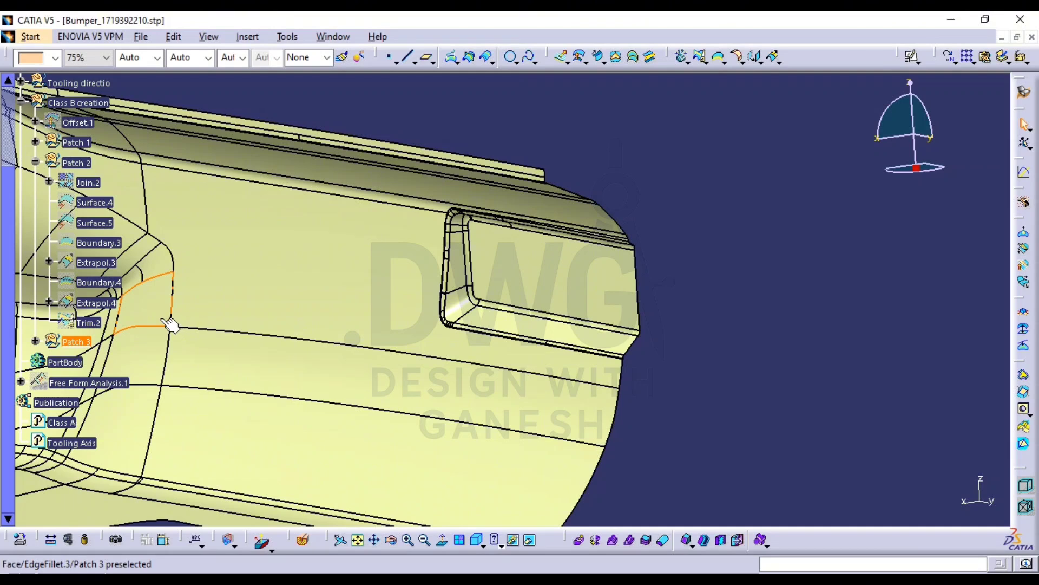
pyautogui.click(36, 341)
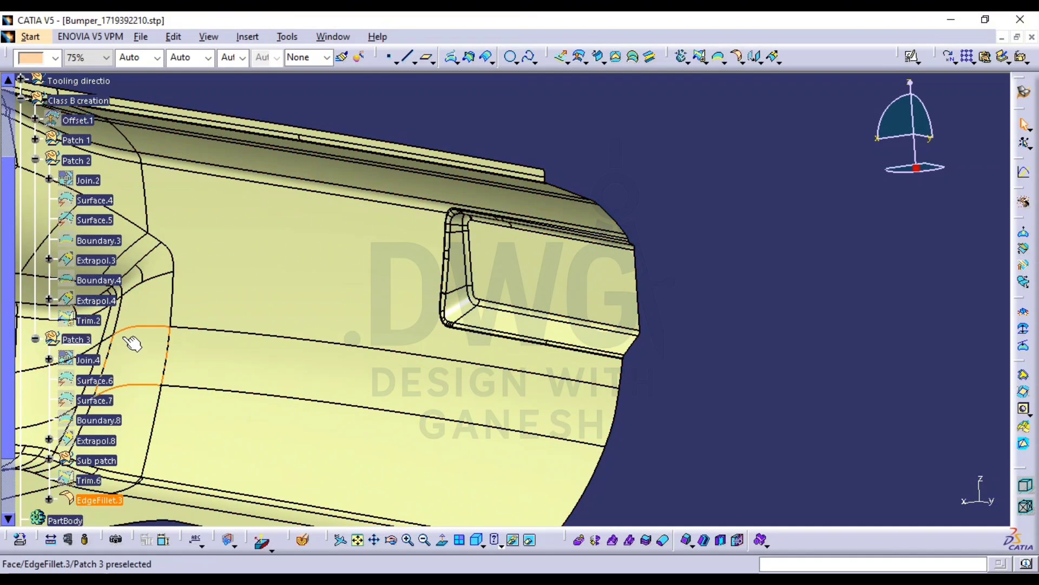
pyautogui.scroll(-3, 124, 339)
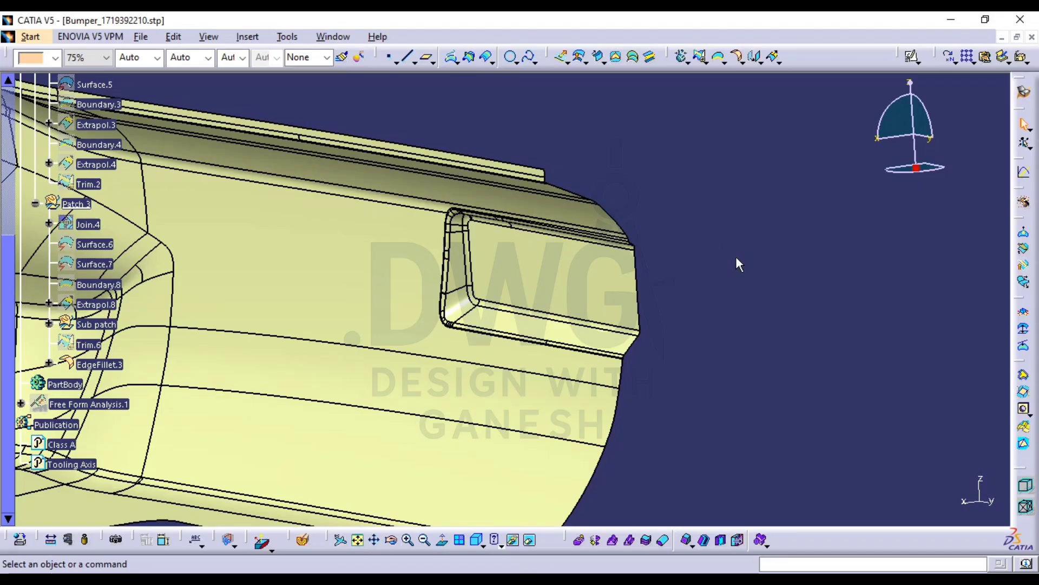
pyautogui.moveTo(566, 303); pyautogui.dragTo(411, 303, button='middle')
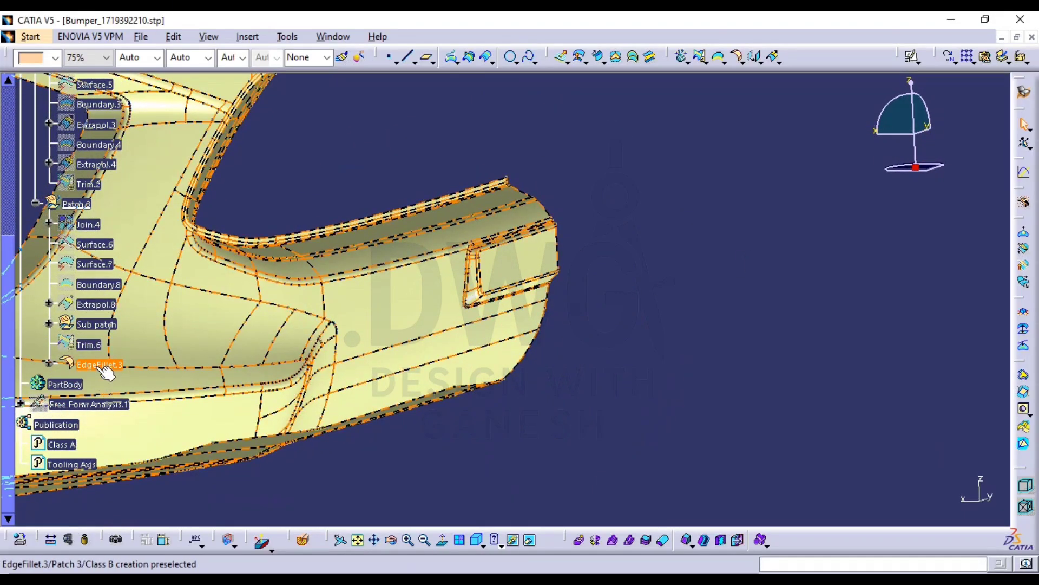
pyautogui.rightClick(96, 364)
pyautogui.moveTo(193, 358)
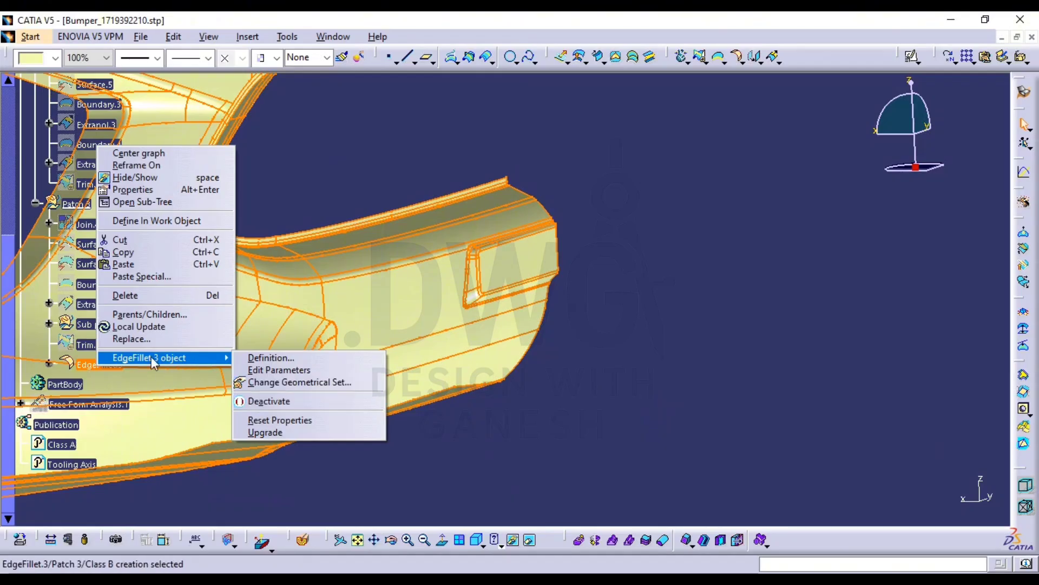
pyautogui.click(303, 383)
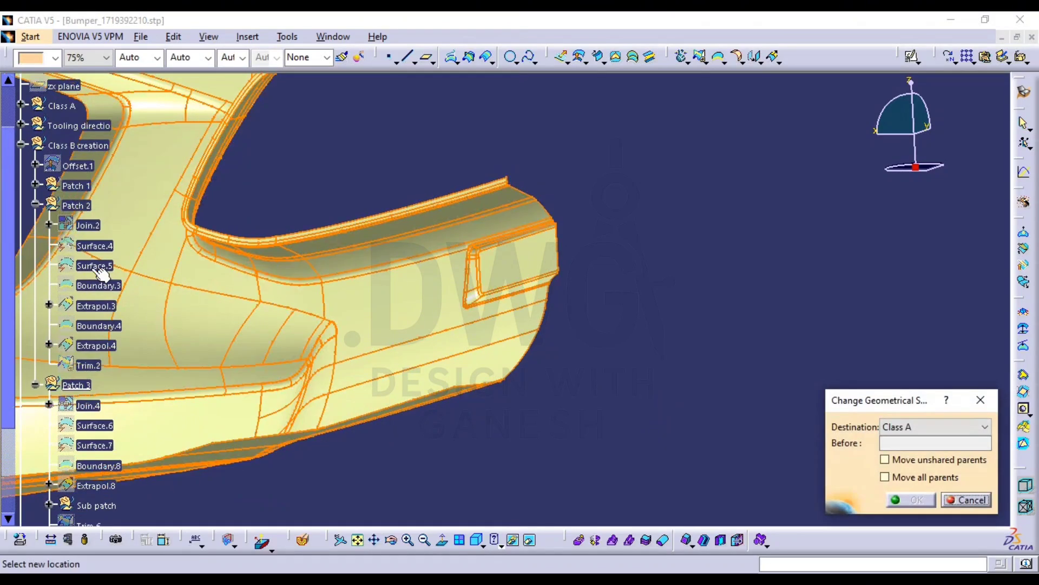
pyautogui.click(97, 146)
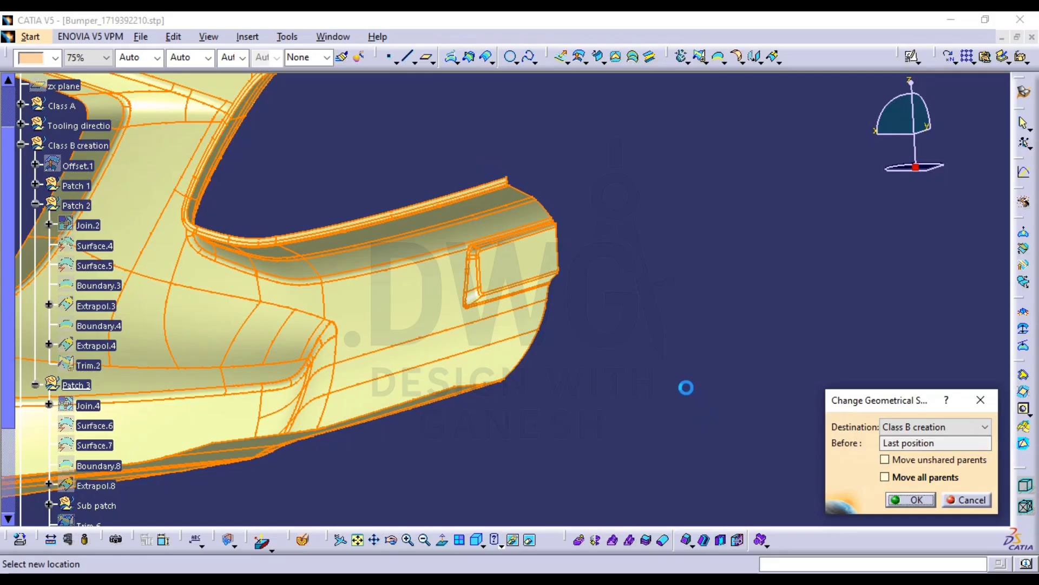
pyautogui.click(36, 385)
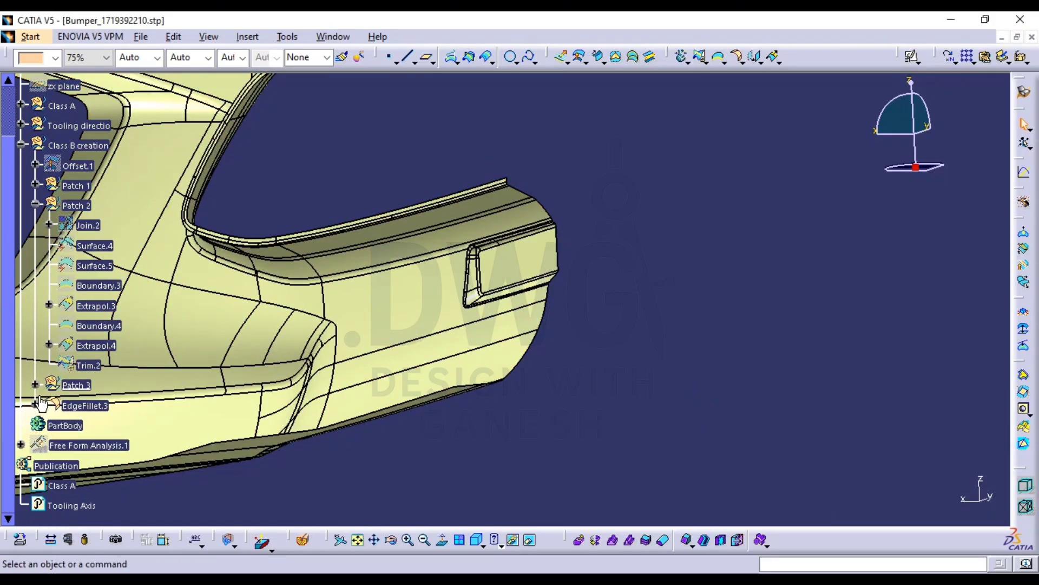
pyautogui.click(35, 204)
pyautogui.moveTo(387, 248); pyautogui.dragTo(479, 399, button='middle')
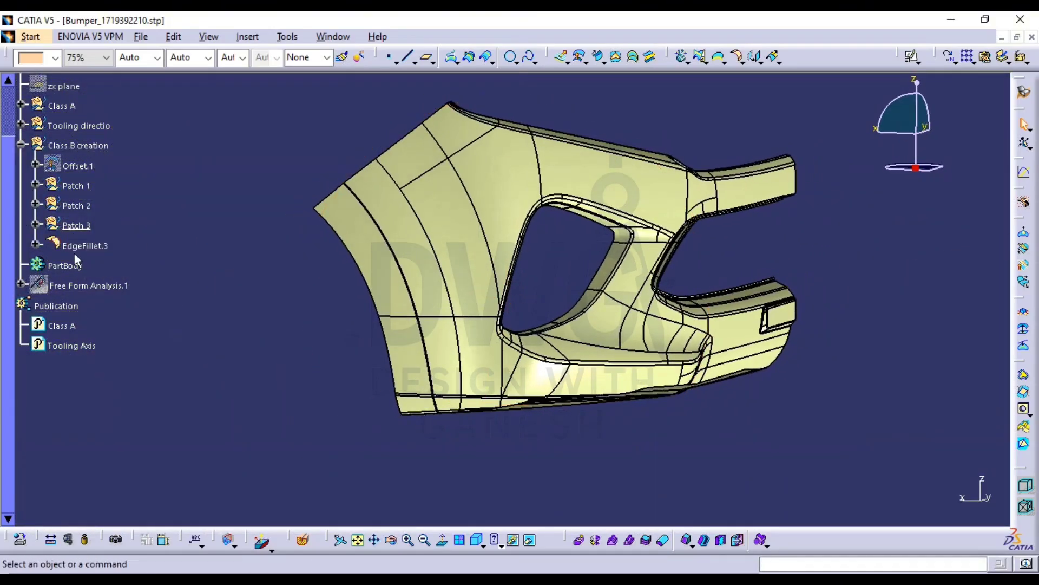
pyautogui.moveTo(411, 303); pyautogui.dragTo(636, 332, button='middle')
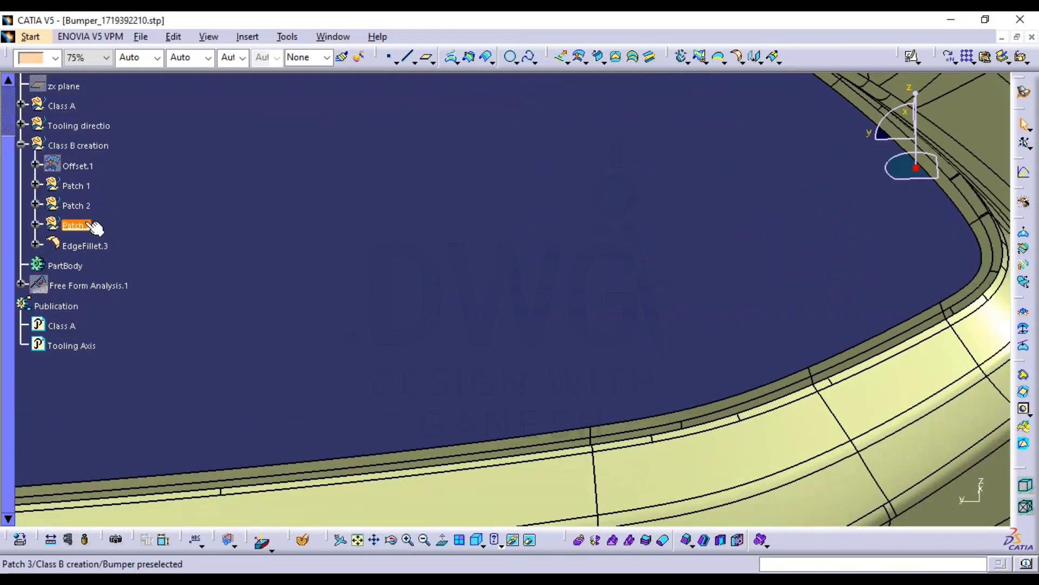
pyautogui.moveTo(524, 294); pyautogui.dragTo(632, 242, button='middle')
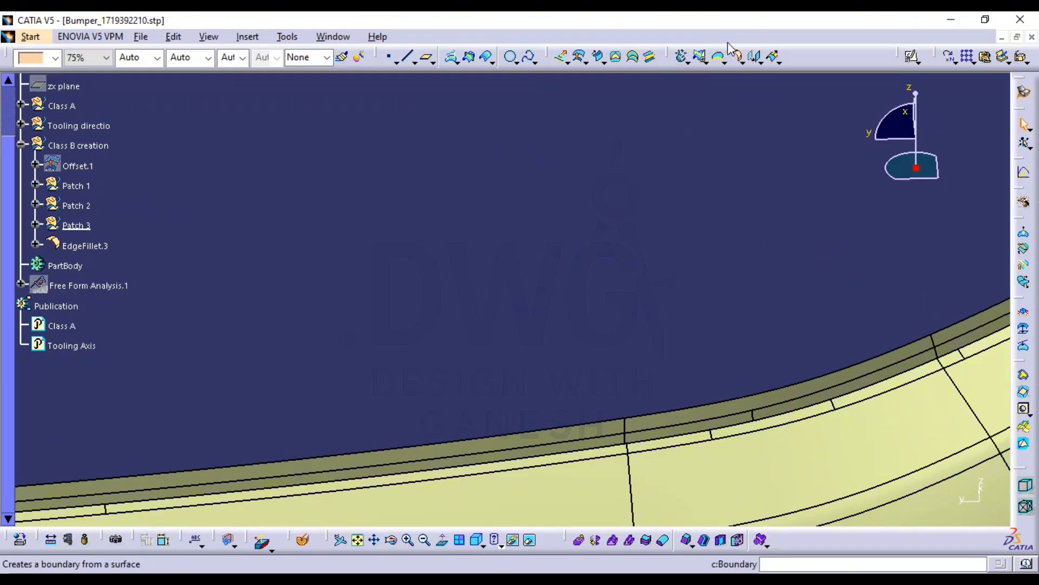
pyautogui.click(737, 59)
pyautogui.middleClick(581, 413)
pyautogui.moveTo(578, 338); pyautogui.dragTo(566, 281, button='middle')
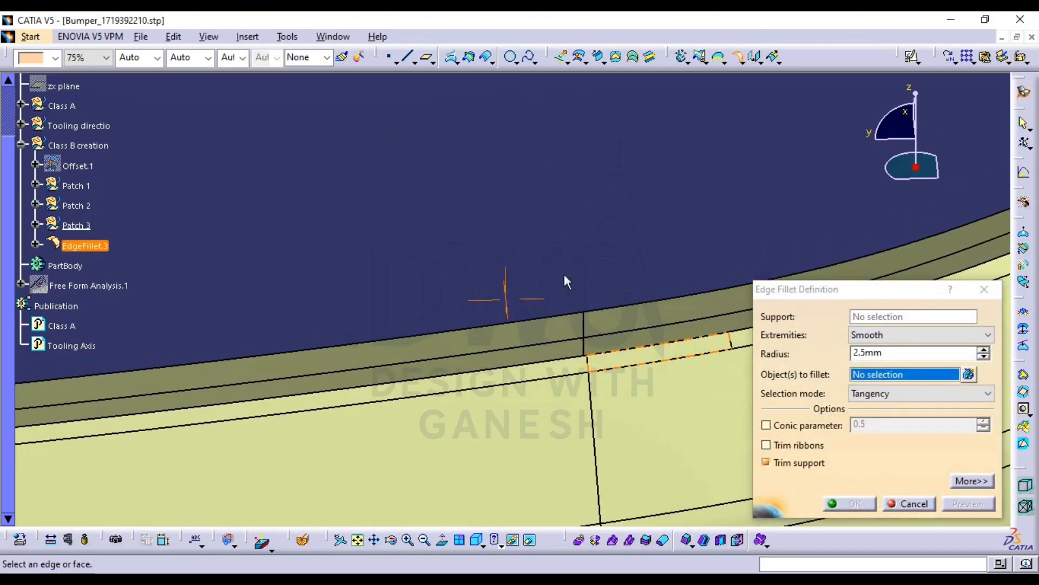
pyautogui.middleClick(275, 347)
pyautogui.moveTo(265, 303); pyautogui.dragTo(738, 330, button='middle')
pyautogui.moveTo(387, 417); pyautogui.dragTo(742, 348, button='middle')
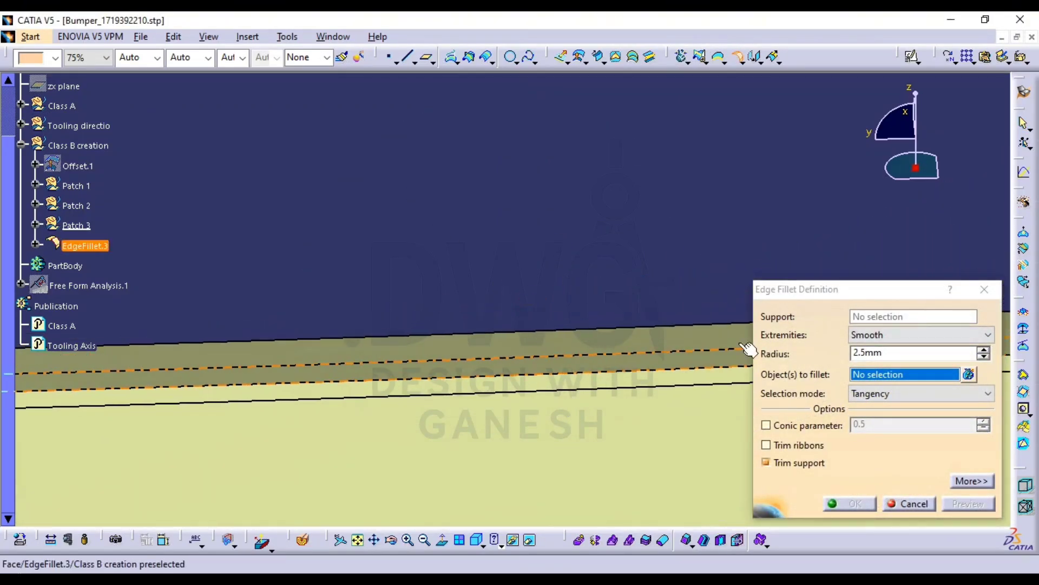
pyautogui.moveTo(430, 391); pyautogui.dragTo(892, 386, button='middle')
pyautogui.moveTo(571, 389); pyautogui.dragTo(471, 313, button='middle')
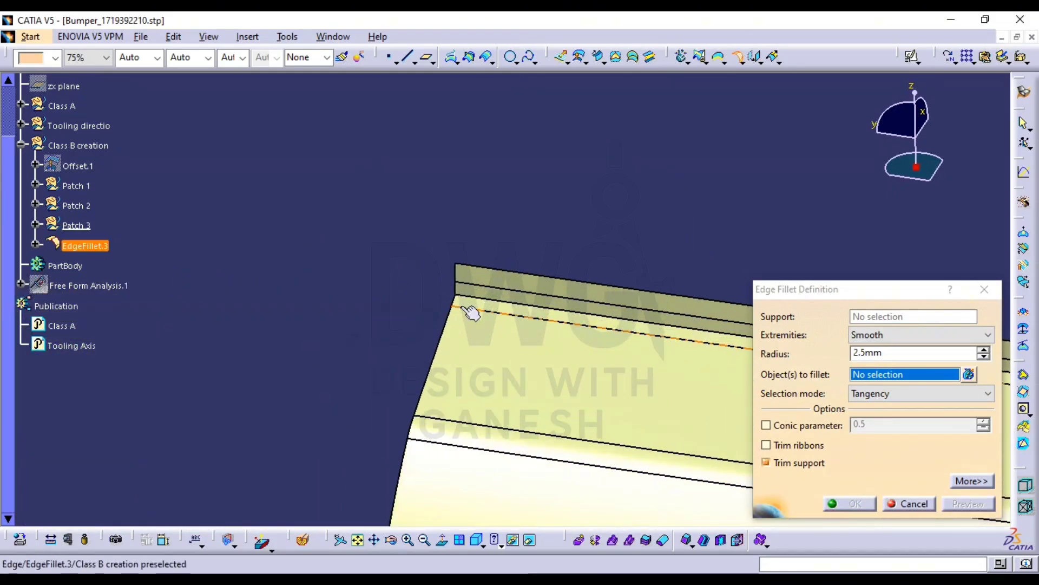
pyautogui.click(493, 304)
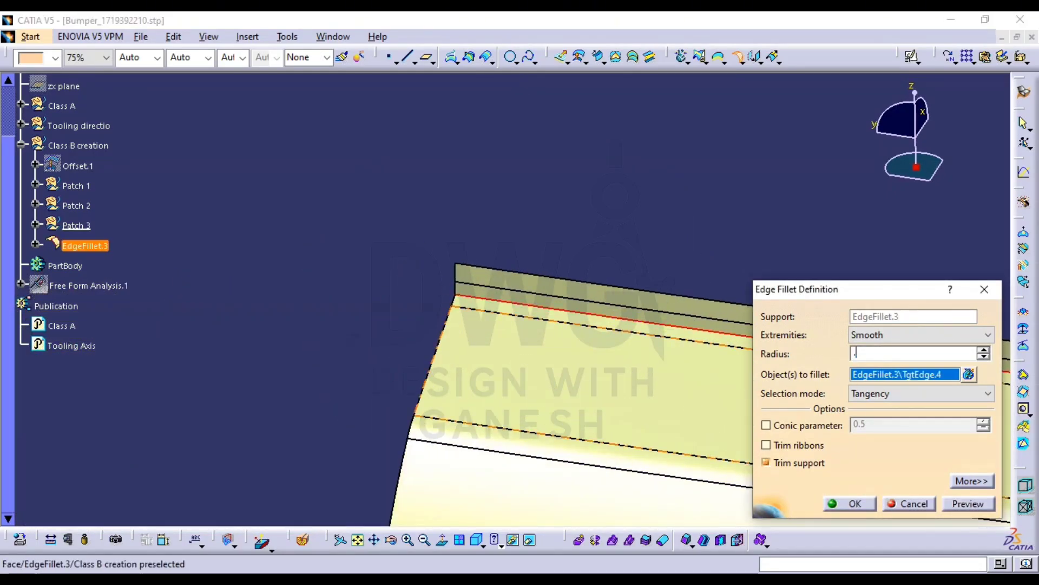
pyautogui.click(907, 504)
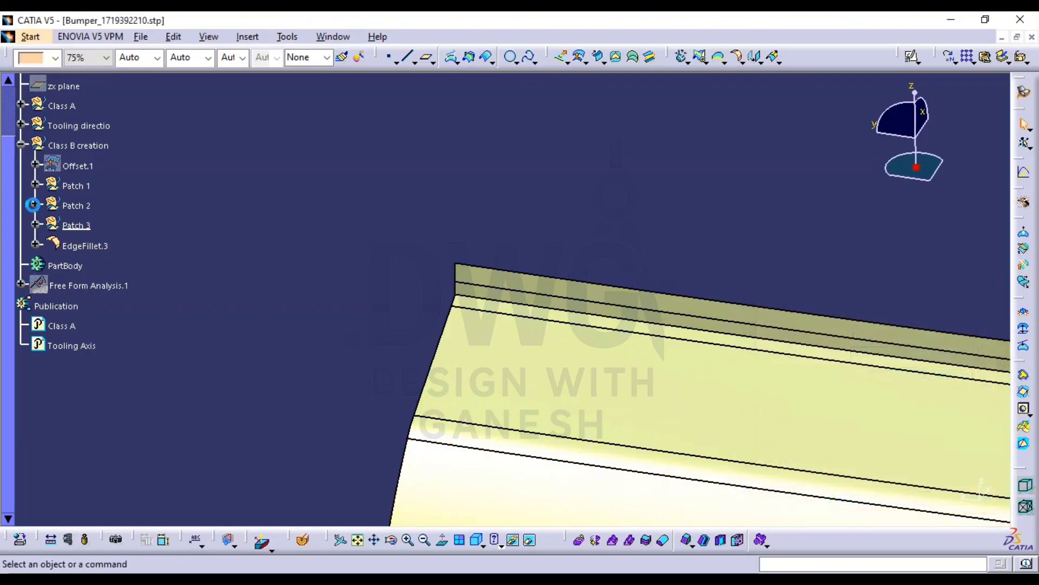
# Hide Patch 3 and EdgeFillet.3, keep Trim.2 hidden, and show the Offset.1 surface
pyautogui.click(36, 206)
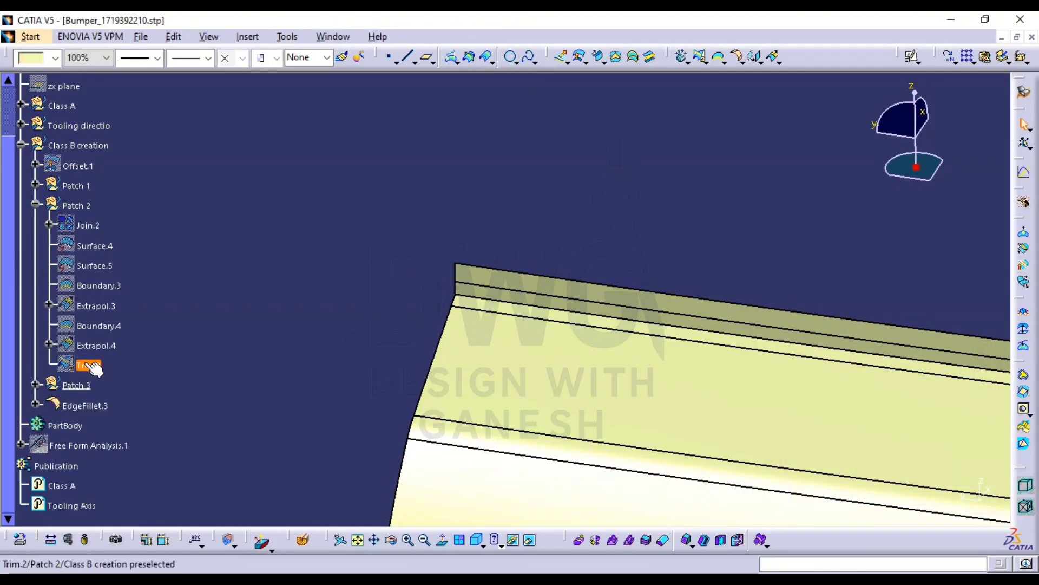
pyautogui.press('space')
pyautogui.click(77, 382)
pyautogui.press('space')
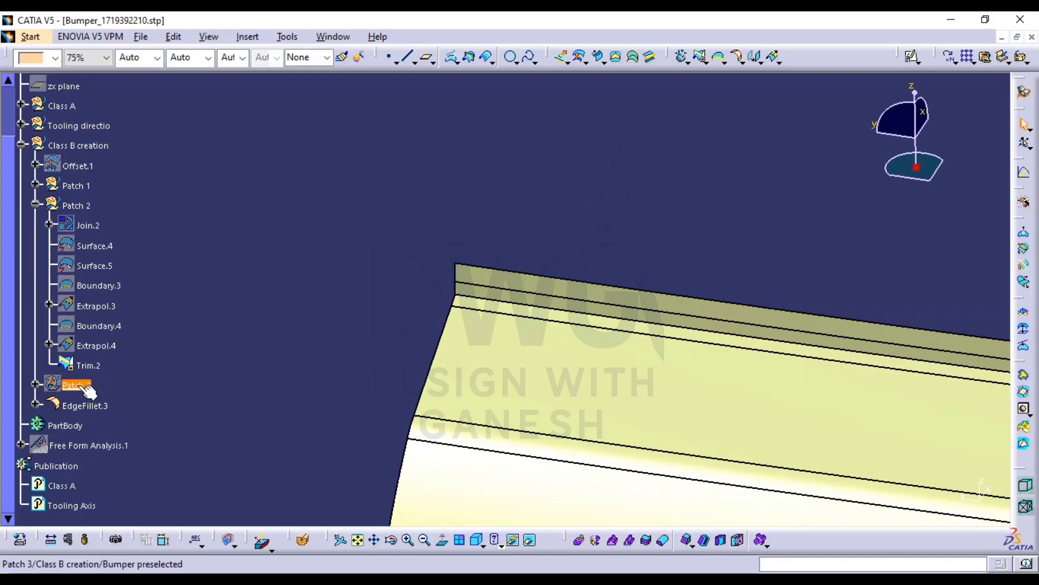
pyautogui.click(78, 409)
pyautogui.press('space')
pyautogui.moveTo(384, 373); pyautogui.dragTo(381, 322, button='middle')
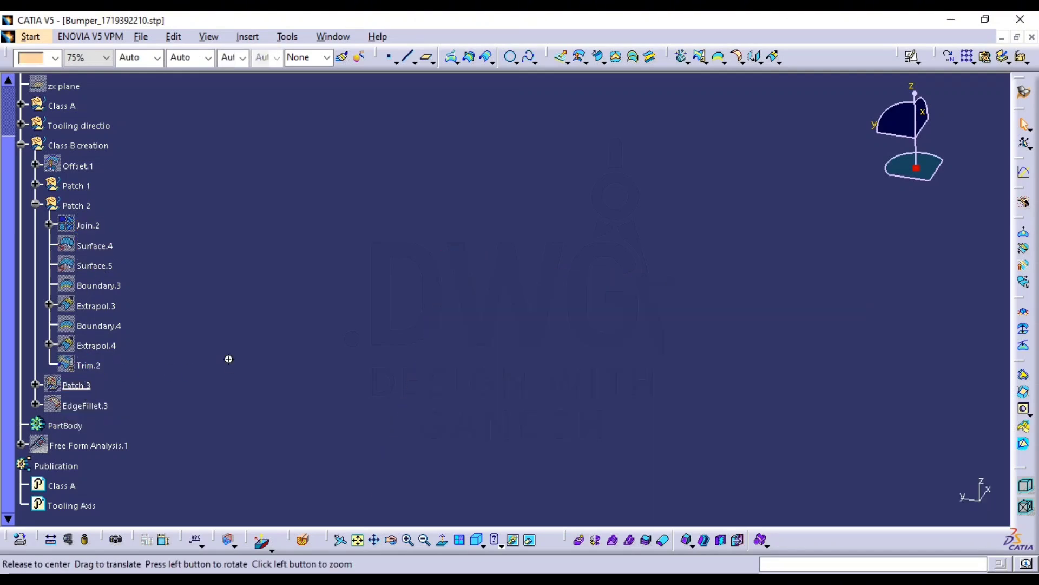
pyautogui.scroll(-3, 80, 279)
pyautogui.scroll(3, 118, 338)
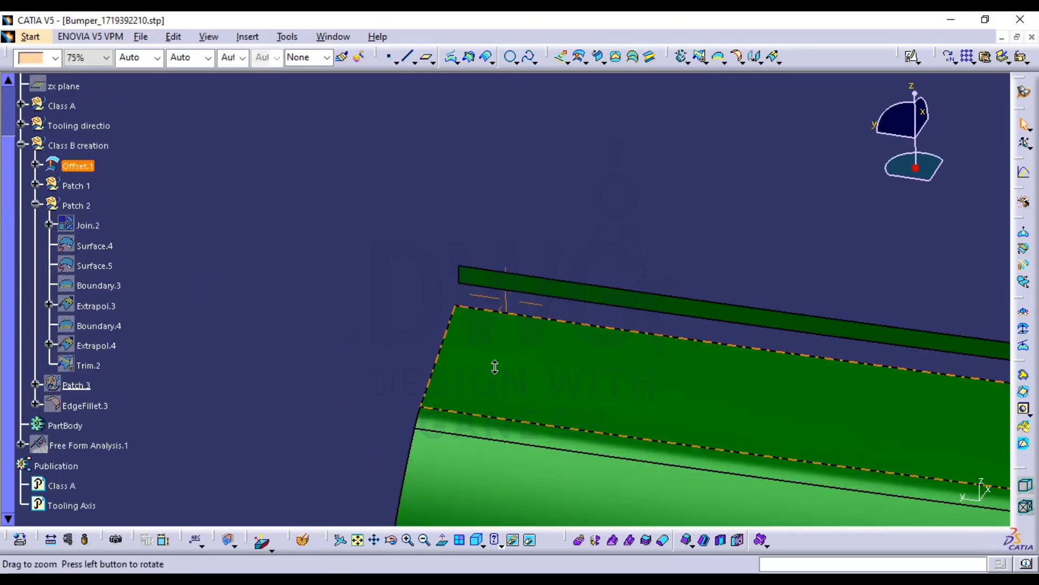
# Measure the short end edge of the narrow fillet face along the opening's rim on Offset.1
pyautogui.moveTo(495, 367); pyautogui.dragTo(495, 349, button='middle')
pyautogui.moveTo(606, 324); pyautogui.dragTo(517, 330, button='middle')
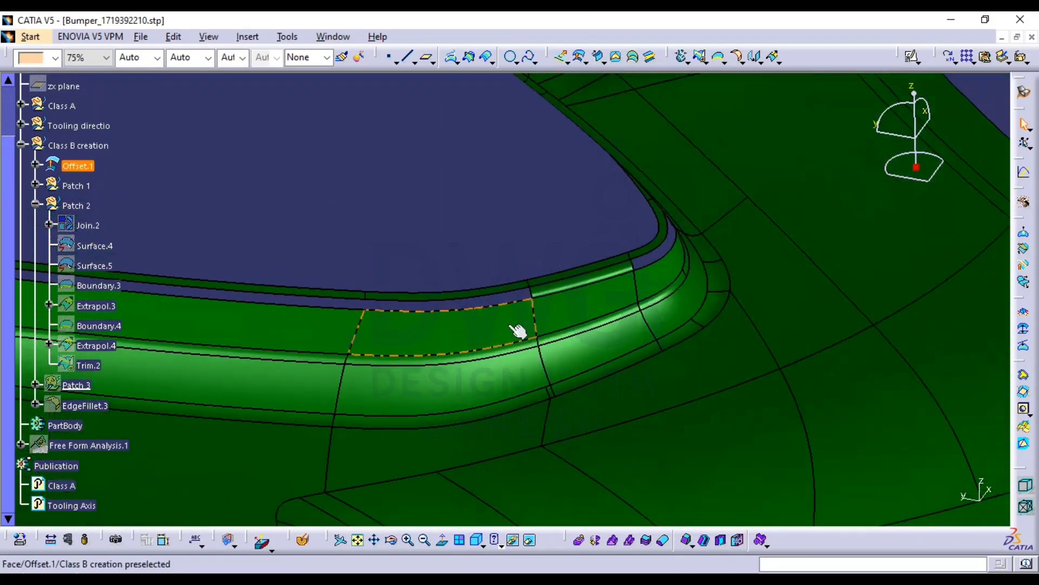
pyautogui.moveTo(609, 344); pyautogui.dragTo(609, 271, button='middle')
pyautogui.moveTo(568, 330); pyautogui.dragTo(412, 353, button='middle')
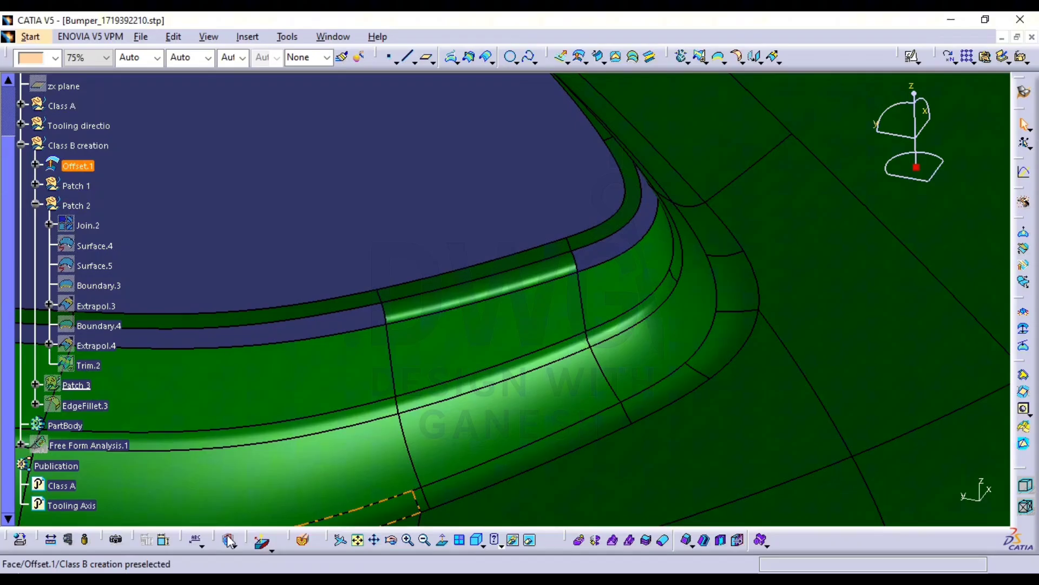
pyautogui.click(70, 538)
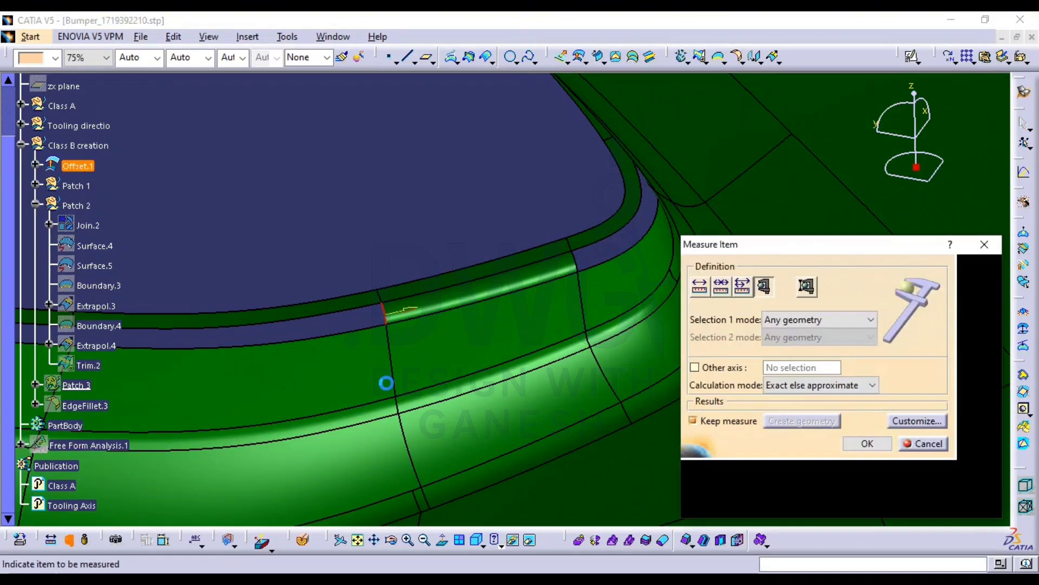
pyautogui.click(385, 379)
pyautogui.press('Escape')
# Examine the gap between the flange and the adjoining wall on Offset.1, from the rim's free end around the curved corner
pyautogui.moveTo(510, 288); pyautogui.dragTo(704, 377, button='middle')
pyautogui.moveTo(565, 287); pyautogui.dragTo(552, 204, button='middle')
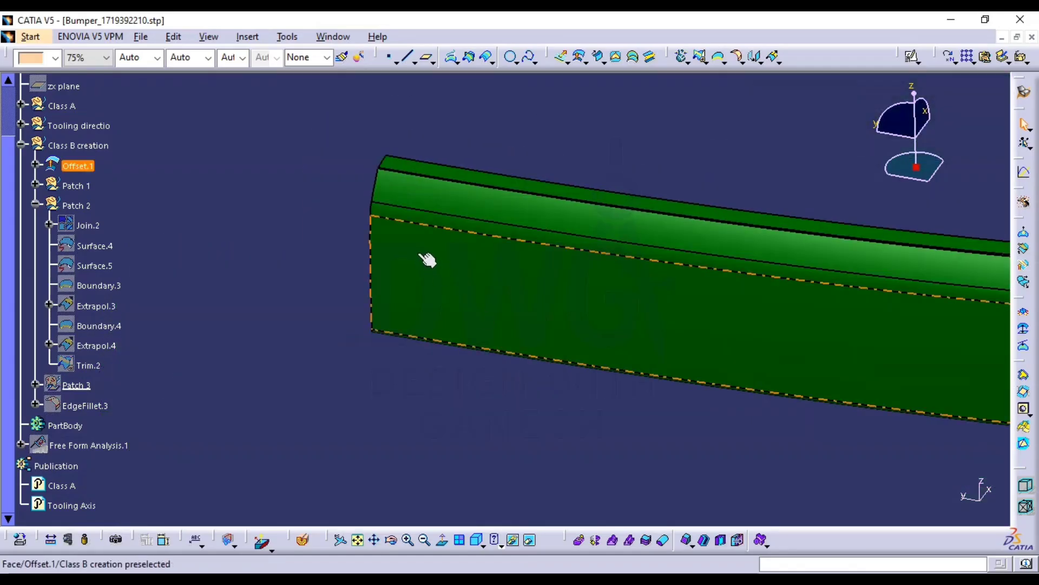
pyautogui.moveTo(427, 260); pyautogui.dragTo(462, 225, button='middle')
pyautogui.moveTo(430, 366); pyautogui.dragTo(710, 255, button='middle')
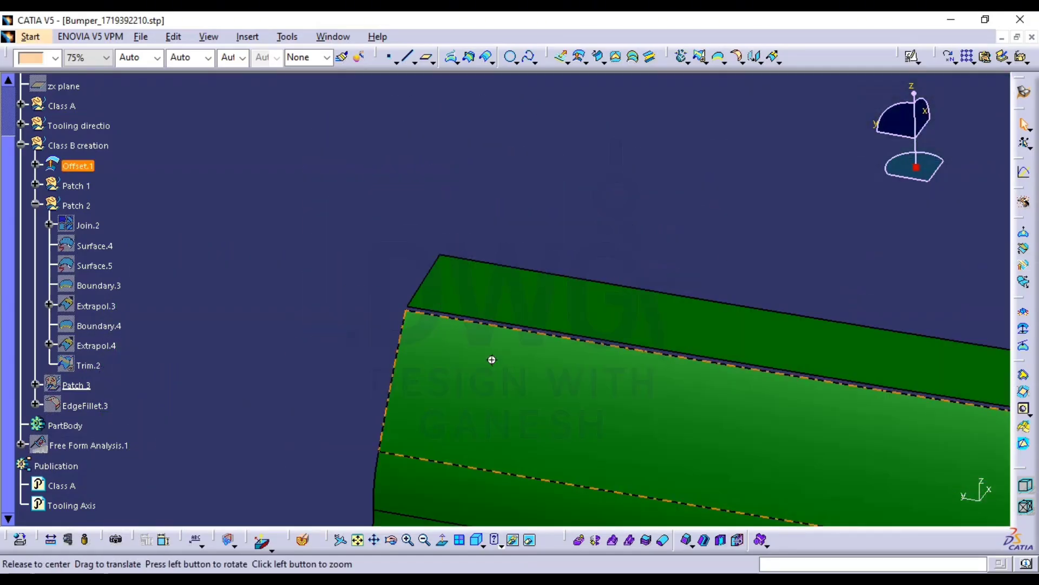
pyautogui.moveTo(489, 358); pyautogui.dragTo(492, 428, button='middle')
pyautogui.moveTo(785, 352); pyautogui.dragTo(238, 245, button='middle')
pyautogui.moveTo(738, 399); pyautogui.dragTo(335, 374, button='middle')
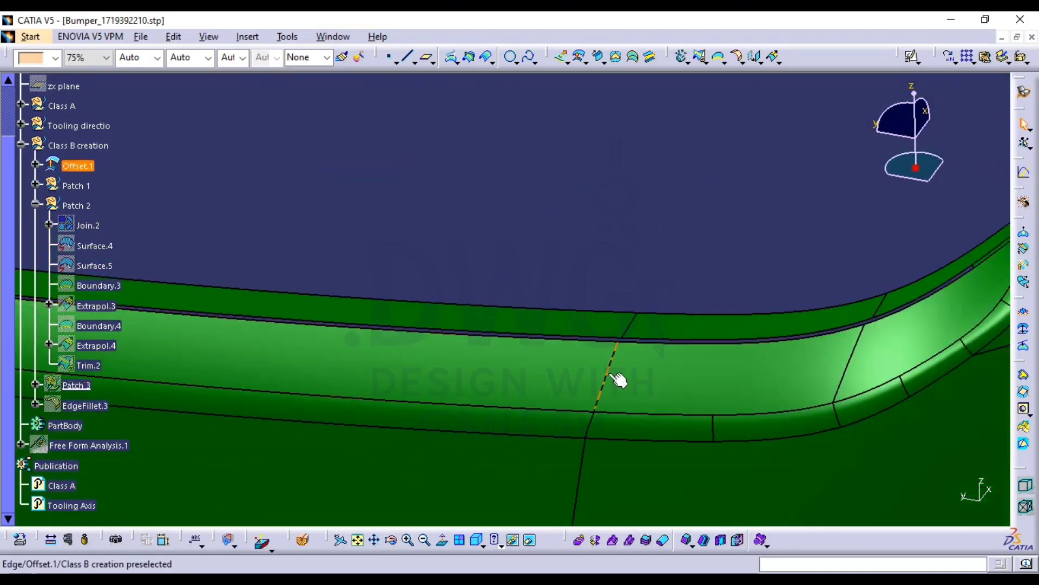
pyautogui.moveTo(619, 379); pyautogui.dragTo(350, 403, button='middle')
pyautogui.moveTo(950, 319); pyautogui.dragTo(585, 373, button='middle')
pyautogui.moveTo(714, 338); pyautogui.dragTo(718, 260, button='middle')
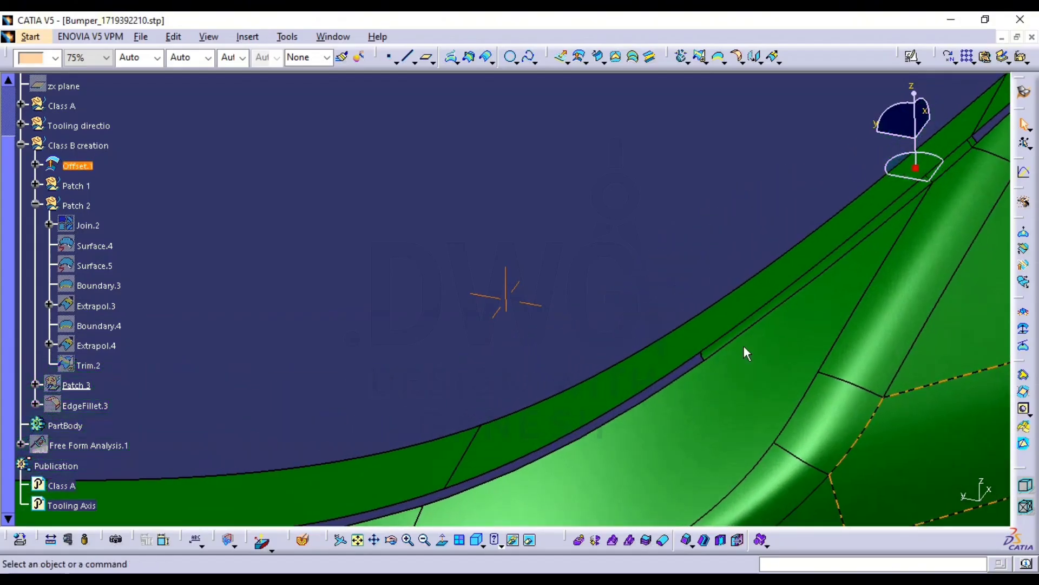
# Measure the length of the short edge where the narrow fillet strip begins beyond the rim gap on Offset.1
pyautogui.moveTo(741, 360); pyautogui.dragTo(685, 373, button='middle')
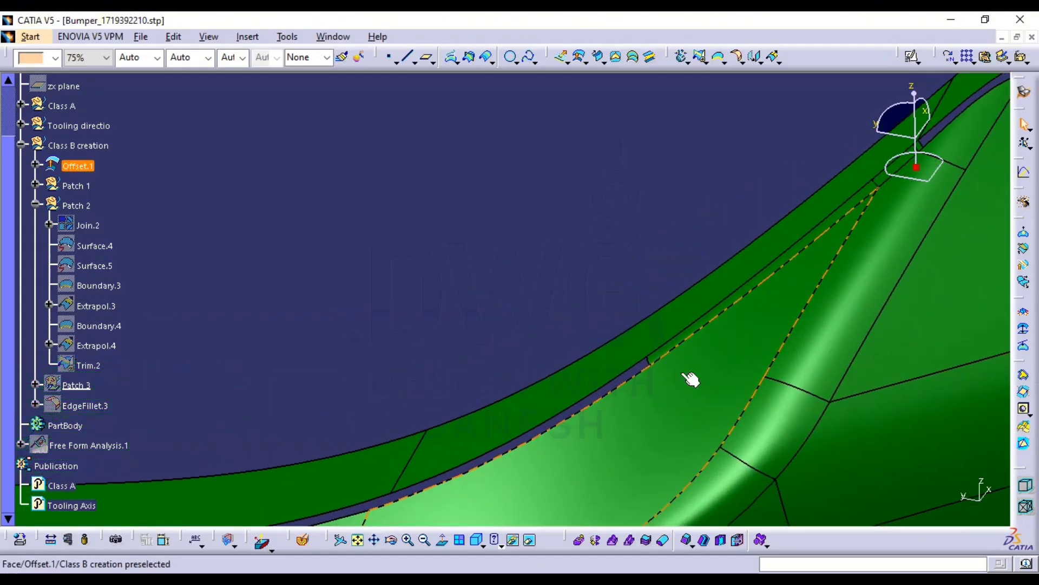
pyautogui.click(70, 540)
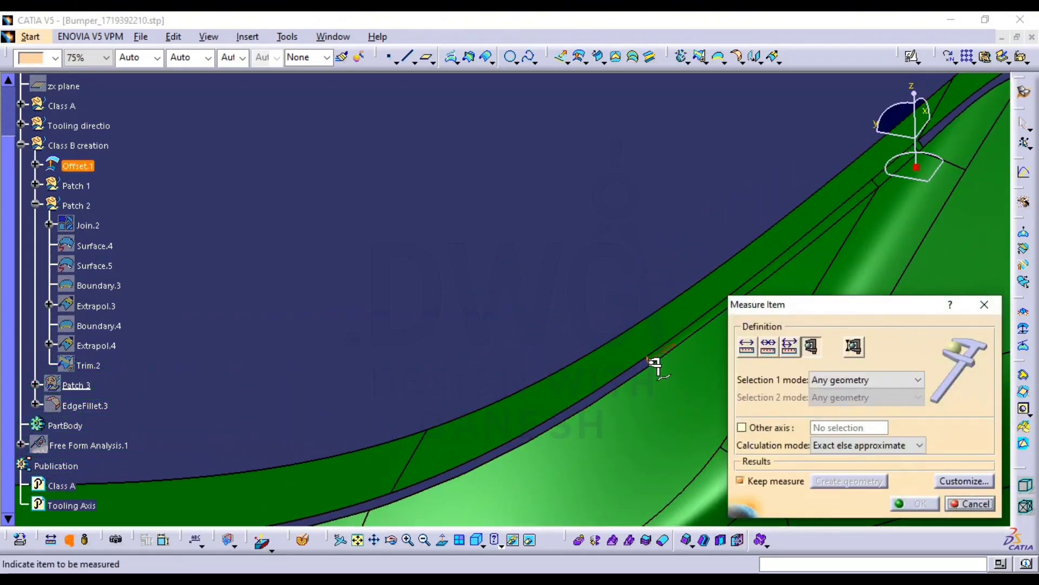
pyautogui.click(650, 360)
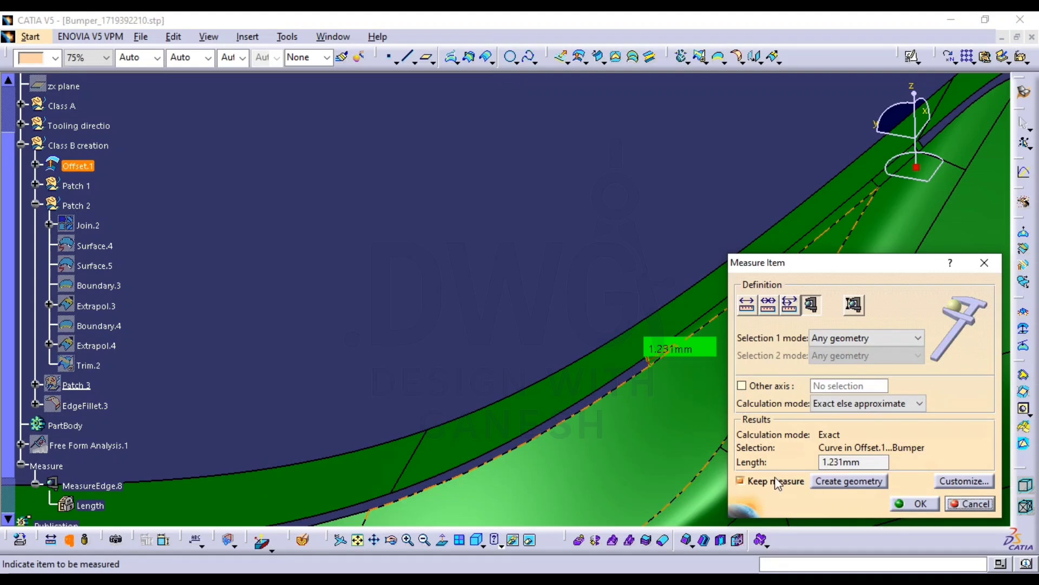
pyautogui.click(969, 503)
# Examine the gap and narrow fillet strip around the pointed corner of the opening's rim on Offset.1
pyautogui.moveTo(657, 366); pyautogui.dragTo(336, 467, button='middle')
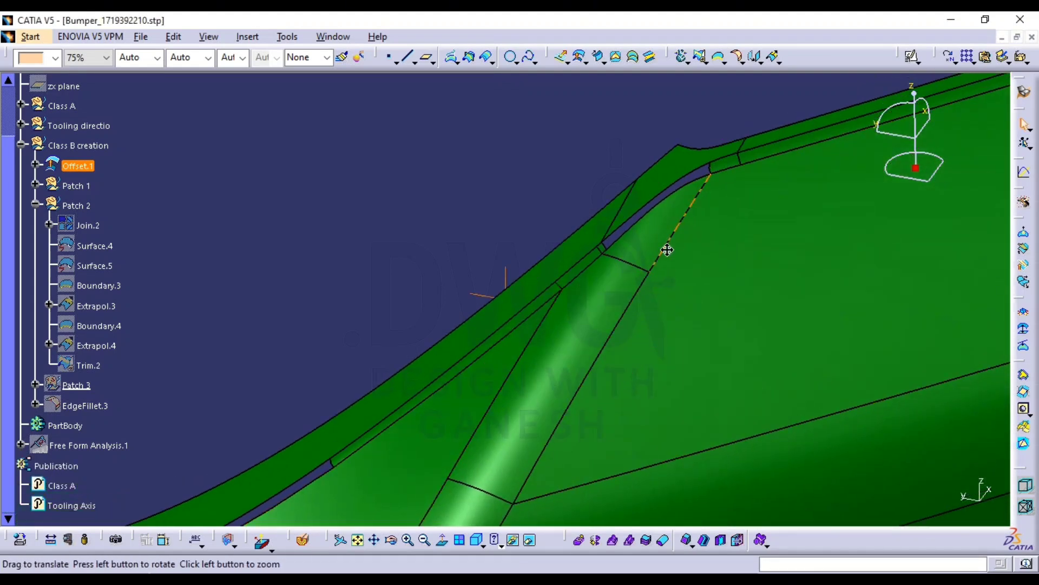
pyautogui.moveTo(667, 249); pyautogui.dragTo(675, 358, button='middle')
pyautogui.moveTo(785, 503); pyautogui.dragTo(632, 406, button='middle')
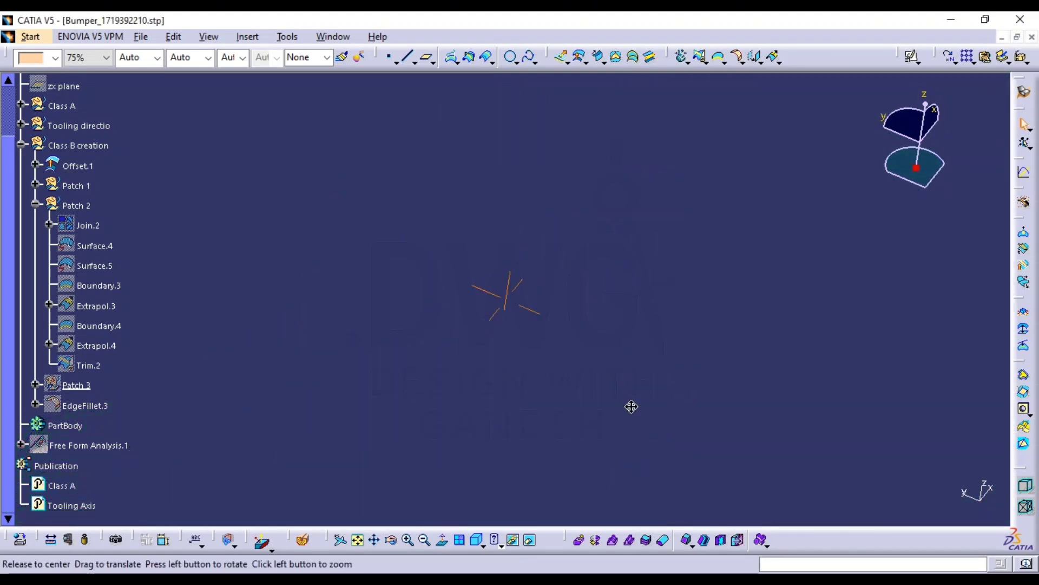
pyautogui.moveTo(599, 504); pyautogui.dragTo(703, 207, button='middle')
pyautogui.moveTo(719, 364); pyautogui.dragTo(845, 374, button='middle')
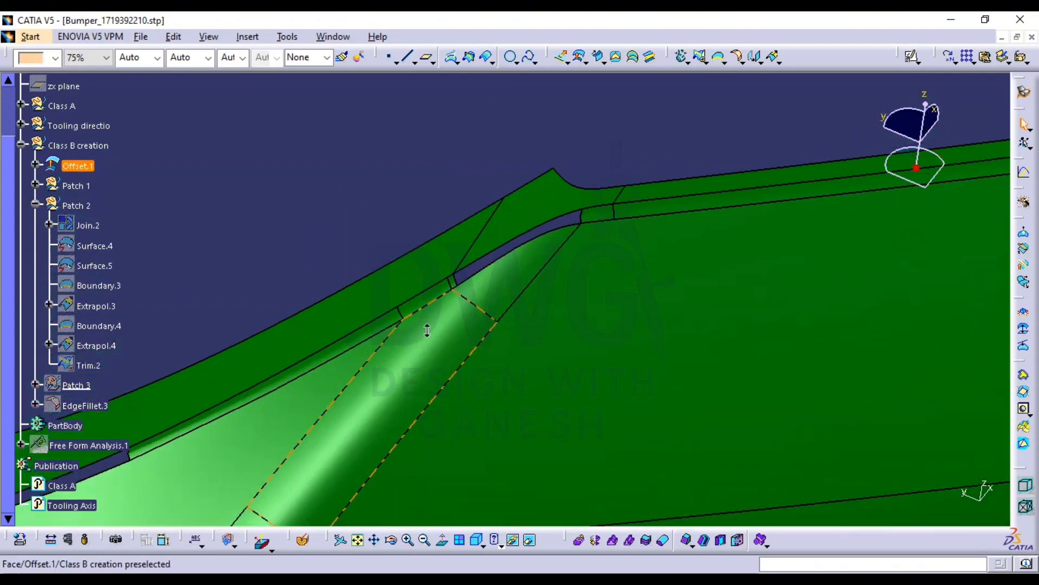
pyautogui.moveTo(427, 332); pyautogui.dragTo(389, 342, button='middle')
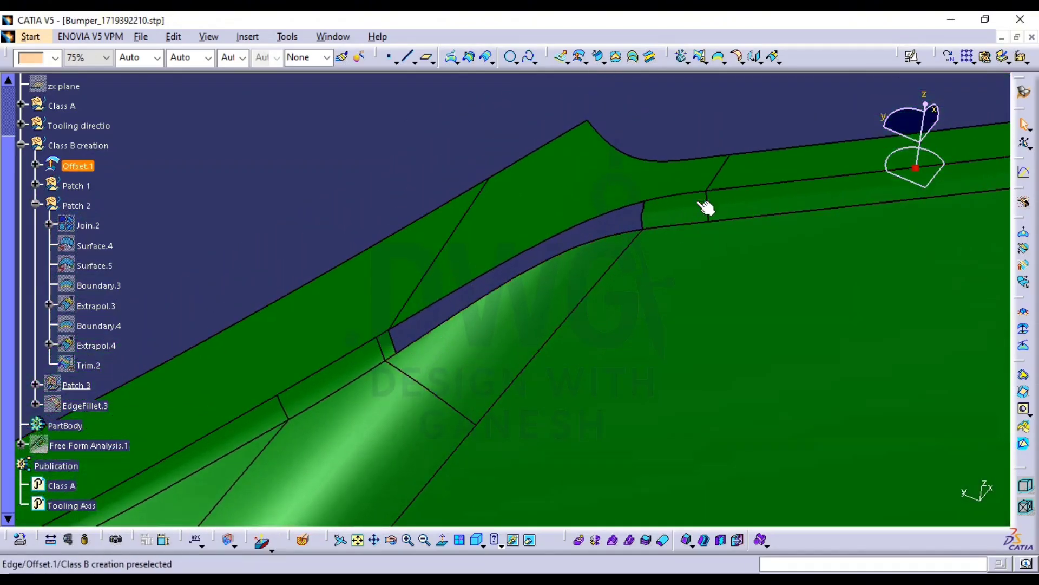
pyautogui.moveTo(706, 207); pyautogui.dragTo(447, 332, button='middle')
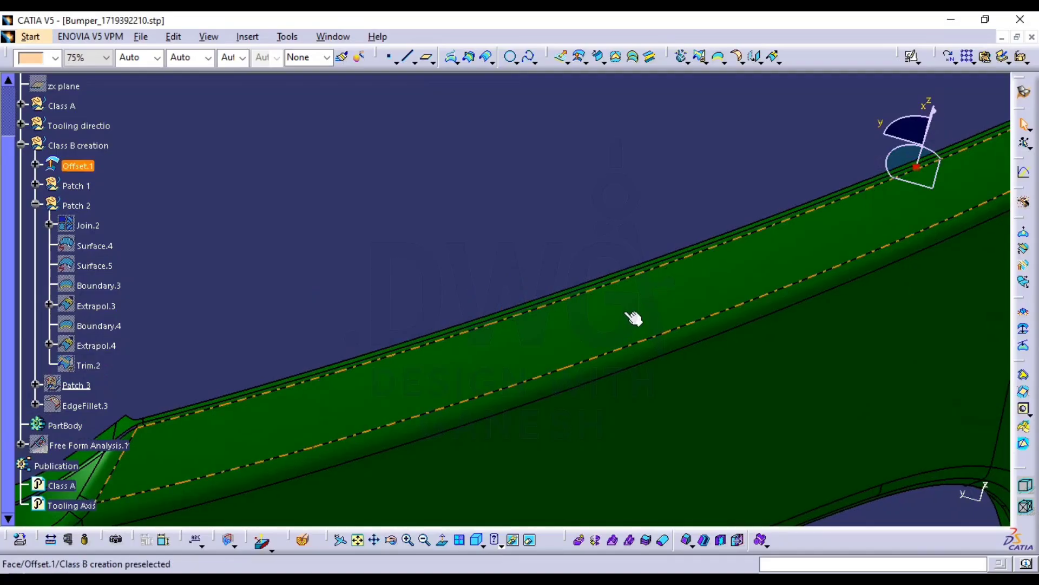
# Examine the Offset.1 surface along the long upper flange, around the side openings and back to the free ends
pyautogui.moveTo(686, 315); pyautogui.dragTo(532, 323, button='middle')
pyautogui.scroll(-1, 695, 336)
pyautogui.moveTo(695, 337); pyautogui.dragTo(704, 265, button='middle')
pyautogui.moveTo(802, 365); pyautogui.dragTo(410, 415, button='middle')
pyautogui.moveTo(627, 293); pyautogui.dragTo(649, 428, button='middle')
pyautogui.moveTo(778, 189); pyautogui.dragTo(556, 502, button='middle')
pyautogui.moveTo(444, 419); pyautogui.dragTo(652, 340, button='middle')
pyautogui.moveTo(459, 337); pyautogui.dragTo(460, 414, button='middle')
pyautogui.moveTo(460, 414); pyautogui.dragTo(690, 316, button='middle')
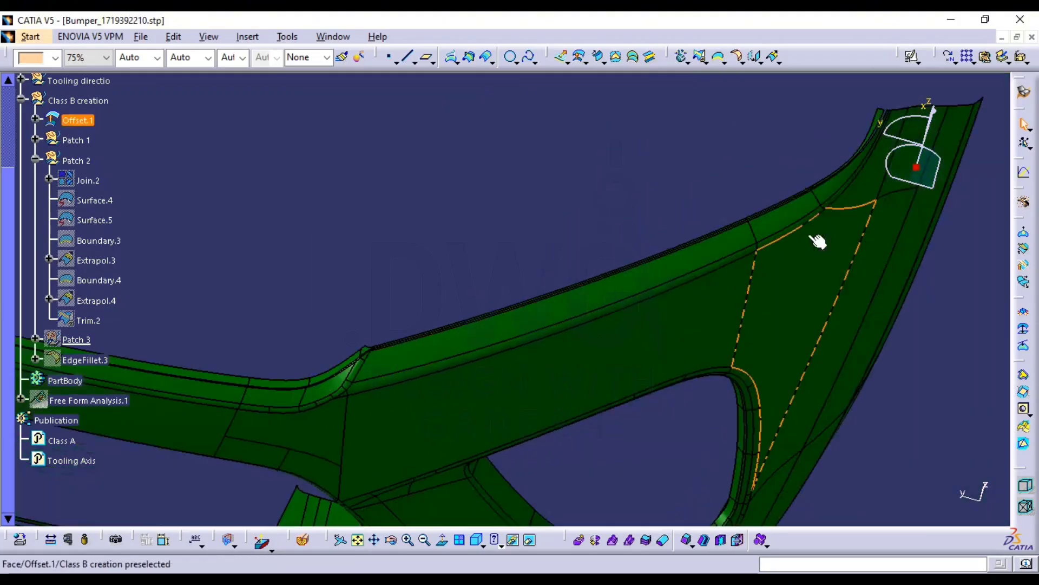
pyautogui.moveTo(404, 299); pyautogui.dragTo(369, 354, button='middle')
pyautogui.moveTo(361, 354); pyautogui.dragTo(538, 347, button='middle')
pyautogui.moveTo(598, 326); pyautogui.dragTo(642, 252, button='middle')
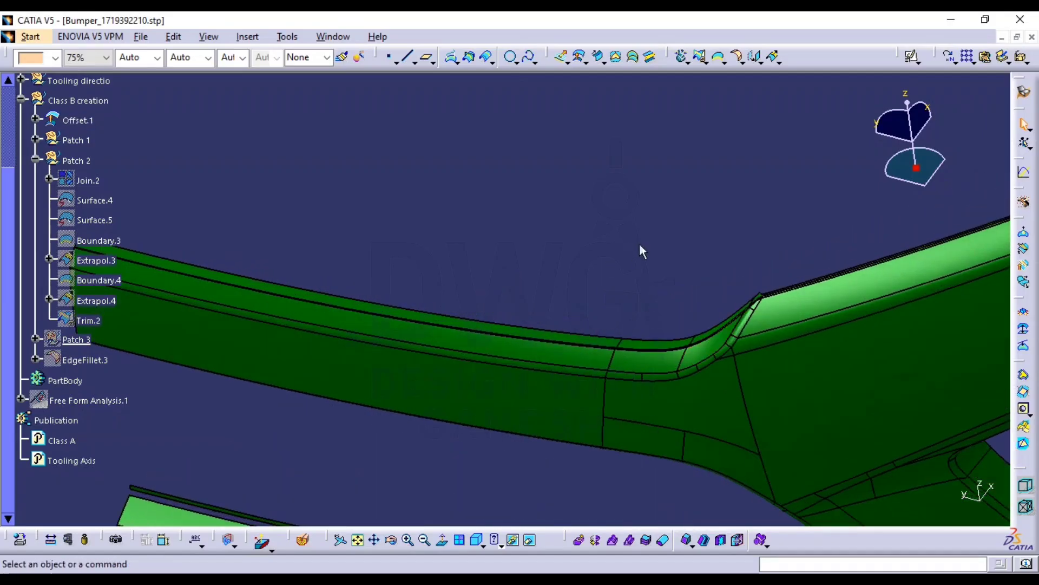
pyautogui.moveTo(580, 327)
pyautogui.mouseDown(button='middle')
pyautogui.moveTo(566, 399)
pyautogui.moveTo(582, 322)
pyautogui.mouseUp(button='middle')
pyautogui.click(549, 247)
pyautogui.click(287, 307)
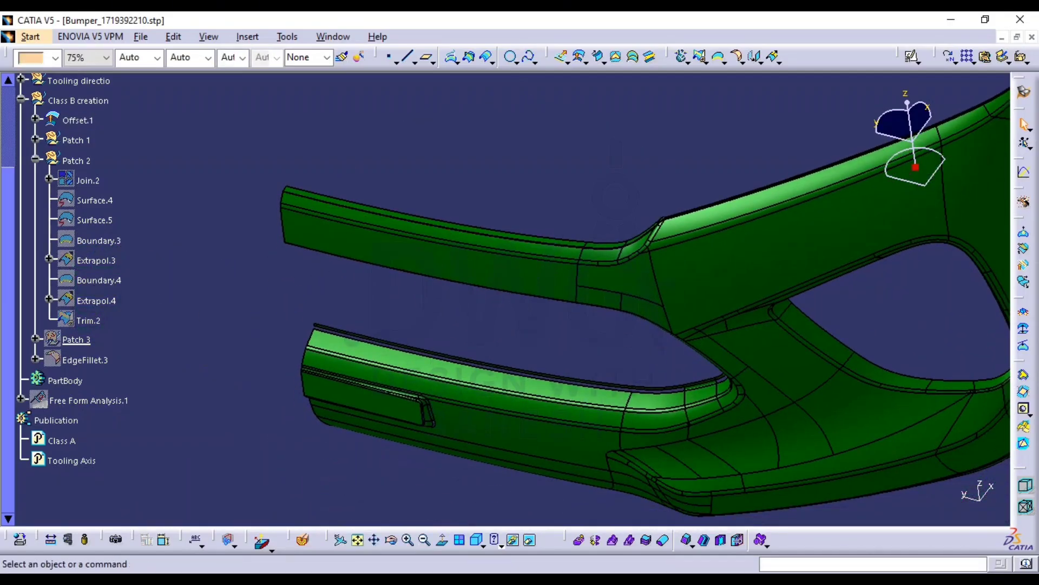
# Hide Offset.1 and show EdgeFillet.3
pyautogui.click(81, 180)
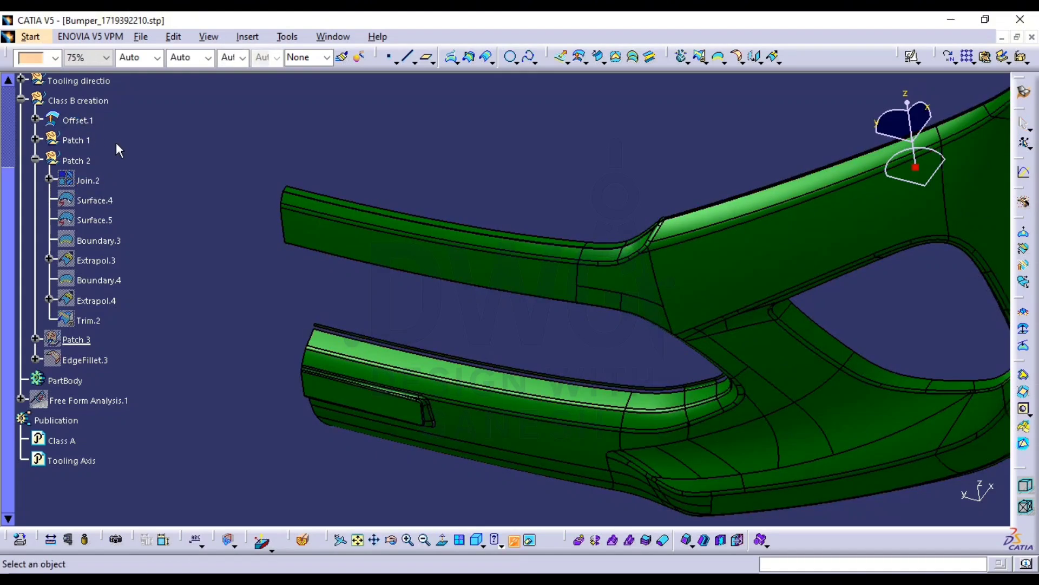
pyautogui.click(84, 119)
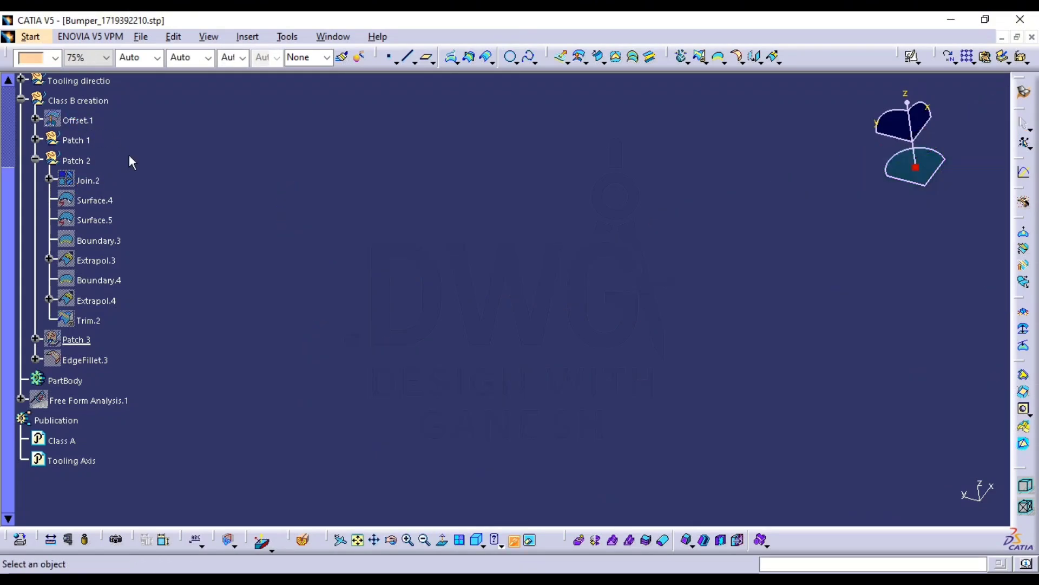
pyautogui.click(83, 360)
pyautogui.moveTo(331, 301); pyautogui.dragTo(347, 249, button='middle')
pyautogui.press('Escape')
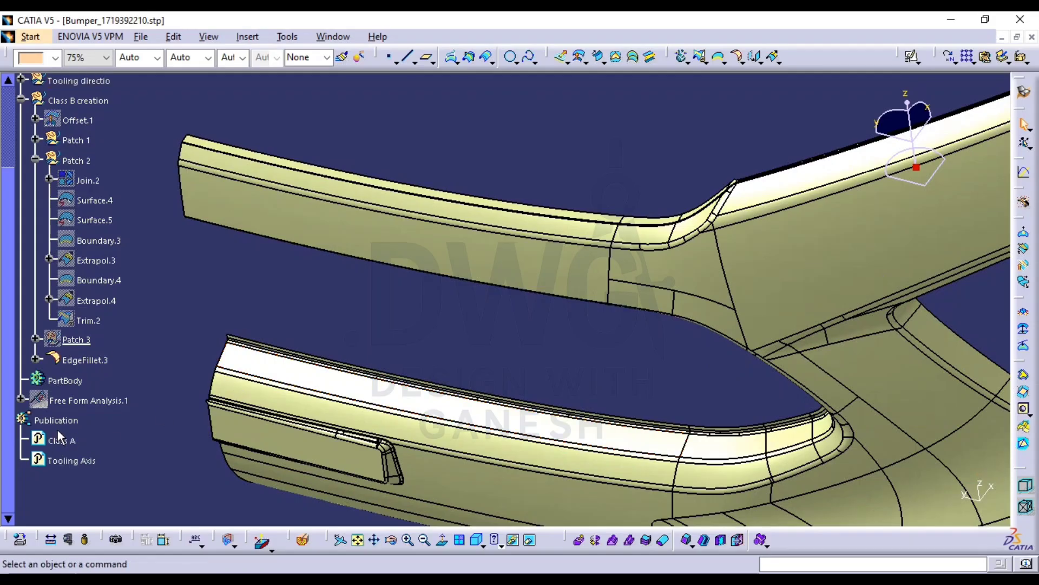
# Collapse Patch 2 in the tree, show Patch 3 and hide EdgeFillet.3
pyautogui.click(36, 159)
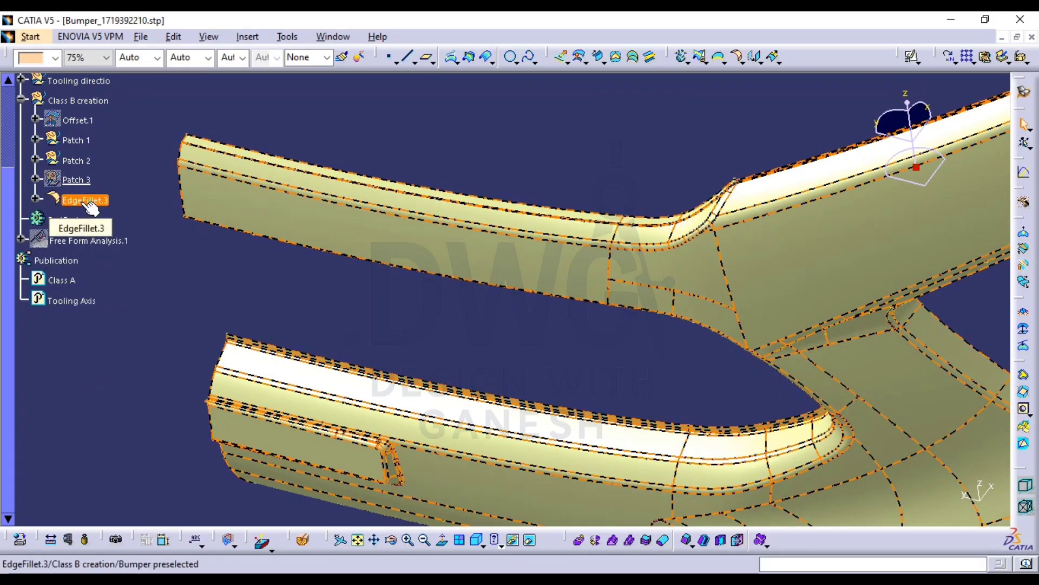
pyautogui.click(80, 180)
pyautogui.press('space')
pyautogui.click(87, 203)
pyautogui.press('space')
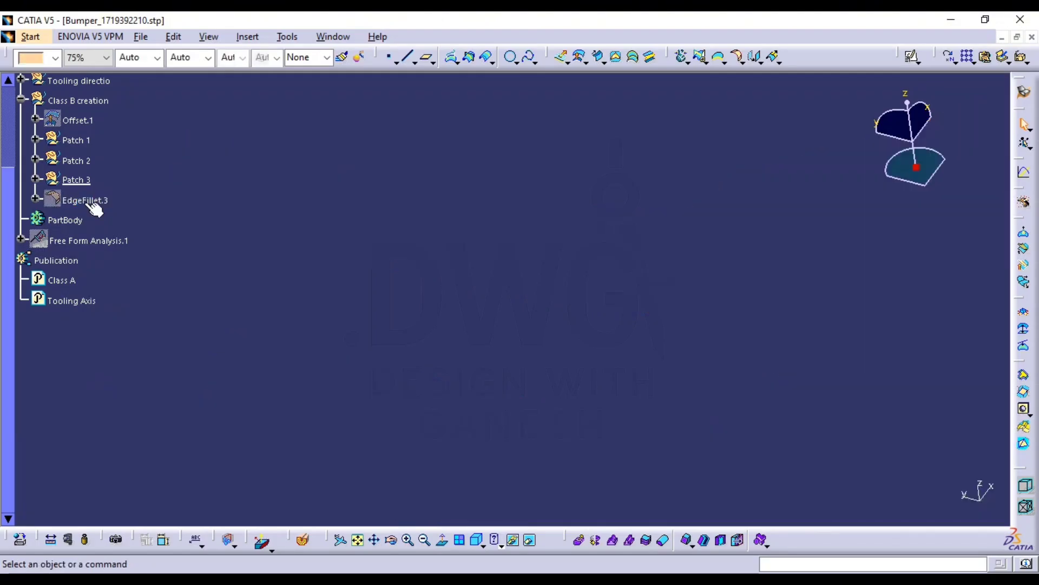
# Show the published Class A surface and measure the end edge of its narrow fillet strip at the rim's free end
pyautogui.click(64, 282)
pyautogui.press('space')
pyautogui.moveTo(493, 362); pyautogui.dragTo(395, 234, button='middle')
pyautogui.moveTo(139, 179); pyautogui.dragTo(283, 297, button='middle')
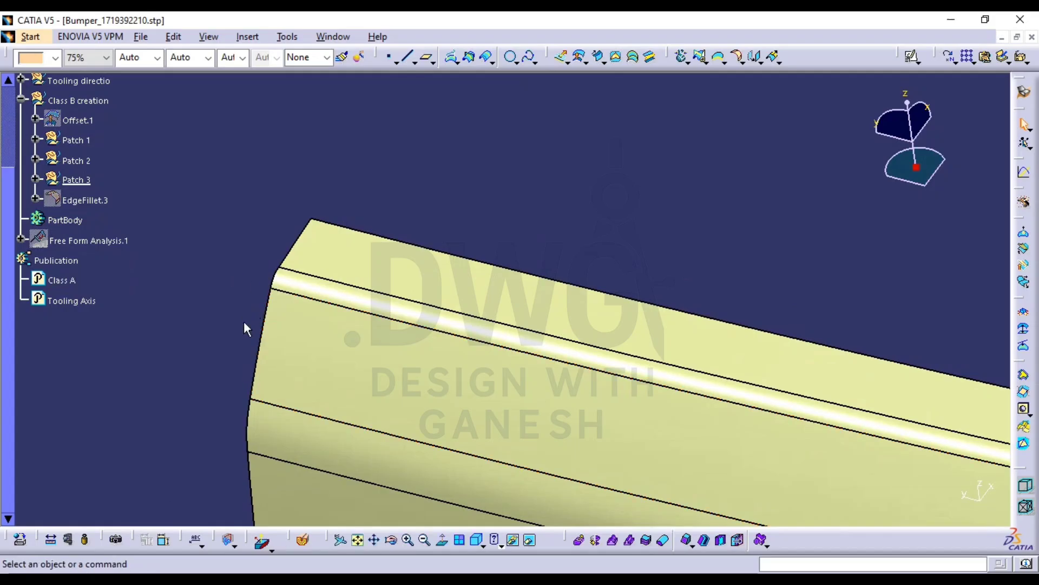
pyautogui.click(70, 540)
pyautogui.click(285, 283)
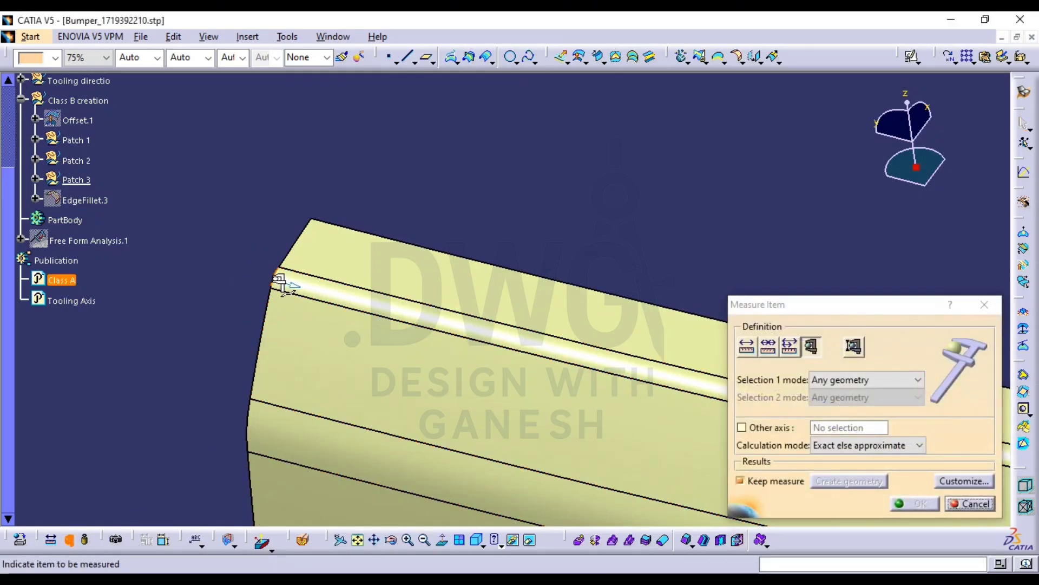
pyautogui.click(969, 511)
# Measure the short edge across the narrow fillet strip on Class A where the rim starts curving into the corner
pyautogui.moveTo(538, 343); pyautogui.dragTo(276, 374, button='middle')
pyautogui.moveTo(649, 371); pyautogui.dragTo(247, 284, button='middle')
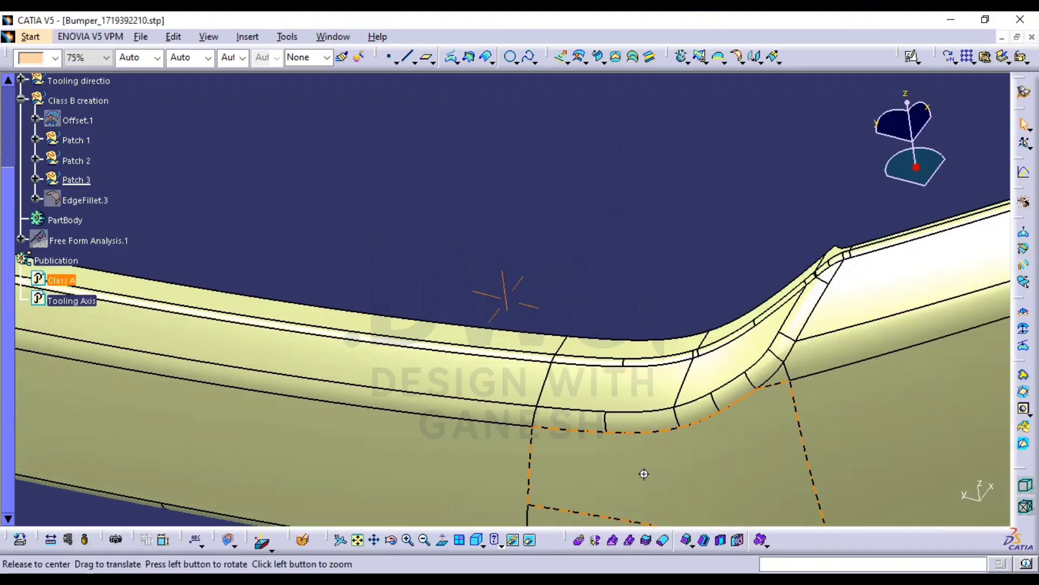
pyautogui.moveTo(643, 473); pyautogui.dragTo(628, 419, button='middle')
pyautogui.moveTo(589, 447); pyautogui.dragTo(399, 366, button='middle')
pyautogui.moveTo(608, 388); pyautogui.dragTo(522, 347, button='middle')
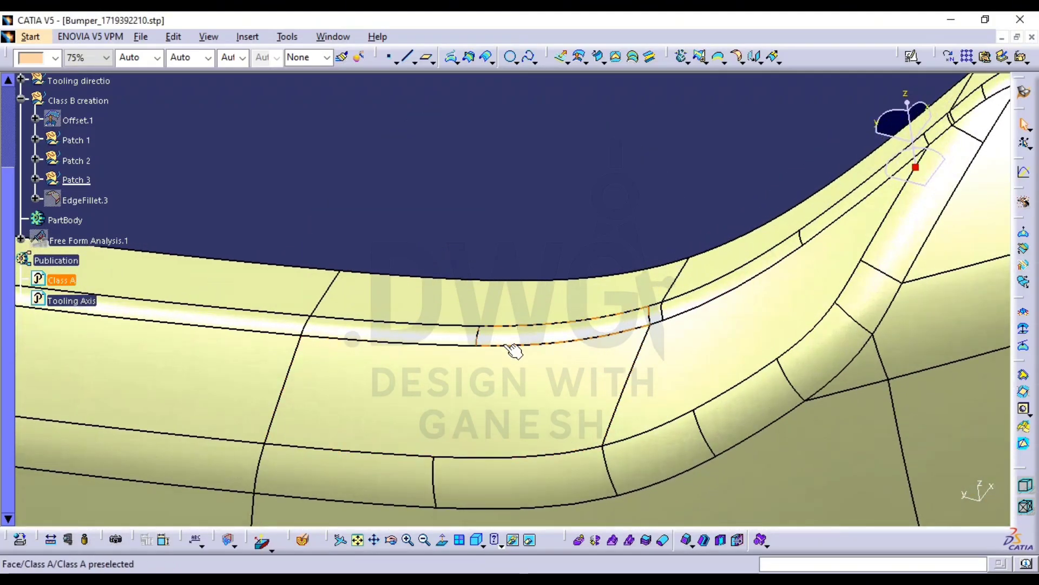
pyautogui.click(68, 539)
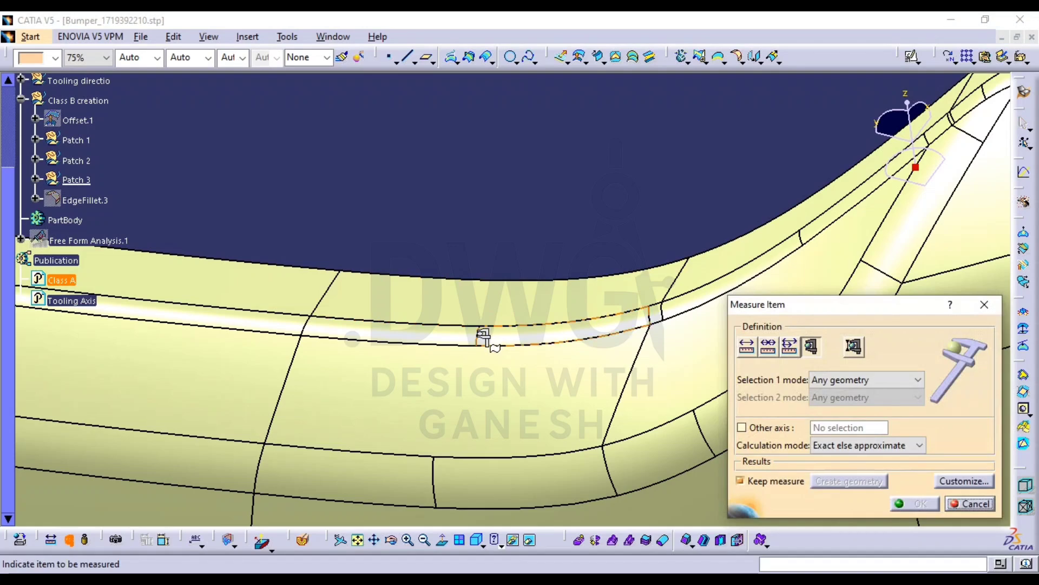
pyautogui.click(483, 336)
pyautogui.press('Escape')
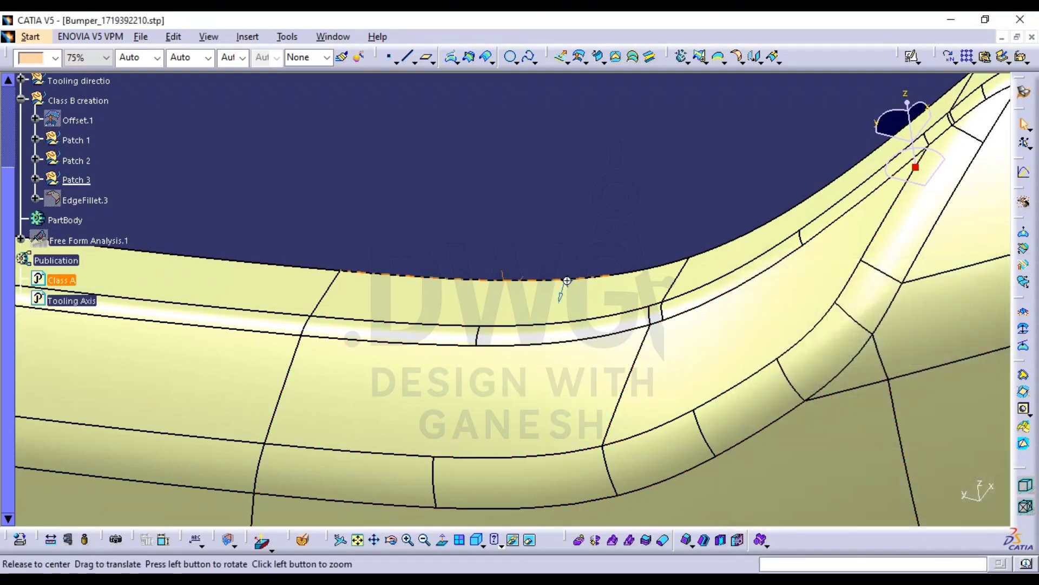
# Insert a geometrical set named "fillet radis" under Bumper
pyautogui.moveTo(567, 288); pyautogui.dragTo(645, 375, button='middle')
pyautogui.moveTo(550, 341); pyautogui.dragTo(558, 208, button='middle')
pyautogui.moveTo(598, 308); pyautogui.dragTo(582, 385, button='middle')
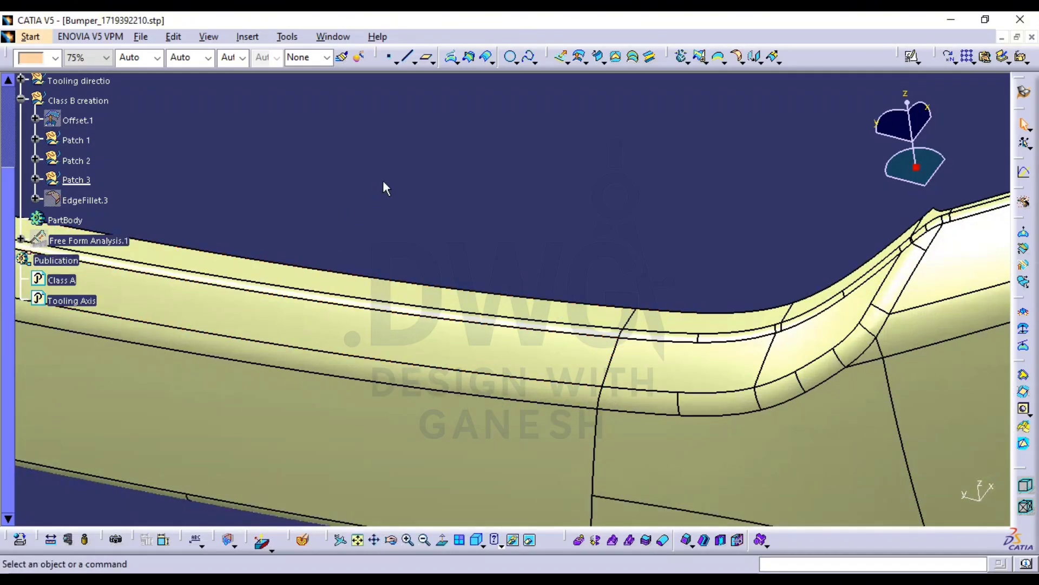
pyautogui.click(248, 36)
pyautogui.click(319, 80)
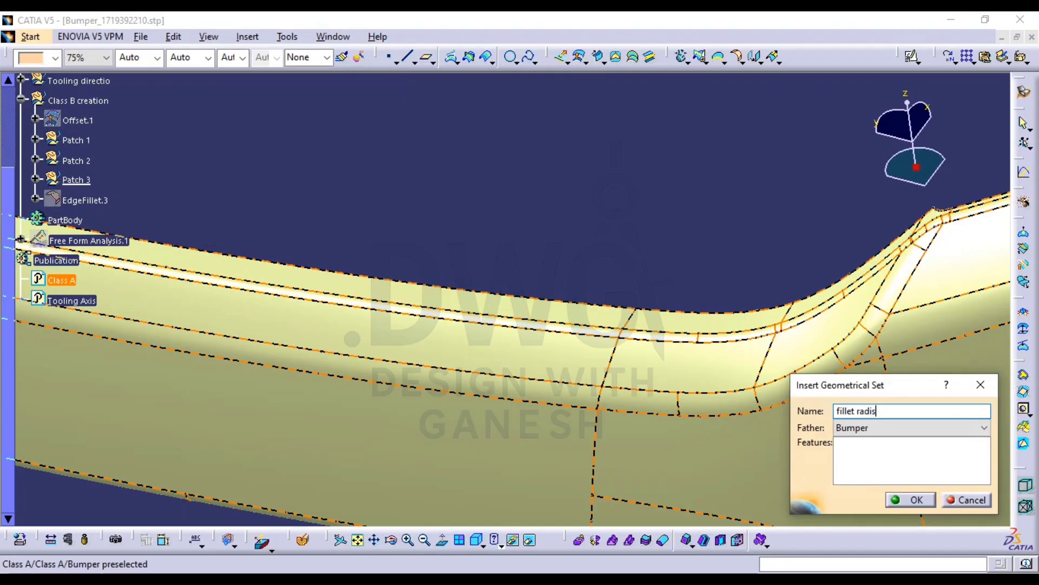
pyautogui.press('Return')
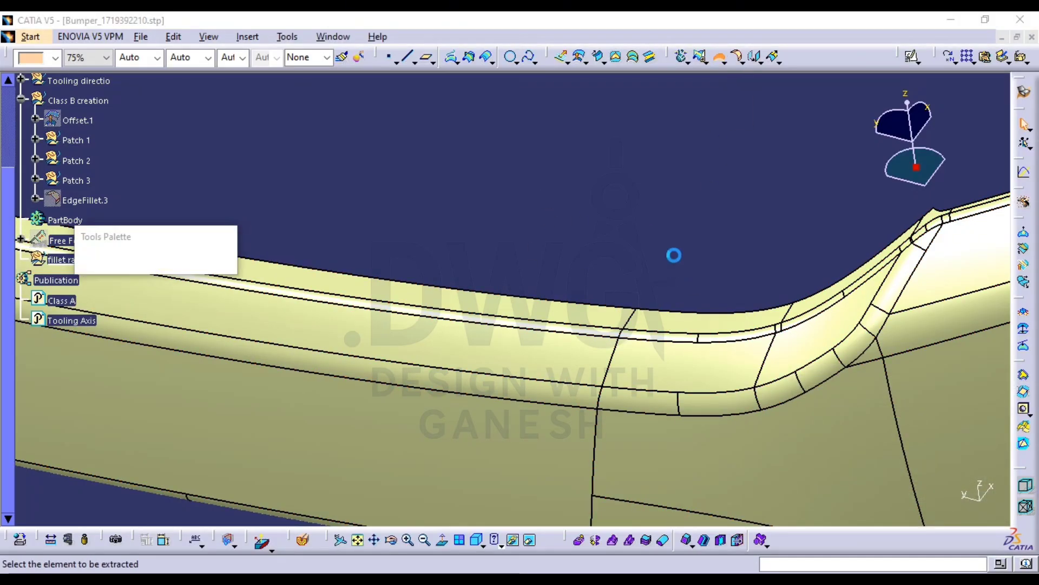
# Extract the long narrow fillet face along the rim of Class A with No propagation
pyautogui.moveTo(590, 238); pyautogui.dragTo(437, 272, button='middle')
pyautogui.click(443, 275)
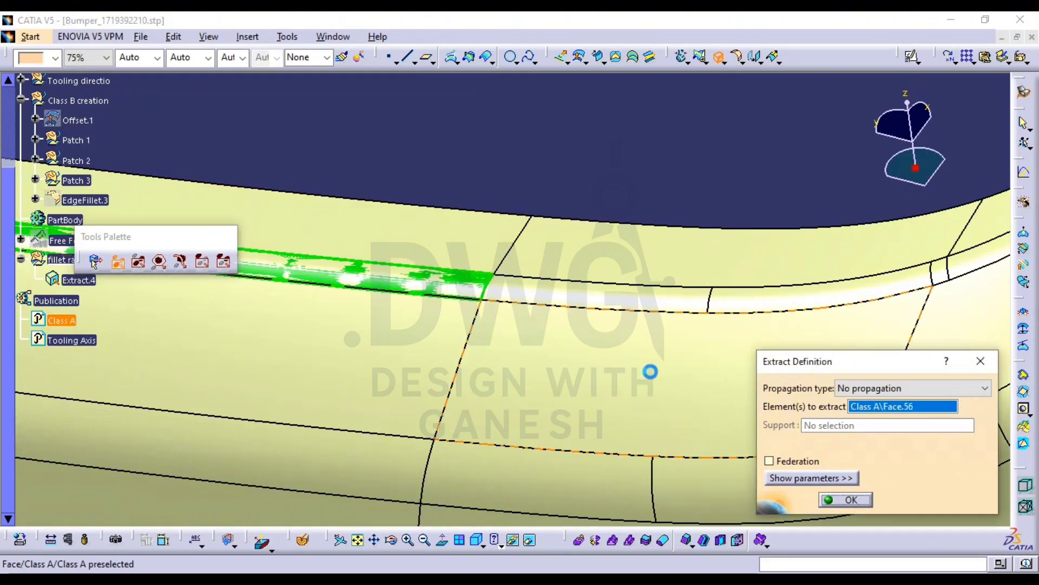
pyautogui.click(846, 499)
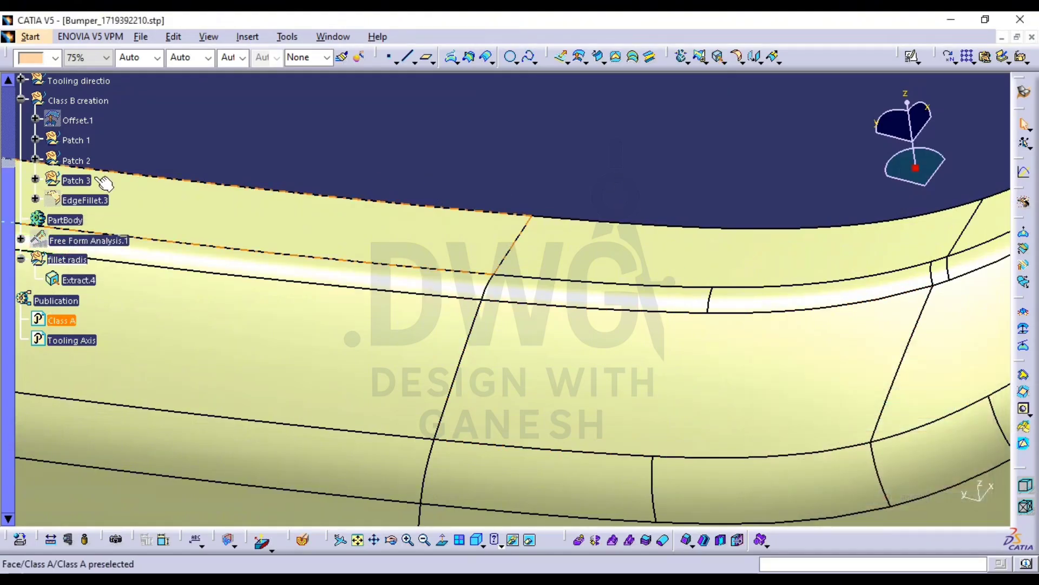
# Compare EdgeFillet.3 with Class A, then hide both so only the extracted fillet face is shown
pyautogui.click(98, 201)
pyautogui.press('space')
pyautogui.moveTo(396, 262); pyautogui.dragTo(192, 311, button='middle')
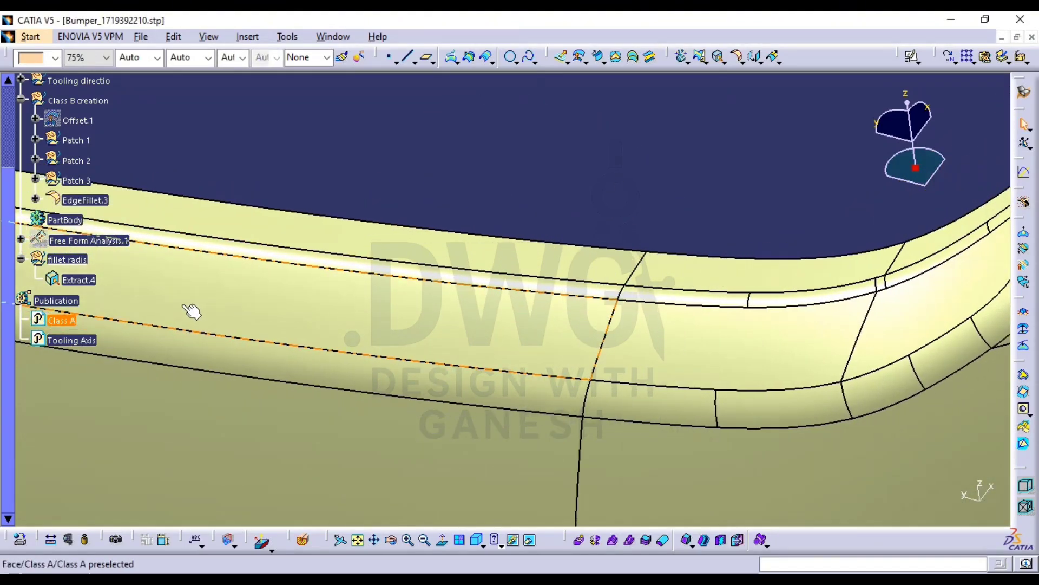
pyautogui.moveTo(120, 332); pyautogui.dragTo(729, 329, button='middle')
pyautogui.click(88, 200)
pyautogui.press('space')
pyautogui.moveTo(536, 289); pyautogui.dragTo(496, 167, button='middle')
# Create a point on curve at the middle of the extracted fillet face's short end edge
pyautogui.click(391, 58)
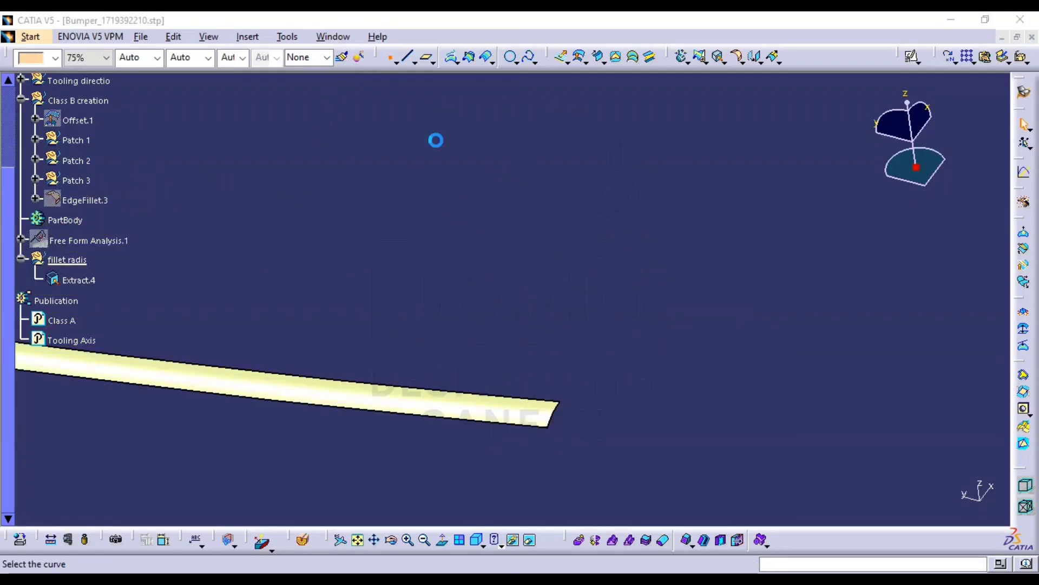
pyautogui.moveTo(434, 139); pyautogui.dragTo(692, 395, button='middle')
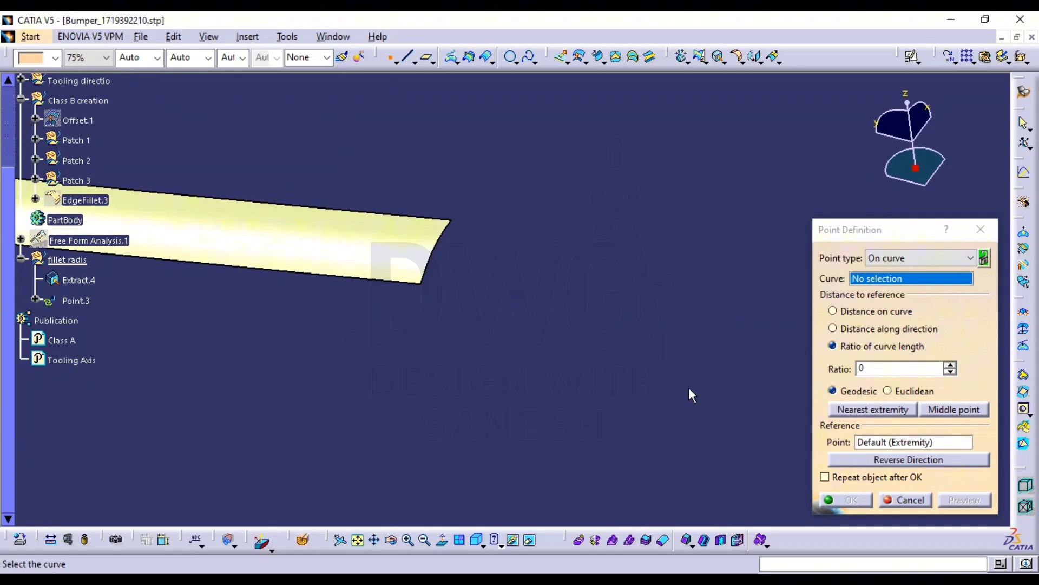
pyautogui.click(443, 244)
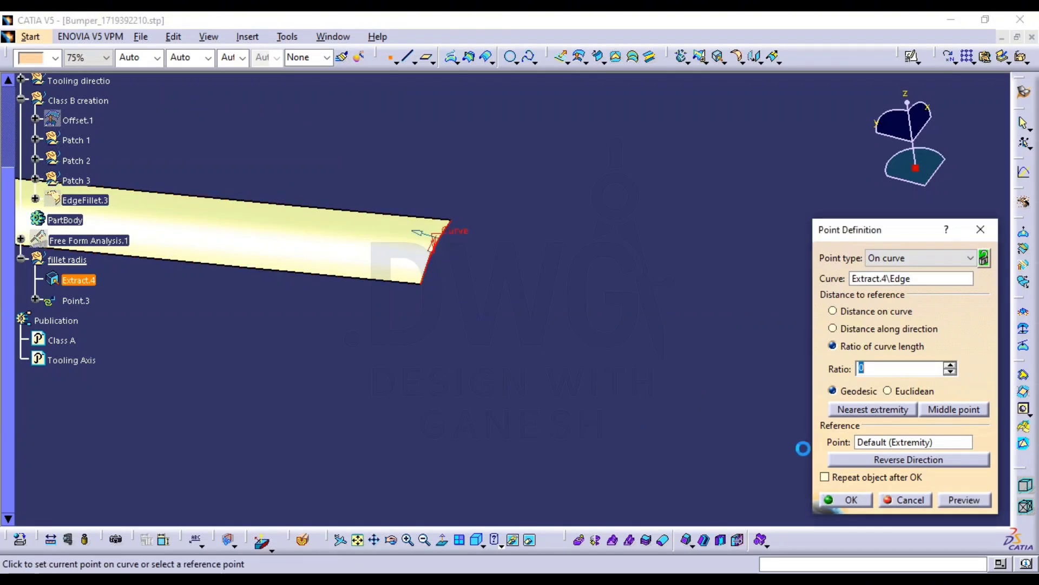
pyautogui.click(953, 410)
pyautogui.click(845, 499)
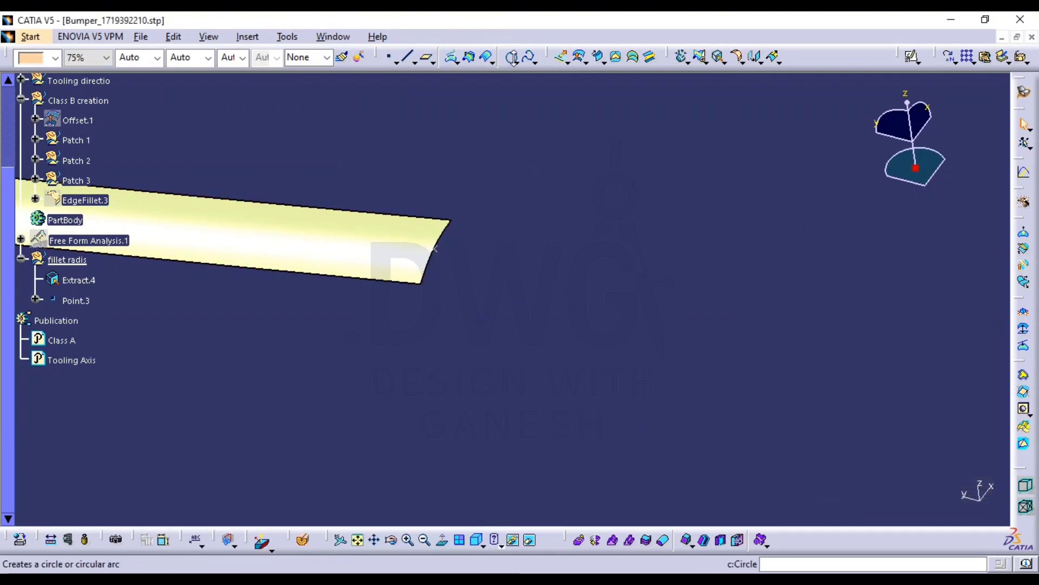
# Create a whole three-point circle through the end edge's lower vertex, its midpoint and its upper vertex
pyautogui.click(516, 62)
pyautogui.click(527, 80)
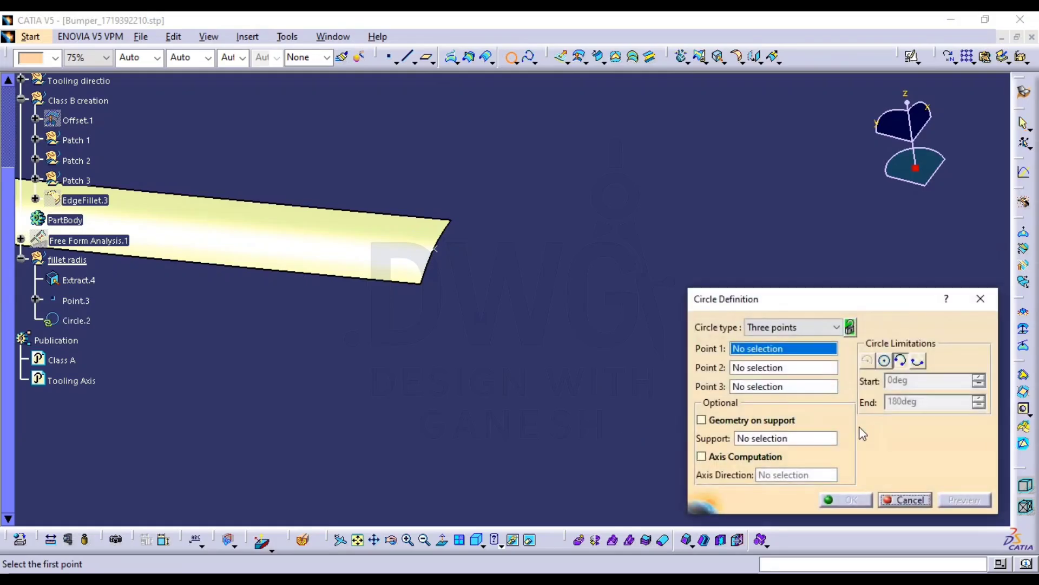
pyautogui.click(885, 361)
pyautogui.click(423, 281)
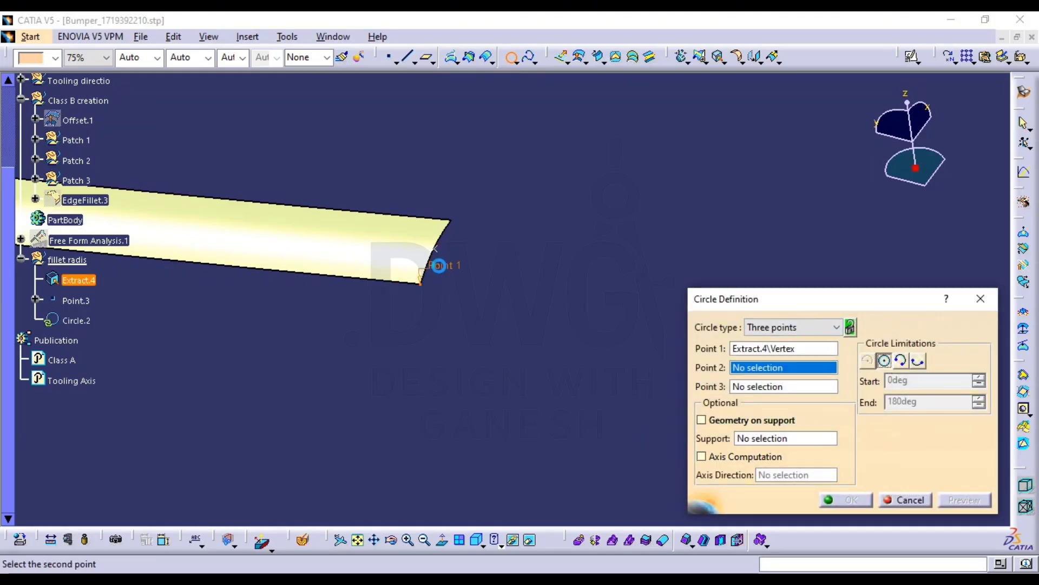
pyautogui.click(437, 249)
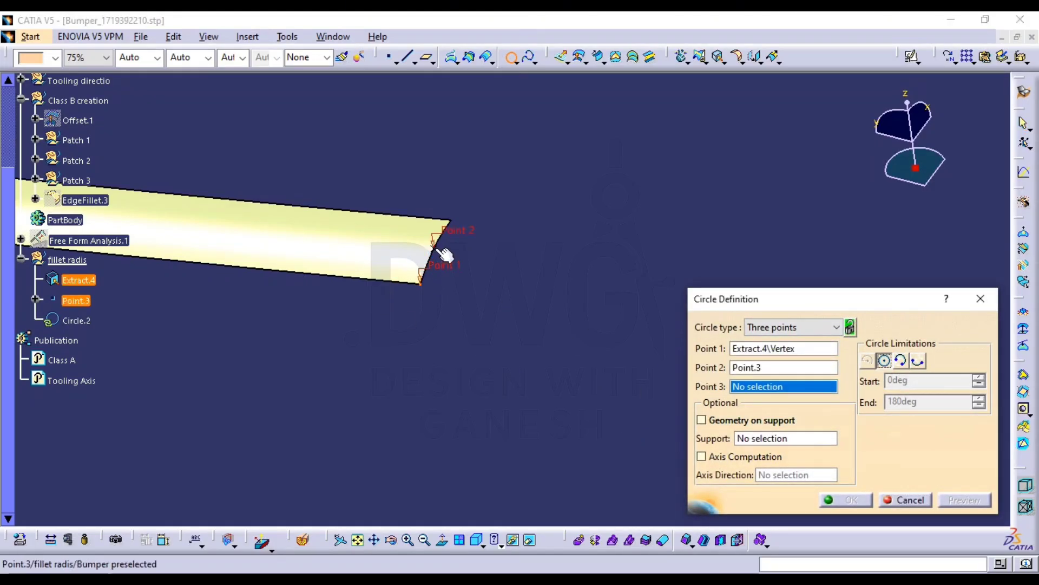
pyautogui.click(457, 223)
pyautogui.click(851, 499)
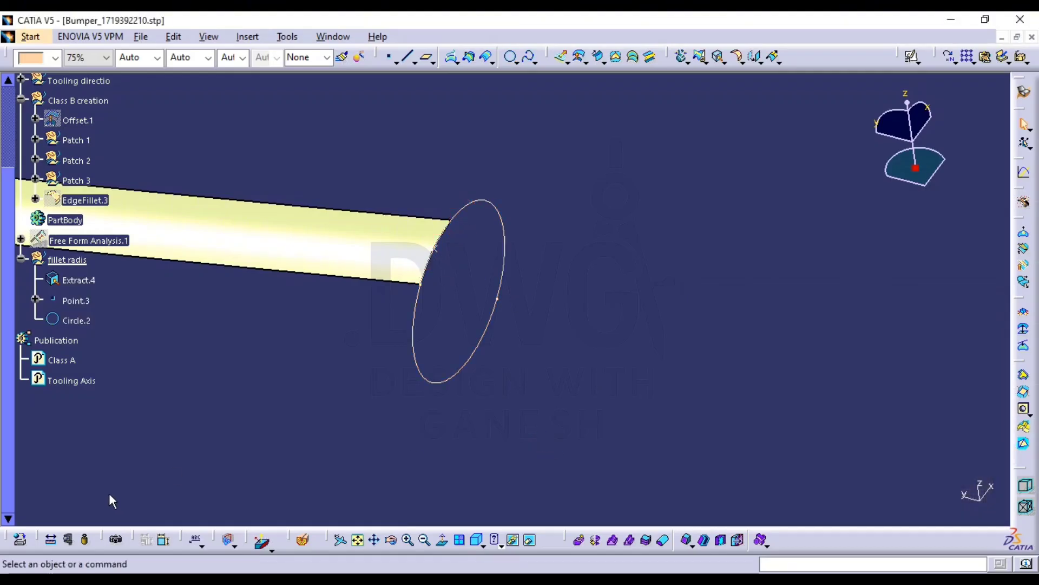
# Measure the three-point circle to determine the fillet radius
pyautogui.click(69, 539)
pyautogui.click(466, 371)
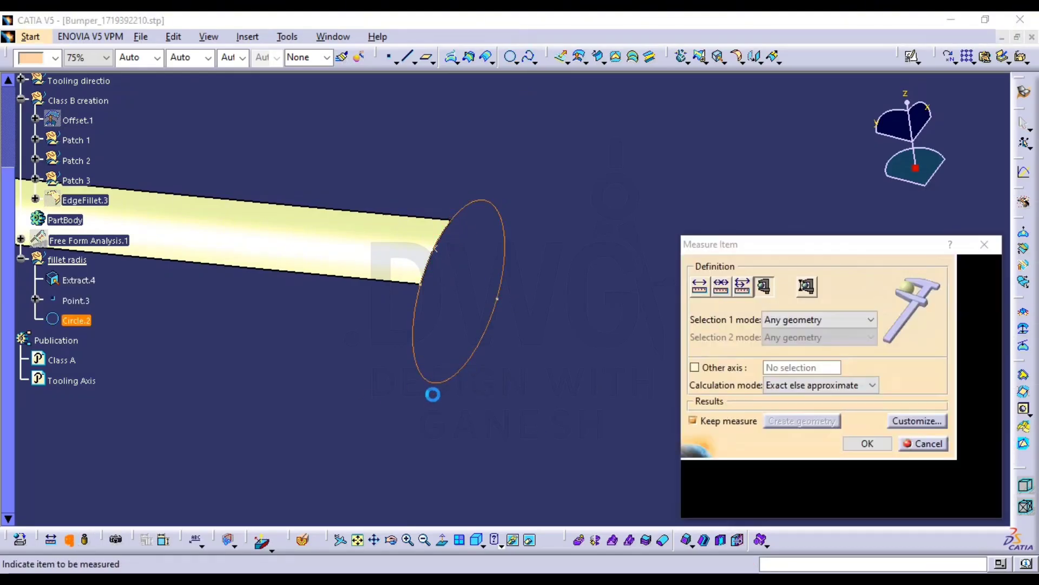
pyautogui.click(969, 503)
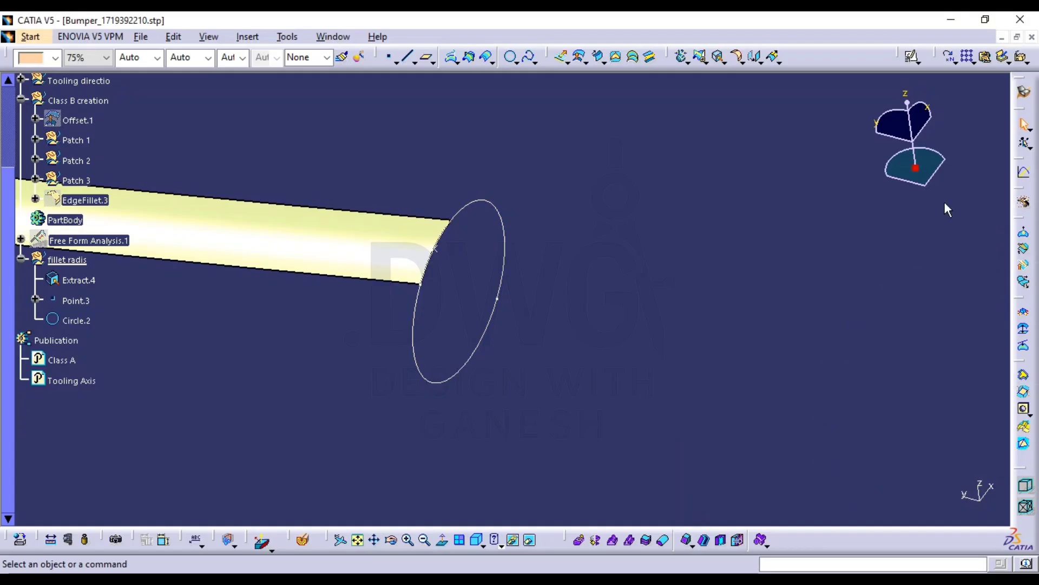
# Delete the fillet radius geometrical set with its extracted face, point and circle, and show EdgeFillet.3 again
pyautogui.click(68, 260)
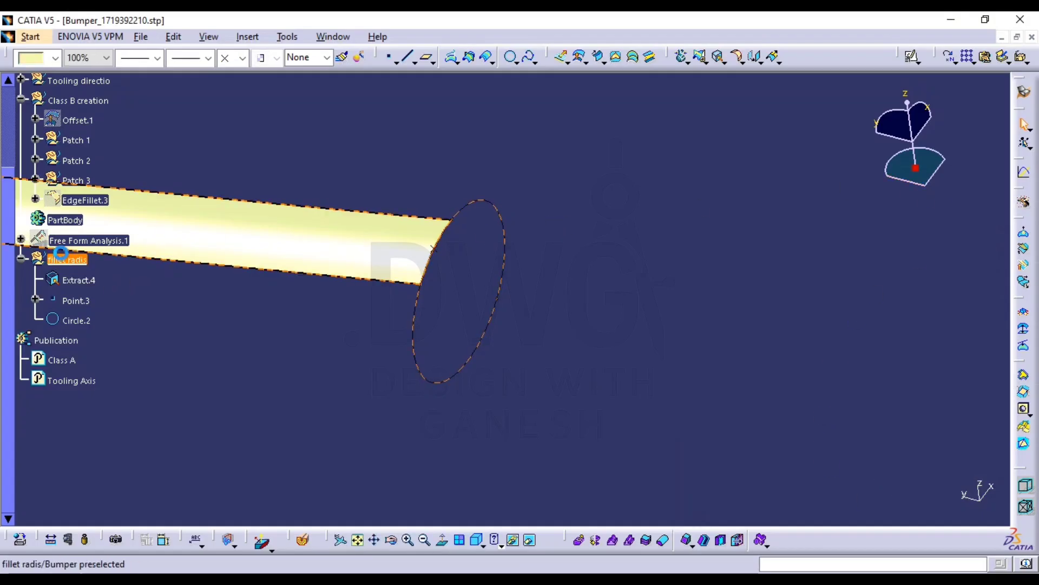
pyautogui.press('Delete')
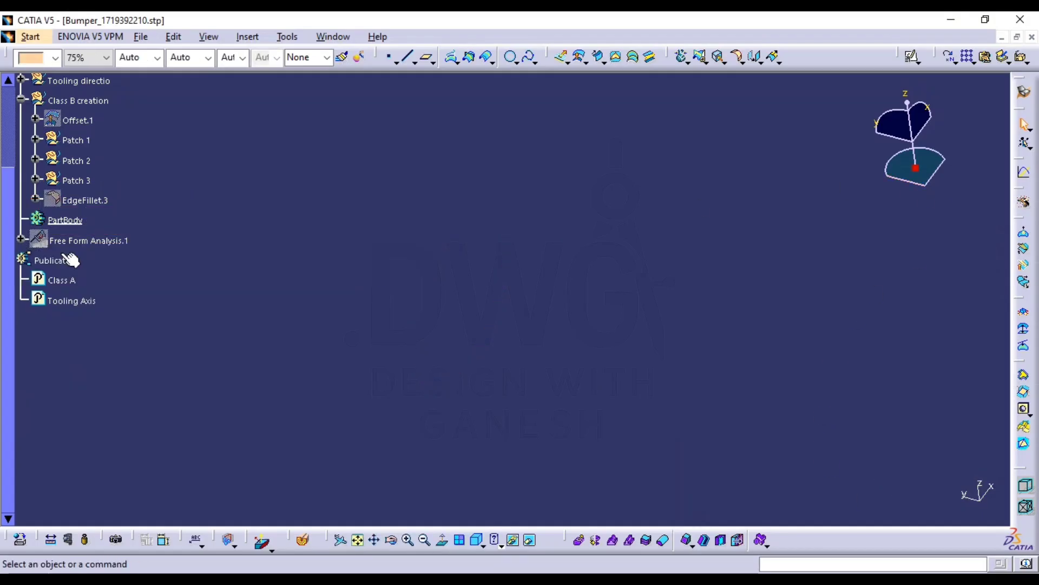
pyautogui.click(83, 199)
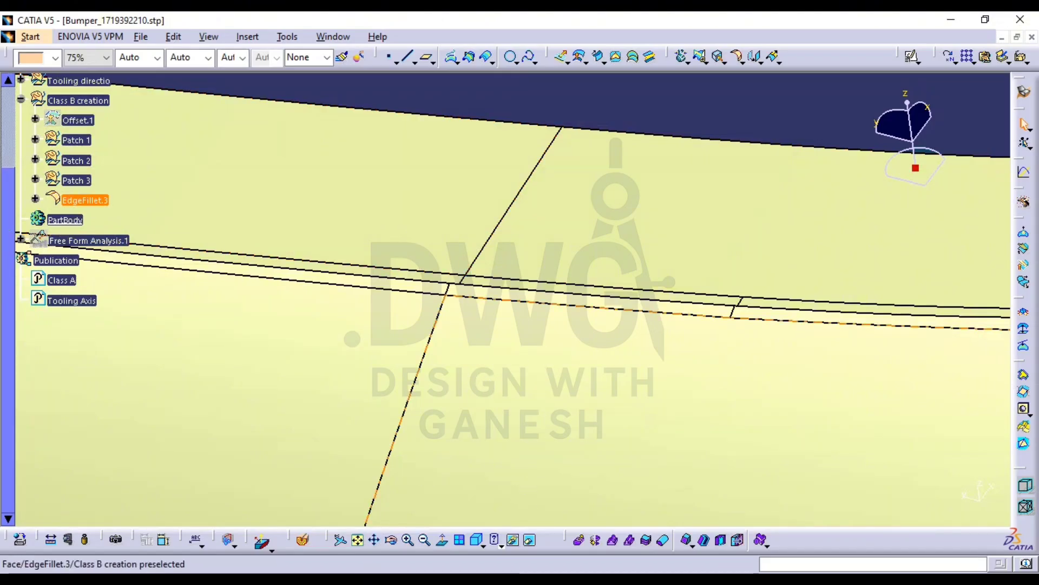
# Switch to Snipping Tool, capture a small snip and sketch the inner and outer fillet profiles with radius leaders and thickness 3, then close it
pyautogui.click(417, 580)
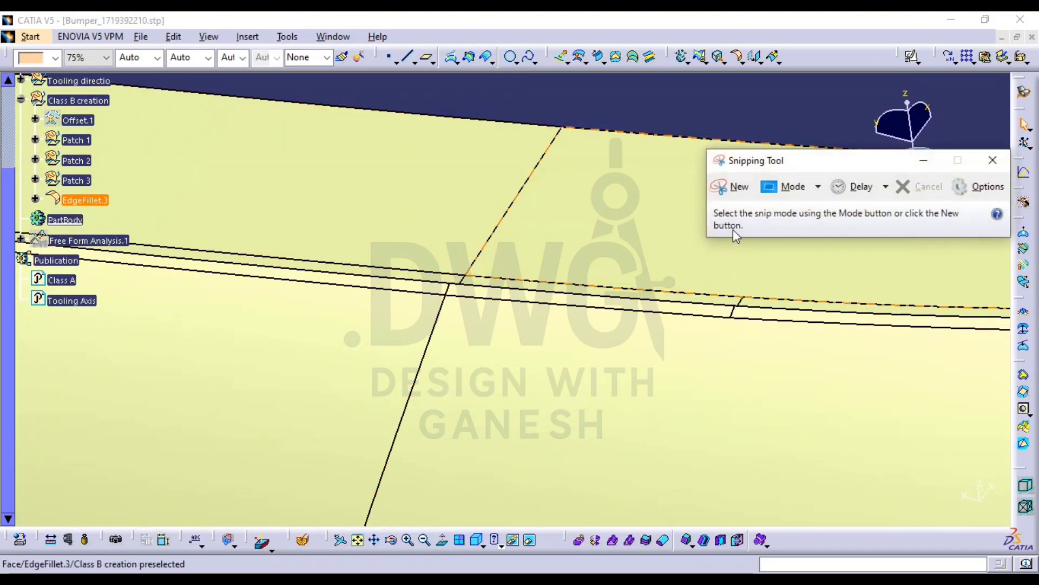
pyautogui.click(740, 186)
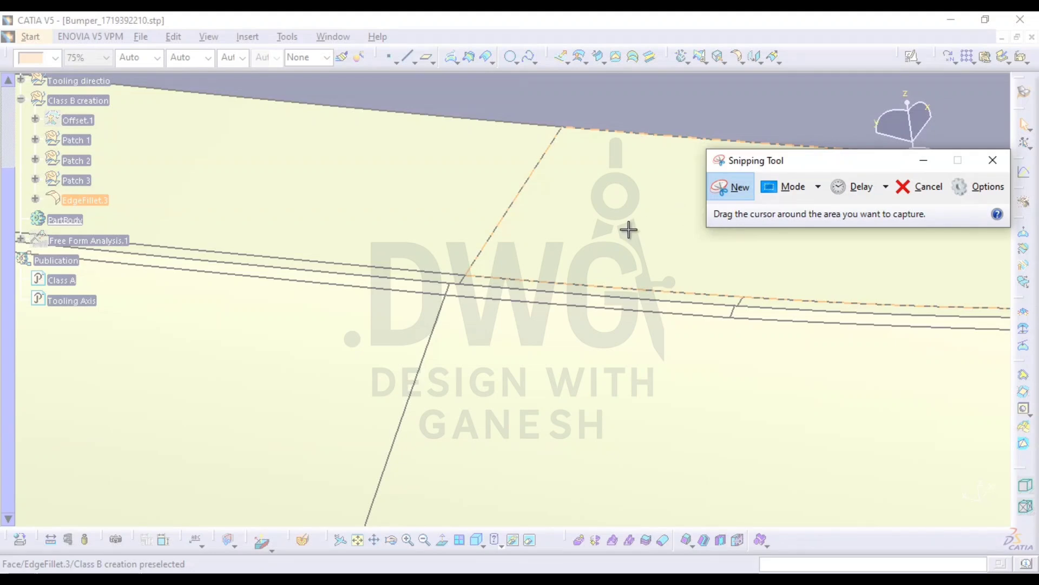
pyautogui.moveTo(628, 229); pyautogui.dragTo(551, 331)
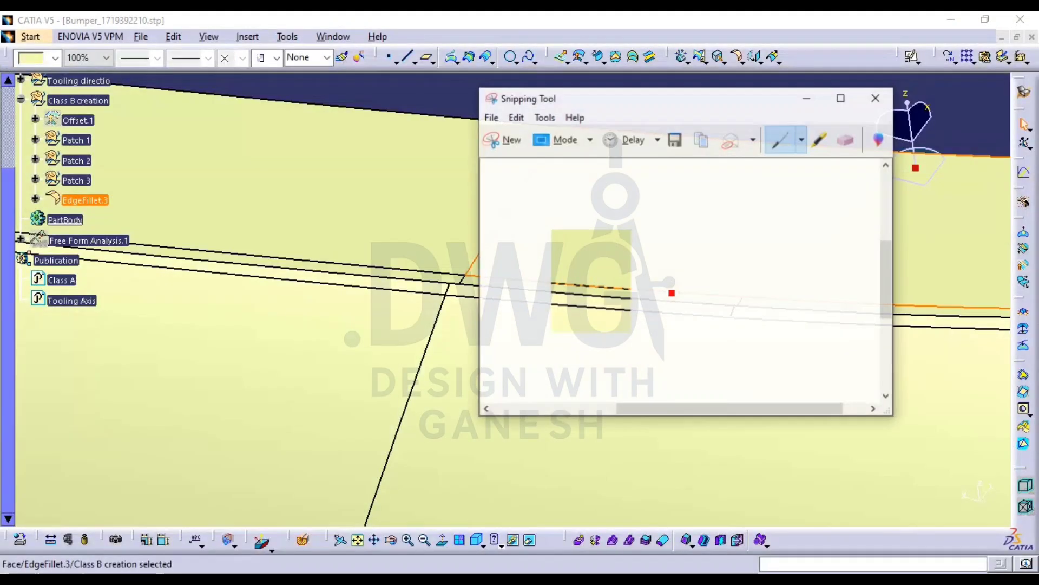
pyautogui.click(841, 102)
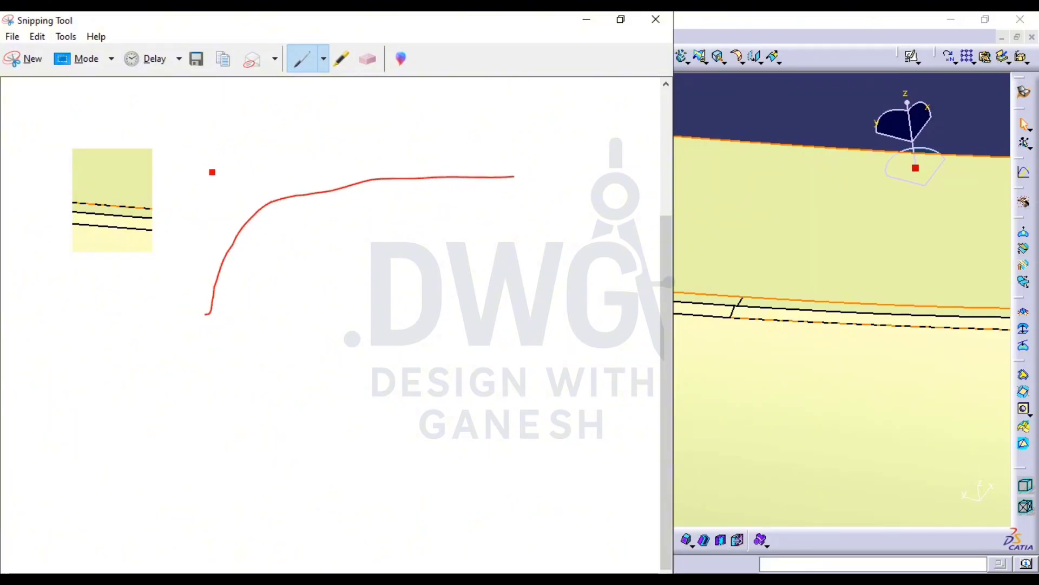
pyautogui.moveTo(255, 190); pyautogui.dragTo(267, 195)
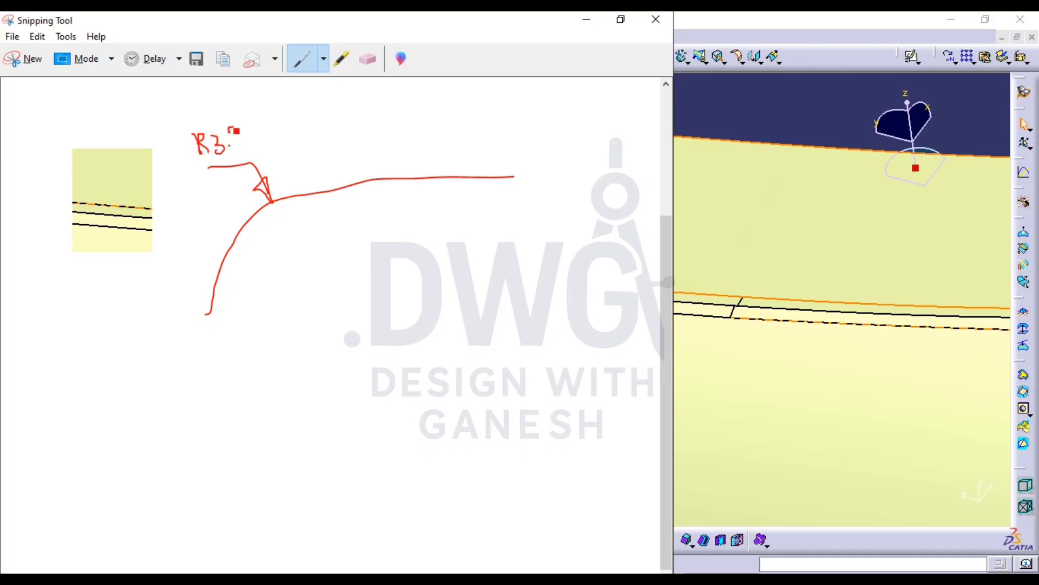
pyautogui.moveTo(236, 131)
pyautogui.mouseDown()
pyautogui.moveTo(238, 142)
pyautogui.moveTo(243, 132)
pyautogui.mouseUp()
pyautogui.moveTo(280, 268); pyautogui.dragTo(435, 213)
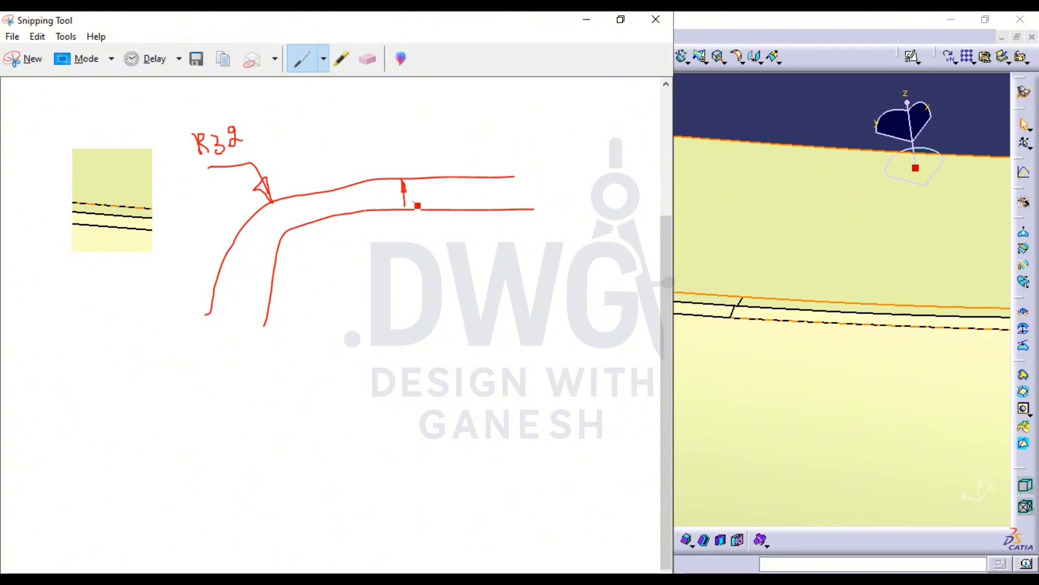
pyautogui.moveTo(419, 208); pyautogui.dragTo(414, 205)
pyautogui.moveTo(414, 210)
pyautogui.mouseDown()
pyautogui.moveTo(415, 233)
pyautogui.moveTo(413, 219)
pyautogui.mouseUp()
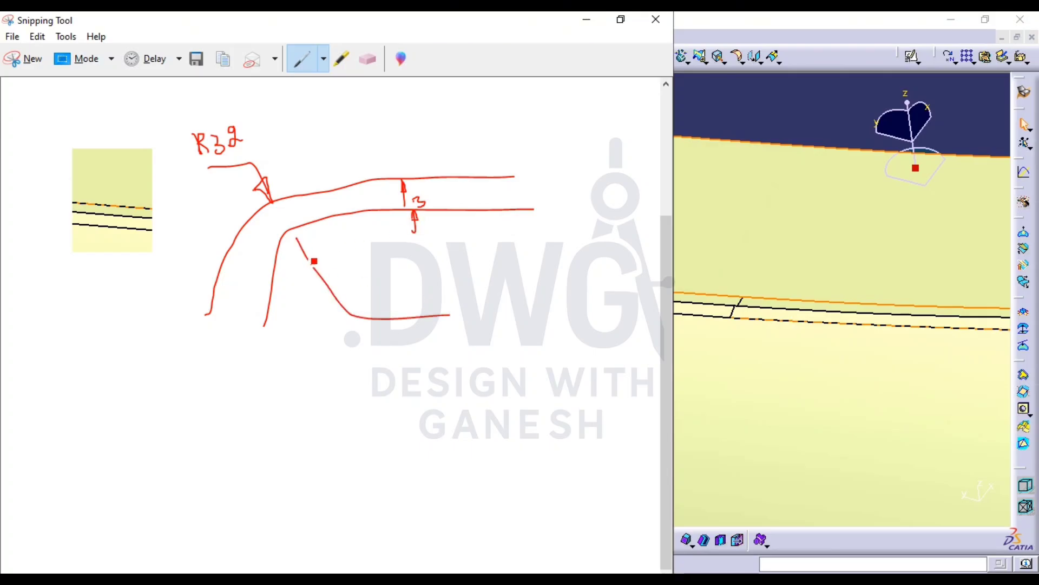
pyautogui.moveTo(297, 239); pyautogui.dragTo(301, 261)
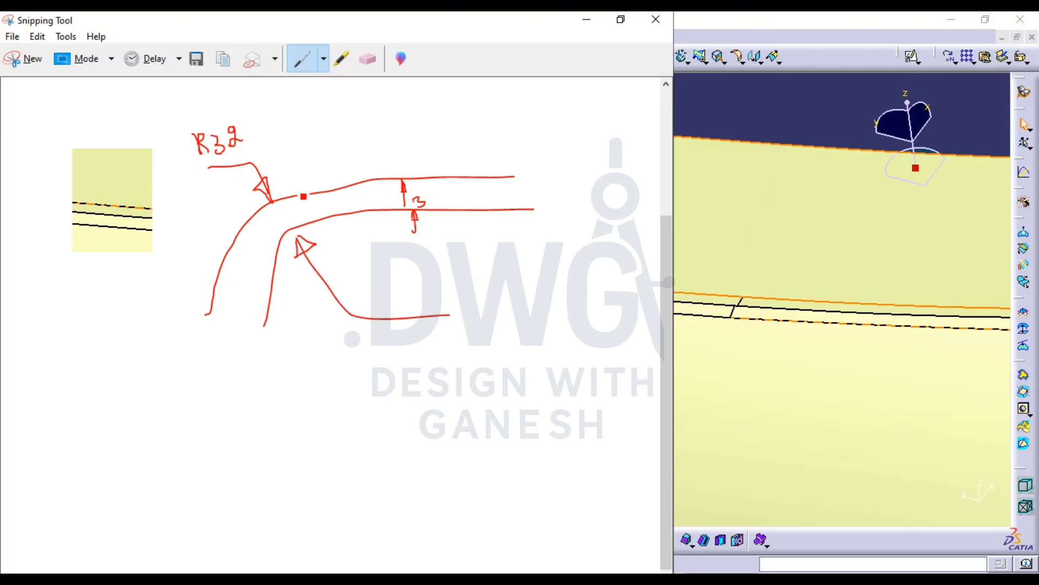
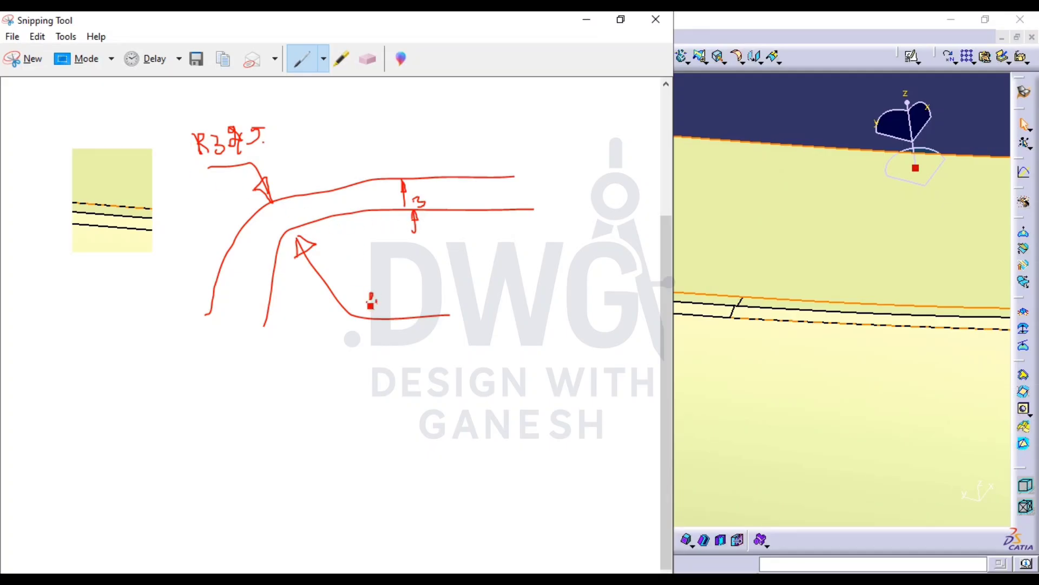
pyautogui.moveTo(371, 304); pyautogui.dragTo(379, 304)
pyautogui.click(655, 22)
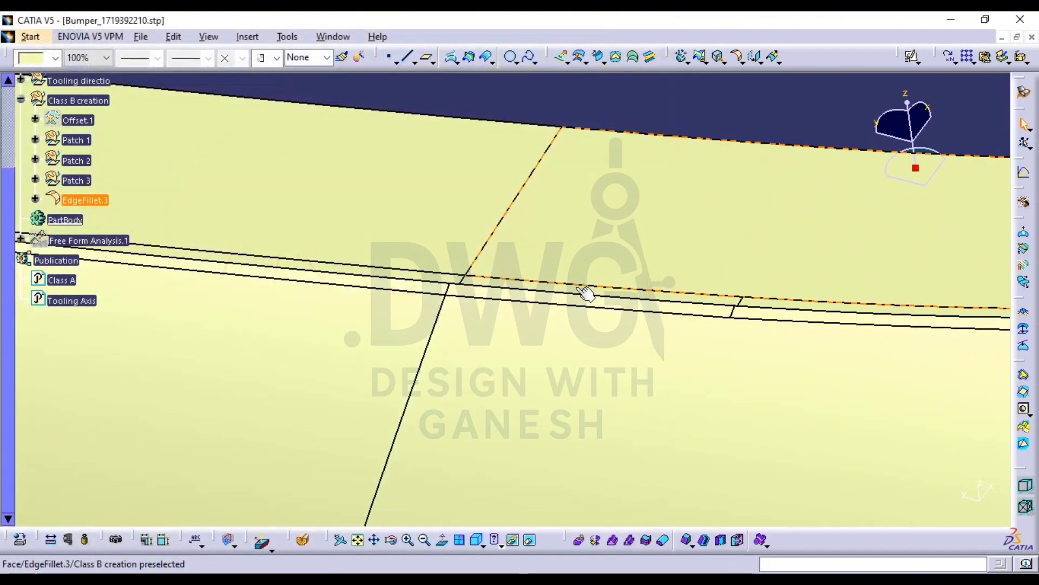
# Define the Class B creation geometrical set as the in-work object
pyautogui.moveTo(586, 292); pyautogui.dragTo(736, 378, button='middle')
pyautogui.click(480, 215)
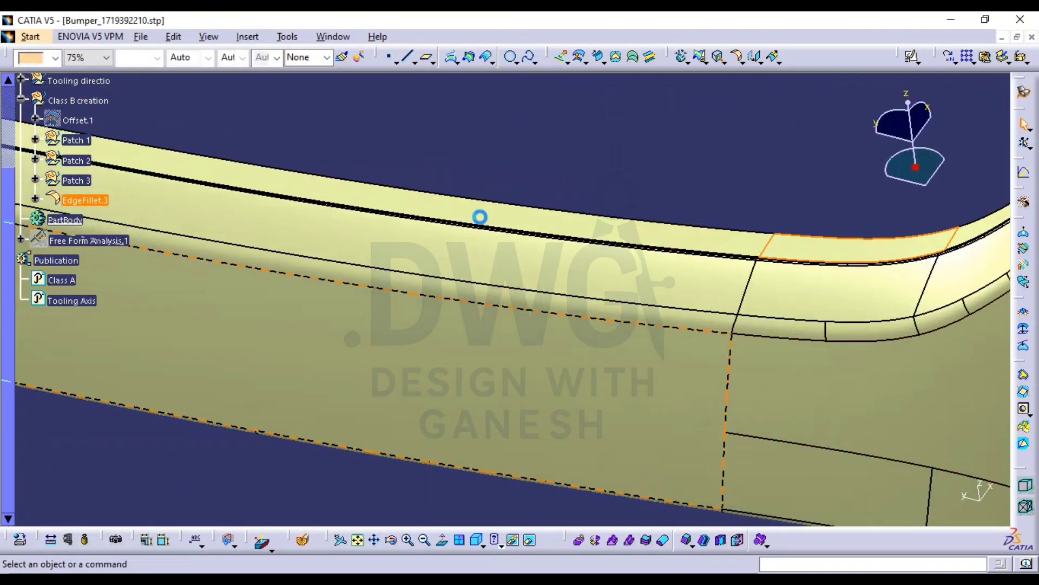
pyautogui.rightClick(94, 102)
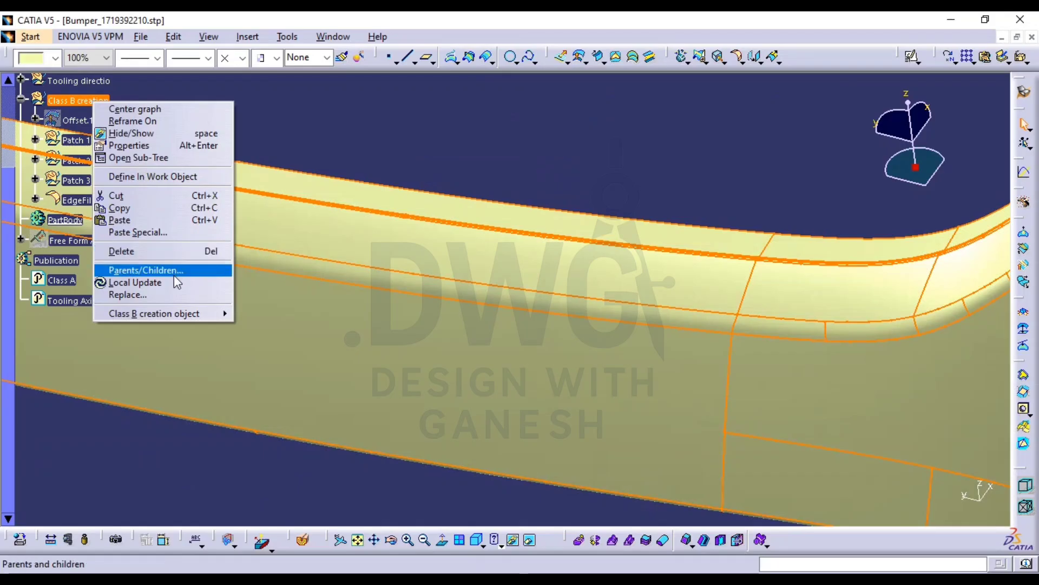
pyautogui.click(153, 177)
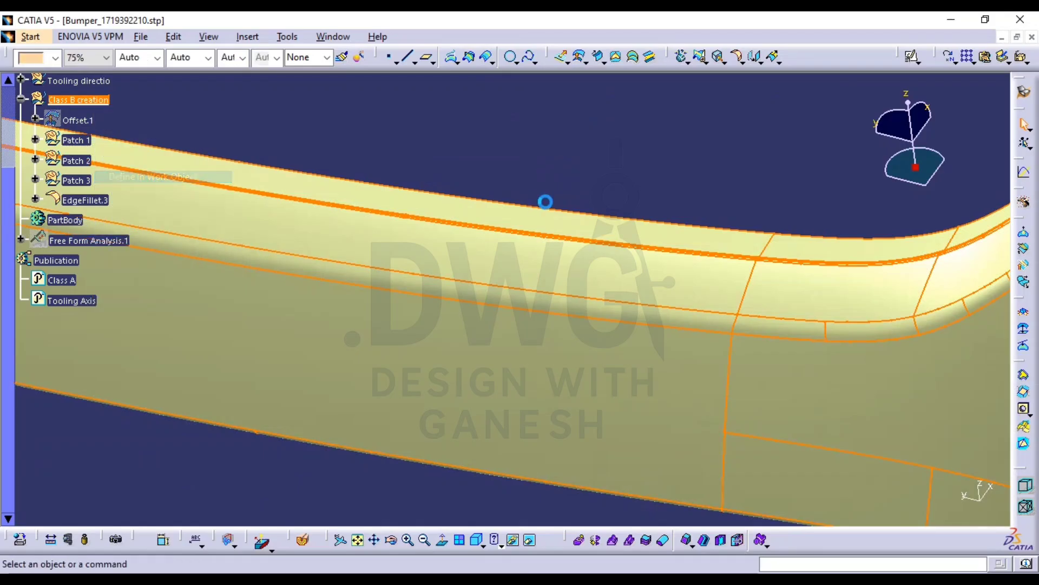
# Display Class A over EdgeFillet.3 to compare the rim edges, and find the matching unfilleted edge on the Class B side
pyautogui.click(755, 59)
pyautogui.click(645, 132)
pyautogui.moveTo(705, 235); pyautogui.dragTo(698, 216, button='middle')
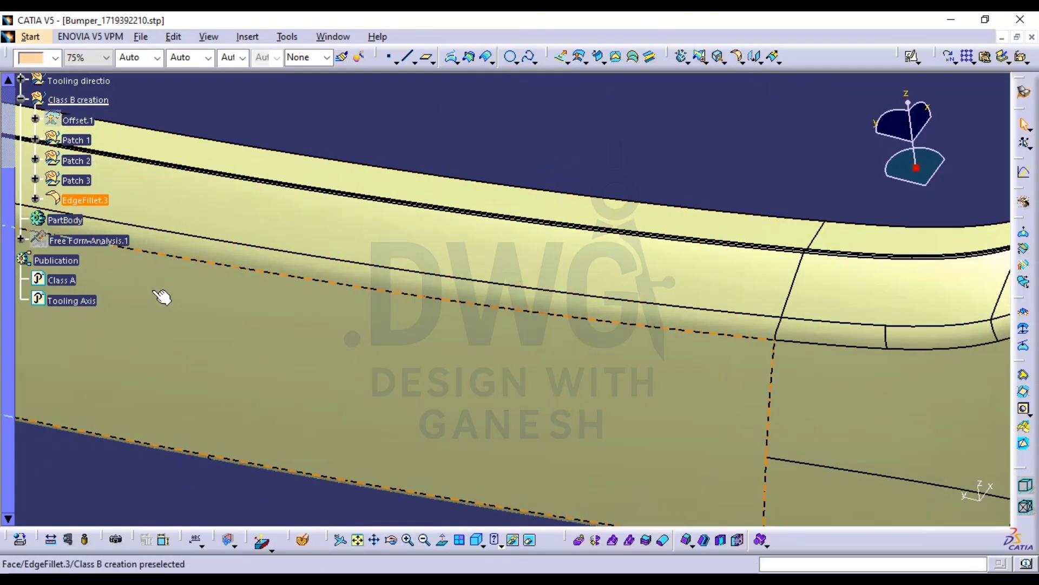
pyautogui.click(62, 280)
pyautogui.press('space')
pyautogui.moveTo(447, 250); pyautogui.dragTo(433, 219, button='middle')
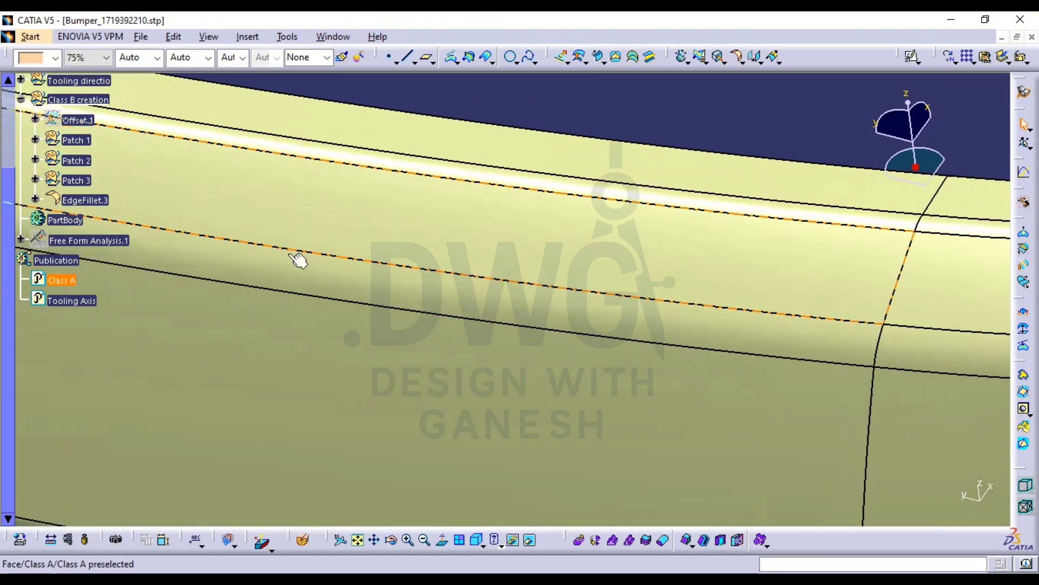
pyautogui.moveTo(476, 290); pyautogui.dragTo(151, 303, button='middle')
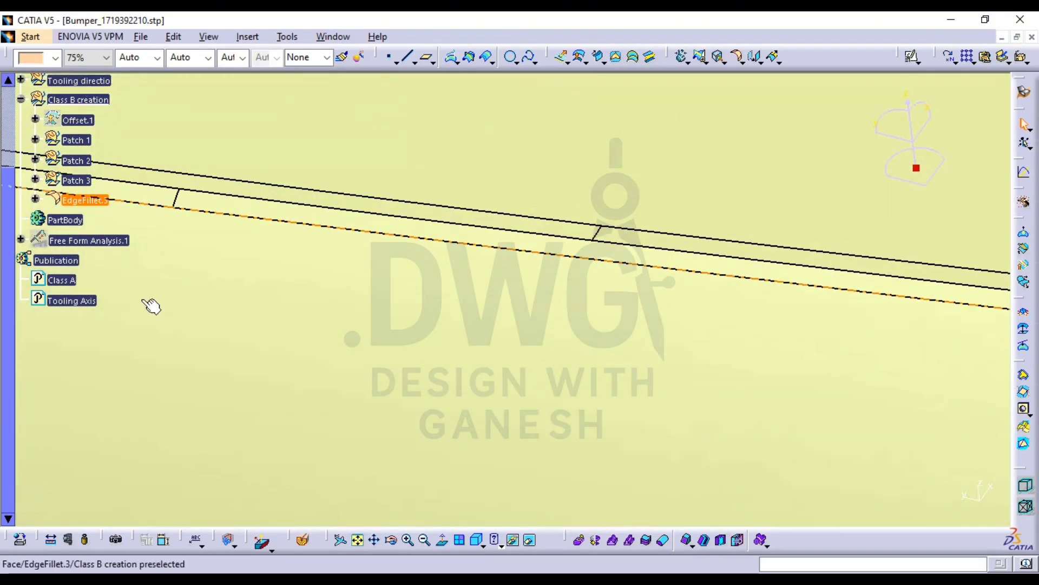
# Fillet the sharp edge running along the rim of EdgeFillet.3 with a 0.5 mm radius and tangency selection
pyautogui.click(720, 54)
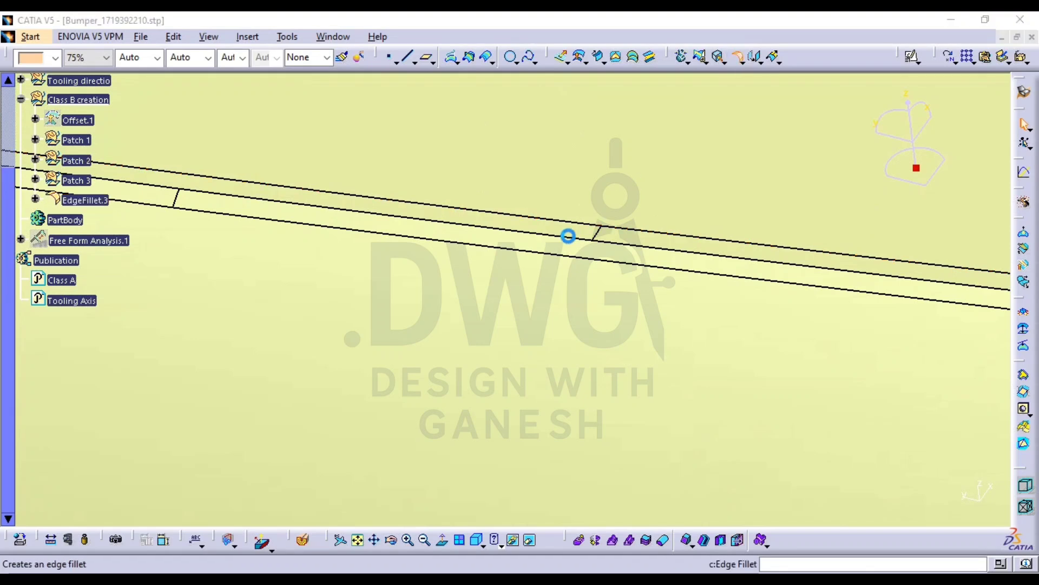
pyautogui.click(534, 237)
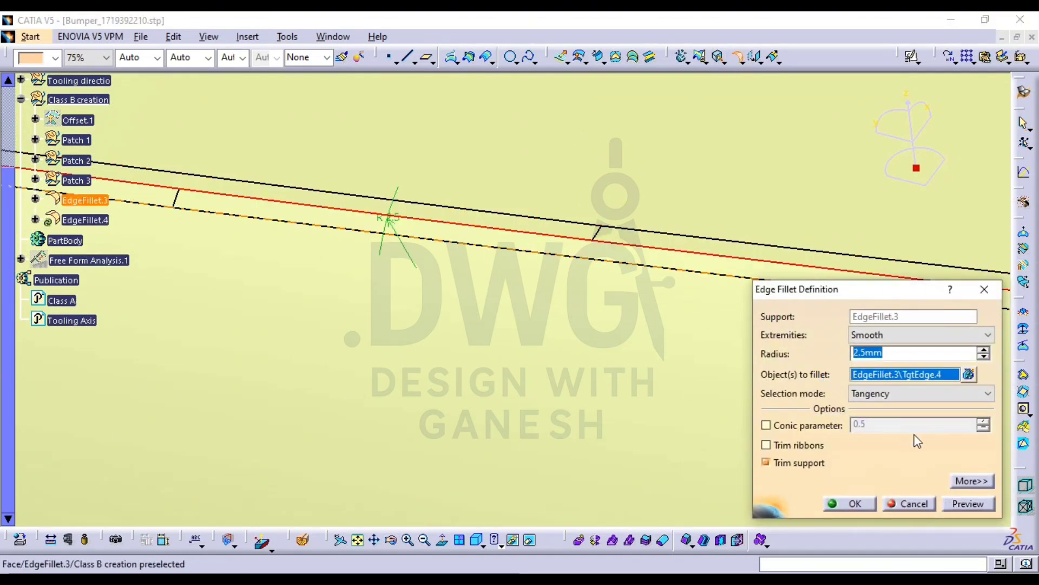
pyautogui.press('Return')
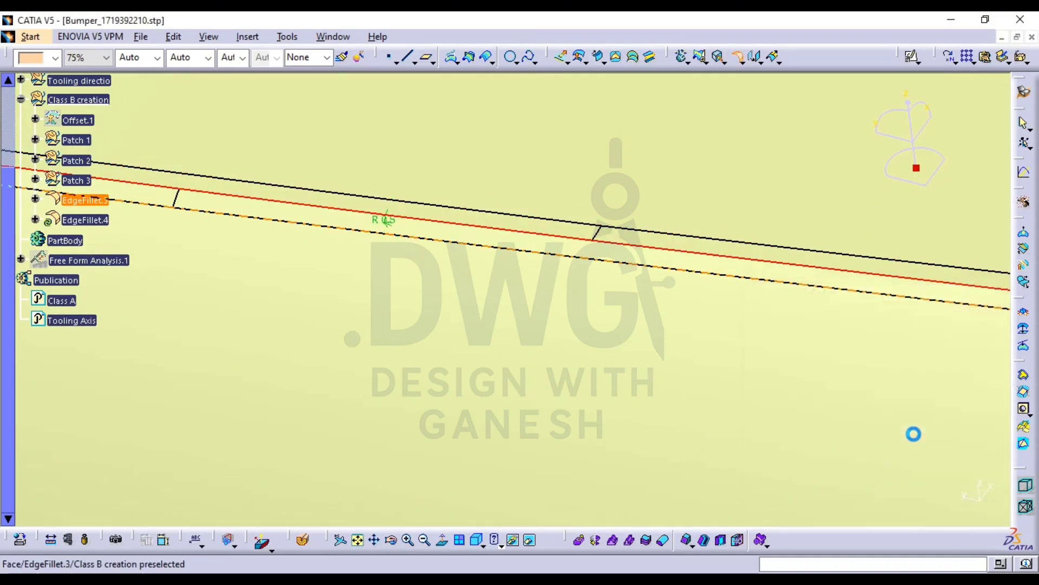
# Fillet the other sharp edge along the rim of EdgeFillet.4, trying a 3.5 mm radius first and settling on 3 mm
pyautogui.moveTo(682, 313); pyautogui.dragTo(558, 201, button='middle')
pyautogui.moveTo(576, 316); pyautogui.dragTo(597, 256, button='middle')
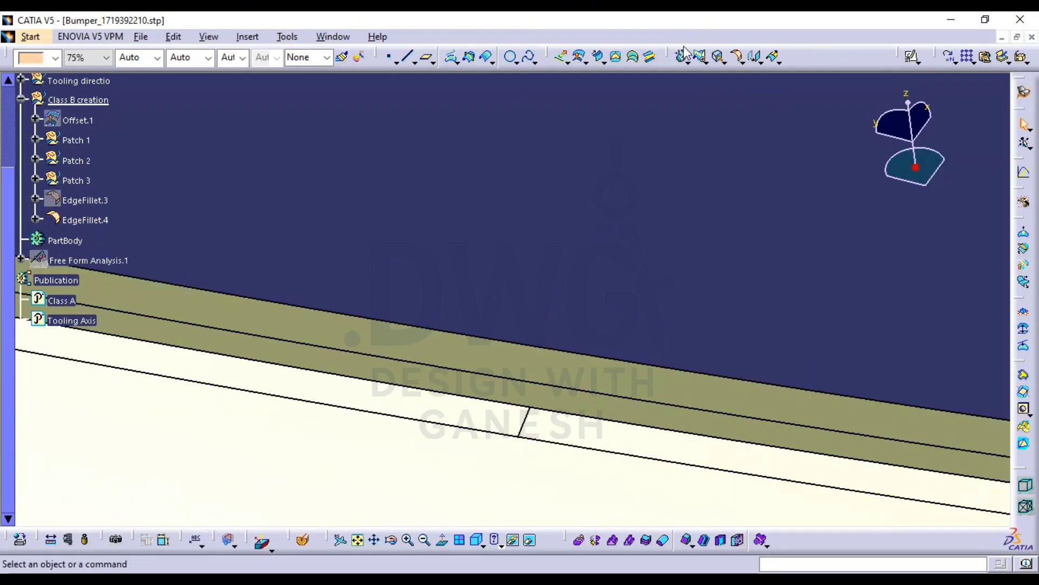
pyautogui.click(734, 54)
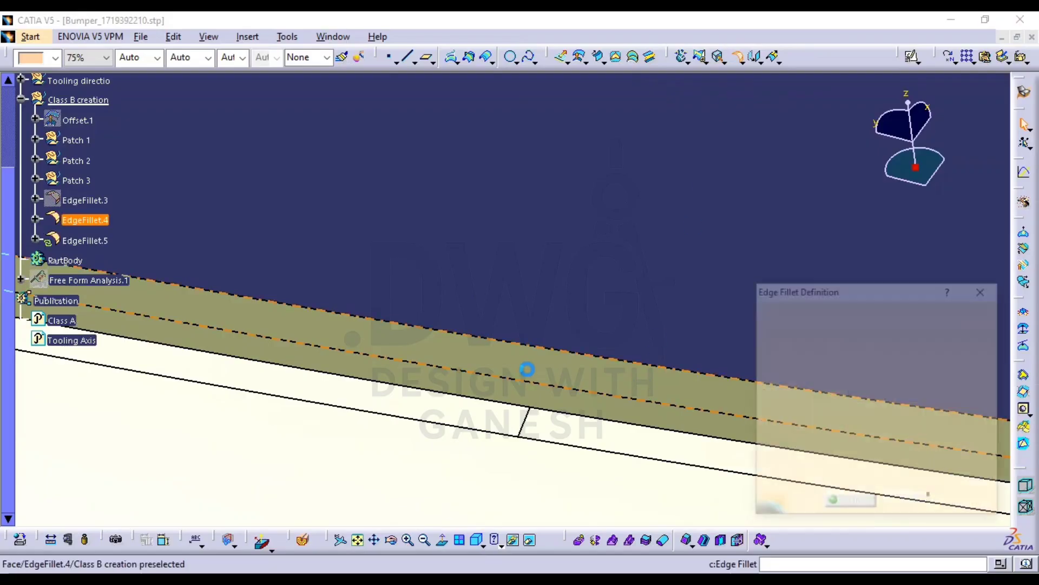
pyautogui.moveTo(525, 366); pyautogui.dragTo(257, 221, button='middle')
pyautogui.click(345, 293)
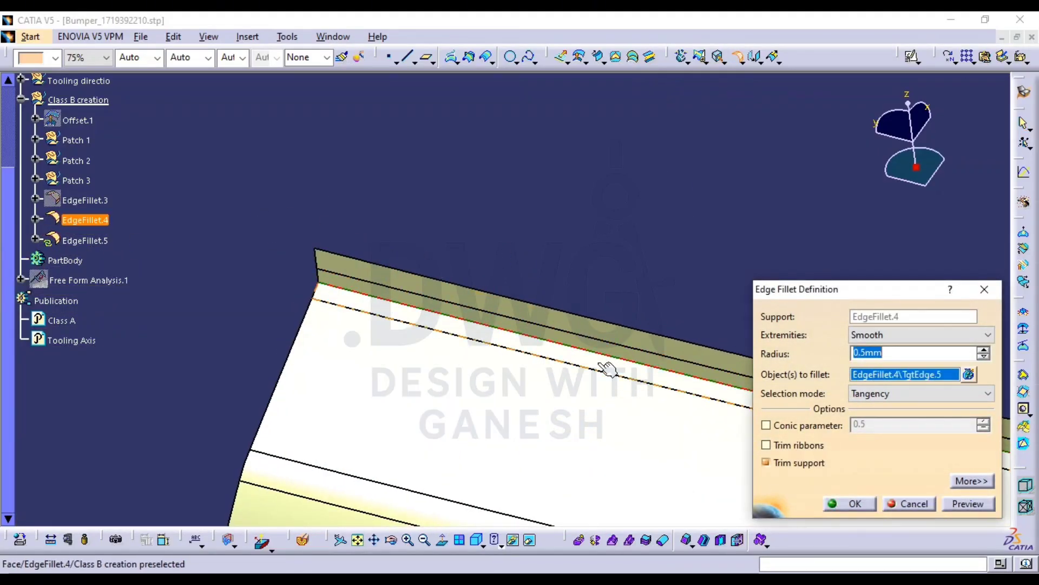
pyautogui.write('3.5')
pyautogui.press('Return')
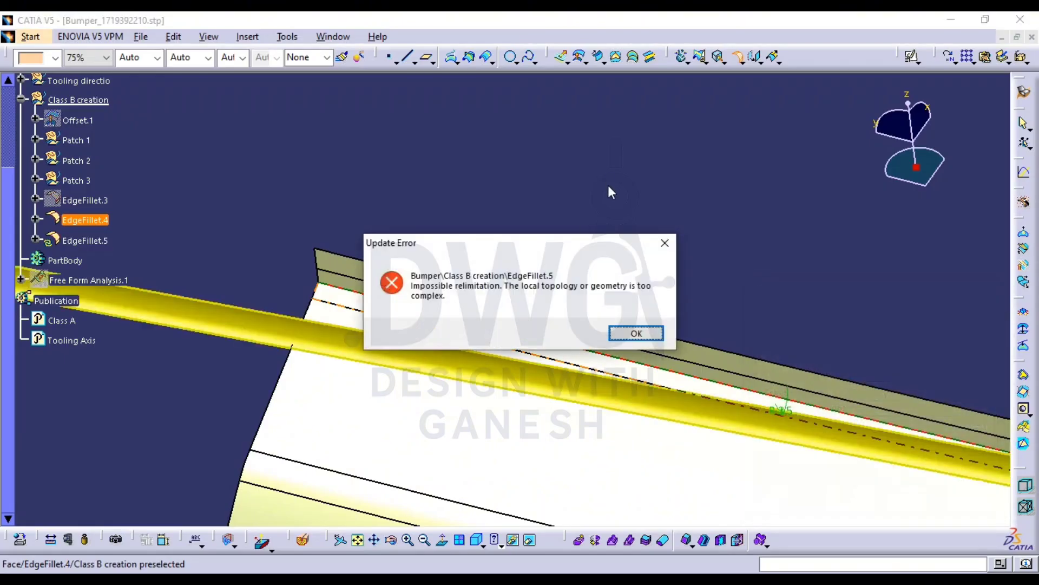
pyautogui.click(630, 336)
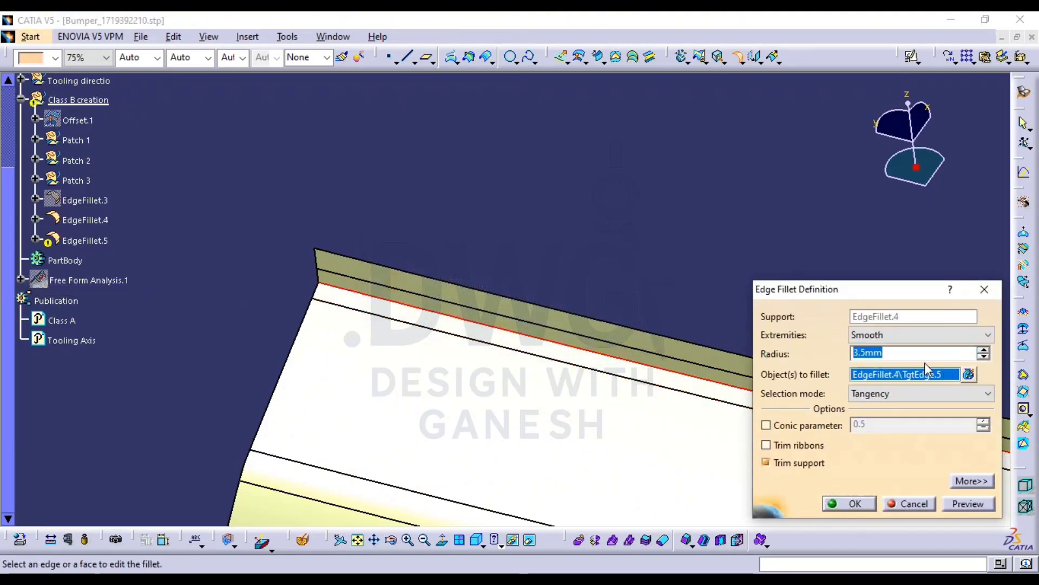
pyautogui.write('18')
pyautogui.click(836, 503)
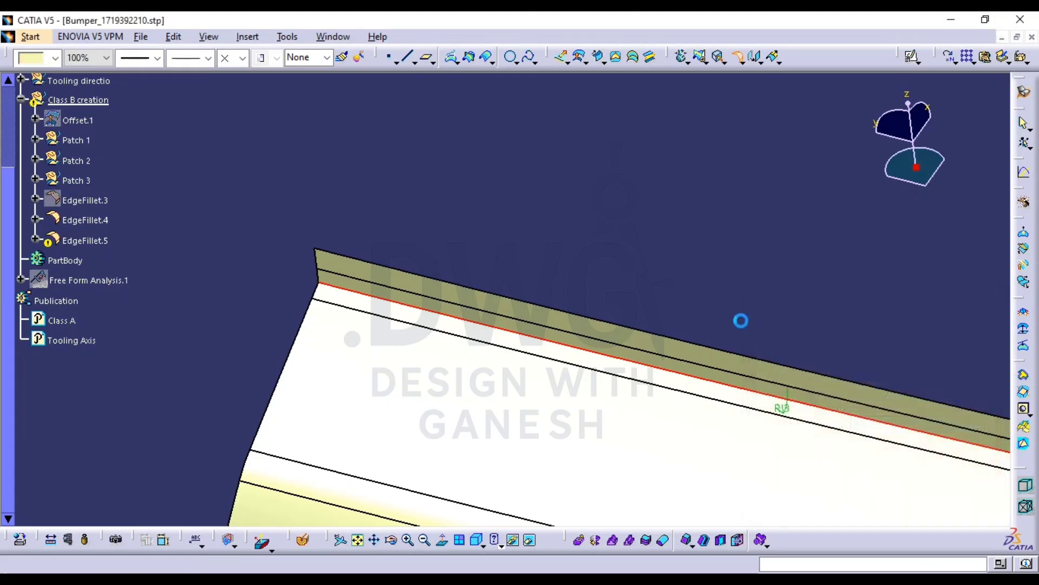
pyautogui.click(708, 250)
# Preview the boundary of EdgeFillet.5 to examine the openings and recess corner for unwanted free edges, and leave without creating it
pyautogui.moveTo(693, 220); pyautogui.dragTo(460, 341, button='middle')
pyautogui.middleClick(711, 332)
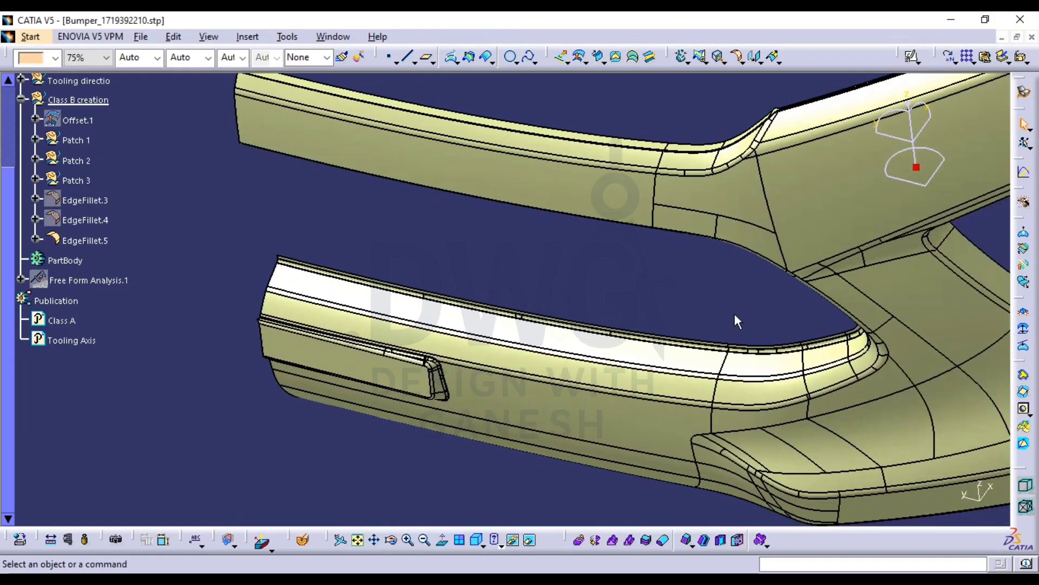
pyautogui.moveTo(734, 321); pyautogui.dragTo(543, 360, button='middle')
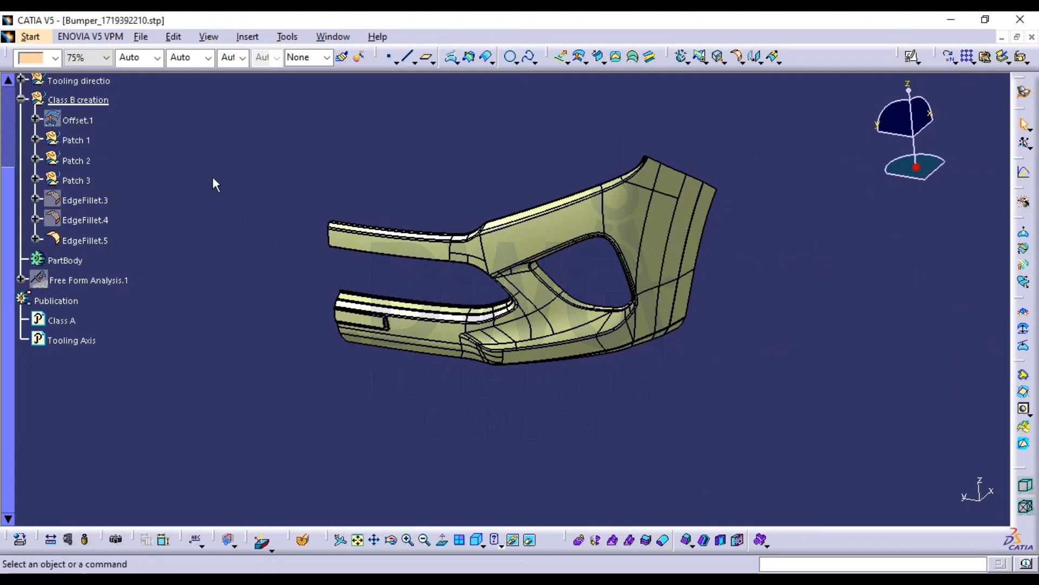
pyautogui.moveTo(622, 372); pyautogui.dragTo(709, 180, button='middle')
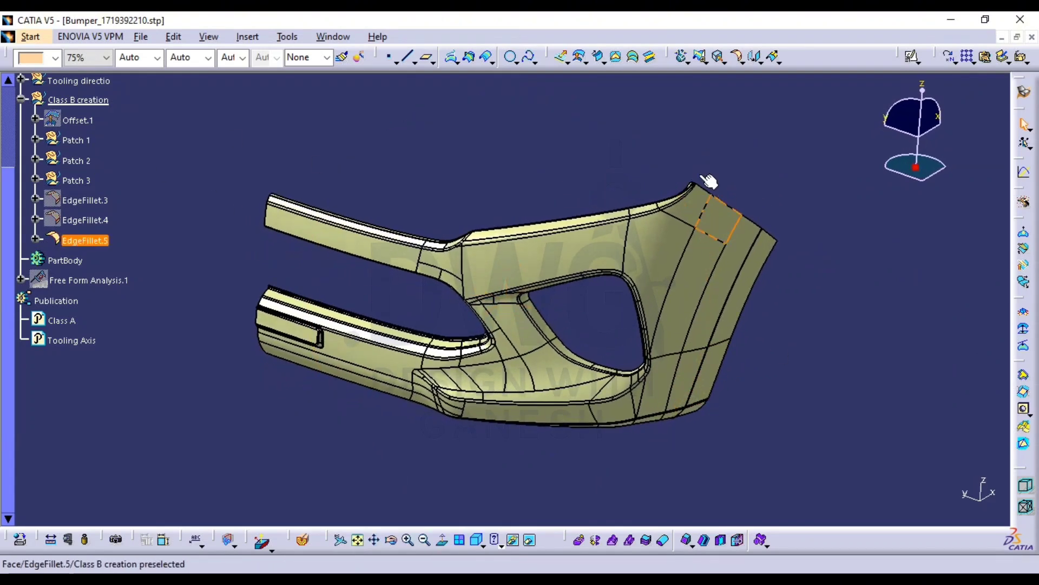
pyautogui.click(723, 62)
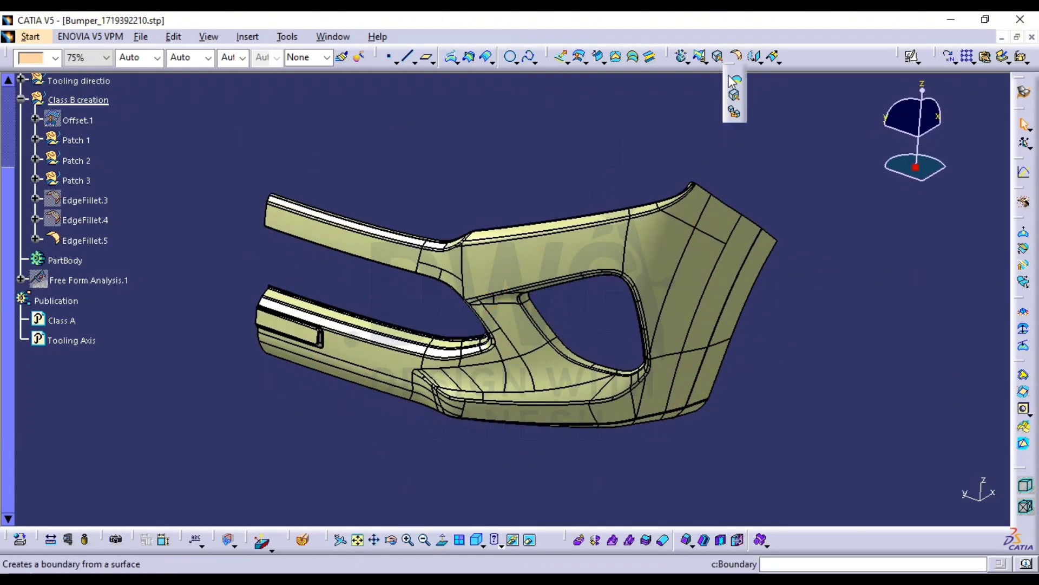
pyautogui.click(736, 84)
pyautogui.moveTo(529, 278); pyautogui.dragTo(441, 321, button='middle')
pyautogui.click(535, 240)
pyautogui.middleClick(366, 346)
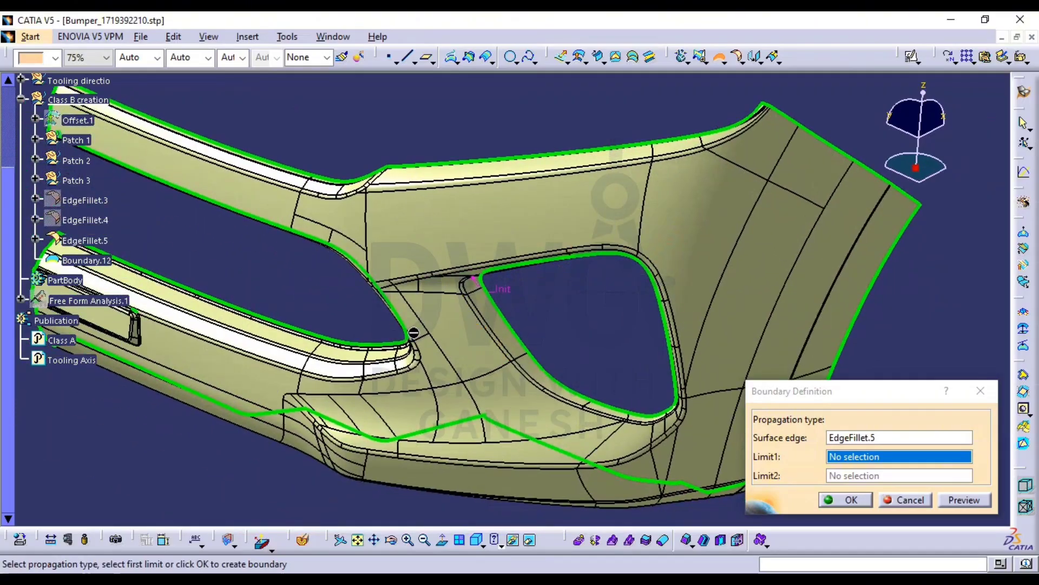
pyautogui.moveTo(414, 332); pyautogui.dragTo(393, 371, button='middle')
pyautogui.moveTo(530, 338); pyautogui.dragTo(720, 312, button='middle')
pyautogui.moveTo(750, 224); pyautogui.dragTo(620, 379, button='middle')
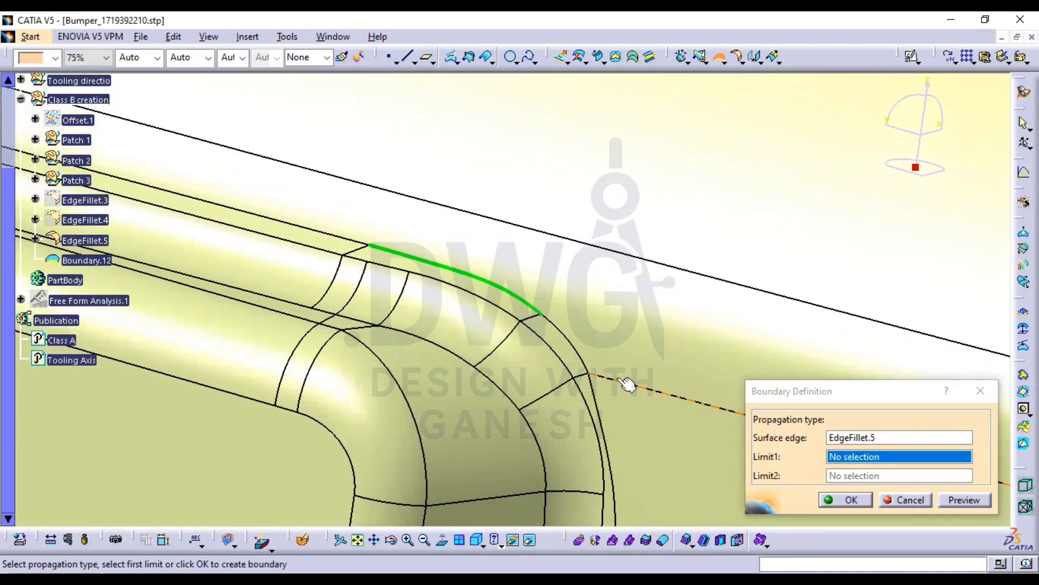
pyautogui.press('Escape')
# Join EdgeFillet.5 with connexity check and a 0.001 mm merging distance, previewing its free edges before creating the join
pyautogui.moveTo(617, 296); pyautogui.dragTo(705, 236, button='middle')
pyautogui.click(684, 62)
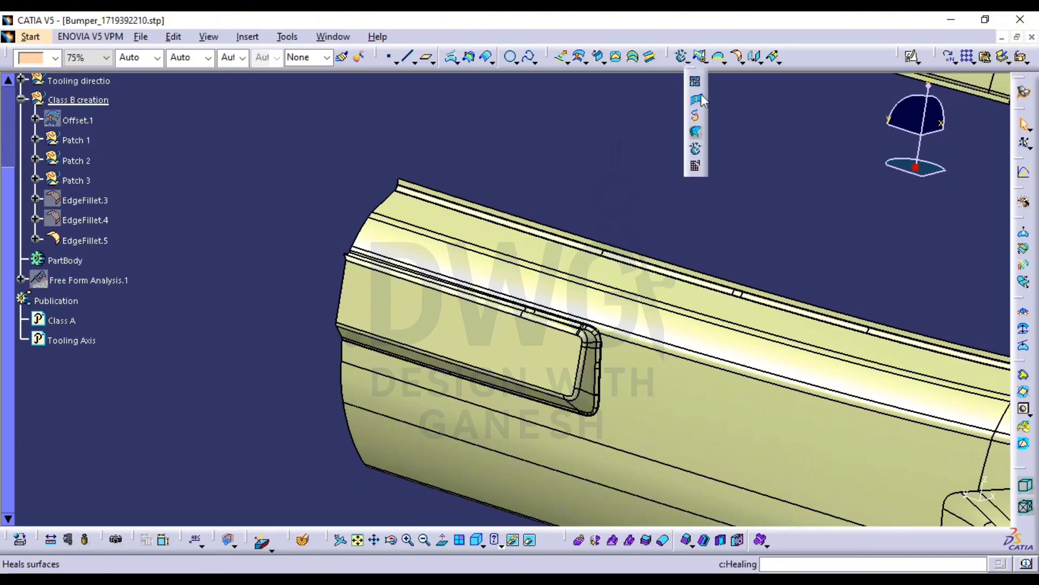
pyautogui.click(697, 87)
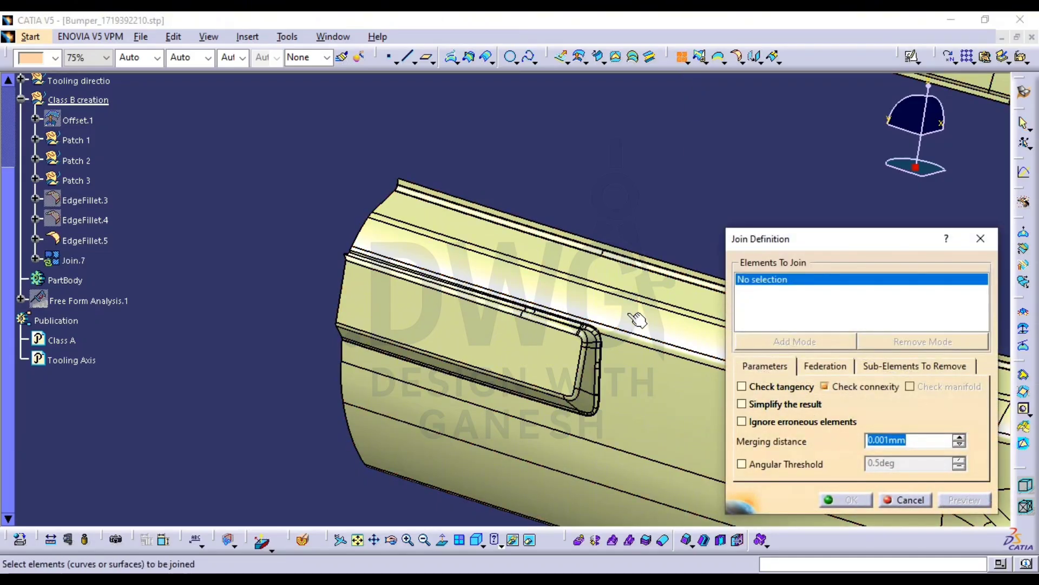
pyautogui.click(638, 320)
pyautogui.click(948, 500)
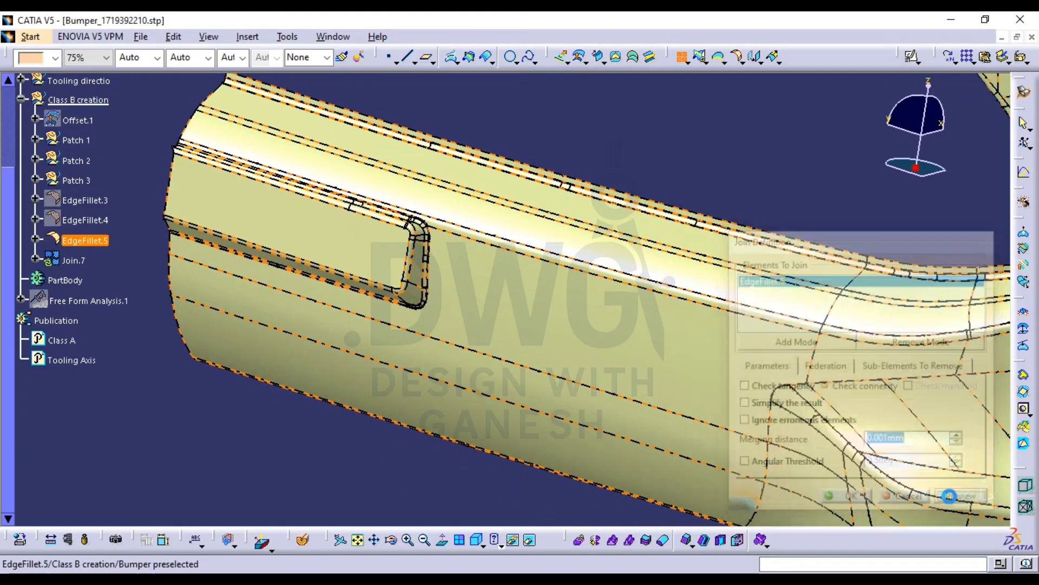
pyautogui.moveTo(411, 295); pyautogui.dragTo(342, 338, button='middle')
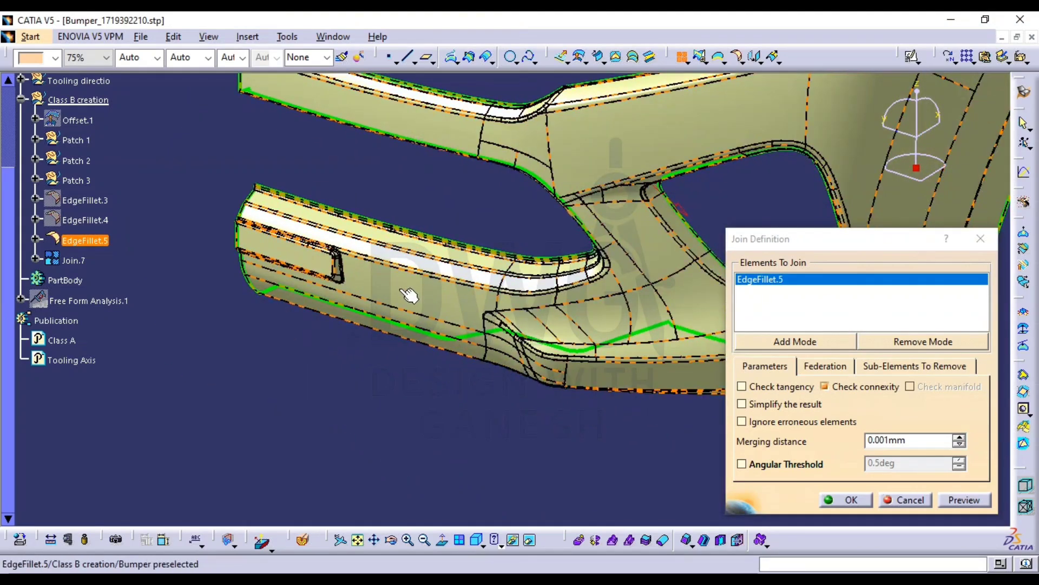
pyautogui.moveTo(406, 294); pyautogui.dragTo(898, 480, button='middle')
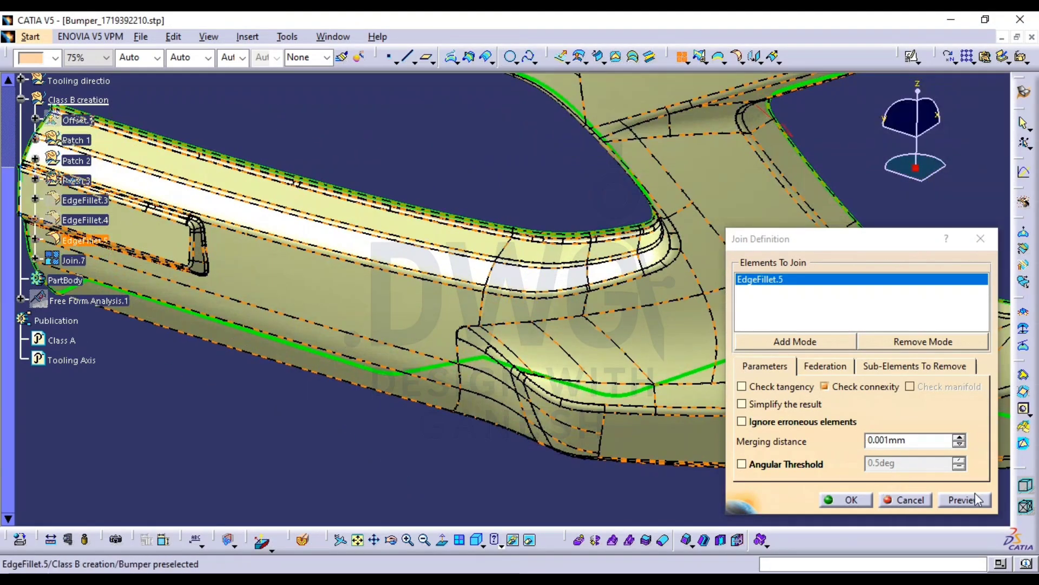
pyautogui.moveTo(681, 355); pyautogui.dragTo(699, 389, button='middle')
pyautogui.moveTo(589, 387); pyautogui.dragTo(544, 398, button='middle')
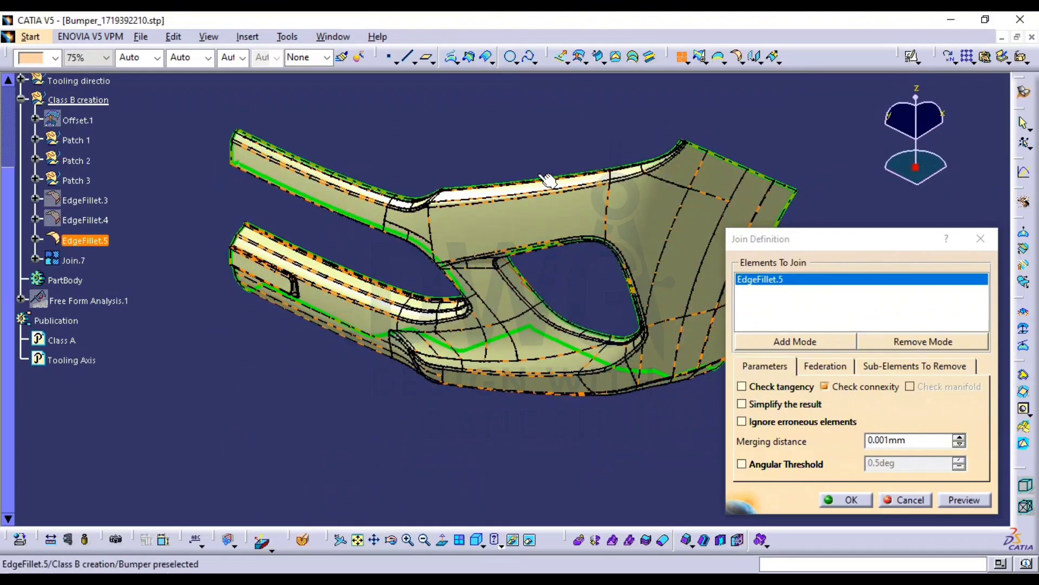
pyautogui.click(844, 500)
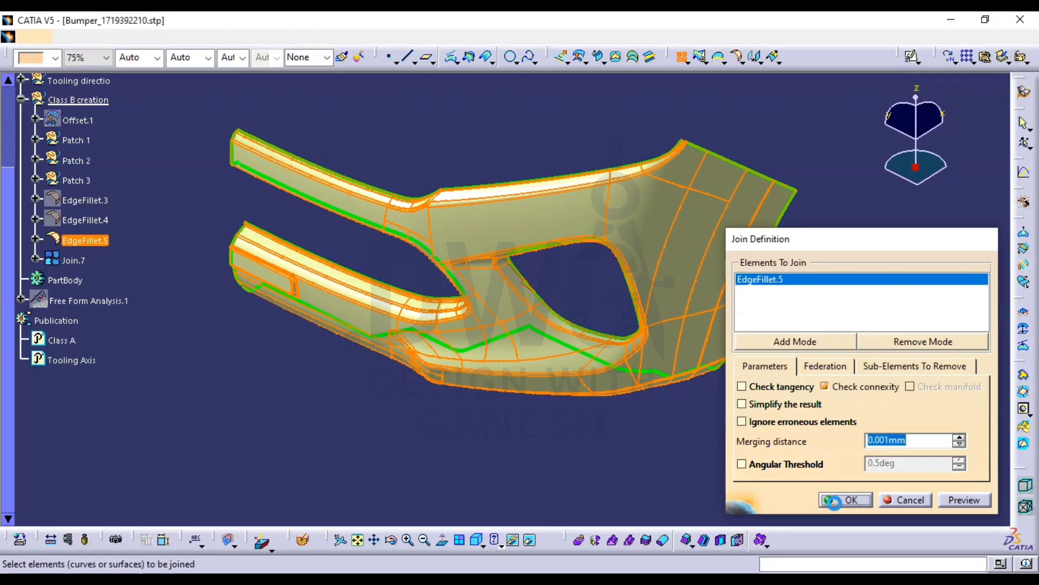
# Collapse the Class B creation set, hide it and display the Class A surface
pyautogui.moveTo(574, 347); pyautogui.dragTo(672, 358, button='middle')
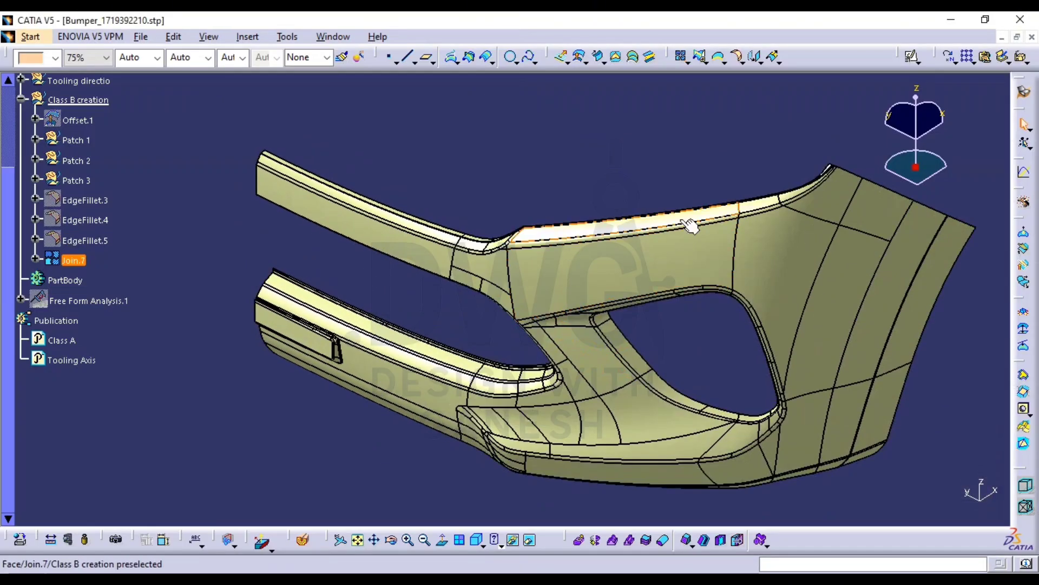
pyautogui.moveTo(708, 308); pyautogui.dragTo(698, 374, button='middle')
pyautogui.moveTo(610, 276); pyautogui.dragTo(562, 277, button='middle')
pyautogui.click(524, 192)
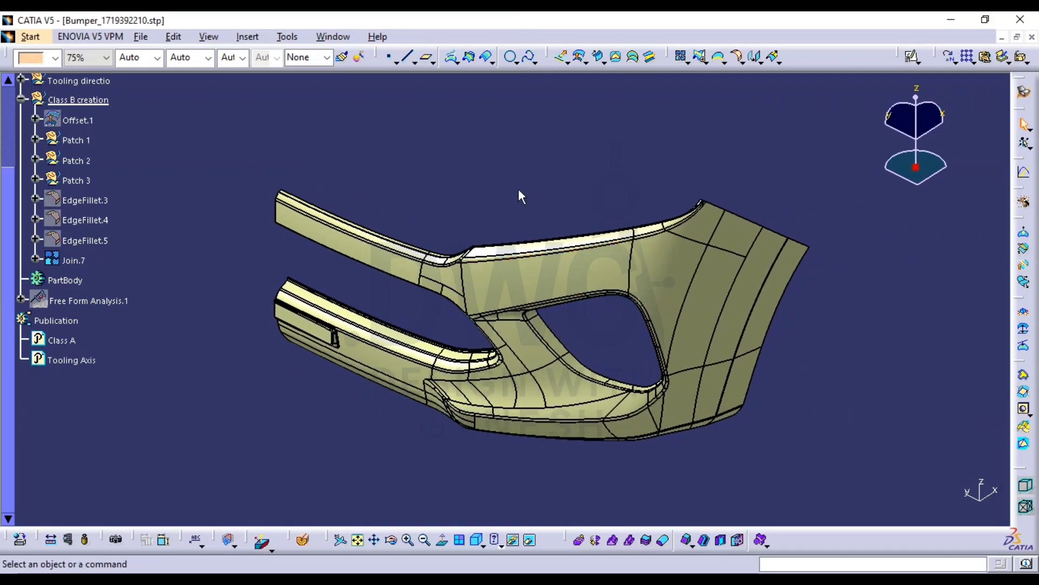
pyautogui.moveTo(523, 193); pyautogui.dragTo(530, 181, button='middle')
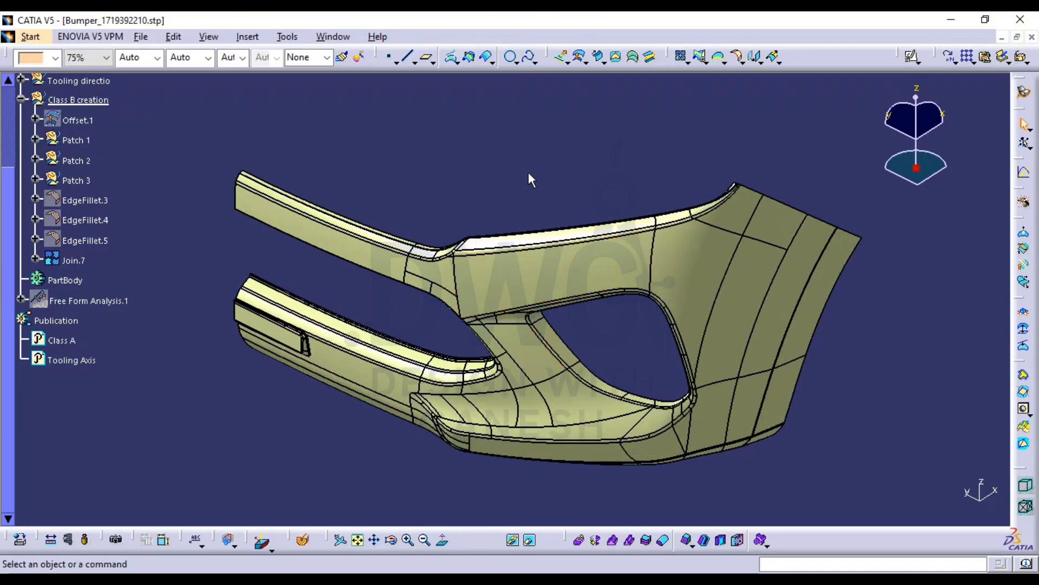
pyautogui.click(22, 100)
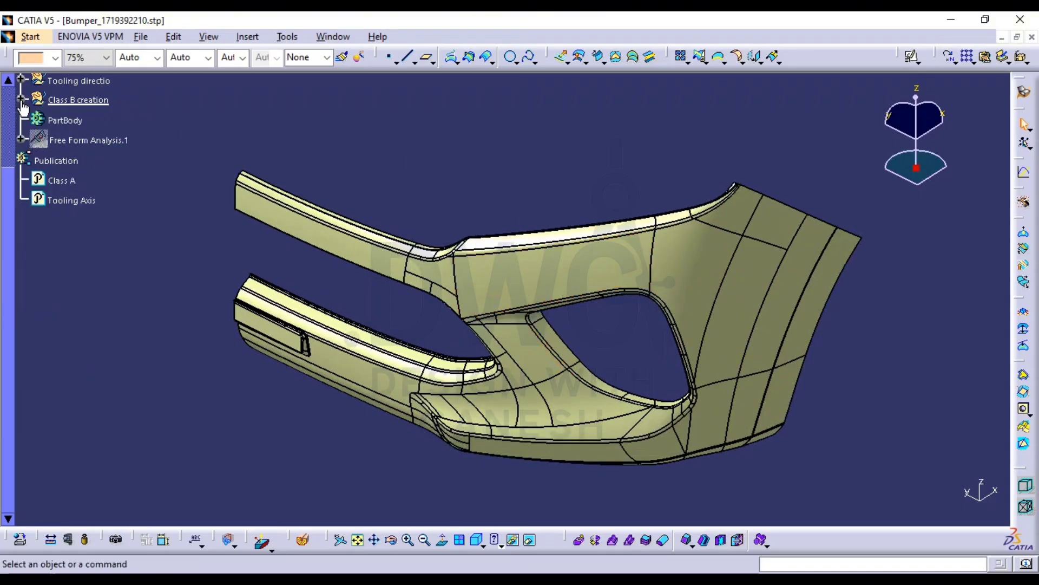
pyautogui.moveTo(581, 289); pyautogui.dragTo(578, 275, button='middle')
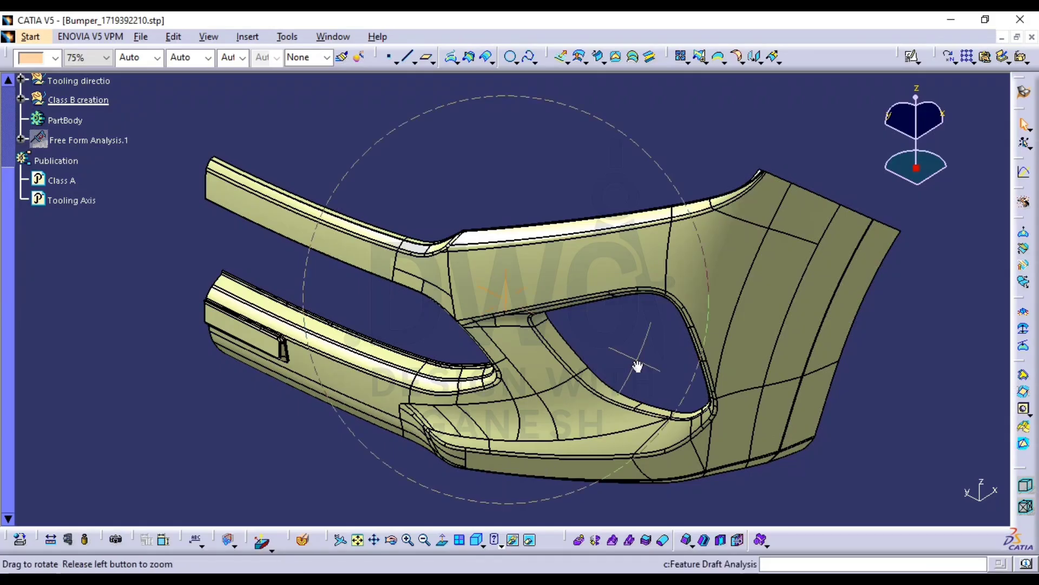
pyautogui.moveTo(638, 366); pyautogui.dragTo(631, 417, button='middle')
pyautogui.moveTo(467, 392)
pyautogui.mouseDown(button='middle')
pyautogui.moveTo(469, 283)
pyautogui.moveTo(458, 392)
pyautogui.mouseUp(button='middle')
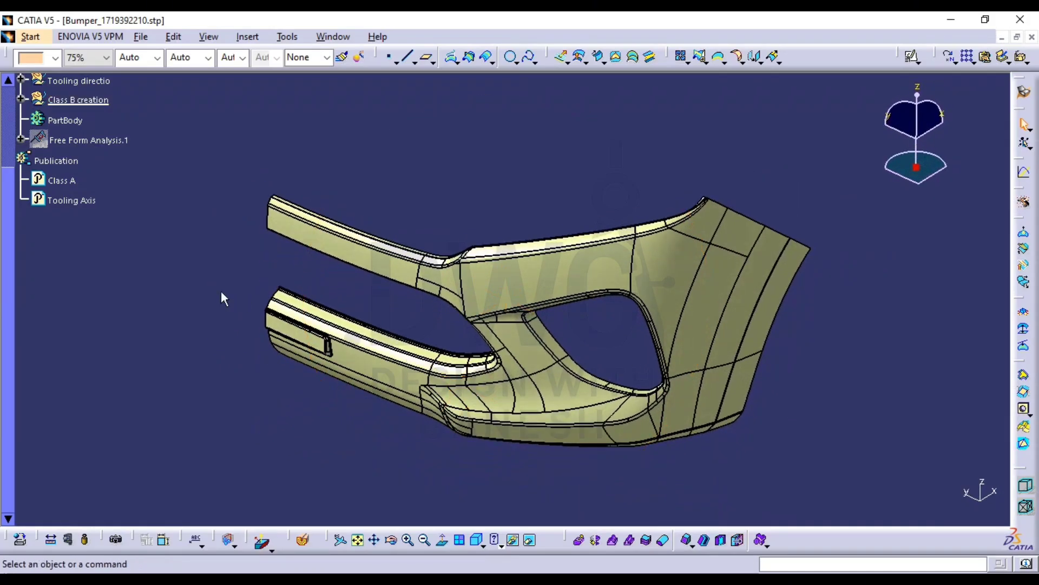
pyautogui.click(85, 100)
pyautogui.press('space')
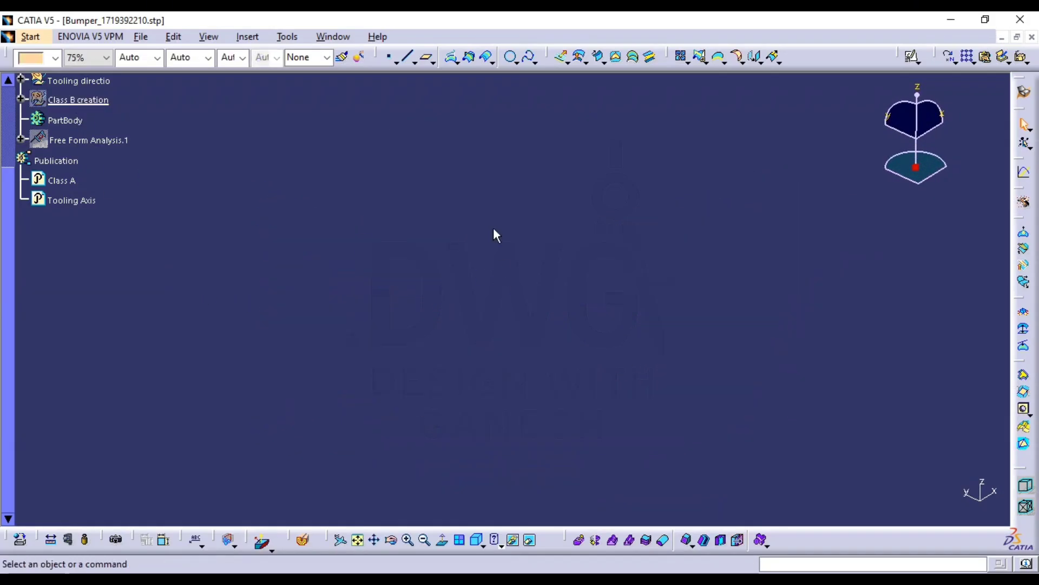
pyautogui.click(59, 179)
pyautogui.press('space')
pyautogui.moveTo(630, 337); pyautogui.dragTo(622, 306, button='middle')
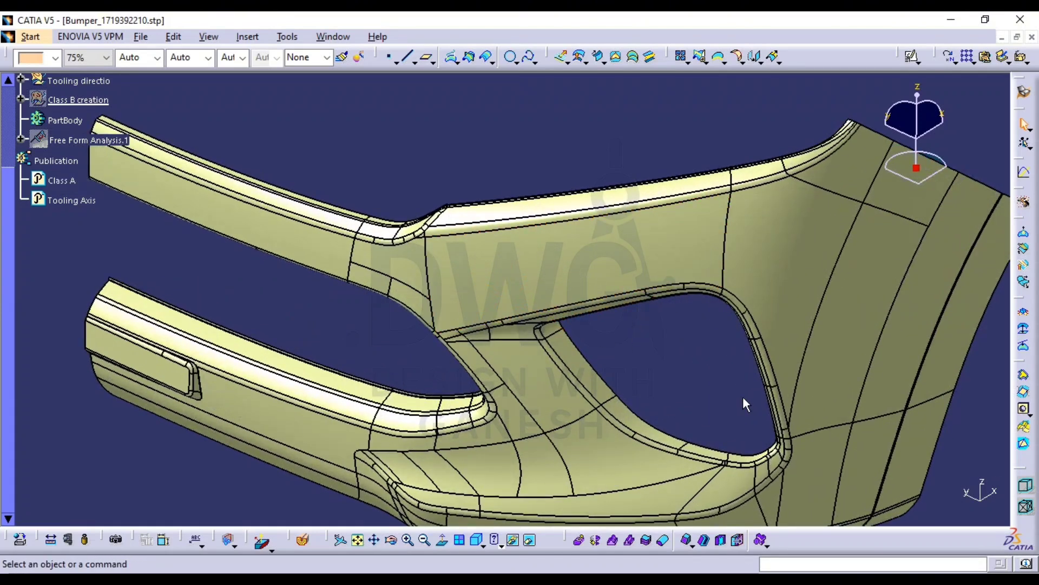
pyautogui.click(248, 36)
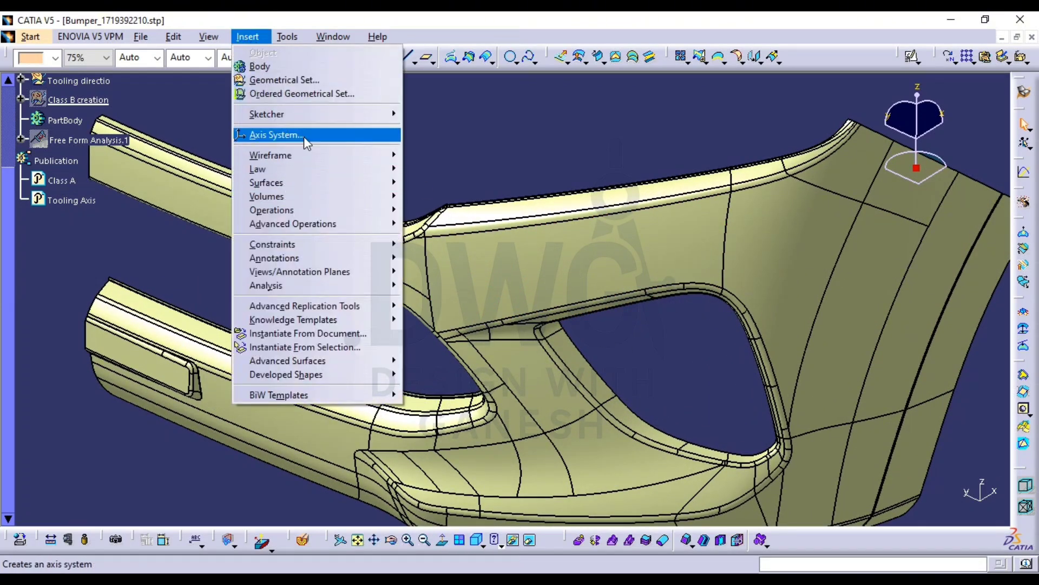
pyautogui.click(332, 88)
pyautogui.click(957, 496)
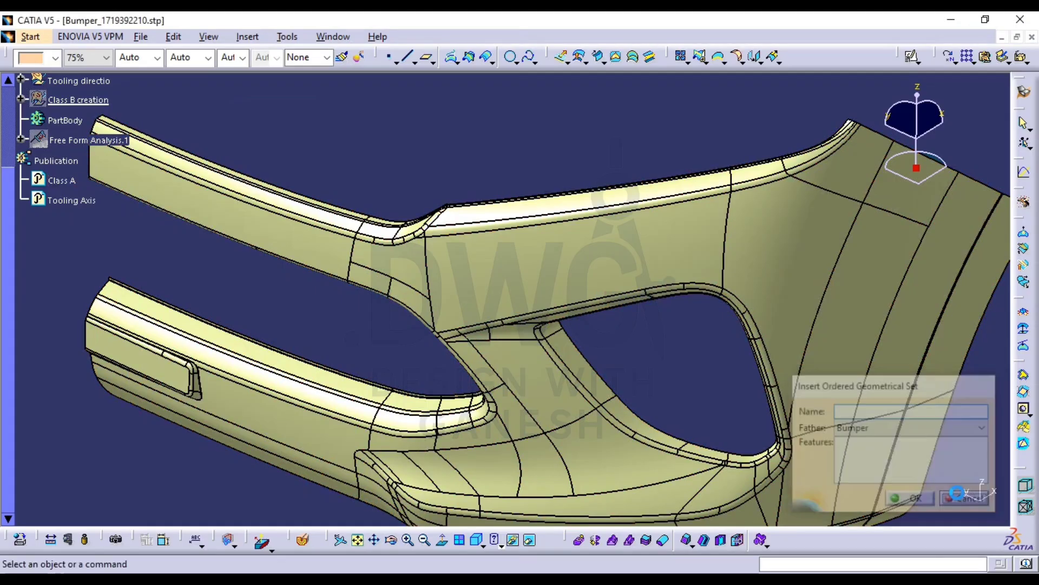
pyautogui.click(326, 60)
pyautogui.click(239, 114)
# Insert a geometrical set named Class C creation under Bumper
pyautogui.click(247, 37)
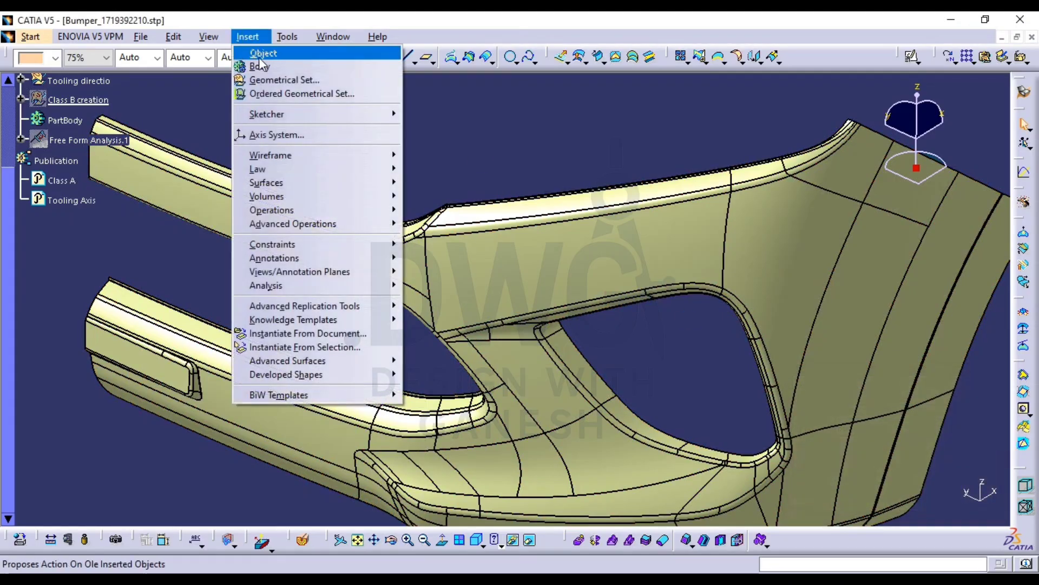
pyautogui.click(303, 76)
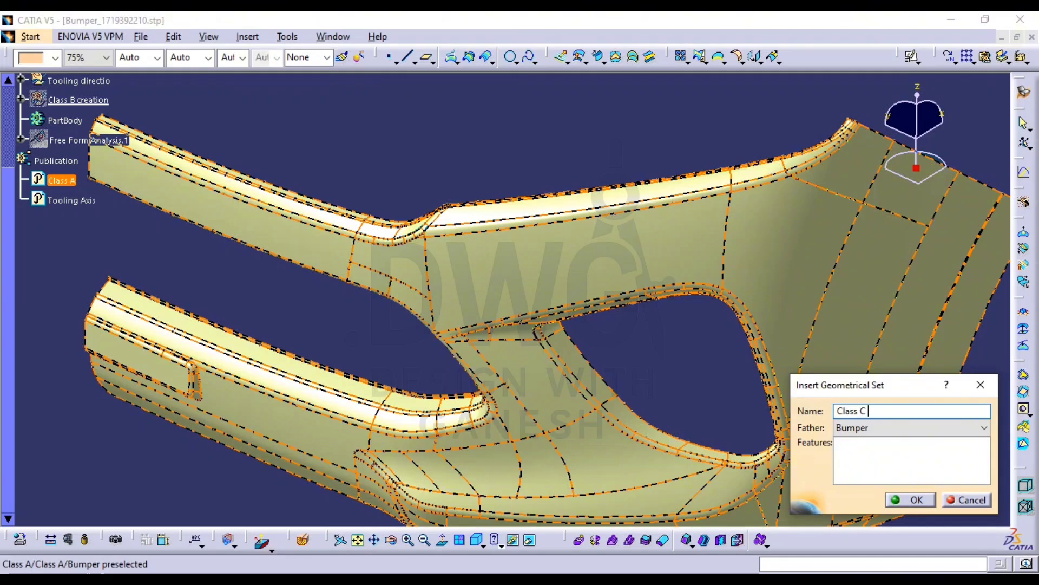
pyautogui.write('Class C creation')
pyautogui.click(911, 499)
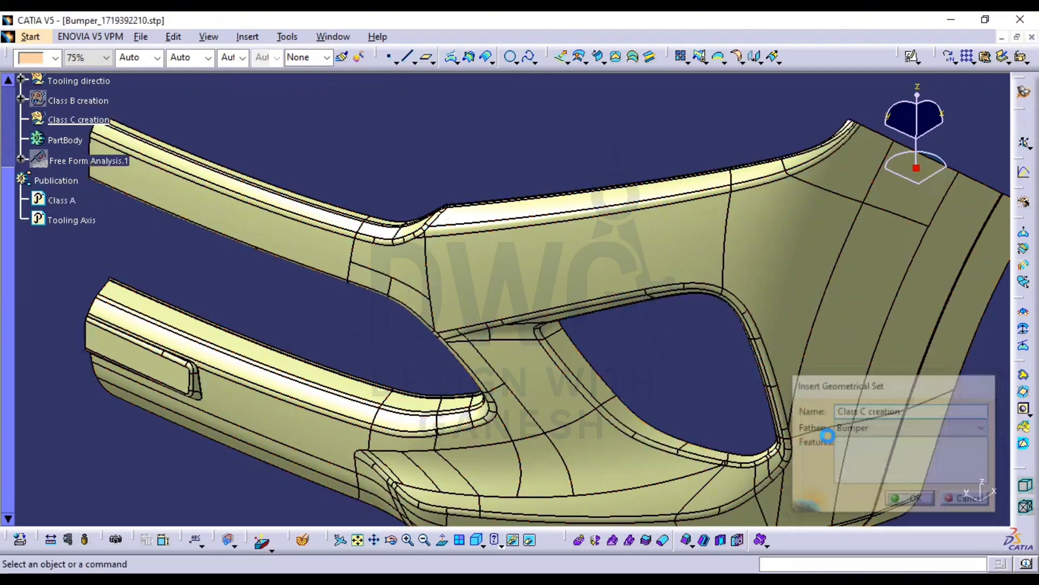
# Display the tooling axis and examine its direction against the rim edges and slot of Class A
pyautogui.keyDown('ctrl'); pyautogui.moveTo(618, 243); pyautogui.dragTo(491, 260, button='middle'); pyautogui.keyUp('ctrl')
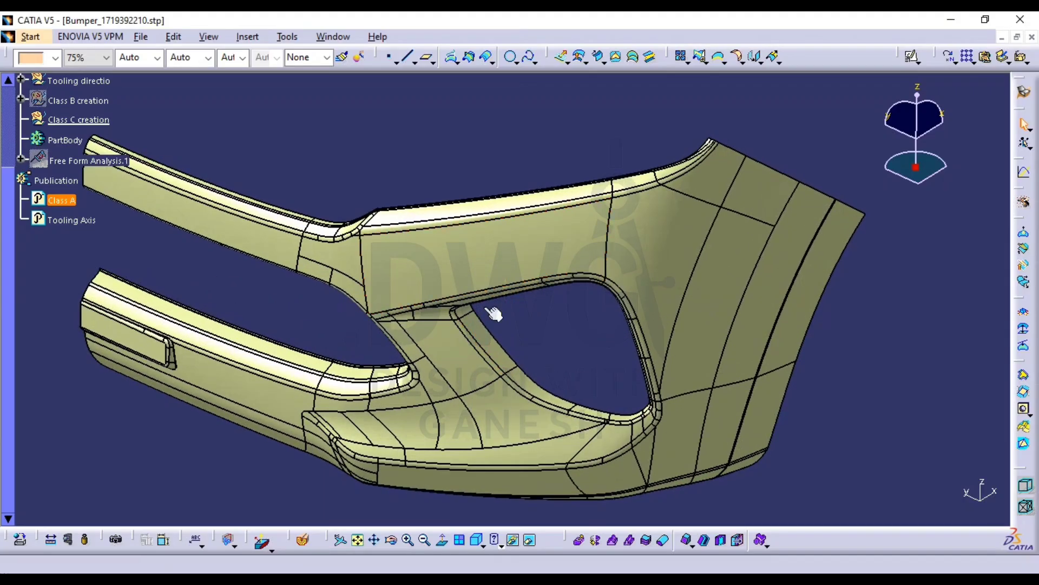
pyautogui.moveTo(494, 314); pyautogui.dragTo(431, 387, button='middle')
pyautogui.click(87, 178)
pyautogui.press('space')
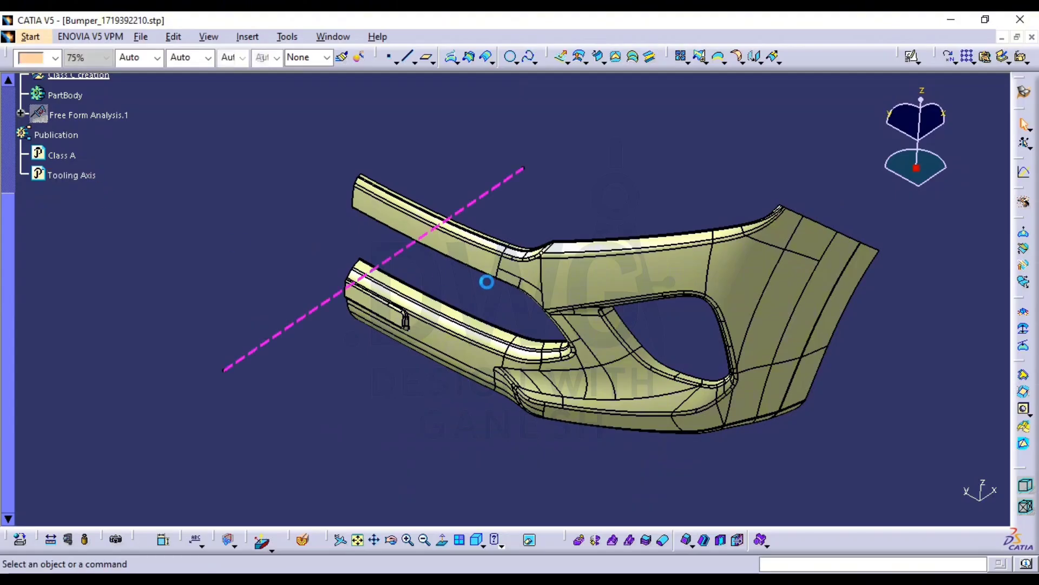
pyautogui.moveTo(487, 281); pyautogui.dragTo(480, 221, button='middle')
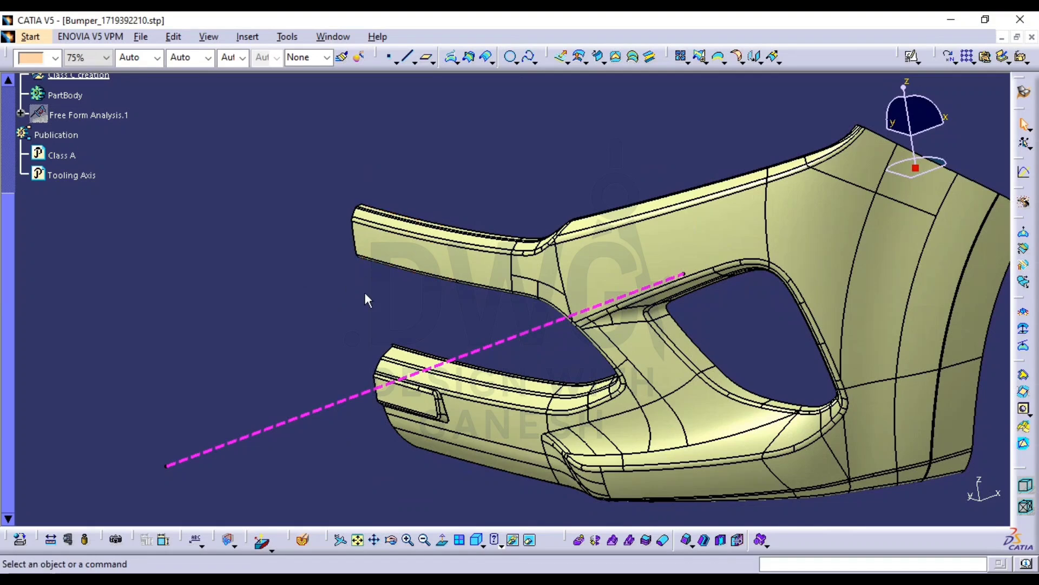
pyautogui.moveTo(472, 312); pyautogui.dragTo(522, 365, button='middle')
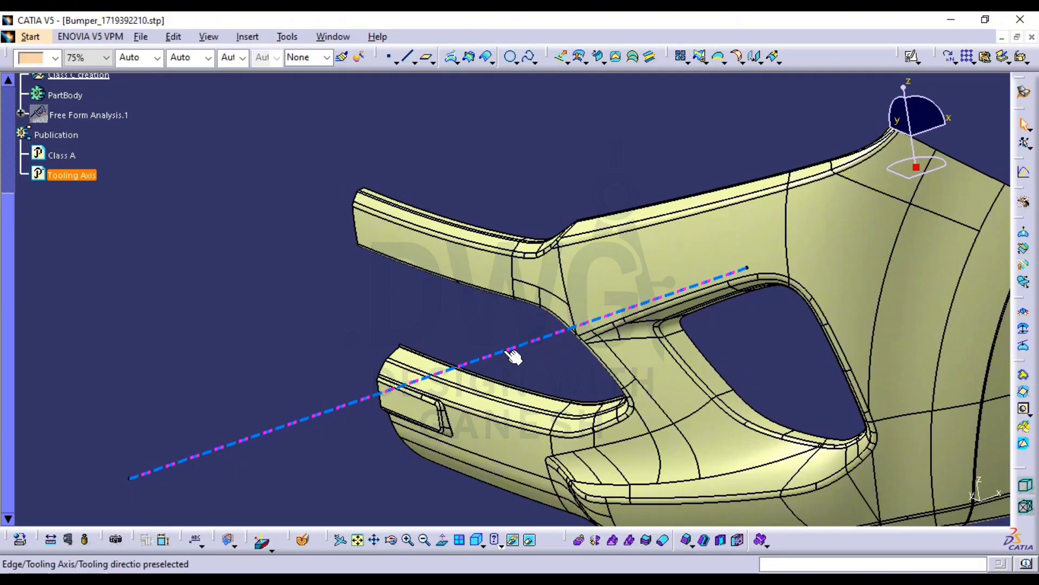
pyautogui.moveTo(513, 356); pyautogui.dragTo(625, 297, button='middle')
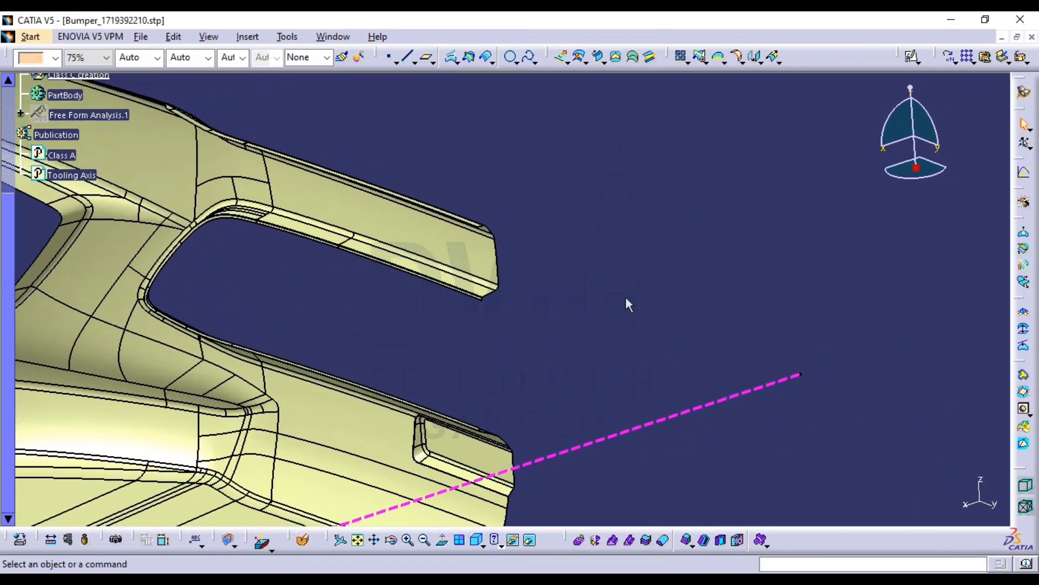
pyautogui.moveTo(527, 320); pyautogui.dragTo(544, 300, button='middle')
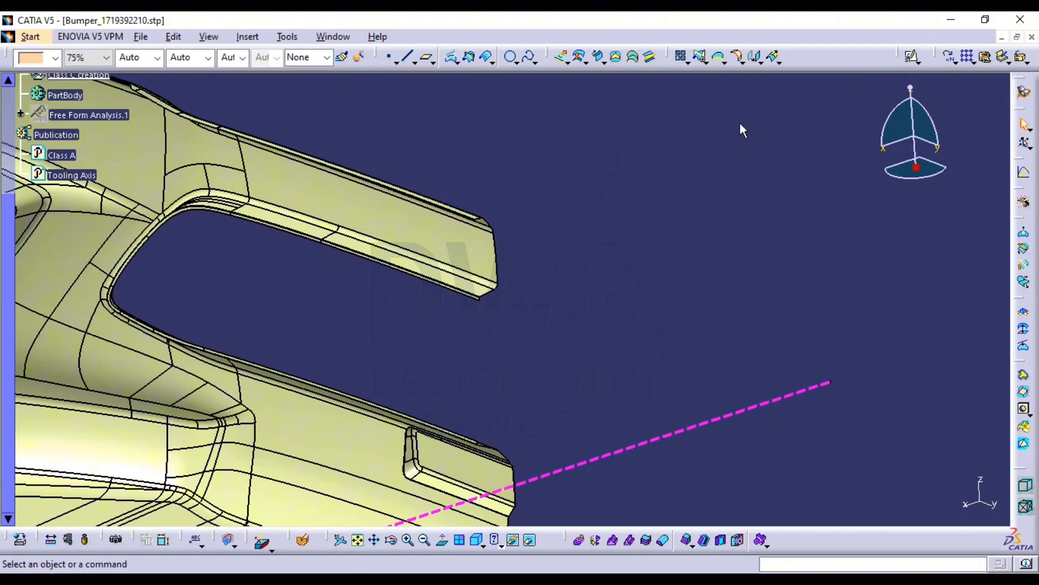
pyautogui.click(720, 60)
pyautogui.moveTo(553, 217); pyautogui.dragTo(773, 278, button='middle')
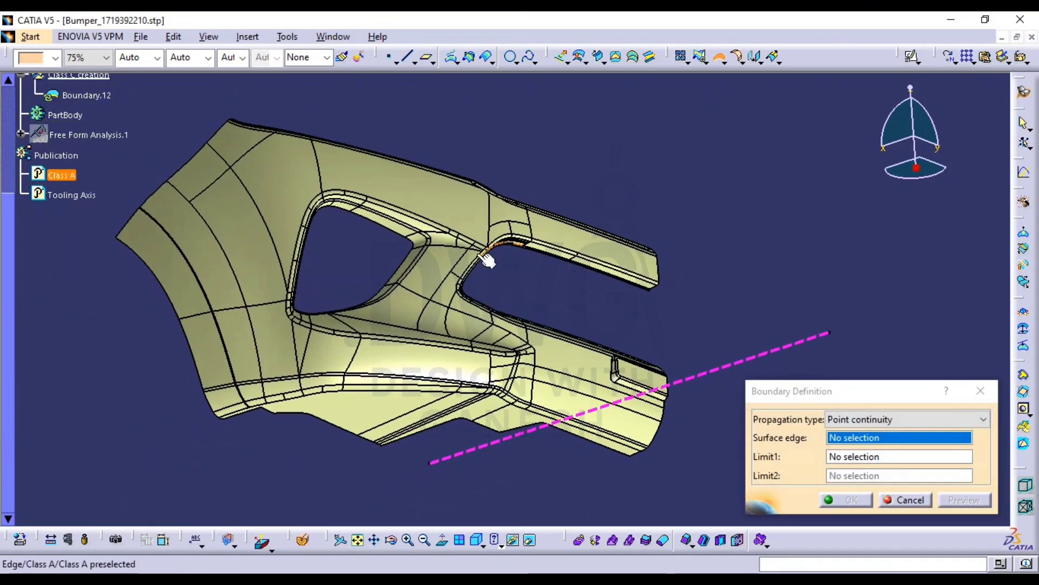
pyautogui.click(484, 254)
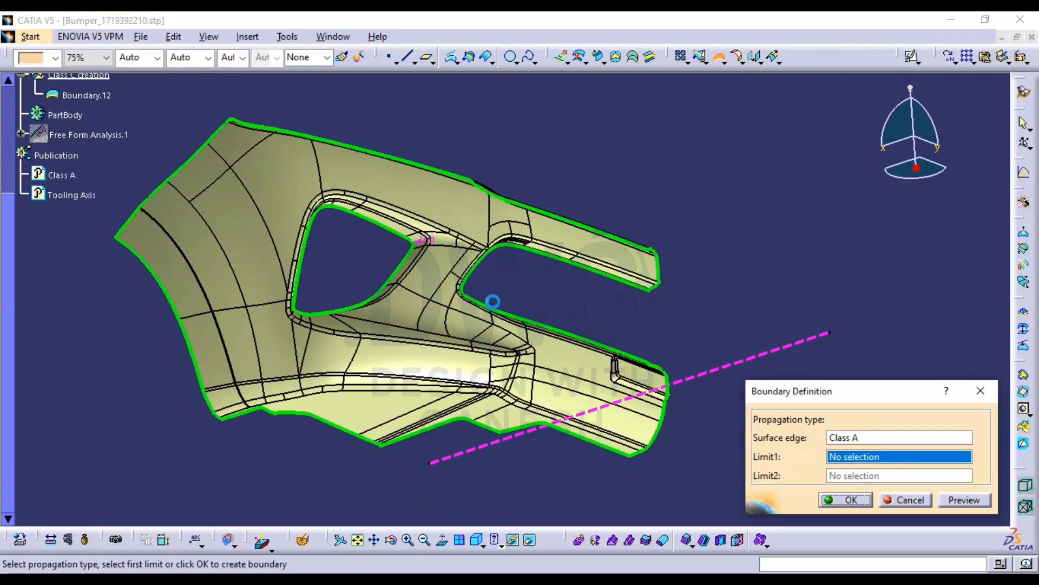
pyautogui.moveTo(492, 301); pyautogui.dragTo(482, 280, button='middle')
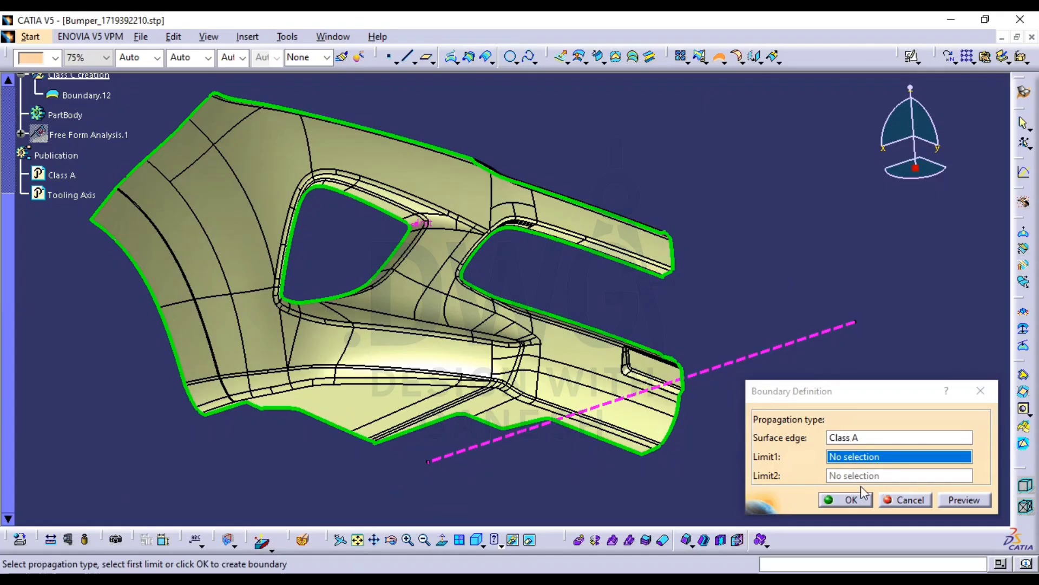
pyautogui.click(901, 499)
# Create a point-continuity boundary along the outer edge of Class A, starting from an edge at the slot's open end
pyautogui.click(719, 58)
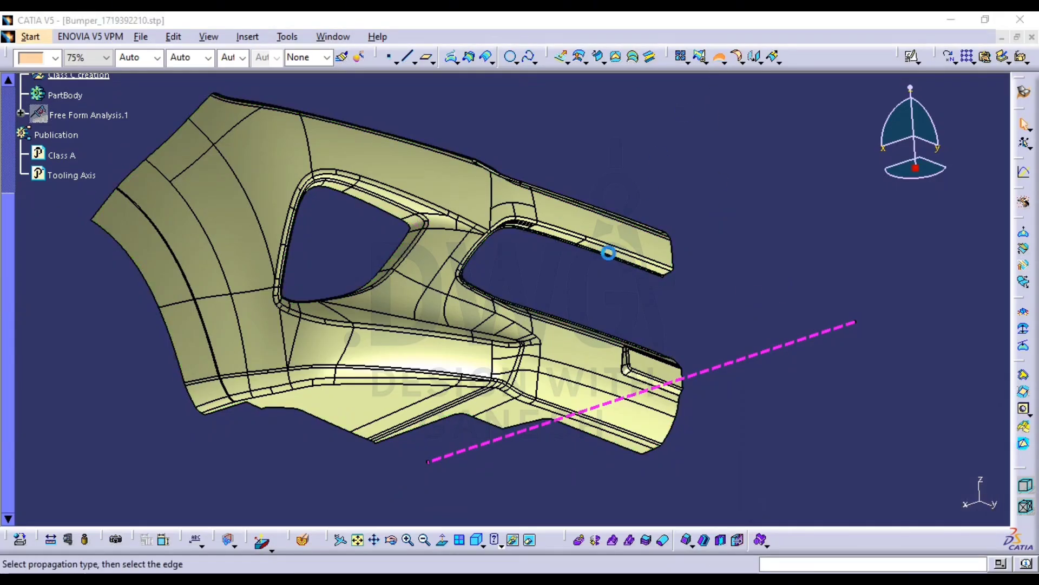
pyautogui.moveTo(607, 251); pyautogui.dragTo(494, 322, button='middle')
pyautogui.moveTo(566, 302); pyautogui.dragTo(648, 267, button='middle')
pyautogui.click(640, 274)
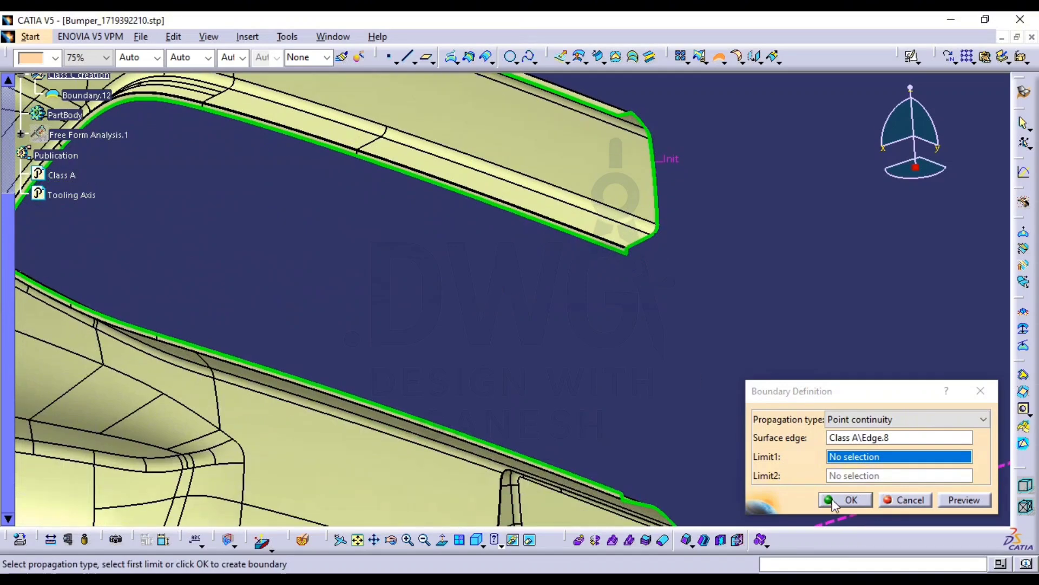
pyautogui.click(833, 500)
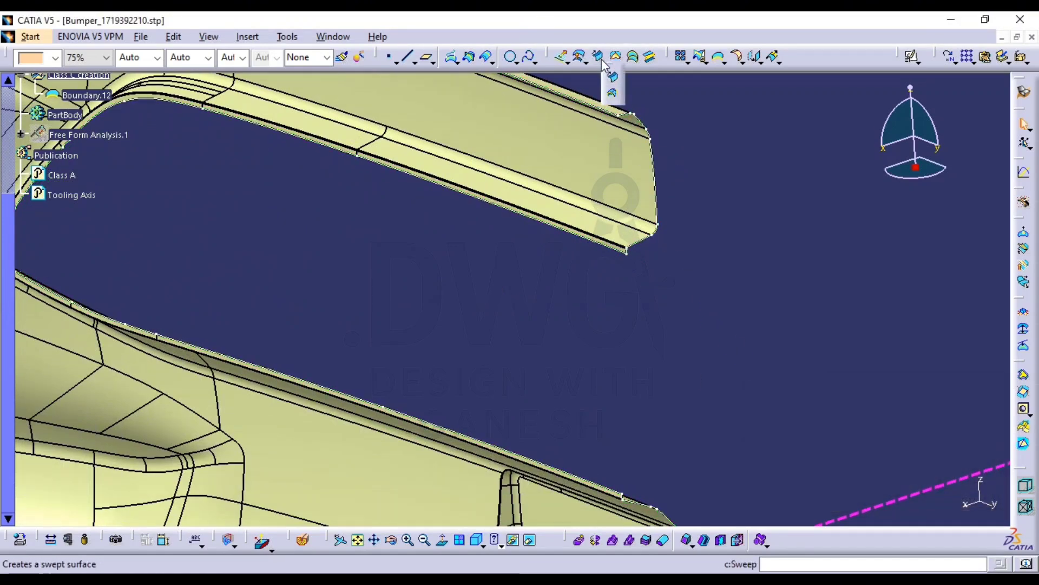
pyautogui.click(612, 82)
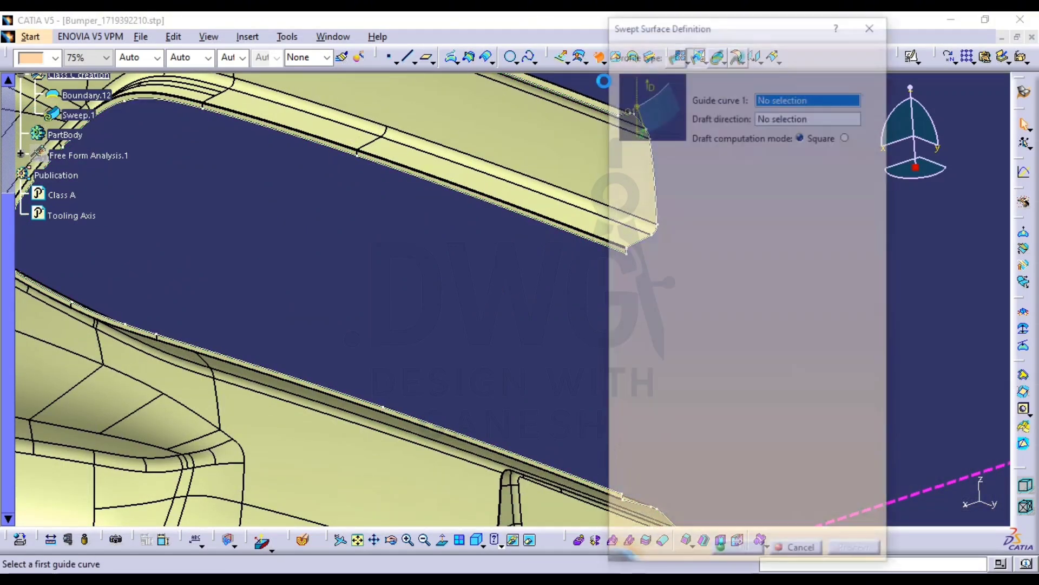
pyautogui.moveTo(477, 381); pyautogui.dragTo(371, 164, button='middle')
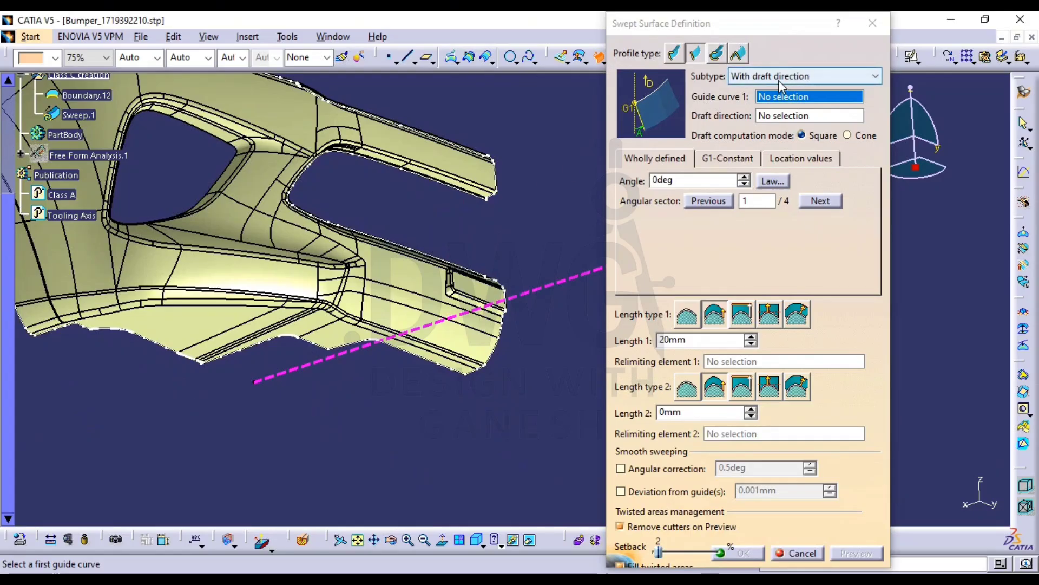
pyautogui.click(797, 554)
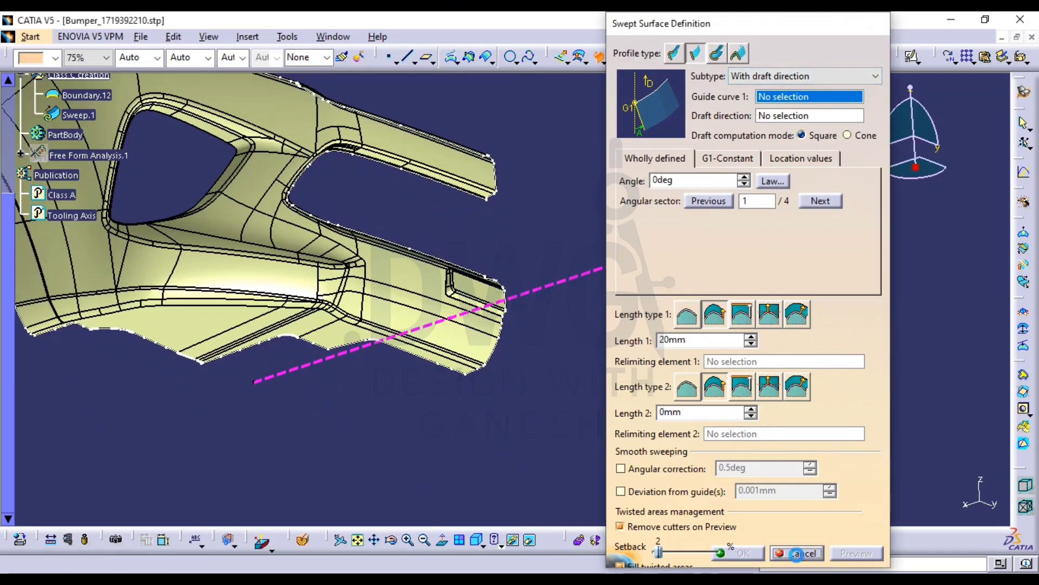
# Examine the Class A surface and its outer boundary against the tooling axis from several sides
pyautogui.moveTo(598, 227); pyautogui.dragTo(791, 242, button='middle')
pyautogui.moveTo(677, 249); pyautogui.dragTo(677, 272, button='middle')
pyautogui.moveTo(316, 264); pyautogui.dragTo(506, 259, button='middle')
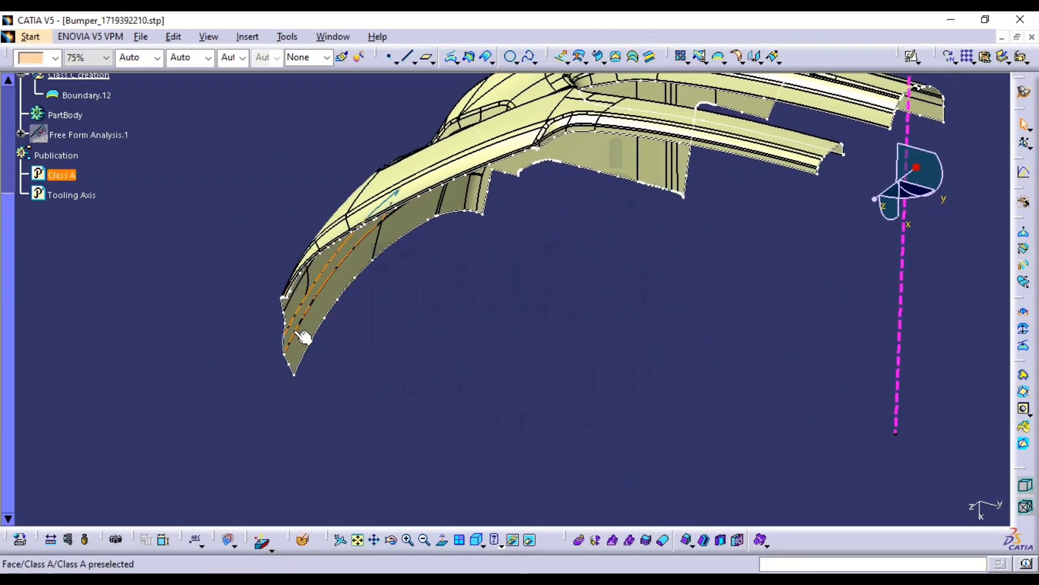
pyautogui.moveTo(331, 309); pyautogui.dragTo(422, 290, button='middle')
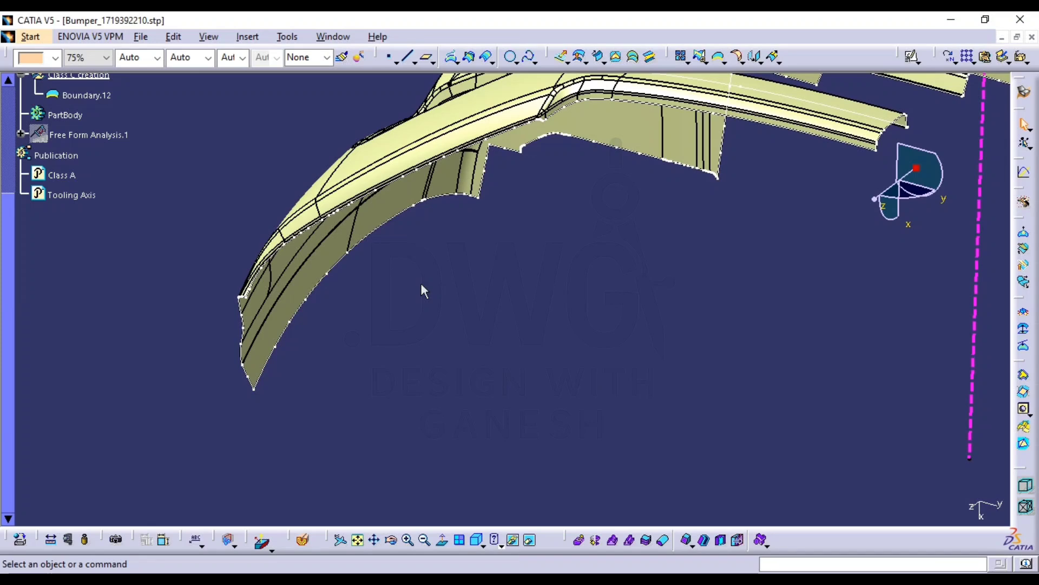
pyautogui.moveTo(654, 270); pyautogui.dragTo(568, 246, button='middle')
pyautogui.moveTo(630, 217); pyautogui.dragTo(595, 272, button='middle')
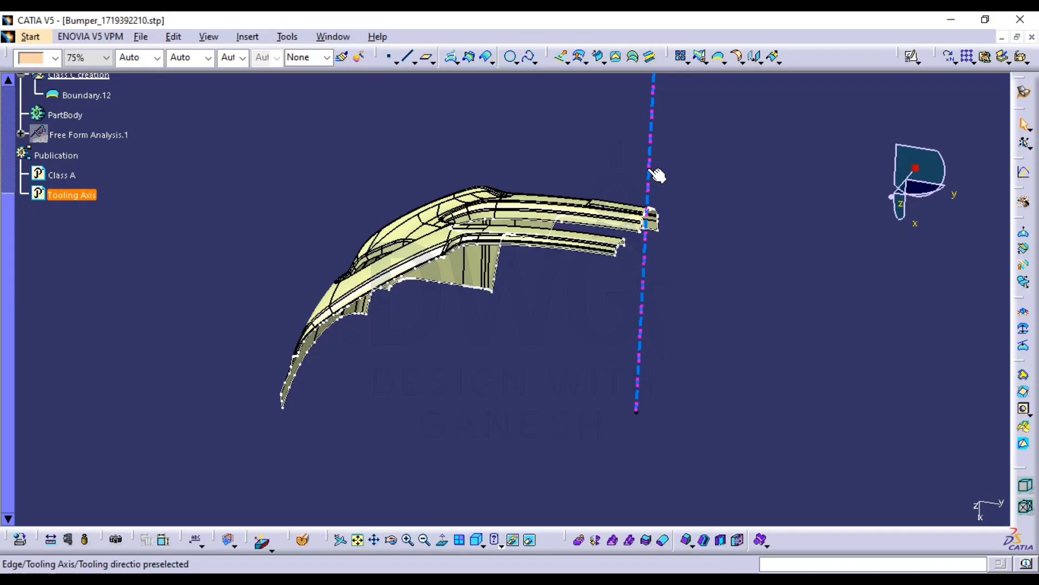
pyautogui.moveTo(657, 179); pyautogui.dragTo(308, 382, button='middle')
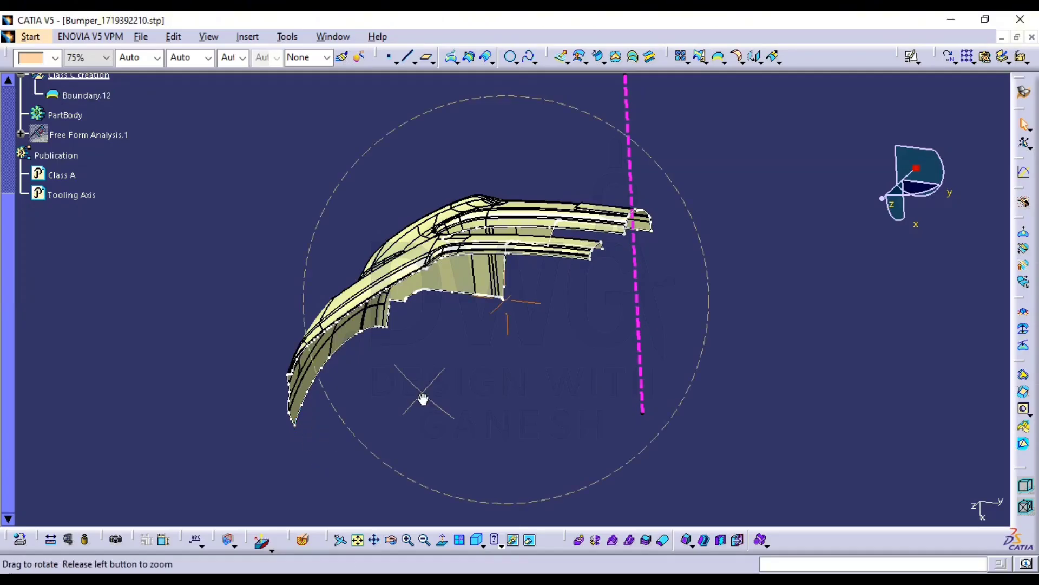
pyautogui.moveTo(423, 400); pyautogui.dragTo(538, 323, button='middle')
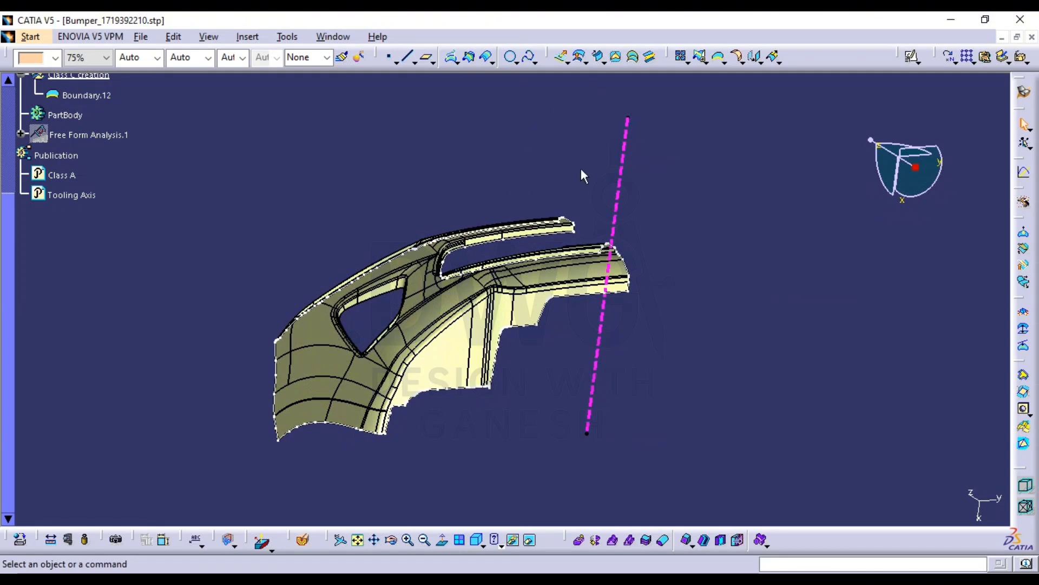
pyautogui.press('Escape')
pyautogui.moveTo(566, 296); pyautogui.dragTo(704, 227, button='middle')
# Delete the outer-edge boundary from the Class C creation set
pyautogui.scroll(3, 124, 211)
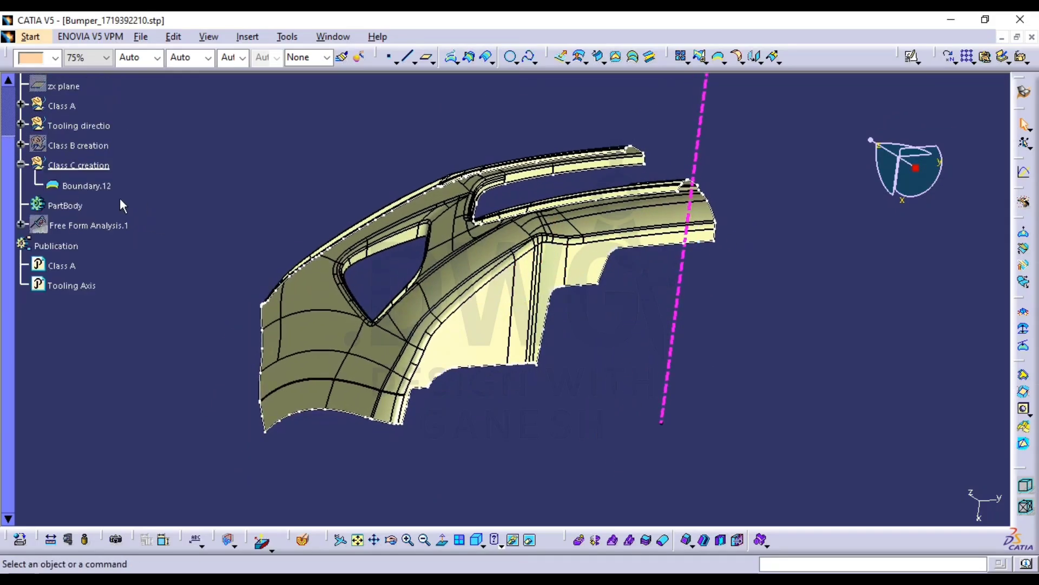
pyautogui.click(87, 186)
pyautogui.press('Delete')
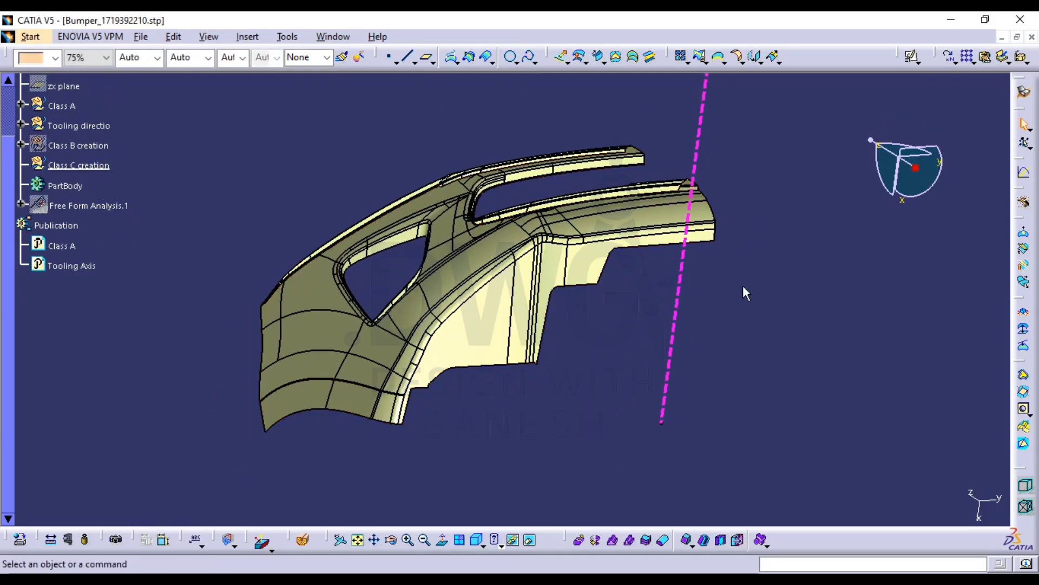
# Create a boundary along the open slot's edge of Class A, limited by the end vertices on the slot's two arms
pyautogui.moveTo(601, 295); pyautogui.dragTo(548, 272, button='middle')
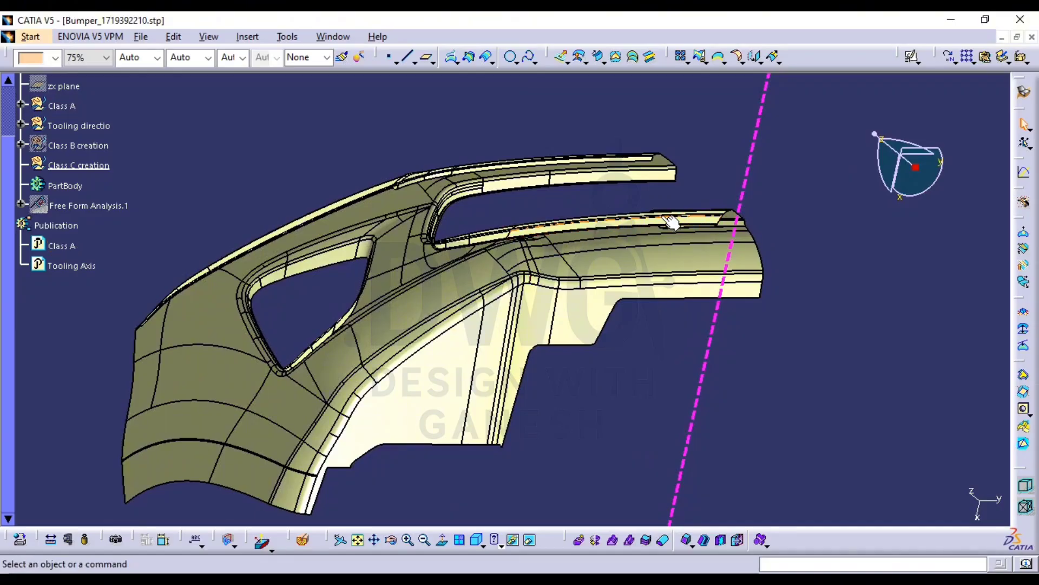
pyautogui.moveTo(625, 202); pyautogui.dragTo(449, 180, button='middle')
pyautogui.moveTo(447, 179); pyautogui.dragTo(415, 288, button='middle')
pyautogui.moveTo(494, 243); pyautogui.dragTo(774, 188, button='middle')
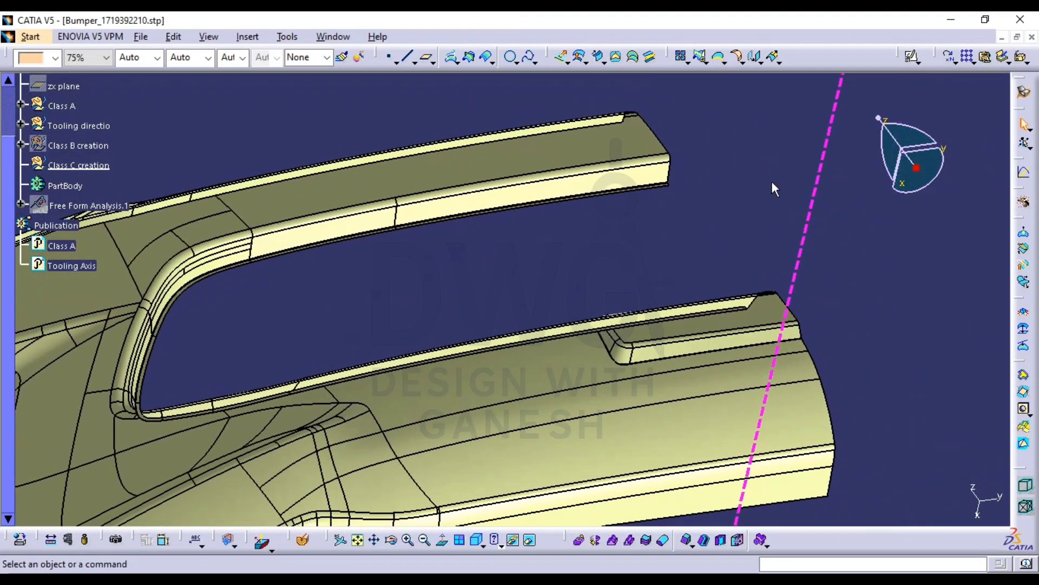
pyautogui.click(718, 57)
pyautogui.click(530, 172)
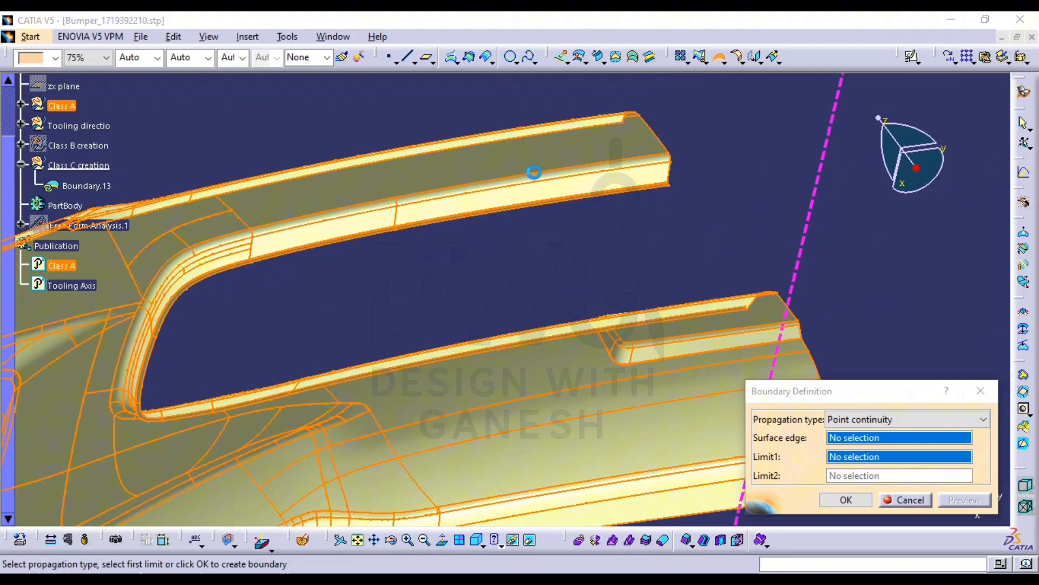
pyautogui.click(678, 189)
pyautogui.moveTo(680, 198); pyautogui.dragTo(824, 437, button='middle')
pyautogui.click(864, 455)
pyautogui.moveTo(292, 238); pyautogui.dragTo(535, 448, button='middle')
pyautogui.click(661, 254)
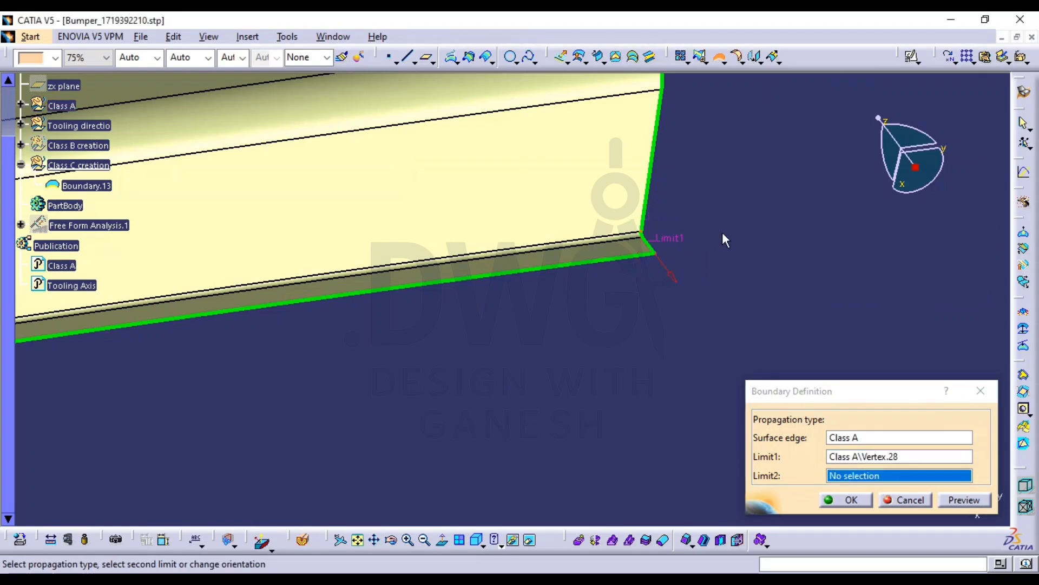
pyautogui.moveTo(723, 237); pyautogui.dragTo(449, 21, button='middle')
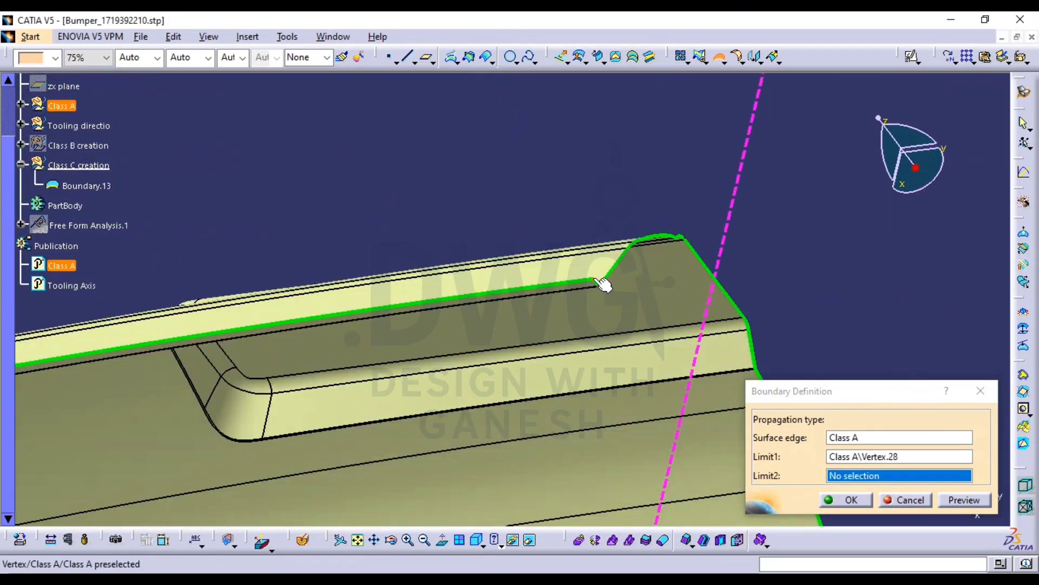
pyautogui.click(598, 282)
pyautogui.click(846, 503)
# Preview a draft-direction sweep of the slot boundary, with the Tooling Axis as draft direction, 3deg angle and 20mm length
pyautogui.keyDown('ctrl'); pyautogui.moveTo(568, 203); pyautogui.dragTo(757, 328, button='middle'); pyautogui.keyUp('ctrl')
pyautogui.moveTo(631, 245); pyautogui.dragTo(729, 229, button='middle')
pyautogui.click(593, 58)
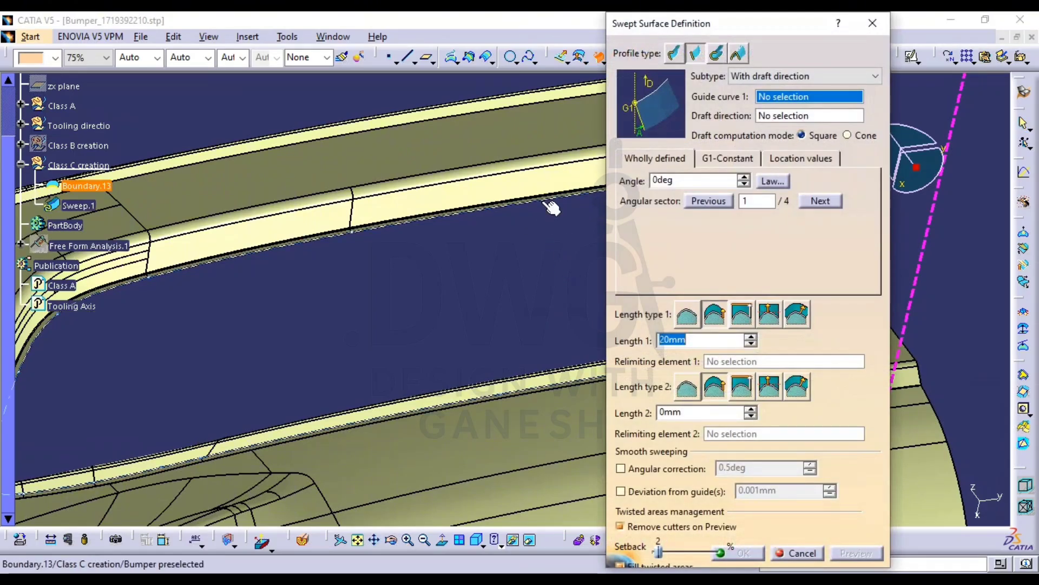
pyautogui.click(548, 201)
pyautogui.keyDown('ctrl'); pyautogui.moveTo(483, 238); pyautogui.dragTo(453, 303, button='middle'); pyautogui.keyUp('ctrl')
pyautogui.moveTo(518, 306); pyautogui.dragTo(496, 225, button='middle')
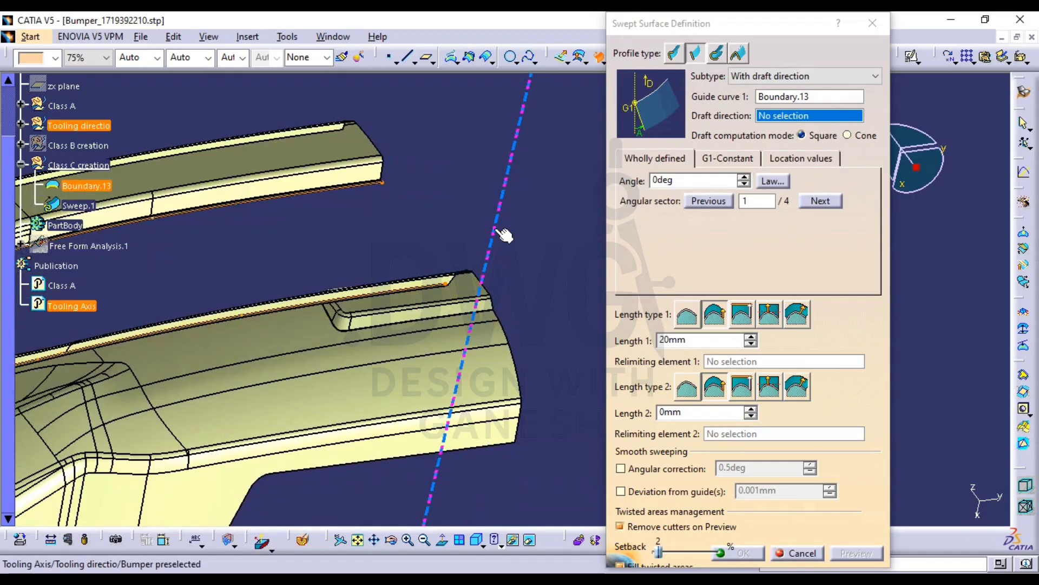
pyautogui.click(494, 229)
pyautogui.click(704, 179)
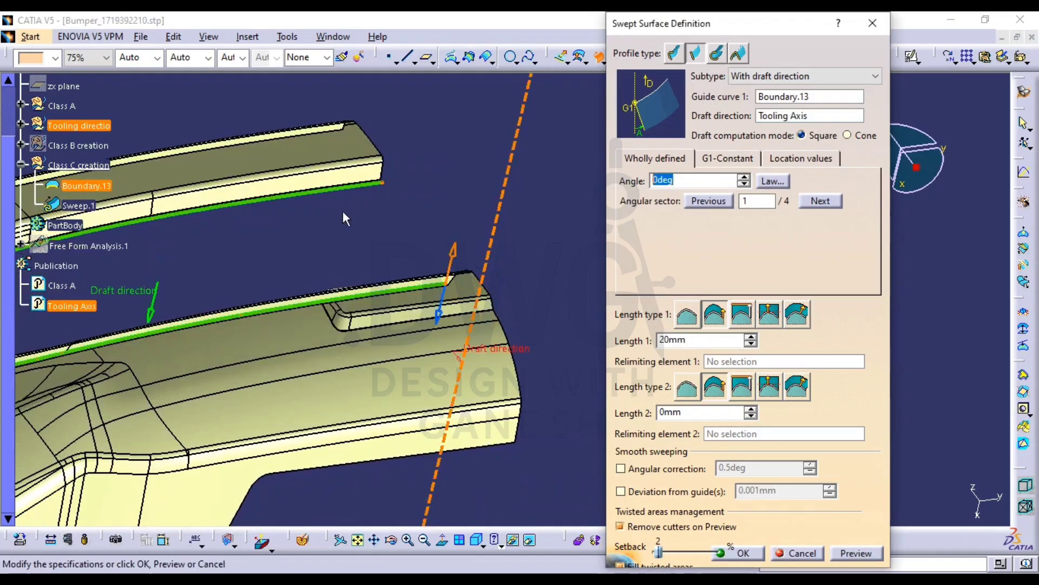
pyautogui.click(856, 553)
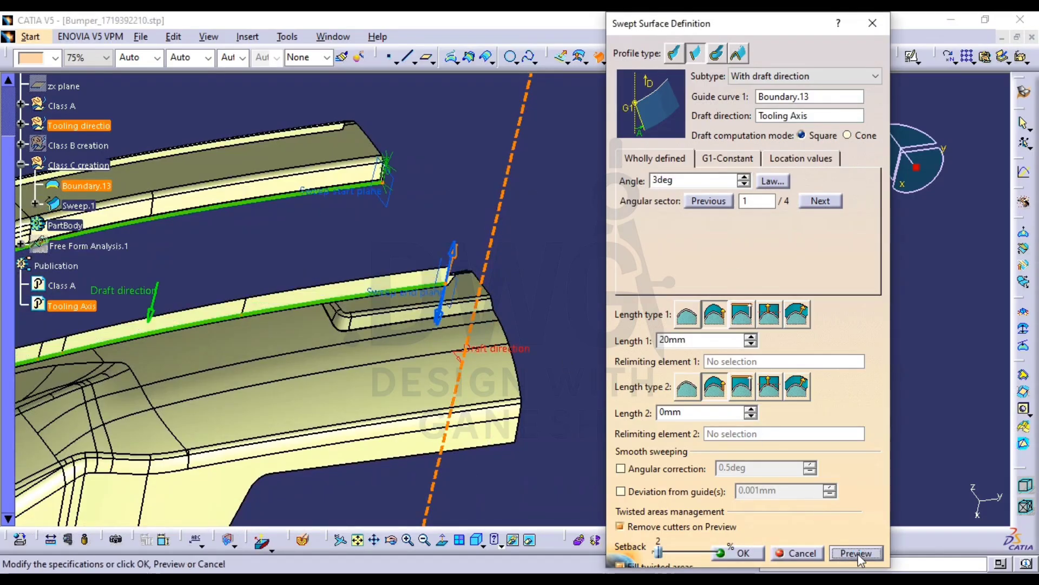
# Use angular sector 3 for the slot sweep, set Length 1 to 10mm and create the surface
pyautogui.moveTo(388, 222); pyautogui.dragTo(433, 361, button='middle')
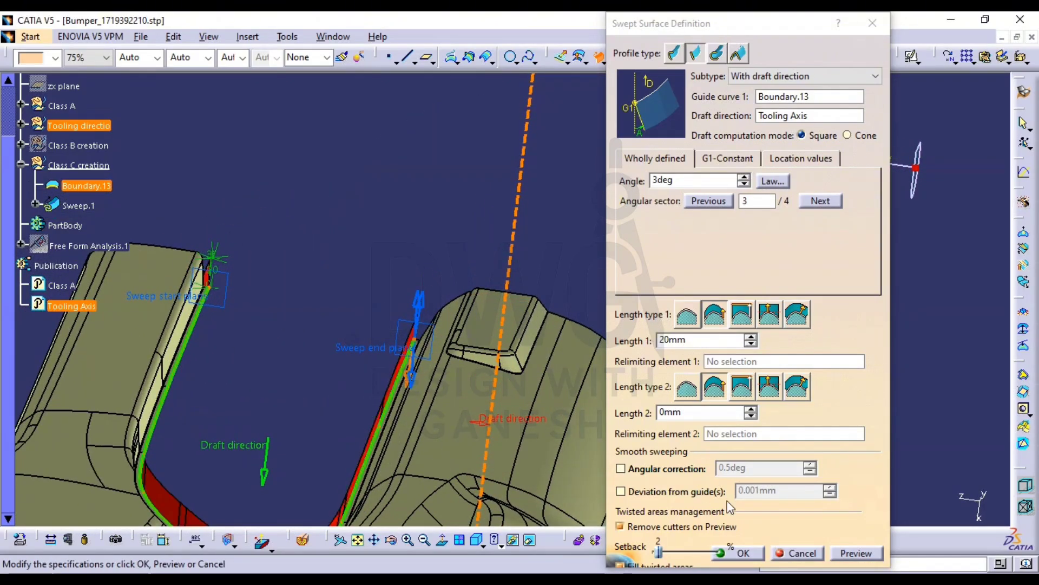
pyautogui.click(852, 556)
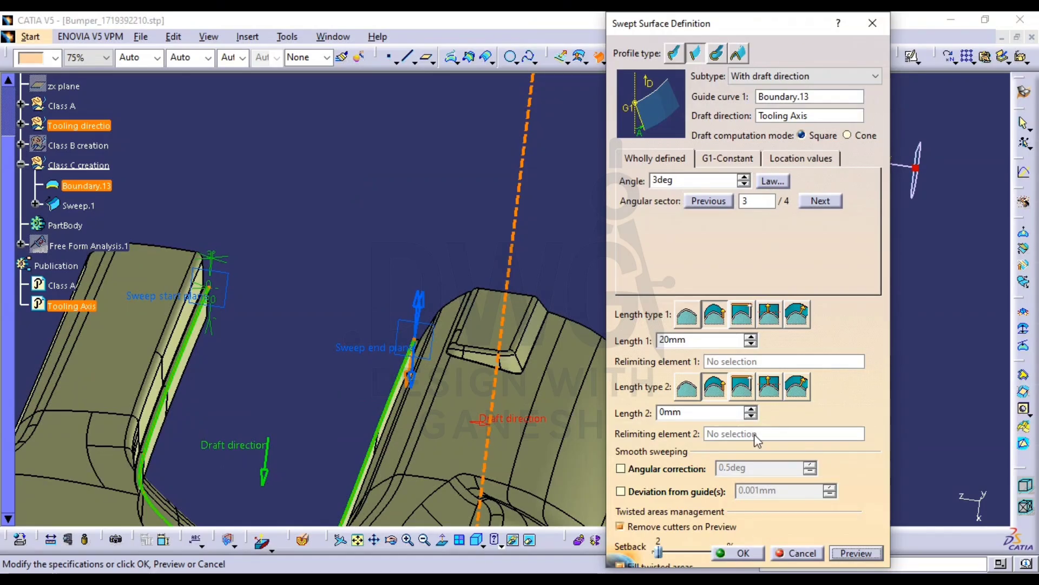
pyautogui.moveTo(700, 340); pyautogui.dragTo(634, 352)
pyautogui.write('1')
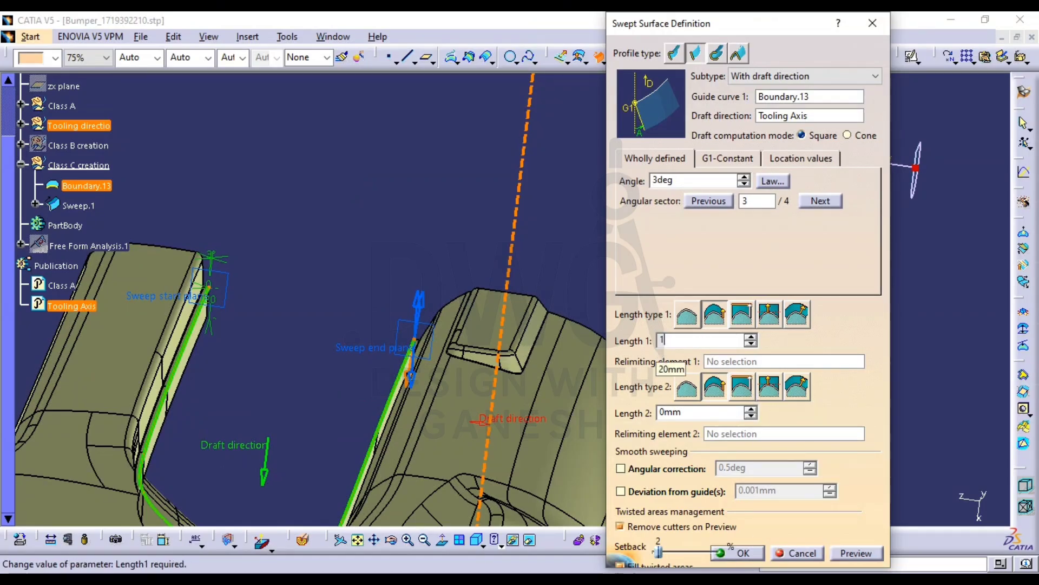
pyautogui.write('0')
pyautogui.click(877, 557)
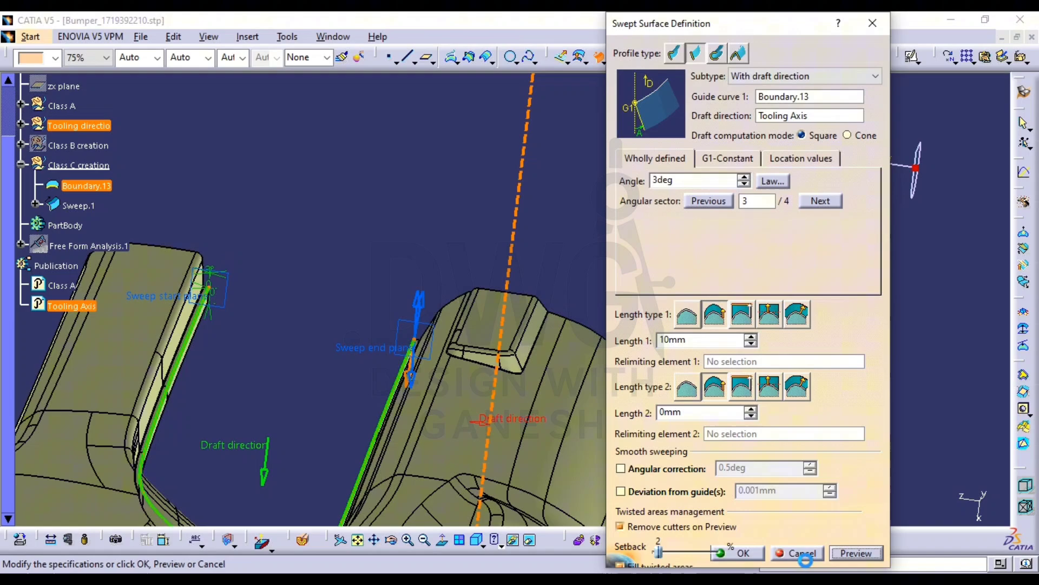
pyautogui.click(752, 556)
# Try to move the slot boundary's first limit to the end corner of the bumper's lower outer edge
pyautogui.moveTo(476, 267); pyautogui.dragTo(733, 448, button='middle')
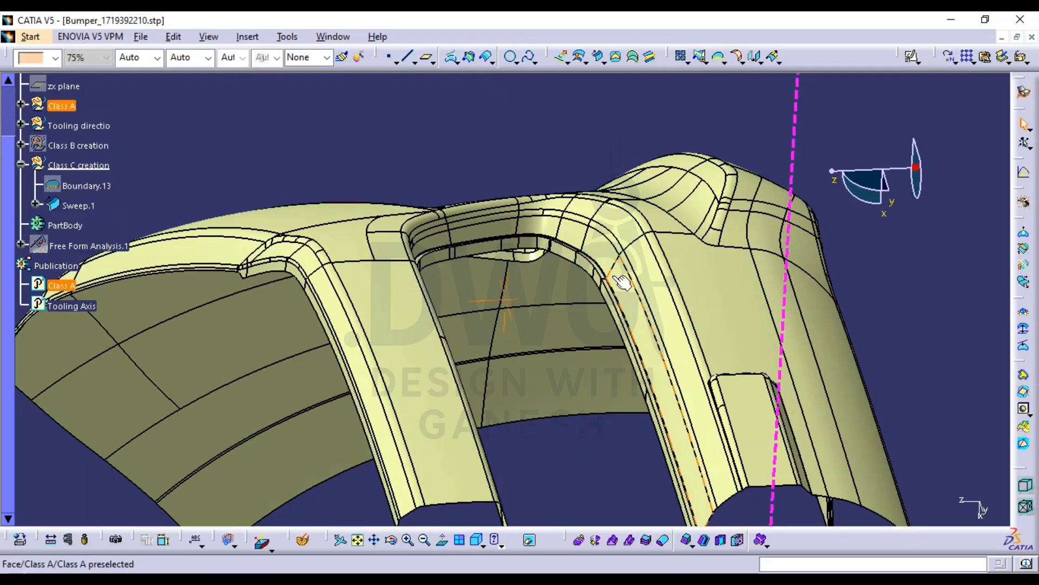
pyautogui.moveTo(622, 281); pyautogui.dragTo(563, 301, button='middle')
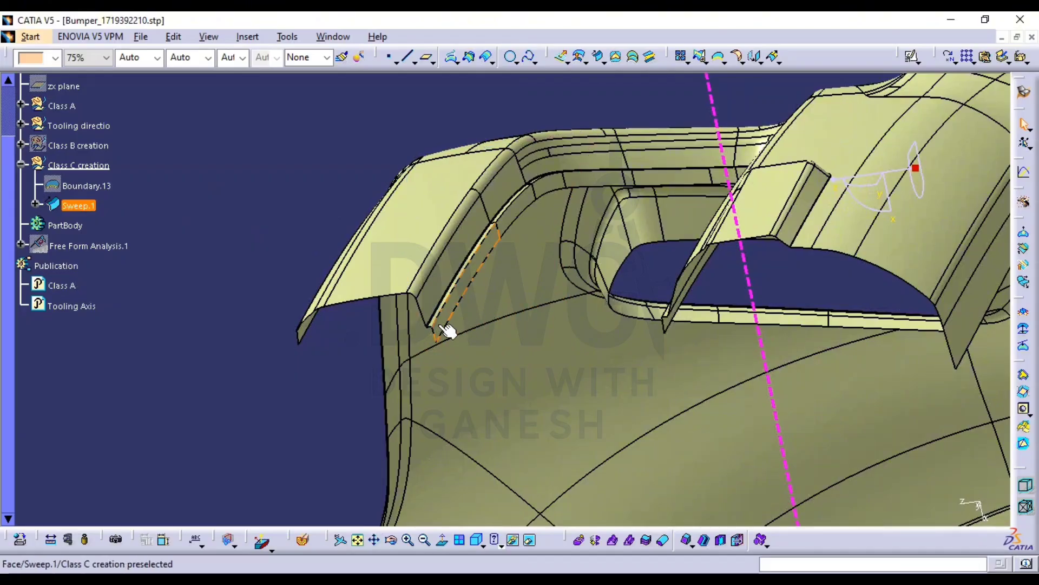
pyautogui.moveTo(442, 328); pyautogui.dragTo(550, 369, button='middle')
pyautogui.moveTo(791, 288); pyautogui.dragTo(656, 340, button='middle')
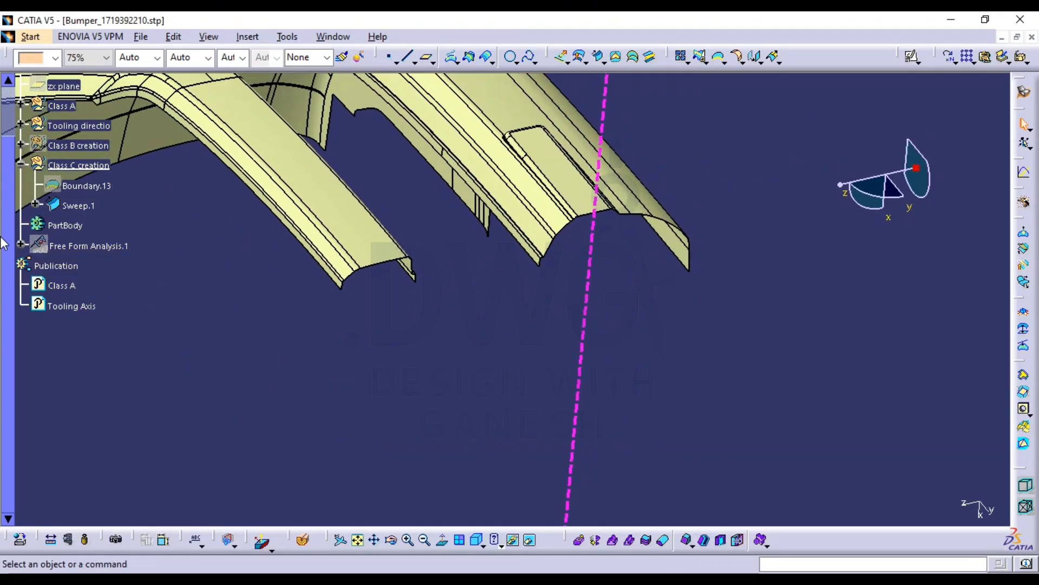
pyautogui.doubleClick(93, 187)
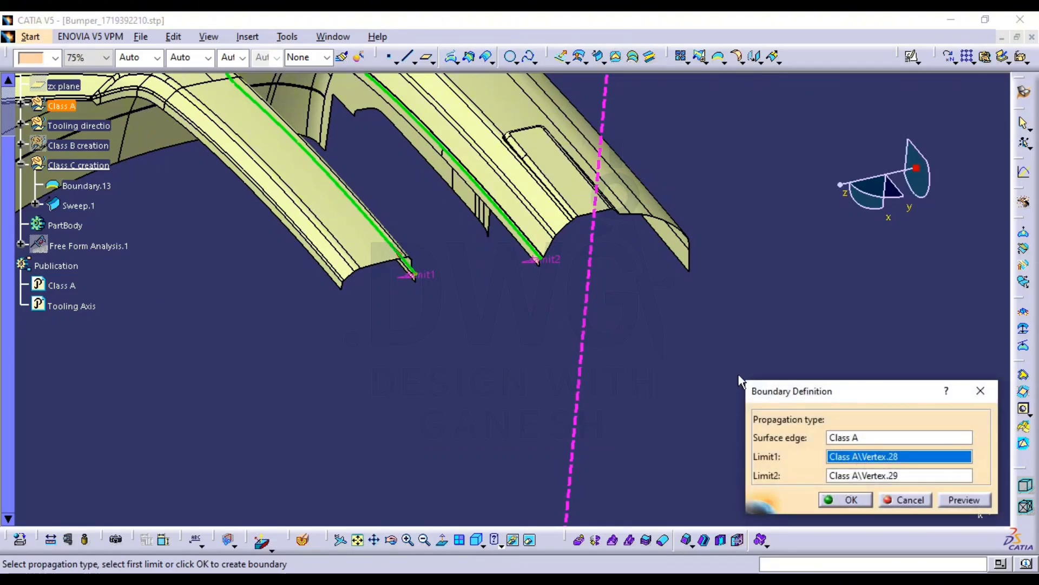
pyautogui.click(691, 272)
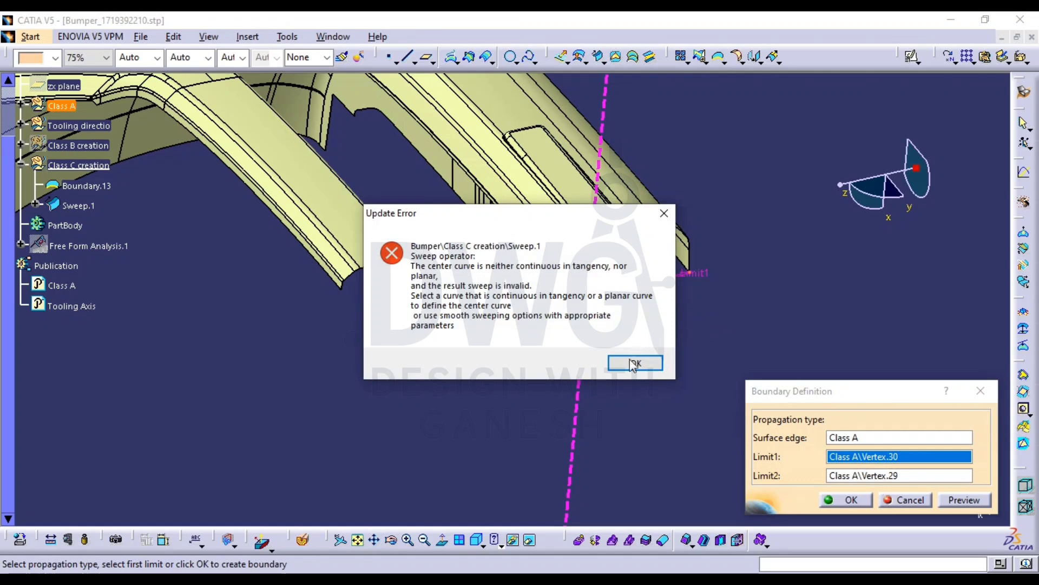
pyautogui.click(636, 363)
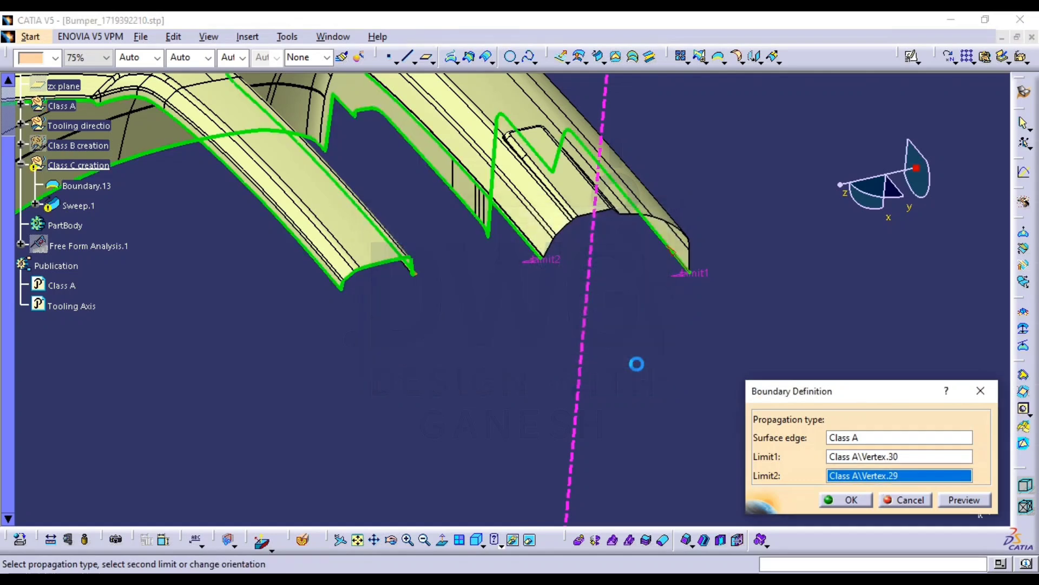
pyautogui.click(896, 499)
pyautogui.moveTo(789, 348); pyautogui.dragTo(721, 80, button='middle')
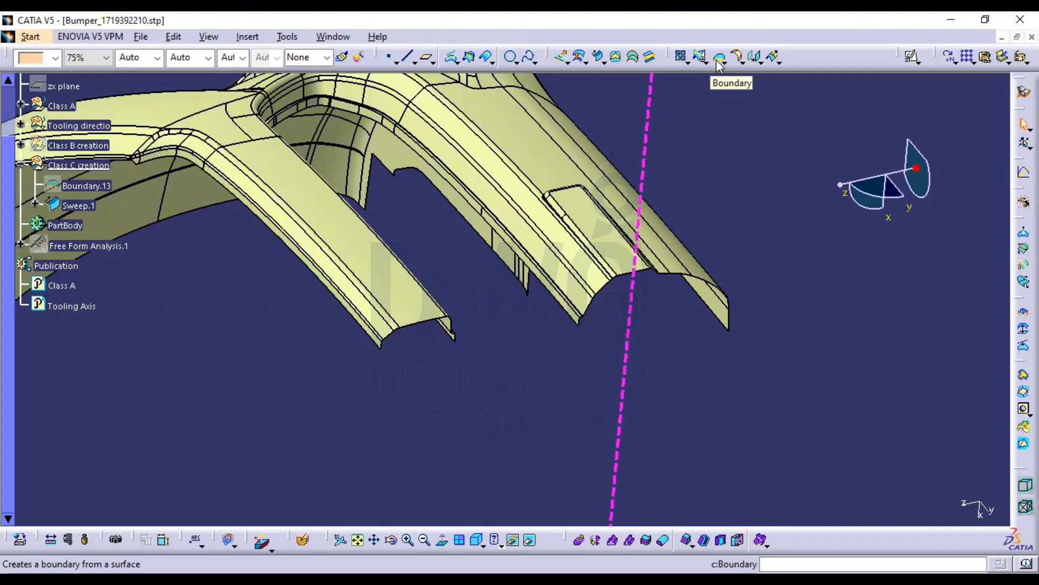
pyautogui.click(720, 65)
pyautogui.click(392, 283)
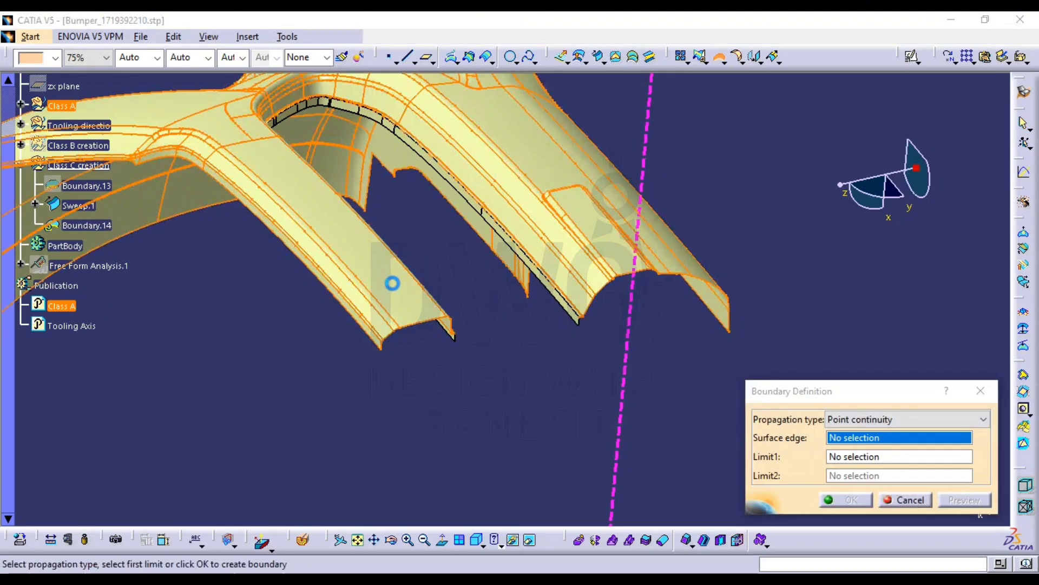
pyautogui.moveTo(392, 284); pyautogui.dragTo(444, 295, button='middle')
pyautogui.moveTo(444, 288); pyautogui.dragTo(467, 303)
pyautogui.moveTo(467, 304); pyautogui.dragTo(514, 276, button='middle')
pyautogui.press('Escape')
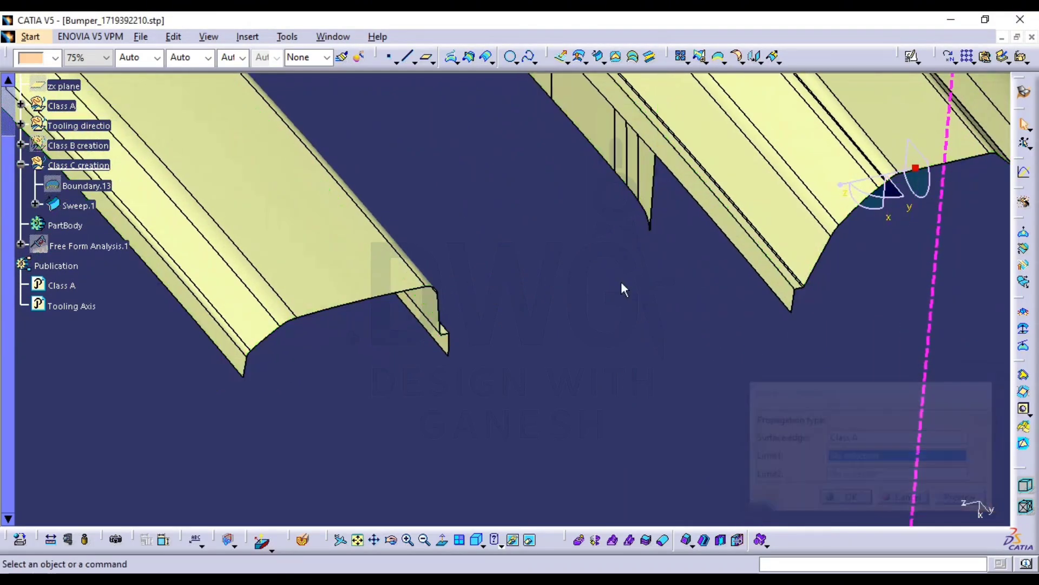
# Join the slot sweep with the Class A surface using a 0.001mm merging distance
pyautogui.moveTo(621, 282); pyautogui.dragTo(442, 130, button='middle')
pyautogui.click(682, 55)
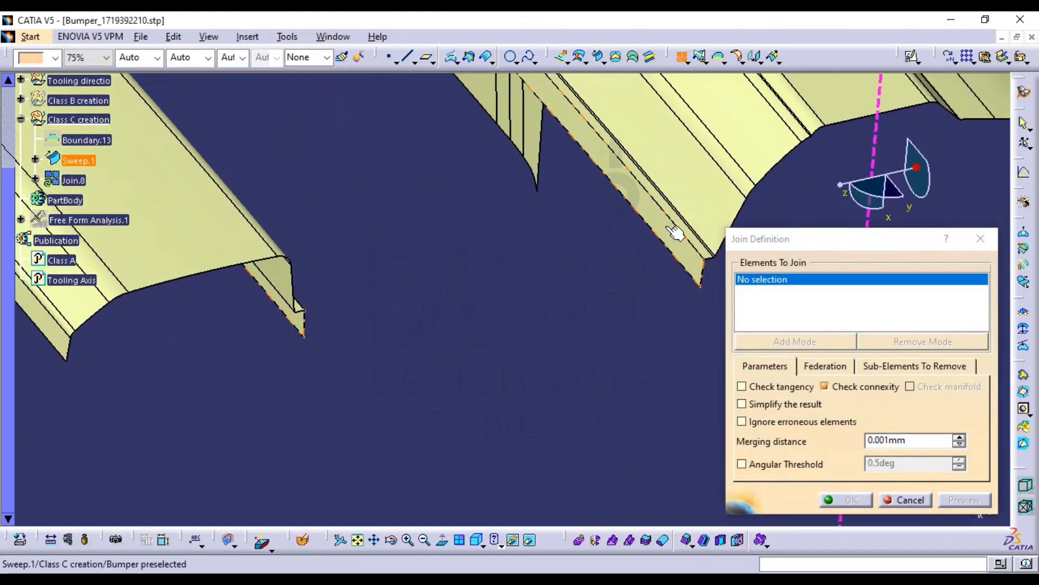
pyautogui.click(676, 233)
pyautogui.click(714, 194)
pyautogui.click(954, 500)
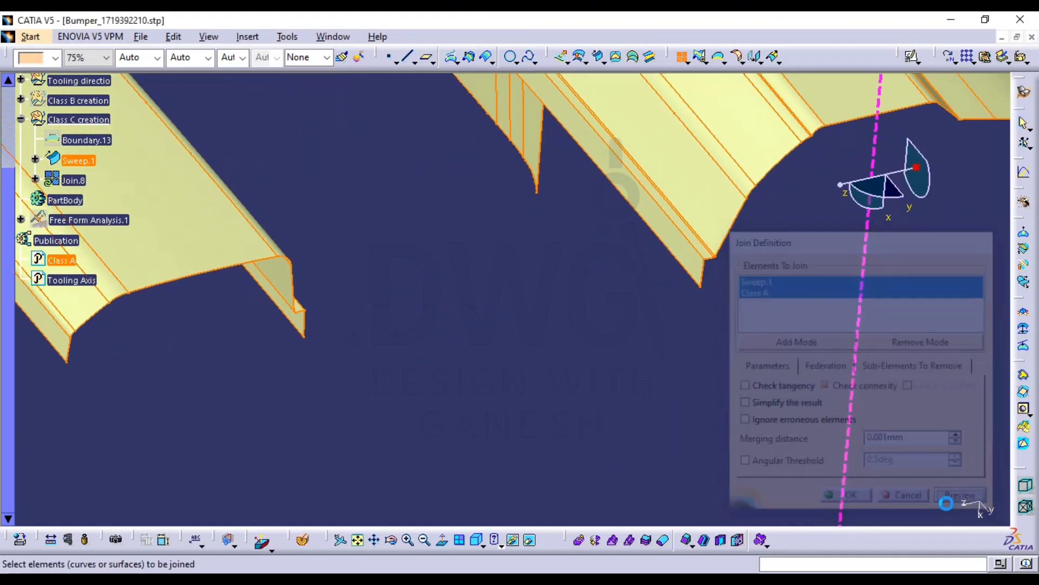
pyautogui.click(857, 499)
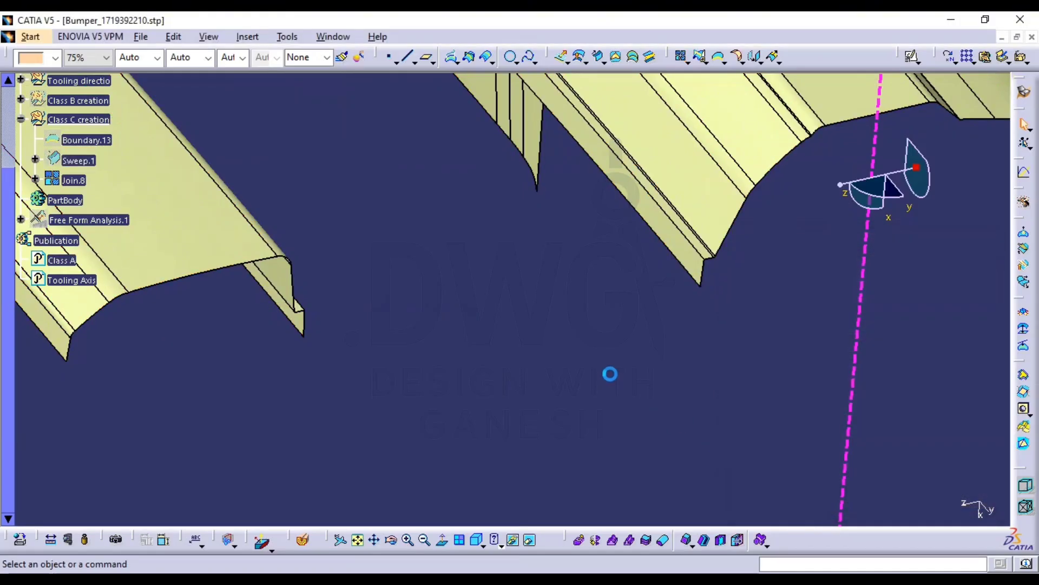
# Extract the Join.8 boundary across the open end of the bumper's lower arm, limited by its two bottom corners
pyautogui.moveTo(611, 355); pyautogui.dragTo(593, 410, button='middle')
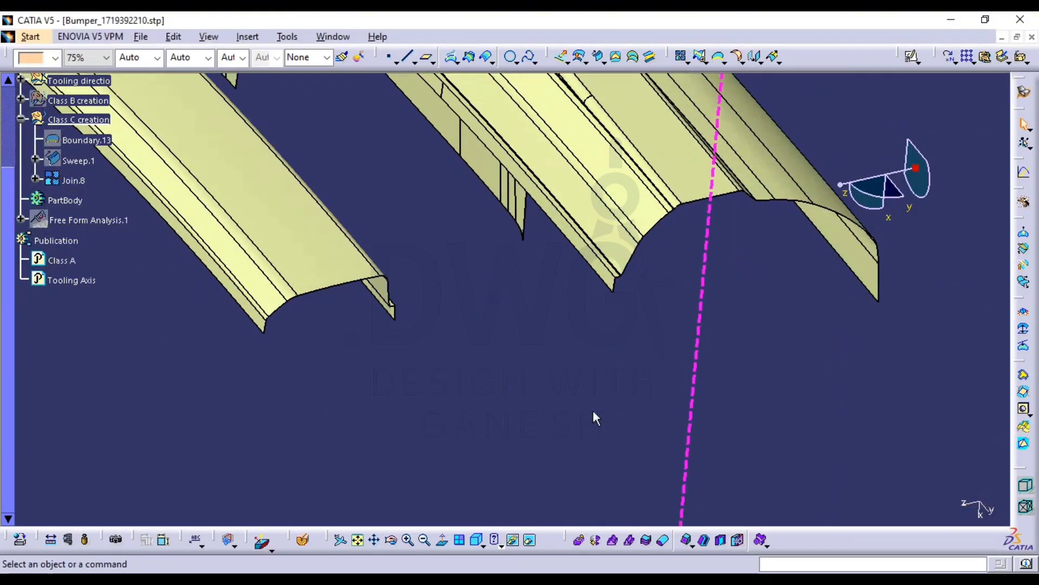
pyautogui.click(720, 56)
pyautogui.click(603, 167)
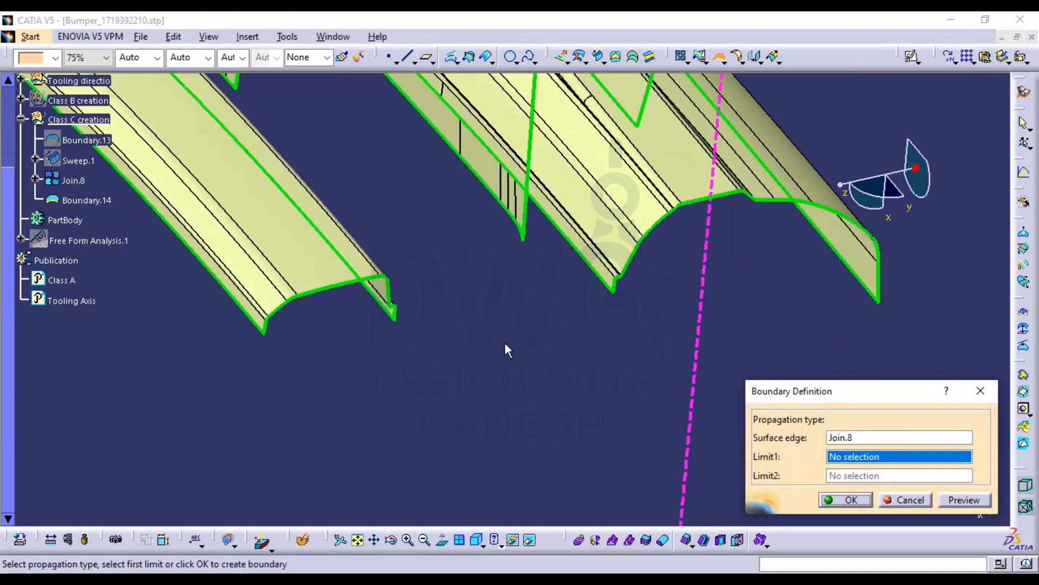
pyautogui.click(394, 319)
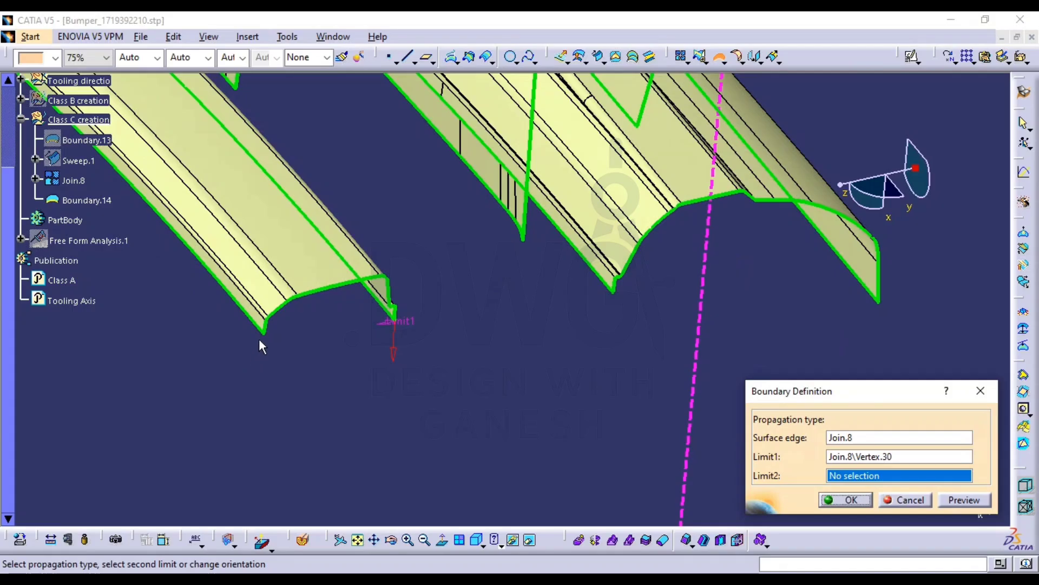
pyautogui.click(268, 335)
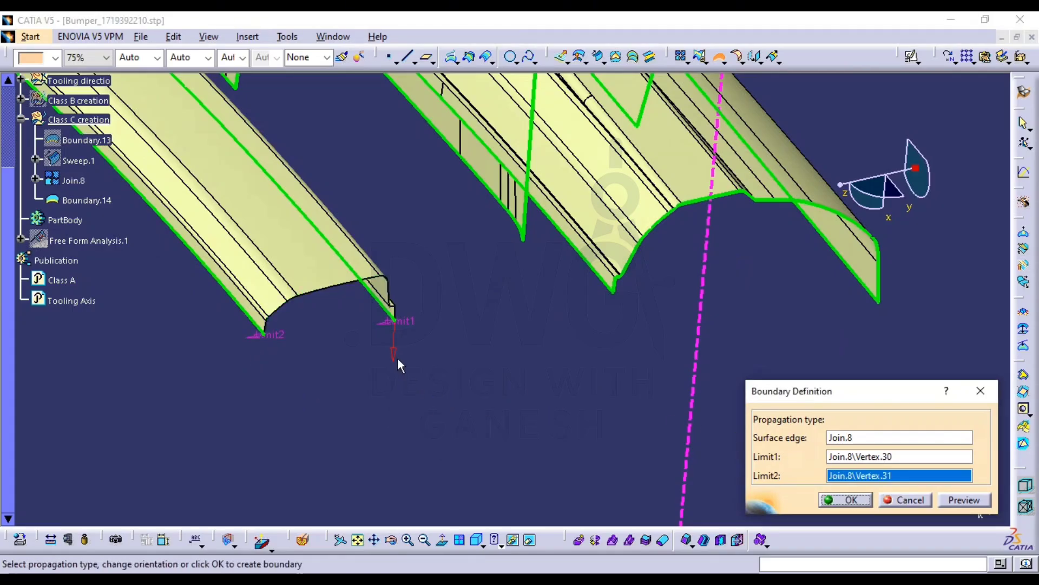
pyautogui.click(838, 501)
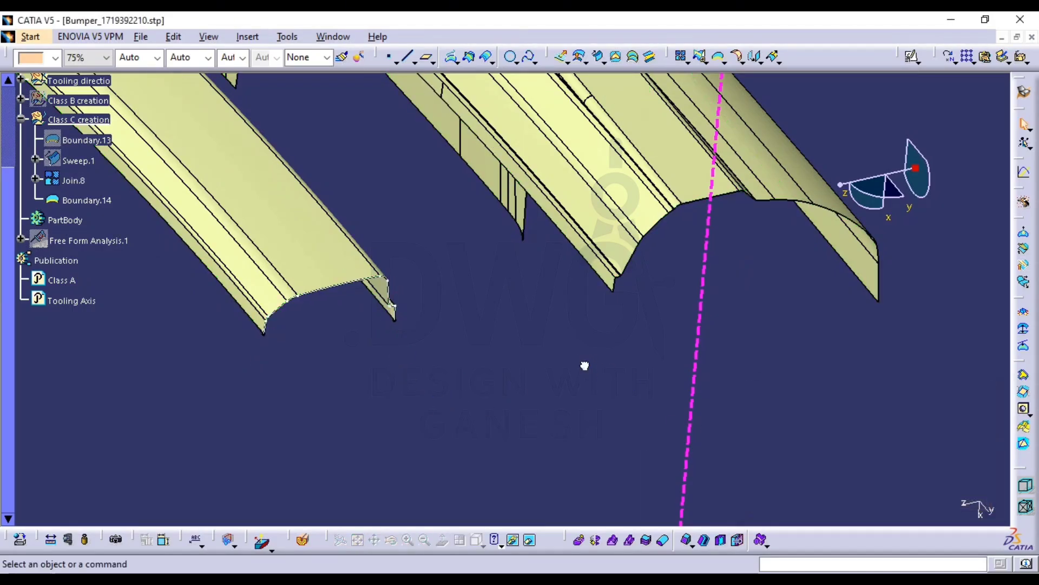
# Preview a draft-direction sweep of the lower arm's end boundary along the Tooling Axis, with 3deg angle, 10mm length and angular sector 3
pyautogui.click(598, 56)
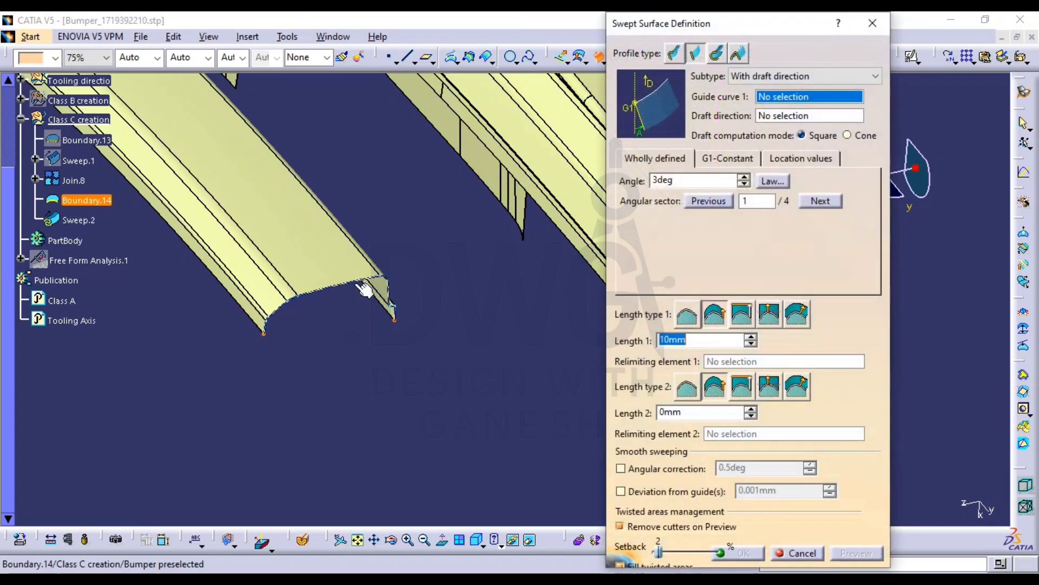
pyautogui.click(367, 284)
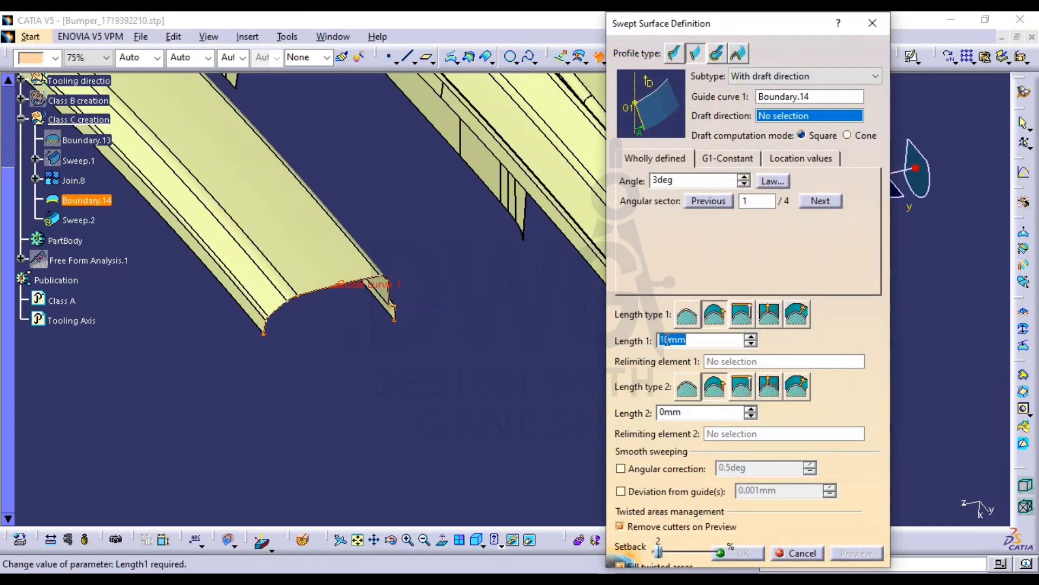
pyautogui.moveTo(424, 263); pyautogui.dragTo(227, 261, button='middle')
pyautogui.moveTo(428, 316); pyautogui.dragTo(604, 325, button='middle')
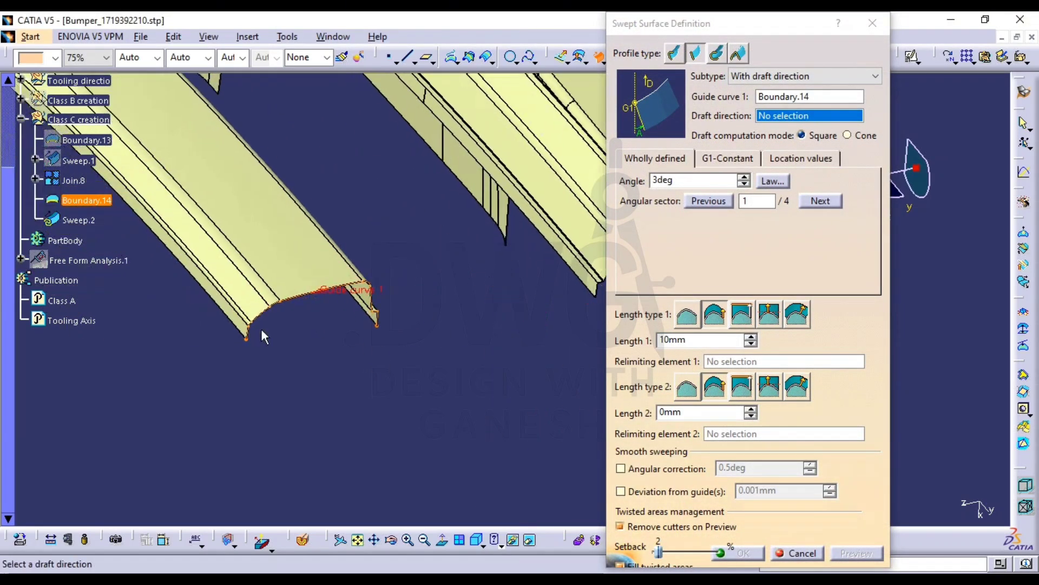
pyautogui.click(72, 321)
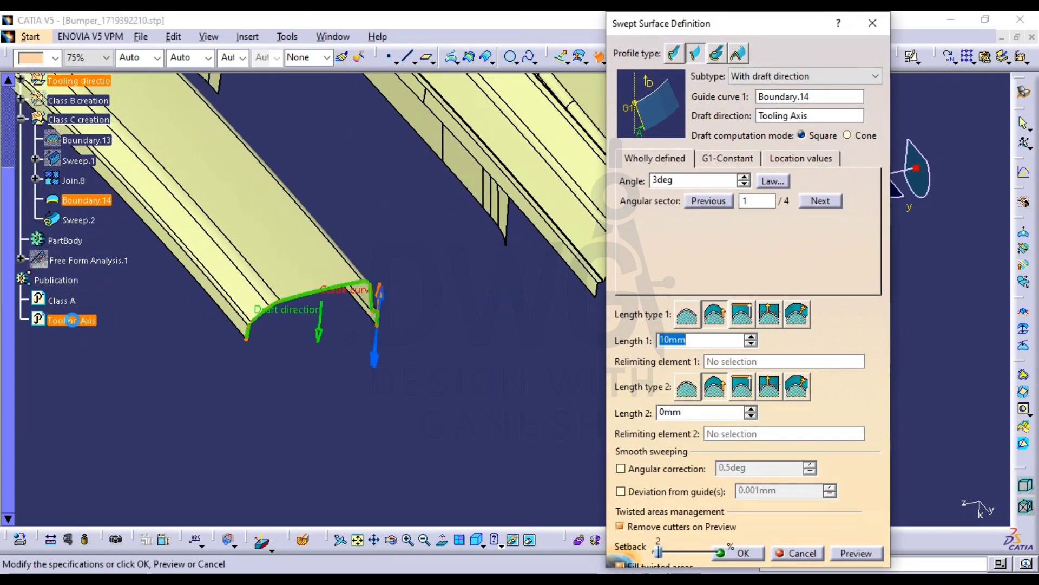
pyautogui.click(375, 361)
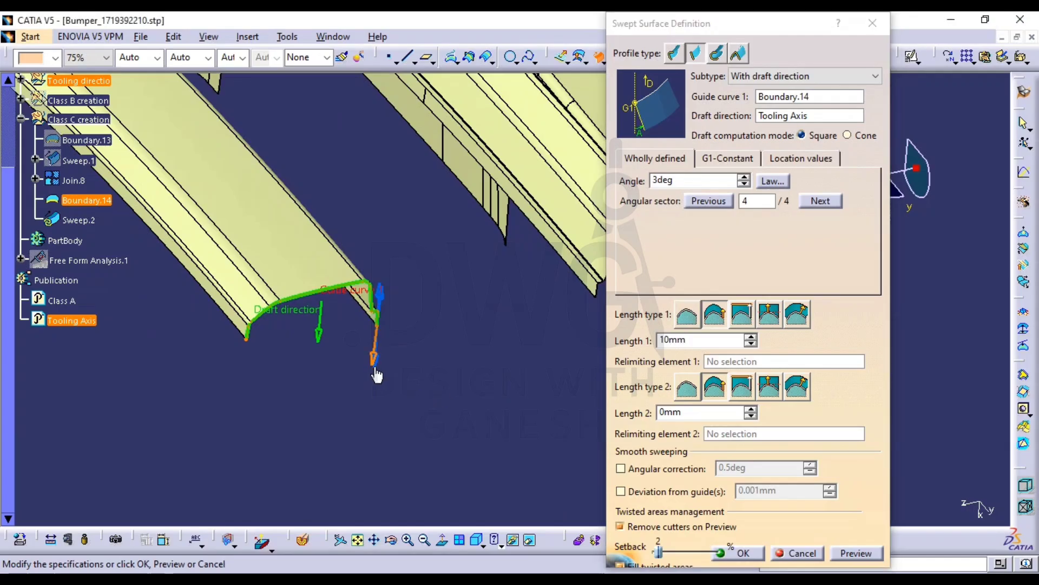
pyautogui.click(856, 561)
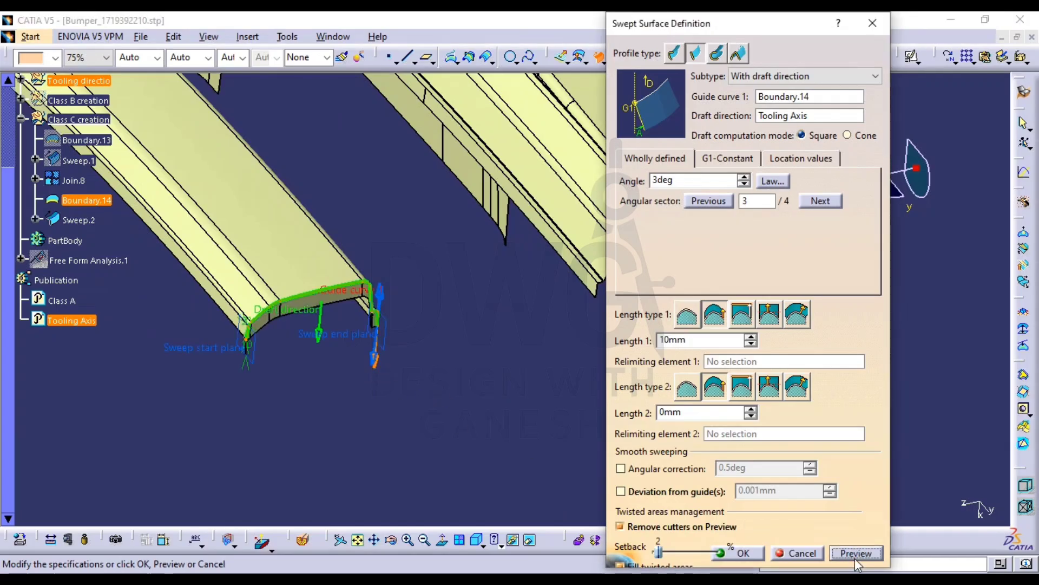
# Increase Length 1 of the lower arm's end sweep to 16mm and create the surface
pyautogui.click(750, 336)
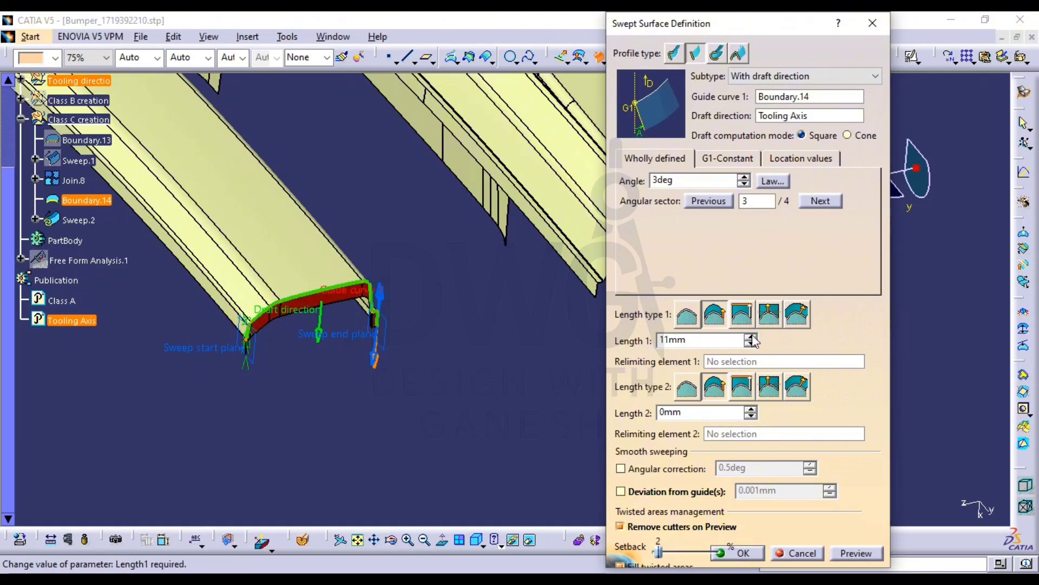
pyautogui.click(860, 553)
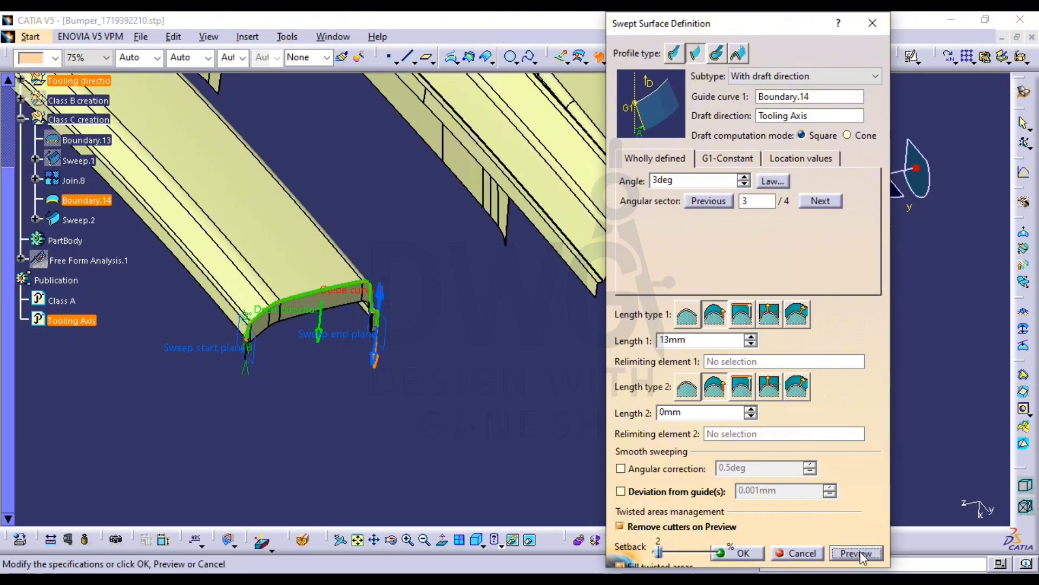
pyautogui.click(750, 337)
pyautogui.click(750, 337)
pyautogui.click(750, 337)
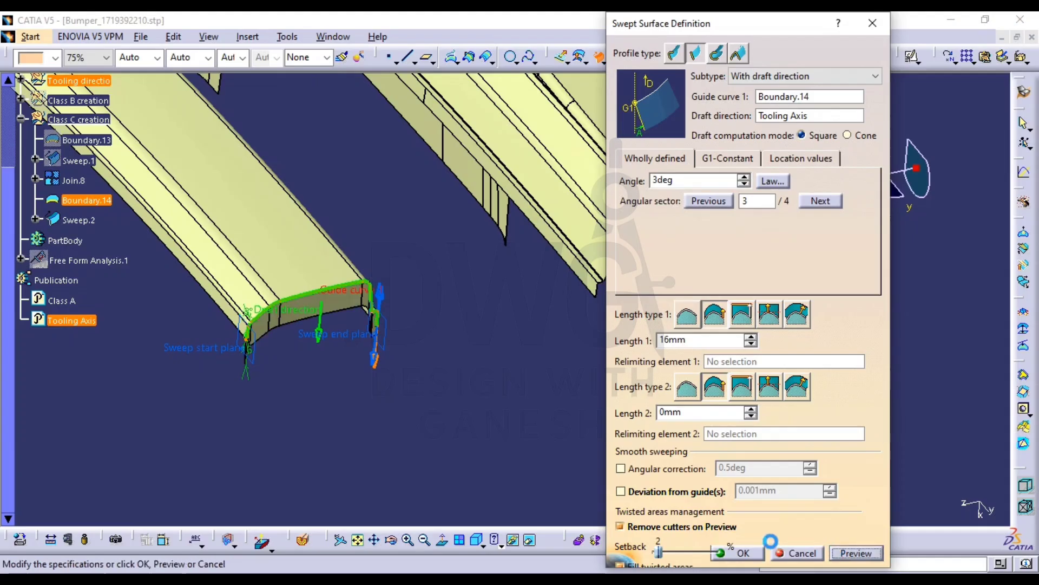
pyautogui.keyDown('ctrl'); pyautogui.moveTo(599, 419); pyautogui.dragTo(566, 314, button='middle'); pyautogui.keyUp('ctrl')
# Extract the Join.8 boundary across the open end of the upper arm, limited by its two bottom corners
pyautogui.moveTo(726, 207); pyautogui.dragTo(585, 274, button='middle')
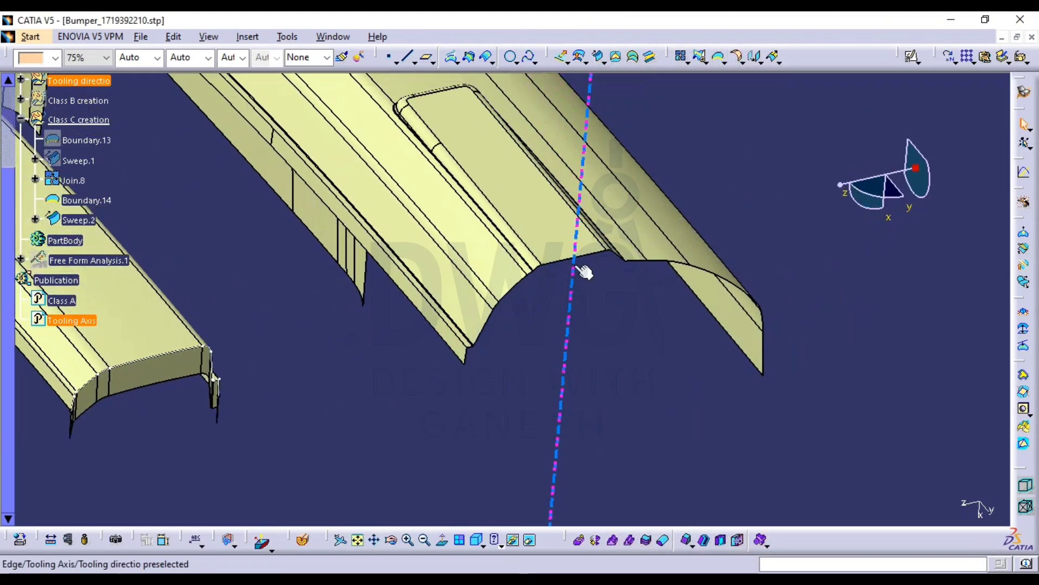
pyautogui.moveTo(732, 368); pyautogui.dragTo(616, 367, button='middle')
pyautogui.click(724, 52)
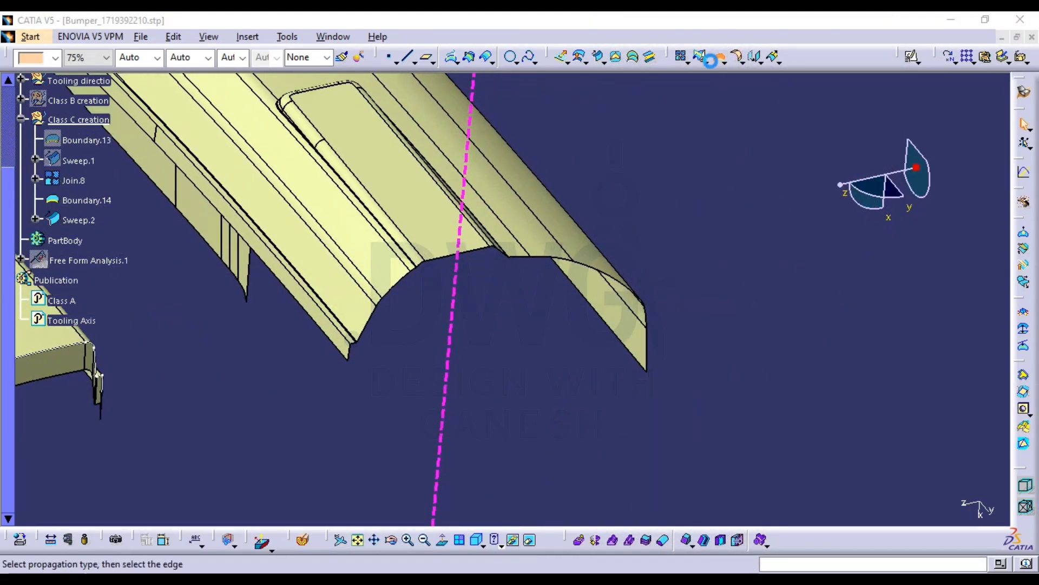
pyautogui.click(399, 165)
pyautogui.click(352, 365)
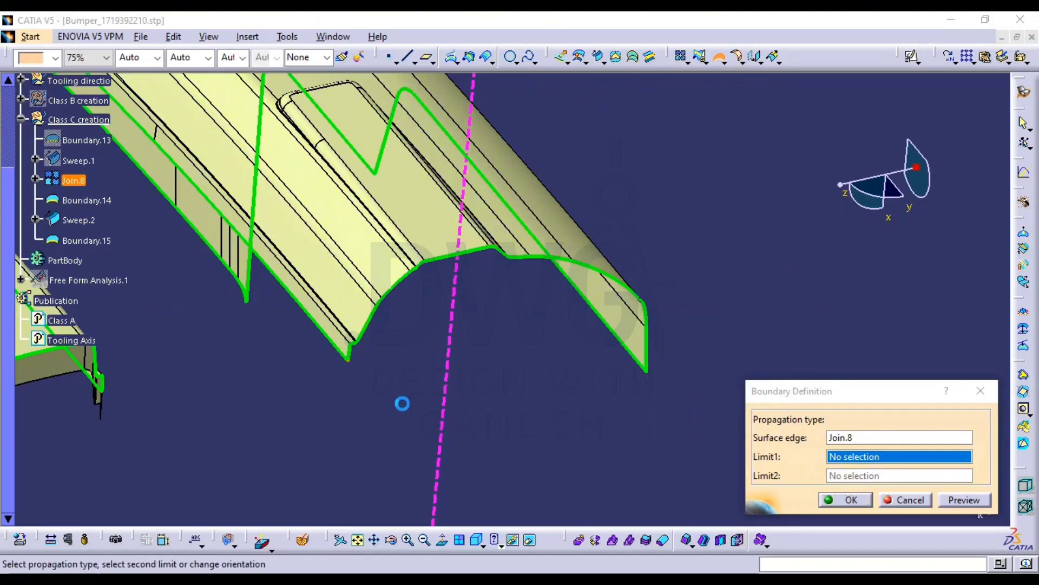
pyautogui.click(656, 378)
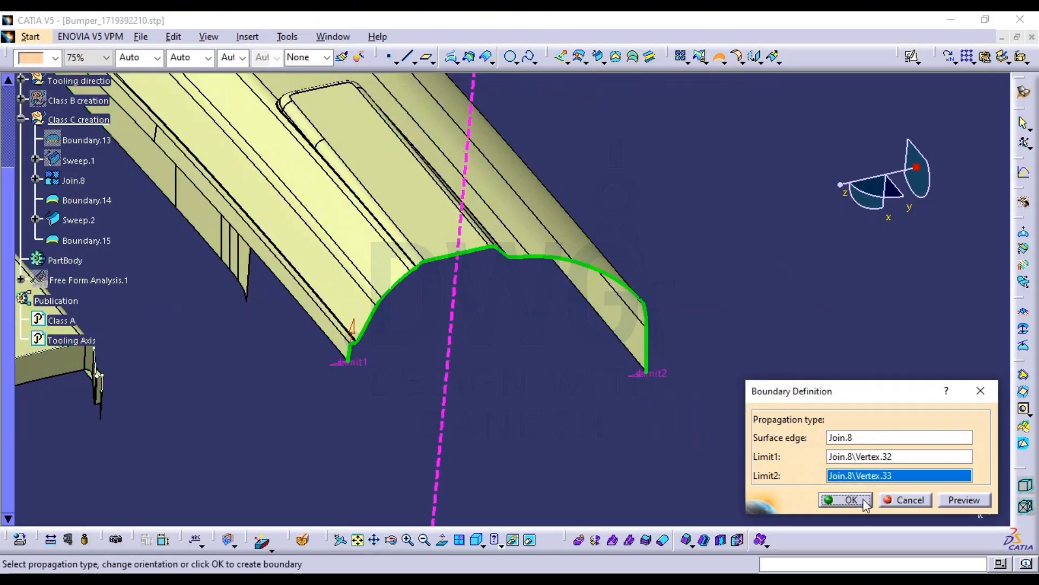
pyautogui.click(845, 499)
# Sweep the upper arm's end boundary with draft direction along the Tooling Axis, using 3deg angle and 16mm length
pyautogui.click(597, 57)
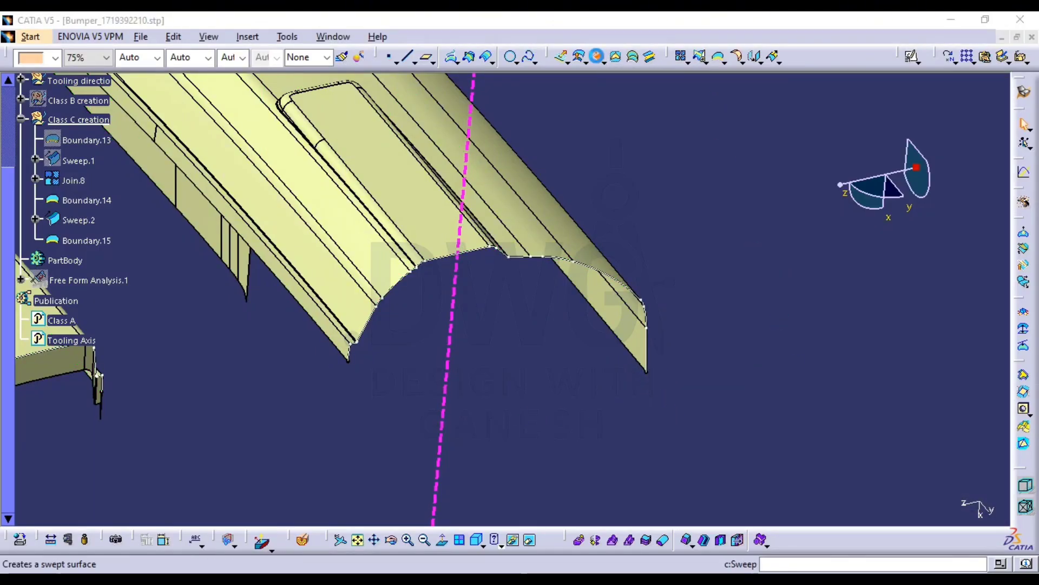
pyautogui.click(483, 259)
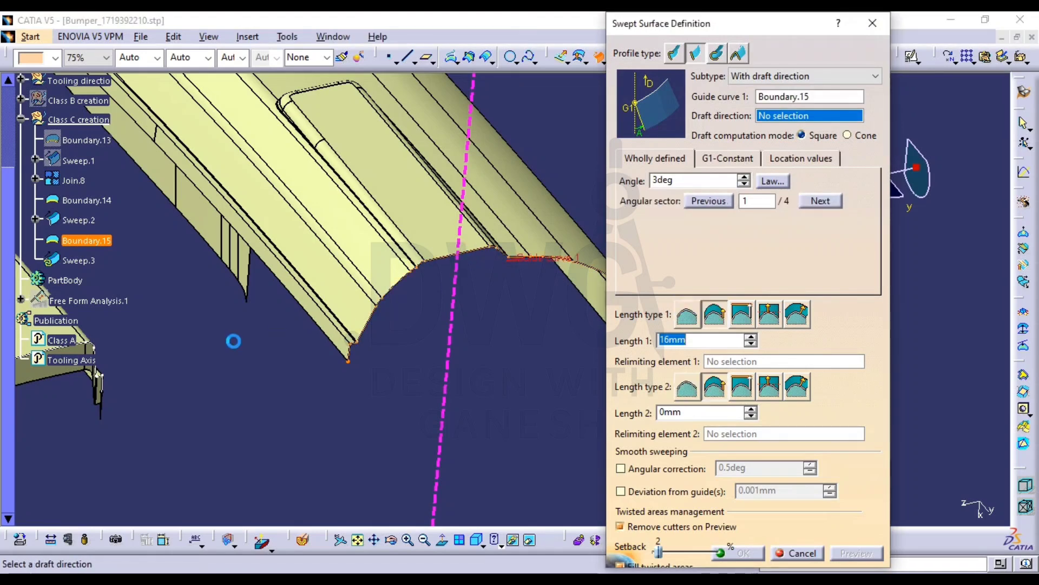
pyautogui.click(78, 360)
pyautogui.moveTo(530, 355); pyautogui.dragTo(459, 358, button='middle')
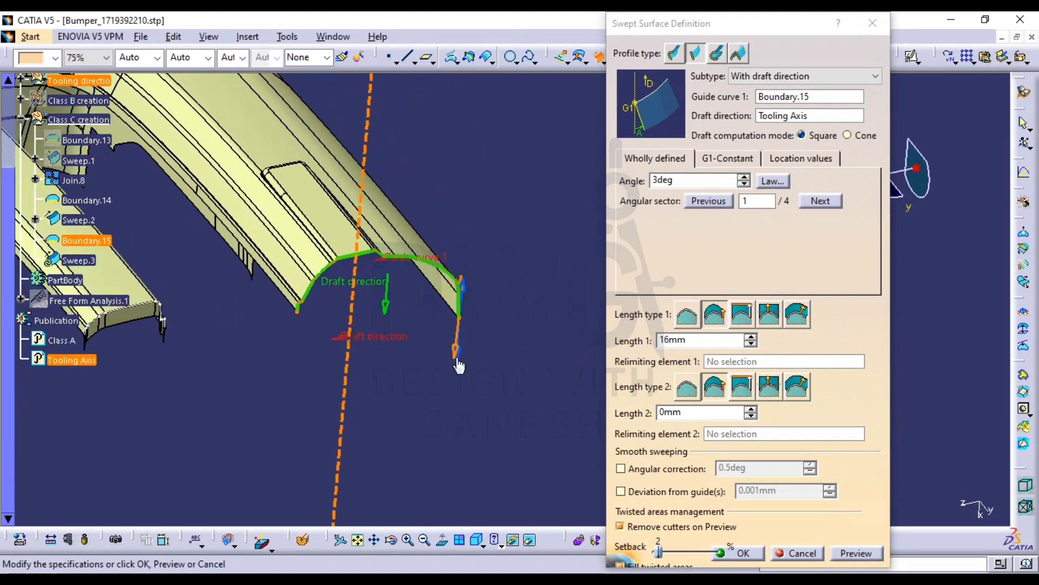
pyautogui.click(739, 552)
pyautogui.moveTo(552, 320); pyautogui.dragTo(432, 240, button='middle')
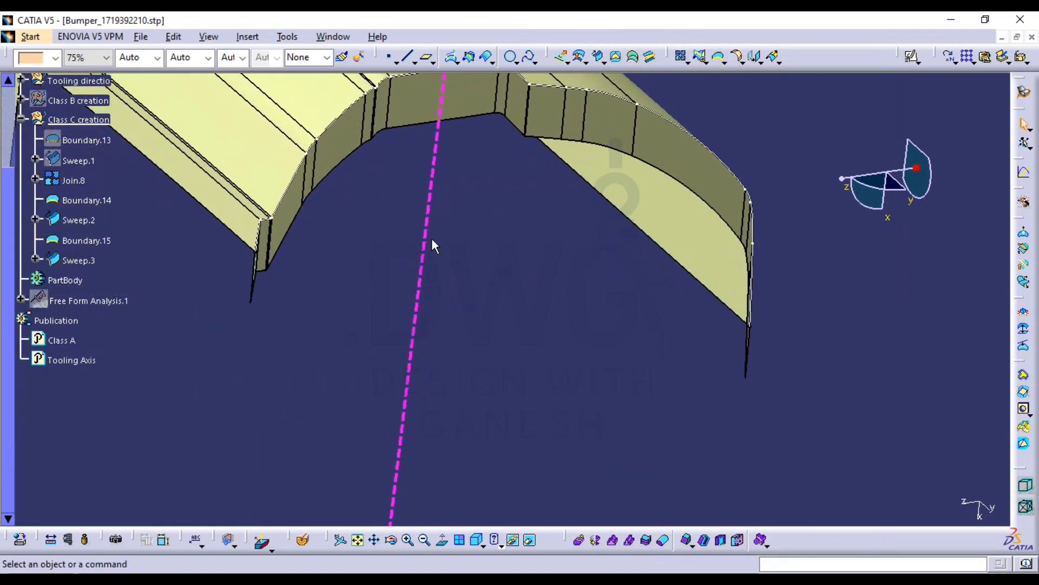
# Colour the whole Class C creation geometrical set orange
pyautogui.moveTo(338, 251); pyautogui.dragTo(587, 306, button='middle')
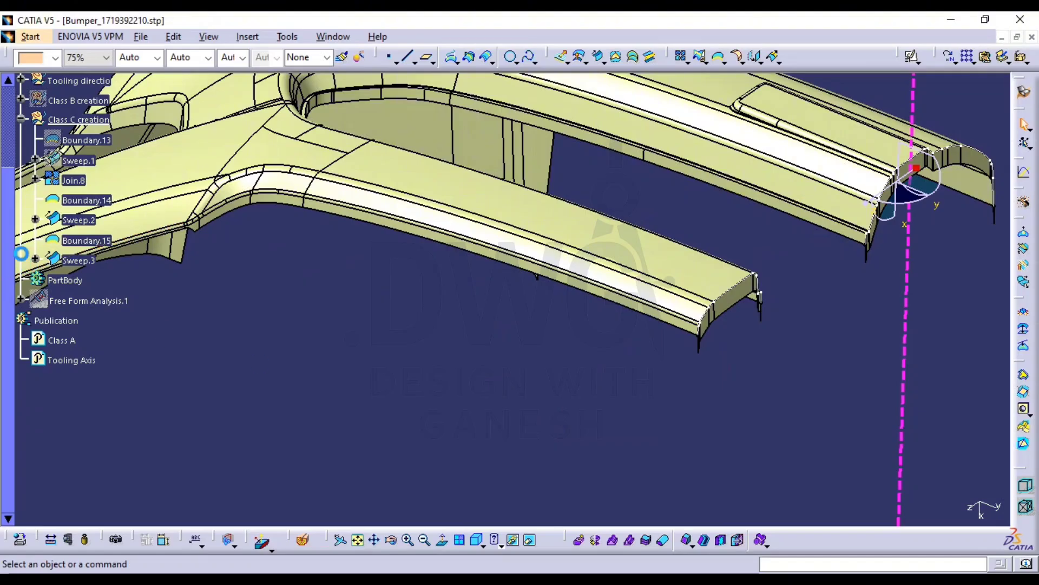
pyautogui.scroll(3, 79, 210)
pyautogui.click(78, 210)
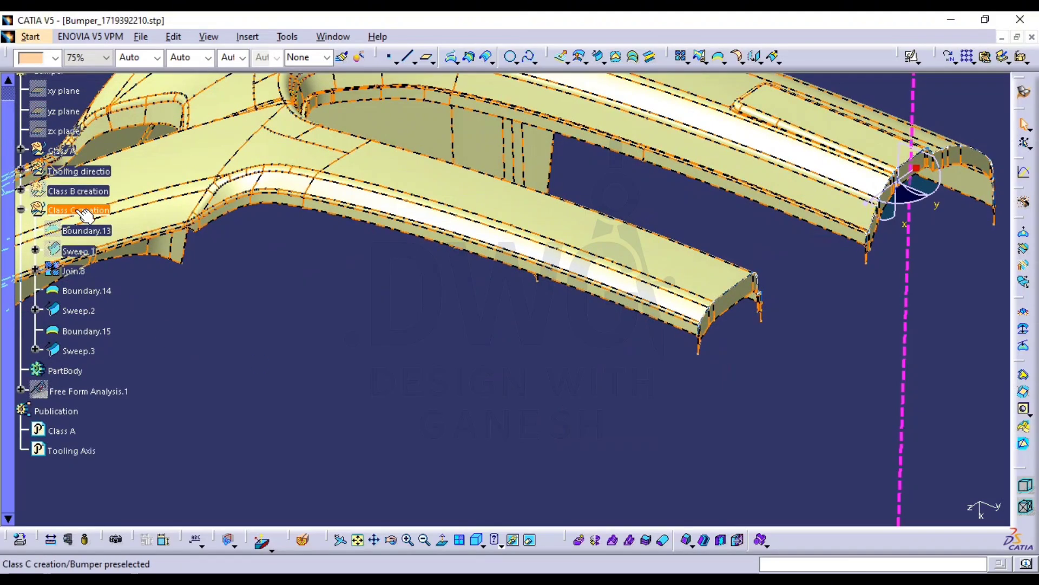
pyautogui.click(55, 58)
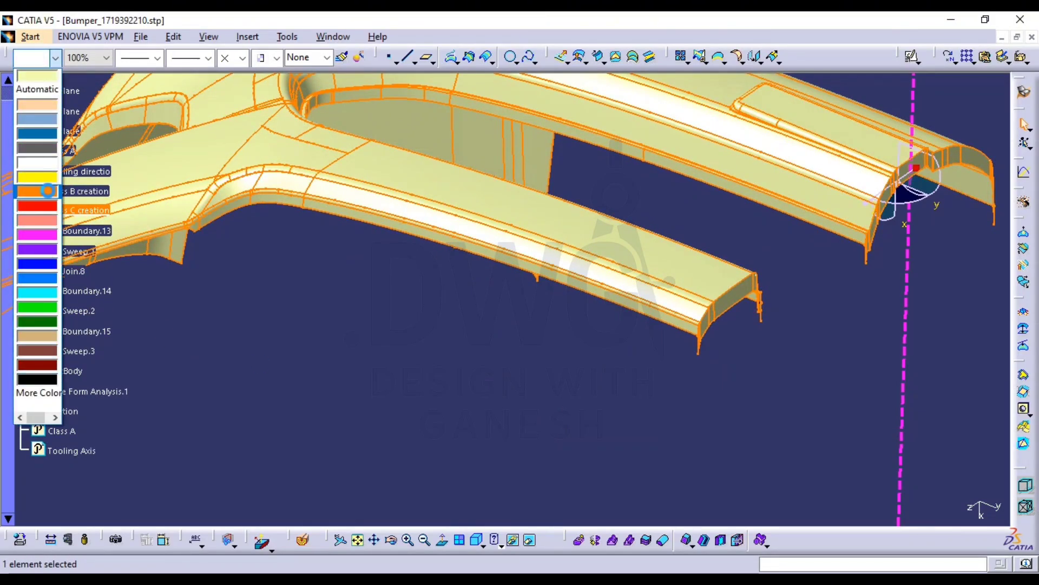
pyautogui.click(48, 191)
pyautogui.click(452, 379)
pyautogui.moveTo(463, 394); pyautogui.dragTo(461, 433, button='middle')
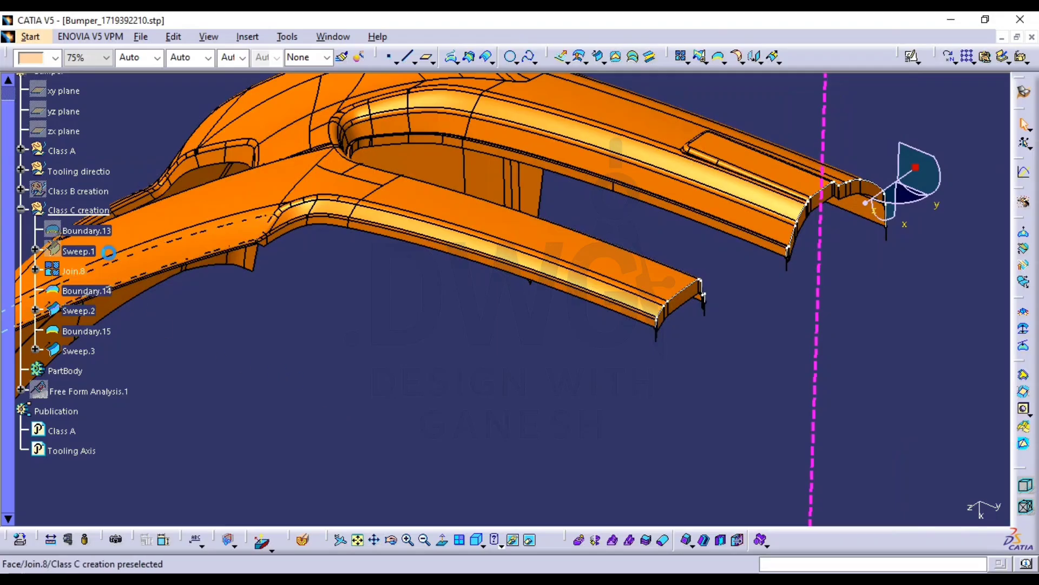
pyautogui.click(98, 212)
pyautogui.click(376, 416)
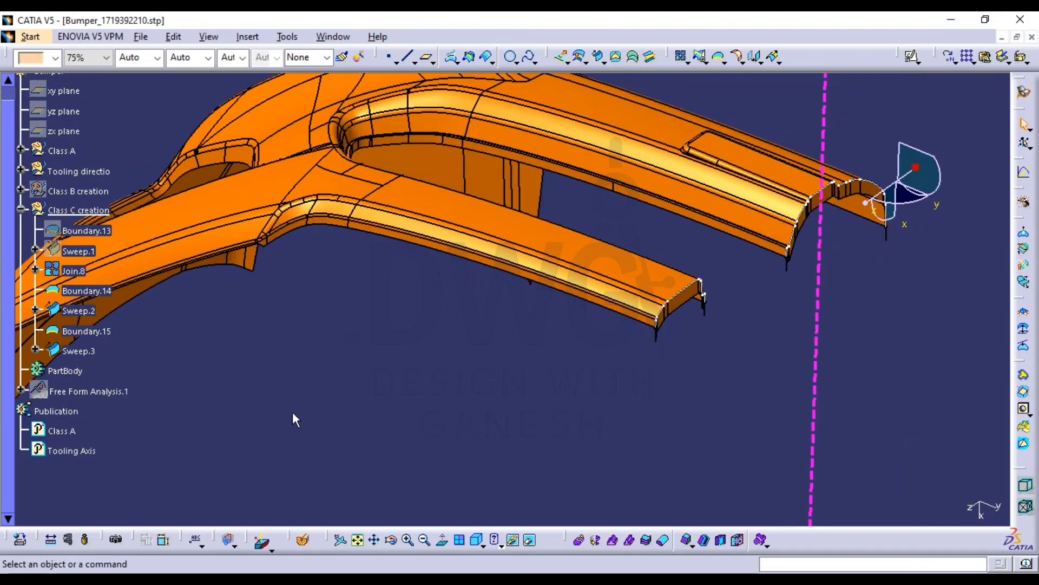
pyautogui.click(170, 423)
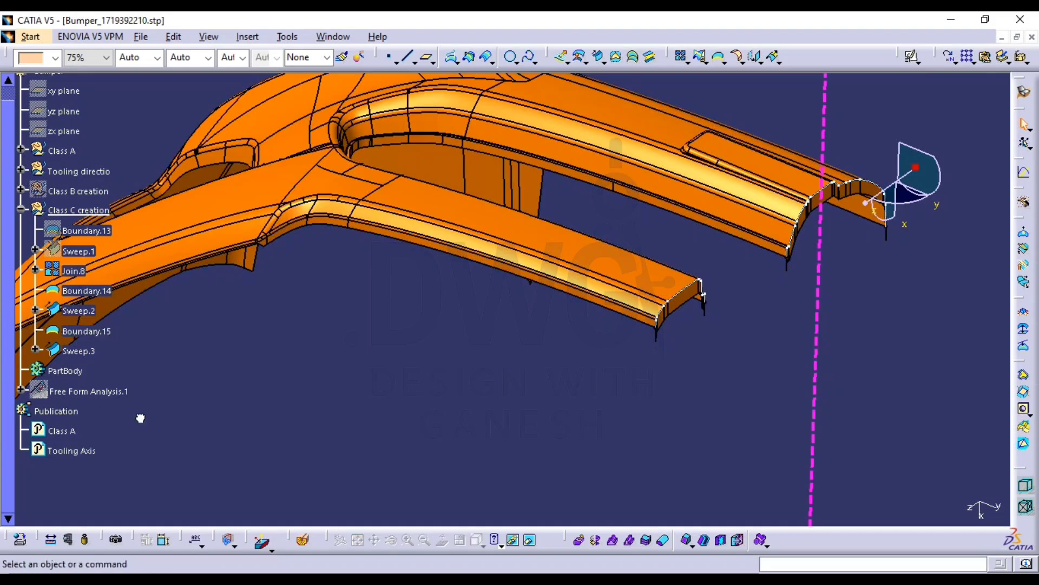
pyautogui.moveTo(276, 390); pyautogui.dragTo(462, 357, button='middle')
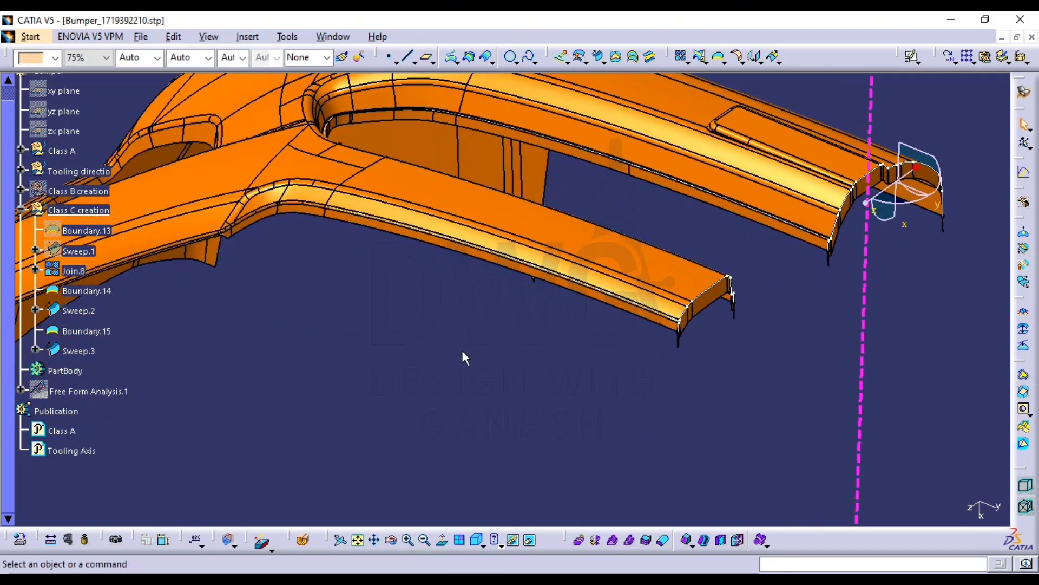
pyautogui.moveTo(59, 436); pyautogui.dragTo(419, 459, button='middle')
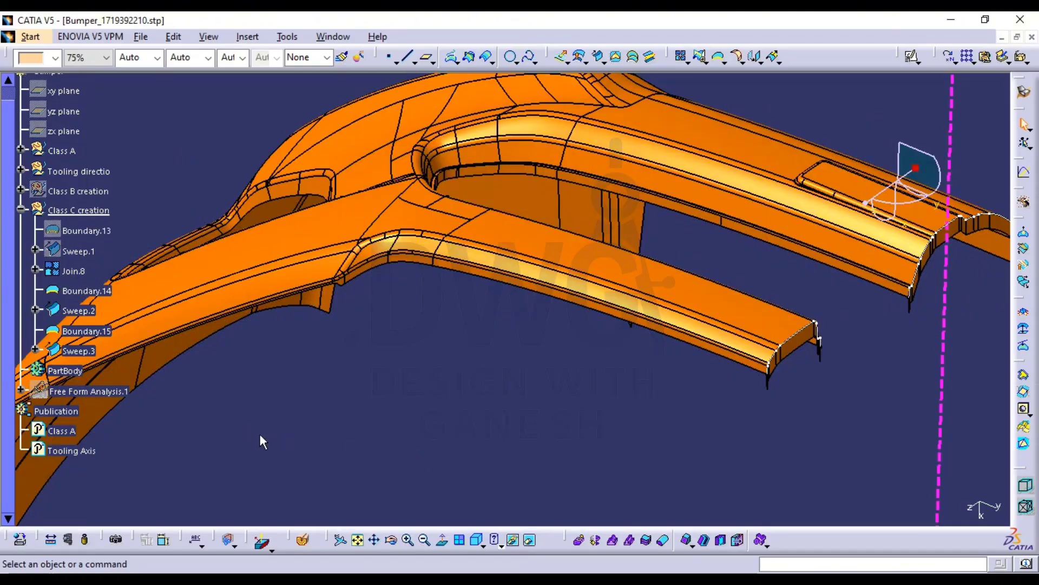
pyautogui.moveTo(262, 441); pyautogui.dragTo(484, 342, button='middle')
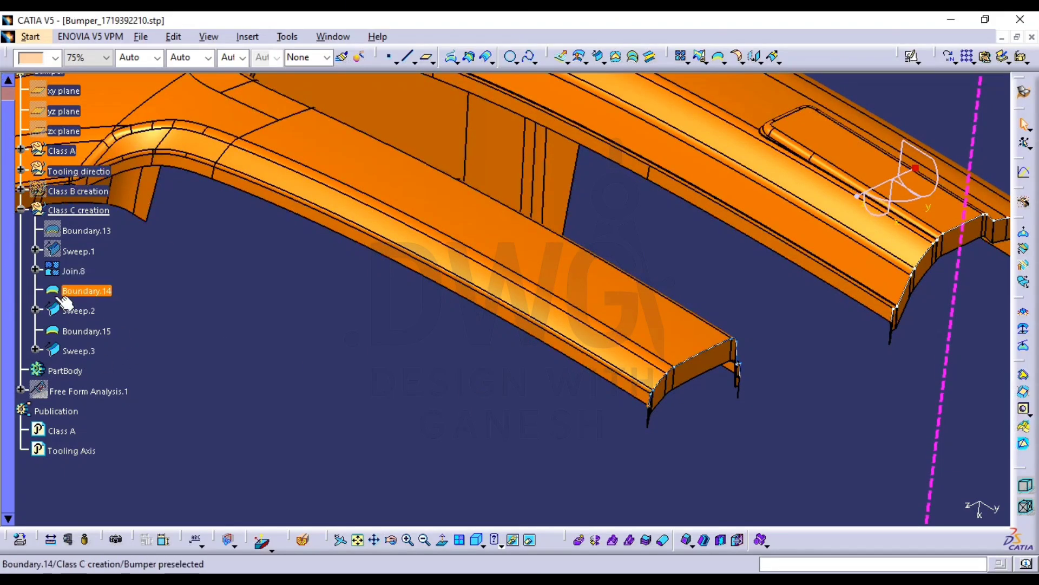
# Delete Join.8, then resolve the update errors by deleting its dependent end boundaries and sweeps, Boundary.14, Sweep.2, Boundary.15 and Sweep.3
pyautogui.click(66, 267)
pyautogui.press('Delete')
pyautogui.press('Return')
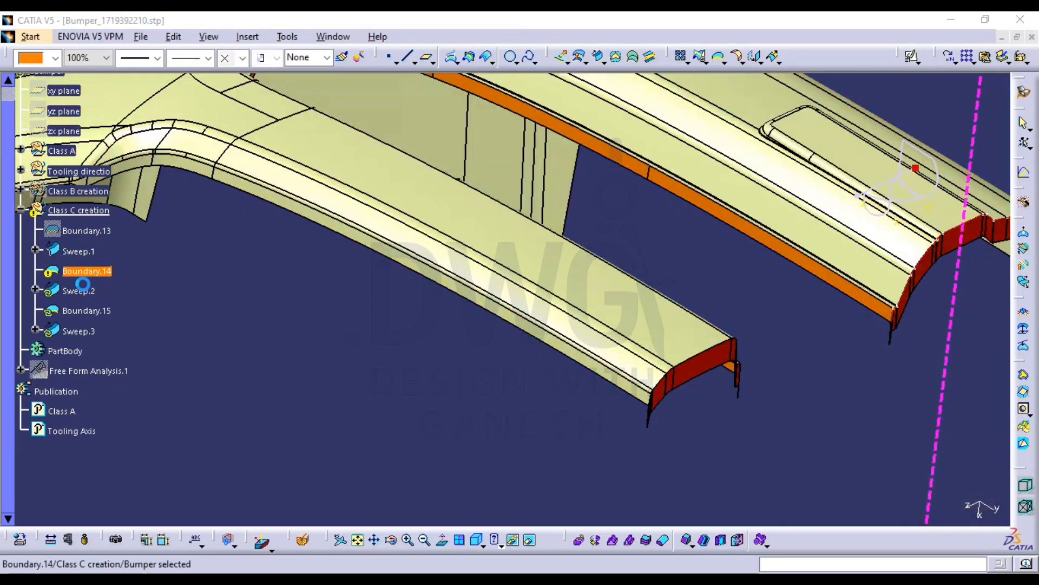
pyautogui.click(955, 413)
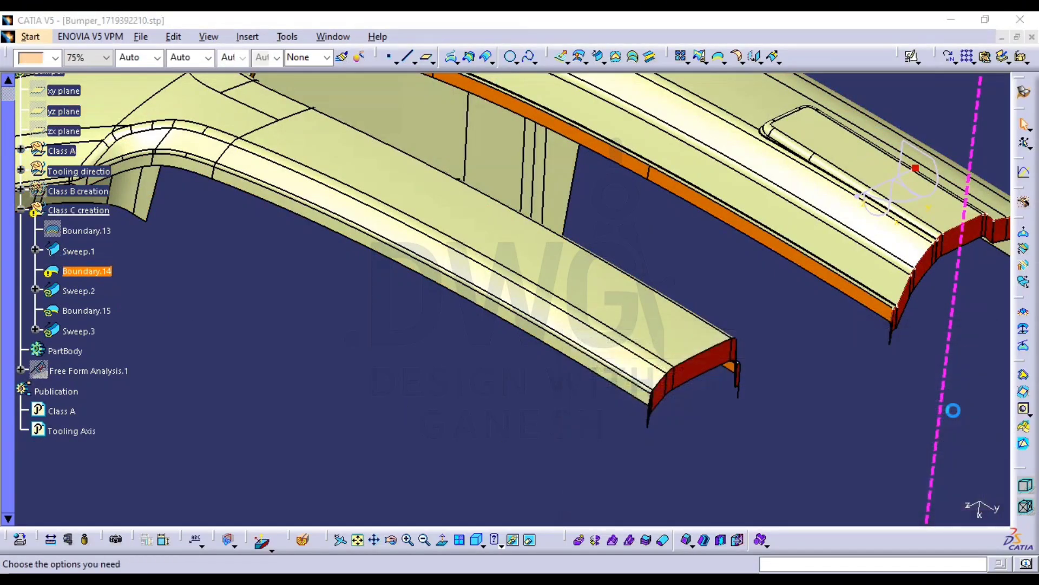
pyautogui.click(910, 500)
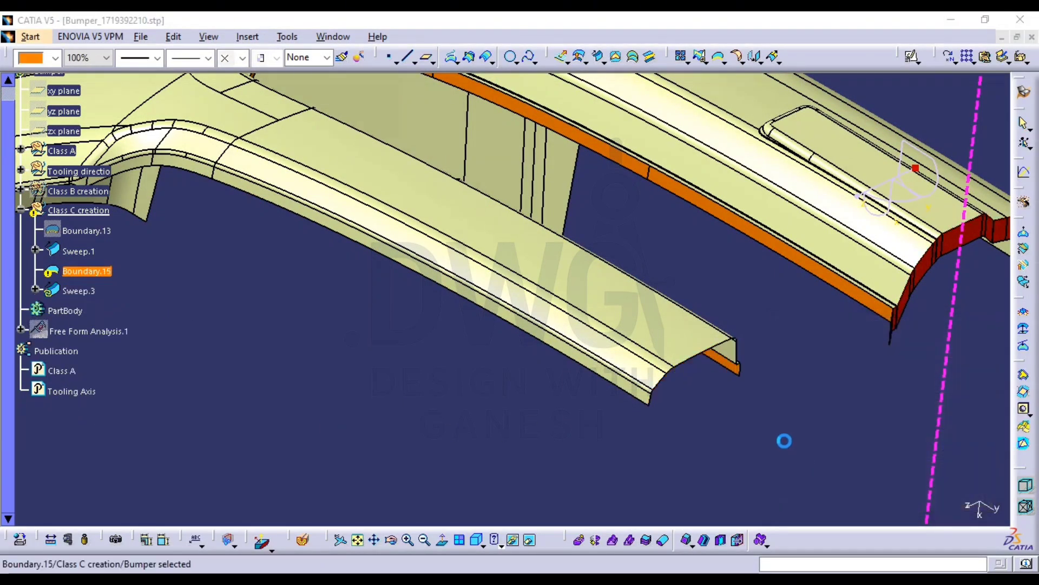
pyautogui.click(964, 412)
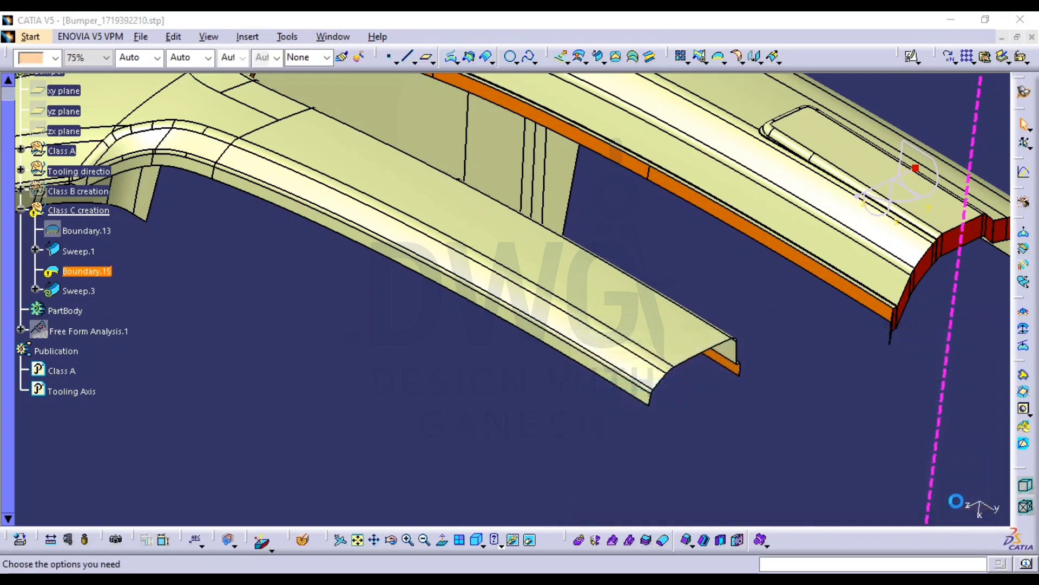
pyautogui.click(914, 499)
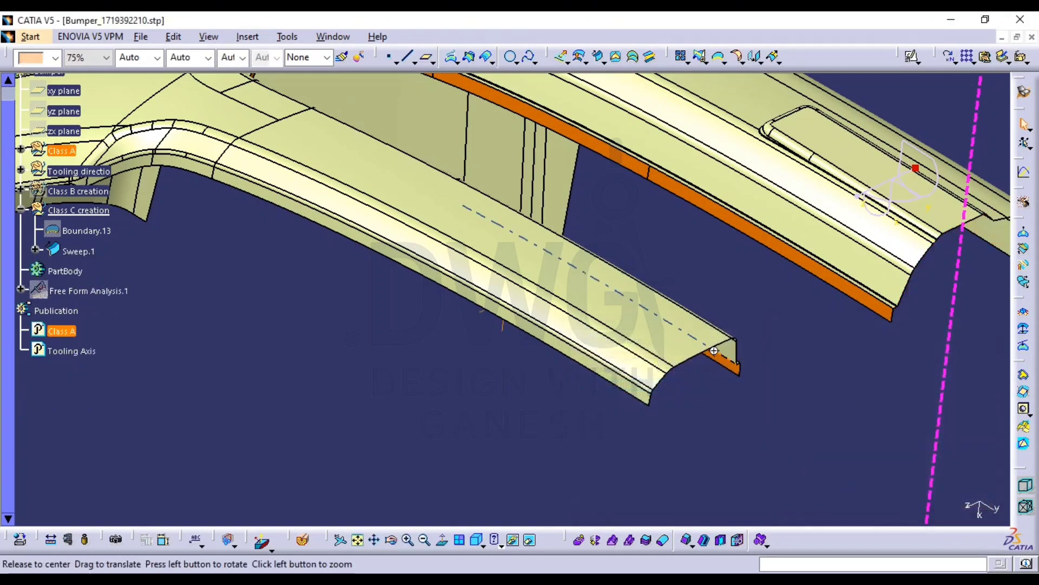
# Extract the Class A boundary across the open end of the upper arm, limited by its two bottom corners
pyautogui.moveTo(763, 447); pyautogui.dragTo(394, 410, button='middle')
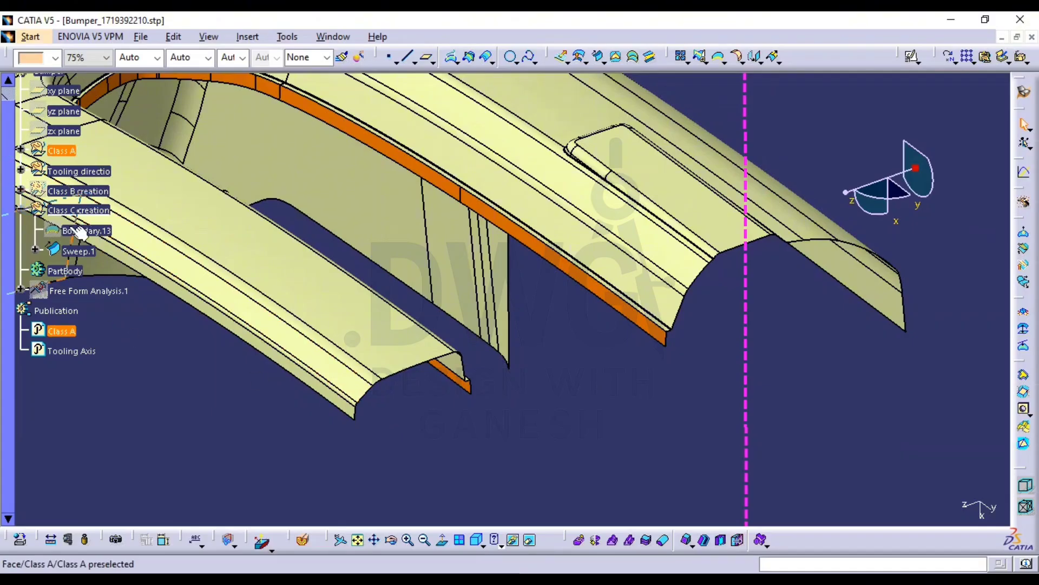
pyautogui.moveTo(695, 310); pyautogui.dragTo(690, 360, button='middle')
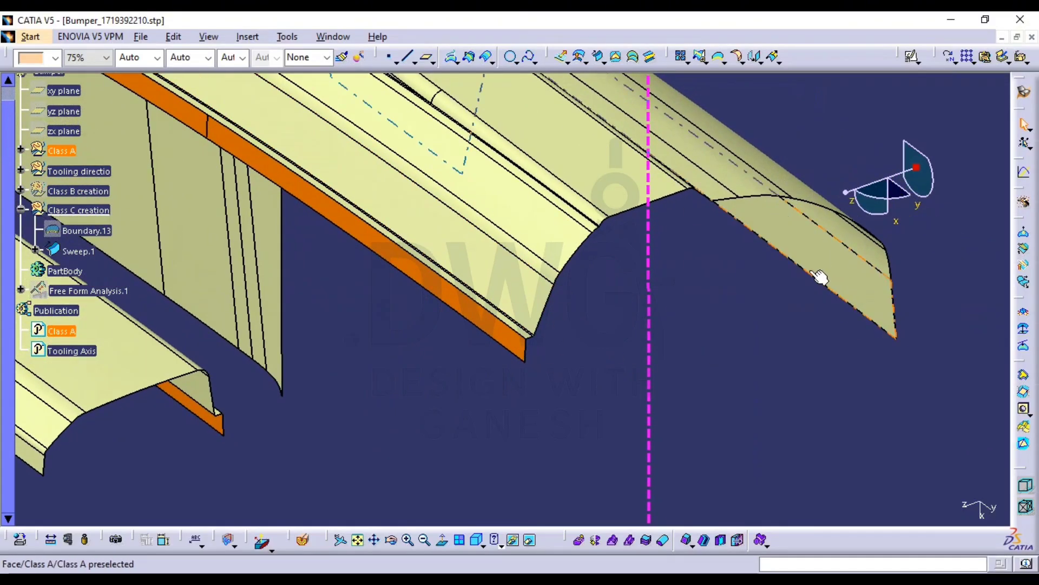
pyautogui.moveTo(819, 276); pyautogui.dragTo(699, 272, button='middle')
pyautogui.click(720, 61)
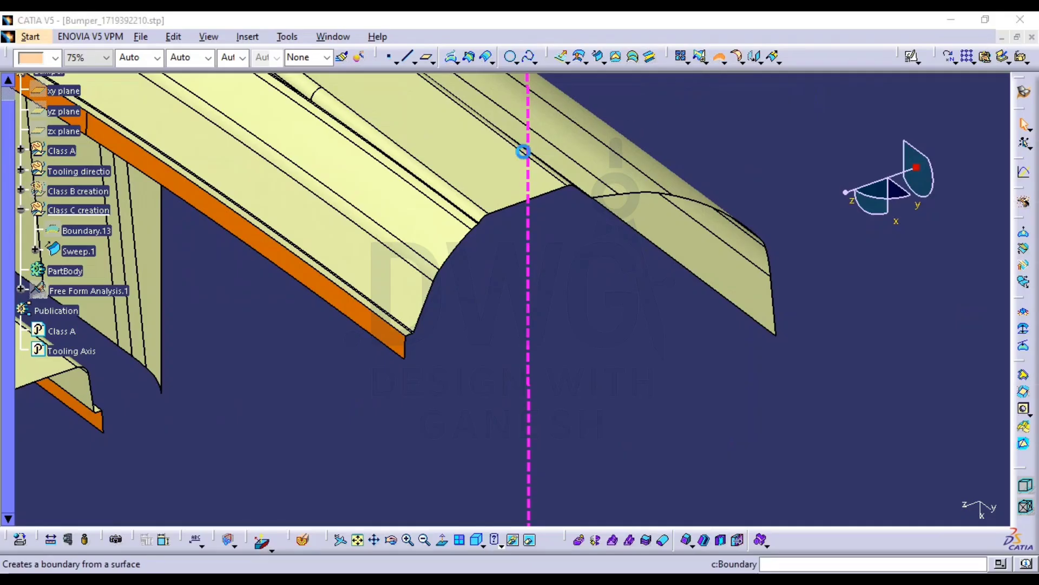
pyautogui.click(427, 329)
pyautogui.click(411, 340)
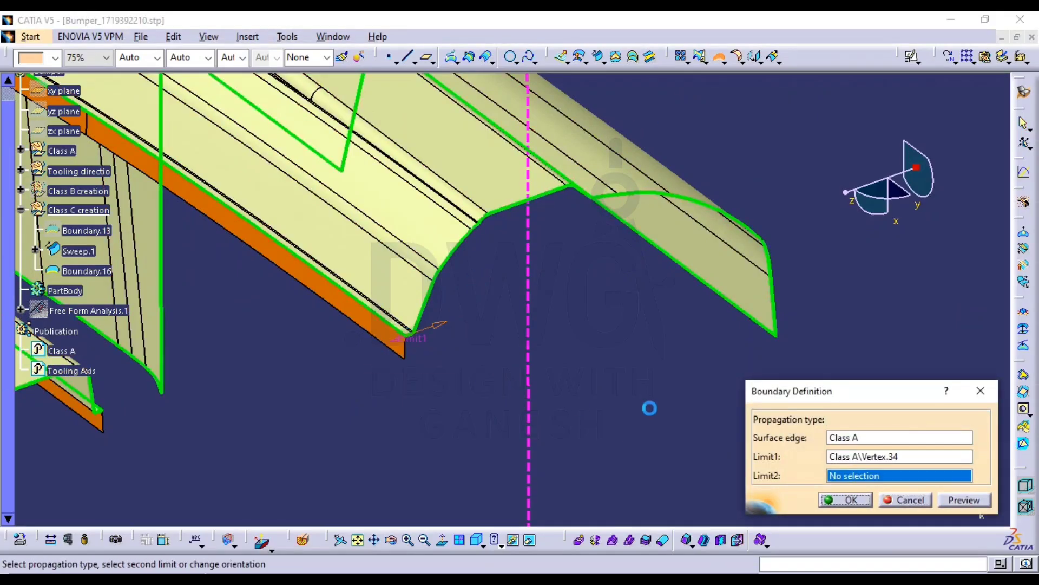
pyautogui.click(788, 344)
pyautogui.moveTo(525, 239); pyautogui.dragTo(455, 184, button='middle')
pyautogui.click(847, 499)
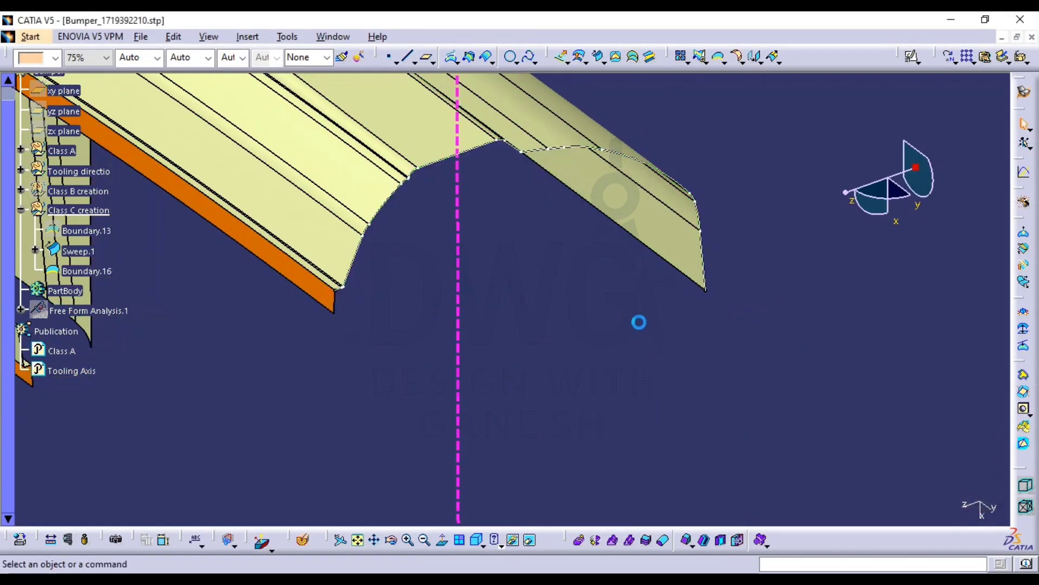
# Sweep the upper arm's end boundary with draft direction along the Tooling Axis, using 3deg angle, the outward-drafted sector and 20mm length
pyautogui.click(598, 58)
pyautogui.click(566, 149)
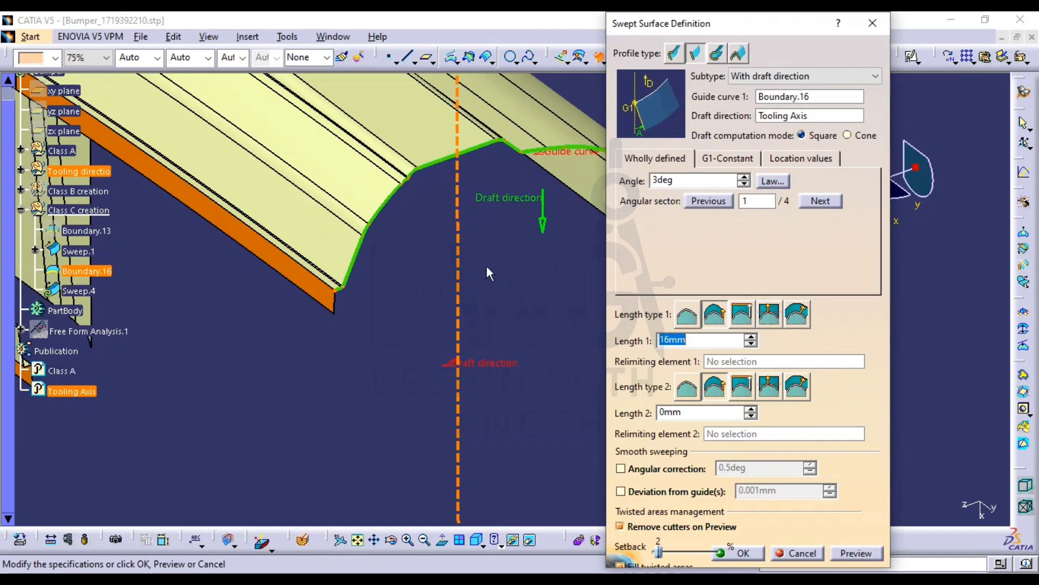
pyautogui.moveTo(487, 267); pyautogui.dragTo(325, 252, button='middle')
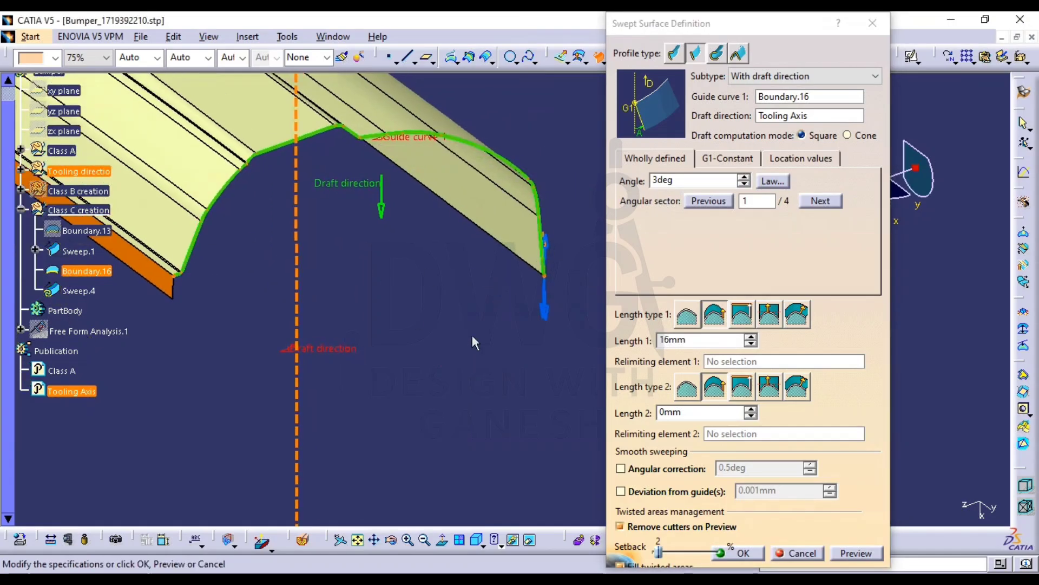
pyautogui.click(551, 324)
pyautogui.click(857, 553)
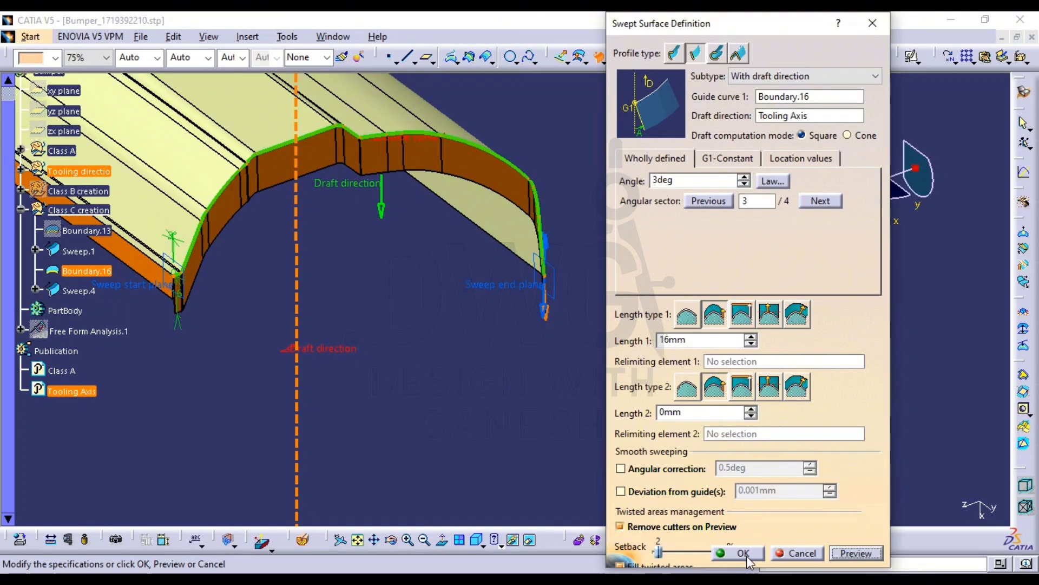
pyautogui.click(750, 337)
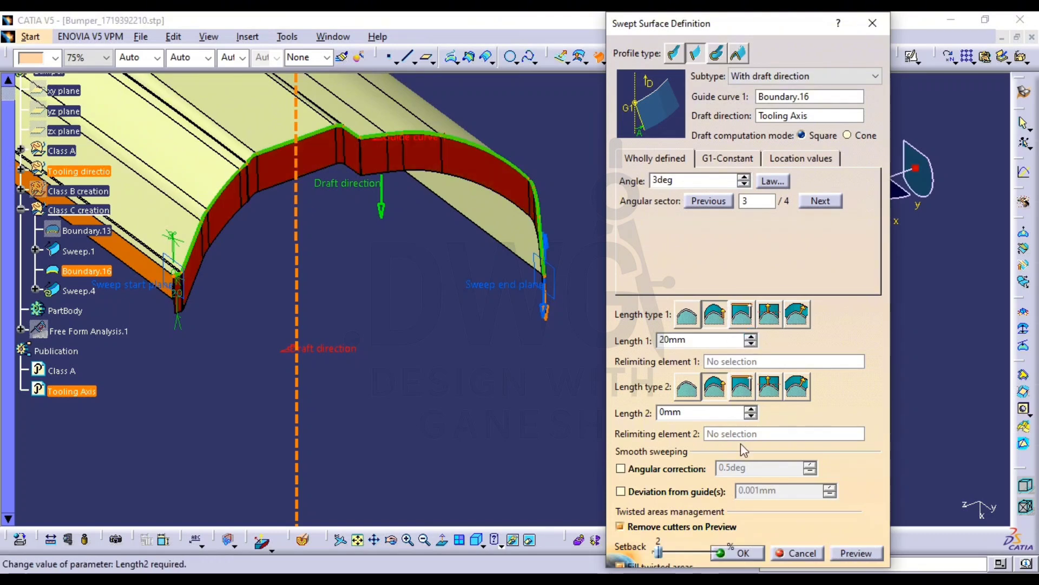
pyautogui.click(738, 553)
# Extract the Class A boundary across the open end of the lower arm, limited by its two bottom corners
pyautogui.moveTo(584, 343); pyautogui.dragTo(789, 144, button='middle')
pyautogui.click(720, 56)
pyautogui.click(550, 196)
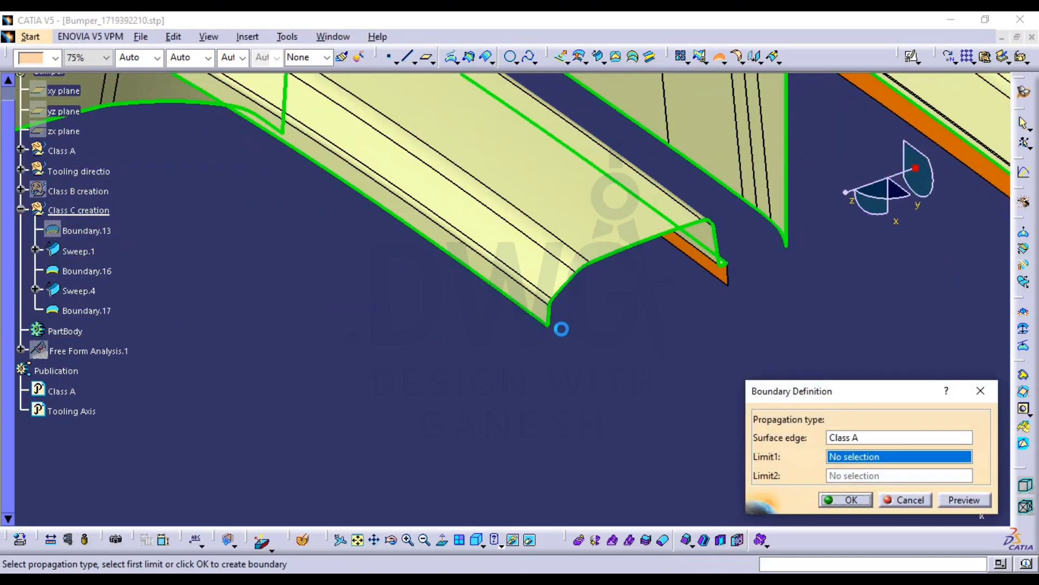
pyautogui.click(547, 324)
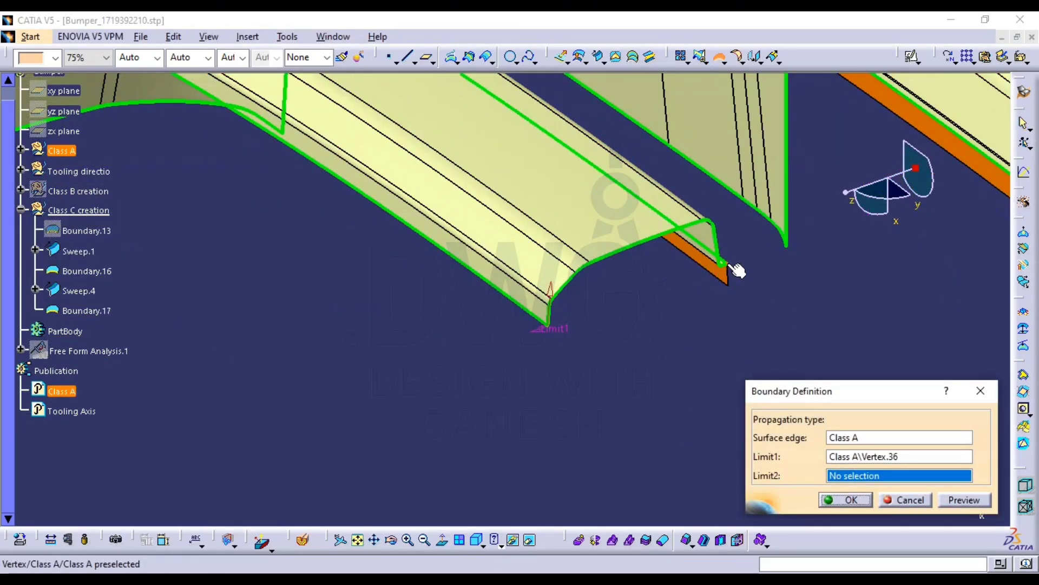
pyautogui.click(725, 265)
pyautogui.click(849, 499)
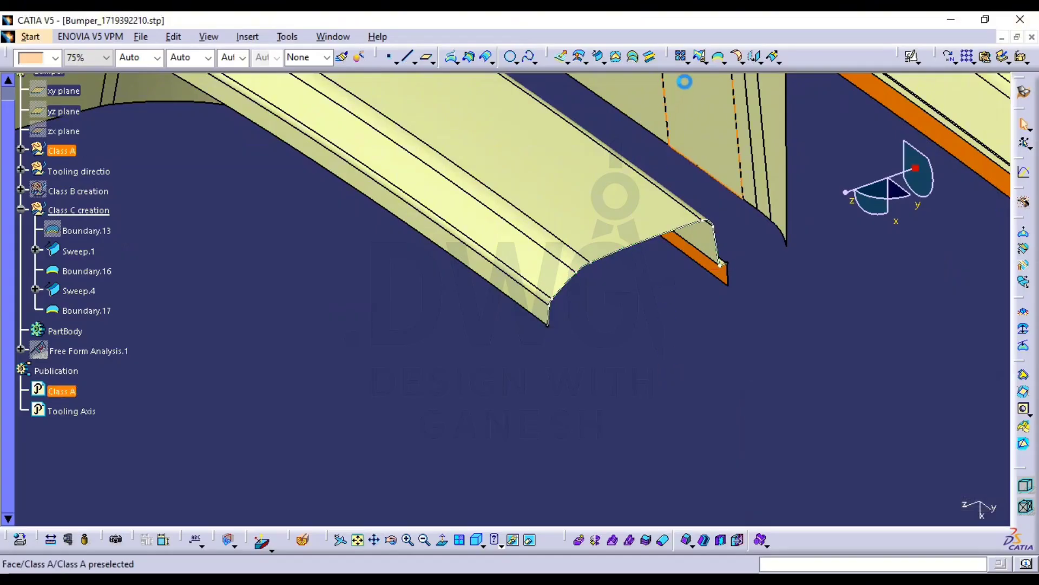
# Sweep the lower arm's end boundary with draft direction along the Tooling Axis, using 3deg angle and 20mm length
pyautogui.click(597, 58)
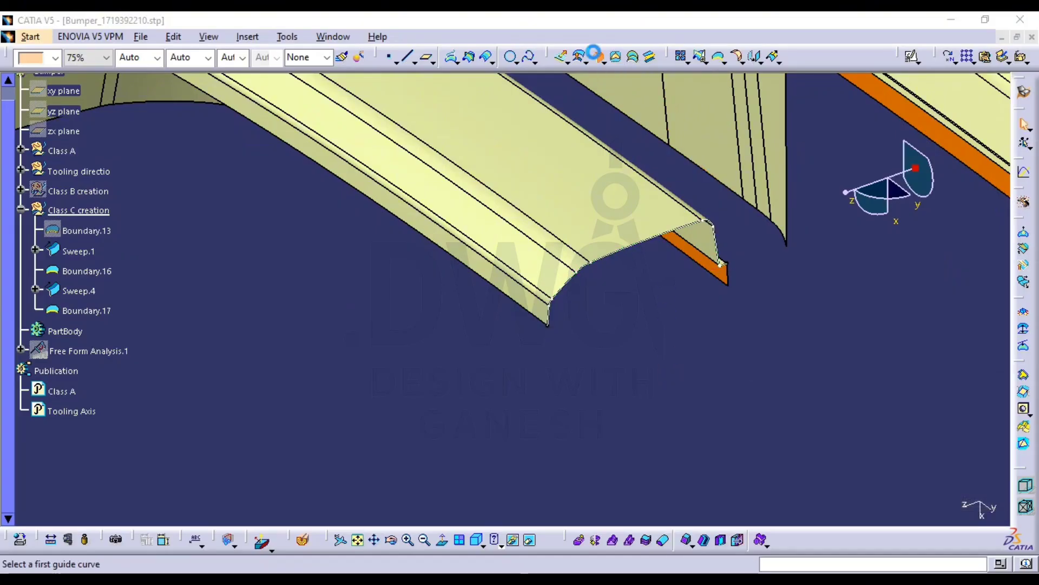
pyautogui.moveTo(596, 267); pyautogui.dragTo(452, 284, button='middle')
pyautogui.click(451, 285)
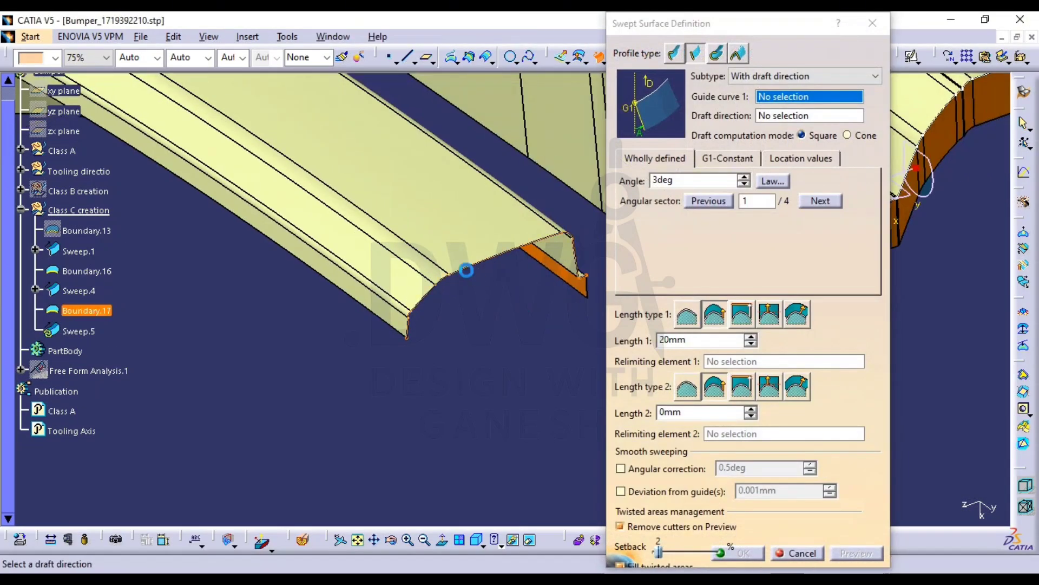
pyautogui.click(70, 430)
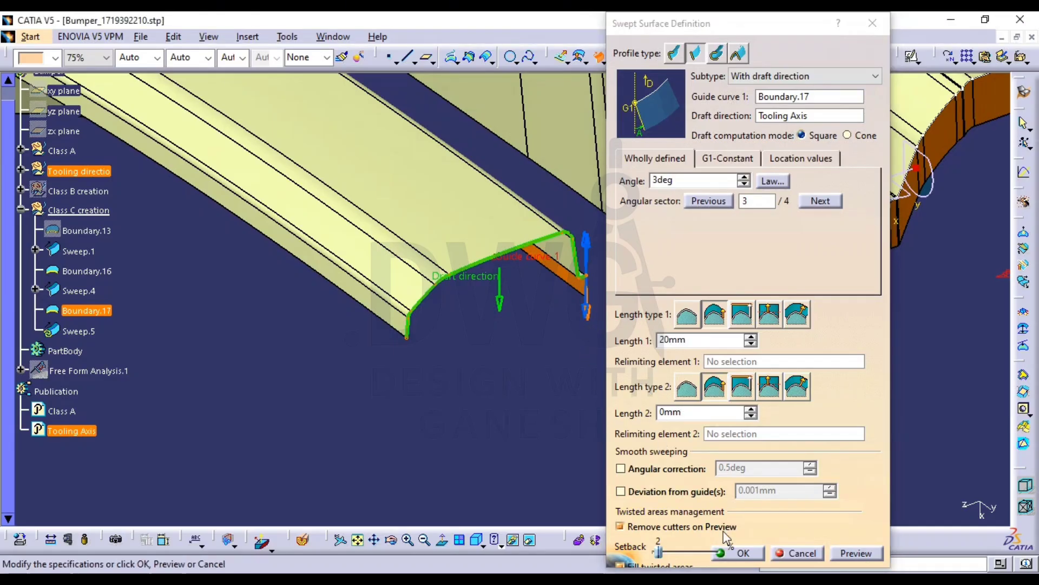
pyautogui.click(737, 553)
# Extract the Class A boundary along the bumper's lower edge, limited by the lower arm's end corner and the corner at the opposite end
pyautogui.moveTo(633, 292); pyautogui.dragTo(481, 330, button='middle')
pyautogui.moveTo(485, 291); pyautogui.dragTo(518, 355, button='middle')
pyautogui.click(722, 63)
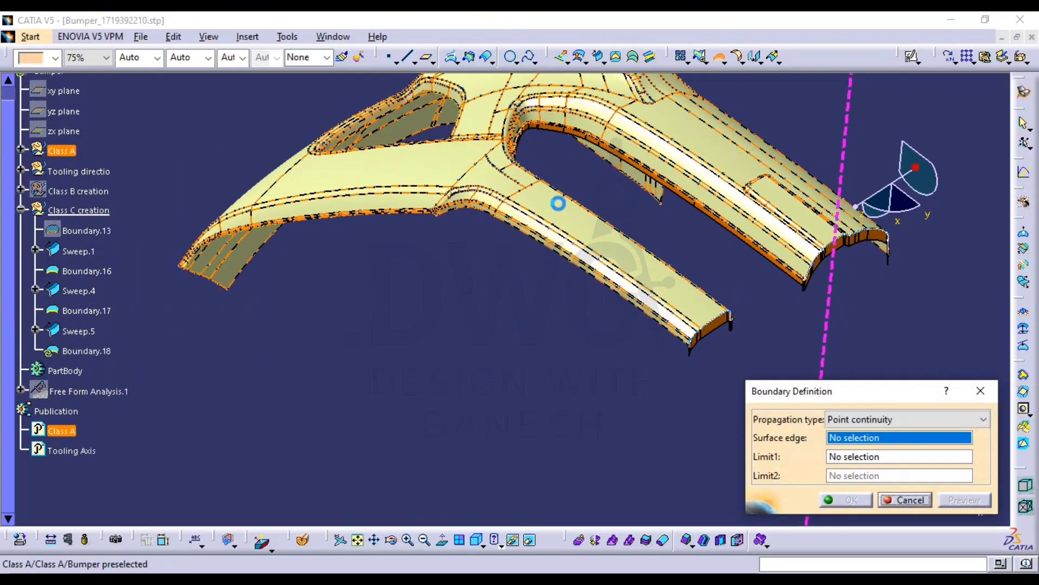
pyautogui.click(557, 204)
pyautogui.moveTo(557, 204); pyautogui.dragTo(499, 160, button='middle')
pyautogui.moveTo(575, 269); pyautogui.dragTo(543, 295, button='middle')
pyautogui.click(626, 266)
pyautogui.moveTo(558, 245); pyautogui.dragTo(814, 361, button='middle')
pyautogui.moveTo(199, 294); pyautogui.dragTo(471, 314, button='middle')
pyautogui.click(126, 217)
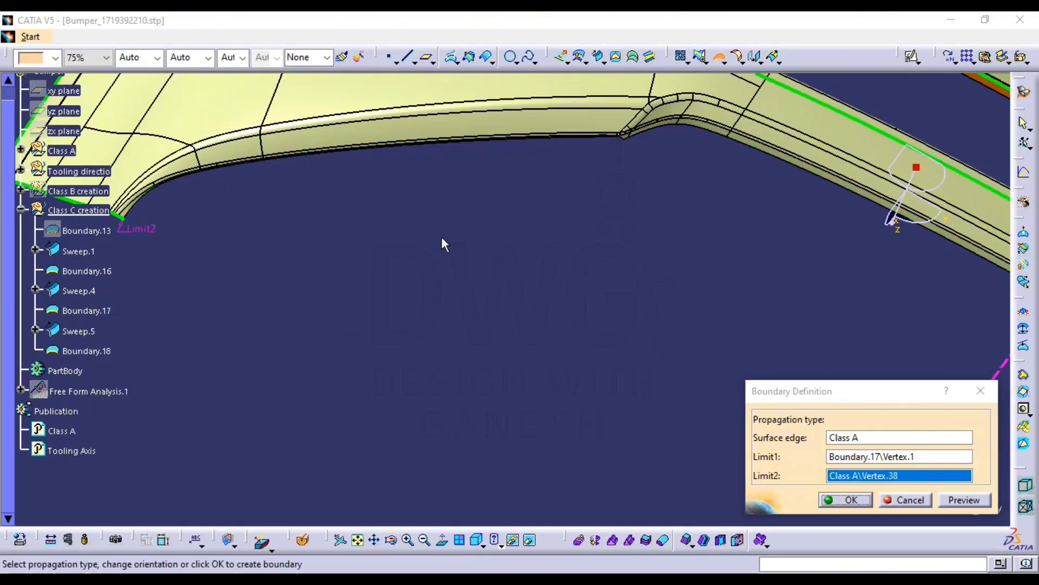
pyautogui.moveTo(441, 236); pyautogui.dragTo(864, 342, button='middle')
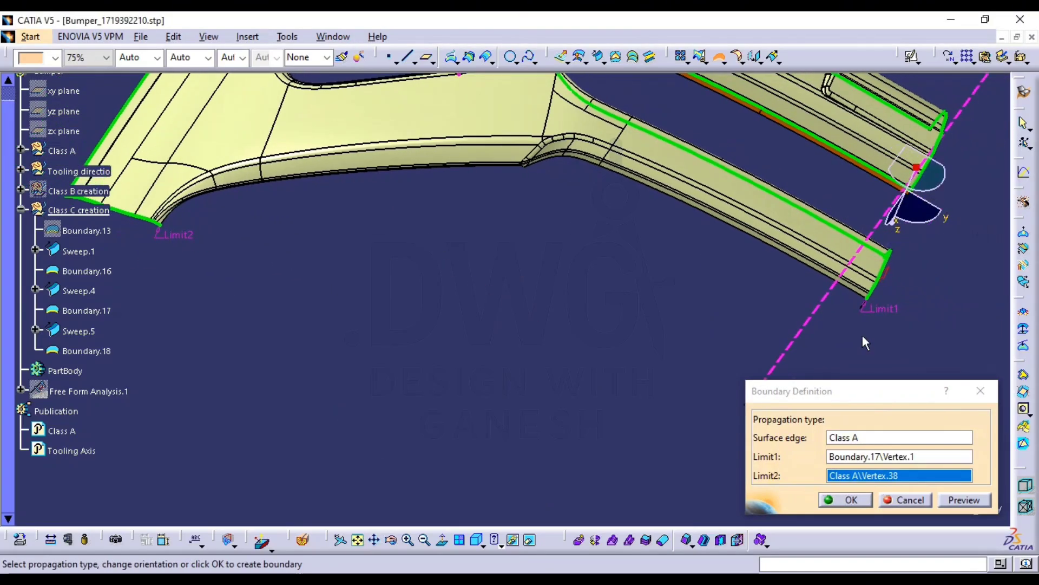
pyautogui.click(883, 278)
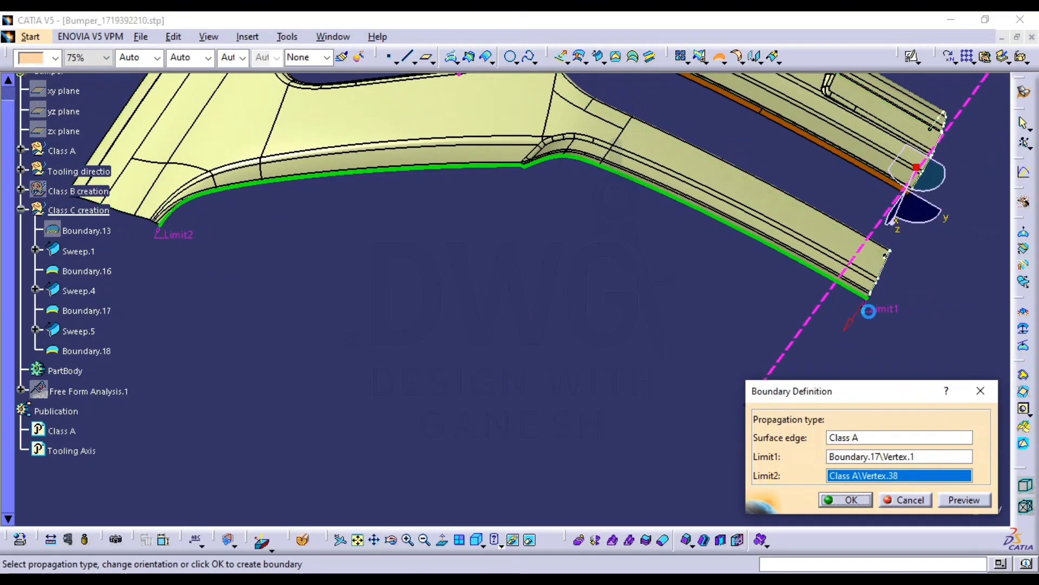
pyautogui.click(848, 499)
# Set up a line-profile sweep of the lower edge boundary using the With reference surface subtype and Class A as reference surface
pyautogui.click(599, 58)
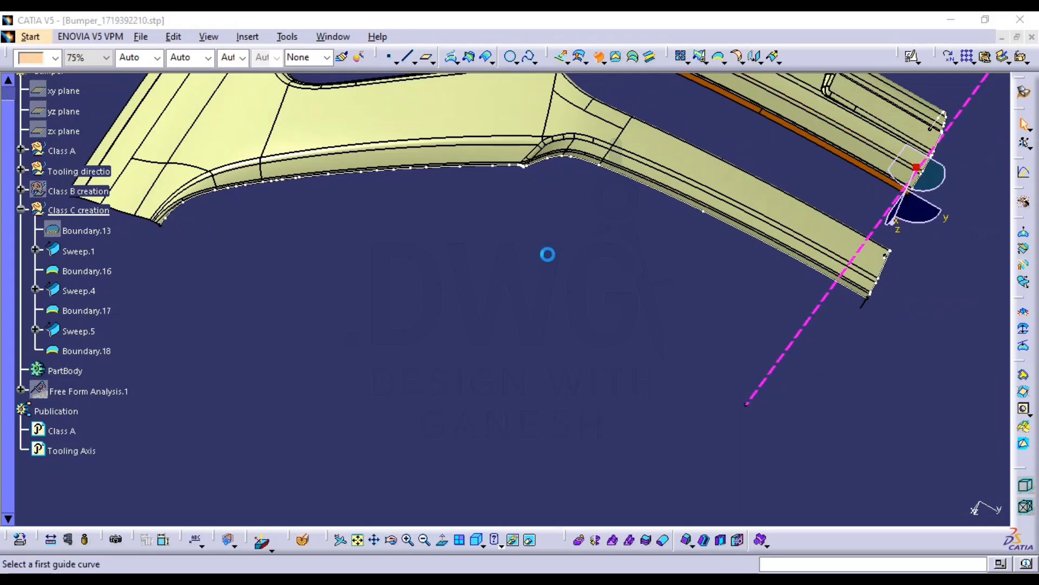
pyautogui.moveTo(545, 251); pyautogui.dragTo(460, 225, button='middle')
pyautogui.moveTo(422, 259); pyautogui.dragTo(314, 277, button='middle')
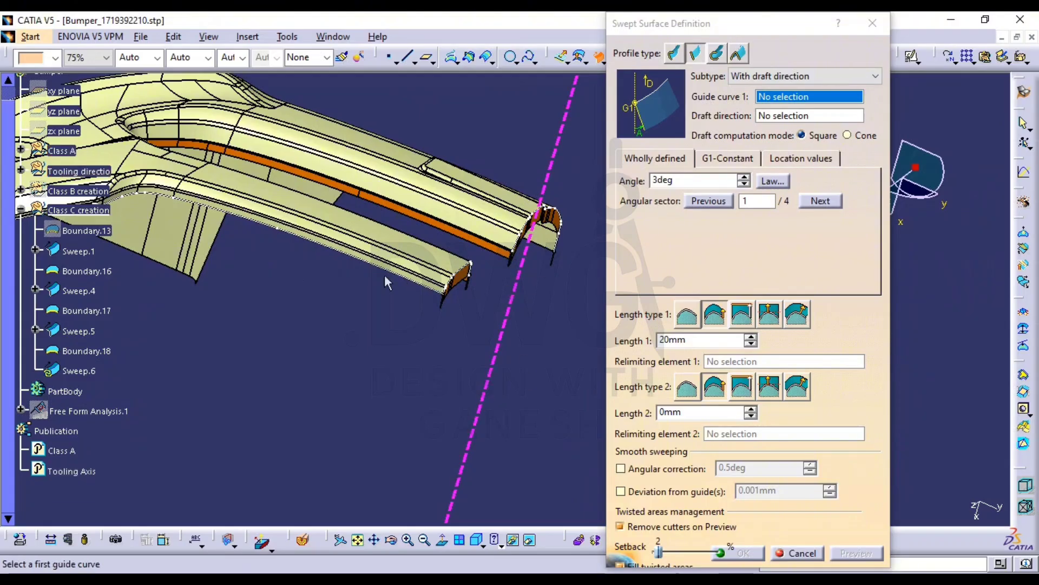
pyautogui.moveTo(384, 282); pyautogui.dragTo(454, 294, button='middle')
pyautogui.click(87, 351)
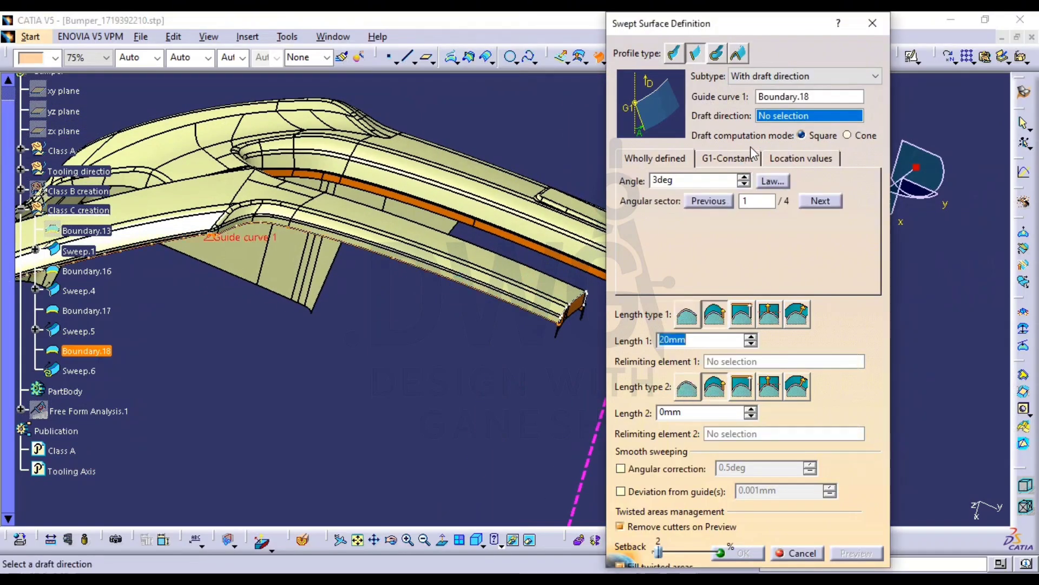
pyautogui.click(808, 77)
pyautogui.click(790, 111)
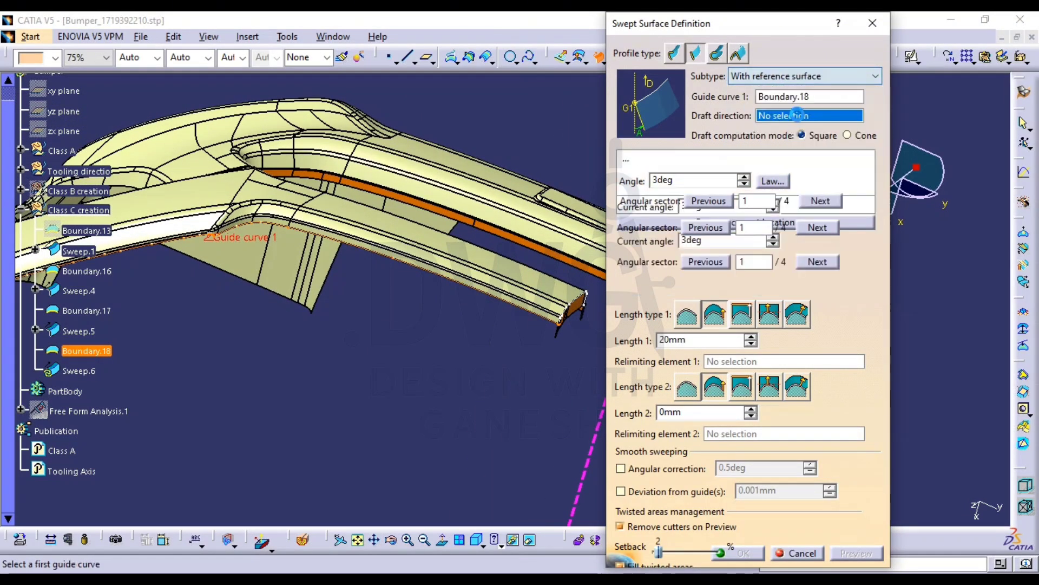
pyautogui.moveTo(511, 347); pyautogui.dragTo(525, 290, button='middle')
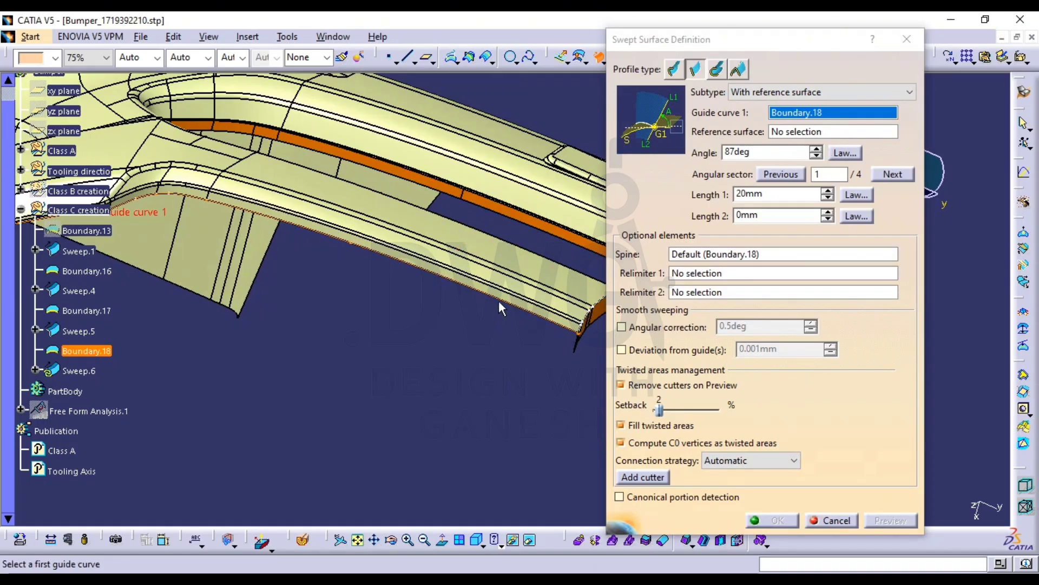
pyautogui.click(447, 233)
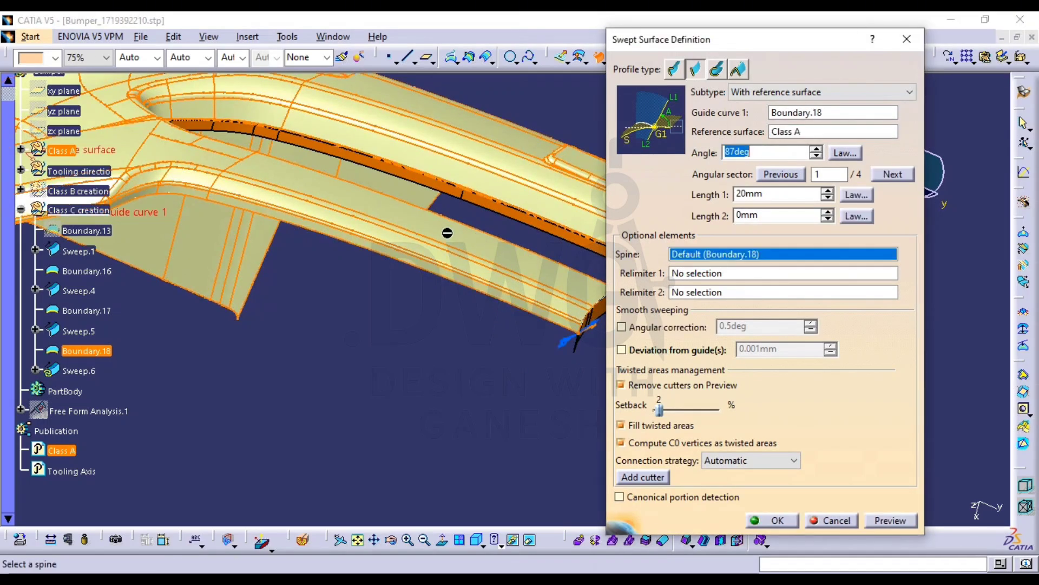
# Set the lower edge sweep's angle to 93deg, preview it, and choose angular sector 4
pyautogui.moveTo(544, 381); pyautogui.dragTo(484, 301, button='middle')
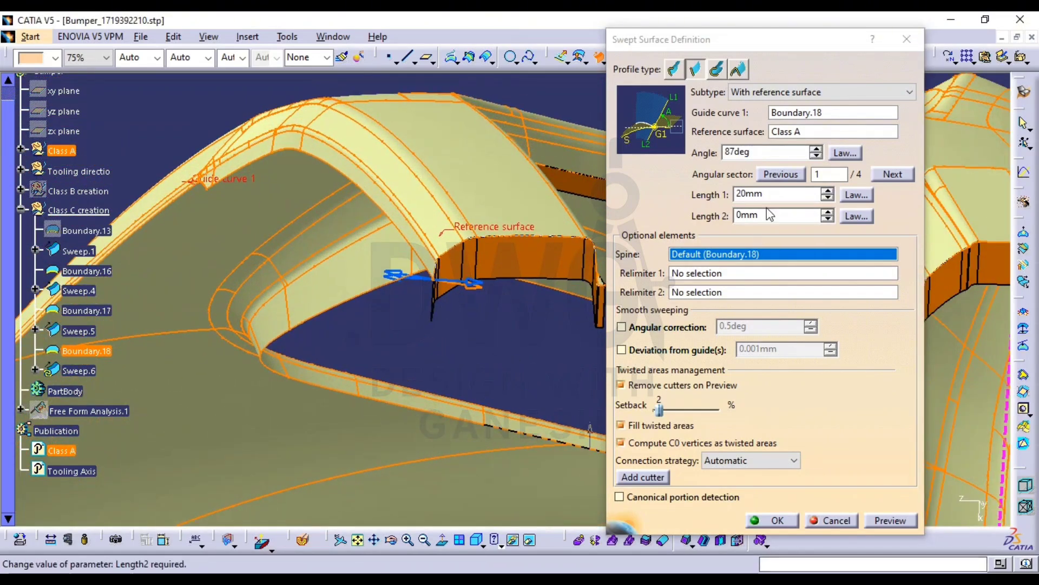
pyautogui.click(767, 153)
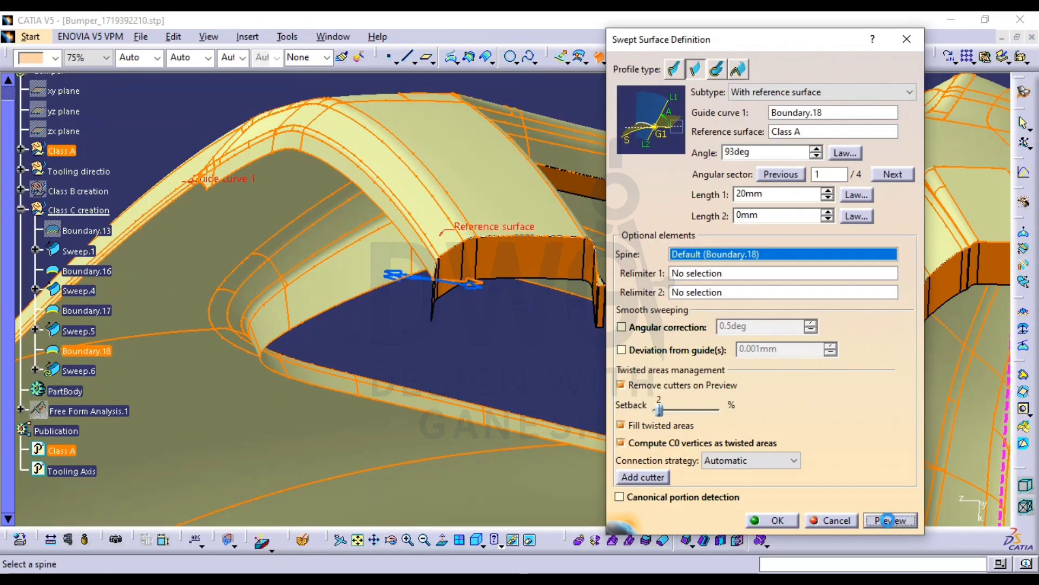
pyautogui.click(889, 520)
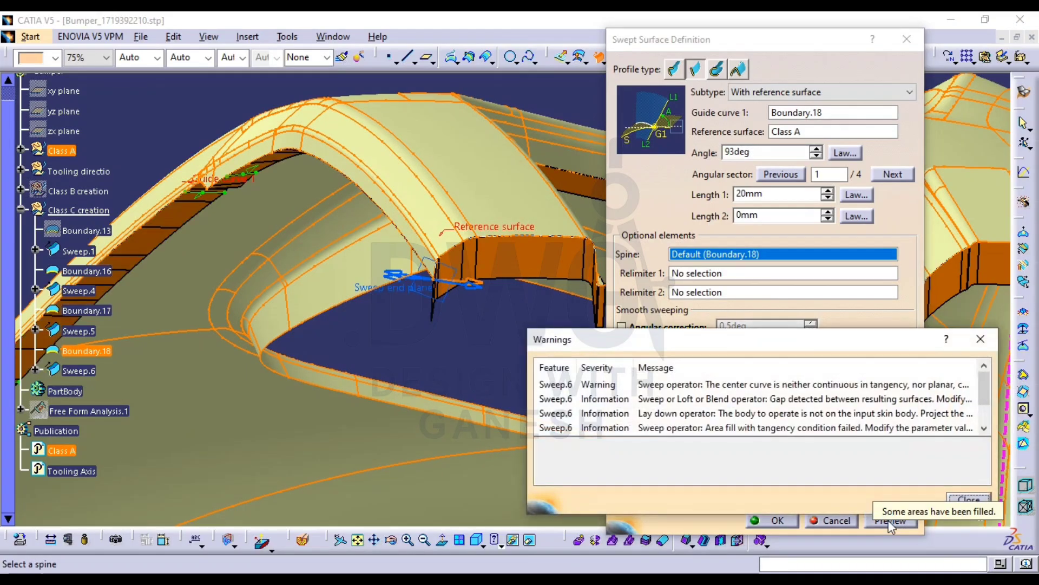
pyautogui.click(969, 499)
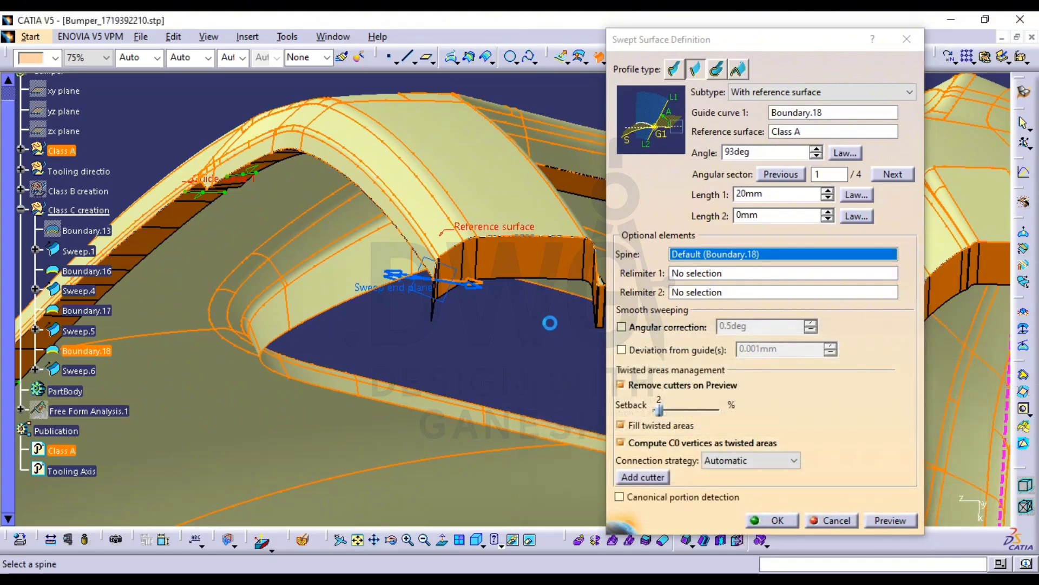
pyautogui.click(475, 287)
pyautogui.click(890, 520)
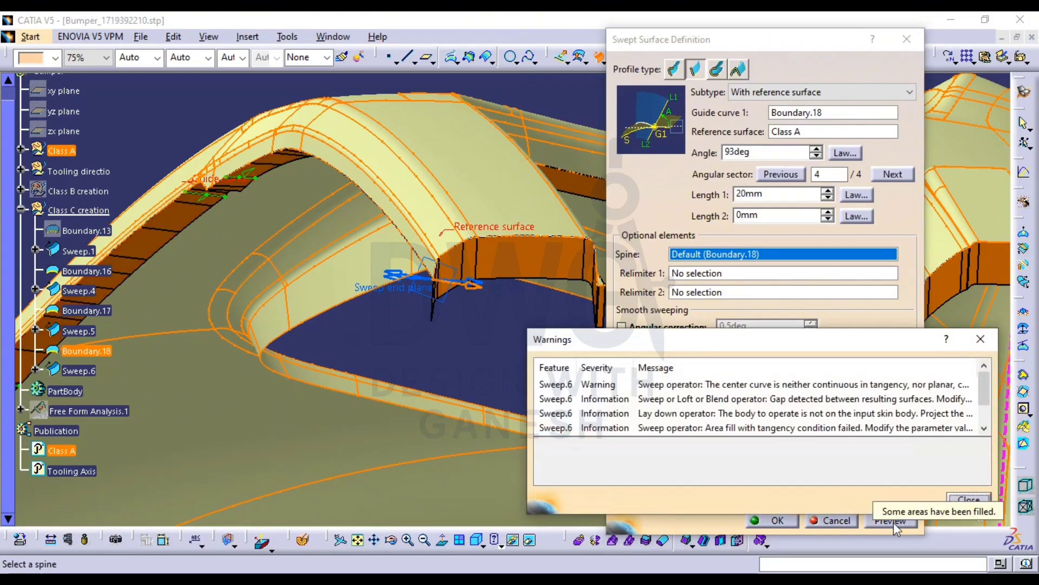
pyautogui.click(977, 500)
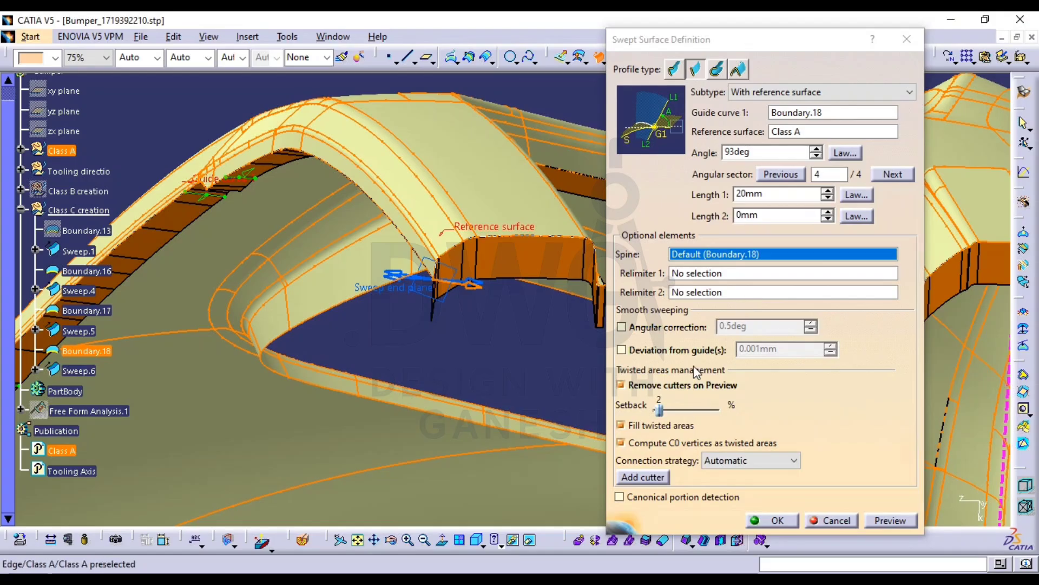
# Set the lower edge sweep's Length 1 to 5mm and create it, cancelling the Near selection for its disconnected sub-elements
pyautogui.moveTo(770, 192); pyautogui.dragTo(459, 206)
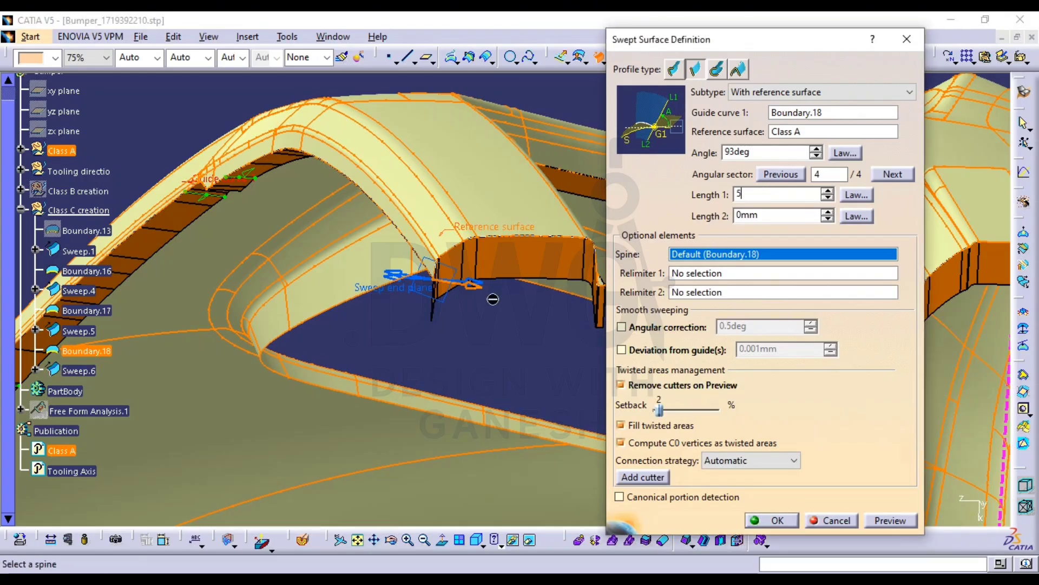
pyautogui.write('5')
pyautogui.click(773, 520)
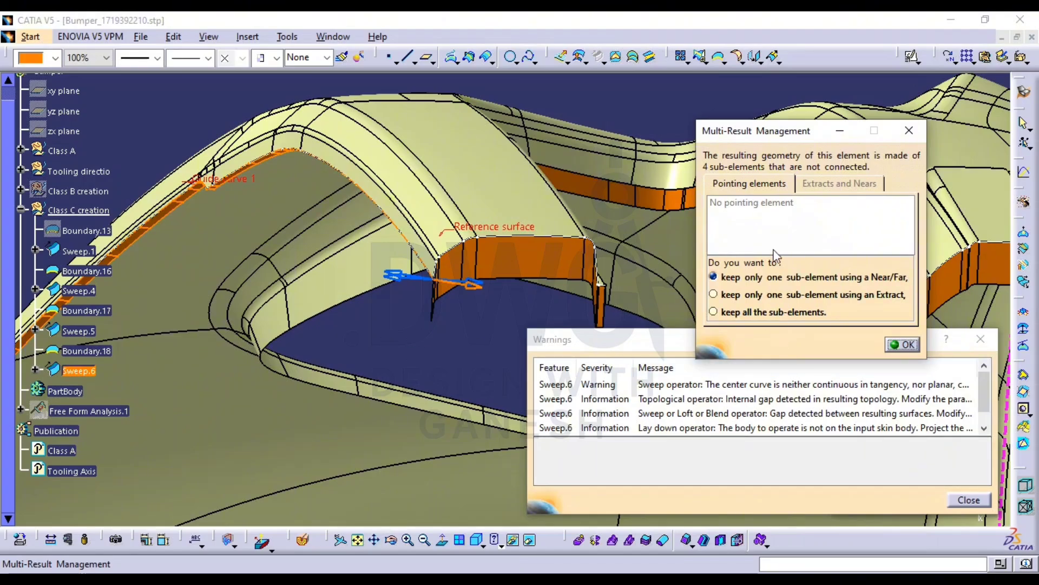
pyautogui.moveTo(793, 137); pyautogui.dragTo(724, 161)
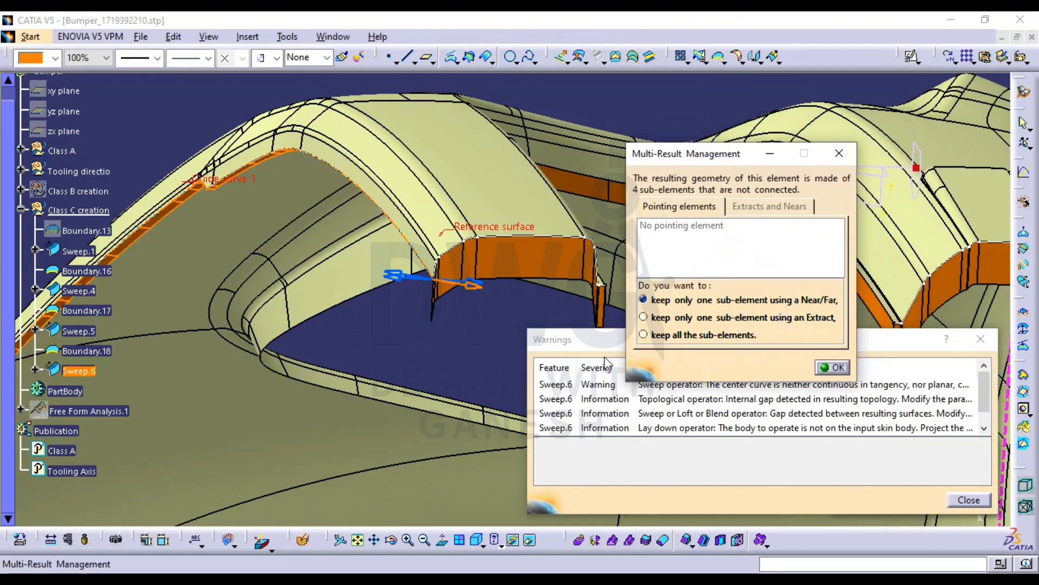
pyautogui.moveTo(241, 248); pyautogui.dragTo(417, 302, button='middle')
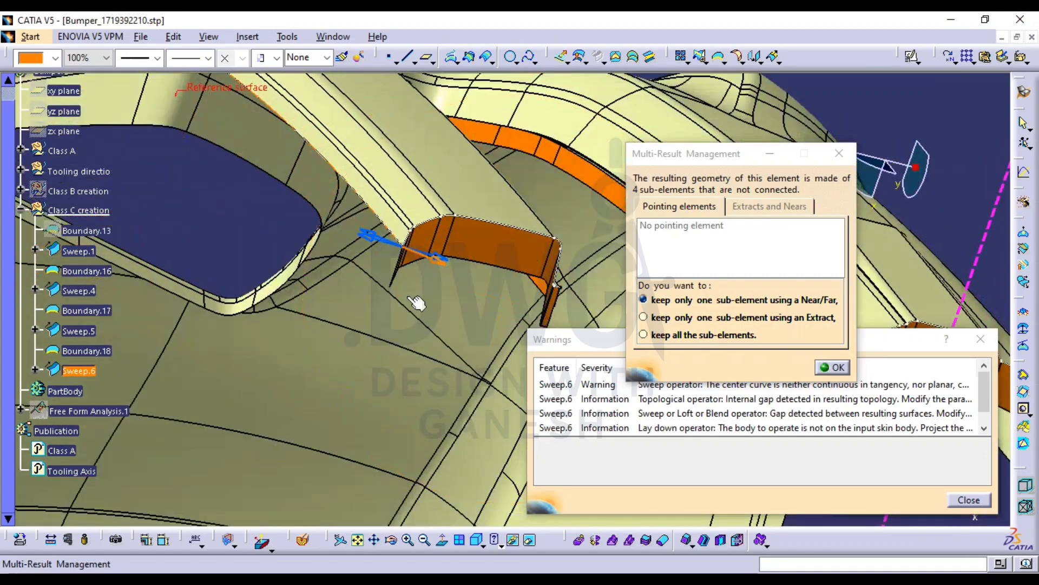
pyautogui.click(830, 368)
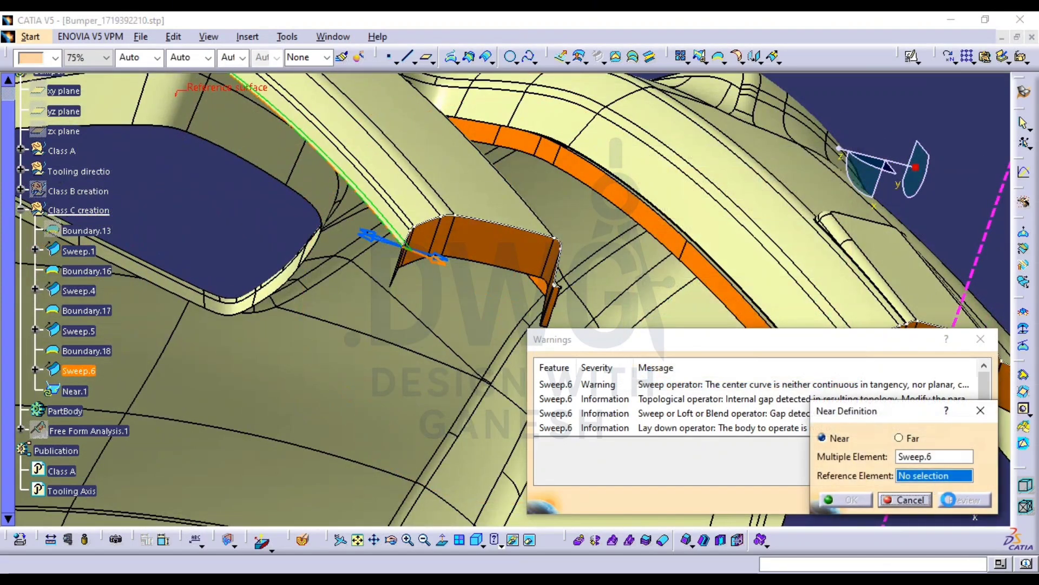
pyautogui.click(926, 499)
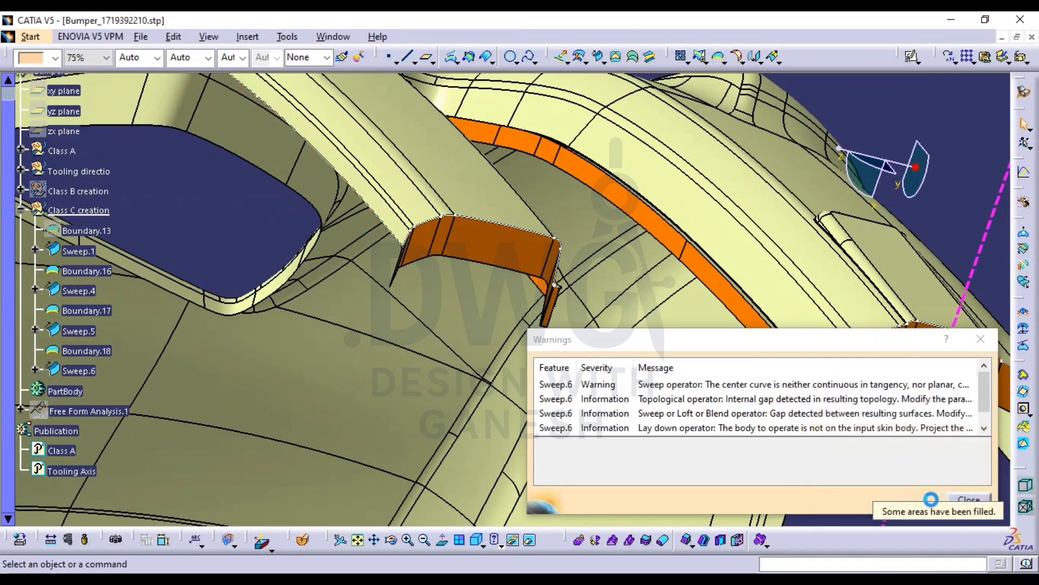
pyautogui.click(969, 503)
# Inspect the notch area of the lower edge sweep and delete that sweep
pyautogui.moveTo(460, 268)
pyautogui.mouseDown(button='middle')
pyautogui.moveTo(456, 350)
pyautogui.moveTo(464, 282)
pyautogui.mouseUp(button='middle')
pyautogui.moveTo(454, 325); pyautogui.dragTo(489, 278, button='middle')
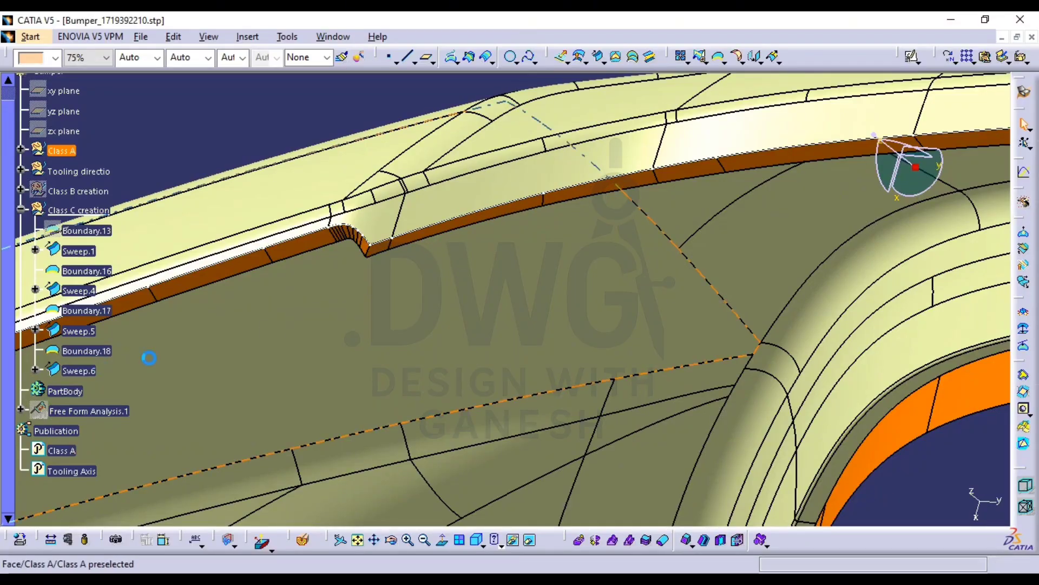
pyautogui.click(81, 370)
pyautogui.press('Delete')
pyautogui.press('Return')
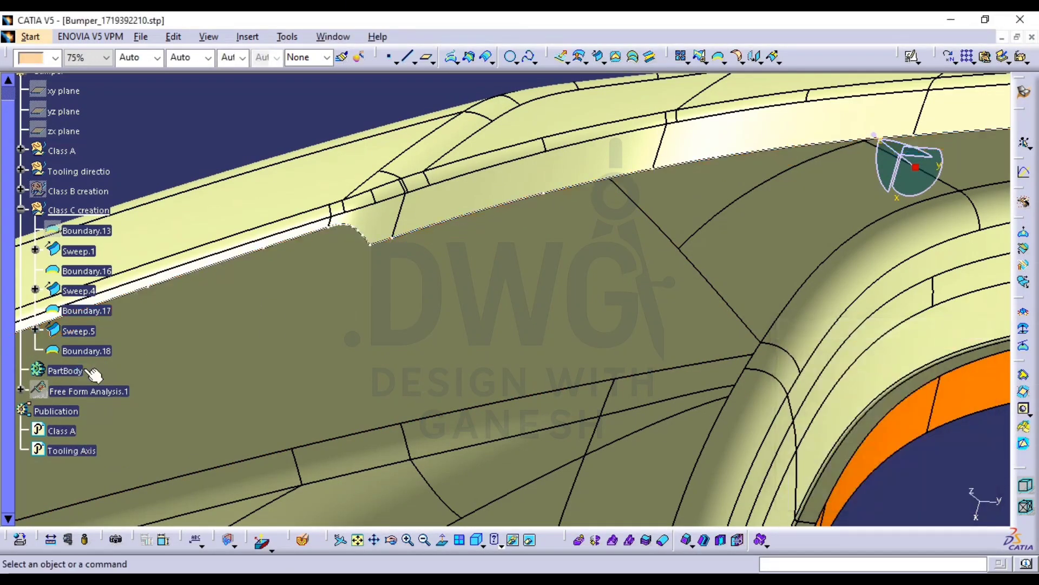
# Set up a Curve Smooth on the Class A boundary extracted along the bumper's lower edge
pyautogui.moveTo(563, 319); pyautogui.dragTo(539, 481, button='middle')
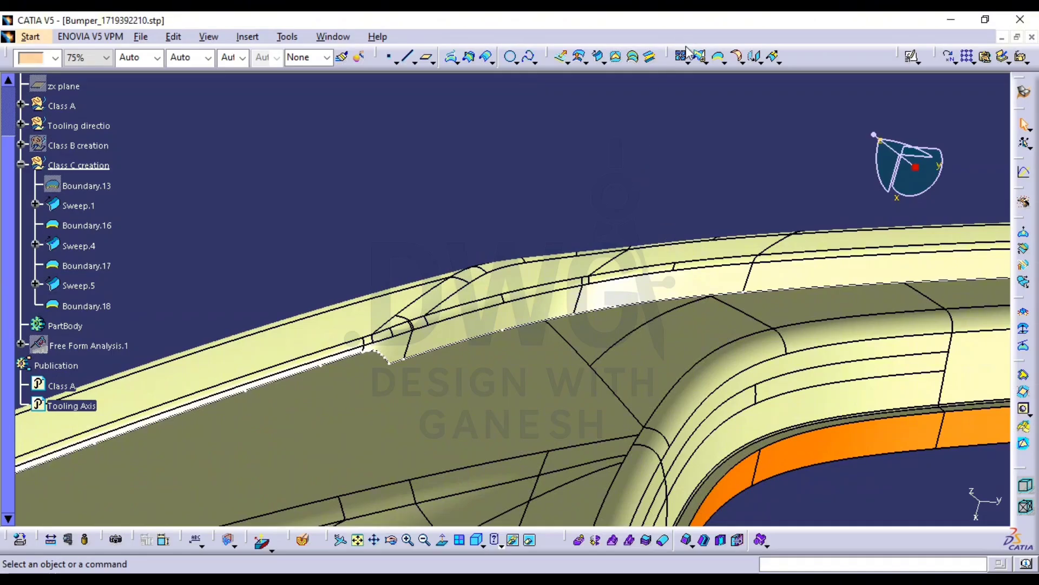
pyautogui.click(682, 56)
pyautogui.click(688, 62)
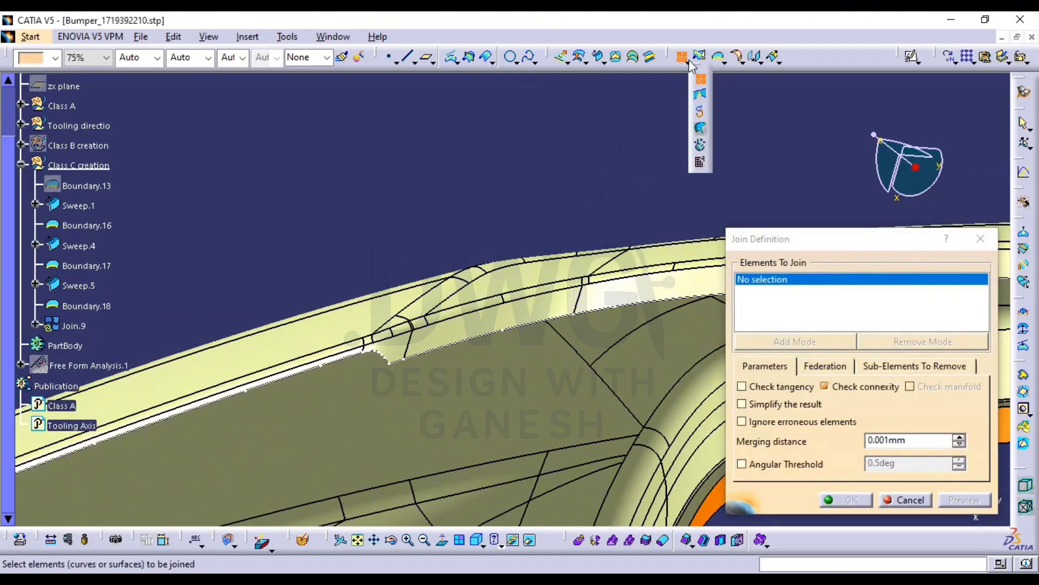
pyautogui.click(701, 130)
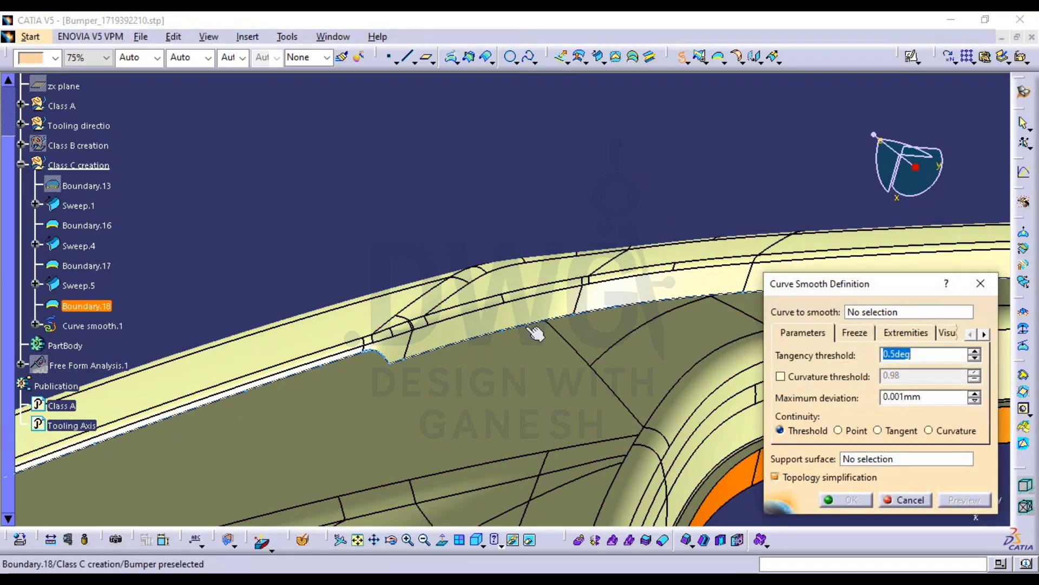
pyautogui.click(536, 332)
pyautogui.moveTo(536, 332); pyautogui.dragTo(489, 262, button='middle')
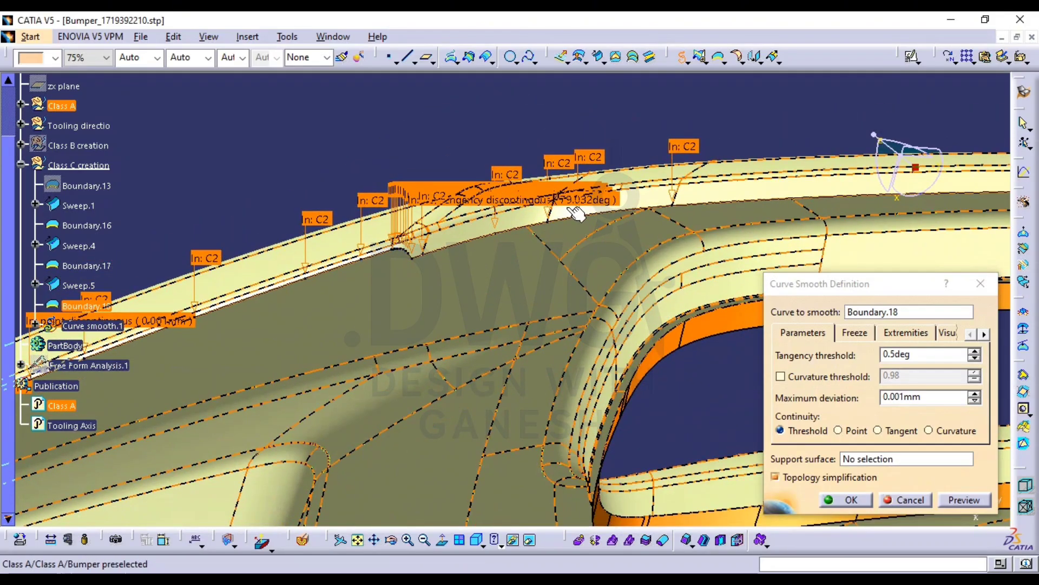
pyautogui.moveTo(522, 215); pyautogui.dragTo(512, 271, button='middle')
pyautogui.moveTo(452, 252); pyautogui.dragTo(483, 112, button='middle')
pyautogui.moveTo(477, 168); pyautogui.dragTo(450, 268, button='middle')
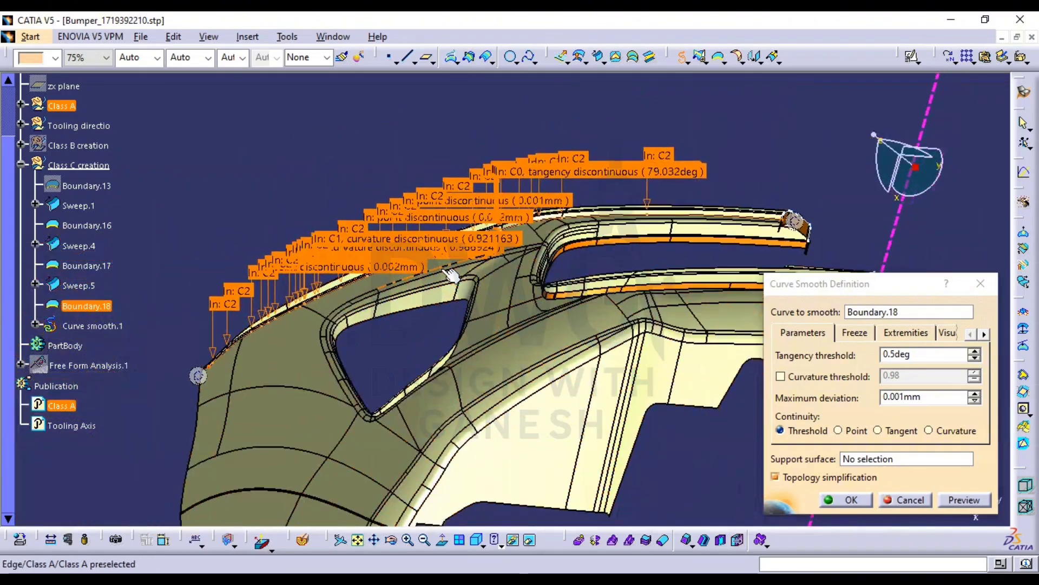
# Smooth the lower edge boundary with Curvature continuity and 0.001mm maximum deviation, previewing the result before creating it
pyautogui.click(942, 437)
pyautogui.click(957, 500)
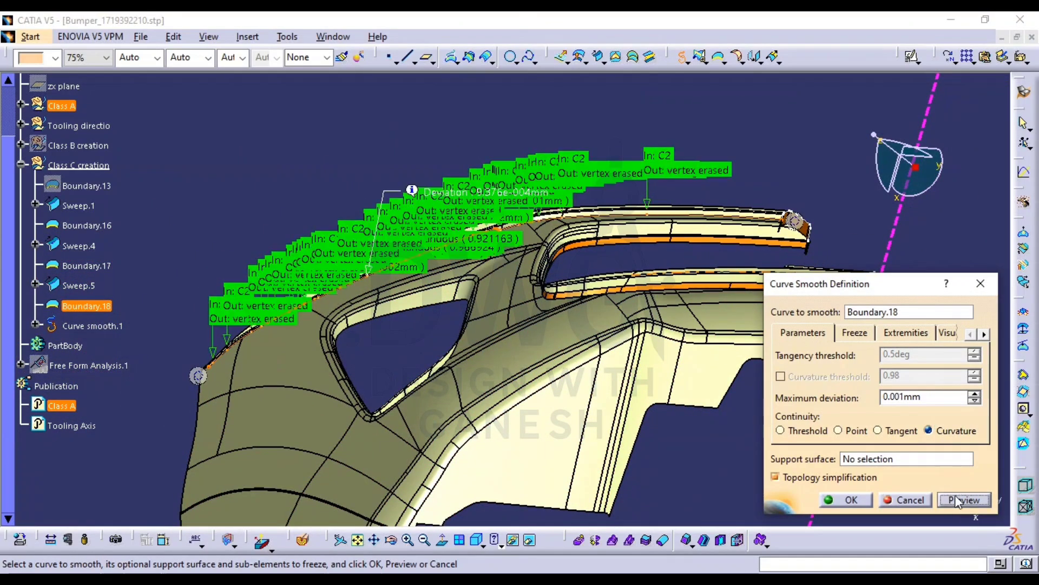
pyautogui.keyDown('ctrl'); pyautogui.moveTo(626, 343); pyautogui.dragTo(675, 400, button='middle'); pyautogui.keyUp('ctrl')
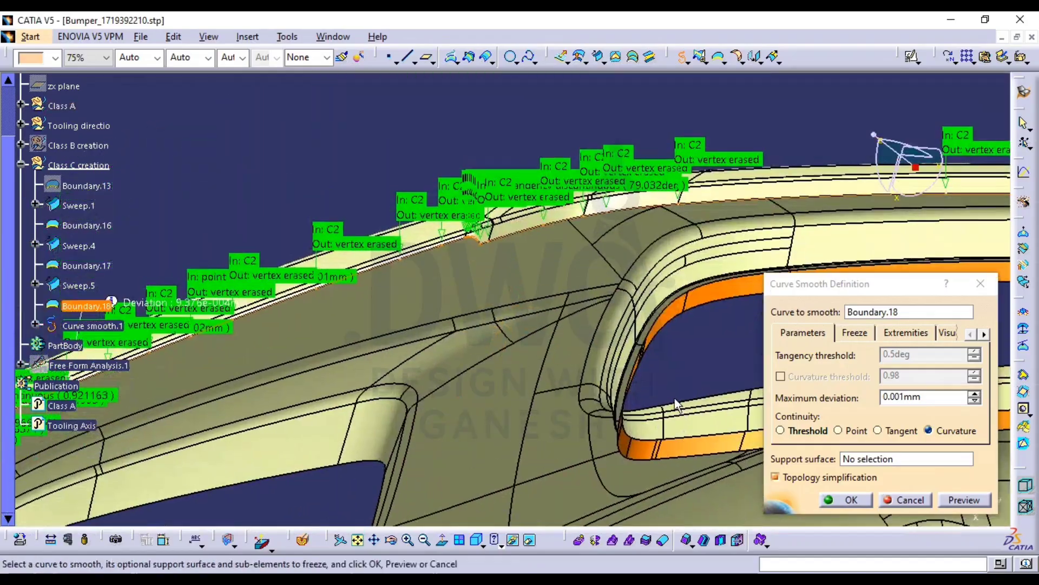
pyautogui.keyDown('ctrl'); pyautogui.moveTo(453, 292); pyautogui.dragTo(462, 221, button='middle'); pyautogui.keyUp('ctrl')
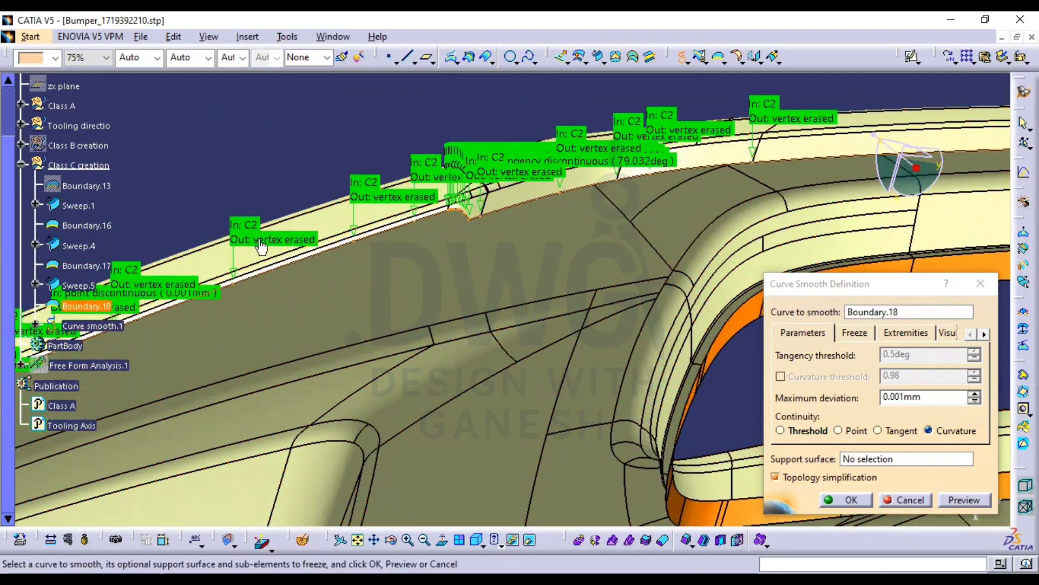
pyautogui.click(848, 500)
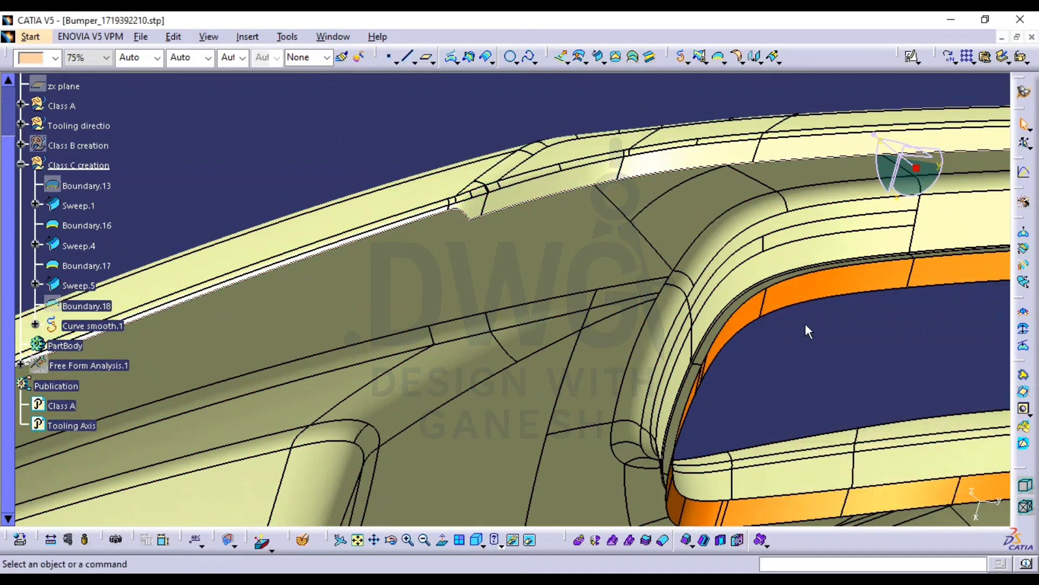
# Sweep the smoothed lower edge curve with Class A as reference surface, using 93deg angle and 5mm length
pyautogui.moveTo(805, 330); pyautogui.dragTo(557, 320, button='middle')
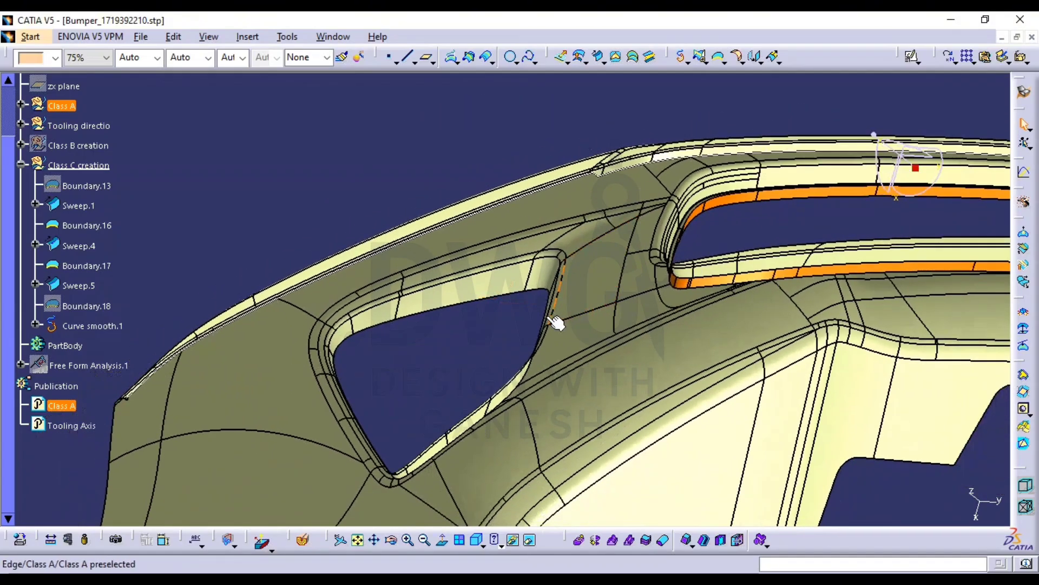
pyautogui.click(600, 58)
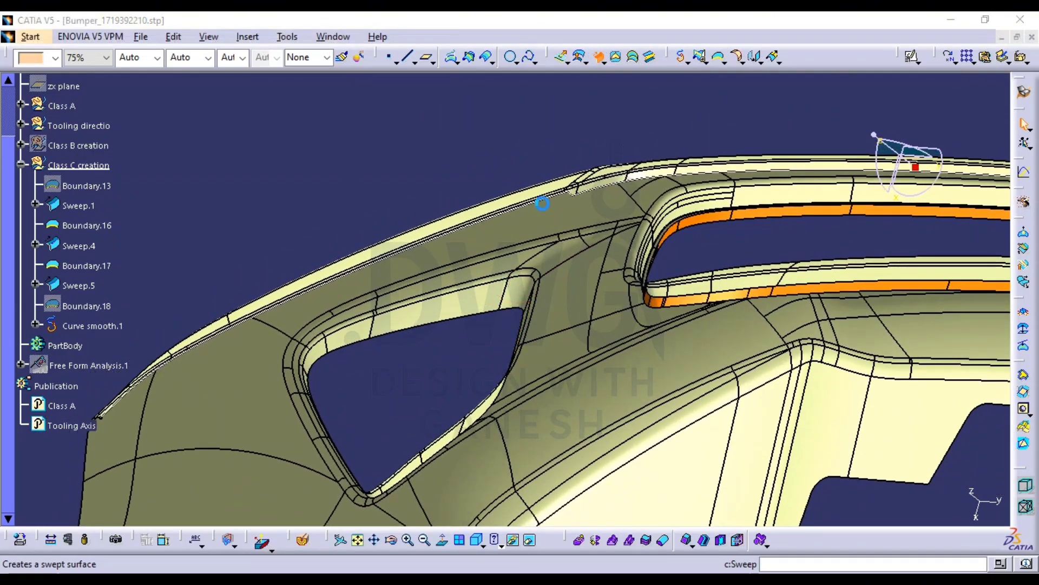
pyautogui.click(458, 243)
pyautogui.click(481, 243)
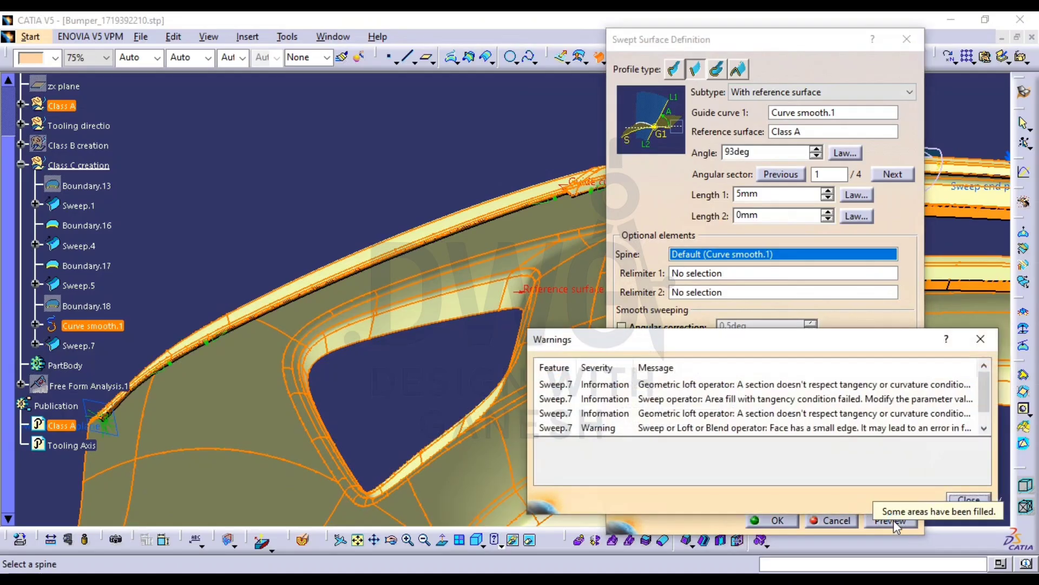
pyautogui.click(968, 498)
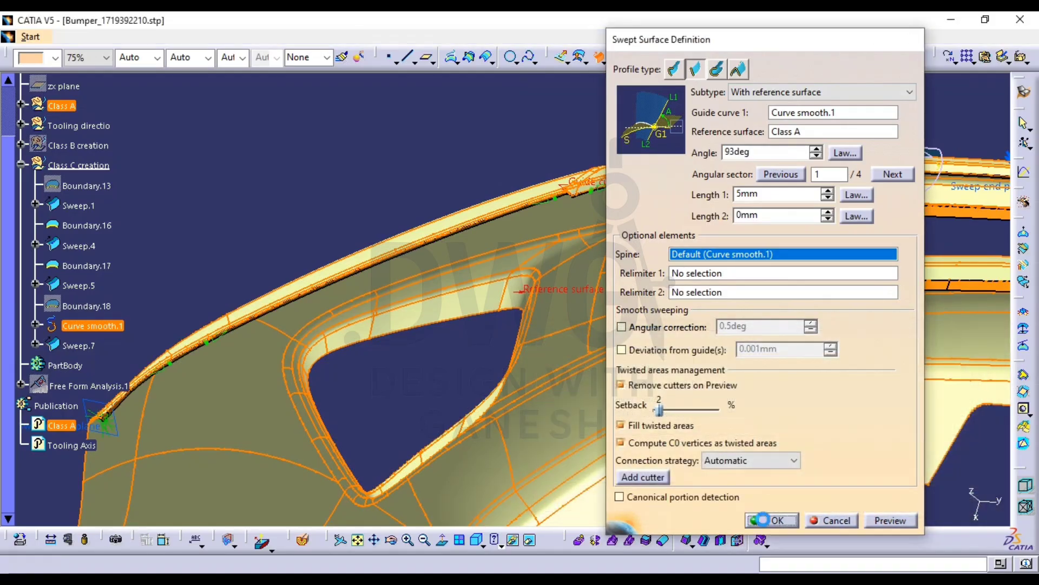
pyautogui.click(779, 520)
# Inspect the new lower edge sweep around the notch and review its sweep definition
pyautogui.moveTo(661, 220); pyautogui.dragTo(622, 285, button='middle')
pyautogui.moveTo(668, 450); pyautogui.dragTo(527, 212, button='middle')
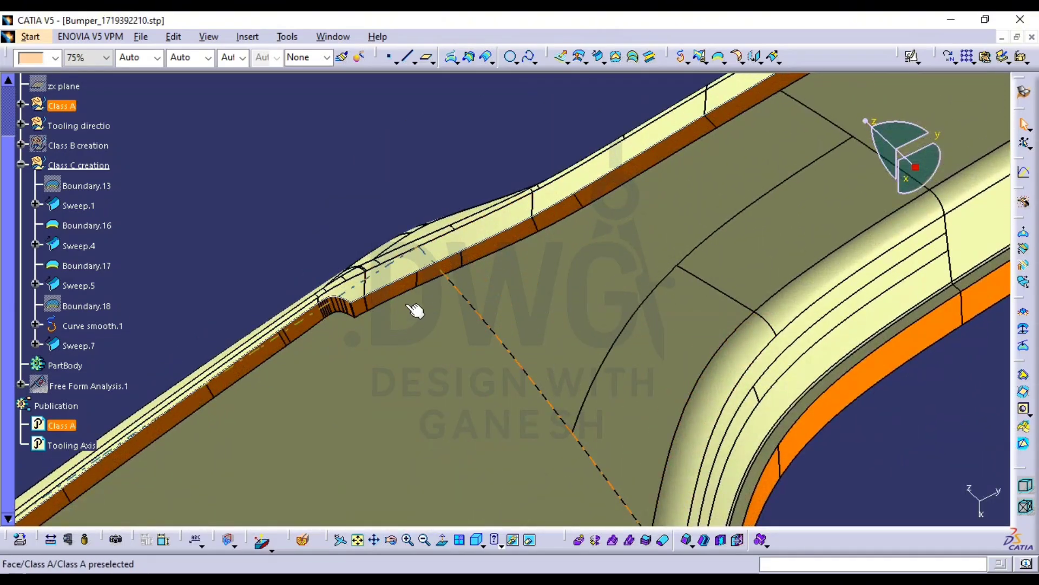
pyautogui.moveTo(562, 291); pyautogui.dragTo(555, 340, button='middle')
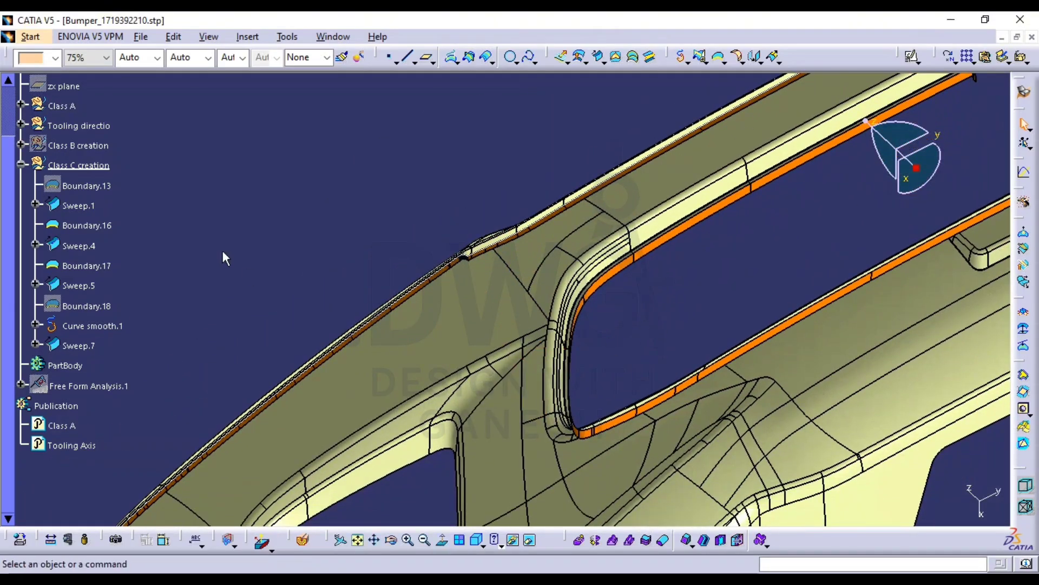
pyautogui.click(76, 344)
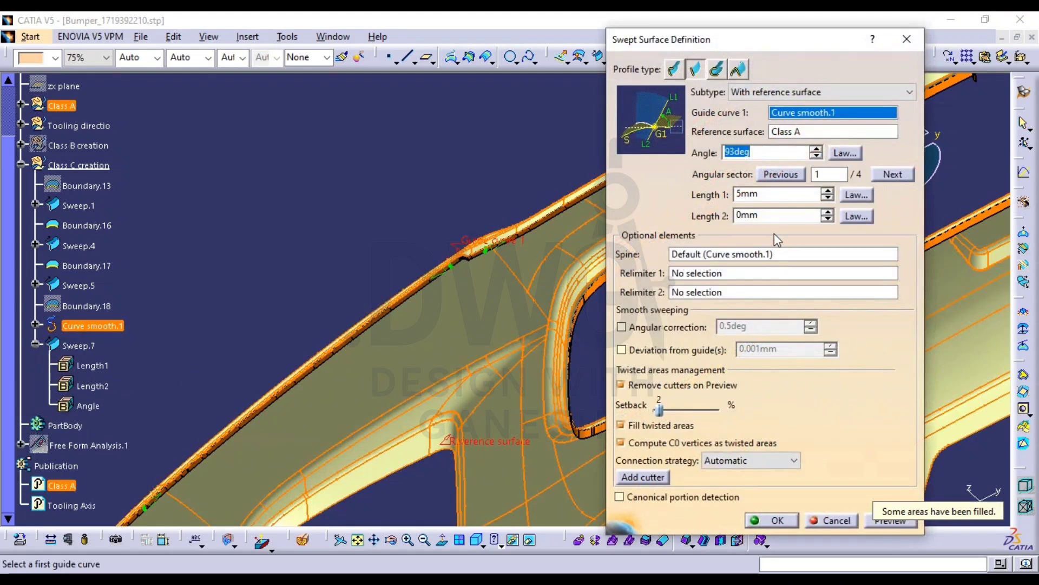
pyautogui.click(775, 521)
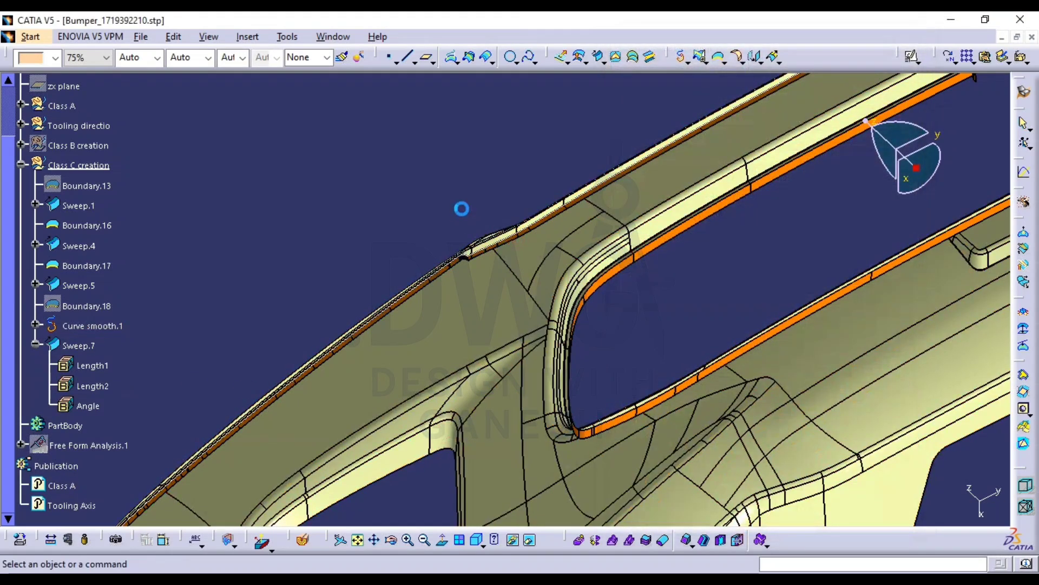
# Extract the Class A boundary along the bumper's side end, limited by its two end corners and oriented along the short side
pyautogui.moveTo(462, 209); pyautogui.dragTo(573, 268, button='middle')
pyautogui.moveTo(573, 268); pyautogui.dragTo(646, 197, button='middle')
pyautogui.moveTo(299, 450); pyautogui.dragTo(323, 345, button='middle')
pyautogui.click(720, 56)
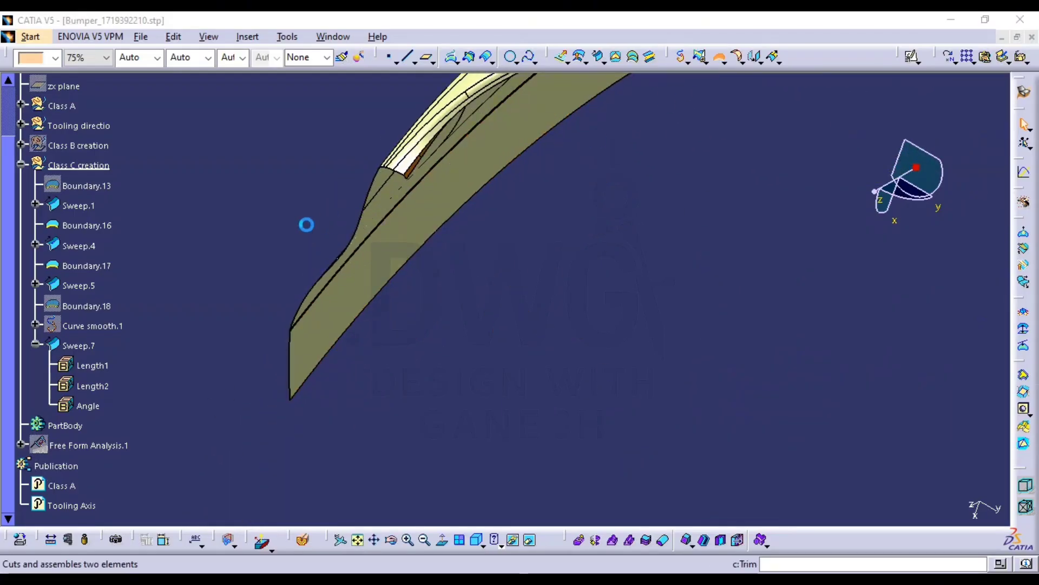
pyautogui.click(406, 181)
pyautogui.click(408, 176)
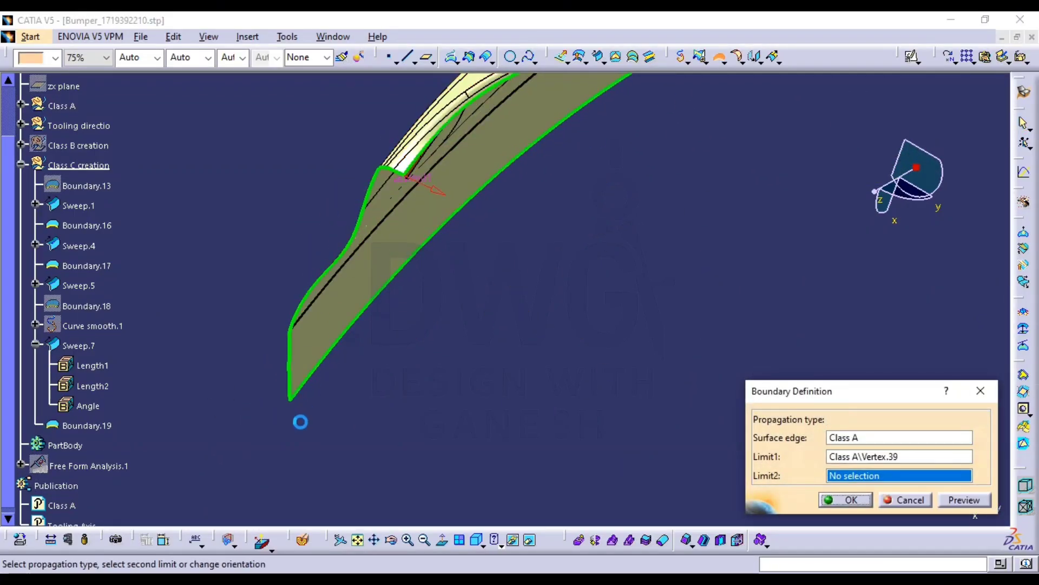
pyautogui.click(293, 404)
pyautogui.click(436, 195)
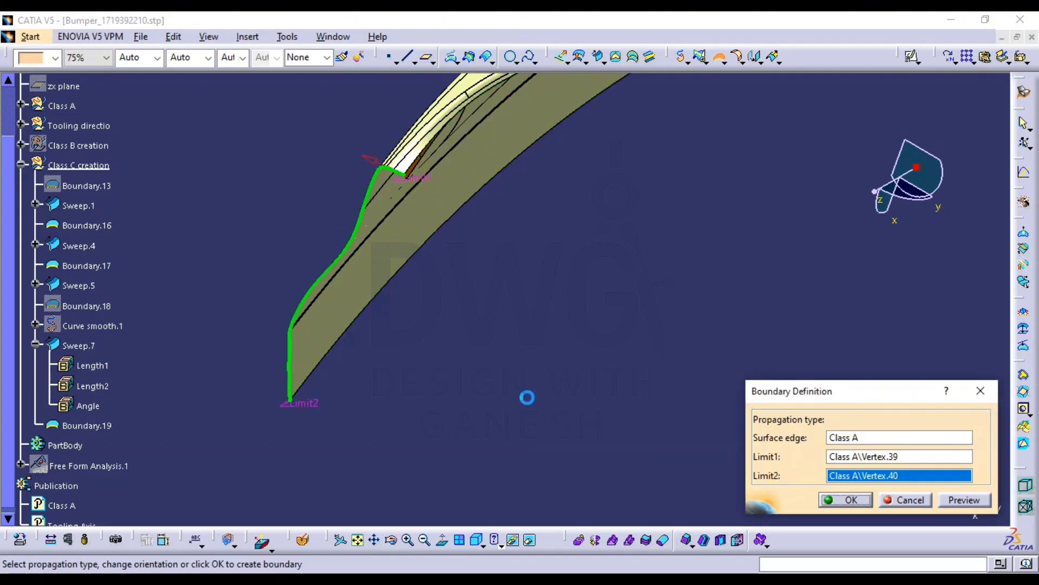
pyautogui.click(842, 503)
pyautogui.click(599, 56)
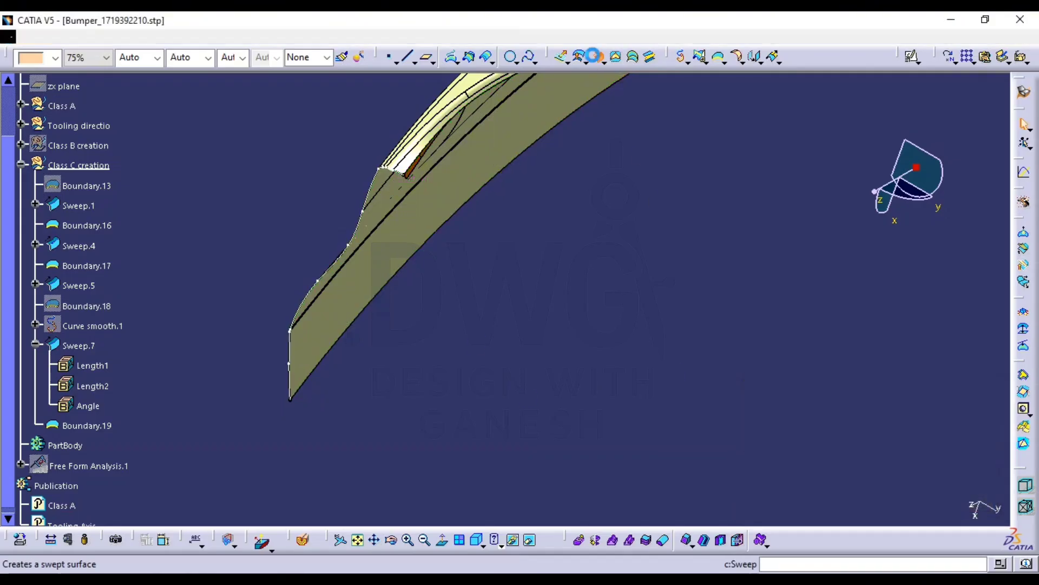
pyautogui.click(380, 197)
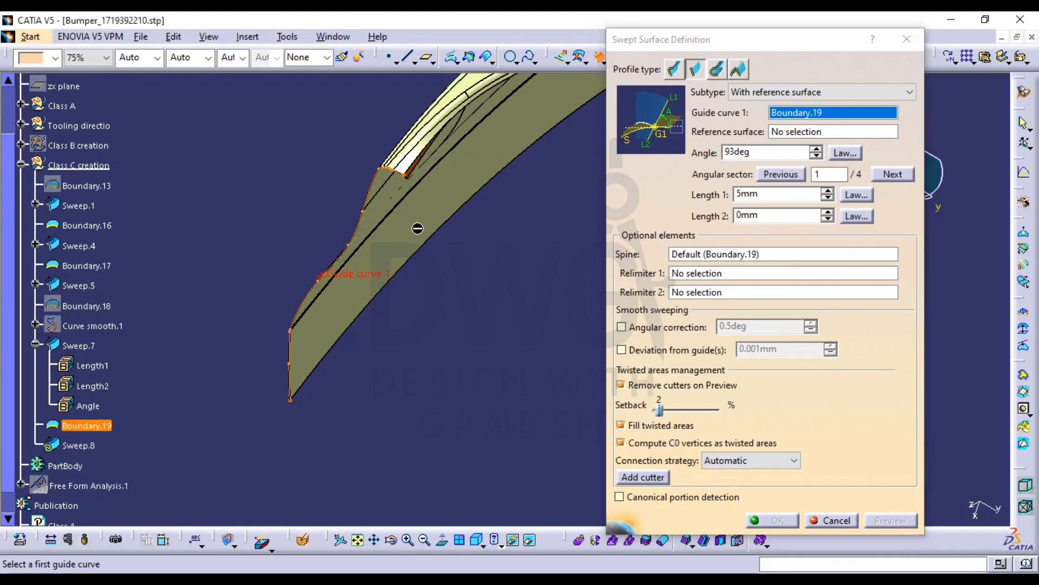
pyautogui.press('Escape')
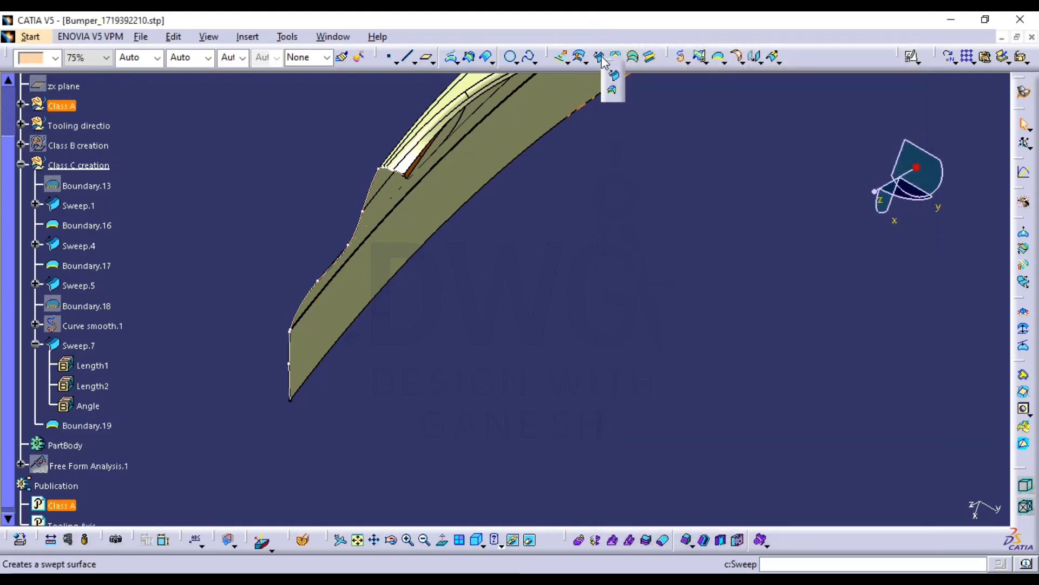
# Sweep the side end boundary with Class A as reference surface, using 93deg angle, 5mm length and angular sector 4
pyautogui.click(616, 79)
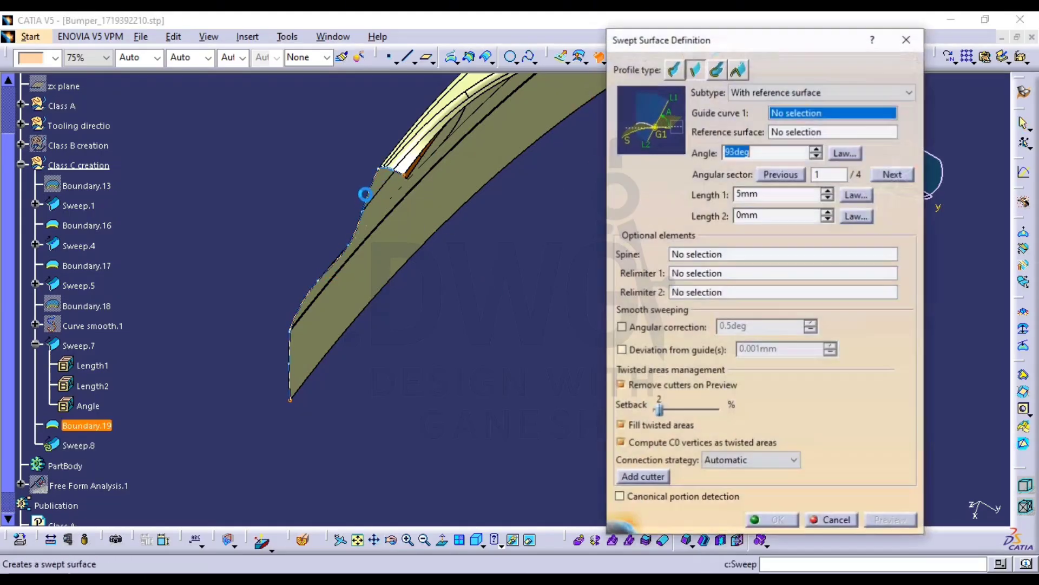
pyautogui.click(368, 198)
pyautogui.click(408, 227)
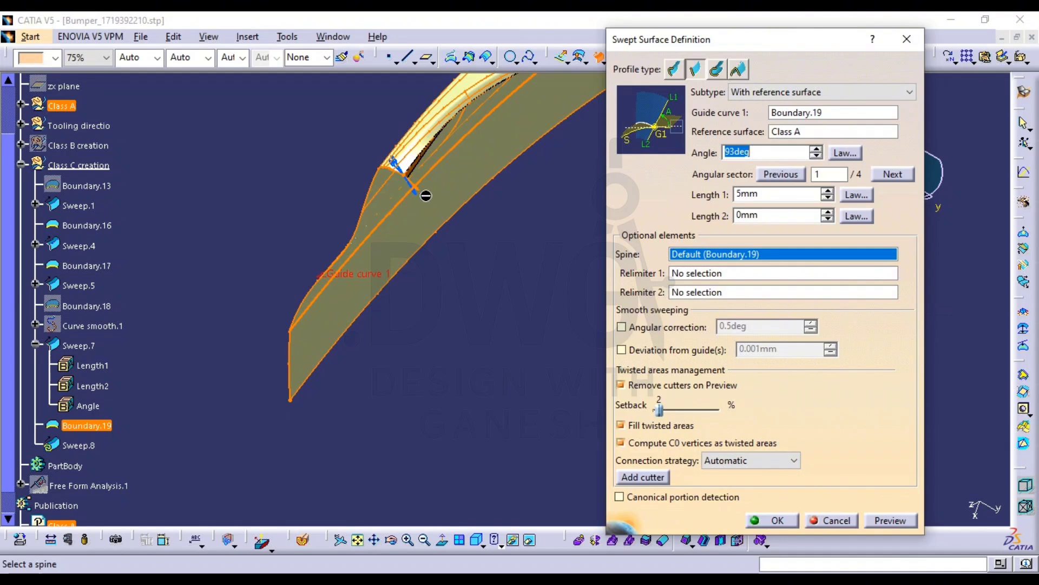
pyautogui.moveTo(426, 195); pyautogui.dragTo(421, 215, button='middle')
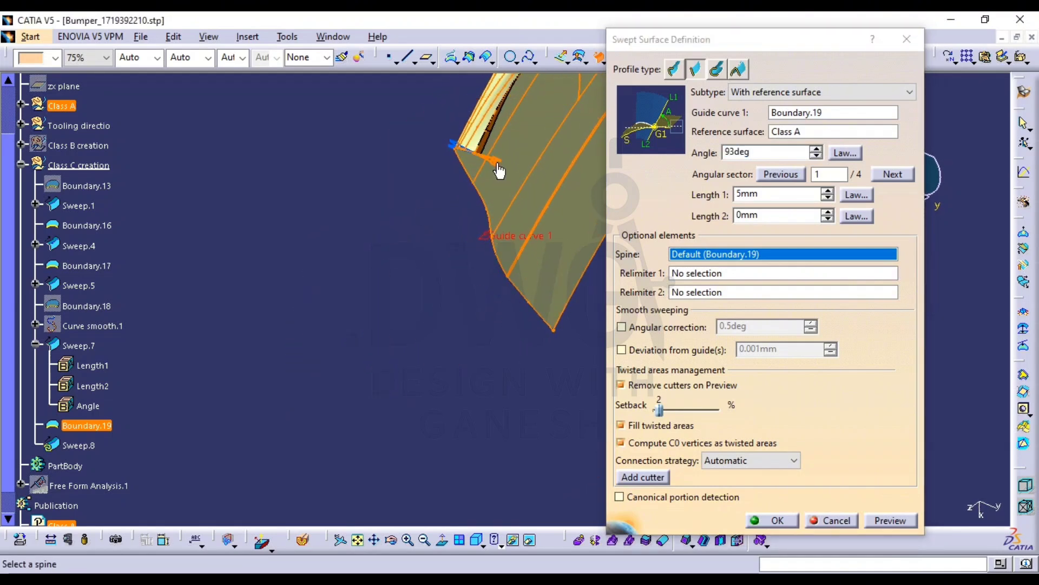
pyautogui.click(888, 521)
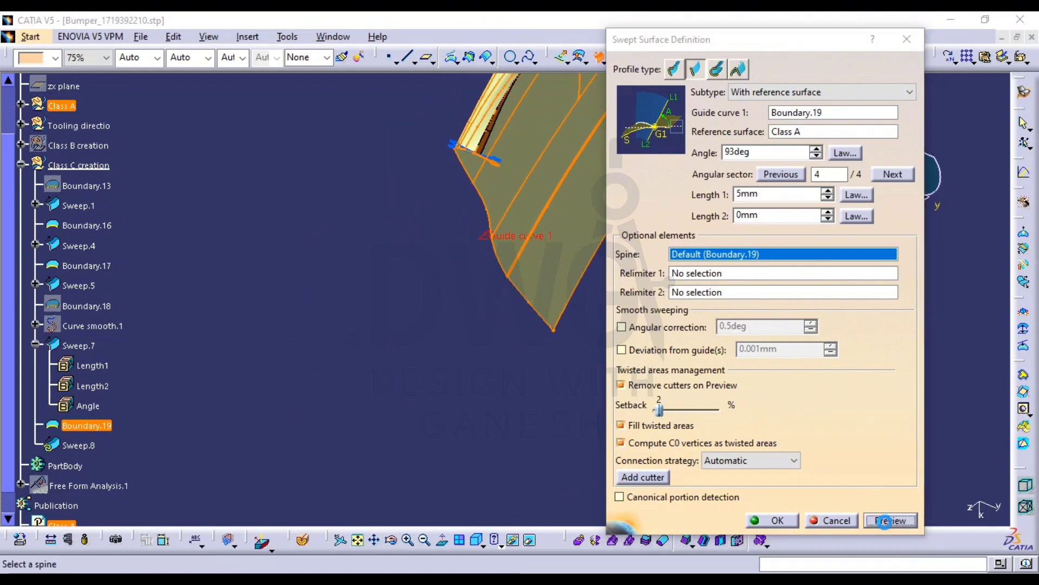
pyautogui.click(967, 504)
pyautogui.moveTo(420, 266); pyautogui.dragTo(508, 340, button='middle')
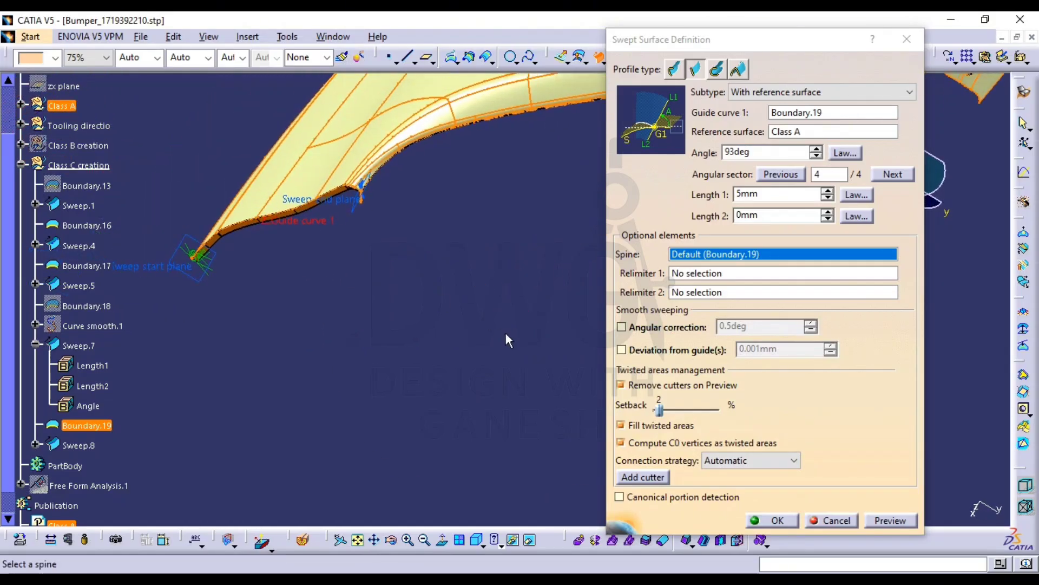
pyautogui.click(777, 521)
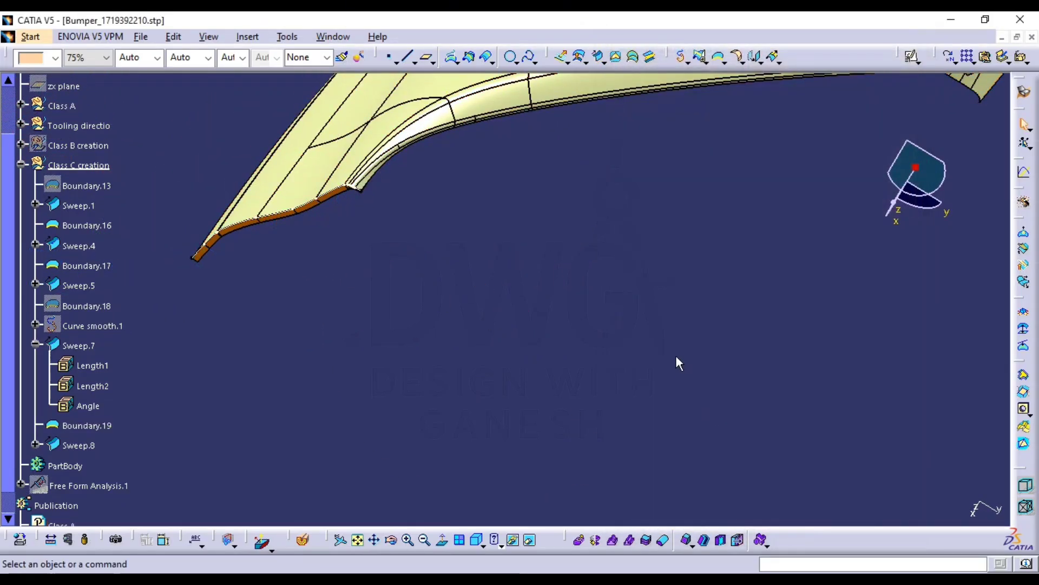
# Extract the Class A boundary along the long curved edge adjoining the side end, limited by the shared corner and its far end corner
pyautogui.moveTo(479, 186); pyautogui.dragTo(446, 236, button='middle')
pyautogui.moveTo(517, 227); pyautogui.dragTo(674, 306, button='middle')
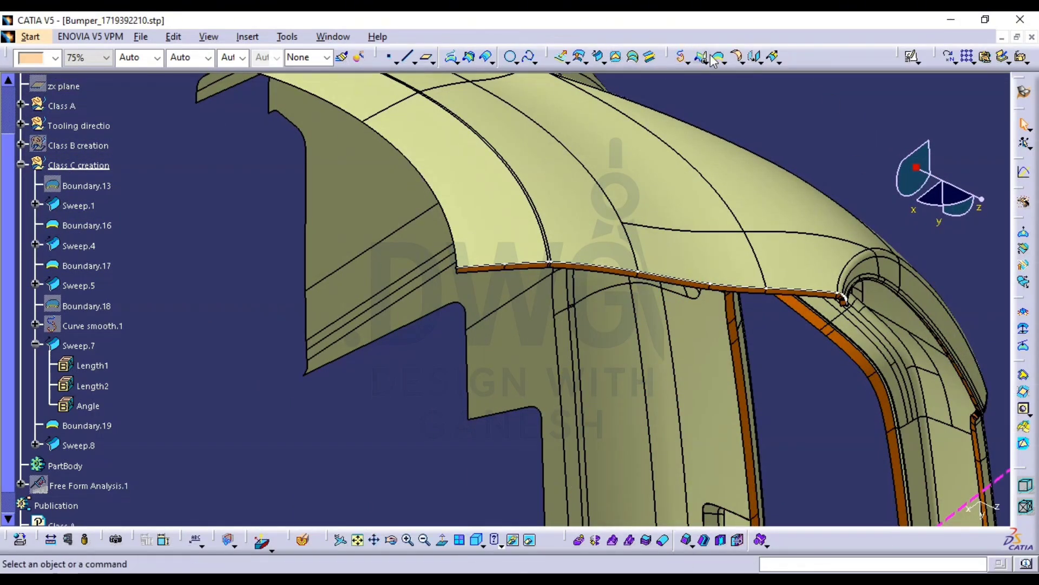
pyautogui.click(453, 169)
pyautogui.moveTo(446, 228); pyautogui.dragTo(523, 342, button='middle')
pyautogui.click(416, 237)
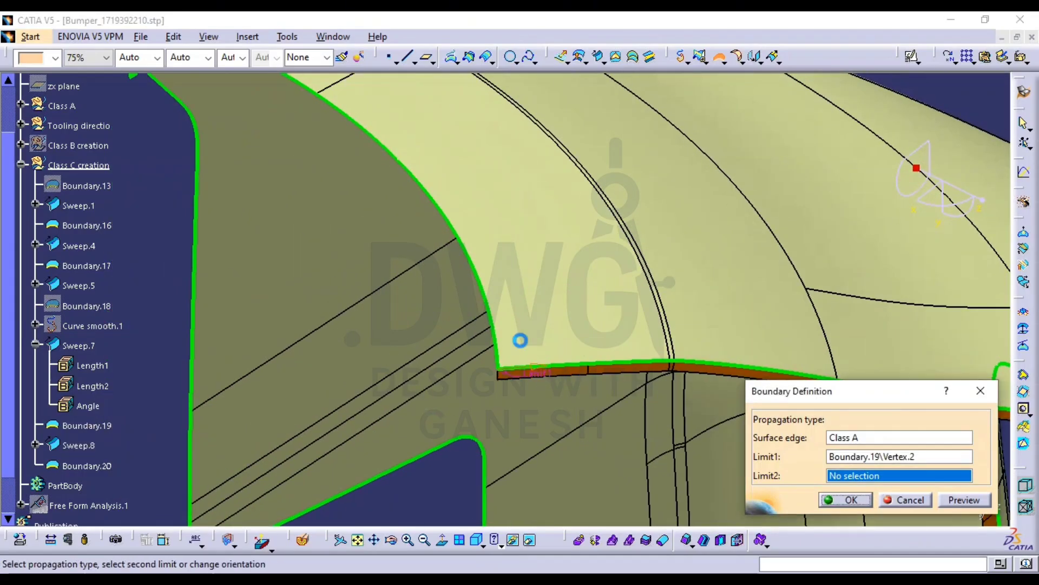
pyautogui.moveTo(177, 132); pyautogui.dragTo(305, 245, button='middle')
pyautogui.moveTo(202, 187); pyautogui.dragTo(314, 226, button='middle')
pyautogui.click(241, 209)
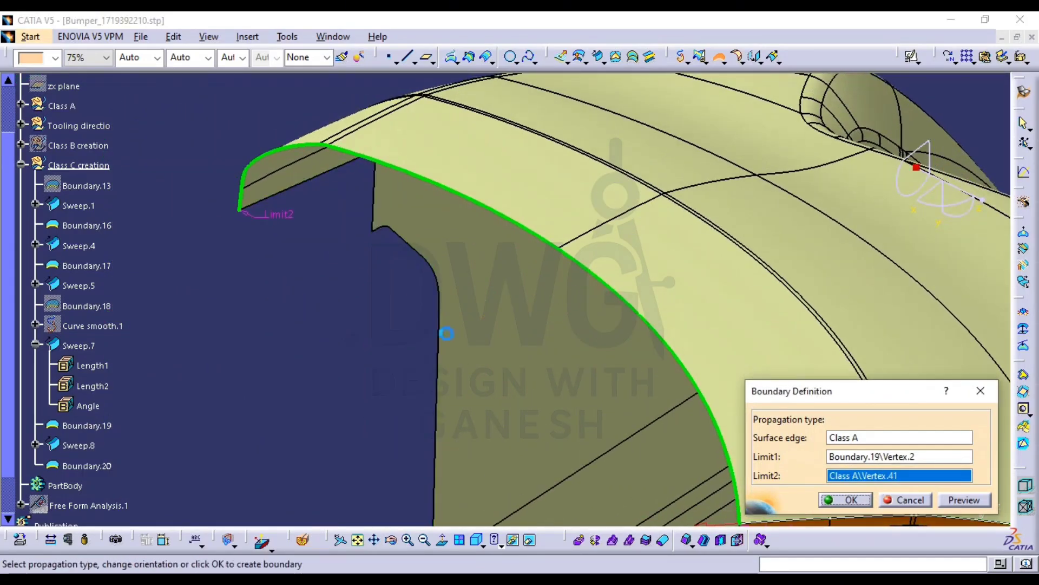
pyautogui.click(845, 499)
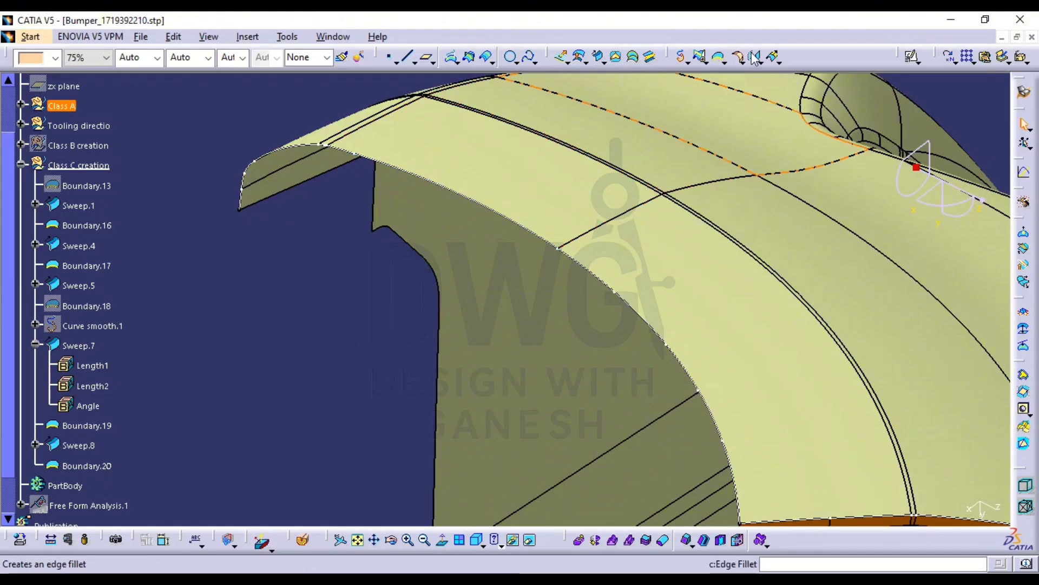
# Sweep the long curved edge boundary with Class A as reference surface, using 93deg angle, 5mm length and angular sector 4
pyautogui.click(595, 57)
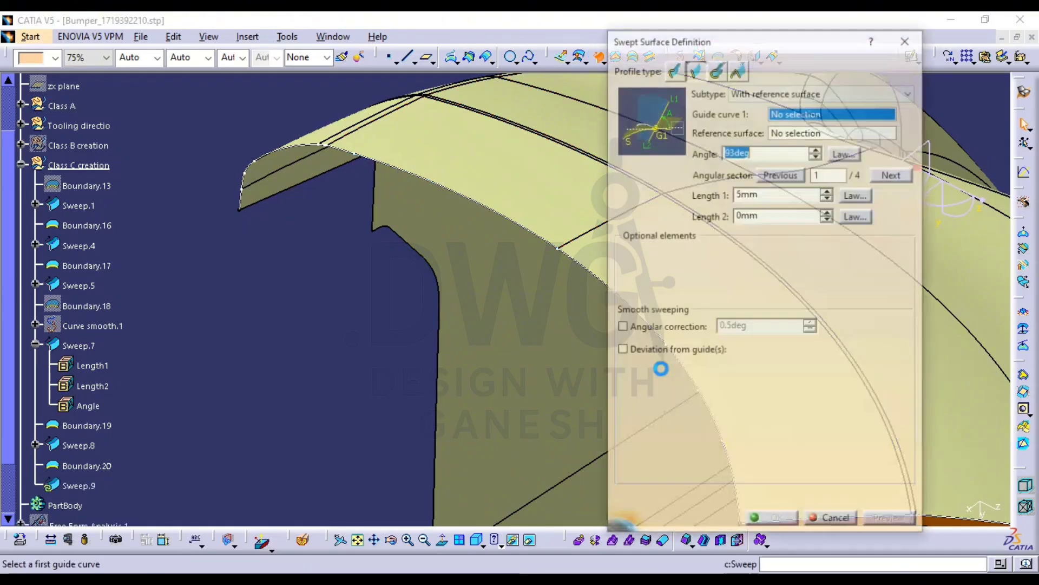
pyautogui.click(505, 216)
pyautogui.click(511, 170)
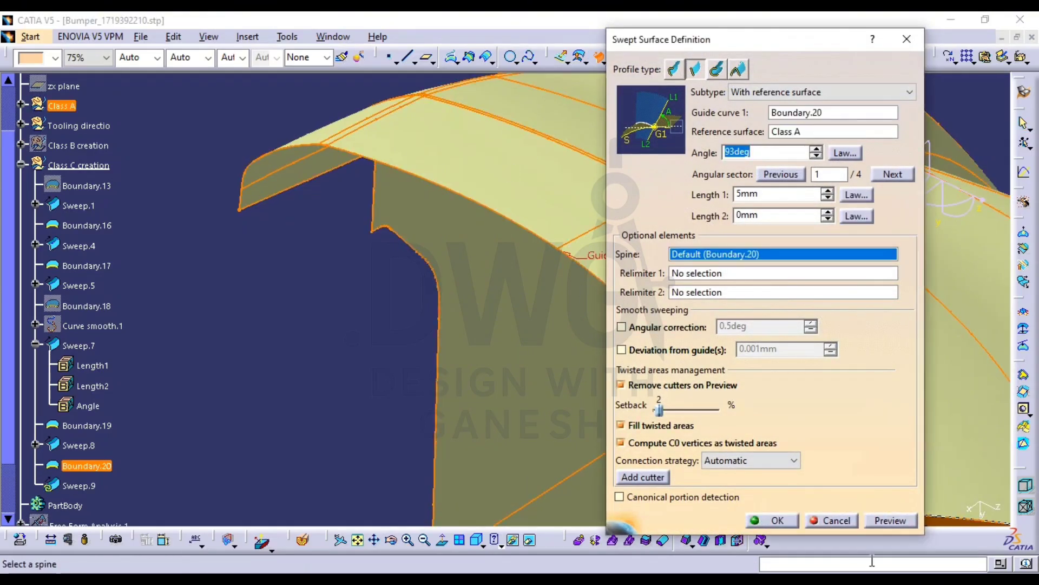
pyautogui.scroll(-1, 525, 340)
pyautogui.moveTo(526, 339); pyautogui.dragTo(497, 433, button='middle')
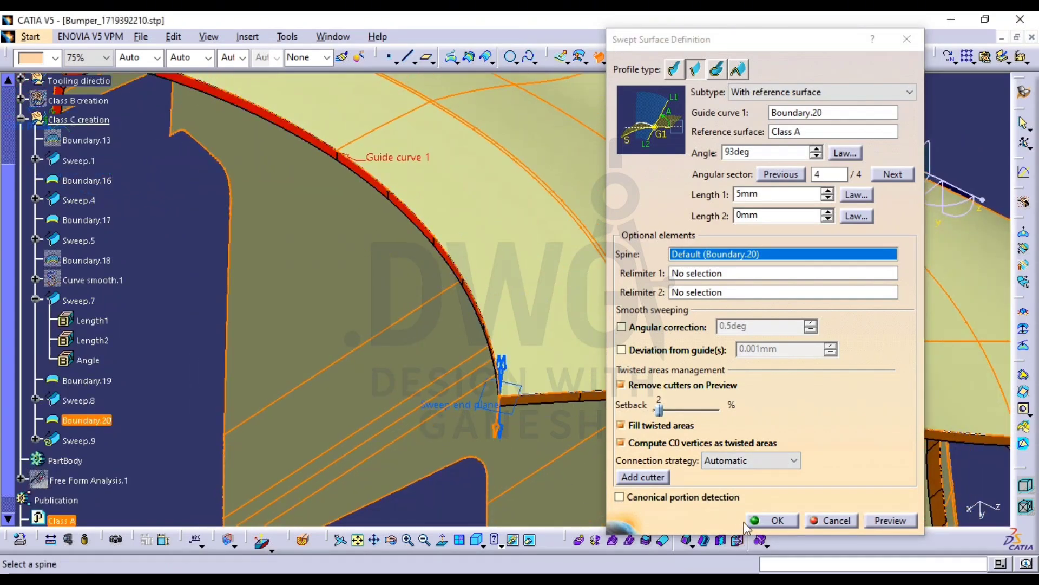
pyautogui.click(771, 520)
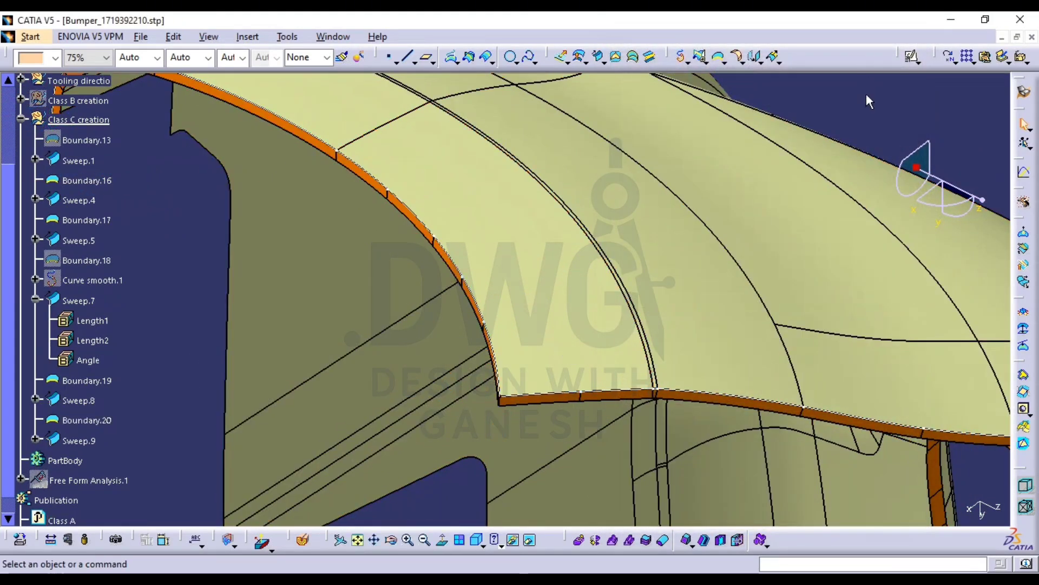
# Extract the Class A boundary along the notched edge, from the curved edge sweep's end corner to the corner at the arm end sweep
pyautogui.moveTo(581, 179); pyautogui.dragTo(617, 309, button='middle')
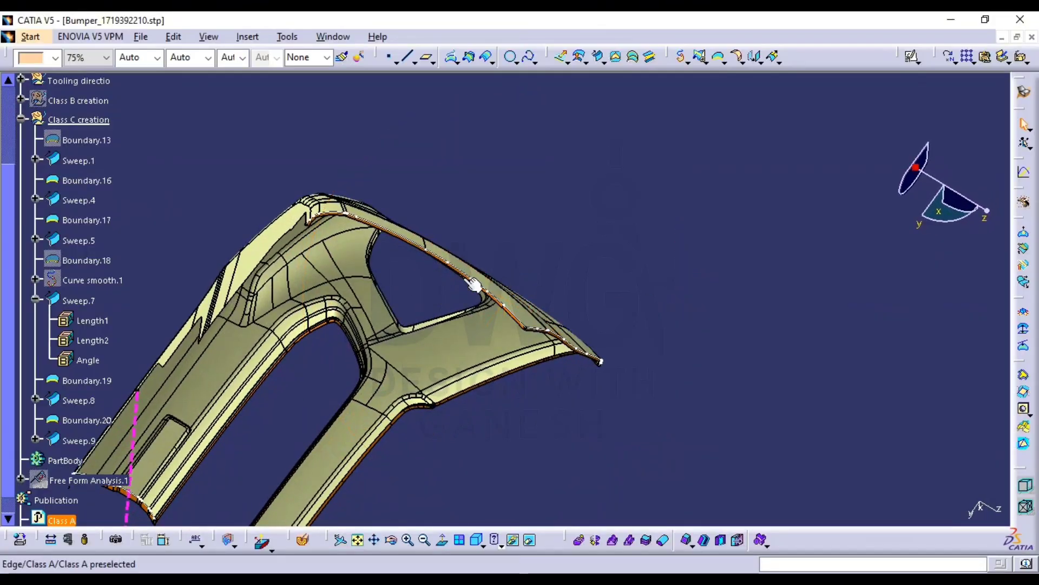
pyautogui.moveTo(474, 281); pyautogui.dragTo(695, 258, button='middle')
pyautogui.moveTo(503, 265); pyautogui.dragTo(523, 138, button='middle')
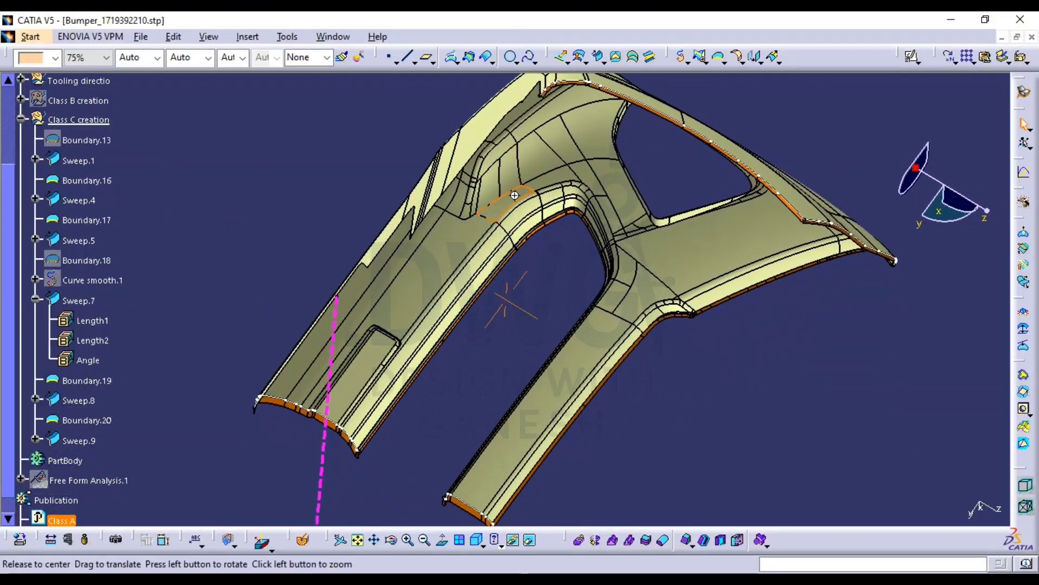
pyautogui.moveTo(517, 215); pyautogui.dragTo(548, 272, button='middle')
pyautogui.moveTo(585, 241); pyautogui.dragTo(653, 266, button='middle')
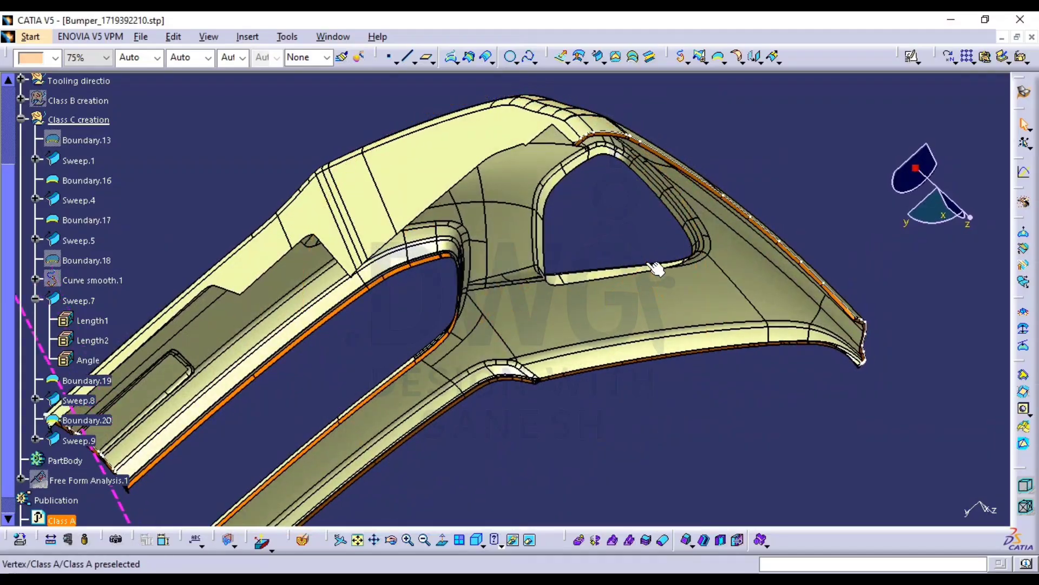
pyautogui.moveTo(501, 281)
pyautogui.mouseDown(button='middle')
pyautogui.moveTo(480, 343)
pyautogui.moveTo(473, 226)
pyautogui.moveTo(501, 252)
pyautogui.moveTo(513, 297)
pyautogui.mouseUp(button='middle')
pyautogui.moveTo(600, 329); pyautogui.dragTo(676, 264, button='middle')
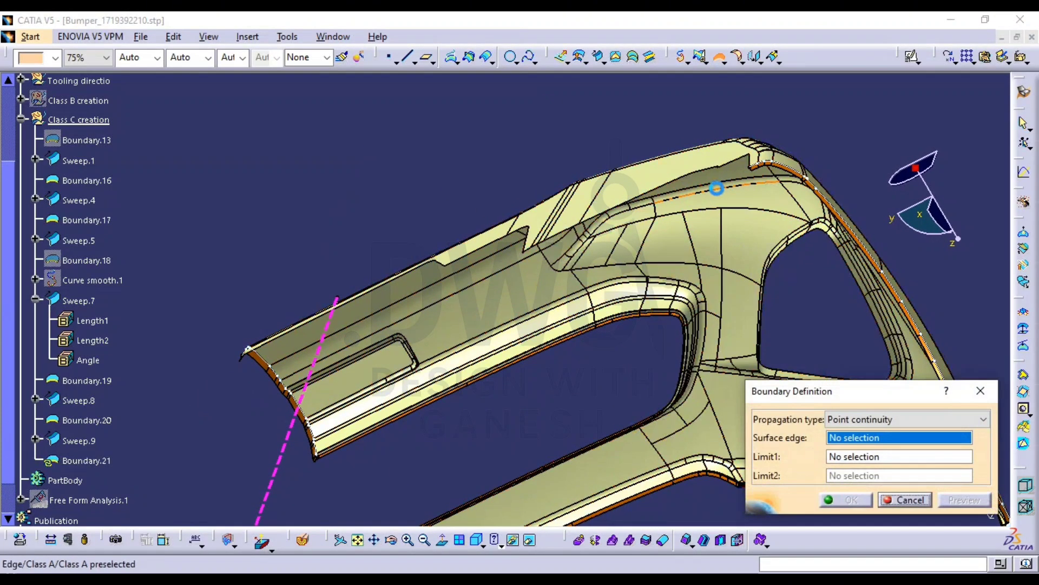
pyautogui.click(729, 180)
pyautogui.moveTo(715, 212)
pyautogui.mouseDown(button='middle')
pyautogui.moveTo(701, 166)
pyautogui.moveTo(459, 423)
pyautogui.mouseUp(button='middle')
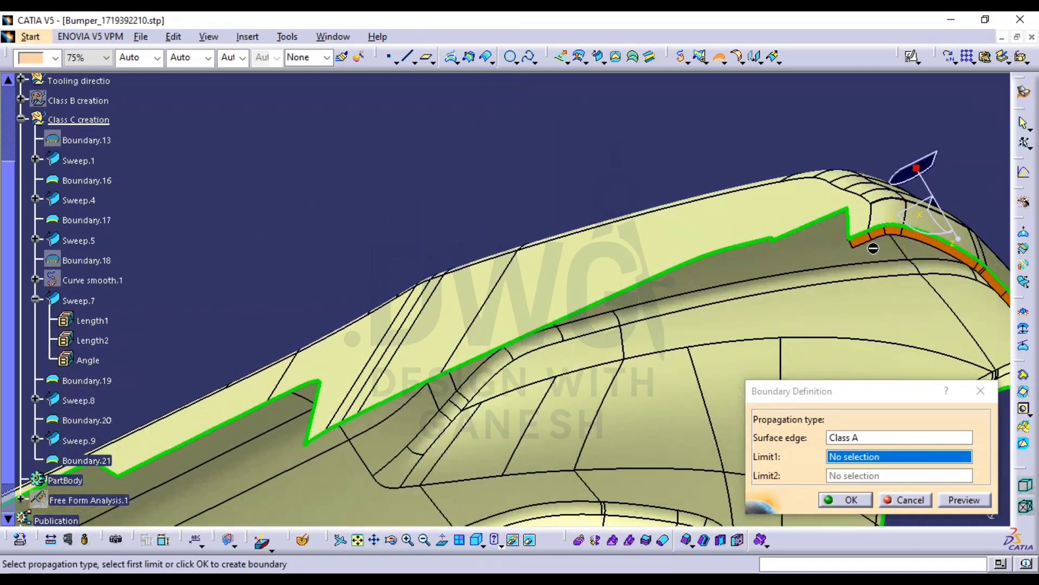
pyautogui.click(857, 242)
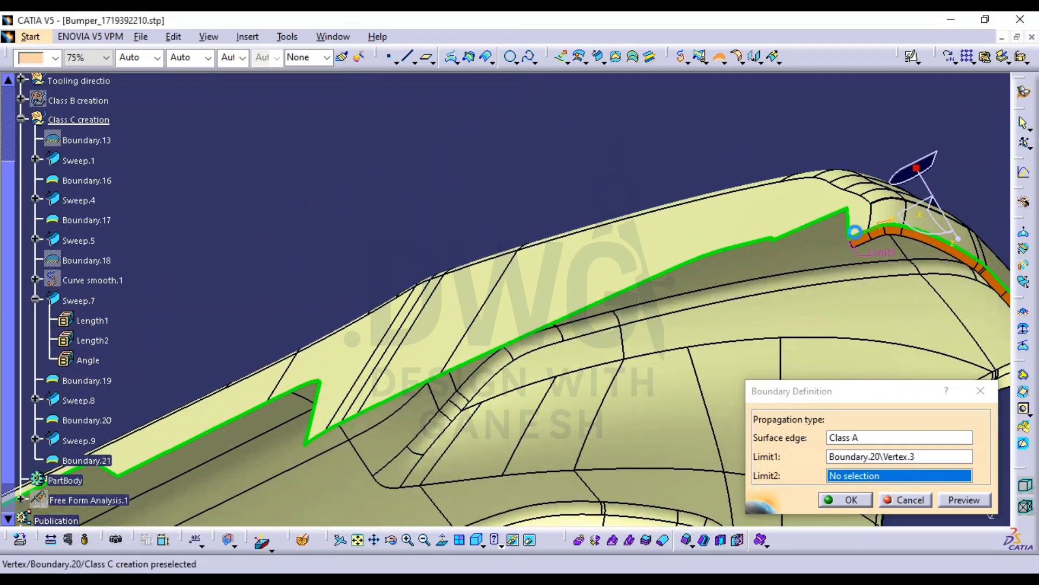
pyautogui.moveTo(623, 268); pyautogui.dragTo(675, 191, button='middle')
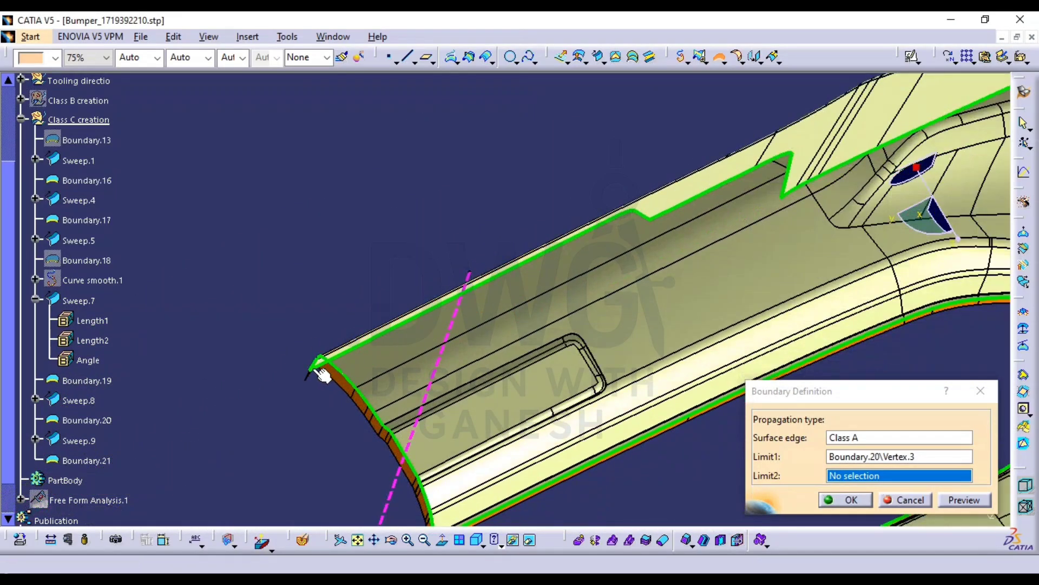
pyautogui.click(316, 360)
pyautogui.click(845, 500)
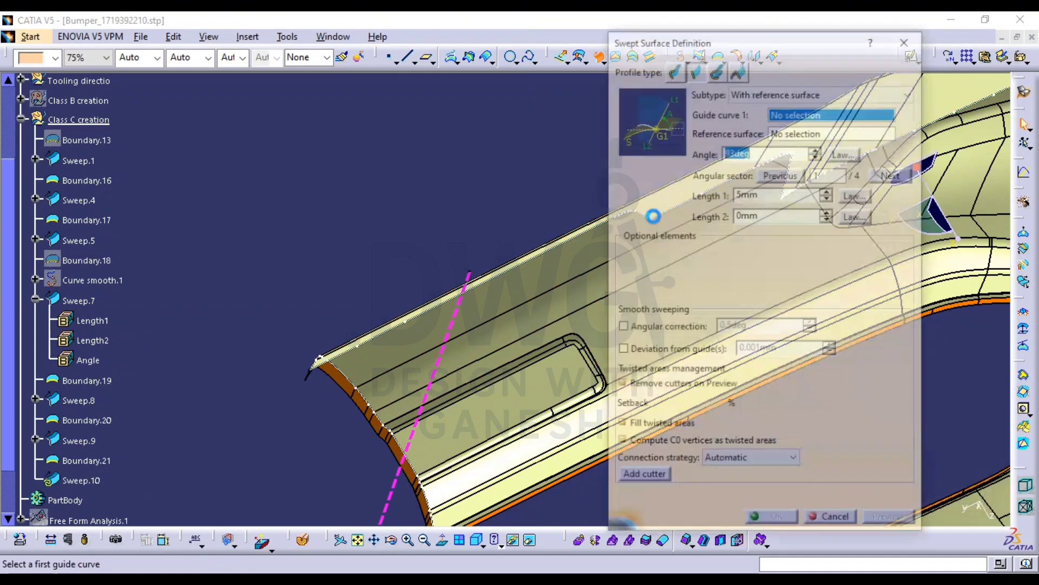
# Sweep the notched edge boundary with Class A as reference surface, using 93deg angle and 5mm length, and accept it despite the warnings
pyautogui.moveTo(368, 272); pyautogui.dragTo(167, 326, button='middle')
pyautogui.click(486, 269)
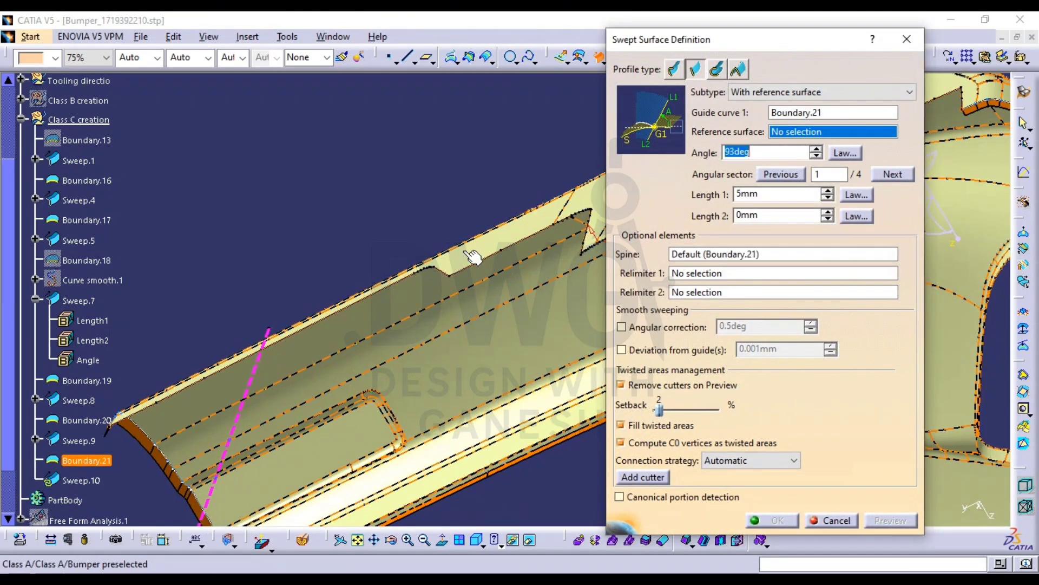
pyautogui.click(476, 361)
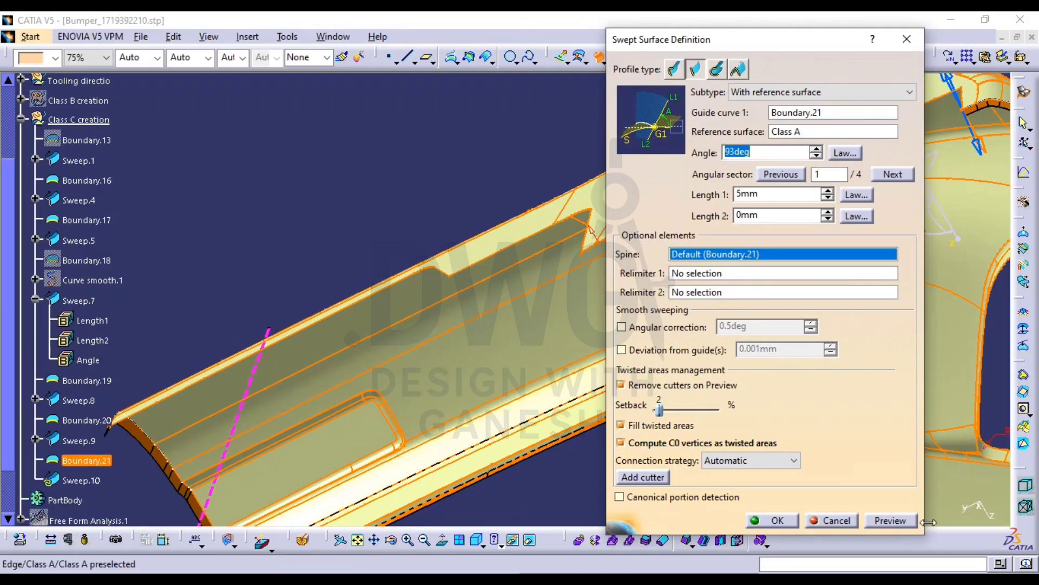
pyautogui.click(876, 519)
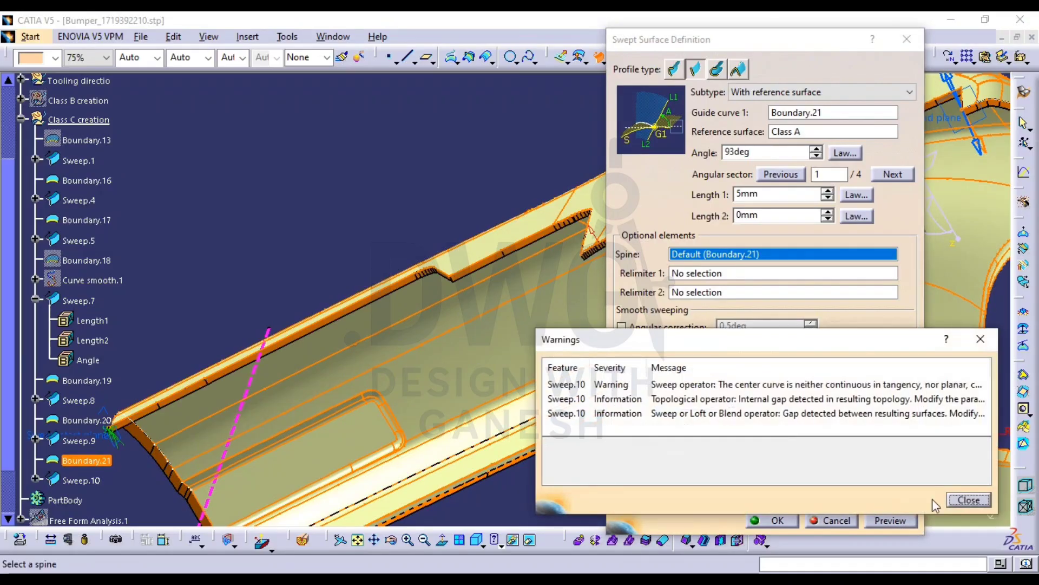
pyautogui.click(965, 499)
pyautogui.moveTo(420, 324); pyautogui.dragTo(177, 244, button='middle')
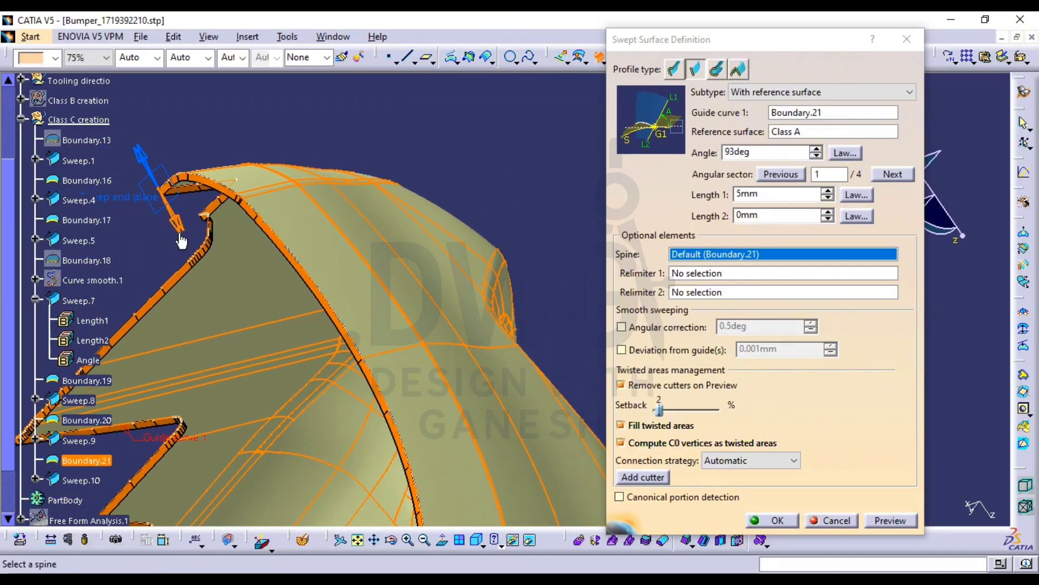
pyautogui.click(766, 518)
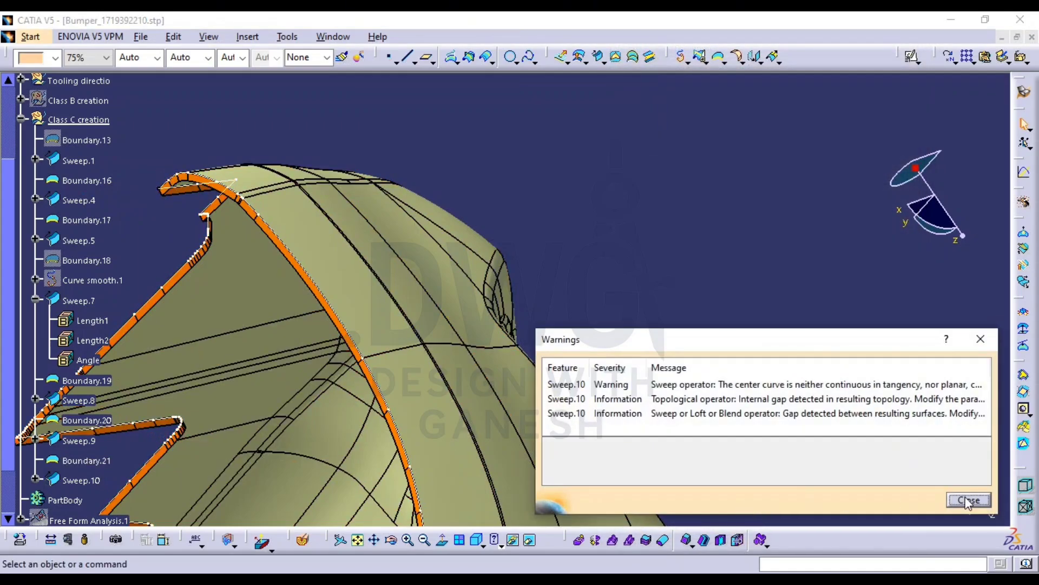
pyautogui.click(968, 500)
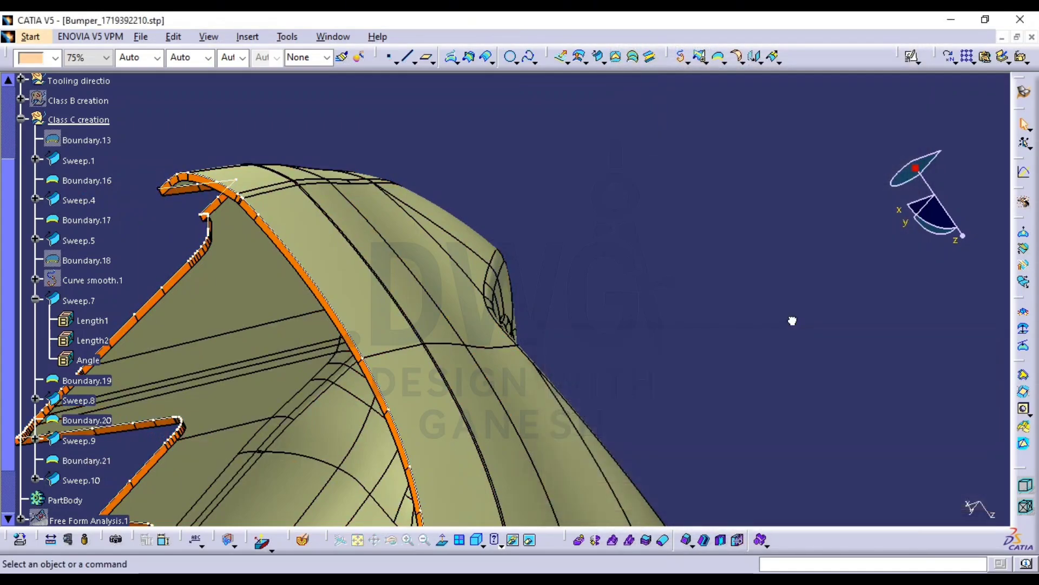
# Extract the closed Class A boundary around the triangular opening with Point continuity propagation
pyautogui.moveTo(617, 264); pyautogui.dragTo(510, 349, button='middle')
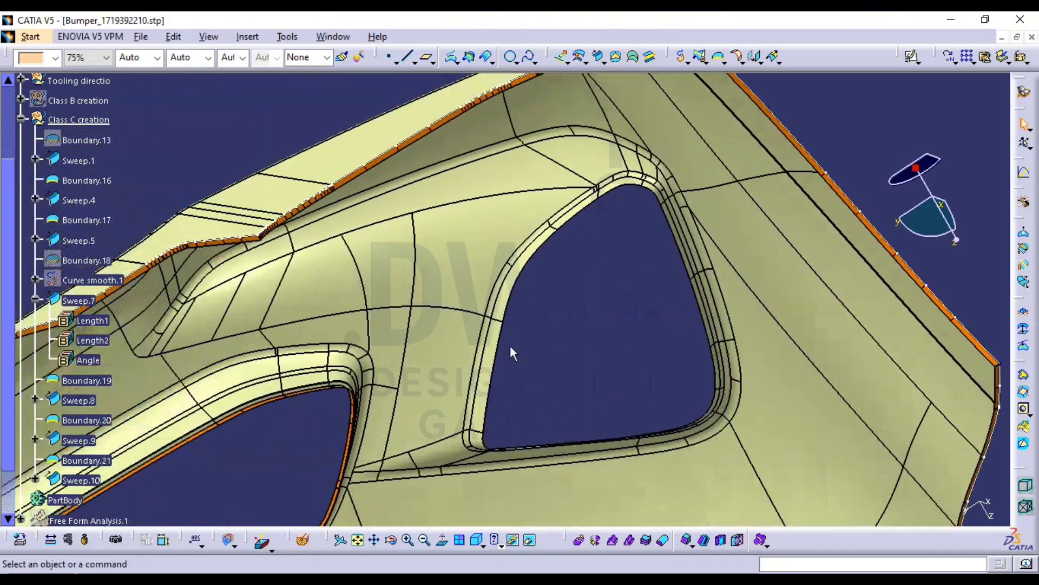
pyautogui.click(720, 58)
pyautogui.click(519, 295)
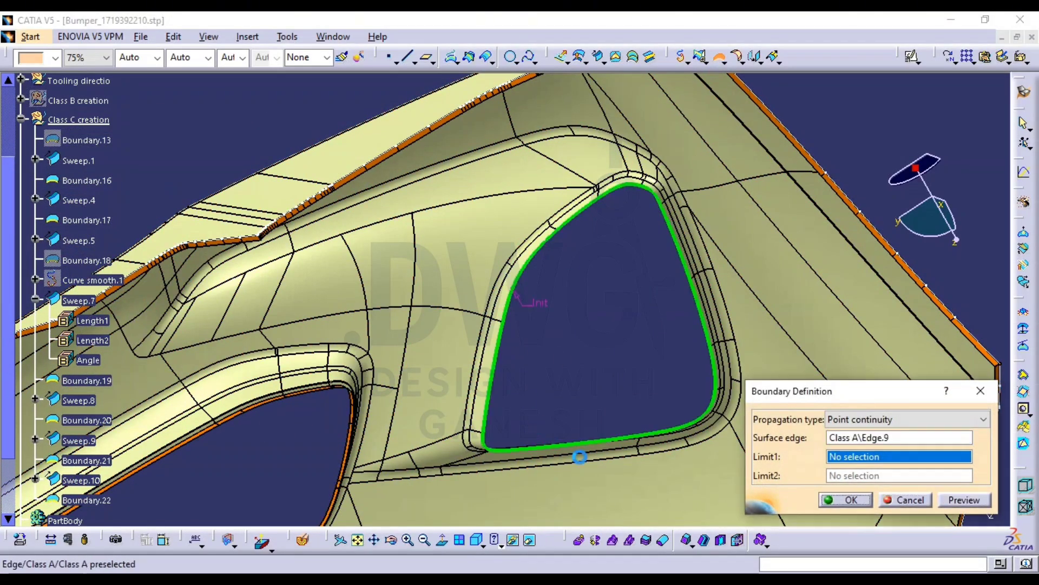
pyautogui.click(843, 500)
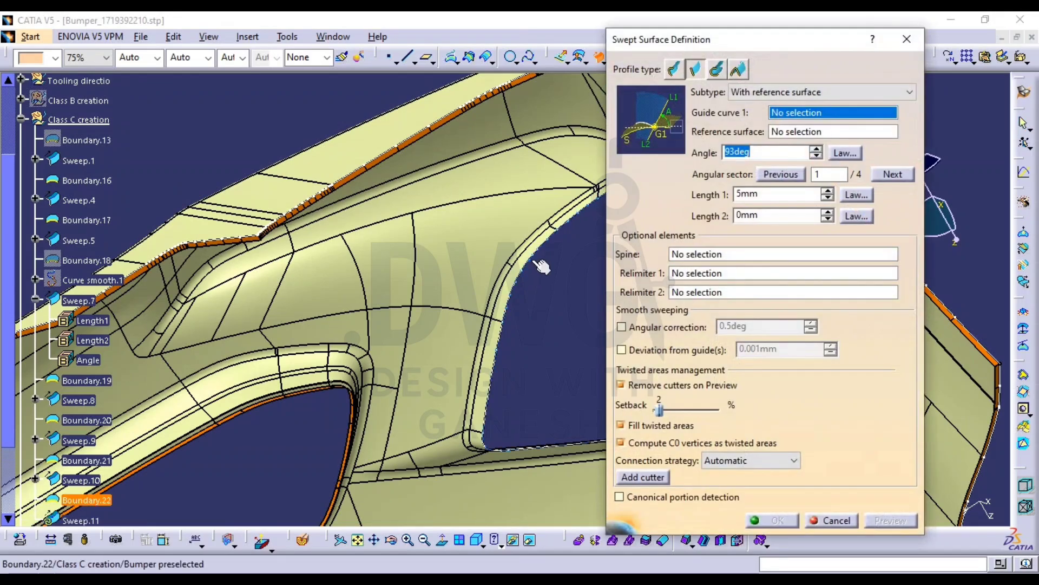
# Sweep the triangular opening's boundary with Class A as reference surface, using 93deg angle, 5mm length and angular sector 4
pyautogui.click(541, 265)
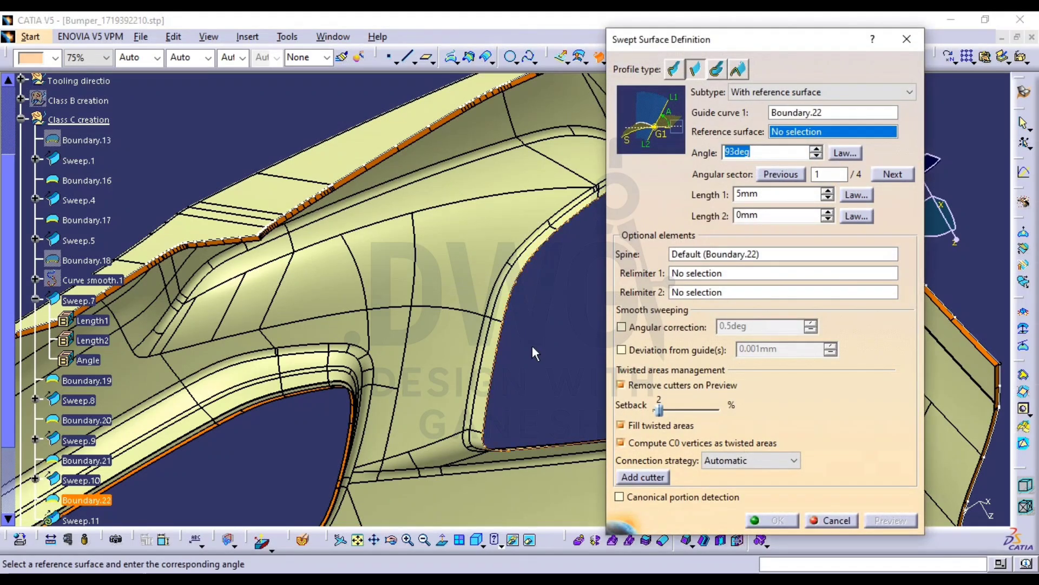
pyautogui.click(532, 346)
pyautogui.moveTo(496, 319); pyautogui.dragTo(459, 419, button='middle')
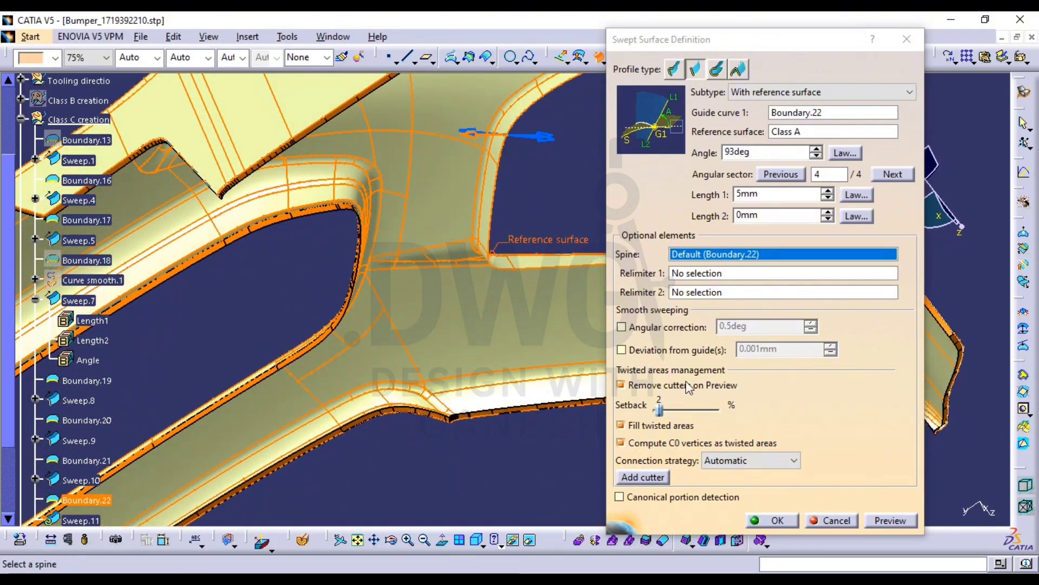
pyautogui.click(889, 522)
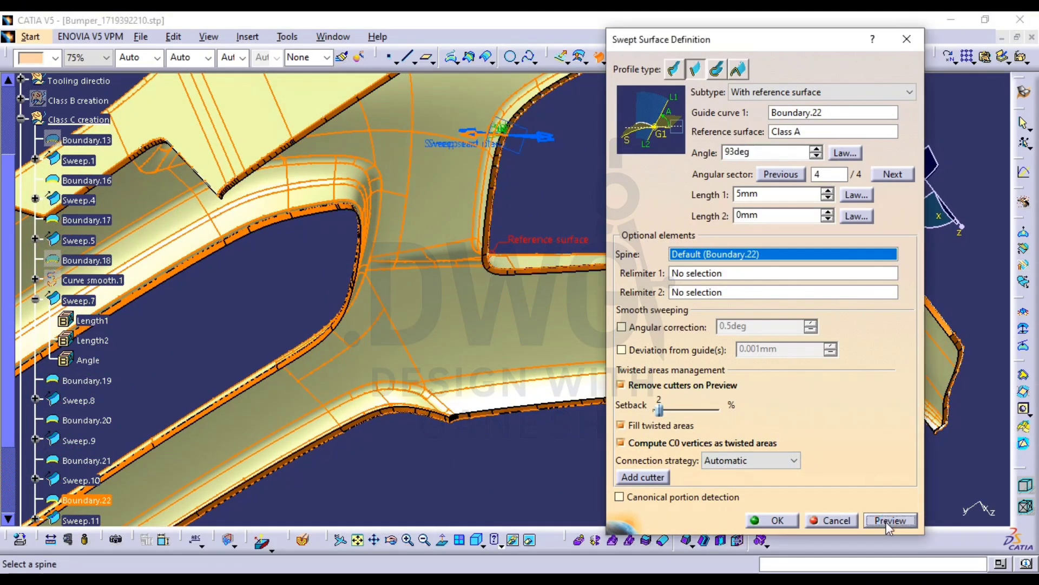
pyautogui.click(773, 521)
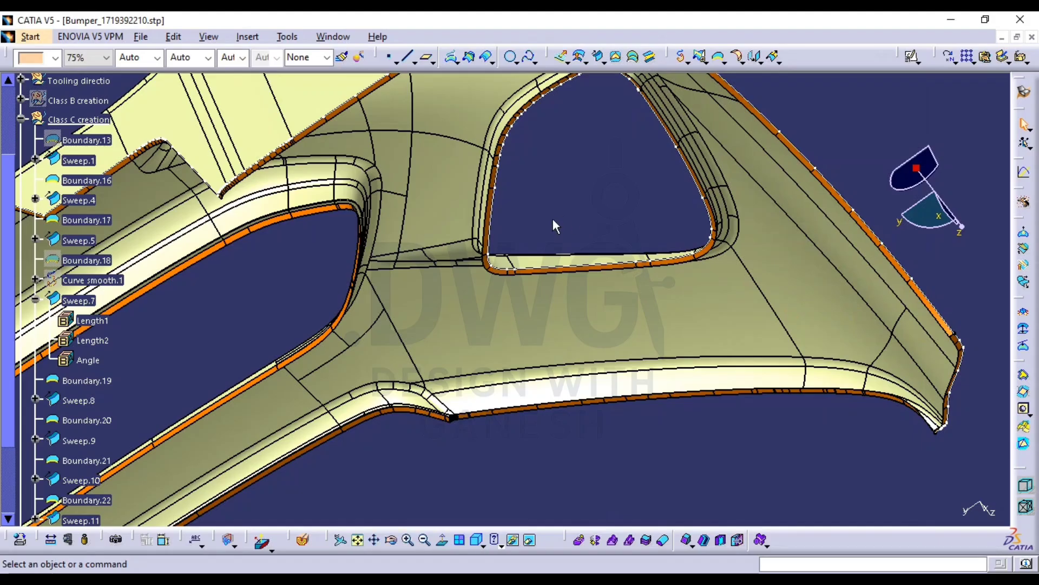
# Hide the Class A surface and the visible boundary curves, leaving the swept flange surfaces displayed
pyautogui.moveTo(554, 222); pyautogui.dragTo(320, 270, button='middle')
pyautogui.moveTo(527, 376); pyautogui.dragTo(832, 360, button='middle')
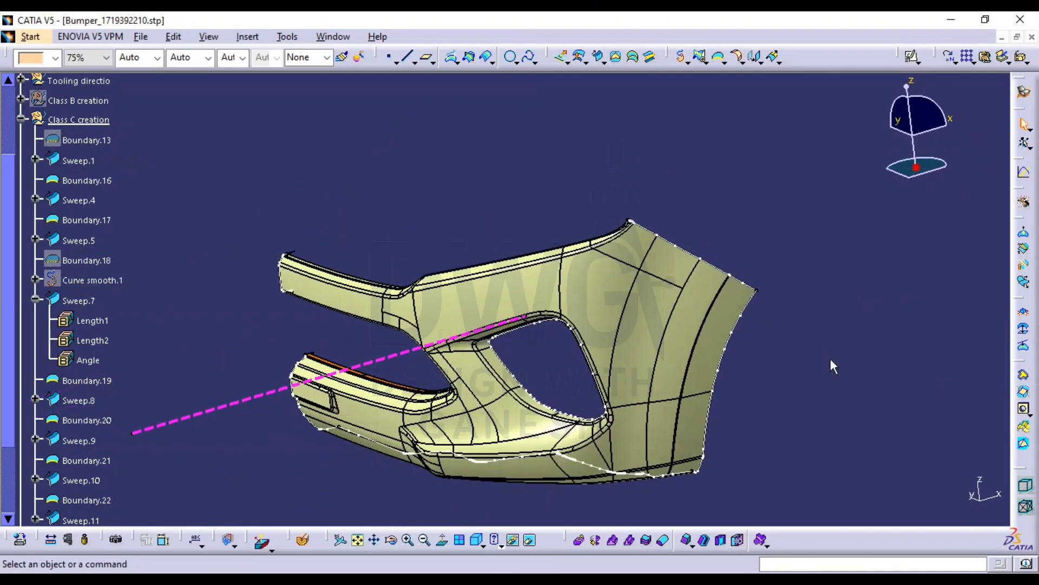
pyautogui.scroll(-6, 109, 420)
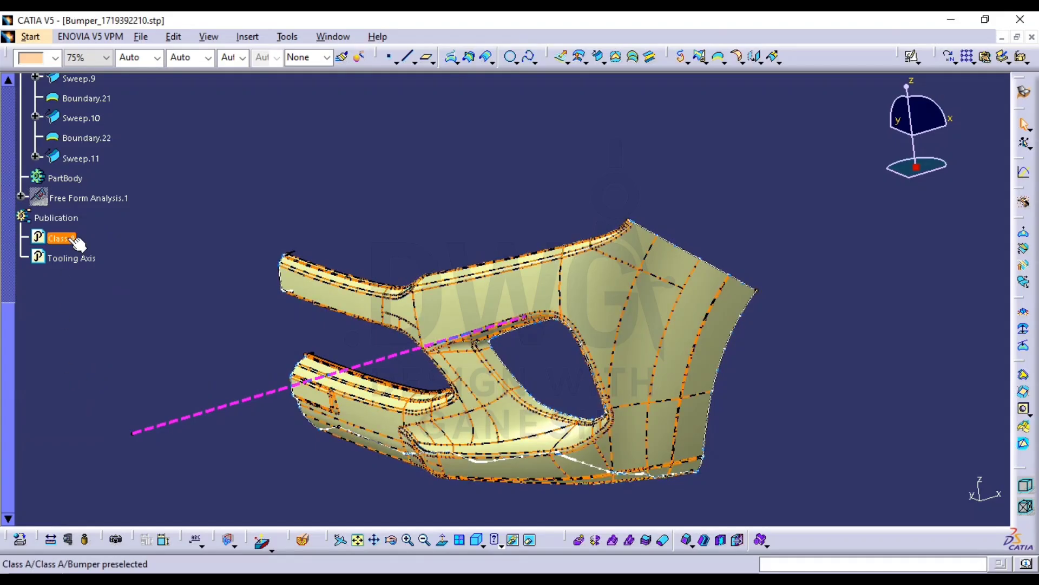
pyautogui.press('space')
pyautogui.moveTo(531, 351); pyautogui.dragTo(583, 252, button='middle')
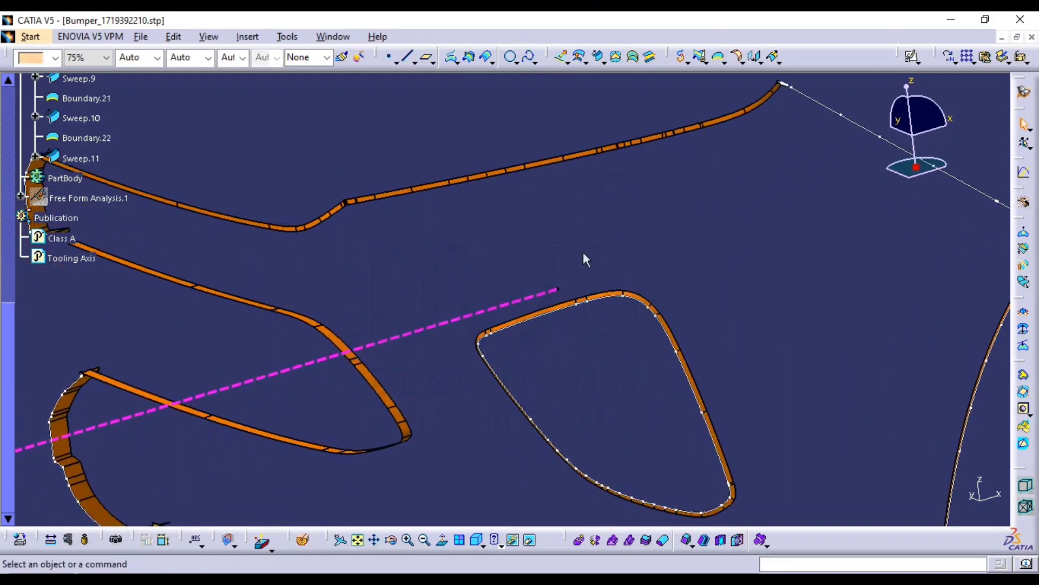
pyautogui.middleClick(662, 208)
pyautogui.moveTo(662, 262); pyautogui.dragTo(469, 325, button='middle')
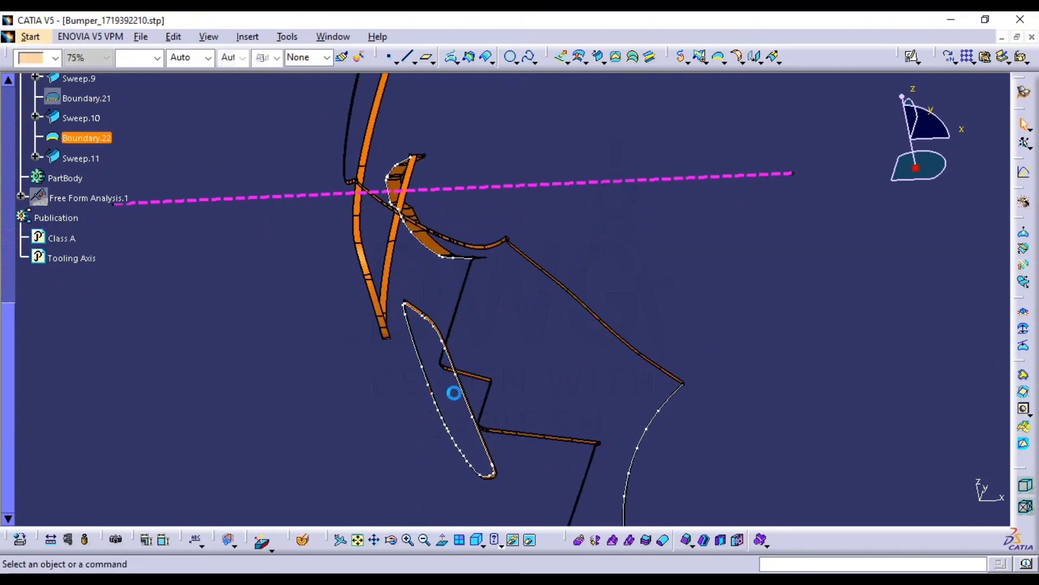
pyautogui.moveTo(640, 441); pyautogui.dragTo(465, 312, button='middle')
pyautogui.moveTo(439, 234); pyautogui.dragTo(441, 310, button='middle')
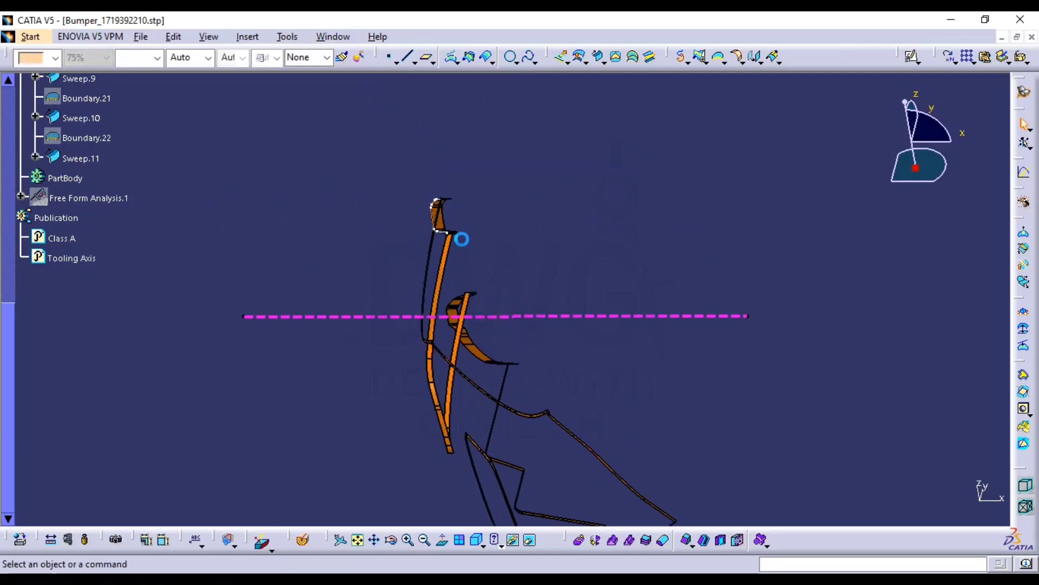
pyautogui.moveTo(461, 239); pyautogui.dragTo(552, 268, button='middle')
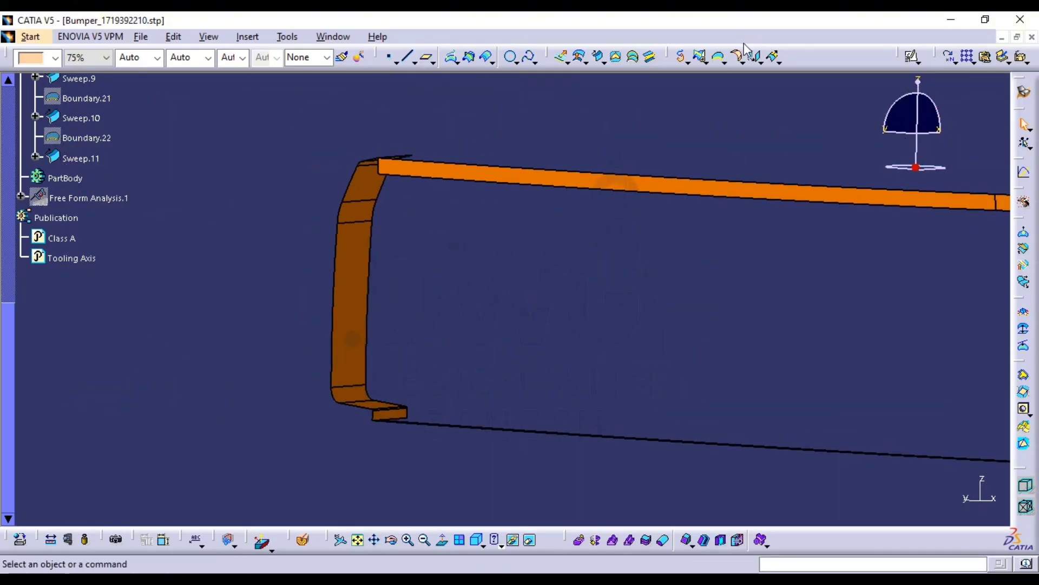
# Extrapolate the end edge of the upper strip sweep by 5mm with Curvature continuity past the upper arm end sweep
pyautogui.click(357, 270)
pyautogui.moveTo(470, 253); pyautogui.dragTo(431, 278, button='middle')
pyautogui.press('Escape')
pyautogui.moveTo(357, 255); pyautogui.dragTo(599, 163, button='middle')
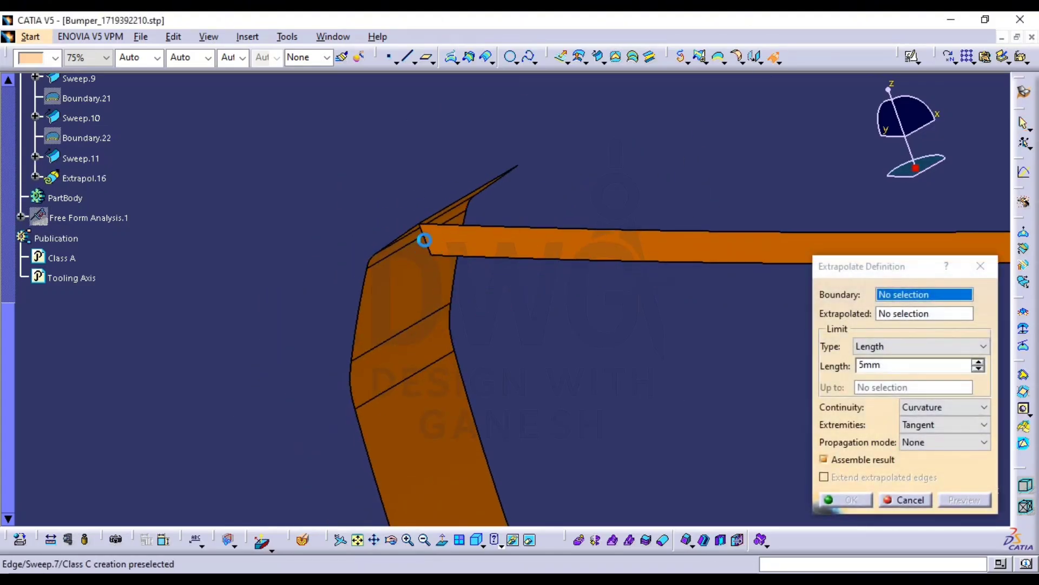
pyautogui.click(420, 239)
pyautogui.click(499, 241)
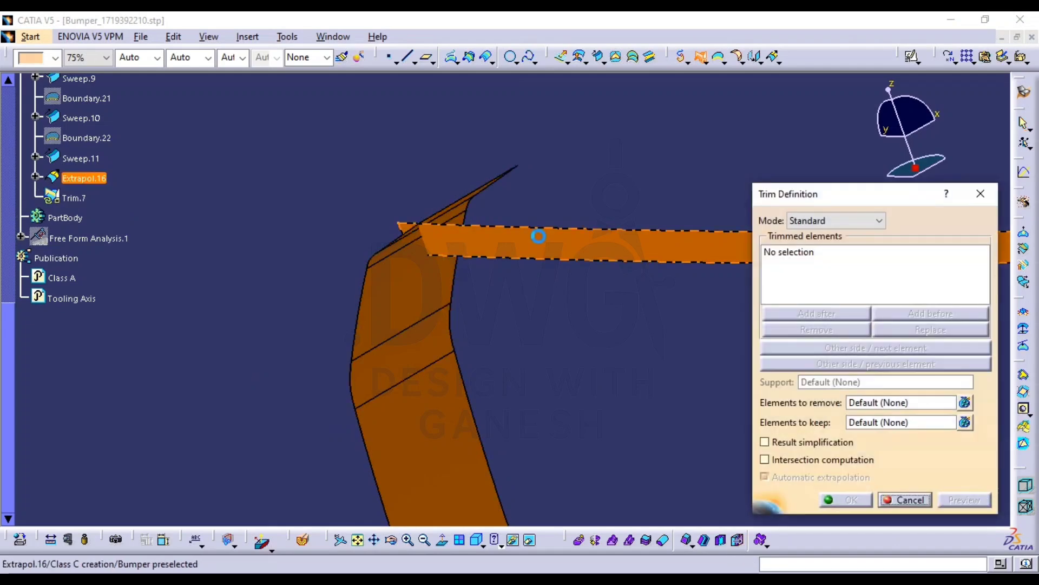
# Trim the extrapolated upper strip with the upper arm end sweep in Standard mode, keeping the flange sides
pyautogui.click(533, 234)
pyautogui.click(453, 430)
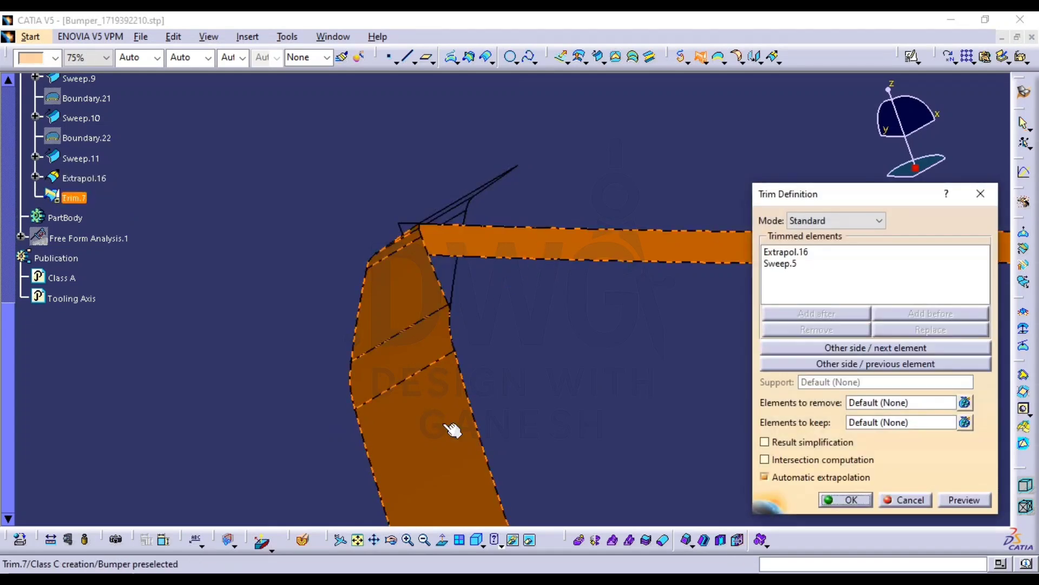
pyautogui.click(849, 500)
# Inspect the trimmed surface's free boundary from the upper corner to the lower corner of the arm end
pyautogui.moveTo(665, 372); pyautogui.dragTo(696, 161, button='middle')
pyautogui.click(720, 57)
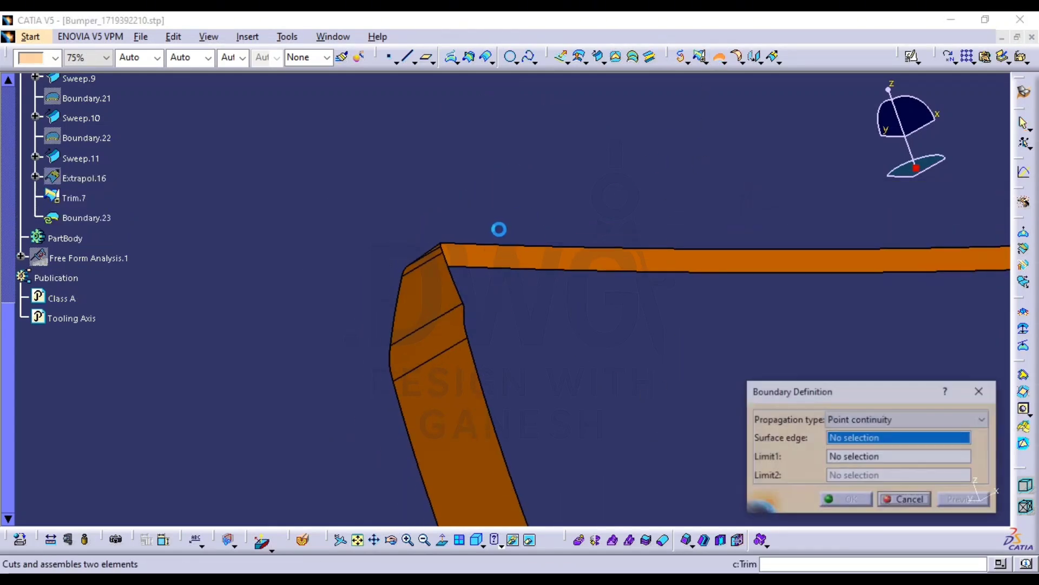
pyautogui.click(483, 255)
pyautogui.moveTo(626, 318); pyautogui.dragTo(307, 315, button='middle')
pyautogui.moveTo(425, 348); pyautogui.dragTo(423, 297, button='middle')
pyautogui.press('Escape')
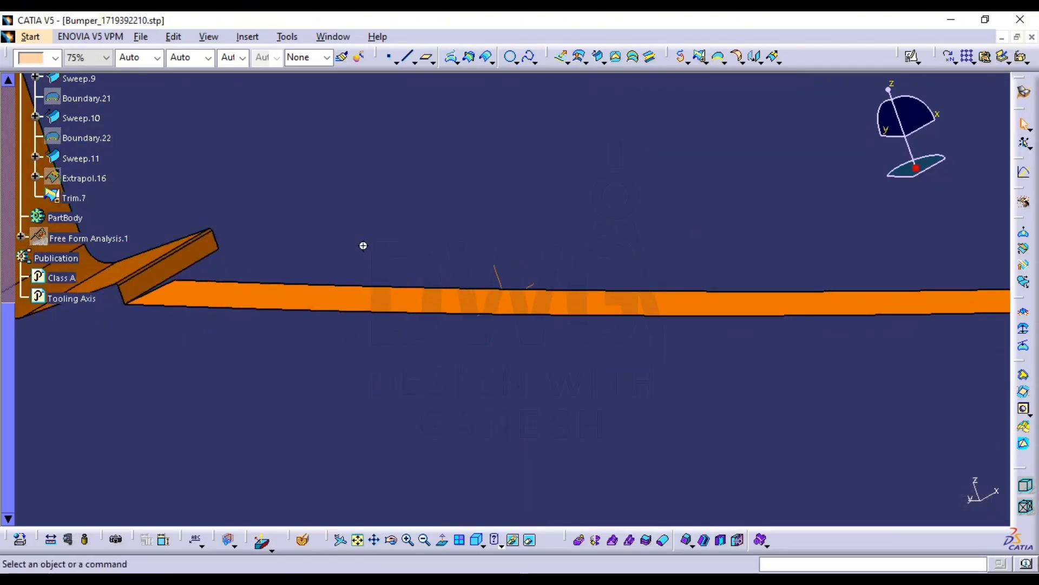
# Extrapolate the end edge of the strip at the upper arm's lower corner by 5mm with Curvature continuity
pyautogui.moveTo(364, 245); pyautogui.dragTo(691, 268, button='middle')
pyautogui.moveTo(462, 234); pyautogui.dragTo(582, 230, button='middle')
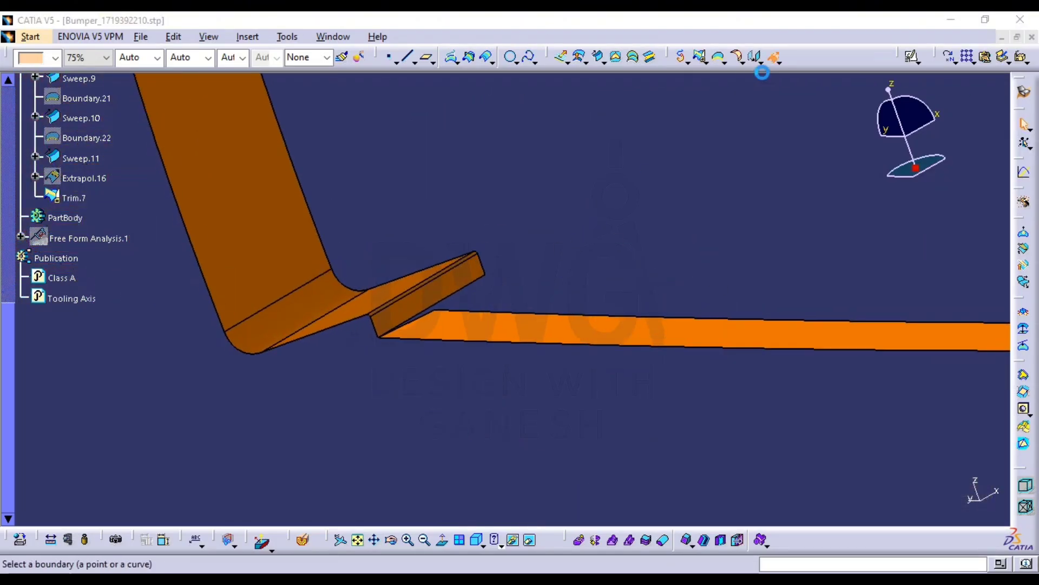
pyautogui.click(434, 323)
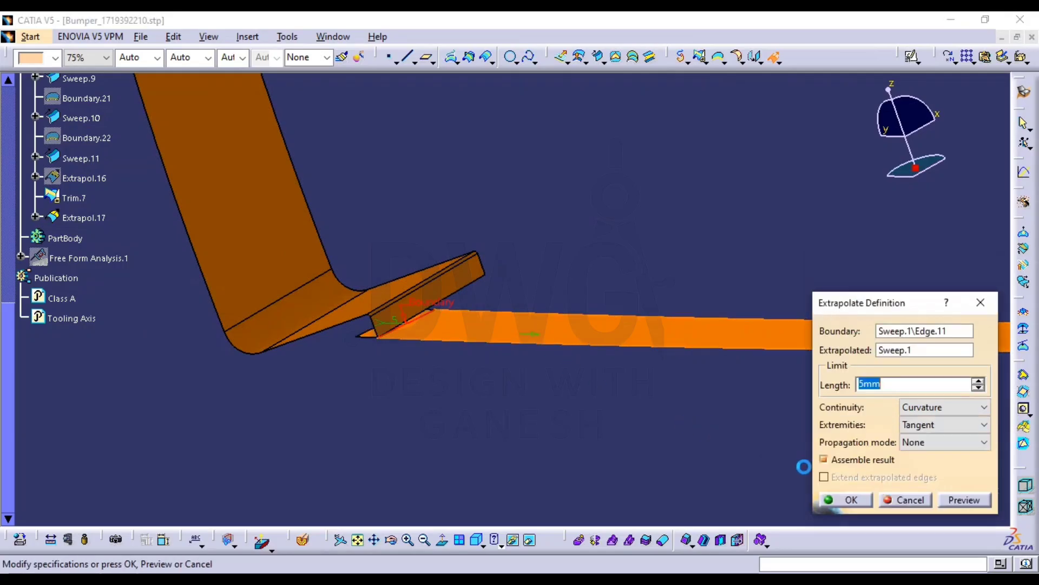
pyautogui.click(851, 501)
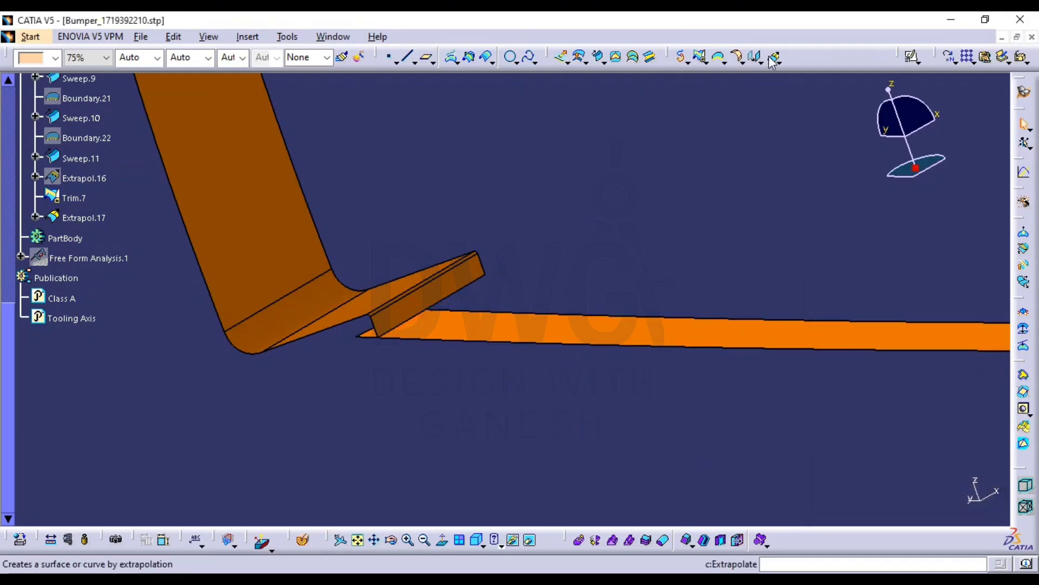
# Extrapolate the trimmed surface's lower flange edge by 5mm and trim it with the extrapolated lower strip
pyautogui.click(438, 288)
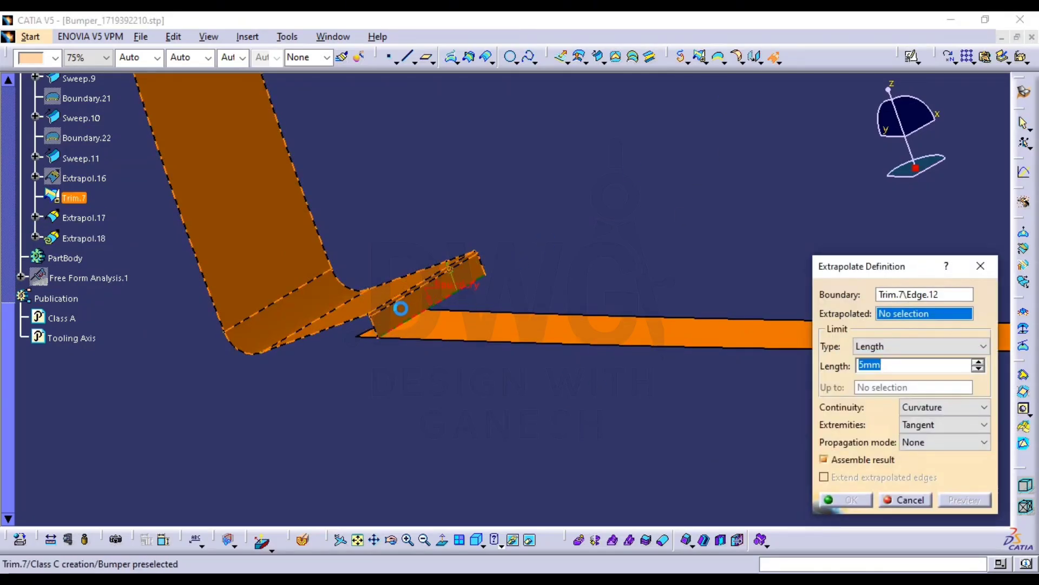
pyautogui.click(409, 315)
pyautogui.click(847, 499)
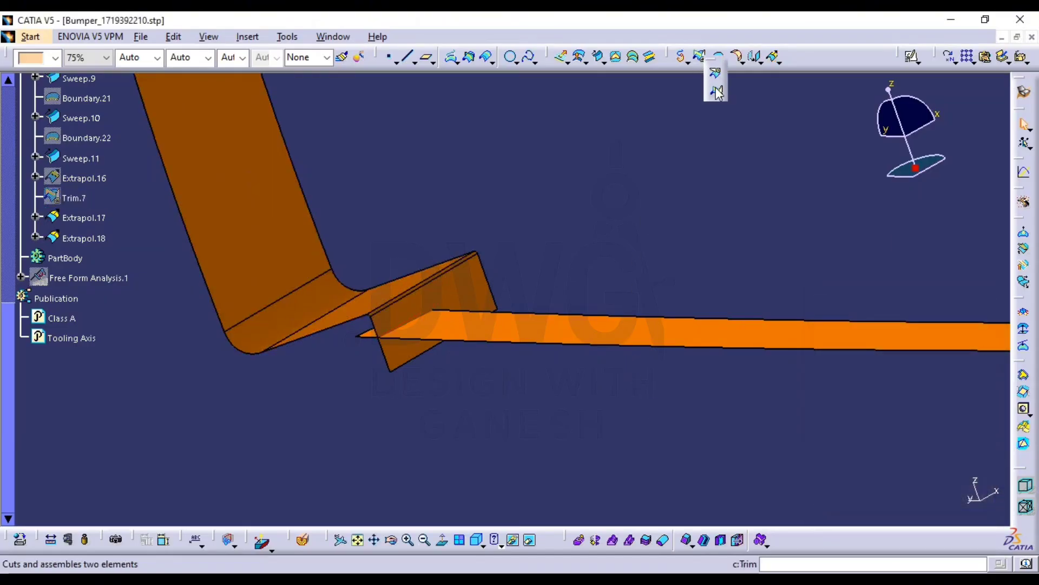
pyautogui.click(575, 329)
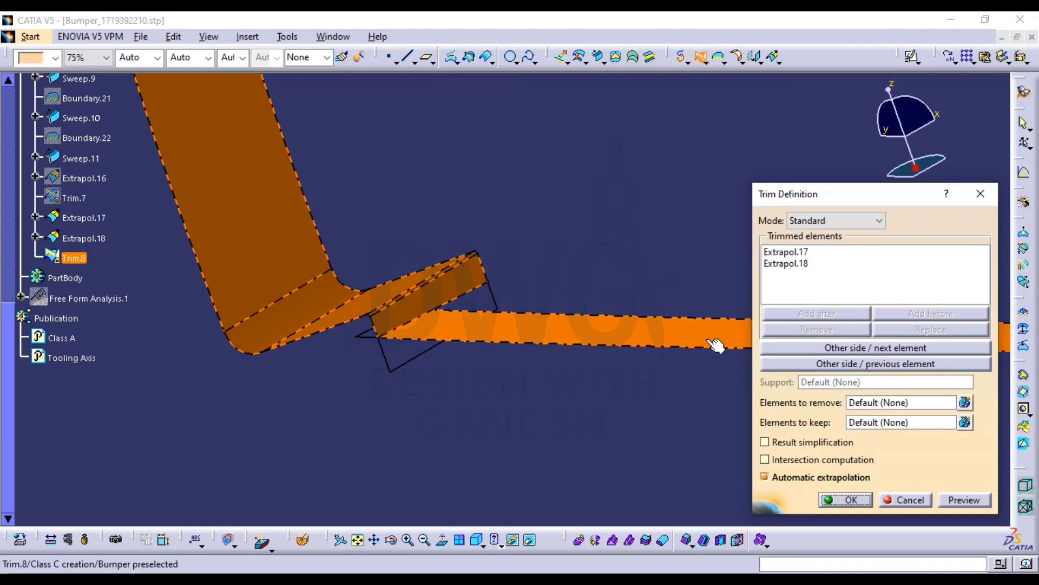
pyautogui.click(847, 499)
# Inspect the joined surface's free boundary along the opening between the arms, up to the lower arm end
pyautogui.moveTo(672, 228); pyautogui.dragTo(631, 318, button='middle')
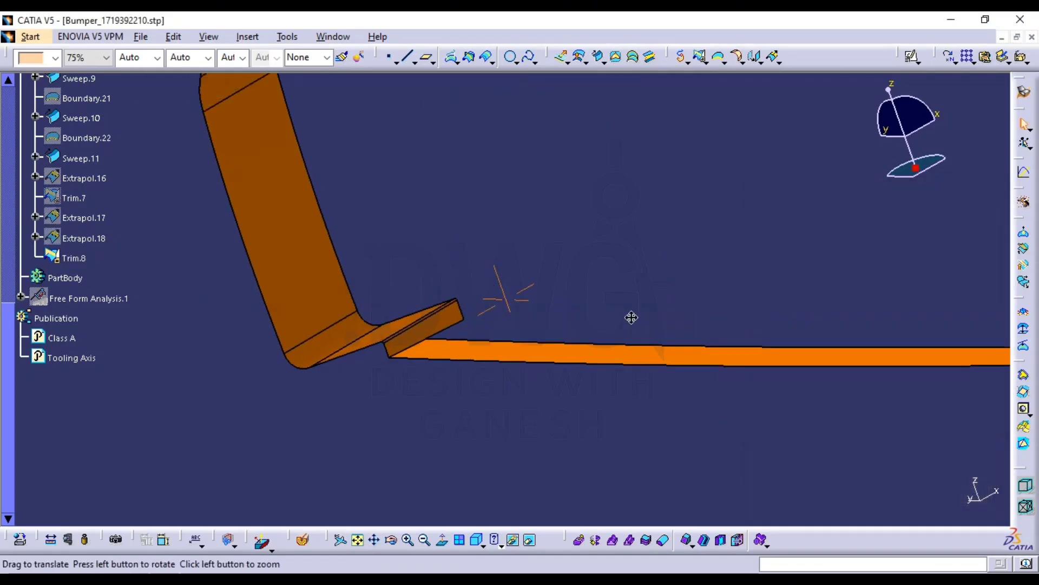
pyautogui.click(284, 220)
pyautogui.moveTo(437, 230); pyautogui.dragTo(242, 297, button='middle')
pyautogui.moveTo(490, 324); pyautogui.dragTo(312, 315, button='middle')
pyautogui.moveTo(537, 328); pyautogui.dragTo(538, 387, button='middle')
pyautogui.moveTo(565, 365); pyautogui.dragTo(367, 366, button='middle')
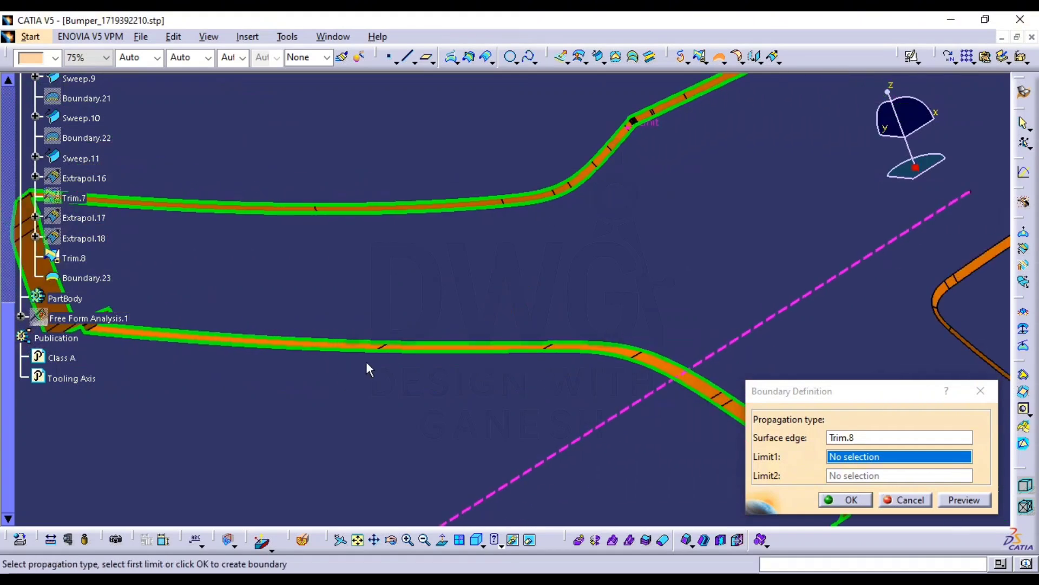
pyautogui.moveTo(593, 315); pyautogui.dragTo(327, 288, button='middle')
pyautogui.moveTo(395, 167); pyautogui.dragTo(504, 286, button='middle')
pyautogui.moveTo(622, 408); pyautogui.dragTo(432, 152, button='middle')
pyautogui.moveTo(238, 420); pyautogui.dragTo(521, 404, button='middle')
pyautogui.moveTo(186, 442); pyautogui.dragTo(418, 292, button='middle')
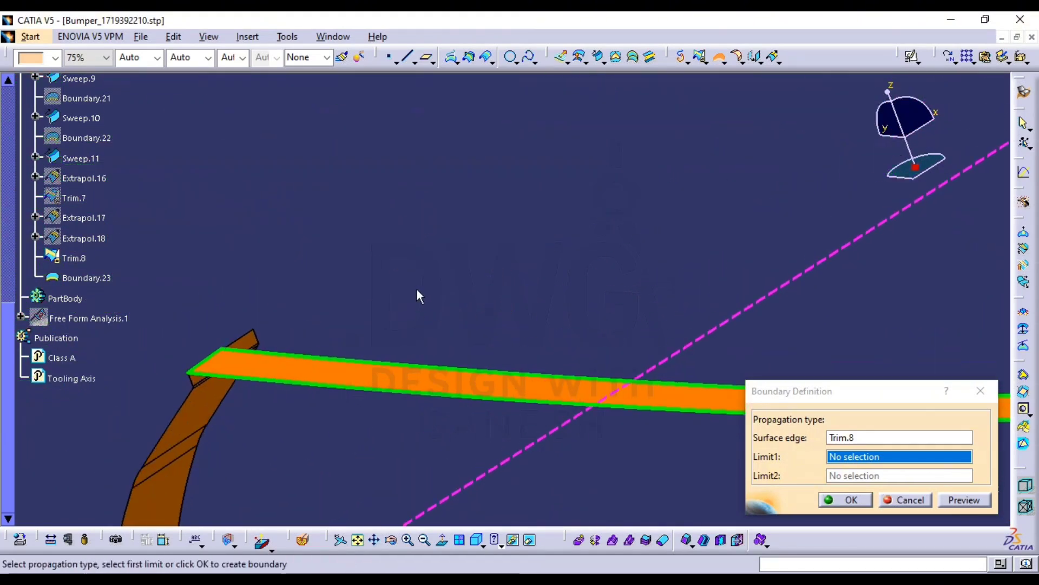
pyautogui.press('Escape')
# Extrapolate the upper end edge of the lower arm end sweep by 5mm with Curvature continuity
pyautogui.moveTo(332, 379); pyautogui.dragTo(499, 294, button='middle')
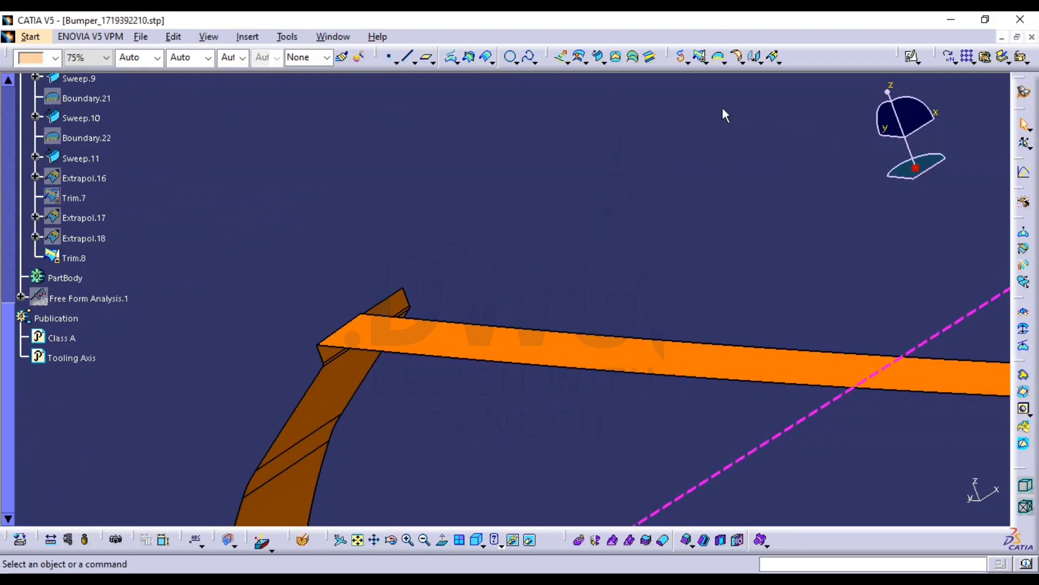
pyautogui.click(772, 55)
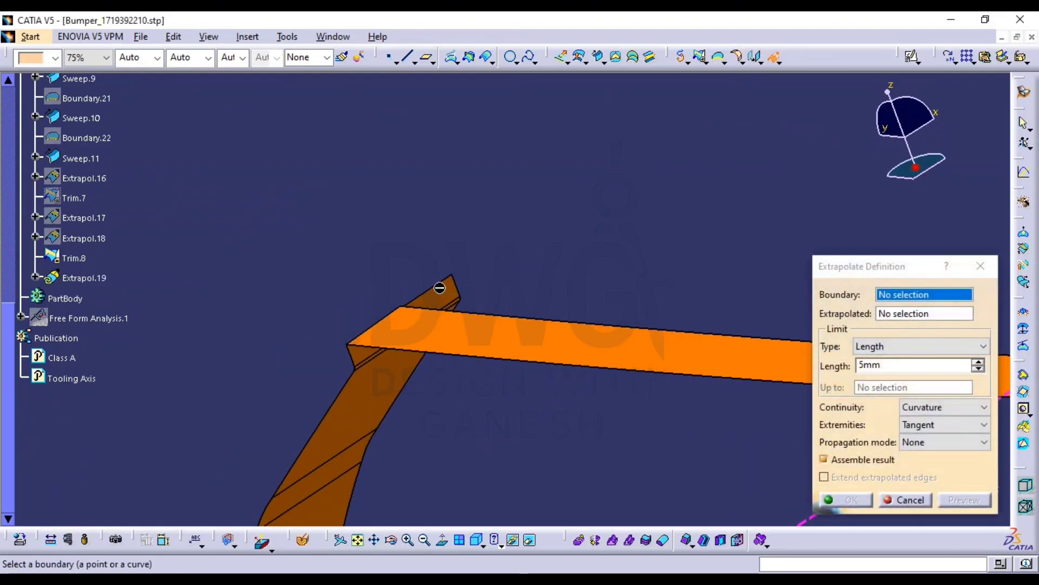
pyautogui.click(436, 290)
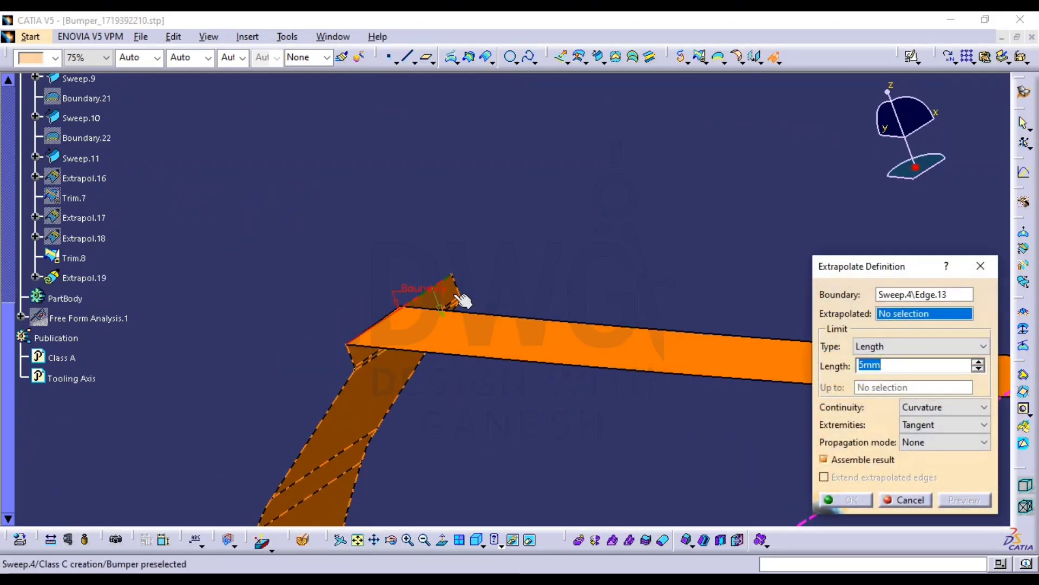
pyautogui.click(842, 504)
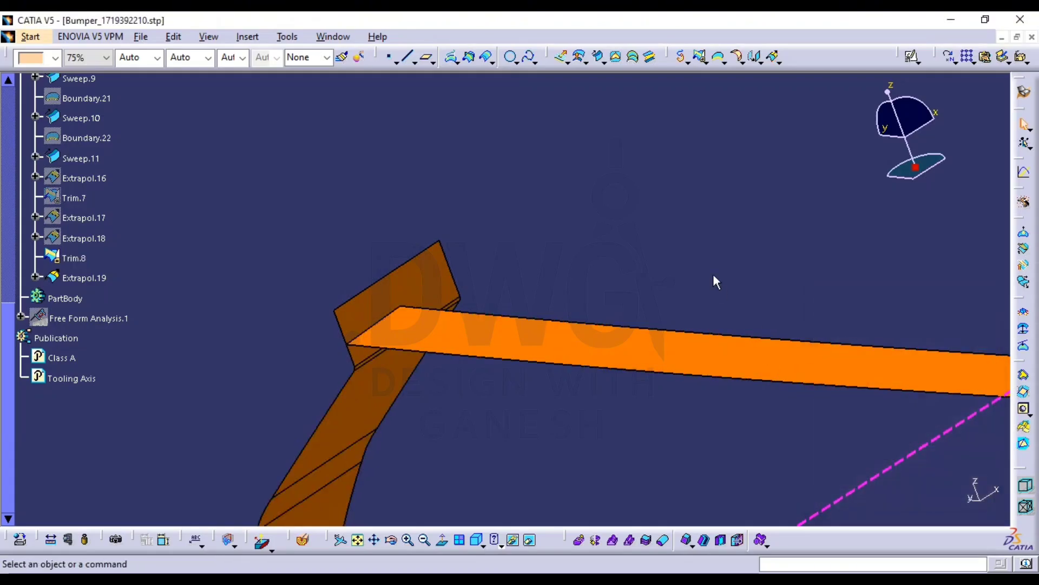
# Extrapolate the joined strip's end edge by 5mm and trim it with the extrapolated lower arm end sweep
pyautogui.click(774, 56)
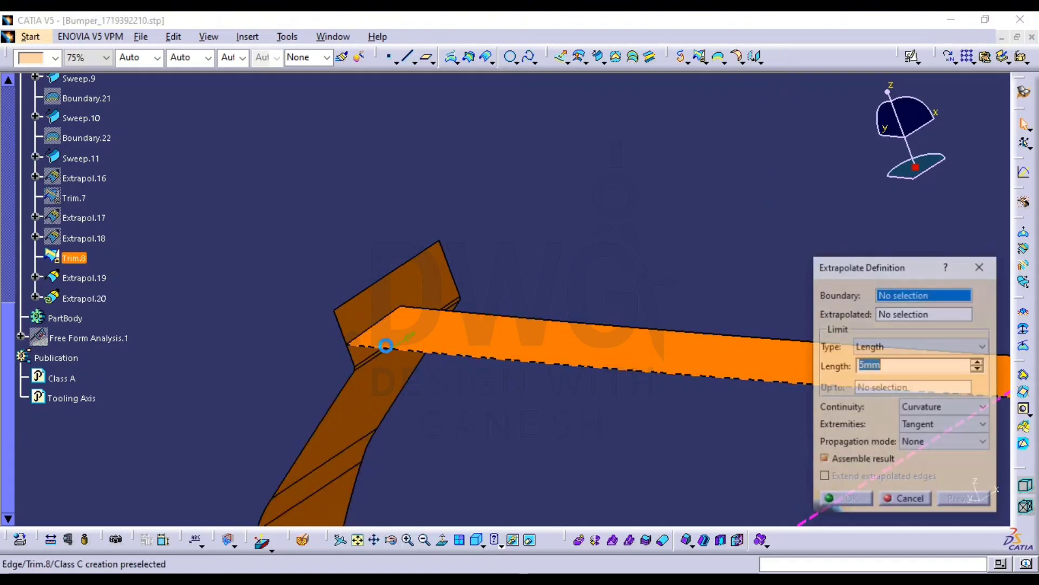
pyautogui.click(402, 316)
pyautogui.click(855, 496)
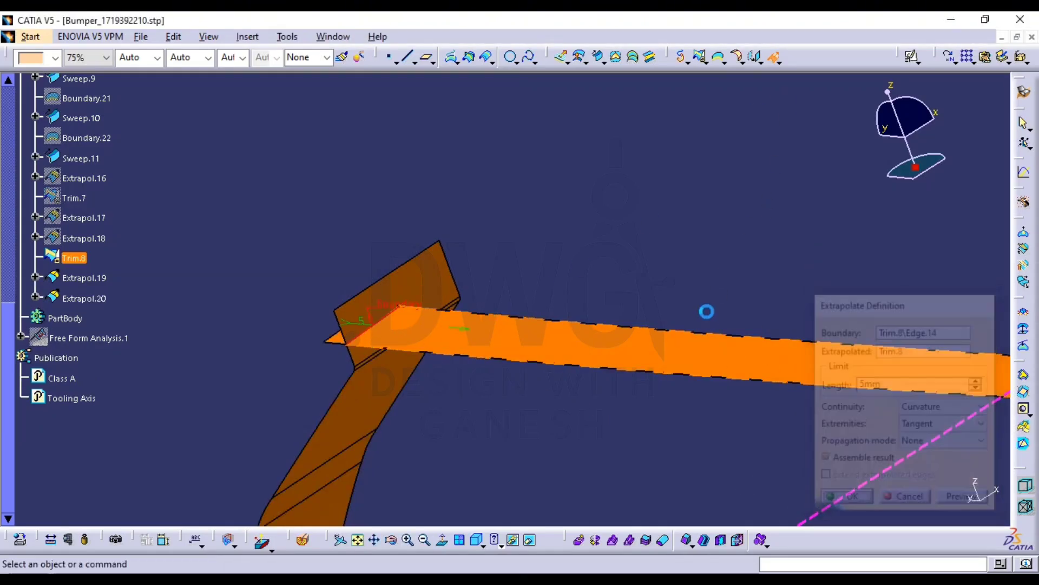
pyautogui.click(700, 57)
pyautogui.click(515, 328)
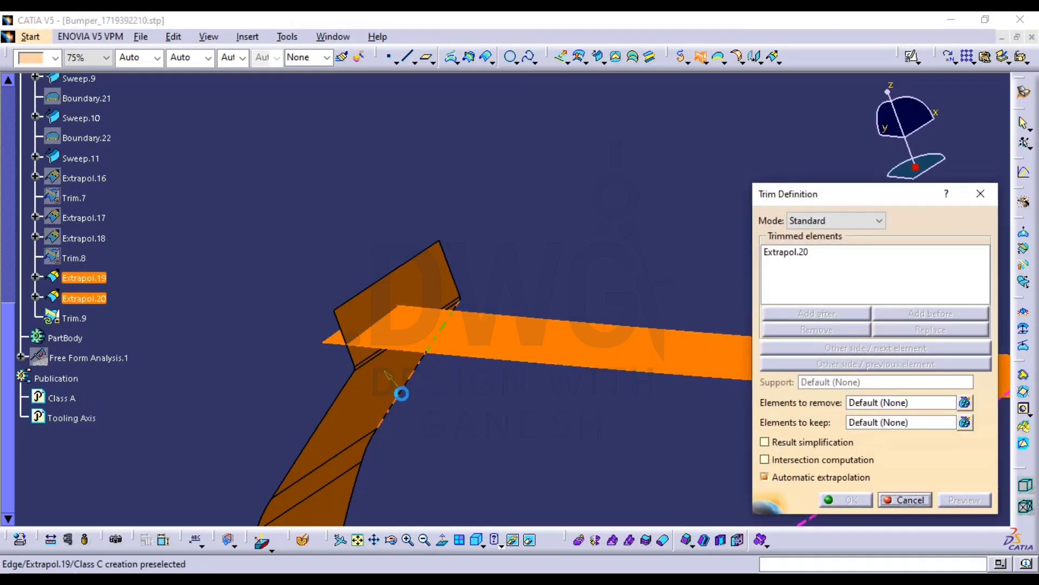
pyautogui.click(359, 413)
pyautogui.click(845, 499)
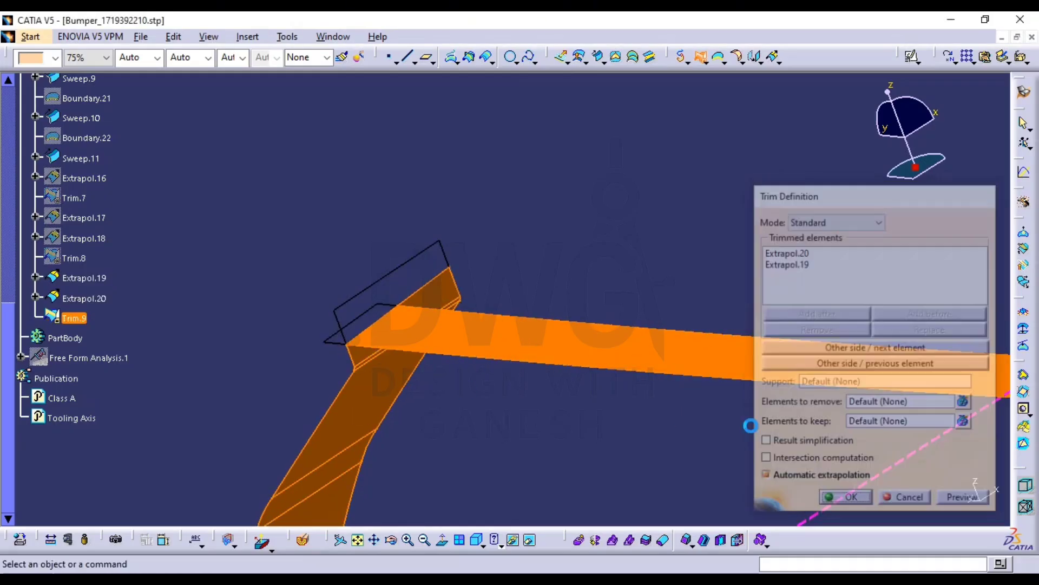
# Inspect the new trim's free boundary from the lower arm's upper corner to its lower corner
pyautogui.click(720, 57)
pyautogui.click(481, 333)
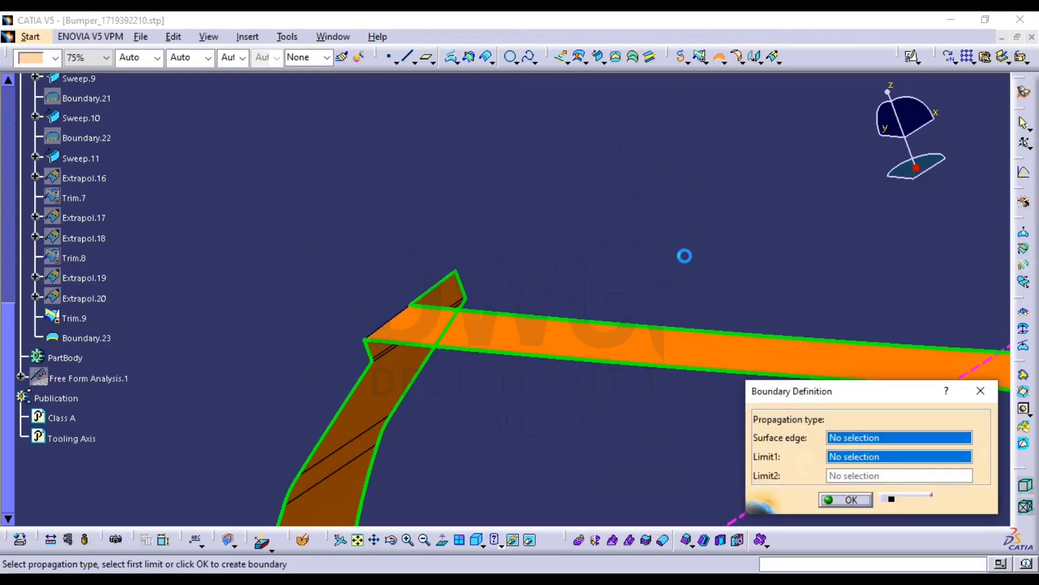
pyautogui.moveTo(684, 255); pyautogui.dragTo(612, 364, button='middle')
pyautogui.moveTo(647, 439); pyautogui.dragTo(231, 204, button='middle')
pyautogui.press('Escape')
# Extrapolate the joined surface's edge at the lower arm's bottom corner by 5mm with Curvature continuity
pyautogui.moveTo(174, 384); pyautogui.dragTo(531, 257, button='middle')
pyautogui.moveTo(652, 107); pyautogui.dragTo(655, 136, button='middle')
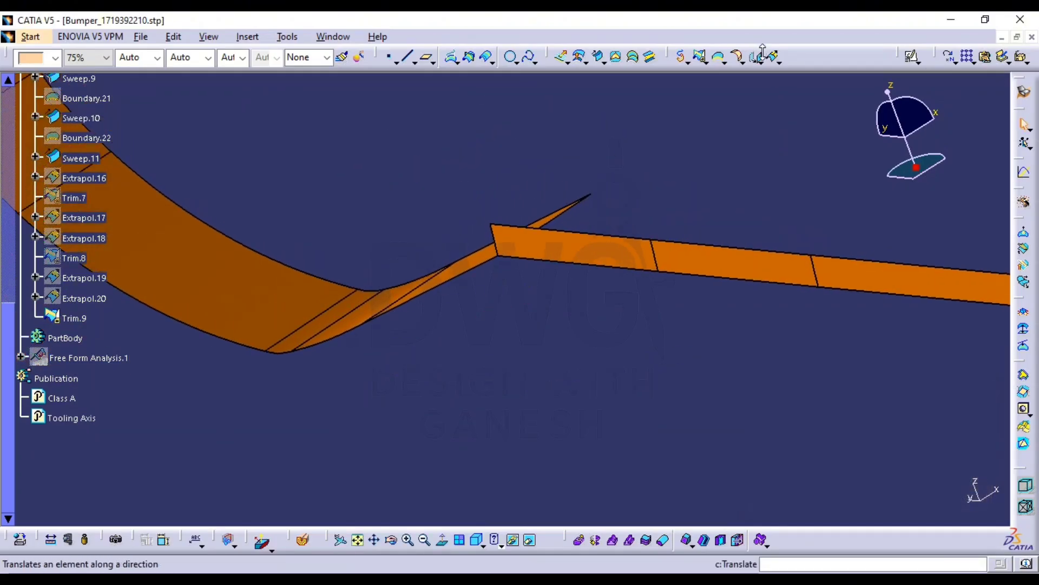
pyautogui.click(767, 60)
pyautogui.click(544, 216)
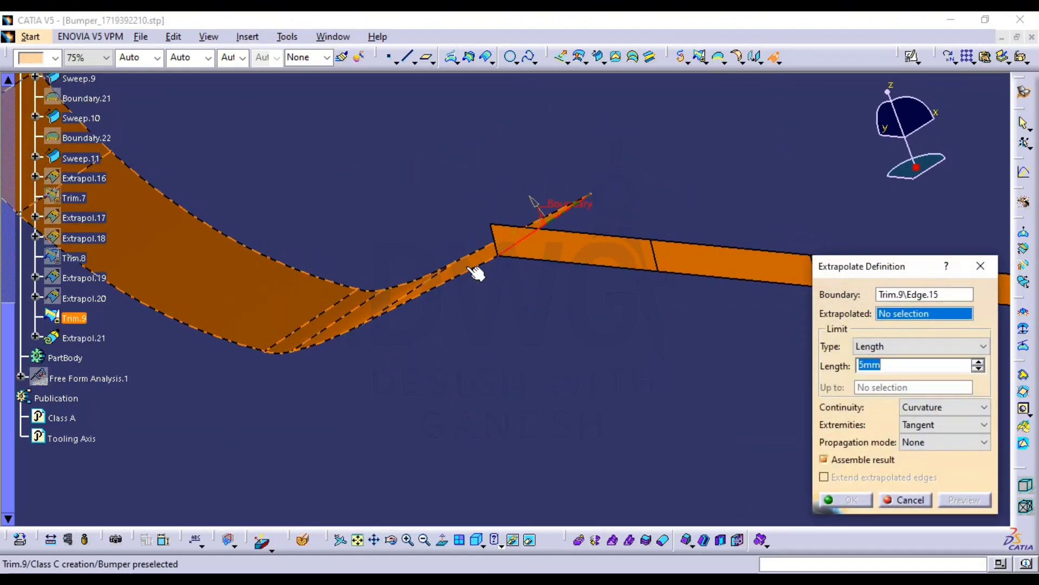
pyautogui.click(465, 276)
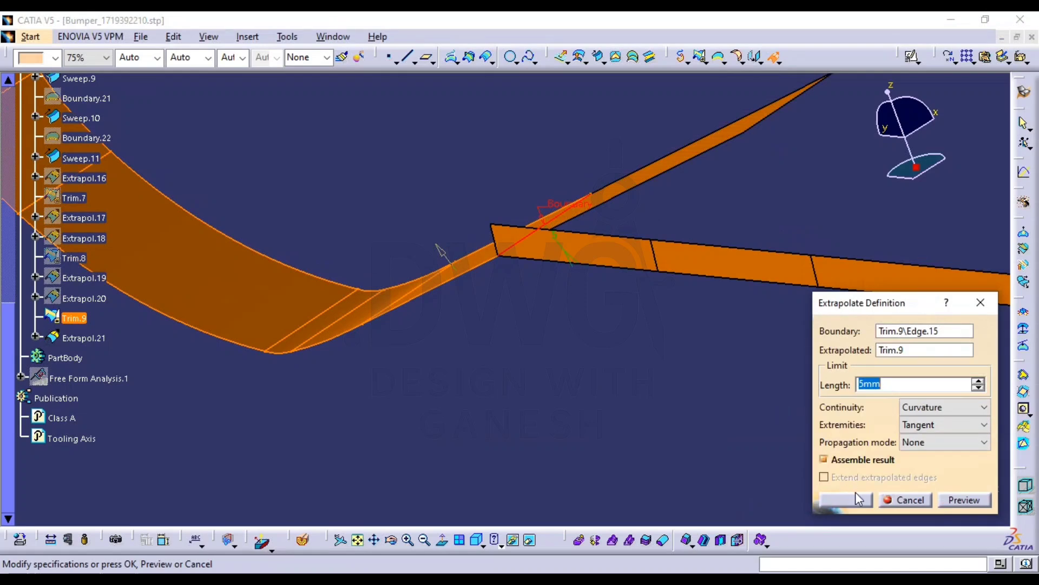
pyautogui.click(847, 499)
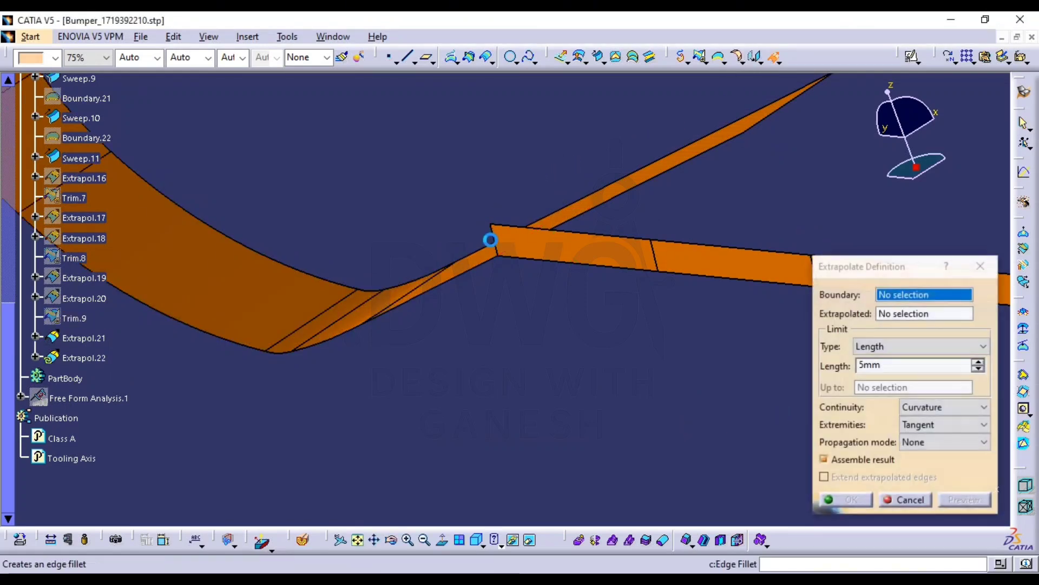
# Extrapolate the notched edge sweep's end edge by 5mm and trim it with the extrapolated joined surface
pyautogui.click(566, 264)
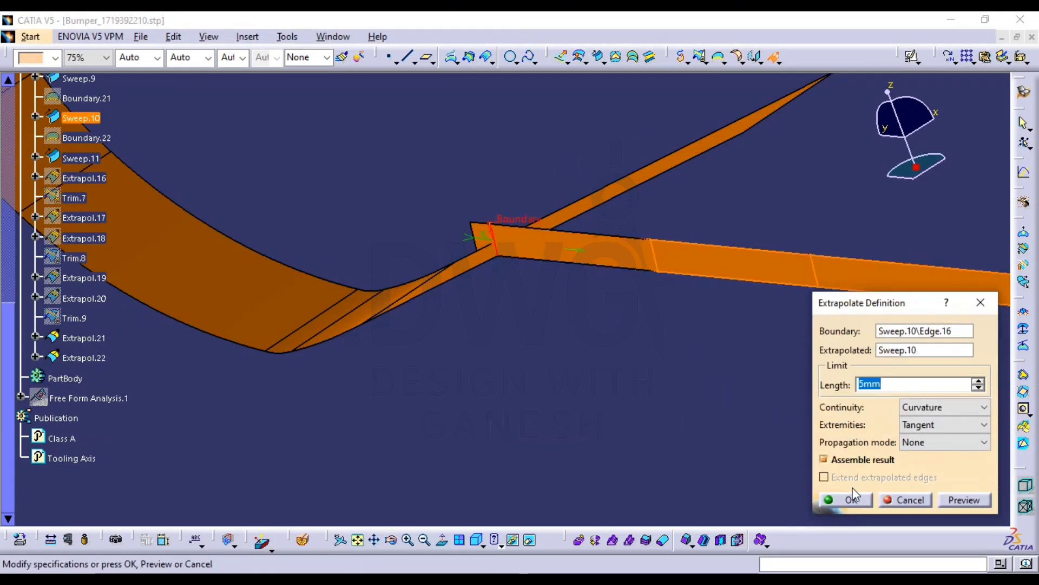
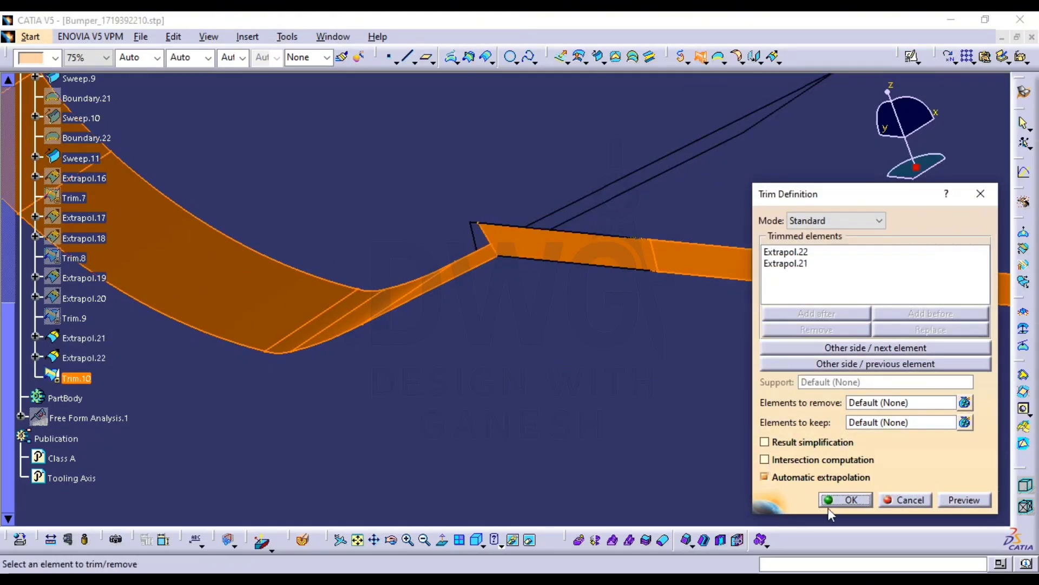
pyautogui.moveTo(618, 312); pyautogui.dragTo(597, 270, button='middle')
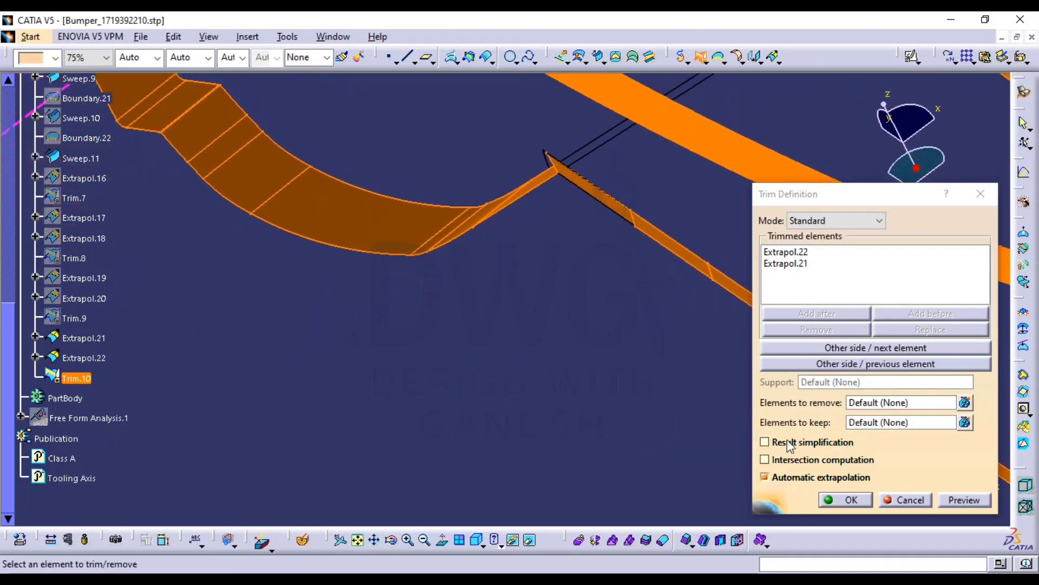
# Complete the Standard trim of Extrapol.22 with Extrapol.21
pyautogui.click(845, 500)
# Trace the point-continuity boundary of Trim.10 with the Boundary tool to locate the next gap, without keeping it
pyautogui.moveTo(619, 378); pyautogui.dragTo(542, 257, button='middle')
pyautogui.click(714, 63)
pyautogui.moveTo(514, 320); pyautogui.dragTo(519, 241, button='middle')
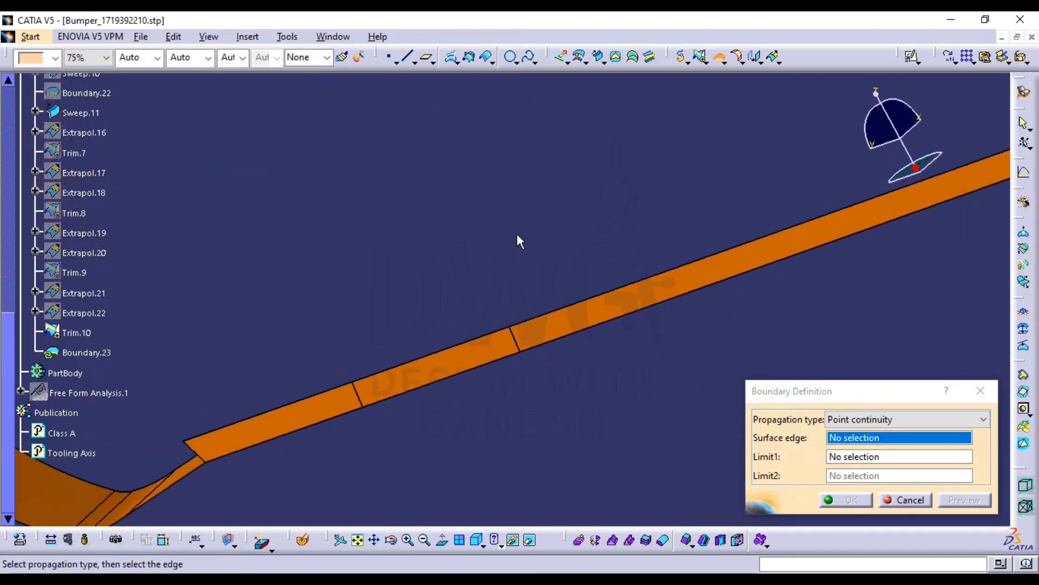
pyautogui.click(566, 322)
pyautogui.moveTo(617, 211); pyautogui.dragTo(760, 278, button='middle')
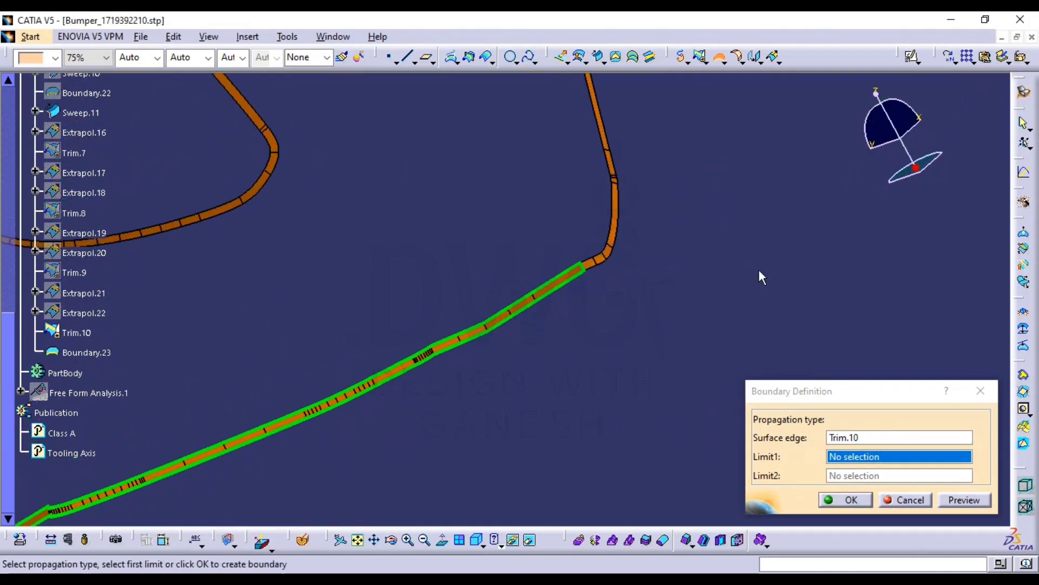
pyautogui.moveTo(561, 303); pyautogui.dragTo(487, 302, button='middle')
pyautogui.press('Escape')
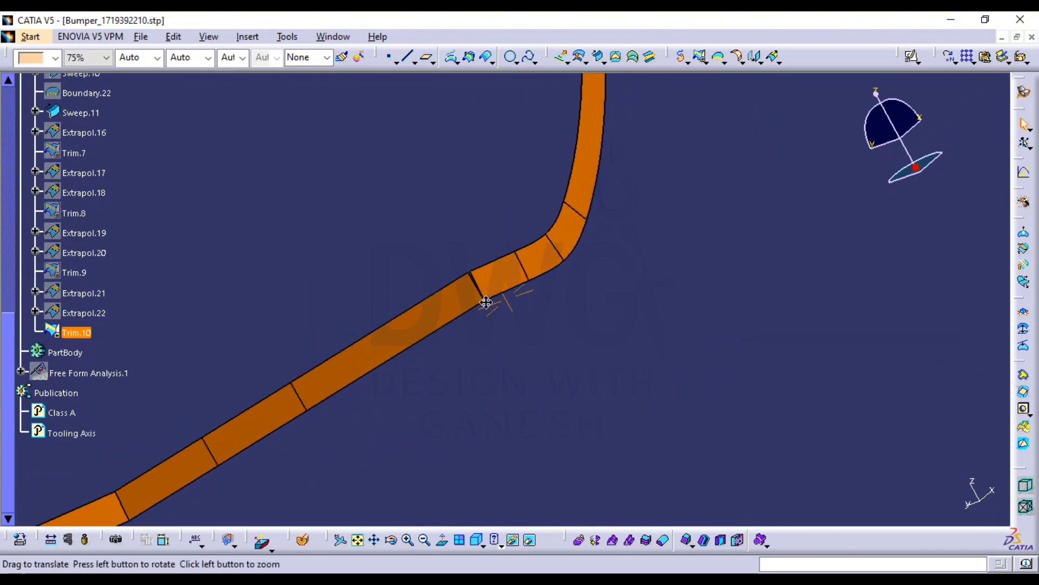
# Extrapolate the end edge of Trim.10 at the gap by 5 mm with Curvature continuity and Tangent extremities
pyautogui.click(774, 56)
pyautogui.moveTo(636, 241); pyautogui.dragTo(469, 247, button='middle')
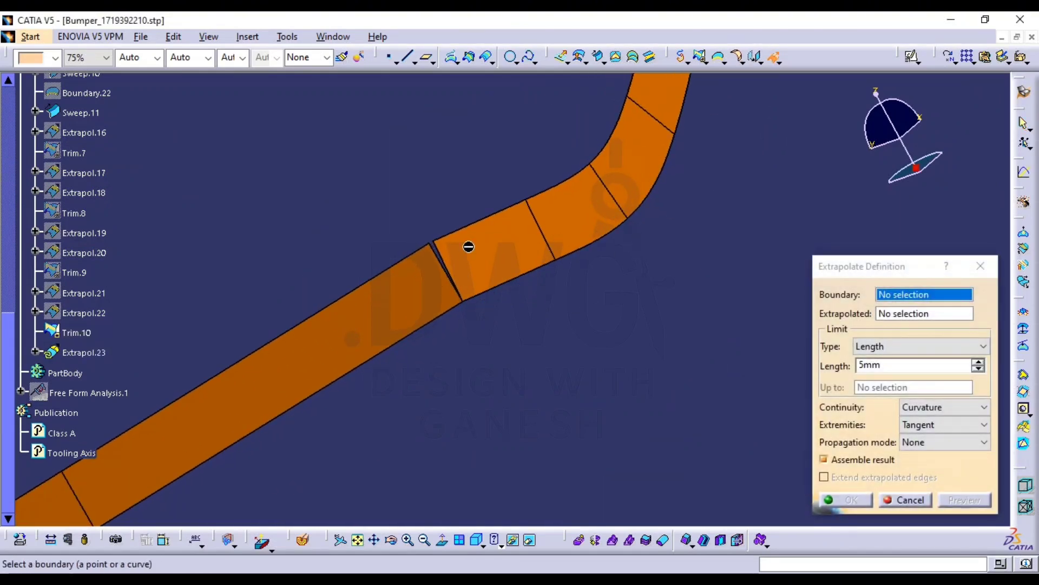
pyautogui.click(447, 306)
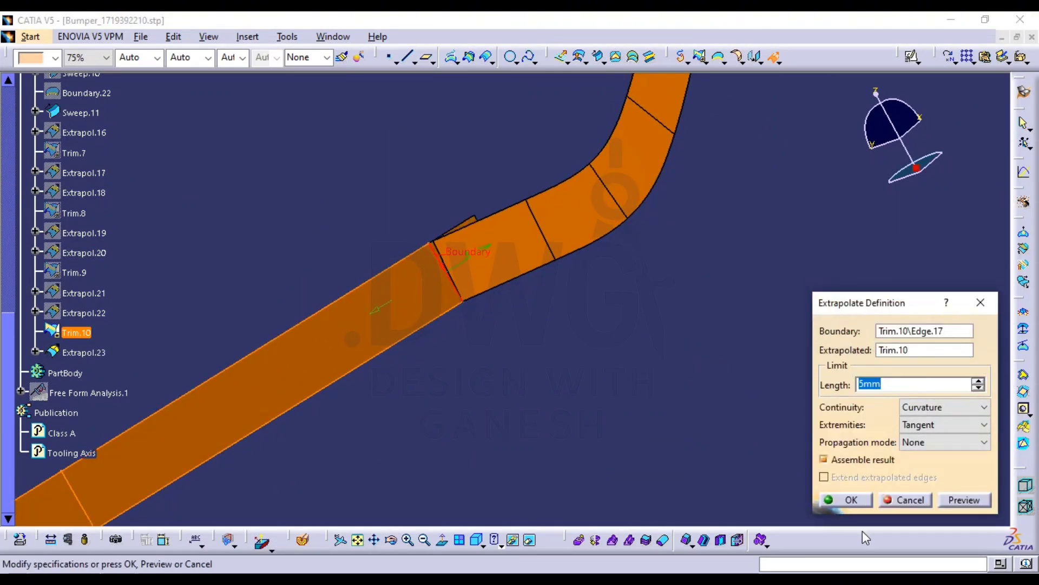
pyautogui.click(837, 496)
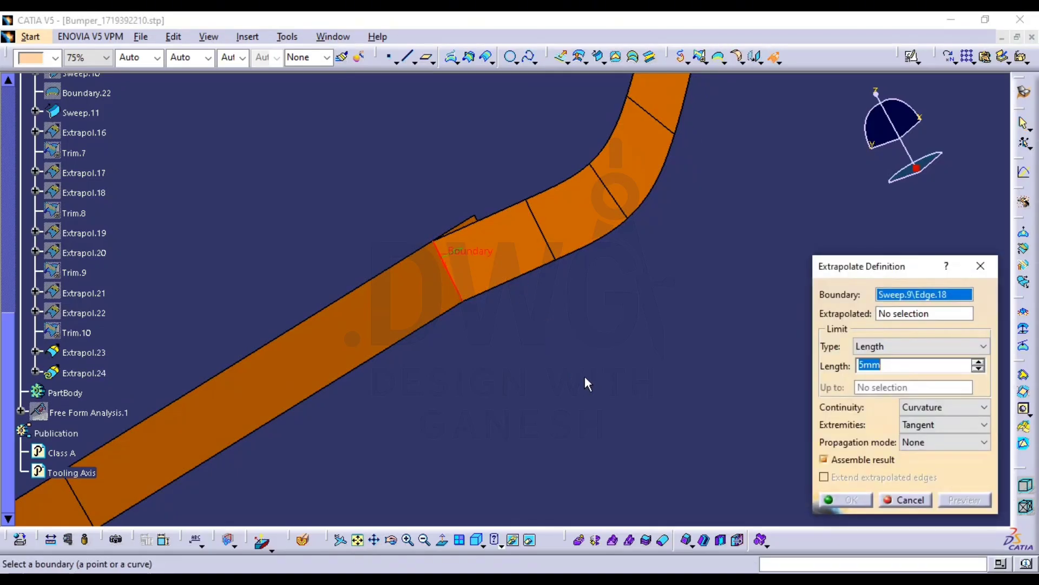
# Extrapolate the facing end edge of Sweep.9 by 5 mm and trim Extrapol.24 with Extrapol.23
pyautogui.moveTo(493, 265); pyautogui.dragTo(498, 242, button='middle')
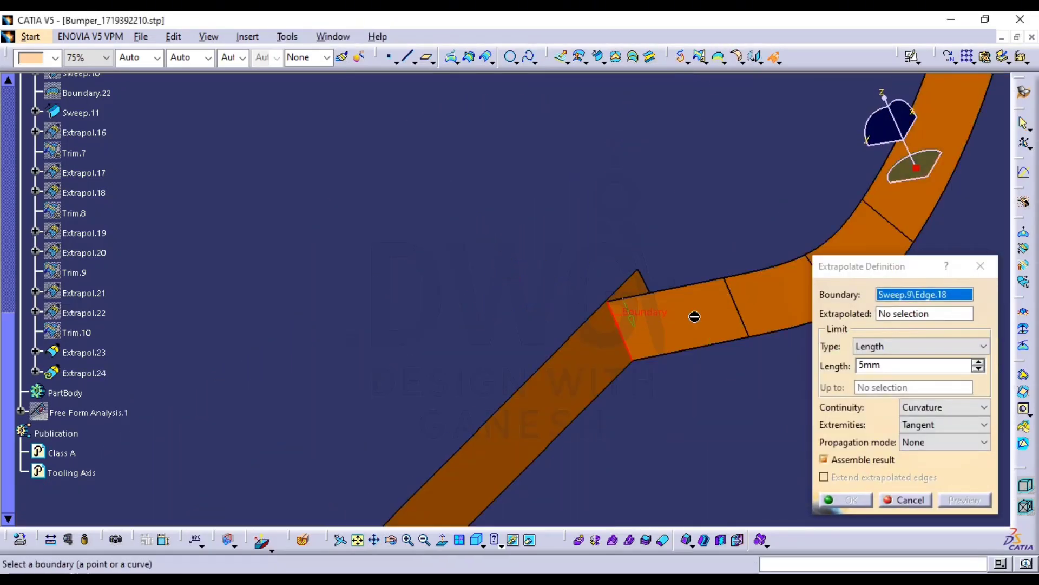
pyautogui.moveTo(693, 318); pyautogui.dragTo(552, 263, button='middle')
pyautogui.press('Escape')
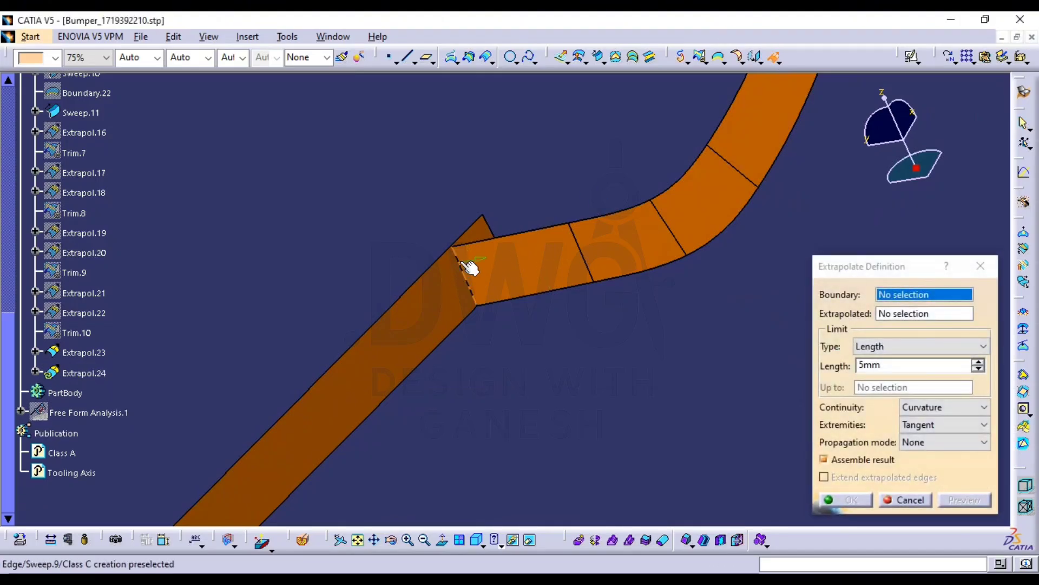
pyautogui.click(548, 265)
pyautogui.click(862, 501)
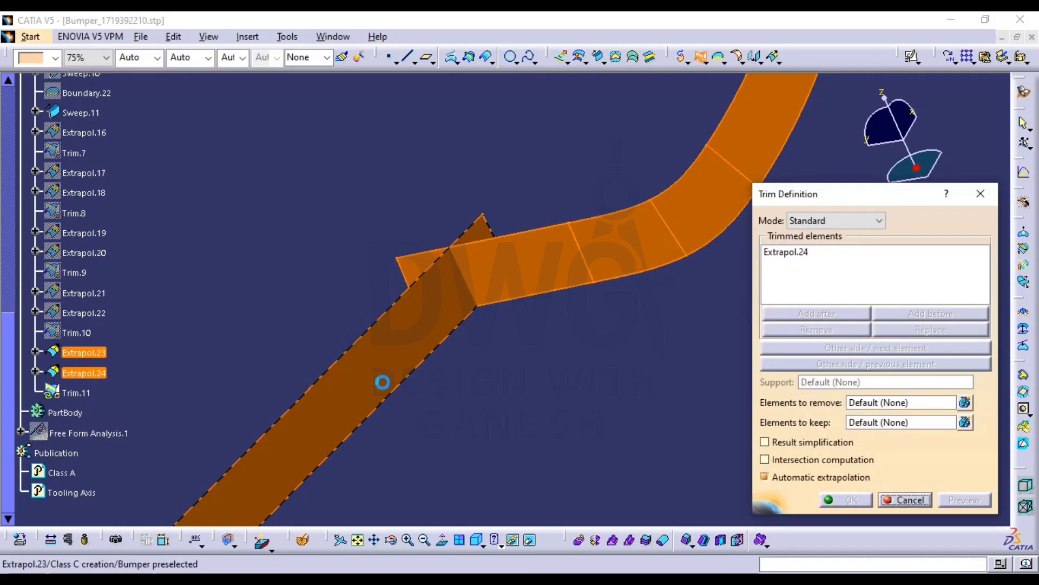
pyautogui.click(839, 505)
# Trace the boundary of Trim.11 up to the upper corner to check its continuity, without keeping it
pyautogui.moveTo(750, 225); pyautogui.dragTo(671, 537, button='middle')
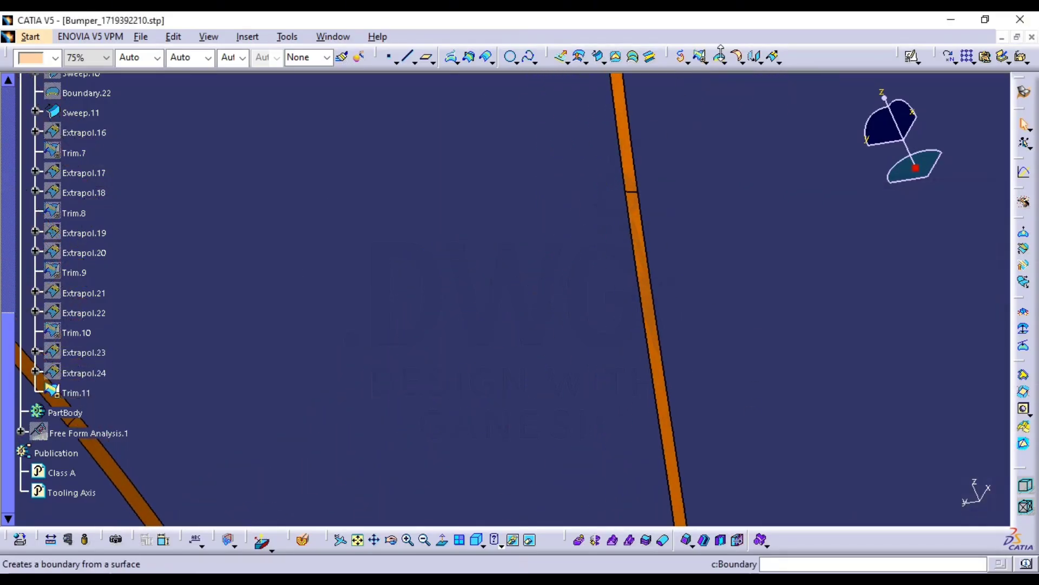
pyautogui.click(628, 135)
pyautogui.moveTo(687, 114); pyautogui.dragTo(452, 179, button='middle')
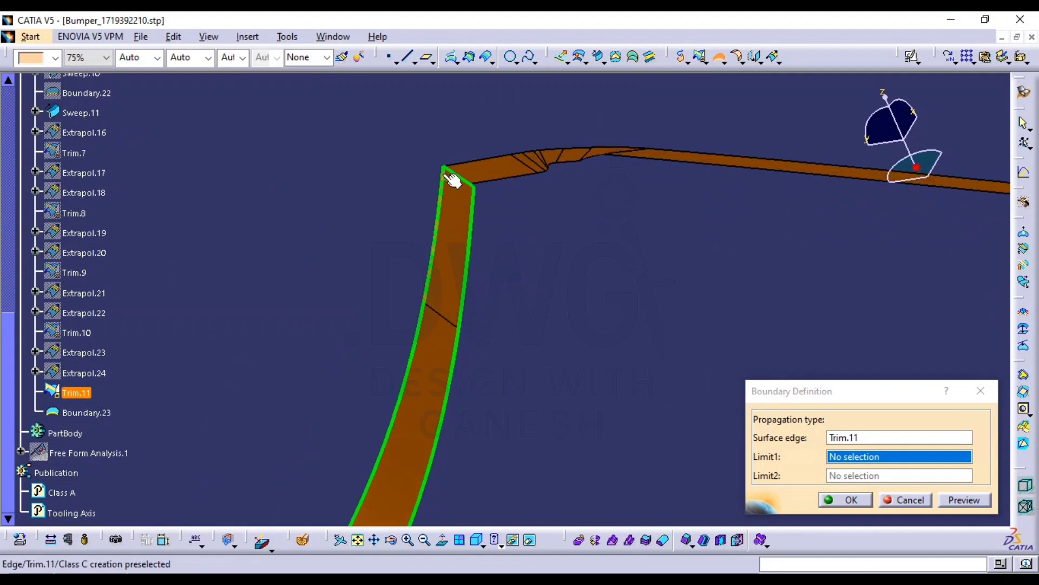
pyautogui.press('Escape')
# Extrapolate the adjoining end edges of Sweep.8 and Trim.11 at the corner by 5 mm each with Curvature continuity
pyautogui.moveTo(541, 251); pyautogui.dragTo(572, 143, button='middle')
pyautogui.moveTo(499, 229); pyautogui.dragTo(562, 332, button='middle')
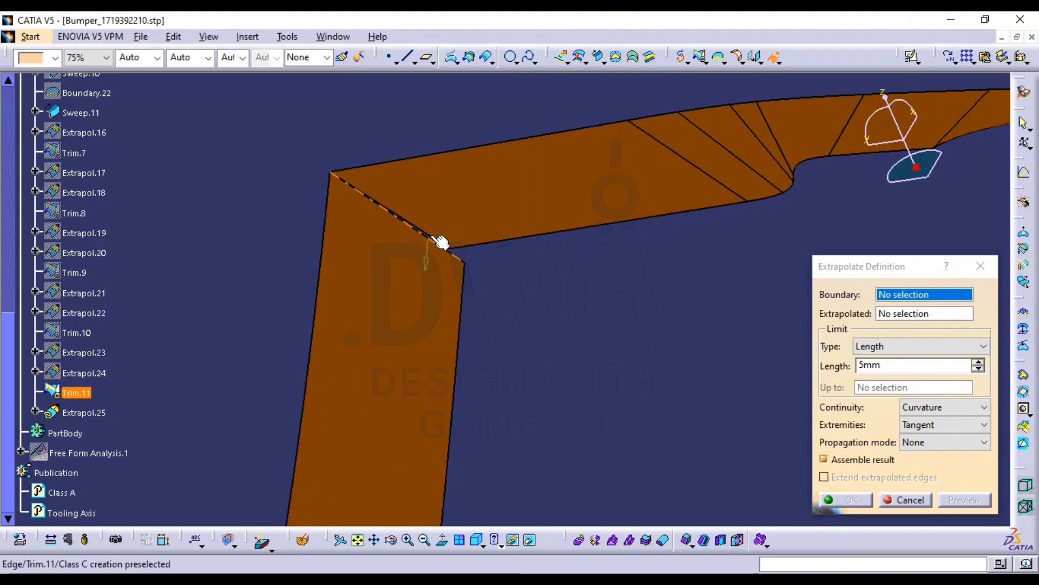
pyautogui.click(516, 196)
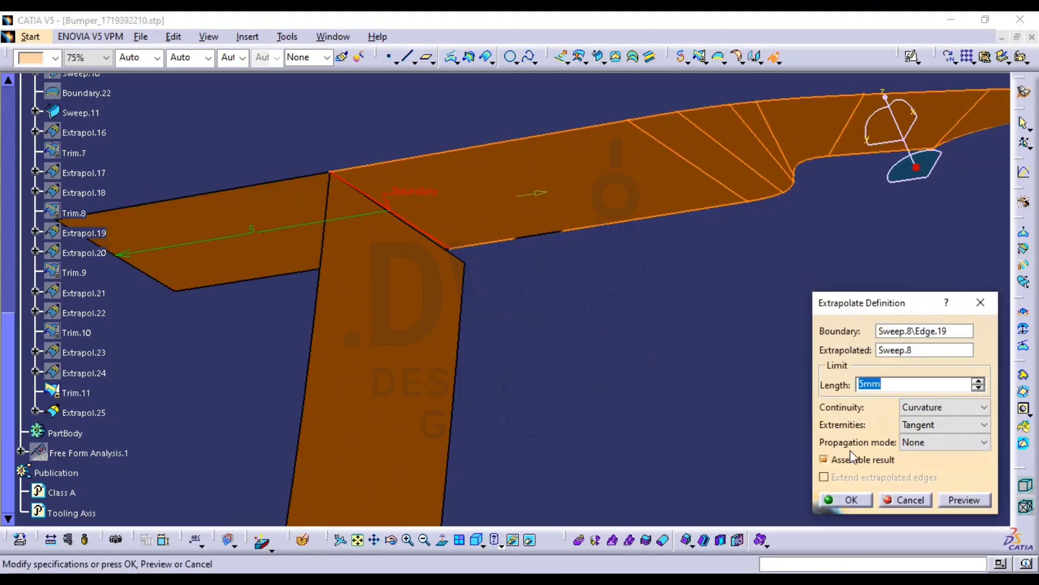
pyautogui.click(842, 499)
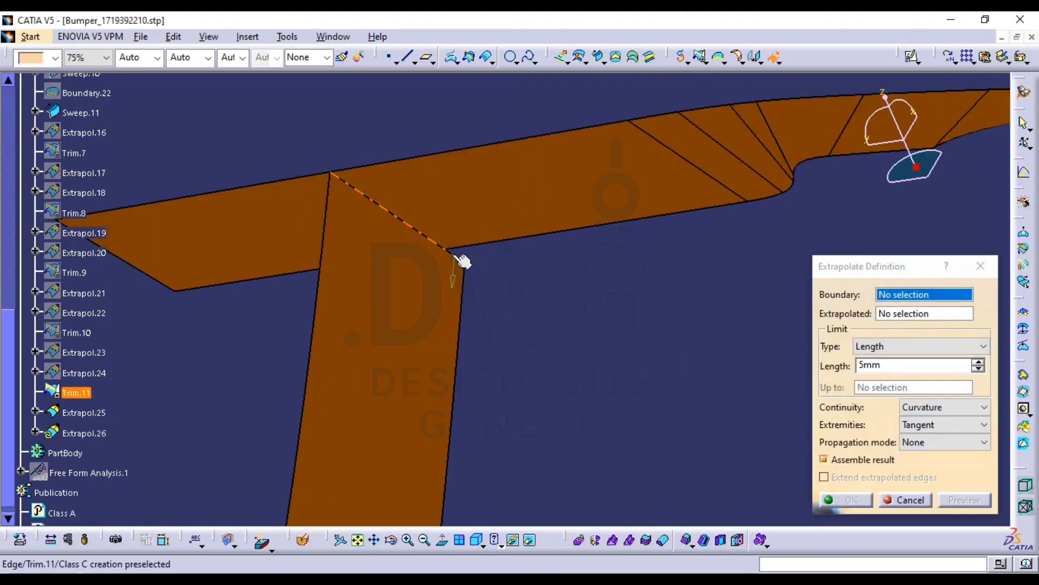
pyautogui.click(480, 353)
pyautogui.click(848, 499)
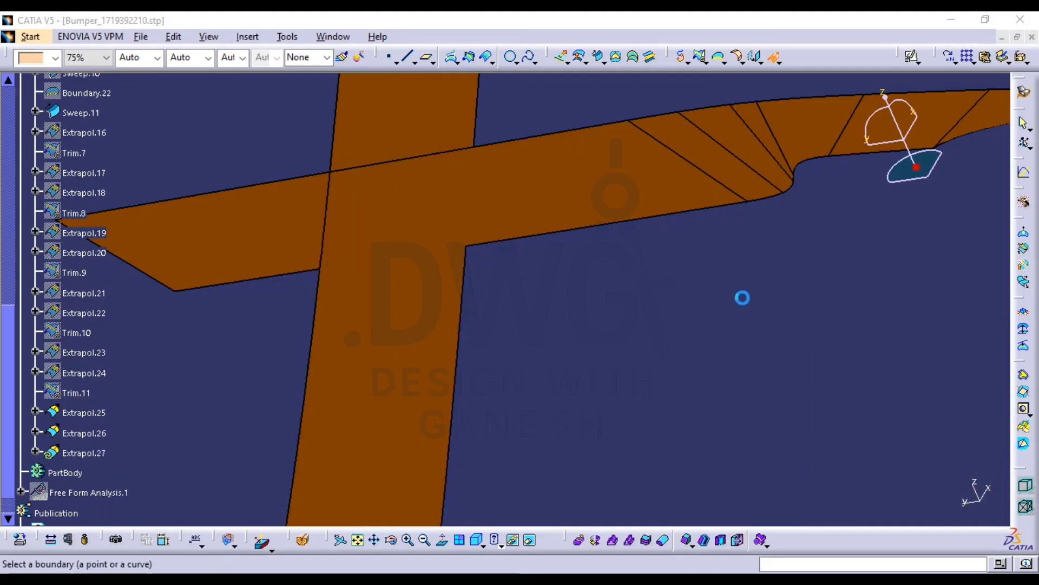
# Extrapolate the meeting edges of Extrapol.25 and Extrapol.26 at the opposite corner by 5 mm each
pyautogui.moveTo(742, 297); pyautogui.dragTo(128, 243, button='middle')
pyautogui.moveTo(647, 190); pyautogui.dragTo(51, 213, button='middle')
pyautogui.moveTo(688, 260); pyautogui.dragTo(690, 433, button='middle')
pyautogui.moveTo(783, 366); pyautogui.dragTo(363, 340, button='middle')
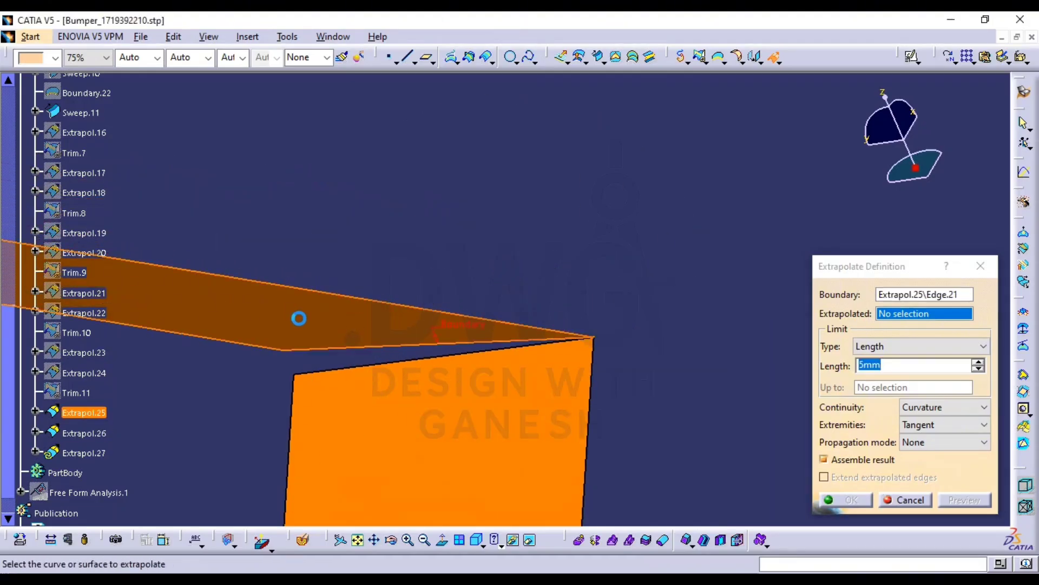
pyautogui.click(298, 318)
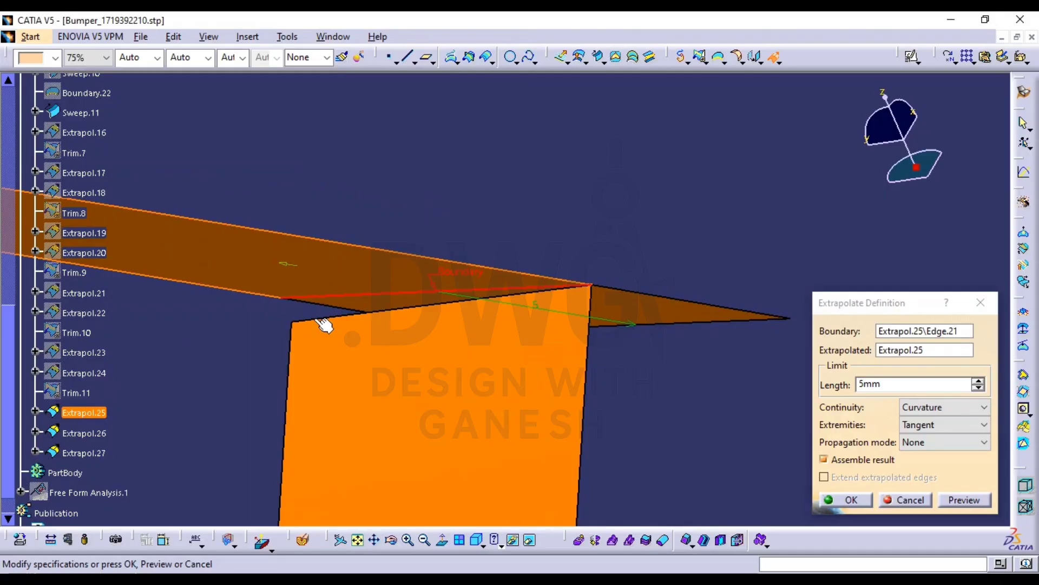
pyautogui.click(845, 504)
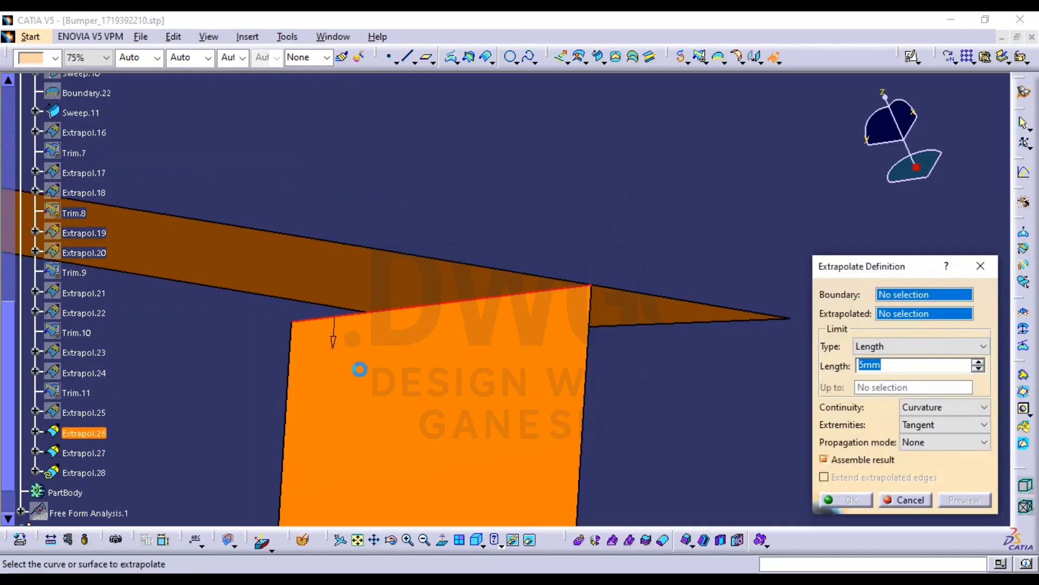
pyautogui.click(847, 501)
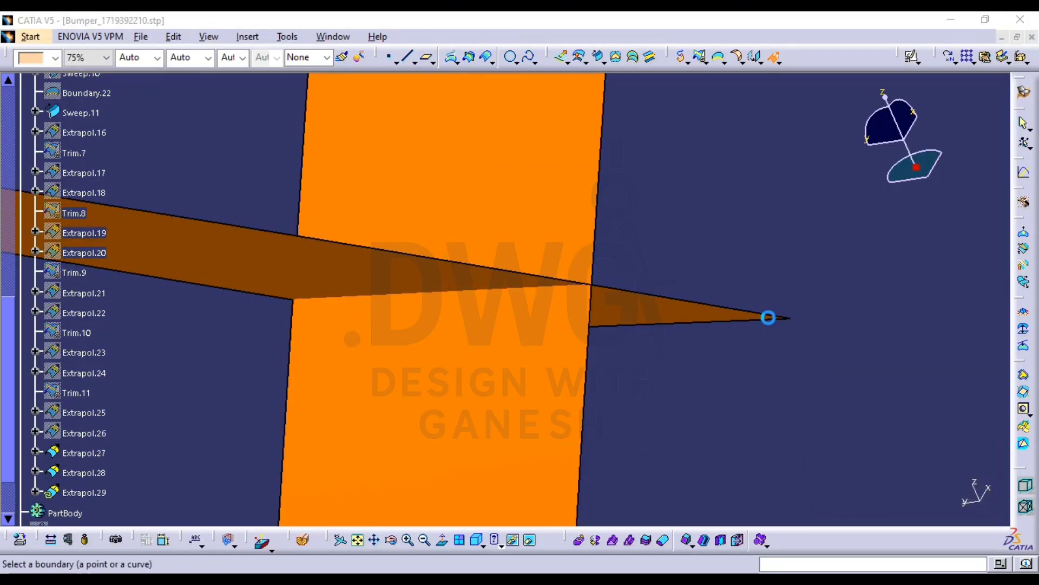
pyautogui.press('Escape')
# Trim Extrapol.27 with Extrapol.28 in Standard mode, keeping the flange strips and removing the overhangs at both corners
pyautogui.moveTo(442, 362); pyautogui.dragTo(694, 352, button='middle')
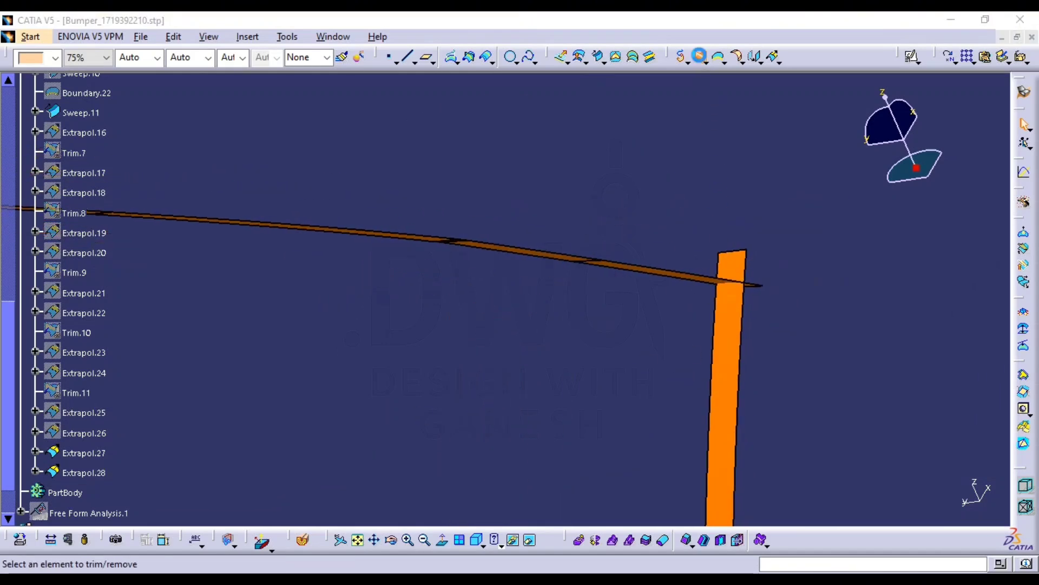
pyautogui.moveTo(628, 341); pyautogui.dragTo(464, 406, button='middle')
pyautogui.click(502, 408)
pyautogui.moveTo(575, 383); pyautogui.dragTo(401, 328, button='middle')
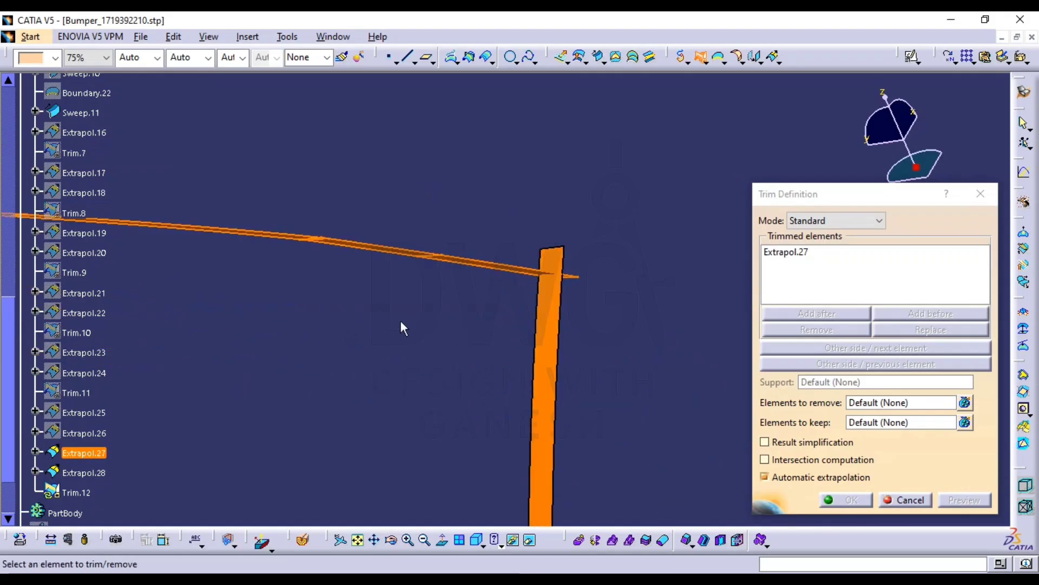
pyautogui.click(551, 311)
pyautogui.moveTo(545, 319); pyautogui.dragTo(958, 364, button='middle')
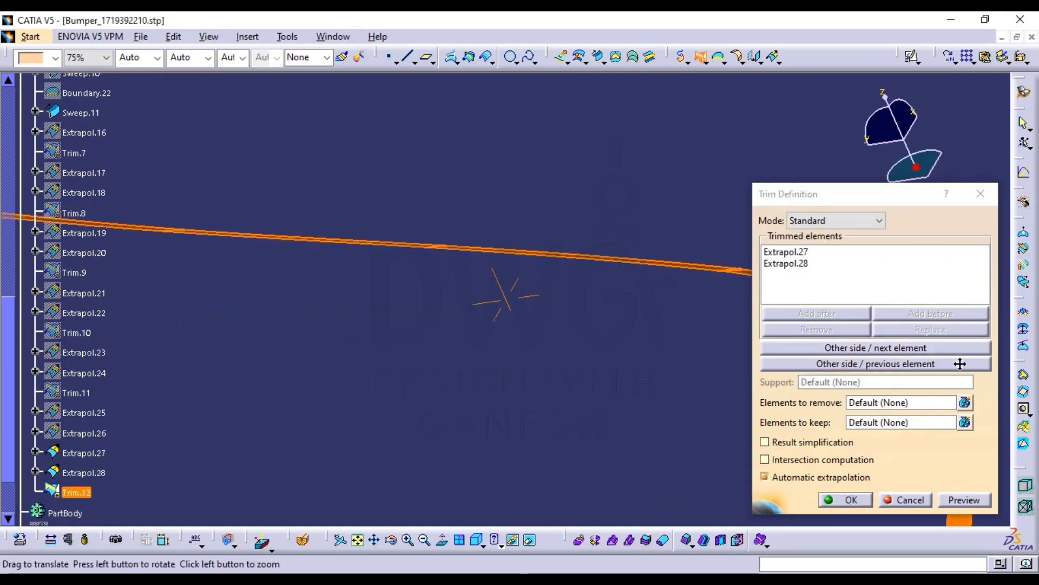
pyautogui.moveTo(141, 354); pyautogui.dragTo(433, 348, button='middle')
pyautogui.moveTo(197, 328); pyautogui.dragTo(519, 331, button='middle')
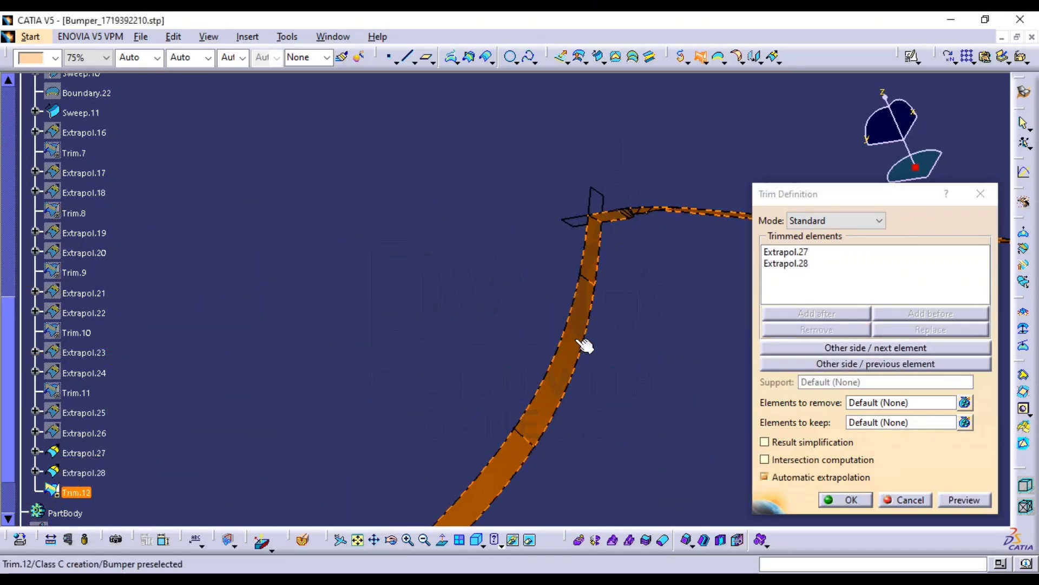
pyautogui.moveTo(589, 285); pyautogui.dragTo(430, 363, button='middle')
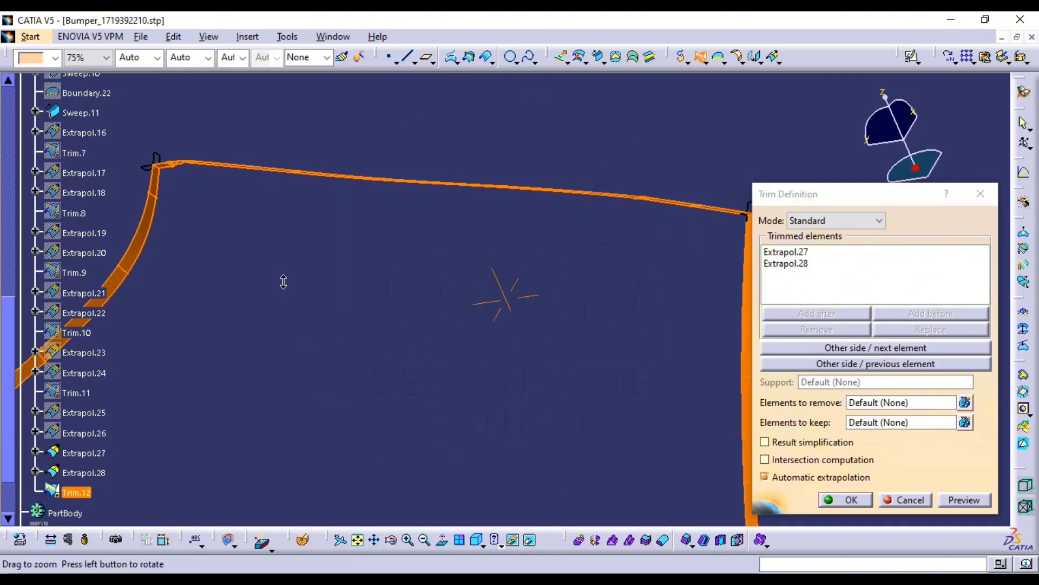
pyautogui.moveTo(283, 282); pyautogui.dragTo(287, 301, button='middle')
pyautogui.click(852, 502)
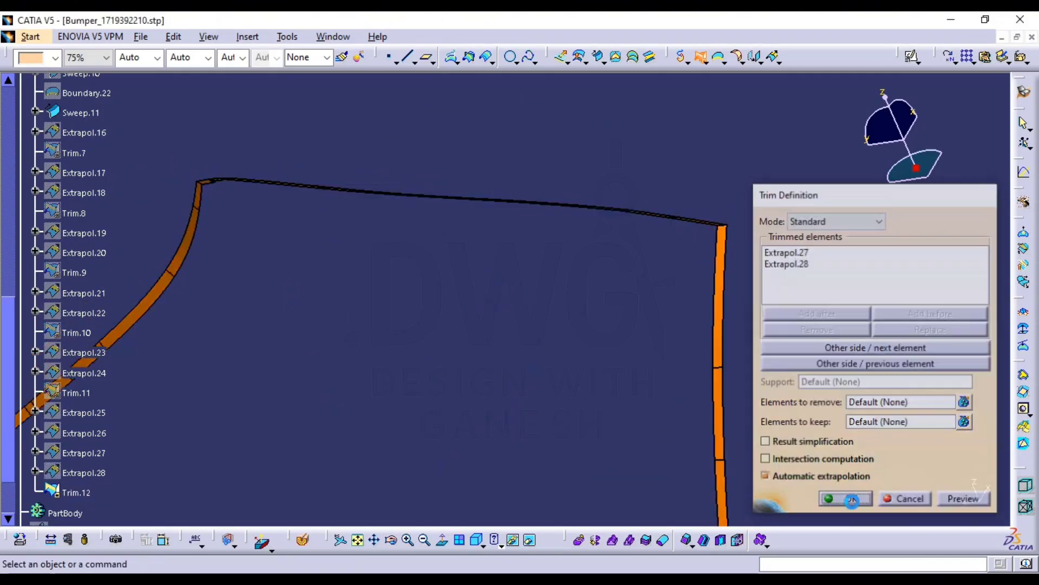
# Check the trimmed flange loop with the Boundary tool and review the whole set of Class C strips
pyautogui.moveTo(501, 279); pyautogui.dragTo(492, 337, button='middle')
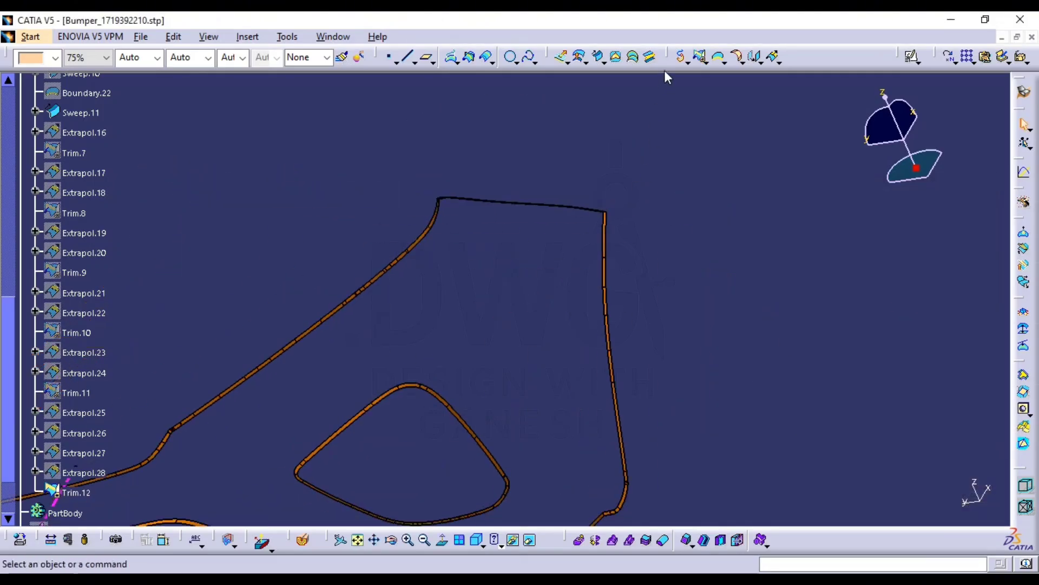
pyautogui.click(715, 58)
pyautogui.moveTo(659, 227); pyautogui.dragTo(724, 249, button='middle')
pyautogui.click(815, 205)
pyautogui.moveTo(547, 241); pyautogui.dragTo(650, 269, button='middle')
pyautogui.moveTo(705, 293); pyautogui.dragTo(343, 457, button='middle')
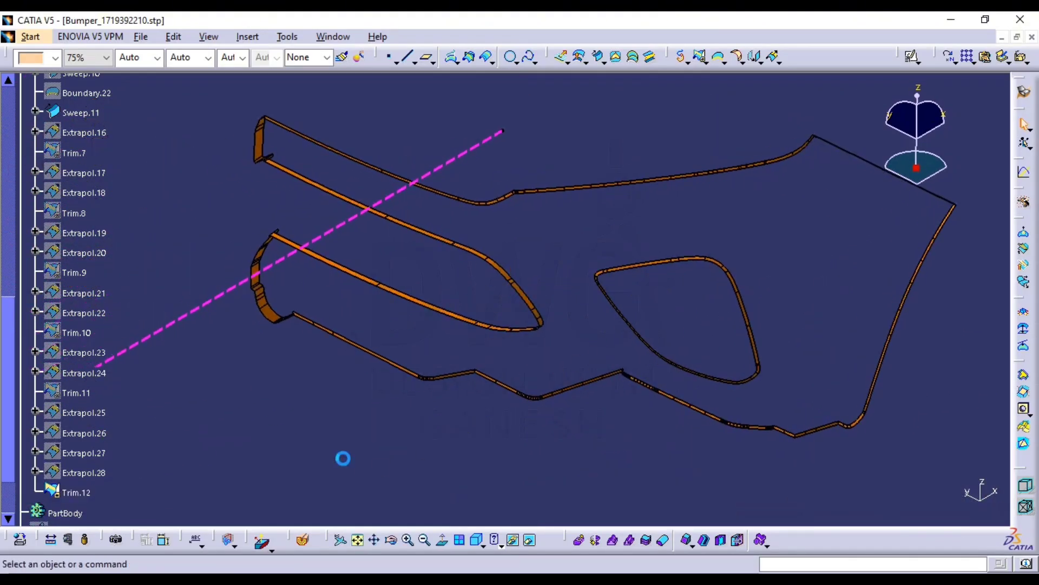
# Collapse the Class C creation set in the tree and insert a new geometrical set named class C+A
pyautogui.scroll(-3, 89, 447)
pyautogui.scroll(10, 112, 373)
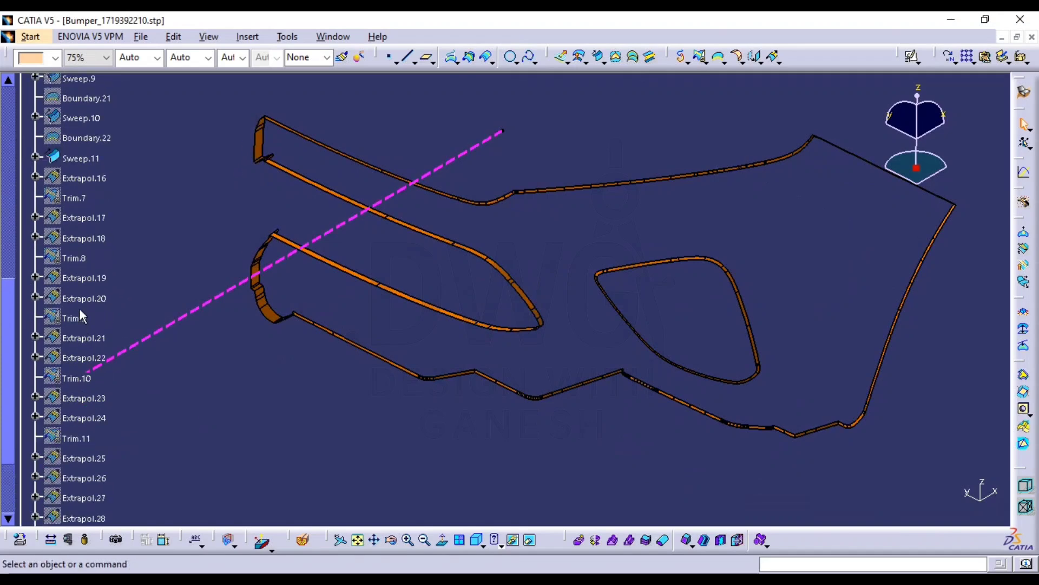
pyautogui.scroll(3, 65, 189)
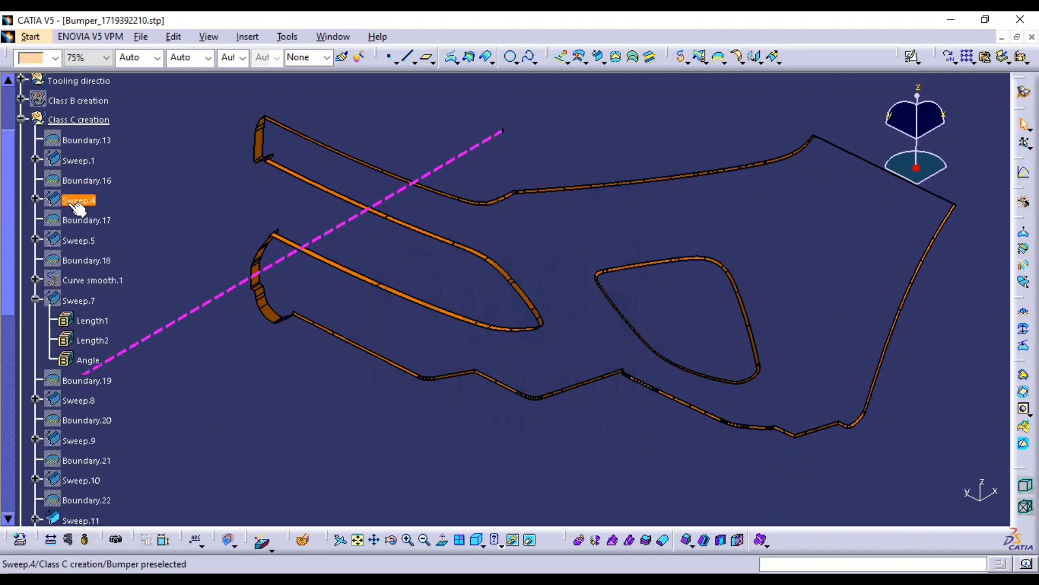
pyautogui.click(22, 118)
pyautogui.click(247, 36)
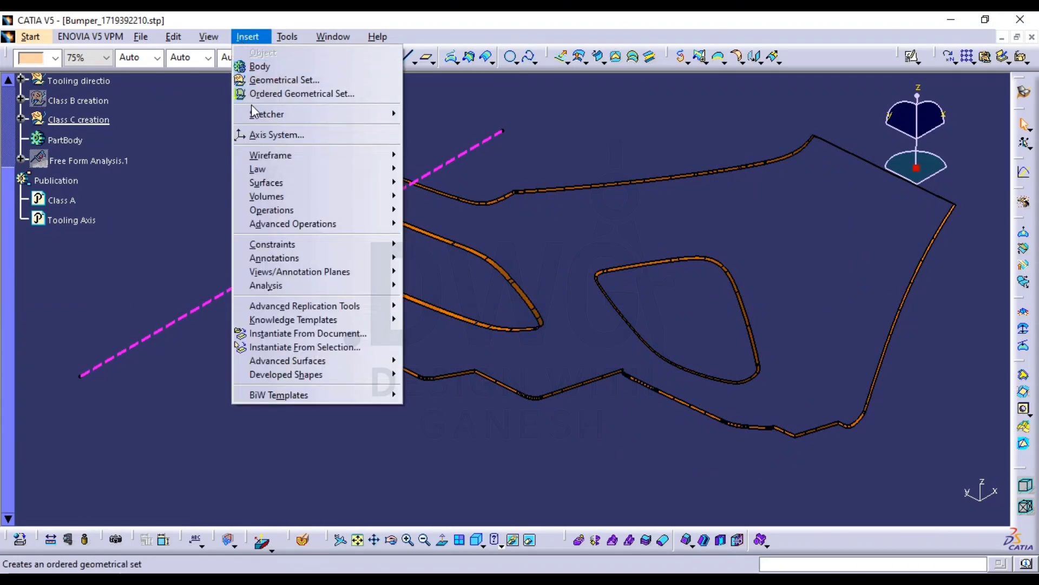
pyautogui.click(266, 80)
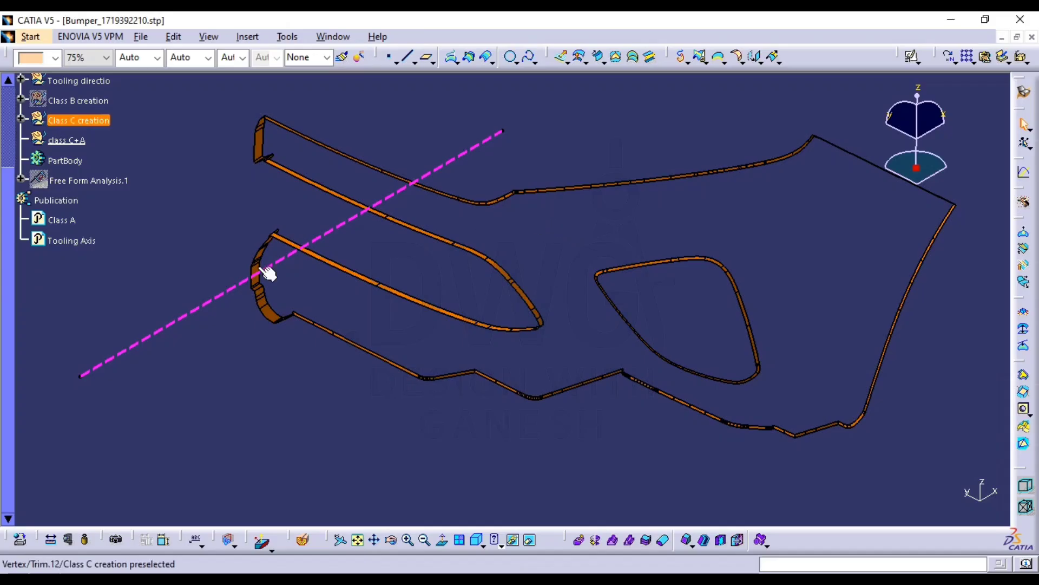
# Start a Join in the class C+A set with the published Class A surface and the Trim.12 flange surface
pyautogui.moveTo(498, 346); pyautogui.dragTo(587, 352, button='middle')
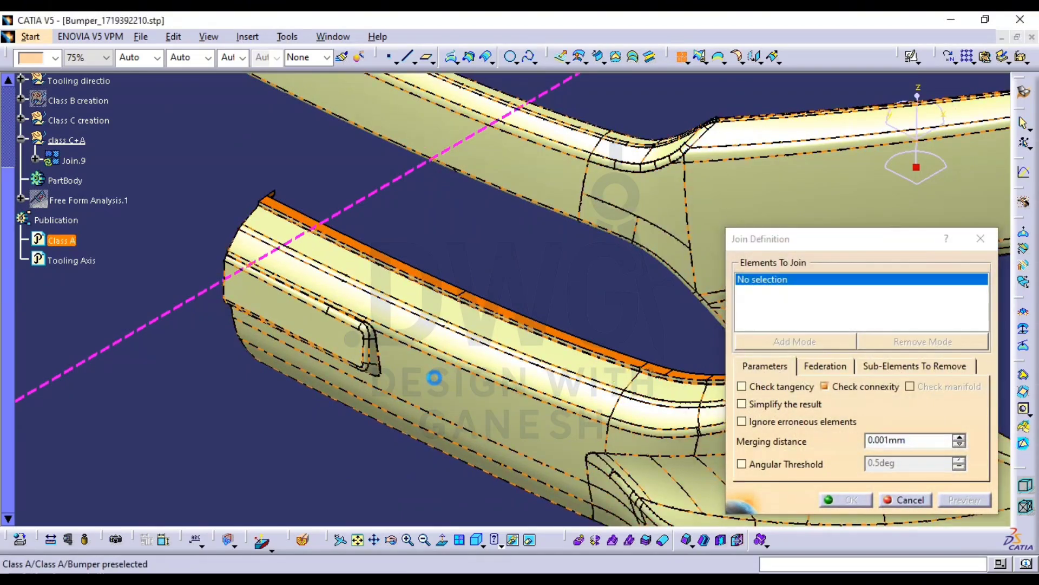
pyautogui.click(434, 377)
pyautogui.moveTo(622, 321); pyautogui.dragTo(614, 87, button='middle')
pyautogui.click(383, 326)
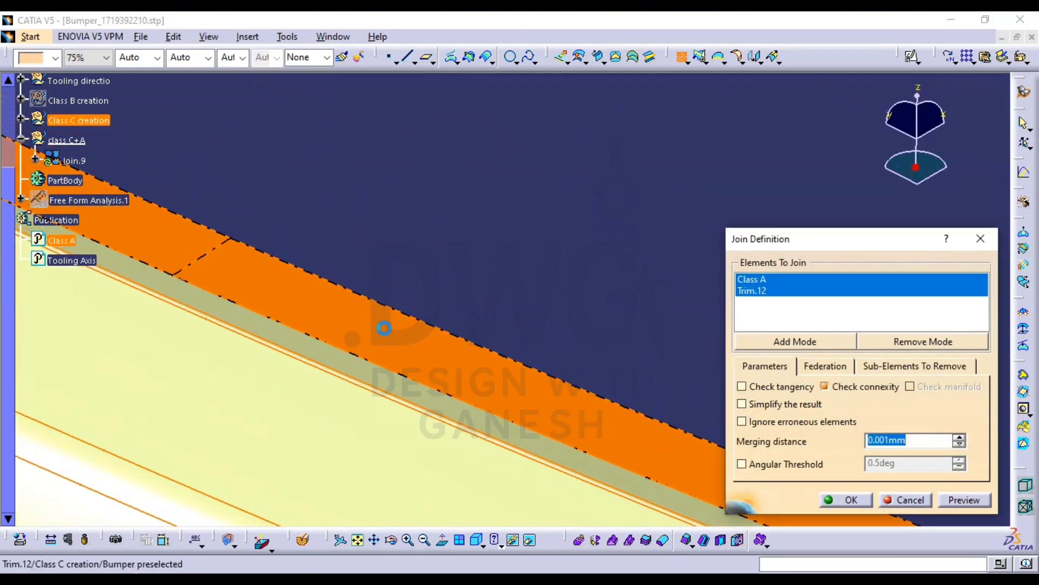
# Add the lamp opening's flange, Sweep.11, to the join, preview it and create the joined surface
pyautogui.moveTo(449, 335); pyautogui.dragTo(463, 482, button='middle')
pyautogui.moveTo(552, 282); pyautogui.dragTo(303, 284, button='middle')
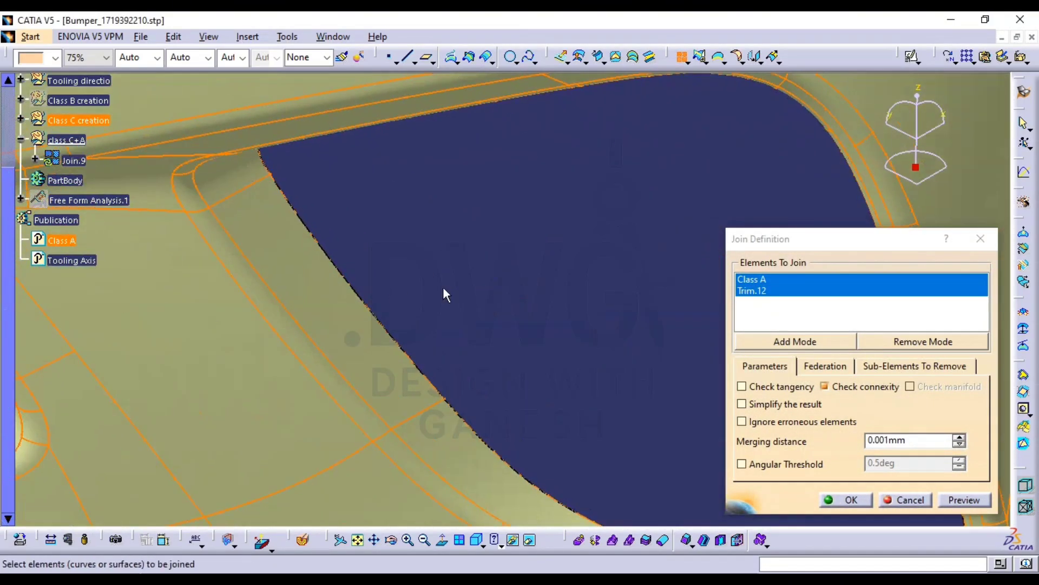
pyautogui.moveTo(442, 287); pyautogui.dragTo(469, 411, button='middle')
pyautogui.moveTo(638, 444); pyautogui.dragTo(259, 187, button='middle')
pyautogui.moveTo(184, 303); pyautogui.dragTo(570, 373, button='middle')
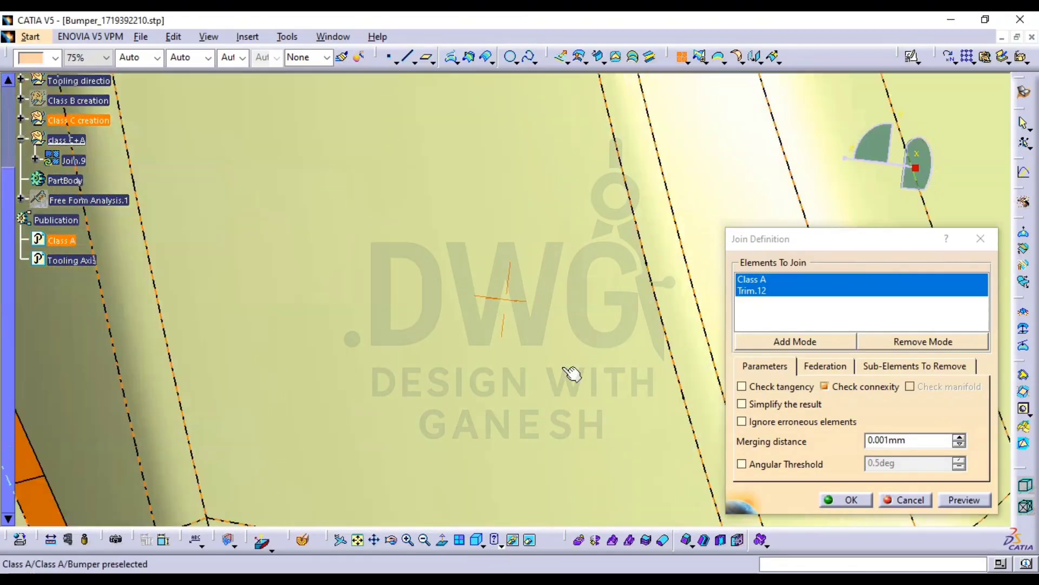
pyautogui.moveTo(216, 351); pyautogui.dragTo(394, 374, button='middle')
pyautogui.click(464, 290)
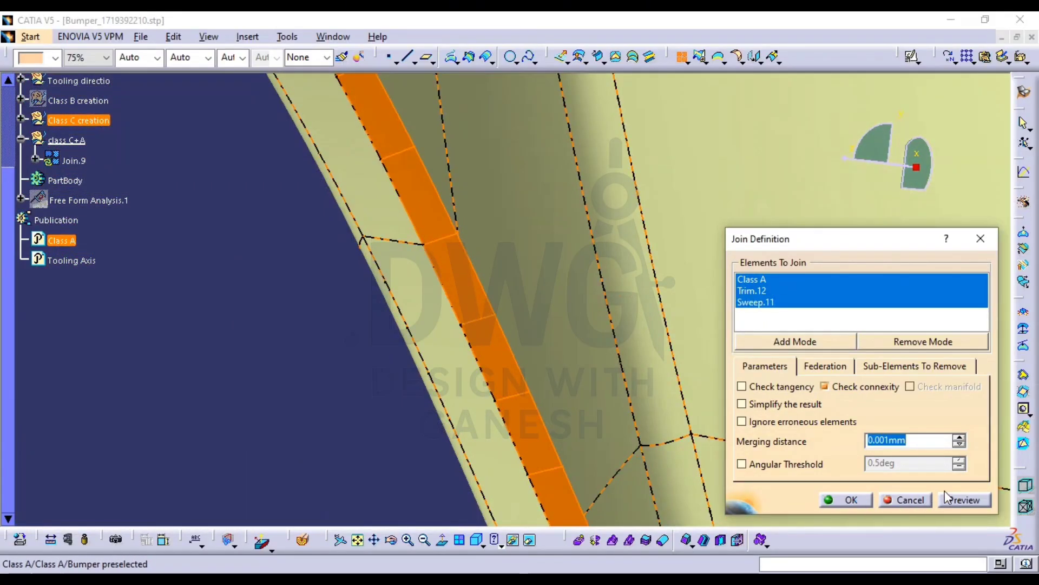
pyautogui.click(964, 500)
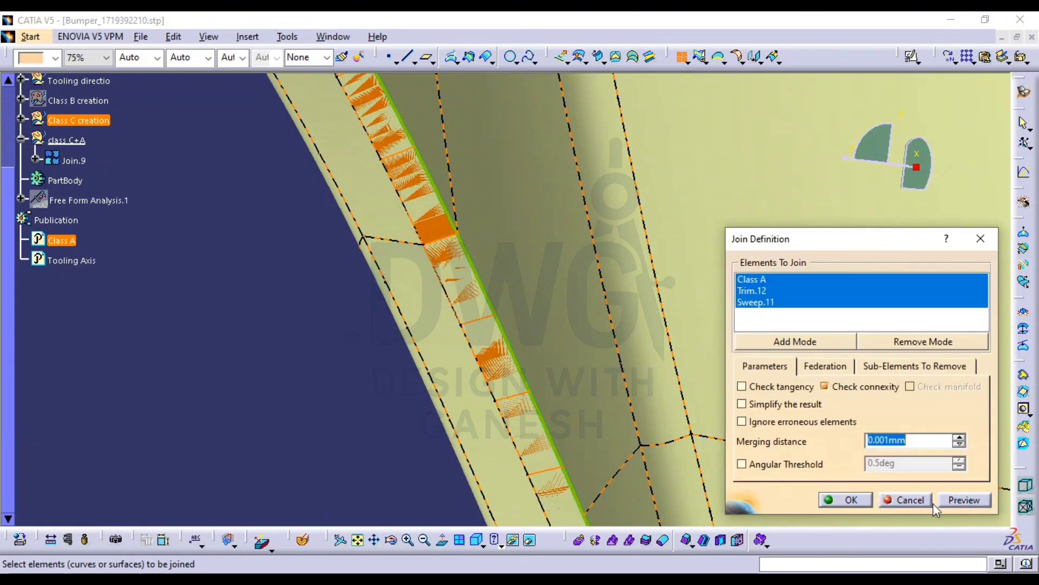
pyautogui.click(853, 500)
# Inspect the free edges of Join.9 along the flanges with the Boundary tool, without creating a curve
pyautogui.moveTo(602, 255); pyautogui.dragTo(589, 520, button='middle')
pyautogui.moveTo(548, 355); pyautogui.dragTo(735, 262, button='middle')
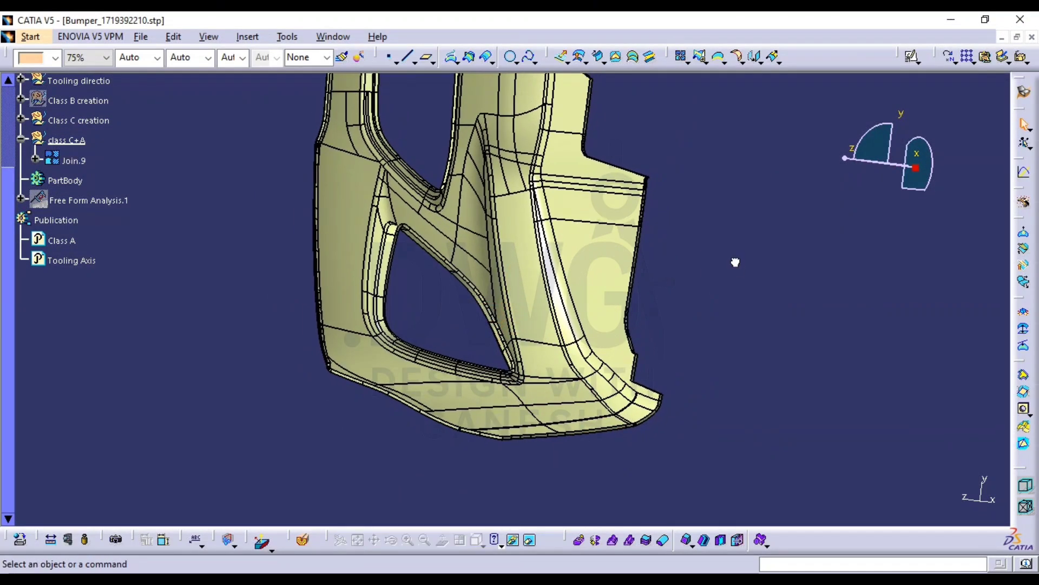
pyautogui.click(719, 61)
pyautogui.click(596, 261)
pyautogui.moveTo(596, 262); pyautogui.dragTo(601, 146, button='middle')
pyautogui.moveTo(712, 264); pyautogui.dragTo(593, 102, button='middle')
pyautogui.moveTo(281, 476); pyautogui.dragTo(744, 178, button='middle')
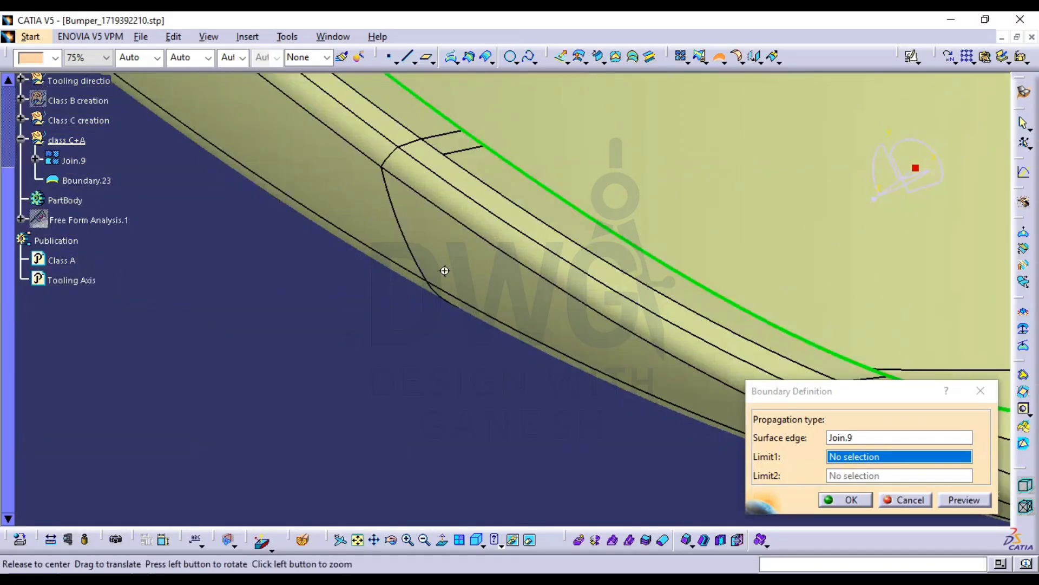
pyautogui.moveTo(444, 270); pyautogui.dragTo(829, 338, button='middle')
pyautogui.press('Escape')
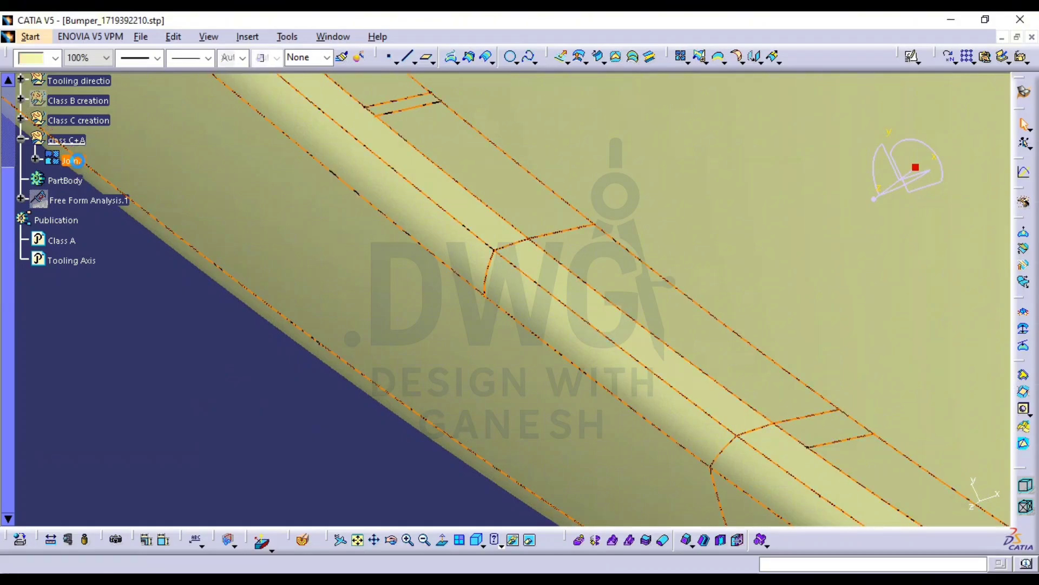
# Set the merging distance of Join.9 to 0.1 mm
pyautogui.doubleClick(75, 160)
pyautogui.doubleClick(917, 440)
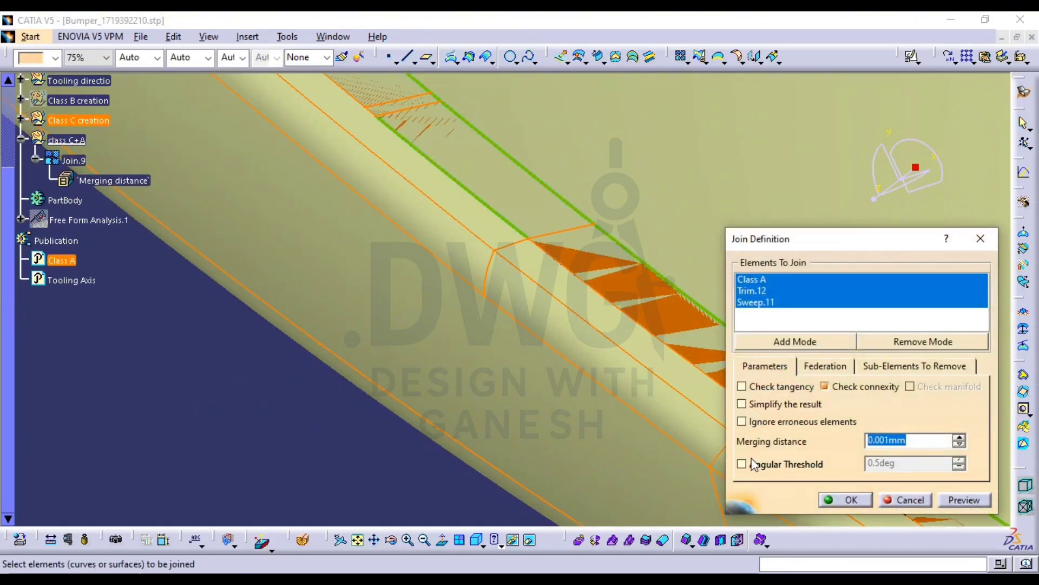
pyautogui.write('.1')
pyautogui.press('Return')
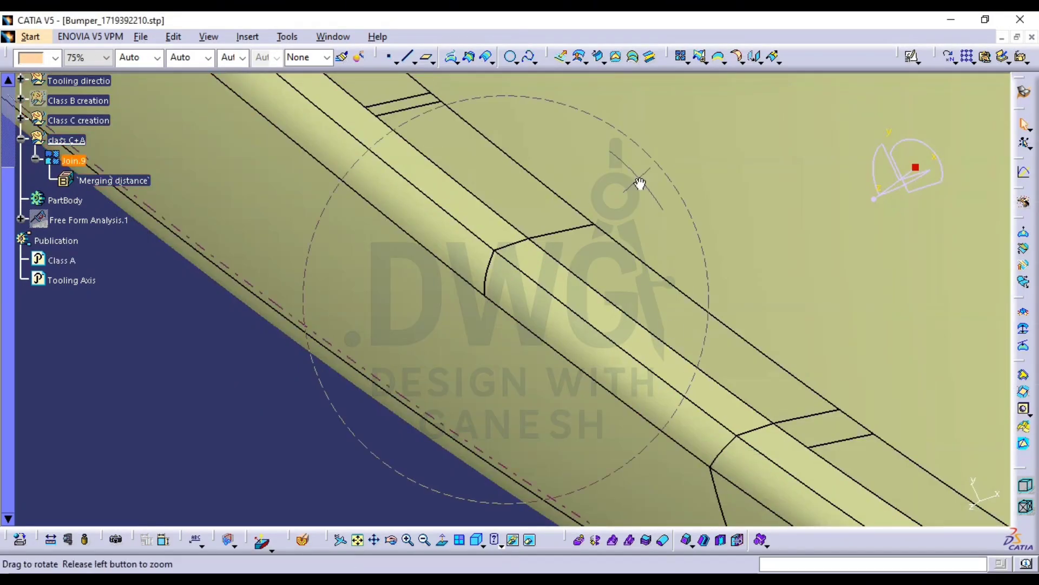
# Recheck the outer edge of the updated Join.9 with the Boundary tool, without creating a curve
pyautogui.moveTo(640, 184); pyautogui.dragTo(719, 91, button='middle')
pyautogui.click(719, 63)
pyautogui.click(631, 225)
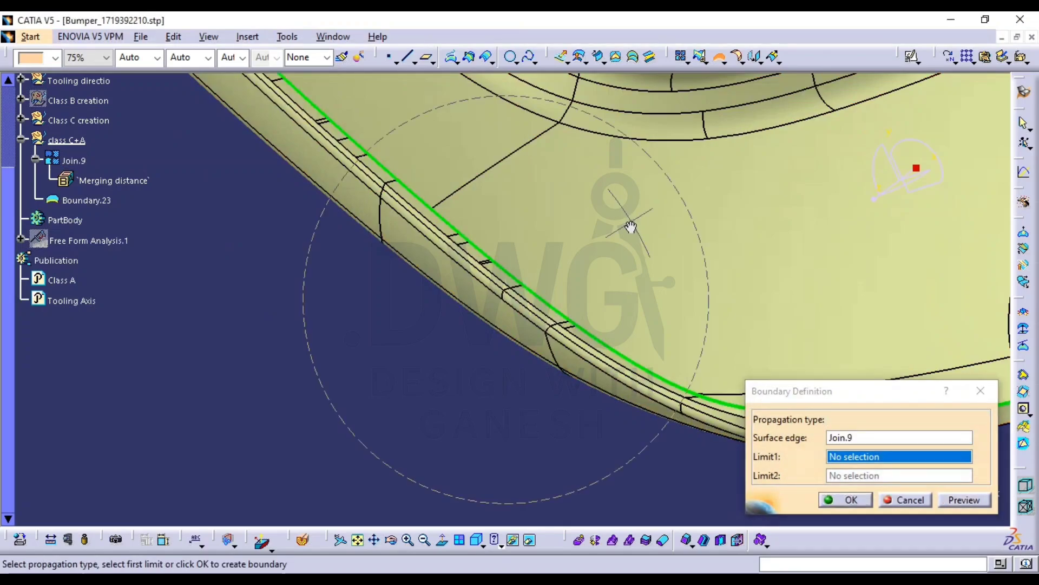
pyautogui.moveTo(631, 226); pyautogui.dragTo(584, 353, button='middle')
pyautogui.press('Escape')
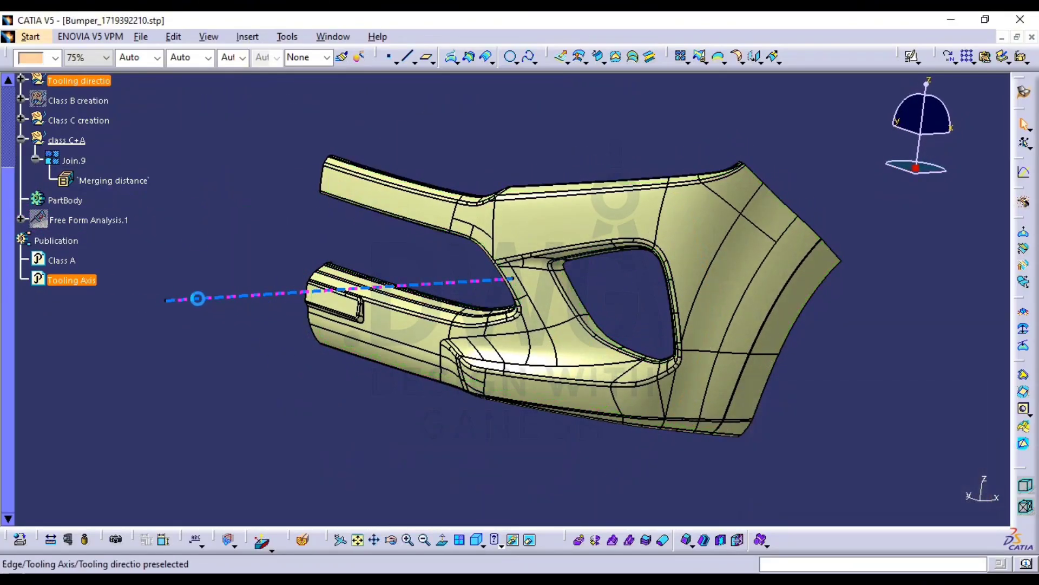
# Show the Class B creation set and colour its surfaces dark green
pyautogui.moveTo(369, 338); pyautogui.dragTo(366, 200, button='middle')
pyautogui.middleClick(366, 199)
pyautogui.scroll(3, 182, 326)
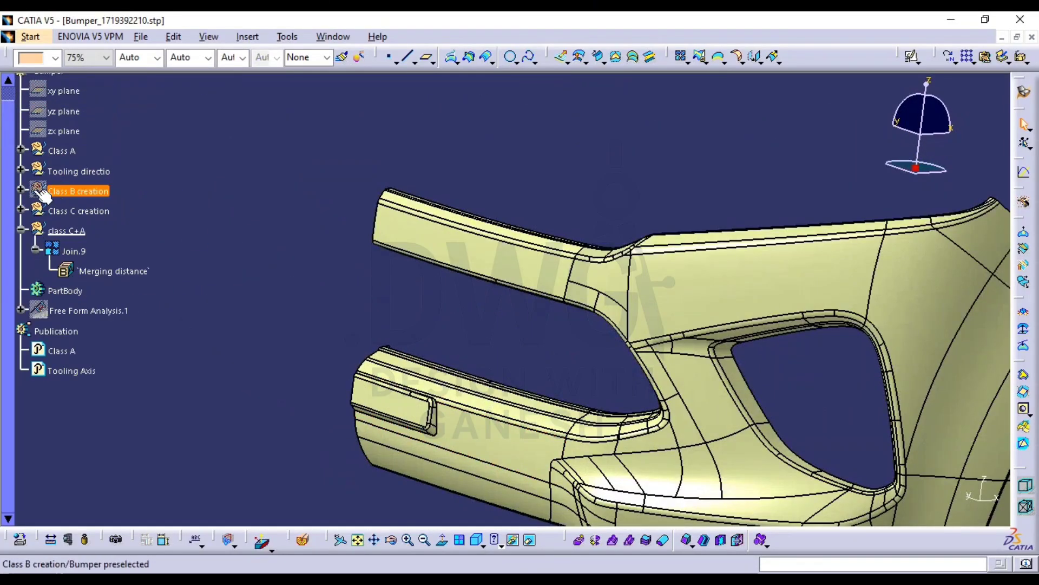
pyautogui.moveTo(549, 342); pyautogui.dragTo(979, 281, button='middle')
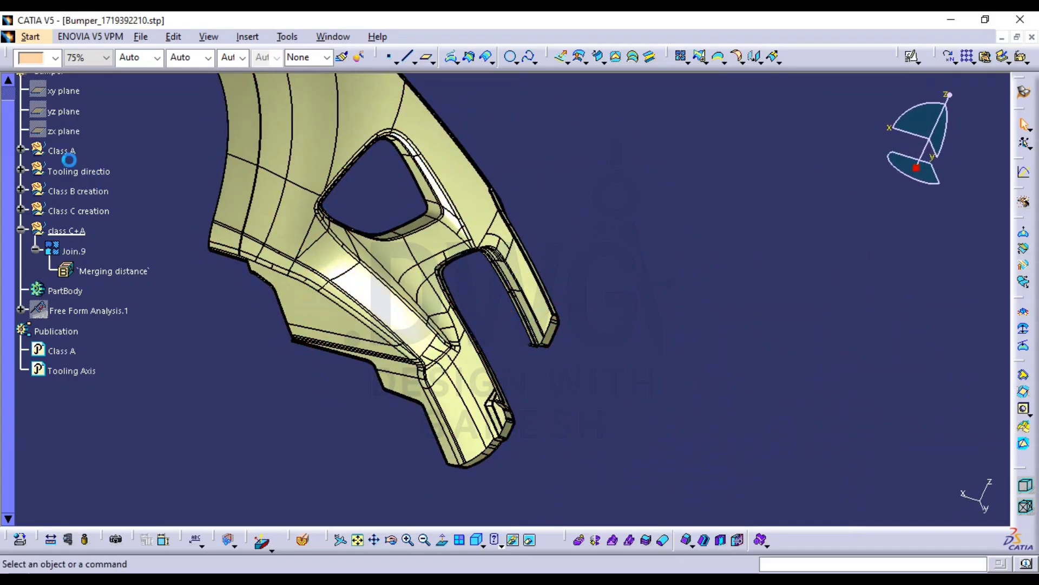
pyautogui.click(78, 189)
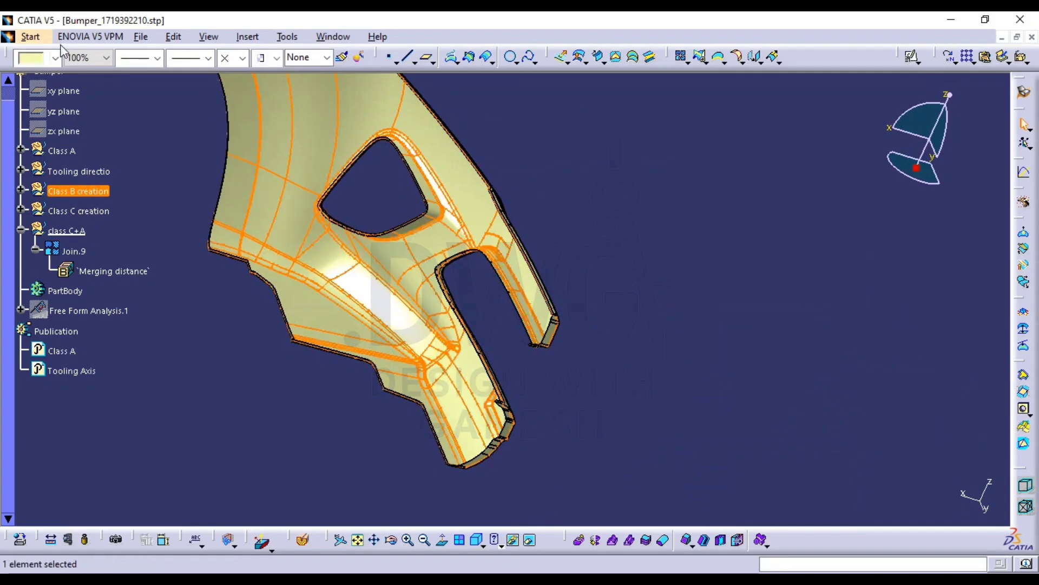
pyautogui.click(38, 323)
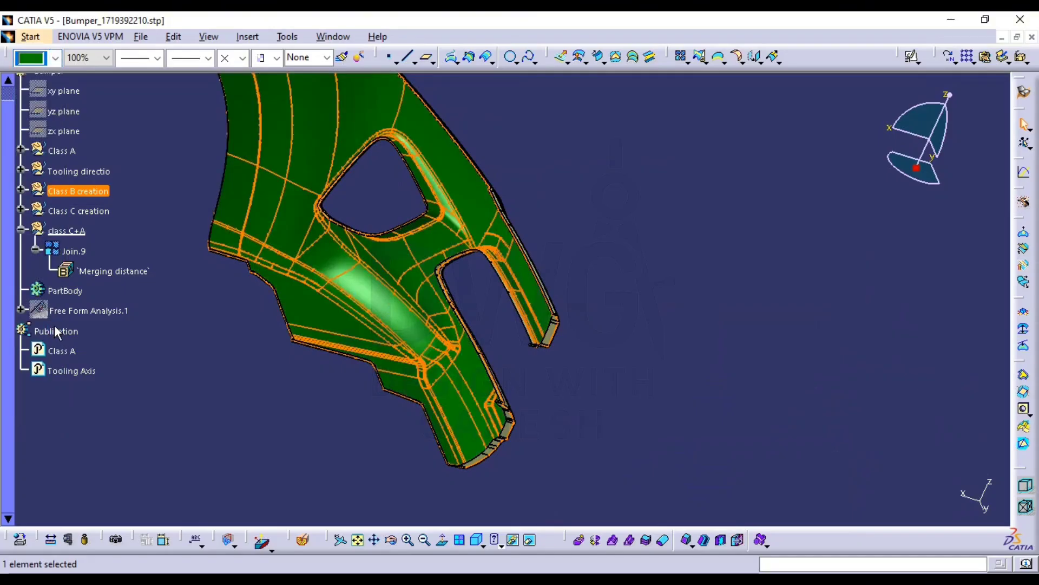
# Examine how the green Class B surface meets the Class C flanges around the openings and at the upper arm's end
pyautogui.moveTo(530, 440); pyautogui.dragTo(492, 253, button='middle')
pyautogui.moveTo(487, 143); pyautogui.dragTo(645, 332, button='middle')
pyautogui.moveTo(769, 375); pyautogui.dragTo(390, 287, button='middle')
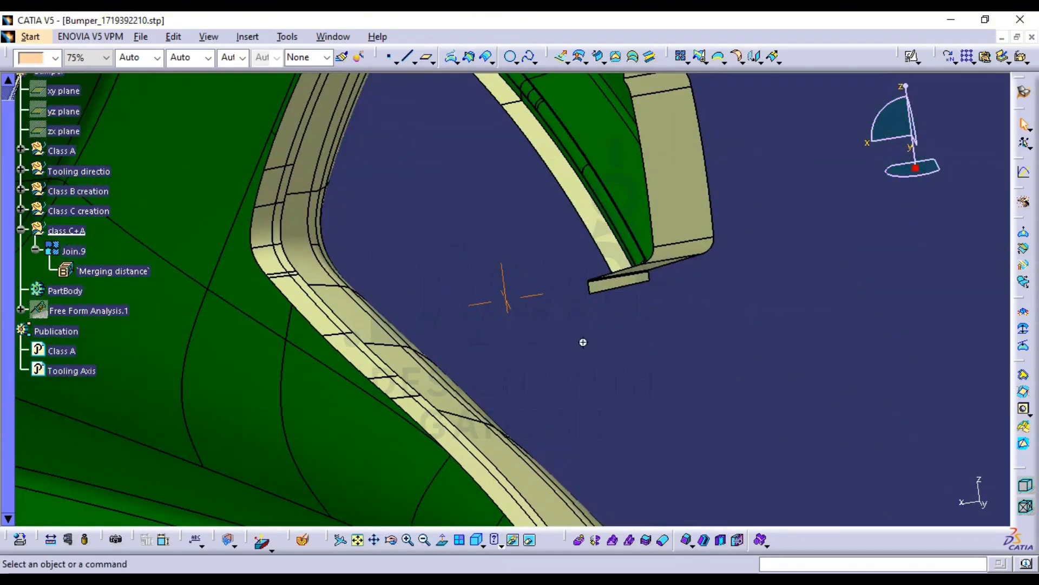
pyautogui.moveTo(582, 341); pyautogui.dragTo(405, 351, button='middle')
pyautogui.moveTo(546, 366)
pyautogui.mouseDown(button='middle')
pyautogui.moveTo(551, 302)
pyautogui.moveTo(549, 396)
pyautogui.moveTo(549, 347)
pyautogui.mouseUp(button='middle')
pyautogui.moveTo(541, 288); pyautogui.dragTo(425, 327, button='middle')
pyautogui.moveTo(383, 238); pyautogui.dragTo(450, 367, button='middle')
pyautogui.moveTo(452, 330); pyautogui.dragTo(563, 460, button='middle')
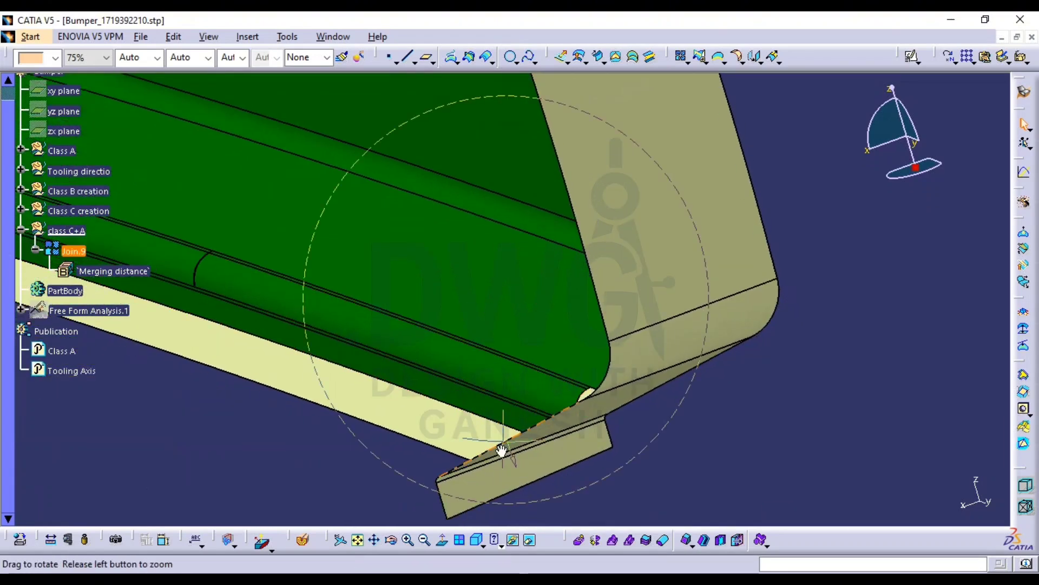
pyautogui.moveTo(502, 450); pyautogui.dragTo(549, 418, button='middle')
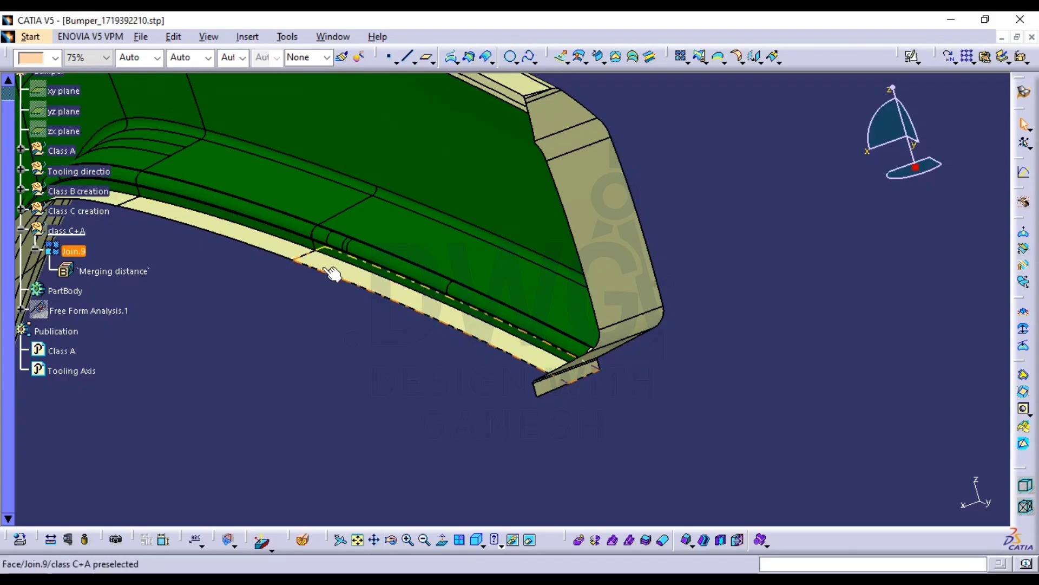
pyautogui.moveTo(411, 319); pyautogui.dragTo(161, 336, button='middle')
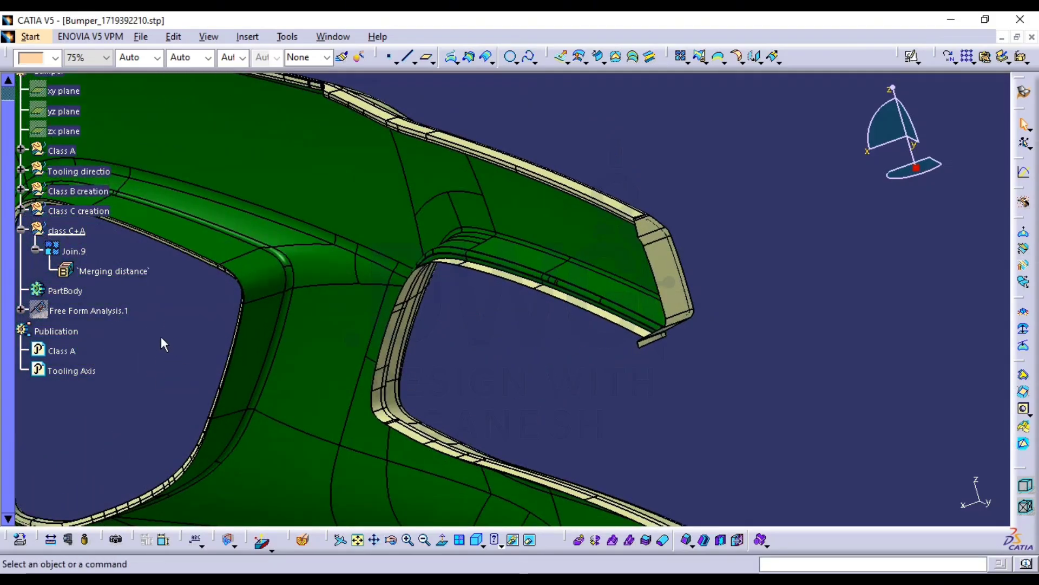
# Hide the class C+A set so the Class B surface is shown alone
pyautogui.click(77, 232)
pyautogui.press('space')
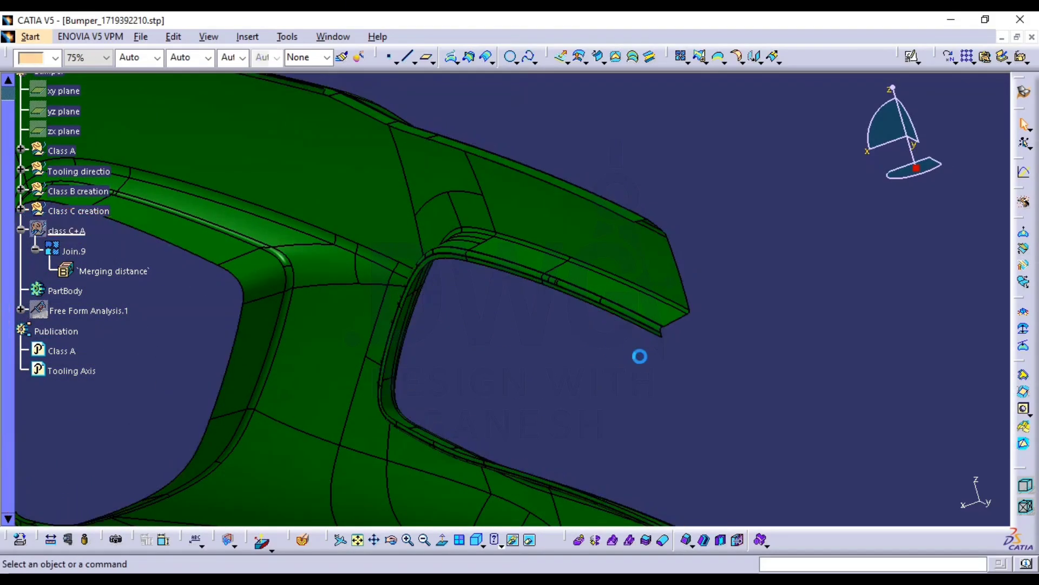
pyautogui.moveTo(639, 355); pyautogui.dragTo(774, 255, button='middle')
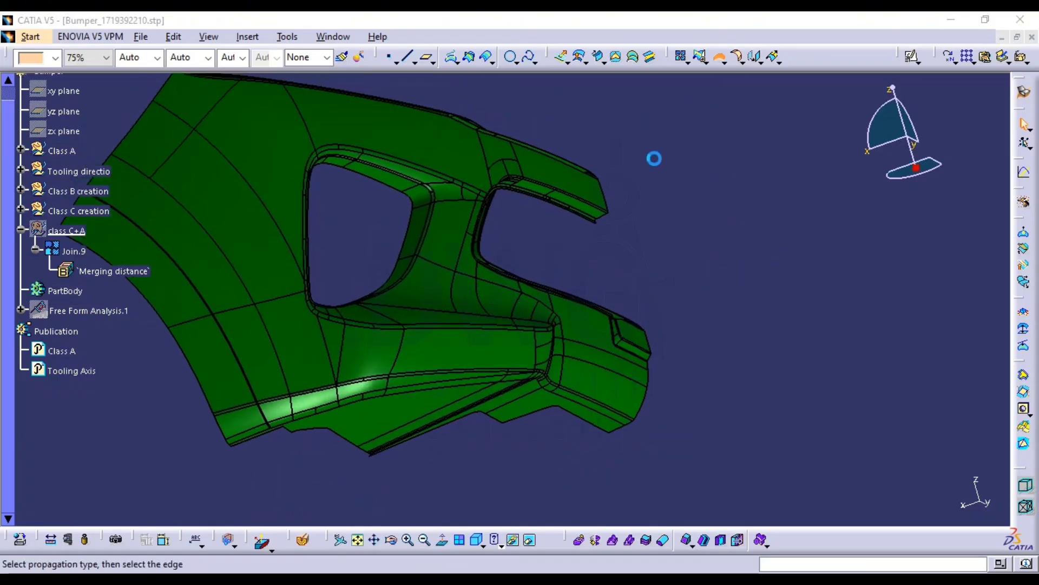
# Try to extract the outer boundary of Join.7 while class C+A is the work object, and undo it
pyautogui.click(611, 207)
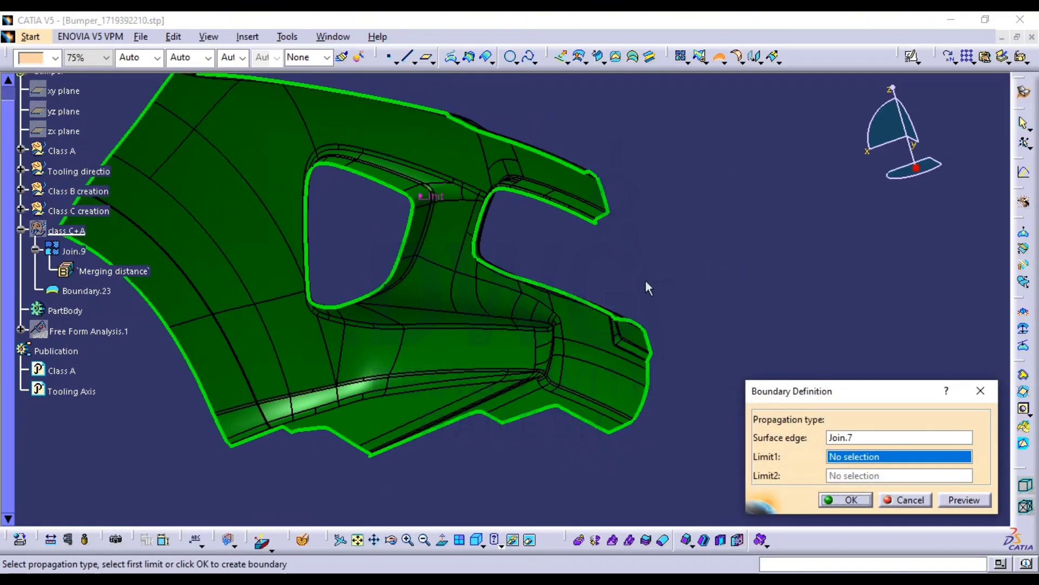
pyautogui.click(719, 56)
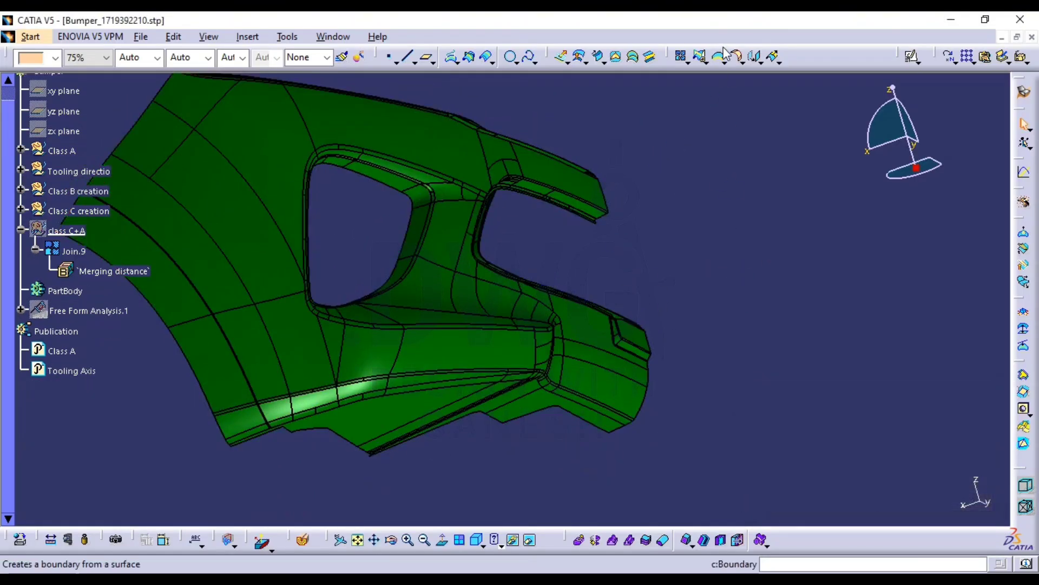
pyautogui.click(606, 200)
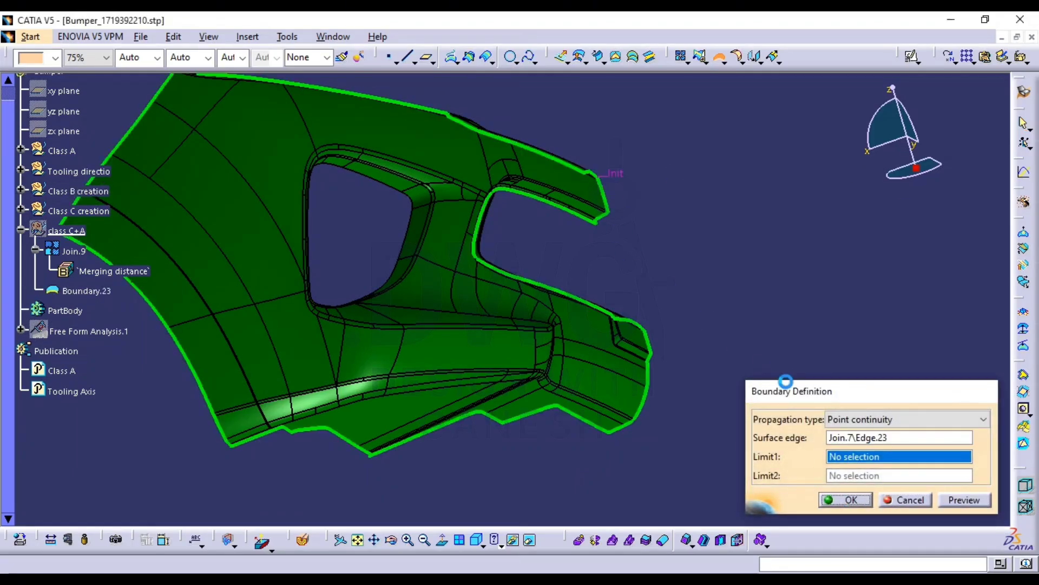
pyautogui.click(772, 61)
pyautogui.click(908, 498)
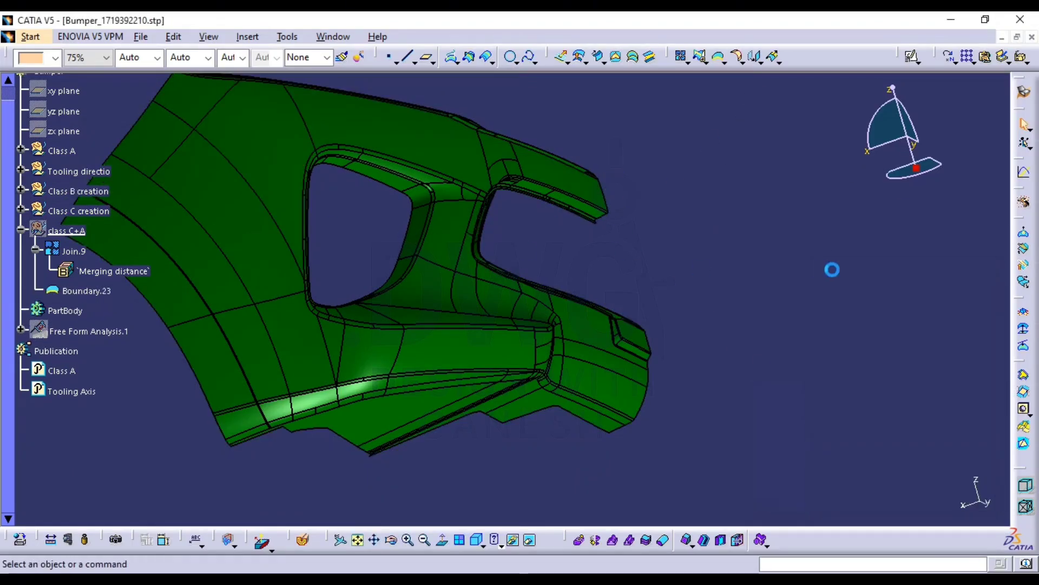
pyautogui.hotkey('ctrl', 'z')
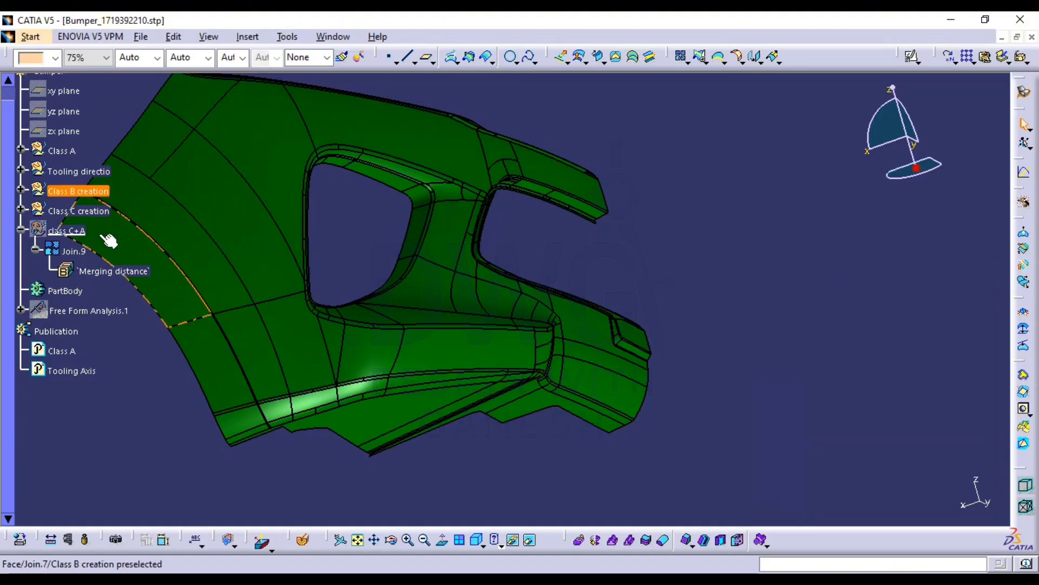
# Collapse the class C+A set, expand Class B creation and define it as the work object
pyautogui.click(21, 231)
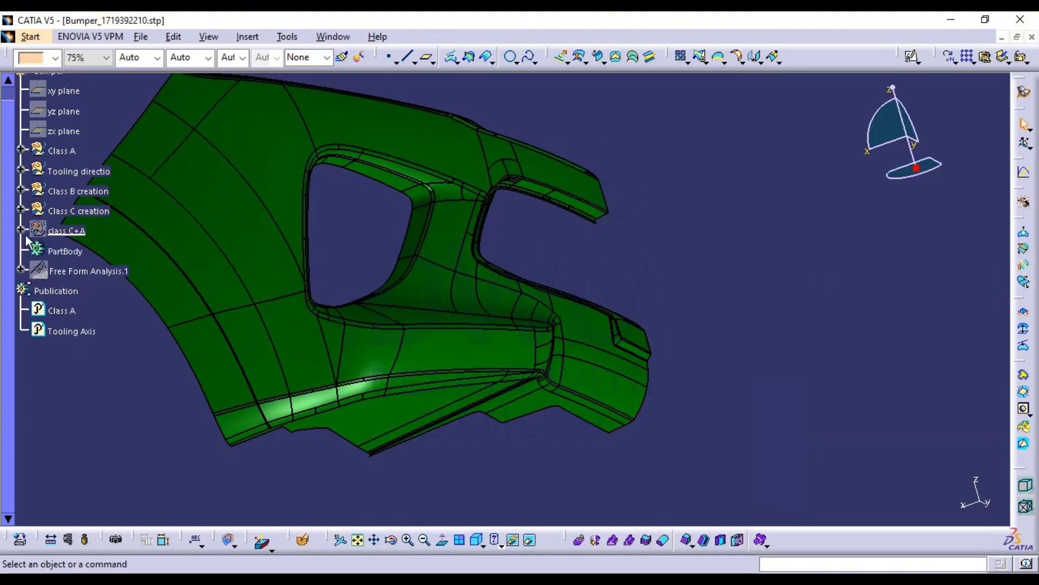
pyautogui.click(23, 190)
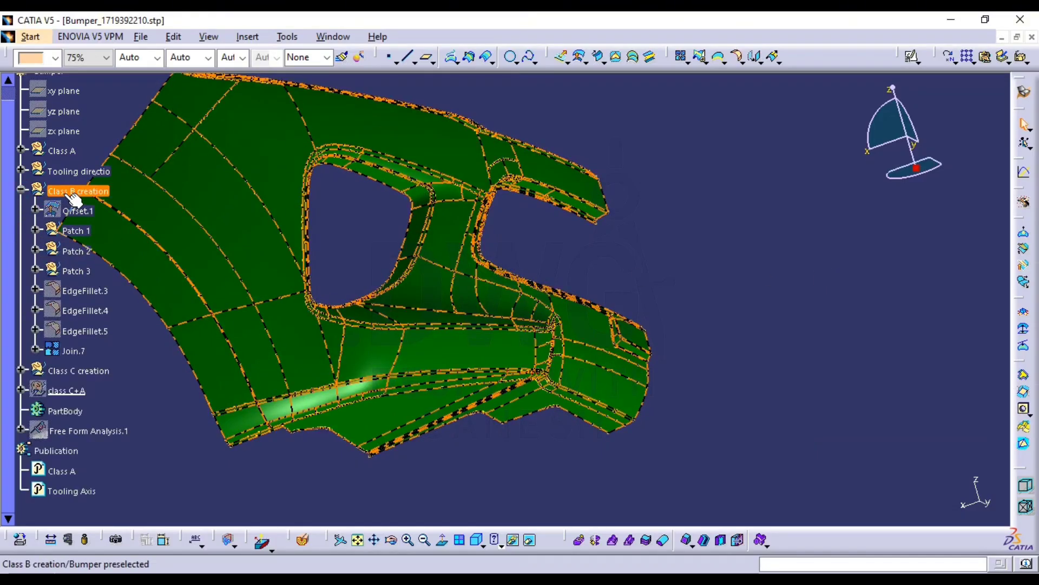
pyautogui.click(66, 192)
pyautogui.rightClick(66, 192)
pyautogui.click(129, 262)
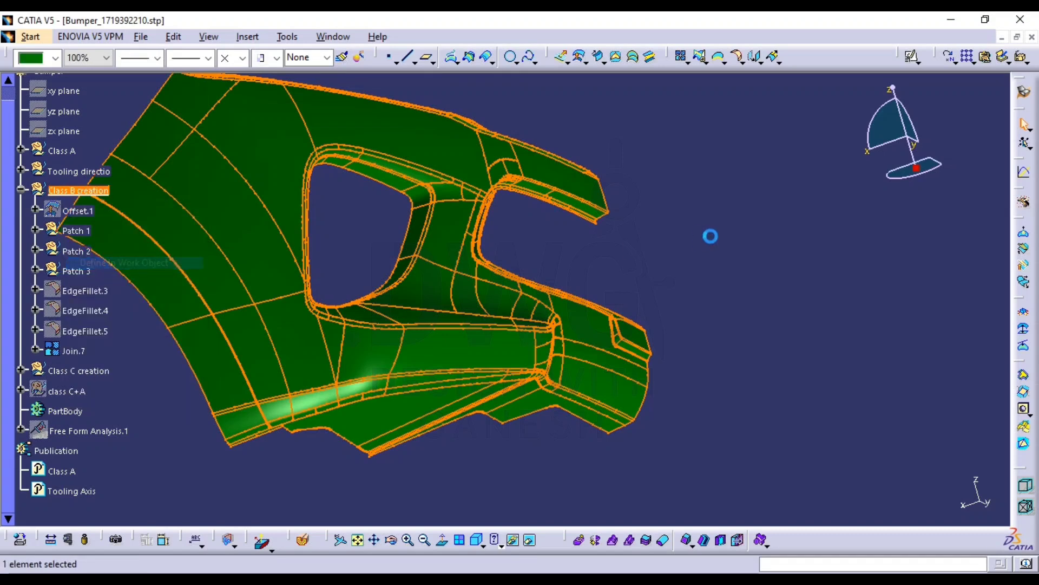
# Create a boundary curve along the outer edge of the Class B surface Join.7 with point continuity
pyautogui.click(712, 222)
pyautogui.click(720, 57)
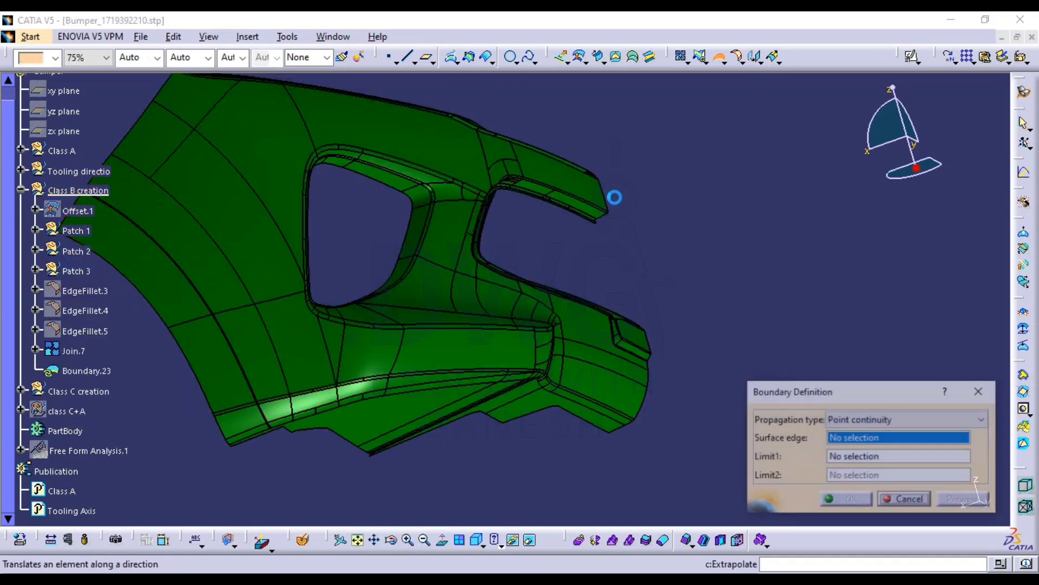
pyautogui.click(611, 196)
pyautogui.click(846, 500)
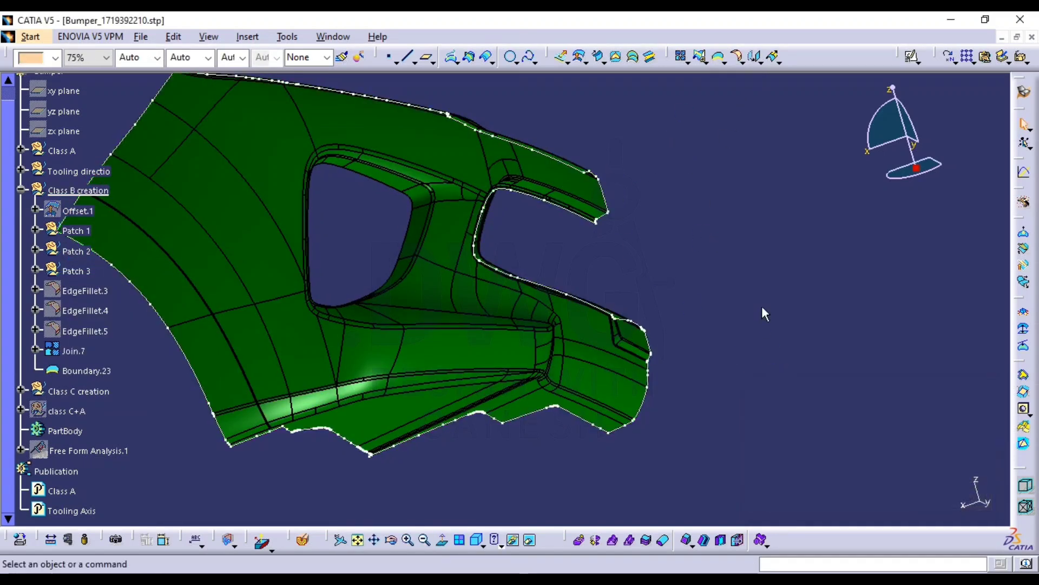
# Try to extrapolate the Class B surface Join.7 along its complete outer boundary curve, with the length reduced to 1
pyautogui.click(773, 60)
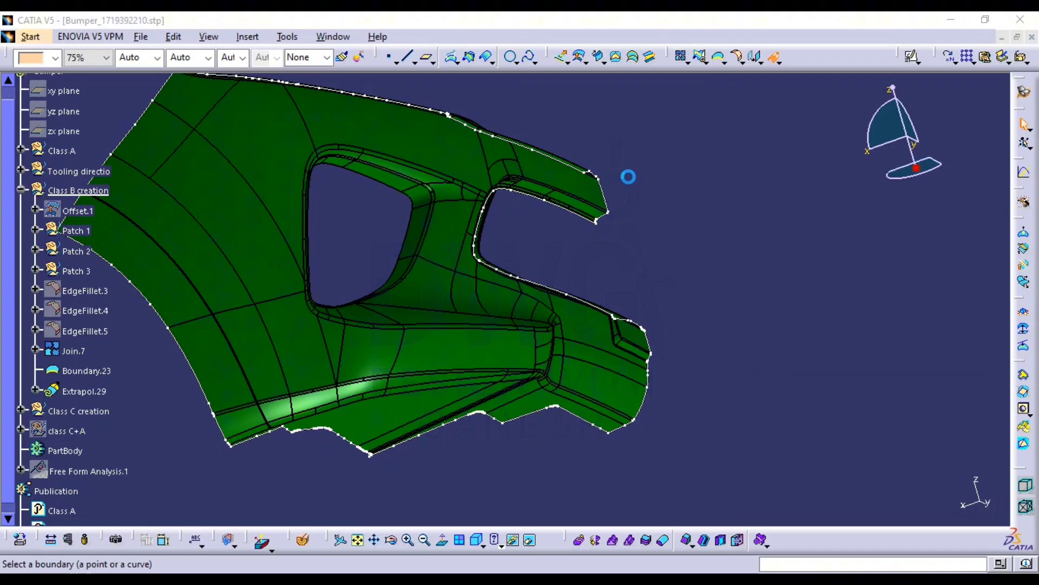
pyautogui.click(614, 201)
pyautogui.click(552, 170)
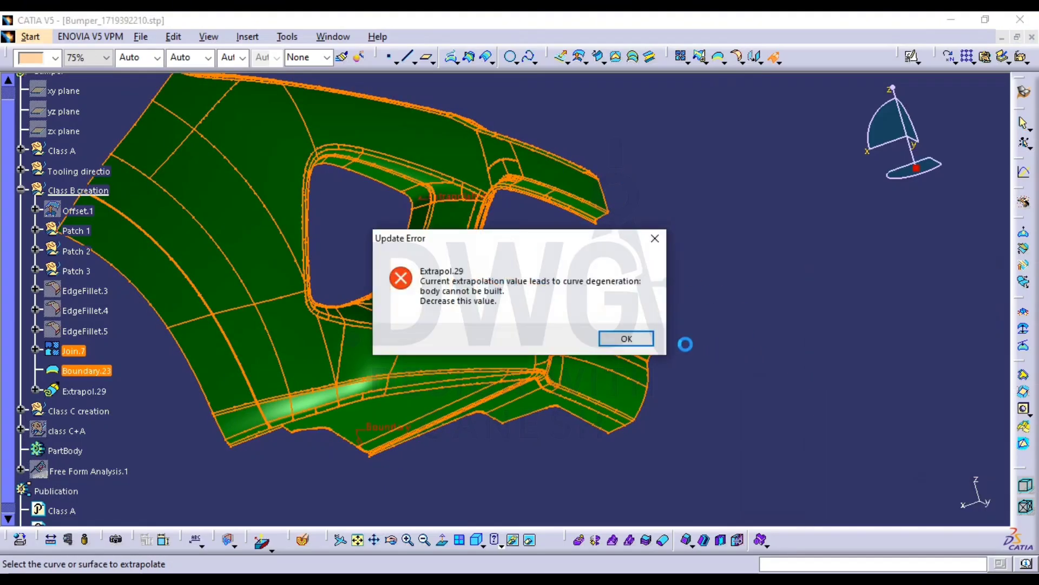
pyautogui.click(612, 340)
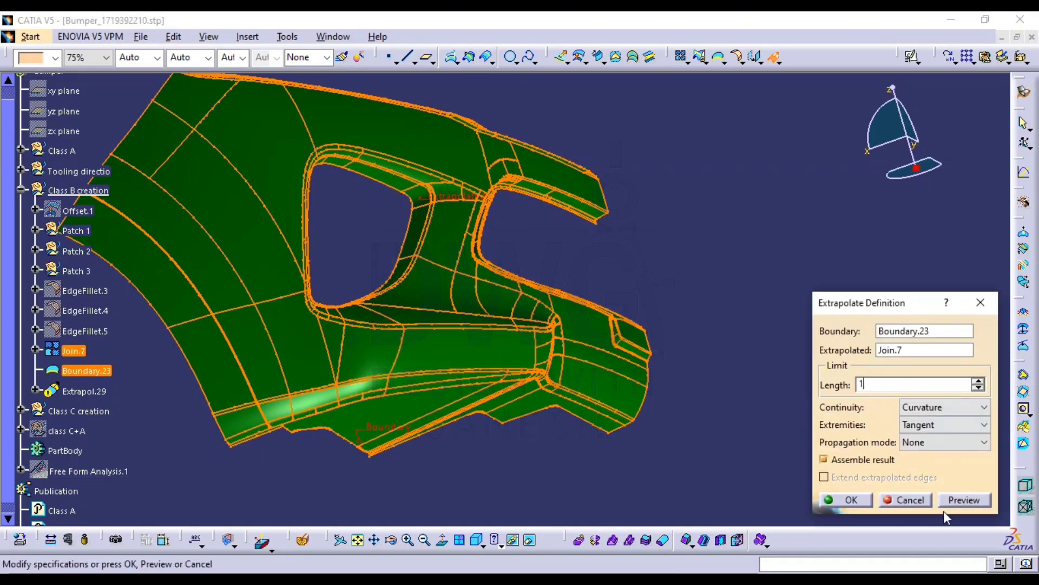
pyautogui.click(962, 498)
pyautogui.press('Escape')
pyautogui.press('Escape')
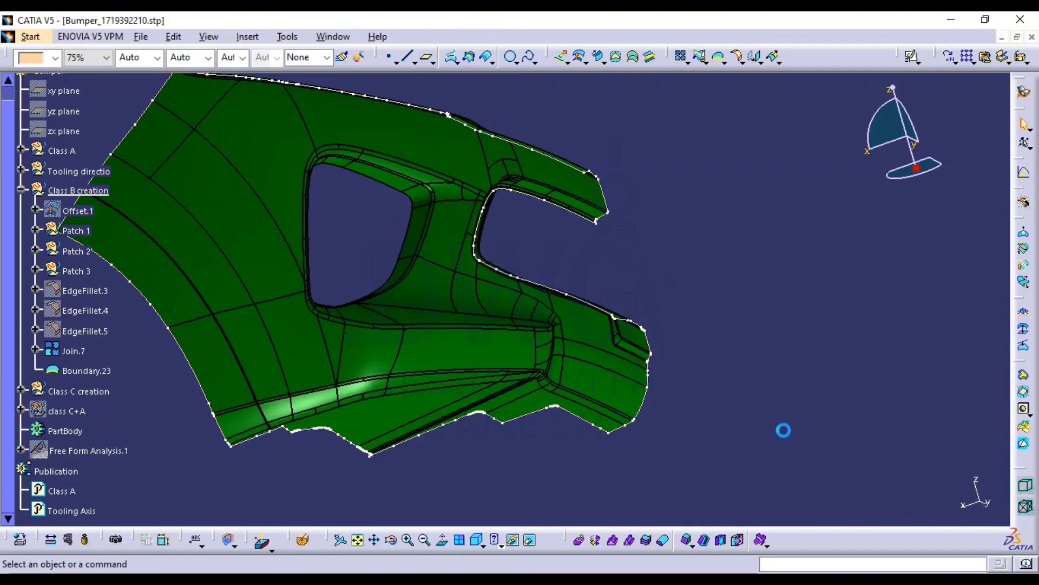
# Delete the outer boundary curve Boundary.23 from Class B creation
pyautogui.click(82, 371)
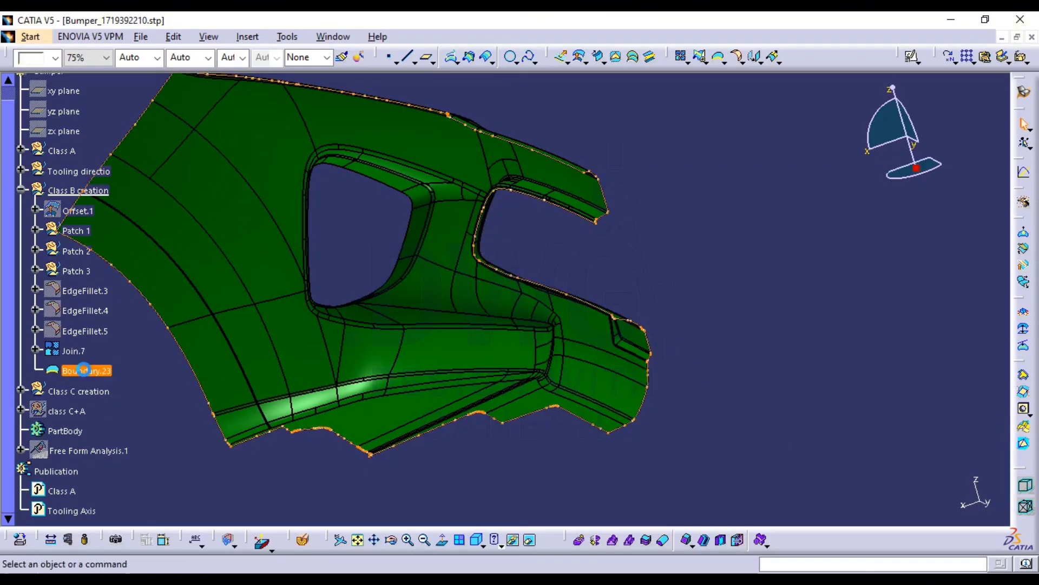
pyautogui.press('Delete')
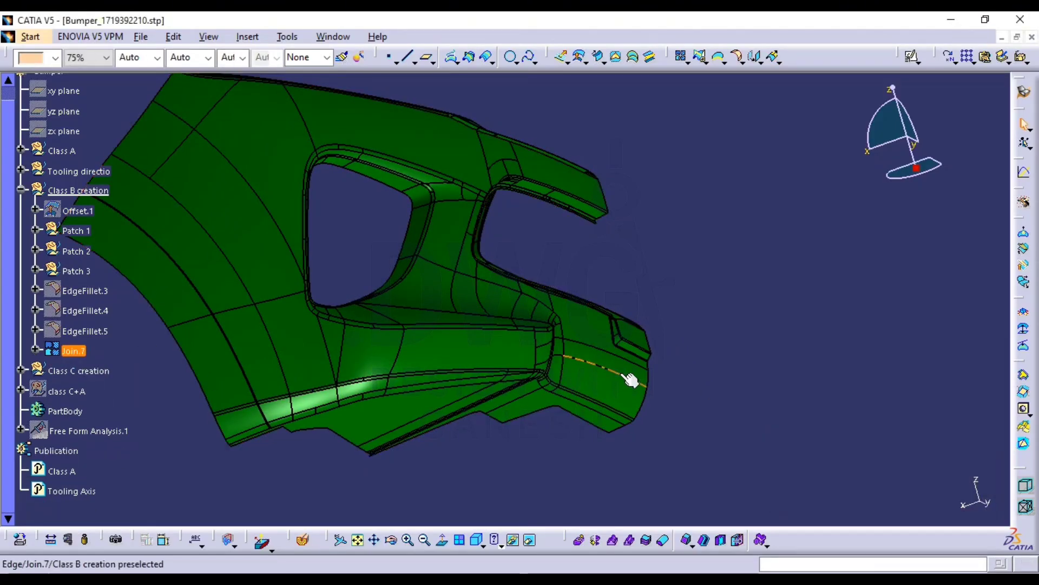
# Extrapolate Join.7 by 5 mm at the upper arm's end, using a new point-continuity boundary limited by the end edge's two corner vertices
pyautogui.moveTo(656, 356); pyautogui.dragTo(466, 381, button='middle')
pyautogui.moveTo(815, 343); pyautogui.dragTo(684, 320, button='middle')
pyautogui.moveTo(684, 327); pyautogui.dragTo(664, 368, button='middle')
pyautogui.moveTo(721, 313); pyautogui.dragTo(637, 329, button='middle')
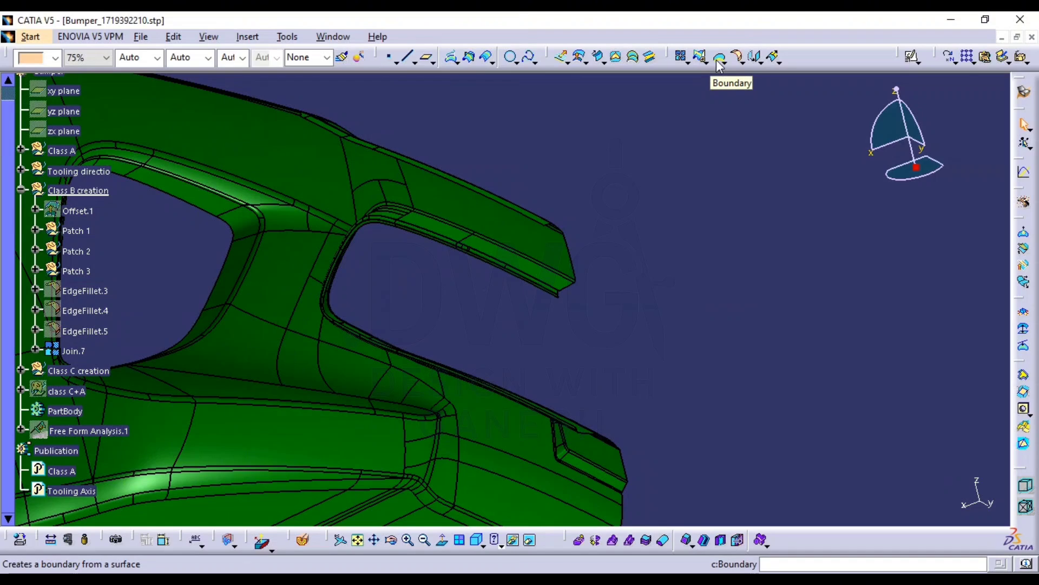
pyautogui.click(773, 56)
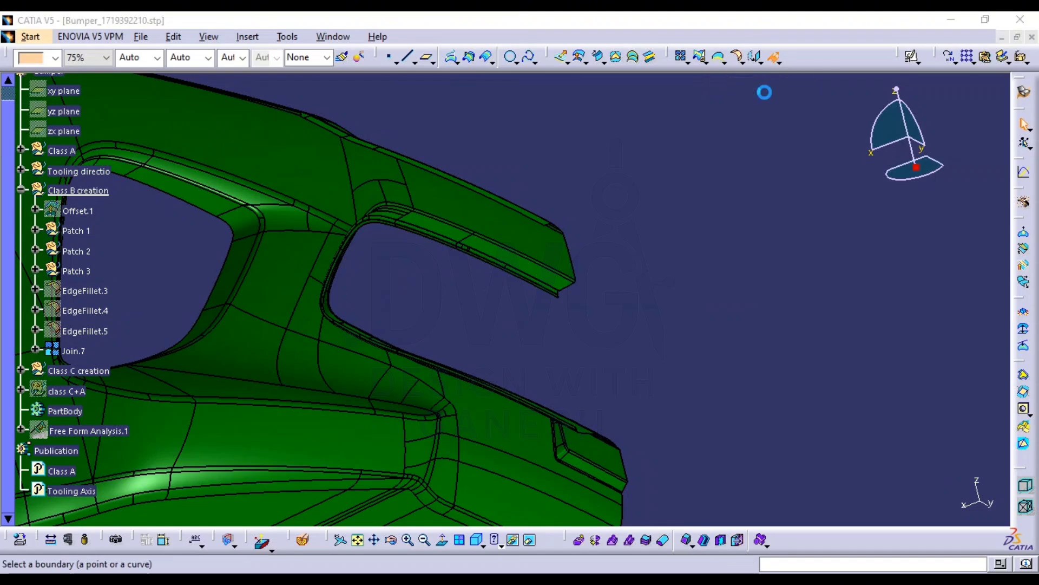
pyautogui.click(913, 499)
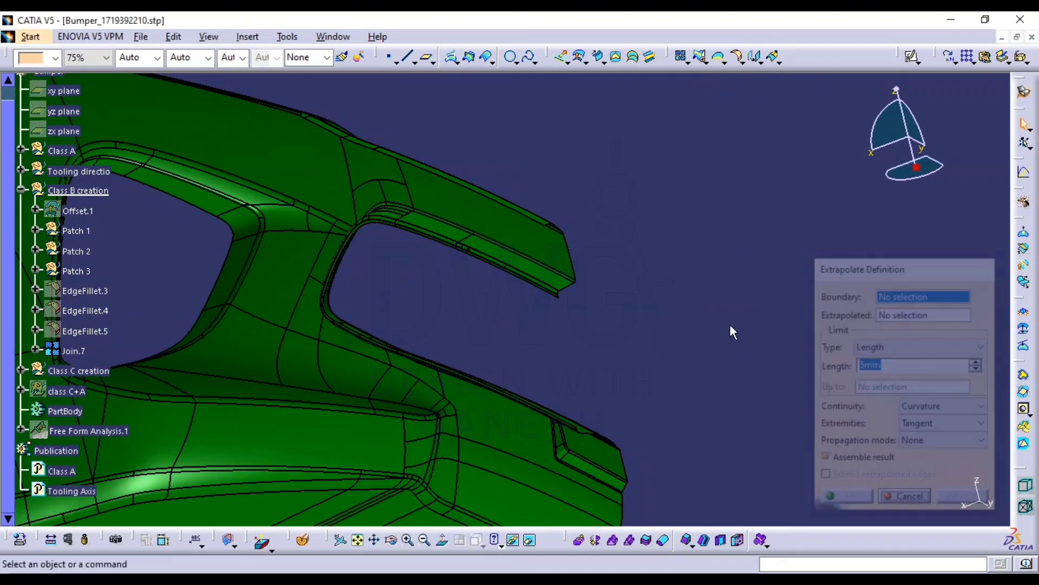
pyautogui.click(773, 56)
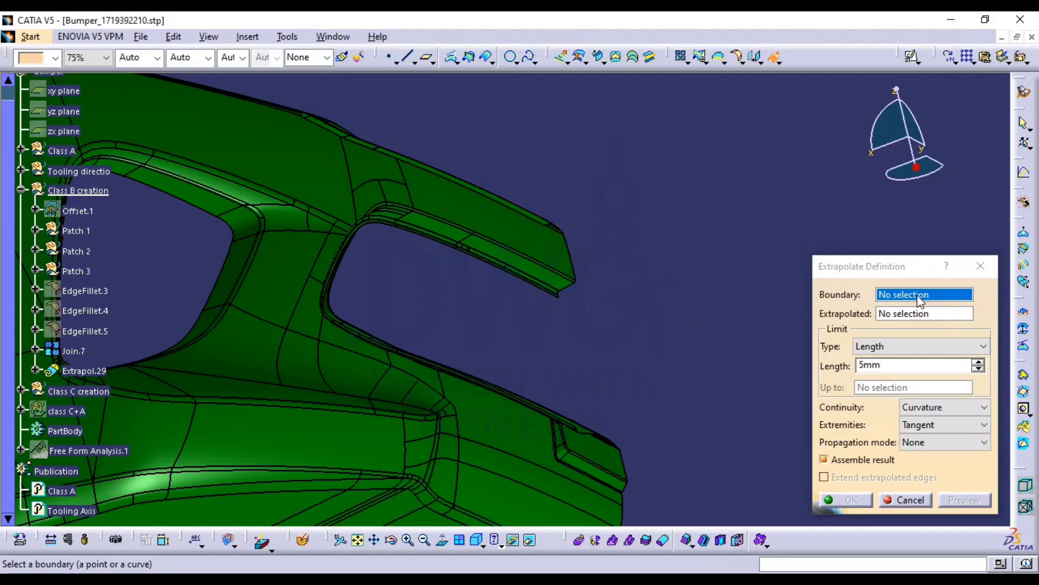
pyautogui.rightClick(920, 302)
pyautogui.click(927, 353)
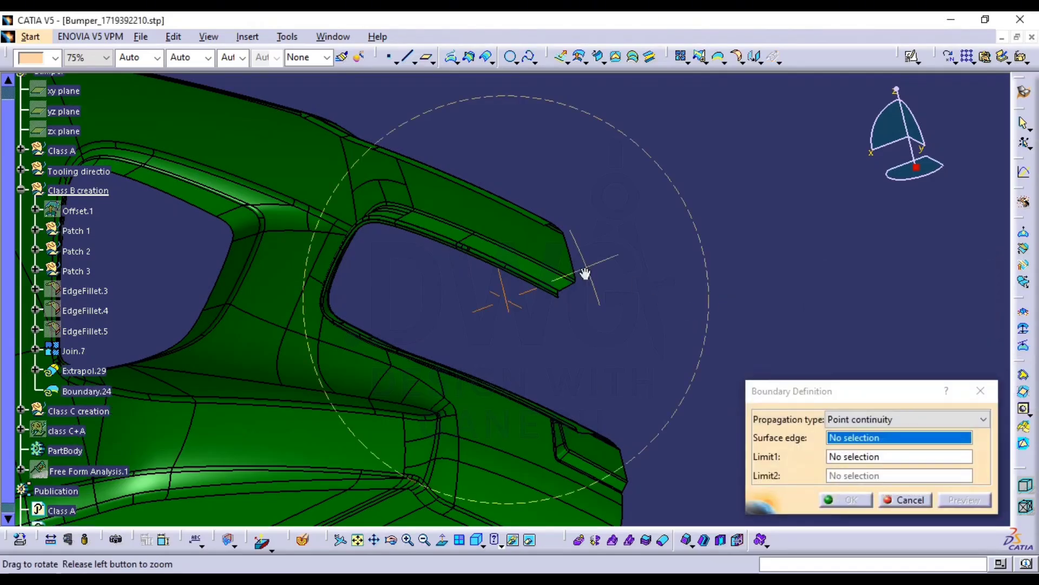
pyautogui.moveTo(585, 273); pyautogui.dragTo(501, 270, button='middle')
pyautogui.click(507, 262)
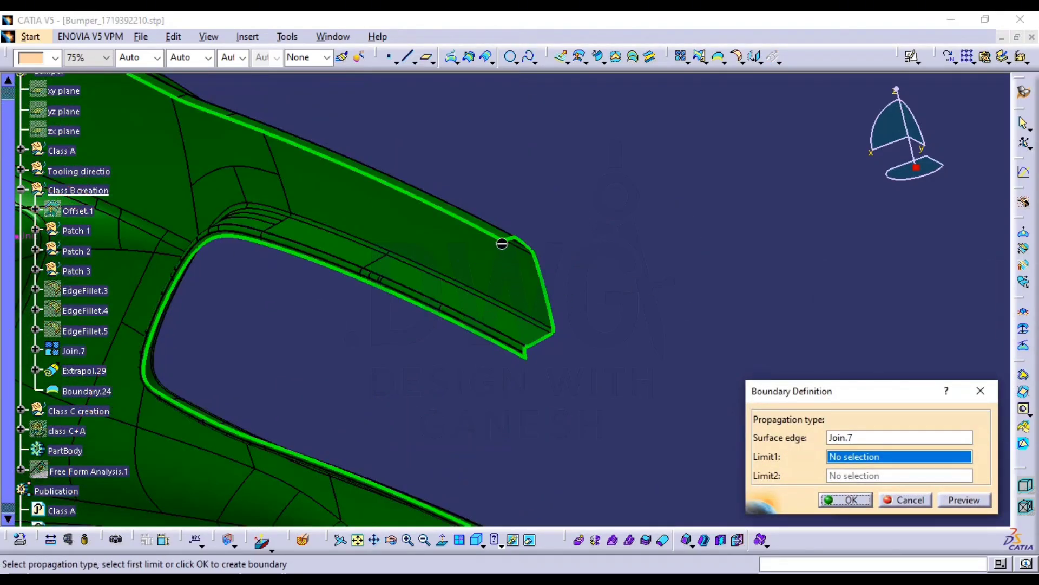
pyautogui.click(509, 244)
pyautogui.click(528, 359)
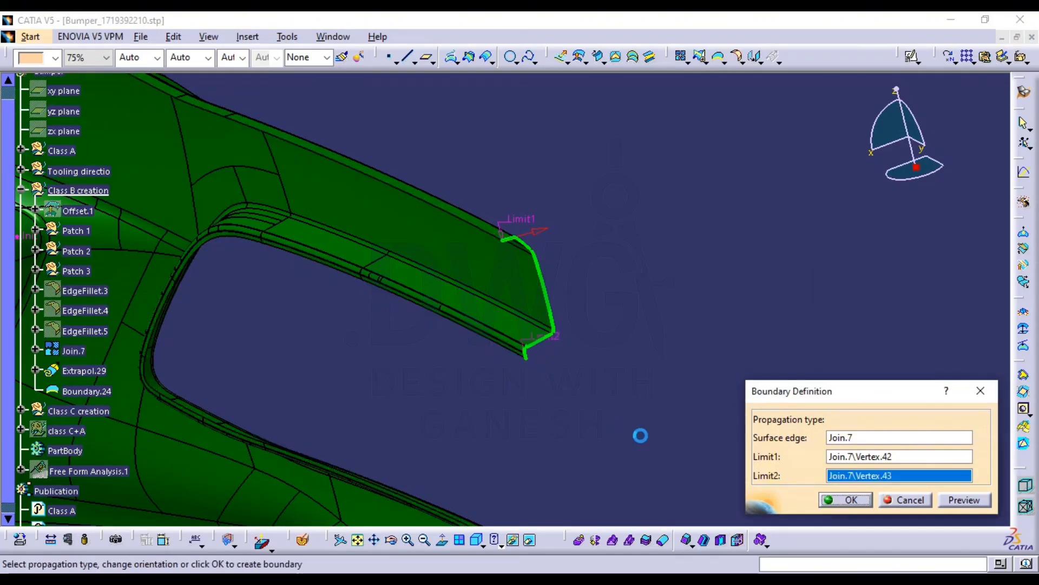
pyautogui.click(846, 499)
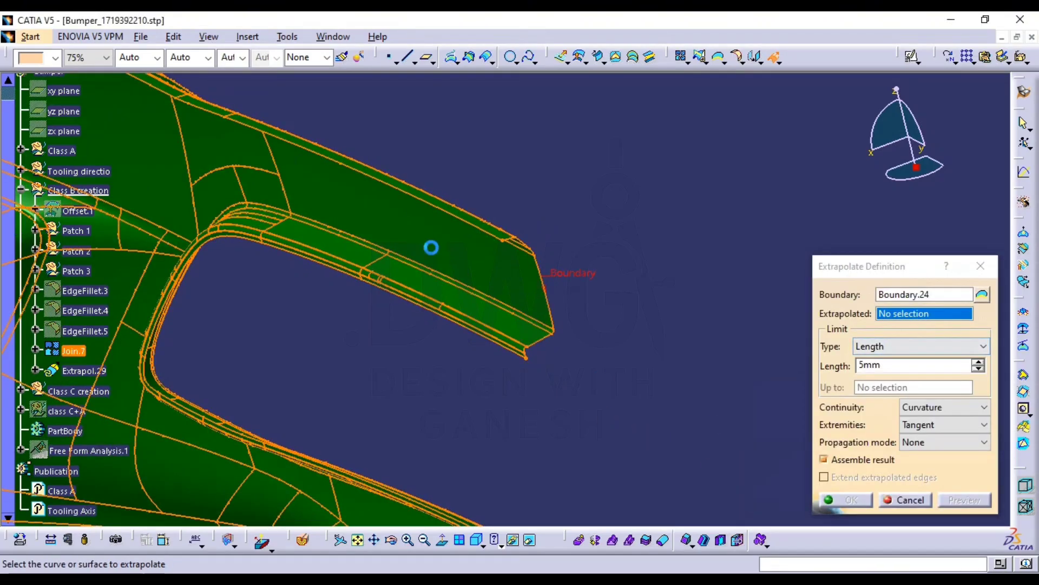
pyautogui.click(429, 246)
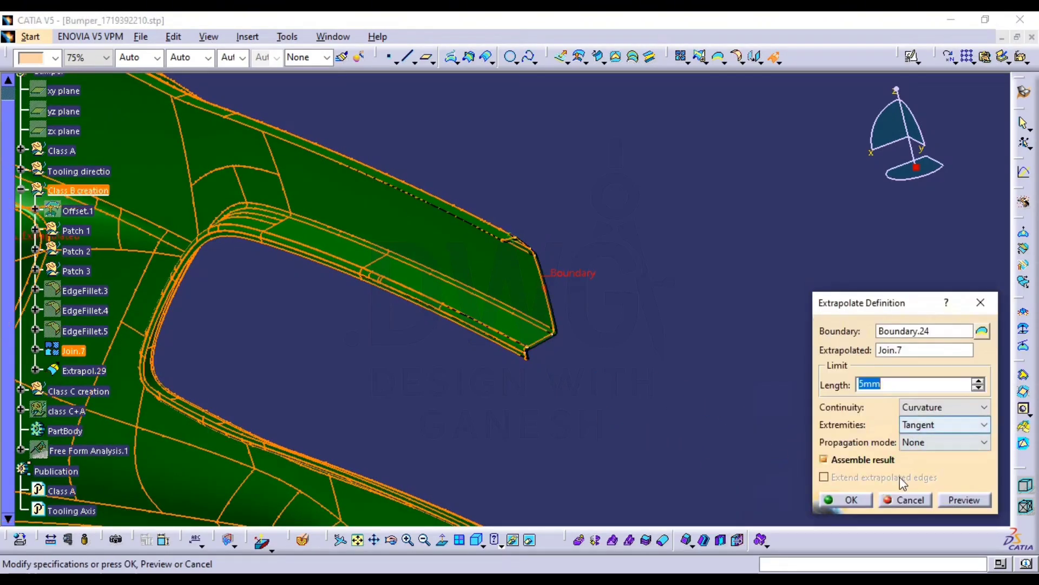
pyautogui.click(848, 500)
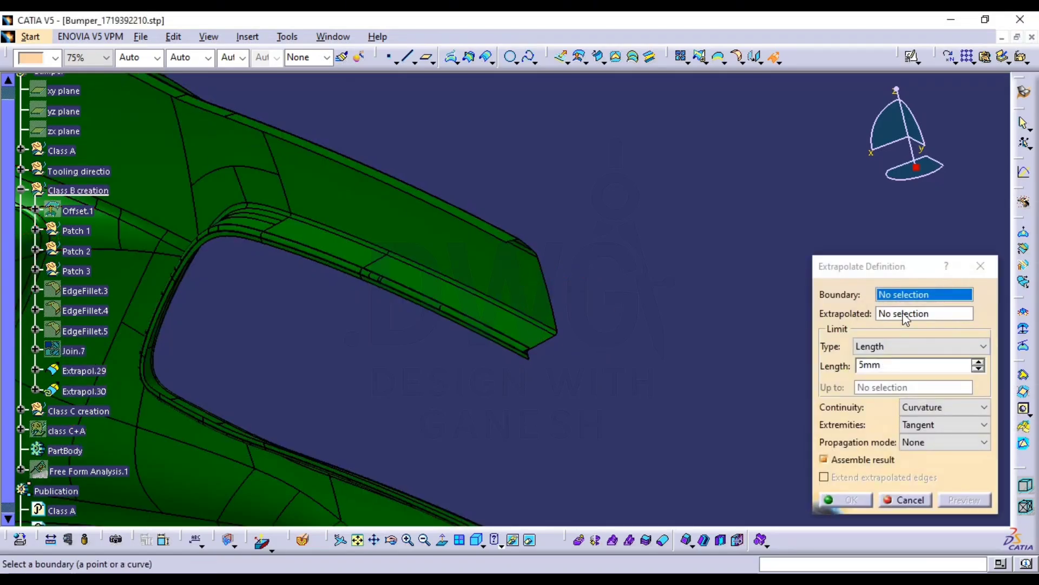
# Try extrapolating Extrapol.29 with a new boundary running from the upper arm's corner along the upper edge and centre edge to the lower centre corner
pyautogui.rightClick(917, 294)
pyautogui.click(915, 346)
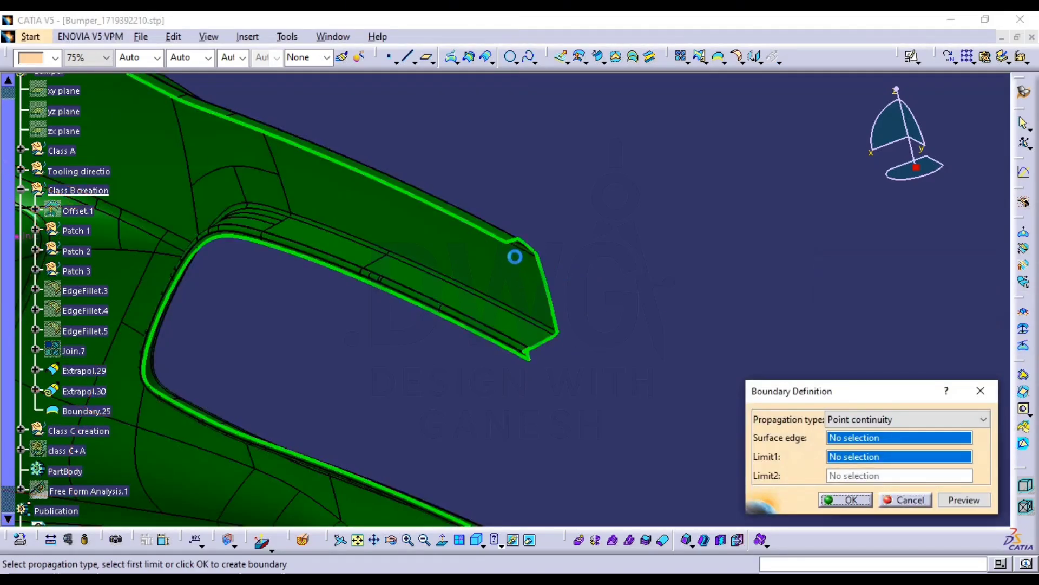
pyautogui.click(515, 249)
pyautogui.click(509, 247)
pyautogui.moveTo(506, 255)
pyautogui.mouseDown(button='middle')
pyautogui.moveTo(427, 309)
pyautogui.moveTo(357, 301)
pyautogui.moveTo(417, 298)
pyautogui.moveTo(333, 290)
pyautogui.mouseUp(button='middle')
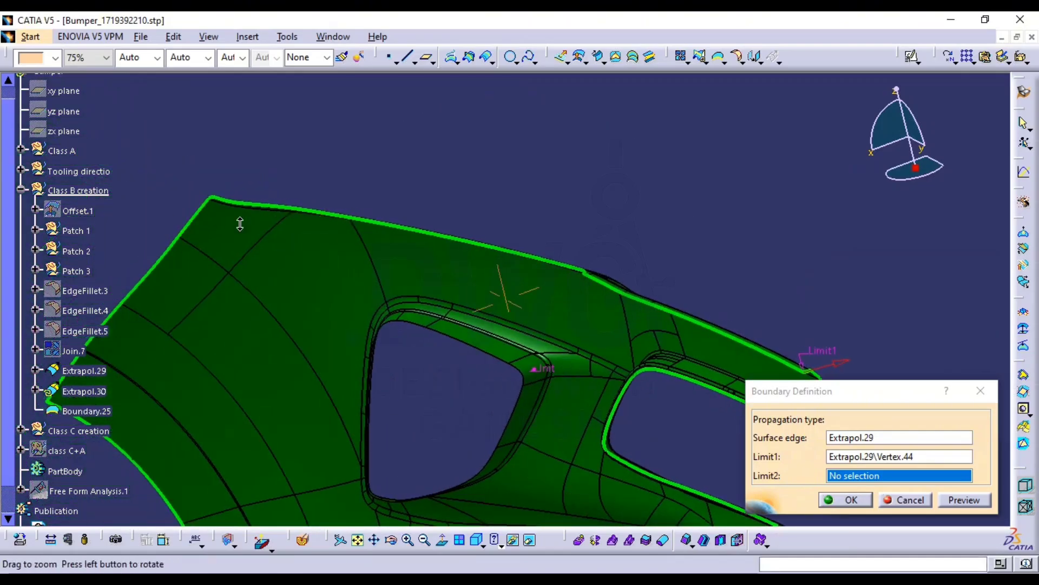
pyautogui.moveTo(240, 224); pyautogui.dragTo(206, 260, button='middle')
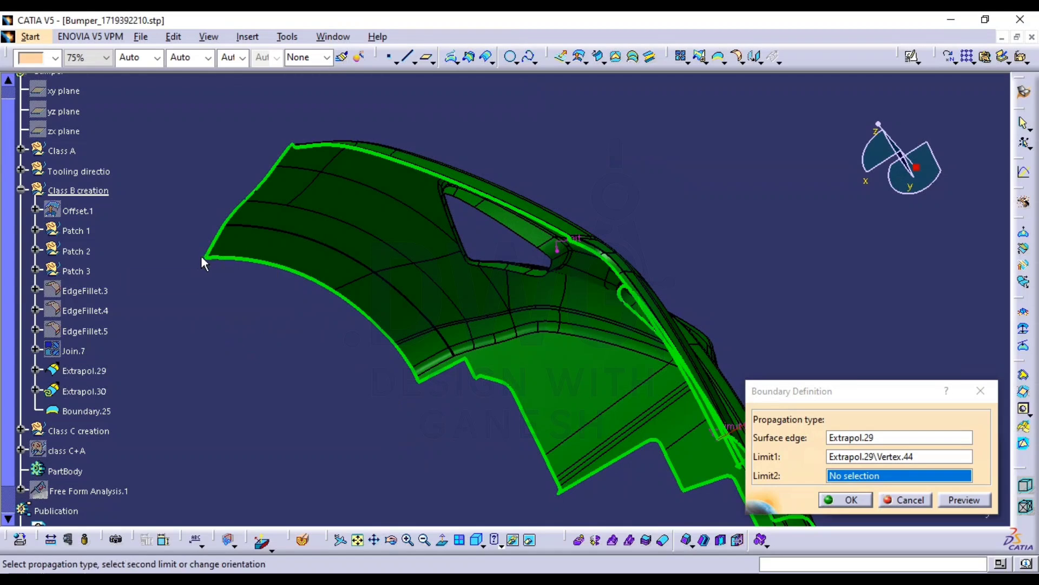
pyautogui.moveTo(478, 290); pyautogui.dragTo(702, 294, button='middle')
pyautogui.moveTo(328, 309); pyautogui.dragTo(382, 332, button='middle')
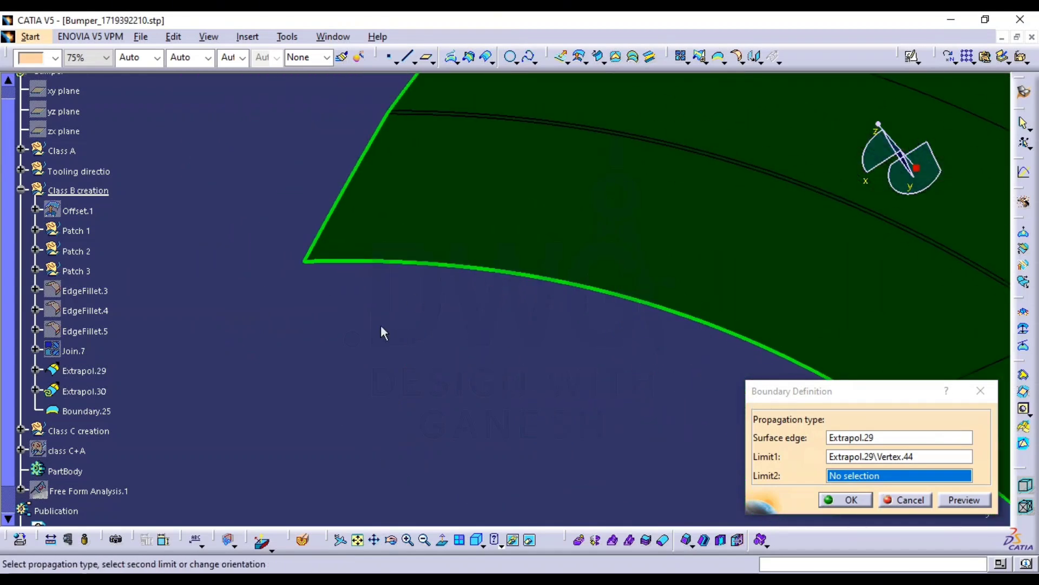
pyautogui.click(303, 259)
pyautogui.moveTo(386, 264); pyautogui.dragTo(204, 334, button='middle')
pyautogui.moveTo(406, 307); pyautogui.dragTo(699, 274, button='middle')
pyautogui.click(691, 253)
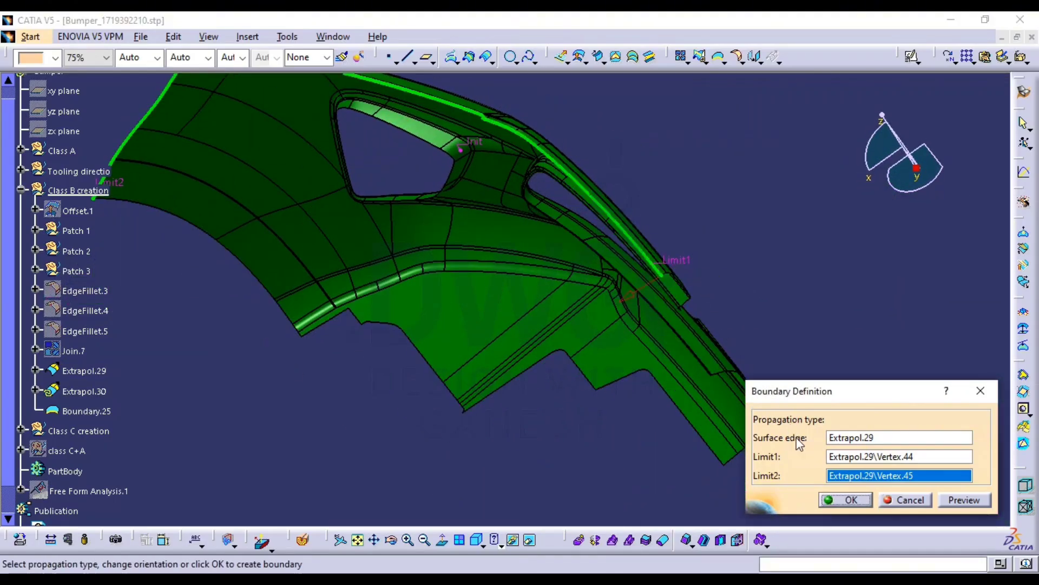
pyautogui.click(846, 500)
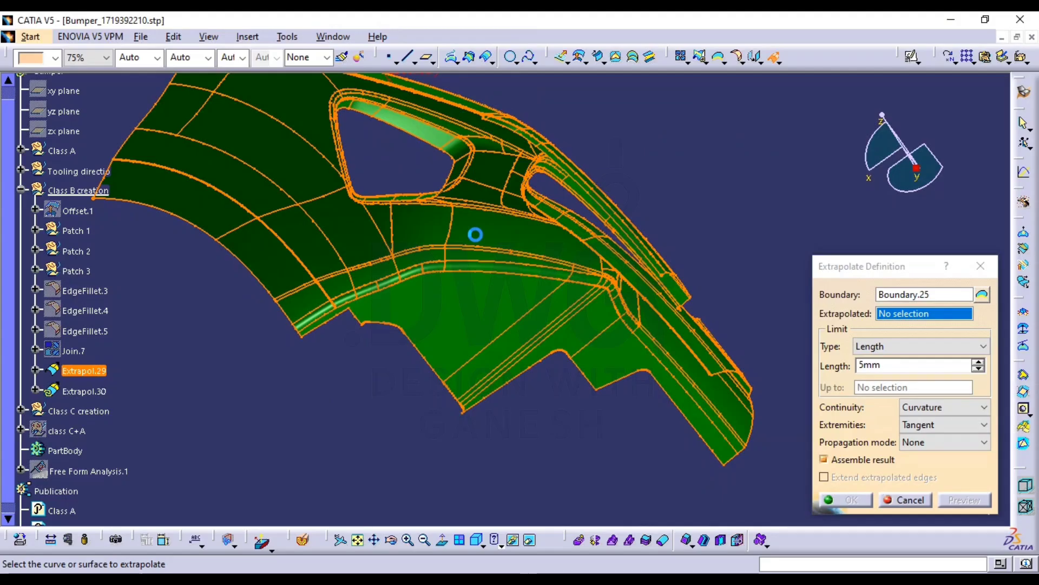
pyautogui.click(623, 338)
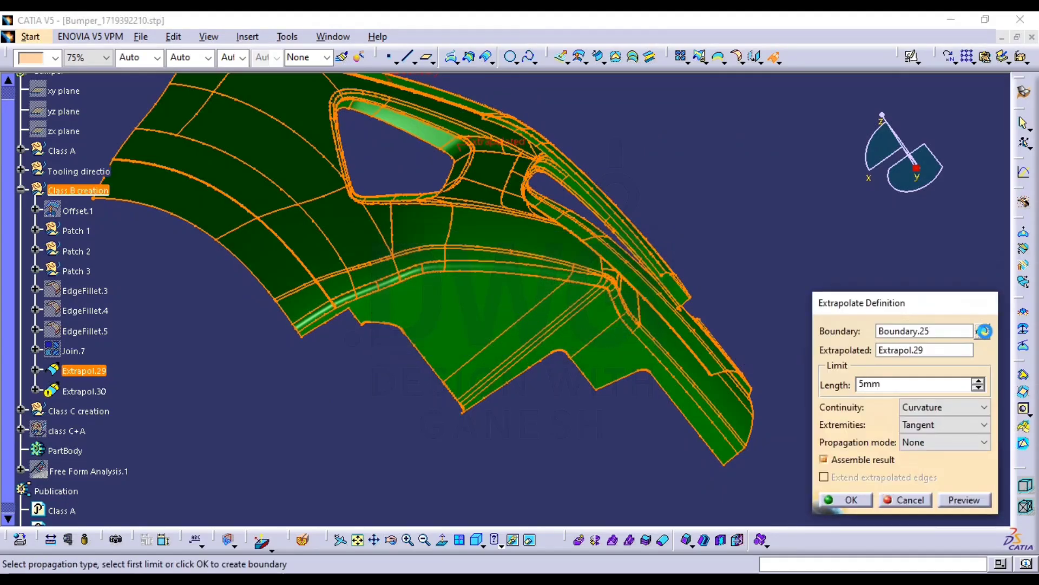
# Move the boundary's second limit to the corner between the upper and centre edges, and extrapolate Extrapol.29 by 5 mm
pyautogui.click(983, 330)
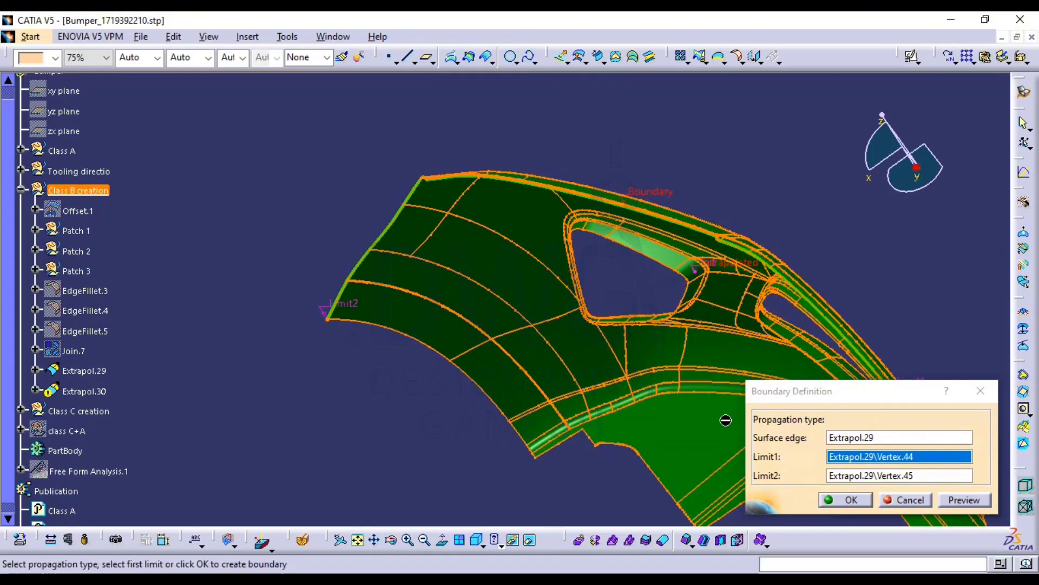
pyautogui.click(859, 478)
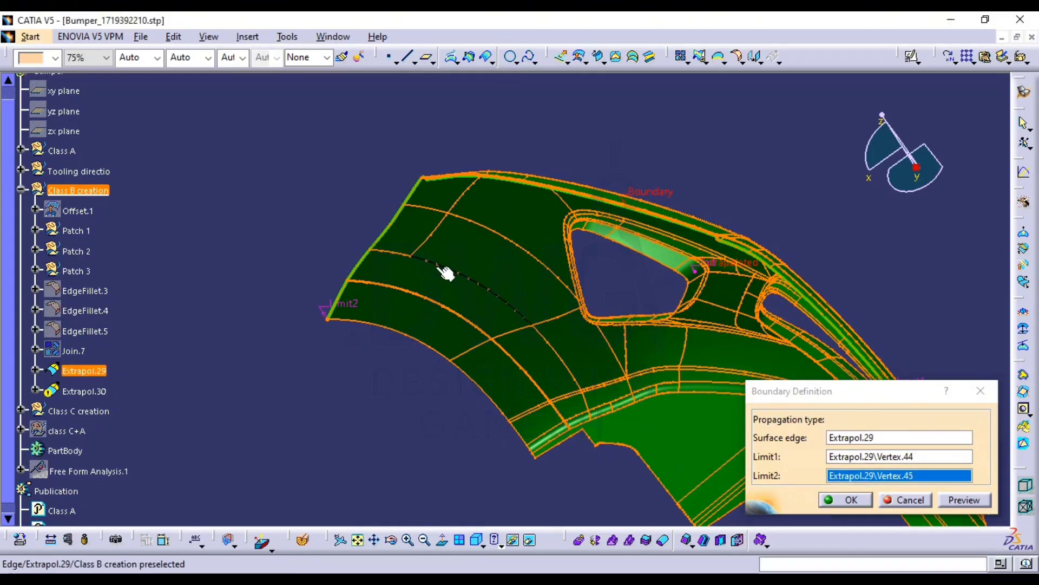
pyautogui.moveTo(445, 274); pyautogui.dragTo(480, 181, button='middle')
pyautogui.moveTo(454, 295); pyautogui.dragTo(476, 216, button='middle')
pyautogui.moveTo(381, 350); pyautogui.dragTo(460, 217, button='middle')
pyautogui.scroll(-1, 460, 217)
pyautogui.moveTo(414, 282); pyautogui.dragTo(621, 199, button='middle')
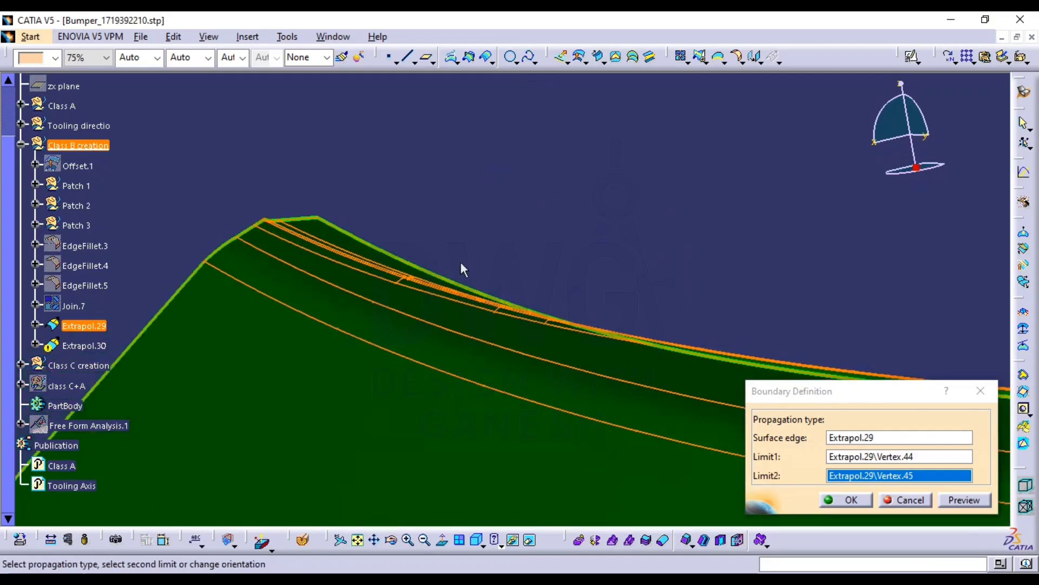
pyautogui.moveTo(355, 250); pyautogui.dragTo(399, 288, button='middle')
pyautogui.click(358, 244)
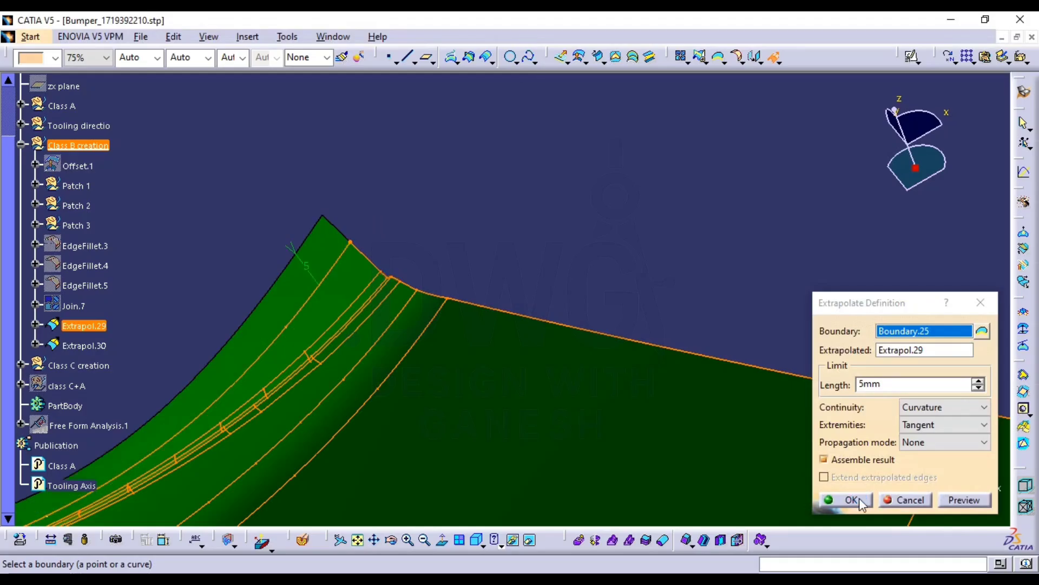
pyautogui.click(861, 503)
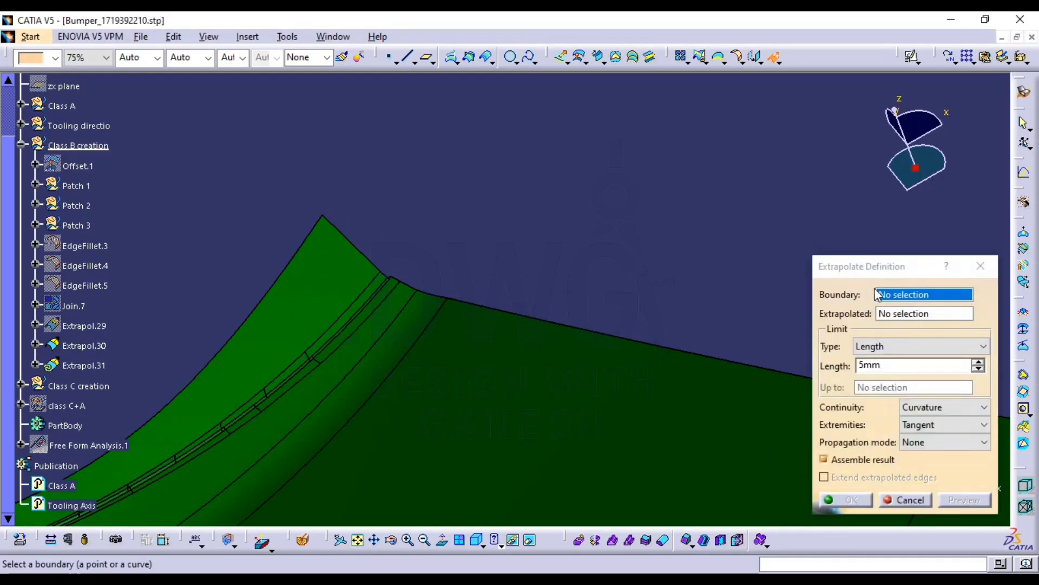
# Create a boundary on Extrapol.30 along the centre edge between its upper and lower corners, and try a 5 mm extrapolation from it
pyautogui.rightClick(878, 293)
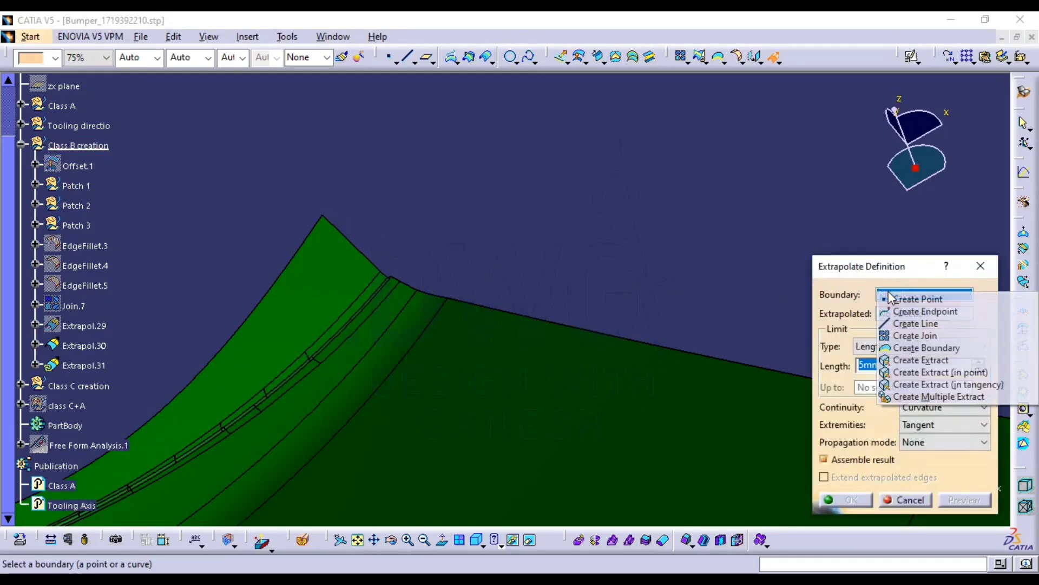
pyautogui.click(944, 351)
pyautogui.click(544, 398)
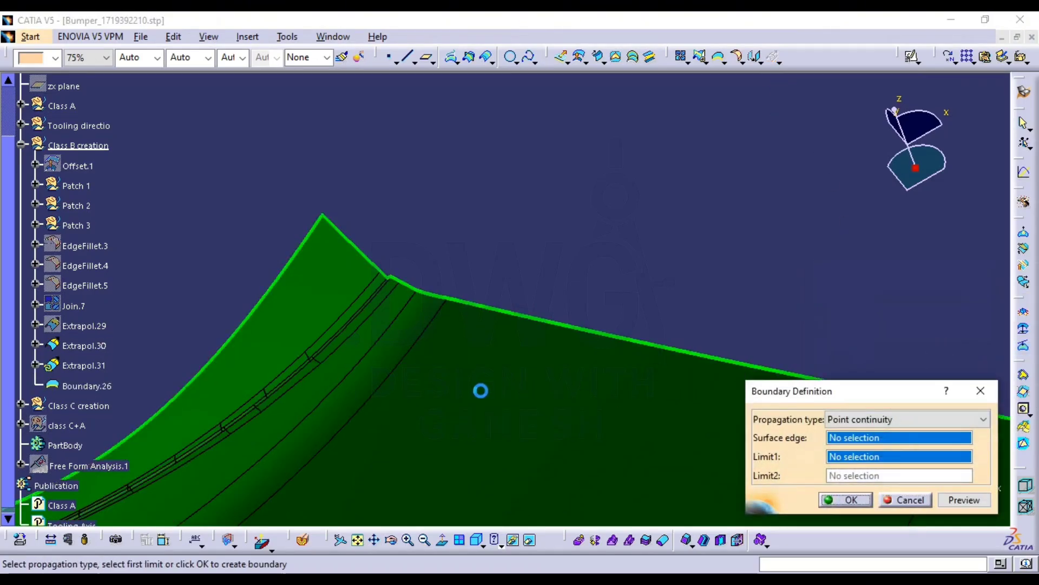
pyautogui.click(322, 218)
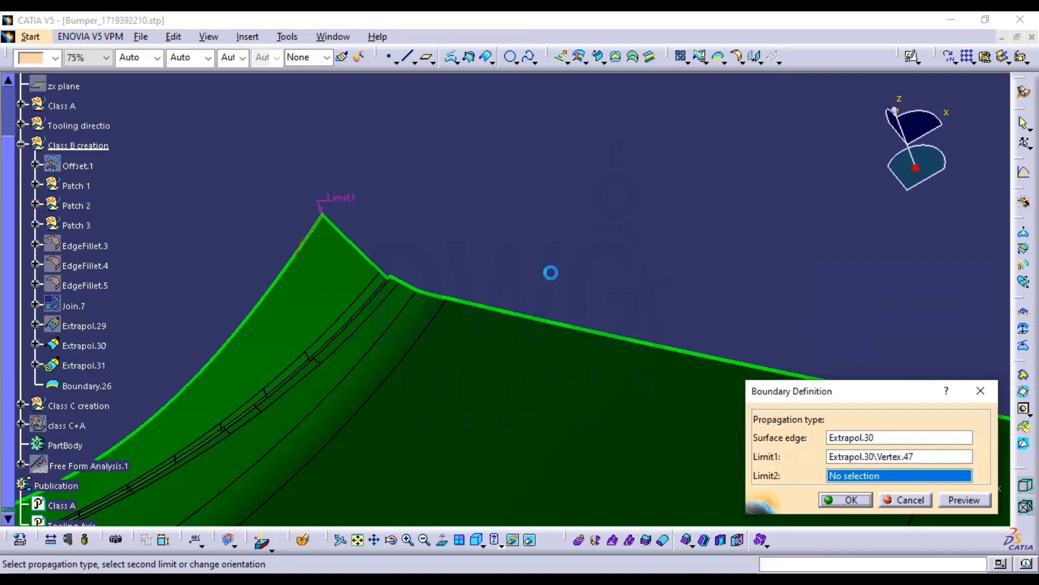
pyautogui.keyDown('ctrl'); pyautogui.moveTo(552, 272); pyautogui.dragTo(553, 344, button='middle'); pyautogui.keyUp('ctrl')
pyautogui.moveTo(582, 257); pyautogui.dragTo(428, 301, button='middle')
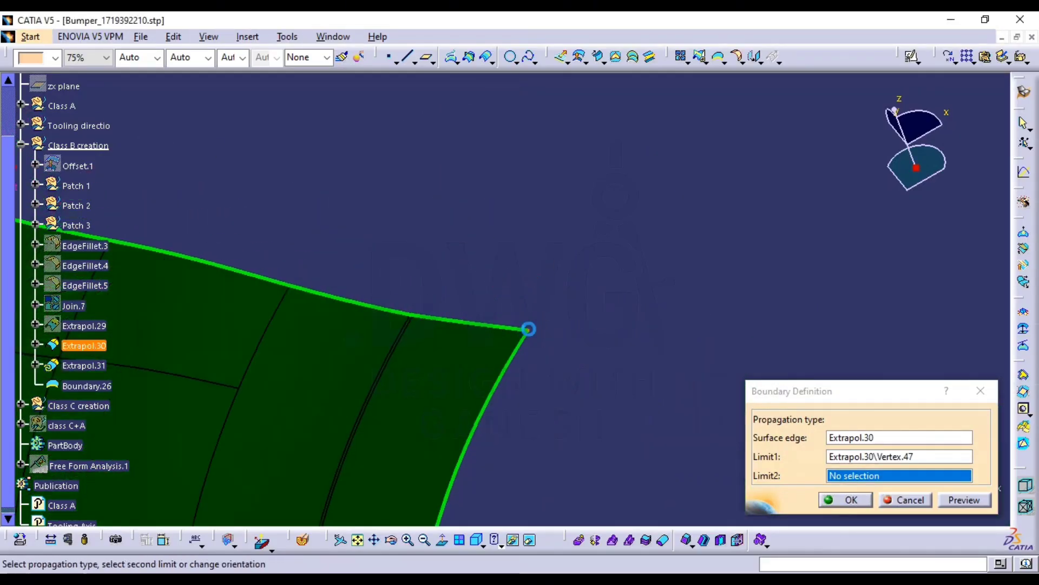
pyautogui.click(528, 329)
pyautogui.click(847, 499)
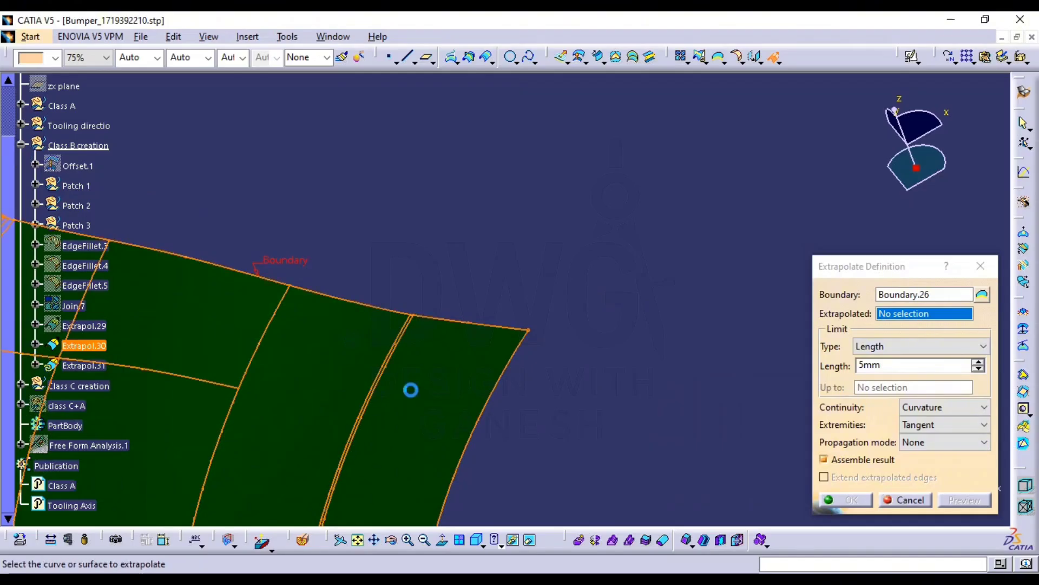
pyautogui.click(625, 344)
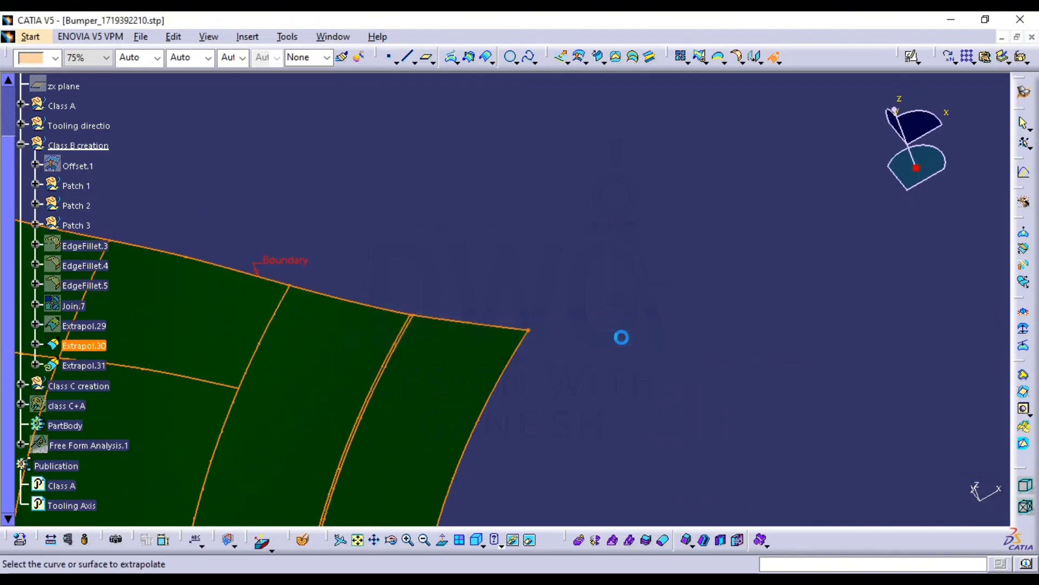
# Inspect the upper arm's peaked corner on Extrapol.30 and cancel the pending 5 mm extrapolation
pyautogui.moveTo(529, 310); pyautogui.dragTo(613, 327, button='middle')
pyautogui.moveTo(396, 332); pyautogui.dragTo(382, 252, button='middle')
pyautogui.moveTo(420, 304); pyautogui.dragTo(664, 356, button='middle')
pyautogui.moveTo(411, 282); pyautogui.dragTo(370, 190, button='middle')
pyautogui.moveTo(268, 232); pyautogui.dragTo(559, 189, button='middle')
pyautogui.moveTo(730, 375); pyautogui.dragTo(508, 310, button='middle')
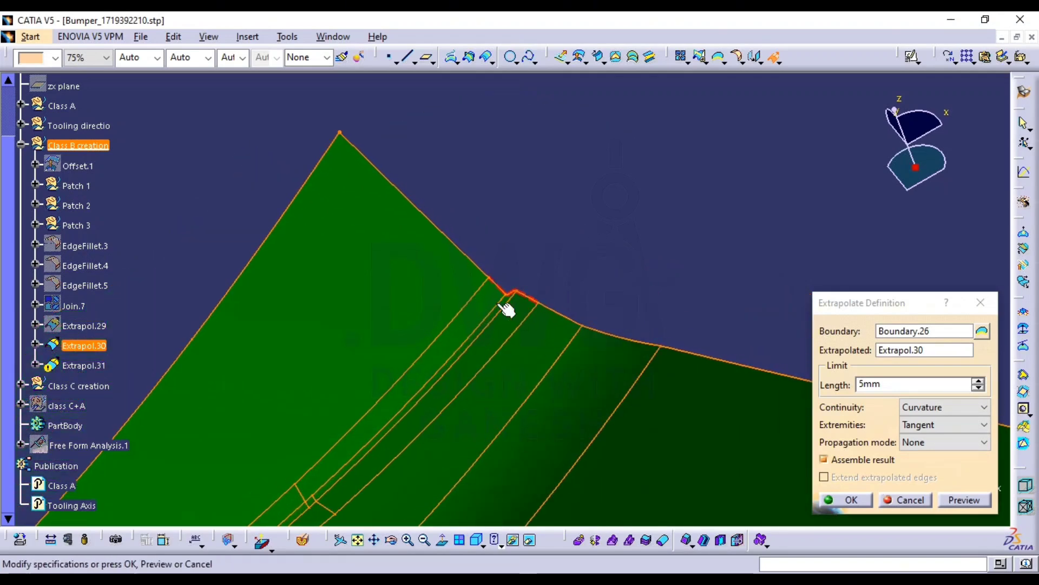
pyautogui.click(900, 500)
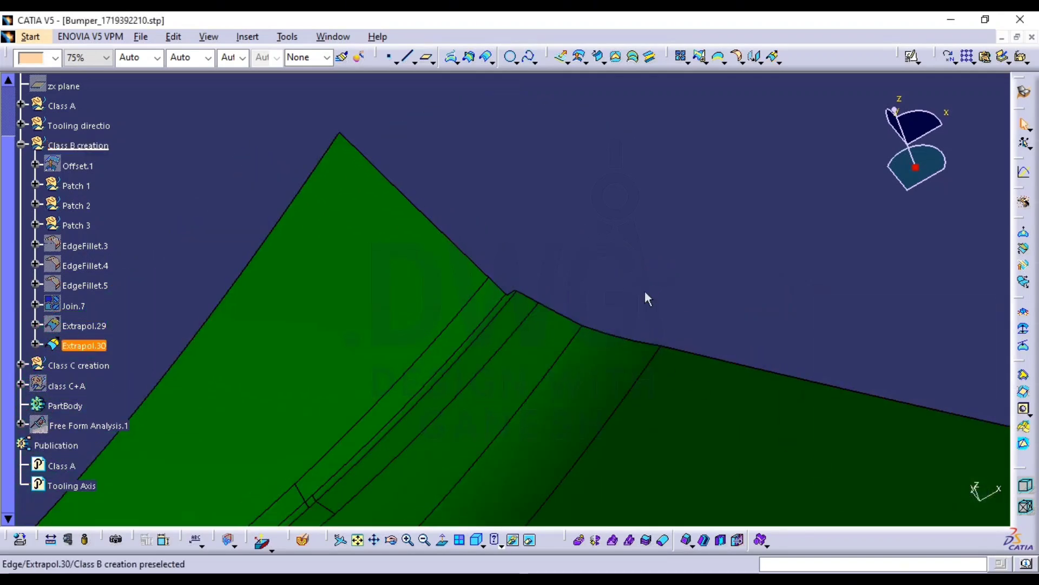
pyautogui.moveTo(584, 279); pyautogui.dragTo(689, 408, button='middle')
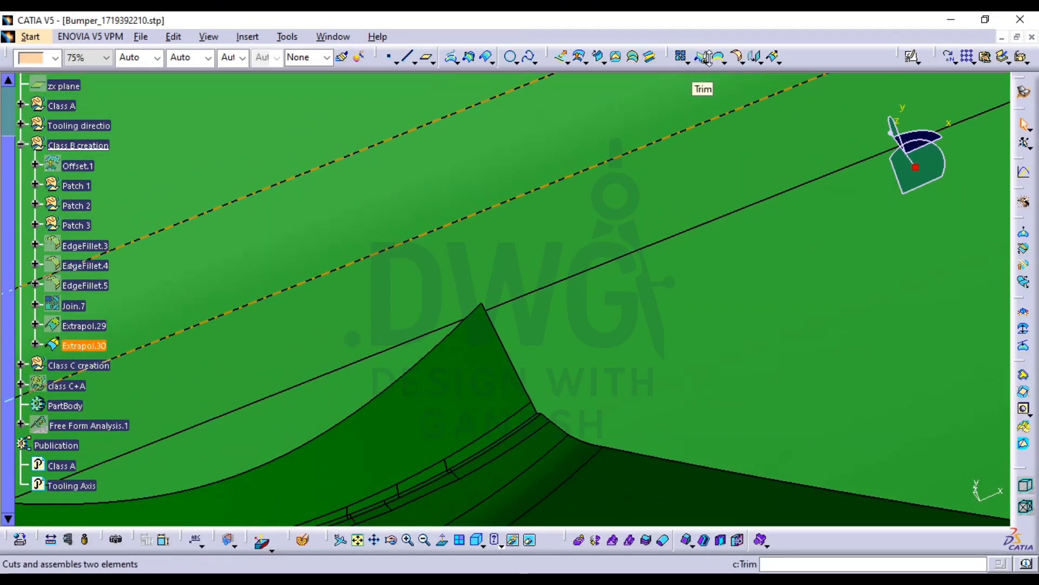
# Create a point-continuity boundary on Extrapol.30 from the peak corner down the short end edge to the vertex beyond the small step
pyautogui.click(718, 57)
pyautogui.click(483, 355)
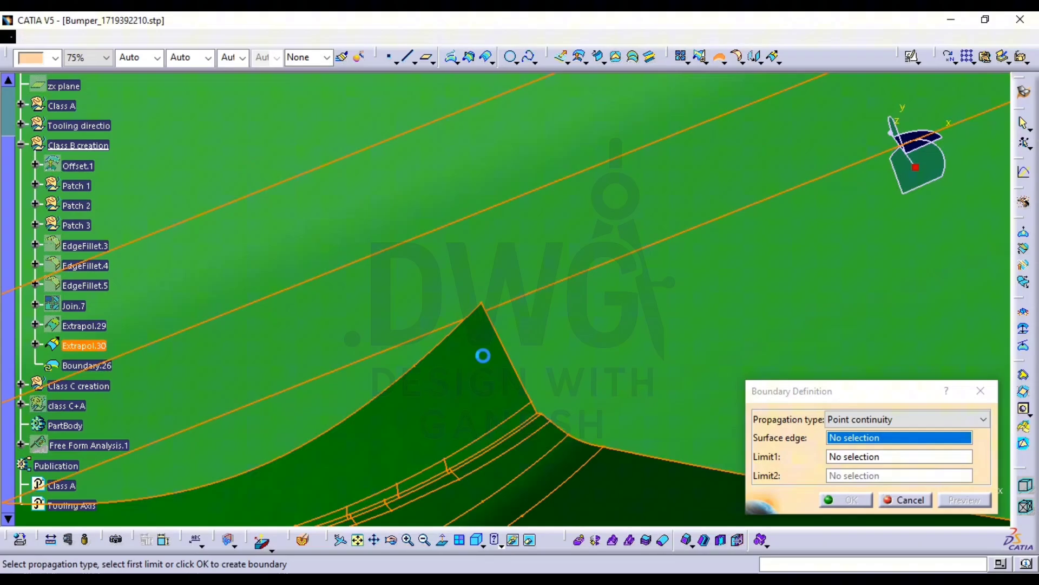
pyautogui.click(483, 306)
pyautogui.moveTo(601, 469); pyautogui.dragTo(567, 379, button='middle')
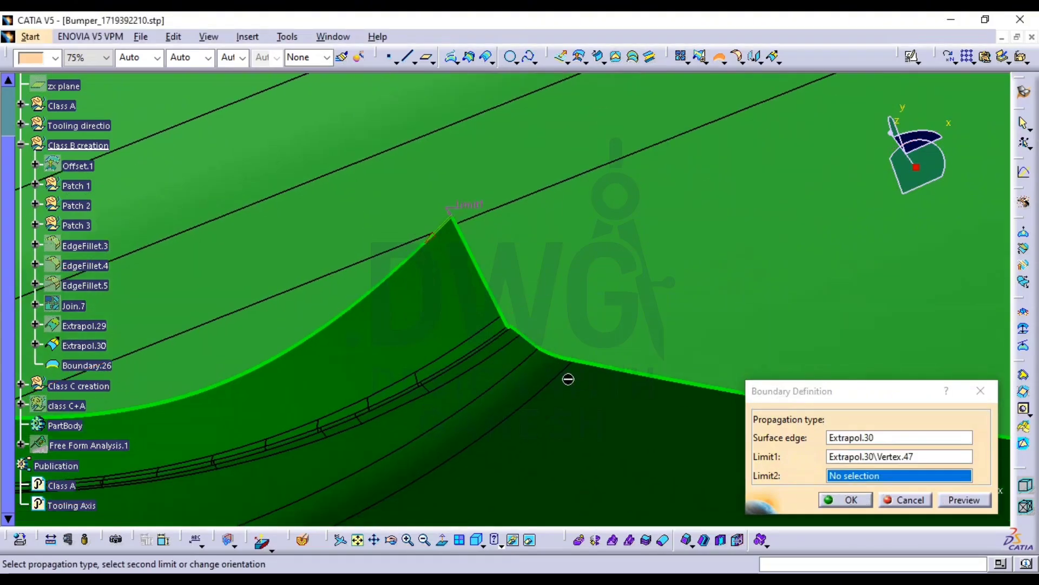
pyautogui.click(544, 351)
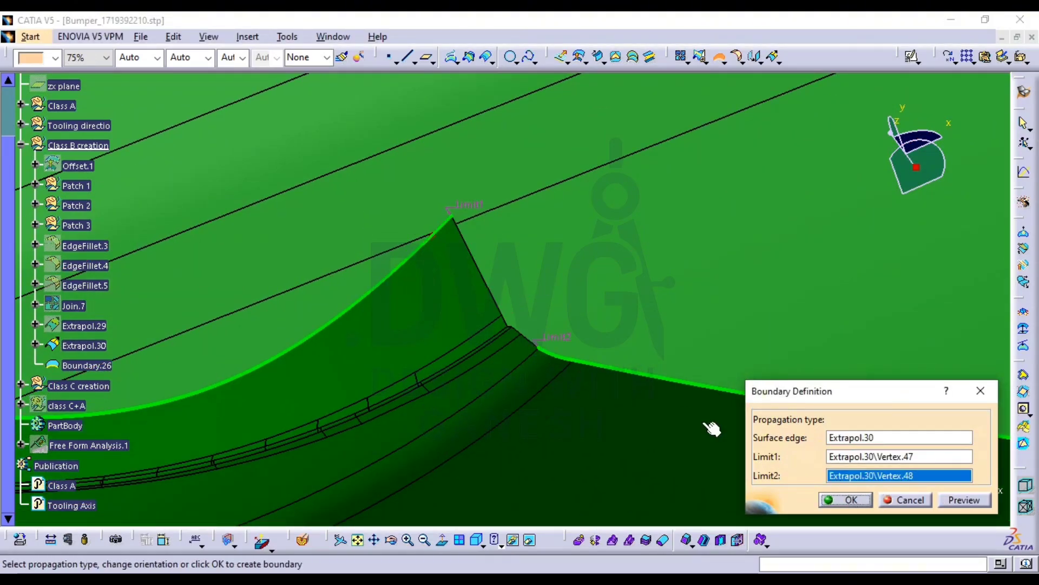
pyautogui.click(837, 505)
# Try extrapolating Extrapol.30 by 5 mm with curvature continuity from the boundary running past the small step
pyautogui.click(772, 61)
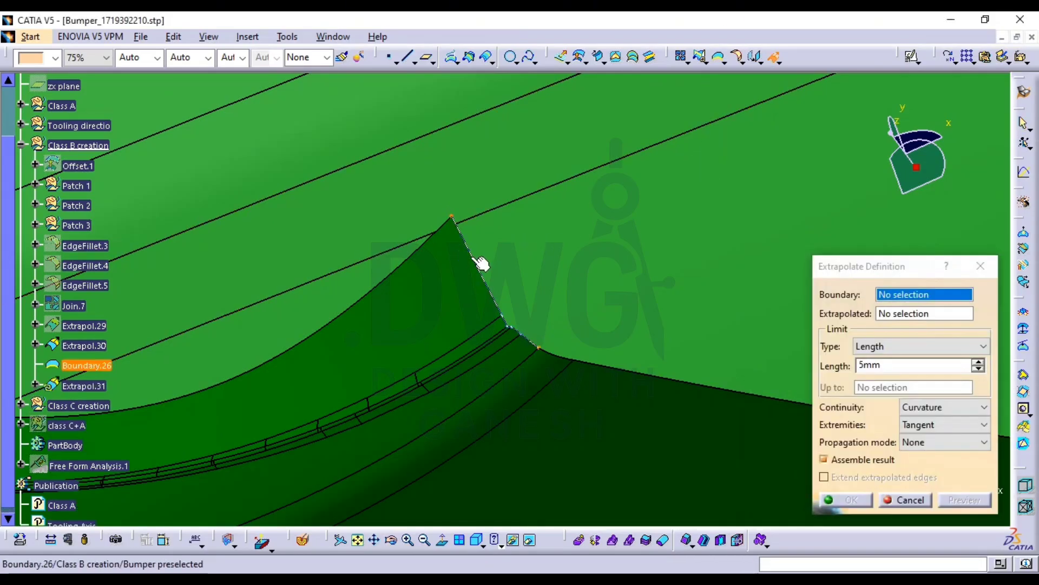
pyautogui.click(480, 264)
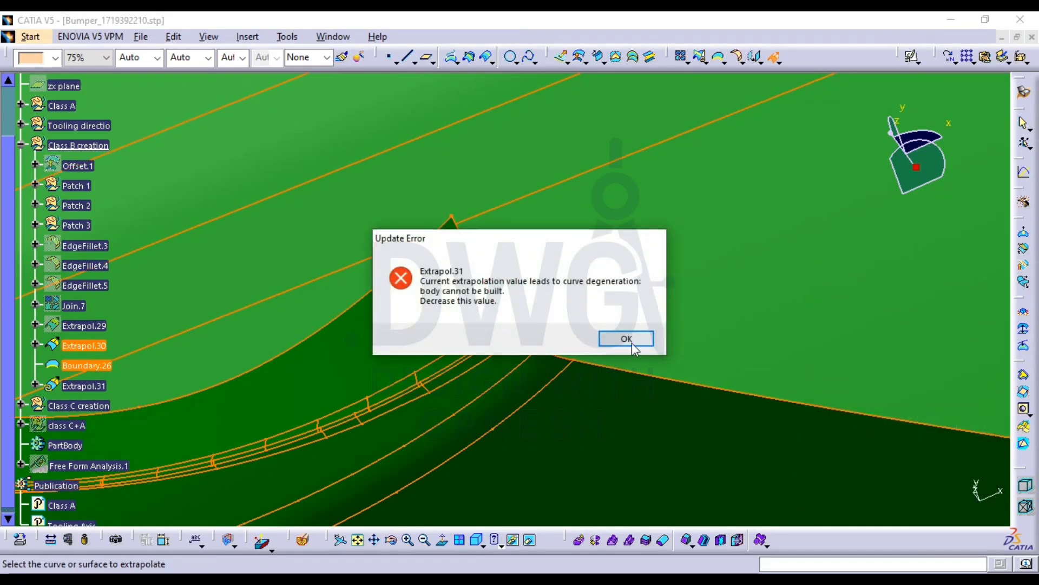
pyautogui.click(632, 342)
pyautogui.keyDown('ctrl'); pyautogui.moveTo(469, 311); pyautogui.dragTo(479, 216, button='middle'); pyautogui.keyUp('ctrl')
pyautogui.press('Escape')
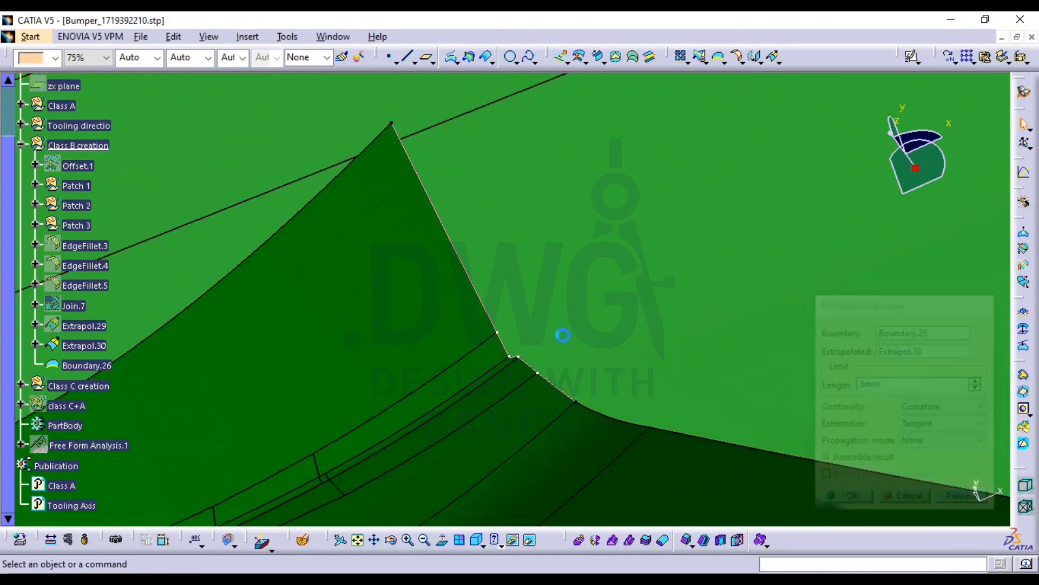
# Move Boundary.26's first limit to the end-edge vertex just above the small step, and delete this boundary
pyautogui.doubleClick(569, 394)
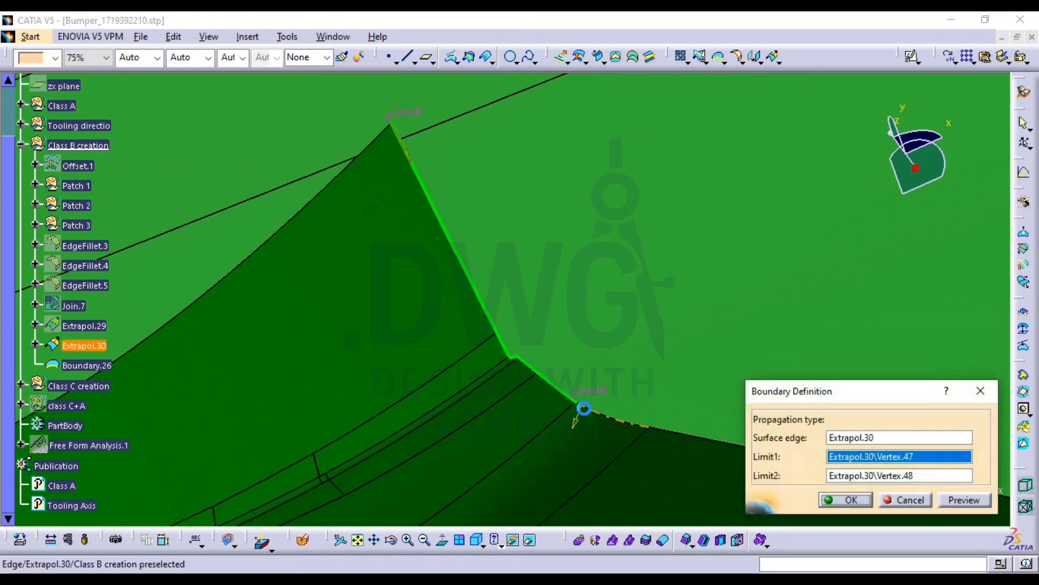
pyautogui.click(501, 336)
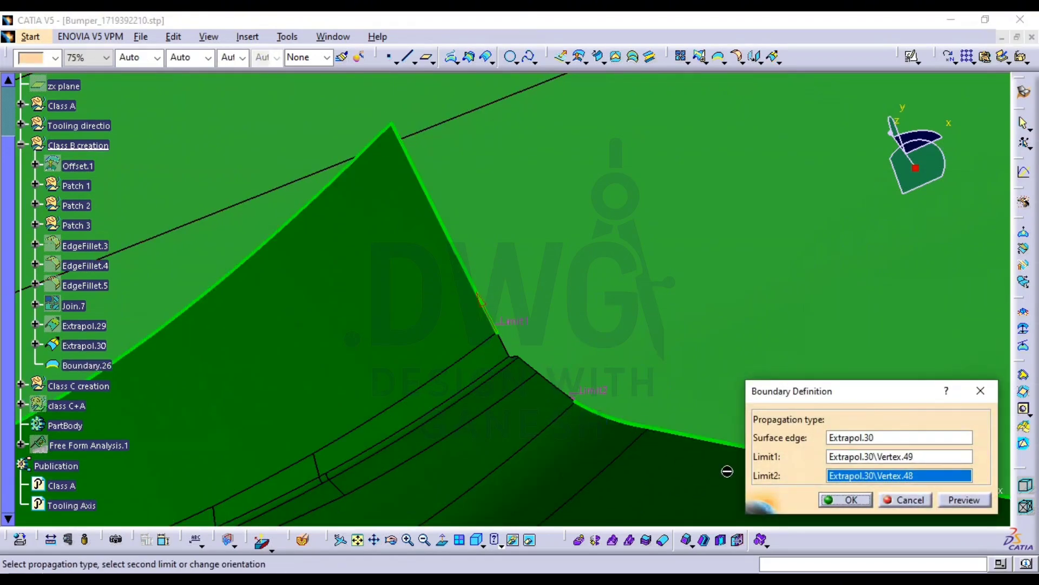
pyautogui.click(843, 500)
pyautogui.click(482, 305)
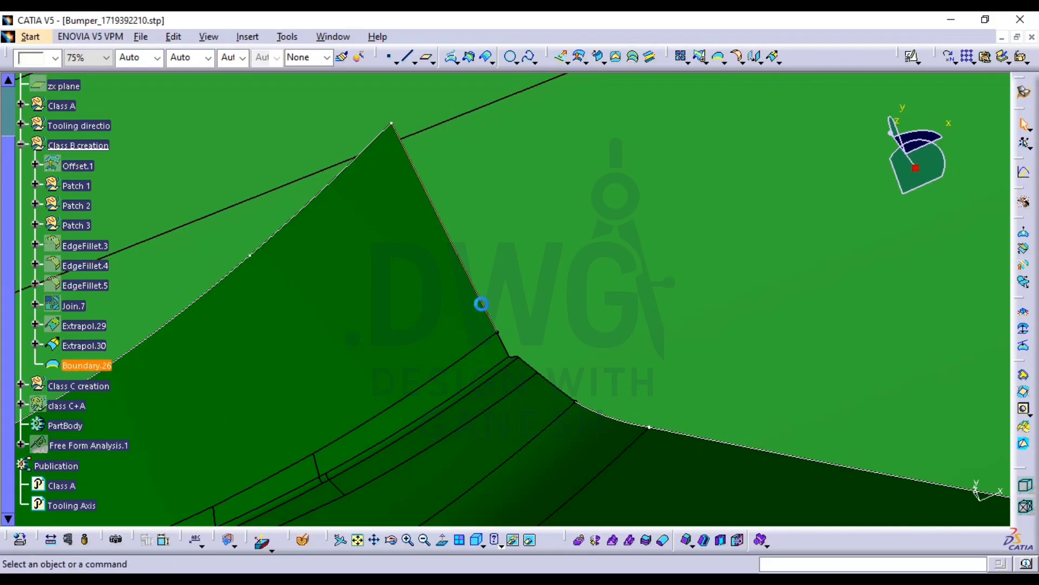
pyautogui.press('Delete')
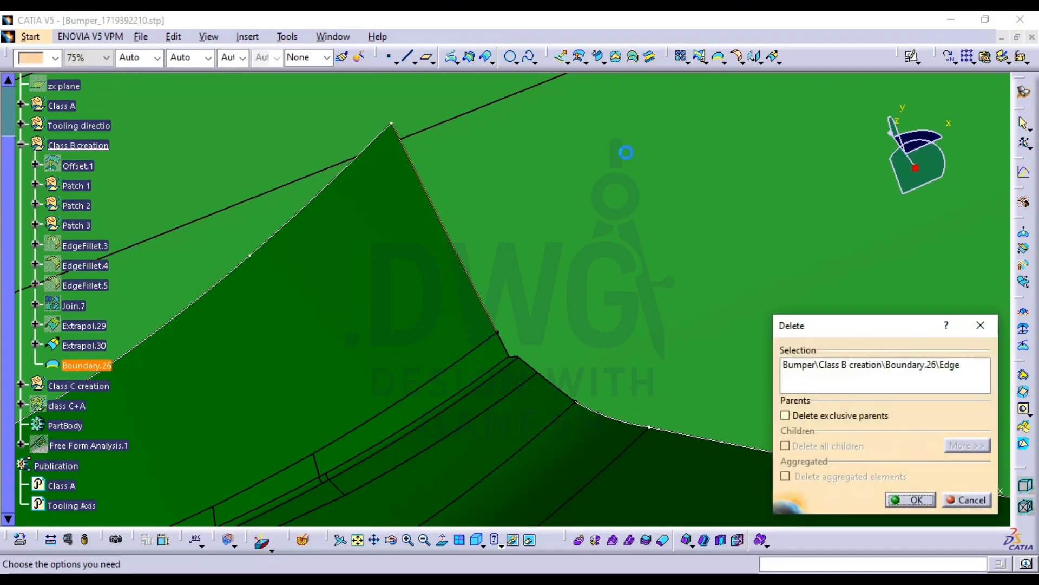
pyautogui.press('Return')
# Extrapolate Extrapol.30 by 5 mm from a new boundary along the short end edge, limited by the peak corner and the small step's upper vertex
pyautogui.click(737, 55)
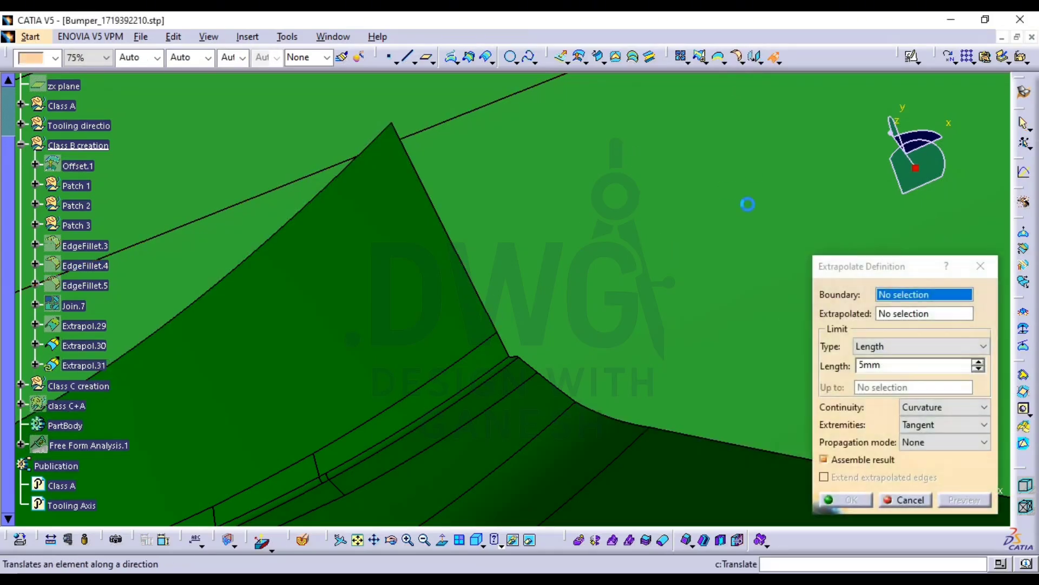
pyautogui.rightClick(909, 295)
pyautogui.click(927, 351)
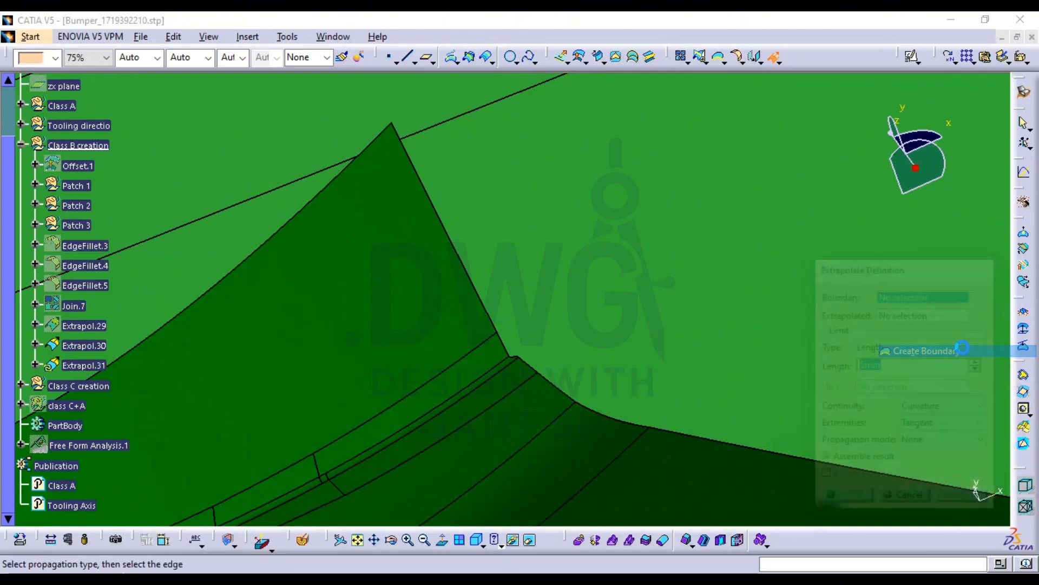
pyautogui.click(383, 290)
pyautogui.click(393, 124)
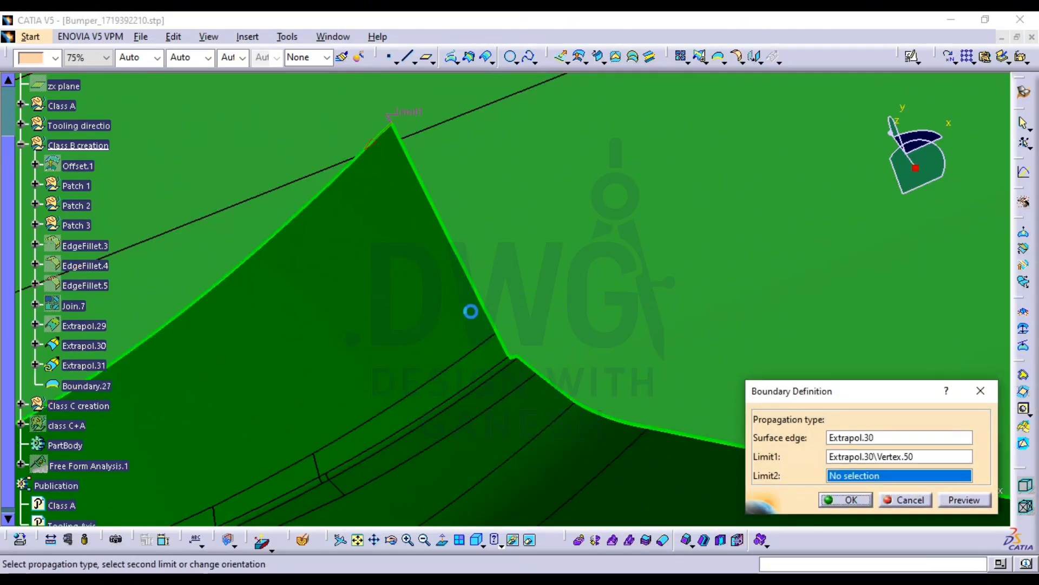
pyautogui.keyDown('ctrl'); pyautogui.moveTo(511, 361); pyautogui.dragTo(540, 438, button='middle'); pyautogui.keyUp('ctrl')
pyautogui.click(522, 452)
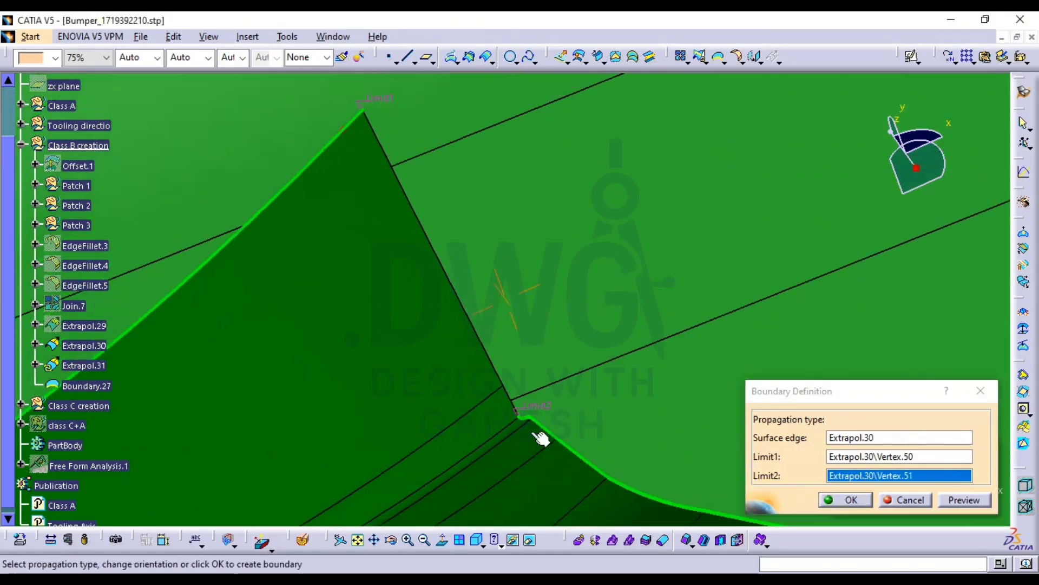
pyautogui.click(349, 136)
pyautogui.click(847, 499)
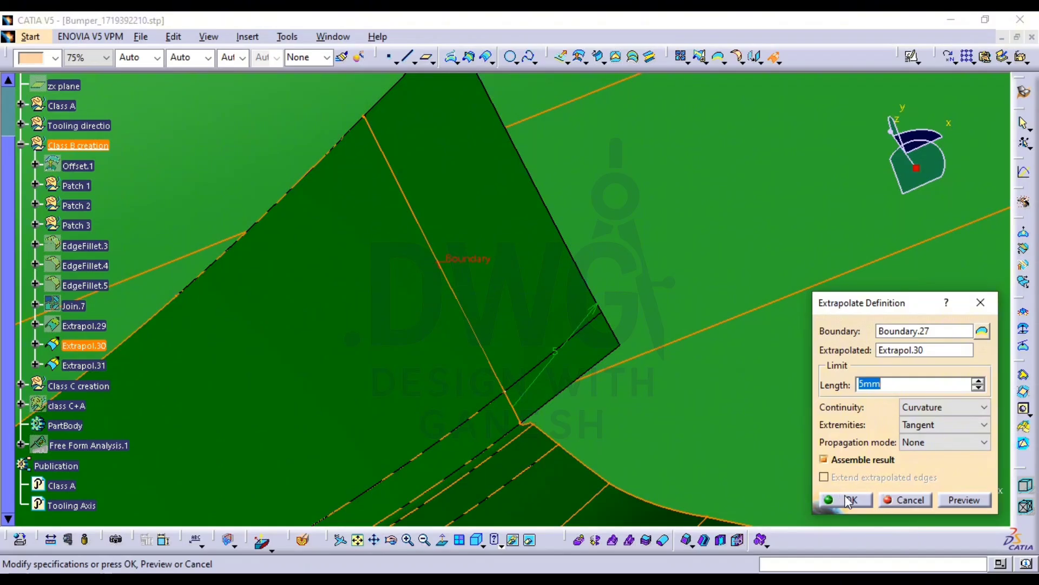
pyautogui.click(848, 501)
# Try extrapolating Extrapol.31 by 5 mm directly from the tiny curved edge at the small step
pyautogui.middleClick(524, 383)
pyautogui.keyDown('ctrl'); pyautogui.moveTo(539, 356); pyautogui.dragTo(531, 267, button='middle'); pyautogui.keyUp('ctrl')
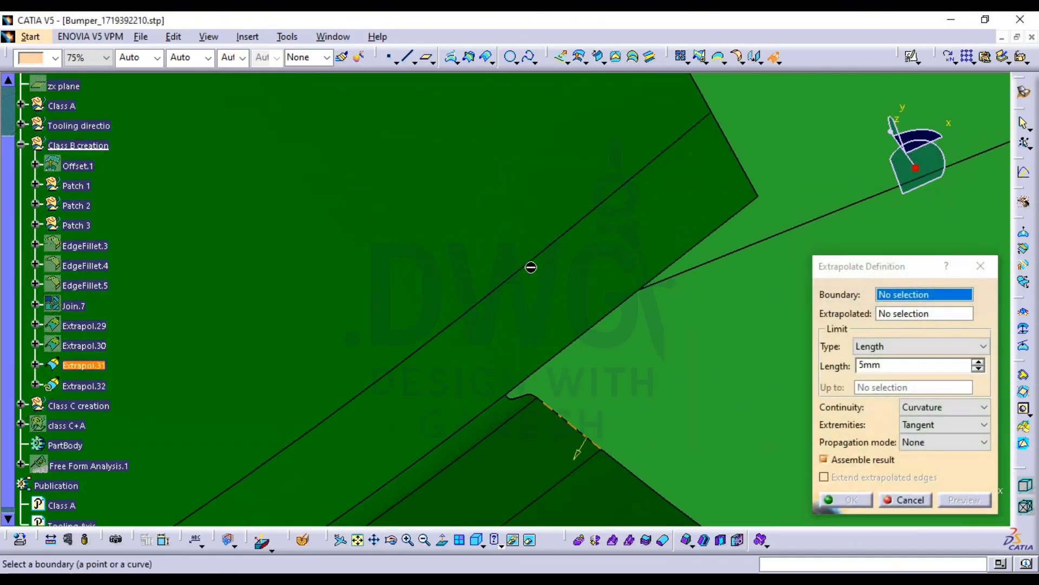
pyautogui.click(534, 403)
pyautogui.click(427, 420)
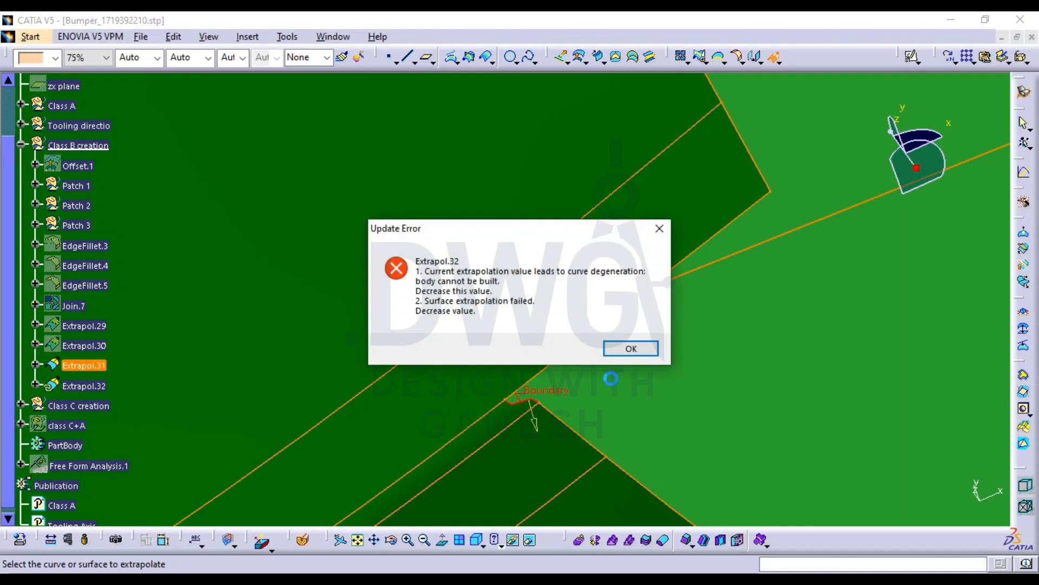
pyautogui.click(642, 351)
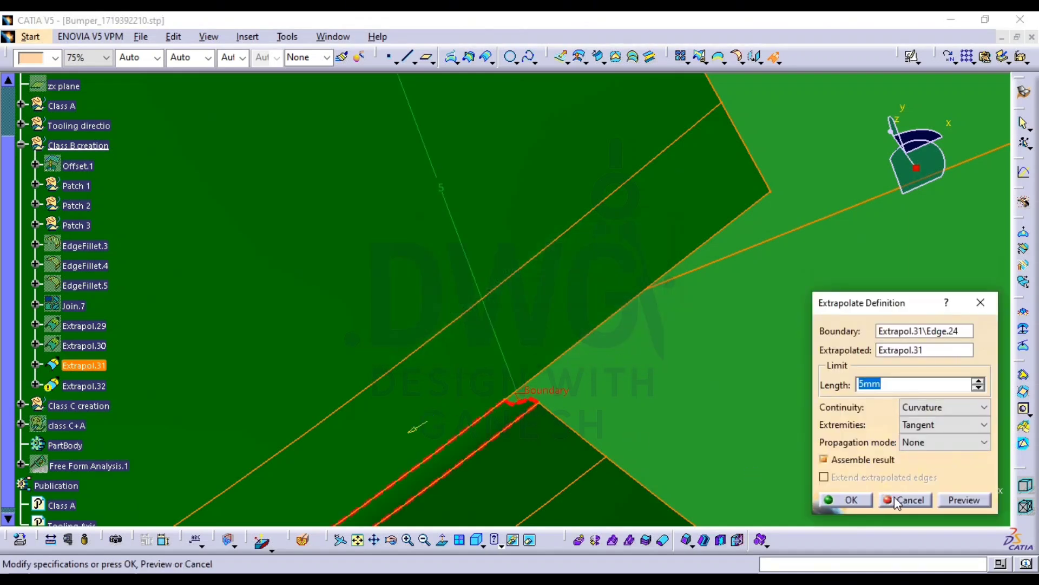
pyautogui.click(899, 500)
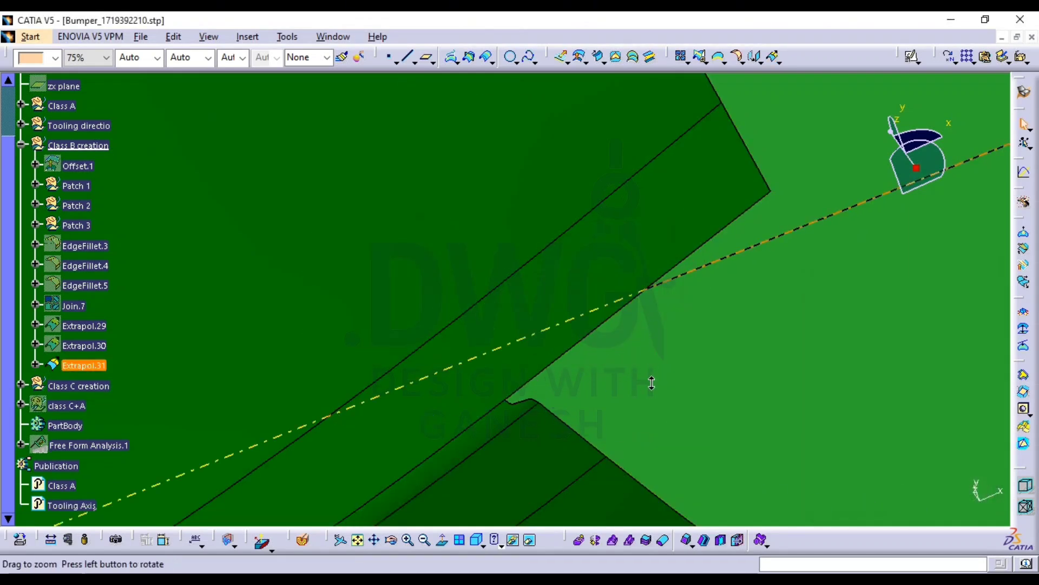
# Start a point-continuity boundary on Extrapol.31 for an extrapolation, with its first limit at the lower vertex of the small step
pyautogui.moveTo(651, 383); pyautogui.dragTo(625, 362, button='middle')
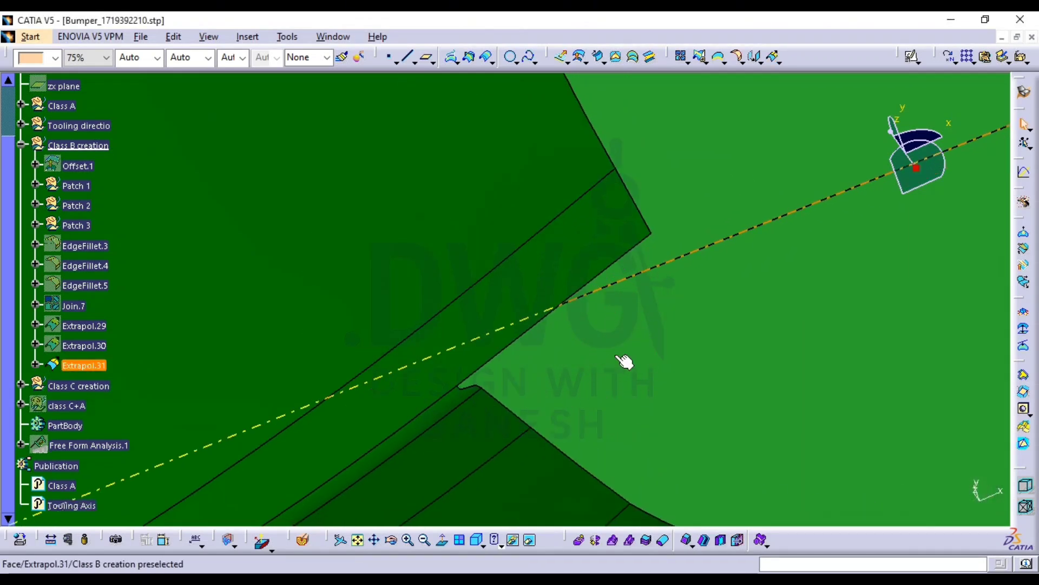
pyautogui.click(768, 60)
pyautogui.rightClick(945, 305)
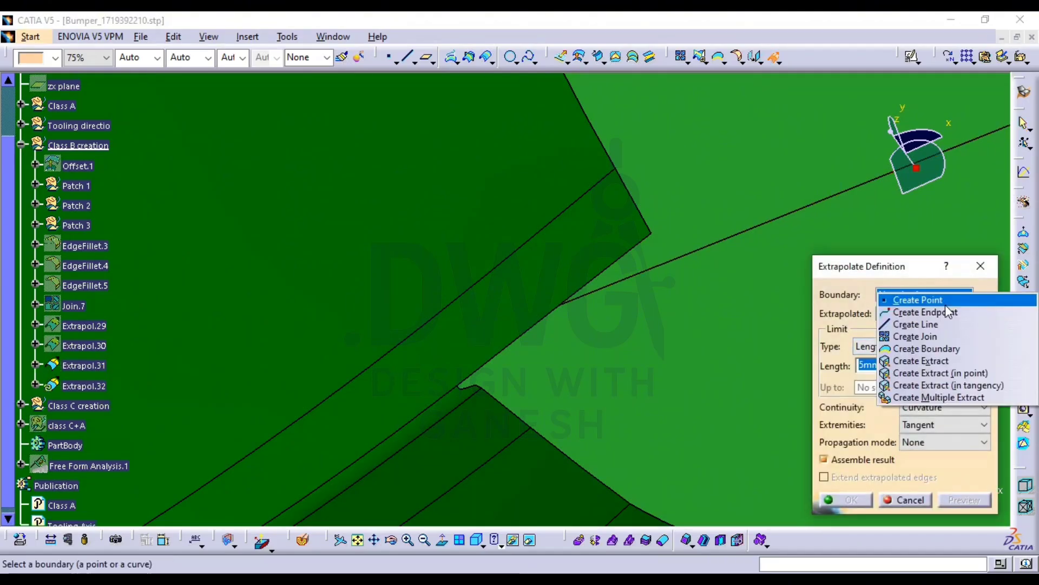
pyautogui.click(962, 351)
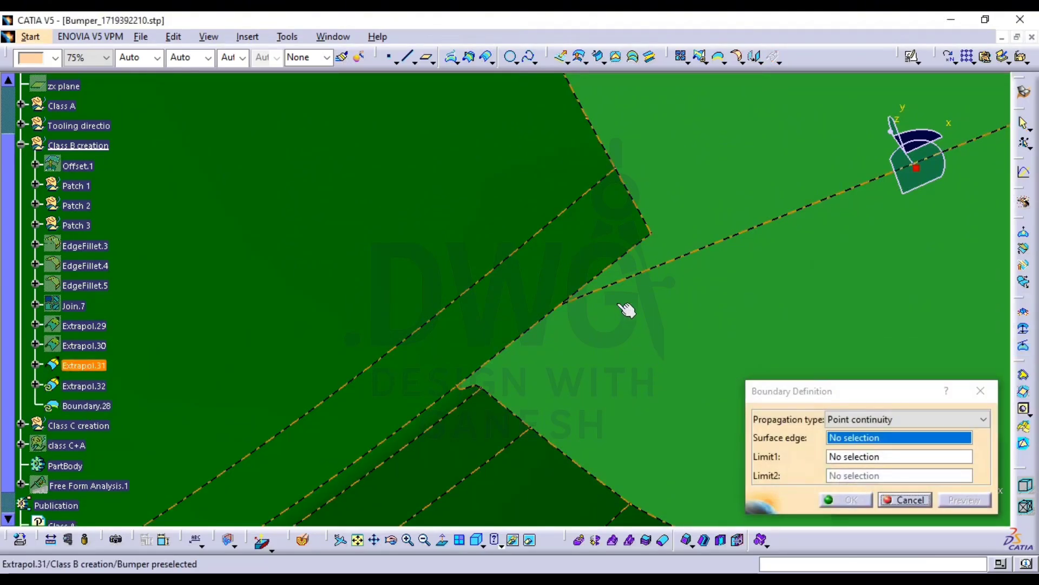
pyautogui.moveTo(608, 436); pyautogui.dragTo(552, 324, button='middle')
pyautogui.click(454, 299)
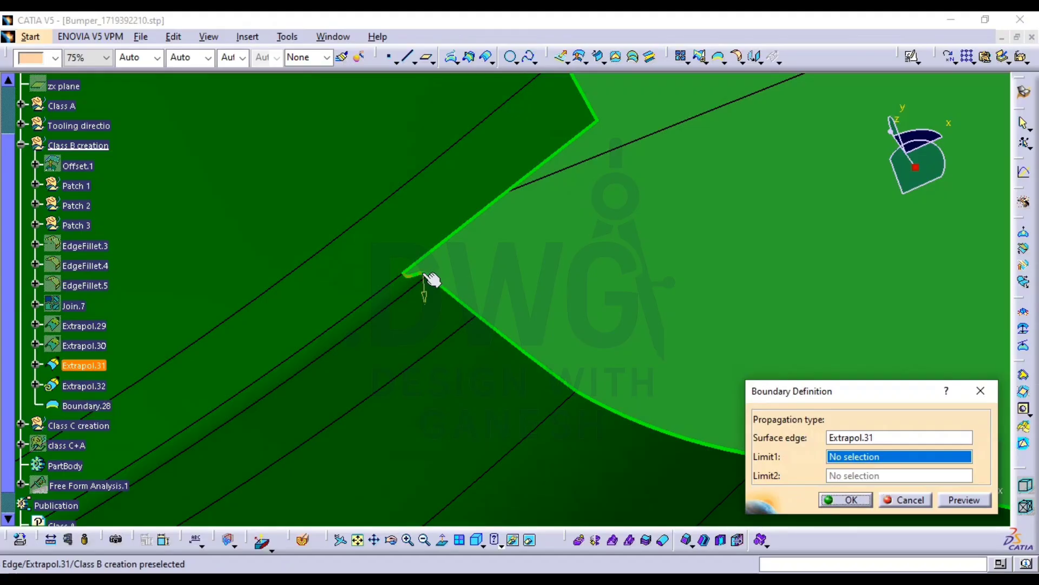
pyautogui.click(433, 277)
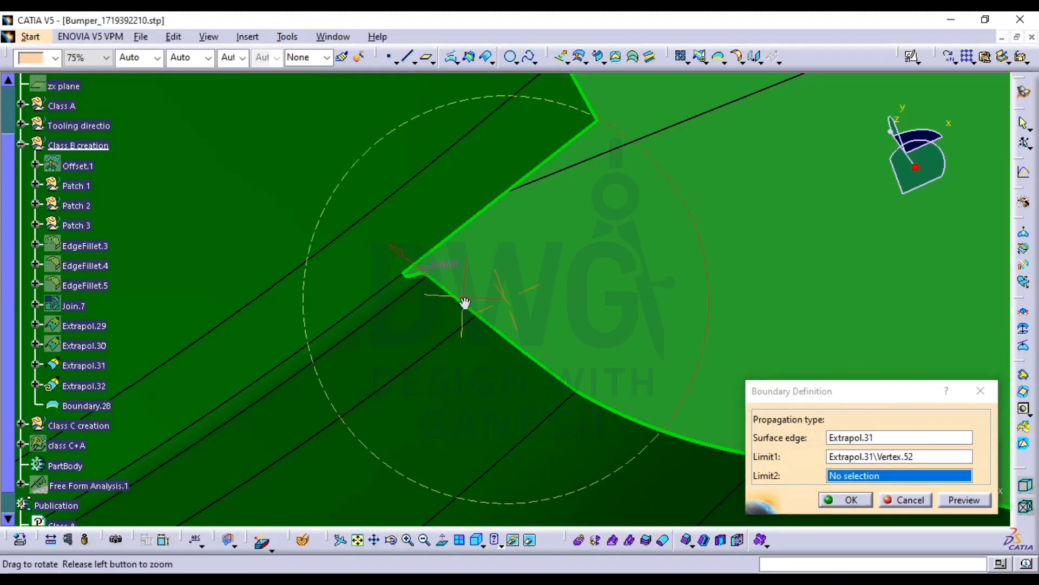
pyautogui.moveTo(410, 293); pyautogui.dragTo(368, 285, button='middle')
pyautogui.click(349, 253)
# Limit the boundary at the far corner of the long centre edge, and extrapolate Extrapol.31 by 5 mm from it
pyautogui.moveTo(553, 350); pyautogui.dragTo(367, 290, button='middle')
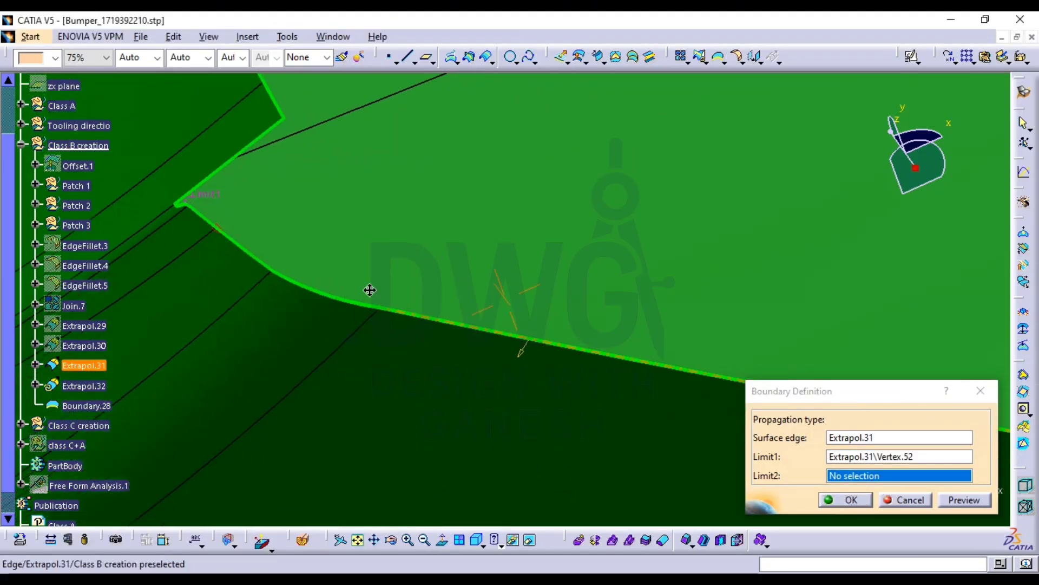
pyautogui.moveTo(720, 368); pyautogui.dragTo(539, 311, button='middle')
pyautogui.moveTo(529, 364); pyautogui.dragTo(514, 423, button='middle')
pyautogui.moveTo(449, 343); pyautogui.dragTo(251, 310, button='middle')
pyautogui.moveTo(584, 332); pyautogui.dragTo(72, 225, button='middle')
pyautogui.moveTo(663, 363); pyautogui.dragTo(626, 473, button='middle')
pyautogui.moveTo(726, 414); pyautogui.dragTo(669, 319, button='middle')
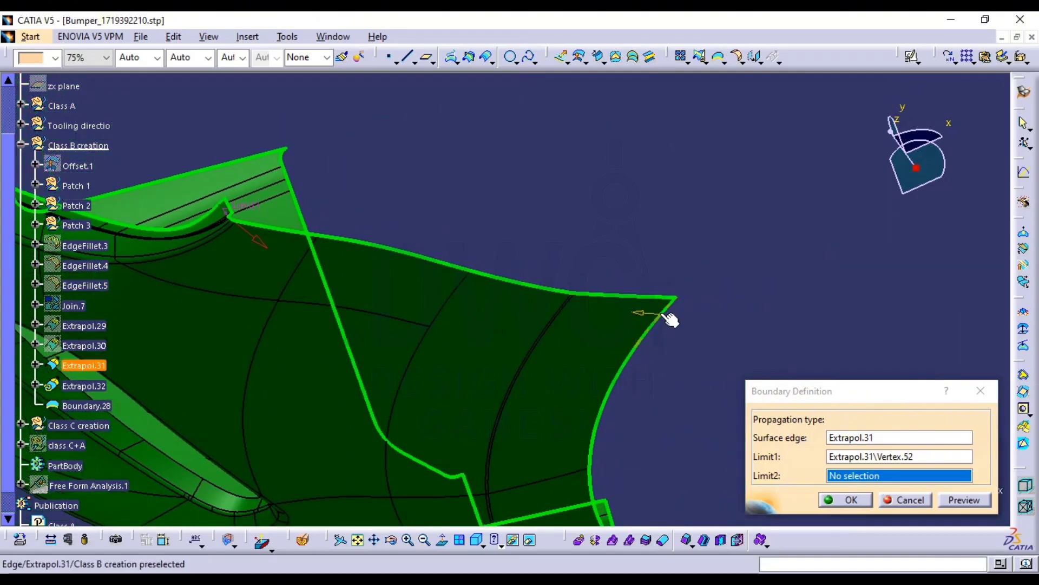
pyautogui.click(675, 297)
pyautogui.click(848, 499)
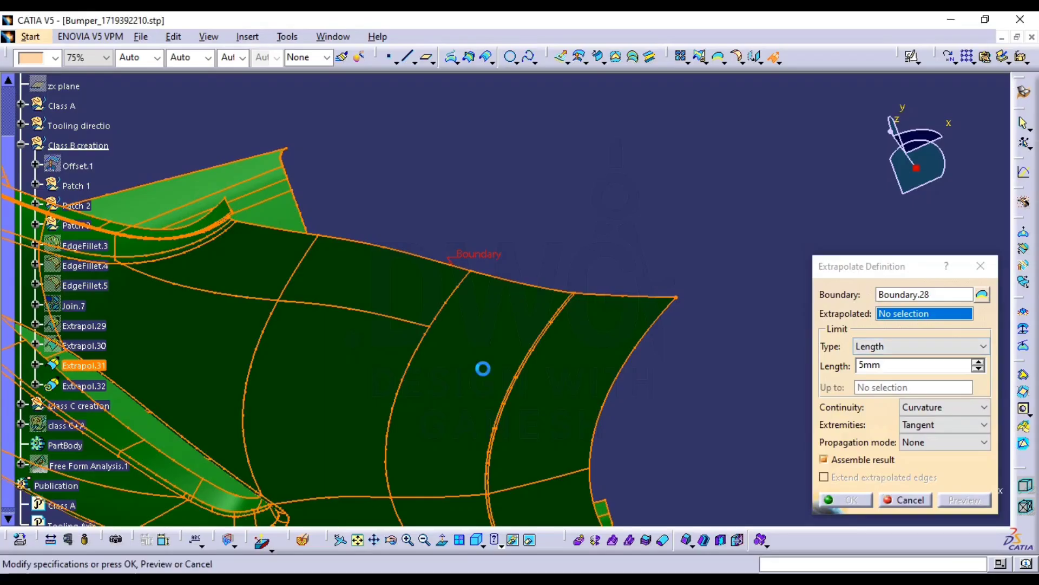
pyautogui.click(850, 504)
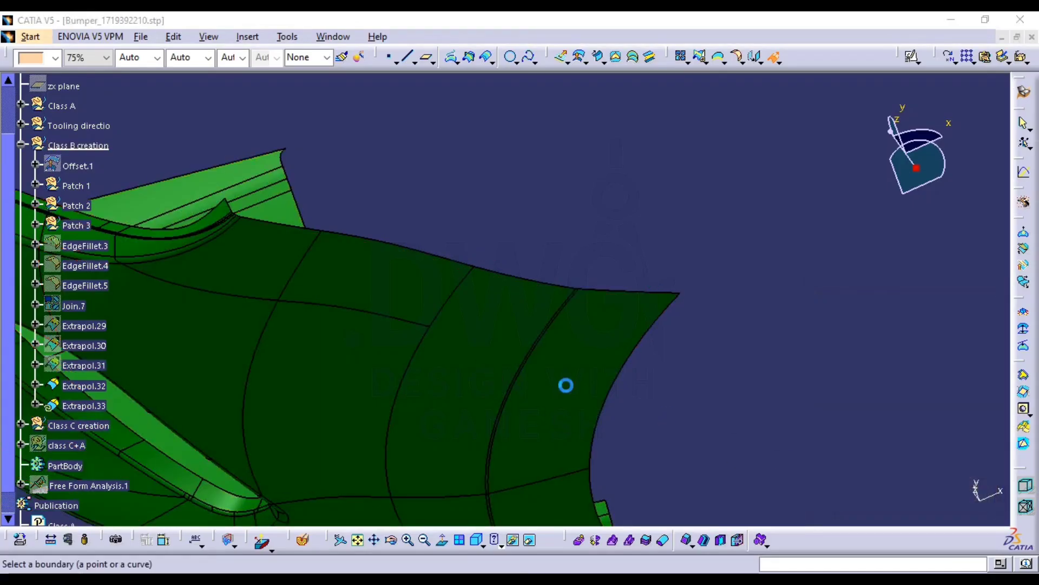
# Undo the last extrapolation beside the narrow gap near the peak corner of the Class B surface
pyautogui.moveTo(563, 385); pyautogui.dragTo(649, 222, button='middle')
pyautogui.moveTo(956, 251); pyautogui.dragTo(617, 174, button='middle')
pyautogui.moveTo(614, 222); pyautogui.dragTo(482, 450, button='middle')
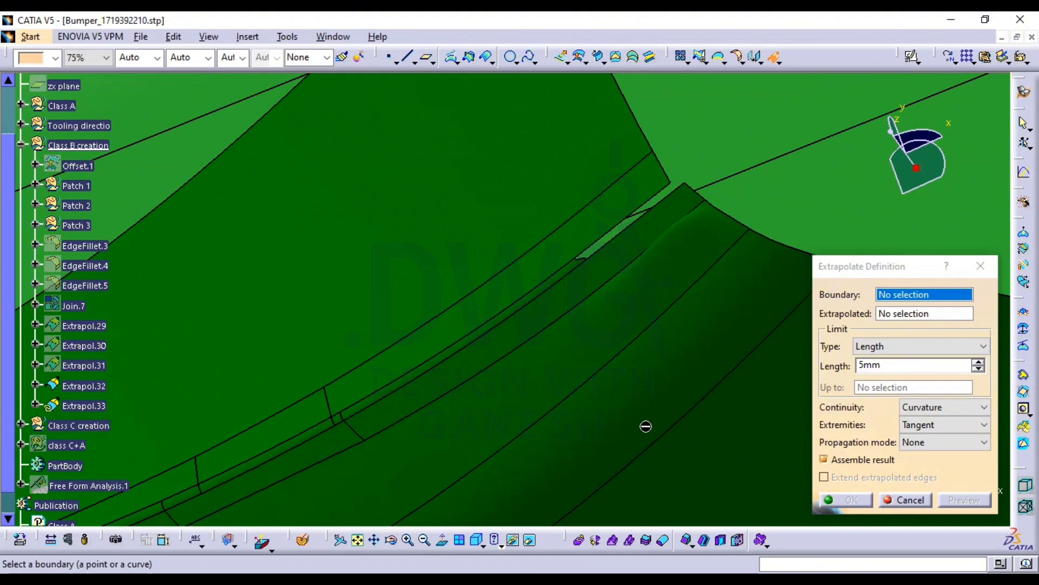
pyautogui.moveTo(657, 431); pyautogui.dragTo(656, 303, button='middle')
pyautogui.moveTo(629, 360); pyautogui.dragTo(350, 496, button='middle')
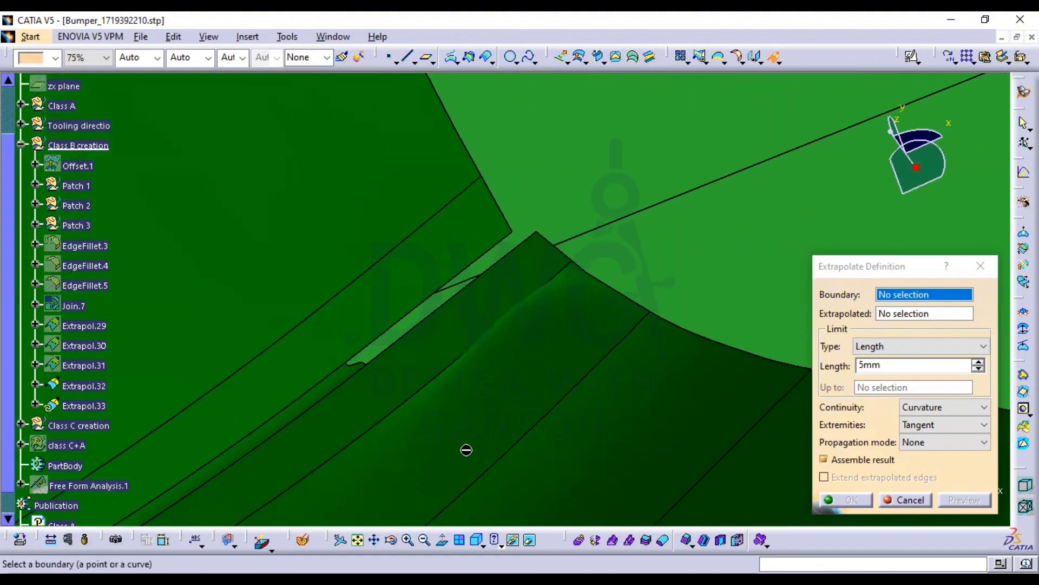
pyautogui.hotkey('ctrl', 'z')
pyautogui.moveTo(475, 492); pyautogui.dragTo(452, 499, button='middle')
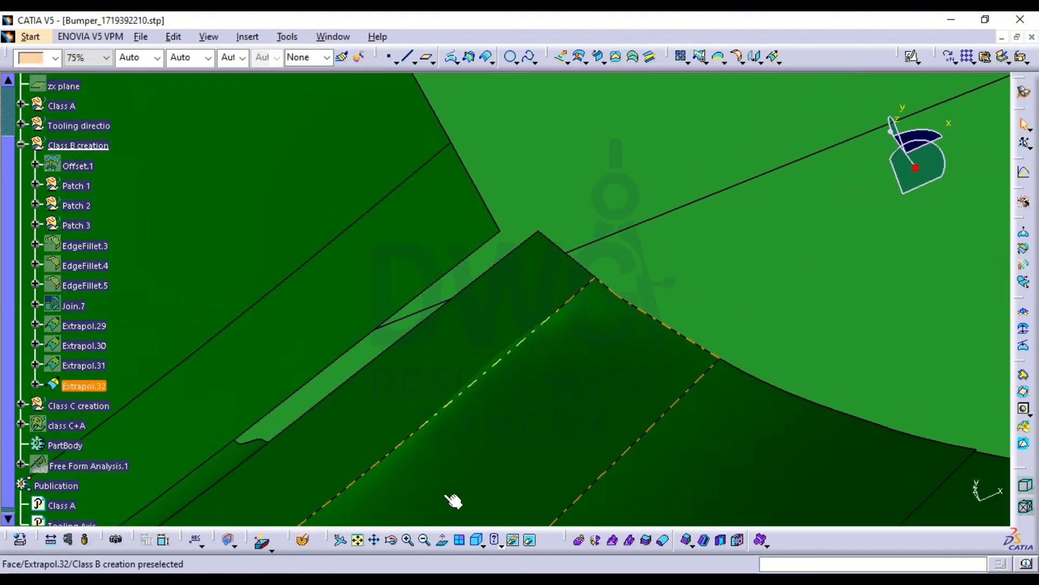
# Start a spline across the gap's open end between the two corner vertices, each tangent to its adjoining outer edge of Extrapol.32
pyautogui.click(530, 57)
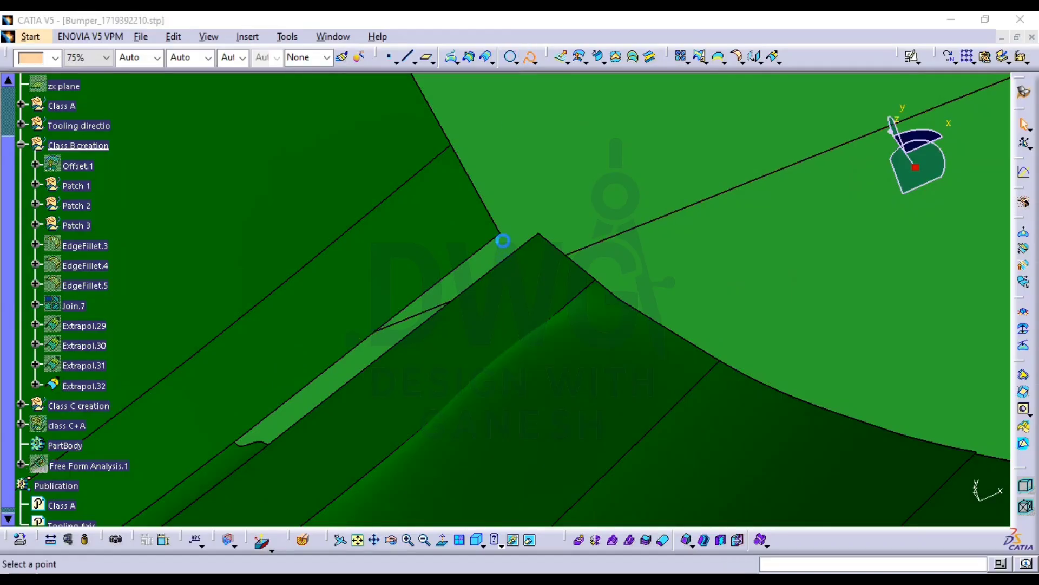
pyautogui.click(498, 234)
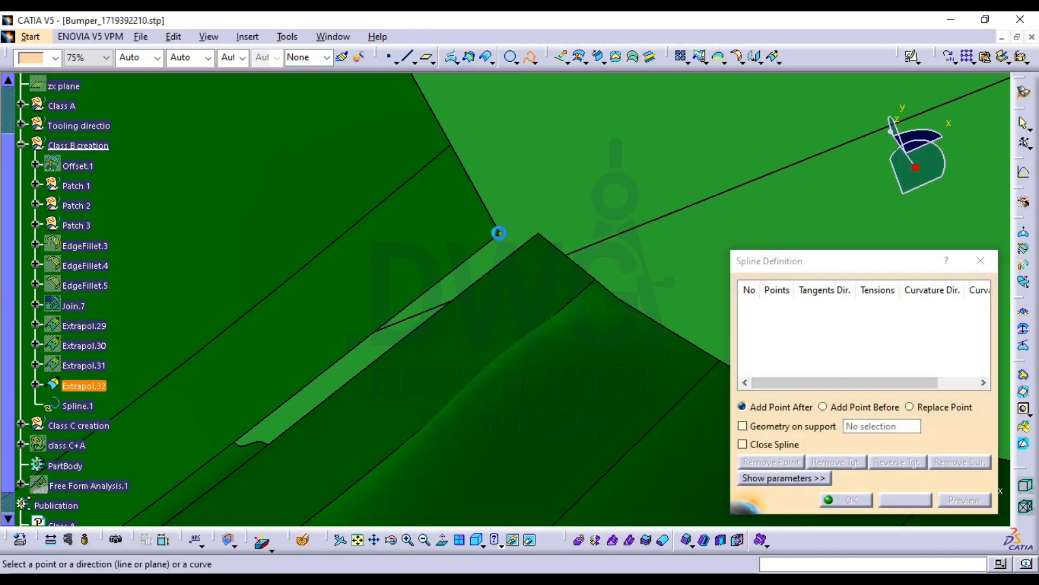
pyautogui.click(494, 225)
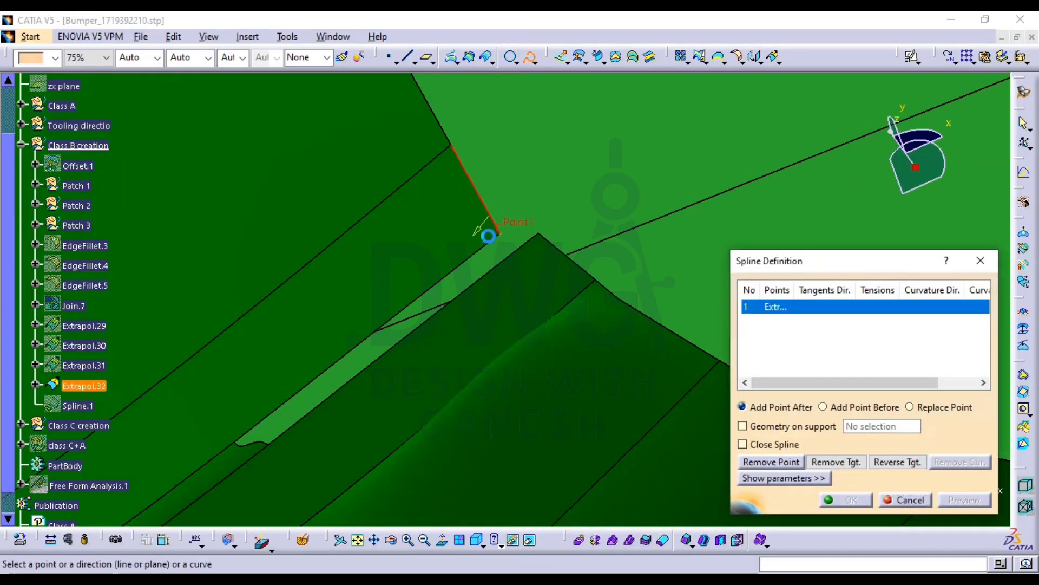
pyautogui.click(538, 234)
pyautogui.click(560, 249)
# Reverse the spline's tangent directions at both end points and create the curve
pyautogui.keyDown('ctrl'); pyautogui.moveTo(548, 253); pyautogui.dragTo(508, 267, button='middle'); pyautogui.keyUp('ctrl')
pyautogui.click(801, 308)
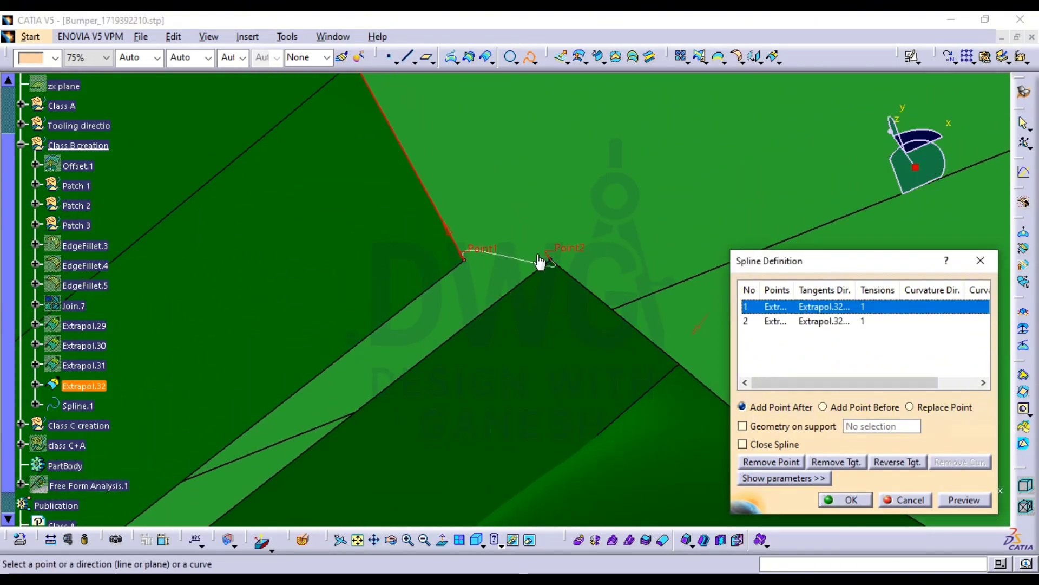
pyautogui.click(455, 247)
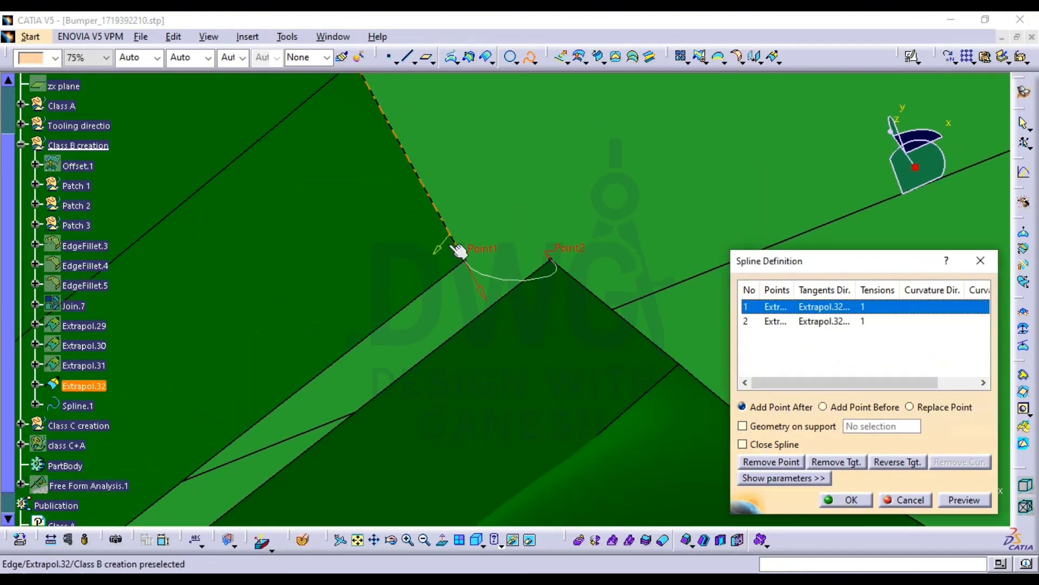
pyautogui.click(830, 322)
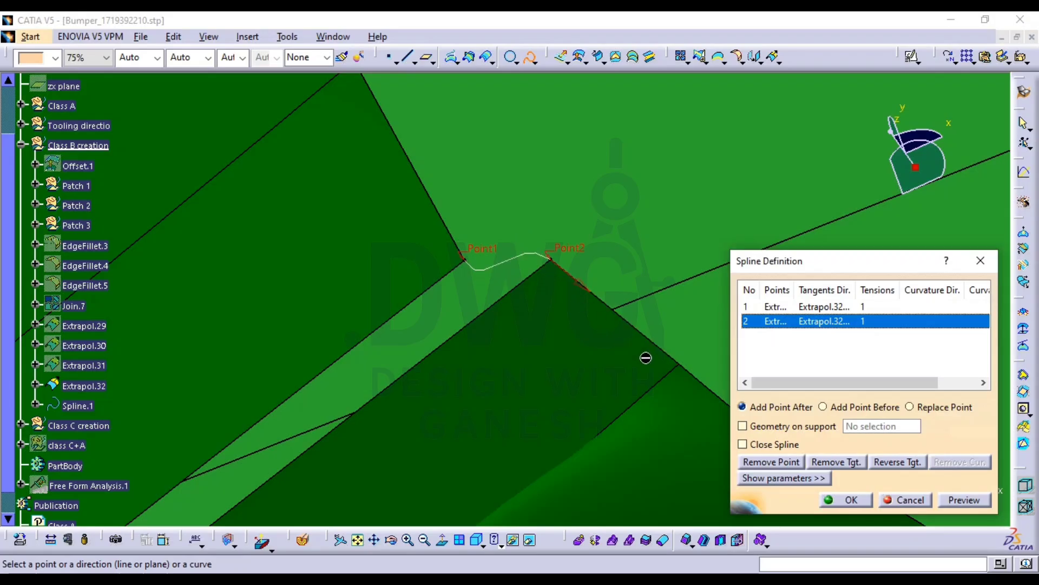
pyautogui.click(848, 502)
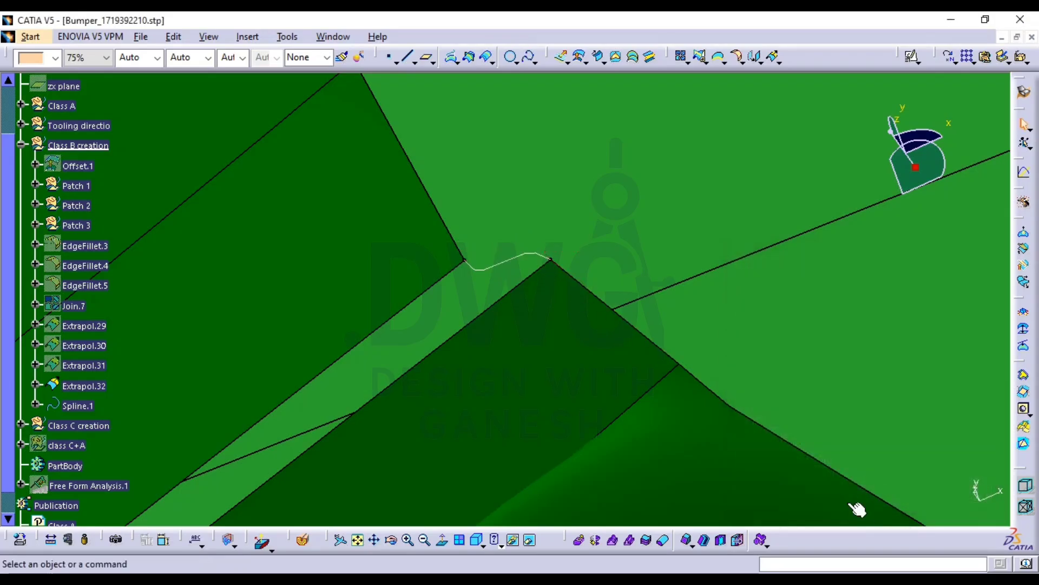
# Extract the gap's two long side edges and the tiny curved edge at its closed end, without propagation
pyautogui.moveTo(622, 241); pyautogui.dragTo(687, 276, button='middle')
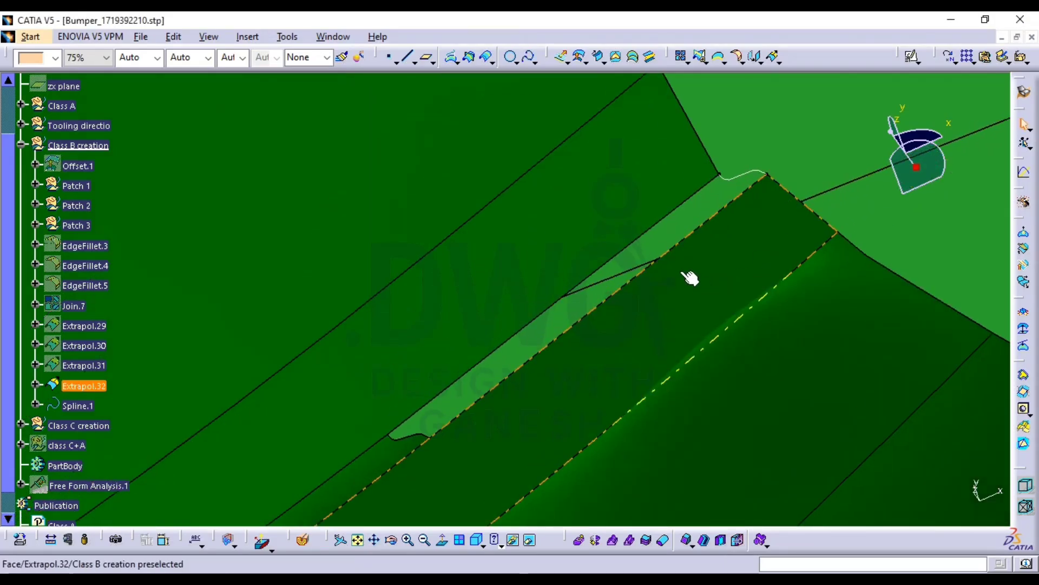
pyautogui.click(724, 61)
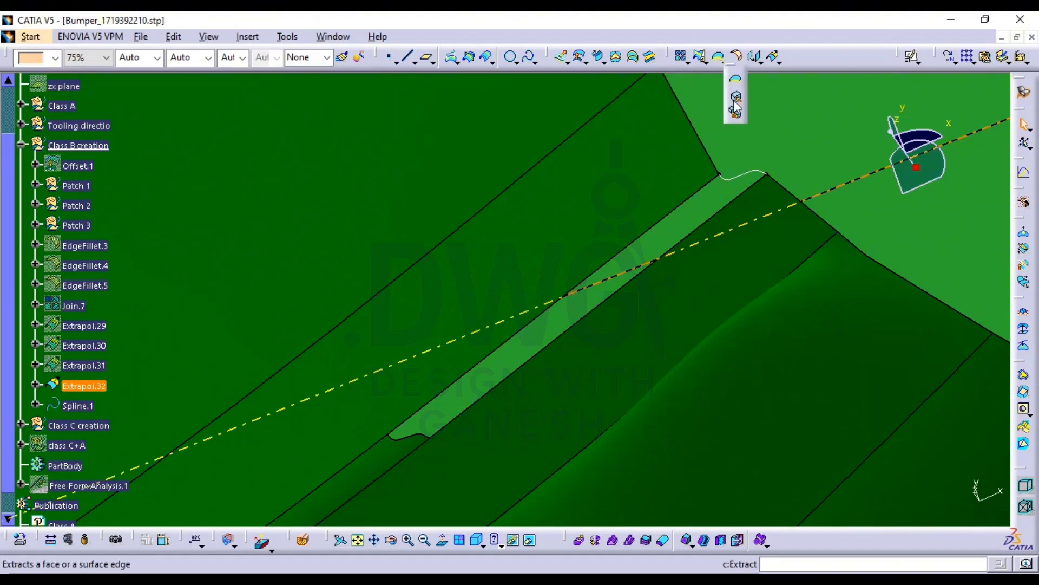
pyautogui.click(737, 97)
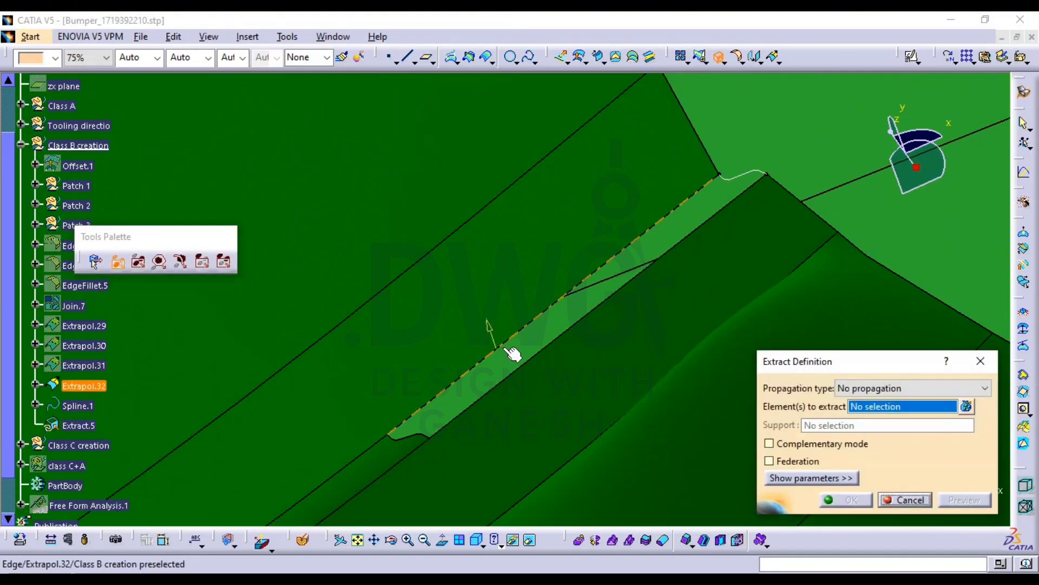
pyautogui.click(504, 346)
pyautogui.click(852, 499)
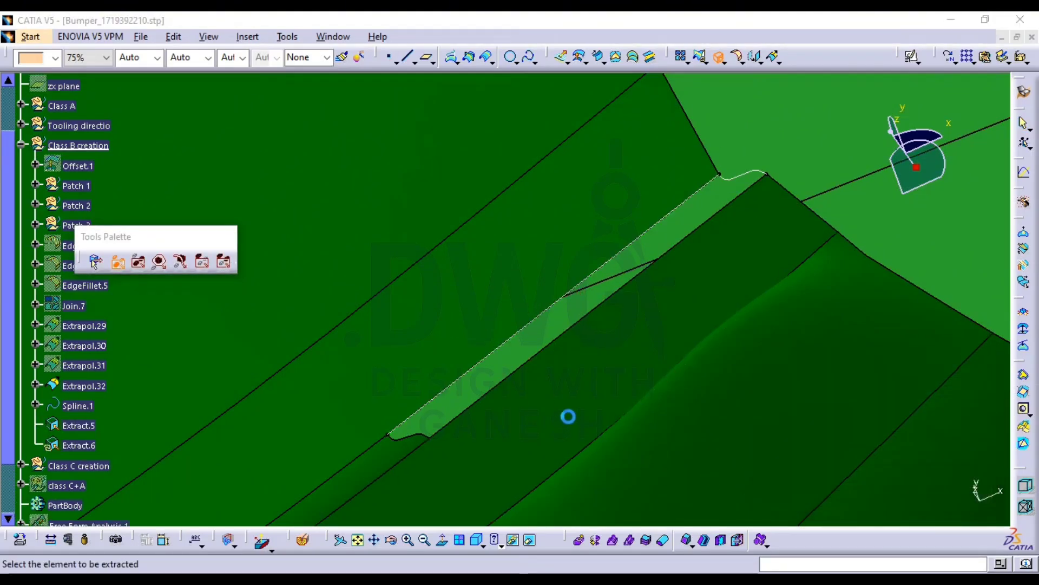
pyautogui.click(521, 384)
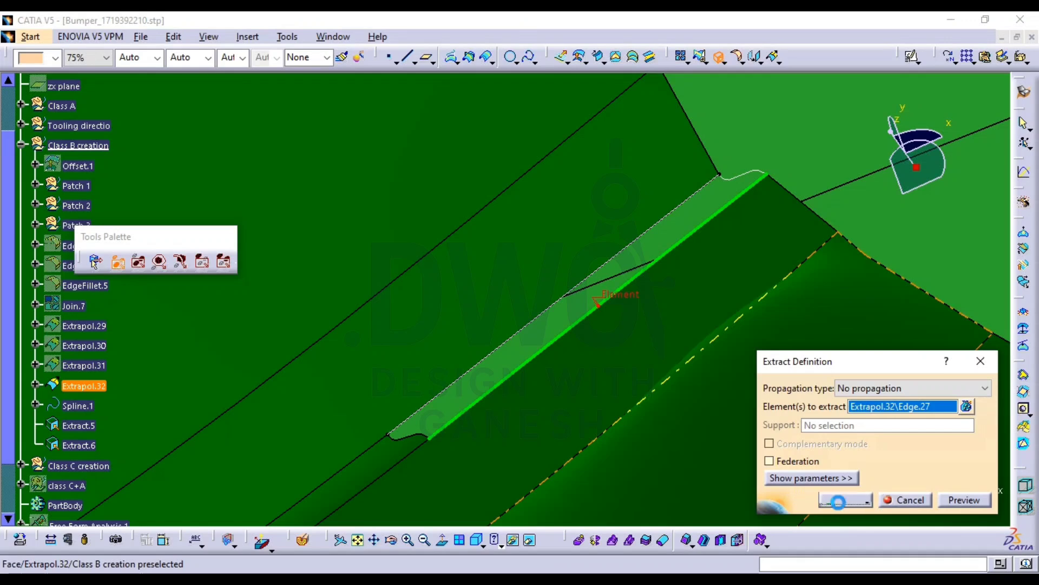
pyautogui.click(424, 436)
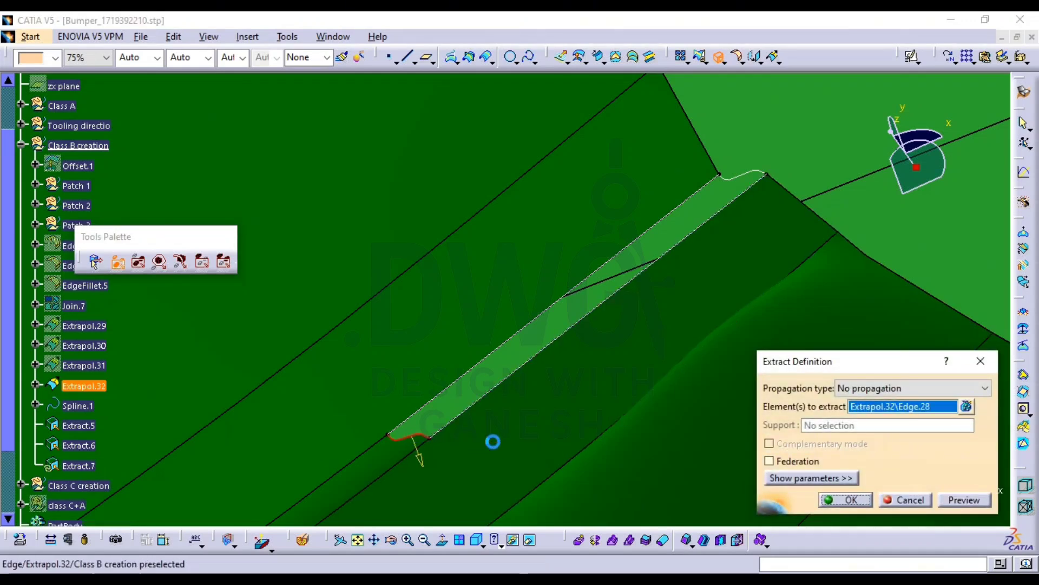
pyautogui.click(842, 499)
pyautogui.press('Escape')
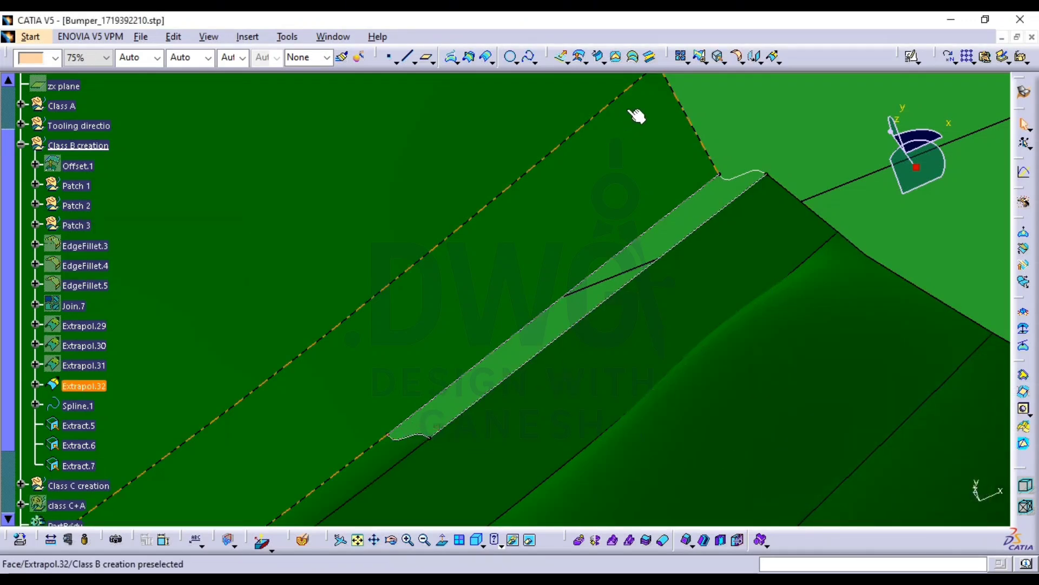
pyautogui.click(633, 56)
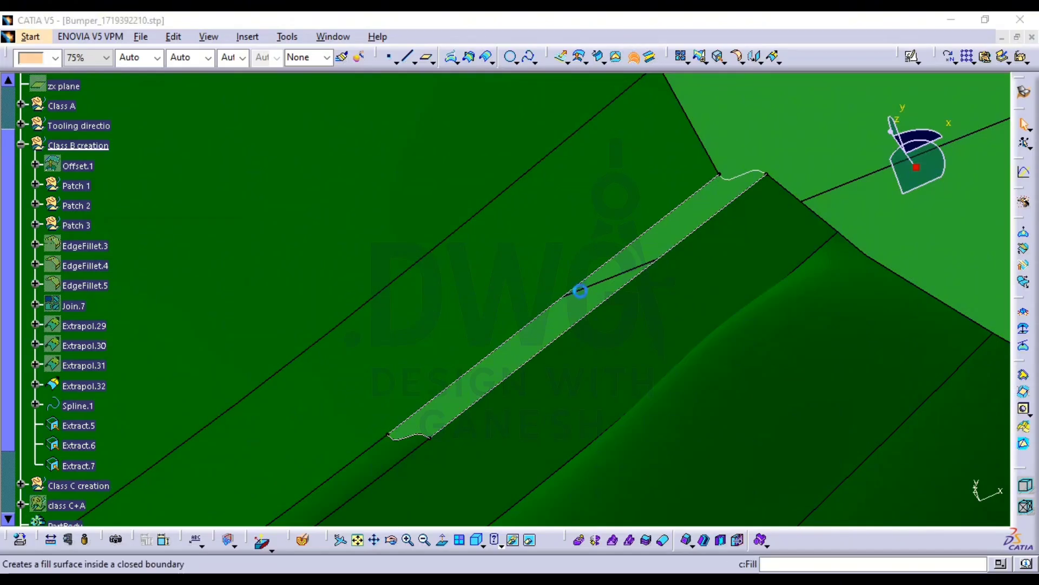
pyautogui.click(467, 386)
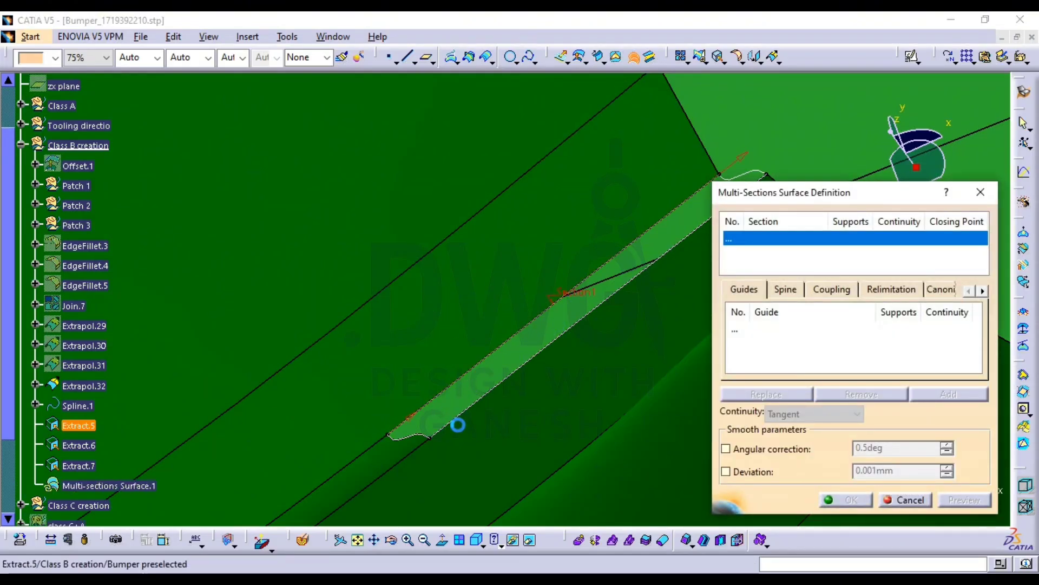
pyautogui.click(529, 358)
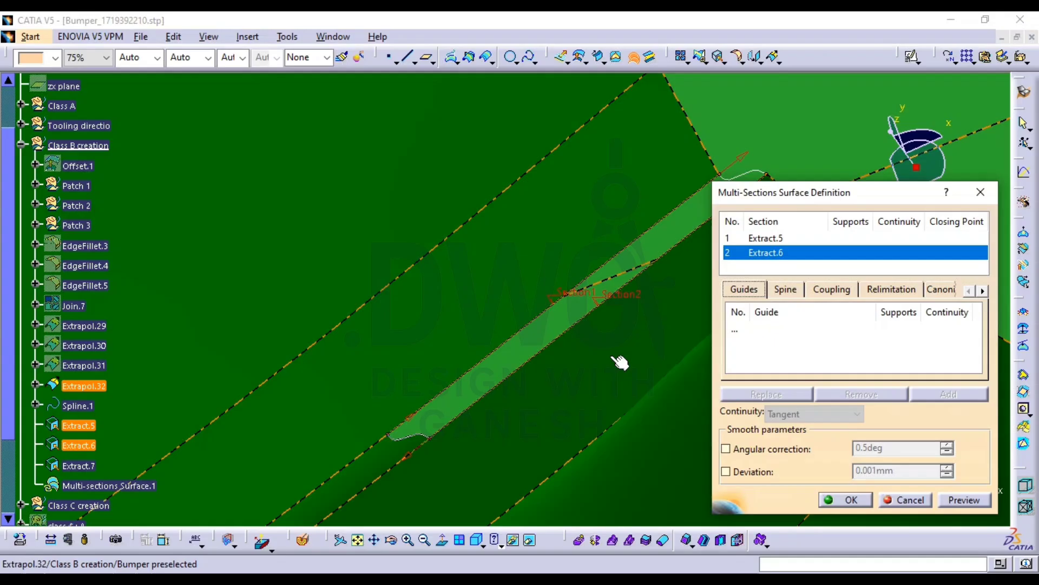
pyautogui.click(413, 436)
pyautogui.moveTo(518, 378); pyautogui.dragTo(382, 411, button='middle')
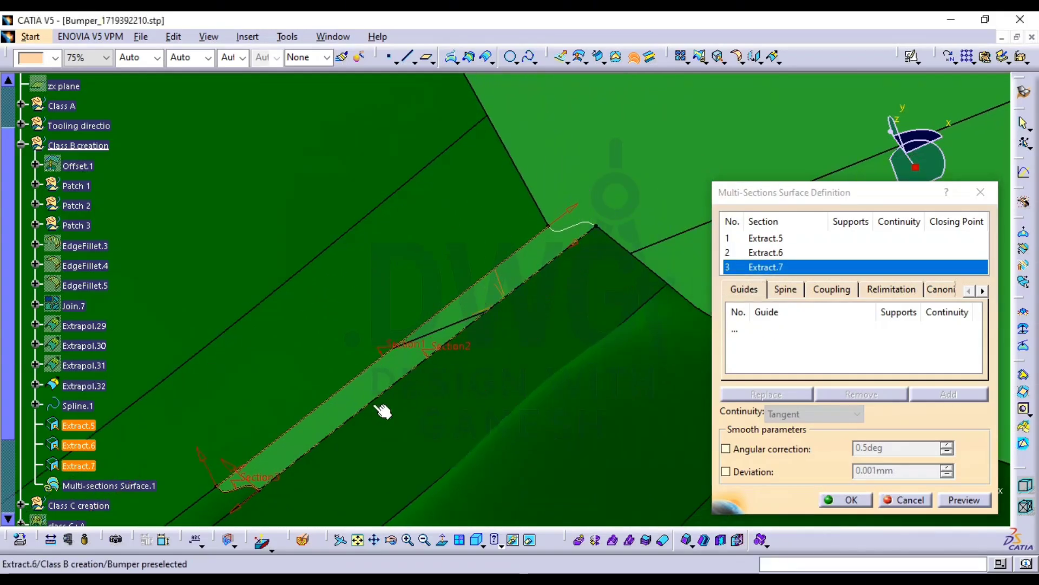
pyautogui.click(567, 228)
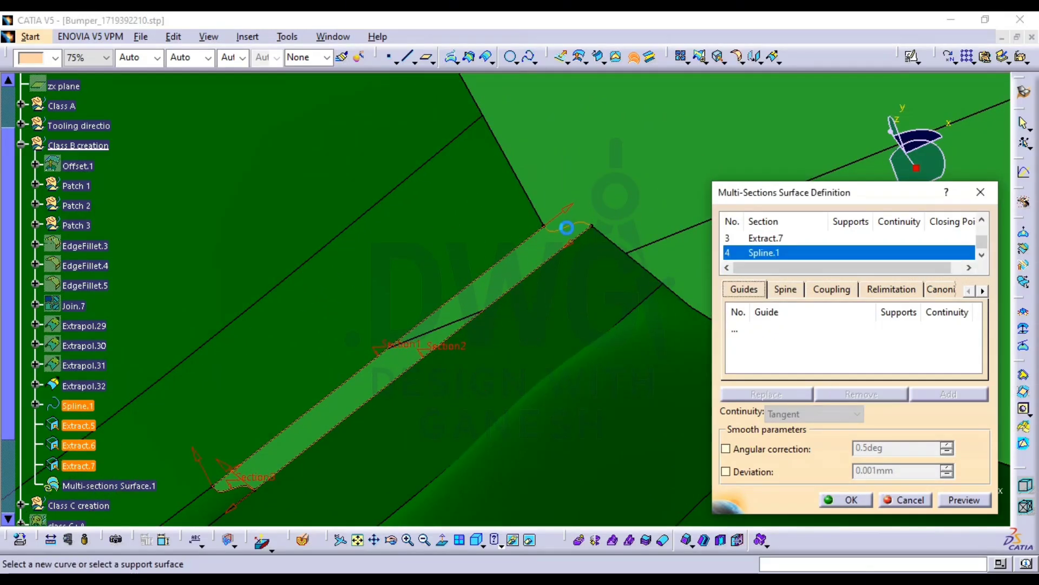
pyautogui.click(957, 499)
pyautogui.click(621, 339)
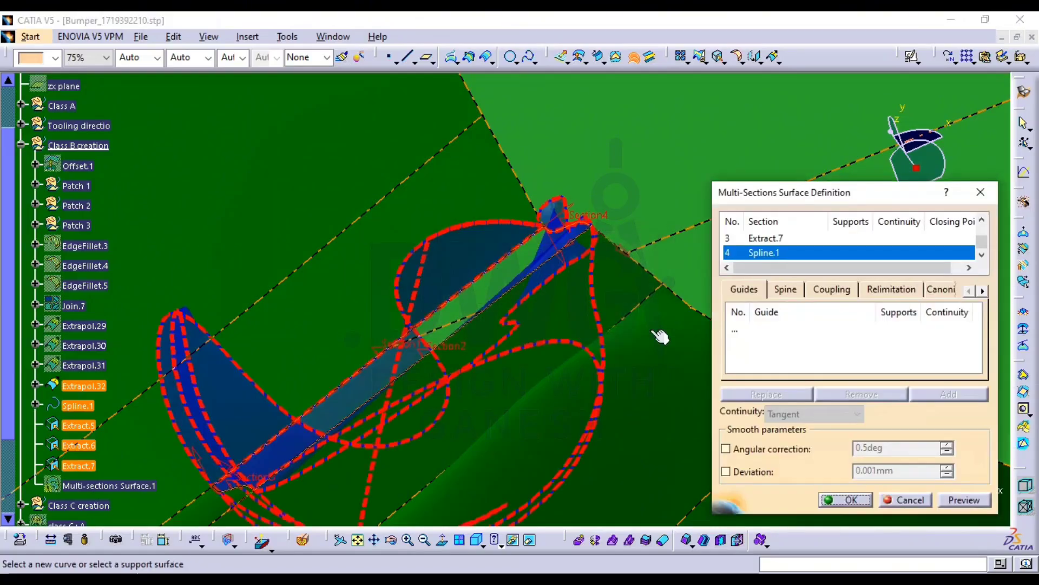
pyautogui.press('Escape')
# Start a multi-sections surface across the gap with Extract.5 and Extract.6 as its sections, and preview it
pyautogui.click(636, 57)
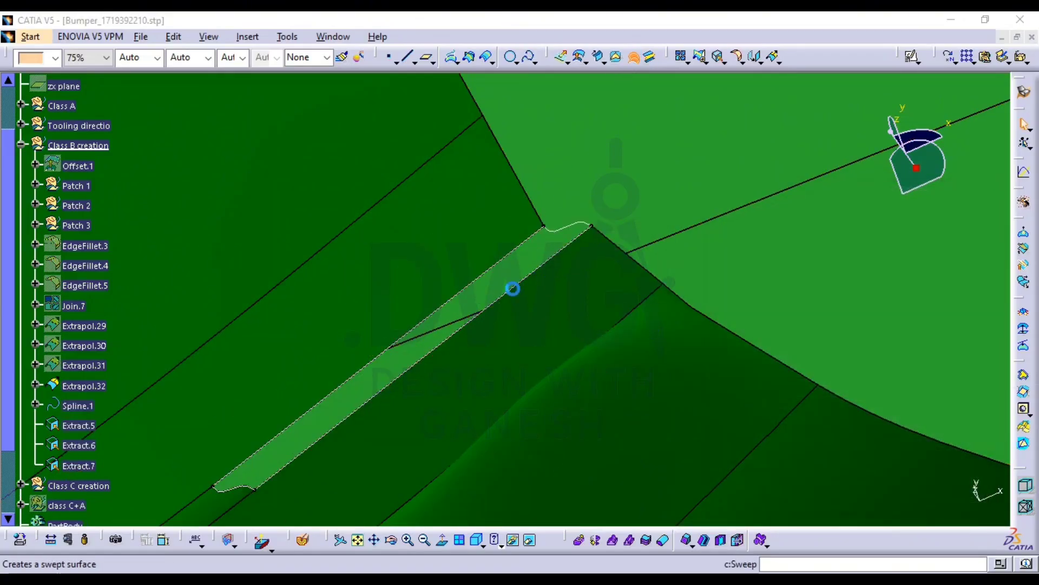
pyautogui.click(503, 219)
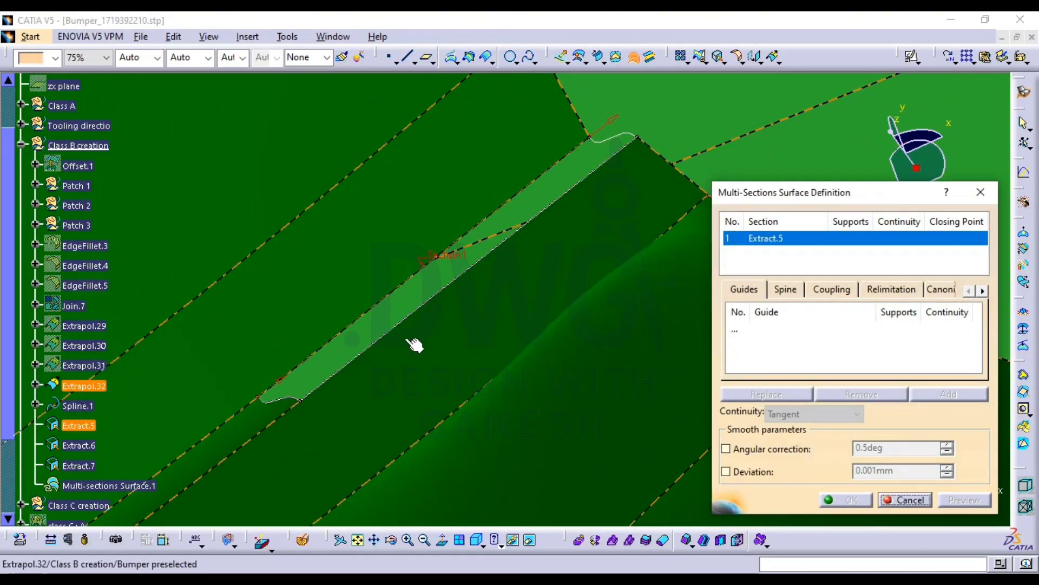
pyautogui.click(424, 319)
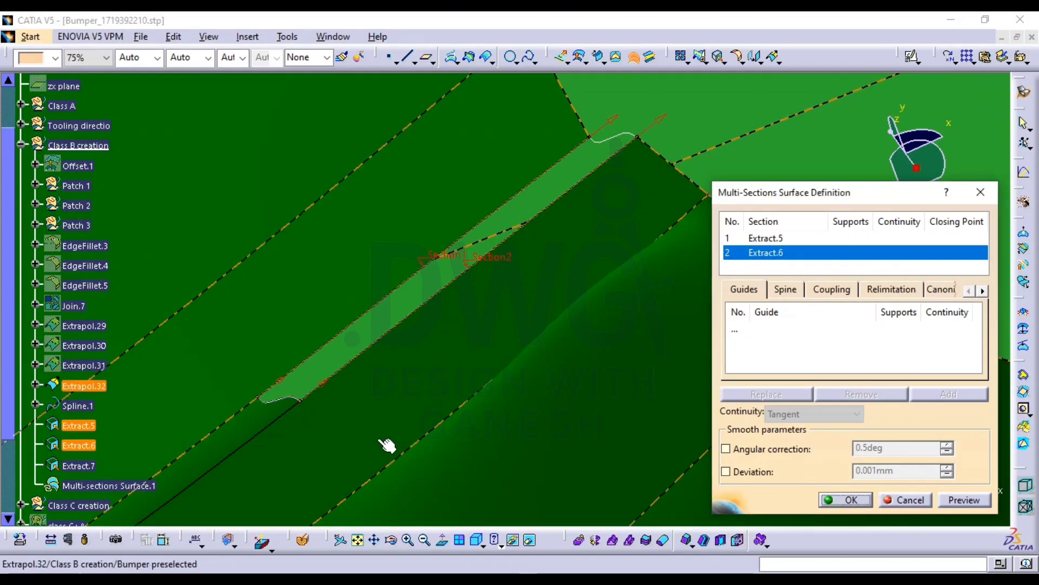
pyautogui.click(964, 501)
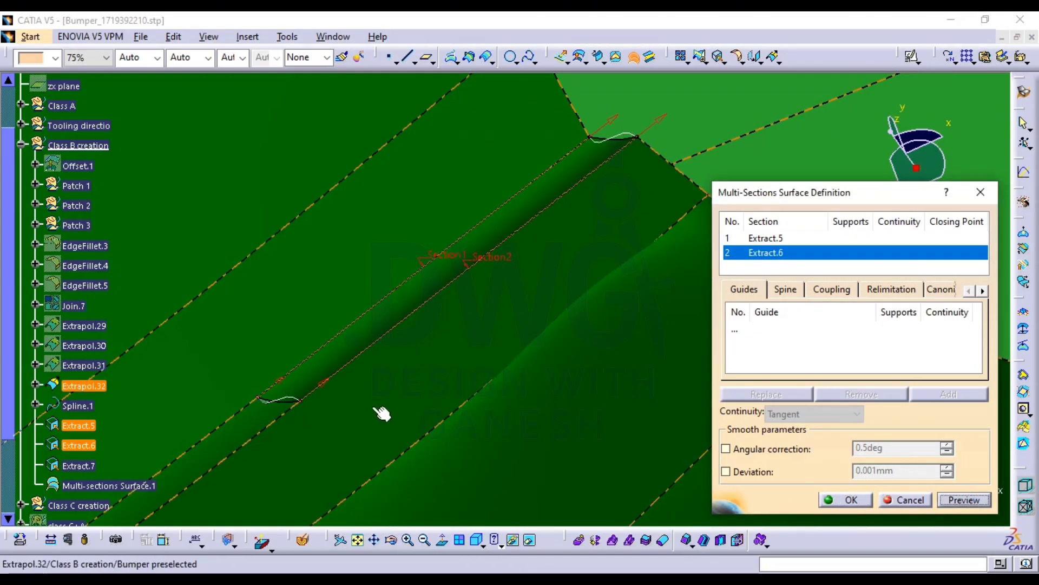
# Add Extract.7 and Spline.1 as guides of the multi-sections surface and create it
pyautogui.click(746, 331)
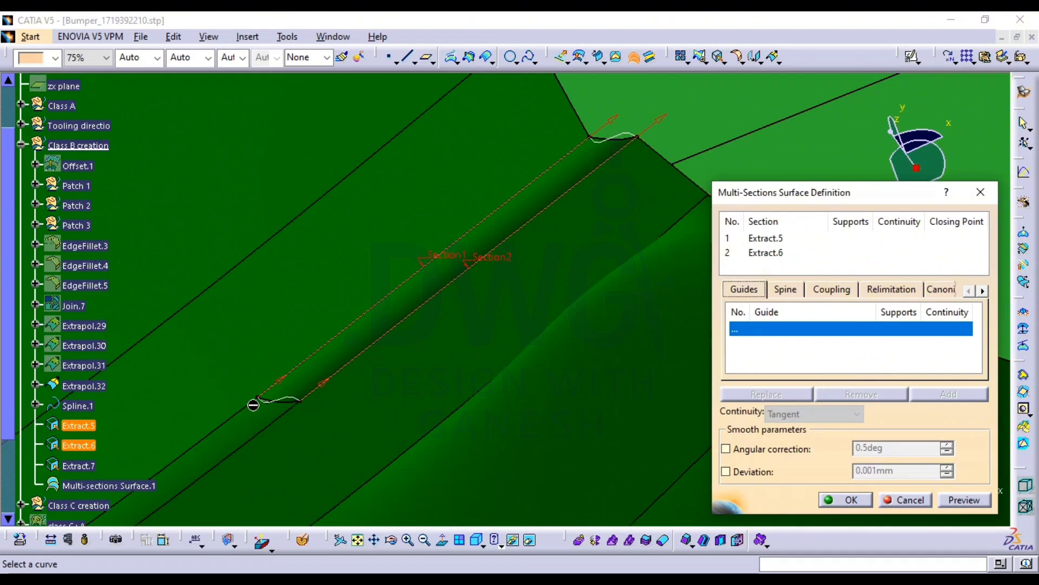
pyautogui.click(298, 406)
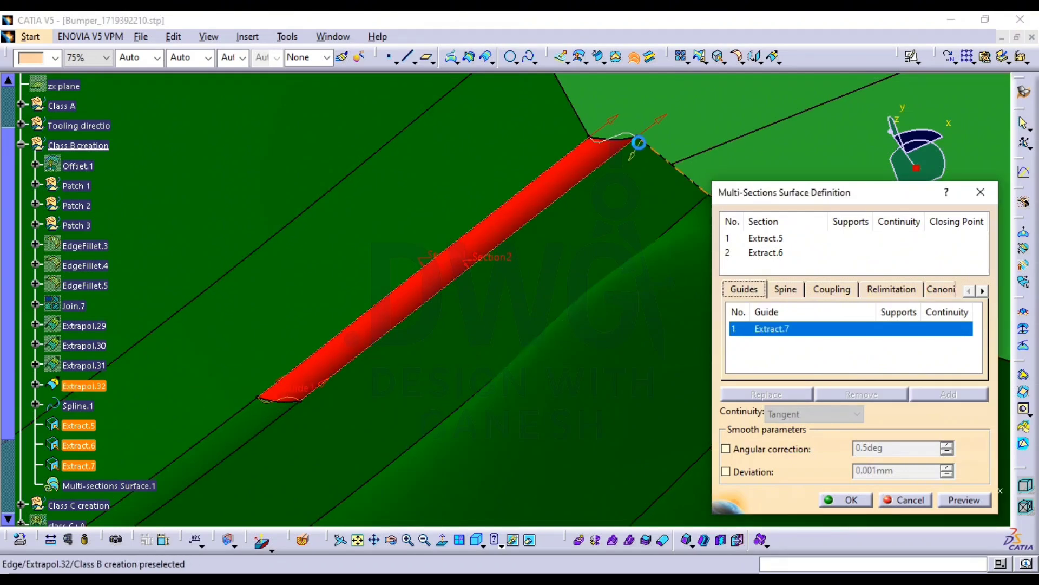
pyautogui.click(623, 136)
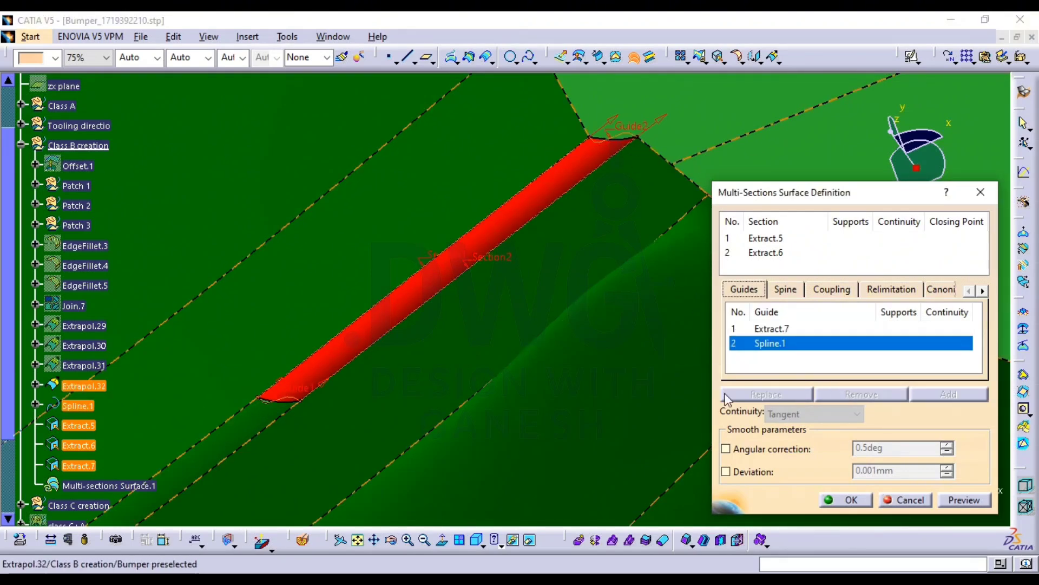
pyautogui.click(955, 500)
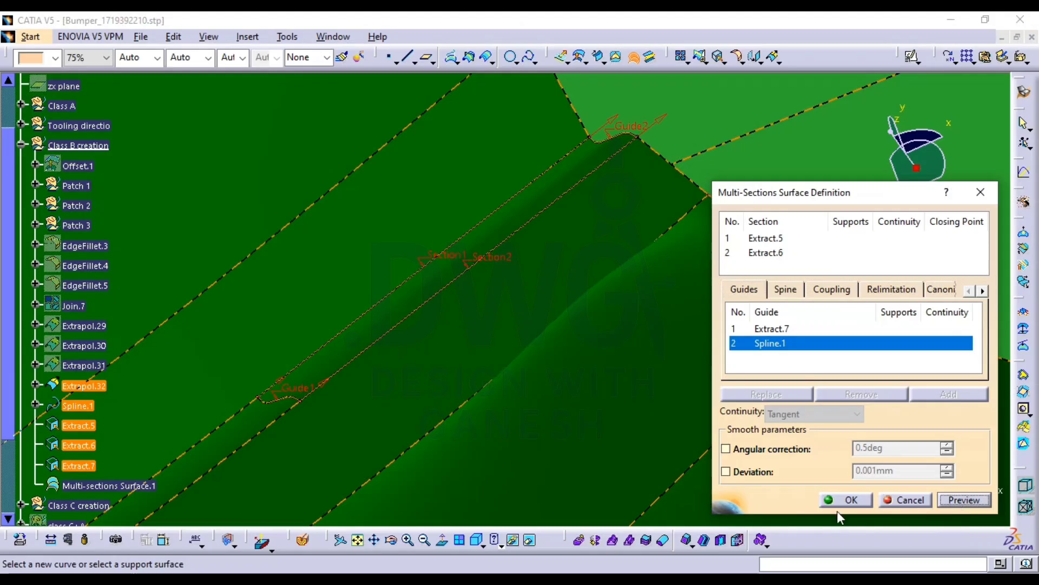
pyautogui.click(851, 499)
# Hide the extracted edges and the spline around the new multi-sections surface
pyautogui.moveTo(575, 325); pyautogui.dragTo(515, 301, button='middle')
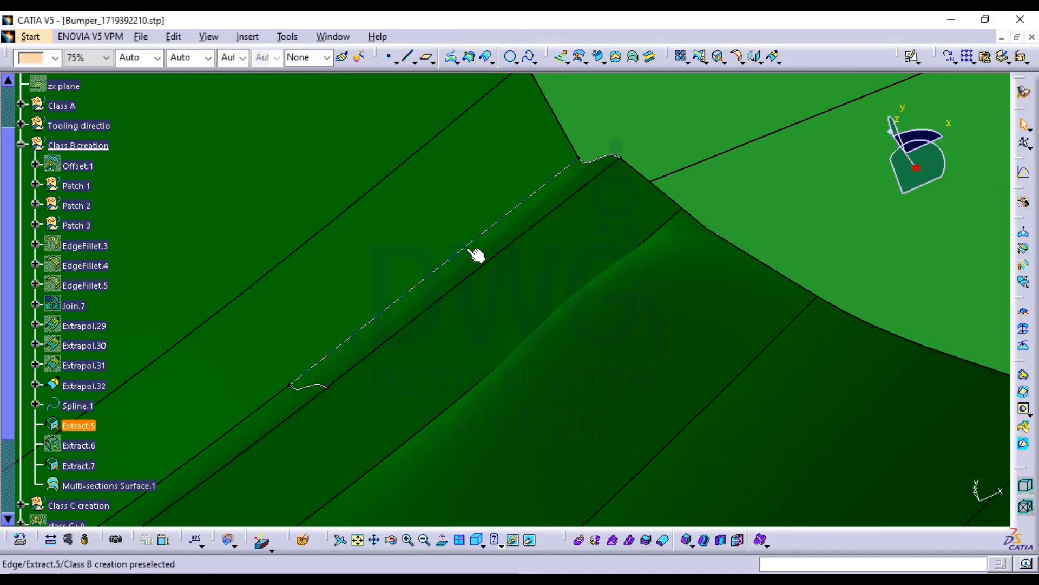
pyautogui.rightClick(609, 155)
pyautogui.click(621, 188)
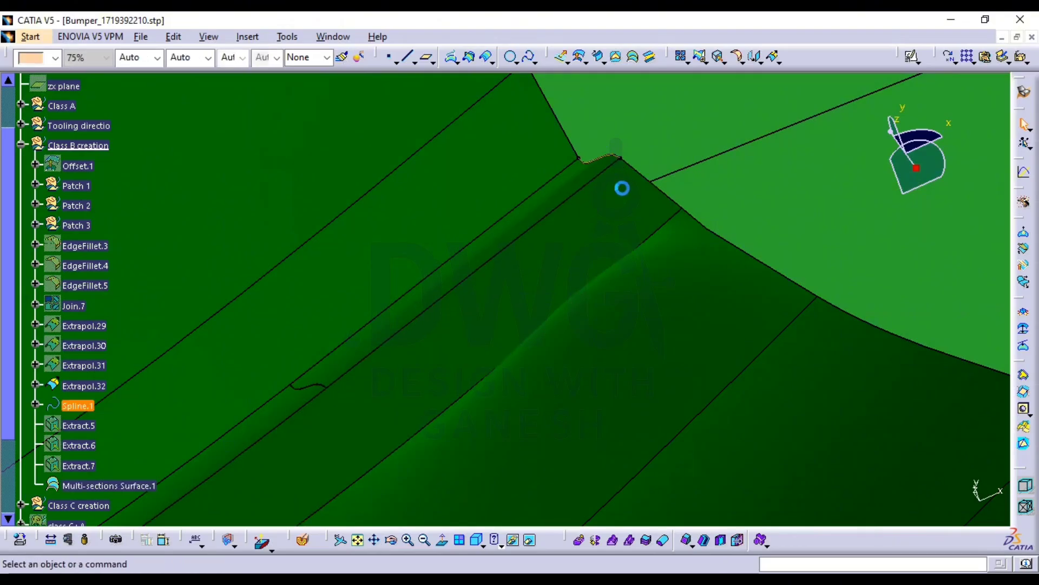
# Join Multi-sections Surface.1 with Extrapol.32 using a 0.001 mm merging distance
pyautogui.click(683, 57)
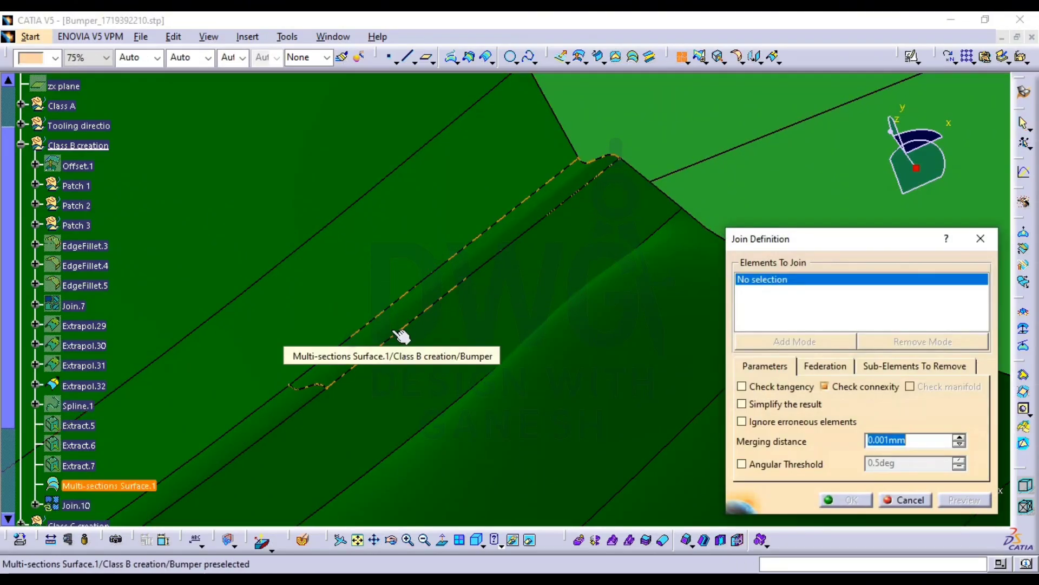
pyautogui.click(401, 336)
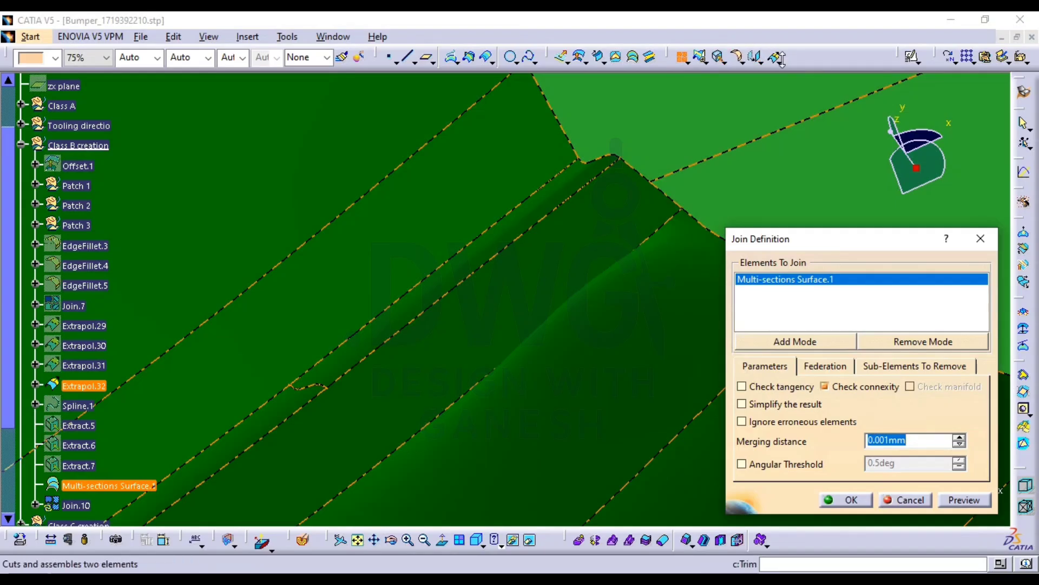
pyautogui.click(495, 361)
pyautogui.click(954, 499)
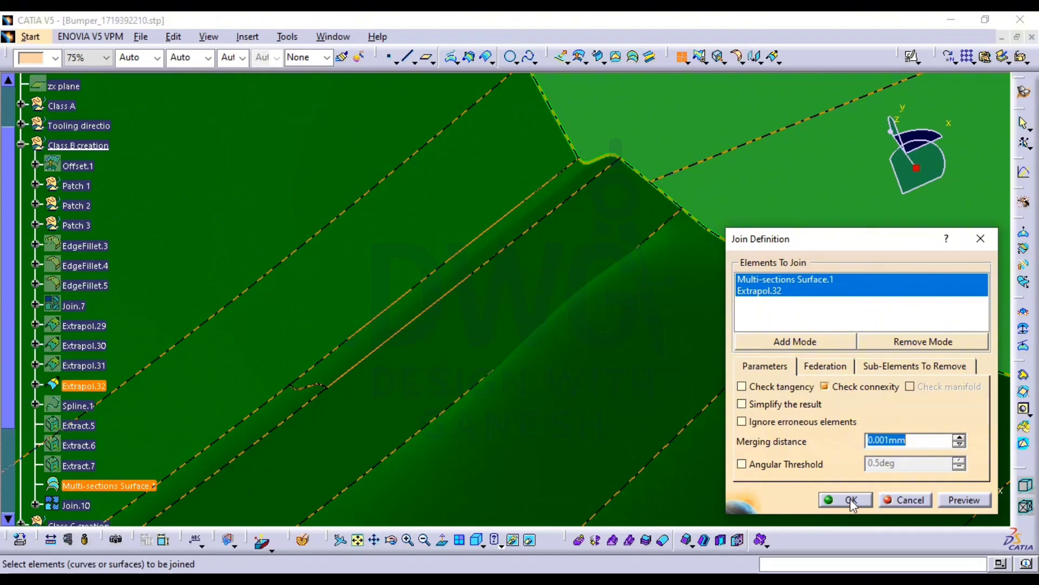
pyautogui.click(850, 498)
# Create a point-continuity boundary on Join.10 along the bumper's curved outer end edge, limited by the two corner vertices at its ends
pyautogui.moveTo(639, 328); pyautogui.dragTo(608, 477, button='middle')
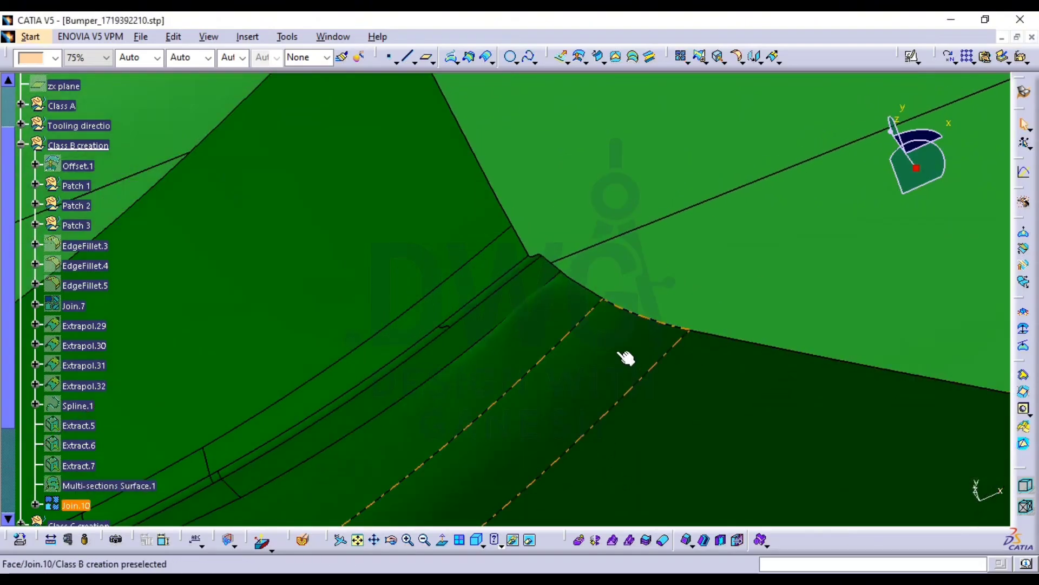
pyautogui.moveTo(620, 352); pyautogui.dragTo(596, 487, button='middle')
pyautogui.moveTo(799, 396); pyautogui.dragTo(534, 344, button='middle')
pyautogui.moveTo(623, 319); pyautogui.dragTo(717, 295, button='middle')
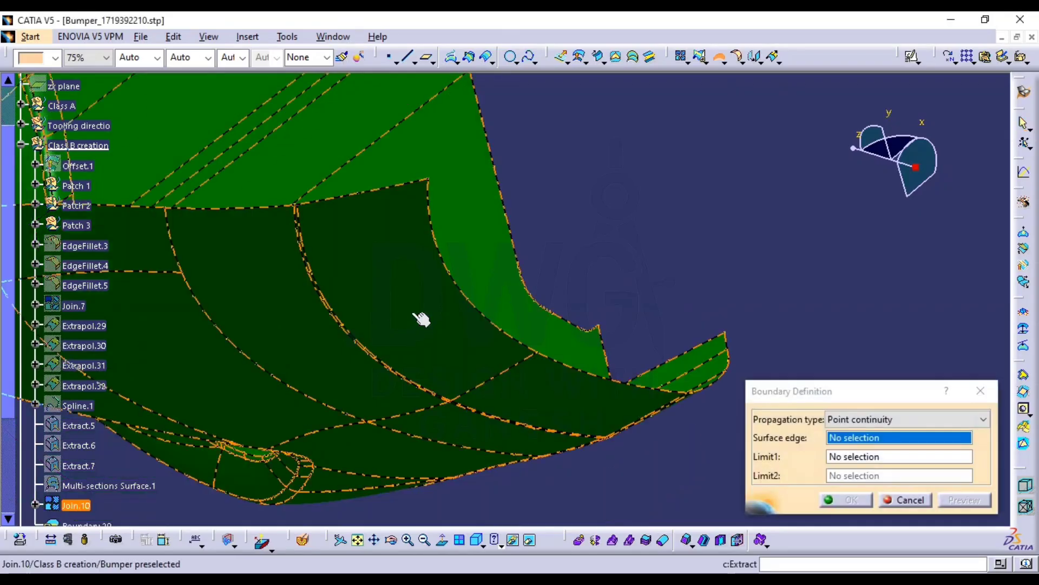
pyautogui.click(431, 181)
pyautogui.click(431, 182)
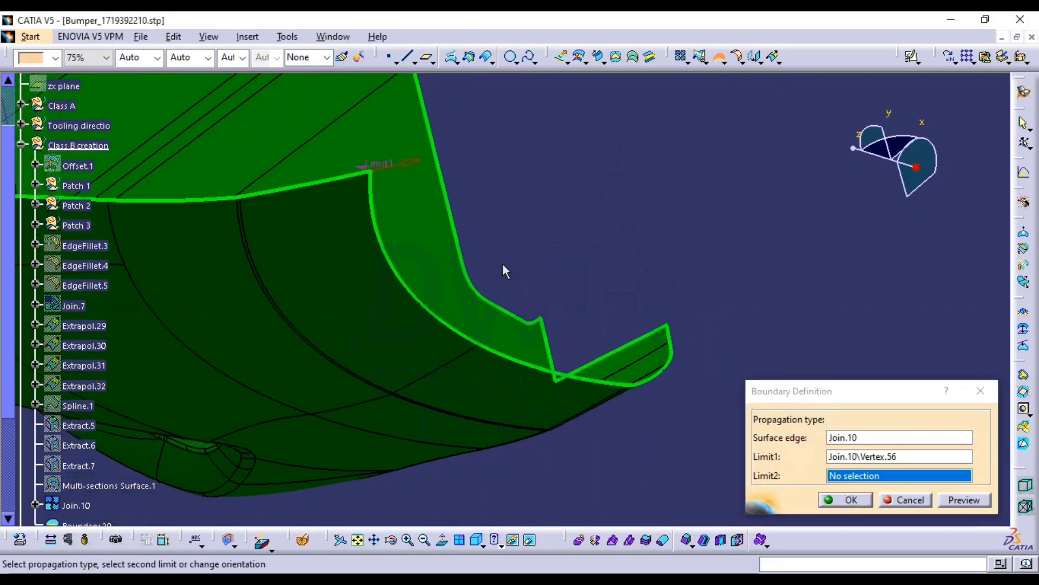
pyautogui.click(669, 327)
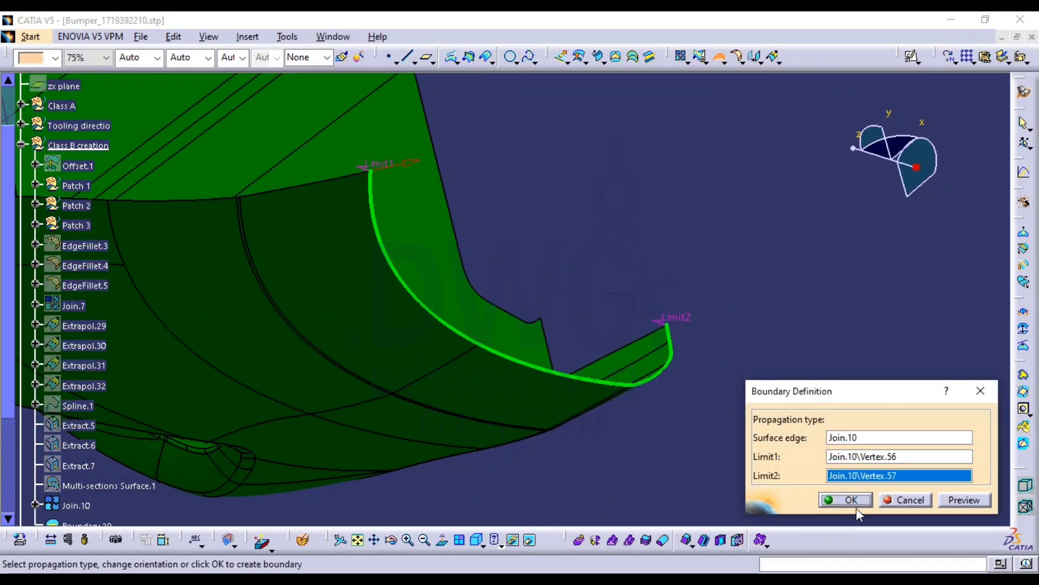
pyautogui.click(845, 499)
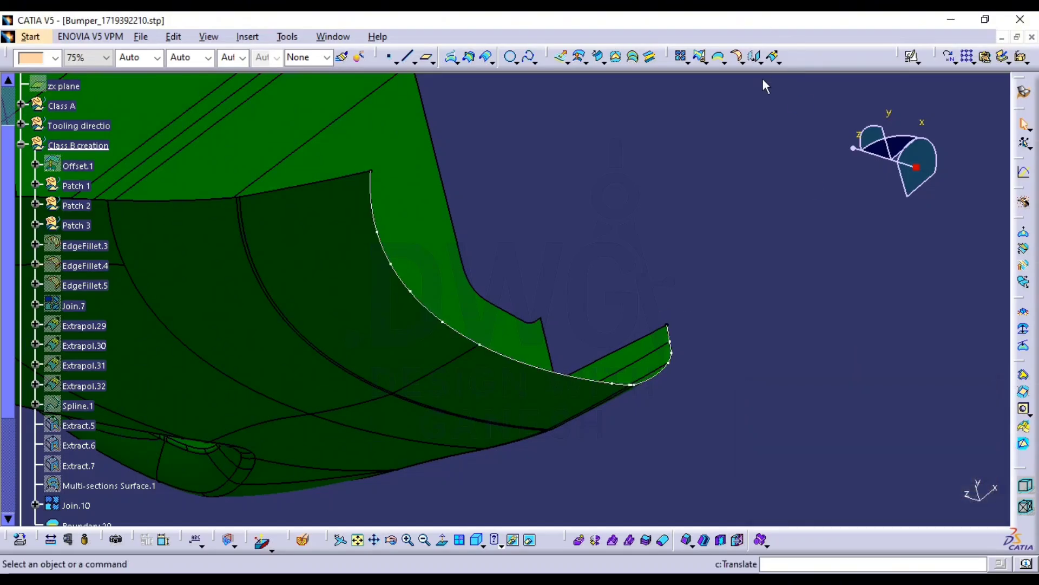
# Extrapolate Join.10 by 5 mm from Boundary.29 with curvature continuity and assembled result, and hide the boundary curve
pyautogui.click(773, 56)
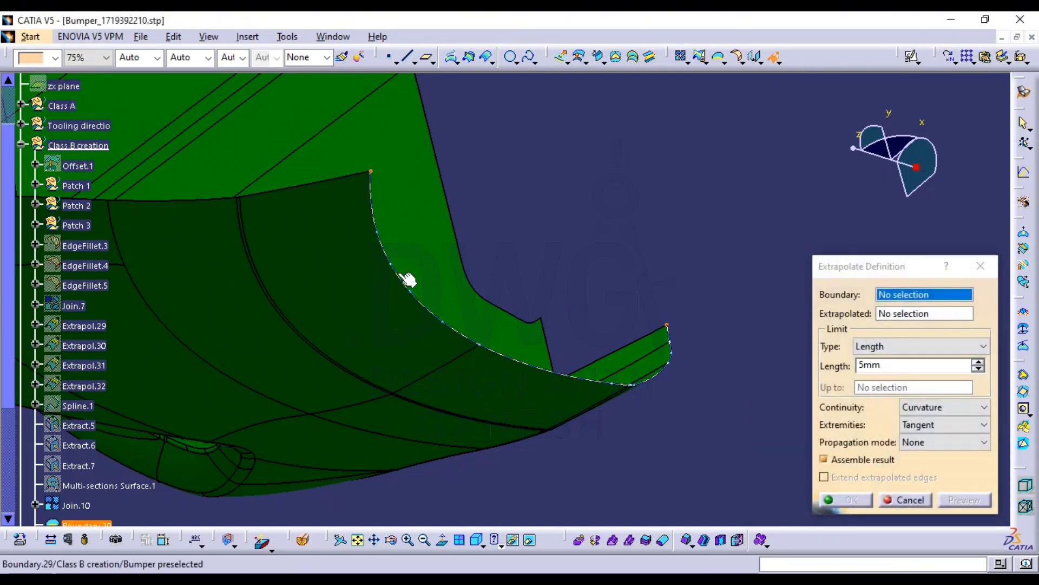
pyautogui.click(408, 279)
pyautogui.click(332, 276)
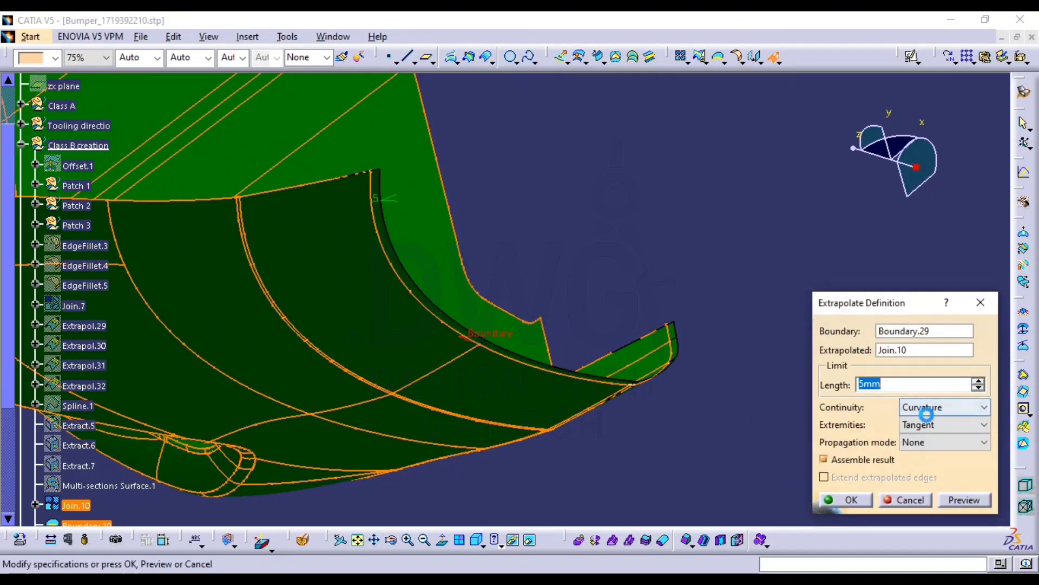
pyautogui.click(860, 501)
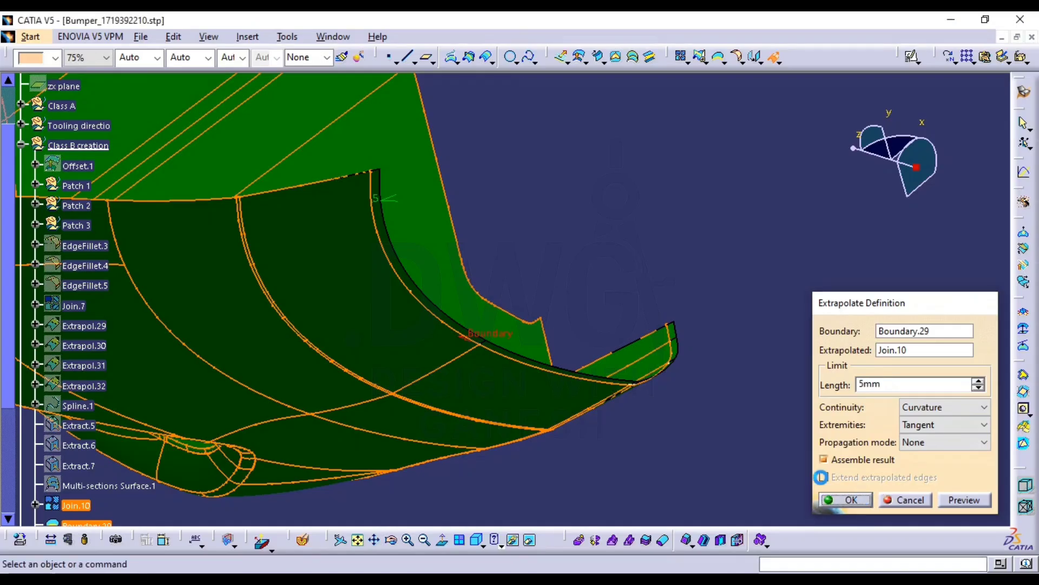
pyautogui.press('space')
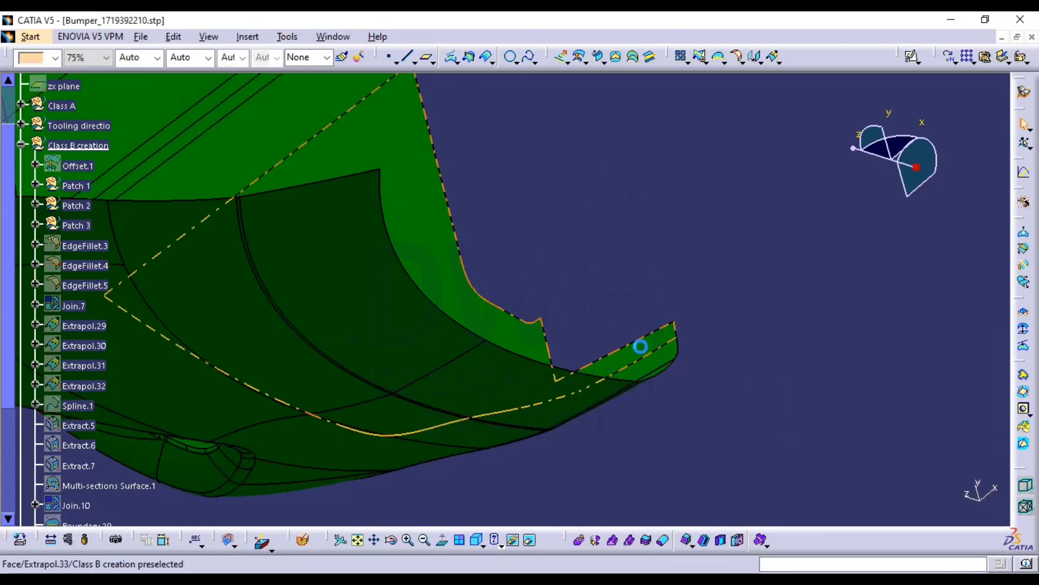
# Extrapolate Extrapol.33 by 5 mm from a new boundary along the stepped lower edge, limited by the outer end corner and the sharp tip
pyautogui.moveTo(640, 346); pyautogui.dragTo(628, 415, button='middle')
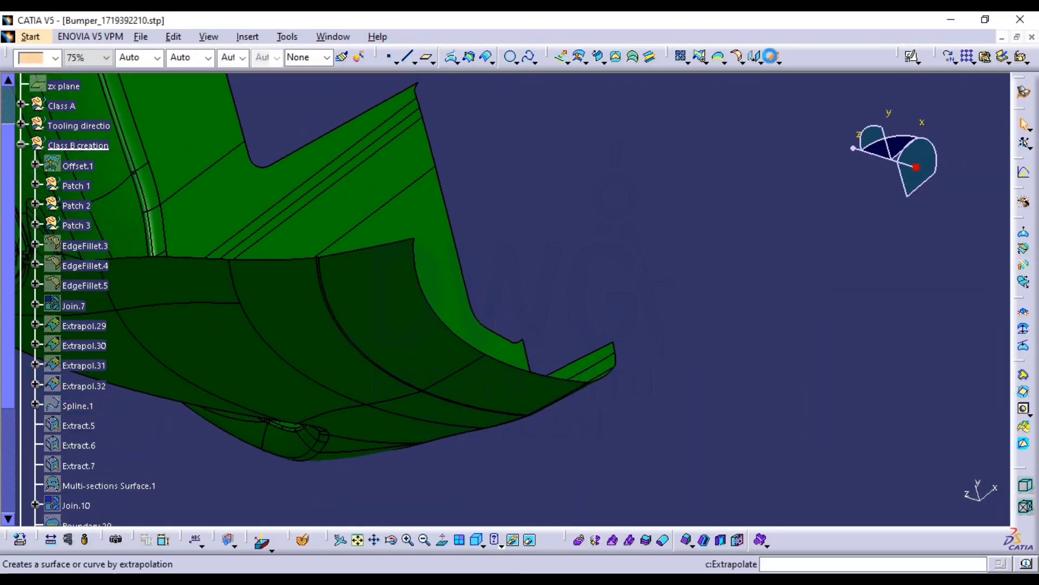
pyautogui.click(775, 56)
pyautogui.rightClick(910, 298)
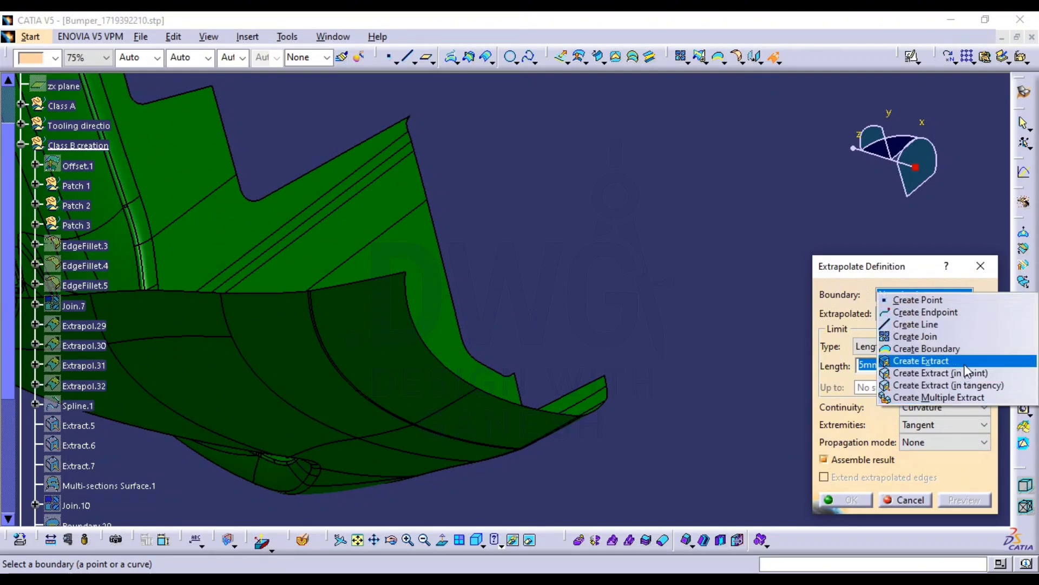
pyautogui.click(927, 348)
pyautogui.click(423, 259)
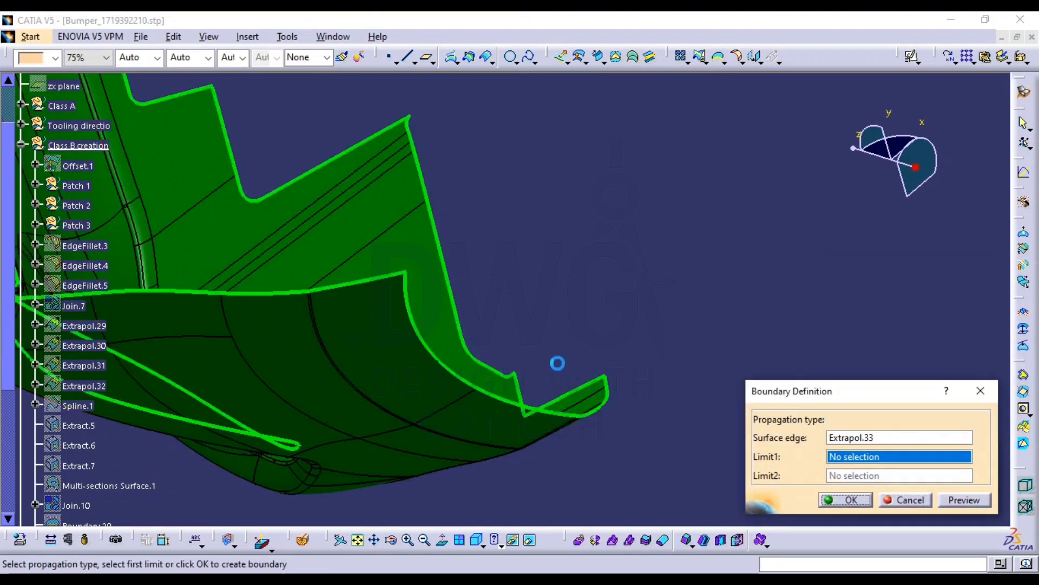
pyautogui.click(616, 379)
pyautogui.moveTo(566, 360); pyautogui.dragTo(585, 405, button='middle')
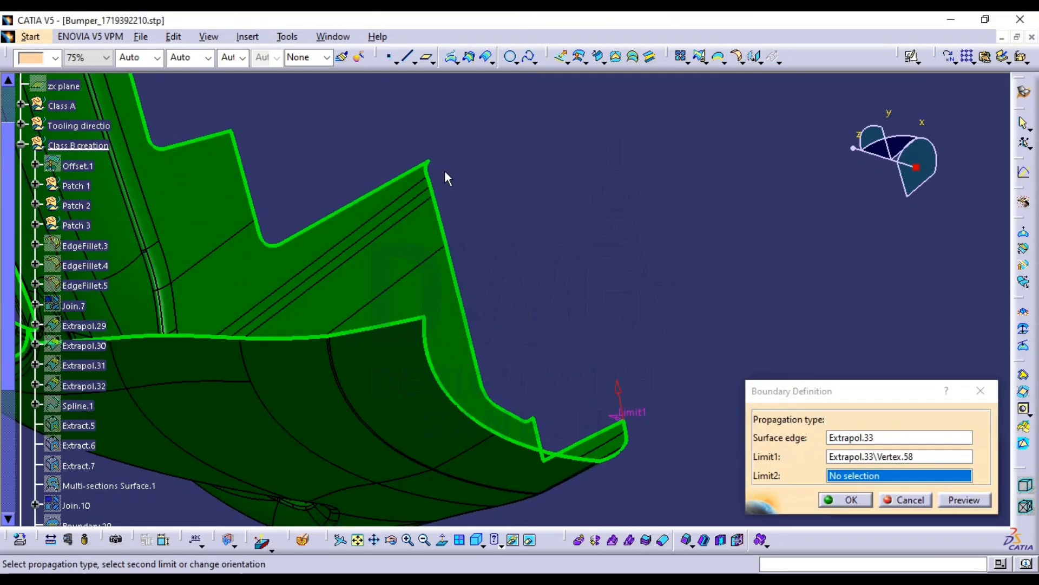
pyautogui.click(429, 162)
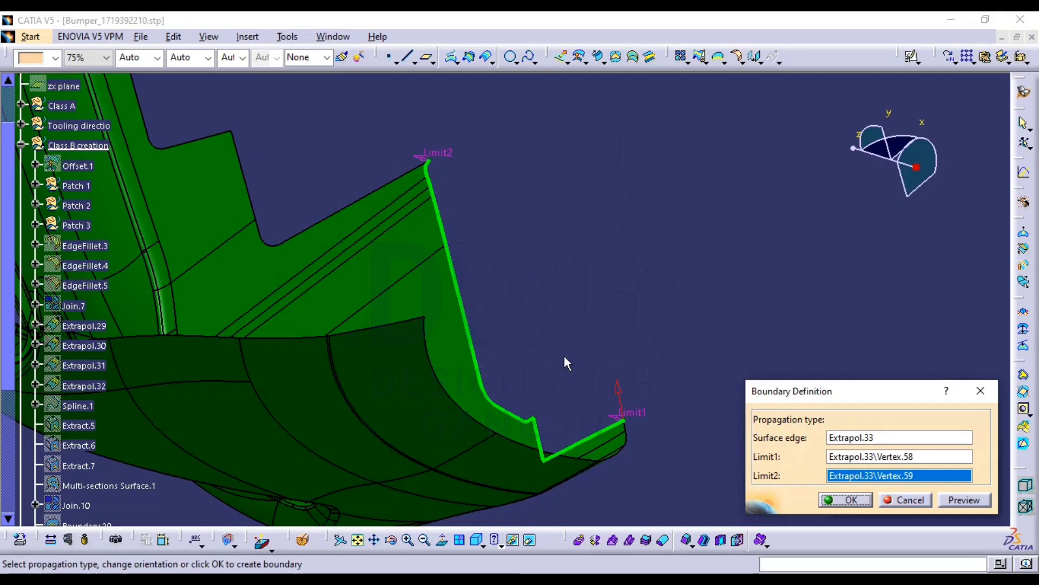
pyautogui.click(847, 500)
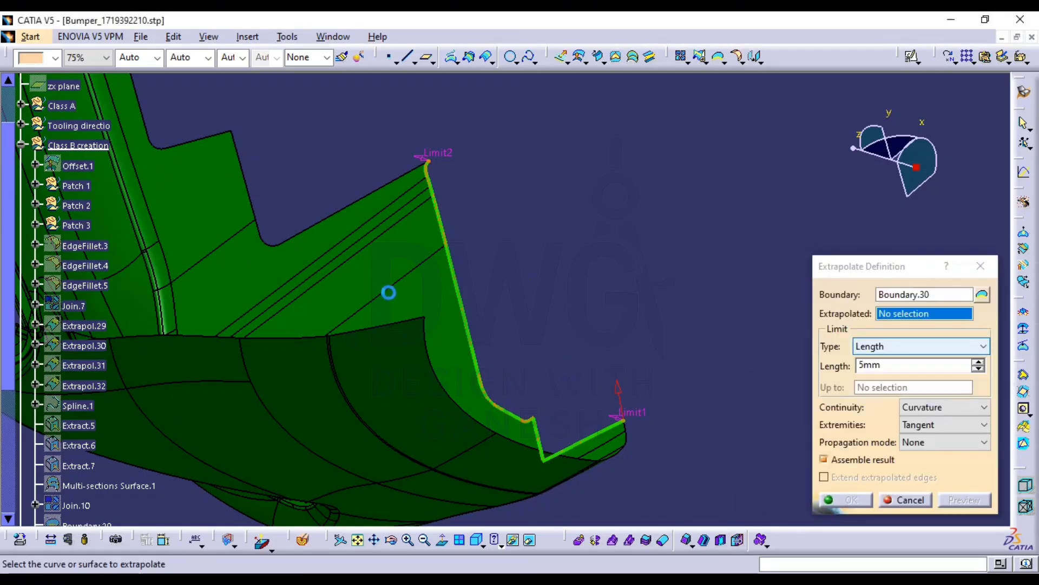
pyautogui.click(383, 270)
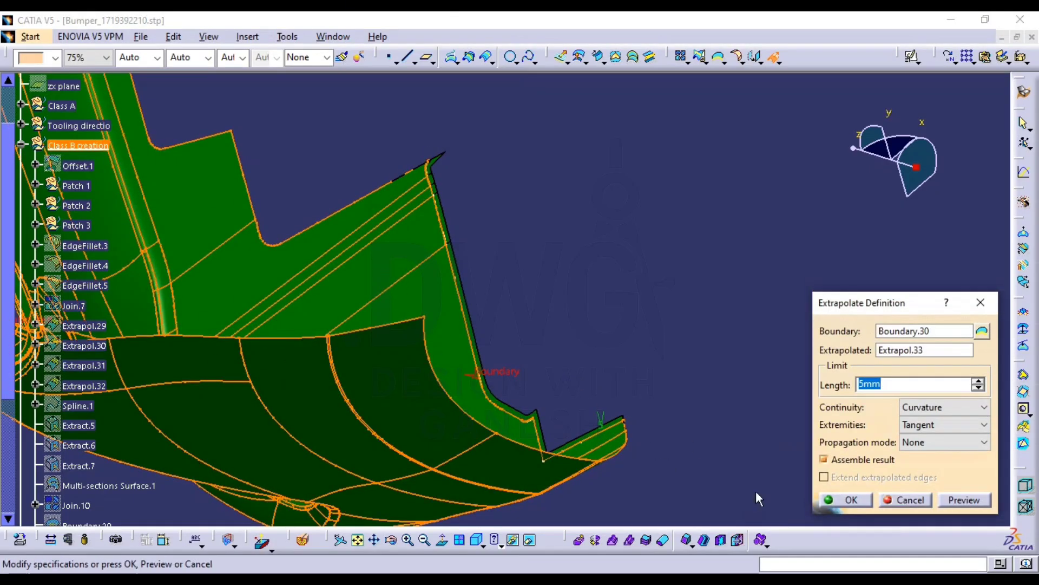
pyautogui.click(850, 500)
# Extrapolate Extrapol.34 another 5 mm from a new boundary along the same stepped lower edge, between its outer corner and the sharp tip
pyautogui.moveTo(575, 308); pyautogui.dragTo(487, 371, button='middle')
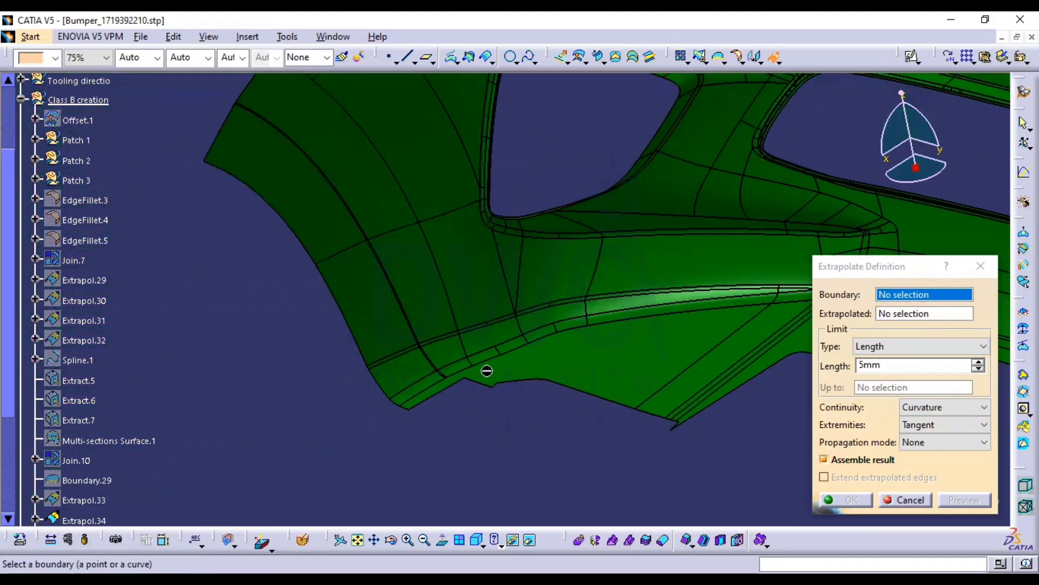
pyautogui.moveTo(407, 428); pyautogui.dragTo(568, 324, button='middle')
pyautogui.moveTo(631, 399); pyautogui.dragTo(596, 331, button='middle')
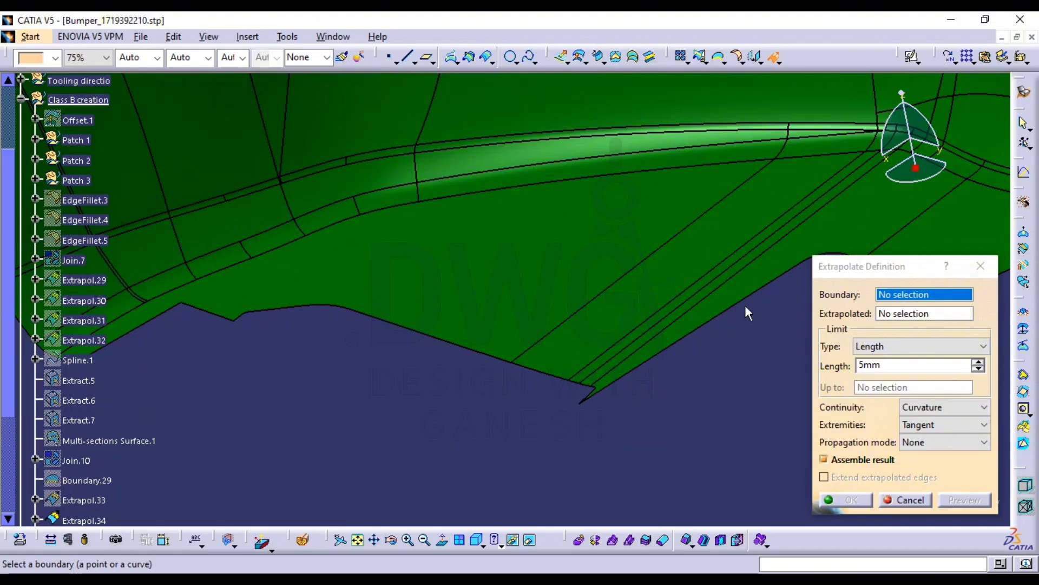
pyautogui.moveTo(748, 313); pyautogui.dragTo(562, 362, button='middle')
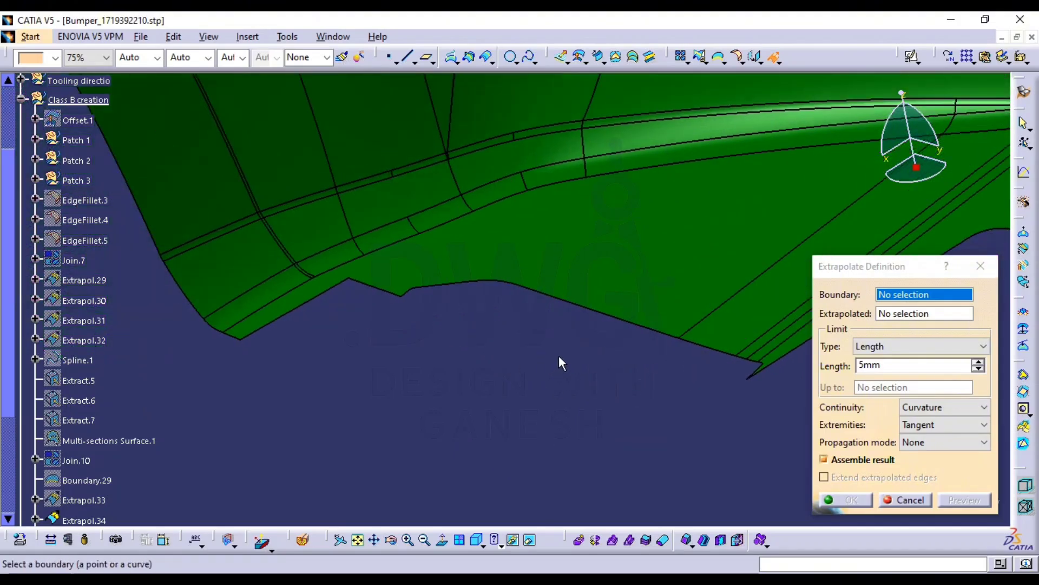
pyautogui.rightClick(934, 299)
pyautogui.click(929, 352)
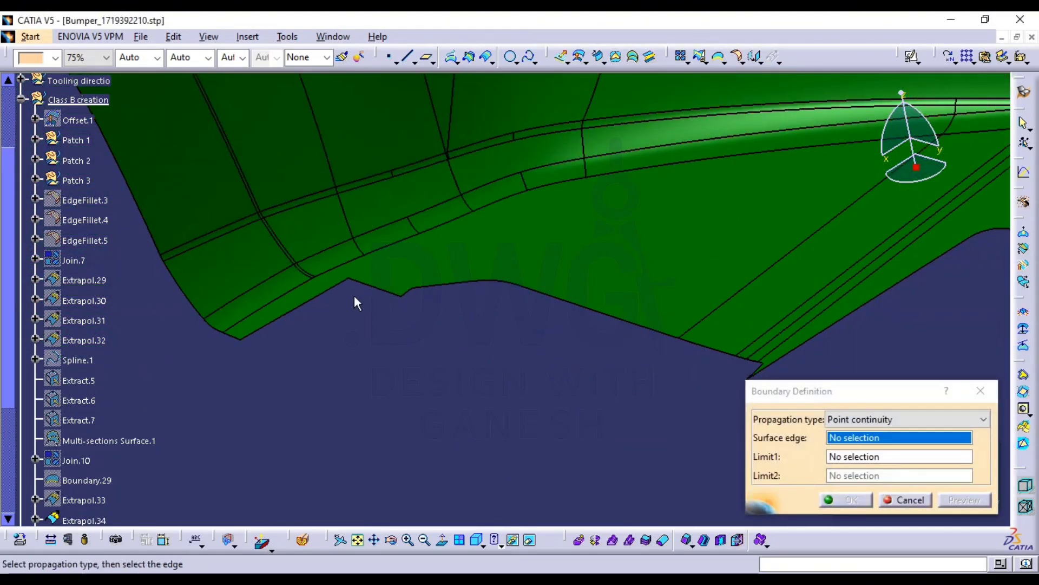
pyautogui.click(379, 289)
pyautogui.click(242, 340)
pyautogui.moveTo(512, 380); pyautogui.dragTo(338, 379, button='middle')
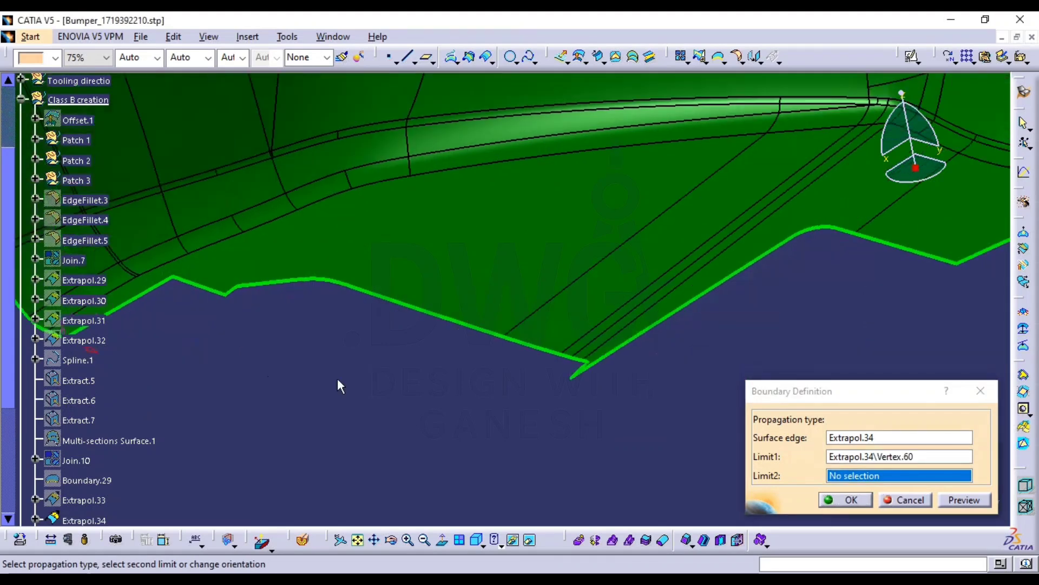
pyautogui.click(575, 378)
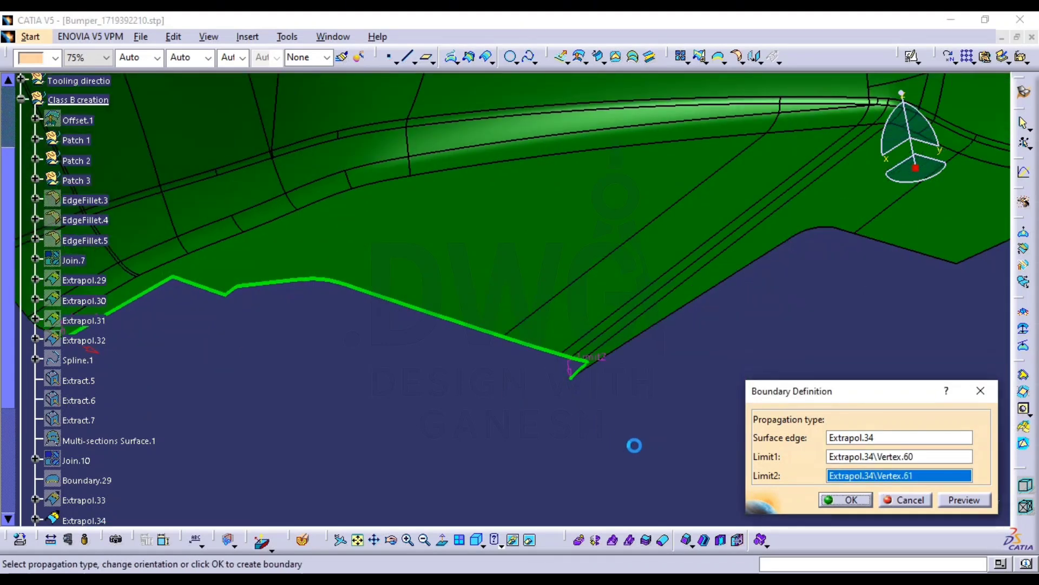
pyautogui.click(832, 502)
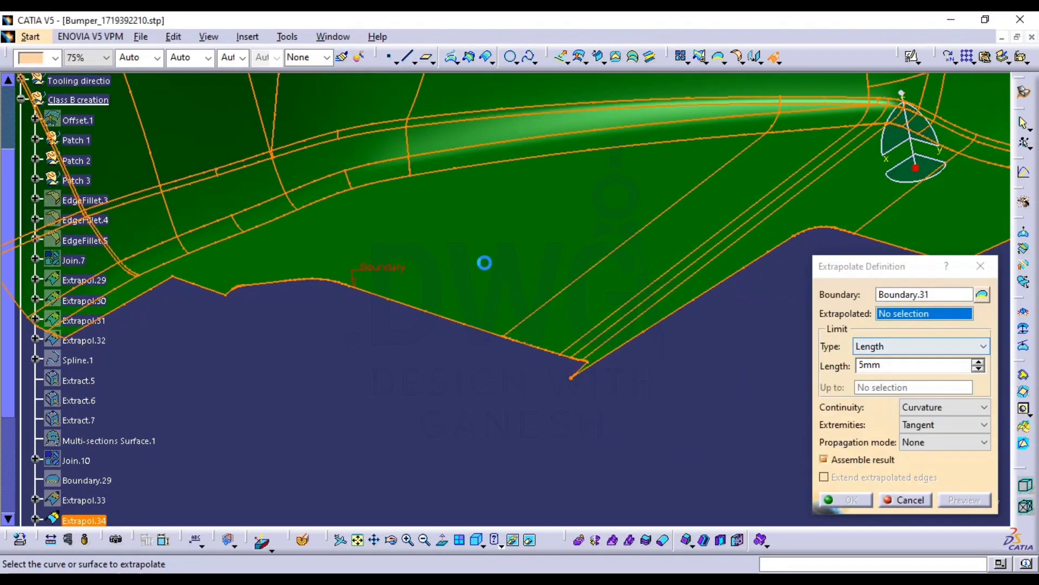
pyautogui.click(860, 501)
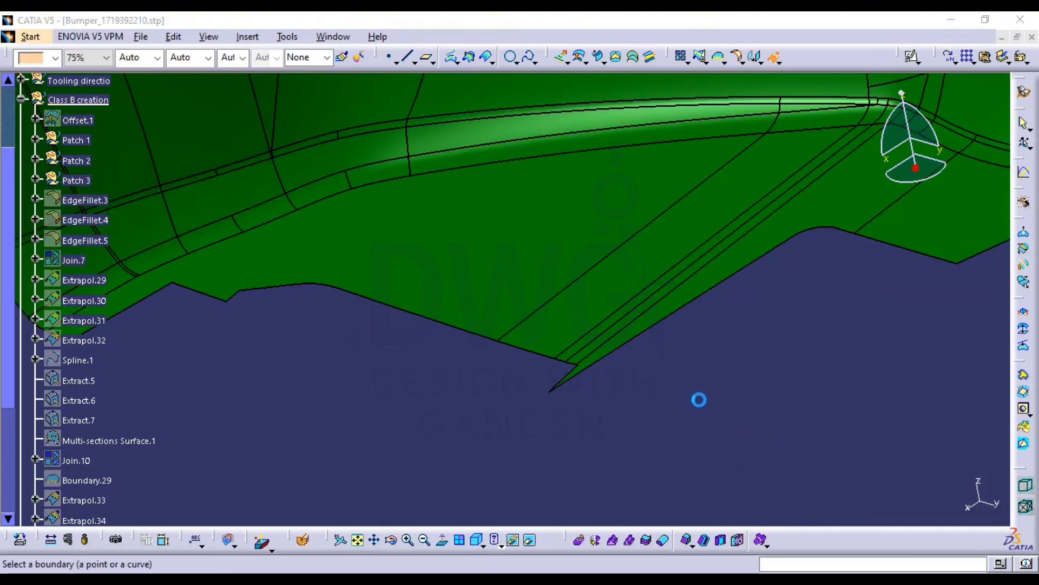
# Extrapolate Extrapol.35 by 5 mm from a new boundary along the remaining lower edge, between the sharp tip and the far end corner
pyautogui.rightClick(903, 294)
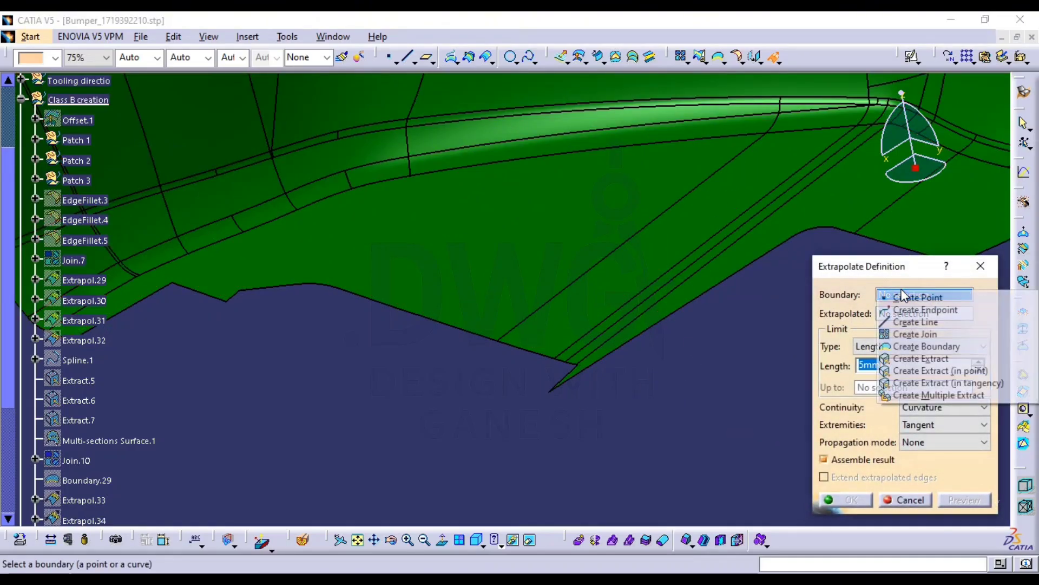
pyautogui.click(923, 344)
pyautogui.click(558, 399)
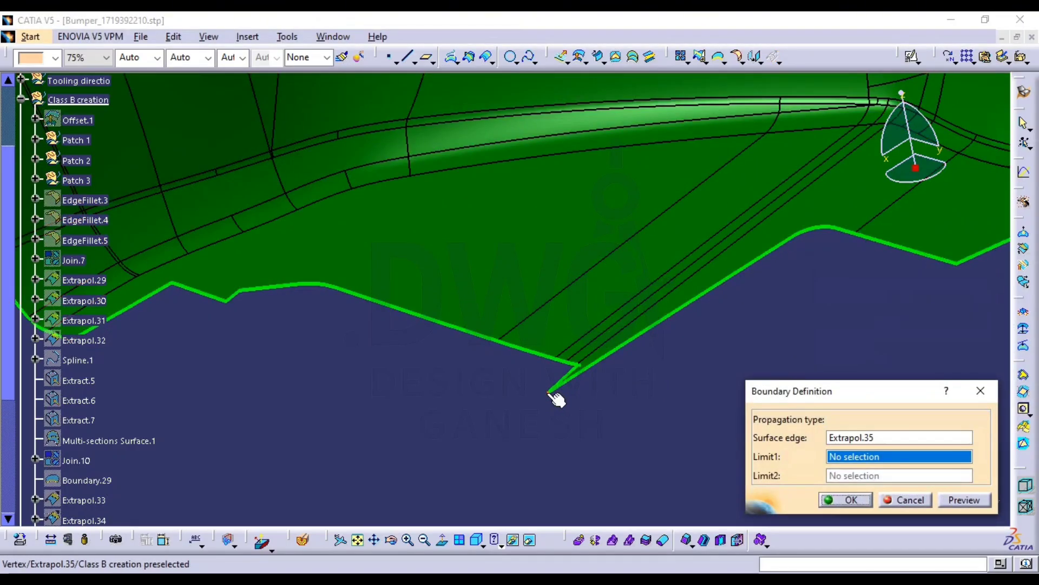
pyautogui.click(557, 398)
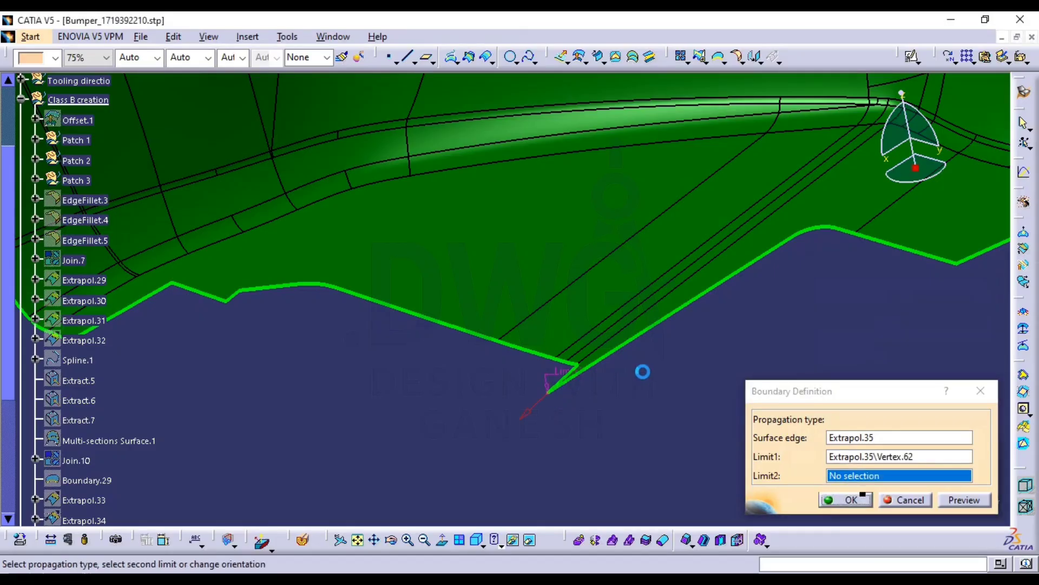
pyautogui.moveTo(643, 371); pyautogui.dragTo(571, 355, button='middle')
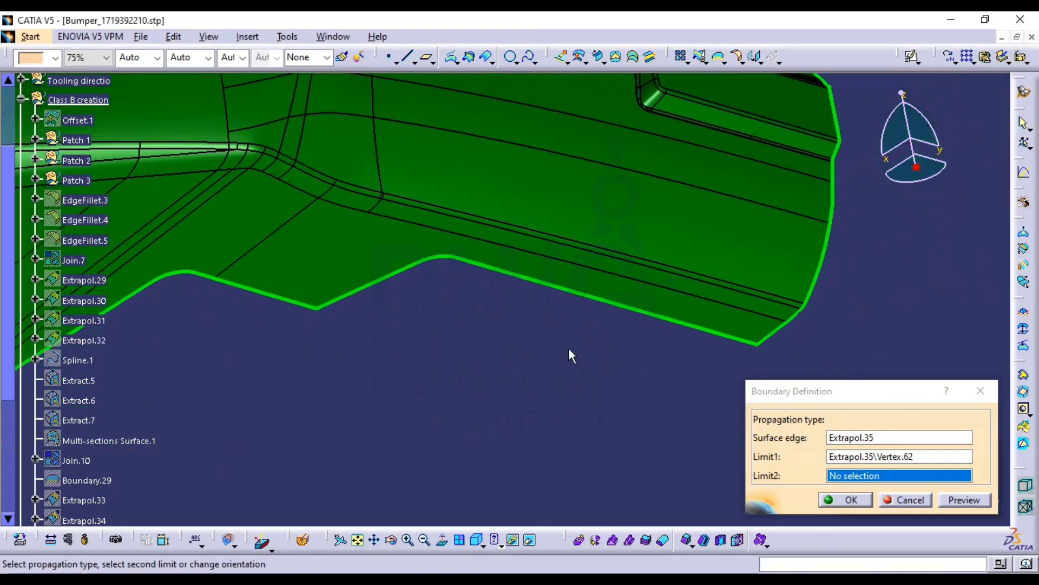
pyautogui.click(768, 353)
pyautogui.moveTo(650, 403); pyautogui.dragTo(683, 304, button='middle')
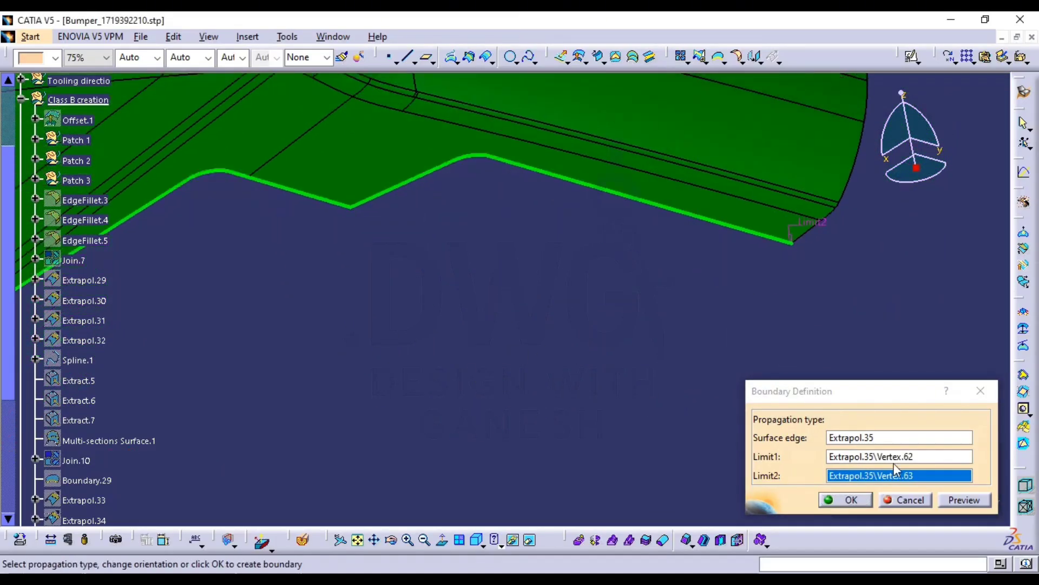
pyautogui.click(850, 501)
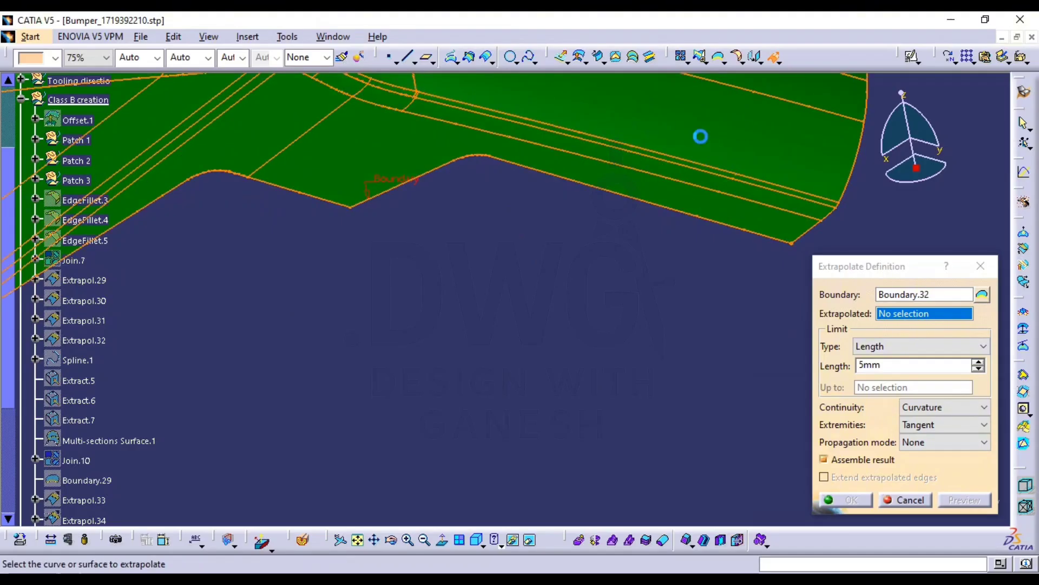
pyautogui.click(851, 500)
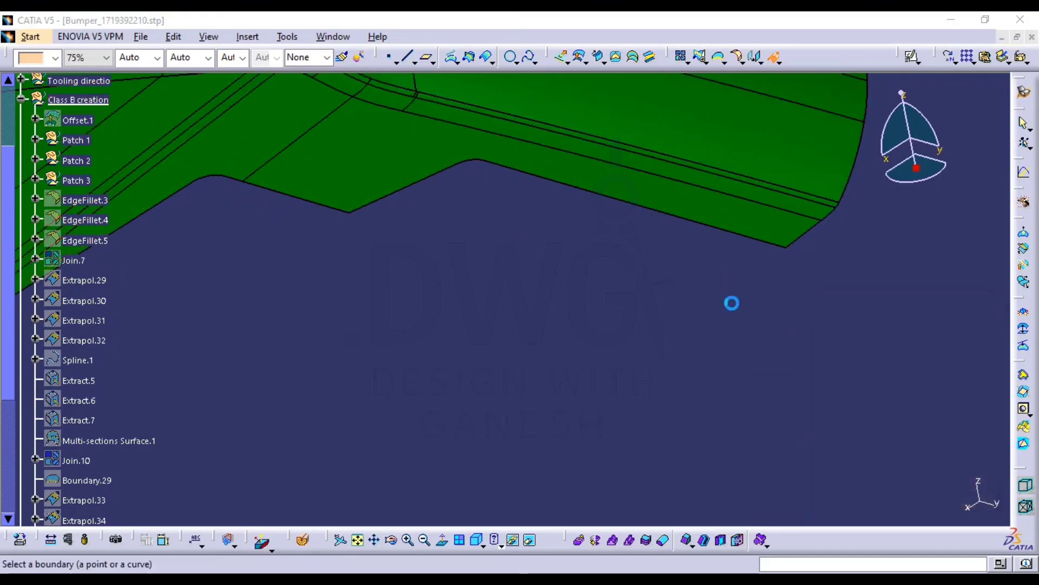
# Try to extrapolate Extrapol.36 by 5 mm from a new boundary along its outer end edge, limited by the lower and uppermost end corners
pyautogui.rightClick(888, 295)
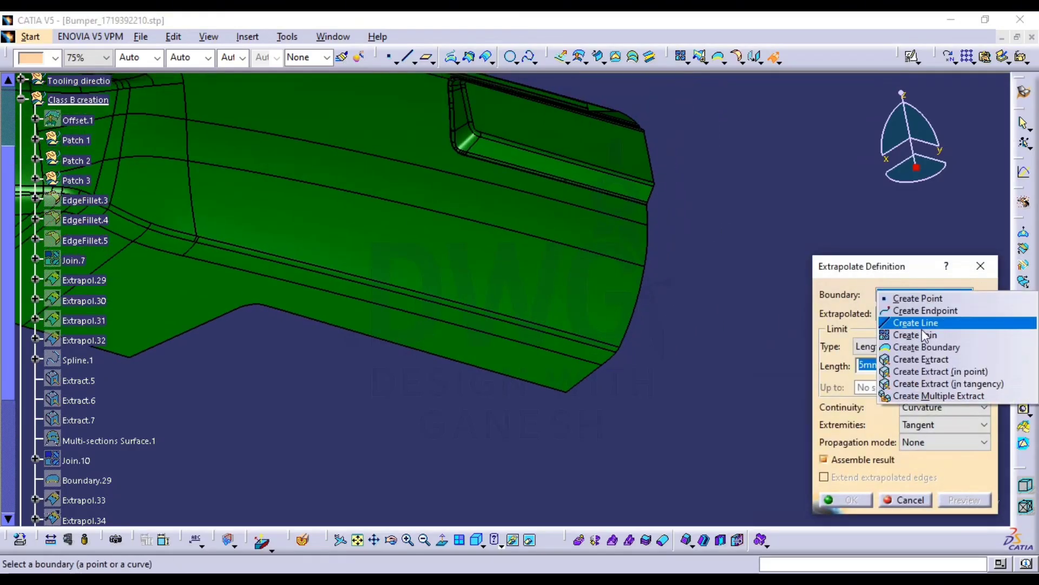
pyautogui.click(927, 343)
pyautogui.click(573, 403)
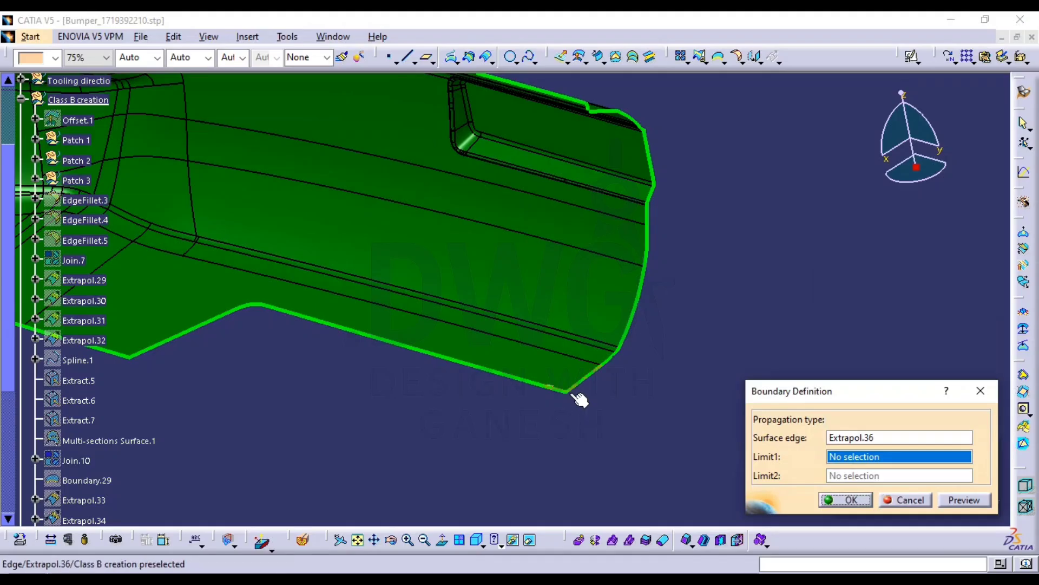
pyautogui.click(574, 399)
pyautogui.moveTo(639, 197); pyautogui.dragTo(614, 321, button='middle')
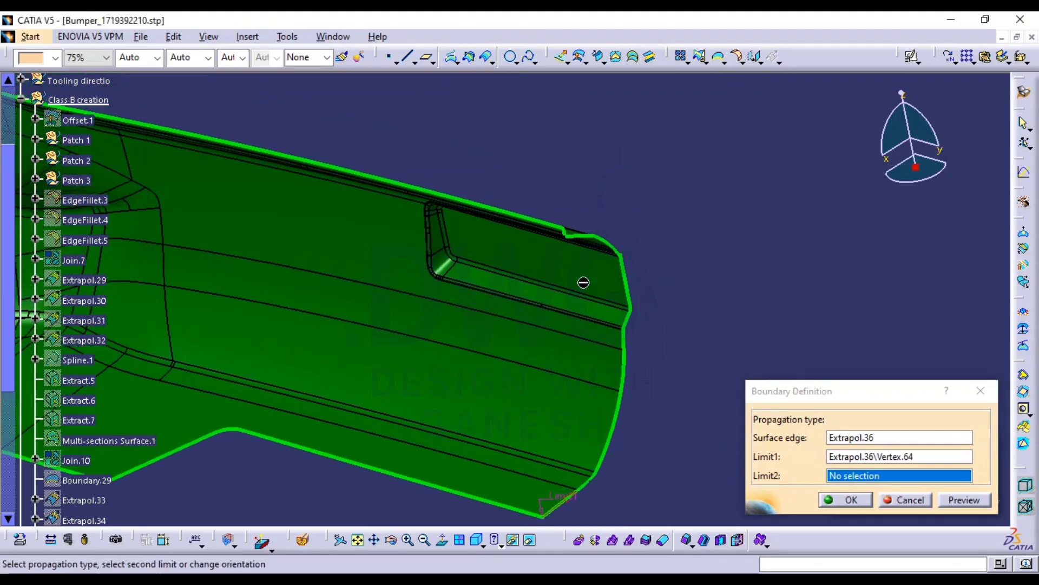
pyautogui.moveTo(583, 282); pyautogui.dragTo(558, 237, button='middle')
pyautogui.click(551, 242)
pyautogui.moveTo(635, 279); pyautogui.dragTo(654, 190, button='middle')
pyautogui.click(844, 501)
pyautogui.click(523, 321)
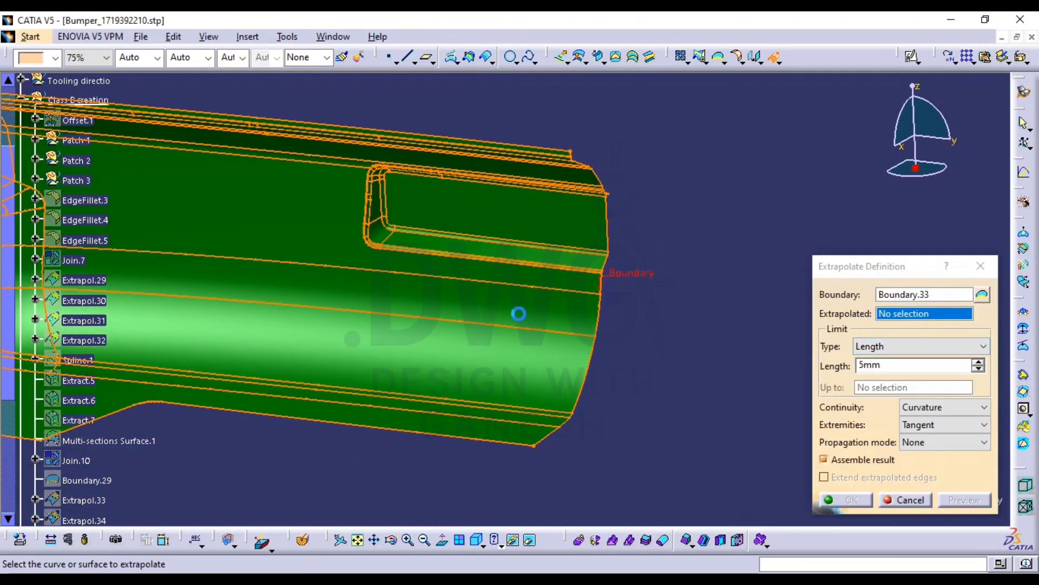
pyautogui.click(626, 339)
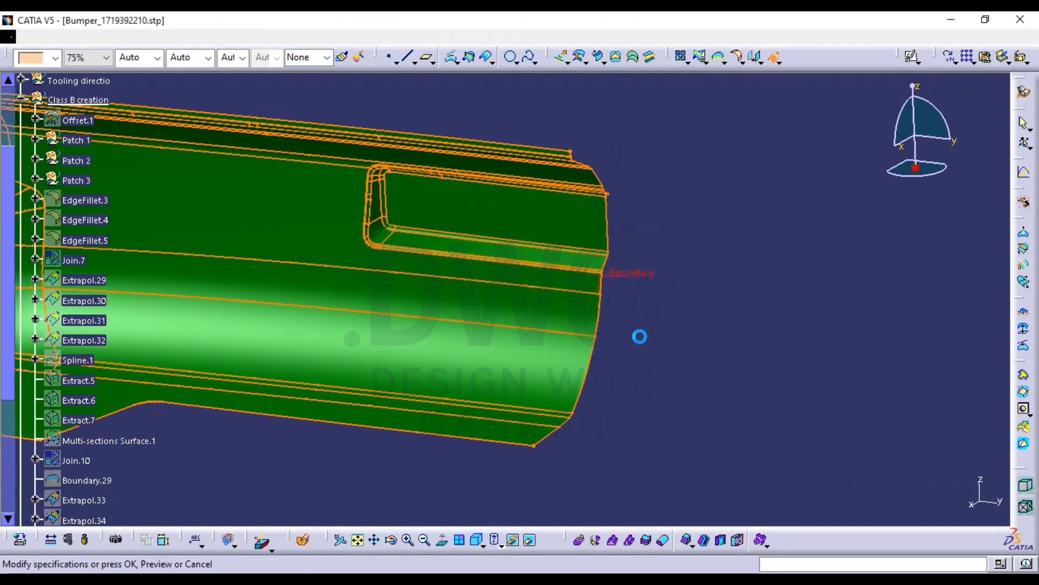
pyautogui.moveTo(622, 346); pyautogui.dragTo(654, 337, button='middle')
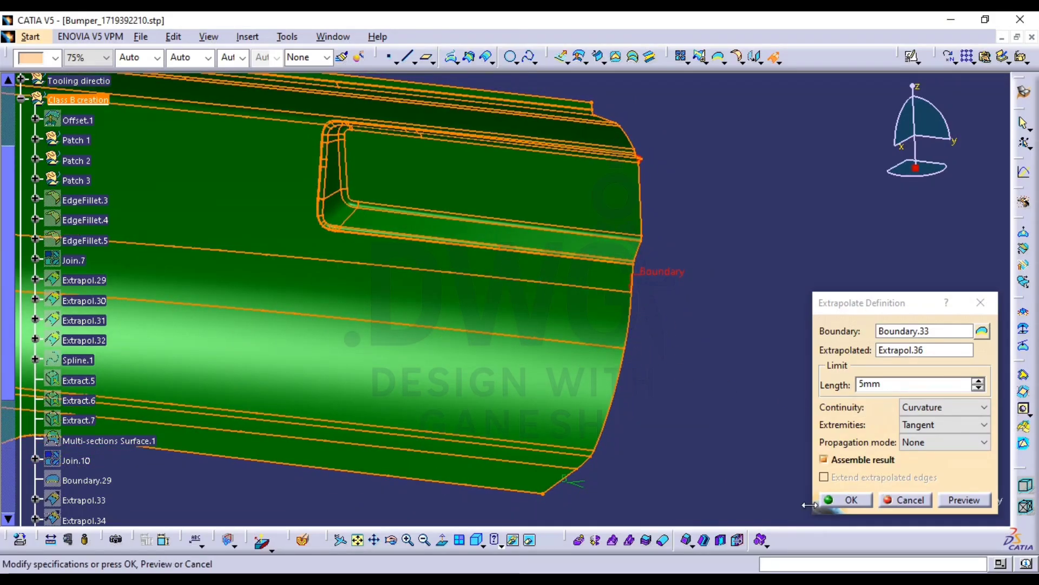
pyautogui.click(902, 502)
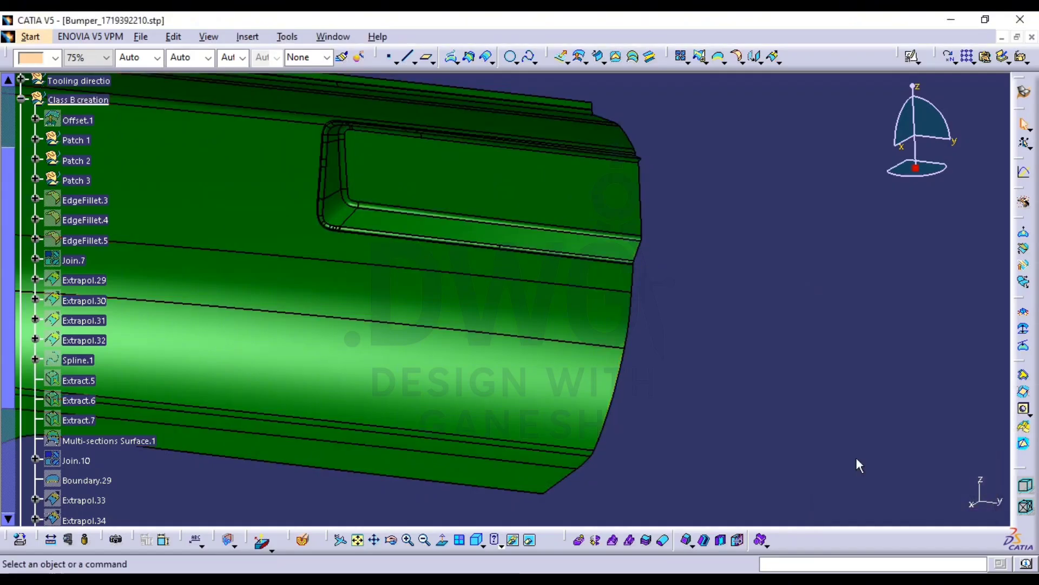
# Create a standalone point-continuity boundary on Extrapol.36 along the outer end edge, limited by the lower and uppermost end corners
pyautogui.click(721, 63)
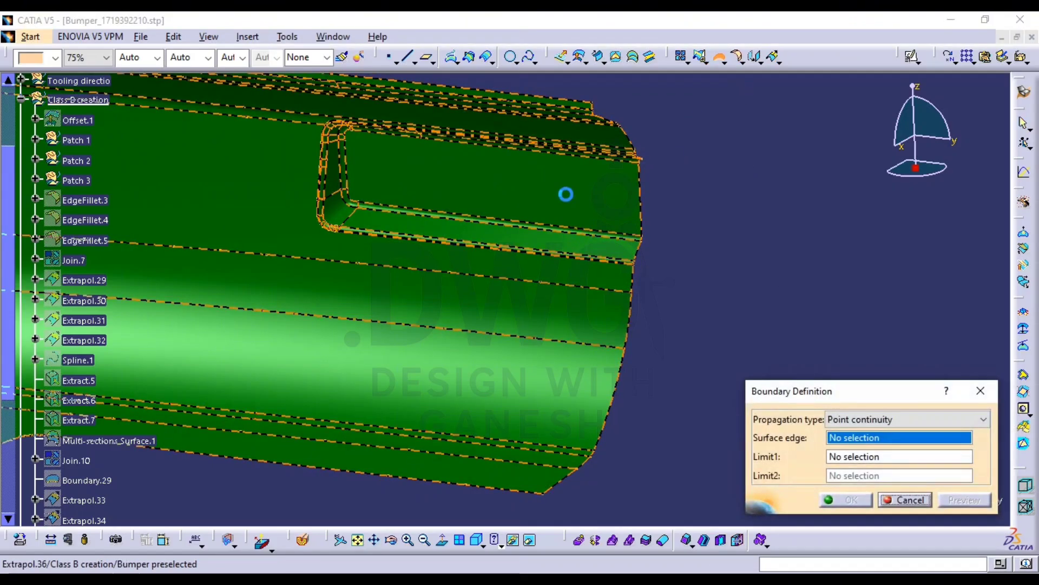
pyautogui.click(564, 193)
pyautogui.click(543, 494)
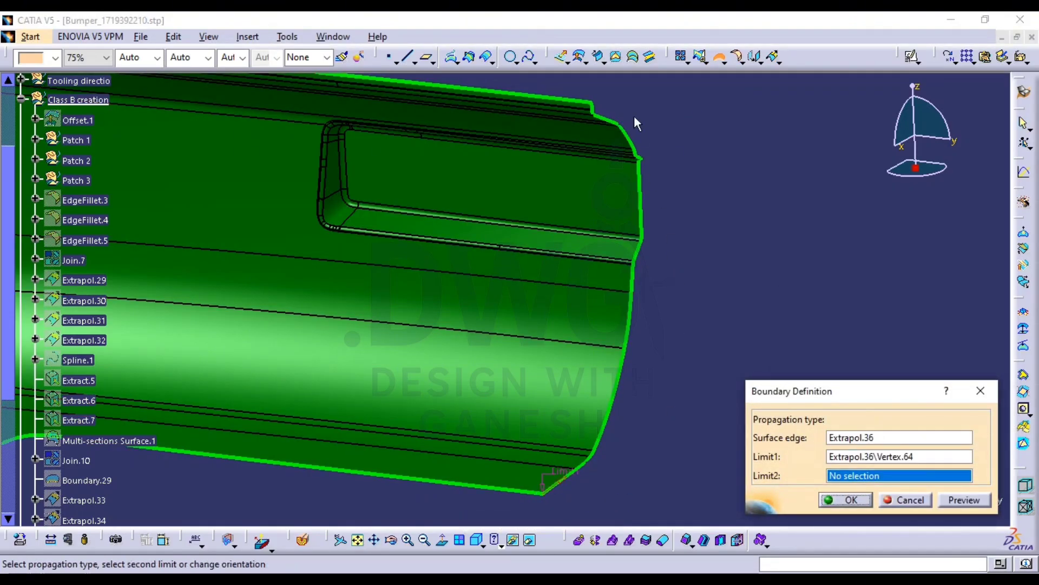
pyautogui.click(597, 105)
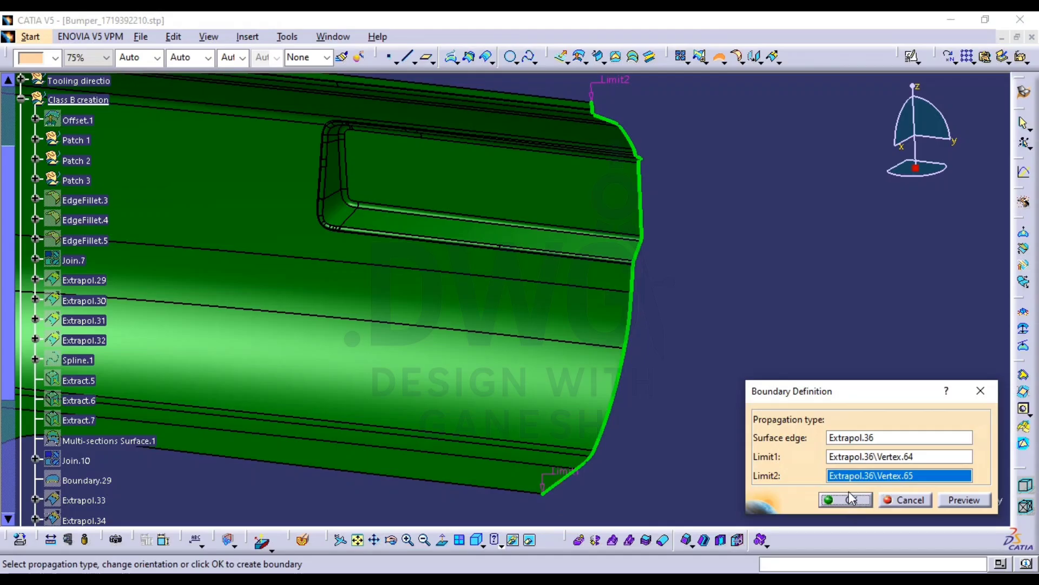
pyautogui.click(837, 499)
# Try to extrapolate Extrapol.36 from the standalone end-edge boundary with curvature continuity, using a length of 5 mm and 1 mm
pyautogui.click(775, 57)
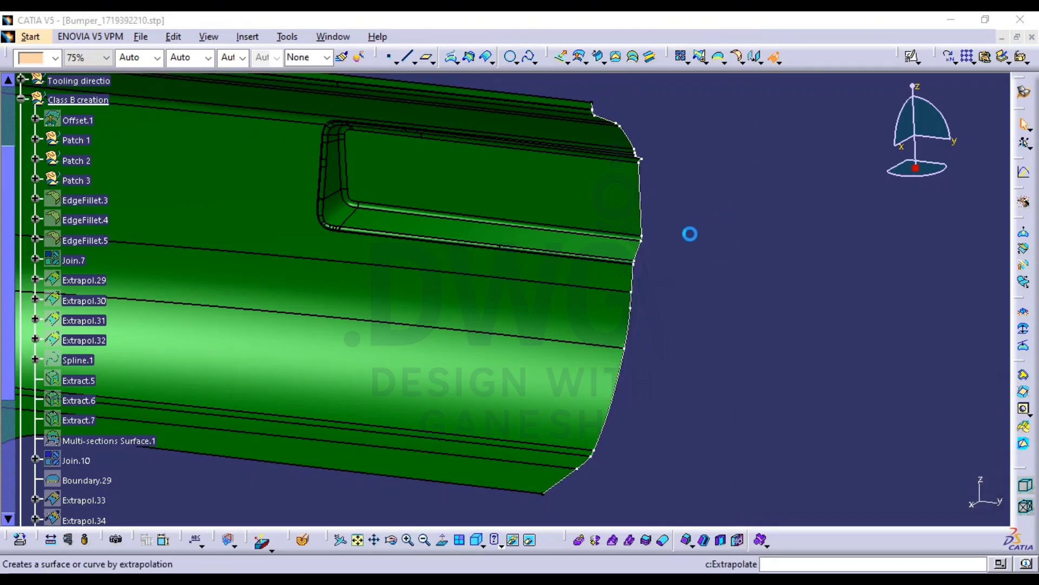
pyautogui.click(642, 303)
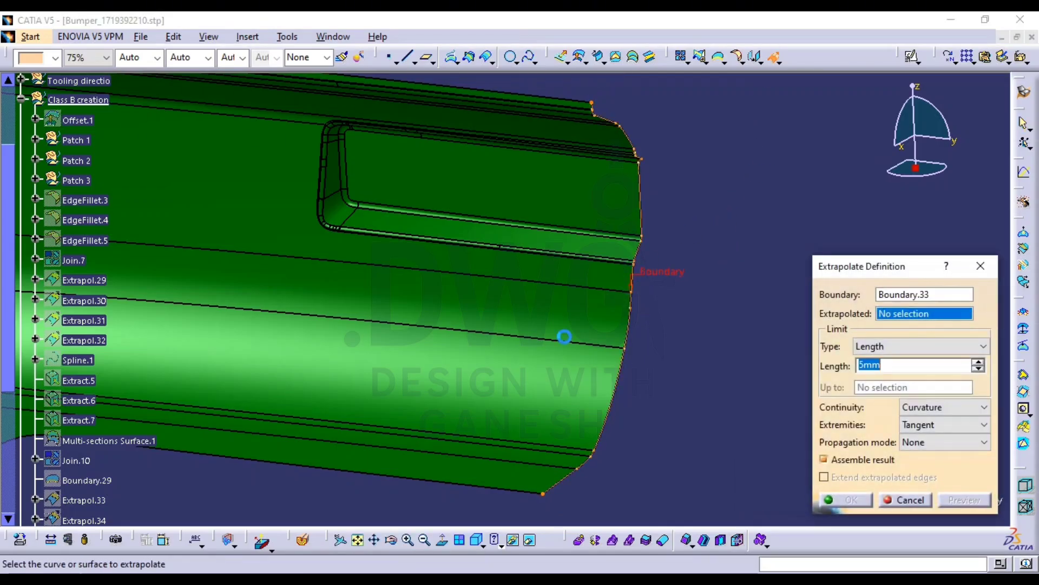
pyautogui.click(476, 385)
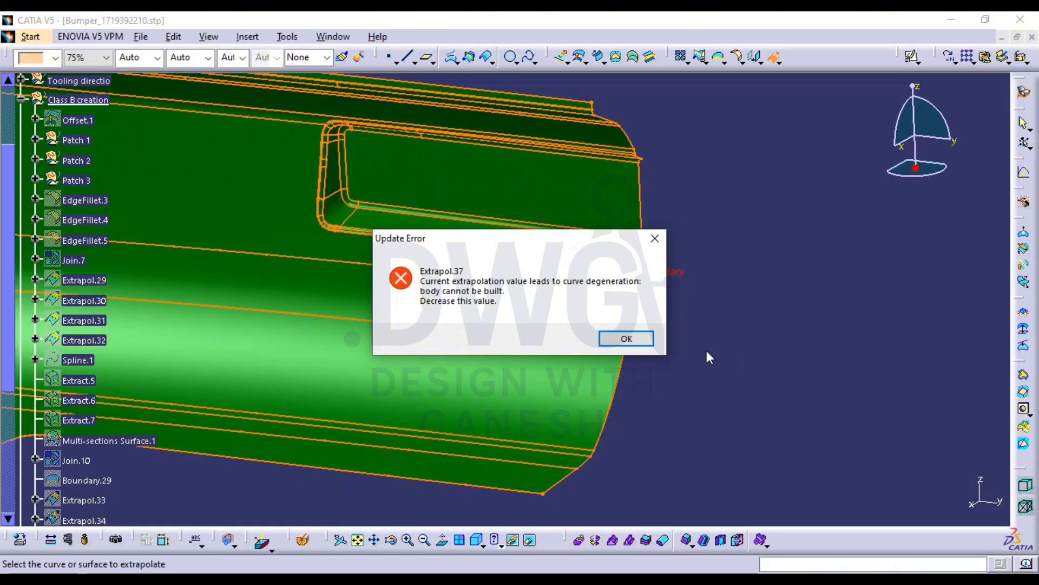
pyautogui.click(626, 339)
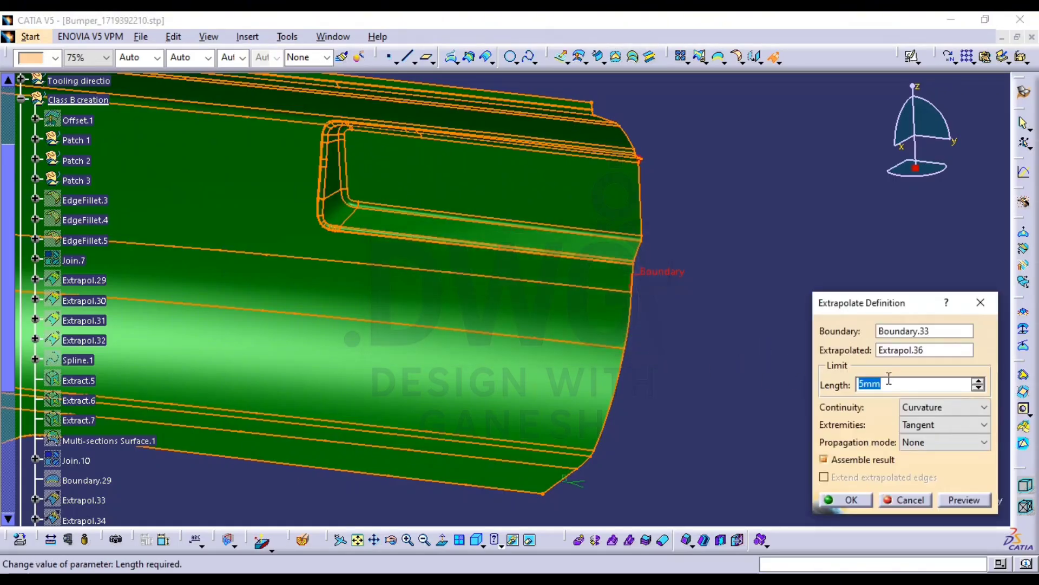
pyautogui.click(957, 498)
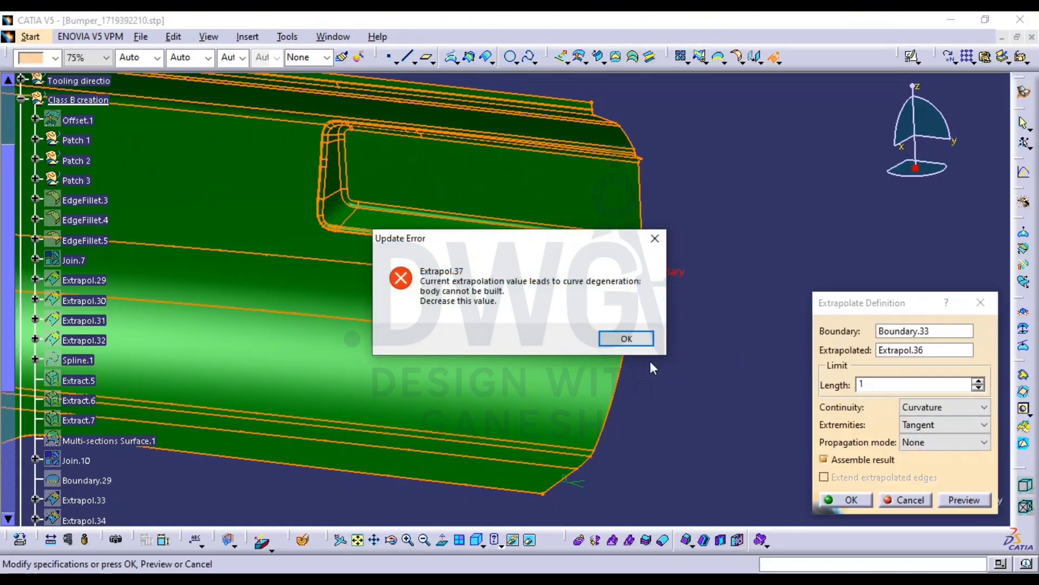
pyautogui.click(645, 341)
pyautogui.moveTo(663, 219); pyautogui.dragTo(664, 141, button='middle')
pyautogui.moveTo(837, 229); pyautogui.dragTo(533, 159, button='middle')
pyautogui.moveTo(538, 106); pyautogui.dragTo(525, 330, button='middle')
pyautogui.press('Escape')
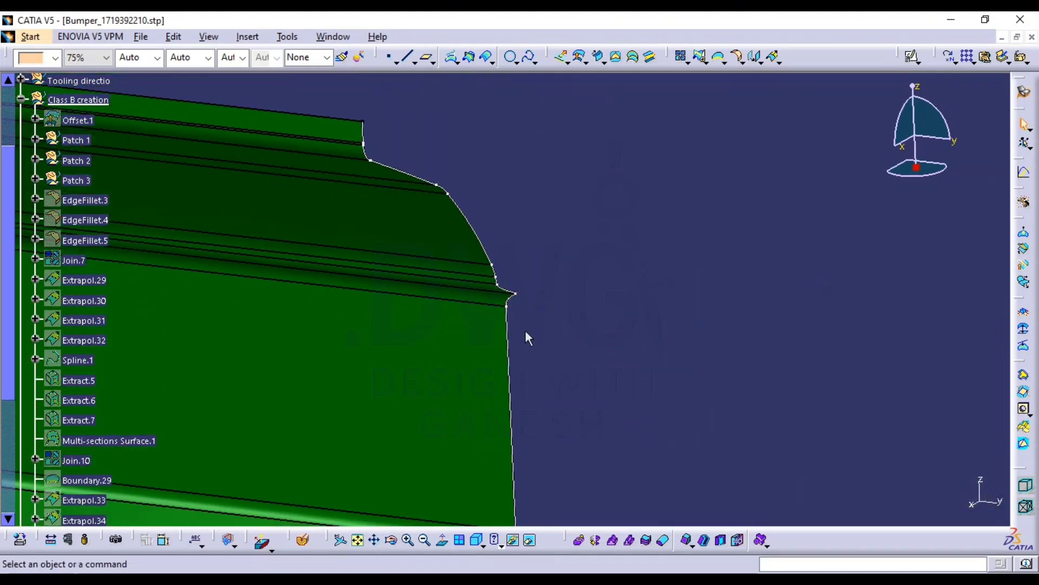
# Delete the standalone boundary curve along the outer end edge
pyautogui.click(511, 349)
pyautogui.press('Delete')
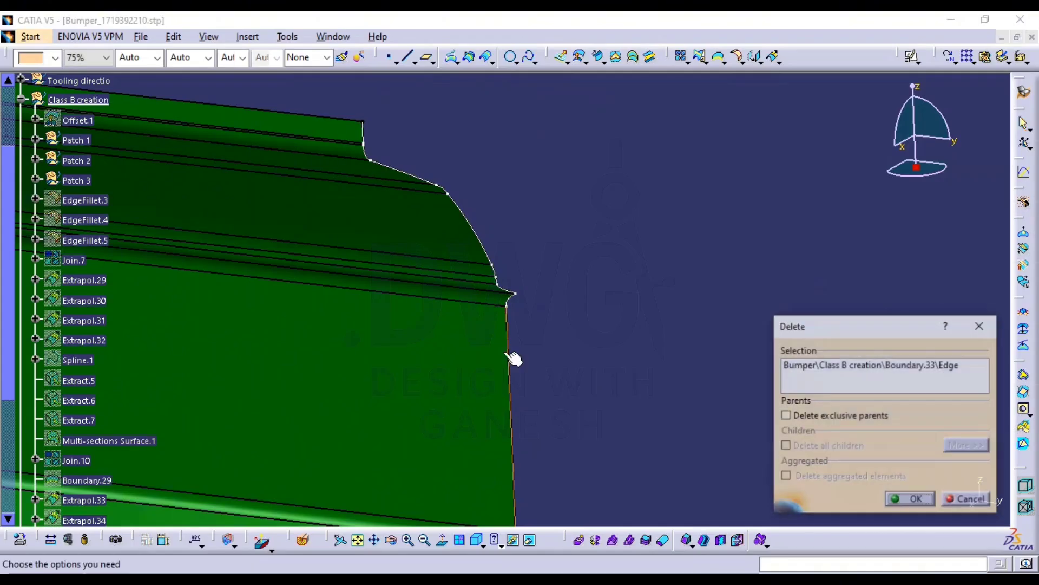
pyautogui.press('Return')
# Start a 5 mm extrapolation with a new boundary on Extrapol.36's outer end edge, limited by the lower corner and the small pointed tip
pyautogui.click(780, 63)
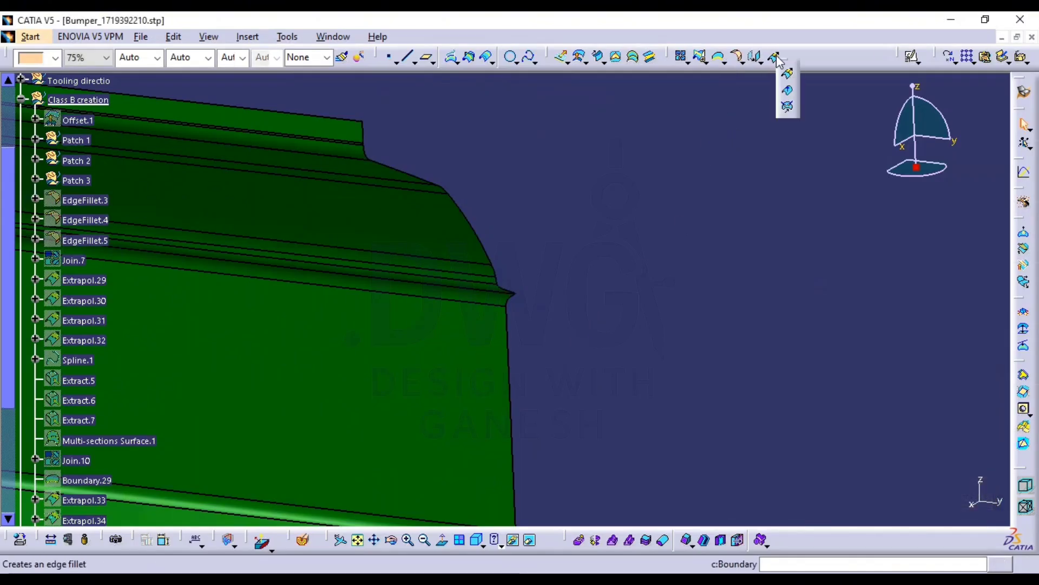
pyautogui.click(786, 63)
pyautogui.click(776, 61)
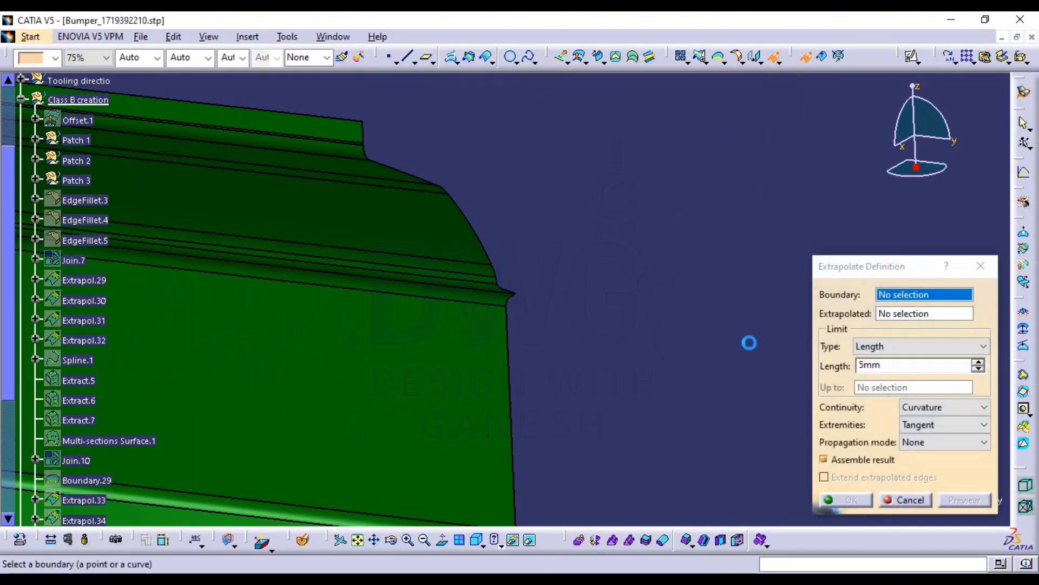
pyautogui.rightClick(911, 298)
pyautogui.click(930, 345)
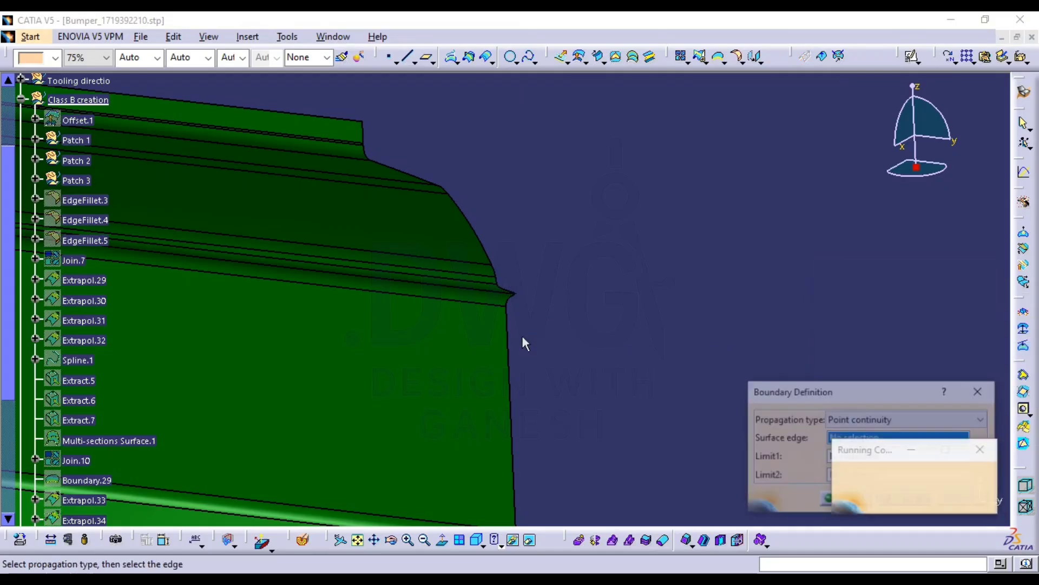
pyautogui.click(446, 244)
pyautogui.moveTo(494, 509); pyautogui.dragTo(513, 337, button='middle')
pyautogui.moveTo(476, 482); pyautogui.dragTo(487, 403, button='middle')
pyautogui.click(414, 493)
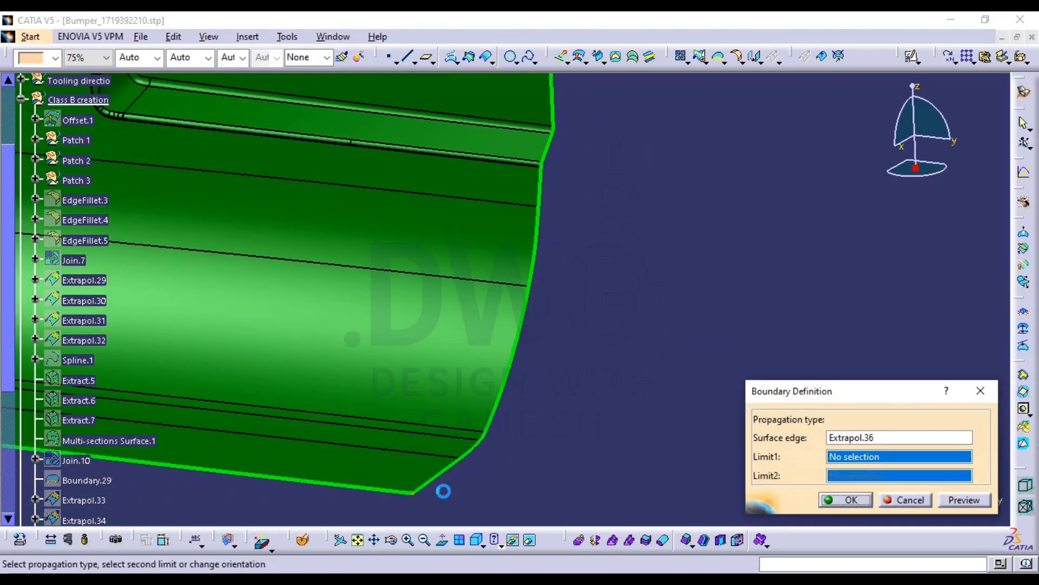
pyautogui.moveTo(591, 144); pyautogui.dragTo(567, 317, button='middle')
pyautogui.moveTo(569, 238); pyautogui.dragTo(563, 142, button='middle')
pyautogui.moveTo(507, 322); pyautogui.dragTo(514, 142, button='middle')
pyautogui.click(524, 146)
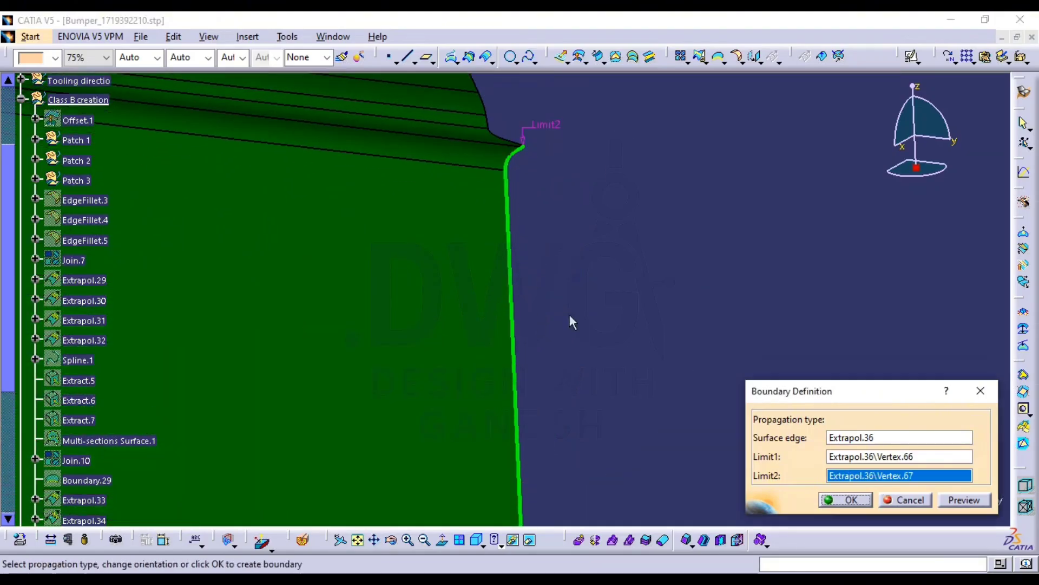
pyautogui.click(840, 499)
# Extrapolate Extrapol.36 by 5 mm with curvature continuity, moving the boundary's second limit to the vertex just below the pointed tip
pyautogui.click(377, 305)
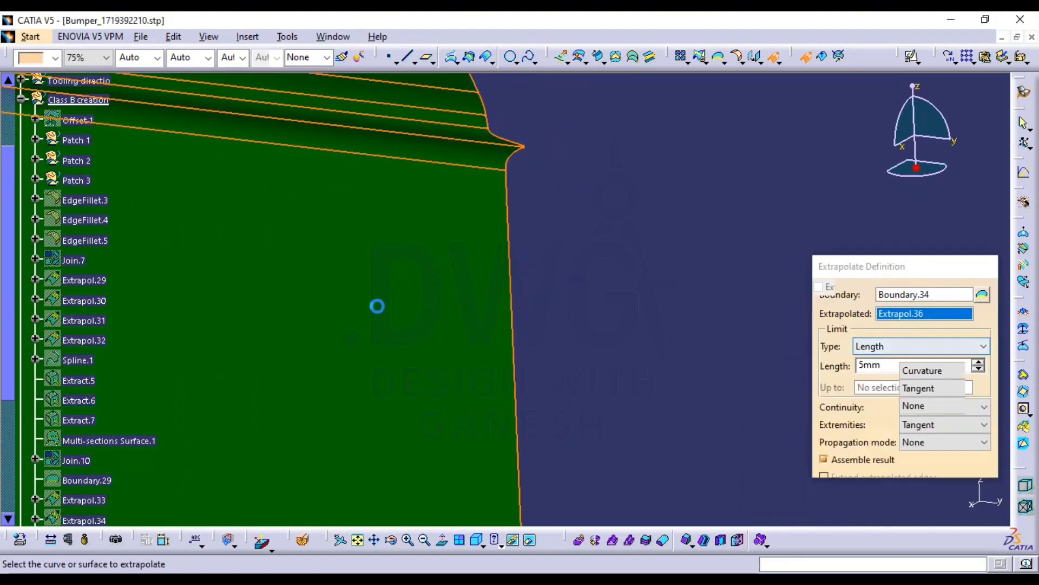
pyautogui.click(625, 338)
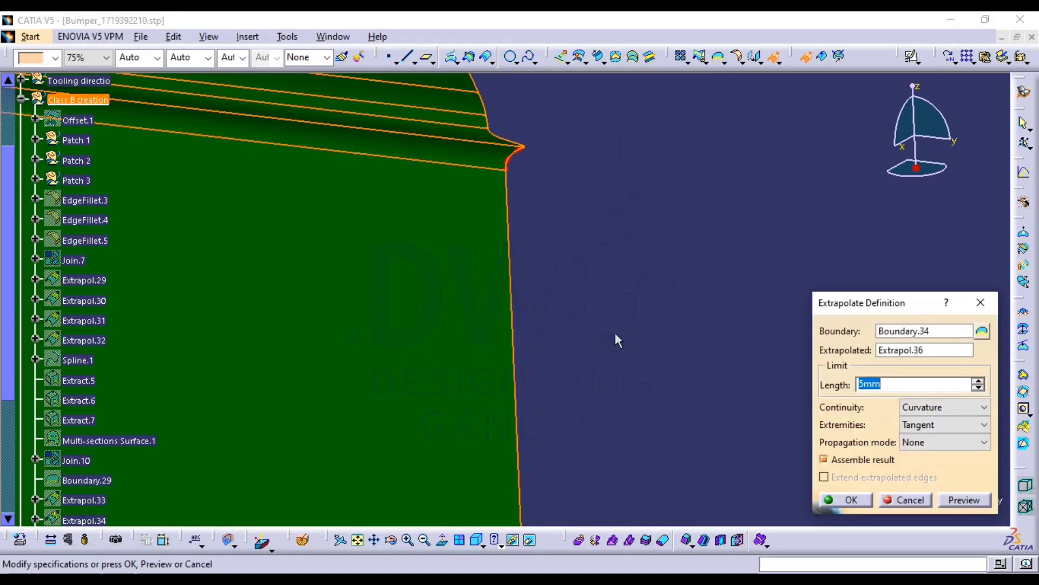
pyautogui.click(983, 332)
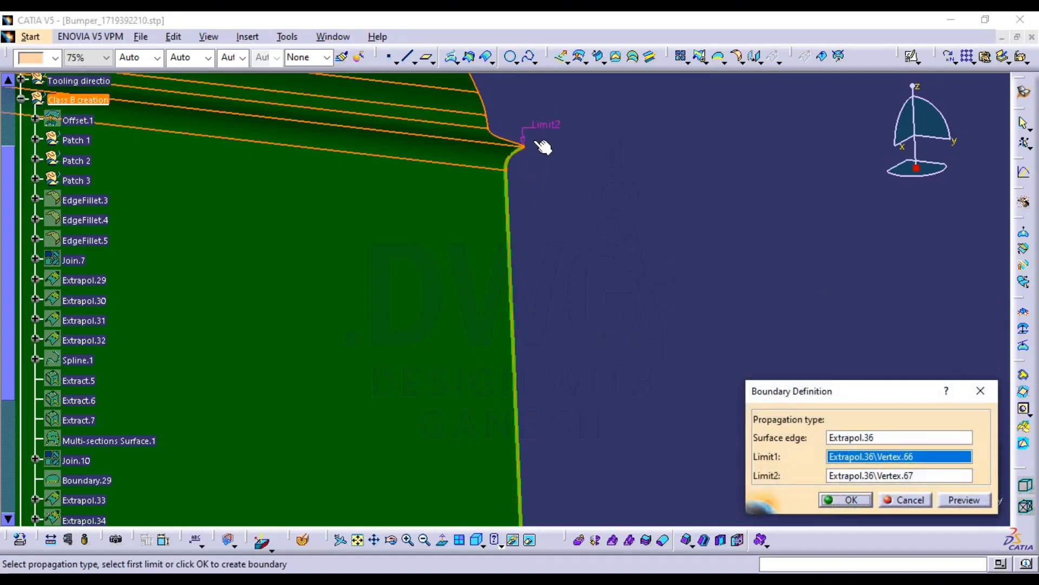
pyautogui.click(835, 478)
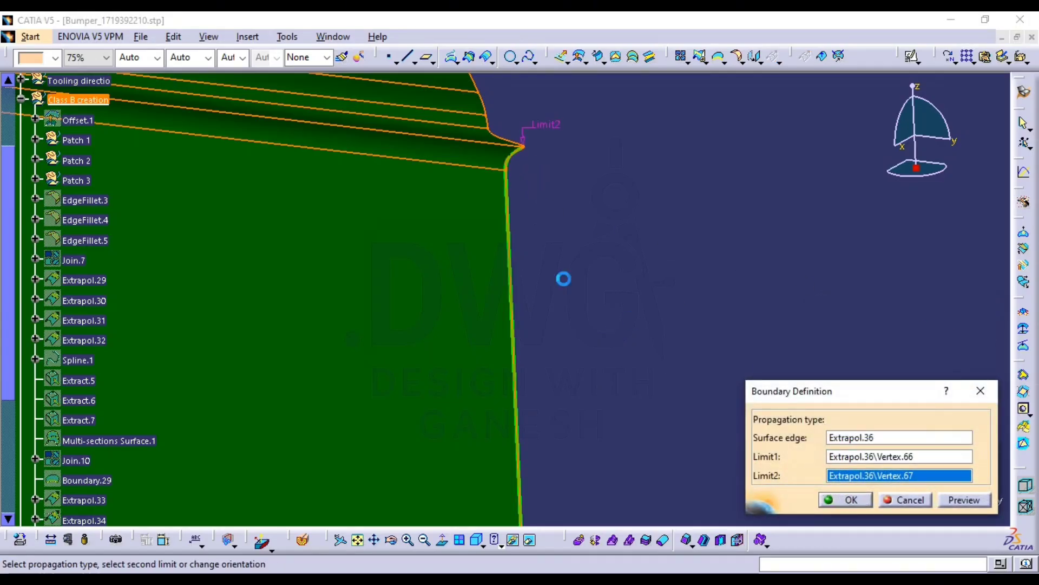
pyautogui.click(512, 172)
pyautogui.click(845, 499)
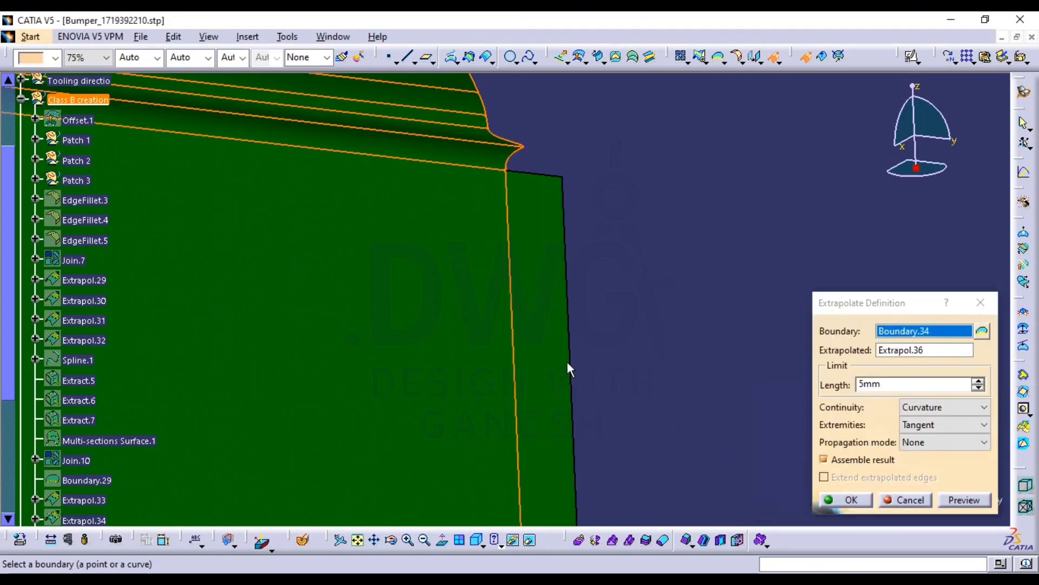
pyautogui.click(840, 500)
# Start a 5 mm extrapolation with a new boundary on Extrapol.37's outer end edge, limited by the pointed tip and the upper corner
pyautogui.moveTo(662, 256); pyautogui.dragTo(713, 379, button='middle')
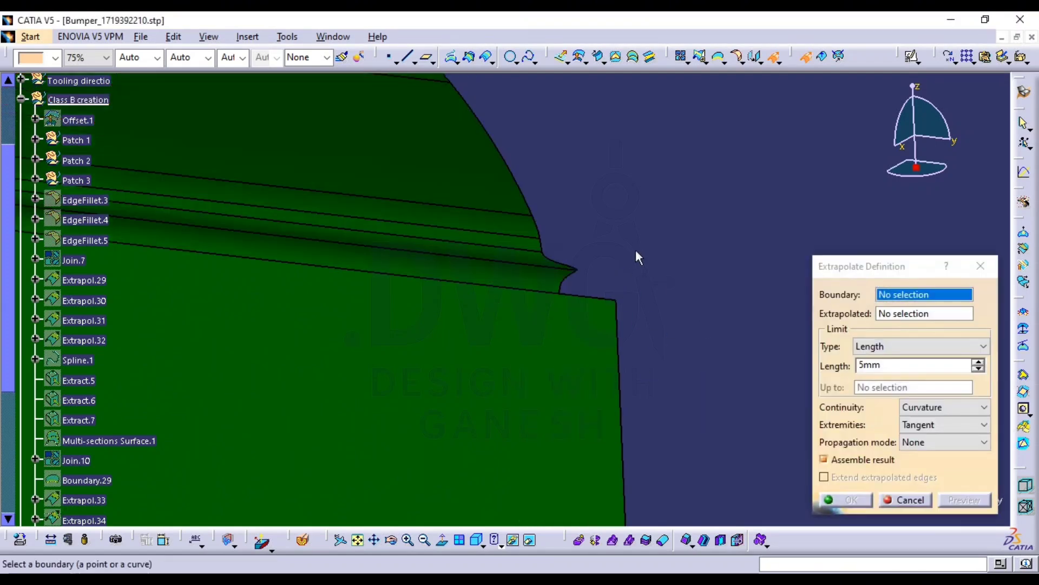
pyautogui.moveTo(586, 265); pyautogui.dragTo(578, 316, button='middle')
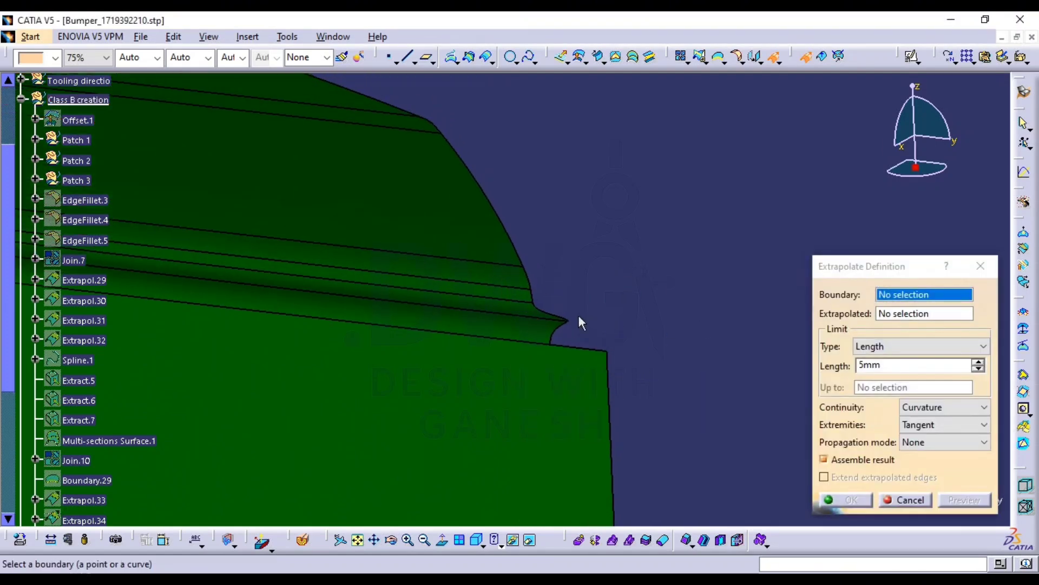
pyautogui.rightClick(924, 303)
pyautogui.click(920, 353)
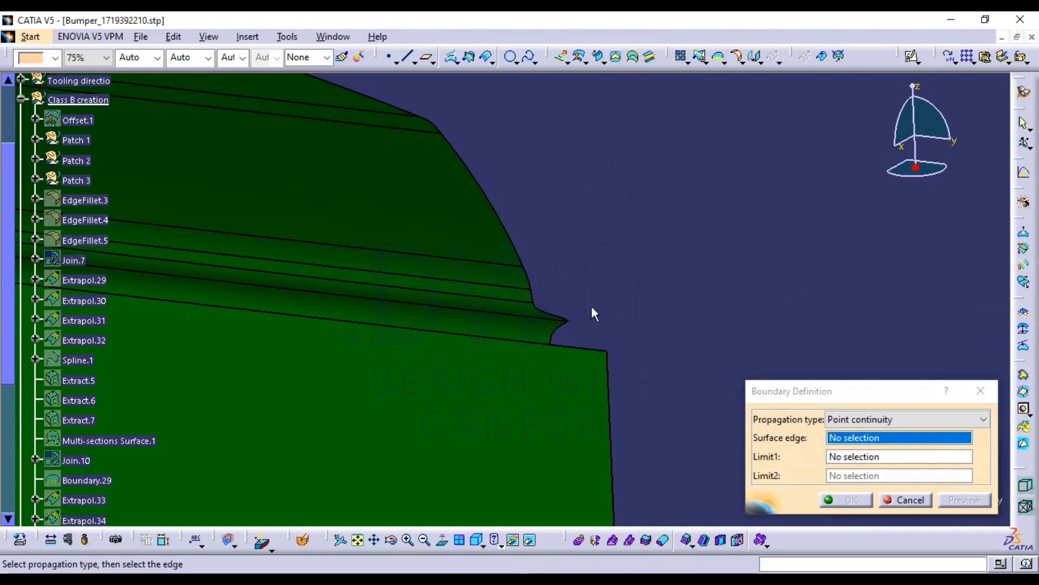
pyautogui.click(536, 293)
pyautogui.click(571, 321)
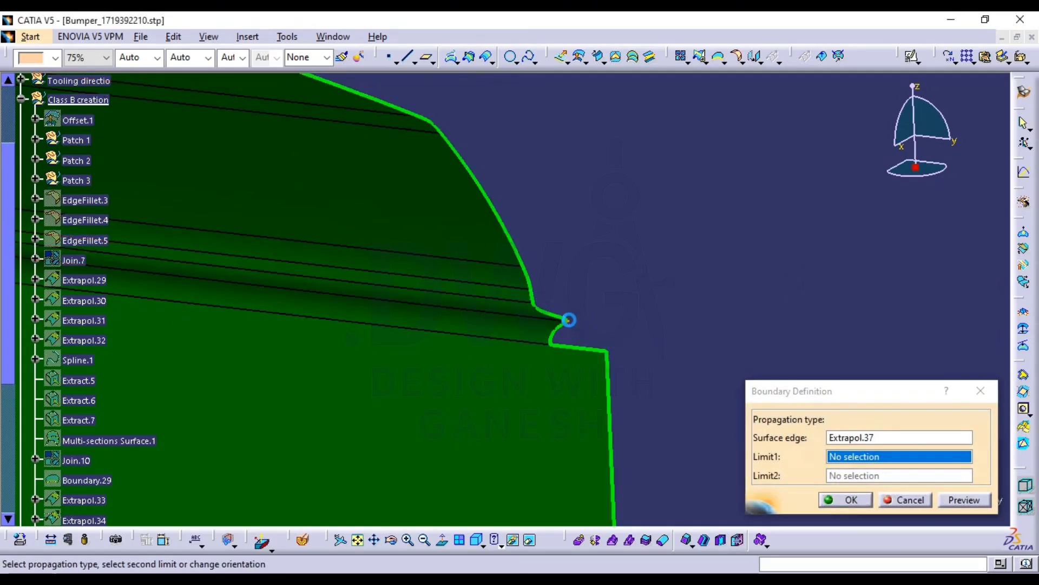
pyautogui.moveTo(368, 107); pyautogui.dragTo(570, 265, button='middle')
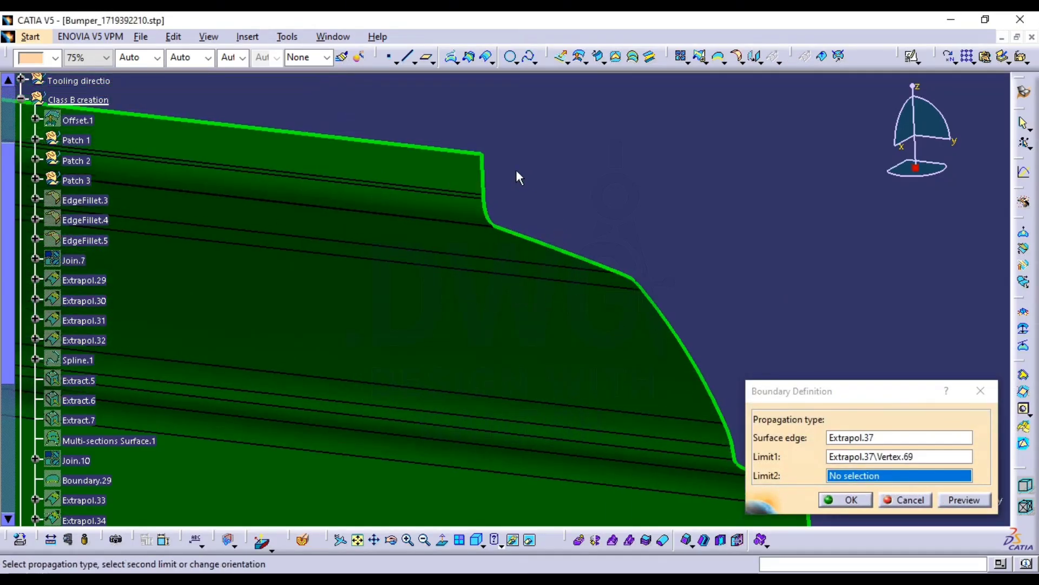
pyautogui.click(485, 155)
pyautogui.moveTo(621, 222); pyautogui.dragTo(513, 244, button='middle')
pyautogui.click(843, 495)
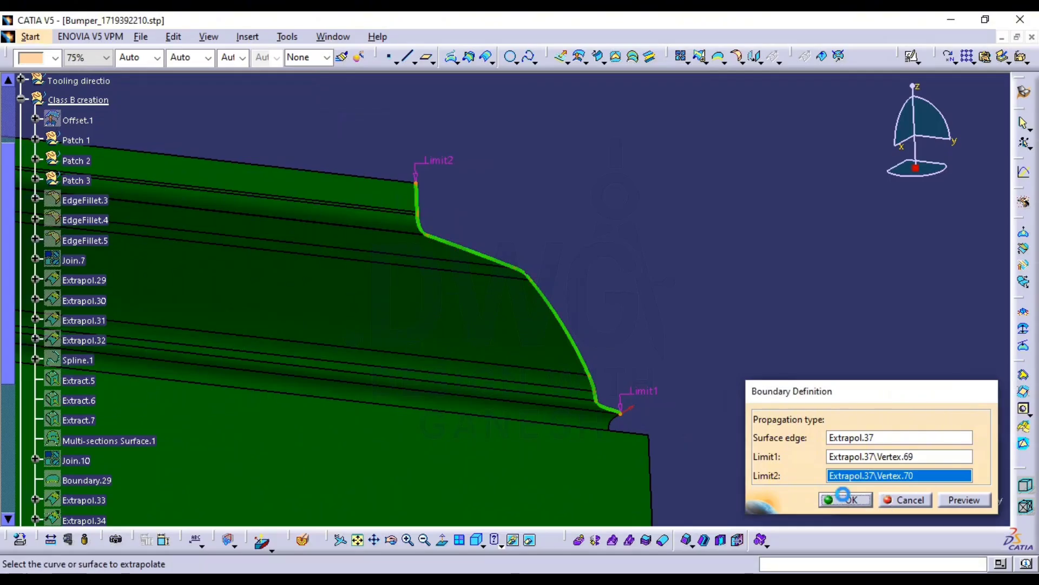
# Try to extrapolate Extrapol.37 by 5 mm with curvature continuity from the boundary above the pointed tip
pyautogui.click(482, 314)
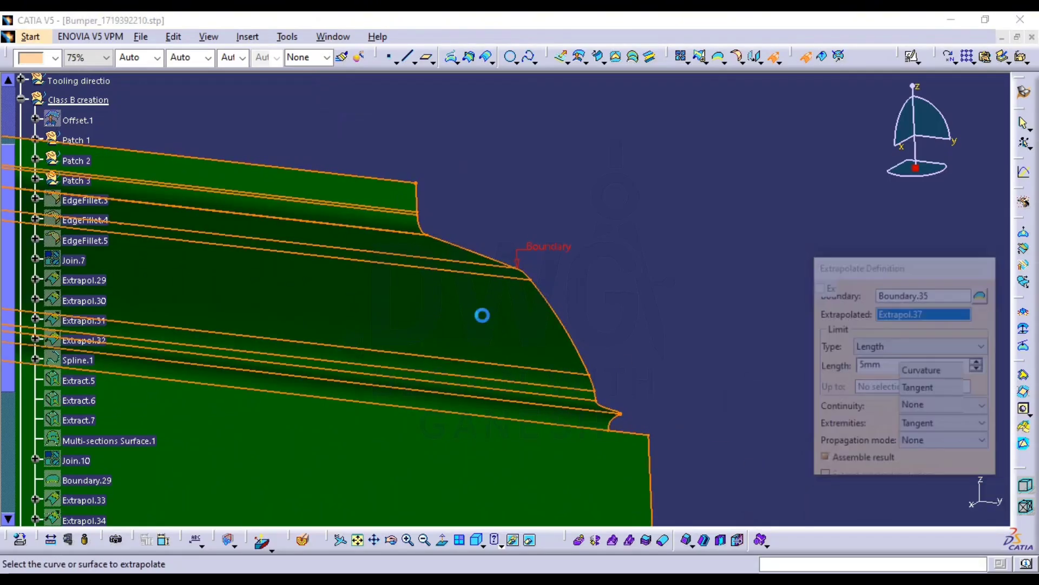
pyautogui.click(643, 332)
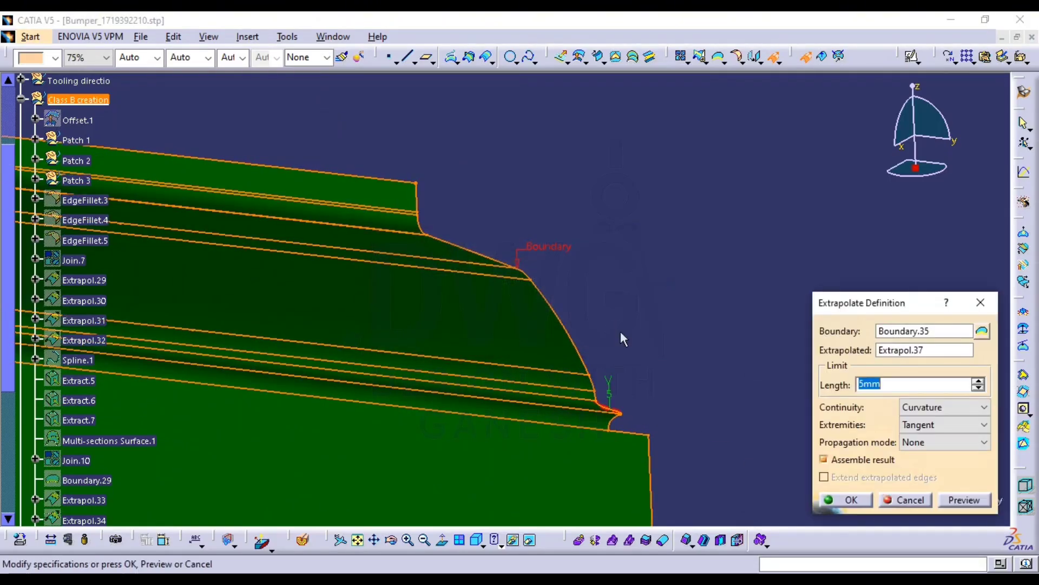
pyautogui.moveTo(614, 420); pyautogui.dragTo(591, 378, button='middle')
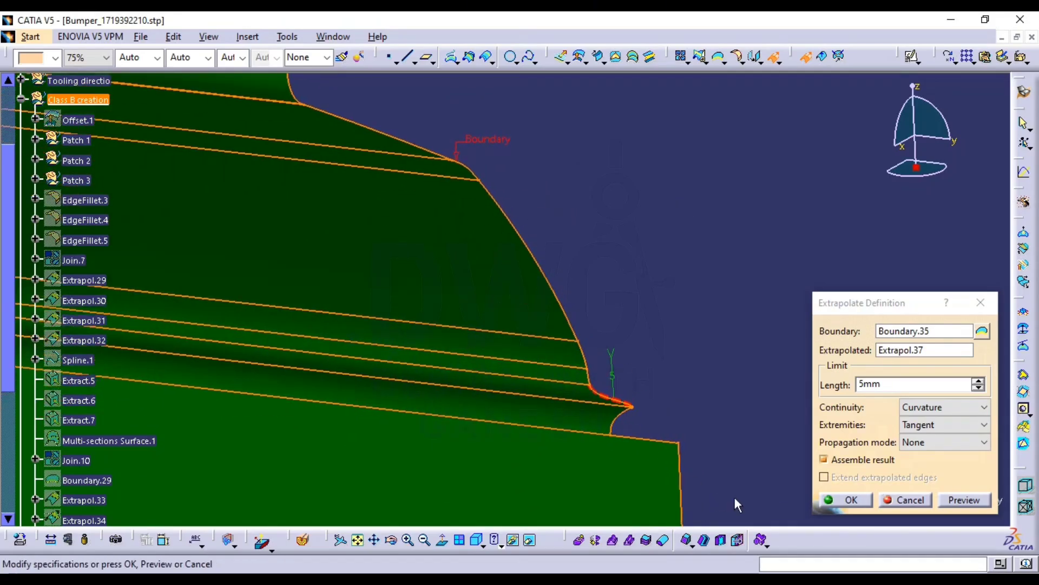
pyautogui.click(905, 499)
# Create a two-point spline across the base of the pointed tip, from the vertex below it to the vertex above it
pyautogui.moveTo(743, 394); pyautogui.dragTo(606, 330, button='middle')
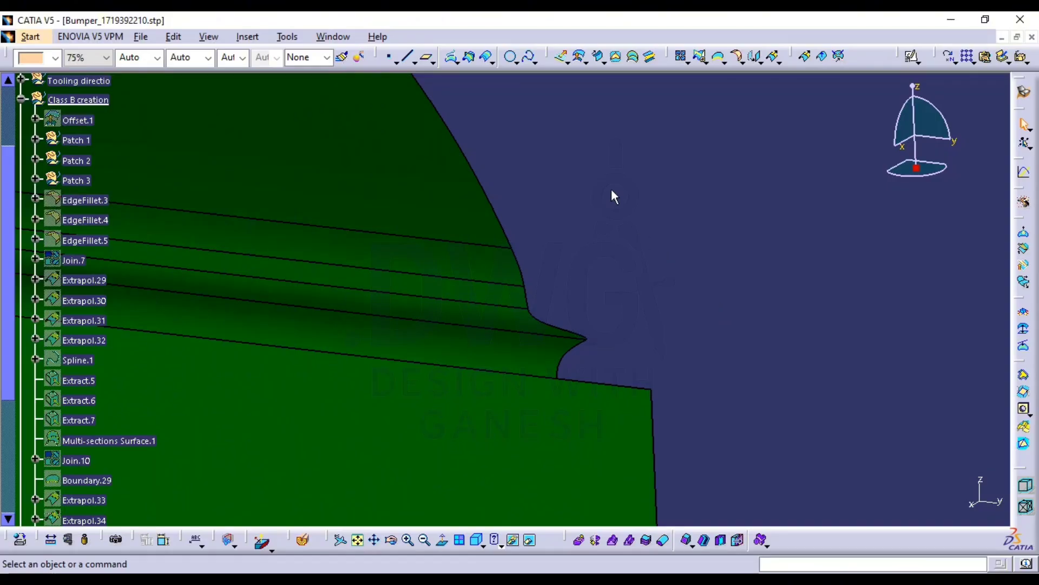
pyautogui.click(528, 62)
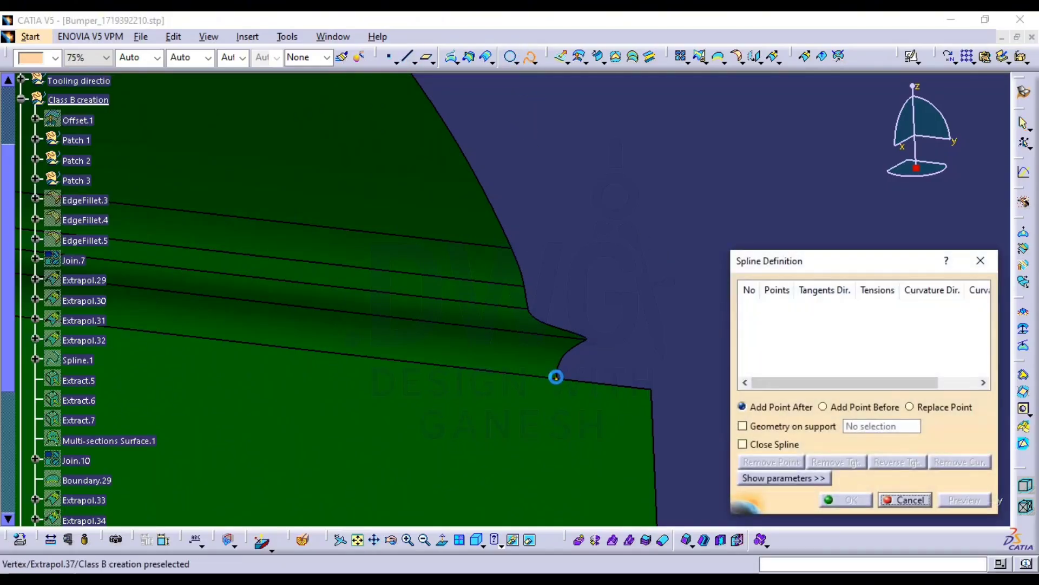
pyautogui.click(557, 375)
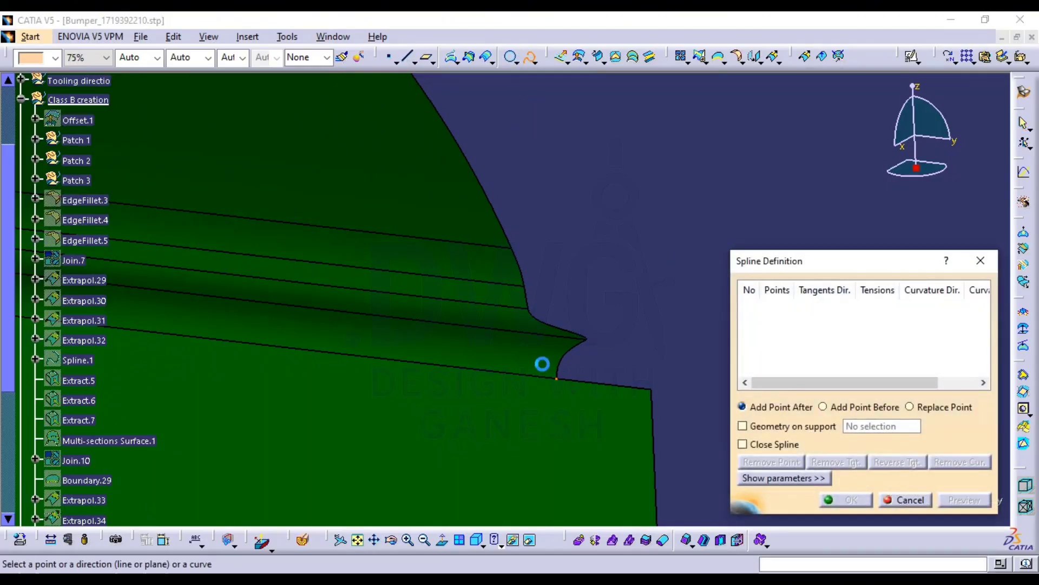
pyautogui.click(529, 308)
pyautogui.click(821, 504)
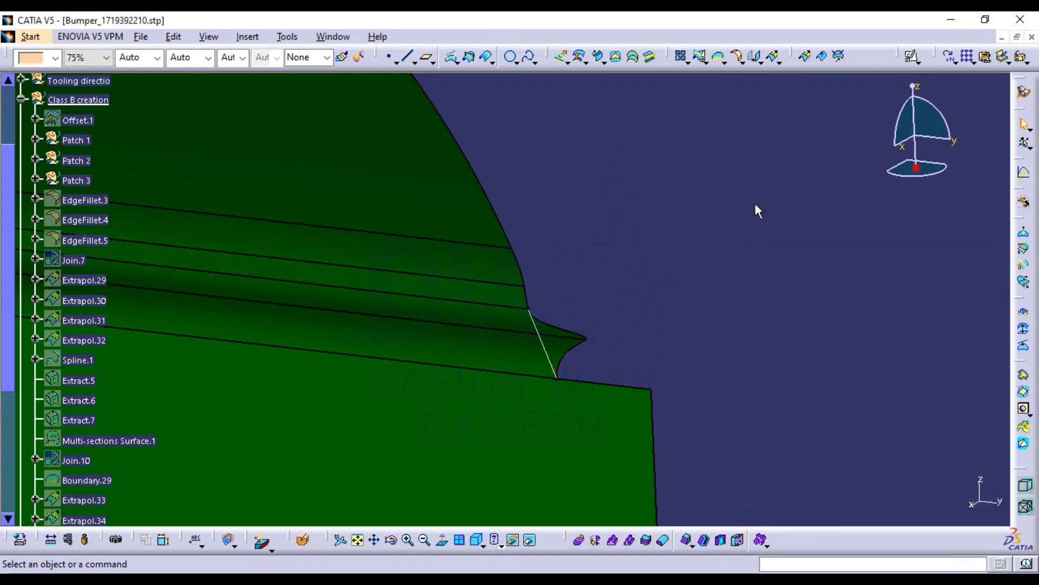
# Try to split the spline at the pointed tip using Extrapol.37 as the cutting element
pyautogui.click(724, 63)
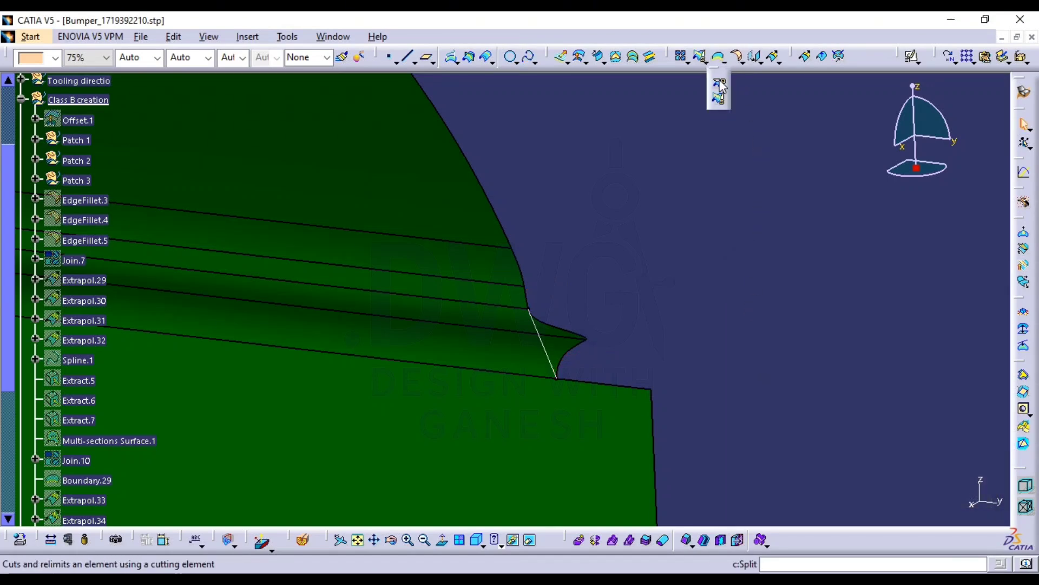
pyautogui.click(545, 349)
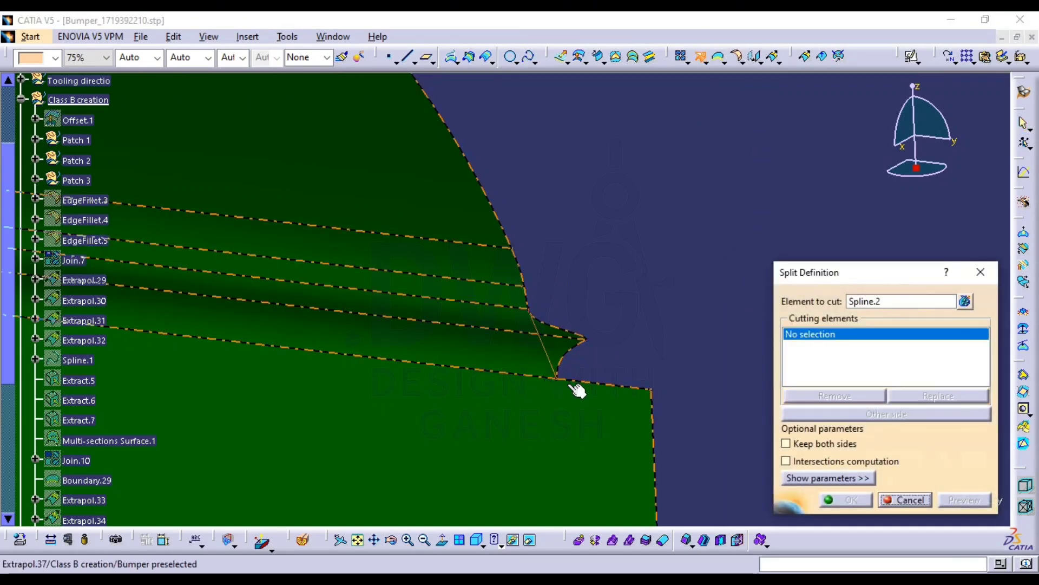
pyautogui.click(503, 349)
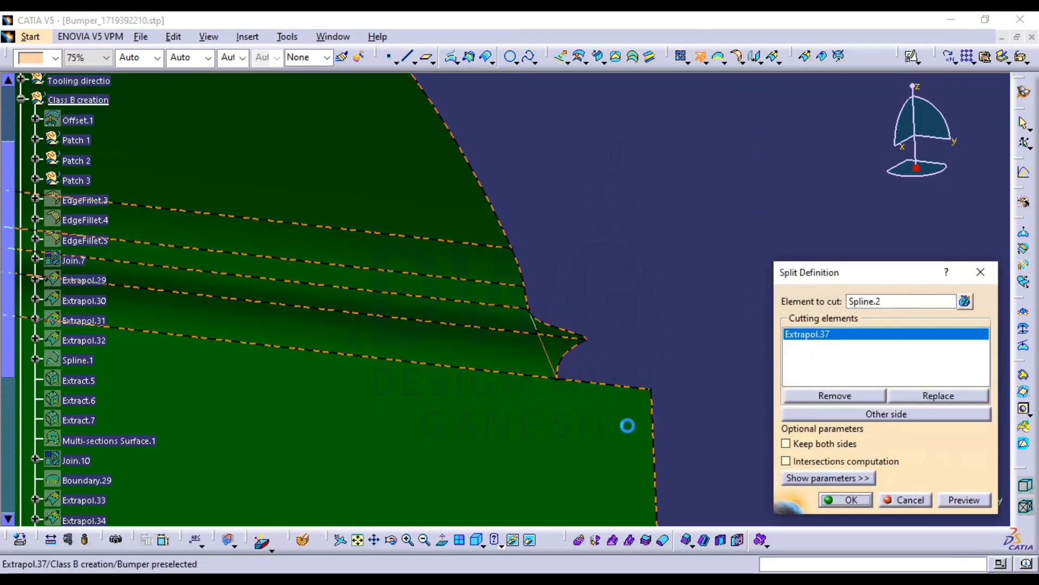
pyautogui.click(905, 414)
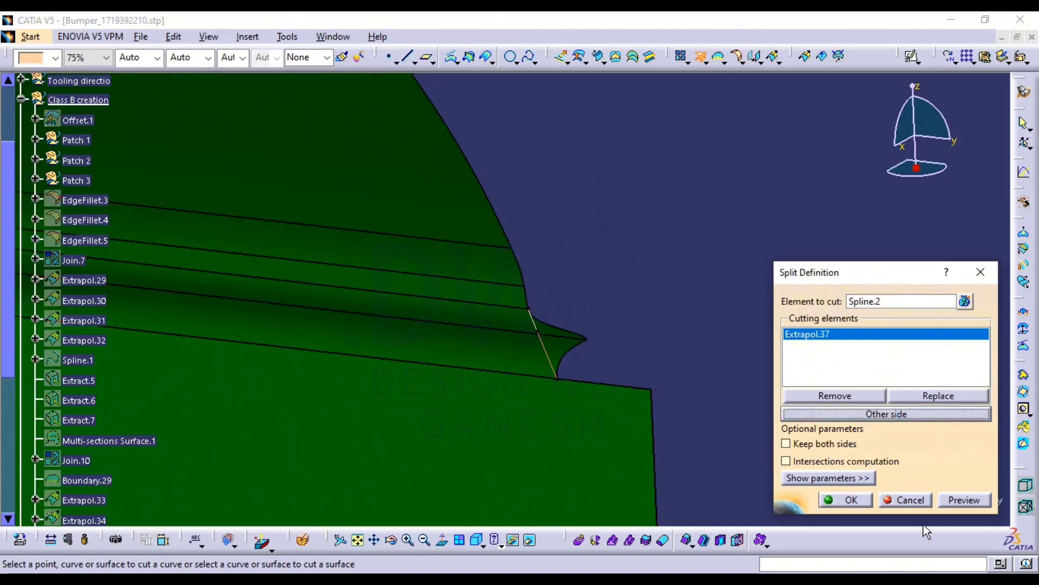
pyautogui.click(845, 499)
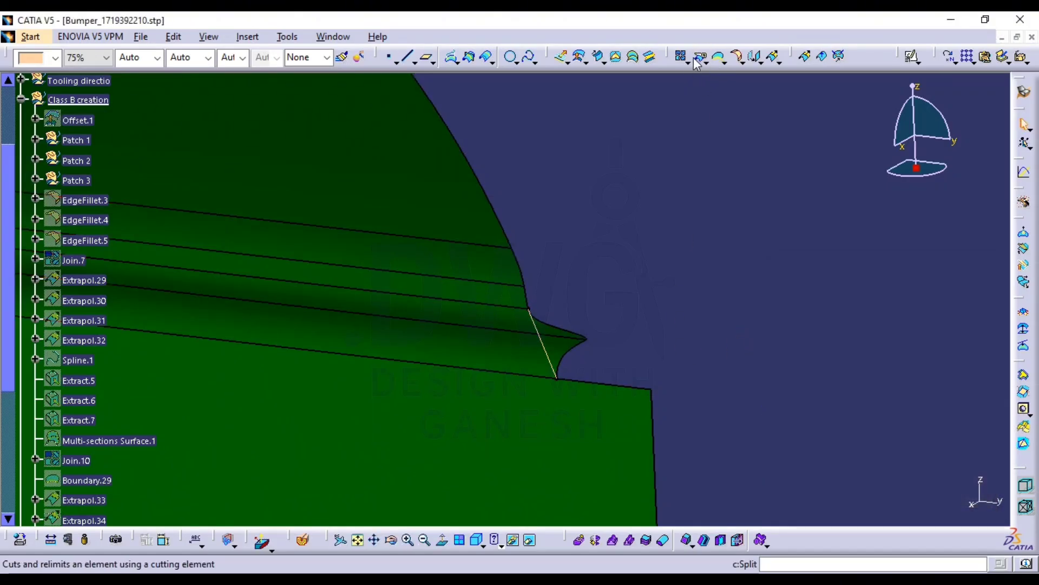
pyautogui.click(696, 61)
pyautogui.click(545, 348)
pyautogui.click(515, 356)
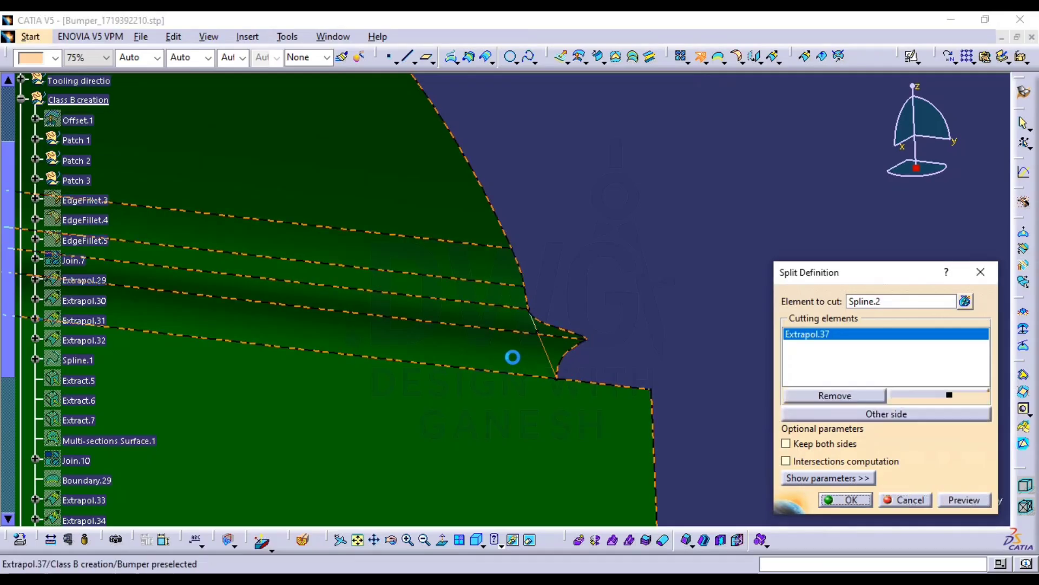
pyautogui.click(909, 501)
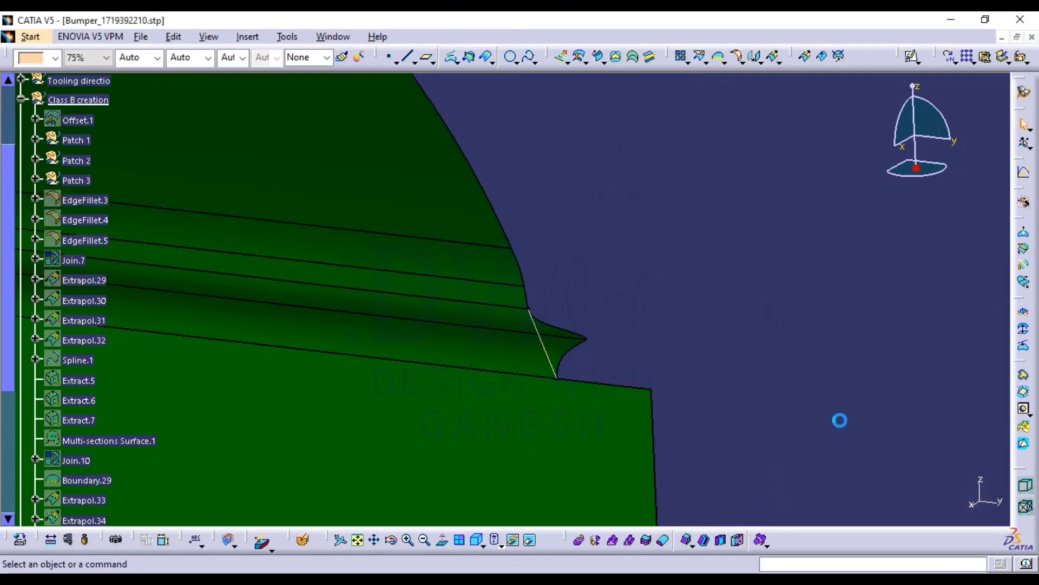
# Try to split Extrapol.37 using the spline at the pointed tip as the cutting element
pyautogui.click(699, 56)
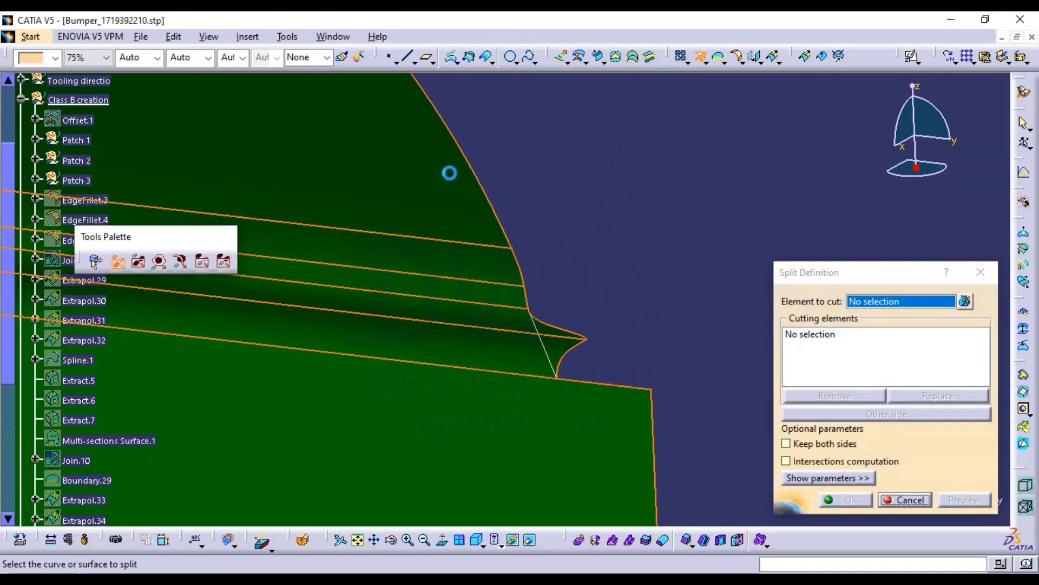
pyautogui.click(550, 357)
pyautogui.click(556, 361)
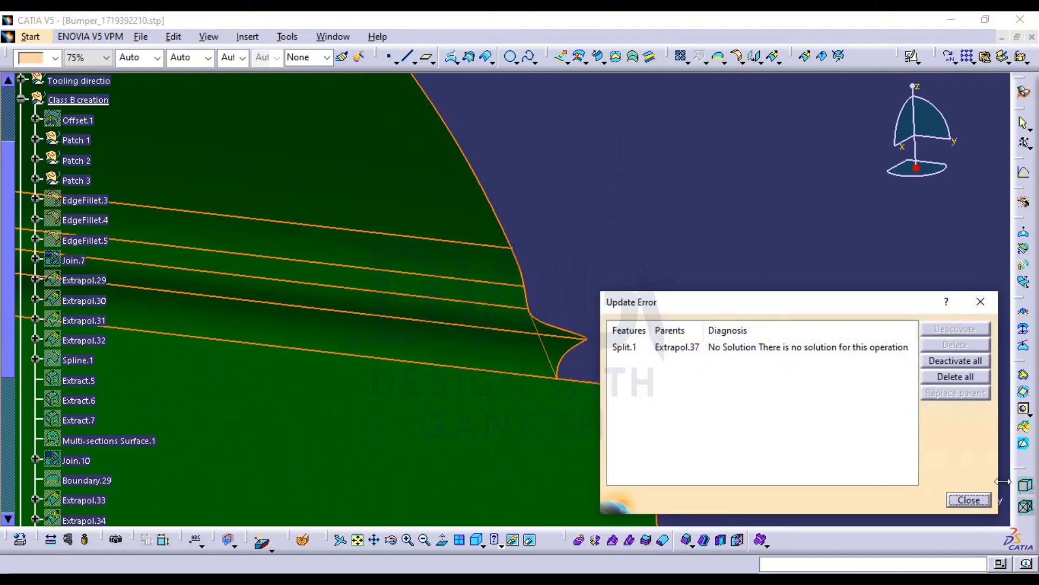
pyautogui.click(901, 497)
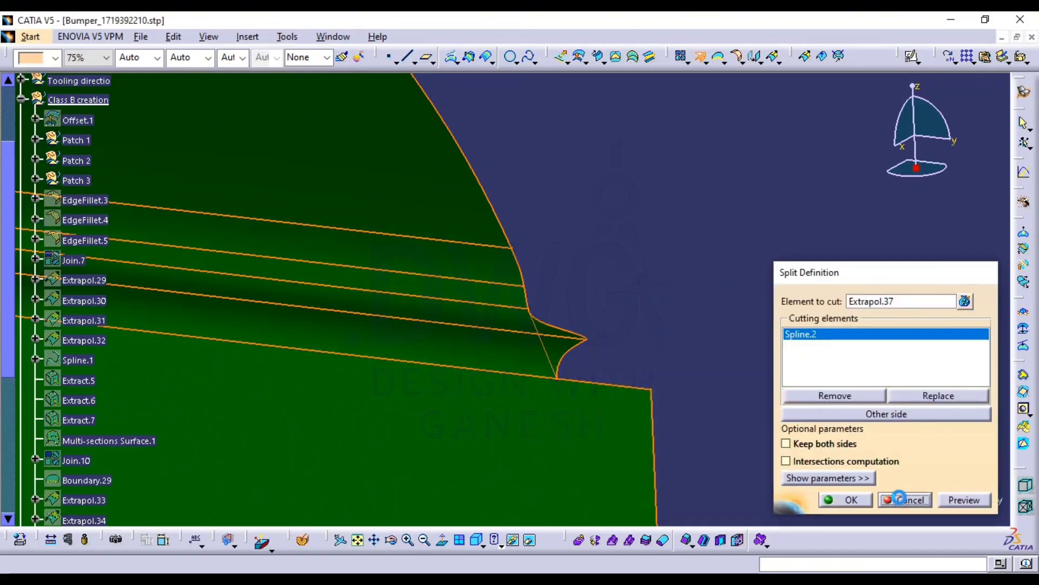
# Extrude the spline along the X component with a -5 mm dimension and mirrored extent
pyautogui.moveTo(690, 332); pyautogui.dragTo(761, 274, button='middle')
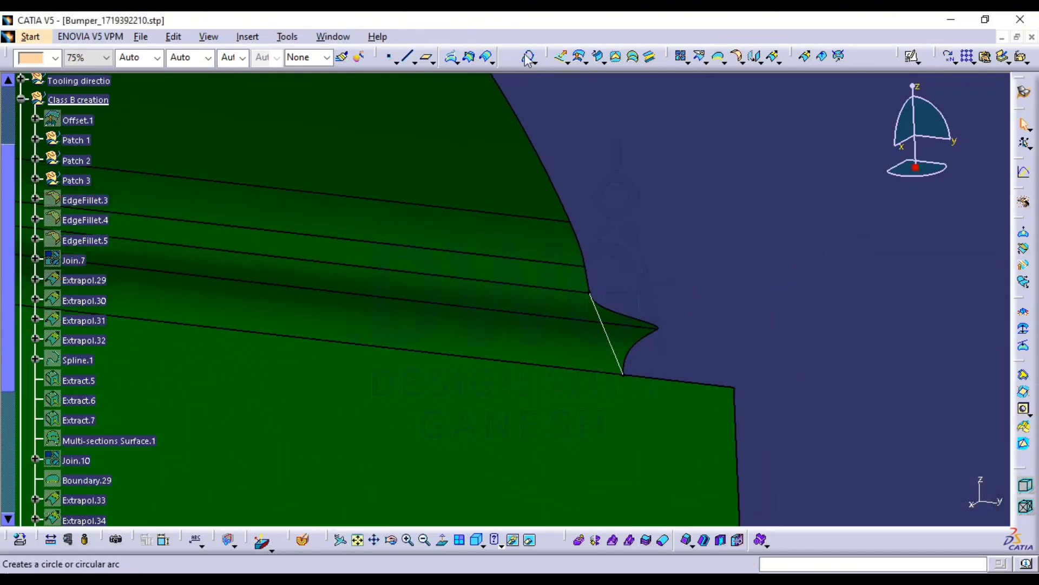
pyautogui.click(563, 56)
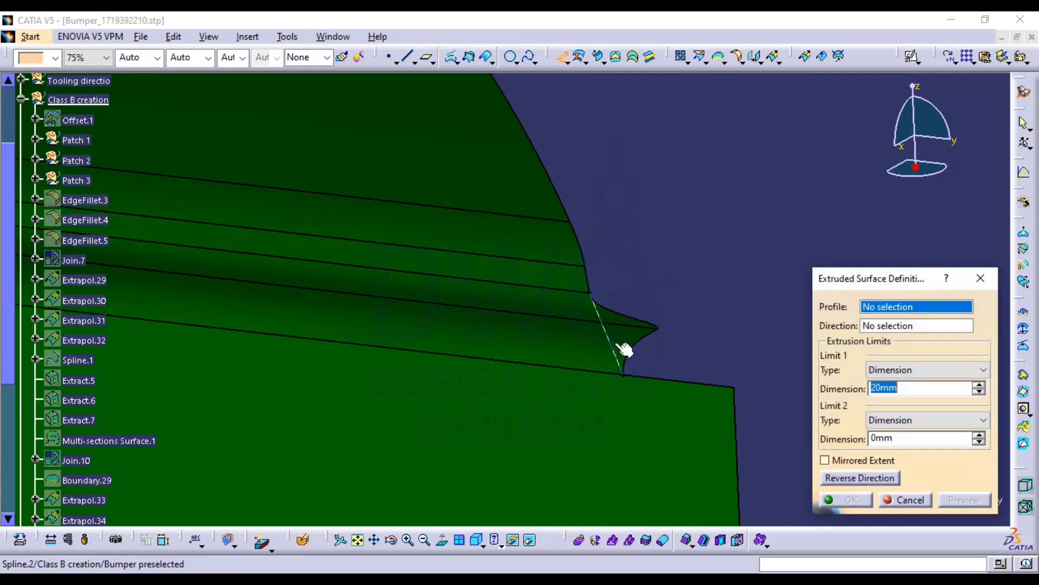
pyautogui.click(623, 348)
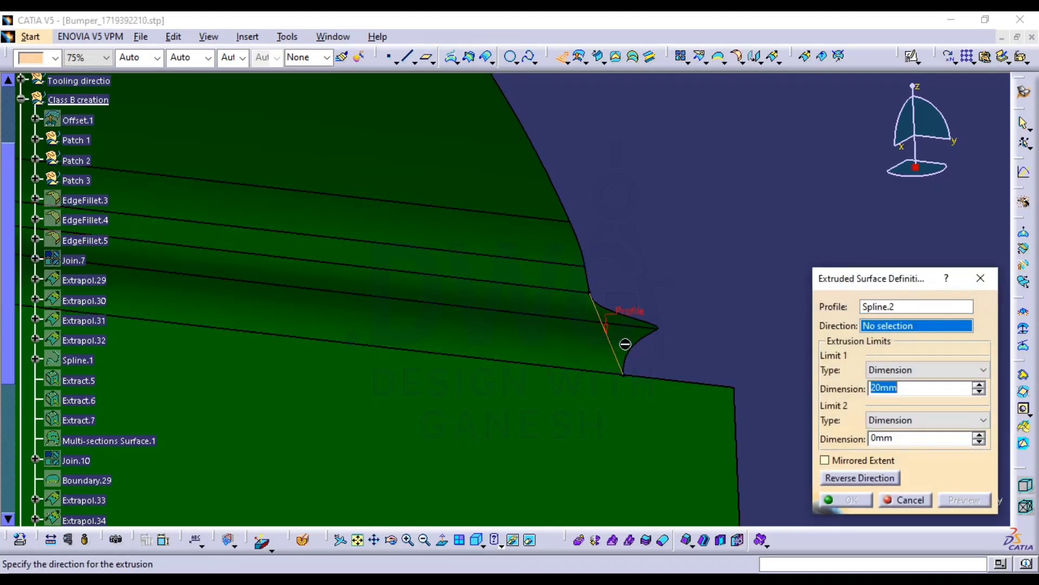
pyautogui.rightClick(880, 332)
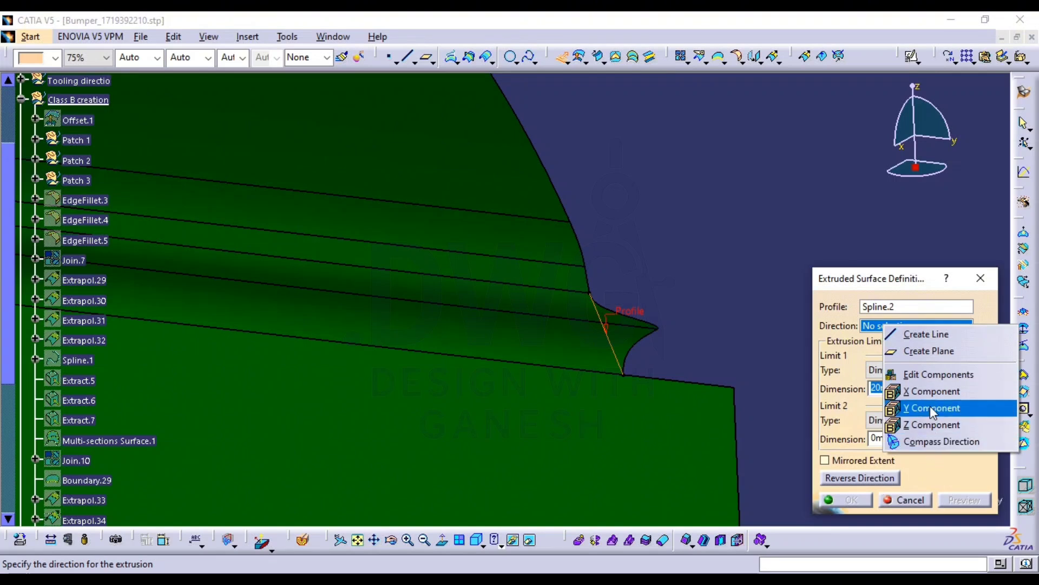
pyautogui.click(938, 388)
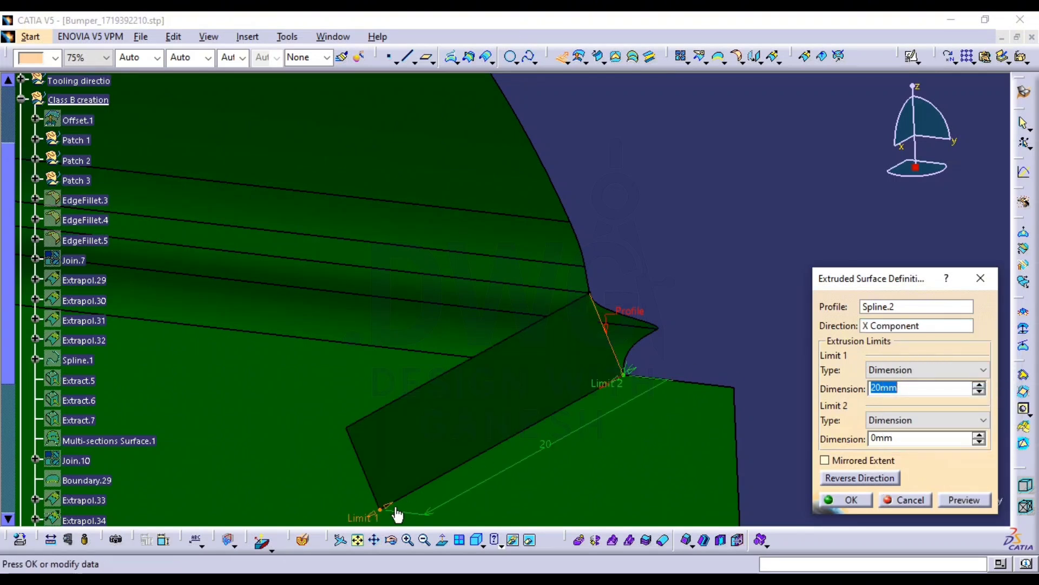
pyautogui.moveTo(398, 514); pyautogui.dragTo(692, 351)
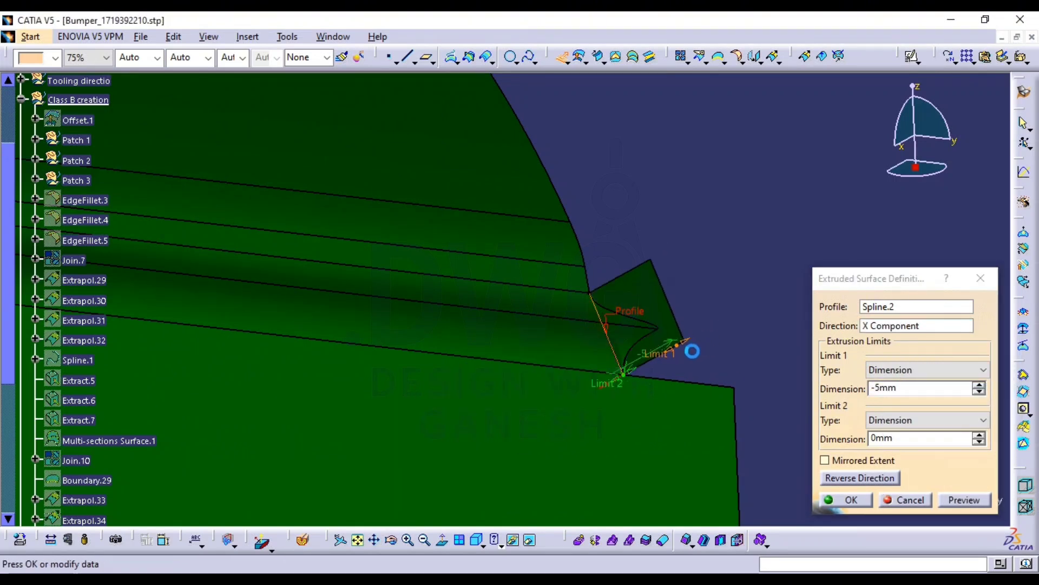
pyautogui.click(825, 460)
pyautogui.click(821, 502)
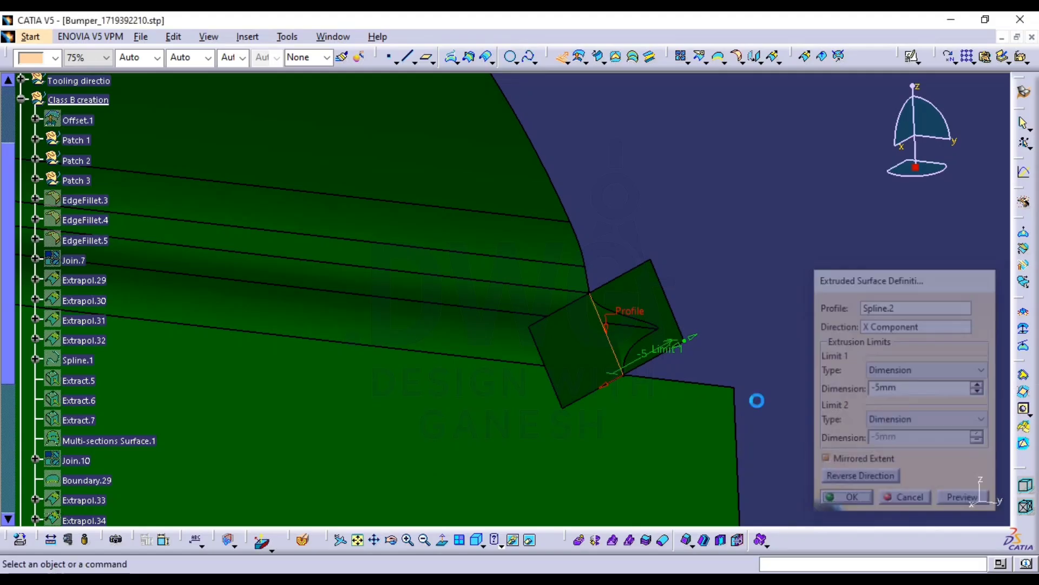
# Split Extrapol.37 with the extruded surface to trim off the pointed tip, and hide the extruded surface
pyautogui.click(701, 56)
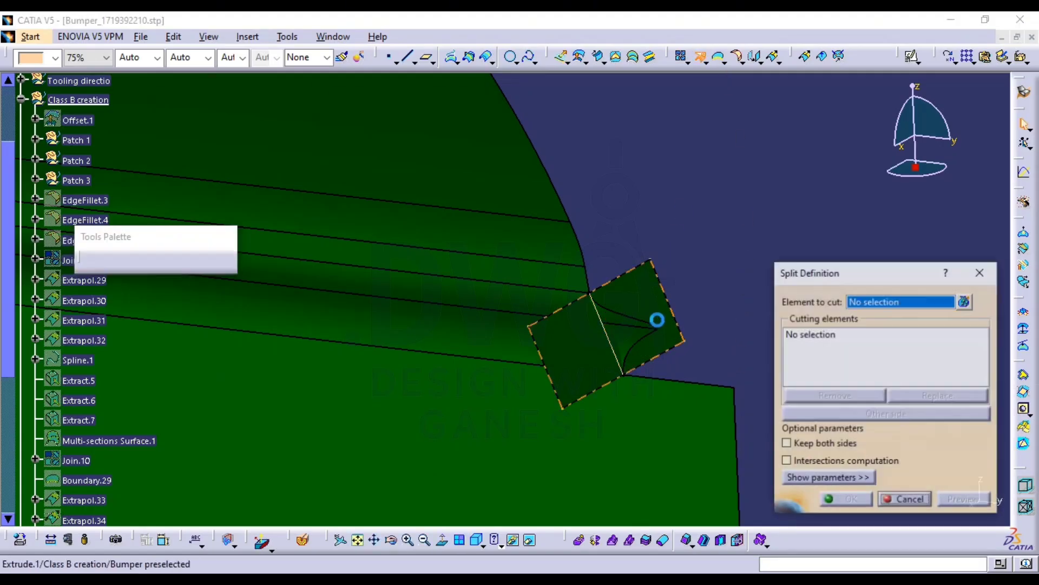
pyautogui.click(533, 230)
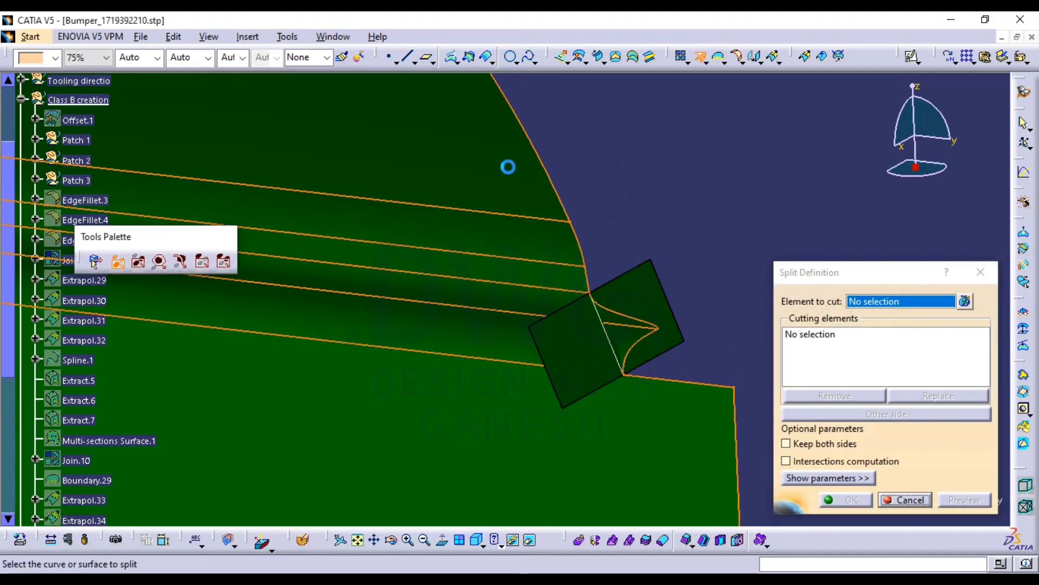
pyautogui.click(594, 357)
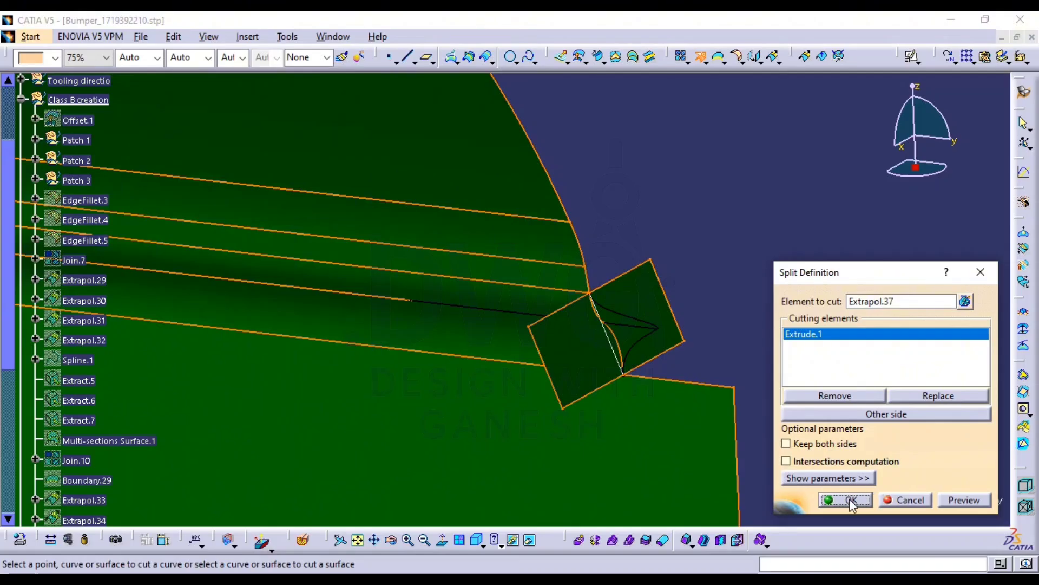
pyautogui.click(849, 500)
pyautogui.click(660, 329)
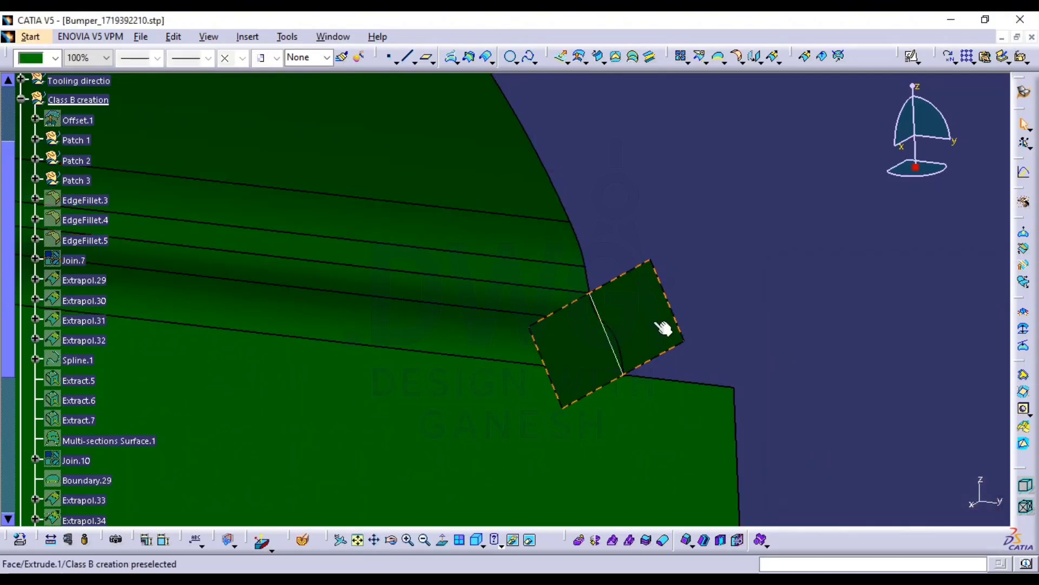
pyautogui.press('space')
pyautogui.moveTo(635, 352); pyautogui.dragTo(636, 333, button='middle')
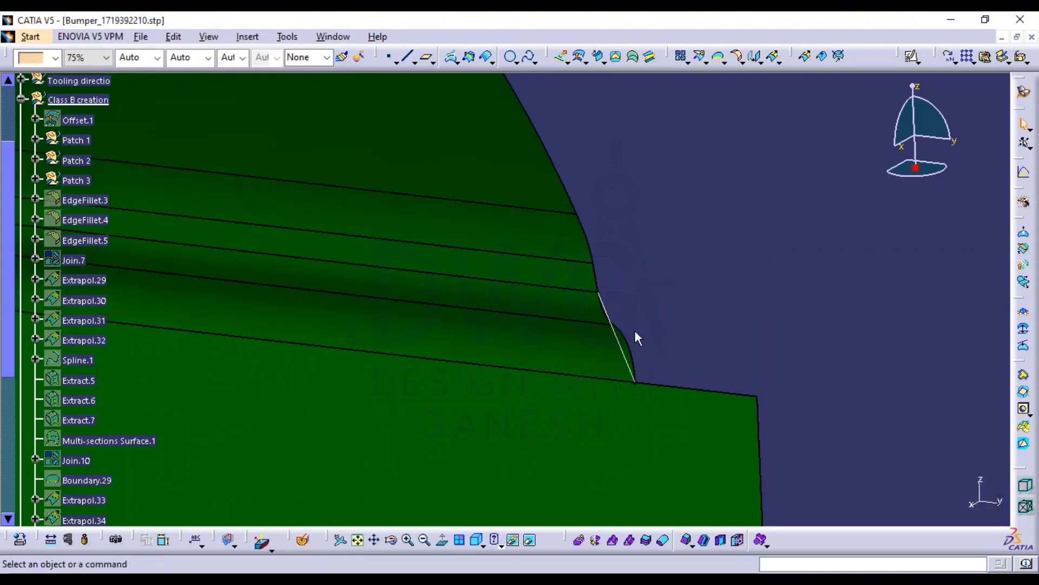
# Hide the spline at the trimmed tip on the bumper's end edge
pyautogui.click(631, 361)
pyautogui.press('Delete')
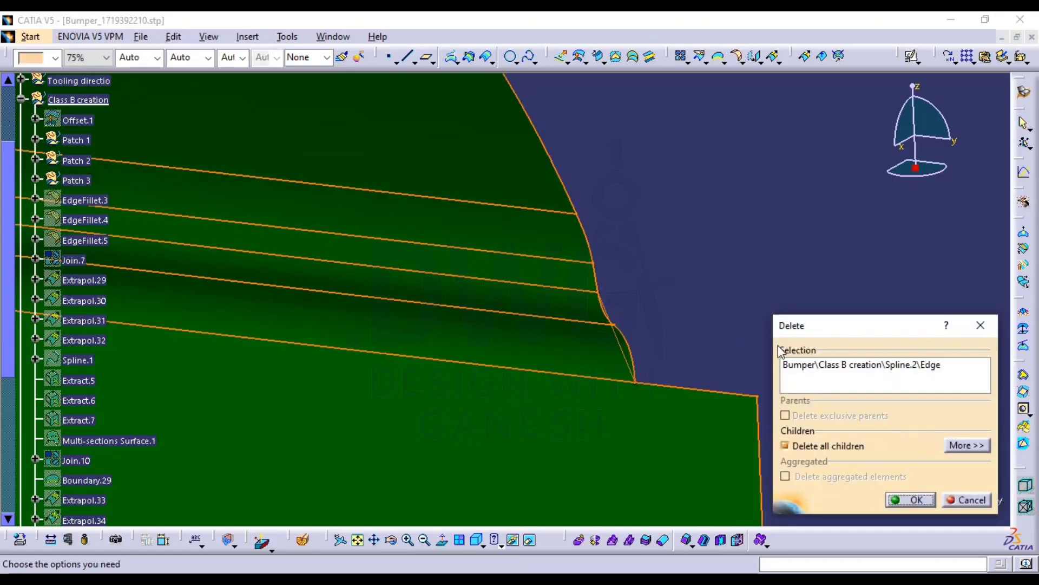
pyautogui.press('Return')
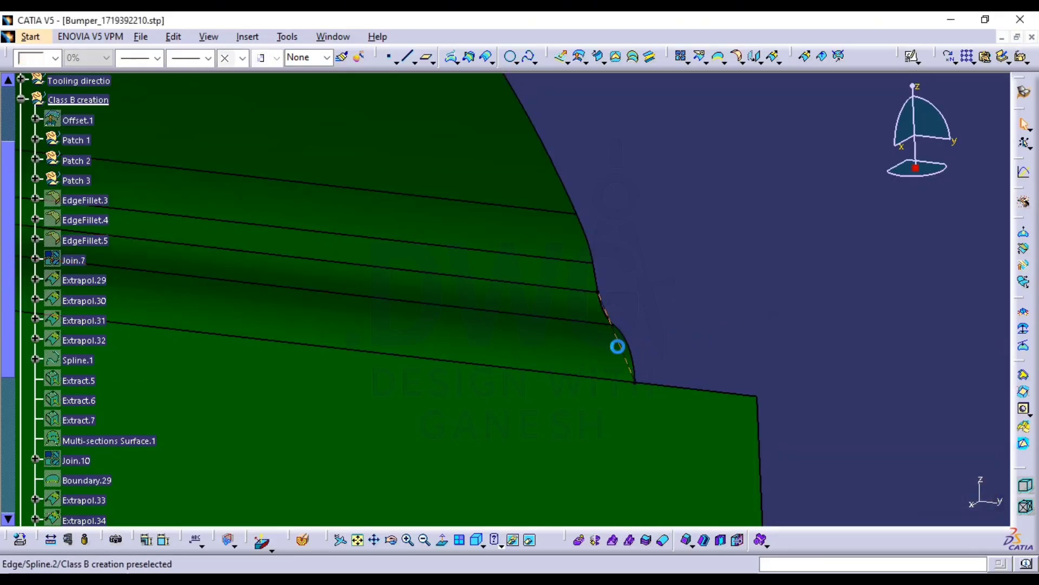
# Delete the Extrapol.37 feature from the Class B creation set
pyautogui.moveTo(783, 337); pyautogui.dragTo(779, 398, button='middle')
pyautogui.moveTo(636, 186); pyautogui.dragTo(701, 238, button='middle')
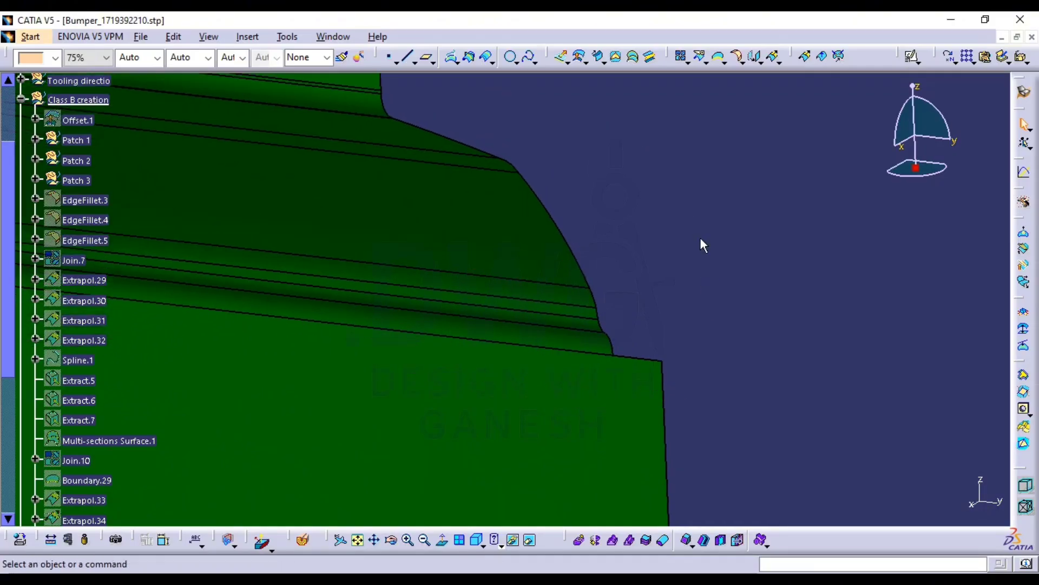
pyautogui.scroll(-3, 698, 239)
pyautogui.scroll(-1, 142, 352)
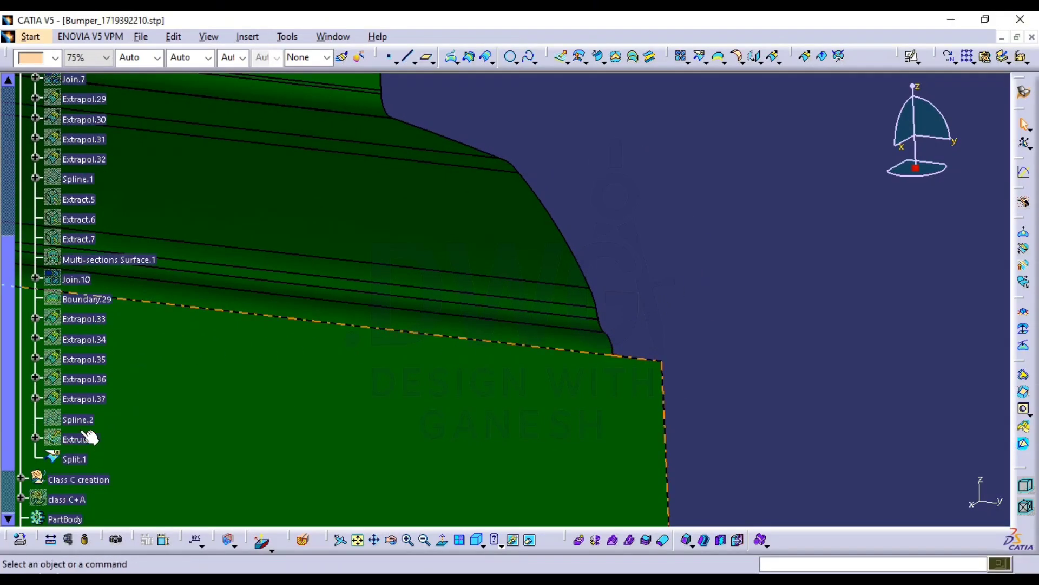
pyautogui.click(87, 400)
pyautogui.press('Delete')
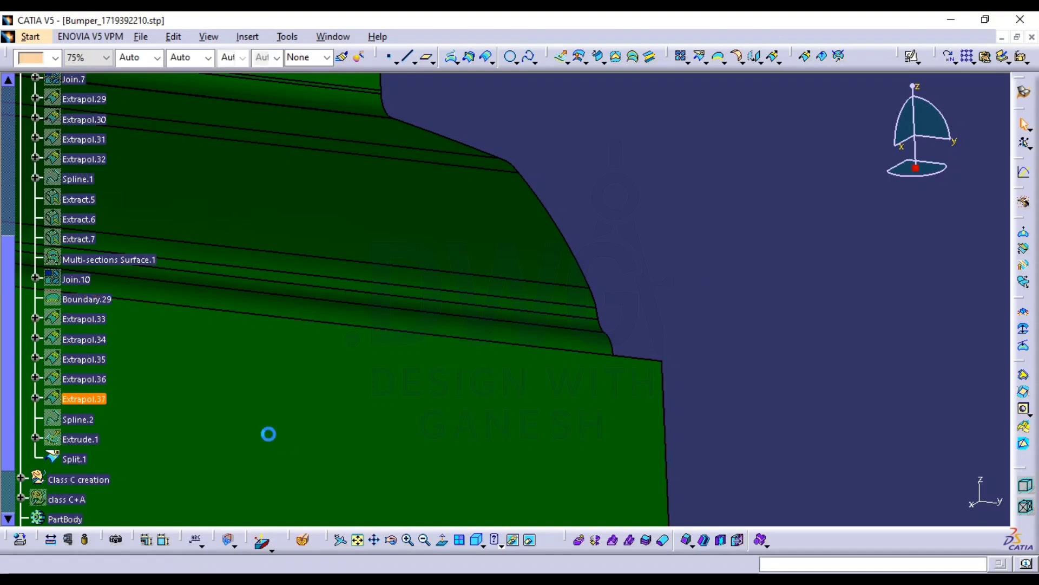
pyautogui.press('Return')
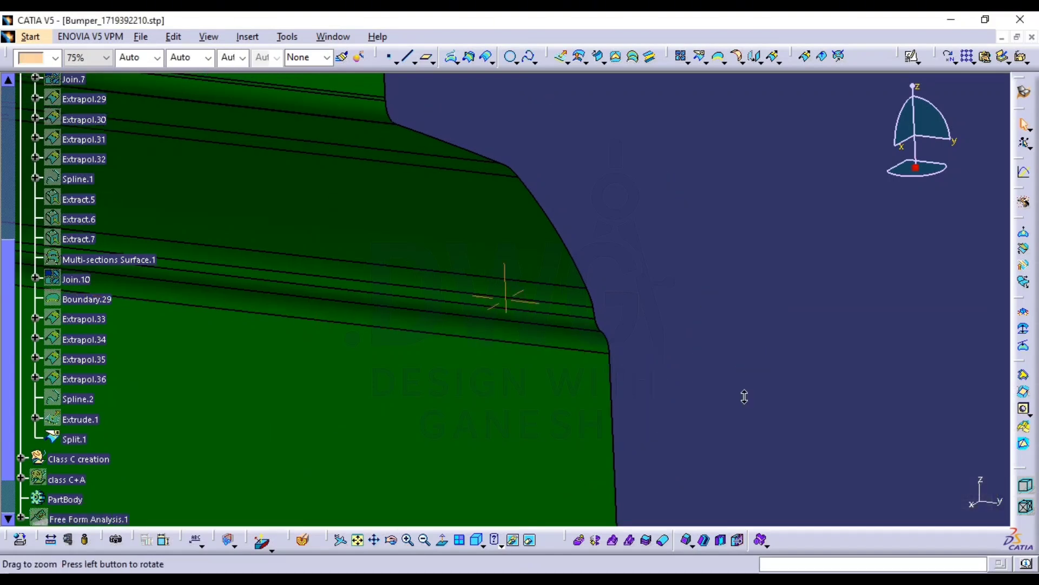
# Extrapolate Split.1 by 5 mm with curvature continuity, using a new boundary along the lower arm's end edge limited by its two corner vertices
pyautogui.moveTo(742, 394); pyautogui.dragTo(654, 312, button='middle')
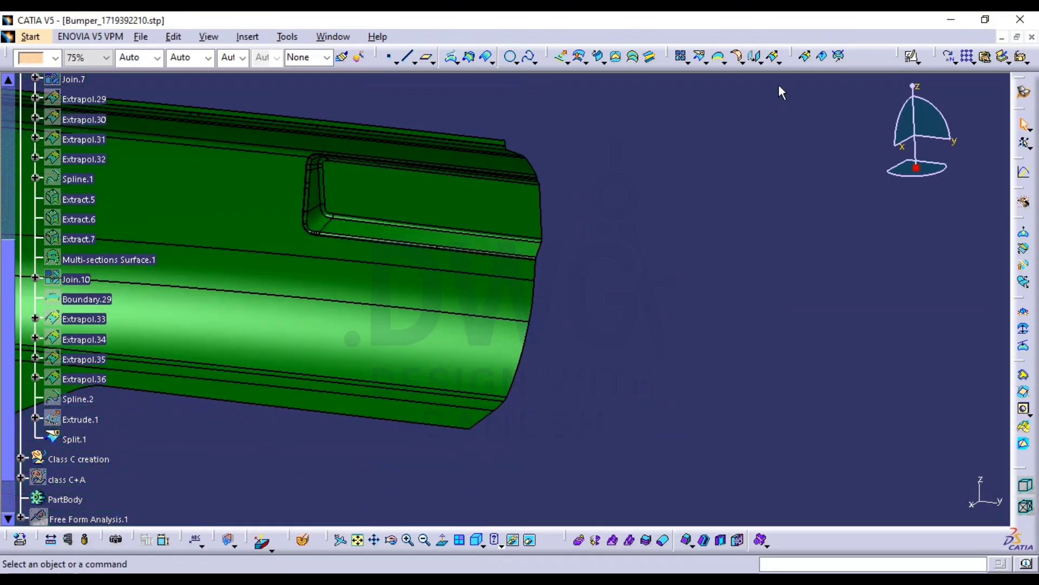
pyautogui.click(773, 64)
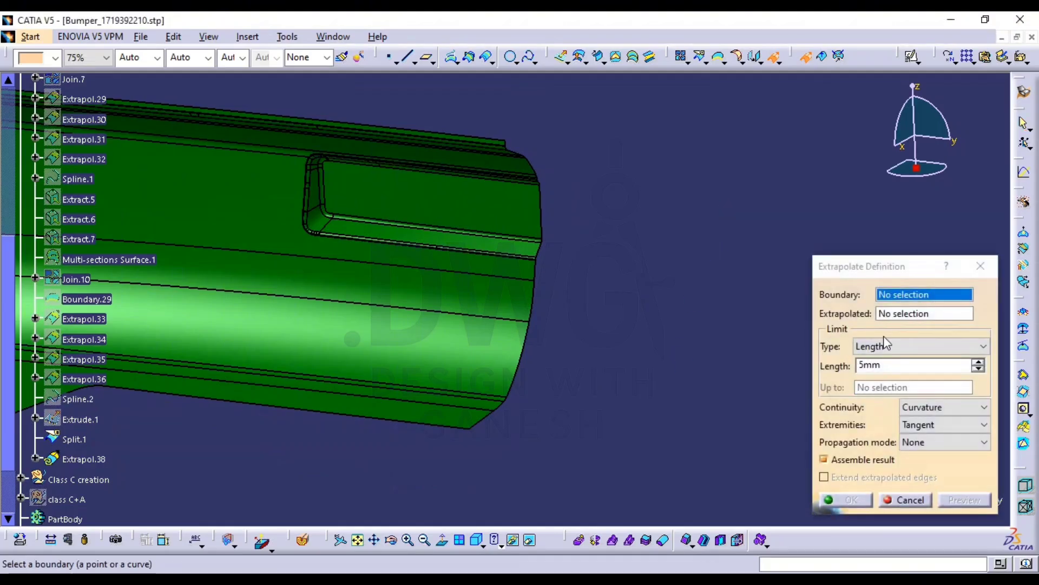
pyautogui.rightClick(882, 295)
pyautogui.click(926, 346)
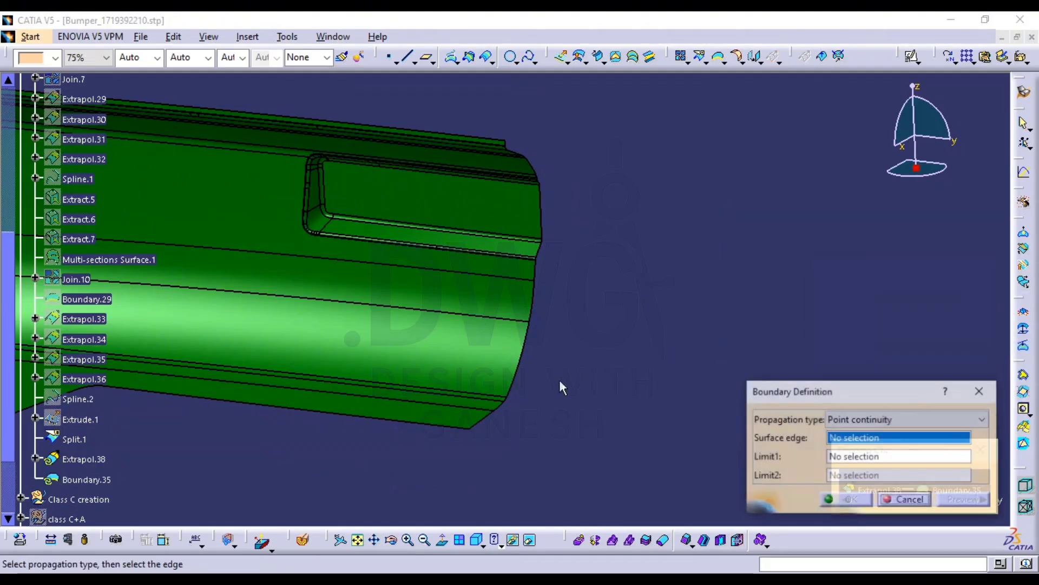
pyautogui.click(473, 429)
pyautogui.click(469, 429)
pyautogui.moveTo(573, 259); pyautogui.dragTo(574, 316, button='middle')
pyautogui.click(517, 203)
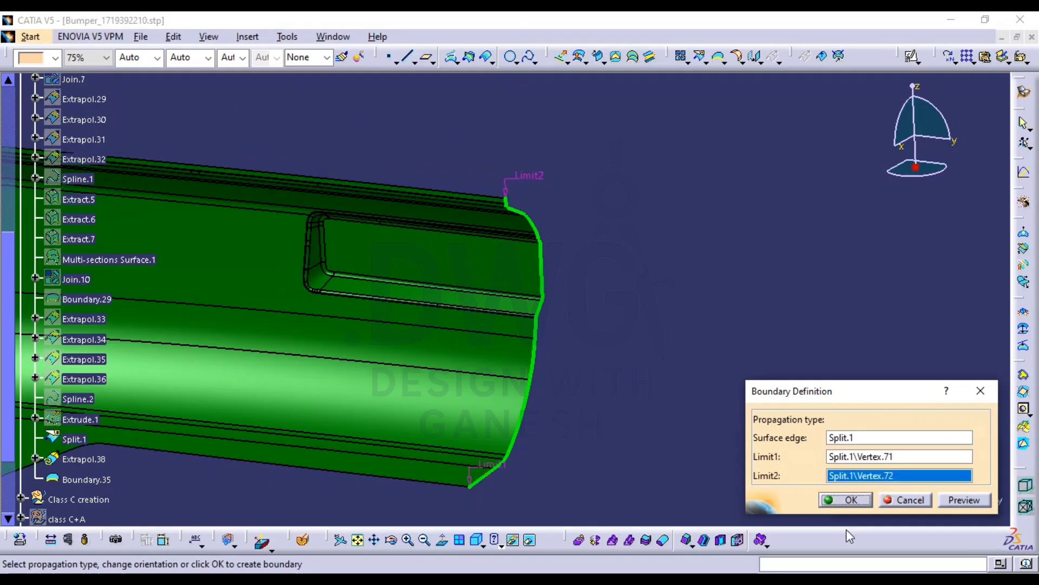
pyautogui.click(844, 500)
pyautogui.click(416, 409)
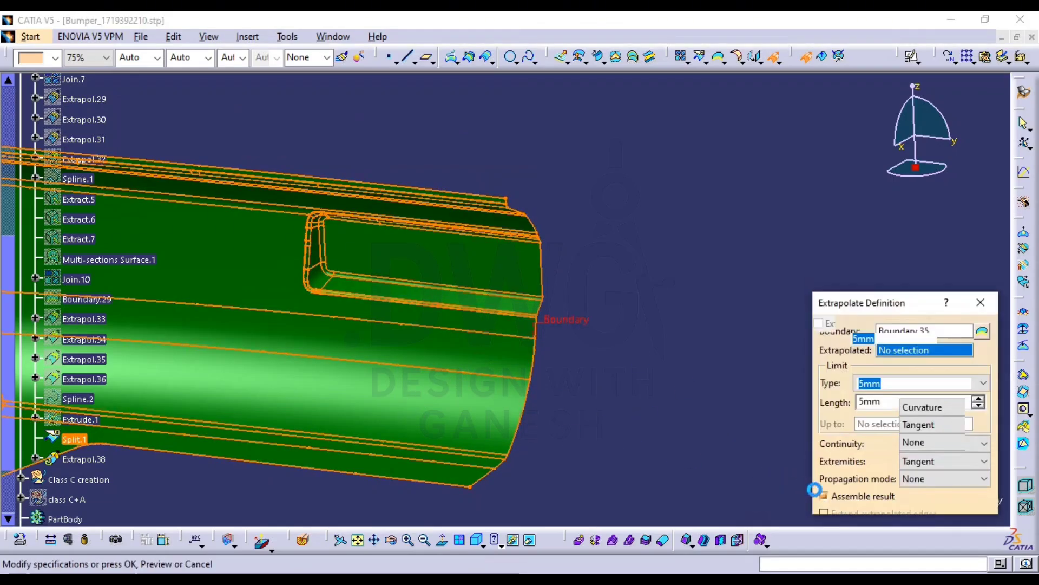
pyautogui.click(856, 501)
# Extrapolate Extrapol.38 by 5 mm along a new boundary around the open slot, limited by the end corners of the two arms
pyautogui.keyDown('ctrl'); pyautogui.moveTo(593, 243); pyautogui.dragTo(578, 331, button='middle'); pyautogui.keyUp('ctrl')
pyautogui.moveTo(497, 252); pyautogui.dragTo(533, 275, button='middle')
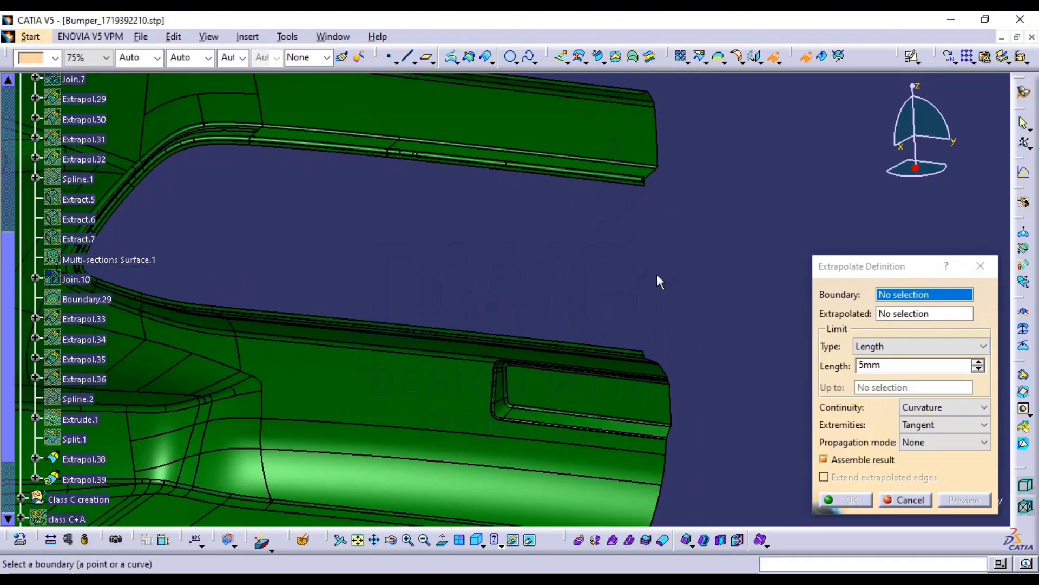
pyautogui.rightClick(922, 295)
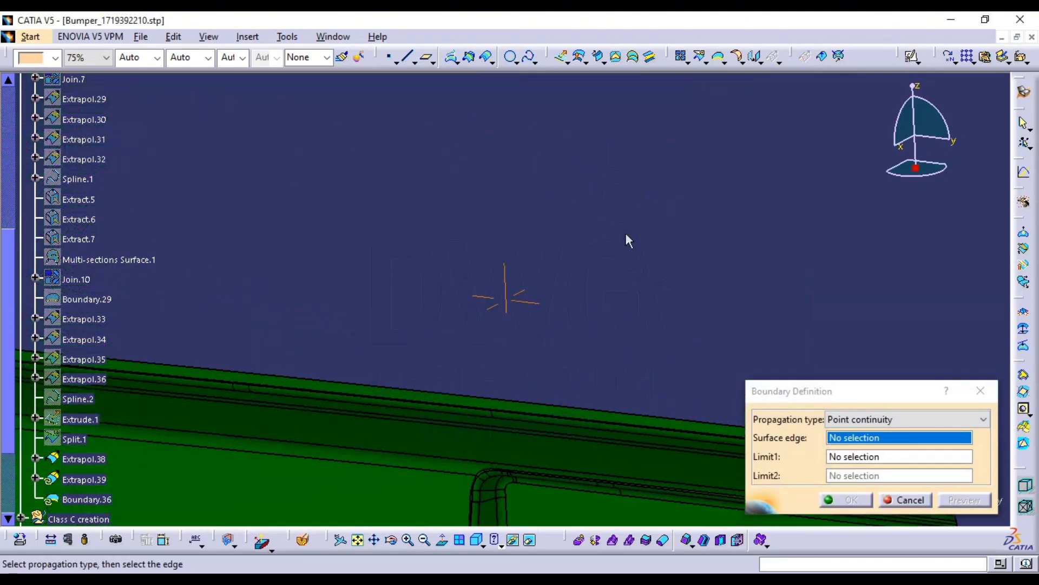
pyautogui.scroll(5, 534, 271)
pyautogui.click(495, 325)
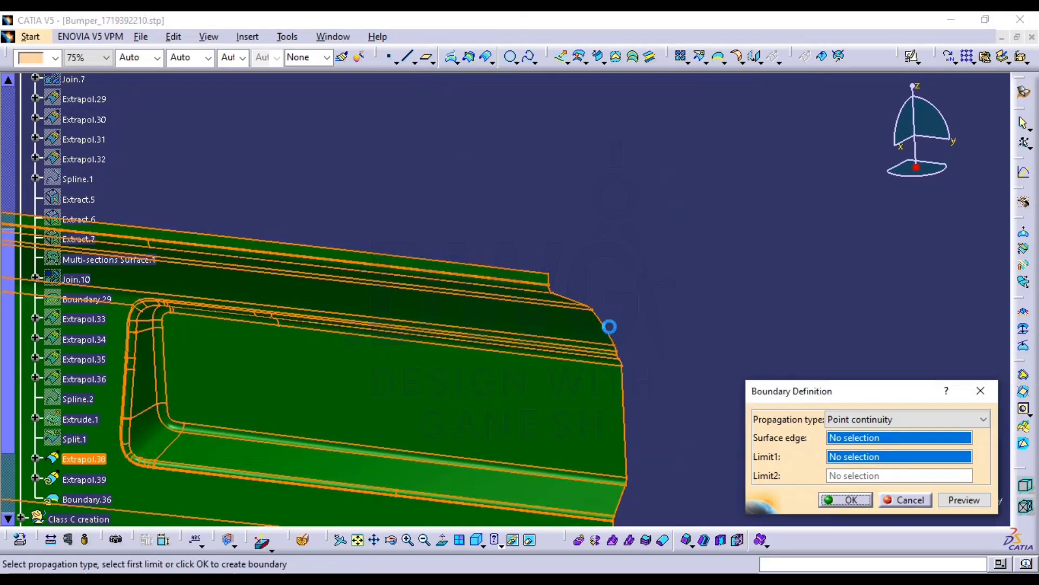
pyautogui.click(548, 272)
pyautogui.moveTo(594, 169)
pyautogui.keyDown('ctrl'); pyautogui.mouseDown(button='middle')
pyautogui.moveTo(550, 331)
pyautogui.moveTo(513, 230)
pyautogui.mouseUp(button='middle'); pyautogui.keyUp('ctrl')
pyautogui.click(512, 179)
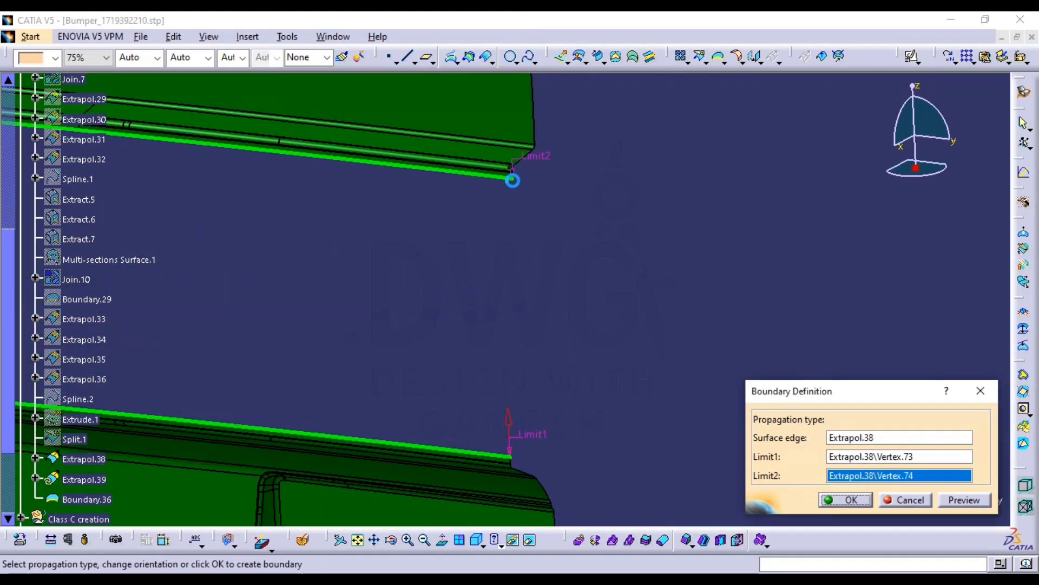
pyautogui.click(851, 499)
pyautogui.moveTo(633, 383); pyautogui.dragTo(494, 399, button='middle')
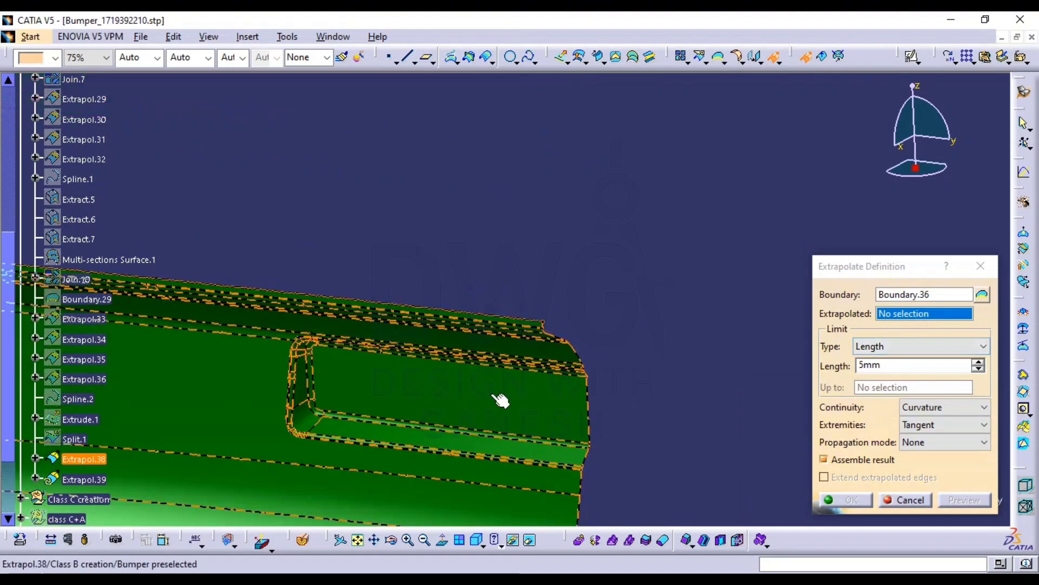
pyautogui.click(479, 404)
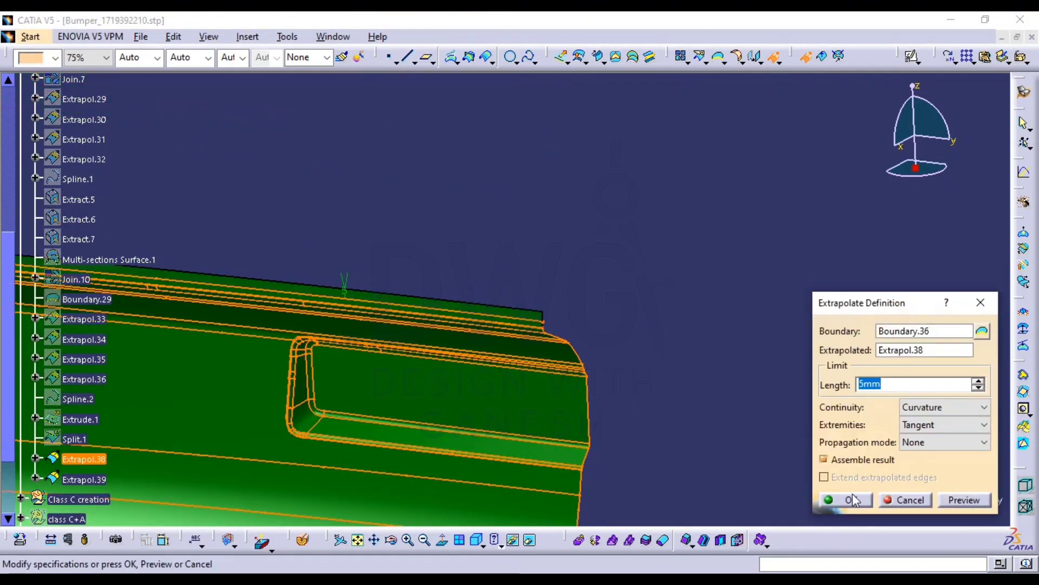
pyautogui.click(854, 499)
pyautogui.press('Escape')
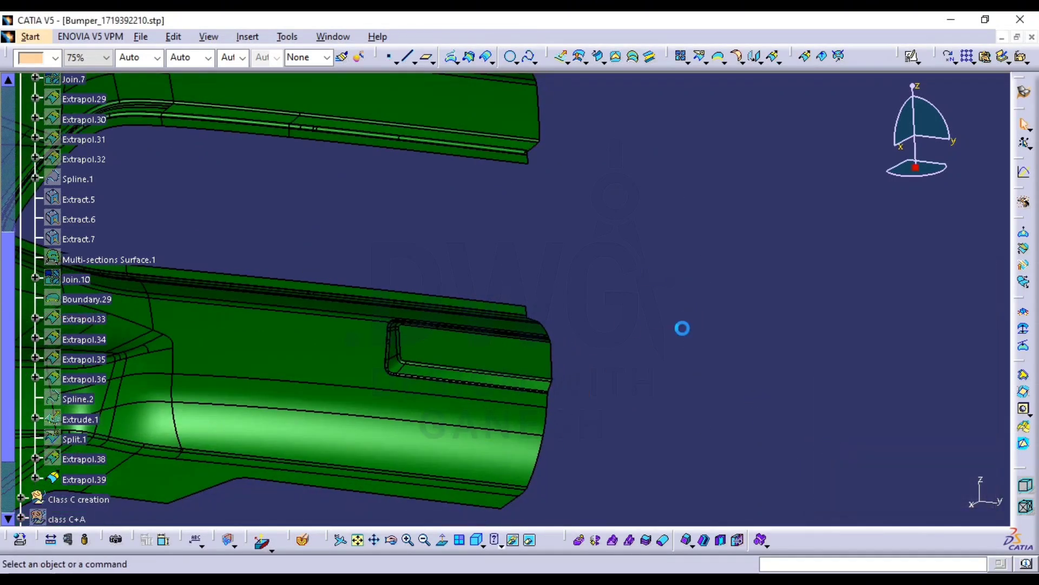
# Join the extrapolated Class B surface with a 0.001 mm merging distance and connexity checking
pyautogui.moveTo(636, 249); pyautogui.dragTo(645, 436, button='middle')
pyautogui.moveTo(574, 268); pyautogui.dragTo(762, 261, button='middle')
pyautogui.click(681, 56)
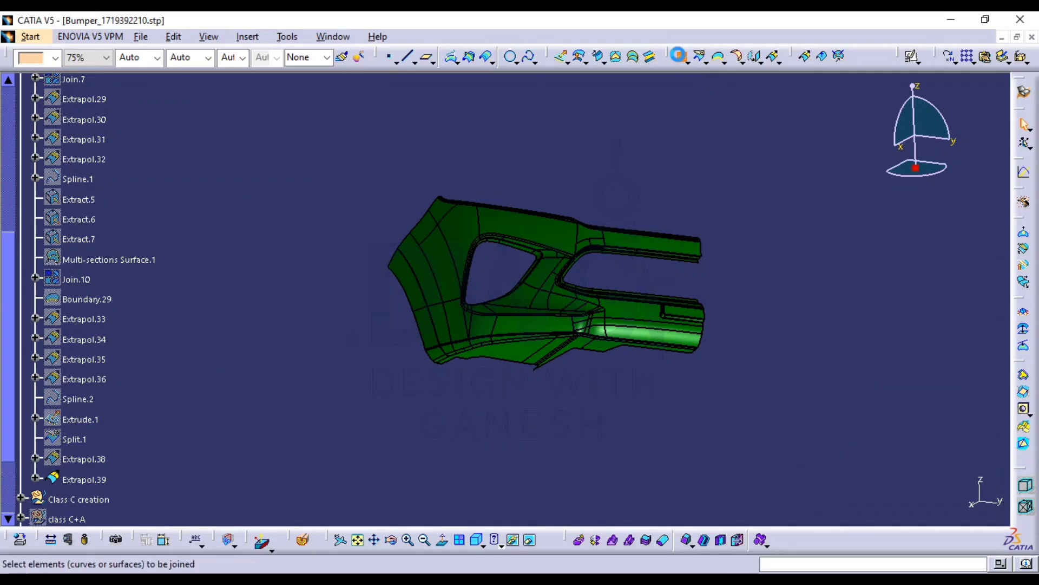
pyautogui.moveTo(756, 149); pyautogui.dragTo(378, 458)
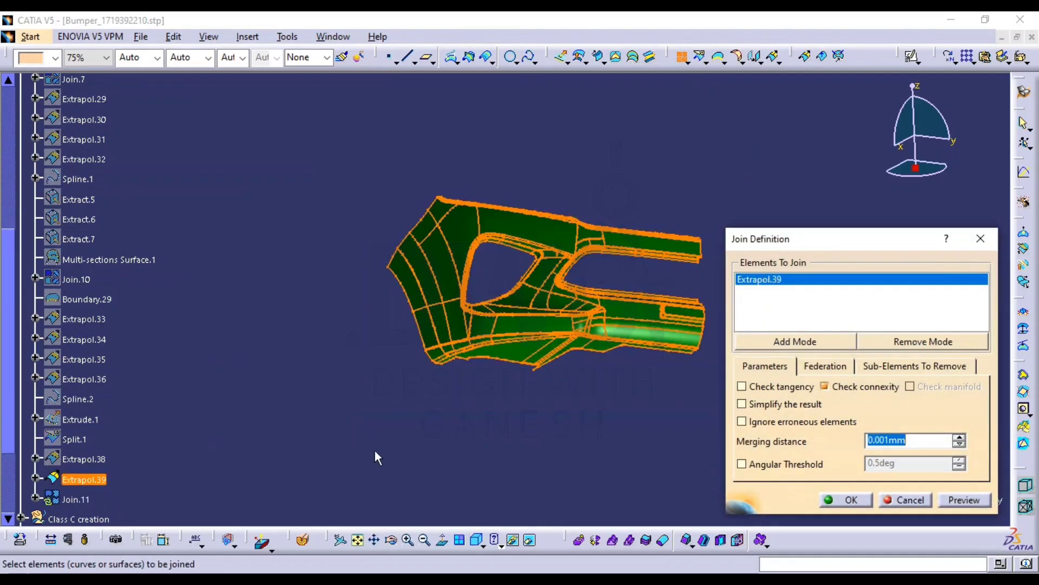
pyautogui.click(848, 499)
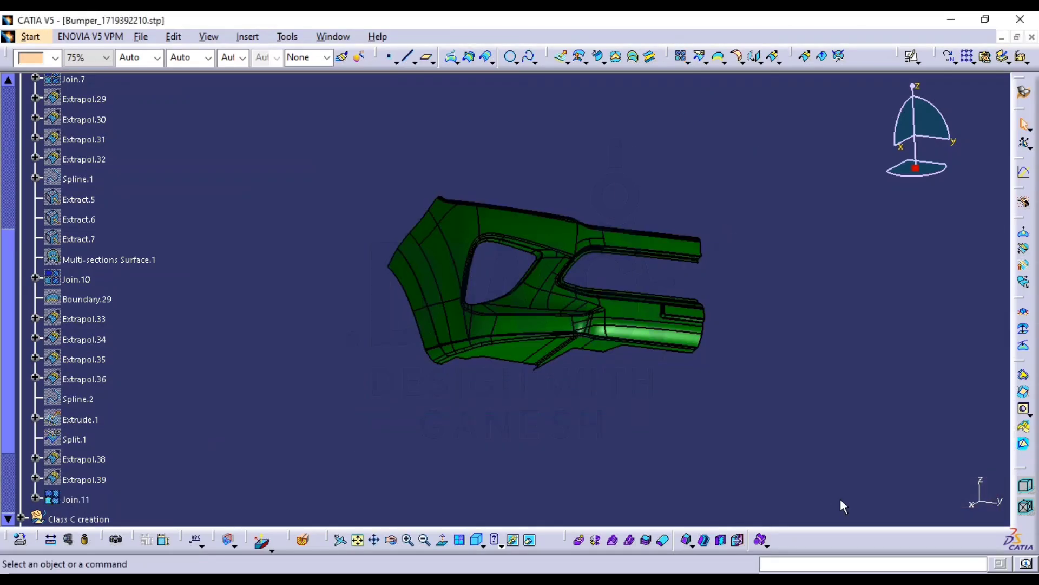
# Check the joined Class B surface's free edges with a temporary boundary, then discard the boundary
pyautogui.click(720, 55)
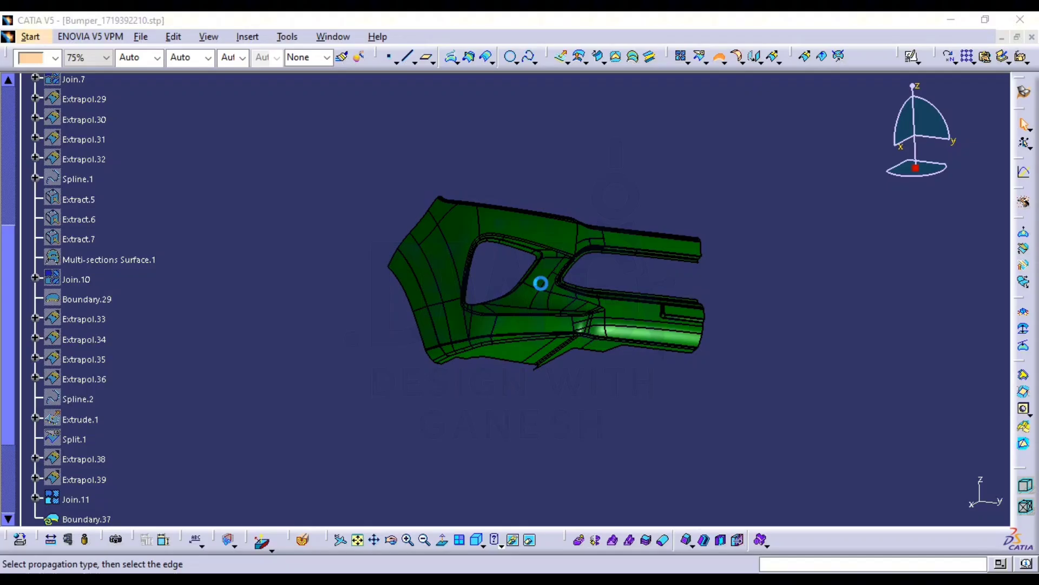
pyautogui.click(460, 273)
pyautogui.moveTo(616, 368); pyautogui.dragTo(603, 336, button='middle')
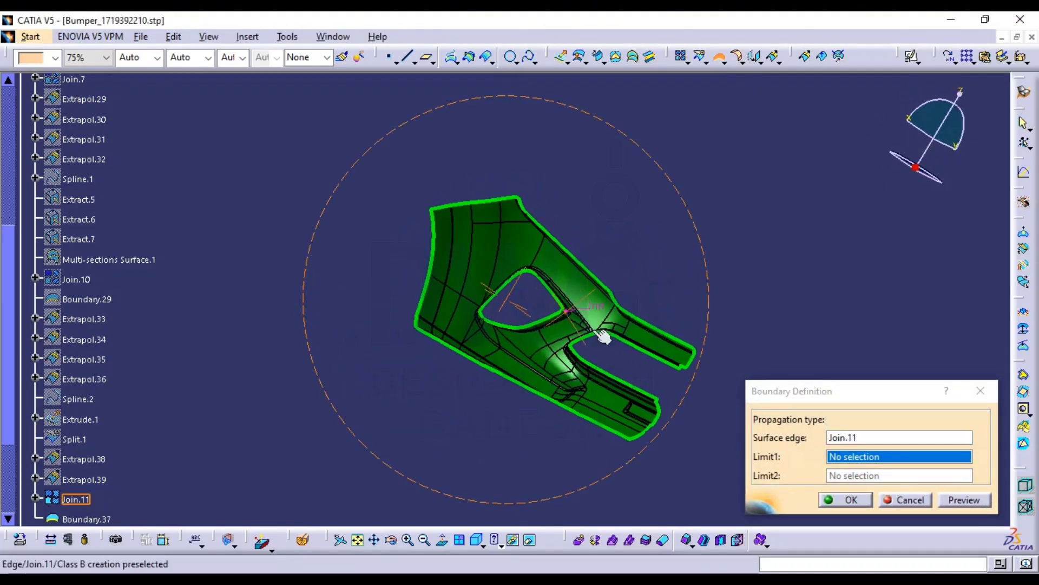
pyautogui.press('Escape')
# Collapse the Class B creation set and show the class C+A set with its Join.9 surface listed
pyautogui.scroll(-3, 166, 385)
pyautogui.scroll(12, 156, 380)
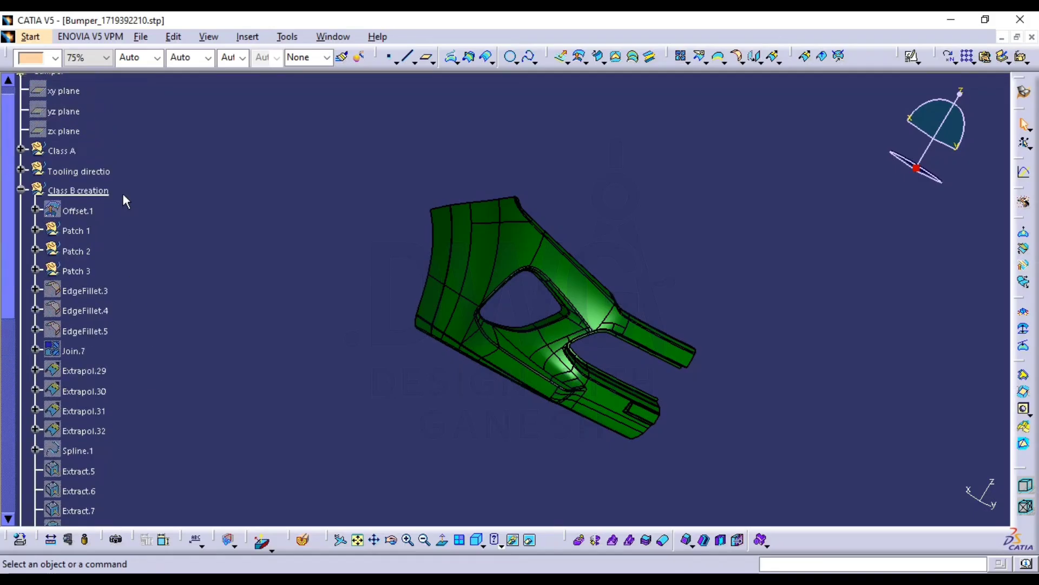
pyautogui.click(24, 283)
pyautogui.click(199, 263)
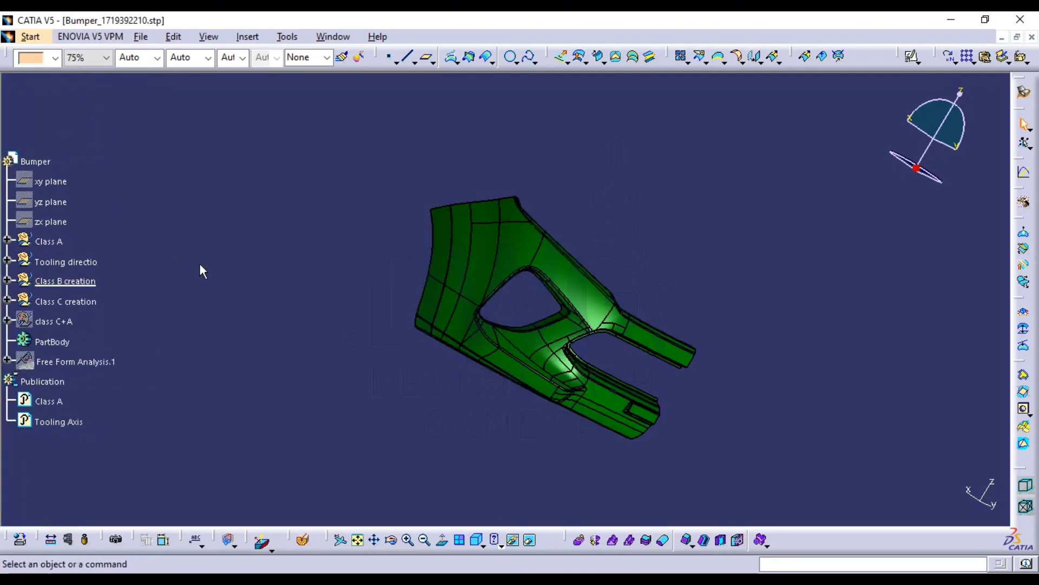
pyautogui.click(7, 320)
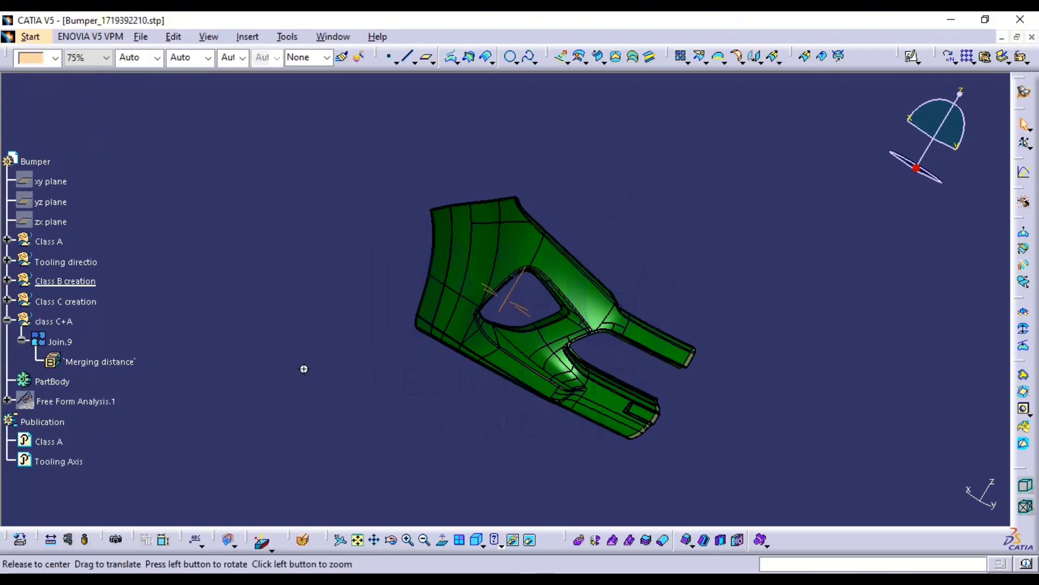
pyautogui.moveTo(304, 366); pyautogui.dragTo(755, 321, button='middle')
pyautogui.click(22, 339)
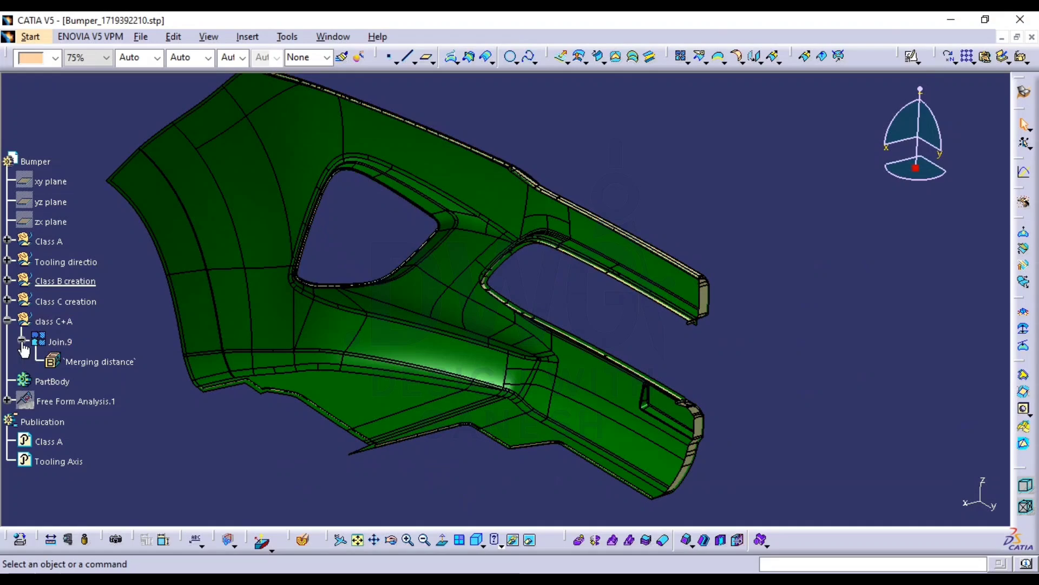
# Try to trim the Class B surface Join.11 with the class C+A surface Join.9 in Standard mode
pyautogui.keyDown('ctrl'); pyautogui.moveTo(663, 357); pyautogui.dragTo(686, 287, button='middle'); pyautogui.keyUp('ctrl')
pyautogui.moveTo(856, 361); pyautogui.dragTo(617, 187, button='middle')
pyautogui.moveTo(898, 193); pyautogui.dragTo(656, 232, button='middle')
pyautogui.moveTo(656, 232); pyautogui.dragTo(616, 312, button='middle')
pyautogui.moveTo(750, 253); pyautogui.dragTo(728, 301, button='middle')
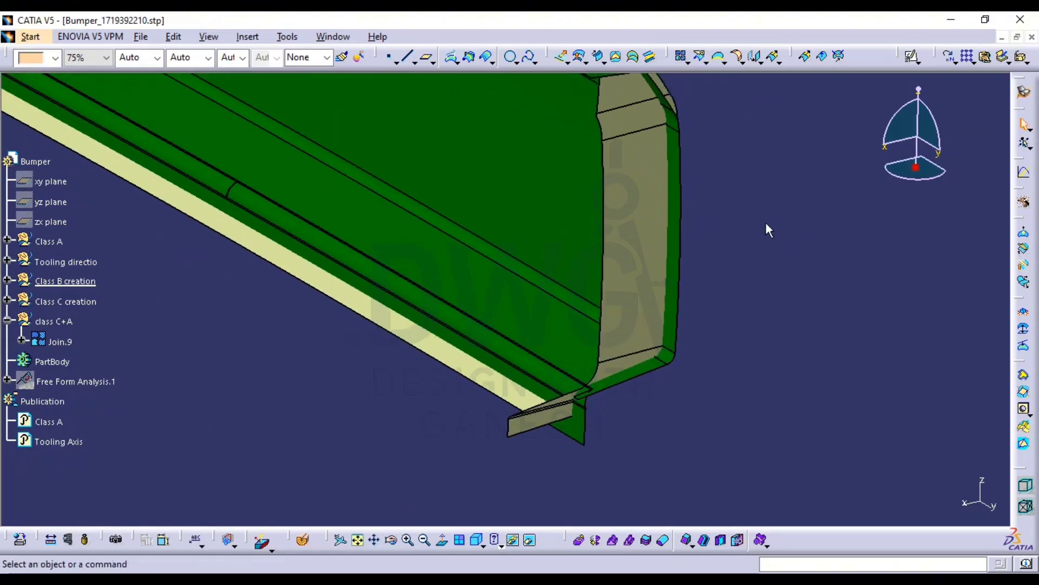
pyautogui.click(707, 64)
pyautogui.click(719, 96)
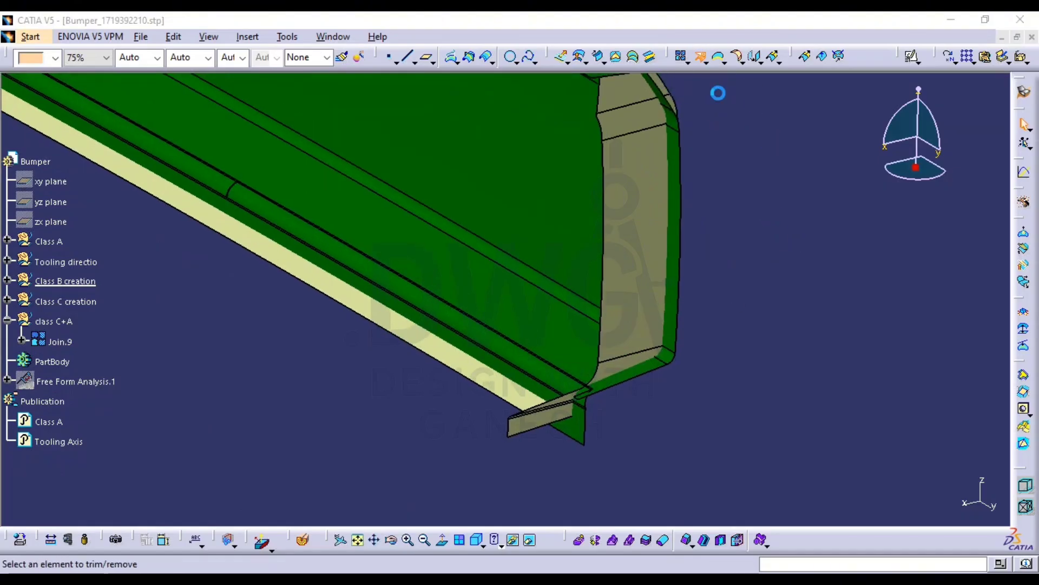
pyautogui.click(497, 170)
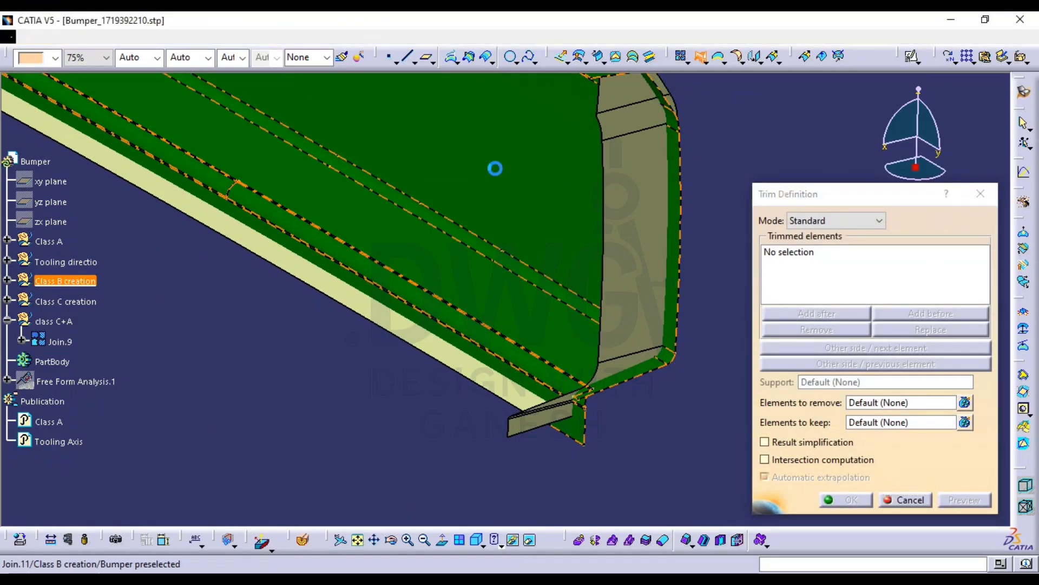
pyautogui.keyDown('ctrl'); pyautogui.moveTo(584, 255); pyautogui.dragTo(454, 346, button='middle'); pyautogui.keyUp('ctrl')
pyautogui.moveTo(400, 319); pyautogui.dragTo(283, 278, button='middle')
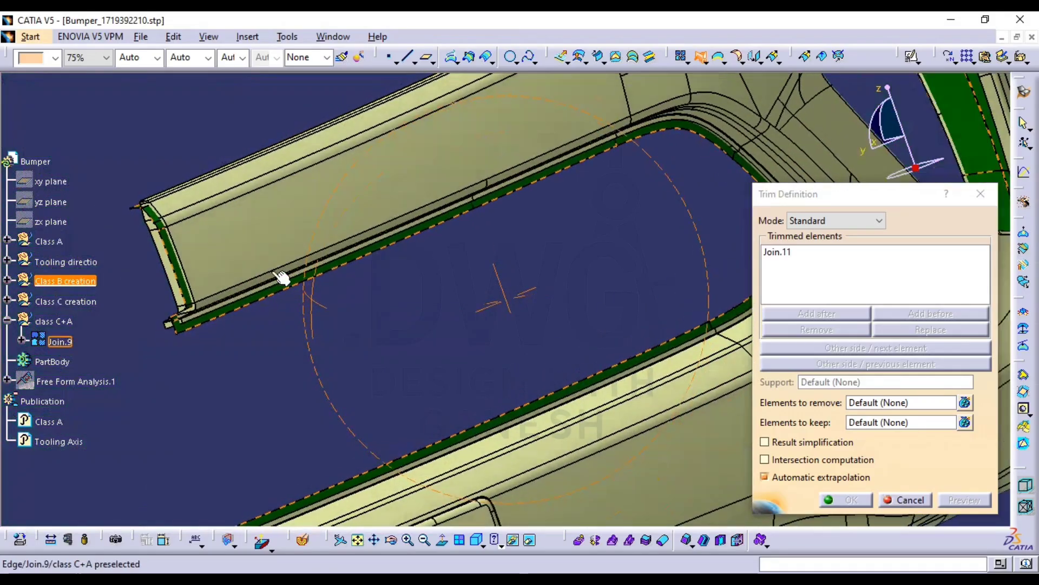
pyautogui.click(428, 174)
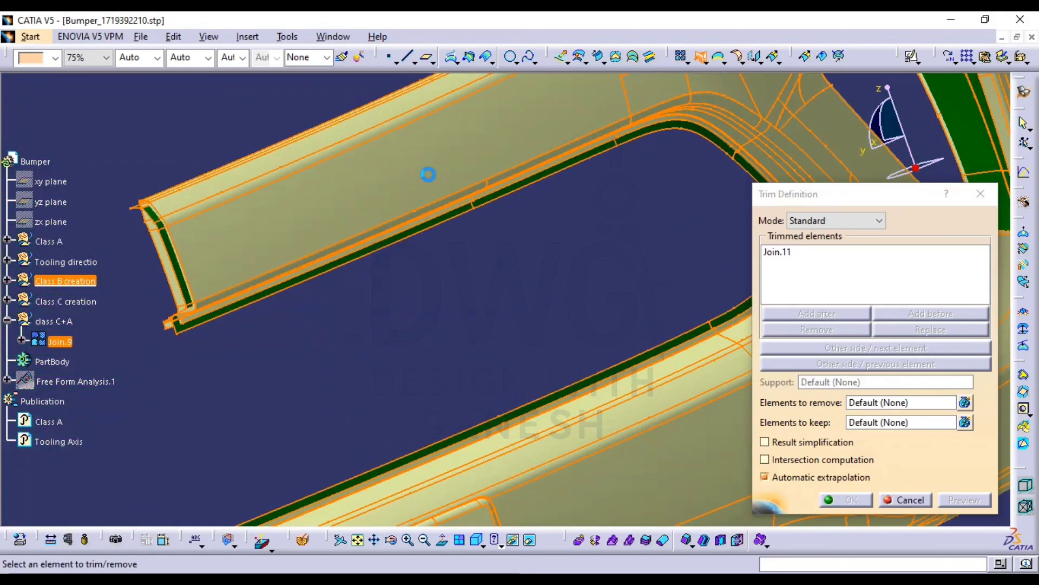
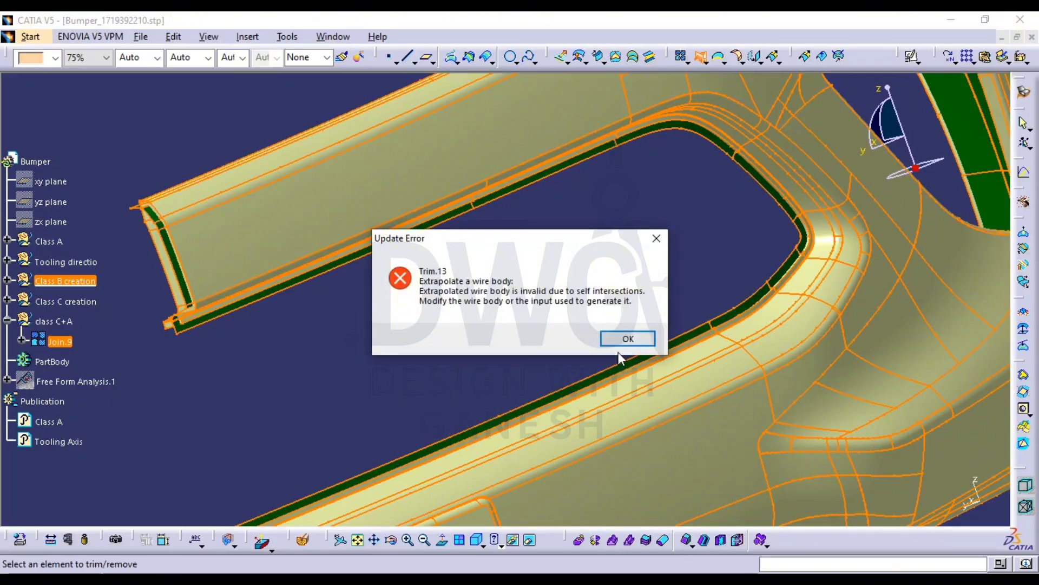
pyautogui.click(626, 337)
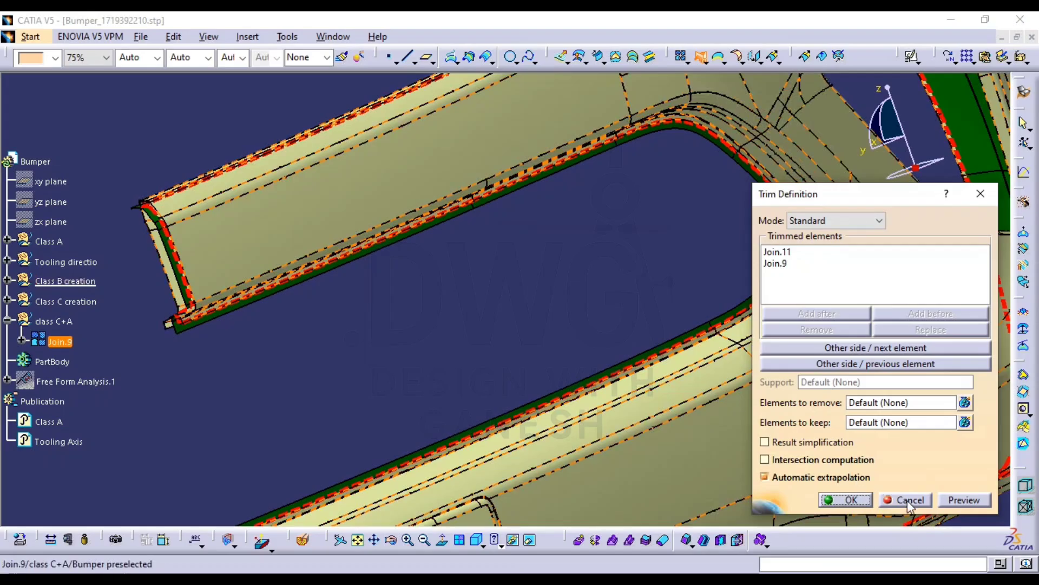
pyautogui.click(909, 502)
# Try to intersect the Class B surface Join.11 with the class C+A surface Join.9, and undo the resulting intersection
pyautogui.moveTo(619, 333); pyautogui.dragTo(754, 297, button='middle')
pyautogui.moveTo(532, 261); pyautogui.dragTo(655, 383, button='middle')
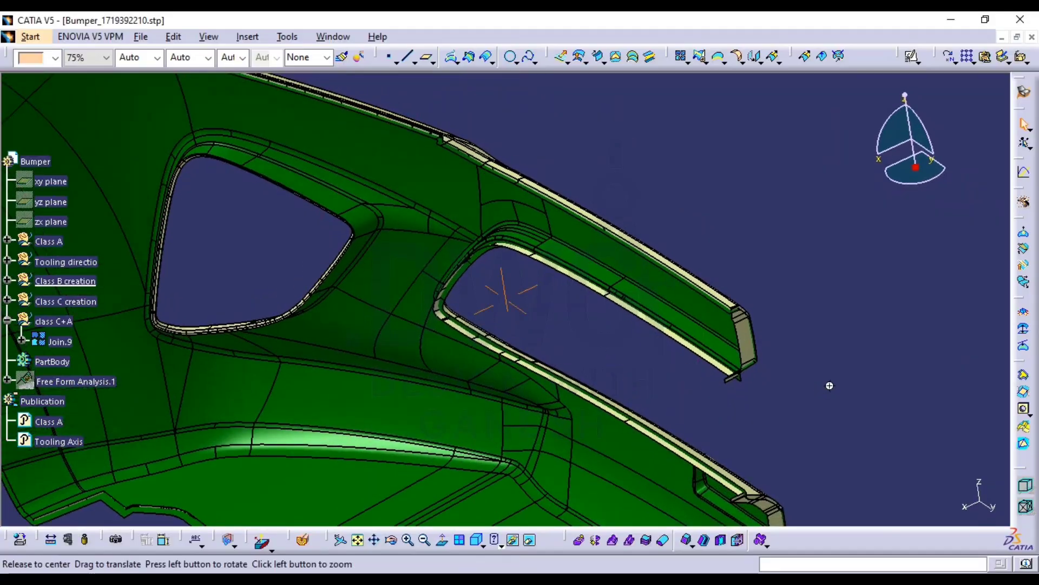
pyautogui.moveTo(830, 386); pyautogui.dragTo(781, 393, button='middle')
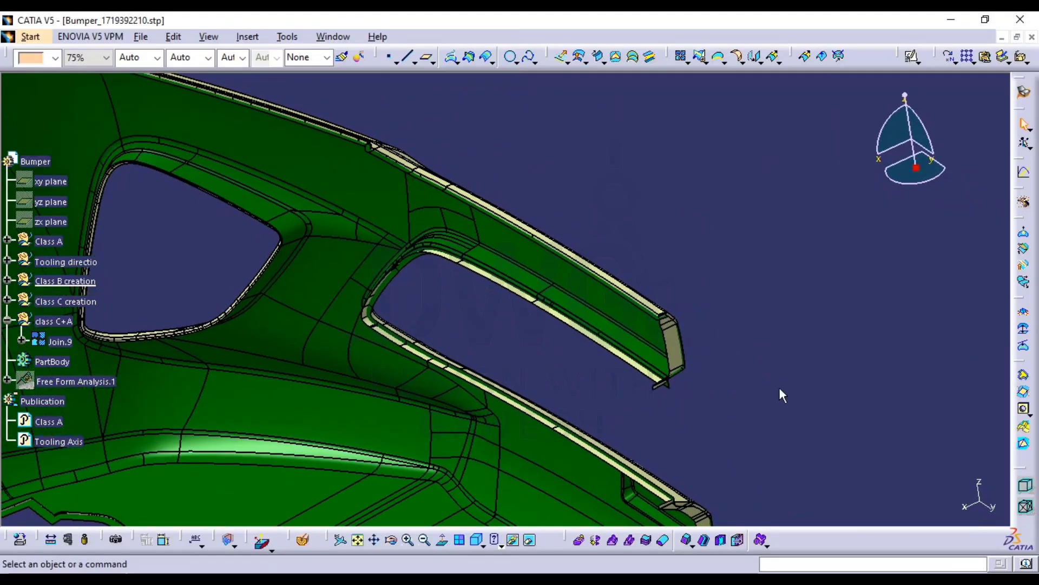
pyautogui.click(470, 56)
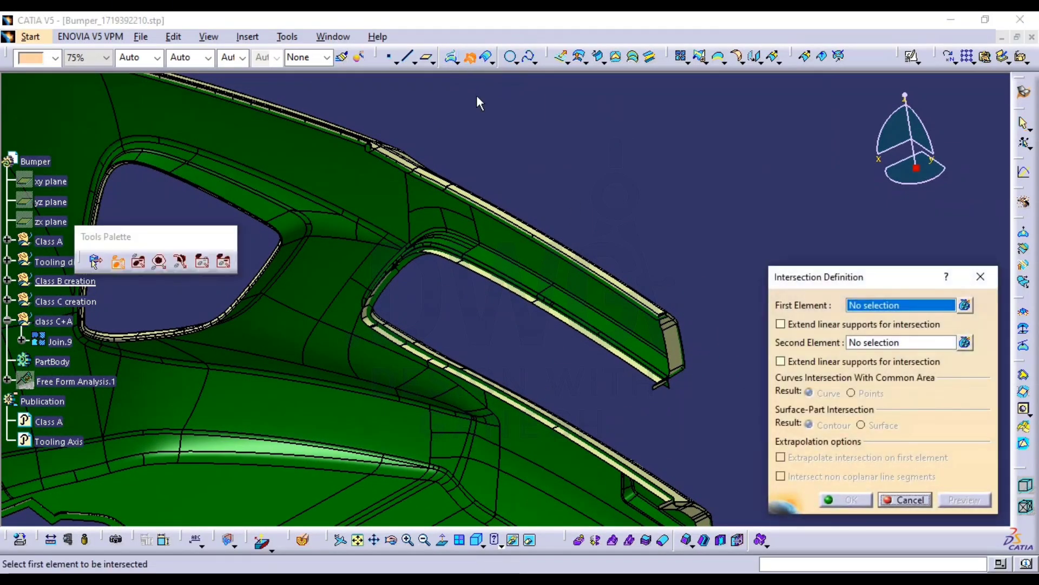
pyautogui.click(349, 183)
pyautogui.moveTo(401, 225); pyautogui.dragTo(158, 336, button='middle')
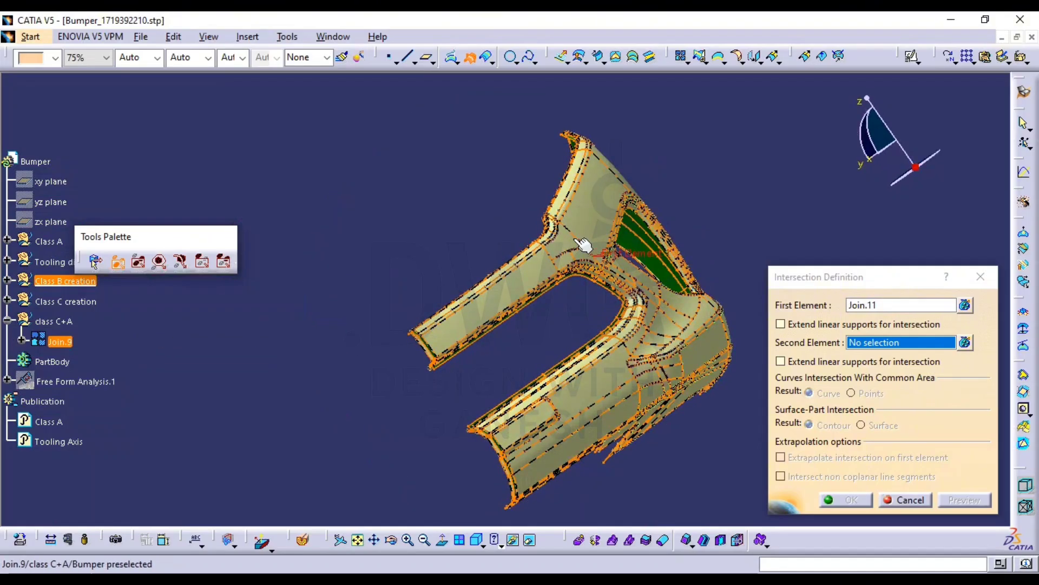
pyautogui.click(590, 216)
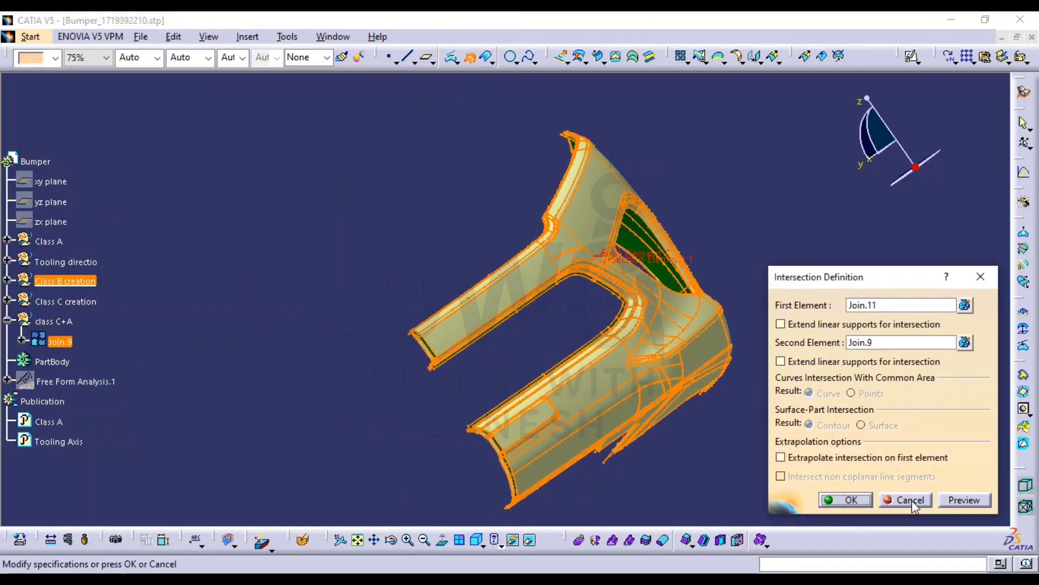
pyautogui.click(854, 499)
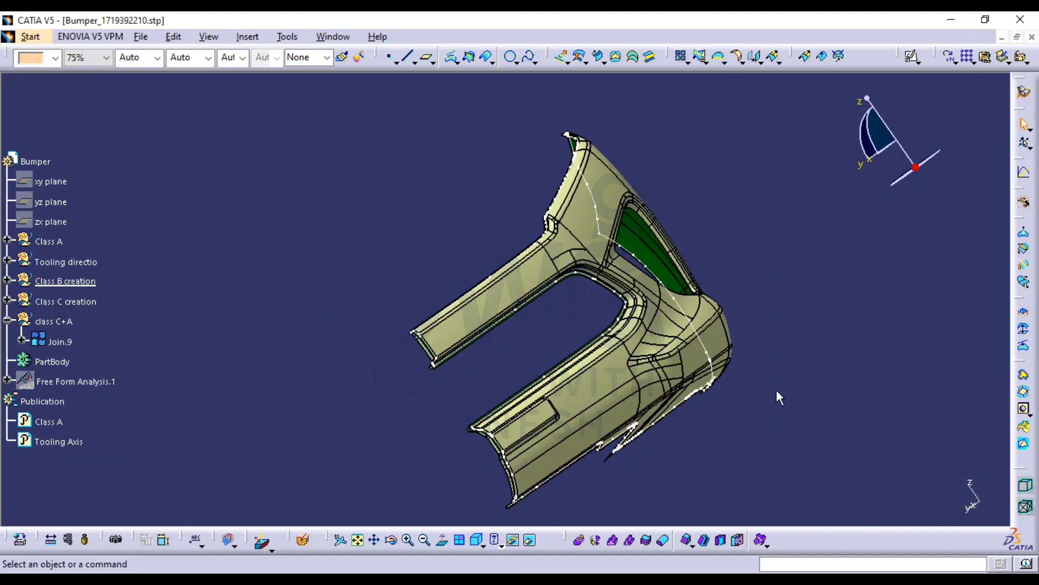
pyautogui.moveTo(777, 397); pyautogui.dragTo(795, 427, button='middle')
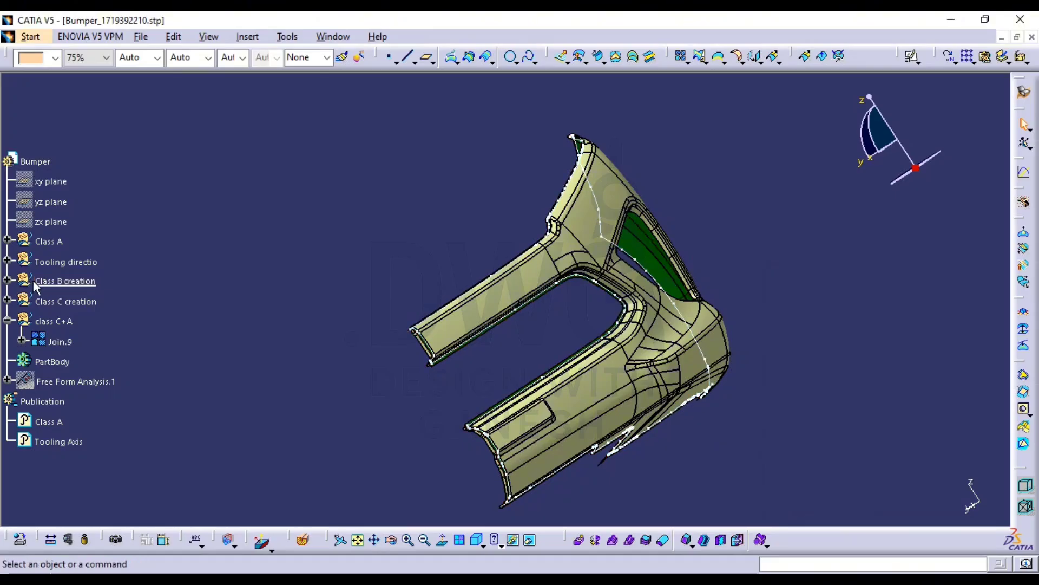
pyautogui.click(62, 290)
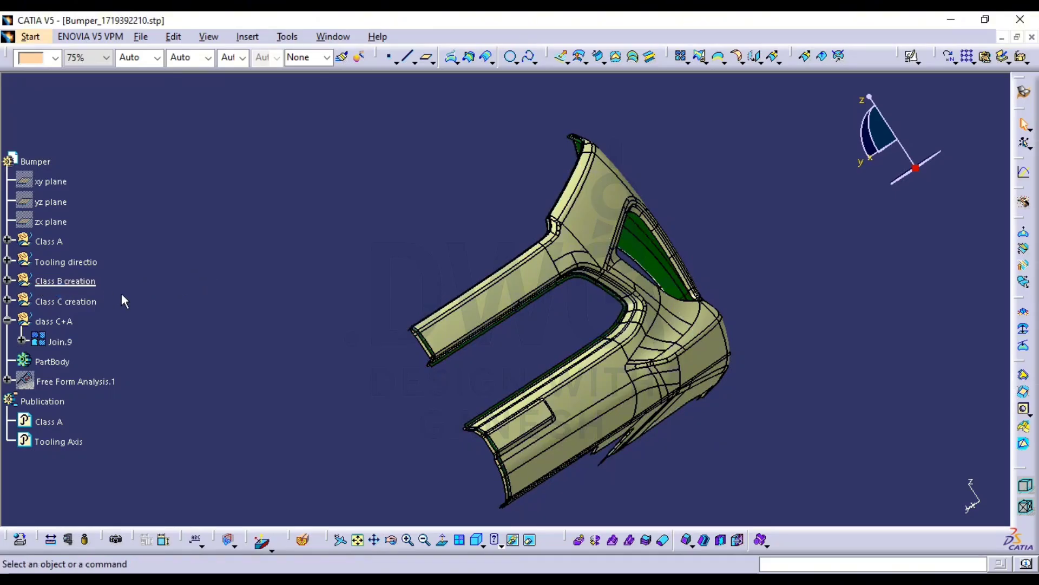
# Collapse the class C+A set and insert a geometrical set named "Finel trim" under Bumper
pyautogui.click(8, 320)
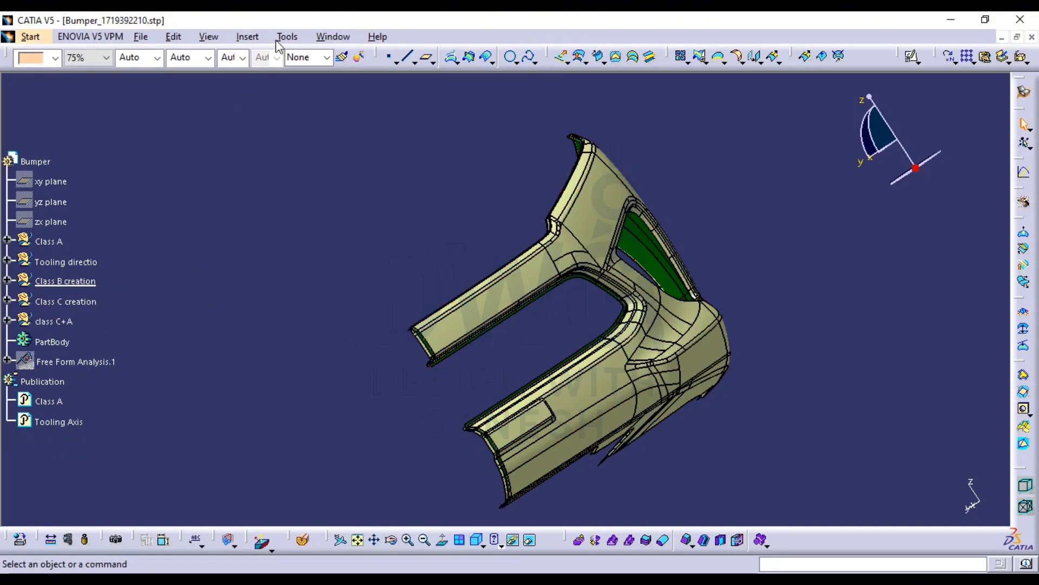
pyautogui.click(248, 36)
pyautogui.click(271, 79)
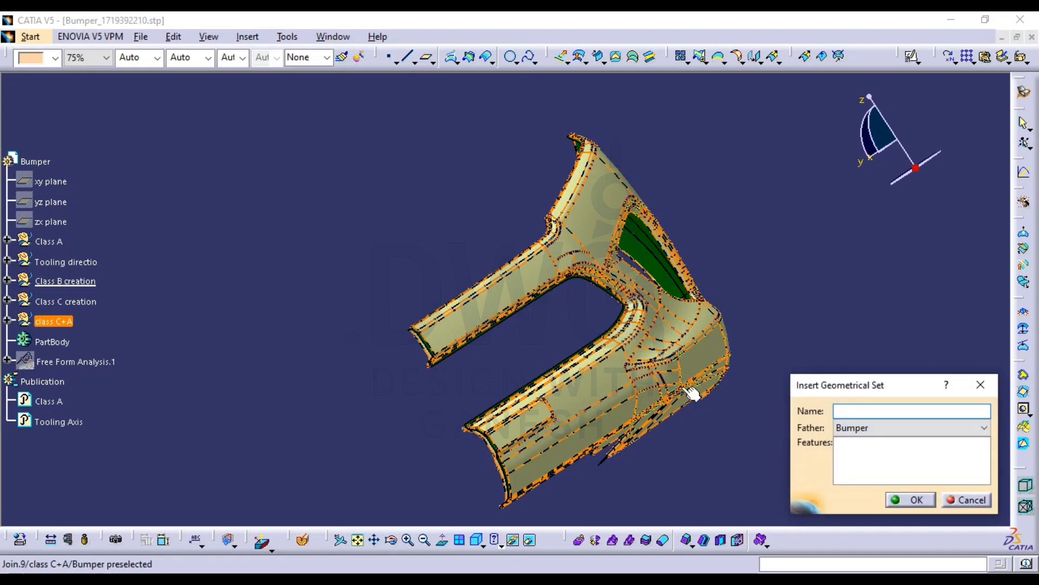
pyautogui.write('Finel trim')
pyautogui.press('Return')
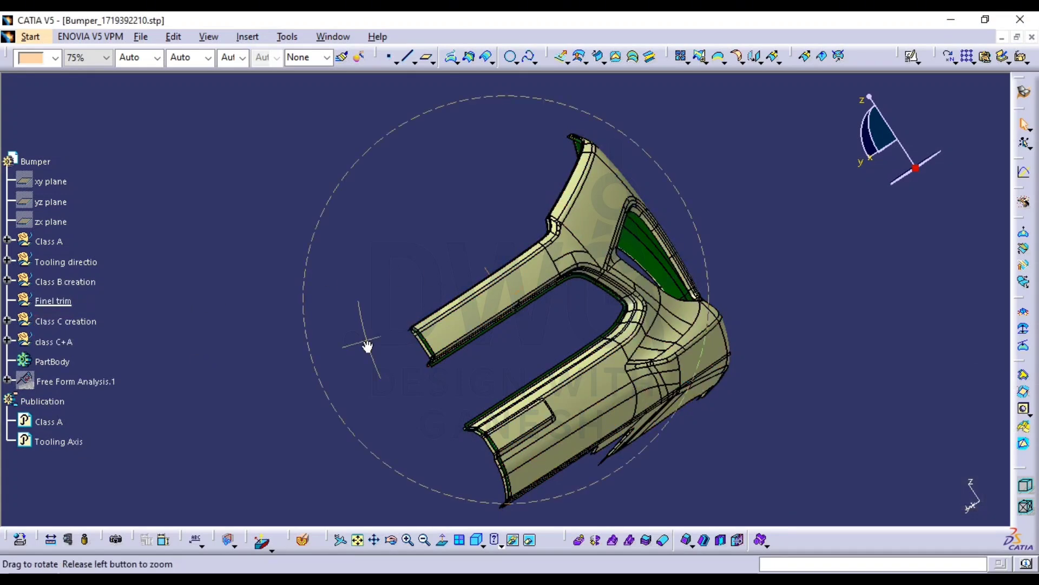
# Create an intersection between the class C+A surface Join.9 and the Class B surface Join.11 in the Finel trim set
pyautogui.moveTo(367, 347); pyautogui.dragTo(466, 346, button='middle')
pyautogui.moveTo(528, 359); pyautogui.dragTo(515, 334, button='middle')
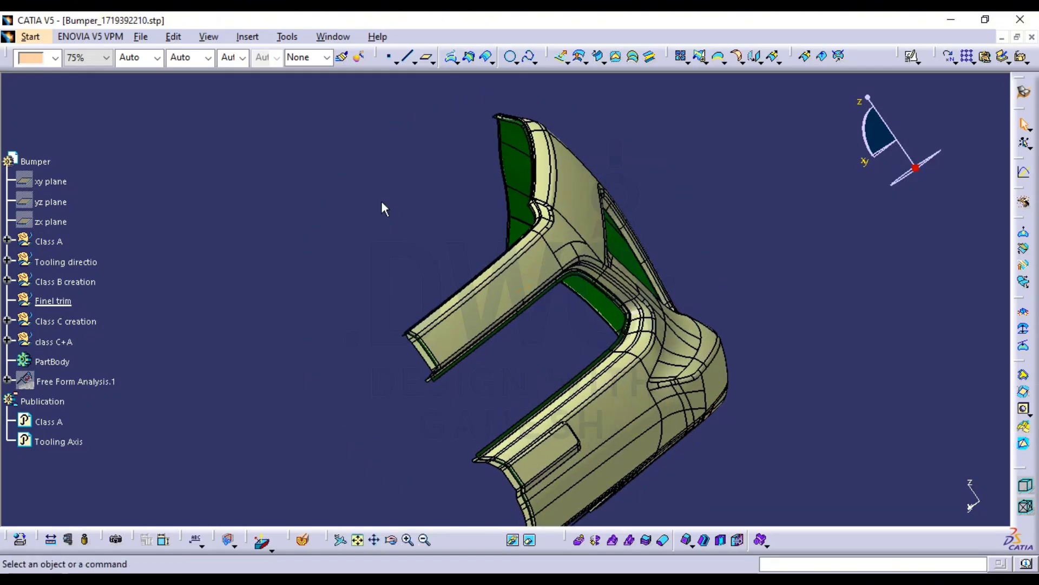
pyautogui.click(470, 55)
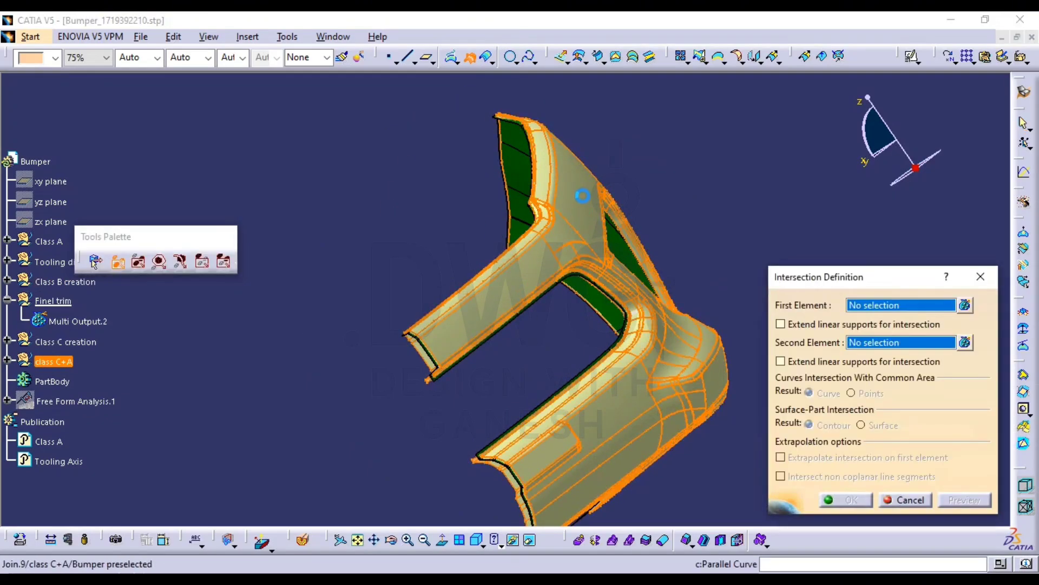
pyautogui.click(532, 169)
pyautogui.click(533, 169)
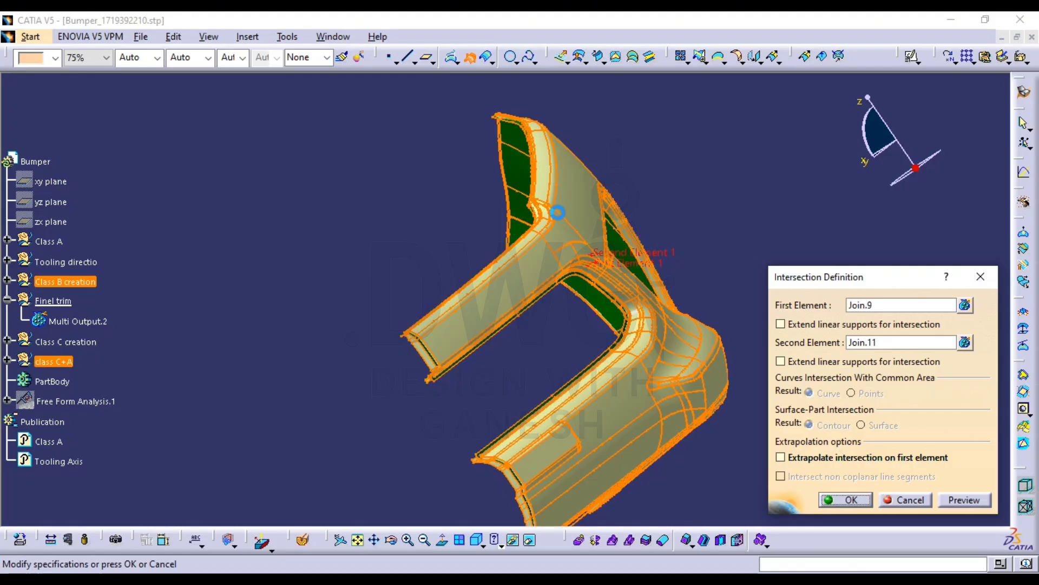
pyautogui.press('Return')
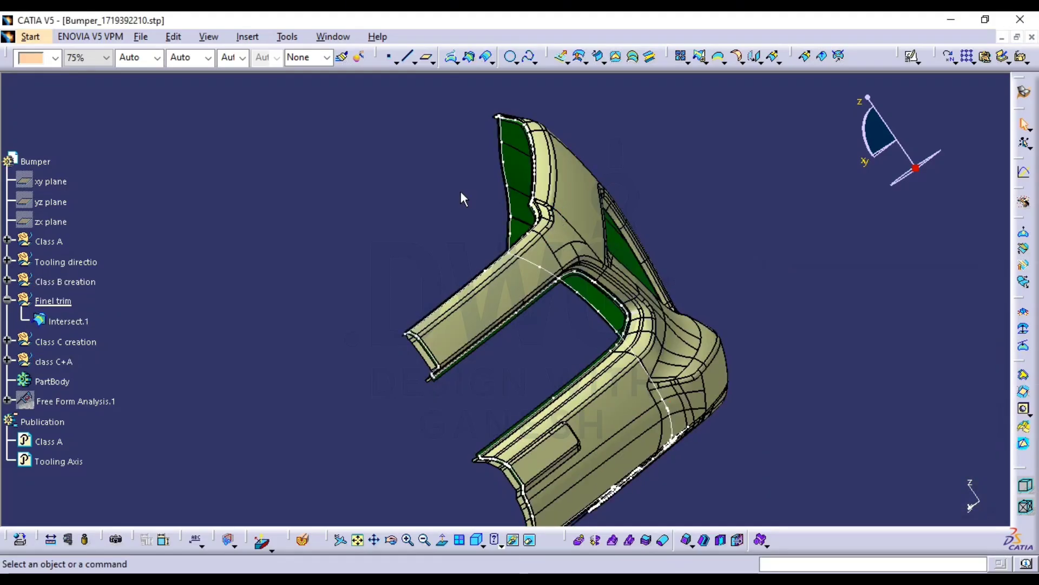
# Hide the Class B creation and class C+A sets and examine the isolated intersection curve for gaps at the bumper's lower end corner
pyautogui.moveTo(557, 294); pyautogui.dragTo(679, 338, button='middle')
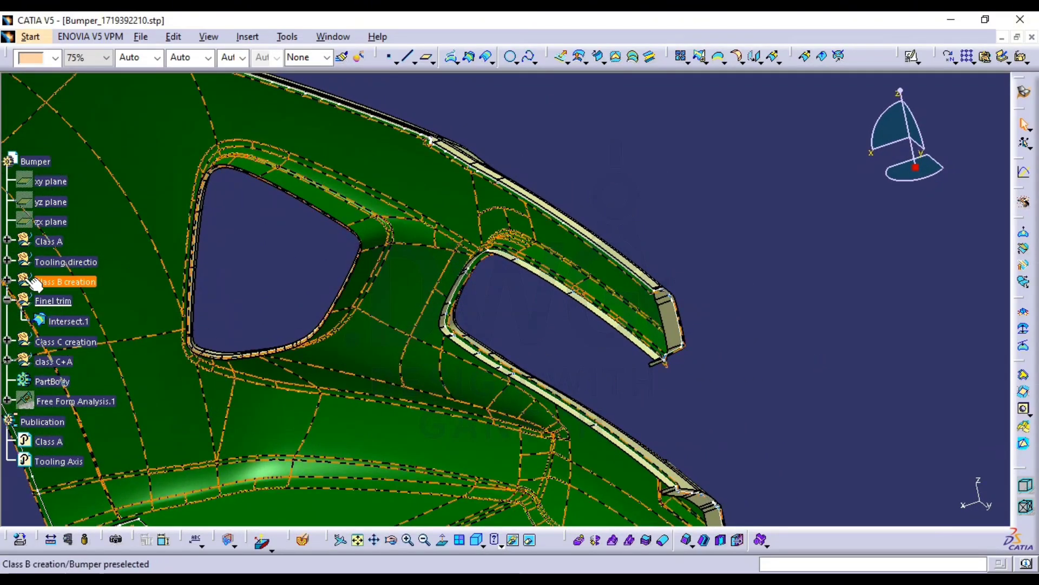
pyautogui.click(7, 299)
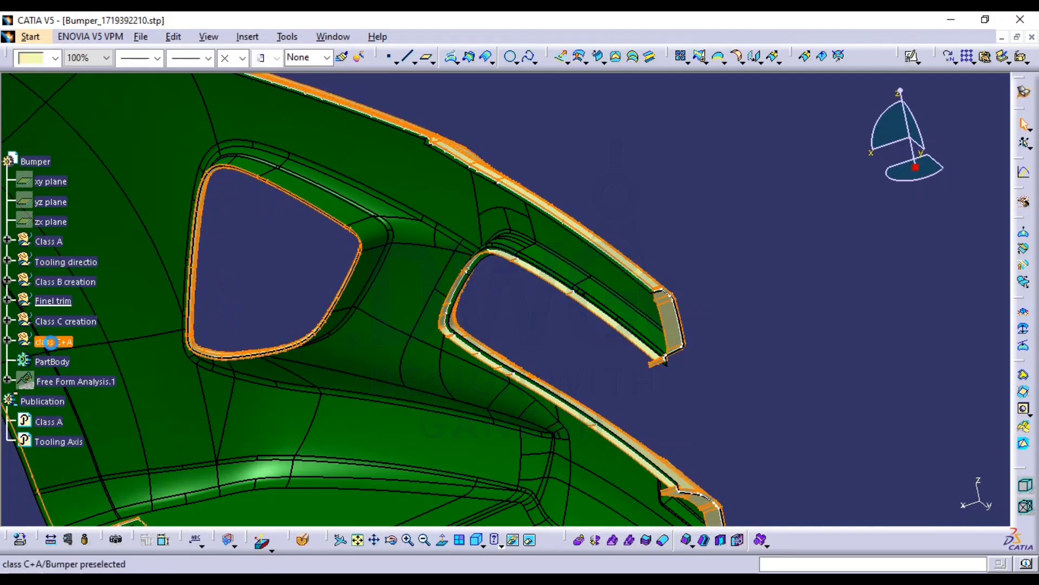
pyautogui.click(70, 284)
pyautogui.press('h')
pyautogui.moveTo(765, 288); pyautogui.dragTo(766, 359, button='middle')
pyautogui.moveTo(625, 378); pyautogui.dragTo(606, 223, button='middle')
pyautogui.moveTo(706, 415); pyautogui.dragTo(459, 240, button='middle')
pyautogui.moveTo(496, 327); pyautogui.dragTo(498, 247, button='middle')
pyautogui.moveTo(579, 326); pyautogui.dragTo(808, 469, button='middle')
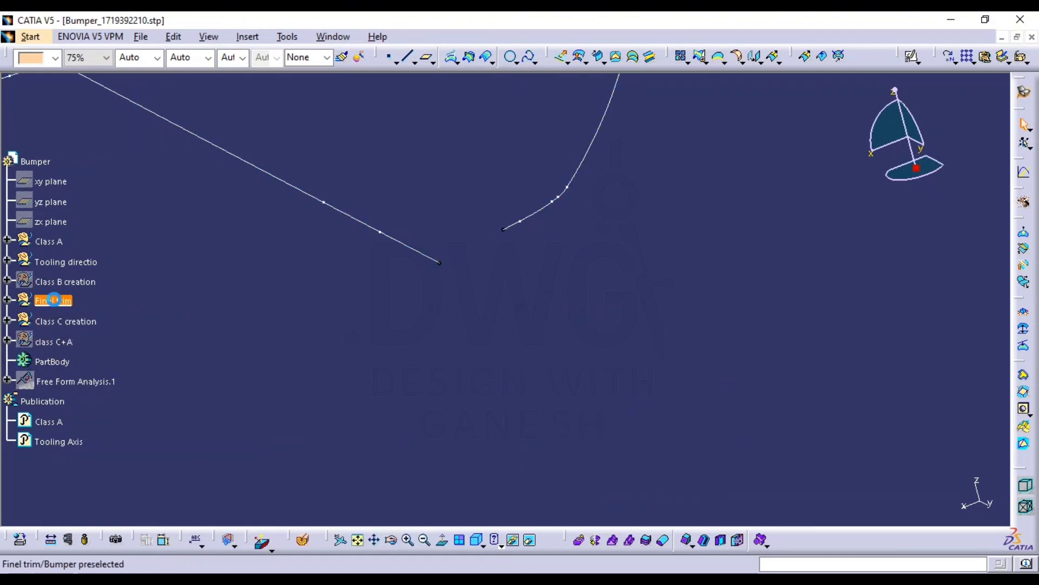
# Hide the Finel trim set, show the Class B creation and class C+A sets, and inspect how their surfaces meet at the lower corner
pyautogui.click(54, 300)
pyautogui.click(48, 344)
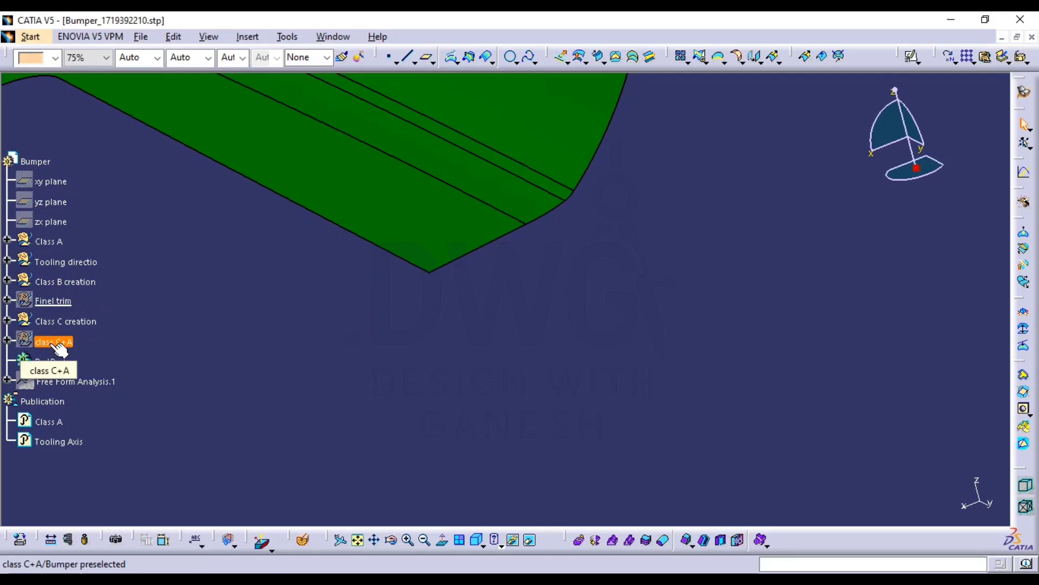
pyautogui.click(53, 345)
pyautogui.press('space')
pyautogui.moveTo(613, 297); pyautogui.dragTo(520, 431, button='middle')
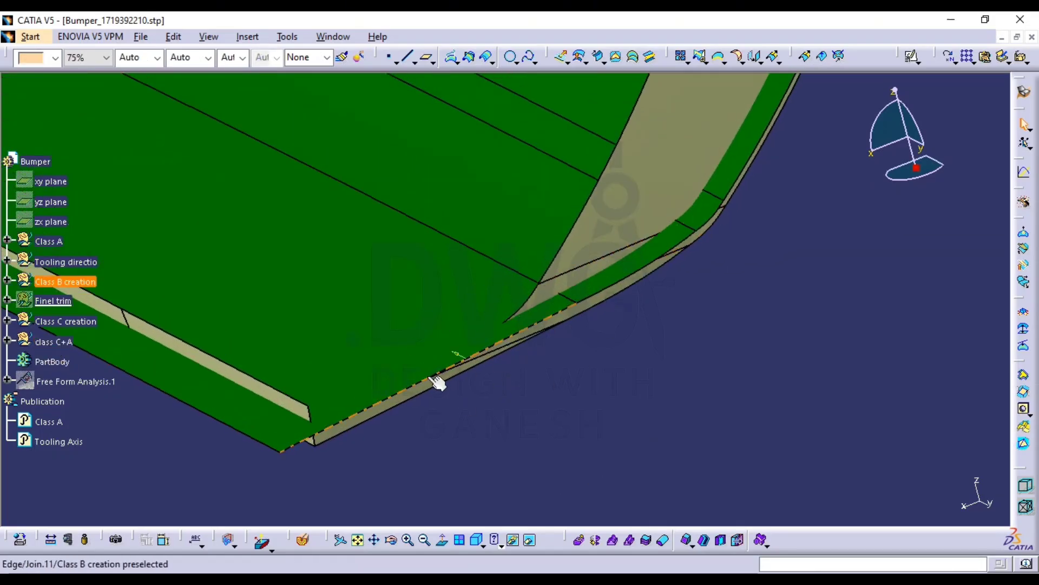
pyautogui.moveTo(437, 382); pyautogui.dragTo(468, 417, button='middle')
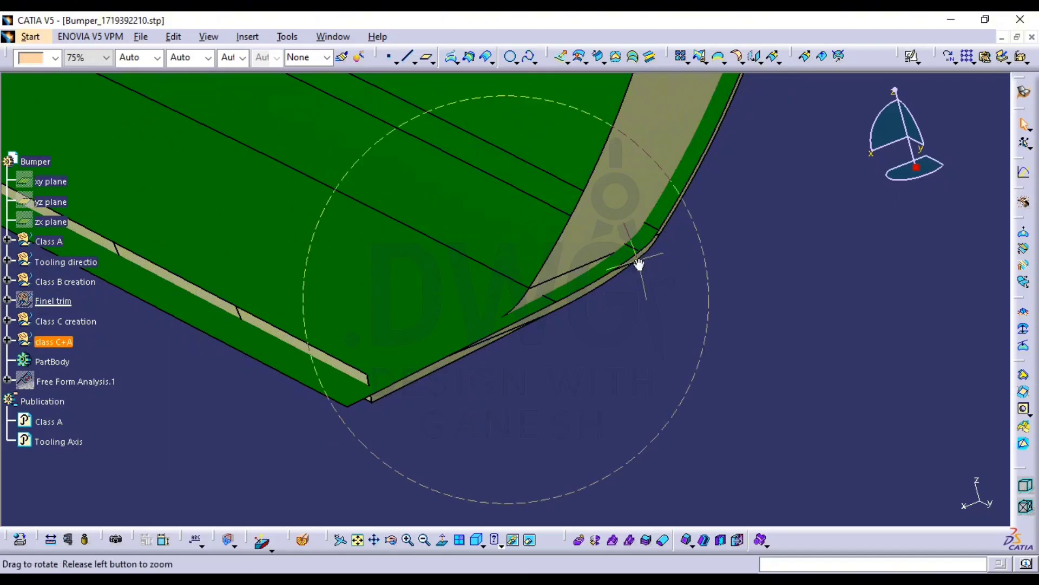
pyautogui.moveTo(639, 265)
pyautogui.mouseDown(button='middle')
pyautogui.moveTo(651, 311)
pyautogui.moveTo(621, 332)
pyautogui.moveTo(645, 271)
pyautogui.mouseUp(button='middle')
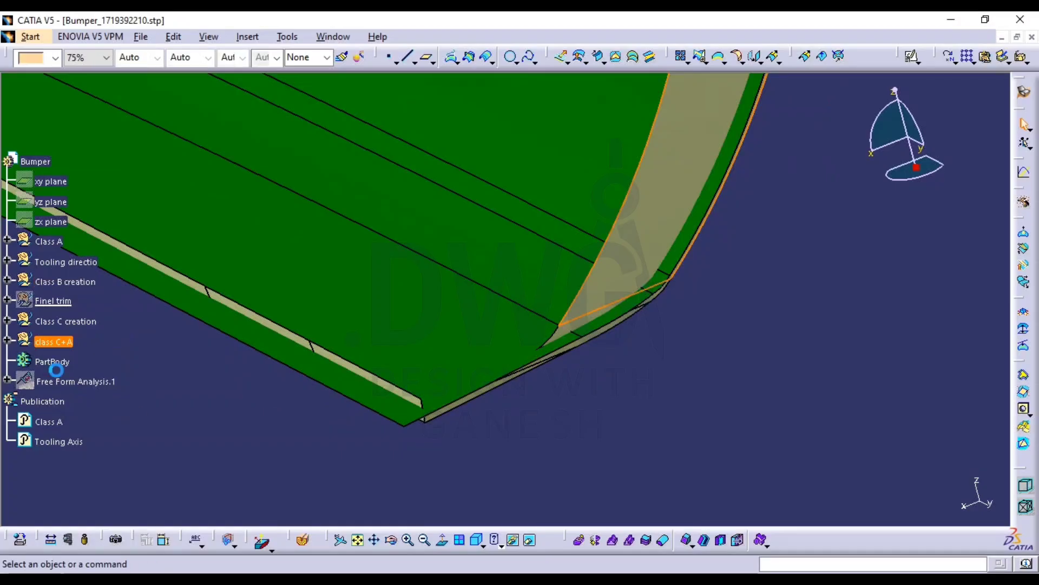
# Define the class C+A set as the work object and hide the Class B creation set
pyautogui.click(50, 341)
pyautogui.rightClick(47, 341)
pyautogui.click(106, 414)
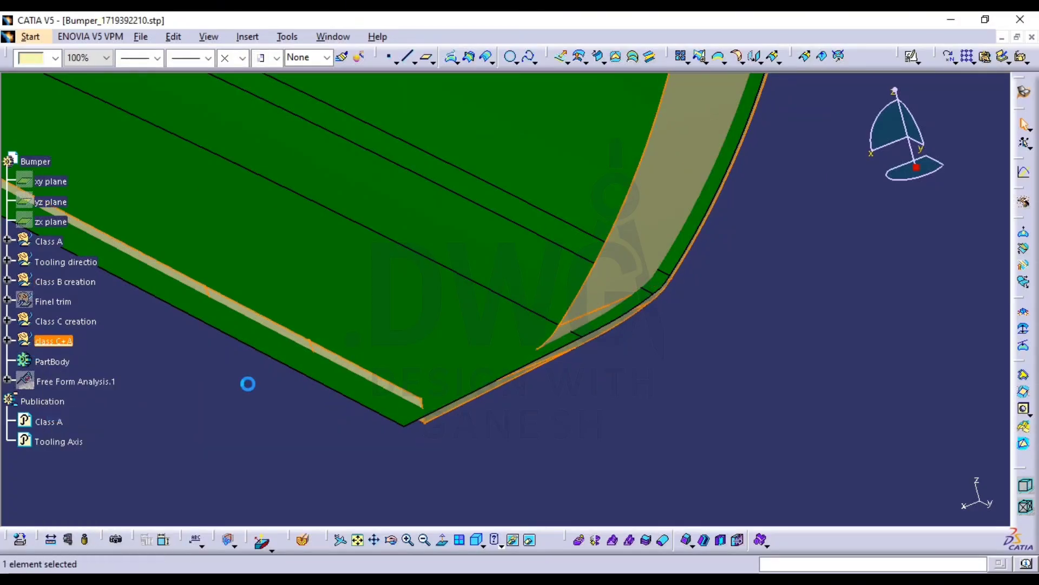
pyautogui.click(66, 282)
pyautogui.press('space')
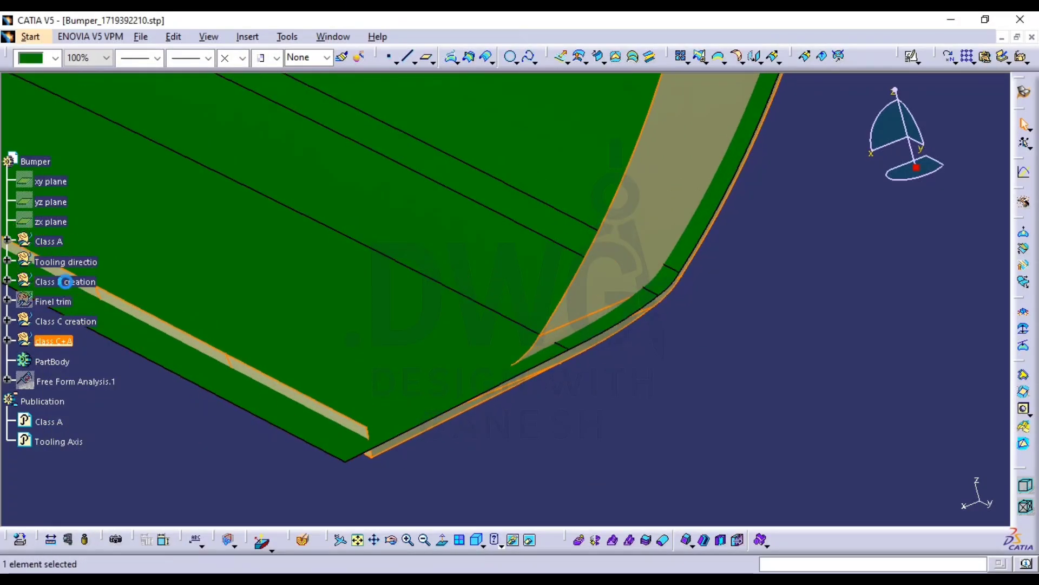
# Start an extrapolation and create its boundary on Join.9's inner free edge, limited from the lower corner vertex up along the curved end
pyautogui.moveTo(505, 367); pyautogui.dragTo(502, 345, button='middle')
pyautogui.moveTo(522, 403); pyautogui.dragTo(546, 351, button='middle')
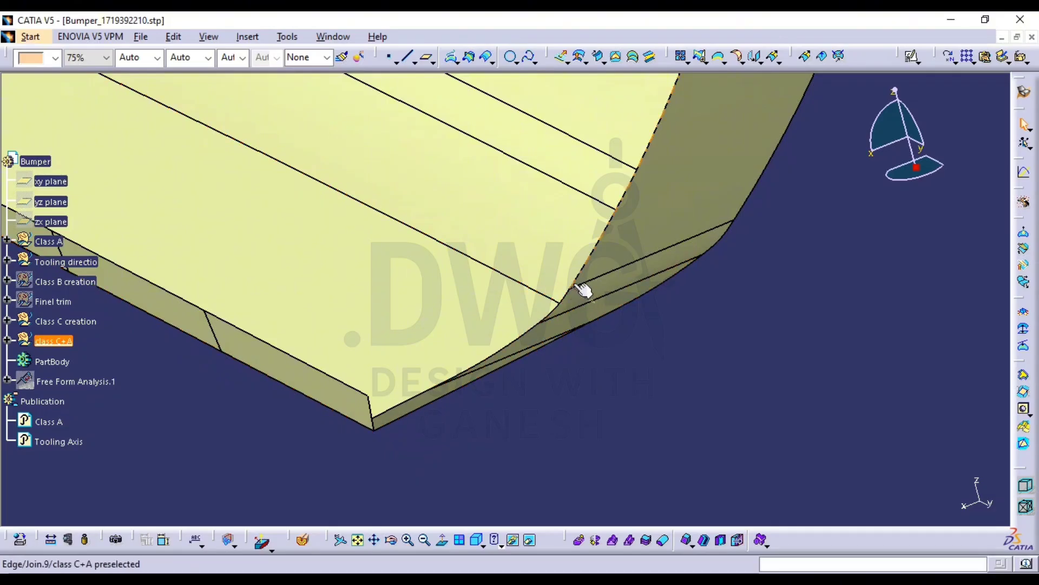
pyautogui.moveTo(588, 321); pyautogui.dragTo(689, 320, button='middle')
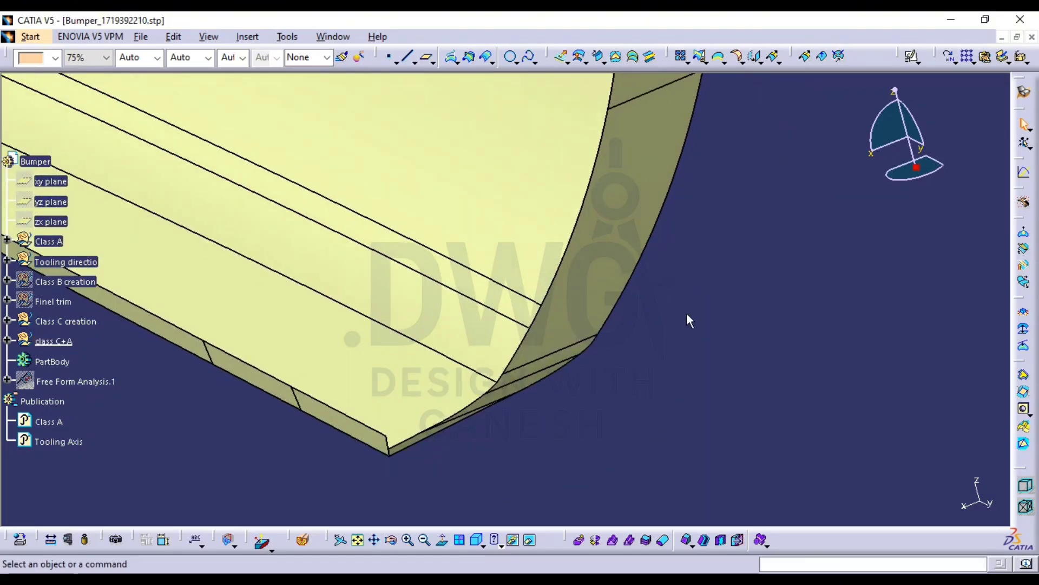
pyautogui.click(775, 57)
pyautogui.rightClick(881, 295)
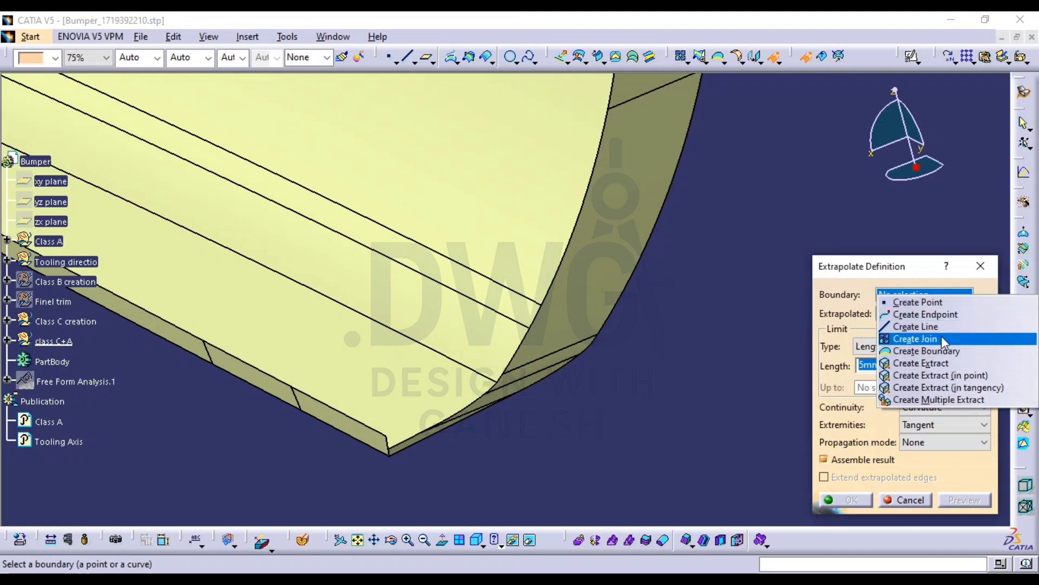
pyautogui.click(925, 350)
pyautogui.click(401, 435)
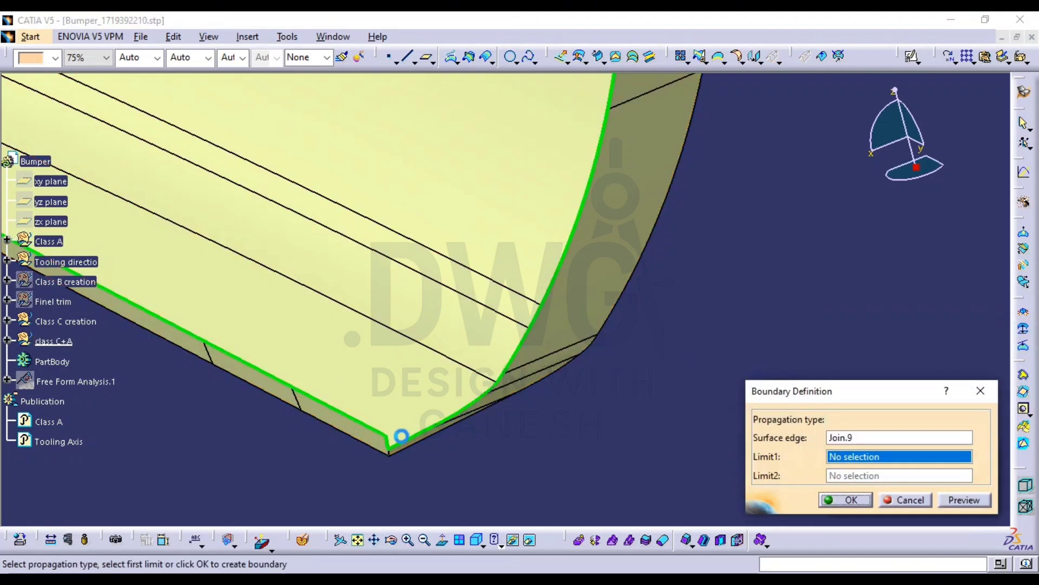
pyautogui.click(388, 437)
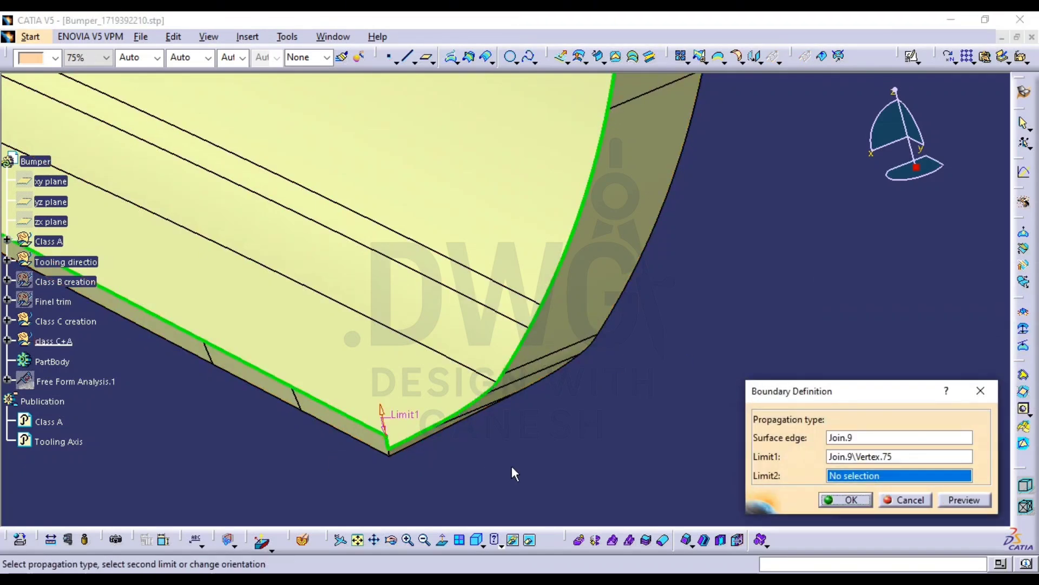
pyautogui.keyDown('ctrl'); pyautogui.moveTo(572, 261); pyautogui.dragTo(552, 298, button='middle'); pyautogui.keyUp('ctrl')
pyautogui.moveTo(547, 177); pyautogui.dragTo(548, 290, button='middle')
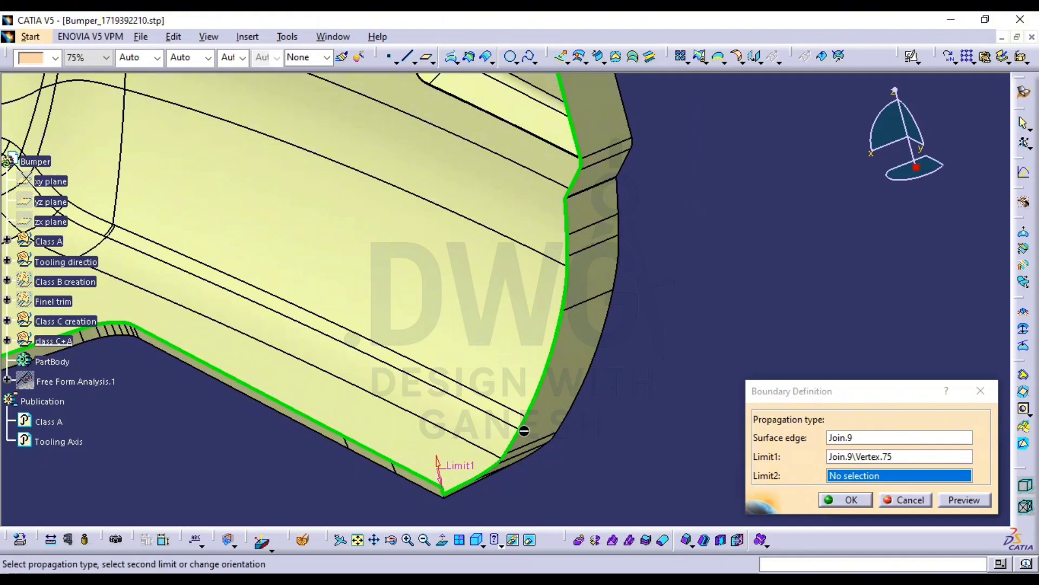
pyautogui.click(560, 308)
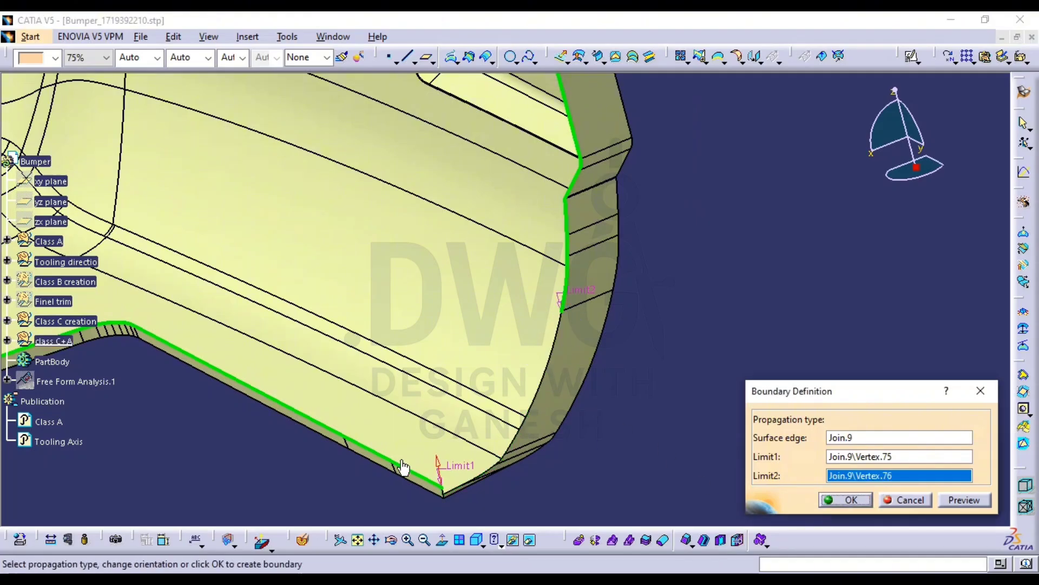
pyautogui.click(439, 473)
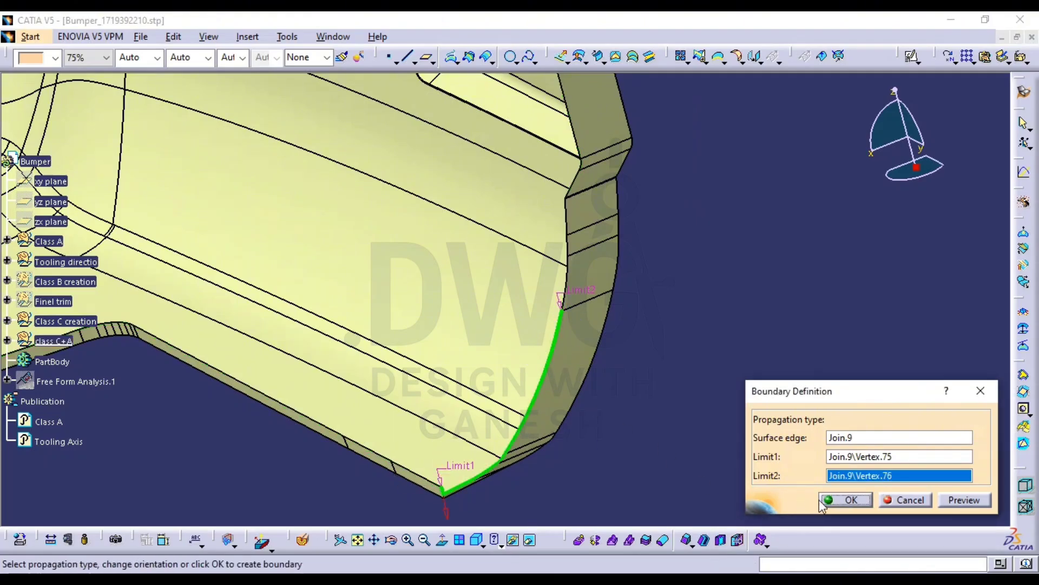
pyautogui.click(845, 499)
# Try to extrapolate Join.9 by 5 mm from the boundary on its curved lower end, using curvature continuity
pyautogui.click(563, 368)
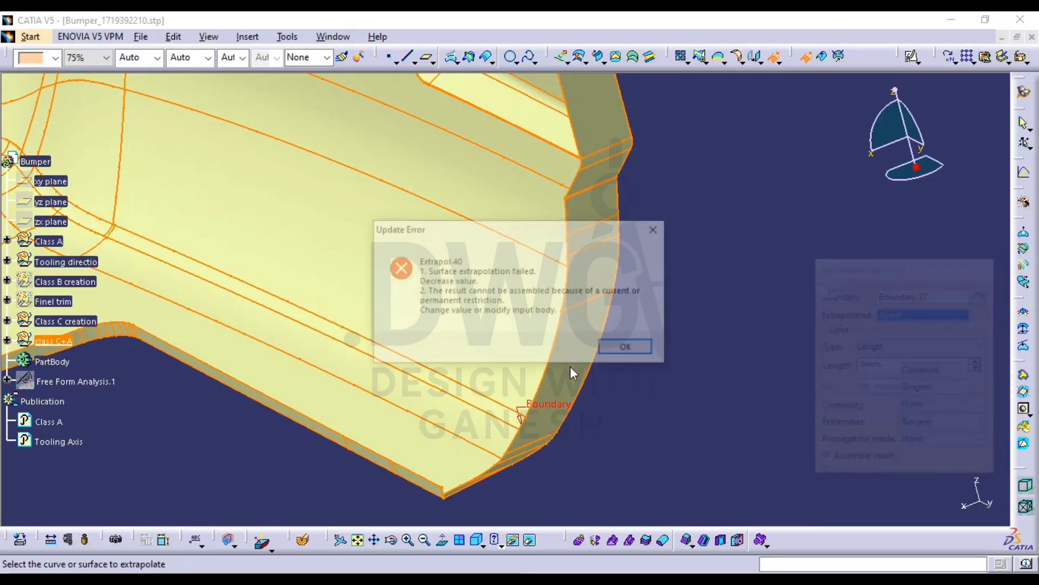
pyautogui.click(619, 348)
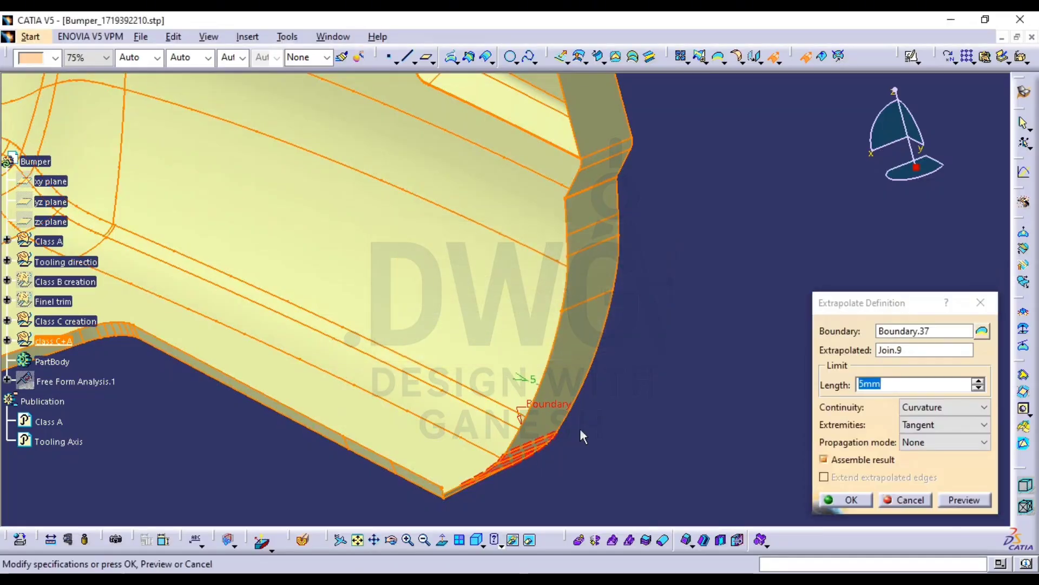
pyautogui.moveTo(580, 428); pyautogui.dragTo(599, 185, button='middle')
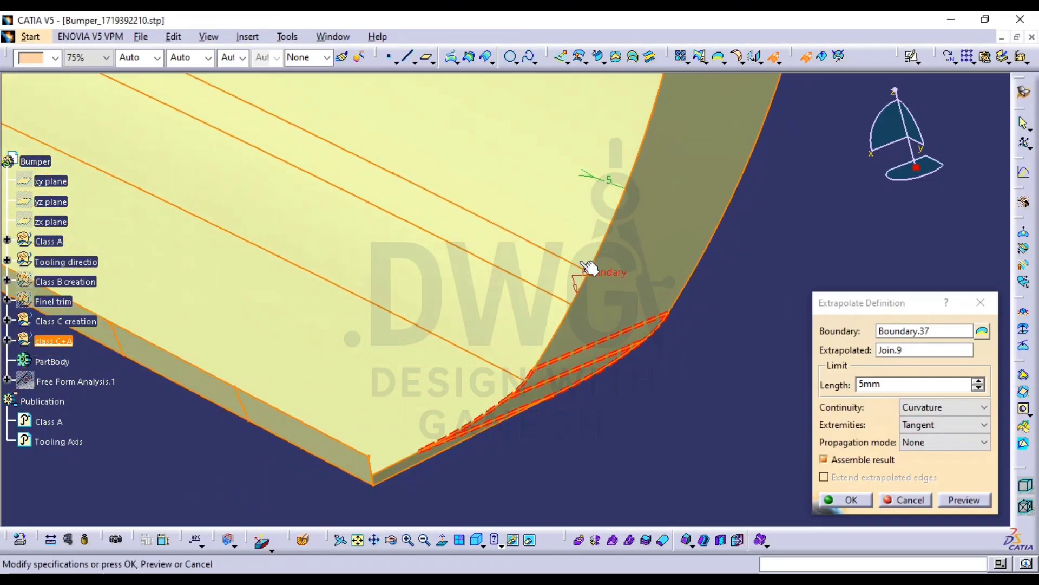
pyautogui.press('Escape')
pyautogui.moveTo(661, 318); pyautogui.dragTo(605, 347, button='middle')
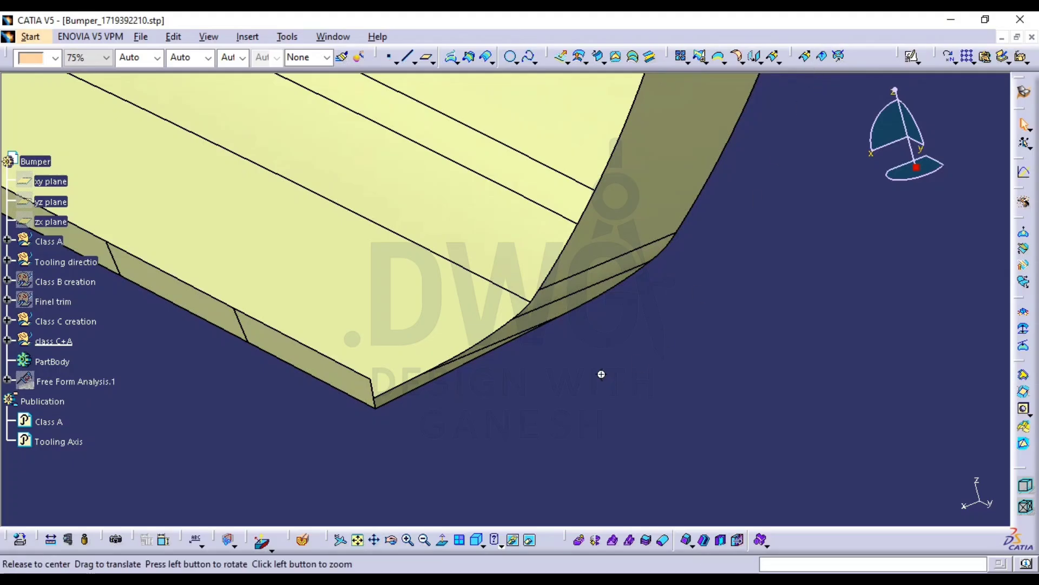
pyautogui.moveTo(601, 373); pyautogui.dragTo(594, 349, button='middle')
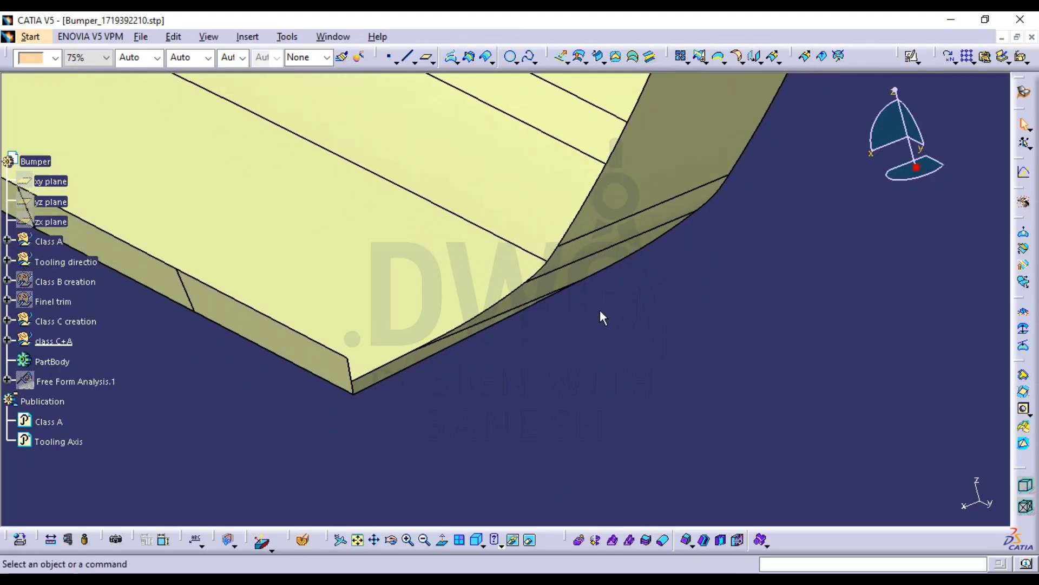
pyautogui.moveTo(601, 313); pyautogui.dragTo(605, 349, button='middle')
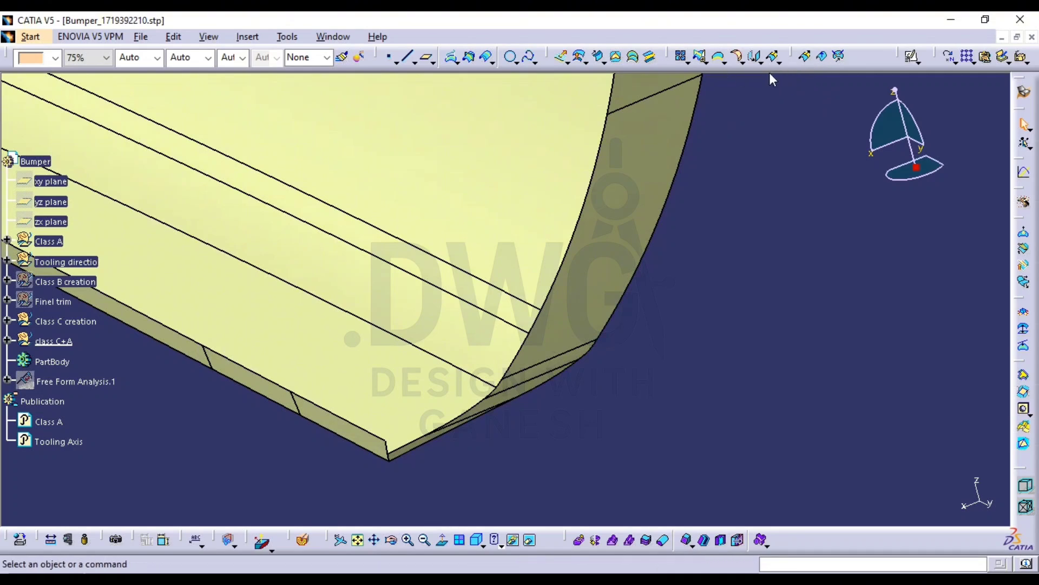
# Create a separate boundary on Join.9's inner free edge, limited from the curved end's upper vertex down to the lower corner vertex
pyautogui.click(720, 60)
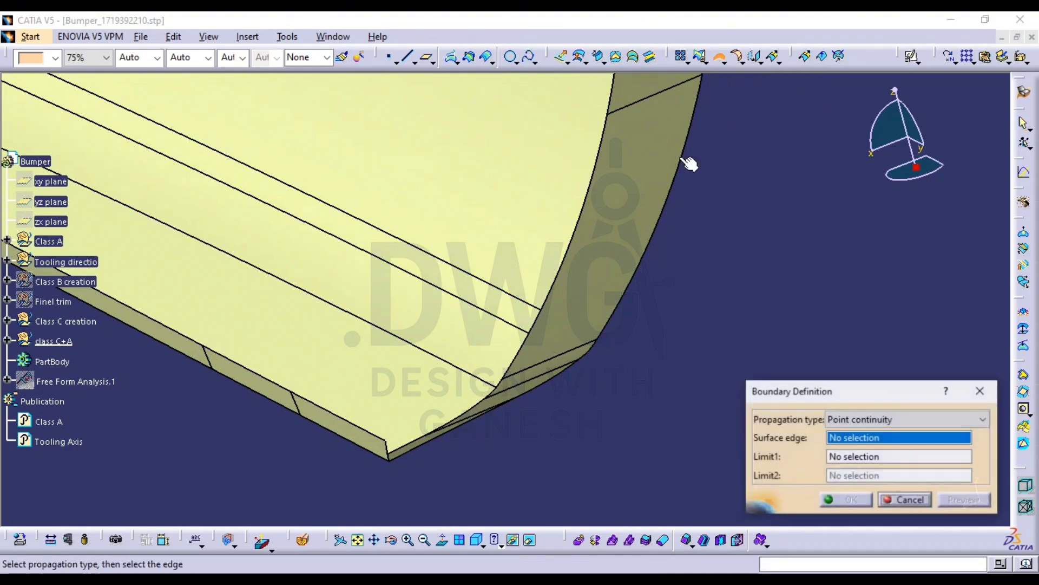
pyautogui.click(621, 222)
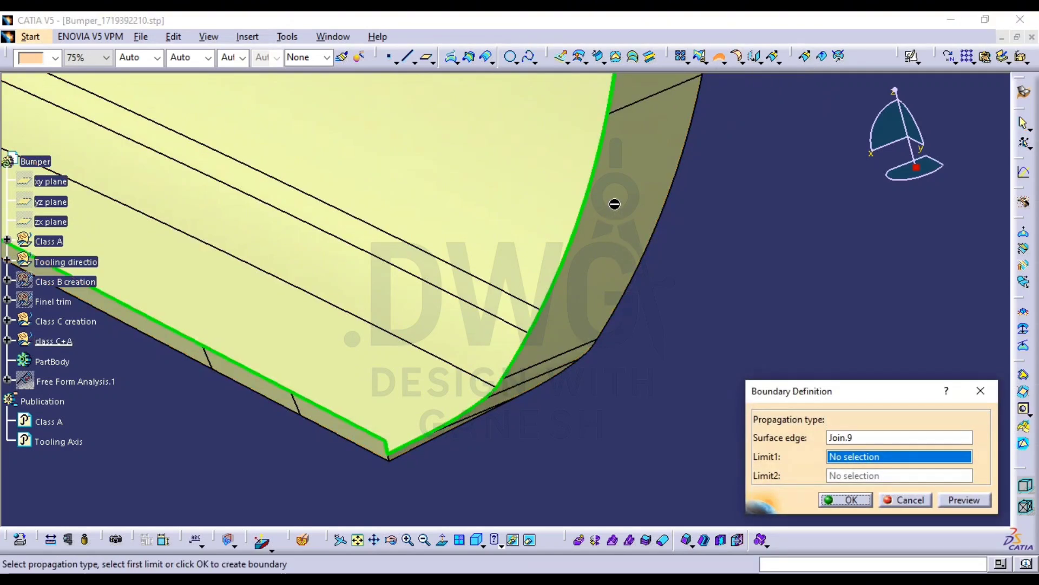
pyautogui.click(611, 116)
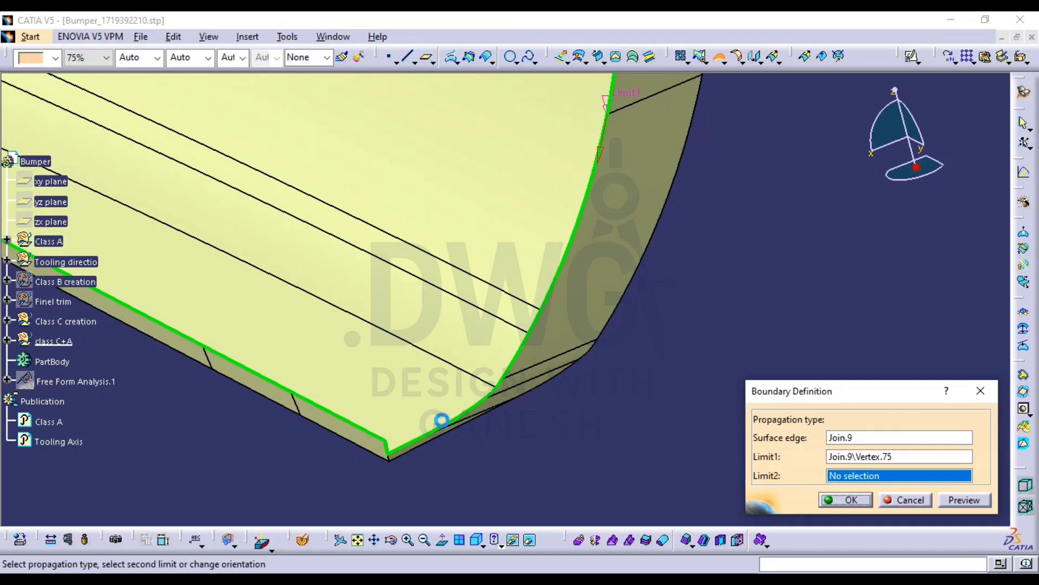
pyautogui.click(393, 456)
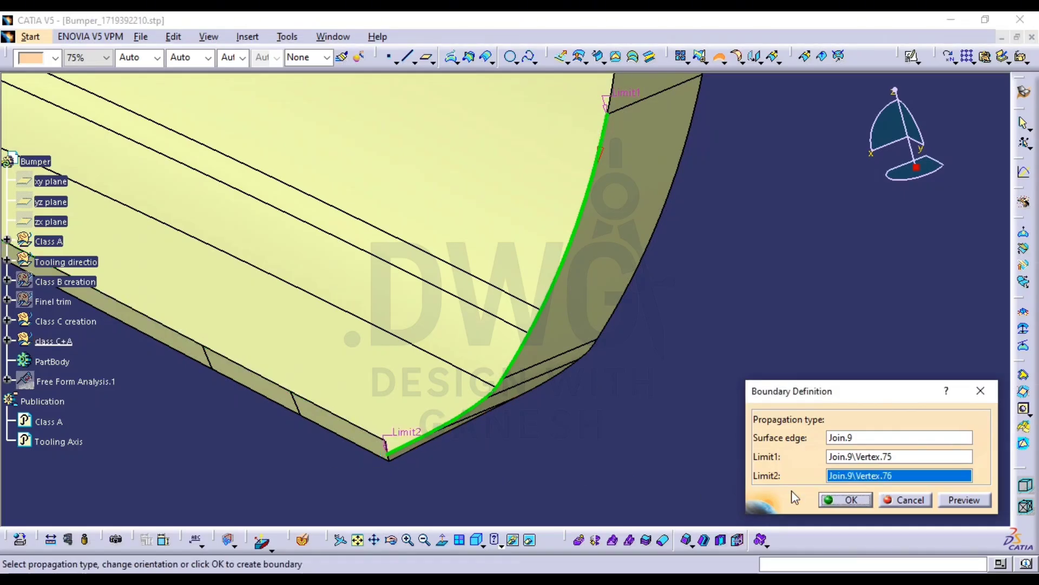
pyautogui.click(842, 504)
# Try to extrapolate Join.9 by 5 mm along the separate boundary with curvature continuity, and remove that boundary curve from the model
pyautogui.click(758, 56)
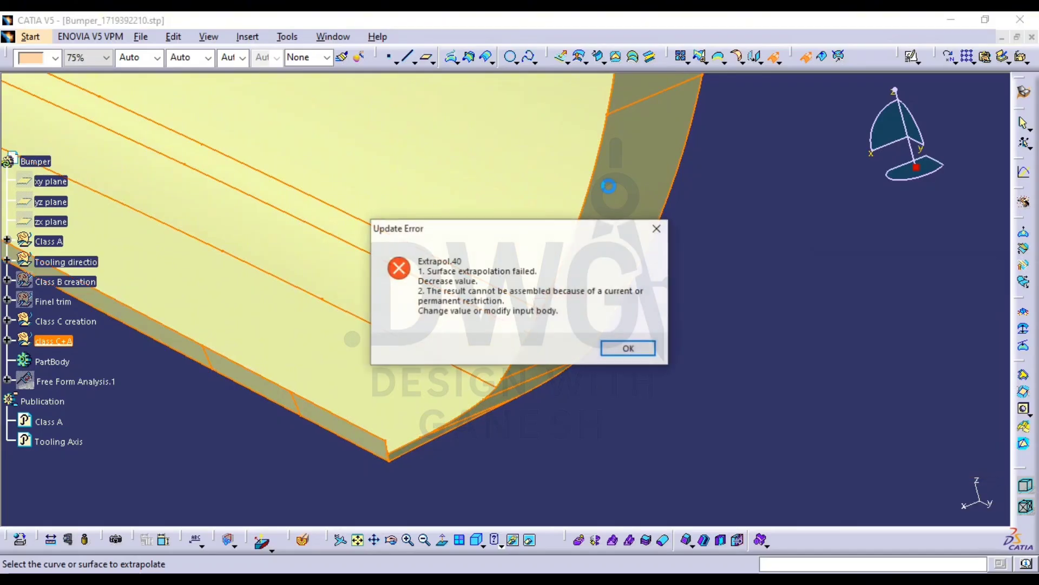
pyautogui.click(626, 350)
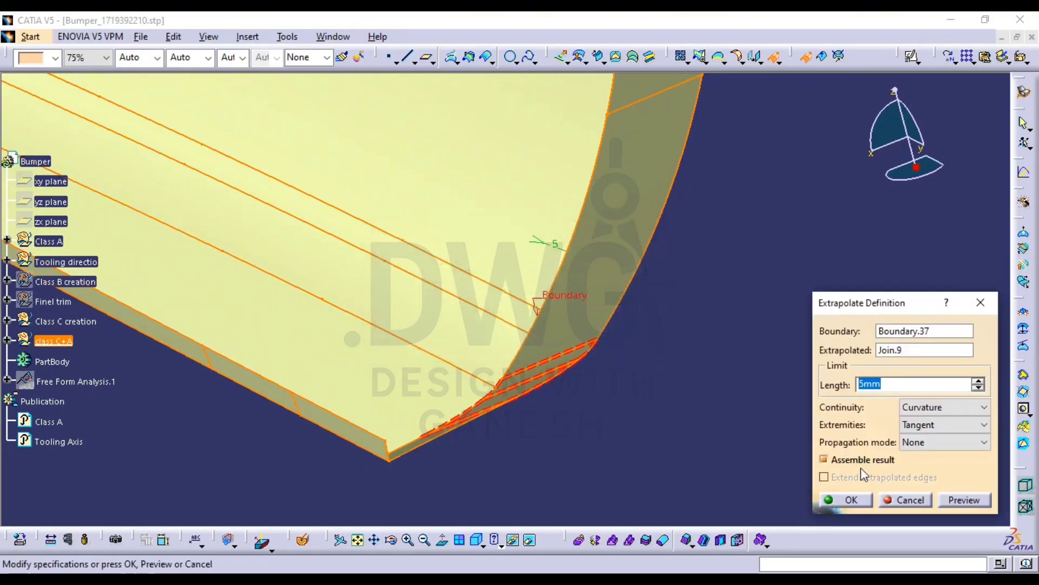
pyautogui.click(911, 499)
pyautogui.moveTo(655, 432); pyautogui.dragTo(654, 411, button='middle')
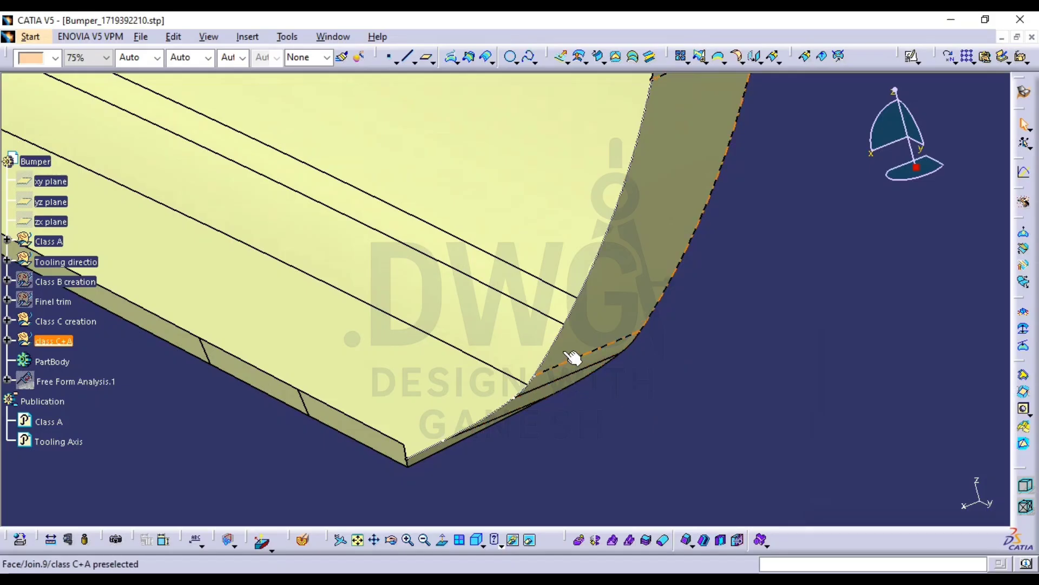
pyautogui.click(563, 325)
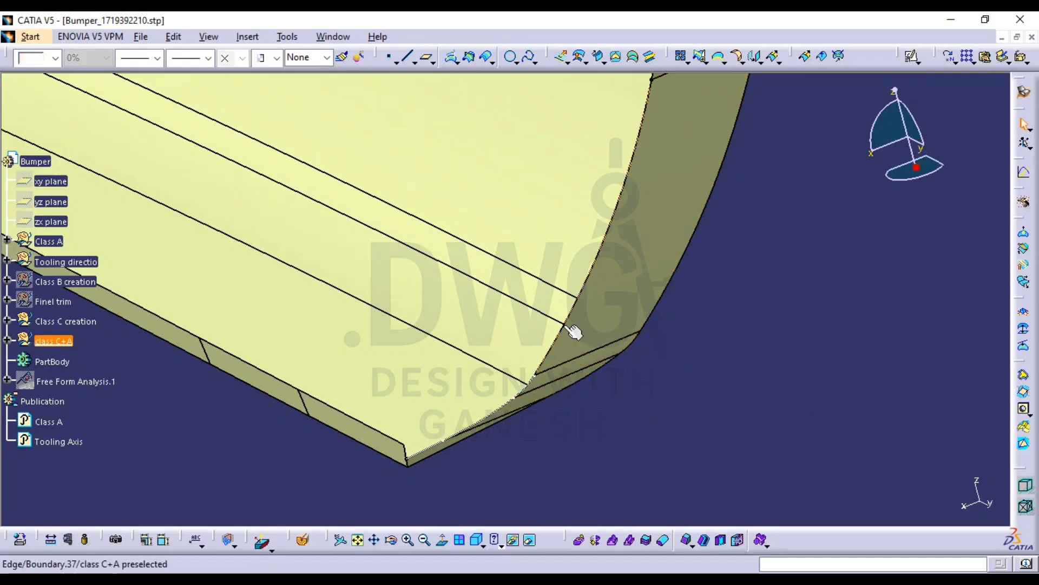
pyautogui.press('Escape')
# Create a spline from the inner lower corner vertex to the first vertex up the curved end, tangent to Join.9's edge at its second point
pyautogui.moveTo(693, 387); pyautogui.dragTo(714, 482, button='middle')
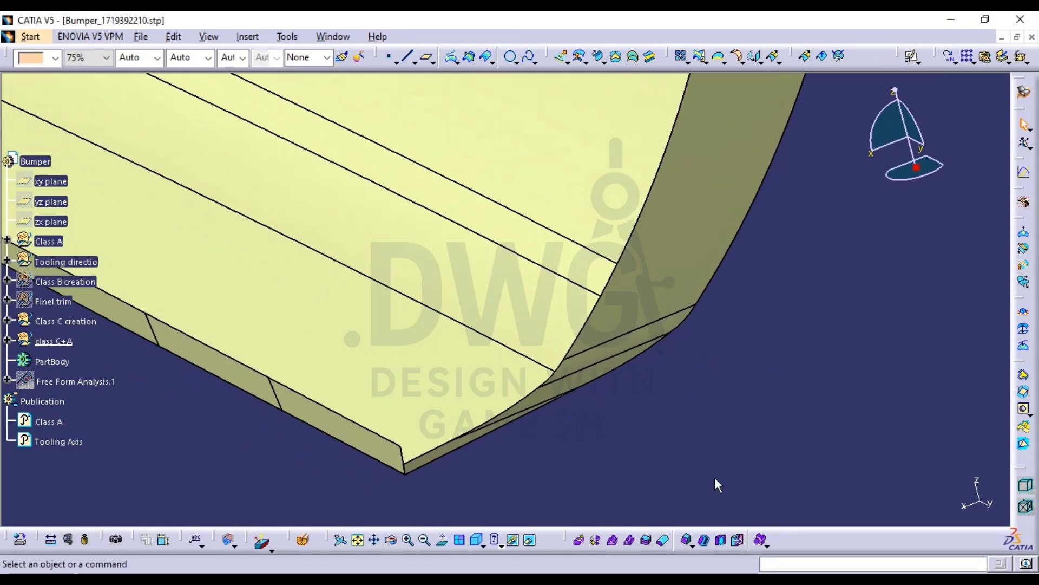
pyautogui.click(529, 60)
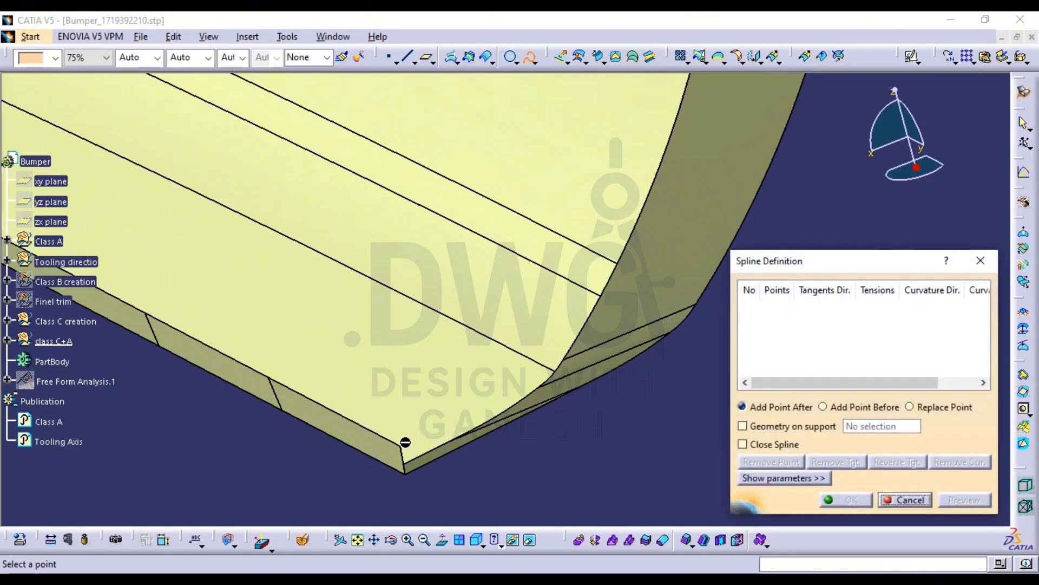
pyautogui.click(410, 452)
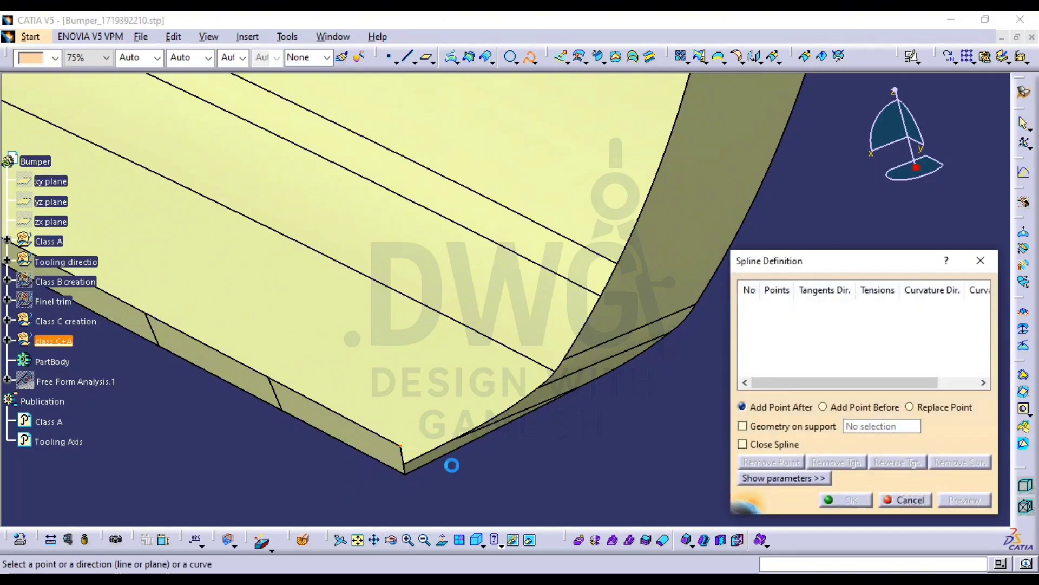
pyautogui.click(567, 364)
pyautogui.click(587, 353)
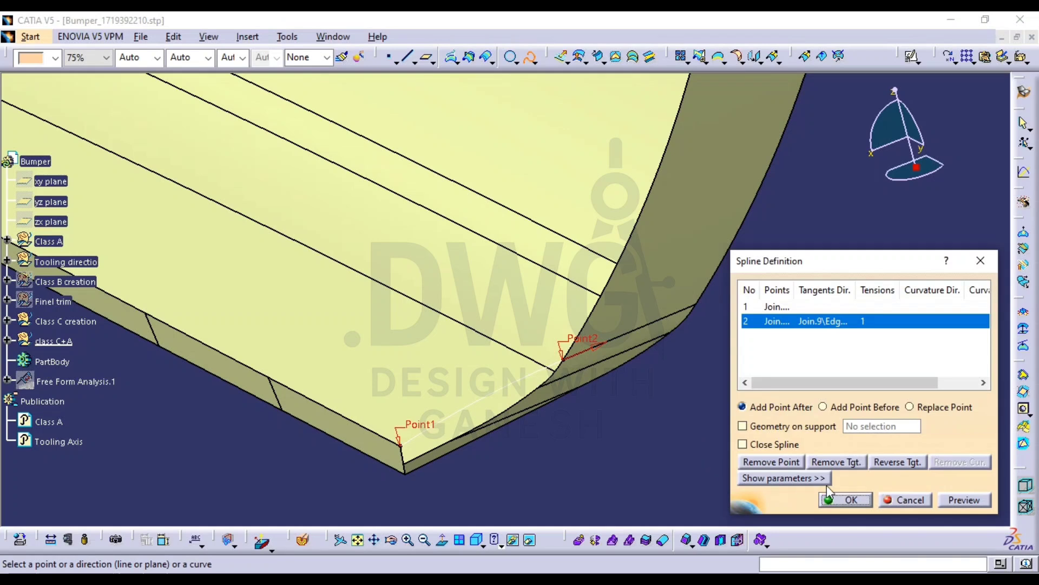
pyautogui.click(838, 504)
# Extract Join.9's four free edges beneath the spline as one multiple extract without propagation
pyautogui.keyDown('ctrl'); pyautogui.moveTo(677, 403); pyautogui.dragTo(698, 332, button='middle'); pyautogui.keyUp('ctrl')
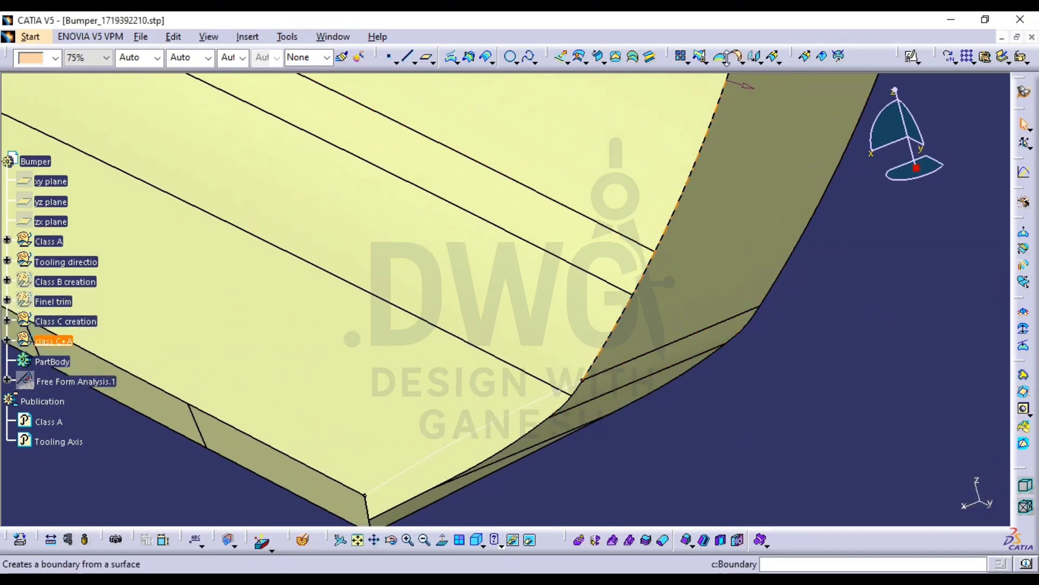
pyautogui.click(739, 112)
pyautogui.moveTo(590, 346); pyautogui.dragTo(539, 238, button='middle')
pyautogui.click(538, 246)
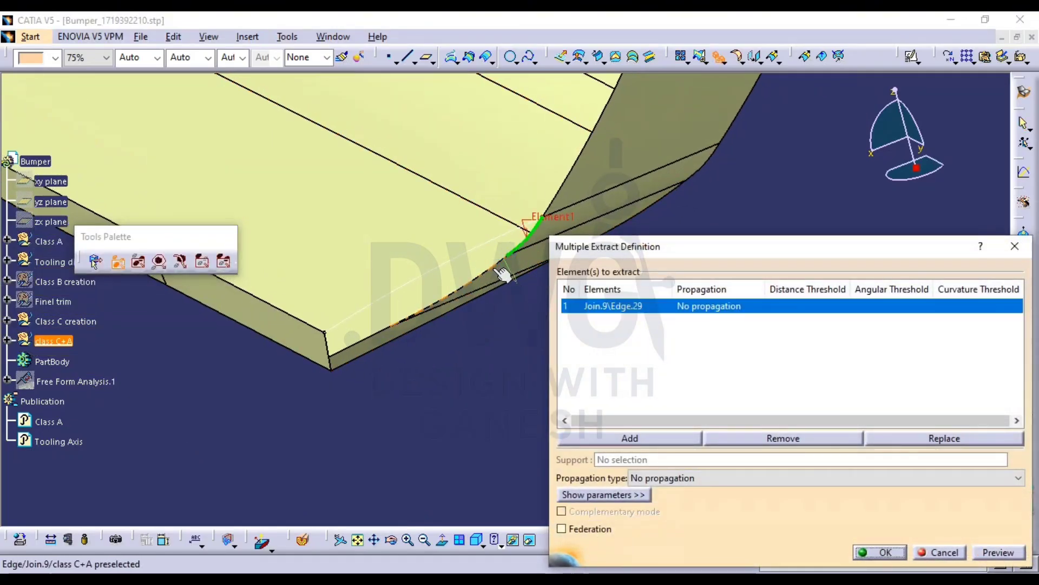
pyautogui.click(499, 274)
pyautogui.click(377, 341)
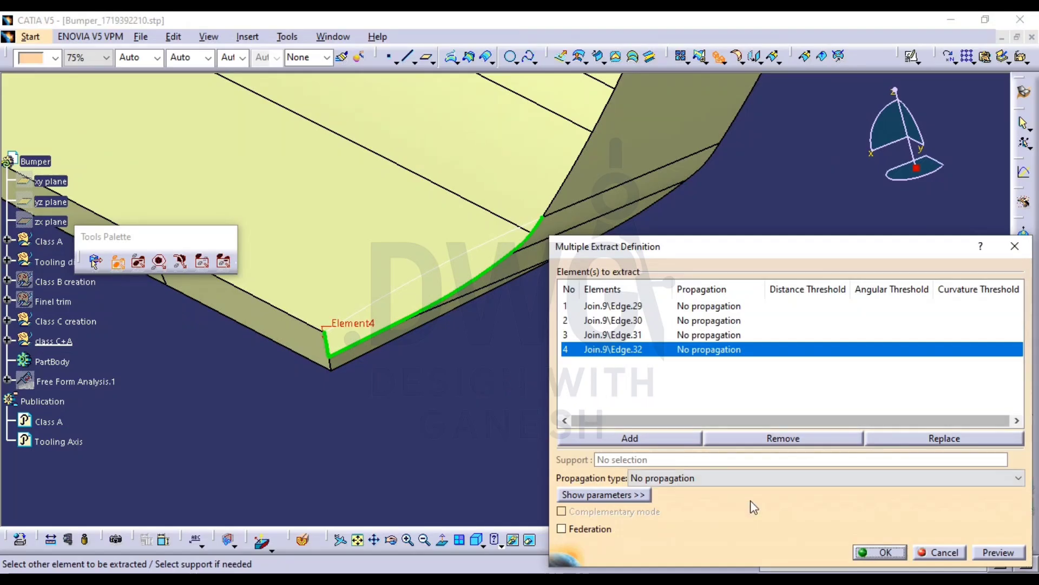
pyautogui.click(879, 552)
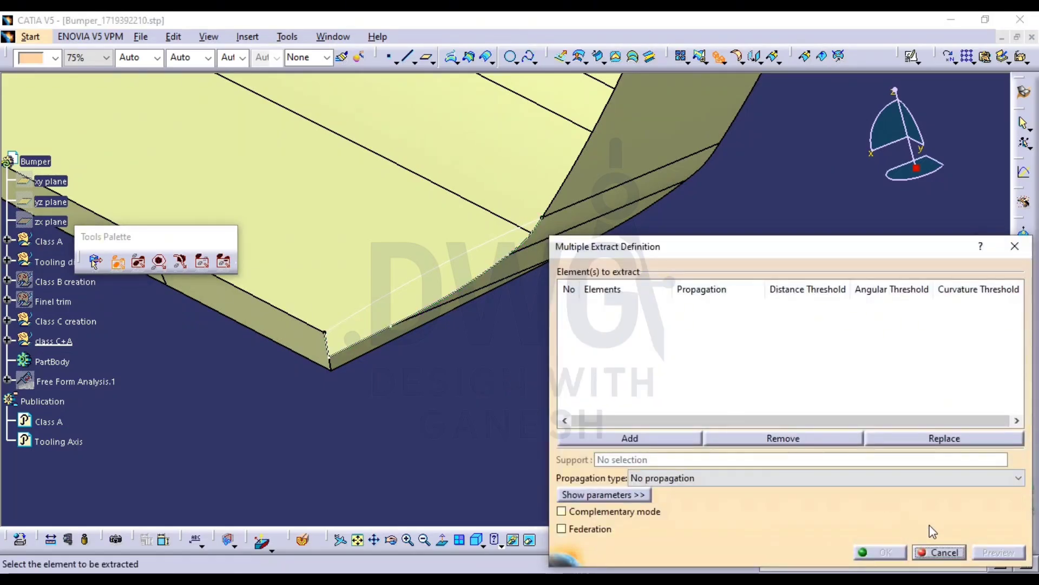
pyautogui.click(934, 552)
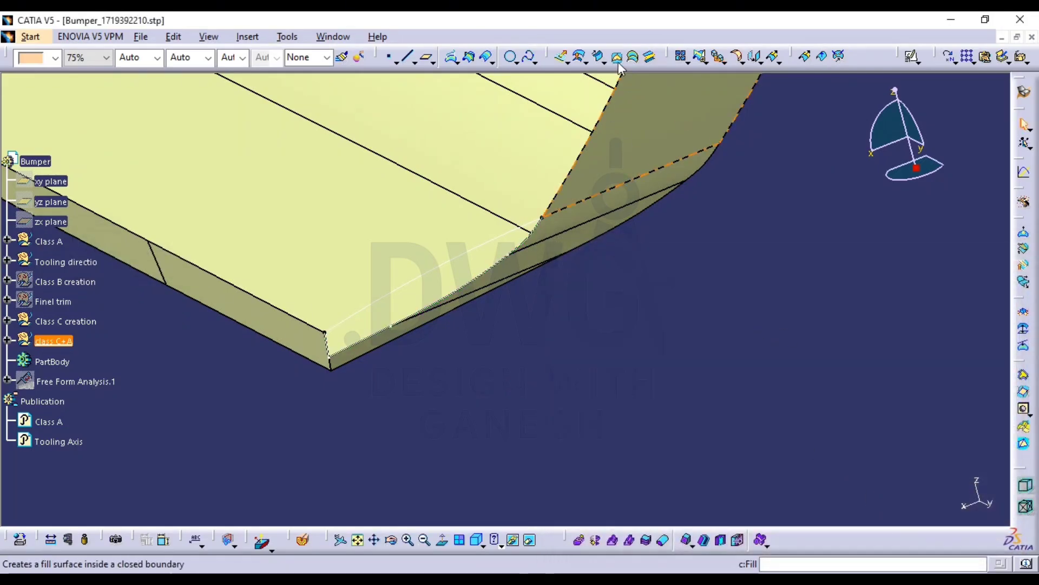
# Fill the gap at the lower corner with a surface bounded by the spline and the multiple extract
pyautogui.click(616, 56)
pyautogui.click(417, 280)
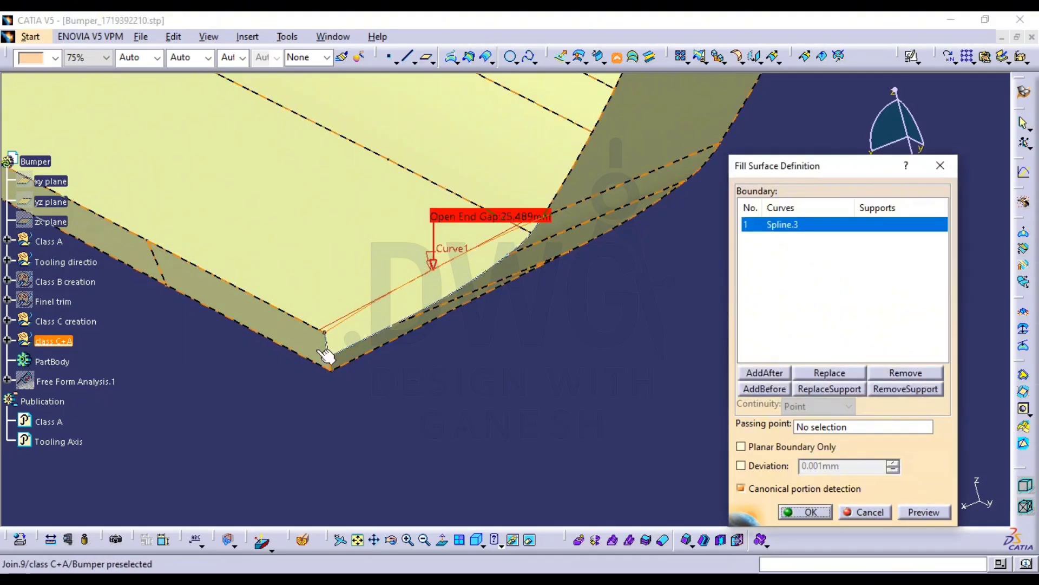
pyautogui.click(336, 350)
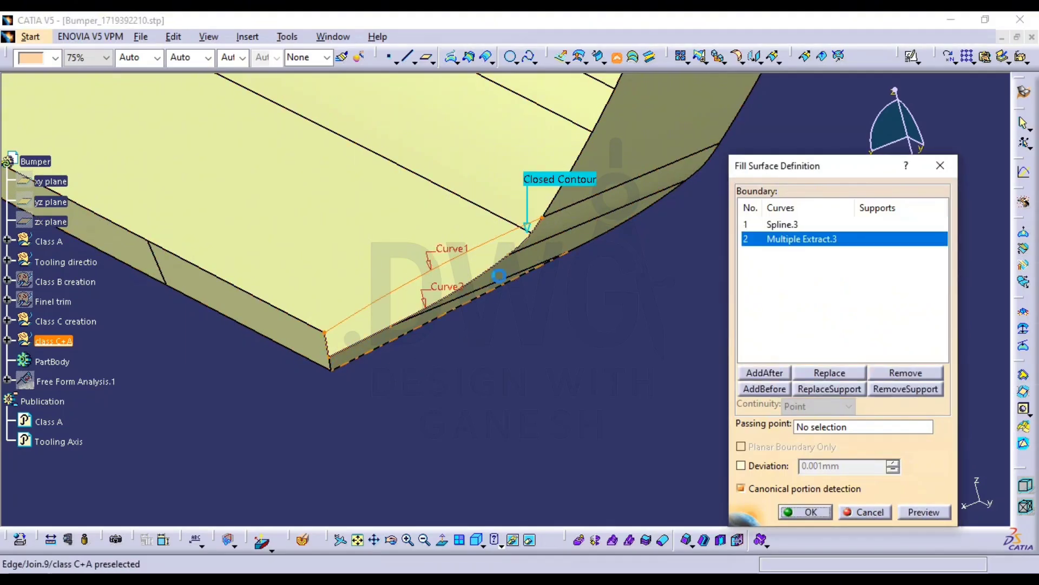
pyautogui.click(810, 511)
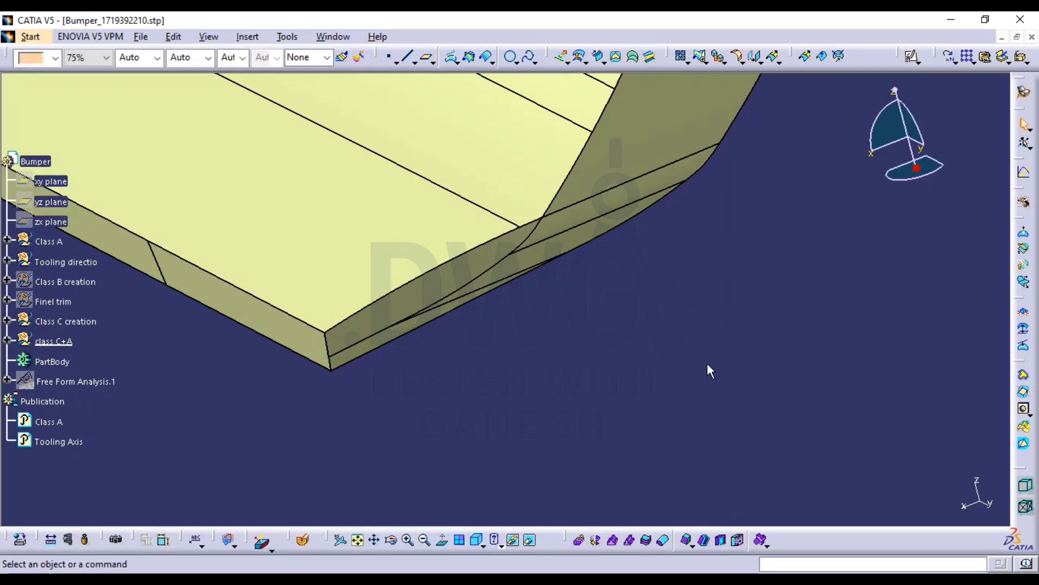
# Join Join.9 and the new corner fill surface with a merging distance of 0.001 mm
pyautogui.click(678, 57)
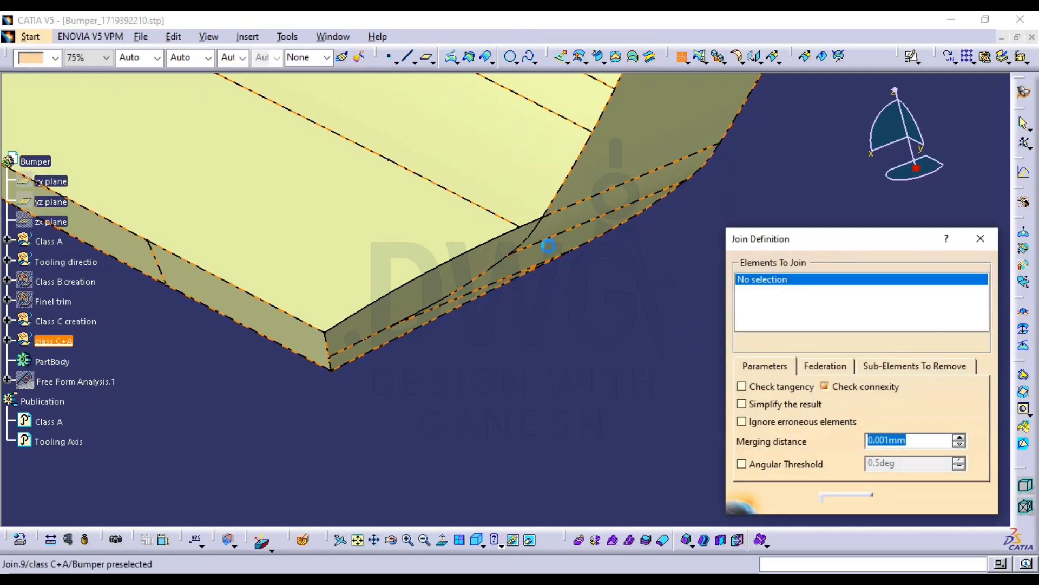
pyautogui.click(546, 241)
pyautogui.click(433, 274)
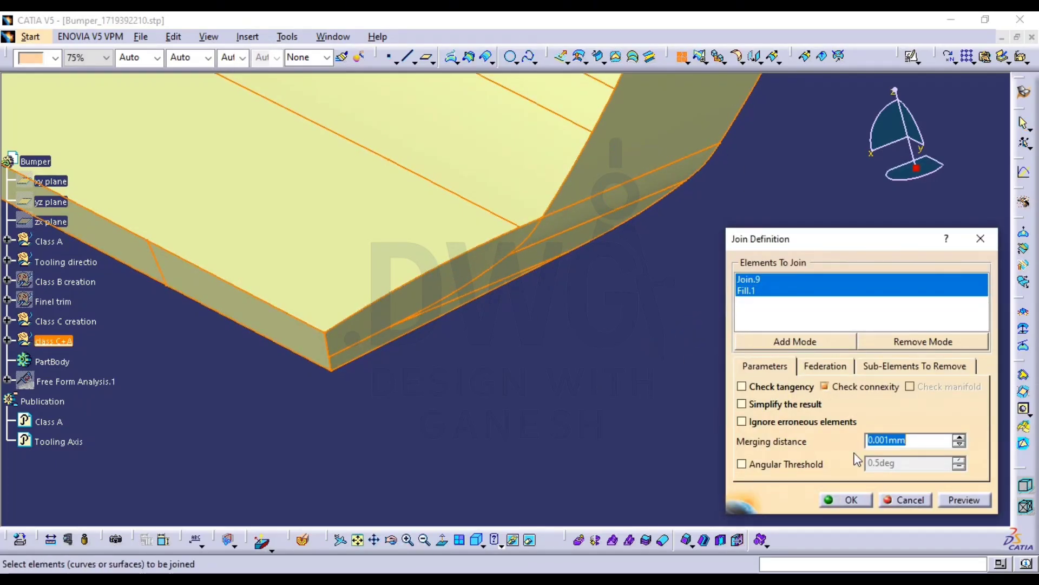
pyautogui.click(979, 502)
pyautogui.click(847, 495)
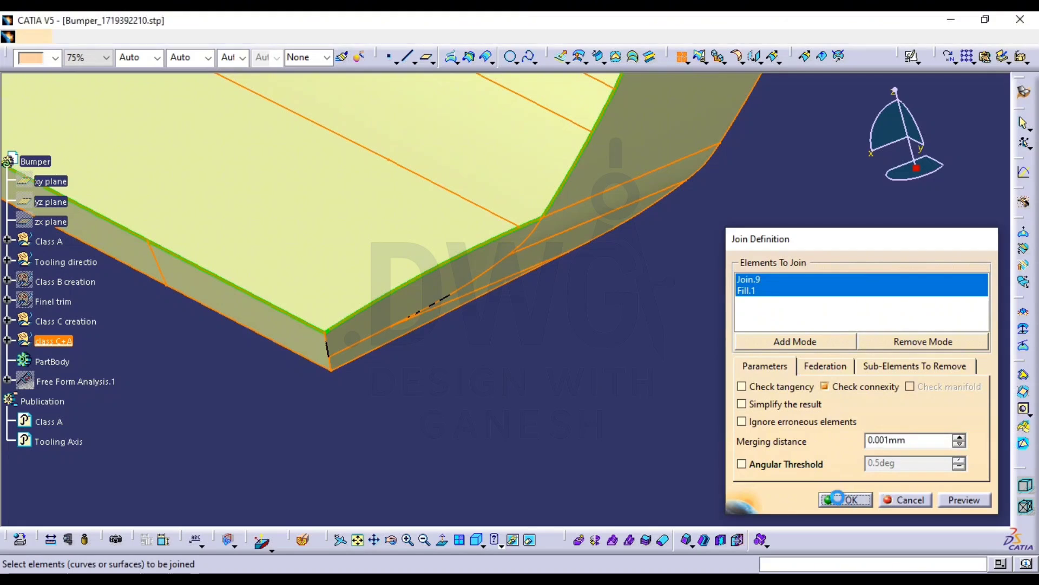
# Show the Class B creation set together with the class C+A set at the bumper's lower corner
pyautogui.keyDown('ctrl'); pyautogui.moveTo(706, 340); pyautogui.dragTo(727, 369, button='middle'); pyautogui.keyUp('ctrl')
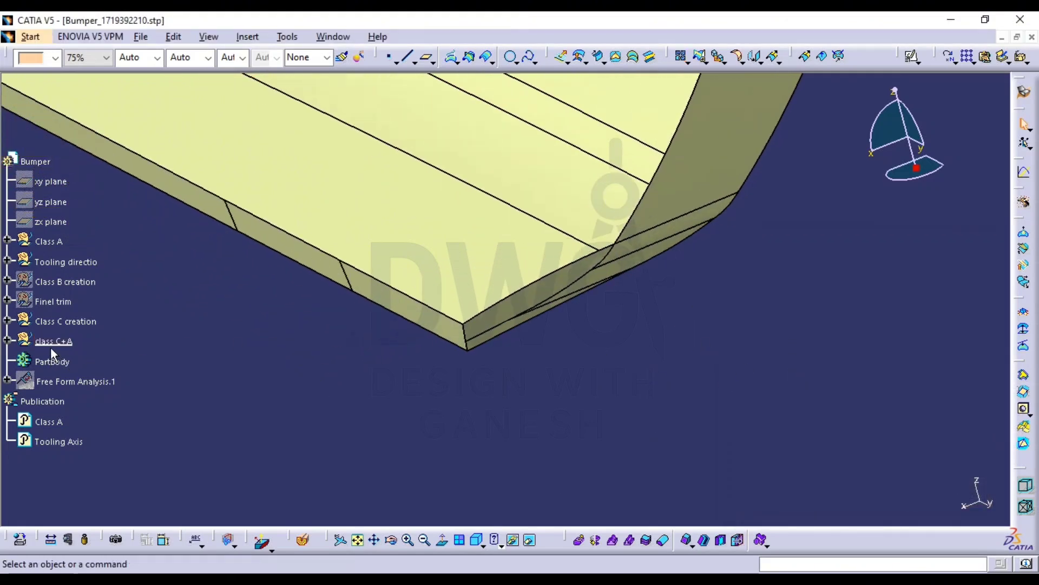
pyautogui.click(66, 281)
pyautogui.press('space')
pyautogui.keyDown('ctrl'); pyautogui.moveTo(533, 337); pyautogui.dragTo(666, 352, button='middle'); pyautogui.keyUp('ctrl')
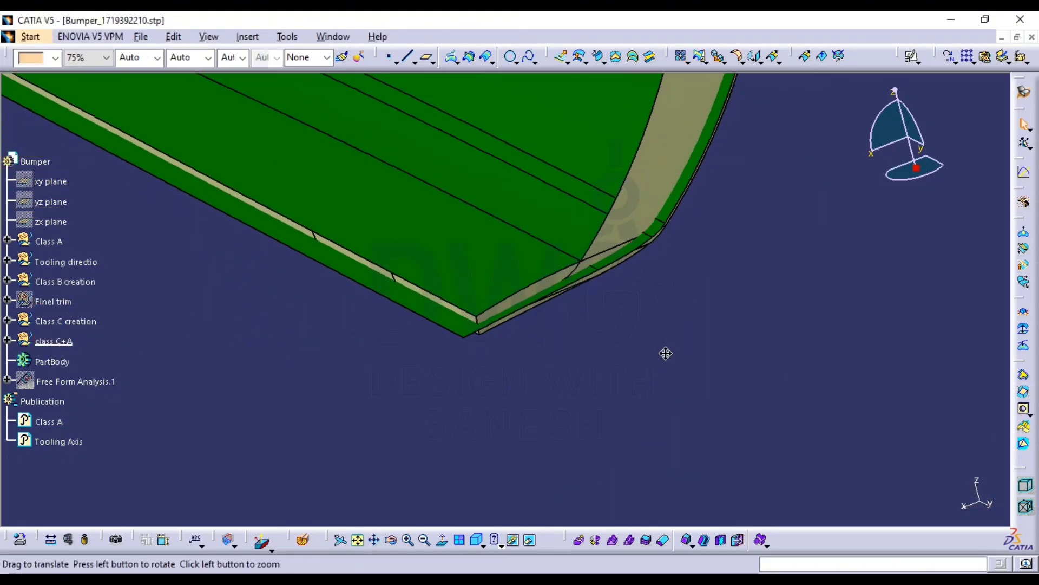
# Trim Join.11 and Join.12, the Class B and class C+A skins, against each other in Standard mode with automatic extrapolation
pyautogui.click(701, 56)
pyautogui.click(544, 136)
pyautogui.moveTo(550, 146); pyautogui.dragTo(422, 255, button='middle')
pyautogui.click(547, 140)
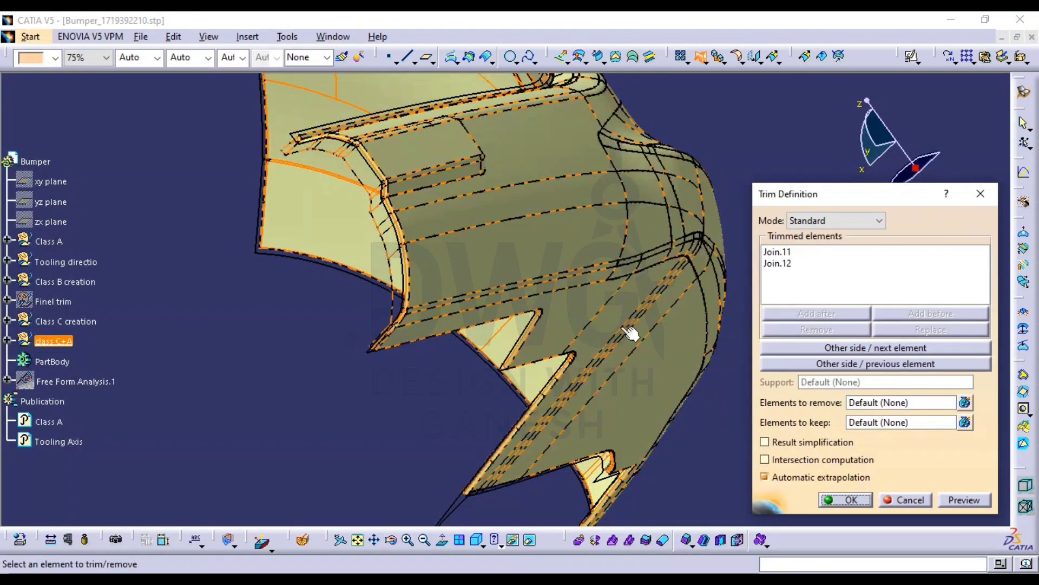
pyautogui.moveTo(631, 333); pyautogui.dragTo(729, 457, button='middle')
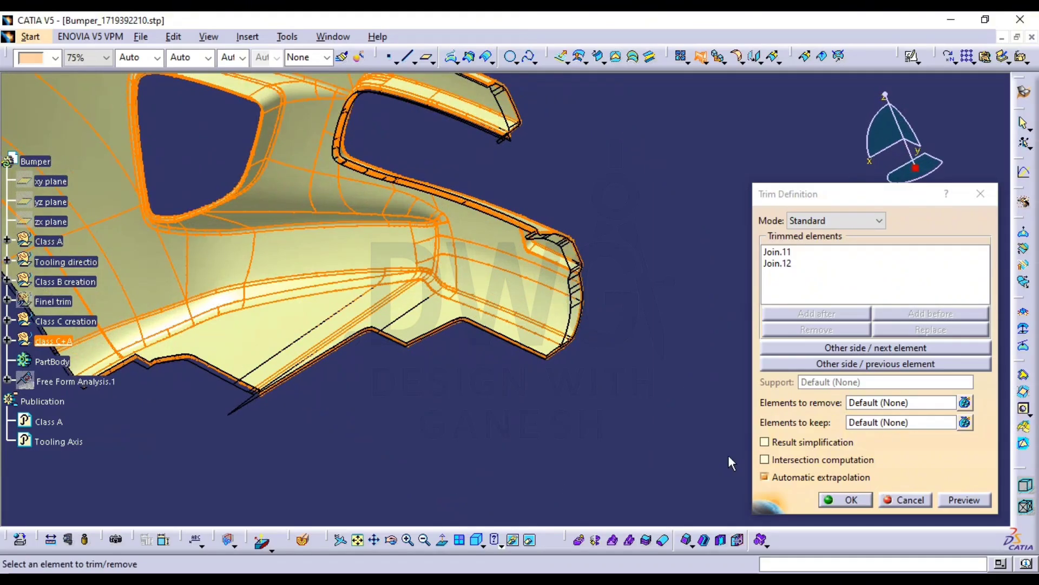
pyautogui.click(852, 501)
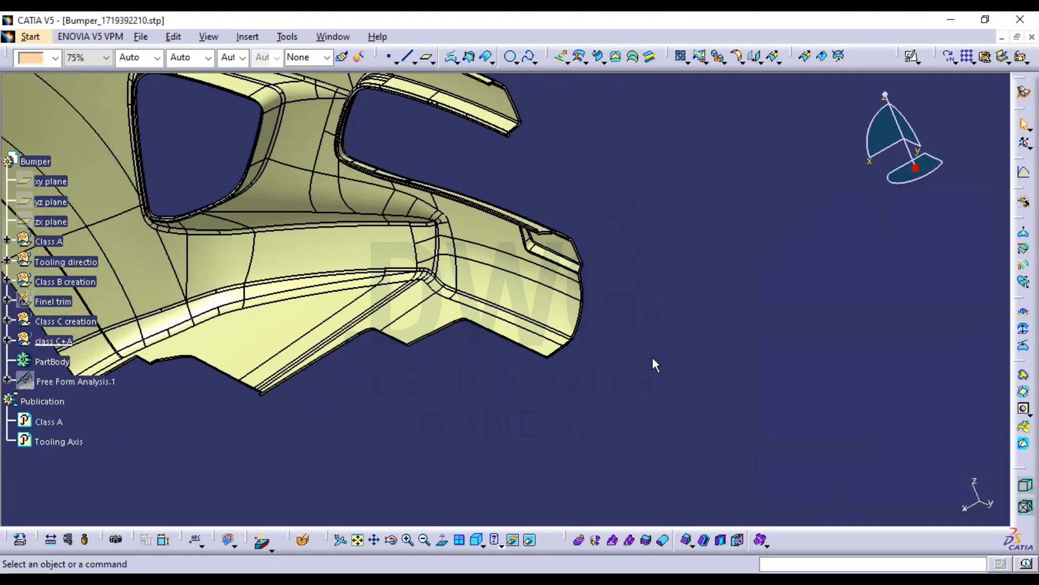
pyautogui.moveTo(651, 356); pyautogui.dragTo(671, 241, button='middle')
pyautogui.moveTo(693, 276); pyautogui.dragTo(779, 343, button='middle')
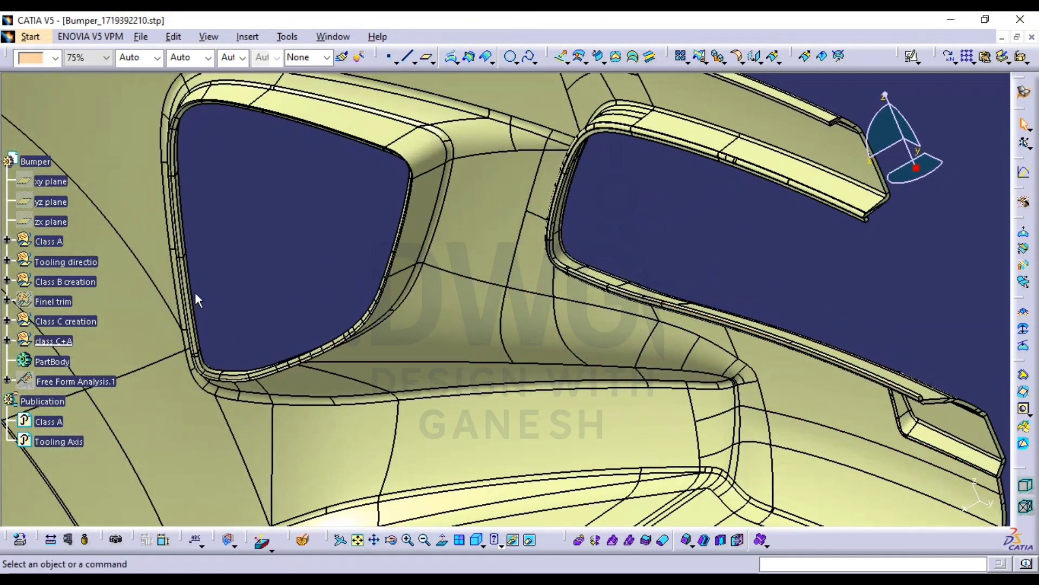
# Move Trim.13 from the class C+A set to the last position of the Finel trim set and show that set
pyautogui.click(7, 341)
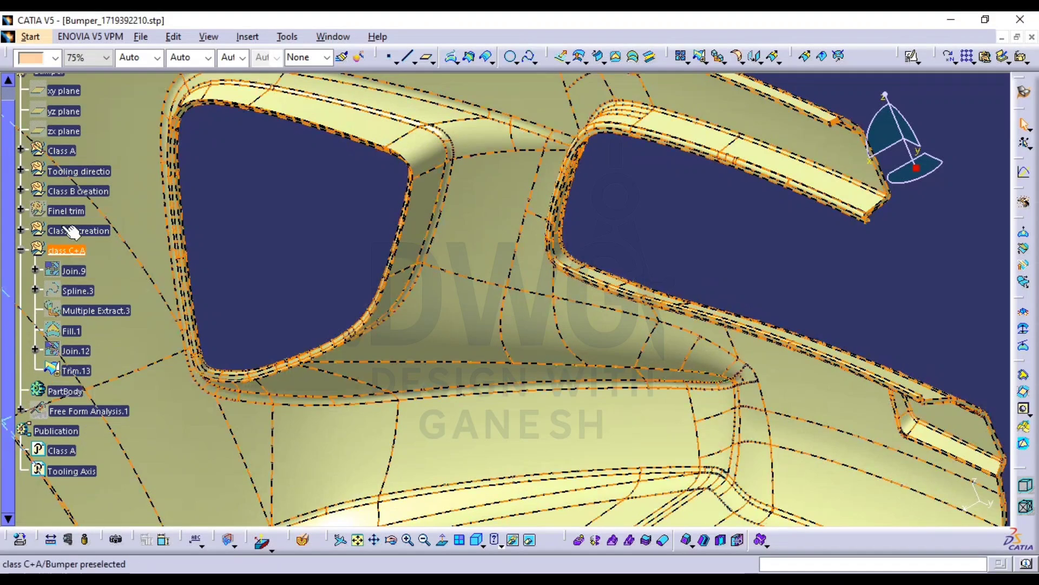
pyautogui.click(23, 210)
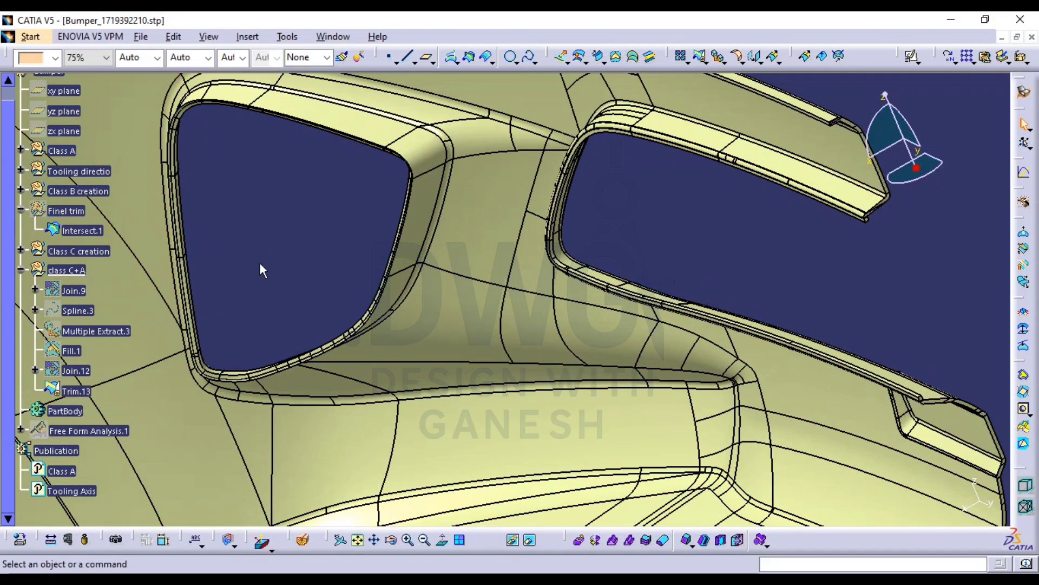
pyautogui.rightClick(70, 391)
pyautogui.moveTo(163, 378)
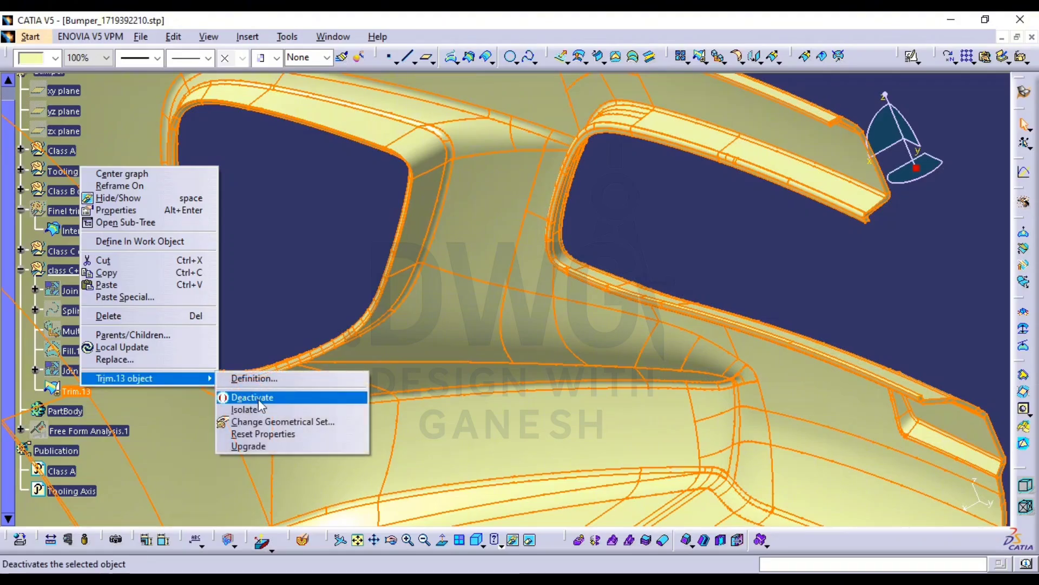
pyautogui.click(257, 420)
pyautogui.click(80, 212)
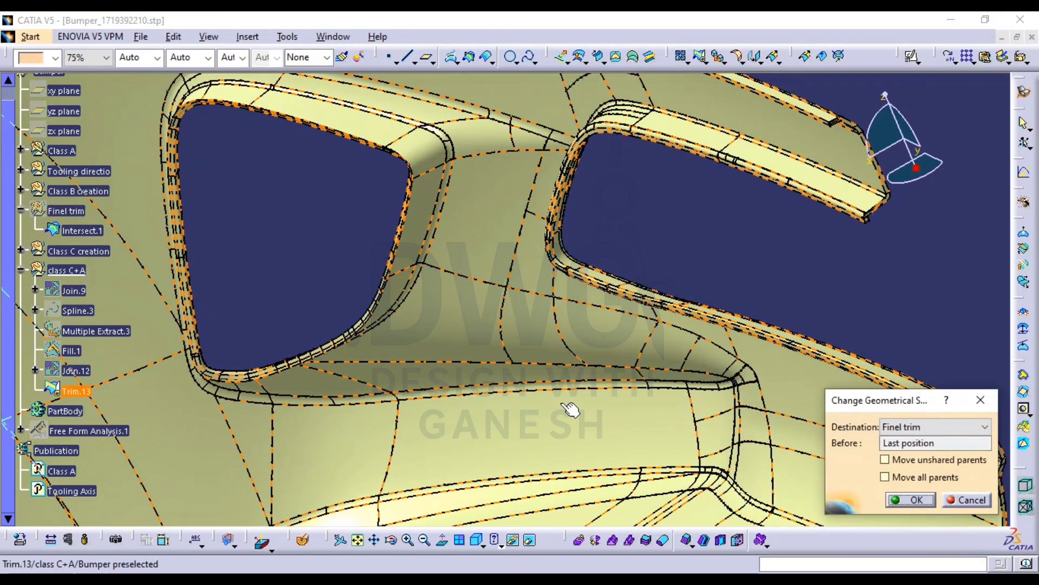
pyautogui.click(911, 500)
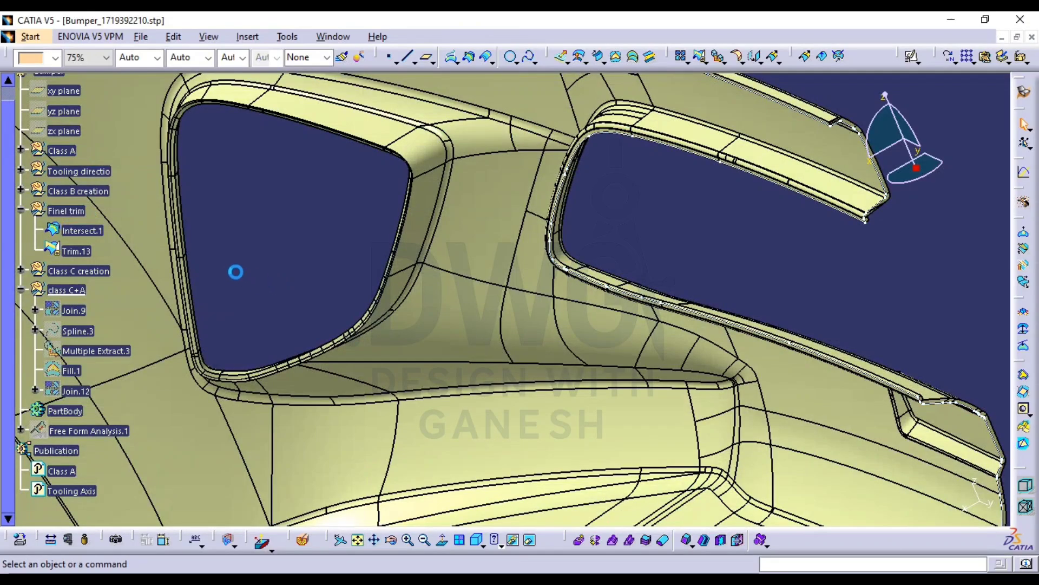
# Hide Intersect.1 in the Finel trim set, leaving the trimmed bumper skin displayed
pyautogui.moveTo(236, 264); pyautogui.dragTo(332, 352, button='middle')
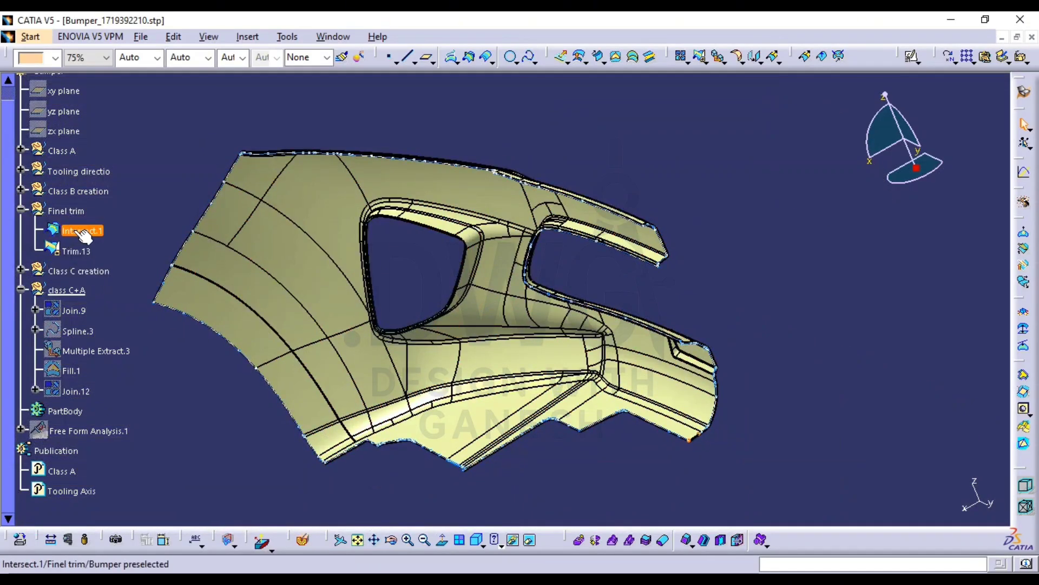
pyautogui.moveTo(485, 321); pyautogui.dragTo(14, 337, button='middle')
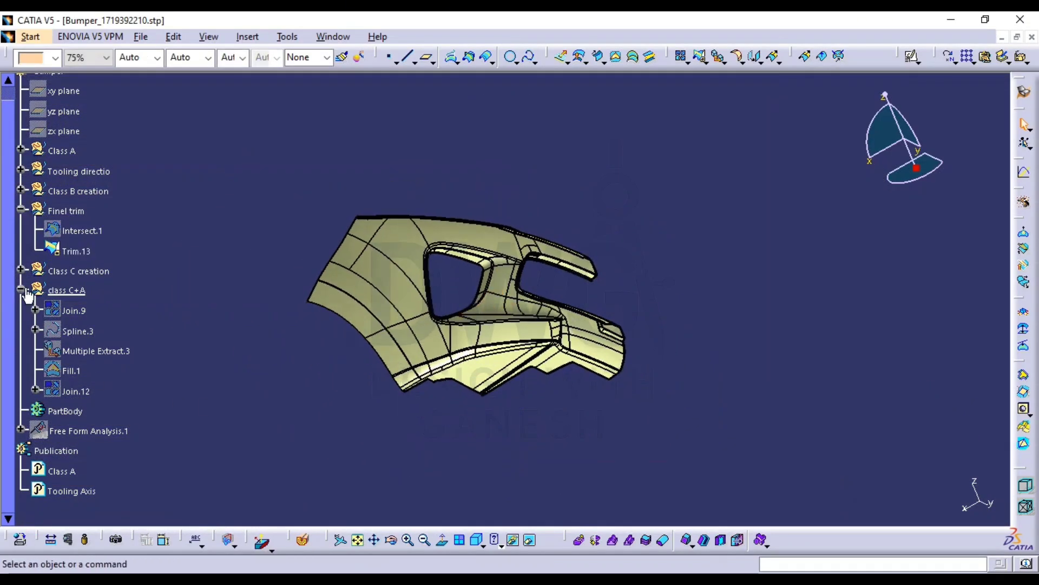
# Switch to the Part Design workbench and define PartBody as the in-work object
pyautogui.click(22, 290)
pyautogui.moveTo(487, 379); pyautogui.dragTo(558, 400, button='middle')
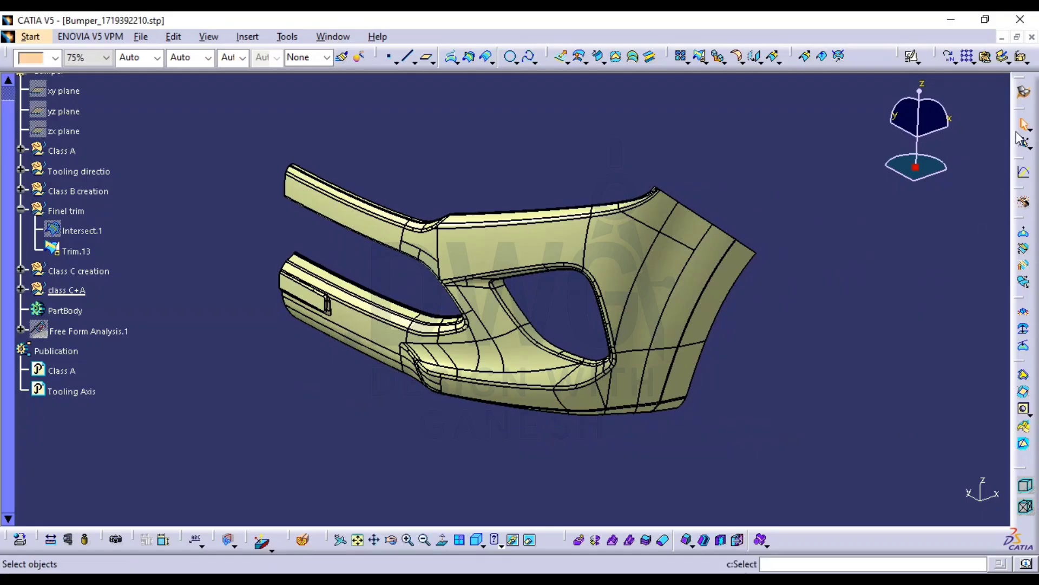
pyautogui.click(1023, 92)
pyautogui.click(948, 361)
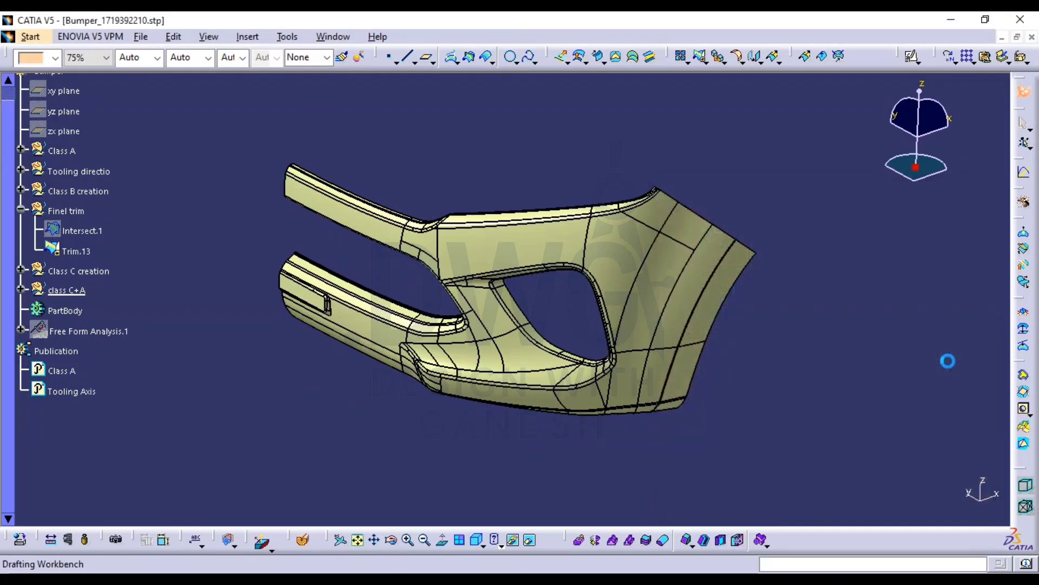
pyautogui.click(1024, 302)
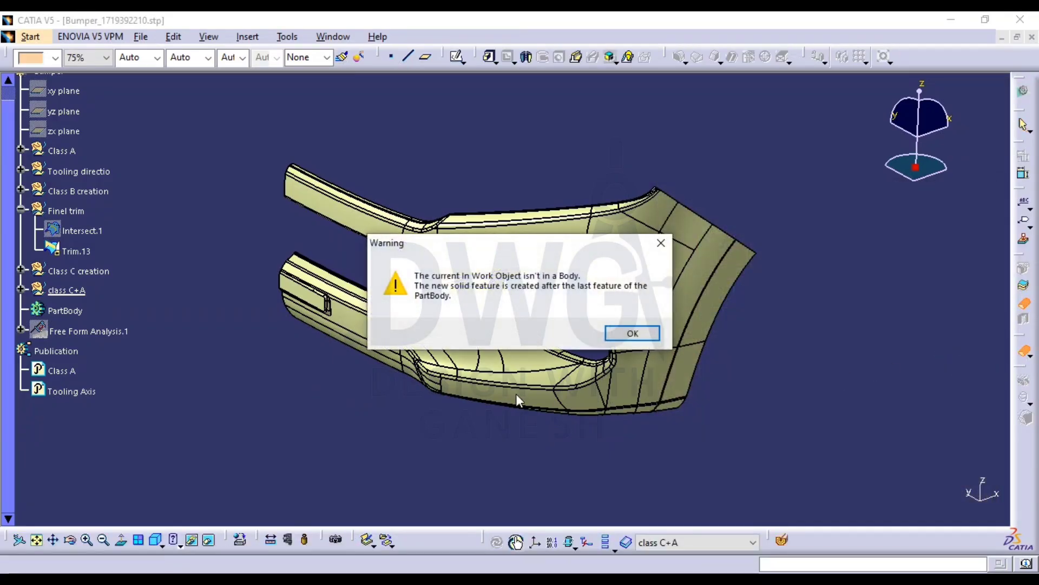
pyautogui.press('Return')
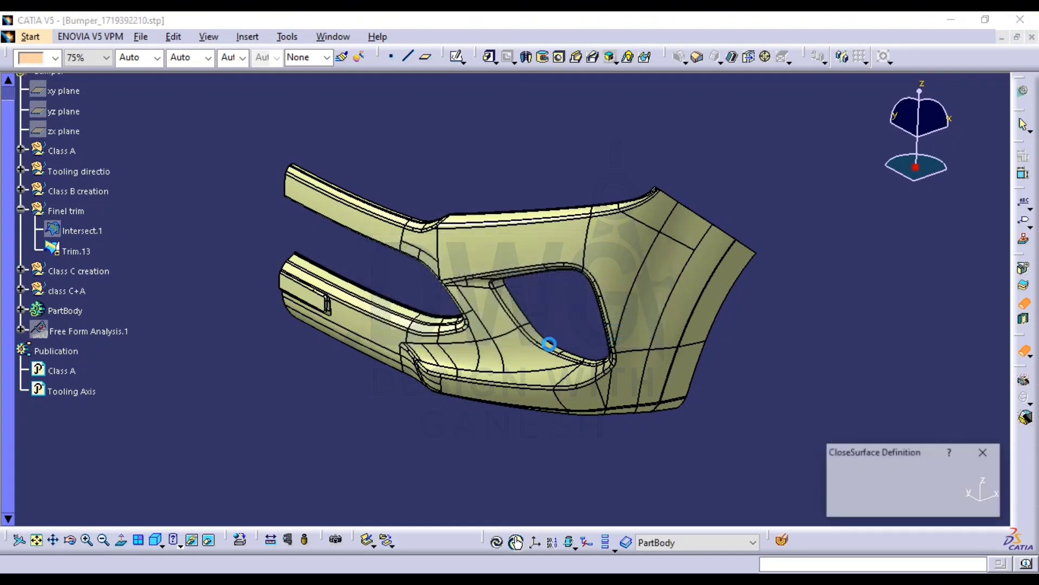
pyautogui.press('Escape')
pyautogui.rightClick(59, 312)
pyautogui.click(125, 387)
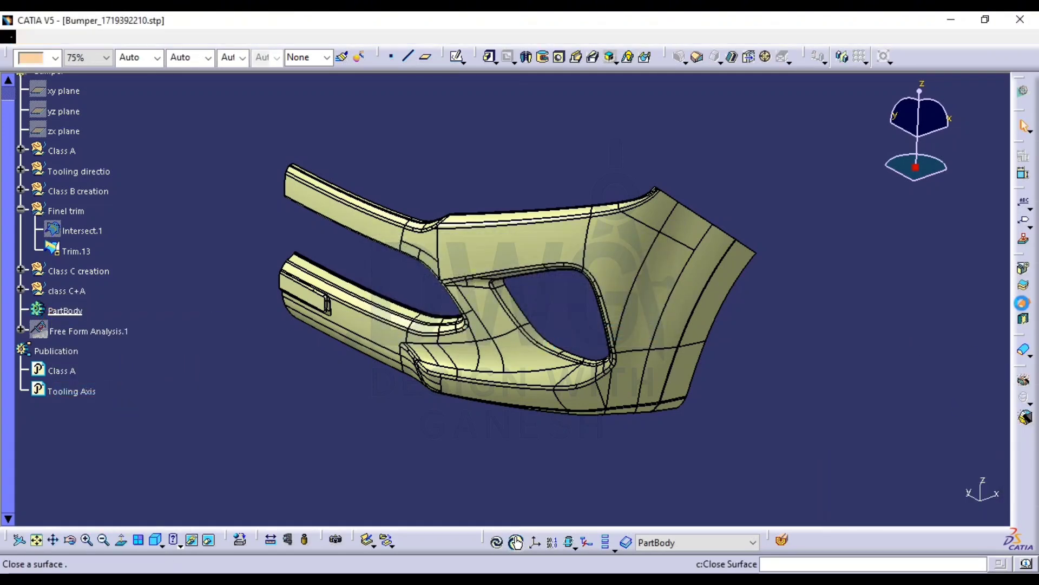
# Try to turn the trimmed bumper surface Trim.13 into a solid in PartBody with Close Surface
pyautogui.click(1024, 350)
pyautogui.click(565, 244)
pyautogui.click(925, 509)
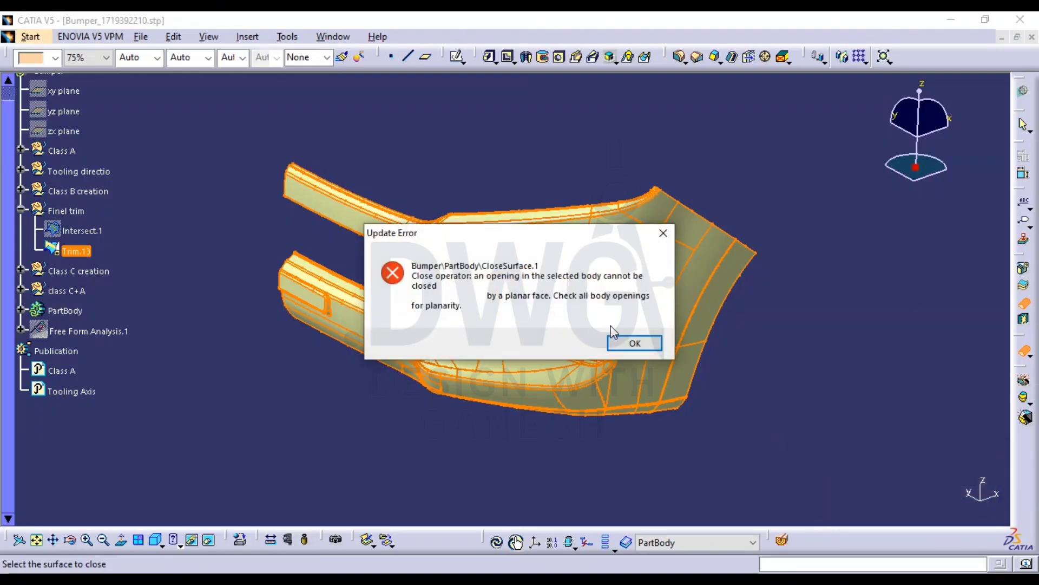
pyautogui.click(637, 344)
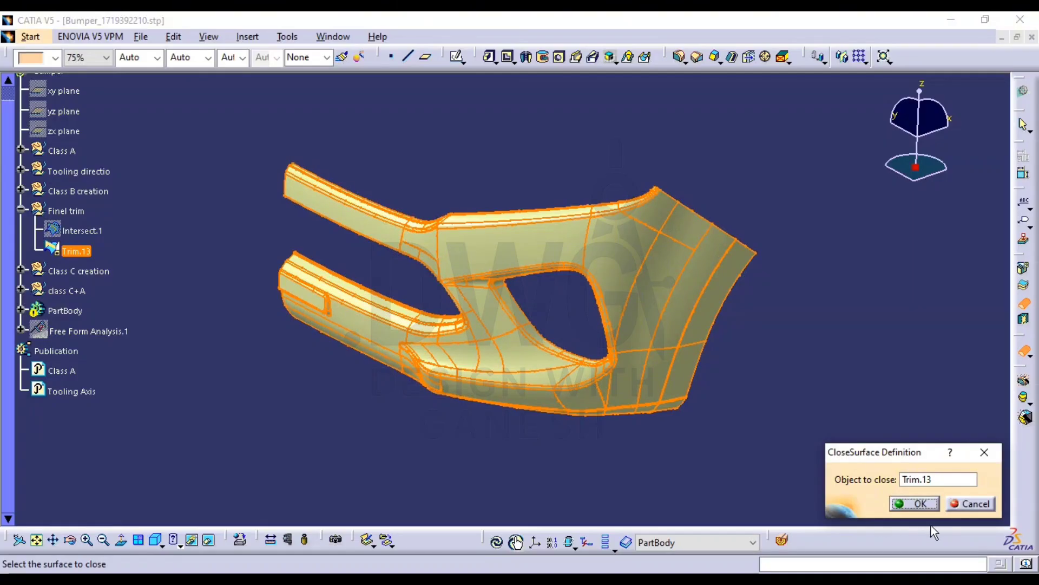
pyautogui.click(954, 504)
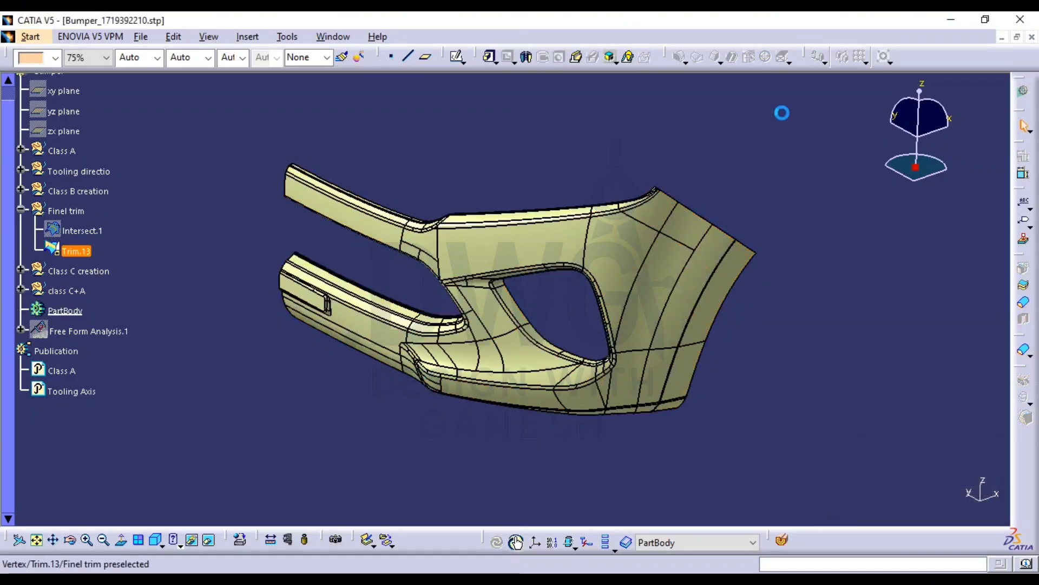
# Return to Generative Shape Design and check Trim.13 for an open boundary and faulty corner faces around the triangular opening
pyautogui.click(1029, 93)
pyautogui.click(829, 412)
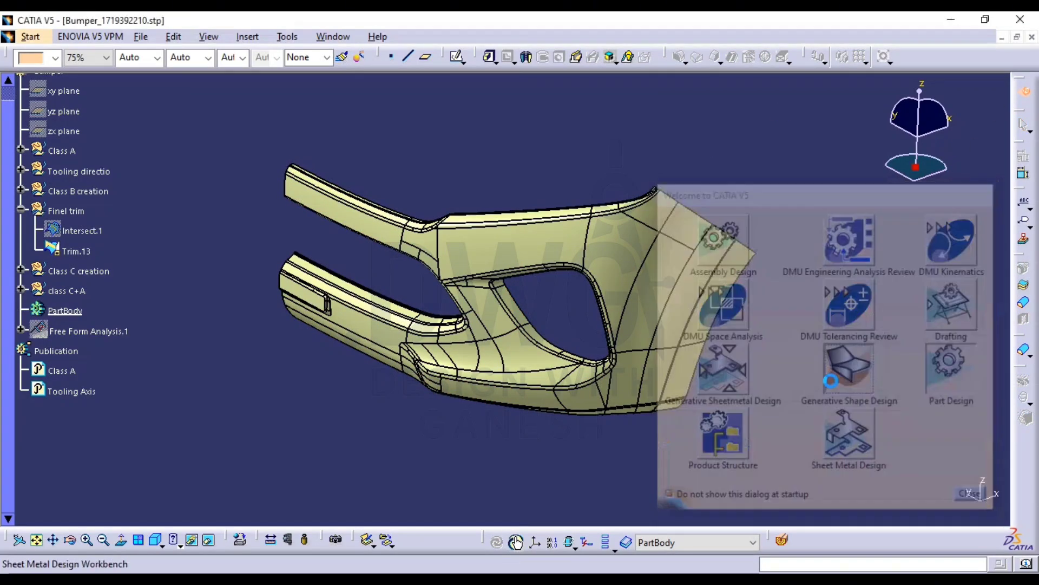
pyautogui.click(727, 64)
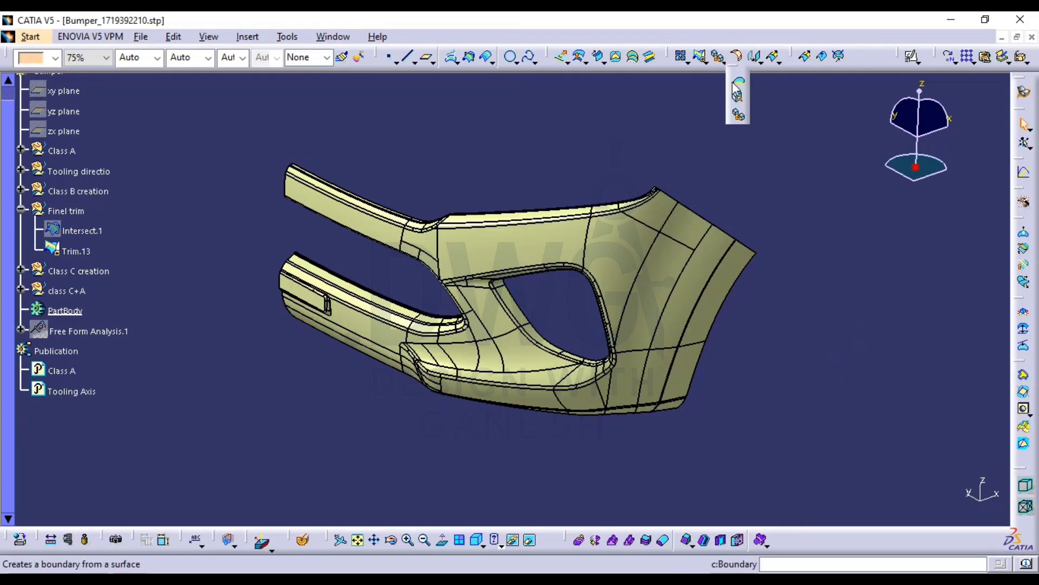
pyautogui.click(737, 79)
pyautogui.click(585, 357)
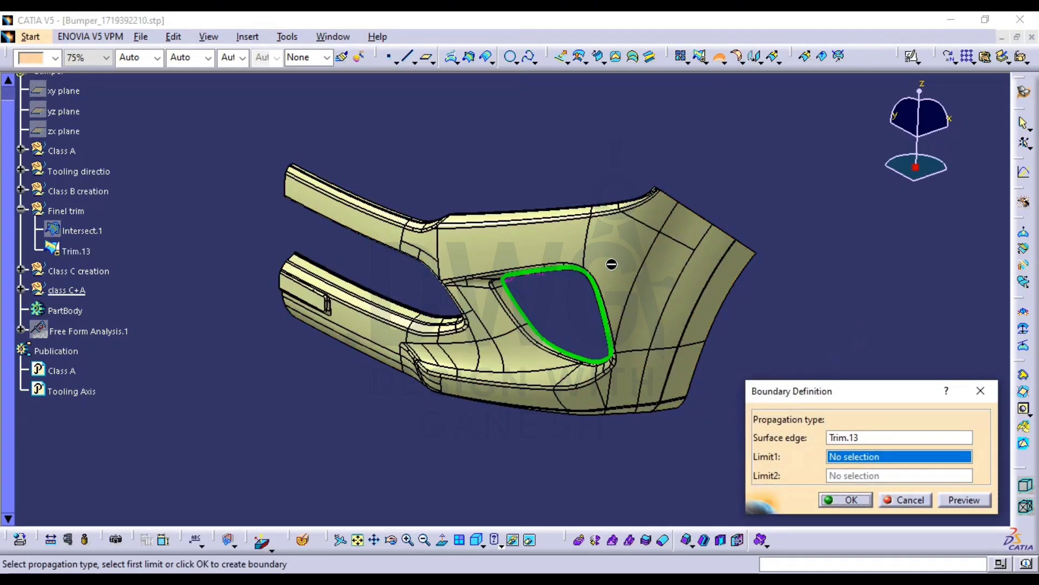
pyautogui.moveTo(585, 357); pyautogui.dragTo(593, 336, button='middle')
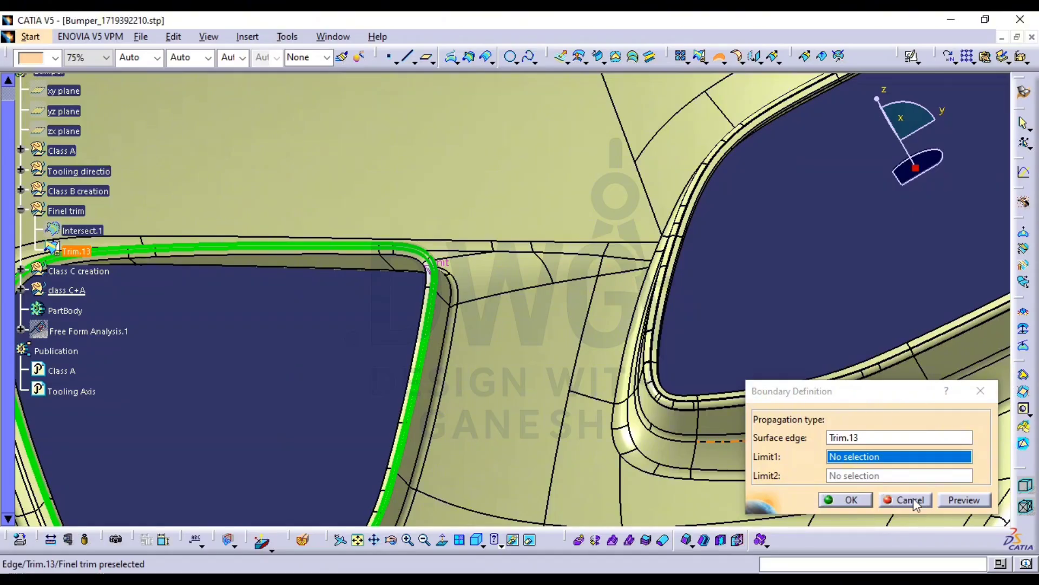
pyautogui.click(906, 500)
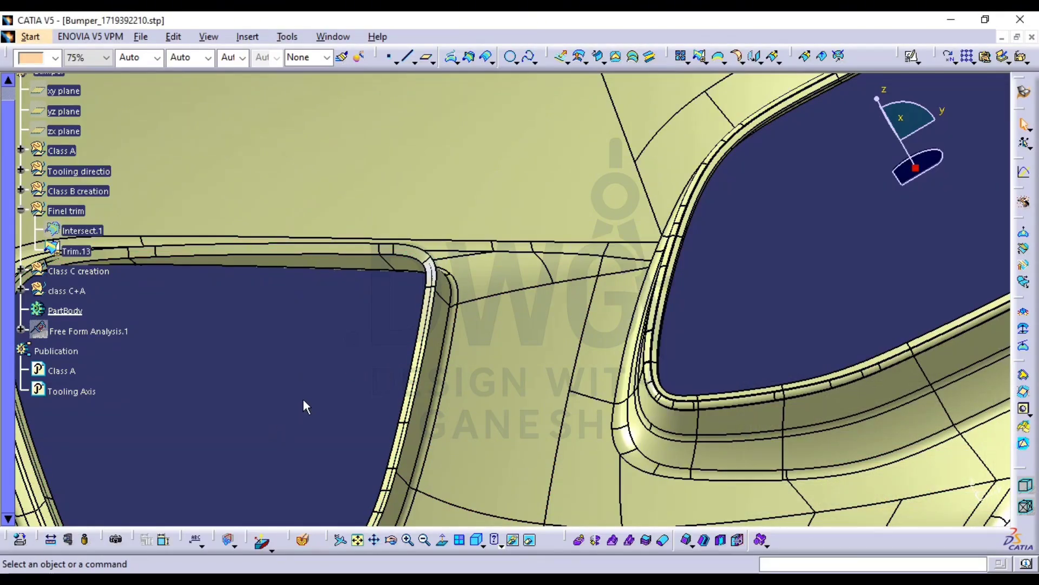
pyautogui.moveTo(435, 396); pyautogui.dragTo(551, 365, button='middle')
pyautogui.moveTo(677, 342); pyautogui.dragTo(669, 275, button='middle')
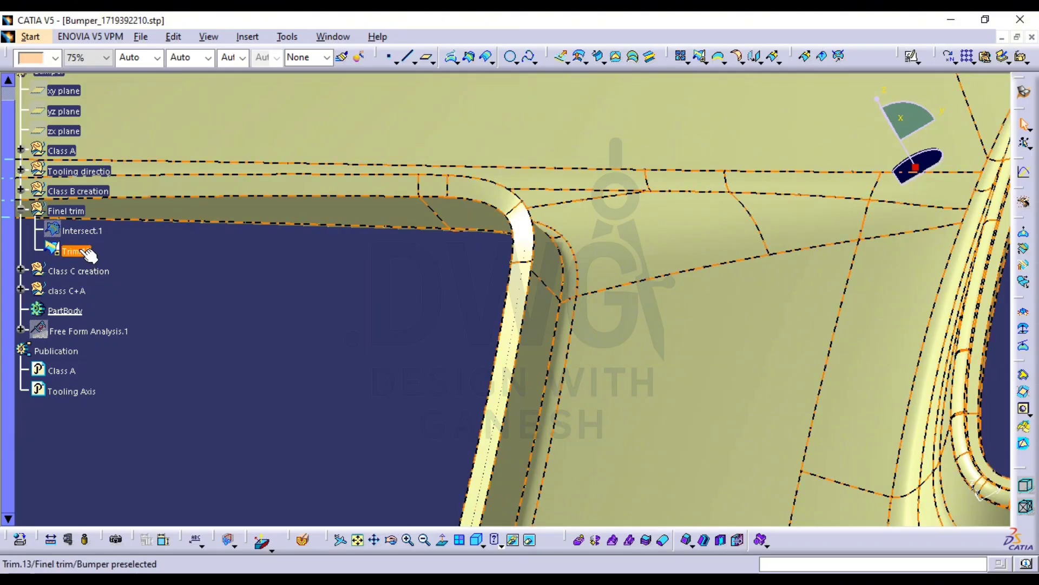
pyautogui.click(79, 250)
pyautogui.click(422, 380)
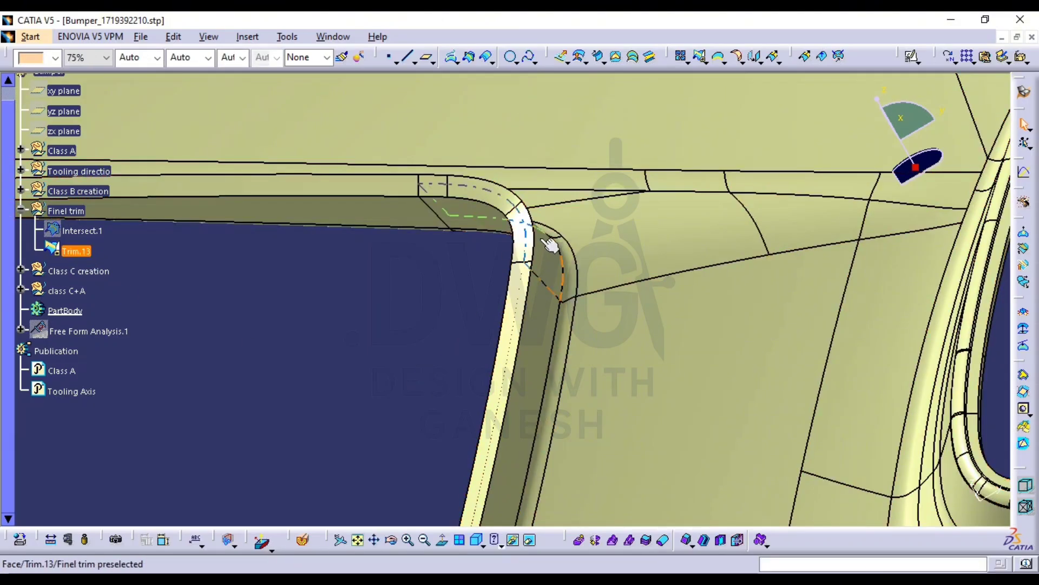
pyautogui.click(522, 230)
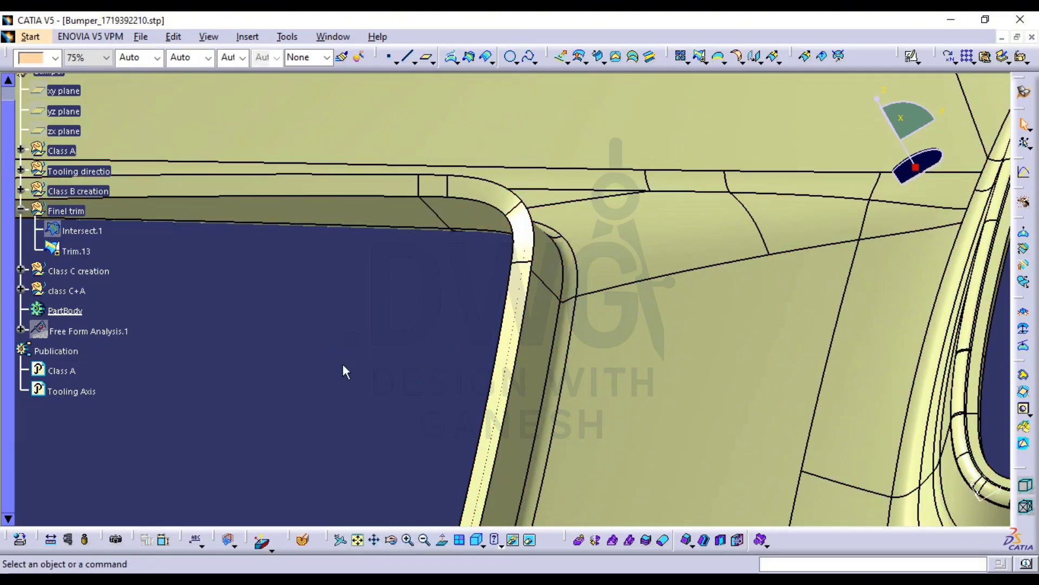
# Undo the recent operations back to before Trim.13 was moved from the class C+A set to the Finel trim set
pyautogui.hotkey('ctrl', 'z')
pyautogui.hotkey('ctrl', 'z')
pyautogui.hotkey('ctrl', 'z')
pyautogui.hotkey('ctrl', 'z')
pyautogui.hotkey('ctrl', 'z')
pyautogui.hotkey('ctrl', 'z')
pyautogui.hotkey('ctrl', 'z')
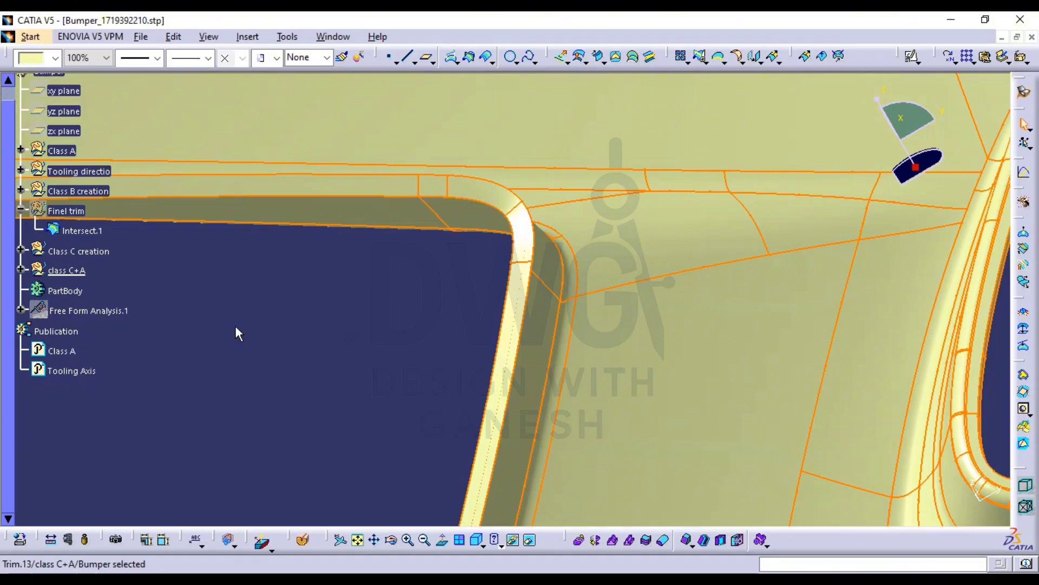
pyautogui.hotkey('ctrl', 'z')
pyautogui.hotkey('ctrl', 'z')
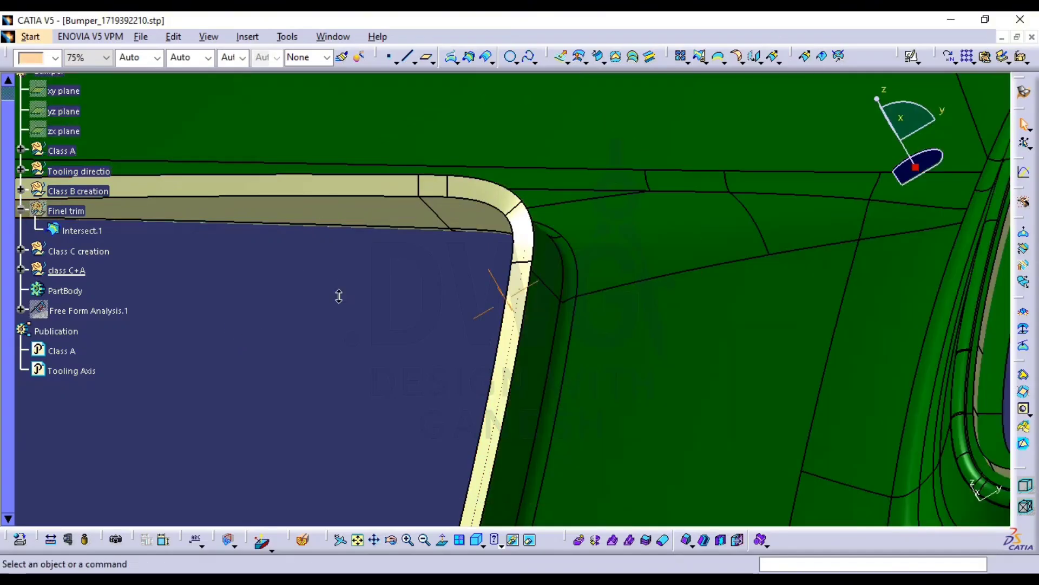
pyautogui.keyDown('ctrl'); pyautogui.moveTo(336, 297); pyautogui.dragTo(320, 379, button='middle'); pyautogui.keyUp('ctrl')
pyautogui.hotkey('ctrl', 'z')
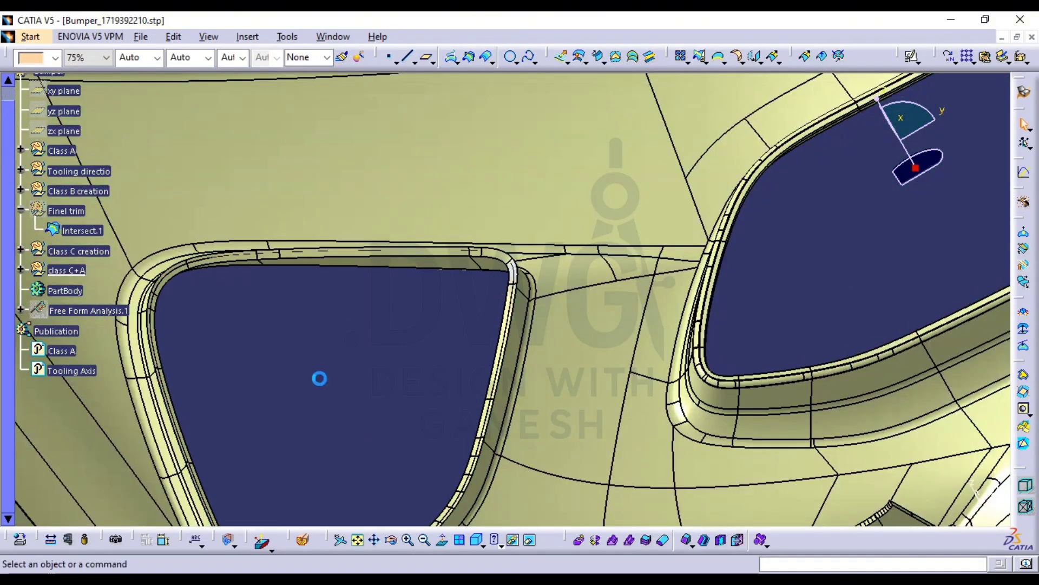
# Hide the Class B creation geometrical set
pyautogui.moveTo(495, 377); pyautogui.dragTo(402, 409, button='middle')
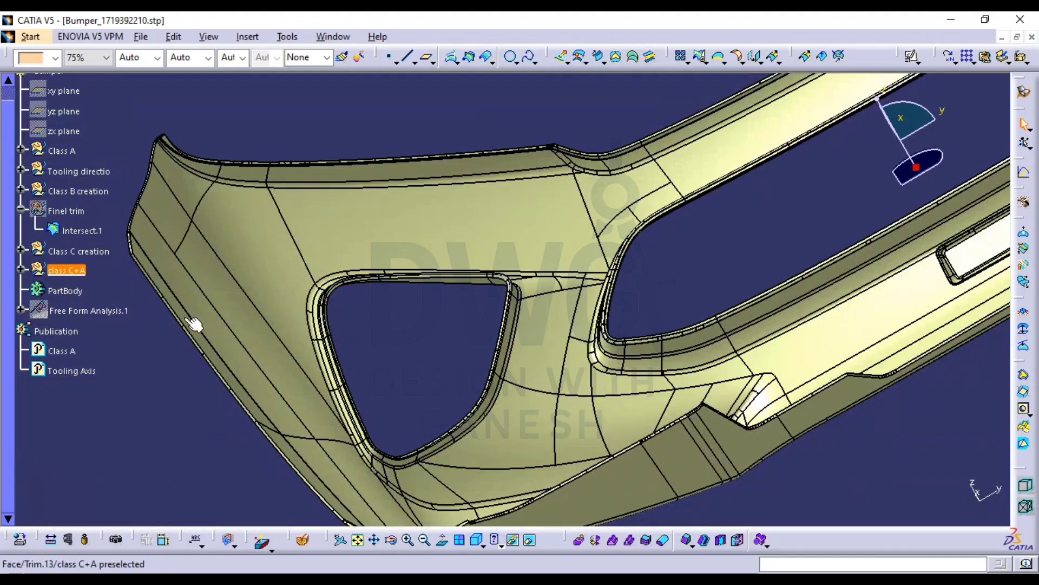
pyautogui.click(74, 191)
pyautogui.press('space')
# Expand the class C+A set and examine the edge faces around the triangular opening of Trim.13 from several sides
pyautogui.keyDown('ctrl'); pyautogui.moveTo(319, 249); pyautogui.dragTo(335, 181, button='middle'); pyautogui.keyUp('ctrl')
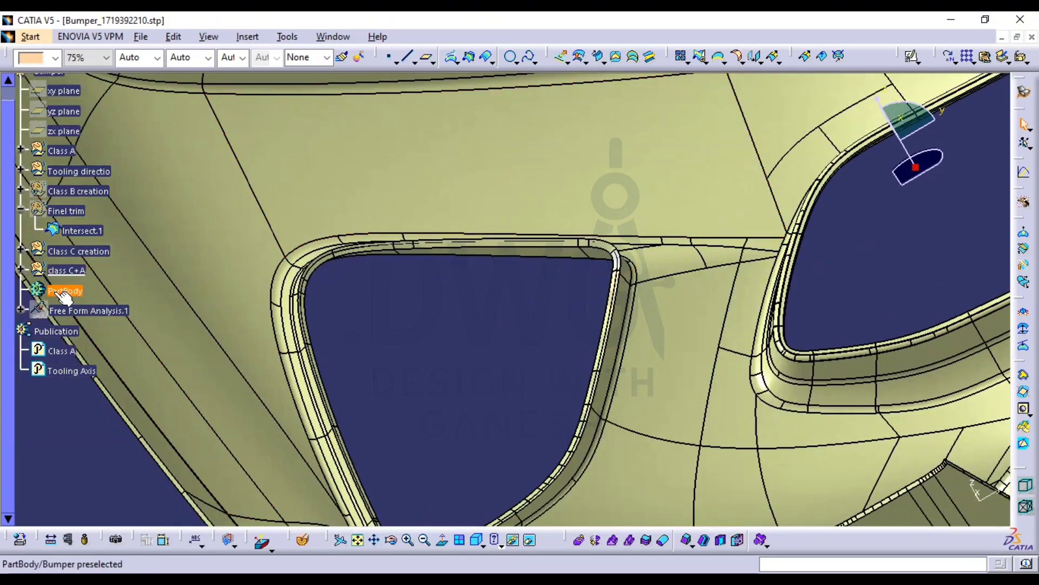
pyautogui.click(21, 269)
pyautogui.moveTo(253, 306); pyautogui.dragTo(274, 250, button='middle')
pyautogui.keyDown('ctrl'); pyautogui.moveTo(515, 353); pyautogui.dragTo(584, 312, button='middle'); pyautogui.keyUp('ctrl')
pyautogui.keyDown('ctrl'); pyautogui.moveTo(651, 301); pyautogui.dragTo(645, 267, button='middle'); pyautogui.keyUp('ctrl')
pyautogui.keyDown('ctrl'); pyautogui.moveTo(609, 336); pyautogui.dragTo(679, 390, button='middle'); pyautogui.keyUp('ctrl')
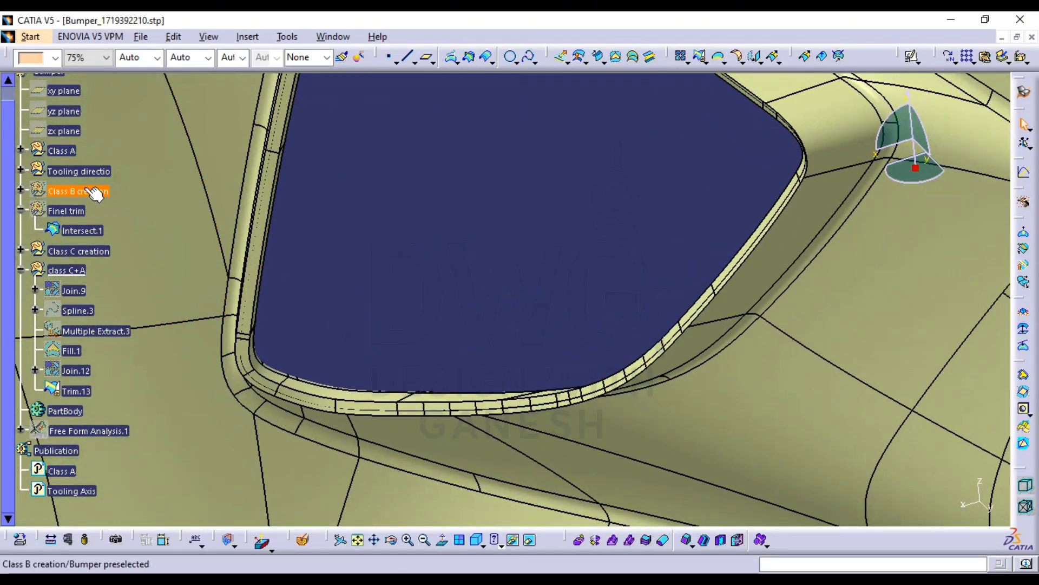
pyautogui.keyDown('ctrl'); pyautogui.moveTo(624, 314); pyautogui.dragTo(559, 103, button='middle'); pyautogui.keyUp('ctrl')
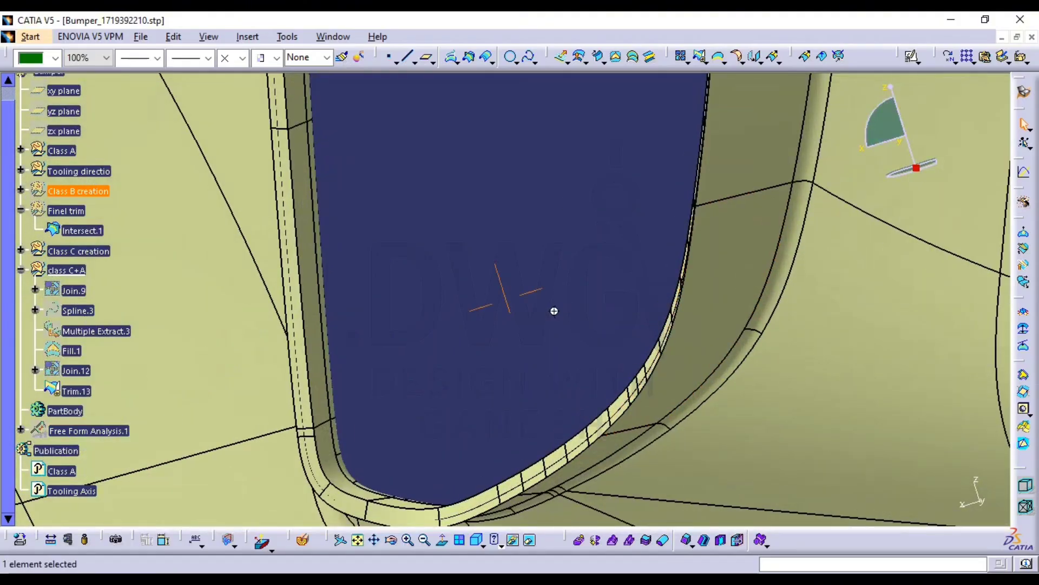
pyautogui.moveTo(554, 311); pyautogui.dragTo(587, 272, button='middle')
pyautogui.keyDown('ctrl'); pyautogui.moveTo(657, 325); pyautogui.dragTo(649, 222, button='middle'); pyautogui.keyUp('ctrl')
pyautogui.moveTo(607, 287); pyautogui.dragTo(511, 332, button='middle')
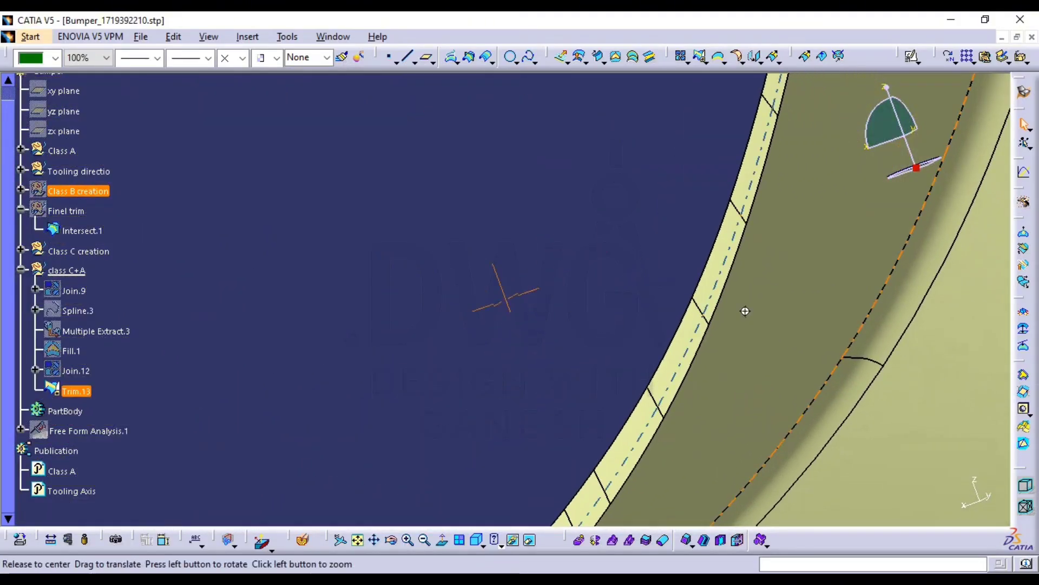
pyautogui.keyDown('ctrl'); pyautogui.moveTo(745, 311); pyautogui.dragTo(585, 481, button='middle'); pyautogui.keyUp('ctrl')
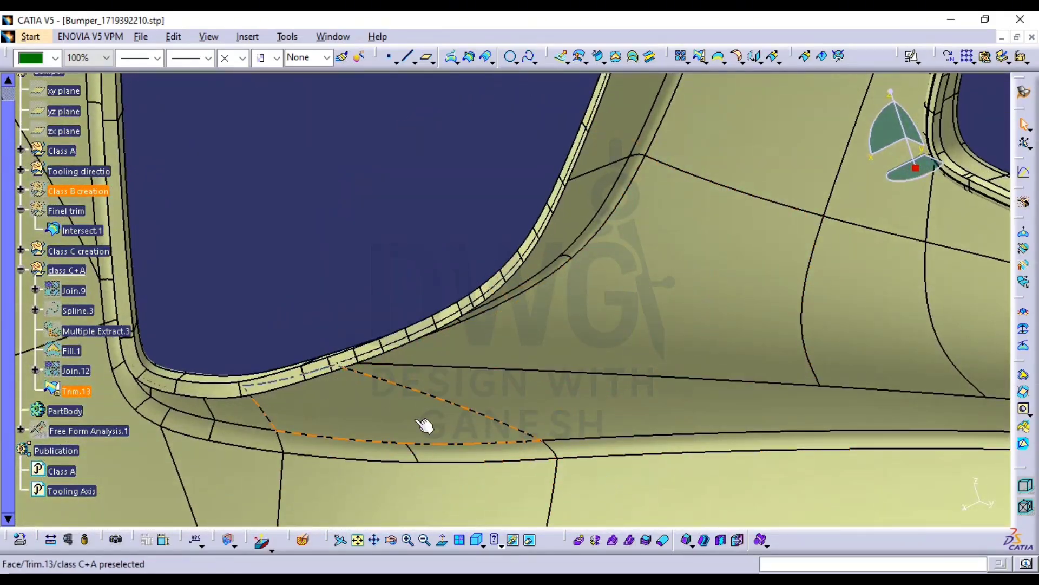
pyautogui.moveTo(414, 343); pyautogui.dragTo(669, 299, button='middle')
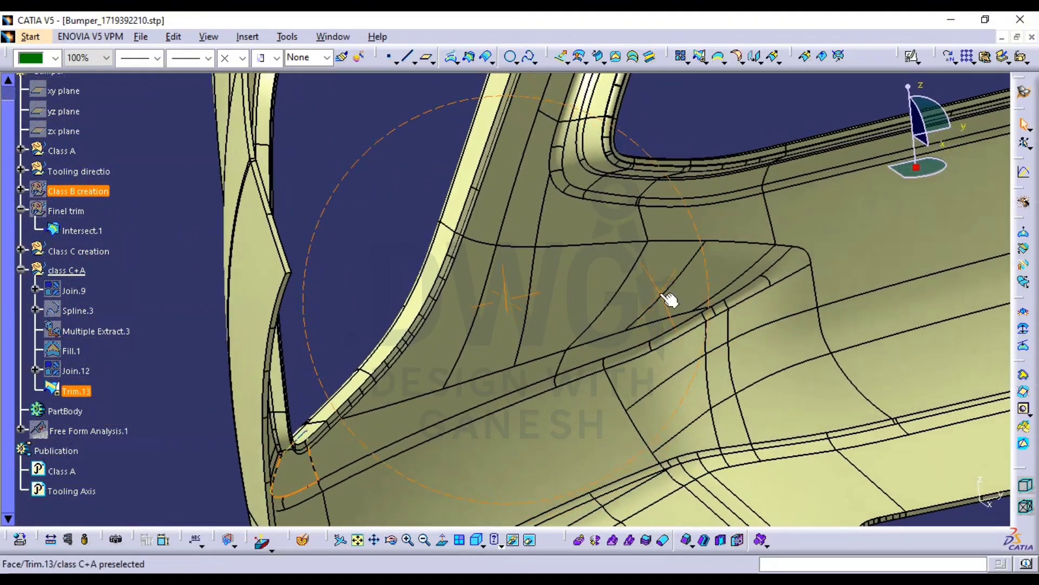
pyautogui.moveTo(555, 393); pyautogui.dragTo(614, 299, button='middle')
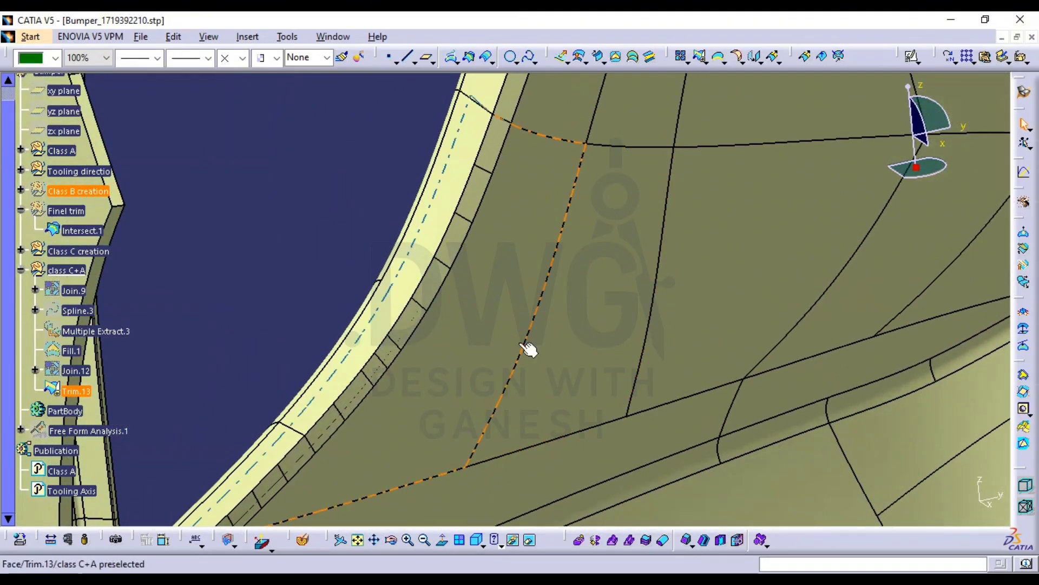
# Try to create a Join from the Trim.13 surface
pyautogui.click(257, 282)
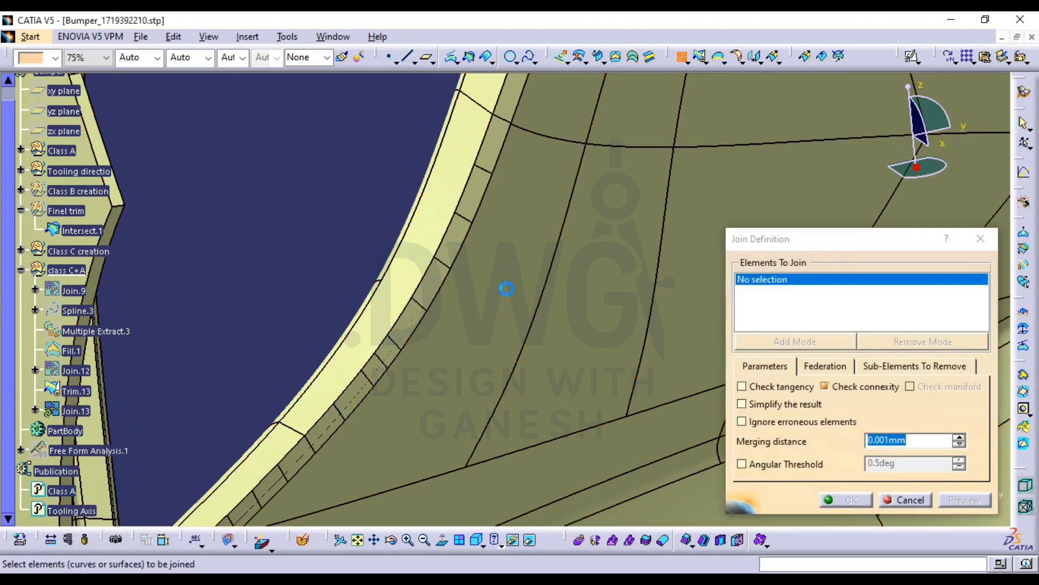
pyautogui.click(507, 290)
pyautogui.moveTo(494, 364); pyautogui.dragTo(527, 442, button='middle')
pyautogui.middleClick(650, 284)
pyautogui.press('Escape')
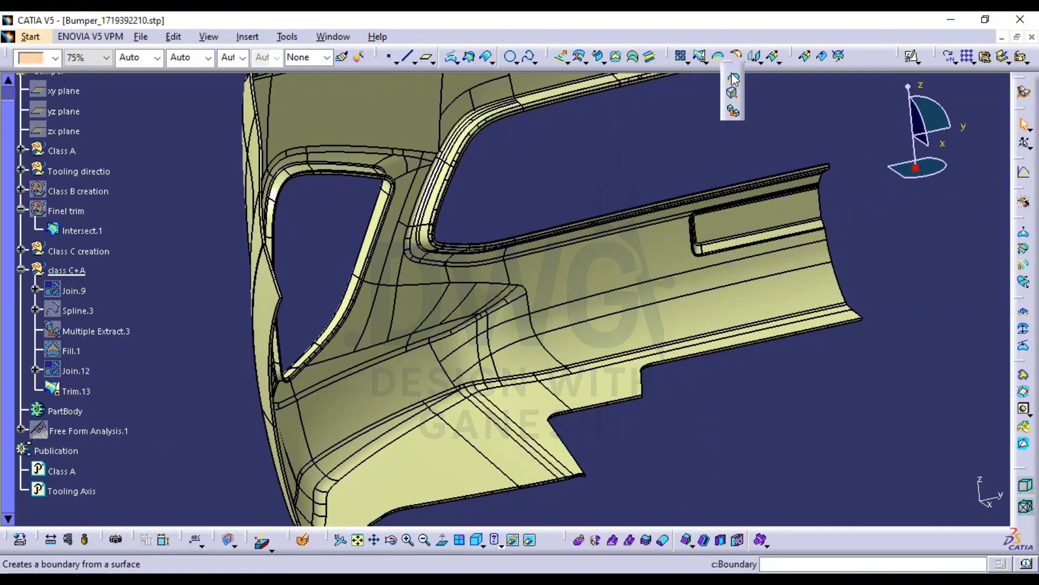
# Preview the Boundary of Trim.13 at the triangular opening and examine its path around the corner
pyautogui.click(734, 79)
pyautogui.click(529, 278)
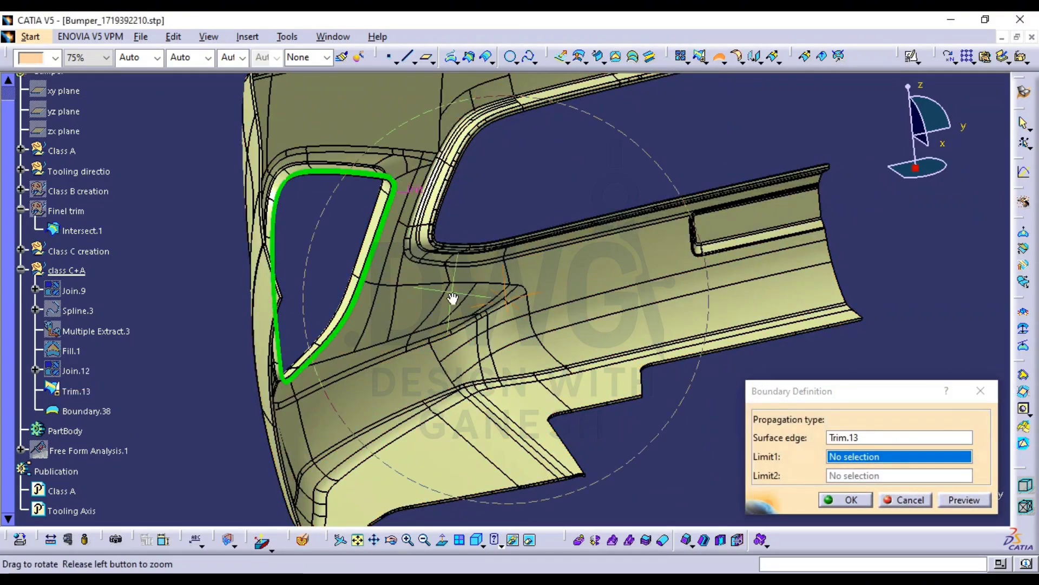
pyautogui.moveTo(453, 298); pyautogui.dragTo(400, 113, button='middle')
pyautogui.moveTo(400, 163); pyautogui.dragTo(626, 352, button='middle')
pyautogui.moveTo(544, 305); pyautogui.dragTo(493, 334, button='middle')
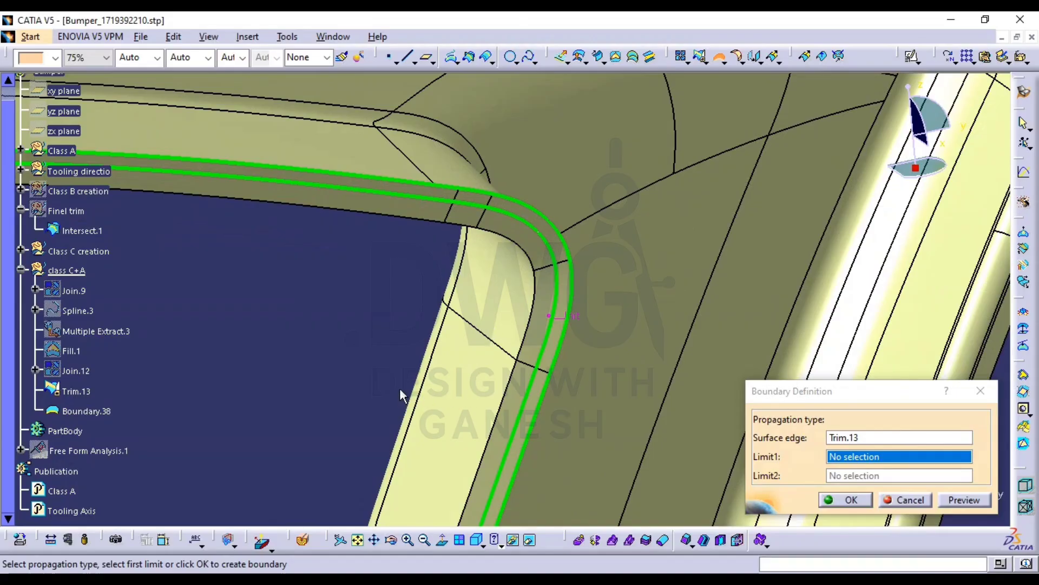
pyautogui.press('Escape')
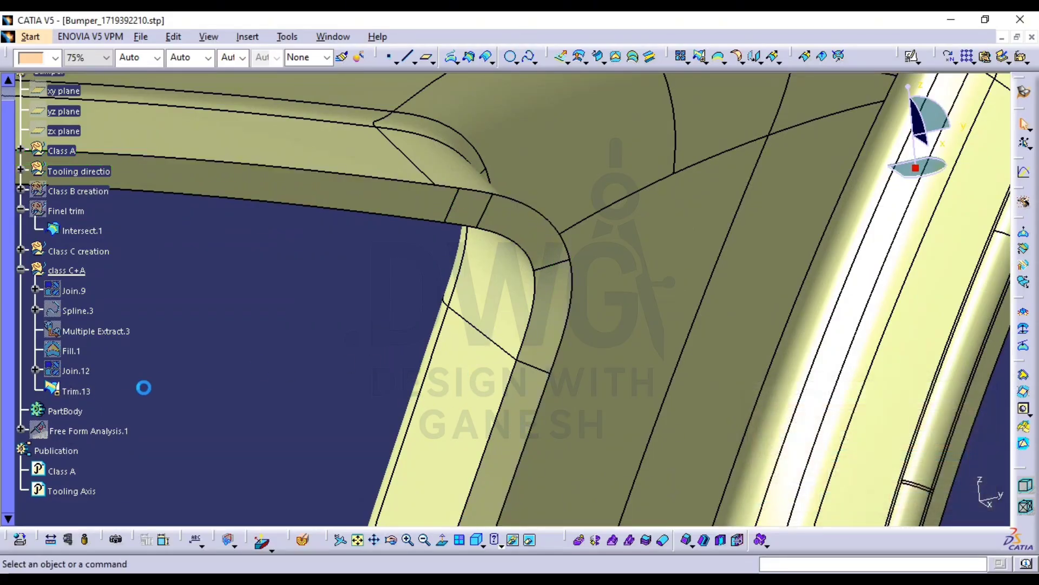
pyautogui.click(79, 393)
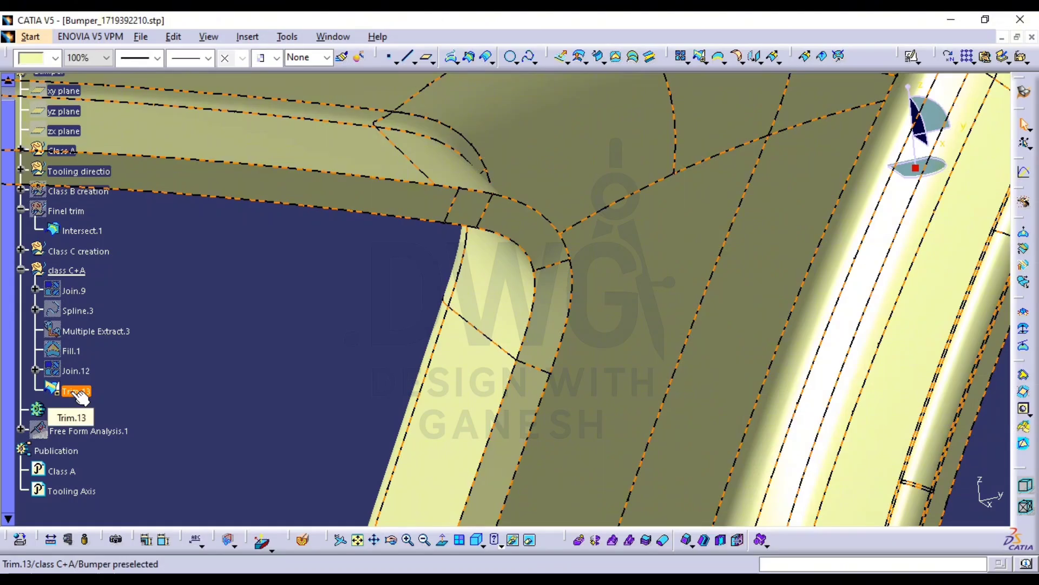
pyautogui.click(121, 375)
pyautogui.moveTo(395, 300); pyautogui.dragTo(373, 381, button='middle')
pyautogui.click(680, 56)
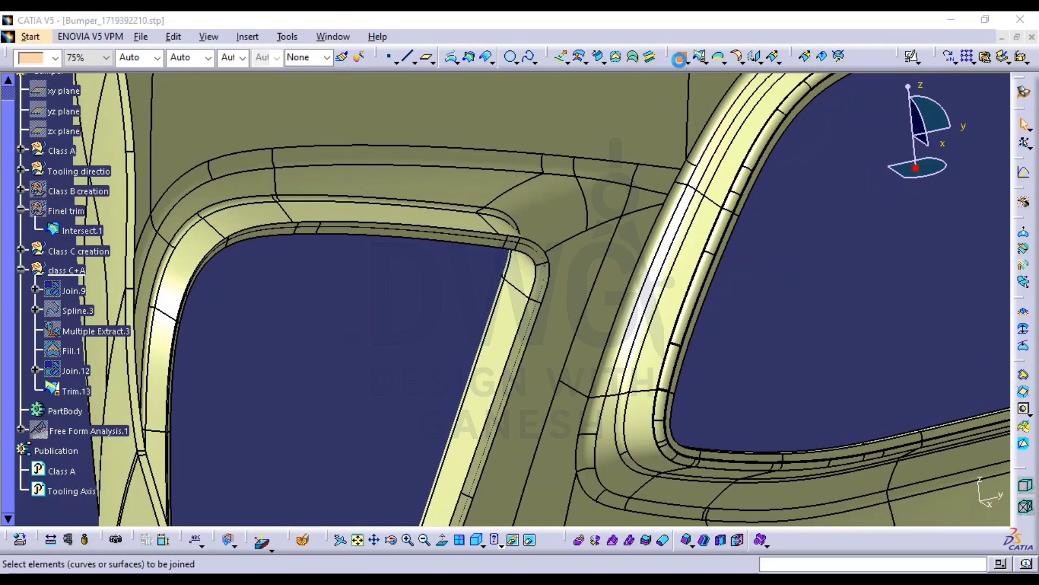
pyautogui.click(541, 288)
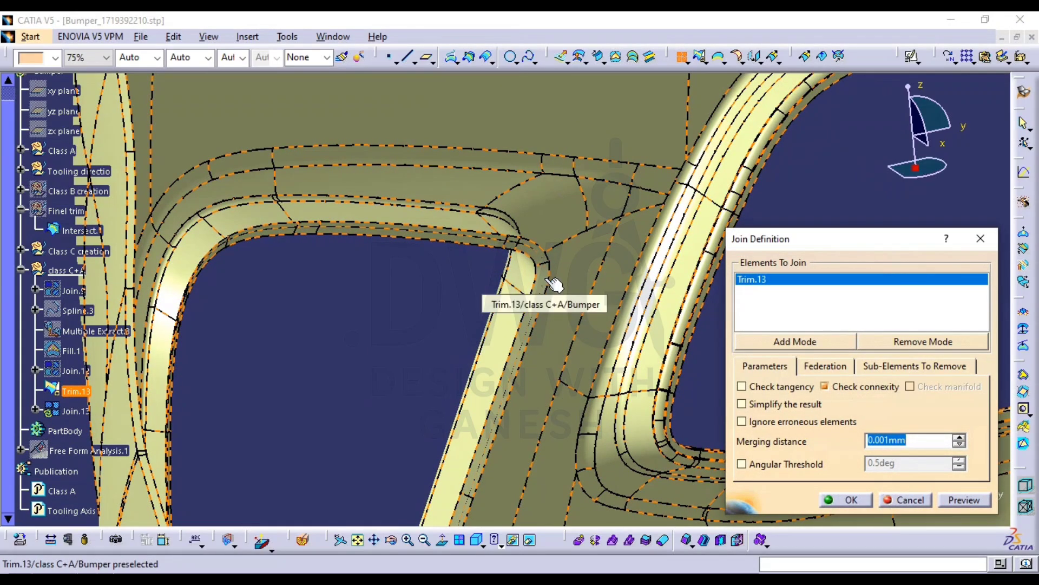
pyautogui.click(538, 310)
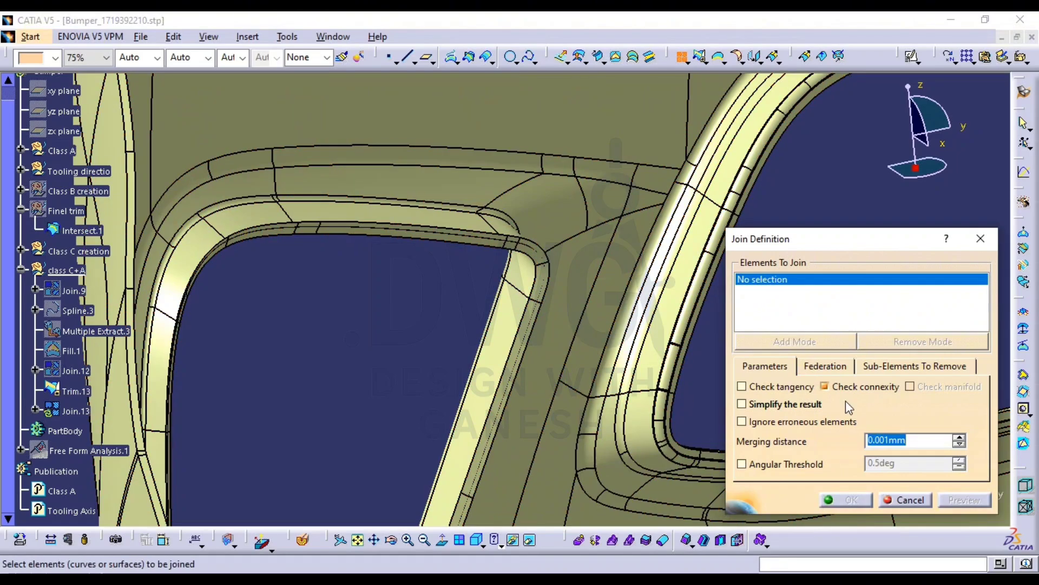
pyautogui.press('Escape')
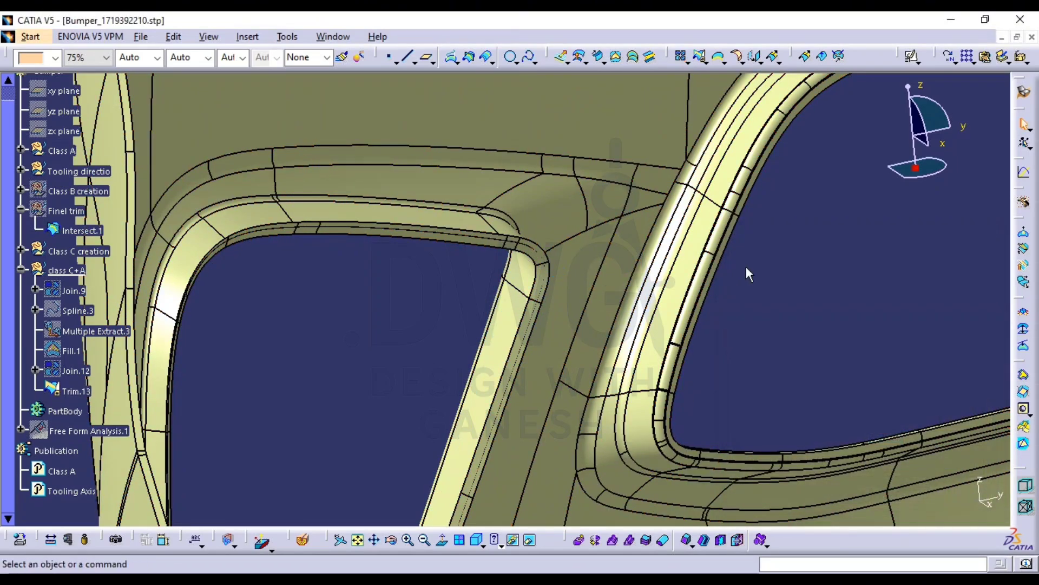
# Preview a Boundary from the Trim.13 edge at the triangular opening and inspect the corner up close from several angles
pyautogui.moveTo(509, 278); pyautogui.dragTo(424, 319, button='middle')
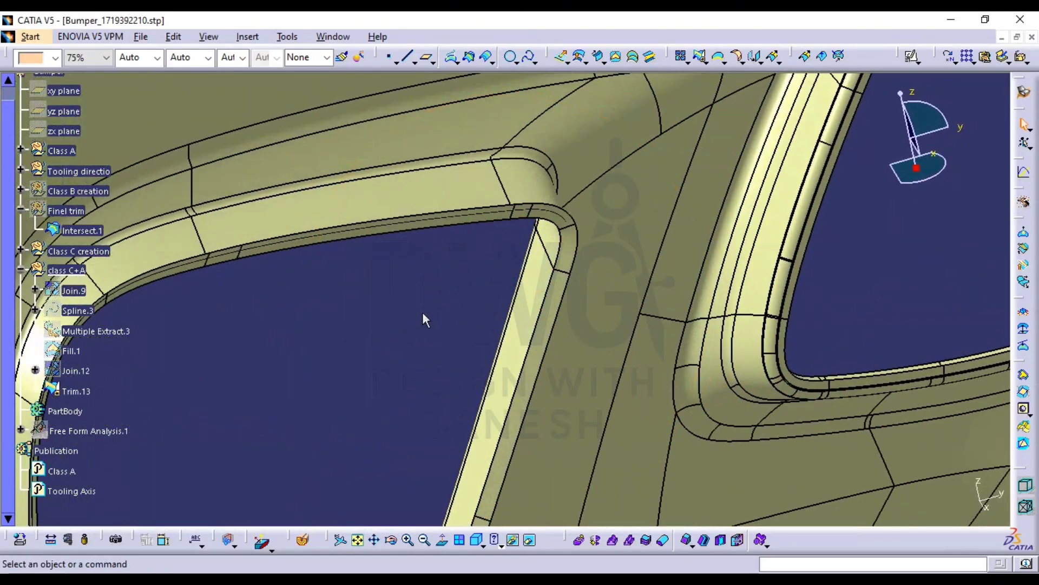
pyautogui.middleClick(198, 316)
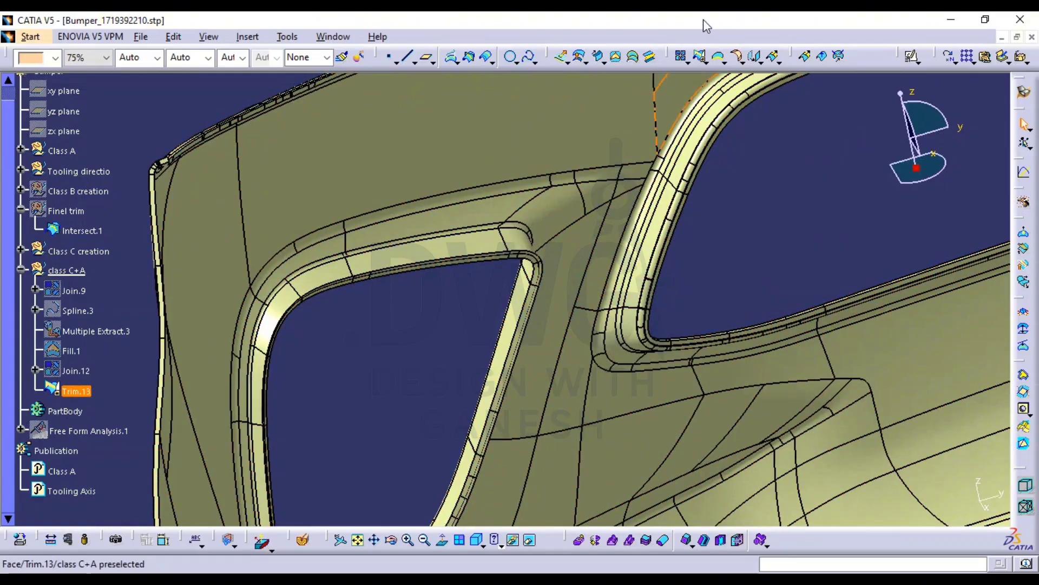
pyautogui.click(720, 57)
pyautogui.click(547, 301)
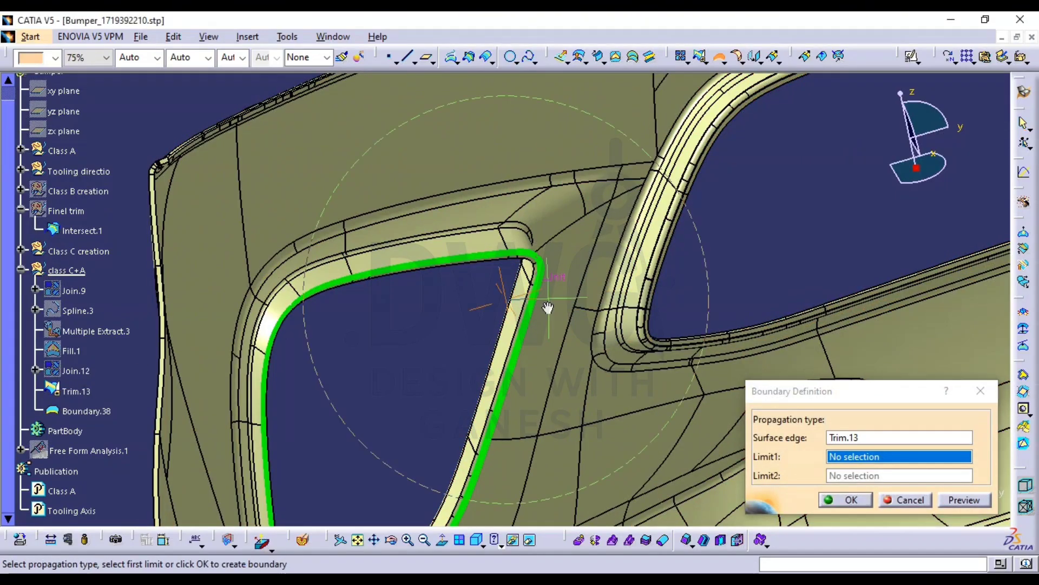
pyautogui.keyDown('ctrl'); pyautogui.moveTo(547, 302); pyautogui.dragTo(575, 101, button='middle'); pyautogui.keyUp('ctrl')
pyautogui.moveTo(658, 126); pyautogui.dragTo(554, 222, button='middle')
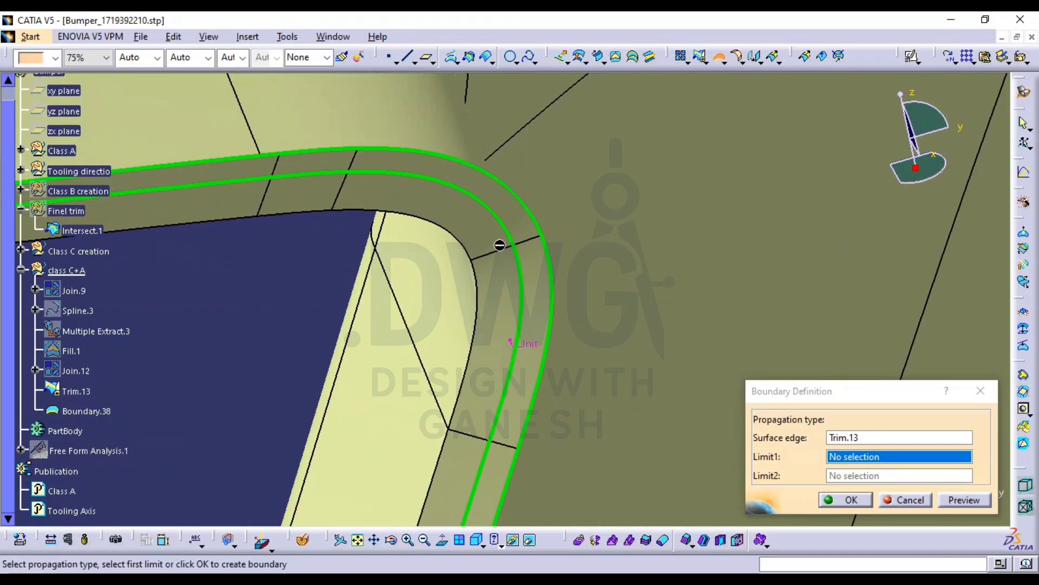
pyautogui.keyDown('ctrl'); pyautogui.moveTo(500, 245); pyautogui.dragTo(440, 353, button='middle'); pyautogui.keyUp('ctrl')
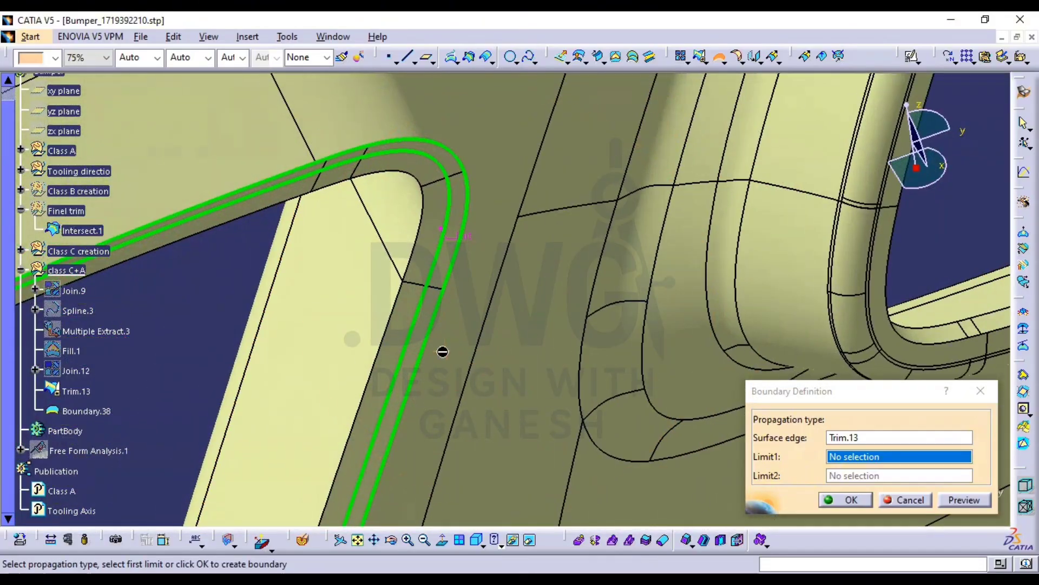
pyautogui.click(919, 503)
# Open the Trim.13 definition and review its trimmed elements Join.11 and Join.12 against the whole bumper surface
pyautogui.doubleClick(440, 173)
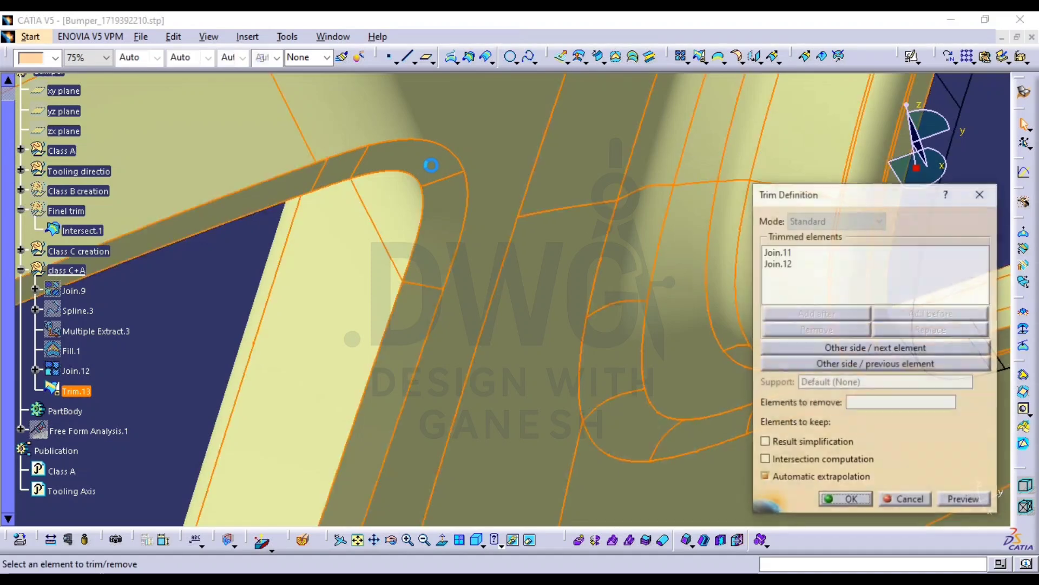
pyautogui.press('Escape')
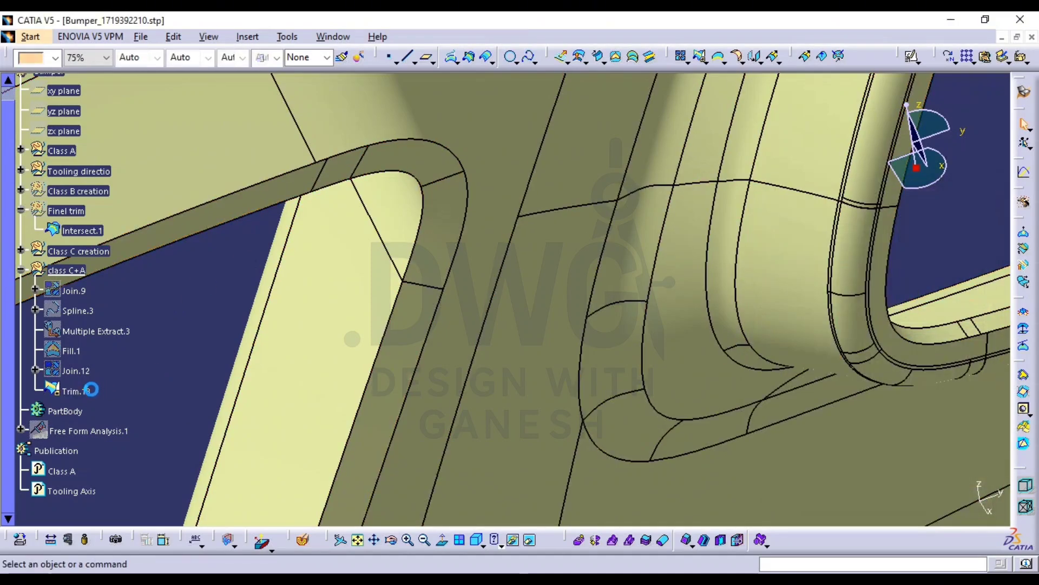
pyautogui.click(83, 391)
pyautogui.moveTo(535, 431); pyautogui.dragTo(544, 514, button='middle')
pyautogui.moveTo(628, 213); pyautogui.dragTo(512, 421, button='middle')
pyautogui.click(629, 357)
pyautogui.doubleClick(87, 394)
pyautogui.moveTo(471, 283); pyautogui.dragTo(237, 320, button='middle')
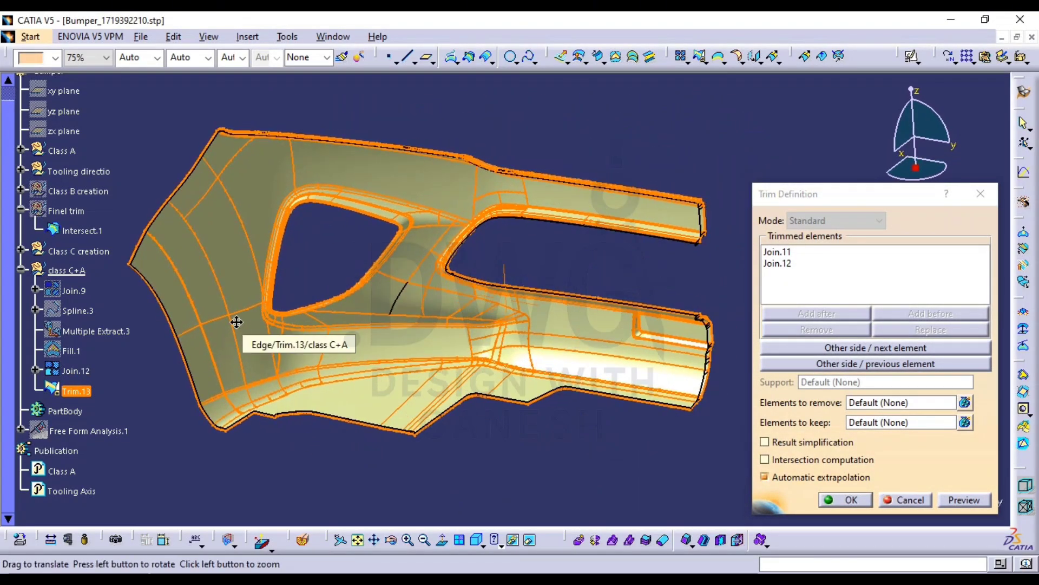
pyautogui.moveTo(521, 379)
pyautogui.mouseDown(button='middle')
pyautogui.moveTo(526, 340)
pyautogui.moveTo(696, 358)
pyautogui.mouseUp(button='middle')
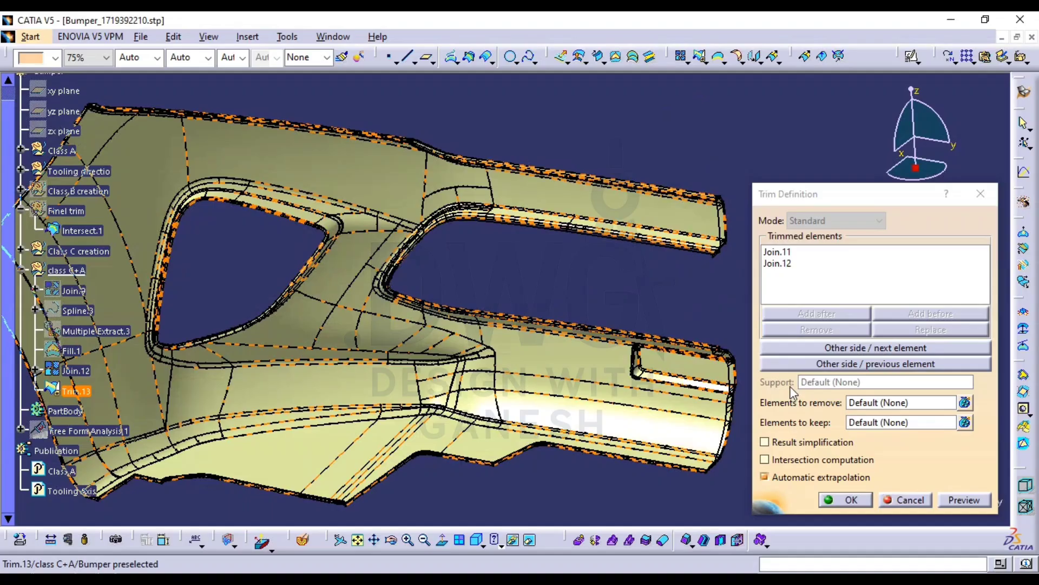
pyautogui.click(788, 260)
pyautogui.moveTo(638, 303); pyautogui.dragTo(629, 349, button='middle')
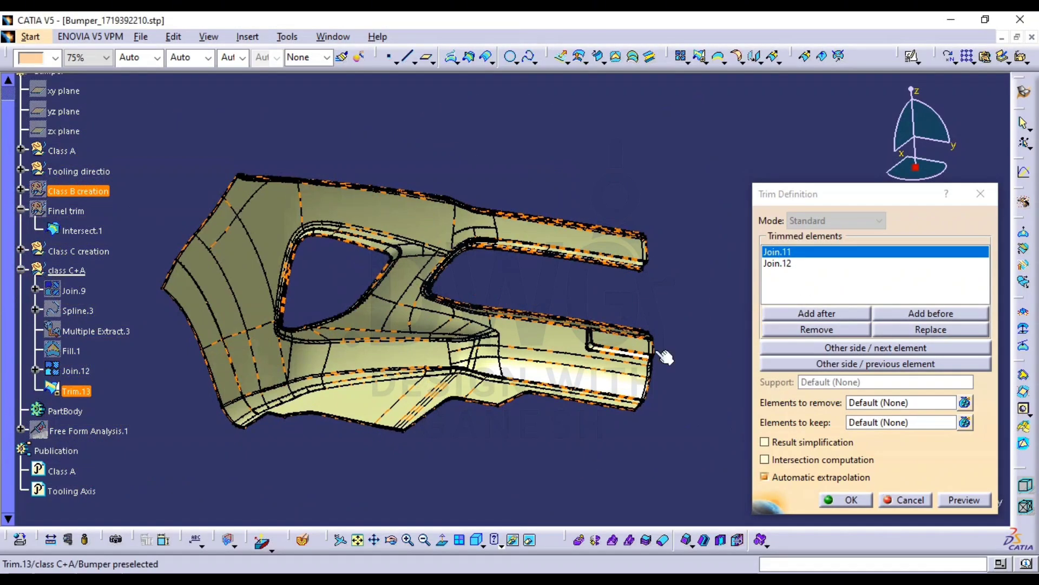
pyautogui.click(845, 499)
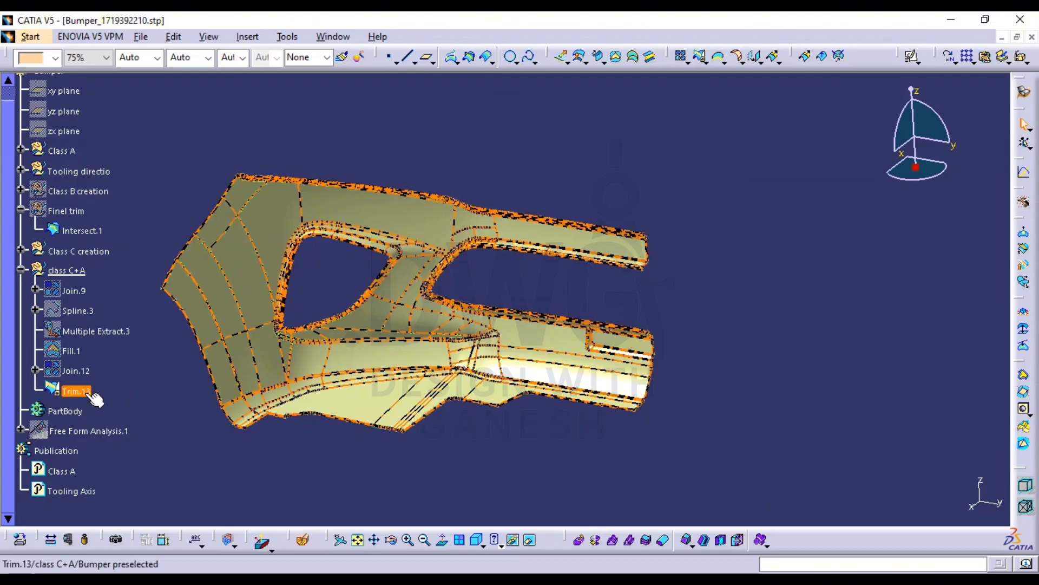
# Inspect the parents of Trim.13, checking Join.11 and Join.12 in the parent-child graph
pyautogui.rightClick(84, 396)
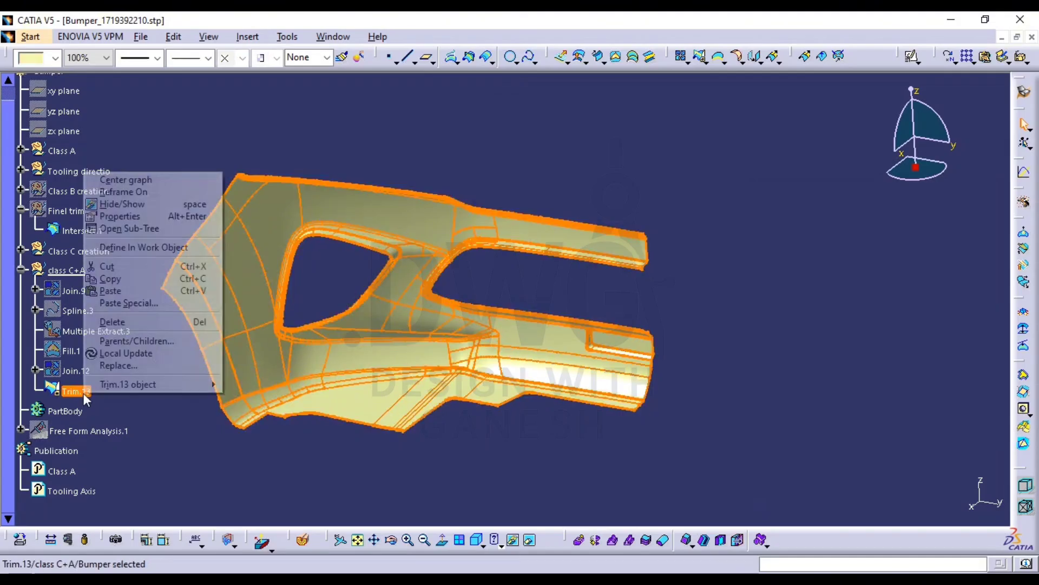
pyautogui.click(136, 341)
pyautogui.click(805, 410)
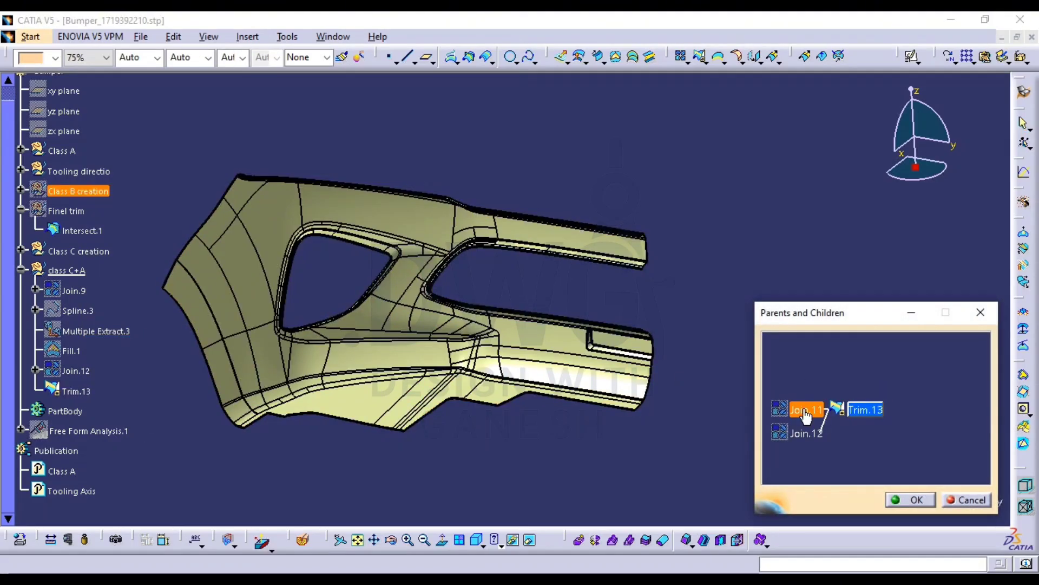
pyautogui.click(807, 436)
pyautogui.press('Escape')
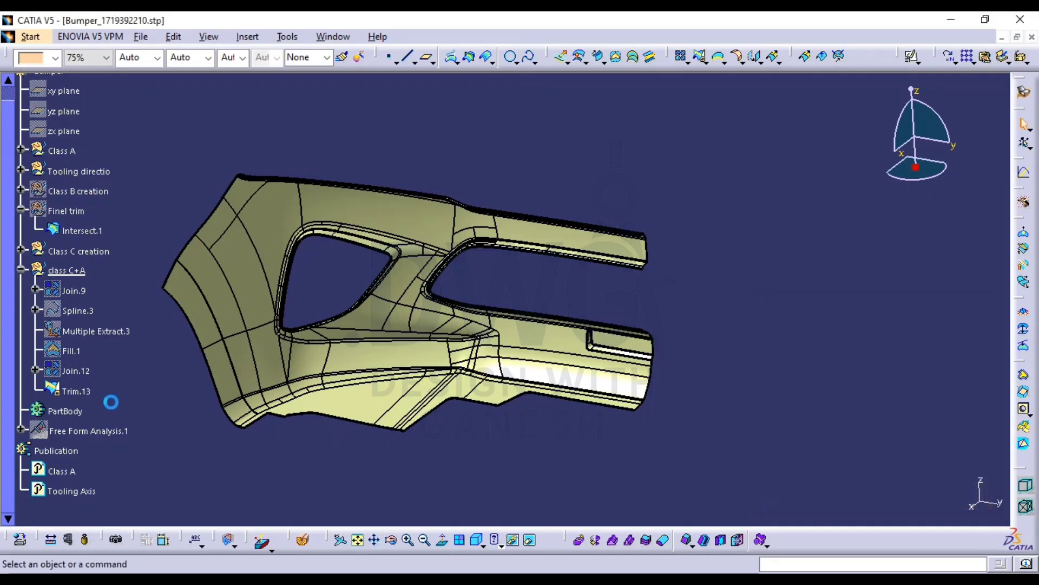
# Hide Trim.13, show Join.12 instead, and check the parents Join.9 and Fill.1 of Join.12
pyautogui.doubleClick(84, 392)
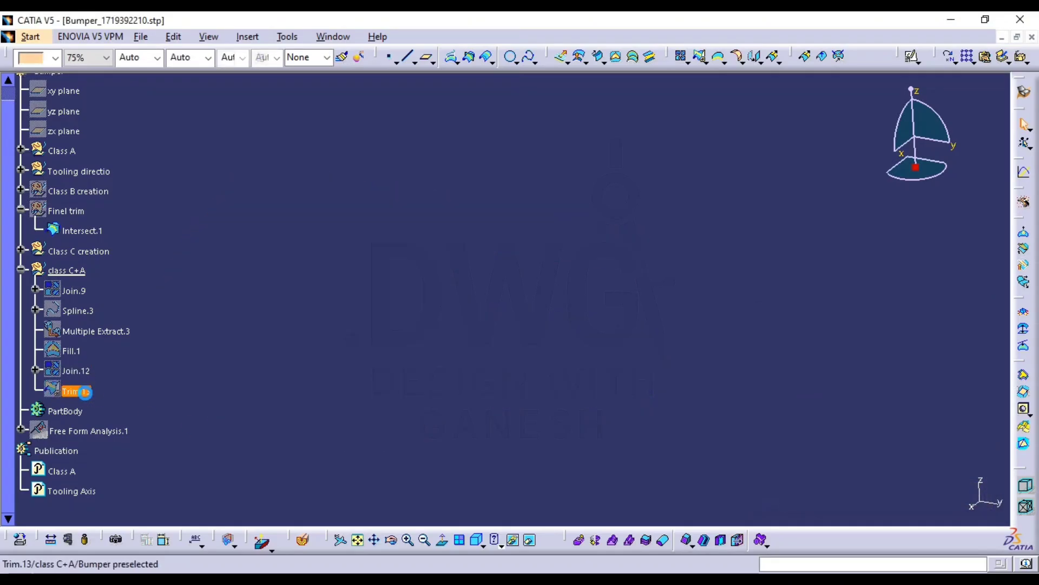
pyautogui.moveTo(545, 406); pyautogui.dragTo(729, 355, button='middle')
pyautogui.rightClick(76, 372)
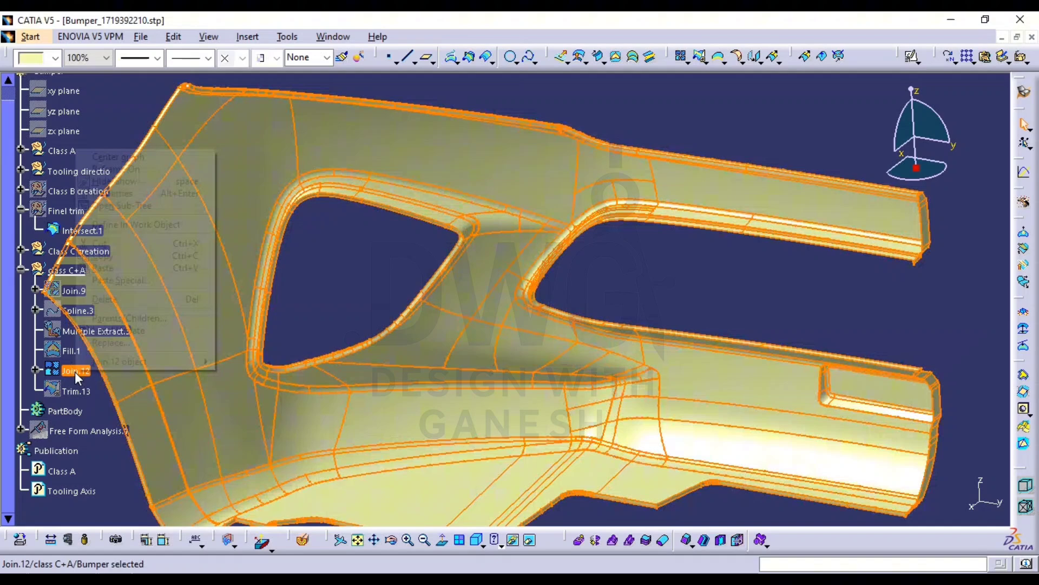
pyautogui.click(157, 318)
pyautogui.click(803, 413)
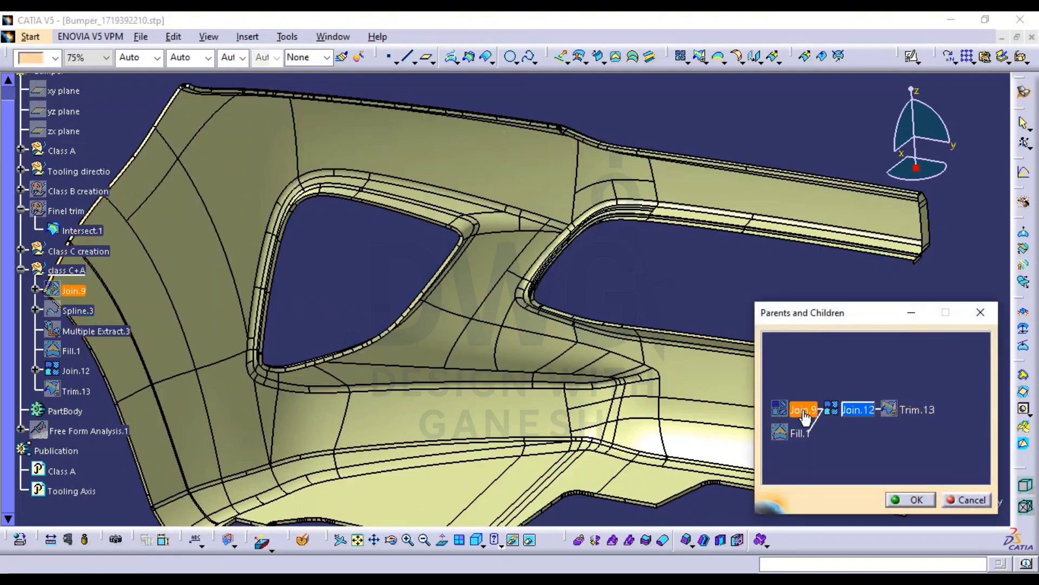
pyautogui.moveTo(752, 443); pyautogui.dragTo(723, 393, button='middle')
pyautogui.click(796, 435)
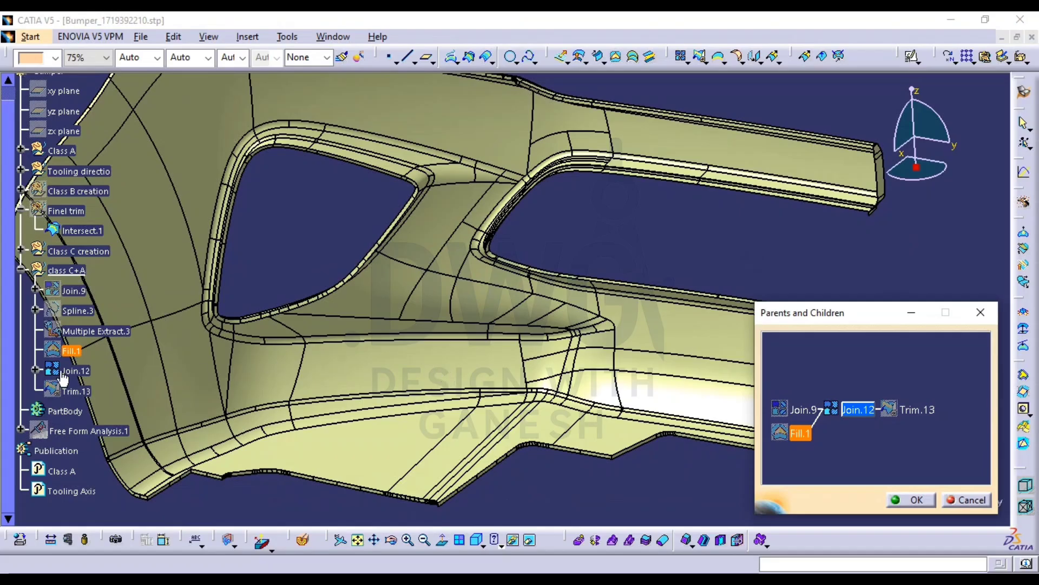
pyautogui.moveTo(651, 437); pyautogui.dragTo(378, 336, button='middle')
pyautogui.moveTo(509, 497); pyautogui.dragTo(533, 512, button='middle')
pyautogui.moveTo(350, 382); pyautogui.dragTo(554, 453, button='middle')
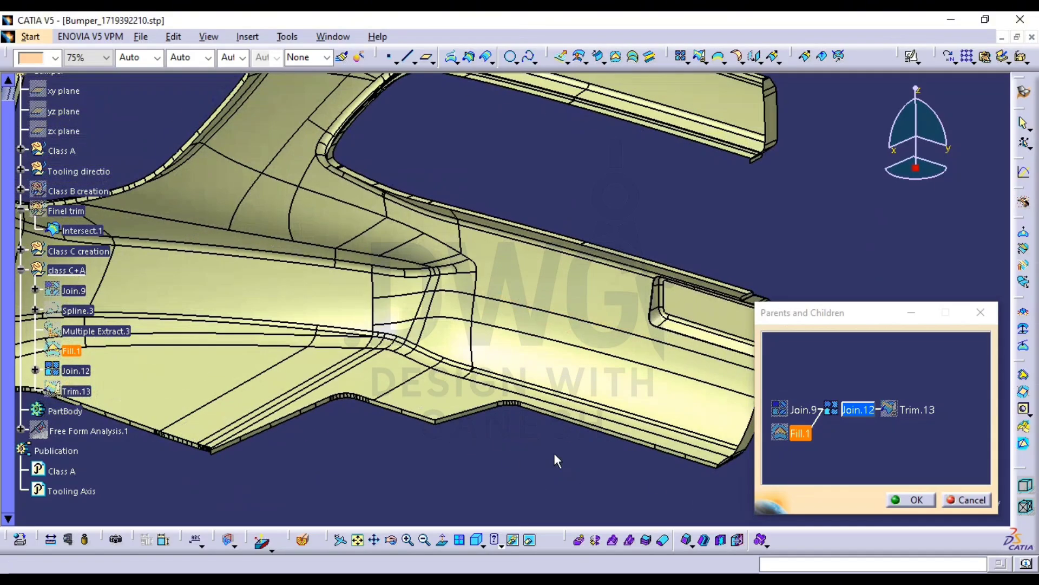
pyautogui.press('Escape')
# Collapse the class C+A set, expand Class C creation and show its final surface, Trim.12
pyautogui.moveTo(424, 406); pyautogui.dragTo(666, 475, button='middle')
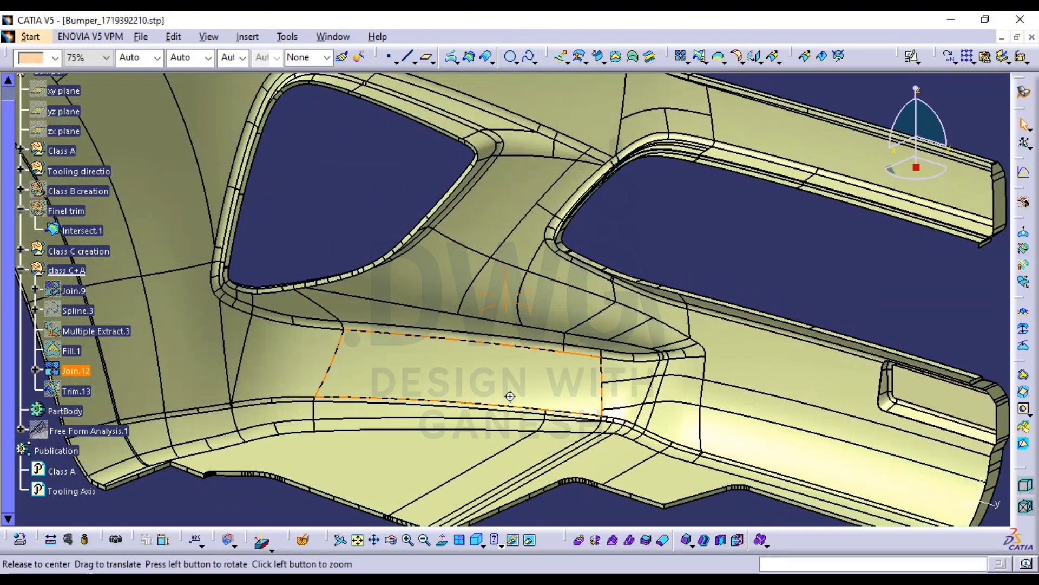
pyautogui.moveTo(504, 391); pyautogui.dragTo(565, 470, button='middle')
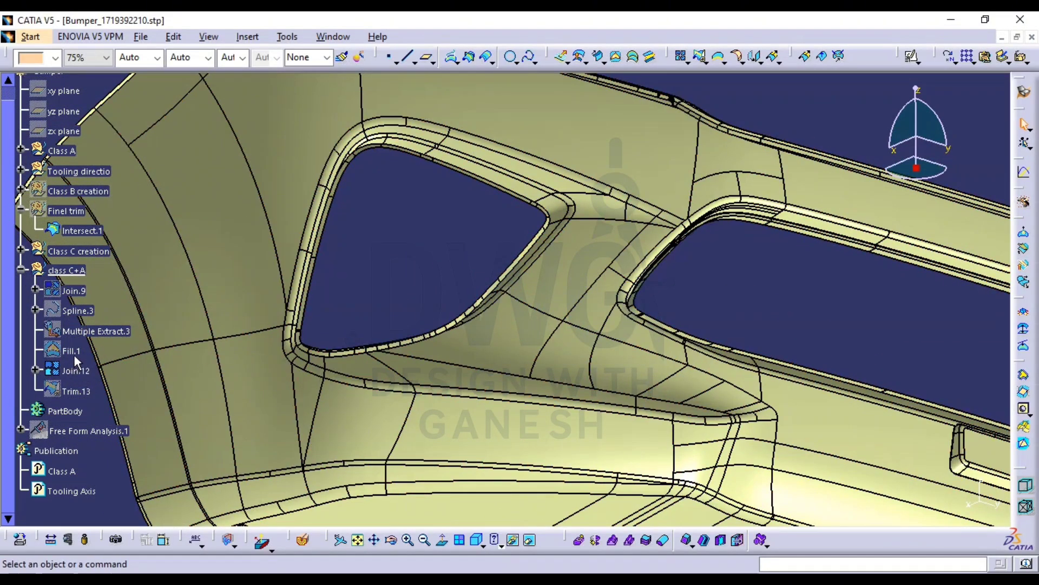
pyautogui.click(22, 269)
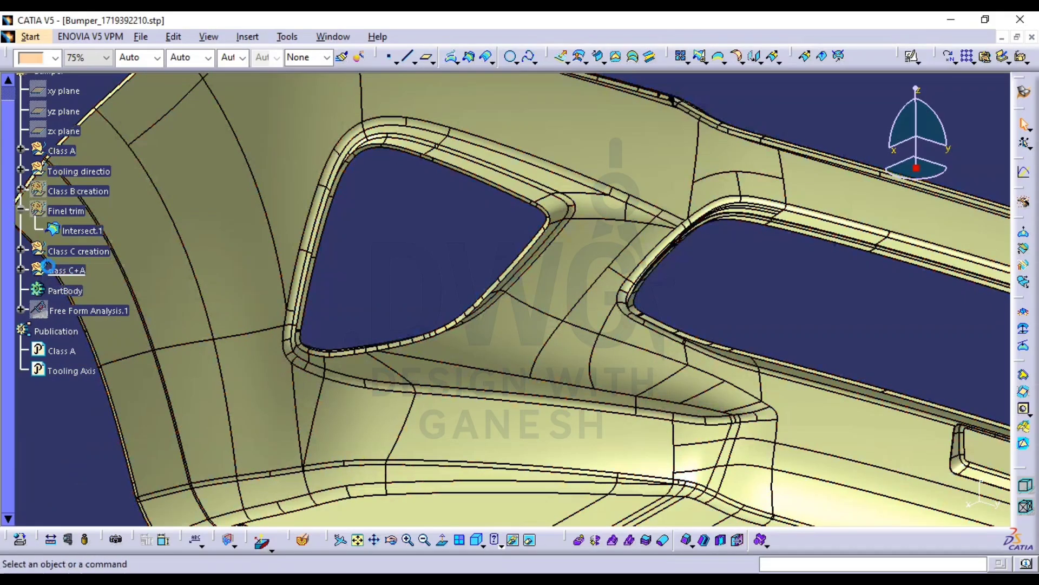
pyautogui.click(20, 251)
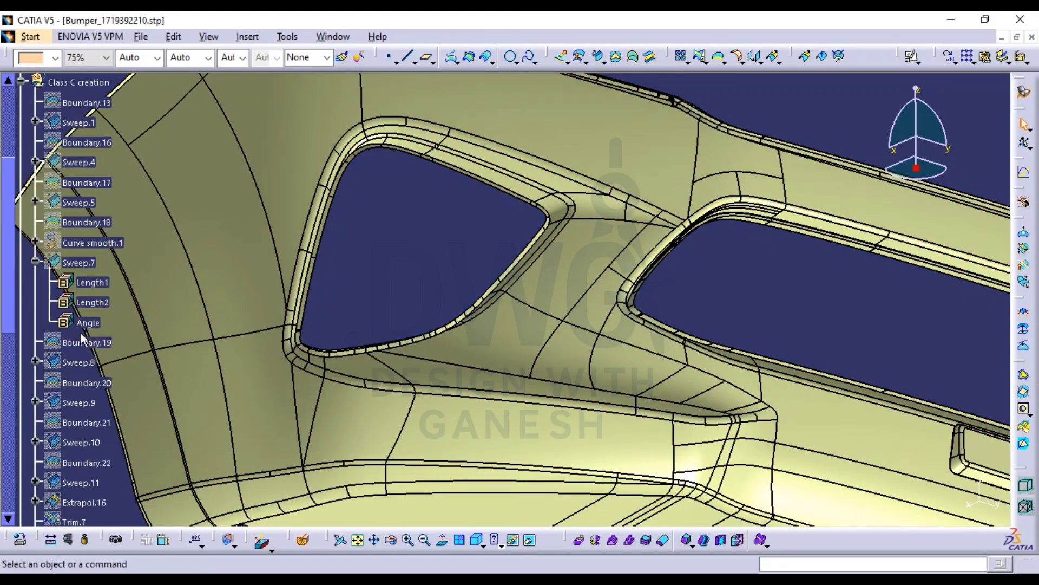
pyautogui.scroll(-5, 89, 336)
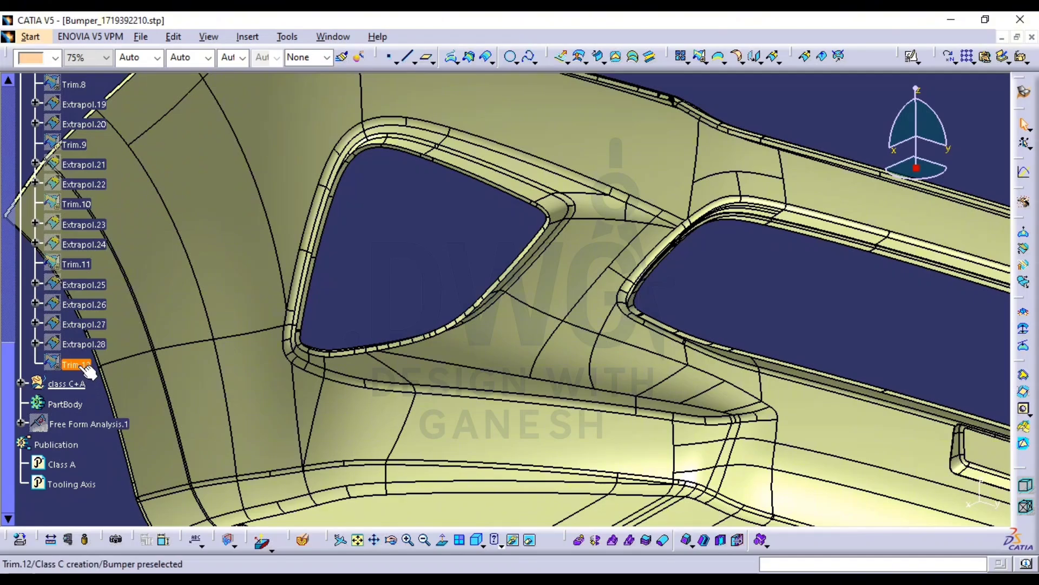
pyautogui.click(84, 368)
pyautogui.press('space')
pyautogui.keyDown('ctrl'); pyautogui.moveTo(373, 371); pyautogui.dragTo(476, 405, button='middle'); pyautogui.keyUp('ctrl')
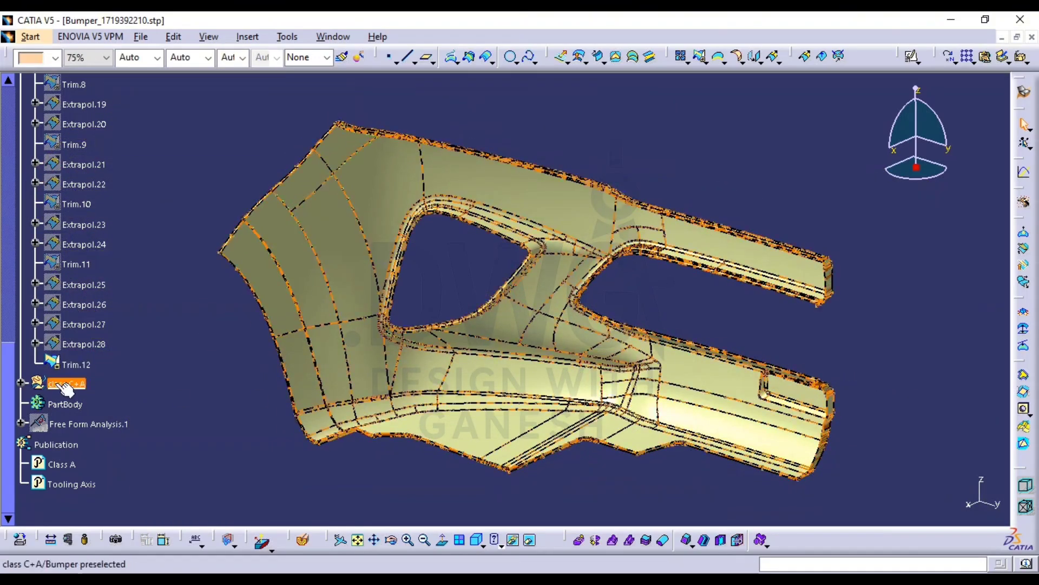
# Expand the class C+A set and examine the narrow flange at the triangular opening's sharp corner
pyautogui.click(20, 383)
pyautogui.click(55, 401)
pyautogui.click(85, 425)
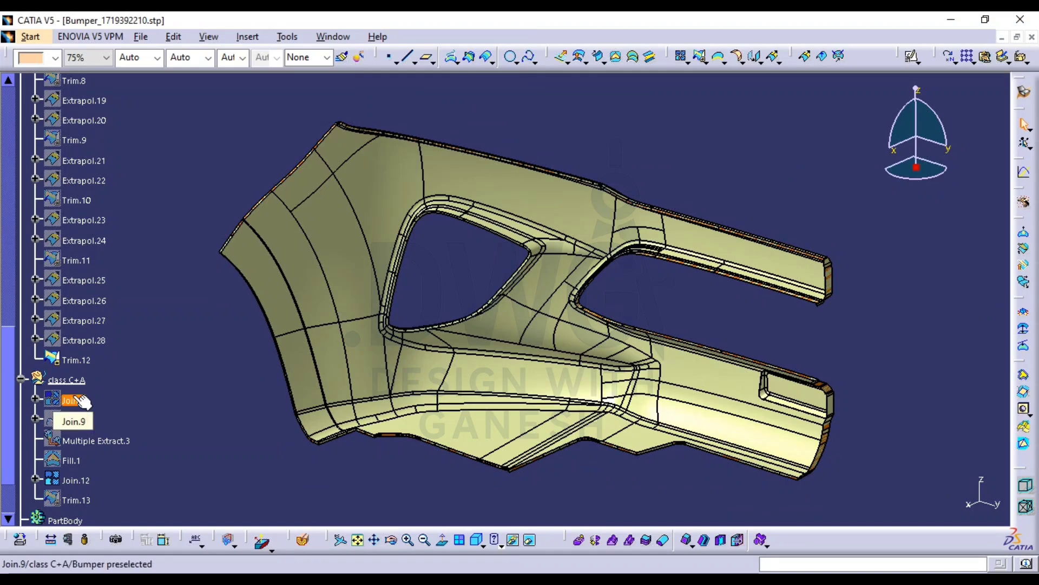
pyautogui.click(84, 359)
pyautogui.moveTo(637, 347); pyautogui.dragTo(585, 368, button='middle')
pyautogui.click(397, 334)
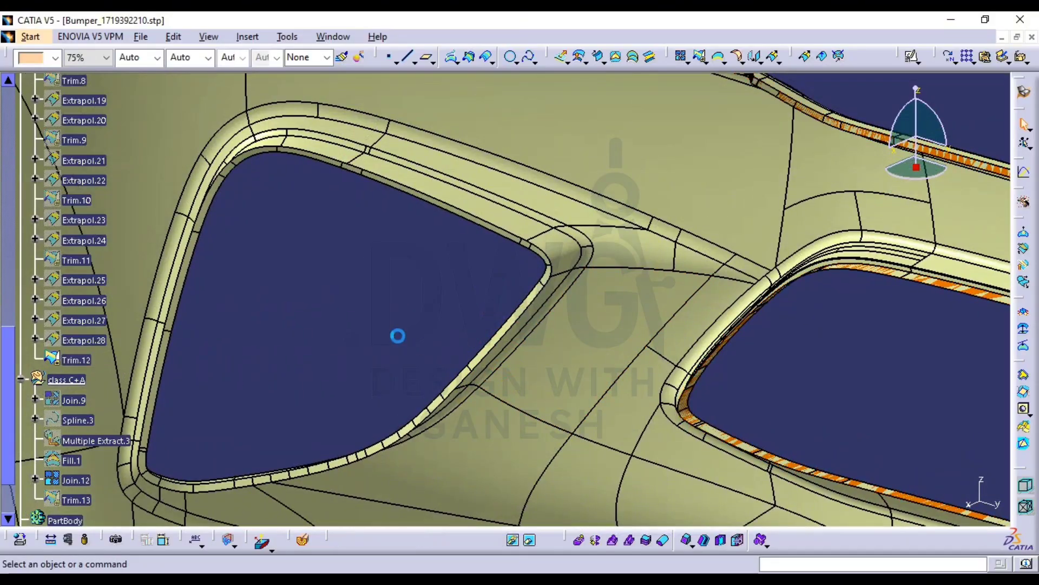
pyautogui.moveTo(598, 306); pyautogui.dragTo(607, 212, button='middle')
pyautogui.moveTo(568, 257); pyautogui.dragTo(670, 262, button='middle')
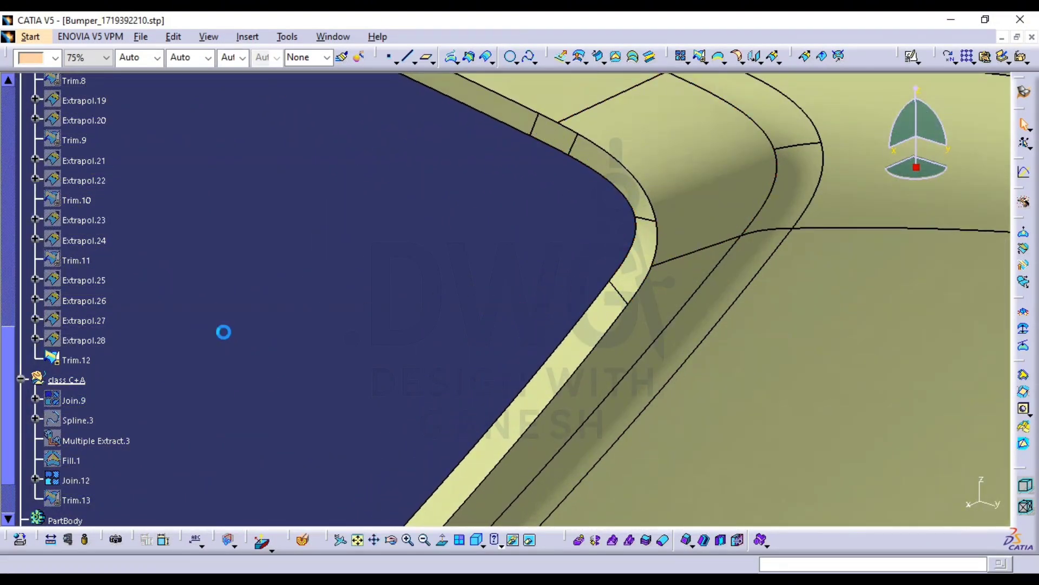
# Select the Class C creation set and examine the flange around the triangular opening against its features
pyautogui.scroll(8, 106, 338)
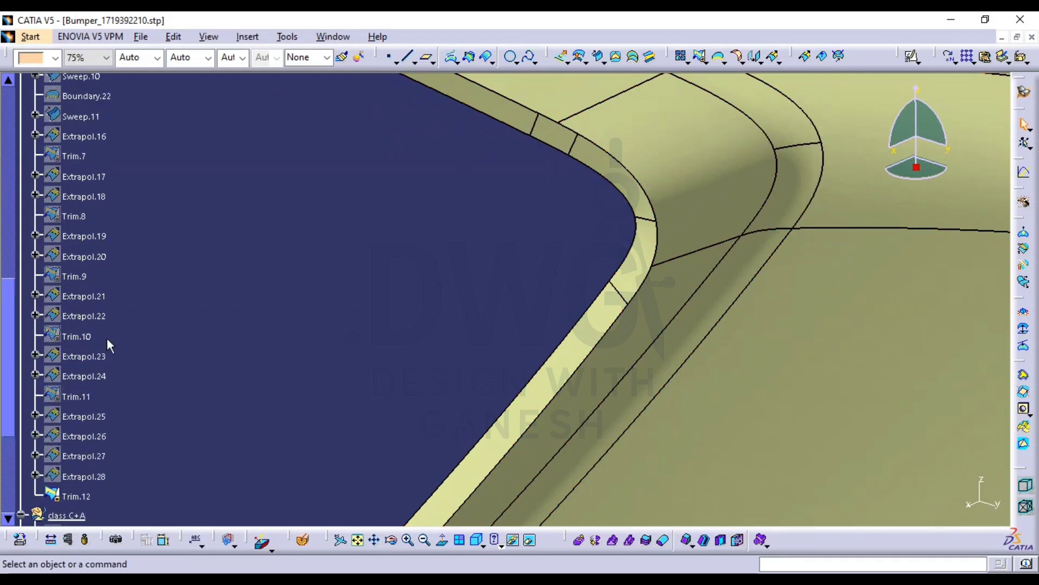
pyautogui.scroll(2, 72, 273)
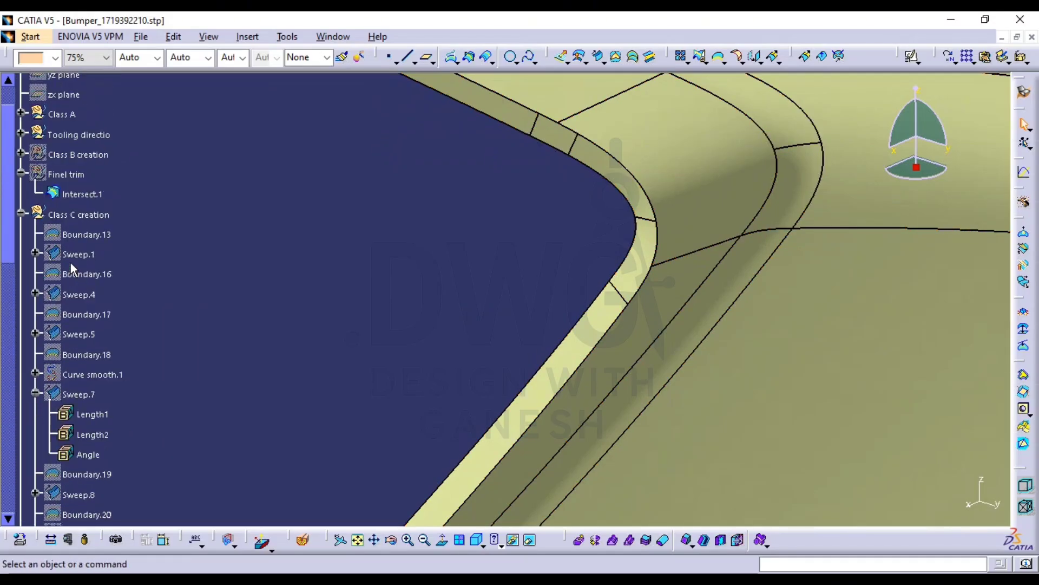
pyautogui.click(83, 214)
pyautogui.click(55, 58)
pyautogui.click(279, 234)
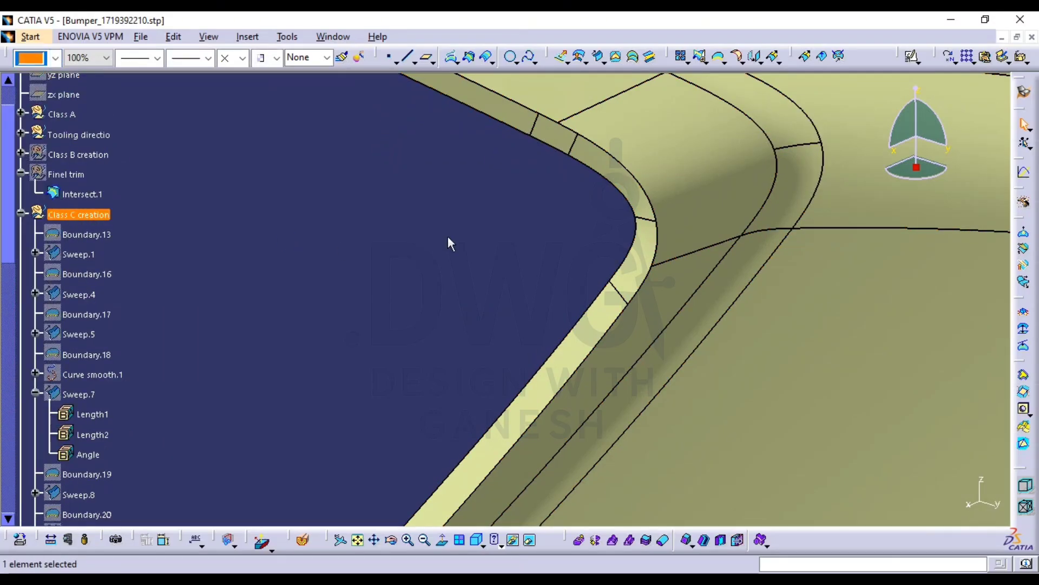
pyautogui.moveTo(448, 243); pyautogui.dragTo(425, 298, button='middle')
pyautogui.moveTo(635, 242); pyautogui.dragTo(494, 316, button='middle')
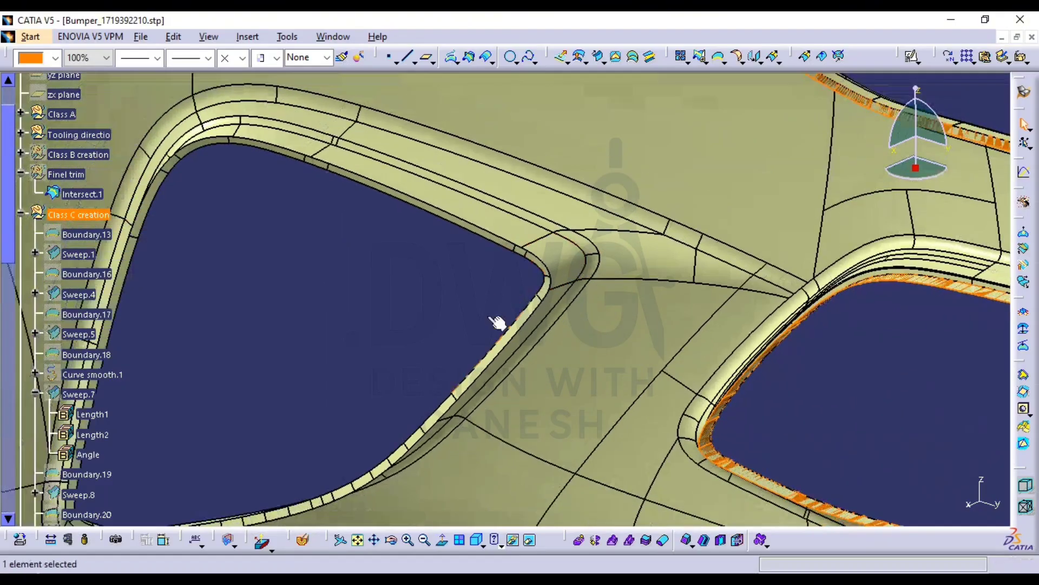
pyautogui.scroll(-2, 514, 279)
pyautogui.moveTo(442, 230); pyautogui.dragTo(458, 128, button='middle')
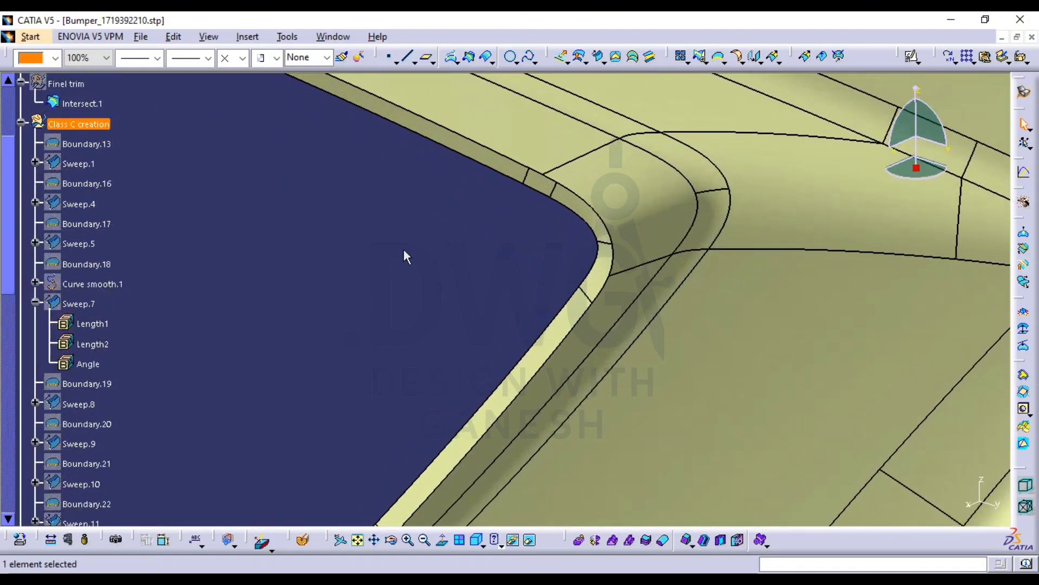
# Hide the class C+A set and view the Class C edge surfaces of the whole bumper on their own
pyautogui.click(404, 248)
pyautogui.scroll(-15, 79, 235)
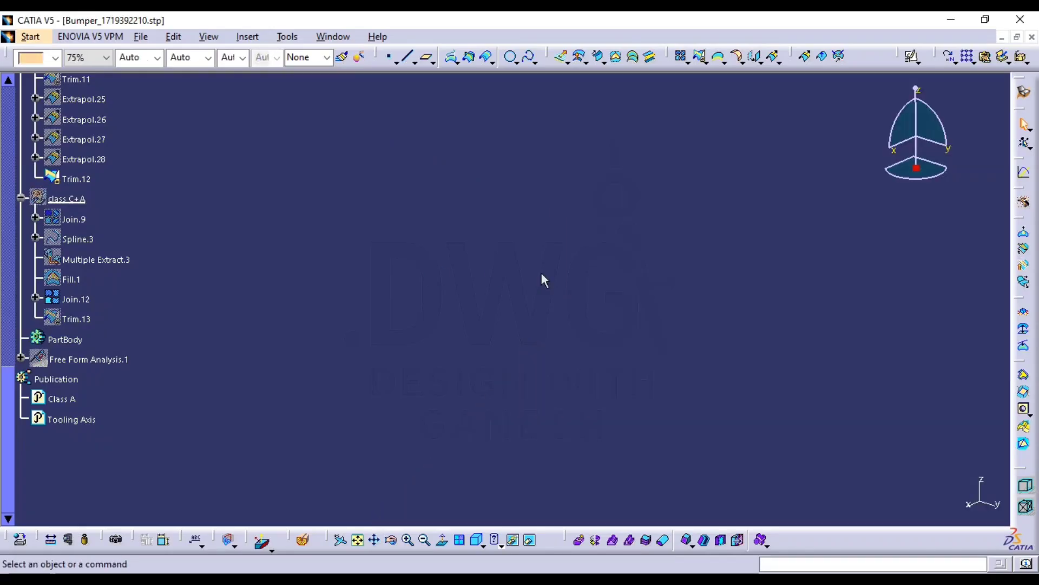
pyautogui.moveTo(541, 274); pyautogui.dragTo(208, 292, button='middle')
pyautogui.moveTo(515, 262); pyautogui.dragTo(543, 329, button='middle')
pyautogui.moveTo(408, 295); pyautogui.dragTo(414, 281, button='middle')
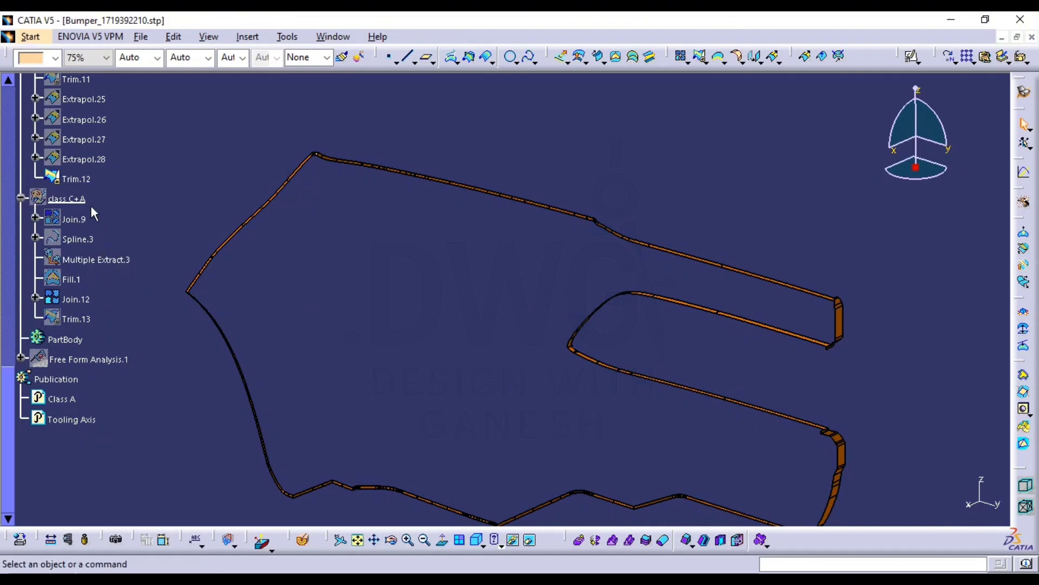
# Collapse Sweep.7 and briefly show Boundary.13, Boundary.16 and Boundary.19 to check which bumper edge each one follows
pyautogui.scroll(5, 89, 206)
pyautogui.scroll(15, 90, 279)
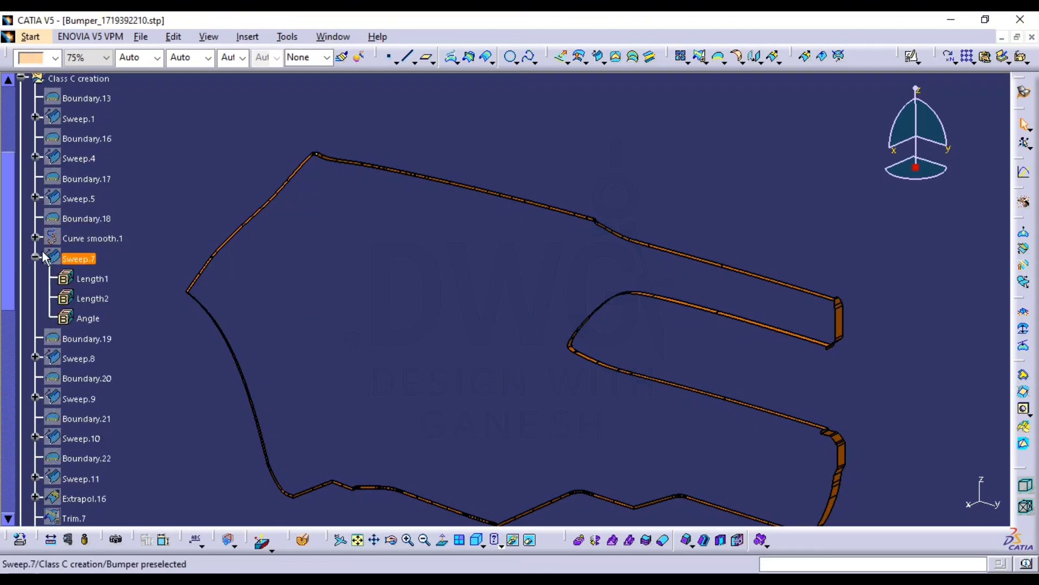
pyautogui.click(36, 257)
pyautogui.scroll(3, 74, 240)
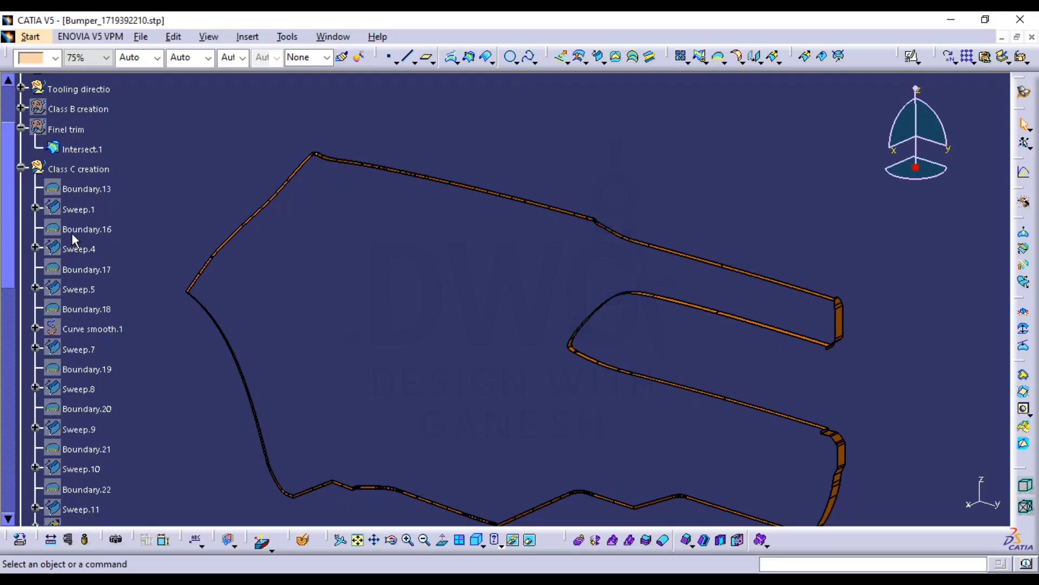
pyautogui.click(80, 187)
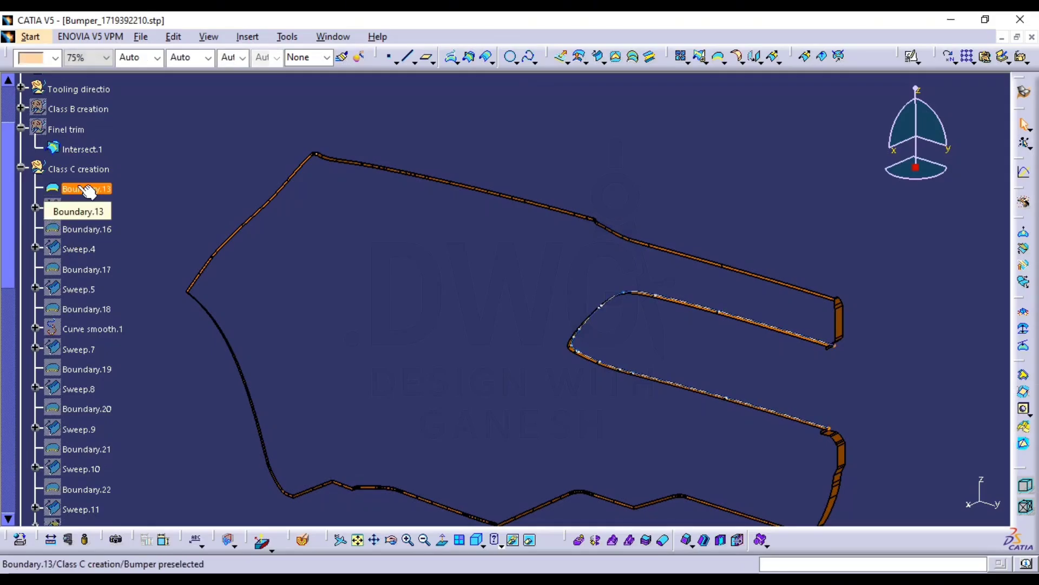
pyautogui.click(76, 229)
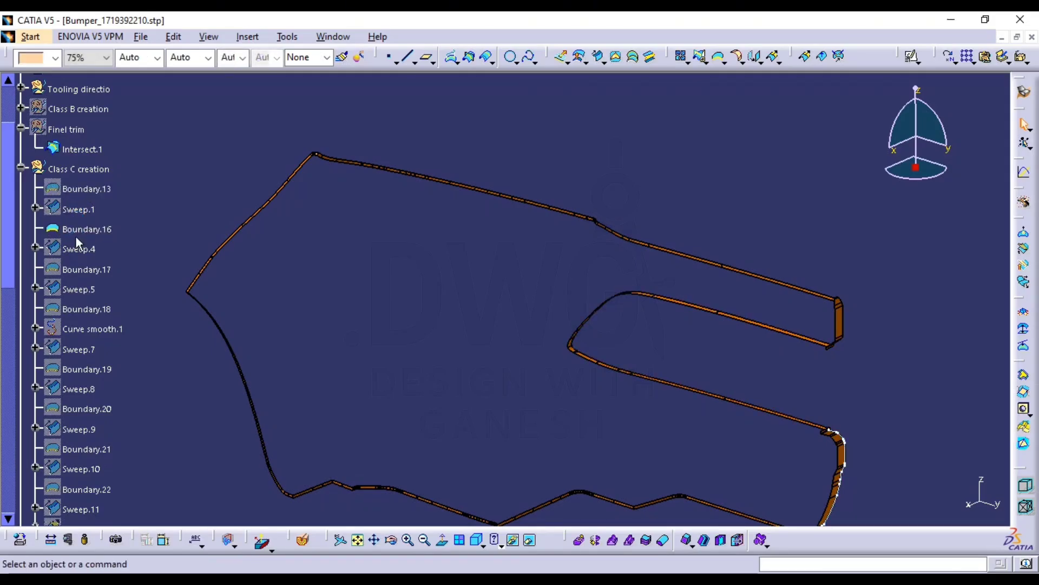
pyautogui.click(76, 229)
pyautogui.click(94, 369)
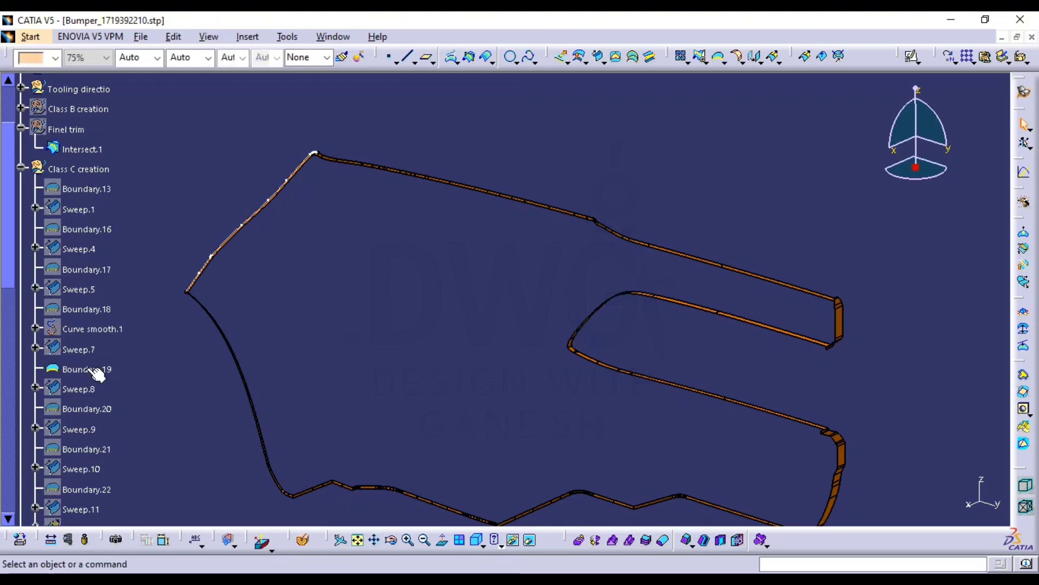
pyautogui.click(92, 370)
pyautogui.moveTo(147, 378); pyautogui.dragTo(151, 278, button='middle')
pyautogui.scroll(-3, 122, 322)
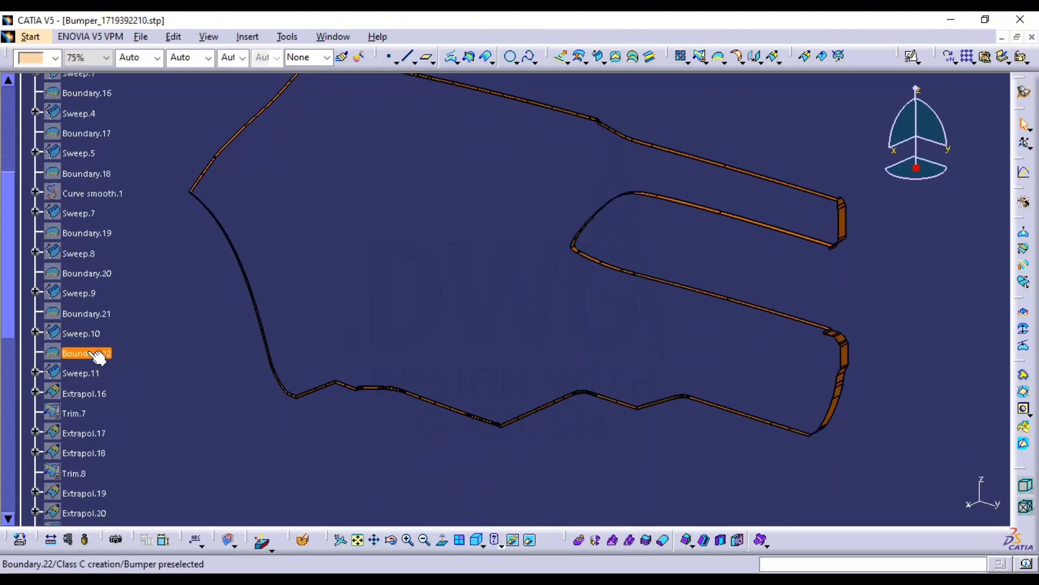
# Check Boundary.22 around the triangular opening, hide it again and leave Sweep.11 shown
pyautogui.click(98, 356)
pyautogui.click(93, 375)
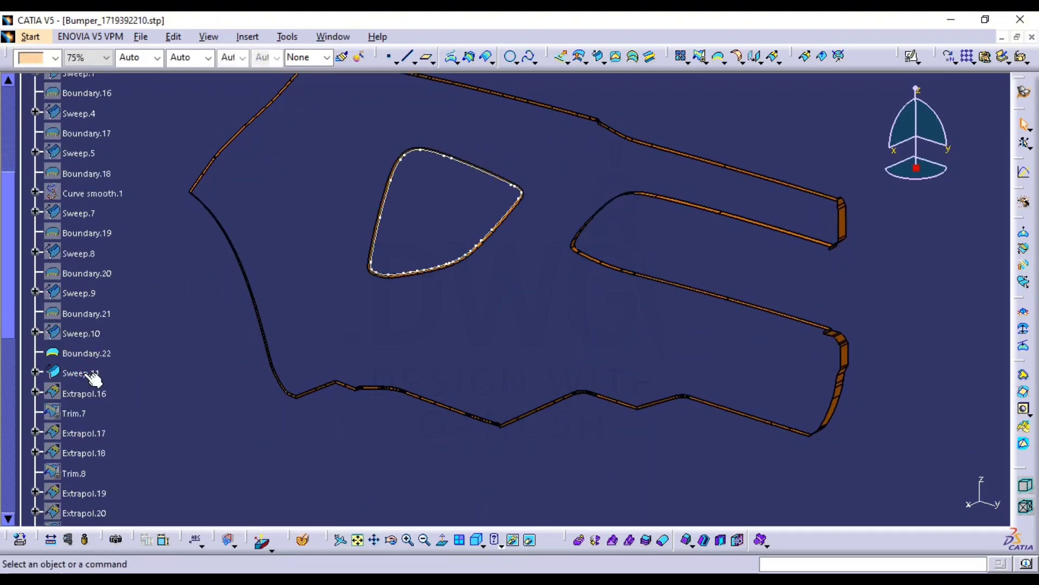
pyautogui.moveTo(494, 237); pyautogui.dragTo(390, 304, button='middle')
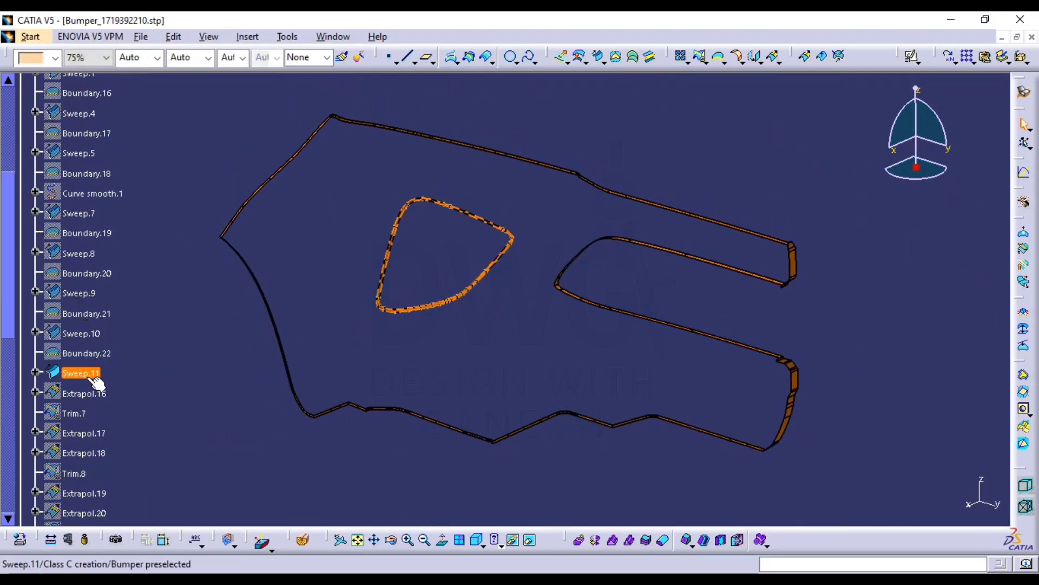
# Show the class C+A set again to bring back the complete bumper surface
pyautogui.scroll(-3, 86, 365)
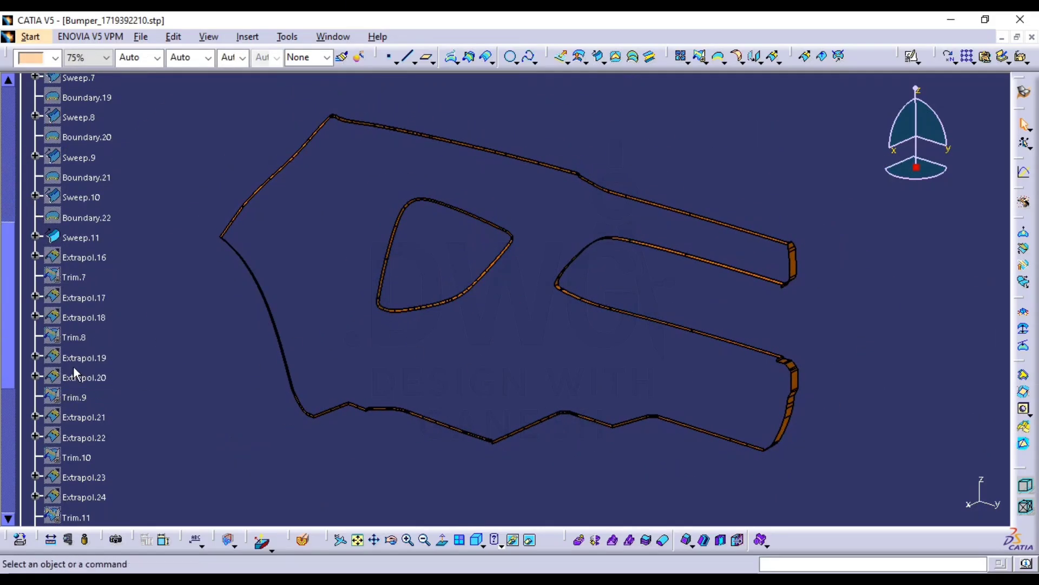
pyautogui.scroll(-8, 86, 362)
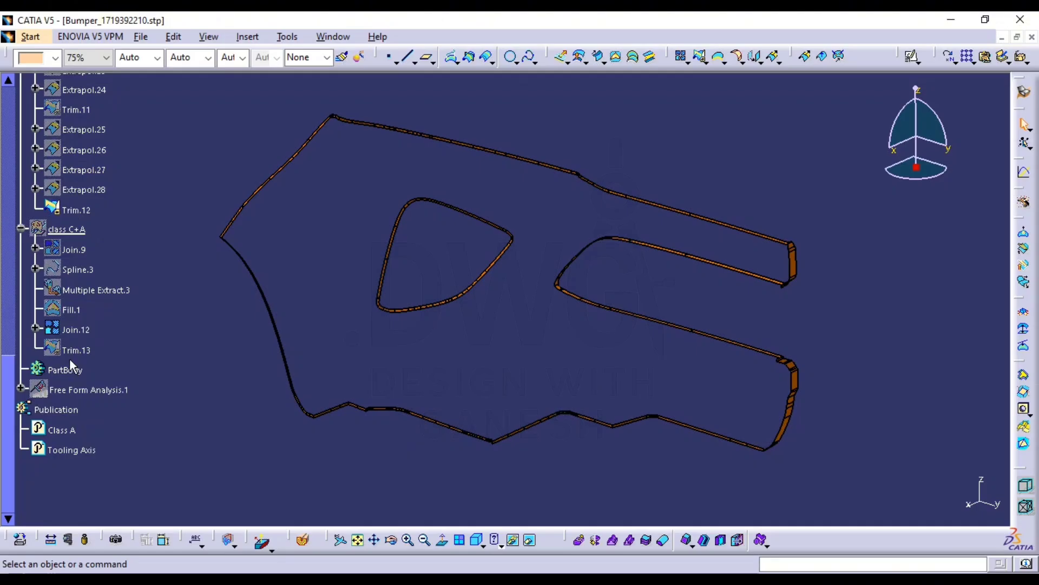
pyautogui.click(70, 228)
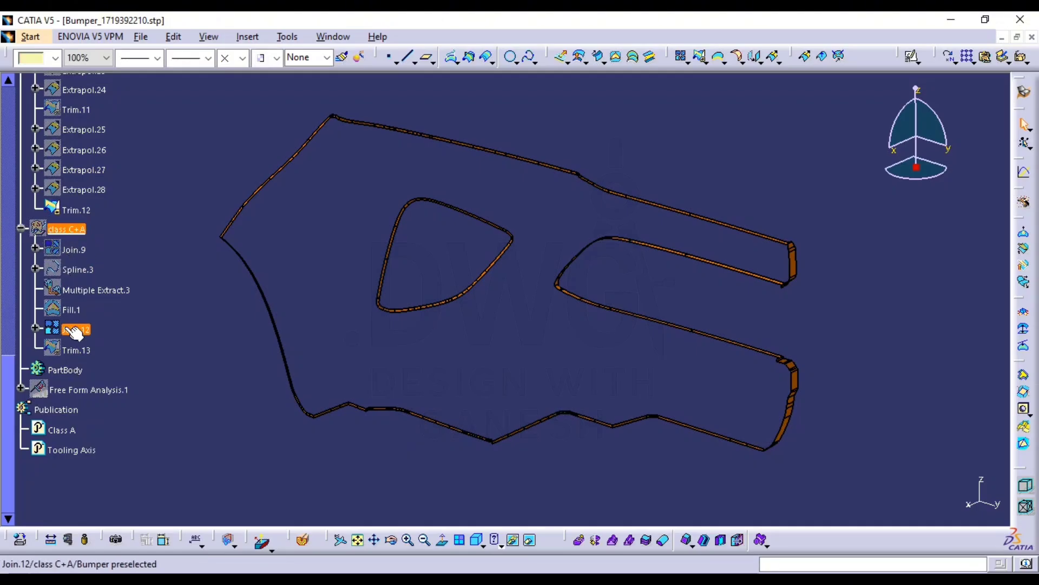
pyautogui.rightClick(71, 249)
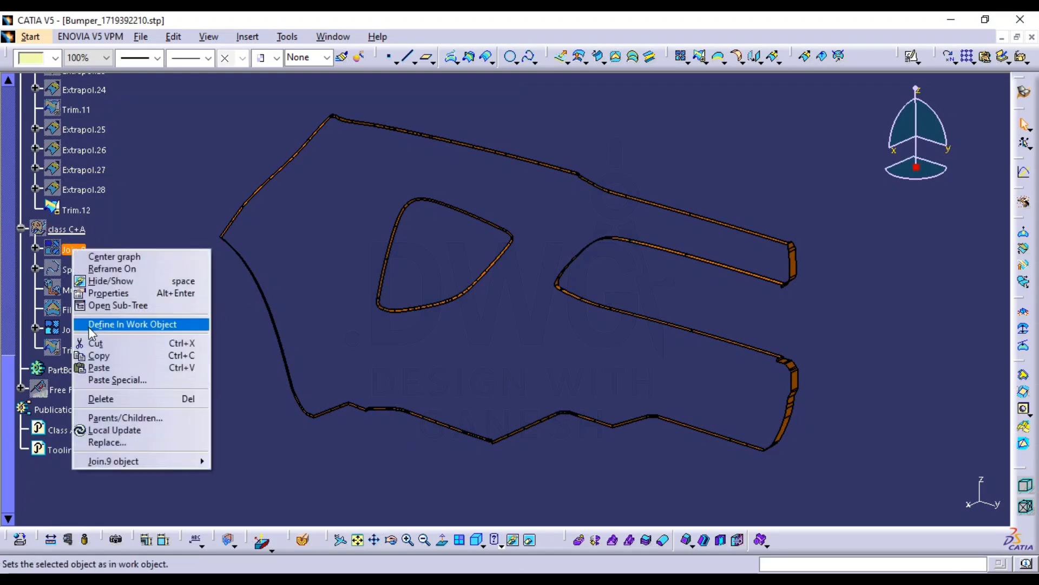
pyautogui.click(121, 324)
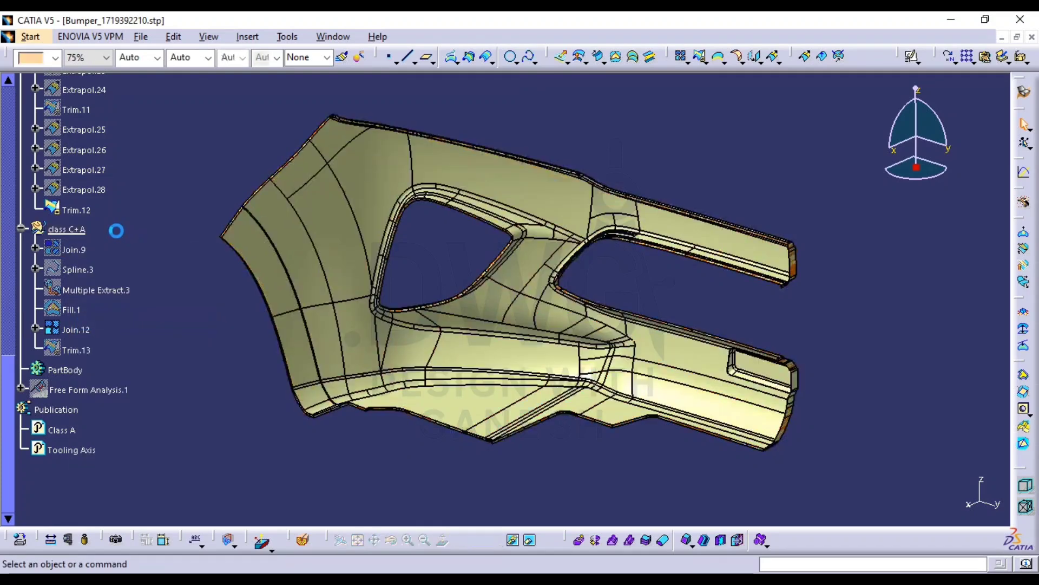
# Open the Join.9 definition, preview the join of Class A, Trim.12 and Sweep.11, and examine the triangular opening's corner
pyautogui.rightClick(80, 250)
pyautogui.click(128, 225)
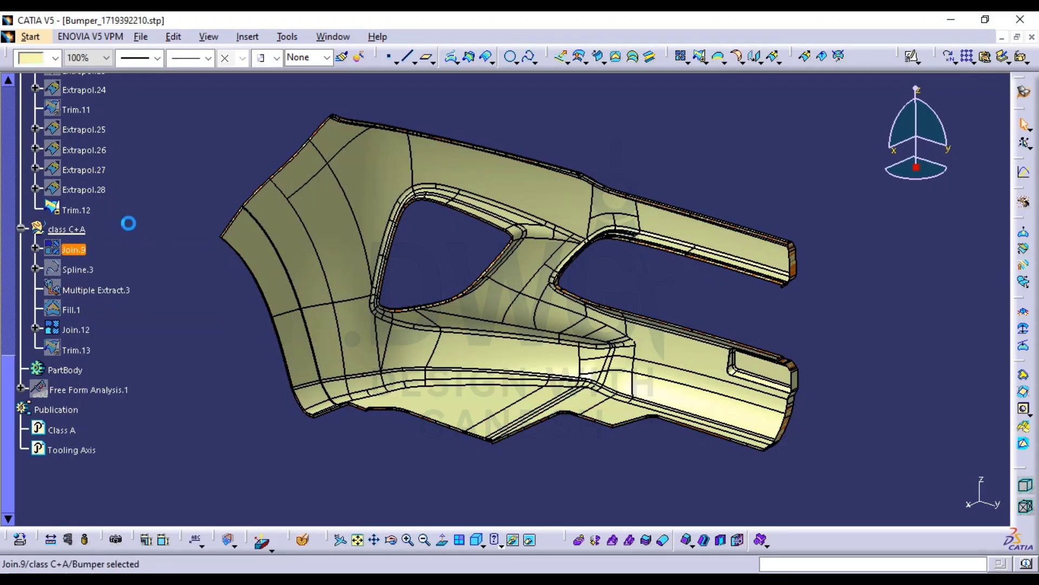
pyautogui.click(71, 245)
pyautogui.doubleClick(79, 253)
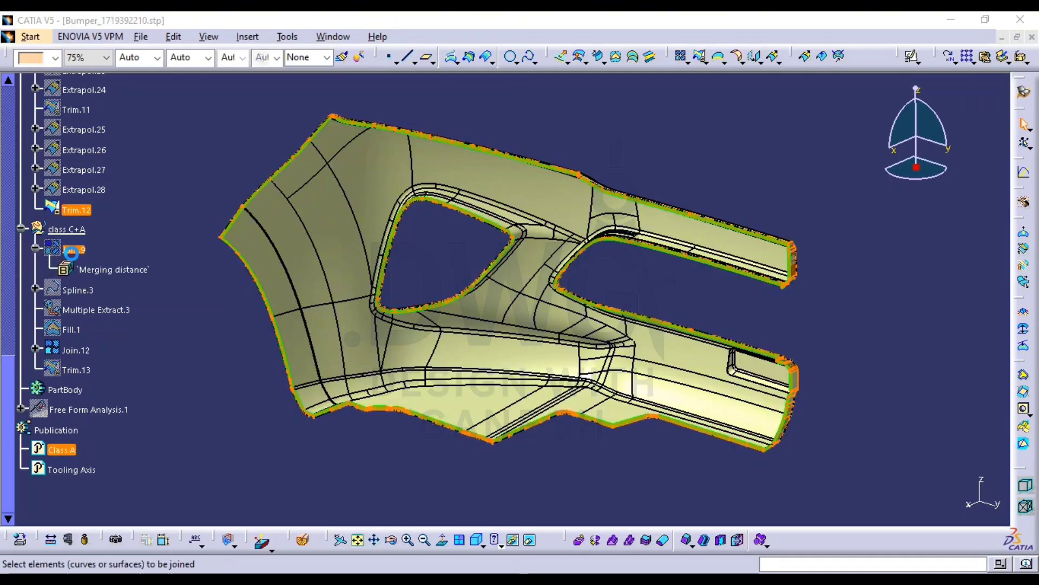
pyautogui.moveTo(543, 406); pyautogui.dragTo(476, 262, button='middle')
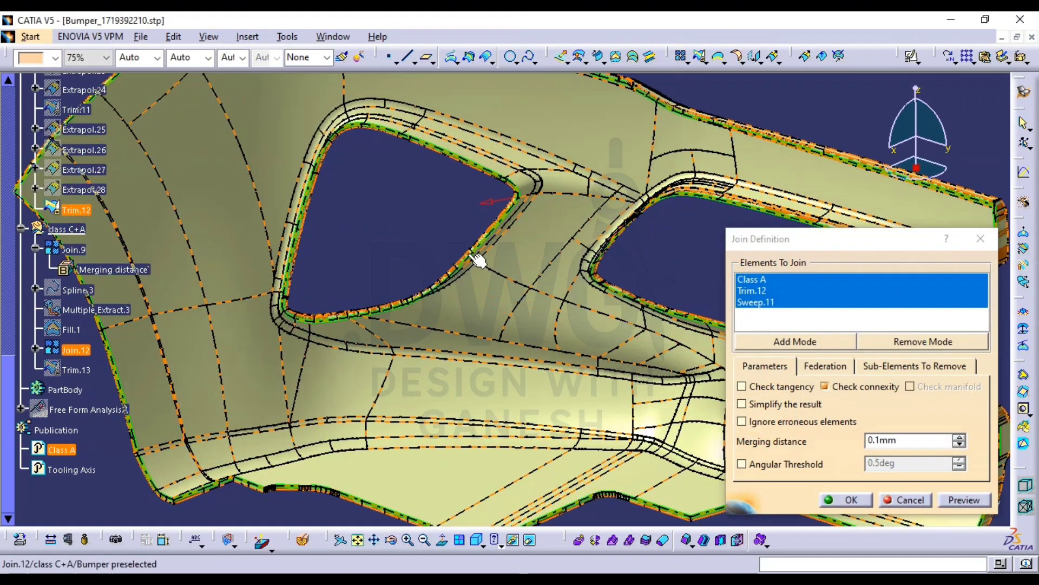
pyautogui.click(964, 500)
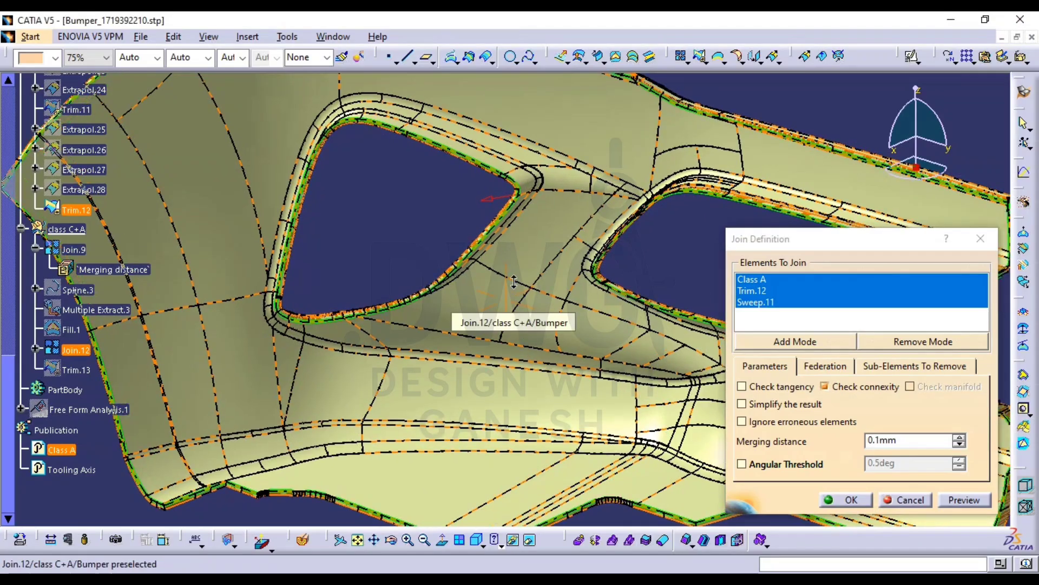
pyautogui.moveTo(524, 325); pyautogui.dragTo(574, 209, button='middle')
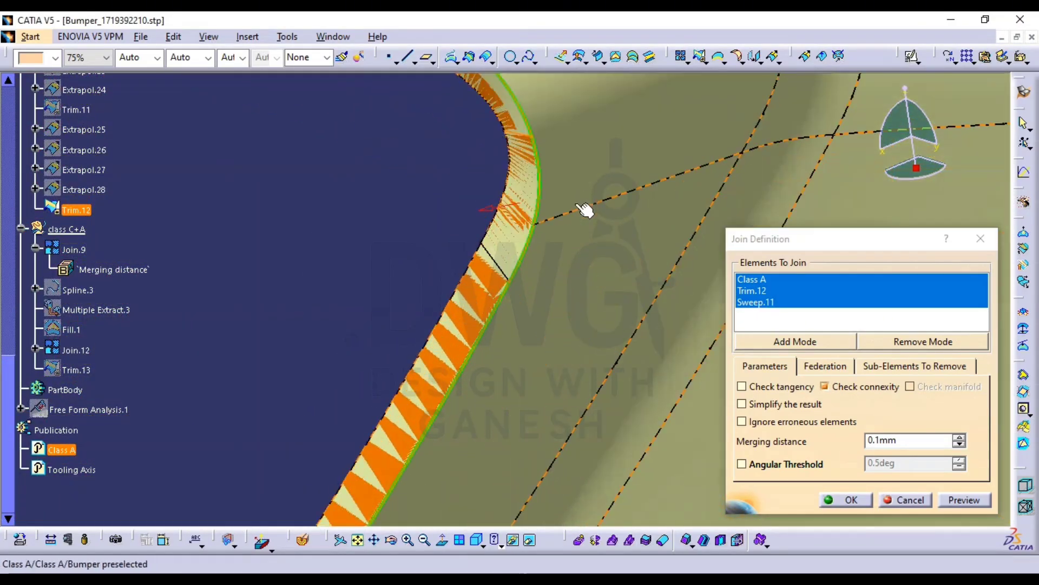
pyautogui.moveTo(517, 126); pyautogui.dragTo(487, 238, button='middle')
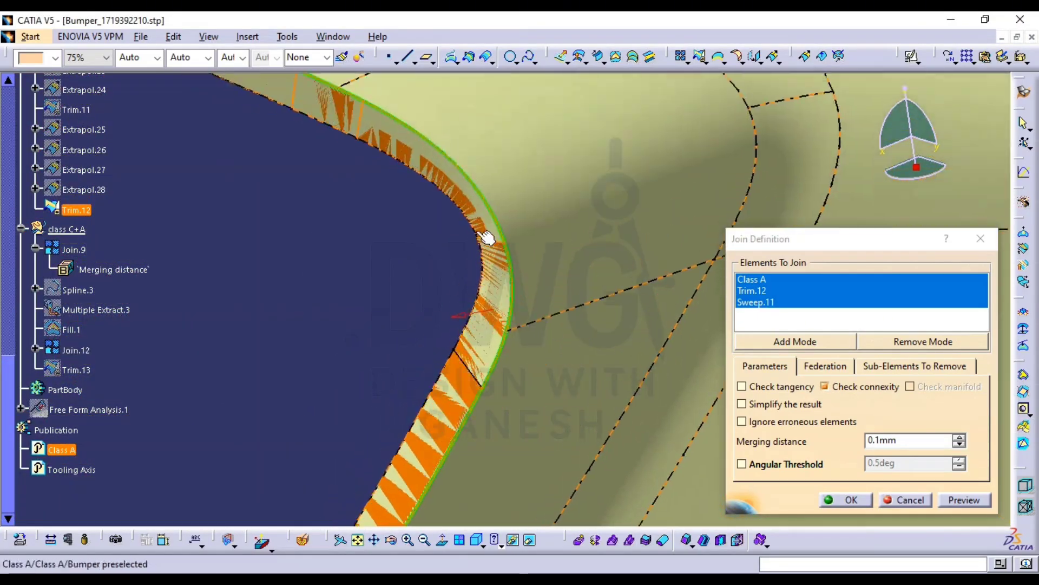
# Try previewing Join.9 with a merging distance of 0.096 mm, then cancel the join edit
pyautogui.click(958, 444)
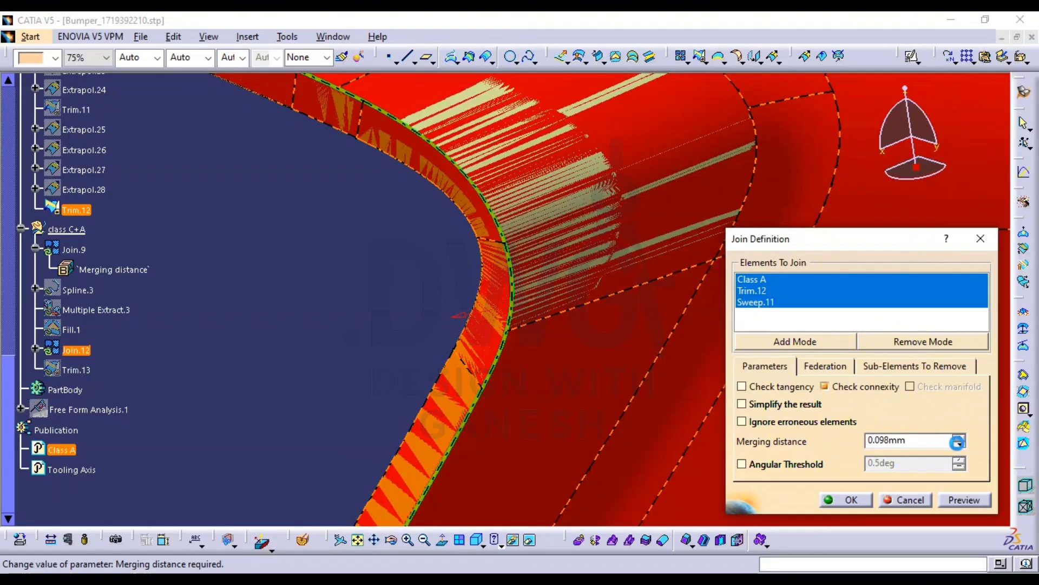
pyautogui.click(958, 499)
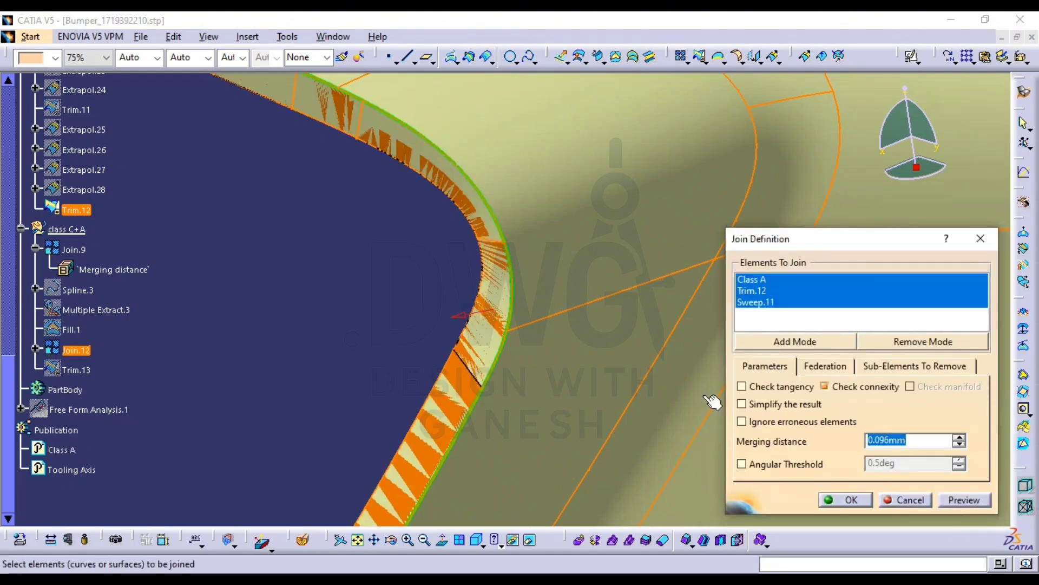
pyautogui.moveTo(538, 308); pyautogui.dragTo(504, 427, button='middle')
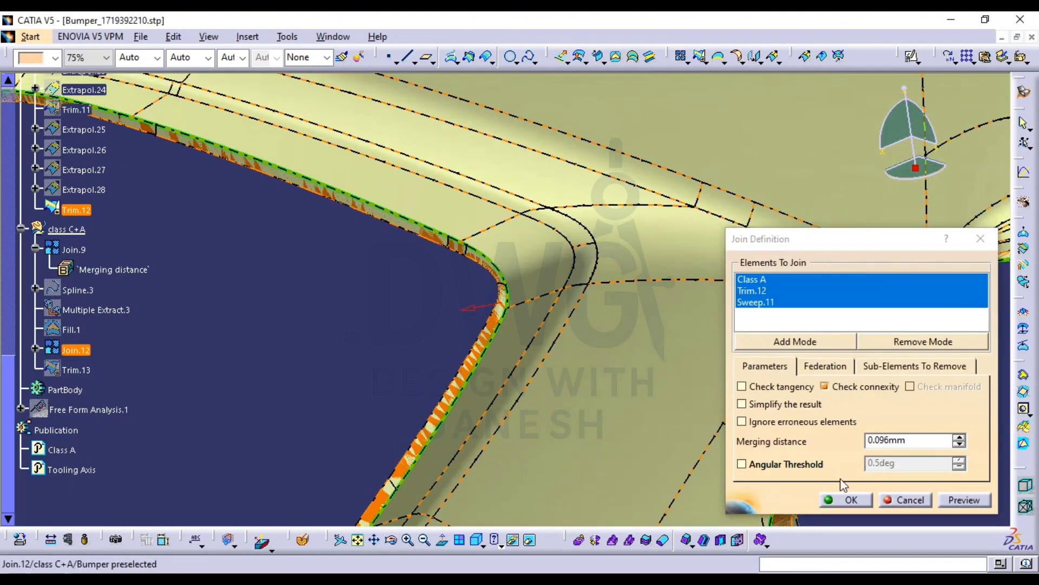
pyautogui.click(892, 501)
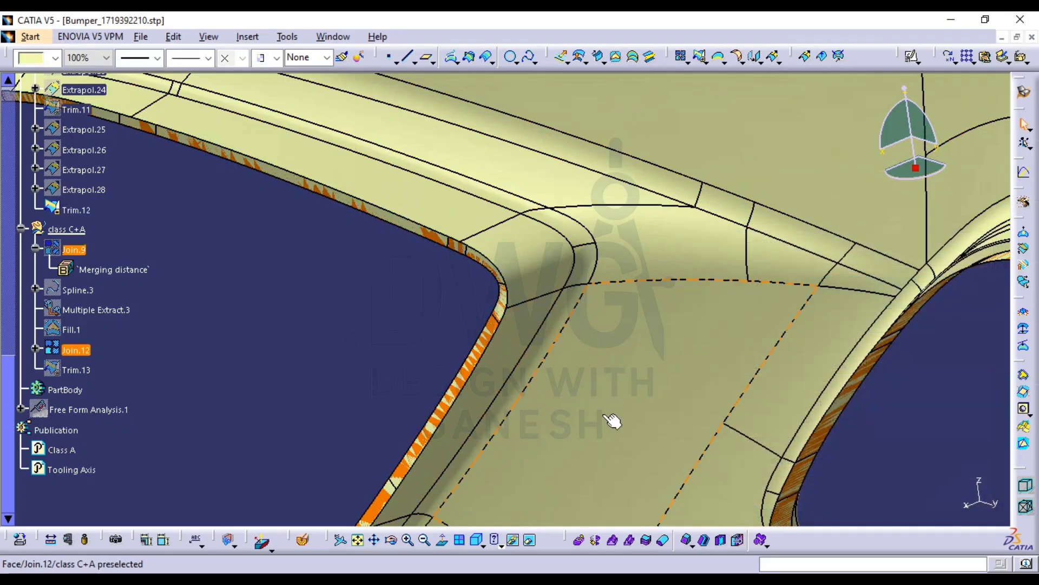
# Delete Join.9 through Trim.13 from the class C+A set, along with the failing Intersect.1
pyautogui.keyDown('shift'); pyautogui.click(86, 368); pyautogui.keyUp('shift')
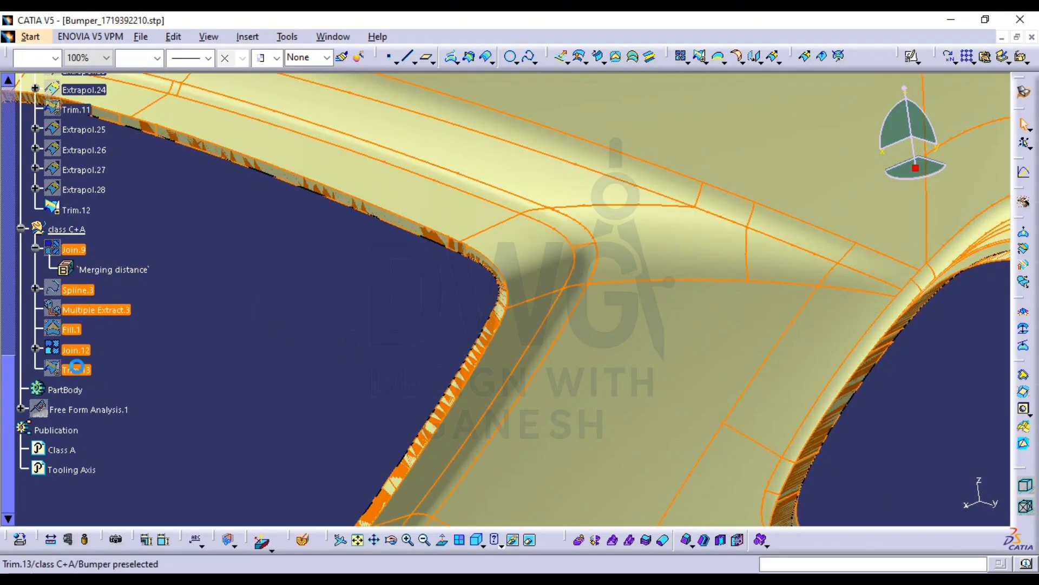
pyautogui.press('Delete')
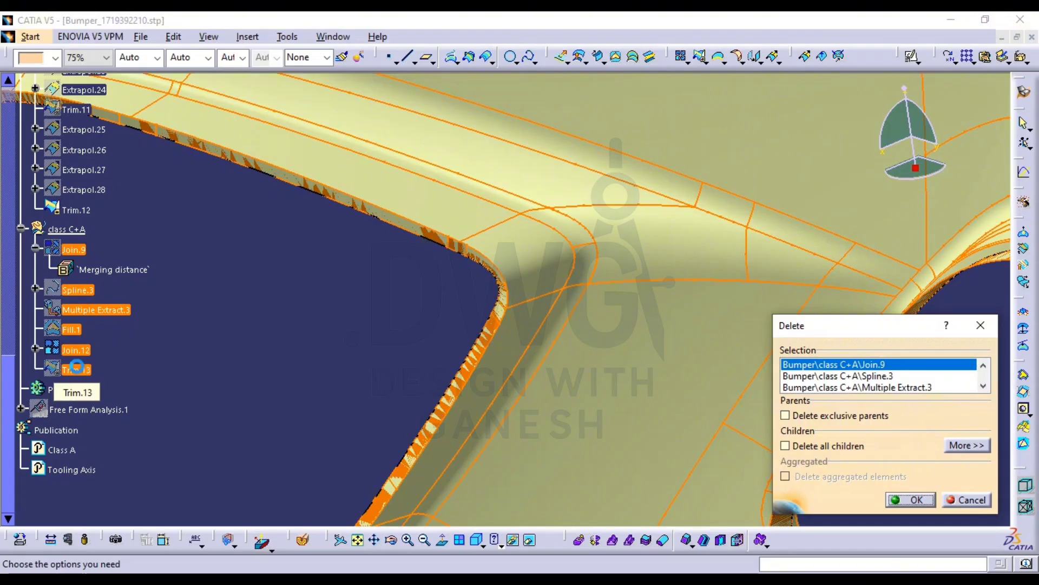
pyautogui.press('Return')
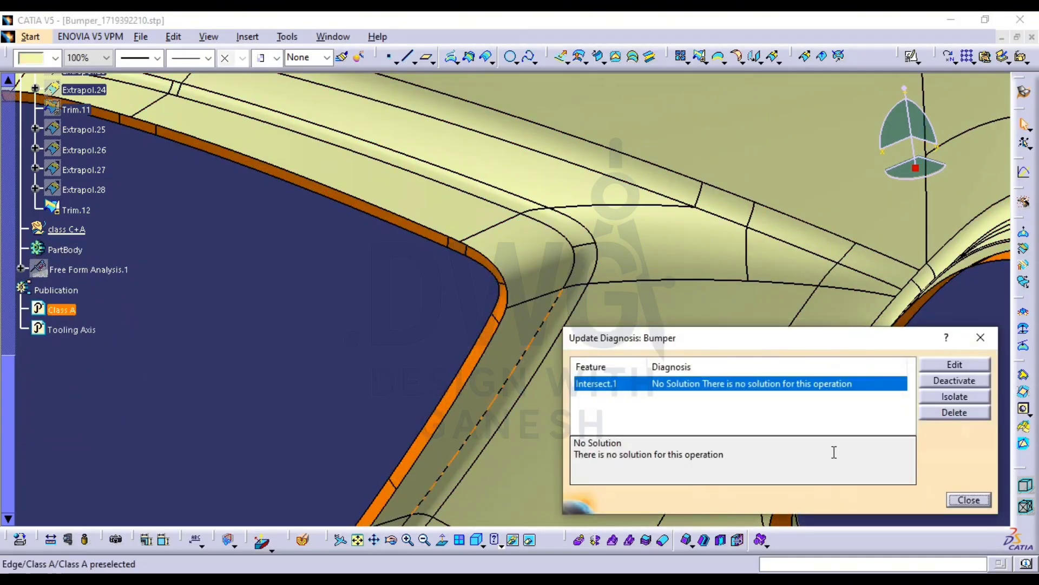
pyautogui.click(940, 413)
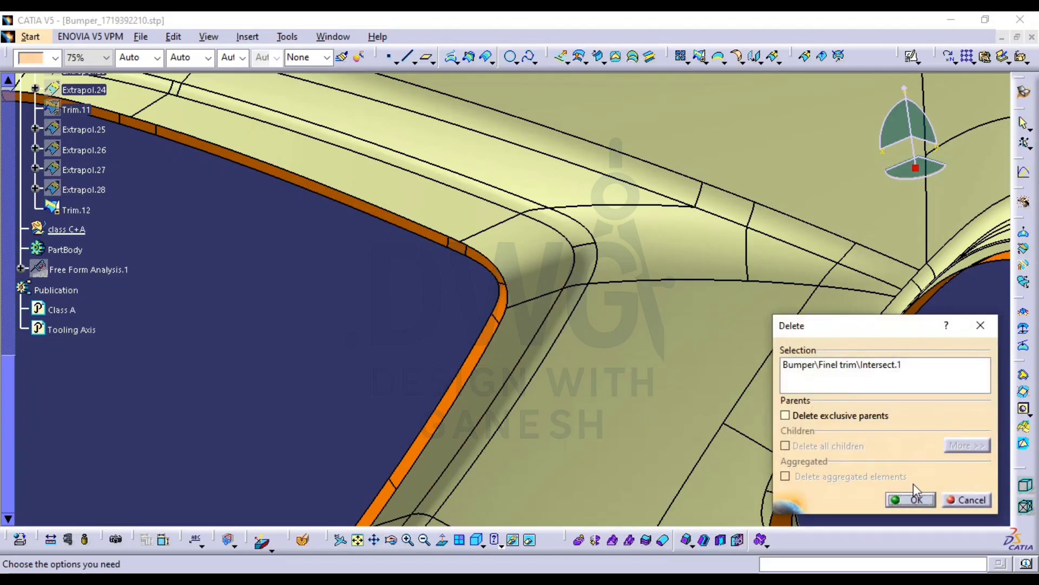
pyautogui.click(915, 497)
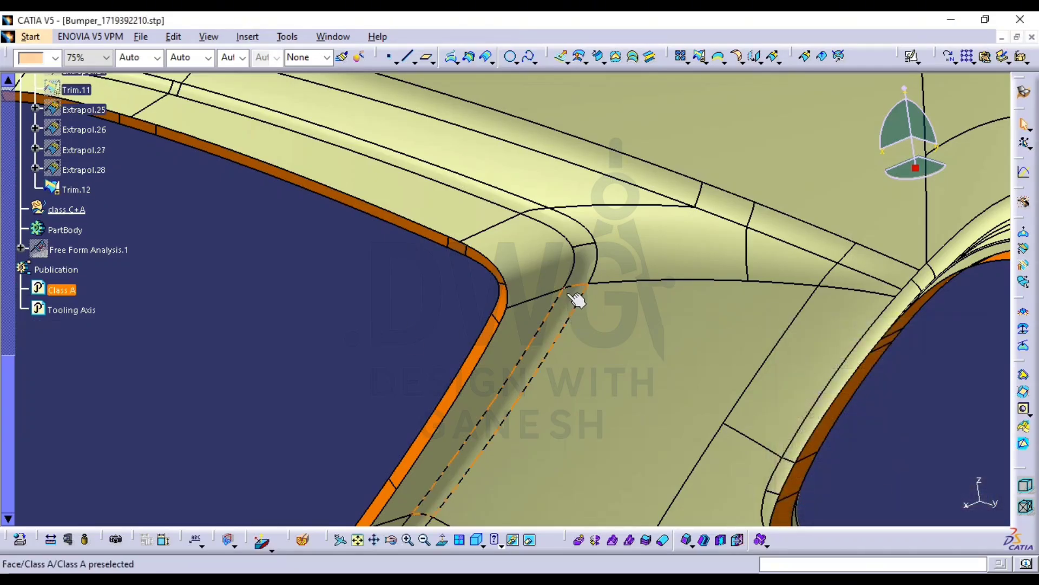
pyautogui.moveTo(568, 260); pyautogui.dragTo(533, 365, button='middle')
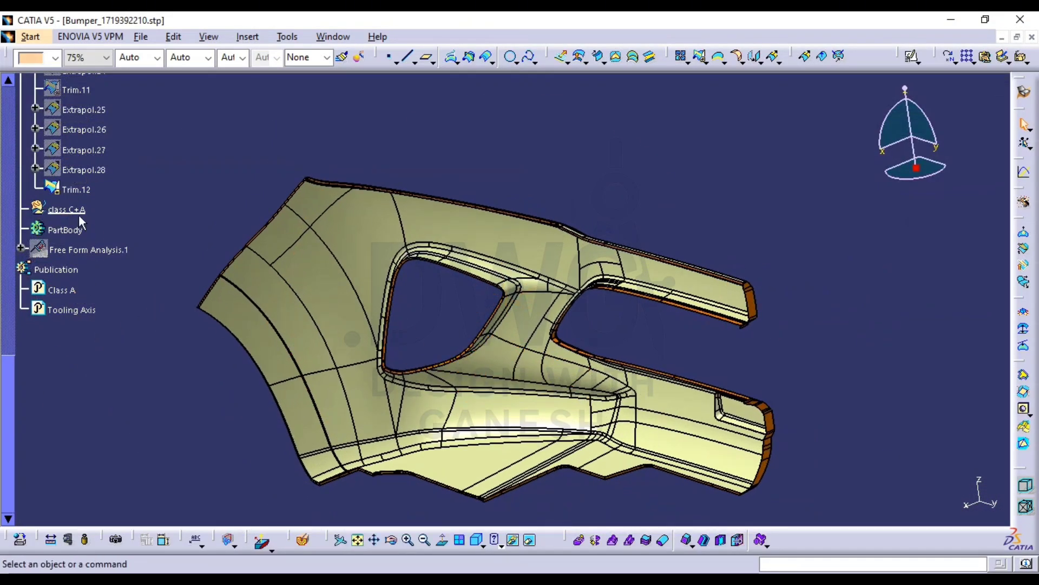
# Hide the Class A surface to isolate the class C flange surfaces
pyautogui.click(63, 291)
pyautogui.press('space')
pyautogui.moveTo(372, 331); pyautogui.dragTo(379, 289, button='middle')
pyautogui.moveTo(577, 339); pyautogui.dragTo(673, 337, button='middle')
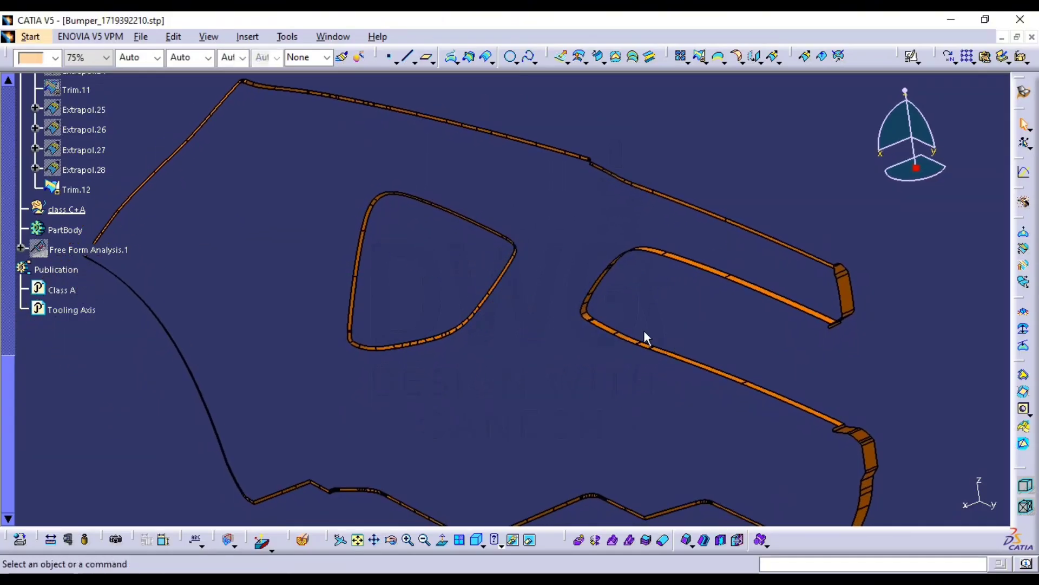
# Try a Boundary on the edge of Trim.12, cancel it and show Class A again
pyautogui.click(720, 58)
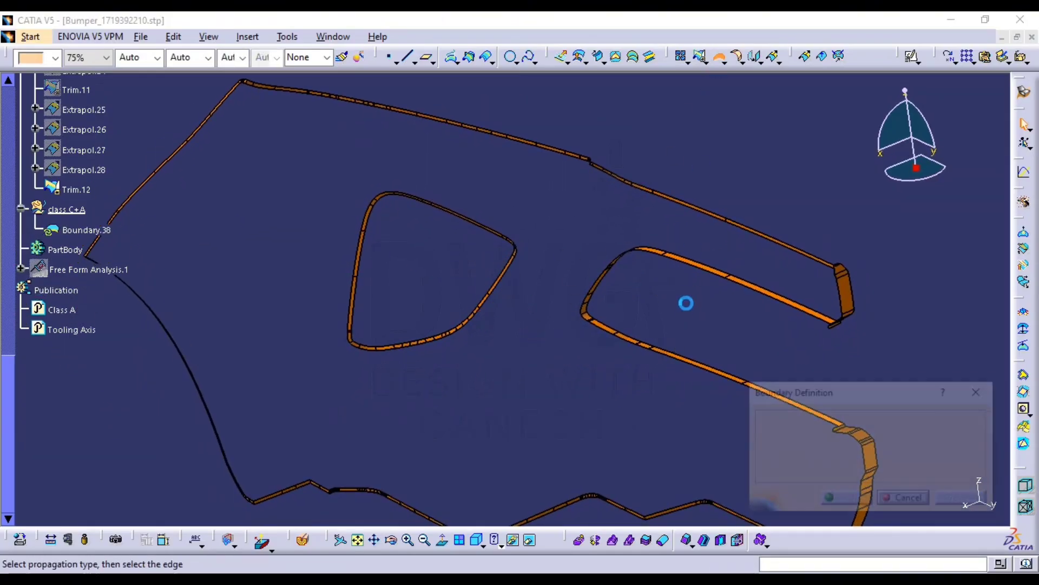
pyautogui.moveTo(686, 302); pyautogui.dragTo(821, 332, button='middle')
pyautogui.click(858, 315)
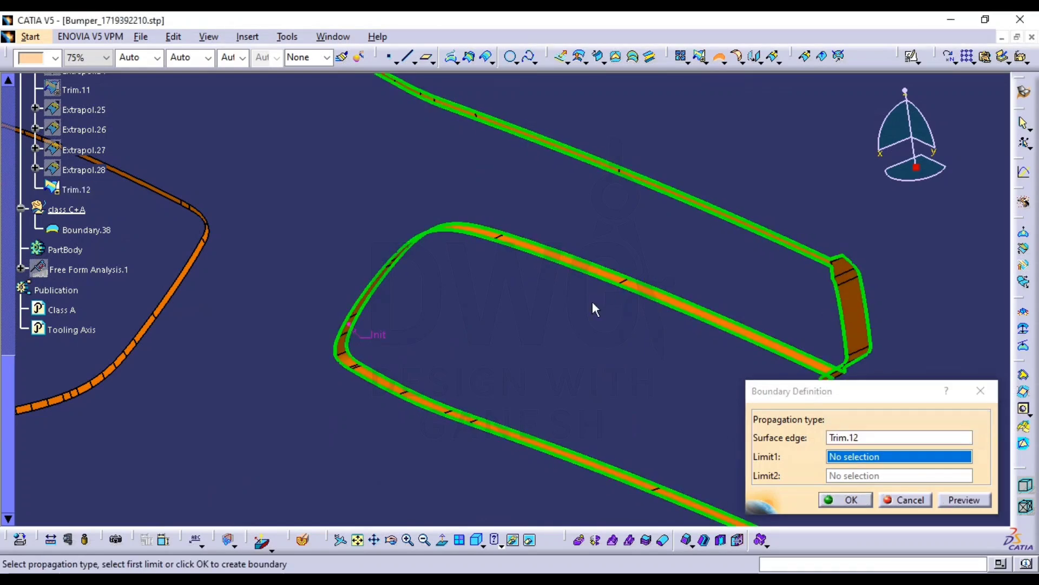
pyautogui.moveTo(593, 308); pyautogui.dragTo(515, 321, button='middle')
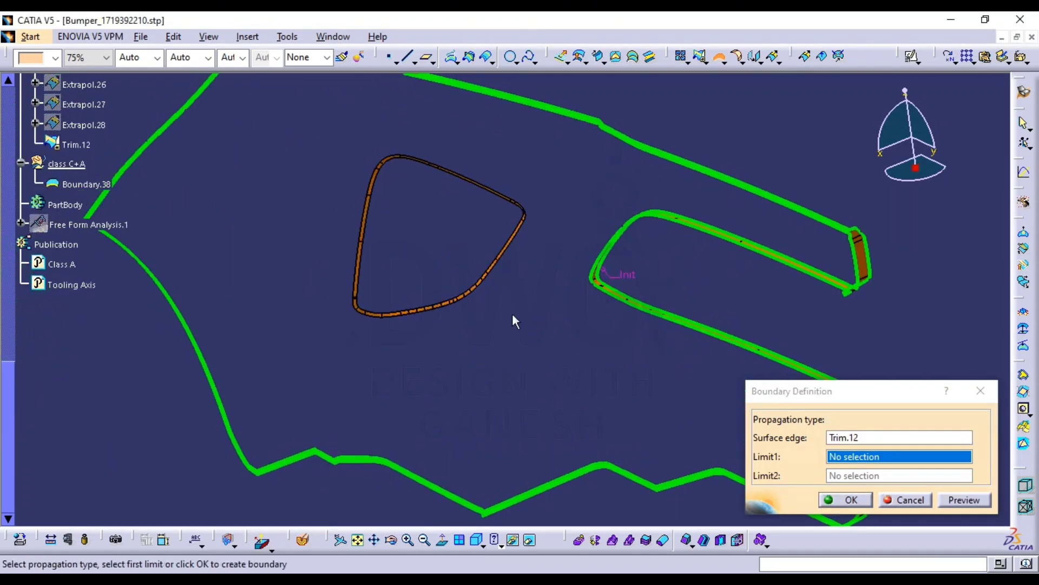
pyautogui.press('Escape')
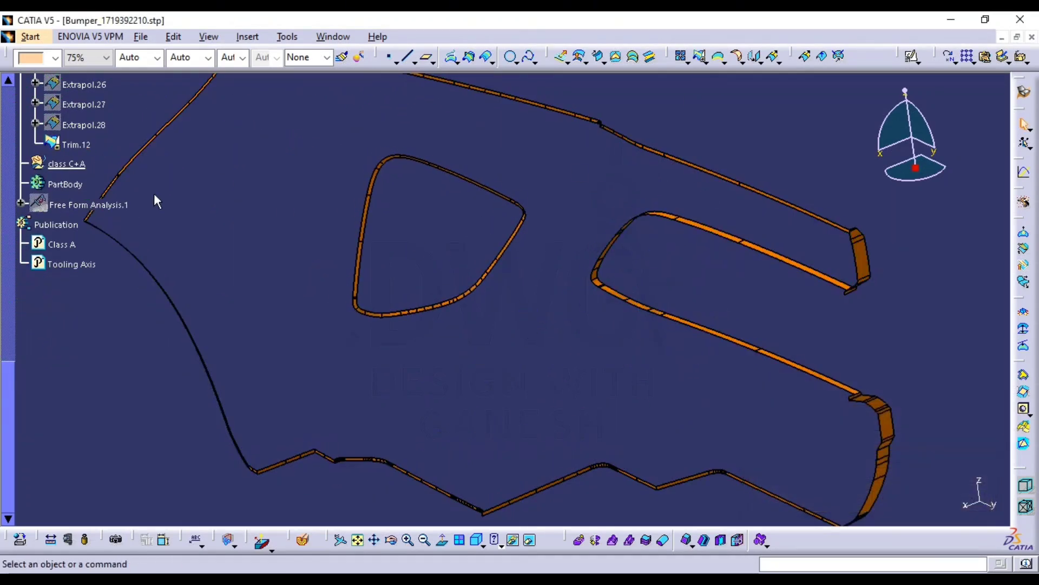
pyautogui.press('space')
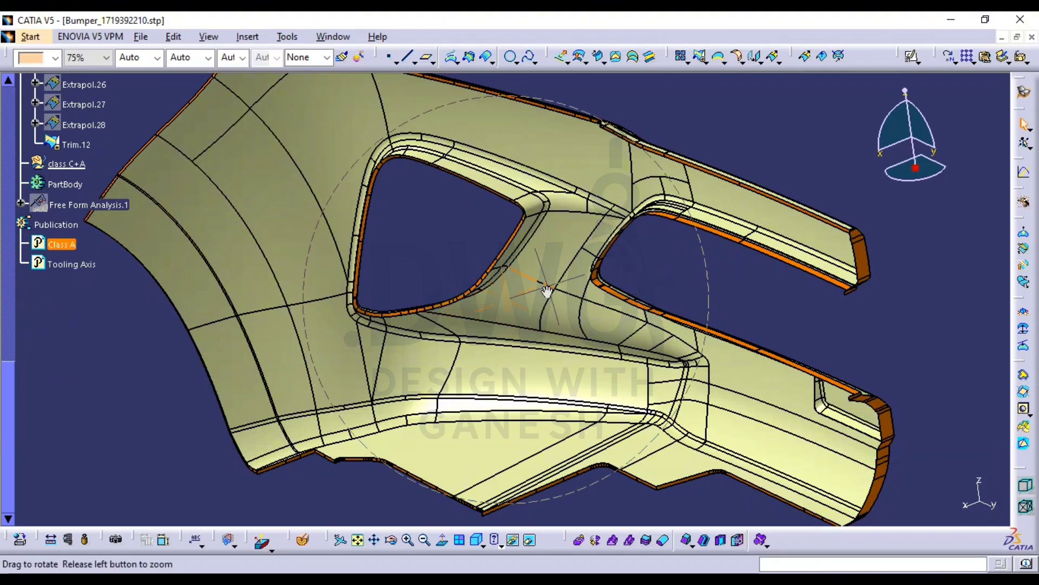
# Make class C+A the in-work object
pyautogui.moveTo(547, 291); pyautogui.dragTo(332, 364, button='middle')
pyautogui.rightClick(73, 169)
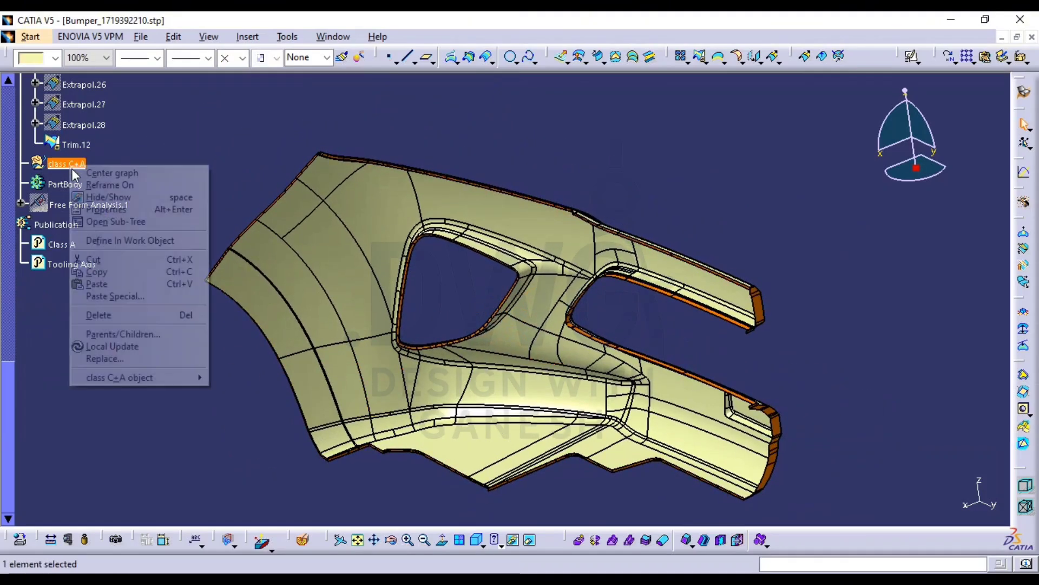
pyautogui.click(130, 241)
# Start a Join with Class A, Trim.12 and Sweep.11 around the triangular opening as its elements
pyautogui.moveTo(625, 346); pyautogui.dragTo(806, 332, button='middle')
pyautogui.moveTo(596, 299); pyautogui.dragTo(559, 339, button='middle')
pyautogui.moveTo(769, 249); pyautogui.dragTo(636, 246, button='middle')
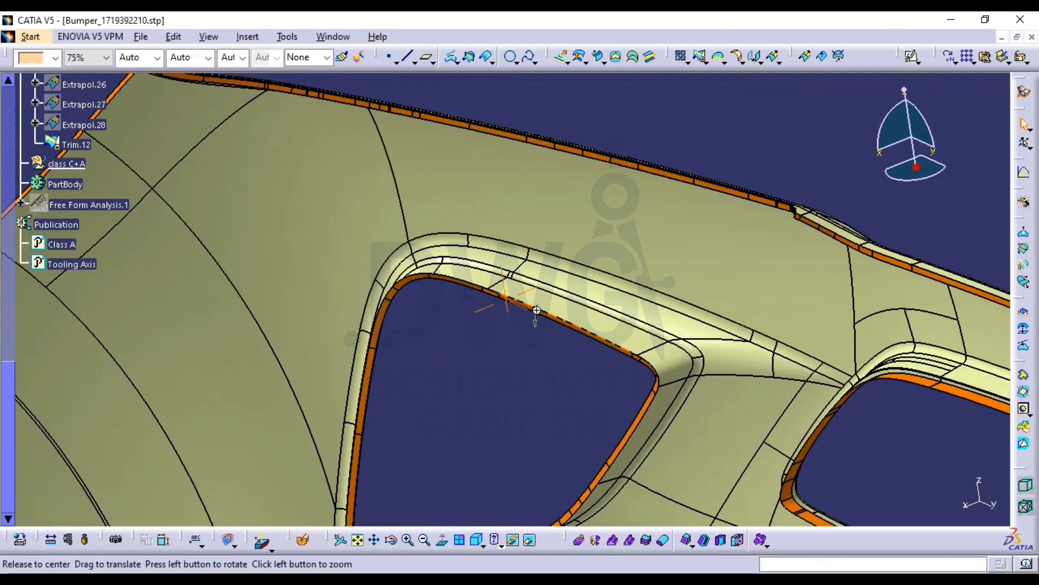
pyautogui.moveTo(537, 310); pyautogui.dragTo(536, 293, button='middle')
pyautogui.moveTo(770, 177); pyautogui.dragTo(682, 233, button='middle')
pyautogui.click(684, 63)
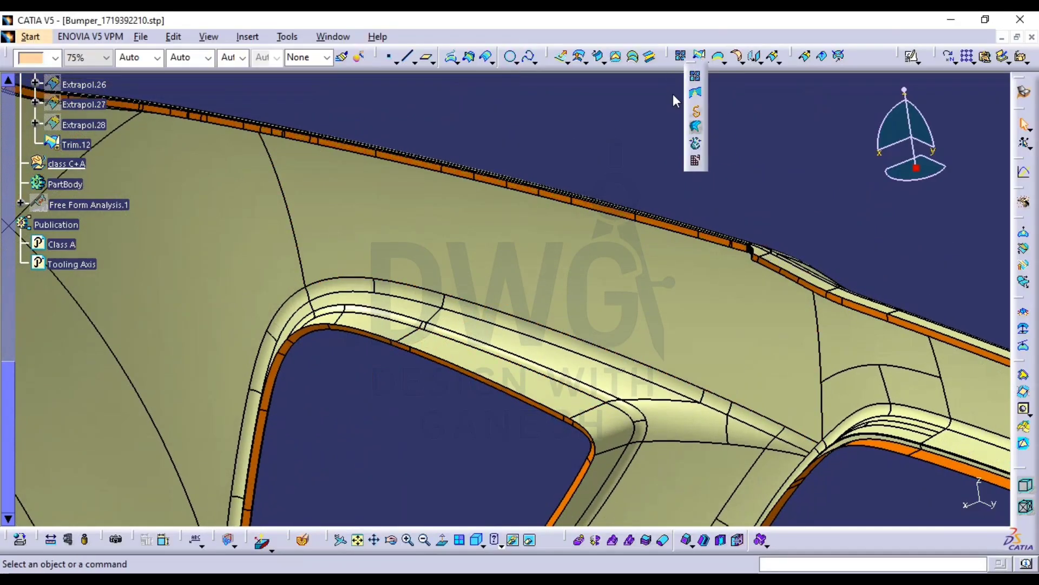
pyautogui.click(696, 82)
pyautogui.click(559, 251)
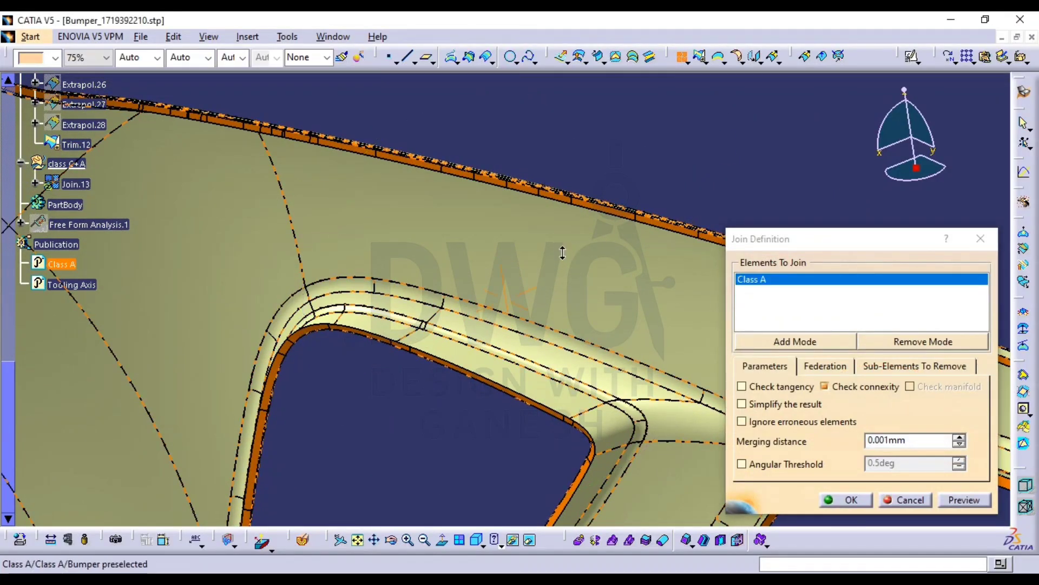
pyautogui.moveTo(559, 251); pyautogui.dragTo(577, 115, button='middle')
pyautogui.moveTo(552, 216); pyautogui.dragTo(480, 425, button='middle')
pyautogui.click(530, 252)
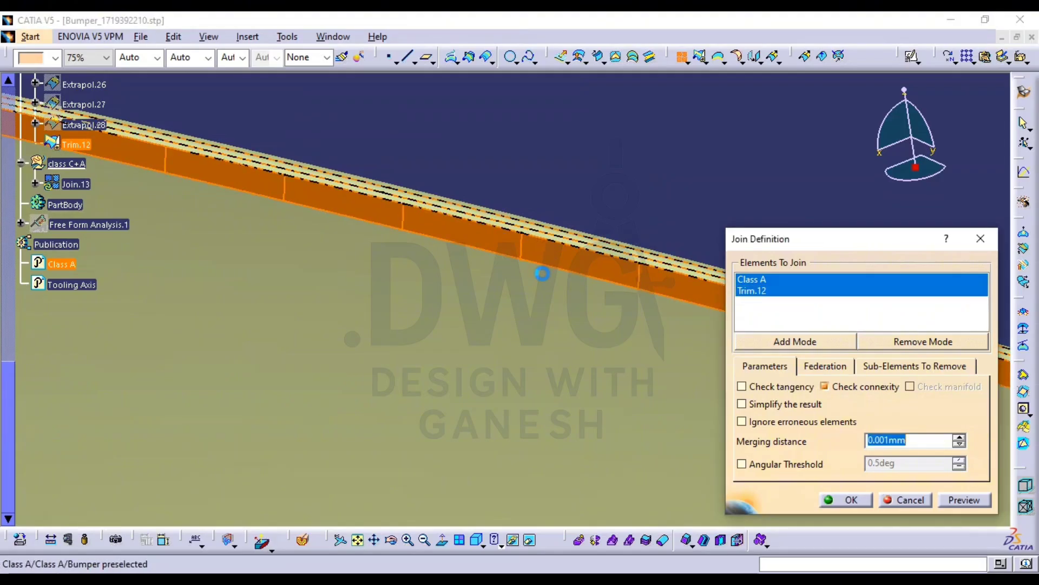
pyautogui.moveTo(533, 266); pyautogui.dragTo(485, 308, button='middle')
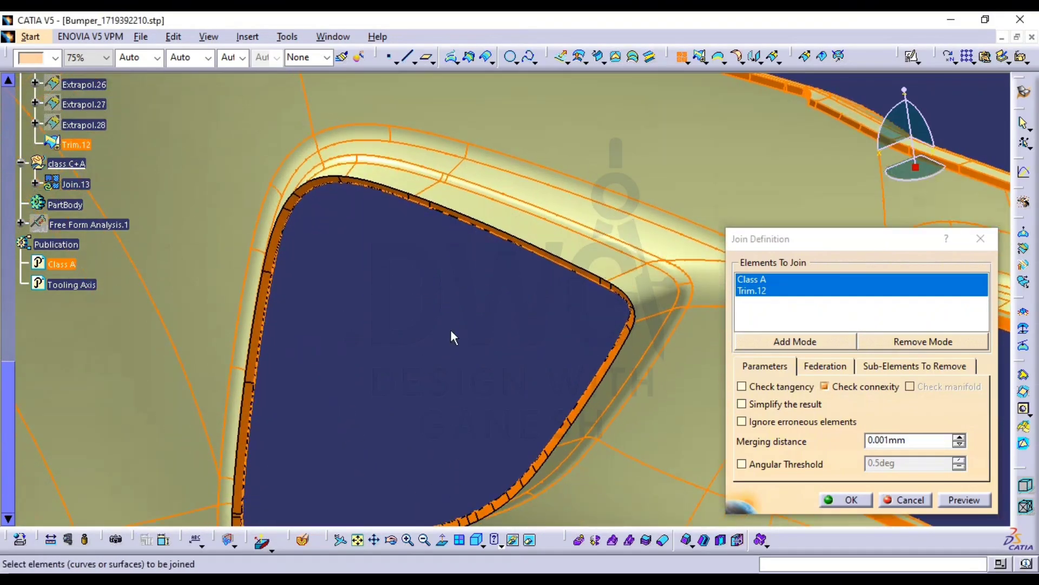
pyautogui.moveTo(584, 325); pyautogui.dragTo(596, 255, button='middle')
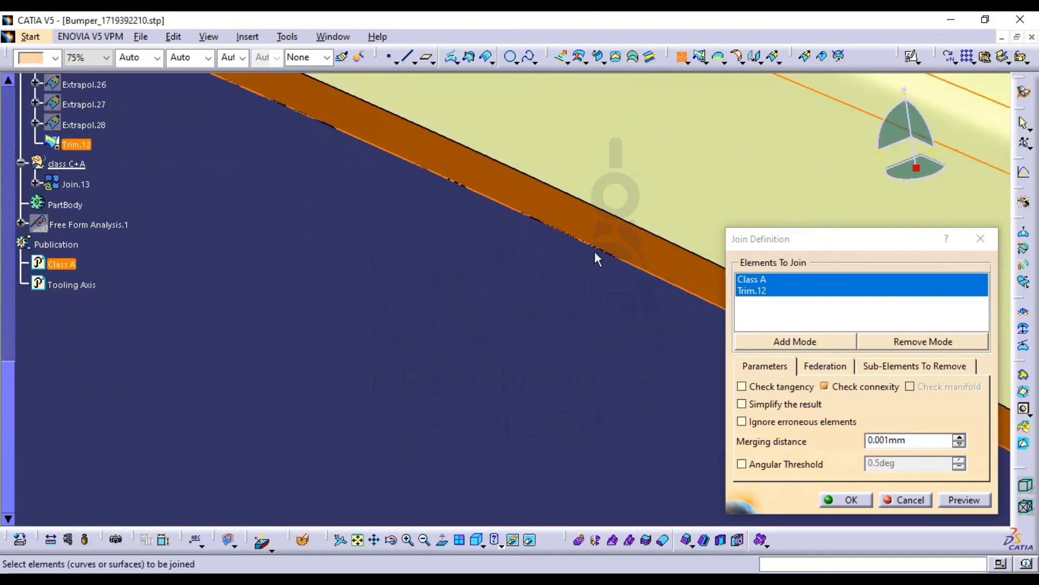
pyautogui.click(597, 257)
pyautogui.moveTo(610, 313); pyautogui.dragTo(524, 410, button='middle')
# Preview the three-element join, examine the triangular opening's edges and cancel the join
pyautogui.click(966, 501)
pyautogui.moveTo(553, 347); pyautogui.dragTo(423, 351, button='middle')
pyautogui.moveTo(273, 339); pyautogui.dragTo(274, 341, button='middle')
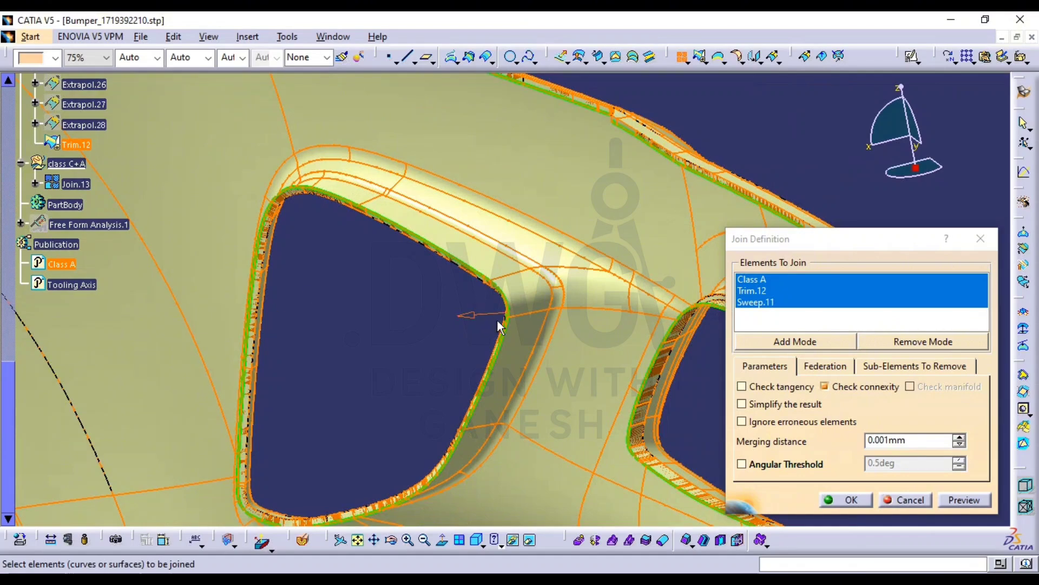
pyautogui.moveTo(497, 320); pyautogui.dragTo(523, 285, button='middle')
pyautogui.press('Escape')
# Make Class C creation the in-work object
pyautogui.moveTo(491, 323); pyautogui.dragTo(421, 428, button='middle')
pyautogui.moveTo(460, 348); pyautogui.dragTo(453, 380, button='middle')
pyautogui.scroll(1, 411, 371)
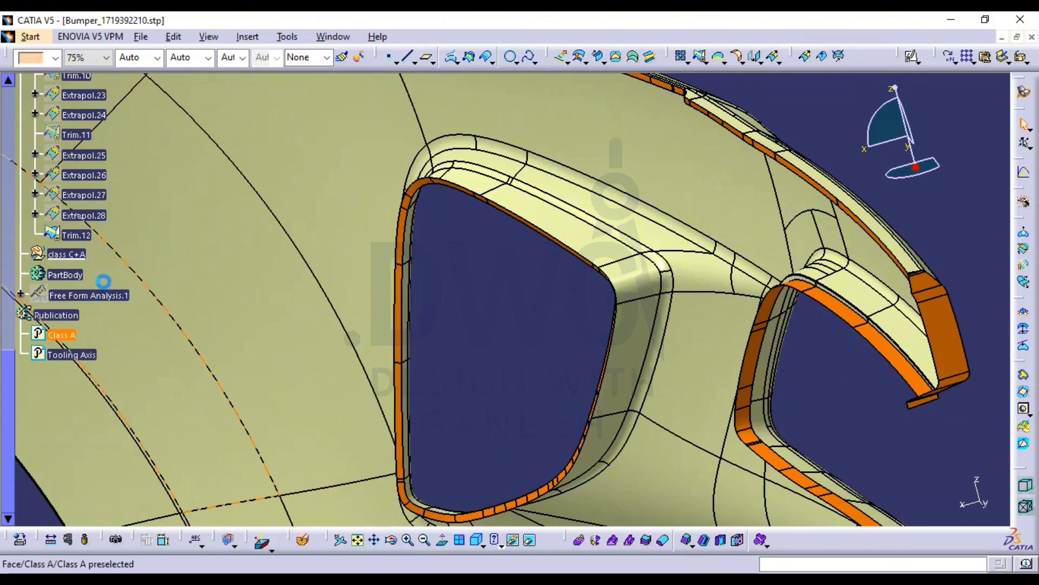
pyautogui.scroll(2, 93, 265)
pyautogui.scroll(5, 100, 273)
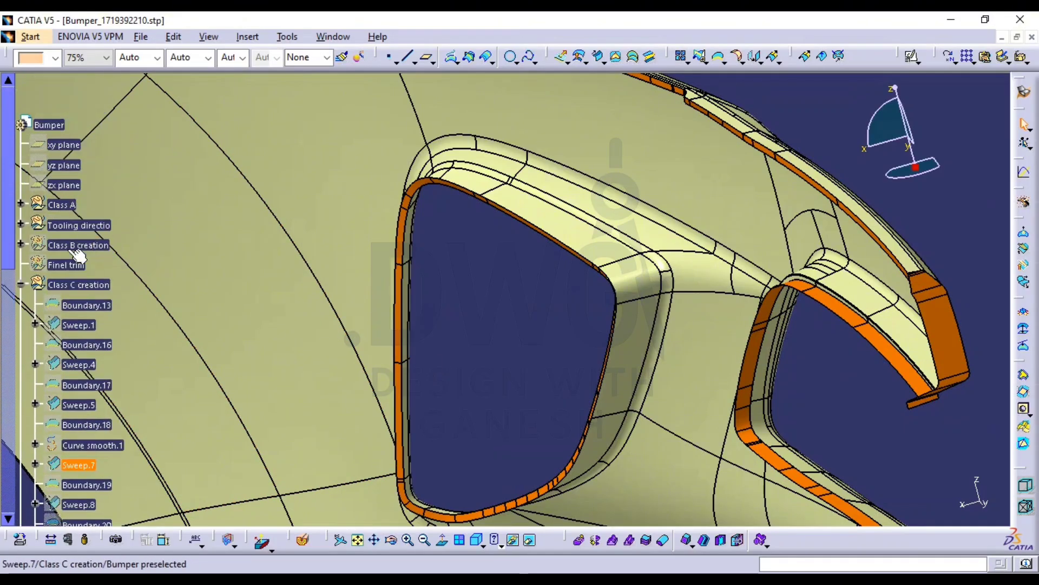
pyautogui.rightClick(76, 333)
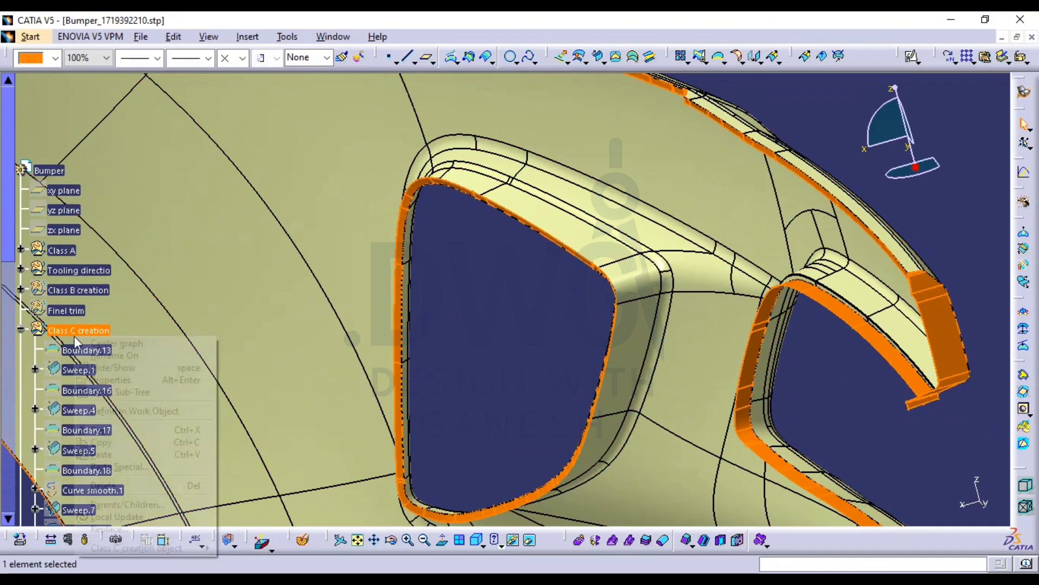
pyautogui.click(147, 409)
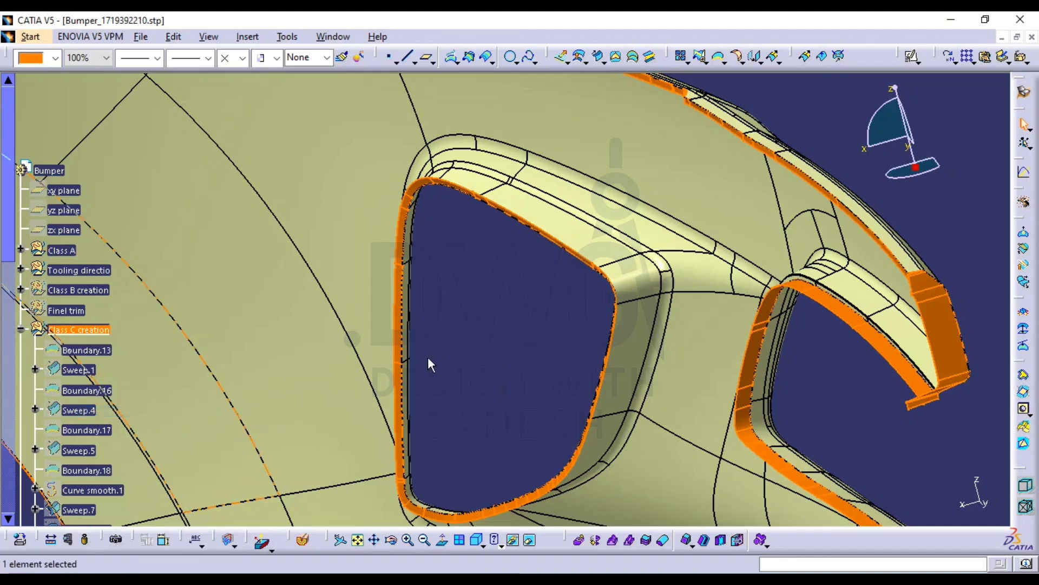
# Hide Class A so only Trim.12 and the triangular opening's flange remain for joining
pyautogui.scroll(-5, 144, 401)
pyautogui.scroll(-5, 110, 398)
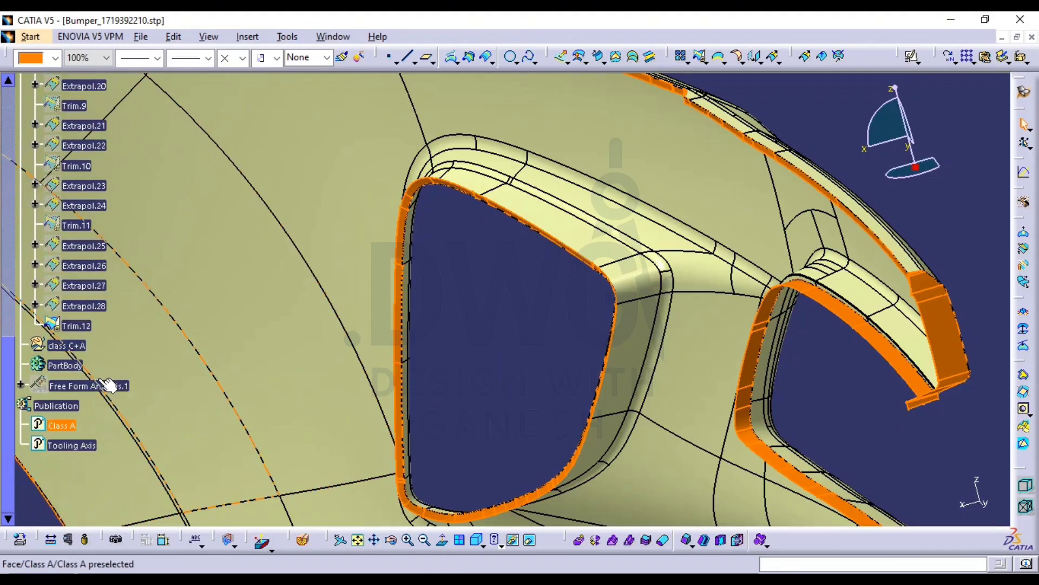
pyautogui.click(66, 427)
pyautogui.press('space')
pyautogui.moveTo(574, 376); pyautogui.dragTo(427, 390, button='middle')
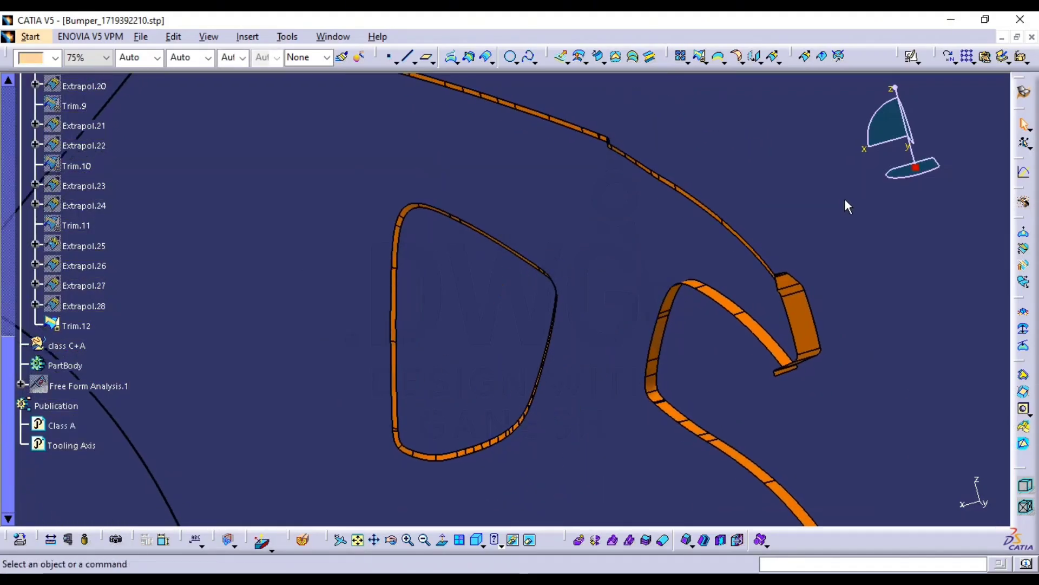
# Try to join Trim.12 and Sweep.11 with a 0.001 mm merging distance, declining the diagnosis and cancelling the join
pyautogui.click(685, 57)
pyautogui.moveTo(803, 313); pyautogui.dragTo(512, 316, button='middle')
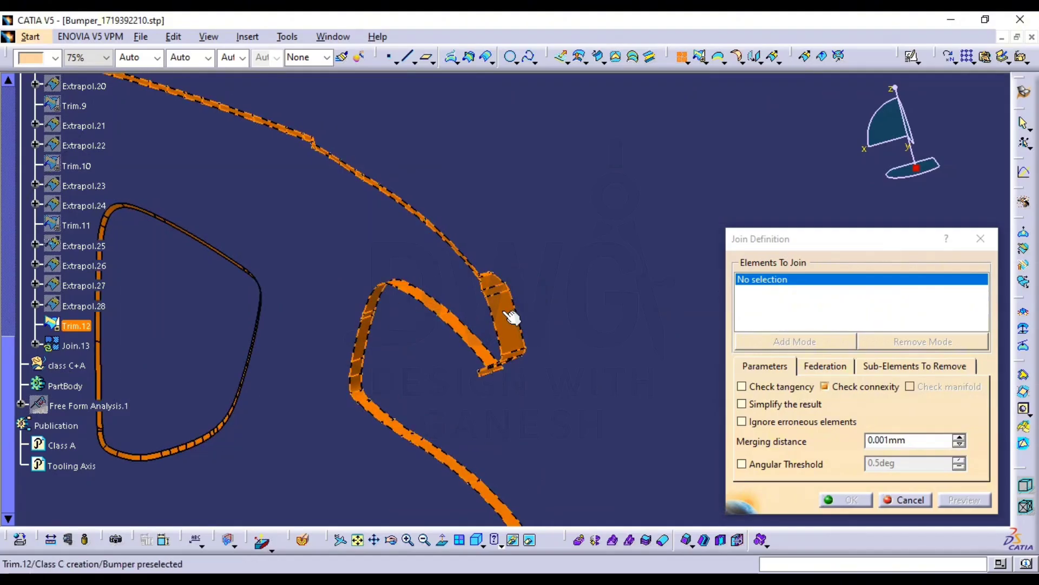
pyautogui.click(505, 312)
pyautogui.moveTo(292, 387); pyautogui.dragTo(441, 222, button='middle')
pyautogui.moveTo(329, 334); pyautogui.dragTo(382, 266, button='middle')
pyautogui.click(382, 267)
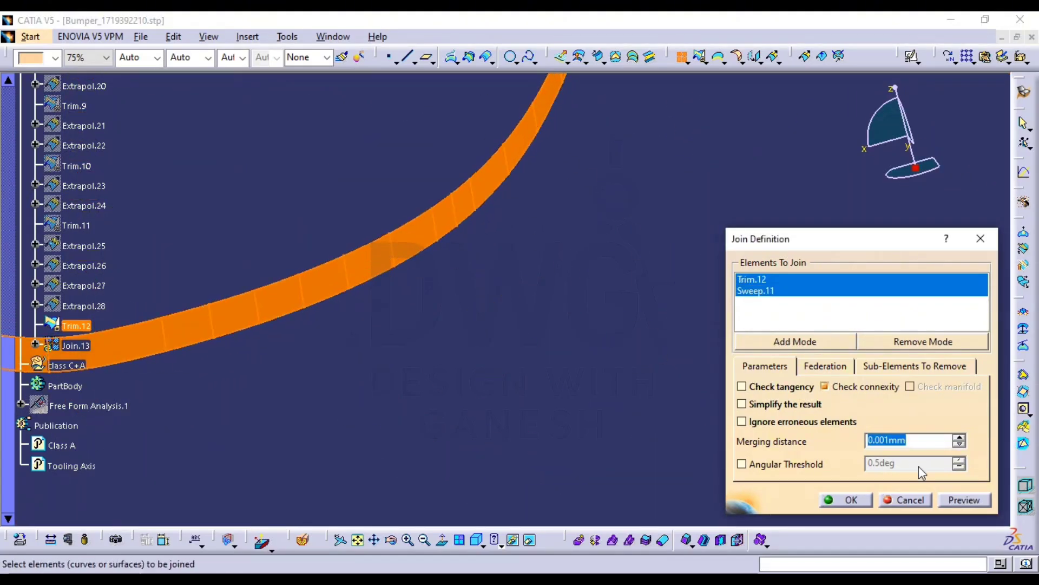
pyautogui.click(848, 501)
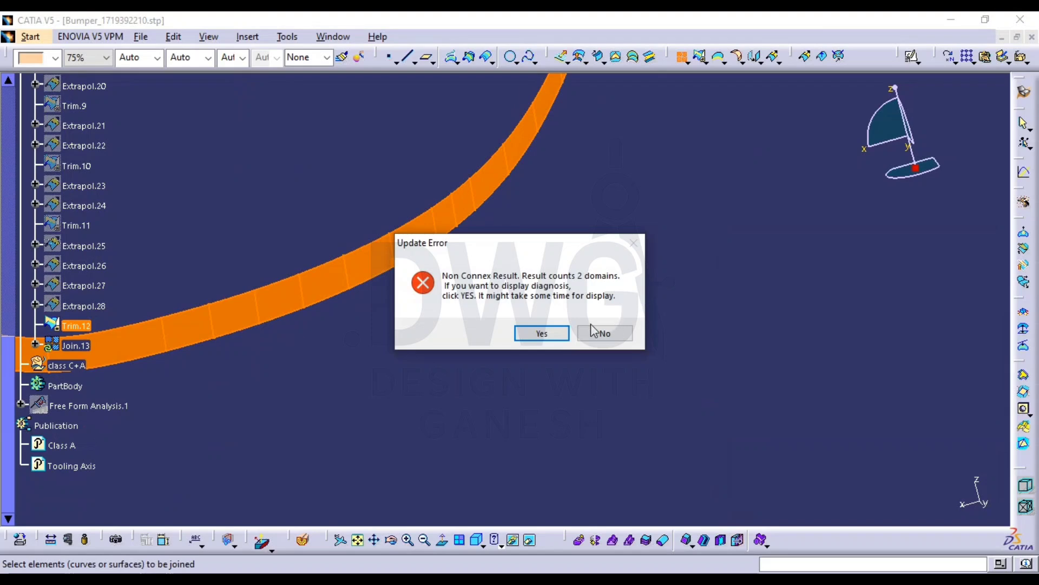
pyautogui.click(600, 341)
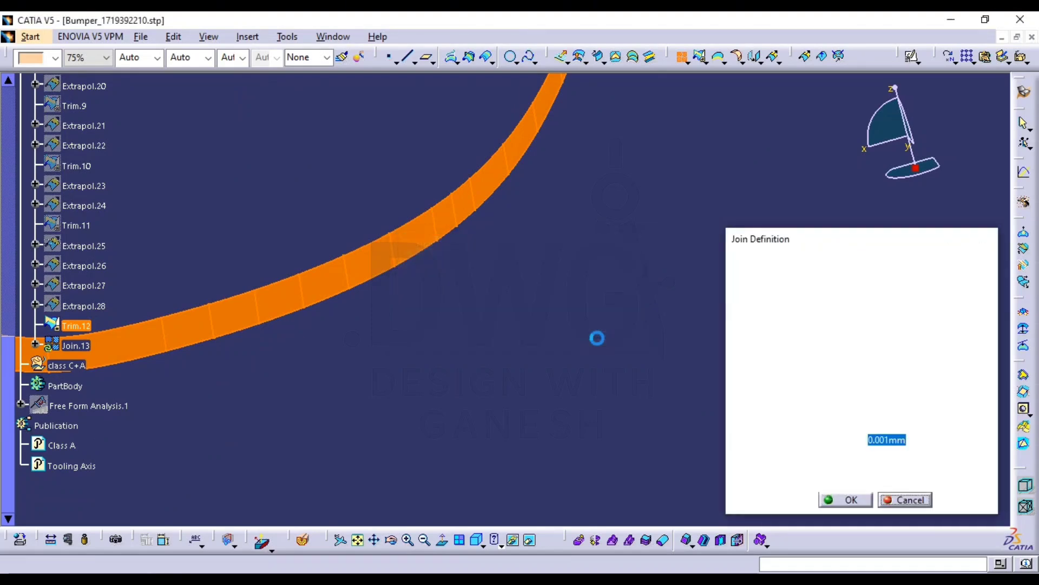
pyautogui.press('Escape')
# Show the Class A surface again together with the class C flanges
pyautogui.moveTo(576, 266); pyautogui.dragTo(579, 383, button='middle')
pyautogui.moveTo(639, 250); pyautogui.dragTo(553, 318, button='middle')
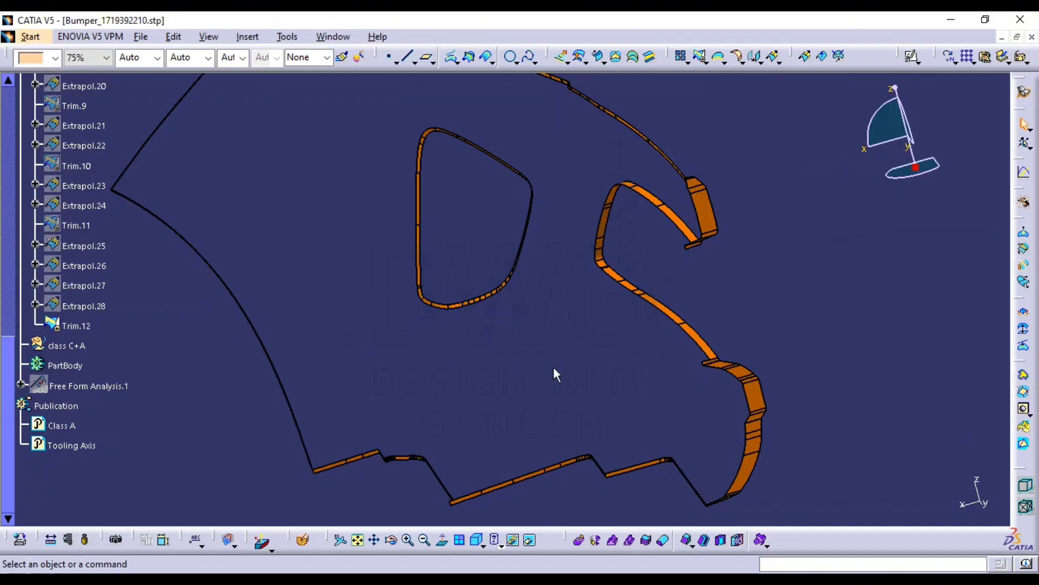
pyautogui.moveTo(555, 371); pyautogui.dragTo(444, 363, button='middle')
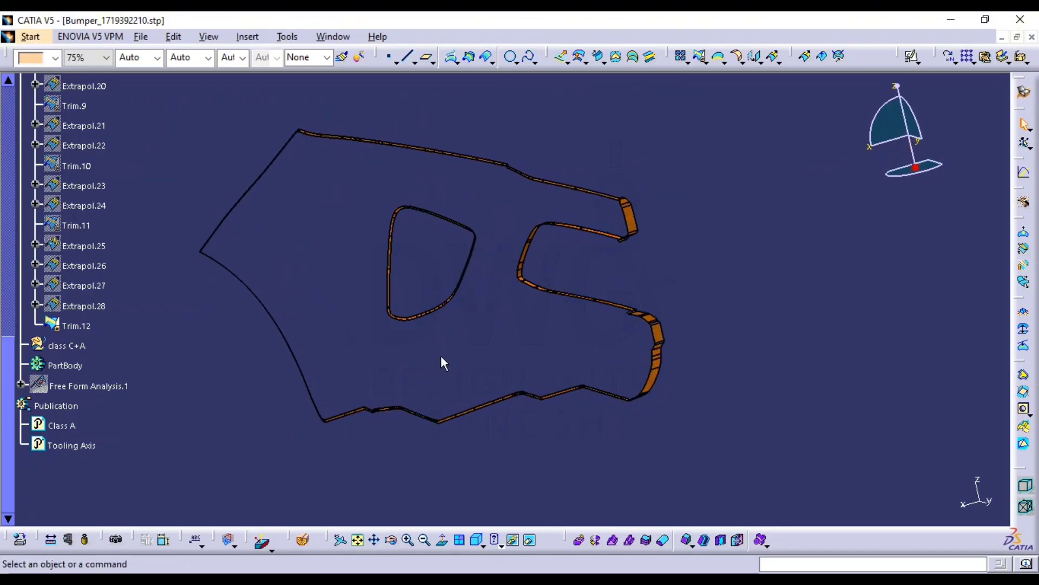
pyautogui.moveTo(534, 436); pyautogui.dragTo(568, 373, button='middle')
pyautogui.moveTo(787, 318); pyautogui.dragTo(715, 290, button='middle')
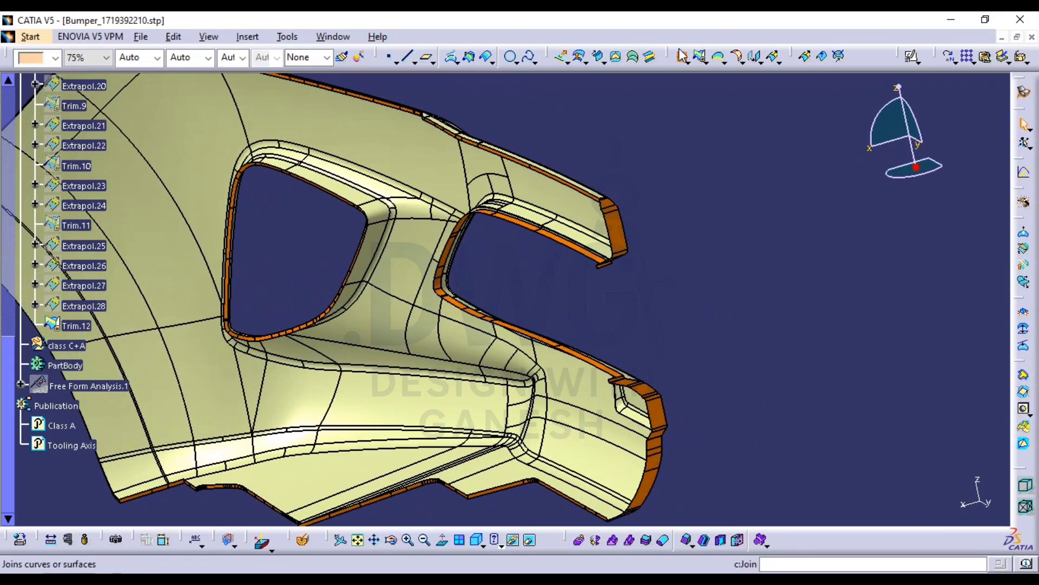
# Join the Class A surface with the outer flange surface Trim.12, using a merging distance of 0.001 mm
pyautogui.click(681, 53)
pyautogui.moveTo(608, 317); pyautogui.dragTo(397, 378, button='middle')
pyautogui.click(499, 210)
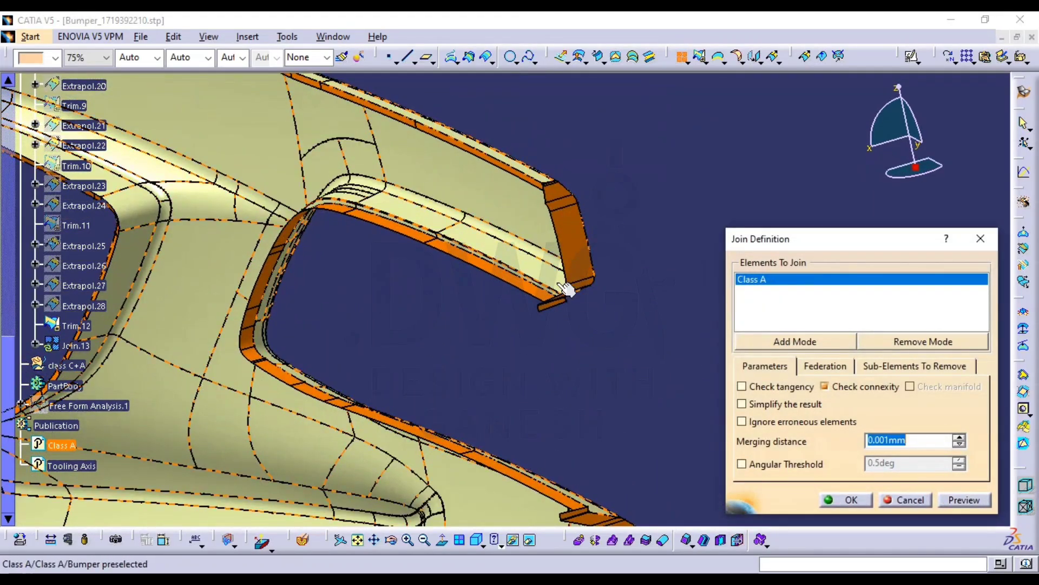
pyautogui.click(566, 289)
pyautogui.click(972, 501)
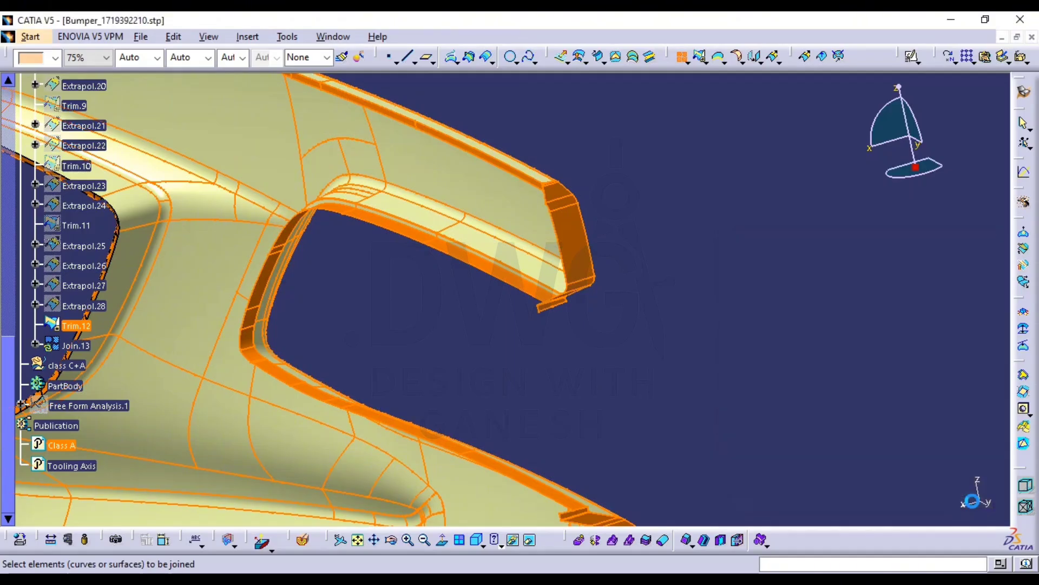
pyautogui.moveTo(599, 329); pyautogui.dragTo(498, 287, button='middle')
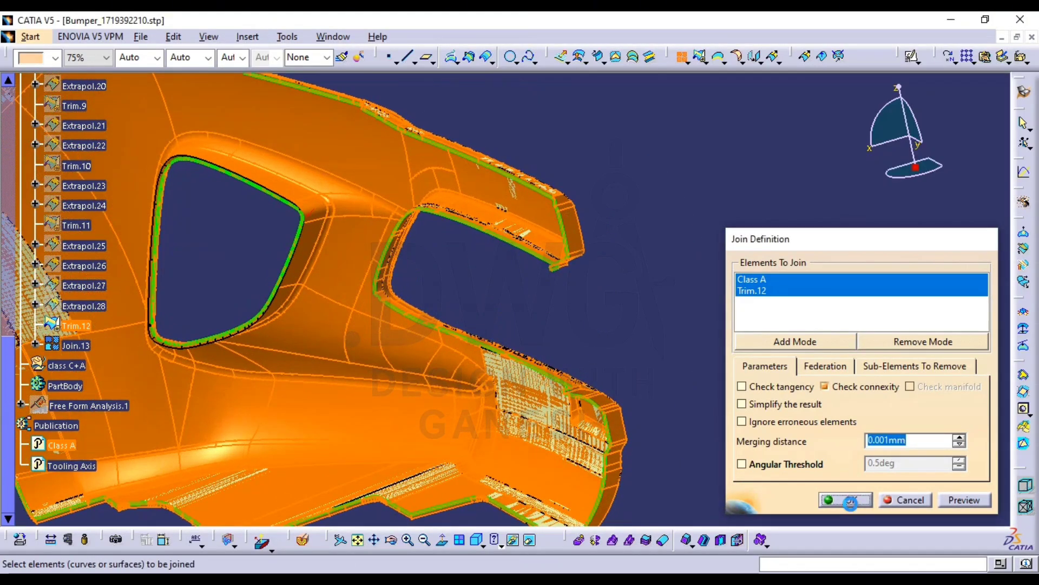
pyautogui.click(850, 502)
# Move Join.13 into the class C+A geometrical set at the last position
pyautogui.moveTo(622, 341); pyautogui.dragTo(426, 283, button='middle')
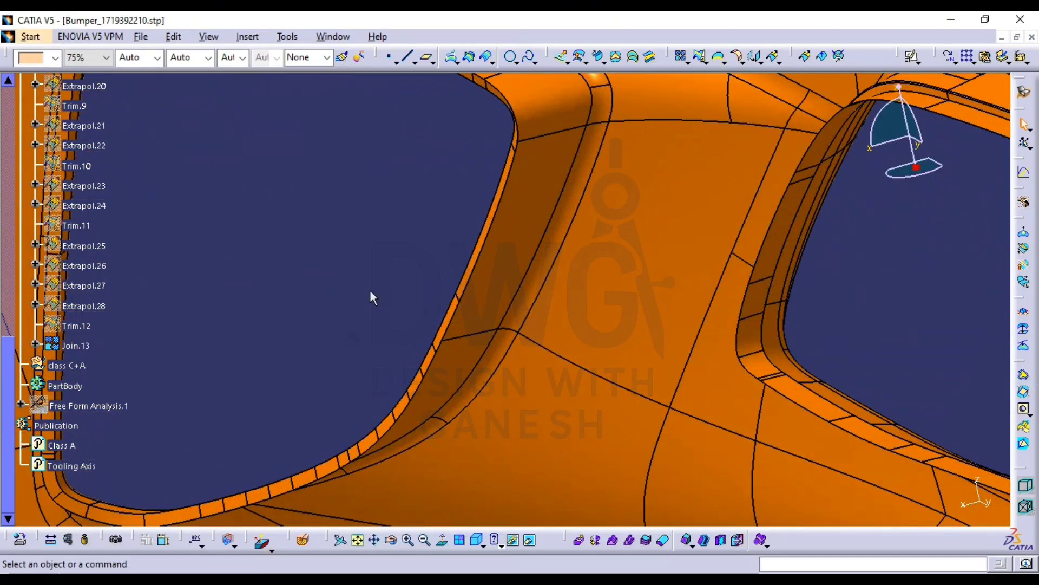
pyautogui.rightClick(79, 345)
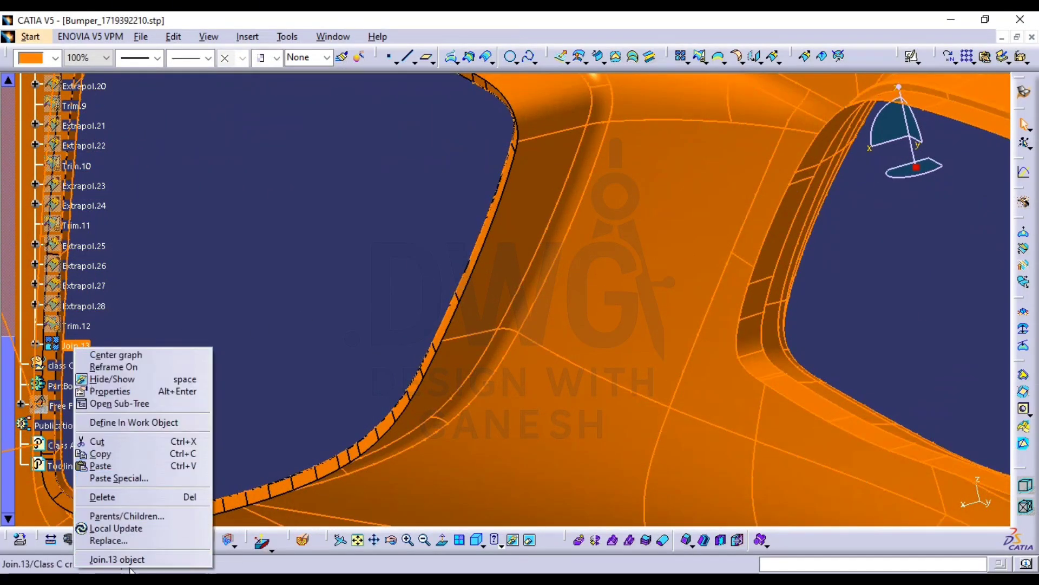
pyautogui.moveTo(142, 559)
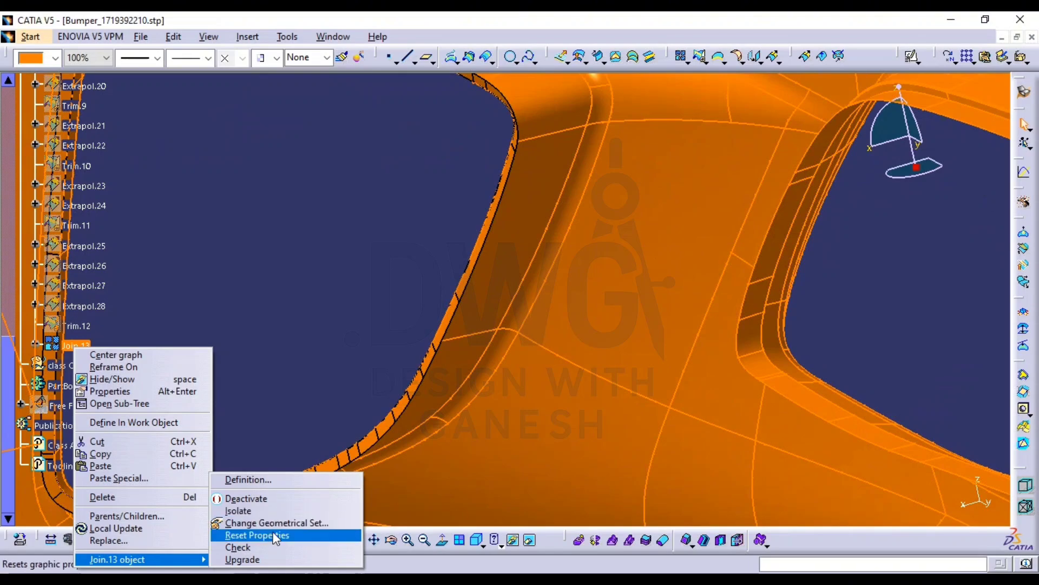
pyautogui.click(273, 538)
pyautogui.click(66, 365)
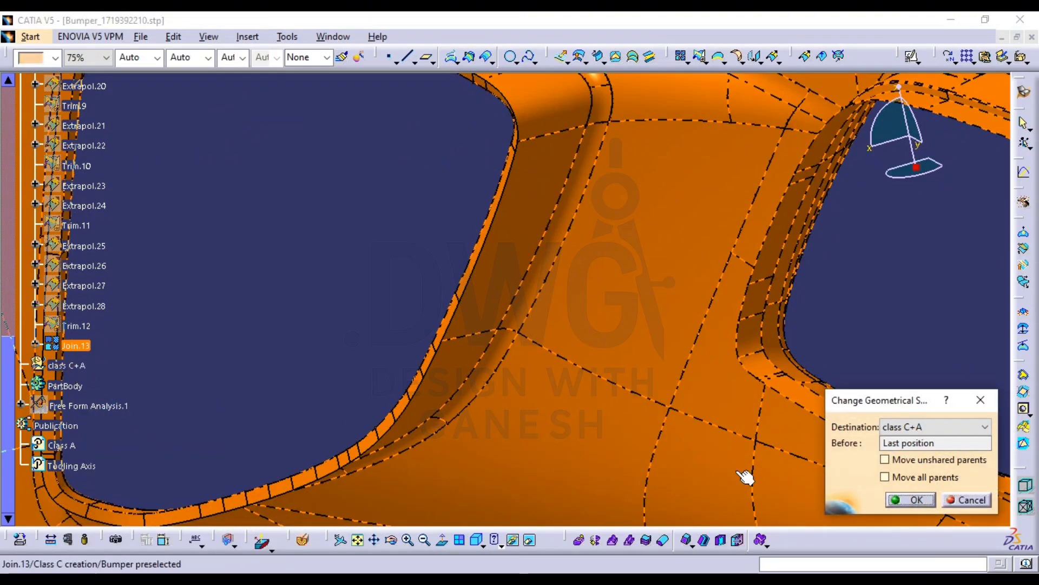
pyautogui.click(922, 500)
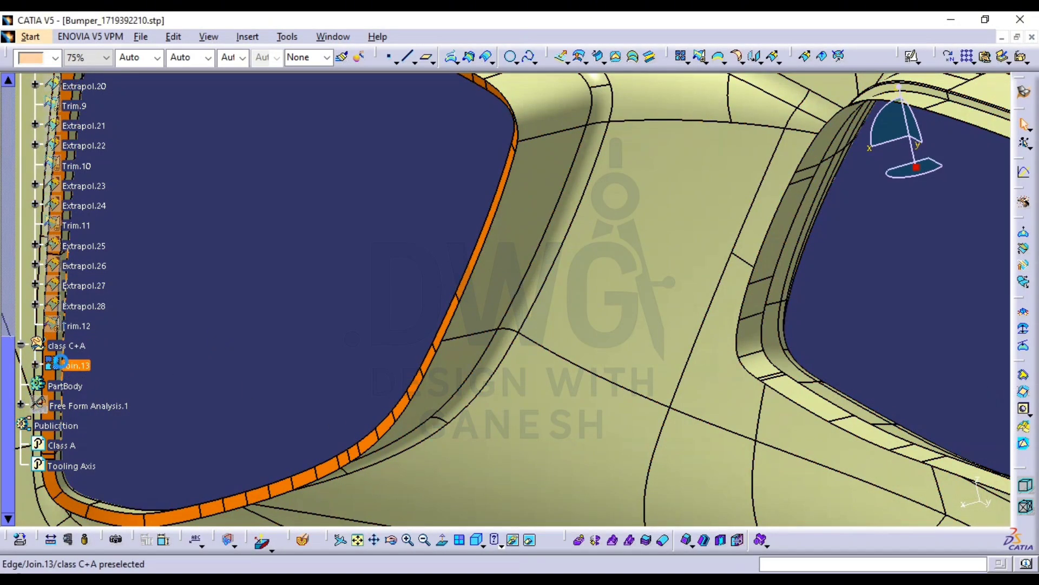
# Toggle the visibility of the class C+A set off and on to check its contents
pyautogui.keyDown('ctrl'); pyautogui.moveTo(245, 356); pyautogui.dragTo(417, 336, button='middle'); pyautogui.keyUp('ctrl')
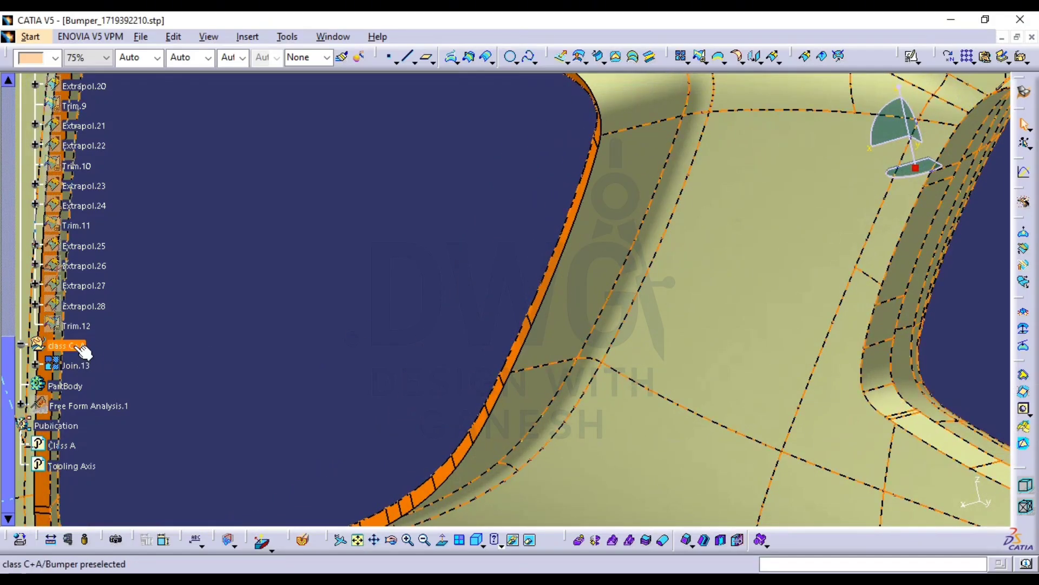
pyautogui.click(79, 347)
pyautogui.press('space')
pyautogui.click(75, 348)
pyautogui.press('space')
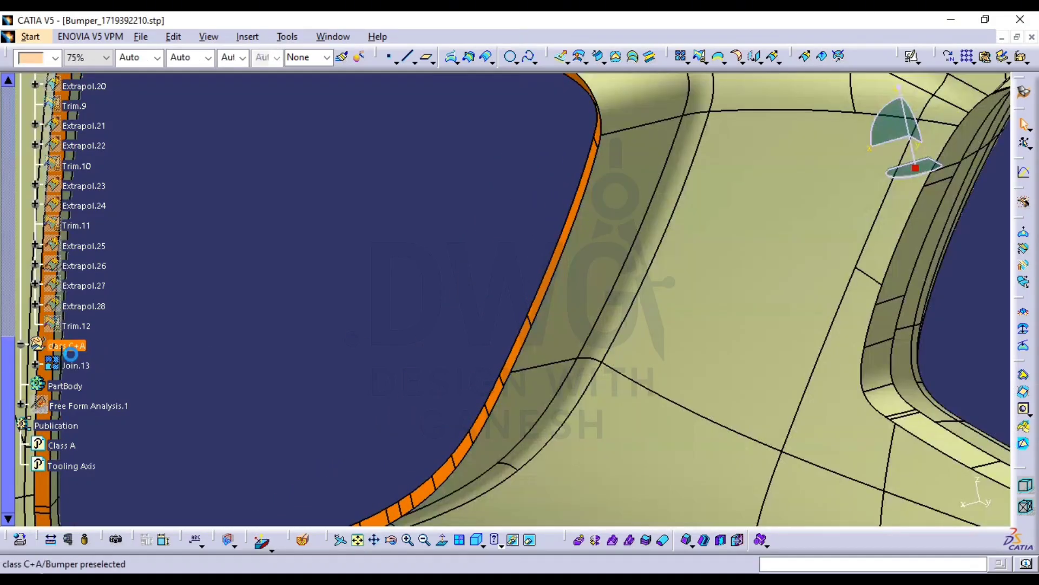
# Join Join.13 with the triangular opening's flange Sweep.11, using a merging distance of 0.001 mm
pyautogui.keyDown('ctrl'); pyautogui.moveTo(540, 359); pyautogui.dragTo(488, 310, button='middle'); pyautogui.keyUp('ctrl')
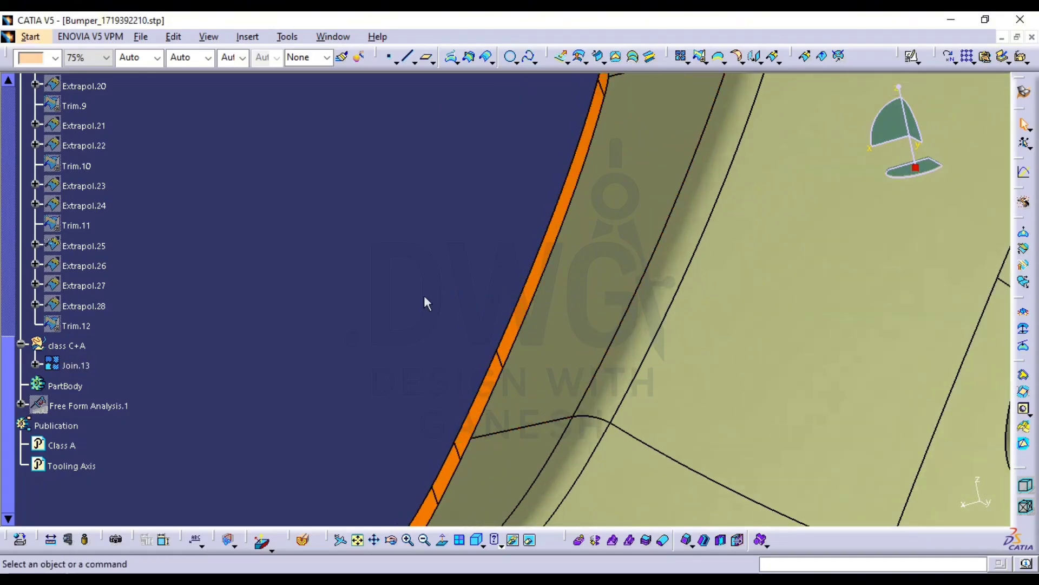
pyautogui.click(680, 57)
pyautogui.click(599, 313)
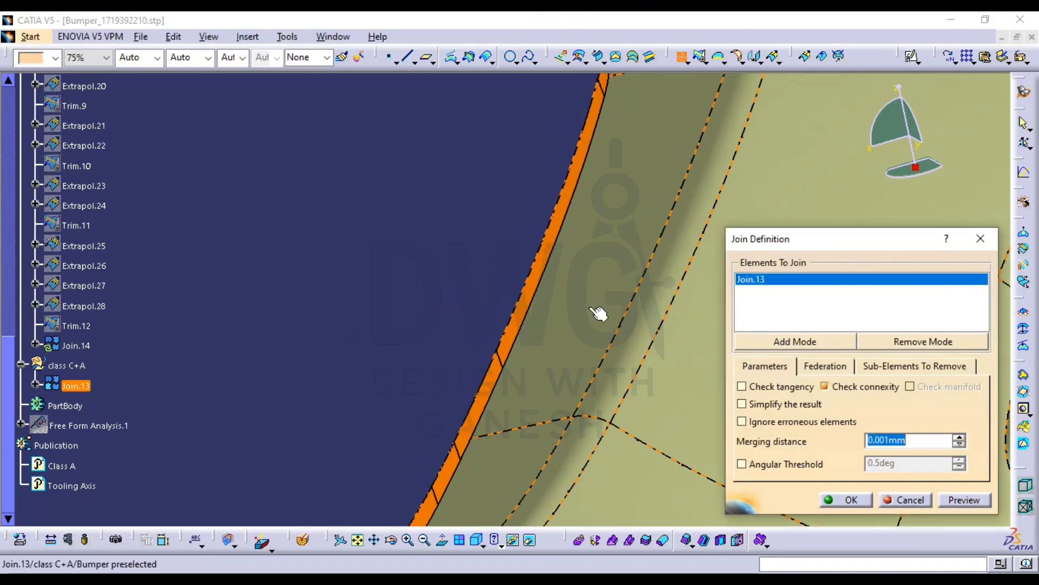
pyautogui.click(585, 278)
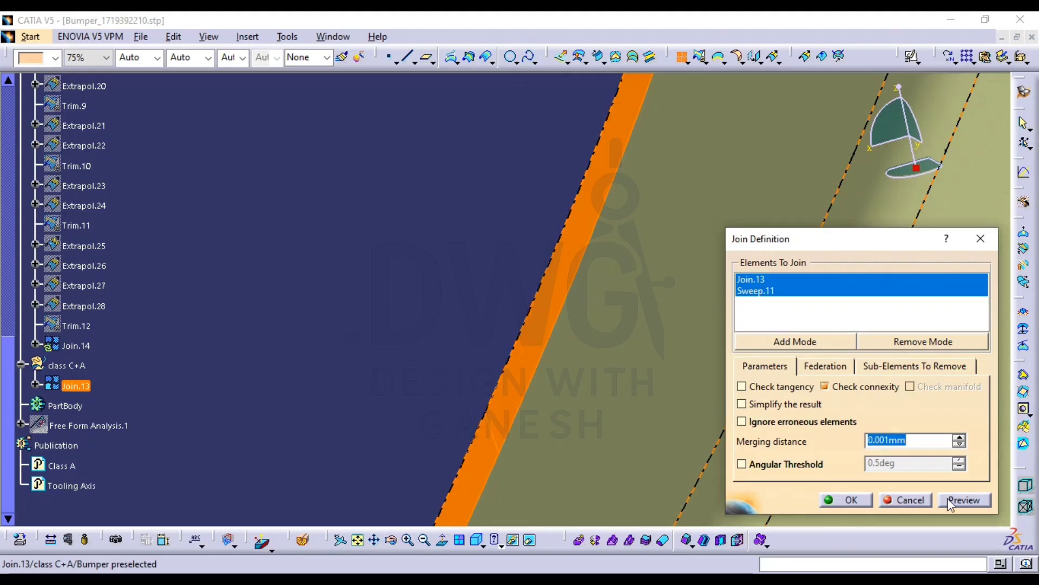
pyautogui.click(964, 499)
pyautogui.moveTo(543, 309); pyautogui.dragTo(566, 355, button='middle')
pyautogui.click(848, 498)
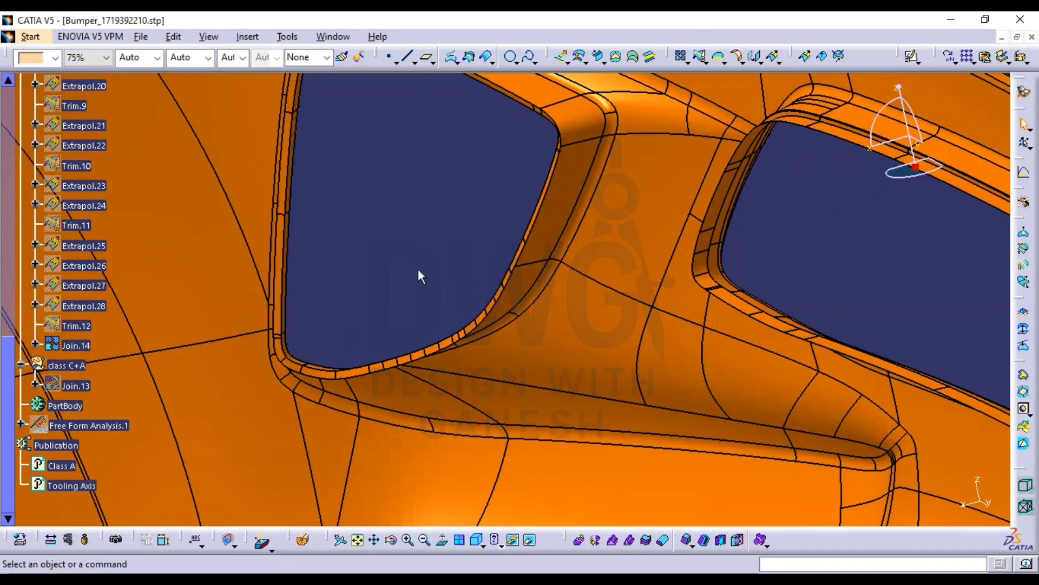
# Move Join.14 into the class C+A geometrical set at the last position
pyautogui.click(76, 345)
pyautogui.rightClick(76, 343)
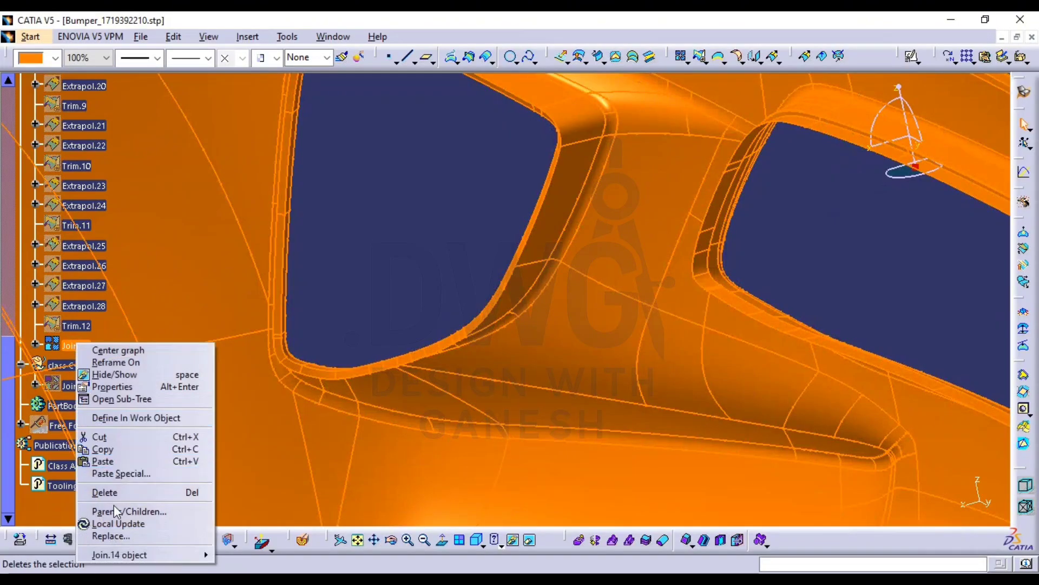
pyautogui.moveTo(161, 555)
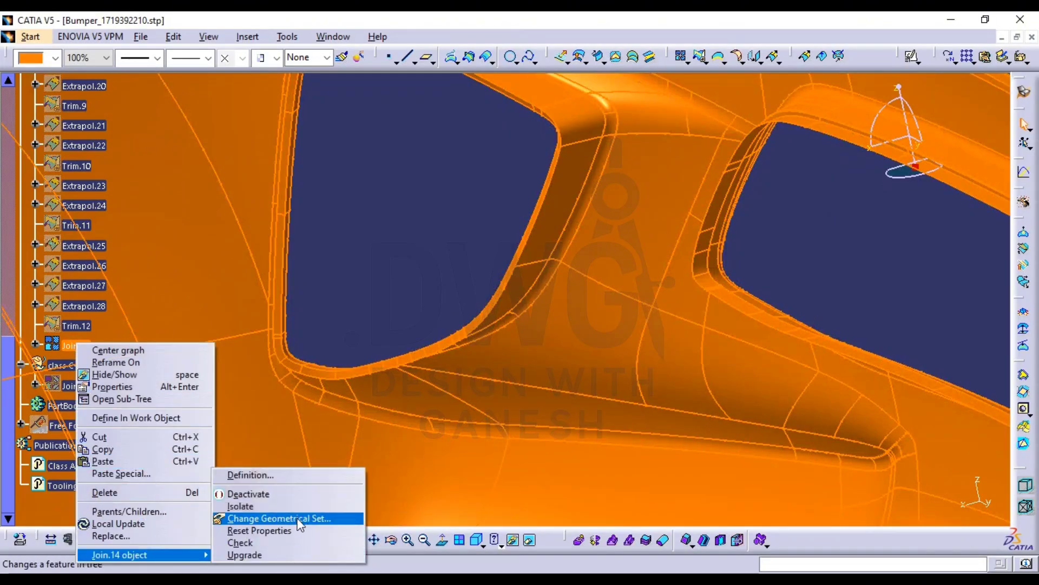
pyautogui.click(282, 517)
pyautogui.click(62, 365)
pyautogui.rightClick(70, 366)
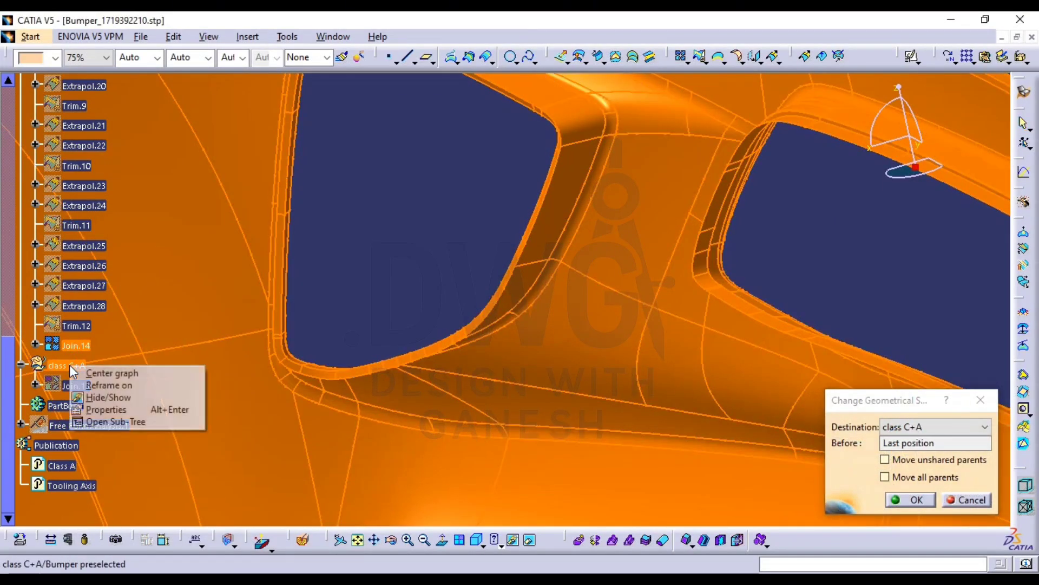
pyautogui.click(52, 376)
pyautogui.click(21, 364)
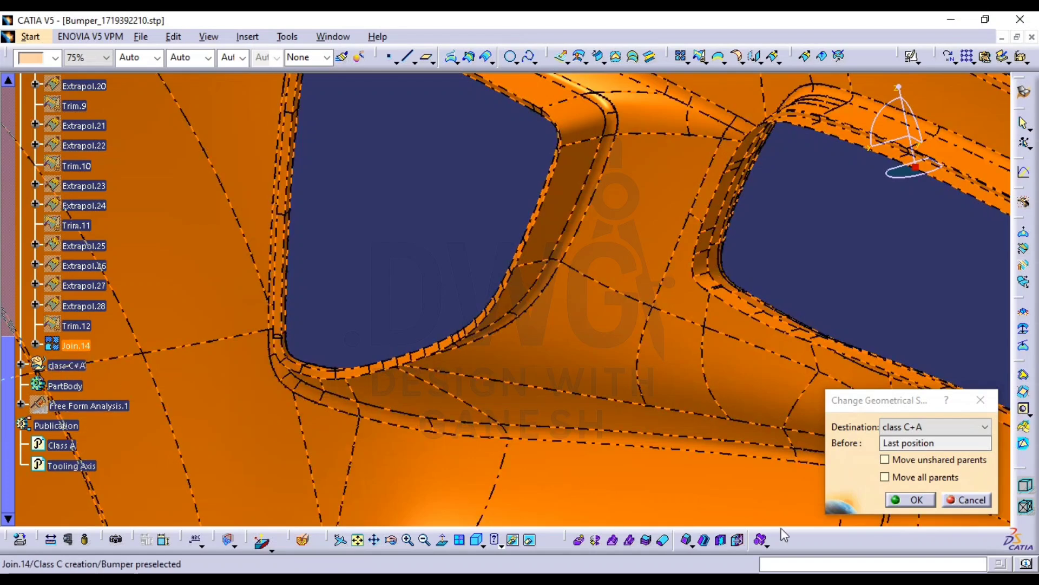
pyautogui.click(906, 498)
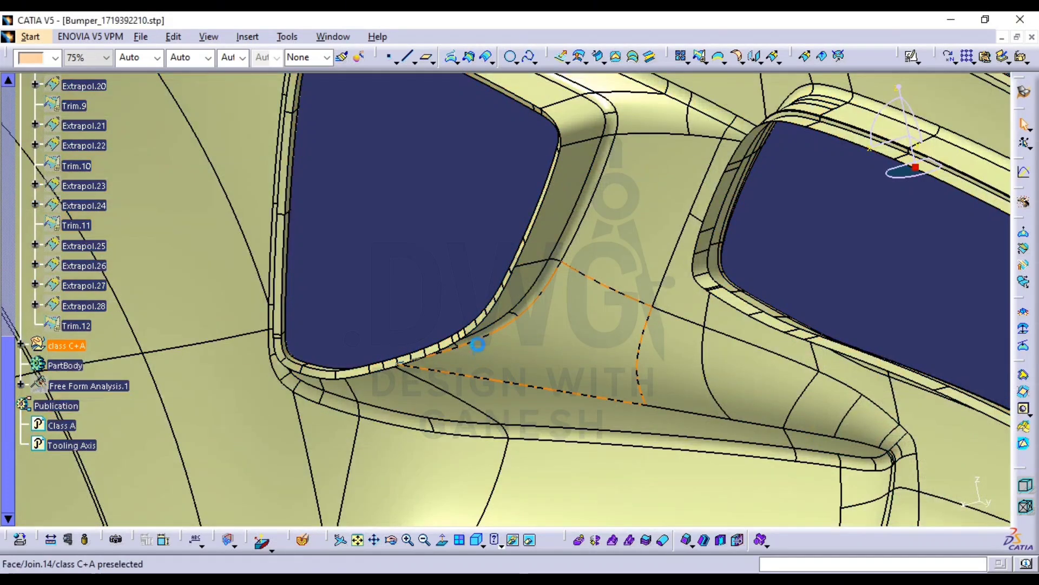
# Collapse the Class C creation set and make Finel trim the in-work object
pyautogui.scroll(10, 79, 324)
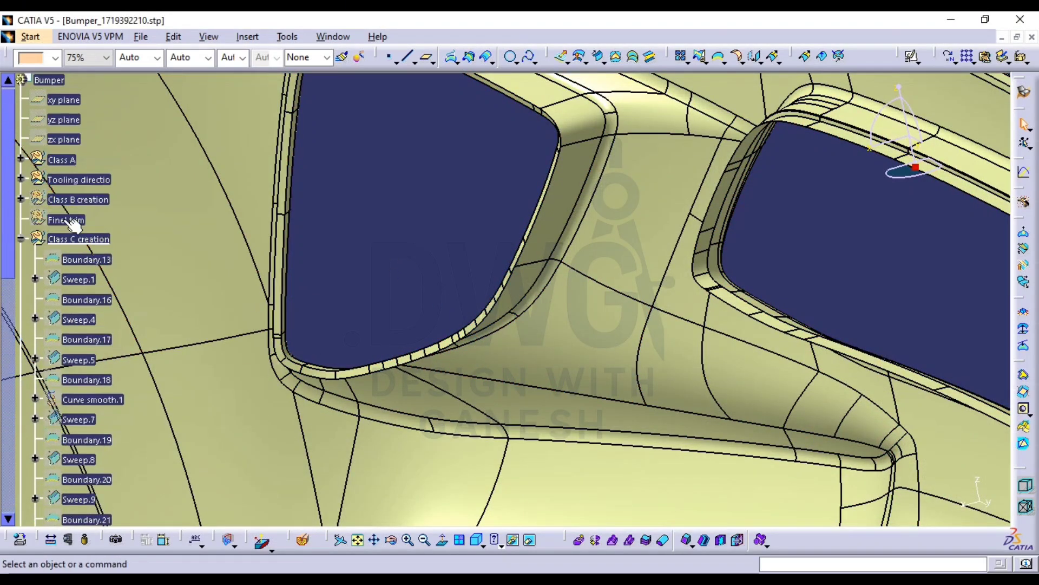
pyautogui.click(21, 375)
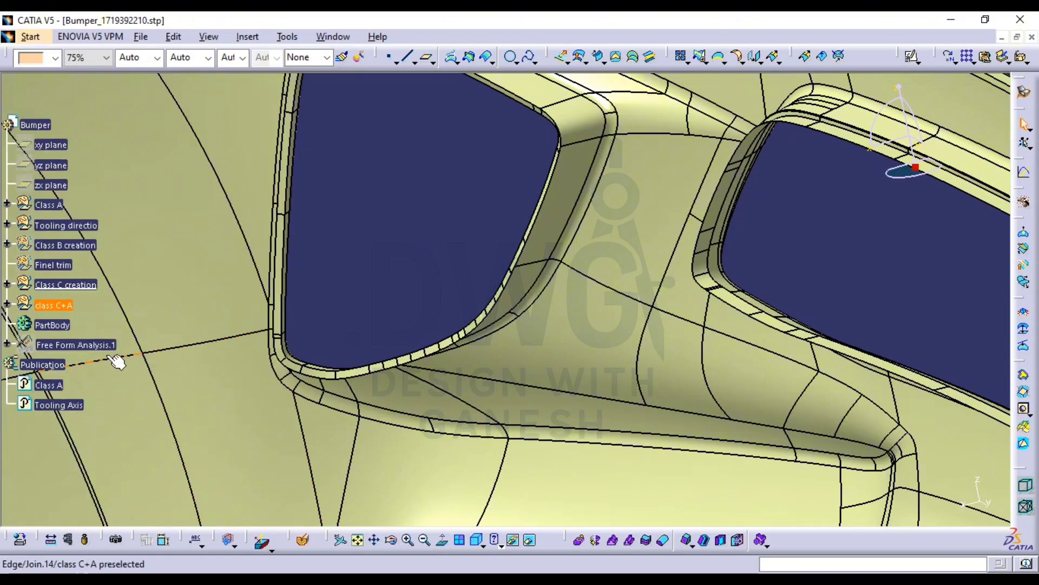
pyautogui.rightClick(64, 274)
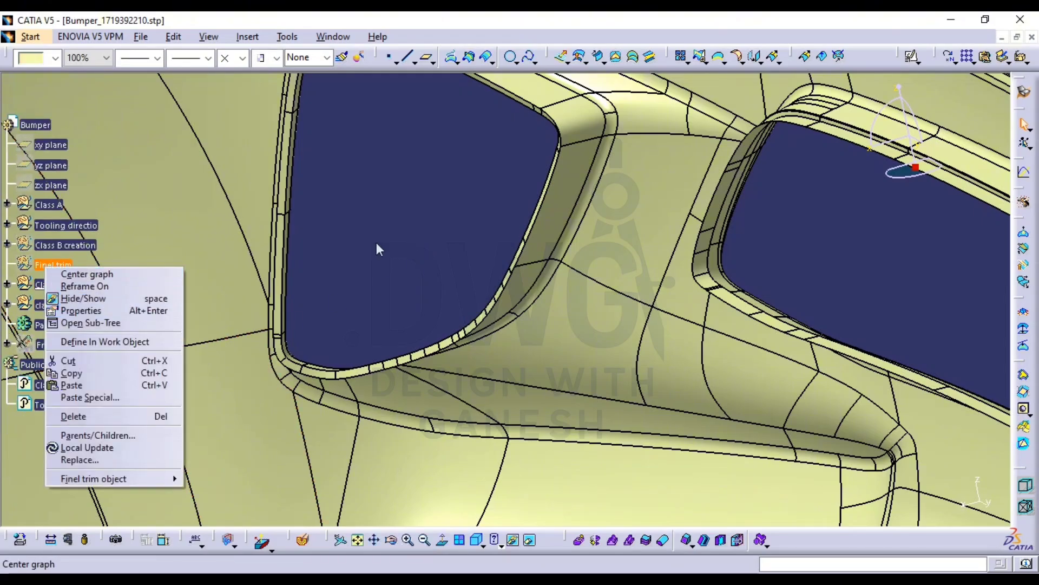
pyautogui.click(51, 271)
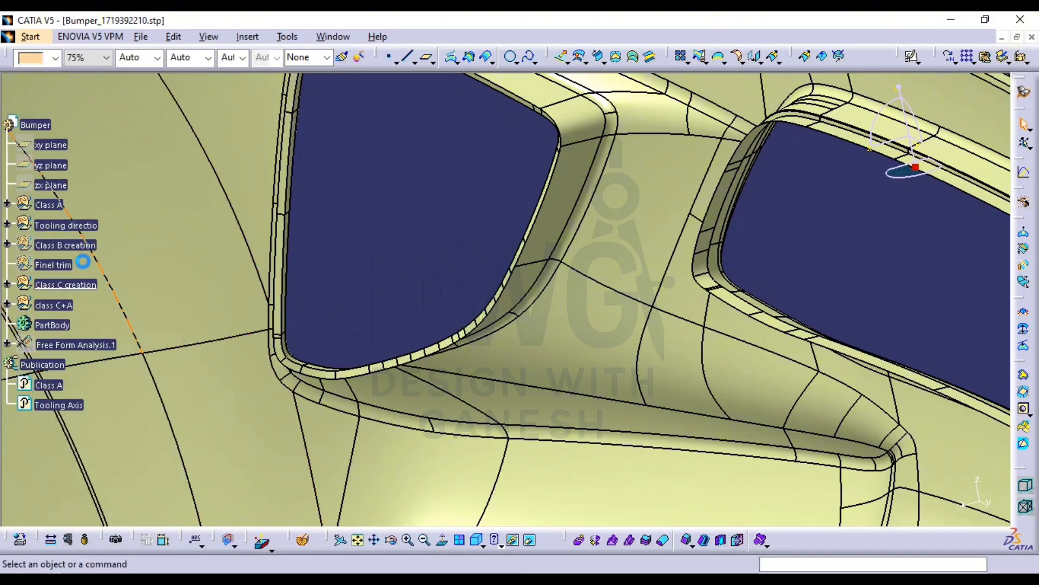
pyautogui.rightClick(43, 264)
pyautogui.click(108, 337)
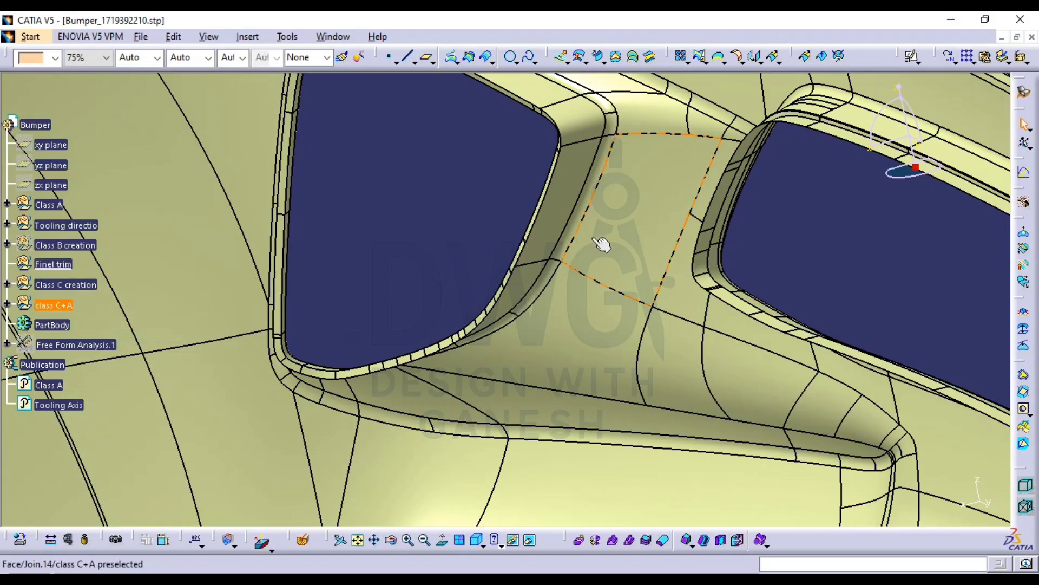
# Show the Class B creation surfaces together with the joined class C+A surface
pyautogui.moveTo(594, 239); pyautogui.dragTo(585, 343, button='middle')
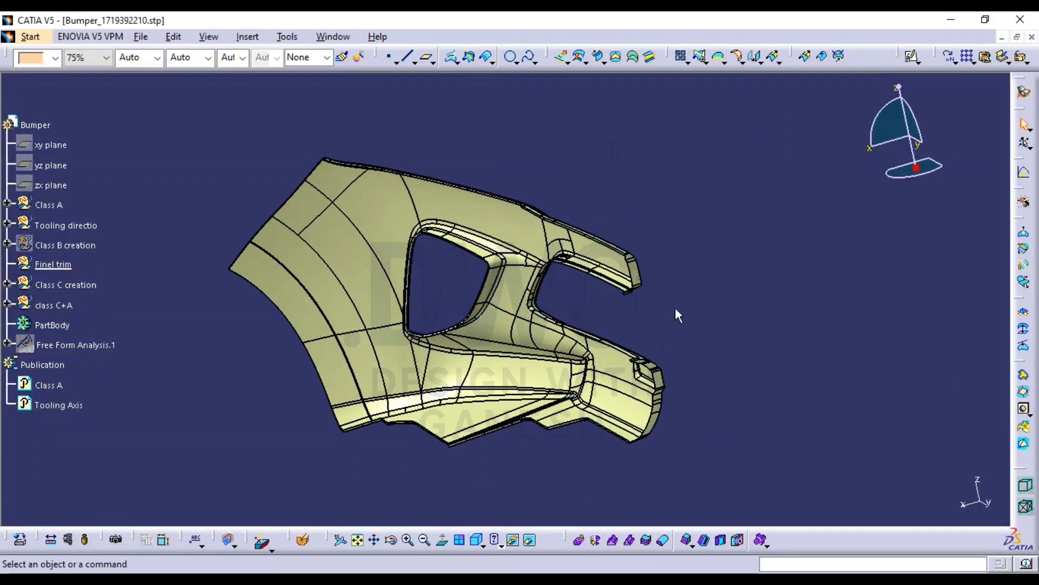
pyautogui.click(67, 248)
pyautogui.press('space')
pyautogui.moveTo(441, 364); pyautogui.dragTo(447, 334, button='middle')
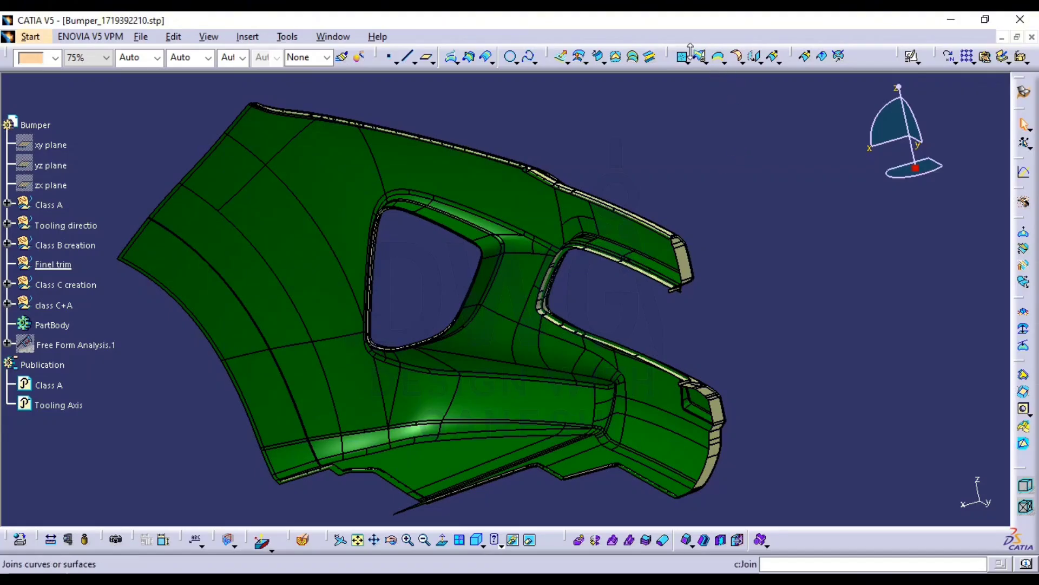
# Try to trim the class B surface Join.11 with the class C+A surface Join.14 in Standard mode with automatic extrapolation, then cancel the trim
pyautogui.click(698, 57)
pyautogui.click(286, 248)
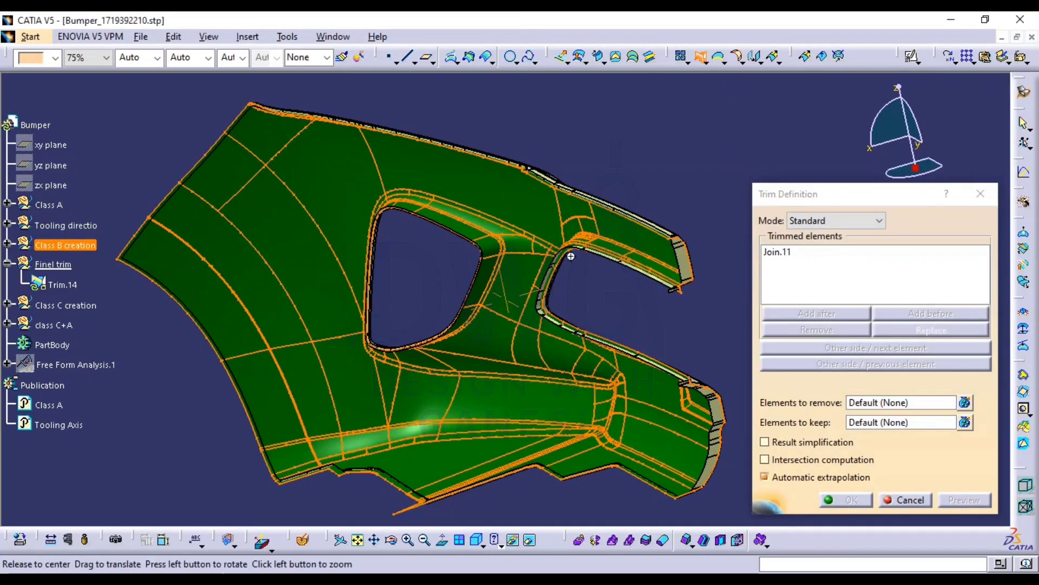
pyautogui.moveTo(570, 256); pyautogui.dragTo(622, 280, button='middle')
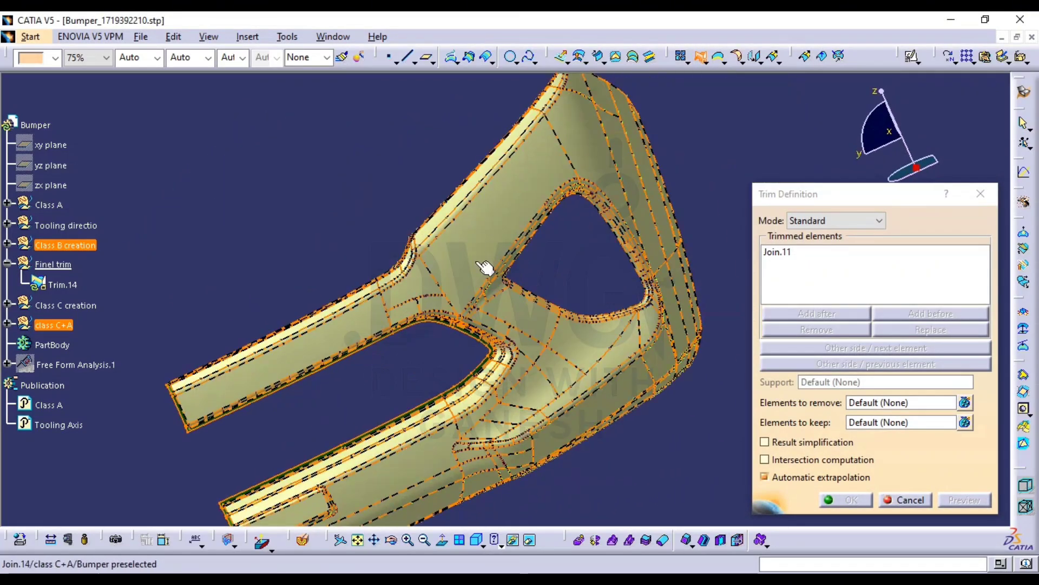
pyautogui.click(475, 251)
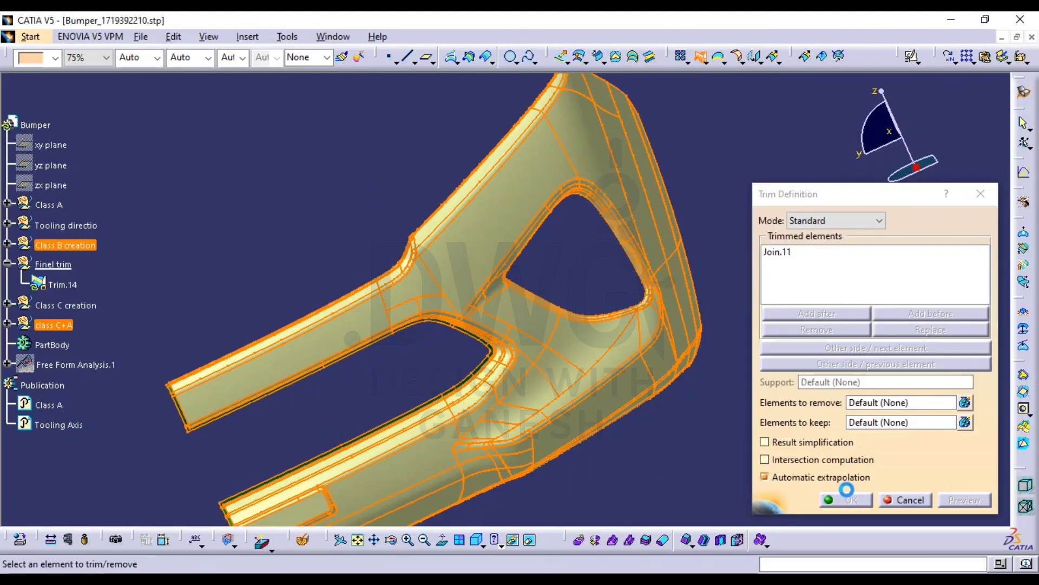
pyautogui.click(847, 494)
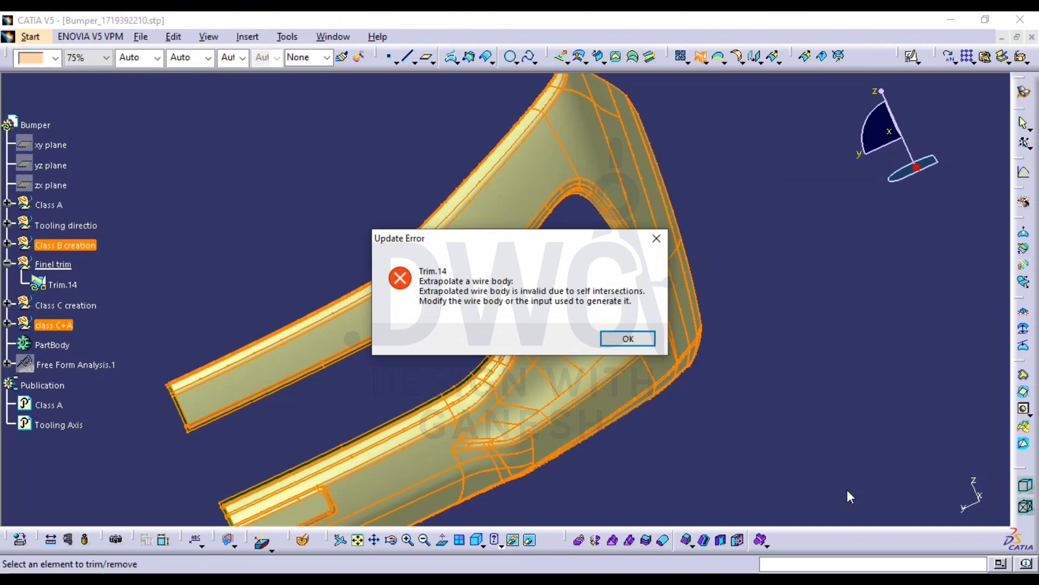
pyautogui.click(648, 336)
pyautogui.press('Escape')
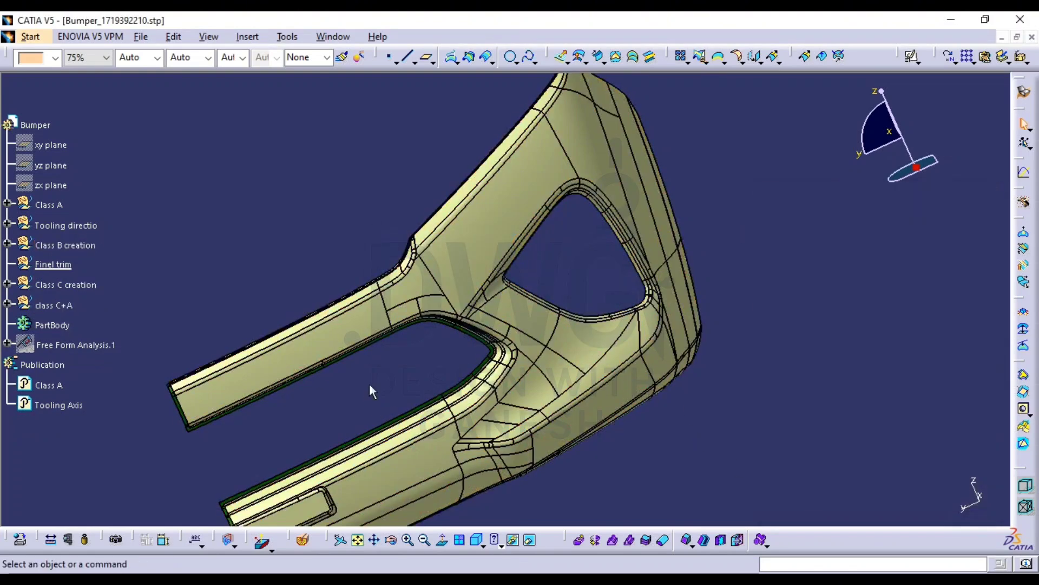
# Create the intersection between the class B surface Join.11 and the class C+A surface Join.14
pyautogui.moveTo(363, 383); pyautogui.dragTo(618, 198, button='middle')
pyautogui.moveTo(482, 292); pyautogui.dragTo(503, 265, button='middle')
pyautogui.click(468, 57)
pyautogui.click(374, 308)
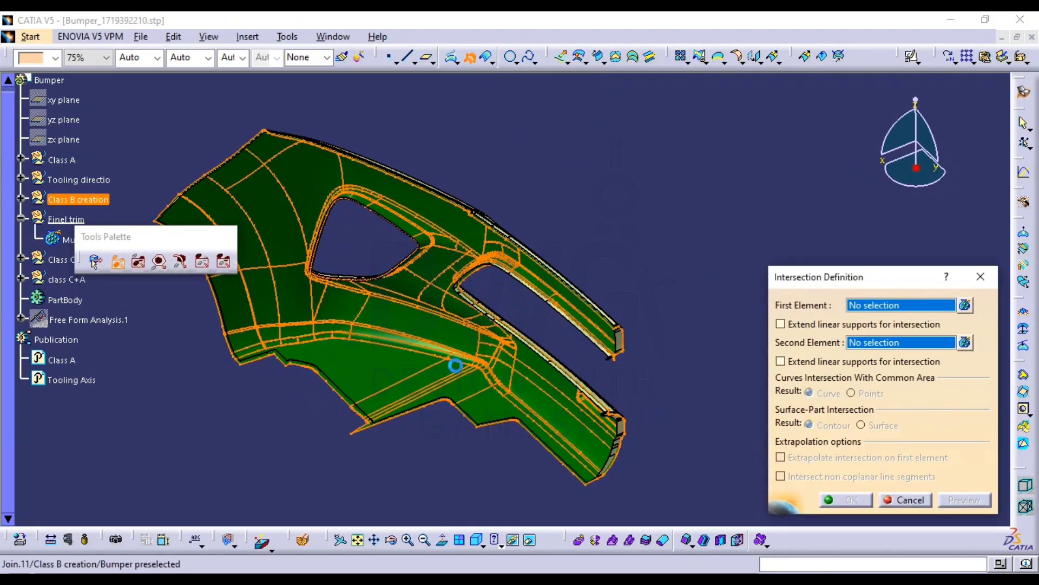
pyautogui.moveTo(447, 364); pyautogui.dragTo(509, 376, button='middle')
pyautogui.click(509, 375)
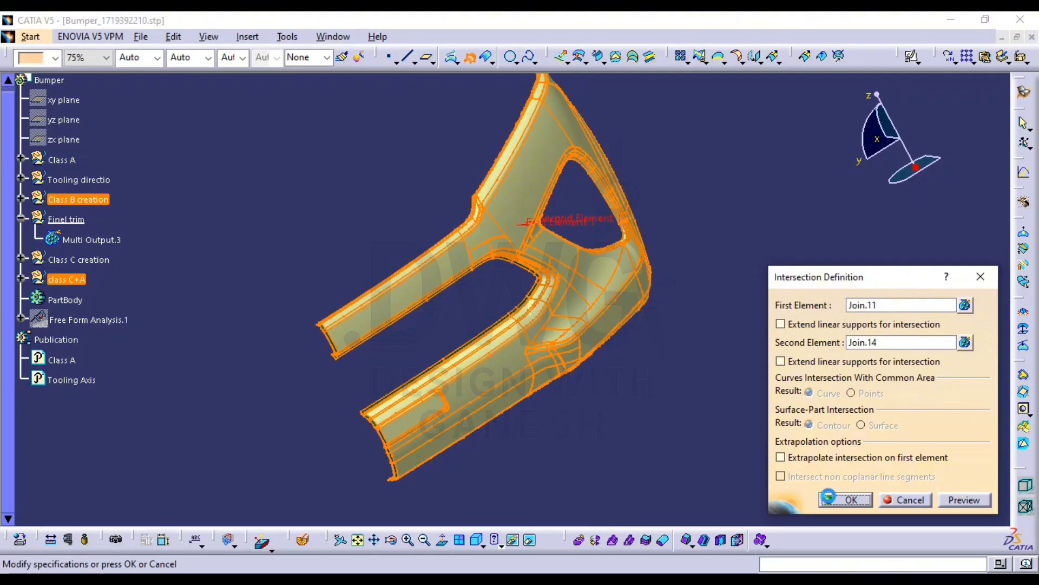
pyautogui.click(828, 497)
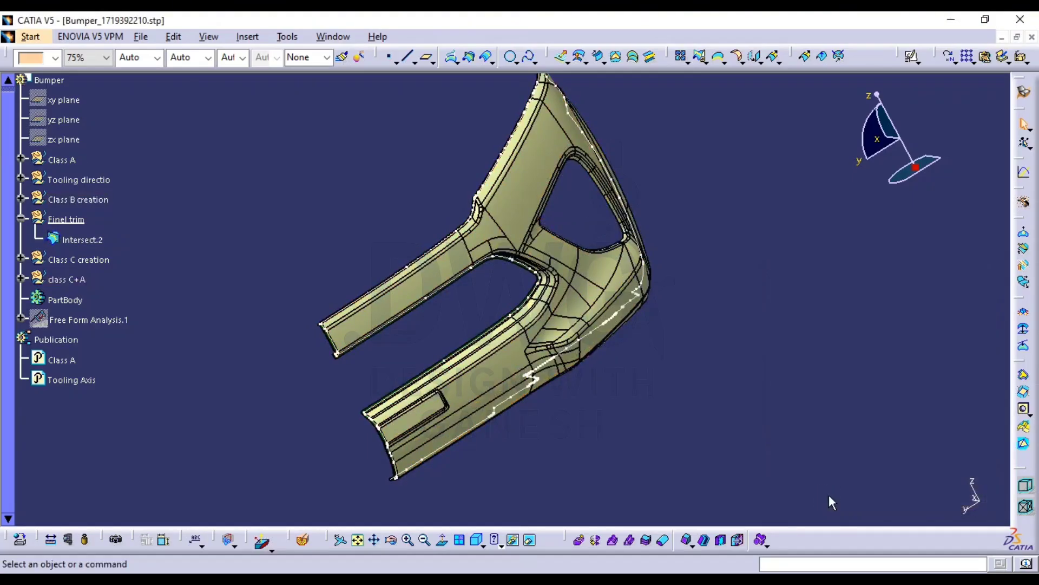
# Hide the Class B creation and class C+A sets, leaving the intersection curve, and examine its open ends at the bumper's corner
pyautogui.click(97, 198)
pyautogui.hotkey('ctrl', 'h')
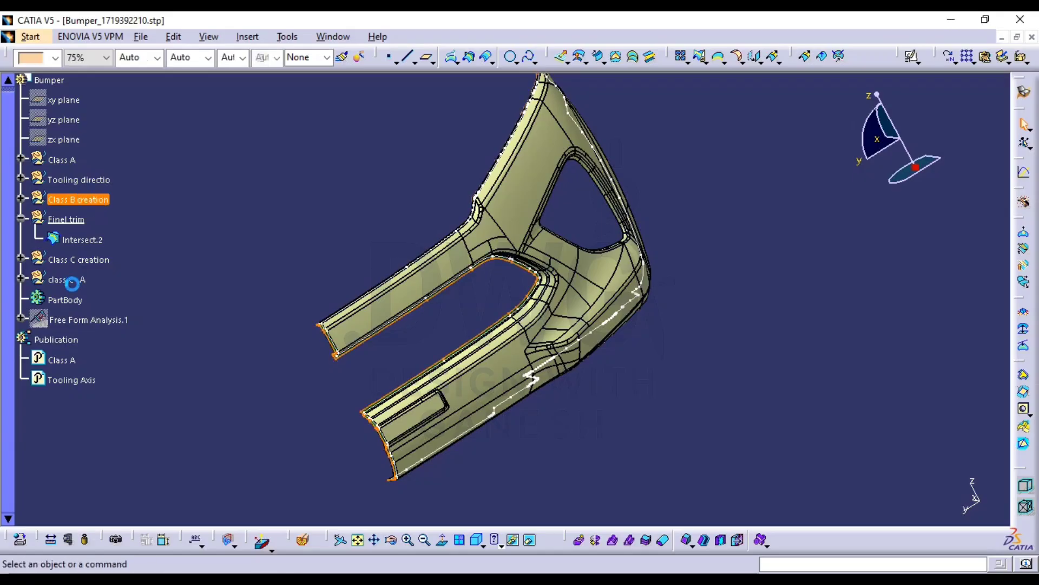
pyautogui.click(72, 275)
pyautogui.hotkey('ctrl', 'h')
pyautogui.moveTo(408, 359); pyautogui.dragTo(680, 377, button='middle')
pyautogui.moveTo(592, 507); pyautogui.dragTo(640, 374, button='middle')
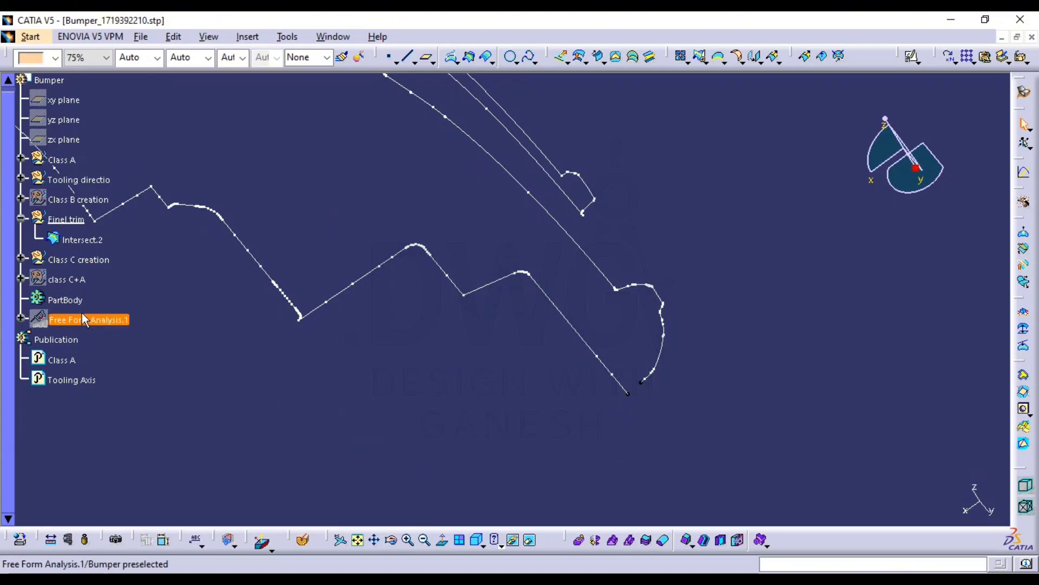
# Delete the intersection Intersect.2 from the Finel trim set
pyautogui.click(96, 240)
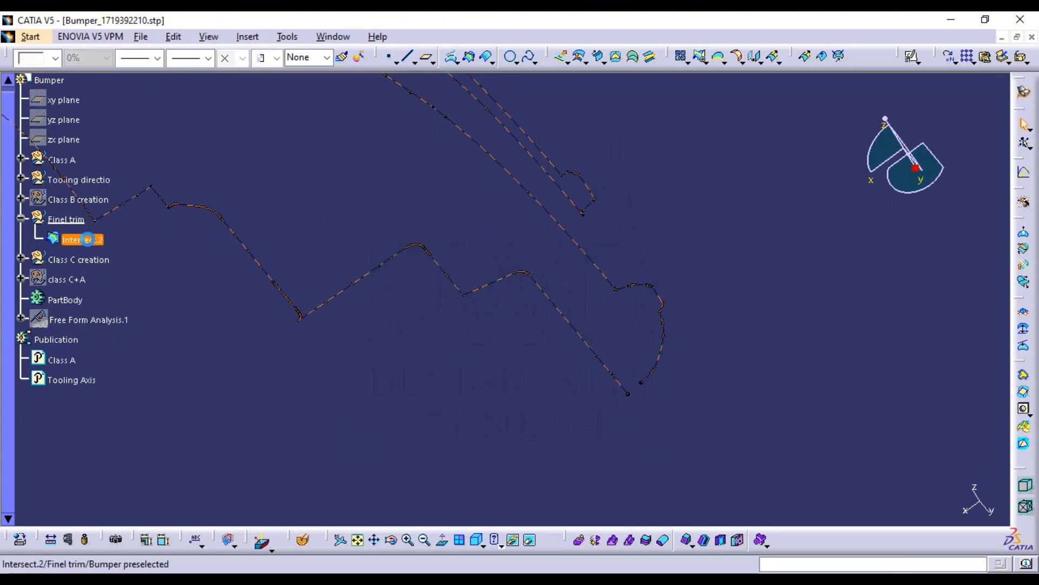
pyautogui.press('Delete')
pyautogui.press('Return')
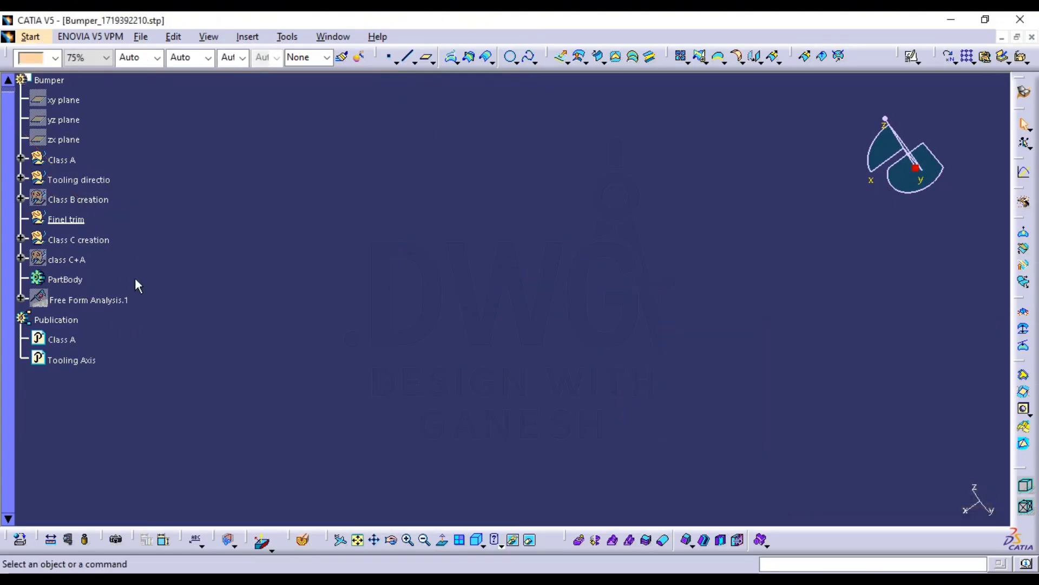
# Expand the Class C creation set and show its final trimmed surface Trim.12
pyautogui.click(21, 259)
pyautogui.click(21, 259)
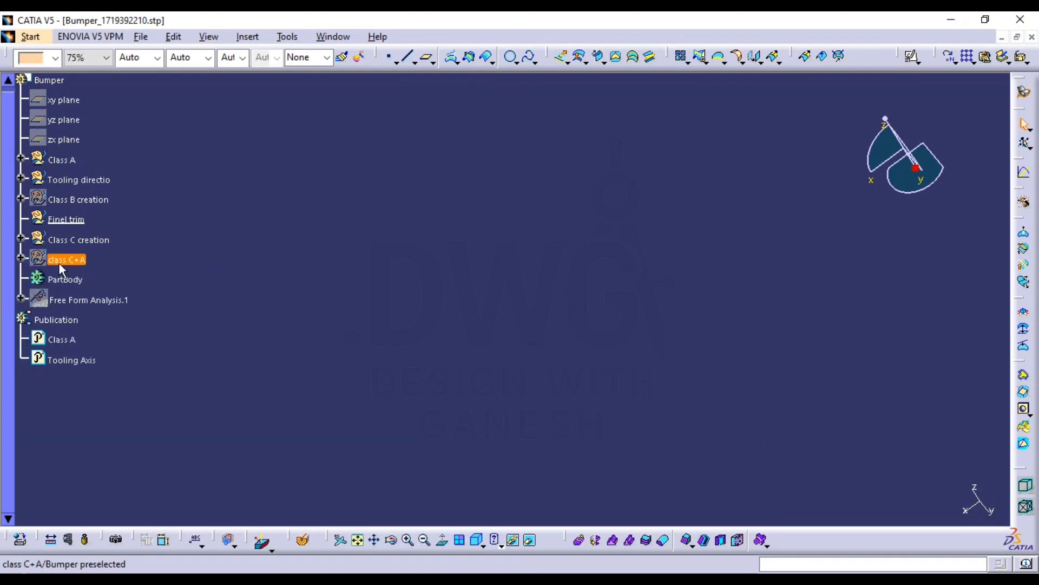
pyautogui.click(21, 240)
pyautogui.scroll(-12, 106, 261)
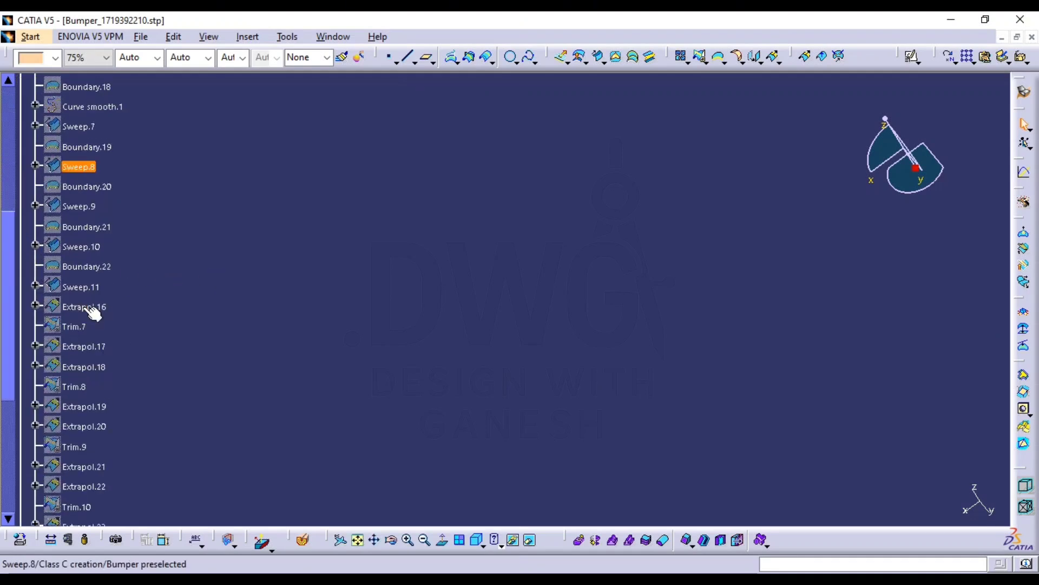
pyautogui.click(82, 303)
pyautogui.press('space')
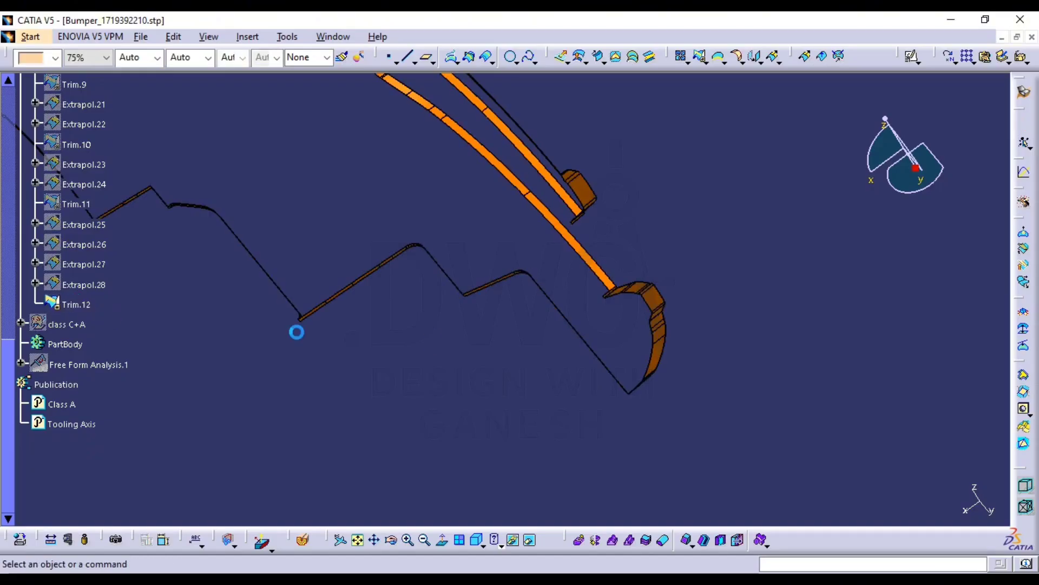
# Create a spline across the notch in the class C surface between its two corner vertices, tangent to the surface edge at the second point
pyautogui.moveTo(438, 352); pyautogui.dragTo(444, 290, button='middle')
pyautogui.moveTo(530, 370); pyautogui.dragTo(536, 202, button='middle')
pyautogui.moveTo(581, 433); pyautogui.dragTo(564, 323, button='middle')
pyautogui.moveTo(583, 456); pyautogui.dragTo(687, 426, button='middle')
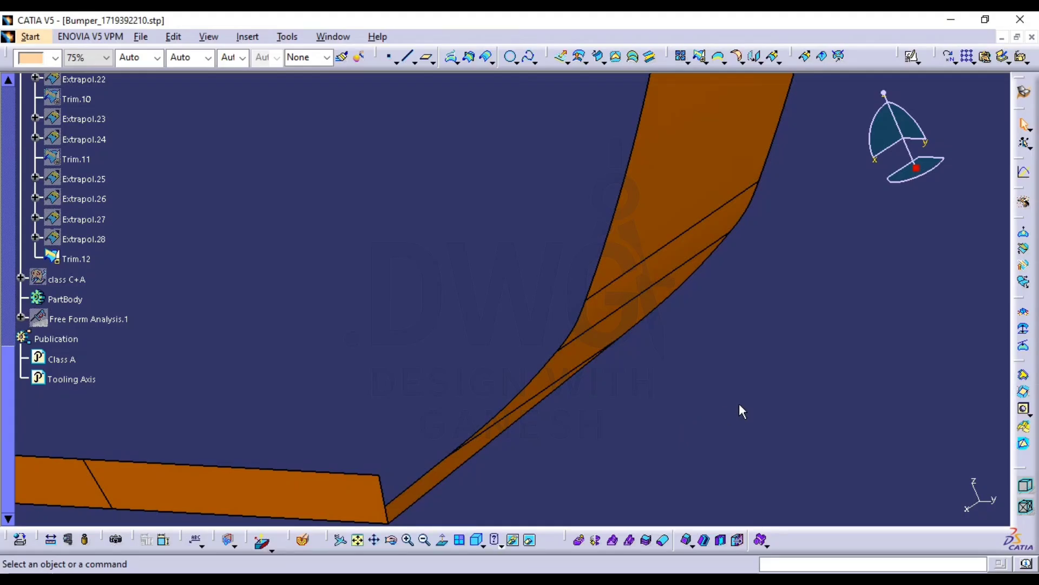
pyautogui.moveTo(814, 227); pyautogui.dragTo(800, 249, button='middle')
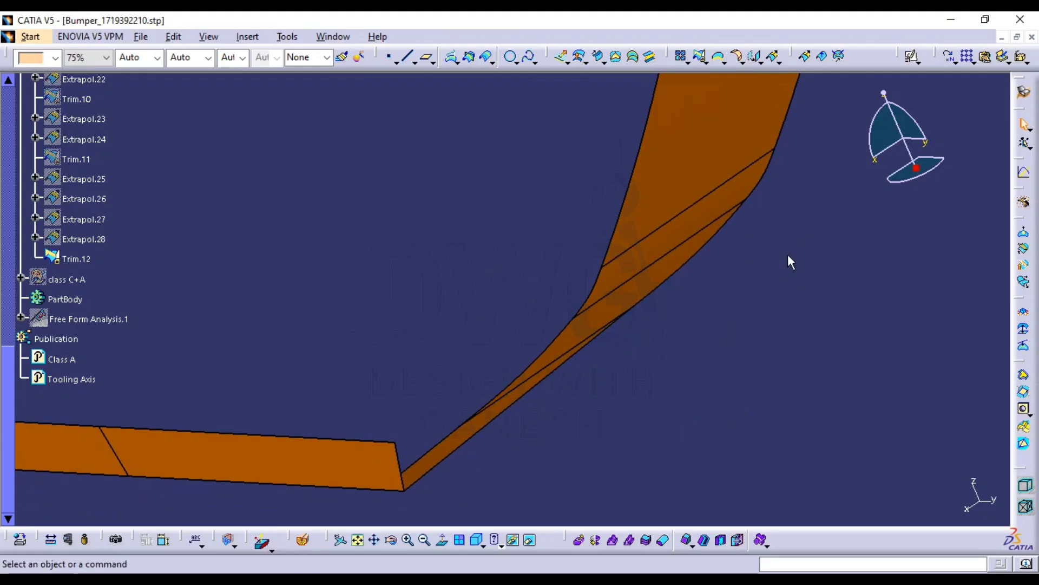
pyautogui.click(525, 57)
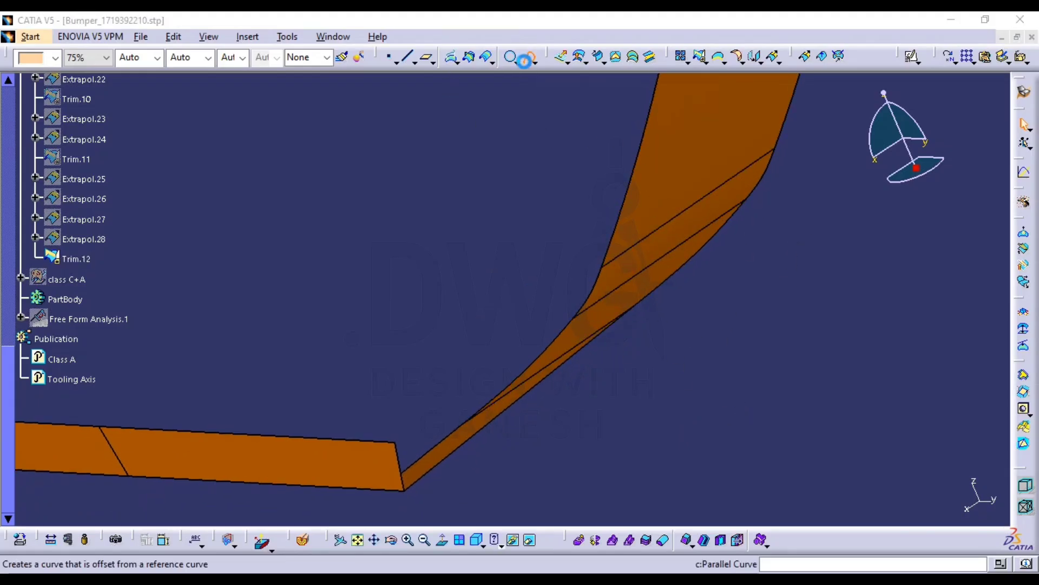
pyautogui.click(394, 443)
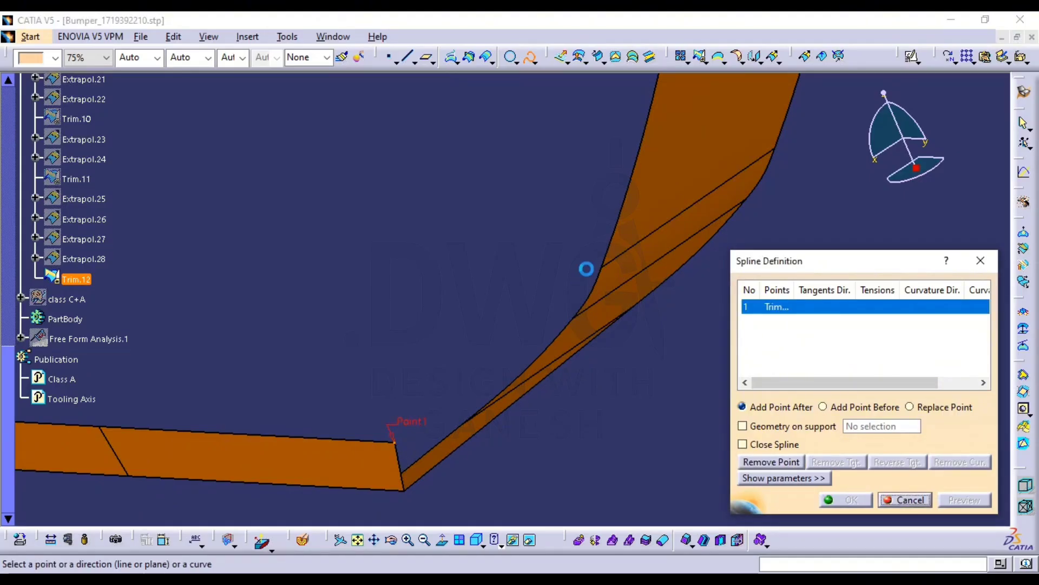
pyautogui.click(601, 267)
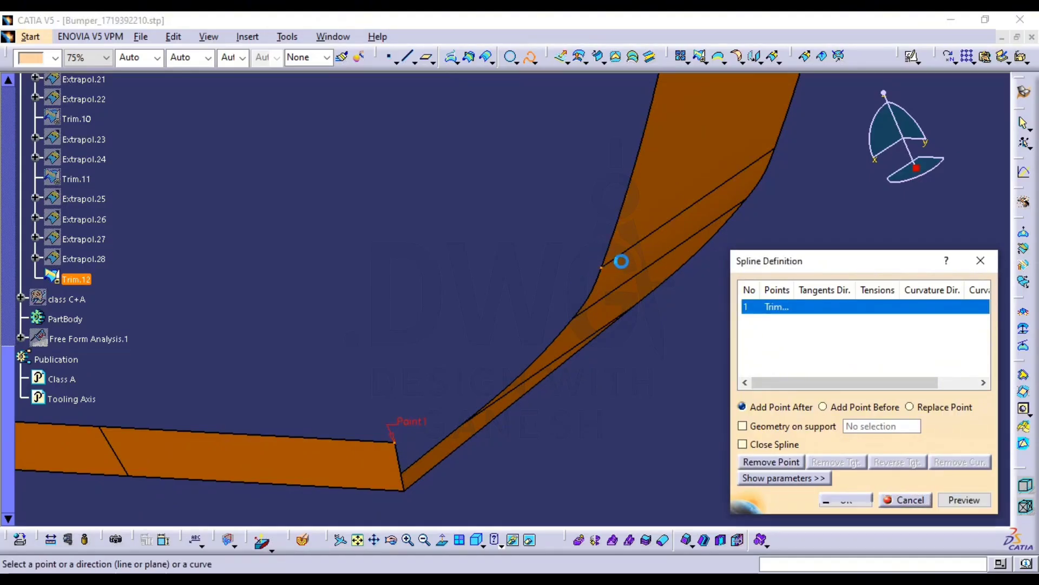
pyautogui.click(649, 236)
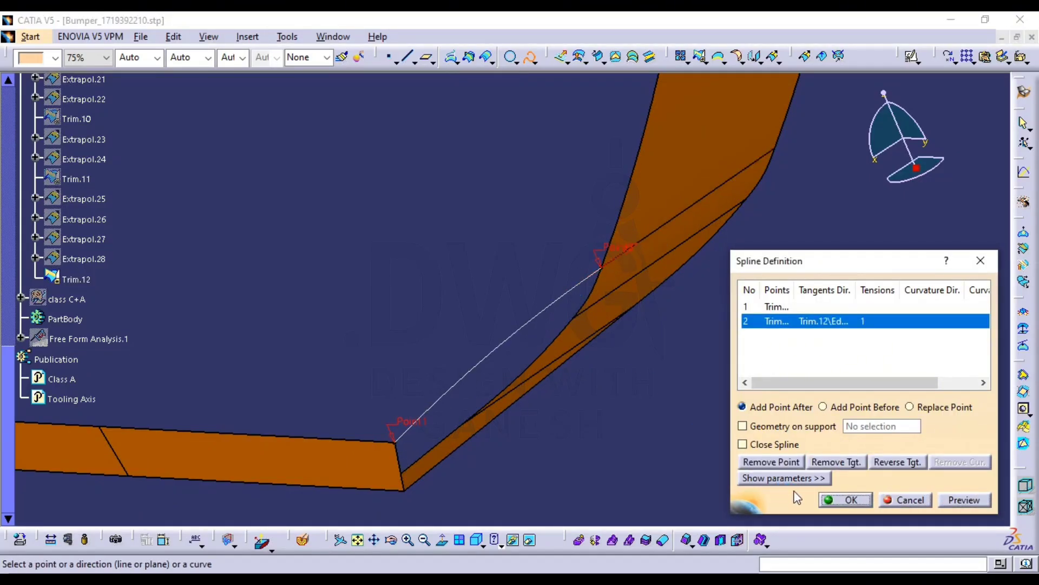
pyautogui.click(834, 500)
# Start a Multiple Extract with the short end edge and the long curved edge of the notch below the spline
pyautogui.click(725, 64)
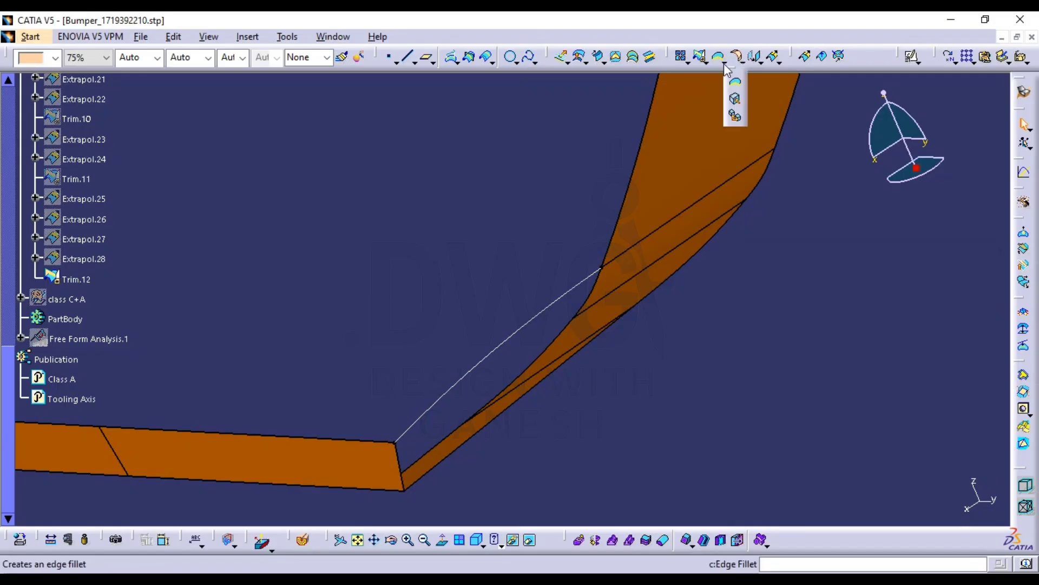
pyautogui.click(735, 117)
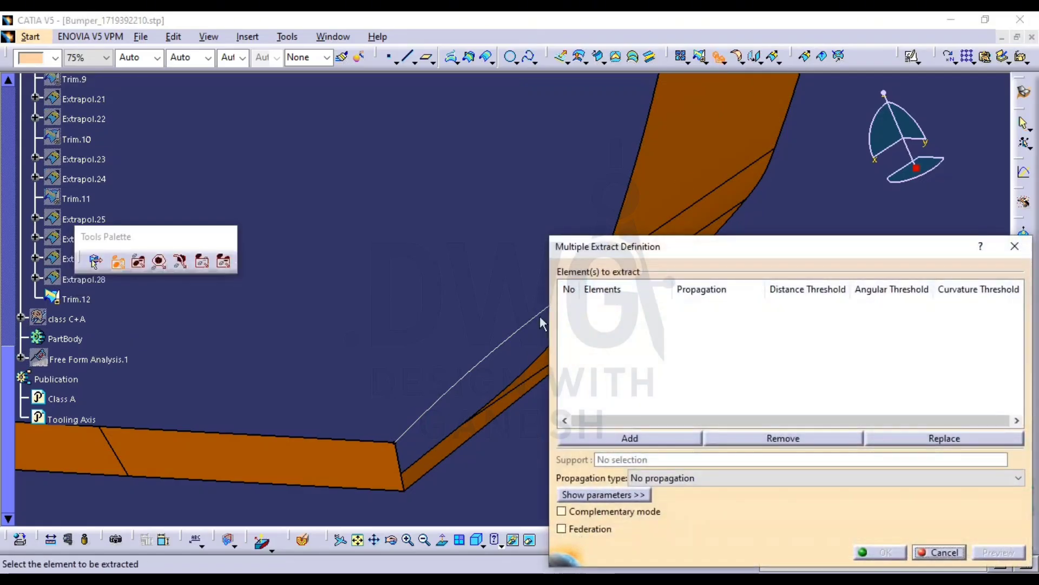
pyautogui.click(360, 399)
pyautogui.moveTo(403, 371); pyautogui.dragTo(343, 398, button='middle')
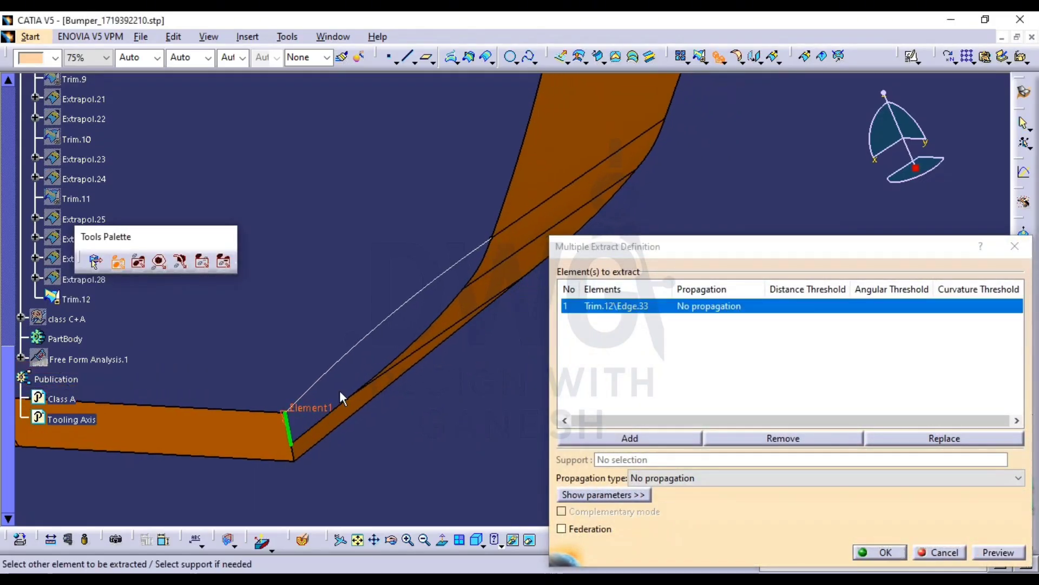
pyautogui.click(426, 343)
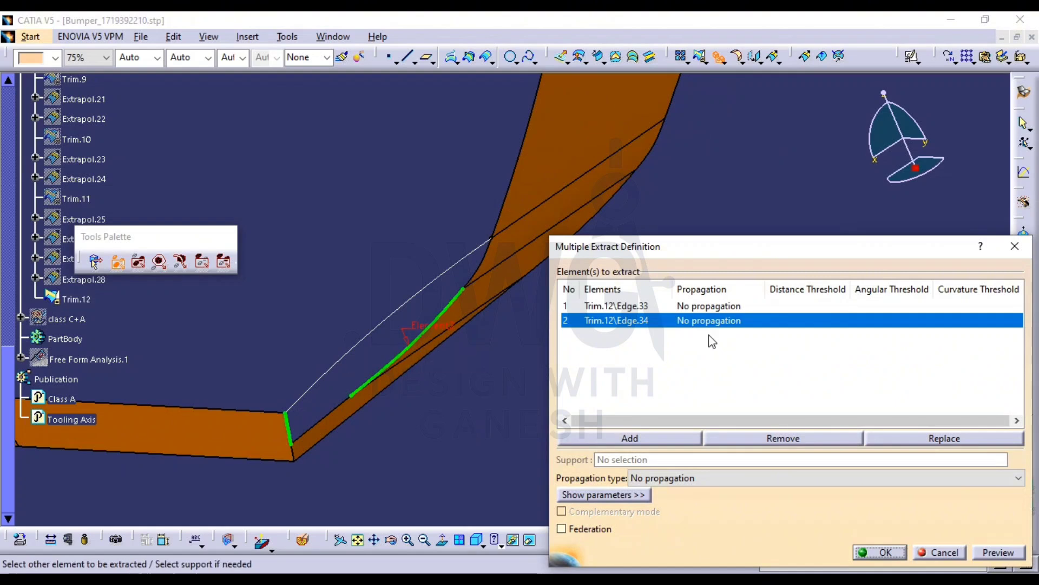
# Try tangent continuity and point continuity propagation for the long curved edge, then restore No propagation
pyautogui.click(666, 478)
pyautogui.click(667, 504)
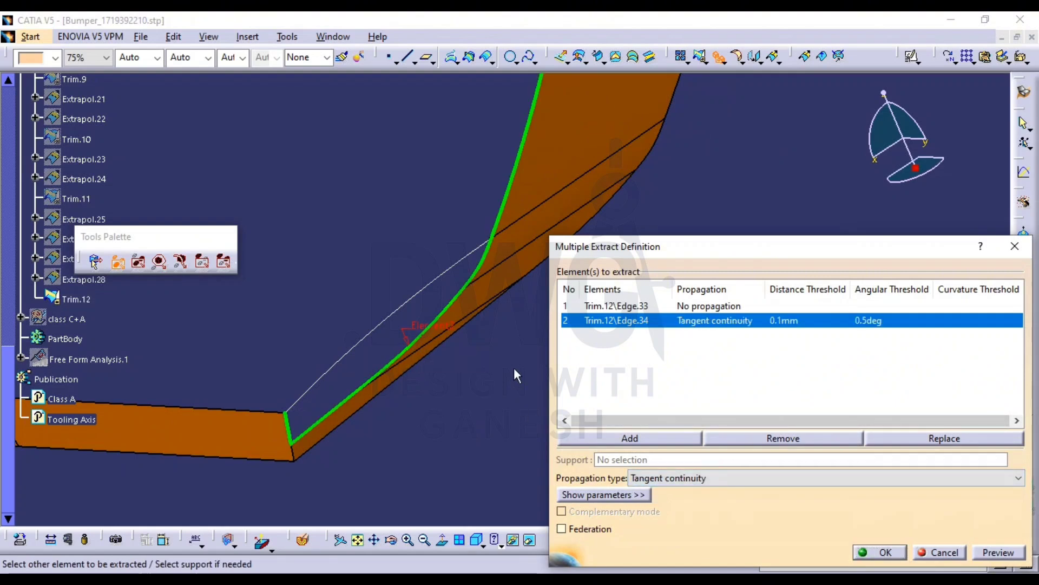
pyautogui.click(706, 478)
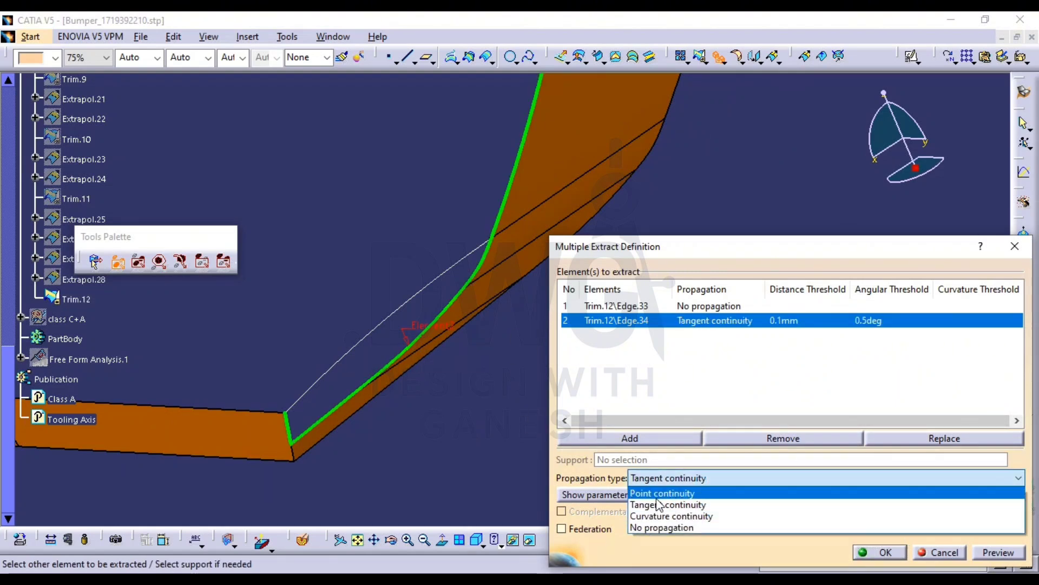
pyautogui.click(661, 490)
pyautogui.click(663, 478)
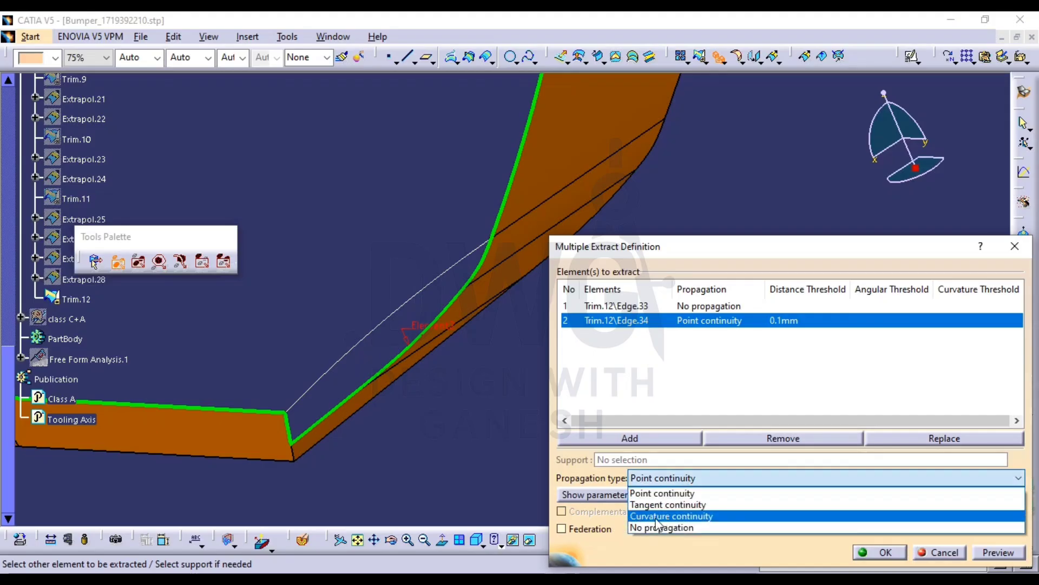
pyautogui.click(660, 526)
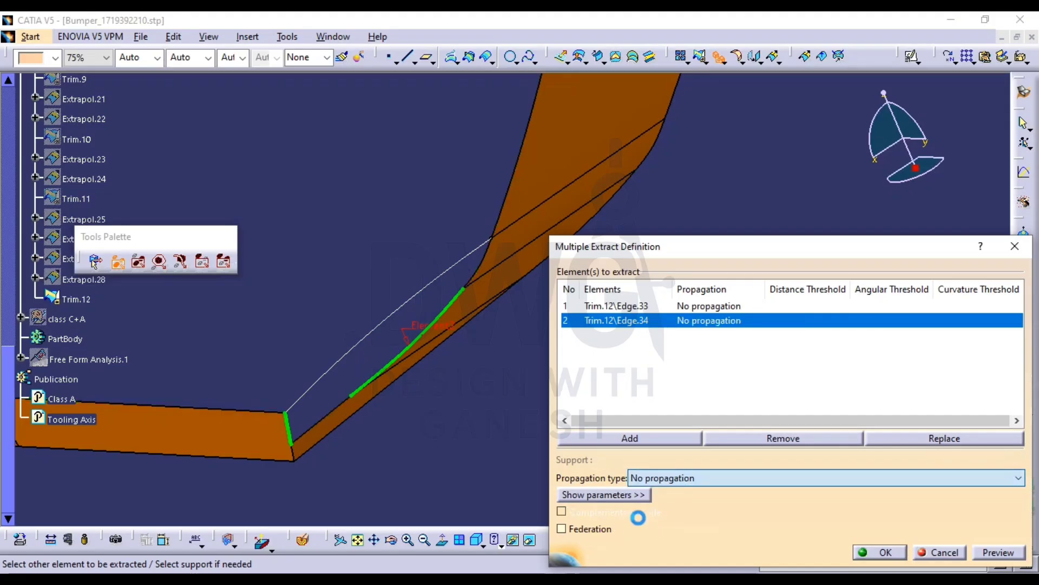
# Add the two remaining notch edges to the Multiple Extract without propagation and create it
pyautogui.click(483, 264)
pyautogui.click(314, 425)
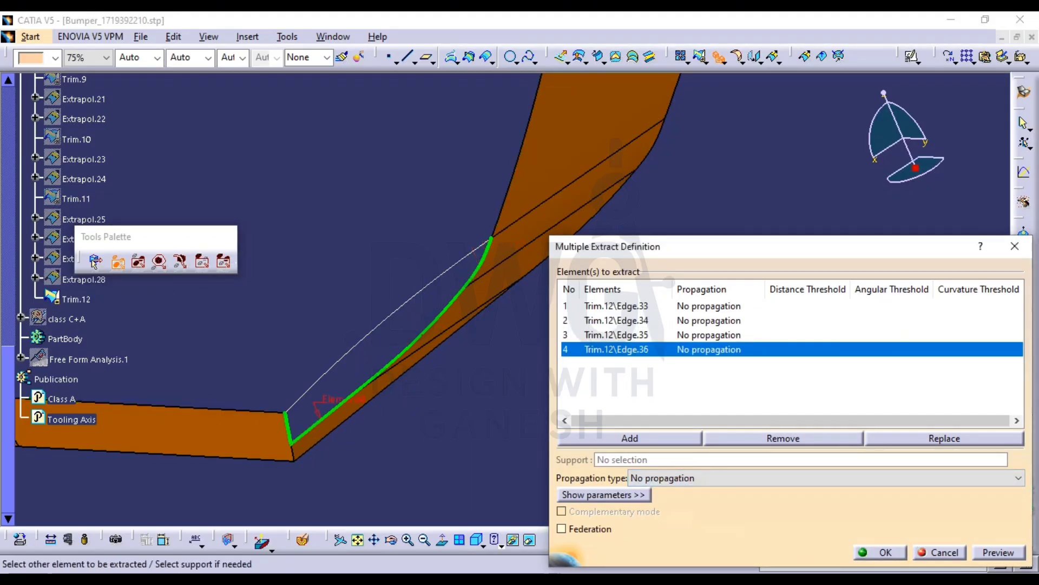
pyautogui.click(880, 552)
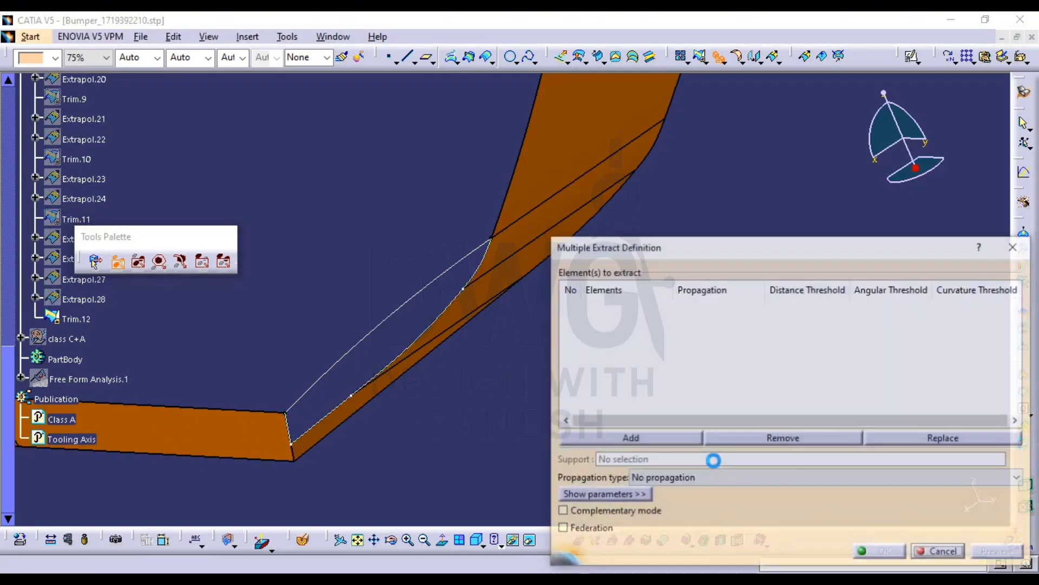
# Create a Fill surface bounded by the spline and the multiple extract to close the notch
pyautogui.click(617, 57)
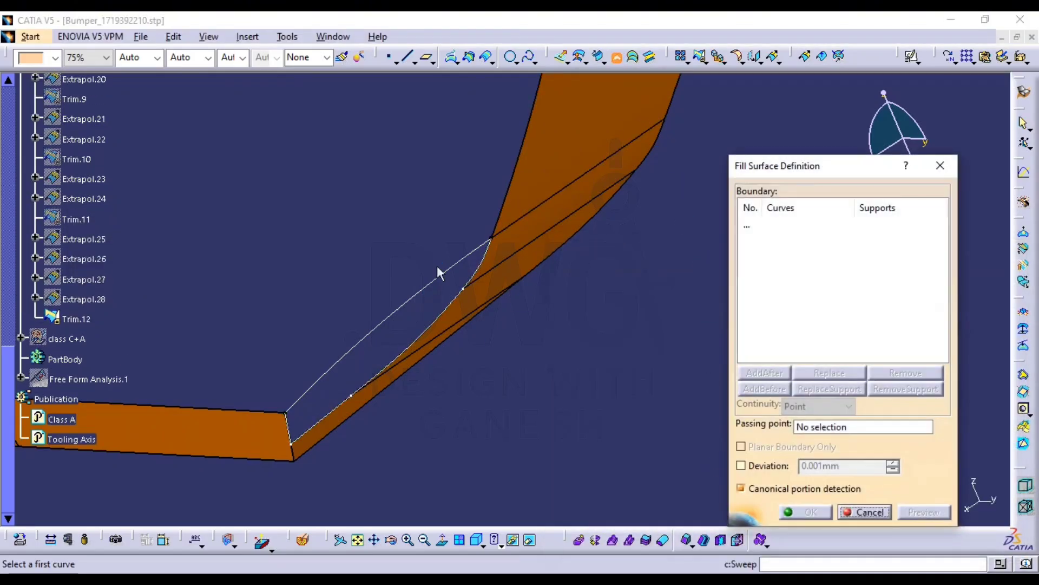
pyautogui.click(441, 307)
pyautogui.click(449, 323)
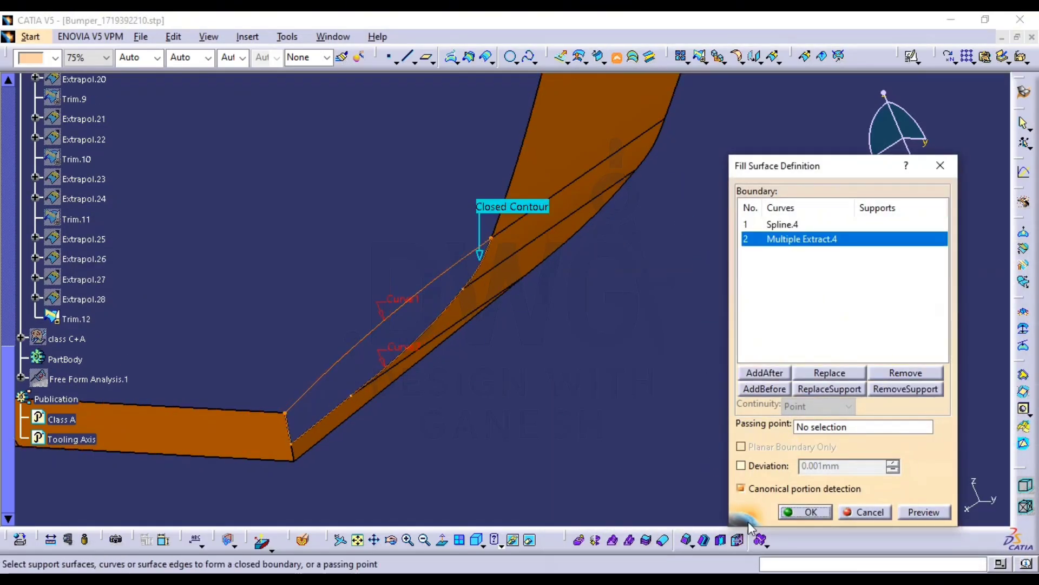
pyautogui.click(809, 512)
# Move the fill surface Fill.2 to the last position of the Class C creation geometrical set
pyautogui.moveTo(691, 372); pyautogui.dragTo(586, 399, button='middle')
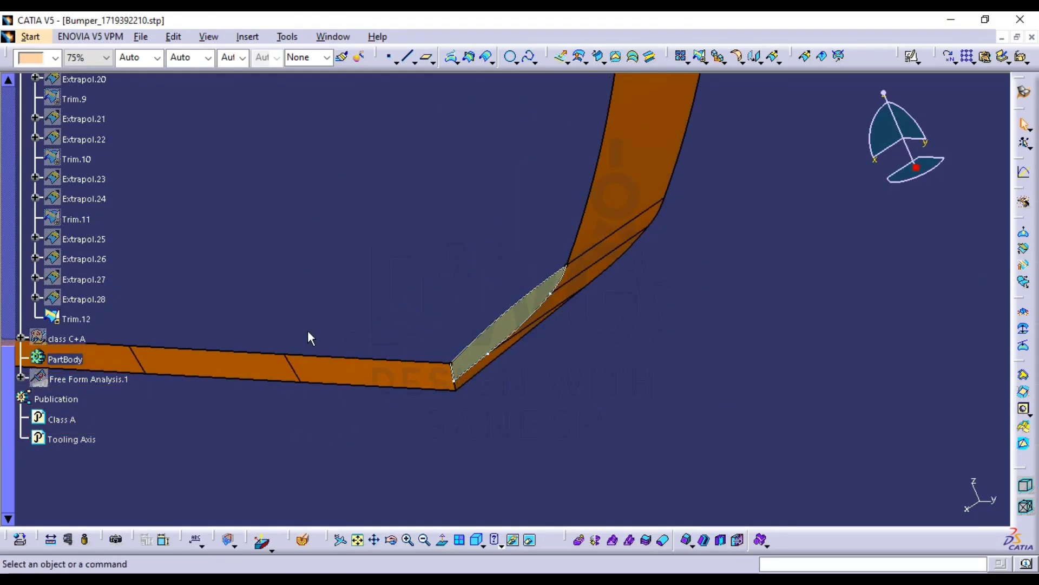
pyautogui.scroll(3, 157, 368)
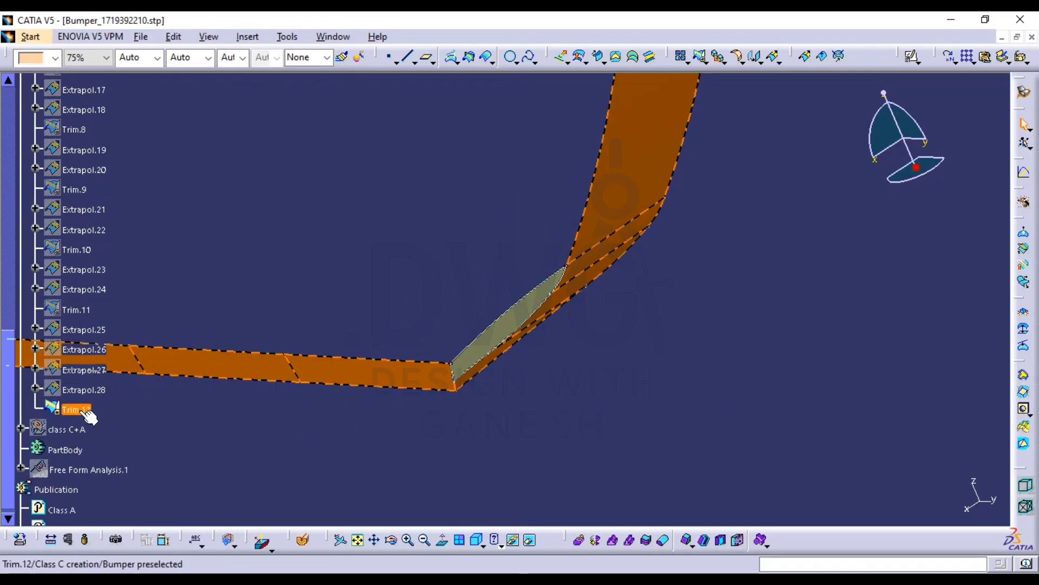
pyautogui.scroll(15, 132, 308)
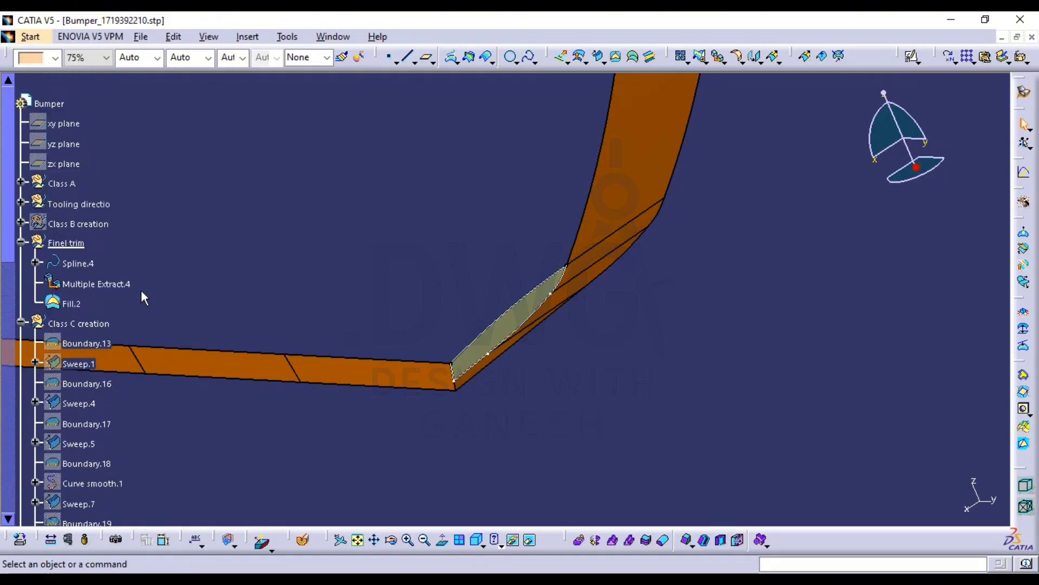
pyautogui.rightClick(65, 304)
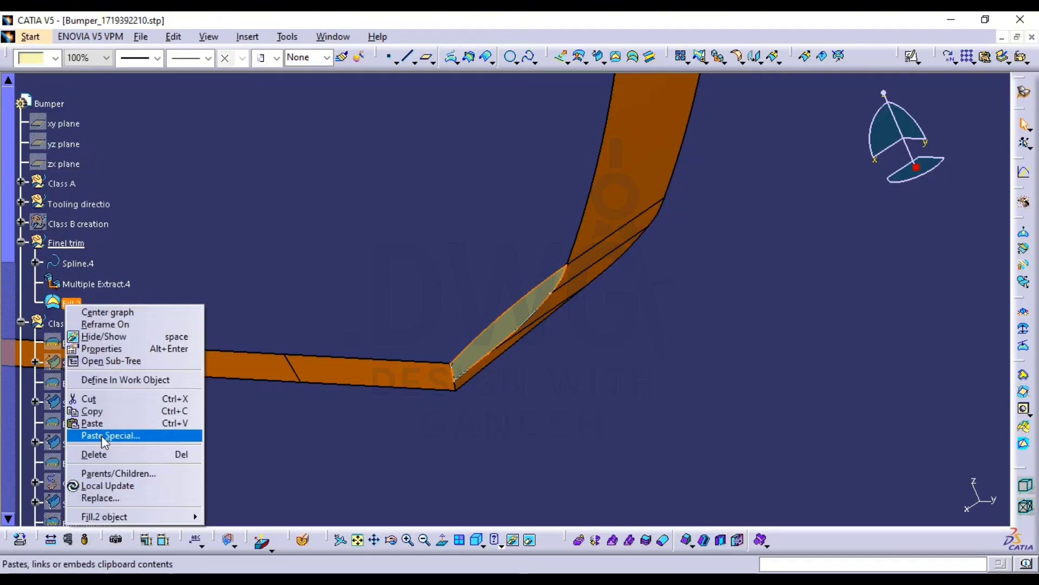
pyautogui.moveTo(151, 517)
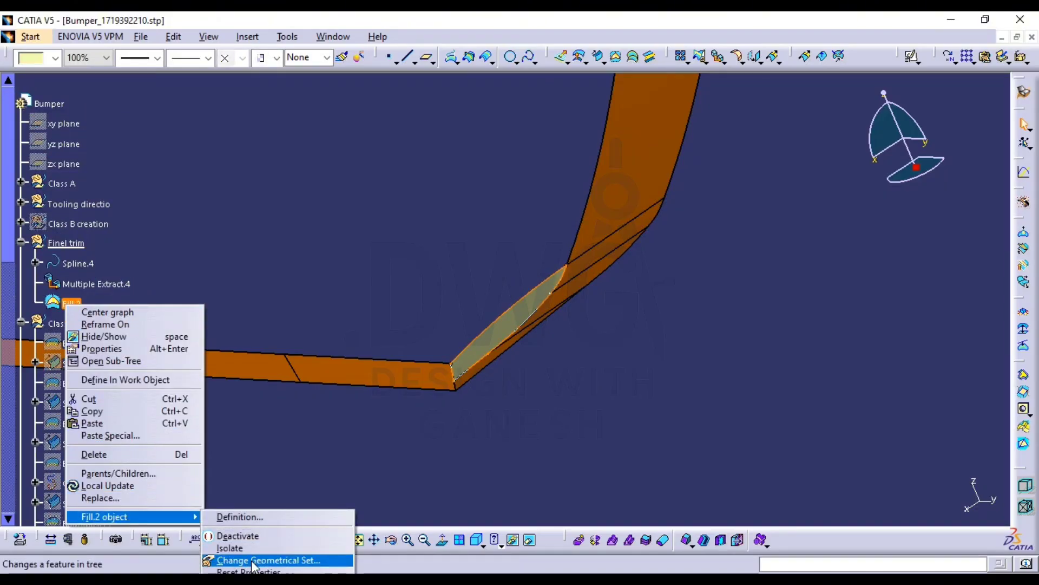
pyautogui.click(268, 560)
pyautogui.click(81, 324)
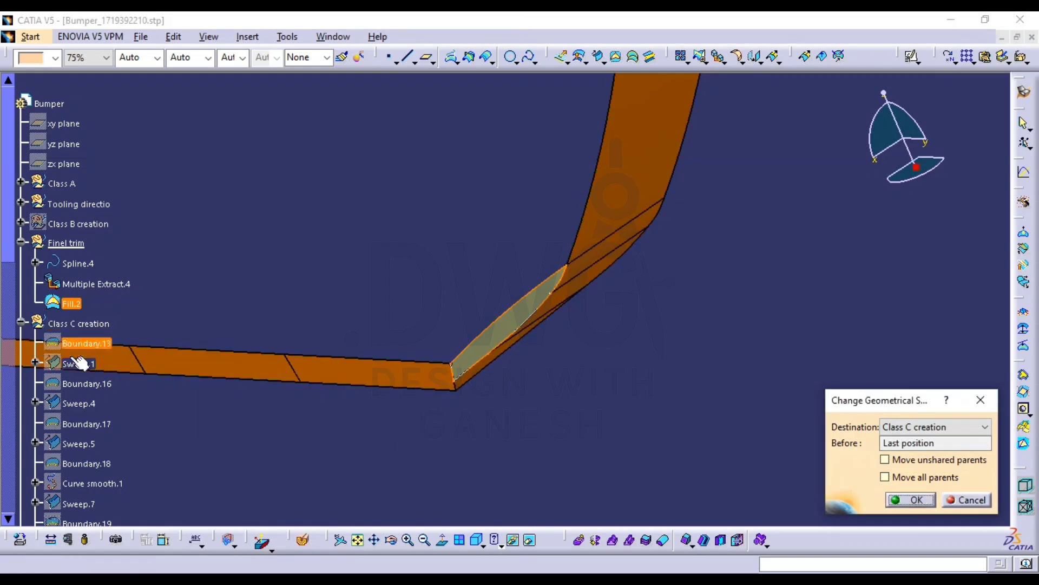
pyautogui.click(918, 499)
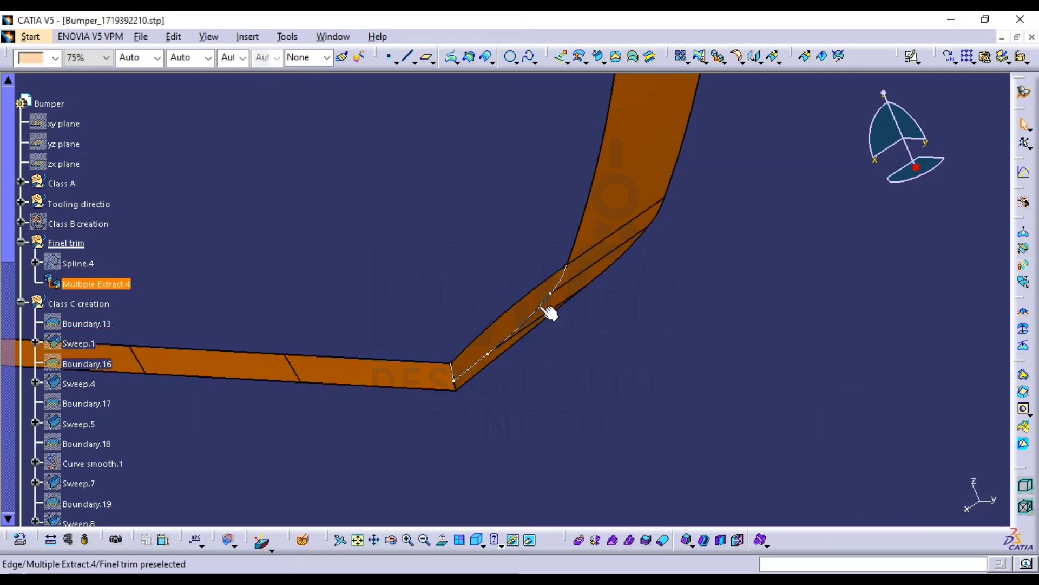
# Join the class C surface Trim.12 with the fill surface, using a merging distance of 0.001 mm
pyautogui.moveTo(617, 308); pyautogui.dragTo(620, 346, button='middle')
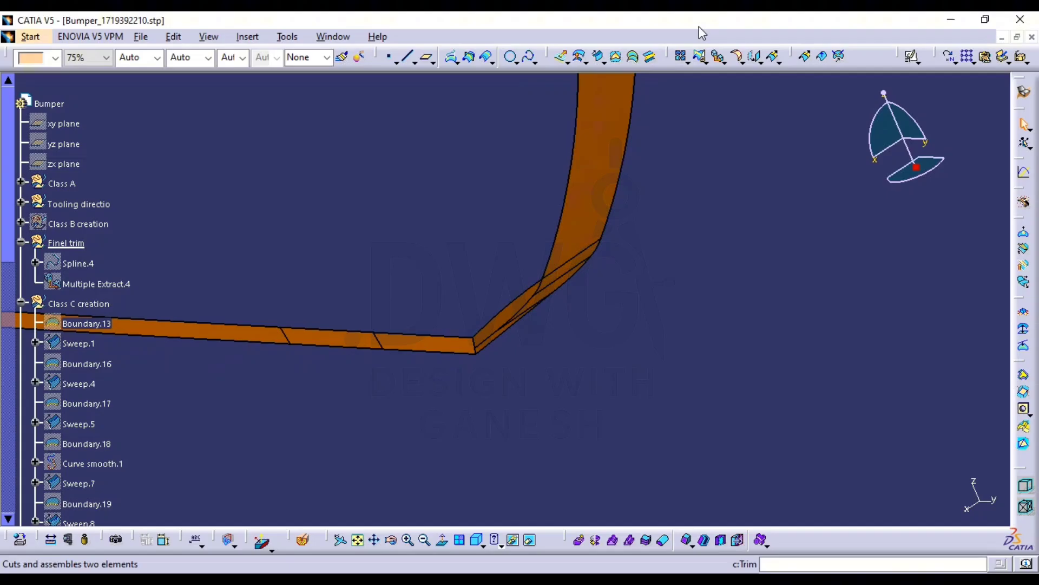
pyautogui.click(681, 56)
pyautogui.click(582, 142)
pyautogui.moveTo(532, 314); pyautogui.dragTo(543, 90, button='middle')
pyautogui.click(572, 361)
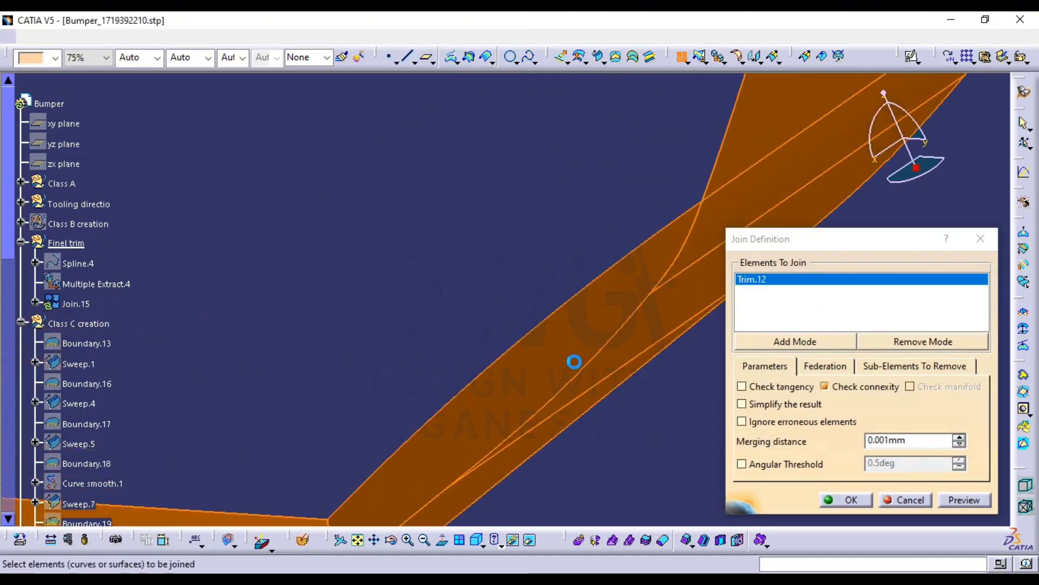
pyautogui.click(848, 501)
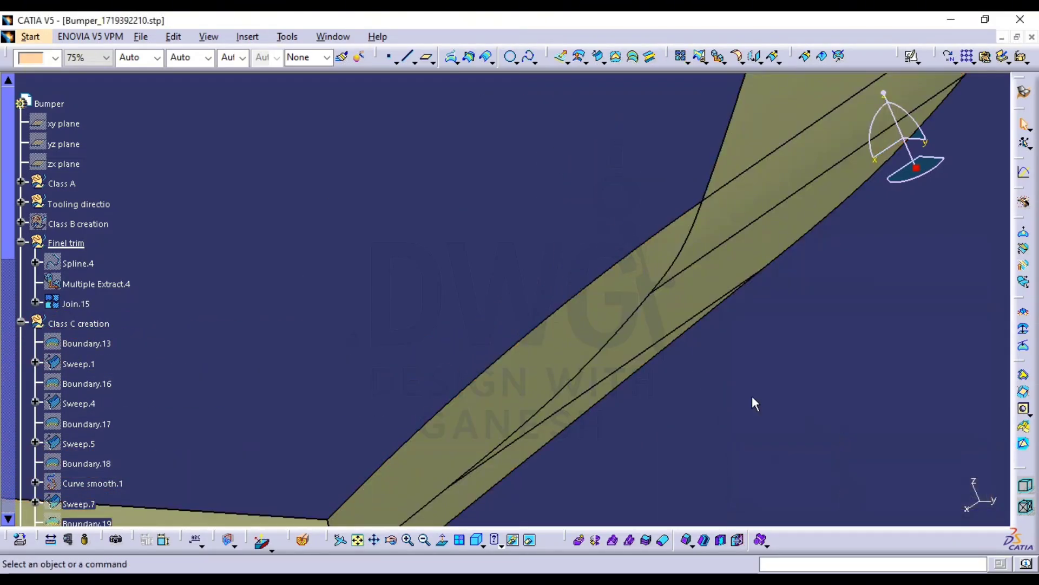
# Move the repaired class C join, Join.15, to the last position of the Class C creation geometrical set
pyautogui.moveTo(755, 404); pyautogui.dragTo(514, 370, button='middle')
pyautogui.click(81, 304)
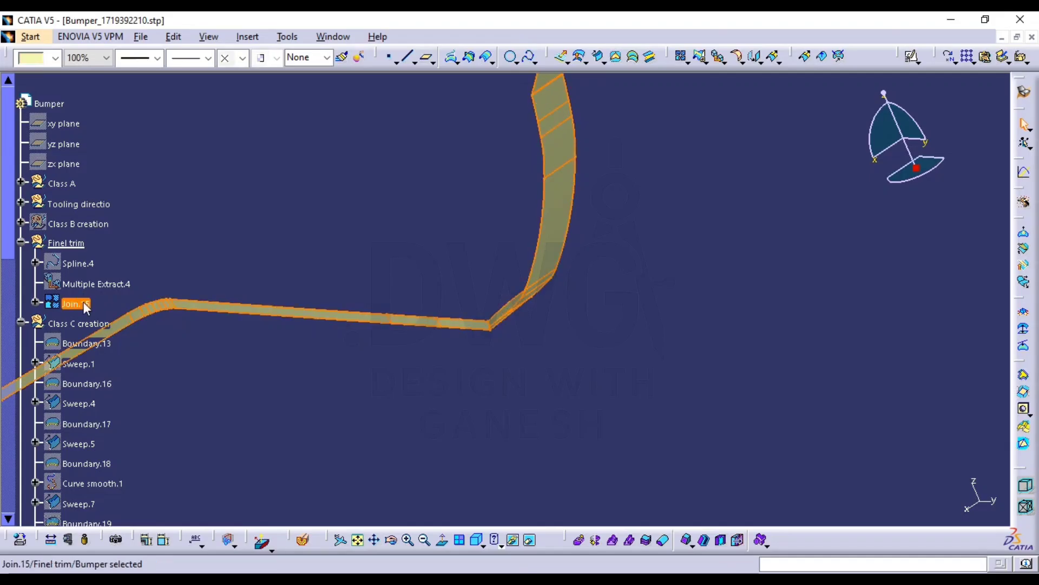
pyautogui.rightClick(81, 304)
pyautogui.moveTo(179, 514)
pyautogui.click(327, 479)
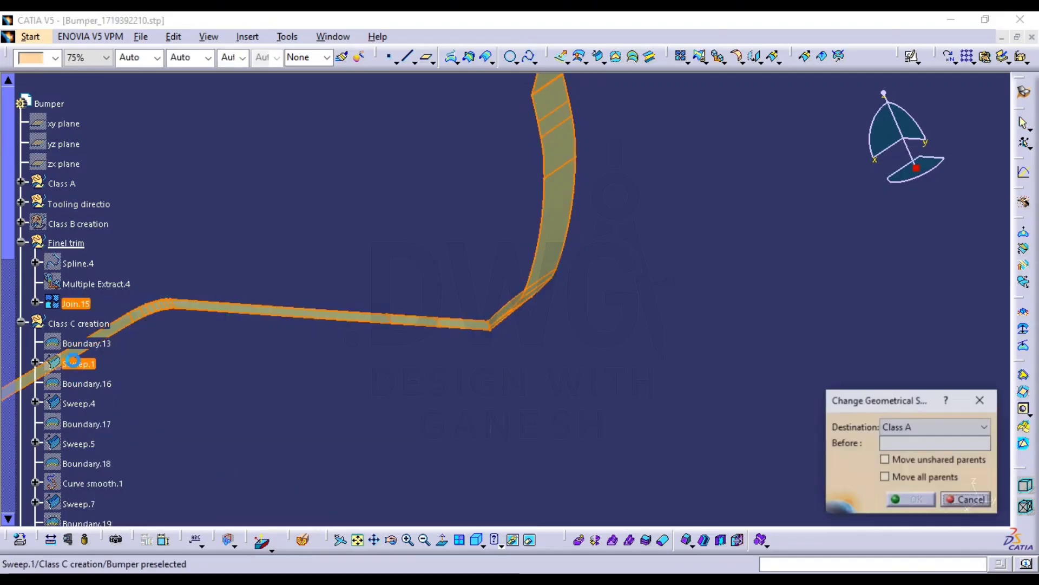
pyautogui.click(87, 324)
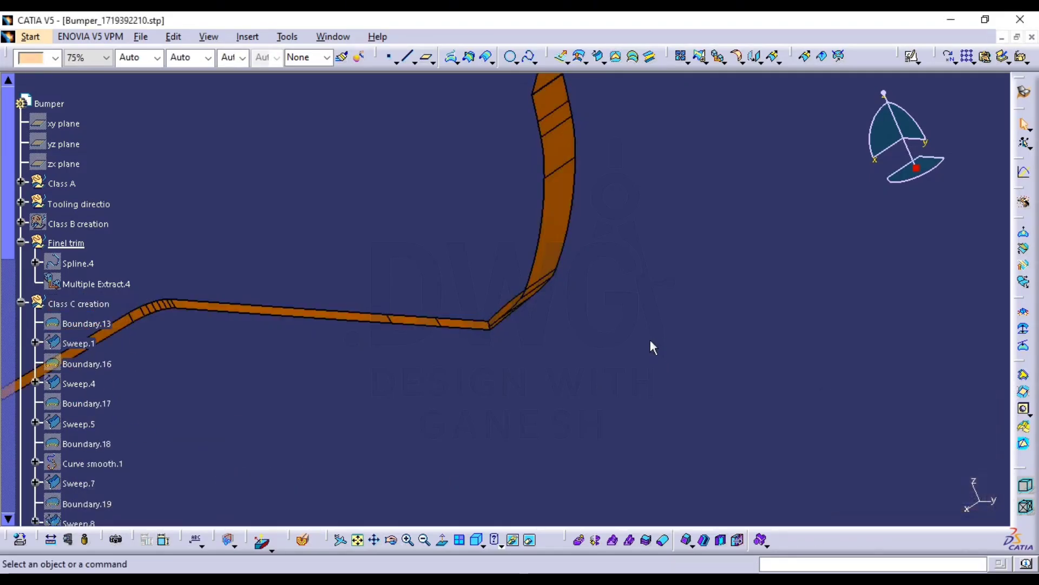
# Collapse and hide the Class C creation set, and show the class C+A set
pyautogui.moveTo(615, 295); pyautogui.dragTo(612, 509, button='middle')
pyautogui.scroll(-2, 380, 337)
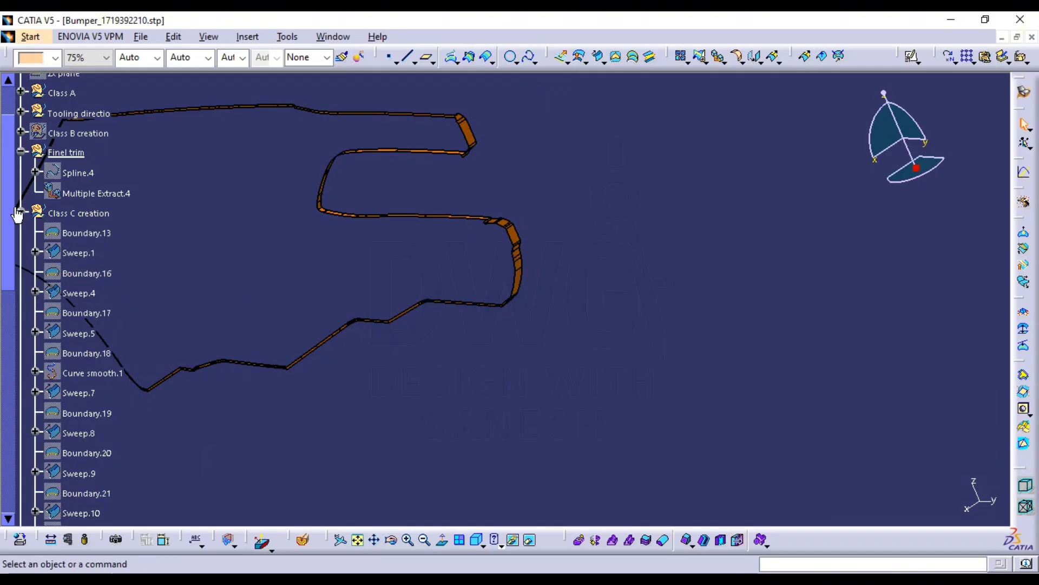
pyautogui.click(20, 213)
pyautogui.click(83, 212)
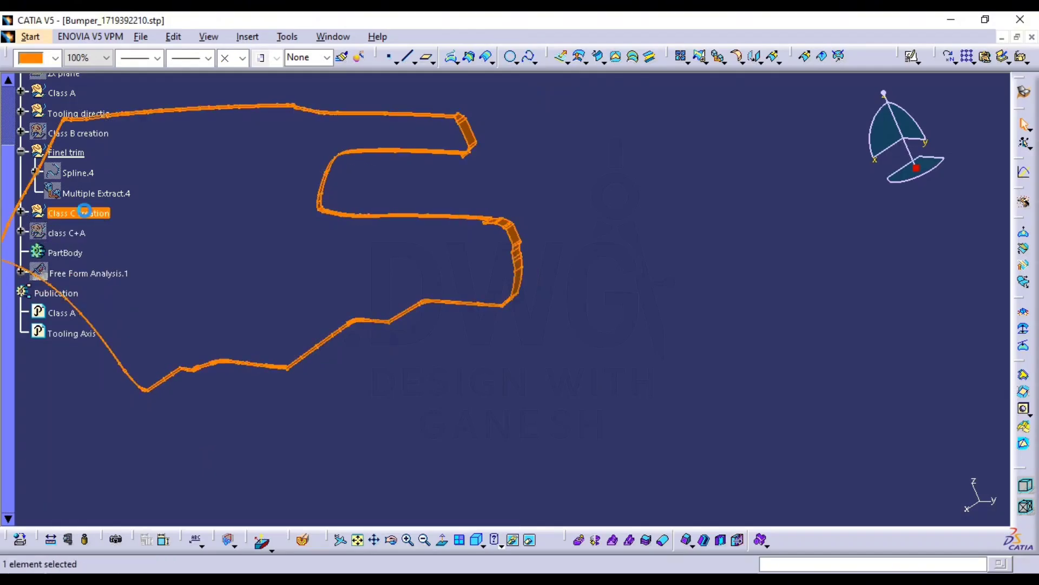
pyautogui.hotkey('ctrl', 'h')
pyautogui.moveTo(388, 312); pyautogui.dragTo(389, 312, button='middle')
pyautogui.click(64, 232)
pyautogui.hotkey('ctrl', 'h')
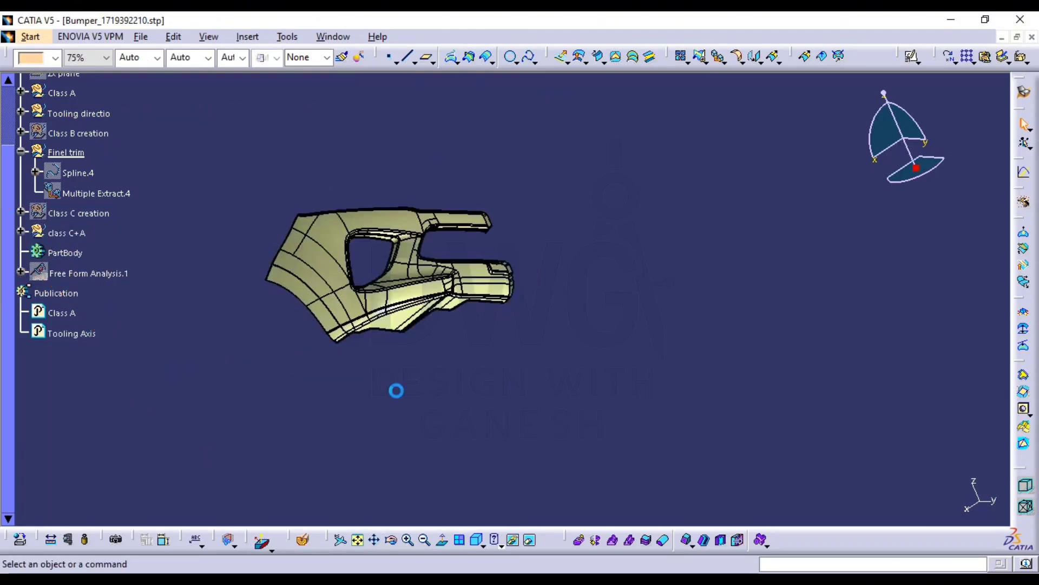
# Delete the outdated joins Join.13 and Join.14 from the class C+A set
pyautogui.moveTo(414, 403); pyautogui.dragTo(529, 437, button='middle')
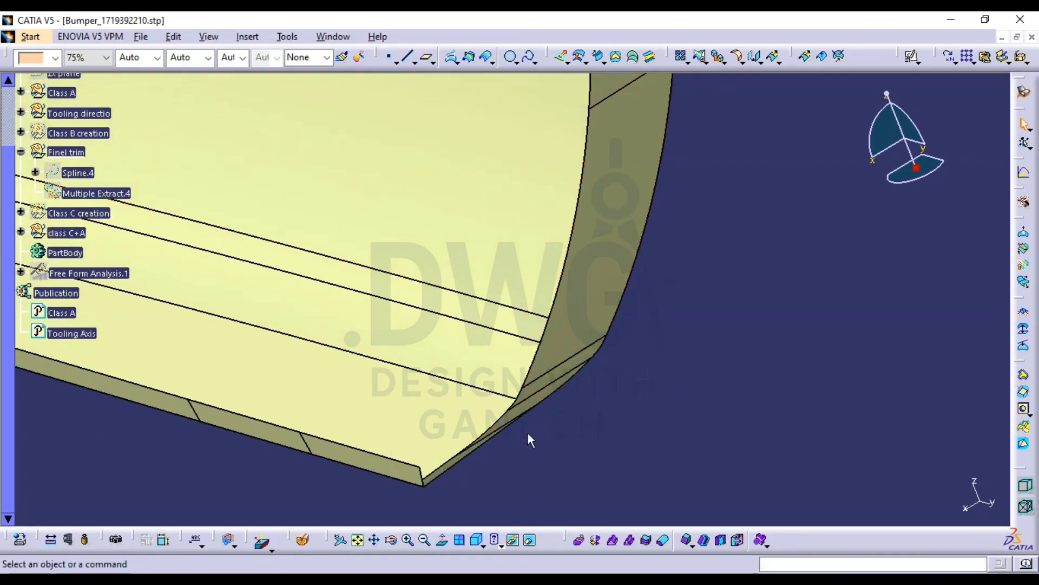
pyautogui.click(21, 232)
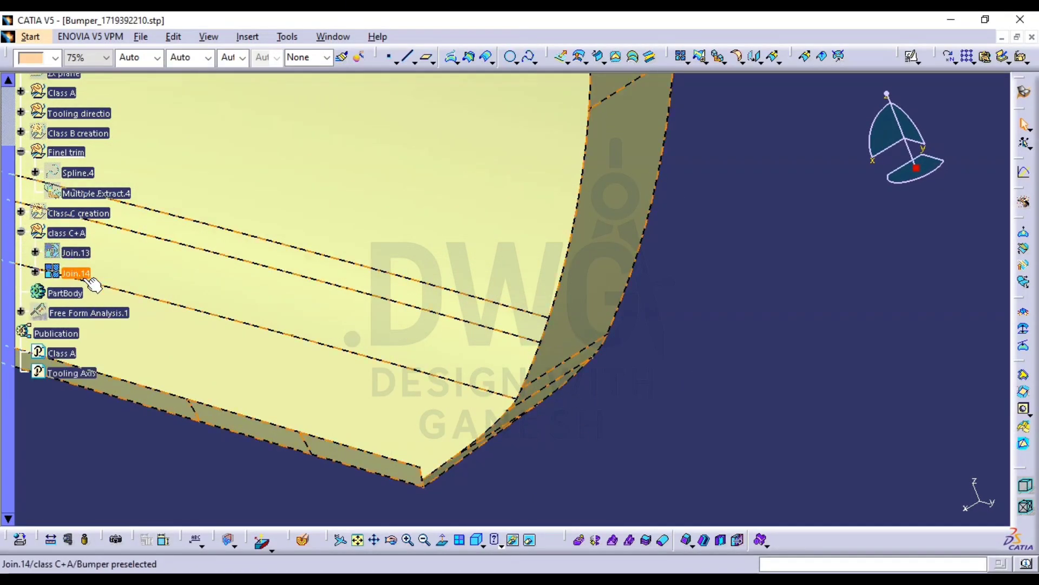
pyautogui.click(76, 250)
pyautogui.press('Delete')
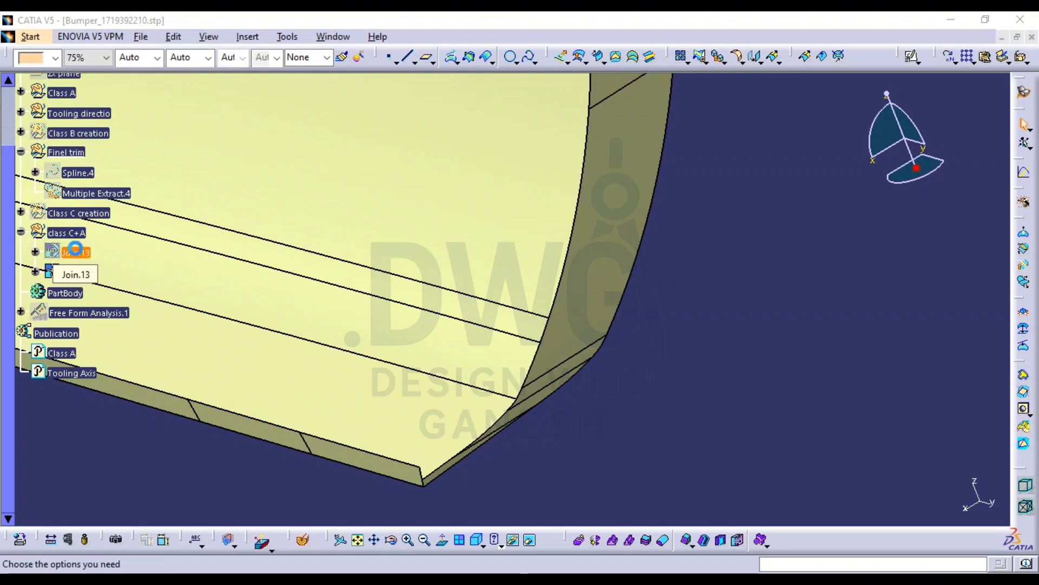
pyautogui.press('Return')
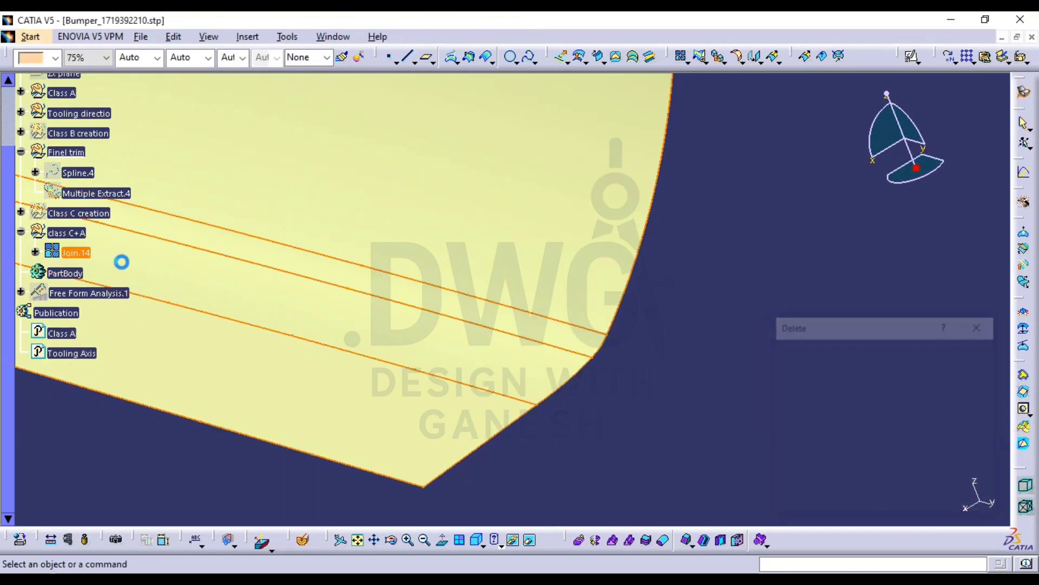
pyautogui.press('Return')
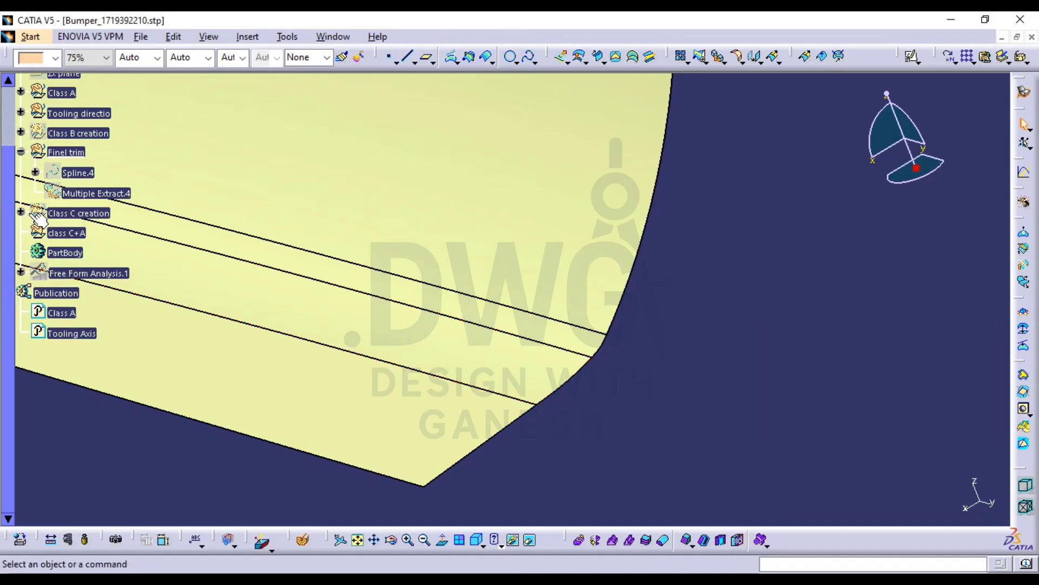
# Show the Class C creation set again and define class C+A as the work object
pyautogui.click(70, 213)
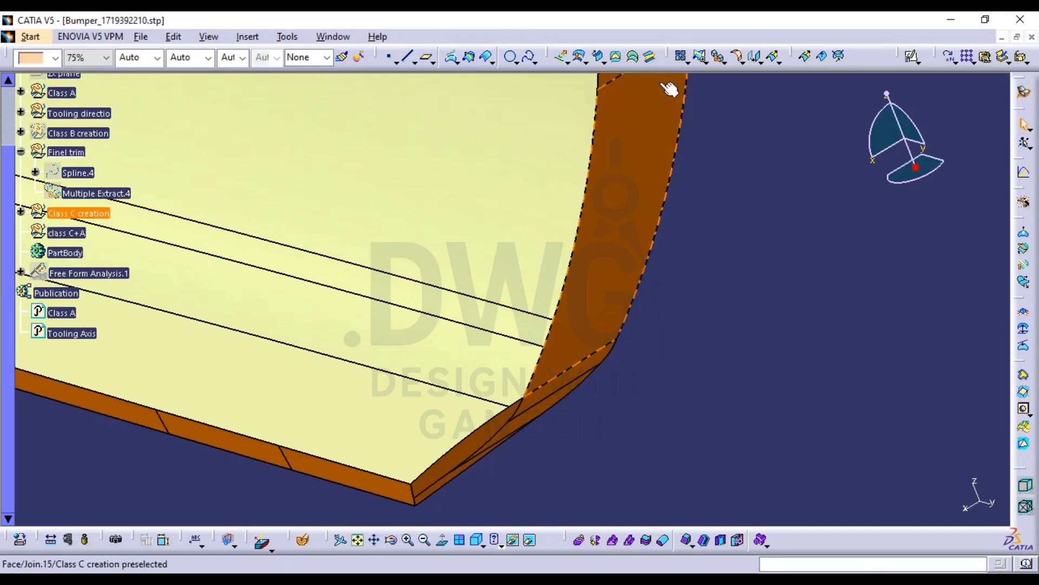
pyautogui.click(682, 56)
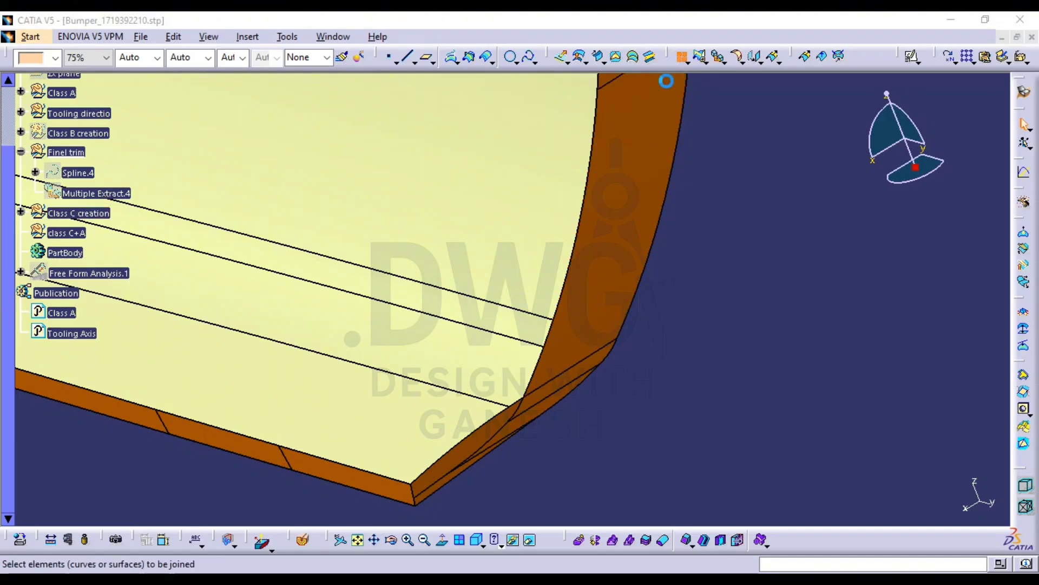
pyautogui.press('Escape')
pyautogui.rightClick(73, 234)
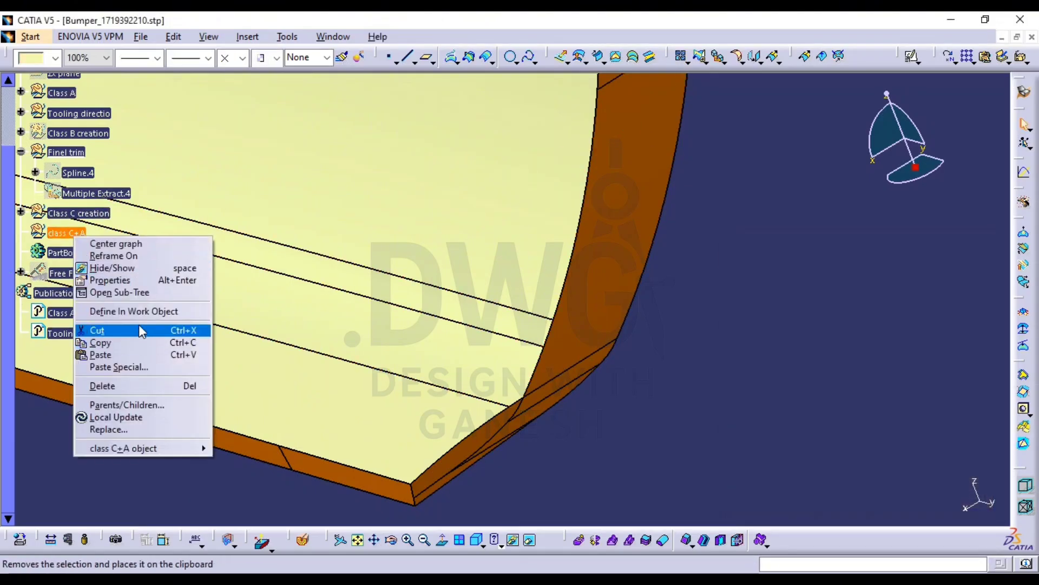
pyautogui.click(137, 311)
# Join the Class A surface with the repaired class C surface Join.15, using a merging distance of 0.001 mm
pyautogui.click(683, 56)
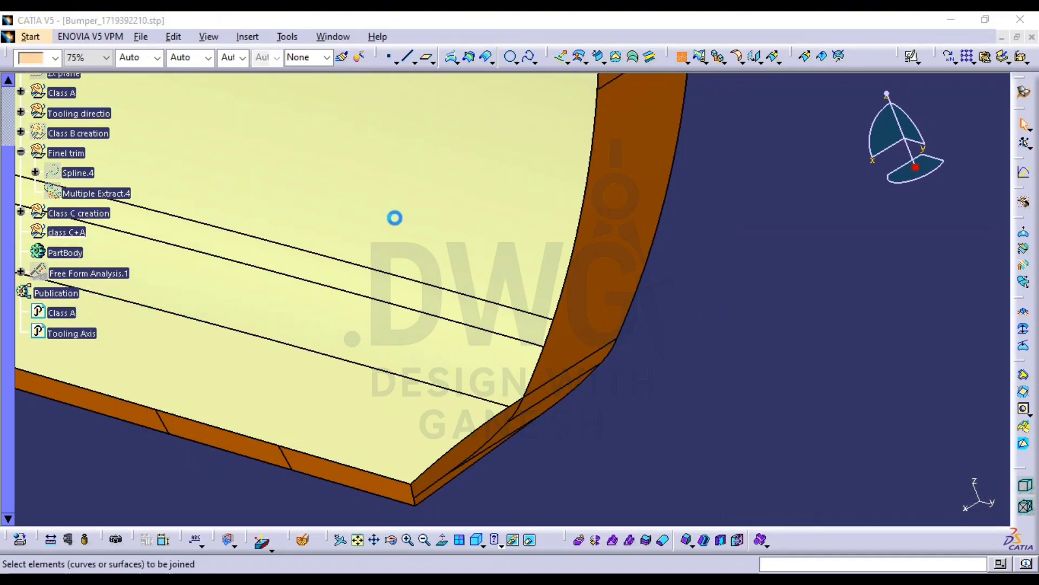
pyautogui.click(441, 169)
pyautogui.click(633, 281)
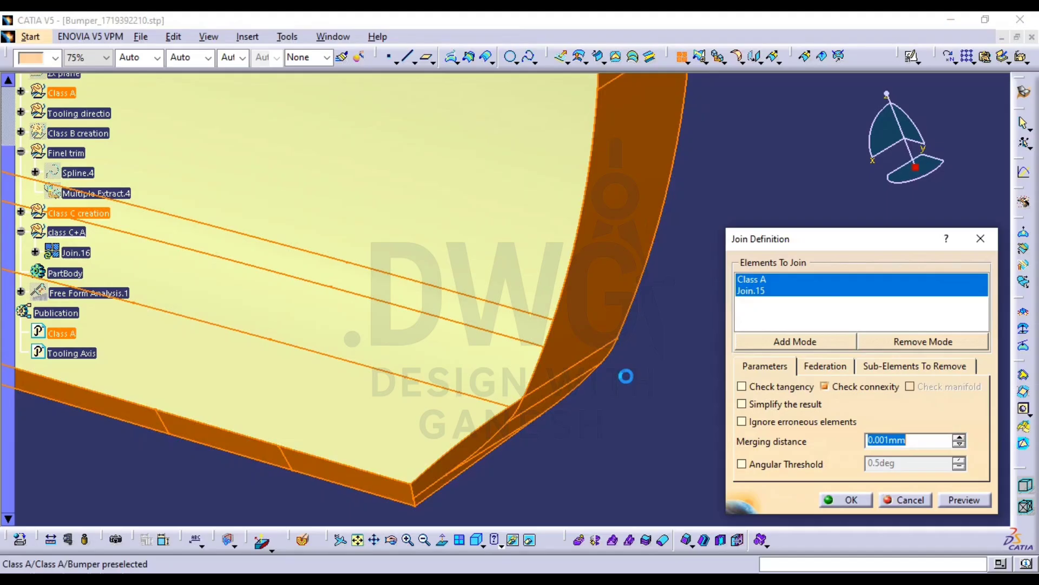
pyautogui.click(940, 498)
pyautogui.click(854, 501)
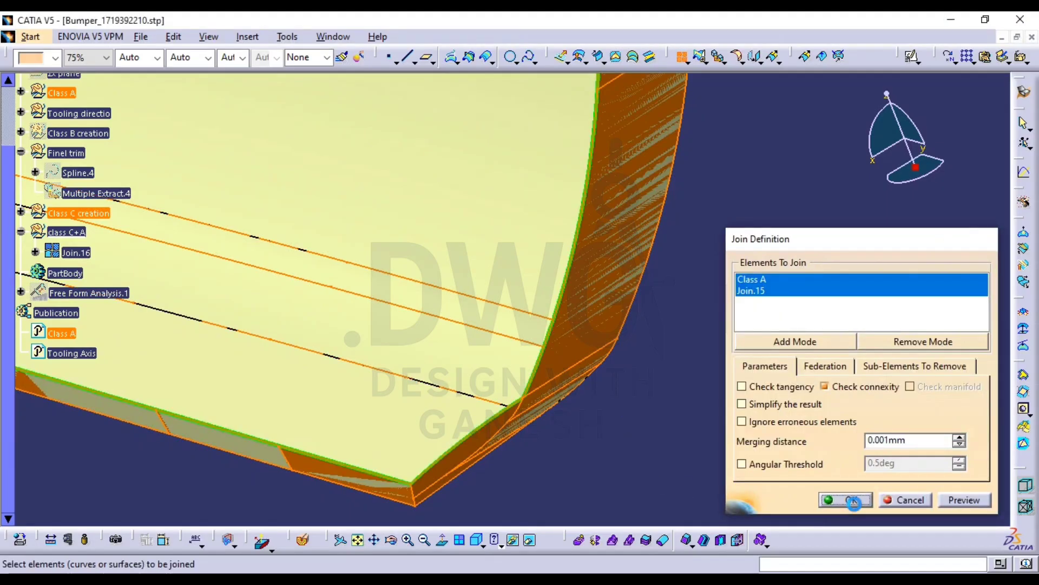
pyautogui.moveTo(645, 393); pyautogui.dragTo(645, 482, button='middle')
pyautogui.moveTo(519, 195); pyautogui.dragTo(785, 294, button='middle')
pyautogui.moveTo(747, 254); pyautogui.dragTo(865, 293, button='middle')
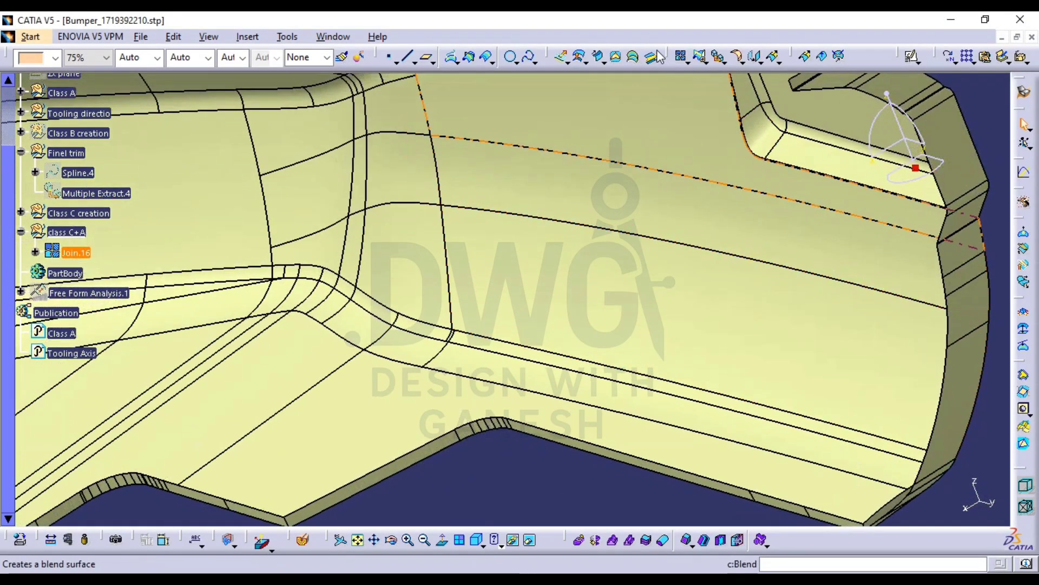
# Join Join.16 with the remaining class C surface Sweep.11 at a 0.001 mm merging distance, and collapse the class C+A set
pyautogui.click(681, 55)
pyautogui.moveTo(575, 197); pyautogui.dragTo(390, 234, button='middle')
pyautogui.click(390, 234)
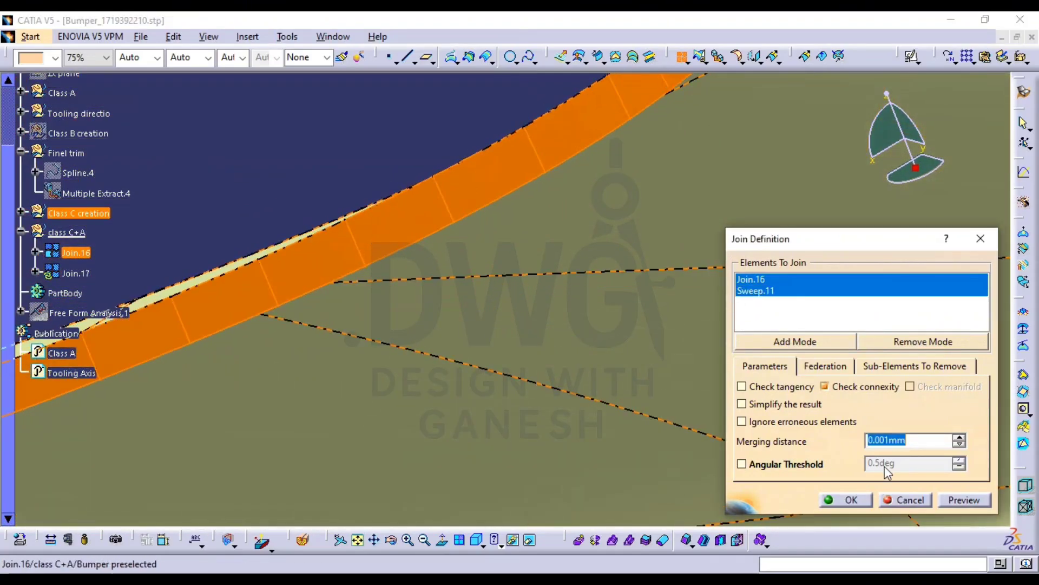
pyautogui.click(965, 499)
pyautogui.click(850, 500)
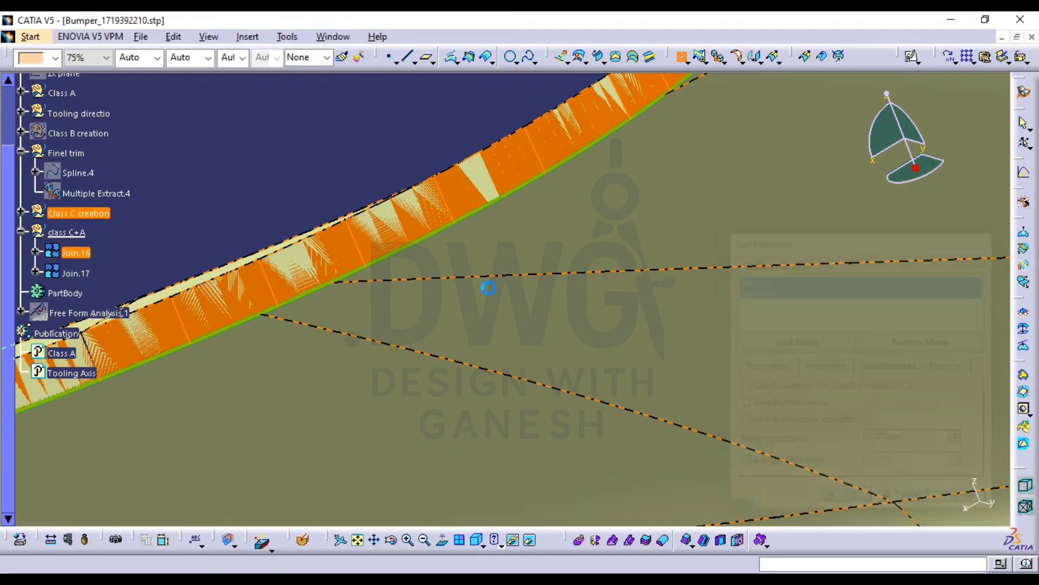
pyautogui.moveTo(387, 195); pyautogui.dragTo(475, 399, button='middle')
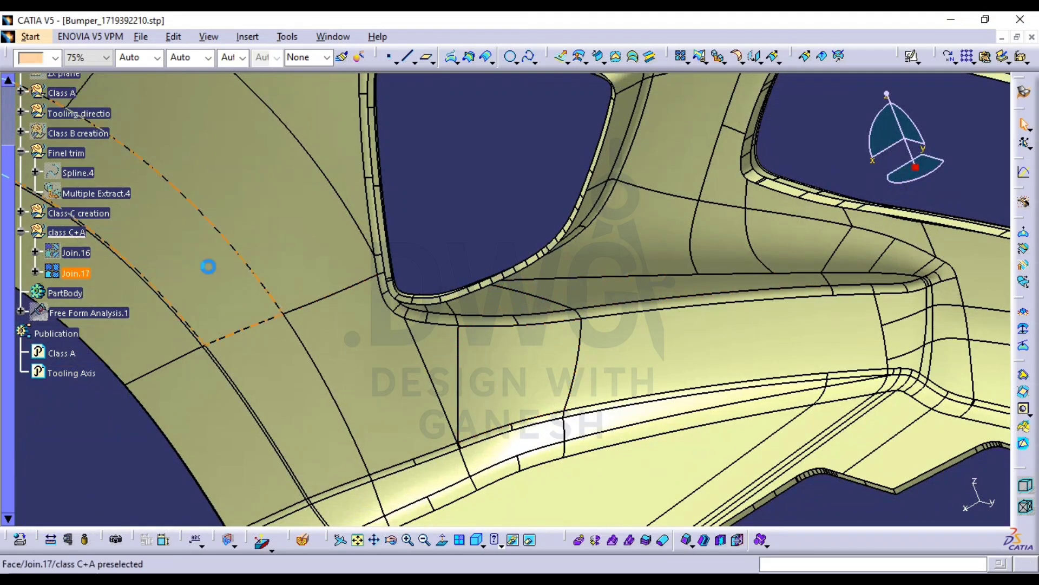
pyautogui.click(21, 232)
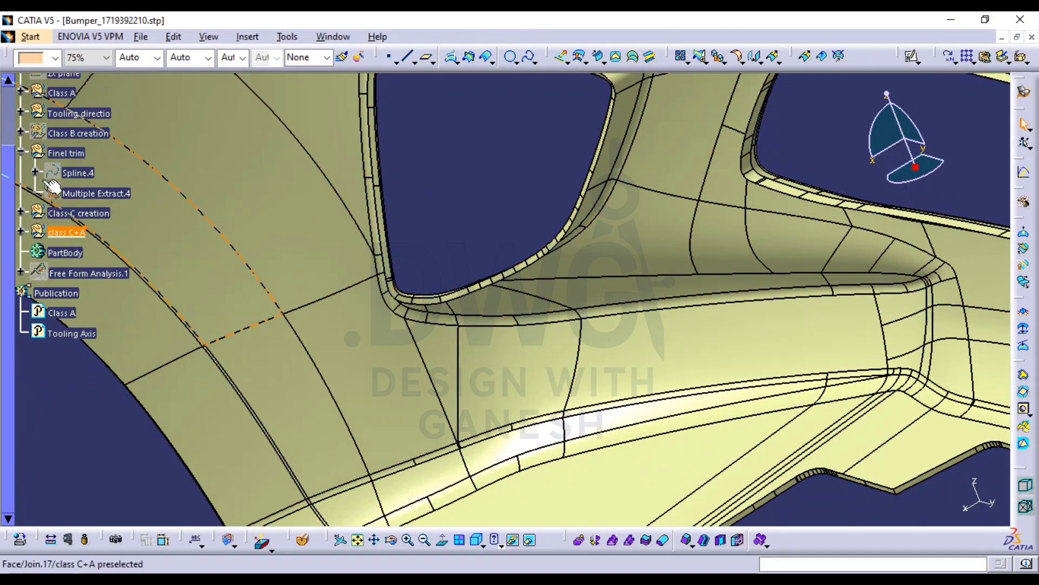
pyautogui.click(92, 196)
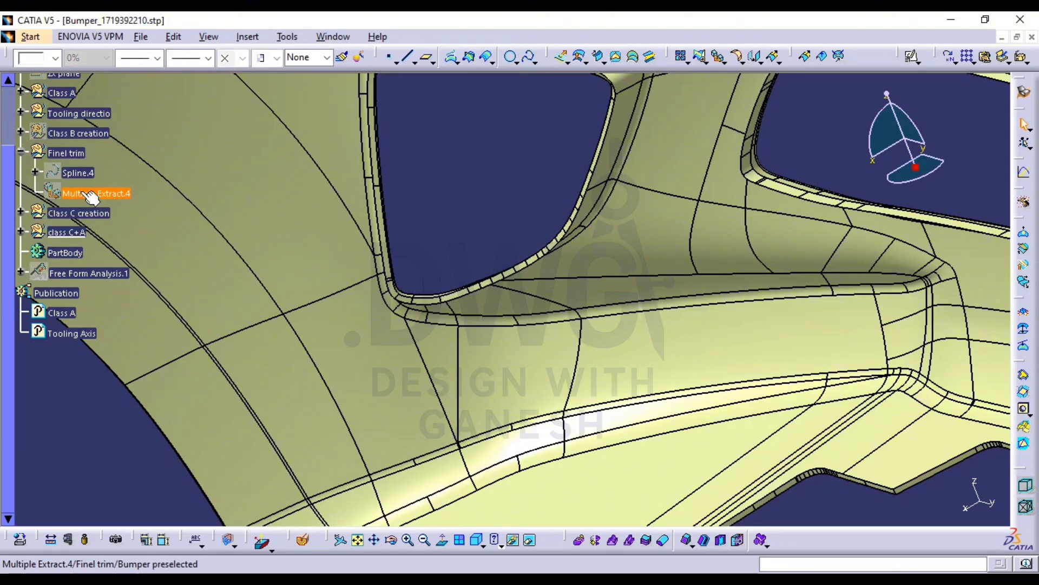
pyautogui.press('Delete')
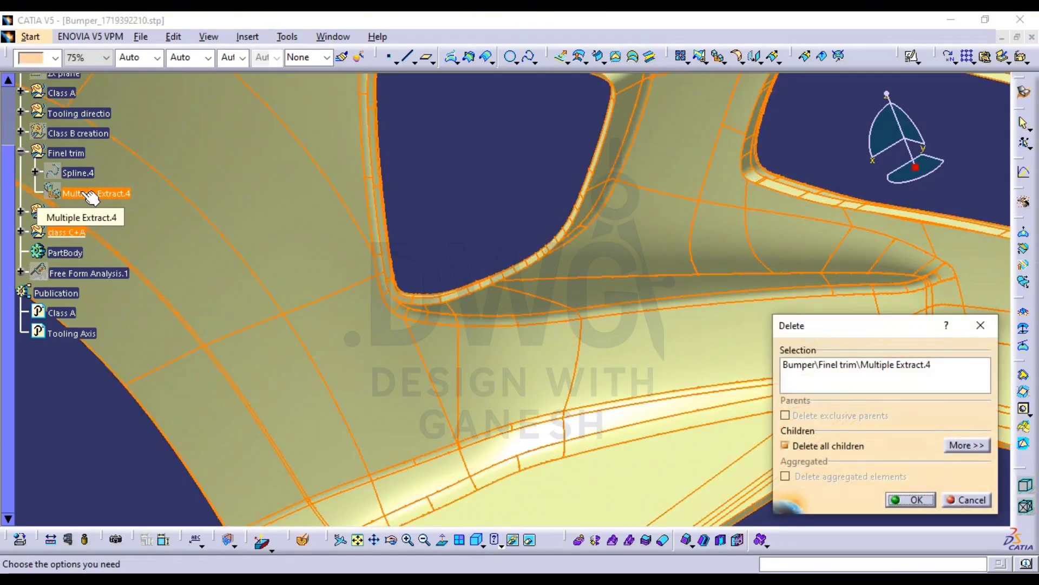
pyautogui.click(956, 501)
pyautogui.click(511, 192)
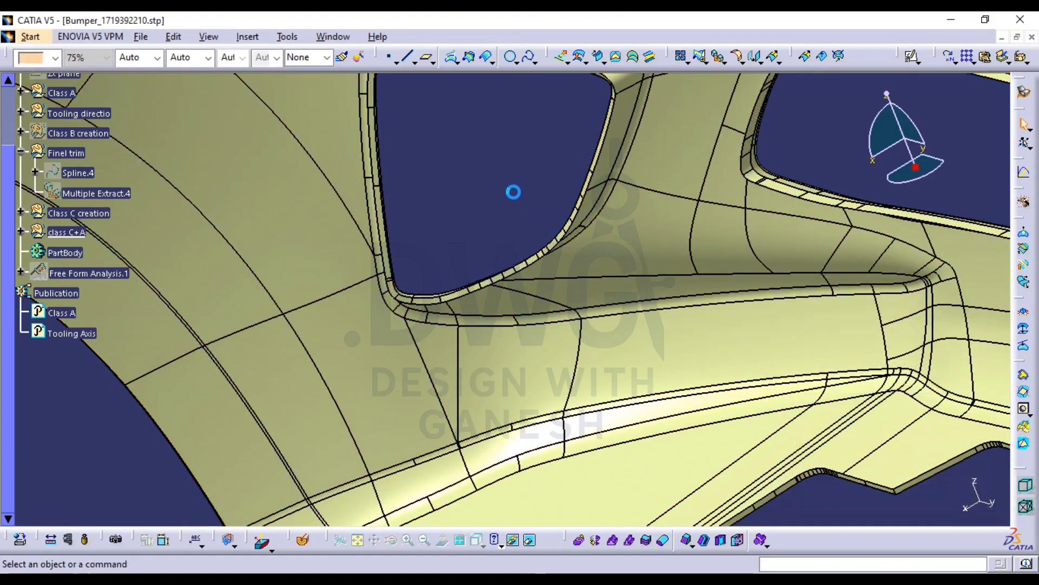
pyautogui.click(90, 192)
pyautogui.rightClick(90, 192)
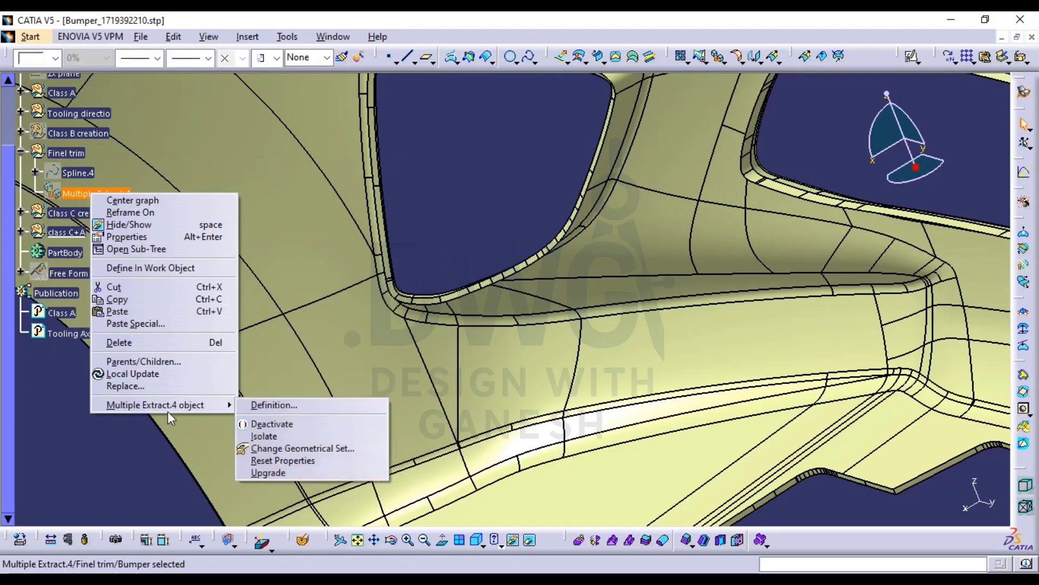
pyautogui.click(444, 192)
# Move Spline.4 and Multiple Extract.4 from the Finel trim set to the last position of the Class C creation set
pyautogui.click(72, 172)
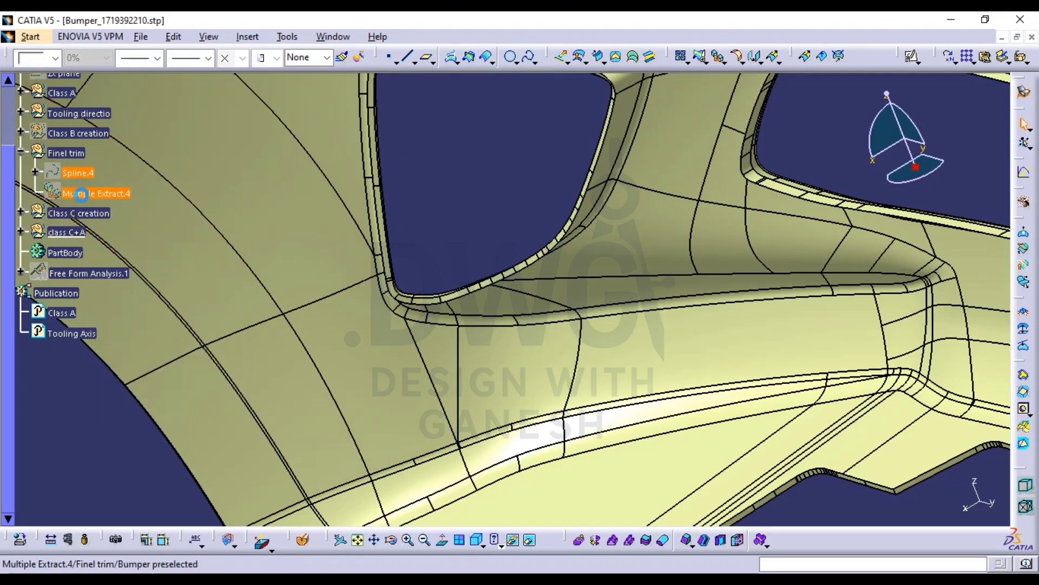
pyautogui.rightClick(84, 193)
pyautogui.moveTo(156, 401)
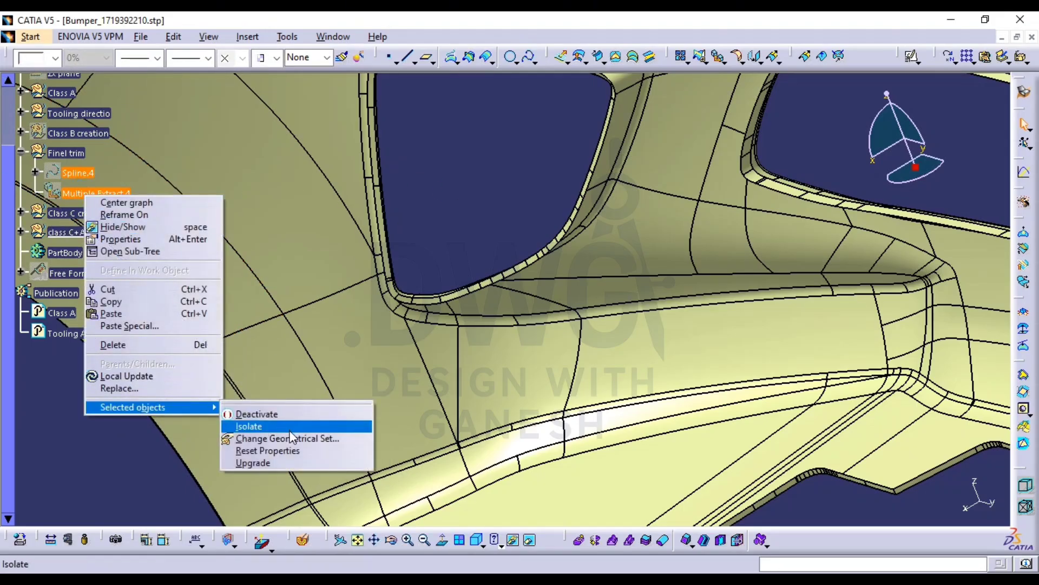
pyautogui.click(290, 437)
pyautogui.click(86, 214)
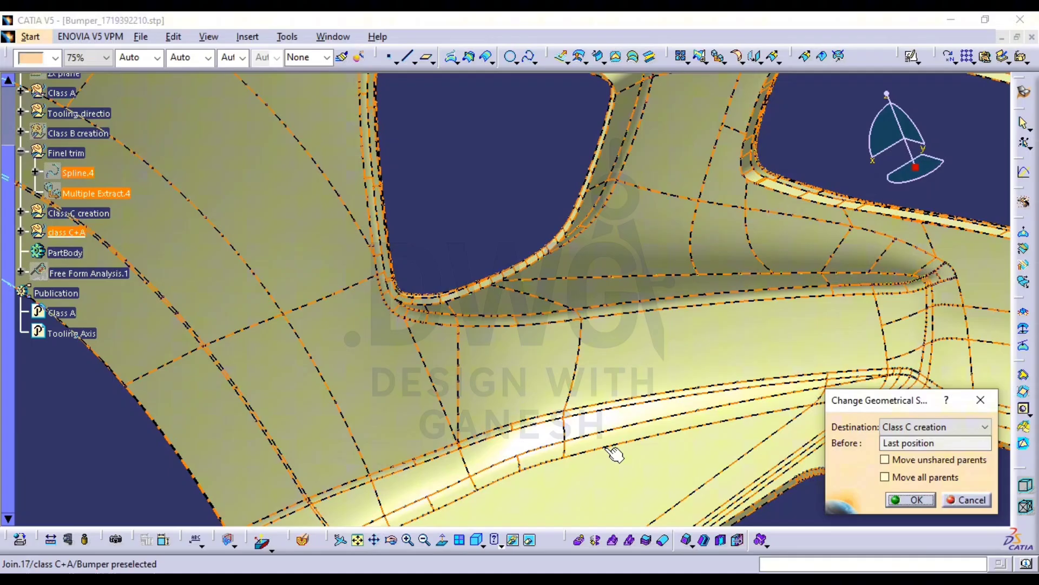
pyautogui.click(899, 500)
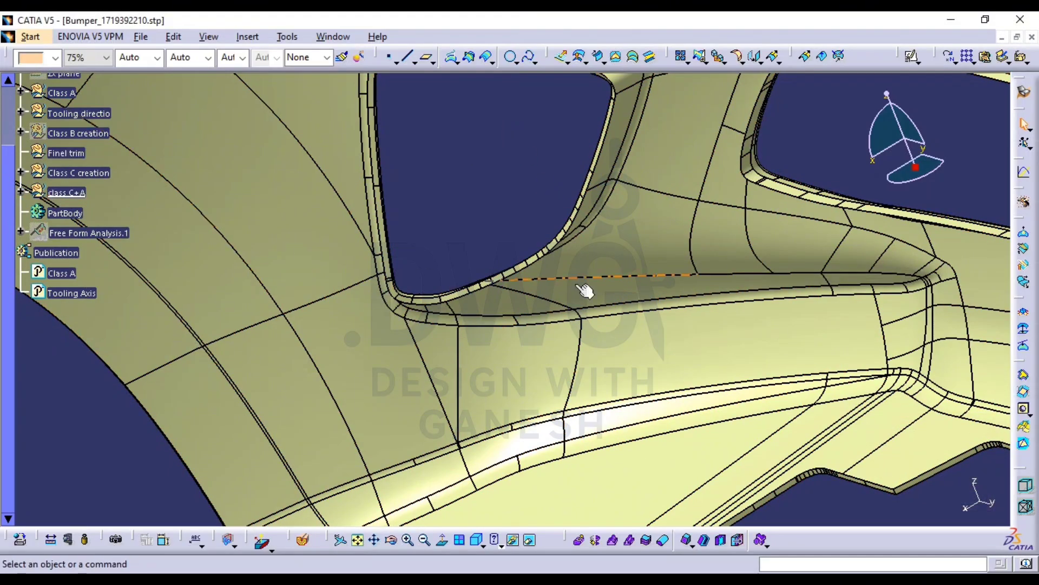
# Show the Class B creation set together with the class C+A surface
pyautogui.moveTo(465, 250); pyautogui.dragTo(394, 334, button='middle')
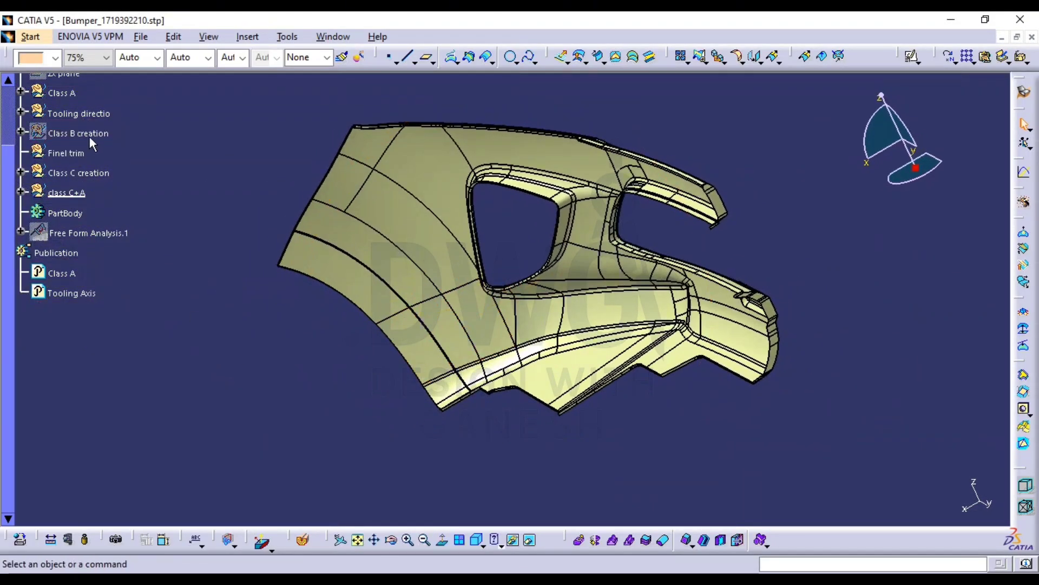
pyautogui.moveTo(482, 262); pyautogui.dragTo(845, 259, button='middle')
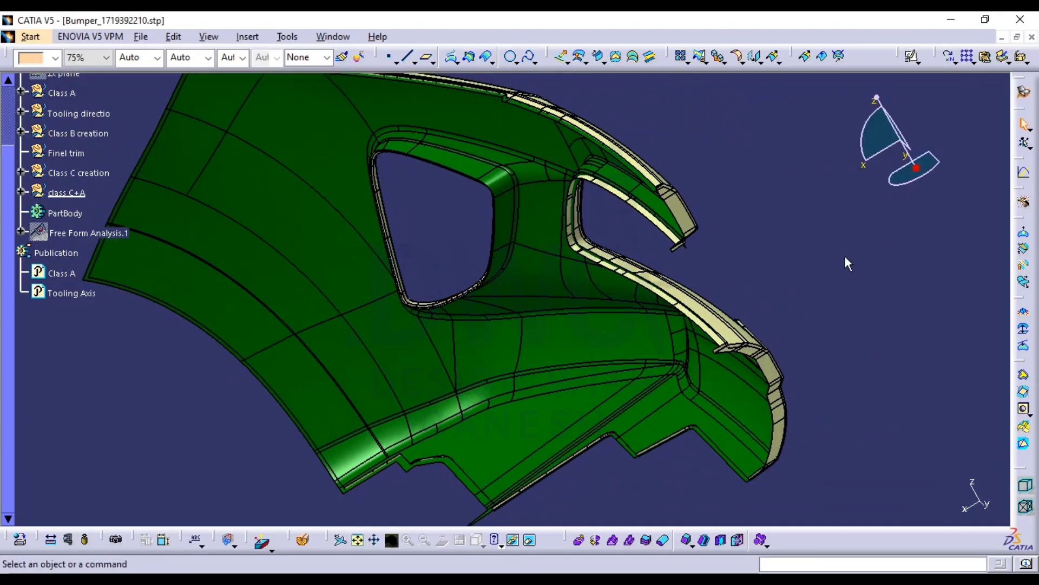
pyautogui.click(704, 57)
pyautogui.click(323, 211)
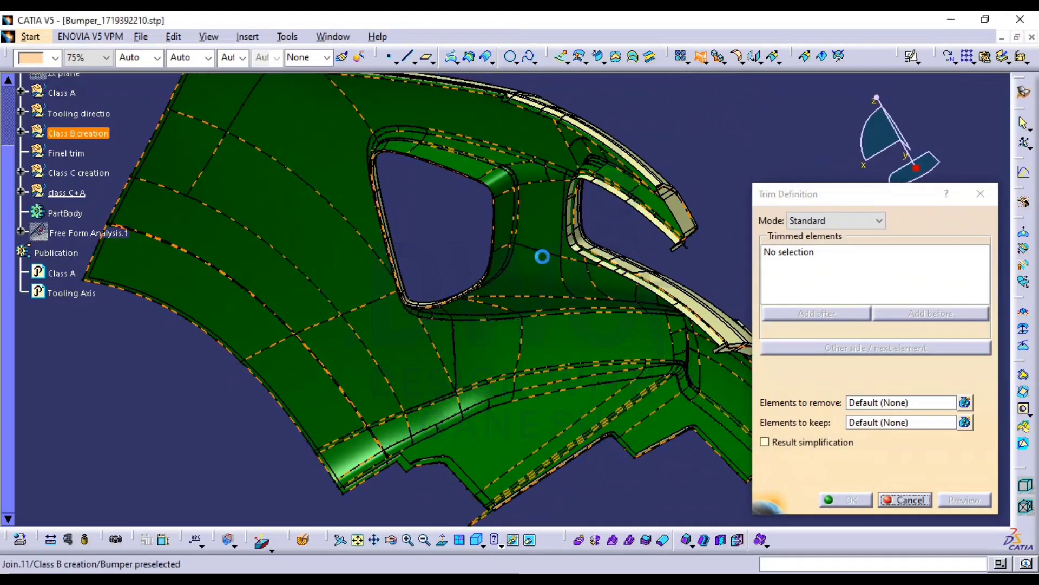
pyautogui.moveTo(543, 255); pyautogui.dragTo(619, 332, button='middle')
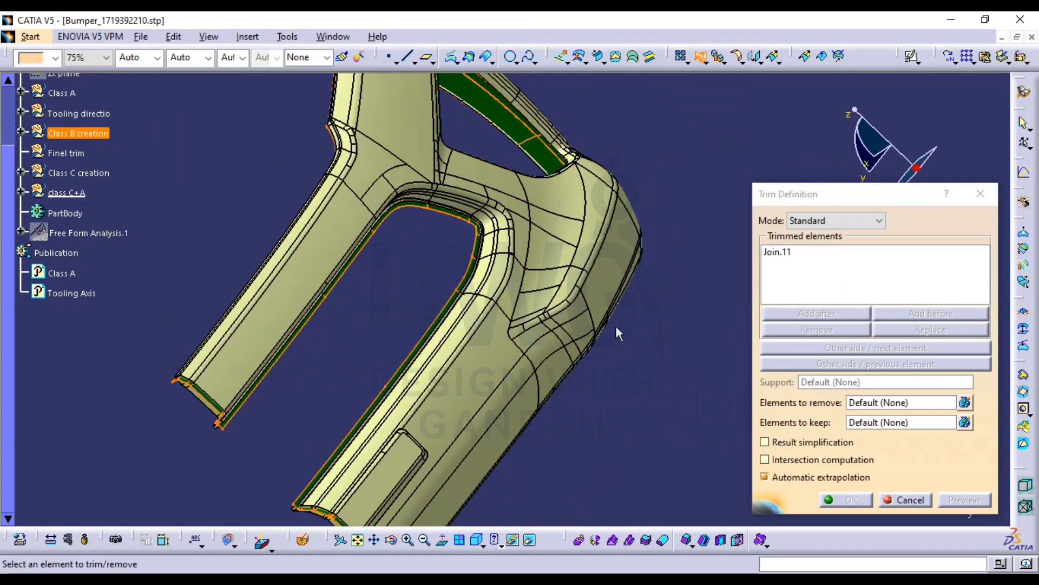
pyautogui.click(556, 203)
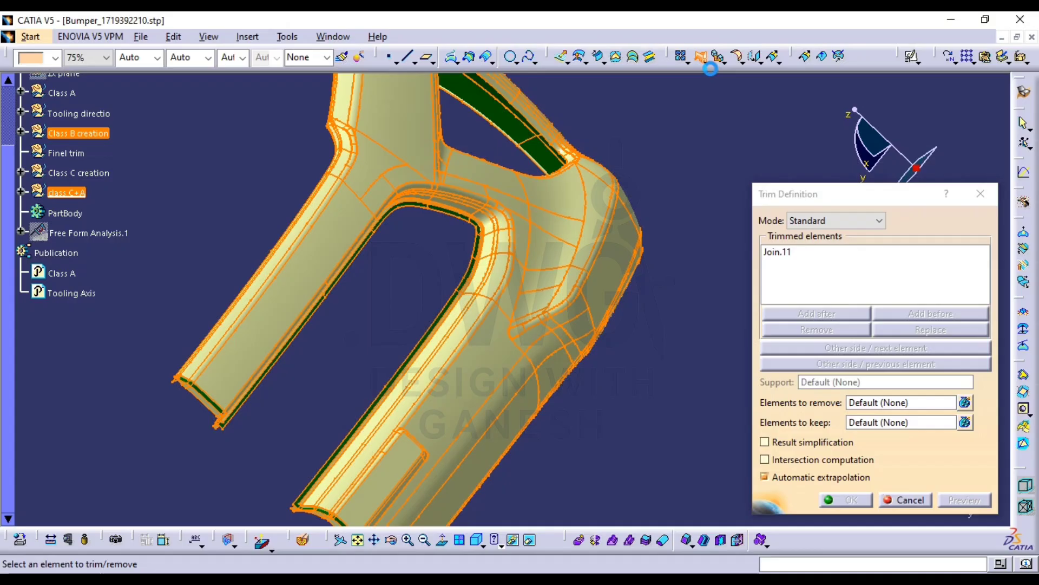
pyautogui.press('Escape')
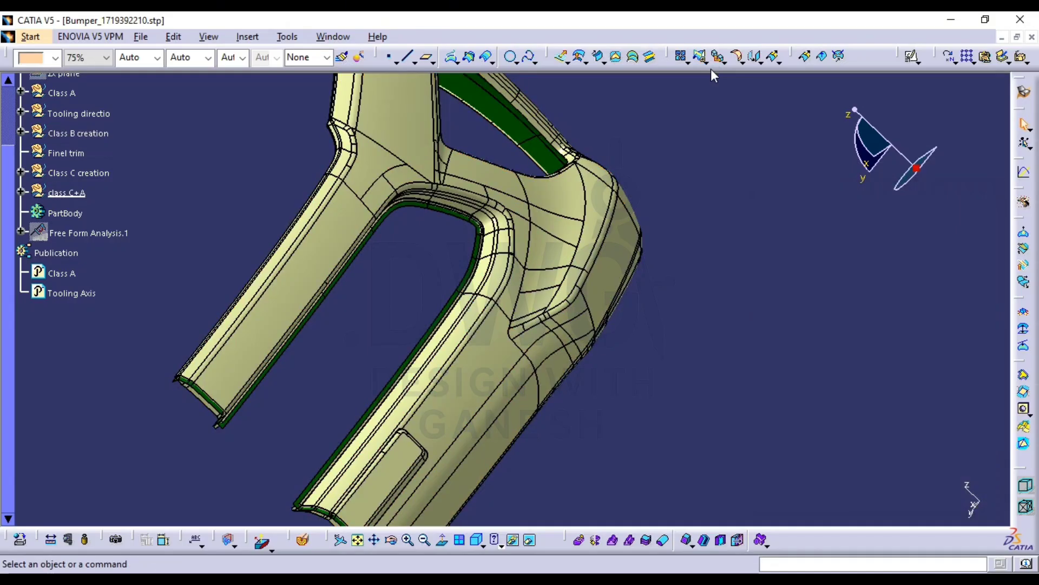
# Trim the class B surface Join.11 with the class C+A surface Join.17 in Standard mode, keeping the default sides
pyautogui.moveTo(510, 241); pyautogui.dragTo(728, 251, button='middle')
pyautogui.click(698, 56)
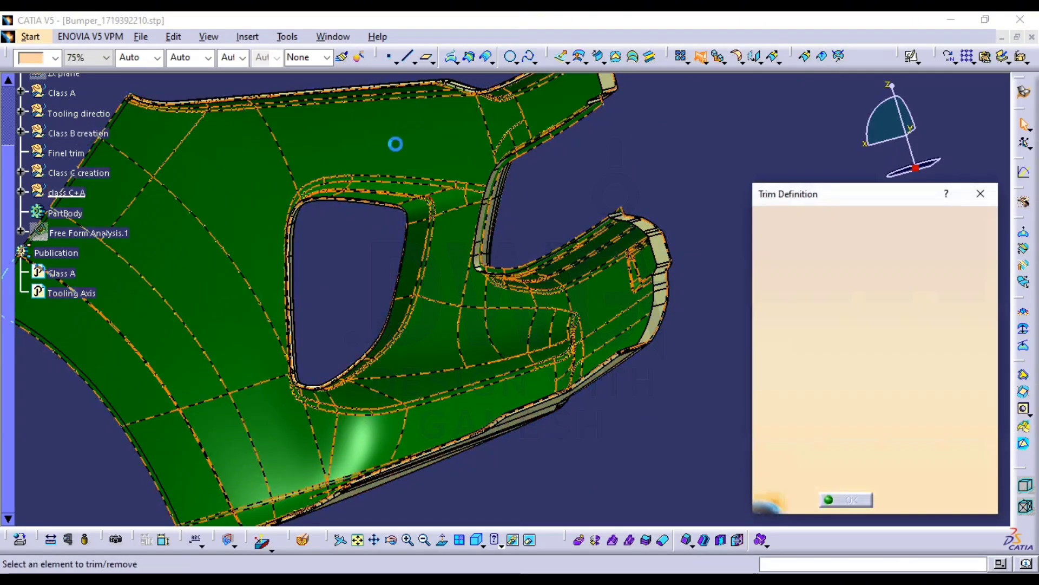
pyautogui.click(670, 301)
pyautogui.moveTo(670, 301); pyautogui.dragTo(583, 145, button='middle')
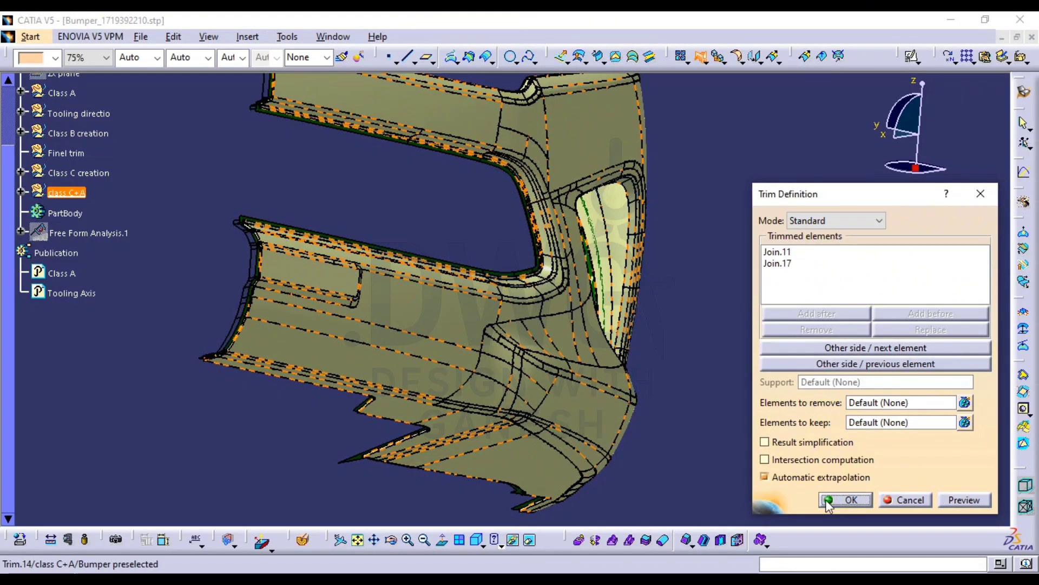
pyautogui.moveTo(557, 395); pyautogui.dragTo(656, 433, button='middle')
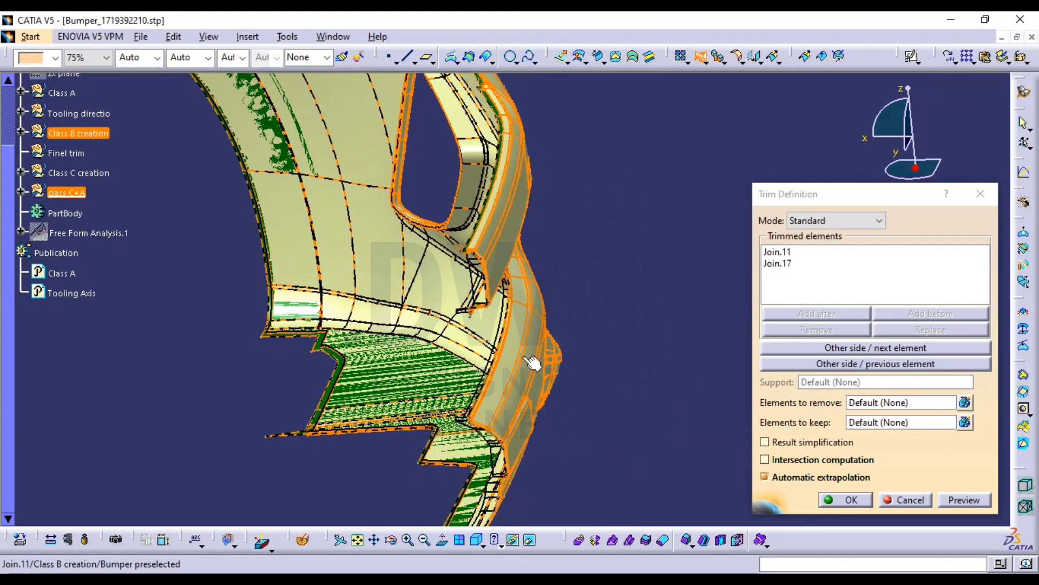
pyautogui.click(838, 500)
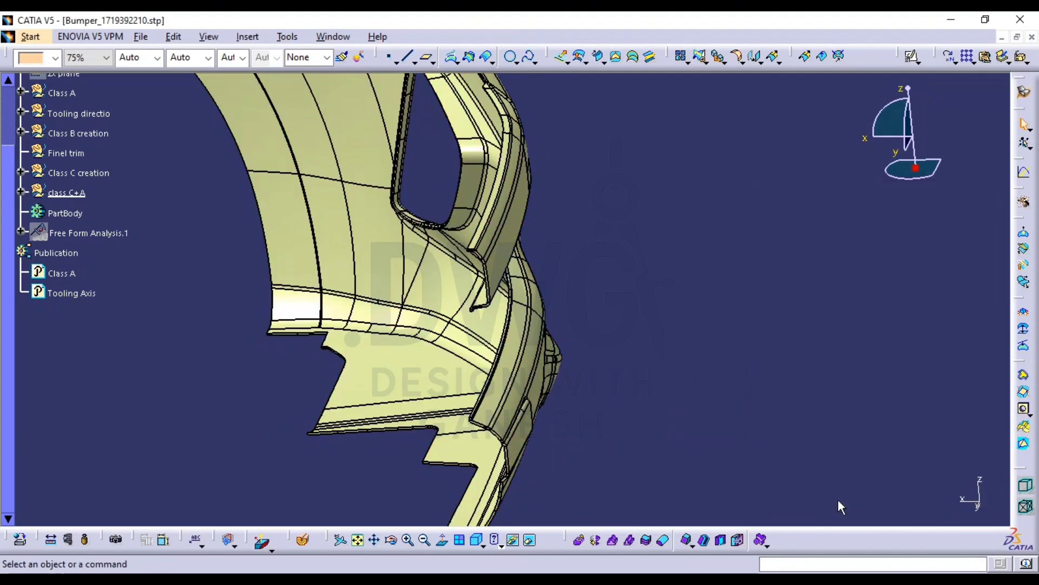
# Switch to the Part Design workbench and define PartBody as the work object
pyautogui.scroll(-1, 649, 315)
pyautogui.moveTo(651, 316); pyautogui.dragTo(641, 375, button='middle')
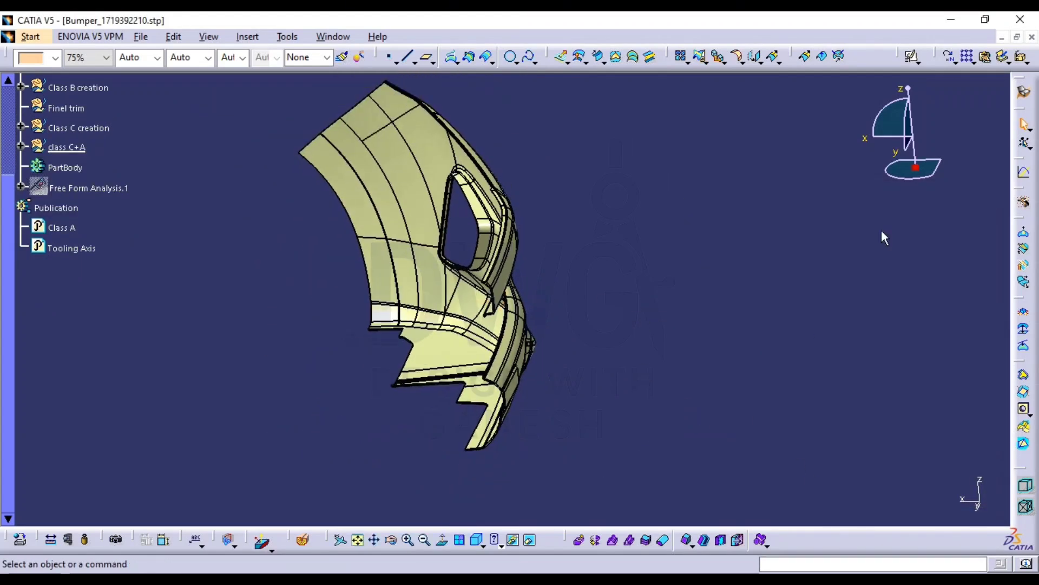
pyautogui.click(1024, 91)
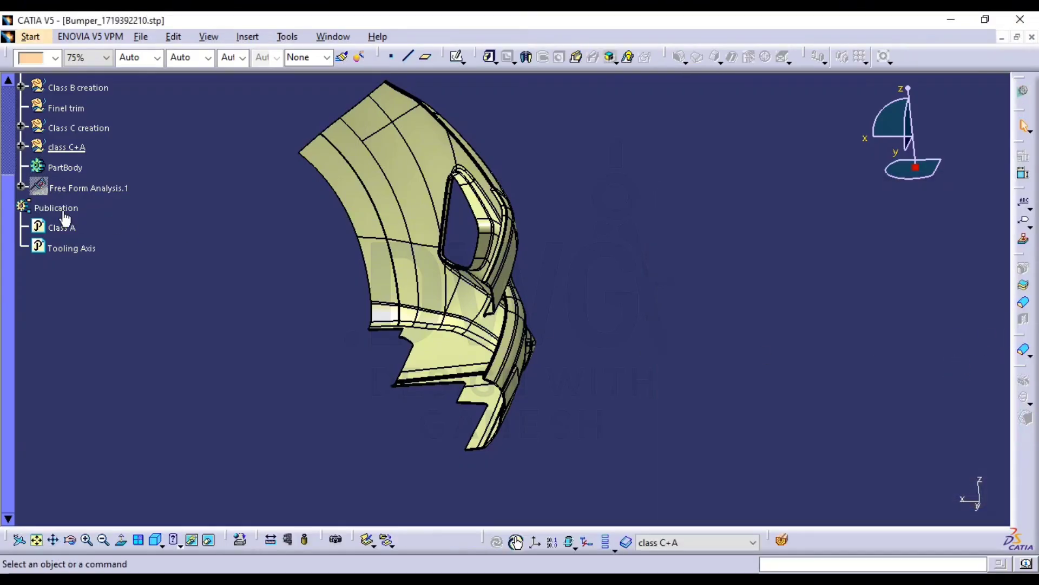
pyautogui.click(65, 167)
pyautogui.rightClick(64, 167)
pyautogui.click(140, 247)
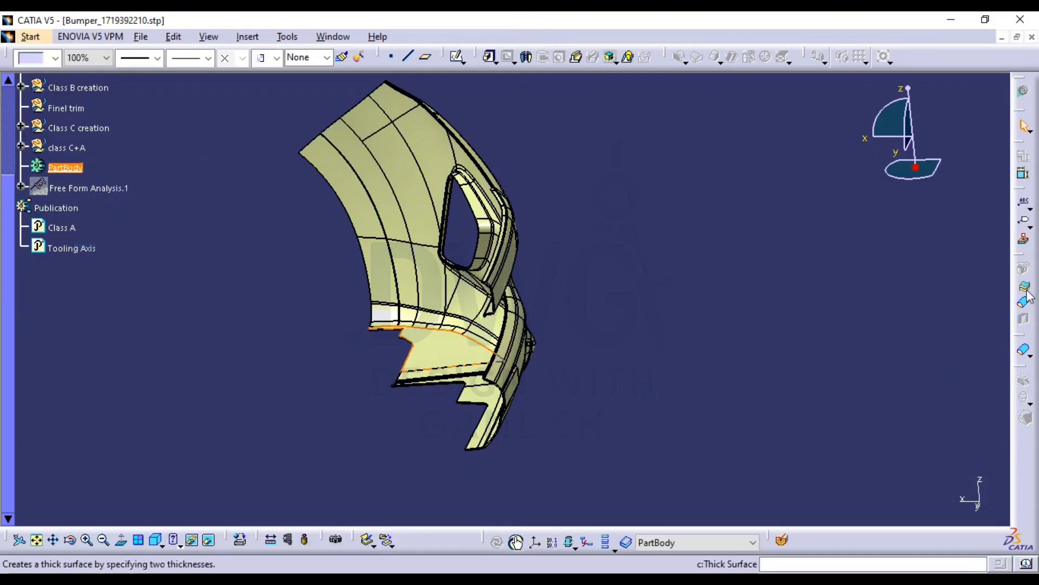
# Try to turn the trimmed surface Trim.14 into a solid with Close Surface
pyautogui.click(1024, 301)
pyautogui.click(406, 178)
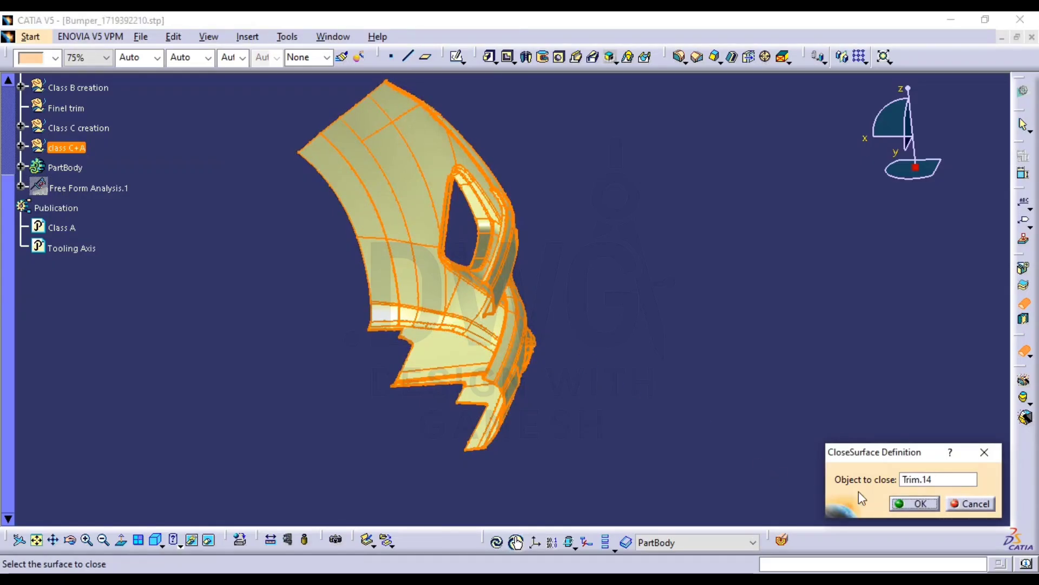
pyautogui.click(902, 500)
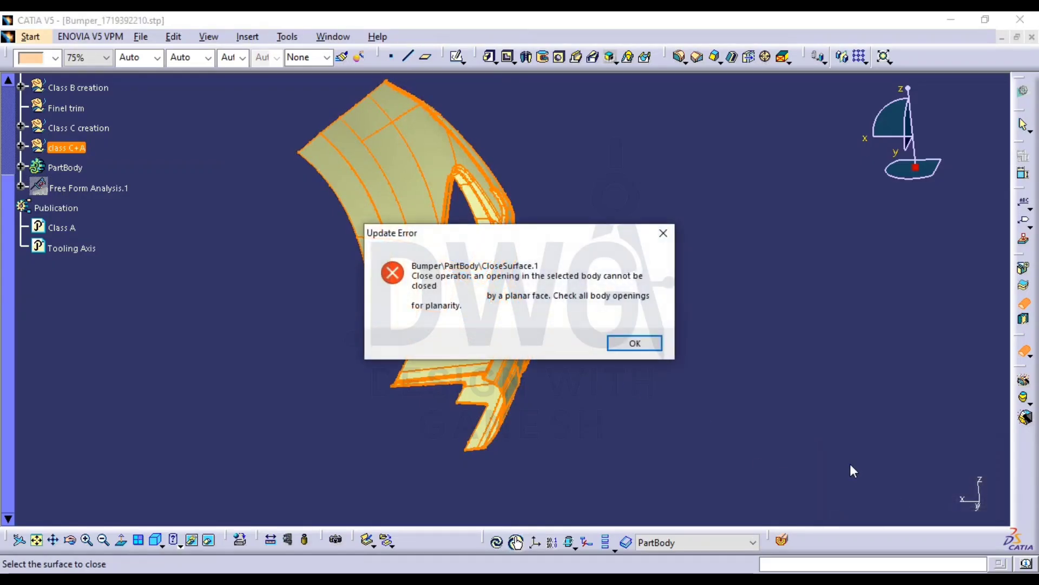
pyautogui.click(629, 341)
pyautogui.click(975, 503)
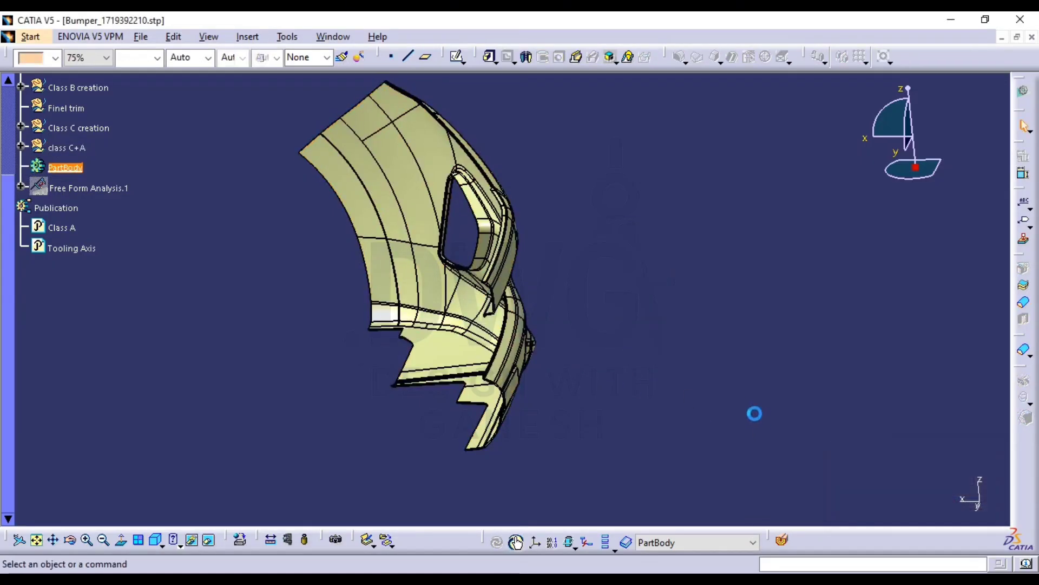
# Return to the surface design workbench and check Trim.14 for a free edge around the window opening with the Boundary command
pyautogui.moveTo(605, 324); pyautogui.dragTo(852, 326, button='middle')
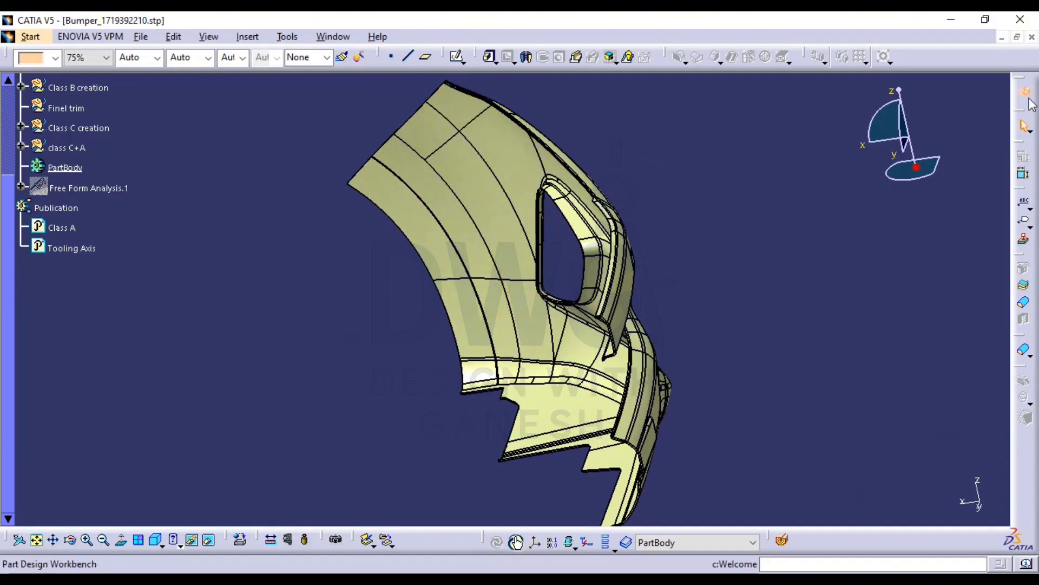
pyautogui.click(1024, 96)
pyautogui.click(848, 370)
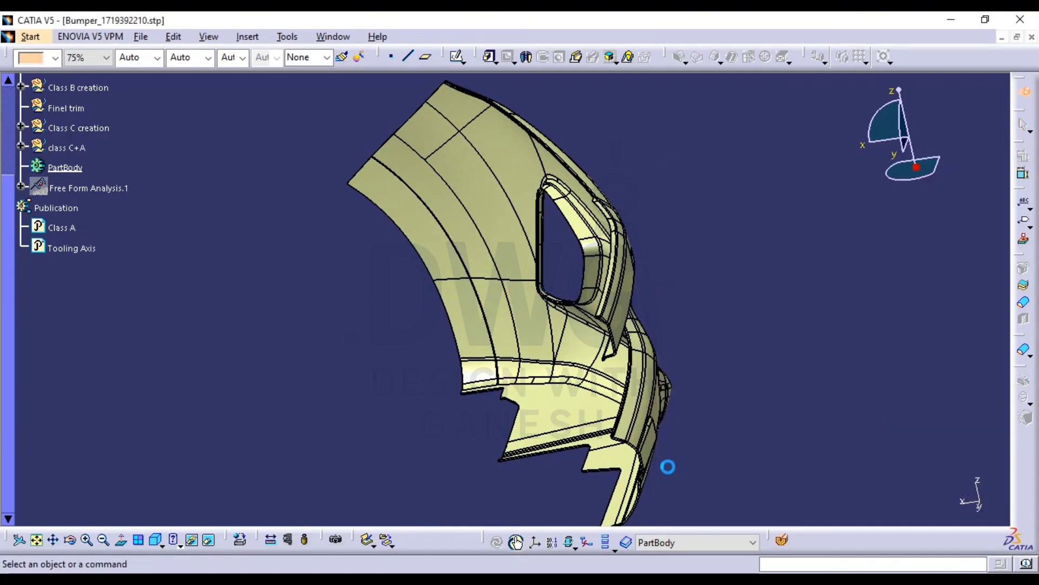
pyautogui.click(737, 58)
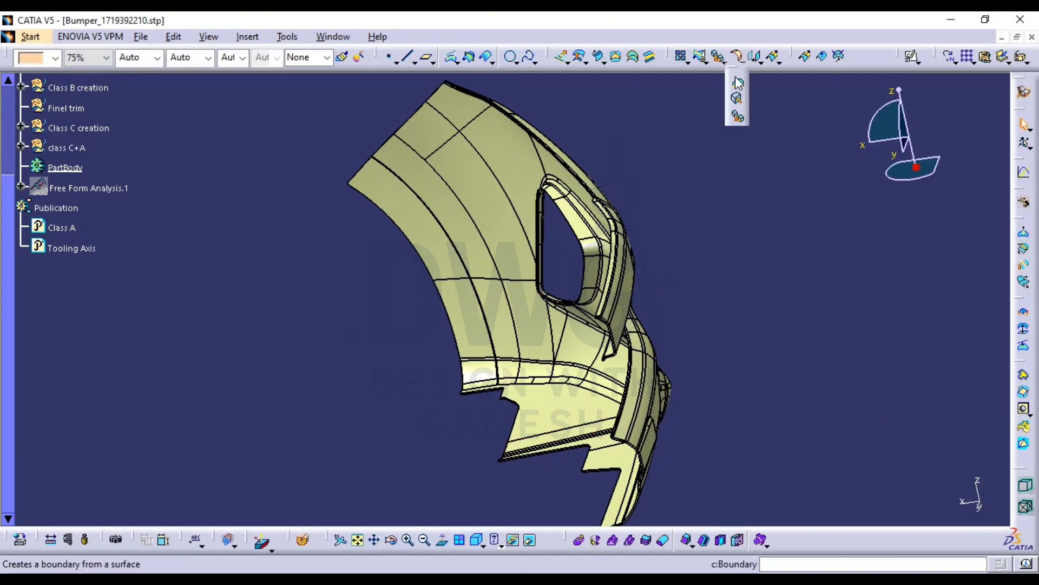
pyautogui.click(737, 83)
pyautogui.click(542, 201)
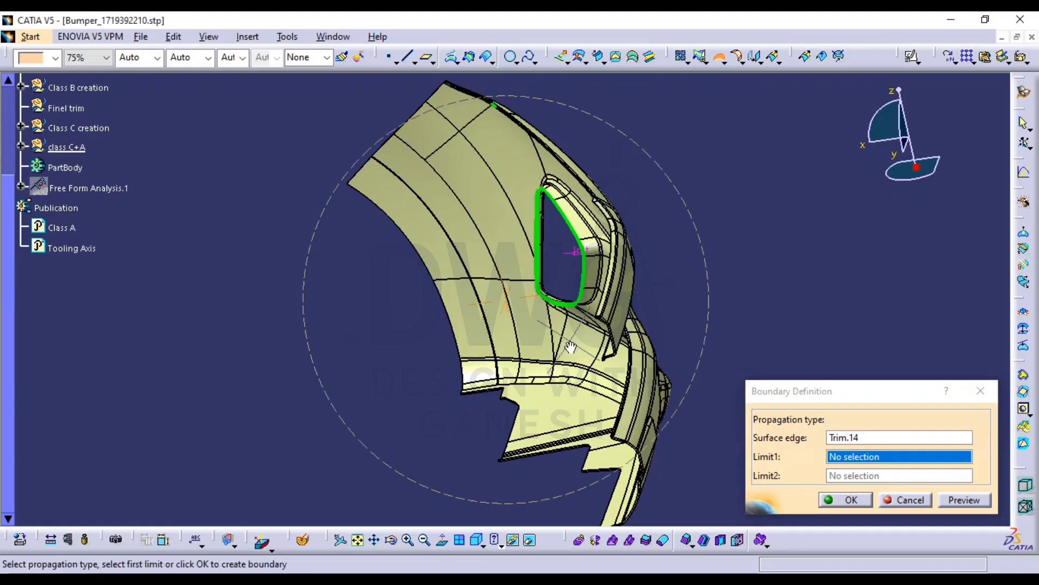
pyautogui.moveTo(572, 347); pyautogui.dragTo(652, 300, button='middle')
pyautogui.moveTo(479, 314); pyautogui.dragTo(498, 268, button='middle')
pyautogui.moveTo(520, 385); pyautogui.dragTo(544, 323, button='middle')
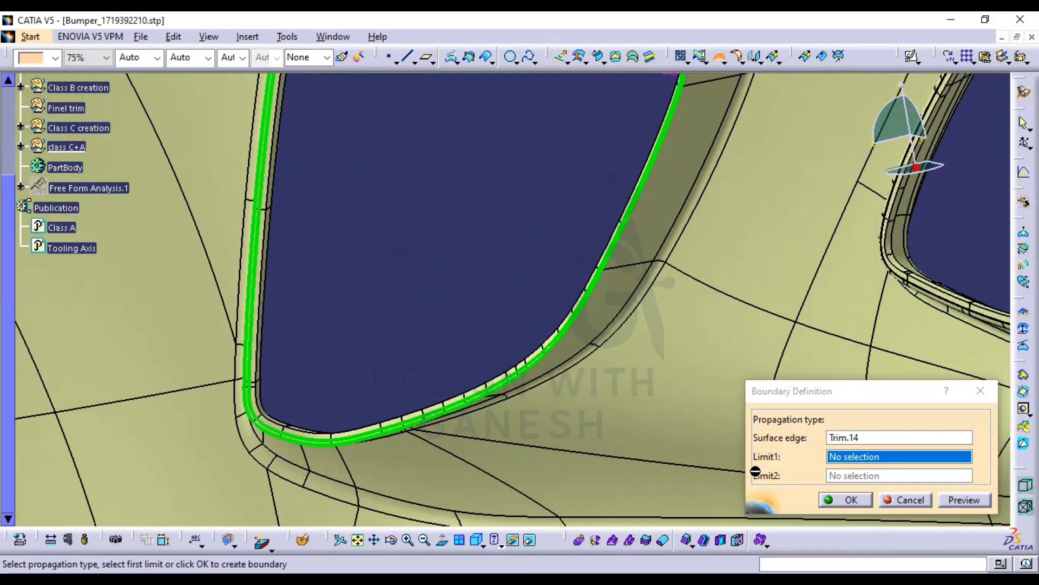
pyautogui.click(892, 500)
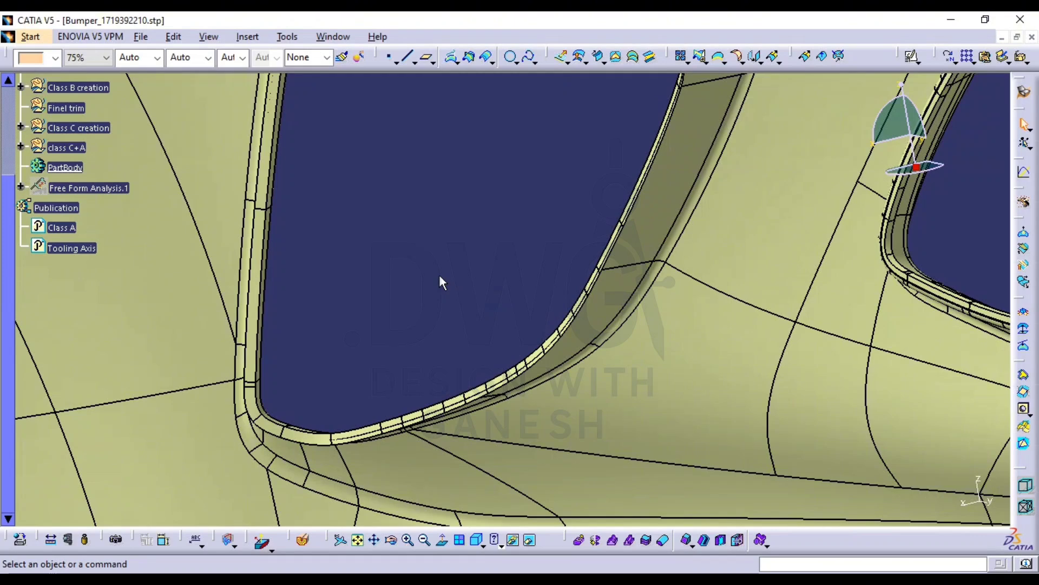
# Delete Trim.14 from the class C+A set
pyautogui.moveTo(544, 331); pyautogui.dragTo(656, 374, button='middle')
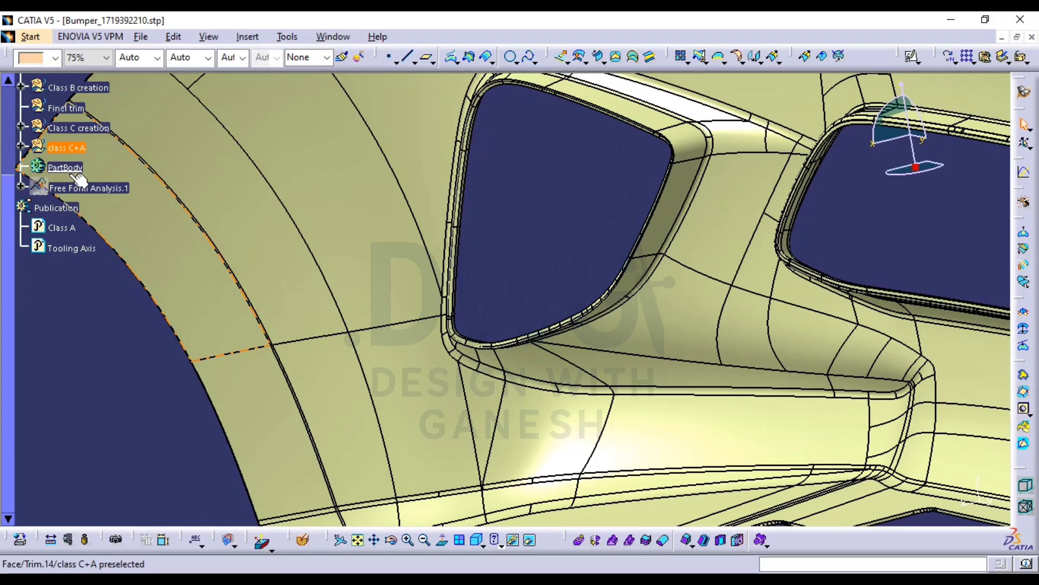
pyautogui.click(21, 147)
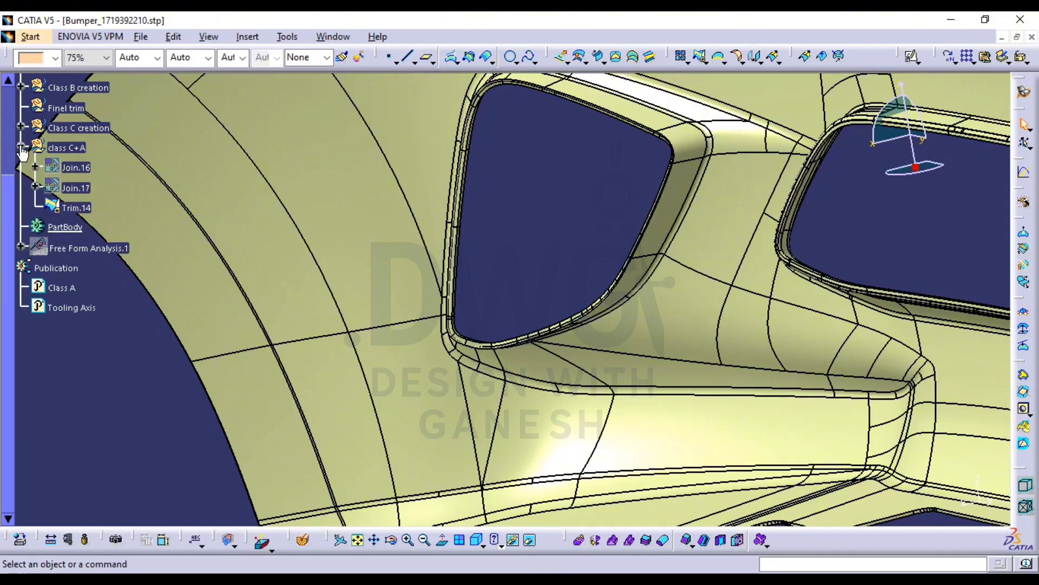
pyautogui.click(81, 209)
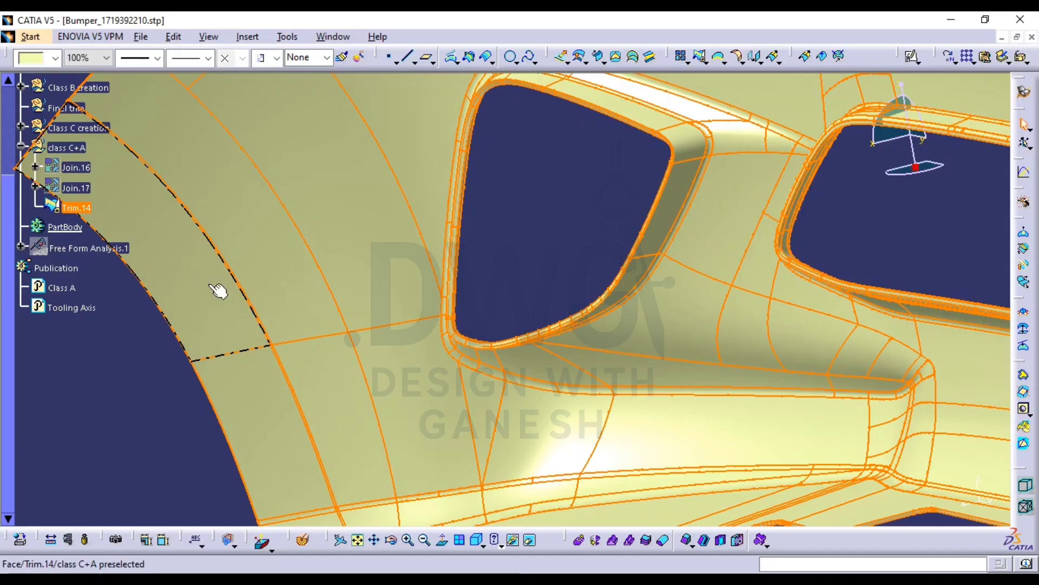
pyautogui.press('Delete')
pyautogui.press('Return')
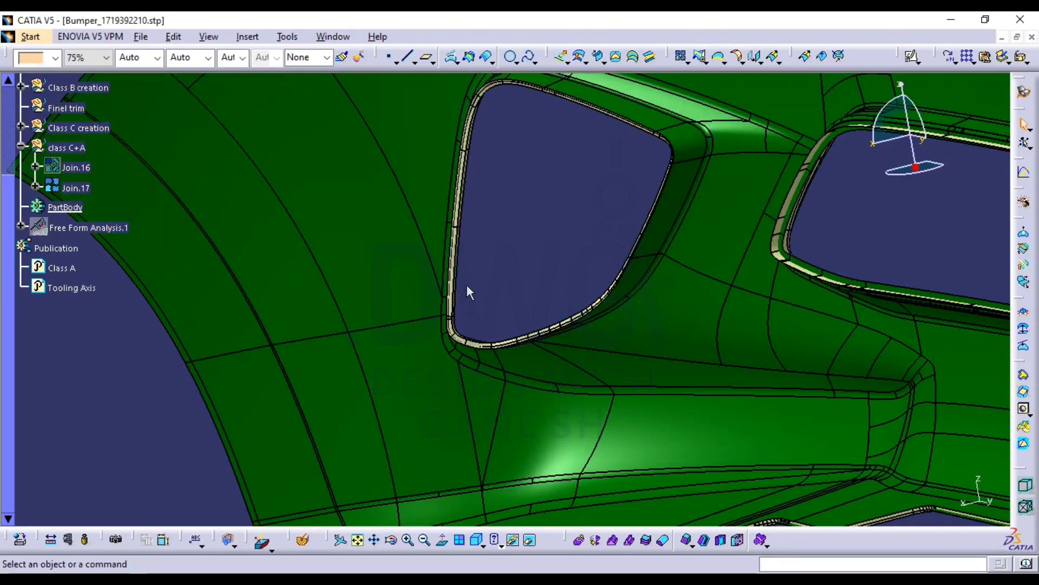
# Try trimming Join.11 with Join.17 again and inspect how the surfaces meet at the window opening's rim
pyautogui.moveTo(469, 288); pyautogui.dragTo(348, 362, button='middle')
pyautogui.moveTo(524, 327); pyautogui.dragTo(514, 298, button='middle')
pyautogui.moveTo(453, 318); pyautogui.dragTo(388, 328, button='middle')
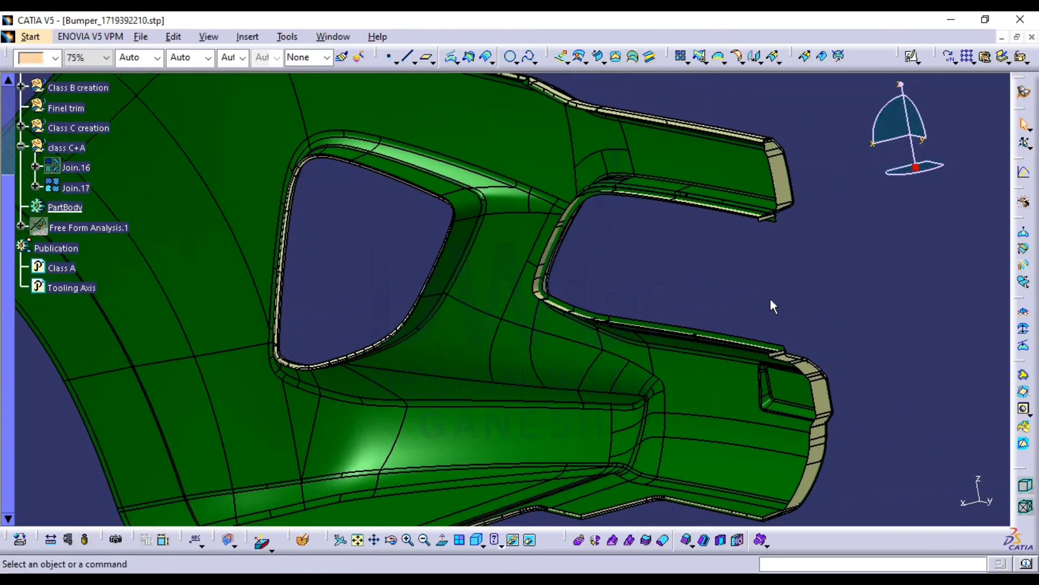
pyautogui.click(701, 57)
pyautogui.moveTo(586, 293); pyautogui.dragTo(479, 318, button='middle')
pyautogui.click(442, 235)
pyautogui.moveTo(522, 285); pyautogui.dragTo(192, 298, button='middle')
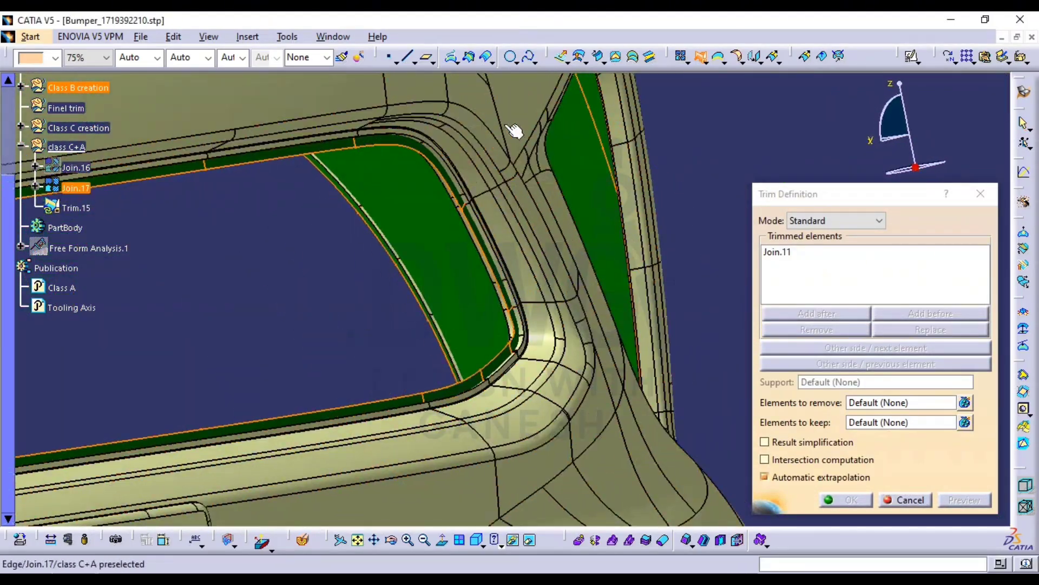
pyautogui.click(513, 101)
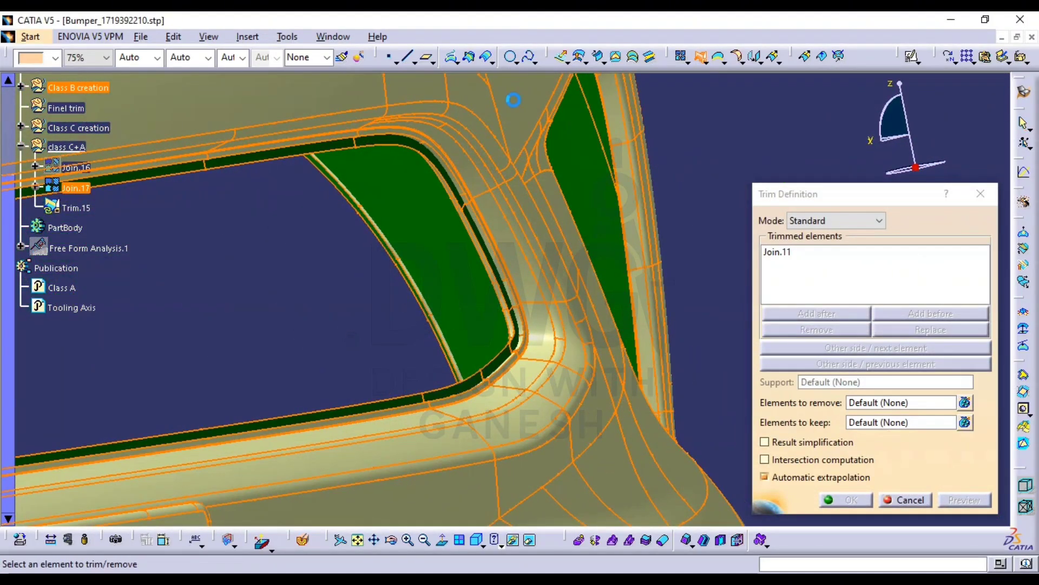
pyautogui.click(616, 265)
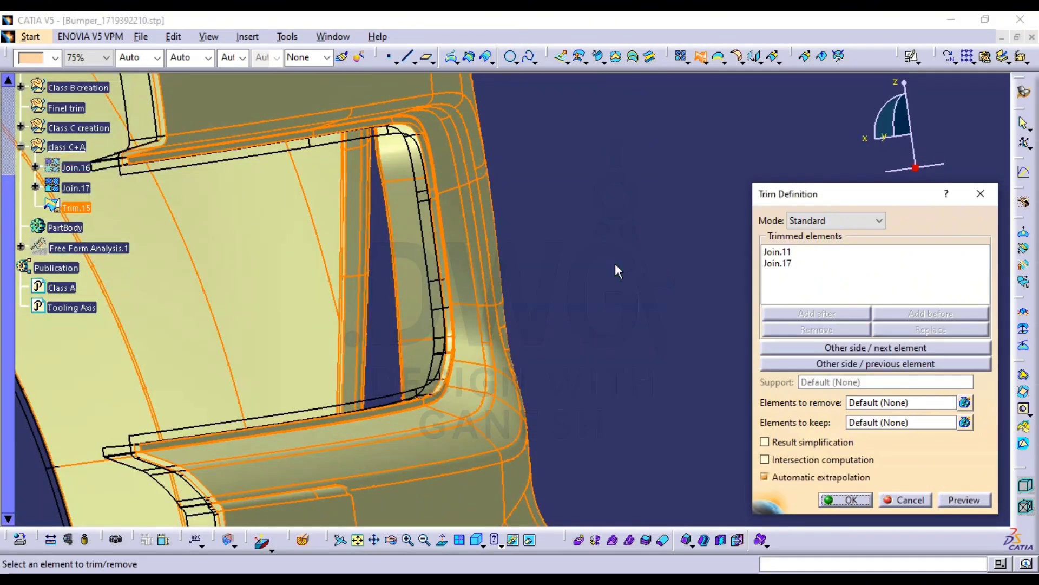
pyautogui.moveTo(275, 272); pyautogui.dragTo(720, 375, button='middle')
pyautogui.moveTo(373, 252); pyautogui.dragTo(633, 358, button='middle')
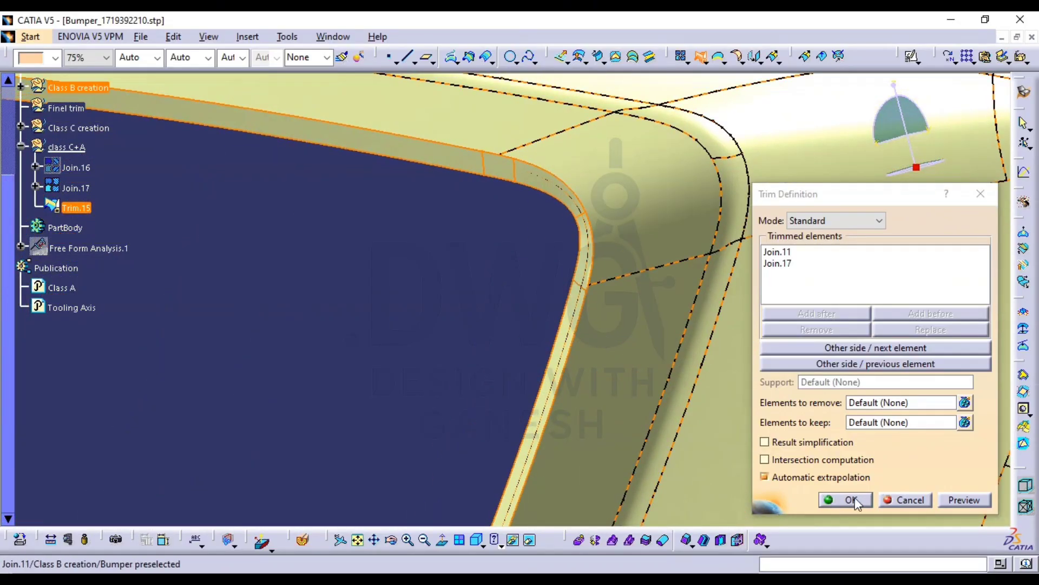
pyautogui.click(901, 499)
# Inspect the rim of the window opening and hide the class C+A set, leaving the class B surface displayed
pyautogui.moveTo(555, 397); pyautogui.dragTo(452, 361, button='middle')
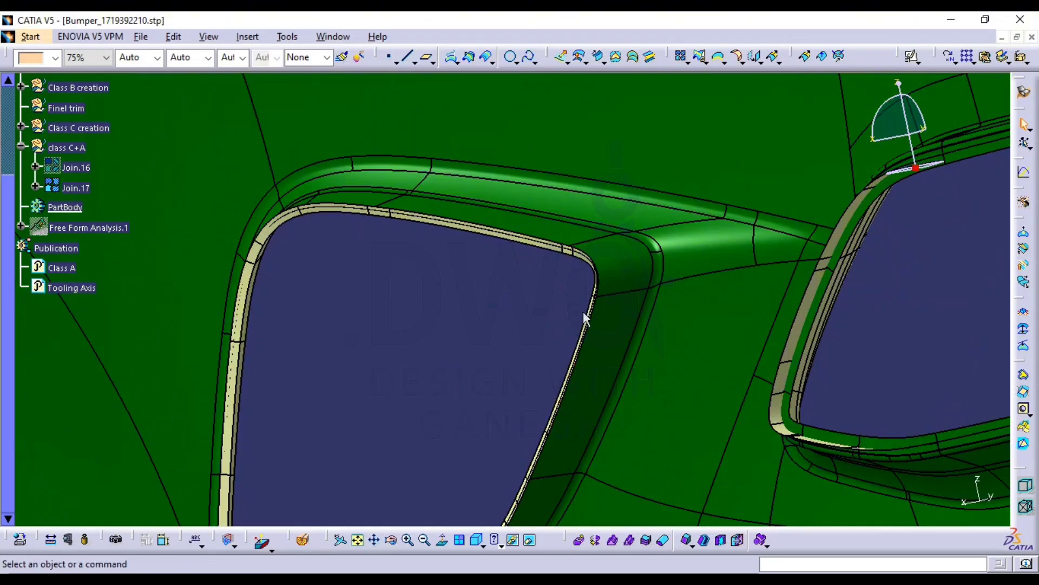
pyautogui.moveTo(583, 312); pyautogui.dragTo(614, 271, button='middle')
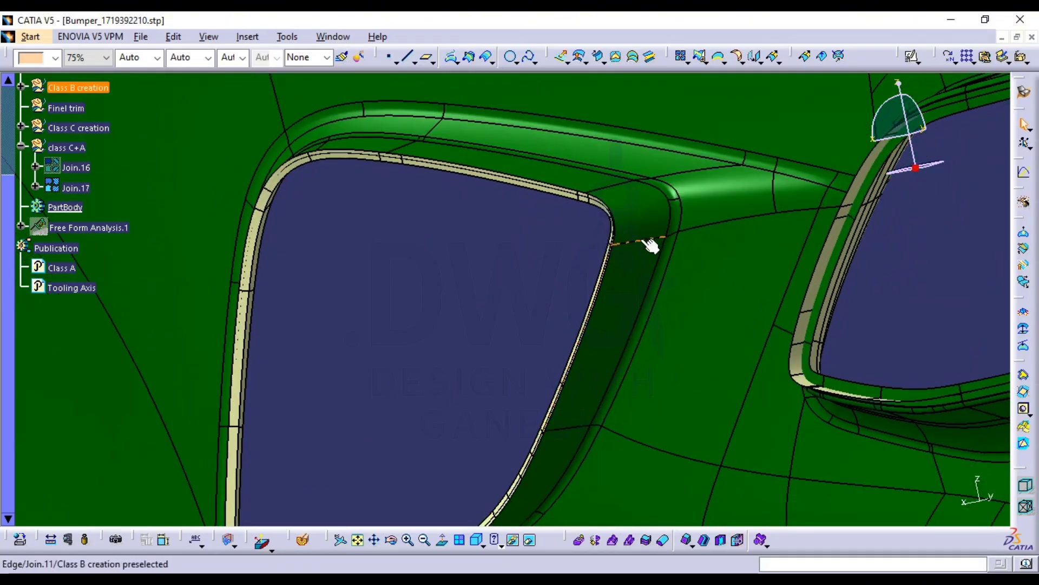
pyautogui.moveTo(278, 308); pyautogui.dragTo(458, 368, button='middle')
pyautogui.moveTo(542, 333); pyautogui.dragTo(473, 323, button='middle')
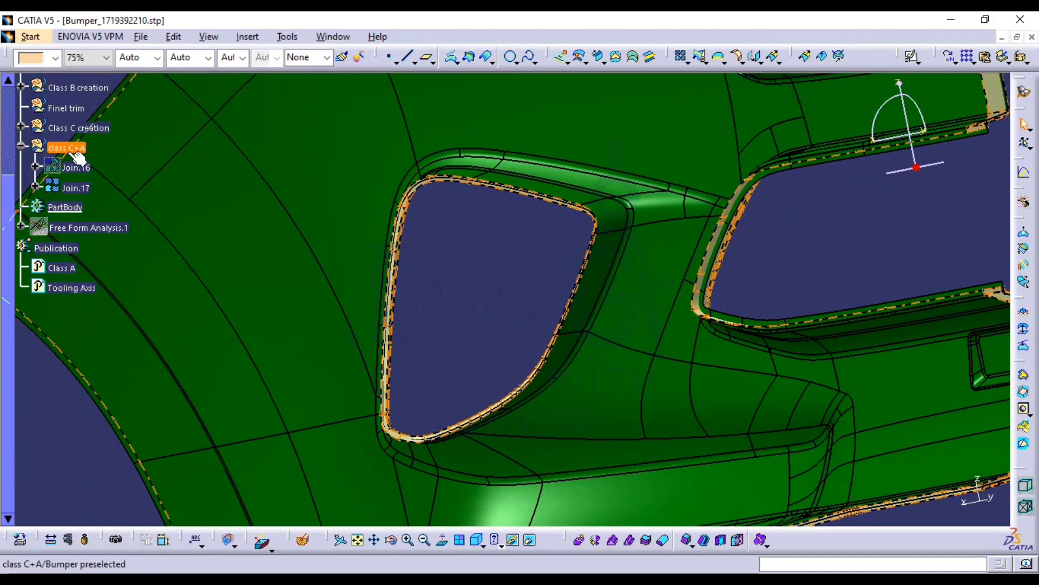
pyautogui.click(59, 153)
pyautogui.press('space')
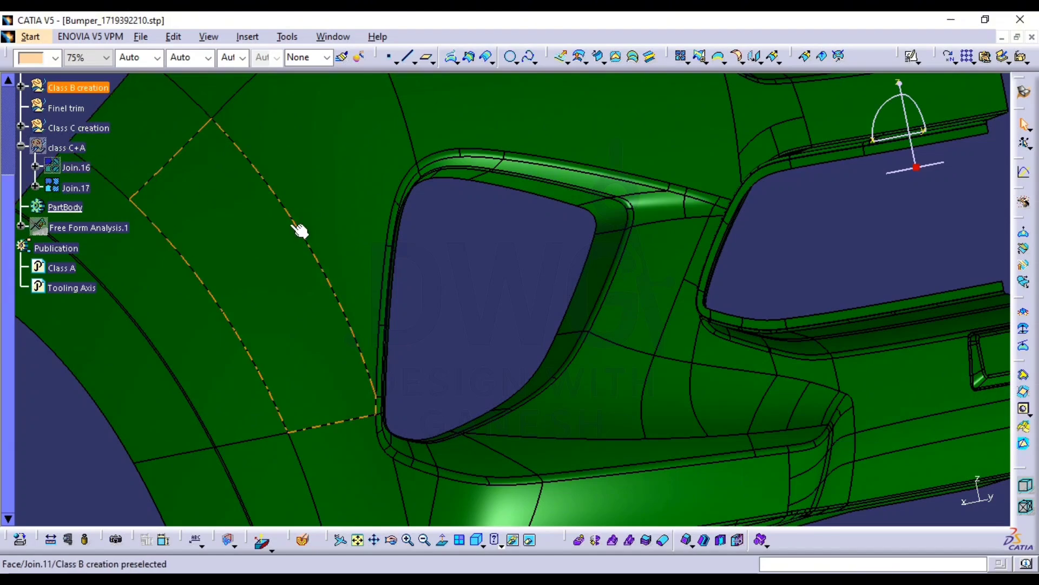
# Make the Class B creation set the in-work object and expand its contents in the tree
pyautogui.click(79, 87)
pyautogui.rightClick(87, 87)
pyautogui.click(147, 156)
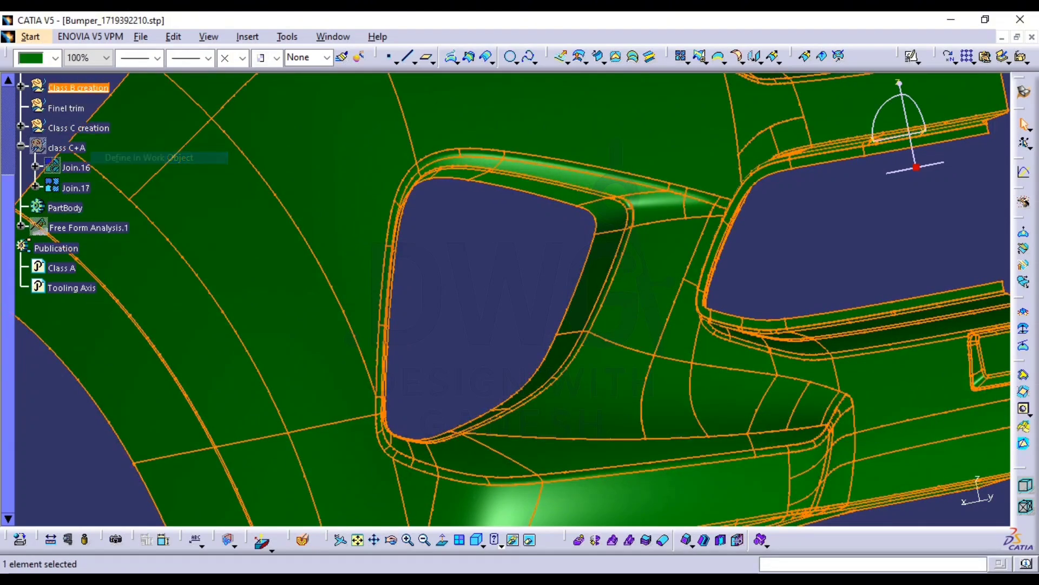
pyautogui.click(23, 87)
pyautogui.scroll(-6, 49, 364)
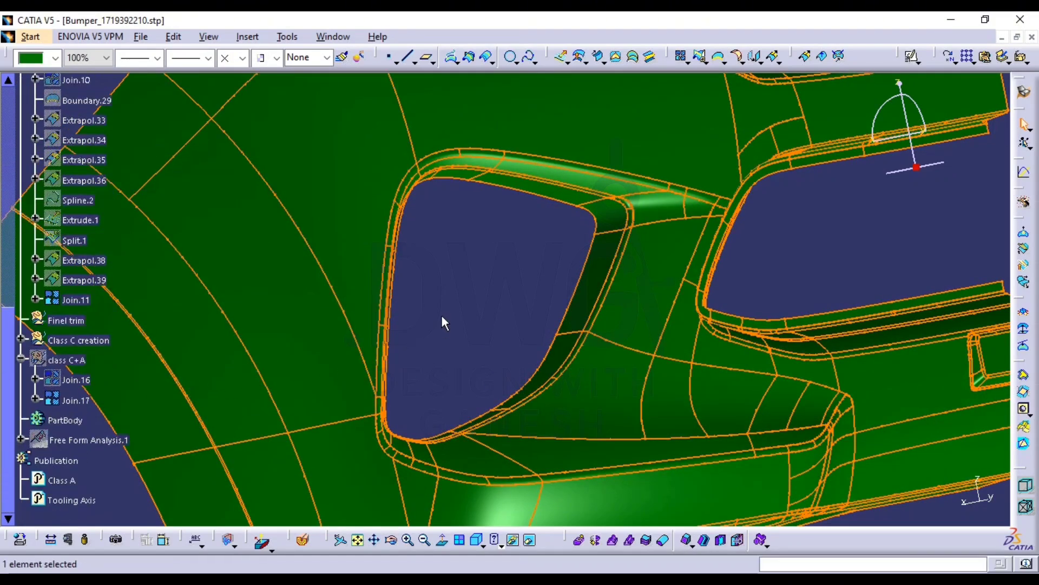
# Create a boundary curve with point continuity along Join.11's free edge around the triangular window opening
pyautogui.keyDown('ctrl'); pyautogui.moveTo(442, 316); pyautogui.dragTo(457, 304, button='middle'); pyautogui.keyUp('ctrl')
pyautogui.click(457, 311)
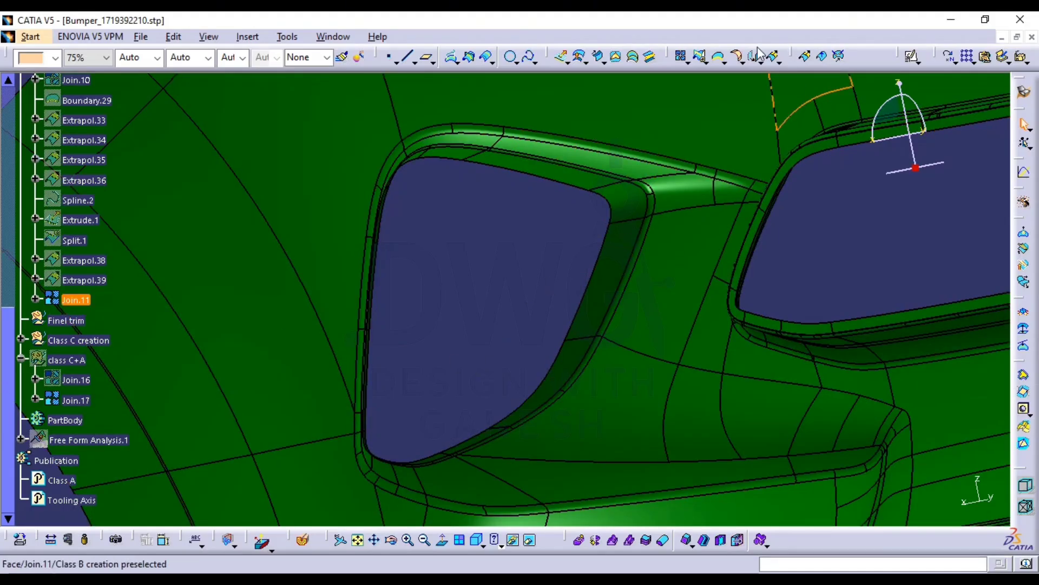
pyautogui.click(721, 63)
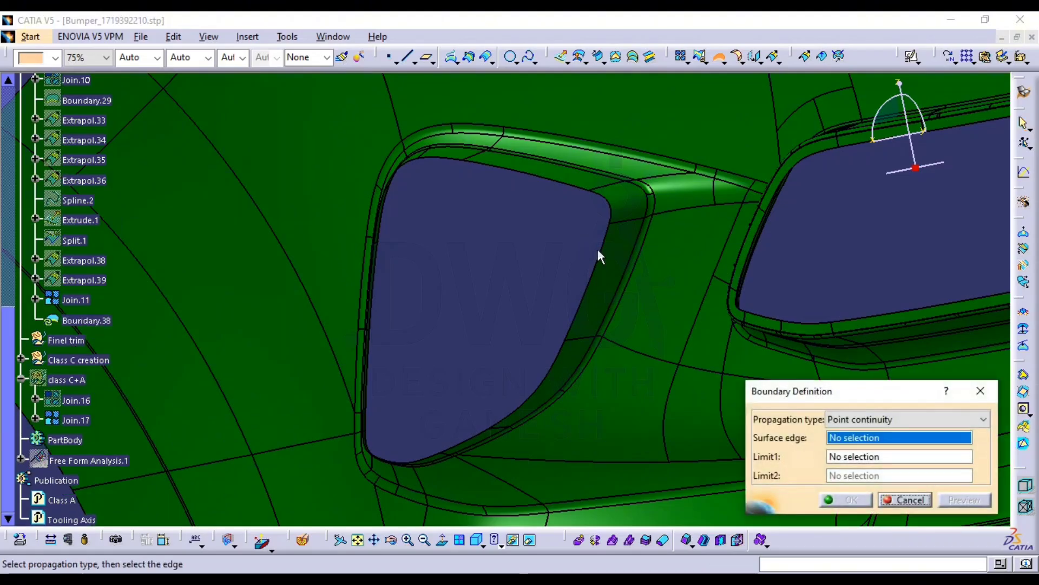
pyautogui.click(587, 378)
pyautogui.click(843, 500)
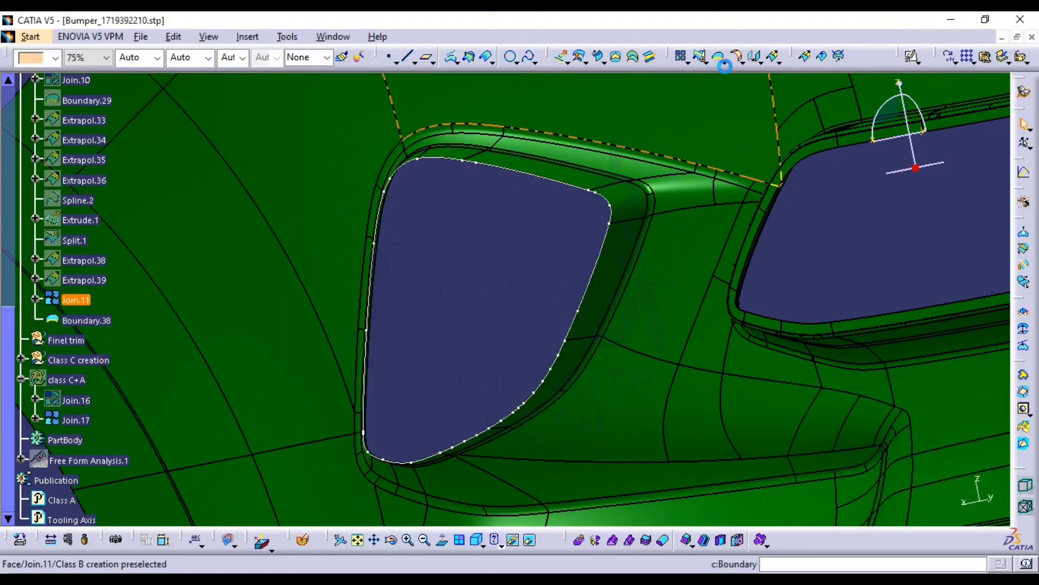
# Extrapolate Join.11 by 9 mm from the window boundary with curvature continuity, and hide the boundary curve
pyautogui.click(774, 56)
pyautogui.click(591, 271)
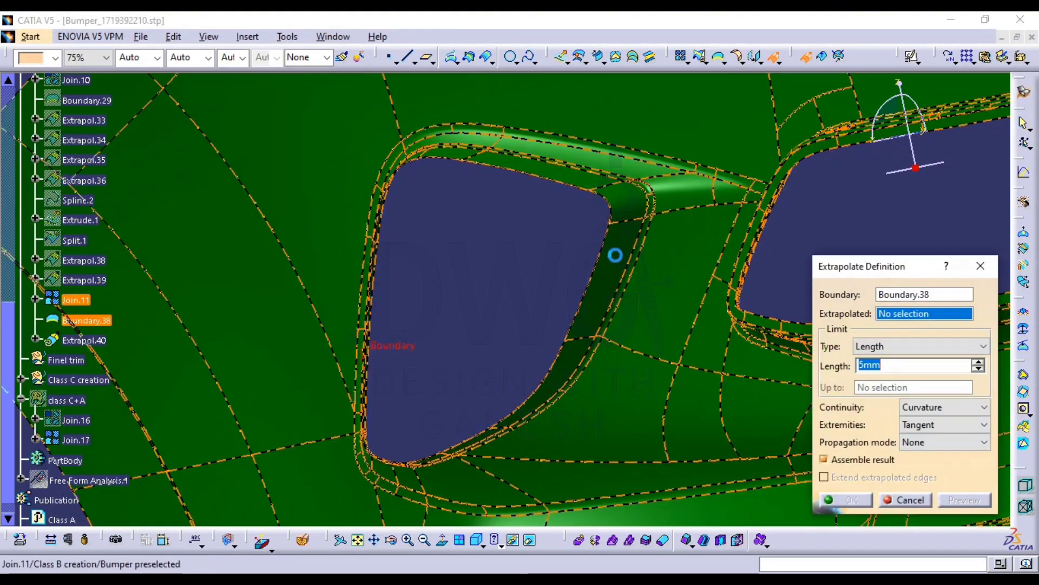
pyautogui.click(617, 250)
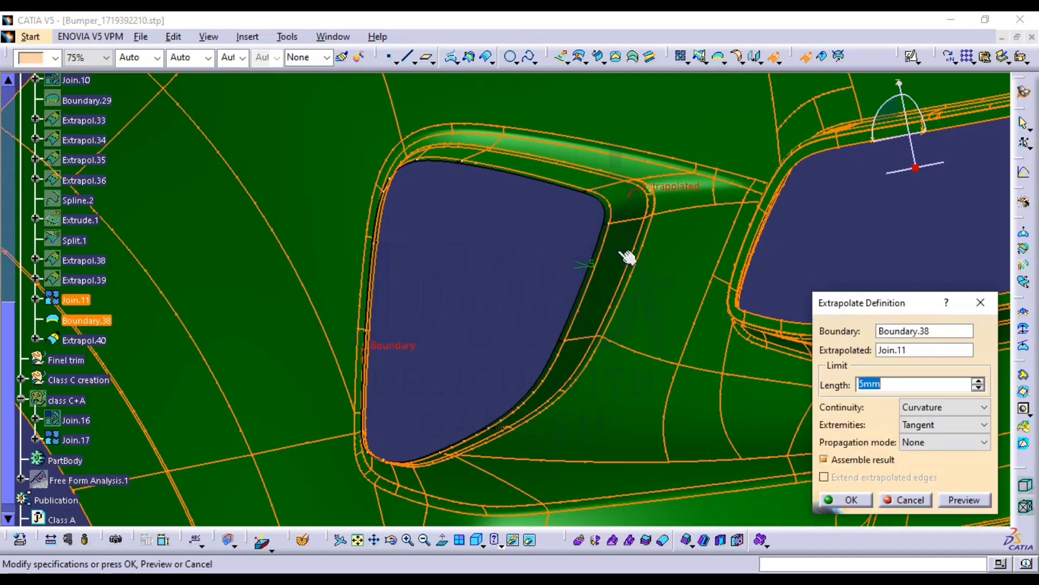
pyautogui.click(978, 381)
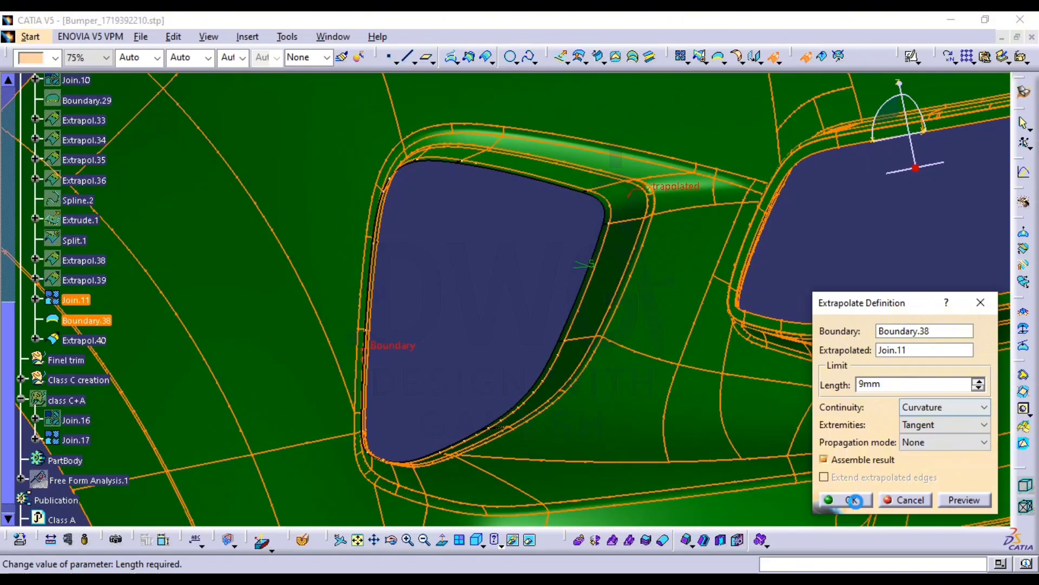
pyautogui.click(852, 500)
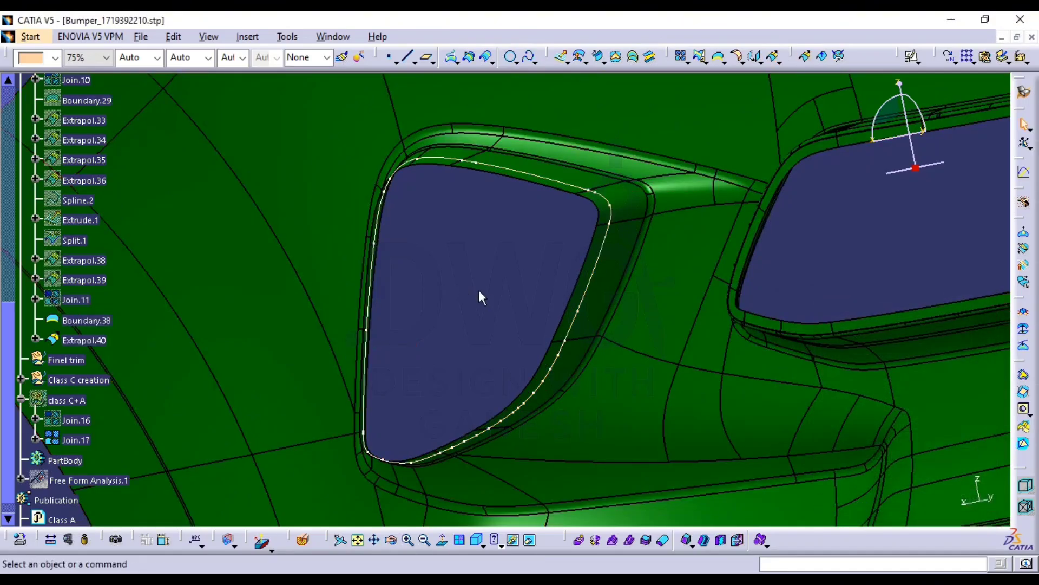
pyautogui.click(592, 278)
pyautogui.press('space')
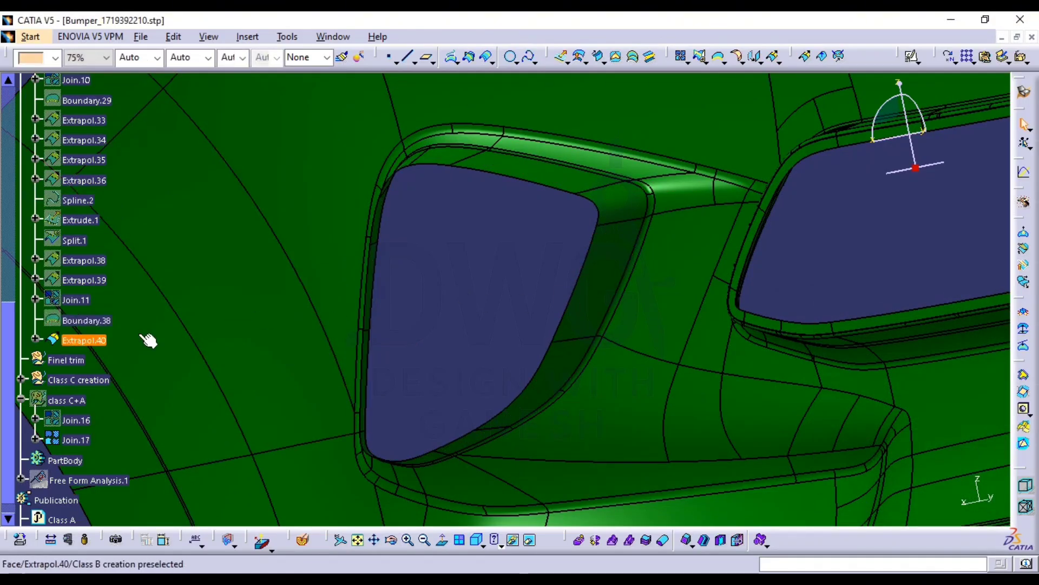
# Show the class C+A set again and inspect how it crosses the extrapolated class B surface around the window opening
pyautogui.click(74, 402)
pyautogui.press('space')
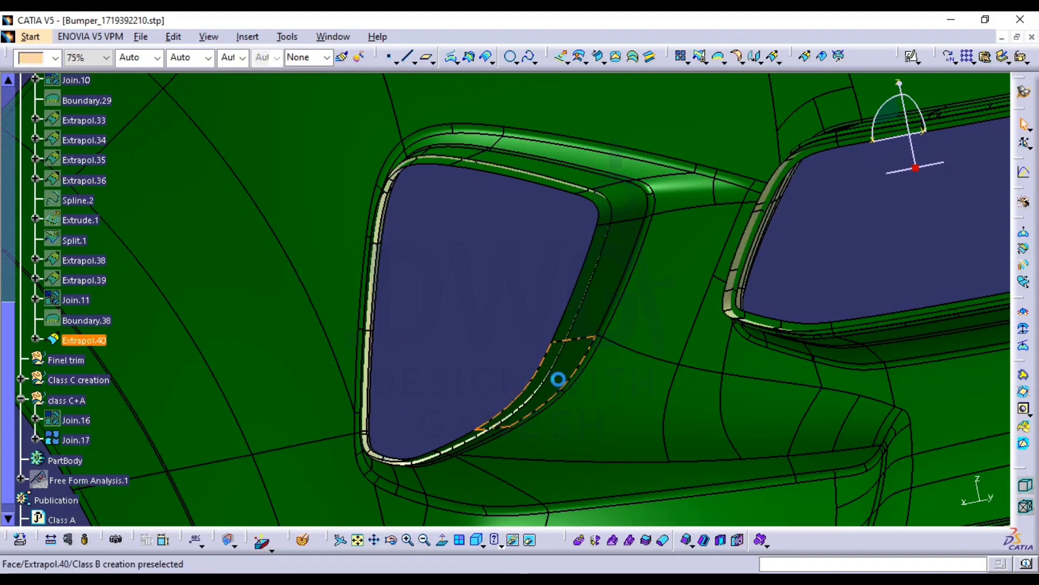
pyautogui.moveTo(560, 378); pyautogui.dragTo(558, 310, button='middle')
pyautogui.moveTo(622, 304); pyautogui.dragTo(631, 184, button='middle')
pyautogui.moveTo(585, 339); pyautogui.dragTo(444, 523, button='middle')
pyautogui.moveTo(692, 348); pyautogui.dragTo(708, 294, button='middle')
pyautogui.moveTo(648, 345); pyautogui.dragTo(619, 399, button='middle')
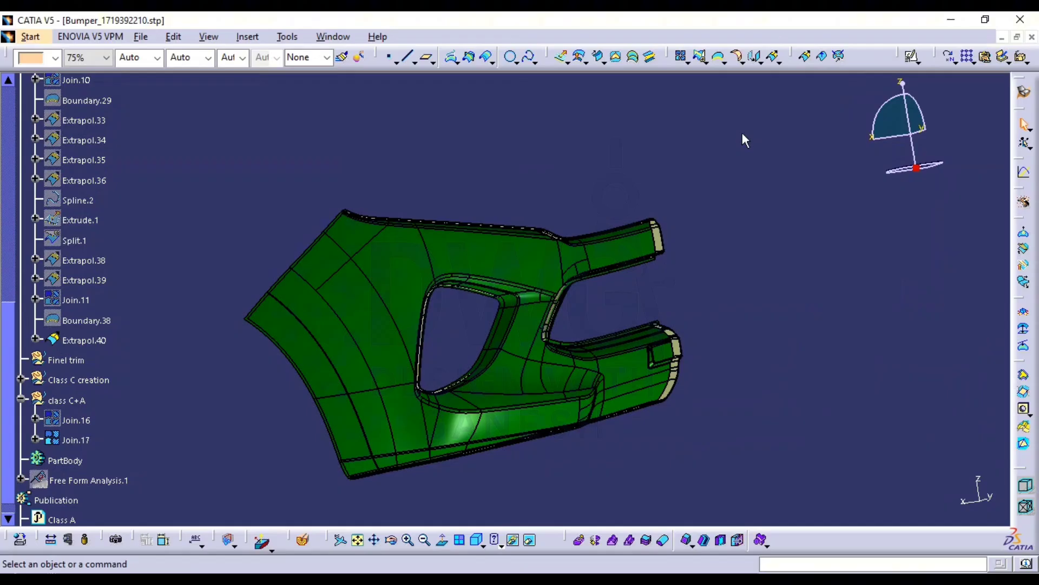
pyautogui.click(700, 56)
pyautogui.click(545, 255)
pyautogui.moveTo(385, 285); pyautogui.dragTo(550, 334, button='middle')
pyautogui.press('Escape')
# Make the Finel trim set the in-work object and trim Extrapol.40 with Join.17 in Standard mode
pyautogui.rightClick(54, 362)
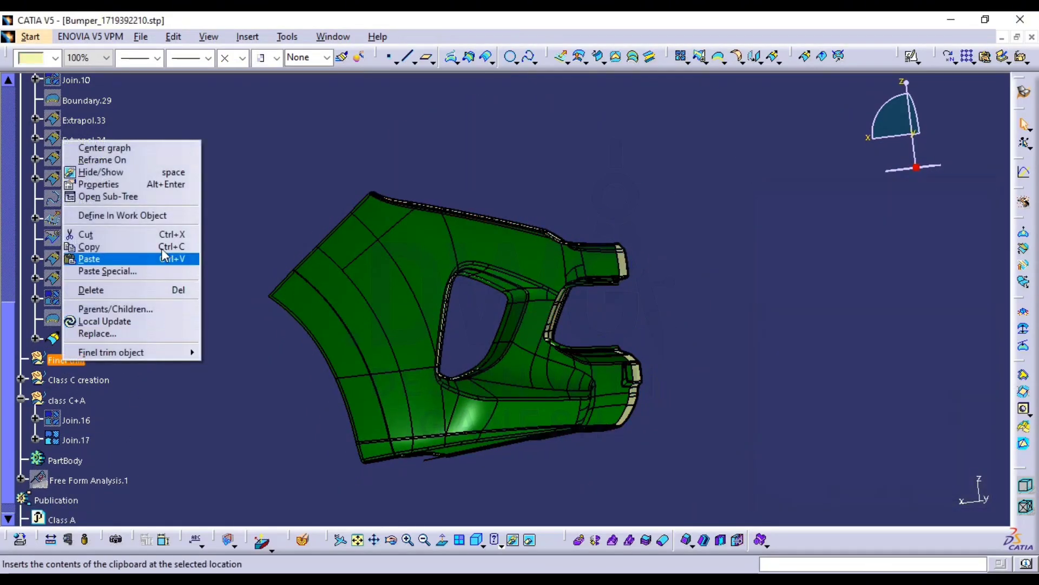
pyautogui.click(172, 213)
pyautogui.click(699, 56)
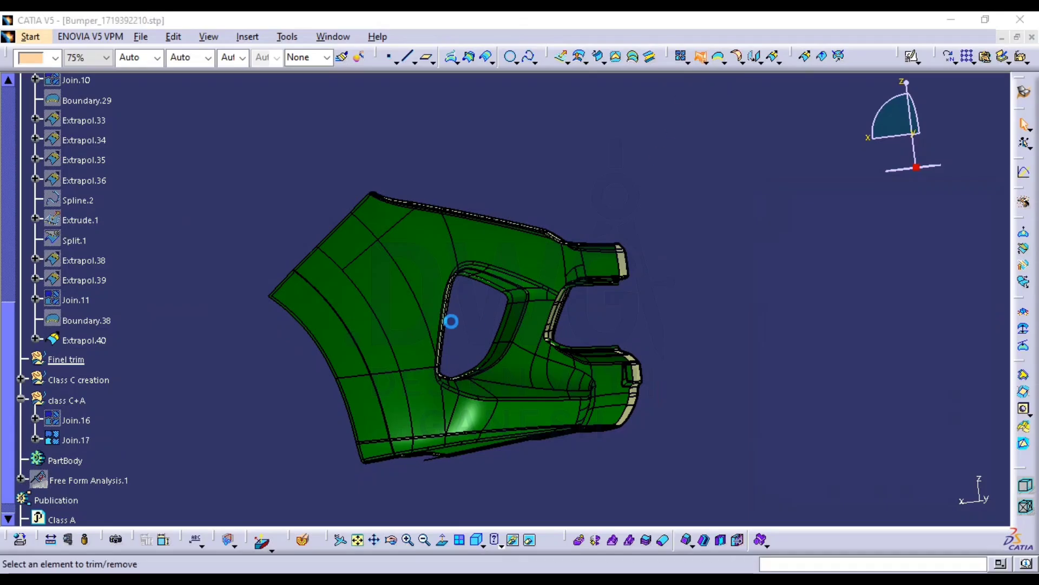
pyautogui.click(453, 320)
pyautogui.moveTo(636, 304); pyautogui.dragTo(603, 262, button='middle')
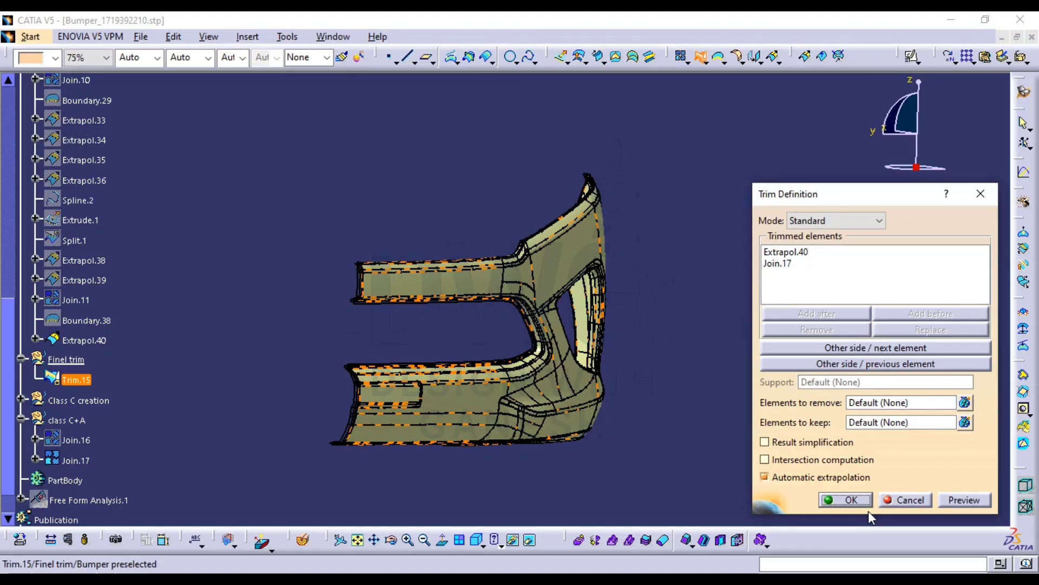
pyautogui.click(849, 500)
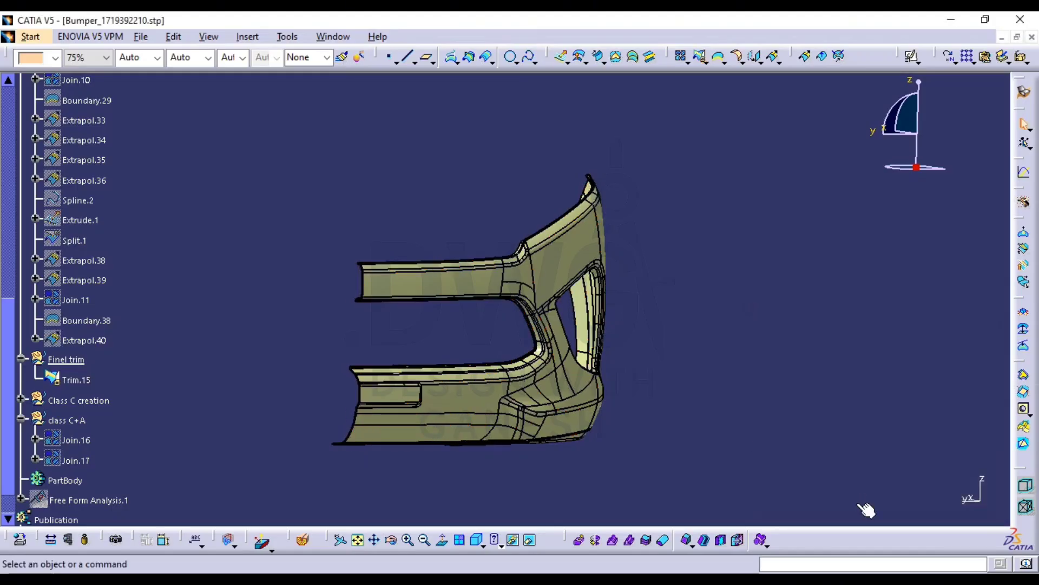
# Check Trim.15 for remaining free edges with the Boundary command and inspect the flange edge closely
pyautogui.click(720, 56)
pyautogui.click(458, 283)
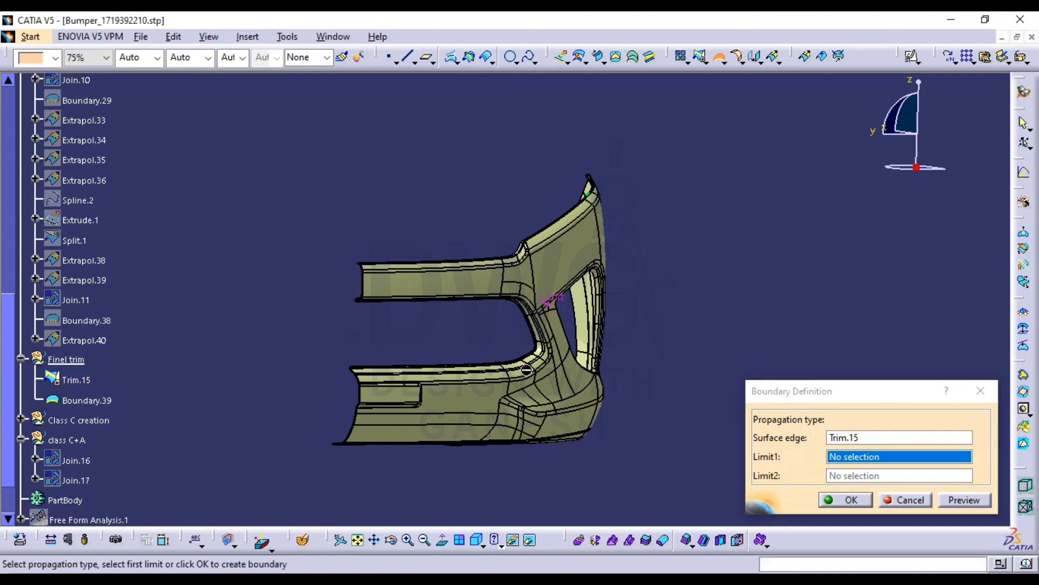
pyautogui.moveTo(526, 370); pyautogui.dragTo(485, 189, button='middle')
pyautogui.moveTo(563, 311); pyautogui.dragTo(659, 311, button='middle')
pyautogui.moveTo(774, 362); pyautogui.dragTo(503, 288, button='middle')
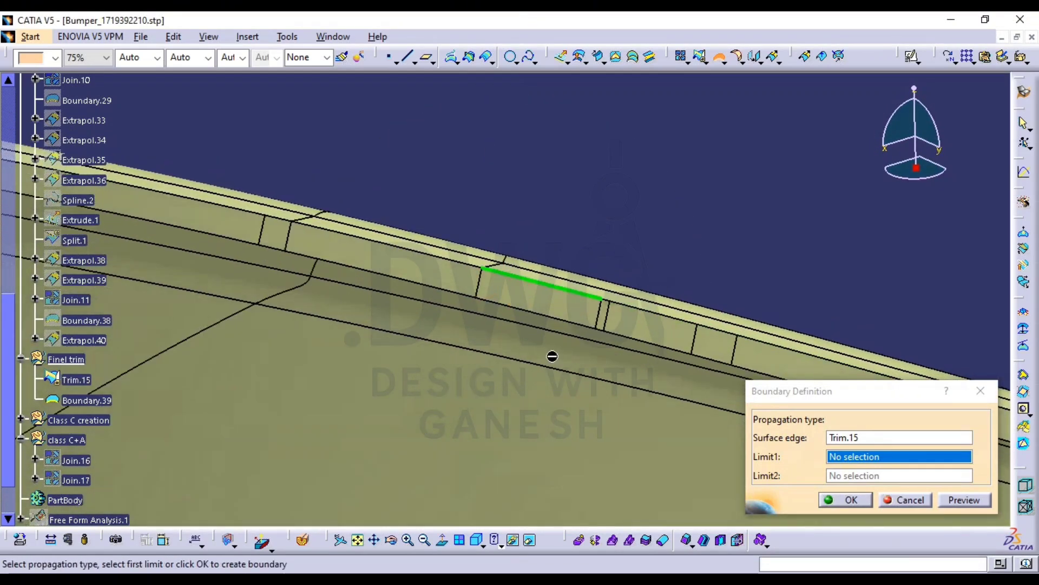
pyautogui.moveTo(552, 356); pyautogui.dragTo(682, 347, button='middle')
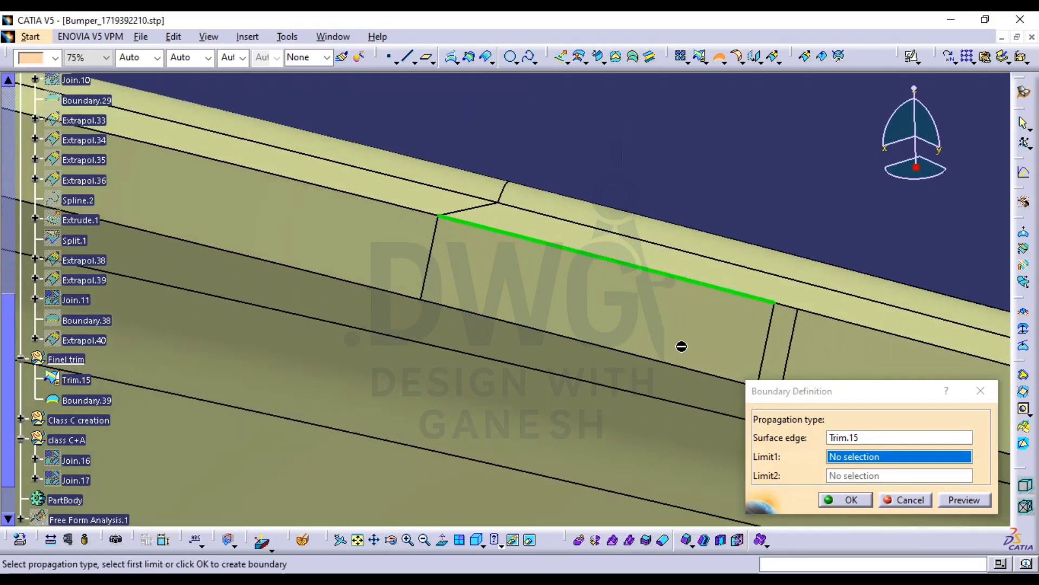
pyautogui.click(903, 501)
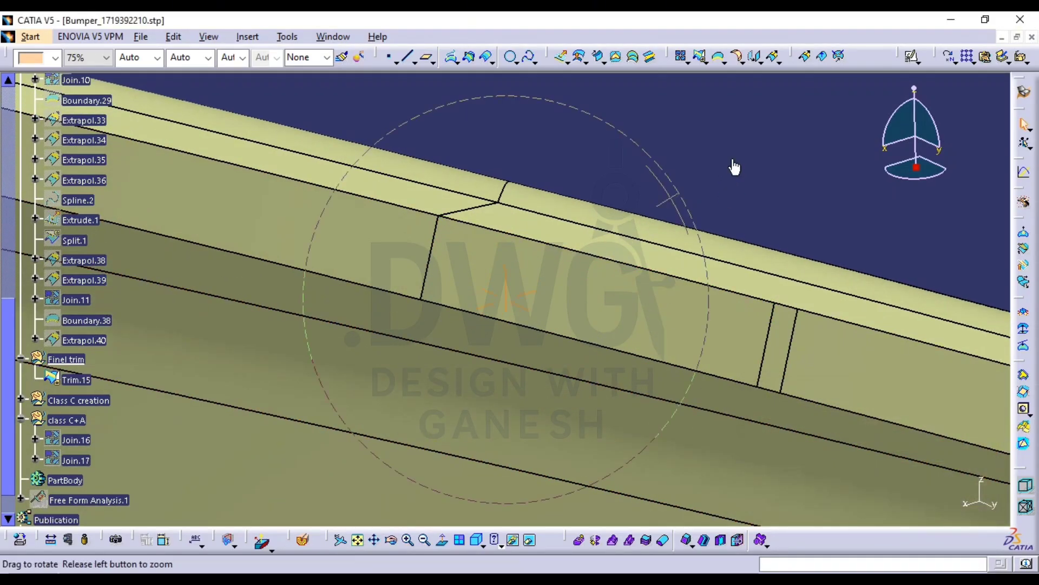
# Collapse the Class B creation and class C+A sets in the tree
pyautogui.moveTo(734, 167); pyautogui.dragTo(265, 364, button='middle')
pyautogui.scroll(6, 55, 219)
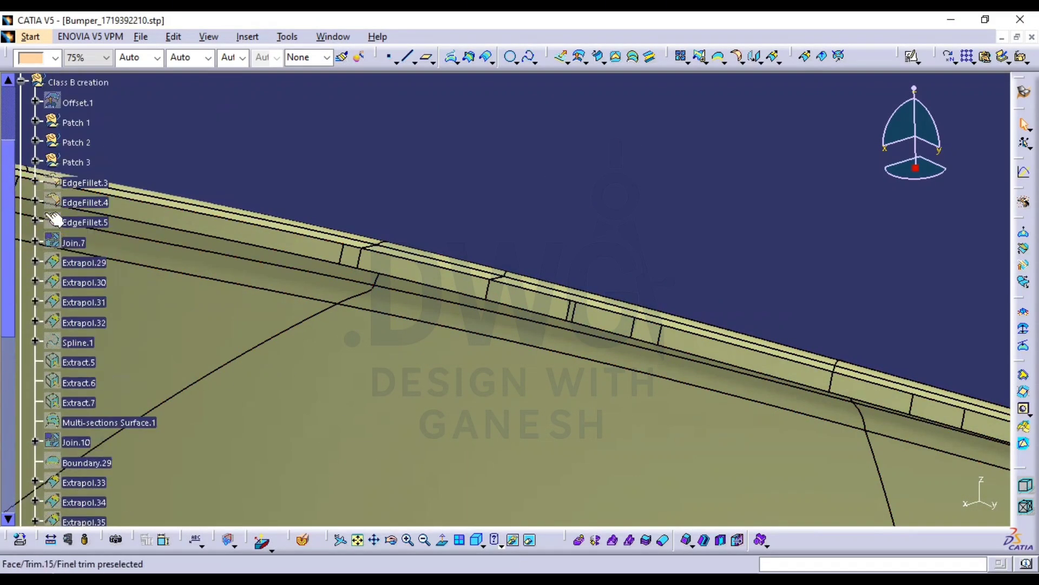
pyautogui.scroll(5, 54, 219)
pyautogui.click(20, 172)
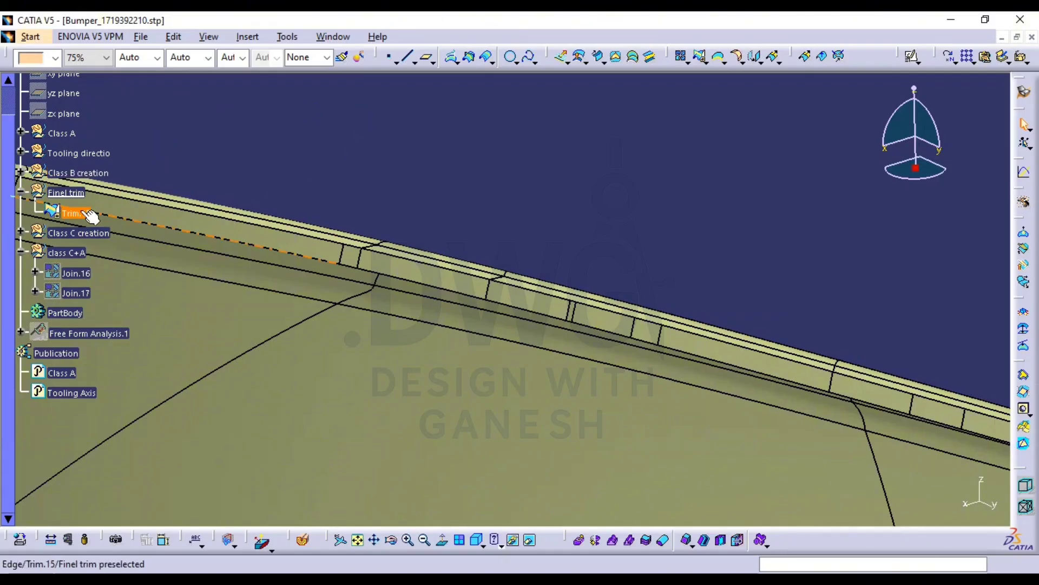
pyautogui.click(21, 253)
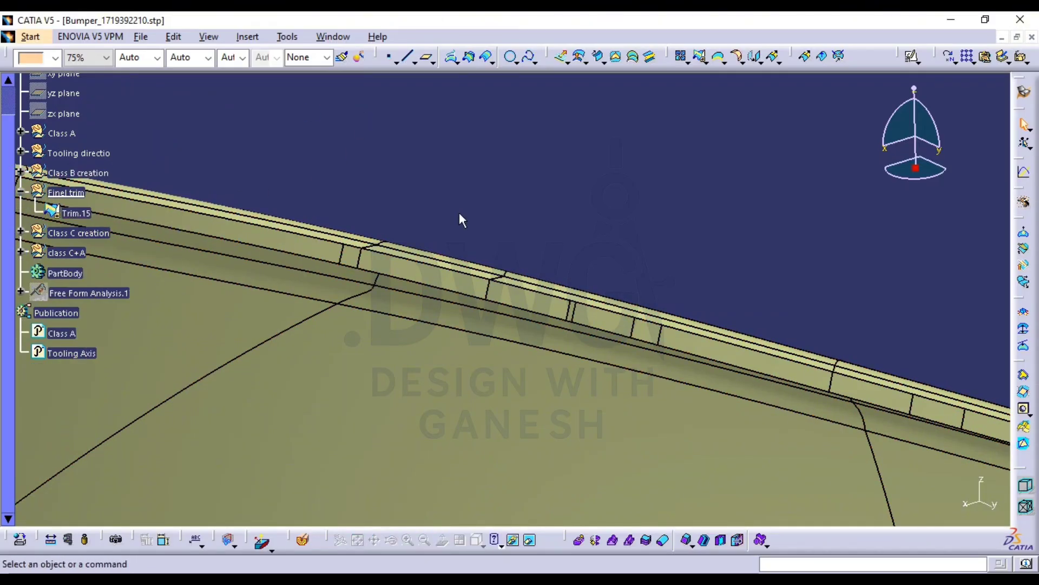
# Join Trim.15 with a merging distance of 0.004 mm to heal the small gap along the flange edge
pyautogui.click(680, 55)
pyautogui.click(449, 289)
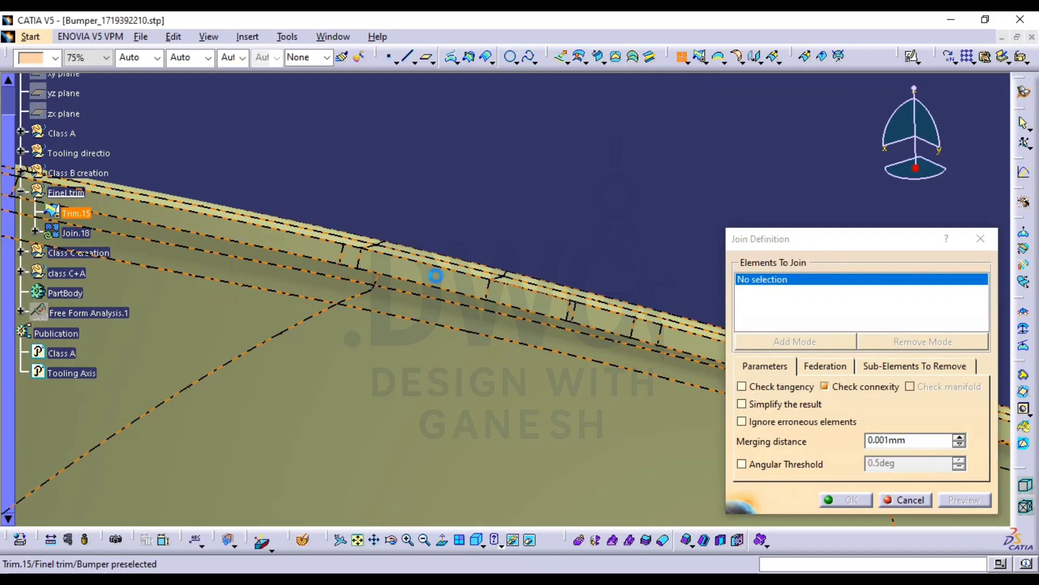
pyautogui.click(940, 501)
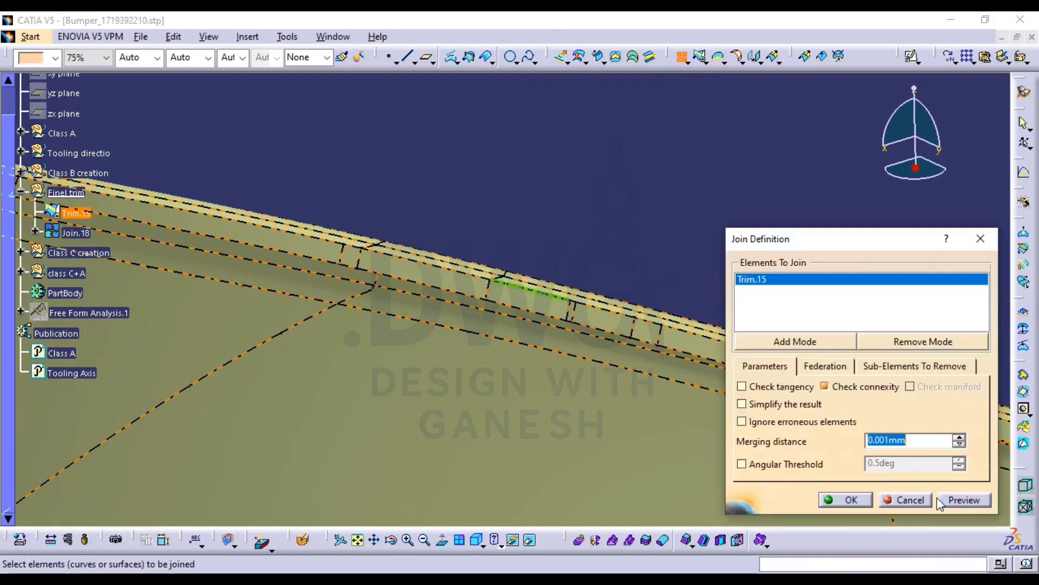
pyautogui.keyDown('ctrl'); pyautogui.moveTo(535, 295); pyautogui.dragTo(359, 276, button='middle'); pyautogui.keyUp('ctrl')
pyautogui.click(959, 439)
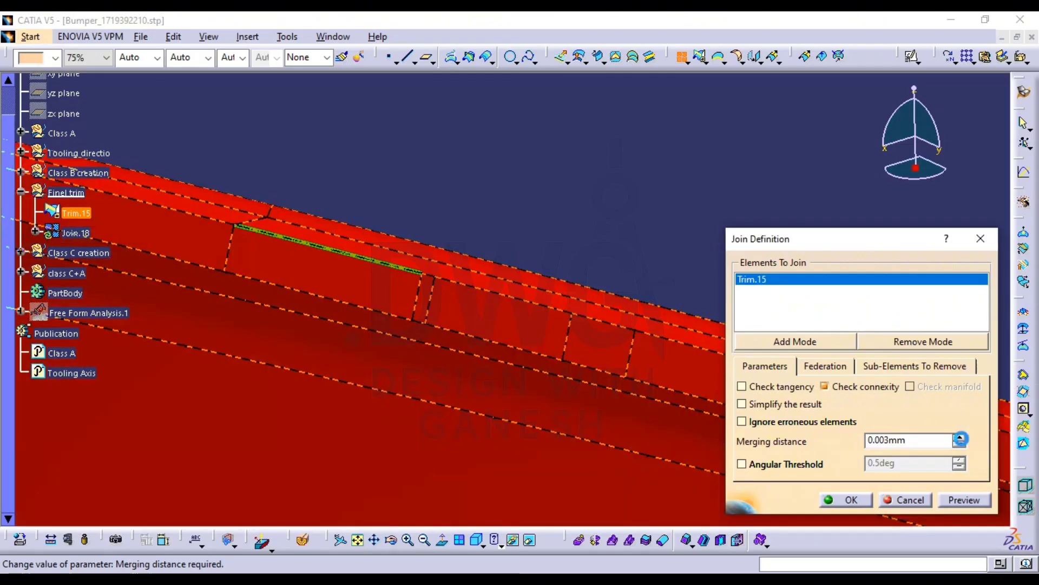
pyautogui.click(962, 501)
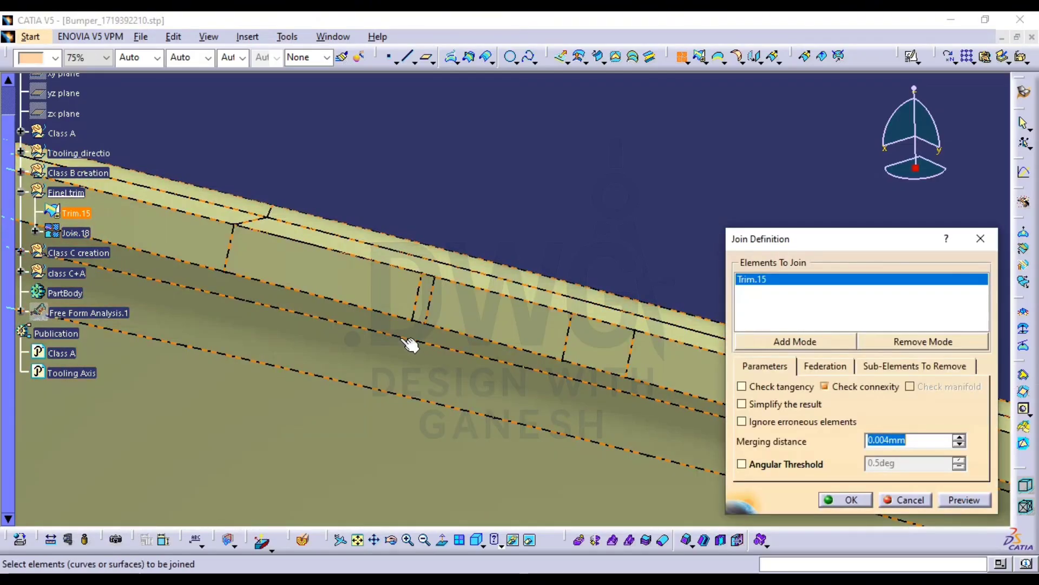
pyautogui.keyDown('ctrl'); pyautogui.moveTo(411, 343); pyautogui.dragTo(314, 378, button='middle'); pyautogui.keyUp('ctrl')
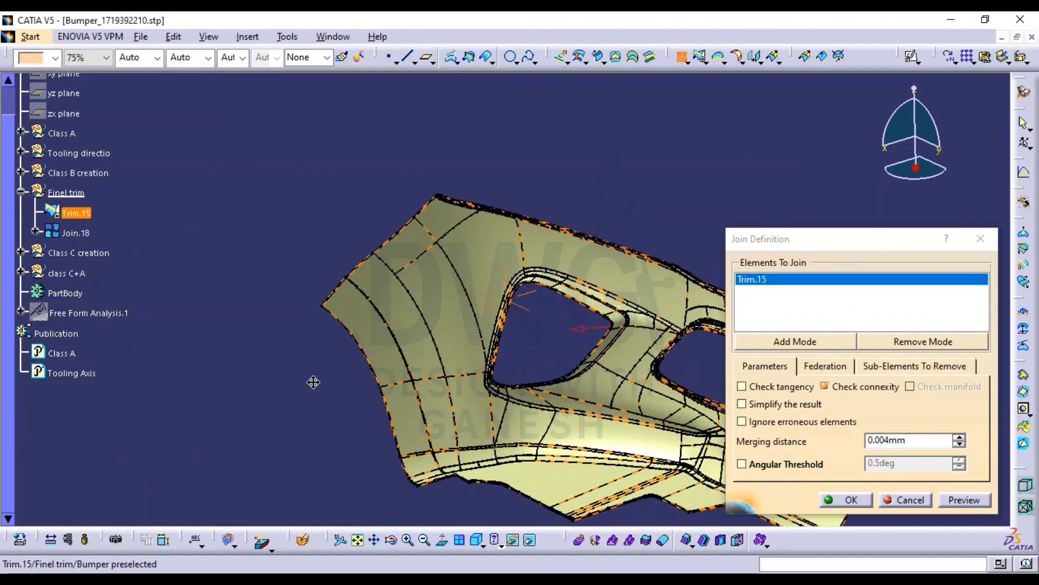
pyautogui.click(846, 500)
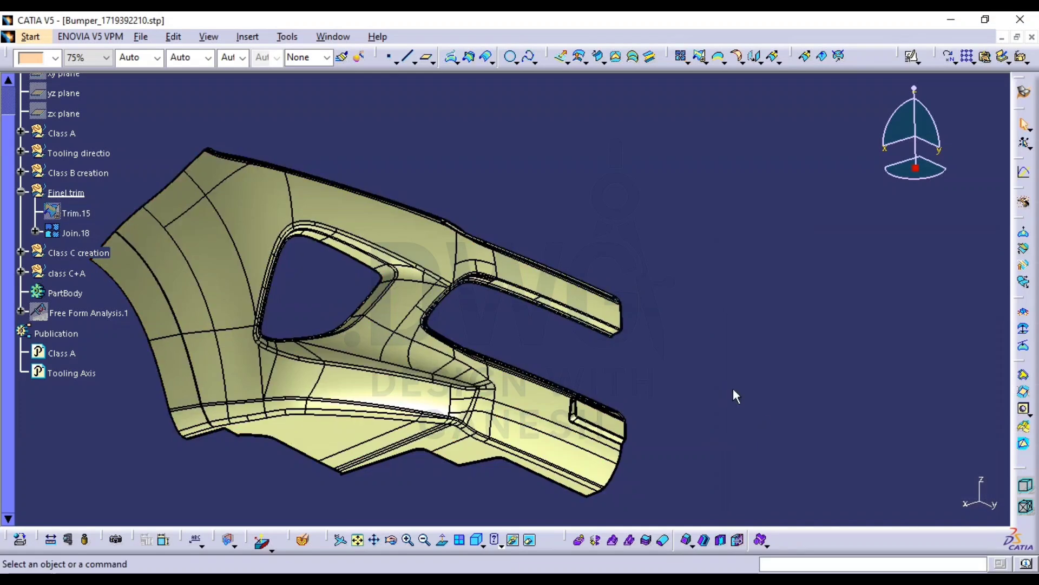
# Check Join.18 for any remaining free edge with the Boundary command
pyautogui.click(707, 61)
pyautogui.click(735, 81)
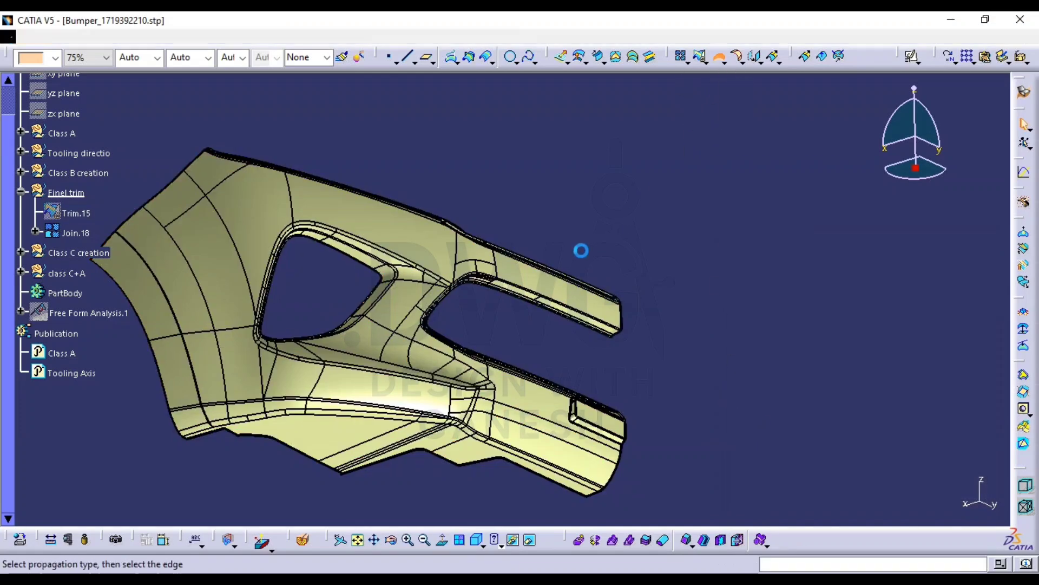
pyautogui.click(380, 332)
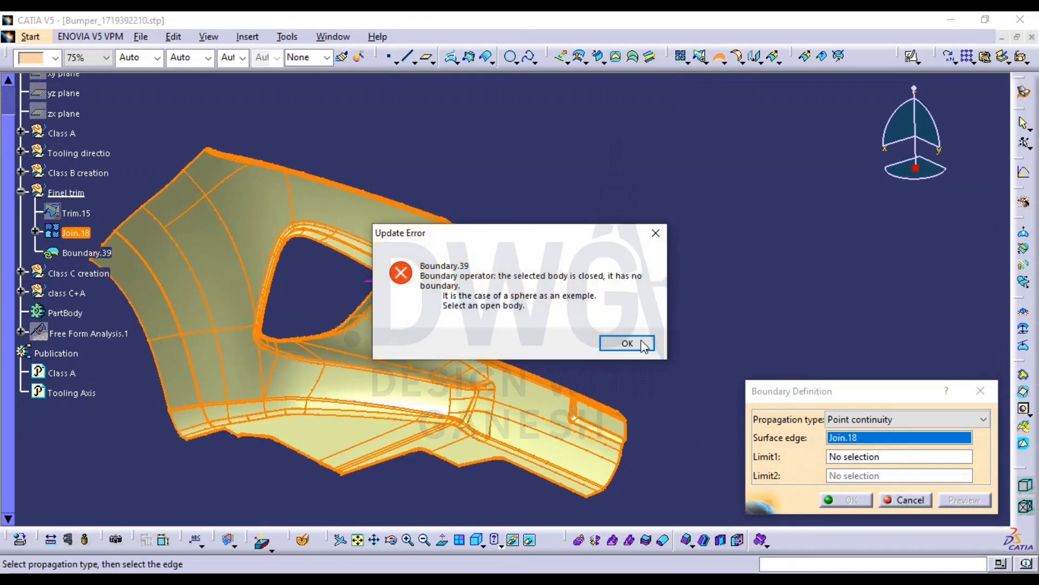
pyautogui.click(627, 345)
pyautogui.click(908, 499)
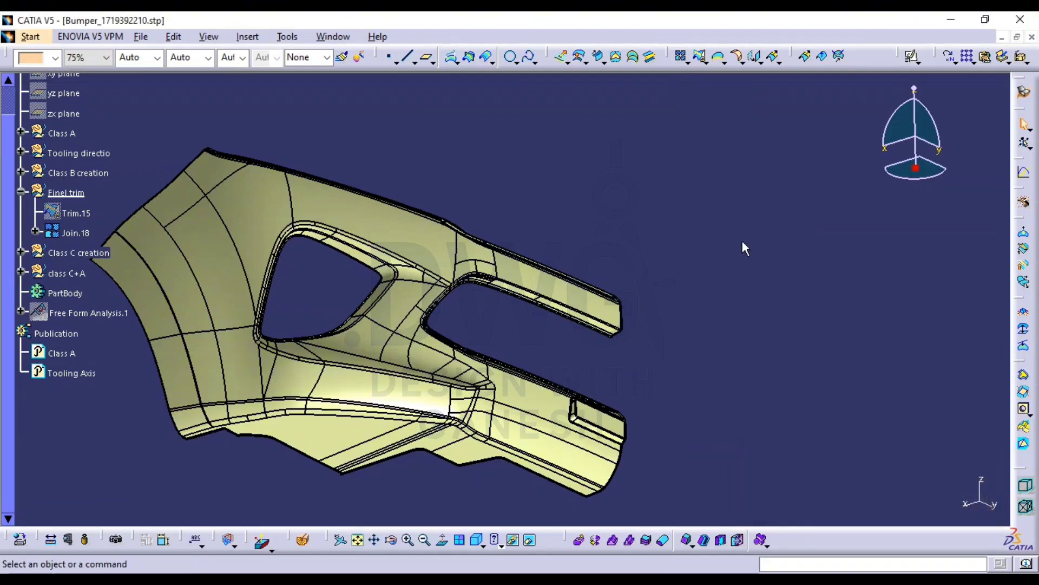
# Switch to the Part Design workbench and make PartBody the in-work object
pyautogui.click(1021, 101)
pyautogui.click(965, 369)
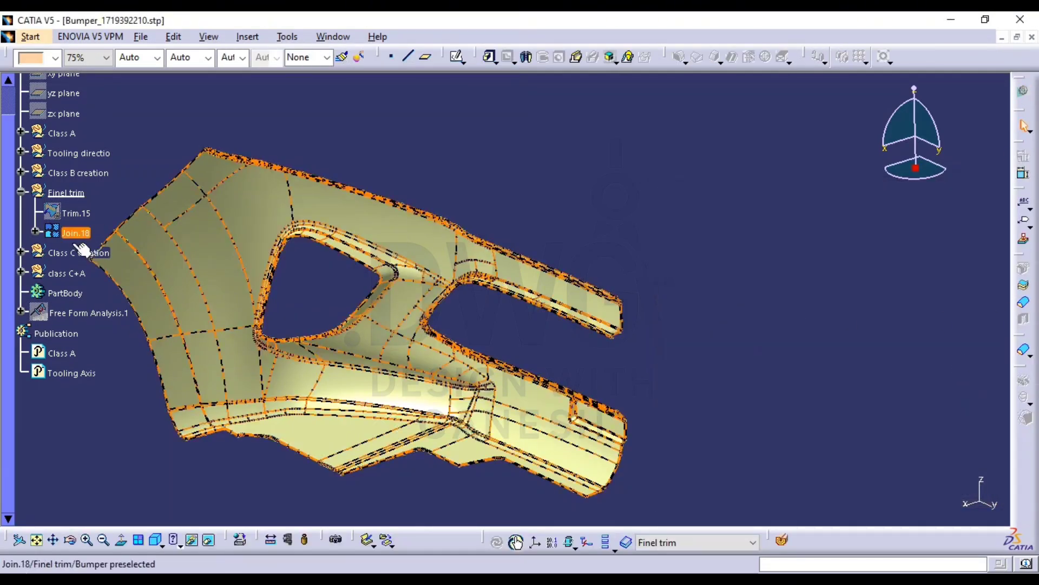
pyautogui.rightClick(65, 292)
pyautogui.click(127, 371)
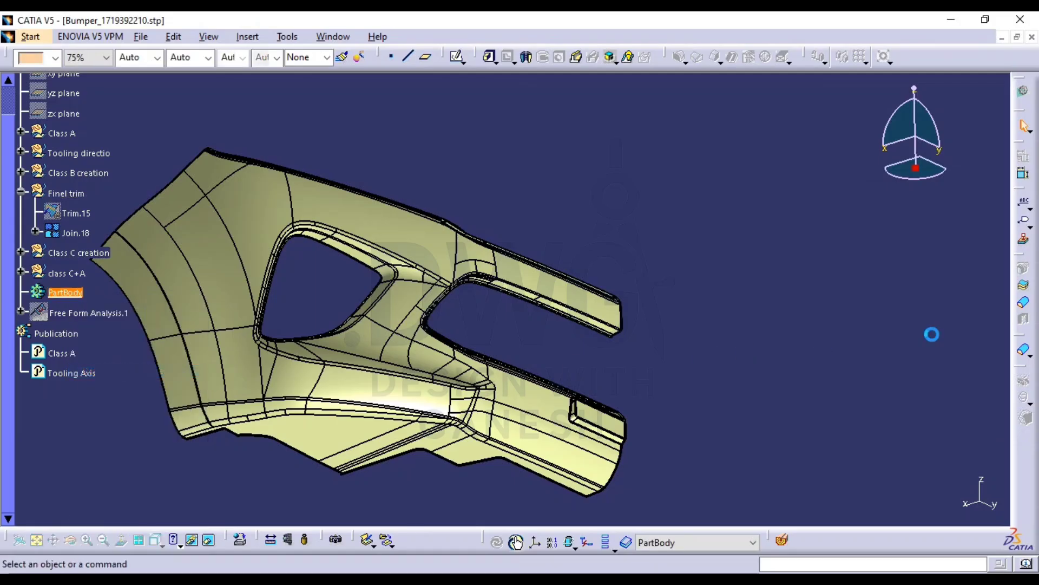
# Create a Close Surface solid in PartBody from Join.18
pyautogui.click(1023, 303)
pyautogui.click(408, 241)
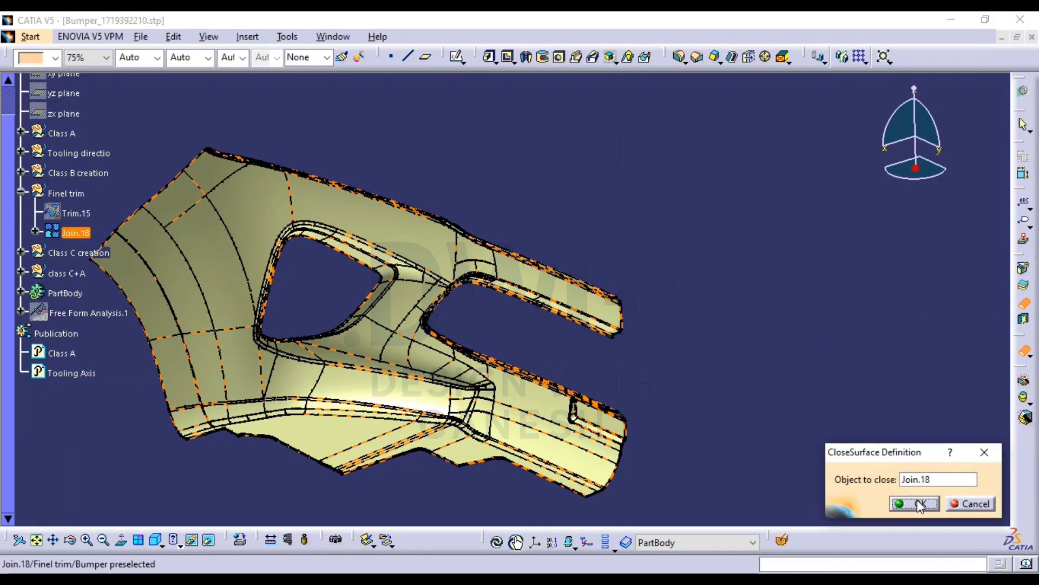
pyautogui.press('Return')
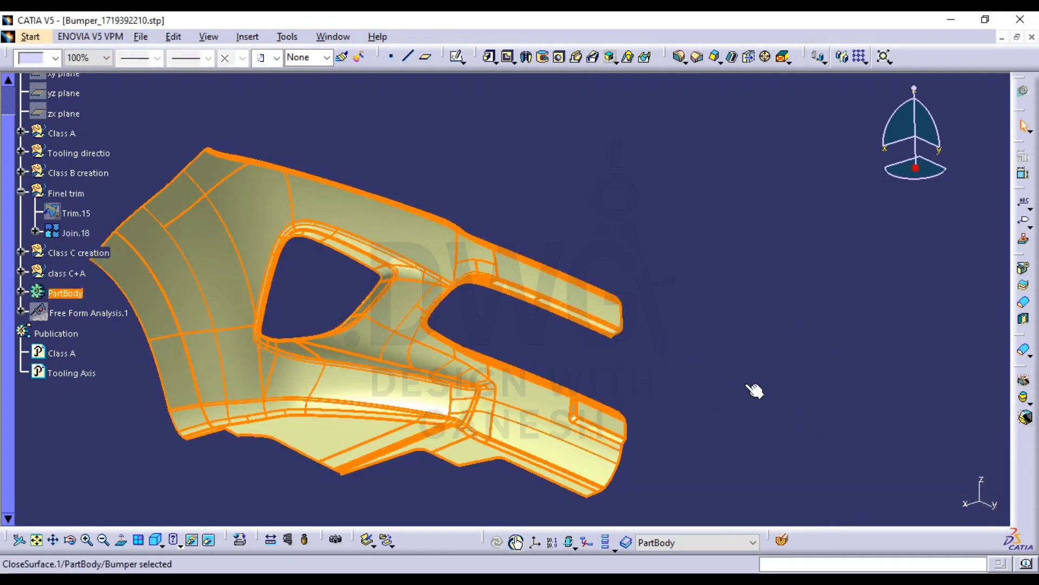
pyautogui.click(744, 384)
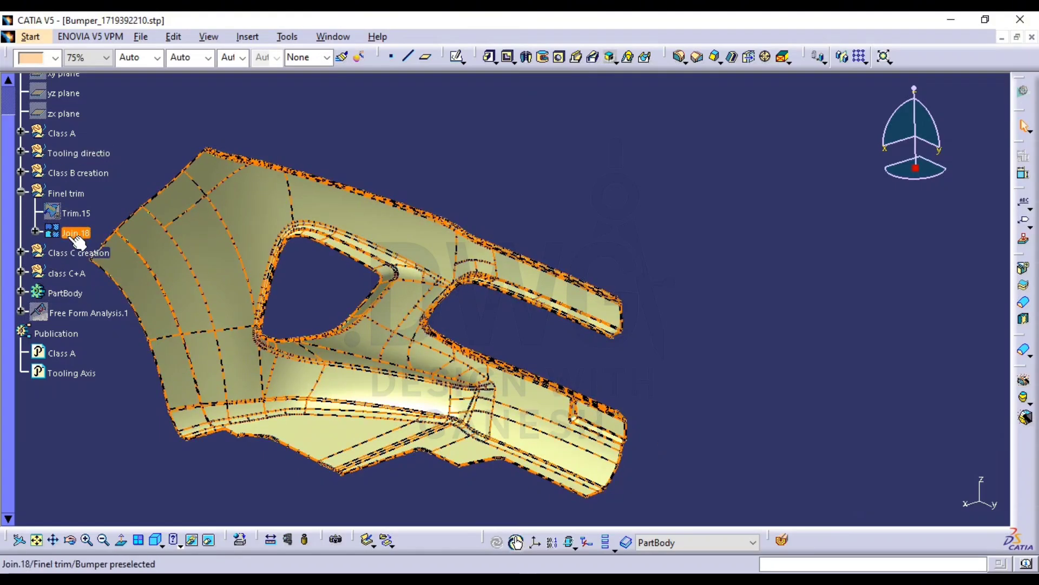
# Collapse the Finel trim set in the tree and hide it so only the solid is displayed
pyautogui.click(21, 191)
pyautogui.click(66, 193)
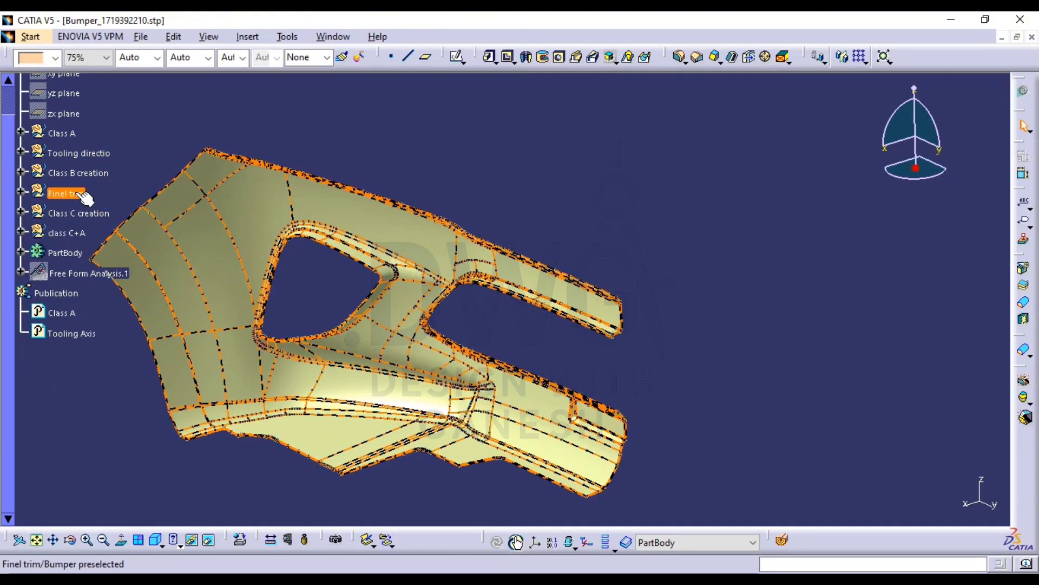
pyautogui.click(82, 193)
pyautogui.hotkey('ctrl', 'h')
# Examine the closed bumper solid and its edges from several angles
pyautogui.keyDown('ctrl'); pyautogui.moveTo(562, 273); pyautogui.dragTo(568, 200, button='middle'); pyautogui.keyUp('ctrl')
pyautogui.moveTo(580, 293); pyautogui.dragTo(569, 368, button='middle')
pyautogui.moveTo(425, 352); pyautogui.dragTo(413, 385, button='middle')
pyautogui.keyDown('ctrl'); pyautogui.moveTo(538, 388); pyautogui.dragTo(556, 349, button='middle'); pyautogui.keyUp('ctrl')
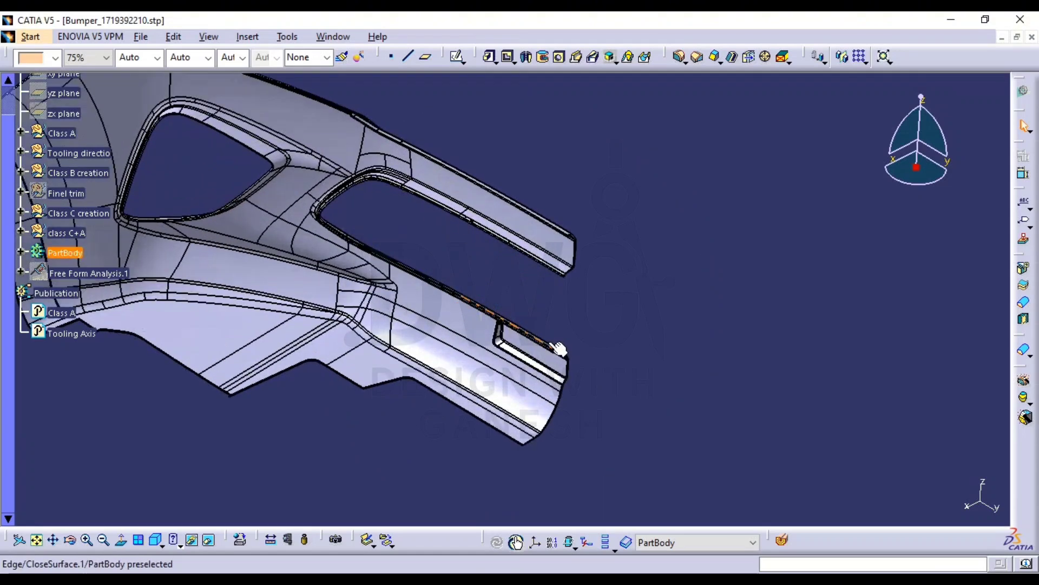
pyautogui.moveTo(569, 260); pyautogui.dragTo(557, 273, button='middle')
pyautogui.keyDown('ctrl'); pyautogui.moveTo(775, 347); pyautogui.dragTo(778, 363, button='middle'); pyautogui.keyUp('ctrl')
pyautogui.moveTo(591, 337); pyautogui.dragTo(629, 289, button='middle')
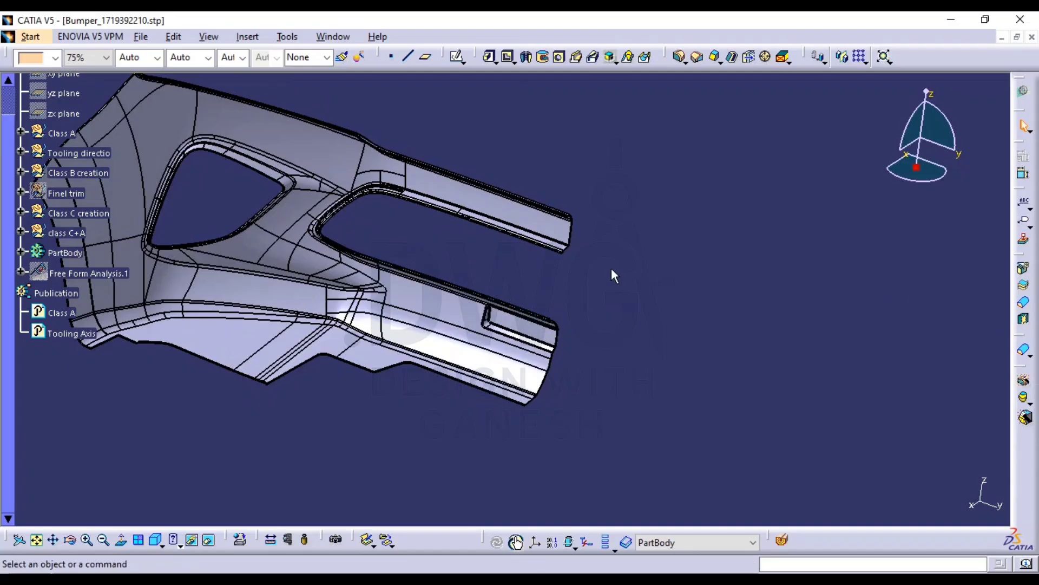
pyautogui.keyDown('ctrl'); pyautogui.moveTo(614, 276); pyautogui.dragTo(524, 383, button='middle'); pyautogui.keyUp('ctrl')
# Show the xy, yz and zx planes together with the bumper solid
pyautogui.scroll(2, 66, 130)
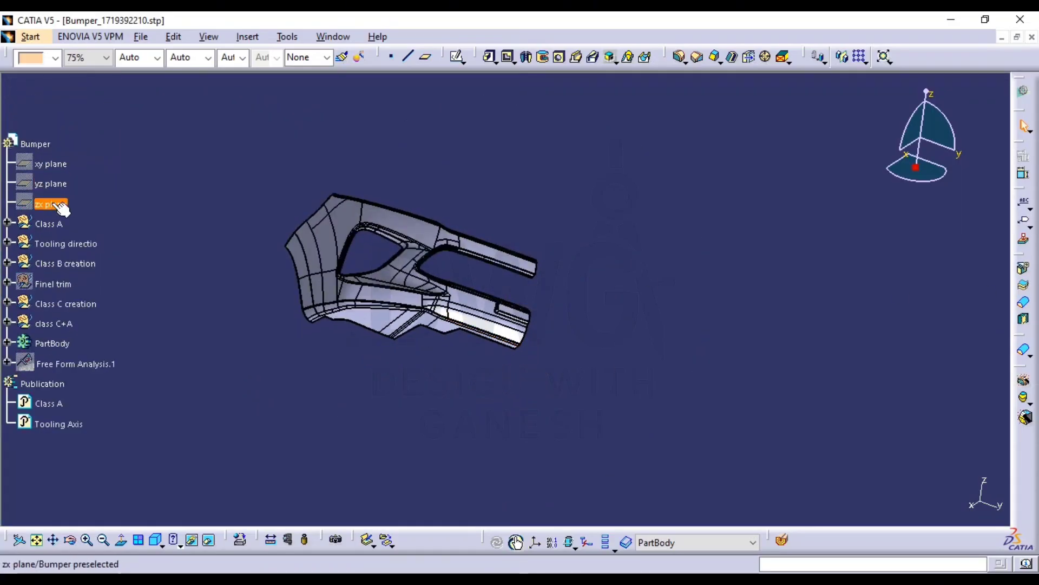
pyautogui.keyDown('shift'); pyautogui.click(43, 204); pyautogui.keyUp('shift')
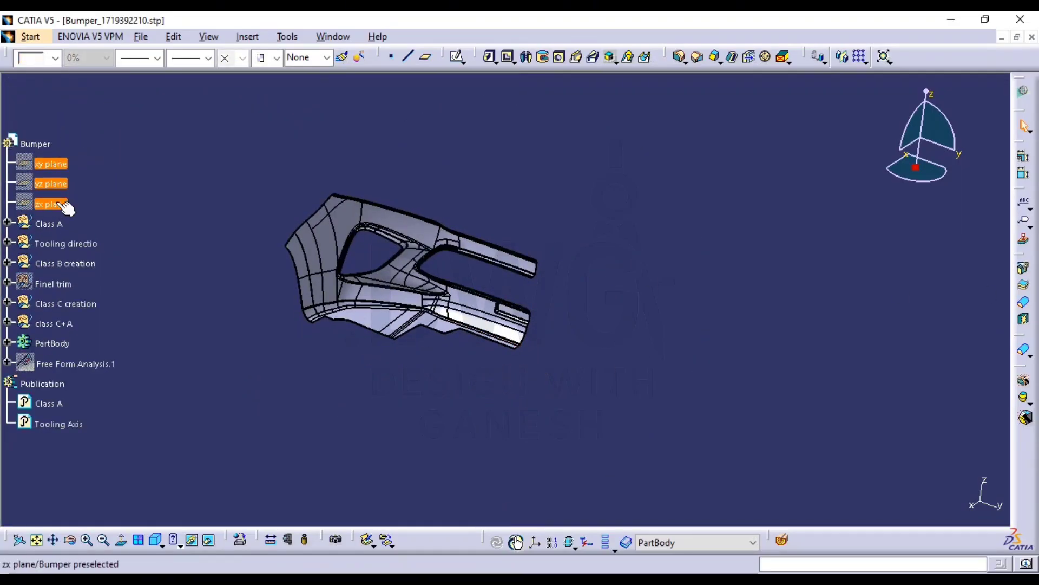
pyautogui.rightClick(59, 203)
pyautogui.click(94, 235)
pyautogui.moveTo(477, 356); pyautogui.dragTo(469, 354, button='middle')
pyautogui.moveTo(776, 387); pyautogui.dragTo(827, 316, button='middle')
pyautogui.moveTo(740, 350); pyautogui.dragTo(756, 308, button='middle')
pyautogui.moveTo(768, 340); pyautogui.dragTo(794, 353, button='middle')
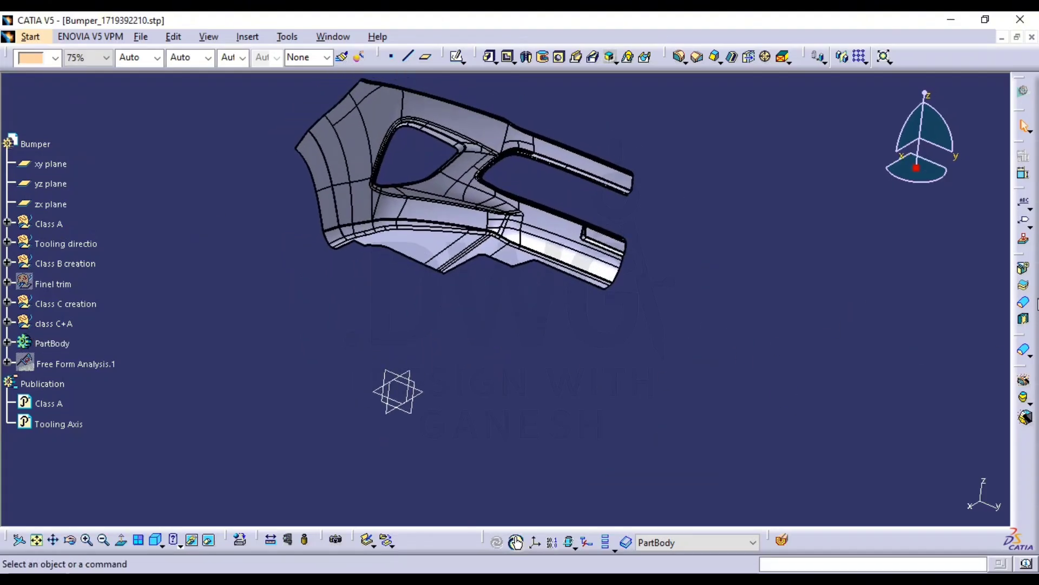
pyautogui.click(1025, 268)
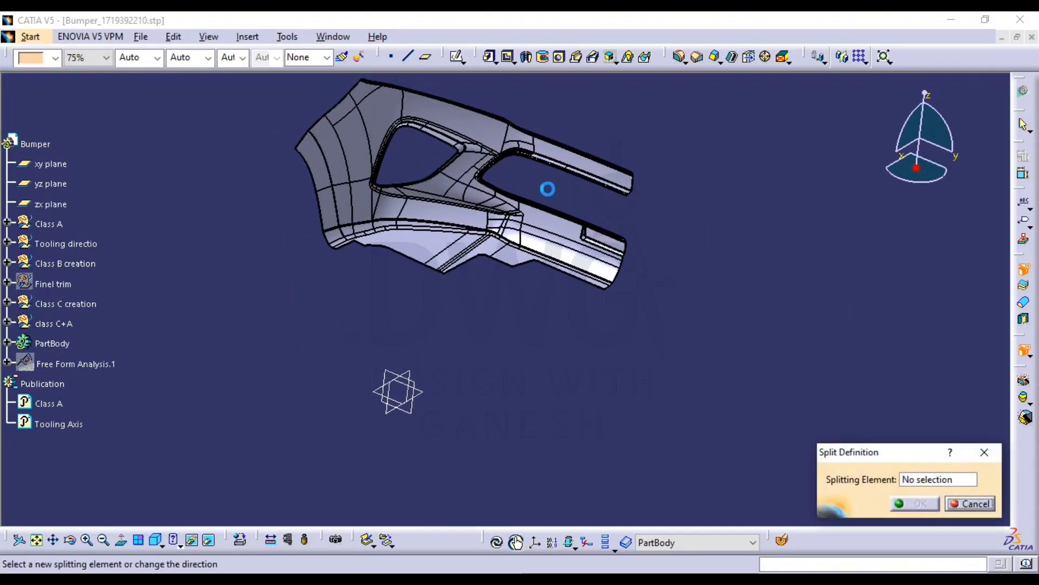
pyautogui.click(497, 140)
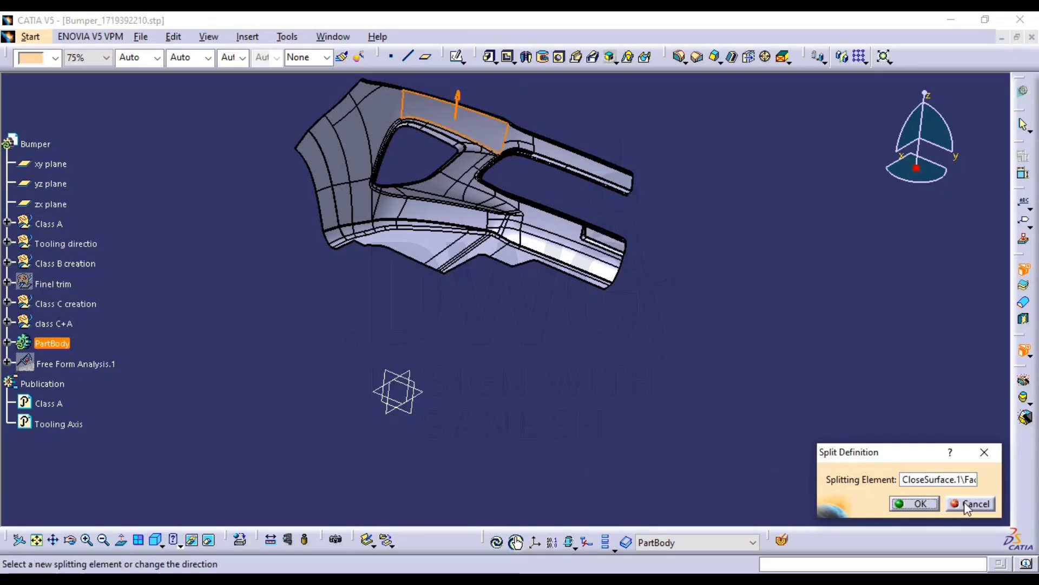
pyautogui.click(920, 504)
# Try to split the bumper solid using a face on its lower arm as the splitting element
pyautogui.click(397, 416)
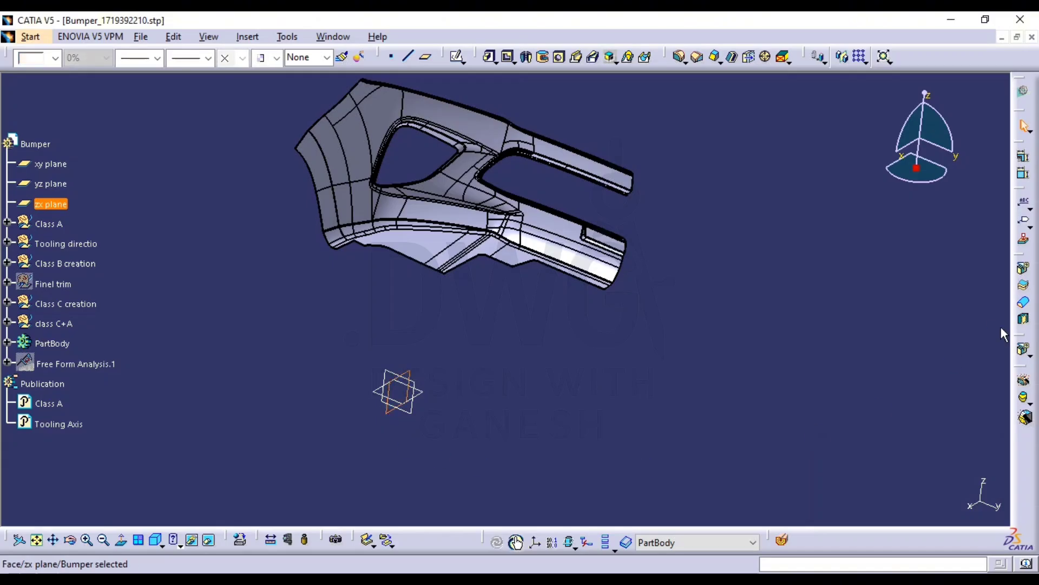
pyautogui.click(1024, 269)
pyautogui.click(580, 225)
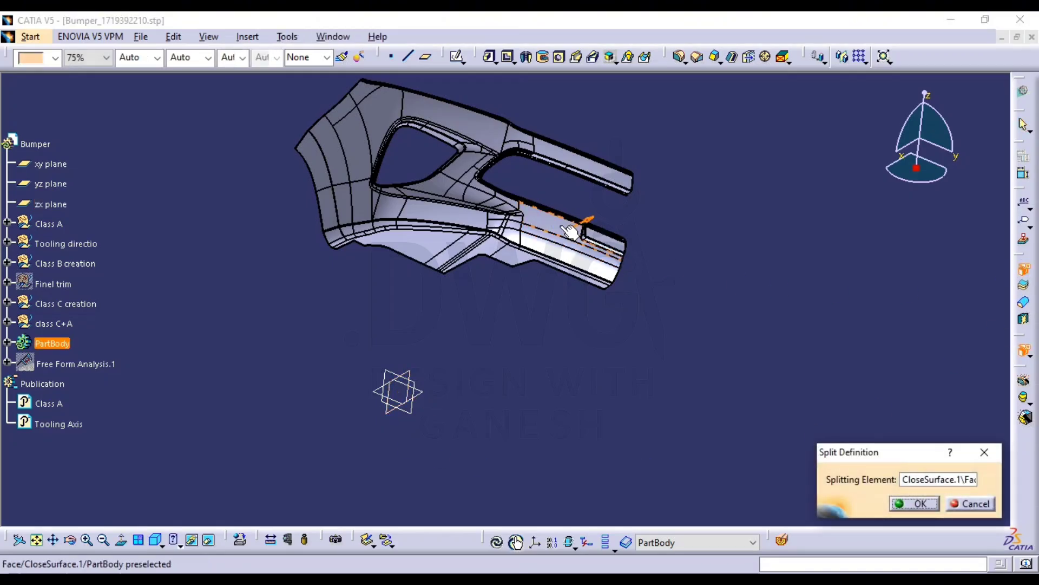
pyautogui.click(919, 503)
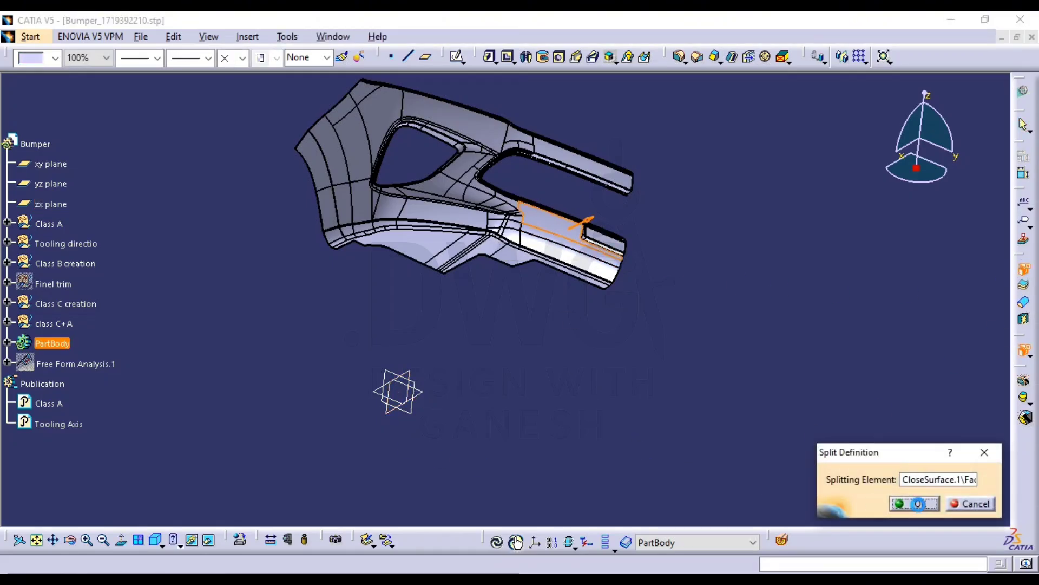
pyautogui.click(559, 362)
pyautogui.moveTo(626, 364); pyautogui.dragTo(584, 453, button='middle')
# Delete the Split.1 feature from PartBody
pyautogui.hotkey('ctrl', 'z')
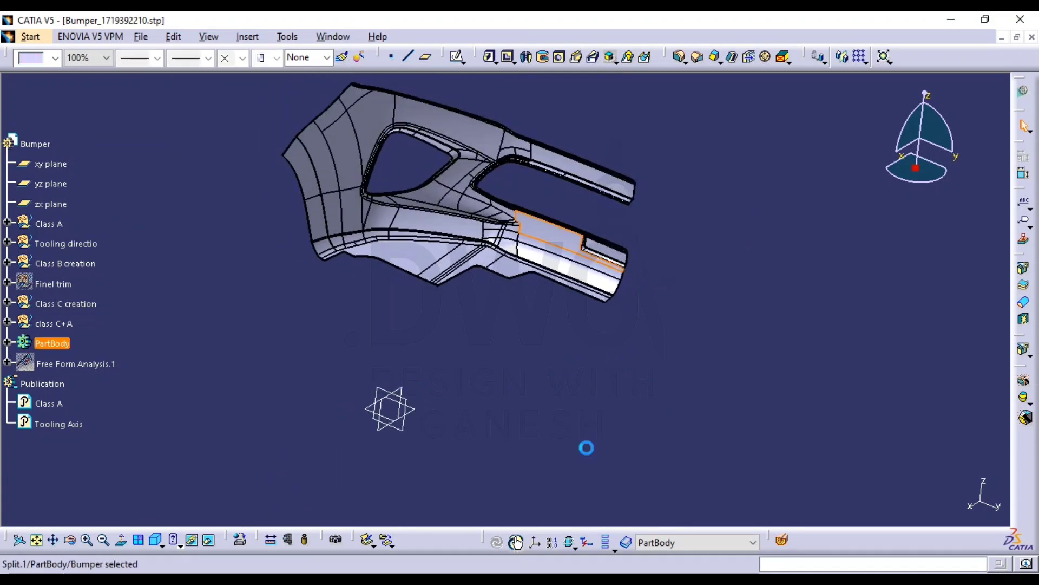
pyautogui.click(7, 342)
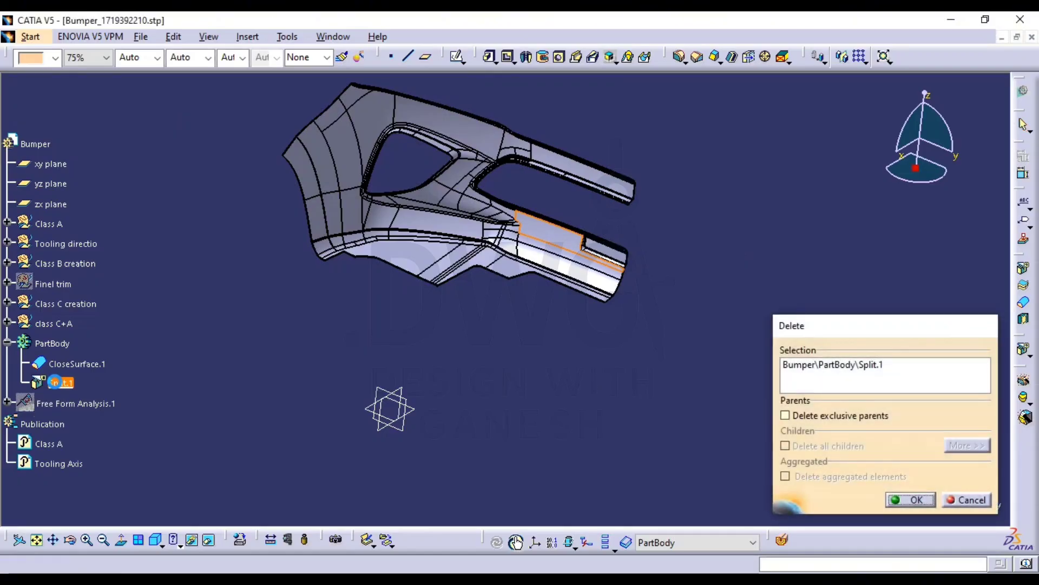
pyautogui.click(913, 499)
# Split the bumper solid with the zx plane as the splitting element
pyautogui.moveTo(560, 336); pyautogui.dragTo(571, 403, button='middle')
pyautogui.click(1023, 269)
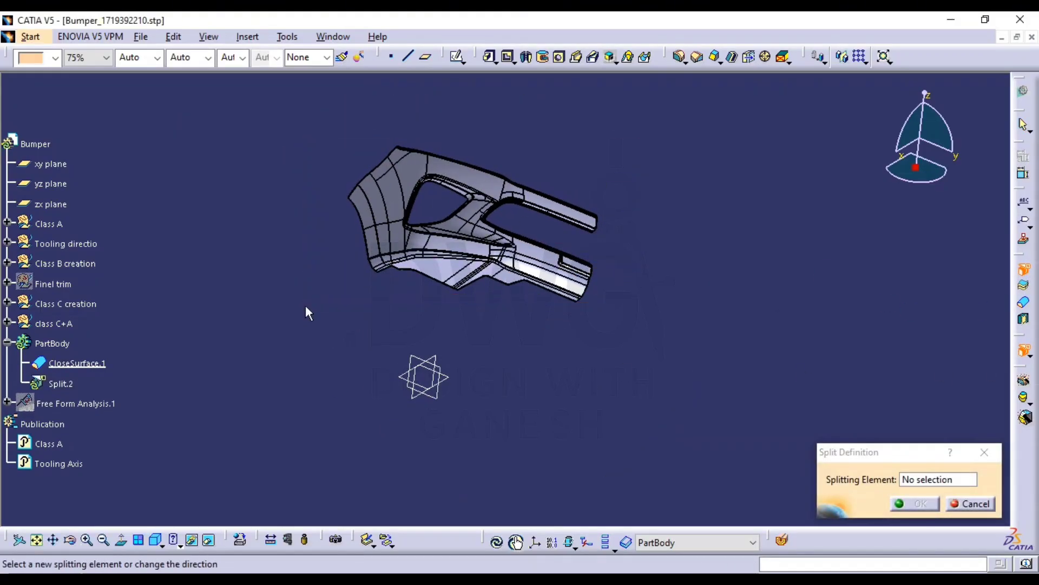
pyautogui.click(424, 396)
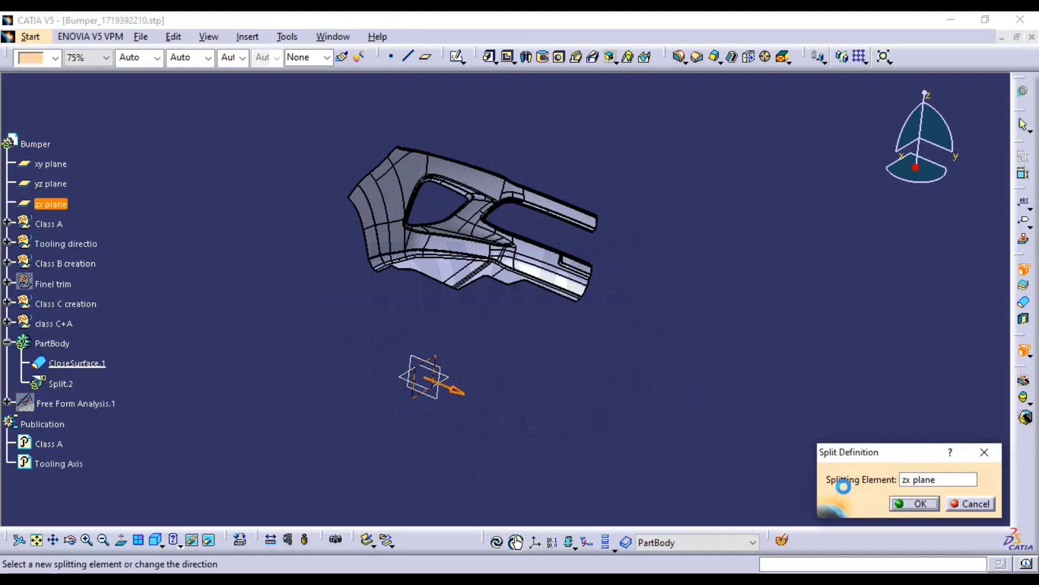
pyautogui.click(914, 503)
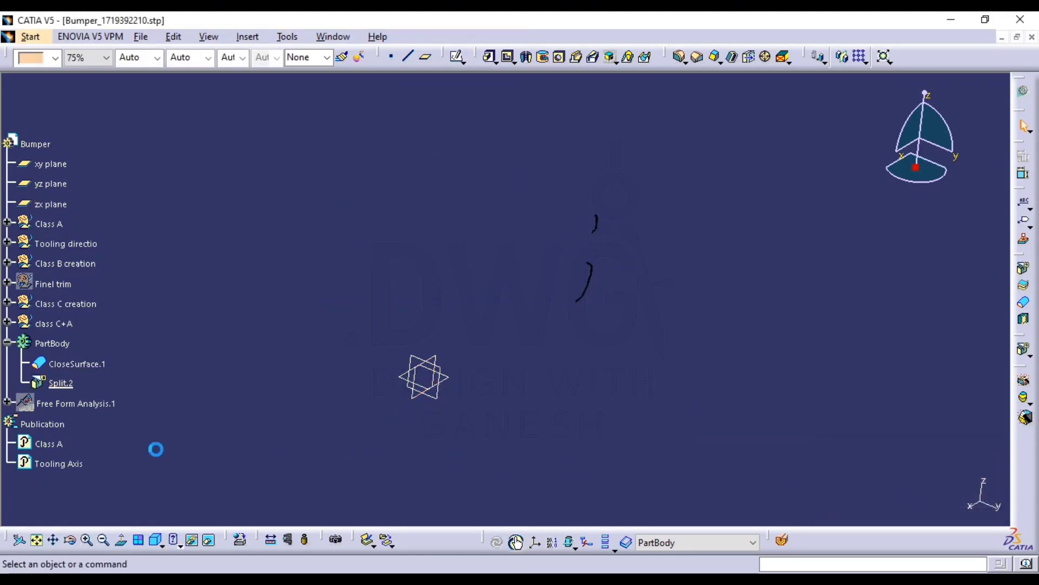
# Edit Split.2 and reverse its direction to keep the bumper side of the zx plane
pyautogui.doubleClick(60, 383)
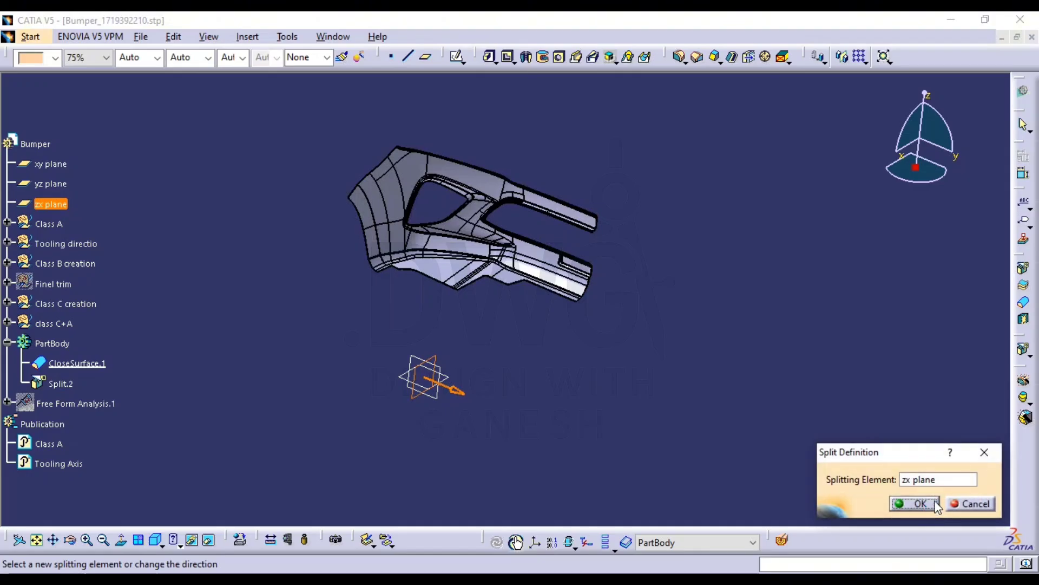
pyautogui.click(459, 392)
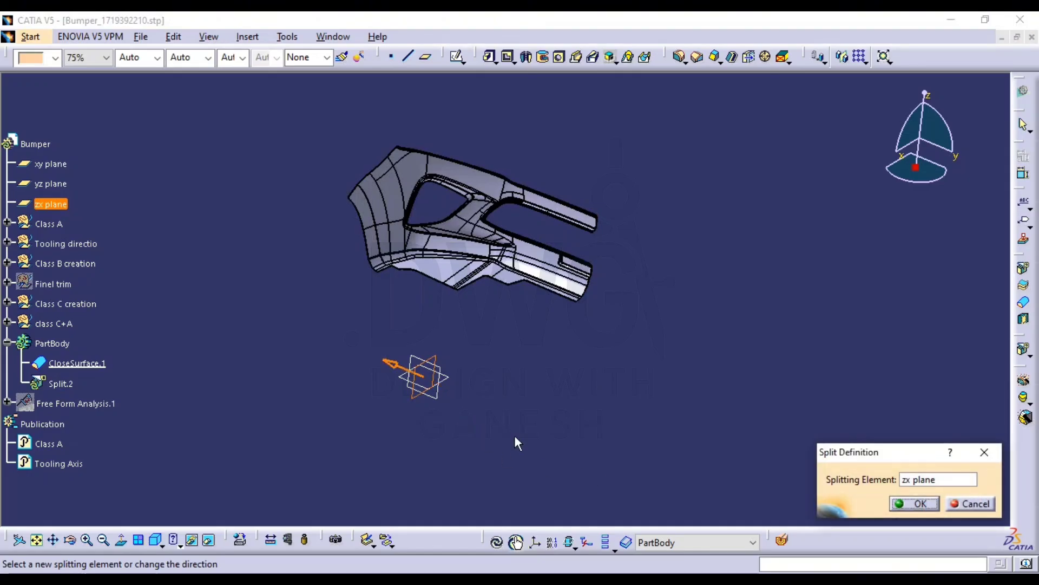
pyautogui.click(927, 503)
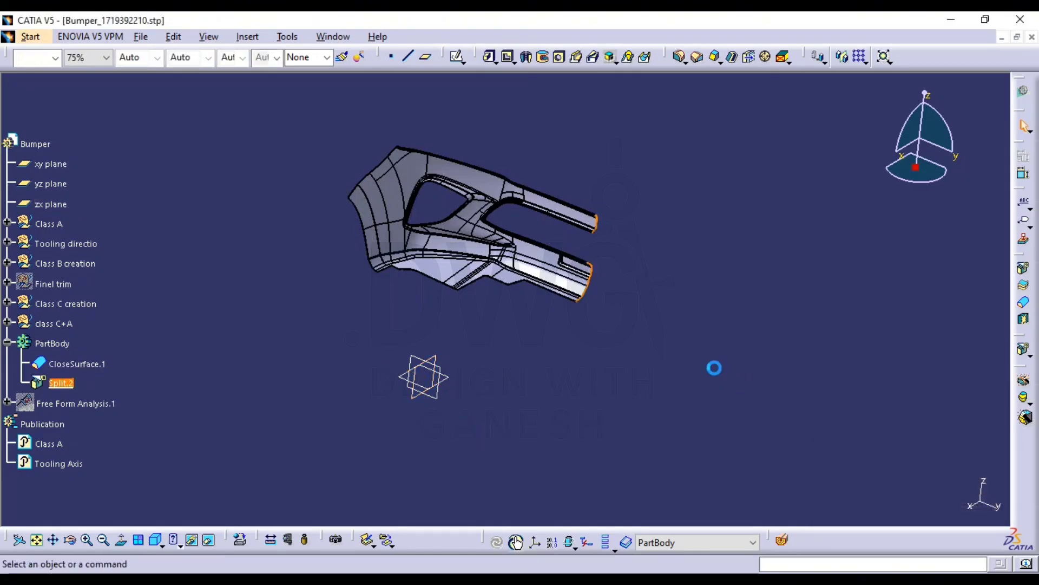
# Mirror the current bumper solid about the zx plane to create the full bumper
pyautogui.moveTo(715, 366); pyautogui.dragTo(379, 352, button='middle')
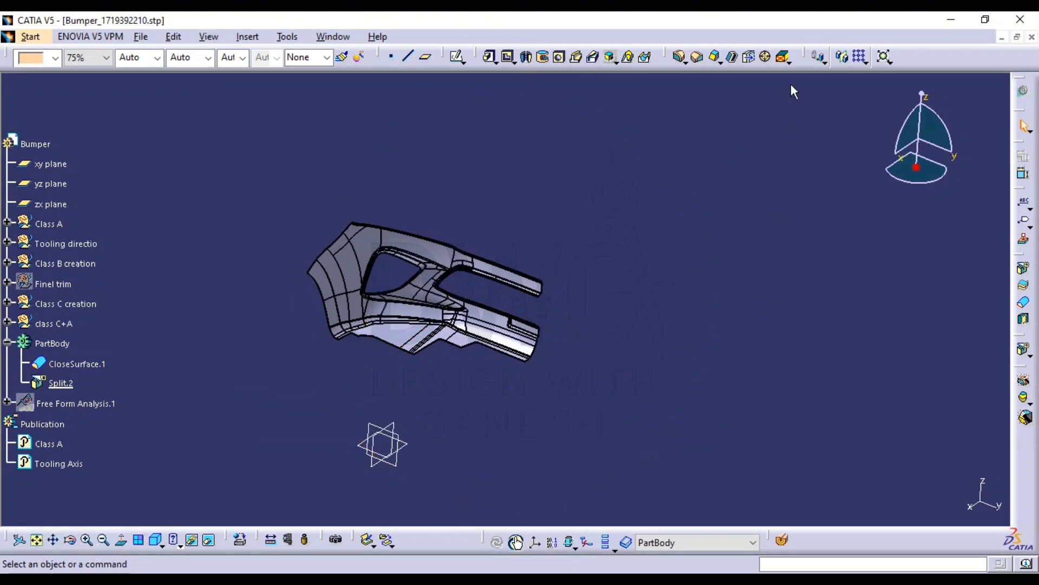
pyautogui.click(825, 63)
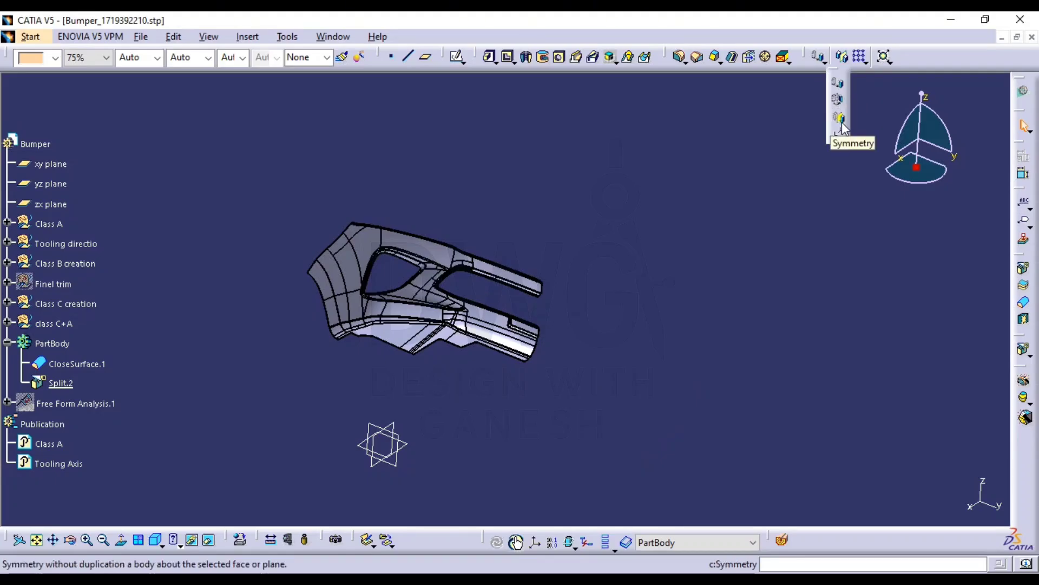
pyautogui.click(844, 56)
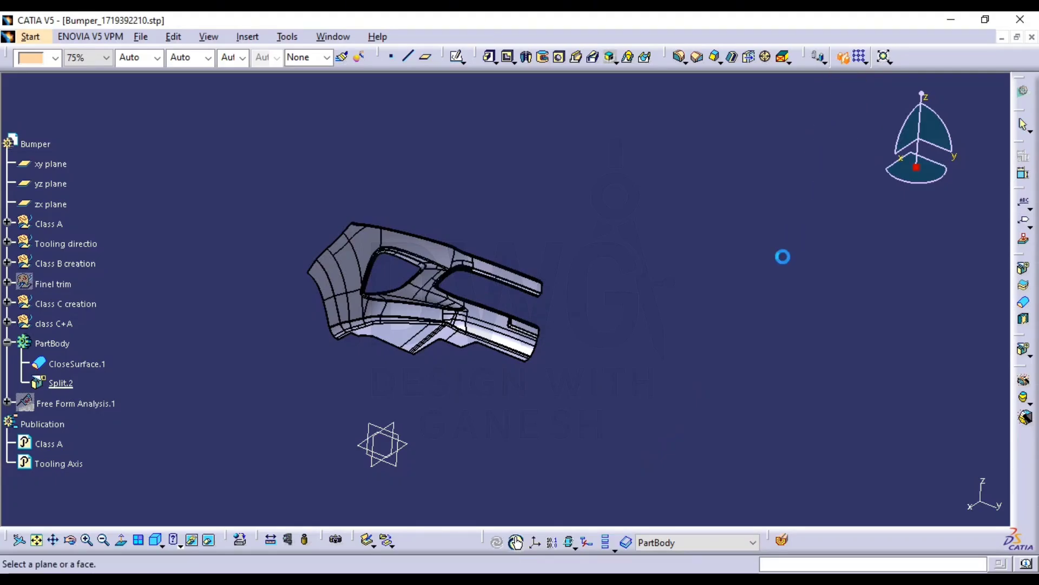
pyautogui.moveTo(654, 284); pyautogui.dragTo(435, 368, button='middle')
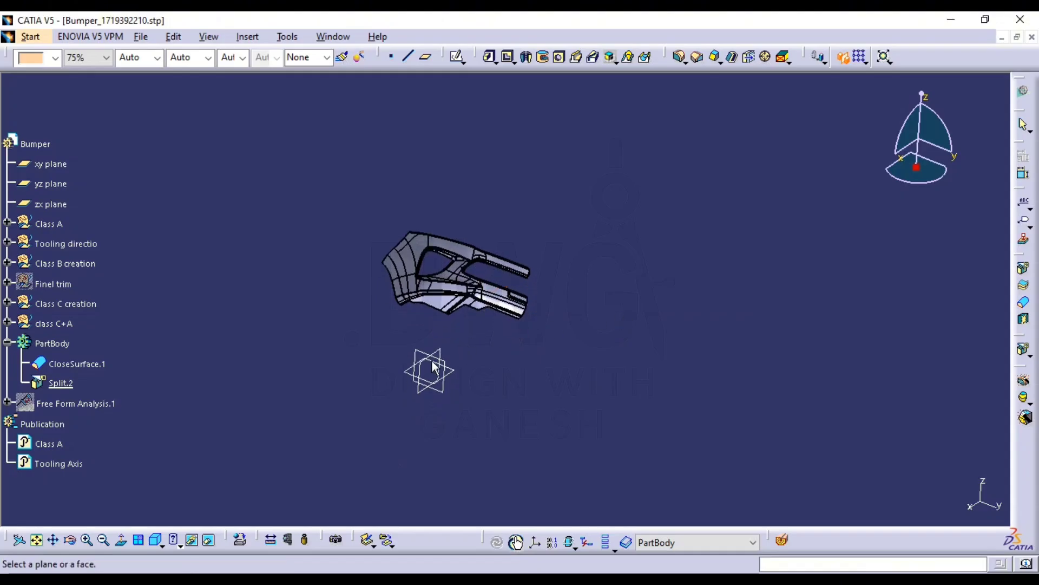
pyautogui.click(426, 397)
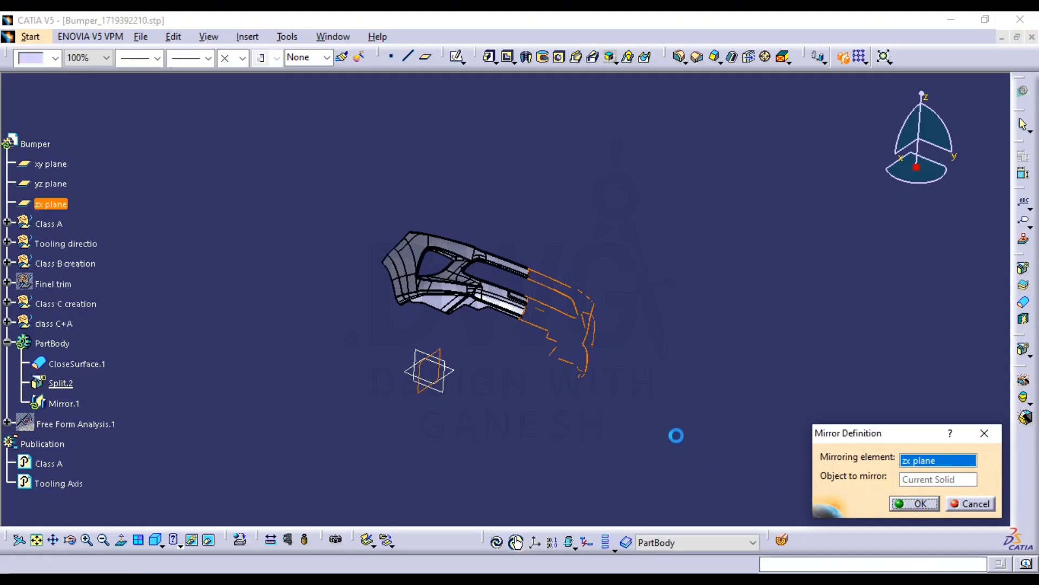
pyautogui.moveTo(656, 413); pyautogui.dragTo(633, 416, button='middle')
pyautogui.moveTo(674, 364); pyautogui.dragTo(553, 404, button='middle')
pyautogui.moveTo(771, 362); pyautogui.dragTo(666, 394, button='middle')
# Show the tooling axis line and switch to the Generative Shape Design workbench
pyautogui.moveTo(673, 393); pyautogui.dragTo(755, 361, button='middle')
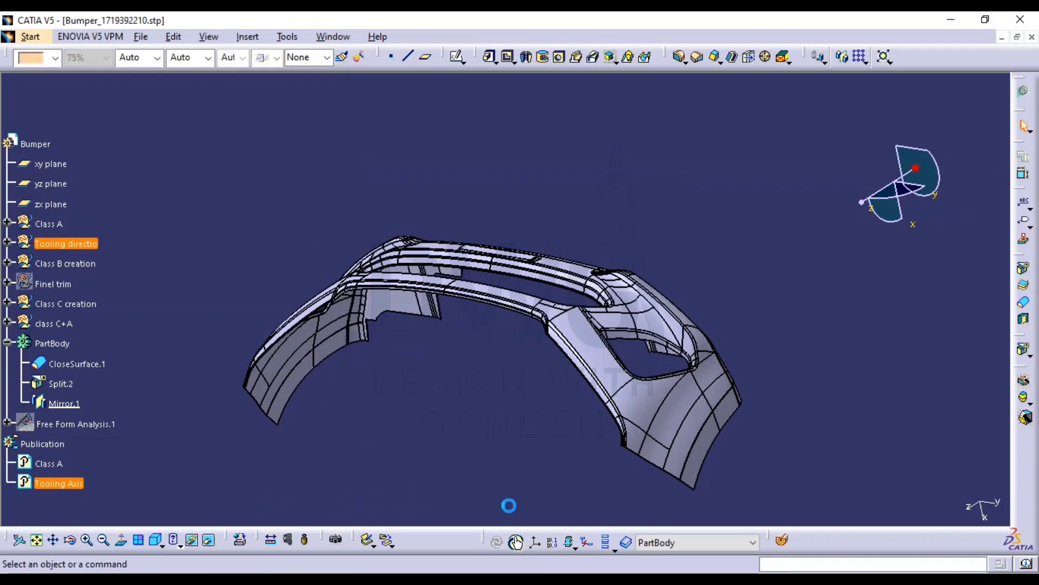
pyautogui.moveTo(538, 509); pyautogui.dragTo(785, 298, button='middle')
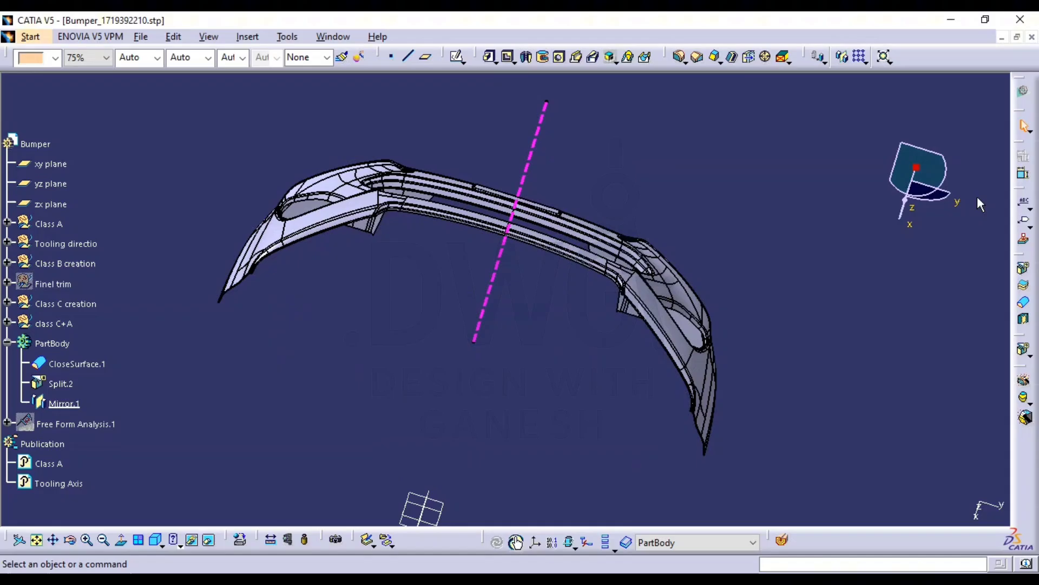
pyautogui.click(1029, 90)
pyautogui.click(851, 368)
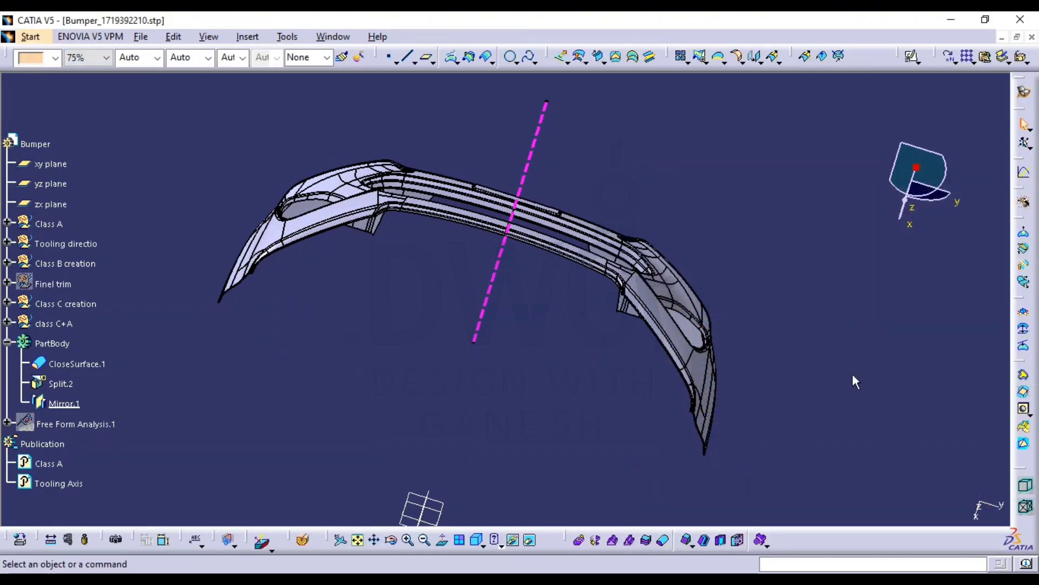
# Try a draft analysis on the mirrored bumper with the compass placed along the tooling axis
pyautogui.click(263, 537)
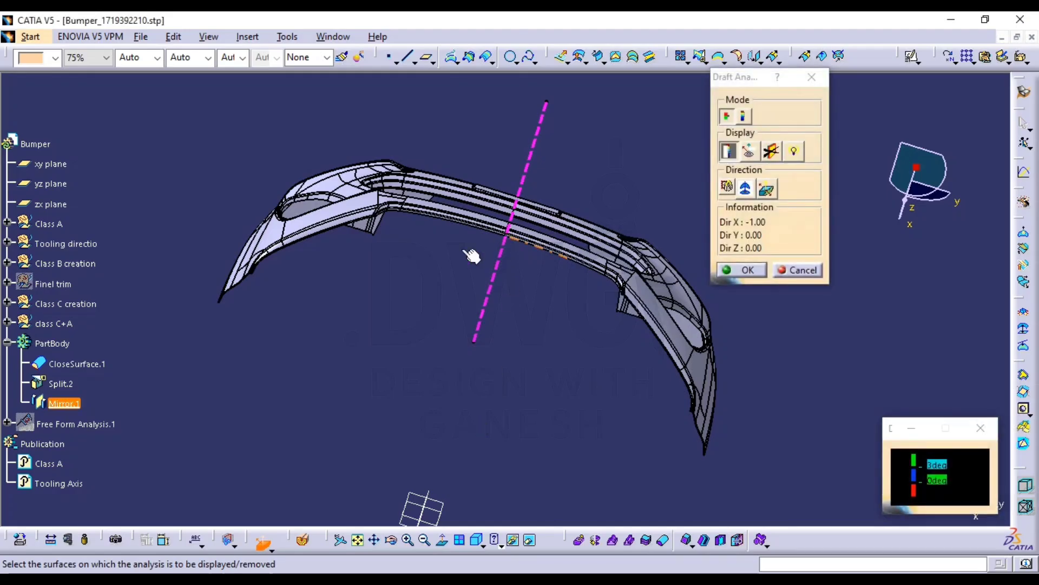
pyautogui.click(753, 189)
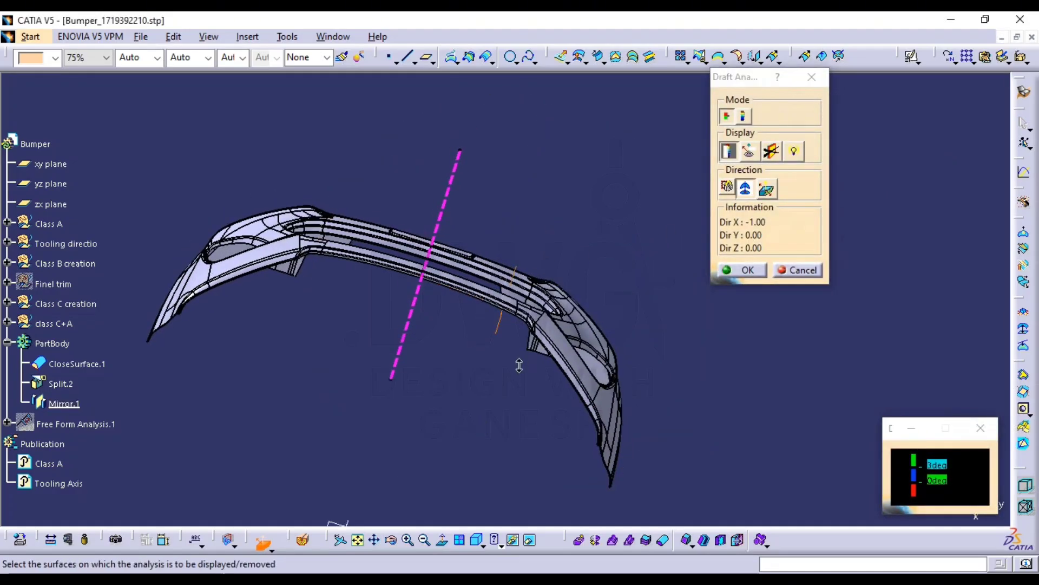
pyautogui.moveTo(448, 387); pyautogui.dragTo(483, 265)
pyautogui.moveTo(582, 245); pyautogui.dragTo(552, 206, button='middle')
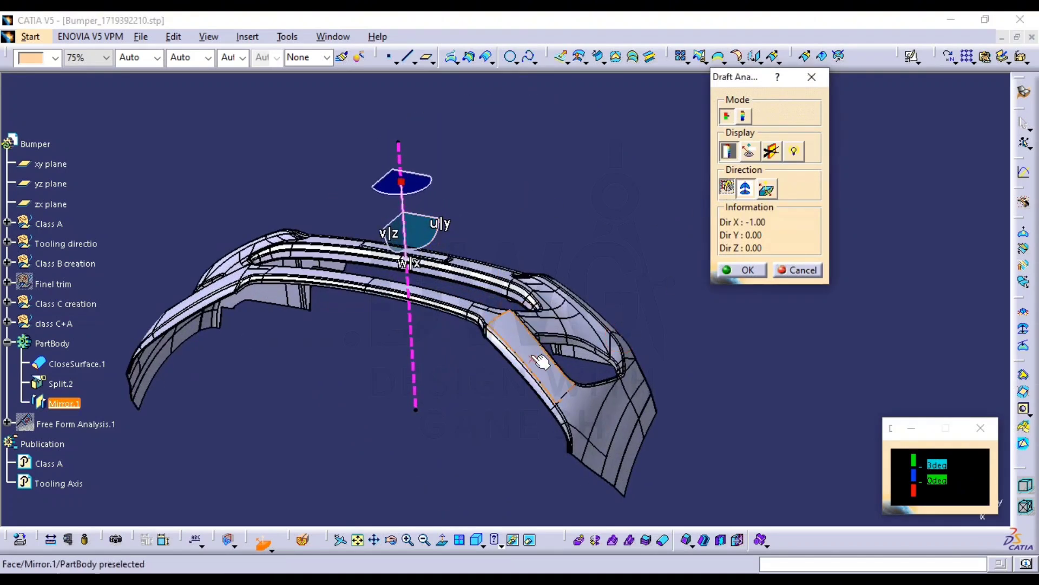
pyautogui.click(546, 374)
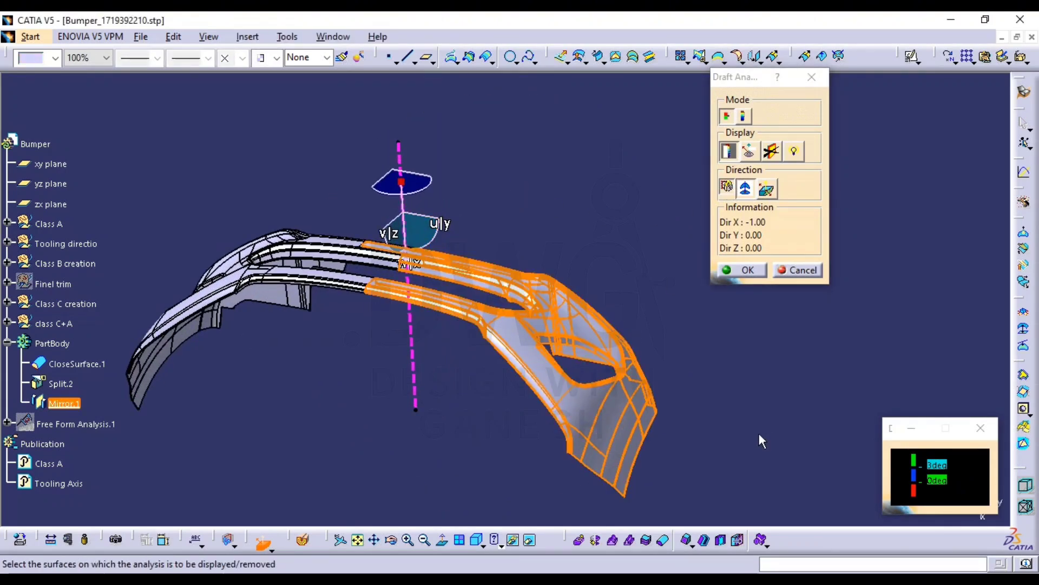
pyautogui.click(810, 275)
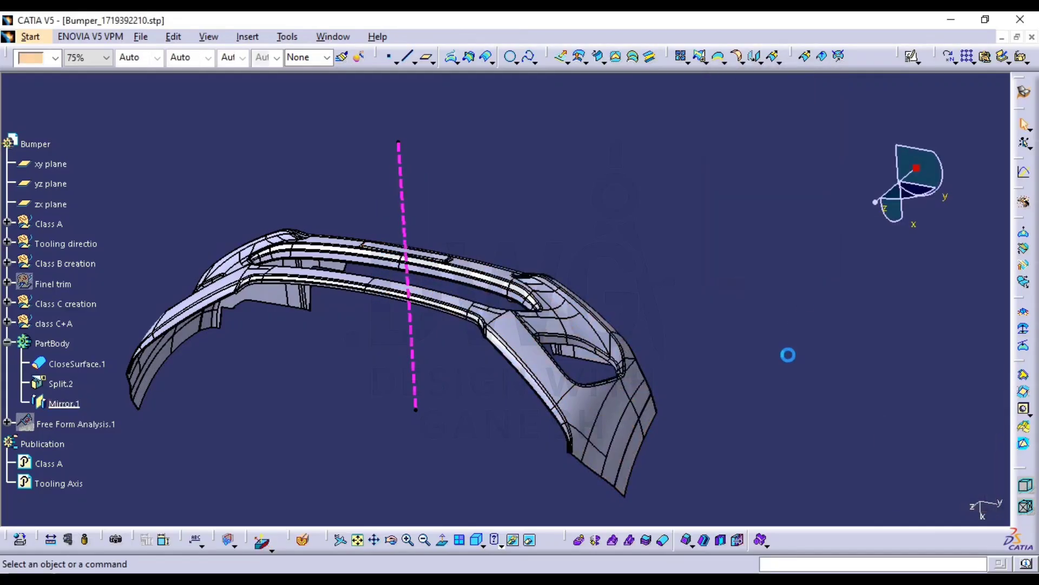
pyautogui.rightClick(62, 384)
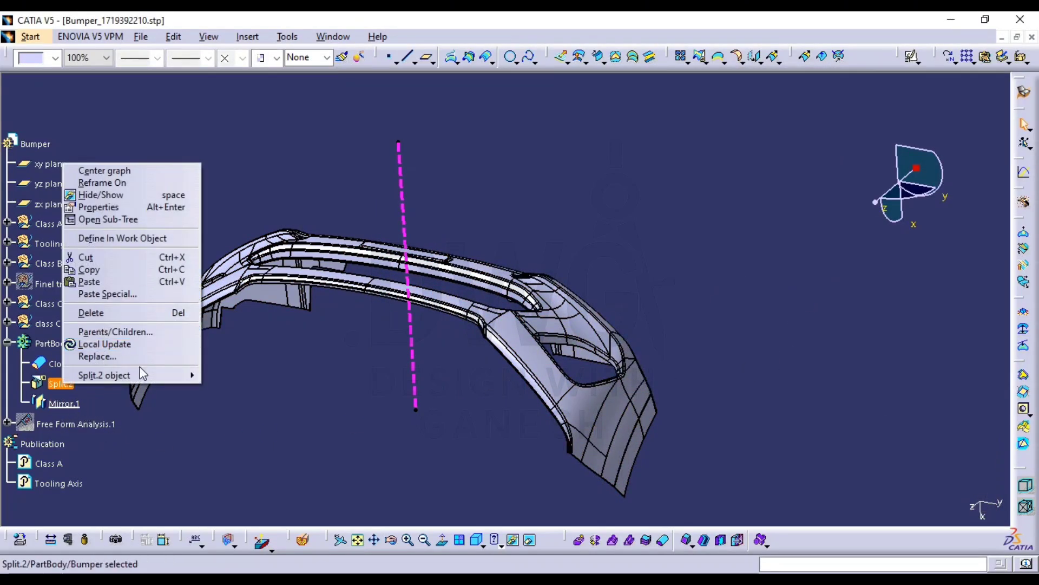
pyautogui.click(160, 410)
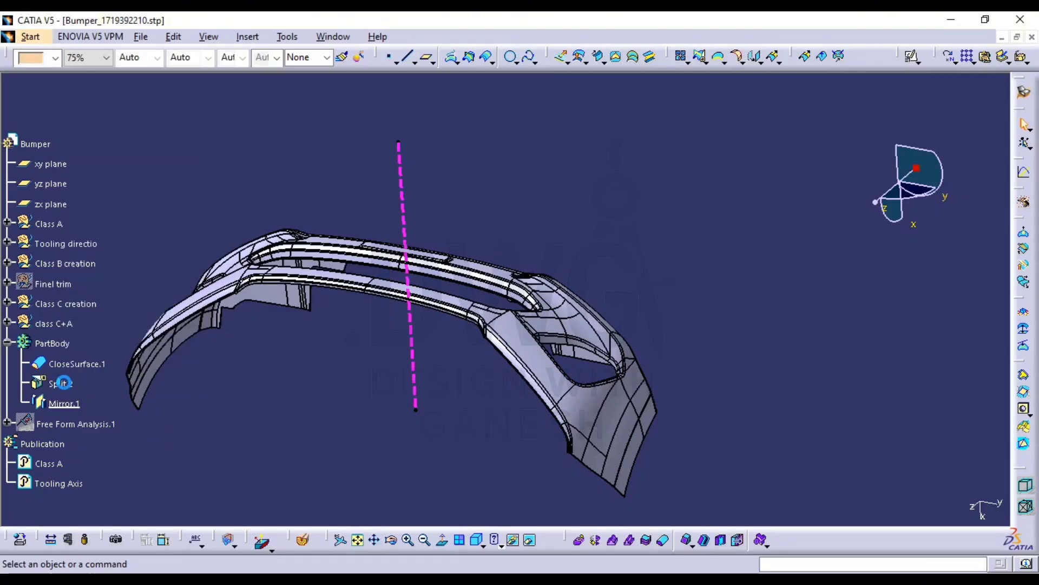
pyautogui.rightClick(60, 360)
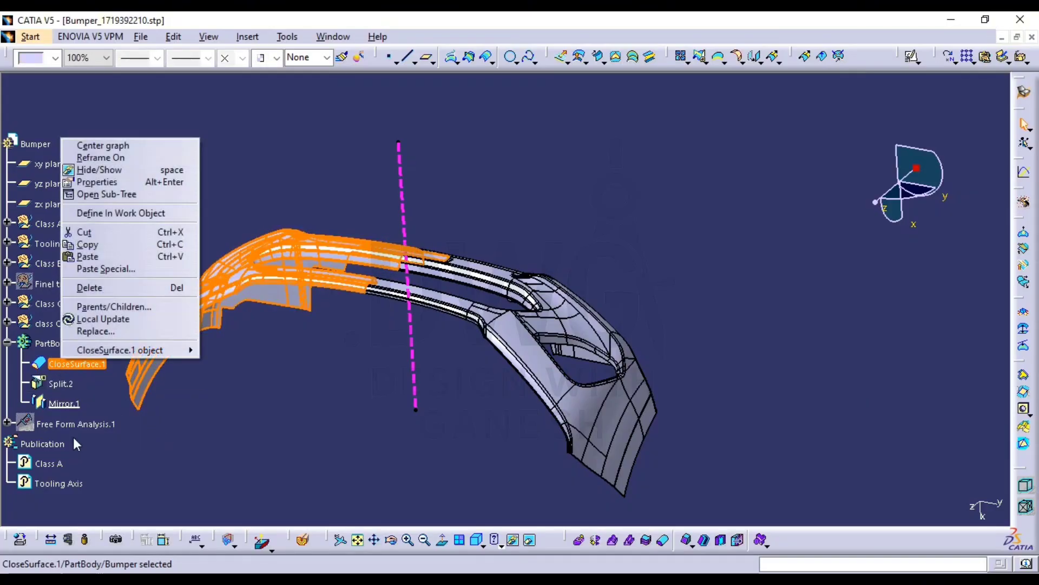
pyautogui.moveTo(133, 351)
pyautogui.click(135, 425)
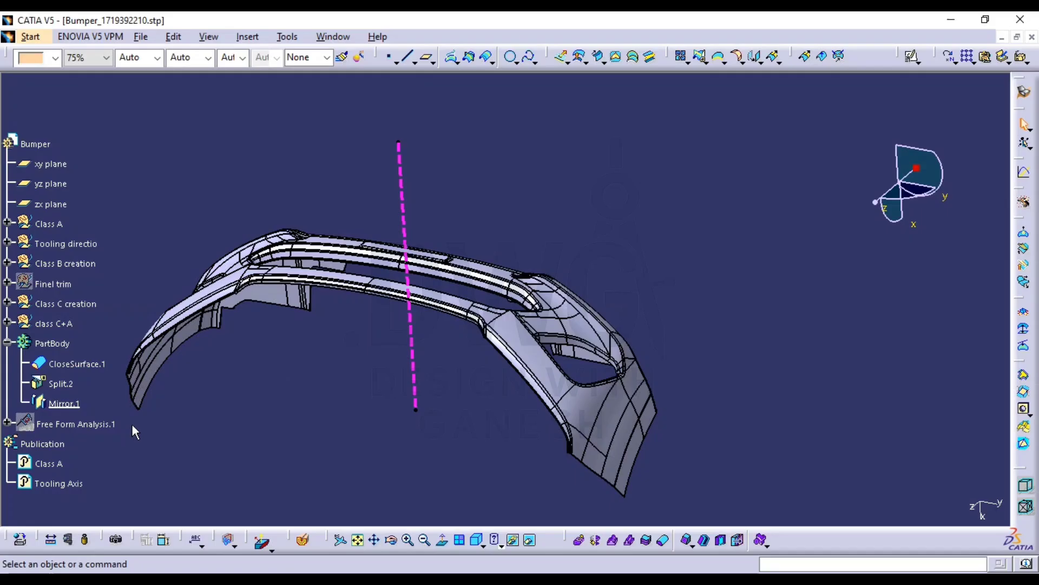
# Insert a new empty body into the Bumper part
pyautogui.click(248, 36)
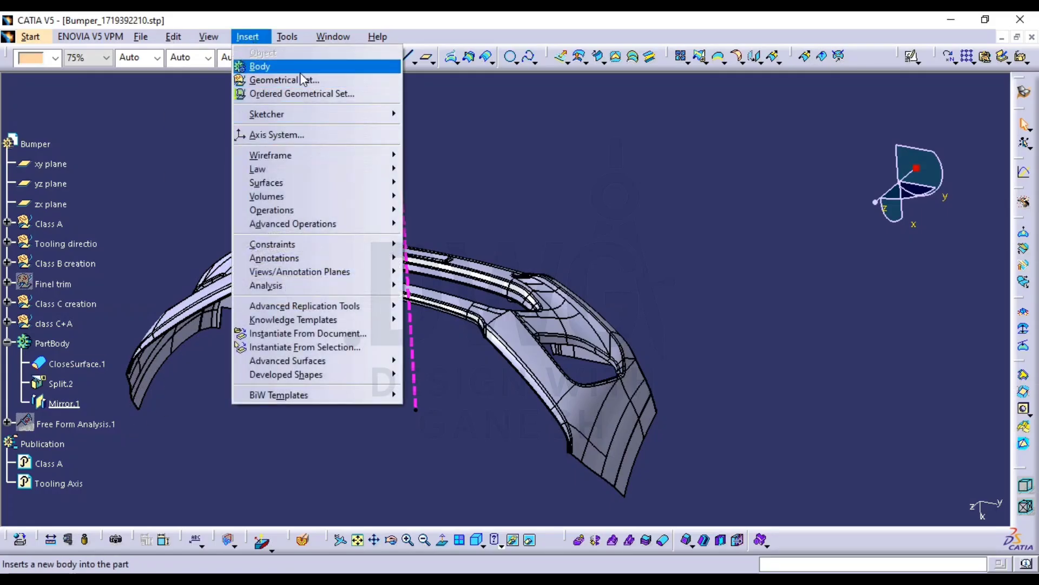
pyautogui.click(262, 66)
pyautogui.click(630, 332)
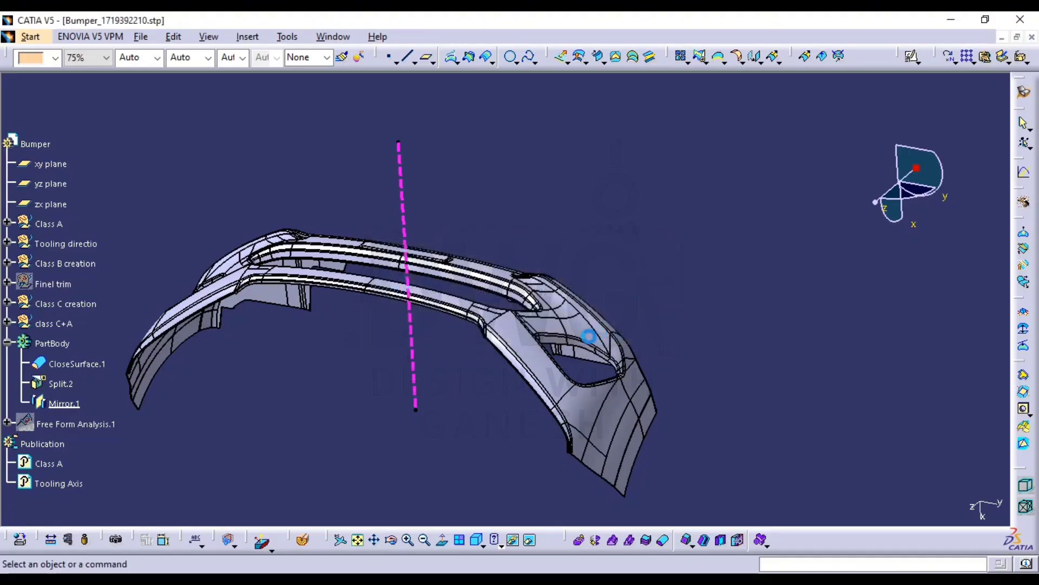
# Delete the Mirror.1 feature from the PartBody
pyautogui.click(63, 403)
pyautogui.rightClick(62, 409)
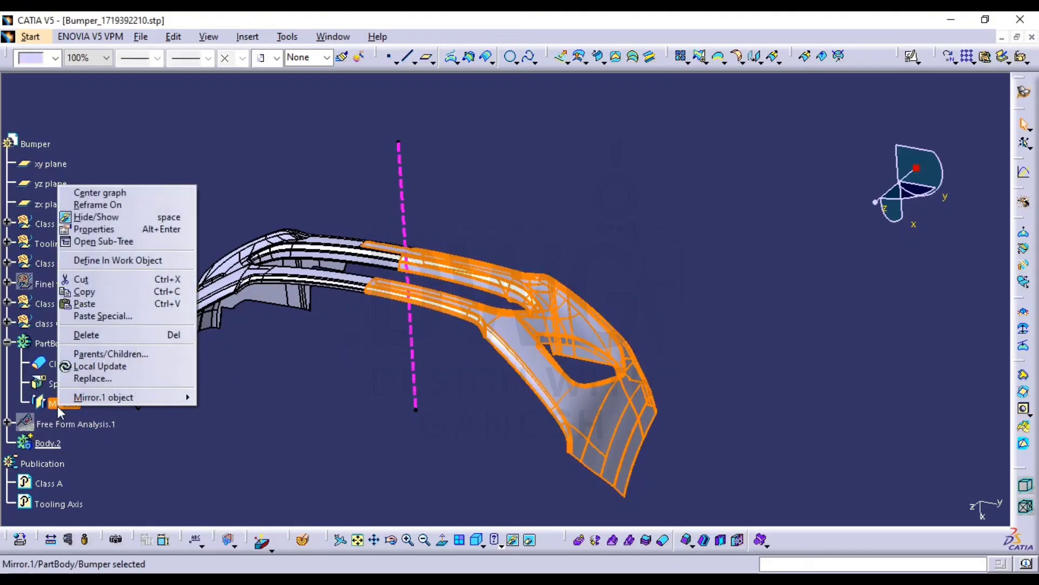
pyautogui.moveTo(109, 399)
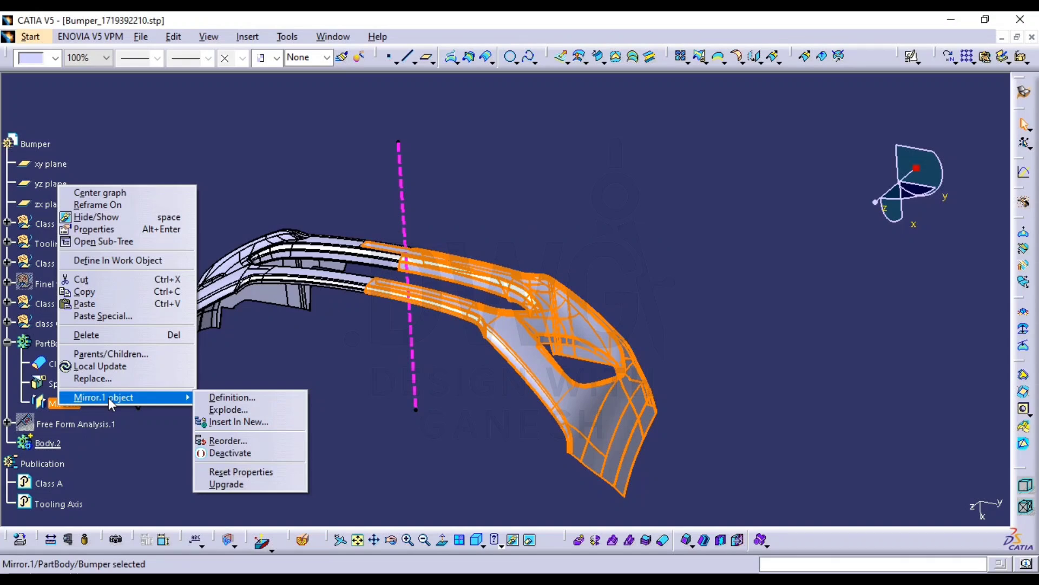
pyautogui.click(427, 252)
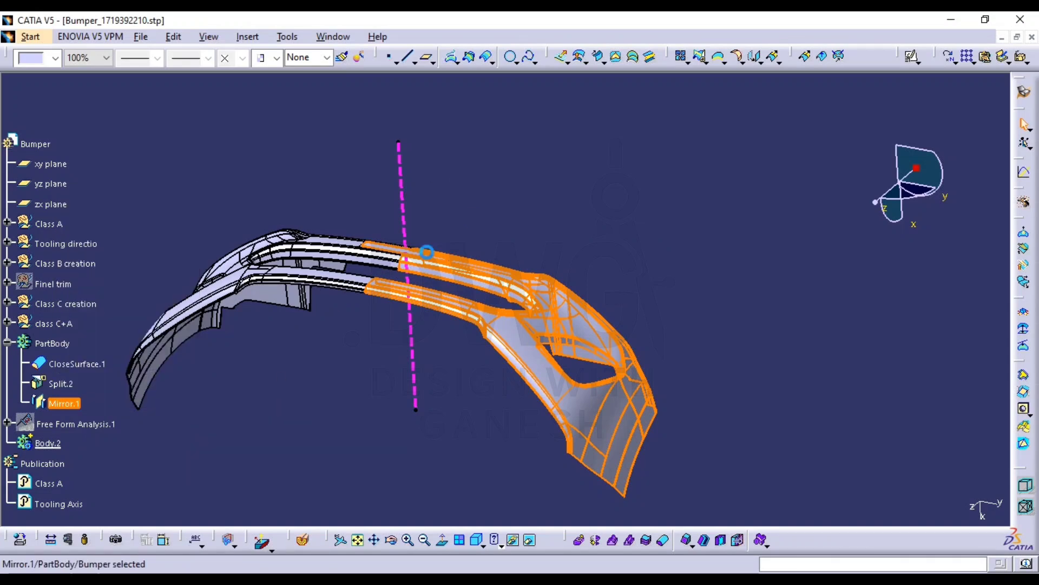
pyautogui.click(50, 400)
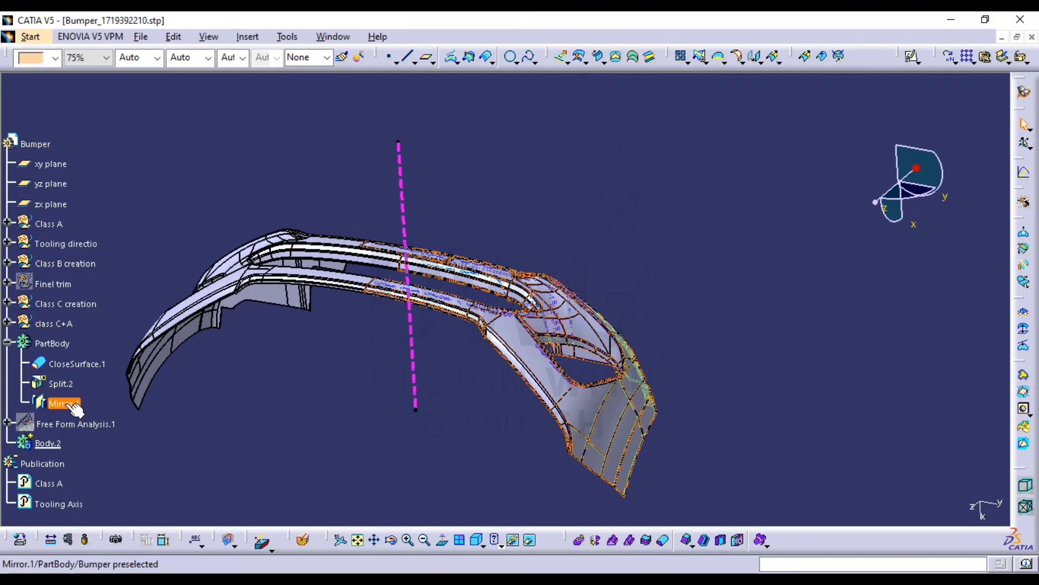
pyautogui.press('Delete')
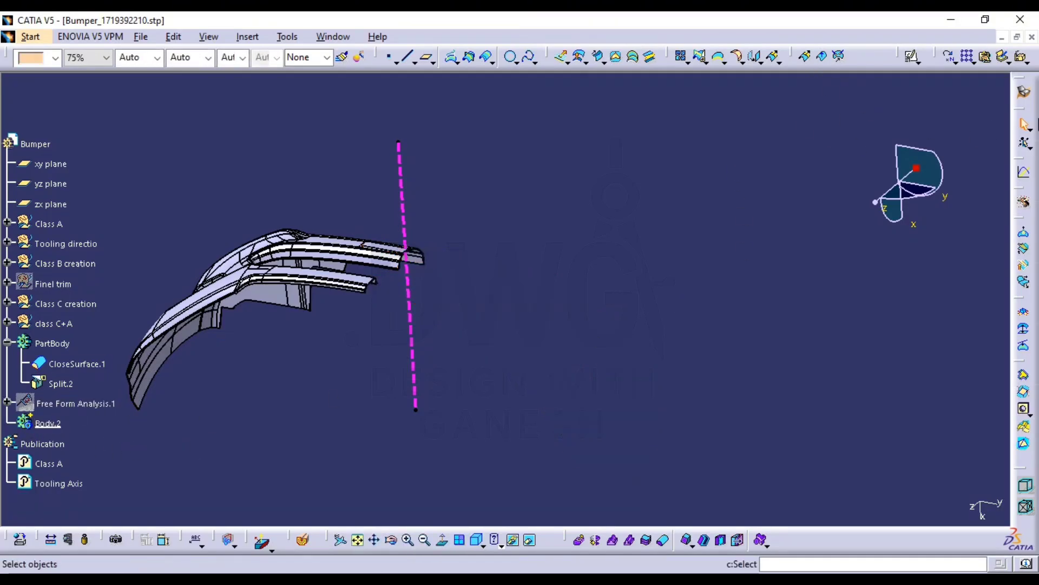
# Switch to the Part Design workbench with the remaining half bumper in view
pyautogui.click(1024, 92)
pyautogui.click(954, 374)
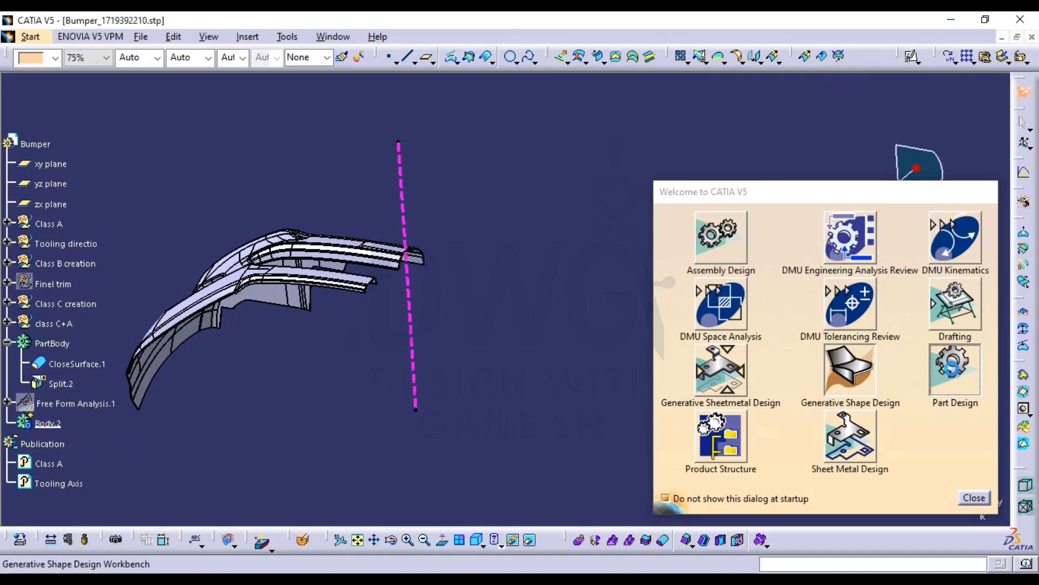
pyautogui.moveTo(411, 375); pyautogui.dragTo(590, 374, button='middle')
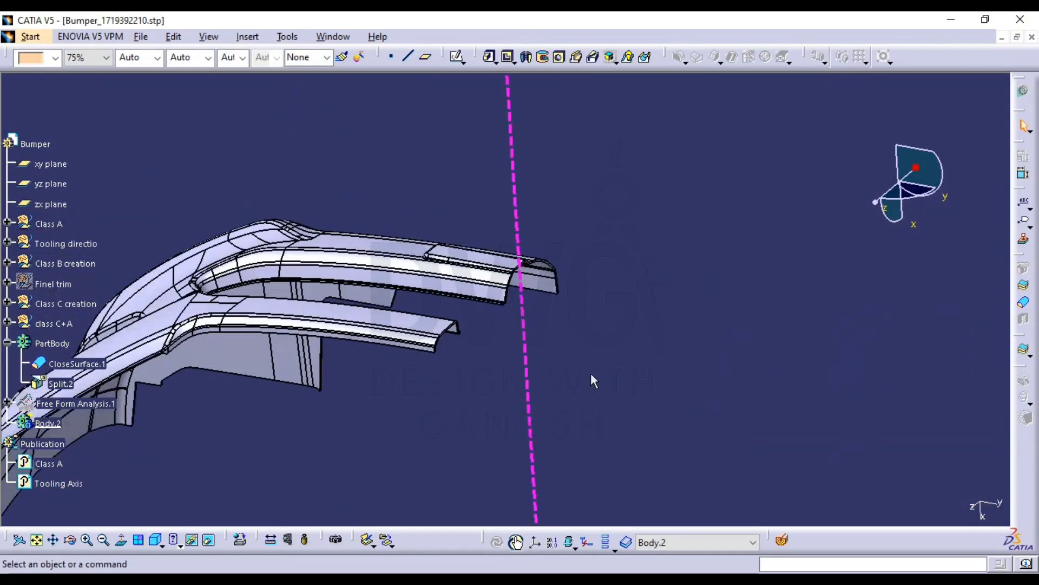
pyautogui.moveTo(557, 342)
pyautogui.mouseDown(button='middle')
pyautogui.moveTo(596, 264)
pyautogui.moveTo(557, 357)
pyautogui.moveTo(567, 356)
pyautogui.mouseUp(button='middle')
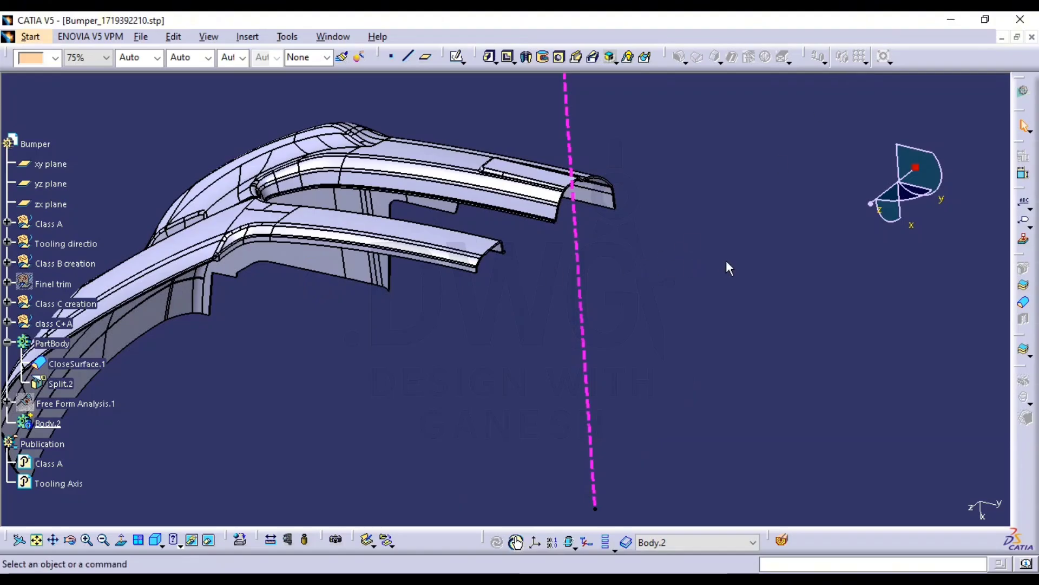
# Undo the deletion of the mirror feature and the insertion of the new body
pyautogui.hotkey('ctrl', 'z')
pyautogui.hotkey('ctrl', 'z')
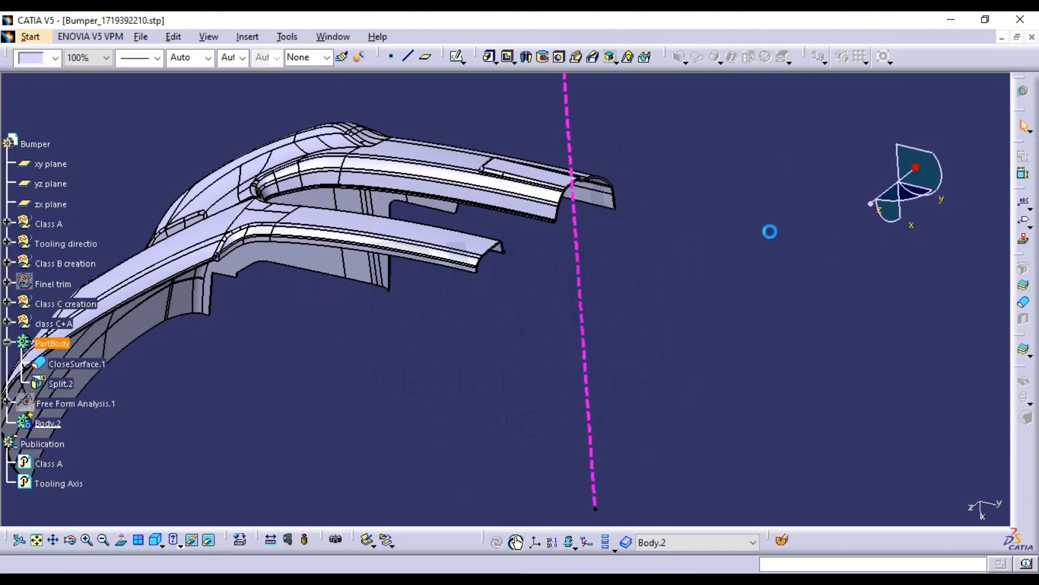
pyautogui.keyDown('ctrl'); pyautogui.moveTo(520, 181); pyautogui.dragTo(507, 246, button='middle'); pyautogui.keyUp('ctrl')
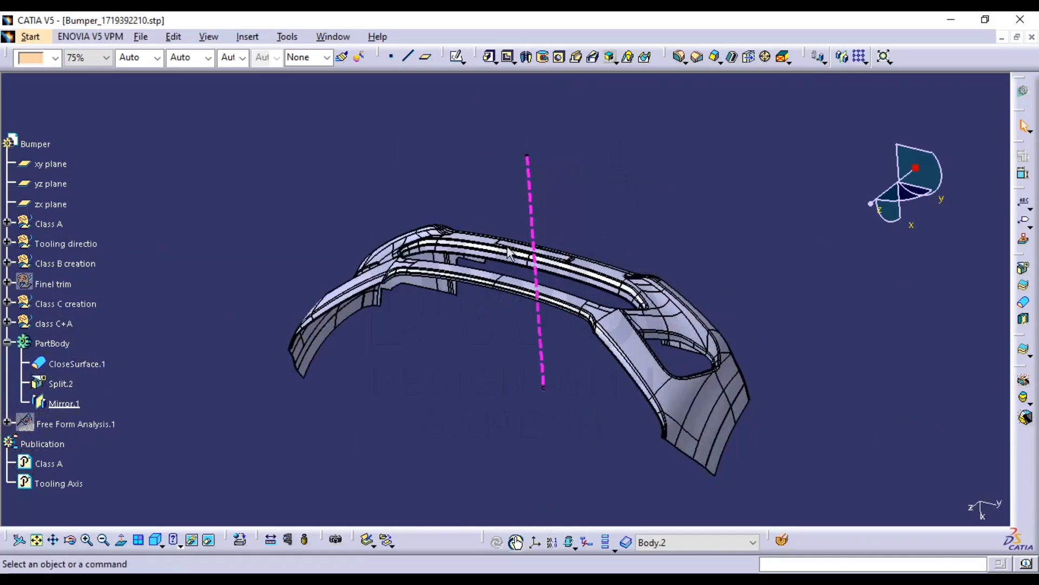
# Try to use the PartBody in a Boolean Add operation
pyautogui.click(236, 40)
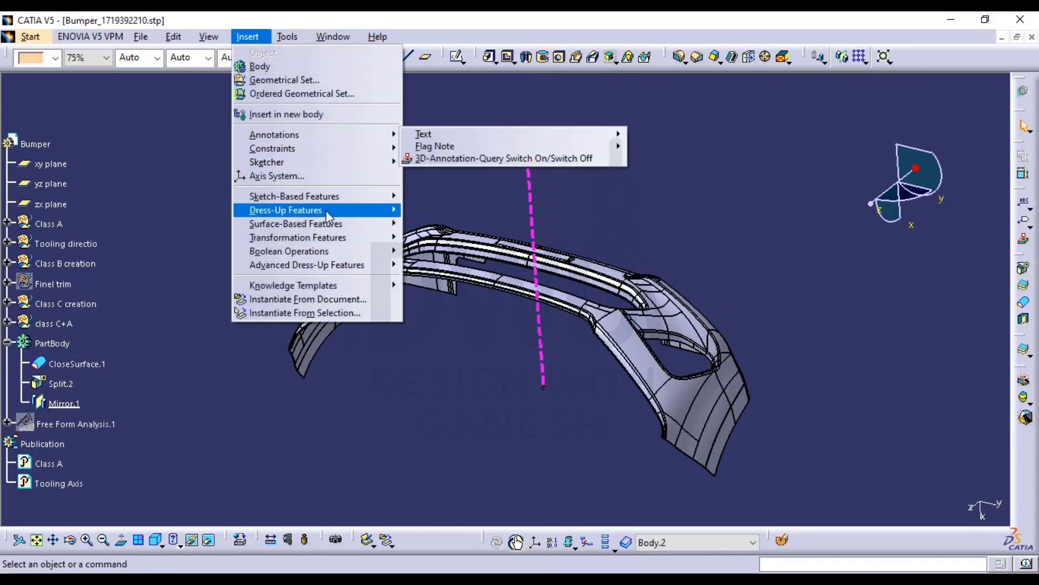
pyautogui.moveTo(337, 238)
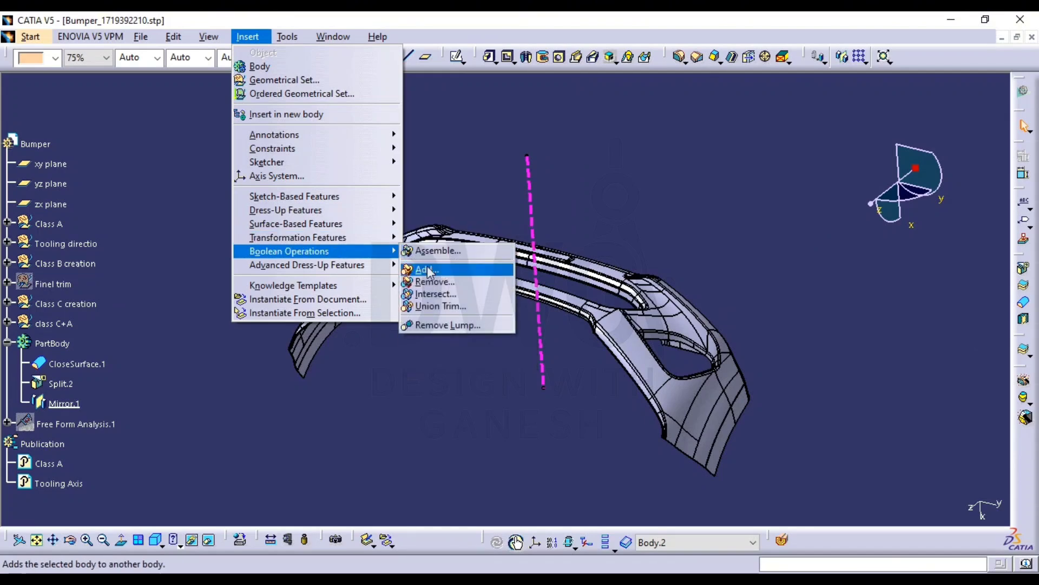
pyautogui.click(427, 267)
pyautogui.click(647, 360)
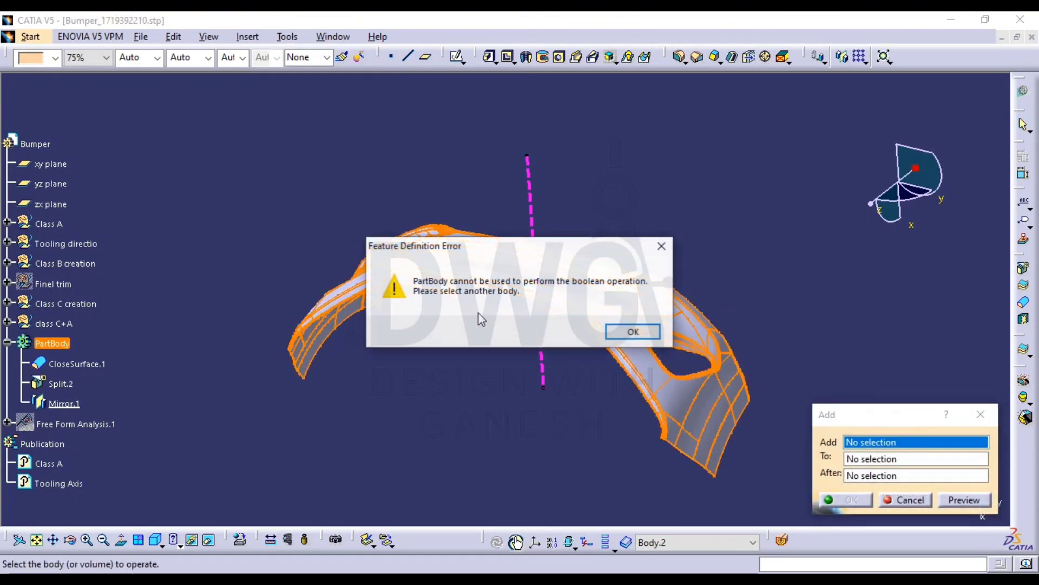
pyautogui.click(632, 331)
pyautogui.press('Escape')
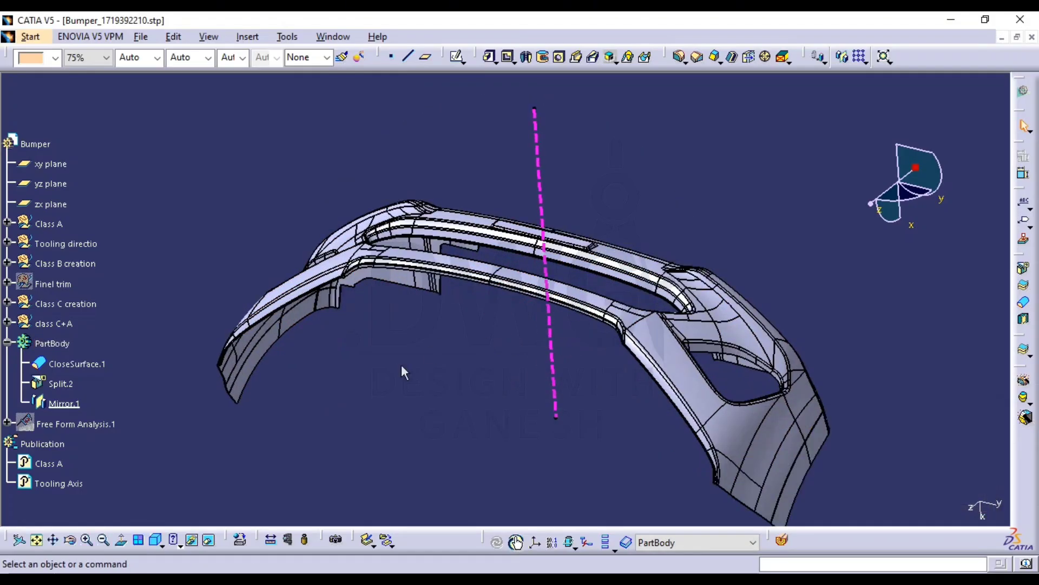
# Switch back to the Generative Shape Design workbench with the full bumper in view
pyautogui.click(1023, 91)
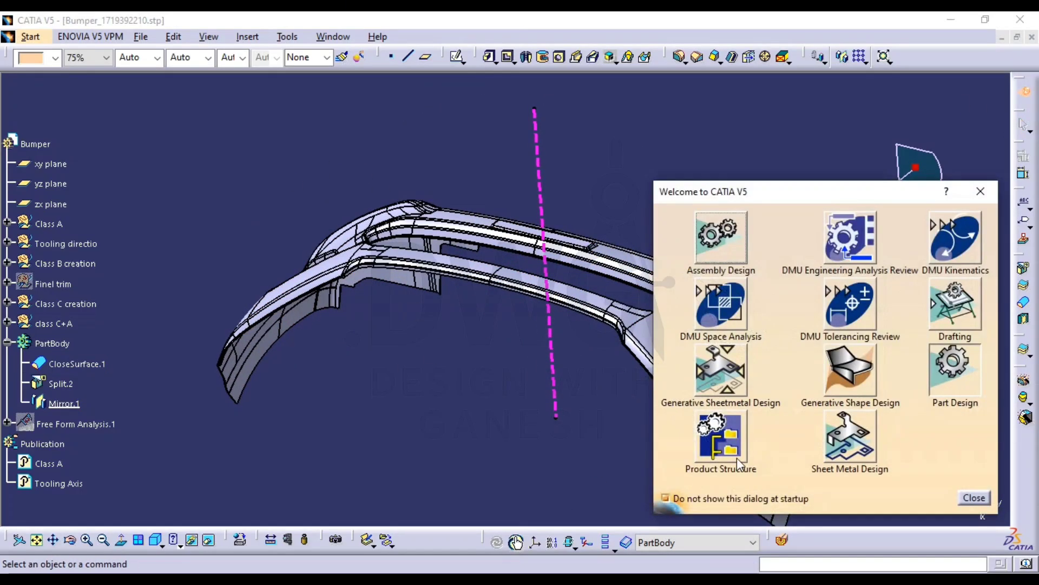
pyautogui.click(853, 377)
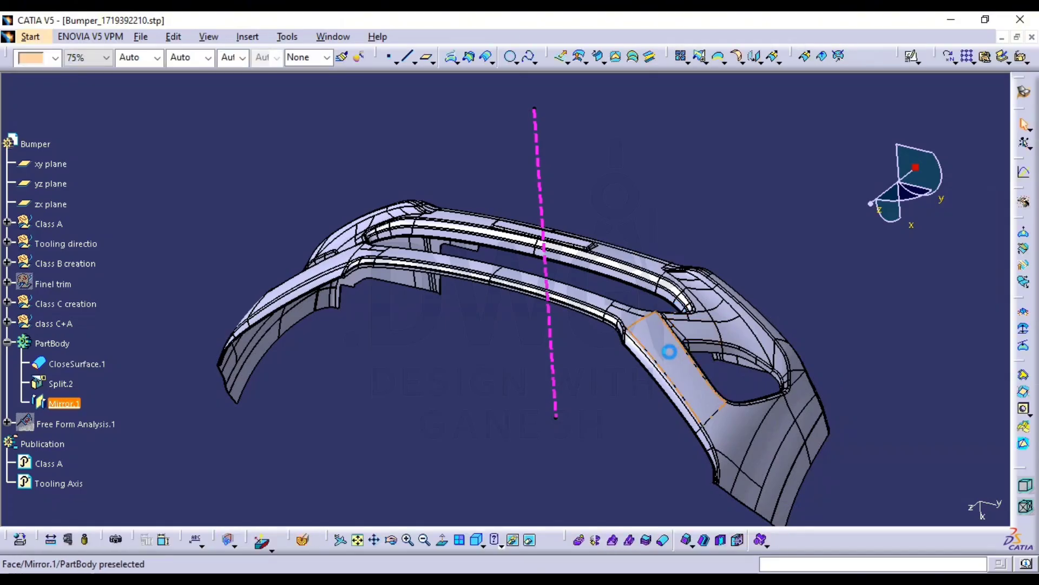
pyautogui.moveTo(668, 353); pyautogui.dragTo(580, 388, button='middle')
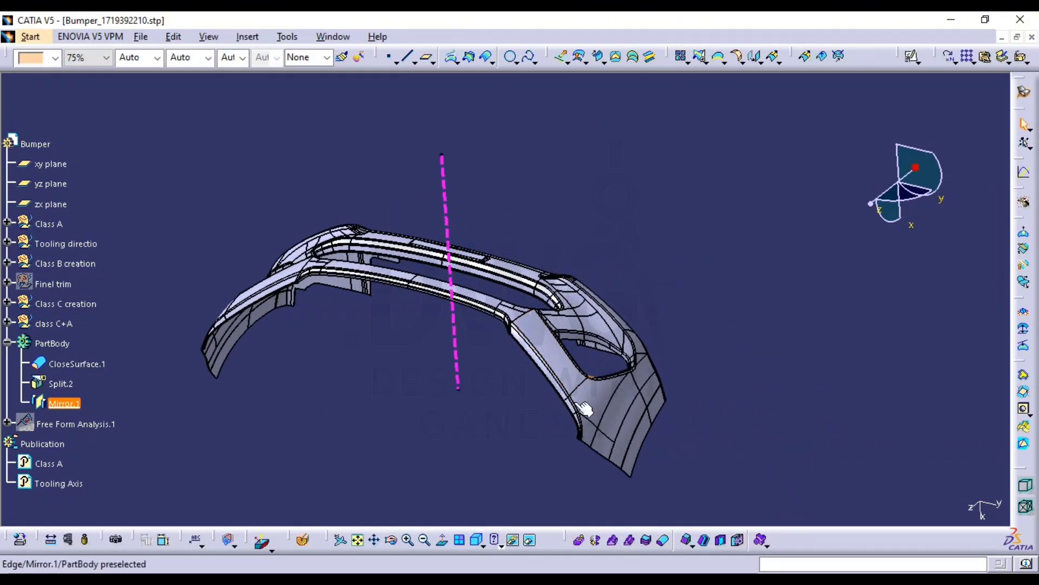
# Try a draft analysis on the mirrored bumper half with the compass placed on the tooling axis and the direction locked
pyautogui.click(263, 548)
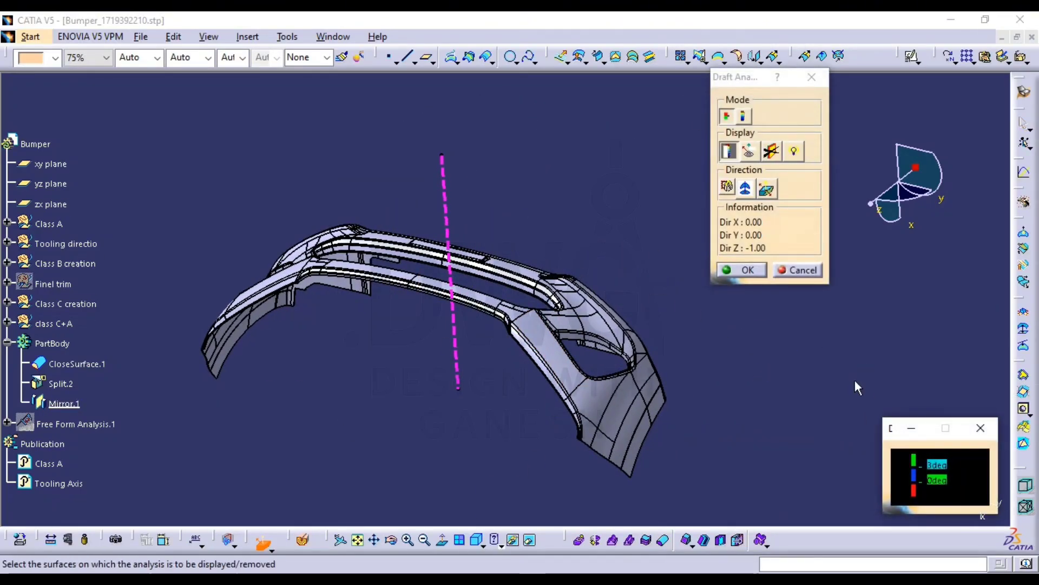
pyautogui.moveTo(592, 350); pyautogui.dragTo(583, 483, button='middle')
pyautogui.moveTo(497, 407); pyautogui.dragTo(497, 373)
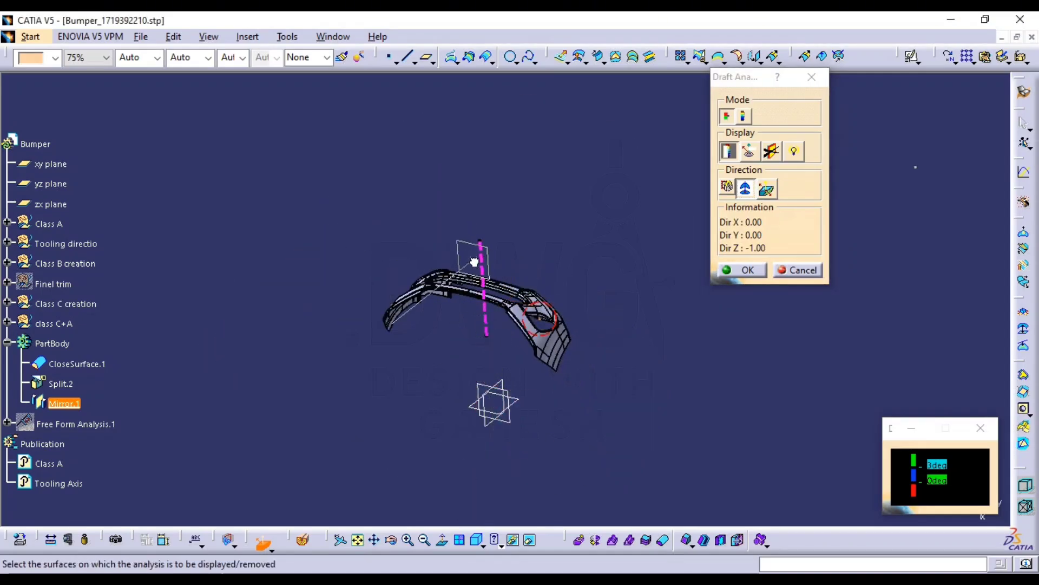
pyautogui.moveTo(485, 262); pyautogui.dragTo(484, 259)
pyautogui.moveTo(543, 270); pyautogui.dragTo(597, 330, button='middle')
pyautogui.click(728, 189)
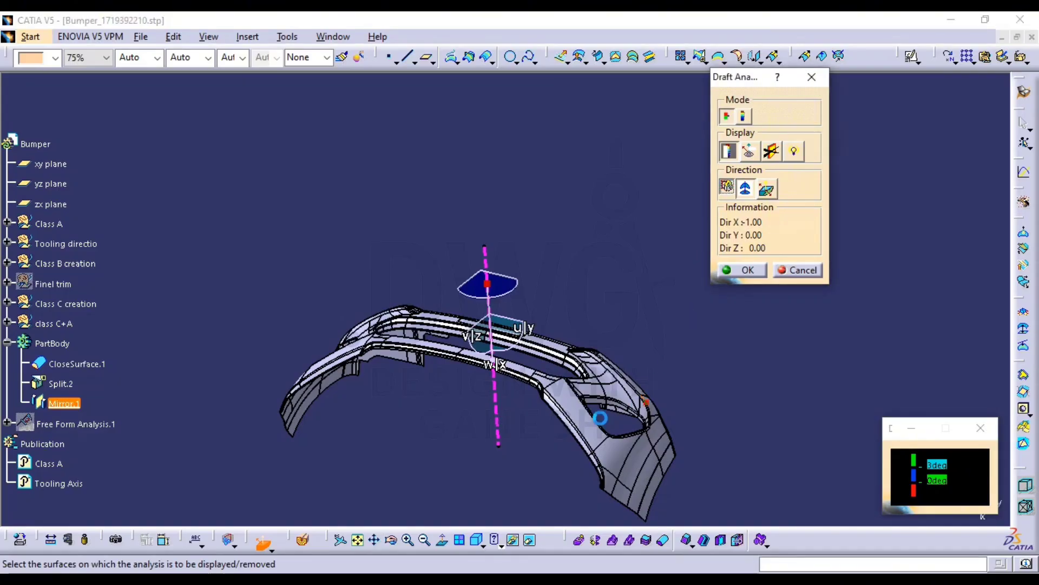
pyautogui.click(590, 421)
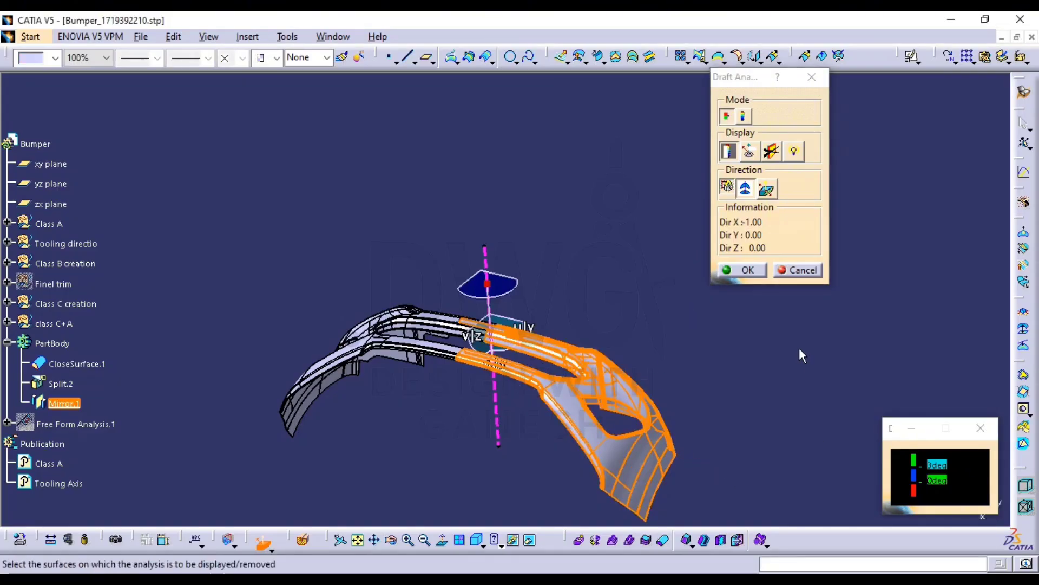
# Examine the mirrored bumper half around the tooling axis, release the compass and cancel the draft analysis
pyautogui.moveTo(726, 372); pyautogui.dragTo(551, 306, button='middle')
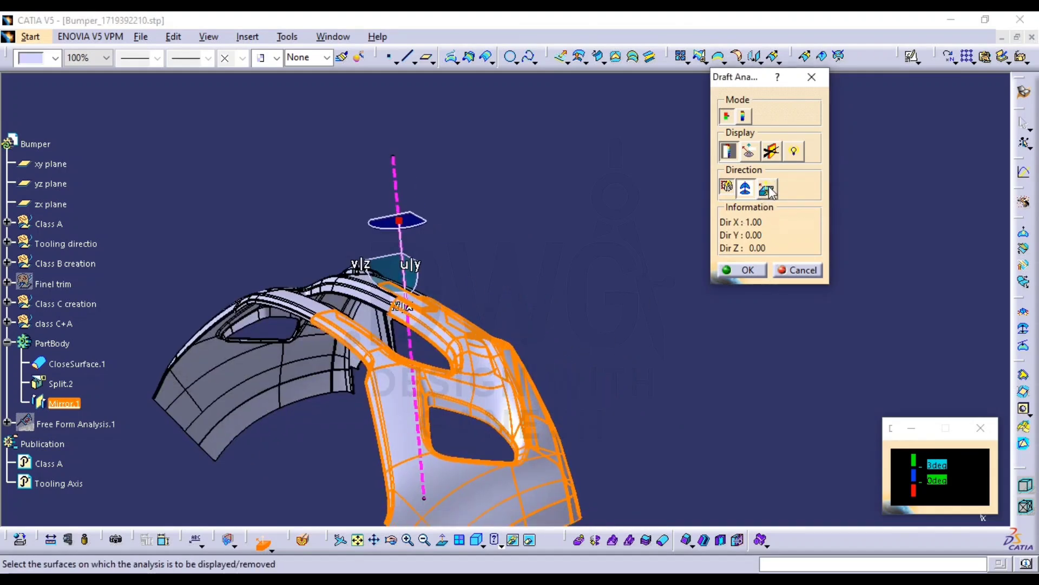
pyautogui.moveTo(570, 301); pyautogui.dragTo(537, 303, button='middle')
pyautogui.moveTo(318, 299); pyautogui.dragTo(353, 325, button='middle')
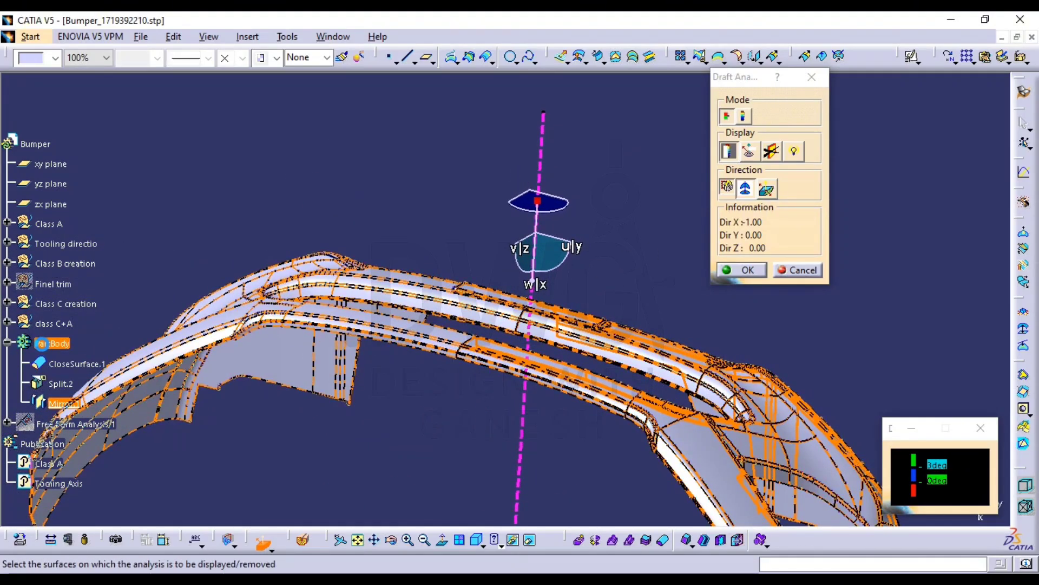
pyautogui.moveTo(488, 337); pyautogui.dragTo(541, 405, button='middle')
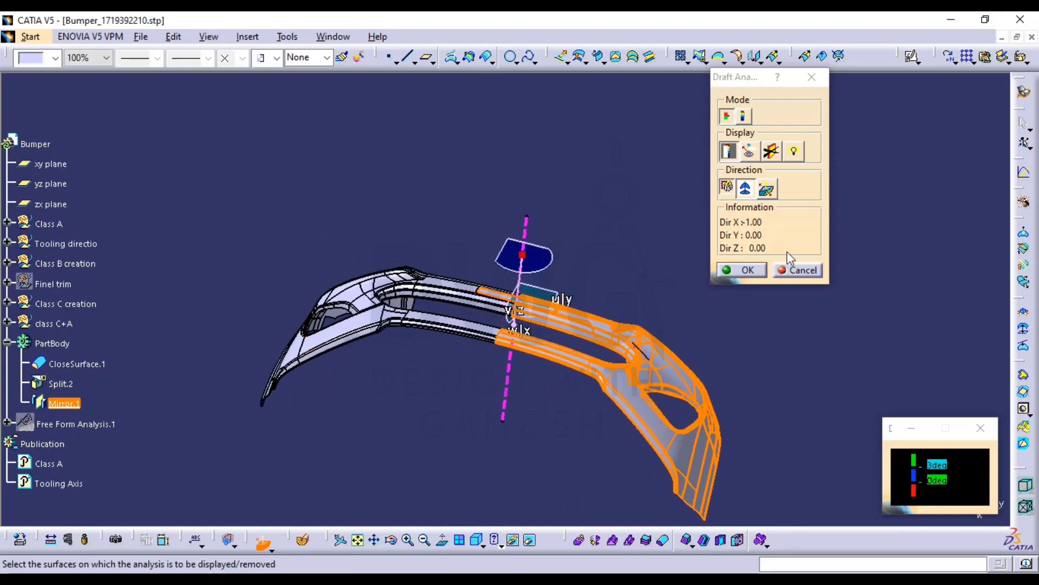
pyautogui.click(745, 190)
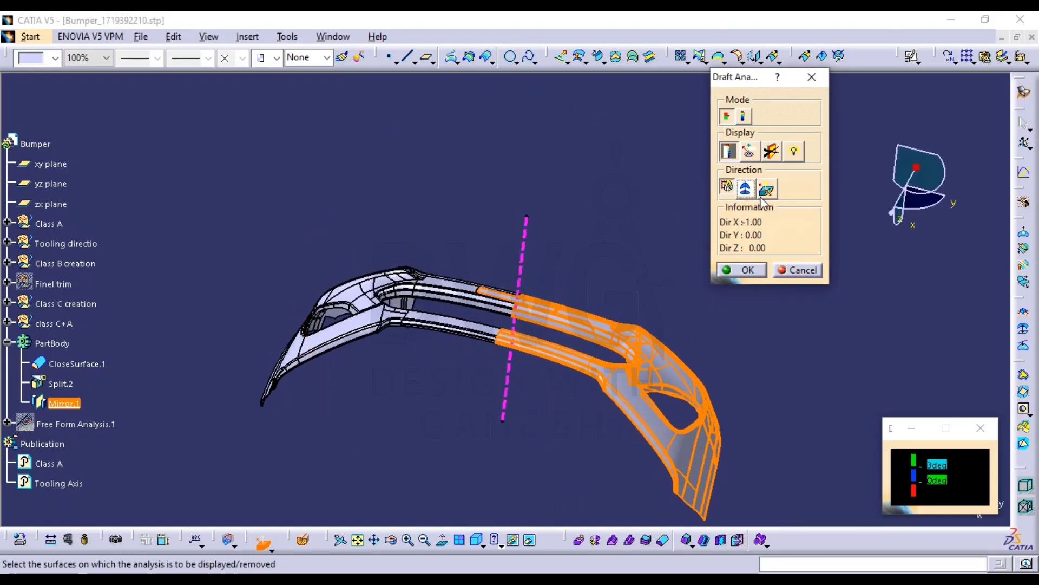
pyautogui.click(799, 272)
# Hide the tooling axis line and the three reference planes, and show the full bumper from its front side
pyautogui.scroll(-1, 691, 321)
pyautogui.moveTo(692, 321); pyautogui.dragTo(584, 255, button='middle')
pyautogui.moveTo(643, 343); pyautogui.dragTo(605, 294, button='middle')
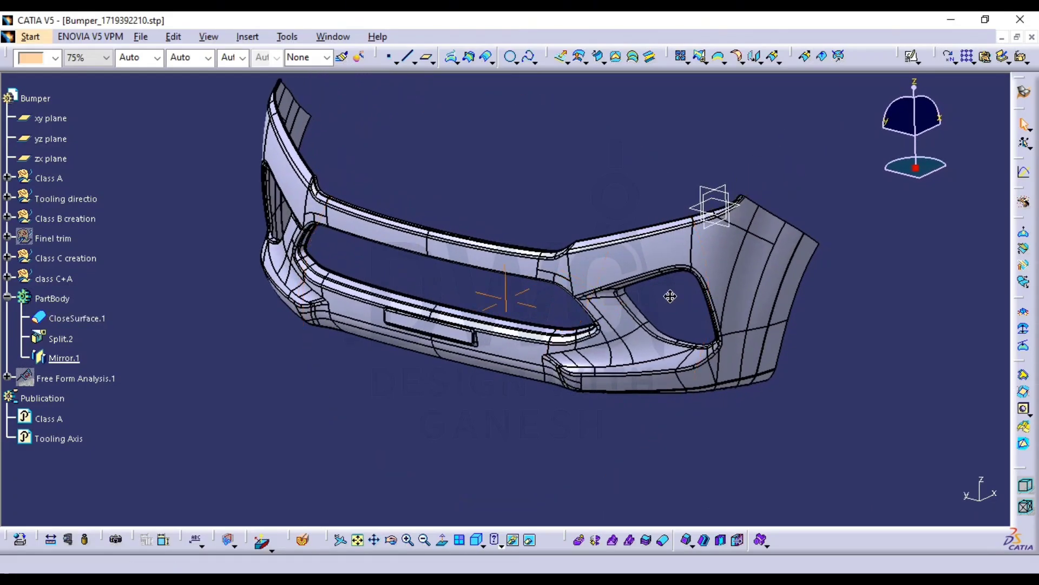
pyautogui.moveTo(671, 298); pyautogui.dragTo(818, 390, button='middle')
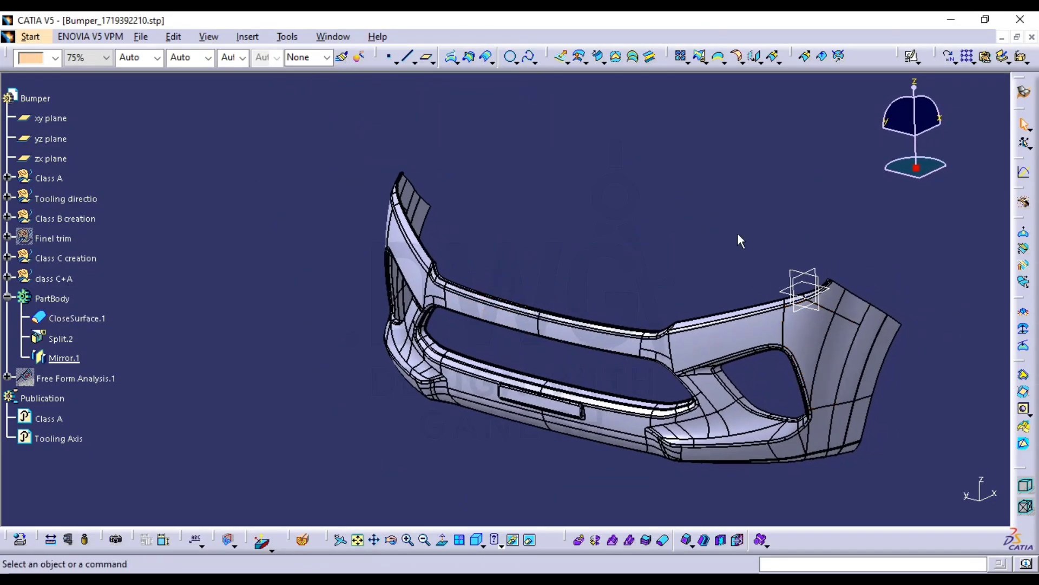
pyautogui.moveTo(888, 281)
pyautogui.mouseDown(button='middle')
pyautogui.moveTo(851, 330)
pyautogui.moveTo(823, 338)
pyautogui.moveTo(814, 300)
pyautogui.moveTo(831, 261)
pyautogui.moveTo(822, 255)
pyautogui.mouseUp(button='middle')
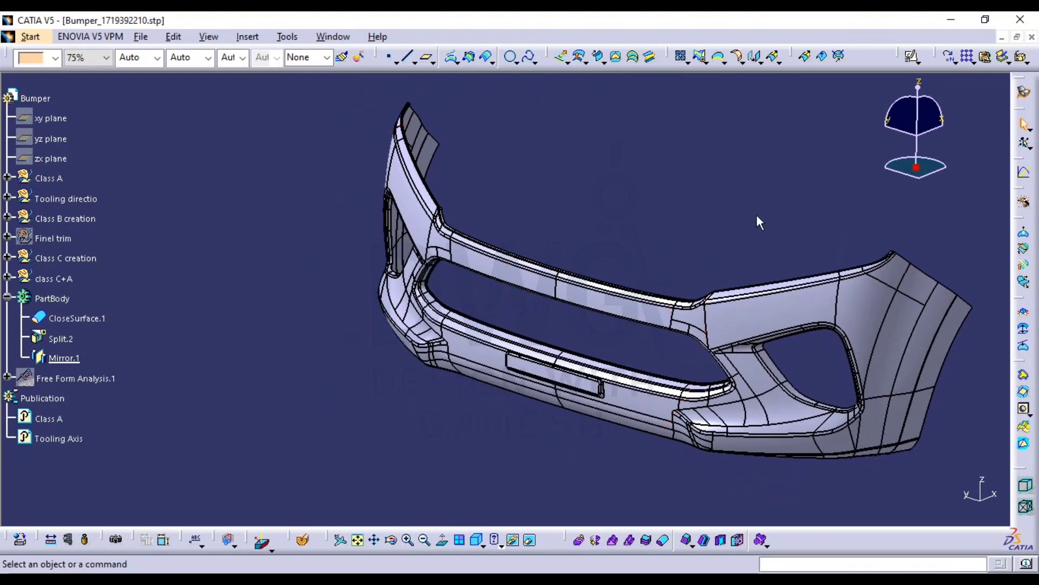